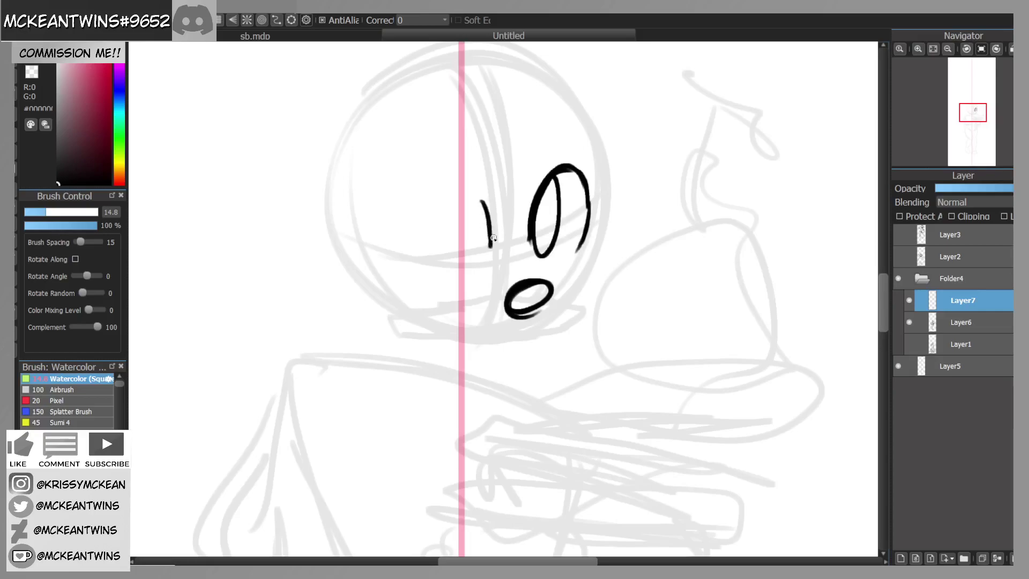
Step: Sketch the round eye with its pupil and add bridge lines, a lower-lid curve and outer lashes to both eyes
{"action": "mouse_move", "coordinate": [460, 203]}
{"action": "left_mouse_down"}
{"action": "mouse_move", "coordinate": [431, 236]}
{"action": "mouse_move", "coordinate": [471, 214]}
{"action": "mouse_move", "coordinate": [496, 225]}
{"action": "mouse_move", "coordinate": [450, 170]}
{"action": "mouse_move", "coordinate": [410, 198]}
{"action": "left_mouse_up"}
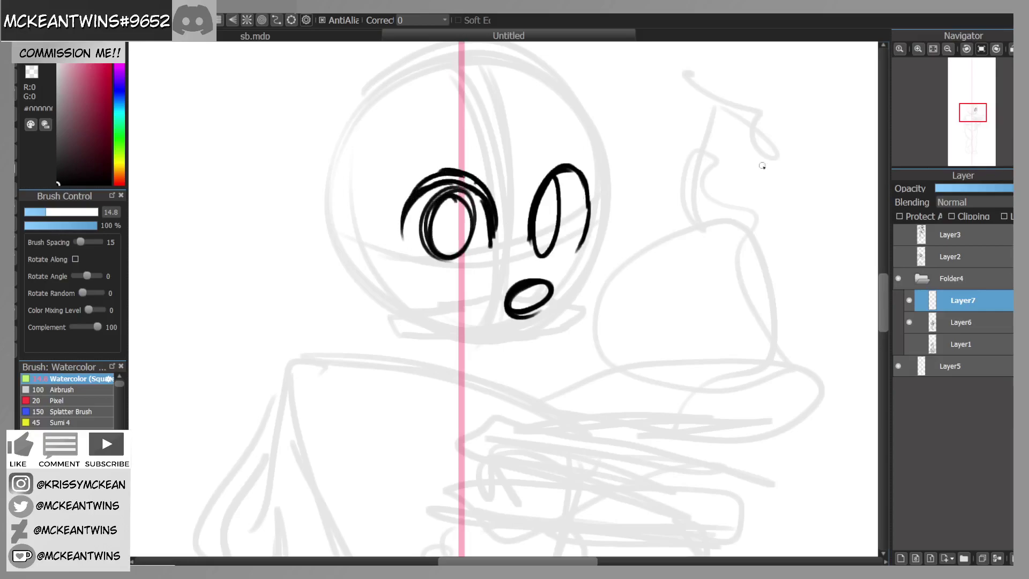
{"action": "mouse_move", "coordinate": [729, 141]}
{"action": "left_mouse_down"}
{"action": "mouse_move", "coordinate": [747, 92]}
{"action": "mouse_move", "coordinate": [746, 108]}
{"action": "left_mouse_up"}
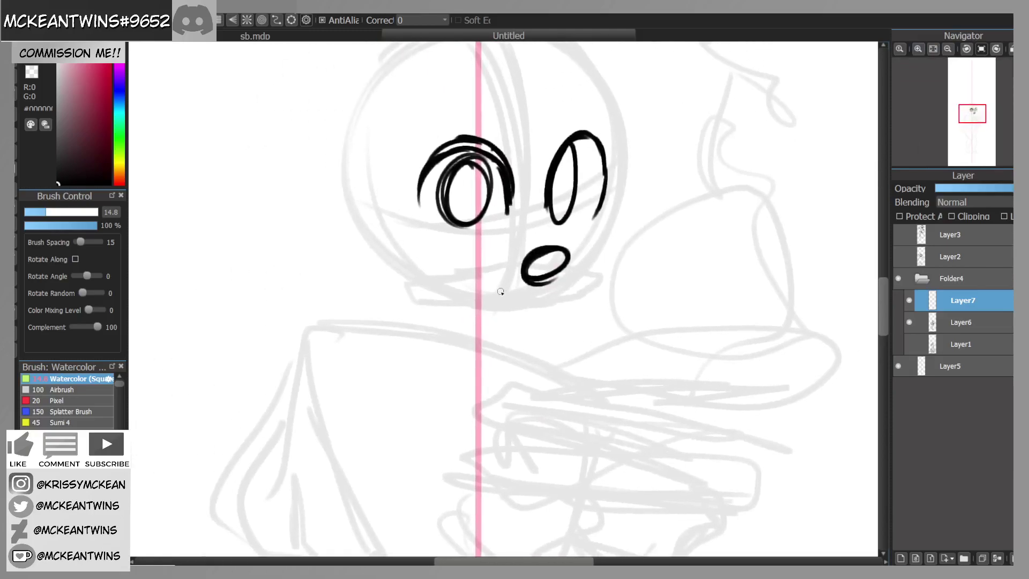
{"action": "left_click_drag", "start_coordinate": [525, 243], "coordinate": [552, 236]}
{"action": "mouse_move", "coordinate": [432, 230]}
{"action": "left_mouse_down"}
{"action": "mouse_move", "coordinate": [465, 254]}
{"action": "mouse_move", "coordinate": [494, 247]}
{"action": "left_mouse_up"}
{"action": "left_click_drag", "start_coordinate": [620, 154], "coordinate": [600, 205]}
{"action": "left_click_drag", "start_coordinate": [407, 170], "coordinate": [419, 208]}
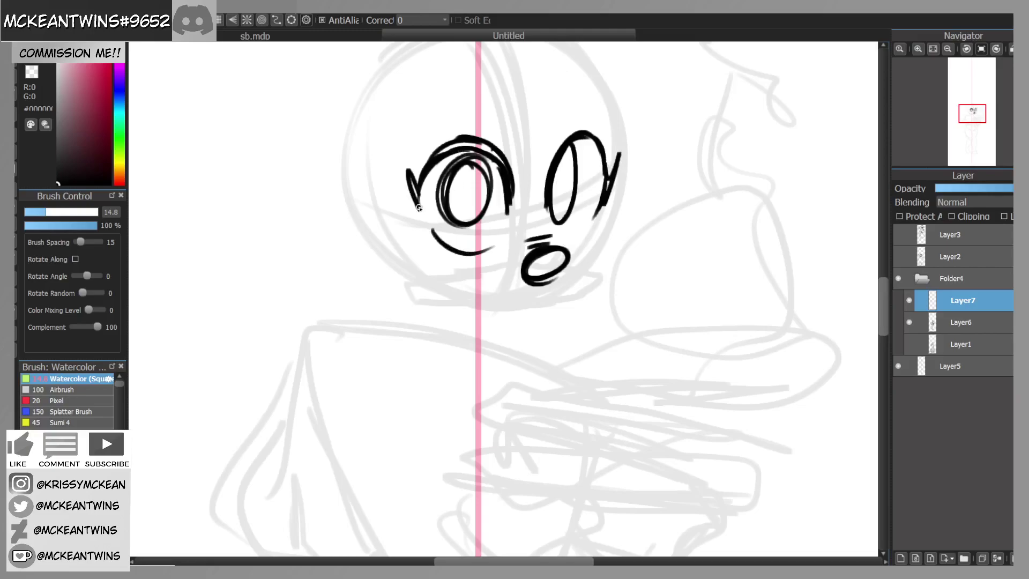
{"action": "left_click", "coordinate": [14, 212]}
{"action": "mouse_move", "coordinate": [598, 231]}
{"action": "left_mouse_down"}
{"action": "mouse_move", "coordinate": [570, 306]}
{"action": "mouse_move", "coordinate": [502, 274]}
{"action": "left_mouse_up"}
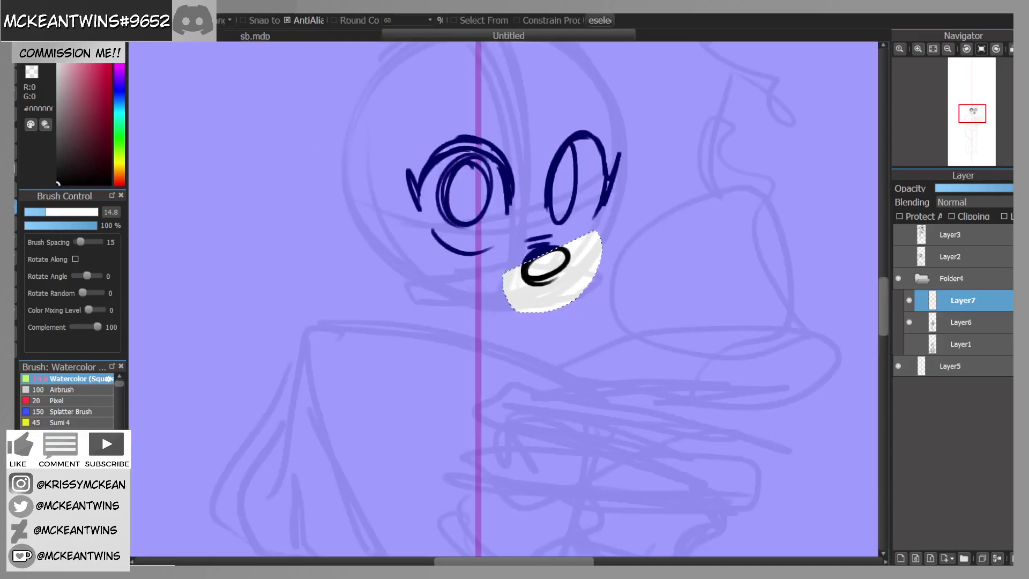
{"action": "key", "text": "ctrl+d"}
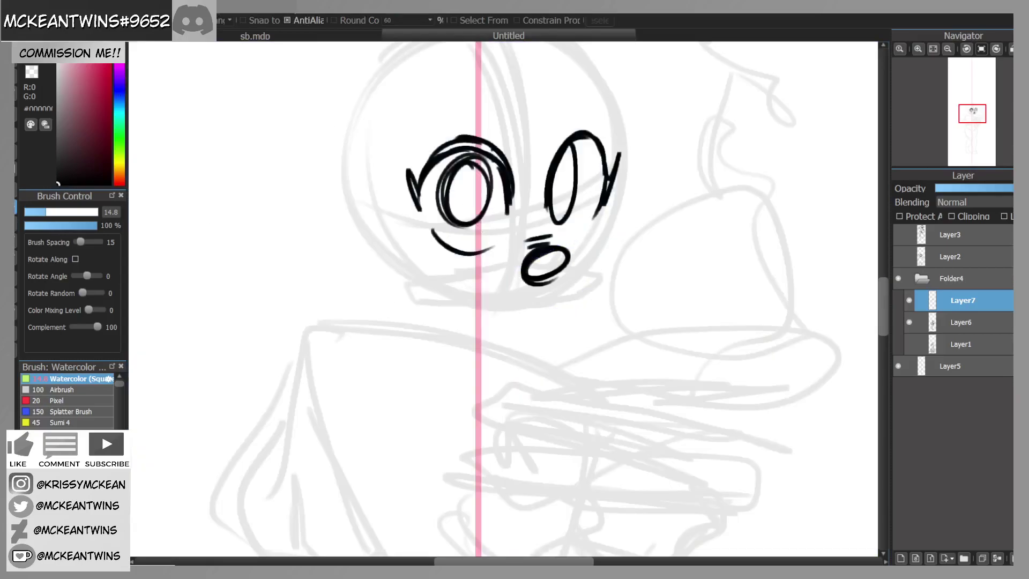
Step: Sketch an open grinning mouth with a row of teeth beneath the nose and a small cheek crease
{"action": "key", "text": "b"}
{"action": "mouse_move", "coordinate": [530, 298]}
{"action": "left_mouse_down"}
{"action": "mouse_move", "coordinate": [576, 275]}
{"action": "mouse_move", "coordinate": [570, 291]}
{"action": "mouse_move", "coordinate": [520, 304]}
{"action": "mouse_move", "coordinate": [489, 285]}
{"action": "mouse_move", "coordinate": [525, 307]}
{"action": "mouse_move", "coordinate": [514, 308]}
{"action": "mouse_move", "coordinate": [608, 279]}
{"action": "mouse_move", "coordinate": [596, 301]}
{"action": "mouse_move", "coordinate": [477, 332]}
{"action": "left_mouse_up"}
{"action": "mouse_move", "coordinate": [498, 289]}
{"action": "left_mouse_down"}
{"action": "mouse_move", "coordinate": [440, 309]}
{"action": "mouse_move", "coordinate": [455, 331]}
{"action": "left_mouse_up"}
{"action": "mouse_move", "coordinate": [579, 285]}
{"action": "left_mouse_down"}
{"action": "mouse_move", "coordinate": [559, 304]}
{"action": "mouse_move", "coordinate": [605, 281]}
{"action": "mouse_move", "coordinate": [559, 312]}
{"action": "mouse_move", "coordinate": [538, 315]}
{"action": "left_mouse_up"}
{"action": "left_click_drag", "start_coordinate": [526, 307], "coordinate": [523, 317]}
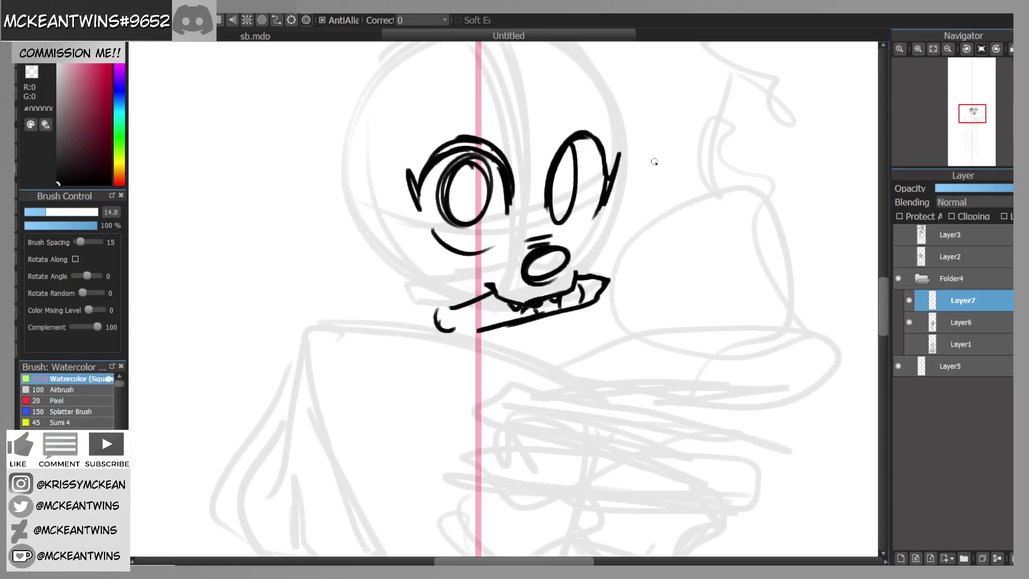
Step: Add small marks beside the muzzle and under the narrower eye, and draw both arched eyebrows
{"action": "left_click", "coordinate": [948, 49]}
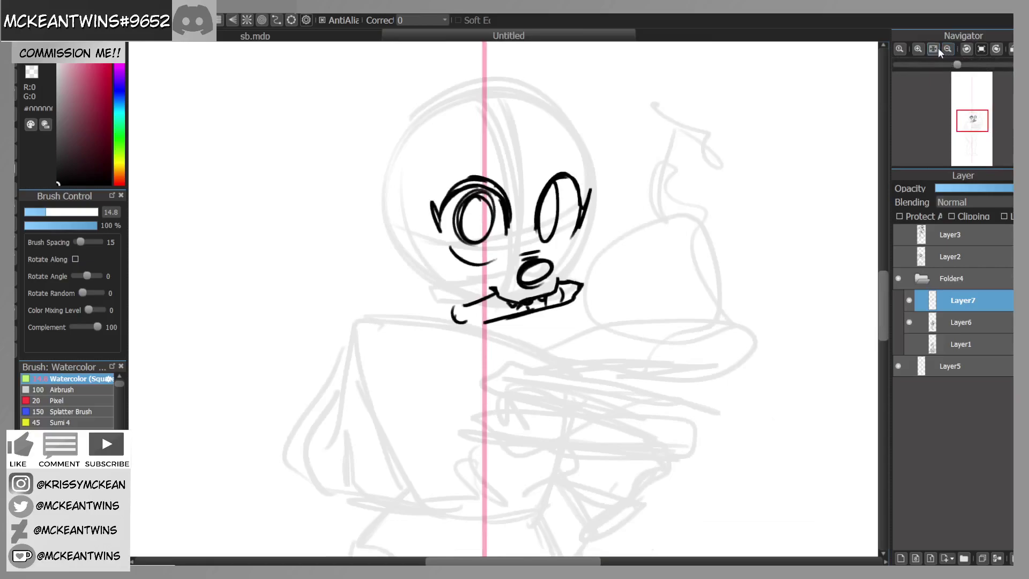
{"action": "left_click_drag", "start_coordinate": [558, 274], "coordinate": [563, 273]}
{"action": "left_click_drag", "start_coordinate": [498, 259], "coordinate": [469, 264]}
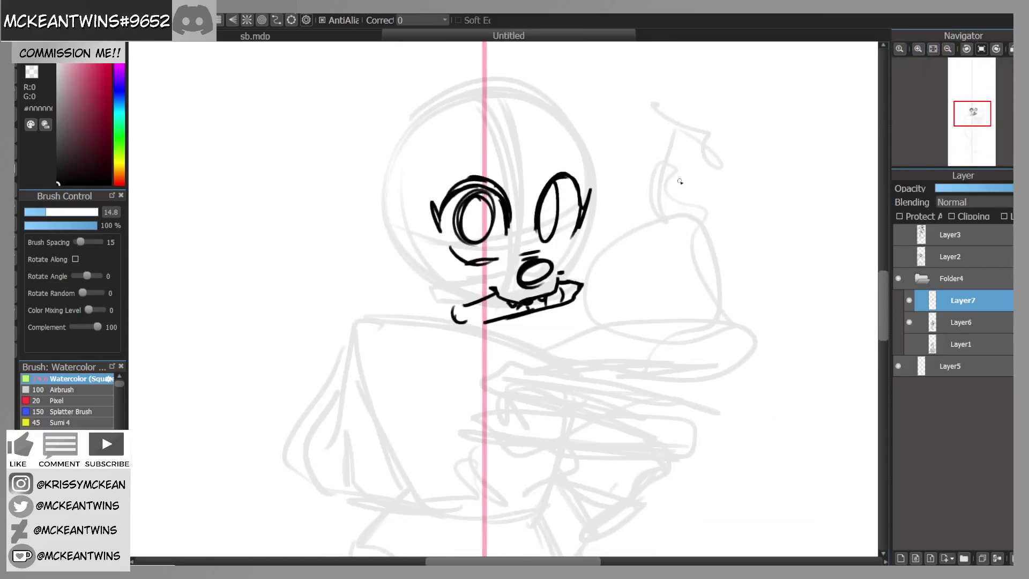
{"action": "key", "text": "ctrl+z"}
{"action": "left_click_drag", "start_coordinate": [574, 235], "coordinate": [568, 243]}
{"action": "left_click_drag", "start_coordinate": [543, 162], "coordinate": [572, 158]}
{"action": "left_click_drag", "start_coordinate": [494, 159], "coordinate": [455, 165]}
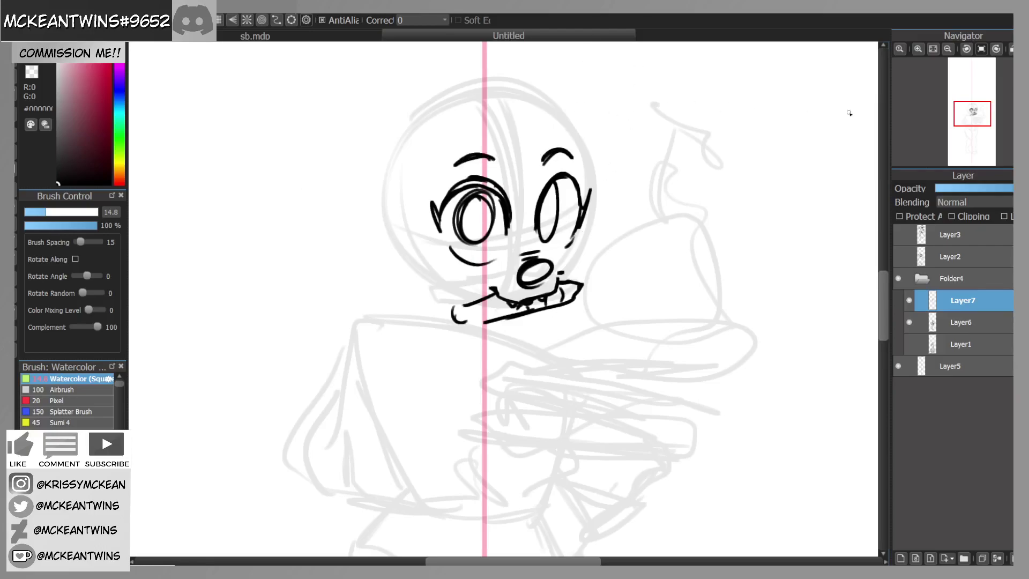
Step: Add lower lashes and a cheek line, and draw the jaw and chin outline around the mouth
{"action": "left_click_drag", "start_coordinate": [973, 115], "coordinate": [972, 123]}
{"action": "left_click_drag", "start_coordinate": [590, 157], "coordinate": [584, 184]}
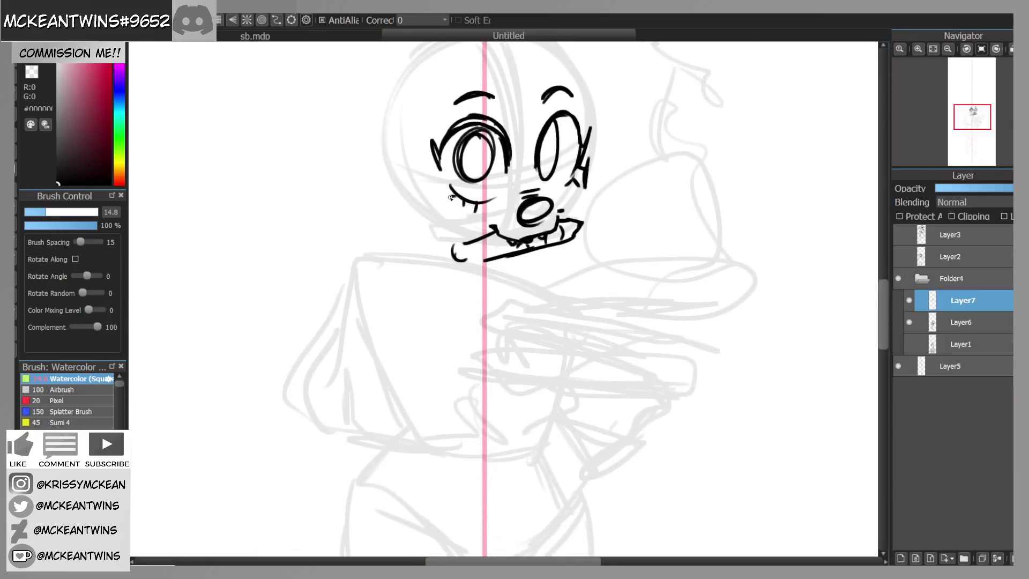
{"action": "mouse_move", "coordinate": [588, 193]}
{"action": "left_mouse_down"}
{"action": "mouse_move", "coordinate": [592, 227]}
{"action": "mouse_move", "coordinate": [560, 270]}
{"action": "mouse_move", "coordinate": [511, 293]}
{"action": "mouse_move", "coordinate": [552, 257]}
{"action": "mouse_move", "coordinate": [529, 288]}
{"action": "left_mouse_up"}
{"action": "mouse_move", "coordinate": [535, 288]}
{"action": "left_mouse_down"}
{"action": "mouse_move", "coordinate": [485, 281]}
{"action": "mouse_move", "coordinate": [530, 292]}
{"action": "mouse_move", "coordinate": [579, 250]}
{"action": "left_mouse_up"}
{"action": "left_click_drag", "start_coordinate": [492, 287], "coordinate": [435, 247]}
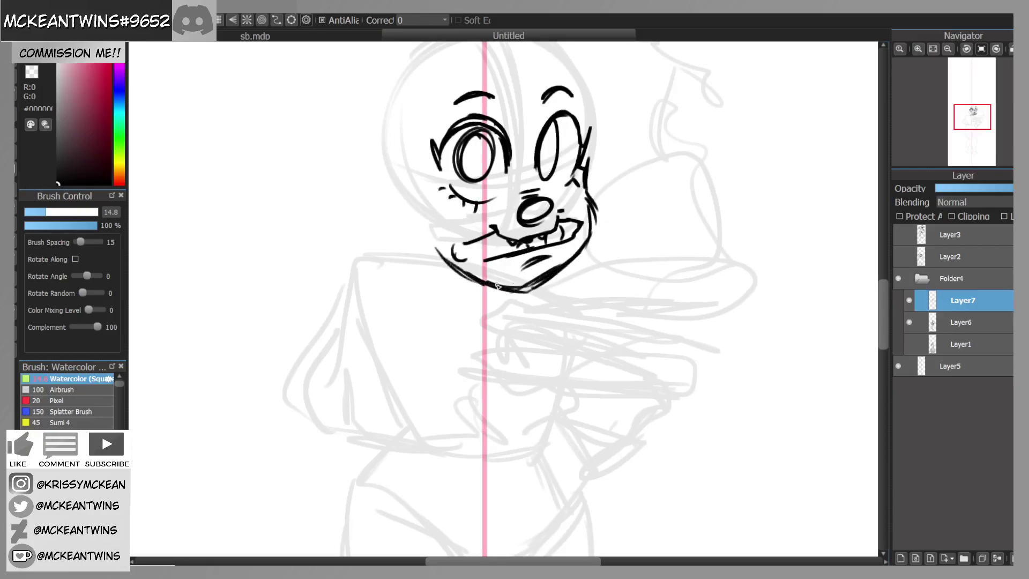
{"action": "left_click", "coordinate": [948, 48]}
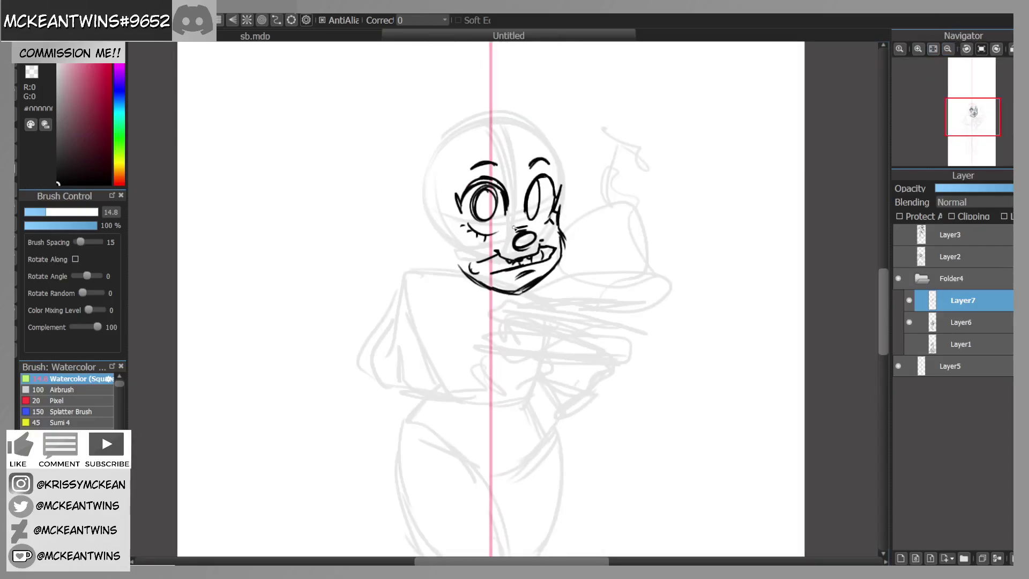
{"action": "left_click_drag", "start_coordinate": [500, 160], "coordinate": [500, 192]}
{"action": "left_click_drag", "start_coordinate": [511, 148], "coordinate": [588, 209]}
{"action": "mouse_move", "coordinate": [497, 155]}
{"action": "left_mouse_down"}
{"action": "mouse_move", "coordinate": [539, 195]}
{"action": "mouse_move", "coordinate": [586, 208]}
{"action": "mouse_move", "coordinate": [620, 190]}
{"action": "left_mouse_up"}
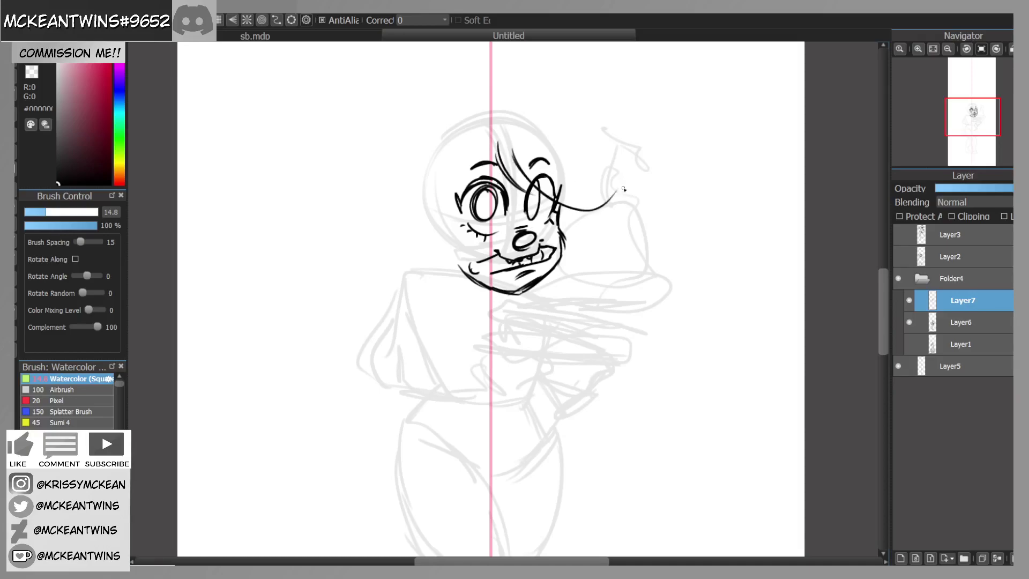
{"action": "key", "text": "ctrl+z"}
{"action": "key", "text": "ctrl+z"}
{"action": "key", "text": "ctrl+z"}
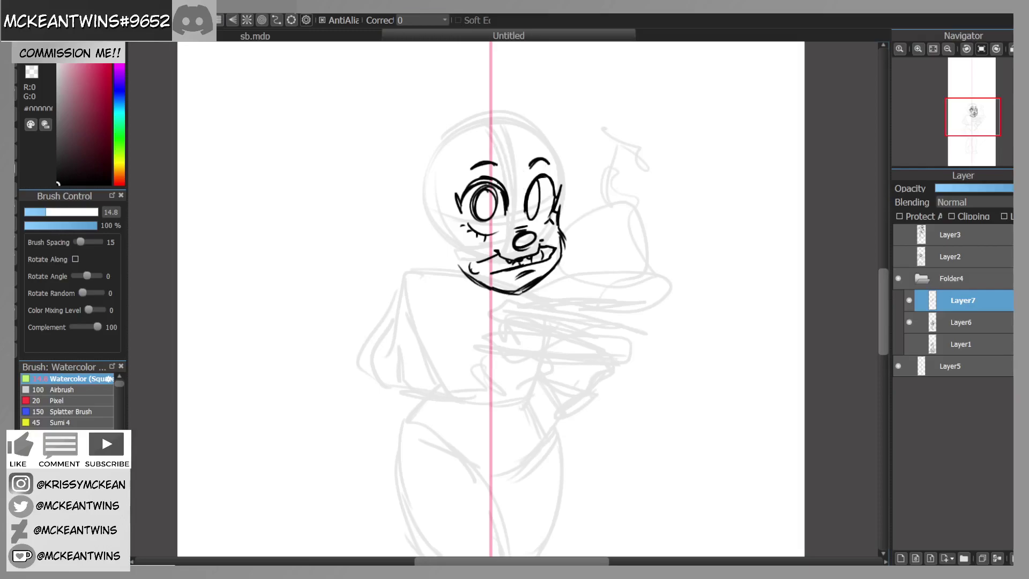
Step: Sketch long bangs sweeping across the round eye, a hair tuft on top, and the forehead contour
{"action": "left_click_drag", "start_coordinate": [524, 146], "coordinate": [517, 188]}
{"action": "mouse_move", "coordinate": [509, 146]}
{"action": "left_mouse_down"}
{"action": "mouse_move", "coordinate": [497, 200]}
{"action": "mouse_move", "coordinate": [392, 220]}
{"action": "left_mouse_up"}
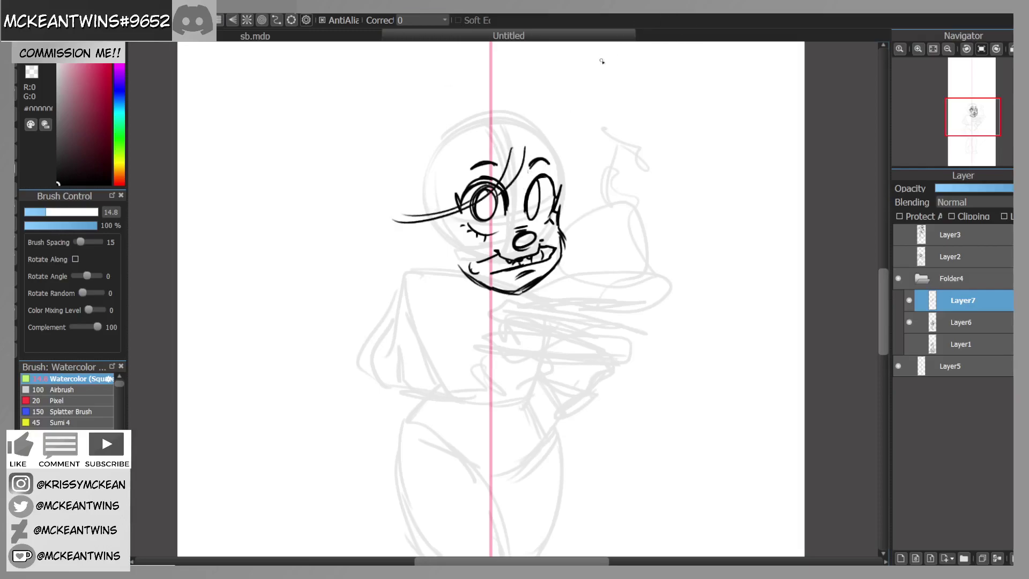
{"action": "mouse_move", "coordinate": [530, 119]}
{"action": "left_mouse_down"}
{"action": "mouse_move", "coordinate": [494, 86]}
{"action": "mouse_move", "coordinate": [519, 114]}
{"action": "mouse_move", "coordinate": [498, 123]}
{"action": "left_mouse_up"}
{"action": "left_click_drag", "start_coordinate": [969, 125], "coordinate": [973, 125]}
{"action": "left_click_drag", "start_coordinate": [526, 117], "coordinate": [547, 175]}
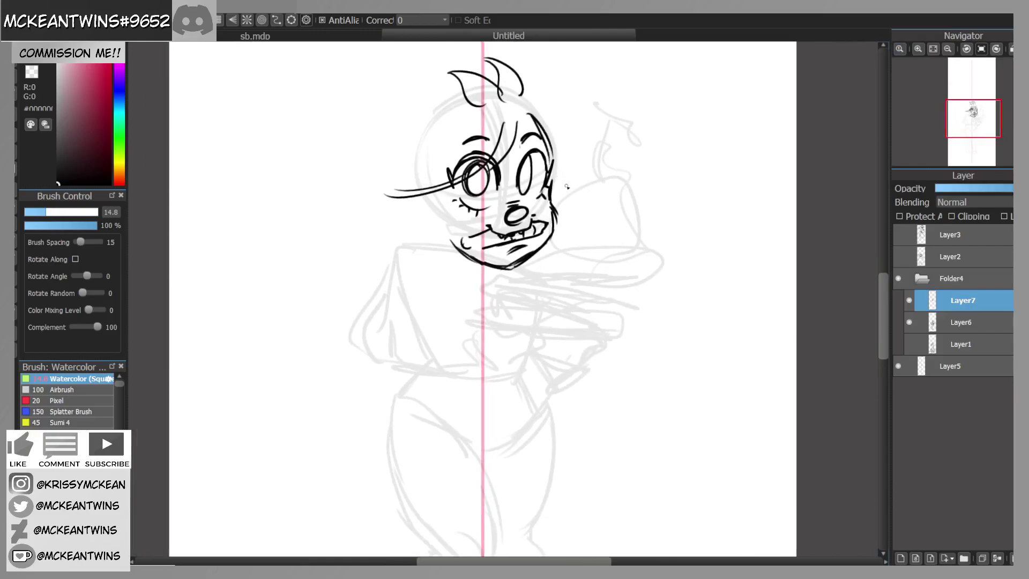
Step: Draw curved hair locks framing the cheeks on both sides of the face
{"action": "mouse_move", "coordinate": [447, 188]}
{"action": "left_mouse_down"}
{"action": "mouse_move", "coordinate": [466, 231]}
{"action": "mouse_move", "coordinate": [455, 236]}
{"action": "left_mouse_up"}
{"action": "mouse_move", "coordinate": [552, 176]}
{"action": "left_mouse_down"}
{"action": "mouse_move", "coordinate": [572, 184]}
{"action": "mouse_move", "coordinate": [559, 206]}
{"action": "left_mouse_up"}
{"action": "left_click_drag", "start_coordinate": [427, 194], "coordinate": [428, 221]}
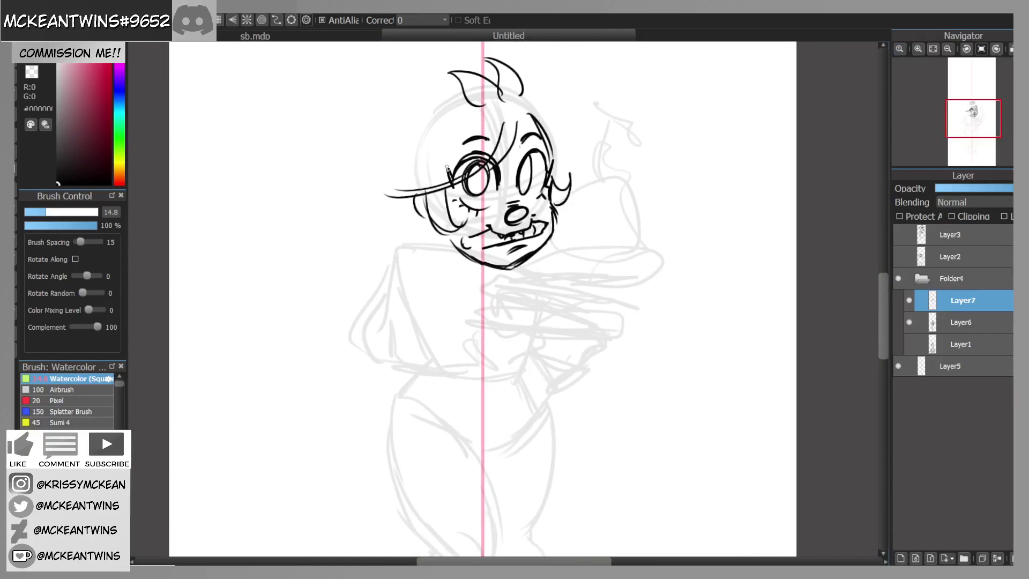
{"action": "mouse_move", "coordinate": [497, 124]}
{"action": "left_mouse_down"}
{"action": "mouse_move", "coordinate": [360, 163]}
{"action": "mouse_move", "coordinate": [391, 102]}
{"action": "mouse_move", "coordinate": [375, 142]}
{"action": "mouse_move", "coordinate": [422, 95]}
{"action": "mouse_move", "coordinate": [425, 75]}
{"action": "left_mouse_up"}
{"action": "key", "text": "ctrl+z"}
{"action": "key", "text": "ctrl+z"}
{"action": "key", "text": "ctrl+z"}
{"action": "key", "text": "ctrl+z"}
Step: Sketch long wavy hair flowing back from the head and loose curls beyond the far side of the face
{"action": "mouse_move", "coordinate": [480, 112]}
{"action": "left_mouse_down"}
{"action": "mouse_move", "coordinate": [388, 103]}
{"action": "mouse_move", "coordinate": [461, 97]}
{"action": "mouse_move", "coordinate": [411, 146]}
{"action": "left_mouse_up"}
{"action": "left_click_drag", "start_coordinate": [467, 96], "coordinate": [415, 115]}
{"action": "mouse_move", "coordinate": [397, 150]}
{"action": "left_mouse_down"}
{"action": "mouse_move", "coordinate": [346, 225]}
{"action": "mouse_move", "coordinate": [402, 202]}
{"action": "left_mouse_up"}
{"action": "mouse_move", "coordinate": [408, 208]}
{"action": "left_mouse_down"}
{"action": "mouse_move", "coordinate": [383, 210]}
{"action": "mouse_move", "coordinate": [350, 250]}
{"action": "left_mouse_up"}
{"action": "left_click_drag", "start_coordinate": [373, 180], "coordinate": [348, 235]}
{"action": "left_click_drag", "start_coordinate": [407, 205], "coordinate": [349, 244]}
{"action": "mouse_move", "coordinate": [409, 214]}
{"action": "left_mouse_down"}
{"action": "mouse_move", "coordinate": [371, 256]}
{"action": "mouse_move", "coordinate": [343, 244]}
{"action": "left_mouse_up"}
{"action": "mouse_move", "coordinate": [541, 115]}
{"action": "left_mouse_down"}
{"action": "mouse_move", "coordinate": [568, 153]}
{"action": "mouse_move", "coordinate": [595, 159]}
{"action": "left_mouse_up"}
{"action": "left_click_drag", "start_coordinate": [583, 126], "coordinate": [592, 175]}
Step: Move the head drawing on Layer7 slightly upward over the rough body sketch
{"action": "left_click_drag", "start_coordinate": [978, 127], "coordinate": [972, 121]}
{"action": "left_click", "coordinate": [11, 115]}
{"action": "left_click_drag", "start_coordinate": [618, 367], "coordinate": [620, 346]}
{"action": "left_click_drag", "start_coordinate": [542, 322], "coordinate": [544, 329]}
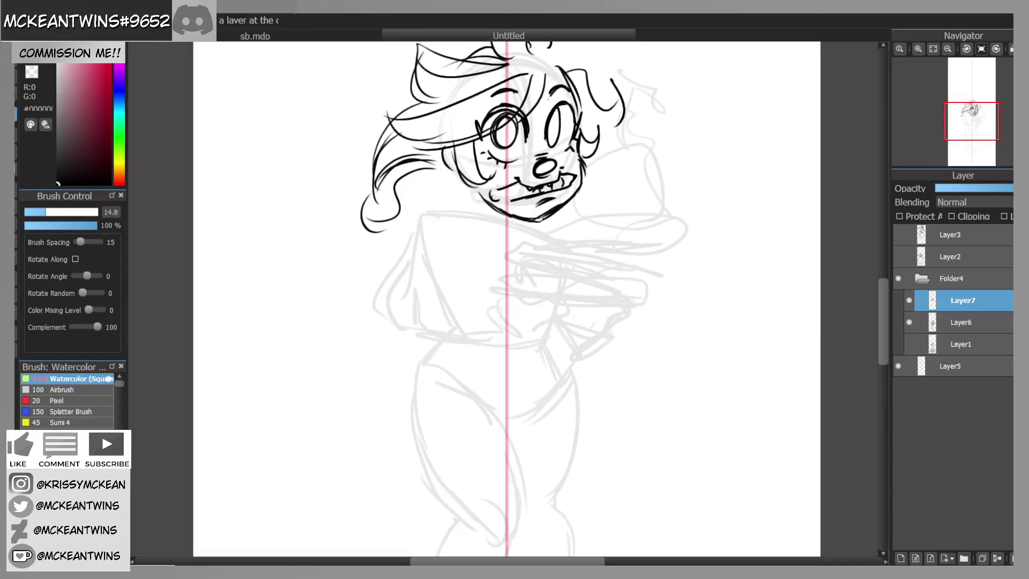
Step: Sketch the neck with hatched shading under the chin and draw the curved shoulder line
{"action": "key", "text": "b"}
{"action": "mouse_move", "coordinate": [474, 201]}
{"action": "left_mouse_down"}
{"action": "mouse_move", "coordinate": [468, 225]}
{"action": "mouse_move", "coordinate": [514, 230]}
{"action": "mouse_move", "coordinate": [487, 212]}
{"action": "left_mouse_up"}
{"action": "left_click_drag", "start_coordinate": [498, 223], "coordinate": [480, 202]}
{"action": "left_click", "coordinate": [974, 123]}
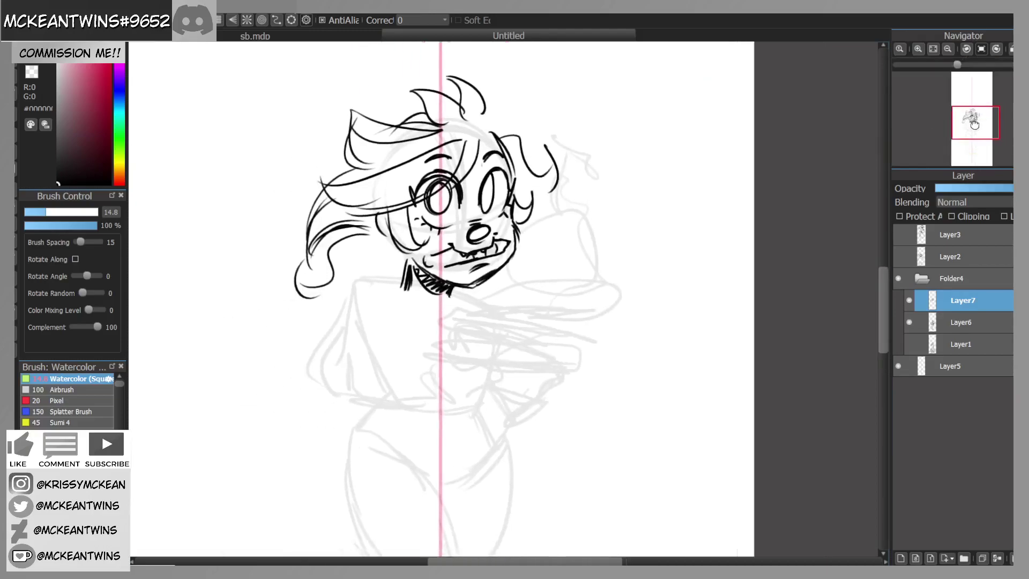
{"action": "left_click_drag", "start_coordinate": [394, 256], "coordinate": [345, 266]}
{"action": "mouse_move", "coordinate": [380, 245]}
{"action": "left_mouse_down"}
{"action": "mouse_move", "coordinate": [348, 262]}
{"action": "mouse_move", "coordinate": [356, 252]}
{"action": "left_mouse_up"}
{"action": "left_click_drag", "start_coordinate": [409, 225], "coordinate": [403, 253]}
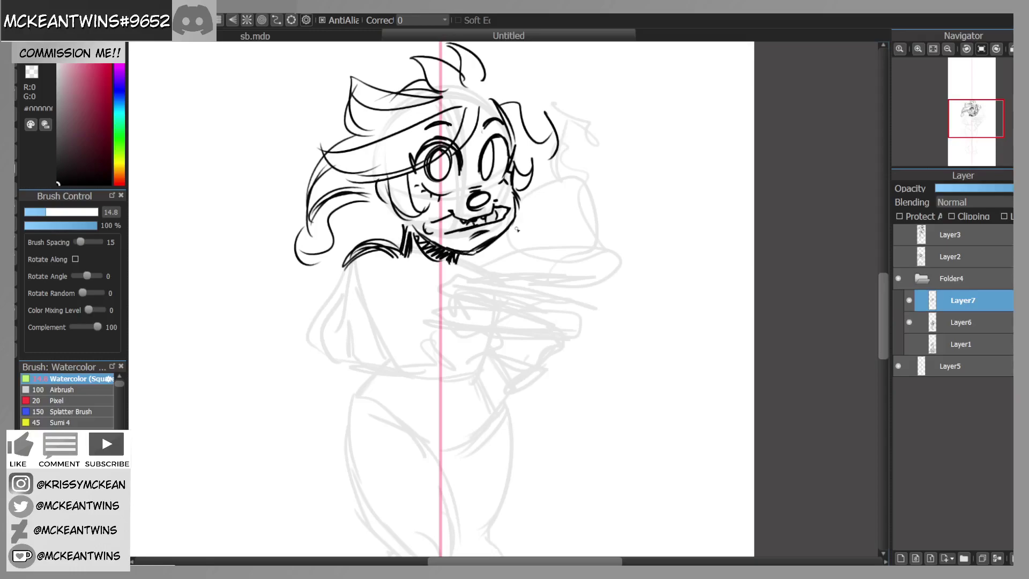
Step: Erase the stray shoulder lines near the base of the neck
{"action": "left_click", "coordinate": [971, 122]}
{"action": "left_click", "coordinate": [38, 67]}
{"action": "left_click_drag", "start_coordinate": [441, 192], "coordinate": [459, 193]}
{"action": "left_click", "coordinate": [35, 55]}
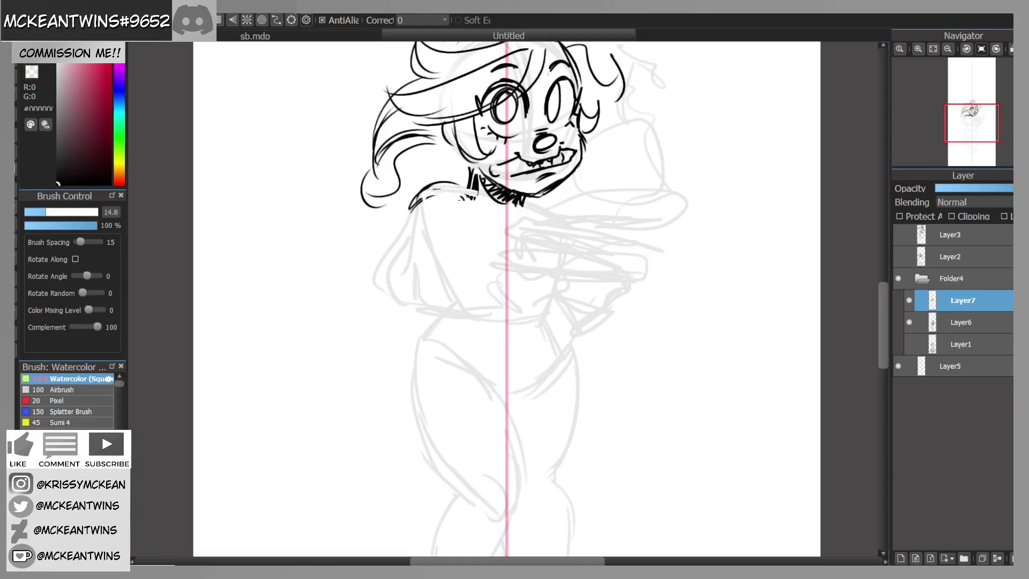
Step: Sketch the chest contour, the line beneath it, the neckline and a rounded collar around the neck
{"action": "mouse_move", "coordinate": [544, 224]}
{"action": "left_mouse_down"}
{"action": "mouse_move", "coordinate": [571, 265]}
{"action": "mouse_move", "coordinate": [561, 285]}
{"action": "mouse_move", "coordinate": [498, 282]}
{"action": "left_mouse_up"}
{"action": "left_click_drag", "start_coordinate": [498, 278], "coordinate": [542, 268]}
{"action": "left_click_drag", "start_coordinate": [504, 224], "coordinate": [469, 212]}
{"action": "left_click_drag", "start_coordinate": [467, 165], "coordinate": [461, 205]}
{"action": "mouse_move", "coordinate": [470, 162]}
{"action": "left_mouse_down"}
{"action": "mouse_move", "coordinate": [431, 181]}
{"action": "mouse_move", "coordinate": [442, 199]}
{"action": "left_mouse_up"}
{"action": "mouse_move", "coordinate": [533, 218]}
{"action": "left_mouse_down"}
{"action": "mouse_move", "coordinate": [543, 197]}
{"action": "mouse_move", "coordinate": [524, 227]}
{"action": "left_mouse_up"}
{"action": "left_click_drag", "start_coordinate": [558, 191], "coordinate": [538, 219]}
{"action": "left_click_drag", "start_coordinate": [427, 189], "coordinate": [403, 219]}
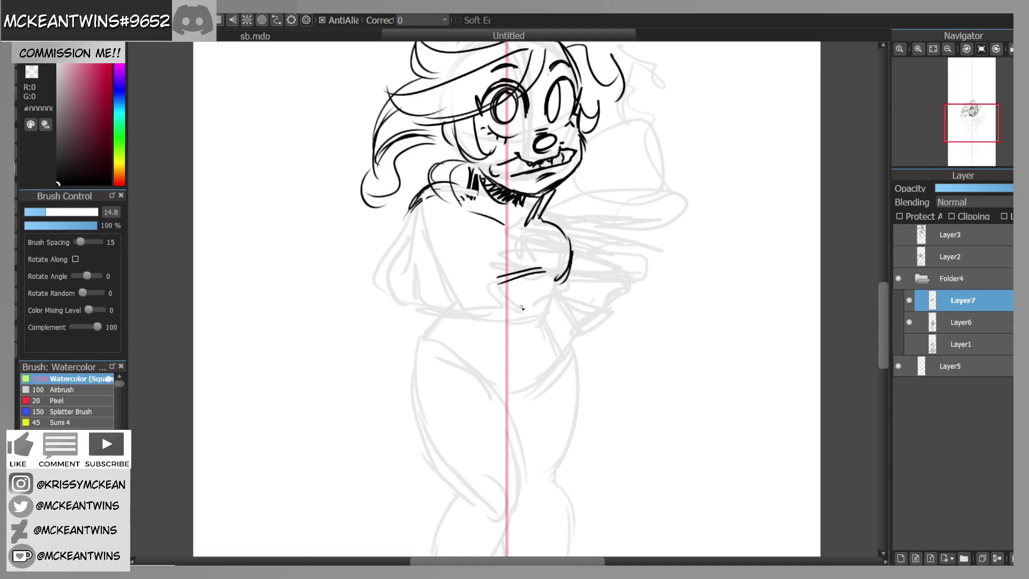
Step: Redraw the forearm crossing the waist with its cuff and add sleeve folds above it
{"action": "mouse_move", "coordinate": [548, 269]}
{"action": "left_mouse_down"}
{"action": "mouse_move", "coordinate": [587, 269]}
{"action": "mouse_move", "coordinate": [555, 289]}
{"action": "mouse_move", "coordinate": [572, 280]}
{"action": "left_mouse_up"}
{"action": "key", "text": "ctrl+z"}
{"action": "key", "text": "ctrl+z"}
{"action": "mouse_move", "coordinate": [554, 268]}
{"action": "left_mouse_down"}
{"action": "mouse_move", "coordinate": [539, 282]}
{"action": "mouse_move", "coordinate": [554, 299]}
{"action": "mouse_move", "coordinate": [509, 313]}
{"action": "mouse_move", "coordinate": [539, 268]}
{"action": "mouse_move", "coordinate": [511, 274]}
{"action": "mouse_move", "coordinate": [491, 294]}
{"action": "mouse_move", "coordinate": [493, 314]}
{"action": "mouse_move", "coordinate": [471, 313]}
{"action": "mouse_move", "coordinate": [492, 317]}
{"action": "left_mouse_up"}
{"action": "mouse_move", "coordinate": [481, 291]}
{"action": "left_mouse_down"}
{"action": "mouse_move", "coordinate": [470, 260]}
{"action": "mouse_move", "coordinate": [425, 274]}
{"action": "left_mouse_up"}
{"action": "left_click_drag", "start_coordinate": [451, 252], "coordinate": [424, 264]}
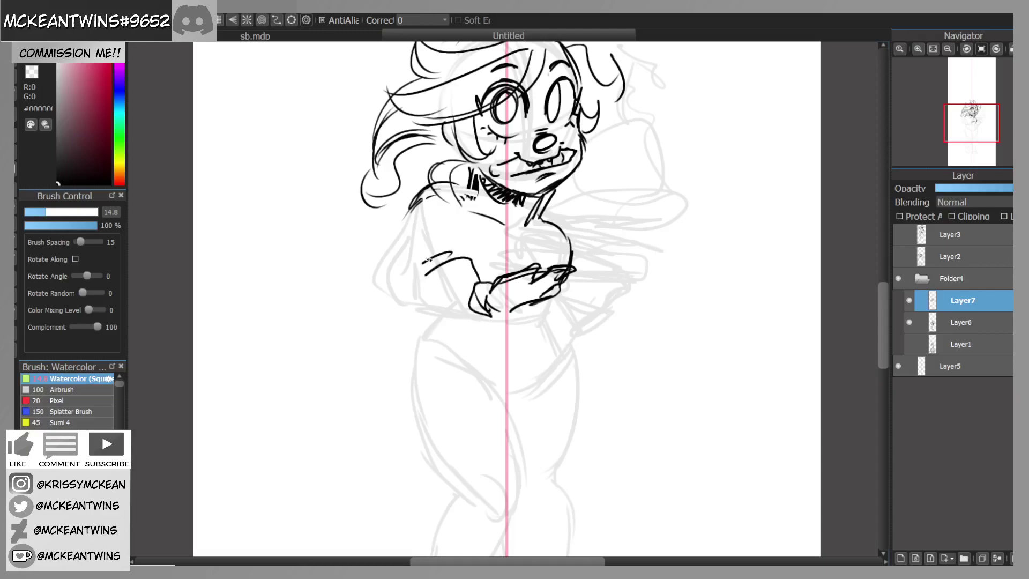
Step: Sketch the puffed outer sleeve with its elbow, and draw the open hand with curled fingers beside the waist
{"action": "left_click_drag", "start_coordinate": [412, 203], "coordinate": [359, 284]}
{"action": "mouse_move", "coordinate": [480, 315]}
{"action": "left_mouse_down"}
{"action": "mouse_move", "coordinate": [461, 328]}
{"action": "mouse_move", "coordinate": [375, 306]}
{"action": "mouse_move", "coordinate": [396, 328]}
{"action": "left_mouse_up"}
{"action": "mouse_move", "coordinate": [987, 124]}
{"action": "left_mouse_down"}
{"action": "mouse_move", "coordinate": [973, 119]}
{"action": "mouse_move", "coordinate": [975, 133]}
{"action": "left_mouse_up"}
{"action": "mouse_move", "coordinate": [584, 261]}
{"action": "left_mouse_down"}
{"action": "mouse_move", "coordinate": [609, 237]}
{"action": "mouse_move", "coordinate": [568, 234]}
{"action": "mouse_move", "coordinate": [560, 257]}
{"action": "mouse_move", "coordinate": [582, 254]}
{"action": "mouse_move", "coordinate": [560, 267]}
{"action": "mouse_move", "coordinate": [552, 235]}
{"action": "left_mouse_up"}
{"action": "mouse_move", "coordinate": [542, 229]}
{"action": "left_mouse_down"}
{"action": "mouse_move", "coordinate": [562, 236]}
{"action": "mouse_move", "coordinate": [557, 268]}
{"action": "mouse_move", "coordinate": [537, 279]}
{"action": "mouse_move", "coordinate": [536, 246]}
{"action": "mouse_move", "coordinate": [528, 264]}
{"action": "left_mouse_up"}
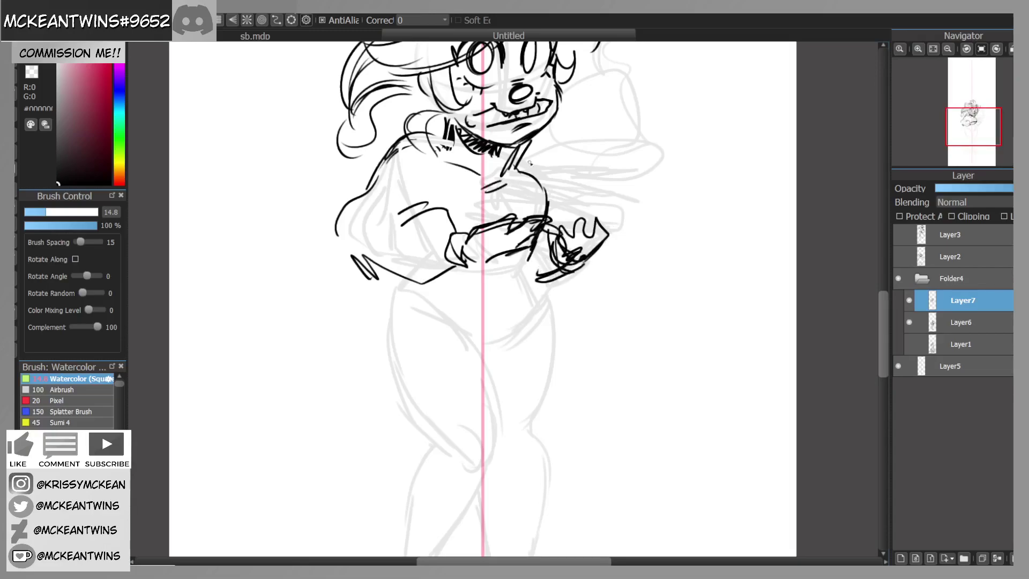
Step: Sketch a flat tray above the open hand, the small bow shape at its end, and the curved waist line below
{"action": "left_click", "coordinate": [977, 121]}
{"action": "left_click_drag", "start_coordinate": [978, 122], "coordinate": [974, 127]}
{"action": "left_click_drag", "start_coordinate": [479, 309], "coordinate": [516, 317]}
{"action": "mouse_move", "coordinate": [484, 294]}
{"action": "left_mouse_down"}
{"action": "mouse_move", "coordinate": [479, 310]}
{"action": "mouse_move", "coordinate": [526, 298]}
{"action": "mouse_move", "coordinate": [600, 316]}
{"action": "left_mouse_up"}
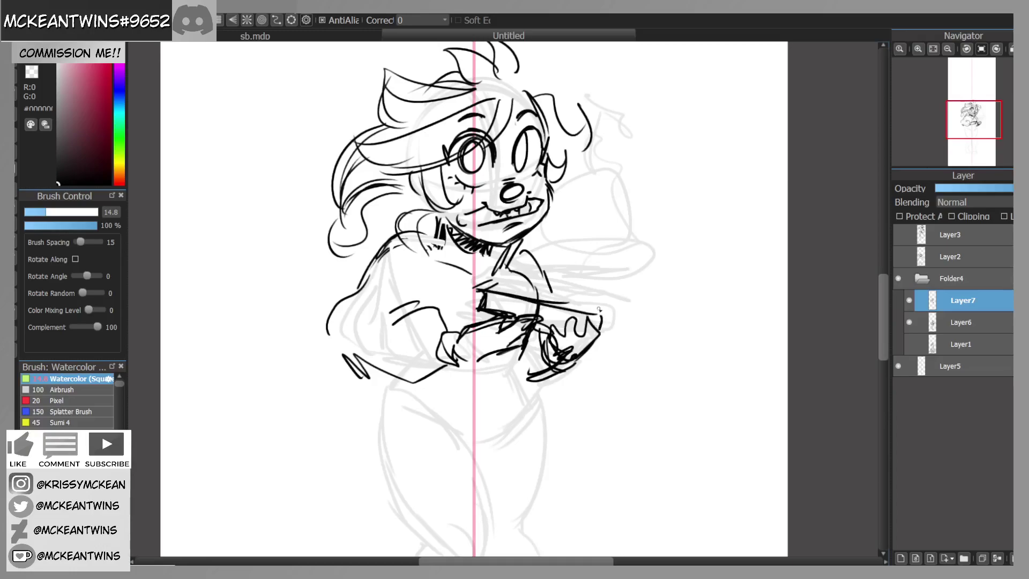
{"action": "mouse_move", "coordinate": [483, 294]}
{"action": "left_mouse_down"}
{"action": "mouse_move", "coordinate": [463, 294]}
{"action": "mouse_move", "coordinate": [463, 303]}
{"action": "left_mouse_up"}
{"action": "left_click_drag", "start_coordinate": [464, 288], "coordinate": [461, 305]}
{"action": "mouse_move", "coordinate": [462, 291]}
{"action": "left_mouse_down"}
{"action": "mouse_move", "coordinate": [454, 304]}
{"action": "mouse_move", "coordinate": [484, 300]}
{"action": "left_mouse_up"}
{"action": "mouse_move", "coordinate": [463, 308]}
{"action": "left_mouse_down"}
{"action": "mouse_move", "coordinate": [469, 416]}
{"action": "mouse_move", "coordinate": [451, 415]}
{"action": "left_mouse_up"}
{"action": "mouse_move", "coordinate": [450, 414]}
{"action": "left_mouse_down"}
{"action": "mouse_move", "coordinate": [444, 425]}
{"action": "mouse_move", "coordinate": [463, 308]}
{"action": "left_mouse_up"}
Step: Thicken and extend the tray's edge, and sketch a row of upright items standing on it
{"action": "left_click_drag", "start_coordinate": [988, 117], "coordinate": [974, 120]}
{"action": "mouse_move", "coordinate": [591, 298]}
{"action": "left_mouse_down"}
{"action": "mouse_move", "coordinate": [617, 295]}
{"action": "mouse_move", "coordinate": [499, 285]}
{"action": "left_mouse_up"}
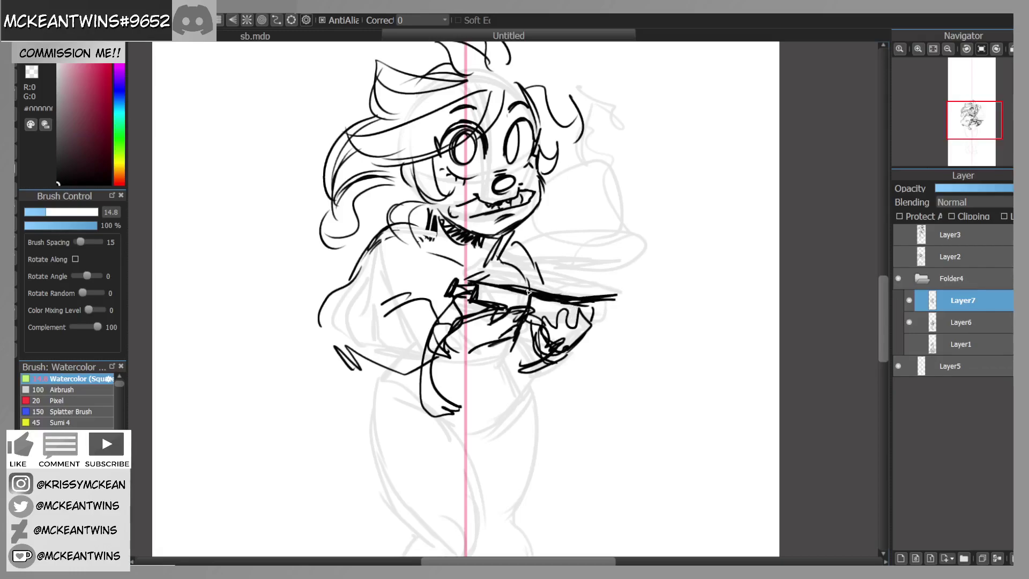
{"action": "mouse_move", "coordinate": [492, 280]}
{"action": "left_mouse_down"}
{"action": "mouse_move", "coordinate": [531, 271]}
{"action": "mouse_move", "coordinate": [645, 285]}
{"action": "mouse_move", "coordinate": [582, 301]}
{"action": "mouse_move", "coordinate": [593, 292]}
{"action": "left_mouse_up"}
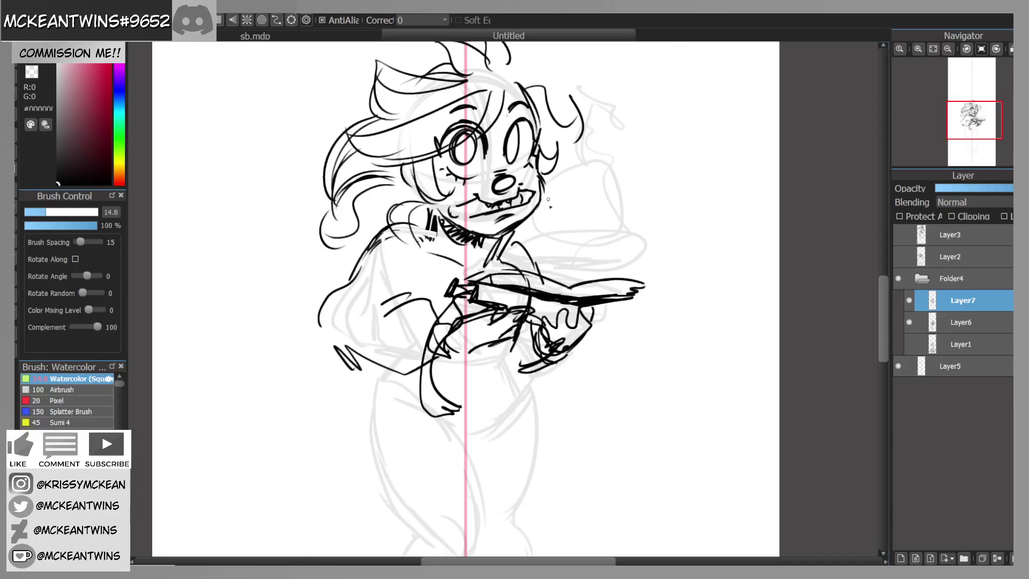
{"action": "mouse_move", "coordinate": [552, 248]}
{"action": "left_mouse_down"}
{"action": "mouse_move", "coordinate": [558, 283]}
{"action": "mouse_move", "coordinate": [594, 244]}
{"action": "mouse_move", "coordinate": [593, 283]}
{"action": "mouse_move", "coordinate": [561, 244]}
{"action": "mouse_move", "coordinate": [578, 217]}
{"action": "mouse_move", "coordinate": [592, 252]}
{"action": "mouse_move", "coordinate": [608, 247]}
{"action": "left_mouse_up"}
{"action": "mouse_move", "coordinate": [601, 284]}
{"action": "left_mouse_down"}
{"action": "mouse_move", "coordinate": [614, 248]}
{"action": "mouse_move", "coordinate": [632, 280]}
{"action": "left_mouse_up"}
{"action": "mouse_move", "coordinate": [547, 240]}
{"action": "left_mouse_down"}
{"action": "mouse_move", "coordinate": [528, 265]}
{"action": "mouse_move", "coordinate": [498, 264]}
{"action": "left_mouse_up"}
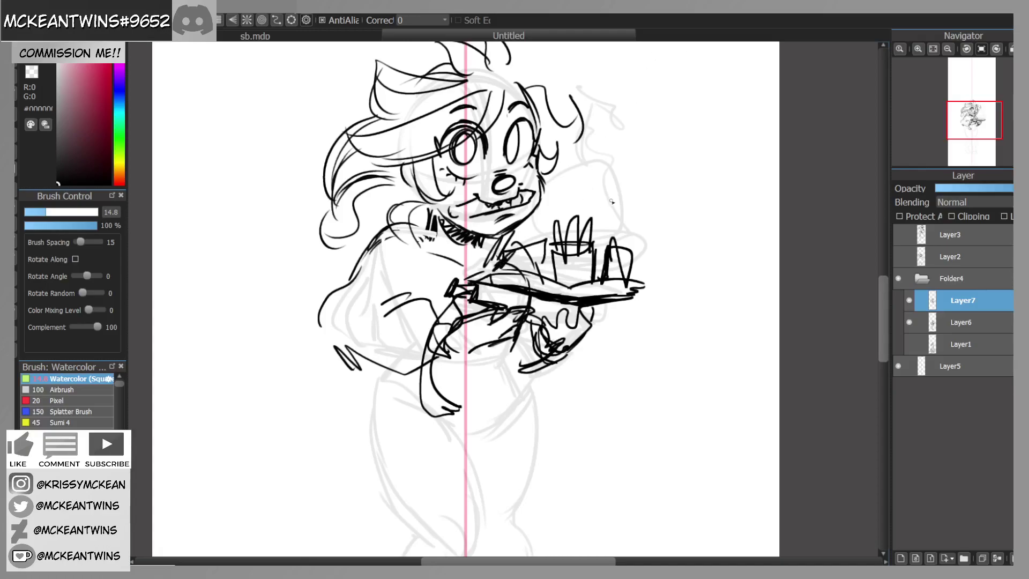
Step: Sketch a second tray above the first and stack two boxes on it
{"action": "mouse_move", "coordinate": [549, 220]}
{"action": "left_mouse_down"}
{"action": "mouse_move", "coordinate": [633, 241]}
{"action": "mouse_move", "coordinate": [649, 234]}
{"action": "left_mouse_up"}
{"action": "left_click_drag", "start_coordinate": [648, 234], "coordinate": [641, 247]}
{"action": "left_click_drag", "start_coordinate": [582, 214], "coordinate": [650, 230]}
{"action": "mouse_move", "coordinate": [557, 208]}
{"action": "left_mouse_down"}
{"action": "mouse_move", "coordinate": [673, 217]}
{"action": "mouse_move", "coordinate": [622, 230]}
{"action": "mouse_move", "coordinate": [678, 219]}
{"action": "mouse_move", "coordinate": [638, 186]}
{"action": "mouse_move", "coordinate": [555, 182]}
{"action": "mouse_move", "coordinate": [552, 209]}
{"action": "mouse_move", "coordinate": [640, 173]}
{"action": "left_mouse_up"}
{"action": "mouse_move", "coordinate": [640, 174]}
{"action": "left_mouse_down"}
{"action": "mouse_move", "coordinate": [642, 209]}
{"action": "mouse_move", "coordinate": [612, 131]}
{"action": "mouse_move", "coordinate": [643, 127]}
{"action": "left_mouse_up"}
{"action": "mouse_move", "coordinate": [643, 127]}
{"action": "left_mouse_down"}
{"action": "mouse_move", "coordinate": [638, 177]}
{"action": "mouse_move", "coordinate": [611, 131]}
{"action": "mouse_move", "coordinate": [600, 180]}
{"action": "left_mouse_up"}
Step: Draw a third flat tray on top of the stack with spiky strokes at its inner end
{"action": "left_click_drag", "start_coordinate": [975, 123], "coordinate": [977, 123]}
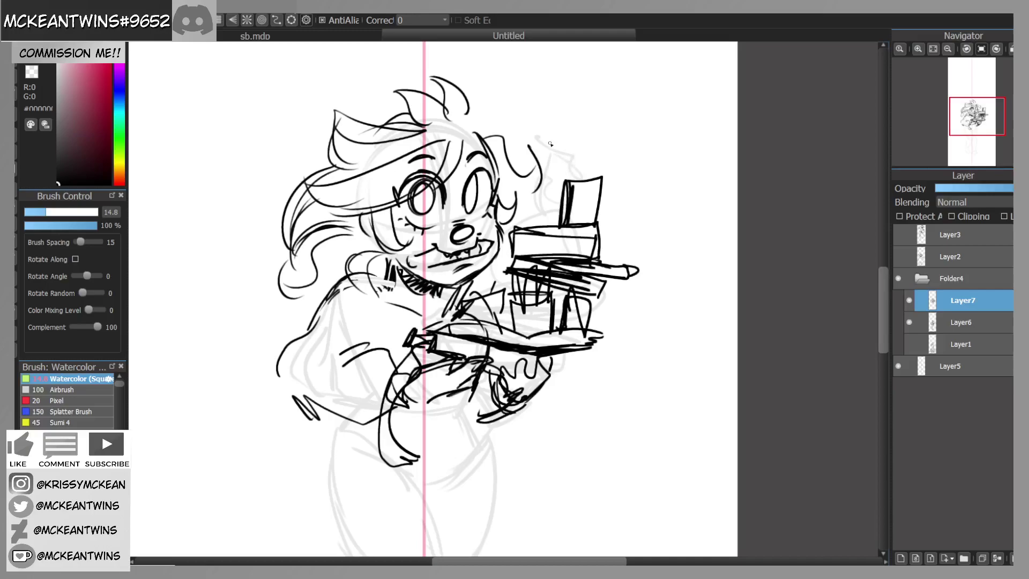
{"action": "mouse_move", "coordinate": [526, 177]}
{"action": "left_mouse_down"}
{"action": "mouse_move", "coordinate": [650, 175]}
{"action": "mouse_move", "coordinate": [522, 150]}
{"action": "left_mouse_up"}
{"action": "left_click_drag", "start_coordinate": [525, 170], "coordinate": [642, 160]}
{"action": "mouse_move", "coordinate": [557, 165]}
{"action": "left_mouse_down"}
{"action": "mouse_move", "coordinate": [644, 166]}
{"action": "mouse_move", "coordinate": [530, 150]}
{"action": "left_mouse_up"}
{"action": "left_click_drag", "start_coordinate": [541, 171], "coordinate": [537, 123]}
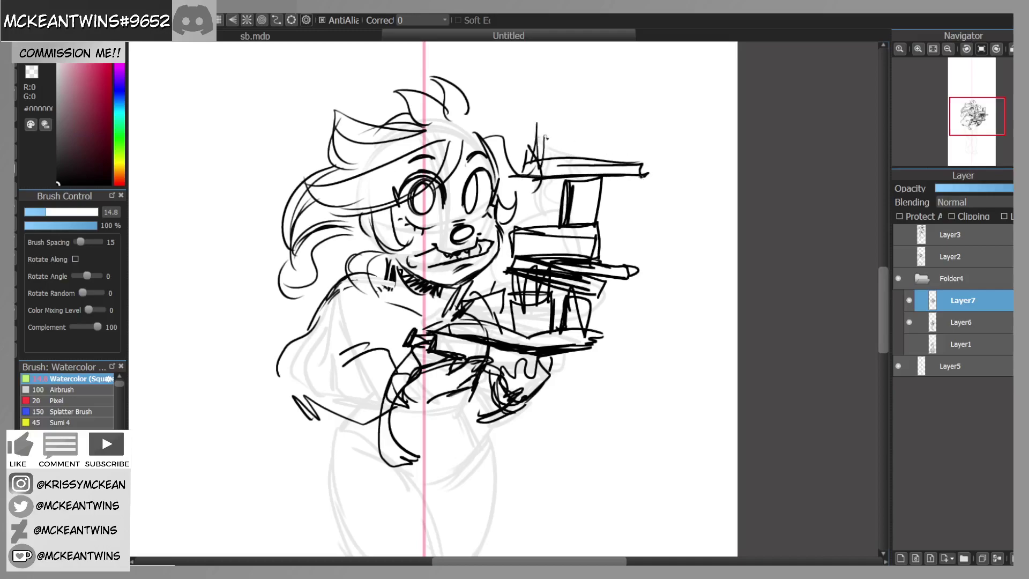
Step: Sketch the hips and the curved contours of the front thigh below the waist
{"action": "left_click_drag", "start_coordinate": [976, 118], "coordinate": [972, 127]}
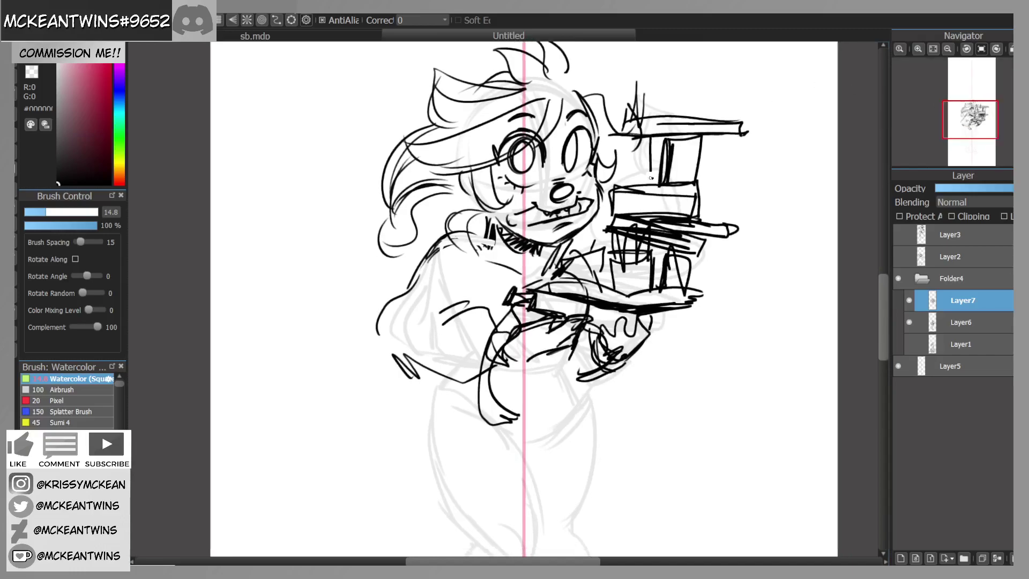
{"action": "left_click_drag", "start_coordinate": [977, 119], "coordinate": [970, 140]}
{"action": "mouse_move", "coordinate": [488, 156]}
{"action": "left_mouse_down"}
{"action": "mouse_move", "coordinate": [581, 145]}
{"action": "mouse_move", "coordinate": [550, 164]}
{"action": "mouse_move", "coordinate": [582, 138]}
{"action": "mouse_move", "coordinate": [602, 176]}
{"action": "left_mouse_up"}
{"action": "mouse_move", "coordinate": [467, 174]}
{"action": "left_mouse_down"}
{"action": "mouse_move", "coordinate": [555, 218]}
{"action": "mouse_move", "coordinate": [602, 175]}
{"action": "left_mouse_up"}
{"action": "left_click_drag", "start_coordinate": [533, 214], "coordinate": [581, 266]}
{"action": "mouse_move", "coordinate": [478, 169]}
{"action": "left_mouse_down"}
{"action": "mouse_move", "coordinate": [450, 285]}
{"action": "mouse_move", "coordinate": [466, 297]}
{"action": "left_mouse_up"}
{"action": "left_click_drag", "start_coordinate": [475, 251], "coordinate": [565, 325]}
Step: Add the outer contours of the front hip and the rear thigh
{"action": "mouse_move", "coordinate": [969, 141]}
{"action": "left_mouse_down"}
{"action": "mouse_move", "coordinate": [974, 127]}
{"action": "mouse_move", "coordinate": [971, 138]}
{"action": "left_mouse_up"}
{"action": "left_click_drag", "start_coordinate": [419, 205], "coordinate": [429, 275]}
{"action": "left_click_drag", "start_coordinate": [577, 195], "coordinate": [597, 242]}
{"action": "left_click_drag", "start_coordinate": [590, 222], "coordinate": [592, 302]}
{"action": "left_click_drag", "start_coordinate": [972, 142], "coordinate": [972, 149]}
Step: Sketch the front leg's knee and lower leg down toward the ankle
{"action": "left_click_drag", "start_coordinate": [552, 191], "coordinate": [582, 252]}
{"action": "mouse_move", "coordinate": [583, 241]}
{"action": "left_mouse_down"}
{"action": "mouse_move", "coordinate": [577, 292]}
{"action": "mouse_move", "coordinate": [519, 356]}
{"action": "left_mouse_up"}
{"action": "left_click_drag", "start_coordinate": [530, 250], "coordinate": [498, 332]}
{"action": "left_click_drag", "start_coordinate": [510, 287], "coordinate": [476, 370]}
{"action": "mouse_move", "coordinate": [552, 328]}
{"action": "left_mouse_down"}
{"action": "mouse_move", "coordinate": [528, 389]}
{"action": "mouse_move", "coordinate": [543, 434]}
{"action": "mouse_move", "coordinate": [484, 438]}
{"action": "left_mouse_up"}
Step: Sketch the rear leg from the thigh past the knee down to the ankle
{"action": "mouse_move", "coordinate": [597, 140]}
{"action": "left_mouse_down"}
{"action": "mouse_move", "coordinate": [598, 220]}
{"action": "mouse_move", "coordinate": [588, 240]}
{"action": "left_mouse_up"}
{"action": "mouse_move", "coordinate": [594, 195]}
{"action": "left_mouse_down"}
{"action": "mouse_move", "coordinate": [602, 269]}
{"action": "mouse_move", "coordinate": [589, 336]}
{"action": "left_mouse_up"}
{"action": "mouse_move", "coordinate": [590, 304]}
{"action": "left_mouse_down"}
{"action": "mouse_move", "coordinate": [584, 385]}
{"action": "mouse_move", "coordinate": [557, 432]}
{"action": "mouse_move", "coordinate": [595, 418]}
{"action": "left_mouse_up"}
{"action": "left_click_drag", "start_coordinate": [555, 390], "coordinate": [539, 429]}
{"action": "left_click_drag", "start_coordinate": [548, 364], "coordinate": [533, 423]}
{"action": "mouse_move", "coordinate": [534, 421]}
{"action": "left_mouse_down"}
{"action": "mouse_move", "coordinate": [545, 343]}
{"action": "mouse_move", "coordinate": [547, 374]}
{"action": "left_mouse_up"}
Step: Draw both feet with toe lines and flat soles at the ends of the legs
{"action": "mouse_move", "coordinate": [939, 60]}
{"action": "left_click_drag", "start_coordinate": [973, 110], "coordinate": [973, 137]}
{"action": "left_click", "coordinate": [948, 50]}
{"action": "left_click_drag", "start_coordinate": [436, 235], "coordinate": [452, 313]}
{"action": "mouse_move", "coordinate": [434, 231]}
{"action": "left_mouse_down"}
{"action": "mouse_move", "coordinate": [464, 257]}
{"action": "mouse_move", "coordinate": [492, 325]}
{"action": "mouse_move", "coordinate": [483, 393]}
{"action": "mouse_move", "coordinate": [448, 451]}
{"action": "mouse_move", "coordinate": [497, 484]}
{"action": "left_mouse_up"}
{"action": "left_click_drag", "start_coordinate": [453, 488], "coordinate": [500, 484]}
{"action": "left_click_drag", "start_coordinate": [490, 446], "coordinate": [489, 484]}
{"action": "left_click_drag", "start_coordinate": [518, 406], "coordinate": [483, 444]}
Step: Collapse Folder4, fit the whole canvas in view, and toggle Folder4, Layer2 and Layer3 to compare the sketches
{"action": "mouse_move", "coordinate": [985, 115]}
{"action": "left_mouse_down"}
{"action": "mouse_move", "coordinate": [985, 102]}
{"action": "mouse_move", "coordinate": [987, 111]}
{"action": "left_mouse_up"}
{"action": "left_click", "coordinate": [929, 278]}
{"action": "left_click", "coordinate": [899, 278]}
{"action": "left_click", "coordinate": [898, 279]}
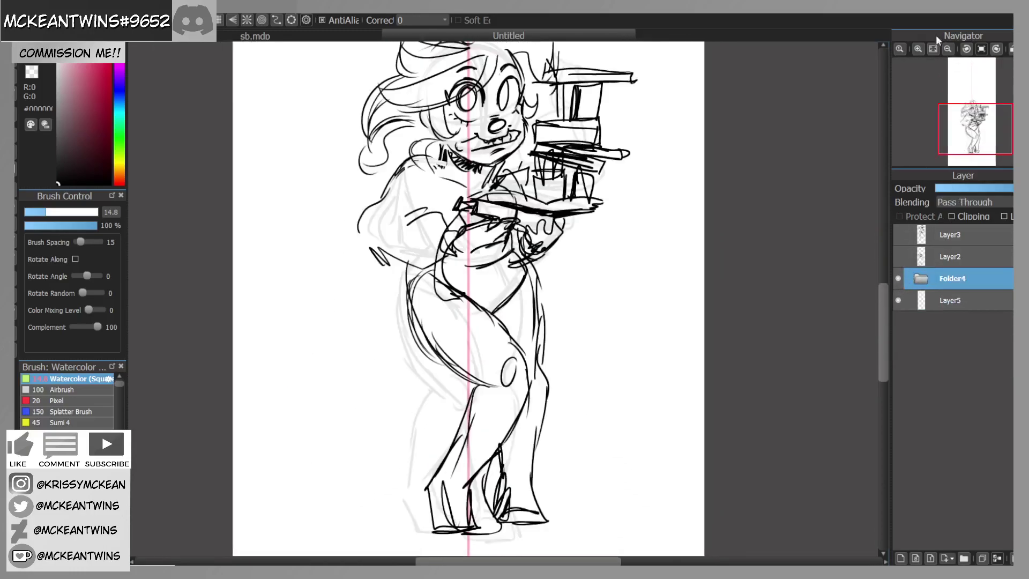
{"action": "left_click", "coordinate": [933, 49]}
{"action": "left_click", "coordinate": [897, 279]}
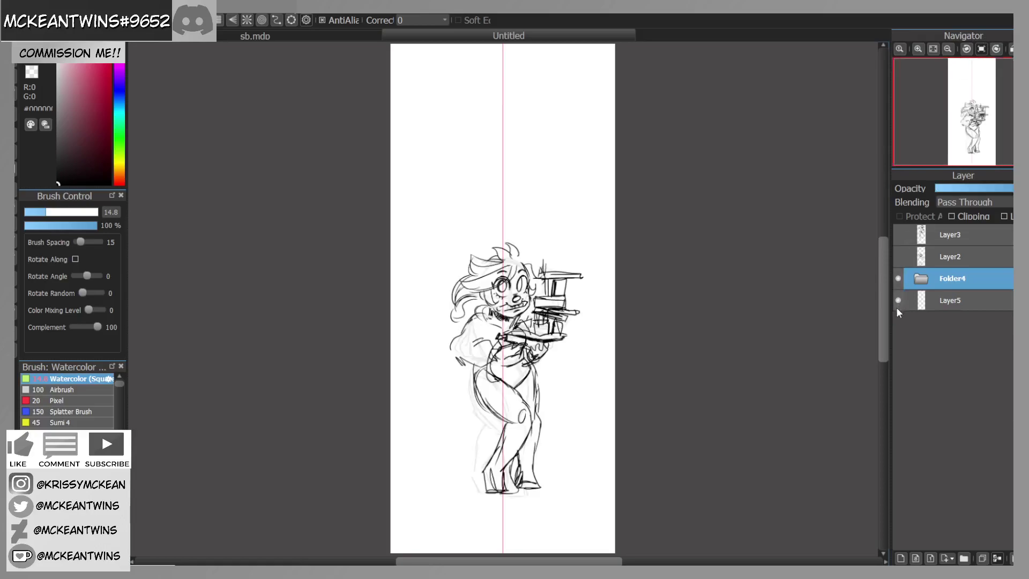
{"action": "left_click", "coordinate": [898, 256]}
{"action": "left_click", "coordinate": [898, 234]}
{"action": "left_click", "coordinate": [898, 236]}
{"action": "left_click", "coordinate": [898, 256]}
{"action": "left_click", "coordinate": [898, 278]}
{"action": "left_click", "coordinate": [898, 278]}
Step: Lower Folder4's opacity to fade the sketch to light grey, and flip the canvas horizontally
{"action": "left_click", "coordinate": [961, 189]}
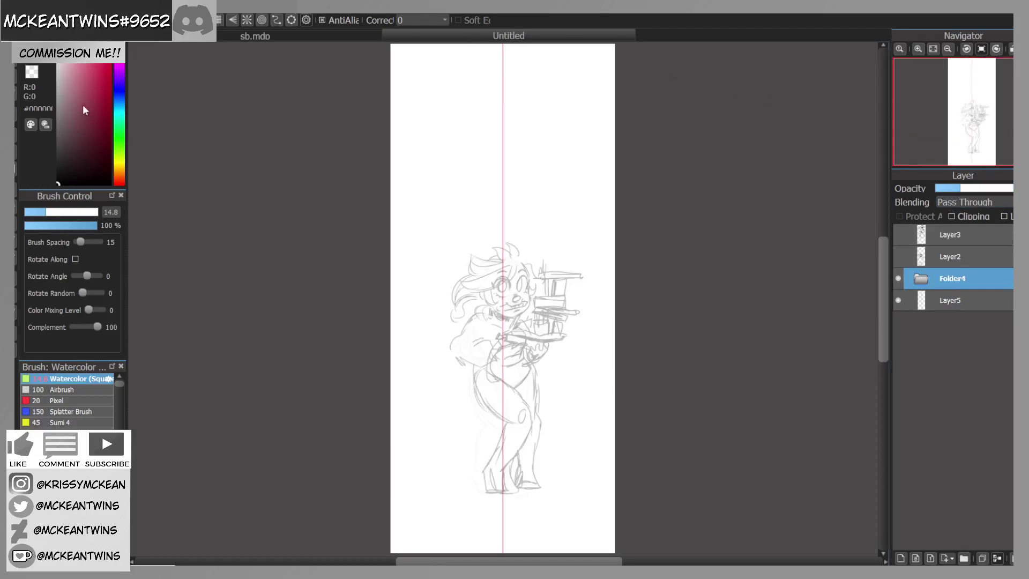
{"action": "key", "text": "h"}
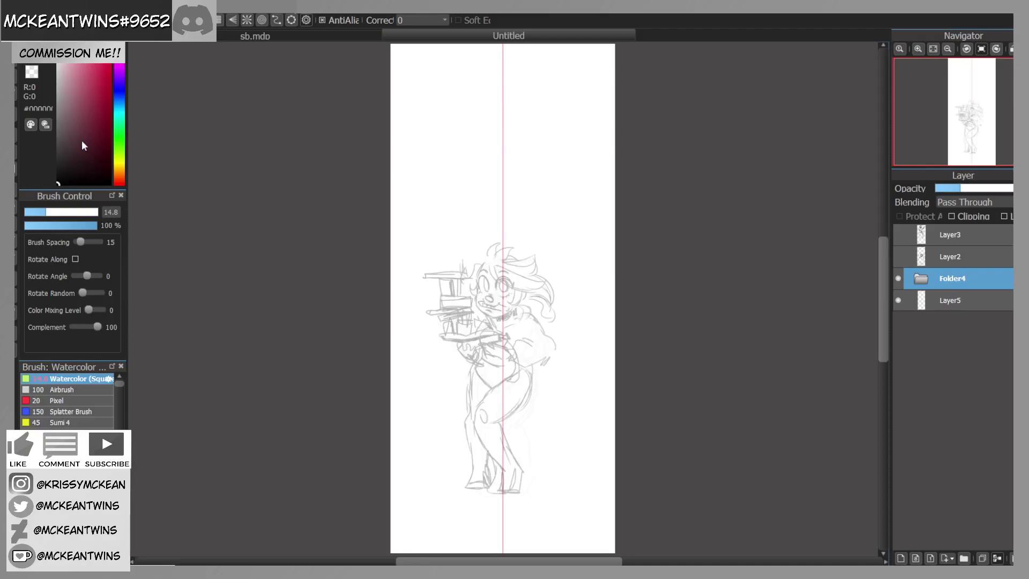
Step: Lower Folder4's opacity further until the sketch is very faint, and put it inside a new folder
{"action": "left_click_drag", "start_coordinate": [960, 188], "coordinate": [944, 188]}
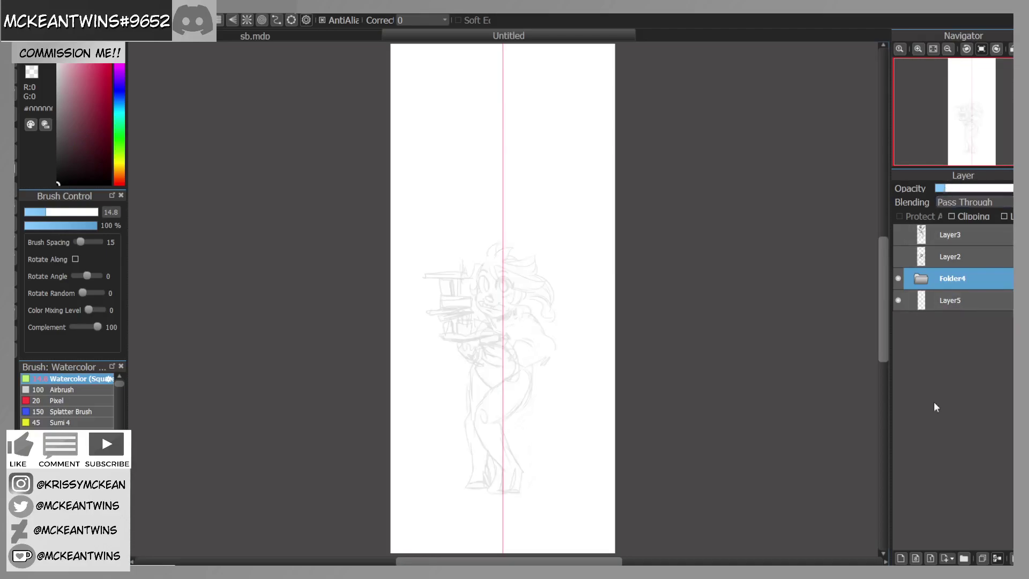
{"action": "left_click", "coordinate": [967, 557]}
{"action": "left_click_drag", "start_coordinate": [960, 300], "coordinate": [959, 278]}
Step: Add a new layer above Folder4 for inking the face with the Airbrush, and hide Layer5's centre guide line
{"action": "left_click", "coordinate": [67, 389]}
{"action": "left_click", "coordinate": [54, 212]}
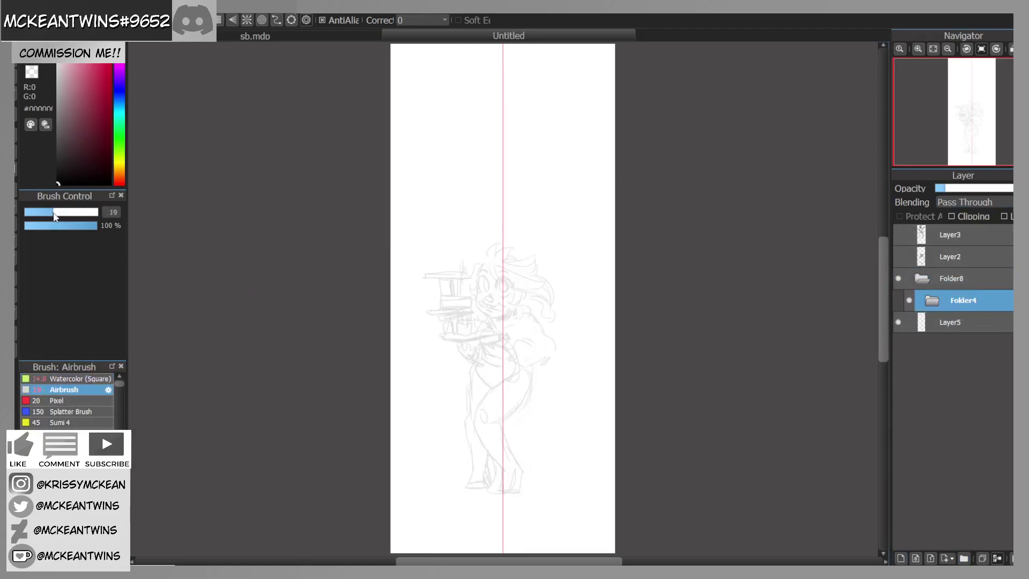
{"action": "left_click", "coordinate": [918, 49]}
{"action": "left_click", "coordinate": [918, 49]}
{"action": "left_click", "coordinate": [918, 49]}
{"action": "left_click", "coordinate": [918, 49]}
{"action": "left_click", "coordinate": [918, 48]}
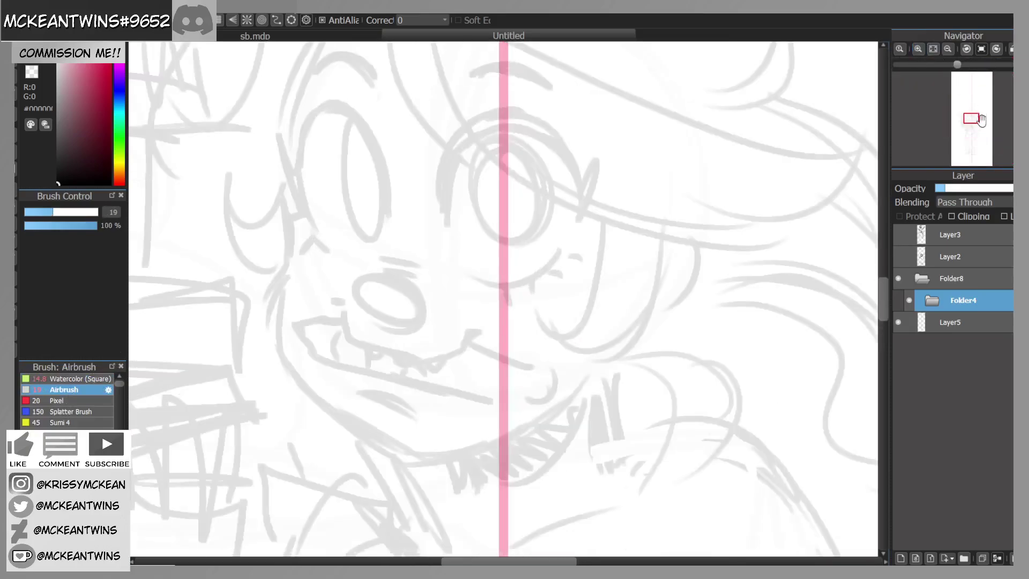
{"action": "left_click", "coordinate": [970, 119]}
{"action": "left_click_drag", "start_coordinate": [971, 119], "coordinate": [971, 109]}
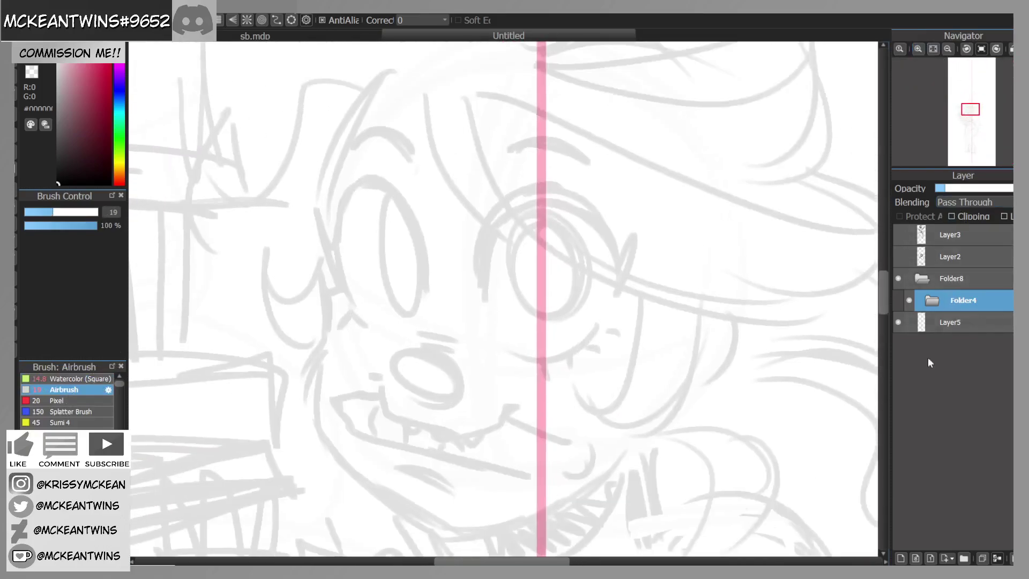
{"action": "left_click", "coordinate": [901, 559]}
{"action": "left_click", "coordinate": [898, 344]}
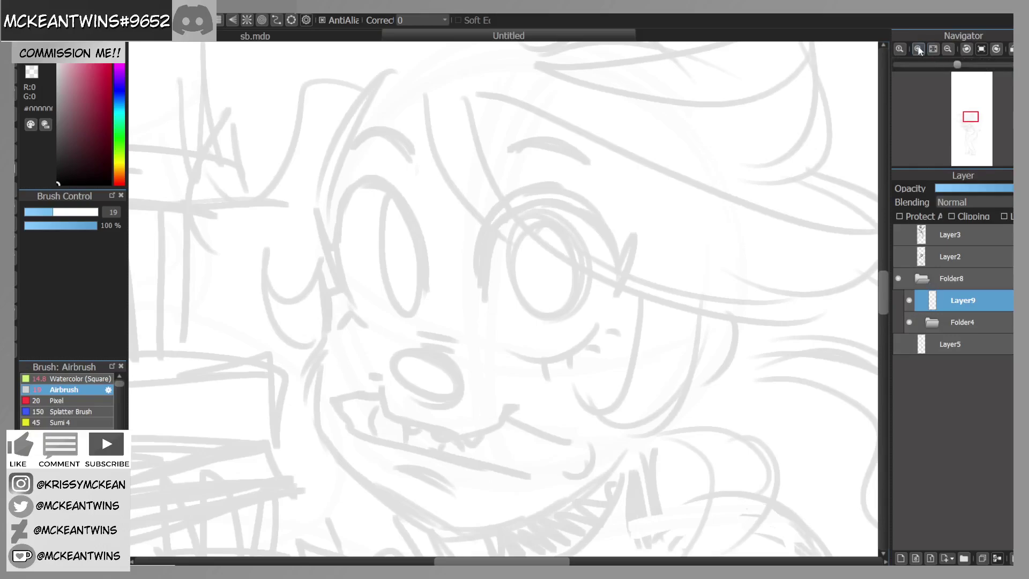
Step: Ink the near eye's thick inner upper lash line in black with the Airbrush at size 10.5
{"action": "scroll", "coordinate": [271, 195], "scroll_direction": "up", "scroll_amount": 2}
{"action": "left_click_drag", "start_coordinate": [58, 212], "coordinate": [39, 221]}
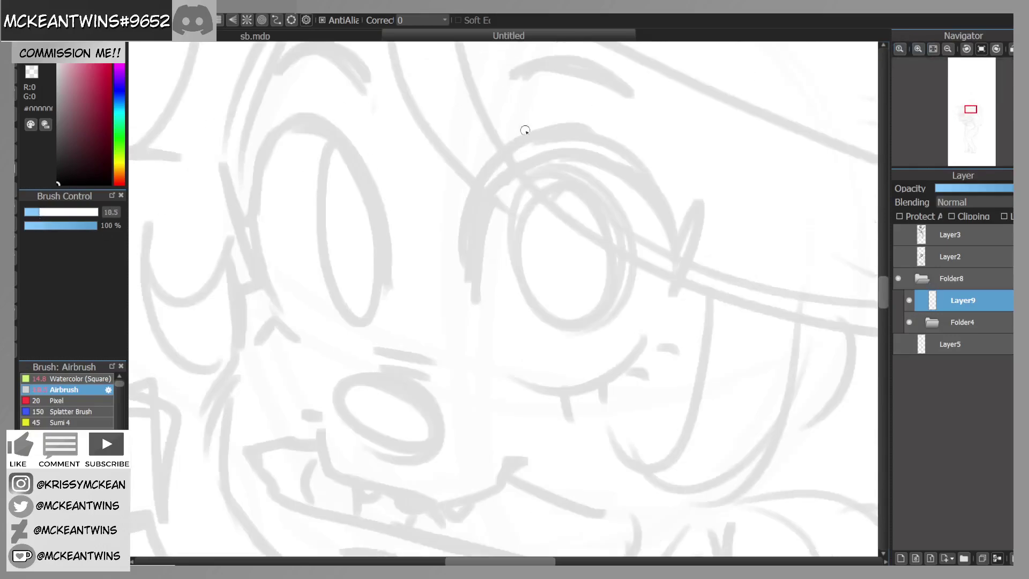
{"action": "mouse_move", "coordinate": [530, 156]}
{"action": "left_mouse_down"}
{"action": "mouse_move", "coordinate": [477, 228]}
{"action": "mouse_move", "coordinate": [527, 148]}
{"action": "mouse_move", "coordinate": [478, 227]}
{"action": "left_mouse_up"}
{"action": "left_click_drag", "start_coordinate": [518, 155], "coordinate": [474, 248]}
{"action": "left_click_drag", "start_coordinate": [496, 183], "coordinate": [473, 282]}
{"action": "left_click_drag", "start_coordinate": [506, 164], "coordinate": [476, 302]}
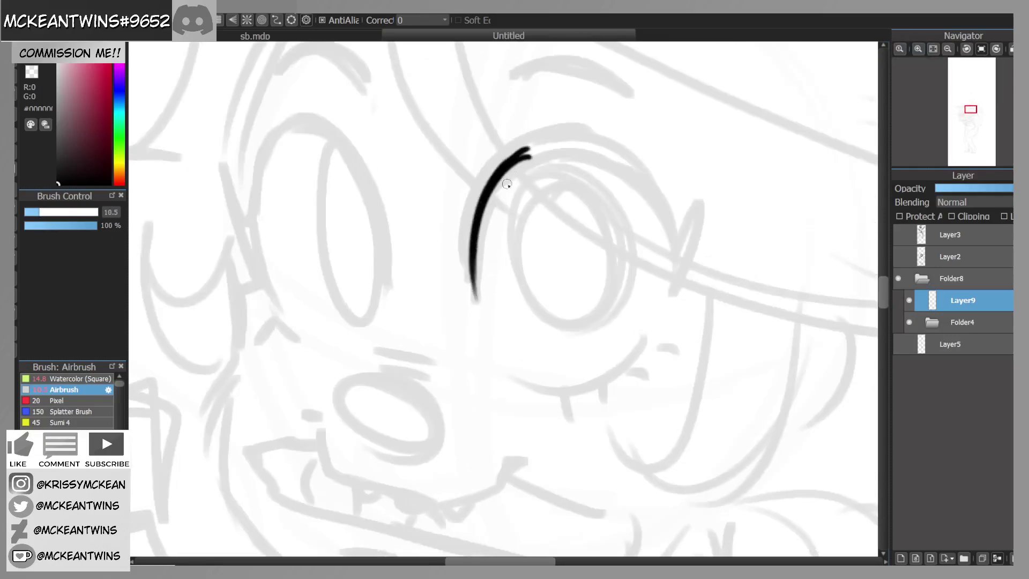
{"action": "left_click", "coordinate": [962, 324]}
{"action": "left_click", "coordinate": [973, 303]}
{"action": "mouse_move", "coordinate": [502, 170]}
{"action": "left_mouse_down"}
{"action": "mouse_move", "coordinate": [575, 143]}
{"action": "mouse_move", "coordinate": [484, 181]}
{"action": "mouse_move", "coordinate": [560, 131]}
{"action": "left_mouse_up"}
{"action": "mouse_move", "coordinate": [475, 235]}
{"action": "left_mouse_down"}
{"action": "mouse_move", "coordinate": [551, 127]}
{"action": "mouse_move", "coordinate": [465, 268]}
{"action": "left_mouse_up"}
{"action": "left_click_drag", "start_coordinate": [515, 134], "coordinate": [475, 292]}
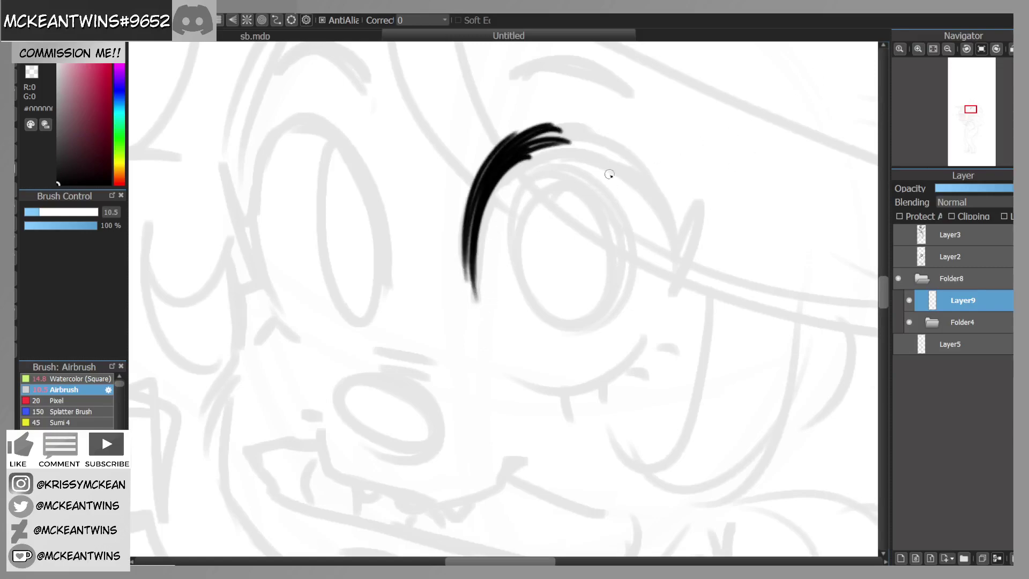
Step: Extend the near eye's upper lash line over to the outer corner and ink its curved lower lid
{"action": "mouse_move", "coordinate": [531, 147]}
{"action": "left_mouse_down"}
{"action": "mouse_move", "coordinate": [590, 136]}
{"action": "mouse_move", "coordinate": [659, 185]}
{"action": "left_mouse_up"}
{"action": "mouse_move", "coordinate": [620, 153]}
{"action": "left_mouse_down"}
{"action": "mouse_move", "coordinate": [659, 207]}
{"action": "mouse_move", "coordinate": [678, 276]}
{"action": "left_mouse_up"}
{"action": "mouse_move", "coordinate": [673, 225]}
{"action": "left_mouse_down"}
{"action": "mouse_move", "coordinate": [517, 143]}
{"action": "mouse_move", "coordinate": [582, 139]}
{"action": "mouse_move", "coordinate": [643, 169]}
{"action": "mouse_move", "coordinate": [684, 239]}
{"action": "mouse_move", "coordinate": [621, 136]}
{"action": "mouse_move", "coordinate": [599, 133]}
{"action": "mouse_move", "coordinate": [673, 293]}
{"action": "left_mouse_up"}
{"action": "mouse_move", "coordinate": [518, 367]}
{"action": "left_mouse_down"}
{"action": "mouse_move", "coordinate": [560, 378]}
{"action": "mouse_move", "coordinate": [635, 364]}
{"action": "mouse_move", "coordinate": [661, 336]}
{"action": "left_mouse_up"}
{"action": "left_click_drag", "start_coordinate": [638, 368], "coordinate": [661, 337]}
Step: Thicken the near eye's outer edge down to the lower lid and add a pointed lash flick at the outer corner
{"action": "left_click", "coordinate": [949, 49]}
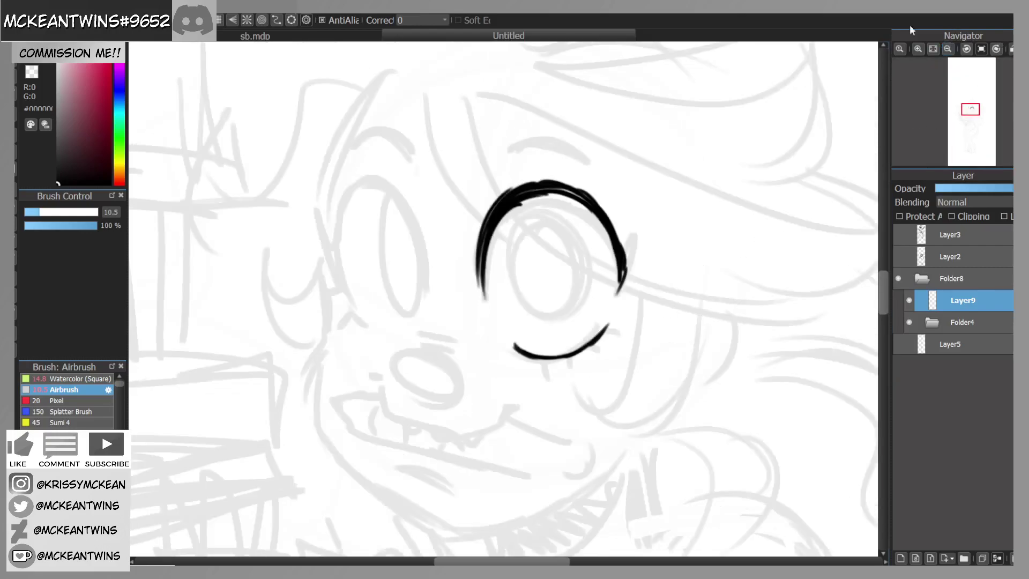
{"action": "left_click_drag", "start_coordinate": [584, 345], "coordinate": [620, 285]}
{"action": "left_click_drag", "start_coordinate": [605, 323], "coordinate": [631, 274]}
{"action": "mouse_move", "coordinate": [613, 221]}
{"action": "left_mouse_down"}
{"action": "mouse_move", "coordinate": [627, 245]}
{"action": "mouse_move", "coordinate": [640, 219]}
{"action": "left_mouse_up"}
{"action": "left_click_drag", "start_coordinate": [640, 220], "coordinate": [630, 286]}
{"action": "left_click_drag", "start_coordinate": [637, 242], "coordinate": [626, 291]}
{"action": "mouse_move", "coordinate": [631, 277]}
{"action": "left_mouse_down"}
{"action": "mouse_move", "coordinate": [614, 313]}
{"action": "mouse_move", "coordinate": [634, 259]}
{"action": "left_mouse_up"}
{"action": "mouse_move", "coordinate": [632, 269]}
{"action": "left_mouse_down"}
{"action": "mouse_move", "coordinate": [625, 248]}
{"action": "mouse_move", "coordinate": [630, 267]}
{"action": "left_mouse_up"}
{"action": "left_click_drag", "start_coordinate": [630, 266], "coordinate": [637, 241]}
{"action": "left_click_drag", "start_coordinate": [39, 212], "coordinate": [54, 212]}
{"action": "mouse_move", "coordinate": [558, 359]}
{"action": "left_mouse_down"}
{"action": "mouse_move", "coordinate": [592, 343]}
{"action": "mouse_move", "coordinate": [638, 268]}
{"action": "mouse_move", "coordinate": [641, 236]}
{"action": "left_mouse_up"}
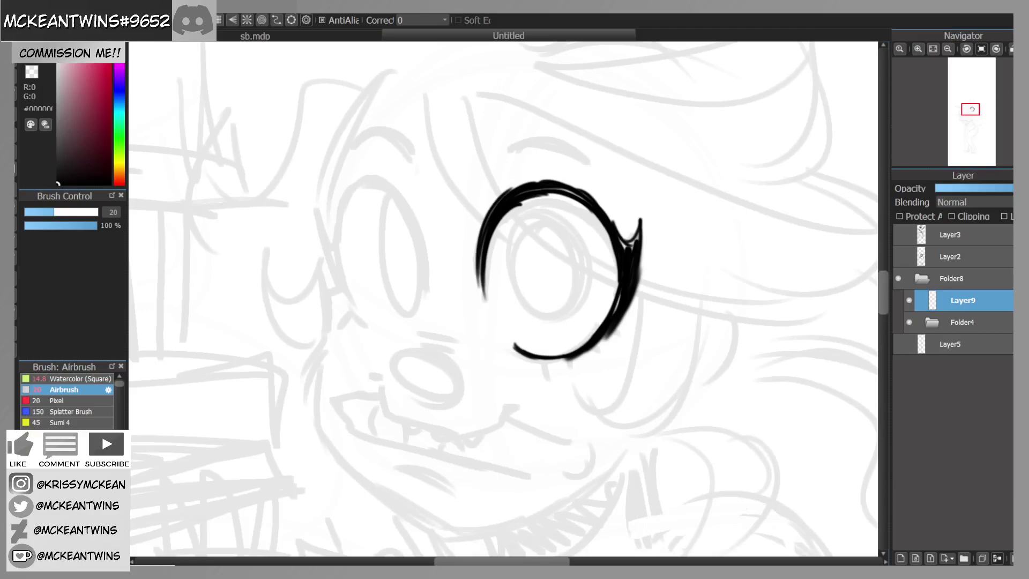
Step: Ink the near eye's oval iris and a diamond-shaped spiral pupil inside it at brush size 15
{"action": "left_click", "coordinate": [47, 212]}
{"action": "mouse_move", "coordinate": [585, 230]}
{"action": "left_mouse_down"}
{"action": "mouse_move", "coordinate": [569, 212]}
{"action": "mouse_move", "coordinate": [555, 216]}
{"action": "mouse_move", "coordinate": [568, 221]}
{"action": "left_mouse_up"}
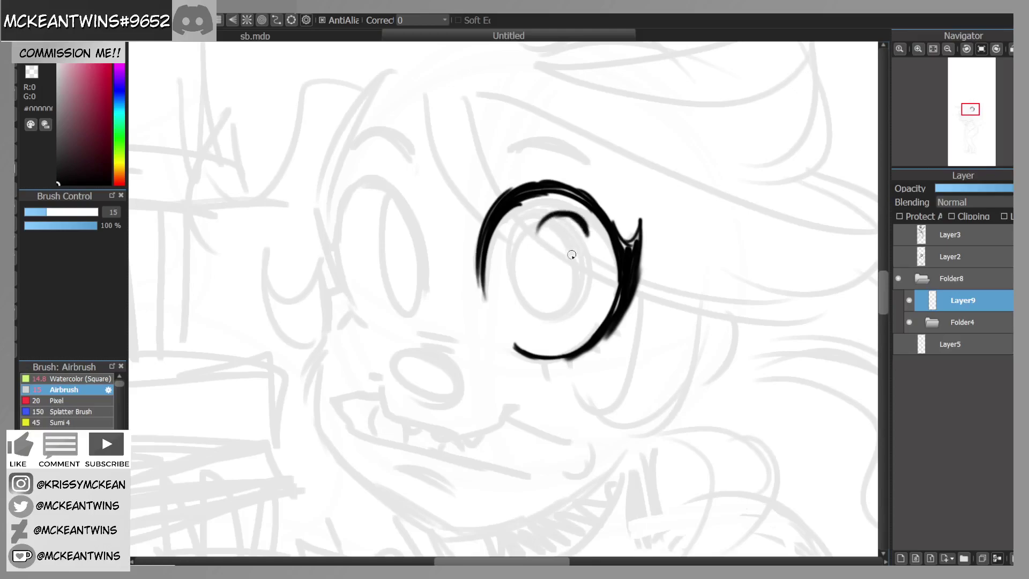
{"action": "left_click_drag", "start_coordinate": [571, 218], "coordinate": [532, 255]}
{"action": "mouse_move", "coordinate": [555, 216]}
{"action": "left_mouse_down"}
{"action": "mouse_move", "coordinate": [538, 236]}
{"action": "mouse_move", "coordinate": [546, 313]}
{"action": "left_mouse_up"}
{"action": "left_click_drag", "start_coordinate": [529, 241], "coordinate": [556, 325]}
{"action": "left_click_drag", "start_coordinate": [532, 280], "coordinate": [572, 329]}
{"action": "mouse_move", "coordinate": [546, 296]}
{"action": "left_mouse_down"}
{"action": "mouse_move", "coordinate": [587, 312]}
{"action": "mouse_move", "coordinate": [599, 296]}
{"action": "mouse_move", "coordinate": [595, 232]}
{"action": "mouse_move", "coordinate": [601, 263]}
{"action": "mouse_move", "coordinate": [571, 321]}
{"action": "mouse_move", "coordinate": [599, 273]}
{"action": "mouse_move", "coordinate": [589, 218]}
{"action": "left_mouse_up"}
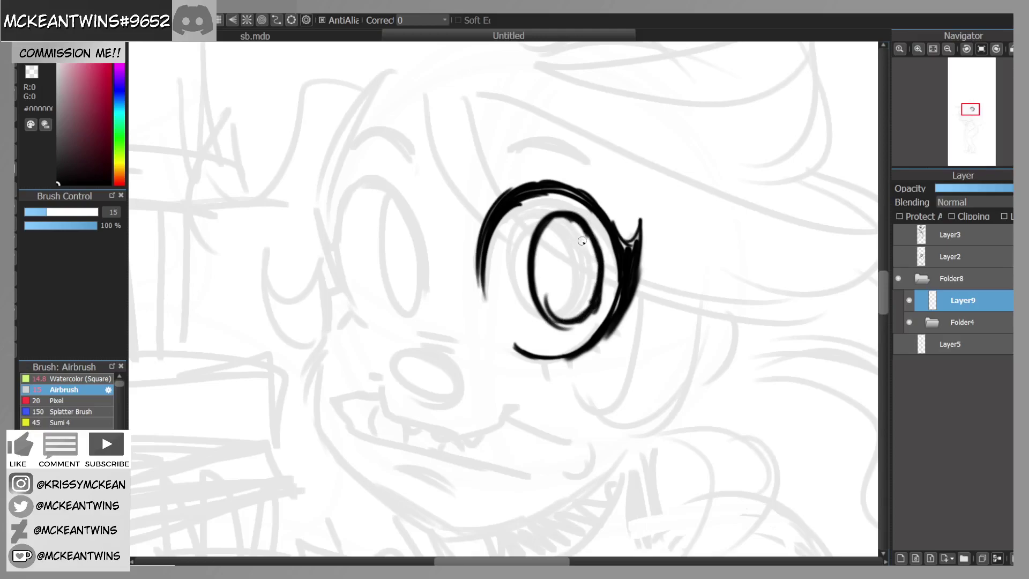
{"action": "mouse_move", "coordinate": [554, 245]}
{"action": "left_mouse_down"}
{"action": "mouse_move", "coordinate": [547, 267]}
{"action": "mouse_move", "coordinate": [585, 264]}
{"action": "mouse_move", "coordinate": [577, 284]}
{"action": "mouse_move", "coordinate": [556, 292]}
{"action": "mouse_move", "coordinate": [585, 273]}
{"action": "left_mouse_up"}
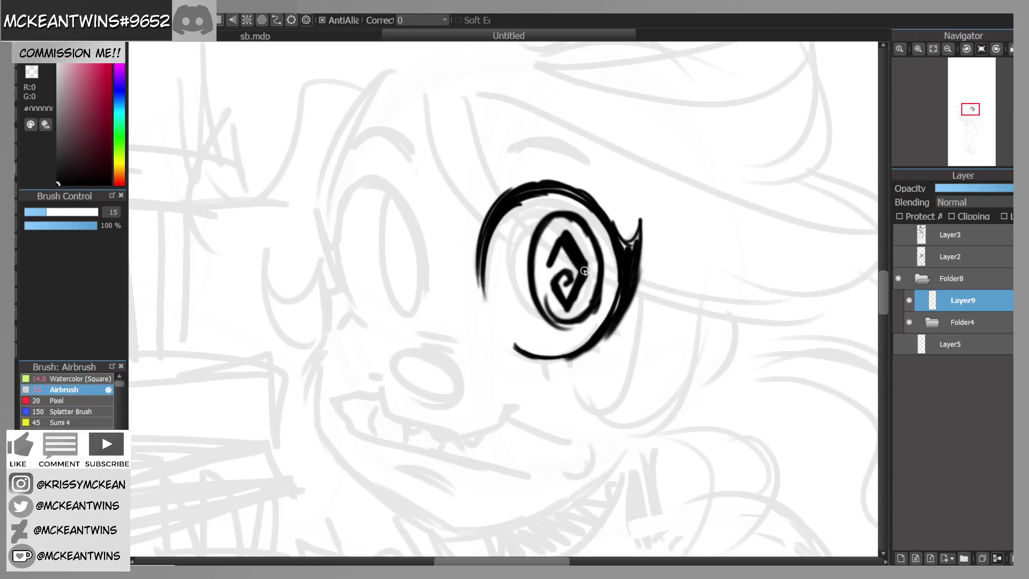
Step: Lasso the near eye's iris and pupil, shift them slightly toward the nose, and deselect
{"action": "key", "text": "l"}
{"action": "mouse_move", "coordinate": [513, 239]}
{"action": "left_mouse_down"}
{"action": "mouse_move", "coordinate": [542, 342]}
{"action": "mouse_move", "coordinate": [599, 329]}
{"action": "mouse_move", "coordinate": [617, 292]}
{"action": "mouse_move", "coordinate": [605, 230]}
{"action": "mouse_move", "coordinate": [579, 208]}
{"action": "left_mouse_up"}
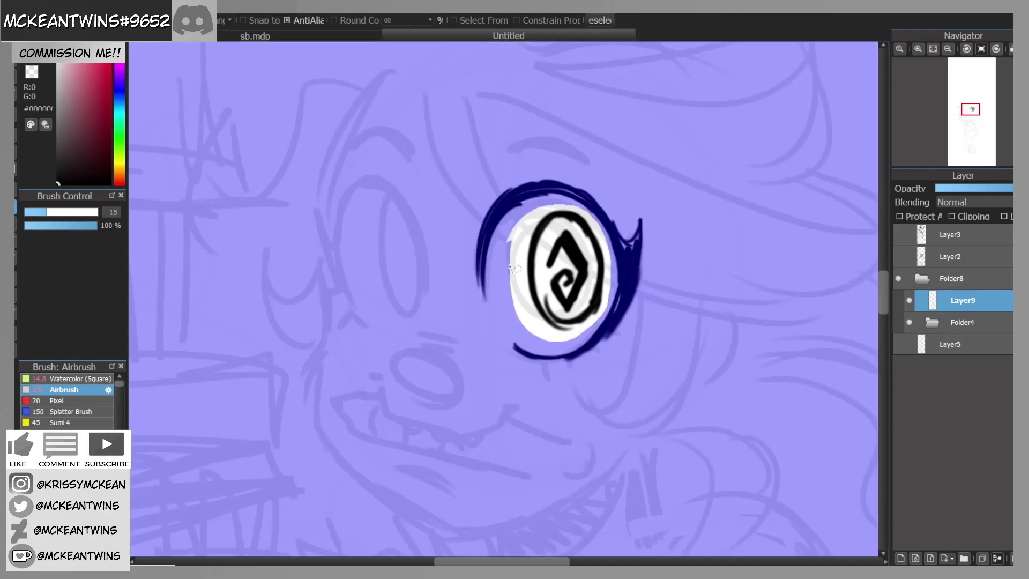
{"action": "left_click", "coordinate": [176, 176]}
{"action": "left_click_drag", "start_coordinate": [555, 292], "coordinate": [544, 292]}
{"action": "left_click_drag", "start_coordinate": [602, 250], "coordinate": [606, 252]}
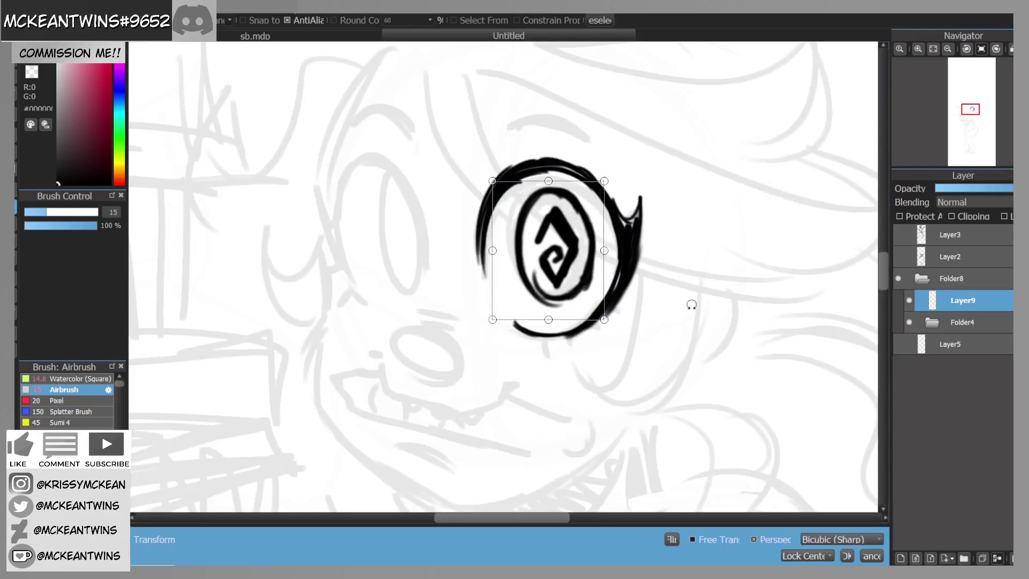
{"action": "left_click", "coordinate": [848, 556]}
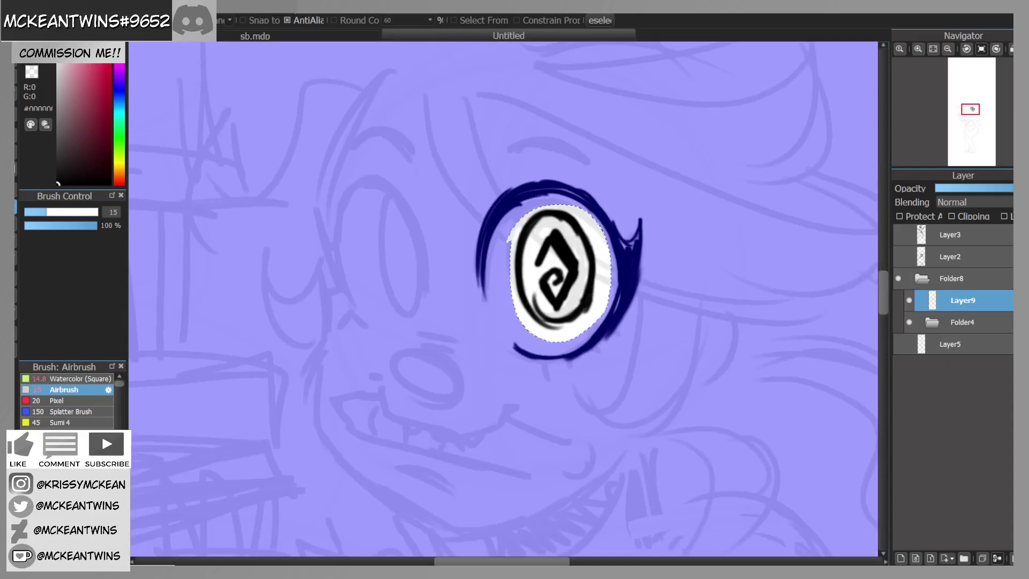
{"action": "key", "text": "ctrl+d"}
Step: Ink the near eye's inner-corner lashes and the small curved lines at its lower inner edge
{"action": "key", "text": "b"}
{"action": "mouse_move", "coordinate": [477, 204]}
{"action": "left_mouse_down"}
{"action": "mouse_move", "coordinate": [491, 215]}
{"action": "mouse_move", "coordinate": [502, 177]}
{"action": "left_mouse_up"}
{"action": "left_click_drag", "start_coordinate": [970, 110], "coordinate": [970, 120]}
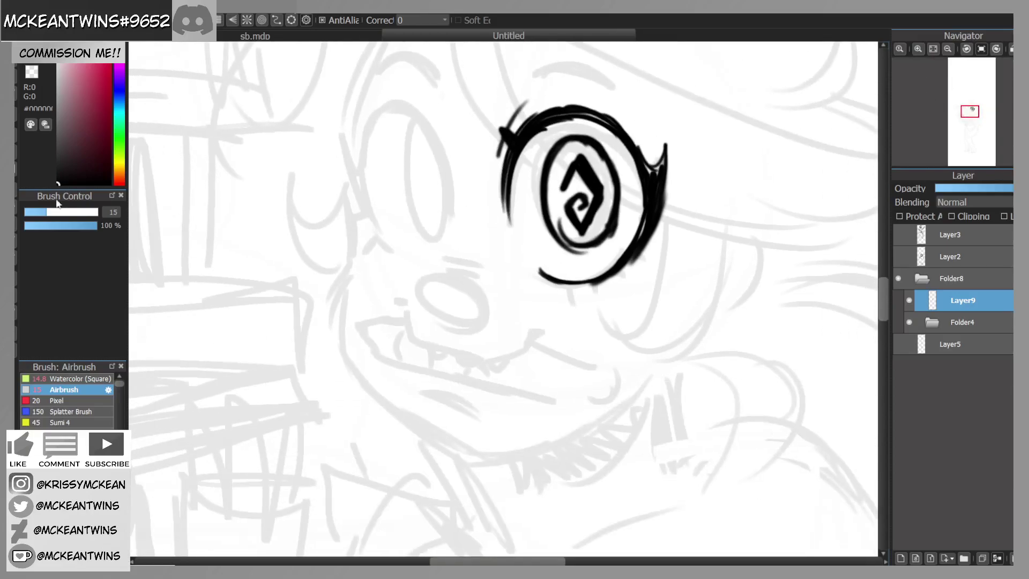
{"action": "left_click_drag", "start_coordinate": [47, 213], "coordinate": [44, 214]}
{"action": "left_click_drag", "start_coordinate": [507, 192], "coordinate": [523, 253]}
{"action": "mouse_move", "coordinate": [508, 210]}
{"action": "left_mouse_down"}
{"action": "mouse_move", "coordinate": [523, 251]}
{"action": "mouse_move", "coordinate": [506, 232]}
{"action": "mouse_move", "coordinate": [509, 260]}
{"action": "left_mouse_up"}
Step: Ink the far eye's thick arched upper lash line at brush size 16
{"action": "left_click_drag", "start_coordinate": [970, 120], "coordinate": [970, 118]}
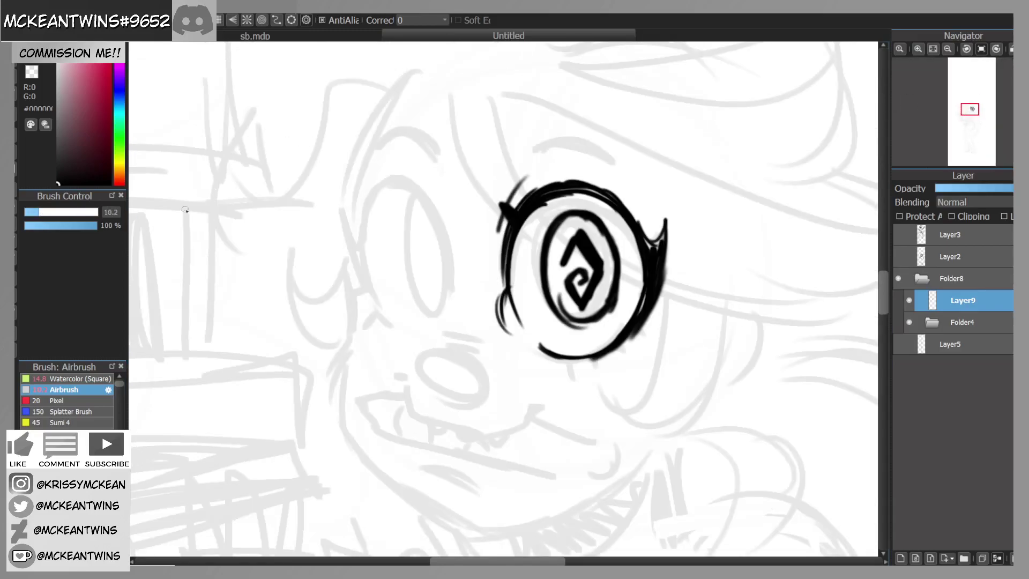
{"action": "left_click_drag", "start_coordinate": [46, 213], "coordinate": [51, 214]}
{"action": "mouse_move", "coordinate": [454, 276]}
{"action": "left_mouse_down"}
{"action": "mouse_move", "coordinate": [454, 225]}
{"action": "mouse_move", "coordinate": [435, 186]}
{"action": "left_mouse_up"}
{"action": "left_click_drag", "start_coordinate": [449, 228], "coordinate": [418, 186]}
{"action": "left_click_drag", "start_coordinate": [440, 193], "coordinate": [395, 197]}
{"action": "mouse_move", "coordinate": [439, 193]}
{"action": "left_mouse_down"}
{"action": "mouse_move", "coordinate": [388, 199]}
{"action": "mouse_move", "coordinate": [374, 217]}
{"action": "mouse_move", "coordinate": [367, 292]}
{"action": "left_mouse_up"}
{"action": "mouse_move", "coordinate": [457, 211]}
{"action": "left_mouse_down"}
{"action": "mouse_move", "coordinate": [423, 168]}
{"action": "mouse_move", "coordinate": [367, 209]}
{"action": "left_mouse_up"}
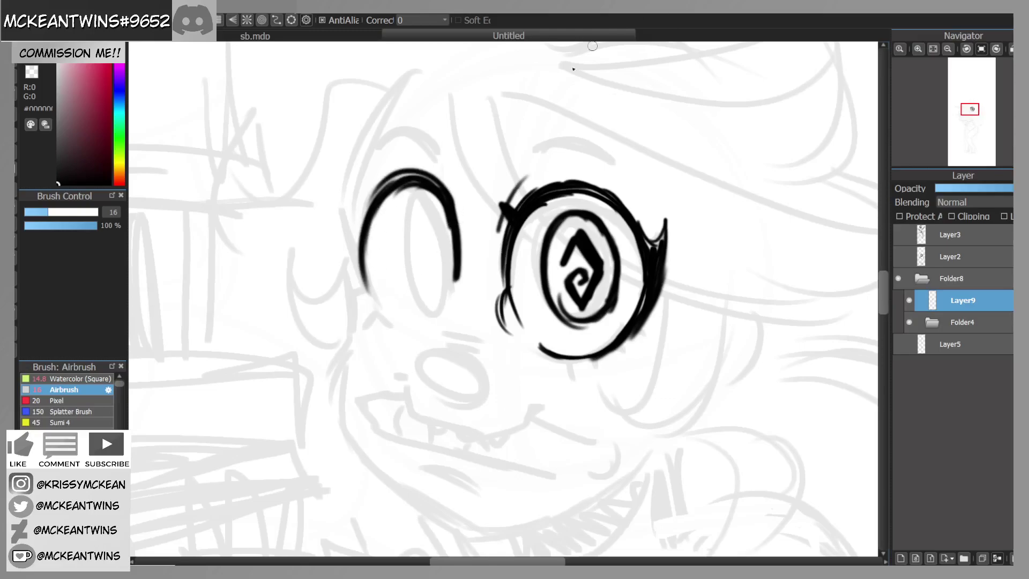
Step: Ink the far eye's narrow oval iris and extend its outer edge to the lower lid with a thick corner lash
{"action": "mouse_move", "coordinate": [450, 228]}
{"action": "left_mouse_down"}
{"action": "mouse_move", "coordinate": [421, 271]}
{"action": "mouse_move", "coordinate": [456, 294]}
{"action": "left_mouse_up"}
{"action": "mouse_move", "coordinate": [433, 201]}
{"action": "left_mouse_down"}
{"action": "mouse_move", "coordinate": [414, 257]}
{"action": "mouse_move", "coordinate": [420, 290]}
{"action": "left_mouse_up"}
{"action": "left_click_drag", "start_coordinate": [970, 115], "coordinate": [970, 119]}
{"action": "mouse_move", "coordinate": [363, 227]}
{"action": "left_mouse_down"}
{"action": "mouse_move", "coordinate": [379, 272]}
{"action": "mouse_move", "coordinate": [399, 283]}
{"action": "left_mouse_up"}
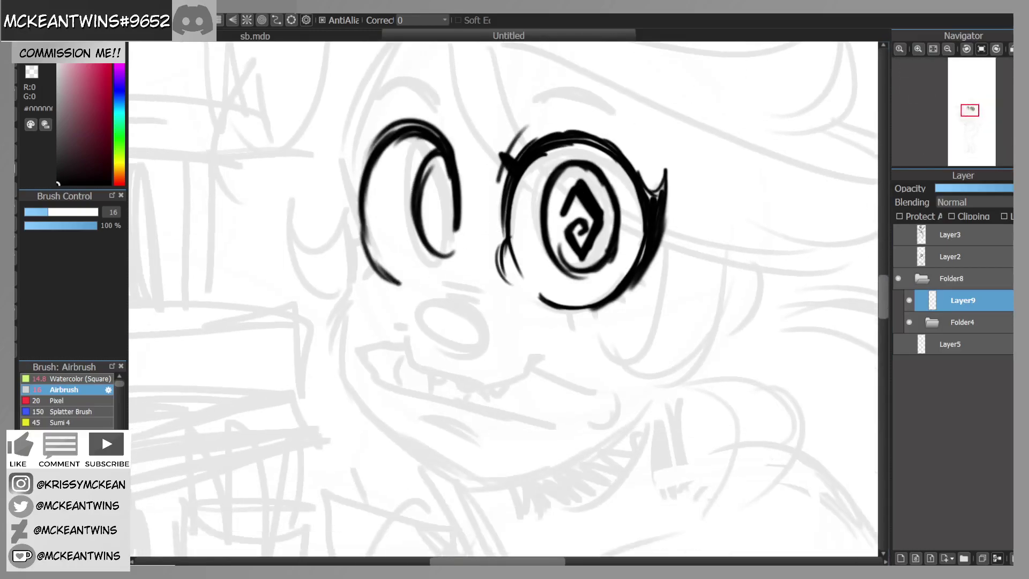
{"action": "mouse_move", "coordinate": [362, 186]}
{"action": "left_mouse_down"}
{"action": "mouse_move", "coordinate": [348, 160]}
{"action": "mouse_move", "coordinate": [354, 235]}
{"action": "mouse_move", "coordinate": [375, 142]}
{"action": "left_mouse_up"}
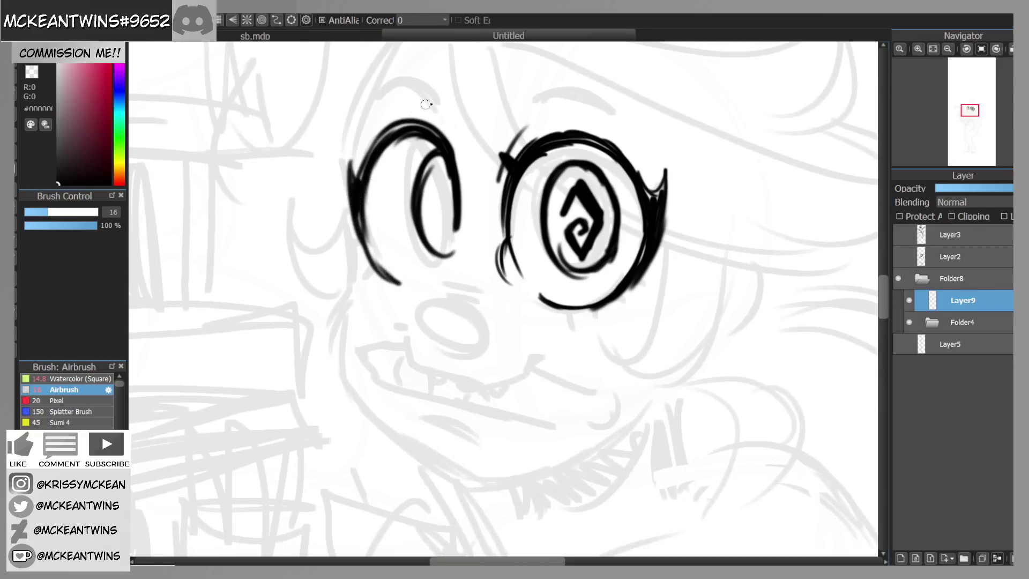
Step: Add the far eye's inner-corner lash, lower inner edge and diamond-shaped spiral pupil
{"action": "left_click_drag", "start_coordinate": [445, 164], "coordinate": [467, 148]}
{"action": "left_click_drag", "start_coordinate": [463, 245], "coordinate": [440, 281]}
{"action": "mouse_move", "coordinate": [443, 178]}
{"action": "left_mouse_down"}
{"action": "mouse_move", "coordinate": [428, 206]}
{"action": "mouse_move", "coordinate": [450, 208]}
{"action": "mouse_move", "coordinate": [444, 234]}
{"action": "mouse_move", "coordinate": [432, 225]}
{"action": "mouse_move", "coordinate": [446, 214]}
{"action": "left_mouse_up"}
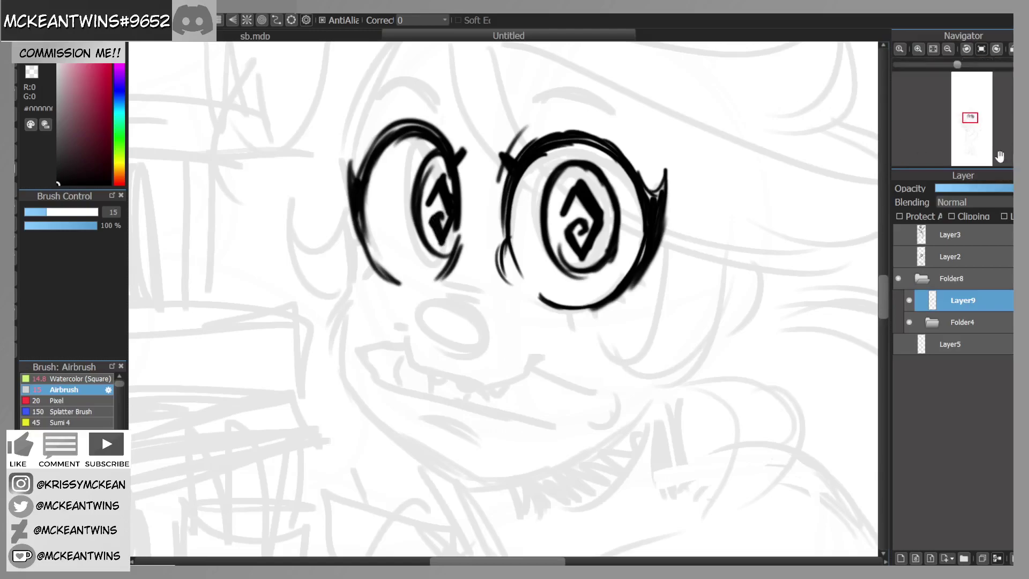
Step: Reinforce the far eye's lower lid and outer edge at brush size 12.3
{"action": "left_click_drag", "start_coordinate": [969, 114], "coordinate": [970, 118]}
{"action": "left_click", "coordinate": [42, 212]}
{"action": "mouse_move", "coordinate": [424, 259]}
{"action": "left_mouse_down"}
{"action": "mouse_move", "coordinate": [445, 259]}
{"action": "mouse_move", "coordinate": [390, 223]}
{"action": "mouse_move", "coordinate": [417, 255]}
{"action": "left_mouse_up"}
{"action": "left_click_drag", "start_coordinate": [393, 158], "coordinate": [408, 238]}
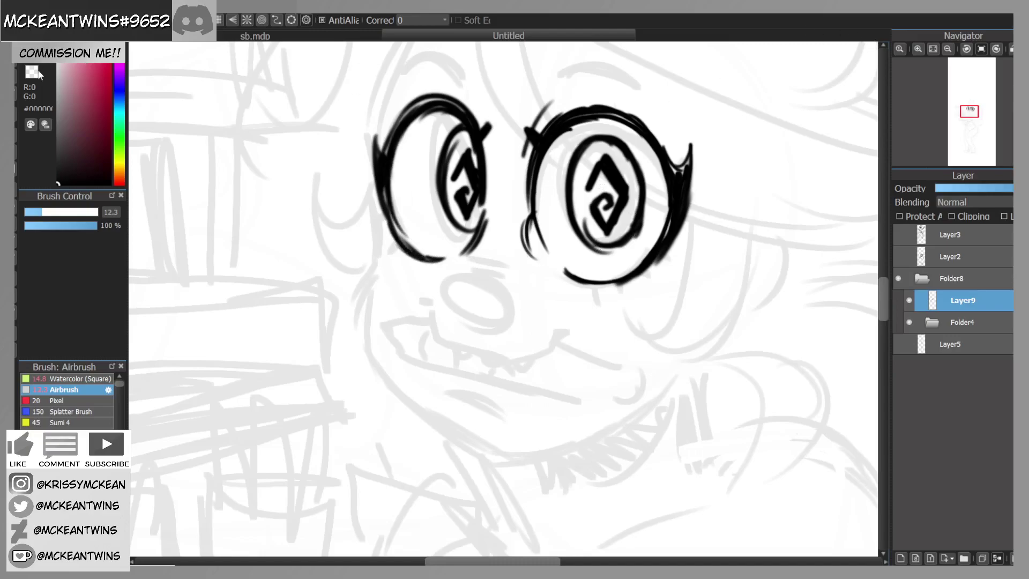
Step: Cut thin highlight gaps into the outer lash lines of both eyes with the transparent colour
{"action": "left_click_drag", "start_coordinate": [677, 185], "coordinate": [670, 232]}
{"action": "left_click_drag", "start_coordinate": [397, 143], "coordinate": [388, 209]}
{"action": "left_click_drag", "start_coordinate": [397, 136], "coordinate": [390, 199]}
Step: Ink short curved lower lashes around both eyes and an extra lash at the far eye's inner corner
{"action": "mouse_move", "coordinate": [433, 260]}
{"action": "left_mouse_down"}
{"action": "mouse_move", "coordinate": [413, 279]}
{"action": "mouse_move", "coordinate": [380, 269]}
{"action": "left_mouse_up"}
{"action": "left_click_drag", "start_coordinate": [396, 223], "coordinate": [367, 242]}
{"action": "left_click_drag", "start_coordinate": [386, 196], "coordinate": [362, 205]}
{"action": "mouse_move", "coordinate": [585, 282]}
{"action": "left_mouse_down"}
{"action": "mouse_move", "coordinate": [576, 304]}
{"action": "mouse_move", "coordinate": [628, 303]}
{"action": "left_mouse_up"}
{"action": "mouse_move", "coordinate": [647, 273]}
{"action": "left_mouse_down"}
{"action": "mouse_move", "coordinate": [669, 271]}
{"action": "mouse_move", "coordinate": [697, 244]}
{"action": "left_mouse_up"}
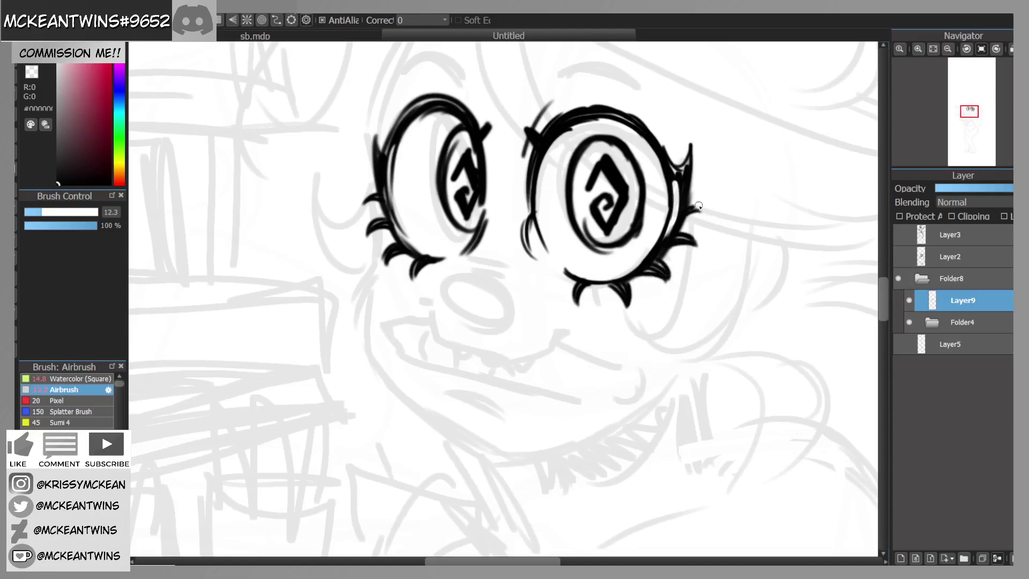
{"action": "left_click_drag", "start_coordinate": [398, 252], "coordinate": [434, 279]}
{"action": "key", "text": "ctrl+z"}
{"action": "left_click_drag", "start_coordinate": [379, 230], "coordinate": [403, 267]}
{"action": "left_click_drag", "start_coordinate": [683, 257], "coordinate": [642, 290]}
{"action": "left_click_drag", "start_coordinate": [972, 116], "coordinate": [970, 117]}
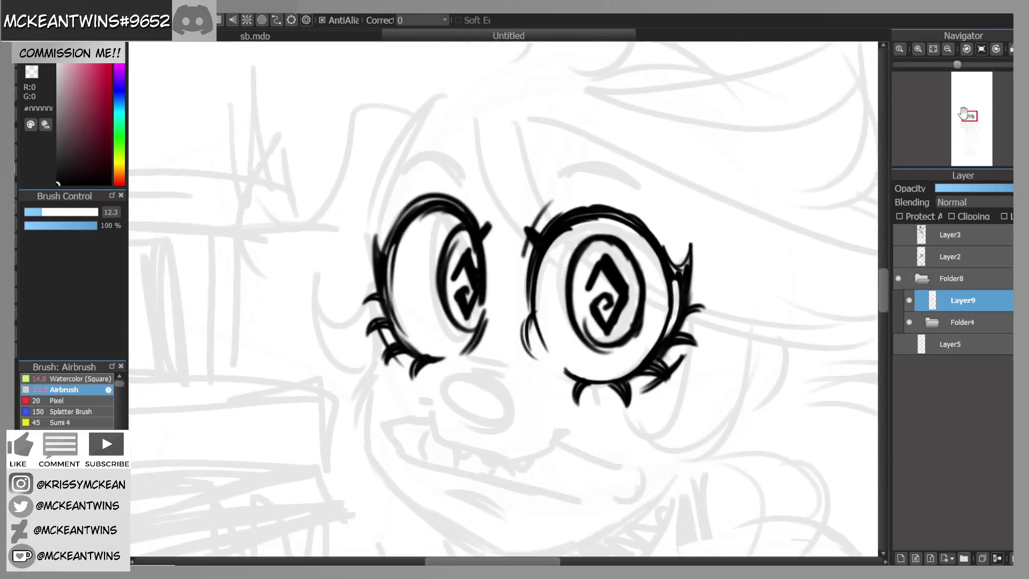
{"action": "left_click_drag", "start_coordinate": [482, 212], "coordinate": [486, 256]}
Step: Skew both inked eyes slightly with a free transform so their tops lean toward the hair
{"action": "left_click", "coordinate": [1011, 49]}
{"action": "left_click", "coordinate": [1011, 49]}
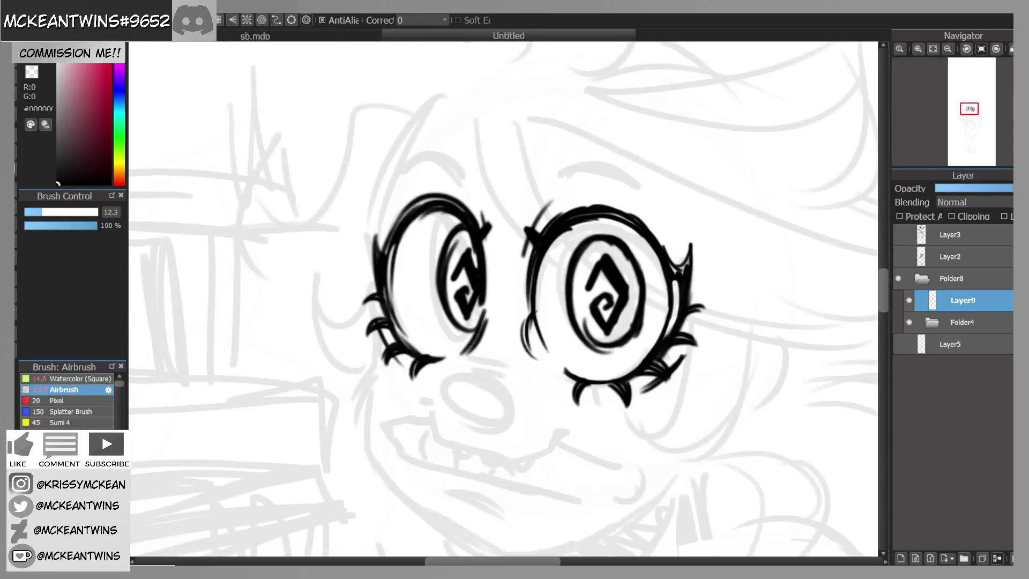
{"action": "key", "text": "ctrl+t"}
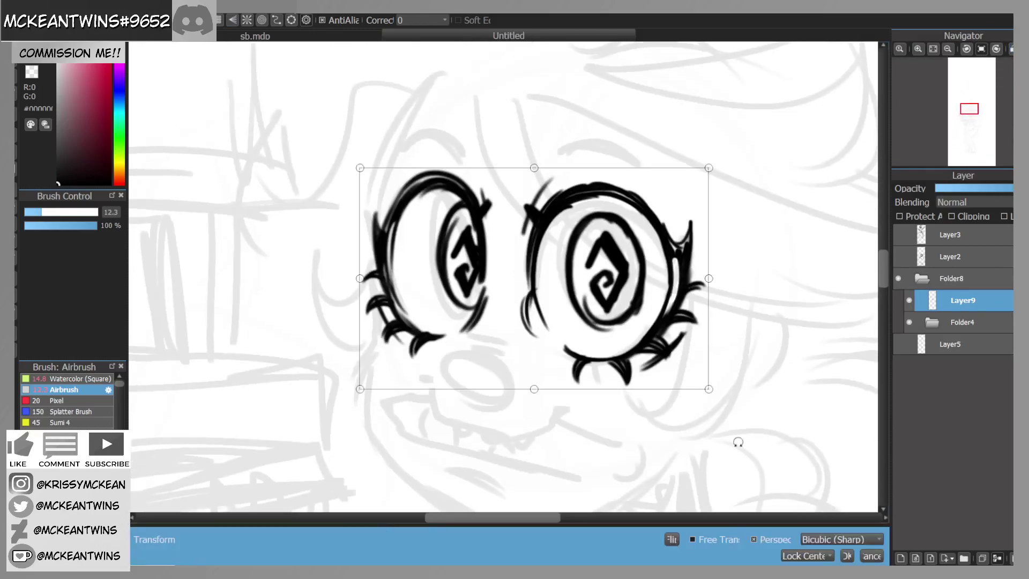
{"action": "left_click_drag", "start_coordinate": [535, 168], "coordinate": [544, 164]}
{"action": "left_click_drag", "start_coordinate": [649, 301], "coordinate": [645, 301]}
{"action": "left_click", "coordinate": [846, 558]}
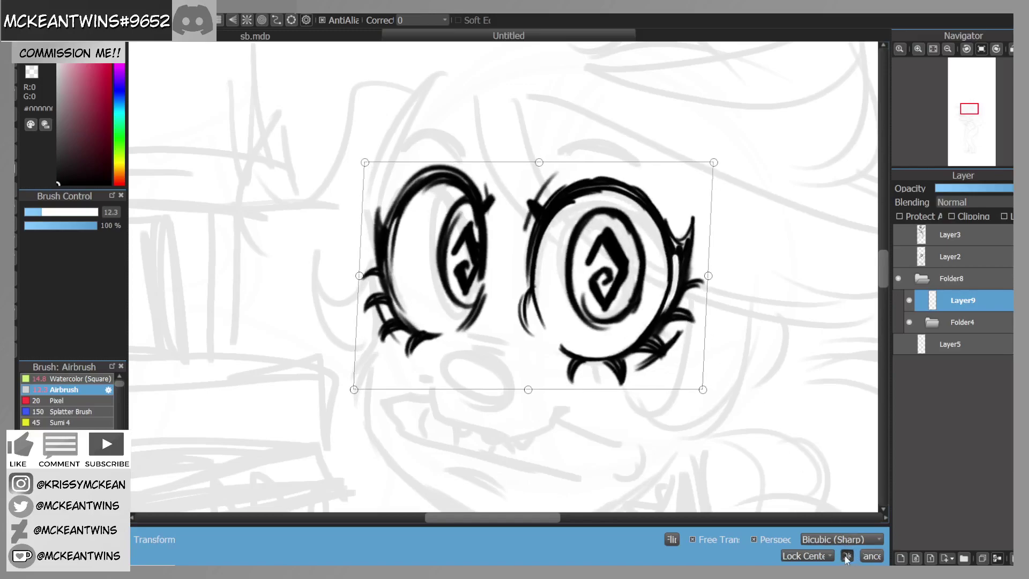
{"action": "left_click", "coordinate": [846, 556]}
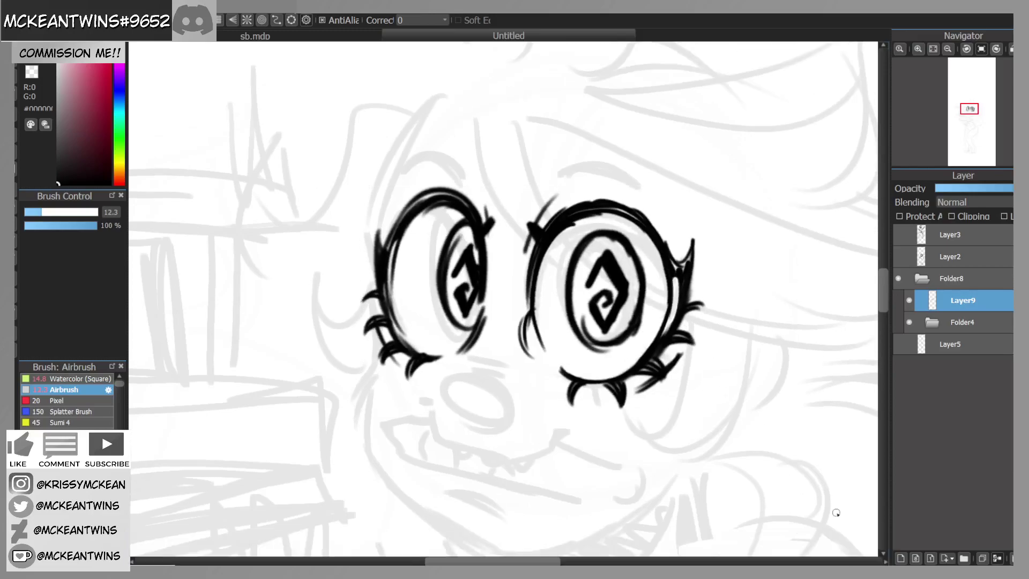
Step: Clean up the near eye's outer lower lashes with the transparent colour and ink the notched eyebrow above that eye
{"action": "left_click", "coordinate": [29, 71]}
{"action": "left_click_drag", "start_coordinate": [634, 365], "coordinate": [659, 333]}
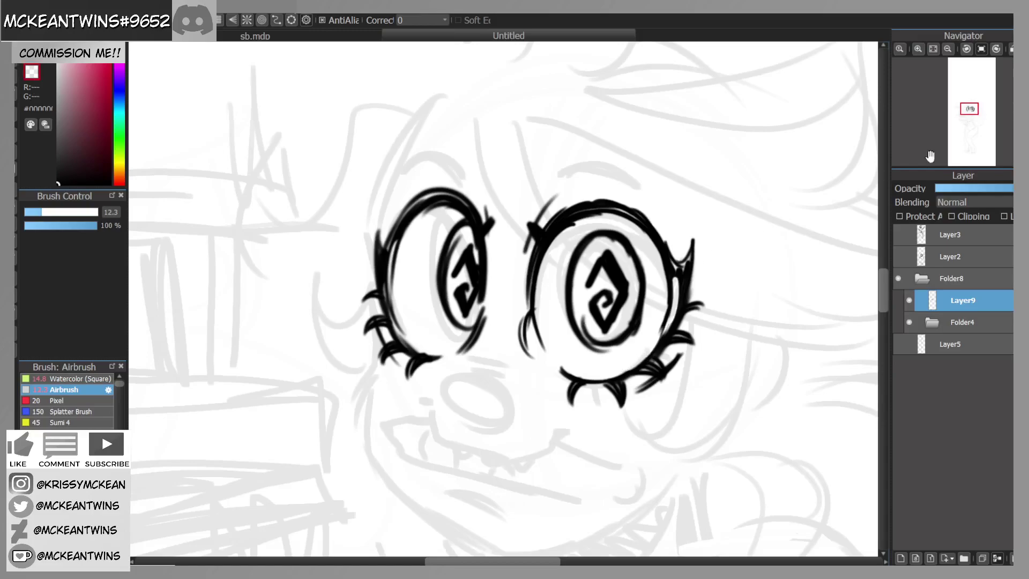
{"action": "left_click_drag", "start_coordinate": [975, 114], "coordinate": [970, 110]}
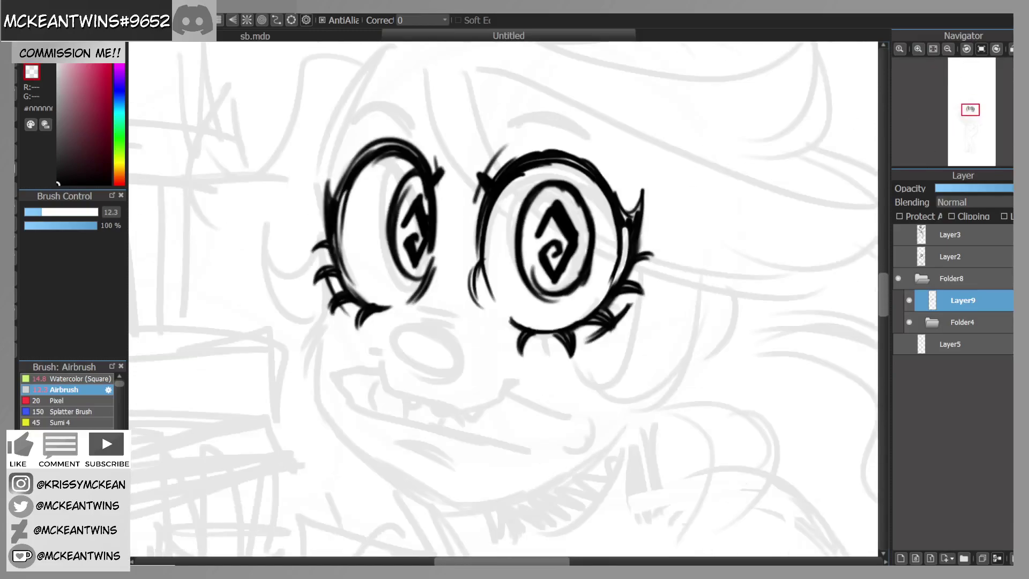
{"action": "mouse_move", "coordinate": [591, 126]}
{"action": "left_mouse_down"}
{"action": "mouse_move", "coordinate": [527, 115]}
{"action": "mouse_move", "coordinate": [603, 130]}
{"action": "mouse_move", "coordinate": [525, 116]}
{"action": "mouse_move", "coordinate": [568, 76]}
{"action": "mouse_move", "coordinate": [574, 89]}
{"action": "mouse_move", "coordinate": [602, 87]}
{"action": "mouse_move", "coordinate": [617, 143]}
{"action": "left_mouse_up"}
{"action": "left_click_drag", "start_coordinate": [970, 117], "coordinate": [969, 109]}
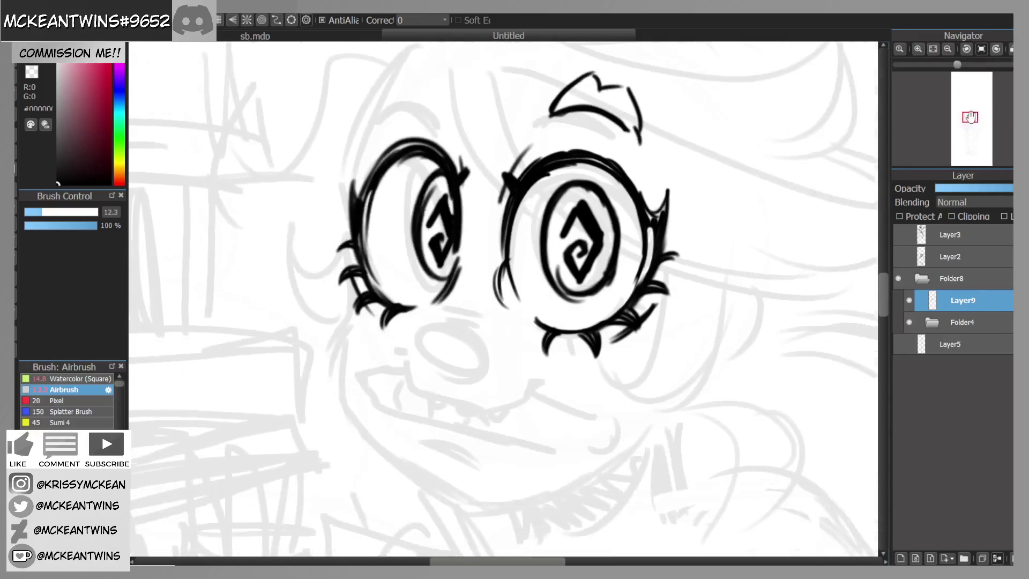
{"action": "mouse_move", "coordinate": [602, 88]}
{"action": "left_mouse_down"}
{"action": "mouse_move", "coordinate": [625, 89]}
{"action": "mouse_move", "coordinate": [650, 139]}
{"action": "left_mouse_up"}
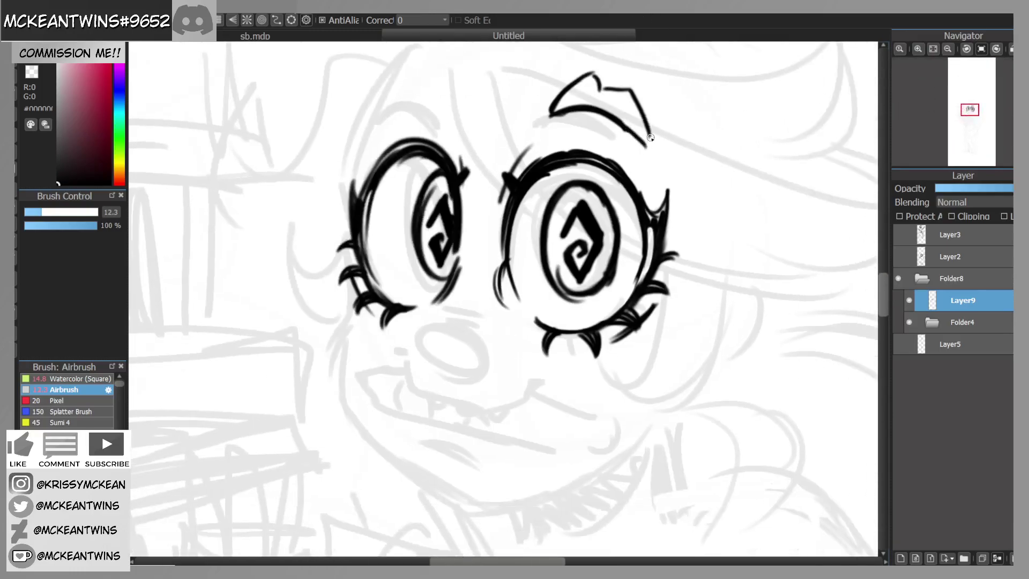
Step: Ink the far eye's matching eyebrow and add dividing lines and small separate tufts to both brows
{"action": "mouse_move", "coordinate": [394, 116]}
{"action": "left_mouse_down"}
{"action": "mouse_move", "coordinate": [462, 114]}
{"action": "mouse_move", "coordinate": [429, 80]}
{"action": "mouse_move", "coordinate": [397, 97]}
{"action": "mouse_move", "coordinate": [382, 122]}
{"action": "left_mouse_up"}
{"action": "left_click_drag", "start_coordinate": [432, 83], "coordinate": [430, 107]}
{"action": "left_click_drag", "start_coordinate": [599, 85], "coordinate": [616, 112]}
{"action": "left_click_drag", "start_coordinate": [552, 80], "coordinate": [541, 106]}
{"action": "left_click_drag", "start_coordinate": [468, 95], "coordinate": [472, 110]}
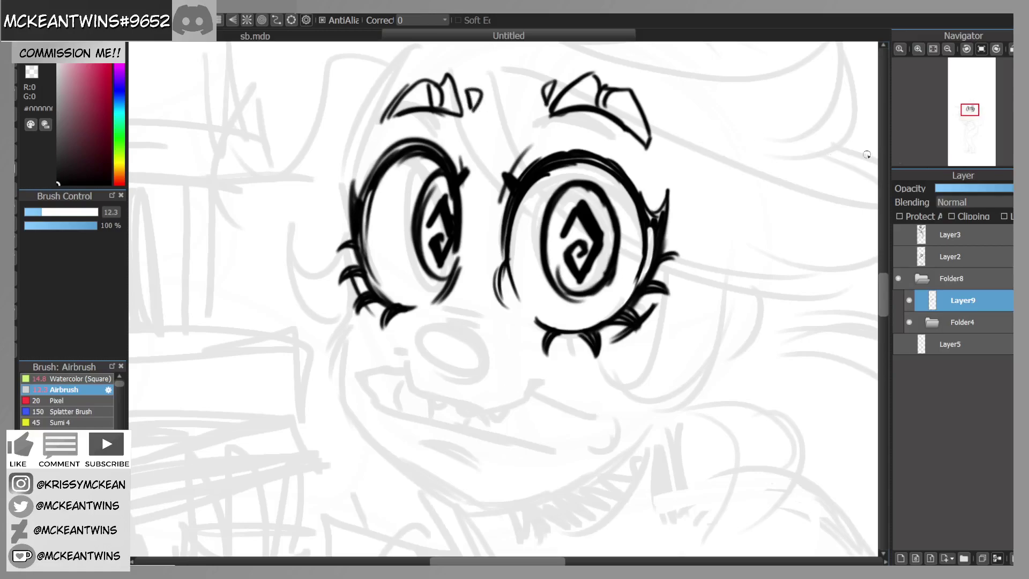
{"action": "left_click", "coordinate": [948, 48]}
{"action": "left_click", "coordinate": [968, 119]}
{"action": "left_click_drag", "start_coordinate": [968, 119], "coordinate": [969, 119]}
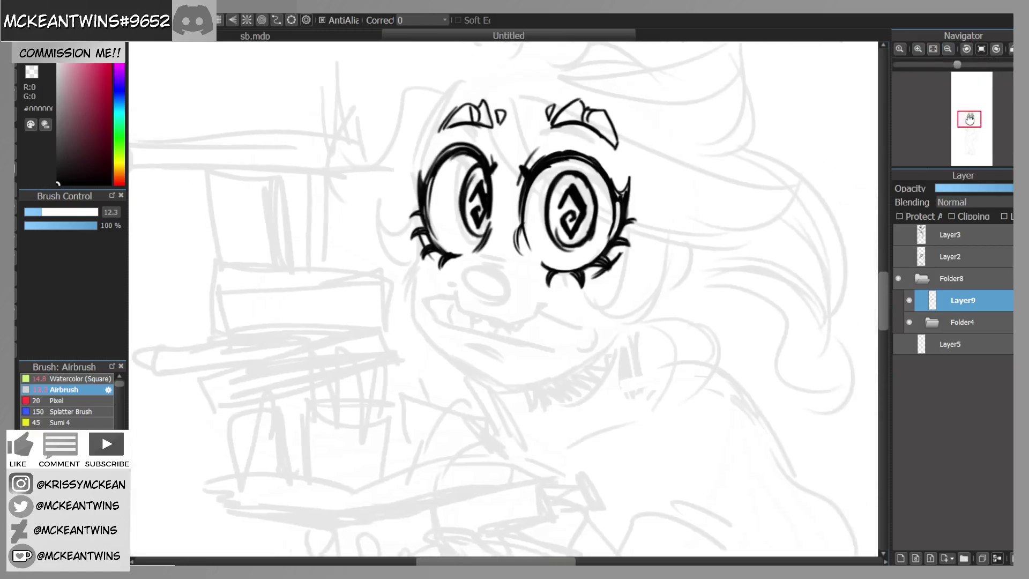
Step: Lower the opacity of the sketch folder Folder4 slightly and make Layer9 active again
{"action": "left_click", "coordinate": [956, 322]}
{"action": "left_click_drag", "start_coordinate": [942, 188], "coordinate": [940, 190]}
{"action": "left_click", "coordinate": [957, 300]}
Step: Ink the nose with a rounded outer curve, two short bridge lines and a small curved nostril
{"action": "left_click", "coordinate": [918, 49]}
{"action": "mouse_move", "coordinate": [456, 239]}
{"action": "left_mouse_down"}
{"action": "mouse_move", "coordinate": [435, 261]}
{"action": "mouse_move", "coordinate": [455, 290]}
{"action": "left_mouse_up"}
{"action": "left_click_drag", "start_coordinate": [436, 253], "coordinate": [454, 290]}
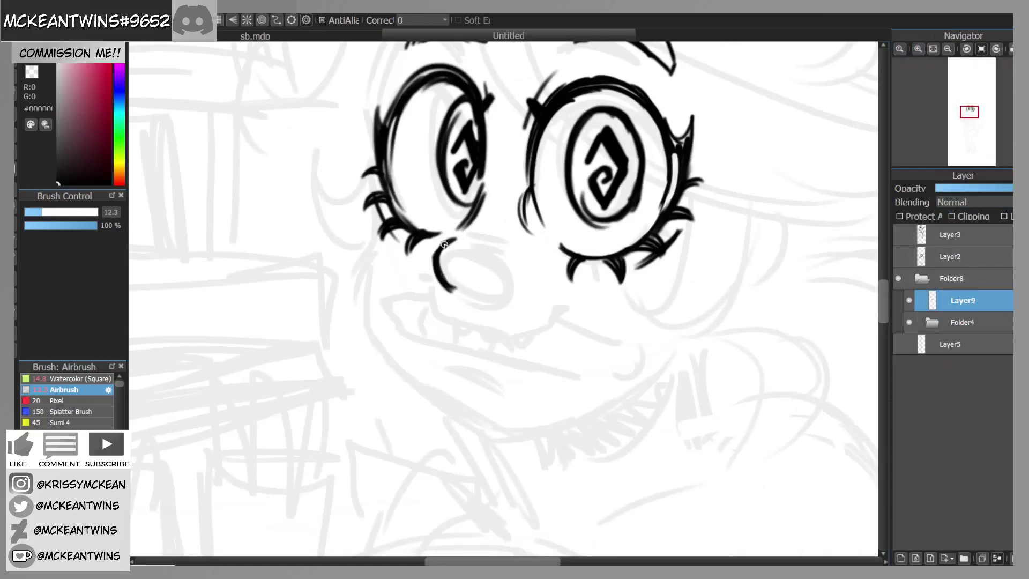
{"action": "left_click", "coordinate": [967, 49]}
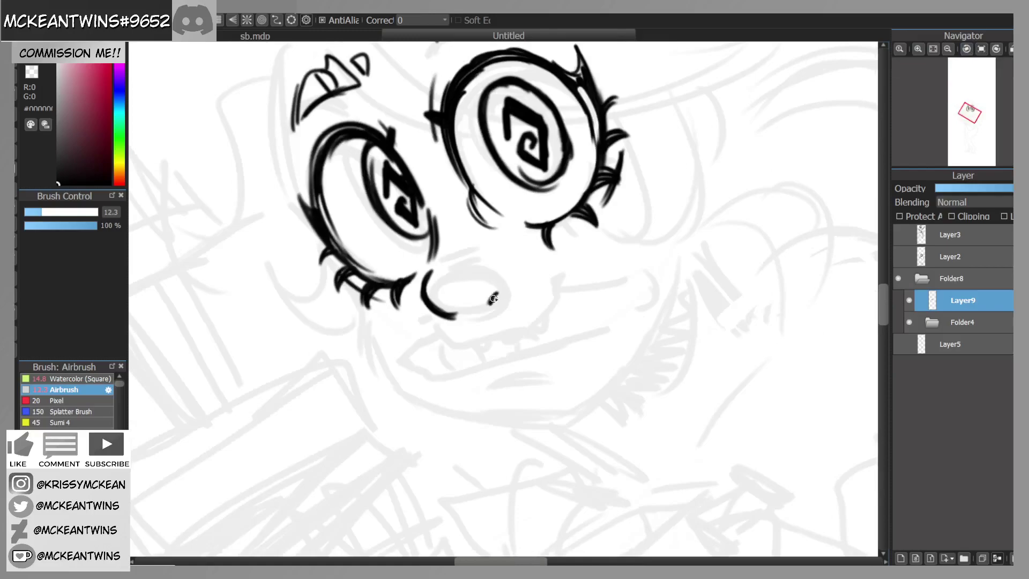
{"action": "mouse_move", "coordinate": [466, 260]}
{"action": "left_mouse_down"}
{"action": "mouse_move", "coordinate": [446, 266]}
{"action": "mouse_move", "coordinate": [449, 258]}
{"action": "mouse_move", "coordinate": [506, 284]}
{"action": "left_mouse_up"}
{"action": "left_click", "coordinate": [971, 50]}
{"action": "left_click", "coordinate": [981, 49]}
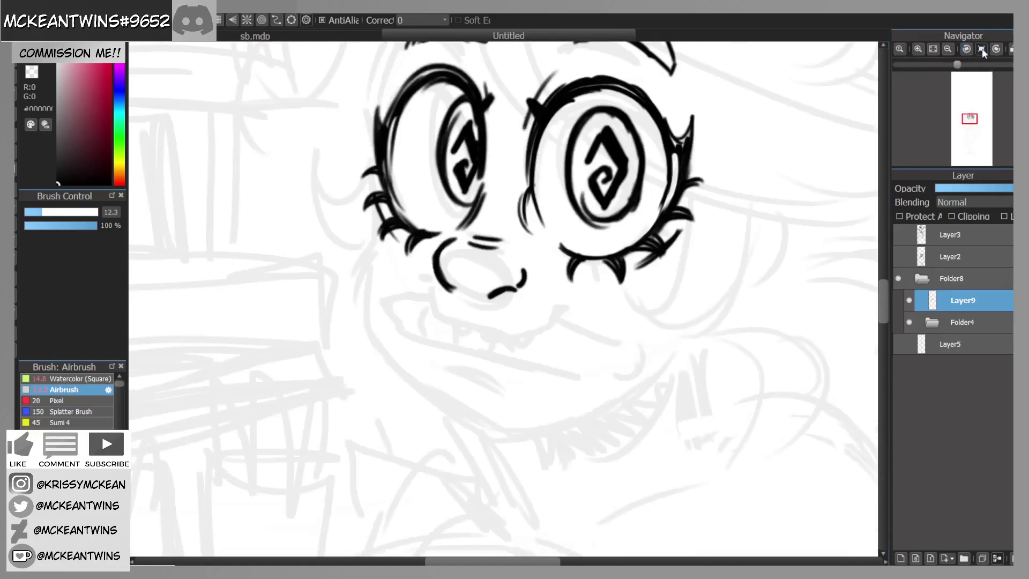
Step: Ink the wide curved upper lip below the nose, ending in short thick strokes at both upturned corners
{"action": "mouse_move", "coordinate": [408, 285]}
{"action": "left_mouse_down"}
{"action": "mouse_move", "coordinate": [432, 321]}
{"action": "mouse_move", "coordinate": [493, 339]}
{"action": "mouse_move", "coordinate": [554, 310]}
{"action": "mouse_move", "coordinate": [564, 267]}
{"action": "mouse_move", "coordinate": [548, 310]}
{"action": "mouse_move", "coordinate": [498, 331]}
{"action": "left_mouse_up"}
{"action": "mouse_move", "coordinate": [957, 81]}
{"action": "left_click", "coordinate": [966, 48]}
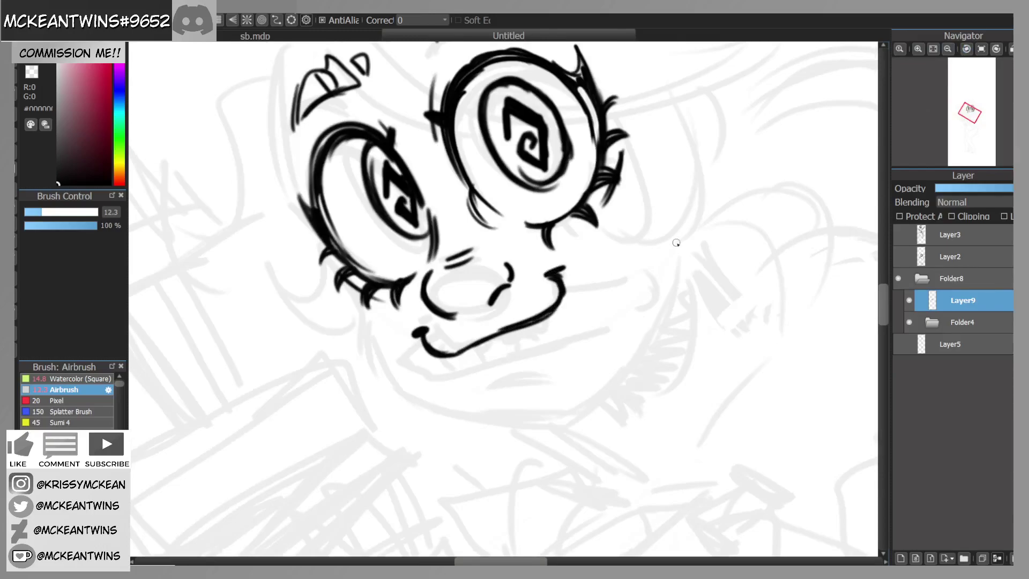
{"action": "left_click", "coordinate": [981, 48]}
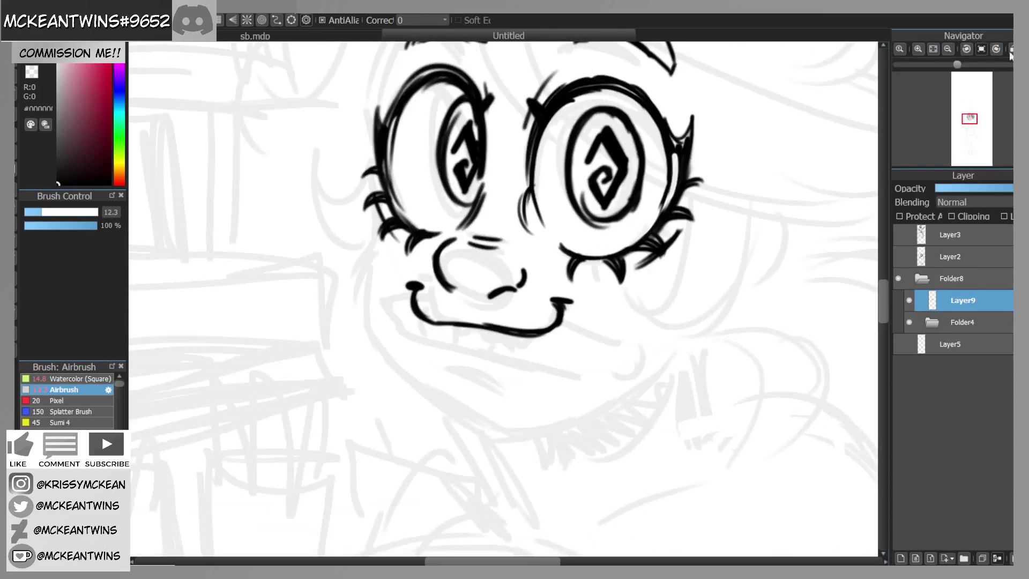
Step: Lasso the inked upper lip, then tilt and widen it slightly with a free transform, judging it in the mirrored view
{"action": "left_click", "coordinate": [1010, 49]}
{"action": "key", "text": "m"}
{"action": "left_click_drag", "start_coordinate": [639, 271], "coordinate": [421, 386]}
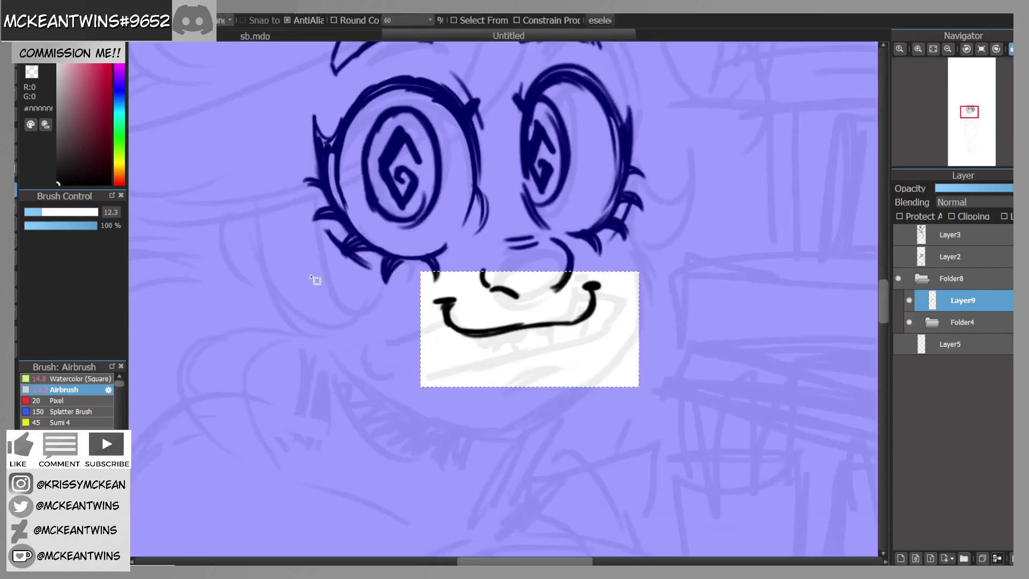
{"action": "left_click", "coordinate": [15, 206]}
{"action": "left_click", "coordinate": [710, 363]}
{"action": "mouse_move", "coordinate": [640, 275]}
{"action": "left_mouse_down"}
{"action": "mouse_move", "coordinate": [588, 356]}
{"action": "mouse_move", "coordinate": [427, 298]}
{"action": "mouse_move", "coordinate": [537, 317]}
{"action": "mouse_move", "coordinate": [616, 268]}
{"action": "left_mouse_up"}
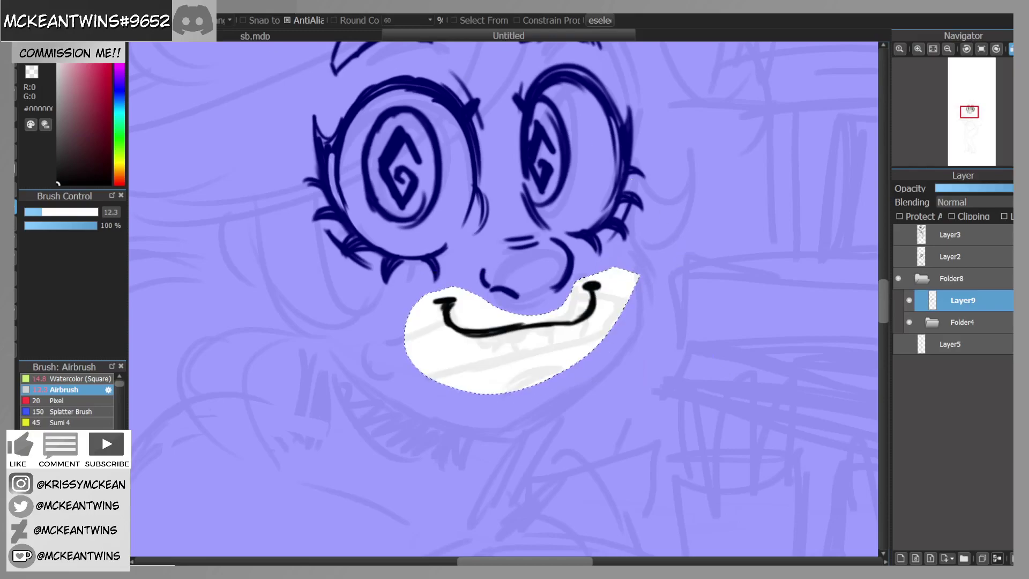
{"action": "left_click", "coordinate": [166, 142]}
{"action": "left_click_drag", "start_coordinate": [580, 335], "coordinate": [568, 337]}
{"action": "left_click_drag", "start_coordinate": [653, 315], "coordinate": [578, 340]}
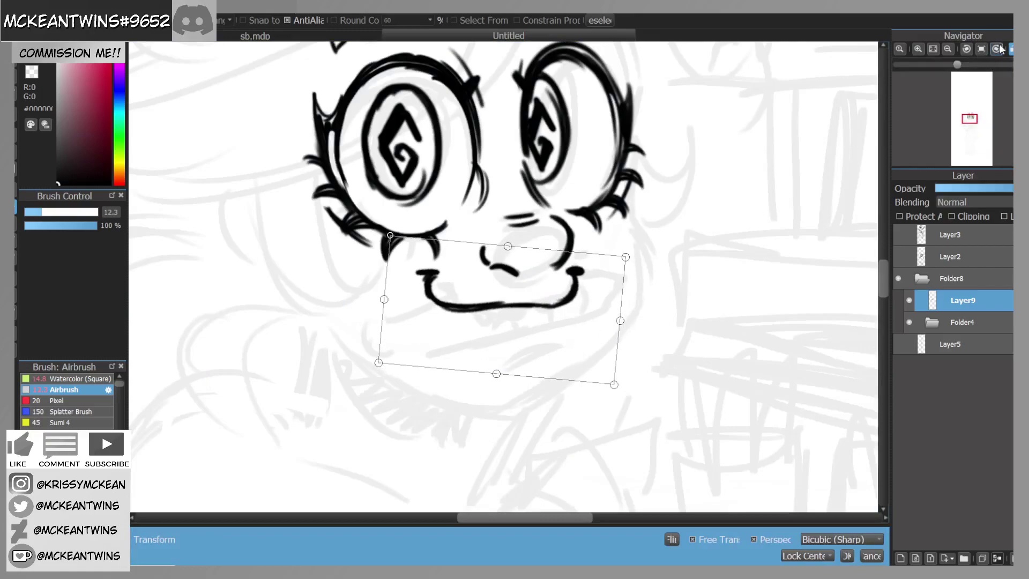
{"action": "left_click", "coordinate": [997, 50]}
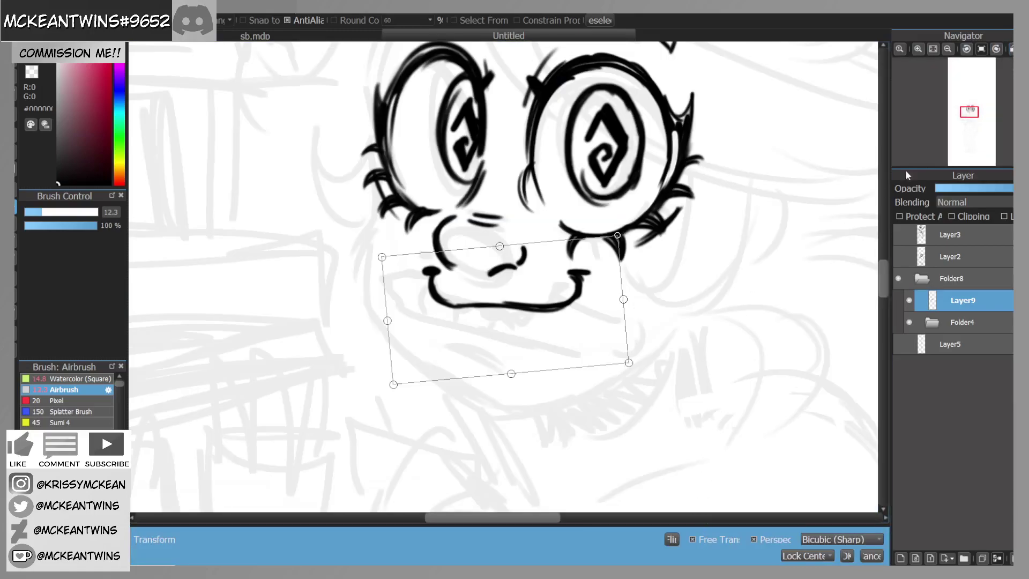
{"action": "left_click", "coordinate": [1010, 50]}
{"action": "left_click_drag", "start_coordinate": [619, 320], "coordinate": [635, 320]}
{"action": "left_click", "coordinate": [847, 556]}
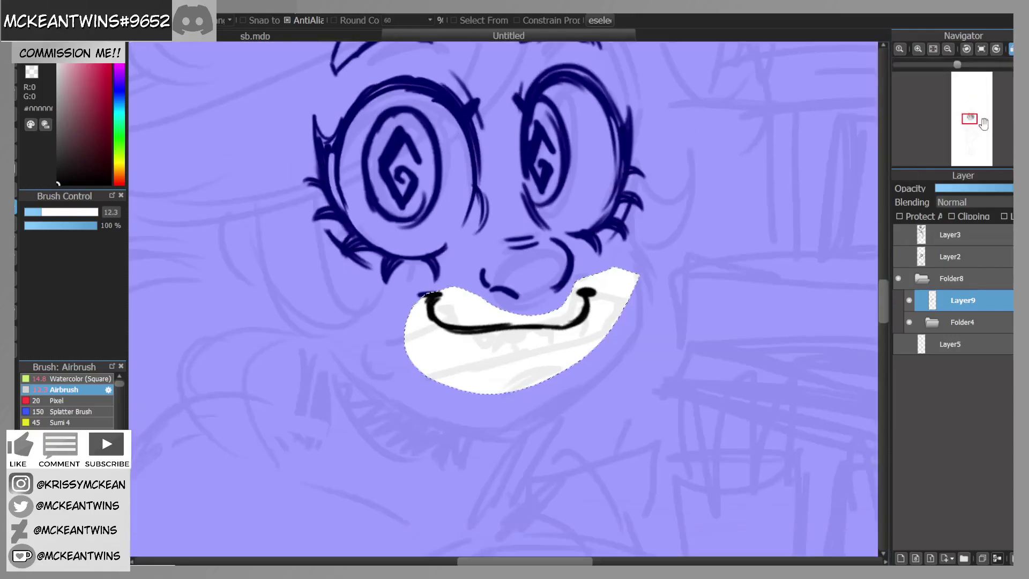
{"action": "left_click", "coordinate": [1010, 49]}
{"action": "key", "text": "ctrl+d"}
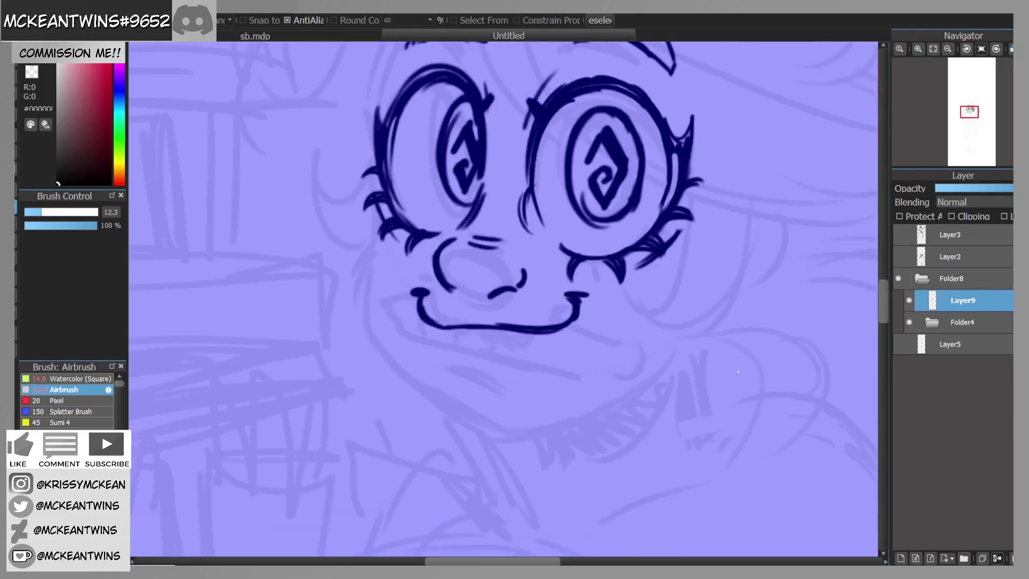
Step: Lasso the inked nose on Layer9
{"action": "left_click", "coordinate": [153, 36]}
{"action": "mouse_move", "coordinate": [513, 235]}
{"action": "left_mouse_down"}
{"action": "mouse_move", "coordinate": [538, 288]}
{"action": "mouse_move", "coordinate": [492, 314]}
{"action": "mouse_move", "coordinate": [439, 287]}
{"action": "mouse_move", "coordinate": [427, 257]}
{"action": "mouse_move", "coordinate": [453, 242]}
{"action": "left_mouse_up"}
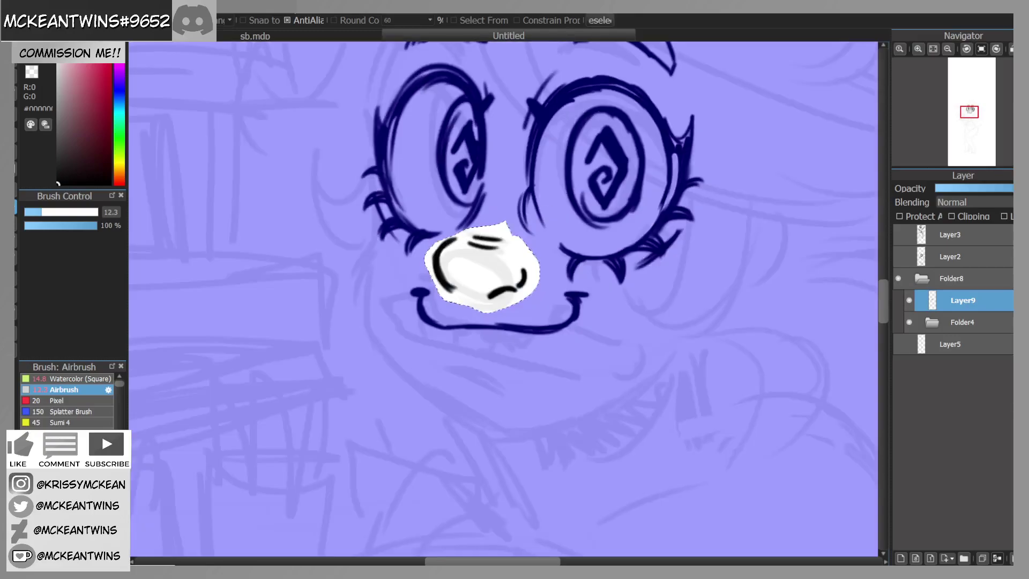
{"action": "left_click", "coordinate": [173, 89]}
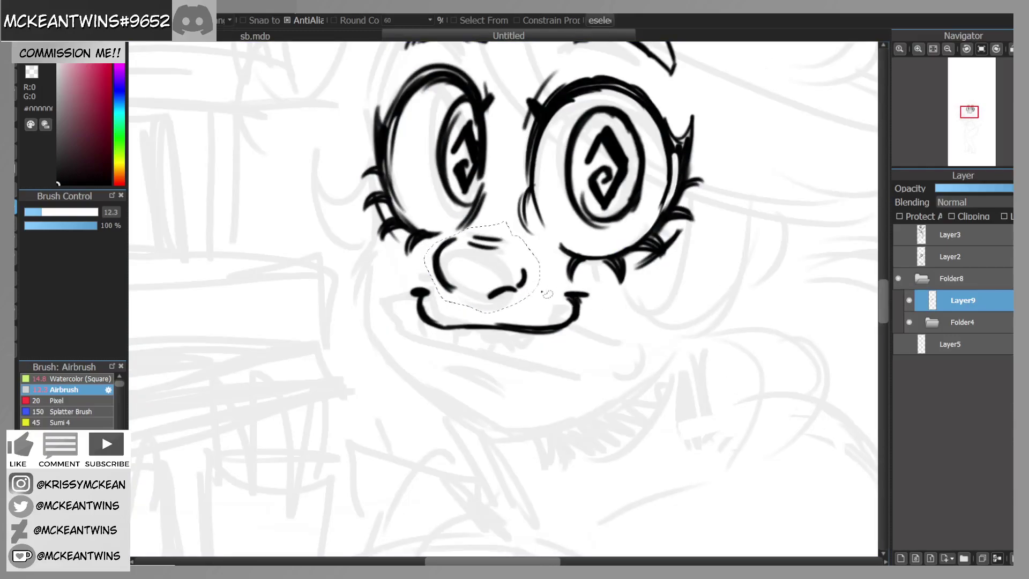
Step: Try to tilt, stretch and shift the nose toward the far cheek with a free transform
{"action": "key", "text": "ctrl+t"}
{"action": "left_click_drag", "start_coordinate": [540, 245], "coordinate": [540, 238]}
{"action": "left_click_drag", "start_coordinate": [483, 195], "coordinate": [484, 197]}
{"action": "left_click_drag", "start_coordinate": [509, 259], "coordinate": [529, 240]}
{"action": "left_click_drag", "start_coordinate": [474, 288], "coordinate": [474, 240]}
{"action": "left_click", "coordinate": [1010, 49]}
{"action": "left_click_drag", "start_coordinate": [586, 242], "coordinate": [589, 240]}
{"action": "left_click", "coordinate": [847, 557]}
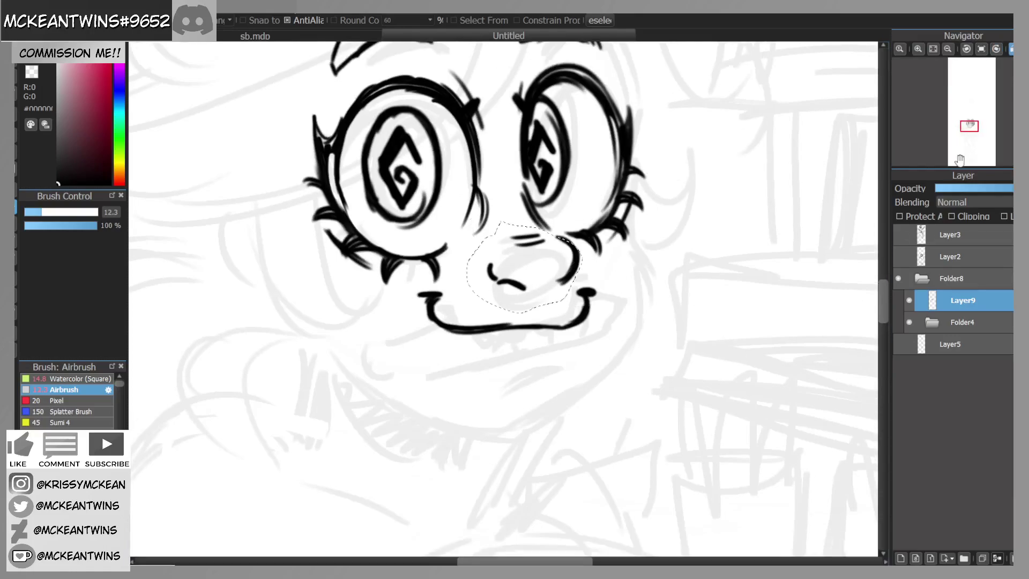
{"action": "key", "text": "h"}
{"action": "key", "text": "ctrl+d"}
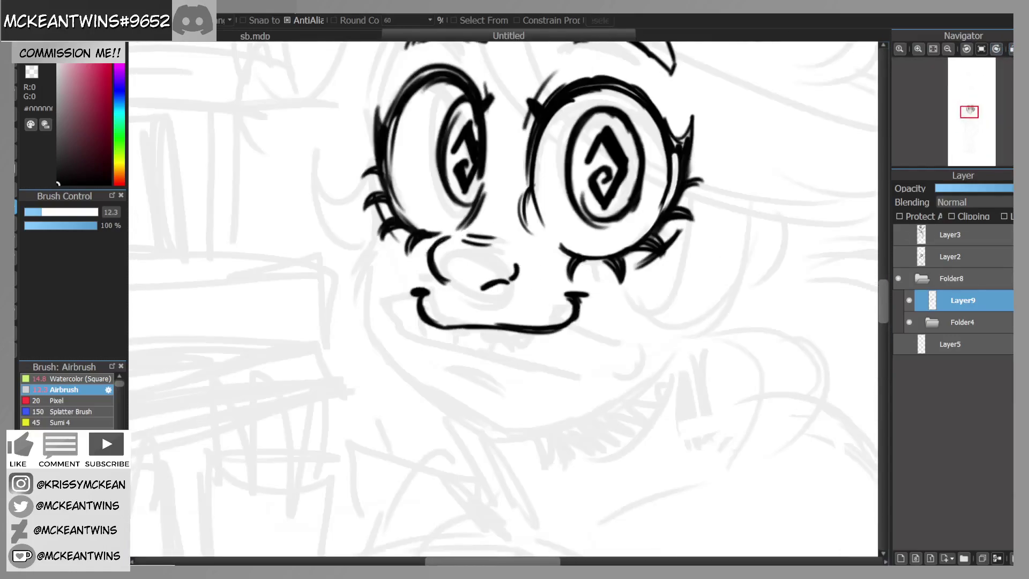
Step: Compare the nose against the whole figure and undo its last transform
{"action": "key", "text": "b"}
{"action": "left_click", "coordinate": [951, 49]}
{"action": "left_click", "coordinate": [951, 48]}
{"action": "left_click", "coordinate": [951, 48]}
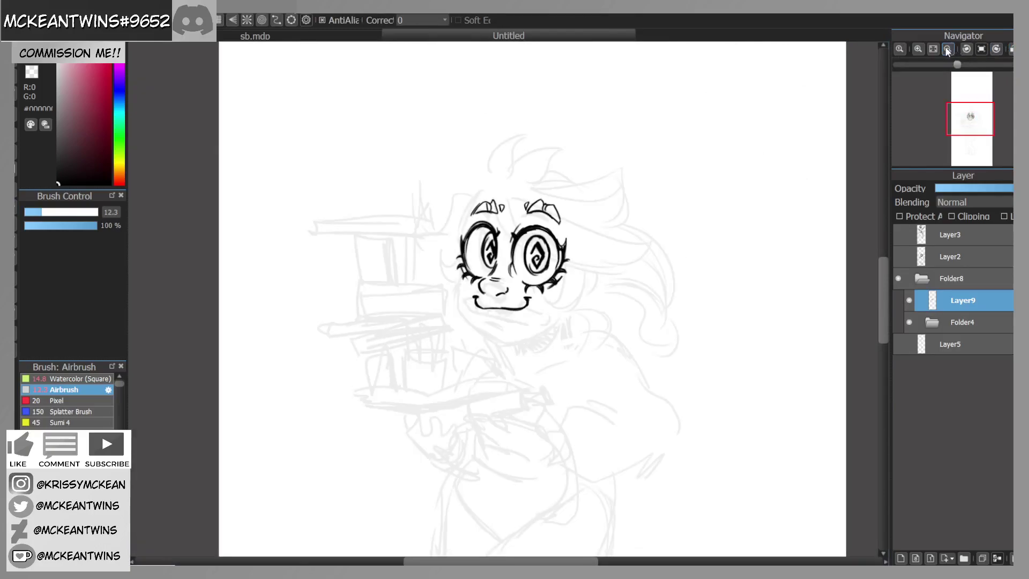
{"action": "left_click", "coordinate": [918, 49]}
{"action": "left_click", "coordinate": [918, 49]}
{"action": "key", "text": "ctrl+z"}
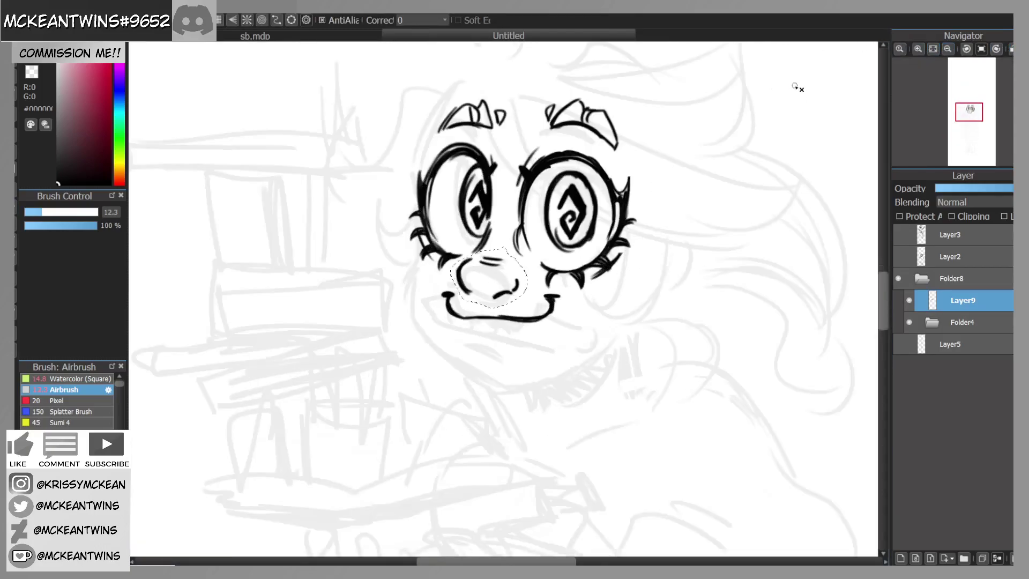
{"action": "key", "text": "ctrl+z"}
Step: Rotate the selected nose slightly counterclockwise with a free transform
{"action": "key", "text": "ctrl+t"}
{"action": "left_click_drag", "start_coordinate": [508, 266], "coordinate": [519, 269]}
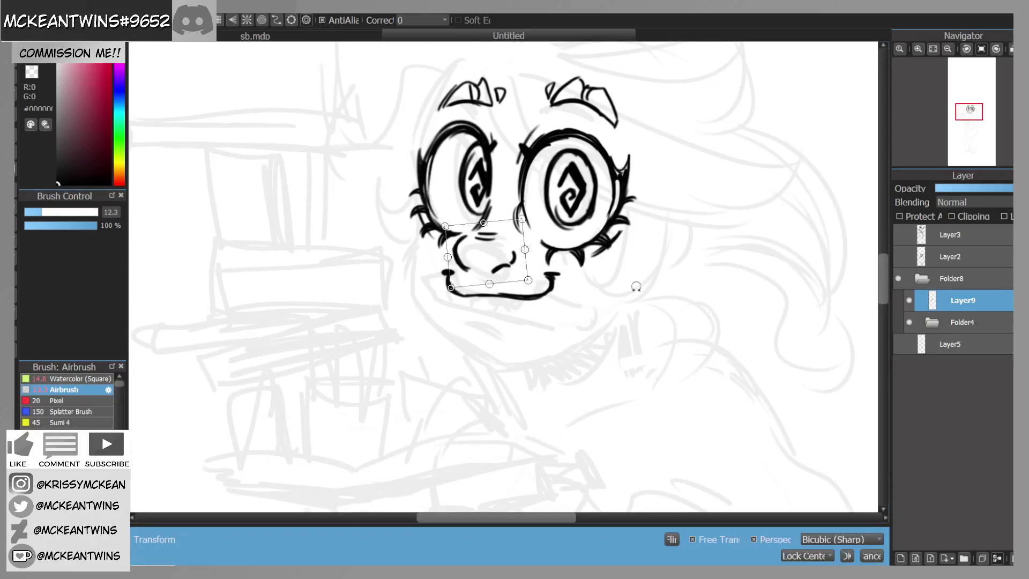
{"action": "left_click", "coordinate": [846, 555]}
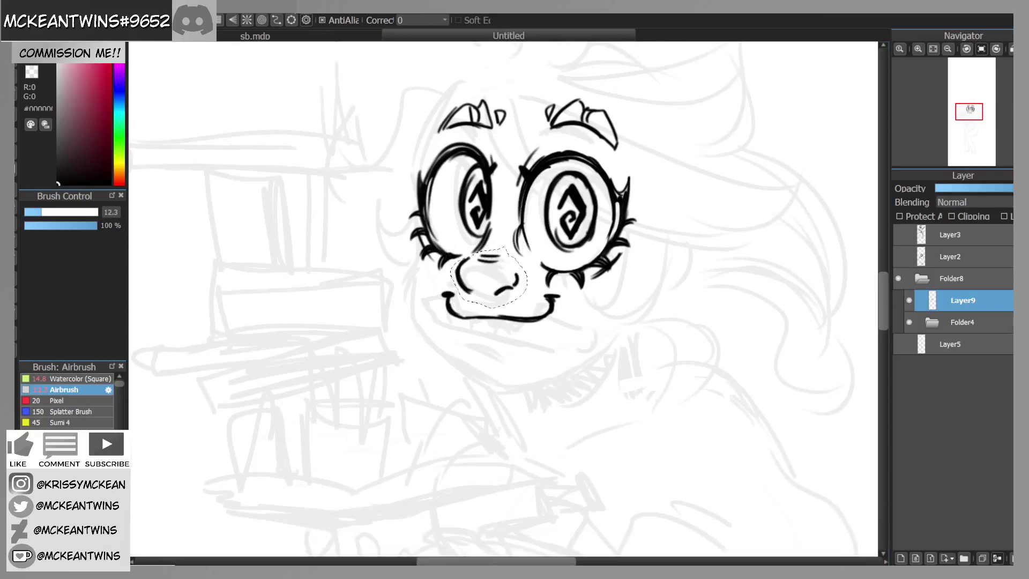
Step: Ink small teeth under the upper lip and a line from the far mouth corner to a small pointed tip
{"action": "left_click", "coordinate": [918, 49]}
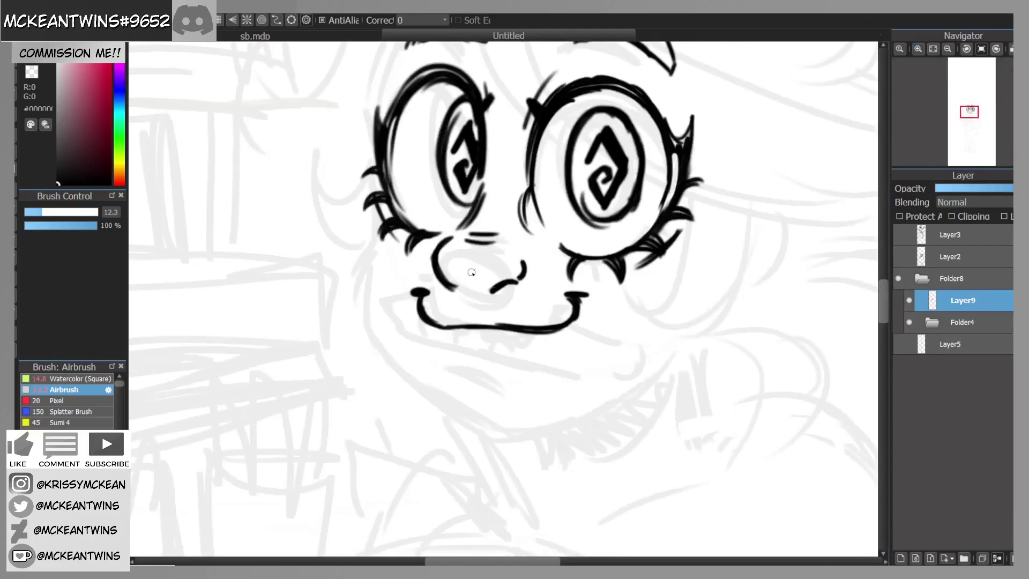
{"action": "mouse_move", "coordinate": [530, 333]}
{"action": "left_mouse_down"}
{"action": "mouse_move", "coordinate": [547, 337]}
{"action": "mouse_move", "coordinate": [500, 332]}
{"action": "left_mouse_up"}
{"action": "left_click", "coordinate": [948, 49]}
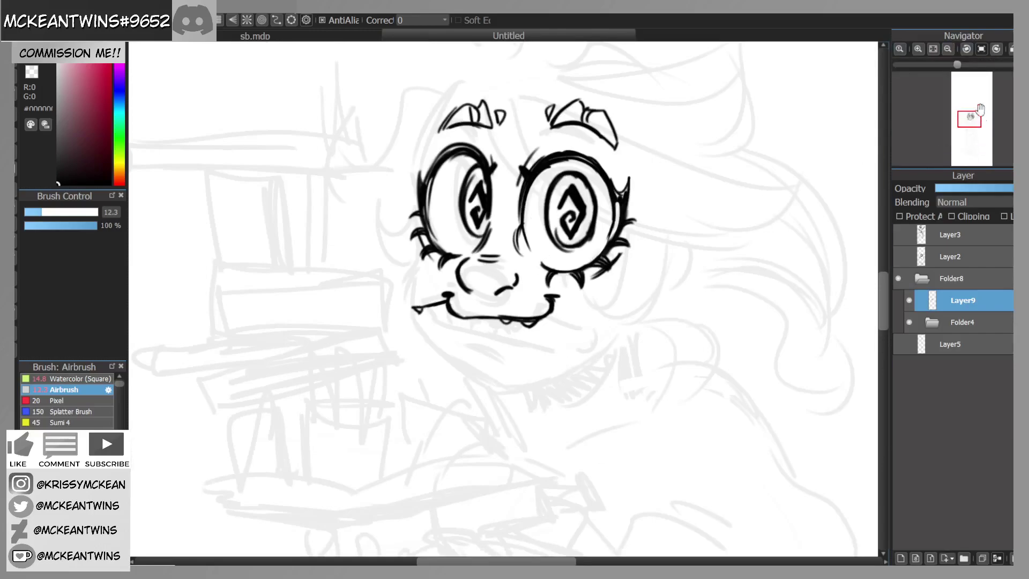
Step: Ink the long narrow outline of the open grin, closing it with a squared end beyond the near mouth corner
{"action": "left_click", "coordinate": [965, 49]}
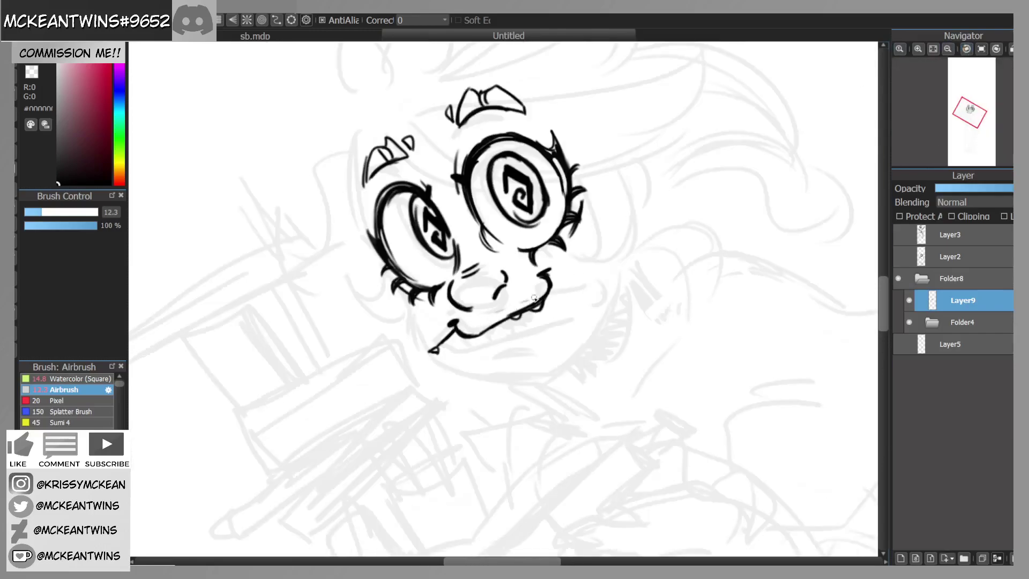
{"action": "left_click_drag", "start_coordinate": [554, 290], "coordinate": [615, 266]}
{"action": "mouse_move", "coordinate": [444, 355]}
{"action": "left_mouse_down"}
{"action": "mouse_move", "coordinate": [466, 360]}
{"action": "mouse_move", "coordinate": [579, 308]}
{"action": "mouse_move", "coordinate": [603, 294]}
{"action": "left_mouse_up"}
{"action": "left_click", "coordinate": [32, 72]}
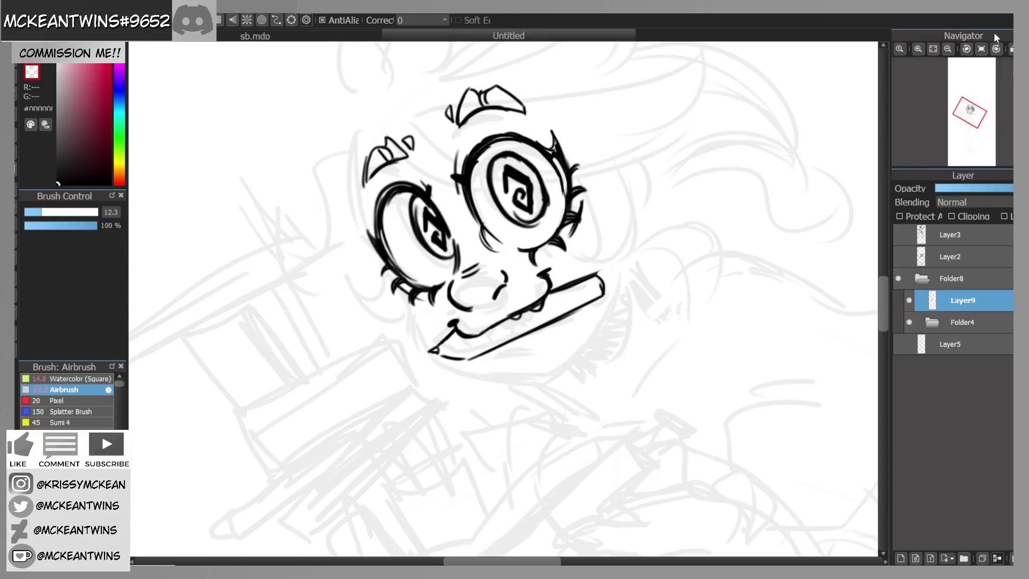
{"action": "left_click", "coordinate": [981, 49]}
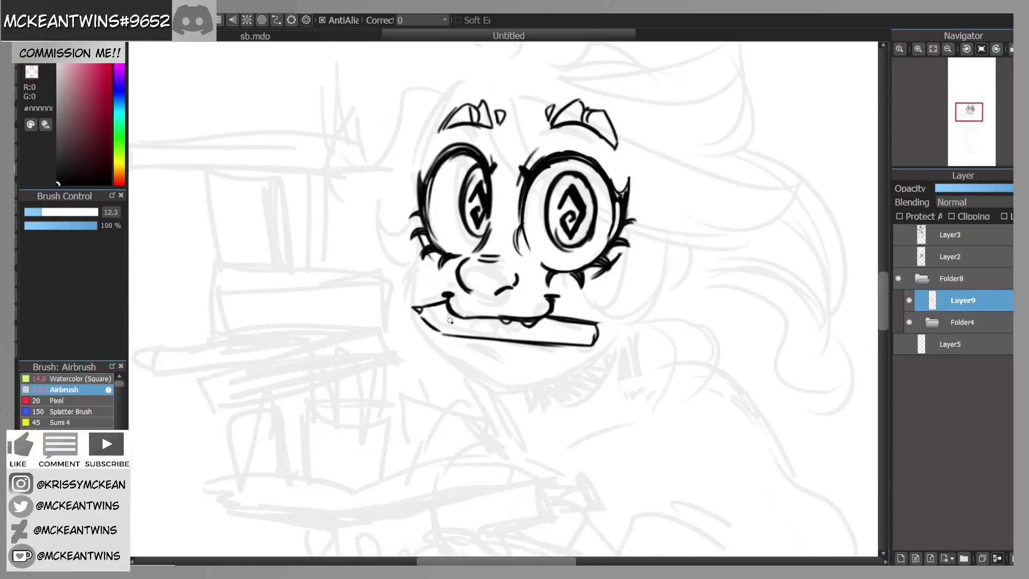
Step: Divide the grin into teeth with short vertical strokes and add a horizontal line inside its near end
{"action": "left_click_drag", "start_coordinate": [460, 318], "coordinate": [454, 338]}
{"action": "mouse_move", "coordinate": [532, 336]}
{"action": "left_mouse_down"}
{"action": "mouse_move", "coordinate": [569, 333]}
{"action": "mouse_move", "coordinate": [552, 335]}
{"action": "left_mouse_up"}
{"action": "left_click_drag", "start_coordinate": [970, 126], "coordinate": [969, 120]}
Step: Ink the rounded far cheek from beneath the far eye's lashes down past the pointed mouth corner
{"action": "left_click_drag", "start_coordinate": [438, 230], "coordinate": [430, 300]}
{"action": "mouse_move", "coordinate": [437, 261]}
{"action": "left_mouse_down"}
{"action": "mouse_move", "coordinate": [430, 316]}
{"action": "mouse_move", "coordinate": [448, 331]}
{"action": "left_mouse_up"}
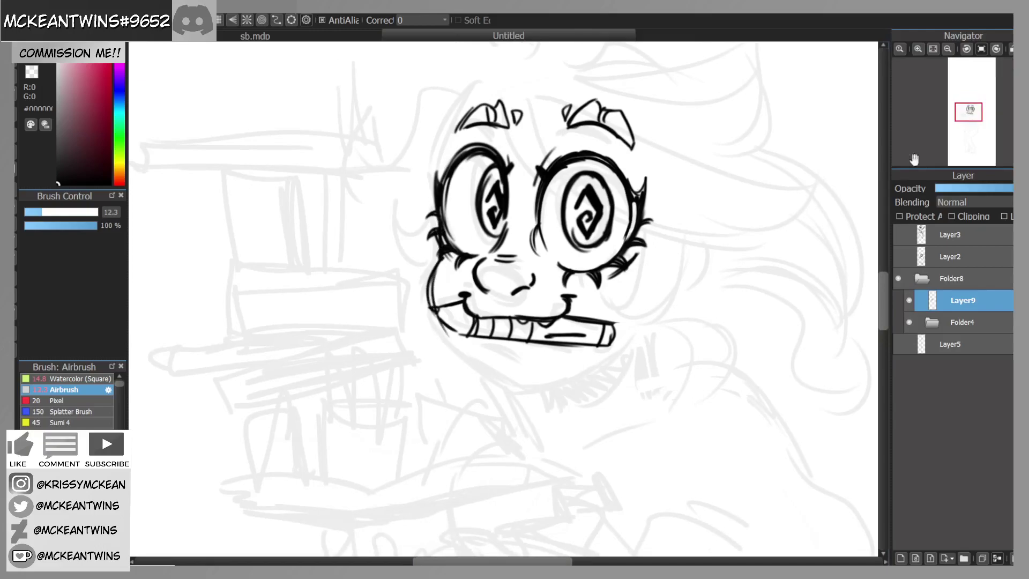
{"action": "left_click", "coordinate": [996, 48]}
{"action": "left_click", "coordinate": [918, 49]}
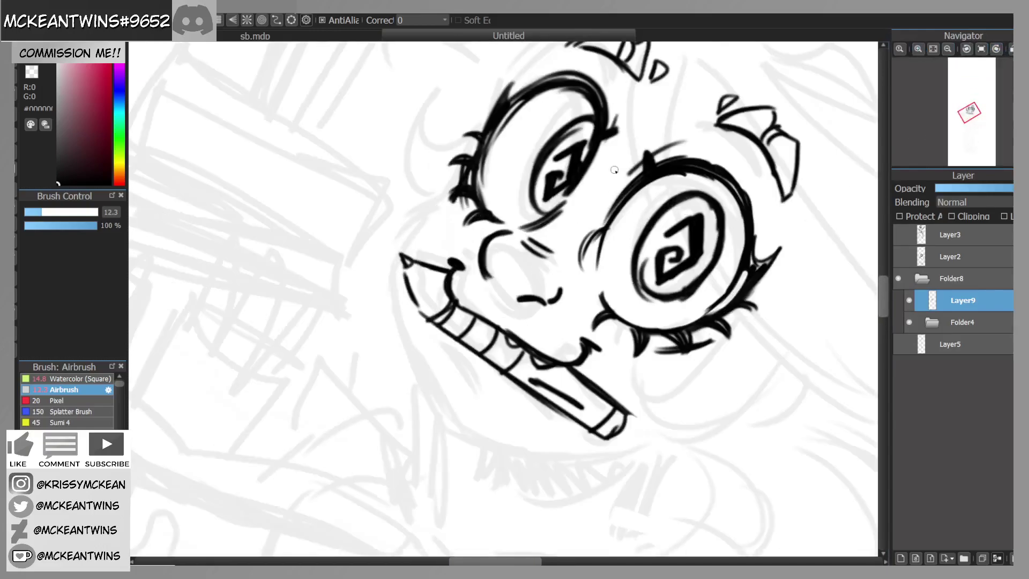
{"action": "mouse_move", "coordinate": [462, 188]}
{"action": "left_mouse_down"}
{"action": "mouse_move", "coordinate": [417, 209]}
{"action": "mouse_move", "coordinate": [398, 242]}
{"action": "mouse_move", "coordinate": [393, 306]}
{"action": "left_mouse_up"}
{"action": "left_click", "coordinate": [966, 49]}
{"action": "left_click", "coordinate": [947, 48]}
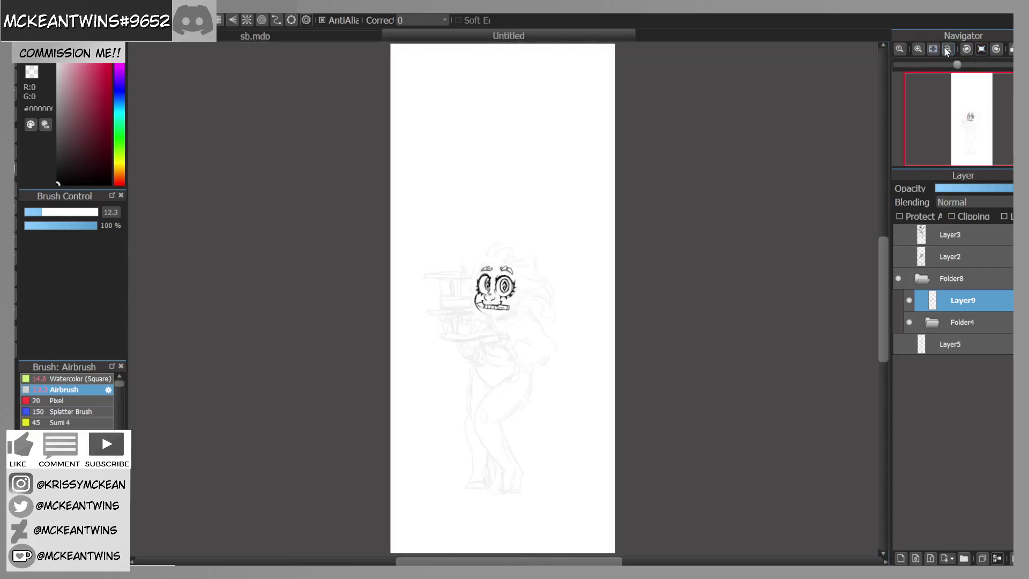
Step: Extend and thicken the far jaw line from the cheek down toward the chin
{"action": "left_click", "coordinate": [918, 48]}
{"action": "left_click", "coordinate": [918, 49]}
{"action": "left_click_drag", "start_coordinate": [968, 114], "coordinate": [970, 118]}
{"action": "left_click", "coordinate": [948, 49]}
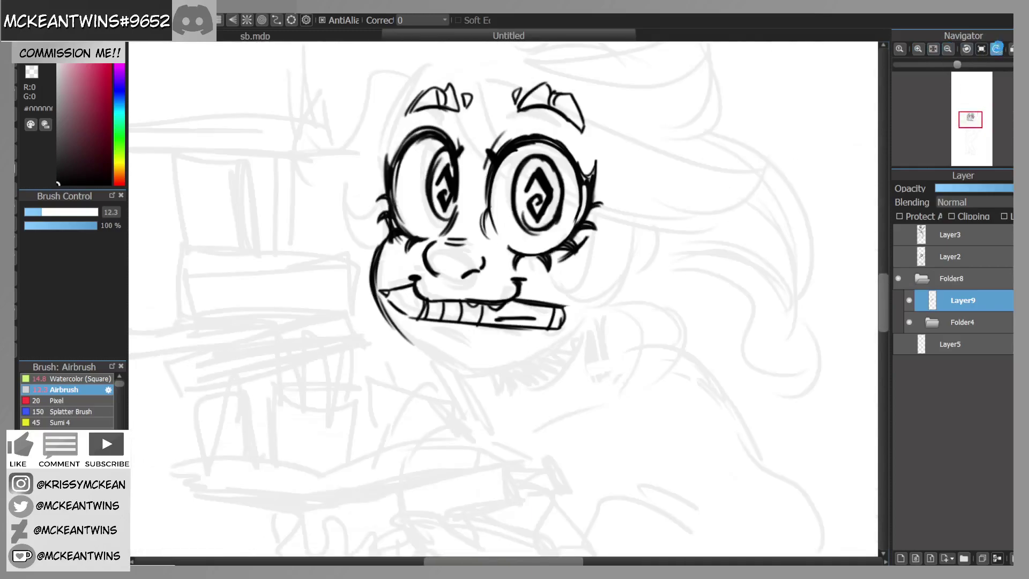
{"action": "left_click", "coordinate": [996, 49]}
{"action": "left_click_drag", "start_coordinate": [399, 282], "coordinate": [420, 322]}
{"action": "mouse_move", "coordinate": [402, 289]}
{"action": "left_mouse_down"}
{"action": "mouse_move", "coordinate": [438, 349]}
{"action": "mouse_move", "coordinate": [468, 365]}
{"action": "left_mouse_up"}
{"action": "left_click", "coordinate": [981, 49]}
Step: Ink the rounded chin and near jaw up to the grin's end with thickened strokes, plus a short lower-lip line
{"action": "mouse_move", "coordinate": [377, 302]}
{"action": "left_mouse_down"}
{"action": "mouse_move", "coordinate": [465, 370]}
{"action": "mouse_move", "coordinate": [530, 358]}
{"action": "mouse_move", "coordinate": [582, 305]}
{"action": "mouse_move", "coordinate": [528, 355]}
{"action": "left_mouse_up"}
{"action": "mouse_move", "coordinate": [442, 332]}
{"action": "left_mouse_down"}
{"action": "mouse_move", "coordinate": [492, 340]}
{"action": "mouse_move", "coordinate": [574, 319]}
{"action": "mouse_move", "coordinate": [577, 306]}
{"action": "left_mouse_up"}
{"action": "left_click_drag", "start_coordinate": [566, 324], "coordinate": [512, 368]}
{"action": "mouse_move", "coordinate": [556, 343]}
{"action": "left_mouse_down"}
{"action": "mouse_move", "coordinate": [499, 372]}
{"action": "mouse_move", "coordinate": [460, 370]}
{"action": "left_mouse_up"}
{"action": "left_click_drag", "start_coordinate": [444, 361], "coordinate": [483, 372]}
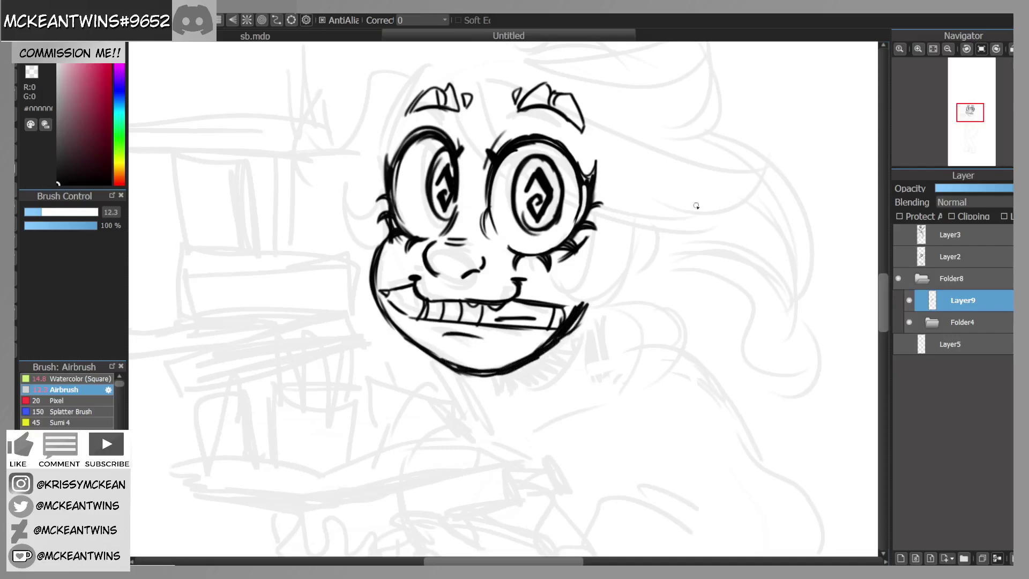
Step: Ink a curved hairline stroke down the forehead between the eyebrows toward the near eye
{"action": "mouse_move", "coordinate": [958, 56]}
{"action": "left_click_drag", "start_coordinate": [968, 120], "coordinate": [971, 118]}
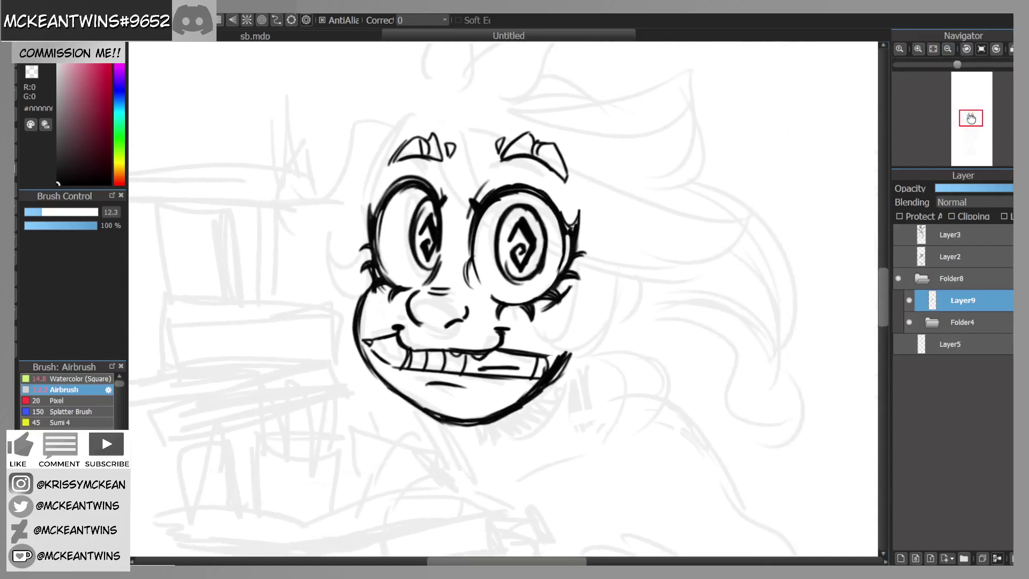
{"action": "left_click", "coordinate": [948, 49]}
{"action": "left_click", "coordinate": [989, 49]}
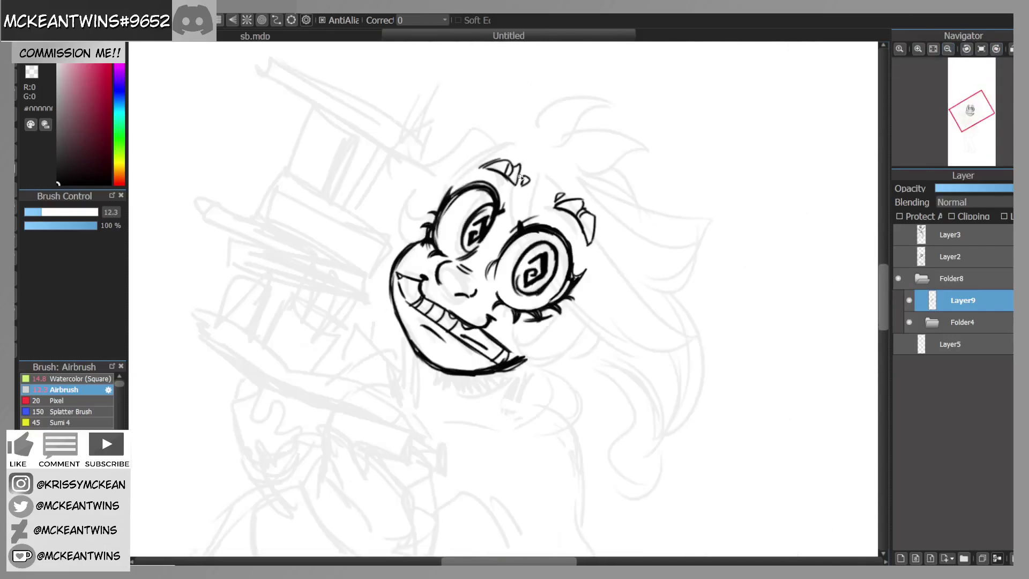
{"action": "left_click", "coordinate": [992, 49]}
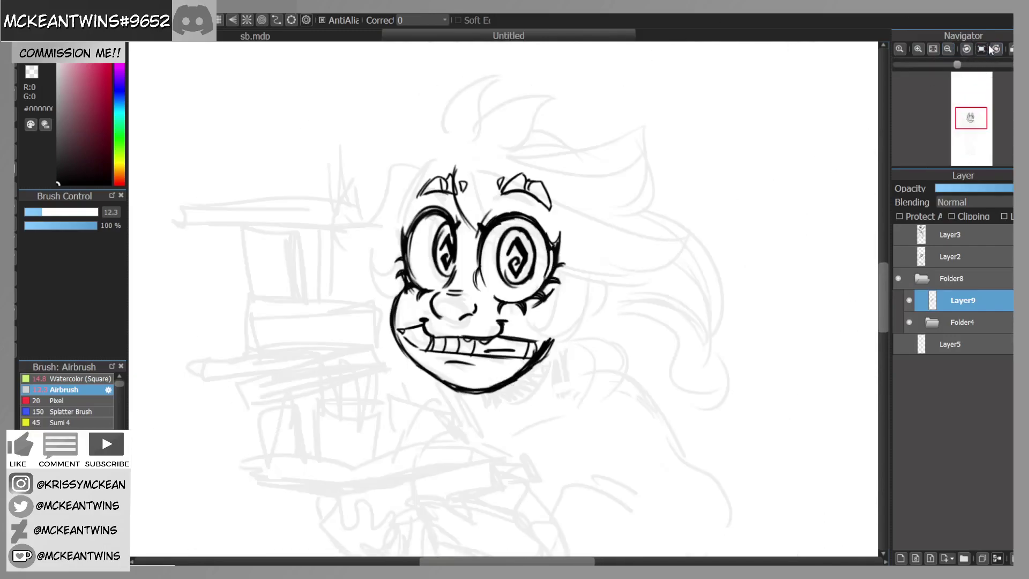
Step: Ink the pointed, layered hair lock sweeping back from beside the near eye with overlapping curved strokes
{"action": "left_click_drag", "start_coordinate": [557, 273], "coordinate": [649, 259]}
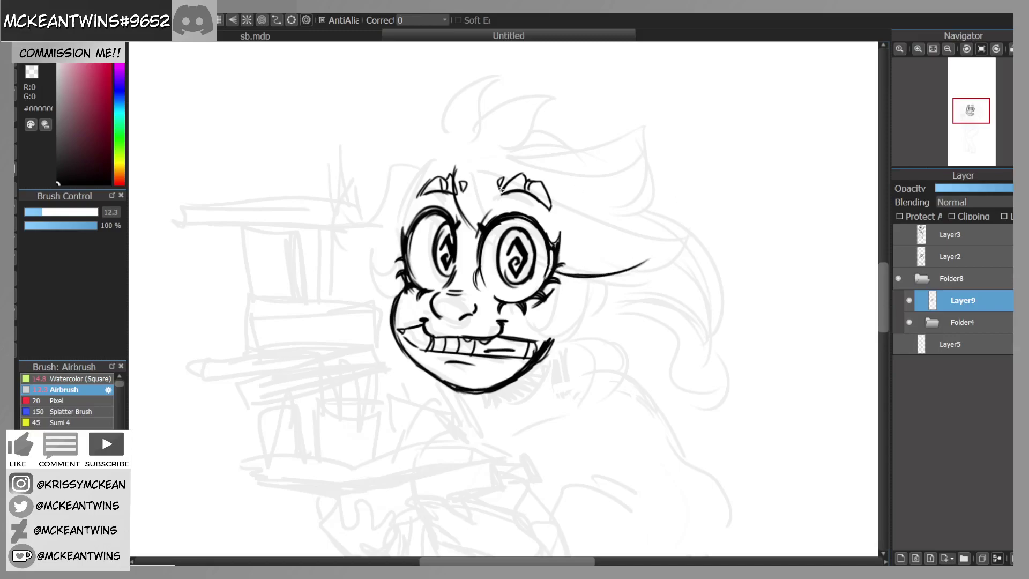
{"action": "left_click_drag", "start_coordinate": [574, 275], "coordinate": [658, 248]}
{"action": "left_click_drag", "start_coordinate": [558, 274], "coordinate": [636, 270]}
{"action": "left_click_drag", "start_coordinate": [578, 250], "coordinate": [646, 269]}
{"action": "mouse_move", "coordinate": [563, 275]}
{"action": "left_mouse_down"}
{"action": "mouse_move", "coordinate": [643, 276]}
{"action": "mouse_move", "coordinate": [658, 250]}
{"action": "mouse_move", "coordinate": [485, 172]}
{"action": "left_mouse_up"}
{"action": "mouse_move", "coordinate": [615, 271]}
{"action": "left_mouse_down"}
{"action": "mouse_move", "coordinate": [666, 217]}
{"action": "mouse_move", "coordinate": [660, 231]}
{"action": "left_mouse_up"}
{"action": "mouse_move", "coordinate": [581, 256]}
{"action": "left_mouse_down"}
{"action": "mouse_move", "coordinate": [636, 264]}
{"action": "mouse_move", "coordinate": [552, 282]}
{"action": "left_mouse_up"}
{"action": "left_click_drag", "start_coordinate": [657, 221], "coordinate": [583, 230]}
Step: Ink the large hair lock above the near eyebrow, sweeping back from the forehead to an upturned point
{"action": "left_click_drag", "start_coordinate": [493, 163], "coordinate": [562, 177]}
{"action": "mouse_move", "coordinate": [557, 181]}
{"action": "left_mouse_down"}
{"action": "mouse_move", "coordinate": [633, 185]}
{"action": "mouse_move", "coordinate": [587, 228]}
{"action": "left_mouse_up"}
{"action": "mouse_move", "coordinate": [640, 175]}
{"action": "left_mouse_down"}
{"action": "mouse_move", "coordinate": [604, 232]}
{"action": "mouse_move", "coordinate": [555, 170]}
{"action": "left_mouse_up"}
{"action": "left_click_drag", "start_coordinate": [481, 160], "coordinate": [569, 175]}
Step: Ink the curling leaf-shaped tufts on top of the head and an extra upturned strand sweeping back below them
{"action": "left_click_drag", "start_coordinate": [970, 113], "coordinate": [971, 119]}
{"action": "left_click", "coordinate": [1011, 49]}
{"action": "left_click", "coordinate": [1012, 49]}
{"action": "mouse_move", "coordinate": [454, 128]}
{"action": "left_mouse_down"}
{"action": "mouse_move", "coordinate": [471, 68]}
{"action": "mouse_move", "coordinate": [469, 81]}
{"action": "mouse_move", "coordinate": [509, 59]}
{"action": "mouse_move", "coordinate": [471, 129]}
{"action": "left_mouse_up"}
{"action": "mouse_move", "coordinate": [511, 60]}
{"action": "left_mouse_down"}
{"action": "mouse_move", "coordinate": [489, 107]}
{"action": "mouse_move", "coordinate": [494, 94]}
{"action": "mouse_move", "coordinate": [551, 76]}
{"action": "mouse_move", "coordinate": [527, 114]}
{"action": "mouse_move", "coordinate": [496, 130]}
{"action": "mouse_move", "coordinate": [552, 75]}
{"action": "left_mouse_up"}
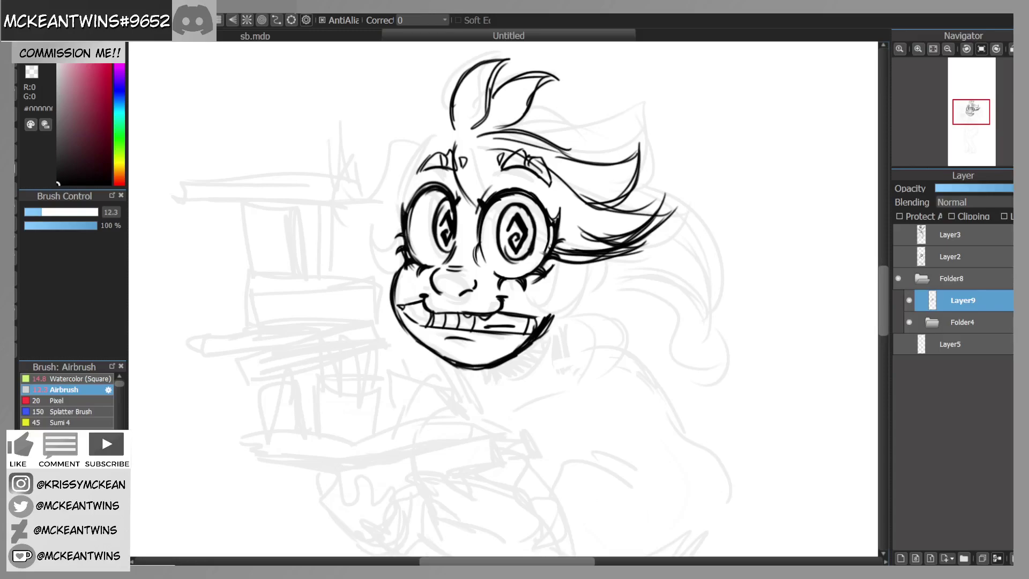
{"action": "left_click_drag", "start_coordinate": [512, 127], "coordinate": [587, 157]}
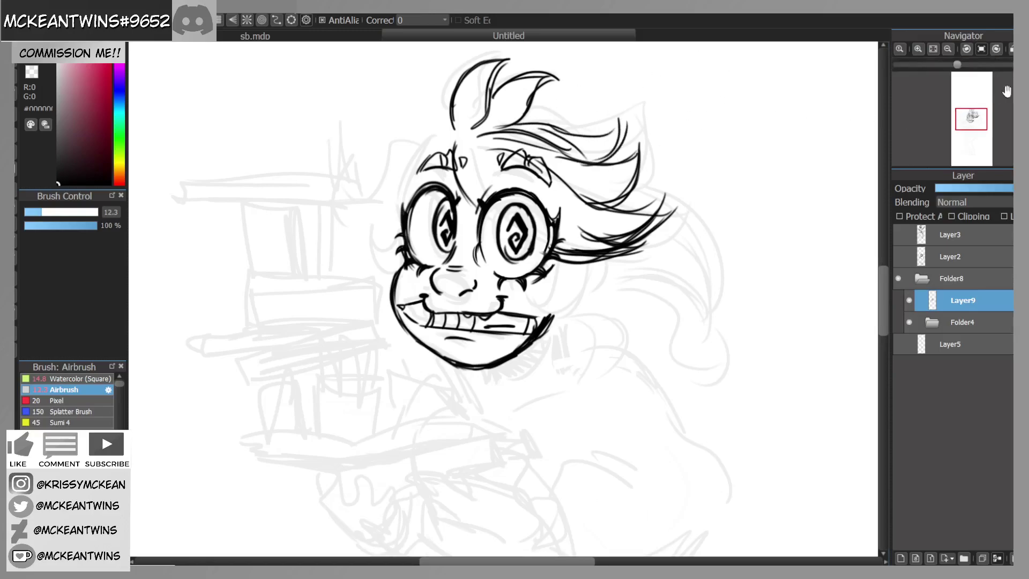
Step: Check the drawing mirrored and undo the last strokes of the upturned strand and tuft on top of the head
{"action": "left_click", "coordinate": [1011, 48]}
{"action": "left_click", "coordinate": [1011, 48]}
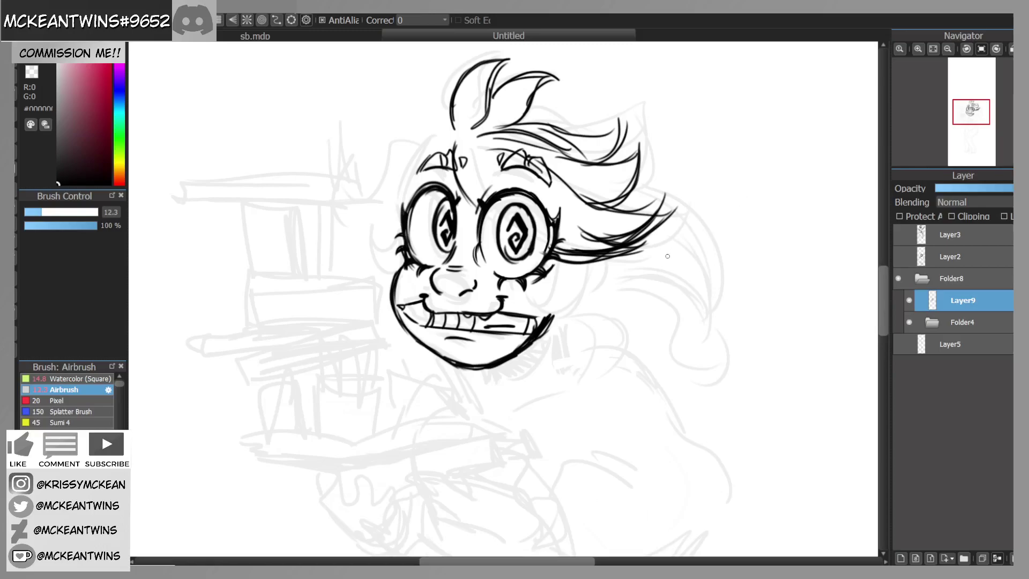
{"action": "key", "text": "ctrl+z"}
{"action": "key", "text": "ctrl+z"}
{"action": "key", "text": "ctrl+z"}
{"action": "key", "text": "ctrl+z"}
{"action": "key", "text": "ctrl+z"}
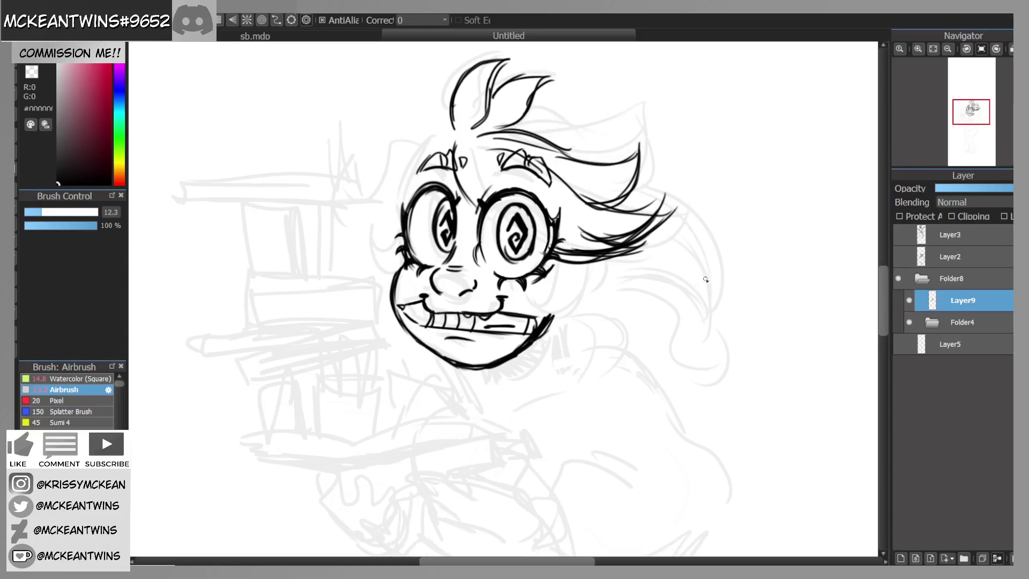
Step: Re-ink the swept-back locks above and beside the near eye with heavier overlapping strokes ending in sharp points
{"action": "mouse_move", "coordinate": [486, 130]}
{"action": "left_mouse_down"}
{"action": "mouse_move", "coordinate": [630, 138]}
{"action": "mouse_move", "coordinate": [620, 188]}
{"action": "mouse_move", "coordinate": [637, 160]}
{"action": "mouse_move", "coordinate": [630, 140]}
{"action": "mouse_move", "coordinate": [481, 130]}
{"action": "left_mouse_up"}
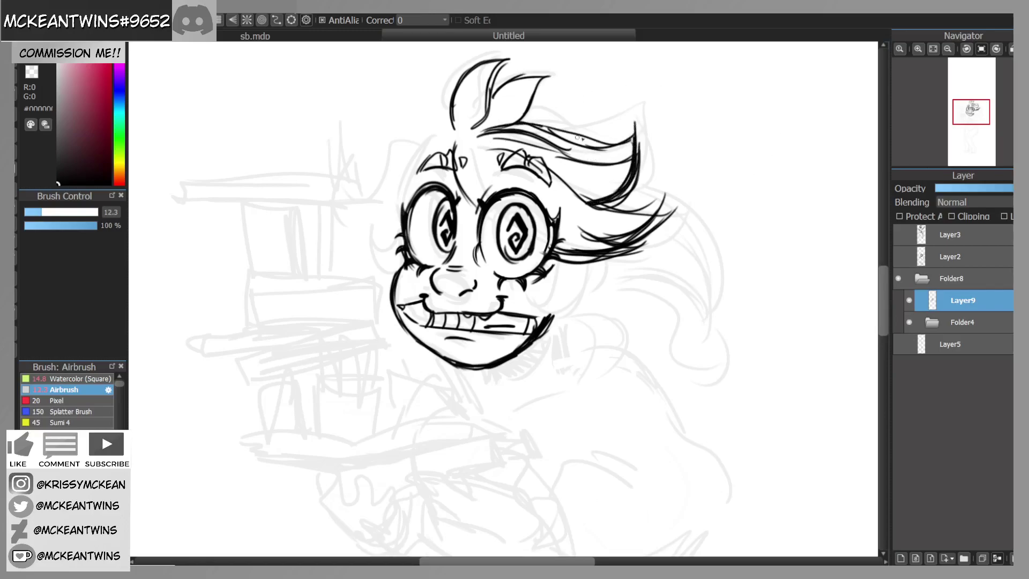
{"action": "left_click_drag", "start_coordinate": [567, 178], "coordinate": [668, 200]}
{"action": "mouse_move", "coordinate": [675, 195]}
{"action": "left_mouse_down"}
{"action": "mouse_move", "coordinate": [636, 232]}
{"action": "mouse_move", "coordinate": [582, 234]}
{"action": "left_mouse_up"}
{"action": "left_click_drag", "start_coordinate": [636, 244], "coordinate": [559, 260]}
Step: Check the drawing mirrored and ink a back hair lock curving down behind the near eye's lock to a point
{"action": "left_click", "coordinate": [1012, 50]}
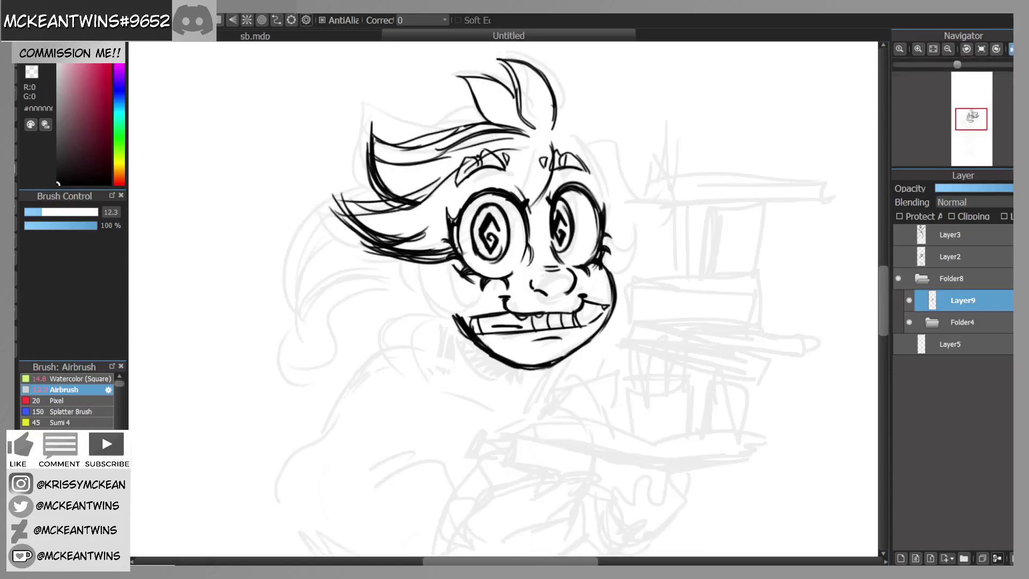
{"action": "left_click", "coordinate": [1012, 50]}
{"action": "mouse_move", "coordinate": [631, 201]}
{"action": "left_mouse_down"}
{"action": "mouse_move", "coordinate": [673, 246]}
{"action": "mouse_move", "coordinate": [685, 304]}
{"action": "mouse_move", "coordinate": [642, 277]}
{"action": "mouse_move", "coordinate": [606, 277]}
{"action": "mouse_move", "coordinate": [644, 280]}
{"action": "mouse_move", "coordinate": [684, 314]}
{"action": "left_mouse_up"}
{"action": "left_click_drag", "start_coordinate": [659, 219], "coordinate": [682, 316]}
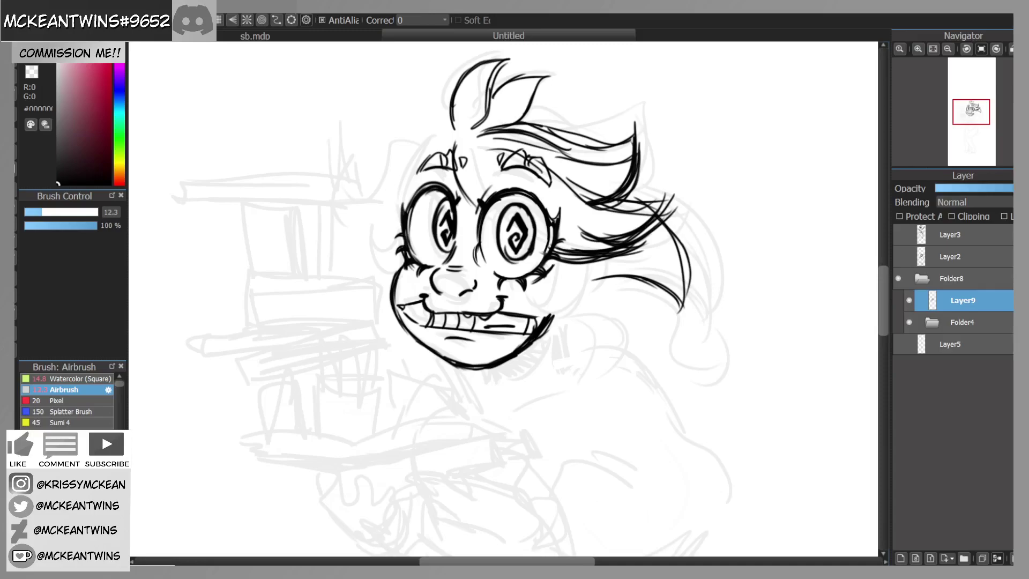
Step: Ink the near ear and the short curved hair strands directly behind it
{"action": "left_click_drag", "start_coordinate": [971, 120], "coordinate": [971, 122]}
{"action": "mouse_move", "coordinate": [573, 209]}
{"action": "left_mouse_down"}
{"action": "mouse_move", "coordinate": [555, 236]}
{"action": "mouse_move", "coordinate": [568, 253]}
{"action": "mouse_move", "coordinate": [603, 204]}
{"action": "mouse_move", "coordinate": [580, 251]}
{"action": "left_mouse_up"}
{"action": "left_click_drag", "start_coordinate": [576, 203], "coordinate": [550, 234]}
{"action": "left_click_drag", "start_coordinate": [617, 196], "coordinate": [594, 237]}
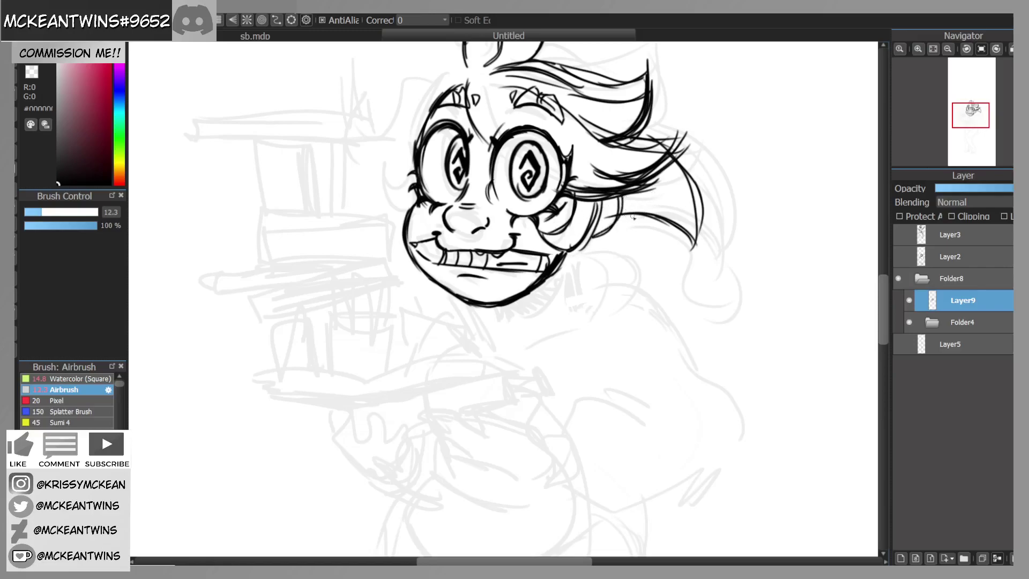
Step: Ink the hairline down the far side of the forehead and the far ear
{"action": "mouse_move", "coordinate": [462, 89]}
{"action": "left_mouse_down"}
{"action": "mouse_move", "coordinate": [412, 153]}
{"action": "mouse_move", "coordinate": [384, 150]}
{"action": "mouse_move", "coordinate": [417, 203]}
{"action": "left_mouse_up"}
{"action": "left_click_drag", "start_coordinate": [969, 115], "coordinate": [966, 113]}
{"action": "mouse_move", "coordinate": [492, 180]}
{"action": "left_mouse_down"}
{"action": "mouse_move", "coordinate": [490, 228]}
{"action": "mouse_move", "coordinate": [488, 182]}
{"action": "left_mouse_up"}
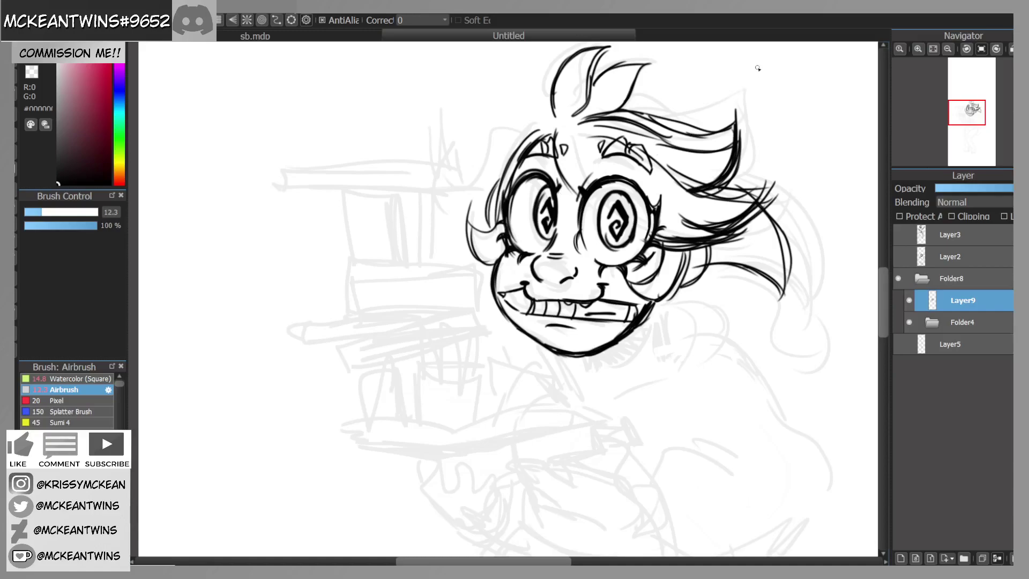
Step: Ink the wavy lock on the far side of the head, running from the crown and curling outward beside the face
{"action": "mouse_move", "coordinate": [551, 119]}
{"action": "left_mouse_down"}
{"action": "mouse_move", "coordinate": [500, 123]}
{"action": "mouse_move", "coordinate": [474, 182]}
{"action": "mouse_move", "coordinate": [460, 180]}
{"action": "mouse_move", "coordinate": [449, 149]}
{"action": "mouse_move", "coordinate": [463, 166]}
{"action": "mouse_move", "coordinate": [471, 220]}
{"action": "left_mouse_up"}
{"action": "left_click_drag", "start_coordinate": [447, 156], "coordinate": [462, 224]}
{"action": "left_click_drag", "start_coordinate": [972, 119], "coordinate": [971, 118]}
{"action": "left_click_drag", "start_coordinate": [469, 166], "coordinate": [402, 202]}
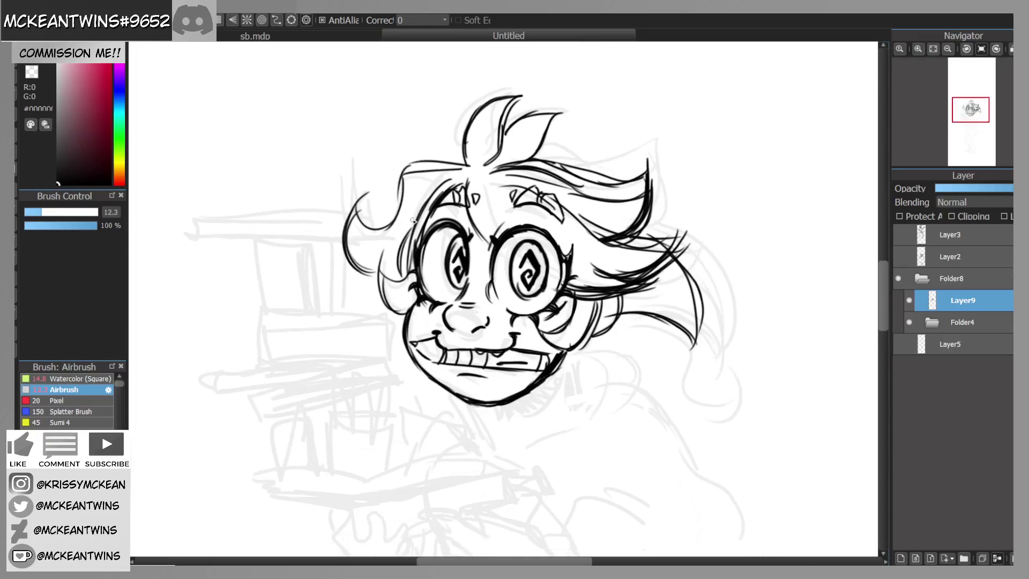
Step: Ink both sides of the neck below the jaw and fill the shadow under the chin with dense hatching
{"action": "left_click_drag", "start_coordinate": [969, 117], "coordinate": [971, 126]}
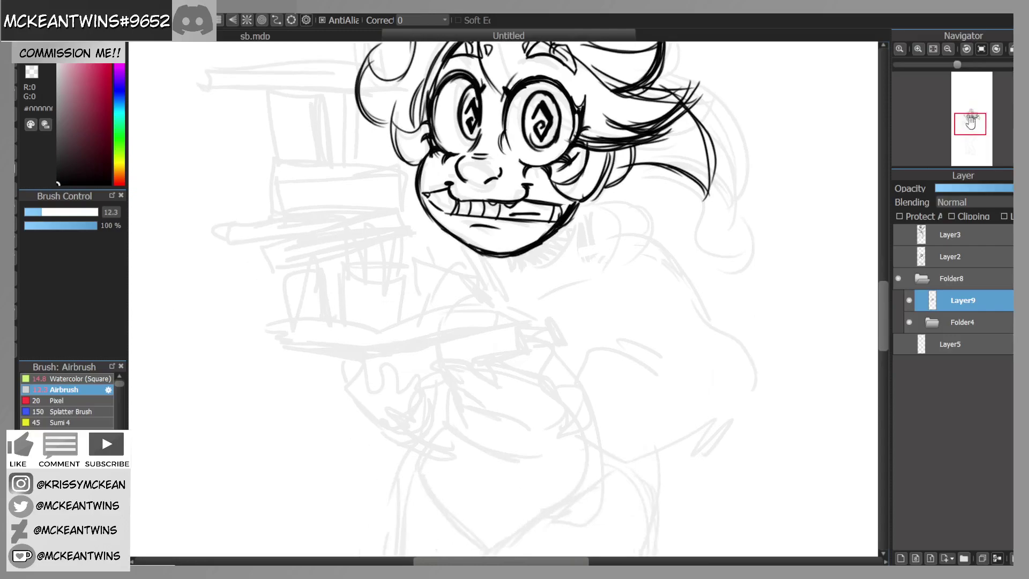
{"action": "left_click_drag", "start_coordinate": [578, 209], "coordinate": [581, 248]}
{"action": "left_click_drag", "start_coordinate": [509, 256], "coordinate": [518, 270]}
{"action": "mouse_move", "coordinate": [577, 215]}
{"action": "left_mouse_down"}
{"action": "mouse_move", "coordinate": [533, 270]}
{"action": "mouse_move", "coordinate": [526, 251]}
{"action": "mouse_move", "coordinate": [522, 265]}
{"action": "left_mouse_up"}
{"action": "left_click_drag", "start_coordinate": [536, 248], "coordinate": [535, 267]}
{"action": "mouse_move", "coordinate": [555, 235]}
{"action": "left_mouse_down"}
{"action": "mouse_move", "coordinate": [543, 259]}
{"action": "mouse_move", "coordinate": [551, 254]}
{"action": "left_mouse_up"}
{"action": "mouse_move", "coordinate": [567, 225]}
{"action": "left_mouse_down"}
{"action": "mouse_move", "coordinate": [558, 245]}
{"action": "mouse_move", "coordinate": [582, 242]}
{"action": "left_mouse_up"}
{"action": "left_click_drag", "start_coordinate": [579, 213], "coordinate": [586, 250]}
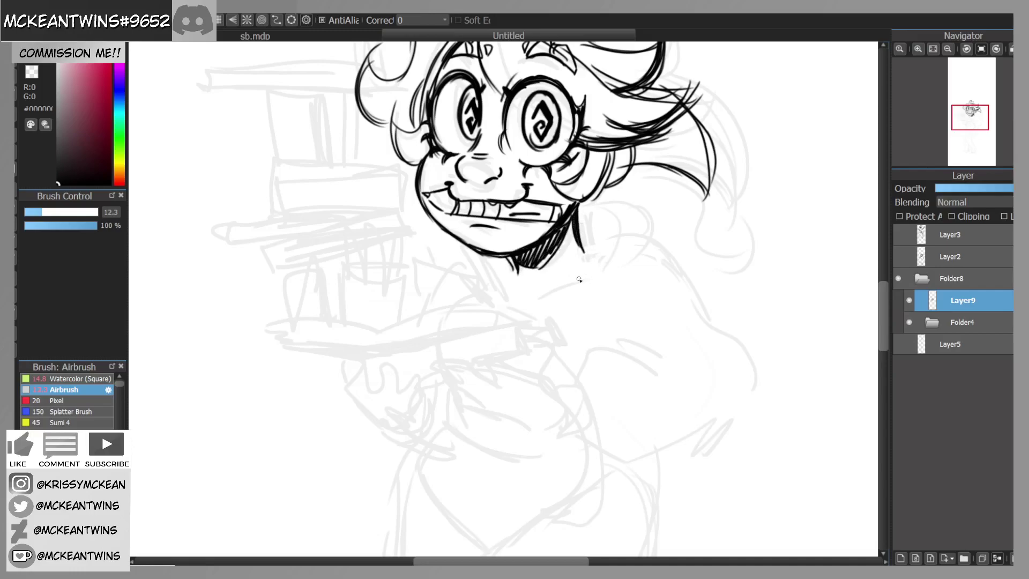
Step: Extend the back hair lock with a thick lower strand curling into a hooked tip, and check it mirrored
{"action": "left_click_drag", "start_coordinate": [971, 121], "coordinate": [972, 120]}
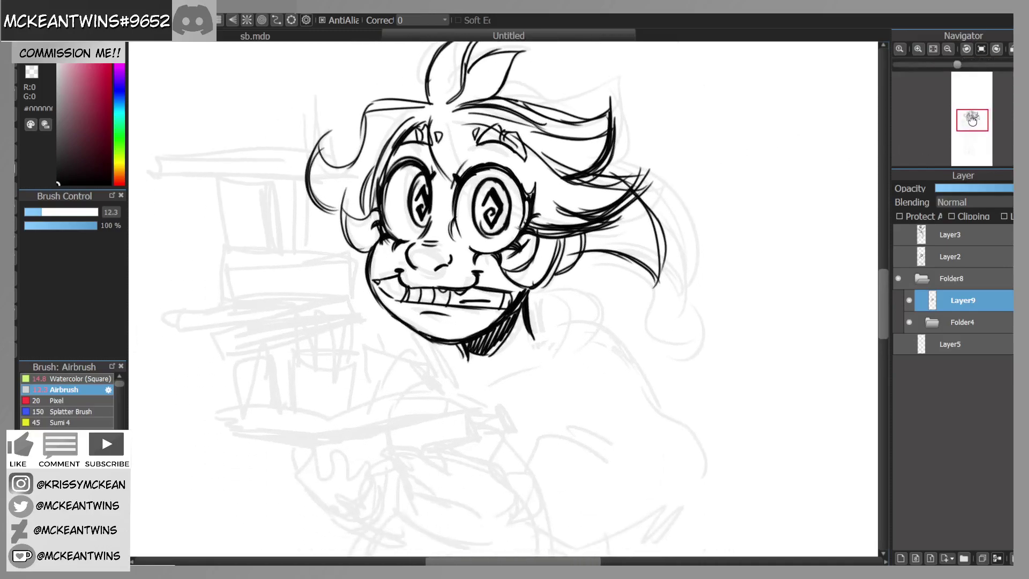
{"action": "left_click_drag", "start_coordinate": [657, 227], "coordinate": [660, 251]}
{"action": "mouse_move", "coordinate": [587, 252]}
{"action": "left_mouse_down"}
{"action": "mouse_move", "coordinate": [616, 262]}
{"action": "mouse_move", "coordinate": [645, 332]}
{"action": "mouse_move", "coordinate": [667, 321]}
{"action": "left_mouse_up"}
{"action": "left_click_drag", "start_coordinate": [669, 297], "coordinate": [653, 368]}
{"action": "left_click_drag", "start_coordinate": [666, 300], "coordinate": [673, 347]}
{"action": "left_click_drag", "start_coordinate": [628, 282], "coordinate": [667, 309]}
{"action": "mouse_move", "coordinate": [597, 253]}
{"action": "left_mouse_down"}
{"action": "mouse_move", "coordinate": [642, 316]}
{"action": "mouse_move", "coordinate": [662, 296]}
{"action": "mouse_move", "coordinate": [643, 366]}
{"action": "left_mouse_up"}
{"action": "left_click", "coordinate": [1011, 49]}
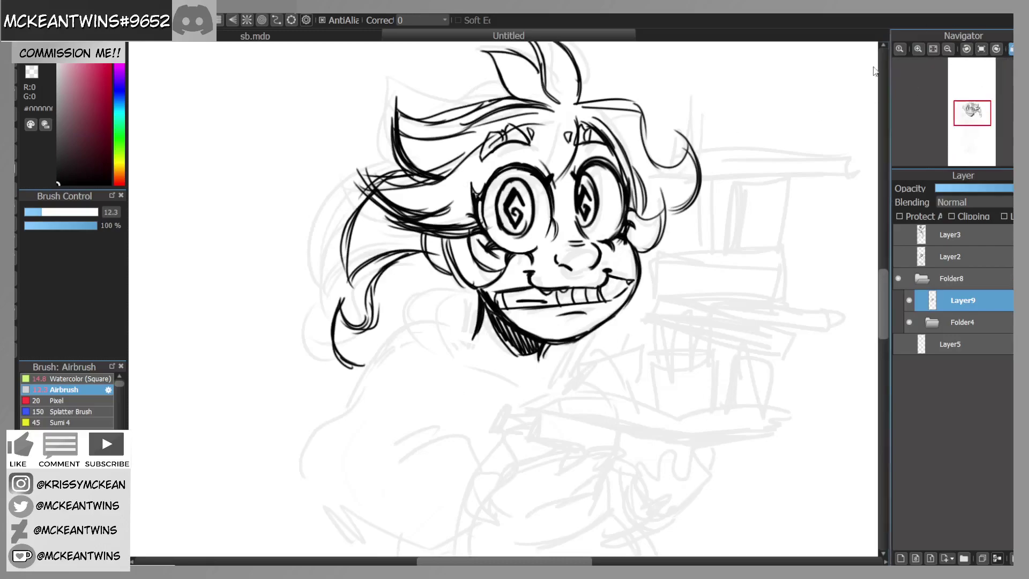
{"action": "left_click", "coordinate": [1011, 49]}
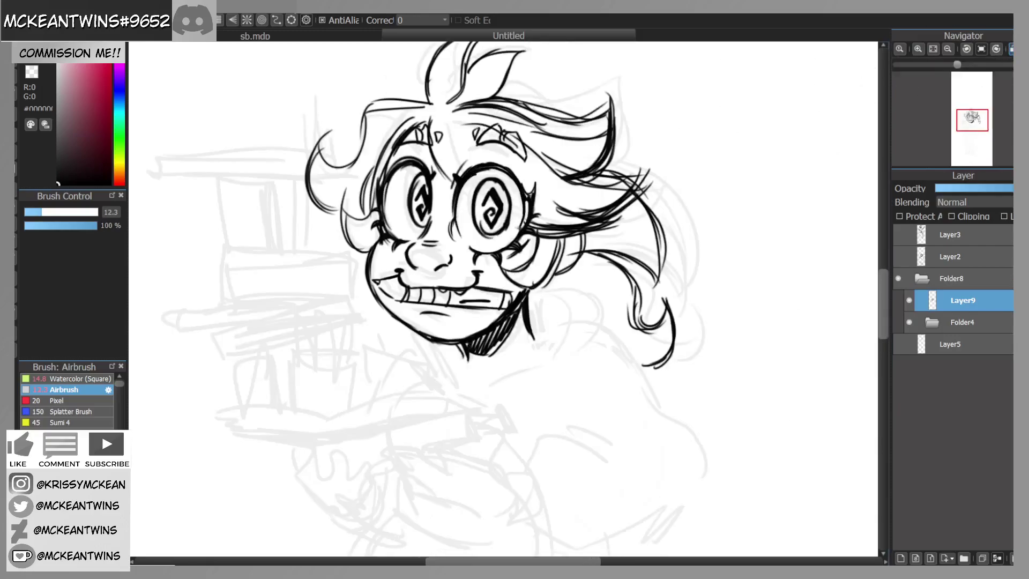
Step: Add a new layer for the body and move it below the head line art on Layer9
{"action": "left_click_drag", "start_coordinate": [972, 112], "coordinate": [970, 121]}
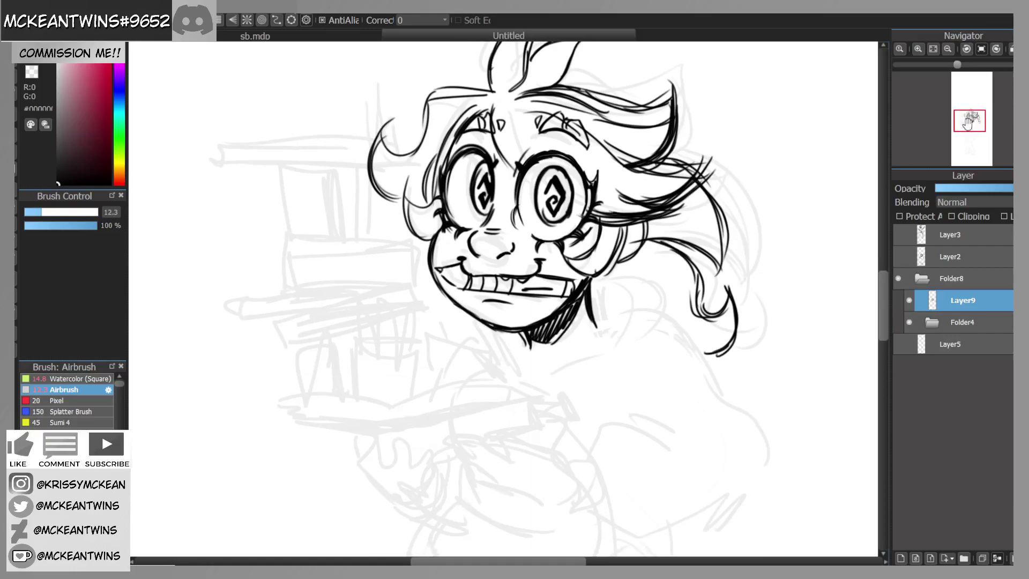
{"action": "left_click_drag", "start_coordinate": [968, 123], "coordinate": [968, 131]}
{"action": "left_click", "coordinate": [949, 49]}
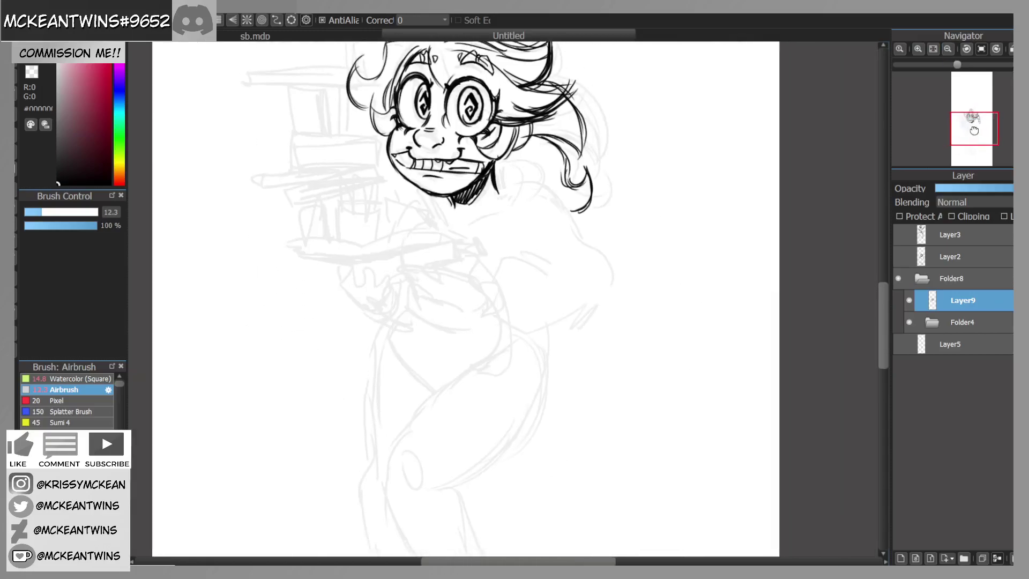
{"action": "left_click", "coordinate": [901, 558]}
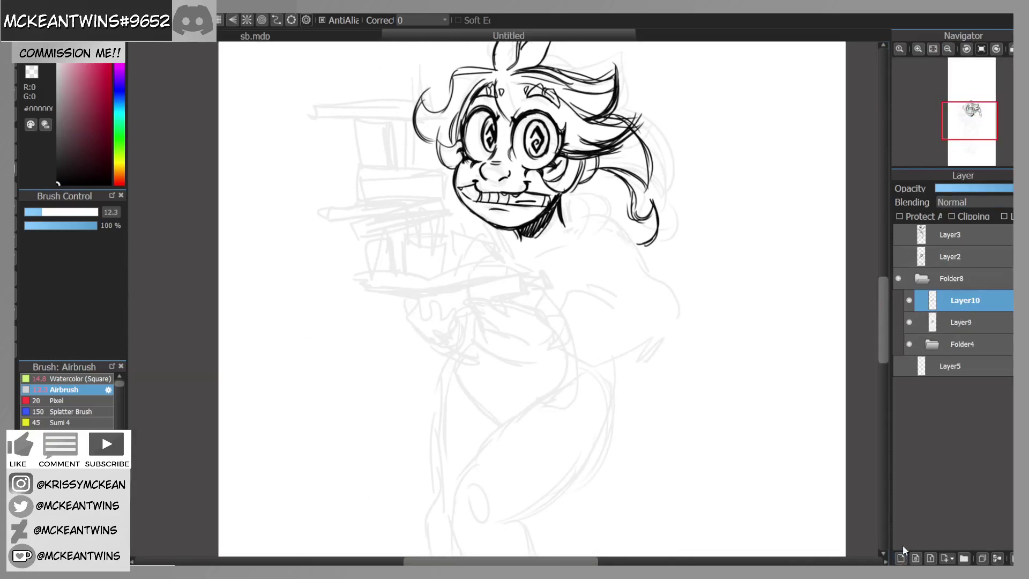
{"action": "left_click_drag", "start_coordinate": [970, 306], "coordinate": [968, 328]}
{"action": "mouse_move", "coordinate": [485, 239]}
{"action": "left_mouse_down"}
{"action": "mouse_move", "coordinate": [569, 227]}
{"action": "mouse_move", "coordinate": [550, 225]}
{"action": "mouse_move", "coordinate": [611, 241]}
{"action": "mouse_move", "coordinate": [566, 336]}
{"action": "left_mouse_up"}
{"action": "key", "text": "ctrl+z"}
{"action": "key", "text": "ctrl+z"}
{"action": "key", "text": "ctrl+z"}
{"action": "key", "text": "ctrl+z"}
Step: Sketch the rounded torso below the neck, with a circle marking the near shoulder joint
{"action": "left_click_drag", "start_coordinate": [490, 240], "coordinate": [592, 228]}
{"action": "mouse_move", "coordinate": [525, 230]}
{"action": "left_mouse_down"}
{"action": "mouse_move", "coordinate": [626, 244]}
{"action": "mouse_move", "coordinate": [578, 335]}
{"action": "mouse_move", "coordinate": [530, 352]}
{"action": "mouse_move", "coordinate": [551, 346]}
{"action": "mouse_move", "coordinate": [500, 236]}
{"action": "mouse_move", "coordinate": [461, 248]}
{"action": "mouse_move", "coordinate": [481, 334]}
{"action": "mouse_move", "coordinate": [557, 351]}
{"action": "mouse_move", "coordinate": [544, 351]}
{"action": "mouse_move", "coordinate": [587, 343]}
{"action": "mouse_move", "coordinate": [625, 246]}
{"action": "left_mouse_up"}
{"action": "mouse_move", "coordinate": [599, 236]}
{"action": "left_mouse_down"}
{"action": "mouse_move", "coordinate": [584, 249]}
{"action": "mouse_move", "coordinate": [603, 234]}
{"action": "mouse_move", "coordinate": [619, 267]}
{"action": "mouse_move", "coordinate": [593, 322]}
{"action": "left_mouse_up"}
{"action": "left_click_drag", "start_coordinate": [971, 128], "coordinate": [972, 135]}
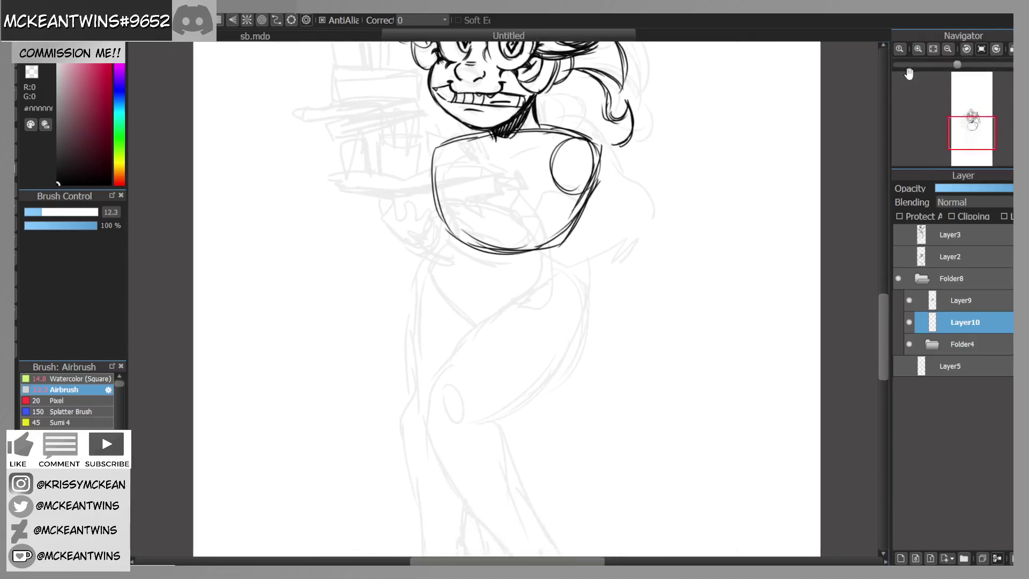
{"action": "mouse_move", "coordinate": [453, 233]}
{"action": "left_mouse_down"}
{"action": "mouse_move", "coordinate": [420, 277]}
{"action": "mouse_move", "coordinate": [468, 323]}
{"action": "mouse_move", "coordinate": [584, 286]}
{"action": "left_mouse_up"}
{"action": "left_click_drag", "start_coordinate": [566, 241], "coordinate": [579, 284]}
Step: Sketch the hips below the torso with flared sides and curved leg openings
{"action": "left_click_drag", "start_coordinate": [975, 122], "coordinate": [969, 125]}
{"action": "left_click_drag", "start_coordinate": [499, 284], "coordinate": [463, 333]}
{"action": "left_click_drag", "start_coordinate": [487, 294], "coordinate": [461, 333]}
{"action": "left_click_drag", "start_coordinate": [601, 265], "coordinate": [626, 344]}
{"action": "mouse_move", "coordinate": [613, 298]}
{"action": "left_mouse_down"}
{"action": "mouse_move", "coordinate": [631, 343]}
{"action": "mouse_move", "coordinate": [563, 346]}
{"action": "left_mouse_up"}
Step: Darken both sides of the torso down to the waist with overlapping strokes
{"action": "left_click_drag", "start_coordinate": [497, 284], "coordinate": [482, 229]}
{"action": "left_click_drag", "start_coordinate": [476, 198], "coordinate": [499, 285]}
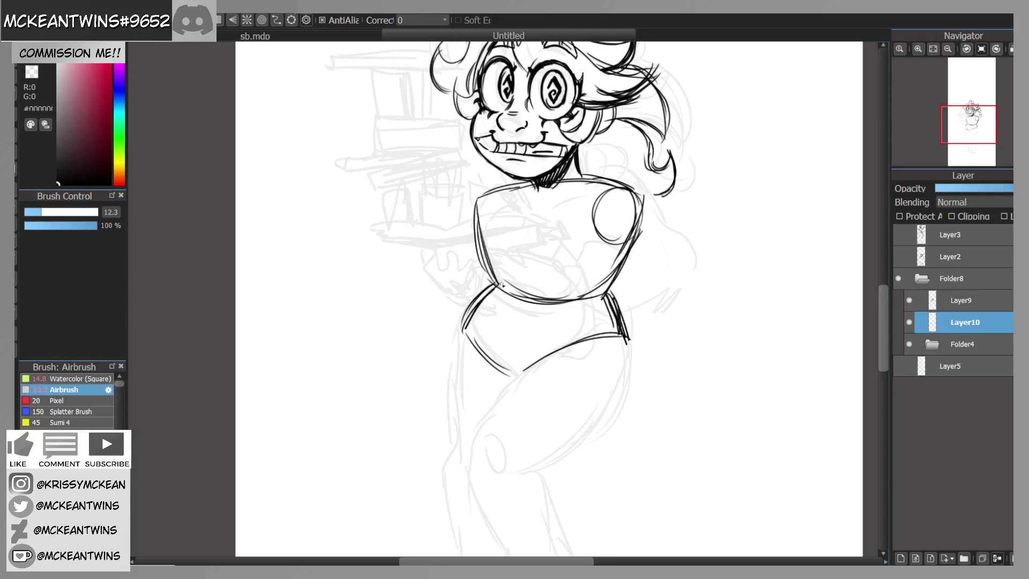
{"action": "left_click_drag", "start_coordinate": [598, 292], "coordinate": [631, 228]}
{"action": "left_click_drag", "start_coordinate": [605, 293], "coordinate": [641, 201]}
{"action": "mouse_move", "coordinate": [967, 136]}
{"action": "left_mouse_down"}
{"action": "mouse_move", "coordinate": [973, 156]}
{"action": "mouse_move", "coordinate": [970, 118]}
{"action": "left_mouse_up"}
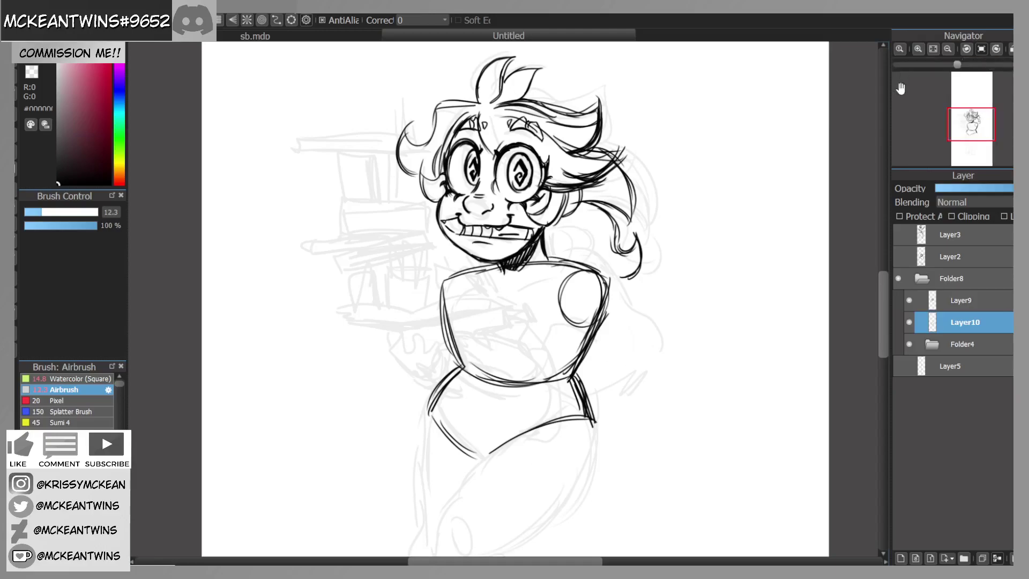
{"action": "left_click_drag", "start_coordinate": [973, 126], "coordinate": [974, 119]}
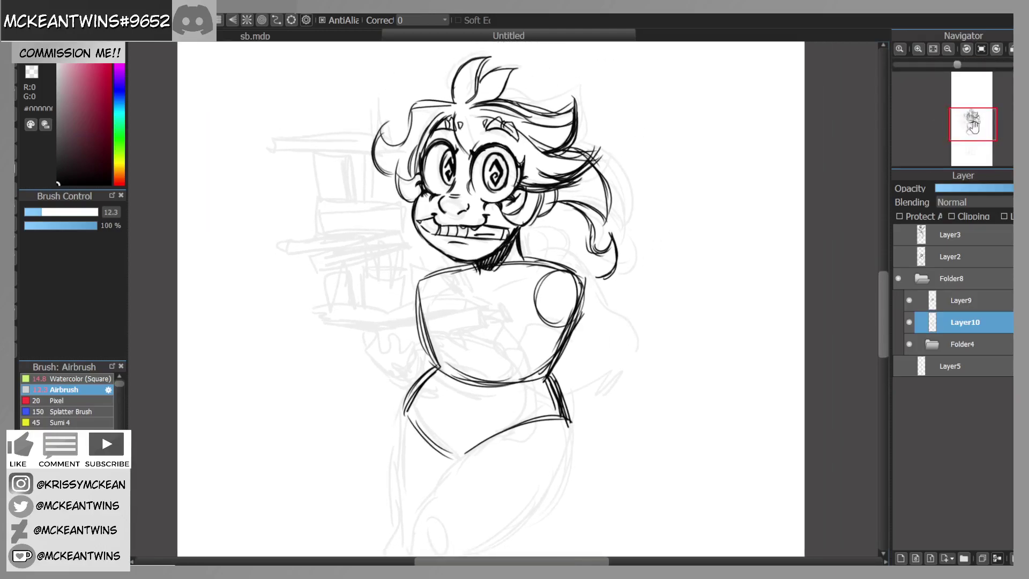
Step: Lasso the back hair lock on Layer9, transform it slightly outward and upward, deselect, and return to the brush
{"action": "left_click", "coordinate": [952, 304]}
{"action": "left_click", "coordinate": [15, 207]}
{"action": "mouse_move", "coordinate": [679, 138]}
{"action": "left_mouse_down"}
{"action": "mouse_move", "coordinate": [684, 220]}
{"action": "mouse_move", "coordinate": [598, 289]}
{"action": "mouse_move", "coordinate": [560, 217]}
{"action": "mouse_move", "coordinate": [608, 164]}
{"action": "mouse_move", "coordinate": [576, 155]}
{"action": "mouse_move", "coordinate": [624, 114]}
{"action": "left_mouse_up"}
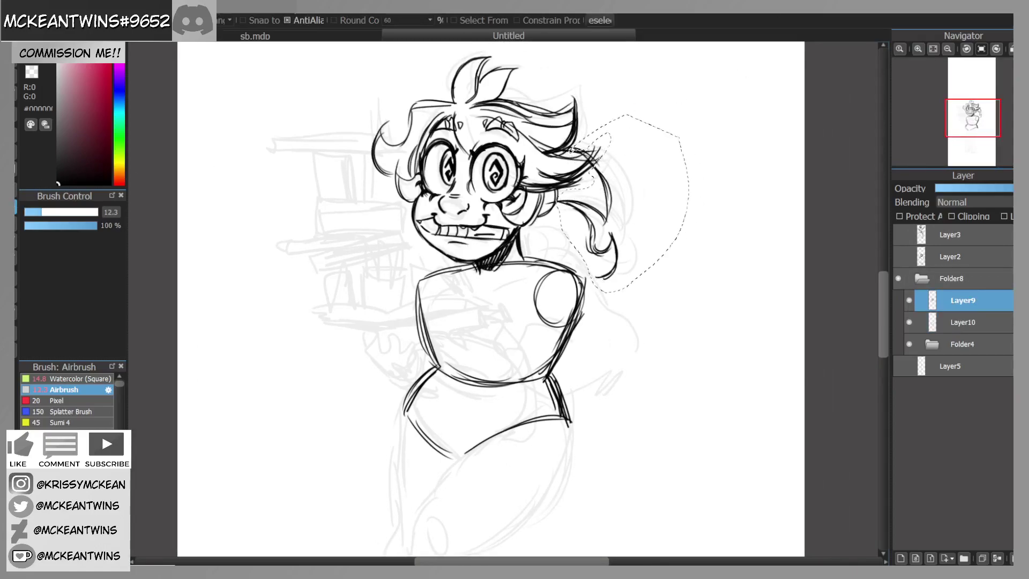
{"action": "key", "text": "ctrl+t"}
{"action": "left_click_drag", "start_coordinate": [627, 226], "coordinate": [636, 218]}
{"action": "left_click_drag", "start_coordinate": [738, 218], "coordinate": [736, 210]}
{"action": "left_click_drag", "start_coordinate": [681, 209], "coordinate": [681, 207]}
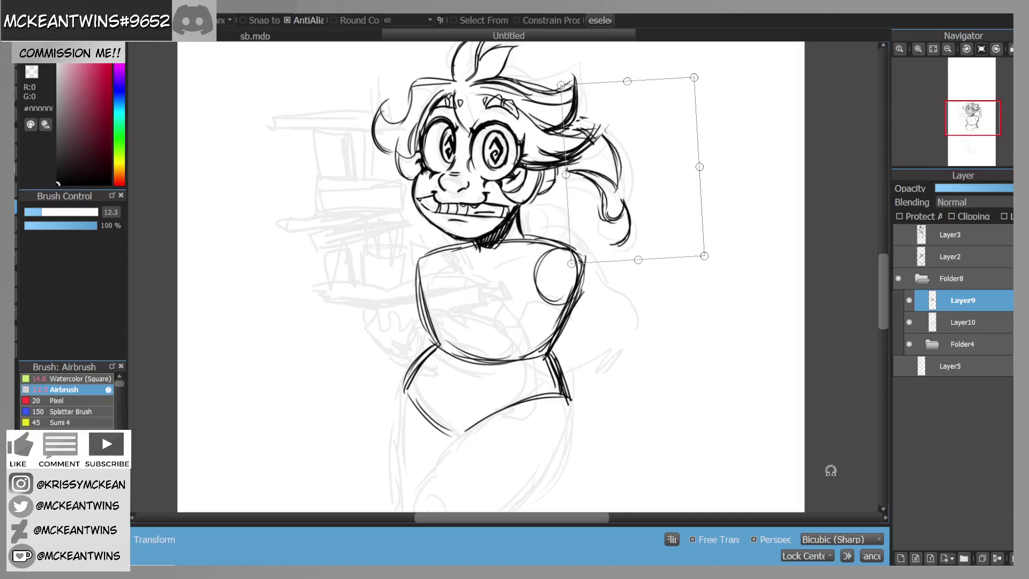
{"action": "left_click_drag", "start_coordinate": [648, 216], "coordinate": [643, 222]}
{"action": "left_click", "coordinate": [847, 556]}
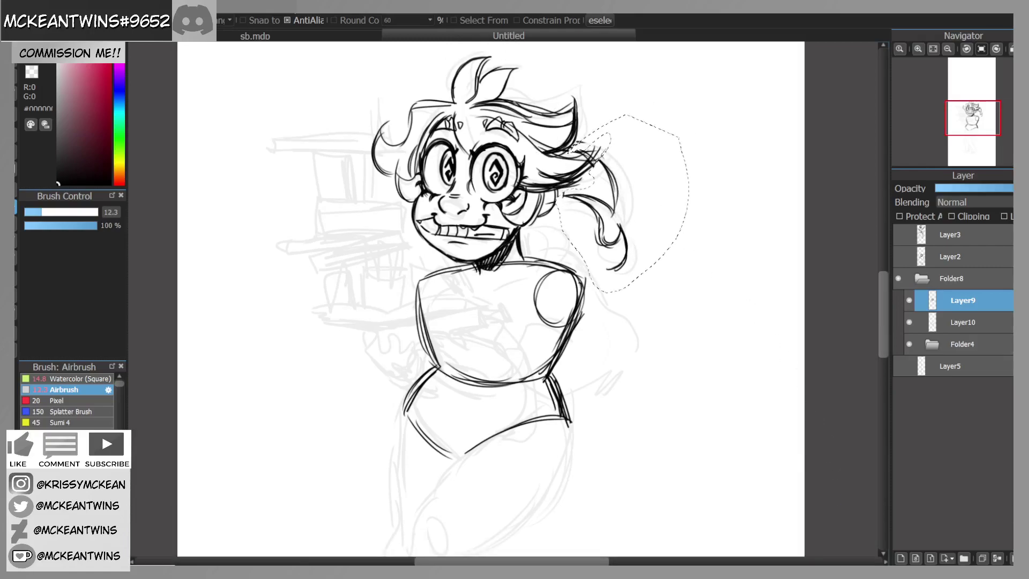
{"action": "key", "text": "ctrl+d"}
{"action": "key", "text": "b"}
Step: Examine the whole figure's proportions, toggling the visibility of Layer9 and Layer10
{"action": "left_click", "coordinate": [933, 48]}
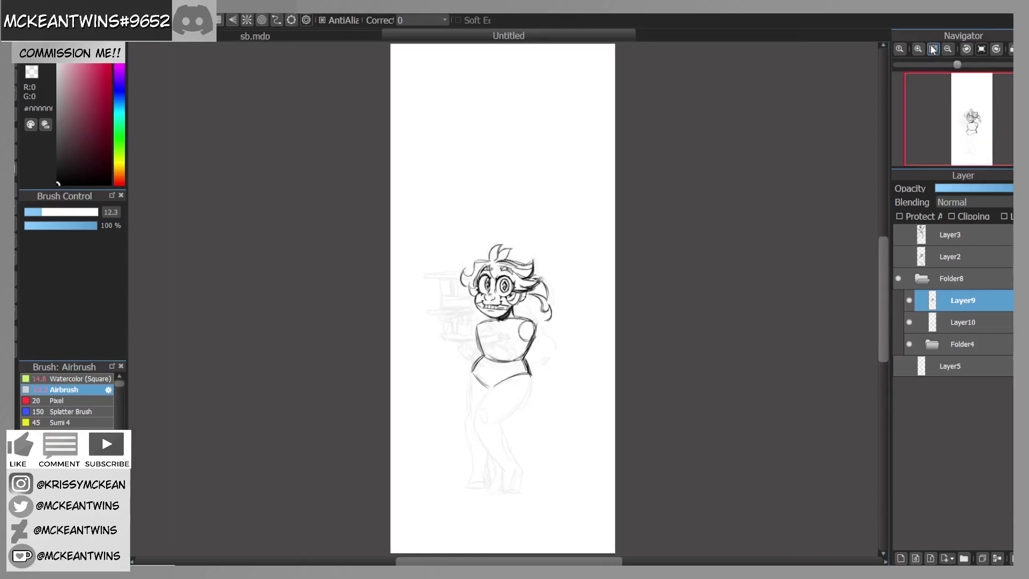
{"action": "left_click", "coordinate": [918, 48]}
{"action": "left_click", "coordinate": [918, 49]}
{"action": "left_click_drag", "start_coordinate": [986, 135], "coordinate": [972, 126]}
{"action": "left_click", "coordinate": [909, 300]}
{"action": "left_click", "coordinate": [909, 300]}
{"action": "left_click_drag", "start_coordinate": [970, 121], "coordinate": [968, 141]}
{"action": "left_click", "coordinate": [909, 322]}
{"action": "left_click", "coordinate": [909, 322]}
Step: On Layer10, sketch the near thigh angling down from the hip, with a circle marking the knee
{"action": "left_click", "coordinate": [943, 322]}
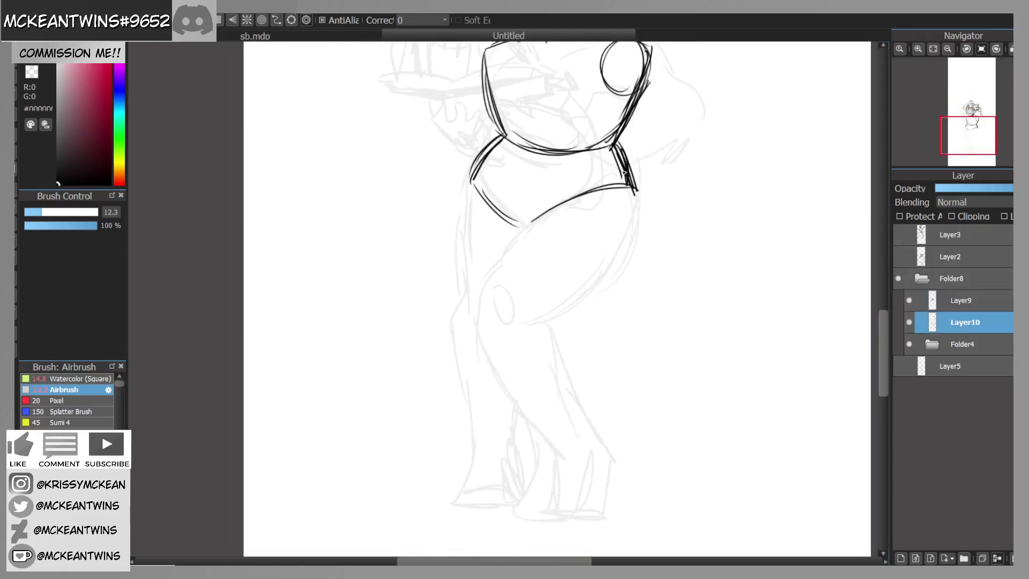
{"action": "mouse_move", "coordinate": [554, 208]}
{"action": "left_mouse_down"}
{"action": "mouse_move", "coordinate": [487, 291]}
{"action": "mouse_move", "coordinate": [490, 309]}
{"action": "left_mouse_up"}
{"action": "left_click_drag", "start_coordinate": [517, 277], "coordinate": [517, 320]}
{"action": "mouse_move", "coordinate": [636, 193]}
{"action": "left_mouse_down"}
{"action": "mouse_move", "coordinate": [609, 264]}
{"action": "mouse_move", "coordinate": [562, 310]}
{"action": "left_mouse_up"}
{"action": "left_click_drag", "start_coordinate": [622, 254], "coordinate": [560, 311]}
{"action": "left_click_drag", "start_coordinate": [640, 206], "coordinate": [554, 308]}
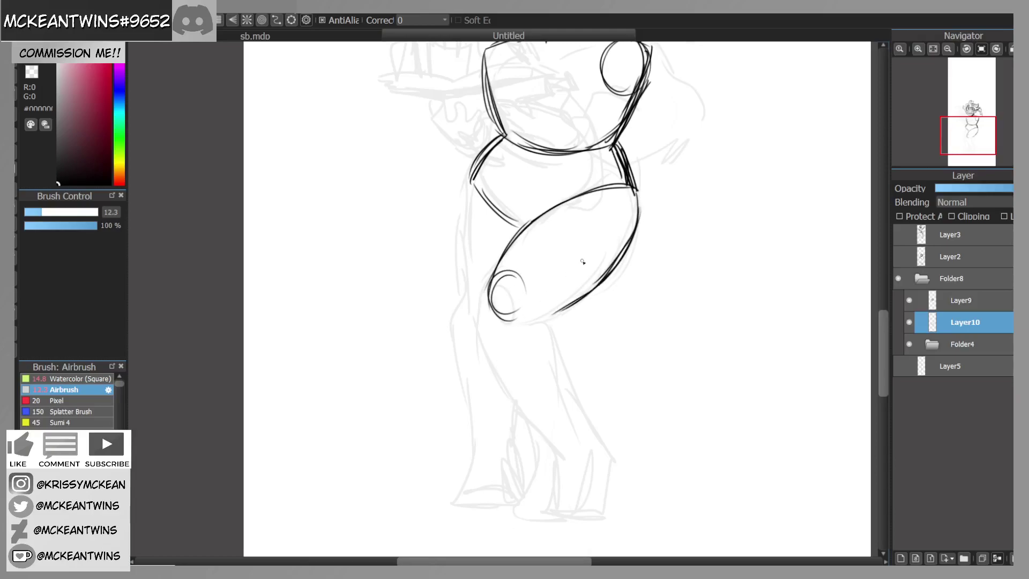
Step: Sketch the near lower leg tapering from the knee to a curved ankle line
{"action": "left_click_drag", "start_coordinate": [969, 139], "coordinate": [961, 122]}
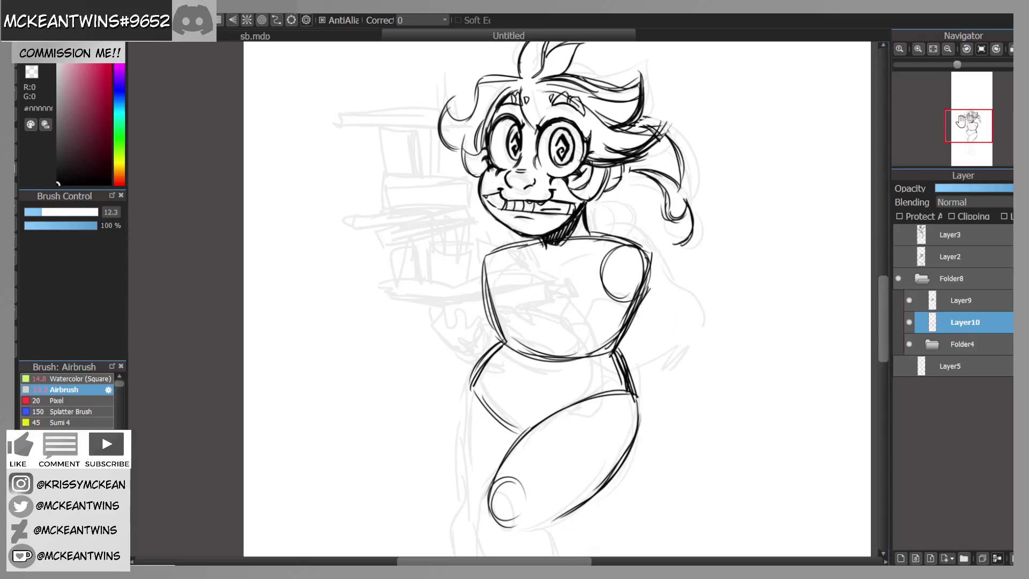
{"action": "left_click_drag", "start_coordinate": [971, 128], "coordinate": [970, 144]}
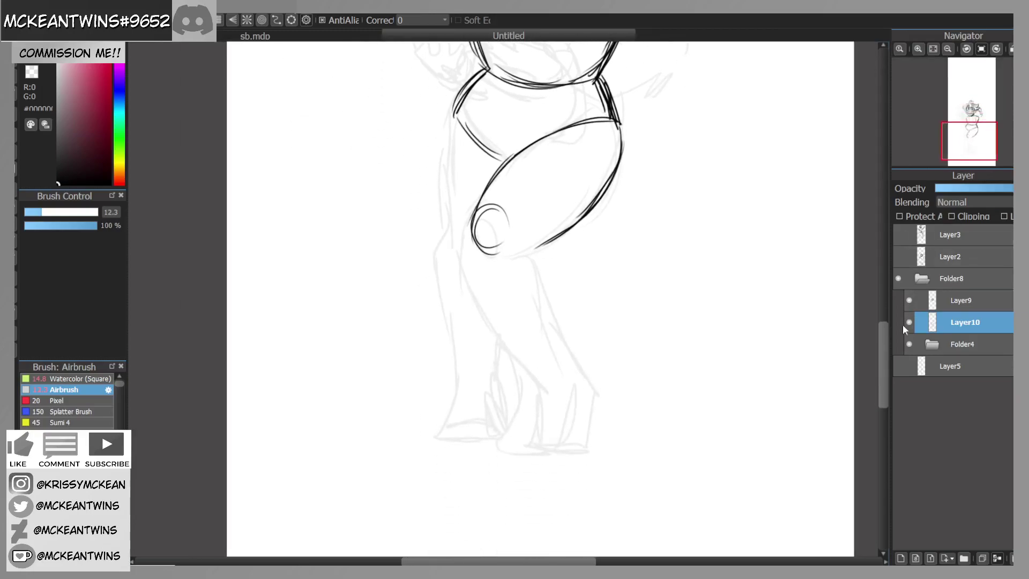
{"action": "mouse_move", "coordinate": [470, 225]}
{"action": "left_mouse_down"}
{"action": "mouse_move", "coordinate": [502, 314]}
{"action": "mouse_move", "coordinate": [535, 359]}
{"action": "left_mouse_up"}
{"action": "left_click_drag", "start_coordinate": [476, 255], "coordinate": [536, 356]}
{"action": "mouse_move", "coordinate": [554, 240]}
{"action": "left_mouse_down"}
{"action": "mouse_move", "coordinate": [518, 256]}
{"action": "mouse_move", "coordinate": [551, 294]}
{"action": "mouse_move", "coordinate": [561, 348]}
{"action": "left_mouse_up"}
{"action": "mouse_move", "coordinate": [518, 324]}
{"action": "left_mouse_down"}
{"action": "mouse_move", "coordinate": [547, 367]}
{"action": "mouse_move", "coordinate": [569, 354]}
{"action": "left_mouse_up"}
Step: Sketch the near foot with a rounded toe, flat sole and raised heel over the faded sketch
{"action": "mouse_move", "coordinate": [552, 268]}
{"action": "left_mouse_down"}
{"action": "mouse_move", "coordinate": [570, 364]}
{"action": "mouse_move", "coordinate": [525, 442]}
{"action": "mouse_move", "coordinate": [581, 447]}
{"action": "left_mouse_up"}
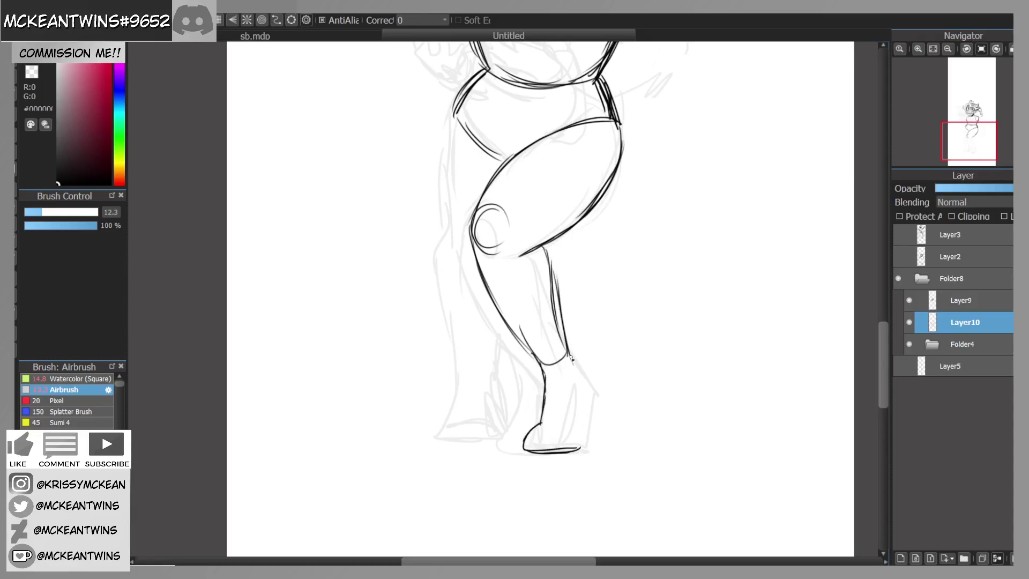
{"action": "left_click_drag", "start_coordinate": [587, 379], "coordinate": [579, 427]}
{"action": "left_click_drag", "start_coordinate": [970, 131], "coordinate": [969, 138]}
{"action": "mouse_move", "coordinate": [568, 374]}
{"action": "left_mouse_down"}
{"action": "mouse_move", "coordinate": [591, 412]}
{"action": "mouse_move", "coordinate": [586, 468]}
{"action": "mouse_move", "coordinate": [552, 490]}
{"action": "left_mouse_up"}
Step: Darken the near leg's thigh, shin and calf contours and redraw the knee circle with overlapping strokes
{"action": "left_click_drag", "start_coordinate": [981, 141], "coordinate": [981, 135]}
{"action": "left_click_drag", "start_coordinate": [505, 282], "coordinate": [480, 341]}
{"action": "left_click_drag", "start_coordinate": [511, 300], "coordinate": [496, 338]}
{"action": "mouse_move", "coordinate": [628, 270]}
{"action": "left_mouse_down"}
{"action": "mouse_move", "coordinate": [555, 347]}
{"action": "mouse_move", "coordinate": [534, 357]}
{"action": "mouse_move", "coordinate": [558, 346]}
{"action": "mouse_move", "coordinate": [570, 431]}
{"action": "left_mouse_up"}
{"action": "left_click_drag", "start_coordinate": [487, 332], "coordinate": [541, 460]}
{"action": "left_click_drag", "start_coordinate": [969, 137], "coordinate": [968, 143]}
{"action": "left_click_drag", "start_coordinate": [560, 231], "coordinate": [583, 314]}
{"action": "left_click_drag", "start_coordinate": [577, 271], "coordinate": [588, 333]}
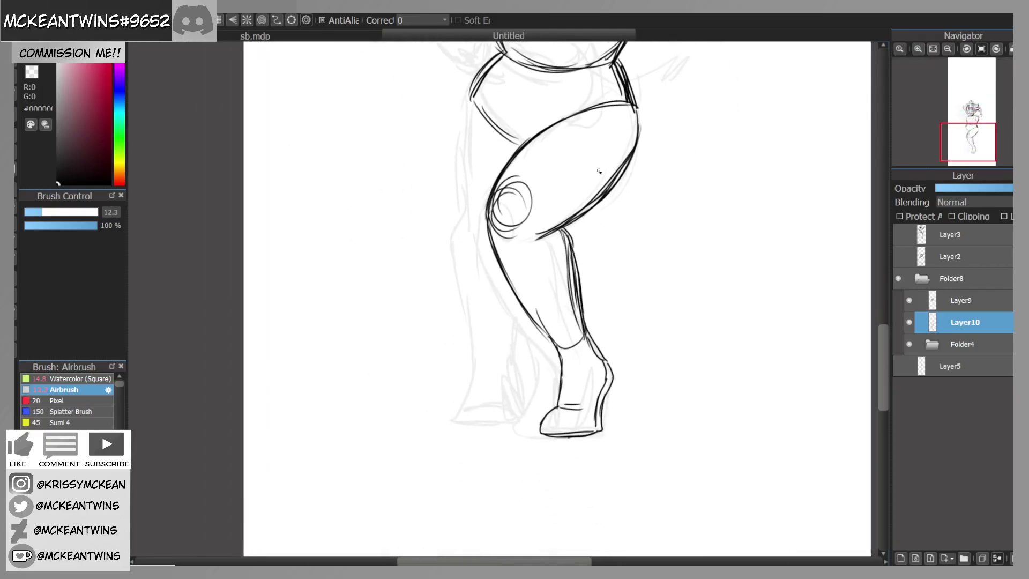
Step: Sketch the far leg's outer thigh and inner lower-leg contour behind the near leg
{"action": "mouse_move", "coordinate": [474, 96]}
{"action": "left_mouse_down"}
{"action": "mouse_move", "coordinate": [472, 202]}
{"action": "mouse_move", "coordinate": [472, 83]}
{"action": "mouse_move", "coordinate": [465, 182]}
{"action": "mouse_move", "coordinate": [463, 118]}
{"action": "mouse_move", "coordinate": [476, 86]}
{"action": "mouse_move", "coordinate": [470, 229]}
{"action": "mouse_move", "coordinate": [492, 250]}
{"action": "left_mouse_up"}
{"action": "mouse_move", "coordinate": [477, 210]}
{"action": "left_mouse_down"}
{"action": "mouse_move", "coordinate": [487, 254]}
{"action": "mouse_move", "coordinate": [465, 280]}
{"action": "mouse_move", "coordinate": [473, 343]}
{"action": "mouse_move", "coordinate": [498, 381]}
{"action": "mouse_move", "coordinate": [509, 333]}
{"action": "left_mouse_up"}
{"action": "left_click_drag", "start_coordinate": [503, 378], "coordinate": [512, 312]}
{"action": "left_click_drag", "start_coordinate": [507, 355], "coordinate": [517, 297]}
{"action": "left_click_drag", "start_coordinate": [507, 364], "coordinate": [519, 305]}
Step: Undo the last strokes of the far leg
{"action": "mouse_move", "coordinate": [974, 146]}
{"action": "left_mouse_down"}
{"action": "mouse_move", "coordinate": [967, 138]}
{"action": "mouse_move", "coordinate": [969, 150]}
{"action": "left_mouse_up"}
{"action": "key", "text": "ctrl+z"}
{"action": "key", "text": "ctrl+z"}
{"action": "key", "text": "ctrl+z"}
{"action": "key", "text": "ctrl+z"}
{"action": "key", "text": "ctrl+z"}
{"action": "key", "text": "ctrl+z"}
Step: Redraw the far lower leg's contours from the knee down to the ankle
{"action": "mouse_move", "coordinate": [449, 252]}
{"action": "left_mouse_down"}
{"action": "mouse_move", "coordinate": [461, 296]}
{"action": "mouse_move", "coordinate": [481, 286]}
{"action": "mouse_move", "coordinate": [483, 295]}
{"action": "mouse_move", "coordinate": [454, 298]}
{"action": "mouse_move", "coordinate": [442, 348]}
{"action": "mouse_move", "coordinate": [462, 343]}
{"action": "mouse_move", "coordinate": [436, 358]}
{"action": "mouse_move", "coordinate": [502, 360]}
{"action": "left_mouse_up"}
{"action": "mouse_move", "coordinate": [434, 365]}
{"action": "left_mouse_down"}
{"action": "mouse_move", "coordinate": [503, 367]}
{"action": "mouse_move", "coordinate": [437, 367]}
{"action": "left_mouse_up"}
{"action": "mouse_move", "coordinate": [437, 367]}
{"action": "left_mouse_down"}
{"action": "mouse_move", "coordinate": [505, 363]}
{"action": "mouse_move", "coordinate": [461, 340]}
{"action": "left_mouse_up"}
{"action": "left_click_drag", "start_coordinate": [484, 291], "coordinate": [503, 341]}
Step: Try to sketch the far ankle and foot, checking the shape in the mirrored view
{"action": "left_click_drag", "start_coordinate": [974, 147], "coordinate": [966, 143]}
{"action": "mouse_move", "coordinate": [506, 343]}
{"action": "left_mouse_down"}
{"action": "mouse_move", "coordinate": [504, 375]}
{"action": "mouse_move", "coordinate": [539, 342]}
{"action": "left_mouse_up"}
{"action": "mouse_move", "coordinate": [540, 346]}
{"action": "left_mouse_down"}
{"action": "mouse_move", "coordinate": [518, 350]}
{"action": "mouse_move", "coordinate": [537, 341]}
{"action": "left_mouse_up"}
{"action": "left_click_drag", "start_coordinate": [537, 345], "coordinate": [550, 405]}
{"action": "left_click", "coordinate": [1011, 49]}
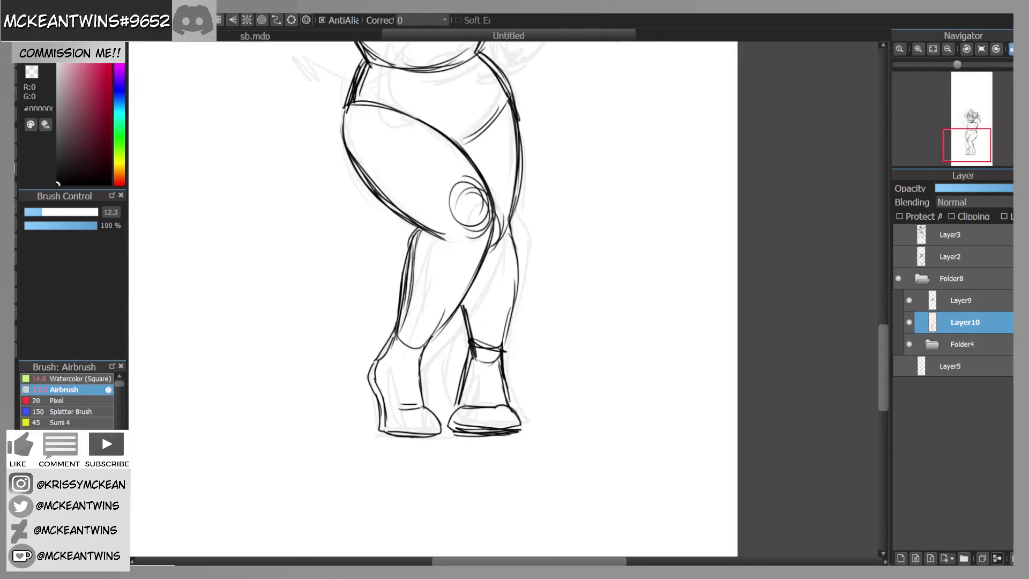
{"action": "mouse_move", "coordinate": [474, 347]}
{"action": "left_mouse_down"}
{"action": "mouse_move", "coordinate": [504, 355]}
{"action": "mouse_move", "coordinate": [523, 416]}
{"action": "left_mouse_up"}
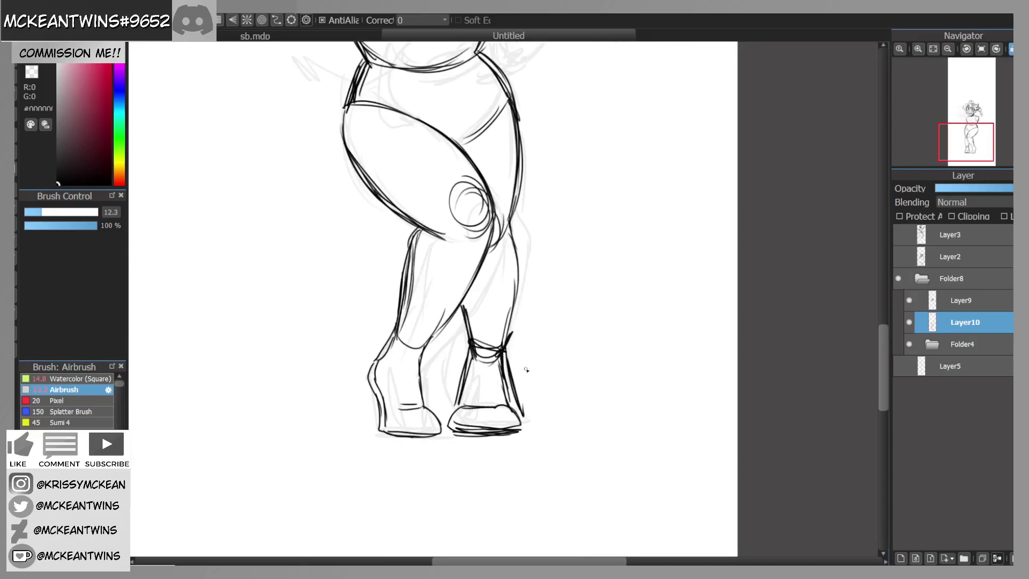
Step: Undo the far foot and ankle strokes back to the lower leg
{"action": "key", "text": "ctrl+z"}
{"action": "key", "text": "ctrl+z"}
{"action": "key", "text": "ctrl+z"}
{"action": "key", "text": "ctrl+z"}
{"action": "key", "text": "ctrl+z"}
{"action": "key", "text": "ctrl+z"}
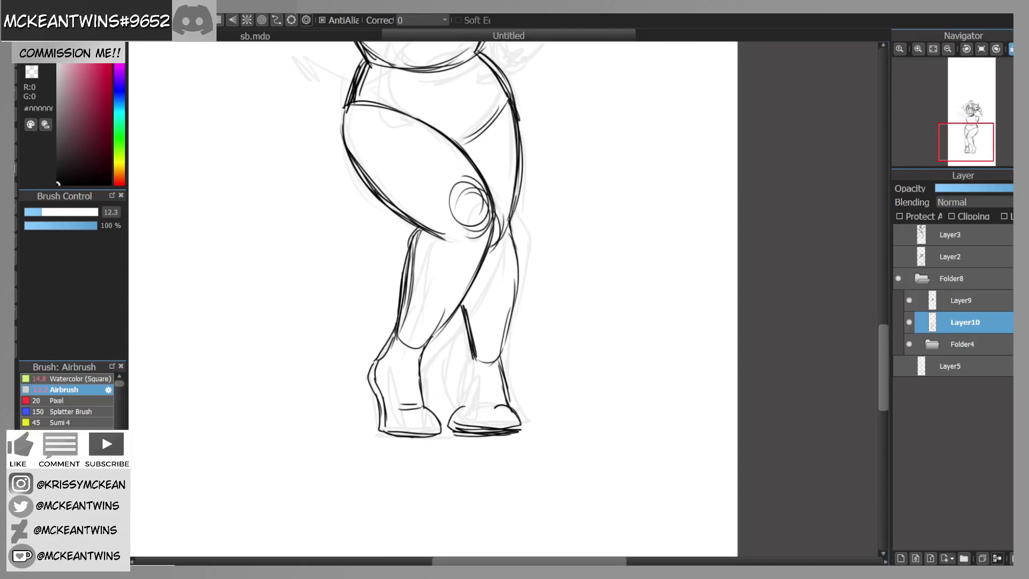
{"action": "key", "text": "ctrl+z"}
{"action": "key", "text": "ctrl+z"}
{"action": "key", "text": "ctrl+z"}
{"action": "key", "text": "ctrl+z"}
{"action": "key", "text": "ctrl+z"}
{"action": "key", "text": "ctrl+z"}
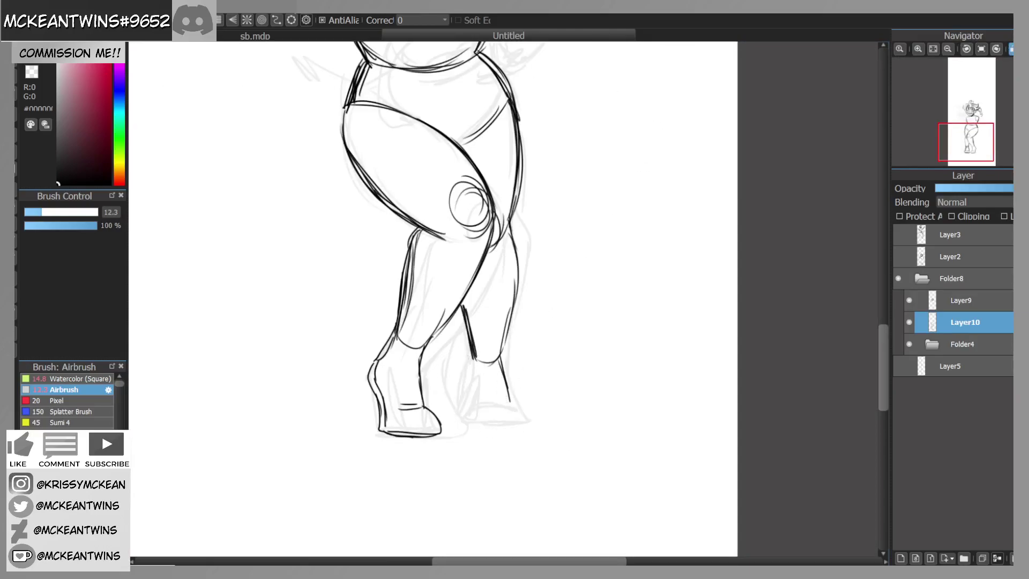
Step: Redraw the far ankle and foot below the calf, including the sole, toe and heel contours
{"action": "mouse_move", "coordinate": [507, 337]}
{"action": "left_mouse_down"}
{"action": "mouse_move", "coordinate": [511, 391]}
{"action": "mouse_move", "coordinate": [525, 415]}
{"action": "mouse_move", "coordinate": [488, 427]}
{"action": "left_mouse_up"}
{"action": "mouse_move", "coordinate": [525, 408]}
{"action": "left_mouse_down"}
{"action": "mouse_move", "coordinate": [471, 367]}
{"action": "mouse_move", "coordinate": [471, 423]}
{"action": "left_mouse_up"}
{"action": "mouse_move", "coordinate": [470, 364]}
{"action": "left_mouse_down"}
{"action": "mouse_move", "coordinate": [455, 378]}
{"action": "mouse_move", "coordinate": [472, 422]}
{"action": "left_mouse_up"}
{"action": "mouse_move", "coordinate": [465, 329]}
{"action": "left_mouse_down"}
{"action": "mouse_move", "coordinate": [455, 381]}
{"action": "mouse_move", "coordinate": [471, 429]}
{"action": "left_mouse_up"}
{"action": "left_click_drag", "start_coordinate": [471, 429], "coordinate": [532, 422]}
{"action": "mouse_move", "coordinate": [527, 419]}
{"action": "left_mouse_down"}
{"action": "mouse_move", "coordinate": [511, 380]}
{"action": "mouse_move", "coordinate": [508, 313]}
{"action": "left_mouse_up"}
{"action": "left_click_drag", "start_coordinate": [504, 348], "coordinate": [464, 345]}
{"action": "left_click_drag", "start_coordinate": [480, 351], "coordinate": [461, 294]}
Step: Restore the unmirrored view and reinforce the far leg's outer contour from the lower thigh past the knee
{"action": "left_click", "coordinate": [1011, 52]}
{"action": "left_click_drag", "start_coordinate": [532, 54], "coordinate": [542, 143]}
{"action": "mouse_move", "coordinate": [969, 142]}
{"action": "left_mouse_down"}
{"action": "mouse_move", "coordinate": [970, 129]}
{"action": "mouse_move", "coordinate": [971, 141]}
{"action": "left_mouse_up"}
{"action": "left_click_drag", "start_coordinate": [433, 286], "coordinate": [434, 327]}
{"action": "left_click_drag", "start_coordinate": [417, 255], "coordinate": [425, 297]}
{"action": "left_click_drag", "start_coordinate": [417, 256], "coordinate": [424, 298]}
{"action": "left_click_drag", "start_coordinate": [424, 301], "coordinate": [409, 381]}
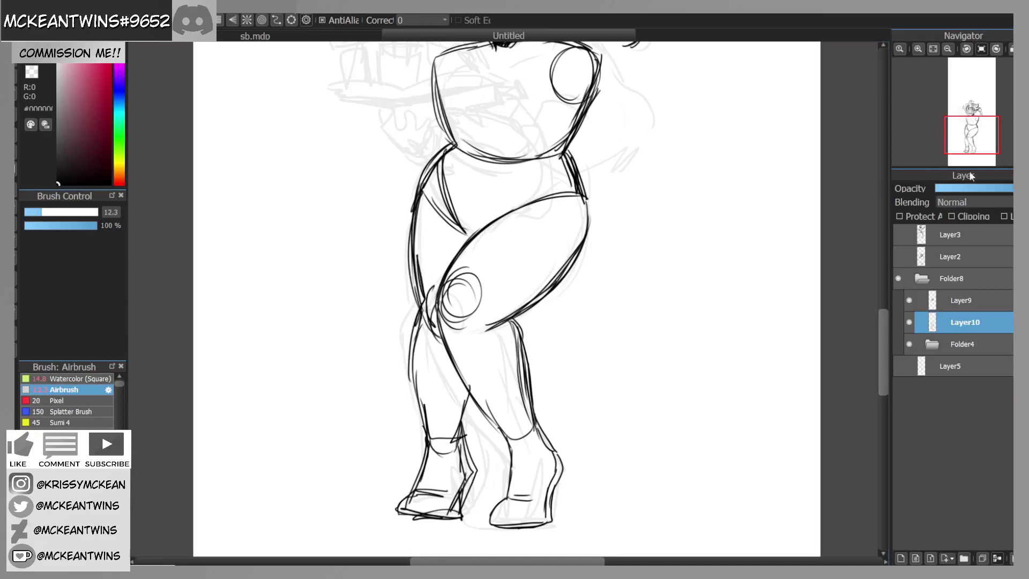
Step: Add the leg-opening line across the hip above the near thigh and check the figure in the mirrored view
{"action": "left_click", "coordinate": [918, 49]}
{"action": "left_click", "coordinate": [947, 50]}
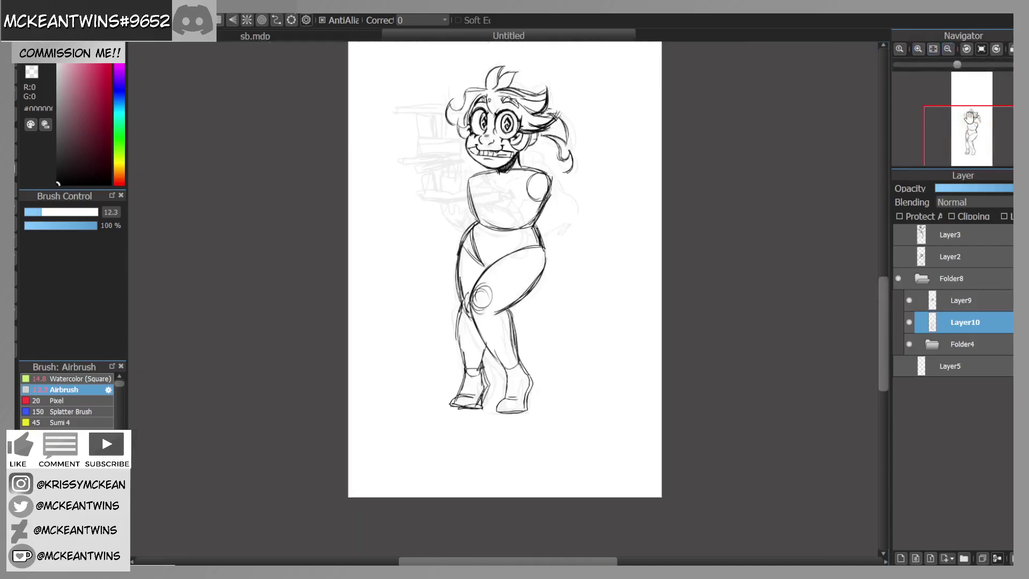
{"action": "left_click_drag", "start_coordinate": [571, 259], "coordinate": [593, 244]}
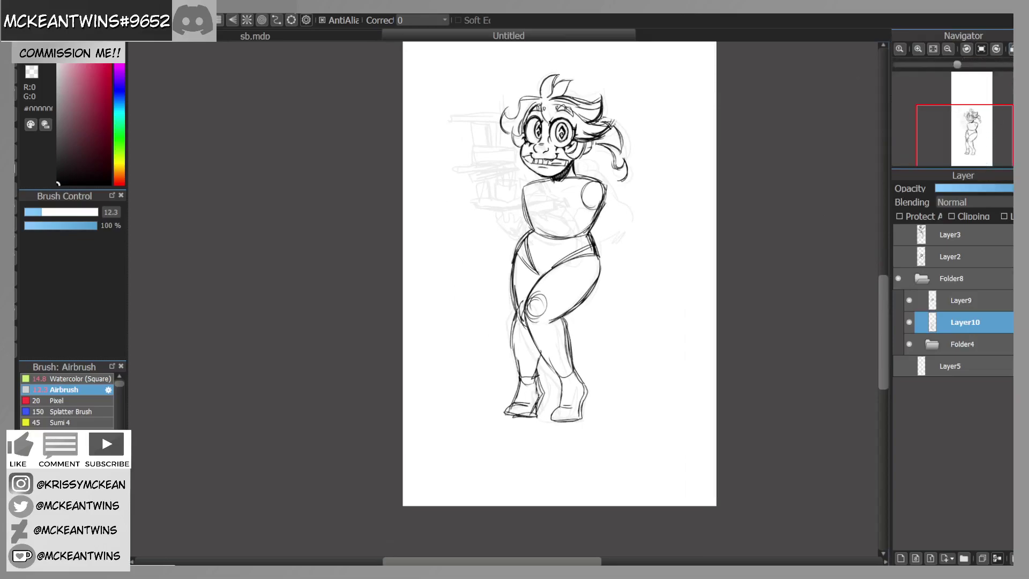
{"action": "left_click", "coordinate": [1011, 50]}
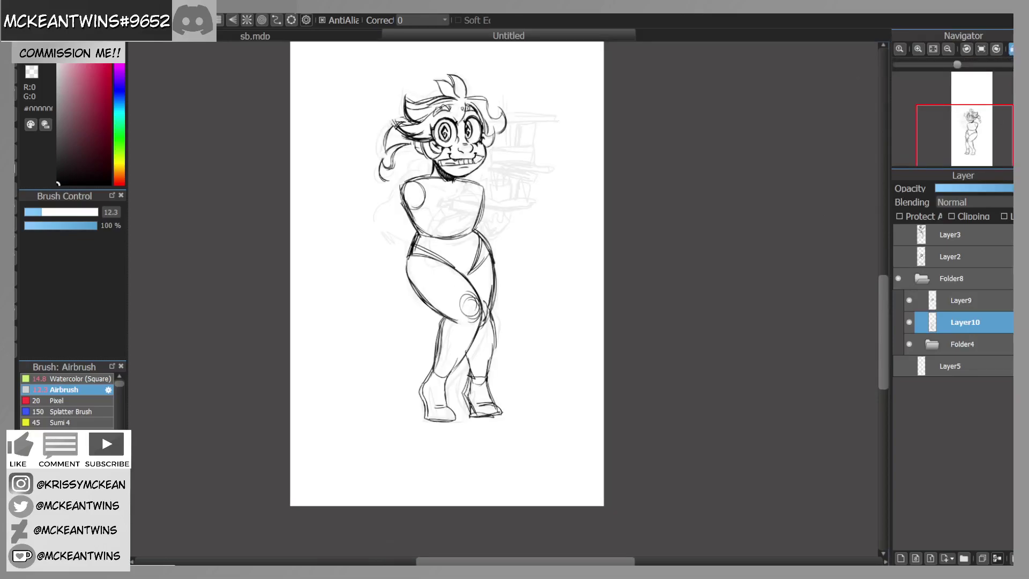
{"action": "left_click", "coordinate": [1010, 50]}
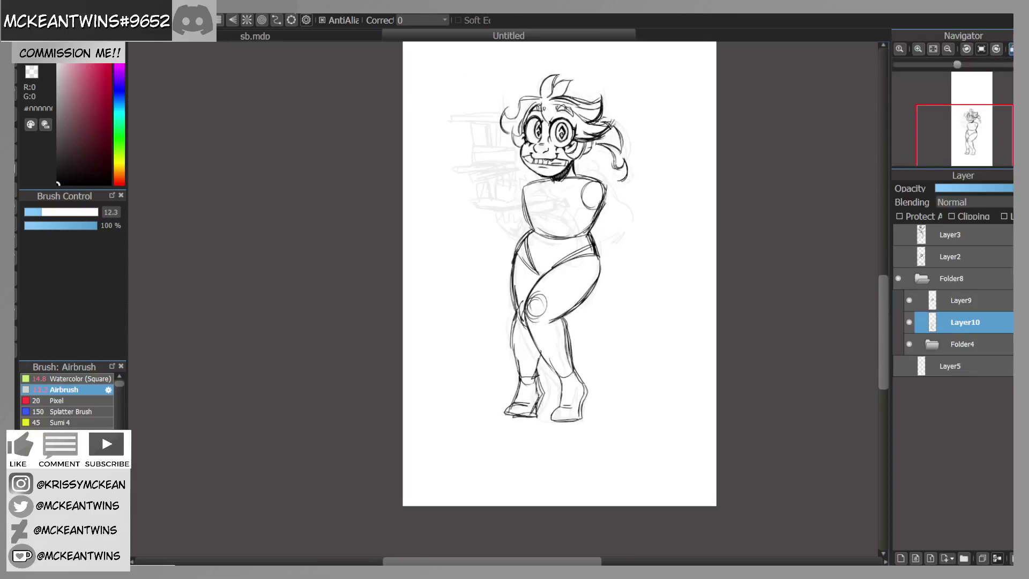
Step: Lasso the outer hair around the head on Layer9
{"action": "left_click", "coordinate": [918, 49]}
{"action": "left_click", "coordinate": [918, 49]}
{"action": "mouse_move", "coordinate": [975, 112]}
{"action": "left_mouse_down"}
{"action": "mouse_move", "coordinate": [982, 104]}
{"action": "mouse_move", "coordinate": [957, 117]}
{"action": "left_mouse_up"}
{"action": "left_click", "coordinate": [15, 207]}
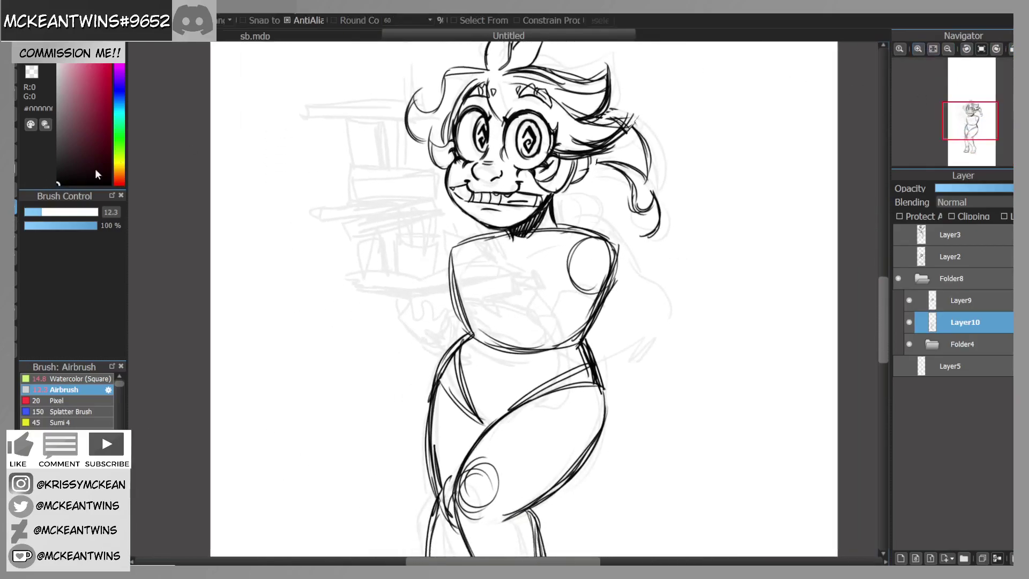
{"action": "left_click", "coordinate": [909, 301]}
{"action": "left_click", "coordinate": [909, 300]}
{"action": "left_click", "coordinate": [959, 300]}
{"action": "mouse_move", "coordinate": [681, 101]}
{"action": "left_mouse_down"}
{"action": "mouse_move", "coordinate": [632, 237]}
{"action": "mouse_move", "coordinate": [601, 167]}
{"action": "mouse_move", "coordinate": [624, 142]}
{"action": "mouse_move", "coordinate": [547, 76]}
{"action": "mouse_move", "coordinate": [460, 98]}
{"action": "mouse_move", "coordinate": [429, 140]}
{"action": "mouse_move", "coordinate": [329, 102]}
{"action": "mouse_move", "coordinate": [683, 99]}
{"action": "left_mouse_up"}
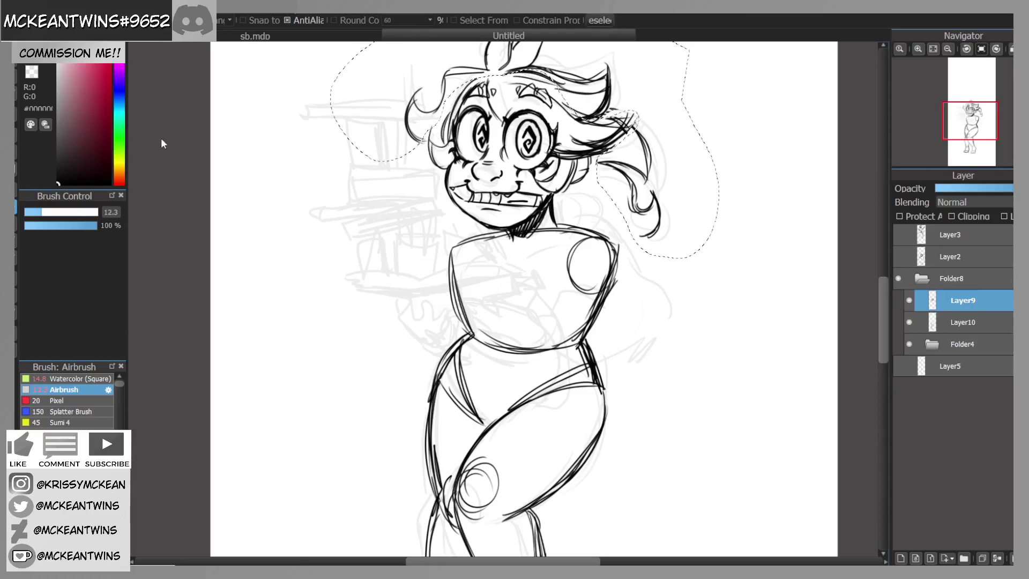
Step: Adjust the selected hair with a free transform, apply it and clear the selection
{"action": "key", "text": "ctrl+t"}
{"action": "left_click", "coordinate": [948, 48]}
{"action": "left_click_drag", "start_coordinate": [974, 128], "coordinate": [970, 121]}
{"action": "left_click", "coordinate": [711, 542]}
{"action": "left_click_drag", "start_coordinate": [672, 315], "coordinate": [672, 300]}
{"action": "left_click", "coordinate": [847, 556]}
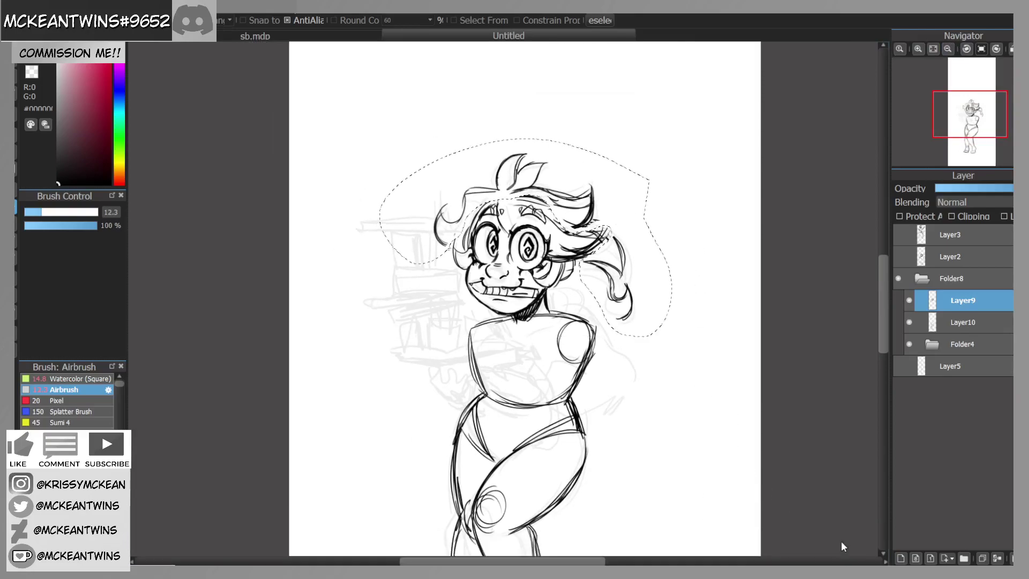
{"action": "key", "text": "ctrl+d"}
{"action": "left_click_drag", "start_coordinate": [970, 114], "coordinate": [970, 126]}
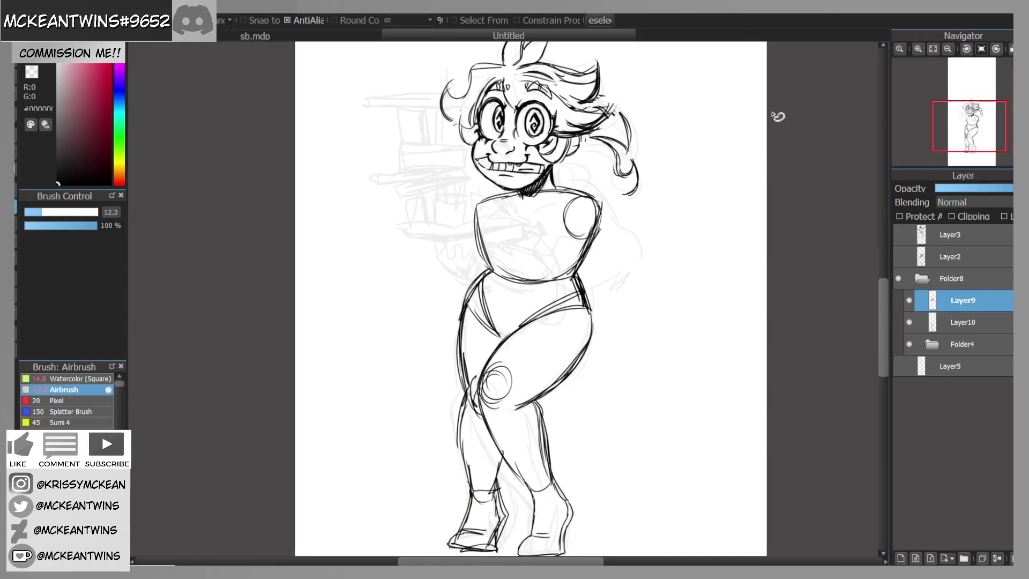
Step: Switch back to the brush and lower the opacity of Layer10, which holds the body sketch, to a mid grey
{"action": "key", "text": "b"}
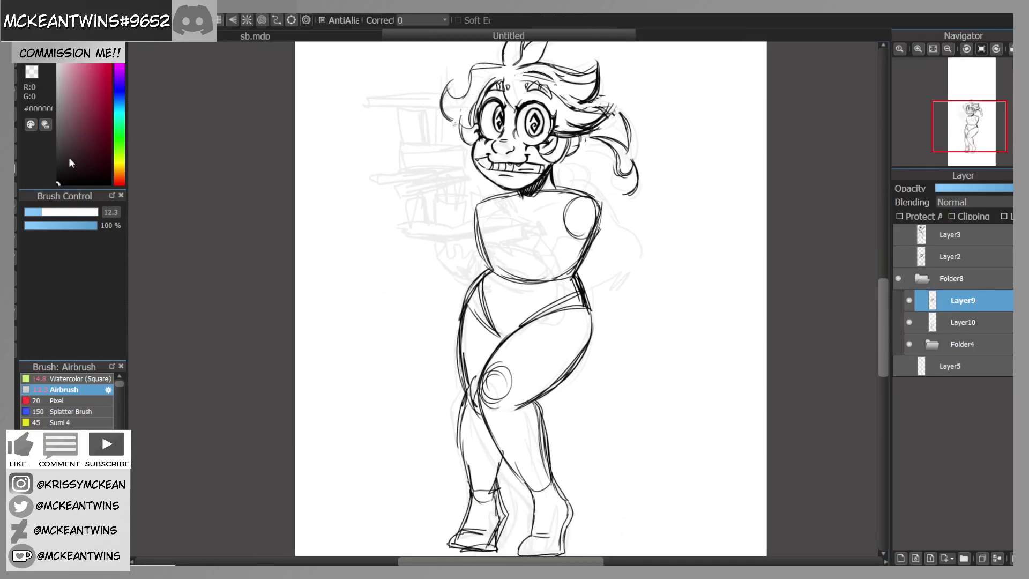
{"action": "left_click", "coordinate": [909, 300]}
{"action": "left_click", "coordinate": [909, 300]}
{"action": "left_click", "coordinate": [955, 321]}
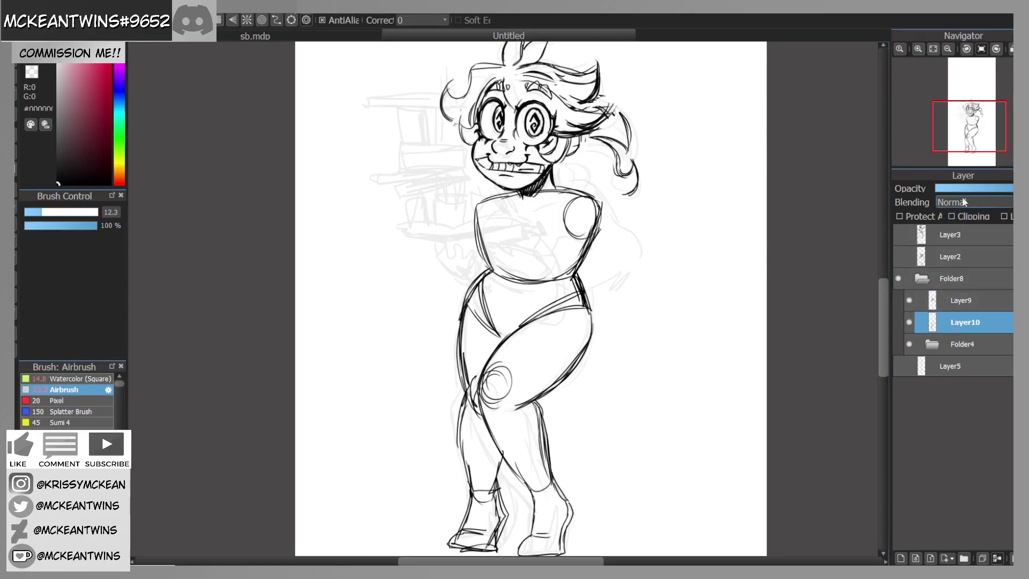
{"action": "left_click", "coordinate": [971, 189]}
{"action": "left_click", "coordinate": [917, 49]}
{"action": "left_click_drag", "start_coordinate": [975, 132], "coordinate": [968, 129]}
Step: Sketch the near upper arm and an elbow circle beside the waist on Layer10
{"action": "left_click", "coordinate": [910, 322]}
{"action": "left_click", "coordinate": [910, 322]}
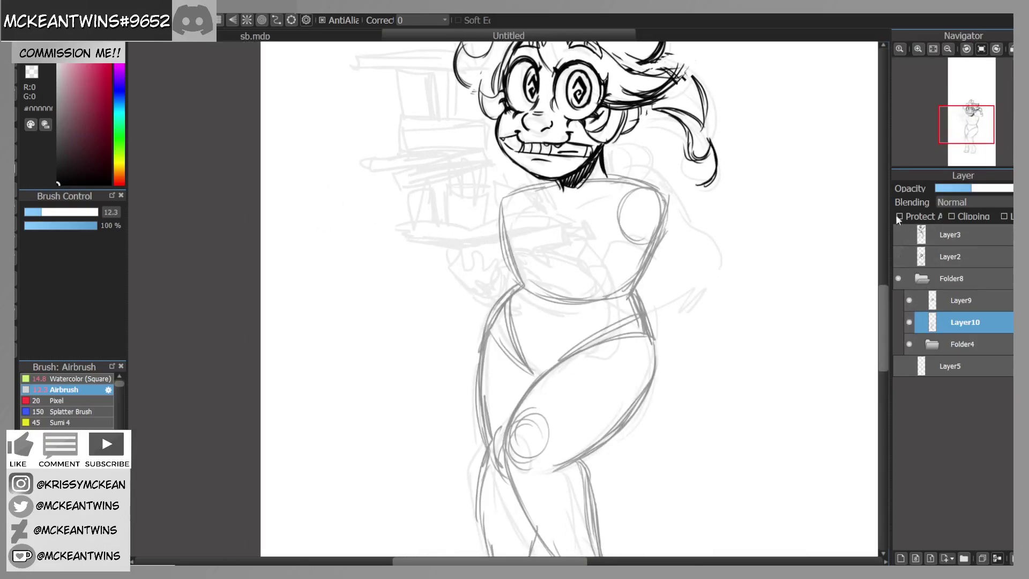
{"action": "mouse_move", "coordinate": [652, 200]}
{"action": "left_mouse_down"}
{"action": "mouse_move", "coordinate": [638, 195]}
{"action": "mouse_move", "coordinate": [689, 273]}
{"action": "mouse_move", "coordinate": [682, 319]}
{"action": "left_mouse_up"}
{"action": "mouse_move", "coordinate": [685, 276]}
{"action": "left_mouse_down"}
{"action": "mouse_move", "coordinate": [659, 316]}
{"action": "mouse_move", "coordinate": [689, 298]}
{"action": "left_mouse_up"}
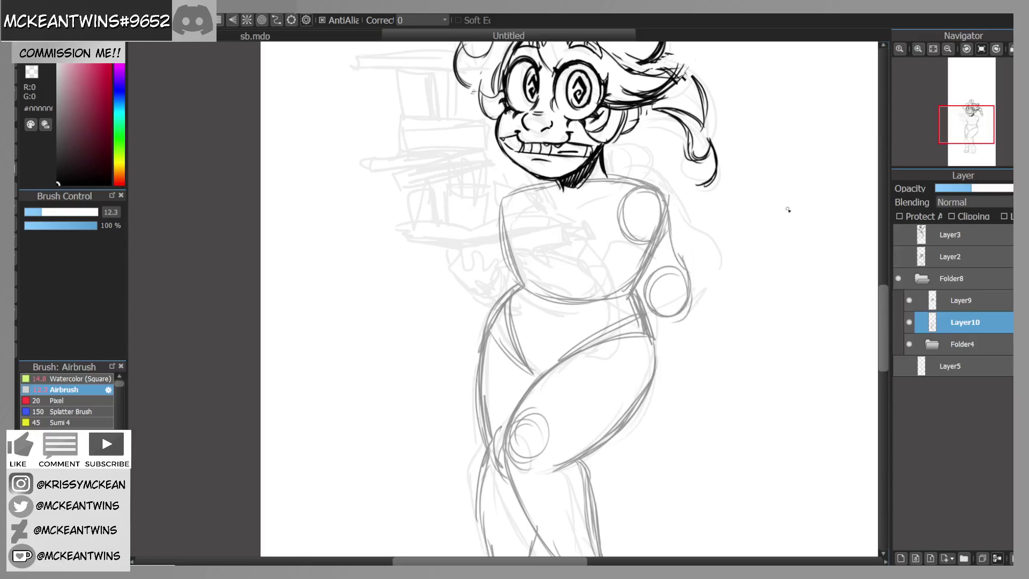
Step: Sketch the near hand in front of the torso and connect it to the elbow with the forearm contours
{"action": "left_click", "coordinate": [918, 49]}
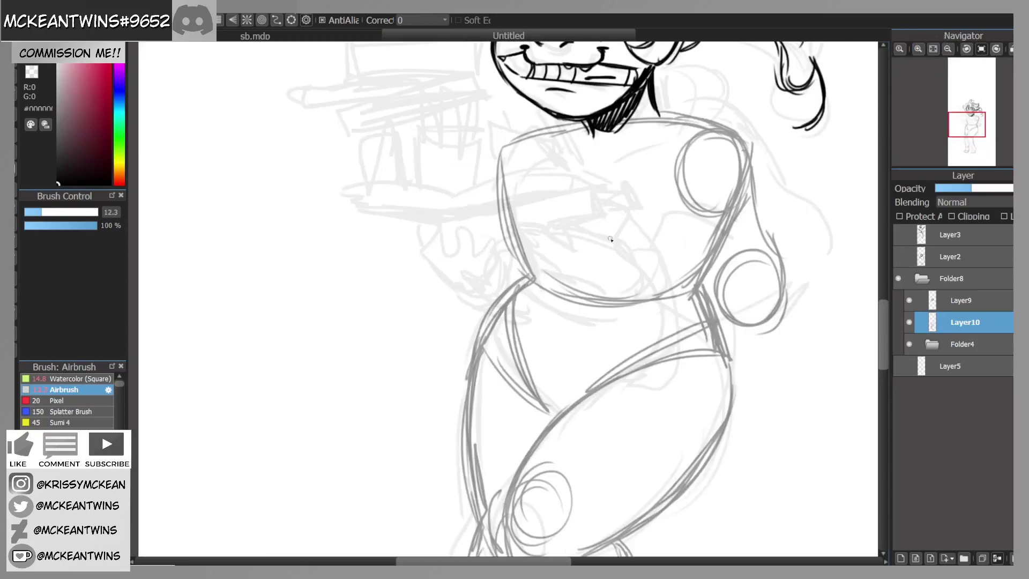
{"action": "mouse_move", "coordinate": [602, 235]}
{"action": "left_mouse_down"}
{"action": "mouse_move", "coordinate": [573, 236]}
{"action": "mouse_move", "coordinate": [583, 246]}
{"action": "left_mouse_up"}
{"action": "mouse_move", "coordinate": [573, 230]}
{"action": "left_mouse_down"}
{"action": "mouse_move", "coordinate": [581, 213]}
{"action": "mouse_move", "coordinate": [614, 243]}
{"action": "mouse_move", "coordinate": [520, 225]}
{"action": "mouse_move", "coordinate": [540, 248]}
{"action": "mouse_move", "coordinate": [572, 261]}
{"action": "mouse_move", "coordinate": [594, 292]}
{"action": "mouse_move", "coordinate": [619, 299]}
{"action": "mouse_move", "coordinate": [641, 267]}
{"action": "left_mouse_up"}
{"action": "mouse_move", "coordinate": [634, 264]}
{"action": "left_mouse_down"}
{"action": "mouse_move", "coordinate": [637, 287]}
{"action": "mouse_move", "coordinate": [728, 252]}
{"action": "mouse_move", "coordinate": [768, 252]}
{"action": "left_mouse_up"}
{"action": "left_click_drag", "start_coordinate": [624, 302], "coordinate": [680, 320]}
{"action": "mouse_move", "coordinate": [623, 303]}
{"action": "left_mouse_down"}
{"action": "mouse_move", "coordinate": [740, 326]}
{"action": "mouse_move", "coordinate": [784, 307]}
{"action": "left_mouse_up"}
{"action": "left_click_drag", "start_coordinate": [646, 317], "coordinate": [678, 326]}
{"action": "left_click_drag", "start_coordinate": [634, 263], "coordinate": [755, 242]}
Step: Sketch the far hand, palm up with raised fingers, beside the waist
{"action": "left_click", "coordinate": [949, 50]}
{"action": "left_click_drag", "start_coordinate": [974, 116], "coordinate": [965, 132]}
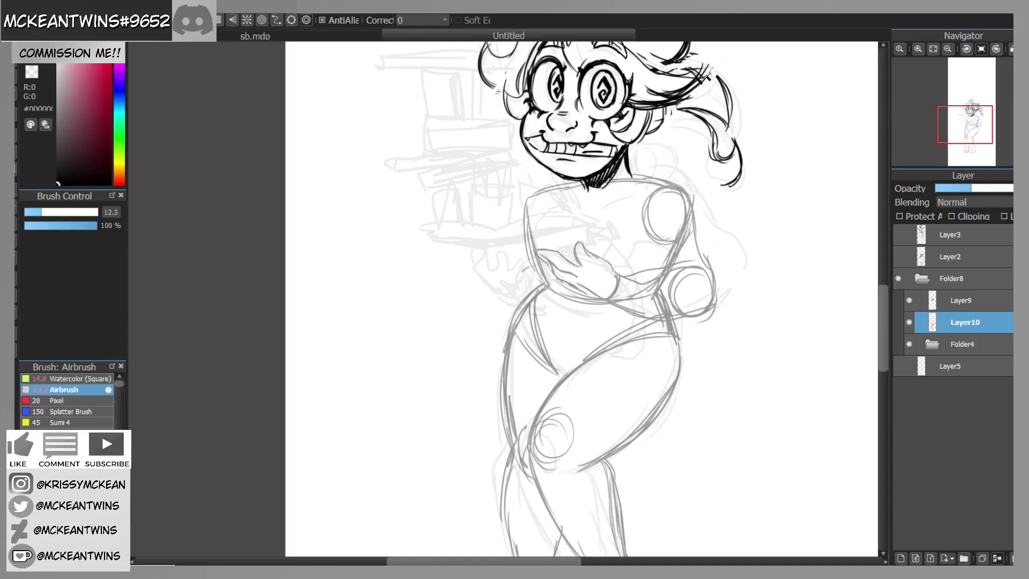
{"action": "left_click_drag", "start_coordinate": [473, 266], "coordinate": [492, 292]}
{"action": "left_click_drag", "start_coordinate": [522, 263], "coordinate": [512, 296]}
{"action": "left_click_drag", "start_coordinate": [490, 291], "coordinate": [508, 297]}
{"action": "left_click_drag", "start_coordinate": [497, 295], "coordinate": [536, 289]}
{"action": "mouse_move", "coordinate": [499, 297]}
{"action": "left_mouse_down"}
{"action": "mouse_move", "coordinate": [533, 292]}
{"action": "mouse_move", "coordinate": [523, 300]}
{"action": "left_mouse_up"}
Step: Switch to Layer9 and add curly hair strands behind the near side of the head down to the elbow
{"action": "mouse_move", "coordinate": [976, 113]}
{"action": "left_mouse_down"}
{"action": "mouse_move", "coordinate": [969, 153]}
{"action": "mouse_move", "coordinate": [971, 123]}
{"action": "left_mouse_up"}
{"action": "left_click", "coordinate": [947, 49]}
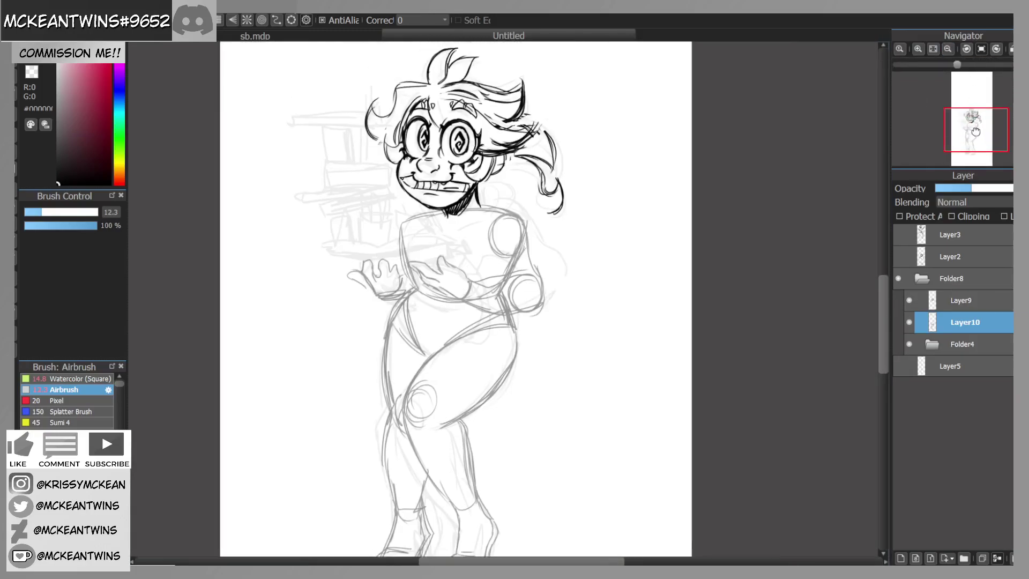
{"action": "left_click", "coordinate": [959, 298]}
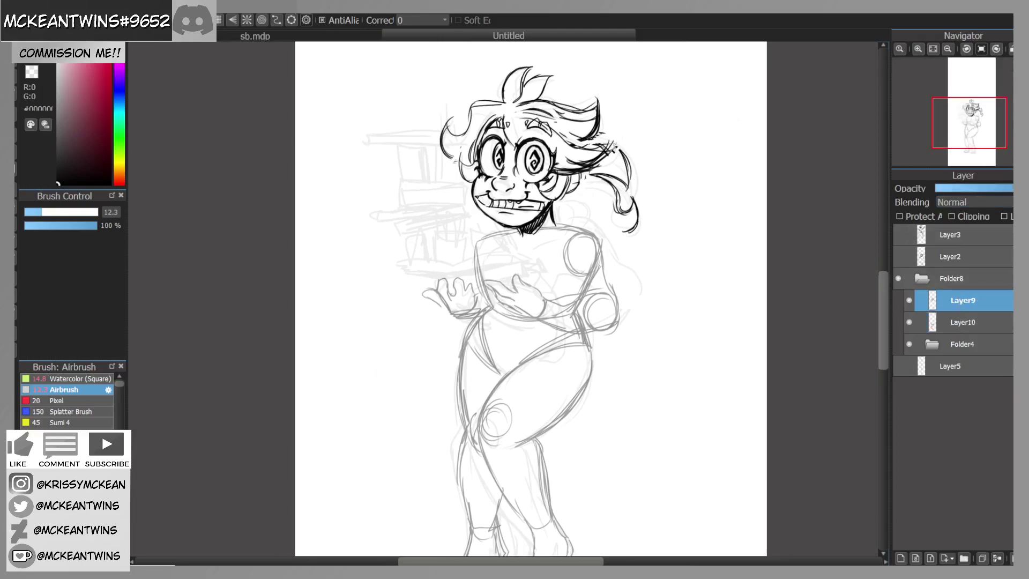
{"action": "left_click_drag", "start_coordinate": [600, 129], "coordinate": [624, 158]}
{"action": "left_click_drag", "start_coordinate": [637, 201], "coordinate": [638, 232]}
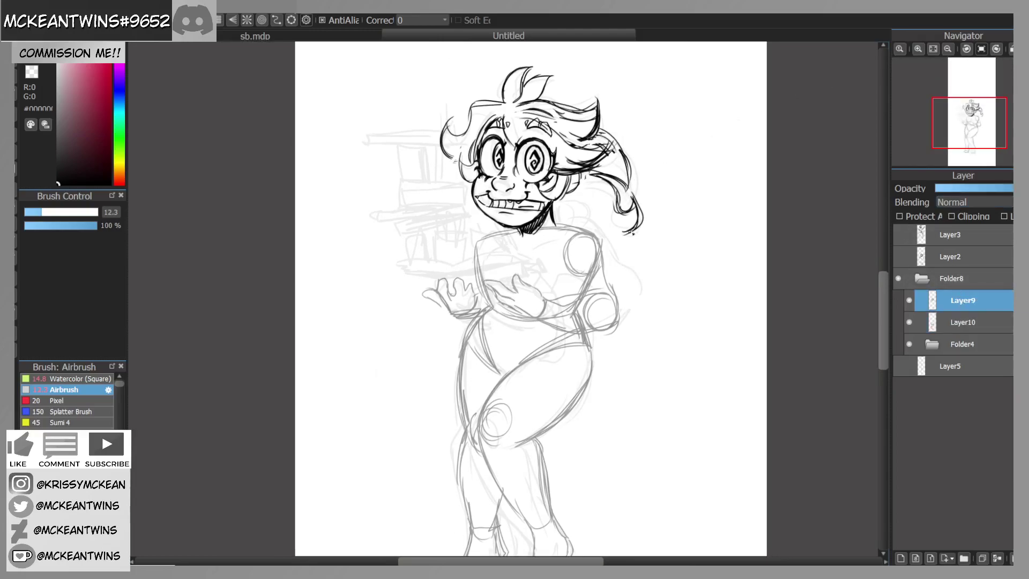
{"action": "left_click_drag", "start_coordinate": [629, 274], "coordinate": [634, 257]}
Step: Draw large hair curls along the far side of the head down to the hand, and check them in the mirrored view
{"action": "left_click_drag", "start_coordinate": [489, 105], "coordinate": [461, 141]}
{"action": "left_click_drag", "start_coordinate": [968, 123], "coordinate": [969, 123]}
{"action": "left_click_drag", "start_coordinate": [448, 160], "coordinate": [434, 199]}
{"action": "left_click_drag", "start_coordinate": [468, 146], "coordinate": [442, 204]}
{"action": "left_click_drag", "start_coordinate": [464, 112], "coordinate": [440, 148]}
{"action": "mouse_move", "coordinate": [479, 96]}
{"action": "left_mouse_down"}
{"action": "mouse_move", "coordinate": [452, 100]}
{"action": "mouse_move", "coordinate": [440, 134]}
{"action": "left_mouse_up"}
{"action": "mouse_move", "coordinate": [463, 140]}
{"action": "left_mouse_down"}
{"action": "mouse_move", "coordinate": [440, 167]}
{"action": "mouse_move", "coordinate": [450, 159]}
{"action": "mouse_move", "coordinate": [443, 217]}
{"action": "left_mouse_up"}
{"action": "mouse_move", "coordinate": [477, 188]}
{"action": "left_mouse_down"}
{"action": "mouse_move", "coordinate": [451, 211]}
{"action": "mouse_move", "coordinate": [463, 255]}
{"action": "left_mouse_up"}
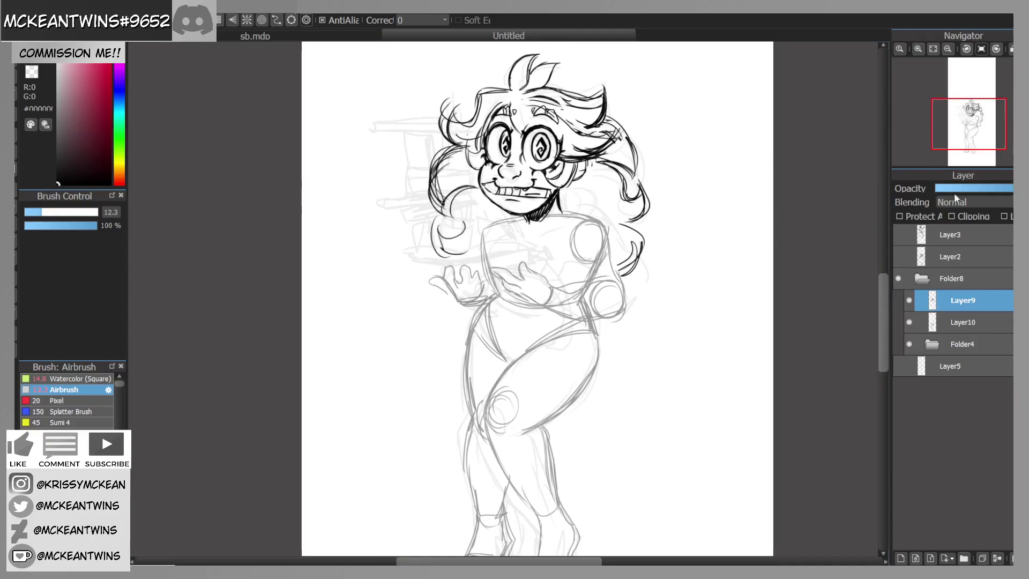
{"action": "left_click", "coordinate": [1011, 49]}
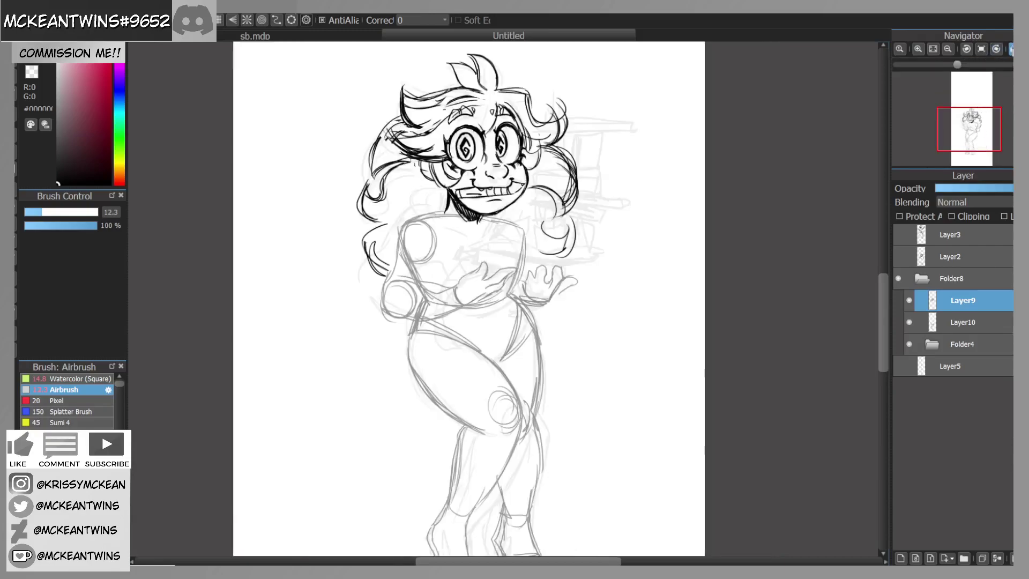
{"action": "left_click", "coordinate": [1010, 49]}
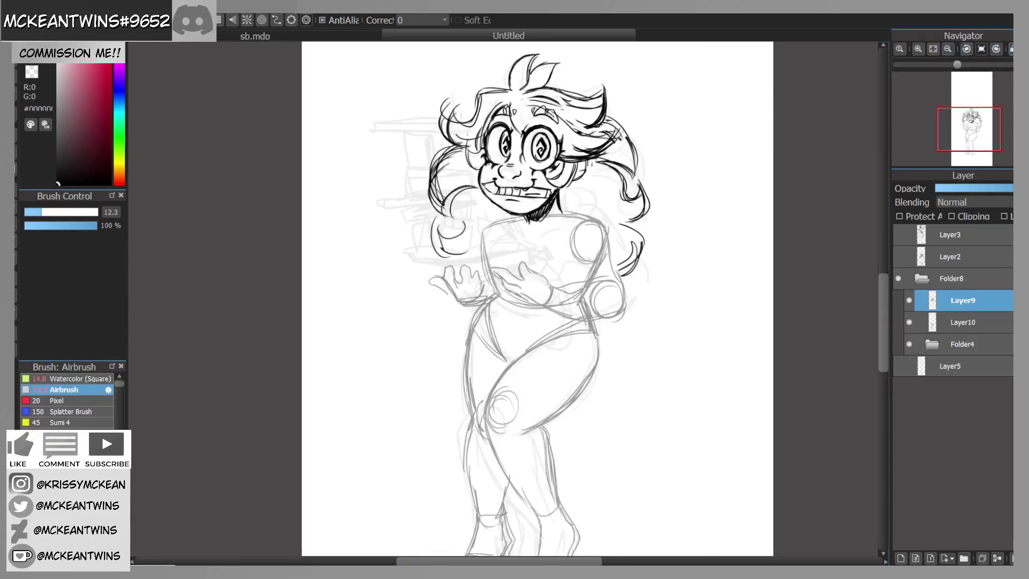
{"action": "left_click", "coordinate": [1011, 49]}
{"action": "left_click_drag", "start_coordinate": [970, 128], "coordinate": [977, 127]}
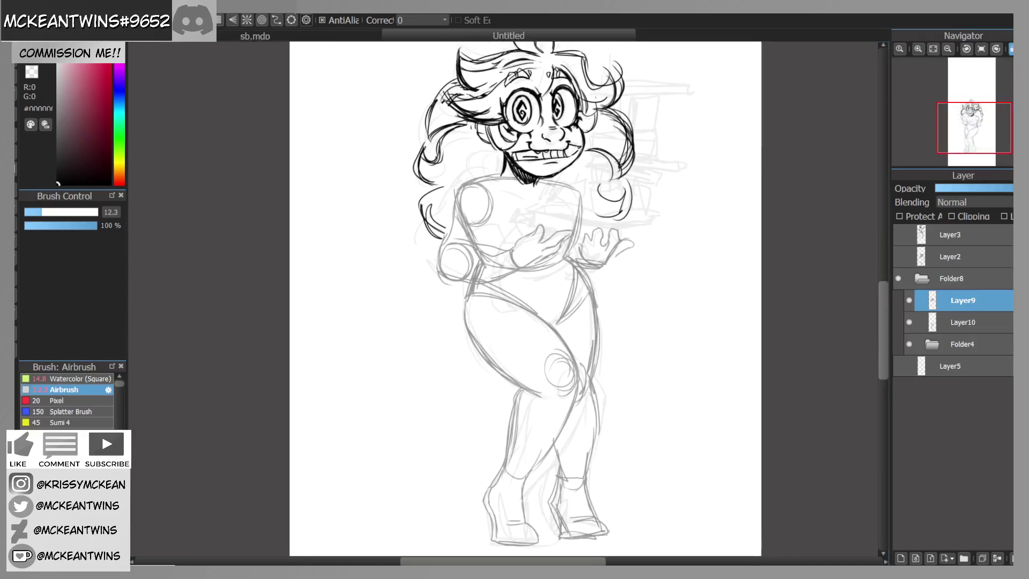
Step: Draw the near side of the hoodie's hood behind the neck and its neckline across the shoulder
{"action": "left_click", "coordinate": [1011, 49]}
{"action": "left_click", "coordinate": [916, 51]}
{"action": "left_click_drag", "start_coordinate": [971, 124], "coordinate": [970, 126]}
{"action": "left_click_drag", "start_coordinate": [541, 251], "coordinate": [583, 216]}
{"action": "mouse_move", "coordinate": [616, 177]}
{"action": "left_mouse_down"}
{"action": "mouse_move", "coordinate": [580, 218]}
{"action": "mouse_move", "coordinate": [651, 155]}
{"action": "mouse_move", "coordinate": [646, 195]}
{"action": "left_mouse_up"}
{"action": "left_click_drag", "start_coordinate": [652, 159], "coordinate": [659, 205]}
{"action": "mouse_move", "coordinate": [659, 180]}
{"action": "left_mouse_down"}
{"action": "mouse_move", "coordinate": [669, 217]}
{"action": "mouse_move", "coordinate": [658, 233]}
{"action": "mouse_move", "coordinate": [537, 263]}
{"action": "left_mouse_up"}
{"action": "left_click_drag", "start_coordinate": [622, 233], "coordinate": [526, 262]}
Step: Draw the far side of the hood and its neckline so they meet below the chin
{"action": "mouse_move", "coordinate": [485, 220]}
{"action": "left_mouse_down"}
{"action": "mouse_move", "coordinate": [520, 256]}
{"action": "mouse_move", "coordinate": [516, 266]}
{"action": "left_mouse_up"}
{"action": "left_click_drag", "start_coordinate": [450, 224], "coordinate": [517, 266]}
{"action": "left_click_drag", "start_coordinate": [448, 225], "coordinate": [449, 201]}
{"action": "left_click_drag", "start_coordinate": [436, 199], "coordinate": [439, 230]}
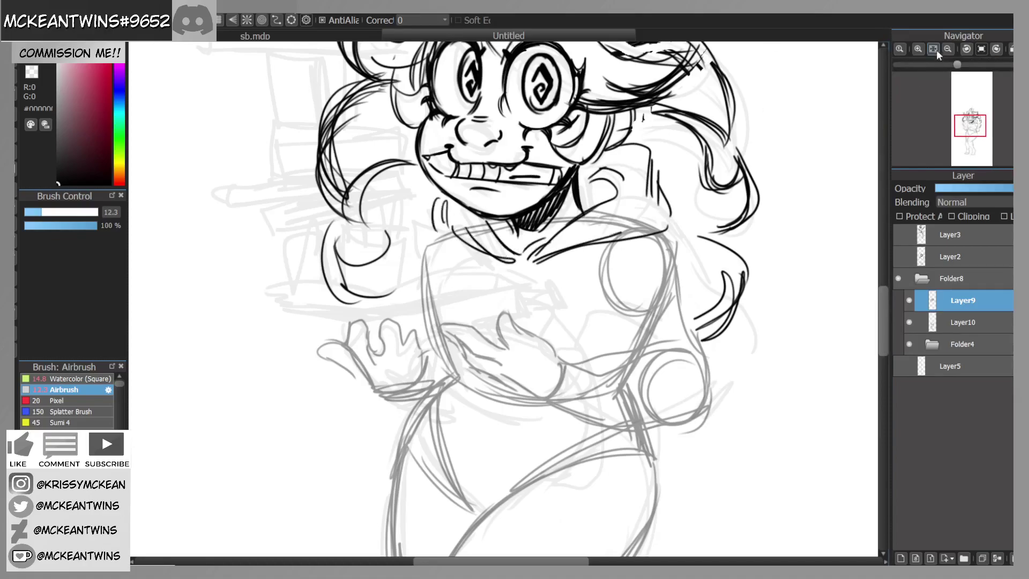
Step: Outline the hoodie's far shoulder and upper sleeve down to the hands
{"action": "left_click", "coordinate": [948, 49]}
{"action": "left_click_drag", "start_coordinate": [973, 127], "coordinate": [970, 123]}
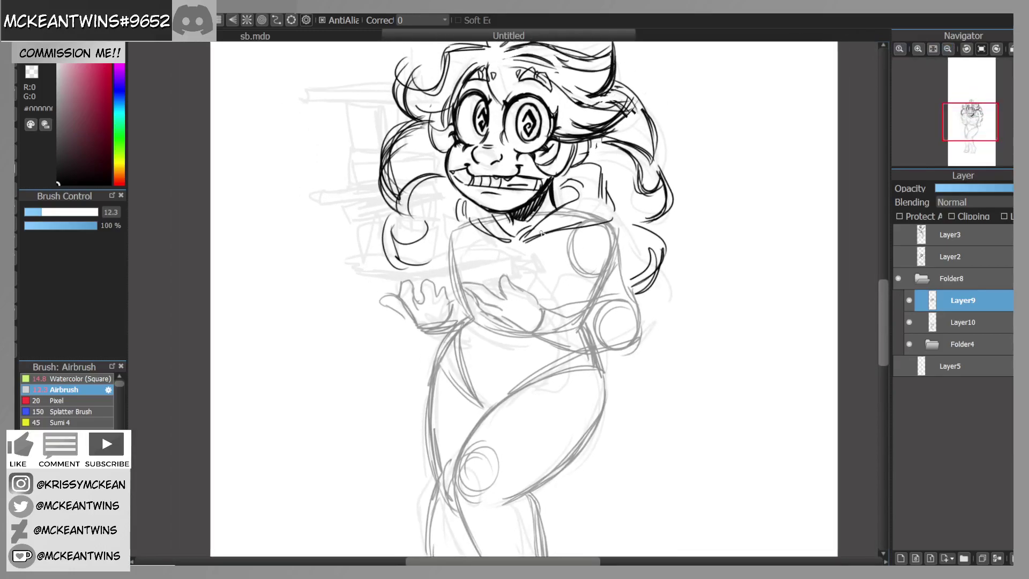
{"action": "mouse_move", "coordinate": [454, 296]}
{"action": "left_mouse_down"}
{"action": "mouse_move", "coordinate": [459, 250]}
{"action": "mouse_move", "coordinate": [440, 292]}
{"action": "left_mouse_up"}
{"action": "mouse_move", "coordinate": [462, 250]}
{"action": "left_mouse_down"}
{"action": "mouse_move", "coordinate": [450, 310]}
{"action": "mouse_move", "coordinate": [470, 310]}
{"action": "mouse_move", "coordinate": [465, 250]}
{"action": "mouse_move", "coordinate": [451, 315]}
{"action": "left_mouse_up"}
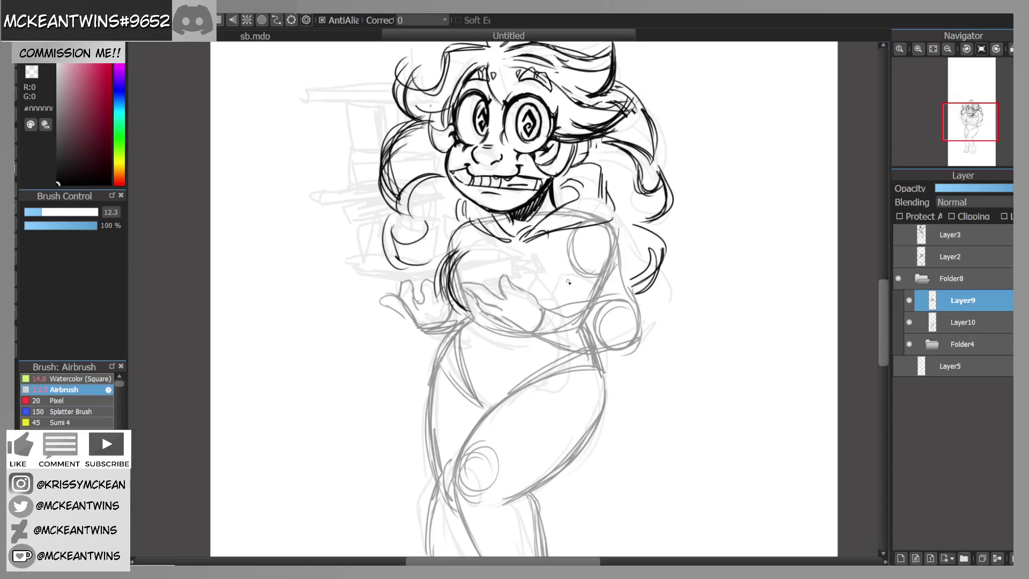
Step: Draw the hoodie's two long drawstrings hanging from the neckline past the near hand
{"action": "left_click_drag", "start_coordinate": [523, 298], "coordinate": [508, 370]}
{"action": "left_click_drag", "start_coordinate": [540, 249], "coordinate": [510, 375]}
{"action": "mouse_move", "coordinate": [500, 237]}
{"action": "left_mouse_down"}
{"action": "mouse_move", "coordinate": [475, 350]}
{"action": "mouse_move", "coordinate": [479, 311]}
{"action": "mouse_move", "coordinate": [477, 345]}
{"action": "left_mouse_up"}
{"action": "left_click_drag", "start_coordinate": [487, 290], "coordinate": [482, 368]}
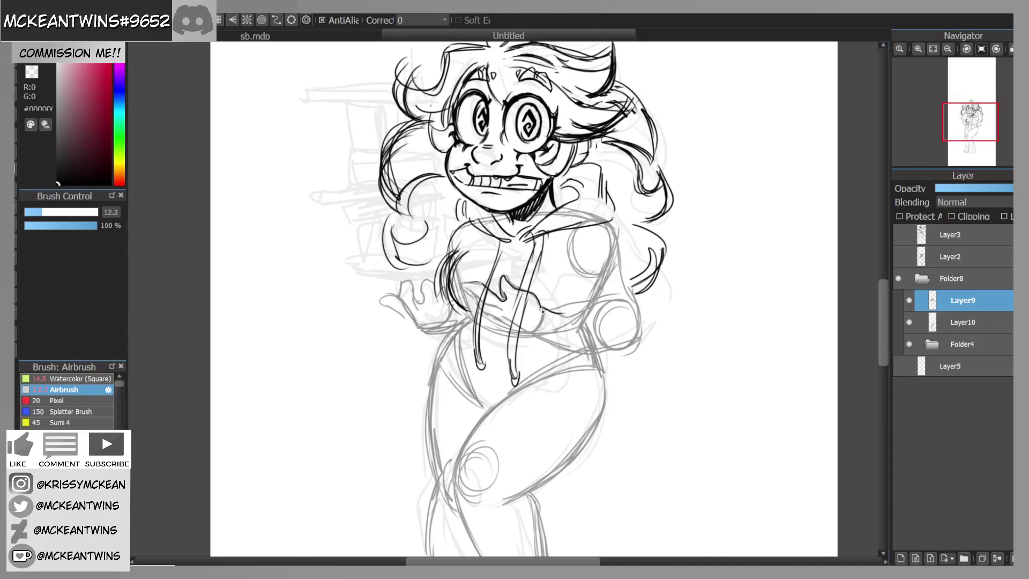
Step: Draw the near sleeve around the bent arm, from the wrist cuff around the elbow to the shoulder
{"action": "left_click_drag", "start_coordinate": [563, 292], "coordinate": [617, 310]}
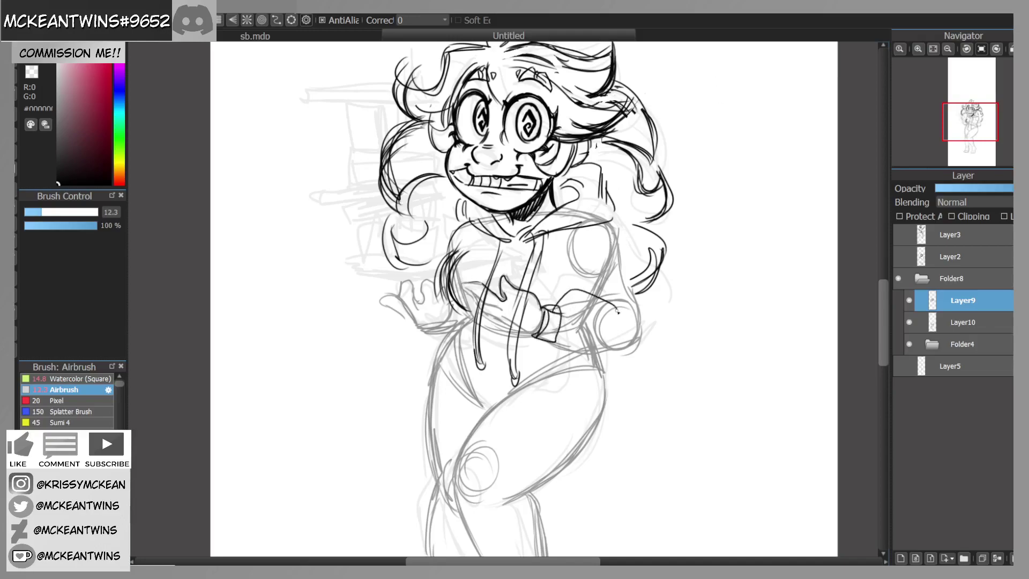
{"action": "left_click_drag", "start_coordinate": [611, 220], "coordinate": [631, 278]}
{"action": "left_click_drag", "start_coordinate": [654, 322], "coordinate": [615, 359]}
{"action": "mouse_move", "coordinate": [545, 345]}
{"action": "left_mouse_down"}
{"action": "mouse_move", "coordinate": [590, 364]}
{"action": "mouse_move", "coordinate": [627, 342]}
{"action": "left_mouse_up"}
{"action": "left_click_drag", "start_coordinate": [596, 365], "coordinate": [640, 342]}
{"action": "left_click_drag", "start_coordinate": [635, 266], "coordinate": [652, 309]}
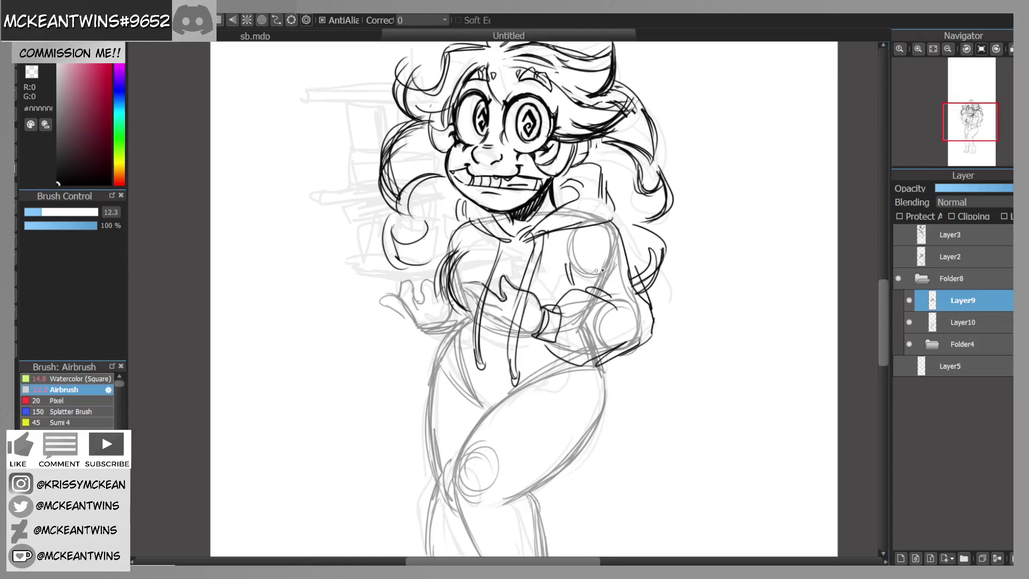
Step: Draw the hoodie's lower hem across the waist below the hands
{"action": "mouse_move", "coordinate": [587, 278]}
{"action": "left_mouse_down"}
{"action": "mouse_move", "coordinate": [596, 298]}
{"action": "mouse_move", "coordinate": [620, 137]}
{"action": "left_mouse_up"}
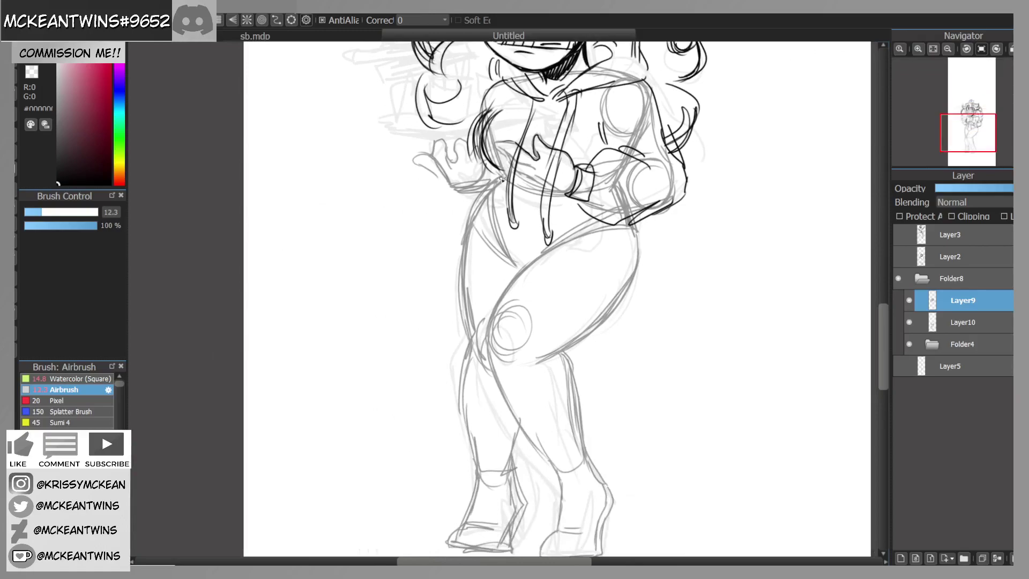
{"action": "mouse_move", "coordinate": [487, 170]}
{"action": "left_mouse_down"}
{"action": "mouse_move", "coordinate": [493, 193]}
{"action": "mouse_move", "coordinate": [530, 210]}
{"action": "mouse_move", "coordinate": [594, 210]}
{"action": "left_mouse_up"}
{"action": "left_click_drag", "start_coordinate": [495, 205], "coordinate": [592, 214]}
{"action": "left_click_drag", "start_coordinate": [502, 209], "coordinate": [545, 215]}
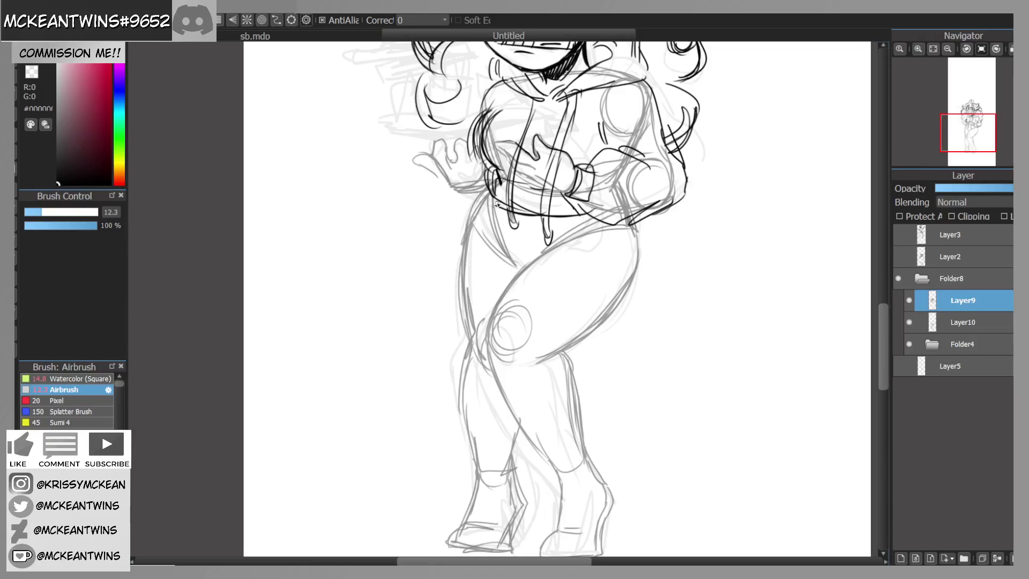
Step: Trace the hips and both thighs in dark lines over the faded body sketch
{"action": "mouse_move", "coordinate": [594, 226]}
{"action": "left_mouse_down"}
{"action": "mouse_move", "coordinate": [501, 292]}
{"action": "mouse_move", "coordinate": [493, 322]}
{"action": "left_mouse_up"}
{"action": "mouse_move", "coordinate": [636, 220]}
{"action": "left_mouse_down"}
{"action": "mouse_move", "coordinate": [641, 271]}
{"action": "mouse_move", "coordinate": [614, 311]}
{"action": "mouse_move", "coordinate": [561, 347]}
{"action": "left_mouse_up"}
{"action": "left_click_drag", "start_coordinate": [475, 217], "coordinate": [472, 355]}
Step: Extend the near thigh's front line past the knee and thicken its curved underside
{"action": "mouse_move", "coordinate": [967, 135]}
{"action": "left_mouse_down"}
{"action": "mouse_move", "coordinate": [969, 126]}
{"action": "mouse_move", "coordinate": [970, 149]}
{"action": "left_mouse_up"}
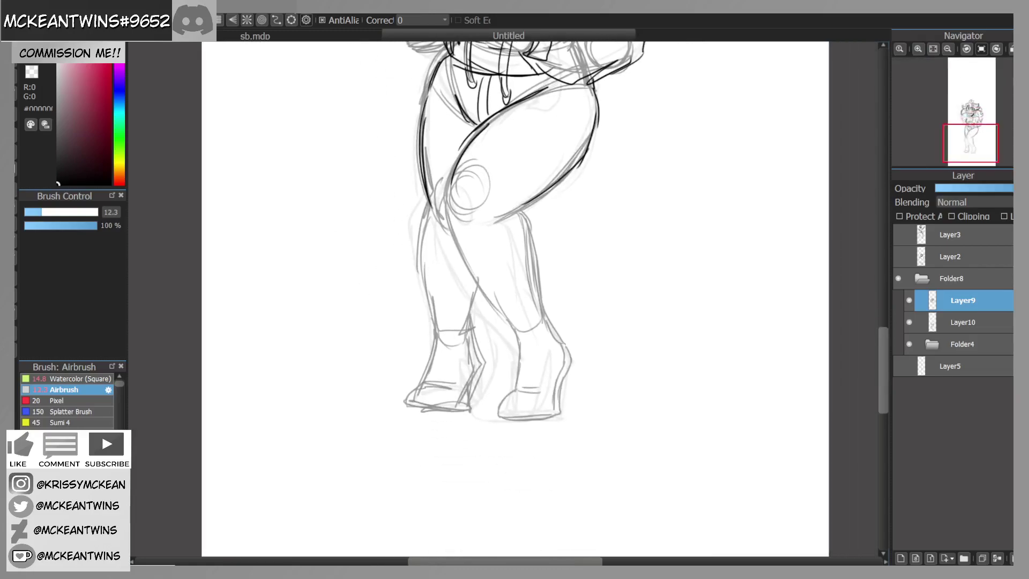
{"action": "left_click_drag", "start_coordinate": [457, 173], "coordinate": [449, 239]}
{"action": "left_click_drag", "start_coordinate": [508, 213], "coordinate": [496, 219]}
{"action": "left_click_drag", "start_coordinate": [584, 159], "coordinate": [535, 206]}
{"action": "left_click_drag", "start_coordinate": [595, 131], "coordinate": [516, 218]}
{"action": "left_click_drag", "start_coordinate": [587, 154], "coordinate": [528, 215]}
Step: Check the legs in the mirrored view and trace the back edge of the near calf
{"action": "left_click", "coordinate": [1011, 49]}
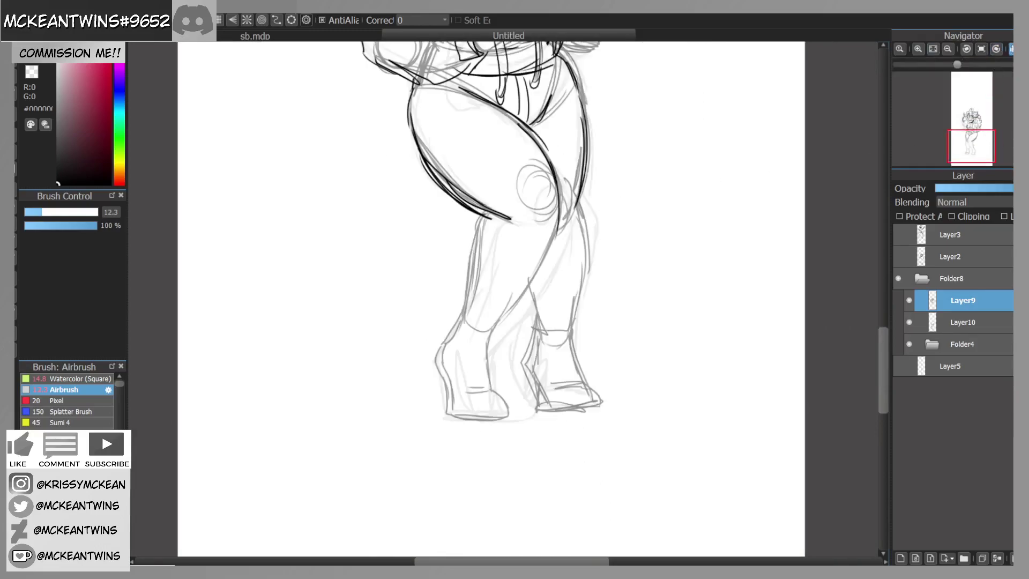
{"action": "left_click_drag", "start_coordinate": [968, 128], "coordinate": [971, 144]}
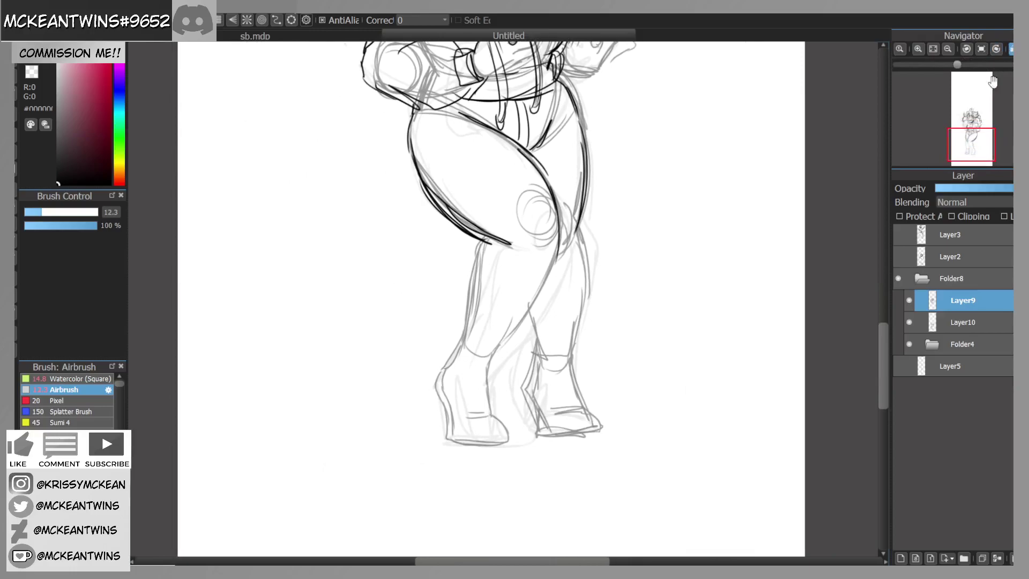
{"action": "left_click", "coordinate": [1012, 49]}
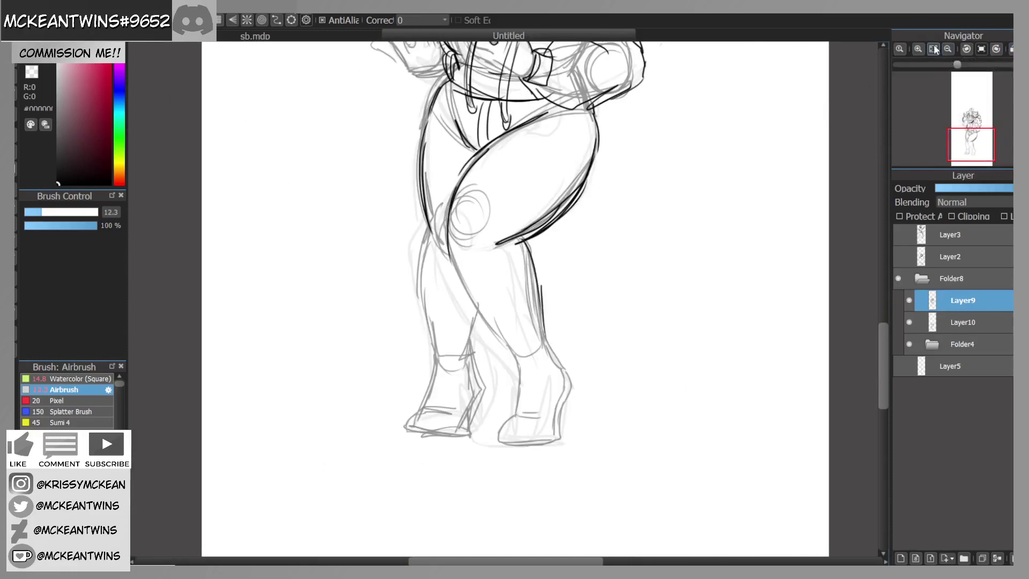
{"action": "left_click", "coordinate": [948, 50]}
{"action": "left_click", "coordinate": [918, 49]}
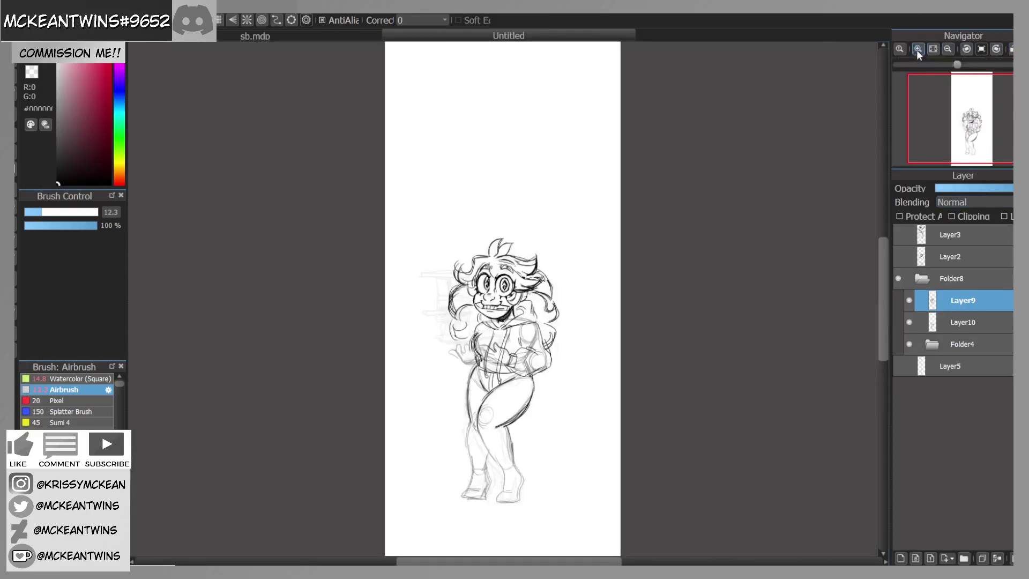
Step: Select the near lower leg across all of Folder8 and rotate and shift it outward from the knee
{"action": "left_click", "coordinate": [918, 49]}
{"action": "left_click", "coordinate": [971, 145]}
{"action": "left_click", "coordinate": [917, 49]}
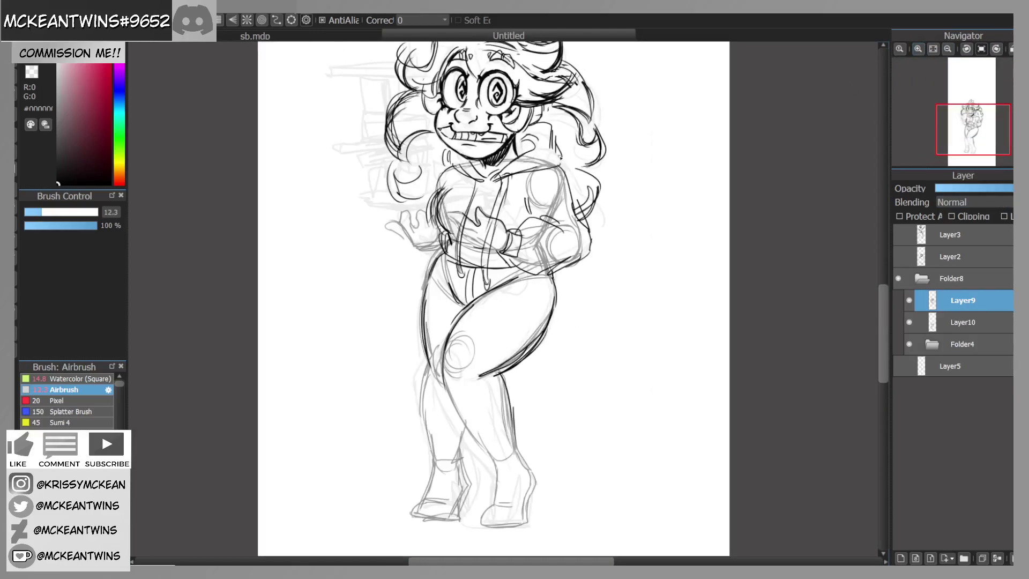
{"action": "key", "text": "l"}
{"action": "mouse_move", "coordinate": [583, 355]}
{"action": "left_mouse_down"}
{"action": "mouse_move", "coordinate": [535, 555]}
{"action": "mouse_move", "coordinate": [471, 461]}
{"action": "mouse_move", "coordinate": [448, 377]}
{"action": "mouse_move", "coordinate": [590, 369]}
{"action": "left_mouse_up"}
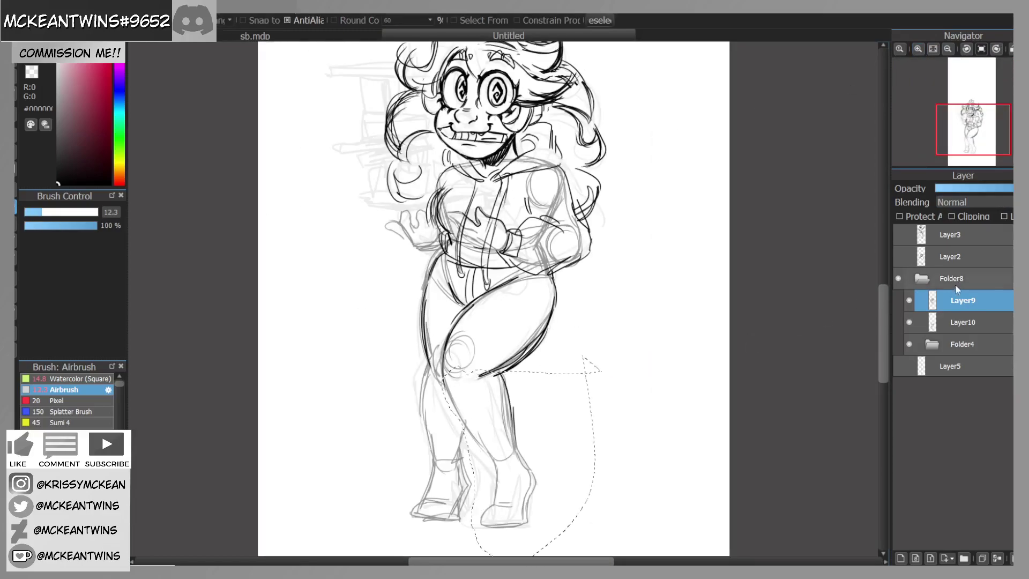
{"action": "left_click", "coordinate": [950, 280]}
{"action": "left_click", "coordinate": [922, 279]}
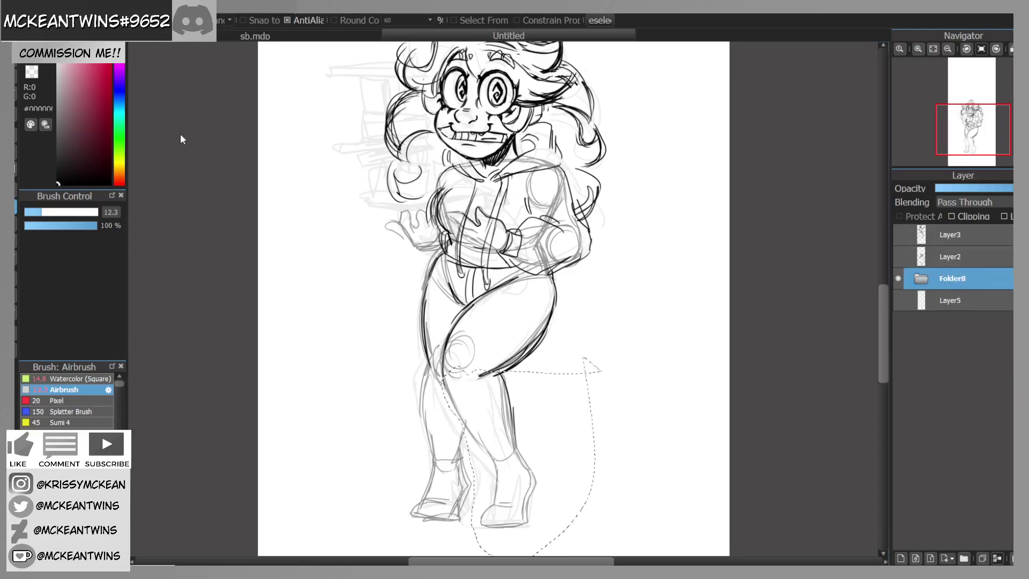
{"action": "key", "text": "ctrl+t"}
{"action": "mouse_move", "coordinate": [652, 424]}
{"action": "left_mouse_down"}
{"action": "mouse_move", "coordinate": [649, 410]}
{"action": "mouse_move", "coordinate": [600, 419]}
{"action": "mouse_move", "coordinate": [636, 421]}
{"action": "left_mouse_up"}
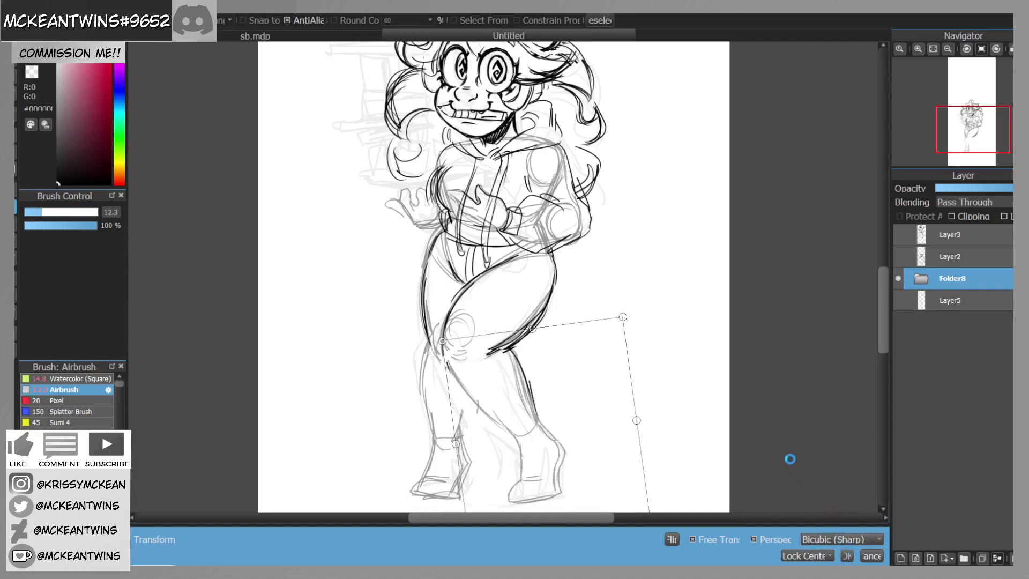
{"action": "mouse_move", "coordinate": [973, 134]}
{"action": "left_mouse_down"}
{"action": "mouse_move", "coordinate": [972, 149]}
{"action": "mouse_move", "coordinate": [975, 139]}
{"action": "left_mouse_up"}
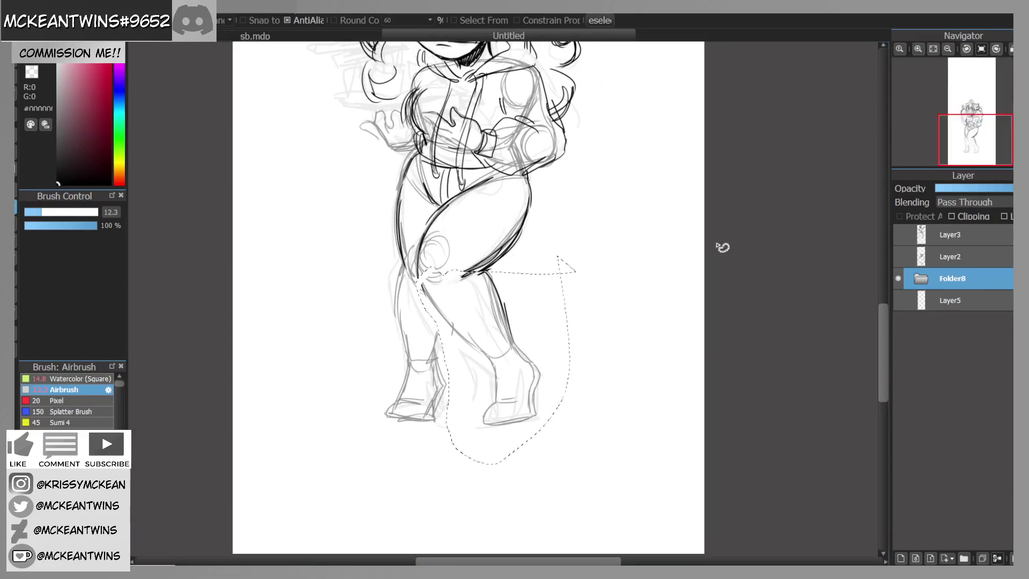
Step: Select the far lower leg and transform it to tilt the calf and foot inward, then deselect
{"action": "mouse_move", "coordinate": [362, 318]}
{"action": "left_mouse_down"}
{"action": "mouse_move", "coordinate": [459, 413]}
{"action": "mouse_move", "coordinate": [444, 320]}
{"action": "mouse_move", "coordinate": [360, 320]}
{"action": "left_mouse_up"}
{"action": "key", "text": "ctrl+t"}
{"action": "left_click_drag", "start_coordinate": [461, 355], "coordinate": [504, 357]}
{"action": "left_click_drag", "start_coordinate": [471, 368], "coordinate": [449, 369]}
{"action": "left_click_drag", "start_coordinate": [534, 470], "coordinate": [537, 463]}
{"action": "left_click_drag", "start_coordinate": [461, 428], "coordinate": [508, 415]}
{"action": "left_click_drag", "start_coordinate": [485, 360], "coordinate": [471, 371]}
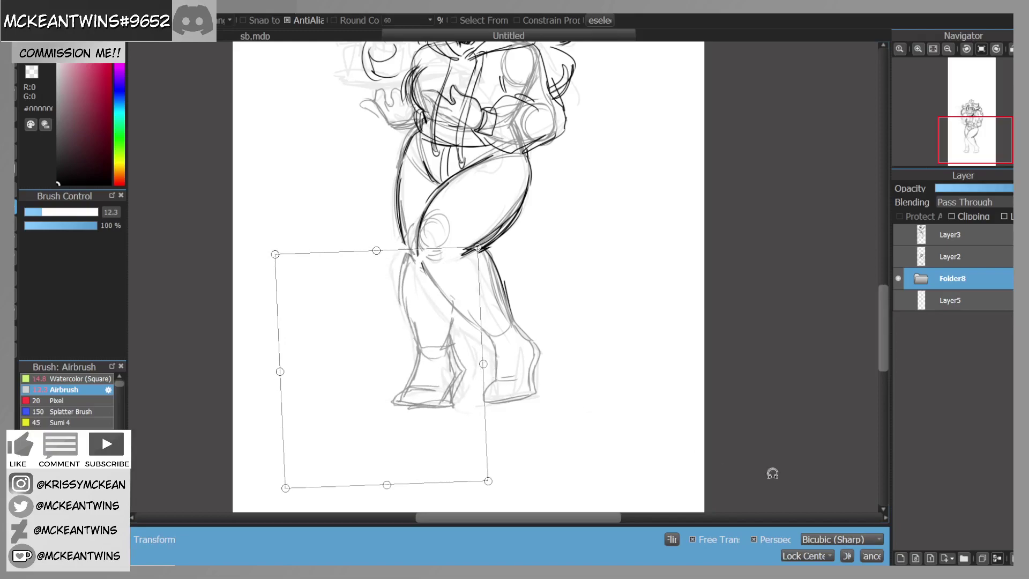
{"action": "left_click", "coordinate": [846, 556]}
{"action": "key", "text": "Return"}
{"action": "key", "text": "ctrl+d"}
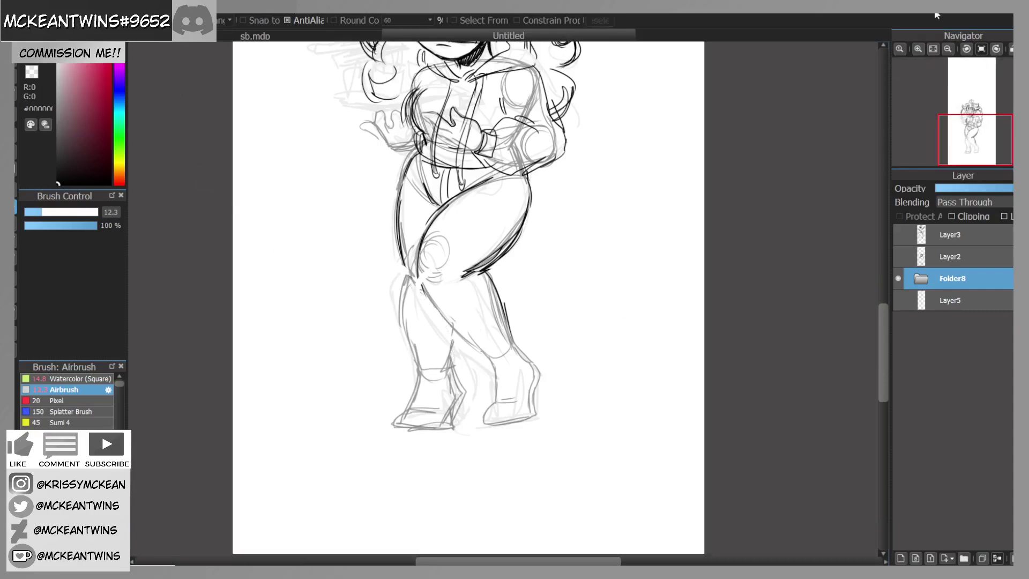
Step: Check the full figure, then select the hips and both legs together and move them slightly up toward the hoodie
{"action": "mouse_move", "coordinate": [948, 89]}
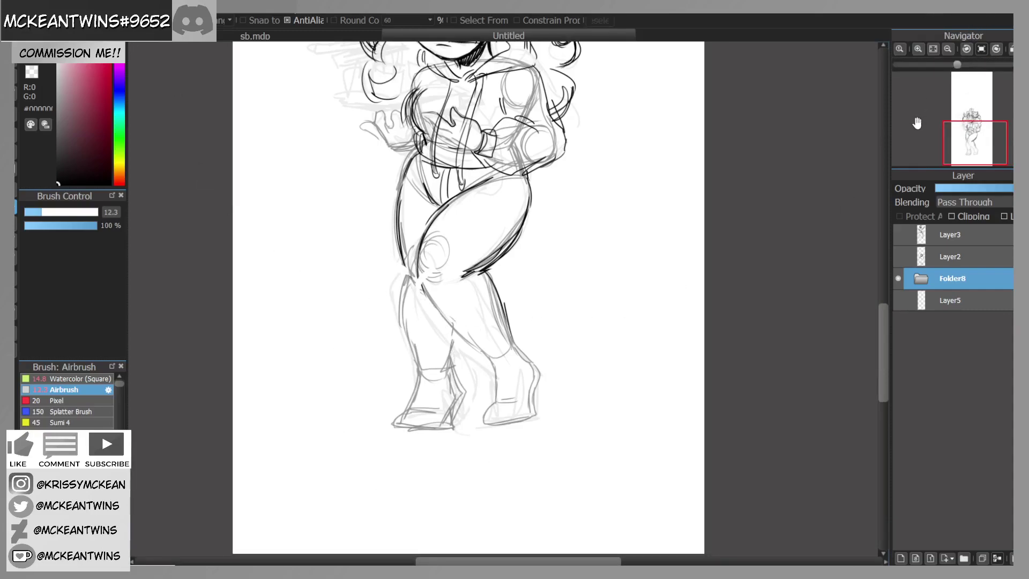
{"action": "left_click", "coordinate": [947, 49]}
{"action": "left_click", "coordinate": [968, 138]}
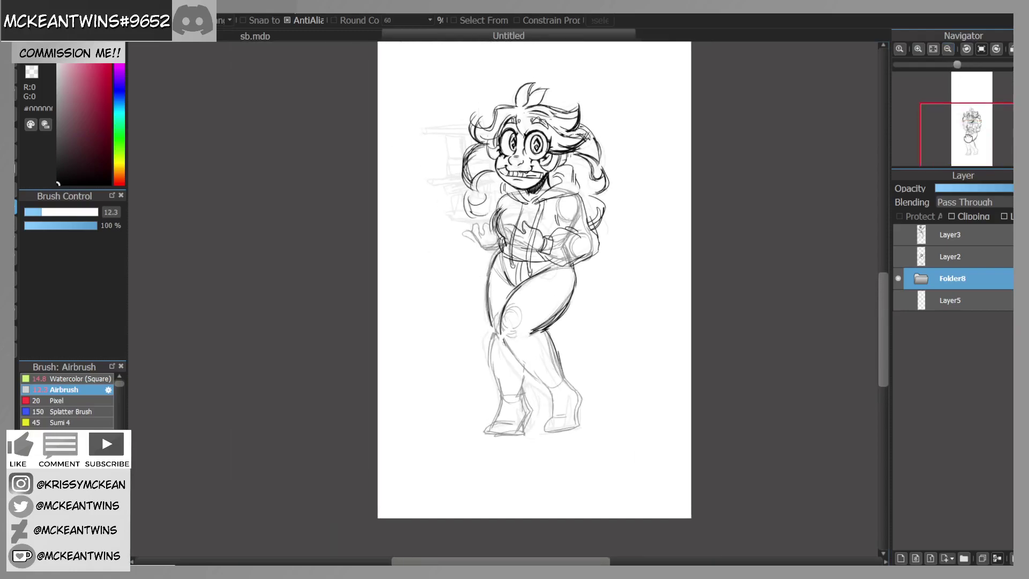
{"action": "left_click_drag", "start_coordinate": [967, 138], "coordinate": [970, 138]}
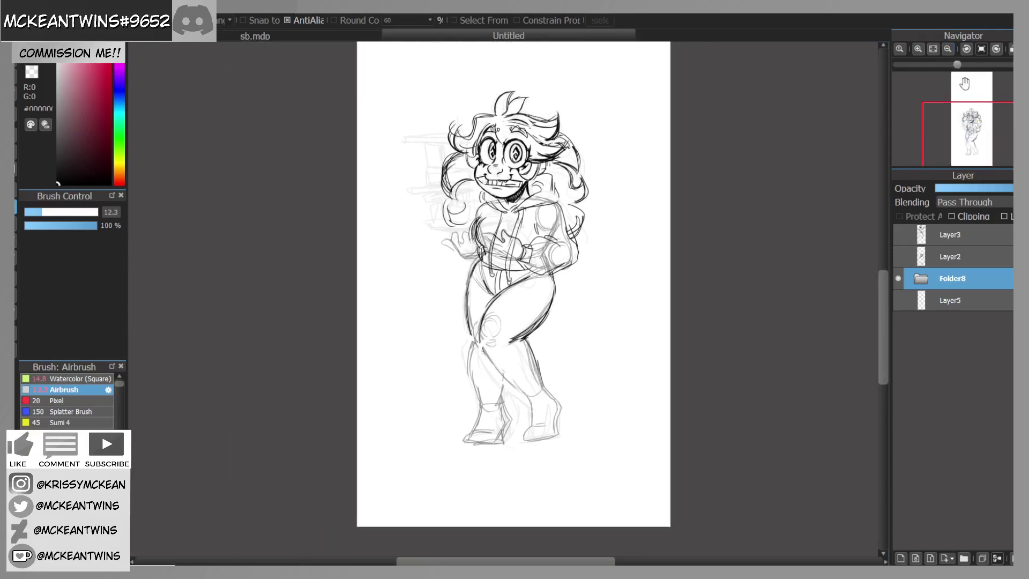
{"action": "left_click", "coordinate": [928, 50]}
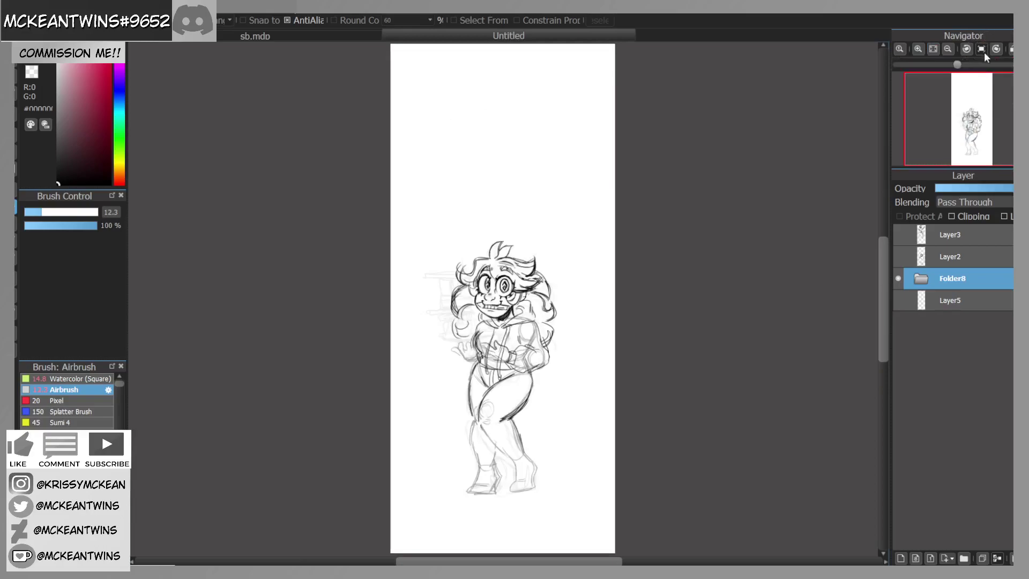
{"action": "left_click", "coordinate": [1012, 49]}
{"action": "left_click", "coordinate": [1012, 52]}
{"action": "left_click", "coordinate": [919, 49]}
{"action": "left_click", "coordinate": [919, 49]}
{"action": "left_click_drag", "start_coordinate": [979, 122], "coordinate": [972, 139]}
{"action": "mouse_move", "coordinate": [598, 316]}
{"action": "left_mouse_down"}
{"action": "mouse_move", "coordinate": [605, 459]}
{"action": "mouse_move", "coordinate": [415, 222]}
{"action": "mouse_move", "coordinate": [450, 217]}
{"action": "mouse_move", "coordinate": [595, 238]}
{"action": "left_mouse_up"}
{"action": "key", "text": "ctrl+t"}
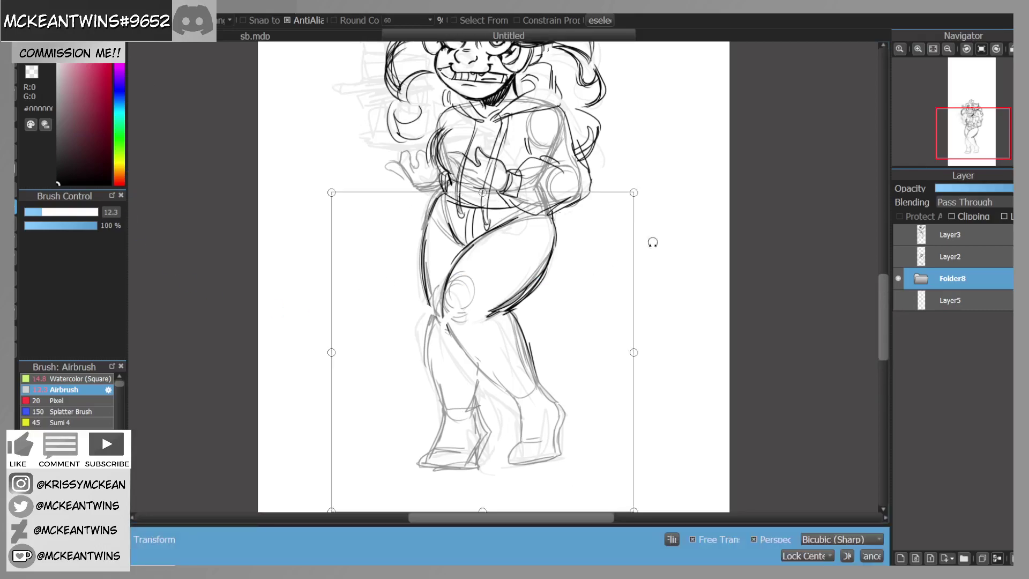
{"action": "left_click_drag", "start_coordinate": [598, 285], "coordinate": [599, 277]}
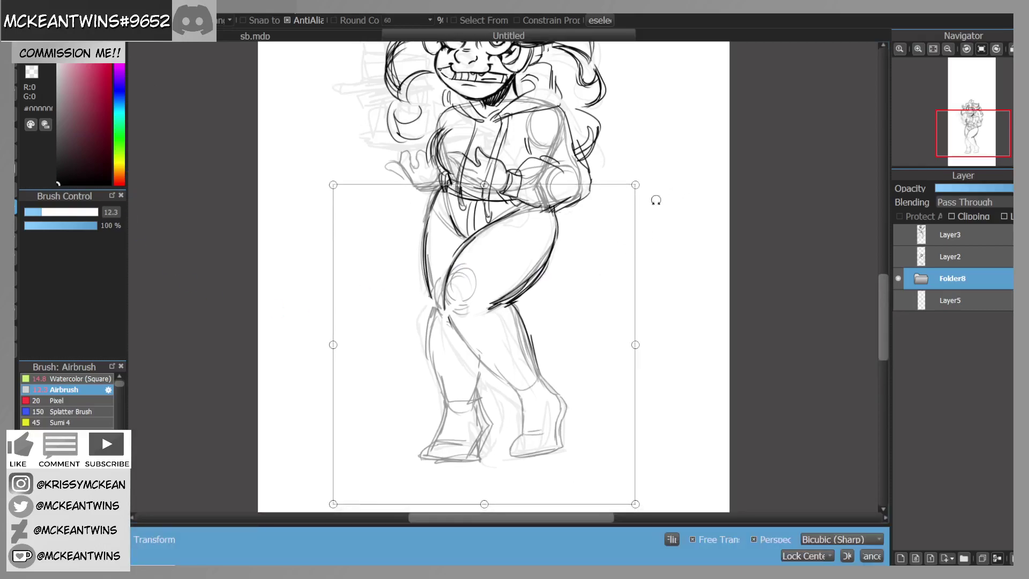
Step: Widen the hip end of the selected legs, check the proportions in mirrored view, apply the transform and deselect
{"action": "left_click_drag", "start_coordinate": [636, 185], "coordinate": [645, 185]}
{"action": "left_click_drag", "start_coordinate": [333, 184], "coordinate": [325, 185]}
{"action": "left_click_drag", "start_coordinate": [646, 185], "coordinate": [627, 217]}
{"action": "left_click", "coordinate": [1010, 48]}
{"action": "left_click", "coordinate": [947, 49]}
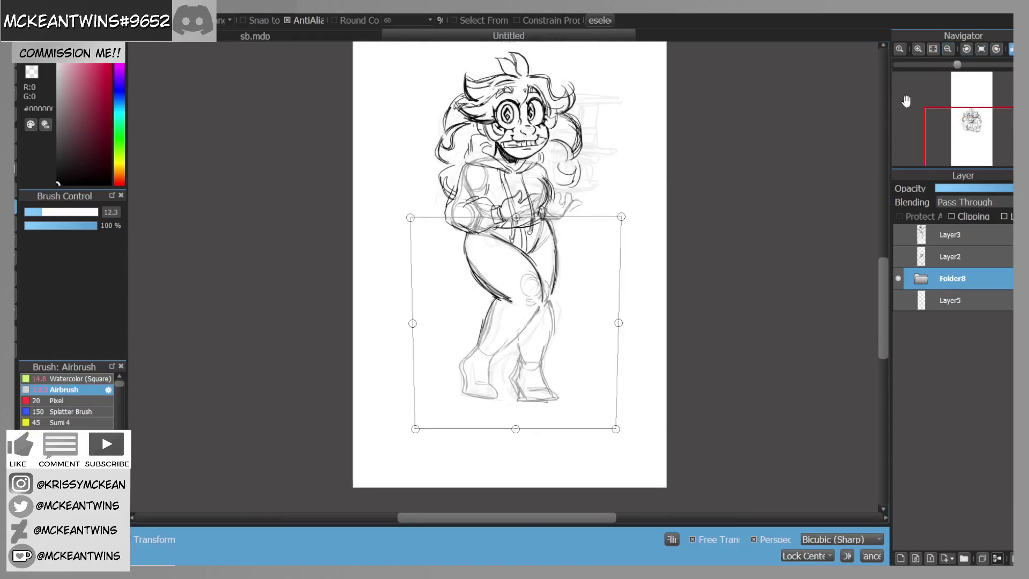
{"action": "left_click", "coordinate": [845, 556]}
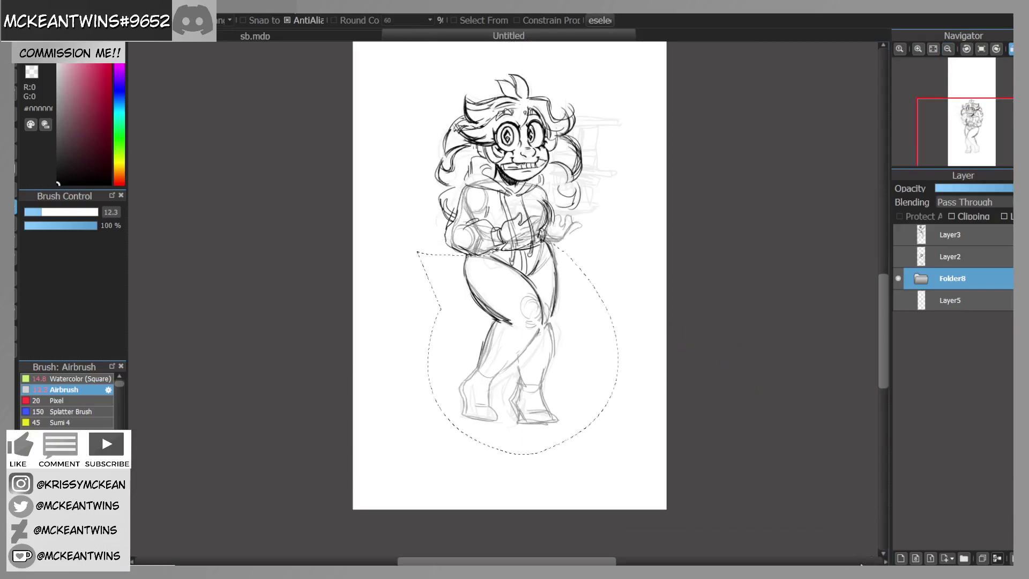
{"action": "key", "text": "ctrl+d"}
Step: Compare the canvas with Folder8 hidden and shown, then lower Folder8's opacity to fade the whole sketch
{"action": "left_click", "coordinate": [898, 278]}
{"action": "left_click", "coordinate": [897, 278]}
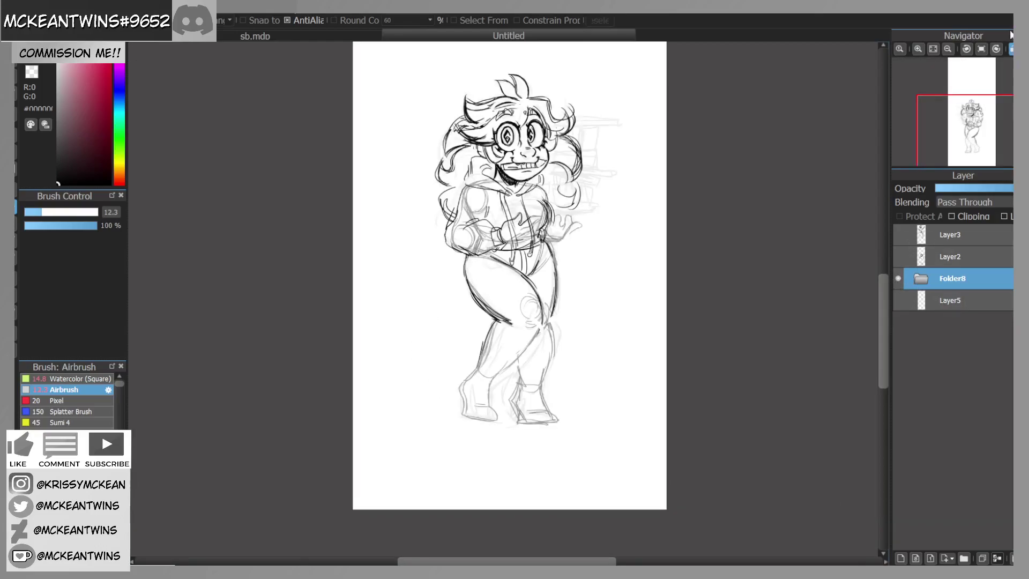
{"action": "left_click", "coordinate": [1011, 51]}
{"action": "left_click", "coordinate": [918, 49]}
{"action": "left_click", "coordinate": [918, 49]}
{"action": "left_click_drag", "start_coordinate": [979, 118], "coordinate": [961, 126]}
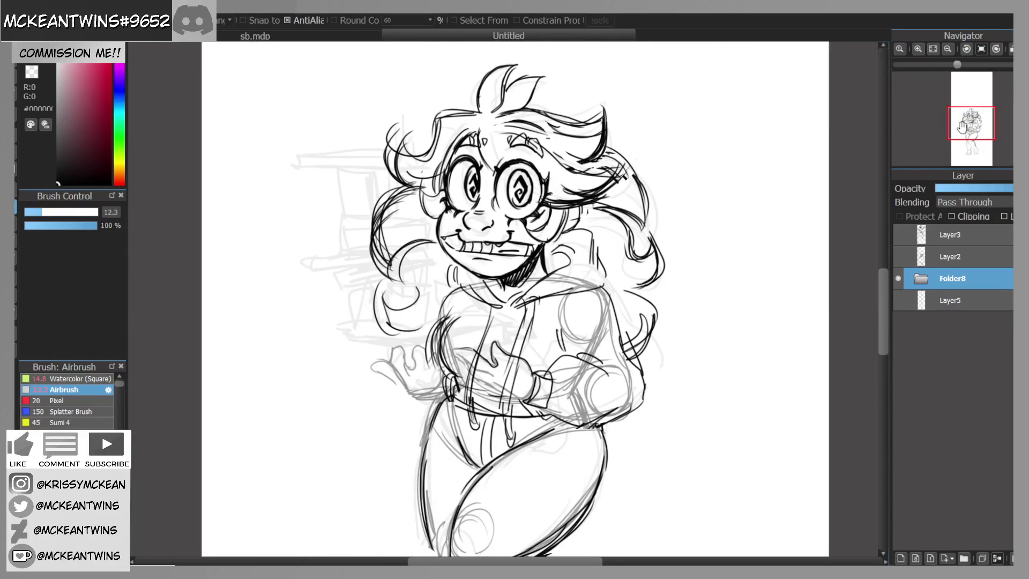
{"action": "left_click_drag", "start_coordinate": [962, 126], "coordinate": [993, 120]}
{"action": "left_click", "coordinate": [973, 188]}
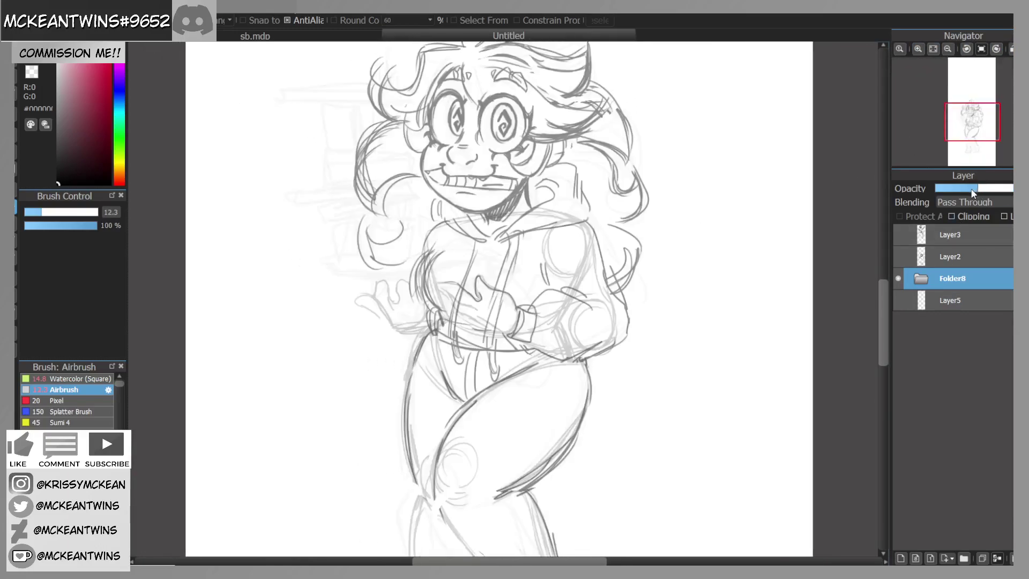
{"action": "left_click", "coordinate": [968, 189]}
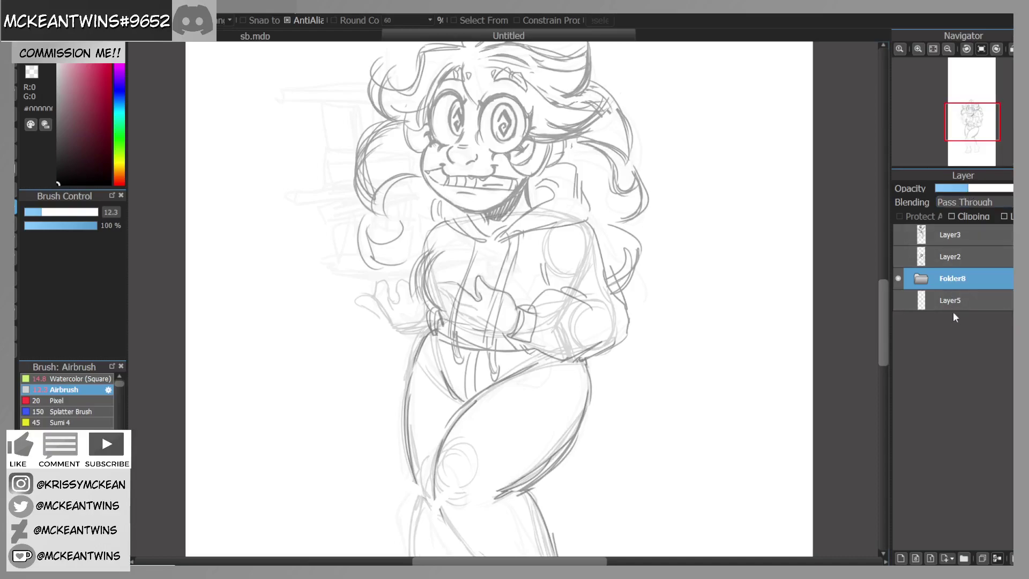
Step: Raise the opacity of Folder4's rough construction sketch and place Folder8 inside a new folder
{"action": "left_click", "coordinate": [920, 279]}
{"action": "left_click", "coordinate": [964, 345]}
{"action": "left_click", "coordinate": [949, 187]}
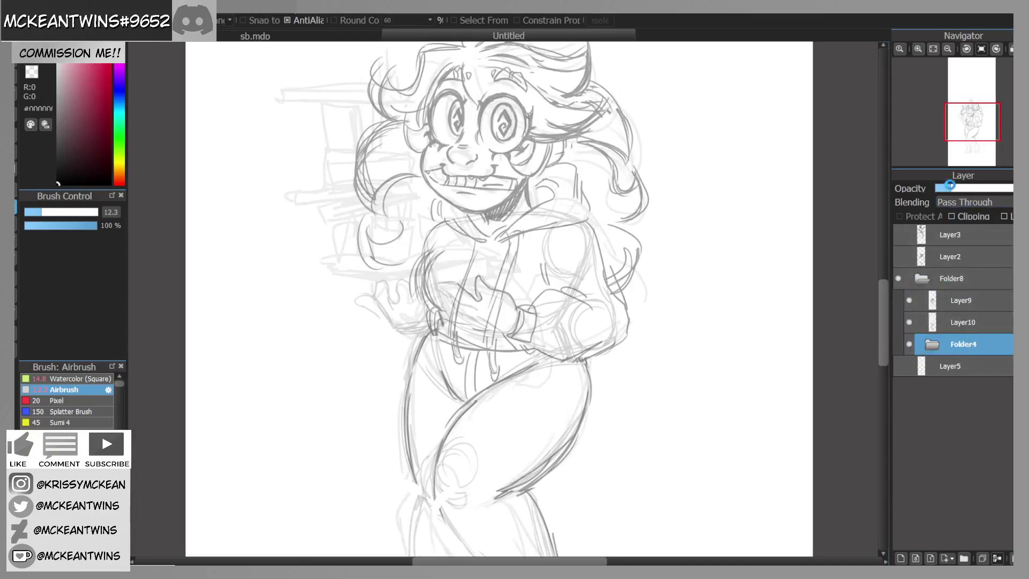
{"action": "left_click", "coordinate": [947, 281]}
{"action": "left_click", "coordinate": [967, 559]}
{"action": "left_click_drag", "start_coordinate": [959, 300], "coordinate": [961, 275]}
Step: Check the faded figure in mirrored view and raise Folder8's opacity to nearly full
{"action": "left_click", "coordinate": [919, 49]}
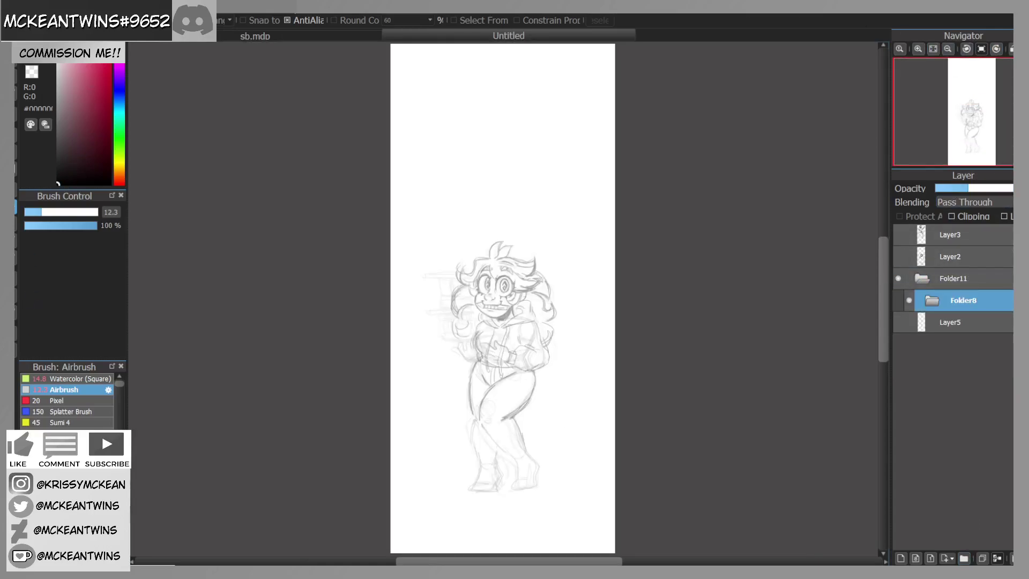
{"action": "left_click", "coordinate": [1012, 48]}
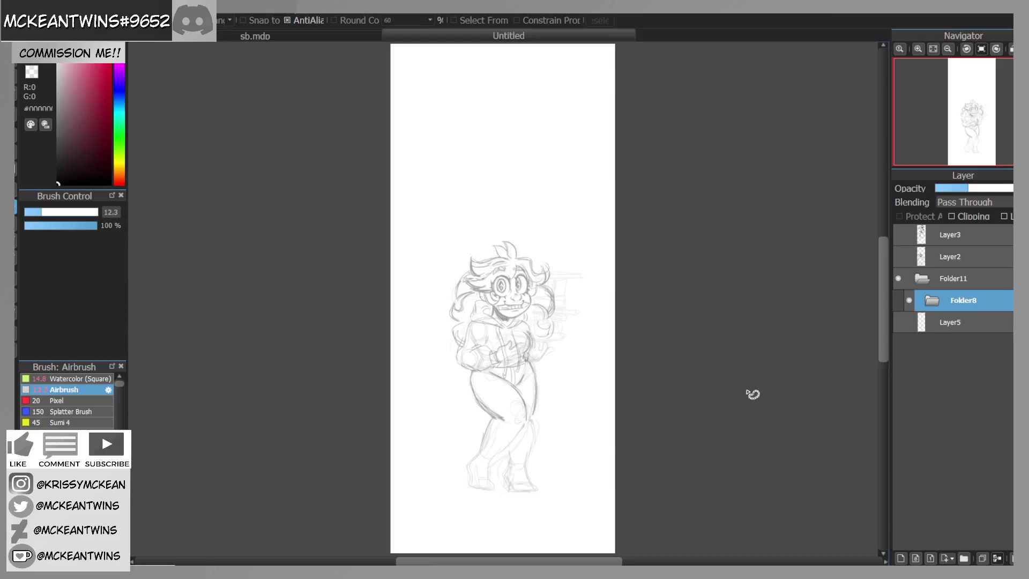
{"action": "left_click", "coordinate": [918, 49]}
{"action": "left_click", "coordinate": [918, 49]}
{"action": "mouse_move", "coordinate": [968, 128]}
{"action": "left_mouse_down"}
{"action": "mouse_move", "coordinate": [979, 132]}
{"action": "mouse_move", "coordinate": [972, 118]}
{"action": "mouse_move", "coordinate": [973, 131]}
{"action": "left_mouse_up"}
{"action": "left_click", "coordinate": [918, 49]}
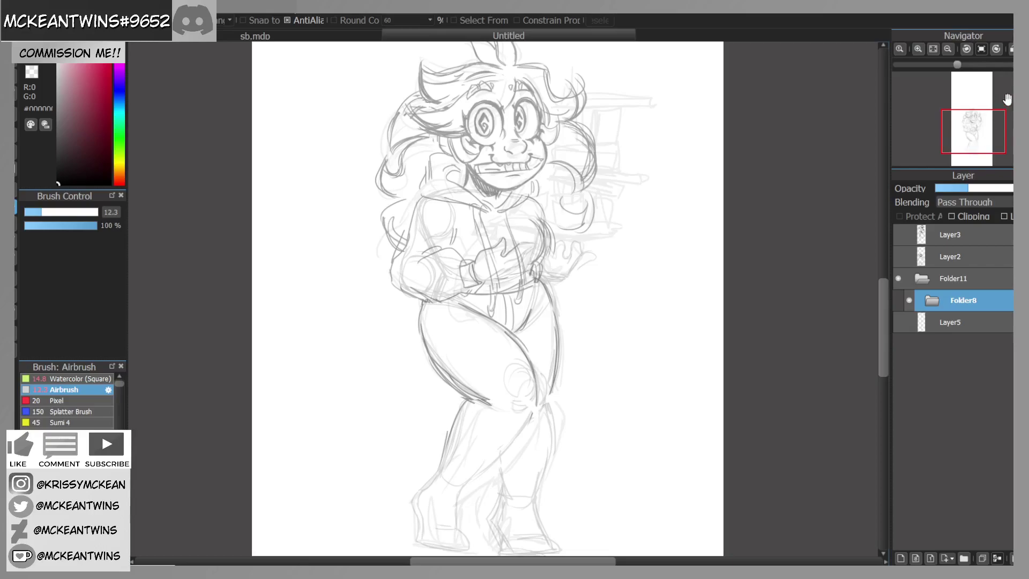
{"action": "left_click_drag", "start_coordinate": [992, 188], "coordinate": [1010, 190]}
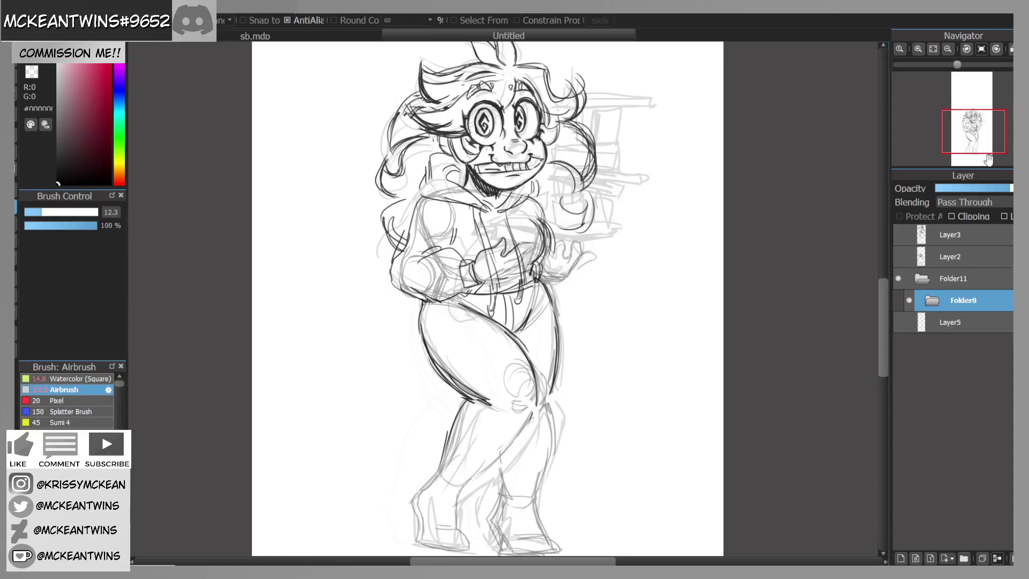
{"action": "left_click", "coordinate": [909, 300]}
{"action": "left_click", "coordinate": [909, 300]}
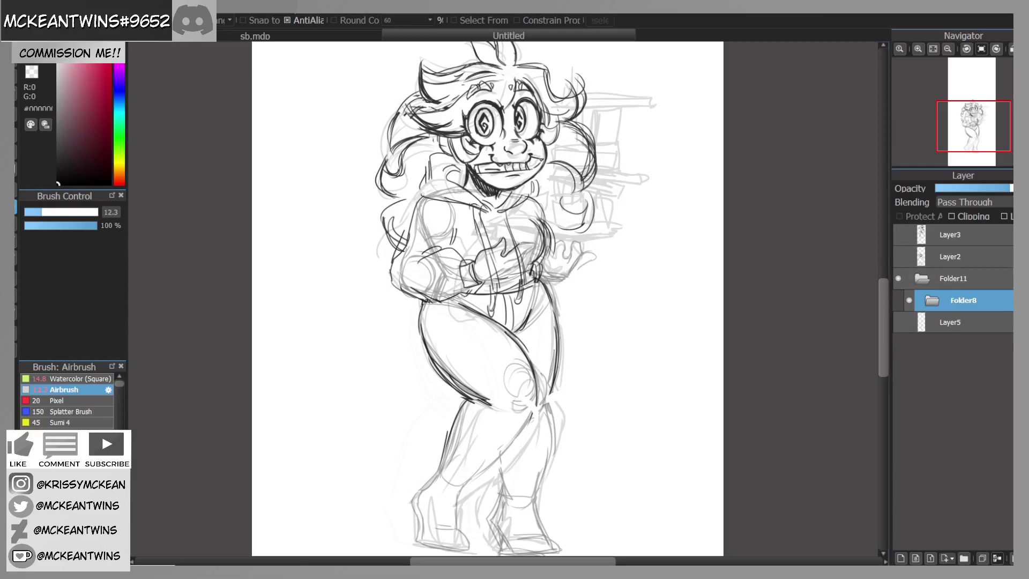
Step: Copy the flattened sketch into a new document and crop the canvas closely around the character
{"action": "left_click", "coordinate": [84, 316]}
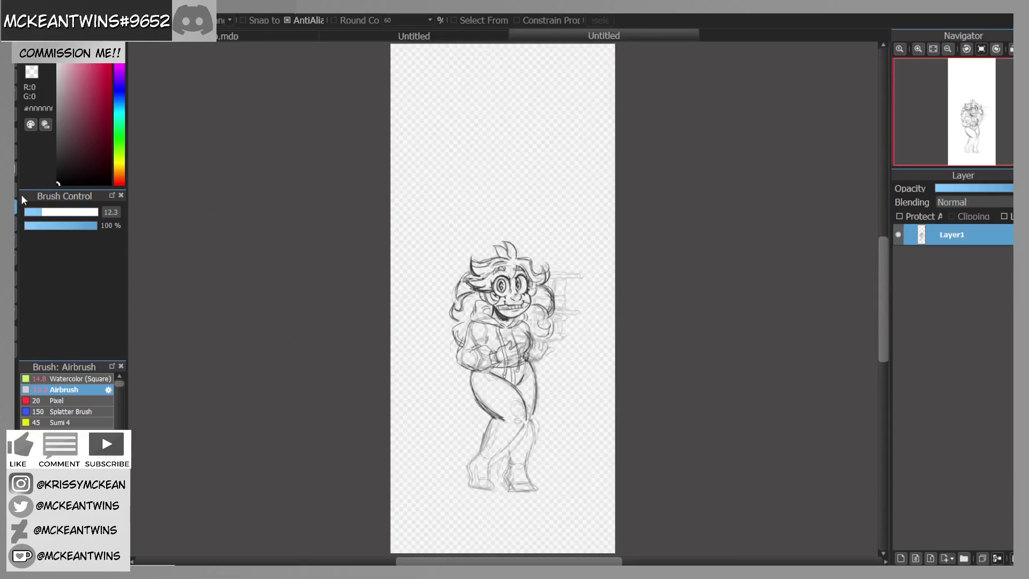
{"action": "mouse_move", "coordinate": [441, 222]}
{"action": "left_mouse_down"}
{"action": "mouse_move", "coordinate": [574, 425]}
{"action": "mouse_move", "coordinate": [595, 509]}
{"action": "left_mouse_up"}
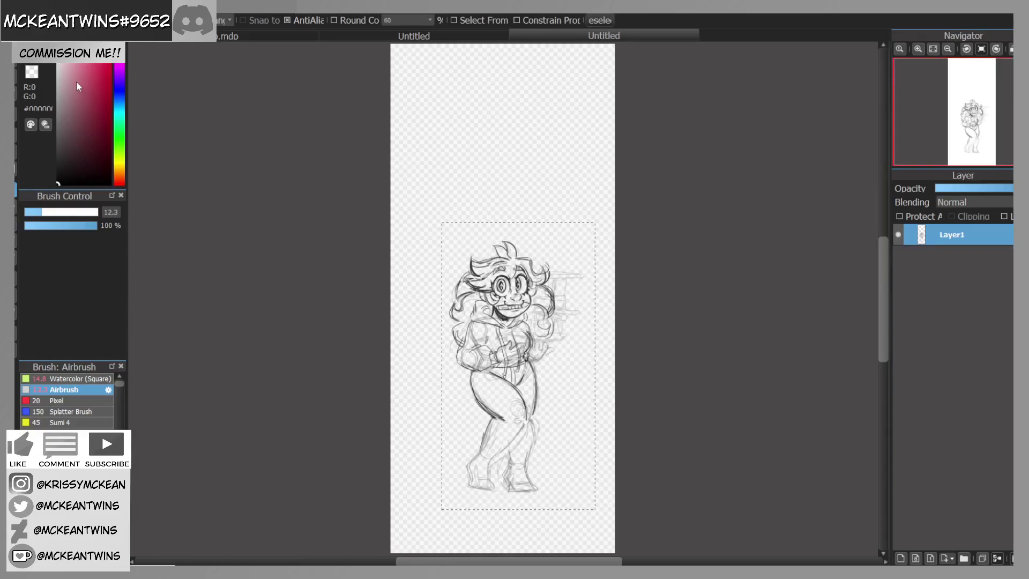
{"action": "left_click", "coordinate": [620, 301]}
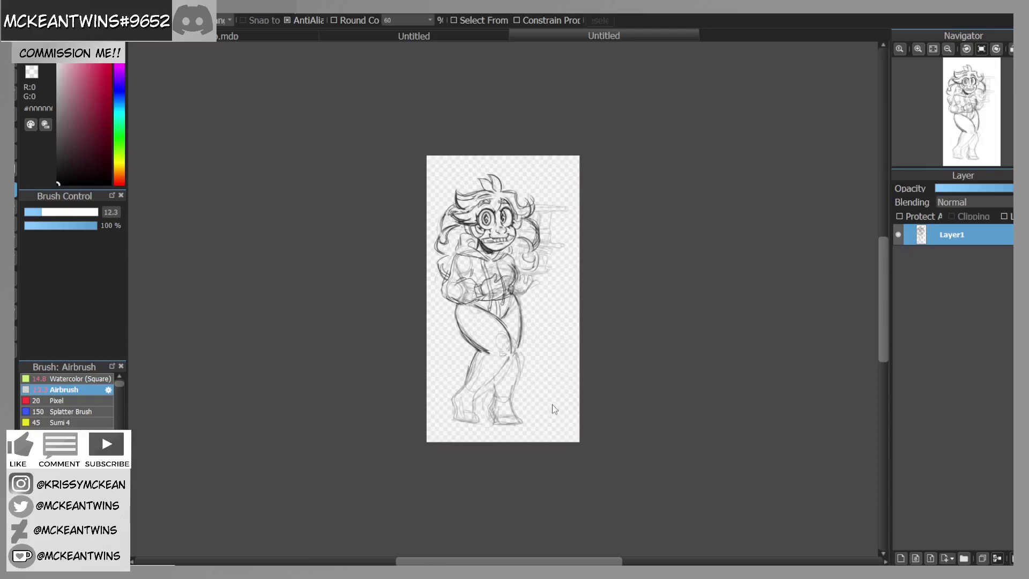
{"action": "scroll", "coordinate": [579, 447], "scroll_direction": "up", "scroll_amount": 1}
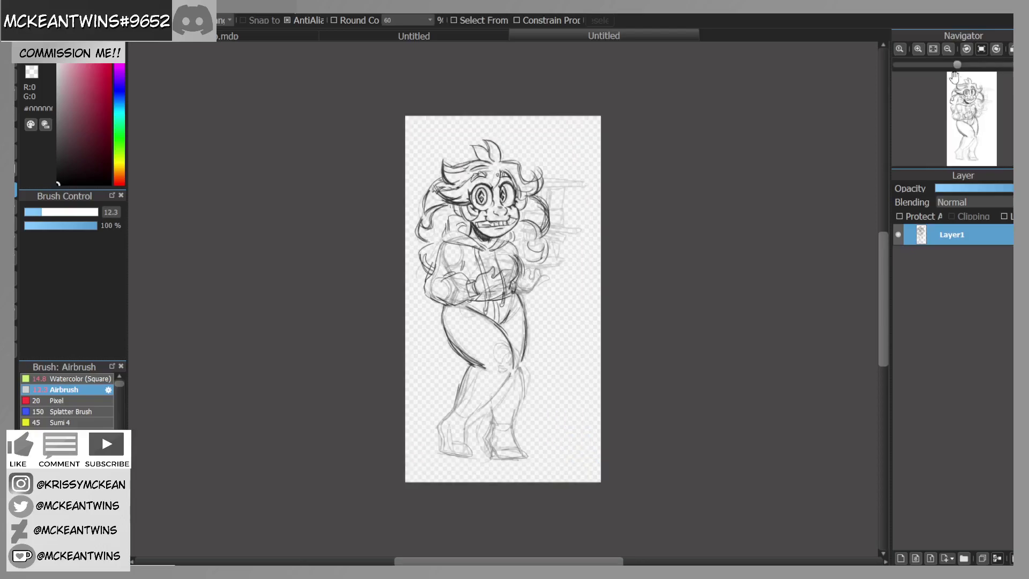
{"action": "left_click", "coordinate": [935, 50]}
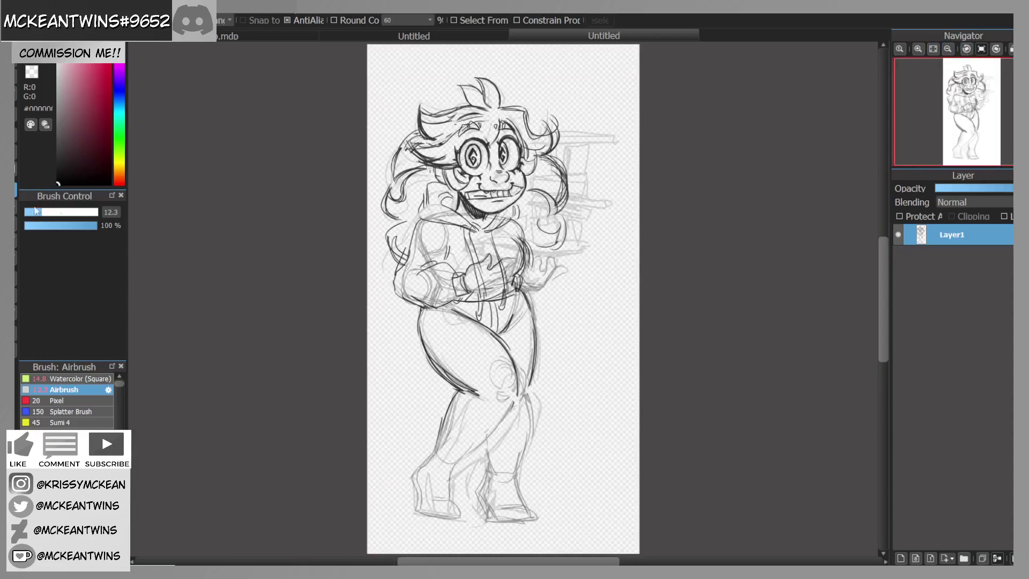
Step: Lower Layer1's opacity to fade the copied sketch and move it into a new folder
{"action": "left_click", "coordinate": [965, 188]}
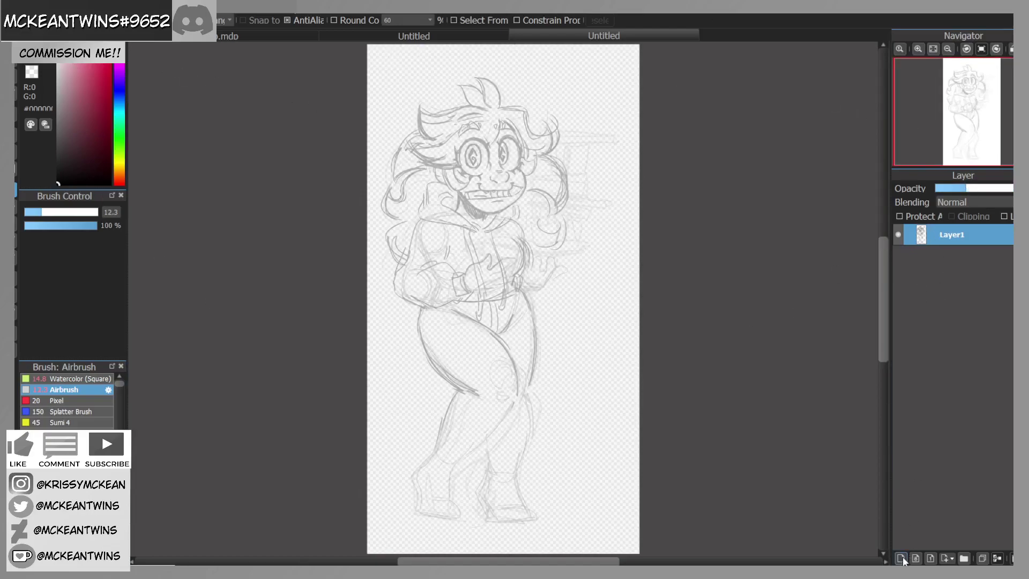
{"action": "left_click", "coordinate": [963, 558]}
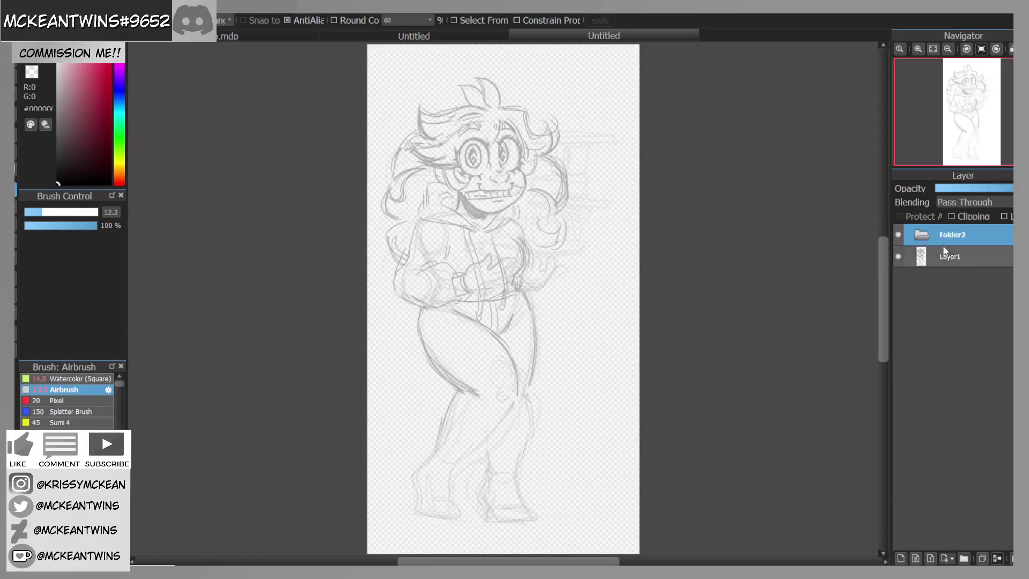
{"action": "left_click_drag", "start_coordinate": [946, 251], "coordinate": [954, 236]}
Step: Give the canvas a white background and add a new layer above Layer1 for brush work on the face
{"action": "left_click", "coordinate": [274, 307]}
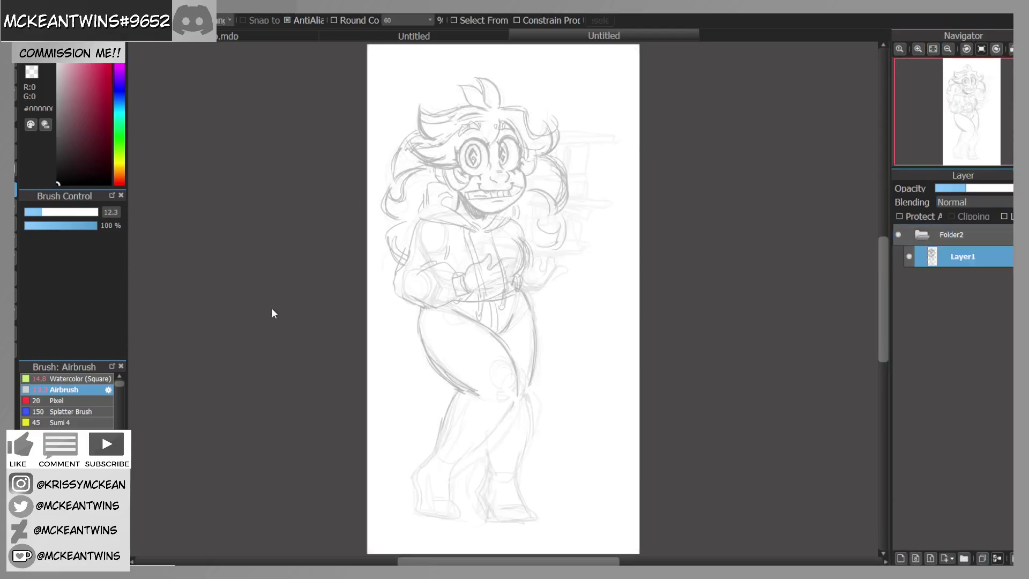
{"action": "left_click", "coordinate": [902, 558]}
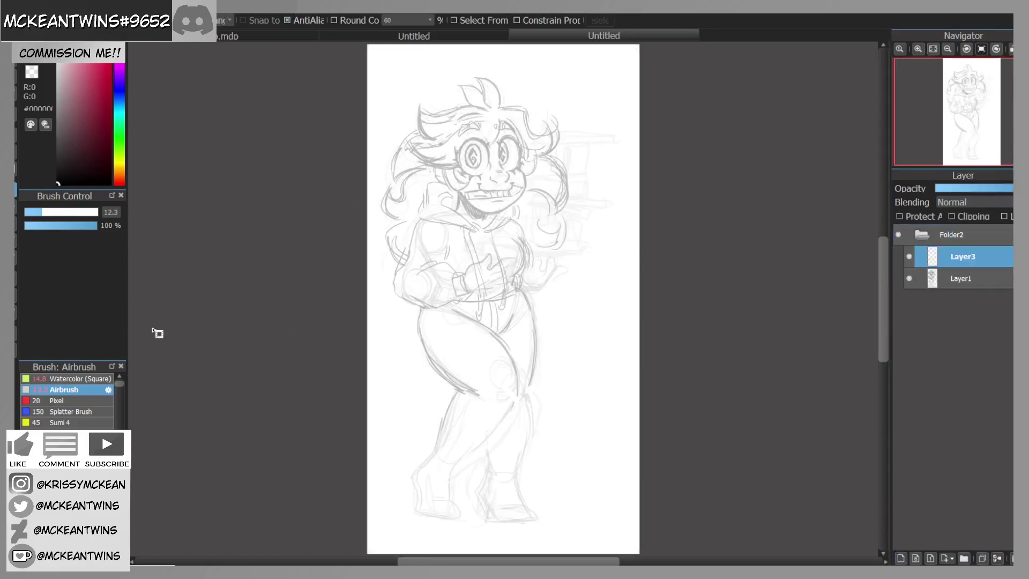
{"action": "key", "text": "b"}
{"action": "left_click", "coordinate": [918, 49]}
{"action": "left_click", "coordinate": [918, 49]}
{"action": "left_click", "coordinate": [918, 49]}
{"action": "left_click_drag", "start_coordinate": [973, 116], "coordinate": [972, 95]}
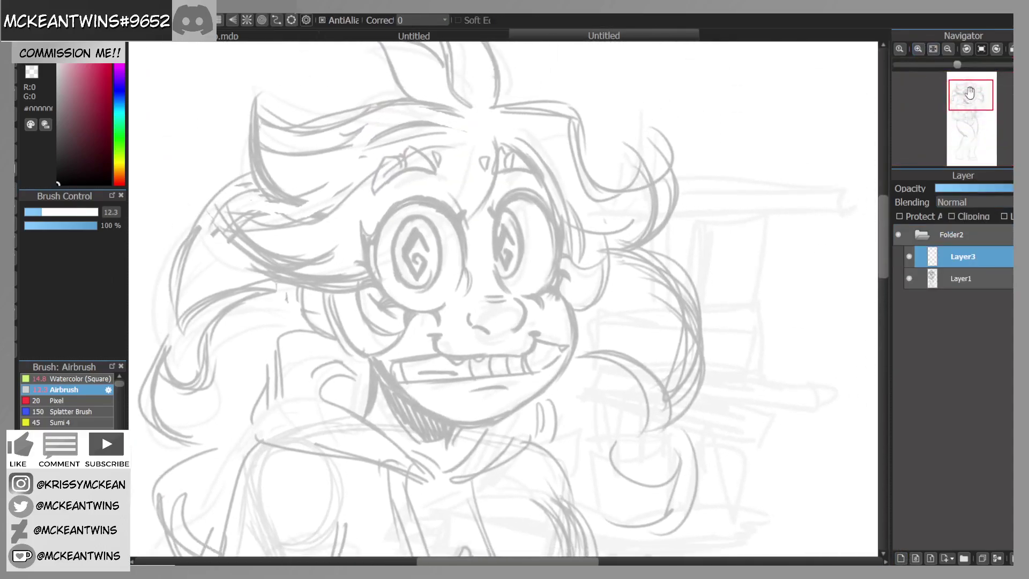
Step: Set the Sumi 4 brush to size 21, lower Layer1's opacity and make Layer3 the active layer
{"action": "left_click", "coordinate": [918, 49]}
{"action": "left_click", "coordinate": [918, 49]}
{"action": "left_click", "coordinate": [87, 419]}
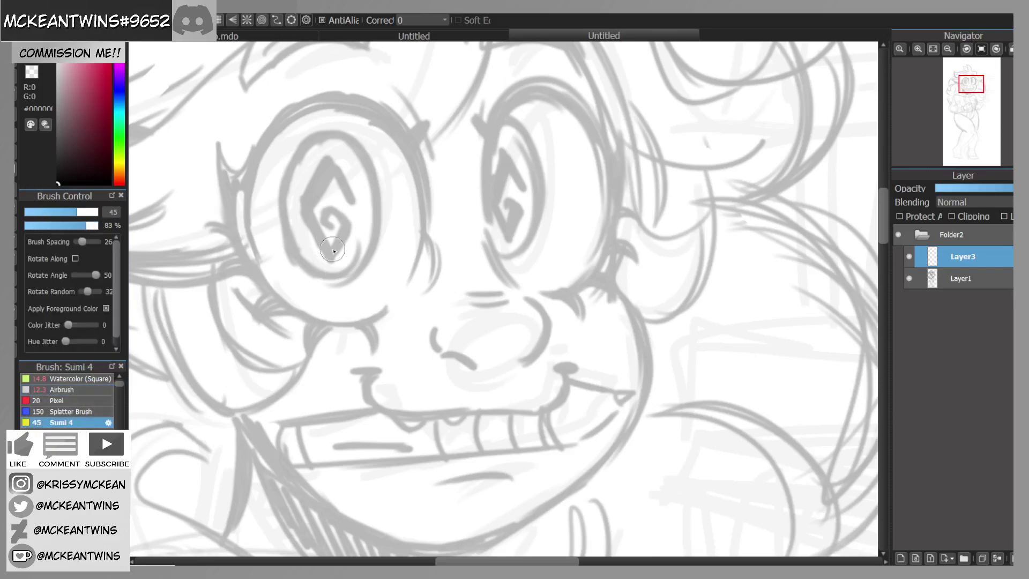
{"action": "left_click", "coordinate": [63, 215]}
{"action": "left_click", "coordinate": [962, 279]}
{"action": "left_click", "coordinate": [953, 189]}
{"action": "left_click", "coordinate": [962, 257]}
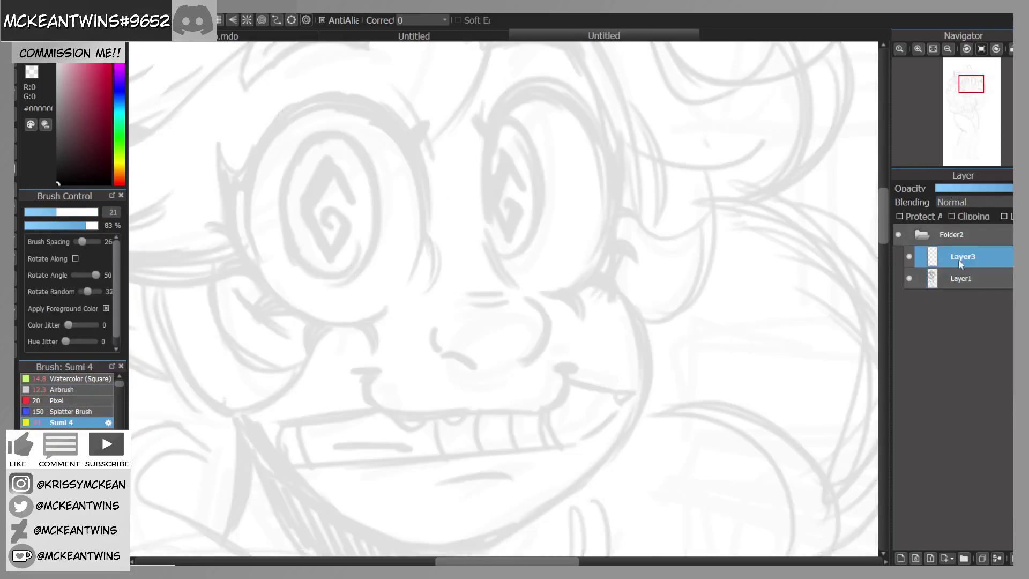
Step: Ink the inner upper edge of the face's right-hand eye on Layer3 and fade Layer1 further
{"action": "left_click_drag", "start_coordinate": [514, 100], "coordinate": [486, 161]}
{"action": "left_click_drag", "start_coordinate": [504, 105], "coordinate": [489, 189]}
{"action": "left_click_drag", "start_coordinate": [488, 153], "coordinate": [487, 200]}
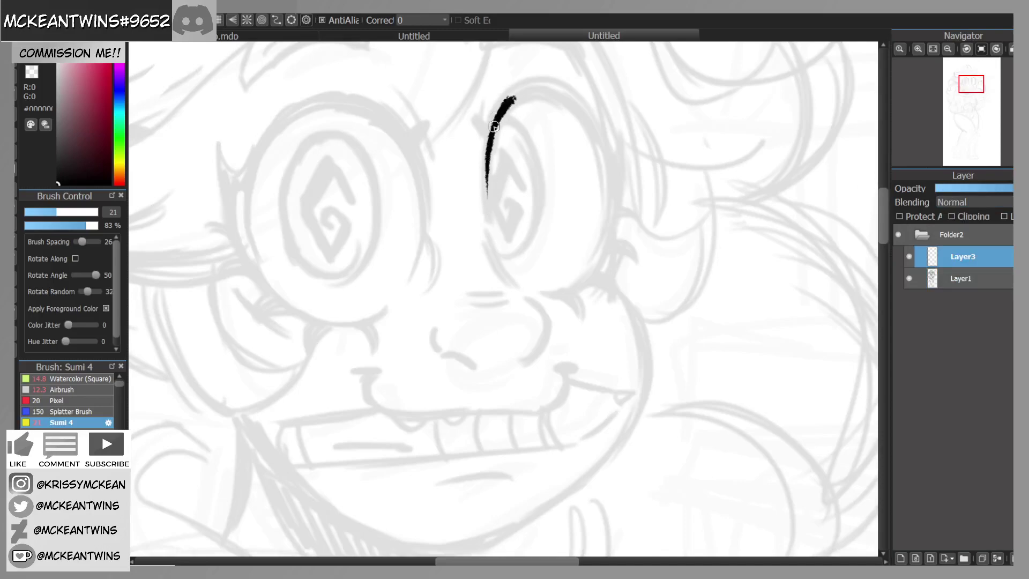
{"action": "left_click_drag", "start_coordinate": [489, 140], "coordinate": [485, 212]}
{"action": "left_click", "coordinate": [959, 279]}
{"action": "left_click", "coordinate": [942, 188]}
{"action": "left_click", "coordinate": [960, 254]}
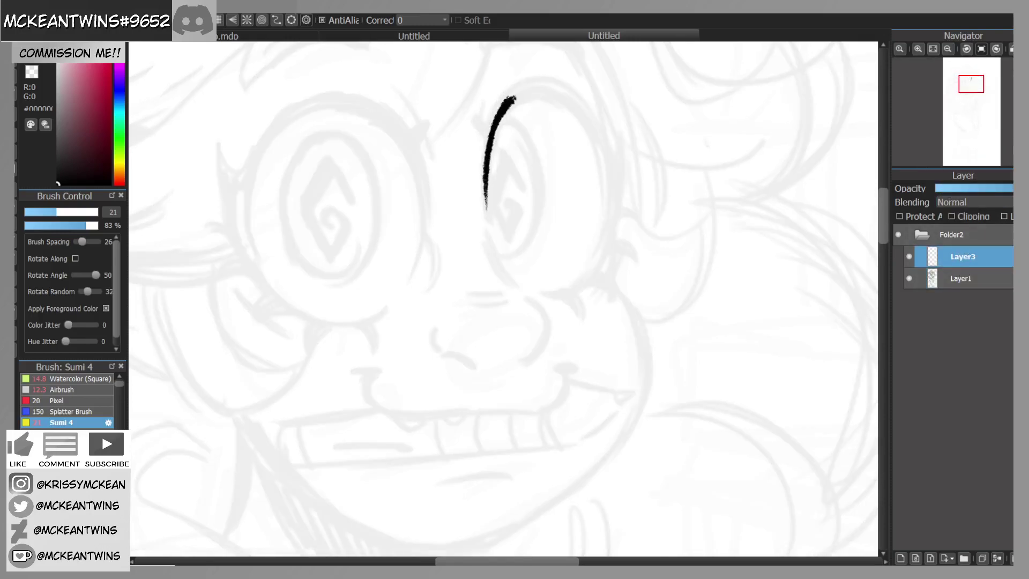
Step: Extend the inked upper lid over the top of the right-hand eye and down its outer side
{"action": "mouse_move", "coordinate": [503, 108]}
{"action": "left_mouse_down"}
{"action": "mouse_move", "coordinate": [542, 93]}
{"action": "mouse_move", "coordinate": [514, 98]}
{"action": "mouse_move", "coordinate": [543, 97]}
{"action": "mouse_move", "coordinate": [507, 102]}
{"action": "mouse_move", "coordinate": [532, 87]}
{"action": "mouse_move", "coordinate": [485, 132]}
{"action": "mouse_move", "coordinate": [520, 87]}
{"action": "mouse_move", "coordinate": [513, 91]}
{"action": "mouse_move", "coordinate": [483, 159]}
{"action": "left_mouse_up"}
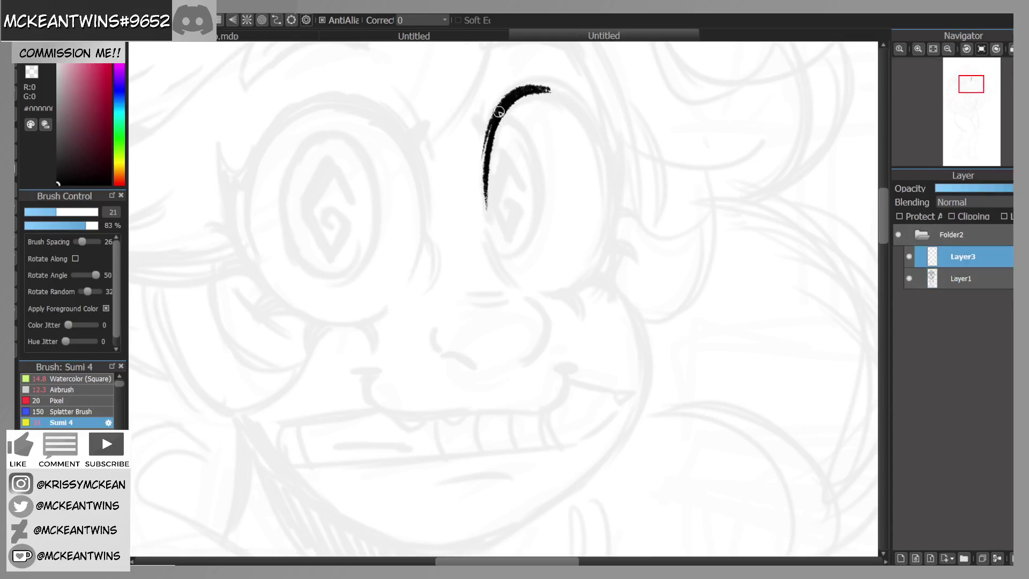
{"action": "left_click_drag", "start_coordinate": [516, 96], "coordinate": [492, 159]}
{"action": "left_click", "coordinate": [970, 50]}
{"action": "left_click", "coordinate": [970, 50]}
{"action": "left_click", "coordinate": [970, 50]}
{"action": "left_click", "coordinate": [970, 50]}
{"action": "left_click_drag", "start_coordinate": [307, 378], "coordinate": [299, 319]}
{"action": "mouse_move", "coordinate": [299, 355]}
{"action": "left_mouse_down"}
{"action": "mouse_move", "coordinate": [322, 280]}
{"action": "mouse_move", "coordinate": [304, 311]}
{"action": "mouse_move", "coordinate": [334, 272]}
{"action": "left_mouse_up"}
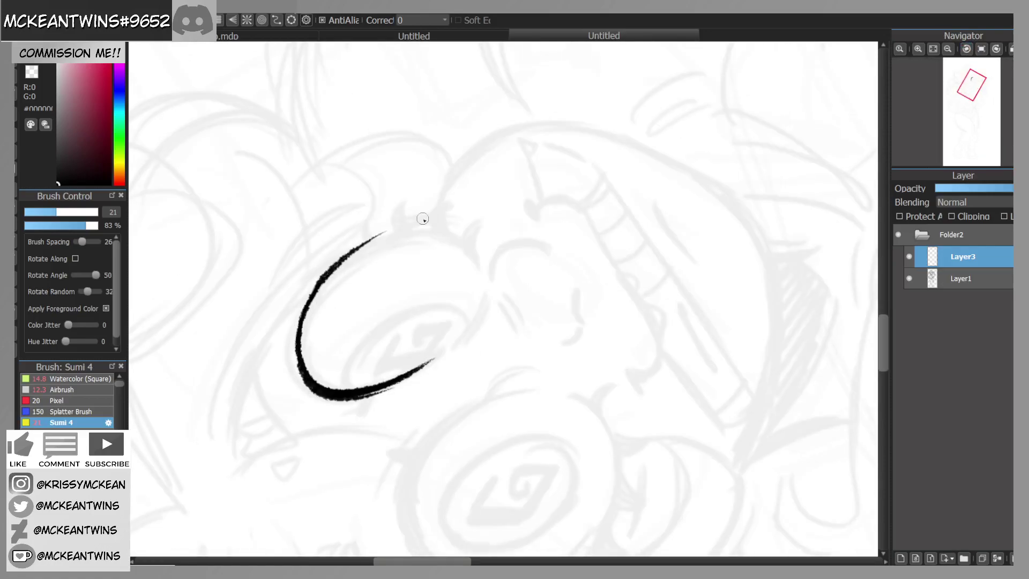
{"action": "left_click", "coordinate": [981, 49]}
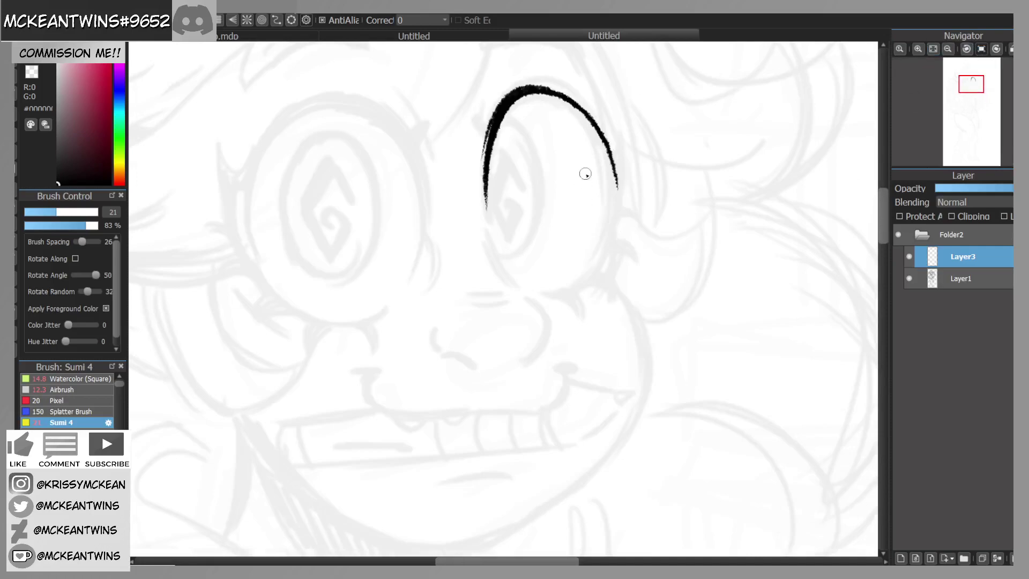
Step: Thicken the upper lid's inner curve and ink the right-hand eye's outer and lower edge
{"action": "left_click_drag", "start_coordinate": [510, 88], "coordinate": [490, 118]}
{"action": "mouse_move", "coordinate": [508, 90]}
{"action": "left_mouse_down"}
{"action": "mouse_move", "coordinate": [492, 108]}
{"action": "mouse_move", "coordinate": [481, 193]}
{"action": "mouse_move", "coordinate": [485, 167]}
{"action": "left_mouse_up"}
{"action": "left_click_drag", "start_coordinate": [493, 117], "coordinate": [482, 180]}
{"action": "mouse_move", "coordinate": [502, 96]}
{"action": "left_mouse_down"}
{"action": "mouse_move", "coordinate": [523, 82]}
{"action": "mouse_move", "coordinate": [500, 99]}
{"action": "mouse_move", "coordinate": [555, 95]}
{"action": "left_mouse_up"}
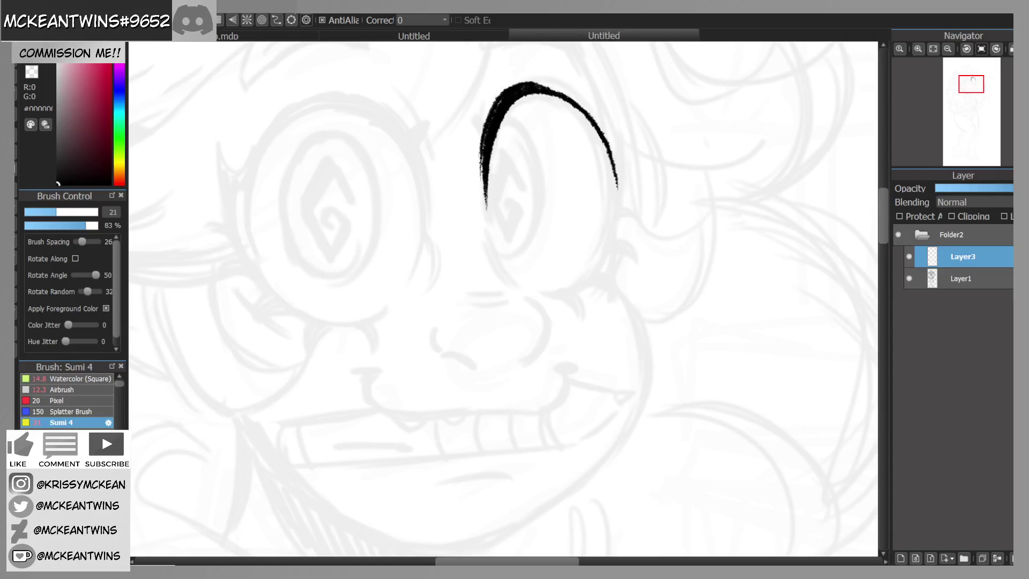
{"action": "mouse_move", "coordinate": [532, 292]}
{"action": "left_mouse_down"}
{"action": "mouse_move", "coordinate": [567, 292]}
{"action": "mouse_move", "coordinate": [545, 294]}
{"action": "mouse_move", "coordinate": [599, 254]}
{"action": "left_mouse_up"}
{"action": "mouse_move", "coordinate": [570, 288]}
{"action": "left_mouse_down"}
{"action": "mouse_move", "coordinate": [610, 231]}
{"action": "mouse_move", "coordinate": [599, 258]}
{"action": "mouse_move", "coordinate": [617, 203]}
{"action": "left_mouse_up"}
{"action": "left_click_drag", "start_coordinate": [604, 244], "coordinate": [619, 187]}
{"action": "left_click_drag", "start_coordinate": [612, 225], "coordinate": [619, 181]}
{"action": "left_click_drag", "start_coordinate": [615, 214], "coordinate": [607, 142]}
Step: Thicken the top and outer side of the right-hand eye's outline with additional Sumi 4 strokes
{"action": "left_click", "coordinate": [967, 49]}
{"action": "left_click", "coordinate": [966, 48]}
{"action": "left_click", "coordinate": [966, 49]}
{"action": "left_click", "coordinate": [966, 48]}
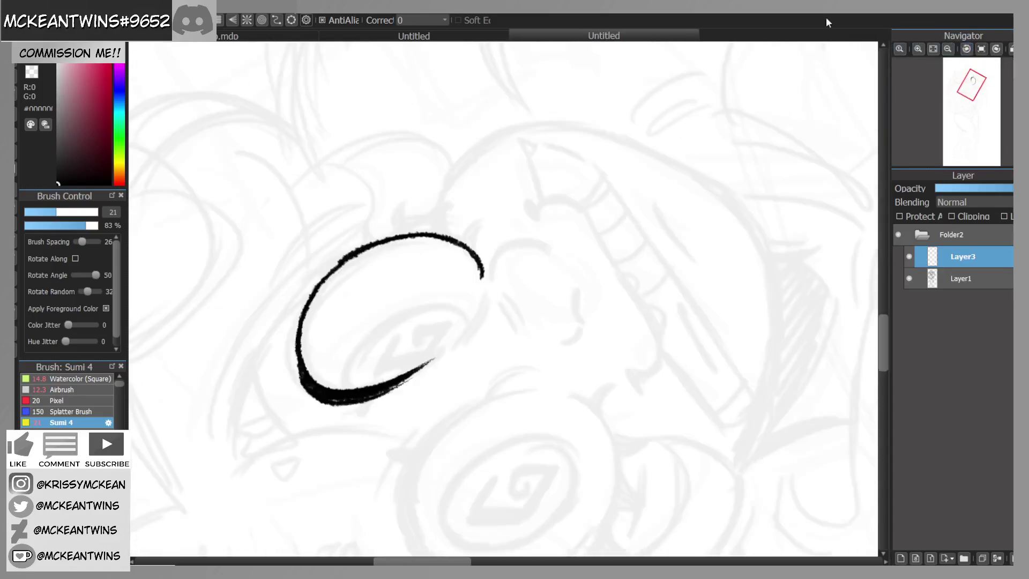
{"action": "left_click_drag", "start_coordinate": [300, 337], "coordinate": [307, 308]}
{"action": "mouse_move", "coordinate": [303, 320]}
{"action": "left_mouse_down"}
{"action": "mouse_move", "coordinate": [336, 269]}
{"action": "mouse_move", "coordinate": [415, 239]}
{"action": "mouse_move", "coordinate": [297, 333]}
{"action": "mouse_move", "coordinate": [320, 292]}
{"action": "mouse_move", "coordinate": [373, 252]}
{"action": "left_mouse_up"}
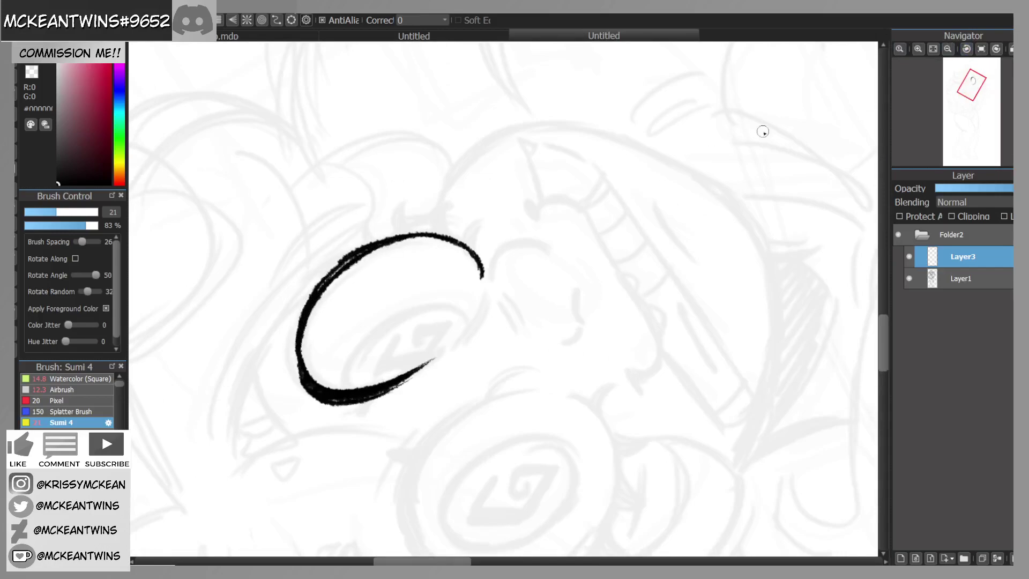
{"action": "left_click", "coordinate": [982, 50]}
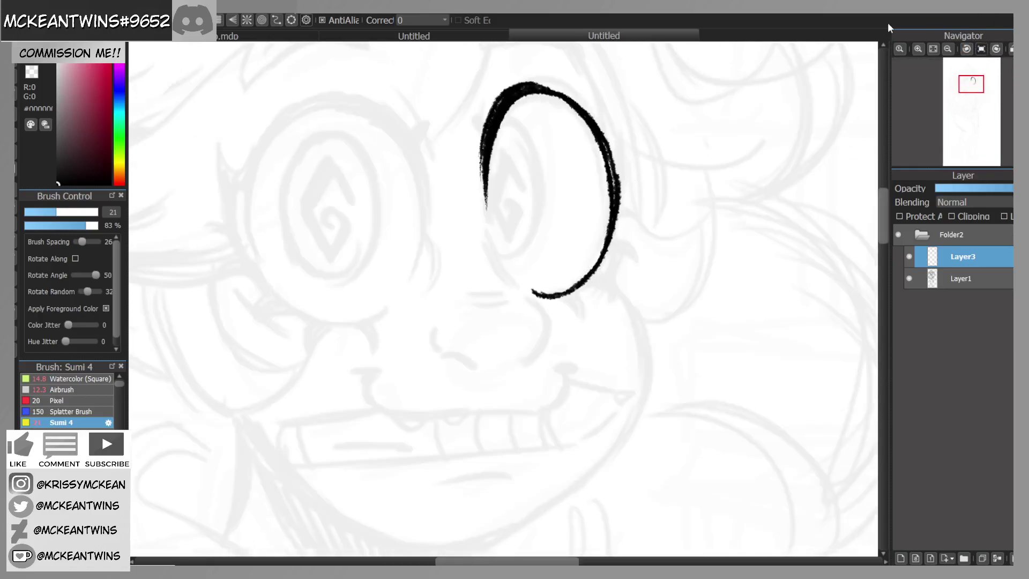
{"action": "mouse_move", "coordinate": [508, 92]}
{"action": "left_mouse_down"}
{"action": "mouse_move", "coordinate": [554, 83]}
{"action": "mouse_move", "coordinate": [615, 138]}
{"action": "mouse_move", "coordinate": [605, 174]}
{"action": "left_mouse_up"}
{"action": "mouse_move", "coordinate": [596, 133]}
{"action": "left_mouse_down"}
{"action": "mouse_move", "coordinate": [608, 219]}
{"action": "mouse_move", "coordinate": [593, 268]}
{"action": "mouse_move", "coordinate": [608, 187]}
{"action": "mouse_move", "coordinate": [599, 141]}
{"action": "mouse_move", "coordinate": [605, 195]}
{"action": "left_mouse_up"}
{"action": "mouse_move", "coordinate": [605, 239]}
{"action": "left_mouse_down"}
{"action": "mouse_move", "coordinate": [585, 278]}
{"action": "mouse_move", "coordinate": [590, 265]}
{"action": "left_mouse_up"}
Step: Erase a thin gap inside the eye's thick outer outline using transparent colour and return to black
{"action": "left_click", "coordinate": [31, 71]}
{"action": "mouse_move", "coordinate": [900, 64]}
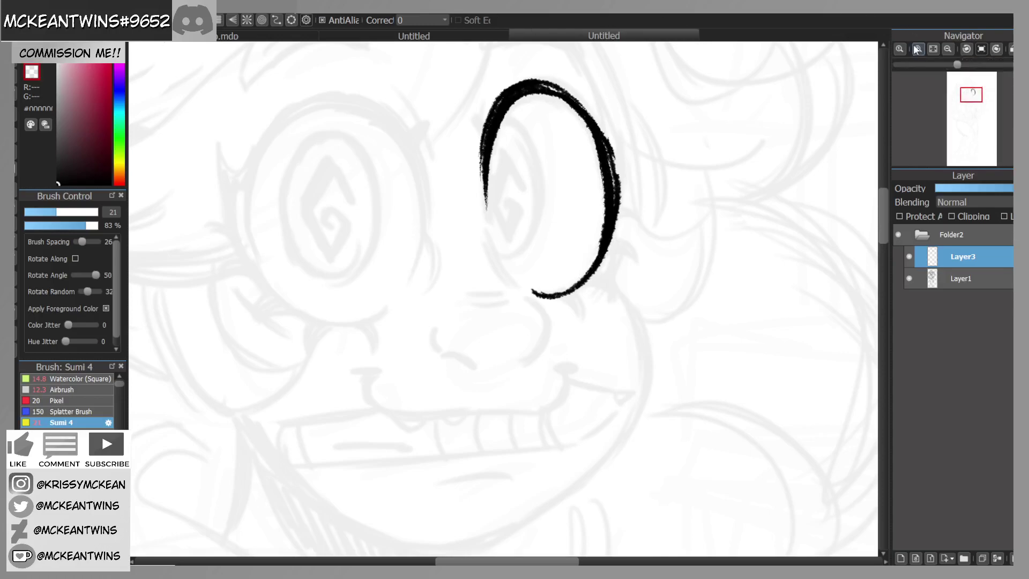
{"action": "left_click", "coordinate": [948, 50]}
{"action": "left_click", "coordinate": [966, 49]}
{"action": "left_click", "coordinate": [966, 49]}
{"action": "left_click", "coordinate": [966, 49]}
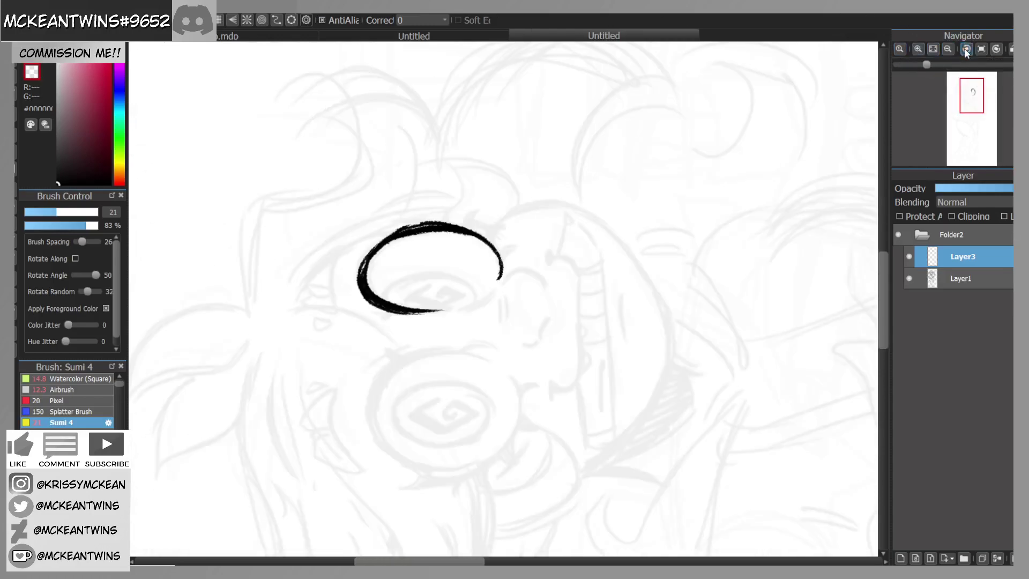
{"action": "left_click", "coordinate": [965, 49]}
{"action": "left_click", "coordinate": [918, 49]}
{"action": "key", "text": "z"}
{"action": "mouse_move", "coordinate": [199, 343]}
{"action": "left_mouse_down"}
{"action": "mouse_move", "coordinate": [236, 286]}
{"action": "mouse_move", "coordinate": [226, 303]}
{"action": "left_mouse_up"}
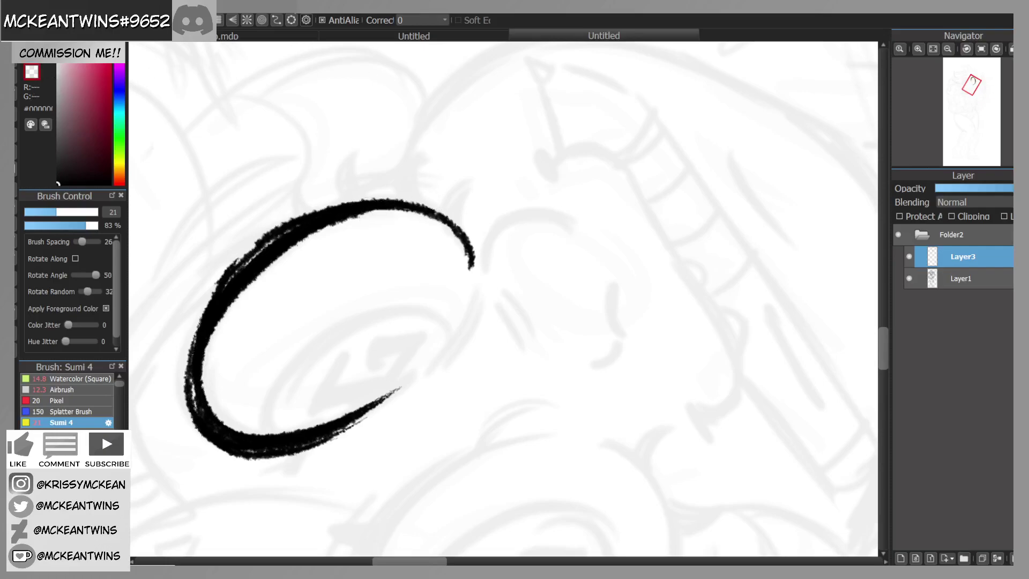
{"action": "mouse_move", "coordinate": [249, 264]}
{"action": "left_mouse_down"}
{"action": "mouse_move", "coordinate": [203, 321]}
{"action": "mouse_move", "coordinate": [268, 244]}
{"action": "mouse_move", "coordinate": [237, 272]}
{"action": "mouse_move", "coordinate": [328, 214]}
{"action": "left_mouse_up"}
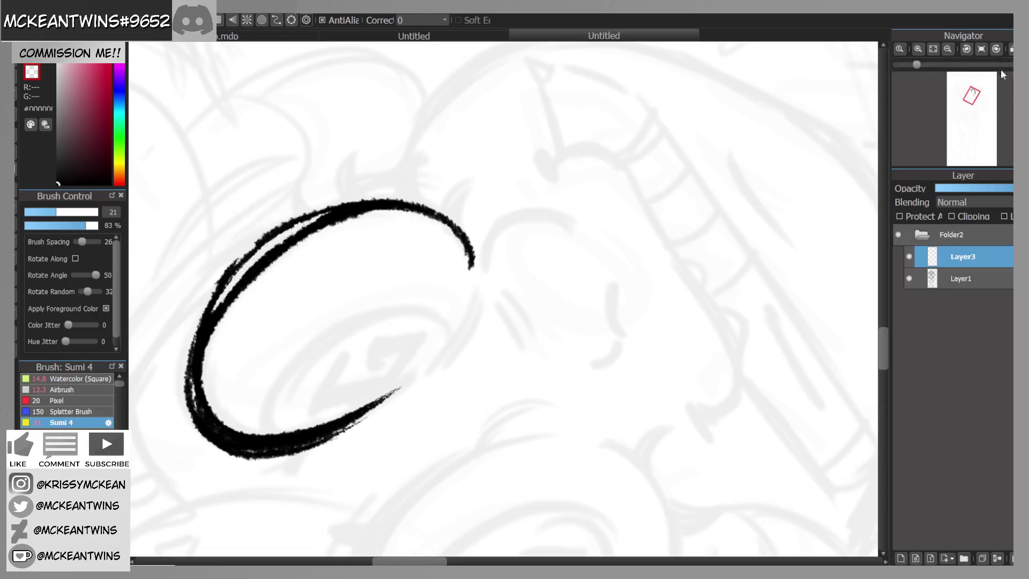
{"action": "left_click", "coordinate": [996, 49]}
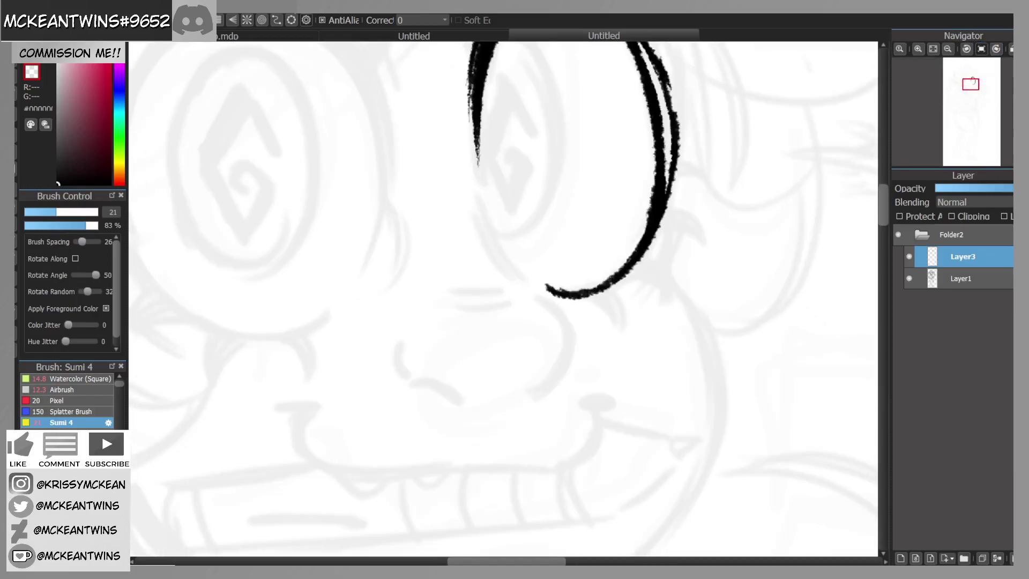
{"action": "left_click", "coordinate": [34, 55]}
Step: Fill in and smooth the upper outer curve of the right-hand eye's outline with short strokes
{"action": "left_click", "coordinate": [947, 49]}
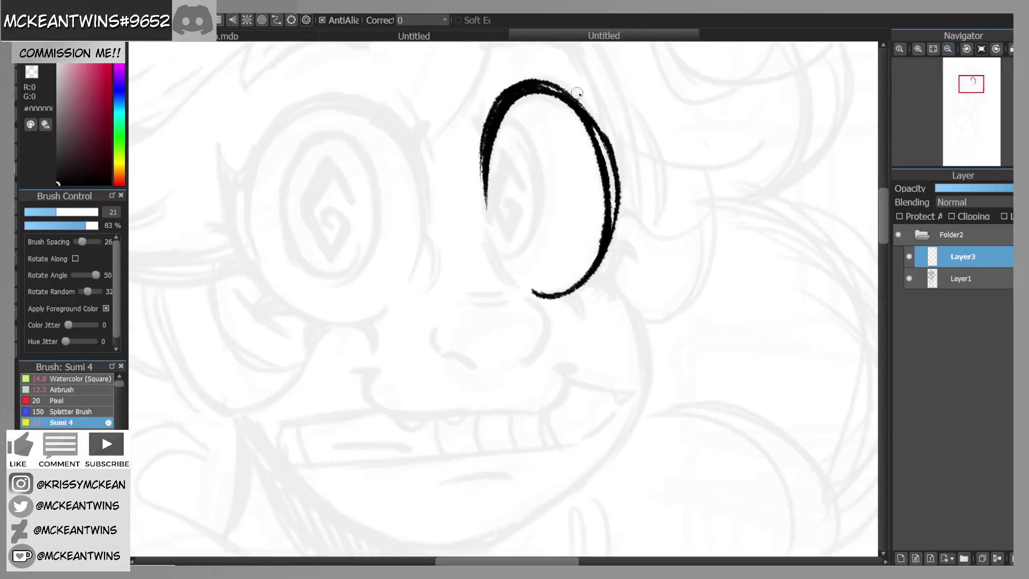
{"action": "left_click", "coordinate": [967, 49]}
{"action": "mouse_move", "coordinate": [296, 255]}
{"action": "left_mouse_down"}
{"action": "mouse_move", "coordinate": [287, 266]}
{"action": "mouse_move", "coordinate": [295, 236]}
{"action": "mouse_move", "coordinate": [314, 220]}
{"action": "left_mouse_up"}
{"action": "left_click_drag", "start_coordinate": [288, 260], "coordinate": [305, 221]}
{"action": "left_click_drag", "start_coordinate": [287, 278], "coordinate": [311, 217]}
{"action": "left_click", "coordinate": [981, 49]}
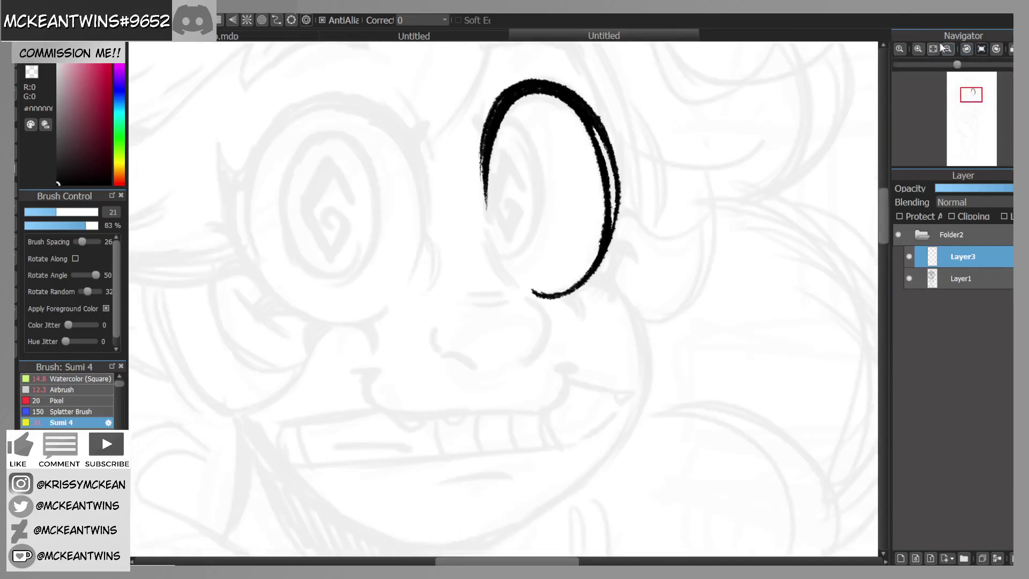
Step: Ink the iris oval inside the right-hand eye, joining it to the eye's inner edge
{"action": "left_click", "coordinate": [948, 49]}
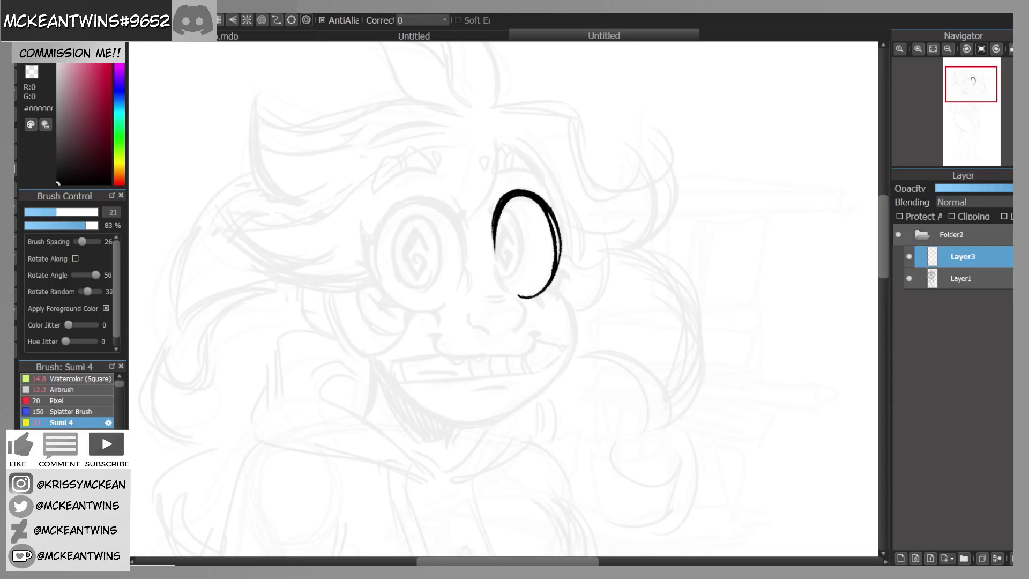
{"action": "left_click", "coordinate": [918, 49]}
{"action": "left_click_drag", "start_coordinate": [972, 97], "coordinate": [971, 95]}
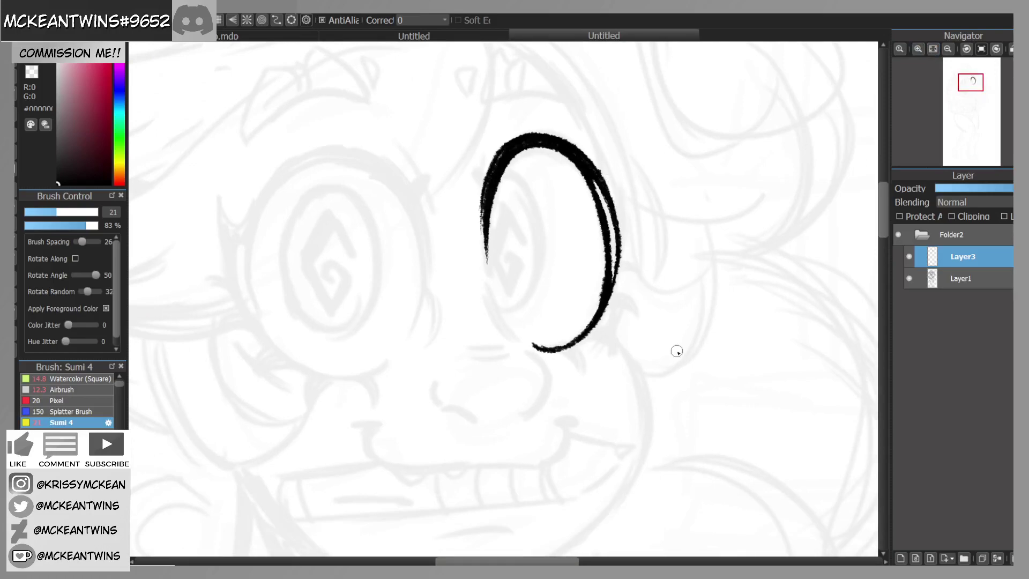
{"action": "left_click_drag", "start_coordinate": [971, 90], "coordinate": [970, 92]}
{"action": "mouse_move", "coordinate": [520, 154]}
{"action": "left_mouse_down"}
{"action": "mouse_move", "coordinate": [524, 232]}
{"action": "mouse_move", "coordinate": [521, 140]}
{"action": "mouse_move", "coordinate": [530, 247]}
{"action": "left_mouse_up"}
{"action": "mouse_move", "coordinate": [520, 173]}
{"action": "left_mouse_down"}
{"action": "mouse_move", "coordinate": [530, 247]}
{"action": "mouse_move", "coordinate": [574, 222]}
{"action": "left_mouse_up"}
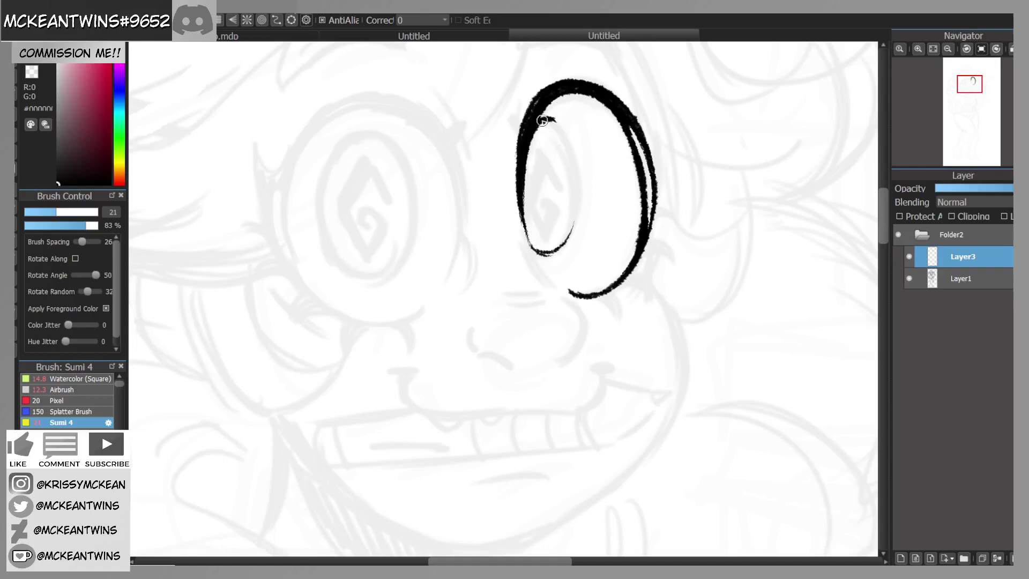
{"action": "left_click_drag", "start_coordinate": [559, 124], "coordinate": [575, 211]}
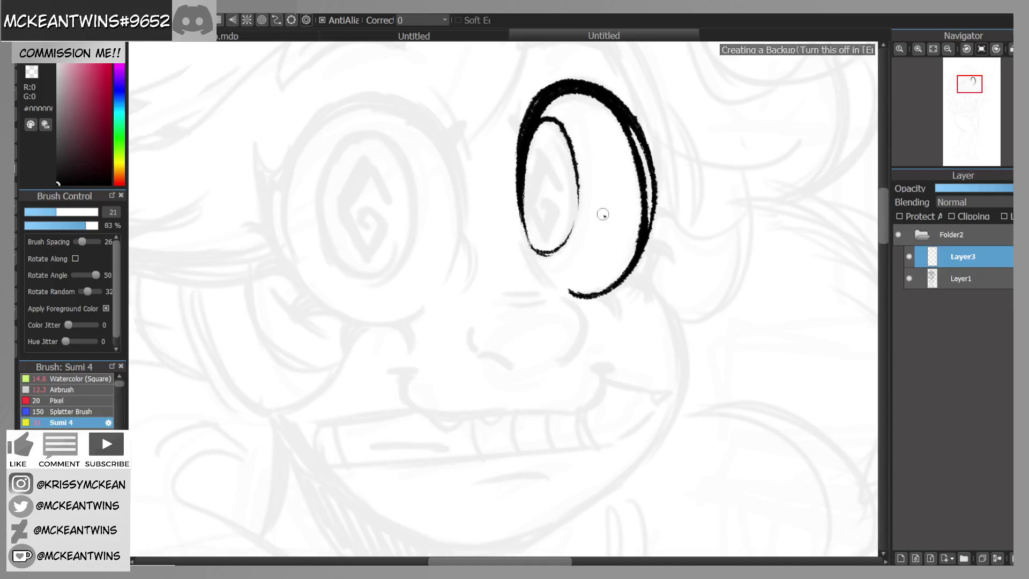
Step: Undo the last strokes and re-ink the outer side of the iris with a heavier line
{"action": "left_click", "coordinate": [966, 49]}
{"action": "left_click", "coordinate": [965, 49]}
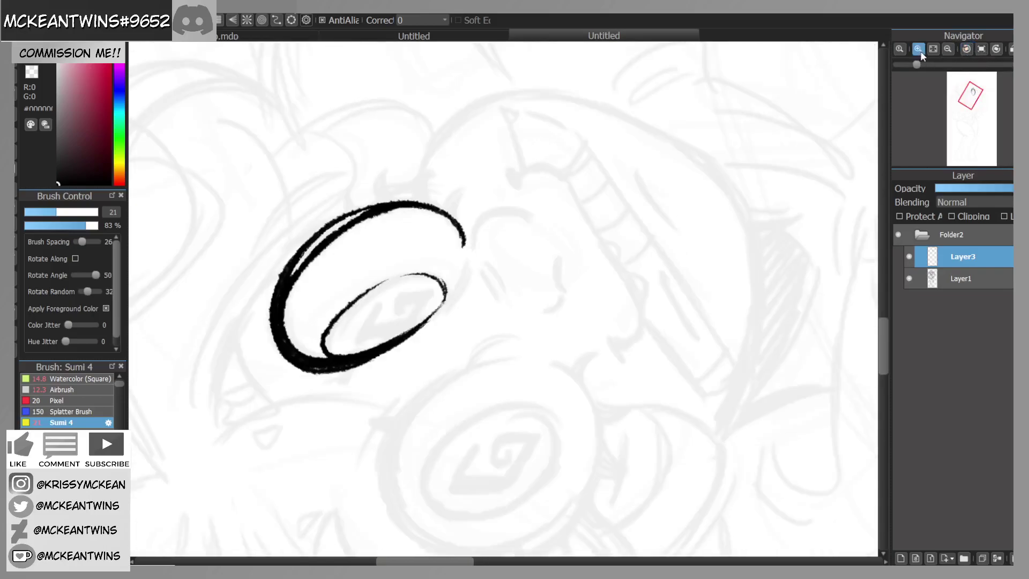
{"action": "left_click", "coordinate": [918, 51]}
{"action": "left_click", "coordinate": [965, 49]}
{"action": "key", "text": "ctrl+z"}
{"action": "key", "text": "ctrl+z"}
{"action": "mouse_move", "coordinate": [304, 497]}
{"action": "left_mouse_down"}
{"action": "mouse_move", "coordinate": [301, 440]}
{"action": "mouse_move", "coordinate": [294, 478]}
{"action": "mouse_move", "coordinate": [313, 404]}
{"action": "mouse_move", "coordinate": [351, 345]}
{"action": "mouse_move", "coordinate": [397, 320]}
{"action": "left_mouse_up"}
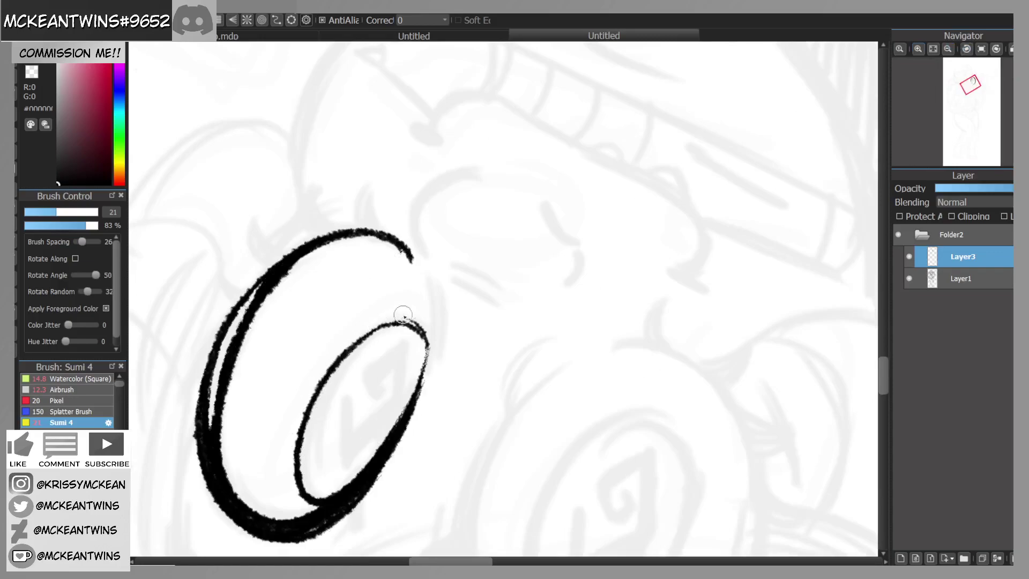
{"action": "left_click", "coordinate": [996, 48]}
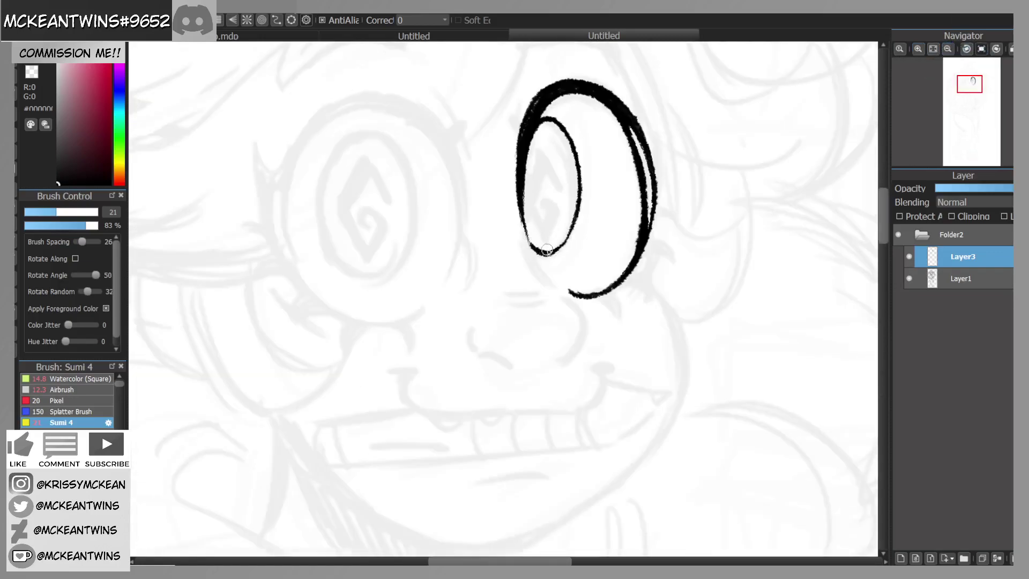
Step: Ink a short curved eyelash flicking up from the right-hand eye's outer corner
{"action": "left_click_drag", "start_coordinate": [971, 92], "coordinate": [971, 94]}
{"action": "left_click", "coordinate": [918, 49]}
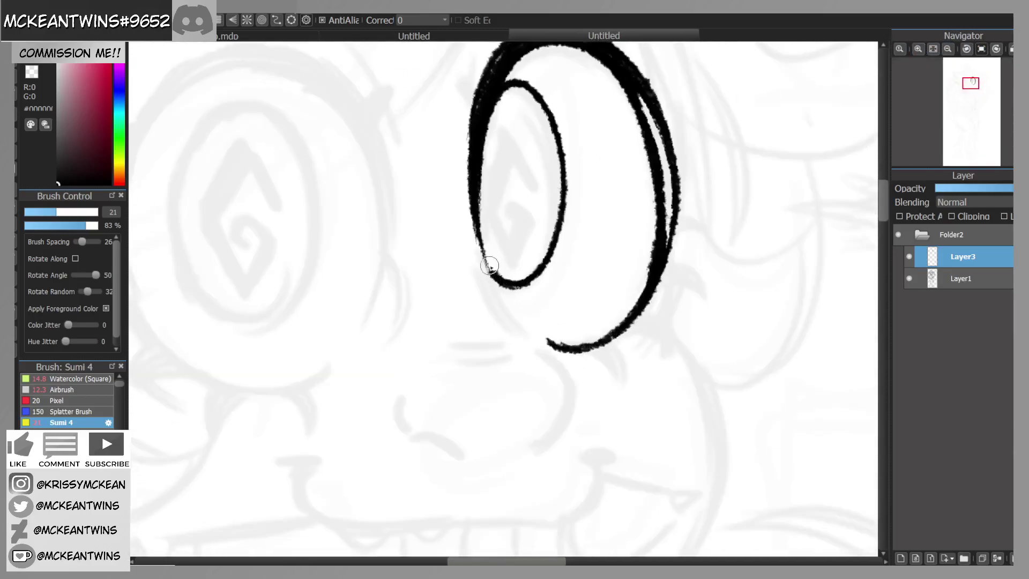
{"action": "left_click", "coordinate": [947, 49]}
{"action": "left_click", "coordinate": [947, 49]}
{"action": "left_click", "coordinate": [947, 49]}
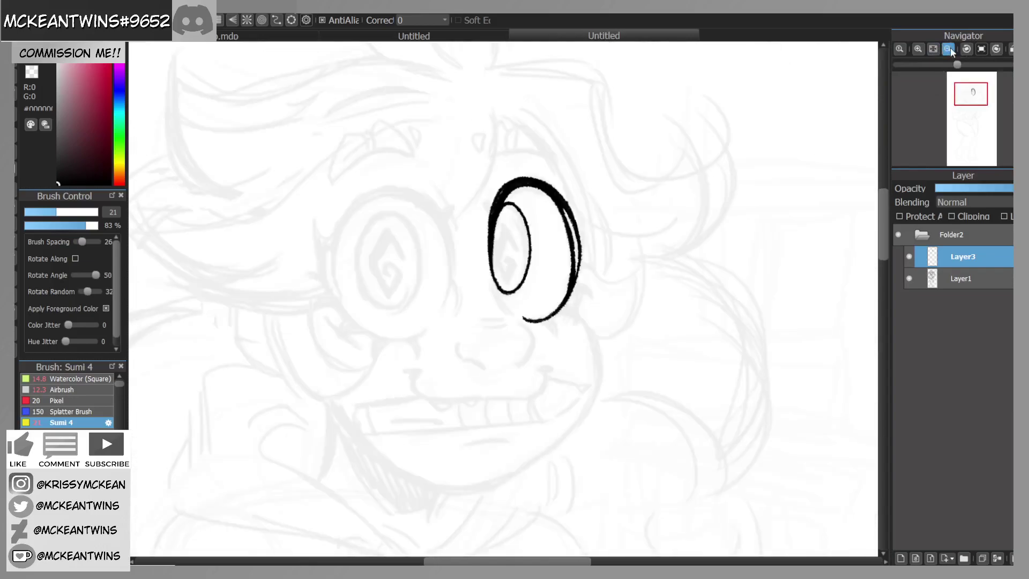
{"action": "left_click", "coordinate": [918, 49]}
{"action": "left_click", "coordinate": [918, 49]}
{"action": "left_click", "coordinate": [918, 48]}
{"action": "left_click_drag", "start_coordinate": [973, 94], "coordinate": [973, 92]}
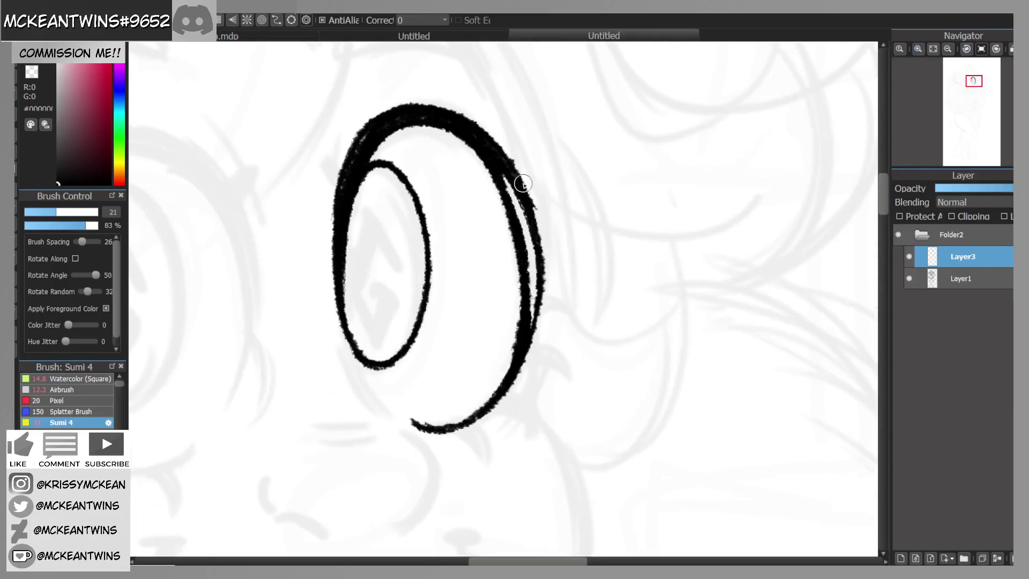
{"action": "mouse_move", "coordinate": [553, 196]}
{"action": "left_mouse_down"}
{"action": "mouse_move", "coordinate": [535, 205]}
{"action": "mouse_move", "coordinate": [554, 159]}
{"action": "mouse_move", "coordinate": [539, 202]}
{"action": "mouse_move", "coordinate": [526, 203]}
{"action": "mouse_move", "coordinate": [556, 186]}
{"action": "left_mouse_up"}
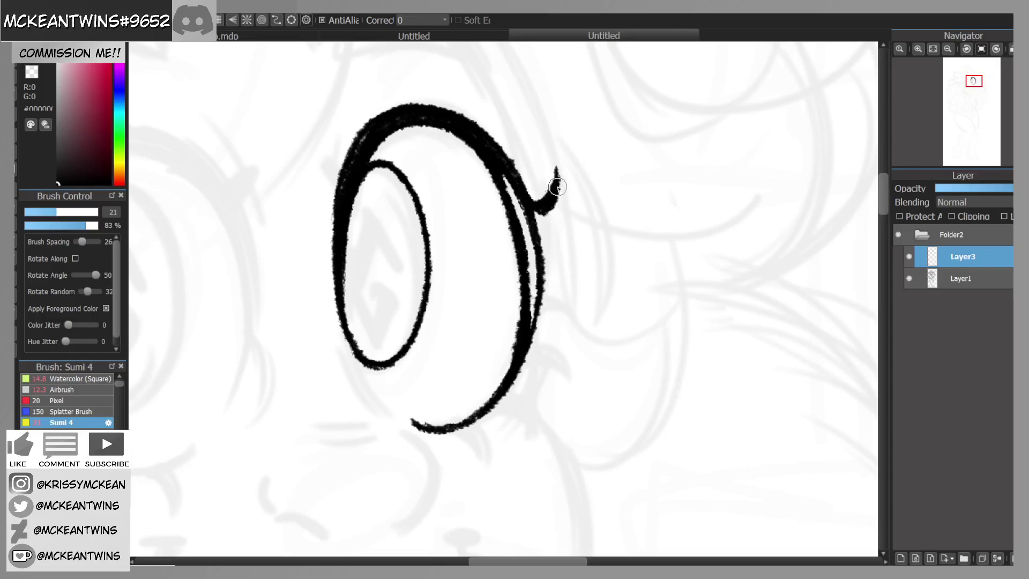
Step: Fill the outer eyelash into a solid tapered wedge that merges with the eye's outer outline
{"action": "left_click", "coordinate": [967, 48]}
{"action": "left_click", "coordinate": [966, 49]}
{"action": "left_click", "coordinate": [966, 49]}
{"action": "left_click", "coordinate": [967, 48]}
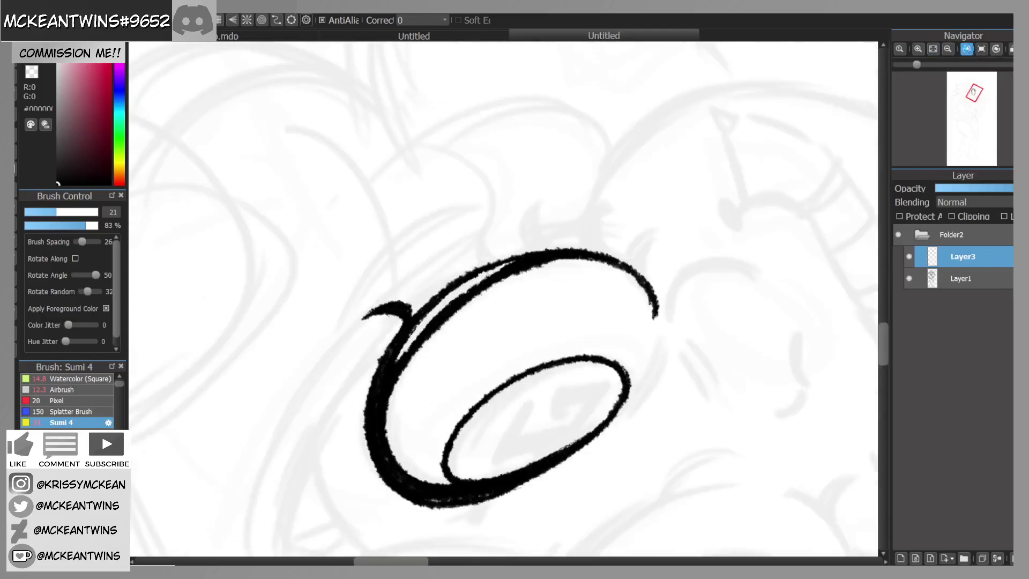
{"action": "left_click", "coordinate": [966, 49]}
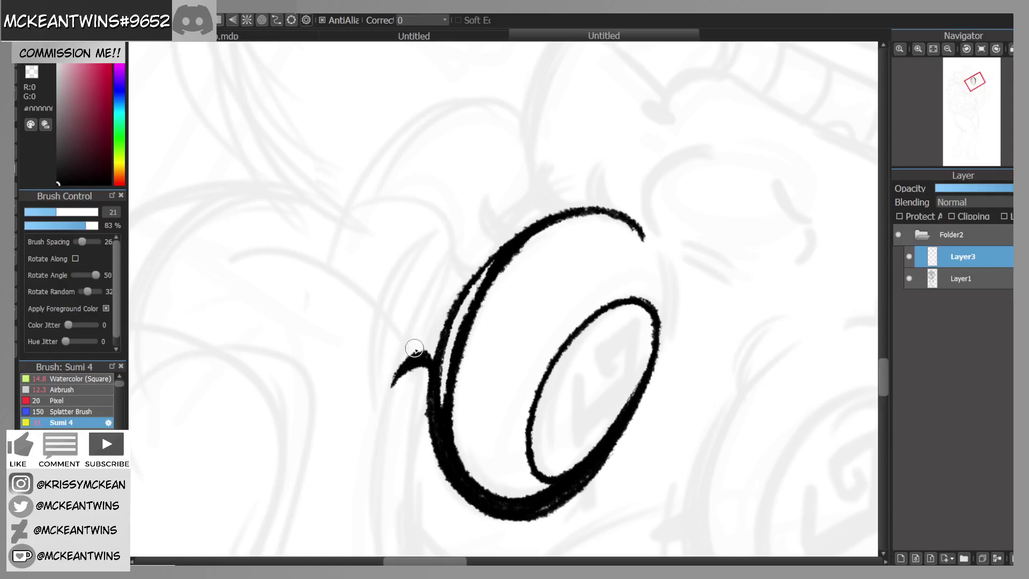
{"action": "mouse_move", "coordinate": [419, 347]}
{"action": "left_mouse_down"}
{"action": "mouse_move", "coordinate": [462, 279]}
{"action": "mouse_move", "coordinate": [471, 278]}
{"action": "mouse_move", "coordinate": [444, 304]}
{"action": "mouse_move", "coordinate": [538, 218]}
{"action": "left_mouse_up"}
{"action": "mouse_move", "coordinate": [437, 322]}
{"action": "left_mouse_down"}
{"action": "mouse_move", "coordinate": [429, 352]}
{"action": "mouse_move", "coordinate": [440, 327]}
{"action": "mouse_move", "coordinate": [428, 328]}
{"action": "mouse_move", "coordinate": [491, 252]}
{"action": "mouse_move", "coordinate": [426, 323]}
{"action": "mouse_move", "coordinate": [543, 221]}
{"action": "left_mouse_up"}
{"action": "left_click_drag", "start_coordinate": [449, 304], "coordinate": [445, 319]}
{"action": "mouse_move", "coordinate": [947, 81]}
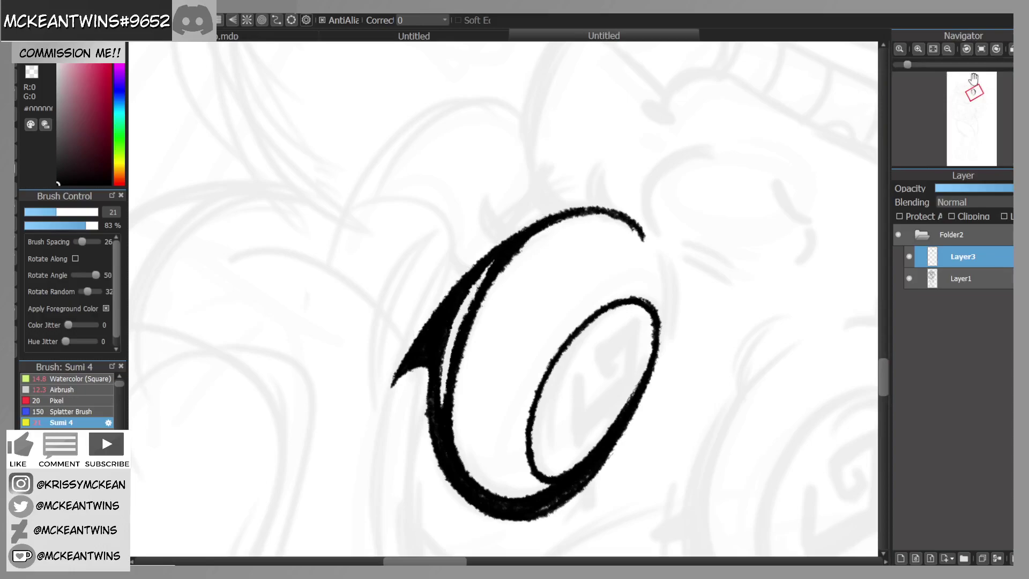
Step: Ink a small pointed eyelash at the right-hand eye's inner upper corner
{"action": "left_click", "coordinate": [981, 49]}
{"action": "left_click_drag", "start_coordinate": [972, 89], "coordinate": [971, 91]}
{"action": "mouse_move", "coordinate": [485, 177]}
{"action": "left_mouse_down"}
{"action": "mouse_move", "coordinate": [478, 207]}
{"action": "mouse_move", "coordinate": [482, 184]}
{"action": "mouse_move", "coordinate": [468, 174]}
{"action": "mouse_move", "coordinate": [476, 201]}
{"action": "mouse_move", "coordinate": [466, 178]}
{"action": "left_mouse_up"}
{"action": "left_click", "coordinate": [948, 50]}
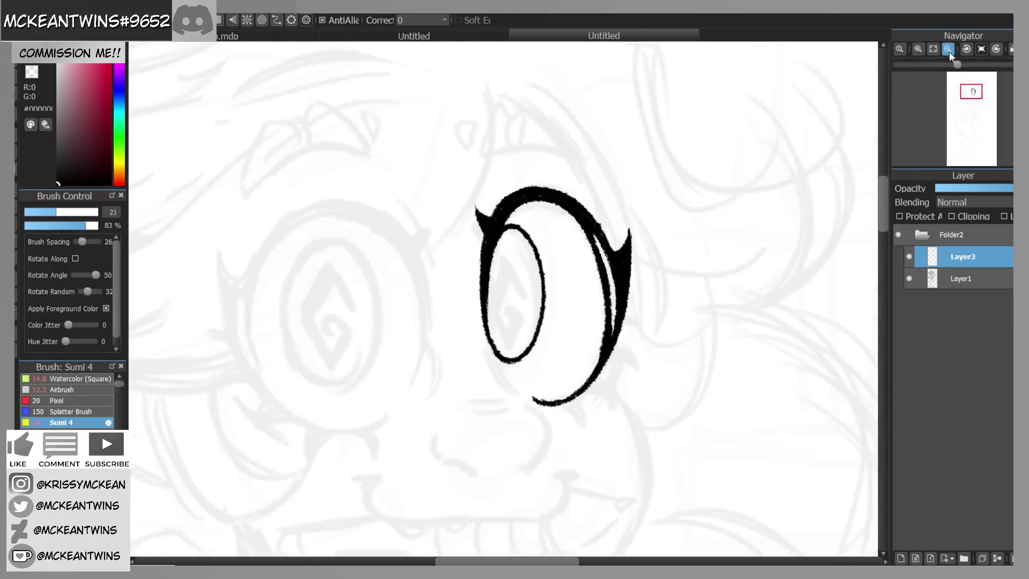
{"action": "left_click", "coordinate": [948, 50]}
{"action": "left_click_drag", "start_coordinate": [973, 95], "coordinate": [970, 90]}
{"action": "left_click", "coordinate": [918, 49]}
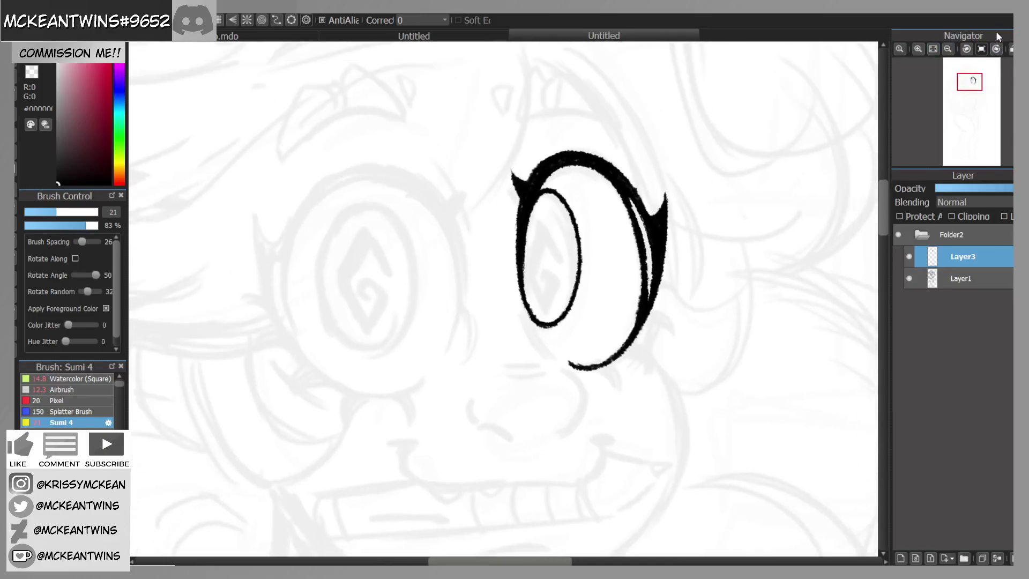
Step: Thicken the right-hand eye's inner outline slightly and ink thin tapered accent strokes on both sides of its inner lash
{"action": "left_click_drag", "start_coordinate": [521, 252], "coordinate": [524, 297]}
{"action": "left_click_drag", "start_coordinate": [520, 170], "coordinate": [509, 219]}
{"action": "left_click_drag", "start_coordinate": [970, 92], "coordinate": [970, 94]}
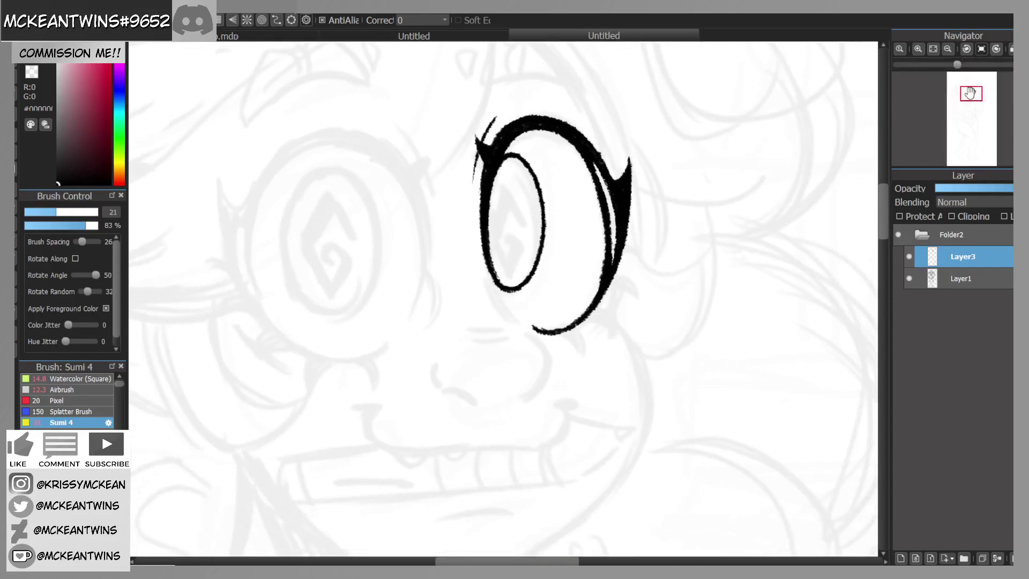
Step: Extend the right-hand eye's inner outline in a tapered tail past the bottom of the iris toward the nose
{"action": "left_click", "coordinate": [996, 50]}
{"action": "left_click", "coordinate": [916, 49]}
{"action": "left_click_drag", "start_coordinate": [507, 249], "coordinate": [505, 328]}
{"action": "left_click", "coordinate": [981, 49]}
{"action": "left_click_drag", "start_coordinate": [971, 93], "coordinate": [971, 95]}
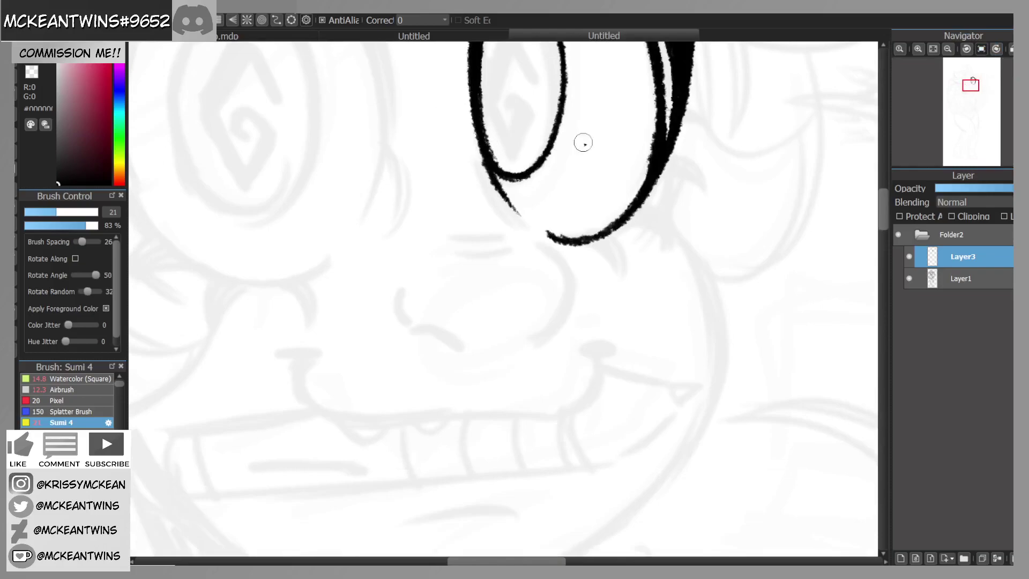
Step: Ink the nose's rounded right-hand contour and two thin tapered strokes across its bridge
{"action": "left_click_drag", "start_coordinate": [971, 96], "coordinate": [970, 98]}
{"action": "left_click_drag", "start_coordinate": [652, 250], "coordinate": [609, 292]}
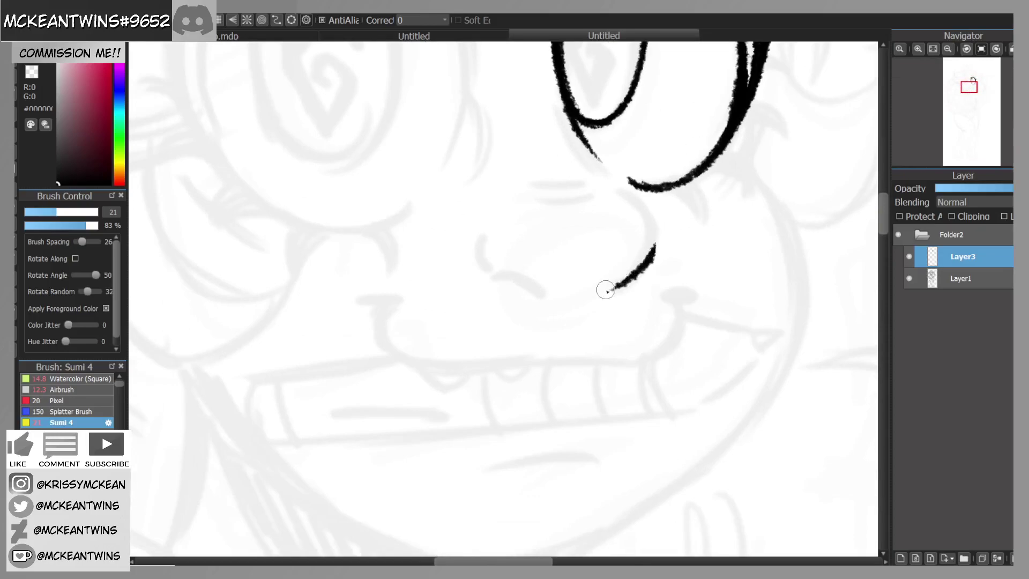
{"action": "left_click_drag", "start_coordinate": [653, 254], "coordinate": [658, 227]}
{"action": "left_click", "coordinate": [966, 50]}
{"action": "left_click", "coordinate": [967, 50]}
{"action": "key", "text": "ctrl+z"}
{"action": "mouse_move", "coordinate": [465, 153]}
{"action": "left_mouse_down"}
{"action": "mouse_move", "coordinate": [413, 152]}
{"action": "mouse_move", "coordinate": [394, 201]}
{"action": "left_mouse_up"}
{"action": "key", "text": "ctrl+z"}
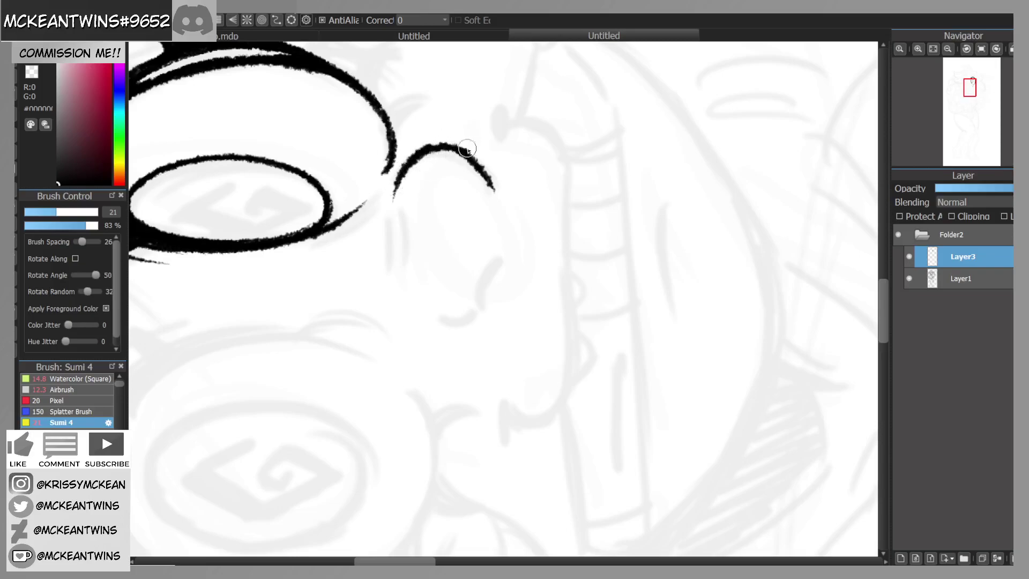
{"action": "left_click", "coordinate": [981, 49]}
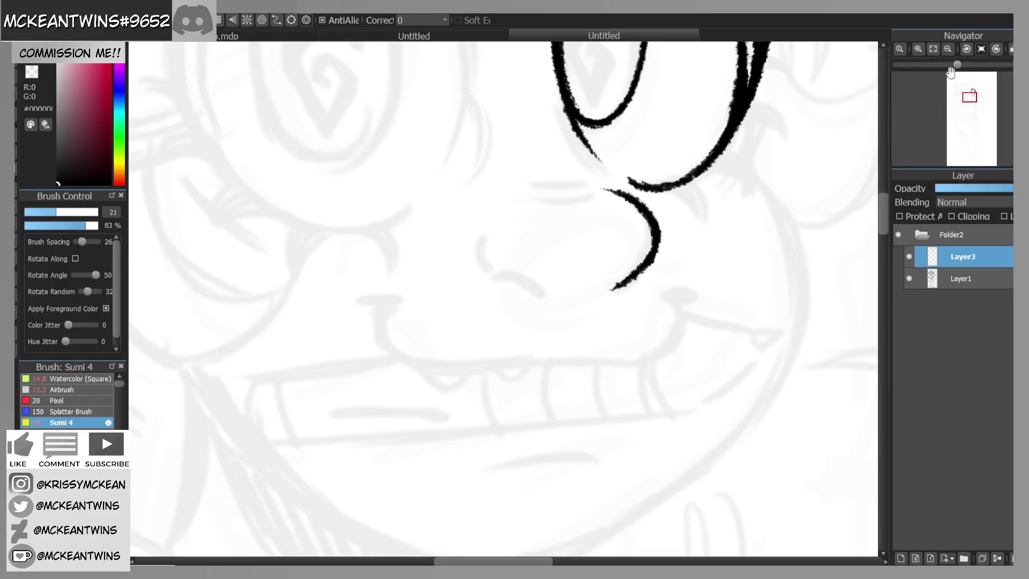
{"action": "left_click", "coordinate": [964, 50]}
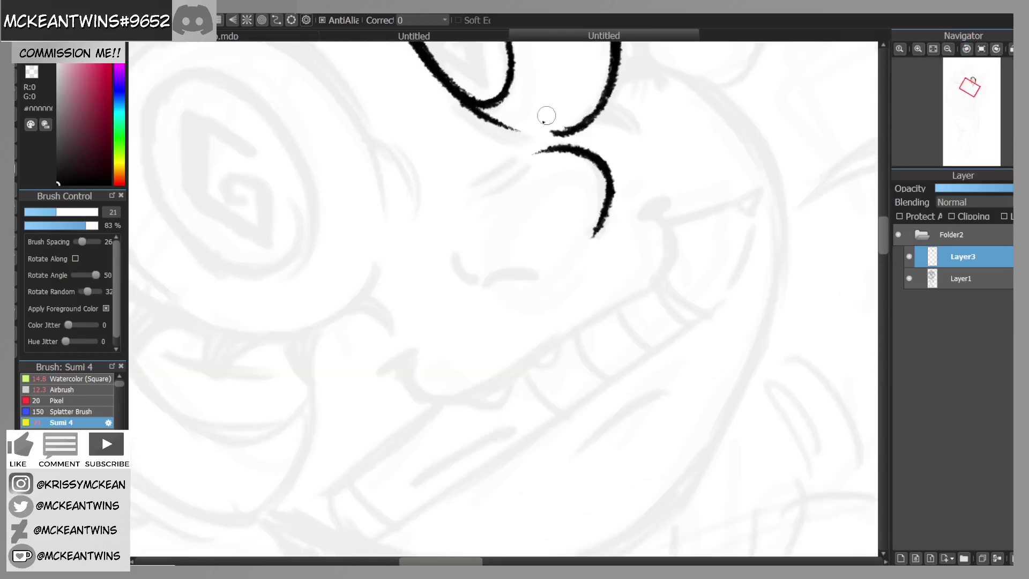
{"action": "mouse_move", "coordinate": [530, 158]}
{"action": "left_mouse_down"}
{"action": "mouse_move", "coordinate": [457, 215]}
{"action": "mouse_move", "coordinate": [469, 187]}
{"action": "left_mouse_up"}
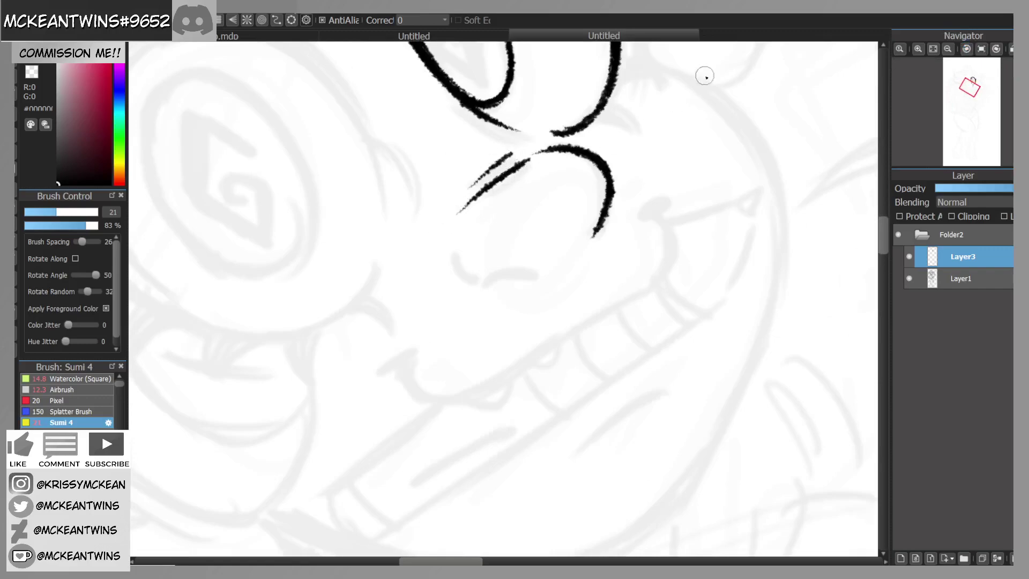
Step: Ink a thick arc for the nostril and a short curve for the nose's left-hand side
{"action": "left_click_drag", "start_coordinate": [540, 265], "coordinate": [486, 283]}
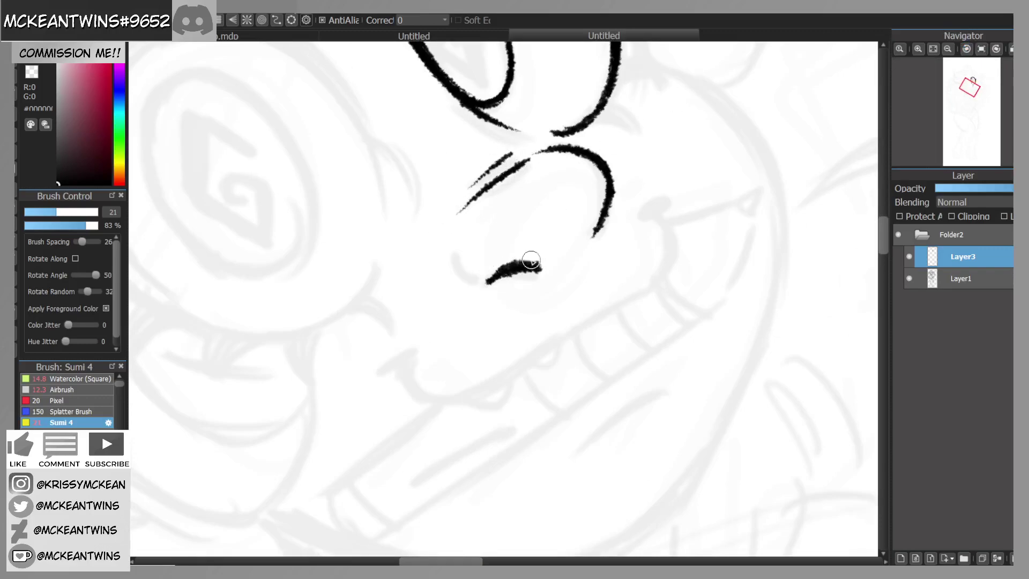
{"action": "left_click", "coordinate": [981, 50]}
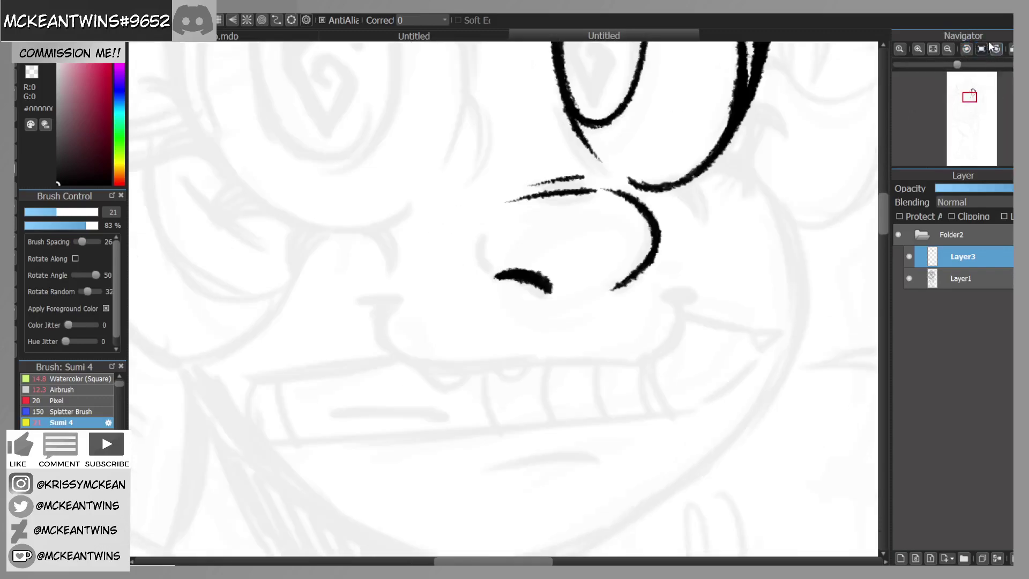
{"action": "left_click_drag", "start_coordinate": [491, 272], "coordinate": [491, 224]}
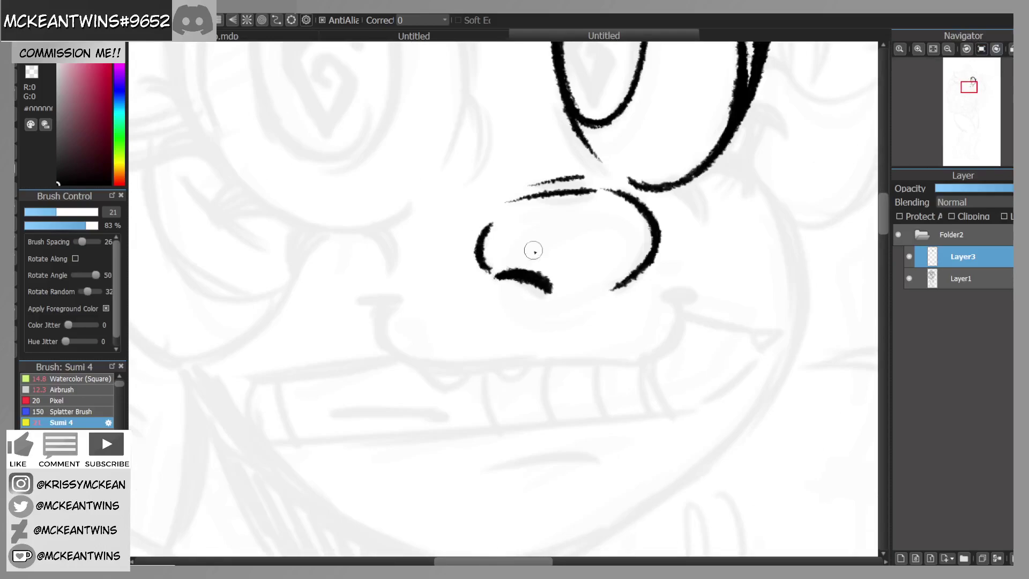
{"action": "left_click", "coordinate": [949, 49]}
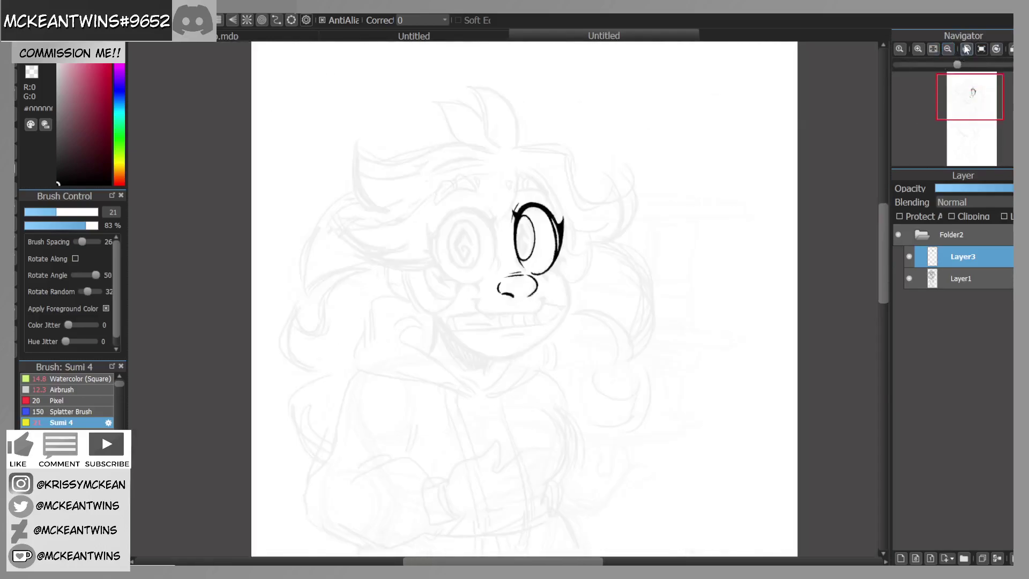
Step: Double the tail of the right-hand eye's inner outline and ink three solid pointed lashes along its lower outer edge
{"action": "left_click", "coordinate": [919, 51]}
{"action": "left_click", "coordinate": [919, 51]}
{"action": "left_click", "coordinate": [918, 51]}
{"action": "left_click", "coordinate": [918, 51]}
{"action": "left_click_drag", "start_coordinate": [973, 95], "coordinate": [972, 95]}
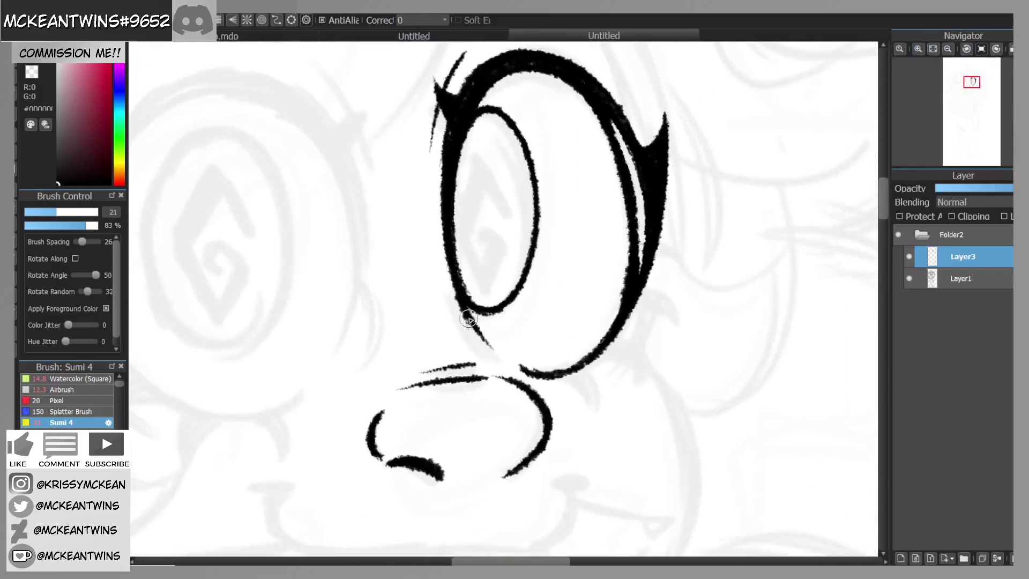
{"action": "left_click", "coordinate": [968, 49]}
{"action": "left_click", "coordinate": [967, 48]}
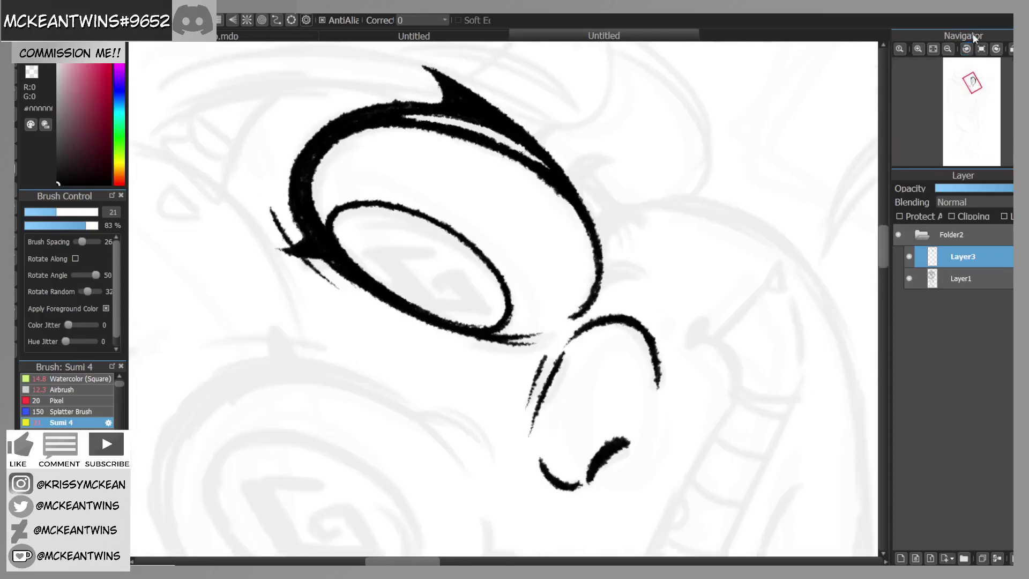
{"action": "mouse_move", "coordinate": [599, 288]}
{"action": "left_mouse_down"}
{"action": "mouse_move", "coordinate": [631, 273]}
{"action": "mouse_move", "coordinate": [596, 275]}
{"action": "mouse_move", "coordinate": [647, 264]}
{"action": "mouse_move", "coordinate": [607, 270]}
{"action": "mouse_move", "coordinate": [626, 261]}
{"action": "mouse_move", "coordinate": [633, 205]}
{"action": "left_mouse_up"}
{"action": "mouse_move", "coordinate": [597, 245]}
{"action": "left_mouse_down"}
{"action": "mouse_move", "coordinate": [618, 214]}
{"action": "mouse_move", "coordinate": [593, 228]}
{"action": "mouse_move", "coordinate": [605, 219]}
{"action": "mouse_move", "coordinate": [587, 175]}
{"action": "mouse_move", "coordinate": [584, 194]}
{"action": "mouse_move", "coordinate": [606, 157]}
{"action": "left_mouse_up"}
{"action": "left_click_drag", "start_coordinate": [576, 195], "coordinate": [593, 164]}
{"action": "left_click_drag", "start_coordinate": [571, 180], "coordinate": [611, 152]}
{"action": "left_click", "coordinate": [981, 50]}
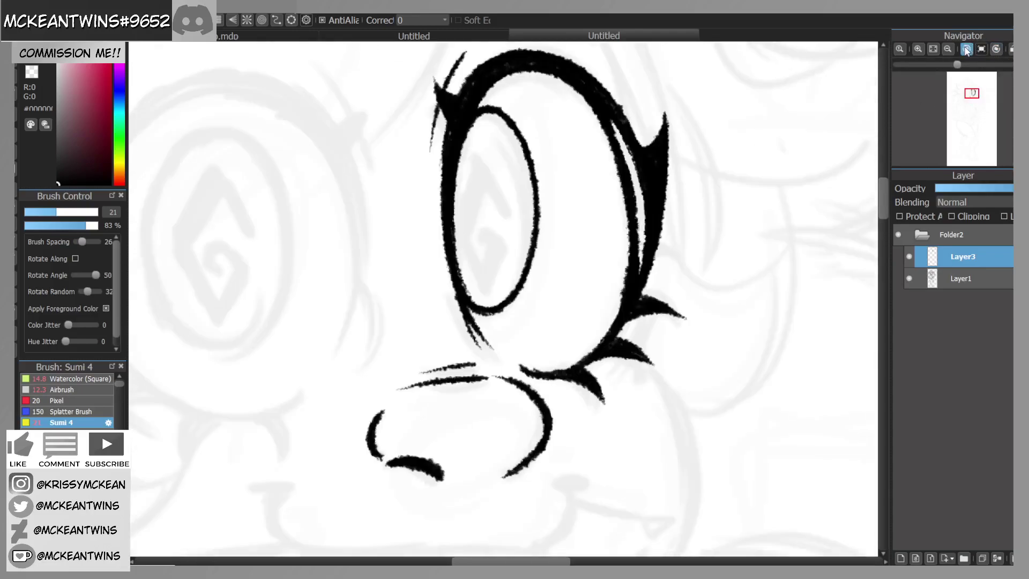
Step: Ink a fourth pointed lash on the right-hand eye's outer edge, just above the three lower ones
{"action": "left_click", "coordinate": [966, 49]}
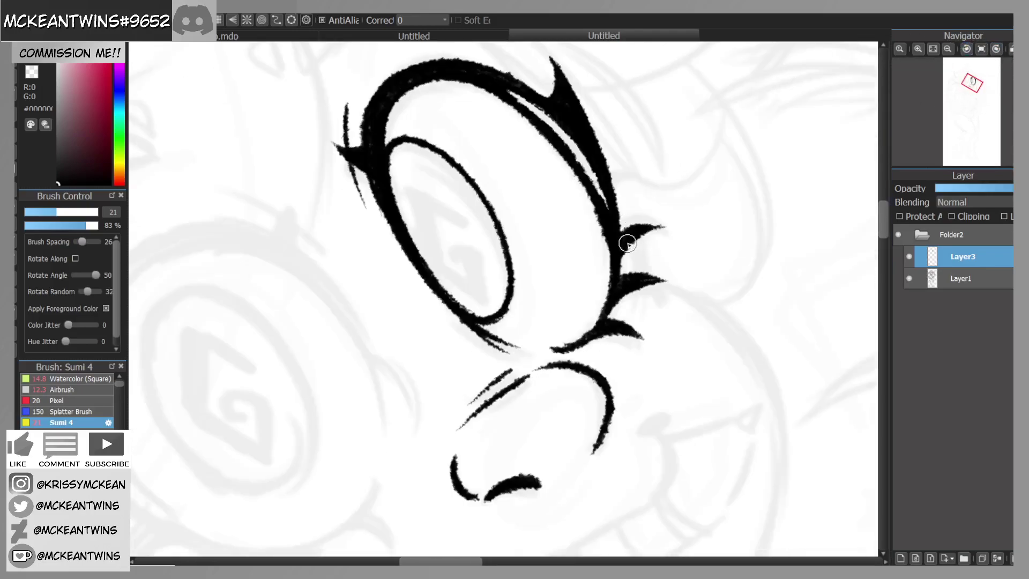
{"action": "mouse_move", "coordinate": [613, 233]}
{"action": "left_mouse_down"}
{"action": "mouse_move", "coordinate": [679, 227]}
{"action": "mouse_move", "coordinate": [645, 171]}
{"action": "mouse_move", "coordinate": [616, 197]}
{"action": "mouse_move", "coordinate": [650, 163]}
{"action": "mouse_move", "coordinate": [611, 186]}
{"action": "mouse_move", "coordinate": [665, 158]}
{"action": "left_mouse_up"}
{"action": "key", "text": "ctrl+z"}
{"action": "left_click", "coordinate": [981, 49]}
{"action": "left_click", "coordinate": [948, 49]}
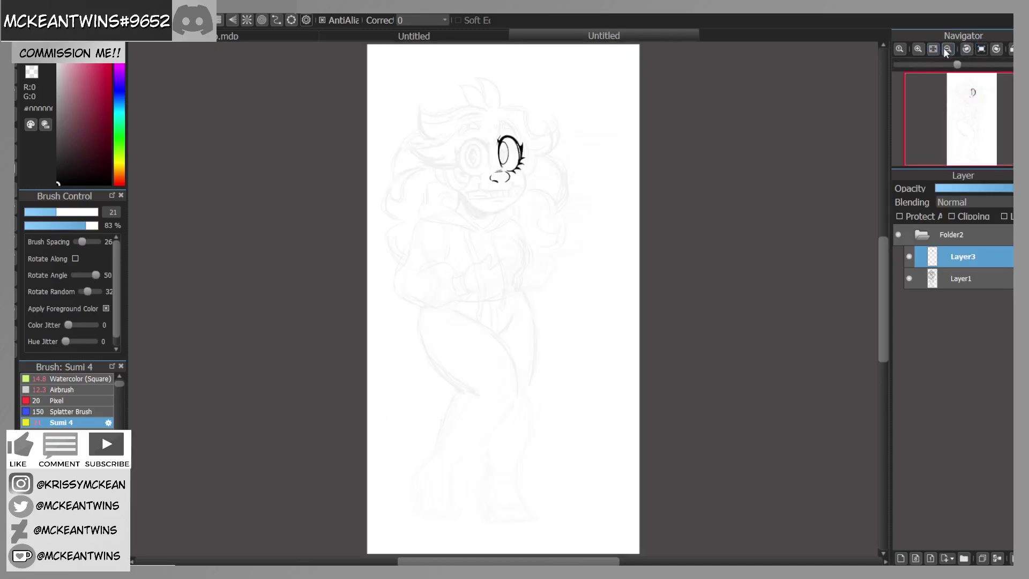
Step: Ink the outline of the right-hand eyebrow as an arched shape with a notched, rounded inner bump above the eye
{"action": "left_click", "coordinate": [918, 49]}
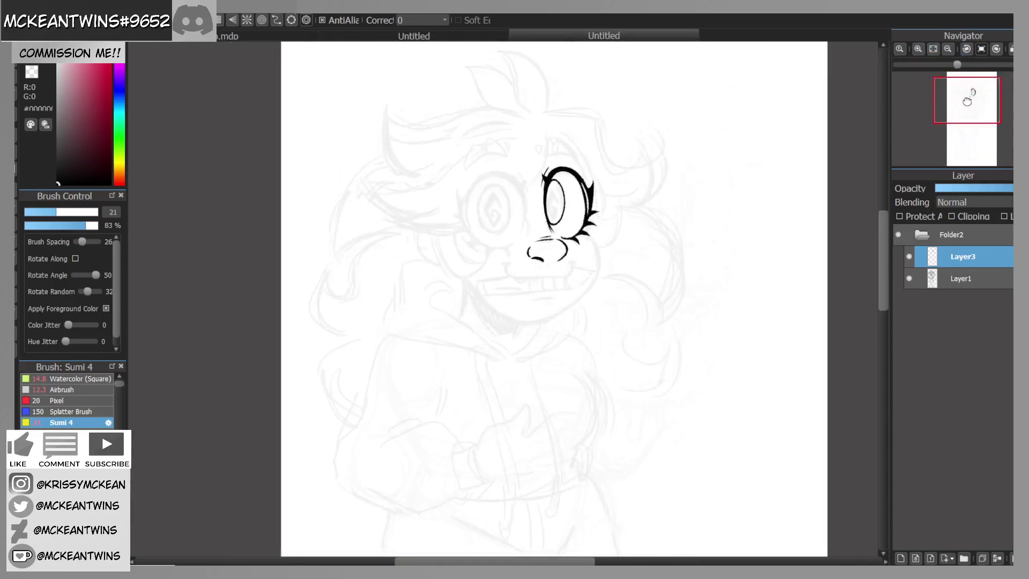
{"action": "left_click", "coordinate": [916, 50]}
{"action": "left_click", "coordinate": [916, 50]}
{"action": "left_click", "coordinate": [916, 50]}
{"action": "left_click_drag", "start_coordinate": [973, 92], "coordinate": [969, 79]}
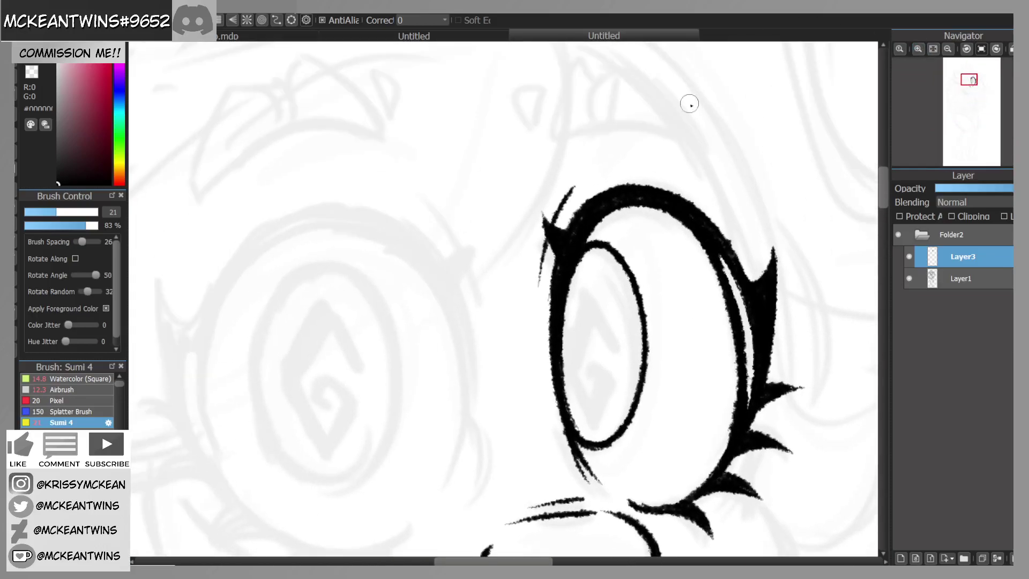
{"action": "left_click_drag", "start_coordinate": [712, 152], "coordinate": [549, 136]}
{"action": "left_click_drag", "start_coordinate": [973, 90], "coordinate": [968, 81]}
{"action": "left_click", "coordinate": [919, 50]}
{"action": "key", "text": "ctrl+z"}
{"action": "mouse_move", "coordinate": [712, 280]}
{"action": "left_mouse_down"}
{"action": "mouse_move", "coordinate": [680, 260]}
{"action": "mouse_move", "coordinate": [518, 256]}
{"action": "mouse_move", "coordinate": [495, 223]}
{"action": "mouse_move", "coordinate": [536, 151]}
{"action": "mouse_move", "coordinate": [522, 162]}
{"action": "mouse_move", "coordinate": [562, 184]}
{"action": "left_mouse_up"}
{"action": "mouse_move", "coordinate": [715, 281]}
{"action": "left_mouse_down"}
{"action": "mouse_move", "coordinate": [696, 214]}
{"action": "mouse_move", "coordinate": [560, 182]}
{"action": "left_mouse_up"}
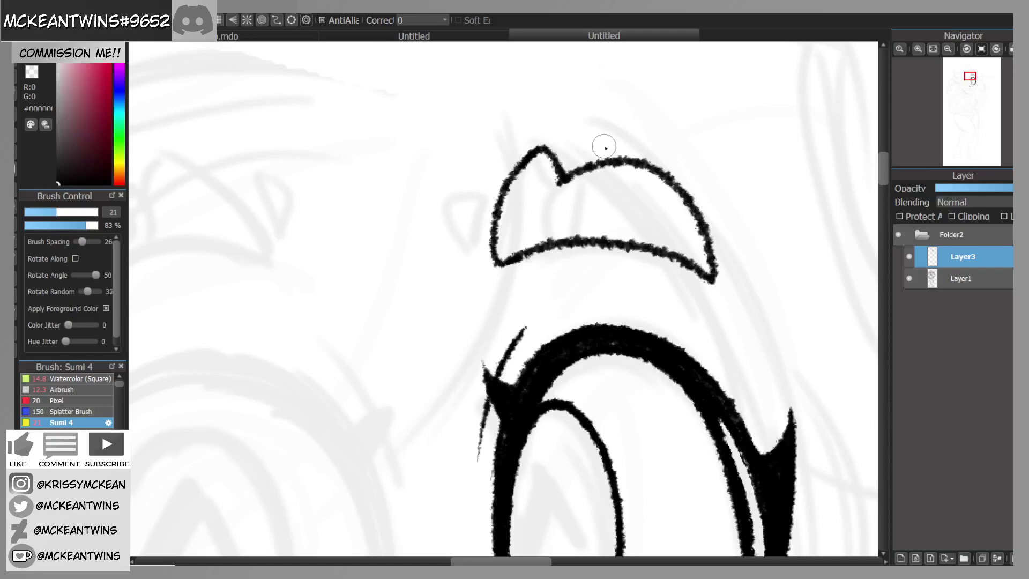
Step: Divide the right-hand eyebrow with curved segment lines and ink a small separate wedge at its inner end
{"action": "mouse_move", "coordinate": [562, 181]}
{"action": "left_mouse_down"}
{"action": "mouse_move", "coordinate": [552, 214]}
{"action": "mouse_move", "coordinate": [558, 239]}
{"action": "left_mouse_up"}
{"action": "left_click_drag", "start_coordinate": [608, 162], "coordinate": [590, 237]}
{"action": "left_click_drag", "start_coordinate": [671, 244], "coordinate": [688, 196]}
{"action": "mouse_move", "coordinate": [482, 230]}
{"action": "left_mouse_down"}
{"action": "mouse_move", "coordinate": [478, 257]}
{"action": "mouse_move", "coordinate": [448, 214]}
{"action": "mouse_move", "coordinate": [481, 265]}
{"action": "left_mouse_up"}
{"action": "left_click", "coordinate": [948, 49]}
{"action": "left_click_drag", "start_coordinate": [976, 83], "coordinate": [970, 88]}
{"action": "left_click", "coordinate": [948, 48]}
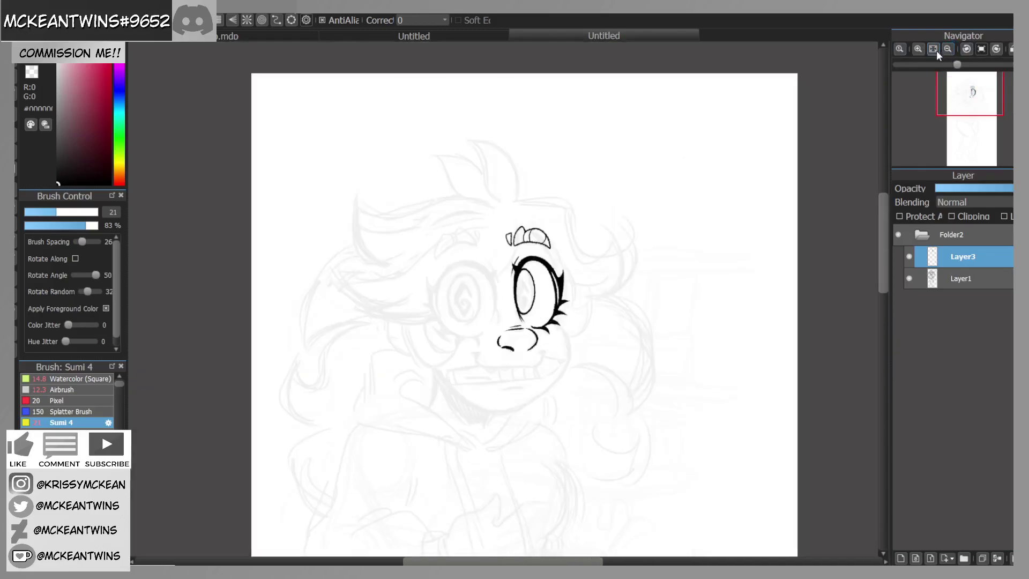
Step: Ink a thin curved crease beneath the right-hand eye's two lowest lashes
{"action": "left_click", "coordinate": [919, 48]}
{"action": "left_click_drag", "start_coordinate": [975, 95], "coordinate": [976, 97]}
{"action": "left_click_drag", "start_coordinate": [685, 304], "coordinate": [642, 341]}
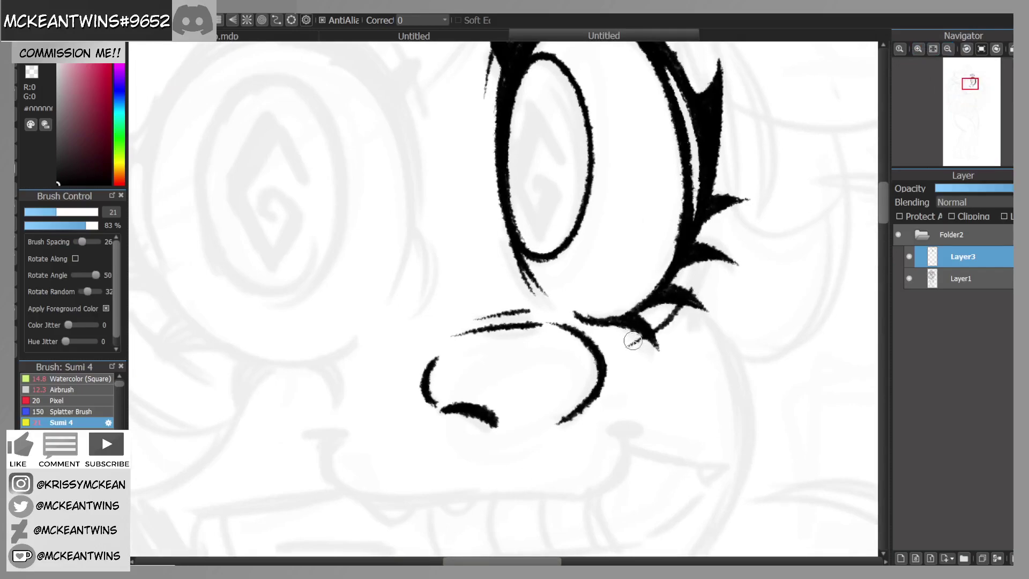
Step: Ink a tall diamond-shaped pupil inside the right-hand eye's iris, leaving its right-hand side open
{"action": "left_click_drag", "start_coordinate": [971, 95], "coordinate": [971, 92]}
{"action": "left_click", "coordinate": [918, 49]}
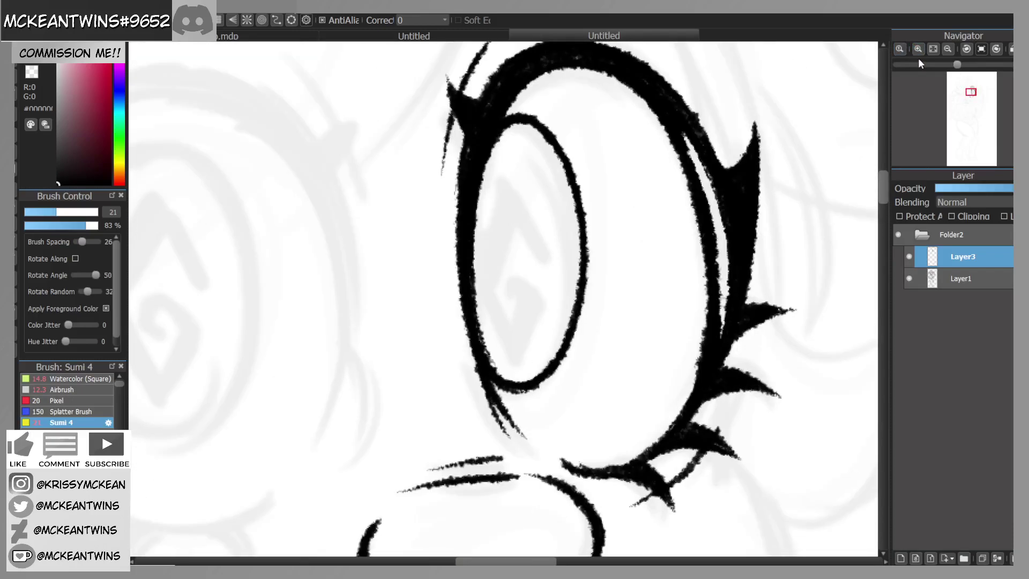
{"action": "mouse_move", "coordinate": [517, 171]}
{"action": "left_mouse_down"}
{"action": "mouse_move", "coordinate": [488, 269]}
{"action": "mouse_move", "coordinate": [523, 349]}
{"action": "left_mouse_up"}
{"action": "mouse_move", "coordinate": [486, 268]}
{"action": "left_mouse_down"}
{"action": "mouse_move", "coordinate": [525, 348]}
{"action": "mouse_move", "coordinate": [548, 301]}
{"action": "left_mouse_up"}
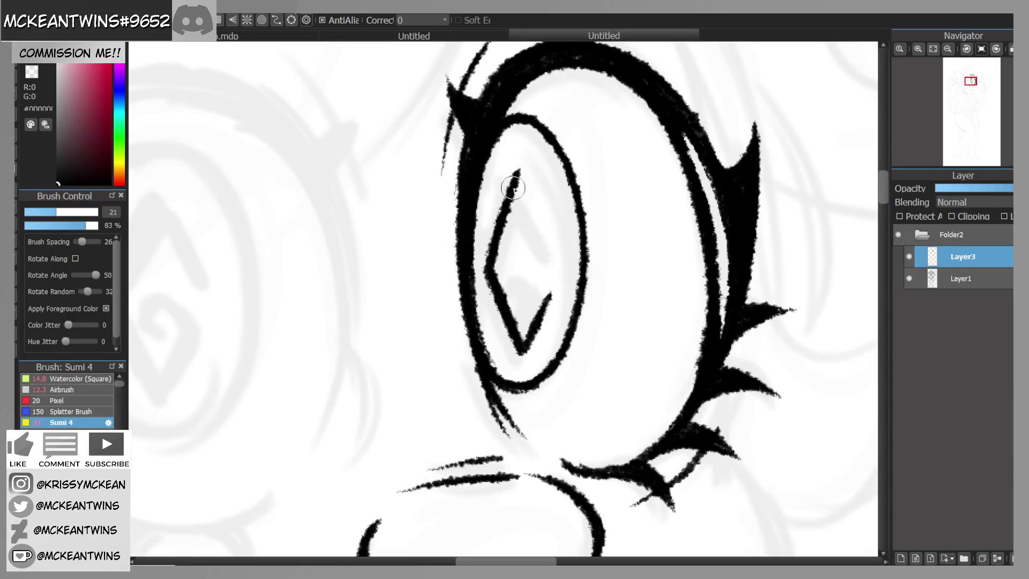
{"action": "left_click_drag", "start_coordinate": [523, 162], "coordinate": [548, 226]}
{"action": "left_click_drag", "start_coordinate": [486, 270], "coordinate": [523, 151]}
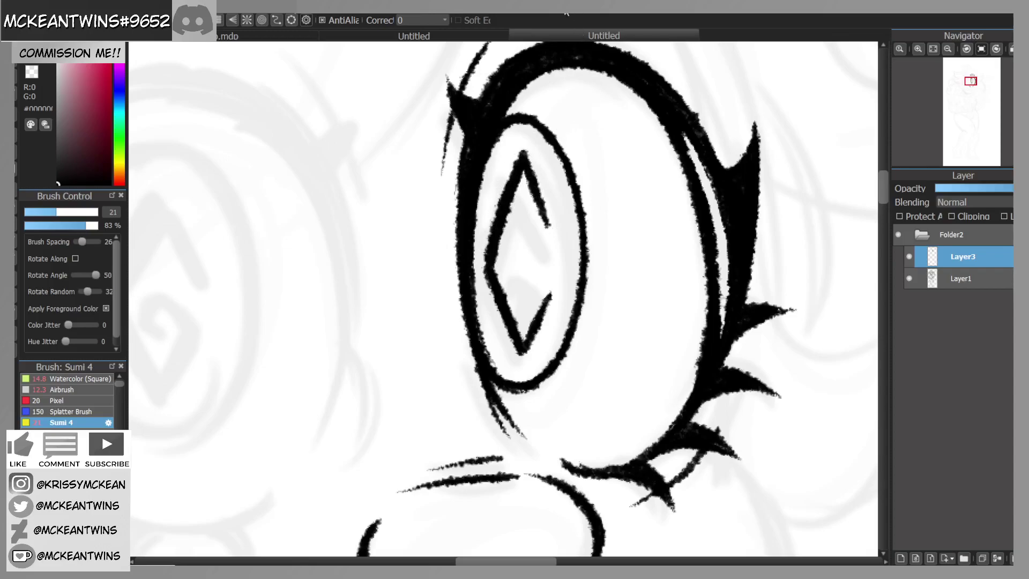
Step: Thicken the diamond pupil's sides and continue its line inward into an angular spiral
{"action": "mouse_move", "coordinate": [522, 160]}
{"action": "left_mouse_down"}
{"action": "mouse_move", "coordinate": [506, 190]}
{"action": "mouse_move", "coordinate": [544, 212]}
{"action": "mouse_move", "coordinate": [554, 237]}
{"action": "left_mouse_up"}
{"action": "left_click_drag", "start_coordinate": [541, 202], "coordinate": [559, 252]}
{"action": "left_click_drag", "start_coordinate": [533, 177], "coordinate": [528, 158]}
{"action": "mouse_move", "coordinate": [485, 262]}
{"action": "left_mouse_down"}
{"action": "mouse_move", "coordinate": [506, 186]}
{"action": "mouse_move", "coordinate": [553, 130]}
{"action": "mouse_move", "coordinate": [525, 200]}
{"action": "mouse_move", "coordinate": [530, 174]}
{"action": "mouse_move", "coordinate": [491, 236]}
{"action": "mouse_move", "coordinate": [541, 309]}
{"action": "mouse_move", "coordinate": [516, 323]}
{"action": "mouse_move", "coordinate": [487, 265]}
{"action": "mouse_move", "coordinate": [524, 342]}
{"action": "mouse_move", "coordinate": [504, 280]}
{"action": "mouse_move", "coordinate": [528, 329]}
{"action": "mouse_move", "coordinate": [560, 268]}
{"action": "mouse_move", "coordinate": [555, 241]}
{"action": "mouse_move", "coordinate": [555, 281]}
{"action": "mouse_move", "coordinate": [529, 224]}
{"action": "mouse_move", "coordinate": [519, 265]}
{"action": "mouse_move", "coordinate": [531, 272]}
{"action": "mouse_move", "coordinate": [514, 263]}
{"action": "mouse_move", "coordinate": [529, 225]}
{"action": "mouse_move", "coordinate": [551, 261]}
{"action": "left_mouse_up"}
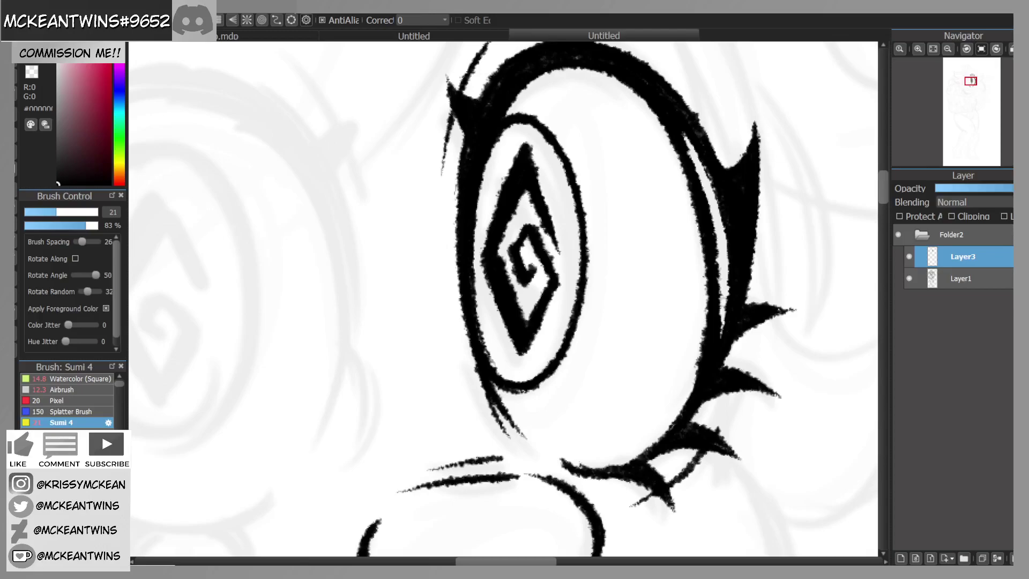
Step: Ink the arched upper outline of the left-hand eye, tapering at both ends
{"action": "left_click", "coordinate": [947, 49]}
{"action": "left_click_drag", "start_coordinate": [976, 99], "coordinate": [970, 94]}
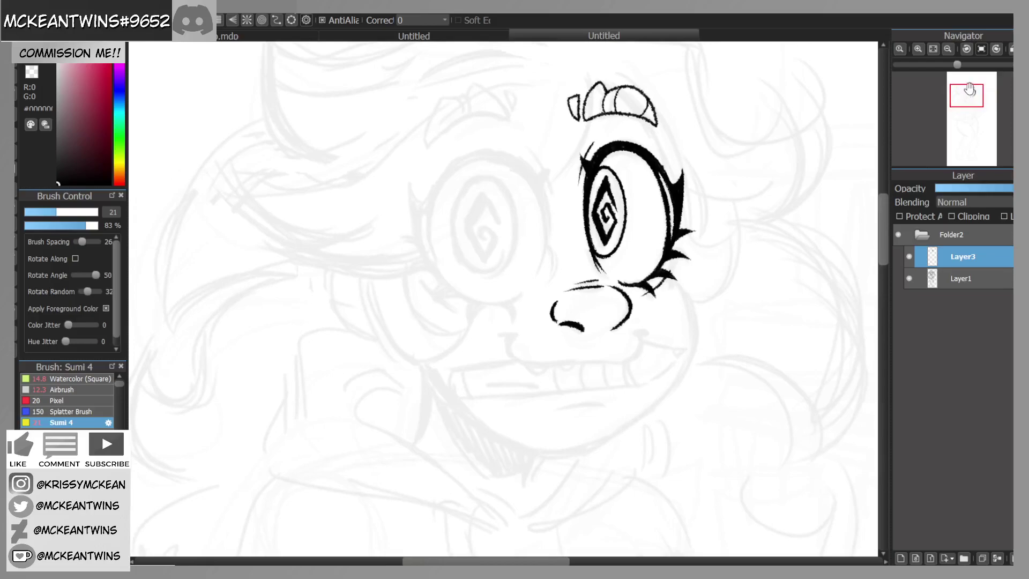
{"action": "left_click", "coordinate": [919, 49]}
{"action": "left_click", "coordinate": [918, 48]}
{"action": "left_click_drag", "start_coordinate": [968, 95], "coordinate": [965, 92]}
{"action": "mouse_move", "coordinate": [508, 173]}
{"action": "left_mouse_down"}
{"action": "mouse_move", "coordinate": [480, 170]}
{"action": "mouse_move", "coordinate": [425, 194]}
{"action": "mouse_move", "coordinate": [454, 175]}
{"action": "mouse_move", "coordinate": [370, 268]}
{"action": "left_mouse_up"}
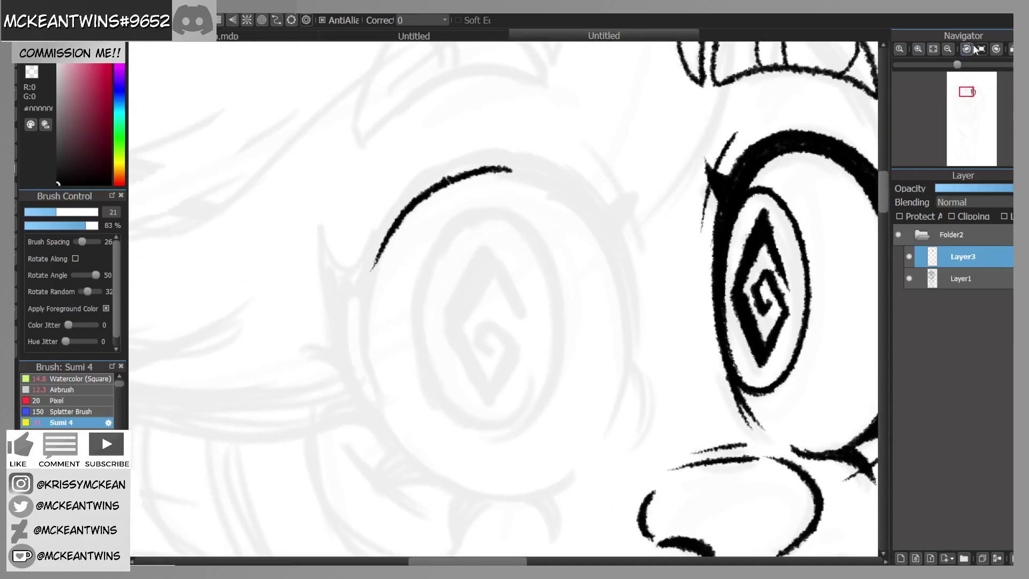
{"action": "left_click", "coordinate": [966, 49]}
{"action": "mouse_move", "coordinate": [394, 378]}
{"action": "left_mouse_down"}
{"action": "mouse_move", "coordinate": [377, 324]}
{"action": "mouse_move", "coordinate": [381, 271]}
{"action": "left_mouse_up"}
{"action": "mouse_move", "coordinate": [375, 315]}
{"action": "left_mouse_down"}
{"action": "mouse_move", "coordinate": [390, 249]}
{"action": "mouse_move", "coordinate": [431, 204]}
{"action": "left_mouse_up"}
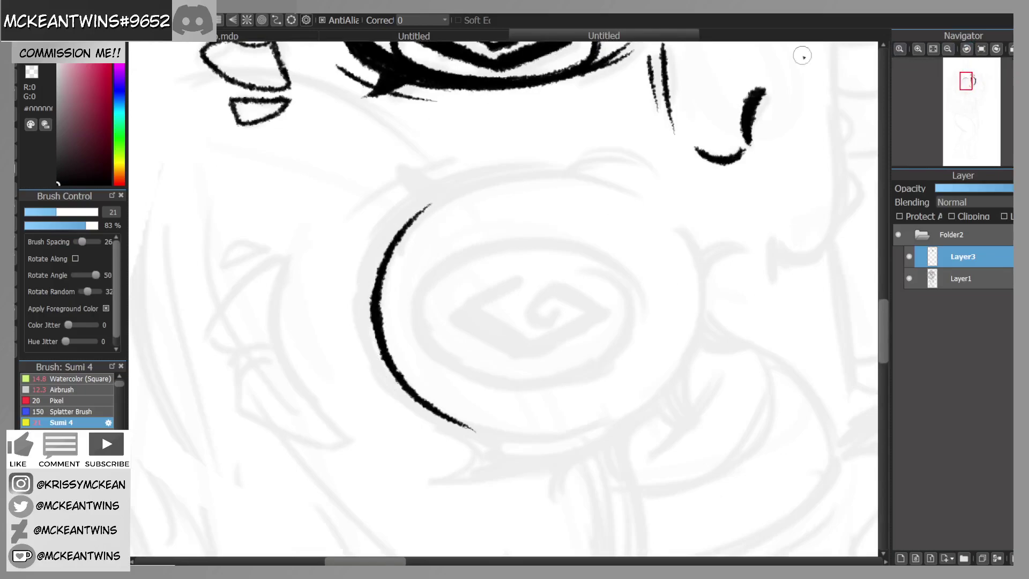
{"action": "left_click", "coordinate": [967, 49]}
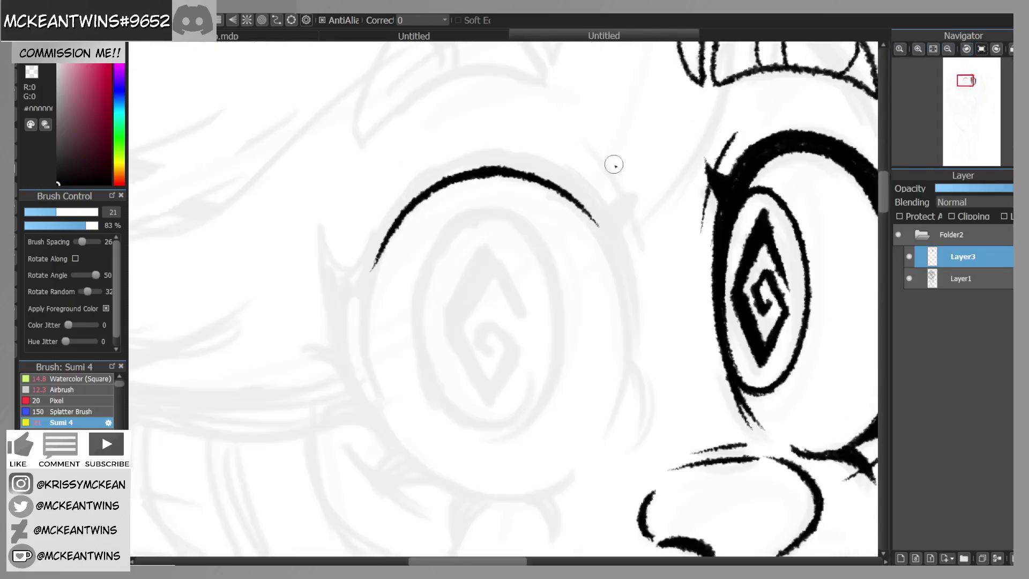
Step: Continue the left-hand eye's outline down its inner side with a smooth stroke tapering toward the nose
{"action": "left_click", "coordinate": [967, 50]}
{"action": "left_click", "coordinate": [967, 49]}
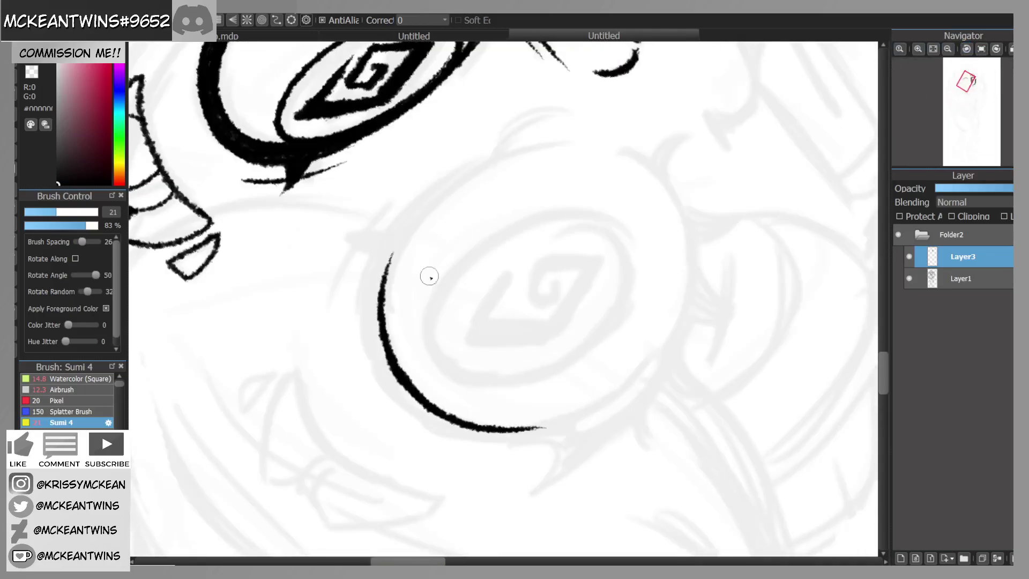
{"action": "mouse_move", "coordinate": [400, 375]}
{"action": "left_mouse_down"}
{"action": "mouse_move", "coordinate": [384, 283]}
{"action": "mouse_move", "coordinate": [384, 325]}
{"action": "mouse_move", "coordinate": [415, 222]}
{"action": "left_mouse_up"}
{"action": "left_click_drag", "start_coordinate": [386, 276], "coordinate": [437, 204]}
{"action": "left_click_drag", "start_coordinate": [400, 242], "coordinate": [470, 173]}
{"action": "left_click_drag", "start_coordinate": [433, 202], "coordinate": [492, 164]}
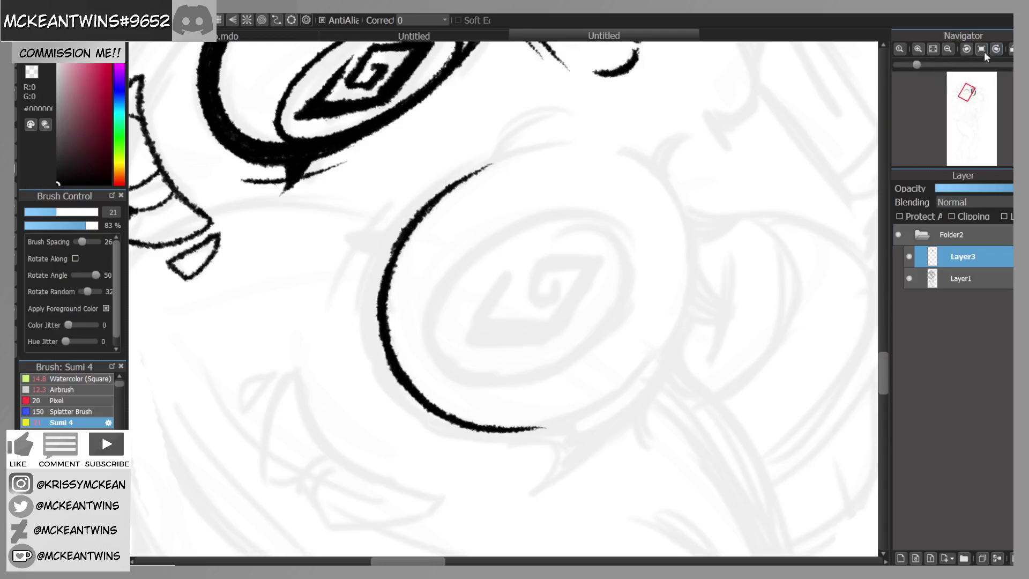
{"action": "left_click", "coordinate": [967, 49]}
{"action": "left_click_drag", "start_coordinate": [374, 291], "coordinate": [396, 175]}
{"action": "left_click", "coordinate": [981, 49]}
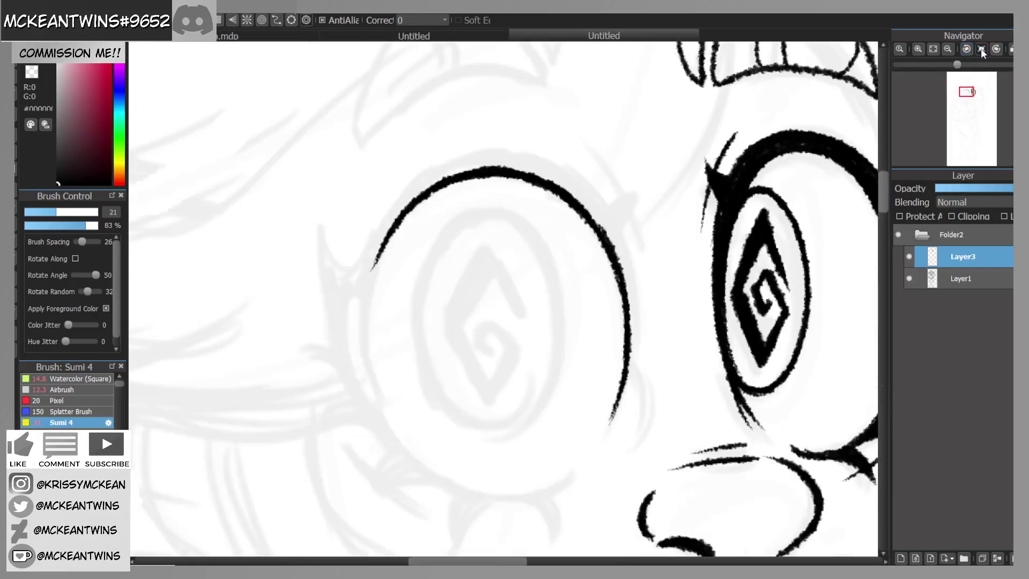
Step: Thicken the left-hand eye's upper outline into a heavy lash line that thins down the inner side
{"action": "mouse_move", "coordinate": [371, 260]}
{"action": "left_mouse_down"}
{"action": "mouse_move", "coordinate": [392, 218]}
{"action": "mouse_move", "coordinate": [361, 260]}
{"action": "mouse_move", "coordinate": [422, 177]}
{"action": "mouse_move", "coordinate": [440, 176]}
{"action": "mouse_move", "coordinate": [376, 248]}
{"action": "mouse_move", "coordinate": [419, 205]}
{"action": "left_mouse_up"}
{"action": "left_click", "coordinate": [967, 49]}
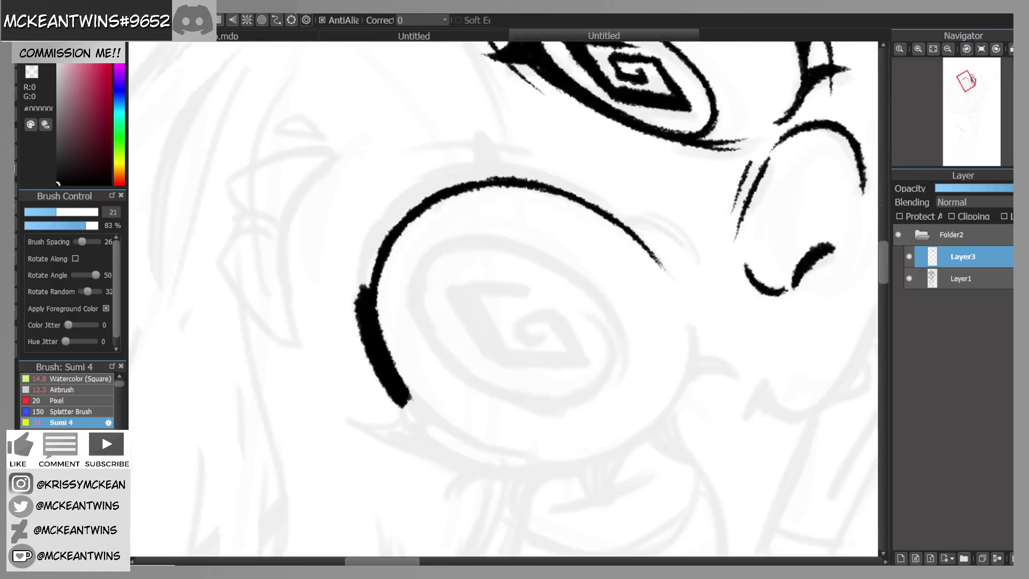
{"action": "mouse_move", "coordinate": [377, 337]}
{"action": "left_mouse_down"}
{"action": "mouse_move", "coordinate": [371, 278]}
{"action": "mouse_move", "coordinate": [368, 326]}
{"action": "mouse_move", "coordinate": [379, 243]}
{"action": "mouse_move", "coordinate": [362, 323]}
{"action": "mouse_move", "coordinate": [366, 256]}
{"action": "mouse_move", "coordinate": [359, 306]}
{"action": "mouse_move", "coordinate": [380, 228]}
{"action": "mouse_move", "coordinate": [360, 261]}
{"action": "mouse_move", "coordinate": [397, 207]}
{"action": "mouse_move", "coordinate": [434, 184]}
{"action": "mouse_move", "coordinate": [392, 215]}
{"action": "mouse_move", "coordinate": [360, 305]}
{"action": "mouse_move", "coordinate": [358, 278]}
{"action": "mouse_move", "coordinate": [419, 192]}
{"action": "mouse_move", "coordinate": [373, 302]}
{"action": "mouse_move", "coordinate": [387, 252]}
{"action": "mouse_move", "coordinate": [397, 379]}
{"action": "mouse_move", "coordinate": [374, 333]}
{"action": "mouse_move", "coordinate": [378, 301]}
{"action": "mouse_move", "coordinate": [406, 400]}
{"action": "mouse_move", "coordinate": [383, 358]}
{"action": "mouse_move", "coordinate": [381, 295]}
{"action": "left_mouse_up"}
{"action": "left_click", "coordinate": [966, 49]}
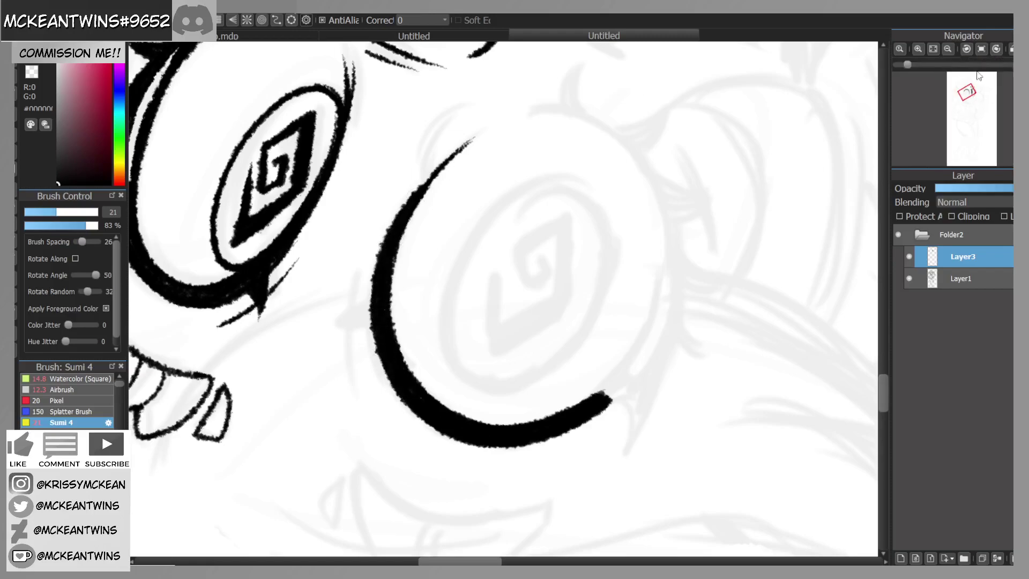
{"action": "left_click", "coordinate": [982, 48]}
{"action": "left_click", "coordinate": [948, 49]}
{"action": "left_click", "coordinate": [948, 49]}
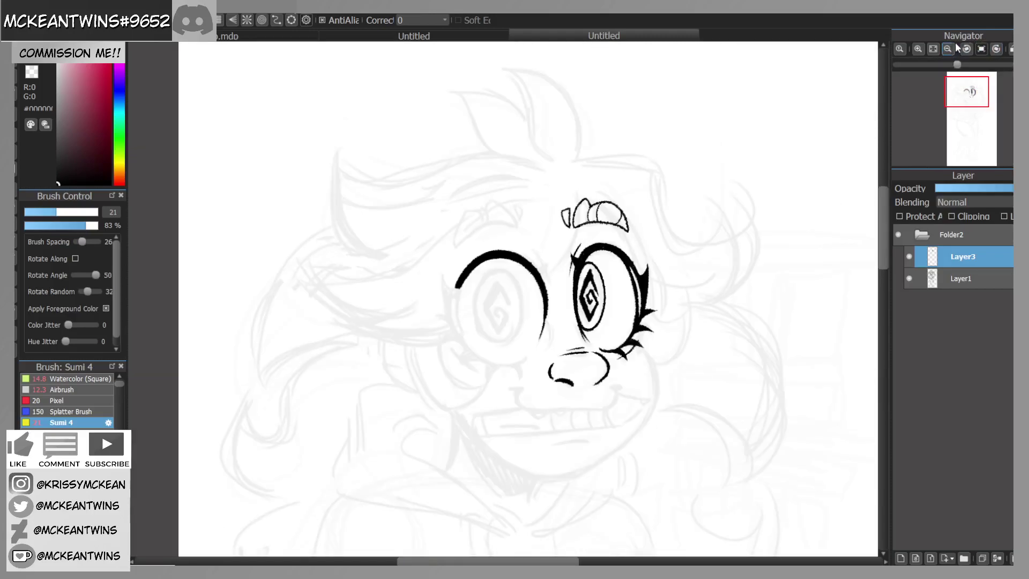
Step: Ink a small hooked line curving down from the left-hand eye's inner side to form its inner corner
{"action": "left_click", "coordinate": [922, 52]}
{"action": "left_click_drag", "start_coordinate": [967, 90], "coordinate": [966, 97]}
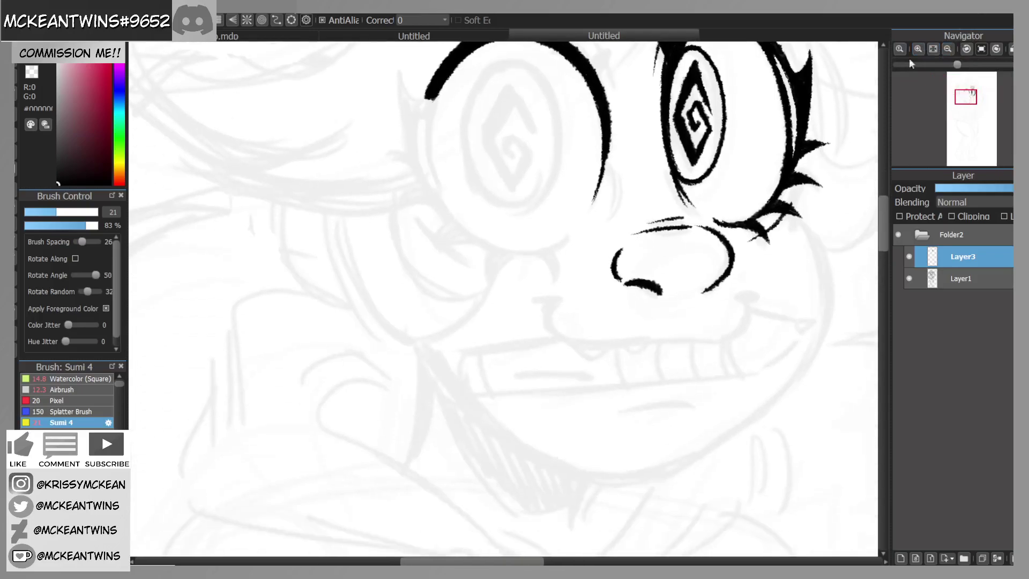
{"action": "left_click_drag", "start_coordinate": [610, 143], "coordinate": [593, 205]}
{"action": "left_click_drag", "start_coordinate": [967, 94], "coordinate": [967, 92]}
{"action": "left_click", "coordinate": [918, 49]}
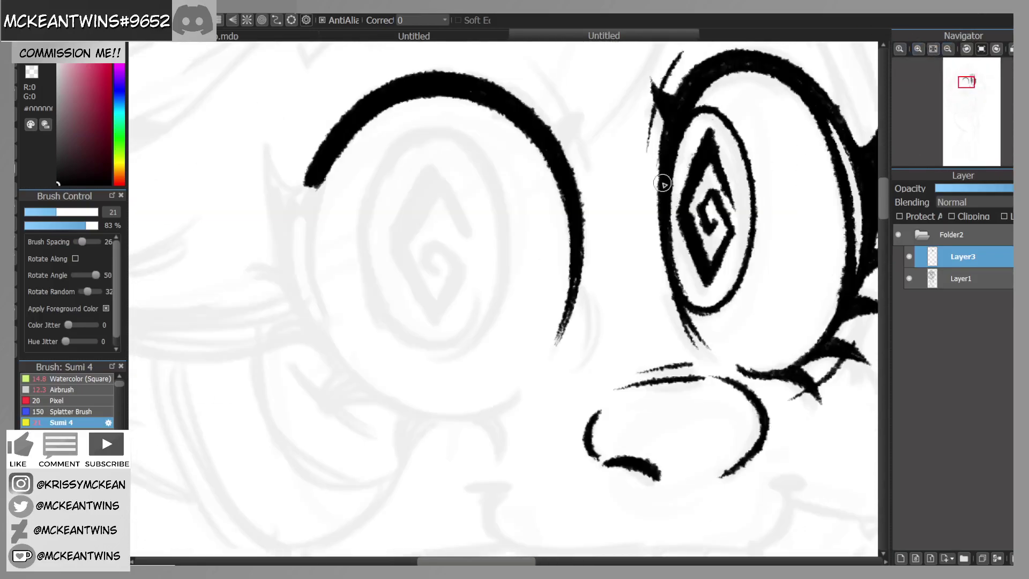
{"action": "mouse_move", "coordinate": [576, 279]}
{"action": "left_mouse_down"}
{"action": "mouse_move", "coordinate": [590, 359]}
{"action": "mouse_move", "coordinate": [558, 386]}
{"action": "left_mouse_up"}
{"action": "left_click_drag", "start_coordinate": [594, 352], "coordinate": [588, 368]}
{"action": "left_click_drag", "start_coordinate": [967, 93], "coordinate": [968, 96]}
{"action": "mouse_move", "coordinate": [551, 195]}
{"action": "left_mouse_down"}
{"action": "mouse_move", "coordinate": [549, 251]}
{"action": "mouse_move", "coordinate": [531, 268]}
{"action": "left_mouse_up"}
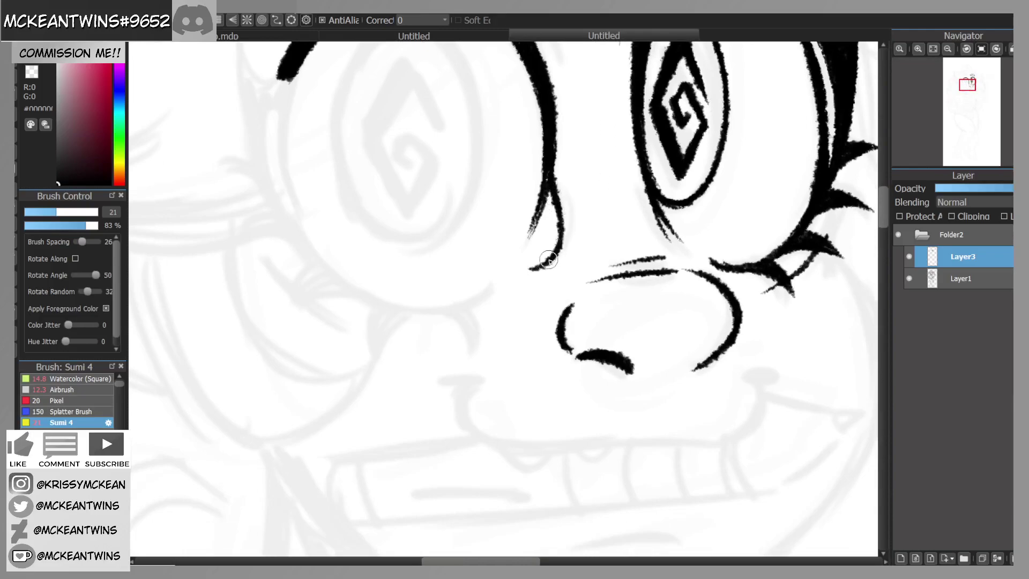
Step: Extend the left-hand eye's outer side downward with two tapering lines splitting from the upper lash line
{"action": "left_click_drag", "start_coordinate": [967, 96], "coordinate": [963, 84]}
{"action": "mouse_move", "coordinate": [462, 134]}
{"action": "left_mouse_down"}
{"action": "mouse_move", "coordinate": [448, 247]}
{"action": "mouse_move", "coordinate": [425, 203]}
{"action": "mouse_move", "coordinate": [433, 256]}
{"action": "left_mouse_up"}
{"action": "mouse_move", "coordinate": [442, 155]}
{"action": "left_mouse_down"}
{"action": "mouse_move", "coordinate": [427, 241]}
{"action": "mouse_move", "coordinate": [427, 222]}
{"action": "left_mouse_up"}
{"action": "left_click_drag", "start_coordinate": [474, 97], "coordinate": [423, 232]}
{"action": "left_click_drag", "start_coordinate": [460, 119], "coordinate": [427, 220]}
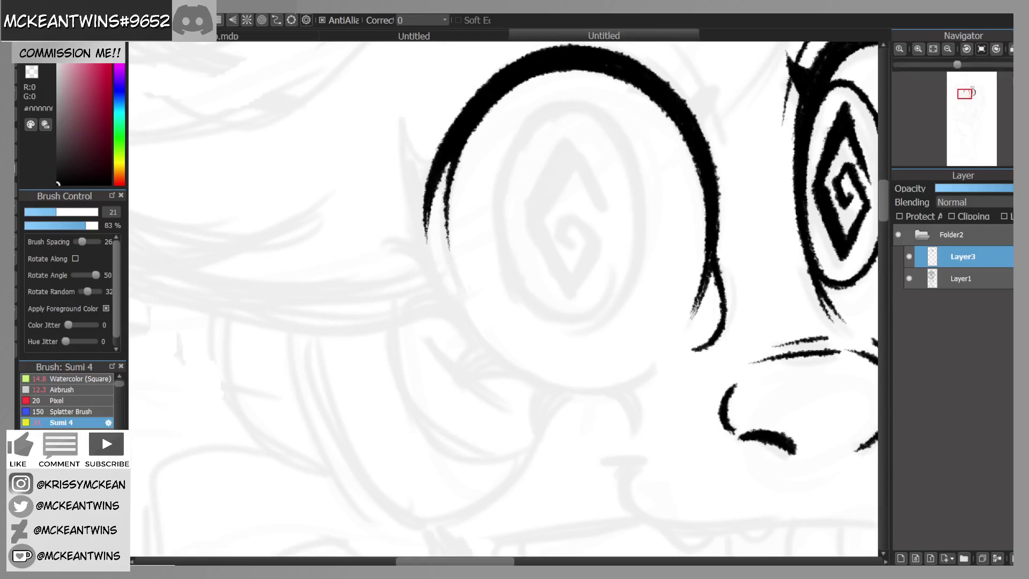
Step: Ink the curved bottom outline of the left-hand eye
{"action": "left_click", "coordinate": [997, 49]}
{"action": "left_click", "coordinate": [996, 48]}
{"action": "mouse_move", "coordinate": [373, 413]}
{"action": "left_mouse_down"}
{"action": "mouse_move", "coordinate": [366, 366]}
{"action": "mouse_move", "coordinate": [377, 416]}
{"action": "left_mouse_up"}
{"action": "mouse_move", "coordinate": [366, 370]}
{"action": "left_mouse_down"}
{"action": "mouse_move", "coordinate": [378, 423]}
{"action": "mouse_move", "coordinate": [365, 367]}
{"action": "mouse_move", "coordinate": [371, 409]}
{"action": "mouse_move", "coordinate": [367, 382]}
{"action": "mouse_move", "coordinate": [383, 335]}
{"action": "mouse_move", "coordinate": [364, 368]}
{"action": "mouse_move", "coordinate": [406, 292]}
{"action": "left_mouse_up"}
{"action": "left_click_drag", "start_coordinate": [370, 351], "coordinate": [429, 278]}
Step: Join the left-hand eye's upper lash line to its bottom outline with a curved outer edge
{"action": "left_click", "coordinate": [966, 49]}
{"action": "left_click", "coordinate": [966, 49]}
{"action": "left_click", "coordinate": [967, 49]}
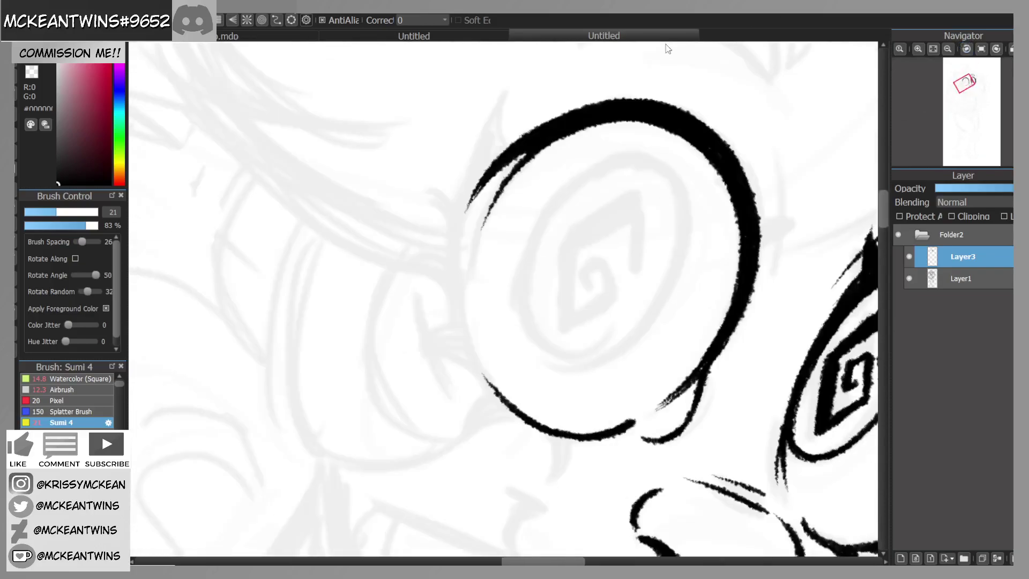
{"action": "left_click_drag", "start_coordinate": [478, 182], "coordinate": [456, 290]}
{"action": "left_click_drag", "start_coordinate": [462, 216], "coordinate": [476, 351]}
{"action": "left_click_drag", "start_coordinate": [456, 256], "coordinate": [482, 370]}
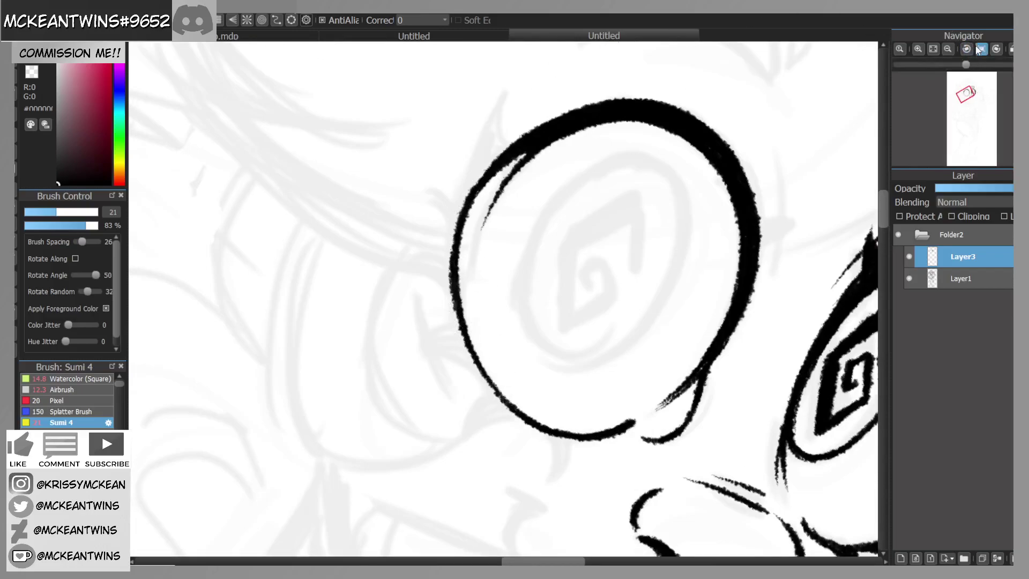
Step: Ink and thicken the inner contour on the left-hand eye's outer side, leaving a thin gap beside the outer edge
{"action": "left_click", "coordinate": [980, 49]}
{"action": "left_click_drag", "start_coordinate": [462, 144], "coordinate": [448, 222]}
{"action": "left_click_drag", "start_coordinate": [453, 162], "coordinate": [453, 261]}
{"action": "left_click_drag", "start_coordinate": [448, 217], "coordinate": [461, 294]}
{"action": "left_click_drag", "start_coordinate": [449, 214], "coordinate": [472, 319]}
{"action": "left_click_drag", "start_coordinate": [455, 259], "coordinate": [474, 327]}
{"action": "left_click_drag", "start_coordinate": [462, 284], "coordinate": [483, 342]}
{"action": "left_click_drag", "start_coordinate": [455, 287], "coordinate": [476, 330]}
{"action": "left_click_drag", "start_coordinate": [452, 256], "coordinate": [465, 316]}
{"action": "left_click_drag", "start_coordinate": [447, 188], "coordinate": [456, 295]}
Step: Ink a large pointed wing lash on the left-hand eye's outer upper side and fill it solid black
{"action": "left_click", "coordinate": [948, 49]}
{"action": "left_click", "coordinate": [947, 48]}
{"action": "left_click", "coordinate": [947, 49]}
{"action": "left_click", "coordinate": [948, 49]}
{"action": "left_click", "coordinate": [918, 49]}
{"action": "left_click", "coordinate": [919, 49]}
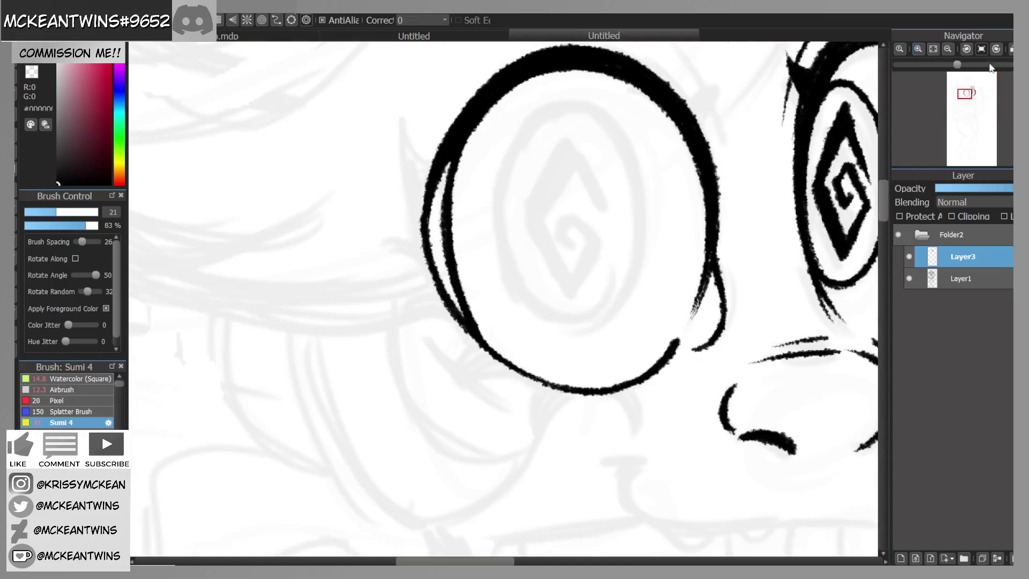
{"action": "left_click", "coordinate": [997, 49]}
{"action": "mouse_move", "coordinate": [464, 332]}
{"action": "left_mouse_down"}
{"action": "mouse_move", "coordinate": [451, 268]}
{"action": "mouse_move", "coordinate": [456, 208]}
{"action": "left_mouse_up"}
{"action": "left_click_drag", "start_coordinate": [449, 271], "coordinate": [484, 132]}
{"action": "left_click_drag", "start_coordinate": [457, 189], "coordinate": [515, 90]}
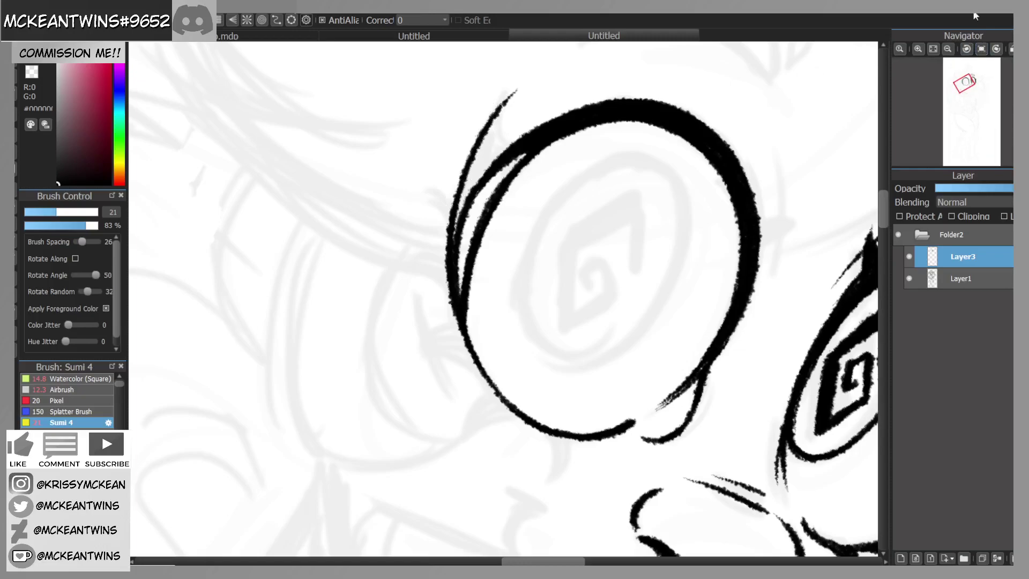
{"action": "mouse_move", "coordinate": [512, 92]}
{"action": "left_mouse_down"}
{"action": "mouse_move", "coordinate": [516, 146]}
{"action": "mouse_move", "coordinate": [516, 119]}
{"action": "left_mouse_up"}
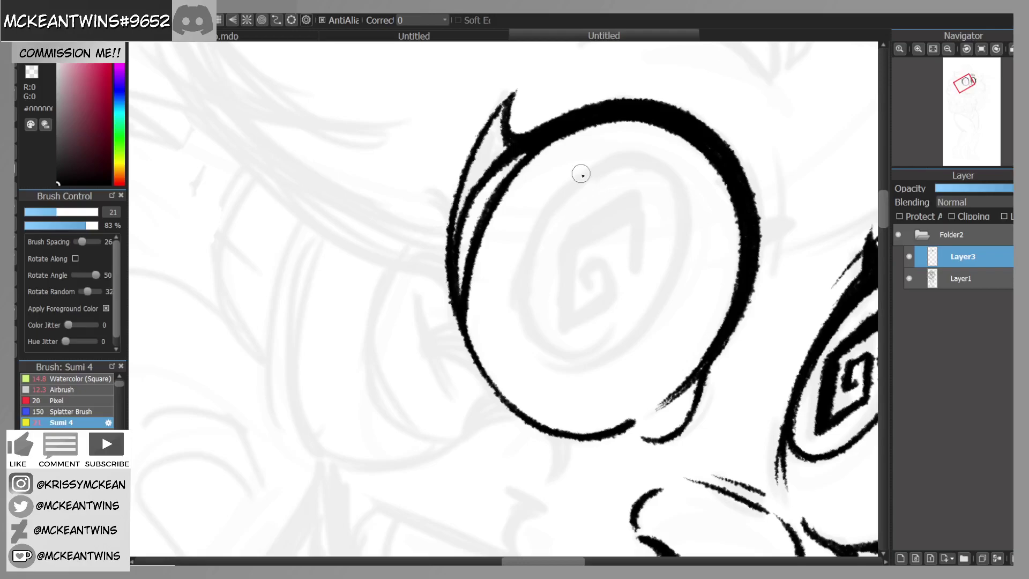
{"action": "mouse_move", "coordinate": [486, 136]}
{"action": "left_mouse_down"}
{"action": "mouse_move", "coordinate": [519, 86]}
{"action": "mouse_move", "coordinate": [479, 142]}
{"action": "mouse_move", "coordinate": [455, 233]}
{"action": "left_mouse_up"}
{"action": "mouse_move", "coordinate": [470, 181]}
{"action": "left_mouse_down"}
{"action": "mouse_move", "coordinate": [485, 154]}
{"action": "mouse_move", "coordinate": [480, 181]}
{"action": "left_mouse_up"}
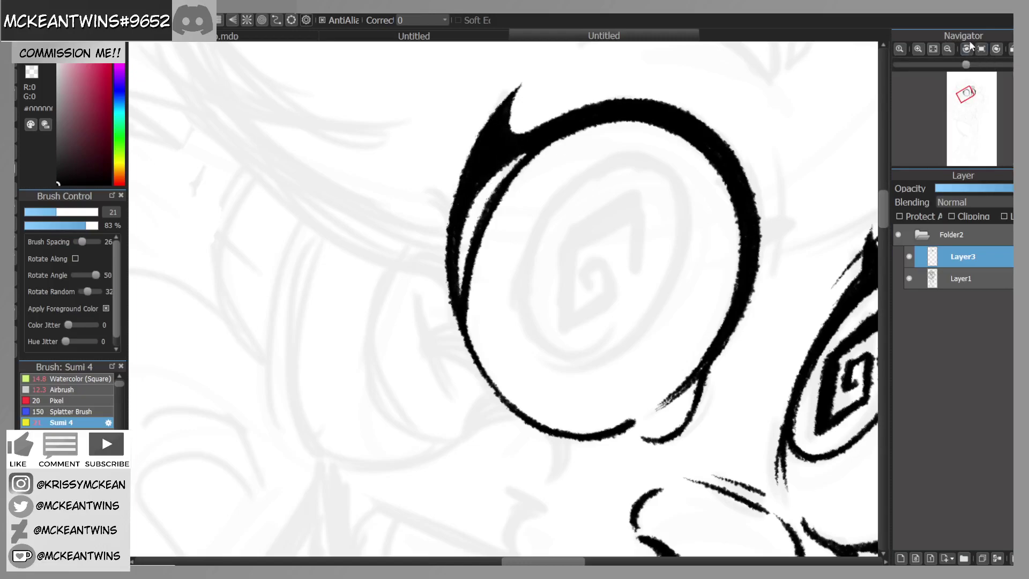
Step: Add a short solid spiked lash to the upper inner side of the left-hand eye
{"action": "left_click", "coordinate": [947, 49]}
{"action": "left_click", "coordinate": [947, 49]}
{"action": "left_click", "coordinate": [948, 48]}
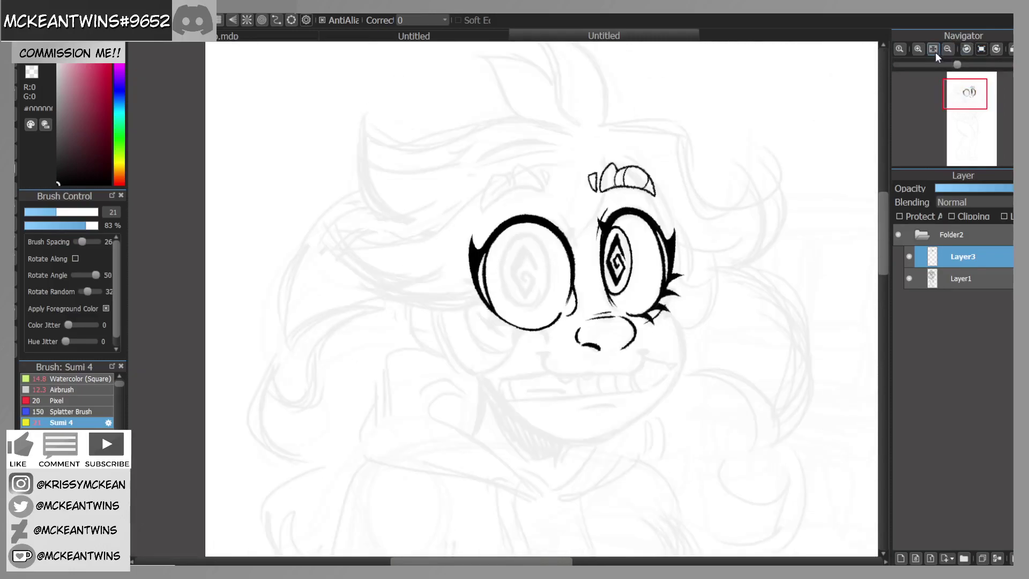
{"action": "left_click", "coordinate": [919, 49]}
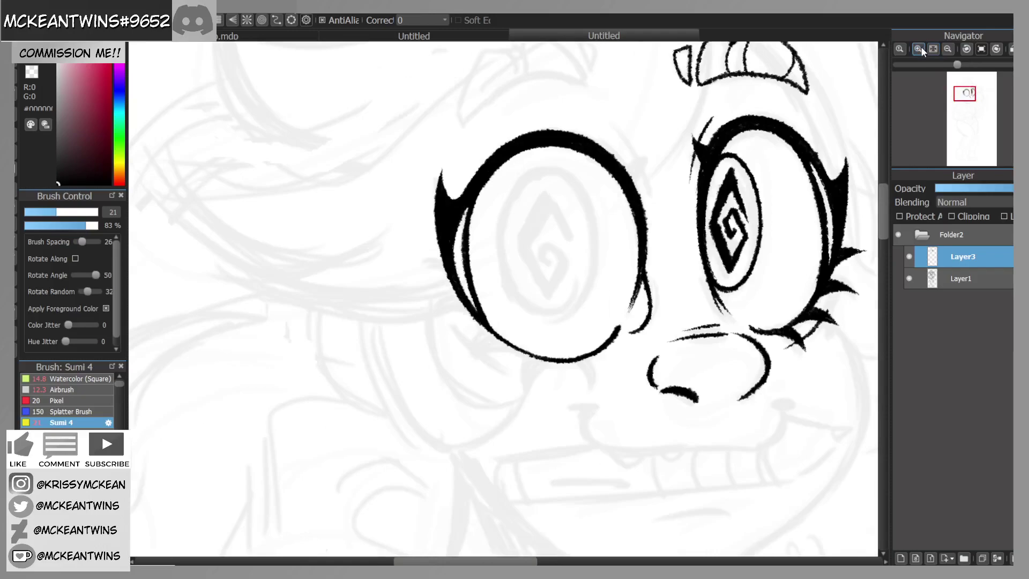
{"action": "left_click", "coordinate": [922, 49]}
{"action": "left_click_drag", "start_coordinate": [966, 95], "coordinate": [968, 92]}
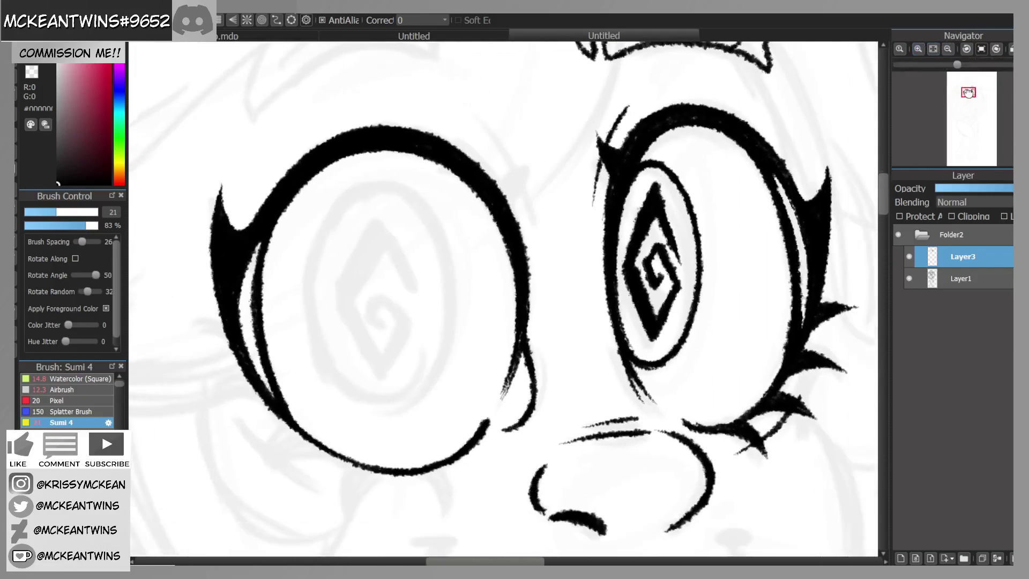
{"action": "left_click_drag", "start_coordinate": [485, 171], "coordinate": [521, 154]}
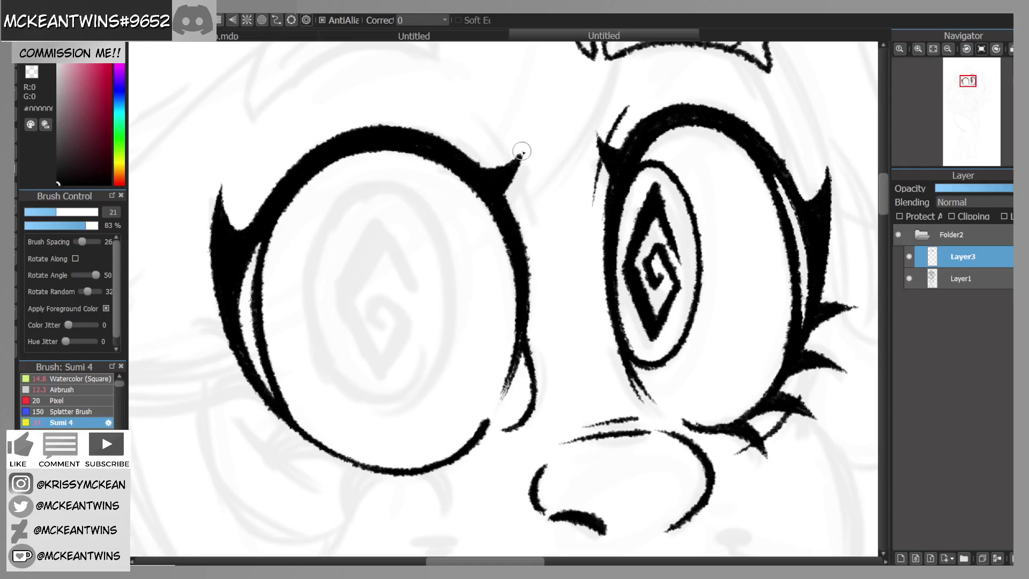
Step: Ink a thin curved crease line crossing behind the left-hand eye's inner upper lash
{"action": "left_click", "coordinate": [959, 50]}
{"action": "left_click_drag", "start_coordinate": [329, 331], "coordinate": [420, 267]}
{"action": "left_click", "coordinate": [981, 49]}
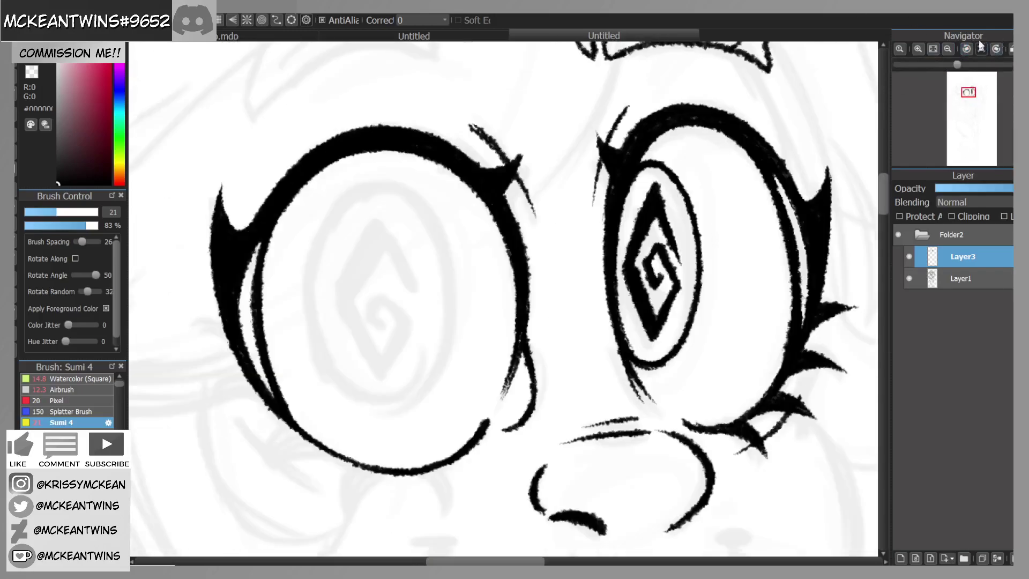
{"action": "mouse_move", "coordinate": [463, 121]}
{"action": "left_mouse_down"}
{"action": "mouse_move", "coordinate": [484, 137]}
{"action": "mouse_move", "coordinate": [457, 118]}
{"action": "left_mouse_up"}
Step: Ink a thin tapering crease line below the left-hand eye's lower outer edge
{"action": "left_click", "coordinate": [949, 49]}
{"action": "left_click", "coordinate": [950, 48]}
{"action": "left_click_drag", "start_coordinate": [969, 93], "coordinate": [967, 95]}
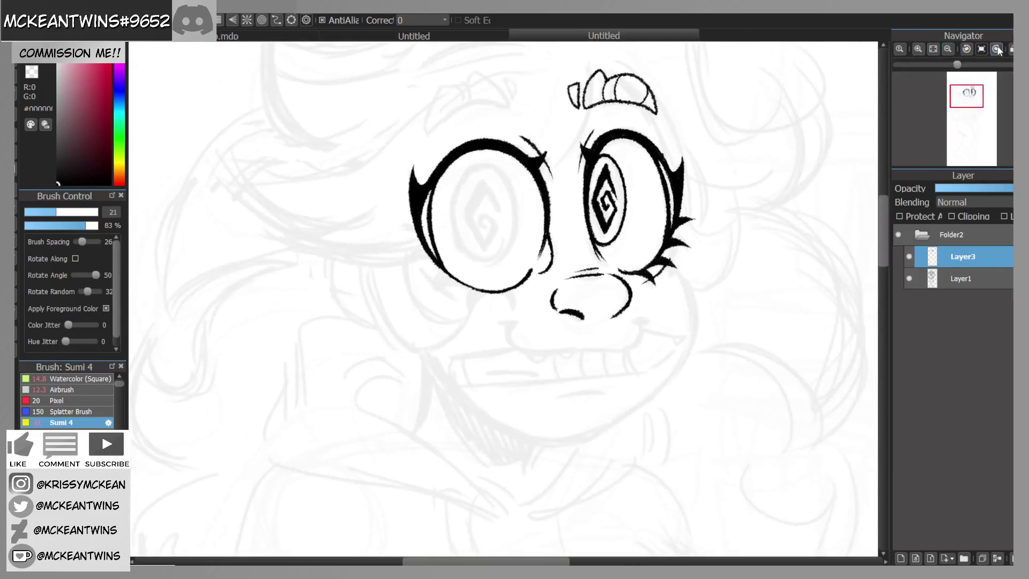
{"action": "left_click", "coordinate": [997, 50]}
{"action": "left_click", "coordinate": [998, 50]}
{"action": "left_click", "coordinate": [918, 49]}
{"action": "left_click_drag", "start_coordinate": [476, 107], "coordinate": [453, 226]}
{"action": "left_click", "coordinate": [982, 49]}
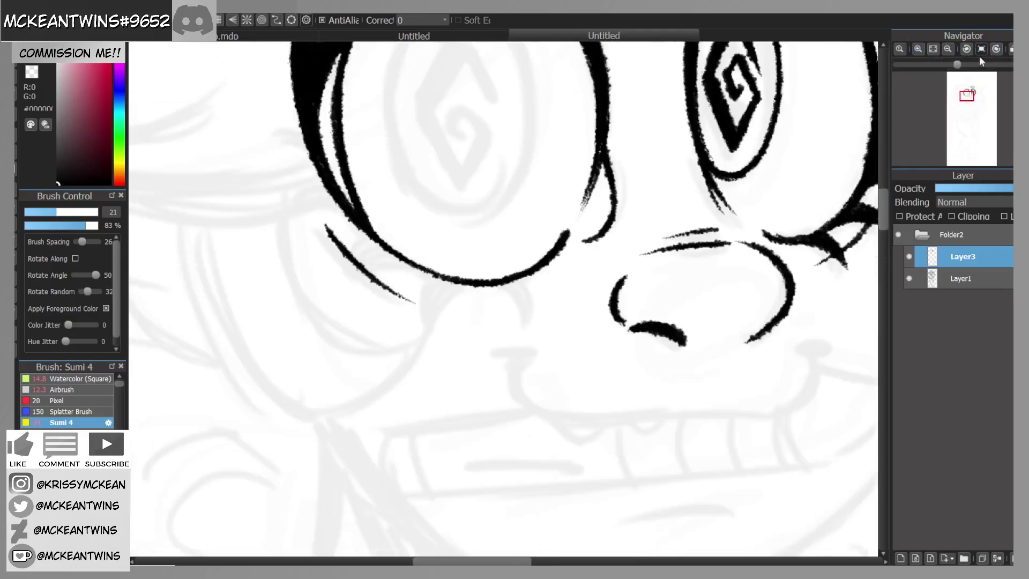
Step: Ink two curved, pointed lashes beneath the bottom of the left-hand eye, redoing unsatisfactory strokes
{"action": "left_click_drag", "start_coordinate": [969, 94], "coordinate": [966, 95]}
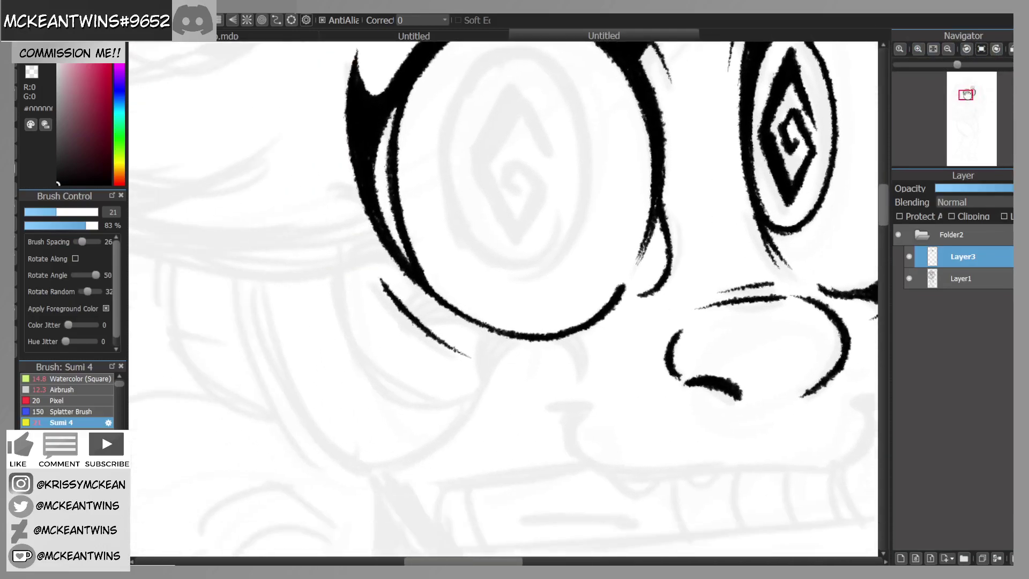
{"action": "key", "text": "ctrl+z"}
{"action": "mouse_move", "coordinate": [560, 334]}
{"action": "left_mouse_down"}
{"action": "mouse_move", "coordinate": [589, 368]}
{"action": "mouse_move", "coordinate": [568, 335]}
{"action": "mouse_move", "coordinate": [586, 347]}
{"action": "left_mouse_up"}
{"action": "key", "text": "ctrl+z"}
{"action": "key", "text": "ctrl+z"}
{"action": "mouse_move", "coordinate": [518, 335]}
{"action": "left_mouse_down"}
{"action": "mouse_move", "coordinate": [485, 384]}
{"action": "mouse_move", "coordinate": [481, 370]}
{"action": "mouse_move", "coordinate": [484, 391]}
{"action": "left_mouse_up"}
{"action": "key", "text": "ctrl+z"}
{"action": "key", "text": "ctrl+z"}
Step: Ink three more solid pointed lashes along the left-hand eye's lower outer side
{"action": "mouse_move", "coordinate": [474, 322]}
{"action": "left_mouse_down"}
{"action": "mouse_move", "coordinate": [416, 340]}
{"action": "mouse_move", "coordinate": [467, 314]}
{"action": "mouse_move", "coordinate": [419, 336]}
{"action": "mouse_move", "coordinate": [460, 313]}
{"action": "mouse_move", "coordinate": [421, 335]}
{"action": "left_mouse_up"}
{"action": "mouse_move", "coordinate": [451, 313]}
{"action": "left_mouse_down"}
{"action": "mouse_move", "coordinate": [425, 324]}
{"action": "mouse_move", "coordinate": [416, 342]}
{"action": "left_mouse_up"}
{"action": "mouse_move", "coordinate": [446, 310]}
{"action": "left_mouse_down"}
{"action": "mouse_move", "coordinate": [414, 332]}
{"action": "mouse_move", "coordinate": [441, 308]}
{"action": "mouse_move", "coordinate": [430, 308]}
{"action": "mouse_move", "coordinate": [407, 354]}
{"action": "left_mouse_up"}
{"action": "left_click", "coordinate": [968, 50]}
{"action": "left_click_drag", "start_coordinate": [955, 64], "coordinate": [945, 65]}
{"action": "left_click", "coordinate": [985, 52]}
{"action": "left_click", "coordinate": [983, 50]}
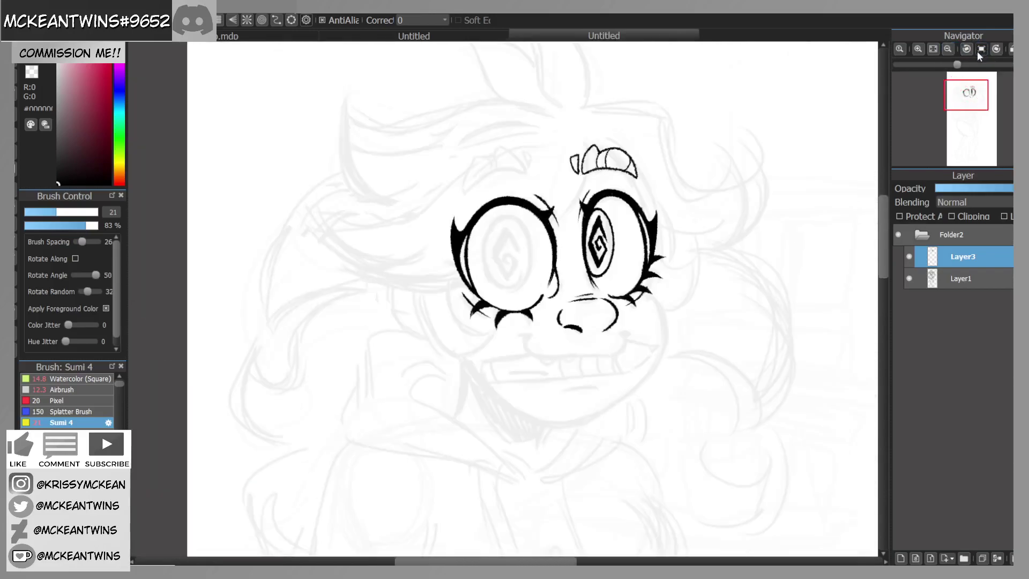
{"action": "left_click", "coordinate": [920, 49]}
{"action": "mouse_move", "coordinate": [415, 279]}
{"action": "left_mouse_down"}
{"action": "mouse_move", "coordinate": [384, 285]}
{"action": "mouse_move", "coordinate": [407, 277]}
{"action": "mouse_move", "coordinate": [361, 293]}
{"action": "mouse_move", "coordinate": [407, 273]}
{"action": "mouse_move", "coordinate": [358, 301]}
{"action": "mouse_move", "coordinate": [402, 266]}
{"action": "mouse_move", "coordinate": [352, 311]}
{"action": "mouse_move", "coordinate": [389, 278]}
{"action": "mouse_move", "coordinate": [346, 301]}
{"action": "left_mouse_up"}
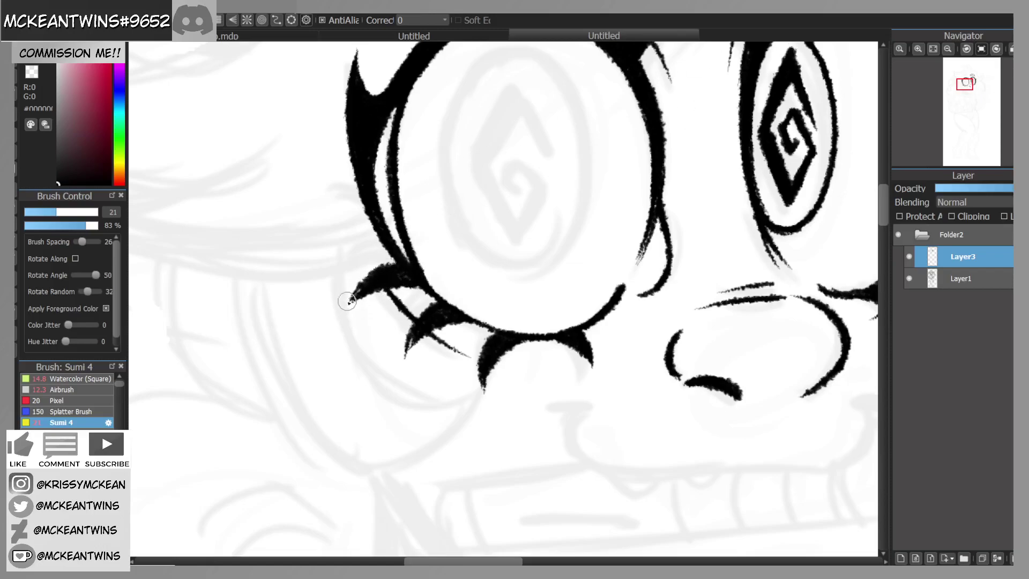
{"action": "left_click_drag", "start_coordinate": [390, 248], "coordinate": [328, 248]}
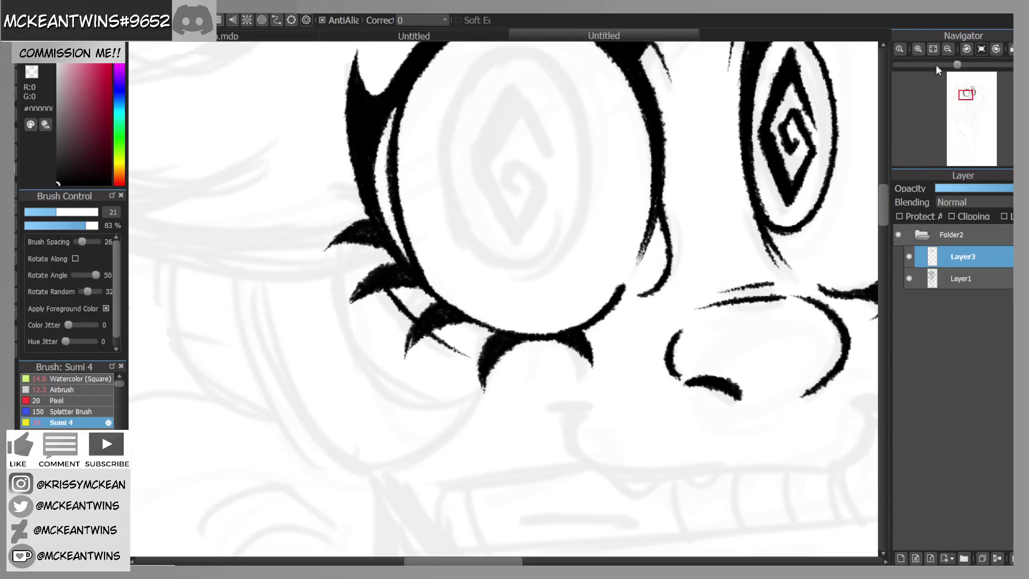
Step: Ink the top arc and outer side of the left-hand eye's oval iris, redoing the uneven side strokes
{"action": "left_click", "coordinate": [948, 49]}
{"action": "left_click", "coordinate": [950, 49]}
{"action": "left_click_drag", "start_coordinate": [971, 88], "coordinate": [966, 94]}
{"action": "left_click", "coordinate": [918, 49]}
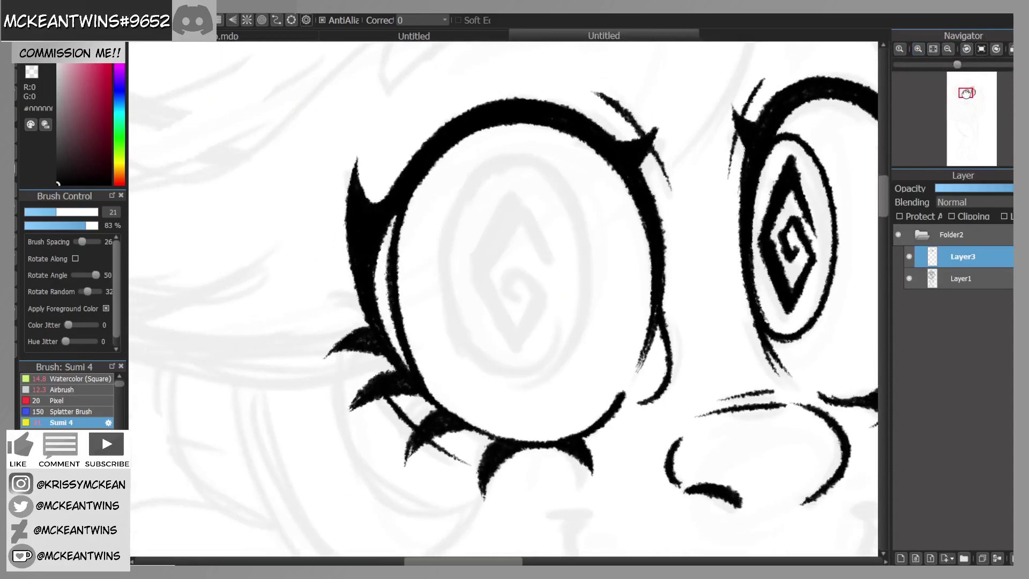
{"action": "left_click", "coordinate": [918, 49]}
{"action": "mouse_move", "coordinate": [585, 144]}
{"action": "left_mouse_down"}
{"action": "mouse_move", "coordinate": [560, 121]}
{"action": "mouse_move", "coordinate": [518, 107]}
{"action": "mouse_move", "coordinate": [468, 135]}
{"action": "left_mouse_up"}
{"action": "left_click_drag", "start_coordinate": [520, 110], "coordinate": [453, 180]}
{"action": "left_click_drag", "start_coordinate": [493, 119], "coordinate": [430, 212]}
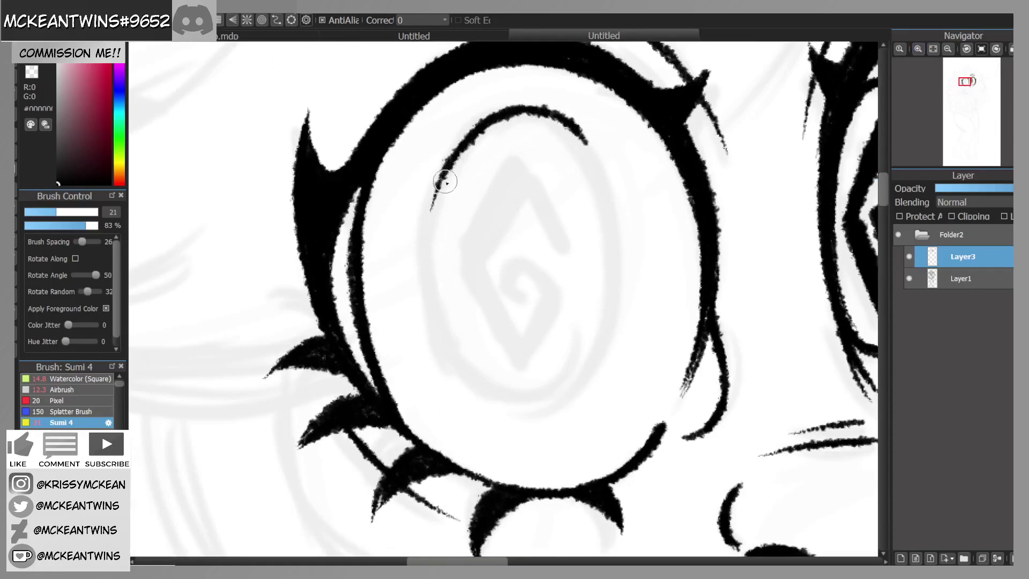
{"action": "left_click_drag", "start_coordinate": [455, 154], "coordinate": [429, 252]}
{"action": "left_click_drag", "start_coordinate": [443, 183], "coordinate": [428, 286]}
{"action": "left_click_drag", "start_coordinate": [436, 209], "coordinate": [434, 328]}
{"action": "key", "text": "ctrl+z"}
{"action": "key", "text": "ctrl+z"}
{"action": "key", "text": "ctrl+z"}
{"action": "key", "text": "ctrl+z"}
{"action": "mouse_move", "coordinate": [466, 141]}
{"action": "left_mouse_down"}
{"action": "mouse_move", "coordinate": [431, 213]}
{"action": "mouse_move", "coordinate": [435, 331]}
{"action": "left_mouse_up"}
{"action": "mouse_move", "coordinate": [428, 241]}
{"action": "left_mouse_down"}
{"action": "mouse_move", "coordinate": [437, 343]}
{"action": "mouse_move", "coordinate": [472, 385]}
{"action": "left_mouse_up"}
Step: Close the left-hand eye's iris oval with smooth strokes around its bottom and inner side
{"action": "mouse_move", "coordinate": [993, 74]}
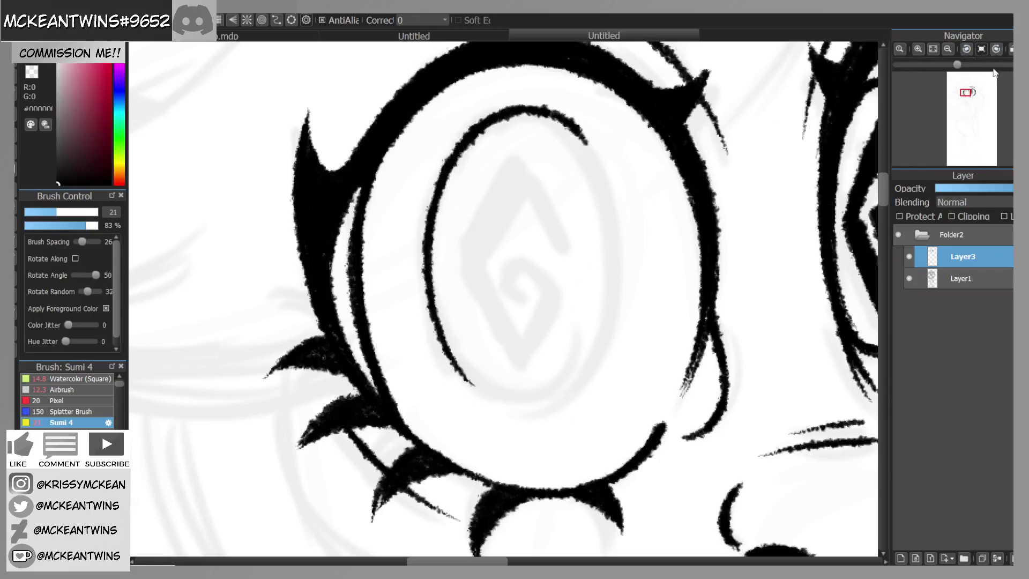
{"action": "left_click", "coordinate": [966, 49]}
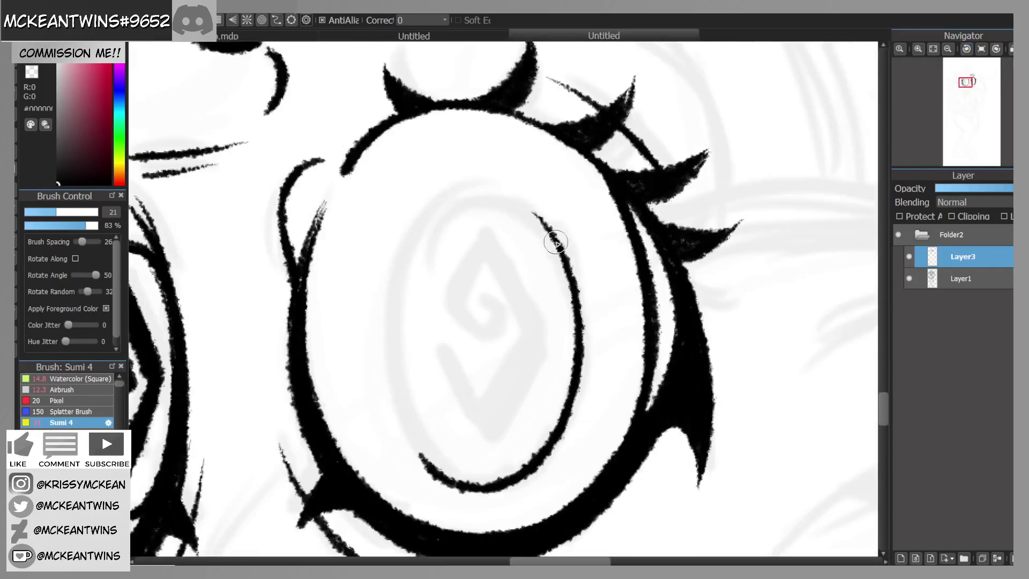
{"action": "left_click_drag", "start_coordinate": [557, 244], "coordinate": [457, 192]}
{"action": "key", "text": "ctrl+z"}
{"action": "left_click_drag", "start_coordinate": [560, 243], "coordinate": [458, 184]}
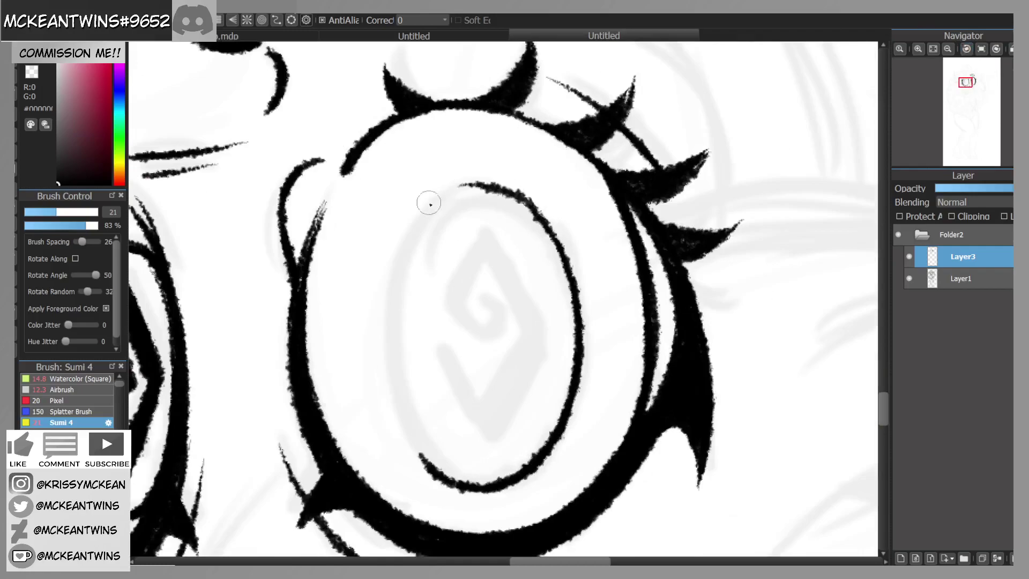
{"action": "left_click", "coordinate": [966, 49]}
{"action": "left_click", "coordinate": [966, 49]}
{"action": "left_click", "coordinate": [966, 49]}
{"action": "key", "text": "ctrl+z"}
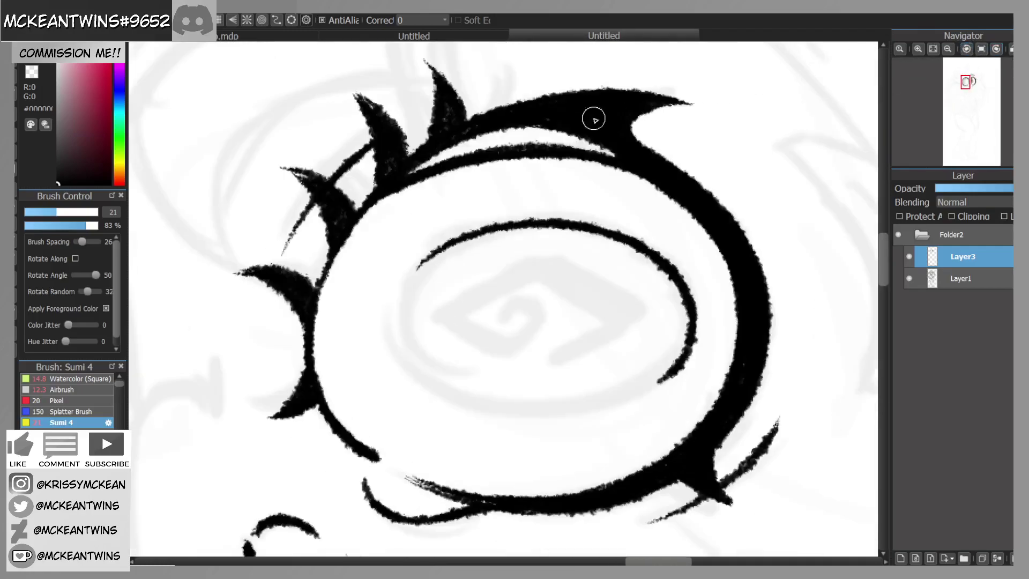
{"action": "mouse_move", "coordinate": [451, 245]}
{"action": "left_mouse_down"}
{"action": "mouse_move", "coordinate": [390, 298]}
{"action": "mouse_move", "coordinate": [406, 304]}
{"action": "mouse_move", "coordinate": [388, 342]}
{"action": "left_mouse_up"}
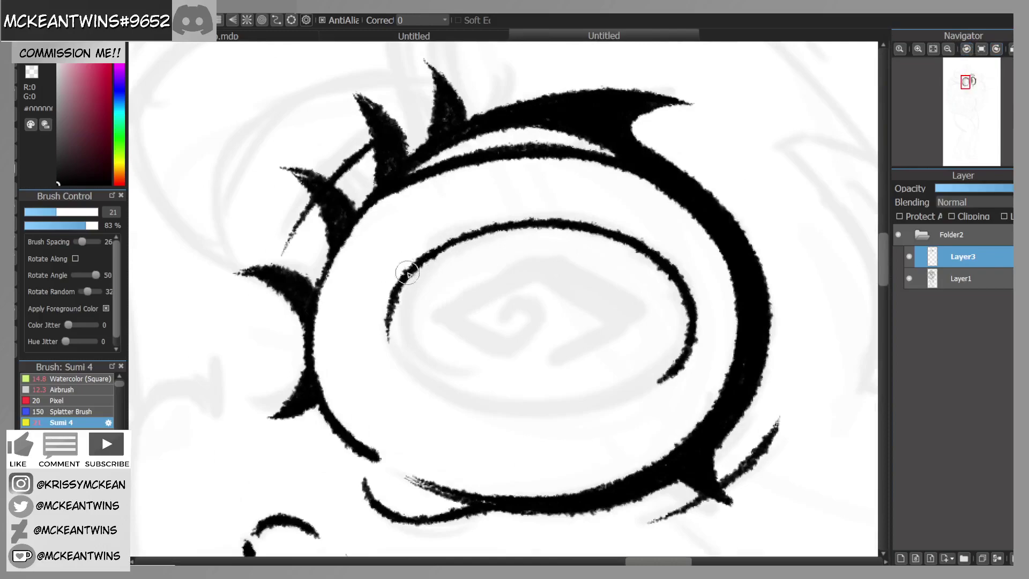
{"action": "left_click_drag", "start_coordinate": [409, 272], "coordinate": [425, 259]}
{"action": "left_click", "coordinate": [996, 49]}
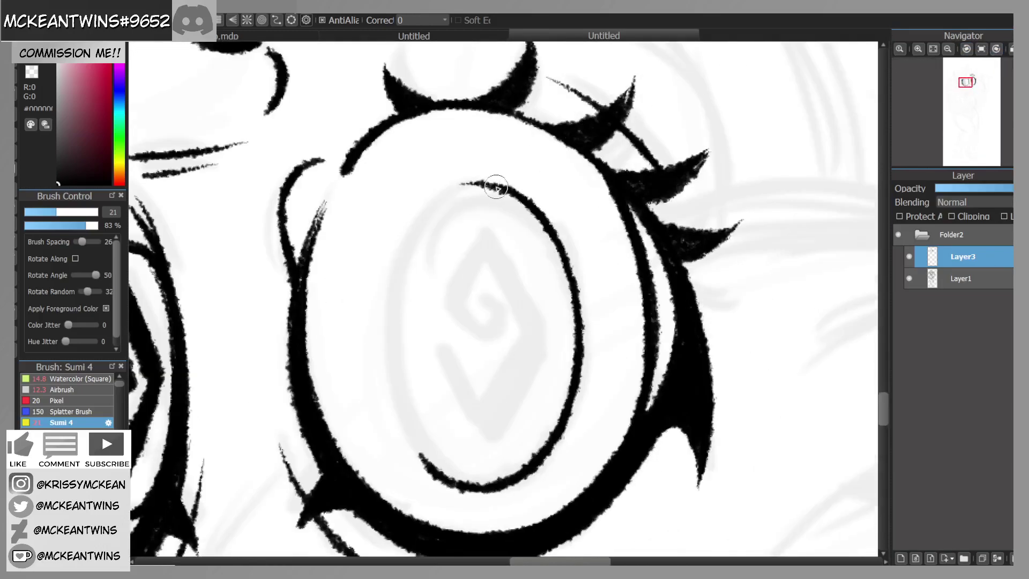
{"action": "mouse_move", "coordinate": [496, 188]}
{"action": "left_mouse_down"}
{"action": "mouse_move", "coordinate": [439, 201]}
{"action": "mouse_move", "coordinate": [435, 221]}
{"action": "mouse_move", "coordinate": [444, 196]}
{"action": "mouse_move", "coordinate": [408, 243]}
{"action": "mouse_move", "coordinate": [410, 280]}
{"action": "mouse_move", "coordinate": [412, 232]}
{"action": "mouse_move", "coordinate": [392, 307]}
{"action": "mouse_move", "coordinate": [402, 247]}
{"action": "mouse_move", "coordinate": [402, 419]}
{"action": "left_mouse_up"}
{"action": "left_click_drag", "start_coordinate": [385, 340], "coordinate": [423, 466]}
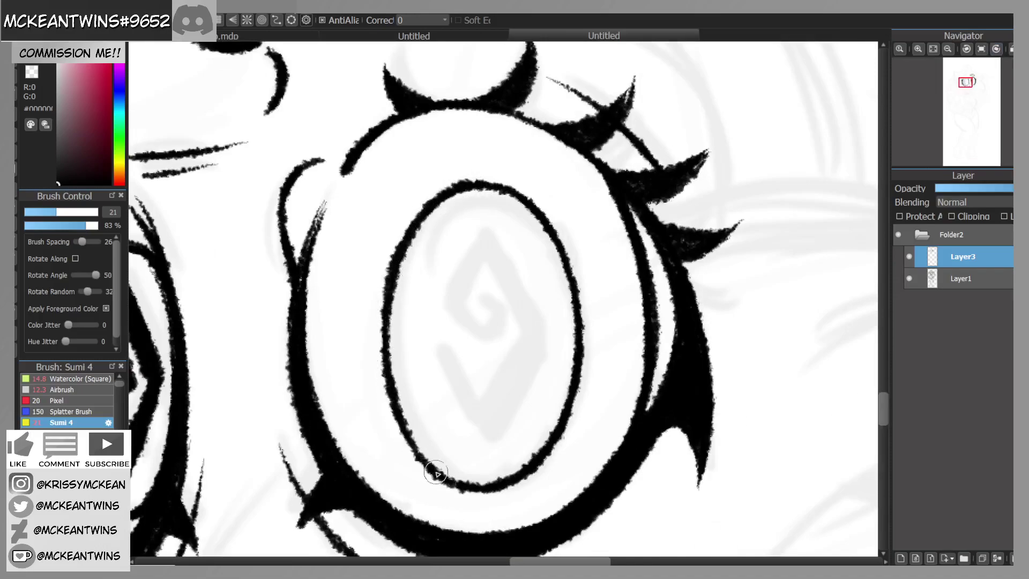
Step: Check the balance of both eyes by mirroring the canvas view and restoring it
{"action": "left_click", "coordinate": [981, 49]}
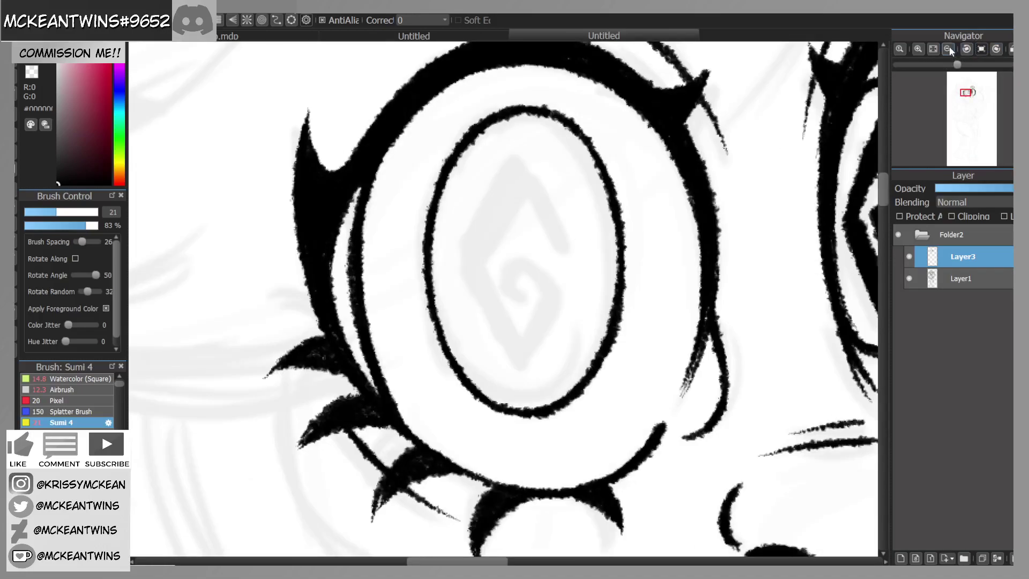
{"action": "left_click", "coordinate": [949, 49]}
{"action": "left_click", "coordinate": [949, 49]}
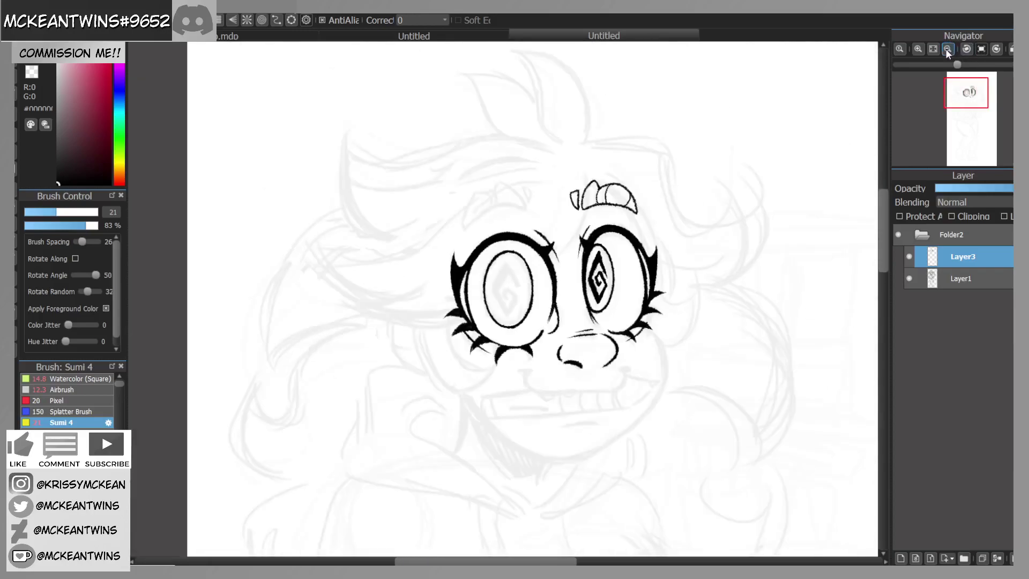
{"action": "left_click", "coordinate": [1010, 49]}
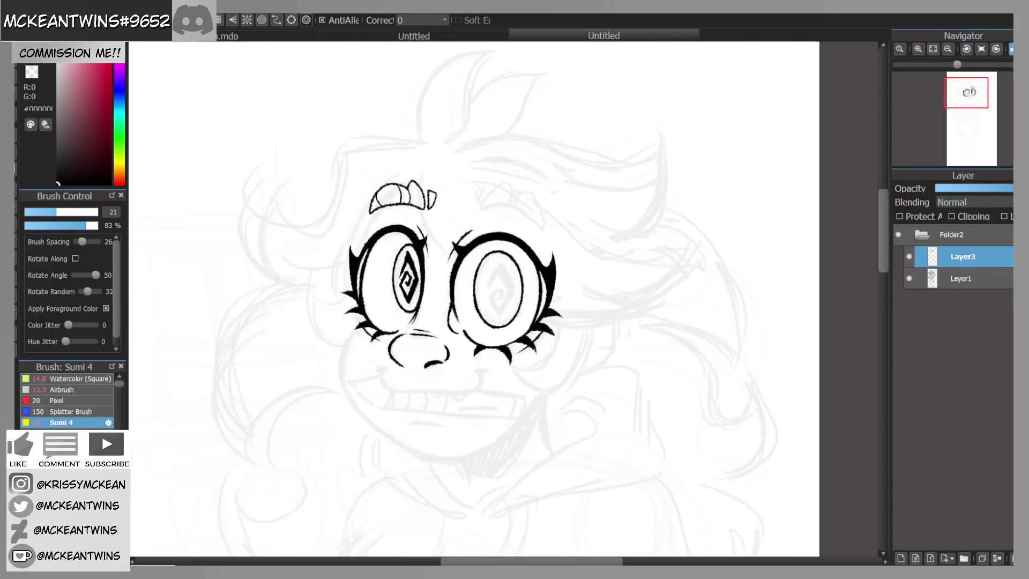
{"action": "left_click", "coordinate": [1011, 49]}
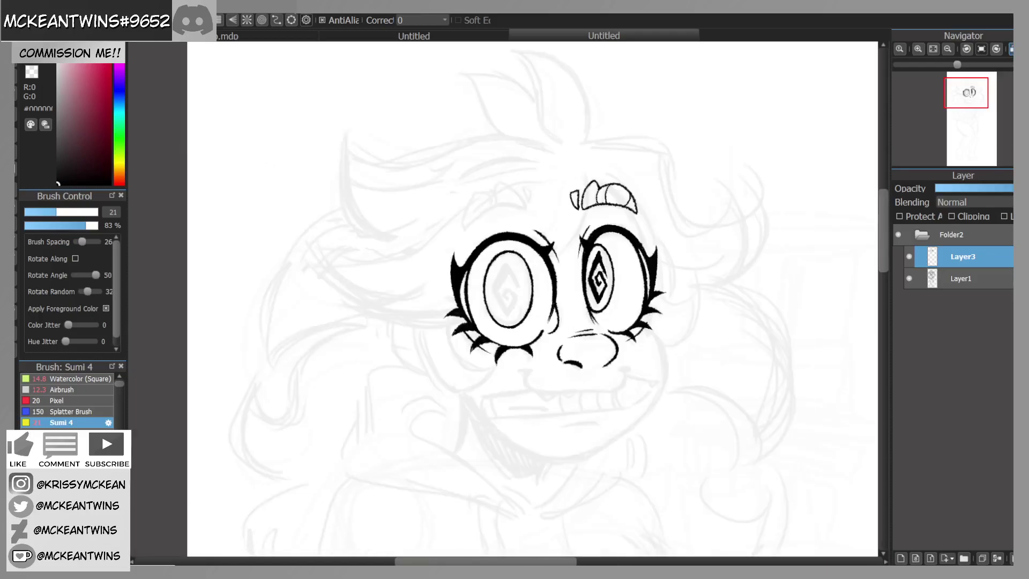
{"action": "left_click", "coordinate": [925, 48]}
{"action": "left_click", "coordinate": [924, 48]}
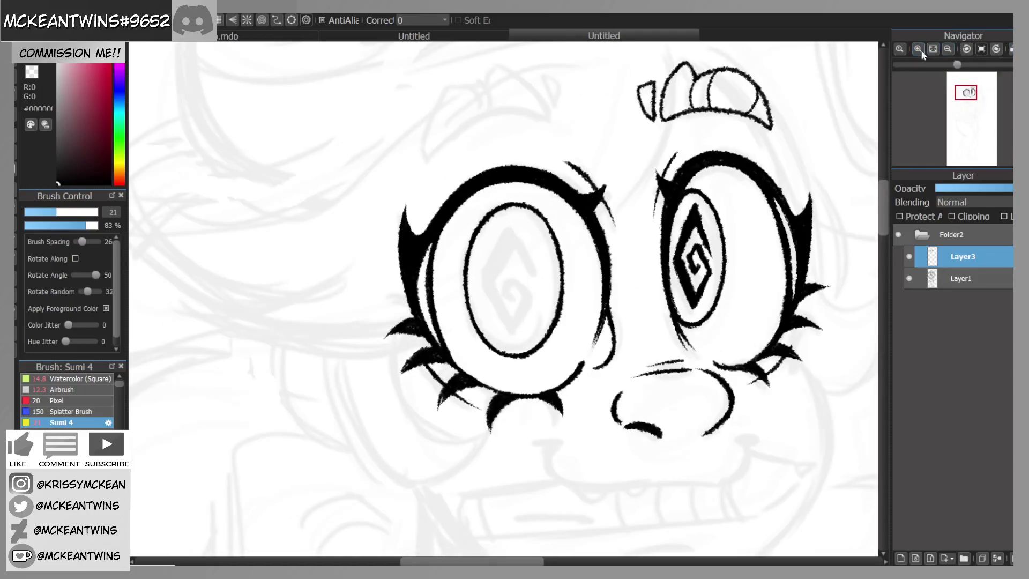
Step: Ink the diamond-shaped spiral pupil inside the left-hand eye's iris, following the faded sketch
{"action": "left_click", "coordinate": [919, 49]}
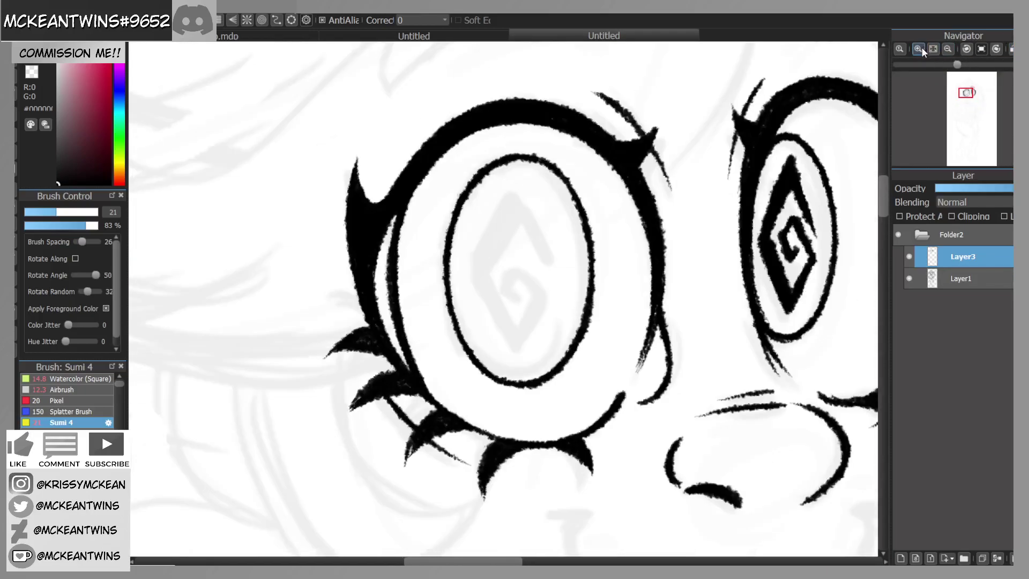
{"action": "left_click", "coordinate": [920, 49]}
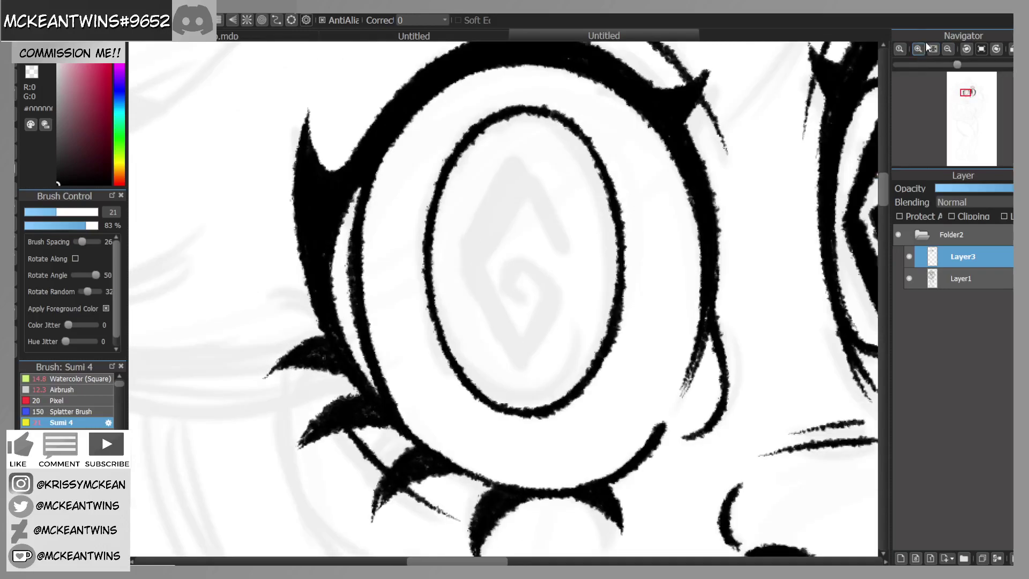
{"action": "mouse_move", "coordinate": [532, 169]}
{"action": "left_mouse_down"}
{"action": "mouse_move", "coordinate": [579, 255]}
{"action": "mouse_move", "coordinate": [518, 160]}
{"action": "mouse_move", "coordinate": [465, 264]}
{"action": "mouse_move", "coordinate": [515, 174]}
{"action": "mouse_move", "coordinate": [467, 274]}
{"action": "mouse_move", "coordinate": [490, 345]}
{"action": "mouse_move", "coordinate": [484, 280]}
{"action": "mouse_move", "coordinate": [490, 369]}
{"action": "mouse_move", "coordinate": [559, 302]}
{"action": "mouse_move", "coordinate": [528, 364]}
{"action": "left_mouse_up"}
{"action": "left_click", "coordinate": [997, 49]}
{"action": "left_click", "coordinate": [996, 49]}
{"action": "left_click", "coordinate": [982, 49]}
{"action": "mouse_move", "coordinate": [549, 320]}
{"action": "left_mouse_down"}
{"action": "mouse_move", "coordinate": [563, 280]}
{"action": "mouse_move", "coordinate": [533, 341]}
{"action": "mouse_move", "coordinate": [580, 232]}
{"action": "mouse_move", "coordinate": [571, 276]}
{"action": "mouse_move", "coordinate": [530, 238]}
{"action": "mouse_move", "coordinate": [504, 268]}
{"action": "mouse_move", "coordinate": [525, 290]}
{"action": "mouse_move", "coordinate": [528, 267]}
{"action": "mouse_move", "coordinate": [523, 287]}
{"action": "mouse_move", "coordinate": [503, 278]}
{"action": "mouse_move", "coordinate": [511, 255]}
{"action": "mouse_move", "coordinate": [503, 263]}
{"action": "mouse_move", "coordinate": [536, 240]}
{"action": "mouse_move", "coordinate": [563, 288]}
{"action": "mouse_move", "coordinate": [533, 350]}
{"action": "mouse_move", "coordinate": [560, 297]}
{"action": "left_mouse_up"}
{"action": "mouse_move", "coordinate": [971, 81]}
Step: Mirror the canvas view and lasso-select the whole wider eye with its lashes on Layer3
{"action": "left_click", "coordinate": [950, 49]}
{"action": "left_click", "coordinate": [951, 48]}
{"action": "left_click", "coordinate": [950, 49]}
{"action": "left_click", "coordinate": [951, 49]}
{"action": "left_click_drag", "start_coordinate": [971, 94], "coordinate": [970, 96]}
{"action": "left_click", "coordinate": [1011, 49]}
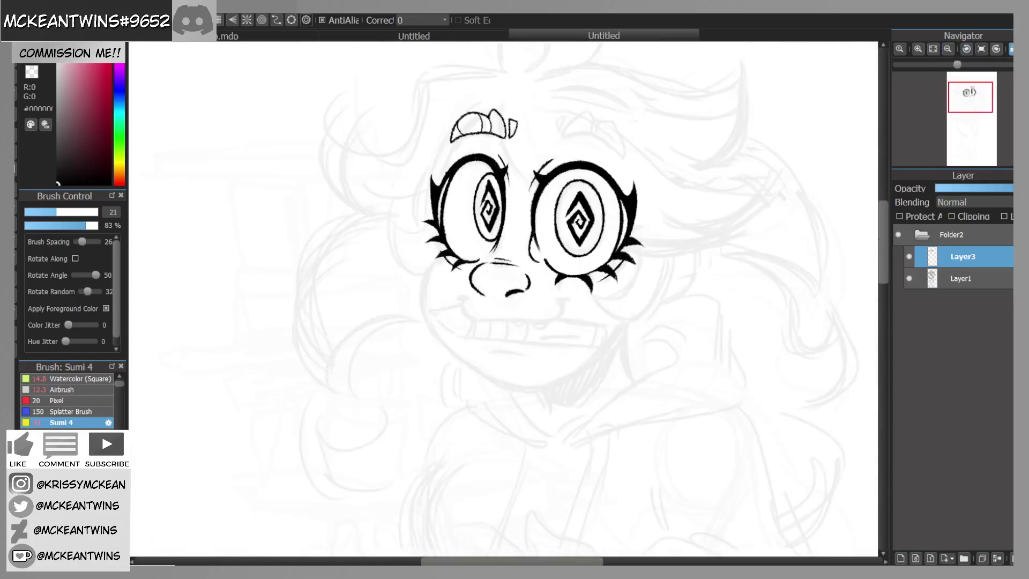
{"action": "left_click", "coordinate": [15, 205]}
{"action": "mouse_move", "coordinate": [673, 96]}
{"action": "left_mouse_down"}
{"action": "mouse_move", "coordinate": [657, 317]}
{"action": "mouse_move", "coordinate": [536, 275]}
{"action": "left_mouse_up"}
{"action": "left_click_drag", "start_coordinate": [518, 199], "coordinate": [531, 140]}
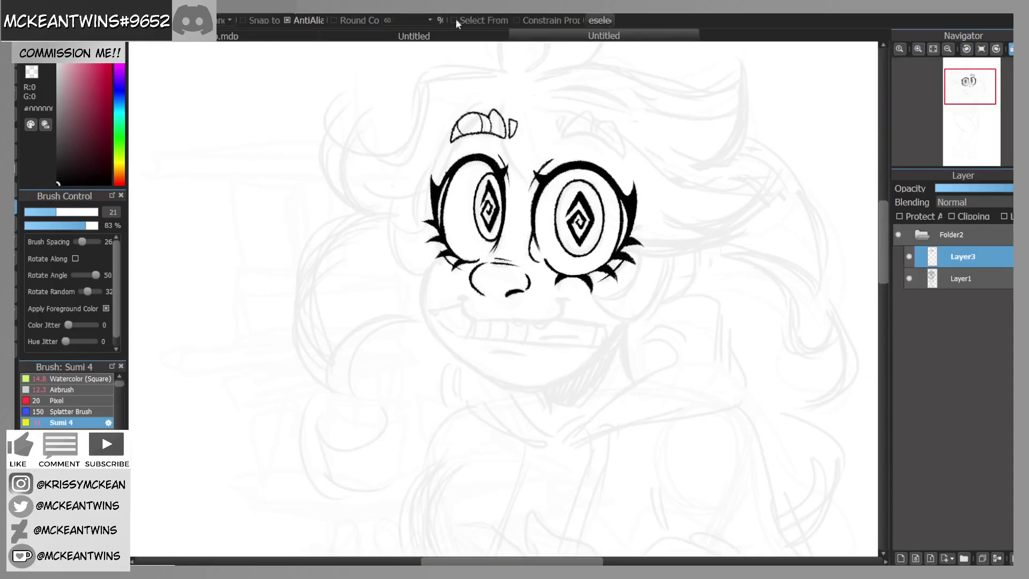
{"action": "key", "text": "ctrl+t"}
{"action": "left_click_drag", "start_coordinate": [687, 241], "coordinate": [687, 234]}
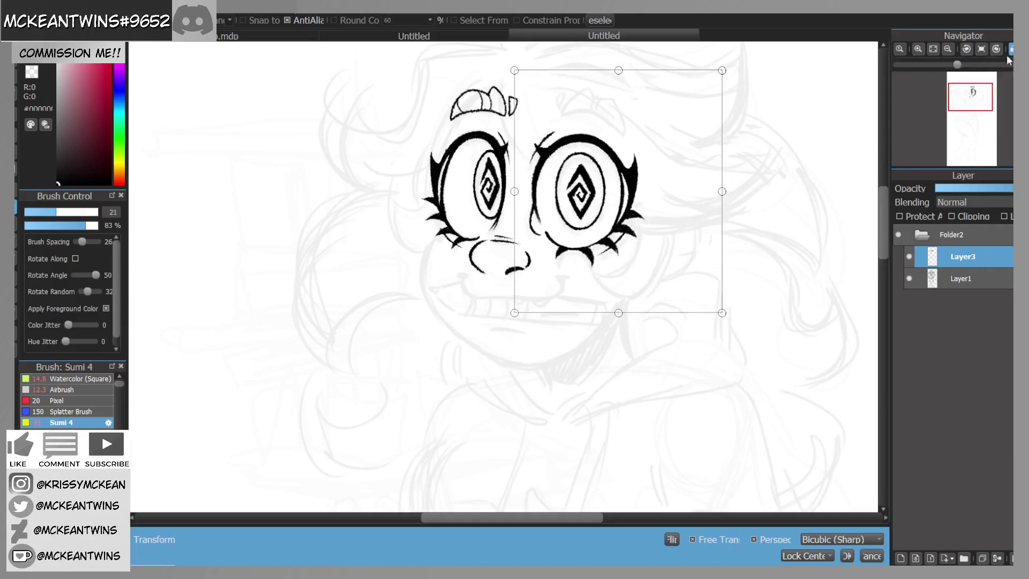
{"action": "left_click", "coordinate": [1011, 49]}
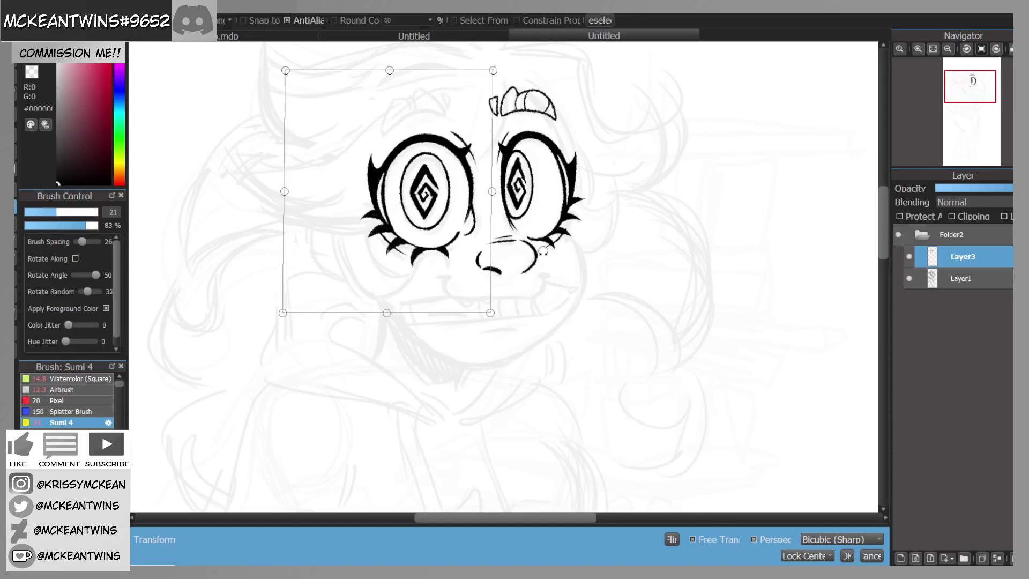
{"action": "left_click", "coordinate": [1011, 48]}
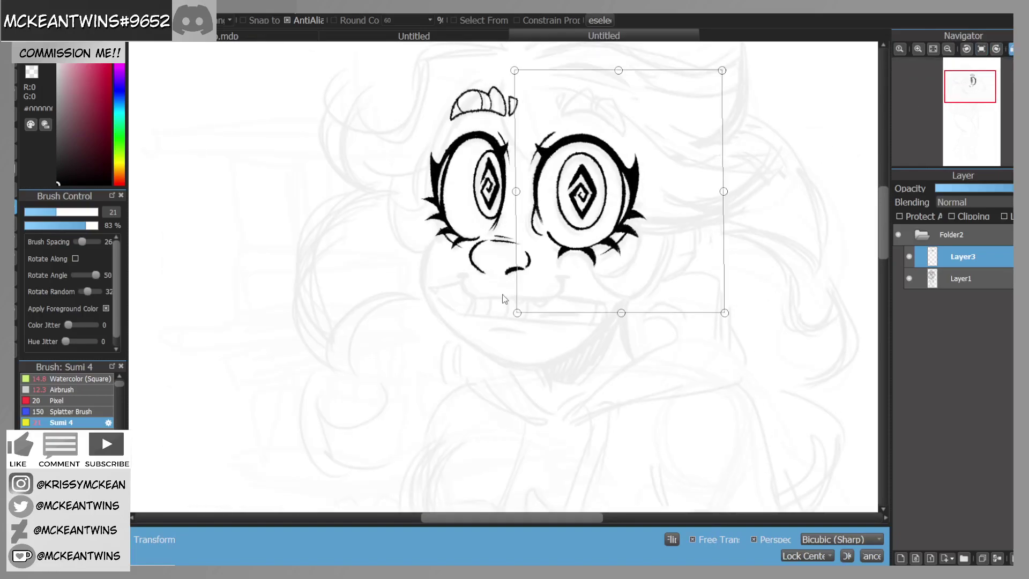
{"action": "key", "text": "Return"}
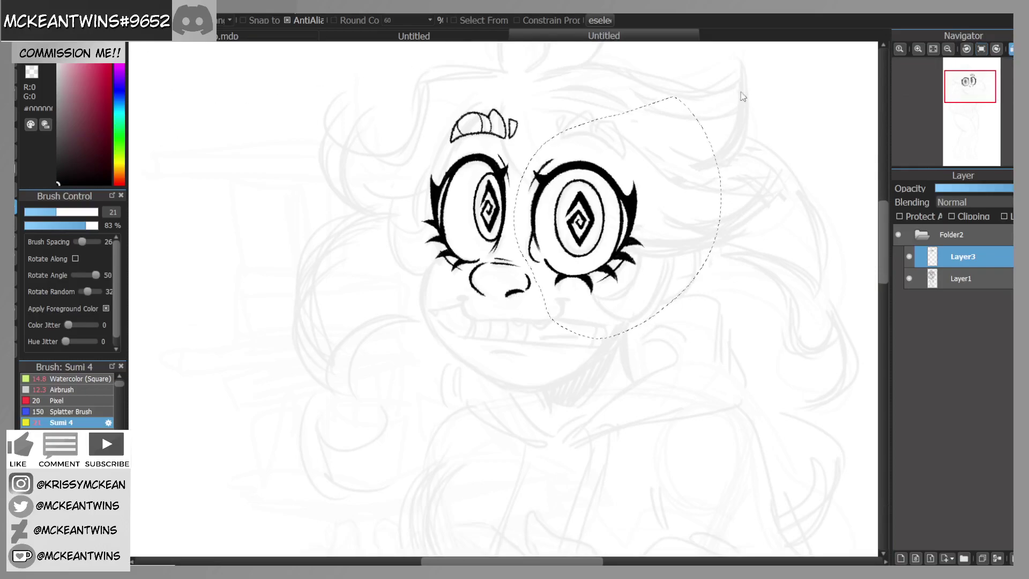
Step: Transform the selected wider eye: shift and rotate it slightly and stretch its outer side, comparing the mirrored and normal views
{"action": "key", "text": "ctrl+t"}
{"action": "left_click_drag", "start_coordinate": [665, 256], "coordinate": [665, 252]}
{"action": "left_click", "coordinate": [1011, 49]}
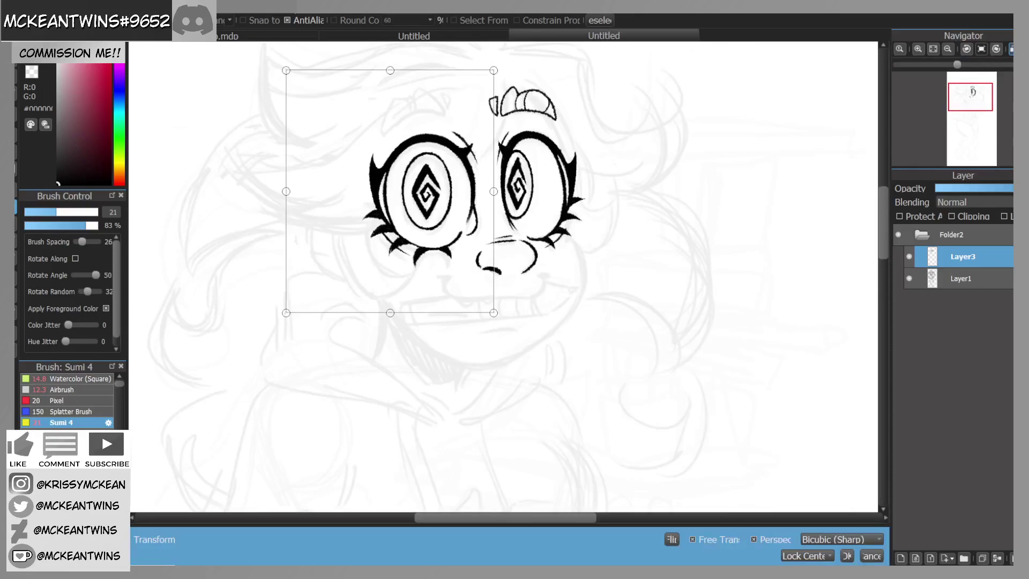
{"action": "mouse_move", "coordinate": [478, 286]}
{"action": "left_mouse_down"}
{"action": "mouse_move", "coordinate": [519, 281]}
{"action": "mouse_move", "coordinate": [469, 282]}
{"action": "left_mouse_up"}
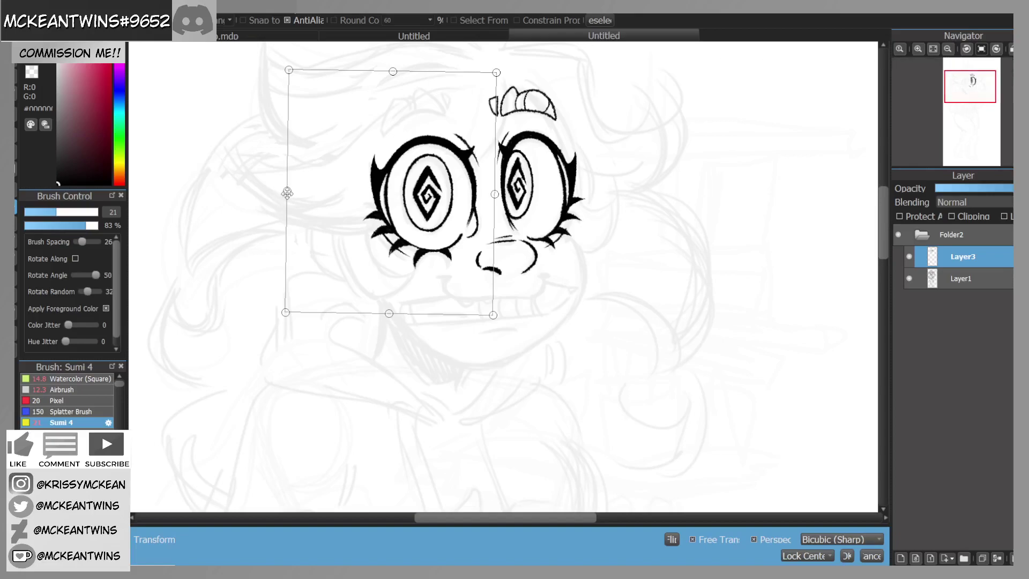
{"action": "left_click_drag", "start_coordinate": [287, 193], "coordinate": [288, 193]}
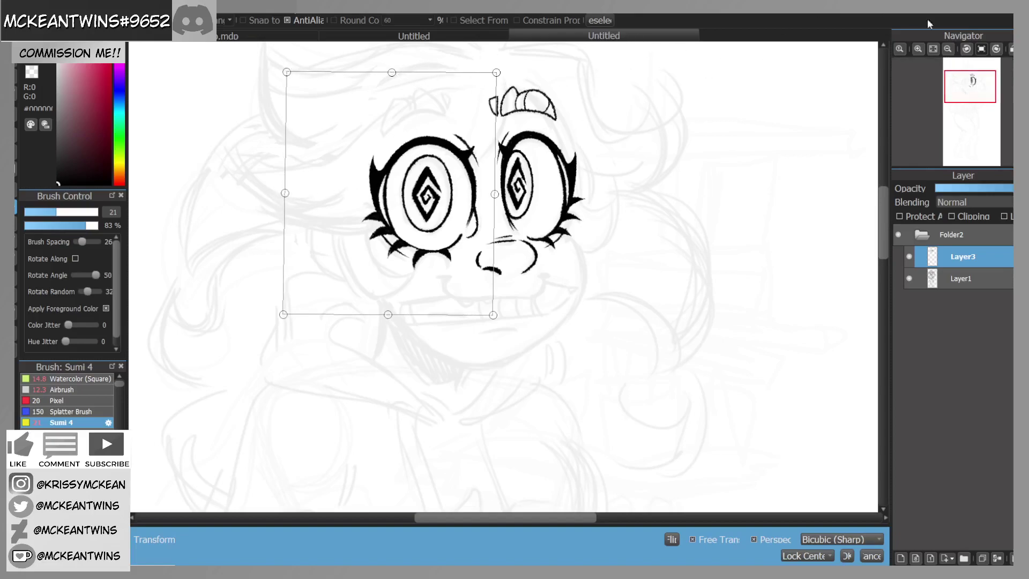
{"action": "left_click", "coordinate": [1011, 49]}
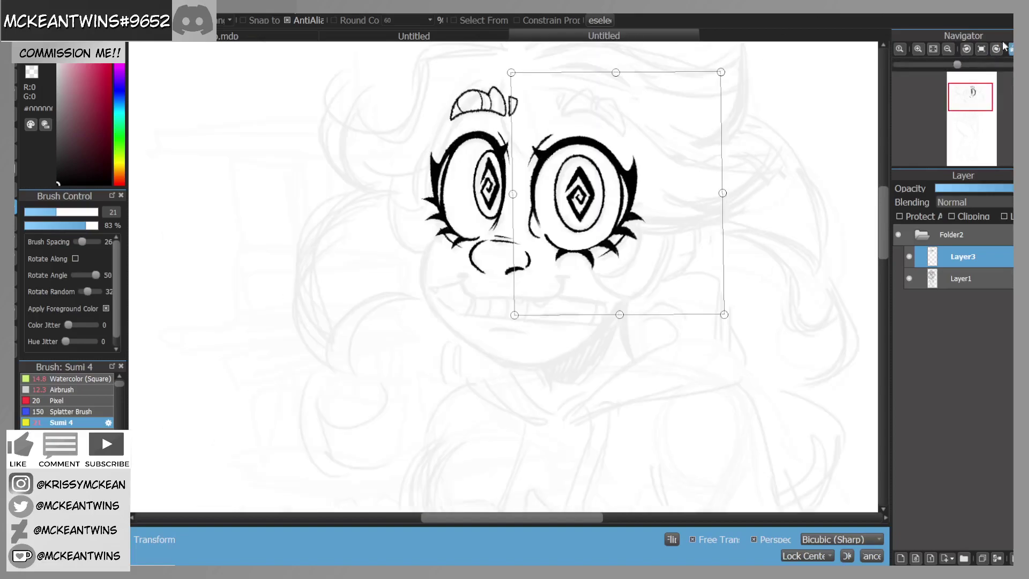
Step: Fine-tune the eye's upper outer corner and lower edge, apply the transform, clear the selection and return to the brush
{"action": "left_click_drag", "start_coordinate": [720, 70], "coordinate": [717, 75]}
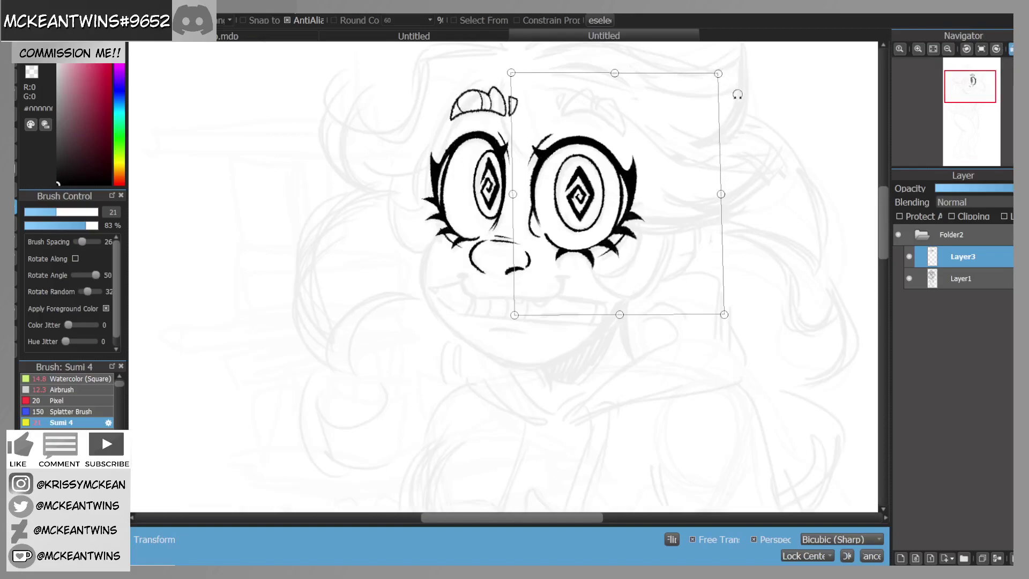
{"action": "key", "text": "h"}
{"action": "key", "text": "h"}
{"action": "left_click_drag", "start_coordinate": [718, 74], "coordinate": [720, 75]}
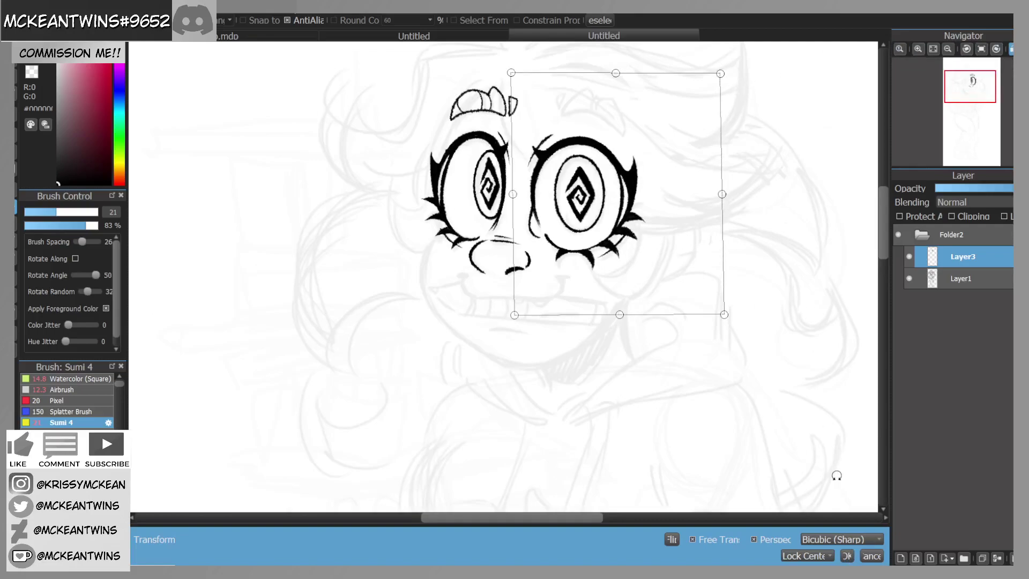
{"action": "left_click_drag", "start_coordinate": [619, 313], "coordinate": [619, 310]}
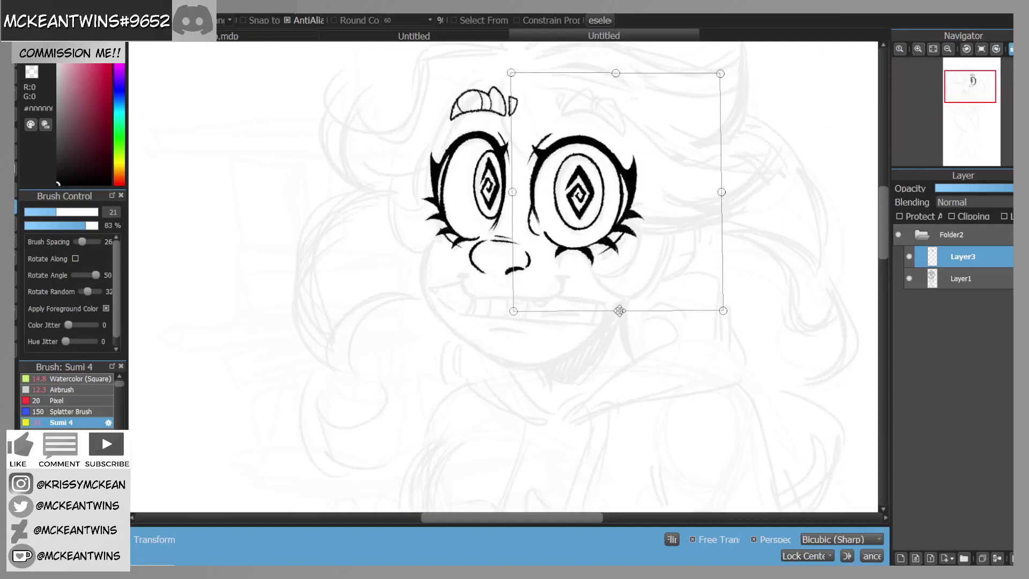
{"action": "key", "text": "h"}
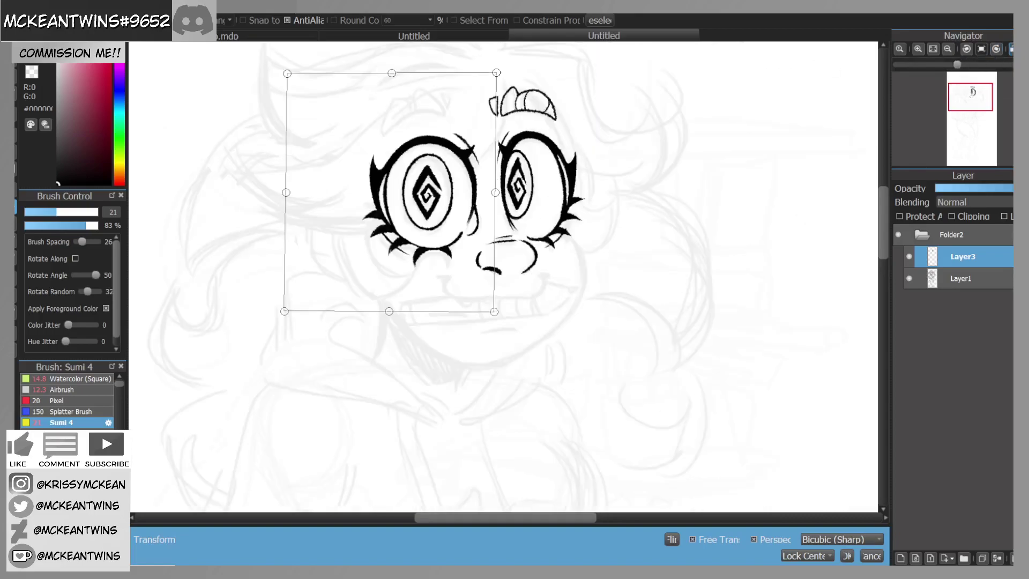
{"action": "left_click_drag", "start_coordinate": [388, 313], "coordinate": [388, 315]}
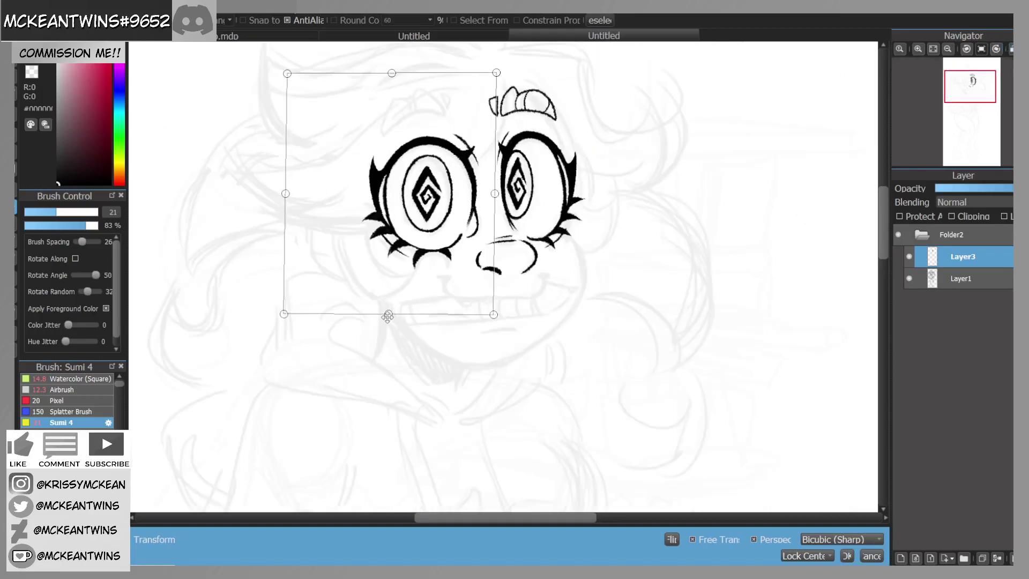
{"action": "left_click", "coordinate": [847, 556]}
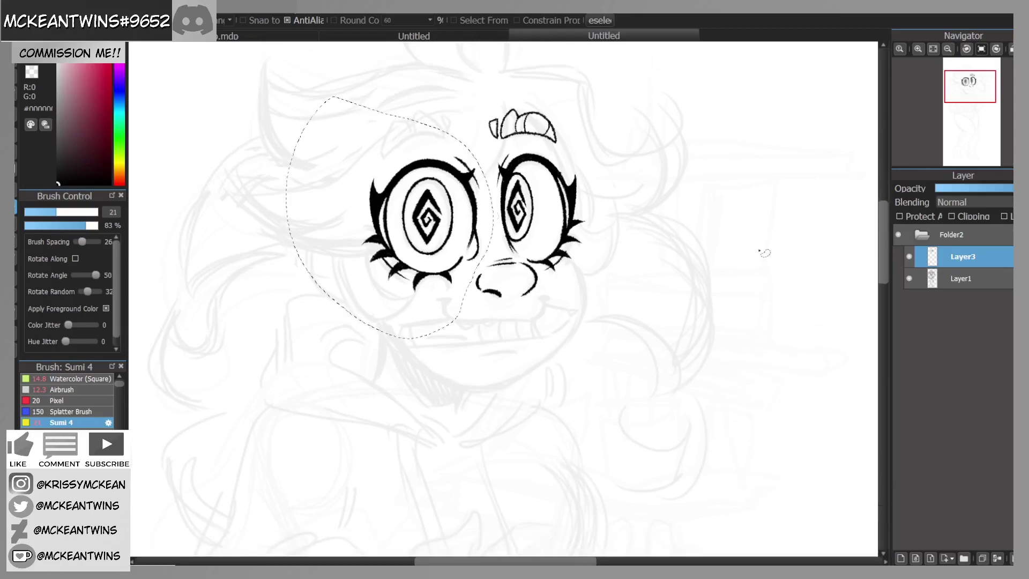
{"action": "key", "text": "ctrl+d"}
{"action": "key", "text": "b"}
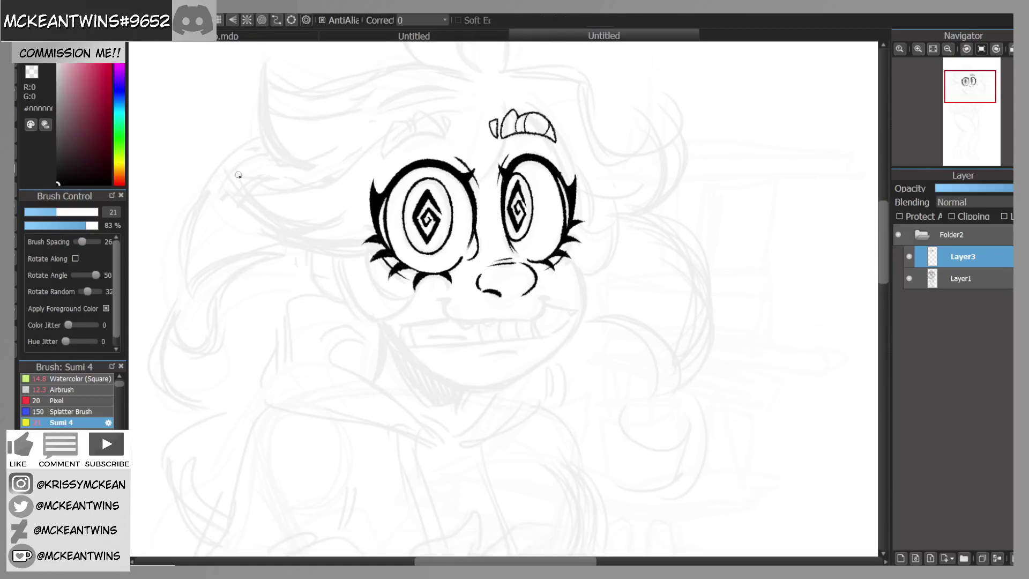
Step: Lasso the finished eyebrow above the right-hand eye and paste a copy of it onto a new layer
{"action": "mouse_move", "coordinate": [967, 65]}
{"action": "left_click_drag", "start_coordinate": [969, 93], "coordinate": [968, 93]}
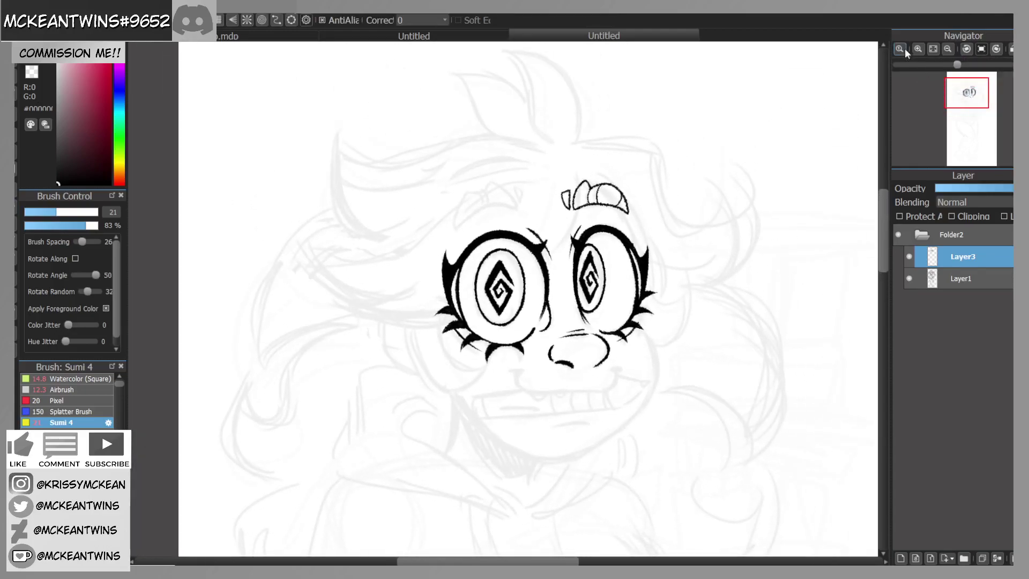
{"action": "left_click", "coordinate": [919, 49]}
{"action": "left_click", "coordinate": [918, 49]}
{"action": "left_click", "coordinate": [918, 49]}
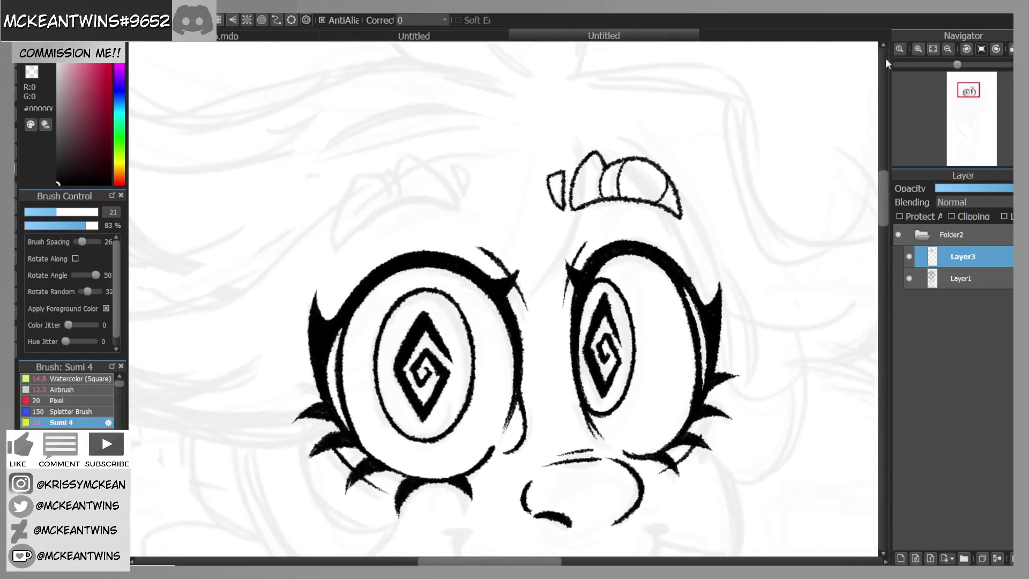
{"action": "left_click", "coordinate": [15, 208]}
{"action": "mouse_move", "coordinate": [718, 97]}
{"action": "left_mouse_down"}
{"action": "mouse_move", "coordinate": [513, 189]}
{"action": "mouse_move", "coordinate": [702, 232]}
{"action": "mouse_move", "coordinate": [714, 217]}
{"action": "left_mouse_up"}
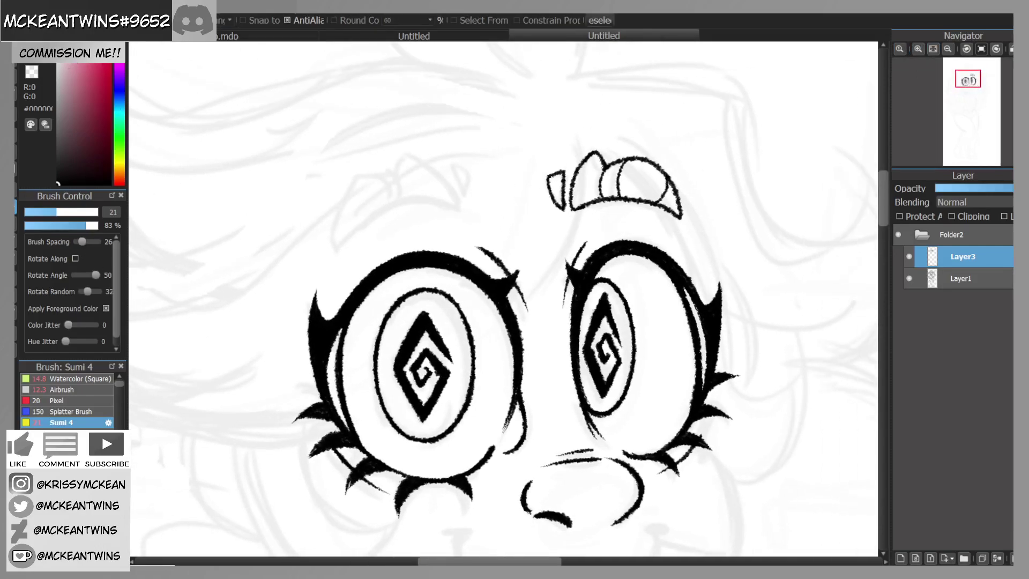
{"action": "key", "text": "ctrl+v"}
Step: Flip the eyebrow copy horizontally, place it tilted slightly above the left-hand eye, apply the transform and clear the selection
{"action": "key", "text": "ctrl+t"}
{"action": "left_click_drag", "start_coordinate": [616, 161], "coordinate": [371, 178]}
{"action": "left_click", "coordinate": [672, 539]}
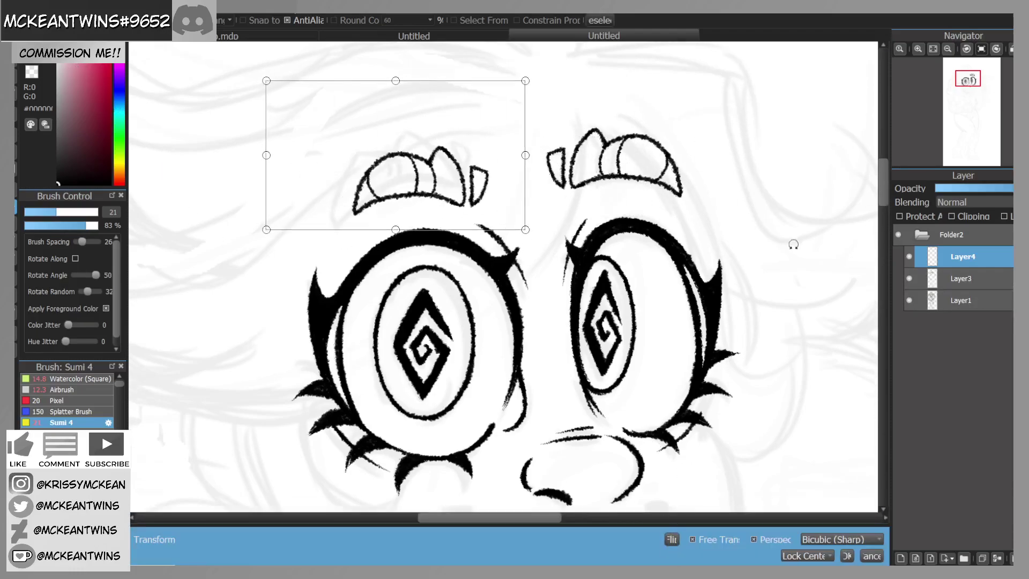
{"action": "left_click_drag", "start_coordinate": [495, 169], "coordinate": [525, 173]}
{"action": "left_click_drag", "start_coordinate": [625, 289], "coordinate": [635, 272]}
{"action": "left_click_drag", "start_coordinate": [502, 180], "coordinate": [501, 183]}
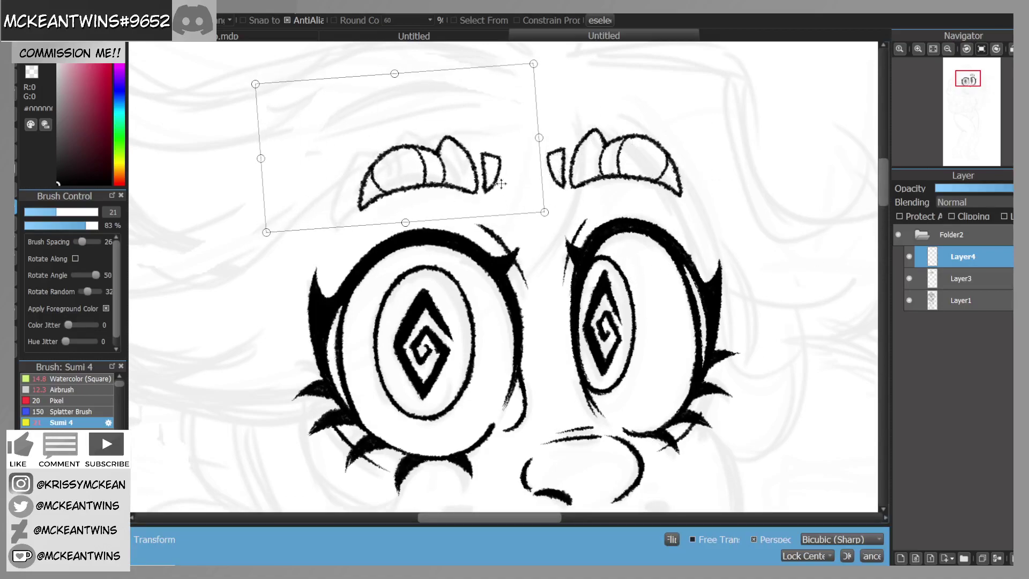
{"action": "left_click", "coordinate": [846, 555]}
{"action": "left_click", "coordinate": [948, 48]}
{"action": "left_click", "coordinate": [971, 95]}
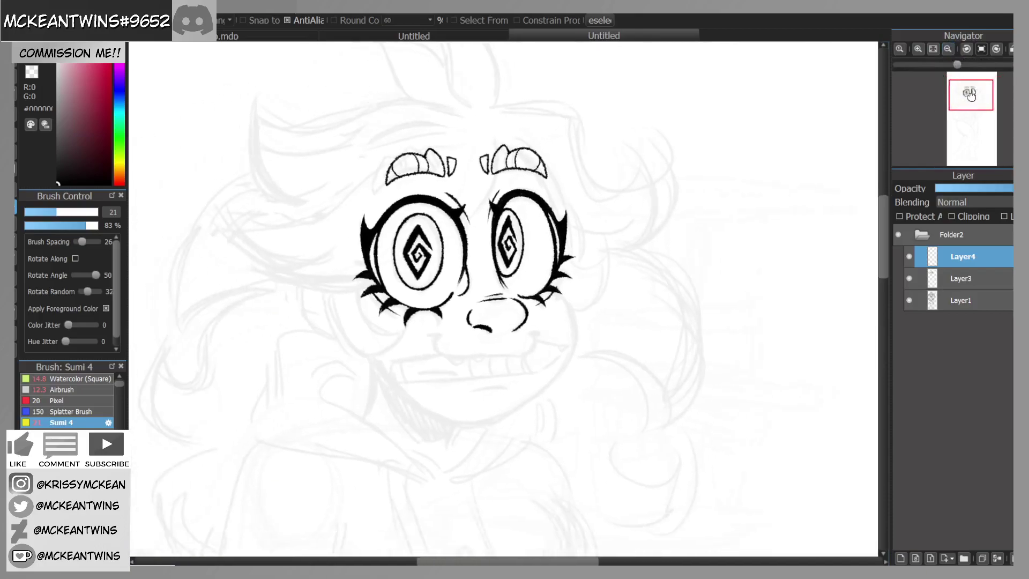
{"action": "left_click_drag", "start_coordinate": [971, 95], "coordinate": [965, 96]}
{"action": "left_click", "coordinate": [599, 20]}
{"action": "left_click", "coordinate": [15, 72]}
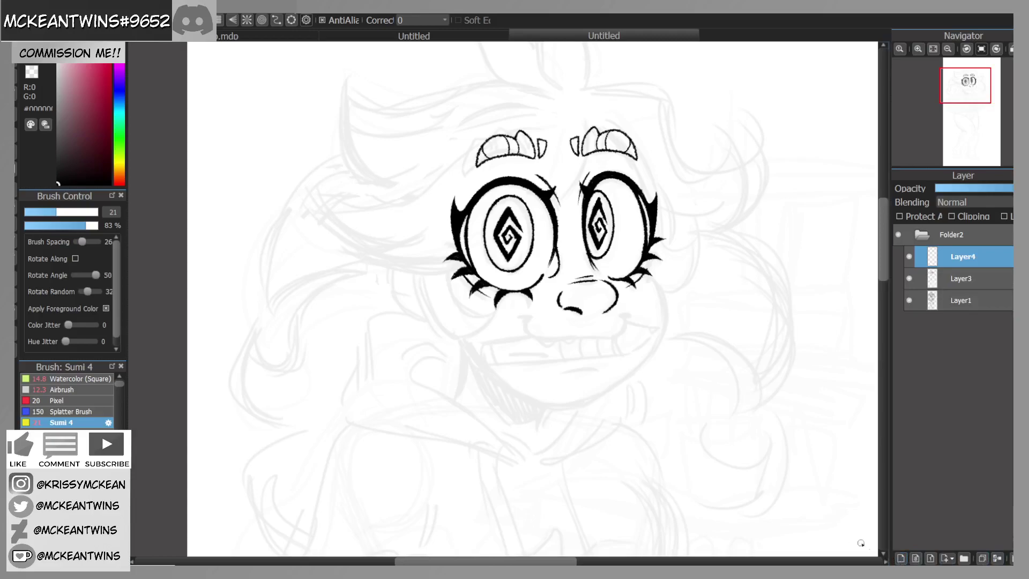
Step: Mirror the canvas view and lasso-select the spiral pupil inside the narrower eye's iris on Layer3
{"action": "left_click_drag", "start_coordinate": [963, 94], "coordinate": [967, 97]}
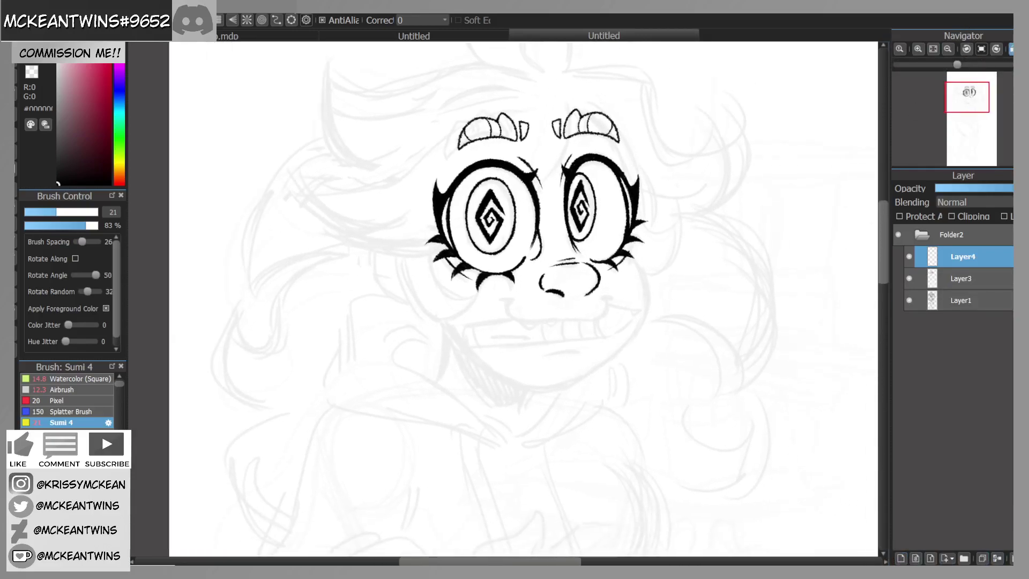
{"action": "left_click", "coordinate": [1011, 49]}
{"action": "left_click", "coordinate": [918, 49]}
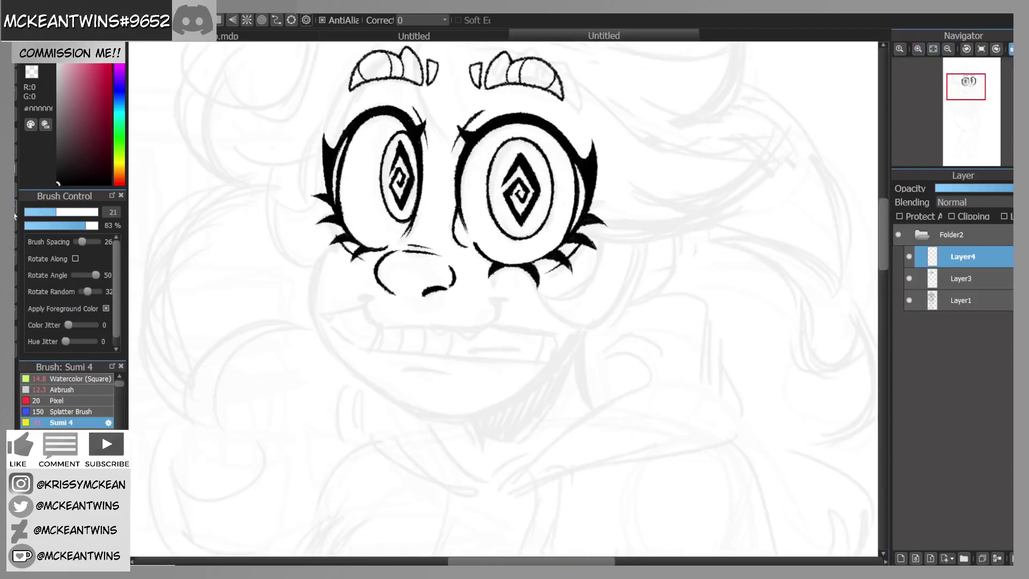
{"action": "left_click", "coordinate": [957, 280]}
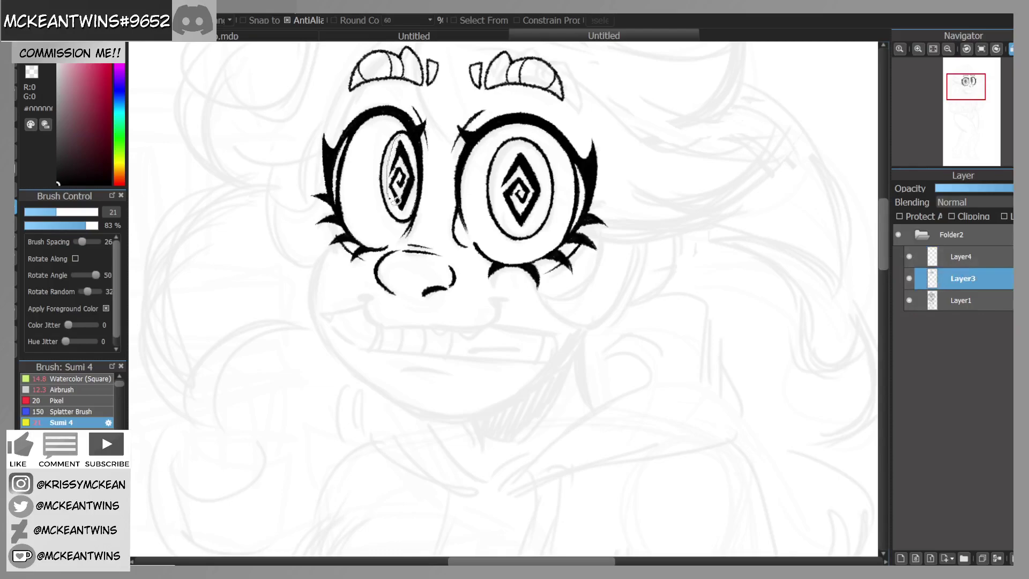
{"action": "left_click_drag", "start_coordinate": [418, 174], "coordinate": [406, 136]}
{"action": "key", "text": "p"}
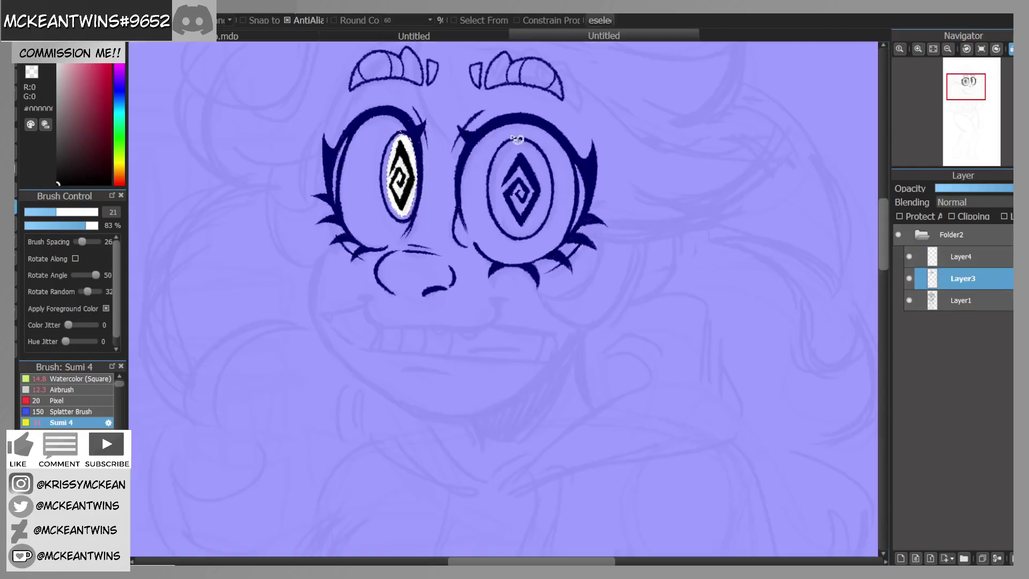
{"action": "key", "text": "Return"}
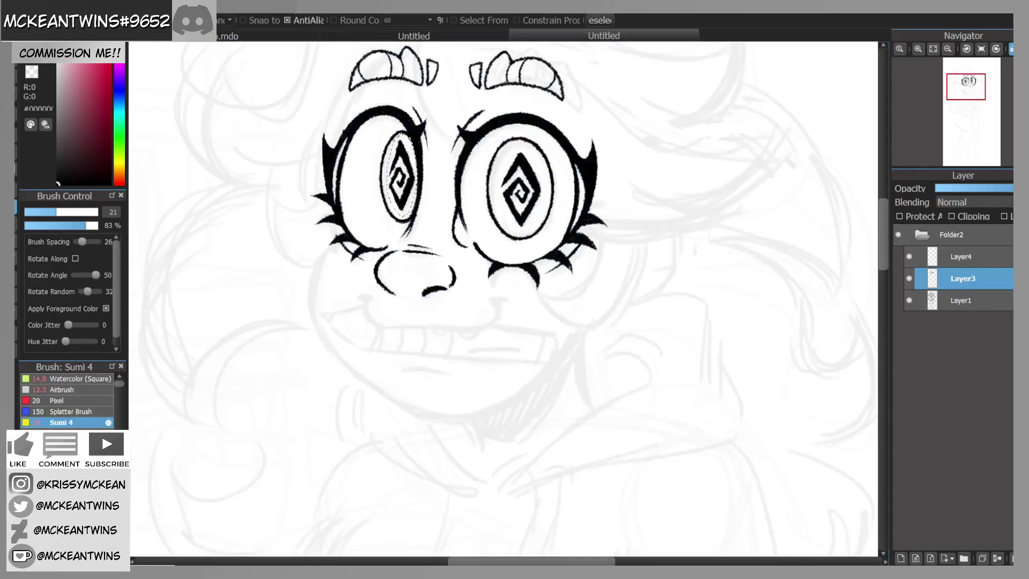
Step: Widen the selected spiral pupil slightly inside the narrower eye's iris and apply the transform
{"action": "key", "text": "ctrl+t"}
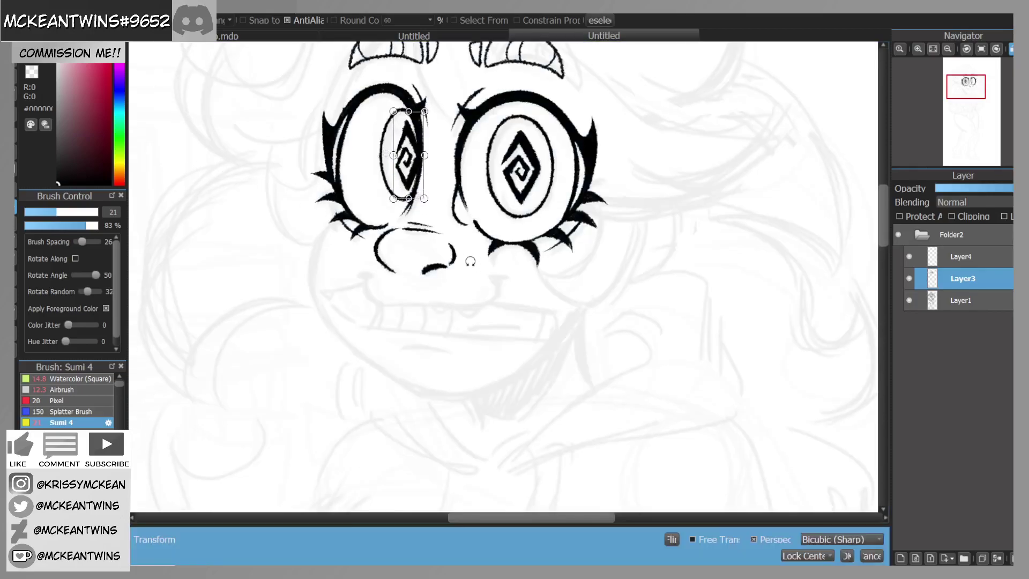
{"action": "left_click_drag", "start_coordinate": [393, 155], "coordinate": [385, 155]}
{"action": "left_click", "coordinate": [1012, 48]}
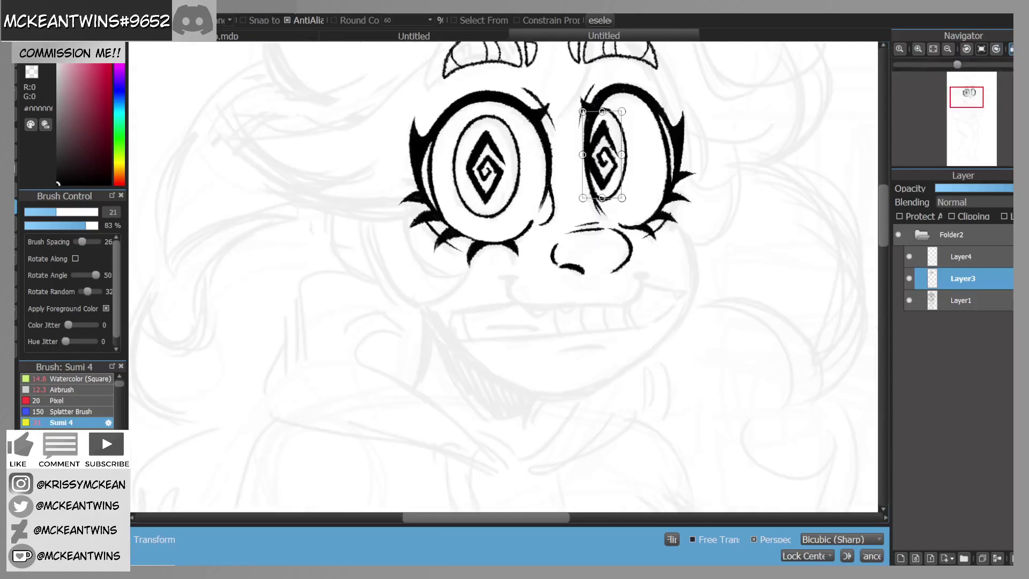
{"action": "left_click_drag", "start_coordinate": [620, 155], "coordinate": [619, 155]}
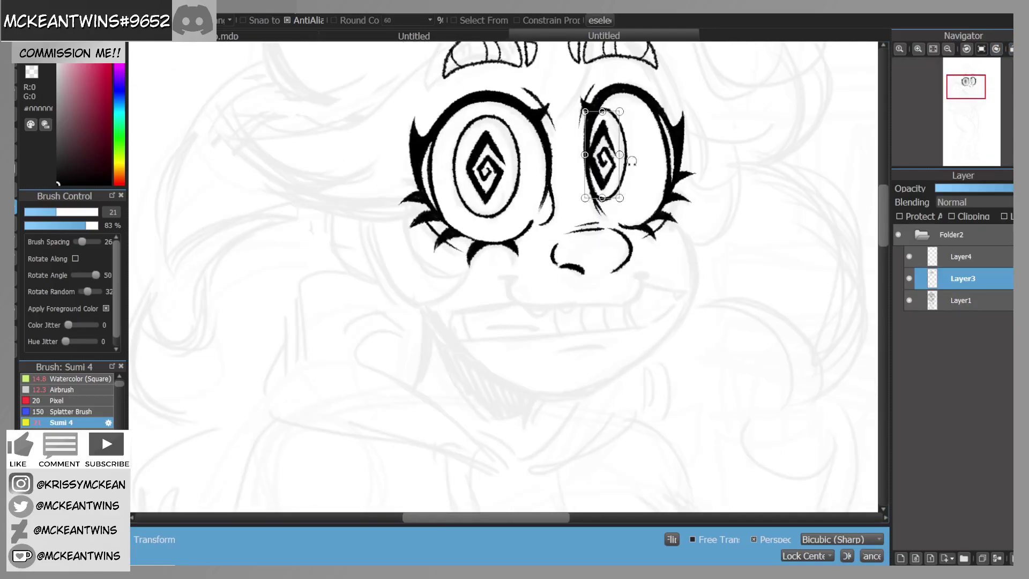
{"action": "mouse_move", "coordinate": [994, 84]}
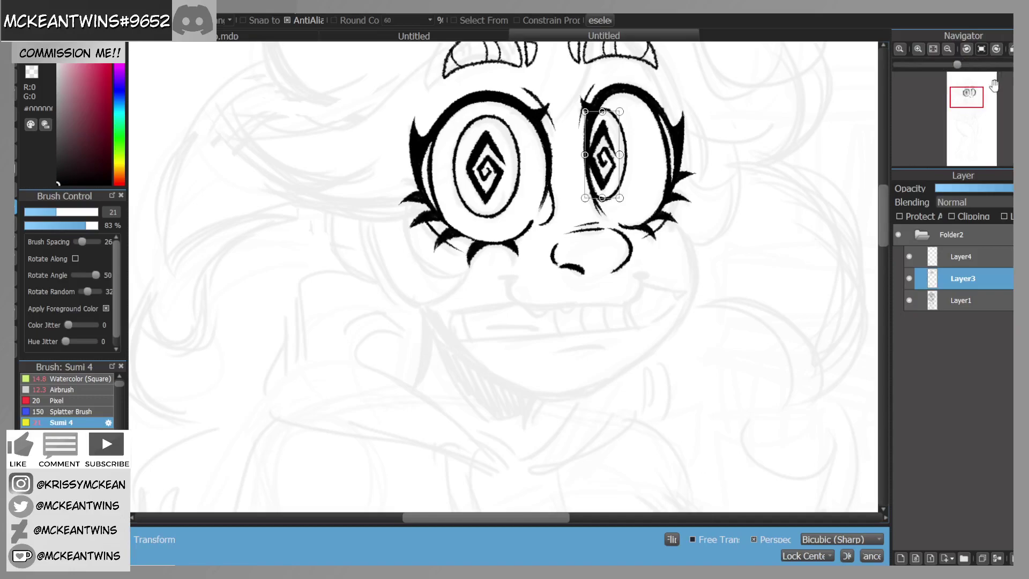
{"action": "left_click", "coordinate": [1011, 49]}
{"action": "left_click", "coordinate": [849, 555]}
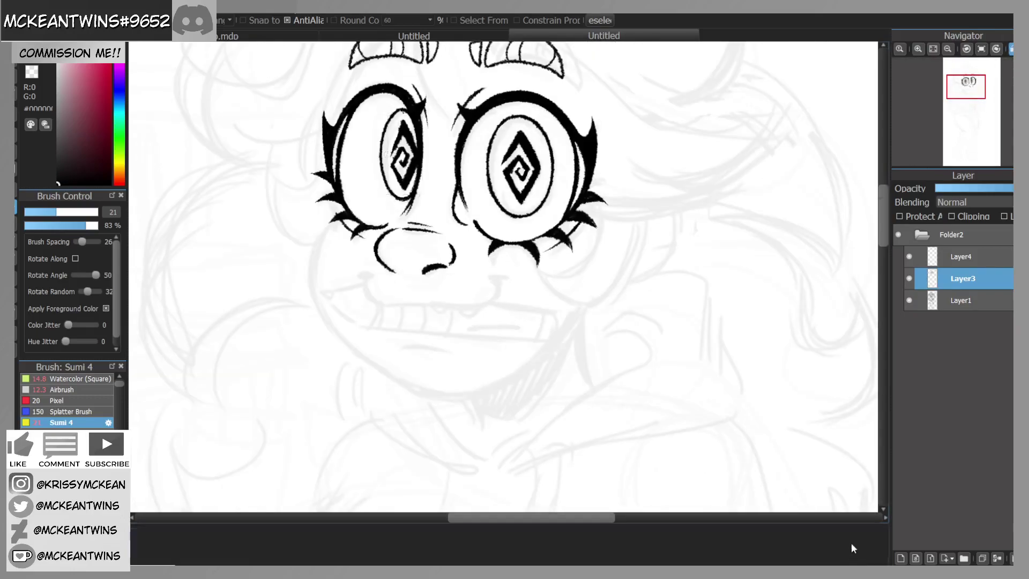
Step: Lasso the narrower eye's iris and pupil, enlarge them slightly, apply the transform, clear the selection and return to the brush
{"action": "left_click_drag", "start_coordinate": [363, 156], "coordinate": [393, 237]}
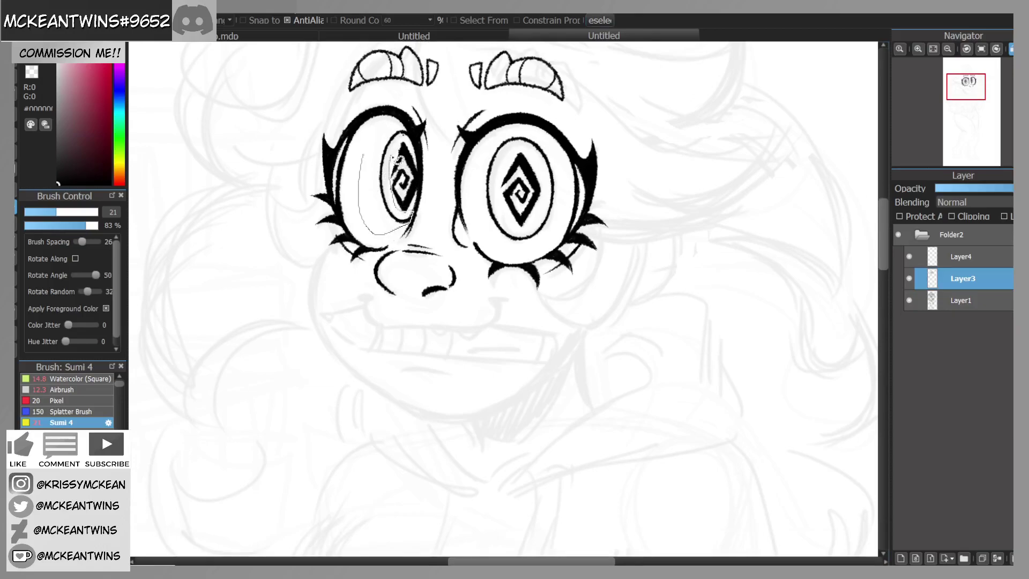
{"action": "left_click_drag", "start_coordinate": [370, 134], "coordinate": [395, 233]}
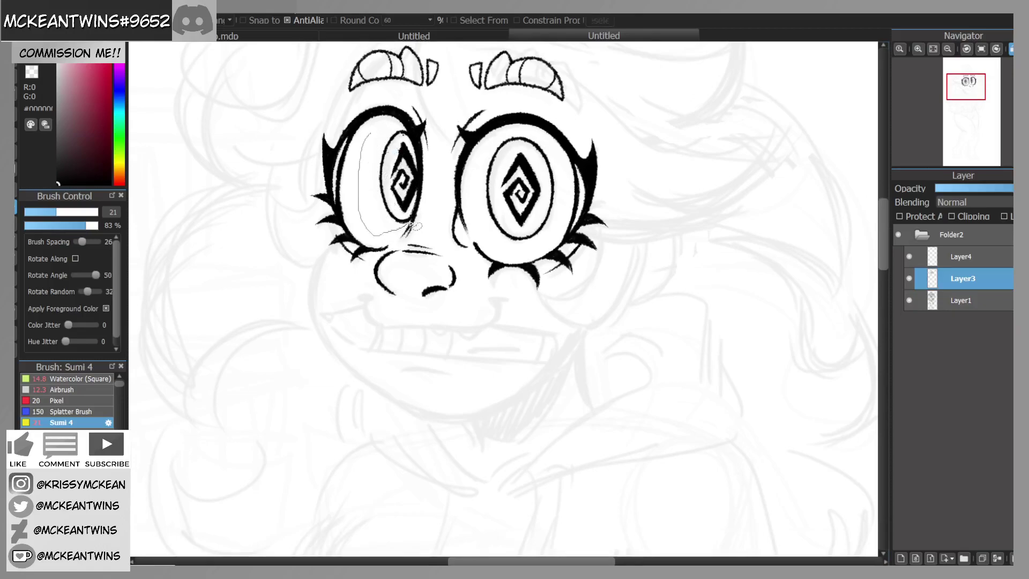
{"action": "left_click_drag", "start_coordinate": [394, 190], "coordinate": [397, 126]}
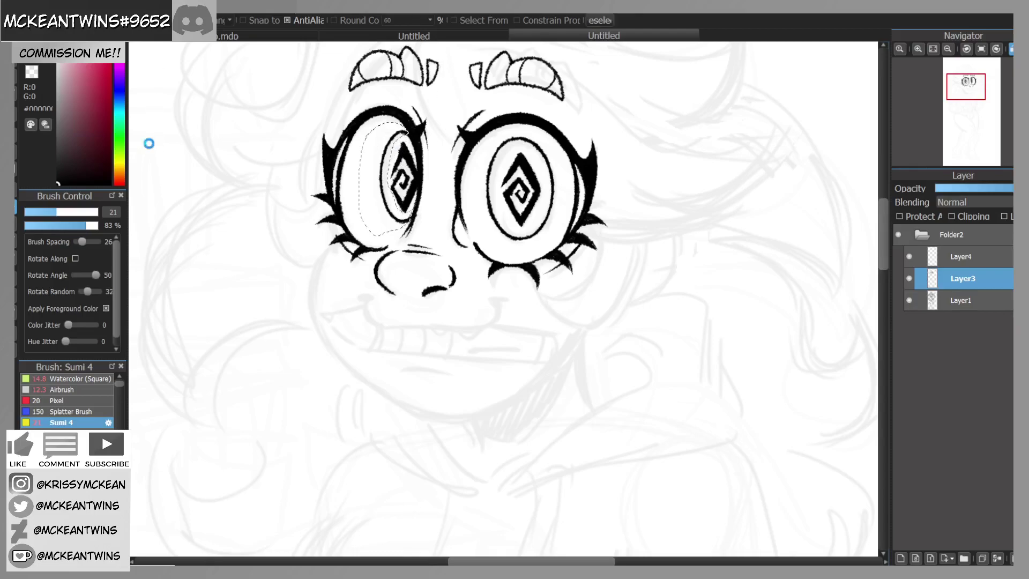
{"action": "key", "text": "ctrl+t"}
{"action": "left_click_drag", "start_coordinate": [357, 160], "coordinate": [352, 160]}
{"action": "left_click_drag", "start_coordinate": [384, 213], "coordinate": [383, 217]}
{"action": "left_click_drag", "start_coordinate": [384, 100], "coordinate": [384, 98]}
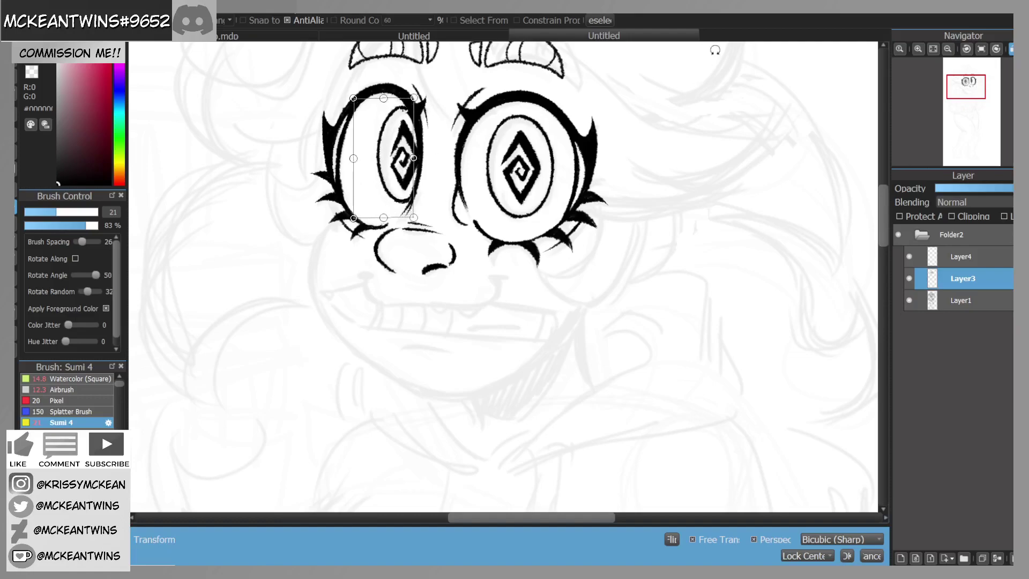
{"action": "key", "text": "Down"}
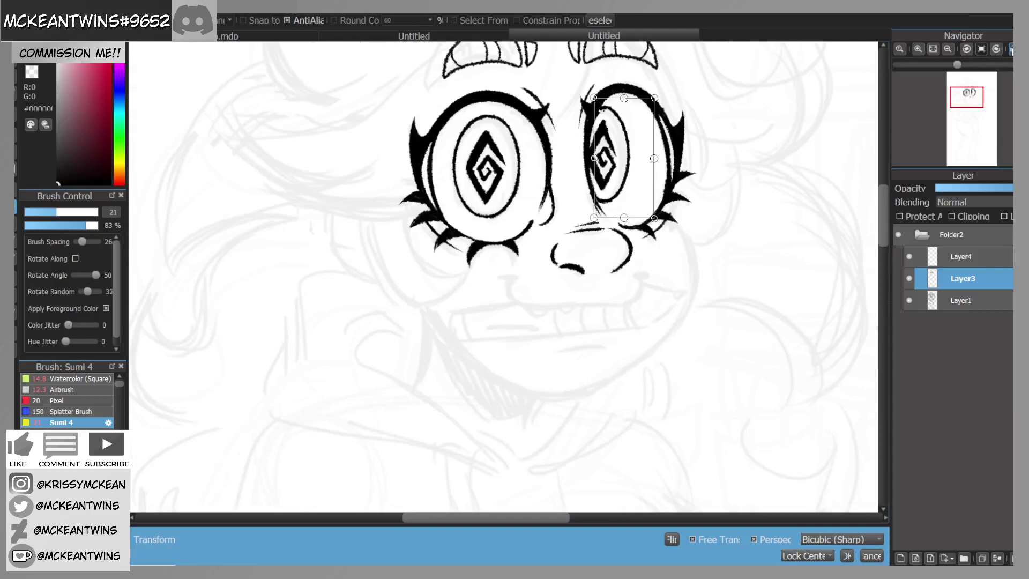
{"action": "left_click_drag", "start_coordinate": [627, 97], "coordinate": [624, 98]}
{"action": "left_click", "coordinate": [847, 556]}
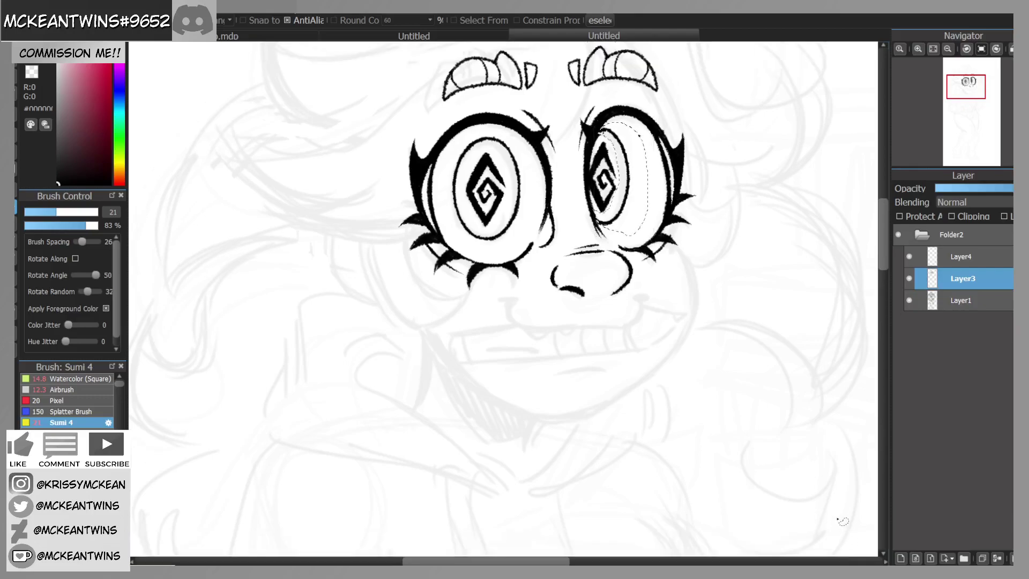
{"action": "key", "text": "ctrl+d"}
{"action": "key", "text": "b"}
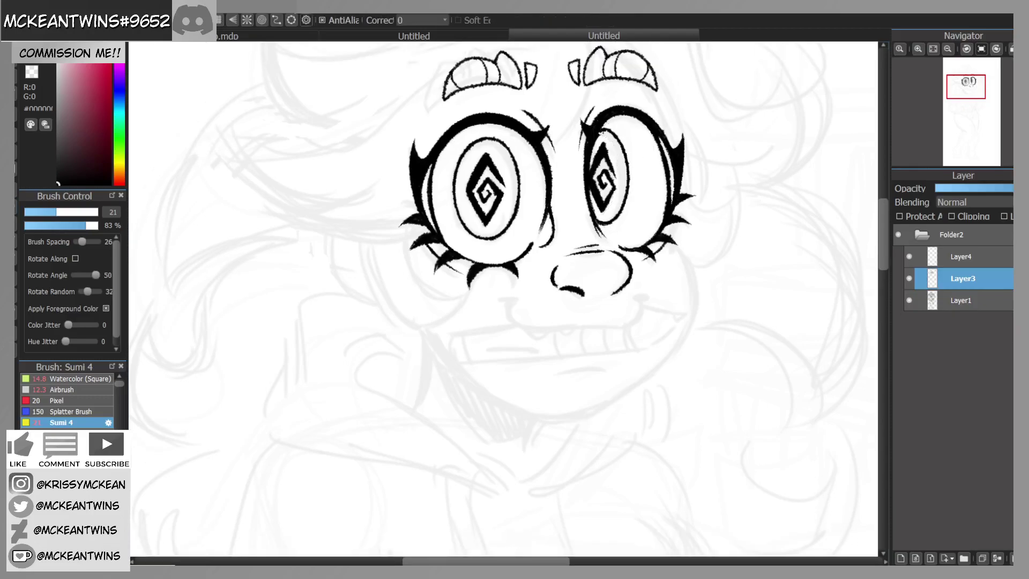
Step: Touch up the upper edge of the iris outline in the narrower eye
{"action": "left_click", "coordinate": [1010, 50]}
{"action": "mouse_move", "coordinate": [968, 98]}
{"action": "left_mouse_down"}
{"action": "mouse_move", "coordinate": [958, 94]}
{"action": "mouse_move", "coordinate": [969, 93]}
{"action": "left_mouse_up"}
{"action": "left_click", "coordinate": [1010, 49]}
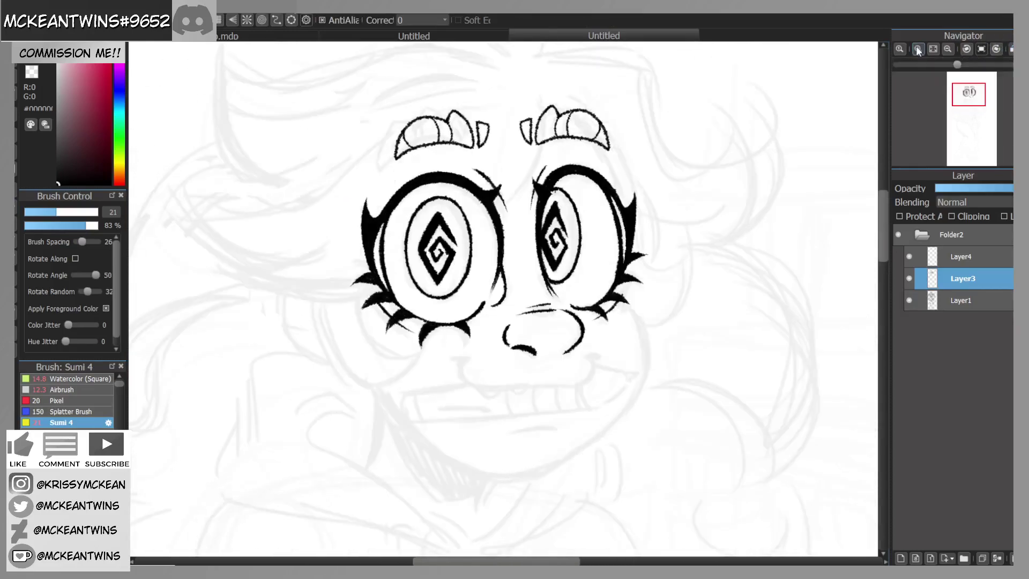
{"action": "left_click", "coordinate": [918, 49]}
{"action": "left_click", "coordinate": [918, 49]}
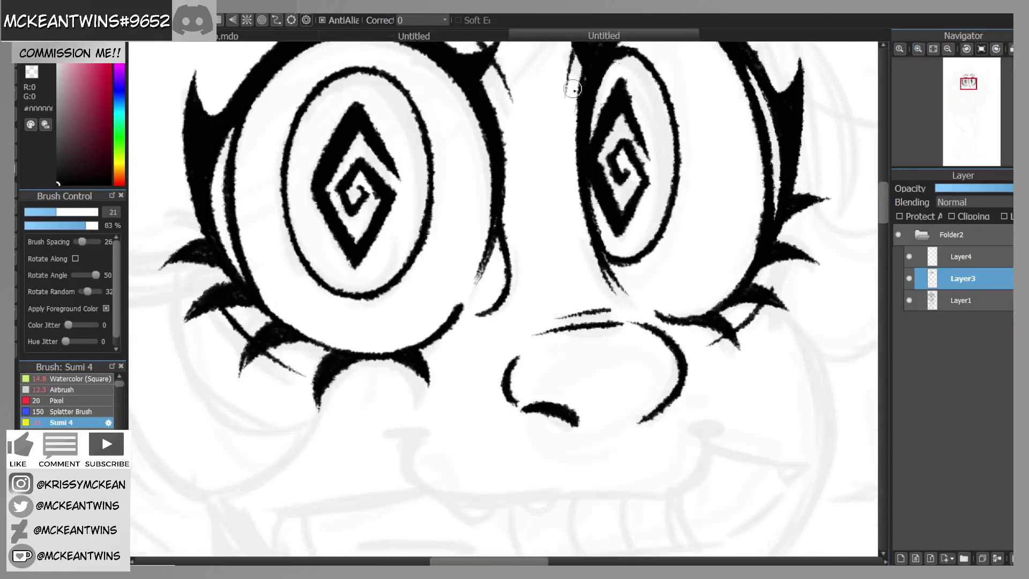
{"action": "mouse_move", "coordinate": [644, 58]}
{"action": "left_mouse_down"}
{"action": "mouse_move", "coordinate": [609, 69]}
{"action": "mouse_move", "coordinate": [633, 60]}
{"action": "left_mouse_up"}
{"action": "left_click", "coordinate": [946, 51]}
{"action": "left_click", "coordinate": [947, 51]}
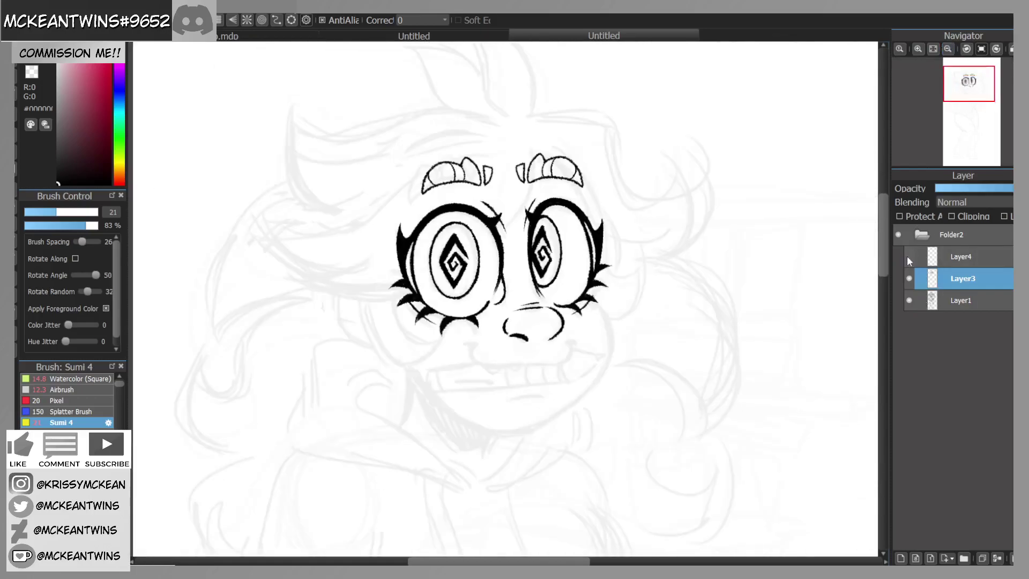
Step: On Layer4, ink the curved upper lip line below the nose with thick flicked marks at both mouth corners
{"action": "left_click", "coordinate": [951, 257]}
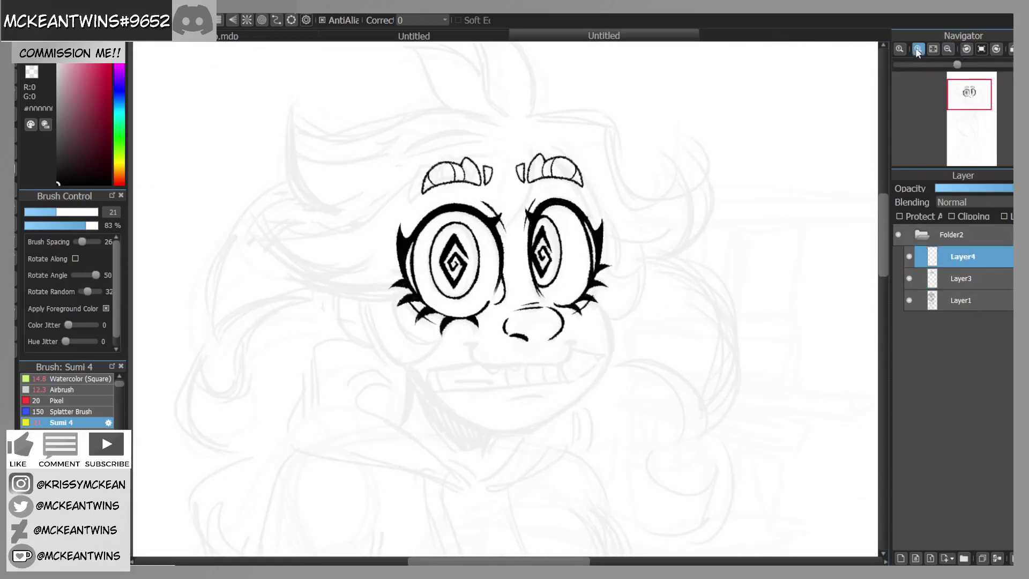
{"action": "left_click", "coordinate": [918, 50]}
{"action": "left_click_drag", "start_coordinate": [971, 95], "coordinate": [970, 99]}
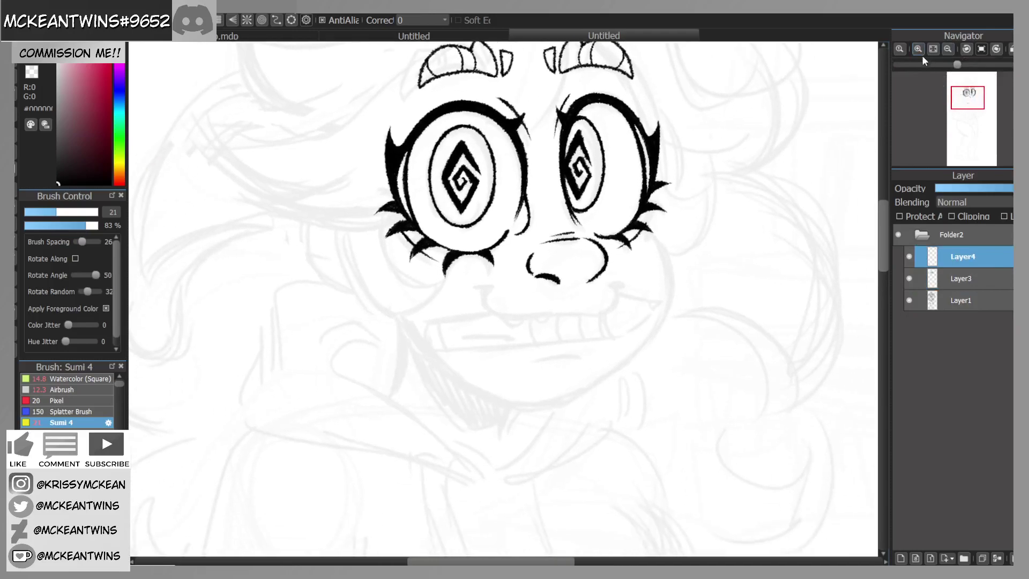
{"action": "left_click", "coordinate": [918, 49]}
{"action": "left_click", "coordinate": [968, 48]}
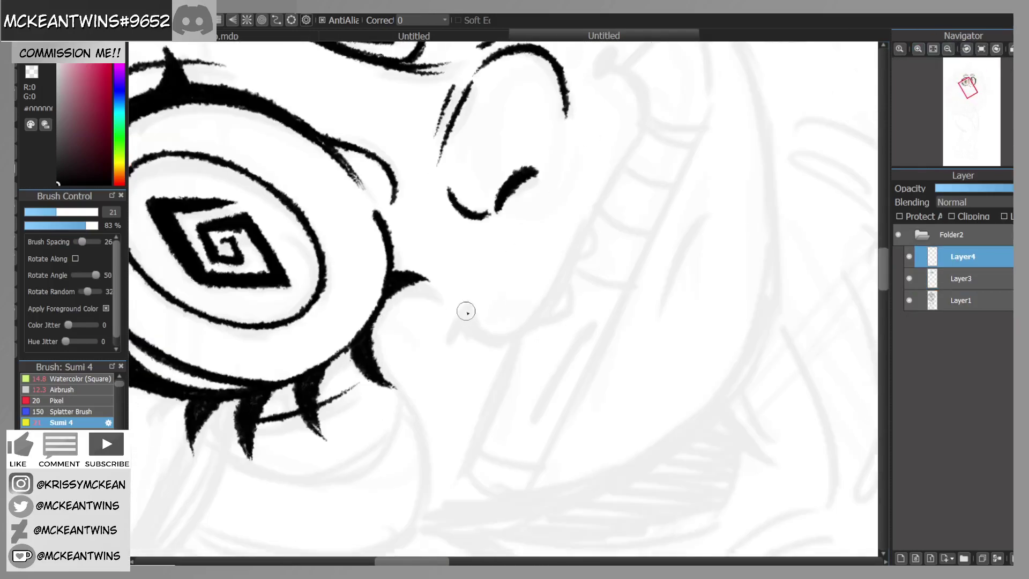
{"action": "left_click", "coordinate": [981, 49]}
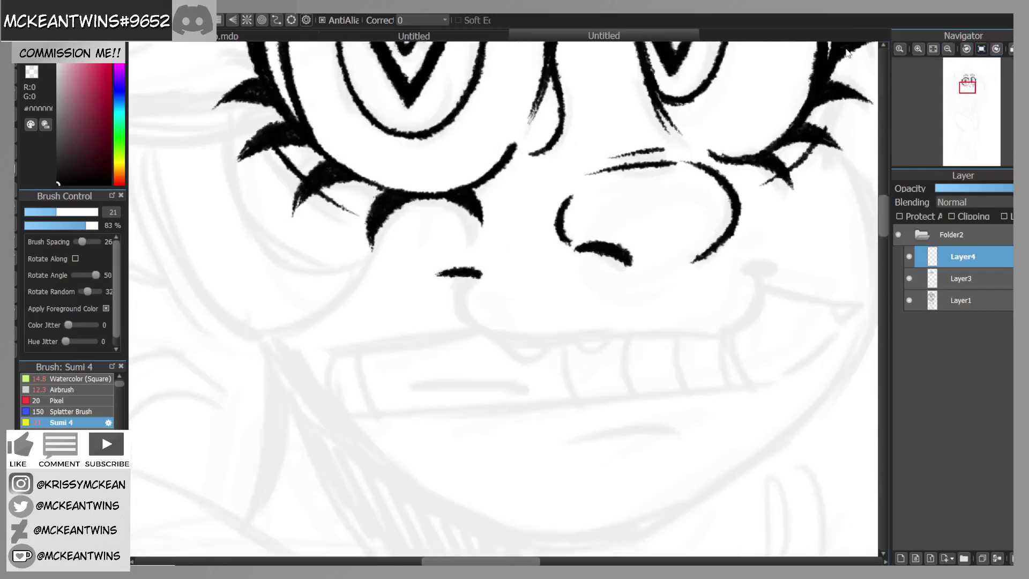
{"action": "mouse_move", "coordinate": [474, 277]}
{"action": "left_mouse_down"}
{"action": "mouse_move", "coordinate": [471, 325]}
{"action": "mouse_move", "coordinate": [464, 300]}
{"action": "mouse_move", "coordinate": [502, 337]}
{"action": "mouse_move", "coordinate": [523, 333]}
{"action": "mouse_move", "coordinate": [539, 325]}
{"action": "mouse_move", "coordinate": [501, 331]}
{"action": "mouse_move", "coordinate": [717, 209]}
{"action": "mouse_move", "coordinate": [708, 151]}
{"action": "mouse_move", "coordinate": [723, 134]}
{"action": "mouse_move", "coordinate": [726, 197]}
{"action": "left_mouse_up"}
{"action": "left_click", "coordinate": [966, 49]}
{"action": "left_click_drag", "start_coordinate": [719, 142], "coordinate": [735, 129]}
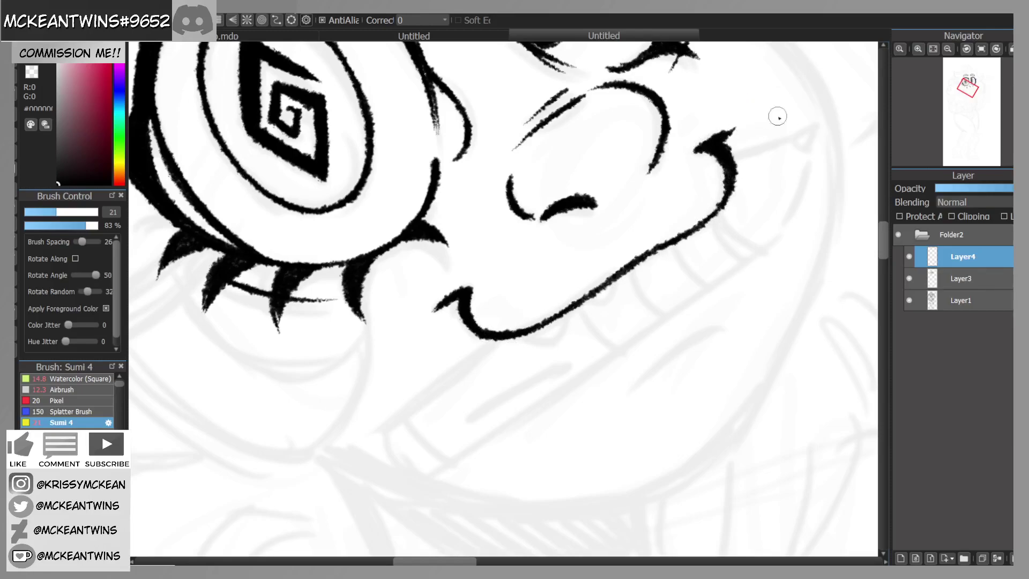
Step: Ink two small rounded teeth hanging below the upper lip line near its left half
{"action": "left_click", "coordinate": [969, 52]}
{"action": "left_click", "coordinate": [981, 50]}
{"action": "left_click_drag", "start_coordinate": [969, 96], "coordinate": [969, 100]}
{"action": "left_click", "coordinate": [968, 49]}
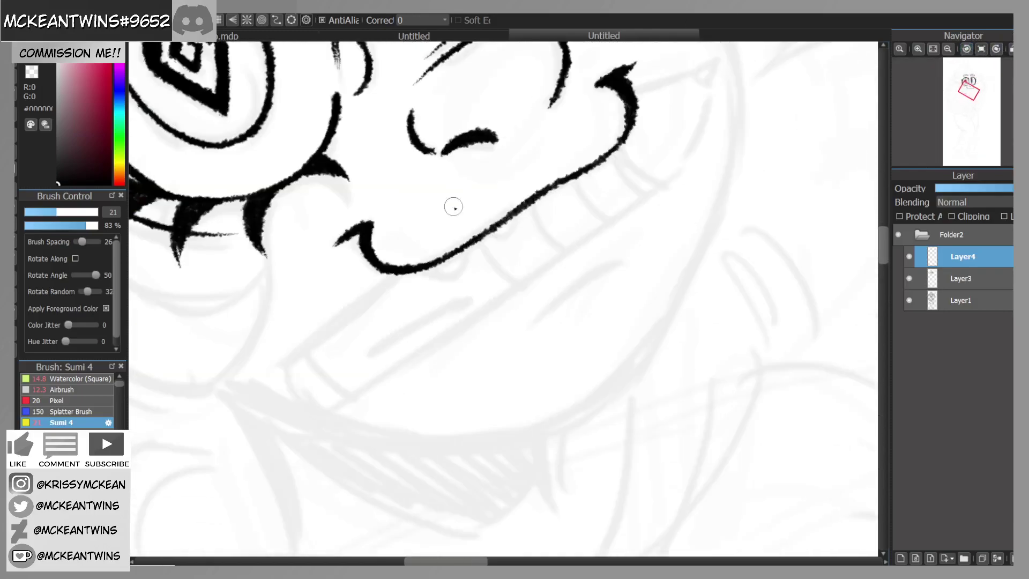
{"action": "mouse_move", "coordinate": [420, 270]}
{"action": "left_mouse_down"}
{"action": "mouse_move", "coordinate": [450, 275]}
{"action": "mouse_move", "coordinate": [471, 246]}
{"action": "left_mouse_up"}
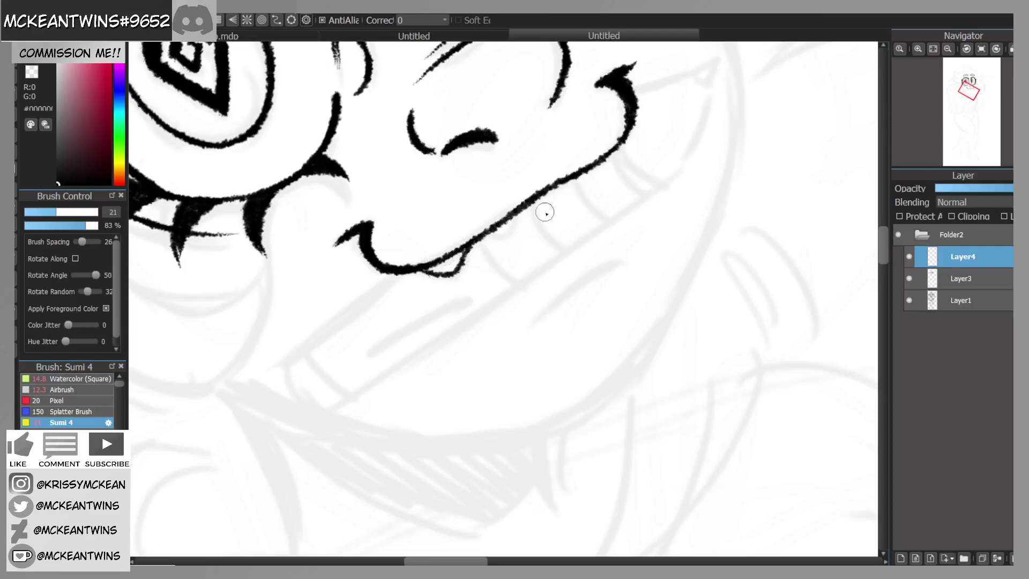
{"action": "left_click_drag", "start_coordinate": [478, 239], "coordinate": [518, 218]}
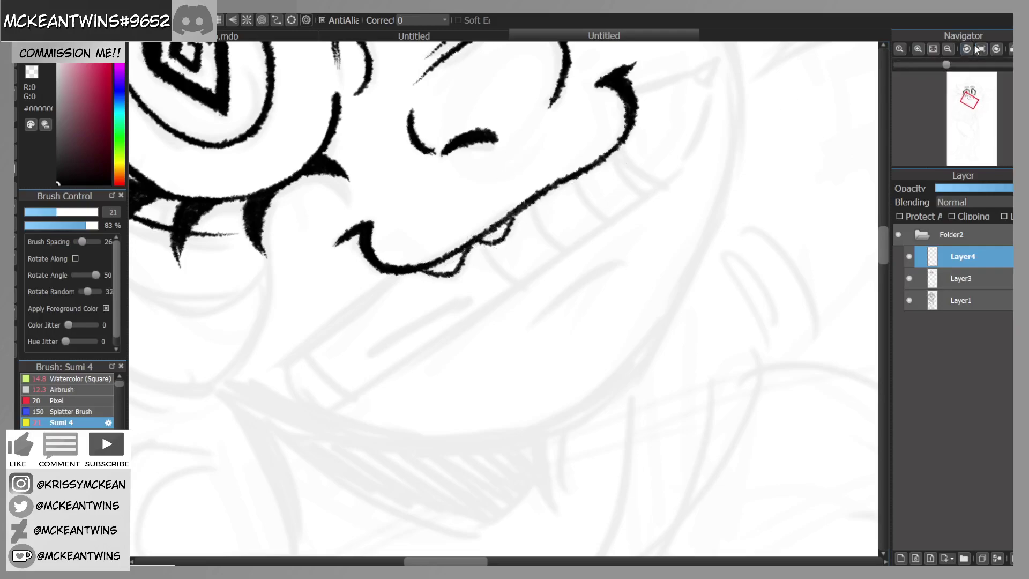
Step: Try to ink the upper edge of the pen tip extending outward from the right-hand mouth corner
{"action": "left_click", "coordinate": [981, 49]}
{"action": "left_click", "coordinate": [948, 49]}
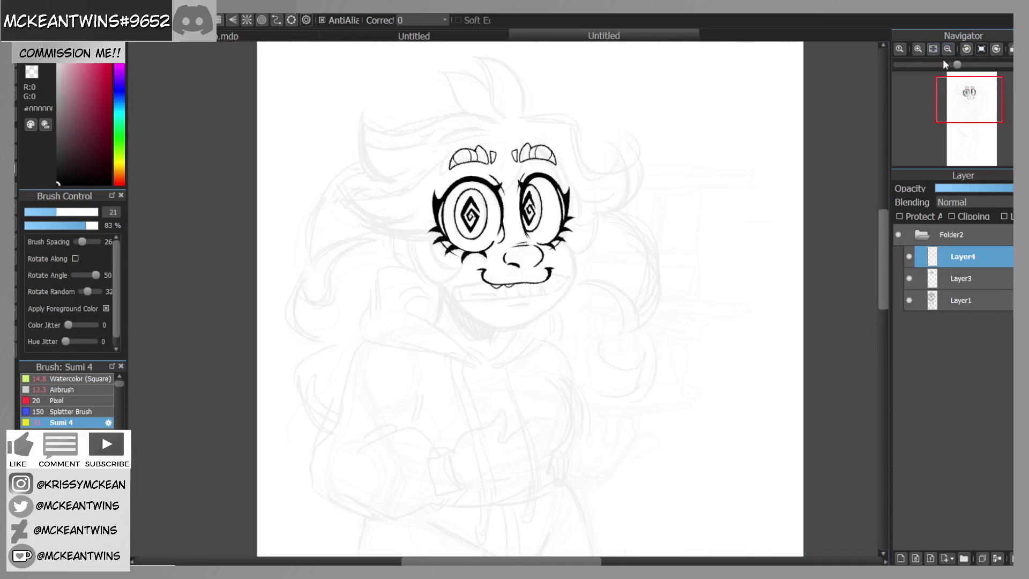
{"action": "left_click", "coordinate": [919, 51]}
{"action": "left_click", "coordinate": [919, 51]}
{"action": "left_click", "coordinate": [919, 51]}
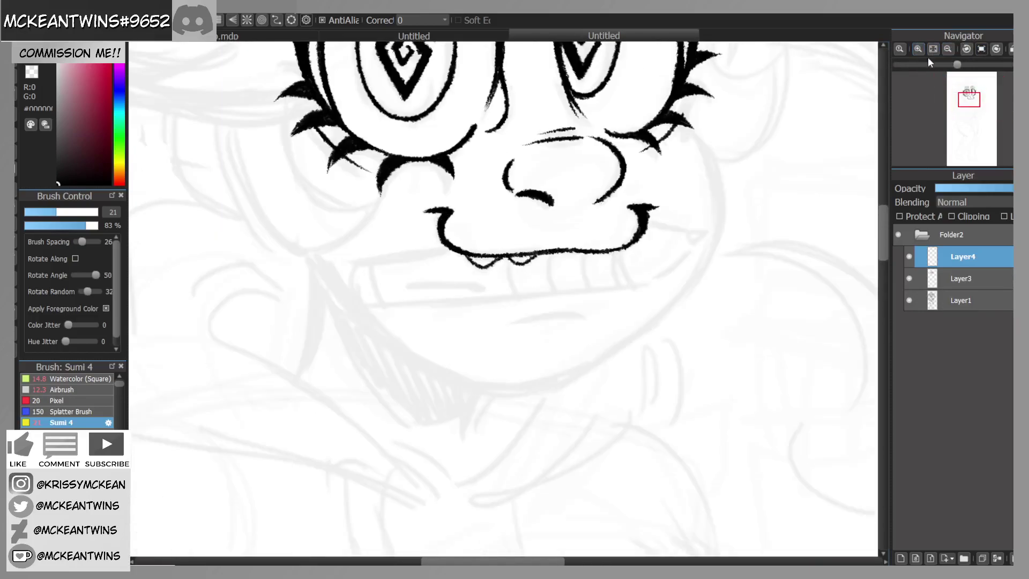
{"action": "left_click", "coordinate": [918, 51]}
{"action": "left_click_drag", "start_coordinate": [969, 100], "coordinate": [970, 100]}
{"action": "left_click_drag", "start_coordinate": [663, 194], "coordinate": [721, 204]}
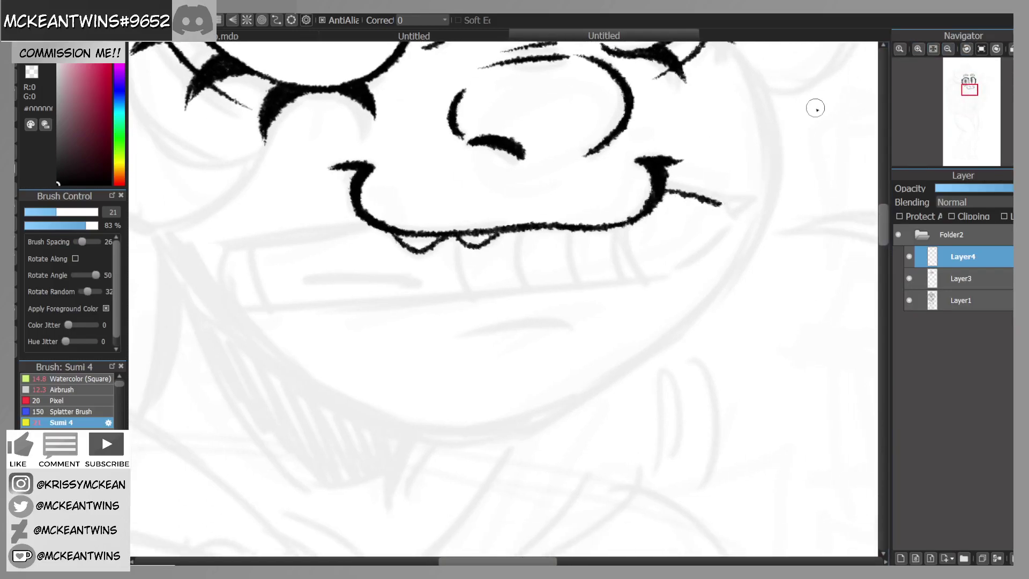
{"action": "mouse_move", "coordinate": [962, 57]}
{"action": "left_click", "coordinate": [967, 49]}
{"action": "key", "text": "ctrl+z"}
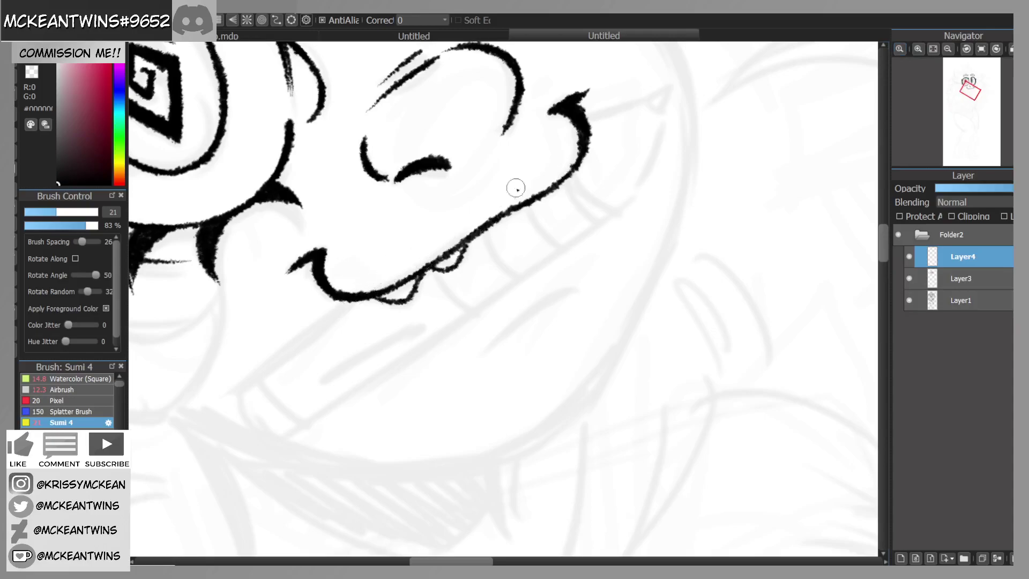
{"action": "left_click_drag", "start_coordinate": [589, 127], "coordinate": [645, 111]}
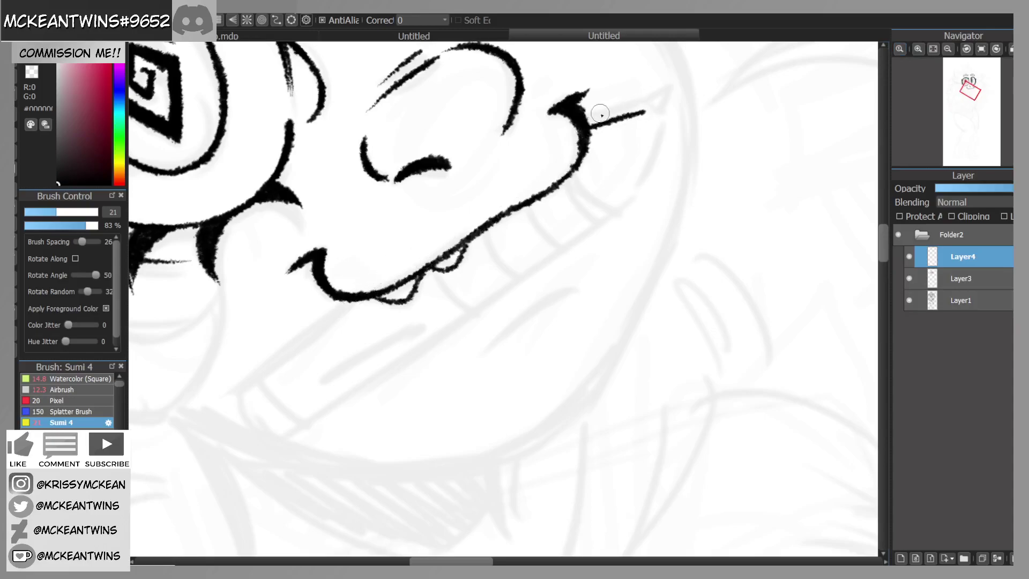
{"action": "key", "text": "ctrl+z"}
Step: Ink the pen tip's upper edge and small pointed nib beside the right-hand mouth corner
{"action": "mouse_move", "coordinate": [586, 133]}
{"action": "left_mouse_down"}
{"action": "mouse_move", "coordinate": [644, 117]}
{"action": "mouse_move", "coordinate": [659, 131]}
{"action": "mouse_move", "coordinate": [652, 115]}
{"action": "mouse_move", "coordinate": [671, 113]}
{"action": "mouse_move", "coordinate": [660, 130]}
{"action": "mouse_move", "coordinate": [675, 111]}
{"action": "left_mouse_up"}
{"action": "key", "text": "ctrl+z"}
{"action": "left_click_drag", "start_coordinate": [673, 111], "coordinate": [626, 207]}
{"action": "key", "text": "ctrl+z"}
{"action": "left_click", "coordinate": [980, 50]}
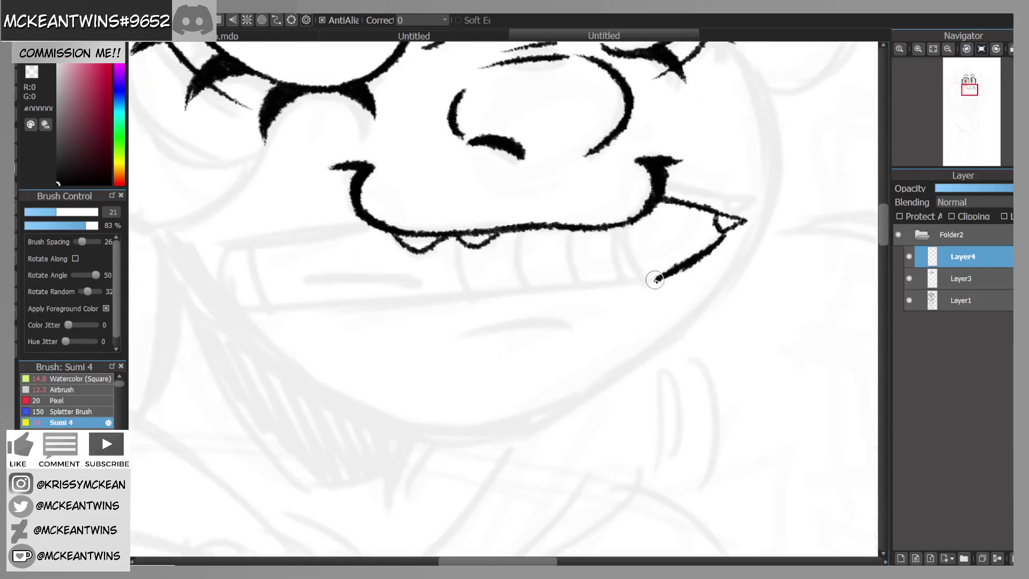
Step: Ink the curved base and lower edge of the pen's cone-shaped tip, and the lower edge of its grip
{"action": "mouse_move", "coordinate": [627, 225]}
{"action": "left_mouse_down"}
{"action": "mouse_move", "coordinate": [639, 242]}
{"action": "mouse_move", "coordinate": [629, 249]}
{"action": "mouse_move", "coordinate": [646, 280]}
{"action": "left_mouse_up"}
{"action": "key", "text": "ctrl+z"}
{"action": "key", "text": "ctrl+z"}
{"action": "left_click_drag", "start_coordinate": [700, 255], "coordinate": [657, 279]}
{"action": "left_click_drag", "start_coordinate": [688, 262], "coordinate": [647, 283]}
{"action": "left_click_drag", "start_coordinate": [628, 223], "coordinate": [646, 280]}
{"action": "key", "text": "ctrl+z"}
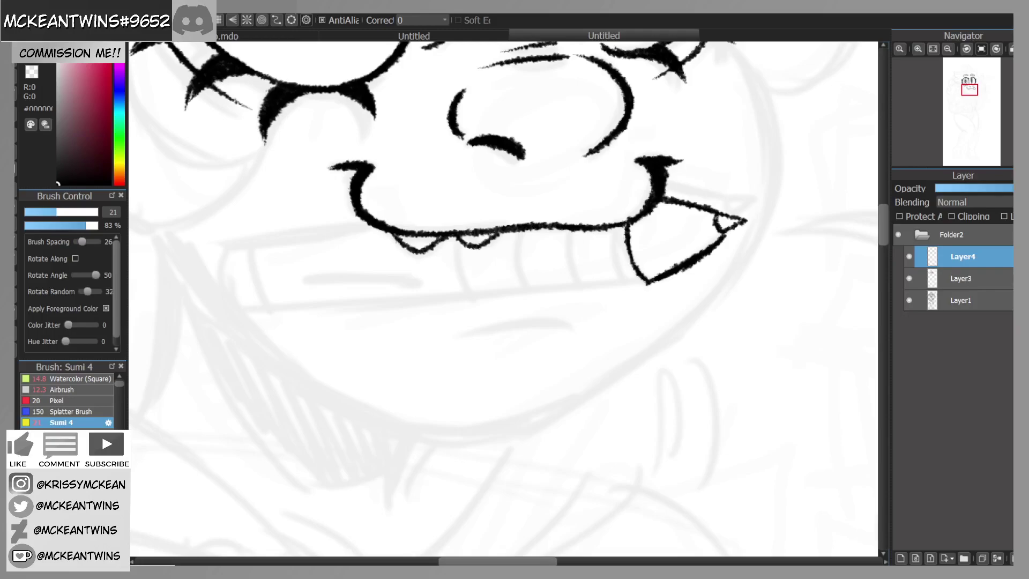
{"action": "mouse_move", "coordinate": [649, 278]}
{"action": "left_mouse_down"}
{"action": "mouse_move", "coordinate": [646, 301]}
{"action": "mouse_move", "coordinate": [465, 300]}
{"action": "left_mouse_up"}
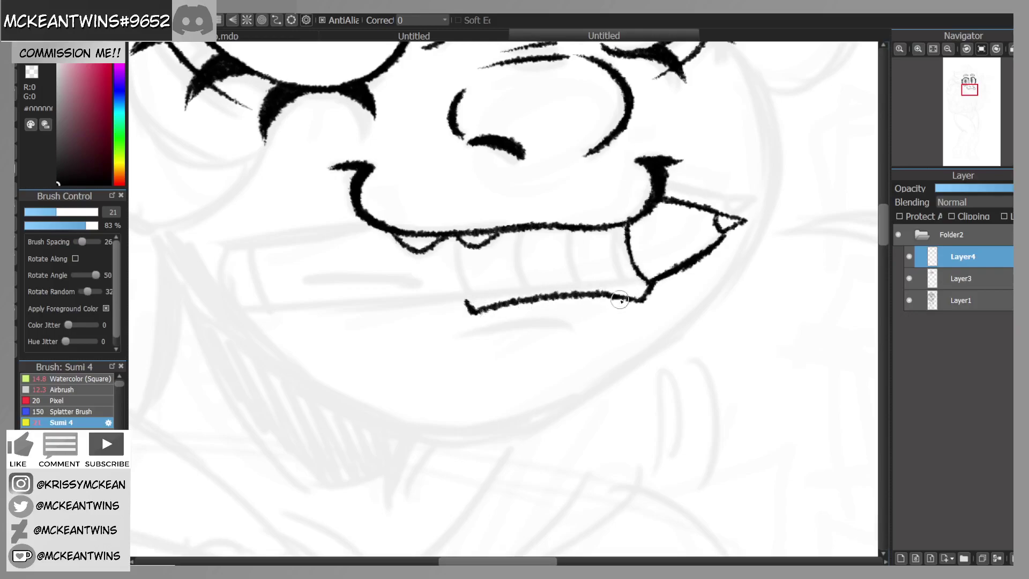
Step: Try to ink curved rib lines across the pen's grip below the upper lip
{"action": "mouse_move", "coordinate": [621, 299]}
{"action": "left_mouse_down"}
{"action": "mouse_move", "coordinate": [605, 235]}
{"action": "mouse_move", "coordinate": [582, 261]}
{"action": "mouse_move", "coordinate": [590, 289]}
{"action": "left_mouse_up"}
{"action": "left_click_drag", "start_coordinate": [549, 230], "coordinate": [565, 289]}
{"action": "left_click_drag", "start_coordinate": [519, 227], "coordinate": [535, 296]}
{"action": "left_click_drag", "start_coordinate": [491, 236], "coordinate": [517, 300]}
{"action": "key", "text": "ctrl+z"}
{"action": "key", "text": "ctrl+z"}
{"action": "key", "text": "ctrl+z"}
{"action": "key", "text": "ctrl+z"}
{"action": "key", "text": "ctrl+z"}
{"action": "key", "text": "ctrl+z"}
Step: Ink closely spaced curved ribs across the pen's grip and clean up the overhanging end of its lower edge
{"action": "left_click_drag", "start_coordinate": [614, 227], "coordinate": [638, 295]}
{"action": "mouse_move", "coordinate": [600, 228]}
{"action": "left_mouse_down"}
{"action": "mouse_move", "coordinate": [623, 293]}
{"action": "mouse_move", "coordinate": [592, 276]}
{"action": "mouse_move", "coordinate": [597, 293]}
{"action": "left_mouse_up"}
{"action": "mouse_move", "coordinate": [565, 234]}
{"action": "left_mouse_down"}
{"action": "mouse_move", "coordinate": [581, 293]}
{"action": "mouse_move", "coordinate": [551, 252]}
{"action": "mouse_move", "coordinate": [562, 295]}
{"action": "left_mouse_up"}
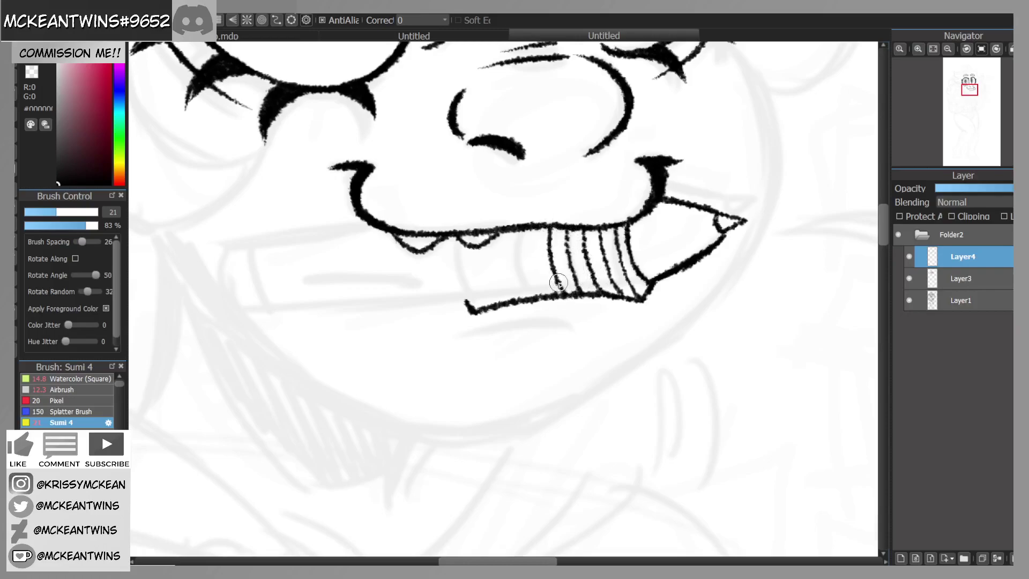
{"action": "left_click_drag", "start_coordinate": [536, 224], "coordinate": [555, 298]}
{"action": "key", "text": "ctrl+z"}
{"action": "mouse_move", "coordinate": [532, 227]}
{"action": "left_mouse_down"}
{"action": "mouse_move", "coordinate": [542, 298]}
{"action": "mouse_move", "coordinate": [520, 252]}
{"action": "mouse_move", "coordinate": [524, 300]}
{"action": "left_mouse_up"}
{"action": "left_click_drag", "start_coordinate": [485, 235], "coordinate": [497, 303]}
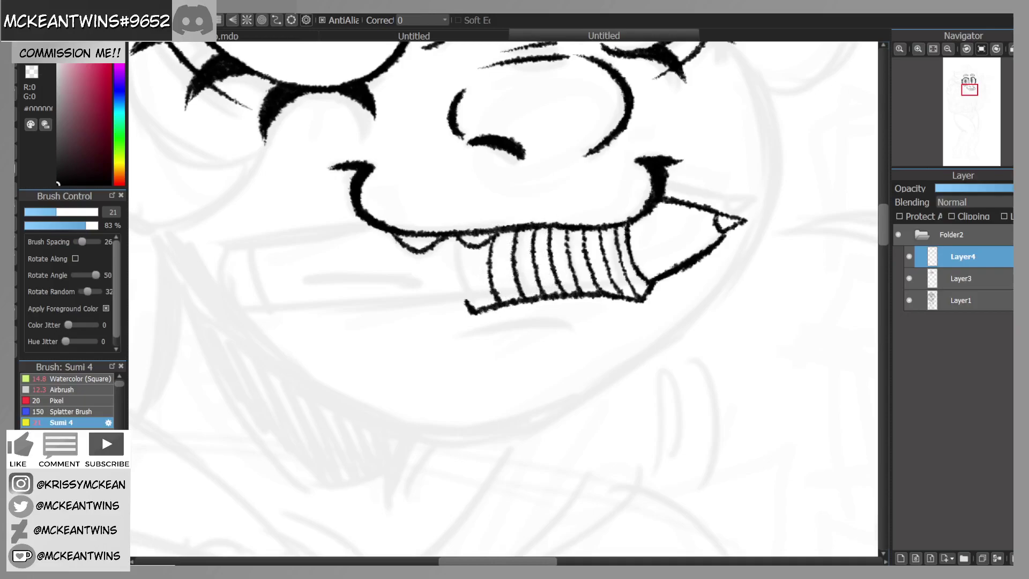
{"action": "mouse_move", "coordinate": [469, 296]}
{"action": "left_mouse_down"}
{"action": "mouse_move", "coordinate": [469, 320]}
{"action": "mouse_move", "coordinate": [505, 308]}
{"action": "left_mouse_up"}
Step: Ink the two long straight edges of the pen's barrel from the grip and lip out past the left-hand mouth corner
{"action": "left_click", "coordinate": [967, 49]}
{"action": "mouse_move", "coordinate": [483, 281]}
{"action": "left_mouse_down"}
{"action": "mouse_move", "coordinate": [488, 307]}
{"action": "mouse_move", "coordinate": [301, 433]}
{"action": "left_mouse_up"}
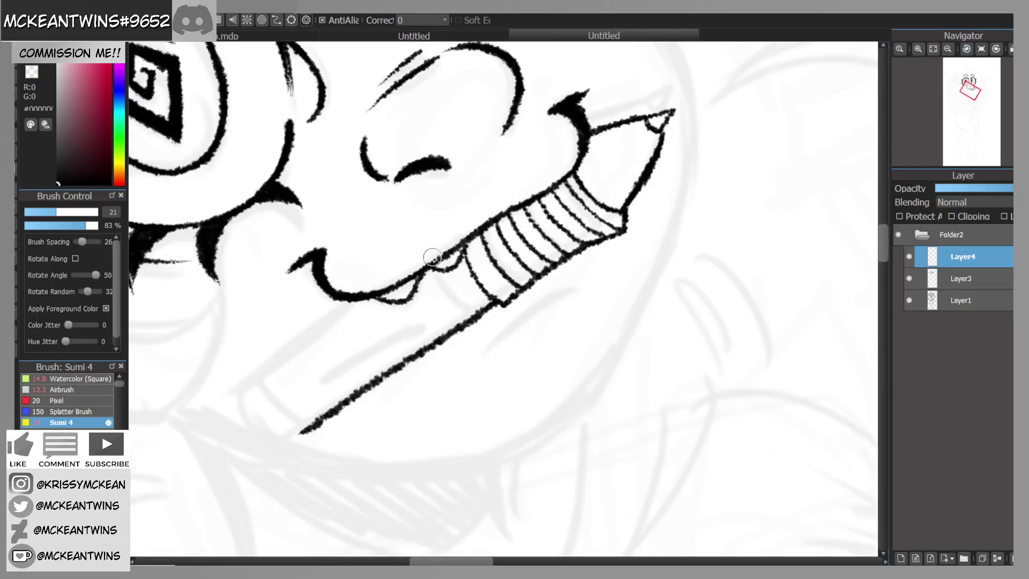
{"action": "left_click_drag", "start_coordinate": [352, 302], "coordinate": [248, 384]}
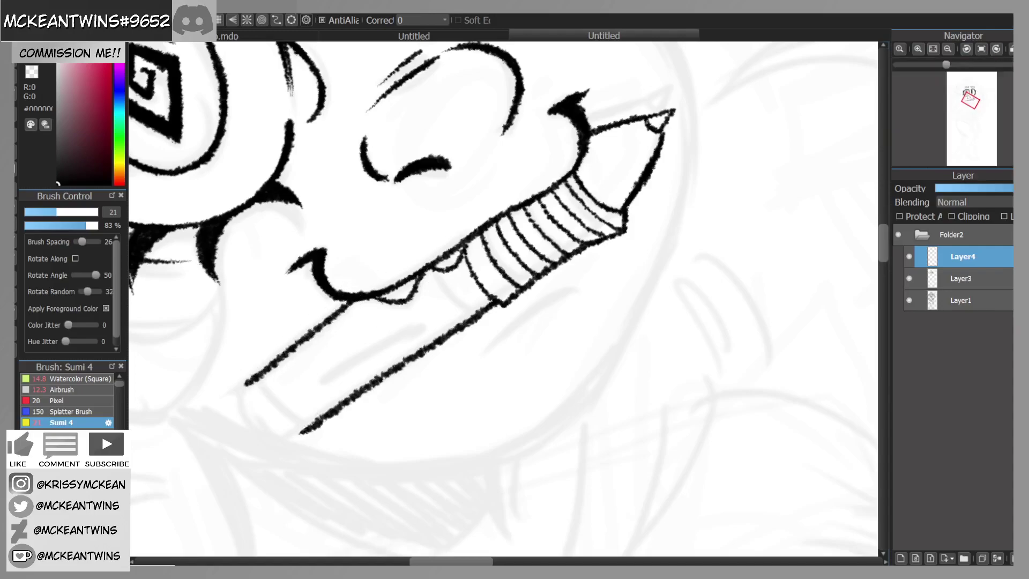
Step: Undo the two long straight edges inked for the pen's barrel
{"action": "left_click", "coordinate": [981, 49]}
{"action": "left_click", "coordinate": [948, 48]}
{"action": "left_click", "coordinate": [949, 48]}
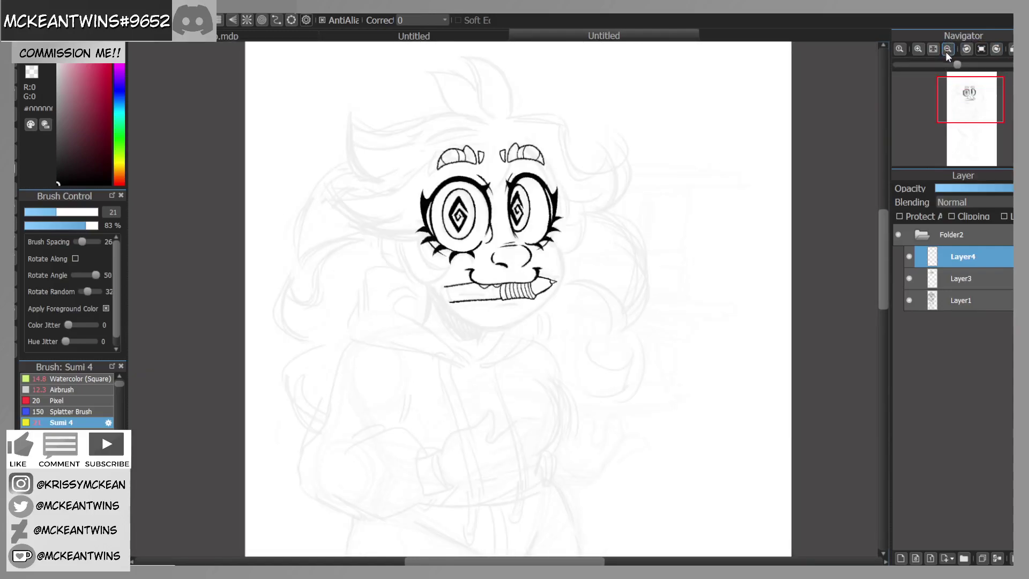
{"action": "left_click_drag", "start_coordinate": [972, 114], "coordinate": [968, 93]}
{"action": "left_click", "coordinate": [918, 48]}
{"action": "left_click", "coordinate": [918, 49]}
{"action": "left_click", "coordinate": [966, 49]}
{"action": "left_click", "coordinate": [966, 49]}
{"action": "key", "text": "ctrl+z"}
{"action": "key", "text": "ctrl+z"}
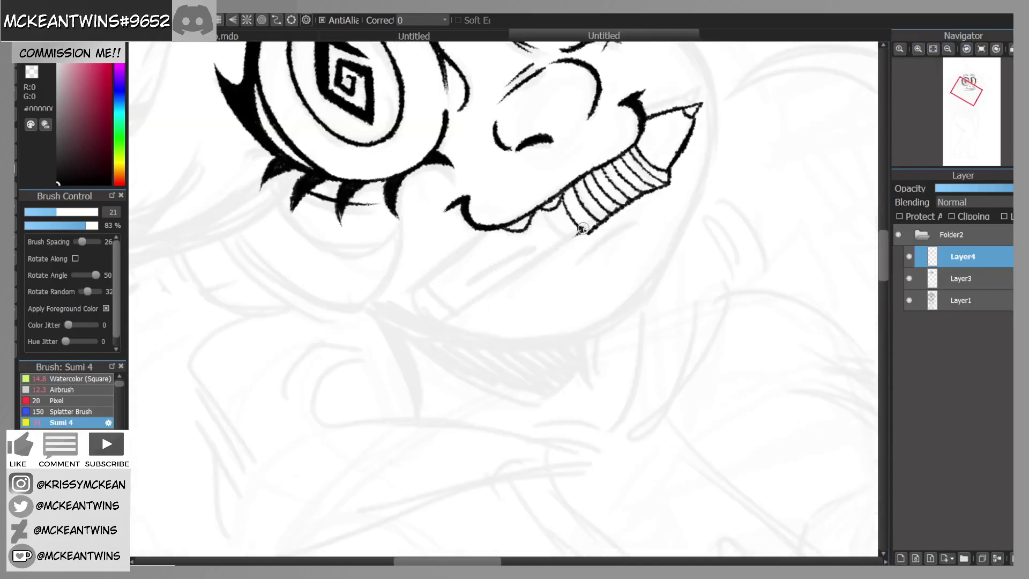
Step: Re-ink the pen barrel's two long edges from the grip and lip, tapering slightly toward its blunt end
{"action": "left_click_drag", "start_coordinate": [583, 229], "coordinate": [419, 330]}
{"action": "left_click_drag", "start_coordinate": [487, 228], "coordinate": [403, 299]}
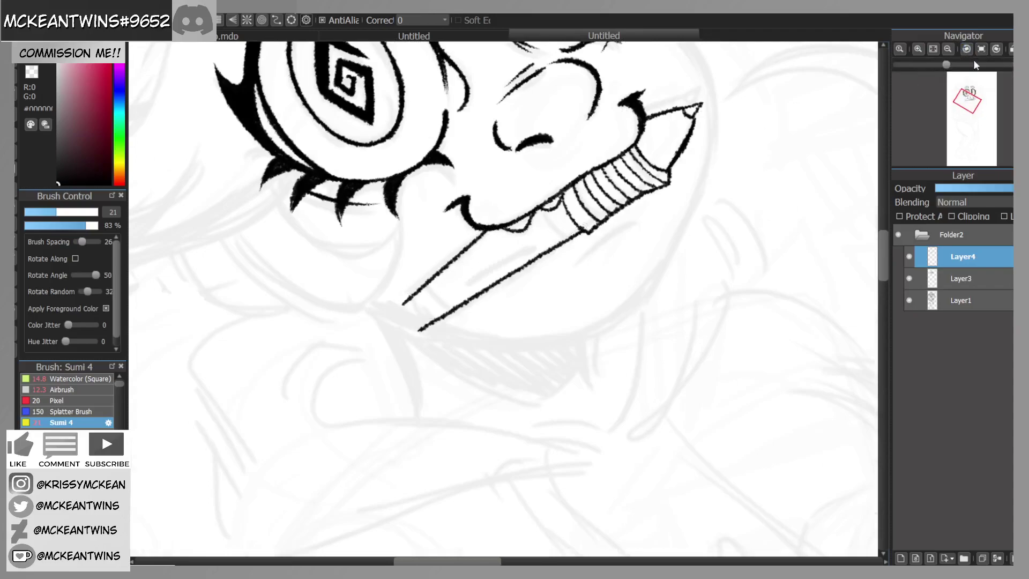
{"action": "left_click", "coordinate": [982, 49]}
{"action": "key", "text": "ctrl+z"}
{"action": "left_click", "coordinate": [967, 48]}
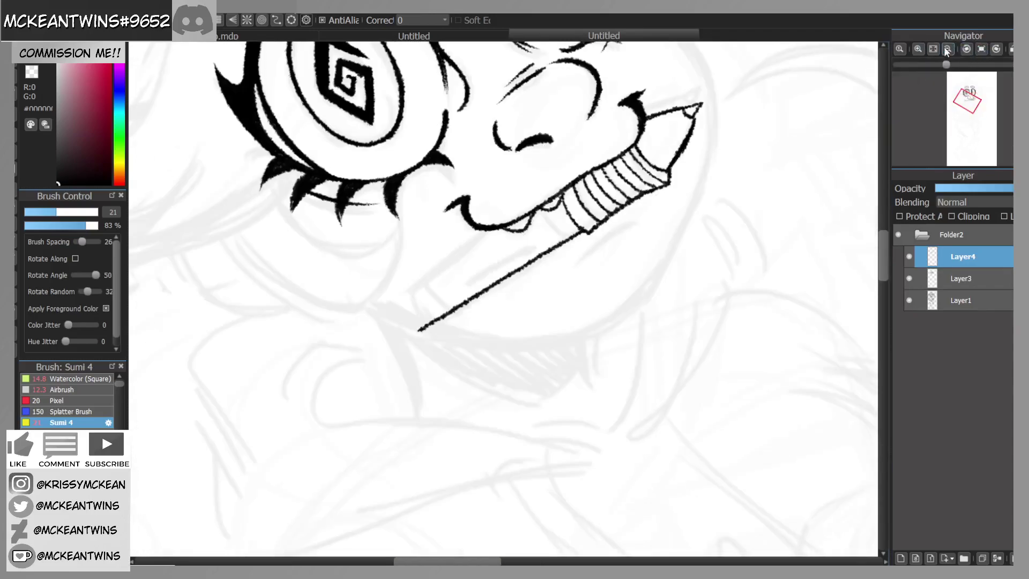
{"action": "left_click_drag", "start_coordinate": [496, 222], "coordinate": [416, 285]}
Step: Ink the curved blunt end closing the pen's barrel, trim the overhanging lower edge, and add a curved band line just inside the end
{"action": "left_click", "coordinate": [982, 49]}
{"action": "left_click", "coordinate": [918, 49]}
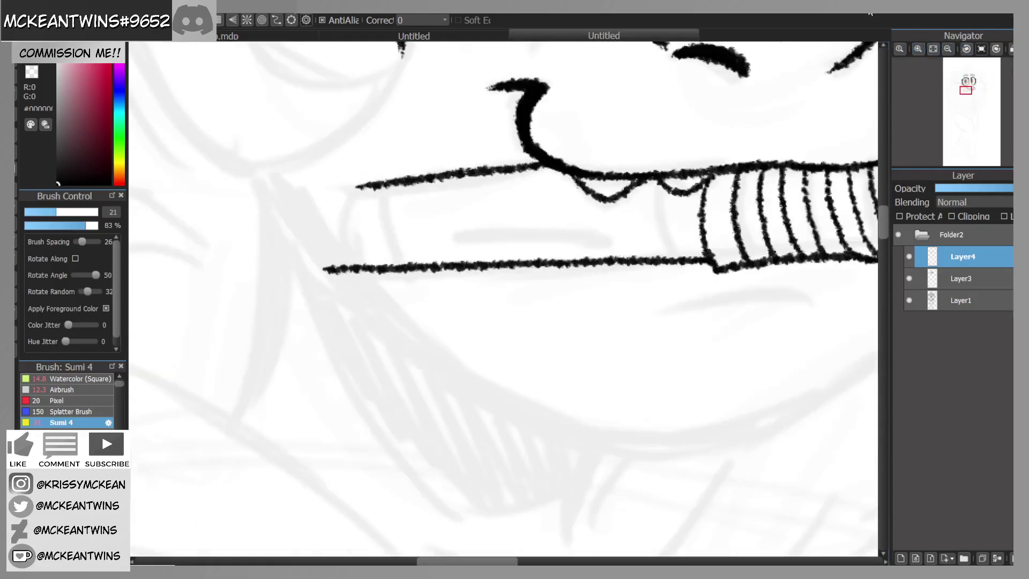
{"action": "left_click_drag", "start_coordinate": [355, 184], "coordinate": [343, 270]}
{"action": "key", "text": "ctrl+z"}
{"action": "mouse_move", "coordinate": [356, 179]}
{"action": "left_mouse_down"}
{"action": "mouse_move", "coordinate": [344, 223]}
{"action": "mouse_move", "coordinate": [357, 265]}
{"action": "mouse_move", "coordinate": [322, 259]}
{"action": "mouse_move", "coordinate": [360, 278]}
{"action": "left_mouse_up"}
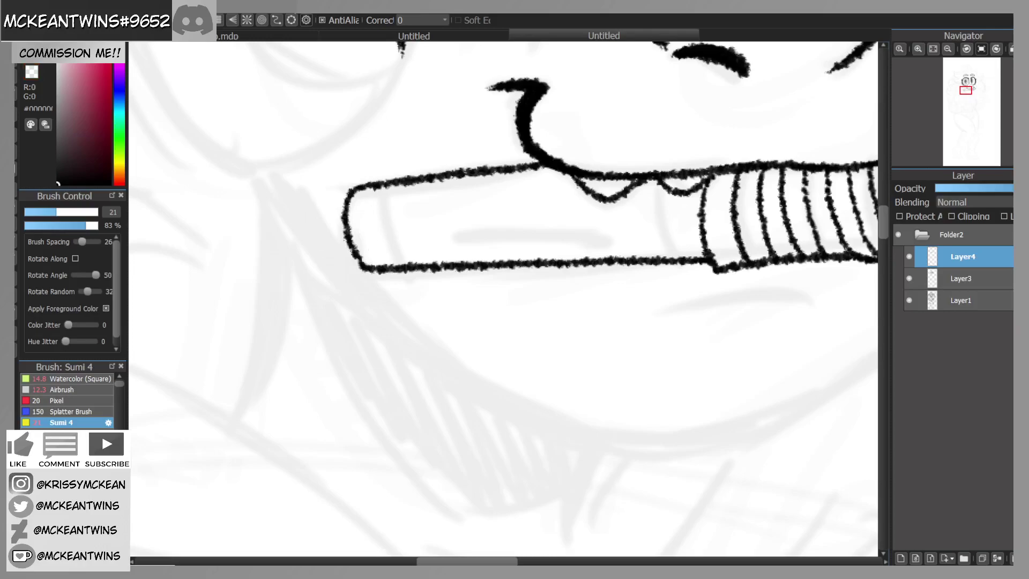
{"action": "left_click_drag", "start_coordinate": [393, 186], "coordinate": [401, 265]}
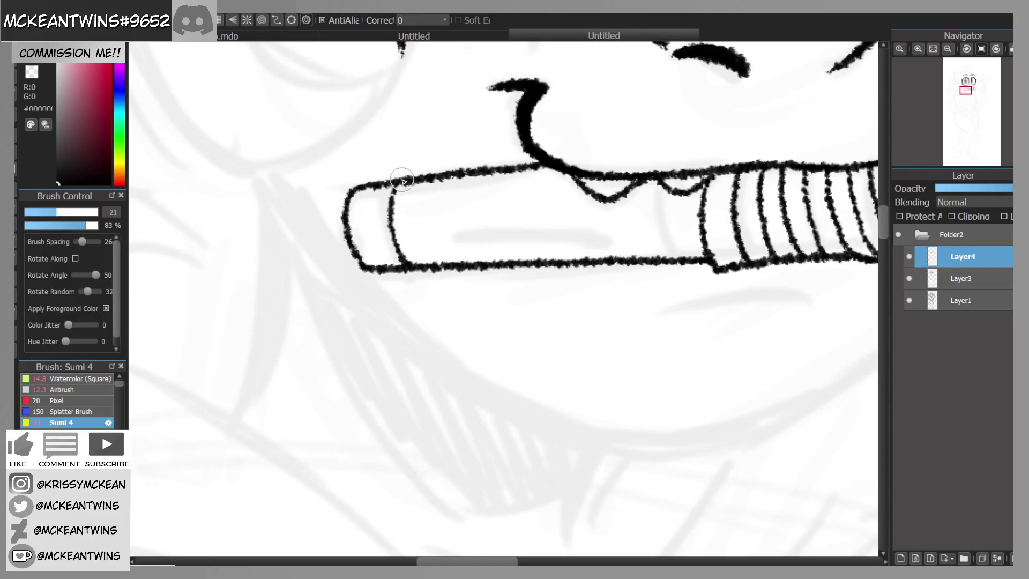
{"action": "left_click_drag", "start_coordinate": [398, 181], "coordinate": [391, 209]}
Step: Ink a narrow rounded button slot along the pen's barrel with a short dividing line across its middle
{"action": "left_click", "coordinate": [966, 49]}
{"action": "left_click", "coordinate": [948, 50]}
{"action": "left_click", "coordinate": [948, 49]}
{"action": "left_click", "coordinate": [948, 50]}
{"action": "left_click", "coordinate": [917, 48]}
{"action": "left_click", "coordinate": [916, 48]}
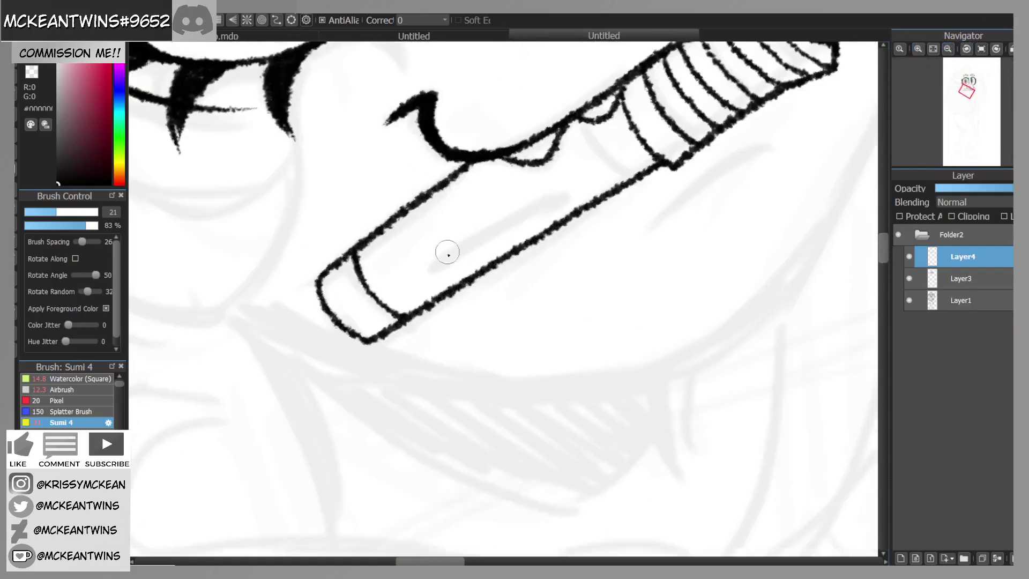
{"action": "mouse_move", "coordinate": [424, 273]}
{"action": "left_mouse_down"}
{"action": "mouse_move", "coordinate": [557, 187]}
{"action": "mouse_move", "coordinate": [453, 273]}
{"action": "left_mouse_up"}
{"action": "key", "text": "ctrl+z"}
{"action": "mouse_move", "coordinate": [557, 186]}
{"action": "left_mouse_down"}
{"action": "mouse_move", "coordinate": [437, 280]}
{"action": "mouse_move", "coordinate": [427, 273]}
{"action": "left_mouse_up"}
{"action": "left_click_drag", "start_coordinate": [487, 228], "coordinate": [495, 242]}
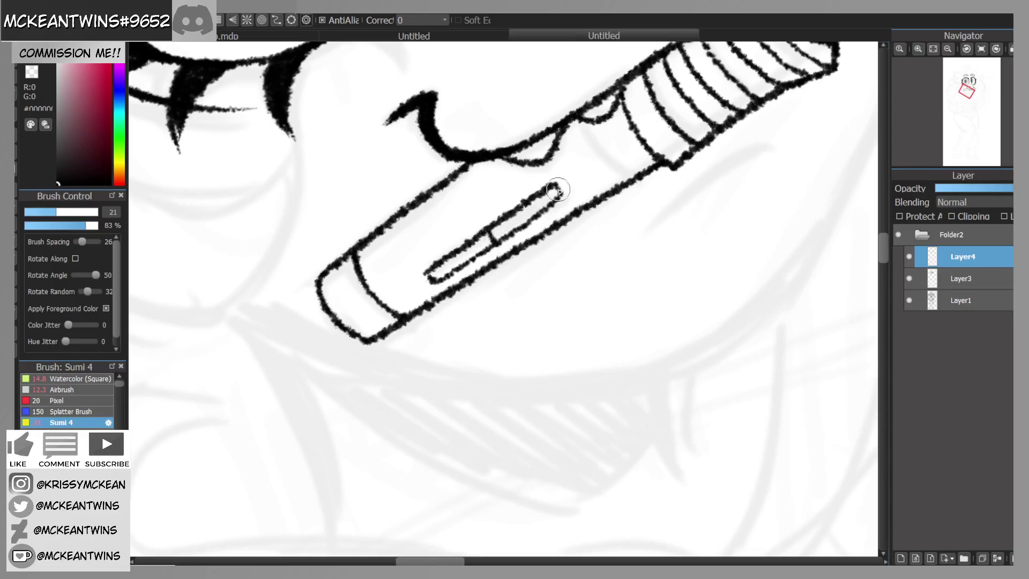
Step: Ink a short, tapered, slightly arched lower-lip line beneath the pen's grip
{"action": "left_click", "coordinate": [981, 49]}
{"action": "left_click", "coordinate": [948, 48]}
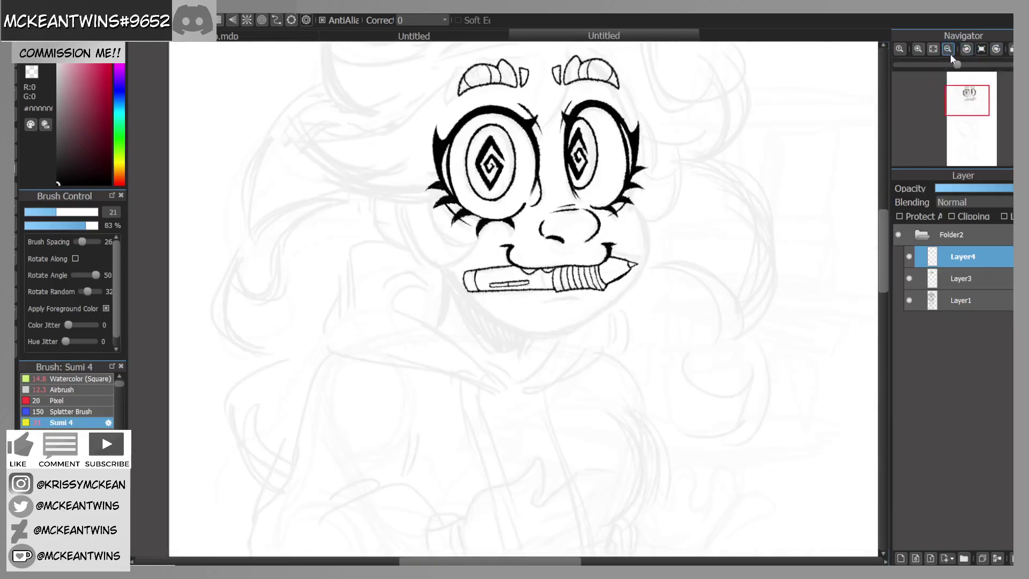
{"action": "left_click", "coordinate": [969, 96]}
{"action": "left_click_drag", "start_coordinate": [970, 94], "coordinate": [968, 97]}
{"action": "left_click", "coordinate": [918, 49]}
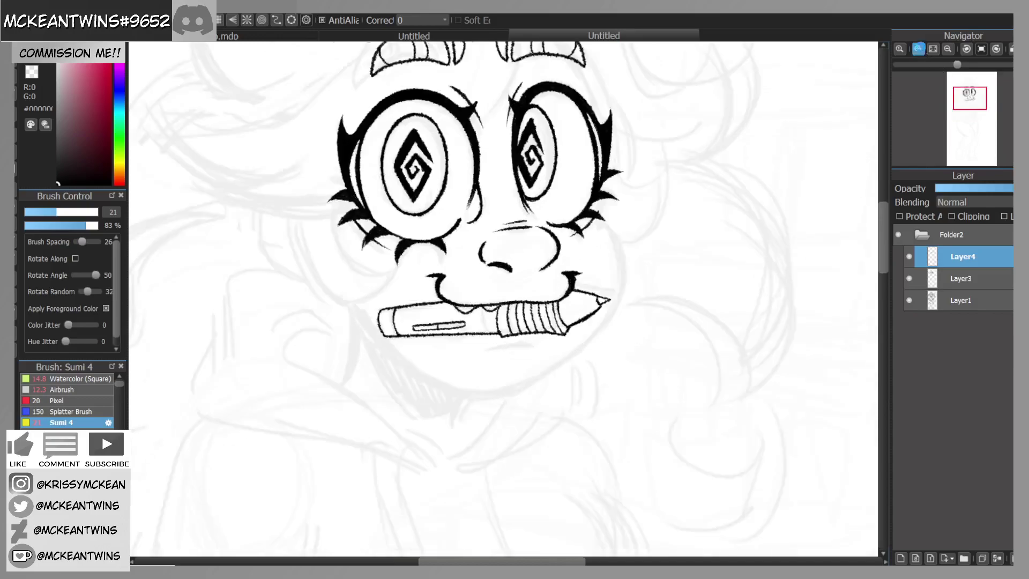
{"action": "left_click", "coordinate": [918, 49]}
{"action": "left_click", "coordinate": [918, 49]}
{"action": "left_click", "coordinate": [966, 49]}
{"action": "left_click", "coordinate": [966, 49]}
{"action": "left_click", "coordinate": [966, 49]}
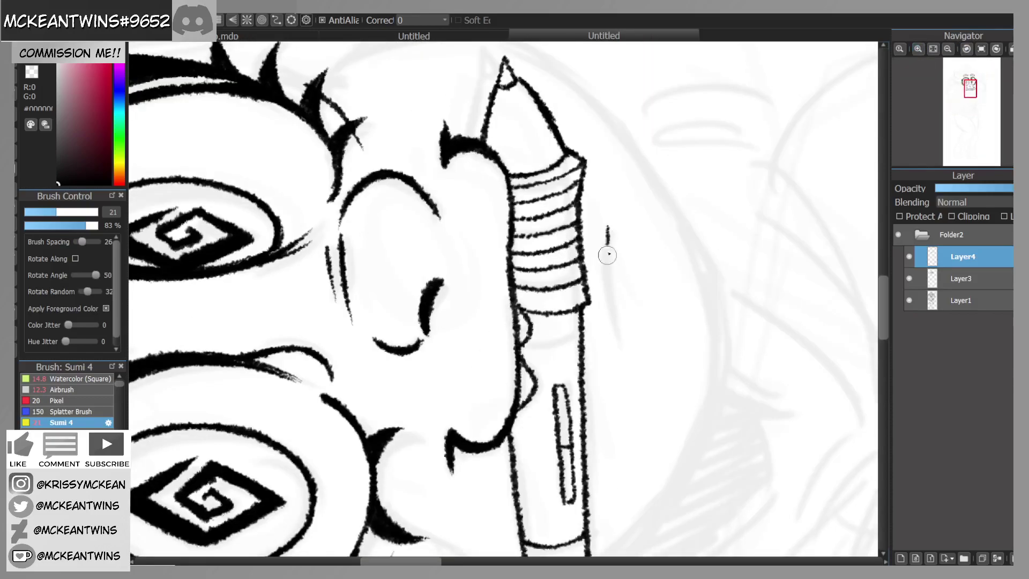
{"action": "left_click", "coordinate": [981, 49]}
{"action": "left_click_drag", "start_coordinate": [969, 93], "coordinate": [969, 101]}
{"action": "left_click_drag", "start_coordinate": [956, 65], "coordinate": [944, 45]}
{"action": "left_click_drag", "start_coordinate": [600, 210], "coordinate": [514, 274]}
{"action": "key", "text": "ctrl+z"}
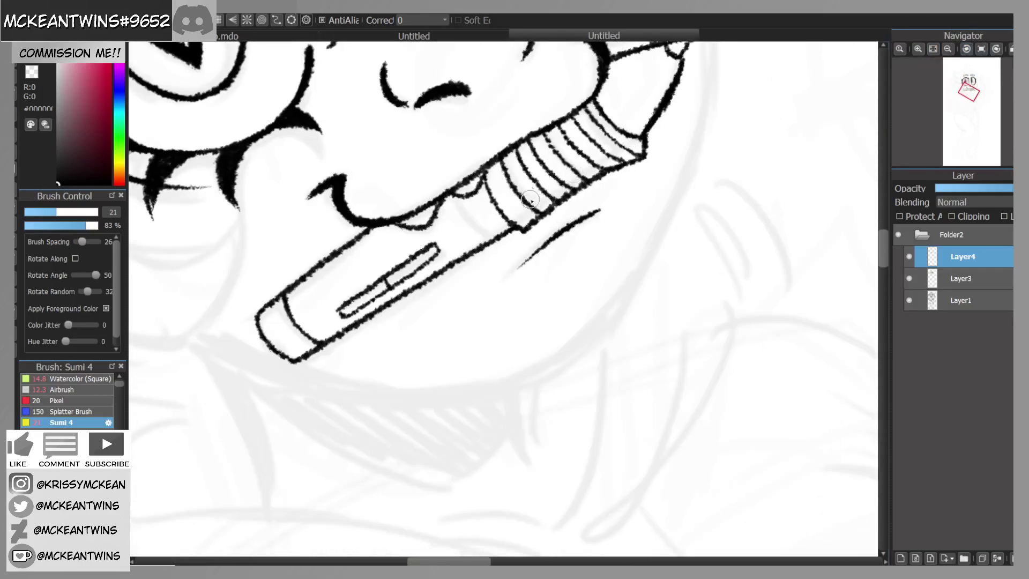
{"action": "mouse_move", "coordinate": [563, 230]}
{"action": "left_mouse_down"}
{"action": "mouse_move", "coordinate": [523, 264]}
{"action": "mouse_move", "coordinate": [547, 242]}
{"action": "mouse_move", "coordinate": [508, 281]}
{"action": "left_mouse_up"}
{"action": "left_click", "coordinate": [981, 49]}
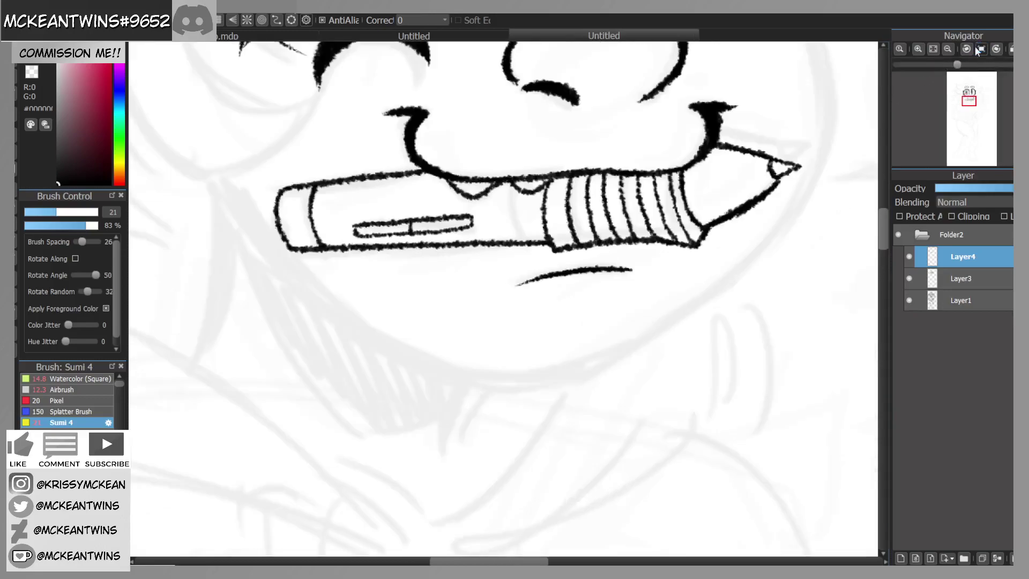
Step: Check the inked face against the whole figure, in both mirrored and normal view
{"action": "left_click", "coordinate": [947, 49]}
{"action": "left_click", "coordinate": [947, 49]}
{"action": "left_click", "coordinate": [947, 49]}
{"action": "left_click", "coordinate": [948, 49]}
{"action": "left_click_drag", "start_coordinate": [961, 93], "coordinate": [954, 79]}
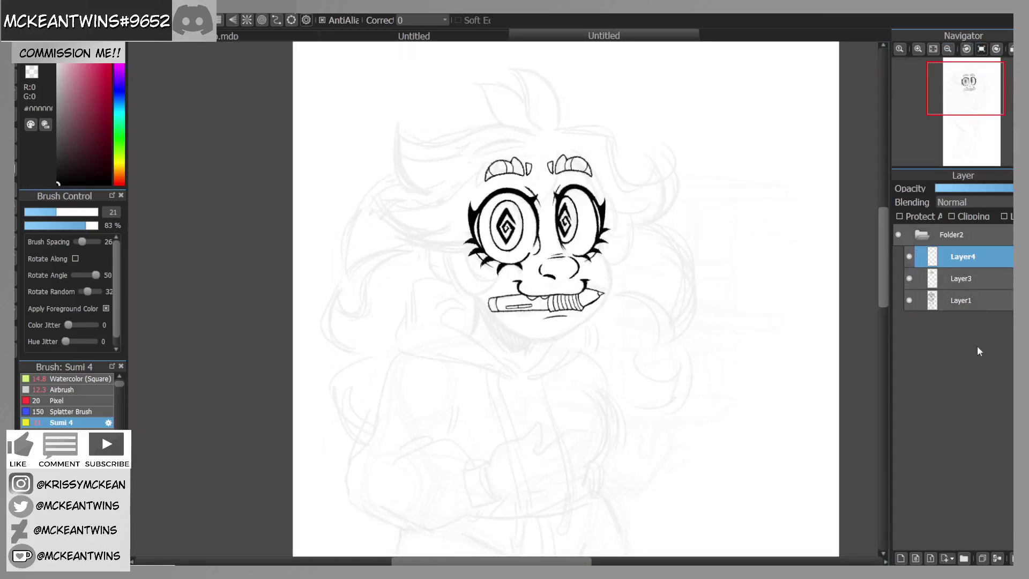
{"action": "left_click", "coordinate": [1012, 49]}
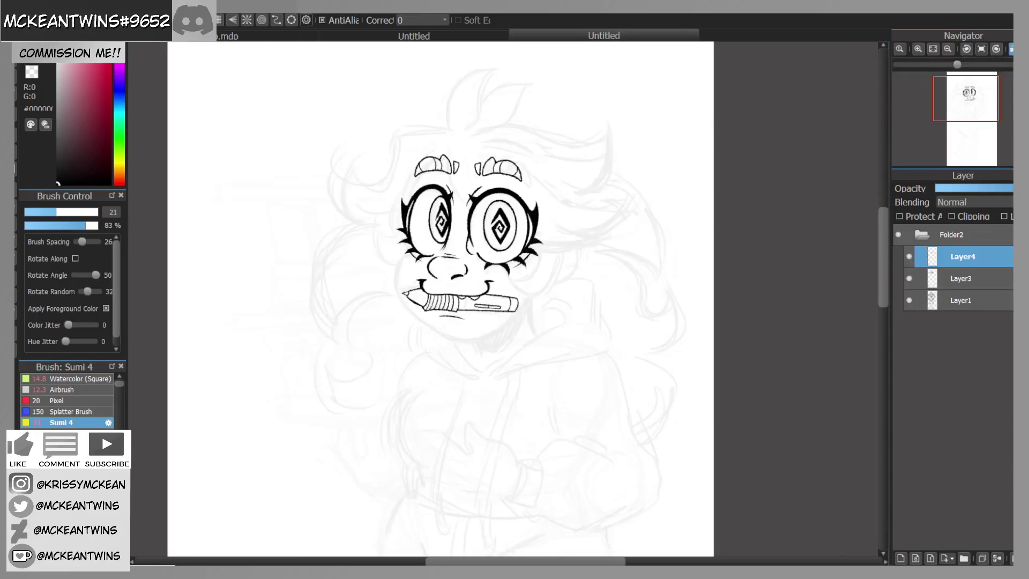
{"action": "left_click", "coordinate": [1011, 49]}
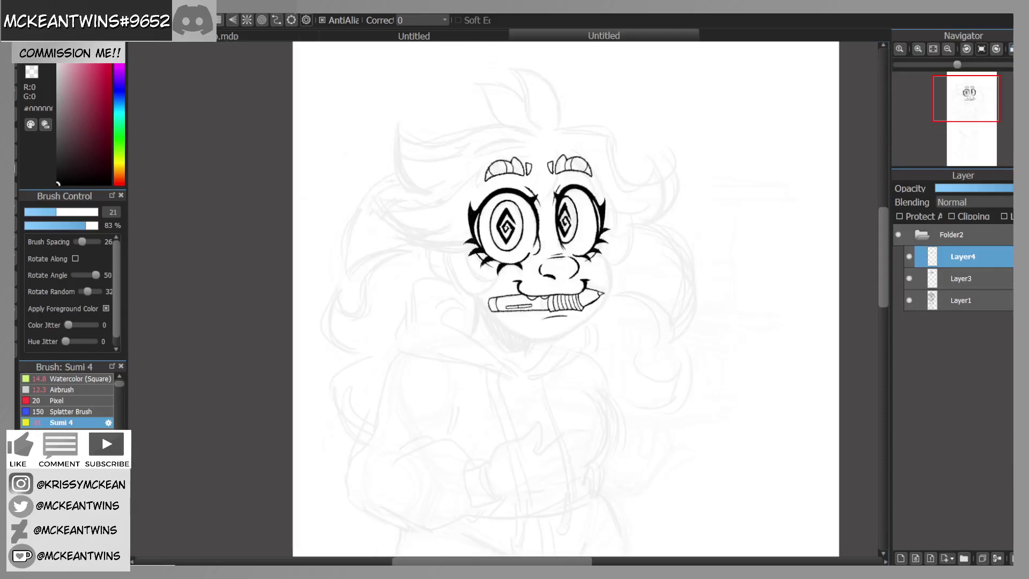
Step: Merge the mouth and pen line-art layer into the layer below and add a new empty layer on top
{"action": "left_click", "coordinate": [997, 559]}
{"action": "left_click", "coordinate": [900, 559]}
Step: Start inking the face's outer contour beside the lower lashes of the right-hand eye
{"action": "left_click", "coordinate": [918, 49]}
{"action": "left_click_drag", "start_coordinate": [968, 94], "coordinate": [969, 95]}
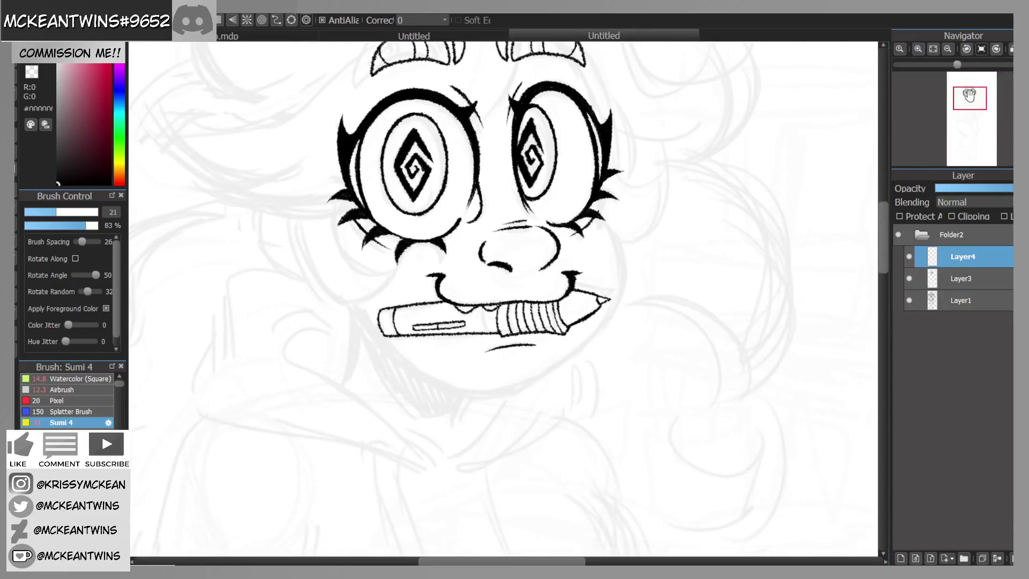
{"action": "left_click", "coordinate": [924, 50]}
{"action": "left_click", "coordinate": [924, 50]}
{"action": "left_click_drag", "start_coordinate": [720, 79], "coordinate": [703, 124]}
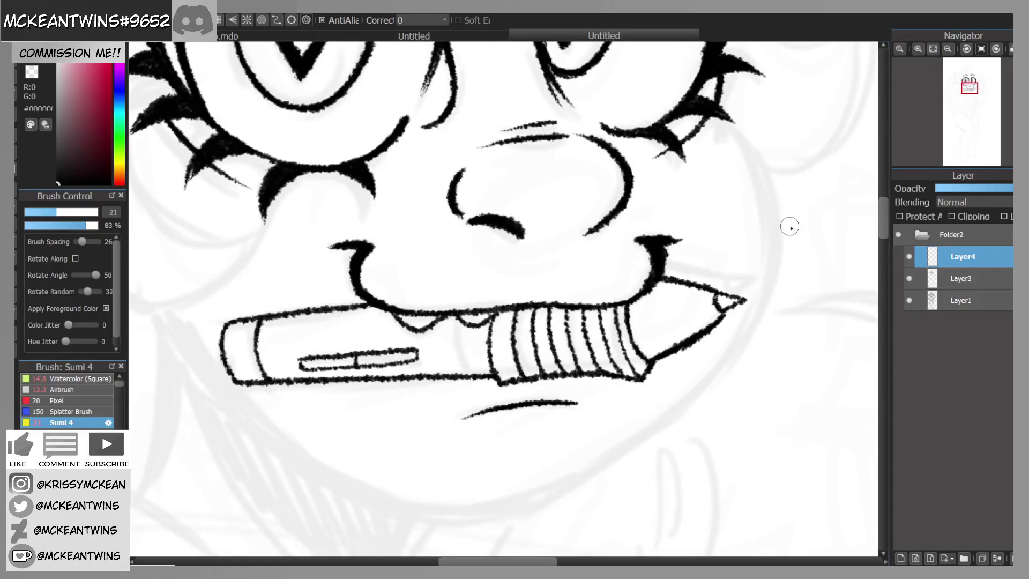
Step: Touch up the lower eyelashes of the right-hand eye on Layer3
{"action": "left_click", "coordinate": [948, 50]}
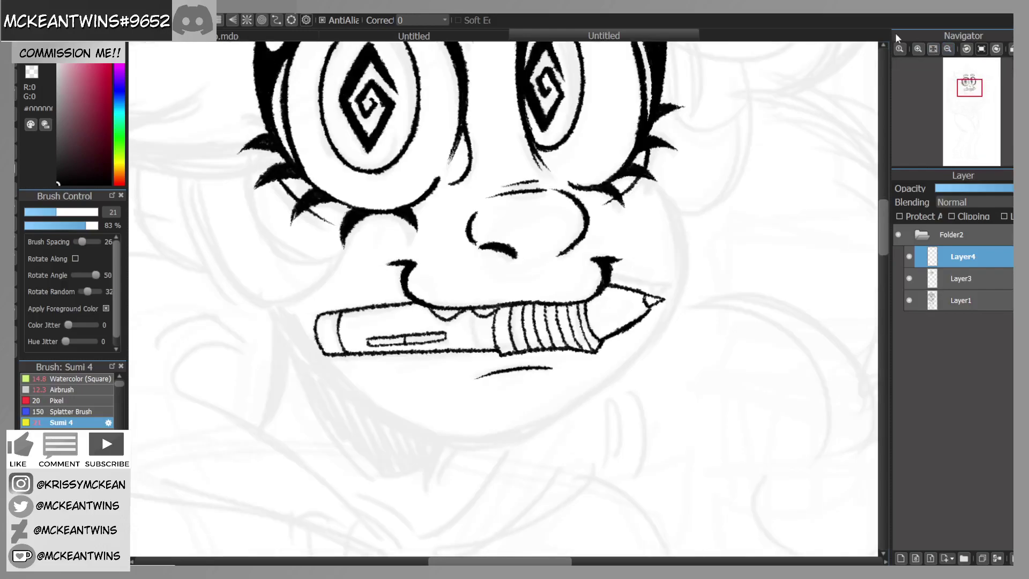
{"action": "left_click_drag", "start_coordinate": [644, 153], "coordinate": [637, 181]}
{"action": "mouse_move", "coordinate": [973, 135]}
{"action": "left_click_drag", "start_coordinate": [970, 96], "coordinate": [974, 94]}
{"action": "left_click", "coordinate": [959, 278]}
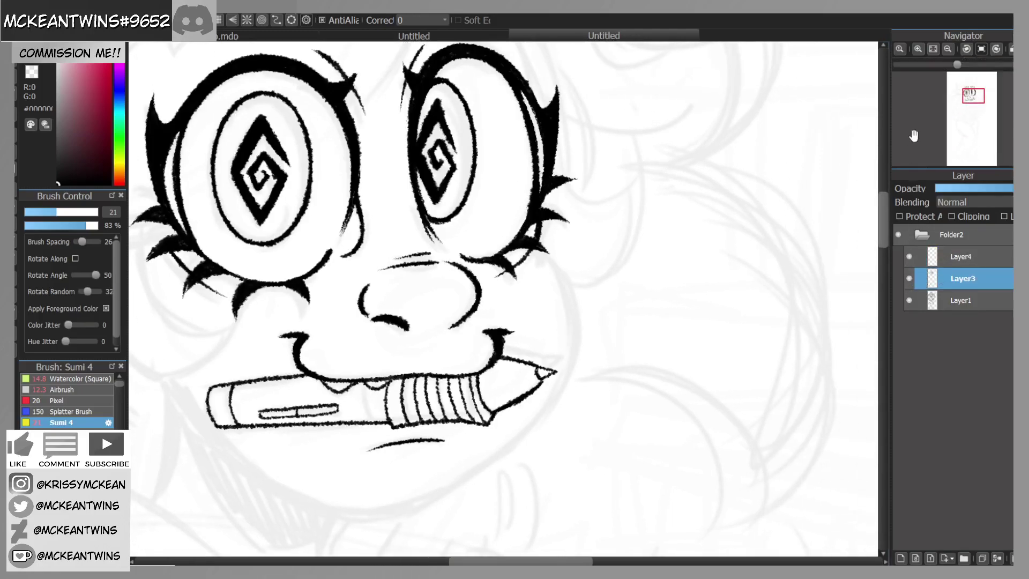
{"action": "left_click", "coordinate": [918, 49]}
{"action": "mouse_move", "coordinate": [558, 234]}
{"action": "left_mouse_down"}
{"action": "mouse_move", "coordinate": [536, 225]}
{"action": "mouse_move", "coordinate": [558, 224]}
{"action": "mouse_move", "coordinate": [554, 217]}
{"action": "mouse_move", "coordinate": [536, 223]}
{"action": "mouse_move", "coordinate": [586, 210]}
{"action": "mouse_move", "coordinate": [566, 209]}
{"action": "left_mouse_up"}
{"action": "mouse_move", "coordinate": [531, 207]}
{"action": "left_mouse_down"}
{"action": "mouse_move", "coordinate": [580, 212]}
{"action": "mouse_move", "coordinate": [540, 231]}
{"action": "left_mouse_up"}
Step: Ink the cheek outline on Layer4 from the right-hand eye's lower lashes to beside the pencil tip
{"action": "left_click", "coordinate": [938, 259]}
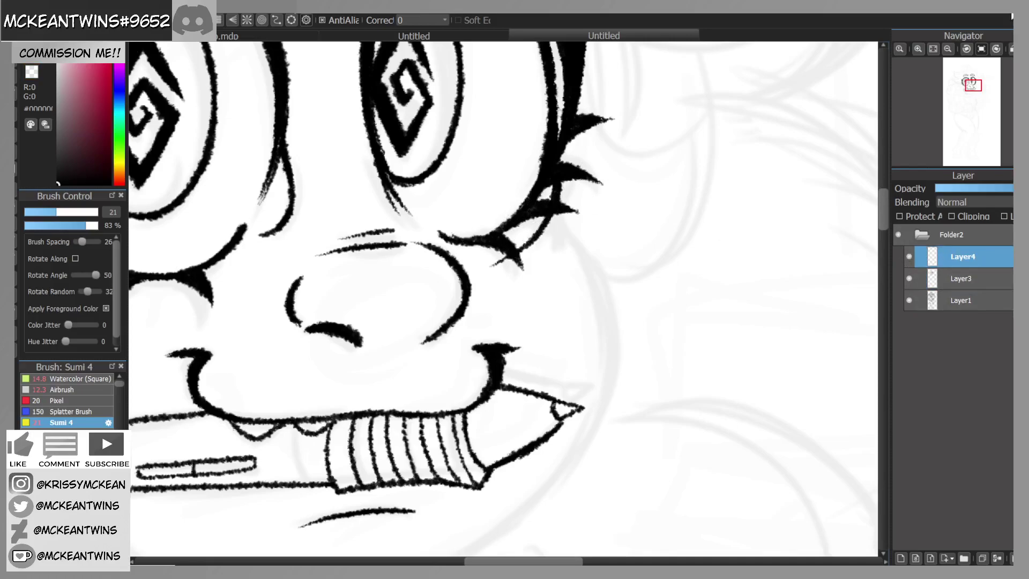
{"action": "left_click", "coordinate": [964, 48]}
{"action": "mouse_move", "coordinate": [391, 307]}
{"action": "left_mouse_down"}
{"action": "mouse_move", "coordinate": [468, 196]}
{"action": "mouse_move", "coordinate": [558, 157]}
{"action": "left_mouse_up"}
{"action": "mouse_move", "coordinate": [978, 72]}
{"action": "left_click", "coordinate": [981, 48]}
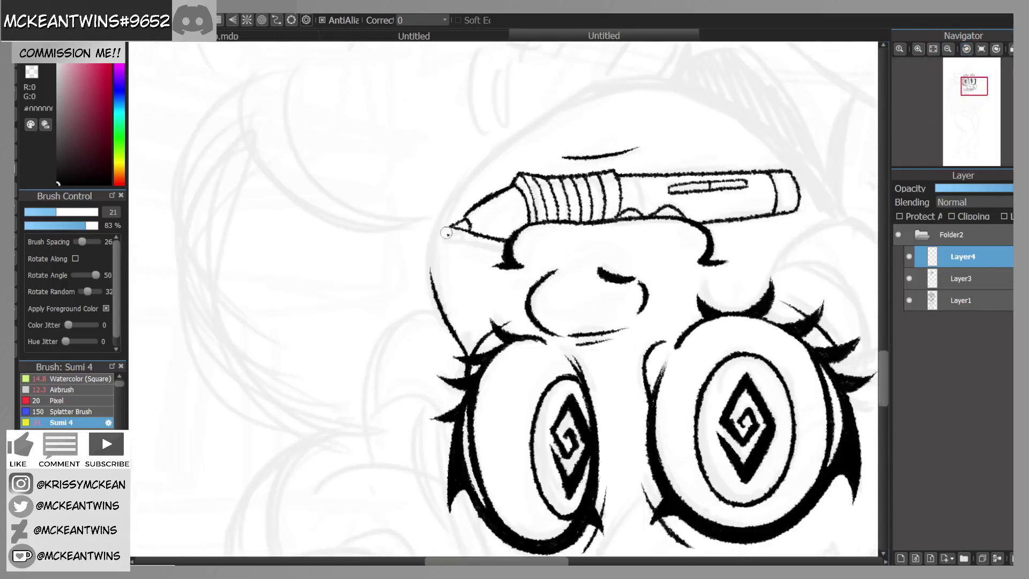
{"action": "mouse_move", "coordinate": [452, 330]}
{"action": "left_mouse_down"}
{"action": "mouse_move", "coordinate": [432, 267]}
{"action": "mouse_move", "coordinate": [444, 314]}
{"action": "mouse_move", "coordinate": [436, 230]}
{"action": "left_mouse_up"}
Step: Try to continue the cheek outline past the pencil tip toward the chin, and undo the strokes
{"action": "left_click_drag", "start_coordinate": [433, 265], "coordinate": [456, 192]}
{"action": "mouse_move", "coordinate": [435, 243]}
{"action": "left_mouse_down"}
{"action": "mouse_move", "coordinate": [472, 180]}
{"action": "mouse_move", "coordinate": [455, 198]}
{"action": "mouse_move", "coordinate": [444, 213]}
{"action": "mouse_move", "coordinate": [514, 138]}
{"action": "left_mouse_up"}
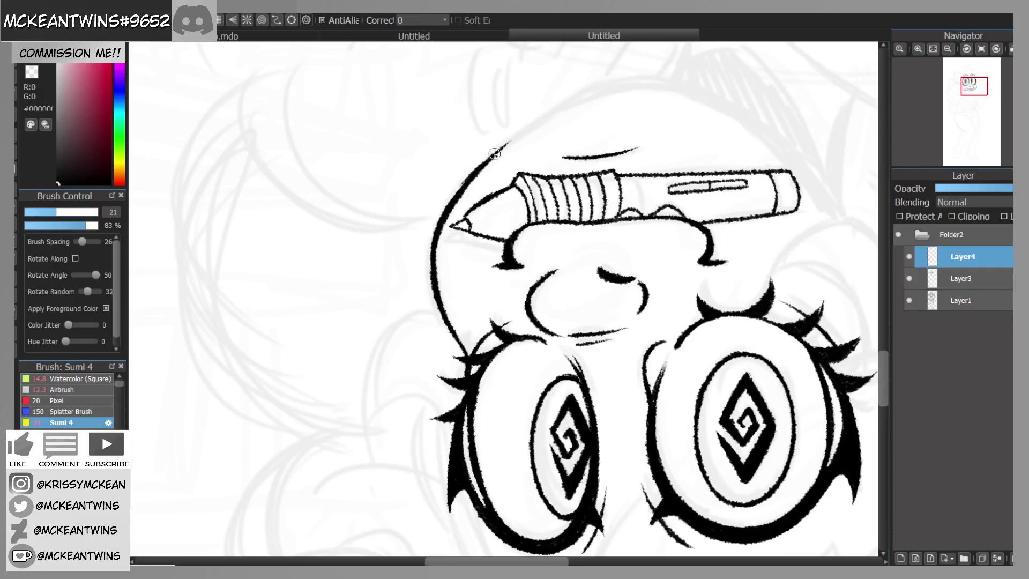
{"action": "left_click_drag", "start_coordinate": [478, 168], "coordinate": [561, 114]}
{"action": "left_click", "coordinate": [981, 49]}
{"action": "left_click_drag", "start_coordinate": [974, 93], "coordinate": [972, 101]}
{"action": "key", "text": "ctrl+z"}
{"action": "key", "text": "ctrl+z"}
{"action": "key", "text": "ctrl+z"}
Step: Try the jaw line below the pencil tip again with the canvas upright, and undo those strokes
{"action": "left_click_drag", "start_coordinate": [580, 239], "coordinate": [529, 294]}
{"action": "left_click_drag", "start_coordinate": [564, 262], "coordinate": [490, 325]}
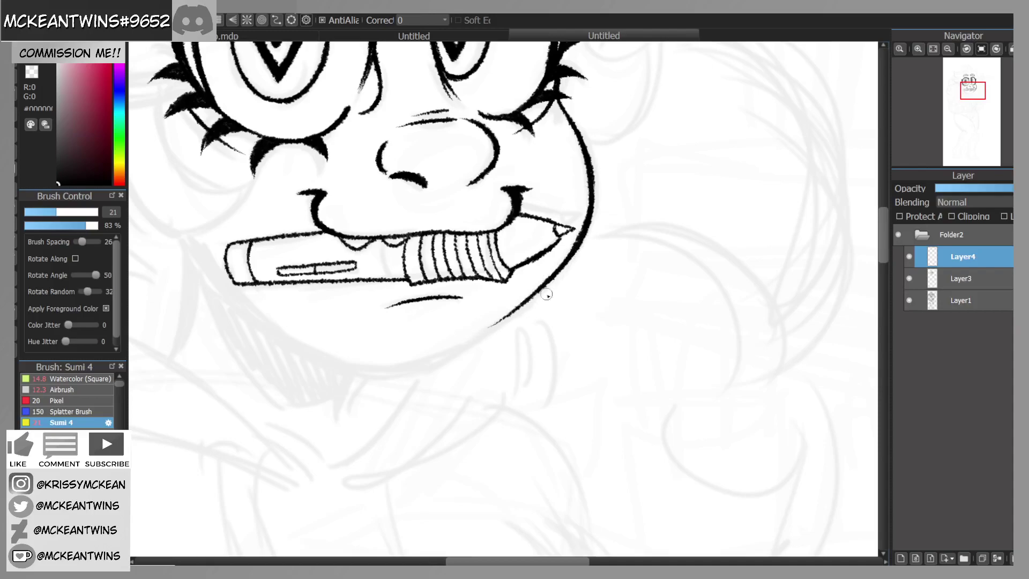
{"action": "left_click_drag", "start_coordinate": [979, 95], "coordinate": [978, 92]}
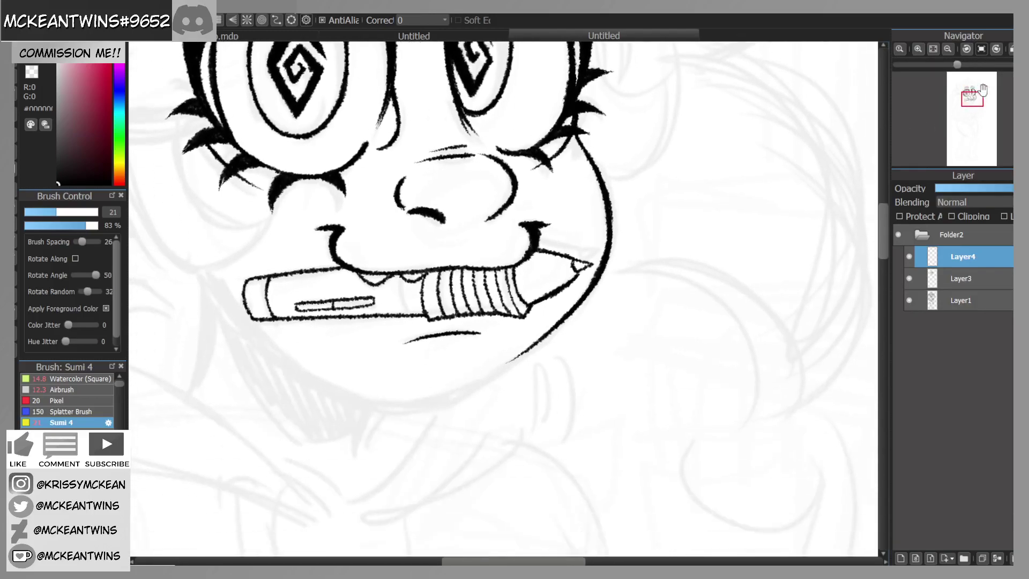
{"action": "left_click", "coordinate": [996, 49]}
{"action": "left_click", "coordinate": [996, 49]}
{"action": "left_click", "coordinate": [996, 50]}
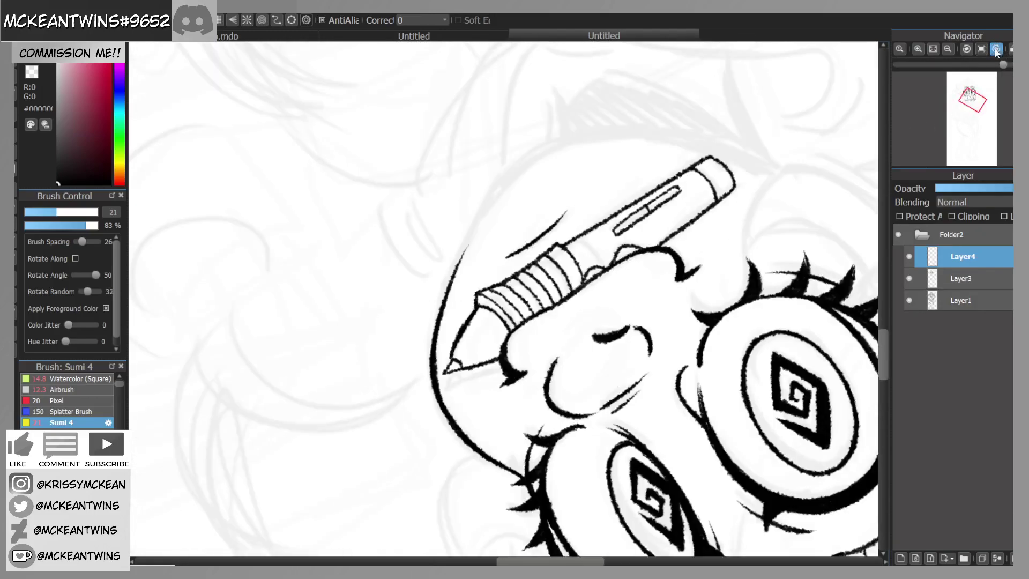
{"action": "left_click", "coordinate": [996, 49]}
{"action": "key", "text": "ctrl+z"}
{"action": "key", "text": "ctrl+z"}
{"action": "key", "text": "ctrl+z"}
{"action": "key", "text": "ctrl+z"}
{"action": "key", "text": "ctrl+z"}
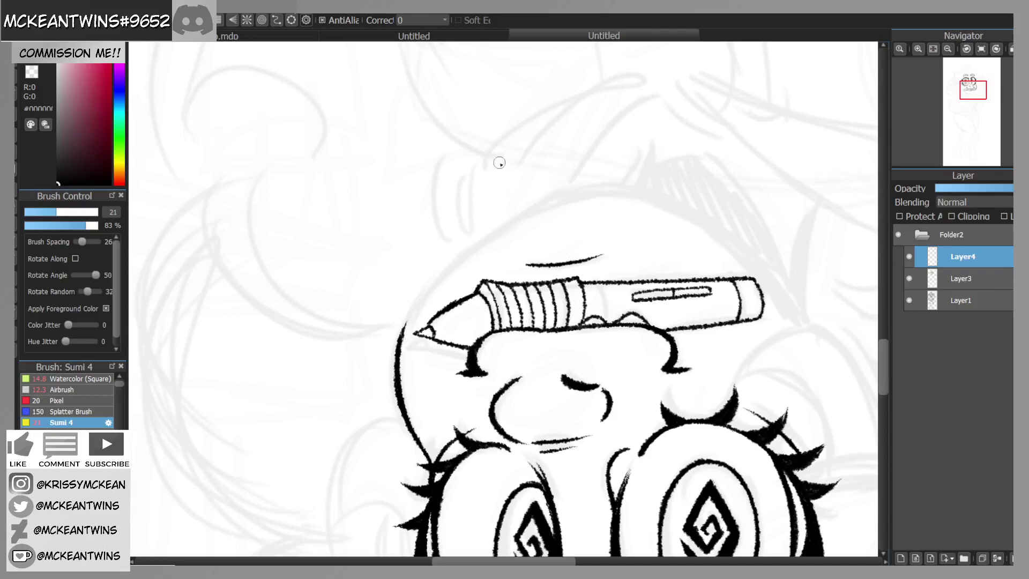
Step: Ink the jaw line from the pencil tip toward the chin and trim its outer edge with the transparent colour
{"action": "left_click_drag", "start_coordinate": [395, 378], "coordinate": [417, 301]}
{"action": "left_click_drag", "start_coordinate": [398, 350], "coordinate": [430, 283]}
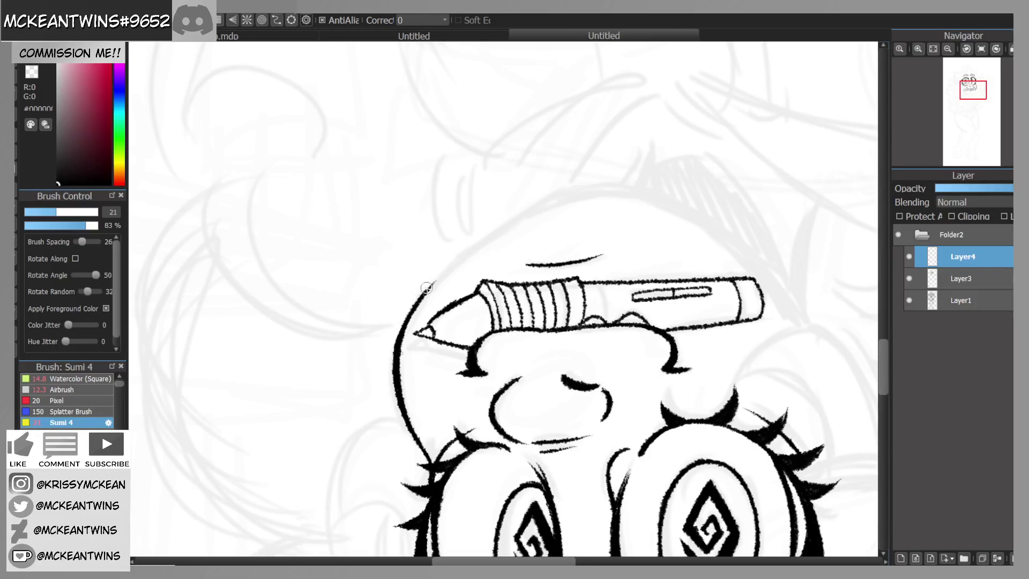
{"action": "left_click_drag", "start_coordinate": [407, 327], "coordinate": [424, 295]}
{"action": "mouse_move", "coordinate": [399, 344]}
{"action": "left_mouse_down"}
{"action": "mouse_move", "coordinate": [407, 317]}
{"action": "mouse_move", "coordinate": [486, 236]}
{"action": "left_mouse_up"}
{"action": "left_click_drag", "start_coordinate": [424, 291], "coordinate": [519, 217]}
{"action": "left_click_drag", "start_coordinate": [471, 245], "coordinate": [550, 195]}
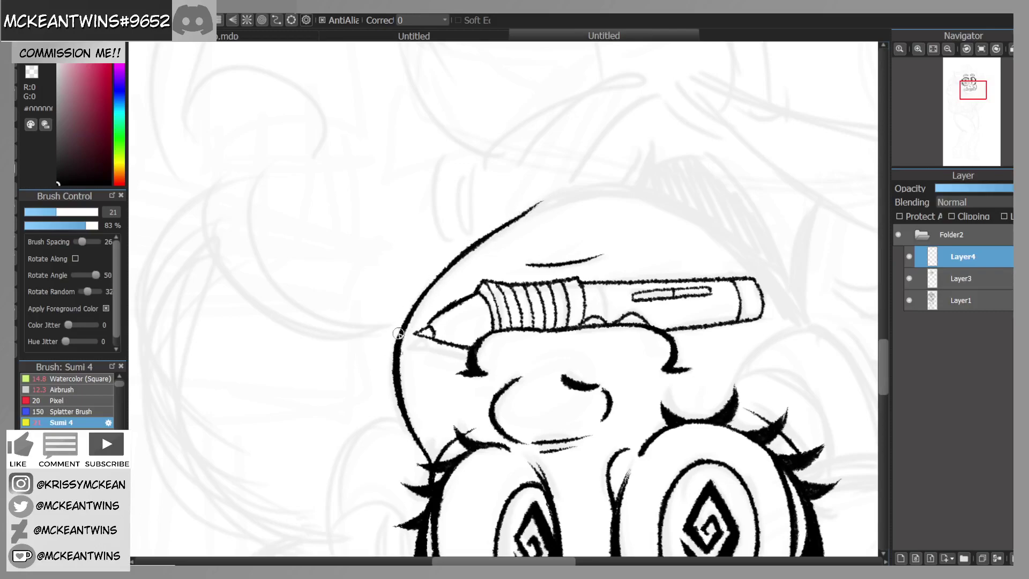
{"action": "left_click", "coordinate": [31, 71]}
{"action": "left_click_drag", "start_coordinate": [389, 363], "coordinate": [396, 333]}
Step: Thicken the cheek and jaw outline from the right-hand eye's lashes down past the pencil tip
{"action": "left_click", "coordinate": [982, 49]}
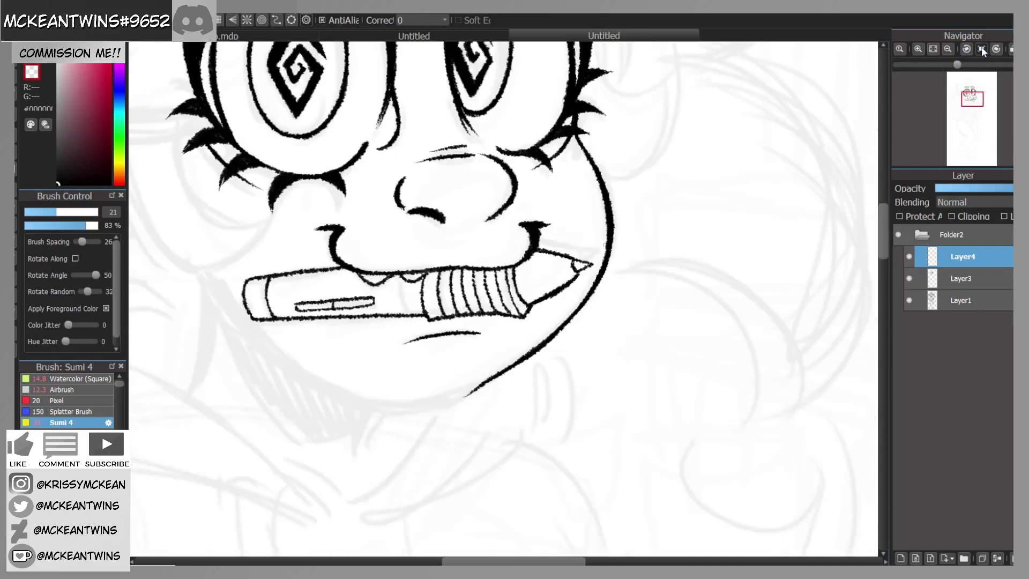
{"action": "left_click", "coordinate": [974, 97]}
{"action": "left_click_drag", "start_coordinate": [974, 97], "coordinate": [971, 99]}
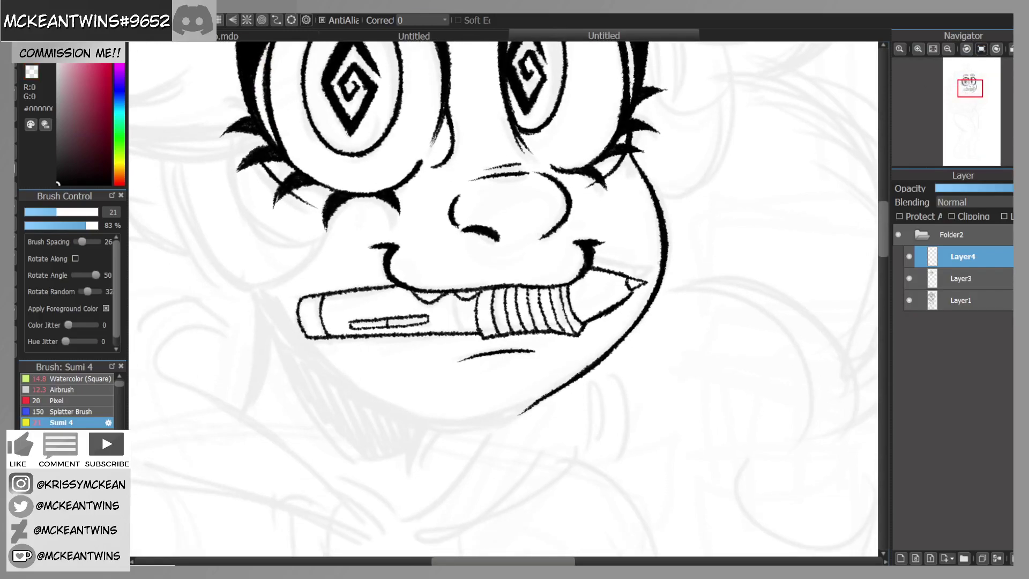
{"action": "left_click_drag", "start_coordinate": [630, 157], "coordinate": [661, 226]}
{"action": "left_click_drag", "start_coordinate": [663, 259], "coordinate": [622, 336]}
{"action": "left_click_drag", "start_coordinate": [655, 282], "coordinate": [646, 304]}
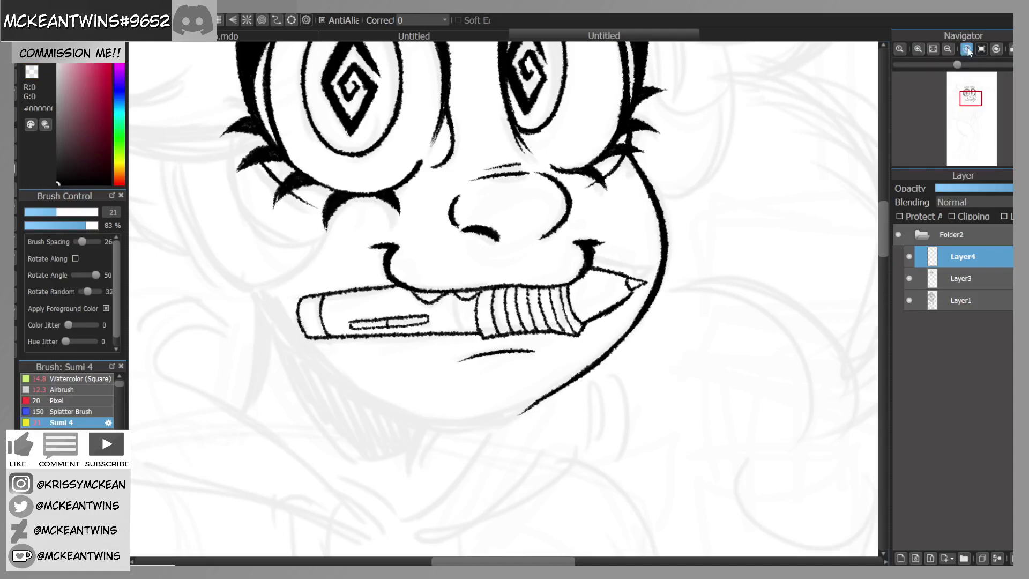
{"action": "left_click", "coordinate": [967, 48]}
{"action": "left_click", "coordinate": [968, 48]}
{"action": "left_click", "coordinate": [967, 49]}
{"action": "mouse_move", "coordinate": [626, 101]}
{"action": "left_mouse_down"}
{"action": "mouse_move", "coordinate": [505, 179]}
{"action": "mouse_move", "coordinate": [438, 198]}
{"action": "left_mouse_up"}
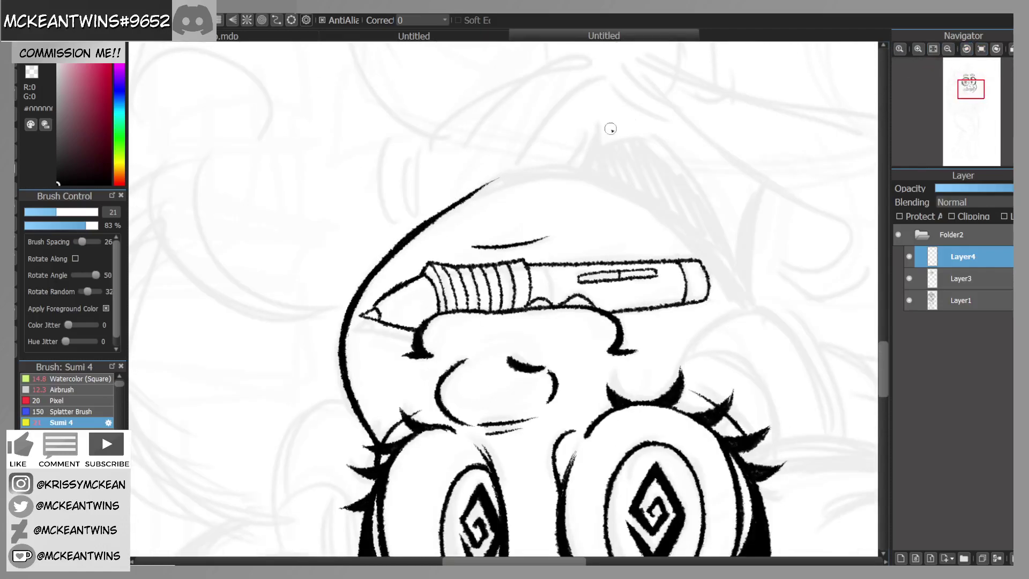
Step: Ink the other side of the jaw from beside the pencil's blunt end around the chin to meet the existing line
{"action": "left_click", "coordinate": [988, 49]}
{"action": "left_click_drag", "start_coordinate": [969, 94], "coordinate": [970, 101]}
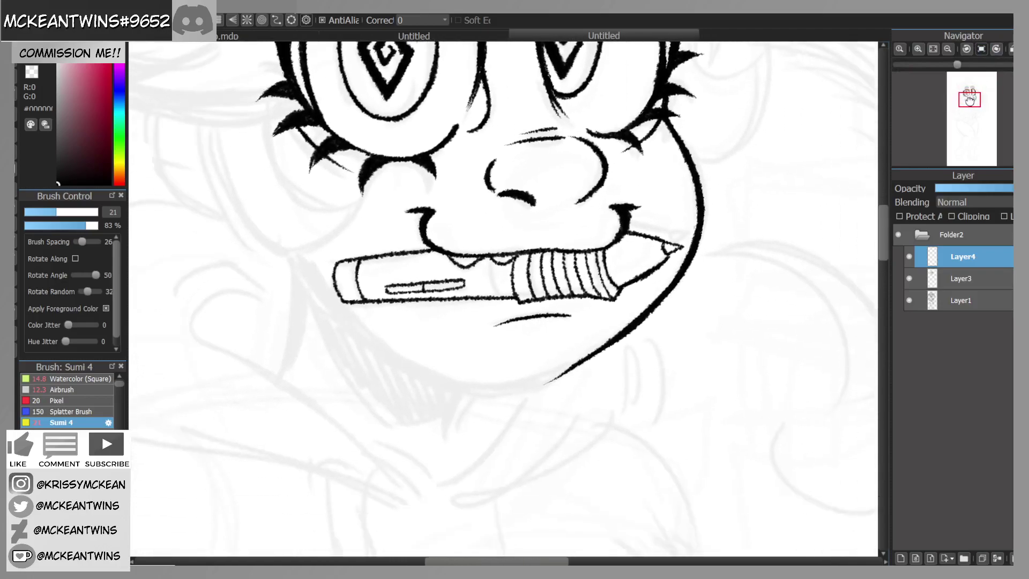
{"action": "left_click", "coordinate": [996, 49]}
{"action": "left_click", "coordinate": [996, 50]}
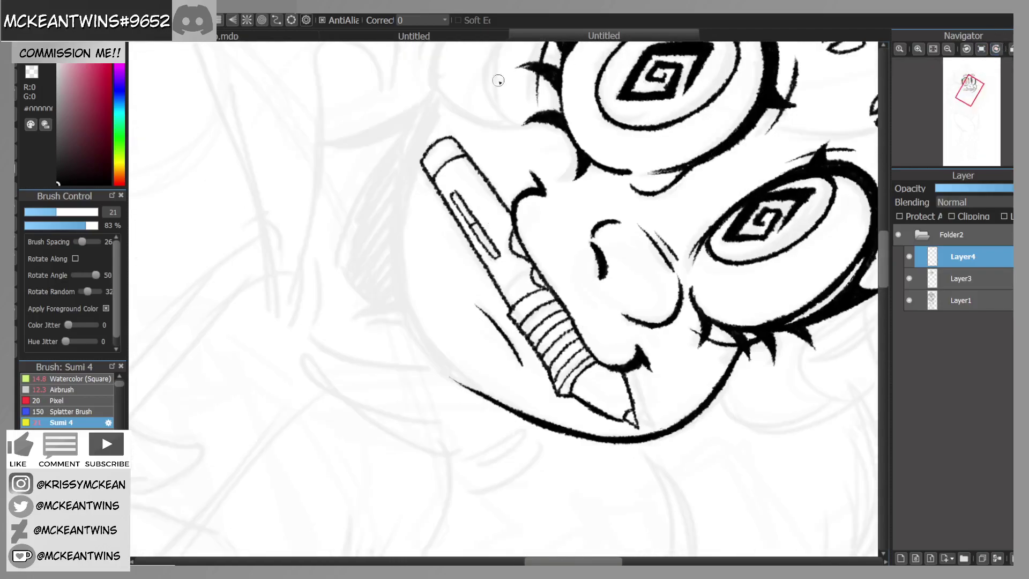
{"action": "left_click_drag", "start_coordinate": [443, 91], "coordinate": [410, 176]}
{"action": "mouse_move", "coordinate": [434, 116]}
{"action": "left_mouse_down"}
{"action": "mouse_move", "coordinate": [397, 271]}
{"action": "mouse_move", "coordinate": [417, 324]}
{"action": "left_mouse_up"}
{"action": "left_click", "coordinate": [996, 49]}
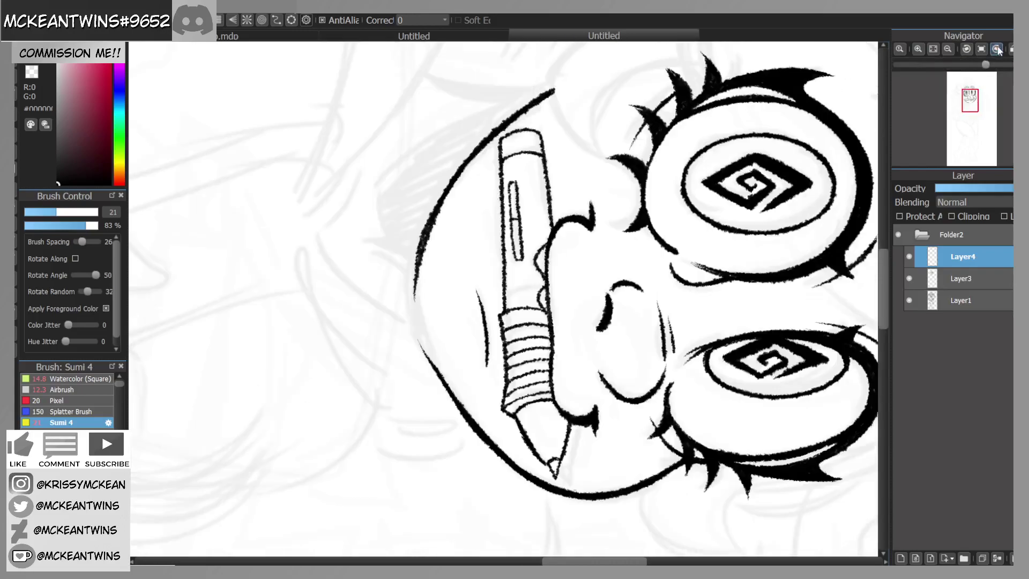
{"action": "mouse_move", "coordinate": [430, 214]}
{"action": "left_mouse_down"}
{"action": "mouse_move", "coordinate": [418, 327]}
{"action": "mouse_move", "coordinate": [417, 289]}
{"action": "mouse_move", "coordinate": [443, 379]}
{"action": "left_mouse_up"}
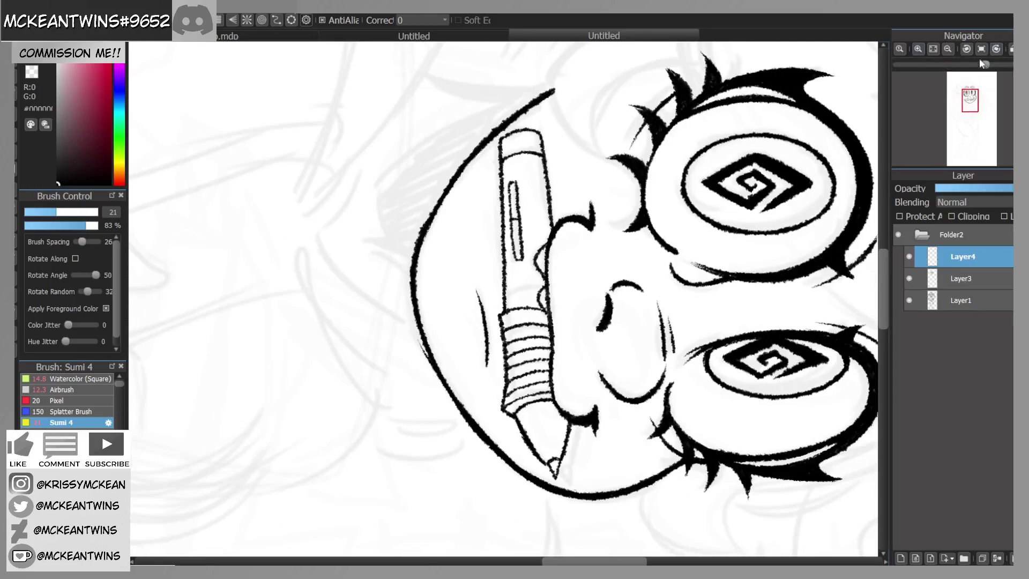
Step: Clean up the overlap on the chin where the two jaw lines meet
{"action": "left_click", "coordinate": [982, 50]}
{"action": "left_click", "coordinate": [948, 49]}
{"action": "left_click", "coordinate": [949, 50]}
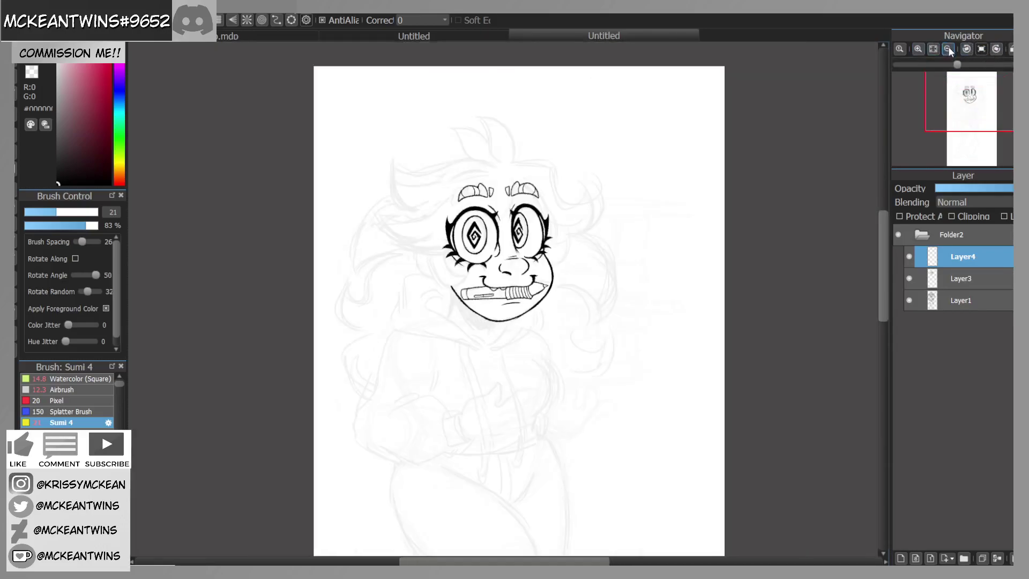
{"action": "left_click", "coordinate": [918, 49]}
{"action": "left_click", "coordinate": [918, 50]}
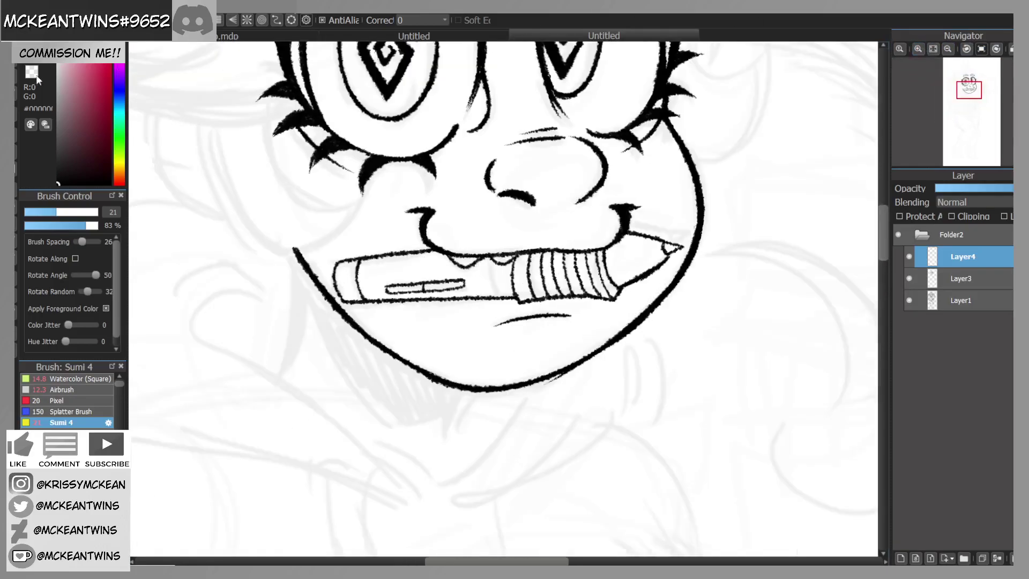
{"action": "left_click_drag", "start_coordinate": [576, 371], "coordinate": [544, 391]}
Step: Thicken the jaw outline beside the pencil's blunt end
{"action": "mouse_move", "coordinate": [960, 122]}
{"action": "left_click_drag", "start_coordinate": [973, 97], "coordinate": [967, 100]}
{"action": "left_click", "coordinate": [996, 49]}
{"action": "left_click", "coordinate": [997, 49]}
{"action": "mouse_move", "coordinate": [462, 186]}
{"action": "left_mouse_down"}
{"action": "mouse_move", "coordinate": [433, 299]}
{"action": "mouse_move", "coordinate": [432, 346]}
{"action": "left_mouse_up"}
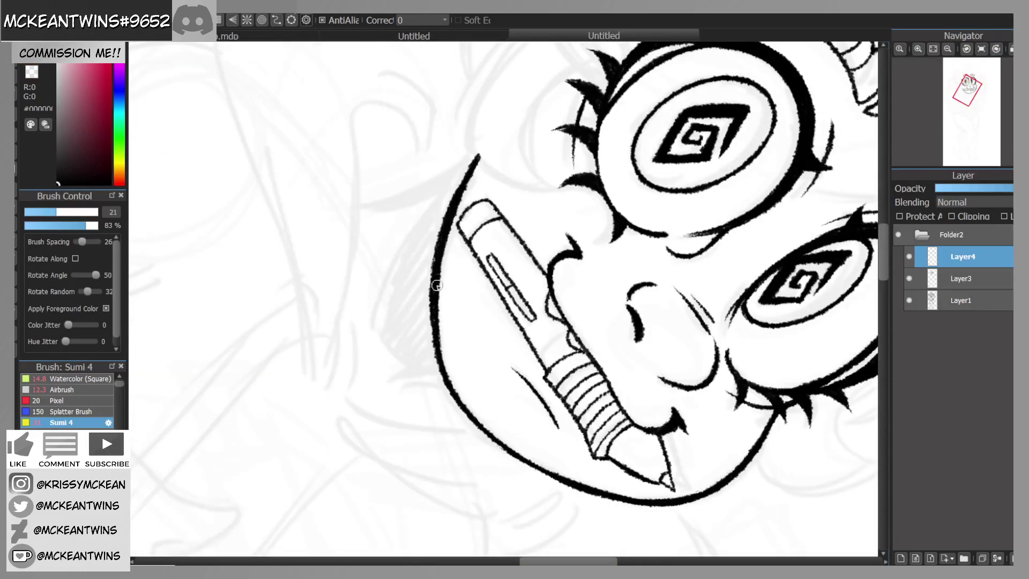
Step: Check Layer4 by toggling its visibility, merge it down into Layer3, and add a new empty layer above
{"action": "left_click", "coordinate": [981, 49]}
{"action": "left_click", "coordinate": [948, 49]}
{"action": "left_click", "coordinate": [948, 49]}
{"action": "left_click_drag", "start_coordinate": [967, 94], "coordinate": [967, 97]}
{"action": "left_click", "coordinate": [910, 257]}
{"action": "left_click", "coordinate": [910, 257]}
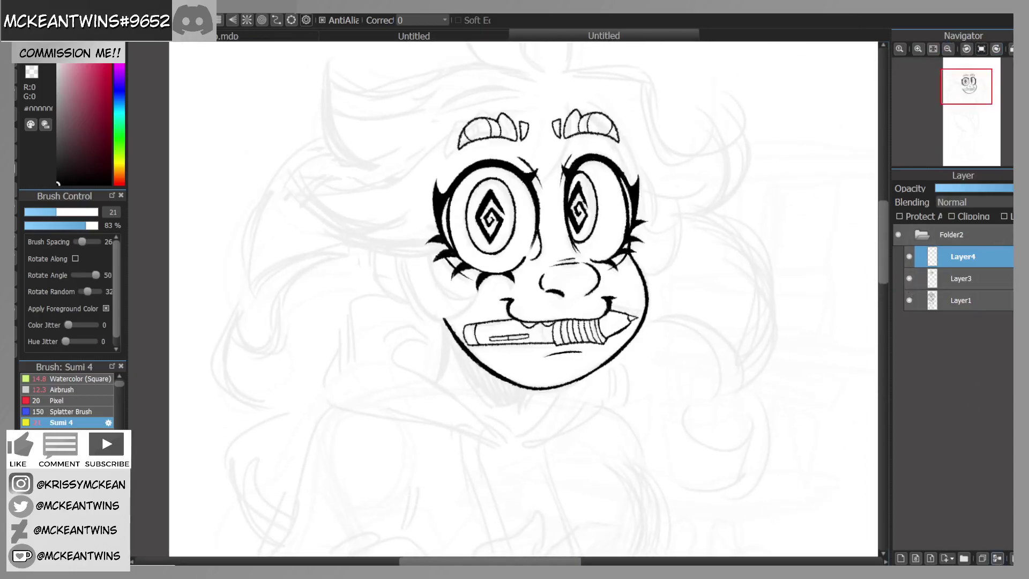
{"action": "key", "text": "ctrl+e"}
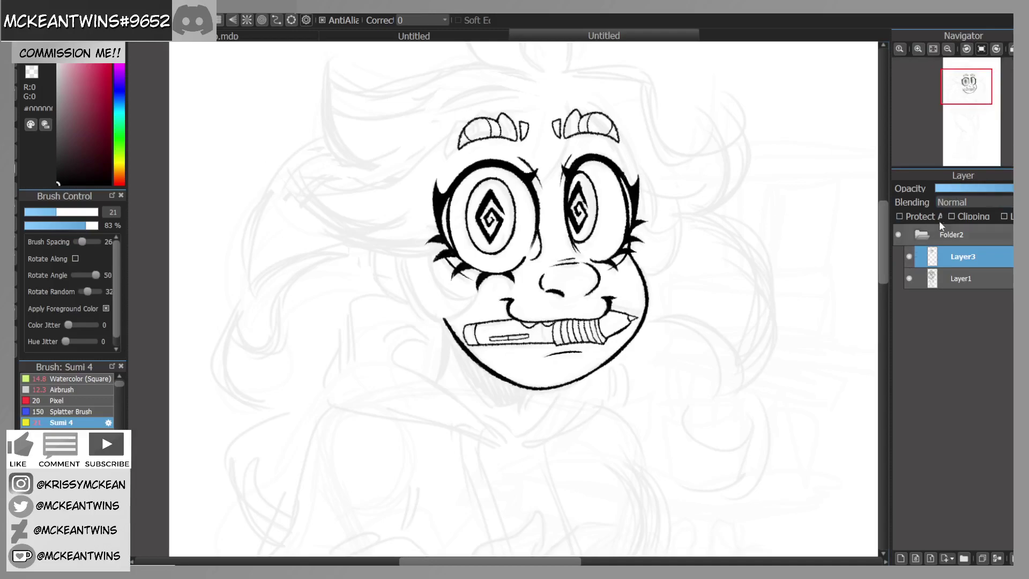
{"action": "left_click", "coordinate": [902, 559]}
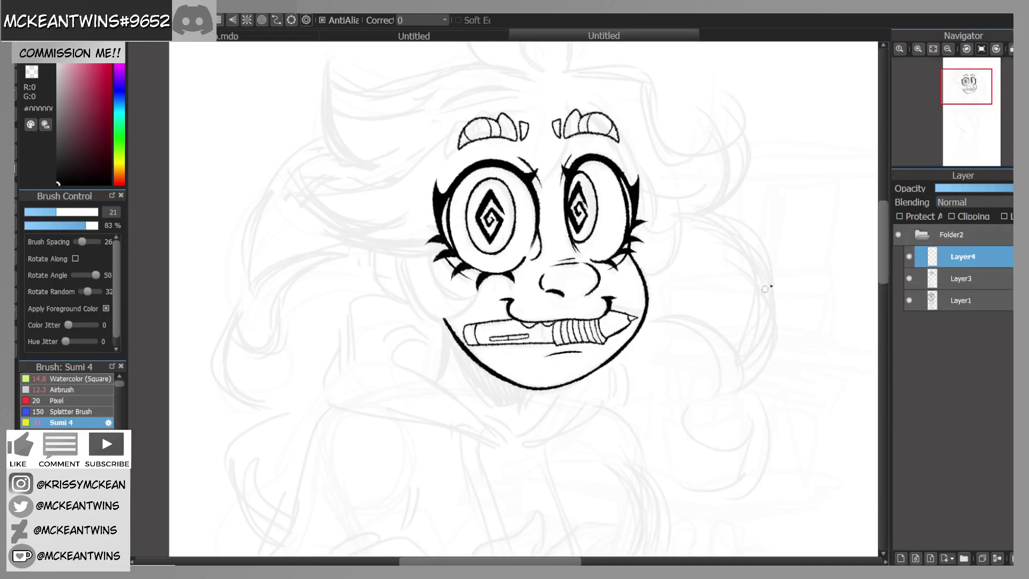
Step: Ink curved lines between the eyes, running from the left-hand eye's inner corner up toward the brows
{"action": "mouse_move", "coordinate": [967, 96]}
{"action": "left_mouse_down"}
{"action": "mouse_move", "coordinate": [966, 122]}
{"action": "mouse_move", "coordinate": [969, 98]}
{"action": "mouse_move", "coordinate": [975, 109]}
{"action": "mouse_move", "coordinate": [964, 92]}
{"action": "left_mouse_up"}
{"action": "left_click", "coordinate": [950, 51]}
{"action": "left_click", "coordinate": [918, 49]}
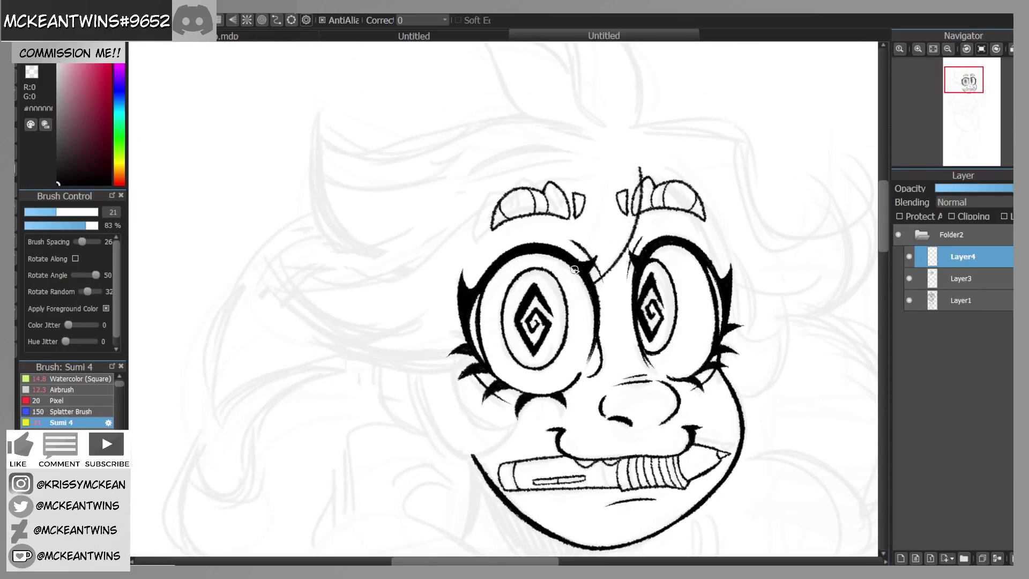
{"action": "left_click_drag", "start_coordinate": [971, 109], "coordinate": [964, 93]}
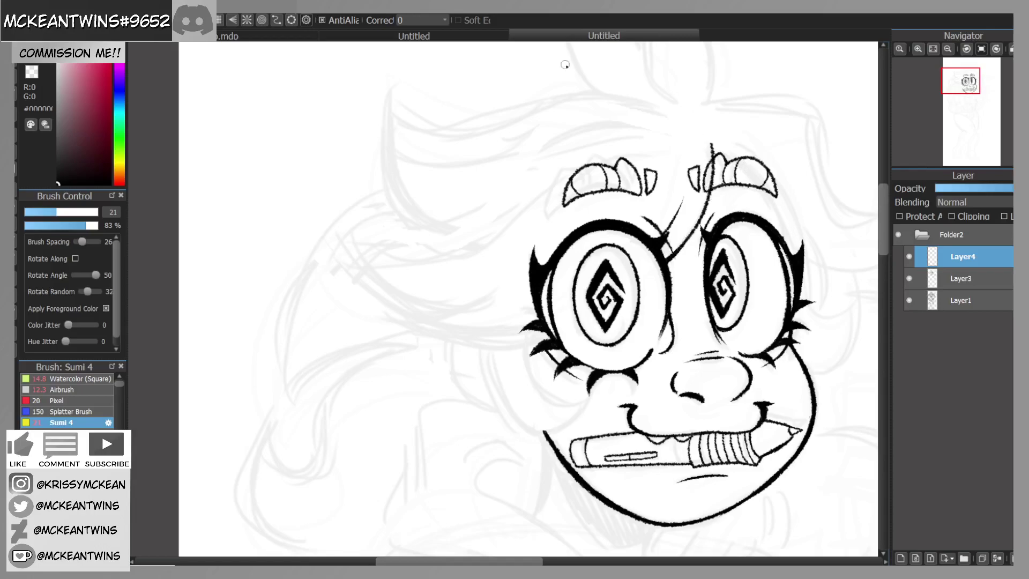
{"action": "left_click_drag", "start_coordinate": [666, 236], "coordinate": [678, 212]}
{"action": "left_click_drag", "start_coordinate": [649, 235], "coordinate": [685, 197]}
Step: Start the lower edge of the pointed ear with a curved stroke from the left-hand eye's outer lashes
{"action": "left_click", "coordinate": [996, 49]}
{"action": "left_click", "coordinate": [996, 48]}
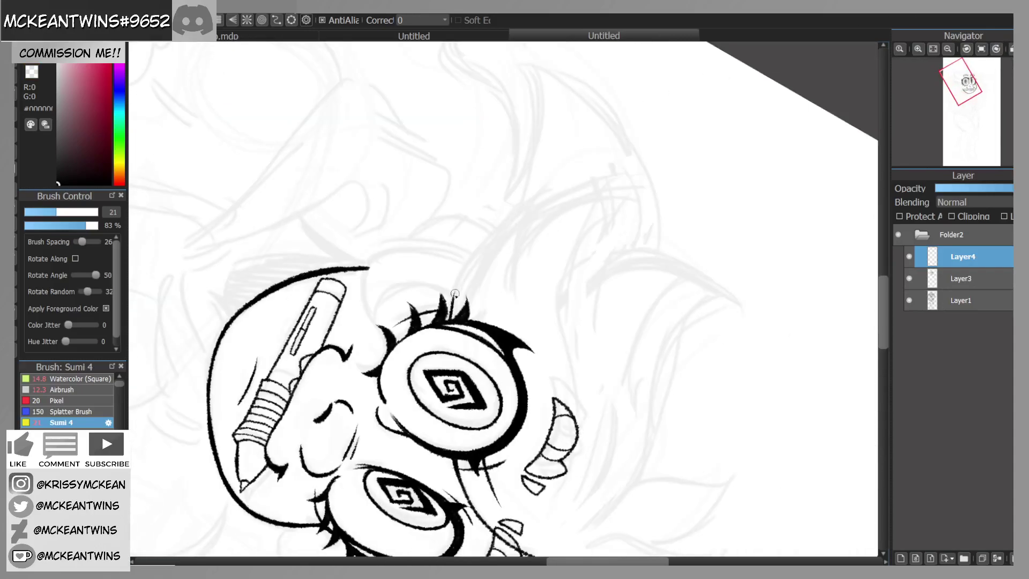
{"action": "left_click_drag", "start_coordinate": [452, 322], "coordinate": [503, 222]}
Step: Extend the ear's lower edge to a point and ink its upper edge back toward the left-hand eye
{"action": "left_click", "coordinate": [996, 49]}
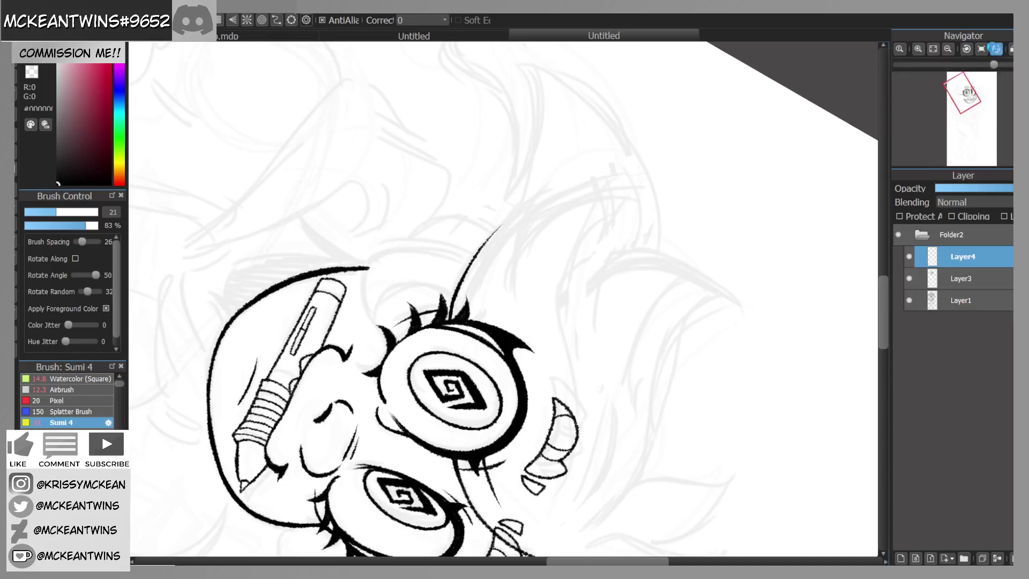
{"action": "left_click", "coordinate": [995, 49]}
{"action": "left_click", "coordinate": [918, 48]}
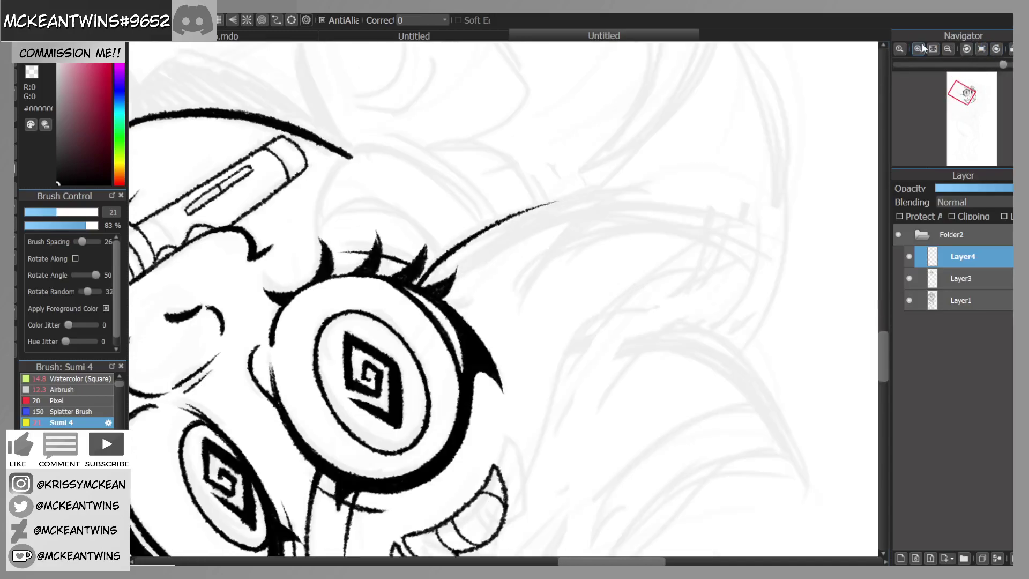
{"action": "left_click", "coordinate": [966, 50]}
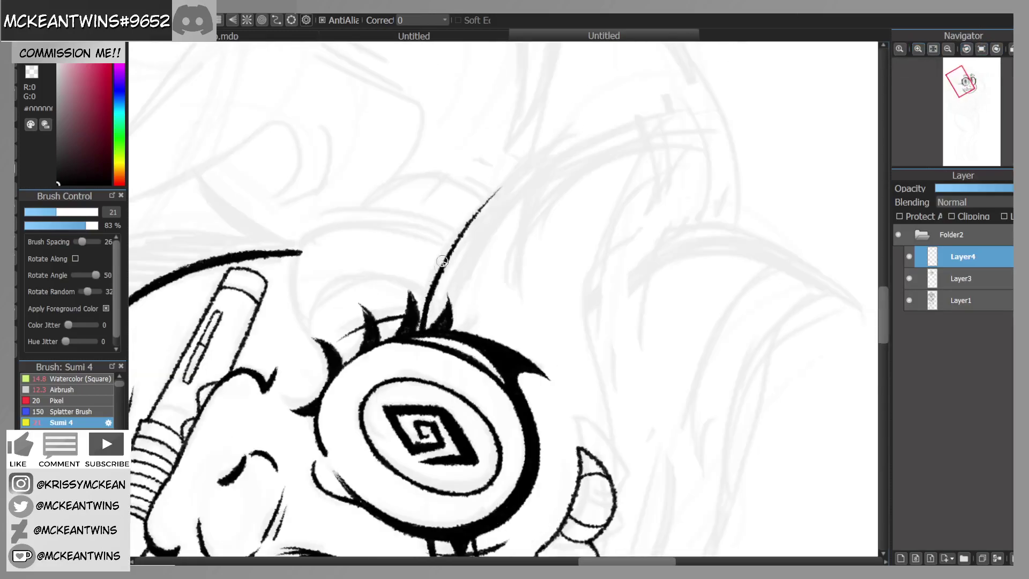
{"action": "mouse_move", "coordinate": [427, 305]}
{"action": "left_mouse_down"}
{"action": "mouse_move", "coordinate": [524, 158]}
{"action": "mouse_move", "coordinate": [589, 123]}
{"action": "mouse_move", "coordinate": [550, 166]}
{"action": "left_mouse_up"}
{"action": "key", "text": "ctrl+z"}
{"action": "mouse_move", "coordinate": [580, 127]}
{"action": "left_mouse_down"}
{"action": "mouse_move", "coordinate": [547, 178]}
{"action": "mouse_move", "coordinate": [533, 235]}
{"action": "left_mouse_up"}
{"action": "left_click_drag", "start_coordinate": [552, 161], "coordinate": [528, 345]}
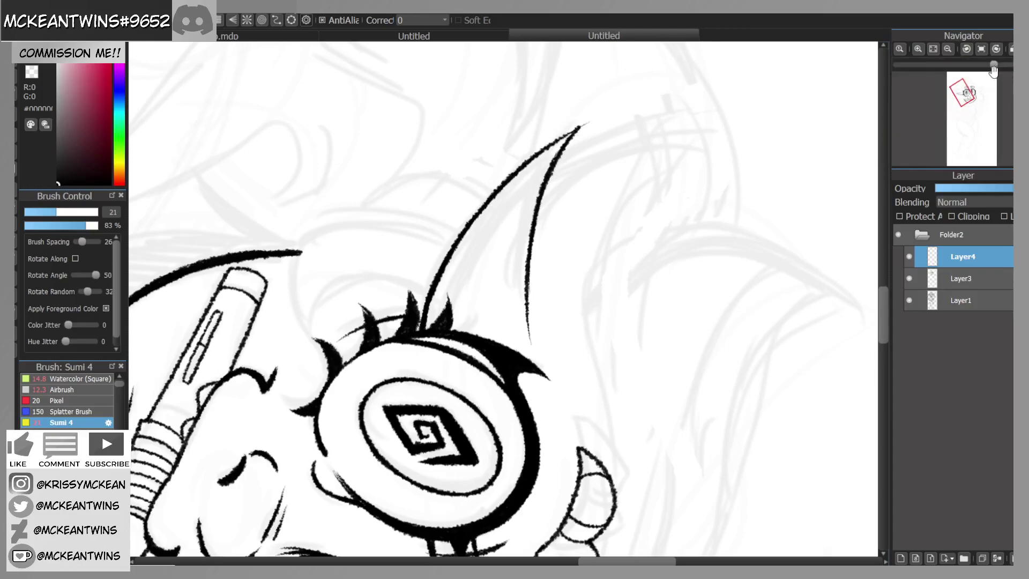
Step: Sharpen the tip of the pointed ear with a short stroke
{"action": "left_click", "coordinate": [983, 50]}
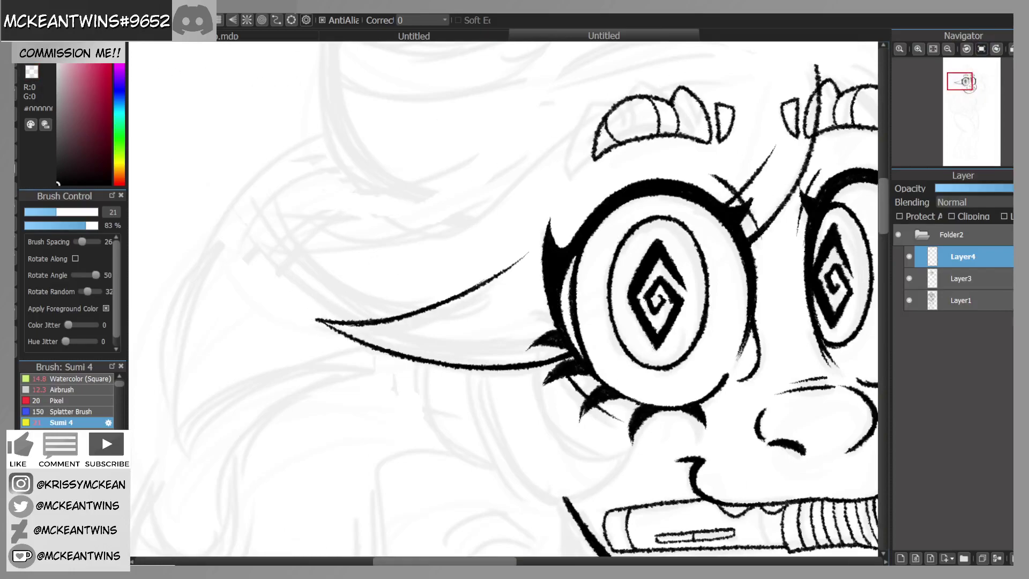
{"action": "left_click", "coordinate": [997, 49]}
{"action": "left_click", "coordinate": [996, 49]}
{"action": "mouse_move", "coordinate": [393, 148]}
{"action": "left_mouse_down"}
{"action": "mouse_move", "coordinate": [393, 191]}
{"action": "mouse_move", "coordinate": [393, 139]}
{"action": "left_mouse_up"}
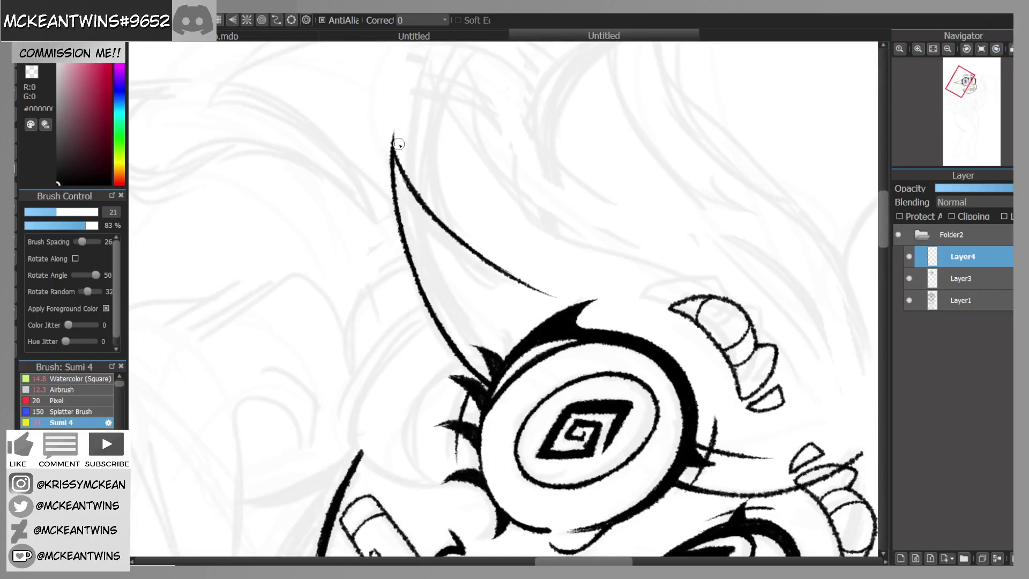
{"action": "mouse_move", "coordinate": [1006, 97]}
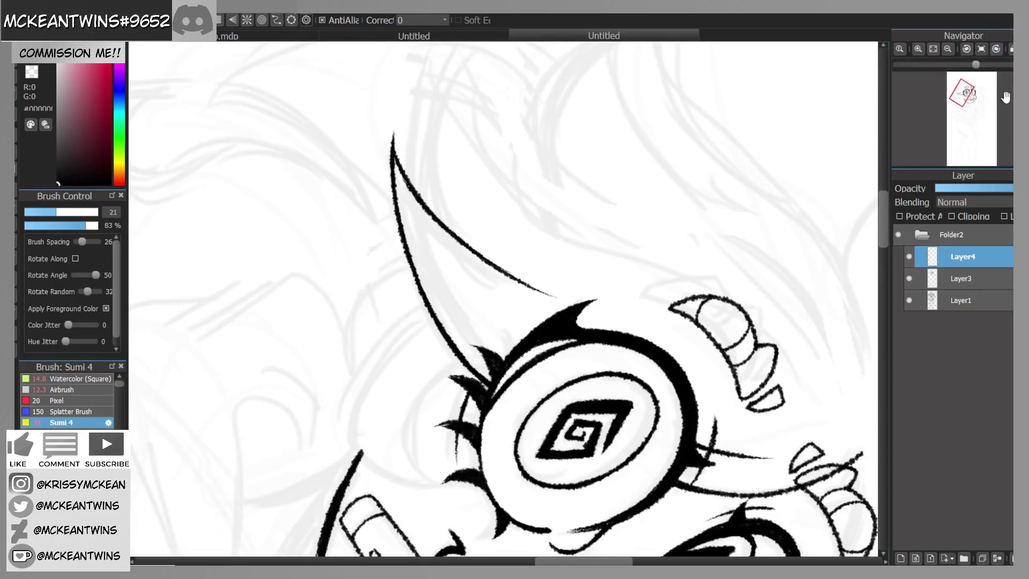
{"action": "left_click", "coordinate": [982, 49]}
{"action": "left_click_drag", "start_coordinate": [385, 368], "coordinate": [435, 333]}
{"action": "left_click_drag", "start_coordinate": [963, 92], "coordinate": [963, 91]}
{"action": "key", "text": "ctrl+z"}
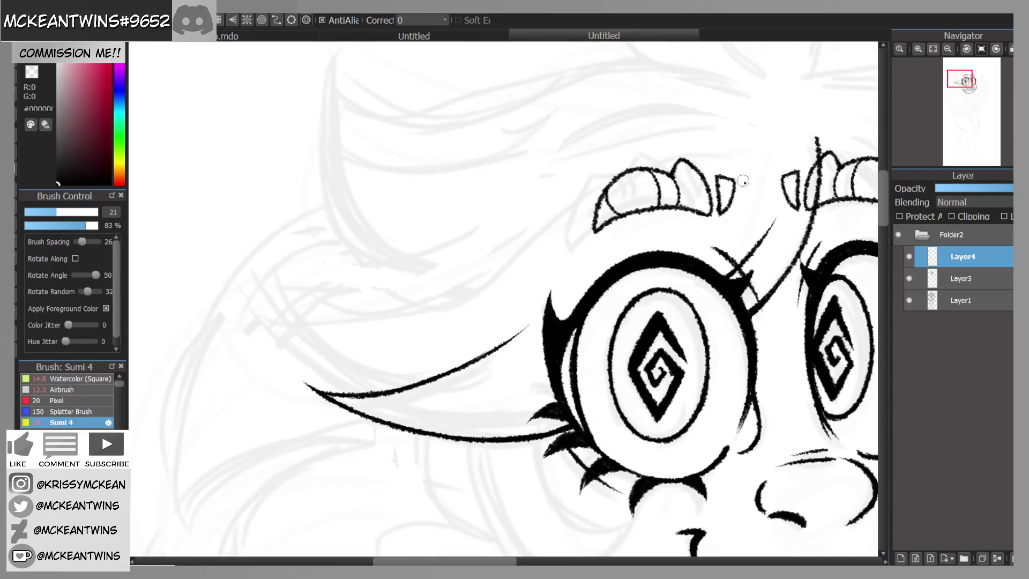
{"action": "left_click_drag", "start_coordinate": [963, 82], "coordinate": [960, 77]}
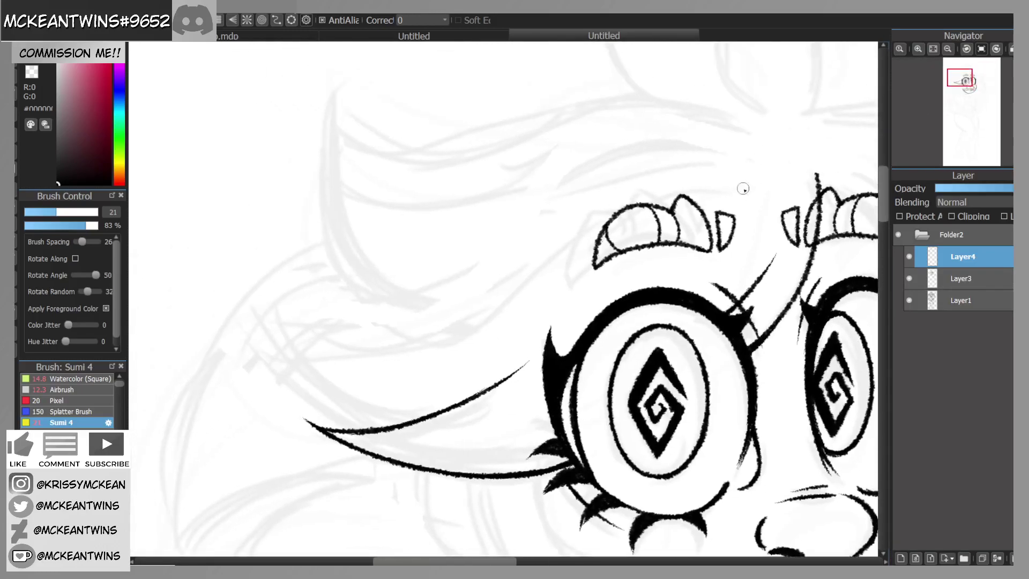
{"action": "mouse_move", "coordinate": [760, 181]}
{"action": "left_mouse_down"}
{"action": "mouse_move", "coordinate": [666, 186]}
{"action": "mouse_move", "coordinate": [425, 294]}
{"action": "left_mouse_up"}
{"action": "key", "text": "ctrl+z"}
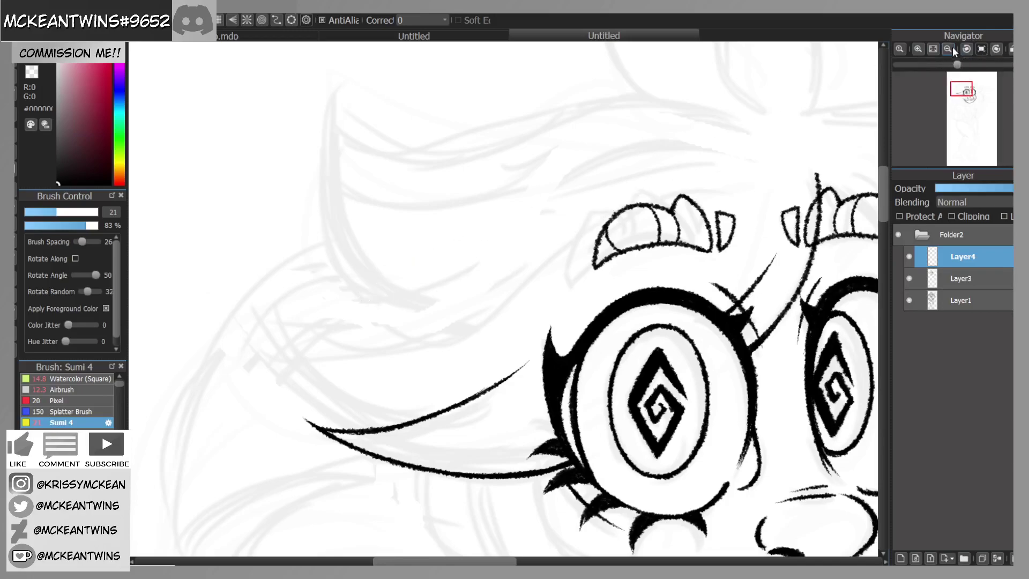
Step: Ink a long curved hair strand line sweeping from the forehead centre over the left-hand eyebrow toward the outer hair
{"action": "left_click", "coordinate": [948, 49]}
{"action": "left_click", "coordinate": [949, 48]}
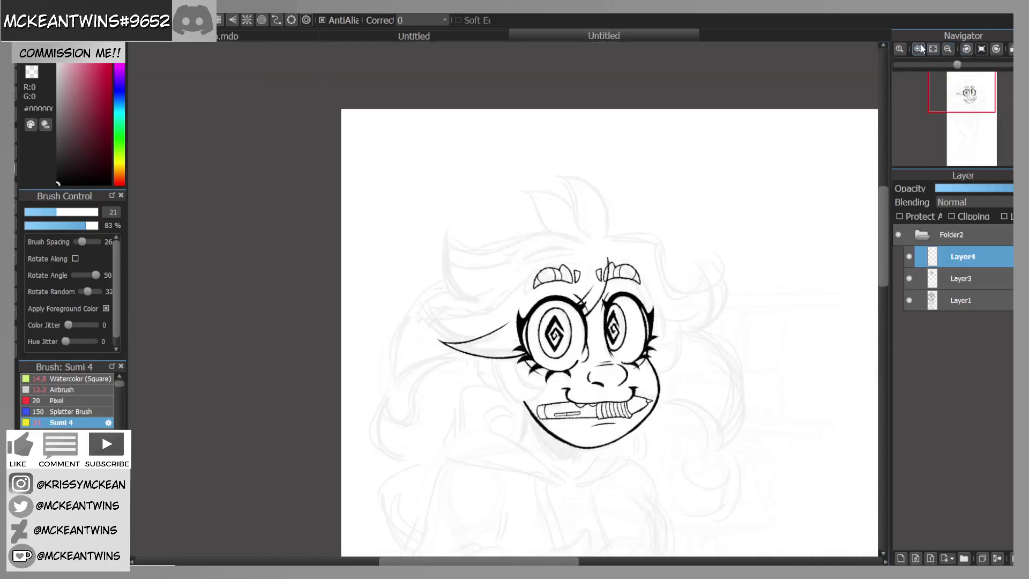
{"action": "left_click", "coordinate": [920, 48]}
{"action": "left_click_drag", "start_coordinate": [672, 202], "coordinate": [356, 308]}
{"action": "left_click", "coordinate": [950, 49]}
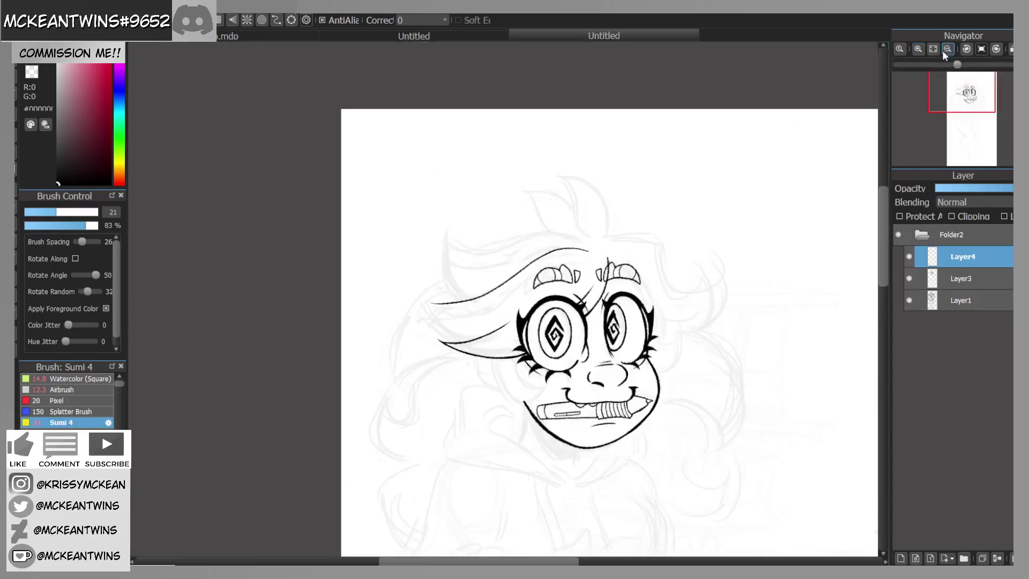
{"action": "left_click", "coordinate": [919, 49]}
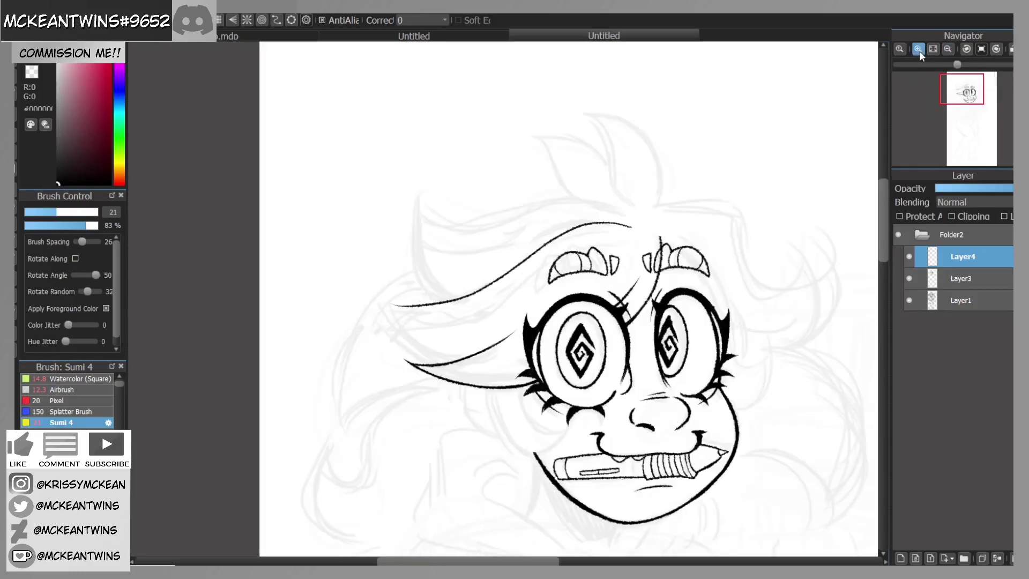
{"action": "left_click", "coordinate": [919, 49]}
{"action": "left_click_drag", "start_coordinate": [965, 88], "coordinate": [959, 92]}
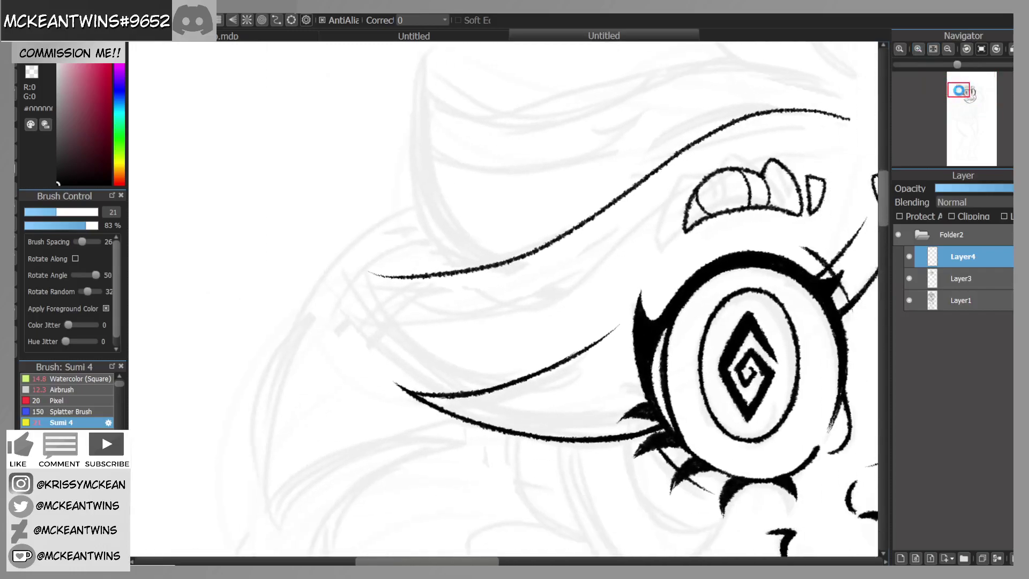
Step: Close the swept hair strand with a curve from its outer tip to the pointed shape below, and sharpen the tip
{"action": "left_click", "coordinate": [997, 49]}
{"action": "left_click", "coordinate": [919, 50]}
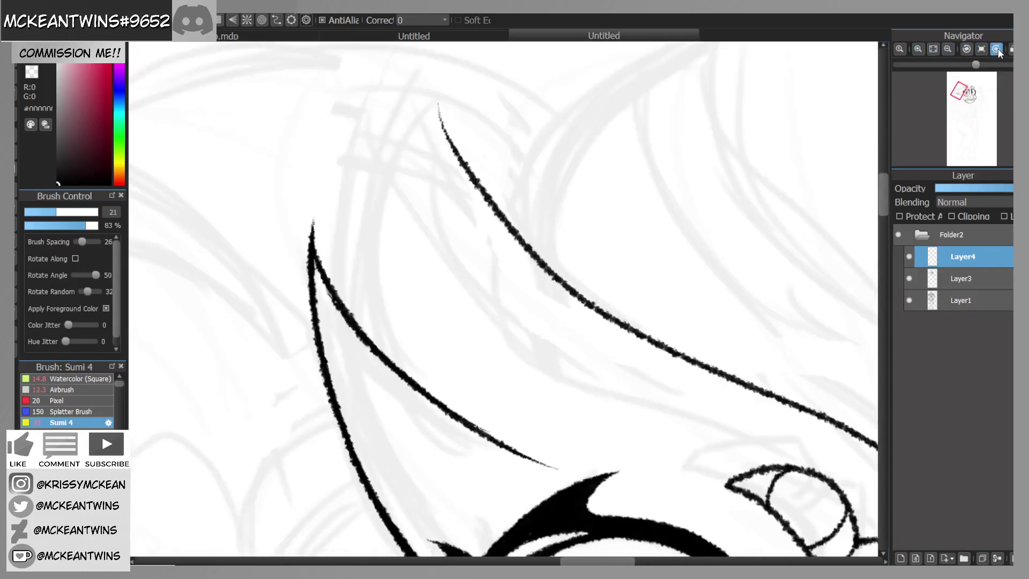
{"action": "left_click", "coordinate": [997, 50]}
{"action": "mouse_move", "coordinate": [393, 352]}
{"action": "left_mouse_down"}
{"action": "mouse_move", "coordinate": [386, 271]}
{"action": "mouse_move", "coordinate": [383, 301]}
{"action": "mouse_move", "coordinate": [385, 331]}
{"action": "mouse_move", "coordinate": [391, 250]}
{"action": "mouse_move", "coordinate": [411, 194]}
{"action": "mouse_move", "coordinate": [378, 291]}
{"action": "mouse_move", "coordinate": [412, 188]}
{"action": "mouse_move", "coordinate": [456, 138]}
{"action": "left_mouse_up"}
{"action": "mouse_move", "coordinate": [401, 204]}
{"action": "left_mouse_down"}
{"action": "mouse_move", "coordinate": [448, 141]}
{"action": "mouse_move", "coordinate": [551, 77]}
{"action": "mouse_move", "coordinate": [504, 100]}
{"action": "mouse_move", "coordinate": [595, 69]}
{"action": "left_mouse_up"}
{"action": "mouse_move", "coordinate": [537, 144]}
{"action": "left_mouse_down"}
{"action": "mouse_move", "coordinate": [556, 77]}
{"action": "mouse_move", "coordinate": [538, 185]}
{"action": "left_mouse_up"}
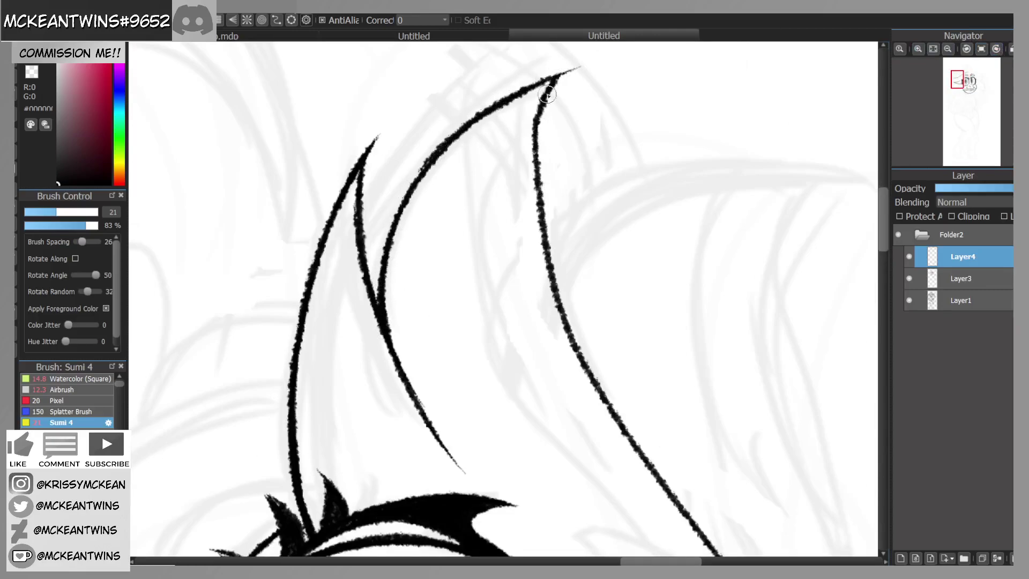
{"action": "left_click_drag", "start_coordinate": [552, 86], "coordinate": [576, 69]}
{"action": "left_click_drag", "start_coordinate": [539, 111], "coordinate": [536, 166]}
{"action": "left_click_drag", "start_coordinate": [543, 129], "coordinate": [538, 159]}
Step: Ink the upper edge of a second, higher hair strand sweeping outward from the forehead along the sketch
{"action": "left_click", "coordinate": [982, 48]}
{"action": "left_click", "coordinate": [948, 49]}
{"action": "left_click_drag", "start_coordinate": [958, 89], "coordinate": [963, 85]}
{"action": "left_click", "coordinate": [967, 49]}
{"action": "mouse_move", "coordinate": [638, 169]}
{"action": "left_mouse_down"}
{"action": "mouse_move", "coordinate": [531, 207]}
{"action": "mouse_move", "coordinate": [289, 342]}
{"action": "left_mouse_up"}
{"action": "key", "text": "ctrl+z"}
{"action": "mouse_move", "coordinate": [637, 167]}
{"action": "left_mouse_down"}
{"action": "mouse_move", "coordinate": [315, 369]}
{"action": "mouse_move", "coordinate": [268, 355]}
{"action": "left_mouse_up"}
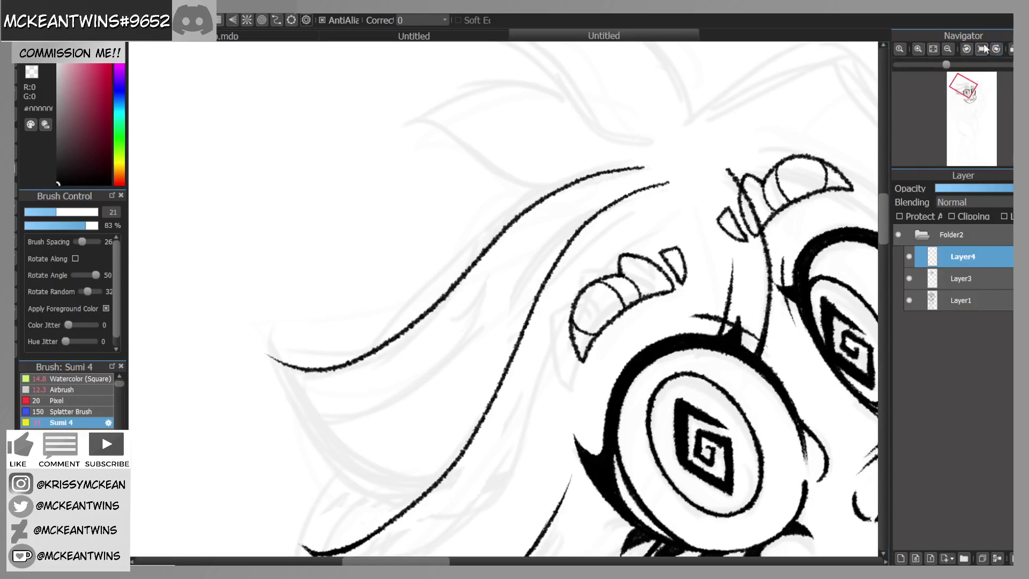
Step: Ink the outer edge of the higher hair strand from its pointed tip down to the strand below
{"action": "left_click", "coordinate": [988, 49]}
{"action": "left_click", "coordinate": [996, 49]}
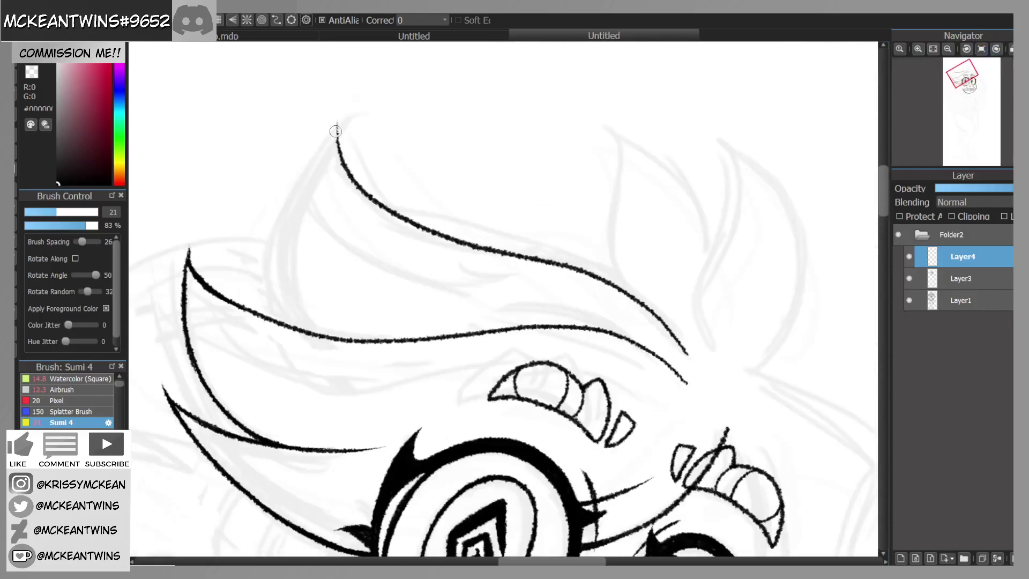
{"action": "mouse_move", "coordinate": [344, 119]}
{"action": "left_mouse_down"}
{"action": "mouse_move", "coordinate": [313, 161]}
{"action": "mouse_move", "coordinate": [287, 290]}
{"action": "left_mouse_up"}
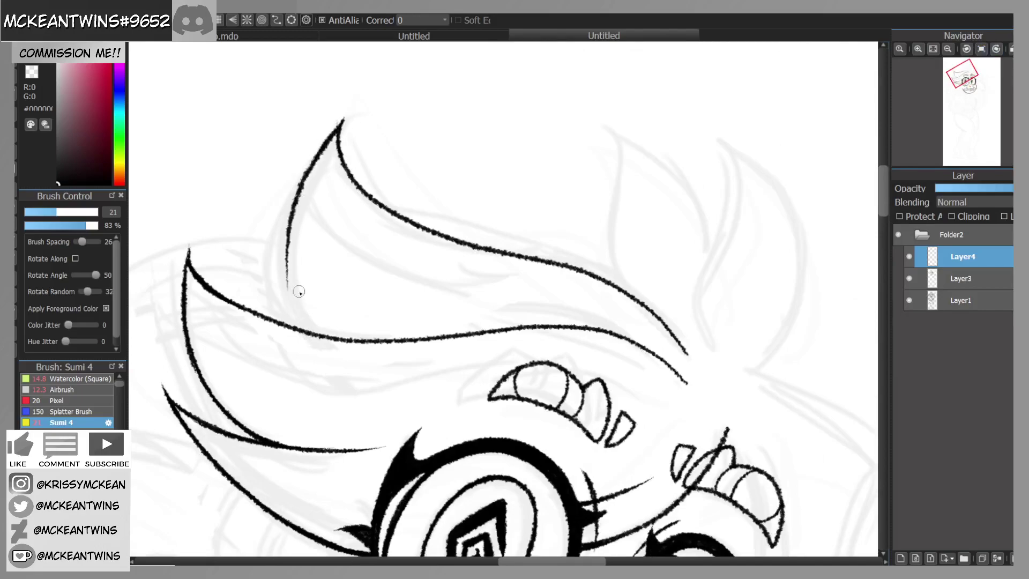
{"action": "mouse_move", "coordinate": [310, 331]}
{"action": "left_mouse_down"}
{"action": "mouse_move", "coordinate": [287, 241]}
{"action": "mouse_move", "coordinate": [320, 207]}
{"action": "mouse_move", "coordinate": [348, 138]}
{"action": "mouse_move", "coordinate": [381, 107]}
{"action": "left_mouse_up"}
{"action": "left_click", "coordinate": [996, 49]}
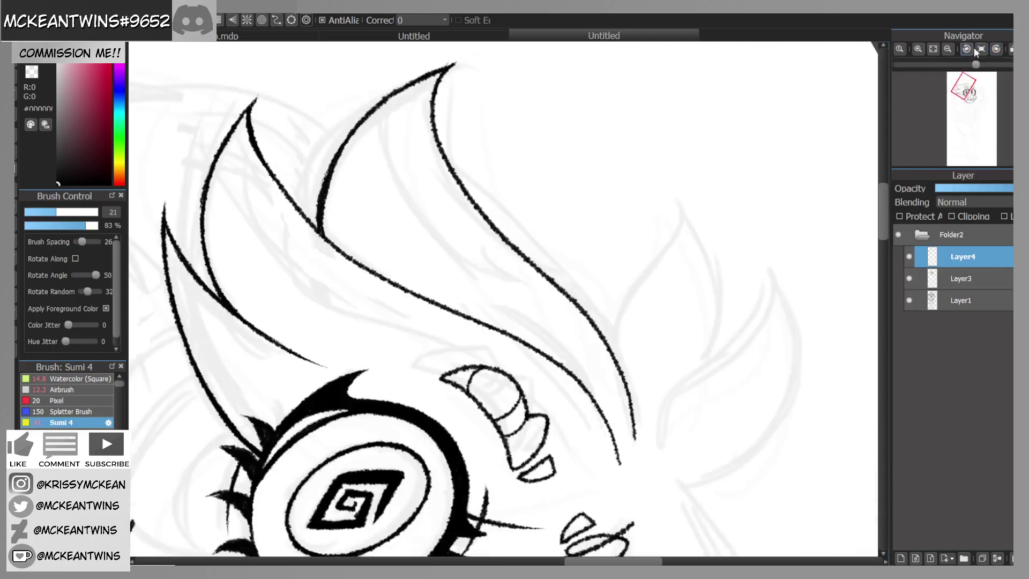
Step: Thicken the upper edge of the higher hair strand near its root at the forehead
{"action": "left_click", "coordinate": [980, 49]}
{"action": "left_click", "coordinate": [948, 49]}
{"action": "left_click", "coordinate": [948, 49]}
{"action": "mouse_move", "coordinate": [958, 100]}
{"action": "left_mouse_down"}
{"action": "mouse_move", "coordinate": [964, 106]}
{"action": "mouse_move", "coordinate": [967, 85]}
{"action": "left_mouse_up"}
{"action": "left_click", "coordinate": [919, 49]}
{"action": "left_click", "coordinate": [919, 50]}
{"action": "left_click", "coordinate": [919, 50]}
{"action": "left_click", "coordinate": [968, 48]}
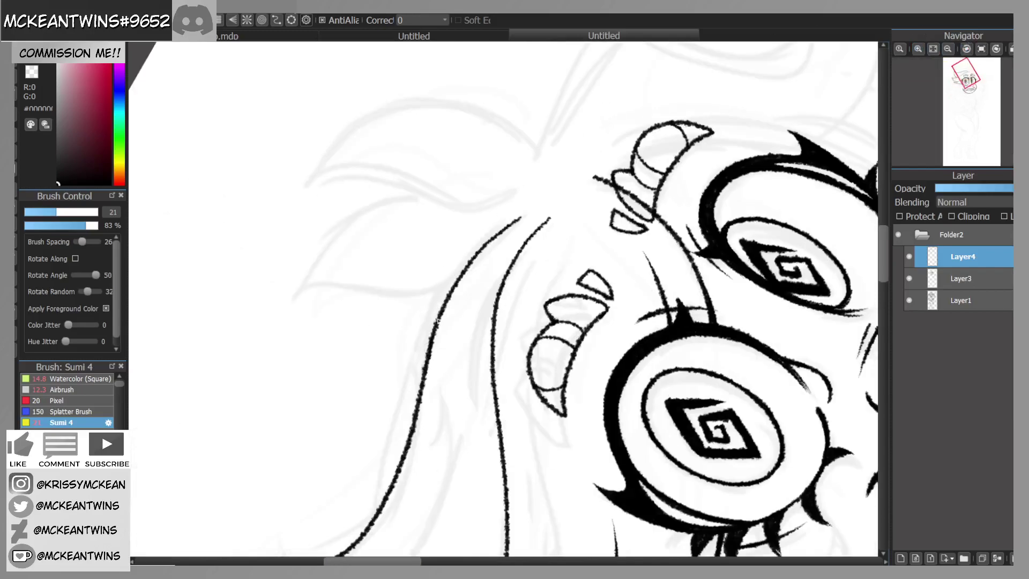
{"action": "mouse_move", "coordinate": [423, 367]}
{"action": "left_mouse_down"}
{"action": "mouse_move", "coordinate": [447, 291]}
{"action": "mouse_move", "coordinate": [480, 244]}
{"action": "mouse_move", "coordinate": [524, 209]}
{"action": "left_mouse_up"}
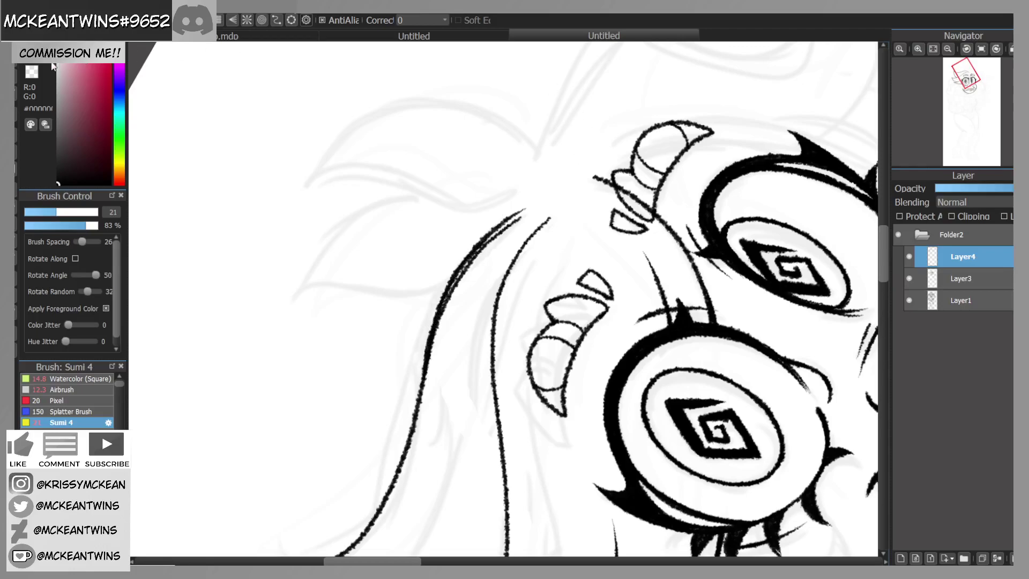
Step: Ink the large curved hair tuft on top of the head, with its outer arc, pointed tip and inner edge
{"action": "left_click", "coordinate": [978, 48]}
{"action": "left_click", "coordinate": [967, 49]}
{"action": "left_click", "coordinate": [967, 48]}
{"action": "left_click", "coordinate": [967, 49]}
{"action": "key", "text": "ctrl+z"}
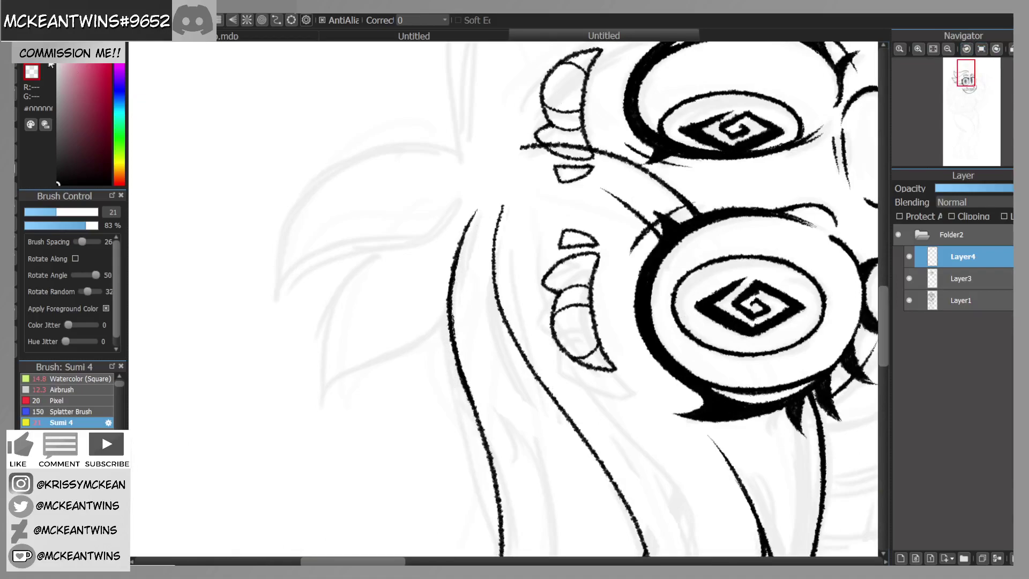
{"action": "mouse_move", "coordinate": [464, 146]}
{"action": "left_mouse_down"}
{"action": "mouse_move", "coordinate": [317, 174]}
{"action": "mouse_move", "coordinate": [308, 319]}
{"action": "left_mouse_up"}
{"action": "key", "text": "ctrl+z"}
{"action": "mouse_move", "coordinate": [464, 146]}
{"action": "left_mouse_down"}
{"action": "mouse_move", "coordinate": [406, 141]}
{"action": "mouse_move", "coordinate": [278, 319]}
{"action": "mouse_move", "coordinate": [331, 268]}
{"action": "mouse_move", "coordinate": [442, 220]}
{"action": "left_mouse_up"}
{"action": "mouse_move", "coordinate": [278, 311]}
{"action": "left_mouse_down"}
{"action": "mouse_move", "coordinate": [277, 281]}
{"action": "mouse_move", "coordinate": [277, 292]}
{"action": "mouse_move", "coordinate": [295, 285]}
{"action": "left_mouse_up"}
{"action": "key", "text": "ctrl+z"}
{"action": "left_click_drag", "start_coordinate": [407, 249], "coordinate": [450, 209]}
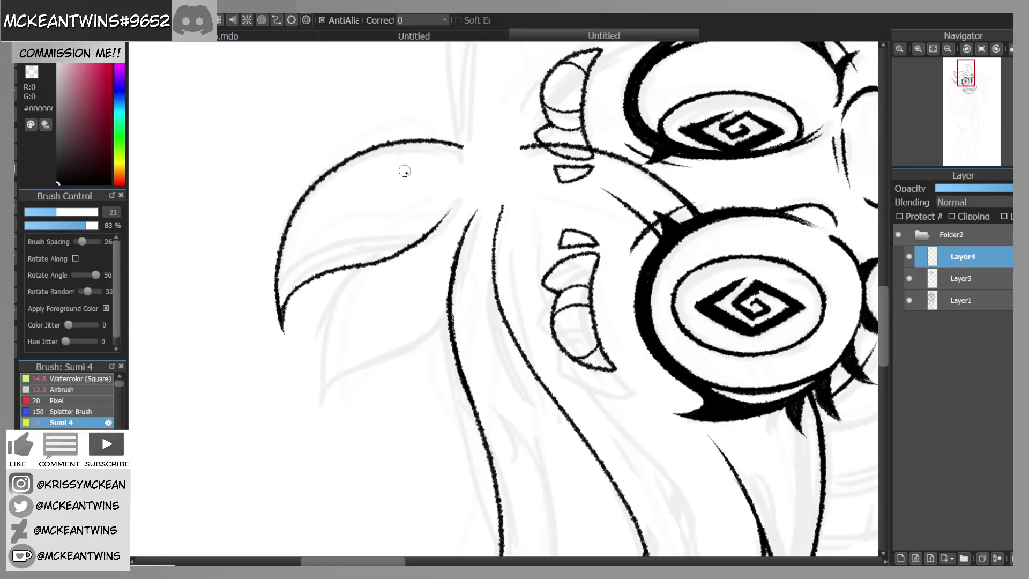
Step: Ink a smaller pointed tuft between the large top tuft and the upper swept strand, joining both
{"action": "mouse_move", "coordinate": [369, 266]}
{"action": "left_mouse_down"}
{"action": "mouse_move", "coordinate": [349, 435]}
{"action": "mouse_move", "coordinate": [352, 409]}
{"action": "mouse_move", "coordinate": [438, 324]}
{"action": "left_mouse_up"}
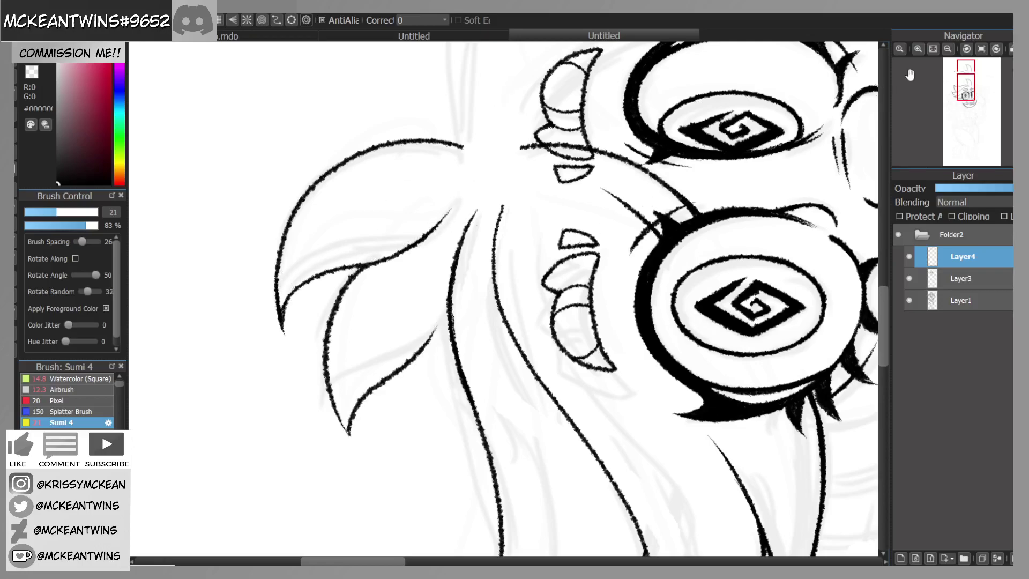
{"action": "left_click", "coordinate": [967, 49]}
{"action": "left_click", "coordinate": [982, 49]}
{"action": "left_click", "coordinate": [997, 49]}
{"action": "left_click", "coordinate": [997, 49]}
{"action": "key", "text": "ctrl+z"}
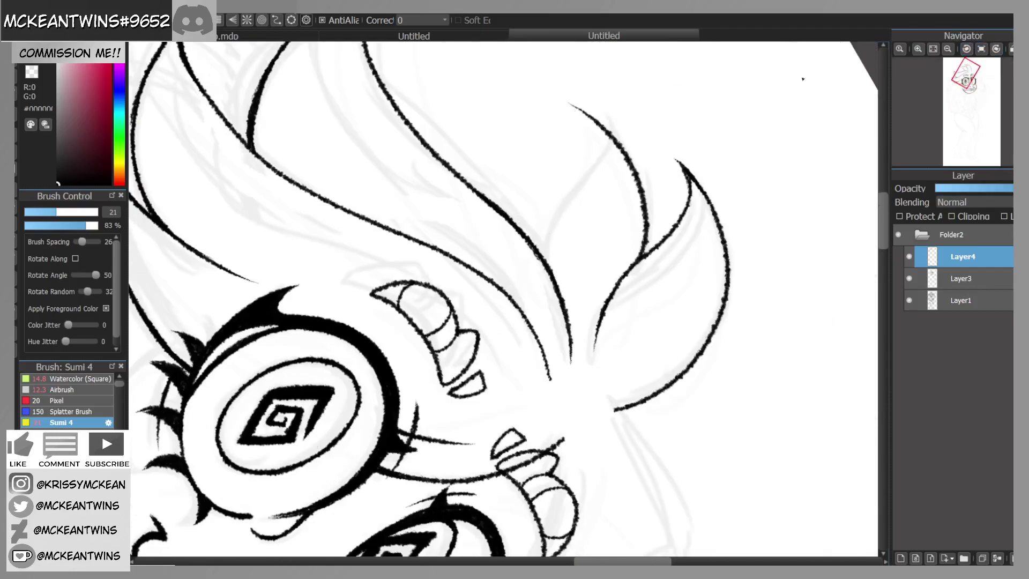
{"action": "left_click_drag", "start_coordinate": [571, 103], "coordinate": [542, 268]}
{"action": "left_click_drag", "start_coordinate": [533, 204], "coordinate": [545, 254]}
{"action": "key", "text": "ctrl+z"}
{"action": "left_click_drag", "start_coordinate": [541, 199], "coordinate": [535, 249]}
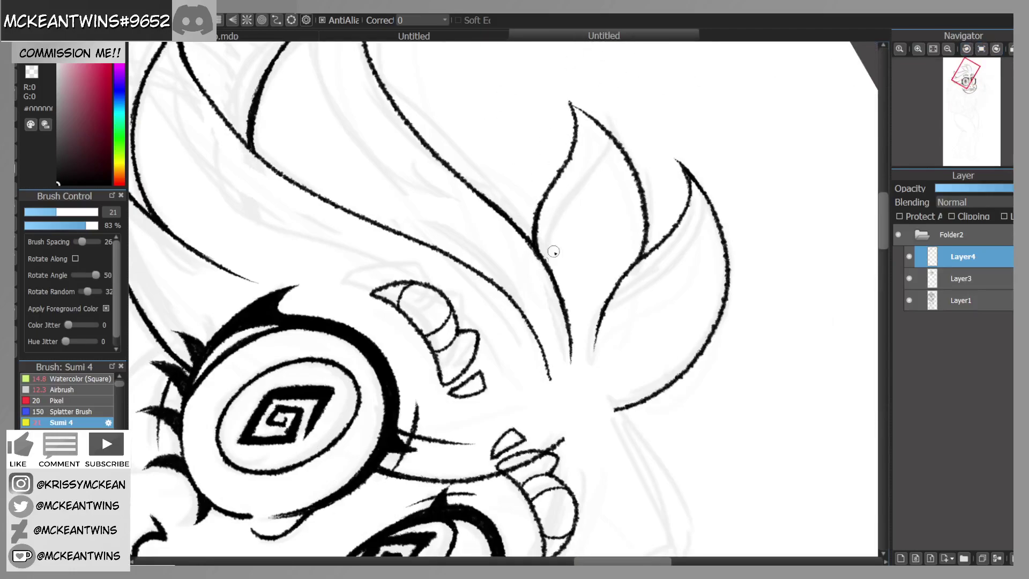
Step: Sharpen the tip of the smaller hair tuft with a short stroke
{"action": "left_click", "coordinate": [966, 48]}
{"action": "left_click", "coordinate": [967, 49]}
{"action": "left_click", "coordinate": [966, 48]}
{"action": "mouse_move", "coordinate": [310, 230]}
{"action": "left_mouse_down"}
{"action": "mouse_move", "coordinate": [335, 195]}
{"action": "mouse_move", "coordinate": [305, 240]}
{"action": "left_mouse_up"}
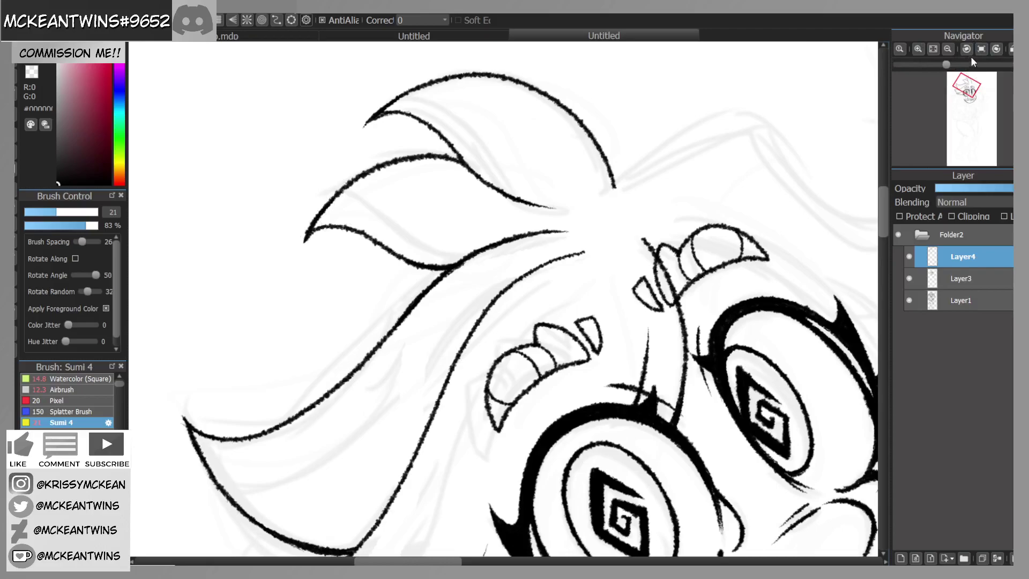
Step: Lower the opacity of the rough sketch on Layer1 slightly and return to Layer4 with the brush
{"action": "left_click", "coordinate": [981, 48]}
{"action": "left_click", "coordinate": [948, 49]}
{"action": "left_click", "coordinate": [948, 49]}
{"action": "left_click", "coordinate": [948, 48]}
{"action": "left_click_drag", "start_coordinate": [970, 111], "coordinate": [970, 100]}
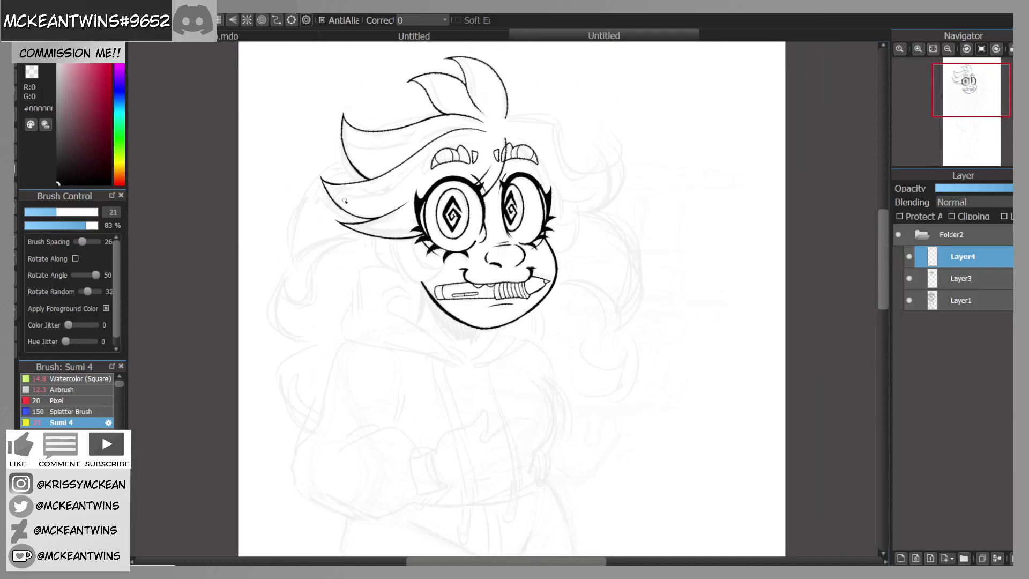
{"action": "left_click", "coordinate": [971, 301]}
{"action": "left_click", "coordinate": [952, 189]}
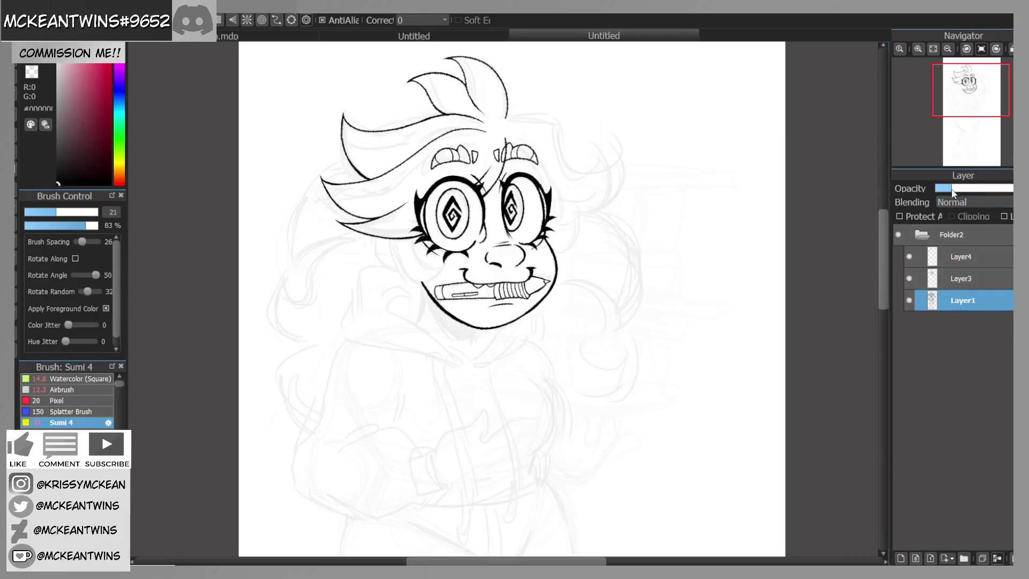
{"action": "left_click", "coordinate": [15, 215]}
{"action": "left_click_drag", "start_coordinate": [950, 192], "coordinate": [945, 192]}
{"action": "left_click", "coordinate": [909, 258]}
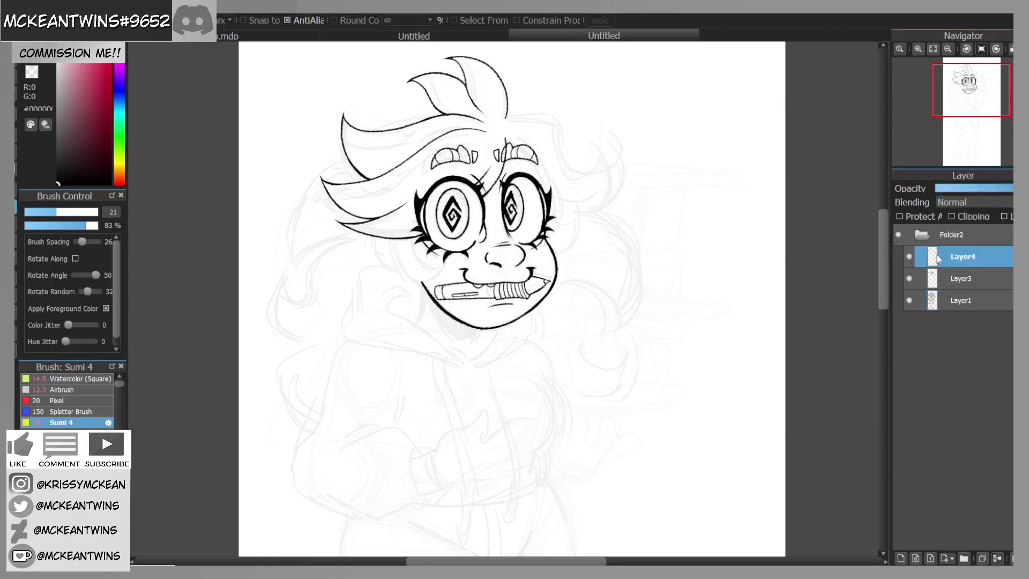
{"action": "key", "text": "b"}
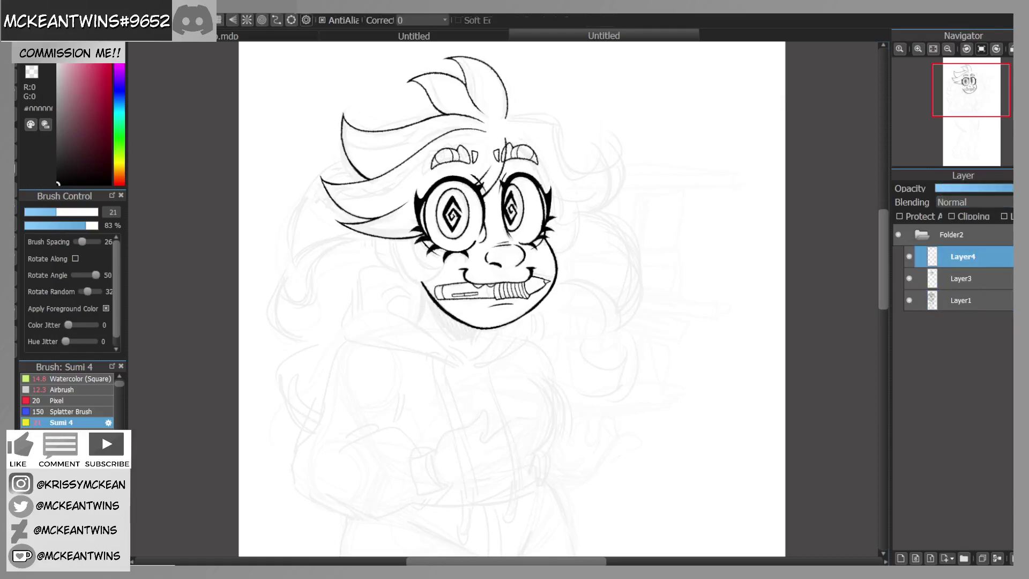
Step: Add a new layer above Layer4, toggle Layer4's visibility to check its contents, and make Layer4 active
{"action": "left_click", "coordinate": [901, 558]}
{"action": "left_click", "coordinate": [916, 50]}
{"action": "left_click", "coordinate": [973, 95]}
{"action": "mouse_move", "coordinate": [973, 95]}
{"action": "left_mouse_down"}
{"action": "mouse_move", "coordinate": [971, 84]}
{"action": "mouse_move", "coordinate": [966, 105]}
{"action": "mouse_move", "coordinate": [967, 90]}
{"action": "left_mouse_up"}
{"action": "left_click", "coordinate": [909, 279]}
{"action": "left_click", "coordinate": [909, 280]}
{"action": "left_click", "coordinate": [956, 278]}
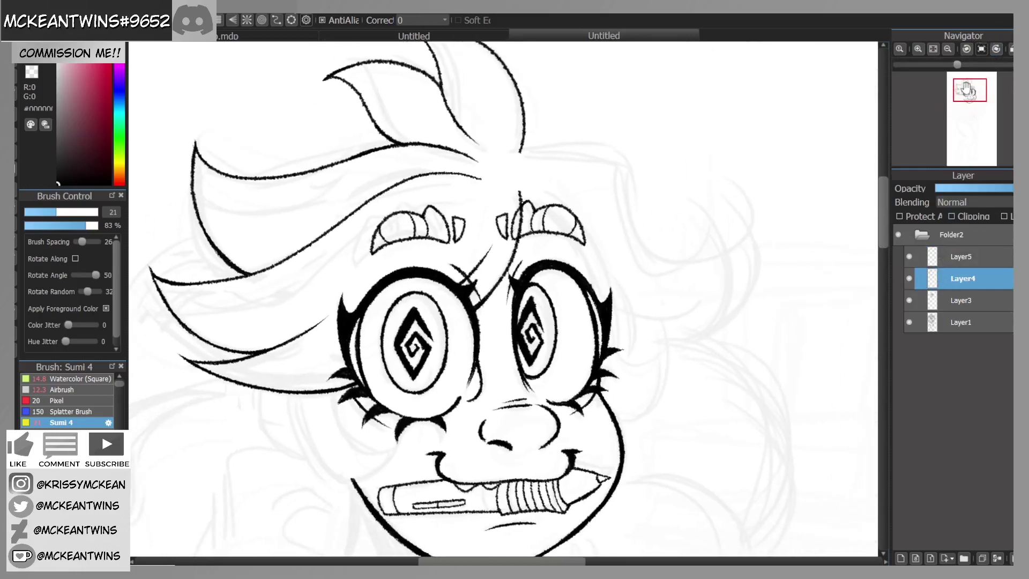
Step: Ink the face contour from the right-hand eyebrow's outer end down to the right-hand eye's upper outer lash
{"action": "left_click", "coordinate": [919, 48]}
{"action": "left_click", "coordinate": [918, 47]}
{"action": "left_click", "coordinate": [970, 47]}
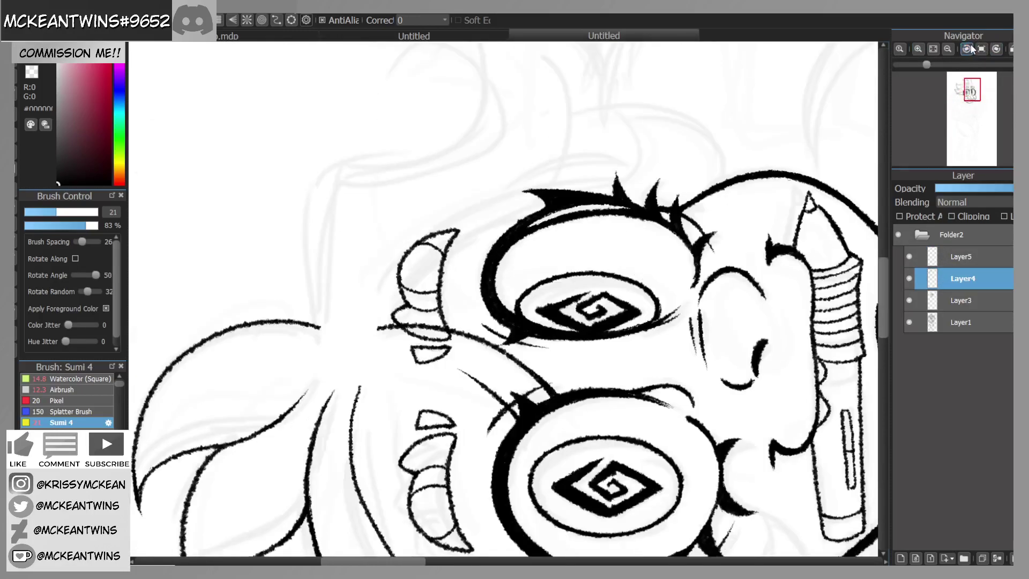
{"action": "mouse_move", "coordinate": [551, 210]}
{"action": "left_mouse_down"}
{"action": "mouse_move", "coordinate": [471, 240]}
{"action": "mouse_move", "coordinate": [540, 213]}
{"action": "mouse_move", "coordinate": [430, 270]}
{"action": "mouse_move", "coordinate": [455, 250]}
{"action": "mouse_move", "coordinate": [446, 254]}
{"action": "mouse_move", "coordinate": [540, 217]}
{"action": "left_mouse_up"}
{"action": "key", "text": "ctrl+z"}
{"action": "key", "text": "ctrl+z"}
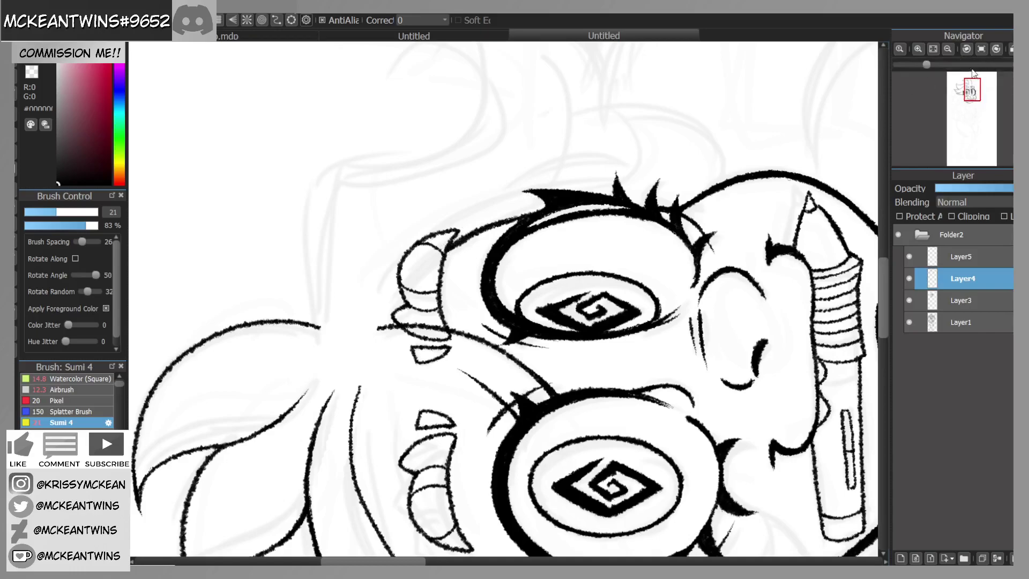
{"action": "left_click", "coordinate": [966, 49]}
{"action": "left_click", "coordinate": [966, 49]}
{"action": "mouse_move", "coordinate": [444, 237]}
{"action": "left_mouse_down"}
{"action": "mouse_move", "coordinate": [441, 257]}
{"action": "mouse_move", "coordinate": [451, 216]}
{"action": "mouse_move", "coordinate": [435, 324]}
{"action": "mouse_move", "coordinate": [440, 263]}
{"action": "mouse_move", "coordinate": [434, 313]}
{"action": "left_mouse_up"}
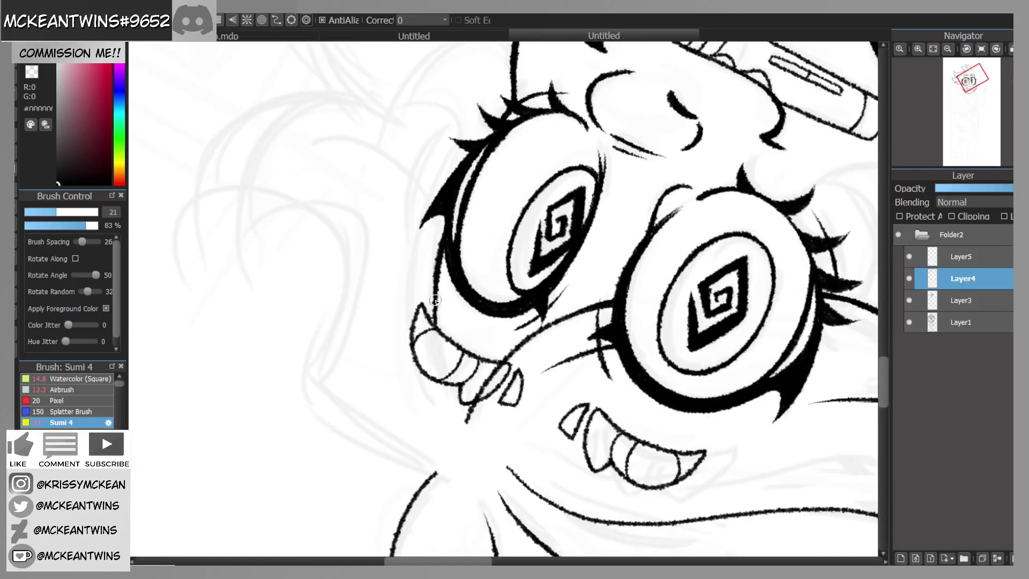
{"action": "left_click", "coordinate": [981, 50]}
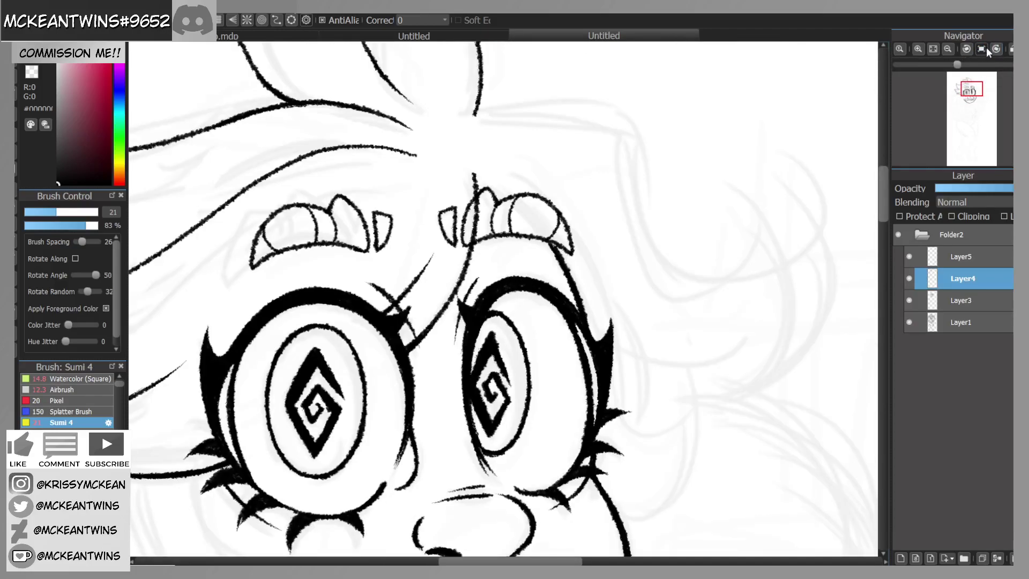
Step: Ink a short line from the nose-bridge curve's upper end to the right-hand eyebrow, and erase the curve's overlap with the brow
{"action": "left_click", "coordinate": [996, 49]}
{"action": "left_click_drag", "start_coordinate": [540, 176], "coordinate": [554, 215]}
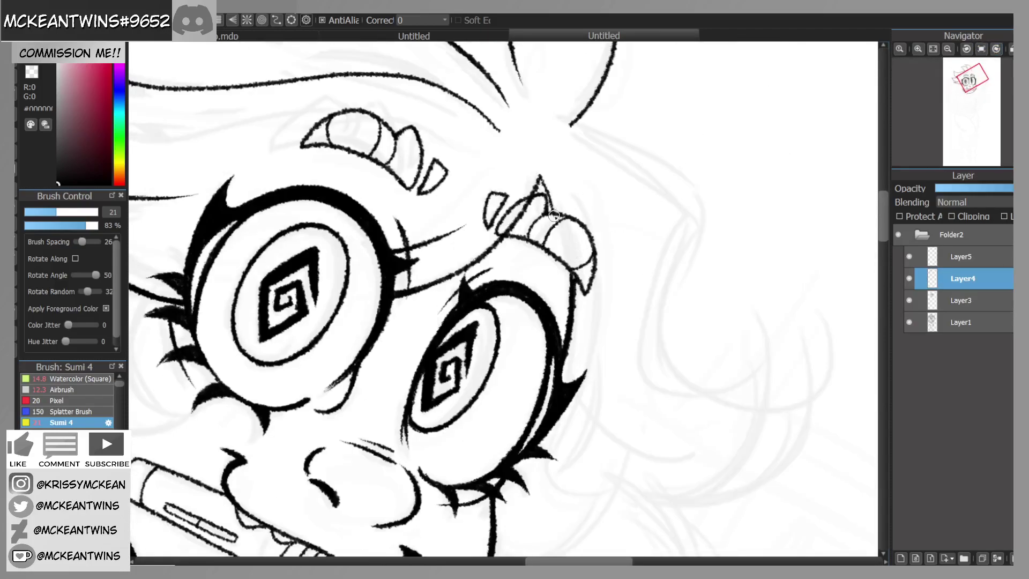
{"action": "left_click", "coordinate": [981, 50]}
{"action": "left_click", "coordinate": [966, 48]}
{"action": "left_click", "coordinate": [965, 49]}
{"action": "left_click_drag", "start_coordinate": [378, 328], "coordinate": [402, 283]}
{"action": "left_click", "coordinate": [994, 47]}
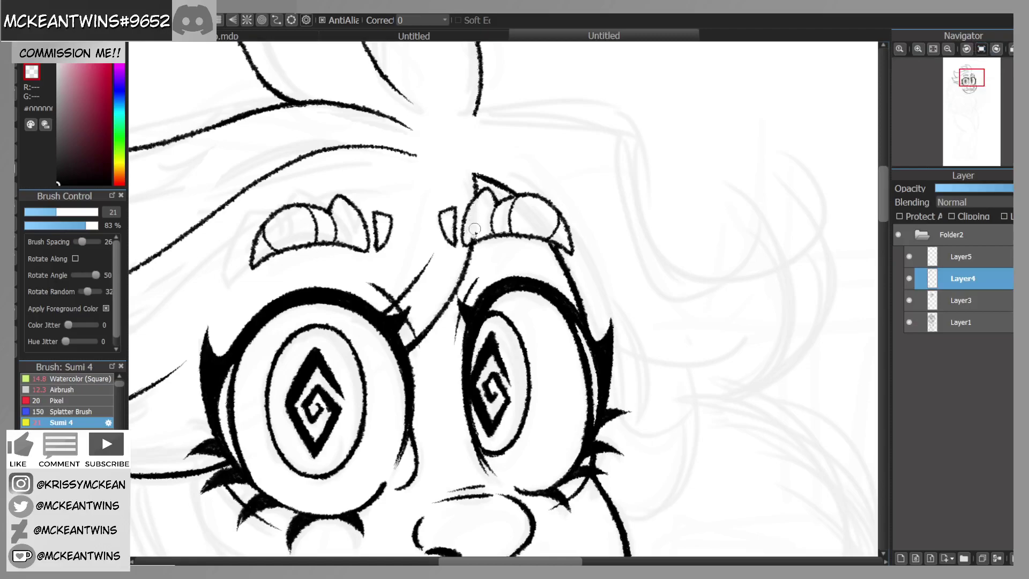
Step: Ink the inner curve of the ear beside the left-hand eye, running from the hair strand down to the lower lashes
{"action": "left_click", "coordinate": [948, 49]}
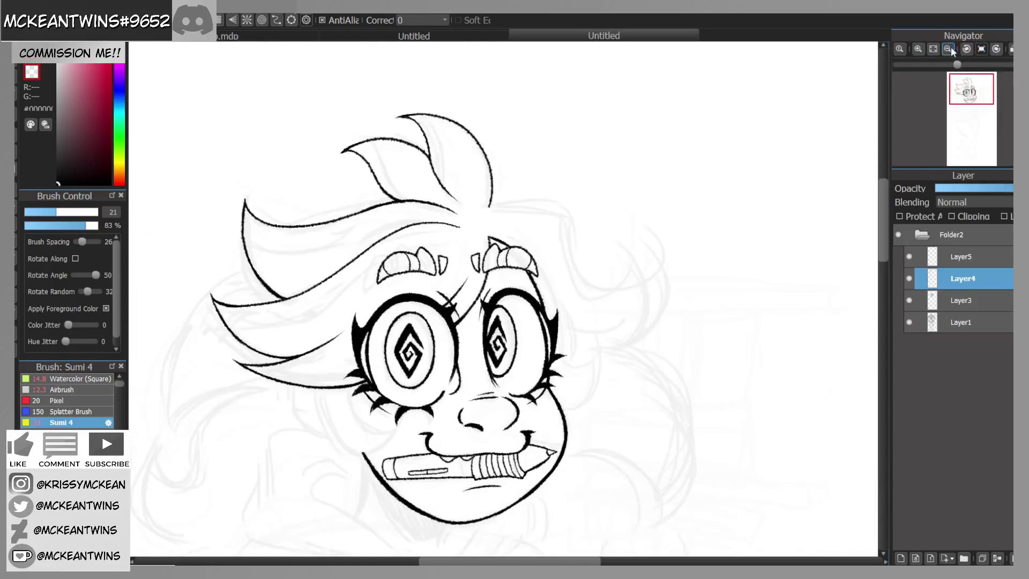
{"action": "left_click", "coordinate": [947, 50]}
{"action": "left_click", "coordinate": [948, 50]}
{"action": "left_click_drag", "start_coordinate": [972, 100], "coordinate": [963, 95]}
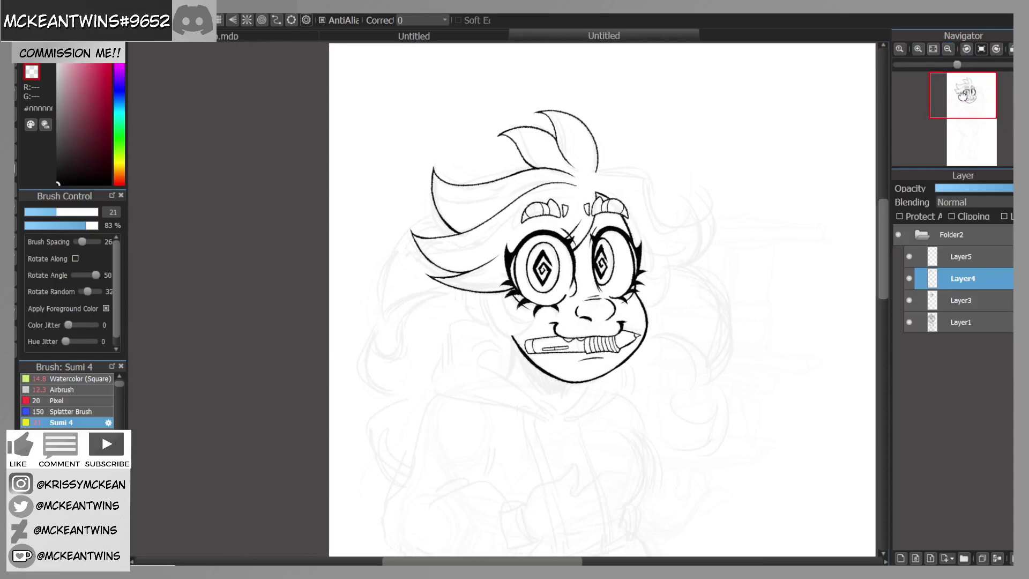
{"action": "scroll", "coordinate": [963, 99], "scroll_direction": "up", "scroll_amount": 4}
{"action": "left_click_drag", "start_coordinate": [964, 103], "coordinate": [966, 106]}
{"action": "mouse_move", "coordinate": [417, 207]}
{"action": "left_mouse_down"}
{"action": "mouse_move", "coordinate": [428, 246]}
{"action": "mouse_move", "coordinate": [457, 261]}
{"action": "left_mouse_up"}
{"action": "left_click", "coordinate": [998, 48]}
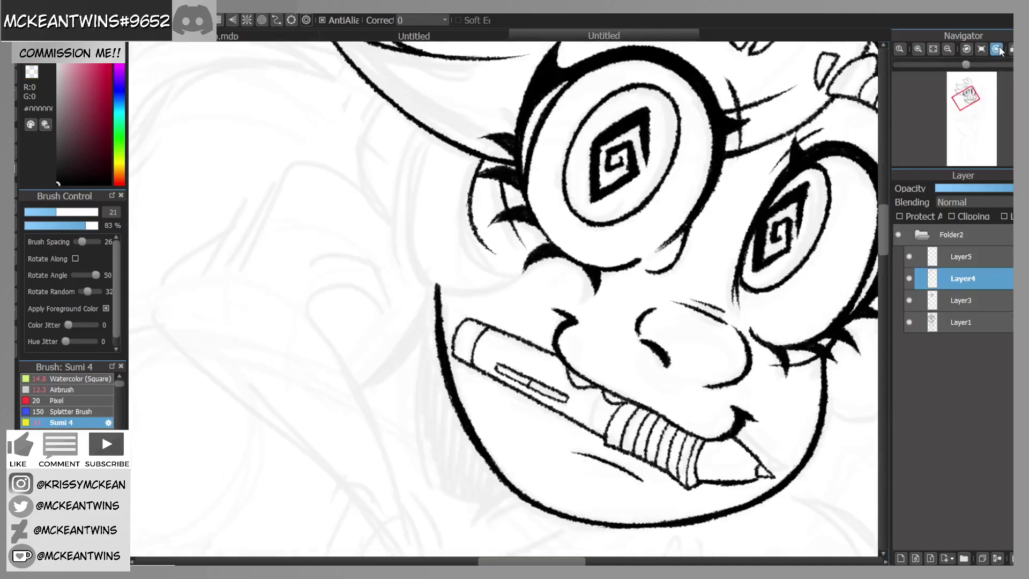
{"action": "left_click", "coordinate": [998, 48]}
{"action": "left_click", "coordinate": [998, 48]}
{"action": "left_click", "coordinate": [918, 49]}
{"action": "key", "text": "ctrl+z"}
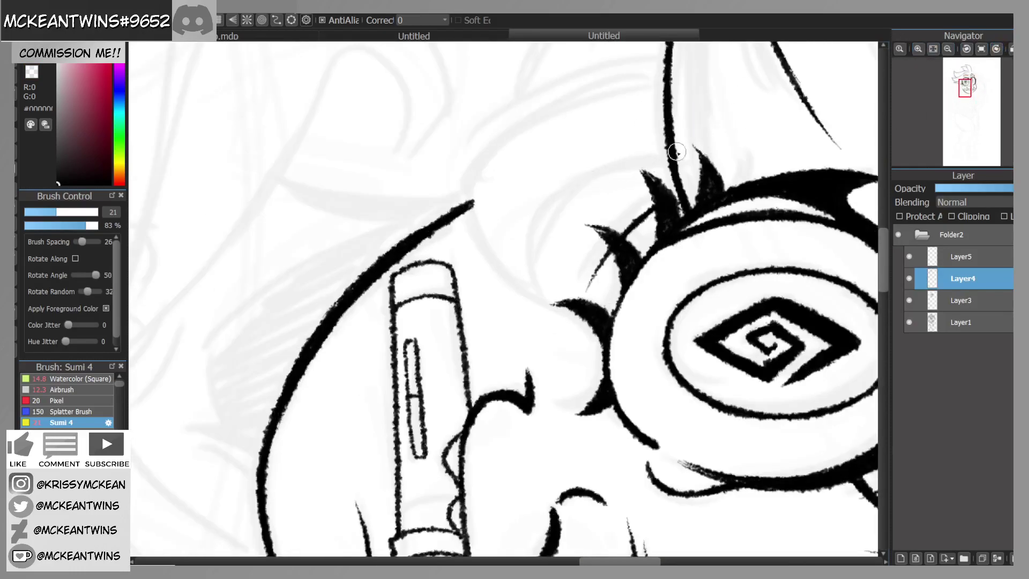
{"action": "left_click_drag", "start_coordinate": [678, 163], "coordinate": [544, 290]}
{"action": "left_click_drag", "start_coordinate": [573, 189], "coordinate": [532, 267]}
{"action": "key", "text": "ctrl+z"}
{"action": "left_click_drag", "start_coordinate": [585, 184], "coordinate": [538, 245]}
{"action": "mouse_move", "coordinate": [551, 204]}
{"action": "left_mouse_down"}
{"action": "mouse_move", "coordinate": [533, 268]}
{"action": "mouse_move", "coordinate": [547, 297]}
{"action": "left_mouse_up"}
Step: Ink the ear's lower curve from the left-hand eye's lower lash to the upper end of the jawline
{"action": "left_click", "coordinate": [981, 48]}
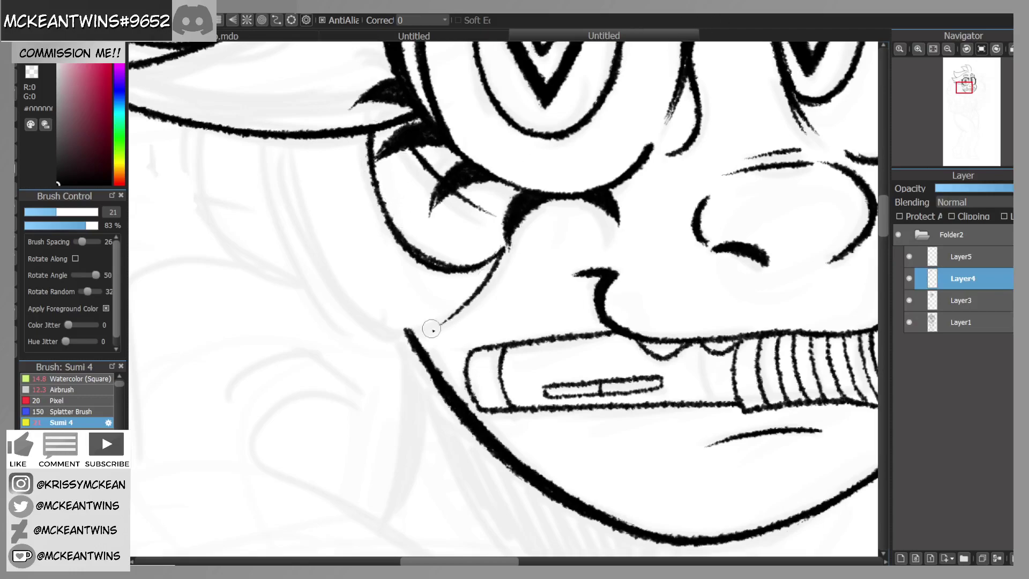
{"action": "left_click_drag", "start_coordinate": [502, 248], "coordinate": [389, 341]}
{"action": "left_click", "coordinate": [995, 49]}
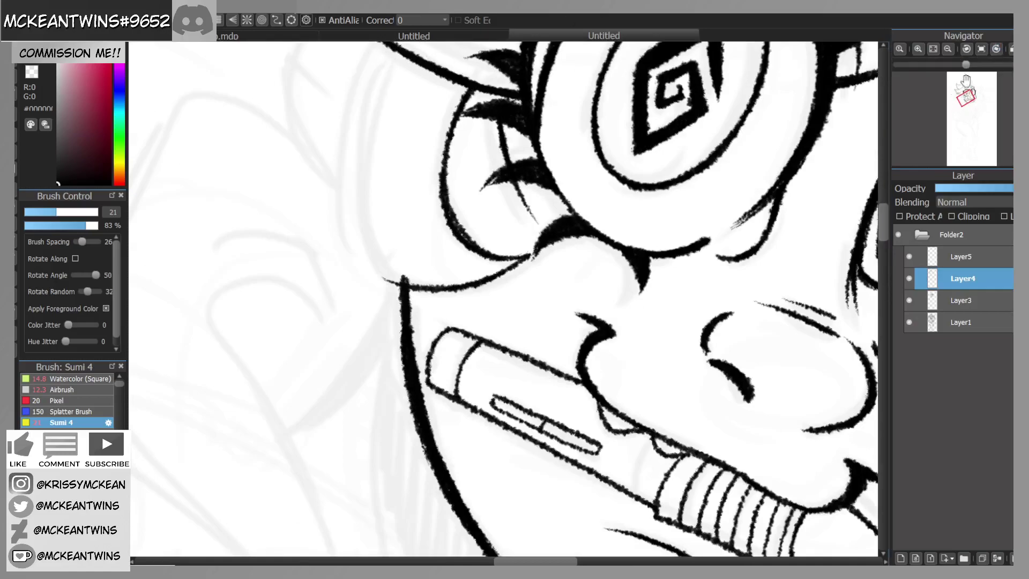
Step: Ink the ear's outer contour from the lowest hair strand down to the jawline, joining it with the lower curve
{"action": "left_click", "coordinate": [981, 49]}
{"action": "left_click_drag", "start_coordinate": [265, 146], "coordinate": [345, 318]}
{"action": "left_click", "coordinate": [996, 49]}
{"action": "left_click", "coordinate": [996, 49]}
{"action": "left_click", "coordinate": [995, 49]}
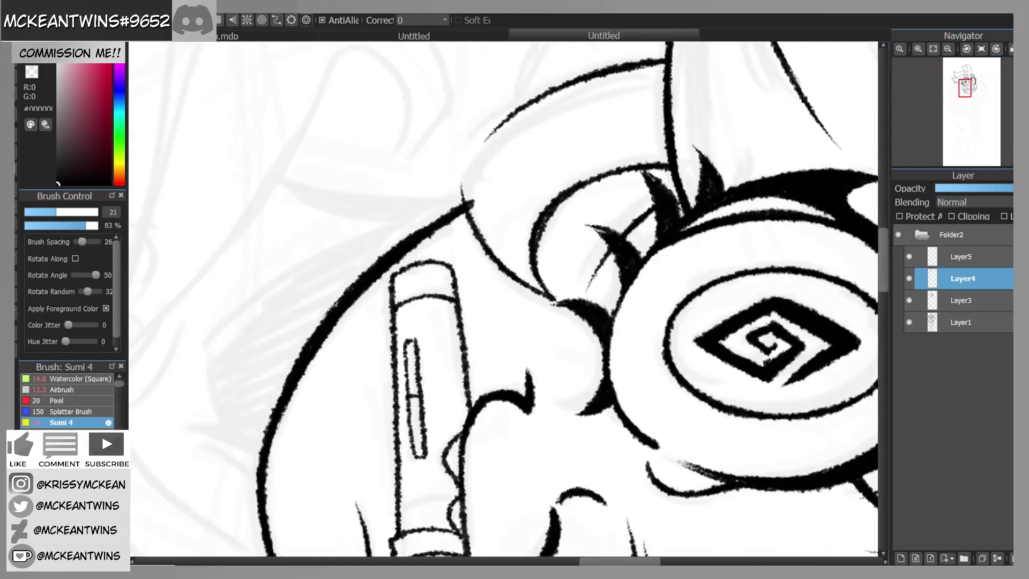
{"action": "left_click_drag", "start_coordinate": [470, 213], "coordinate": [468, 170]}
{"action": "mouse_move", "coordinate": [469, 217]}
{"action": "left_mouse_down"}
{"action": "mouse_move", "coordinate": [480, 150]}
{"action": "mouse_move", "coordinate": [471, 170]}
{"action": "mouse_move", "coordinate": [468, 182]}
{"action": "mouse_move", "coordinate": [505, 118]}
{"action": "left_mouse_up"}
{"action": "left_click_drag", "start_coordinate": [474, 159], "coordinate": [544, 95]}
{"action": "left_click", "coordinate": [983, 49]}
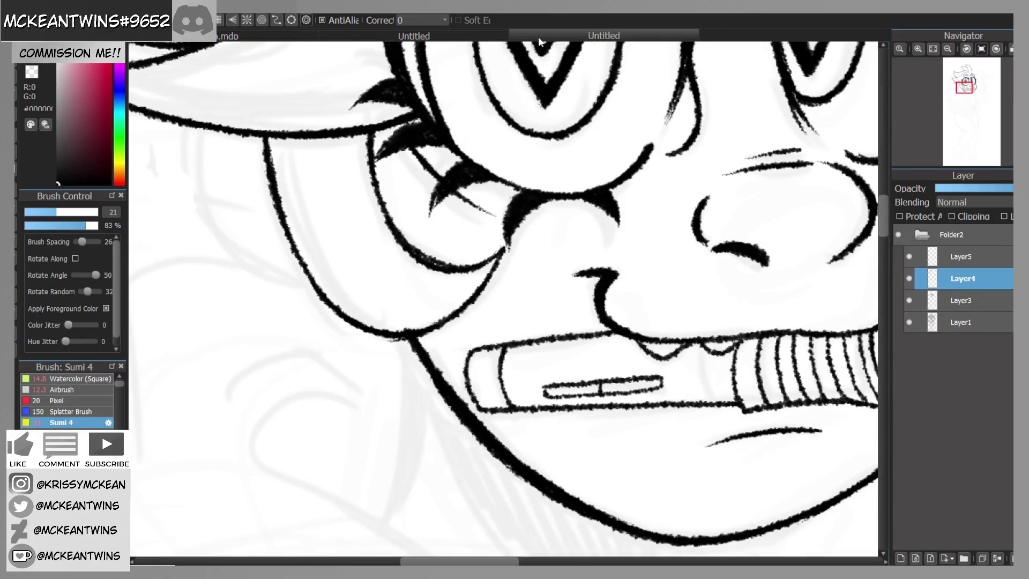
{"action": "left_click", "coordinate": [31, 72]}
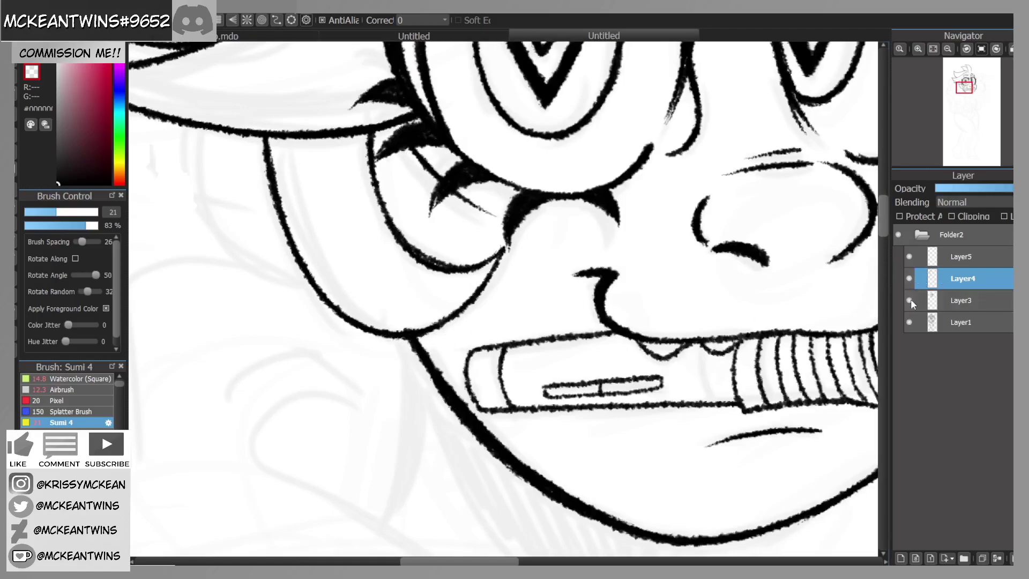
{"action": "left_click", "coordinate": [949, 298]}
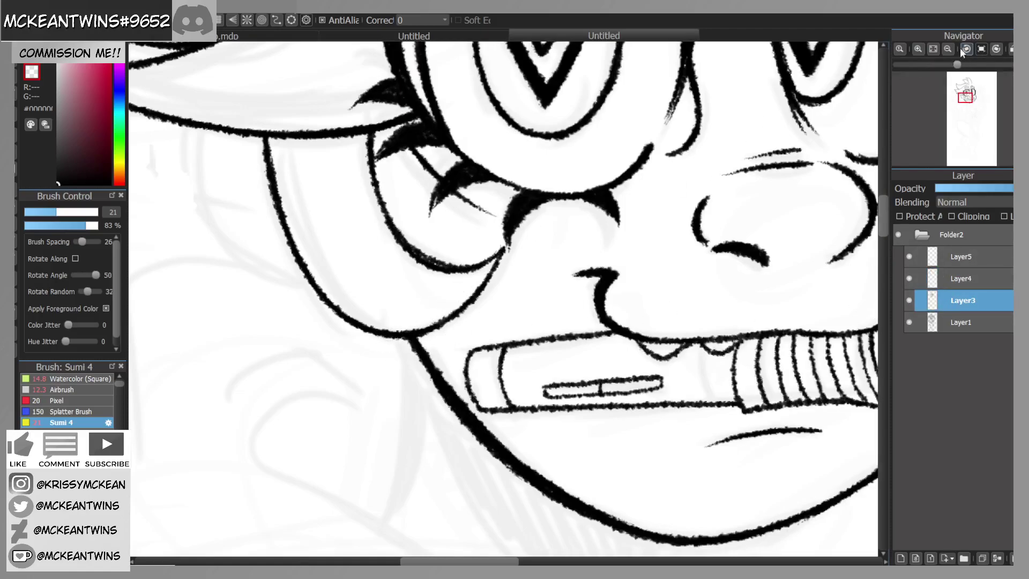
{"action": "left_click", "coordinate": [948, 49]}
{"action": "left_click_drag", "start_coordinate": [967, 88], "coordinate": [968, 86]}
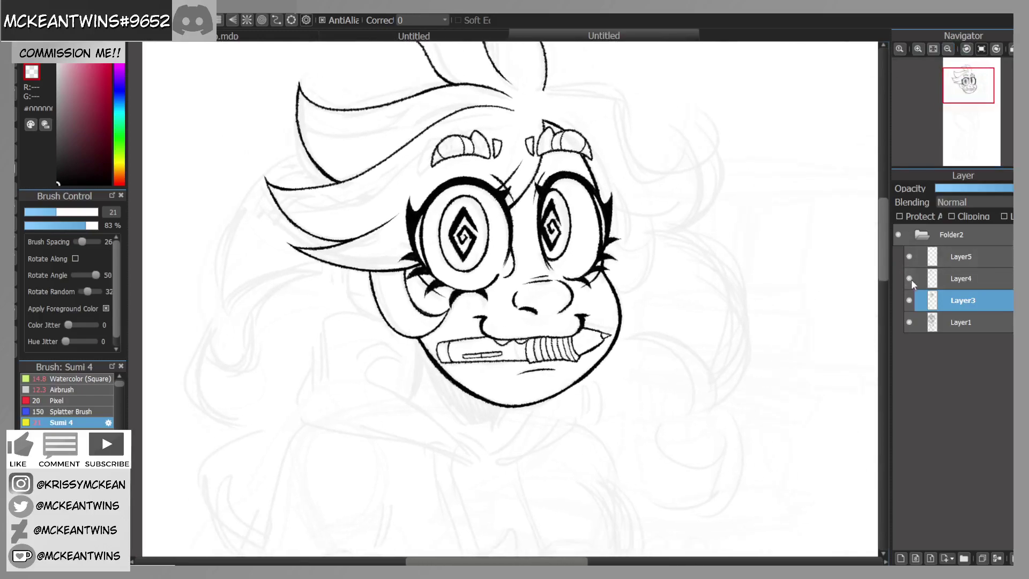
{"action": "left_click", "coordinate": [911, 280]}
Step: Ink a small pointed hair curl beside the right-hand cheek, from the eye's lower lashes out to a tip and back towards the face
{"action": "left_click", "coordinate": [921, 50]}
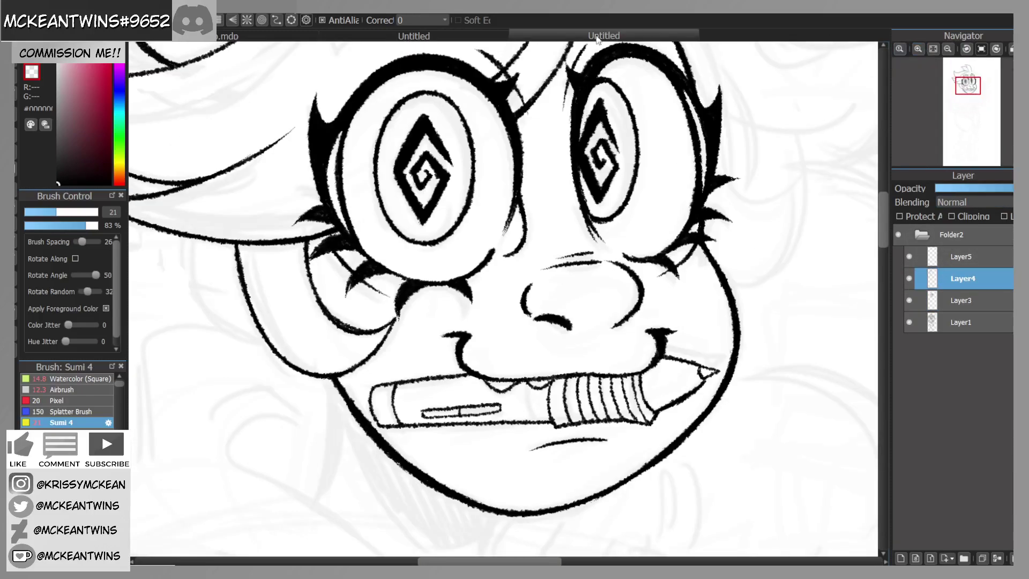
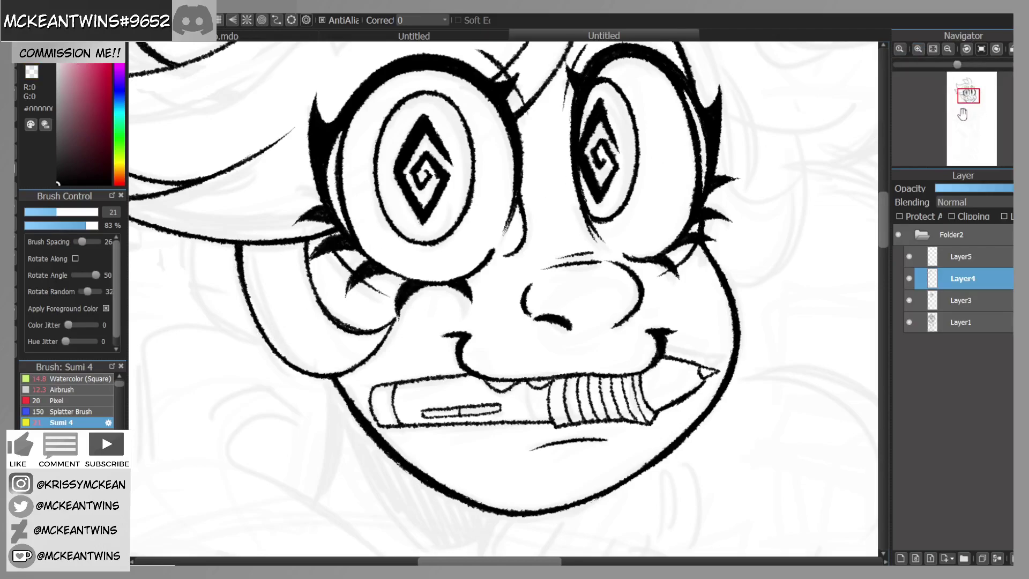
{"action": "left_click_drag", "start_coordinate": [974, 96], "coordinate": [972, 97]}
{"action": "left_click", "coordinate": [949, 52]}
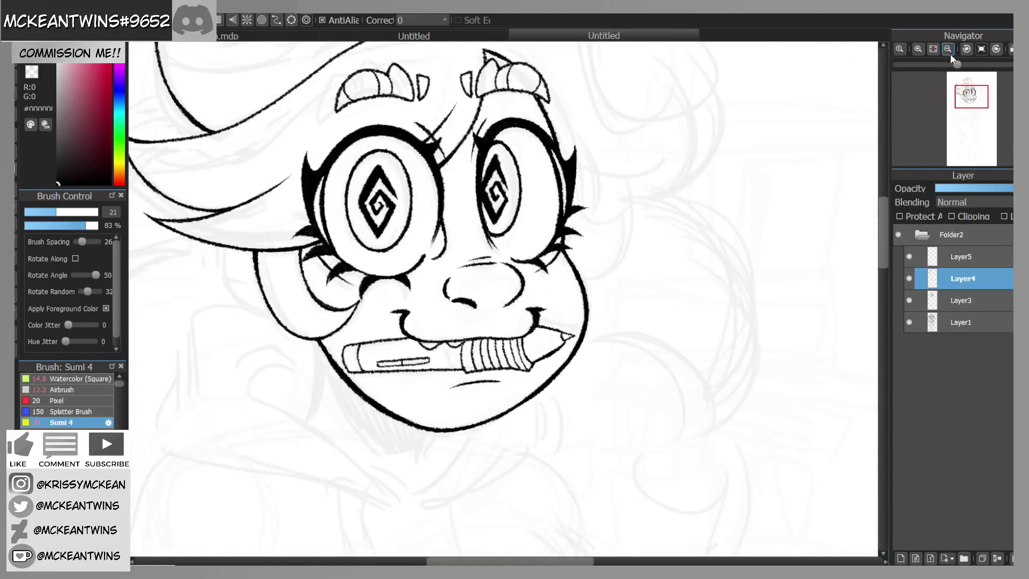
{"action": "left_click_drag", "start_coordinate": [573, 162], "coordinate": [621, 206]}
{"action": "key", "text": "ctrl+z"}
{"action": "mouse_move", "coordinate": [577, 160]}
{"action": "left_mouse_down"}
{"action": "mouse_move", "coordinate": [630, 194]}
{"action": "mouse_move", "coordinate": [586, 283]}
{"action": "left_mouse_up"}
{"action": "left_click_drag", "start_coordinate": [972, 103], "coordinate": [974, 94]}
{"action": "left_click", "coordinate": [1012, 50]}
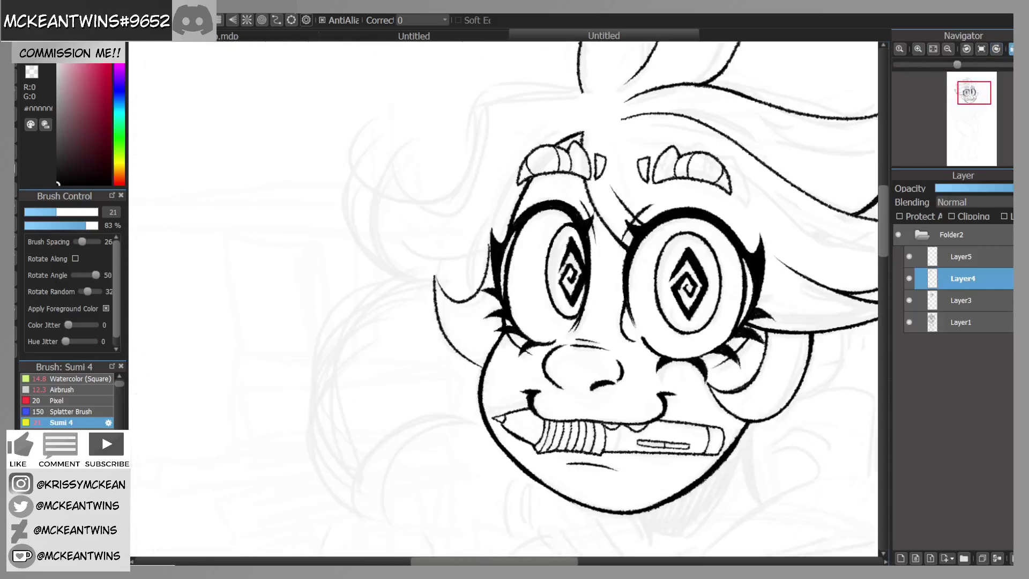
{"action": "left_click", "coordinate": [1011, 50]}
{"action": "left_click_drag", "start_coordinate": [976, 92], "coordinate": [977, 92]}
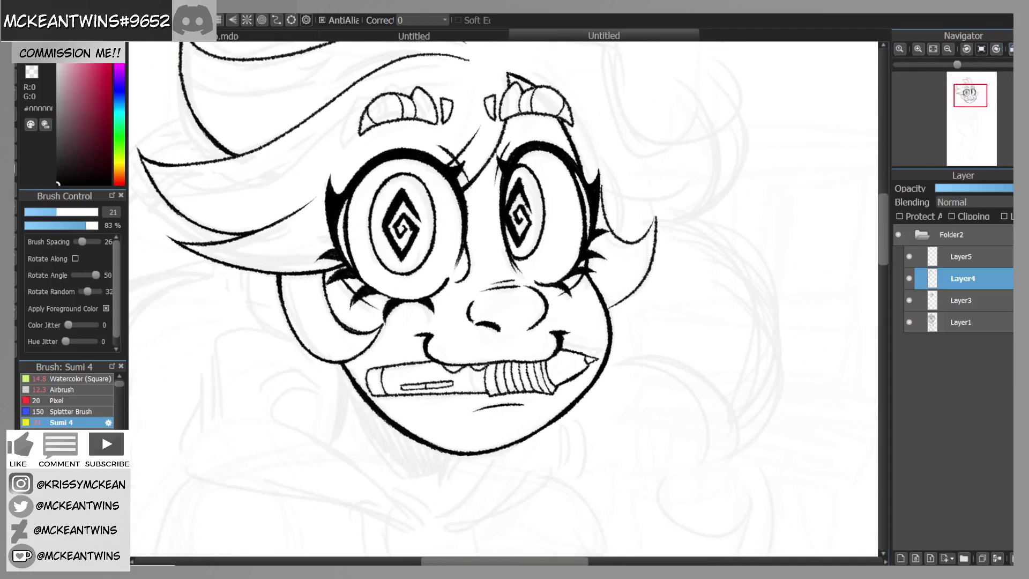
Step: Refine the lower edge of the right-hand hair curl so it joins the face contour cleanly
{"action": "left_click", "coordinate": [1011, 49]}
{"action": "mouse_move", "coordinate": [410, 235]}
{"action": "left_mouse_down"}
{"action": "mouse_move", "coordinate": [359, 262]}
{"action": "mouse_move", "coordinate": [355, 242]}
{"action": "mouse_move", "coordinate": [399, 320]}
{"action": "left_mouse_up"}
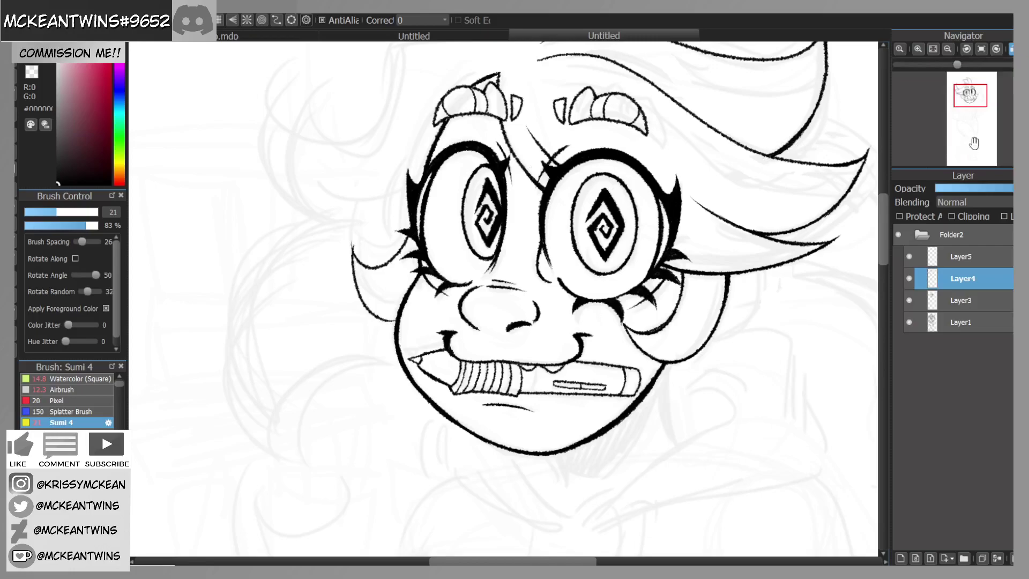
{"action": "left_click", "coordinate": [1011, 50]}
{"action": "left_click_drag", "start_coordinate": [972, 91], "coordinate": [978, 97]}
{"action": "double_click", "coordinate": [917, 50]}
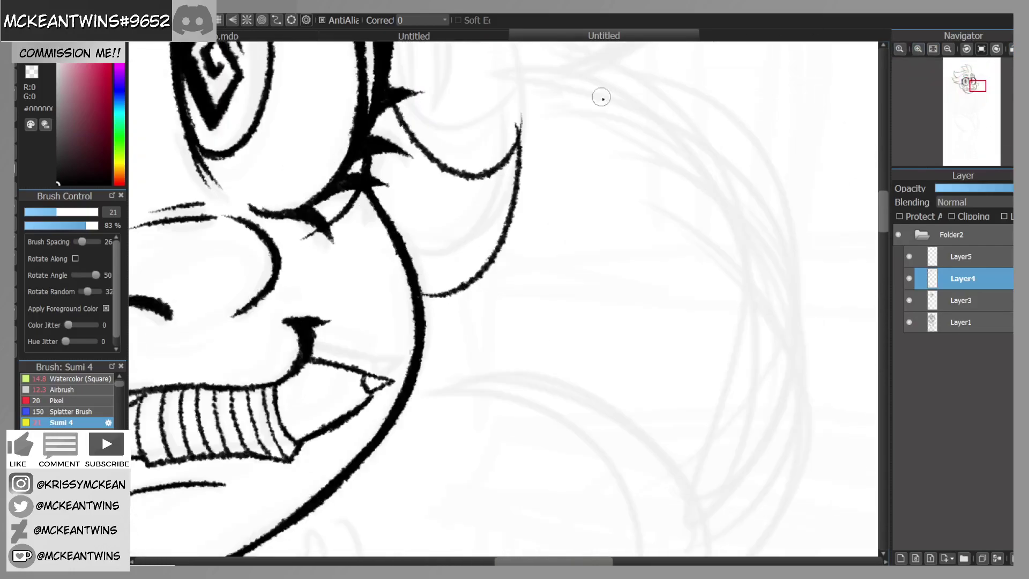
{"action": "left_click_drag", "start_coordinate": [420, 296], "coordinate": [453, 294]}
Step: Ink a long hair strand from beside the right-hand eyebrow down into the cheek curl, and erase the overlap near the lashes
{"action": "left_click_drag", "start_coordinate": [979, 93], "coordinate": [977, 83]}
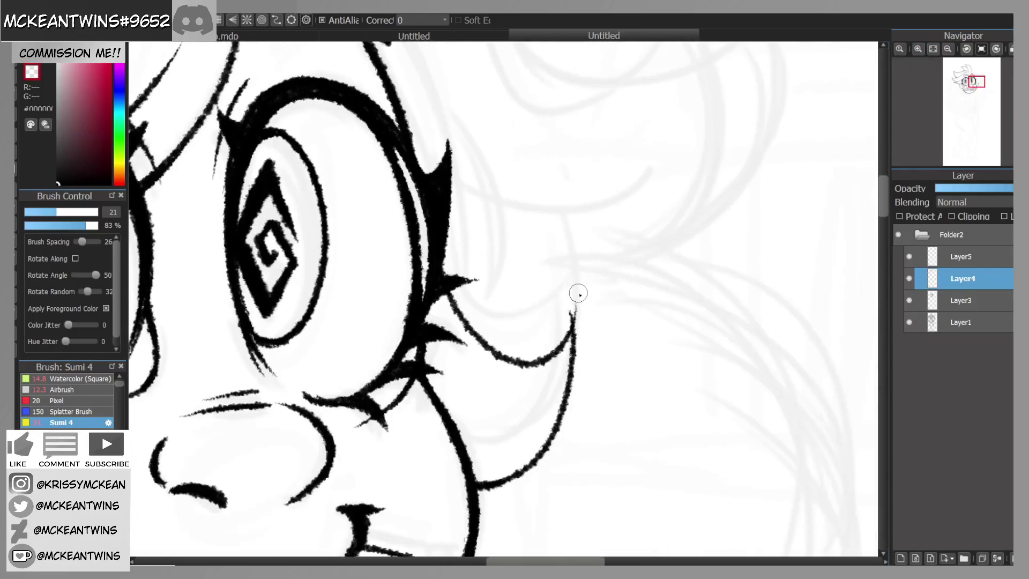
{"action": "left_click", "coordinate": [976, 91]}
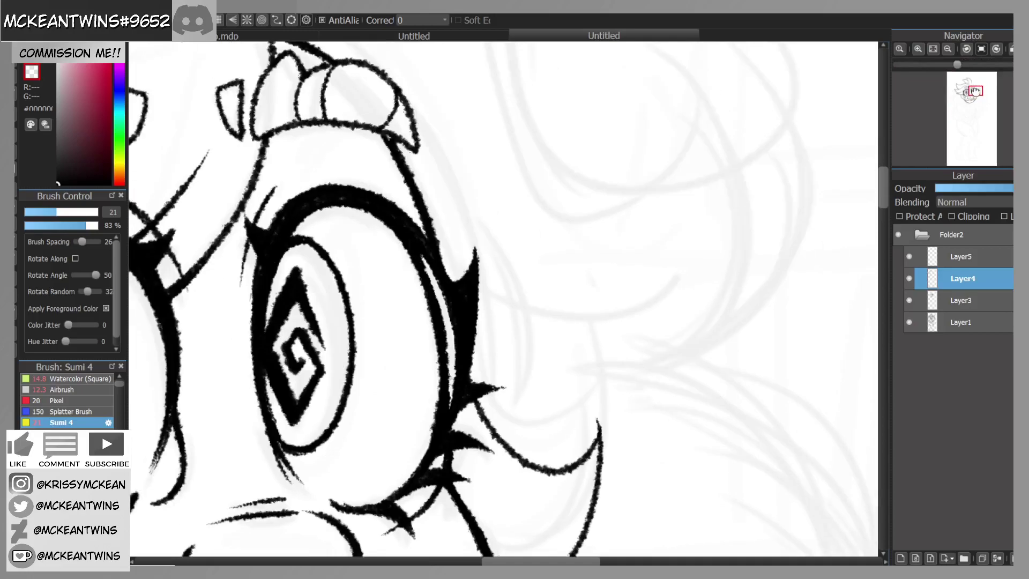
{"action": "left_click_drag", "start_coordinate": [975, 91], "coordinate": [977, 87]}
{"action": "left_click", "coordinate": [966, 49]}
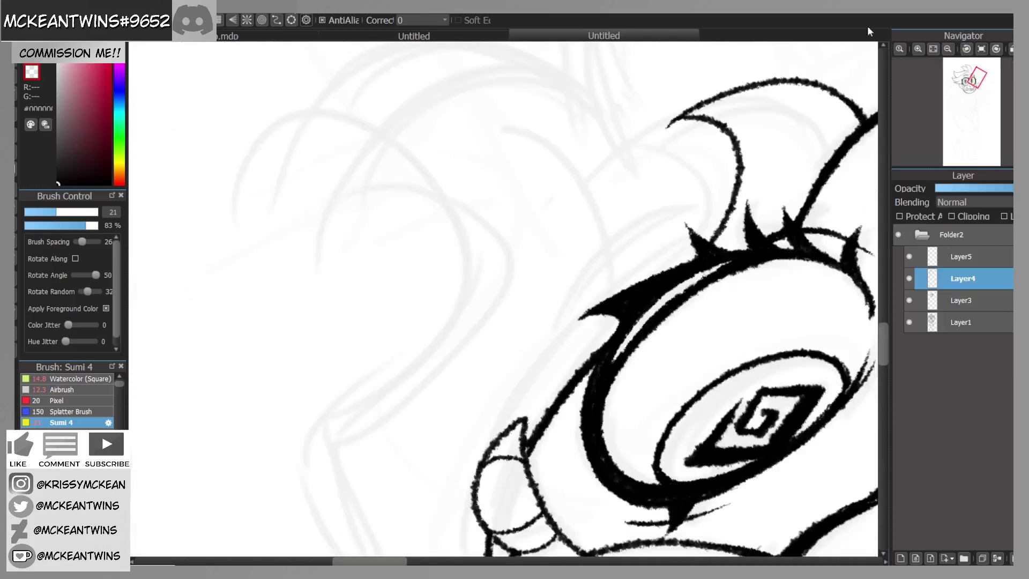
{"action": "mouse_move", "coordinate": [691, 231]}
{"action": "left_mouse_down"}
{"action": "mouse_move", "coordinate": [634, 265]}
{"action": "mouse_move", "coordinate": [470, 451]}
{"action": "left_mouse_up"}
{"action": "left_click", "coordinate": [982, 49]}
{"action": "left_click_drag", "start_coordinate": [975, 88], "coordinate": [976, 94]}
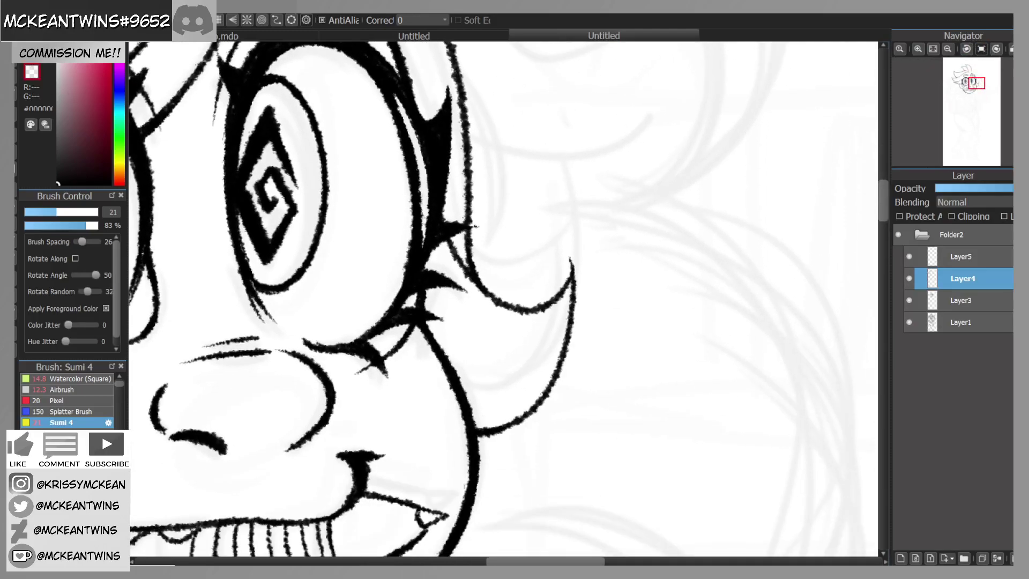
{"action": "left_click_drag", "start_coordinate": [452, 245], "coordinate": [458, 259]}
Step: Try to ink a short line along the outer side of the right-hand hair strand
{"action": "left_click", "coordinate": [952, 49]}
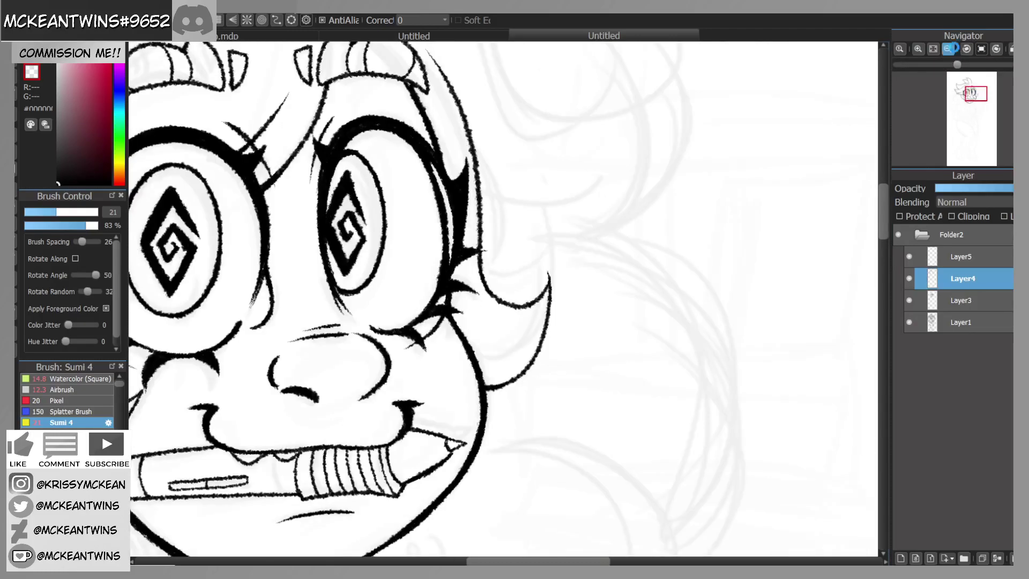
{"action": "left_click", "coordinate": [952, 49]}
{"action": "left_click", "coordinate": [952, 49]}
{"action": "left_click", "coordinate": [952, 49]}
{"action": "left_click_drag", "start_coordinate": [969, 88], "coordinate": [963, 94]}
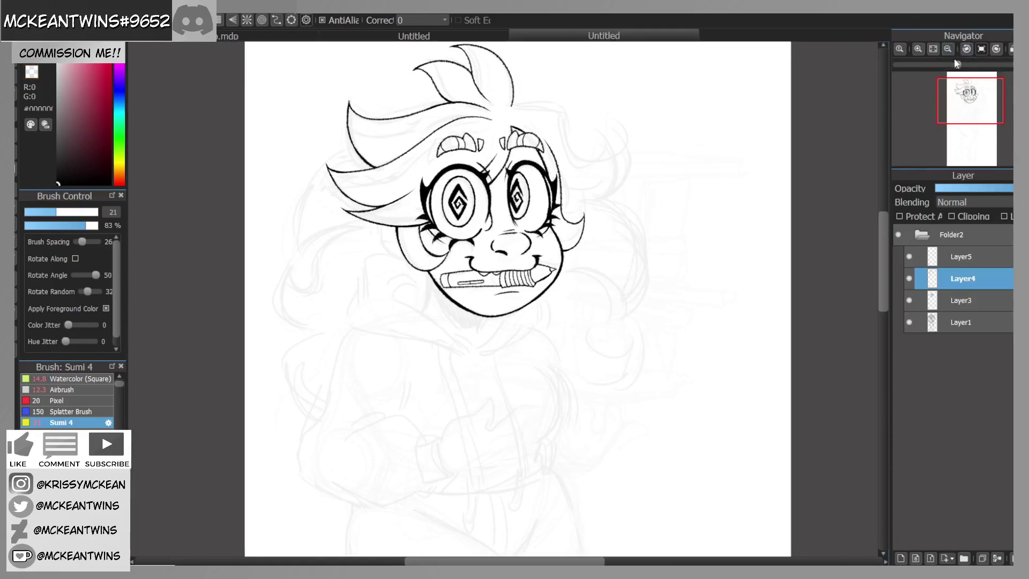
{"action": "left_click", "coordinate": [917, 48]}
{"action": "left_click", "coordinate": [917, 48]}
{"action": "left_click", "coordinate": [917, 48]}
{"action": "left_click_drag", "start_coordinate": [970, 94], "coordinate": [970, 95]}
{"action": "key", "text": "ctrl+z"}
{"action": "left_click_drag", "start_coordinate": [672, 76], "coordinate": [691, 115]}
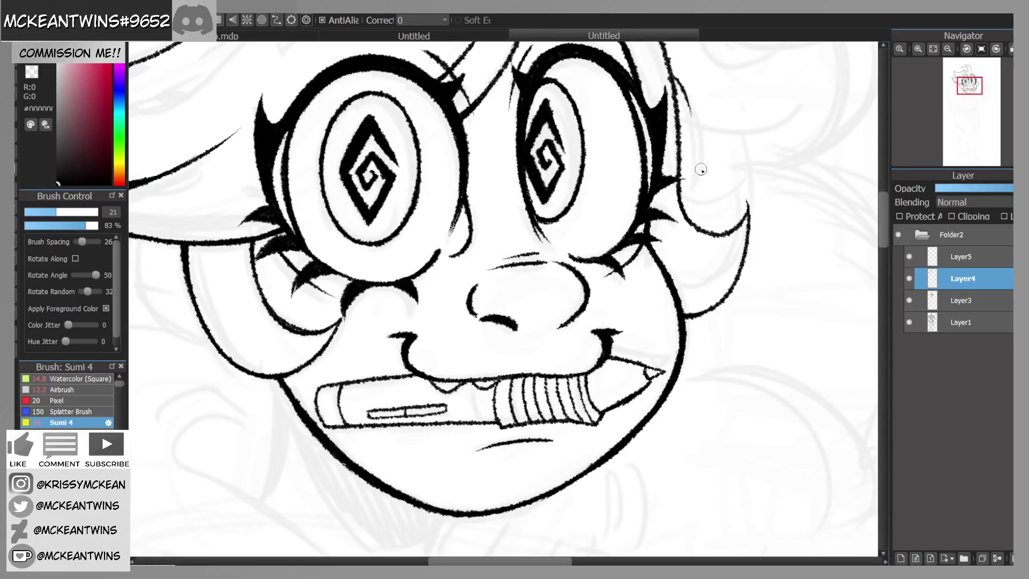
Step: Ink a thin outer lock along the right-hand hair strand beside the eye, using two curved strokes
{"action": "left_click_drag", "start_coordinate": [974, 97], "coordinate": [975, 91]}
{"action": "left_click", "coordinate": [968, 49]}
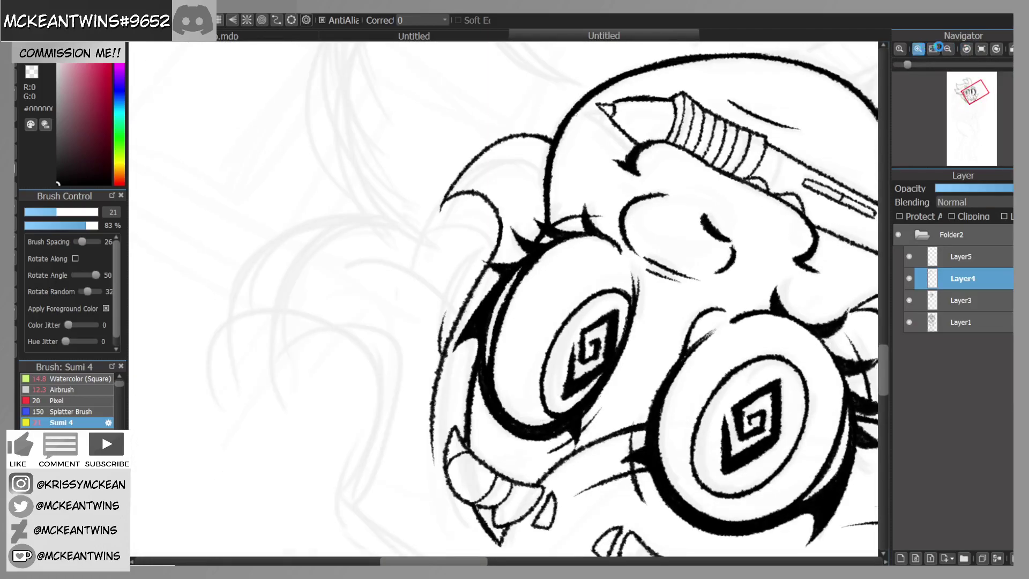
{"action": "left_click", "coordinate": [933, 49]}
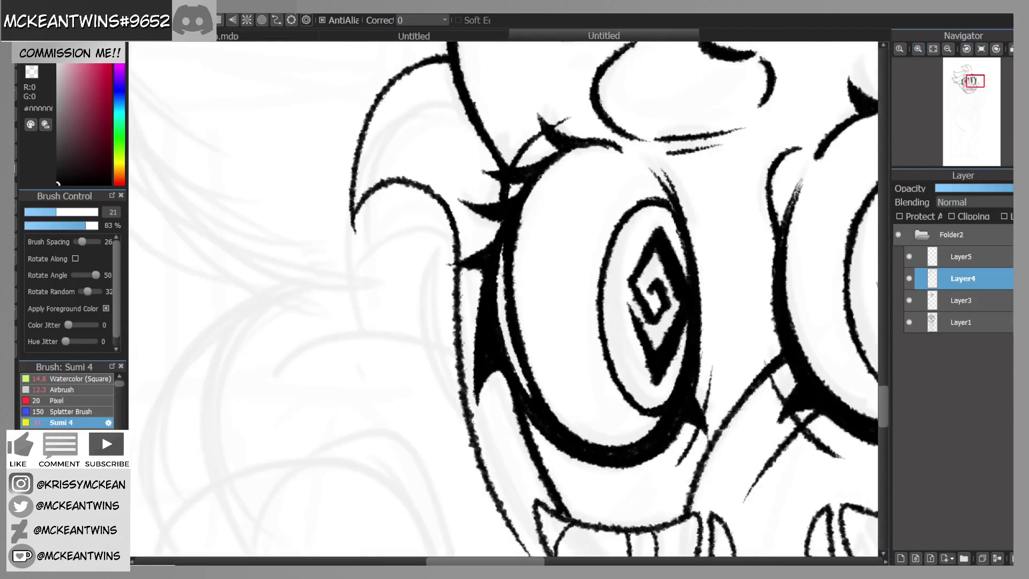
{"action": "left_click_drag", "start_coordinate": [454, 234], "coordinate": [434, 381]}
{"action": "mouse_move", "coordinate": [426, 300]}
{"action": "left_mouse_down"}
{"action": "mouse_move", "coordinate": [431, 371]}
{"action": "mouse_move", "coordinate": [471, 436]}
{"action": "left_mouse_up"}
Step: Ink a rounded hair curve behind the left-hand ear, from the hair strand to the ear's outer contour, with a short inner line
{"action": "left_click", "coordinate": [948, 48]}
{"action": "left_click", "coordinate": [951, 48]}
{"action": "left_click", "coordinate": [951, 49]}
{"action": "left_click_drag", "start_coordinate": [975, 92], "coordinate": [963, 97]}
{"action": "left_click", "coordinate": [917, 49]}
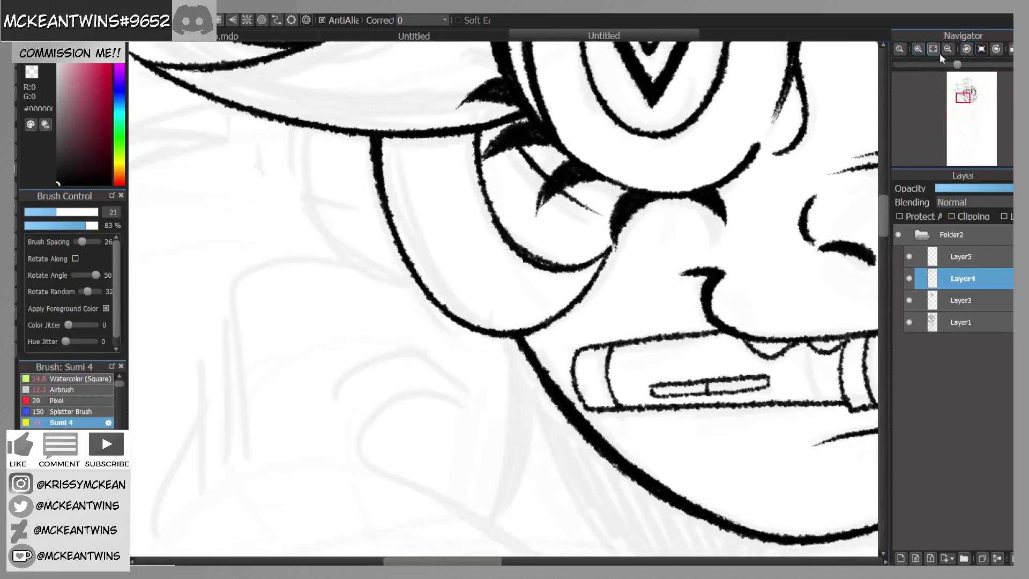
{"action": "left_click", "coordinate": [996, 49]}
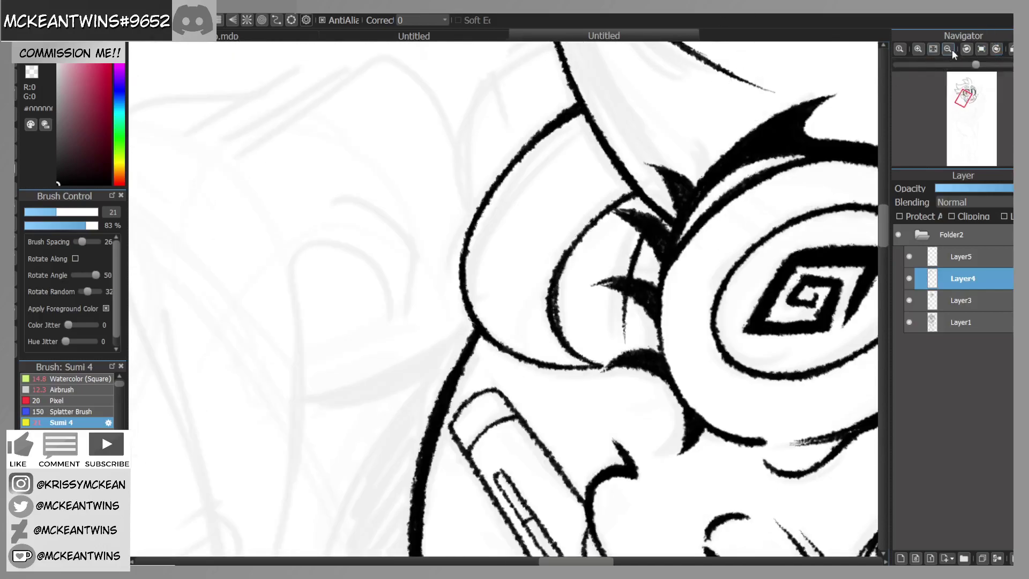
{"action": "left_click", "coordinate": [948, 49]}
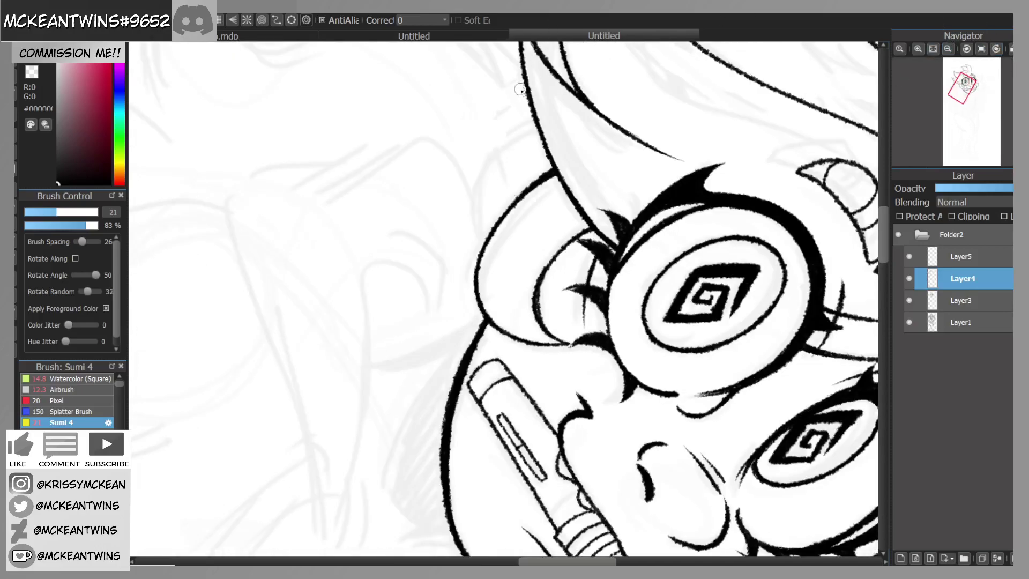
{"action": "mouse_move", "coordinate": [531, 121]}
{"action": "left_mouse_down"}
{"action": "mouse_move", "coordinate": [480, 179]}
{"action": "mouse_move", "coordinate": [484, 243]}
{"action": "left_mouse_up"}
{"action": "left_click_drag", "start_coordinate": [477, 204], "coordinate": [484, 244]}
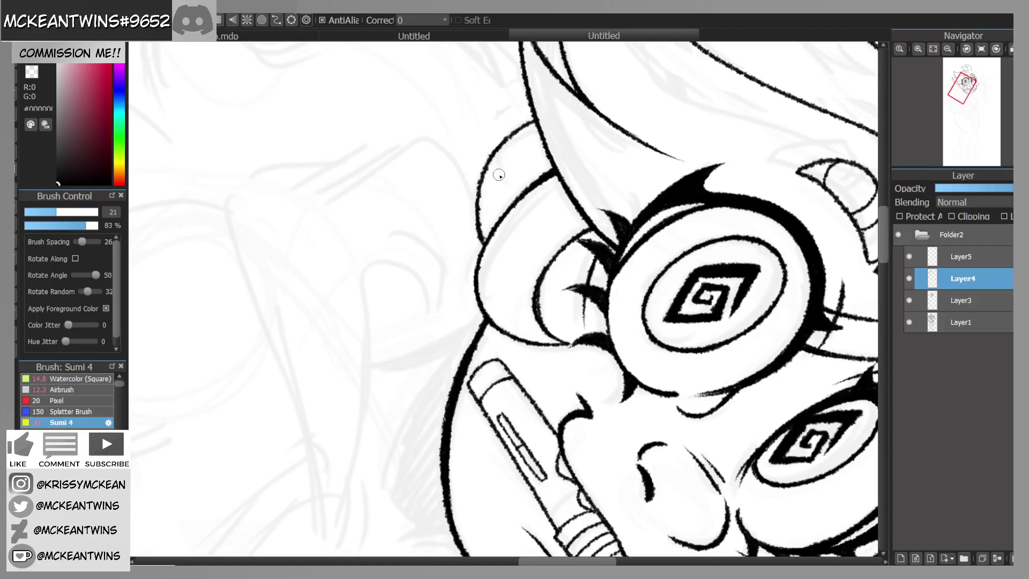
{"action": "left_click", "coordinate": [984, 48]}
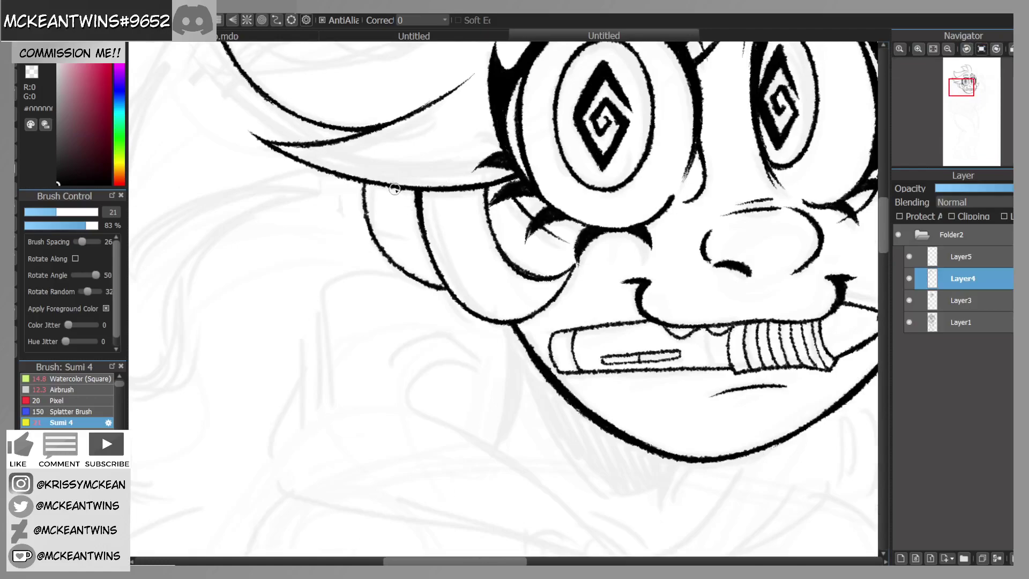
{"action": "mouse_move", "coordinate": [405, 187]}
{"action": "left_mouse_down"}
{"action": "mouse_move", "coordinate": [406, 215]}
{"action": "mouse_move", "coordinate": [386, 214]}
{"action": "left_mouse_up"}
Step: Merge Layer4 down into Layer3
{"action": "left_click", "coordinate": [948, 50]}
{"action": "left_click", "coordinate": [948, 50]}
{"action": "left_click", "coordinate": [949, 50]}
{"action": "left_click_drag", "start_coordinate": [971, 95], "coordinate": [964, 109]}
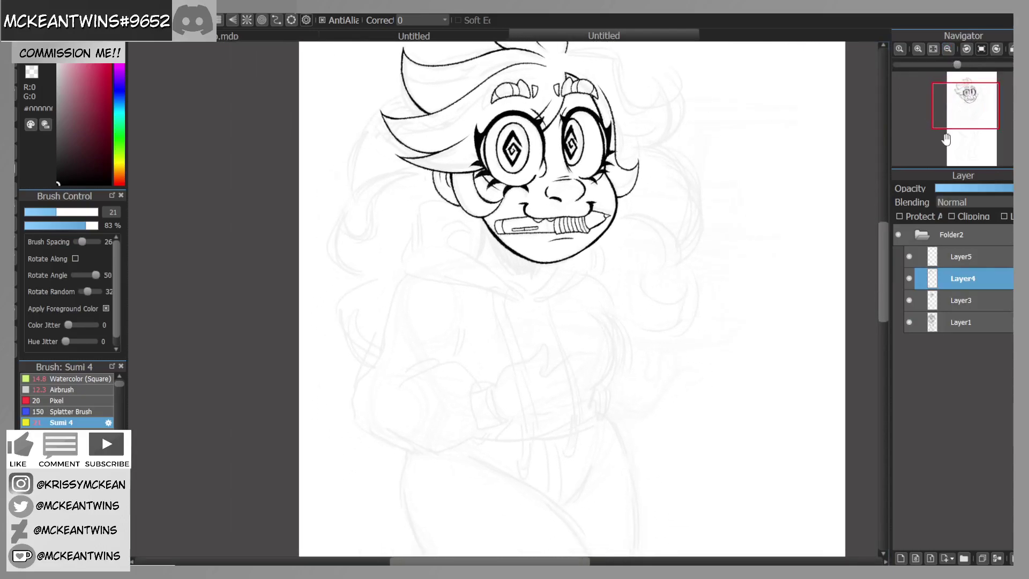
{"action": "left_click_drag", "start_coordinate": [969, 105], "coordinate": [973, 109]}
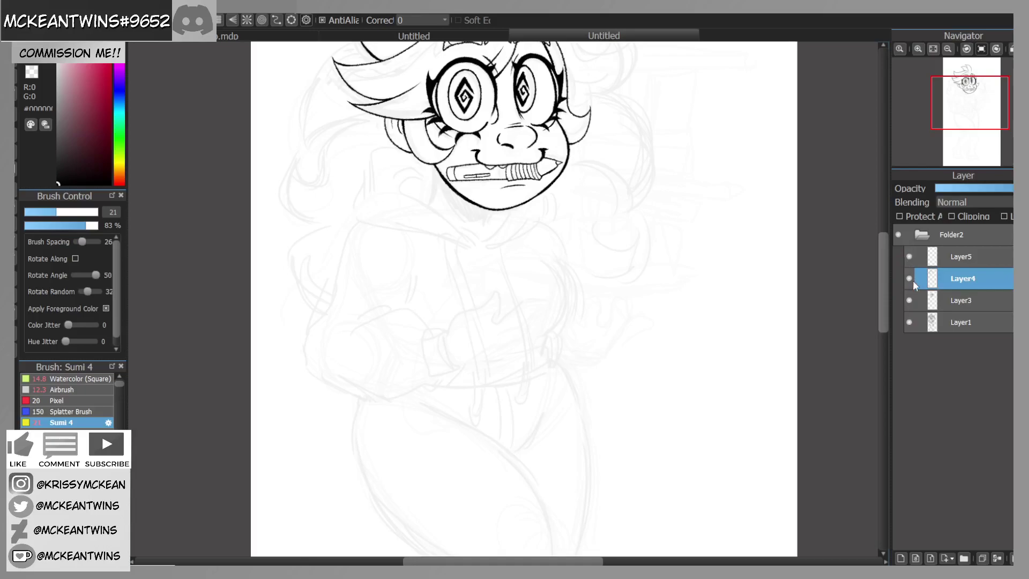
{"action": "left_click", "coordinate": [998, 560]}
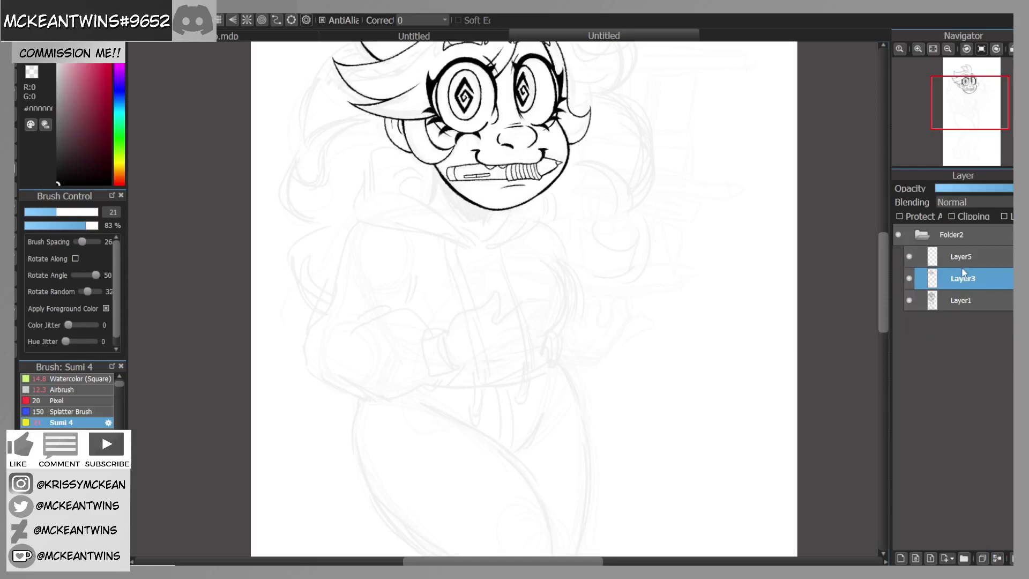
Step: Raise the opacity of the sketch on Layer1 so it reads darker, and make Layer5 the active layer
{"action": "left_click", "coordinate": [959, 257]}
{"action": "left_click_drag", "start_coordinate": [969, 111], "coordinate": [970, 96]}
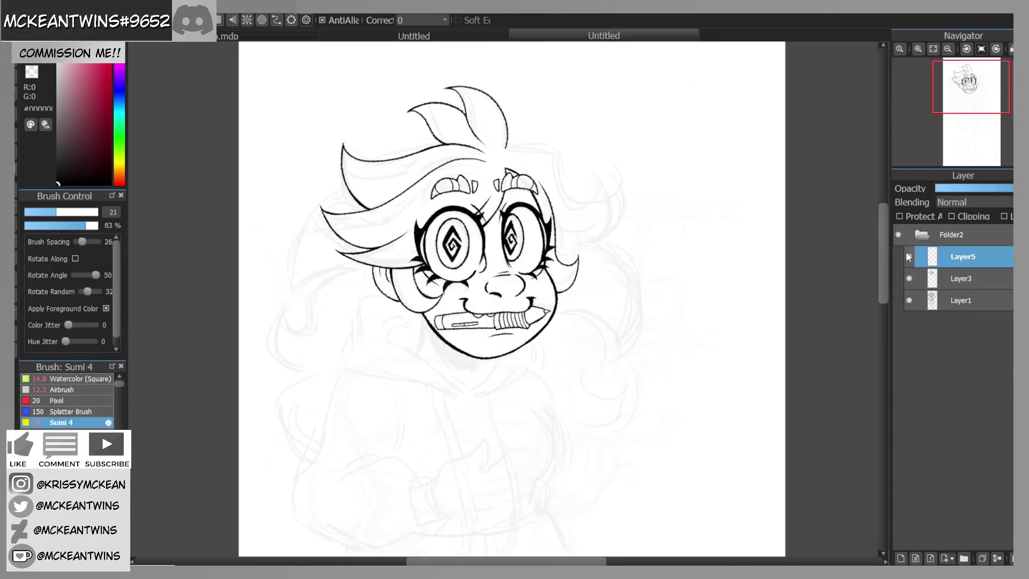
{"action": "left_click", "coordinate": [1010, 48]}
{"action": "left_click", "coordinate": [1011, 50]}
{"action": "left_click_drag", "start_coordinate": [972, 99], "coordinate": [975, 110]}
{"action": "left_click", "coordinate": [918, 49]}
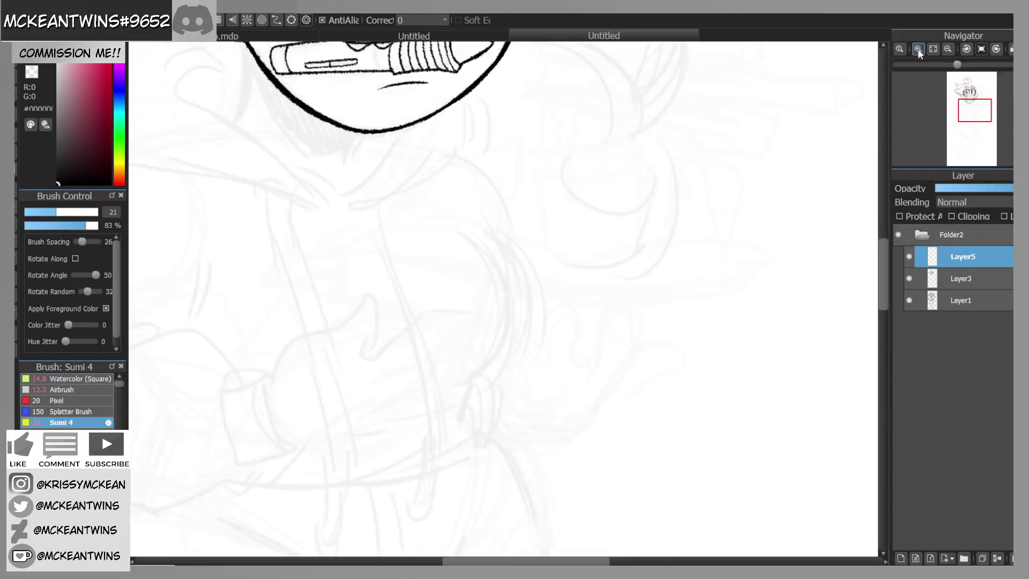
{"action": "left_click", "coordinate": [963, 300]}
{"action": "left_click", "coordinate": [953, 189]}
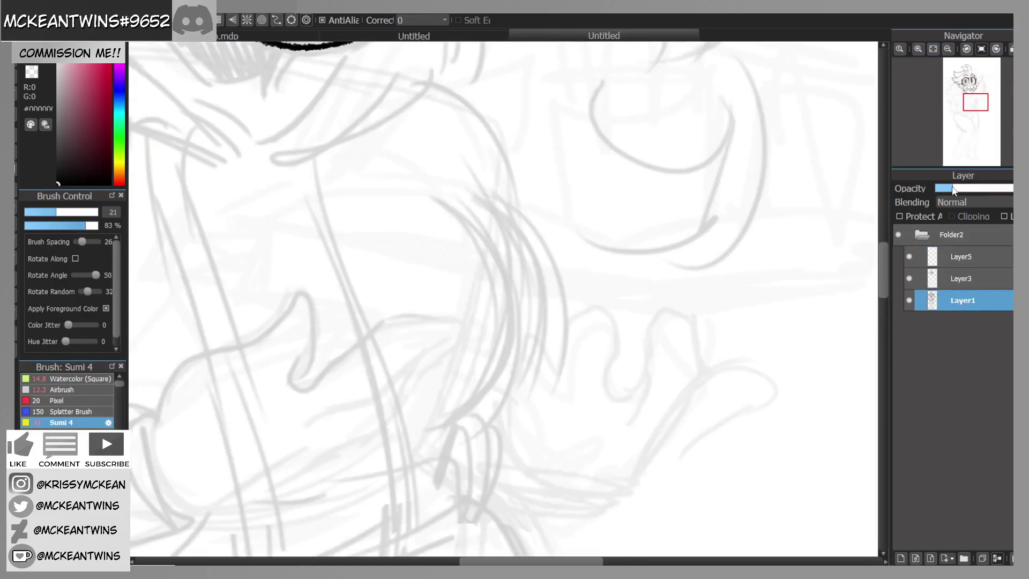
{"action": "left_click", "coordinate": [947, 252]}
Step: Ink the long lower cover edge of a book slanting across the torso, with a short curve at its chest end
{"action": "left_click", "coordinate": [966, 49]}
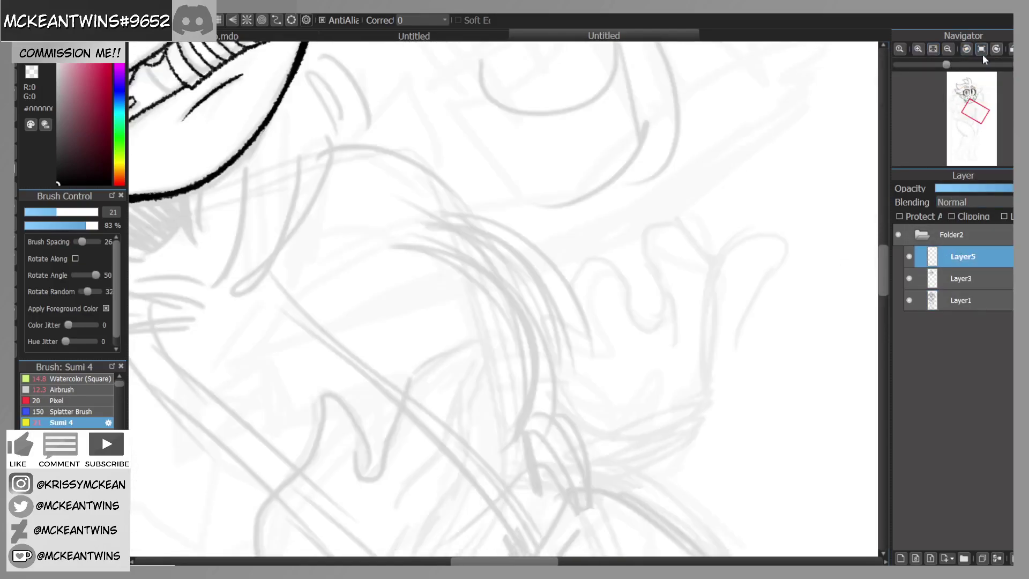
{"action": "left_click_drag", "start_coordinate": [282, 425], "coordinate": [796, 239]}
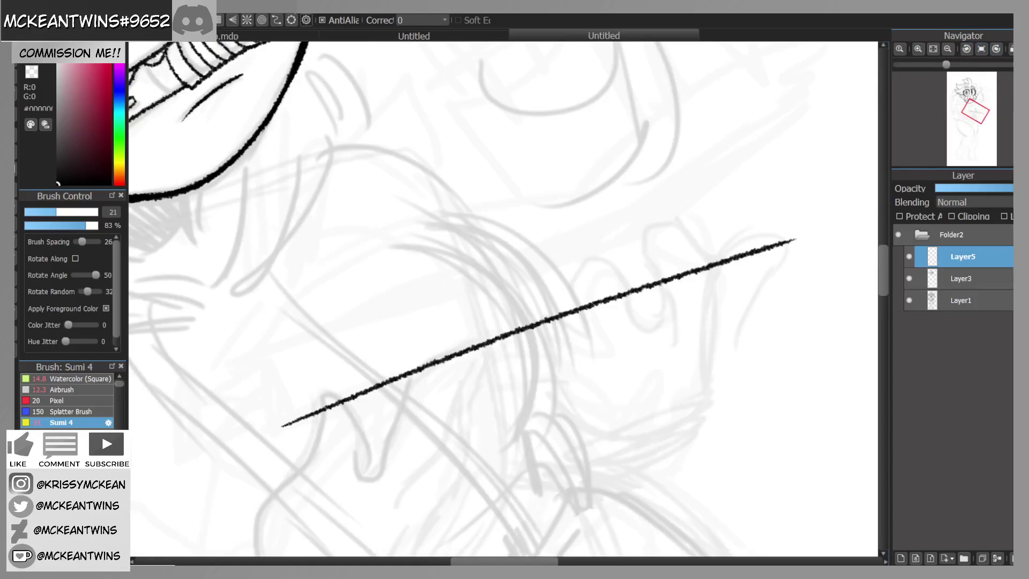
{"action": "left_click", "coordinate": [982, 48]}
{"action": "left_click_drag", "start_coordinate": [973, 108], "coordinate": [969, 109]}
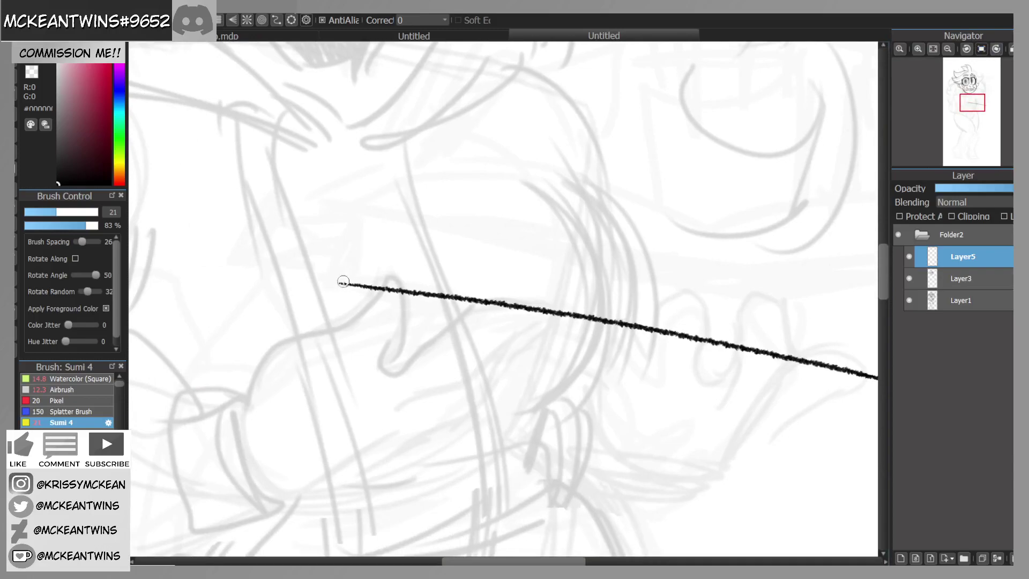
{"action": "mouse_move", "coordinate": [340, 281]}
{"action": "left_mouse_down"}
{"action": "mouse_move", "coordinate": [282, 273]}
{"action": "mouse_move", "coordinate": [350, 267]}
{"action": "mouse_move", "coordinate": [375, 238]}
{"action": "mouse_move", "coordinate": [372, 214]}
{"action": "left_mouse_up"}
{"action": "left_click", "coordinate": [948, 48]}
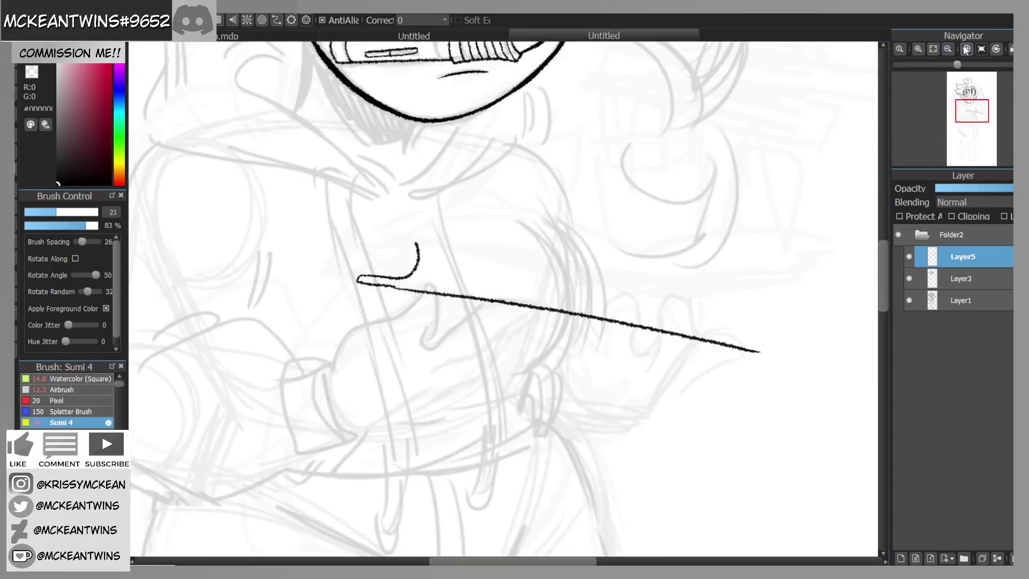
Step: Ink the book's long upper cover edge and close the far end with a rounded spine
{"action": "left_click", "coordinate": [967, 49]}
{"action": "mouse_move", "coordinate": [728, 221]}
{"action": "left_mouse_down"}
{"action": "mouse_move", "coordinate": [741, 204]}
{"action": "mouse_move", "coordinate": [721, 183]}
{"action": "left_mouse_up"}
{"action": "mouse_move", "coordinate": [399, 294]}
{"action": "left_mouse_down"}
{"action": "mouse_move", "coordinate": [344, 317]}
{"action": "mouse_move", "coordinate": [695, 178]}
{"action": "mouse_move", "coordinate": [518, 244]}
{"action": "left_mouse_up"}
{"action": "key", "text": "z"}
{"action": "left_click_drag", "start_coordinate": [693, 184], "coordinate": [539, 236]}
{"action": "left_click_drag", "start_coordinate": [756, 213], "coordinate": [679, 239]}
Step: Ink the jagged page ends and thin page lines at the open end of the book
{"action": "mouse_move", "coordinate": [427, 283]}
{"action": "left_mouse_down"}
{"action": "mouse_move", "coordinate": [437, 316]}
{"action": "mouse_move", "coordinate": [440, 308]}
{"action": "left_mouse_up"}
{"action": "key", "text": "ctrl+z"}
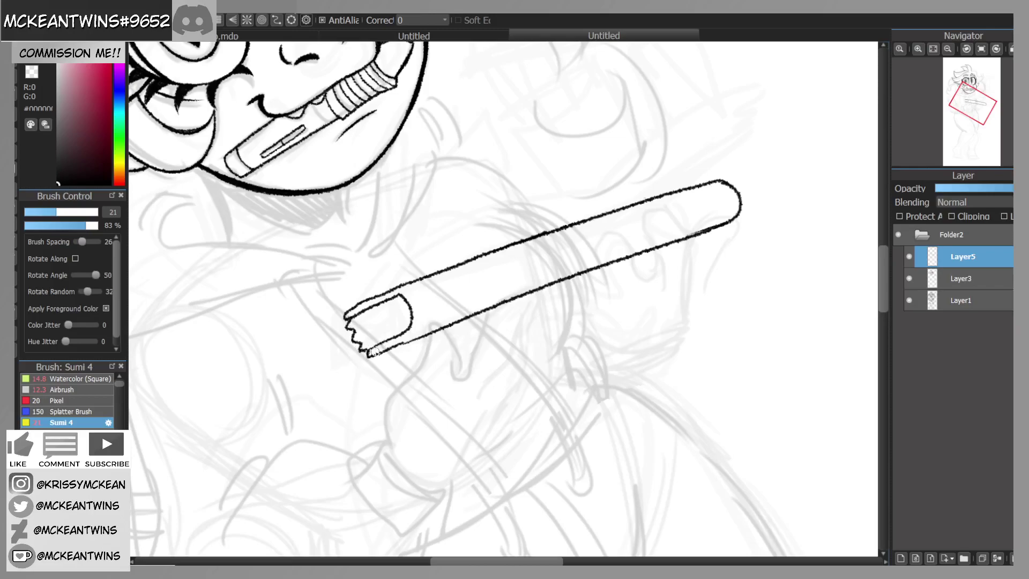
{"action": "mouse_move", "coordinate": [371, 354]}
{"action": "left_mouse_down"}
{"action": "mouse_move", "coordinate": [417, 336]}
{"action": "mouse_move", "coordinate": [402, 303]}
{"action": "mouse_move", "coordinate": [358, 328]}
{"action": "mouse_move", "coordinate": [364, 338]}
{"action": "left_mouse_up"}
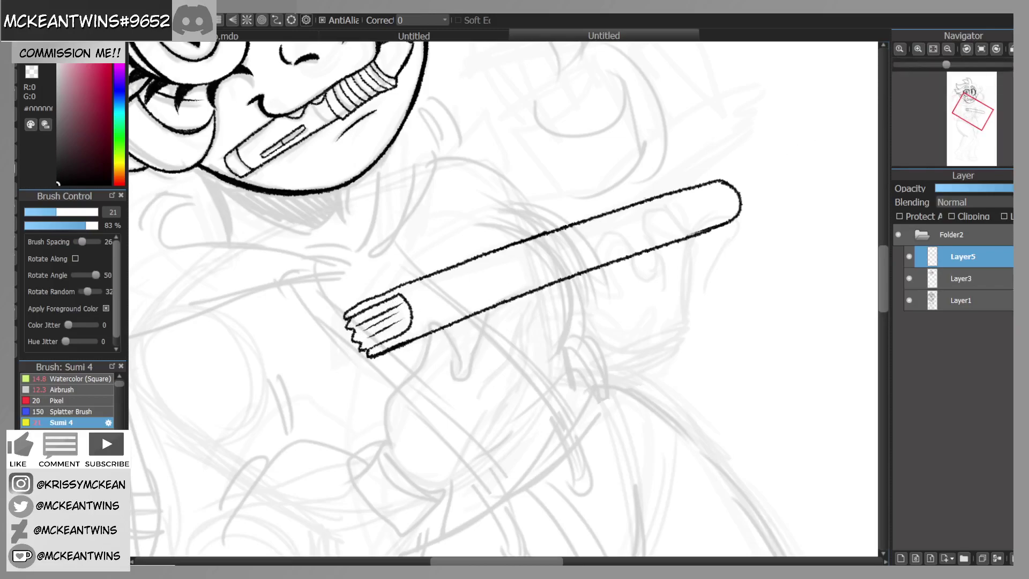
{"action": "left_click", "coordinate": [983, 49]}
{"action": "left_click", "coordinate": [949, 50]}
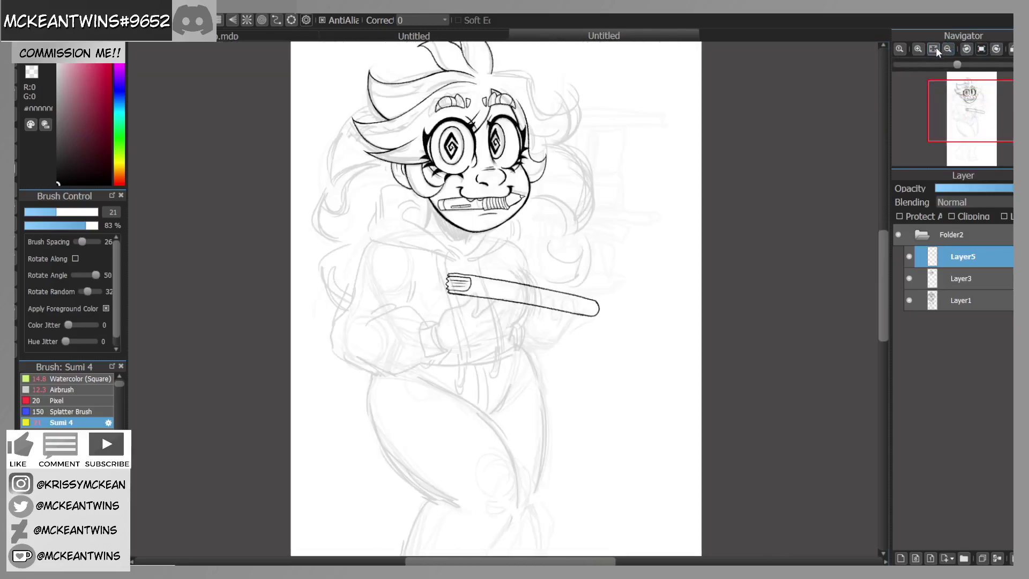
Step: Ink a wavy ribbon bookmark hanging from the book's pages down to the thigh, using two long curves and a forked end
{"action": "left_click_drag", "start_coordinate": [974, 109], "coordinate": [974, 113]}
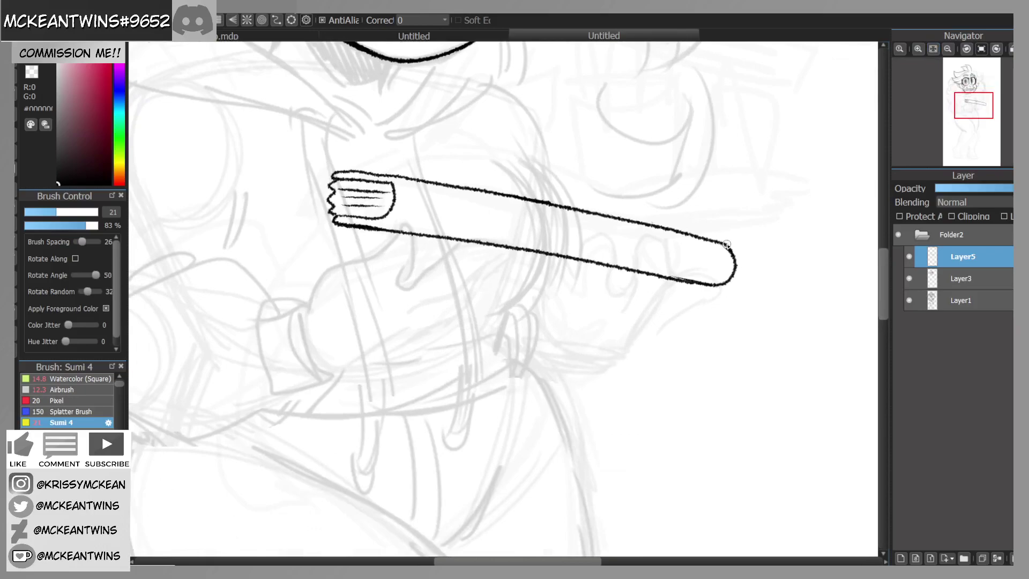
{"action": "mouse_move", "coordinate": [365, 205]}
{"action": "left_mouse_down"}
{"action": "mouse_move", "coordinate": [304, 241]}
{"action": "mouse_move", "coordinate": [400, 442]}
{"action": "mouse_move", "coordinate": [328, 497]}
{"action": "left_mouse_up"}
{"action": "key", "text": "ctrl+z"}
{"action": "mouse_move", "coordinate": [364, 210]}
{"action": "left_mouse_down"}
{"action": "mouse_move", "coordinate": [368, 309]}
{"action": "mouse_move", "coordinate": [346, 401]}
{"action": "mouse_move", "coordinate": [274, 512]}
{"action": "left_mouse_up"}
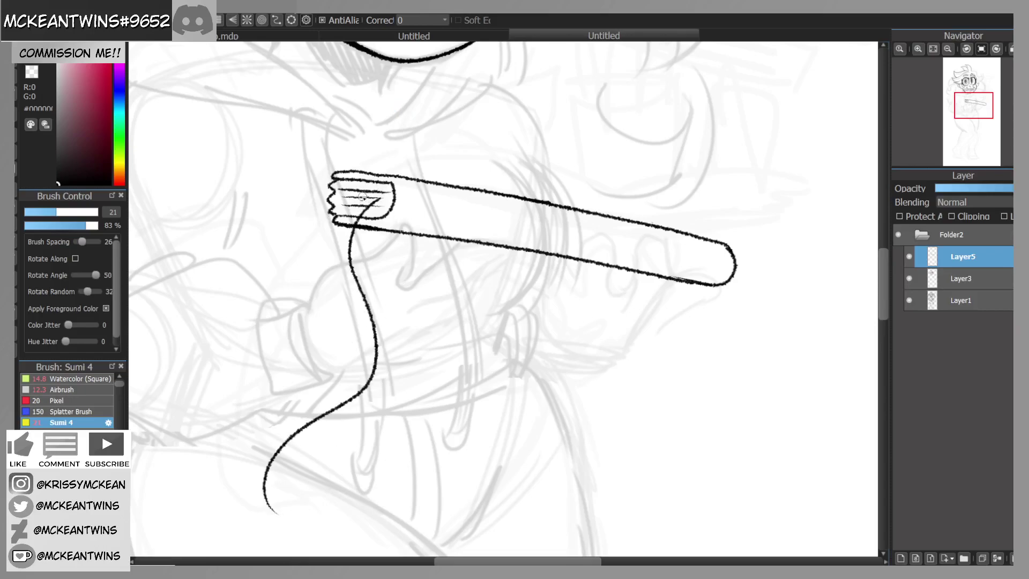
{"action": "mouse_move", "coordinate": [356, 198]}
{"action": "left_mouse_down"}
{"action": "mouse_move", "coordinate": [333, 329]}
{"action": "mouse_move", "coordinate": [233, 499]}
{"action": "left_mouse_up"}
{"action": "left_click_drag", "start_coordinate": [973, 114], "coordinate": [964, 122]}
{"action": "mouse_move", "coordinate": [427, 346]}
{"action": "left_mouse_down"}
{"action": "mouse_move", "coordinate": [445, 309]}
{"action": "mouse_move", "coordinate": [470, 362]}
{"action": "left_mouse_up"}
Step: Sharpen and thicken the two pointed tips of the ribbon's forked end
{"action": "left_click", "coordinate": [996, 50]}
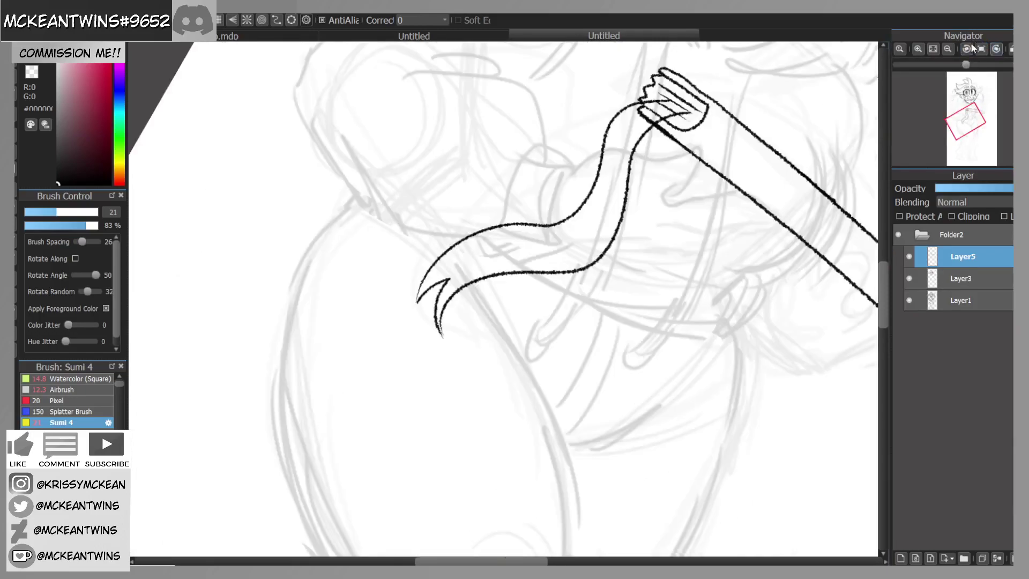
{"action": "left_click", "coordinate": [919, 50]}
{"action": "left_click", "coordinate": [918, 50]}
{"action": "left_click_drag", "start_coordinate": [308, 309], "coordinate": [328, 249]}
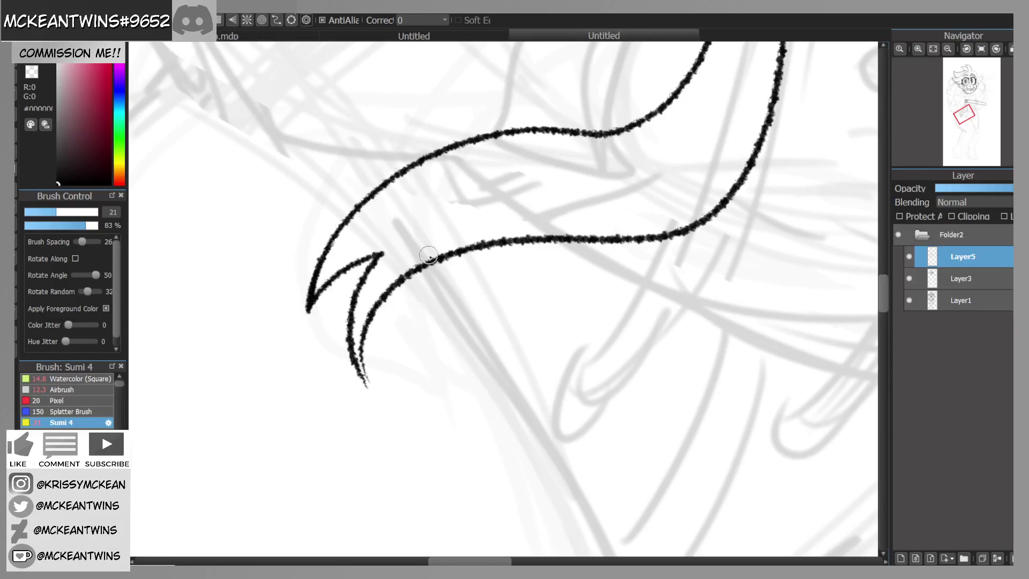
{"action": "left_click_drag", "start_coordinate": [355, 363], "coordinate": [376, 394]}
{"action": "left_click_drag", "start_coordinate": [354, 343], "coordinate": [376, 395]}
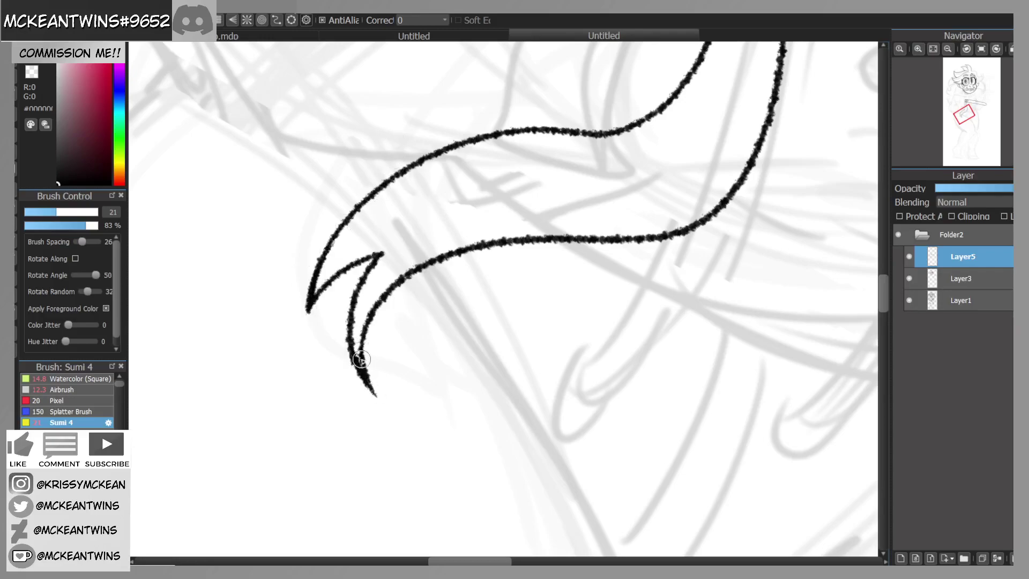
{"action": "mouse_move", "coordinate": [985, 78]}
{"action": "left_click", "coordinate": [948, 48]}
{"action": "left_click", "coordinate": [948, 49]}
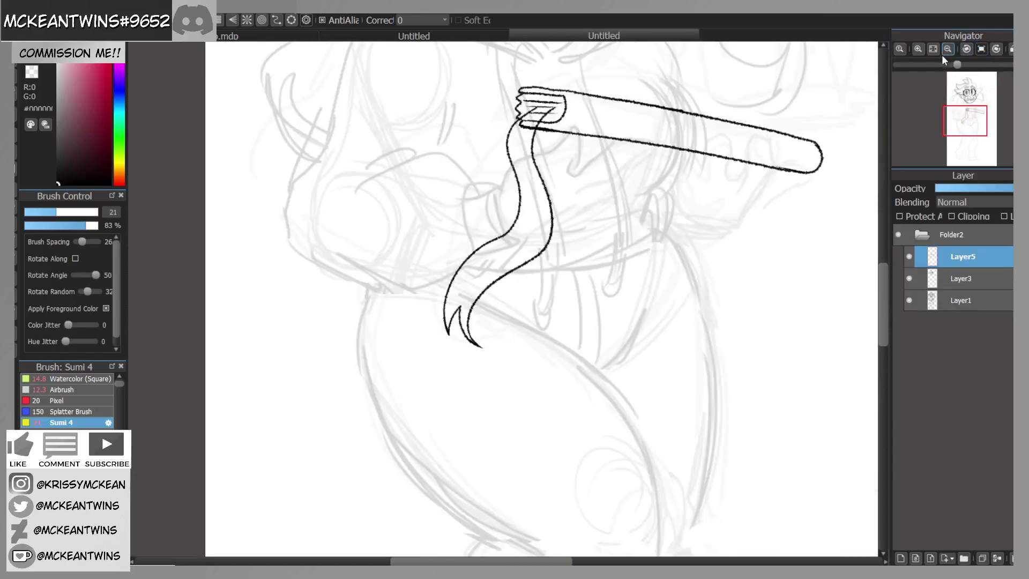
Step: Erase the cover and page lines that run through the ribbon where it leaves the book, using the transparent colour
{"action": "left_click_drag", "start_coordinate": [965, 123], "coordinate": [968, 113]}
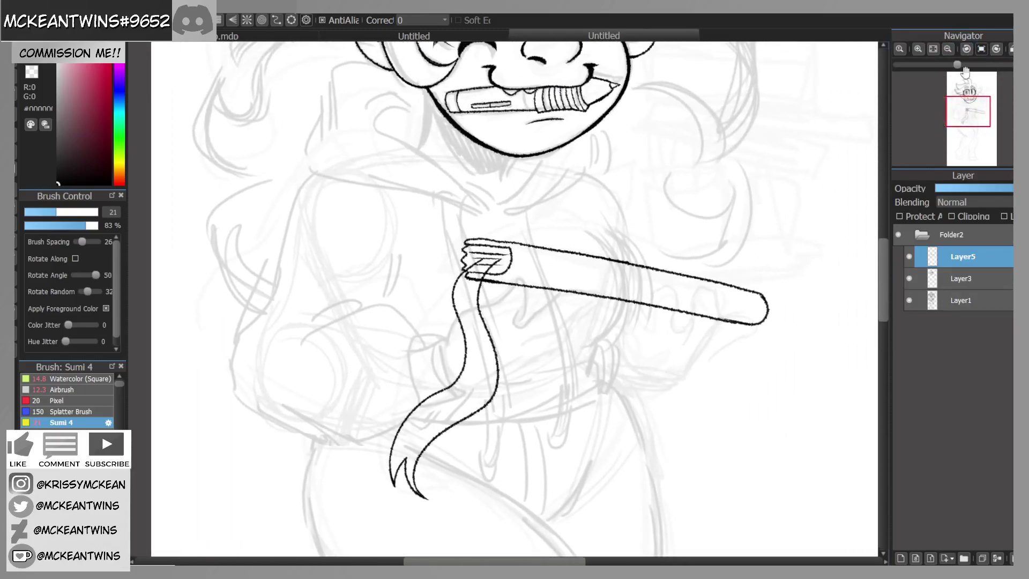
{"action": "left_click", "coordinate": [918, 48]}
{"action": "left_click", "coordinate": [918, 49]}
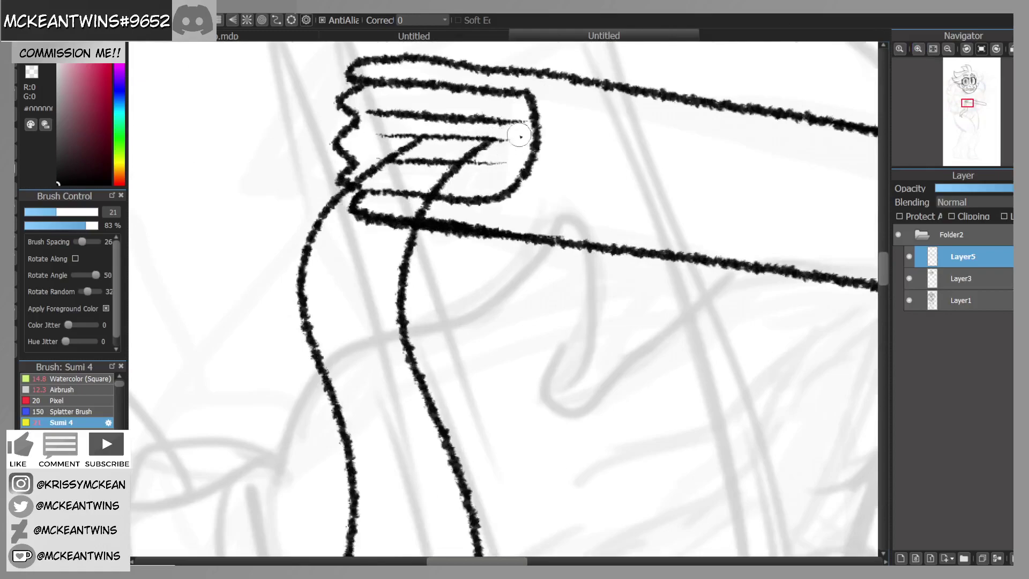
{"action": "left_click", "coordinate": [32, 71]}
{"action": "mouse_move", "coordinate": [419, 196]}
{"action": "left_mouse_down"}
{"action": "mouse_move", "coordinate": [458, 156]}
{"action": "mouse_move", "coordinate": [402, 206]}
{"action": "mouse_move", "coordinate": [391, 202]}
{"action": "mouse_move", "coordinate": [418, 159]}
{"action": "mouse_move", "coordinate": [363, 188]}
{"action": "left_mouse_up"}
{"action": "mouse_move", "coordinate": [402, 159]}
{"action": "left_mouse_down"}
{"action": "mouse_move", "coordinate": [335, 208]}
{"action": "mouse_move", "coordinate": [381, 174]}
{"action": "mouse_move", "coordinate": [360, 234]}
{"action": "mouse_move", "coordinate": [402, 204]}
{"action": "left_mouse_up"}
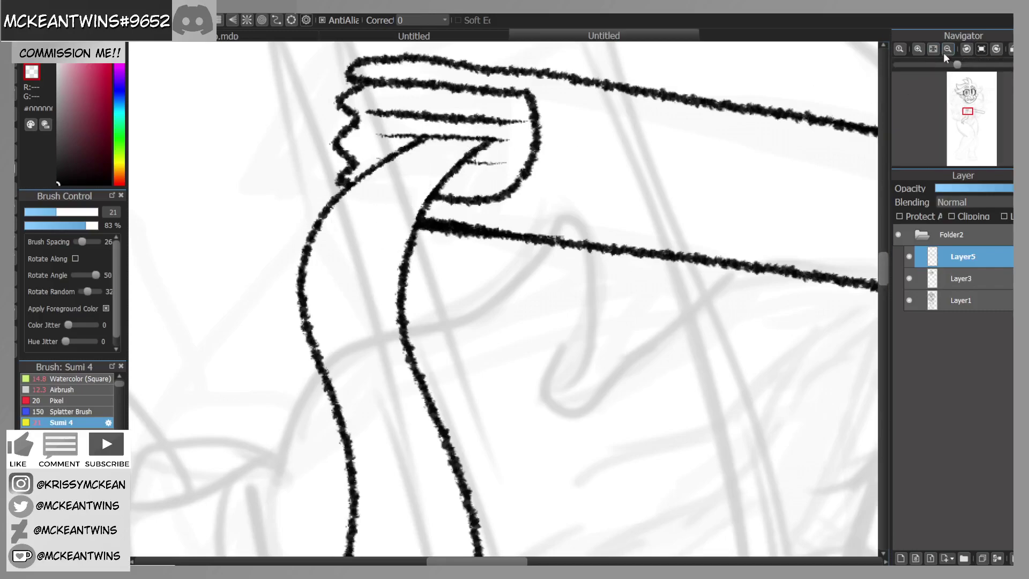
{"action": "left_click", "coordinate": [948, 49]}
{"action": "left_click", "coordinate": [948, 48]}
Step: Compare the inked book with the sketch underneath by hiding and showing Layer5
{"action": "left_click_drag", "start_coordinate": [972, 111], "coordinate": [973, 112]}
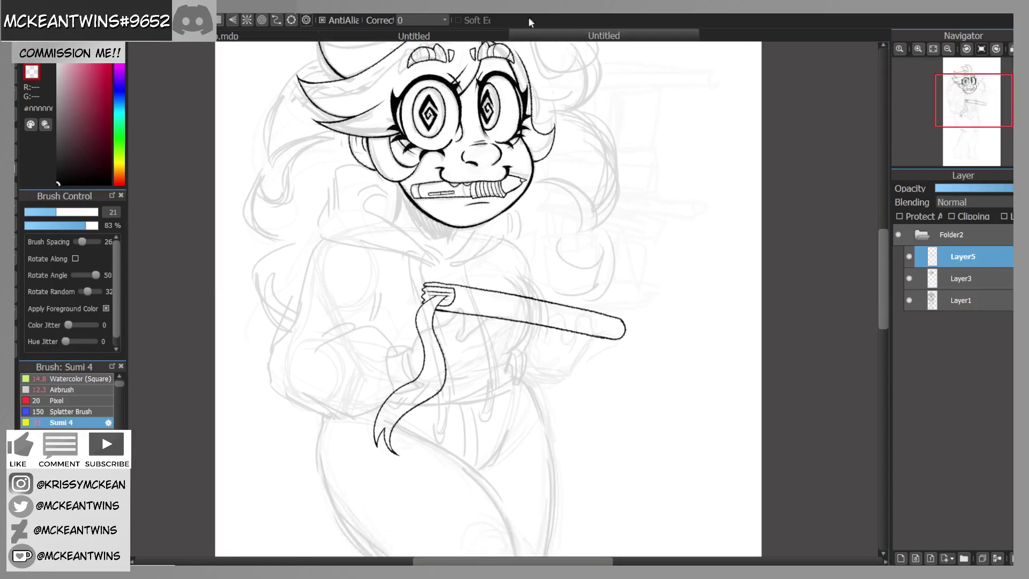
{"action": "left_click", "coordinate": [918, 48]}
{"action": "left_click", "coordinate": [909, 256]}
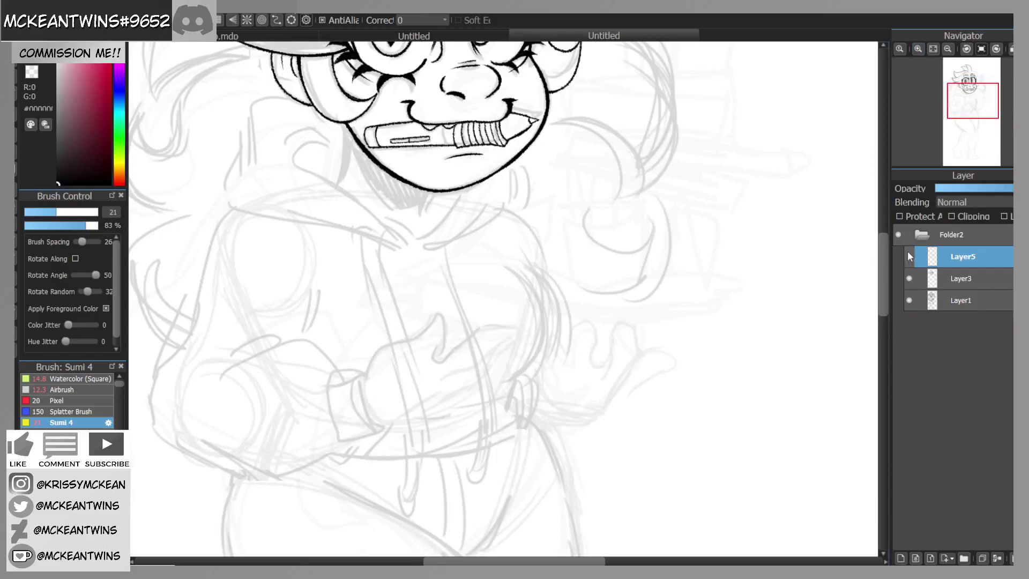
{"action": "left_click", "coordinate": [909, 256]}
{"action": "left_click_drag", "start_coordinate": [977, 115], "coordinate": [975, 109]}
{"action": "left_click", "coordinate": [948, 48]}
{"action": "left_click", "coordinate": [919, 49]}
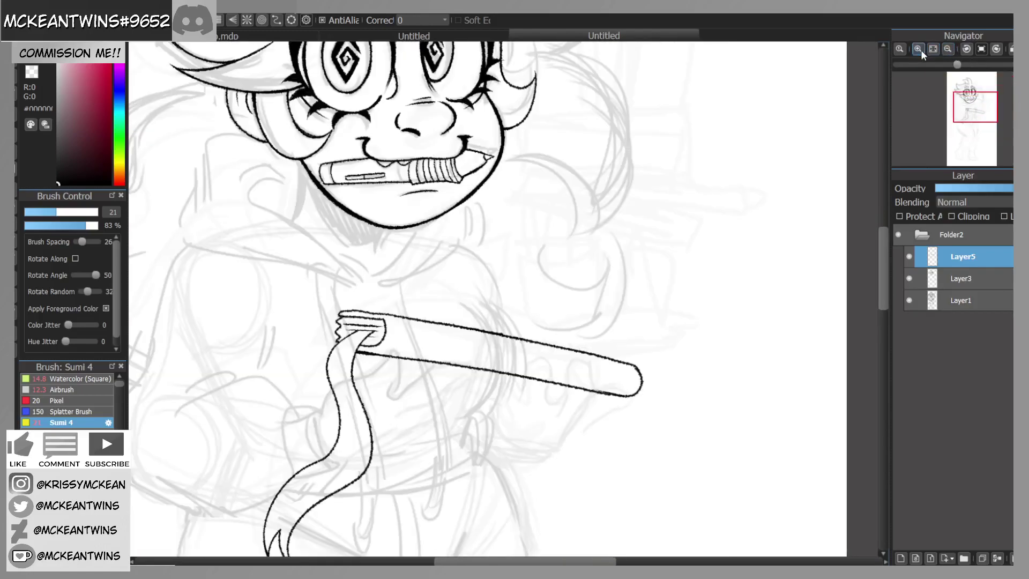
{"action": "left_click", "coordinate": [921, 50]}
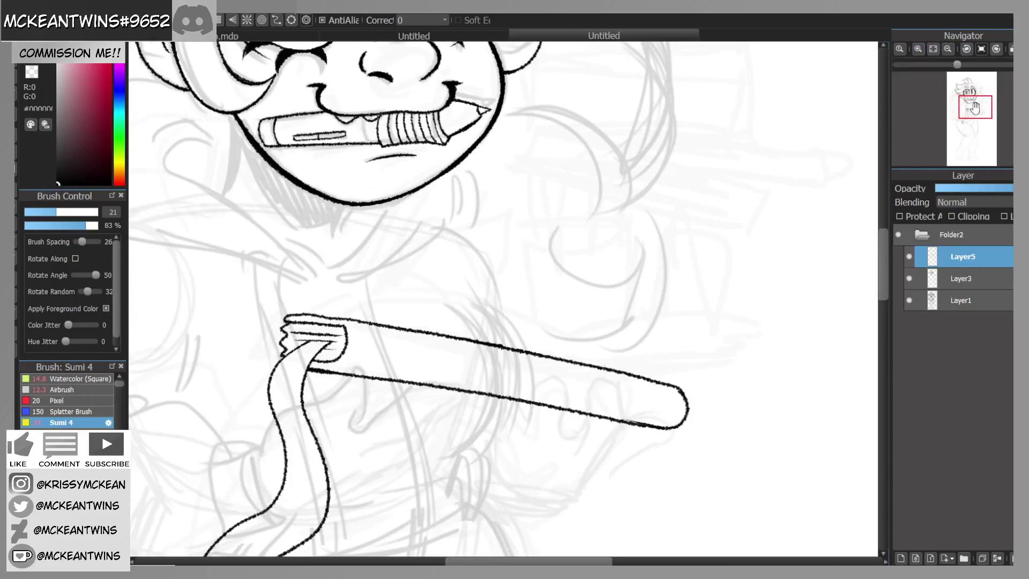
Step: Ink a smaller second book on top of the first, starting with its rounded spine, top edge and inner page curve
{"action": "left_click_drag", "start_coordinate": [975, 107], "coordinate": [970, 110]}
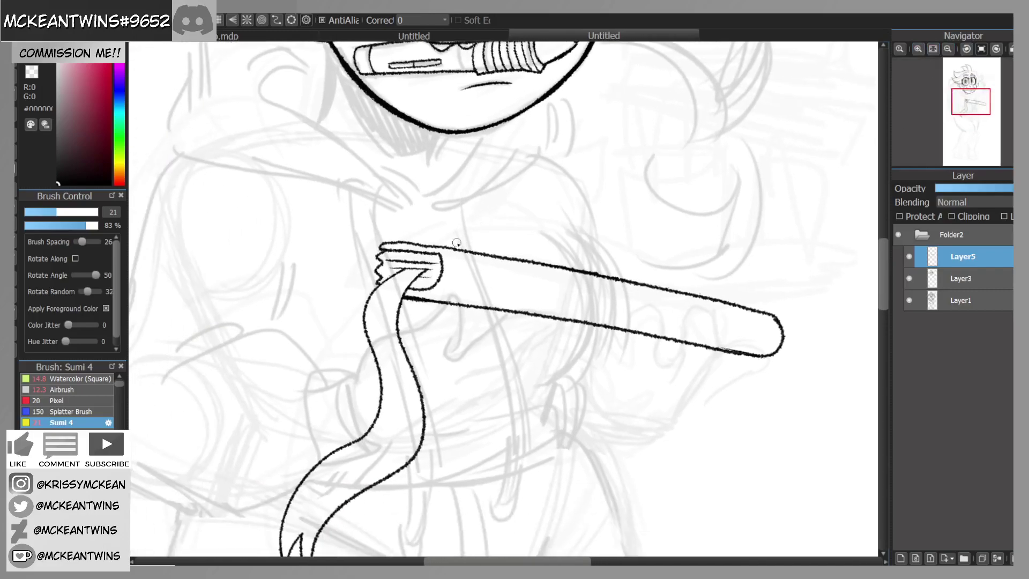
{"action": "mouse_move", "coordinate": [540, 221]}
{"action": "left_mouse_down"}
{"action": "mouse_move", "coordinate": [525, 262]}
{"action": "mouse_move", "coordinate": [426, 217]}
{"action": "mouse_move", "coordinate": [420, 243]}
{"action": "left_mouse_up"}
{"action": "key", "text": "ctrl+z"}
{"action": "key", "text": "ctrl+z"}
{"action": "mouse_move", "coordinate": [544, 220]}
{"action": "left_mouse_down"}
{"action": "mouse_move", "coordinate": [426, 210]}
{"action": "mouse_move", "coordinate": [420, 245]}
{"action": "left_mouse_up"}
Step: Extend the smaller book's upper and lower covers as thin, blunt-ended strips beyond the page curve
{"action": "mouse_move", "coordinate": [1000, 78]}
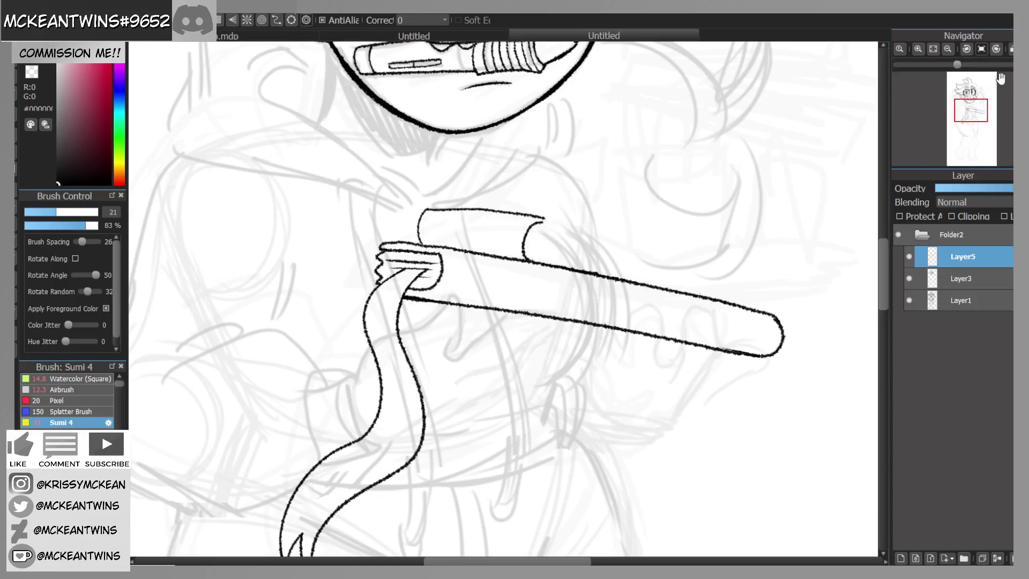
{"action": "left_click", "coordinate": [968, 49]}
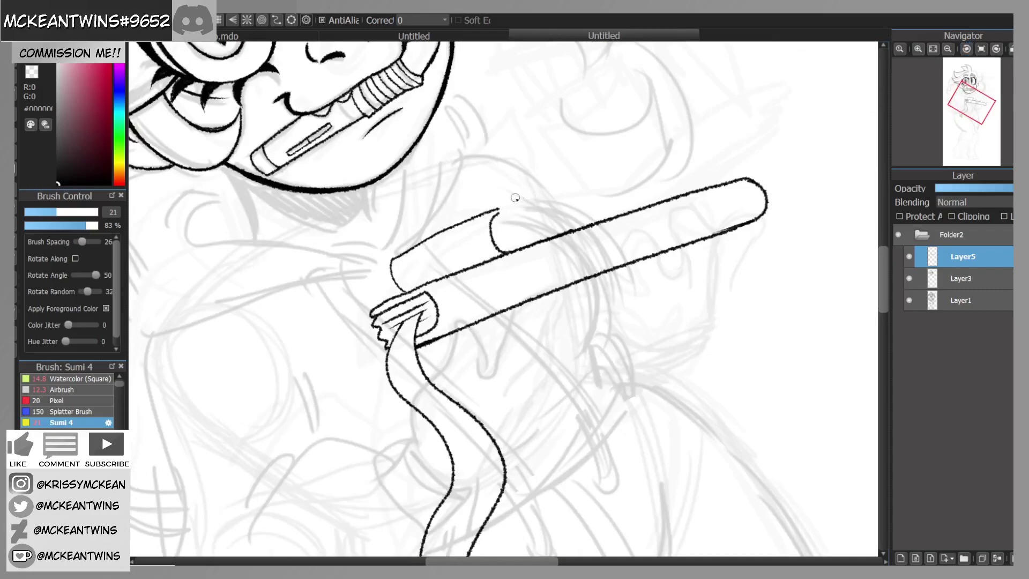
{"action": "mouse_move", "coordinate": [498, 206]}
{"action": "left_mouse_down"}
{"action": "mouse_move", "coordinate": [599, 173]}
{"action": "mouse_move", "coordinate": [486, 222]}
{"action": "mouse_move", "coordinate": [582, 221]}
{"action": "mouse_move", "coordinate": [632, 206]}
{"action": "left_mouse_up"}
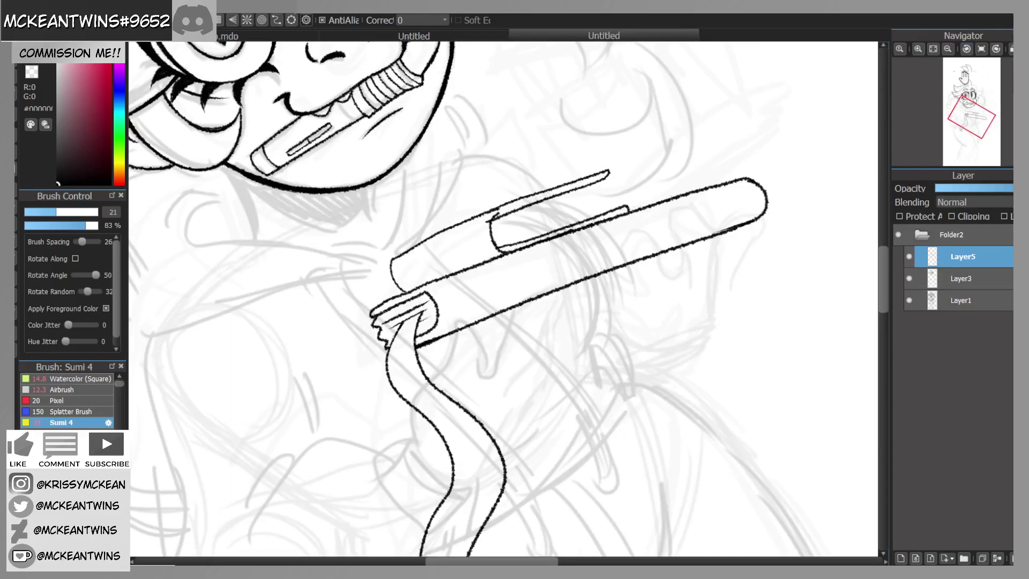
{"action": "left_click", "coordinate": [995, 50]}
{"action": "left_click", "coordinate": [920, 48]}
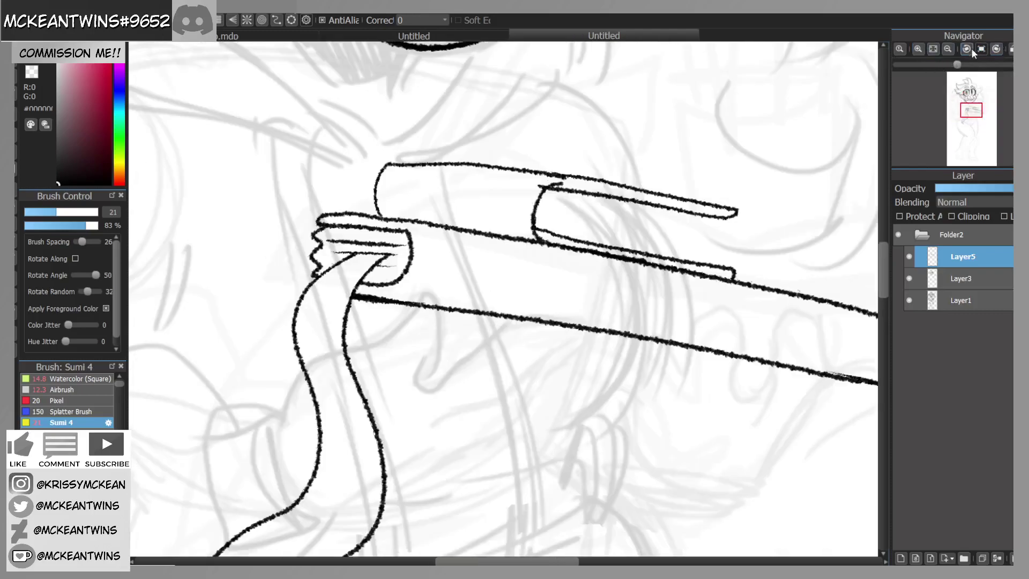
Step: Erase the stray overlapping lines at the smaller book's inner page corners and re-ink the curve as one smooth rounded line
{"action": "left_click", "coordinate": [970, 49]}
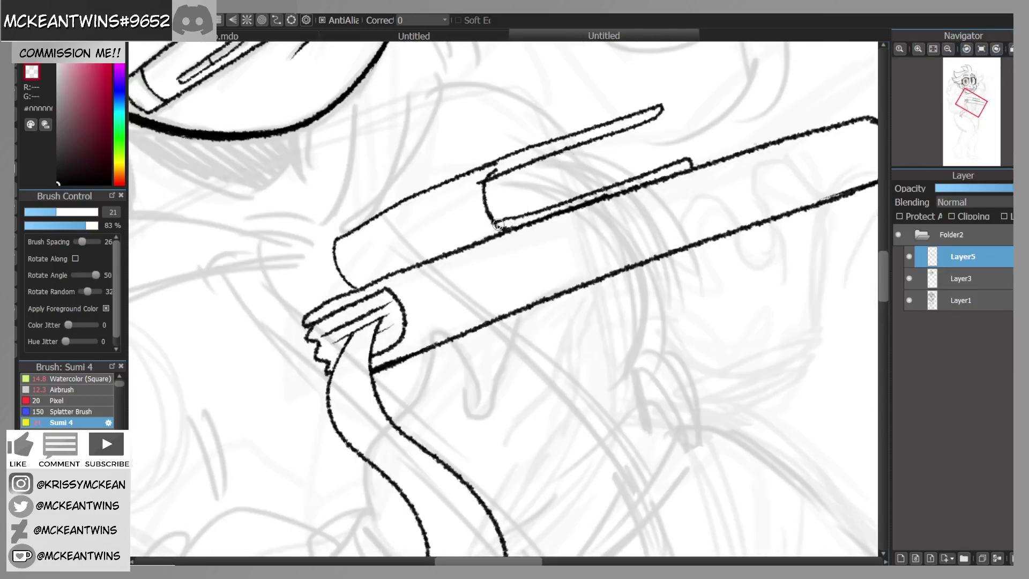
{"action": "left_click_drag", "start_coordinate": [493, 220], "coordinate": [520, 220]}
{"action": "left_click_drag", "start_coordinate": [477, 183], "coordinate": [497, 167]}
{"action": "left_click_drag", "start_coordinate": [484, 220], "coordinate": [495, 221]}
{"action": "left_click", "coordinate": [996, 50]}
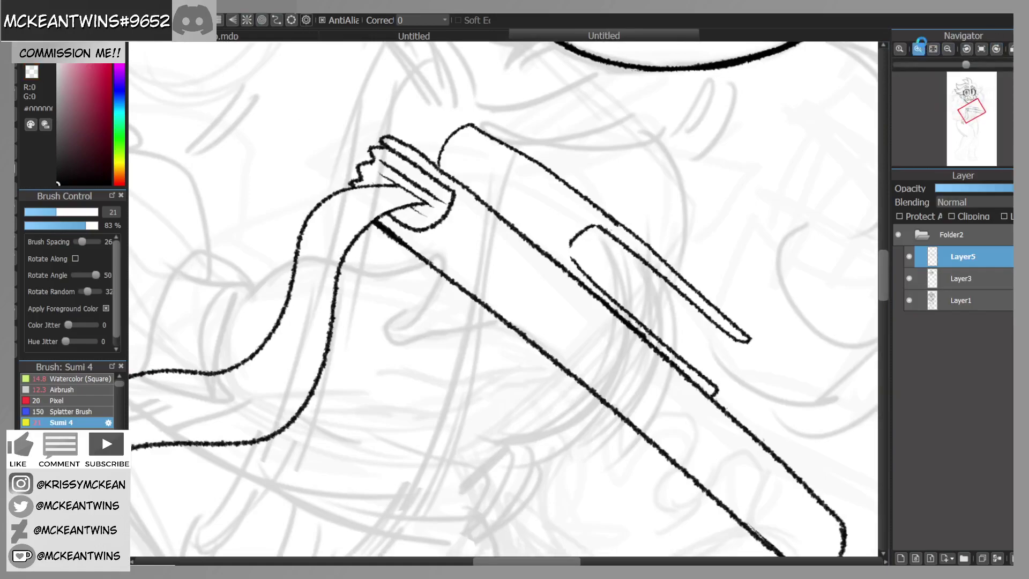
{"action": "left_click", "coordinate": [918, 48]}
{"action": "mouse_move", "coordinate": [609, 209]}
{"action": "left_mouse_down"}
{"action": "mouse_move", "coordinate": [615, 240]}
{"action": "mouse_move", "coordinate": [608, 234]}
{"action": "left_mouse_up"}
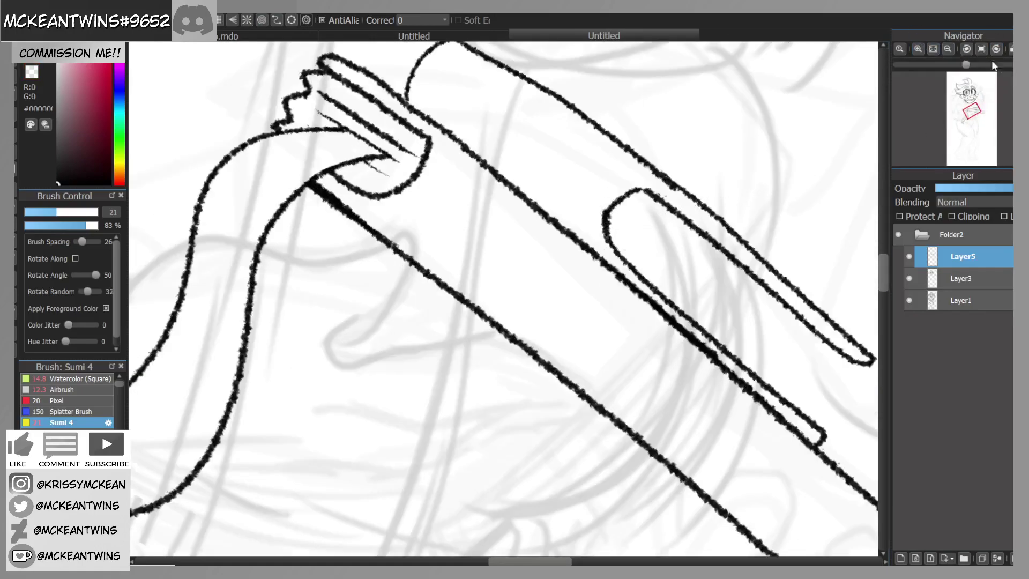
{"action": "left_click", "coordinate": [981, 50]}
{"action": "left_click", "coordinate": [948, 49]}
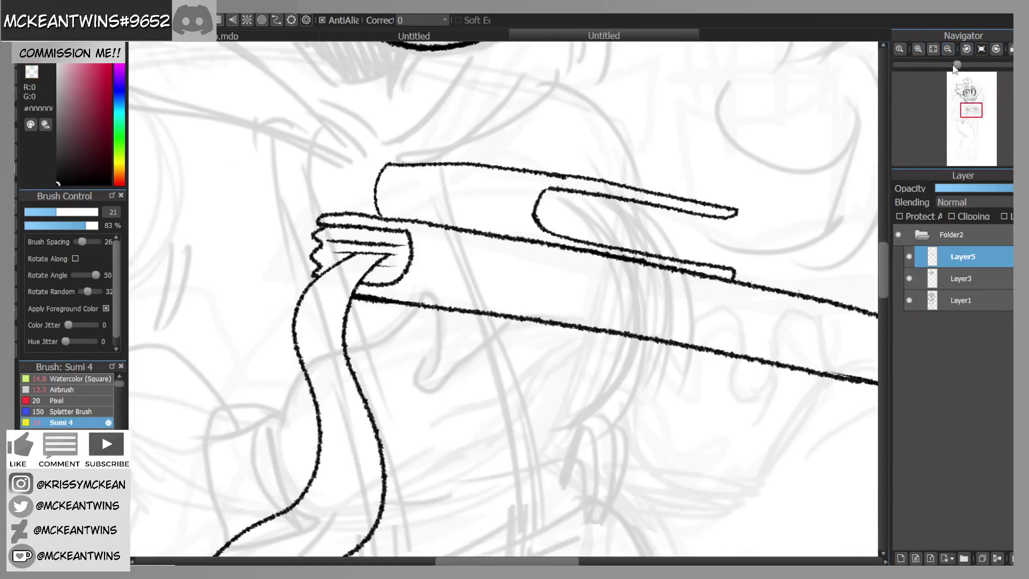
Step: Ink the jagged page ends and thin page lines between the smaller book's covers
{"action": "left_click", "coordinate": [981, 50]}
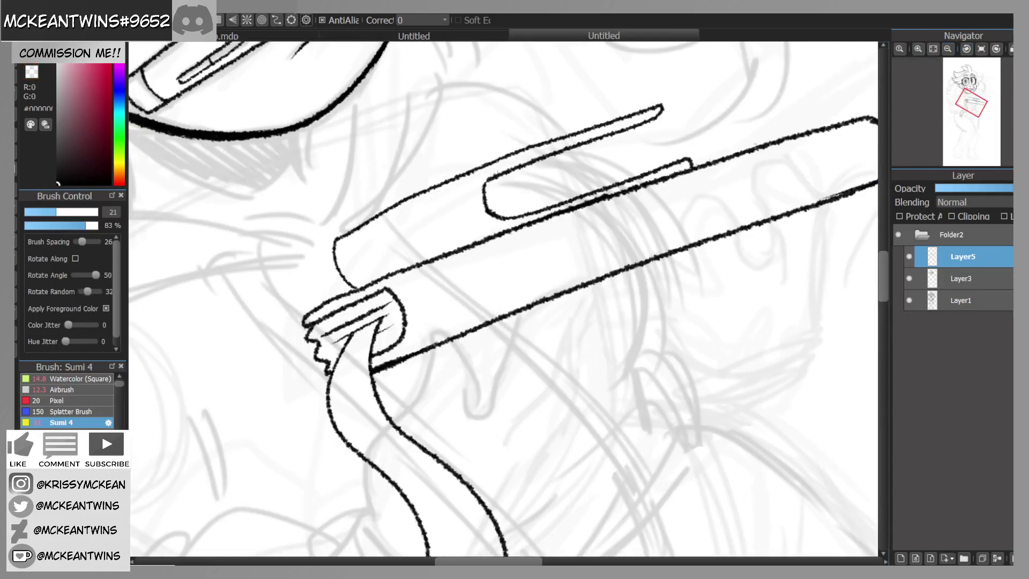
{"action": "mouse_move", "coordinate": [662, 112]}
{"action": "left_mouse_down"}
{"action": "mouse_move", "coordinate": [692, 157]}
{"action": "mouse_move", "coordinate": [545, 192]}
{"action": "left_mouse_up"}
{"action": "mouse_move", "coordinate": [670, 141]}
{"action": "left_mouse_down"}
{"action": "mouse_move", "coordinate": [508, 199]}
{"action": "mouse_move", "coordinate": [653, 129]}
{"action": "left_mouse_up"}
{"action": "left_click", "coordinate": [982, 51]}
{"action": "left_click", "coordinate": [946, 53]}
{"action": "left_click", "coordinate": [947, 52]}
{"action": "left_click_drag", "start_coordinate": [968, 116], "coordinate": [963, 97]}
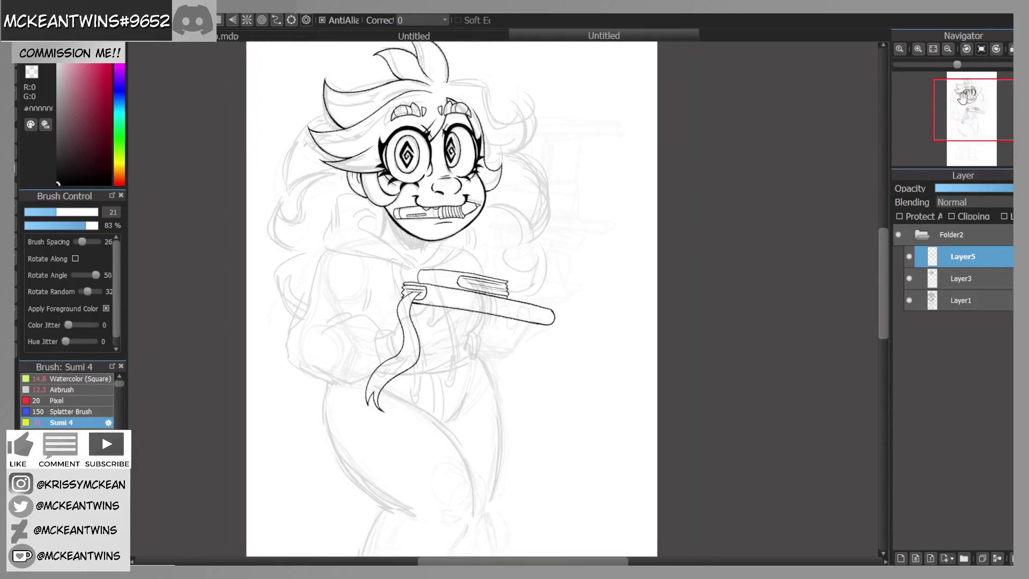
Step: Reinforce the inked curve at the rounded spine end of the smaller book
{"action": "left_click", "coordinate": [918, 50]}
{"action": "left_click", "coordinate": [918, 49]}
{"action": "left_click_drag", "start_coordinate": [974, 112], "coordinate": [971, 108]}
{"action": "left_click", "coordinate": [966, 49]}
{"action": "left_click_drag", "start_coordinate": [376, 276], "coordinate": [371, 316]}
{"action": "left_click", "coordinate": [981, 49]}
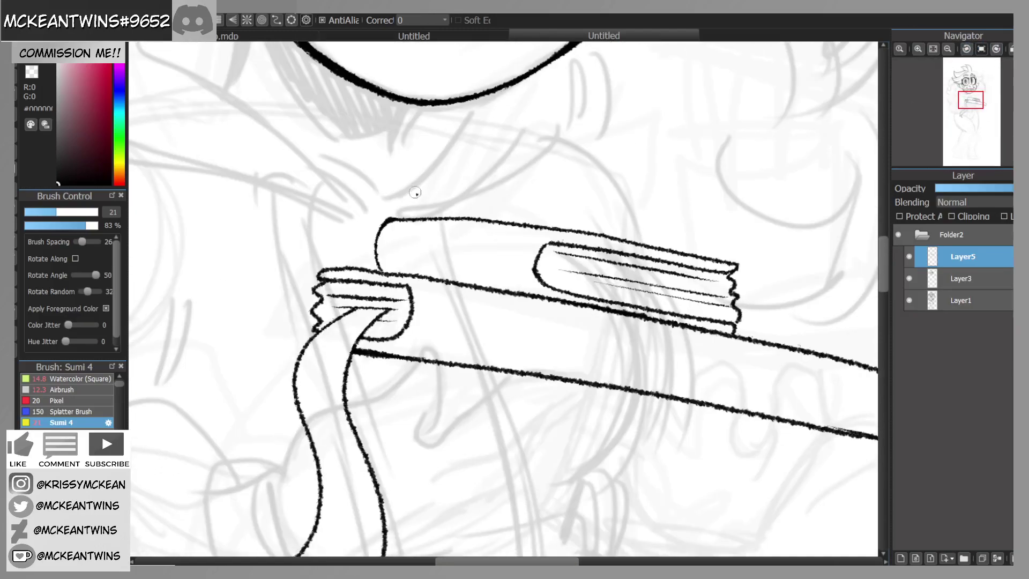
Step: Touch up the smaller book's rounded spine end and check the stacked books against the whole figure
{"action": "left_click_drag", "start_coordinate": [381, 273], "coordinate": [376, 251]}
{"action": "left_click_drag", "start_coordinate": [976, 110], "coordinate": [976, 109]}
{"action": "left_click", "coordinate": [947, 48]}
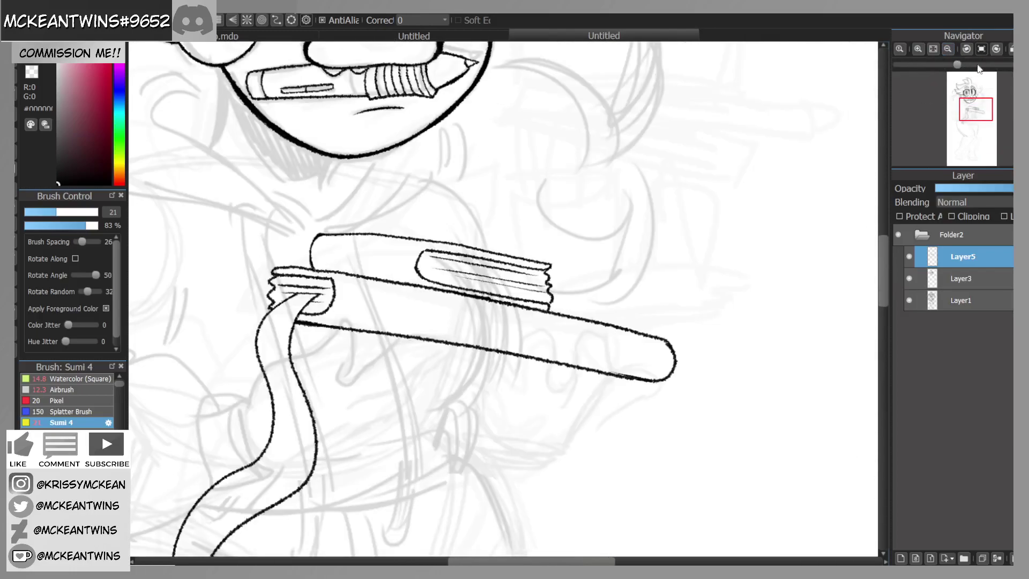
{"action": "left_click", "coordinate": [967, 49]}
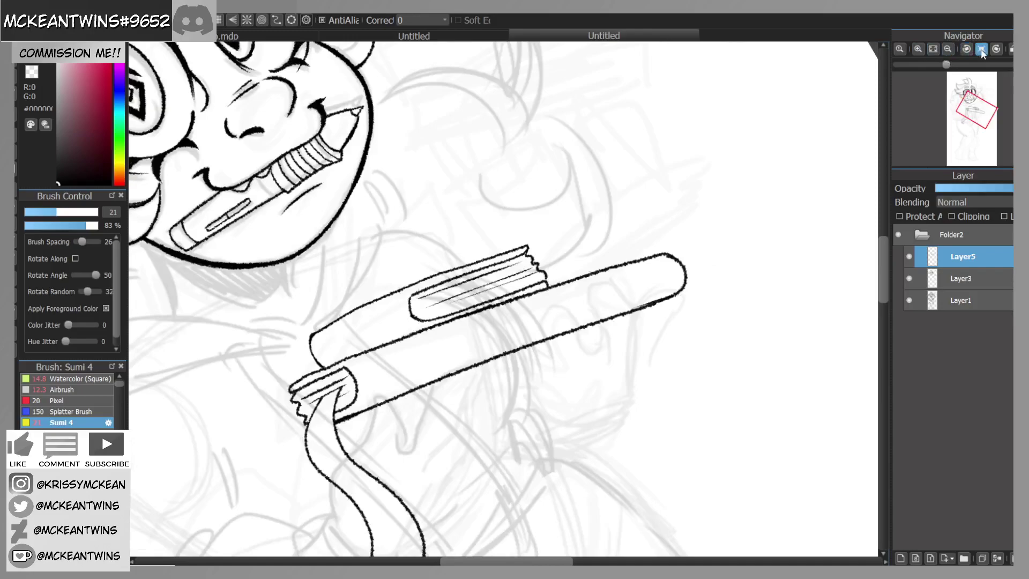
{"action": "left_click", "coordinate": [981, 48]}
{"action": "left_click", "coordinate": [947, 49]}
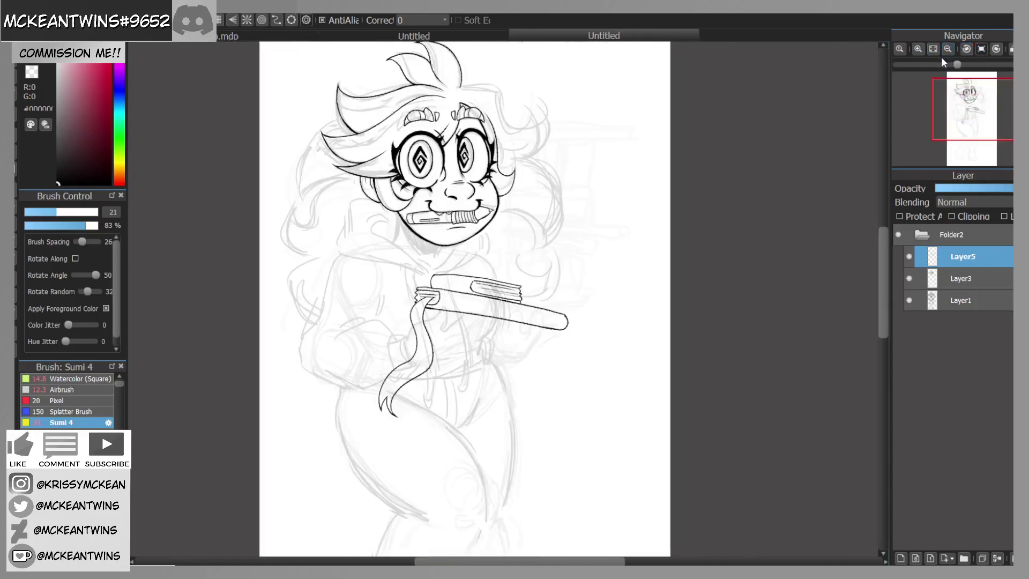
{"action": "left_click", "coordinate": [918, 49]}
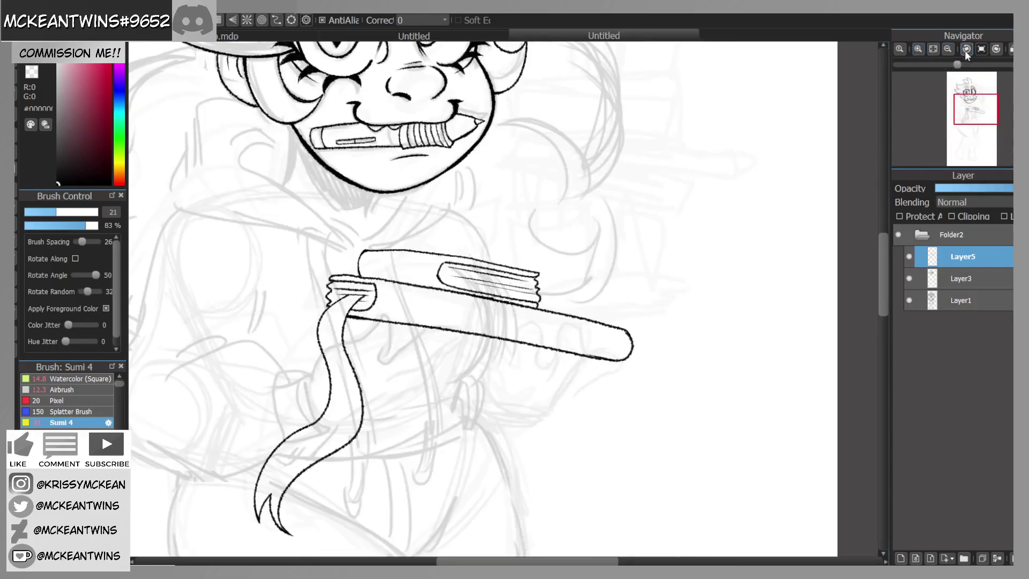
Step: Ink a small open cup with curved sides and a peaked rim, standing on the larger book beyond the smaller book's pages
{"action": "left_click", "coordinate": [966, 49]}
{"action": "left_click", "coordinate": [918, 49]}
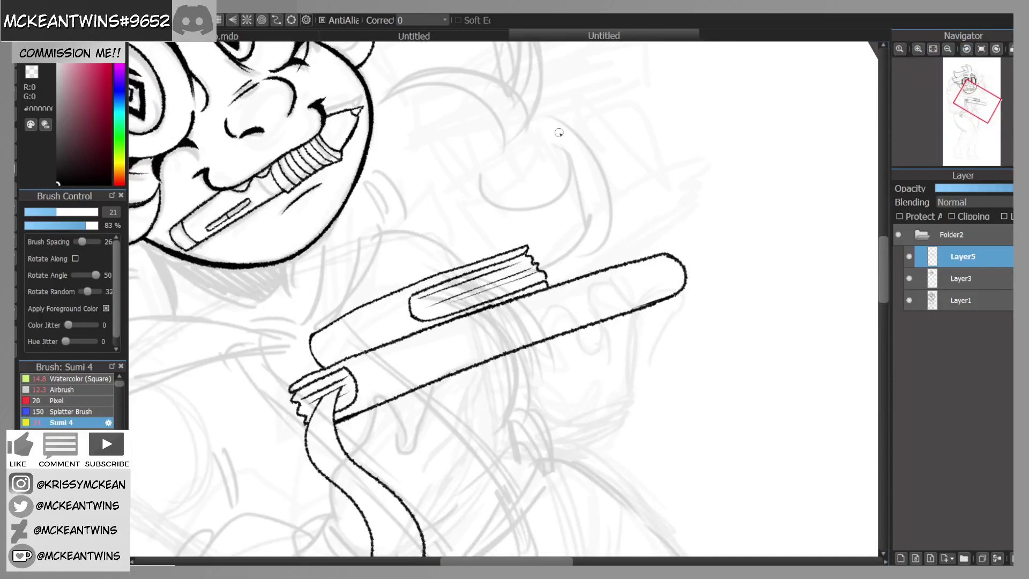
{"action": "left_click", "coordinate": [981, 49]}
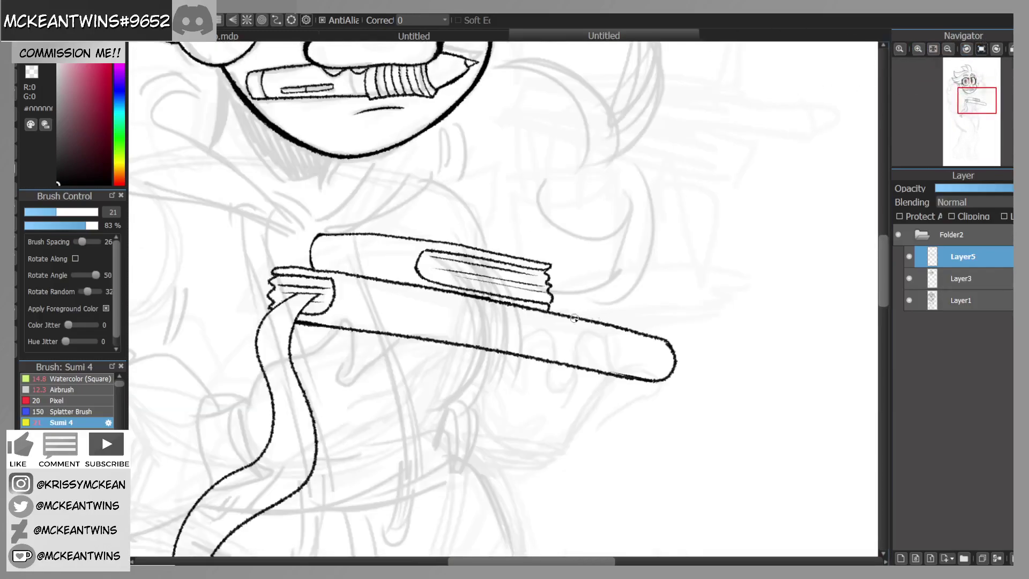
{"action": "mouse_move", "coordinate": [570, 315]}
{"action": "left_mouse_down"}
{"action": "mouse_move", "coordinate": [574, 278]}
{"action": "mouse_move", "coordinate": [570, 307]}
{"action": "mouse_move", "coordinate": [546, 216]}
{"action": "mouse_move", "coordinate": [591, 210]}
{"action": "mouse_move", "coordinate": [621, 187]}
{"action": "mouse_move", "coordinate": [634, 210]}
{"action": "mouse_move", "coordinate": [654, 206]}
{"action": "mouse_move", "coordinate": [651, 243]}
{"action": "left_mouse_up"}
{"action": "left_click", "coordinate": [967, 49]}
{"action": "key", "text": "ctrl+z"}
{"action": "mouse_move", "coordinate": [562, 266]}
{"action": "left_mouse_down"}
{"action": "mouse_move", "coordinate": [540, 203]}
{"action": "mouse_move", "coordinate": [579, 198]}
{"action": "mouse_move", "coordinate": [620, 172]}
{"action": "mouse_move", "coordinate": [648, 218]}
{"action": "mouse_move", "coordinate": [645, 256]}
{"action": "left_mouse_up"}
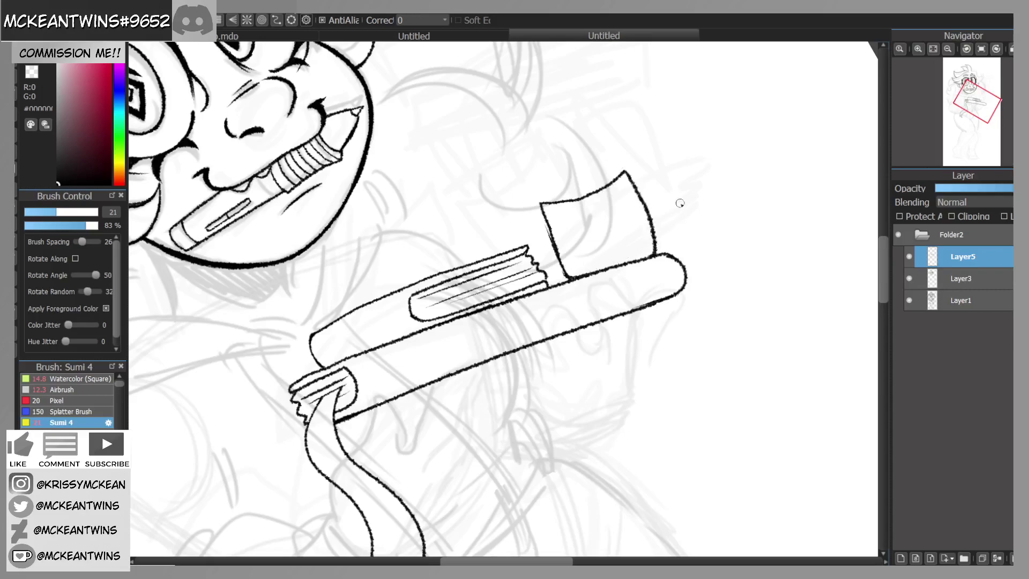
Step: Ink a slanted bundle of loose pages with jagged ends and inner page lines, leaning from the smaller book above the cup
{"action": "left_click", "coordinate": [981, 49]}
{"action": "left_click_drag", "start_coordinate": [582, 239], "coordinate": [576, 272]}
{"action": "mouse_move", "coordinate": [548, 200]}
{"action": "left_mouse_down"}
{"action": "mouse_move", "coordinate": [526, 135]}
{"action": "mouse_move", "coordinate": [544, 142]}
{"action": "mouse_move", "coordinate": [562, 194]}
{"action": "mouse_move", "coordinate": [545, 192]}
{"action": "mouse_move", "coordinate": [549, 202]}
{"action": "mouse_move", "coordinate": [533, 157]}
{"action": "left_mouse_up"}
{"action": "key", "text": "ctrl+z"}
{"action": "mouse_move", "coordinate": [396, 286]}
{"action": "left_mouse_down"}
{"action": "mouse_move", "coordinate": [552, 119]}
{"action": "mouse_move", "coordinate": [508, 112]}
{"action": "mouse_move", "coordinate": [340, 280]}
{"action": "mouse_move", "coordinate": [365, 303]}
{"action": "mouse_move", "coordinate": [514, 139]}
{"action": "mouse_move", "coordinate": [375, 269]}
{"action": "left_mouse_up"}
{"action": "left_click", "coordinate": [949, 48]}
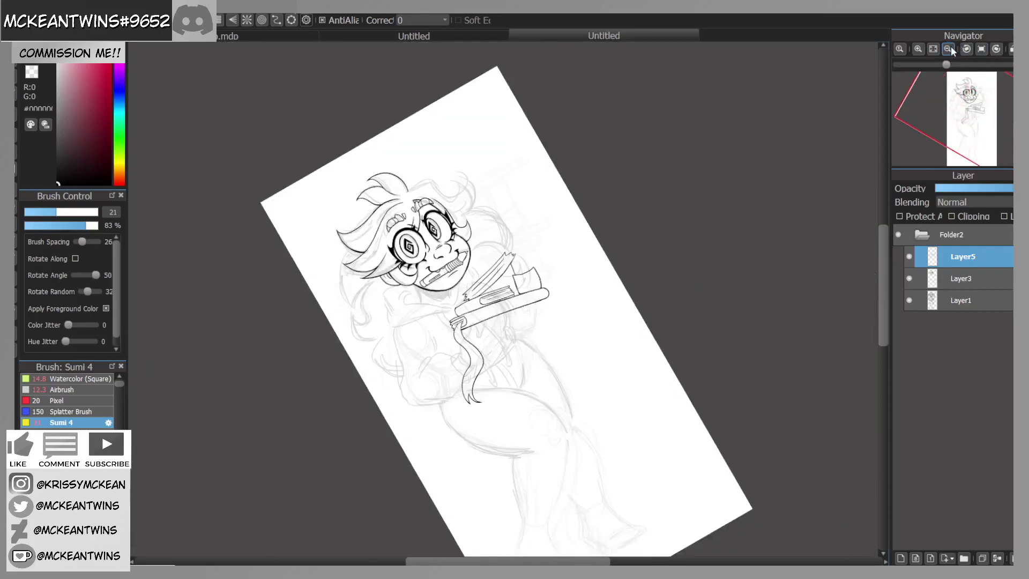
{"action": "left_click", "coordinate": [981, 50]}
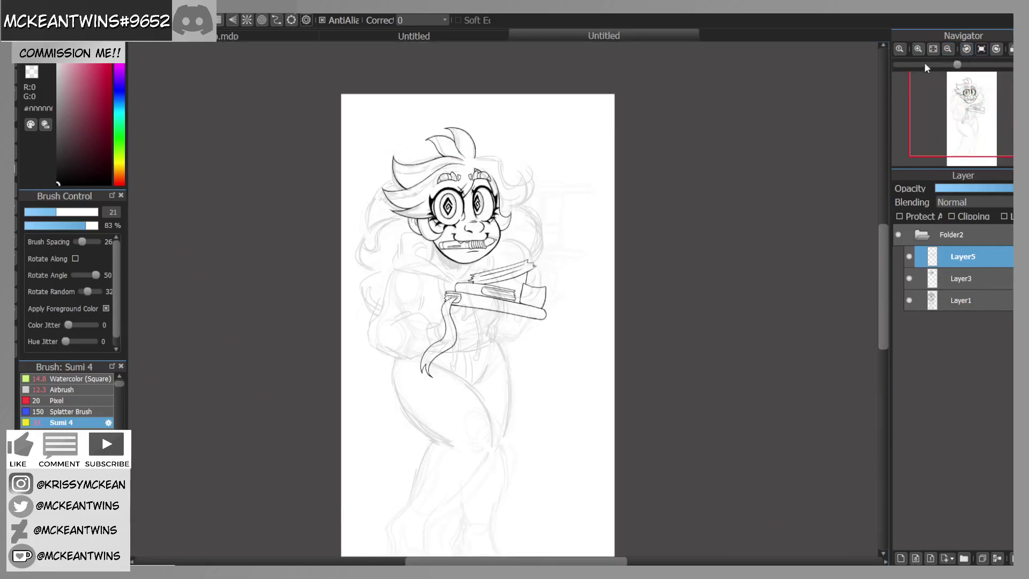
{"action": "left_click", "coordinate": [918, 50]}
{"action": "left_click", "coordinate": [918, 49]}
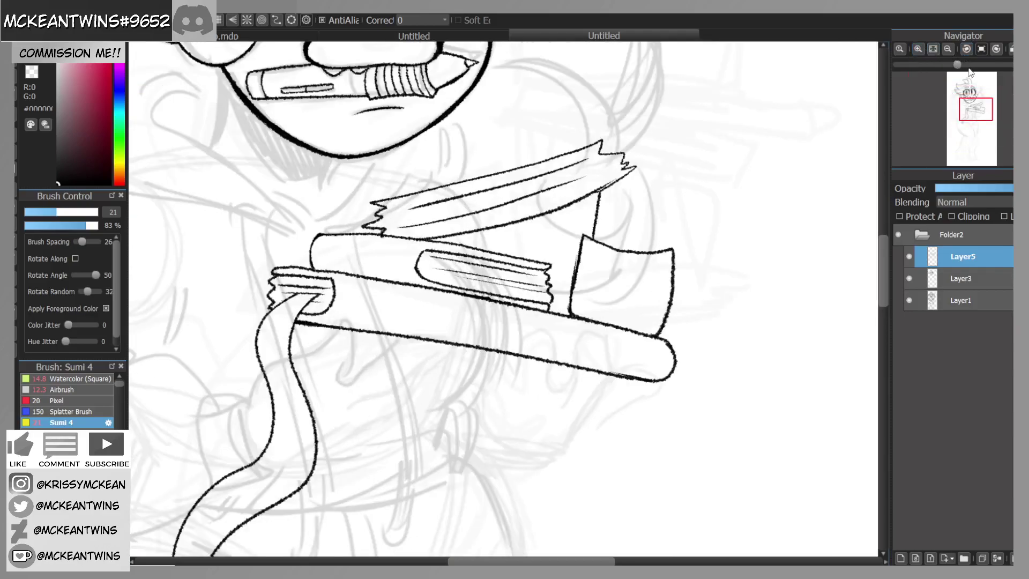
Step: Ink a round-ended pen with bands near its tip, sticking out of the cup under the slanted pages
{"action": "left_click", "coordinate": [969, 50]}
{"action": "left_click", "coordinate": [918, 49]}
{"action": "left_click_drag", "start_coordinate": [976, 106], "coordinate": [982, 108]}
{"action": "mouse_move", "coordinate": [454, 215]}
{"action": "left_mouse_down"}
{"action": "mouse_move", "coordinate": [486, 296]}
{"action": "mouse_move", "coordinate": [445, 221]}
{"action": "mouse_move", "coordinate": [465, 219]}
{"action": "mouse_move", "coordinate": [487, 295]}
{"action": "left_mouse_up"}
{"action": "key", "text": "ctrl+z"}
{"action": "mouse_move", "coordinate": [449, 232]}
{"action": "left_mouse_down"}
{"action": "mouse_move", "coordinate": [474, 245]}
{"action": "mouse_move", "coordinate": [478, 296]}
{"action": "left_mouse_up"}
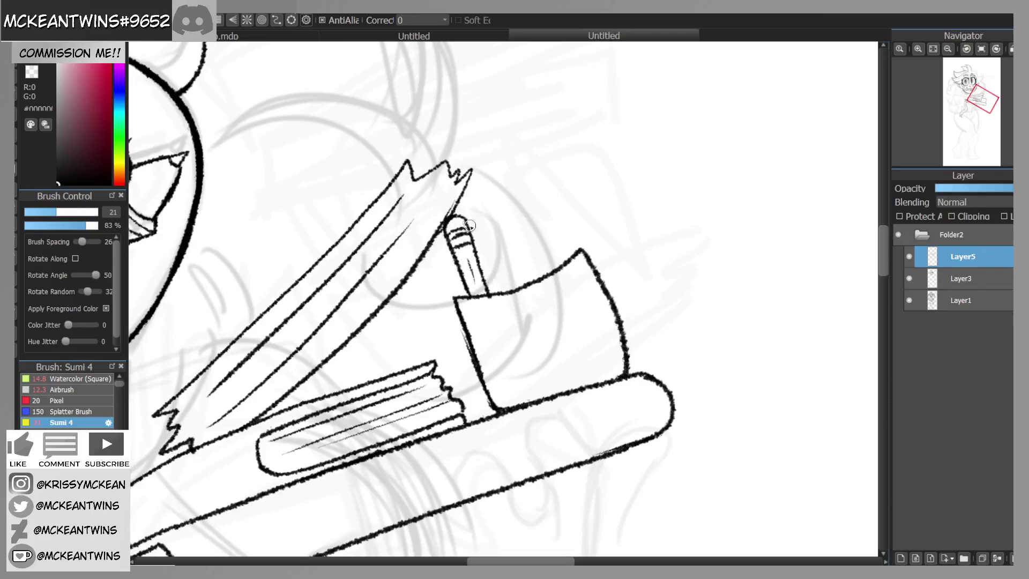
Step: Ink a pointed pen with a clip and a sharpened pencil with a dark tip beside the banded pen in the cup
{"action": "left_click_drag", "start_coordinate": [455, 204], "coordinate": [517, 292]}
{"action": "mouse_move", "coordinate": [467, 183]}
{"action": "left_mouse_down"}
{"action": "mouse_move", "coordinate": [506, 227]}
{"action": "mouse_move", "coordinate": [517, 247]}
{"action": "mouse_move", "coordinate": [495, 231]}
{"action": "mouse_move", "coordinate": [529, 280]}
{"action": "left_mouse_up"}
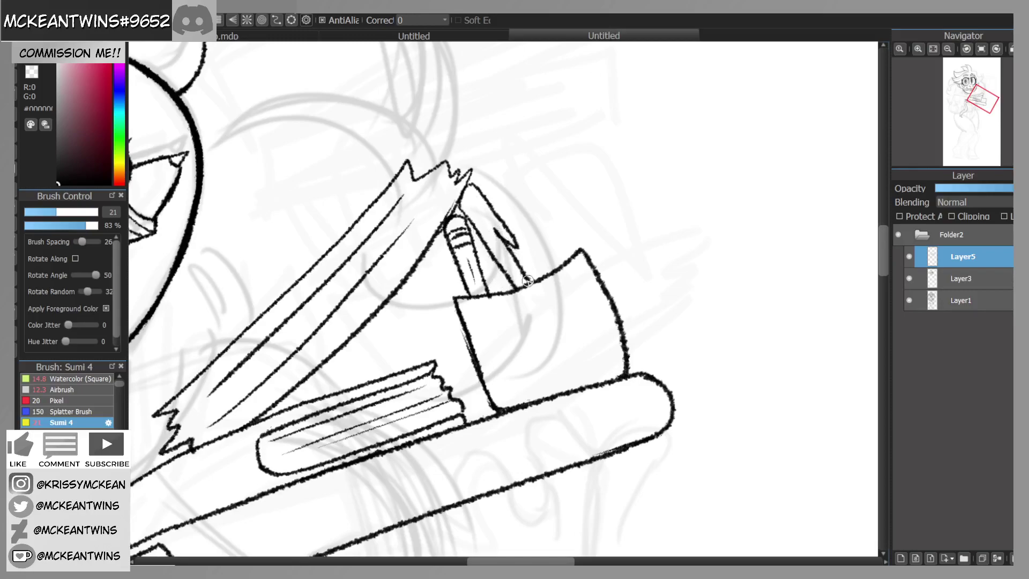
{"action": "left_click_drag", "start_coordinate": [485, 237], "coordinate": [498, 228]}
{"action": "mouse_move", "coordinate": [493, 204]}
{"action": "left_mouse_down"}
{"action": "mouse_move", "coordinate": [497, 183]}
{"action": "mouse_move", "coordinate": [553, 272]}
{"action": "mouse_move", "coordinate": [516, 200]}
{"action": "mouse_move", "coordinate": [504, 218]}
{"action": "mouse_move", "coordinate": [502, 180]}
{"action": "left_mouse_up"}
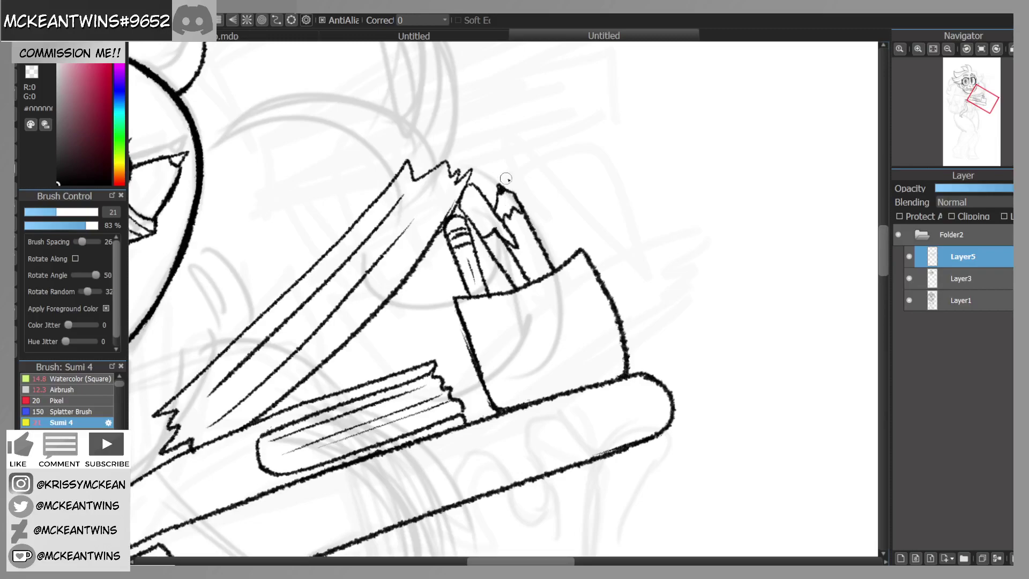
{"action": "left_click_drag", "start_coordinate": [516, 227], "coordinate": [540, 269]}
{"action": "left_click", "coordinate": [949, 49]}
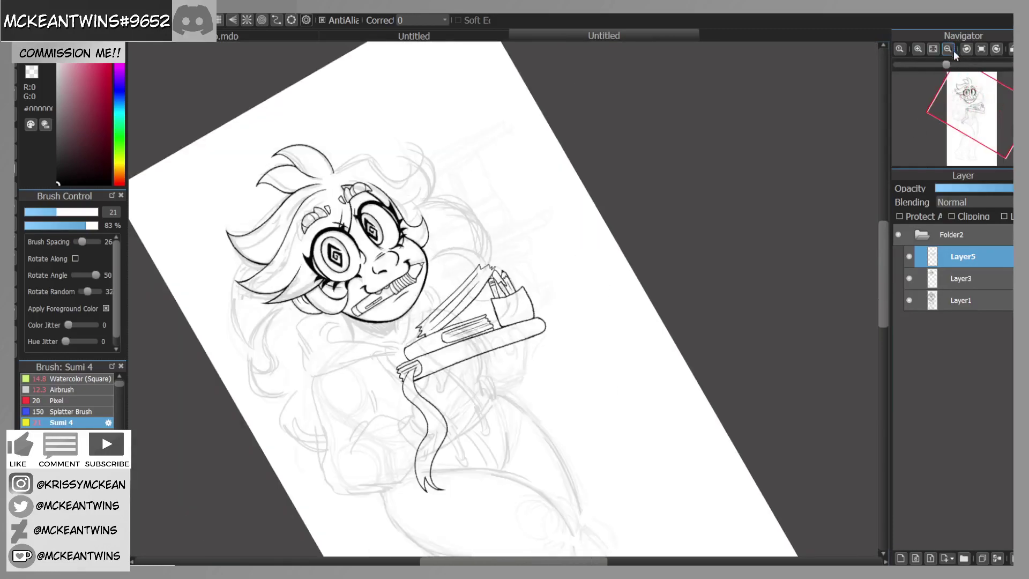
{"action": "left_click", "coordinate": [981, 49]}
{"action": "left_click_drag", "start_coordinate": [981, 108], "coordinate": [967, 113]}
Step: Identify the line art layer by toggling Layer3's visibility, and lower the opacity of the rough sketch on Layer1
{"action": "left_click", "coordinate": [960, 279]}
{"action": "left_click", "coordinate": [909, 278]}
{"action": "left_click", "coordinate": [909, 279]}
{"action": "left_click", "coordinate": [943, 301]}
{"action": "left_click", "coordinate": [946, 188]}
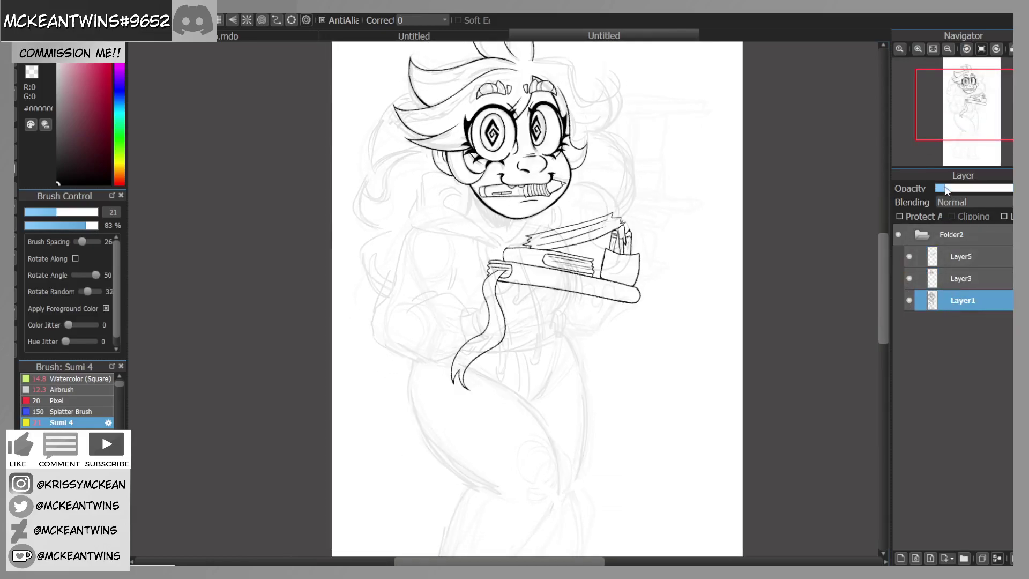
Step: Recheck Layer3's content by toggling its visibility and add a new layer directly above it
{"action": "left_click", "coordinate": [957, 279]}
{"action": "left_click", "coordinate": [909, 279]}
{"action": "left_click", "coordinate": [909, 279]}
{"action": "left_click", "coordinate": [900, 558]}
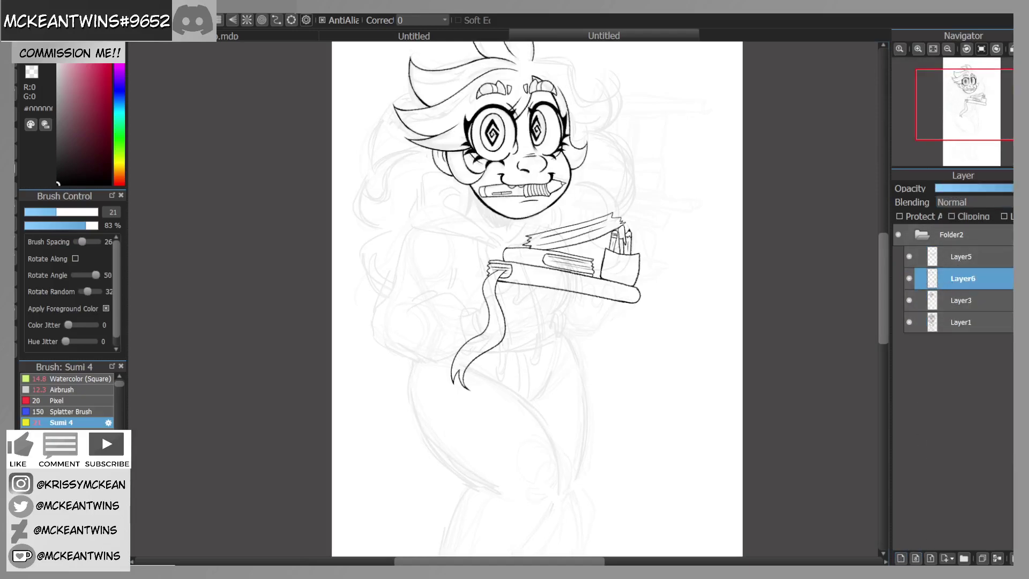
Step: Ink the two tapered neck lines, a short one under the chin and a longer one below the ear
{"action": "left_click", "coordinate": [918, 49]}
{"action": "left_click_drag", "start_coordinate": [963, 109], "coordinate": [968, 105]}
{"action": "left_click", "coordinate": [918, 49]}
{"action": "mouse_move", "coordinate": [538, 246]}
{"action": "left_mouse_down"}
{"action": "mouse_move", "coordinate": [530, 271]}
{"action": "mouse_move", "coordinate": [534, 244]}
{"action": "mouse_move", "coordinate": [524, 291]}
{"action": "left_mouse_up"}
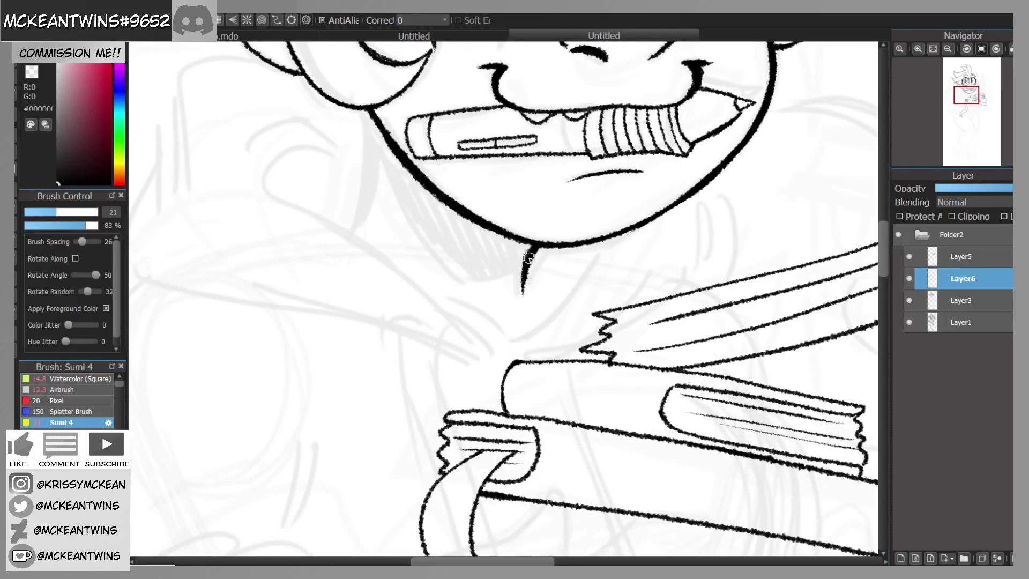
{"action": "left_click", "coordinate": [966, 49]}
{"action": "left_click_drag", "start_coordinate": [308, 210], "coordinate": [340, 298]}
{"action": "left_click_drag", "start_coordinate": [329, 261], "coordinate": [341, 311]}
{"action": "left_click_drag", "start_coordinate": [311, 211], "coordinate": [329, 261]}
{"action": "left_click", "coordinate": [994, 49]}
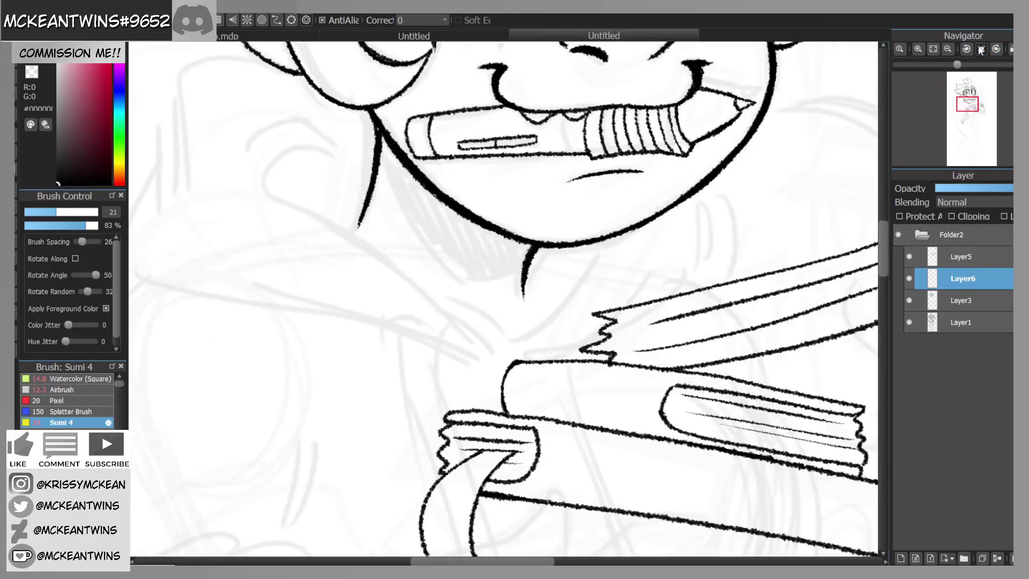
{"action": "left_click_drag", "start_coordinate": [379, 135], "coordinate": [358, 228]}
Step: Examine the neck lines against the whole figure in both mirrored and normal views
{"action": "left_click", "coordinate": [947, 48]}
{"action": "left_click", "coordinate": [949, 48]}
{"action": "left_click", "coordinate": [946, 49]}
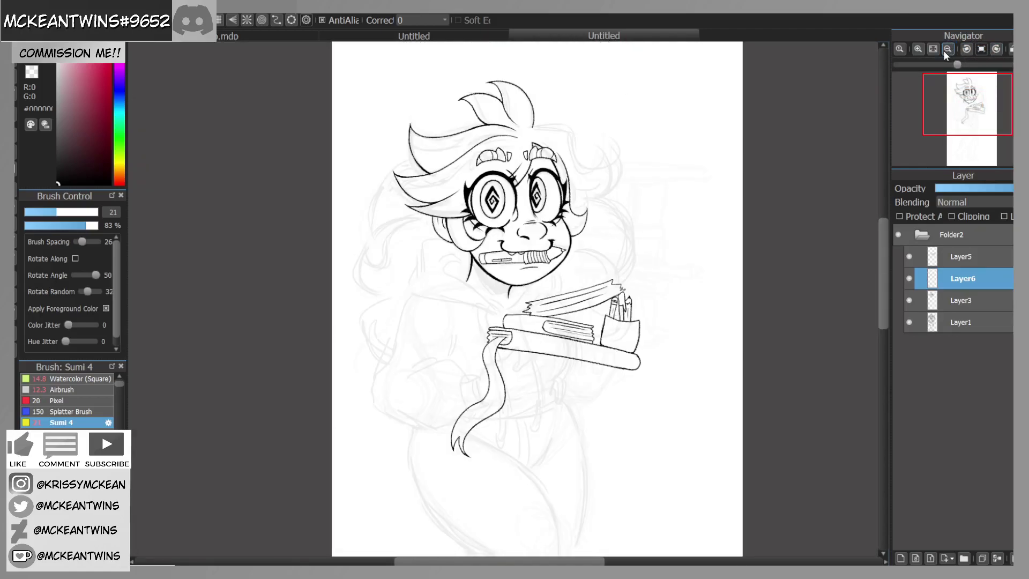
{"action": "left_click", "coordinate": [1010, 49]}
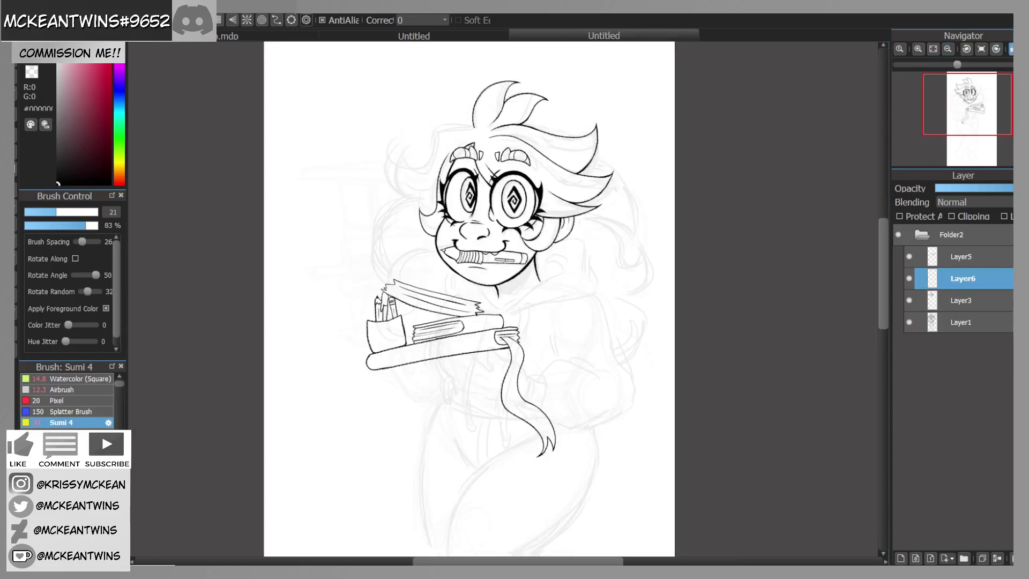
{"action": "left_click", "coordinate": [1011, 48]}
{"action": "left_click", "coordinate": [919, 48]}
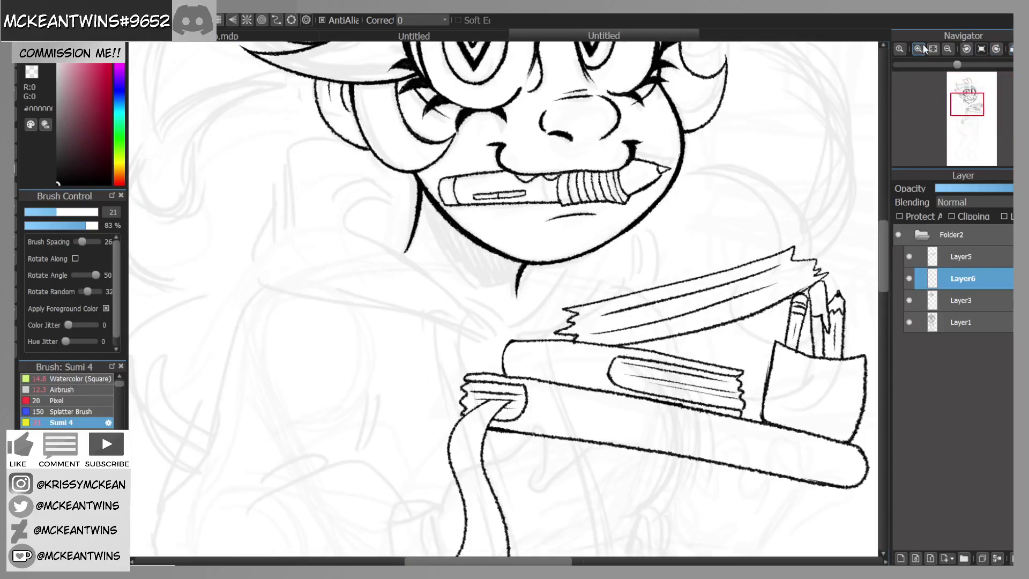
{"action": "left_click", "coordinate": [919, 48]}
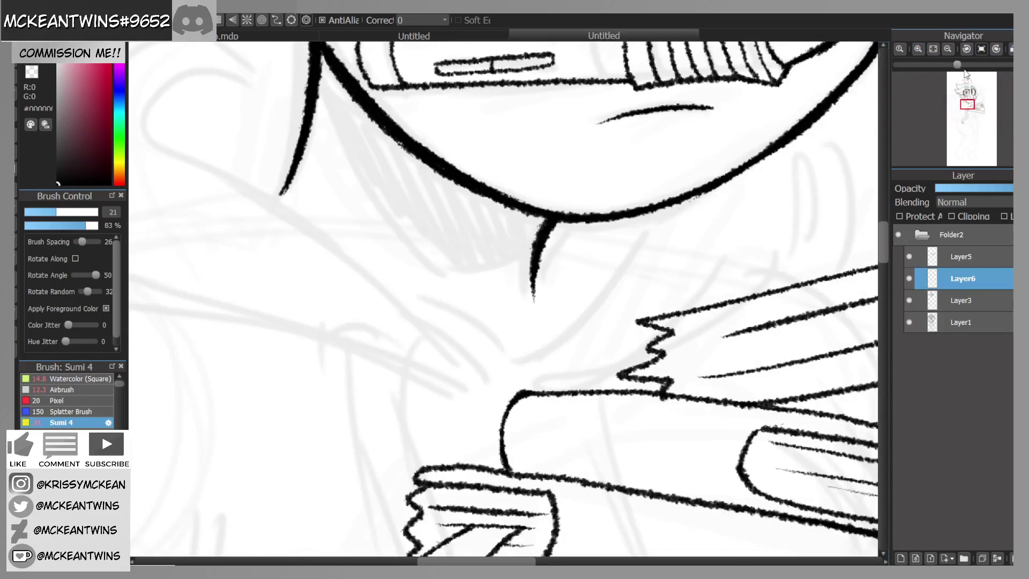
Step: Ink the curved edge of the neck shadow below the jaw, running from the longer neck line to the short chin line
{"action": "left_click", "coordinate": [996, 49]}
{"action": "left_click", "coordinate": [948, 49]}
{"action": "left_click_drag", "start_coordinate": [479, 90], "coordinate": [465, 194]}
{"action": "left_click_drag", "start_coordinate": [471, 114], "coordinate": [488, 261]}
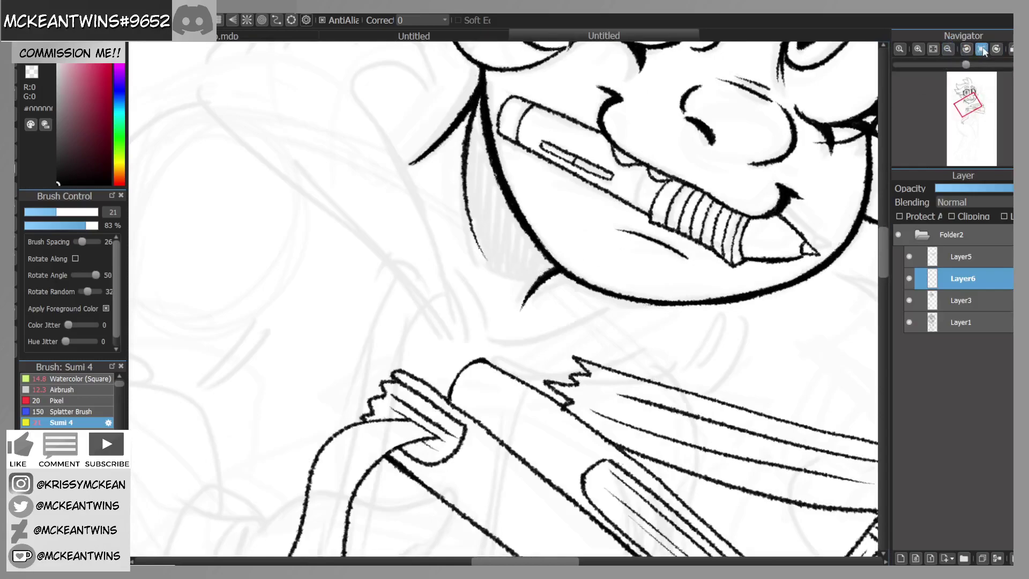
{"action": "left_click", "coordinate": [982, 49]}
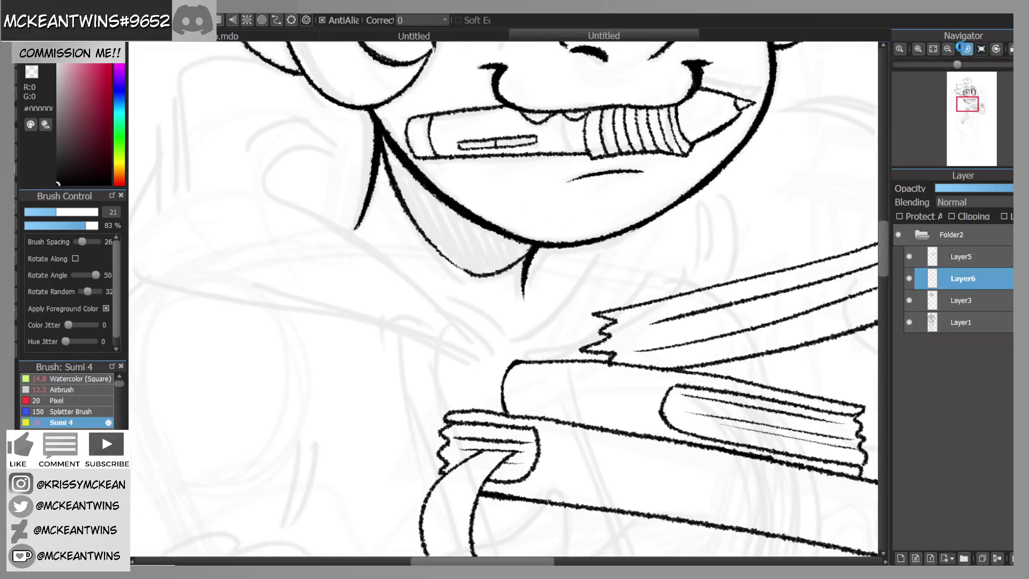
{"action": "left_click", "coordinate": [966, 49]}
{"action": "left_click_drag", "start_coordinate": [459, 292], "coordinate": [507, 237]}
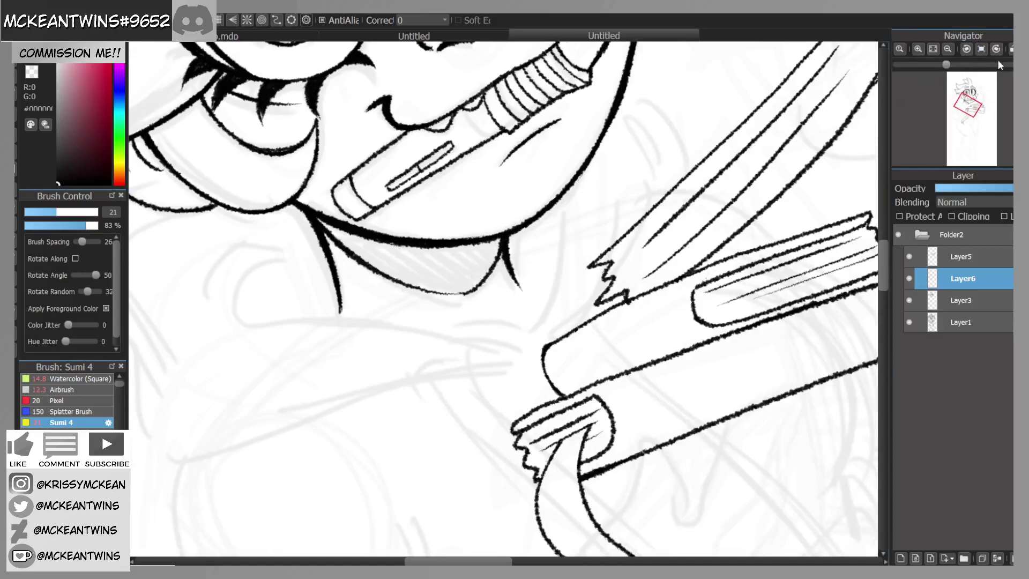
{"action": "left_click", "coordinate": [996, 48]}
{"action": "left_click", "coordinate": [996, 48]}
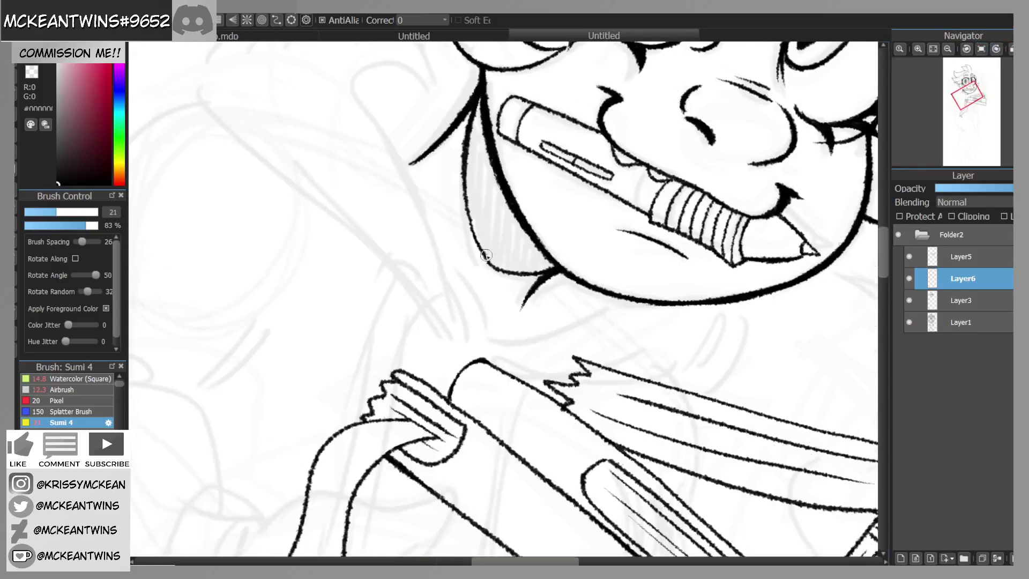
{"action": "left_click", "coordinate": [981, 49]}
Step: Fill the neck shadow below the jaw with solid black while the sketch on Layer1 is temporarily hidden
{"action": "left_click", "coordinate": [909, 323]}
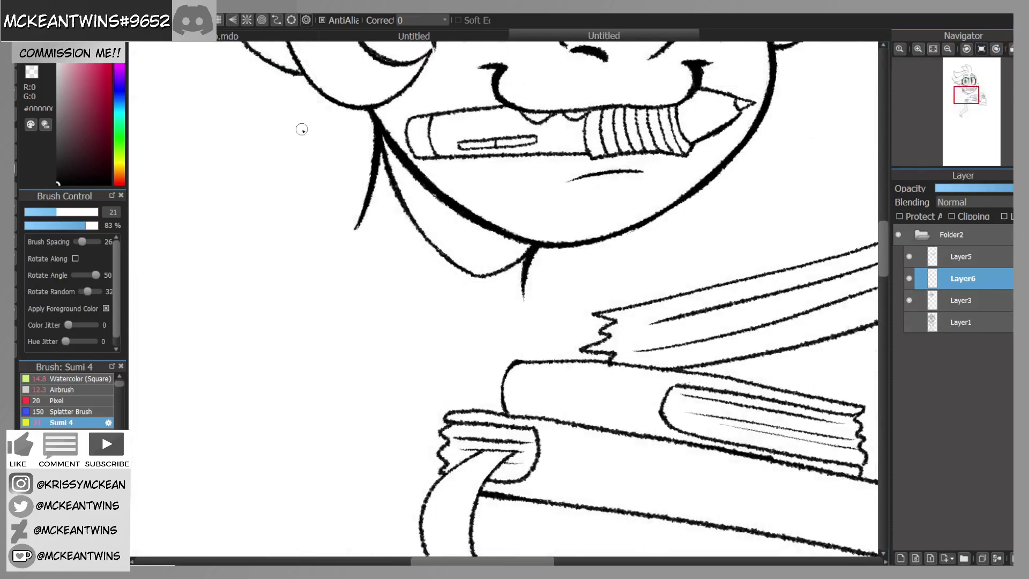
{"action": "key", "text": "g"}
{"action": "left_click", "coordinate": [486, 250]}
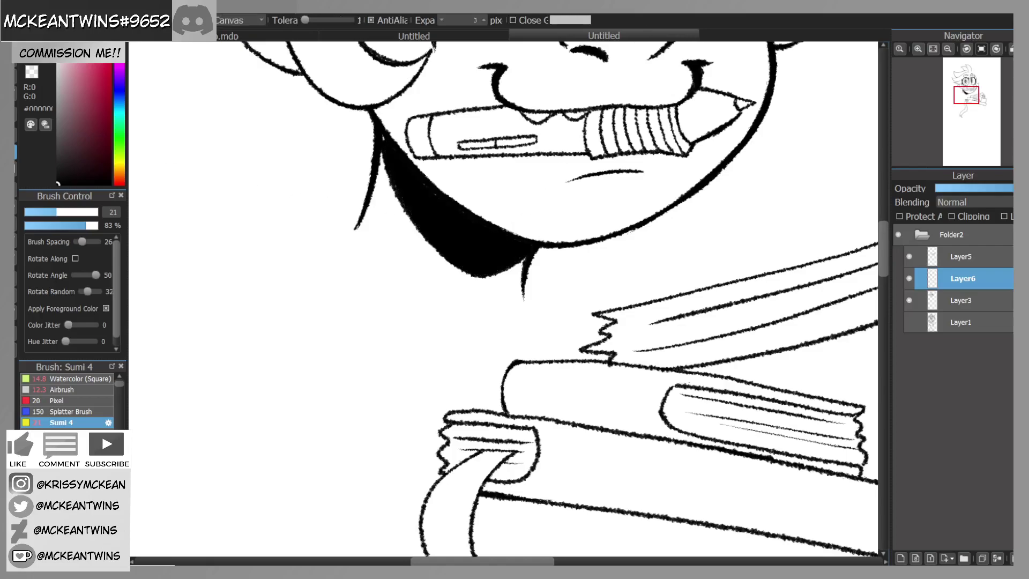
{"action": "key", "text": "b"}
{"action": "left_click", "coordinate": [909, 322]}
Step: Merge the neck line art layer down into Layer3 and add a fresh layer above it
{"action": "left_click", "coordinate": [947, 48]}
{"action": "left_click", "coordinate": [947, 48]}
{"action": "left_click_drag", "start_coordinate": [975, 109], "coordinate": [964, 111]}
{"action": "left_click", "coordinate": [909, 301]}
{"action": "left_click", "coordinate": [909, 300]}
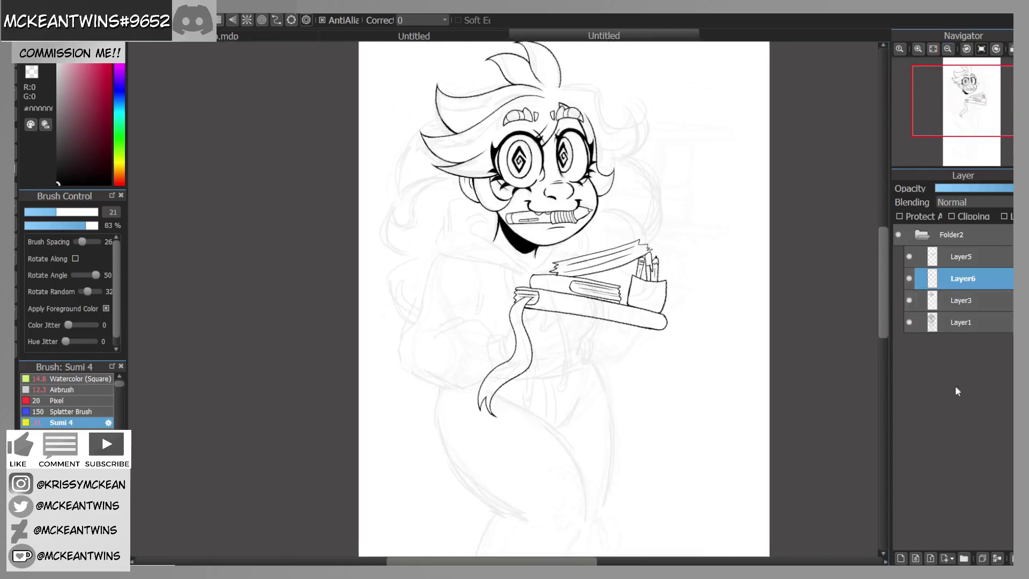
{"action": "left_click", "coordinate": [996, 559]}
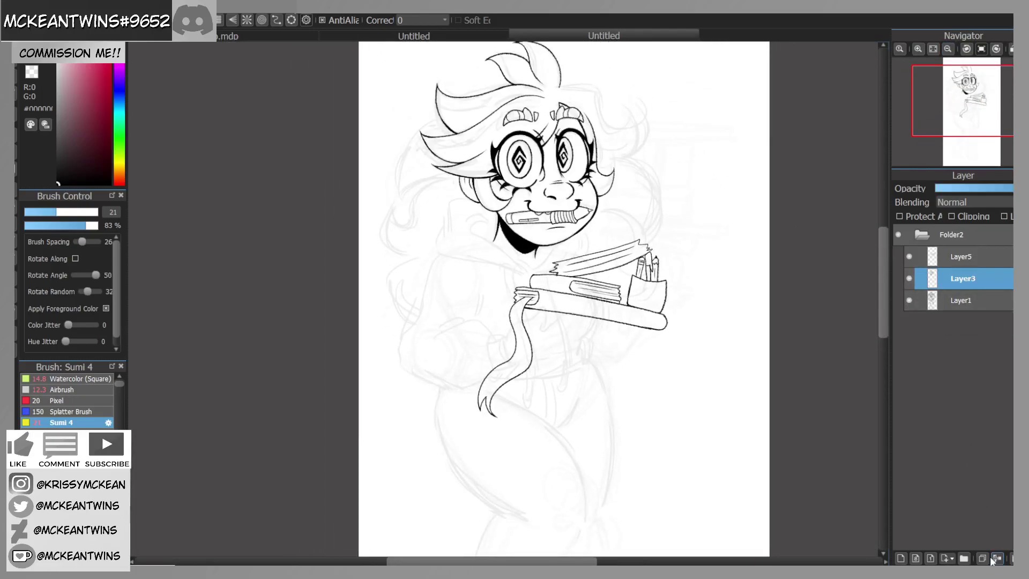
{"action": "left_click", "coordinate": [900, 558]}
{"action": "left_click", "coordinate": [918, 49]}
{"action": "mouse_move", "coordinate": [964, 114]}
{"action": "left_mouse_down"}
{"action": "mouse_move", "coordinate": [963, 97]}
{"action": "mouse_move", "coordinate": [968, 115]}
{"action": "left_mouse_up"}
{"action": "left_click", "coordinate": [919, 50]}
{"action": "mouse_move", "coordinate": [548, 268]}
{"action": "left_mouse_down"}
{"action": "mouse_move", "coordinate": [614, 234]}
{"action": "mouse_move", "coordinate": [497, 250]}
{"action": "left_mouse_up"}
{"action": "key", "text": "ctrl+z"}
{"action": "key", "text": "ctrl+z"}
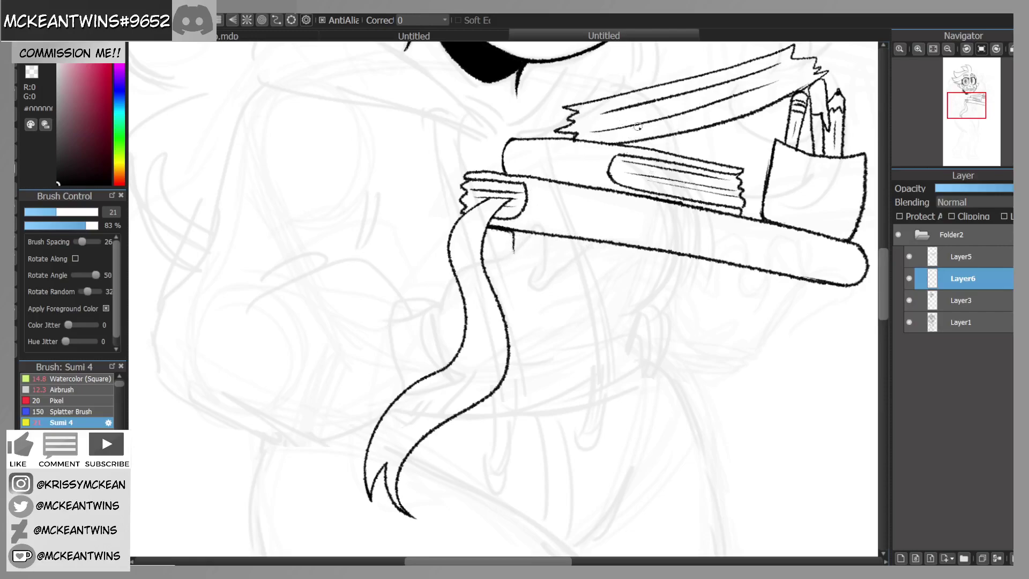
{"action": "key", "text": "ctrl+z"}
Step: Try to ink the curled fingers wrapped around the larger book beside the ribbon, with the hand's outline beneath it
{"action": "mouse_move", "coordinate": [546, 234]}
{"action": "left_mouse_down"}
{"action": "mouse_move", "coordinate": [573, 192]}
{"action": "mouse_move", "coordinate": [558, 177]}
{"action": "left_mouse_up"}
{"action": "key", "text": "ctrl+z"}
{"action": "mouse_move", "coordinate": [547, 233]}
{"action": "left_mouse_down"}
{"action": "mouse_move", "coordinate": [558, 189]}
{"action": "mouse_move", "coordinate": [591, 234]}
{"action": "left_mouse_up"}
{"action": "mouse_move", "coordinate": [583, 186]}
{"action": "left_mouse_down"}
{"action": "mouse_move", "coordinate": [615, 193]}
{"action": "mouse_move", "coordinate": [615, 252]}
{"action": "left_mouse_up"}
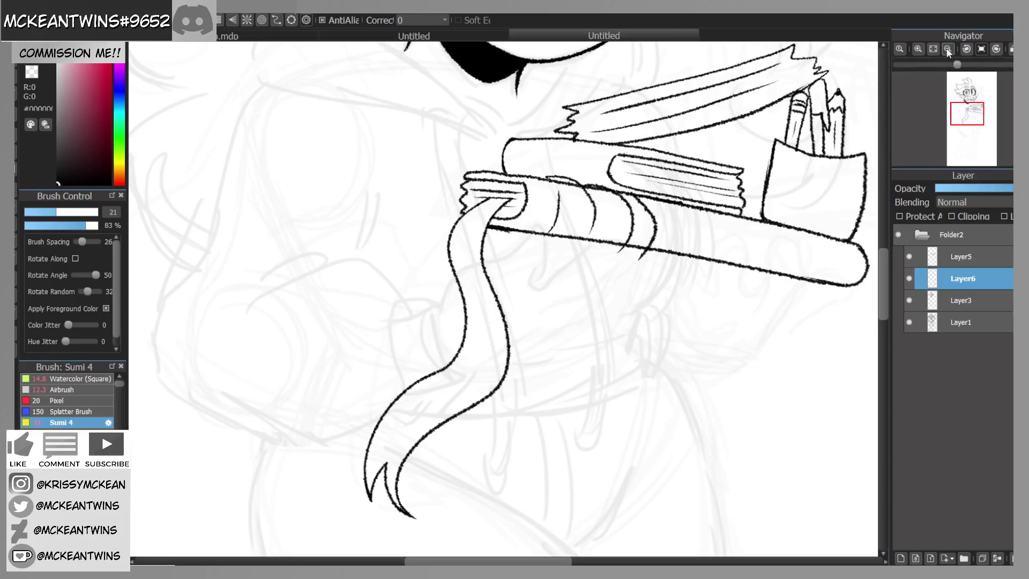
{"action": "left_click", "coordinate": [933, 49]}
{"action": "mouse_move", "coordinate": [553, 282]}
{"action": "left_mouse_down"}
{"action": "mouse_move", "coordinate": [518, 304]}
{"action": "mouse_move", "coordinate": [504, 272]}
{"action": "left_mouse_up"}
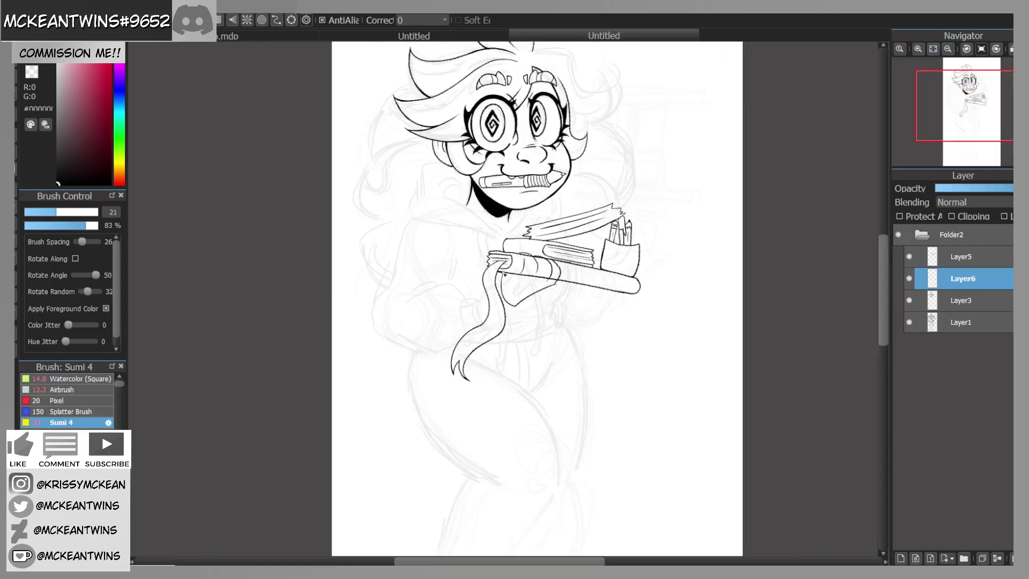
{"action": "key", "text": "ctrl+z"}
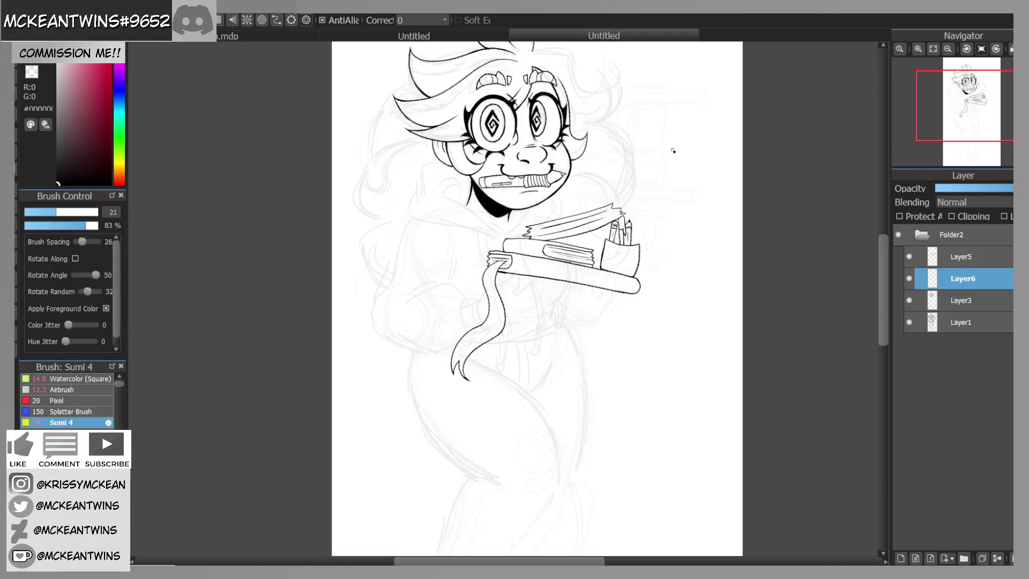
{"action": "left_click", "coordinate": [918, 49]}
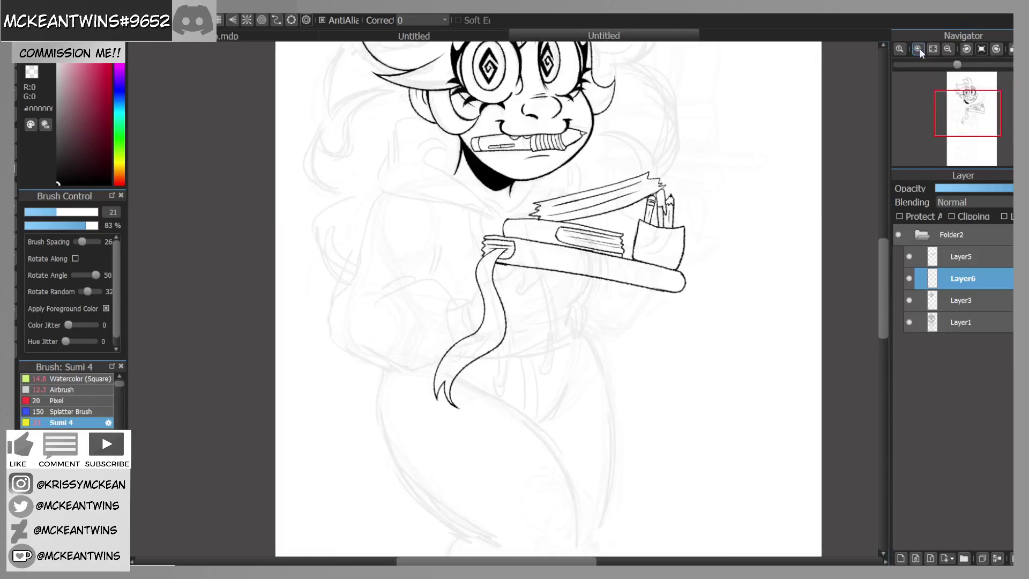
Step: Try to ink the extended fingers supporting the larger book's underside beside the ribbon, with short separating lines and the lower hand edge
{"action": "left_click", "coordinate": [919, 48]}
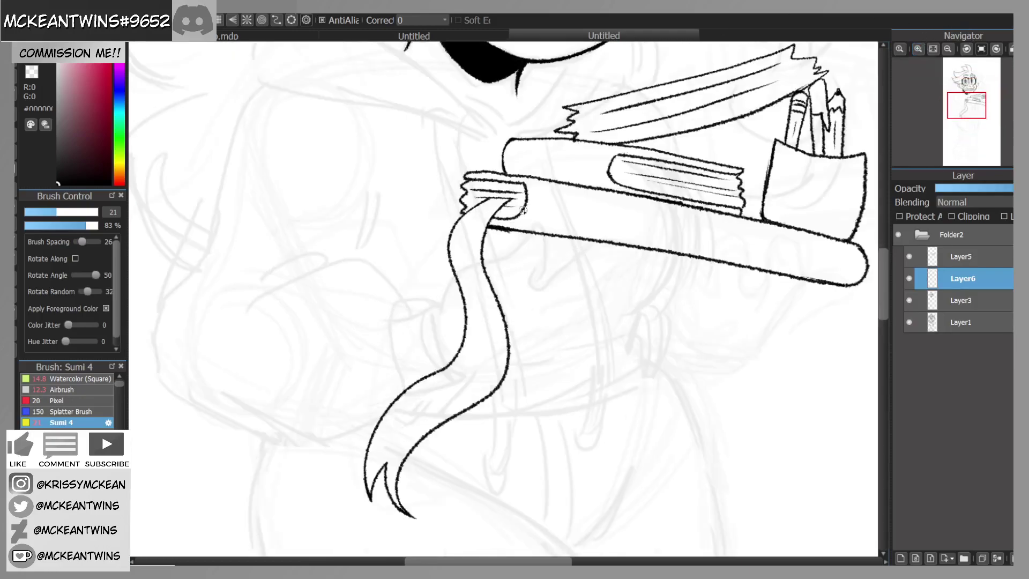
{"action": "mouse_move", "coordinate": [498, 229]}
{"action": "left_mouse_down"}
{"action": "mouse_move", "coordinate": [536, 270]}
{"action": "mouse_move", "coordinate": [589, 243]}
{"action": "left_mouse_up"}
{"action": "left_click_drag", "start_coordinate": [967, 111], "coordinate": [965, 116]}
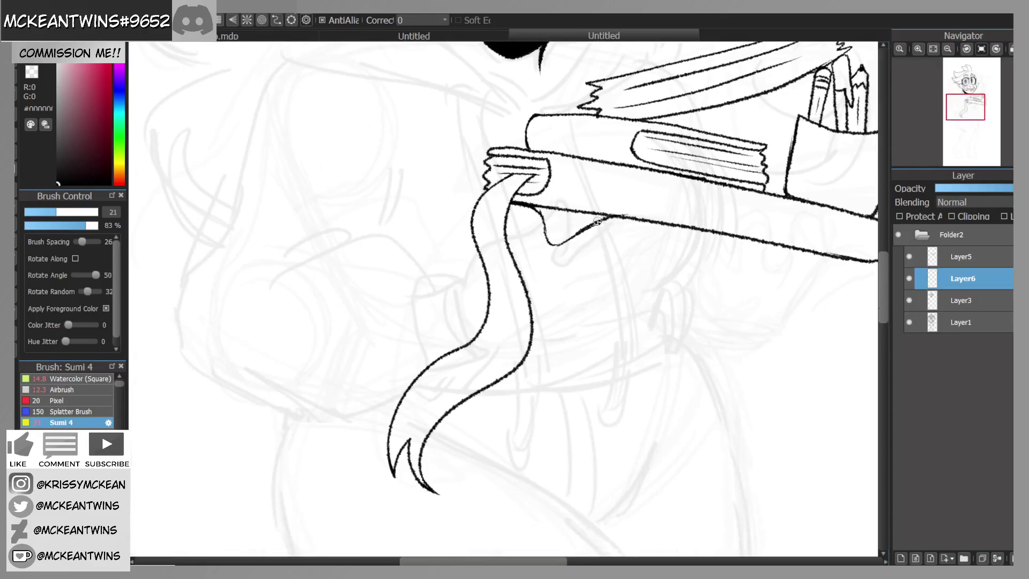
{"action": "mouse_move", "coordinate": [622, 216]}
{"action": "left_mouse_down"}
{"action": "mouse_move", "coordinate": [656, 226]}
{"action": "mouse_move", "coordinate": [642, 236]}
{"action": "mouse_move", "coordinate": [653, 232]}
{"action": "mouse_move", "coordinate": [555, 271]}
{"action": "left_mouse_up"}
{"action": "mouse_move", "coordinate": [654, 230]}
{"action": "left_mouse_down"}
{"action": "mouse_move", "coordinate": [628, 283]}
{"action": "mouse_move", "coordinate": [572, 313]}
{"action": "left_mouse_up"}
{"action": "mouse_move", "coordinate": [624, 271]}
{"action": "left_mouse_down"}
{"action": "mouse_move", "coordinate": [574, 288]}
{"action": "mouse_move", "coordinate": [624, 271]}
{"action": "left_mouse_up"}
{"action": "left_click_drag", "start_coordinate": [626, 271], "coordinate": [561, 318]}
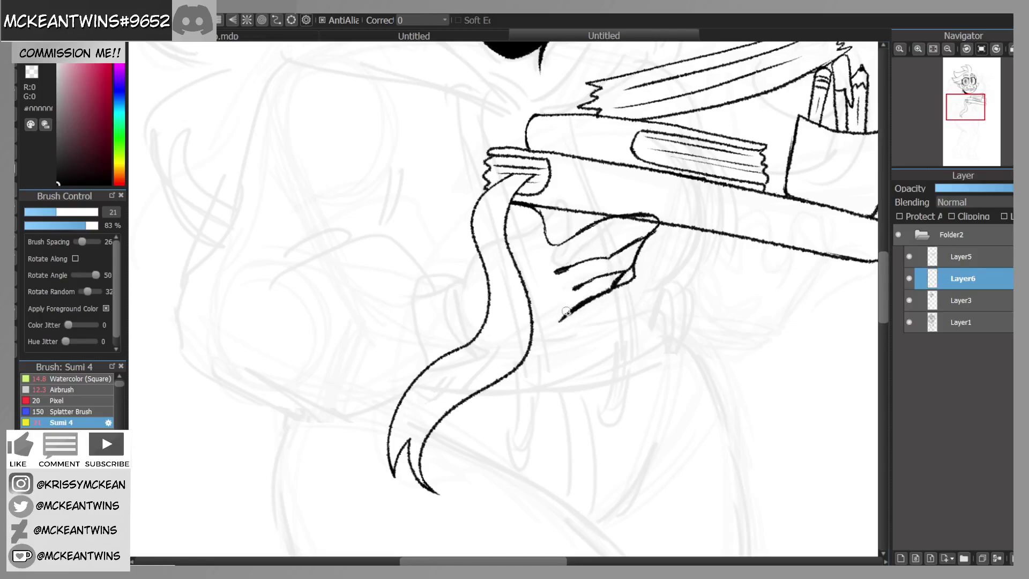
Step: Undo the finger strokes below the book and replace Layer6 with an empty layer above Layer3
{"action": "left_click", "coordinate": [947, 49]}
{"action": "left_click", "coordinate": [947, 49]}
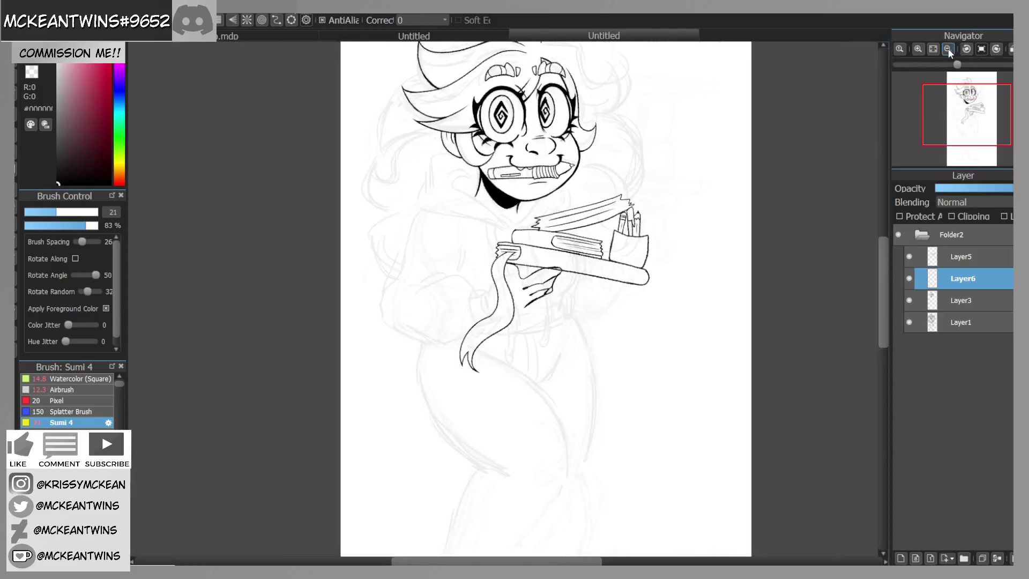
{"action": "key", "text": "ctrl+z"}
{"action": "key", "text": "ctrl+z"}
{"action": "key", "text": "ctrl+z"}
{"action": "key", "text": "ctrl+z"}
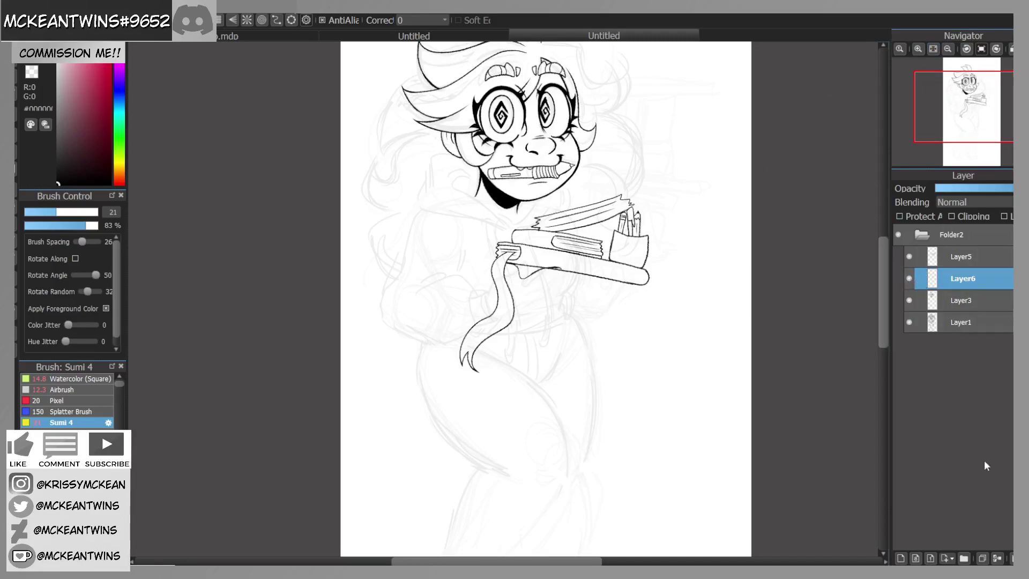
{"action": "left_click", "coordinate": [1011, 558]}
{"action": "left_click", "coordinate": [956, 280]}
{"action": "left_click", "coordinate": [901, 558]}
Step: Roughly sketch the hand supporting the larger book from below, starting with its slanted lower edge and the contours beside the ribbon
{"action": "left_click", "coordinate": [918, 49]}
{"action": "left_click_drag", "start_coordinate": [971, 105], "coordinate": [968, 95]}
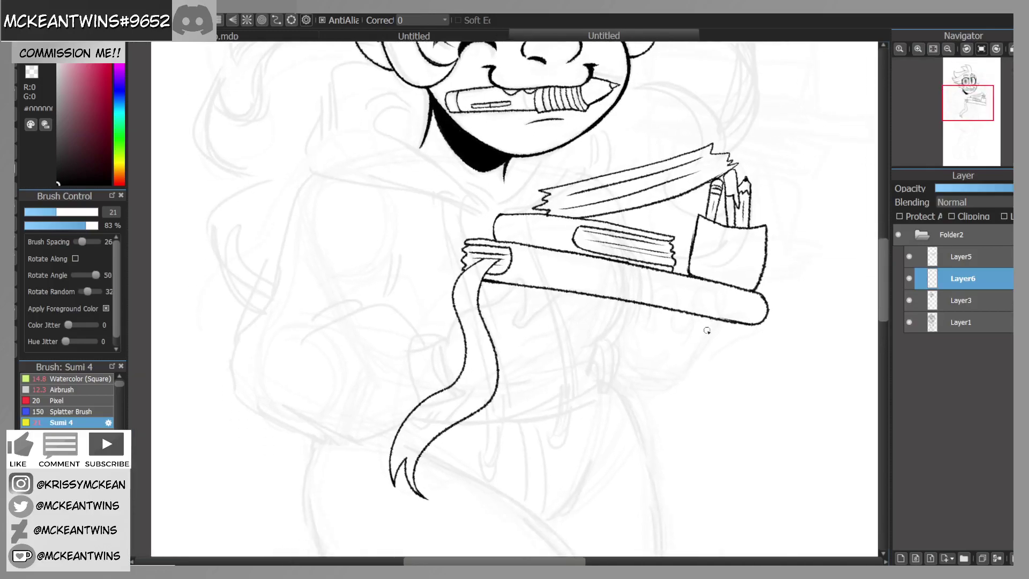
{"action": "mouse_move", "coordinate": [939, 63]}
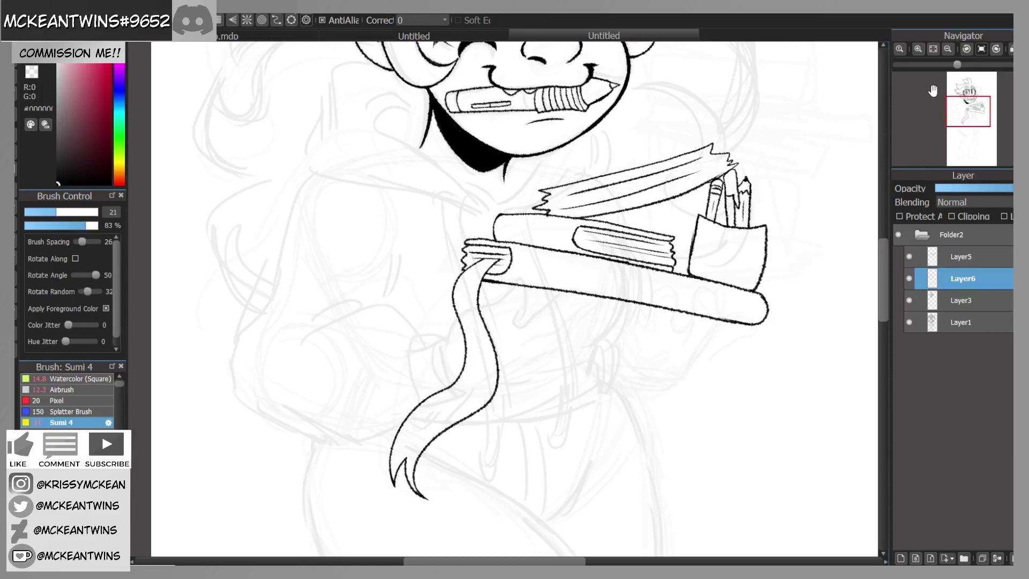
{"action": "left_click", "coordinate": [919, 50]}
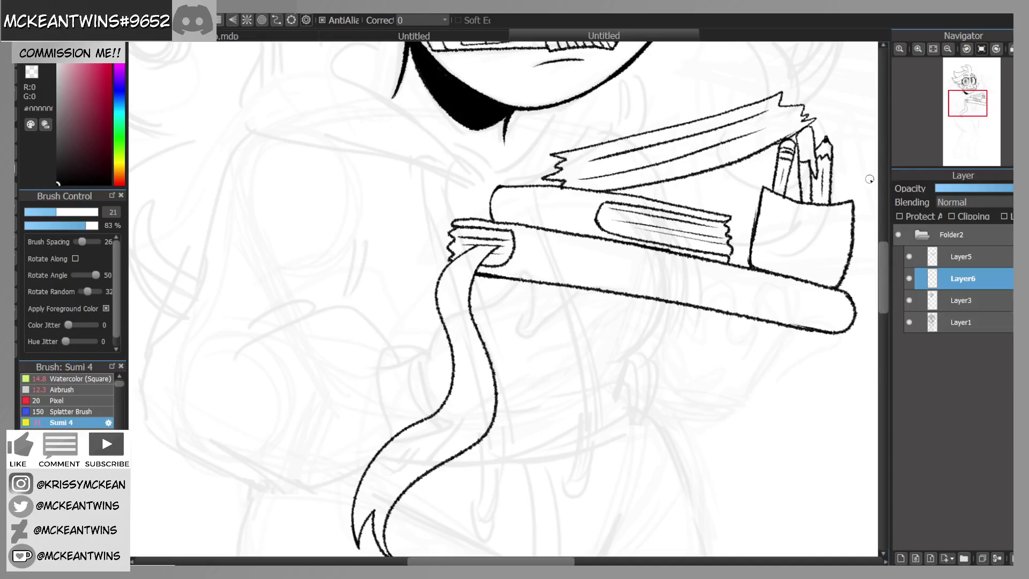
{"action": "mouse_move", "coordinate": [497, 346]}
{"action": "left_mouse_down"}
{"action": "mouse_move", "coordinate": [533, 327]}
{"action": "mouse_move", "coordinate": [641, 296]}
{"action": "left_mouse_up"}
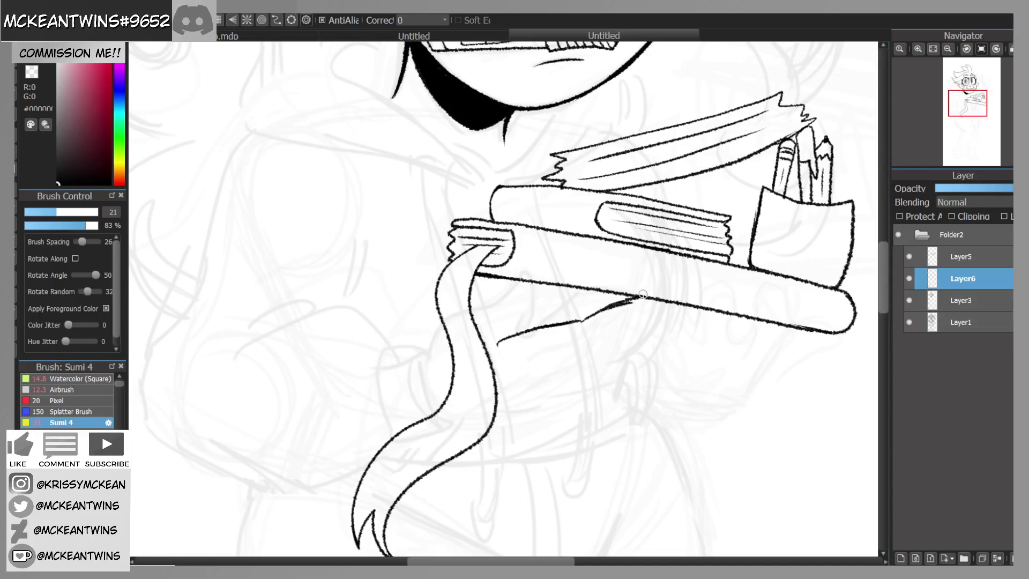
{"action": "mouse_move", "coordinate": [497, 282]}
{"action": "left_mouse_down"}
{"action": "mouse_move", "coordinate": [576, 252]}
{"action": "mouse_move", "coordinate": [539, 294]}
{"action": "mouse_move", "coordinate": [619, 255]}
{"action": "mouse_move", "coordinate": [634, 274]}
{"action": "mouse_move", "coordinate": [594, 312]}
{"action": "mouse_move", "coordinate": [461, 265]}
{"action": "mouse_move", "coordinate": [437, 295]}
{"action": "left_mouse_up"}
{"action": "left_click", "coordinate": [949, 48]}
{"action": "left_click", "coordinate": [951, 47]}
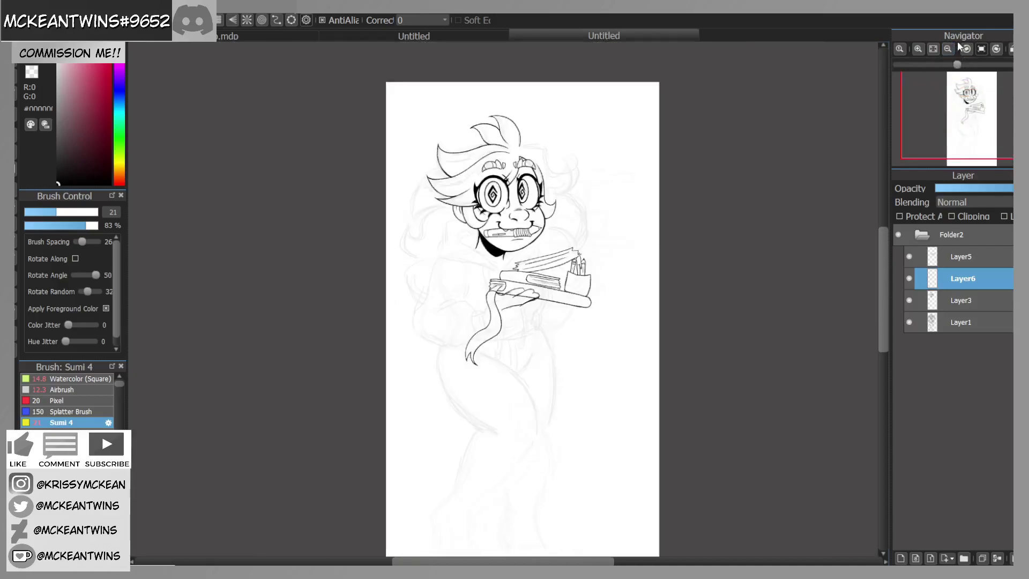
Step: Build up the rough hand sketch with the fingers, the thumb contour behind the ribbon and dark strokes along the hand's underside
{"action": "left_click", "coordinate": [919, 51]}
{"action": "left_click", "coordinate": [919, 50]}
{"action": "left_click_drag", "start_coordinate": [610, 295], "coordinate": [496, 350]}
{"action": "left_click_drag", "start_coordinate": [558, 320], "coordinate": [492, 353]}
{"action": "mouse_move", "coordinate": [491, 282]}
{"action": "left_mouse_down"}
{"action": "mouse_move", "coordinate": [452, 296]}
{"action": "mouse_move", "coordinate": [475, 347]}
{"action": "left_mouse_up"}
{"action": "mouse_move", "coordinate": [599, 299]}
{"action": "left_mouse_down"}
{"action": "mouse_move", "coordinate": [549, 333]}
{"action": "mouse_move", "coordinate": [485, 360]}
{"action": "left_mouse_up"}
{"action": "mouse_move", "coordinate": [552, 334]}
{"action": "left_mouse_down"}
{"action": "mouse_move", "coordinate": [479, 381]}
{"action": "mouse_move", "coordinate": [536, 346]}
{"action": "left_mouse_up"}
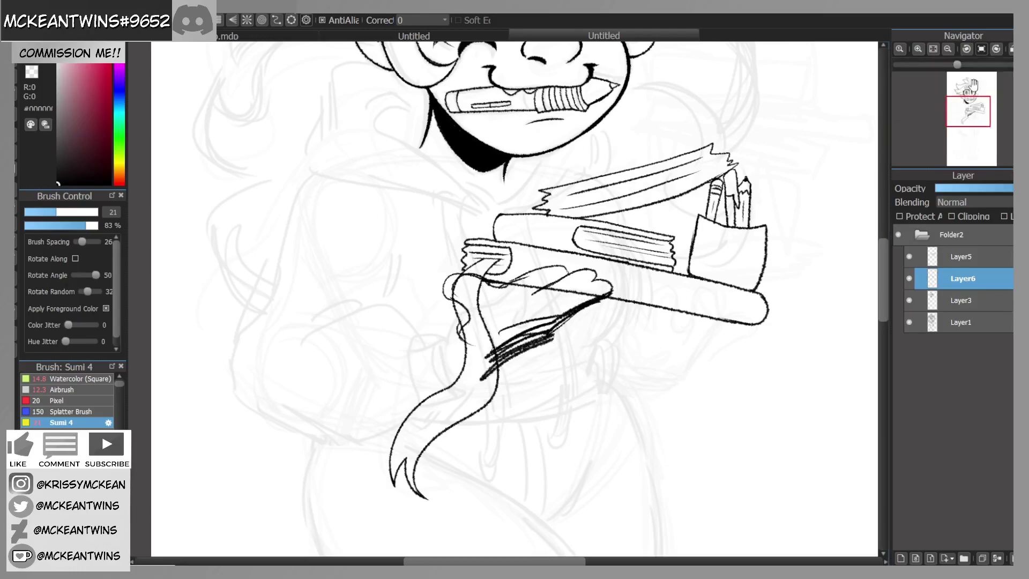
Step: Transform the rough hand sketch on Layer6, stretching it downward and tilting it slightly, and apply the transformation
{"action": "left_click", "coordinate": [948, 49]}
{"action": "left_click_drag", "start_coordinate": [970, 110], "coordinate": [967, 118]}
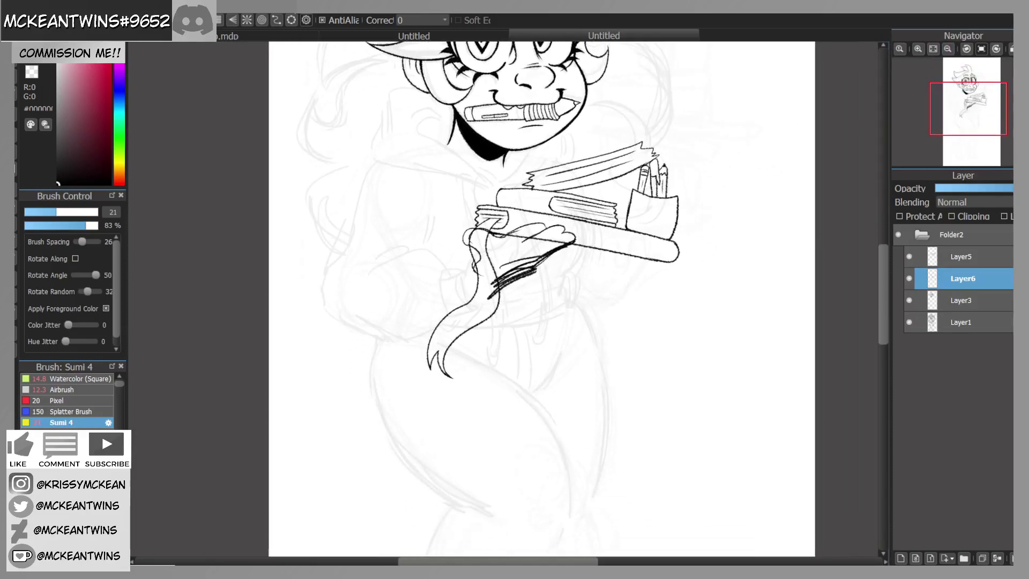
{"action": "key", "text": "ctrl+t"}
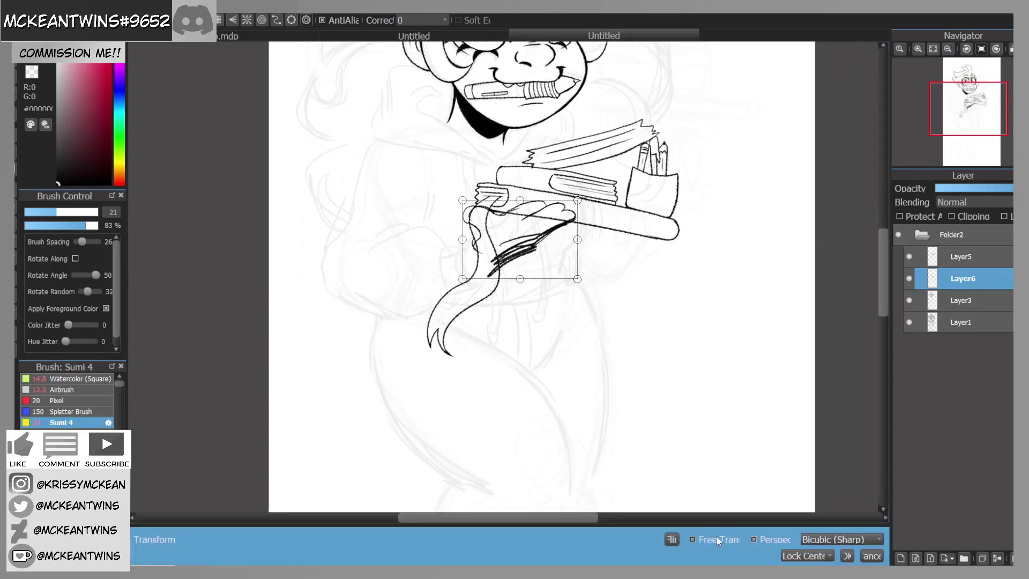
{"action": "left_click_drag", "start_coordinate": [520, 279], "coordinate": [515, 294]}
{"action": "left_click_drag", "start_coordinate": [570, 248], "coordinate": [581, 248]}
{"action": "mouse_move", "coordinate": [516, 293]}
{"action": "left_mouse_down"}
{"action": "mouse_move", "coordinate": [508, 306]}
{"action": "mouse_move", "coordinate": [525, 283]}
{"action": "left_mouse_up"}
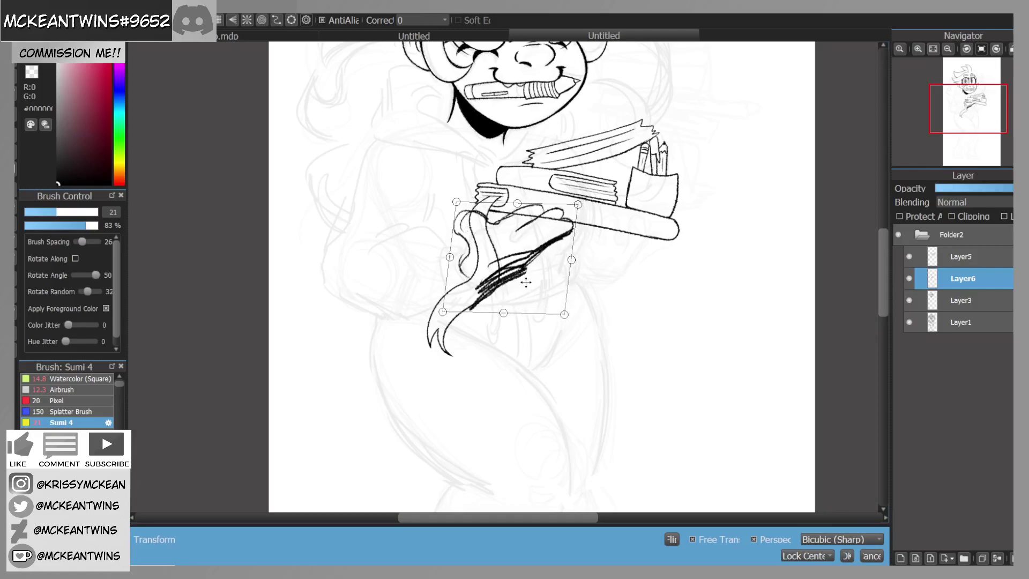
{"action": "left_click_drag", "start_coordinate": [968, 119], "coordinate": [968, 113]}
{"action": "left_click_drag", "start_coordinate": [491, 372], "coordinate": [490, 367]}
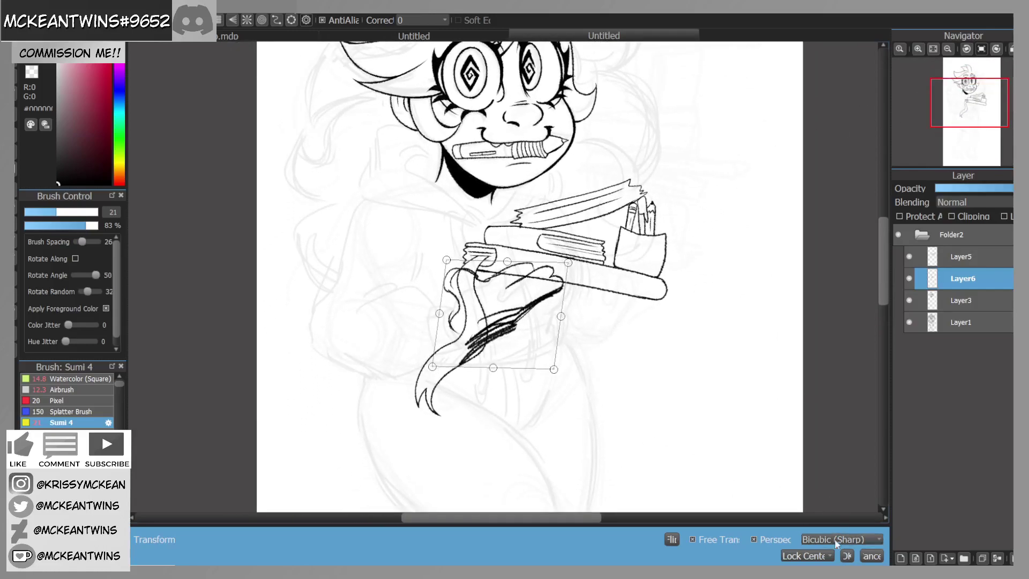
{"action": "left_click", "coordinate": [918, 49]}
{"action": "left_click_drag", "start_coordinate": [971, 107], "coordinate": [971, 110]}
{"action": "left_click", "coordinate": [846, 556]}
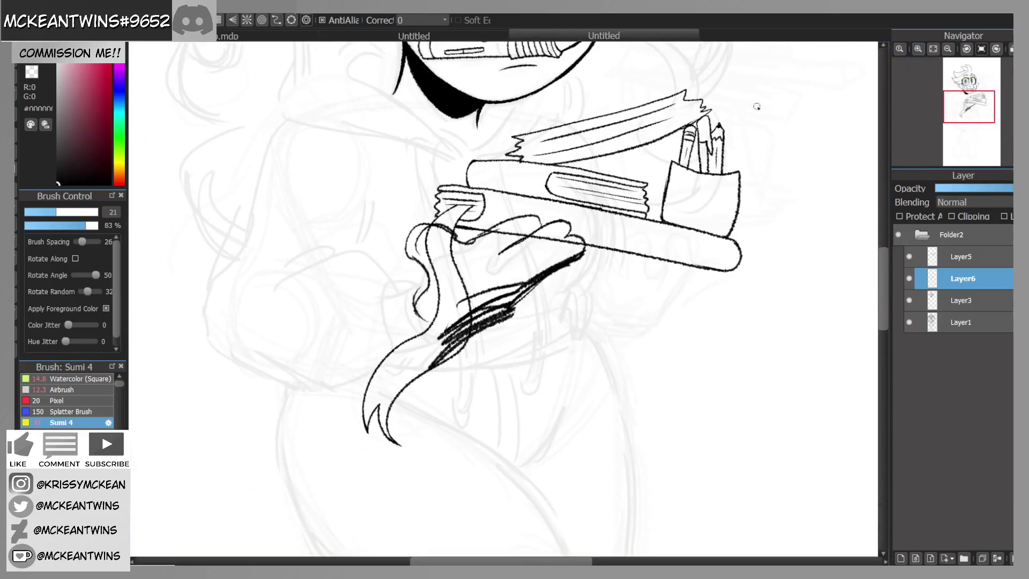
Step: Roughly sketch a second hand gripping the larger book below the pencil cup, with upright fingers and a rounded palm
{"action": "mouse_move", "coordinate": [694, 272]}
{"action": "left_mouse_down"}
{"action": "mouse_move", "coordinate": [650, 318]}
{"action": "mouse_move", "coordinate": [690, 220]}
{"action": "mouse_move", "coordinate": [670, 265]}
{"action": "mouse_move", "coordinate": [654, 213]}
{"action": "mouse_move", "coordinate": [628, 214]}
{"action": "mouse_move", "coordinate": [620, 273]}
{"action": "mouse_move", "coordinate": [614, 255]}
{"action": "left_mouse_up"}
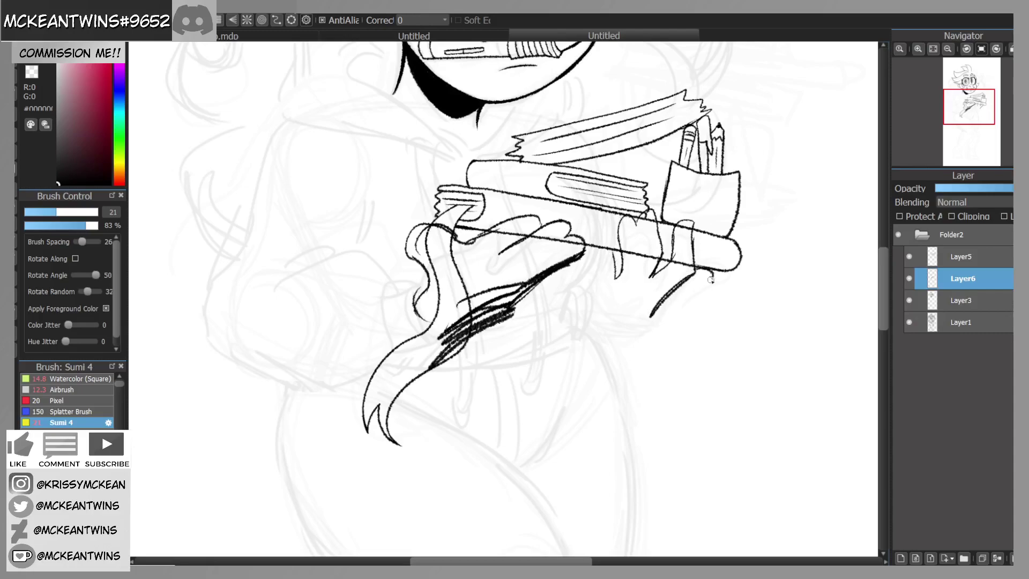
{"action": "left_click_drag", "start_coordinate": [692, 290], "coordinate": [639, 319]}
{"action": "mouse_move", "coordinate": [613, 248]}
{"action": "left_mouse_down"}
{"action": "mouse_move", "coordinate": [594, 227]}
{"action": "mouse_move", "coordinate": [593, 286]}
{"action": "mouse_move", "coordinate": [611, 328]}
{"action": "mouse_move", "coordinate": [656, 316]}
{"action": "left_mouse_up"}
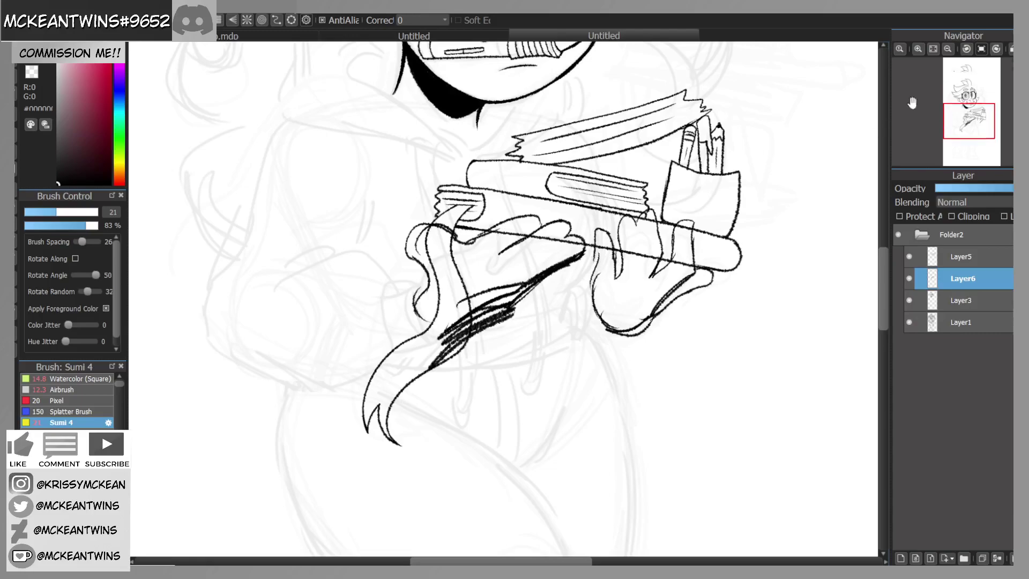
Step: Move the hand sketch layer, Layer6, below Layer3 and reduce its opacity to a faint guide
{"action": "left_click", "coordinate": [947, 49]}
{"action": "left_click_drag", "start_coordinate": [968, 115], "coordinate": [966, 99]}
{"action": "left_click", "coordinate": [963, 188]}
{"action": "left_click_drag", "start_coordinate": [962, 189], "coordinate": [970, 188]}
{"action": "left_click_drag", "start_coordinate": [963, 278], "coordinate": [943, 310]}
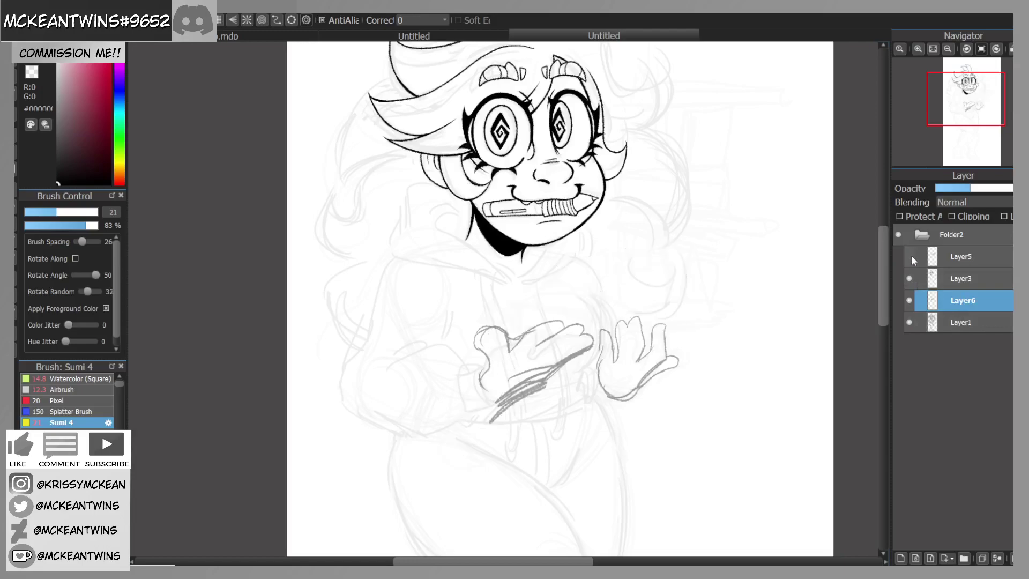
{"action": "left_click", "coordinate": [911, 322]}
{"action": "left_click", "coordinate": [910, 323]}
{"action": "left_click", "coordinate": [957, 188]}
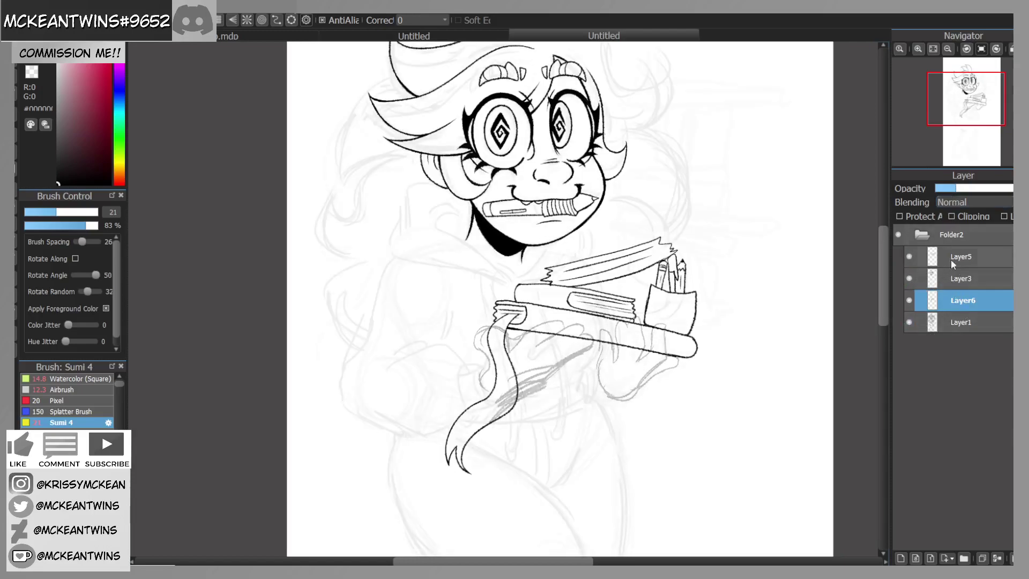
{"action": "left_click", "coordinate": [956, 323]}
{"action": "left_click", "coordinate": [949, 299]}
{"action": "left_click", "coordinate": [949, 188]}
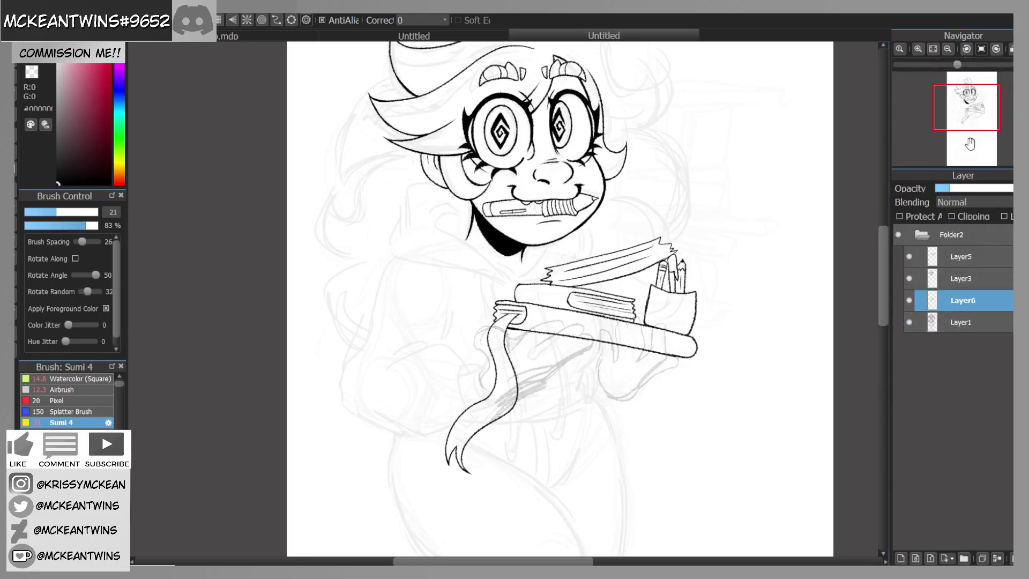
Step: Add a new layer above Layer3 and ink the first finger over the larger book and the thumb's upper edge across the ribbon
{"action": "left_click", "coordinate": [949, 278]}
{"action": "left_click", "coordinate": [900, 557]}
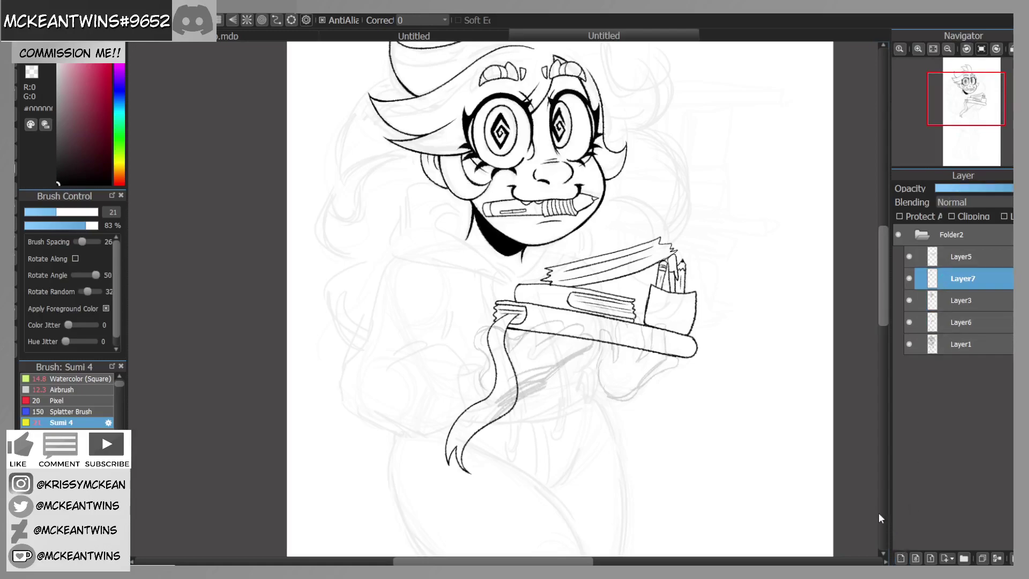
{"action": "left_click", "coordinate": [918, 49]}
{"action": "left_click_drag", "start_coordinate": [968, 107], "coordinate": [967, 114]}
{"action": "left_click", "coordinate": [918, 49]}
{"action": "mouse_move", "coordinate": [519, 290]}
{"action": "left_mouse_down"}
{"action": "mouse_move", "coordinate": [544, 273]}
{"action": "mouse_move", "coordinate": [514, 302]}
{"action": "mouse_move", "coordinate": [615, 225]}
{"action": "mouse_move", "coordinate": [616, 212]}
{"action": "mouse_move", "coordinate": [593, 203]}
{"action": "mouse_move", "coordinate": [547, 212]}
{"action": "mouse_move", "coordinate": [466, 276]}
{"action": "mouse_move", "coordinate": [340, 324]}
{"action": "mouse_move", "coordinate": [342, 339]}
{"action": "left_mouse_up"}
{"action": "mouse_move", "coordinate": [995, 82]}
Step: Ink the thumb's rounded outer contour beside the ribbon, curving down toward the wrist
{"action": "left_click", "coordinate": [966, 50]}
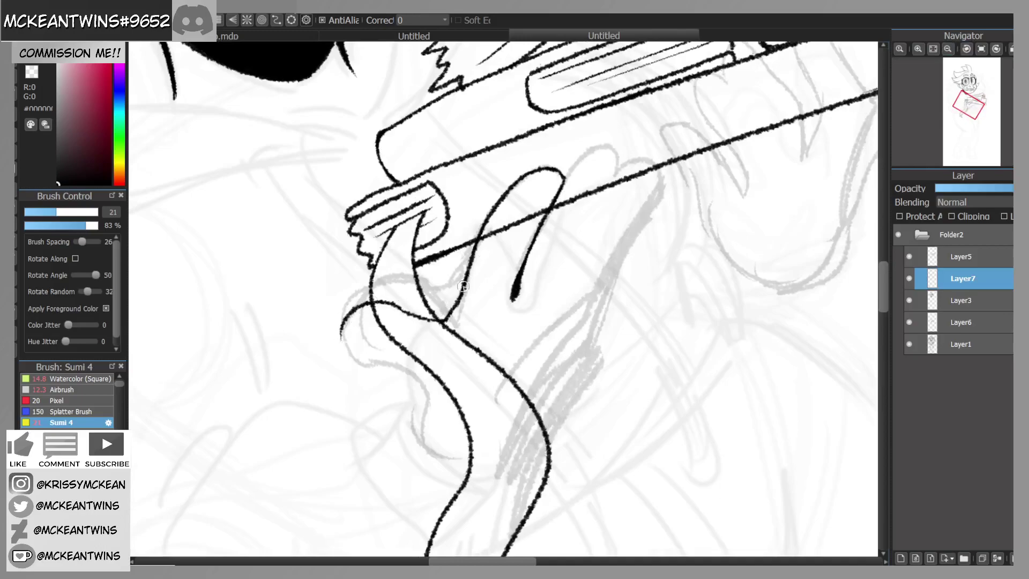
{"action": "left_click", "coordinate": [995, 49]}
{"action": "left_click", "coordinate": [996, 50]}
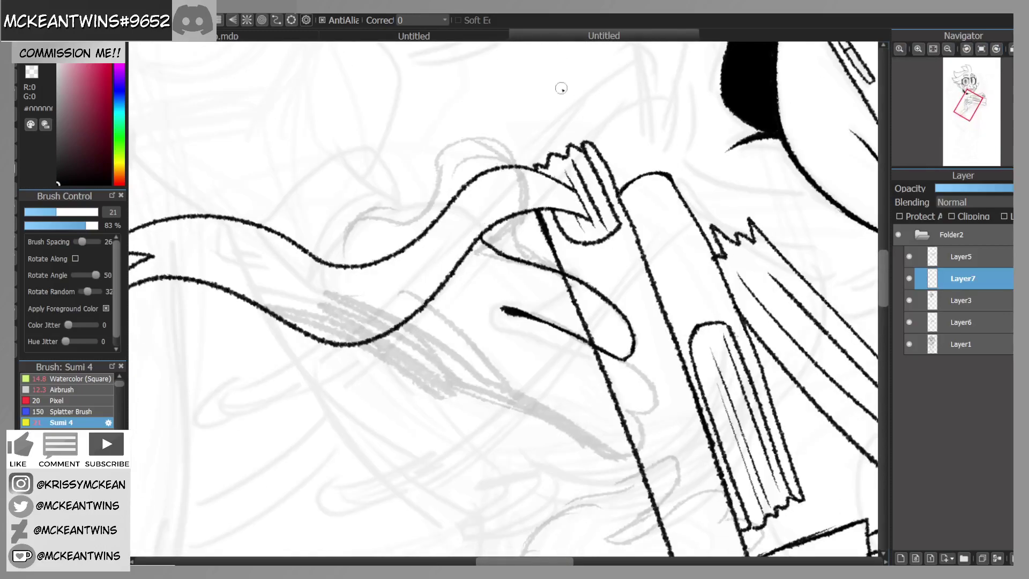
{"action": "mouse_move", "coordinate": [492, 245]}
{"action": "left_mouse_down"}
{"action": "mouse_move", "coordinate": [480, 239]}
{"action": "mouse_move", "coordinate": [477, 157]}
{"action": "mouse_move", "coordinate": [445, 147]}
{"action": "mouse_move", "coordinate": [423, 206]}
{"action": "left_mouse_up"}
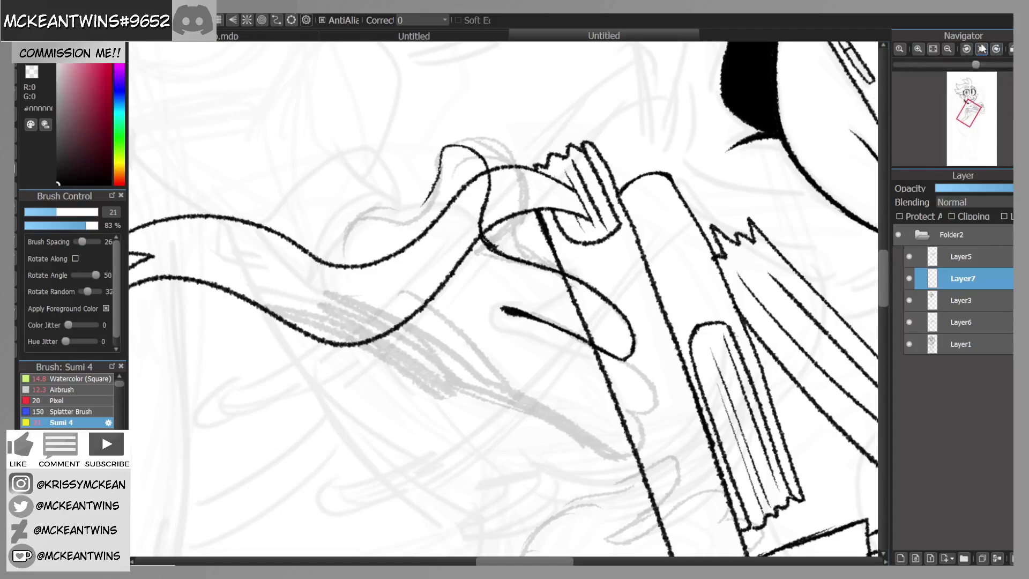
{"action": "left_click", "coordinate": [982, 50]}
{"action": "left_click_drag", "start_coordinate": [968, 114], "coordinate": [966, 116]}
{"action": "left_click_drag", "start_coordinate": [532, 199], "coordinate": [536, 192]}
{"action": "mouse_move", "coordinate": [447, 234]}
{"action": "left_mouse_down"}
{"action": "mouse_move", "coordinate": [433, 311]}
{"action": "mouse_move", "coordinate": [443, 276]}
{"action": "mouse_move", "coordinate": [435, 327]}
{"action": "left_mouse_up"}
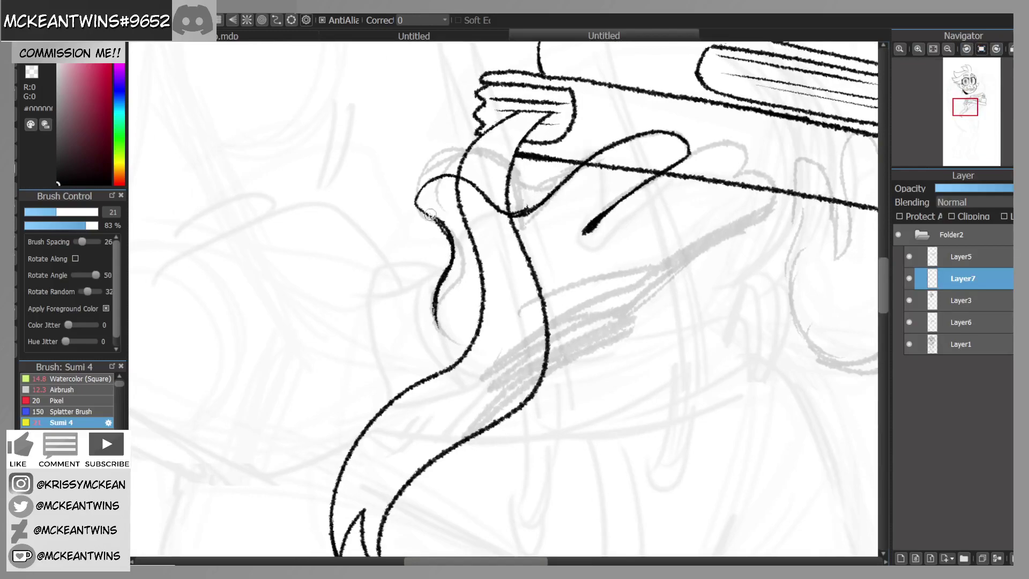
Step: Ink the remaining fingers of the hand by the ribbon, with tapered separating lines and the outer edge of the lowest finger
{"action": "mouse_move", "coordinate": [1000, 79]}
{"action": "left_click_drag", "start_coordinate": [963, 113], "coordinate": [965, 112]}
{"action": "mouse_move", "coordinate": [597, 187]}
{"action": "left_mouse_down"}
{"action": "mouse_move", "coordinate": [651, 183]}
{"action": "mouse_move", "coordinate": [613, 239]}
{"action": "mouse_move", "coordinate": [633, 216]}
{"action": "mouse_move", "coordinate": [654, 213]}
{"action": "mouse_move", "coordinate": [672, 233]}
{"action": "mouse_move", "coordinate": [559, 328]}
{"action": "left_mouse_up"}
{"action": "mouse_move", "coordinate": [637, 270]}
{"action": "left_mouse_down"}
{"action": "mouse_move", "coordinate": [577, 329]}
{"action": "mouse_move", "coordinate": [536, 357]}
{"action": "left_mouse_up"}
{"action": "left_click_drag", "start_coordinate": [574, 305], "coordinate": [548, 337]}
{"action": "mouse_move", "coordinate": [619, 228]}
{"action": "left_mouse_down"}
{"action": "mouse_move", "coordinate": [519, 299]}
{"action": "mouse_move", "coordinate": [624, 222]}
{"action": "left_mouse_up"}
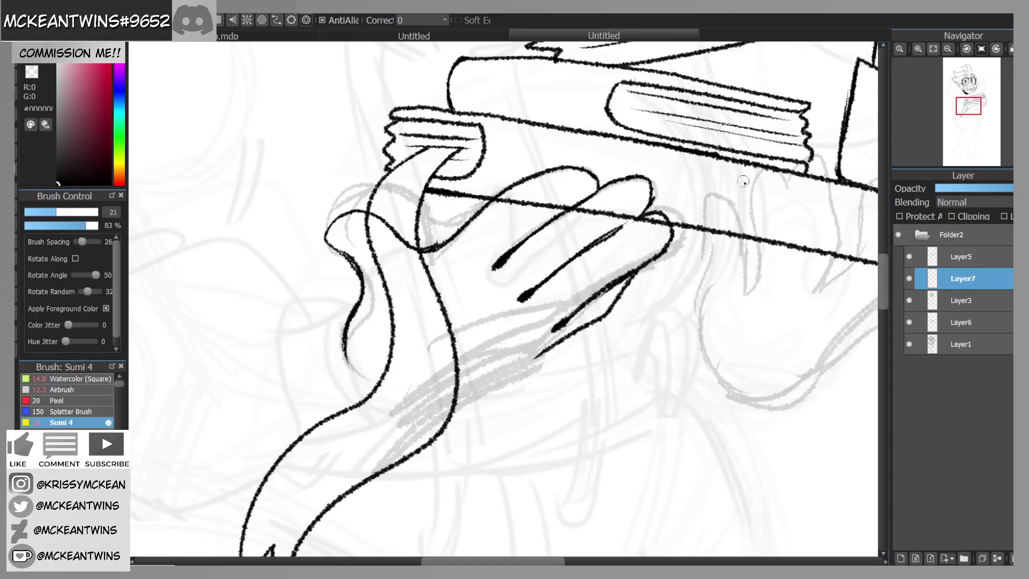
Step: Extend the hand's lower edge and the thumb-side contour to the ribbon, and add two small knuckle marks
{"action": "left_click_drag", "start_coordinate": [969, 106], "coordinate": [964, 111]}
{"action": "left_click_drag", "start_coordinate": [670, 209], "coordinate": [584, 247]}
{"action": "left_click_drag", "start_coordinate": [589, 146], "coordinate": [589, 159]}
{"action": "left_click_drag", "start_coordinate": [966, 118], "coordinate": [964, 118]}
{"action": "left_click", "coordinate": [966, 49]}
{"action": "left_click", "coordinate": [966, 49]}
{"action": "left_click", "coordinate": [966, 48]}
{"action": "left_click", "coordinate": [966, 49]}
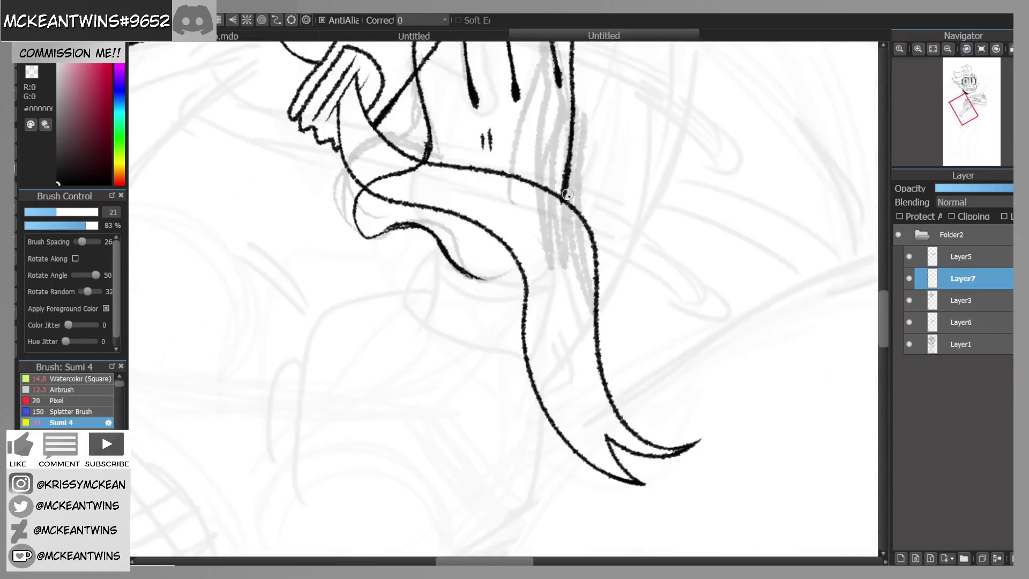
{"action": "mouse_move", "coordinate": [481, 277]}
{"action": "left_mouse_down"}
{"action": "mouse_move", "coordinate": [523, 272]}
{"action": "mouse_move", "coordinate": [493, 279]}
{"action": "left_mouse_up"}
{"action": "left_click", "coordinate": [981, 49]}
{"action": "left_click_drag", "start_coordinate": [966, 120], "coordinate": [967, 115]}
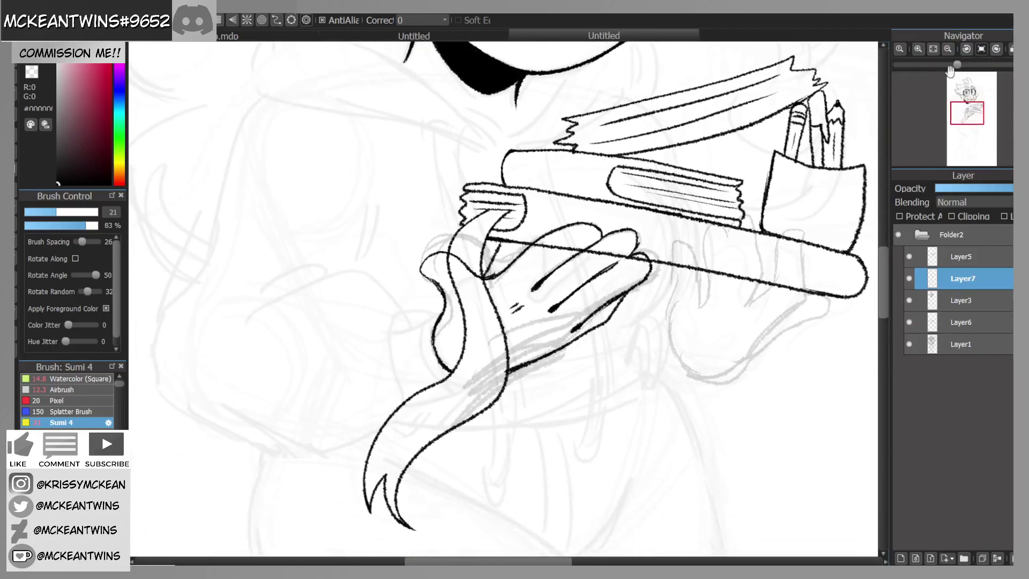
Step: Redraw the thumb as a short curl under the book with a diagonal line to the wrist, and erase its old bulging outline
{"action": "left_click", "coordinate": [914, 48]}
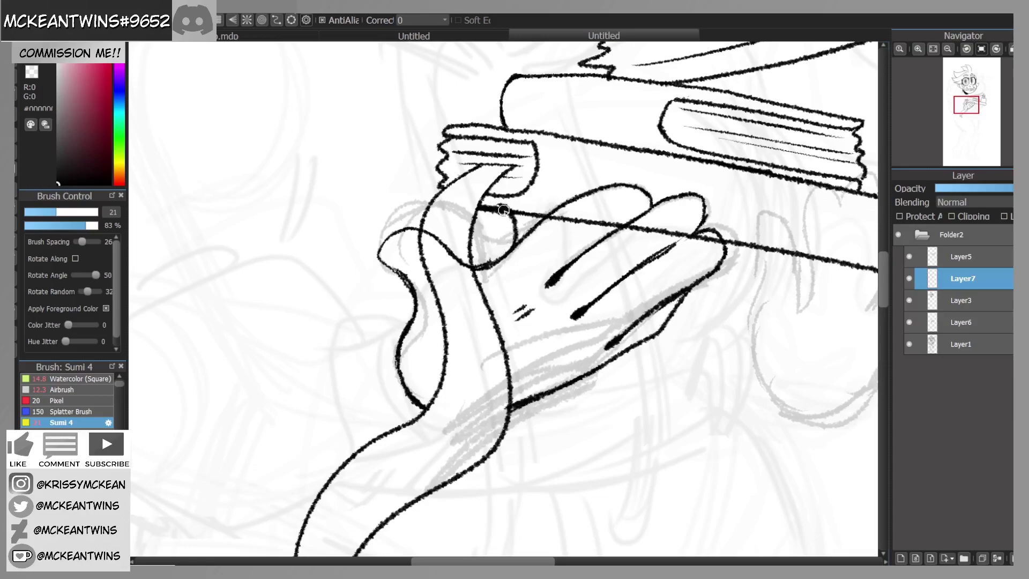
{"action": "mouse_move", "coordinate": [514, 239]}
{"action": "left_mouse_down"}
{"action": "mouse_move", "coordinate": [480, 208]}
{"action": "mouse_move", "coordinate": [474, 244]}
{"action": "left_mouse_up"}
{"action": "left_click_drag", "start_coordinate": [479, 209], "coordinate": [470, 246]}
{"action": "mouse_move", "coordinate": [478, 209]}
{"action": "left_mouse_down"}
{"action": "mouse_move", "coordinate": [454, 265]}
{"action": "mouse_move", "coordinate": [408, 328]}
{"action": "left_mouse_up"}
{"action": "key", "text": "ctrl+z"}
{"action": "key", "text": "ctrl+z"}
{"action": "left_click", "coordinate": [30, 74]}
{"action": "mouse_move", "coordinate": [380, 264]}
{"action": "left_mouse_down"}
{"action": "mouse_move", "coordinate": [419, 213]}
{"action": "mouse_move", "coordinate": [376, 266]}
{"action": "mouse_move", "coordinate": [444, 220]}
{"action": "mouse_move", "coordinate": [385, 295]}
{"action": "mouse_move", "coordinate": [420, 273]}
{"action": "mouse_move", "coordinate": [404, 321]}
{"action": "mouse_move", "coordinate": [449, 237]}
{"action": "mouse_move", "coordinate": [447, 261]}
{"action": "mouse_move", "coordinate": [493, 212]}
{"action": "mouse_move", "coordinate": [482, 272]}
{"action": "mouse_move", "coordinate": [472, 280]}
{"action": "mouse_move", "coordinate": [473, 263]}
{"action": "mouse_move", "coordinate": [448, 266]}
{"action": "left_mouse_up"}
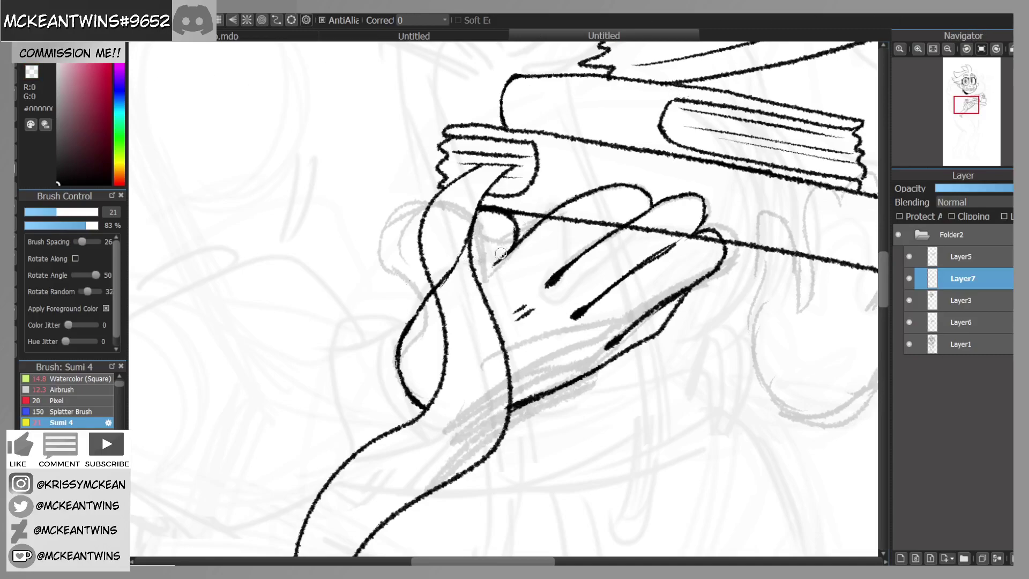
Step: Erase the outline of the lowest fingertip on the hand by the ribbon and redraw it slightly slimmer
{"action": "left_click", "coordinate": [948, 48]}
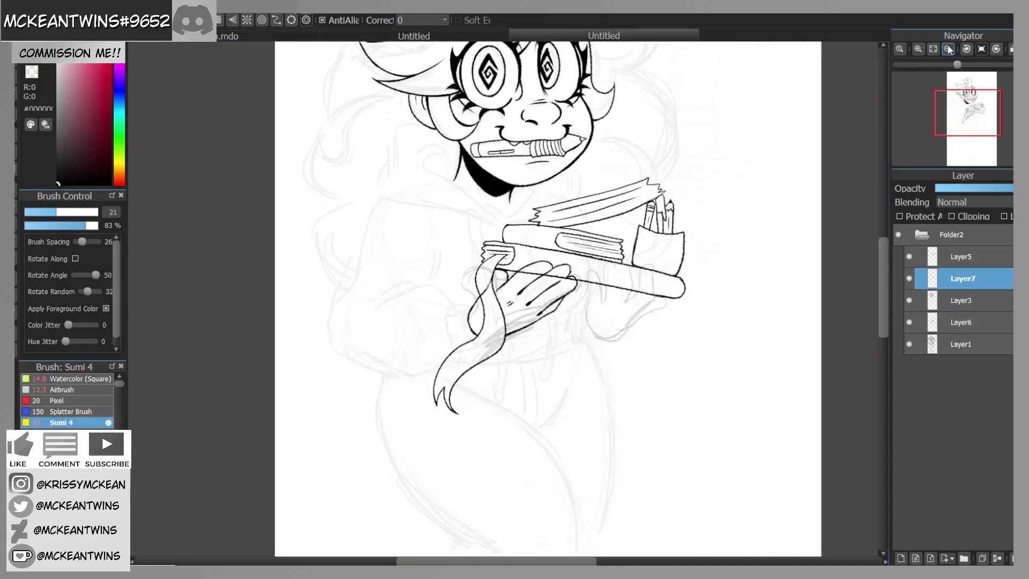
{"action": "left_click", "coordinate": [935, 49]}
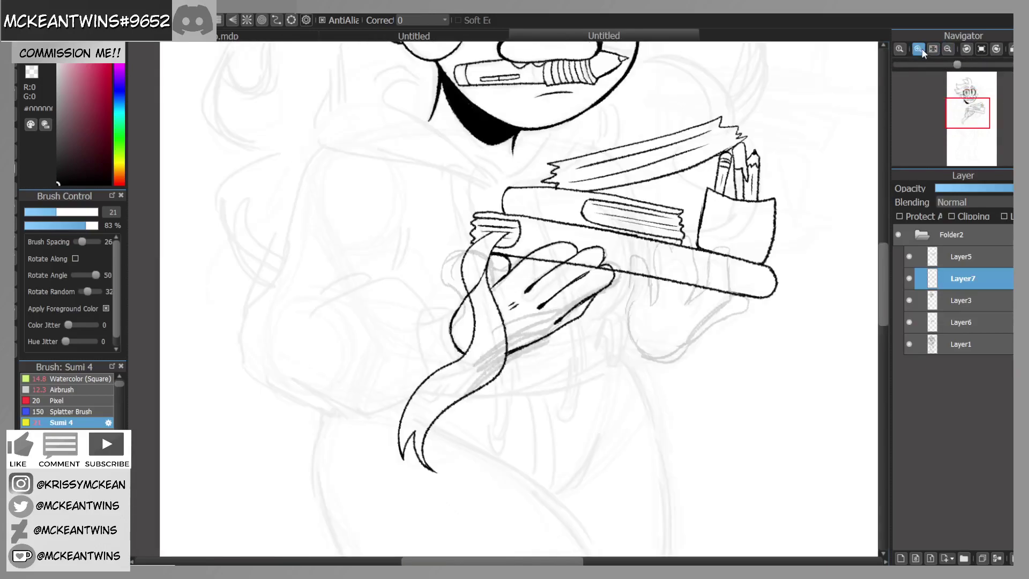
{"action": "left_click", "coordinate": [31, 71]}
{"action": "left_click_drag", "start_coordinate": [734, 247], "coordinate": [710, 281]}
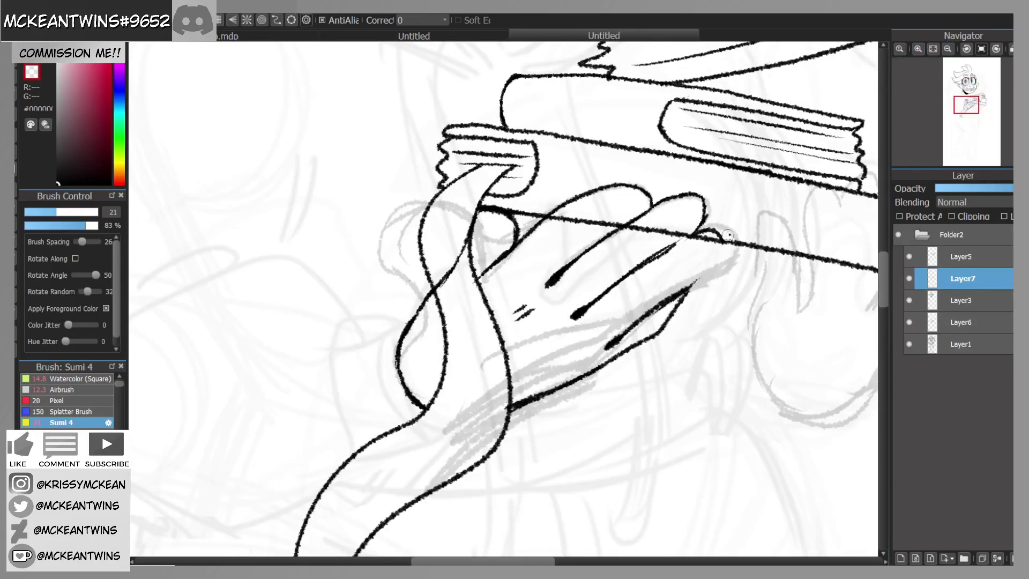
{"action": "mouse_move", "coordinate": [702, 228]}
{"action": "left_mouse_down"}
{"action": "mouse_move", "coordinate": [724, 245]}
{"action": "mouse_move", "coordinate": [679, 291]}
{"action": "left_mouse_up"}
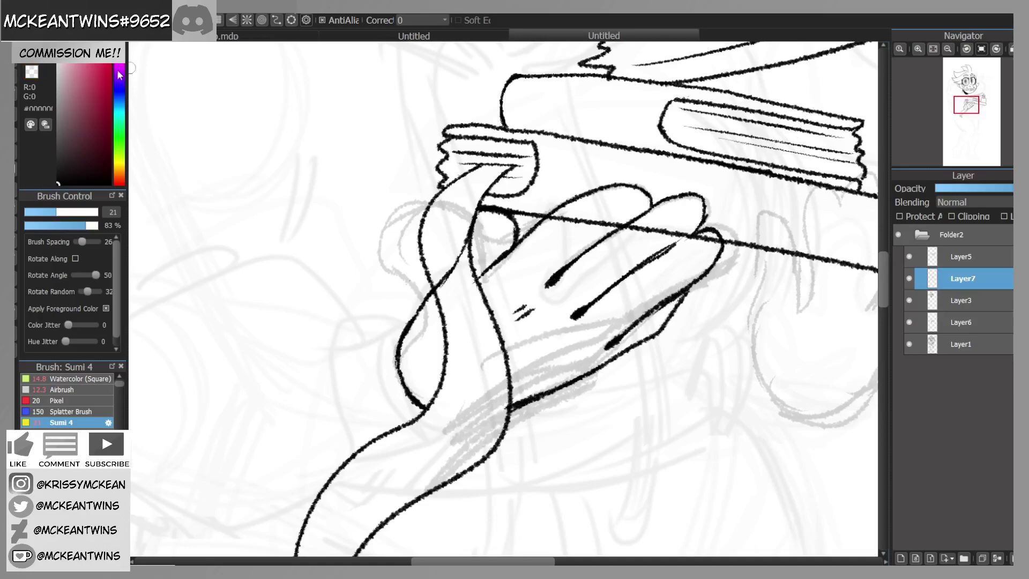
Step: Clean up the thumb-side contour at the ribbon and ink the sleeve cuff around the wrist
{"action": "mouse_move", "coordinate": [444, 268]}
{"action": "left_mouse_down"}
{"action": "mouse_move", "coordinate": [448, 283]}
{"action": "mouse_move", "coordinate": [469, 228]}
{"action": "left_mouse_up"}
{"action": "mouse_move", "coordinate": [966, 105]}
{"action": "left_mouse_down"}
{"action": "mouse_move", "coordinate": [964, 116]}
{"action": "mouse_move", "coordinate": [959, 110]}
{"action": "left_mouse_up"}
{"action": "mouse_move", "coordinate": [608, 179]}
{"action": "left_mouse_down"}
{"action": "mouse_move", "coordinate": [541, 195]}
{"action": "mouse_move", "coordinate": [528, 211]}
{"action": "mouse_move", "coordinate": [533, 203]}
{"action": "mouse_move", "coordinate": [554, 311]}
{"action": "left_mouse_up"}
{"action": "mouse_move", "coordinate": [974, 57]}
{"action": "mouse_move", "coordinate": [574, 220]}
{"action": "left_mouse_down"}
{"action": "mouse_move", "coordinate": [582, 278]}
{"action": "mouse_move", "coordinate": [569, 279]}
{"action": "left_mouse_up"}
{"action": "left_click", "coordinate": [951, 47]}
{"action": "left_click_drag", "start_coordinate": [965, 129], "coordinate": [966, 108]}
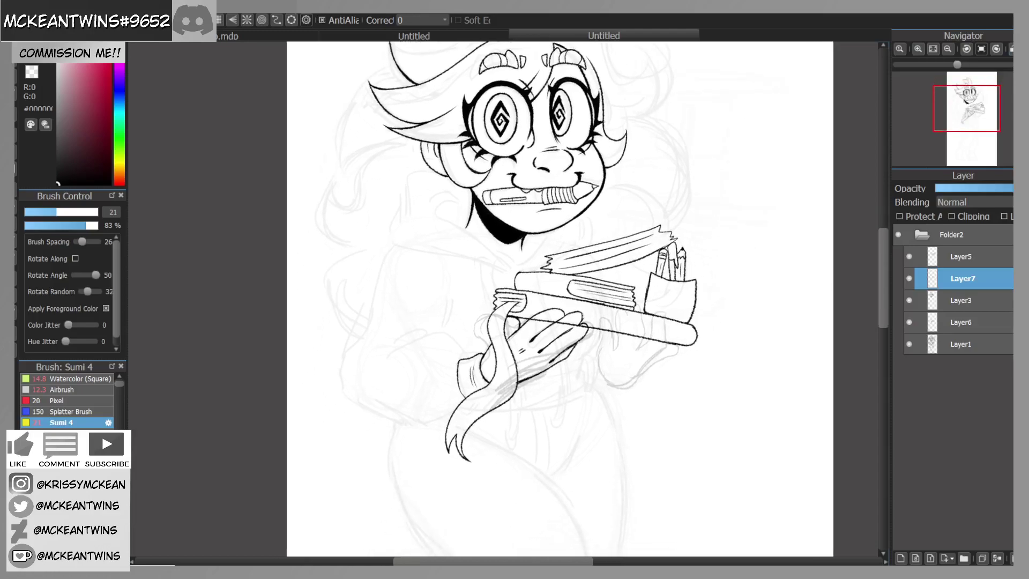
Step: Check the drawing in a mirrored view and move Layer7 below Layer3 in the layer order
{"action": "left_click", "coordinate": [1011, 49]}
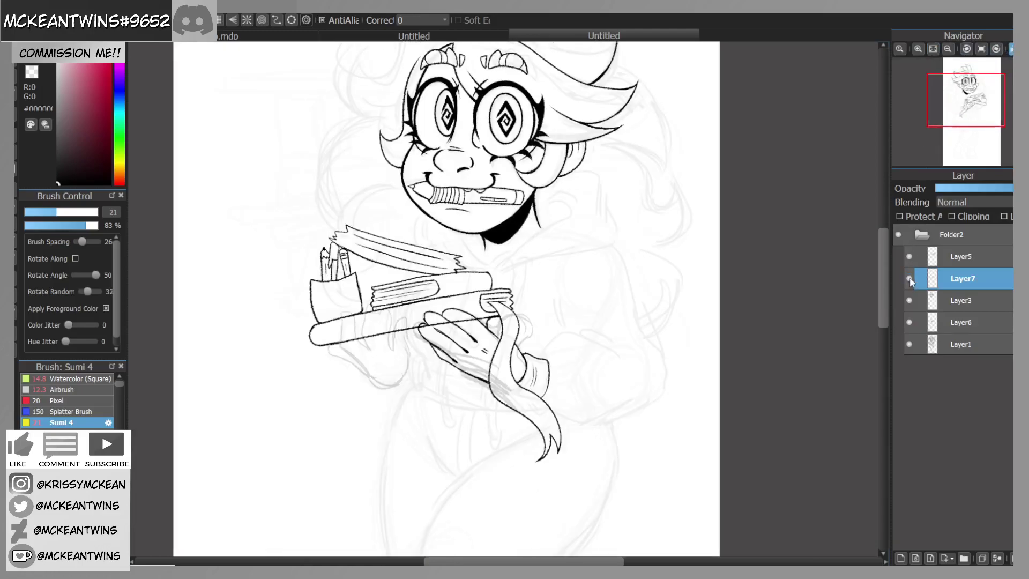
{"action": "left_click", "coordinate": [960, 189]}
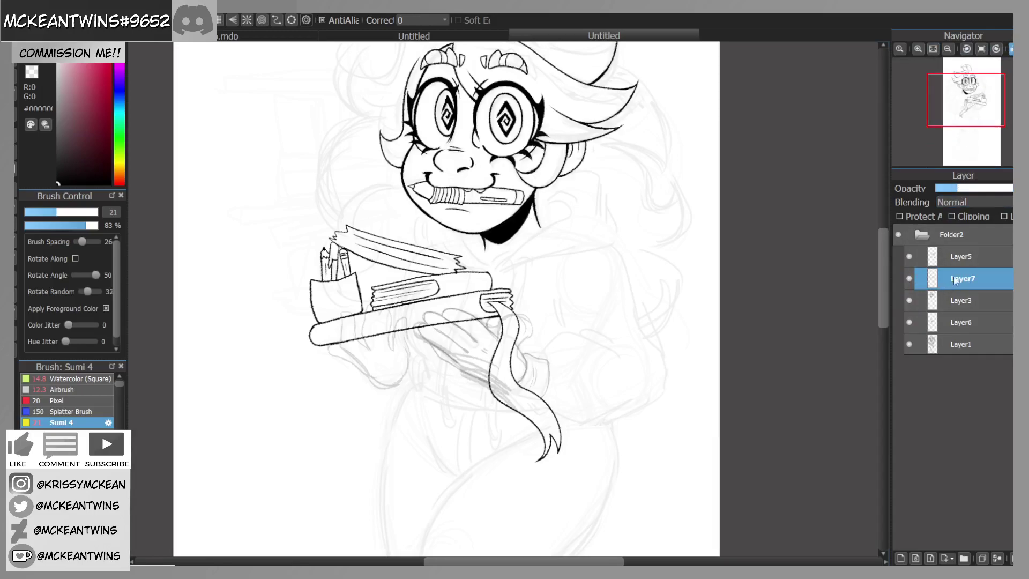
{"action": "left_click_drag", "start_coordinate": [957, 281], "coordinate": [964, 301]}
{"action": "left_click", "coordinate": [1008, 188]}
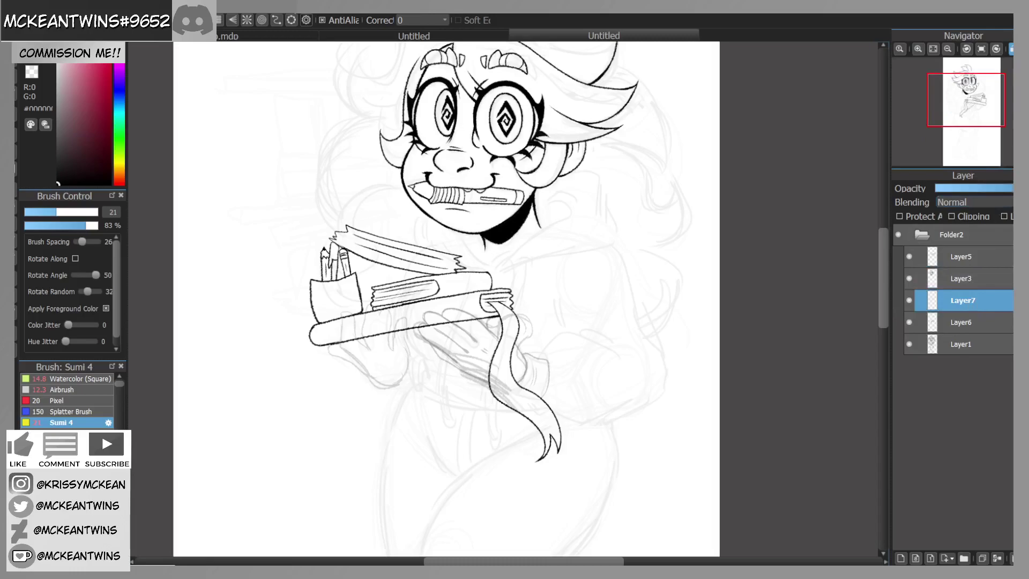
{"action": "left_click", "coordinate": [998, 557]}
{"action": "key", "text": "ctrl+z"}
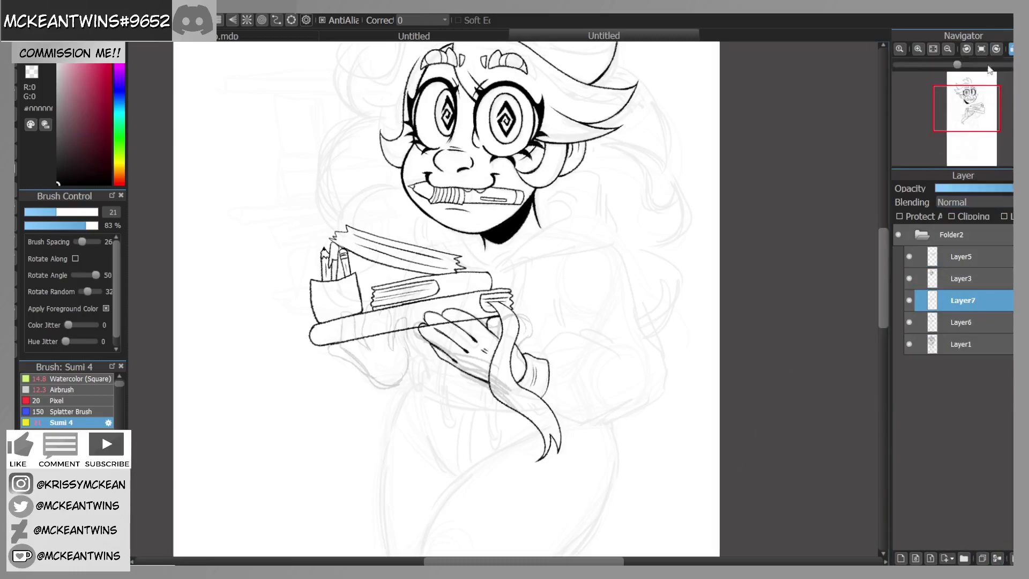
{"action": "left_click", "coordinate": [1011, 49]}
Step: Fade Layer7's inked hand into a light guide, hide Layer6, and add a new layer above Layer7
{"action": "left_click", "coordinate": [950, 189]}
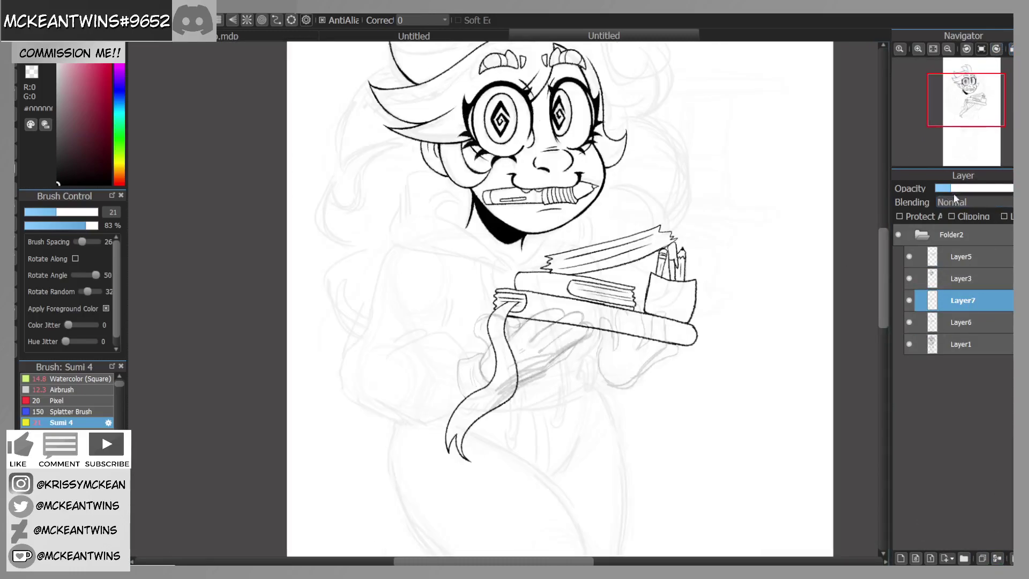
{"action": "left_click", "coordinate": [909, 323]}
{"action": "left_click", "coordinate": [963, 189]}
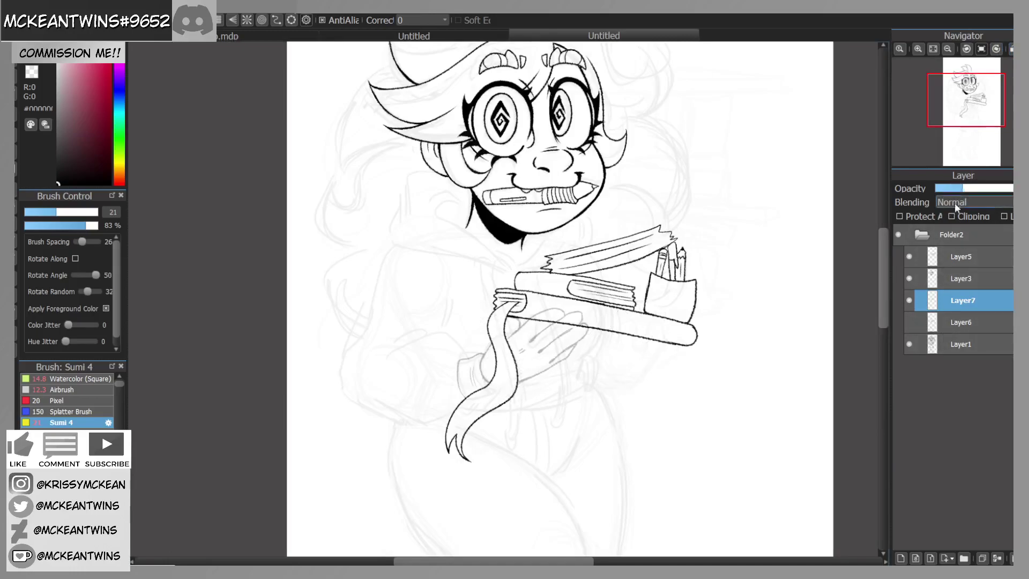
{"action": "left_click", "coordinate": [901, 558]}
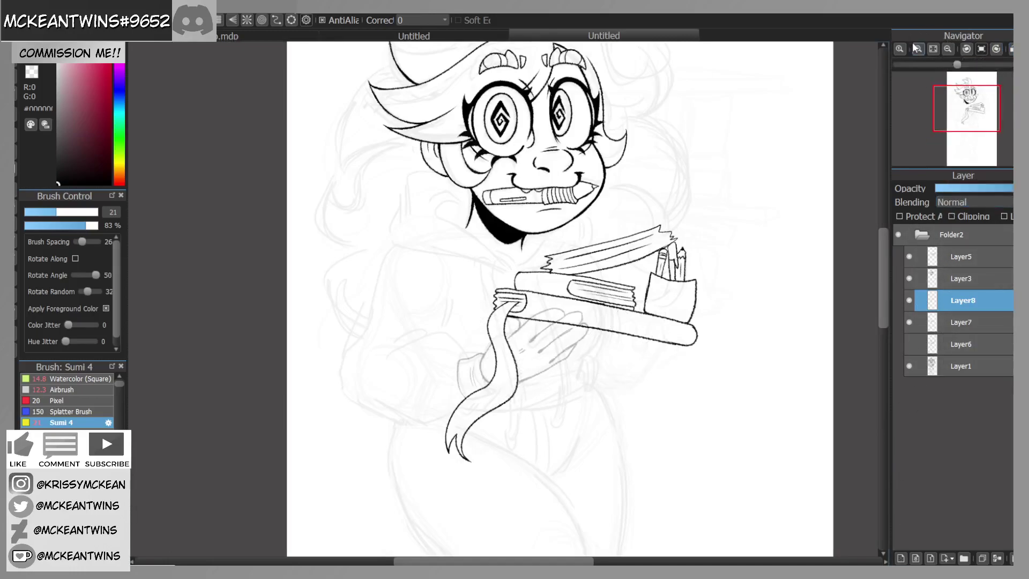
Step: Ink the hand's fingers anew on Layer8 with bent joints, curling over the book's lower edge, plus the outer edge of the palm
{"action": "left_click", "coordinate": [918, 49]}
{"action": "left_click", "coordinate": [918, 49]}
{"action": "left_click", "coordinate": [918, 49]}
{"action": "left_click", "coordinate": [967, 113]}
{"action": "left_click_drag", "start_coordinate": [967, 113], "coordinate": [965, 115]}
{"action": "mouse_move", "coordinate": [709, 186]}
{"action": "left_mouse_down"}
{"action": "mouse_move", "coordinate": [648, 258]}
{"action": "mouse_move", "coordinate": [611, 271]}
{"action": "mouse_move", "coordinate": [699, 168]}
{"action": "mouse_move", "coordinate": [667, 176]}
{"action": "mouse_move", "coordinate": [619, 224]}
{"action": "mouse_move", "coordinate": [541, 263]}
{"action": "left_mouse_up"}
{"action": "mouse_move", "coordinate": [705, 187]}
{"action": "left_mouse_down"}
{"action": "mouse_move", "coordinate": [731, 175]}
{"action": "mouse_move", "coordinate": [721, 220]}
{"action": "left_mouse_up"}
{"action": "key", "text": "ctrl+z"}
{"action": "mouse_move", "coordinate": [711, 180]}
{"action": "left_mouse_down"}
{"action": "mouse_move", "coordinate": [730, 175]}
{"action": "mouse_move", "coordinate": [745, 204]}
{"action": "mouse_move", "coordinate": [708, 256]}
{"action": "left_mouse_up"}
{"action": "mouse_move", "coordinate": [743, 199]}
{"action": "left_mouse_down"}
{"action": "mouse_move", "coordinate": [728, 289]}
{"action": "mouse_move", "coordinate": [686, 317]}
{"action": "left_mouse_up"}
{"action": "mouse_move", "coordinate": [717, 241]}
{"action": "left_mouse_down"}
{"action": "mouse_move", "coordinate": [702, 264]}
{"action": "mouse_move", "coordinate": [638, 291]}
{"action": "left_mouse_up"}
{"action": "mouse_move", "coordinate": [733, 278]}
{"action": "left_mouse_down"}
{"action": "mouse_move", "coordinate": [680, 323]}
{"action": "mouse_move", "coordinate": [702, 332]}
{"action": "mouse_move", "coordinate": [584, 388]}
{"action": "left_mouse_up"}
Step: Lower Layer7's opacity further, compare the hand in mirrored view and with Layer8 off, and make Layer8 active again
{"action": "left_click", "coordinate": [933, 48]}
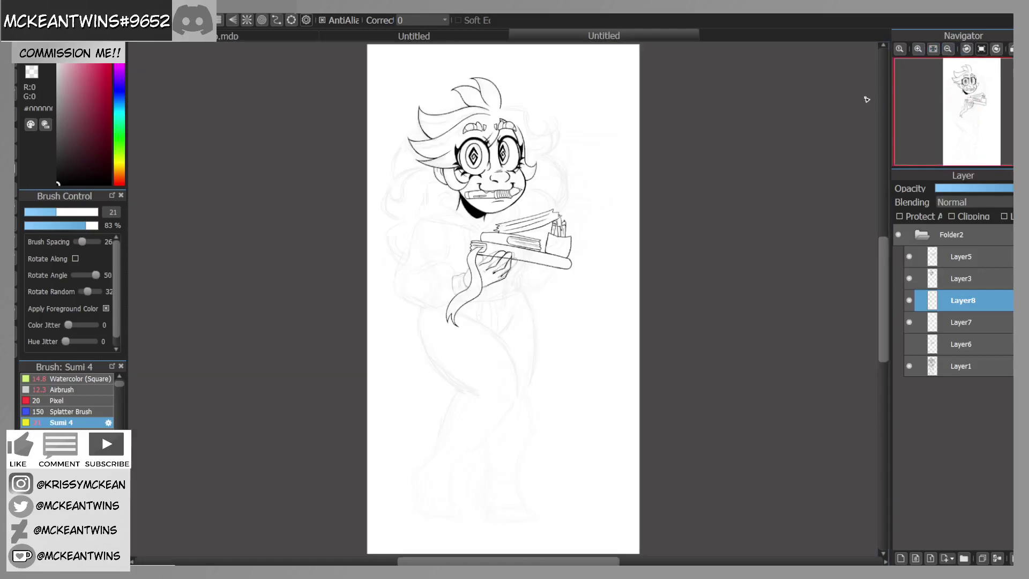
{"action": "left_click", "coordinate": [956, 323]}
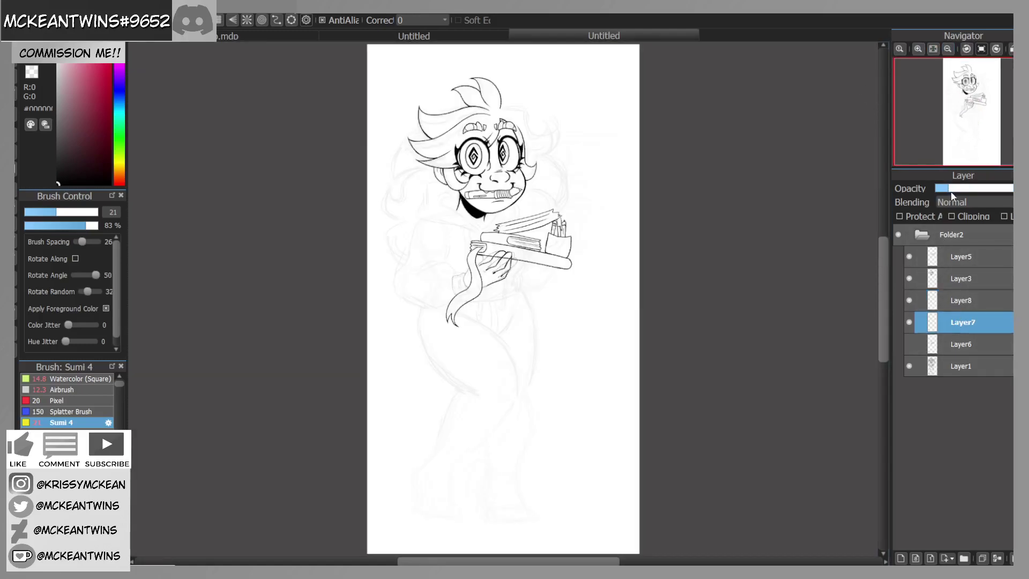
{"action": "left_click", "coordinate": [1011, 50]}
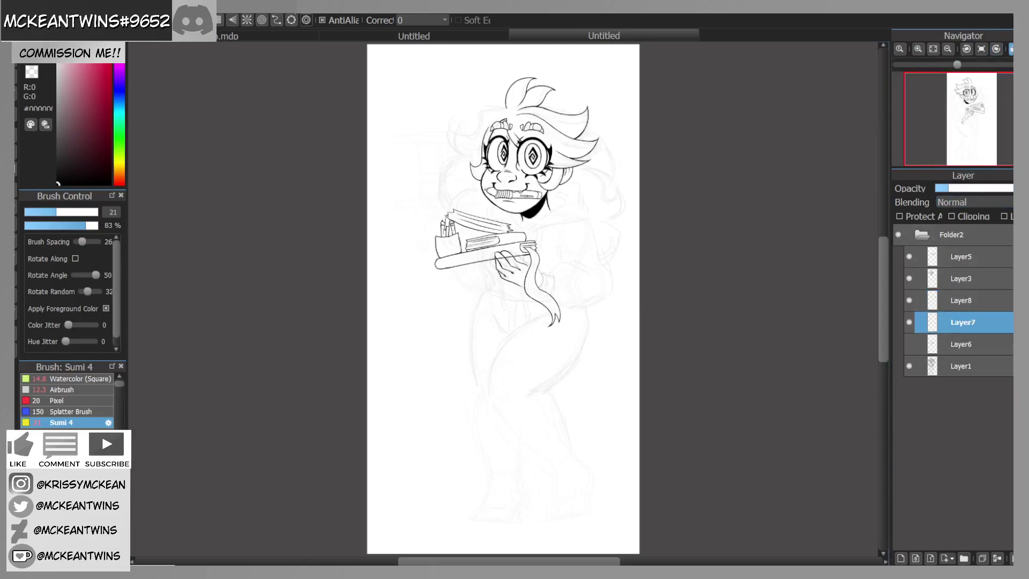
{"action": "left_click", "coordinate": [1011, 49]}
{"action": "left_click", "coordinate": [909, 301]}
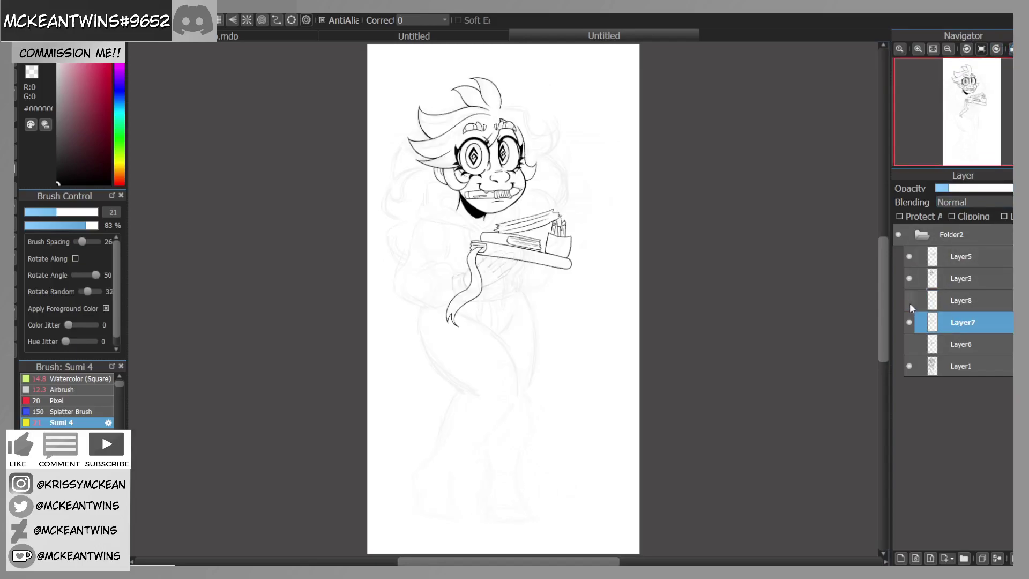
{"action": "left_click", "coordinate": [909, 301]}
{"action": "left_click", "coordinate": [936, 304]}
Step: Redraw the hand's lower edge as an angular contour from the lowest finger down to the ribbon
{"action": "left_click", "coordinate": [918, 48]}
{"action": "left_click", "coordinate": [919, 48]}
{"action": "left_click", "coordinate": [919, 48]}
{"action": "left_click", "coordinate": [918, 49]}
{"action": "left_click", "coordinate": [918, 49]}
{"action": "left_click_drag", "start_coordinate": [971, 118], "coordinate": [965, 113]}
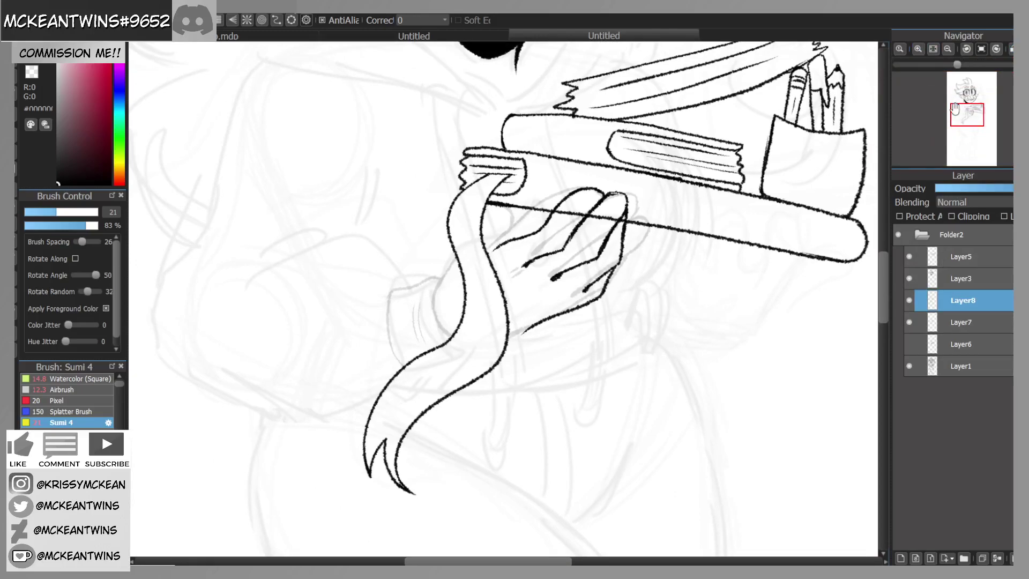
{"action": "left_click", "coordinate": [919, 50]}
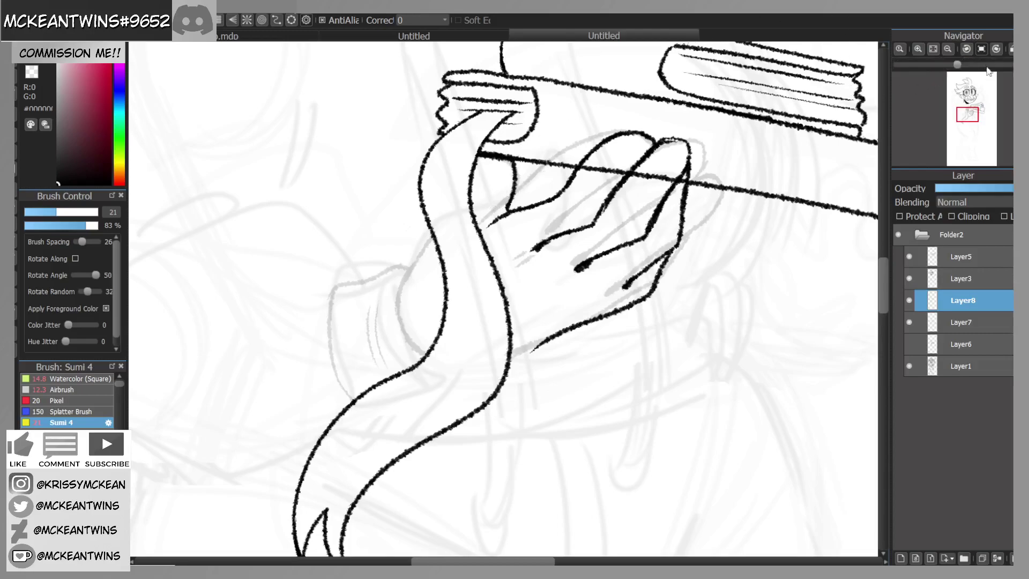
{"action": "left_click", "coordinate": [968, 51]}
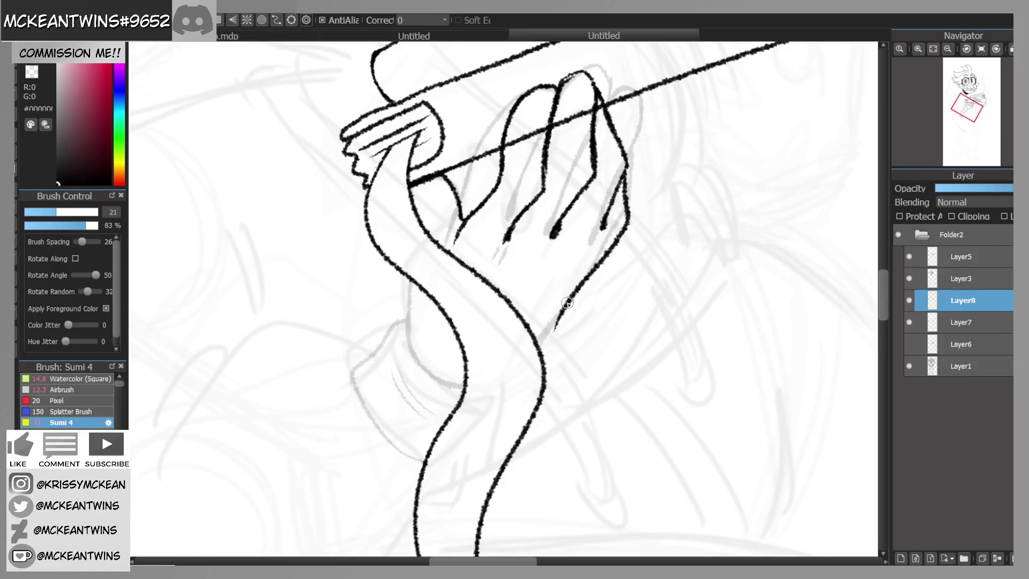
{"action": "mouse_move", "coordinate": [625, 185]}
{"action": "left_mouse_down"}
{"action": "mouse_move", "coordinate": [628, 246]}
{"action": "mouse_move", "coordinate": [543, 346]}
{"action": "left_mouse_up"}
{"action": "mouse_move", "coordinate": [571, 305]}
{"action": "left_mouse_down"}
{"action": "mouse_move", "coordinate": [542, 351]}
{"action": "mouse_move", "coordinate": [617, 237]}
{"action": "mouse_move", "coordinate": [624, 202]}
{"action": "left_mouse_up"}
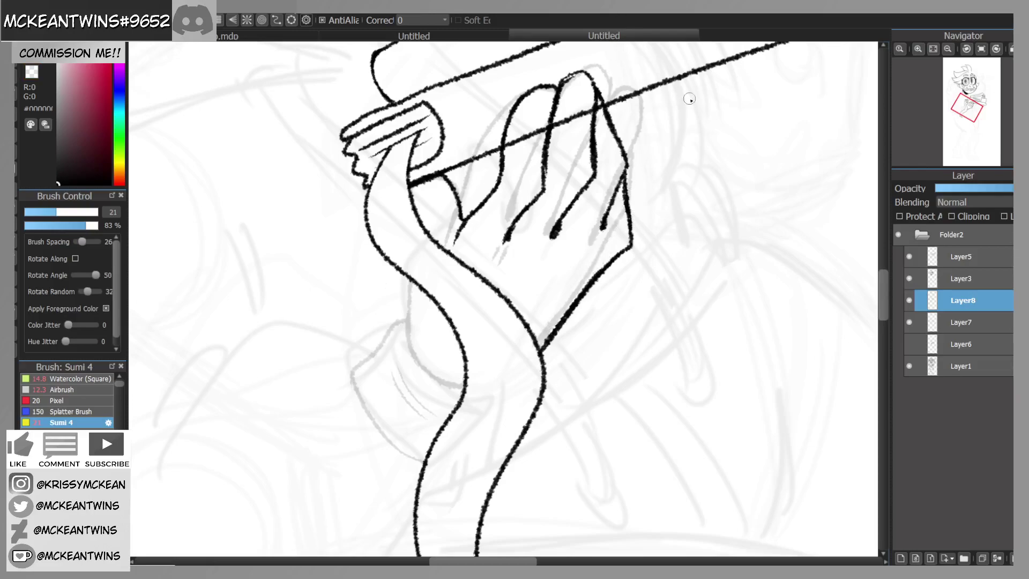
{"action": "left_click", "coordinate": [981, 50]}
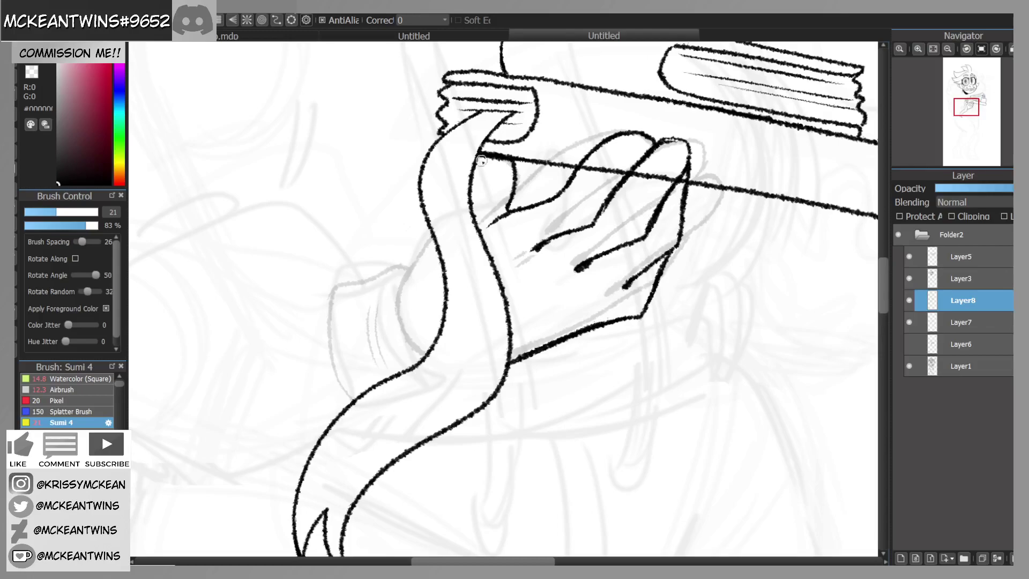
Step: Ink the curved heel of the hand on the far side of the ribbon and add two small knuckle marks
{"action": "mouse_move", "coordinate": [427, 237]}
{"action": "left_mouse_down"}
{"action": "mouse_move", "coordinate": [401, 280]}
{"action": "mouse_move", "coordinate": [403, 322]}
{"action": "mouse_move", "coordinate": [426, 352]}
{"action": "left_mouse_up"}
{"action": "mouse_move", "coordinate": [998, 68]}
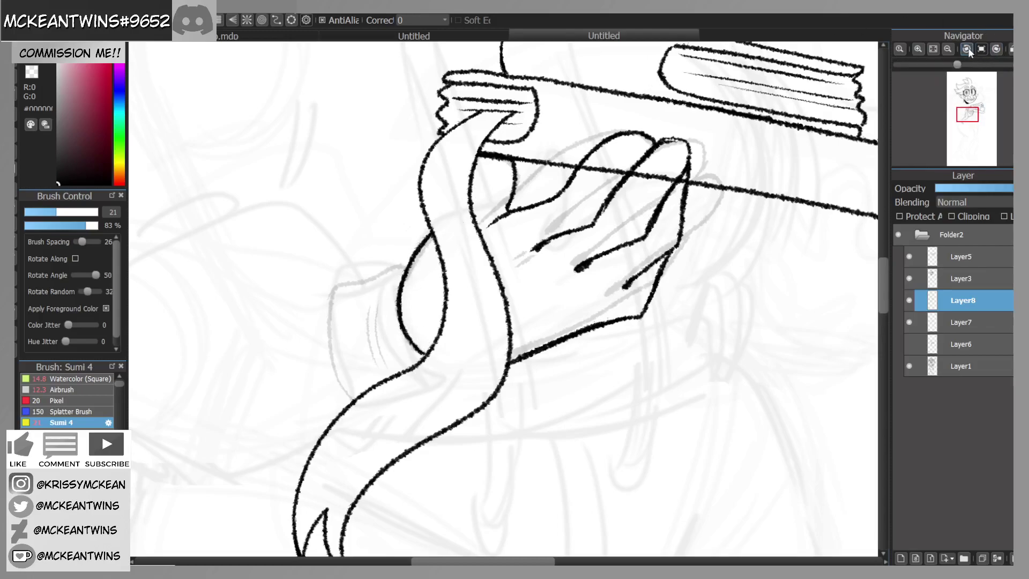
{"action": "left_click", "coordinate": [968, 49]}
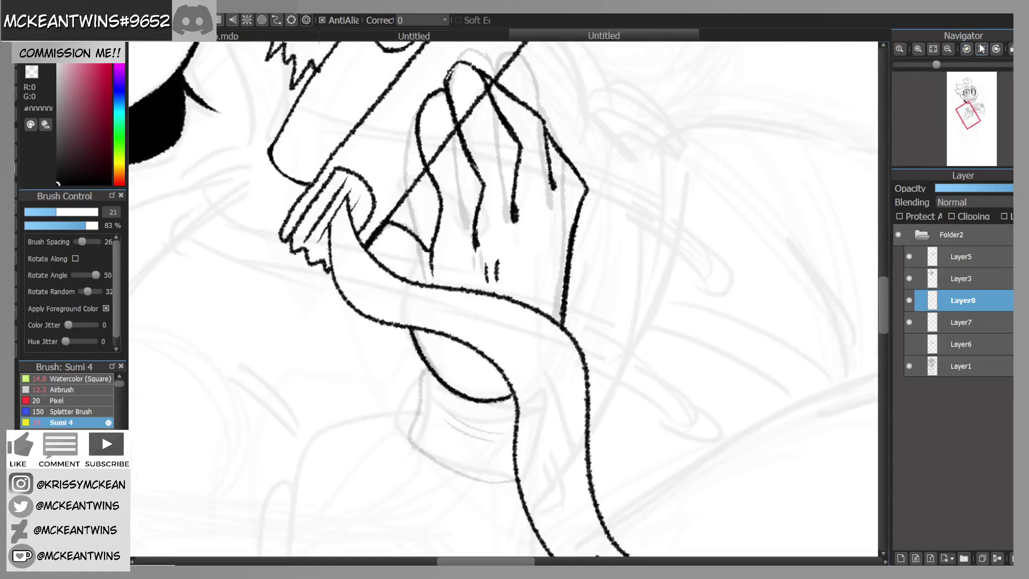
Step: Draw fingernails on the two upper fingers and clean up the outline of the second fingertip
{"action": "left_click", "coordinate": [981, 49]}
{"action": "mouse_move", "coordinate": [646, 149]}
{"action": "left_mouse_down"}
{"action": "mouse_move", "coordinate": [610, 153]}
{"action": "mouse_move", "coordinate": [617, 173]}
{"action": "mouse_move", "coordinate": [627, 144]}
{"action": "mouse_move", "coordinate": [630, 174]}
{"action": "mouse_move", "coordinate": [675, 151]}
{"action": "mouse_move", "coordinate": [651, 173]}
{"action": "mouse_move", "coordinate": [686, 156]}
{"action": "left_mouse_up"}
{"action": "key", "text": "ctrl+z"}
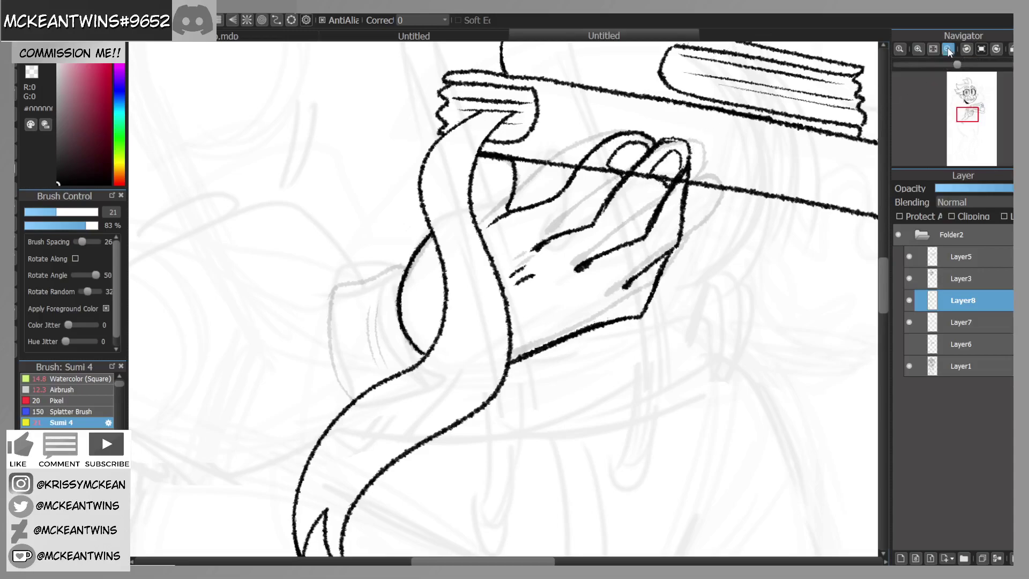
{"action": "left_click", "coordinate": [947, 49]}
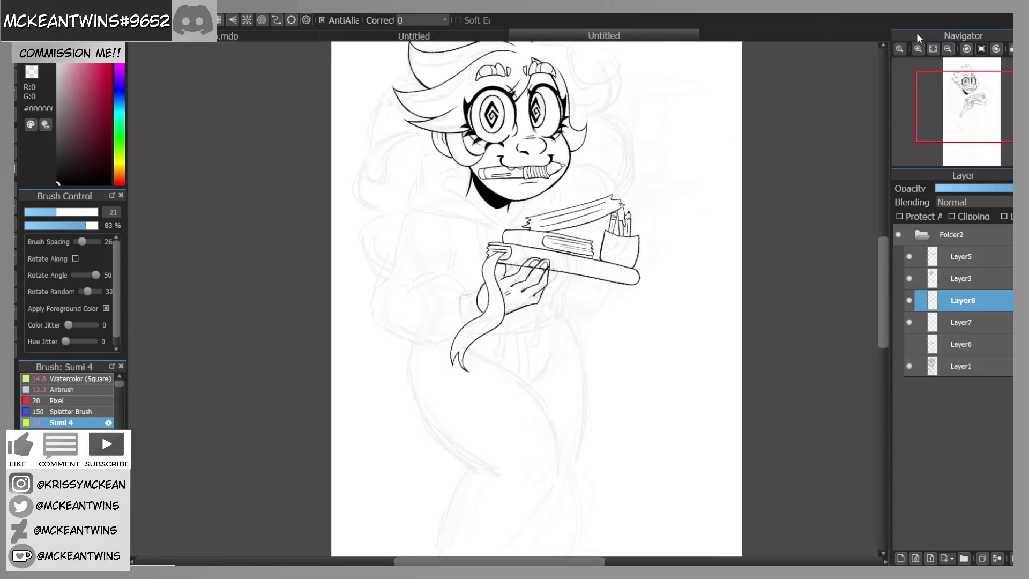
{"action": "left_click", "coordinate": [918, 48]}
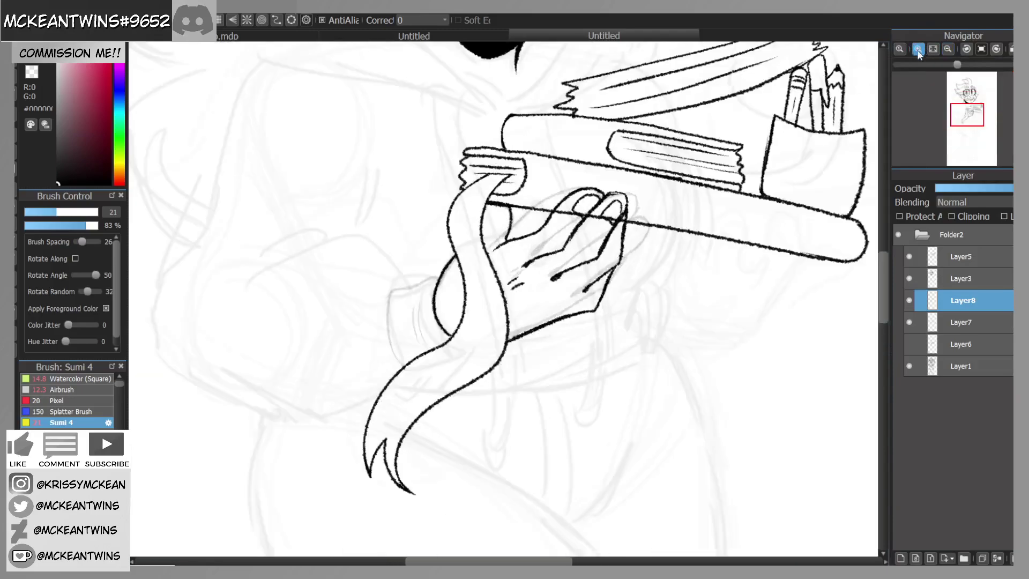
{"action": "left_click", "coordinate": [918, 49]}
{"action": "mouse_move", "coordinate": [684, 167]}
{"action": "left_mouse_down"}
{"action": "mouse_move", "coordinate": [656, 162]}
{"action": "mouse_move", "coordinate": [660, 187]}
{"action": "left_mouse_up"}
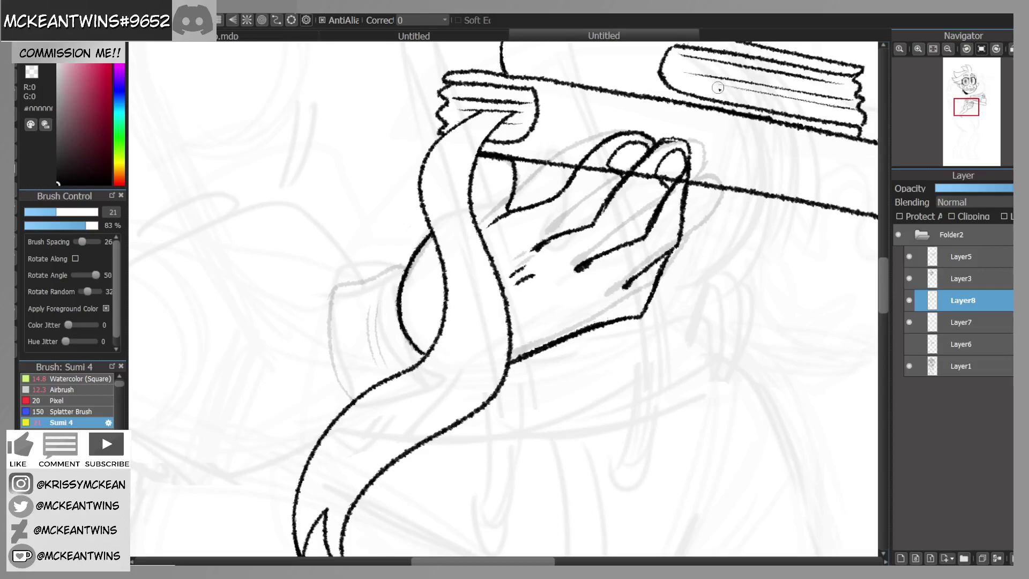
{"action": "left_click_drag", "start_coordinate": [656, 141], "coordinate": [687, 145]}
Step: Compare the new hand with the guide and line layers switched on and off, leaving Layer7 hidden
{"action": "left_click", "coordinate": [909, 323]}
{"action": "left_click", "coordinate": [909, 323]}
{"action": "left_click", "coordinate": [909, 323]}
{"action": "left_click", "coordinate": [909, 323]}
{"action": "left_click", "coordinate": [948, 49]}
{"action": "left_click", "coordinate": [948, 49]}
{"action": "left_click", "coordinate": [909, 300]}
{"action": "left_click", "coordinate": [909, 301]}
{"action": "left_click", "coordinate": [908, 322]}
{"action": "left_click", "coordinate": [906, 323]}
{"action": "left_click", "coordinate": [906, 323]}
{"action": "left_click", "coordinate": [908, 257]}
{"action": "left_click", "coordinate": [908, 256]}
{"action": "left_click", "coordinate": [918, 49]}
{"action": "left_click", "coordinate": [918, 49]}
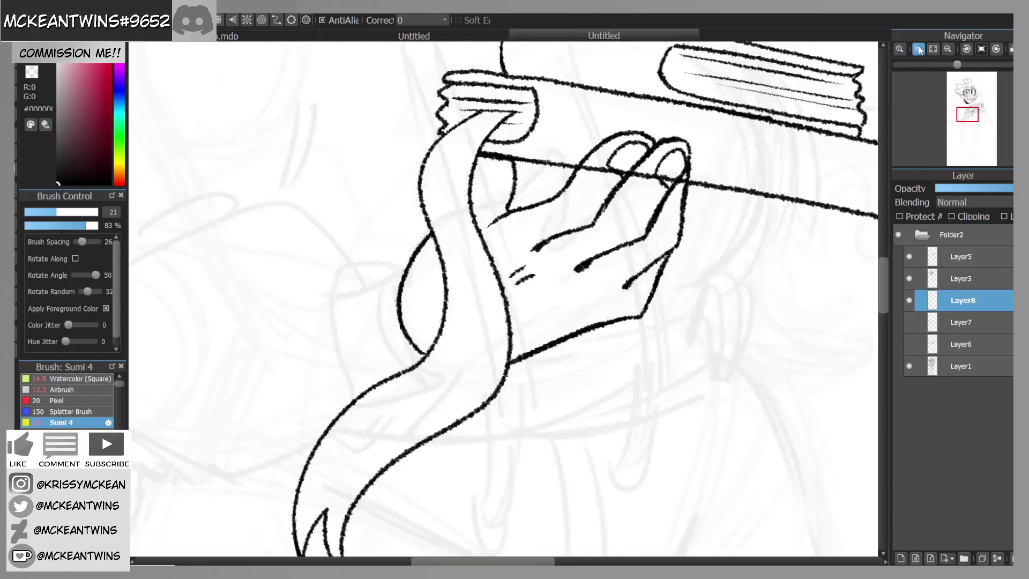
Step: Thicken the ribbon's inner edge beside the thumb, just below the book
{"action": "left_click", "coordinate": [918, 49]}
{"action": "mouse_move", "coordinate": [456, 112]}
{"action": "left_mouse_down"}
{"action": "mouse_move", "coordinate": [455, 129]}
{"action": "mouse_move", "coordinate": [463, 96]}
{"action": "left_mouse_up"}
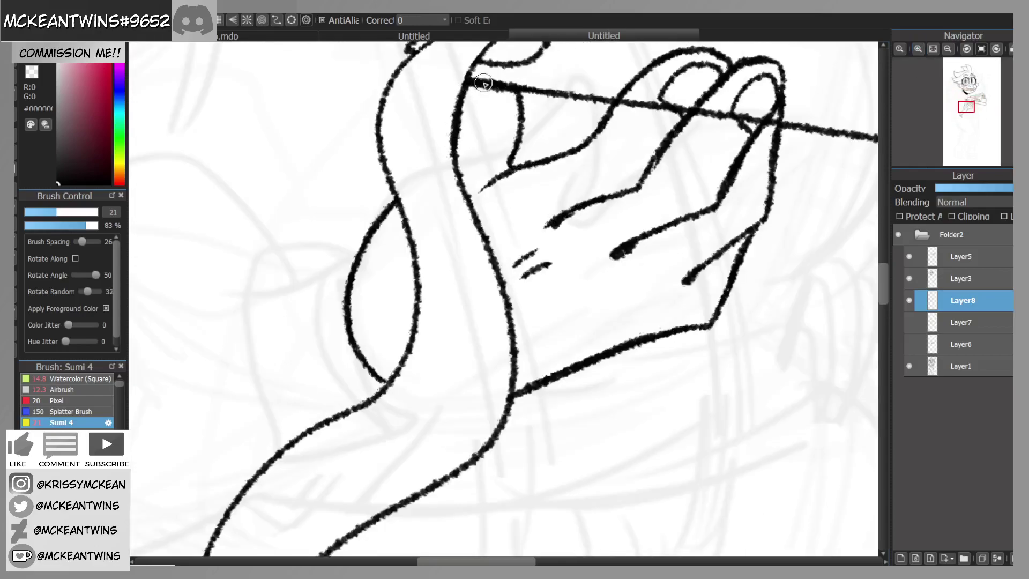
{"action": "left_click", "coordinate": [948, 48]}
Step: Erase the book's lower edge on Layer5 where it crosses the two upper fingers
{"action": "left_click", "coordinate": [908, 300]}
{"action": "left_click", "coordinate": [909, 300]}
{"action": "left_click", "coordinate": [909, 256]}
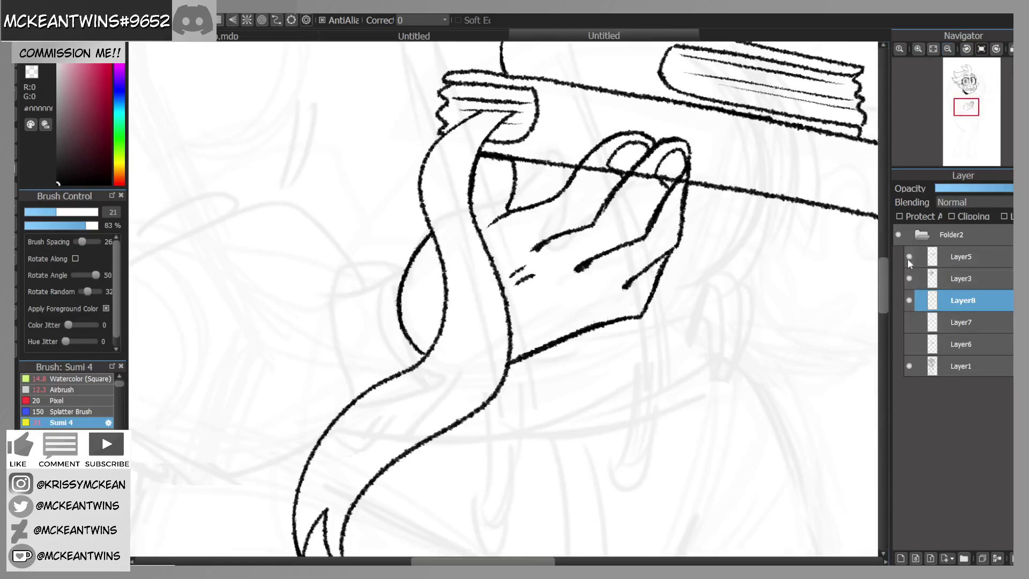
{"action": "left_click", "coordinate": [909, 256]}
{"action": "left_click", "coordinate": [960, 257]}
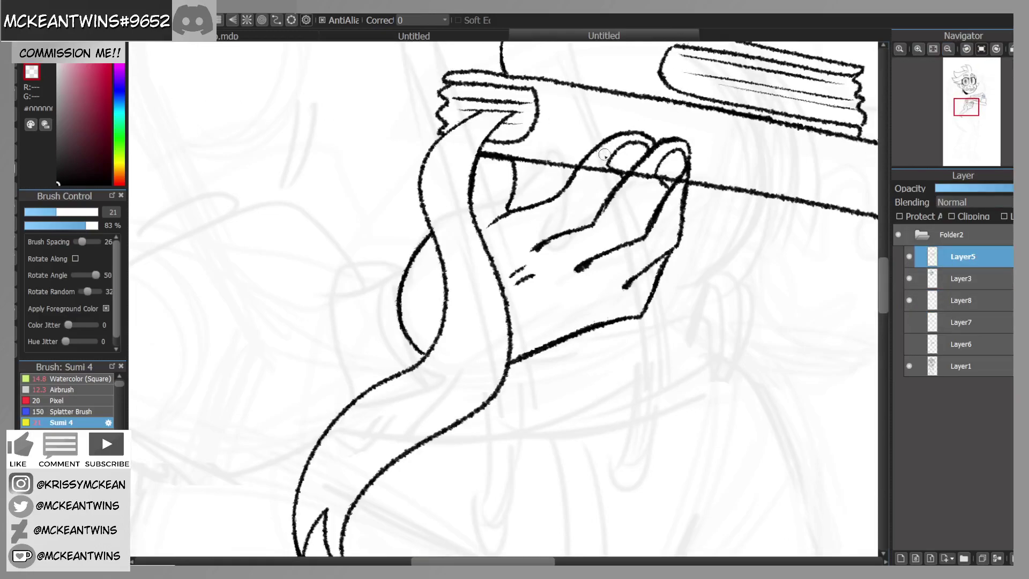
{"action": "left_click_drag", "start_coordinate": [596, 164], "coordinate": [670, 177]}
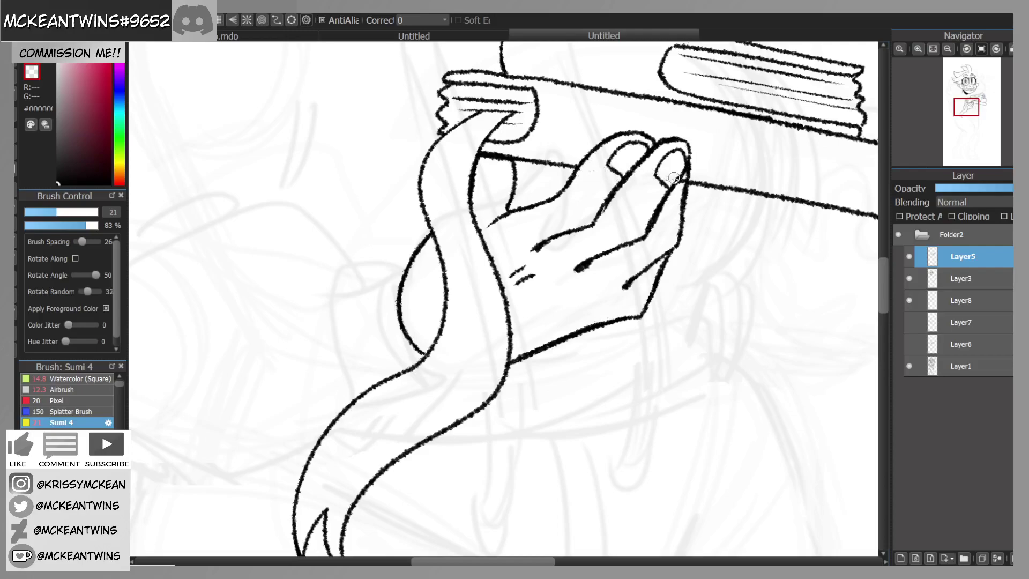
Step: Review the hand at a wider view, toggle Layer8 to identify its lines, and make Layer8 the active layer
{"action": "left_click", "coordinate": [948, 49]}
{"action": "left_click", "coordinate": [948, 49]}
{"action": "left_click", "coordinate": [948, 48]}
{"action": "left_click", "coordinate": [948, 49]}
{"action": "mouse_move", "coordinate": [970, 113]}
{"action": "left_mouse_down"}
{"action": "mouse_move", "coordinate": [966, 125]}
{"action": "mouse_move", "coordinate": [962, 115]}
{"action": "left_mouse_up"}
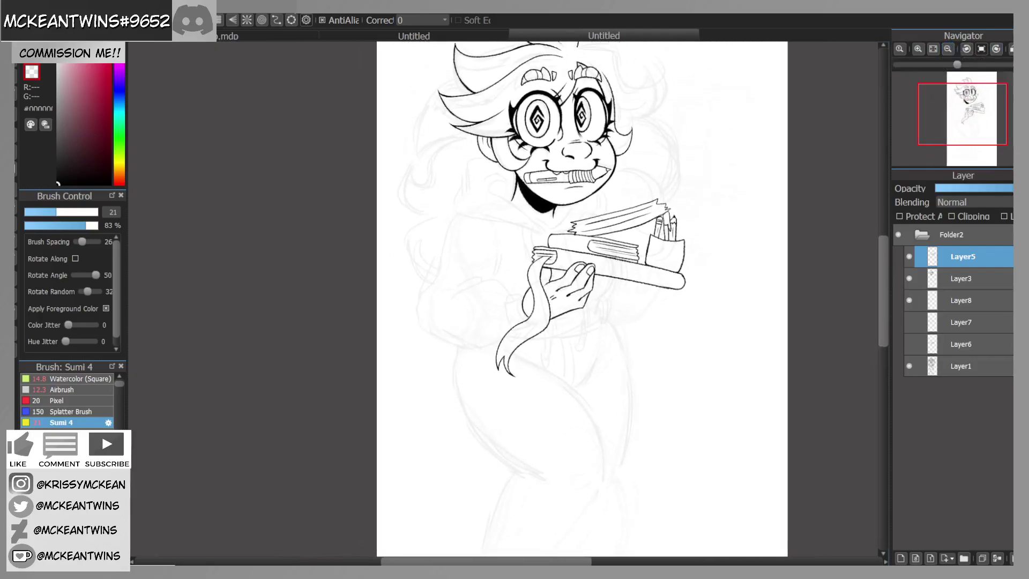
{"action": "left_click", "coordinate": [946, 278]}
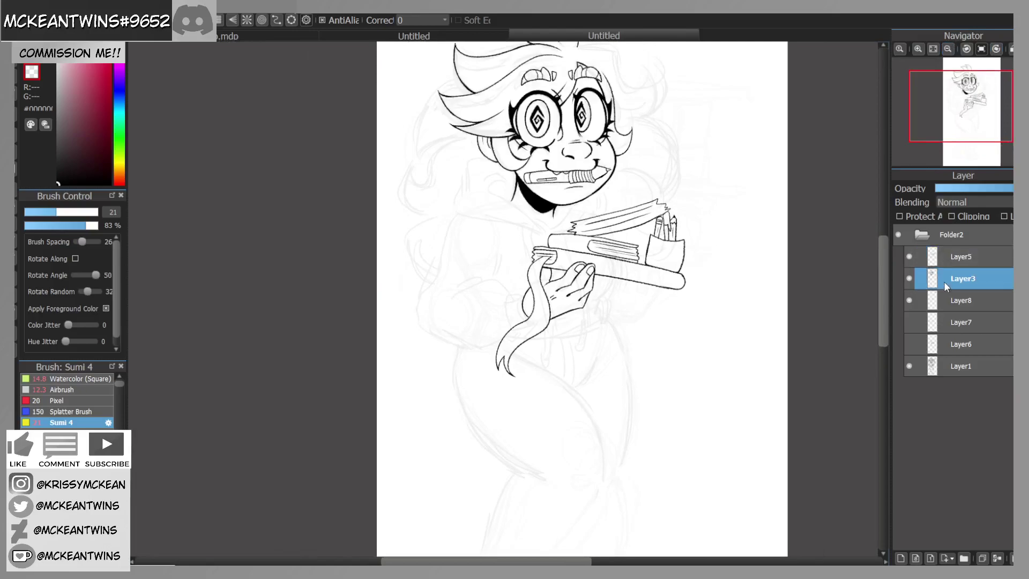
{"action": "left_click", "coordinate": [909, 301]}
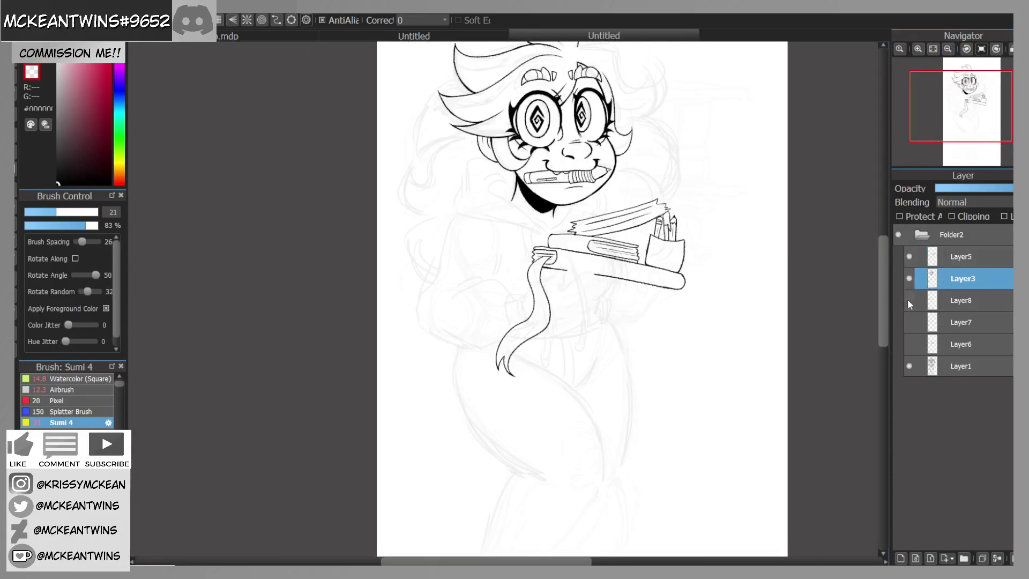
{"action": "left_click", "coordinate": [909, 301]}
{"action": "left_click", "coordinate": [952, 299]}
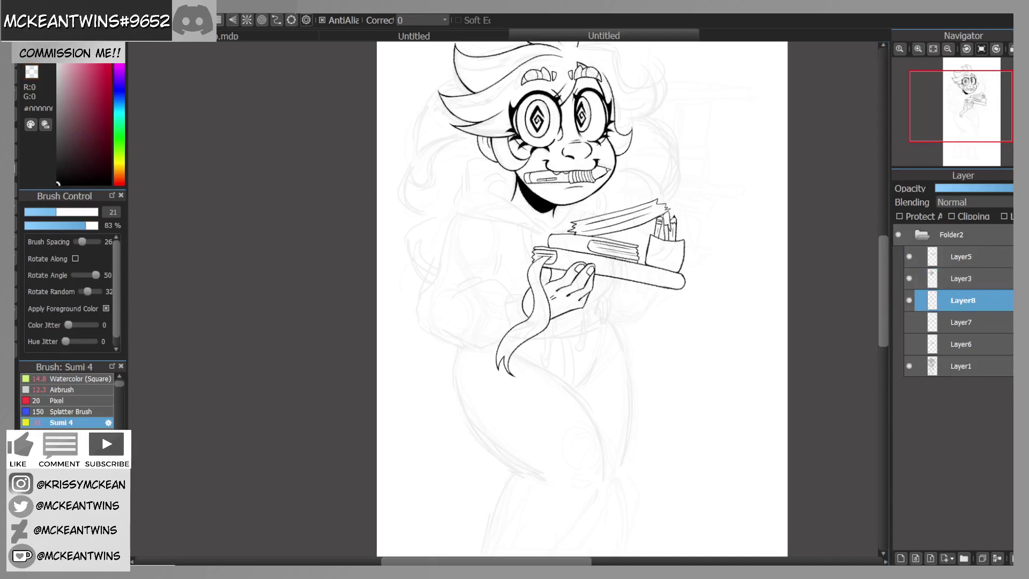
Step: Ink the sleeve cuff's outline from the heel of the hand to the ribbon, with two short curved fold lines inside
{"action": "left_click", "coordinate": [918, 49]}
{"action": "left_click", "coordinate": [918, 48]}
{"action": "mouse_move", "coordinate": [638, 263]}
{"action": "left_mouse_down"}
{"action": "mouse_move", "coordinate": [518, 295]}
{"action": "mouse_move", "coordinate": [515, 365]}
{"action": "left_mouse_up"}
{"action": "left_click_drag", "start_coordinate": [959, 106], "coordinate": [963, 119]}
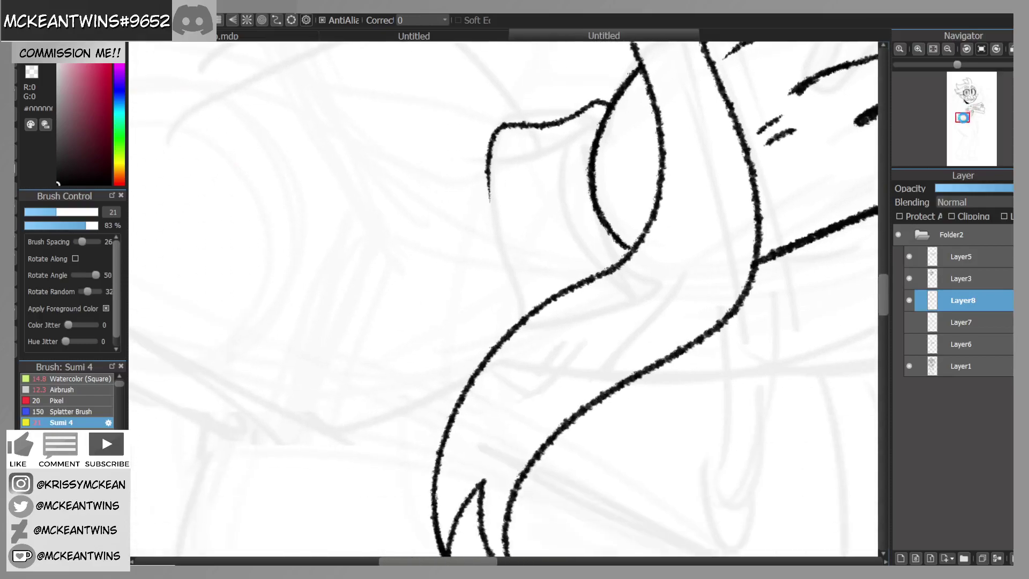
{"action": "left_click", "coordinate": [1001, 50]}
{"action": "left_click_drag", "start_coordinate": [563, 165], "coordinate": [518, 311]}
{"action": "key", "text": "ctrl+z"}
{"action": "left_click_drag", "start_coordinate": [573, 156], "coordinate": [528, 248]}
{"action": "mouse_move", "coordinate": [552, 179]}
{"action": "left_mouse_down"}
{"action": "mouse_move", "coordinate": [523, 265]}
{"action": "mouse_move", "coordinate": [523, 313]}
{"action": "mouse_move", "coordinate": [525, 264]}
{"action": "left_mouse_up"}
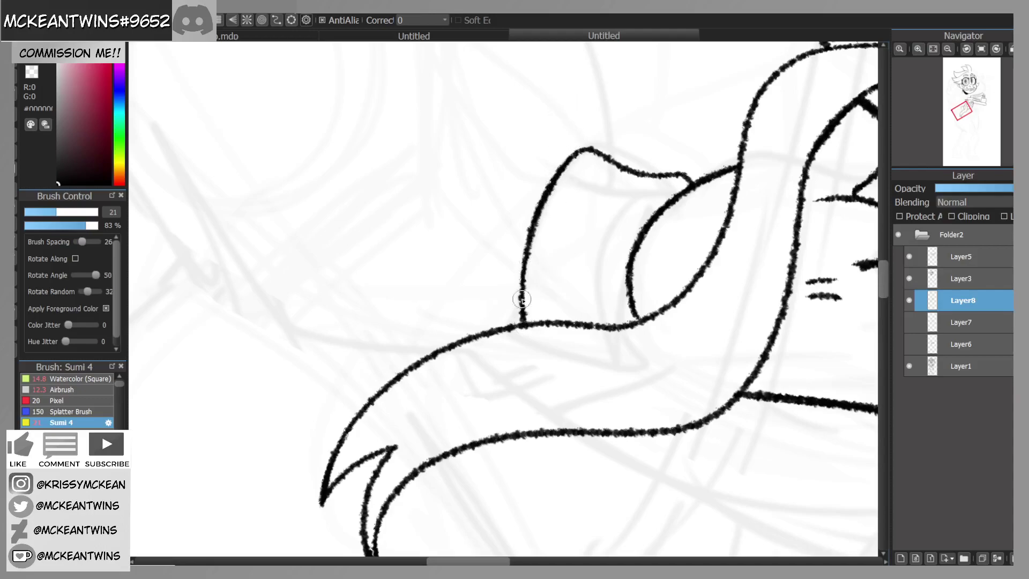
{"action": "mouse_move", "coordinate": [616, 200]}
{"action": "left_mouse_down"}
{"action": "mouse_move", "coordinate": [586, 299]}
{"action": "mouse_move", "coordinate": [581, 227]}
{"action": "mouse_move", "coordinate": [572, 275]}
{"action": "left_mouse_up"}
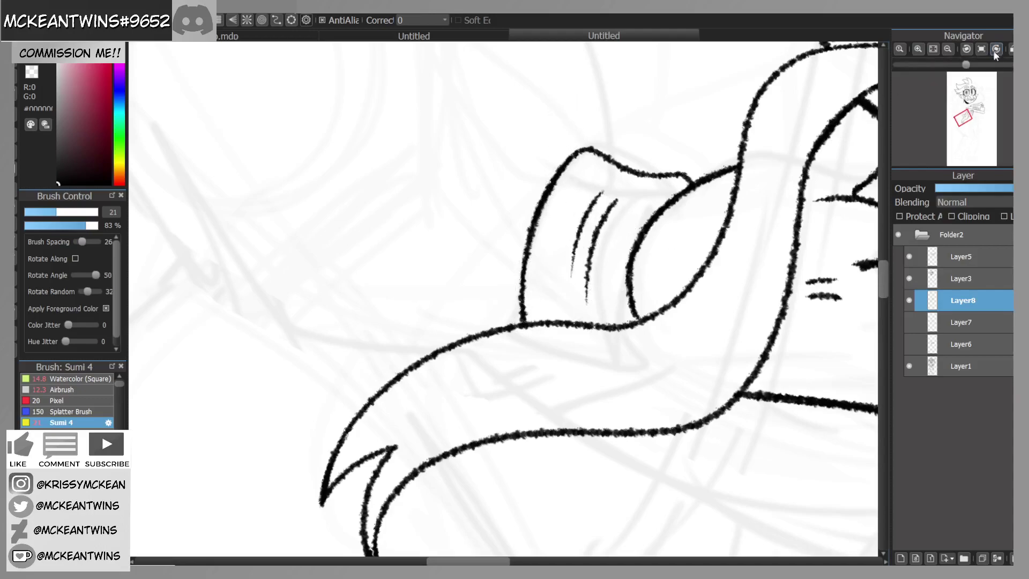
Step: Ink the sleeve's upper forearm edge from the cuff to the elbow crease, with a short fold branching off it
{"action": "left_click", "coordinate": [981, 49]}
{"action": "left_click", "coordinate": [948, 49]}
{"action": "left_click_drag", "start_coordinate": [963, 121], "coordinate": [956, 115]}
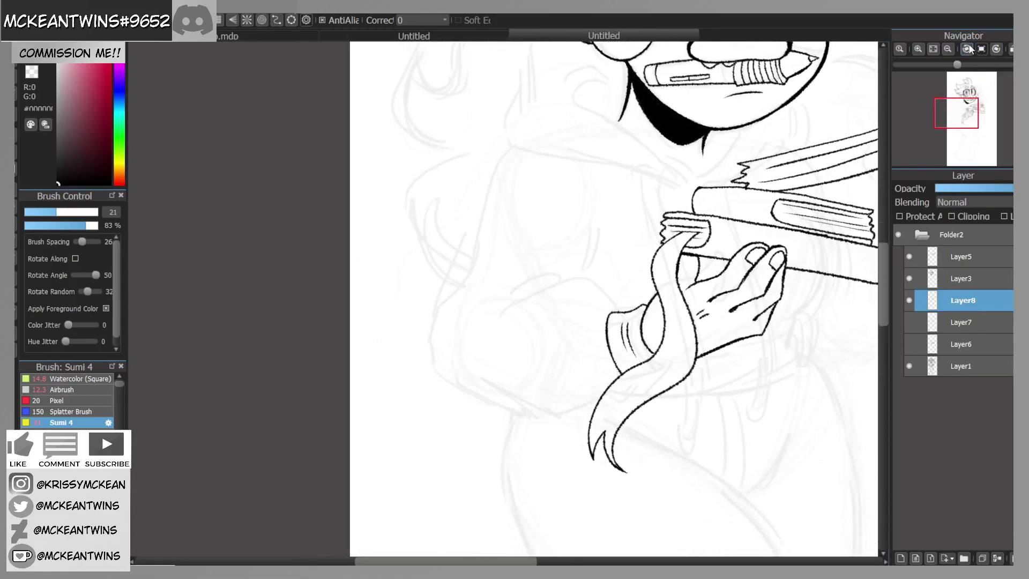
{"action": "left_click", "coordinate": [967, 50]}
{"action": "left_click", "coordinate": [919, 49]}
{"action": "left_click", "coordinate": [918, 49]}
{"action": "left_click", "coordinate": [918, 50]}
{"action": "mouse_move", "coordinate": [839, 144]}
{"action": "left_mouse_down"}
{"action": "mouse_move", "coordinate": [677, 103]}
{"action": "mouse_move", "coordinate": [510, 314]}
{"action": "left_mouse_up"}
{"action": "key", "text": "ctrl+z"}
{"action": "mouse_move", "coordinate": [856, 138]}
{"action": "left_mouse_down"}
{"action": "mouse_move", "coordinate": [674, 116]}
{"action": "mouse_move", "coordinate": [531, 345]}
{"action": "left_mouse_up"}
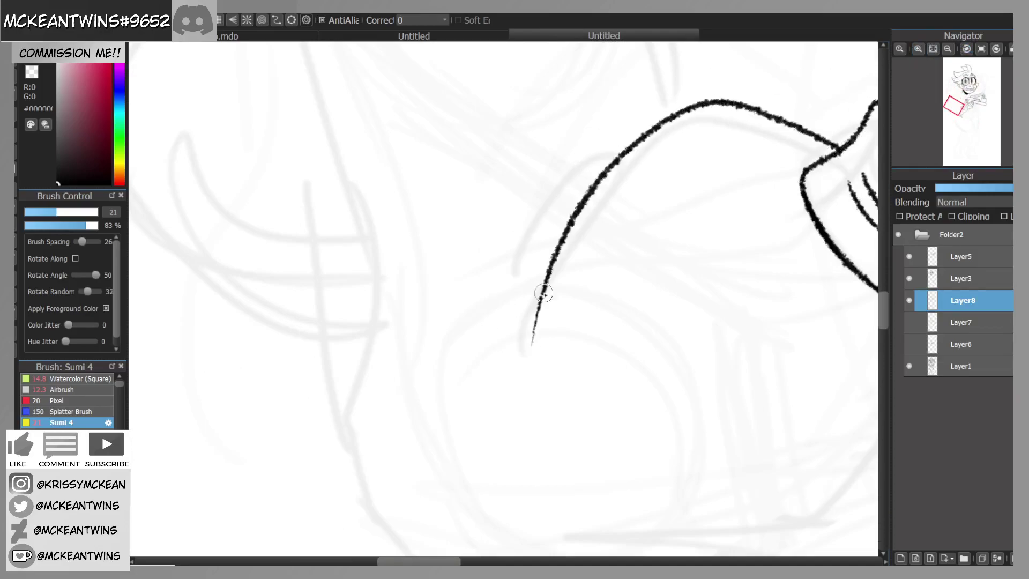
{"action": "left_click_drag", "start_coordinate": [597, 178], "coordinate": [493, 264]}
Step: Ink two short converging fold lines rising from the top of the forearm towards the chest
{"action": "left_click", "coordinate": [981, 49]}
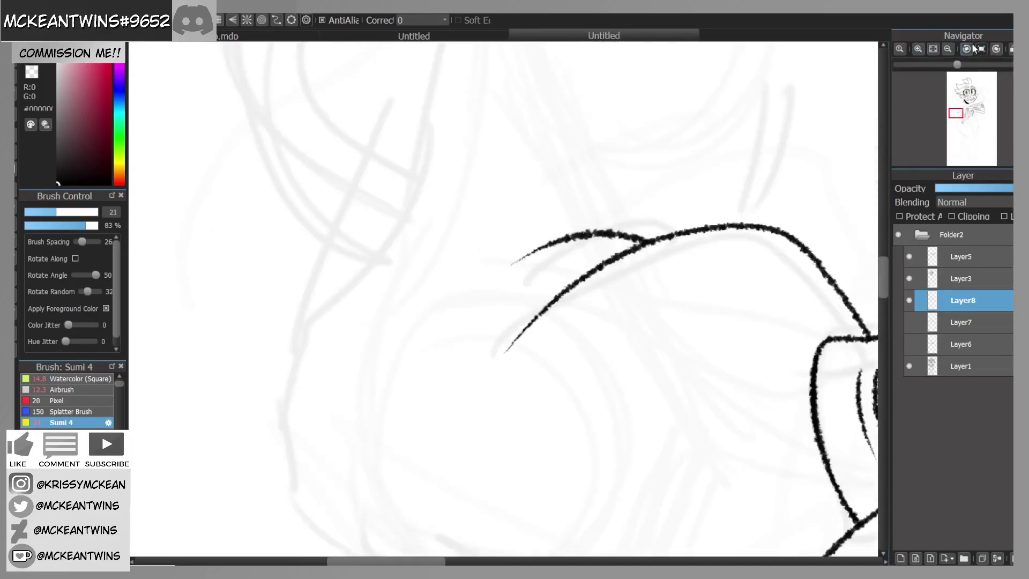
{"action": "left_click", "coordinate": [948, 49]}
{"action": "left_click", "coordinate": [948, 49]}
{"action": "left_click_drag", "start_coordinate": [957, 110], "coordinate": [959, 110]}
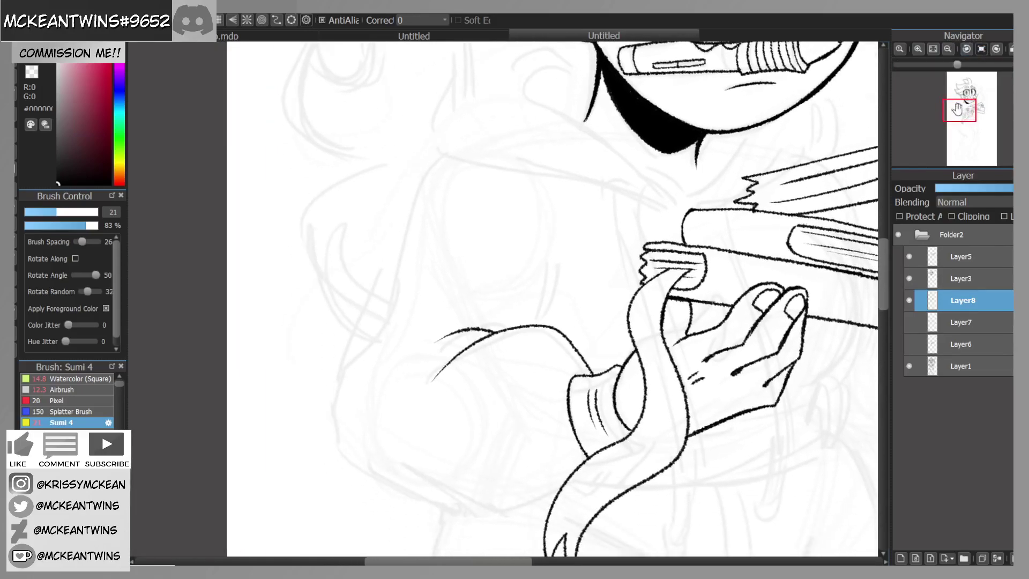
{"action": "left_click", "coordinate": [917, 51]}
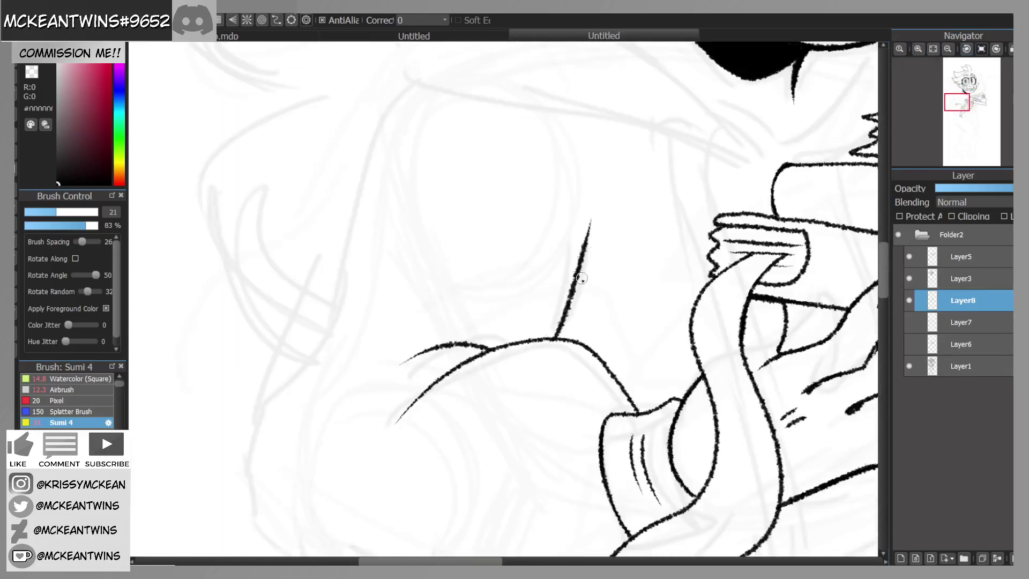
Step: Ink the outer shoulder curve of the sleeve beneath the sketched hood
{"action": "left_click", "coordinate": [947, 48]}
{"action": "left_click_drag", "start_coordinate": [964, 104], "coordinate": [961, 107]}
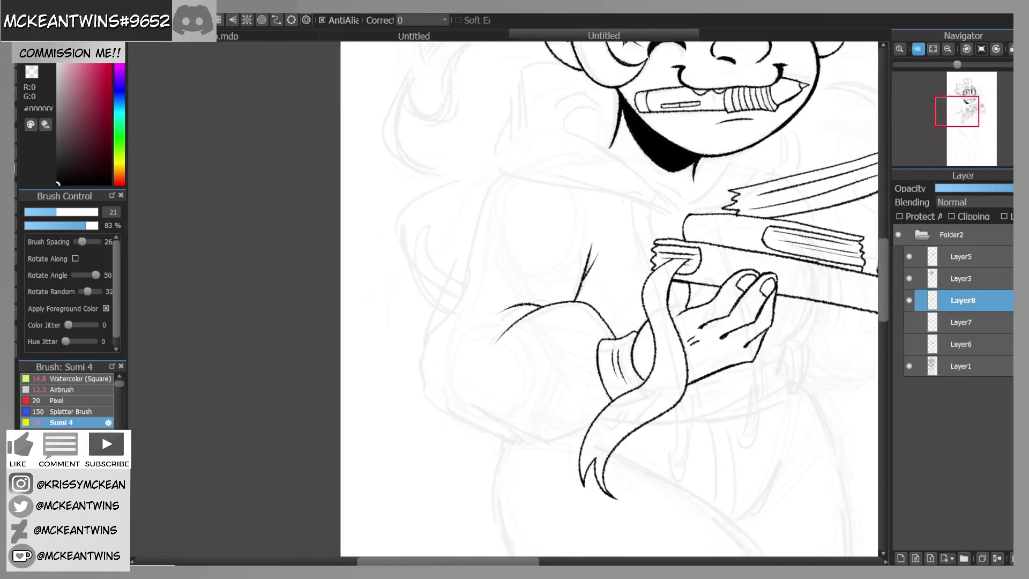
{"action": "left_click", "coordinate": [918, 51]}
{"action": "left_click_drag", "start_coordinate": [961, 108], "coordinate": [961, 104]}
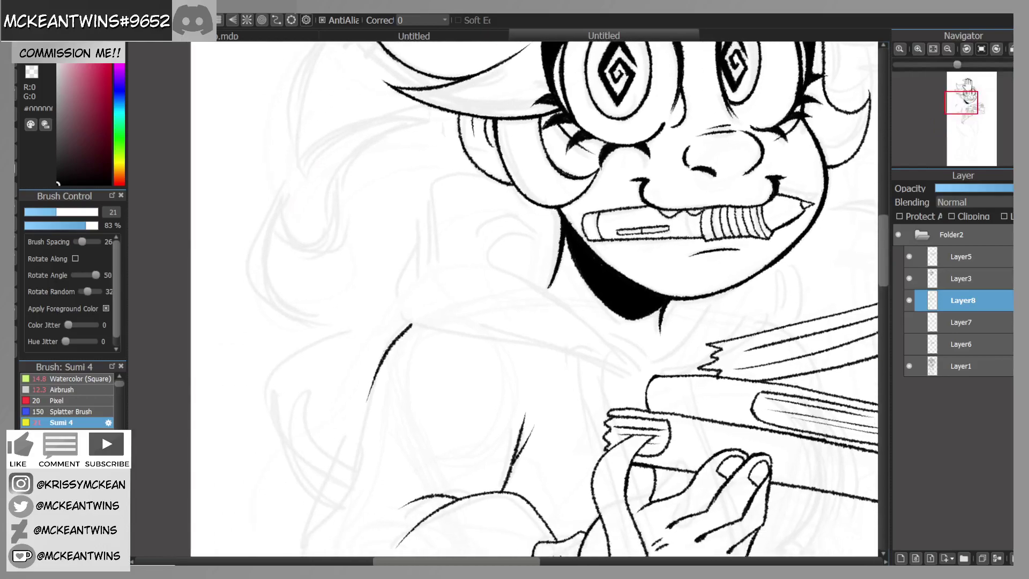
Step: Ink the hood's front edge from a rounded curl beside the neck down towards the books, and extend the neck line to meet it
{"action": "left_click", "coordinate": [967, 50]}
{"action": "left_click", "coordinate": [966, 50]}
{"action": "left_click", "coordinate": [918, 50]}
{"action": "left_click", "coordinate": [918, 51]}
{"action": "mouse_move", "coordinate": [799, 107]}
{"action": "left_mouse_down"}
{"action": "mouse_move", "coordinate": [613, 175]}
{"action": "mouse_move", "coordinate": [397, 183]}
{"action": "left_mouse_up"}
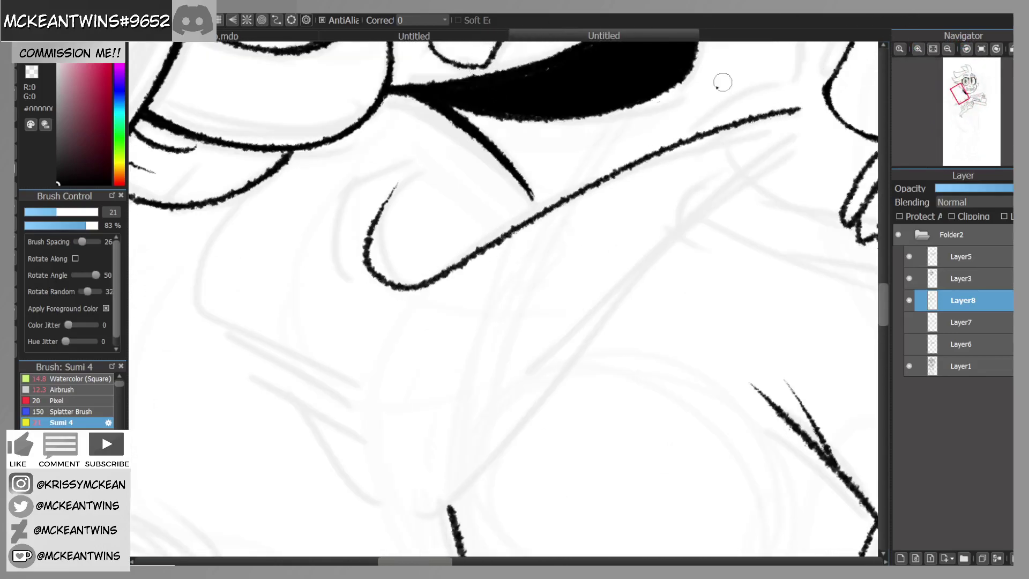
{"action": "left_click_drag", "start_coordinate": [536, 185], "coordinate": [528, 220]}
{"action": "left_click", "coordinate": [981, 48]}
{"action": "left_click", "coordinate": [982, 51]}
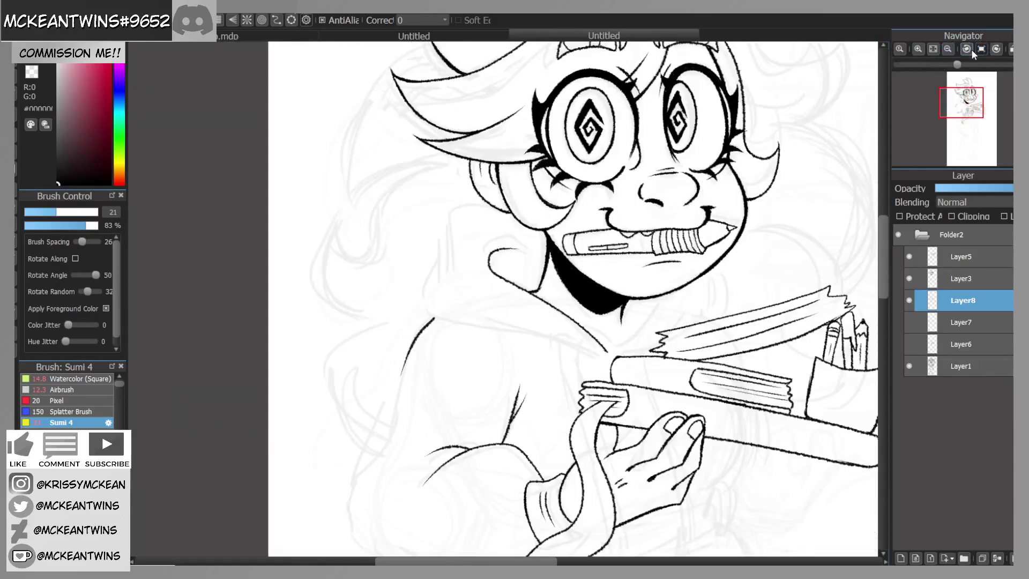
Step: Add a small inner curve inside the hood's curl and round off the hood's tip beside the books
{"action": "left_click", "coordinate": [925, 47]}
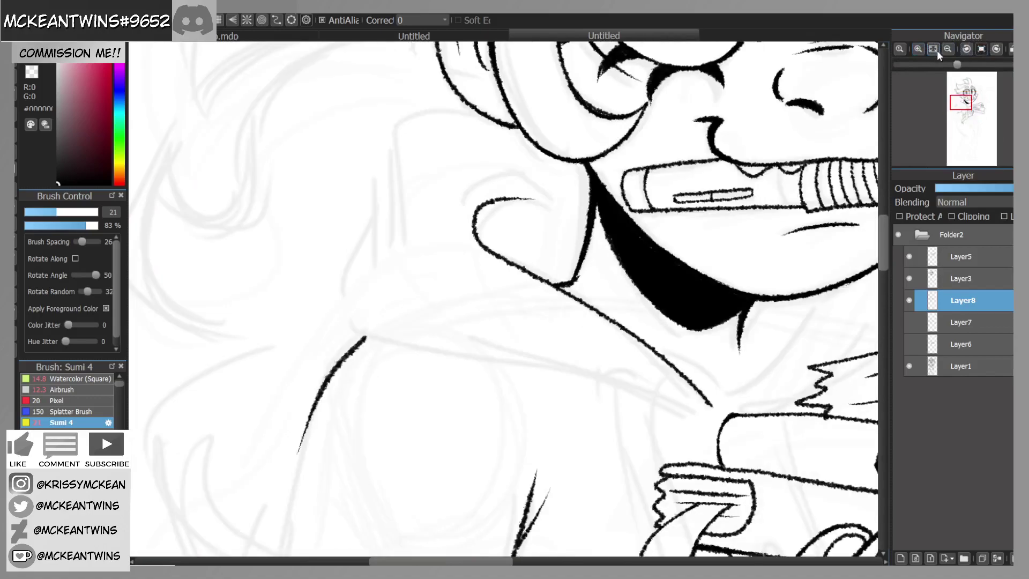
{"action": "mouse_move", "coordinate": [527, 209]}
{"action": "left_mouse_down"}
{"action": "mouse_move", "coordinate": [502, 231]}
{"action": "mouse_move", "coordinate": [450, 241]}
{"action": "left_mouse_up"}
{"action": "left_click", "coordinate": [969, 49]}
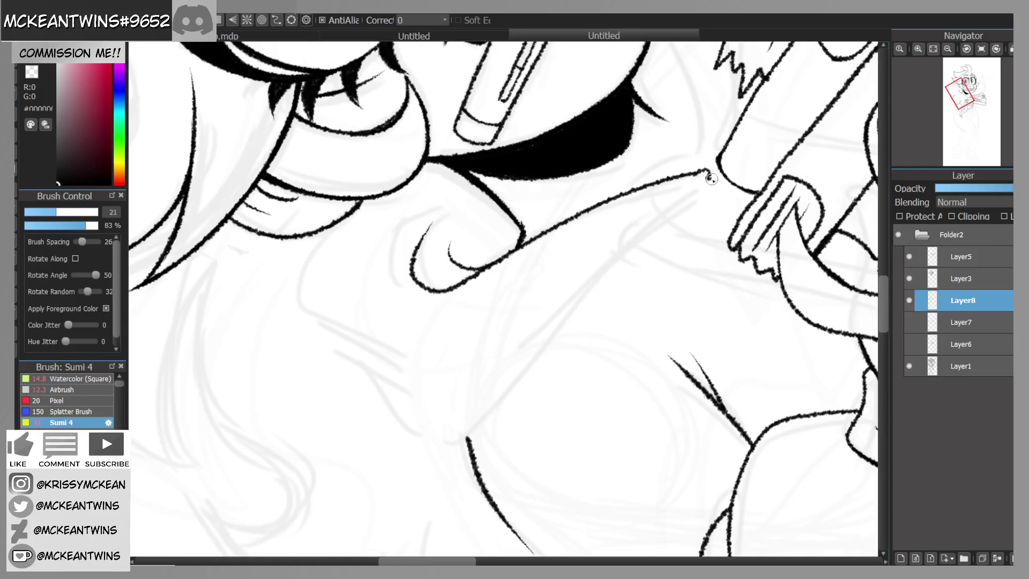
{"action": "left_click", "coordinate": [967, 49]}
{"action": "left_click", "coordinate": [948, 49]}
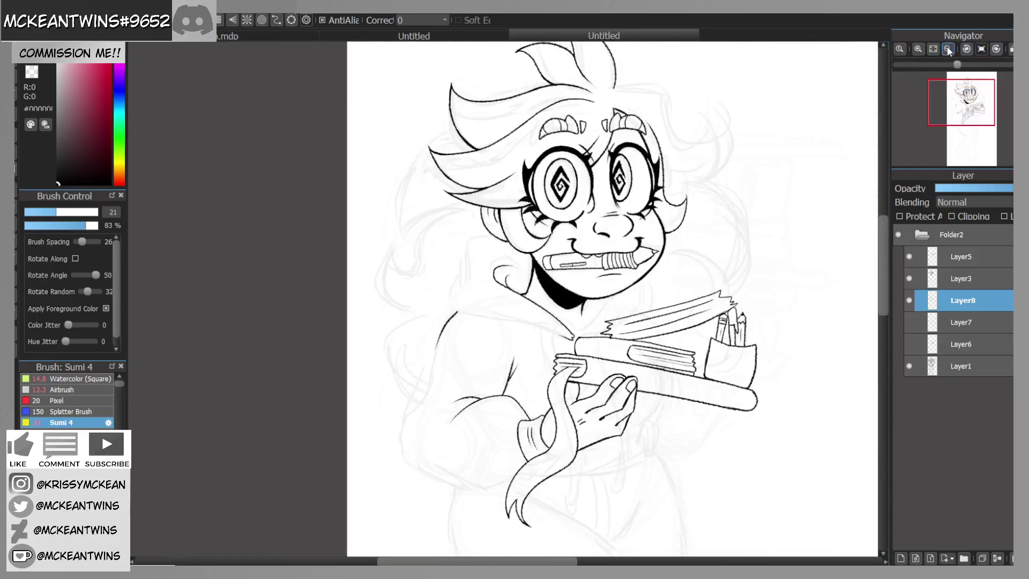
Step: Ink the hood's lower edge from its tip beside the books back to the shoulder line
{"action": "left_click", "coordinate": [966, 49]}
{"action": "left_click", "coordinate": [967, 49]}
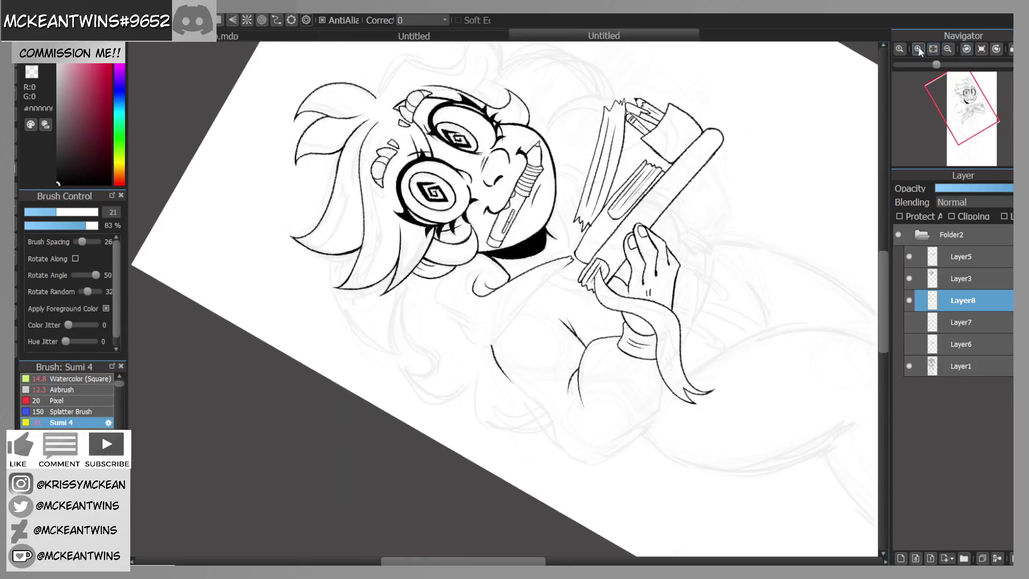
{"action": "left_click", "coordinate": [918, 49]}
{"action": "left_click", "coordinate": [918, 49]}
{"action": "left_click", "coordinate": [918, 49]}
{"action": "left_click_drag", "start_coordinate": [706, 171], "coordinate": [497, 390]}
{"action": "left_click", "coordinate": [996, 49]}
{"action": "left_click", "coordinate": [997, 49]}
{"action": "left_click", "coordinate": [996, 49]}
{"action": "left_click", "coordinate": [996, 49]}
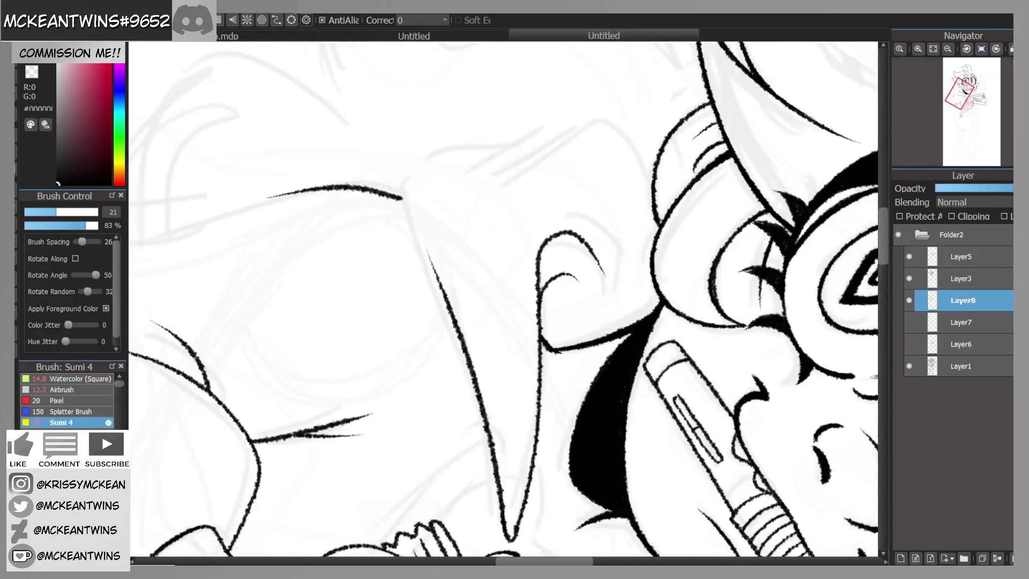
{"action": "mouse_move", "coordinate": [466, 353]}
{"action": "left_mouse_down"}
{"action": "mouse_move", "coordinate": [415, 236]}
{"action": "mouse_move", "coordinate": [410, 175]}
{"action": "left_mouse_up"}
{"action": "left_click", "coordinate": [980, 49]}
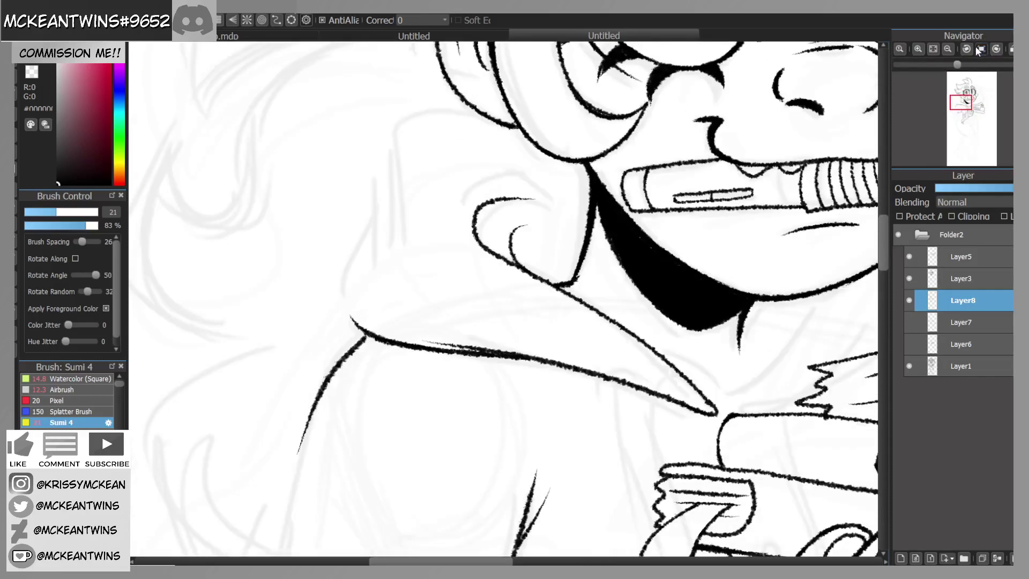
Step: Ink the hood's back outline from behind the ear down to the shoulder, with short fold lines inside
{"action": "left_click", "coordinate": [966, 49]}
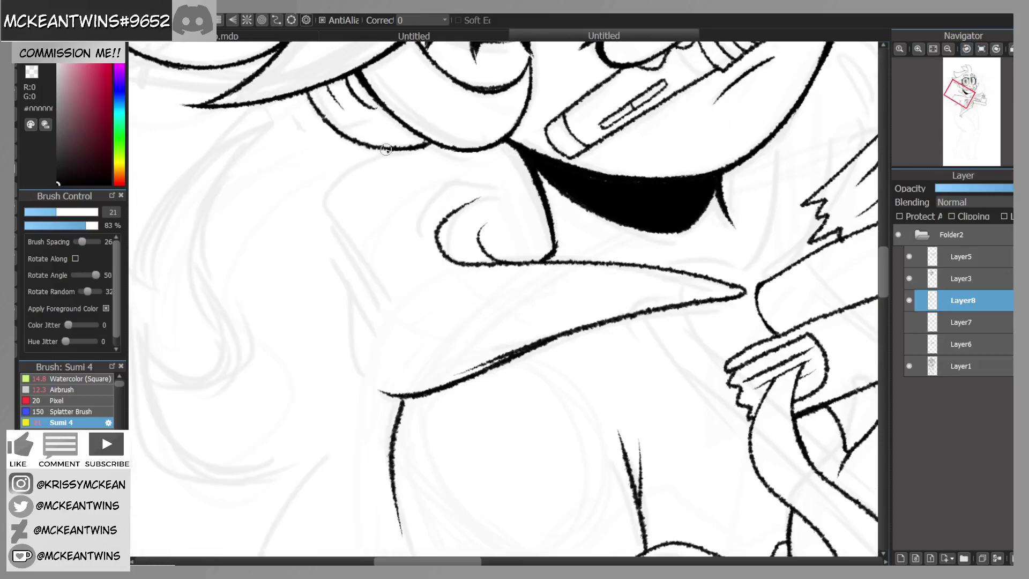
{"action": "left_click_drag", "start_coordinate": [389, 149], "coordinate": [371, 324]}
{"action": "left_click", "coordinate": [983, 48]}
{"action": "left_click", "coordinate": [998, 49]}
{"action": "left_click", "coordinate": [998, 48]}
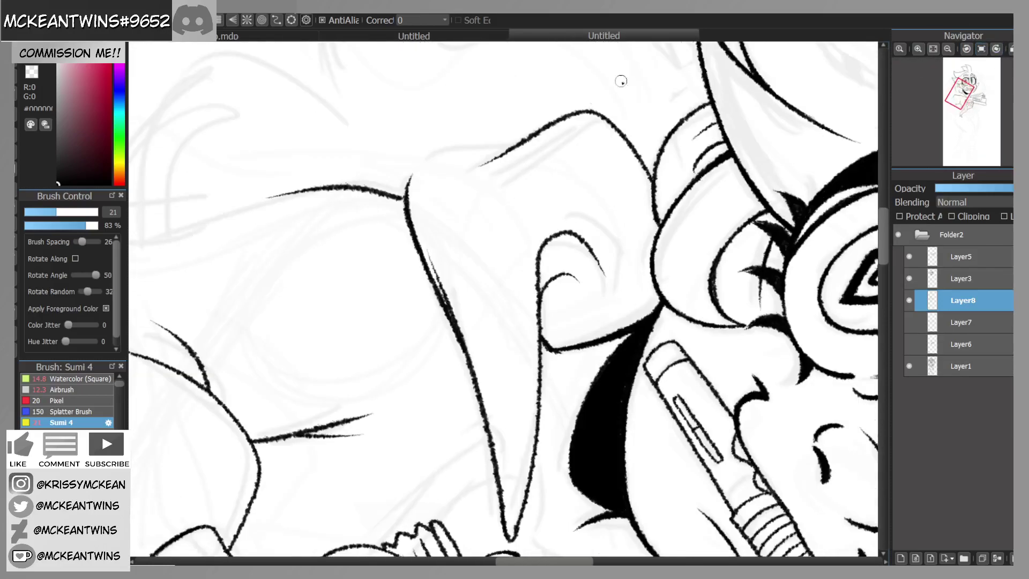
{"action": "mouse_move", "coordinate": [506, 150]}
{"action": "left_mouse_down"}
{"action": "mouse_move", "coordinate": [475, 227]}
{"action": "mouse_move", "coordinate": [458, 242]}
{"action": "left_mouse_up"}
{"action": "left_click_drag", "start_coordinate": [511, 145], "coordinate": [411, 203]}
{"action": "key", "text": "ctrl+z"}
{"action": "mouse_move", "coordinate": [502, 147]}
{"action": "left_mouse_down"}
{"action": "mouse_move", "coordinate": [411, 182]}
{"action": "mouse_move", "coordinate": [405, 206]}
{"action": "left_mouse_up"}
{"action": "left_click", "coordinate": [980, 49]}
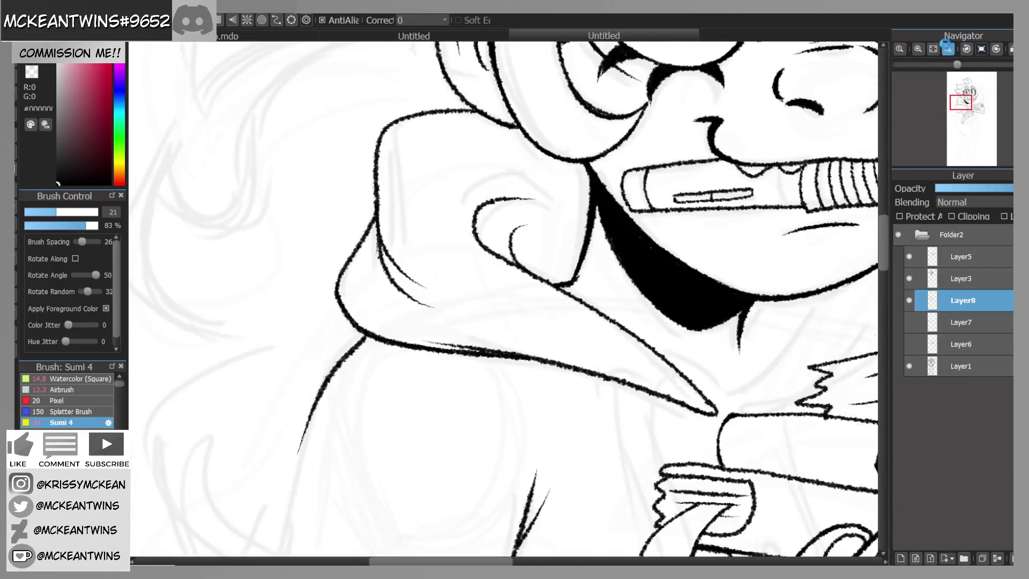
Step: Extend the outer upper-arm line down towards the elbow and ink the sleeve's rounded underside from the ribbon
{"action": "left_click", "coordinate": [948, 49]}
{"action": "left_click_drag", "start_coordinate": [967, 97], "coordinate": [957, 115]}
{"action": "left_click", "coordinate": [918, 48]}
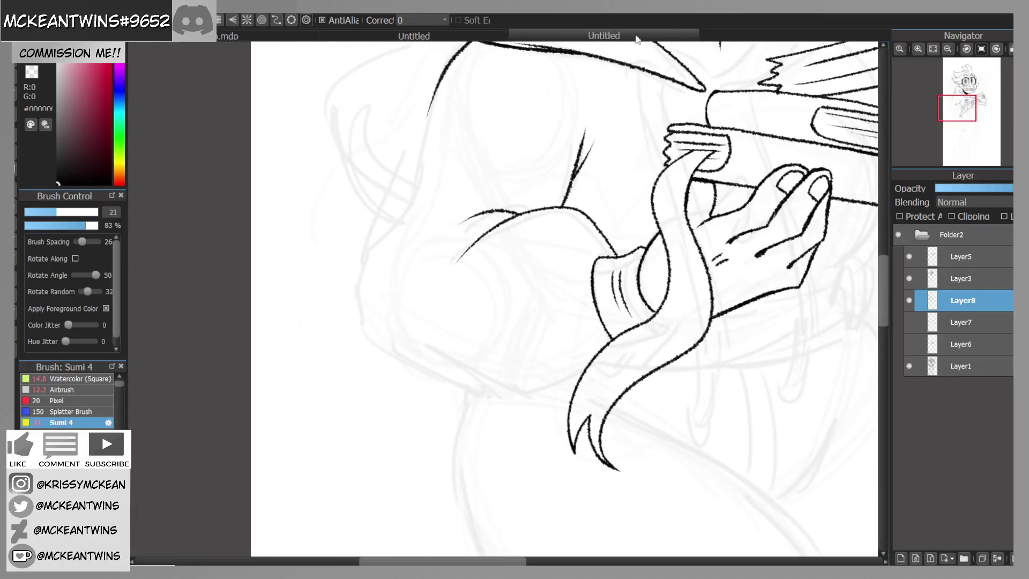
{"action": "left_click_drag", "start_coordinate": [438, 89], "coordinate": [417, 178]}
{"action": "left_click_drag", "start_coordinate": [422, 142], "coordinate": [403, 214]}
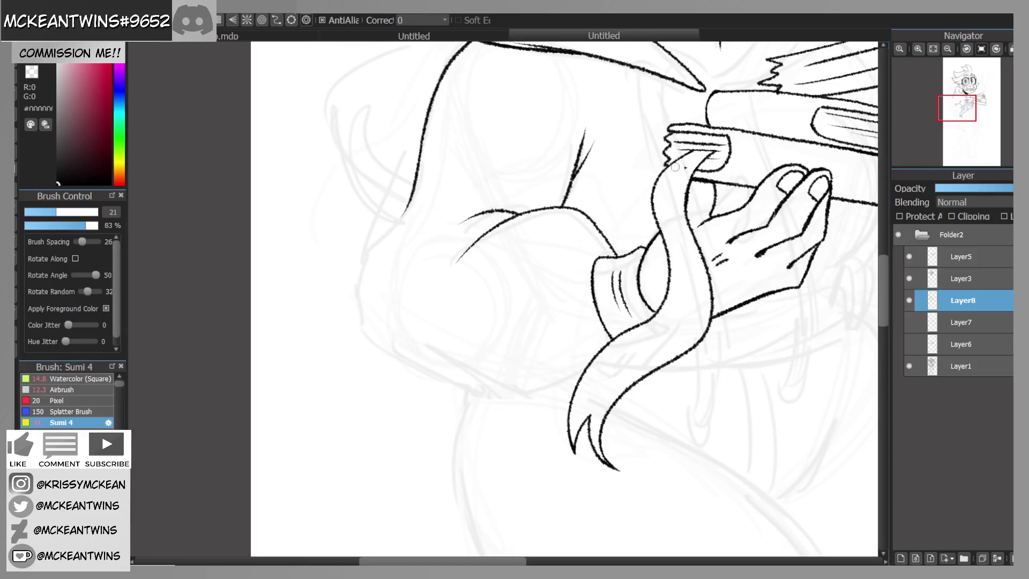
{"action": "mouse_move", "coordinate": [584, 374]}
{"action": "left_mouse_down"}
{"action": "mouse_move", "coordinate": [546, 393]}
{"action": "mouse_move", "coordinate": [441, 350]}
{"action": "left_mouse_up"}
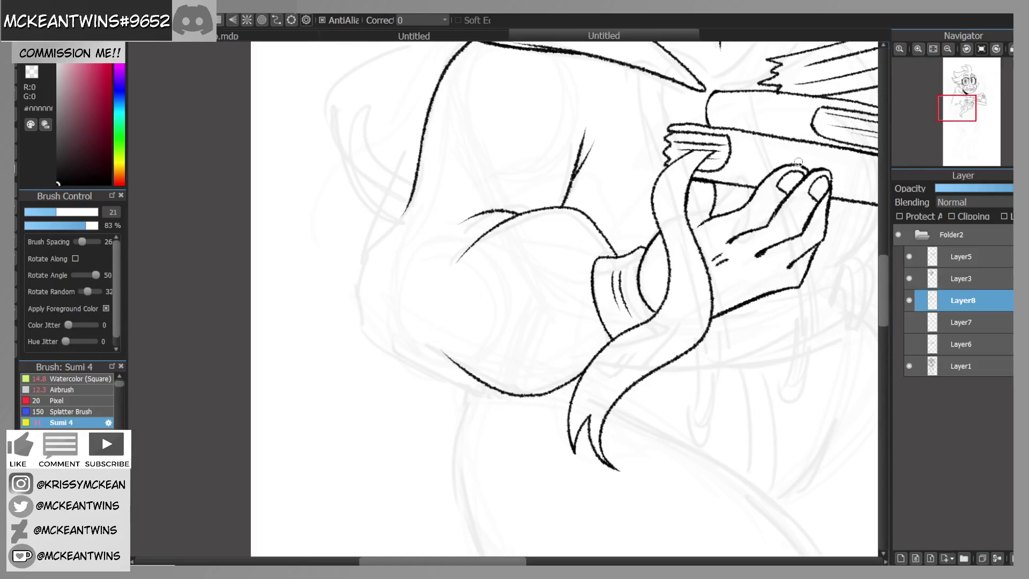
Step: Ink the sleeve's outward bulge from the upper arm around the elbow, with a short fold line inside it
{"action": "left_click", "coordinate": [996, 50]}
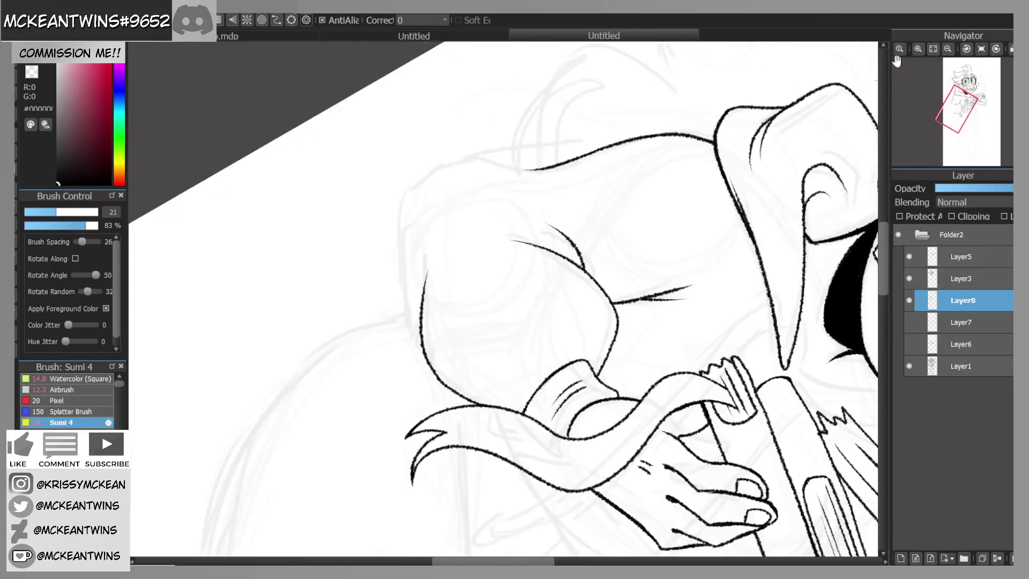
{"action": "left_click", "coordinate": [918, 49]}
{"action": "mouse_move", "coordinate": [559, 99]}
{"action": "left_mouse_down"}
{"action": "mouse_move", "coordinate": [452, 85]}
{"action": "mouse_move", "coordinate": [396, 131]}
{"action": "left_mouse_up"}
{"action": "key", "text": "ctrl+z"}
{"action": "mouse_move", "coordinate": [580, 95]}
{"action": "left_mouse_down"}
{"action": "mouse_move", "coordinate": [432, 89]}
{"action": "mouse_move", "coordinate": [388, 150]}
{"action": "left_mouse_up"}
{"action": "left_click", "coordinate": [982, 49]}
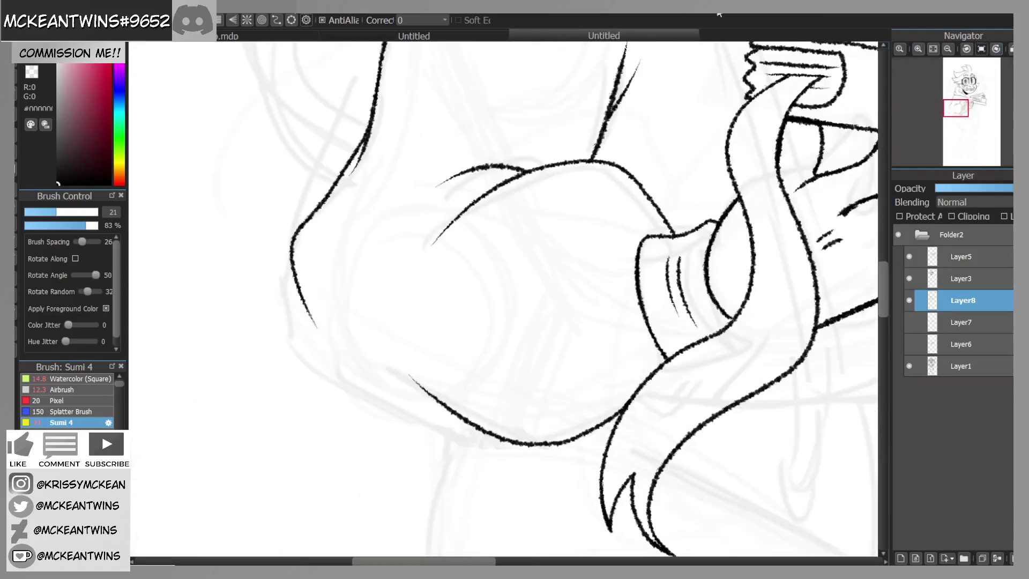
{"action": "key", "text": "ctrl+z"}
{"action": "left_click_drag", "start_coordinate": [369, 130], "coordinate": [317, 333]}
{"action": "left_click_drag", "start_coordinate": [336, 219], "coordinate": [320, 296]}
{"action": "left_click", "coordinate": [948, 48]}
{"action": "left_click", "coordinate": [947, 48]}
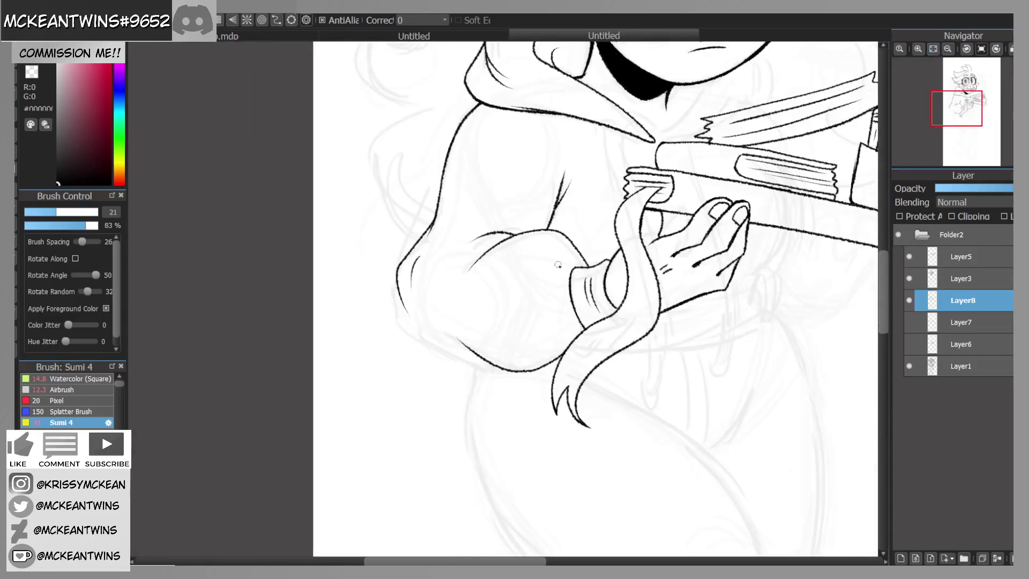
Step: Close the sleeve outline below the elbow by joining the outer bulge to the underside line
{"action": "mouse_move", "coordinate": [957, 113]}
{"action": "left_mouse_down"}
{"action": "mouse_move", "coordinate": [958, 102]}
{"action": "mouse_move", "coordinate": [957, 120]}
{"action": "left_mouse_up"}
{"action": "left_click", "coordinate": [996, 49]}
{"action": "left_click", "coordinate": [917, 49]}
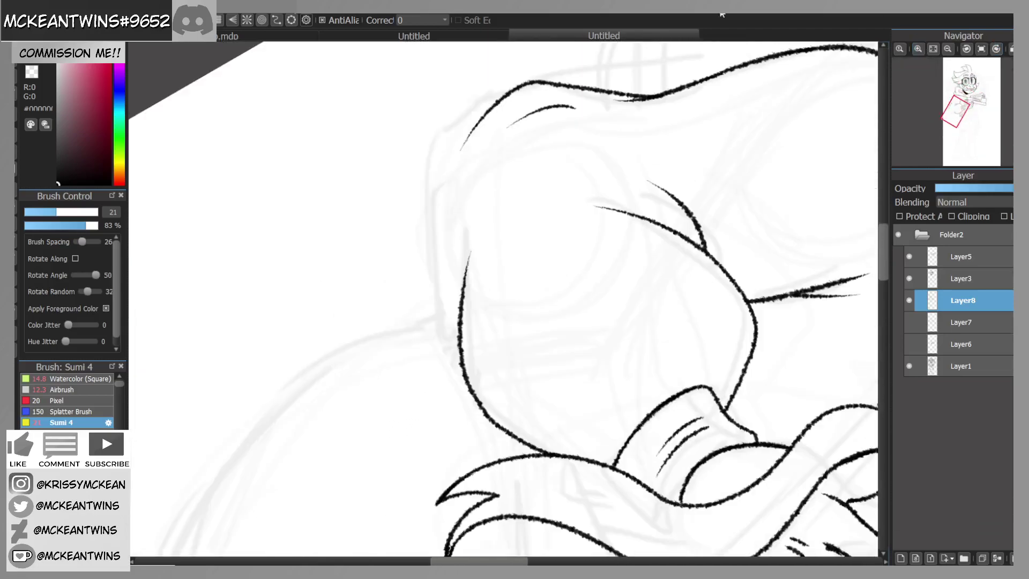
{"action": "left_click_drag", "start_coordinate": [471, 130], "coordinate": [436, 272]}
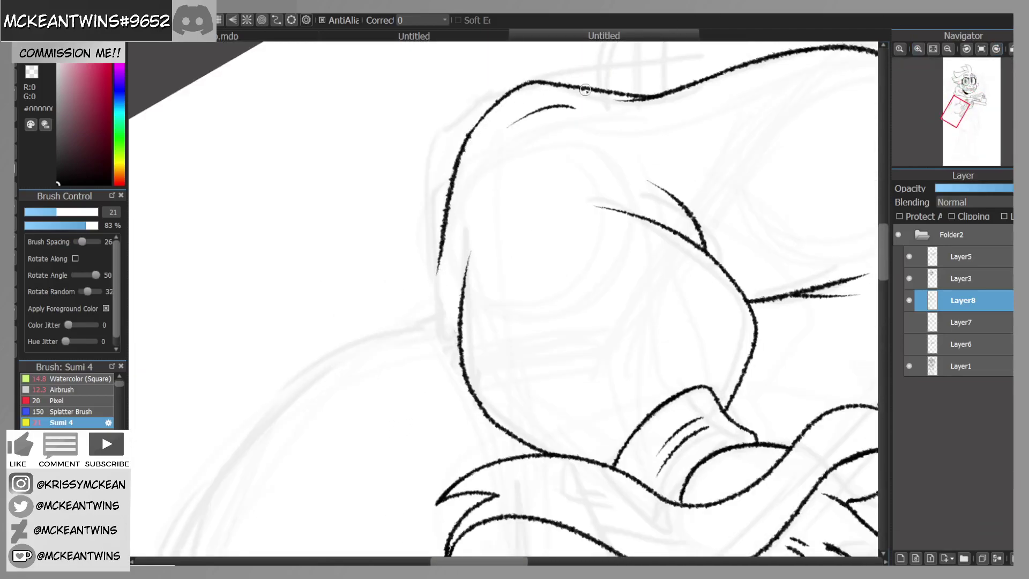
{"action": "left_click_drag", "start_coordinate": [459, 348], "coordinate": [441, 255]}
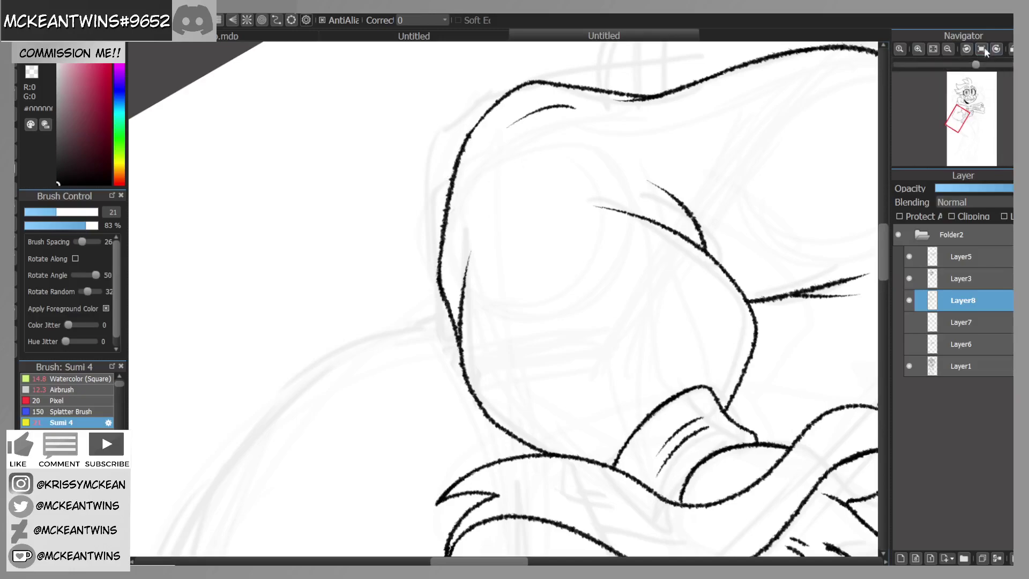
Step: Thicken the sleeve outline along the outer curve of the elbow
{"action": "left_click", "coordinate": [982, 49]}
{"action": "left_click", "coordinate": [947, 49]}
{"action": "left_click", "coordinate": [947, 49]}
{"action": "left_click", "coordinate": [947, 49]}
{"action": "left_click", "coordinate": [947, 49]}
{"action": "left_click_drag", "start_coordinate": [966, 114], "coordinate": [948, 119]}
{"action": "left_click", "coordinate": [996, 48]}
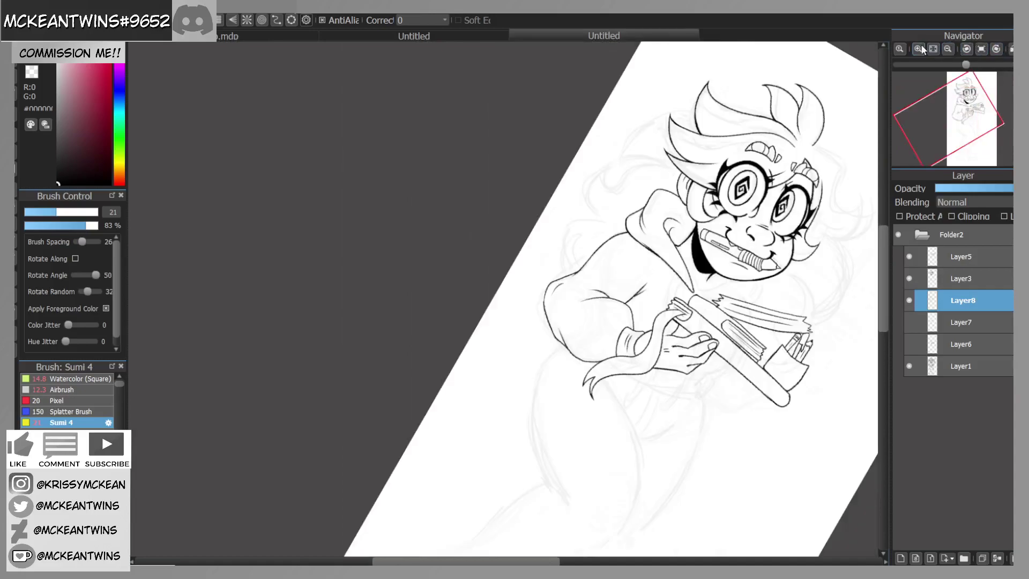
{"action": "left_click", "coordinate": [918, 49]}
{"action": "left_click", "coordinate": [918, 49]}
{"action": "left_click", "coordinate": [918, 49]}
{"action": "left_click", "coordinate": [918, 48]}
{"action": "left_click_drag", "start_coordinate": [666, 316], "coordinate": [670, 274]}
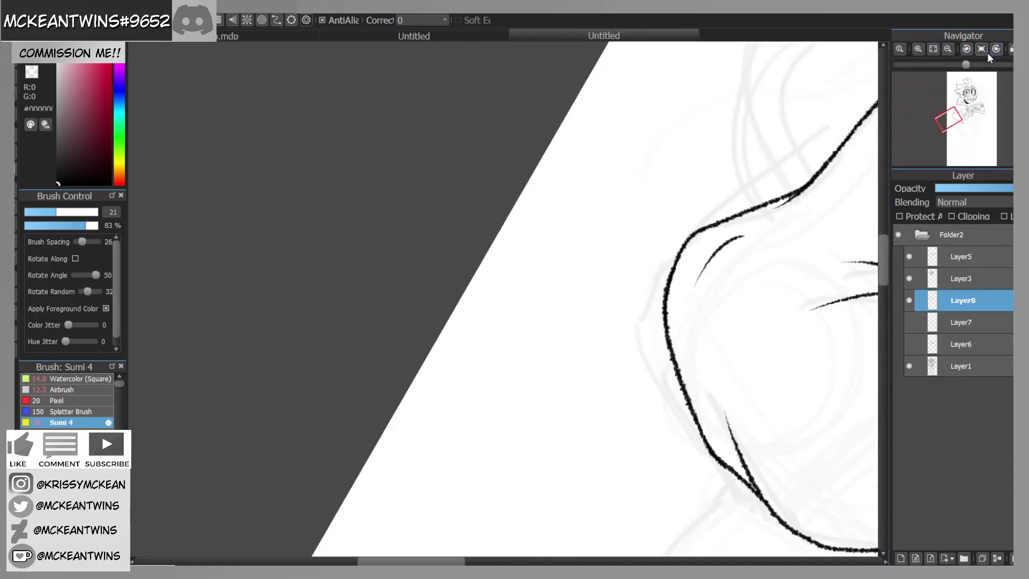
Step: Review the inked hood and sleeve at a wider view, flipping the canvas and back to check proportions
{"action": "left_click", "coordinate": [981, 50]}
{"action": "left_click", "coordinate": [948, 49]}
{"action": "left_click", "coordinate": [948, 49]}
{"action": "left_click", "coordinate": [948, 49]}
{"action": "left_click_drag", "start_coordinate": [959, 112], "coordinate": [964, 111]}
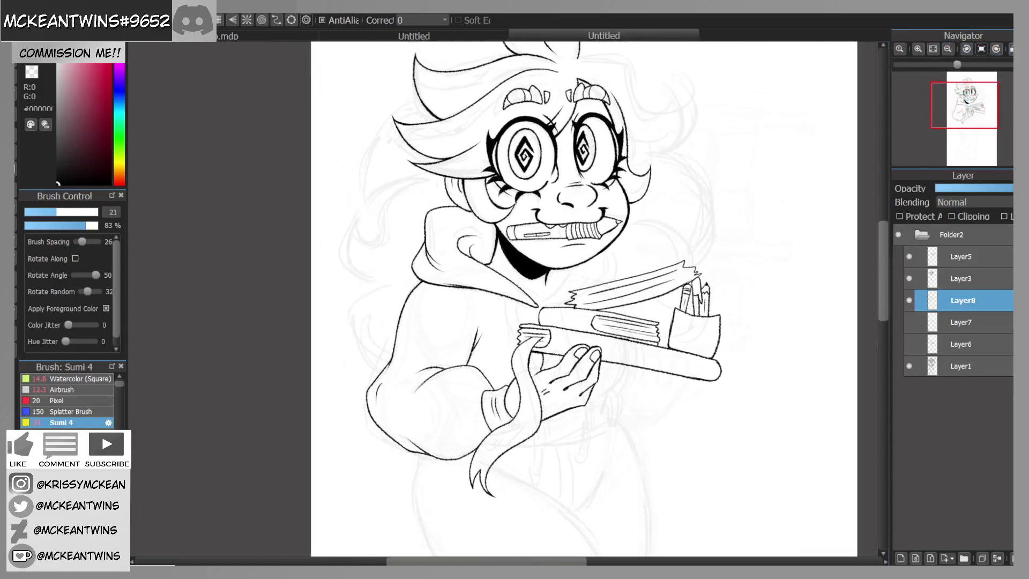
{"action": "left_click", "coordinate": [1011, 49]}
{"action": "left_click", "coordinate": [1011, 49]}
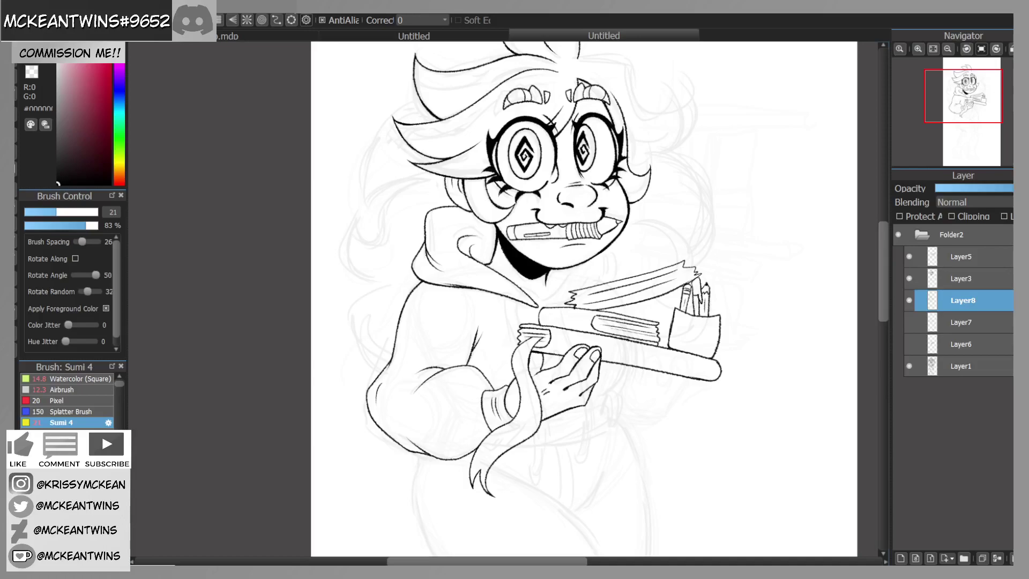
Step: Ink the hood's opposite side with its inner edge up to the chin, outer edge from jaw to books, and lower edge
{"action": "mouse_move", "coordinate": [966, 101]}
{"action": "left_mouse_down"}
{"action": "mouse_move", "coordinate": [970, 119]}
{"action": "mouse_move", "coordinate": [962, 93]}
{"action": "left_mouse_up"}
{"action": "left_click", "coordinate": [917, 49]}
{"action": "left_click", "coordinate": [918, 49]}
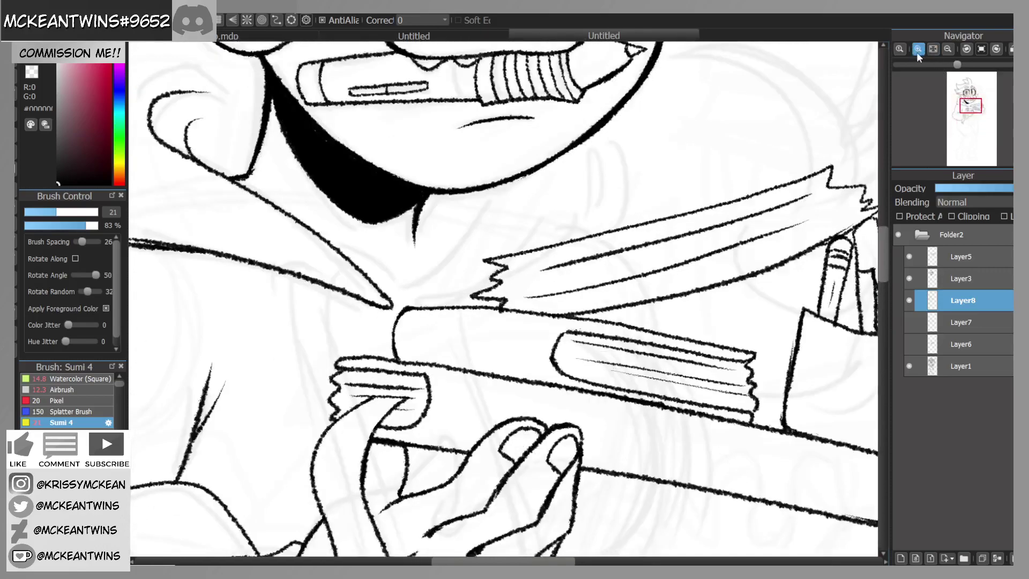
{"action": "left_click", "coordinate": [917, 49]}
{"action": "left_click_drag", "start_coordinate": [330, 296], "coordinate": [479, 141]}
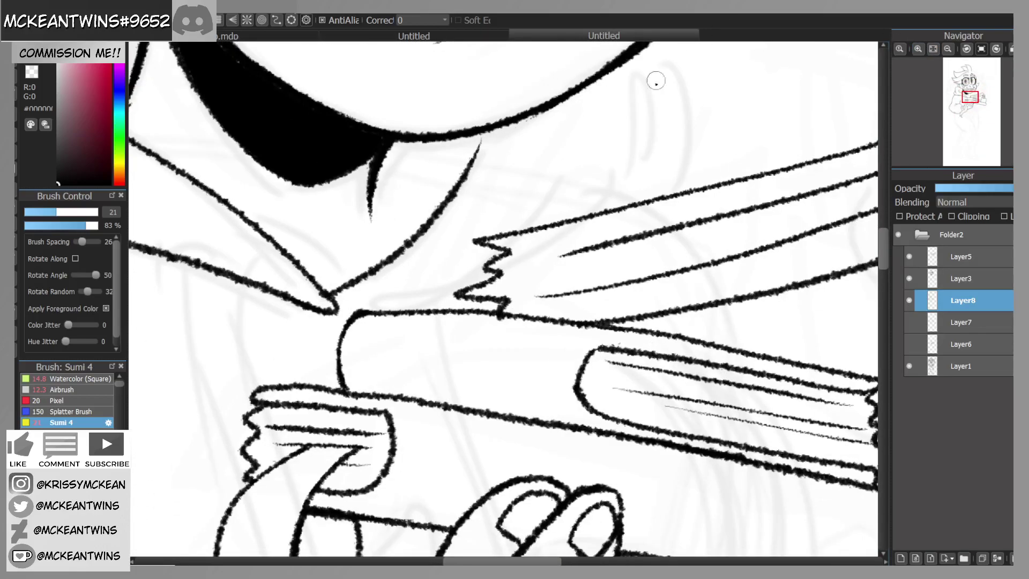
{"action": "mouse_move", "coordinate": [634, 56]}
{"action": "left_mouse_down"}
{"action": "mouse_move", "coordinate": [616, 176]}
{"action": "mouse_move", "coordinate": [594, 213]}
{"action": "left_mouse_up"}
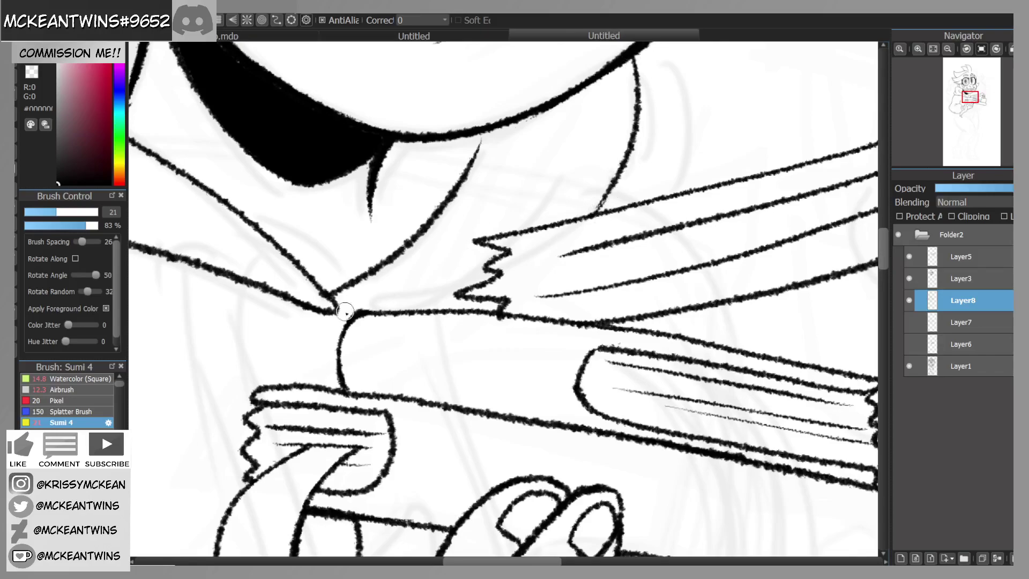
{"action": "mouse_move", "coordinate": [341, 307]}
{"action": "left_mouse_down"}
{"action": "mouse_move", "coordinate": [513, 237]}
{"action": "mouse_move", "coordinate": [467, 266]}
{"action": "mouse_move", "coordinate": [497, 249]}
{"action": "left_mouse_up"}
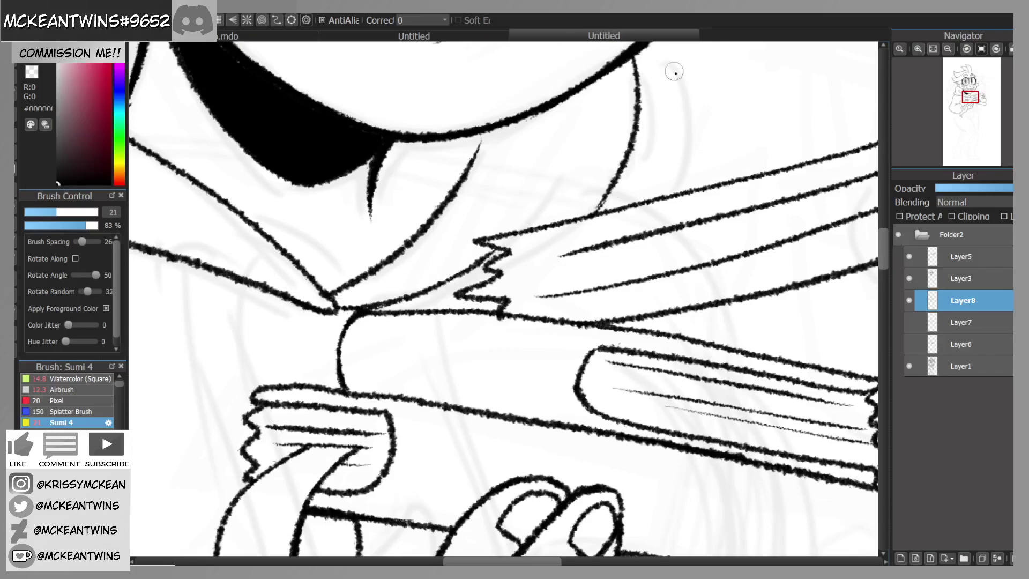
Step: Undo the last strokes on the hood's far side and redraw its lower edge and its outer edge from jaw to books
{"action": "key", "text": "ctrl+z"}
{"action": "key", "text": "ctrl+z"}
{"action": "key", "text": "ctrl+z"}
{"action": "key", "text": "ctrl+z"}
{"action": "mouse_move", "coordinate": [329, 306]}
{"action": "left_mouse_down"}
{"action": "mouse_move", "coordinate": [416, 293]}
{"action": "mouse_move", "coordinate": [520, 230]}
{"action": "mouse_move", "coordinate": [497, 249]}
{"action": "left_mouse_up"}
{"action": "left_click_drag", "start_coordinate": [460, 270], "coordinate": [499, 247]}
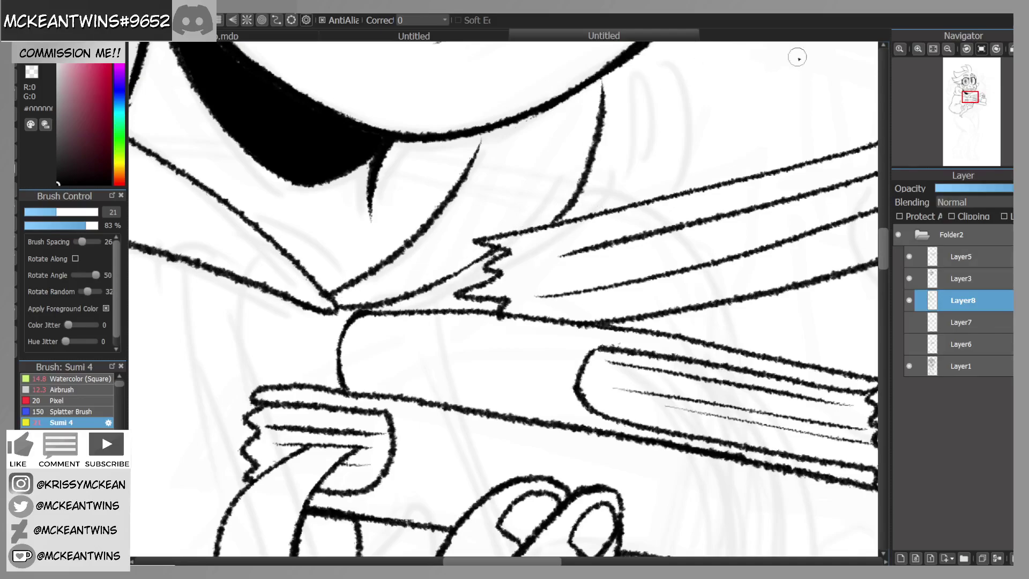
Step: Ink the hood's inner fold rising from the jagged strip toward the jaw, plus a short neckline stroke under the chin
{"action": "left_click", "coordinate": [948, 48]}
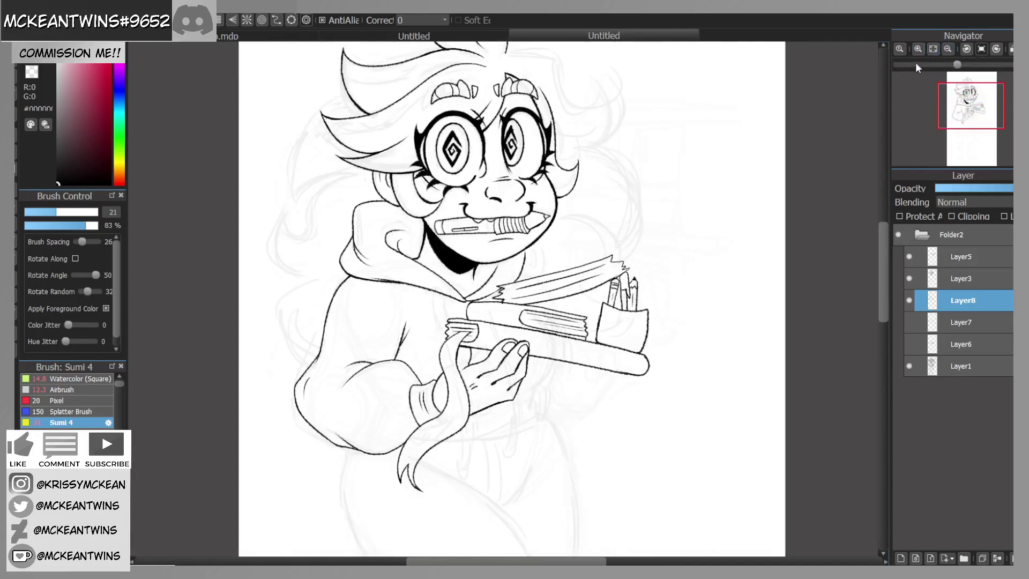
{"action": "left_click", "coordinate": [918, 49]}
{"action": "left_click", "coordinate": [918, 49]}
{"action": "left_click", "coordinate": [918, 49]}
{"action": "left_click", "coordinate": [918, 49]}
{"action": "mouse_move", "coordinate": [475, 262]}
{"action": "left_mouse_down"}
{"action": "mouse_move", "coordinate": [546, 218]}
{"action": "mouse_move", "coordinate": [615, 145]}
{"action": "left_mouse_up"}
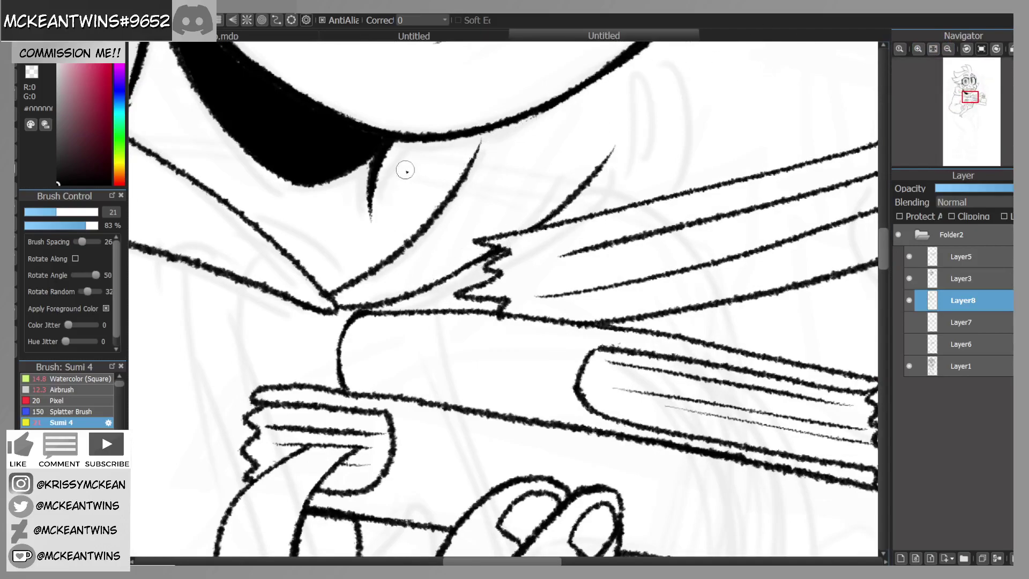
{"action": "left_click", "coordinate": [966, 49]}
{"action": "left_click", "coordinate": [966, 49]}
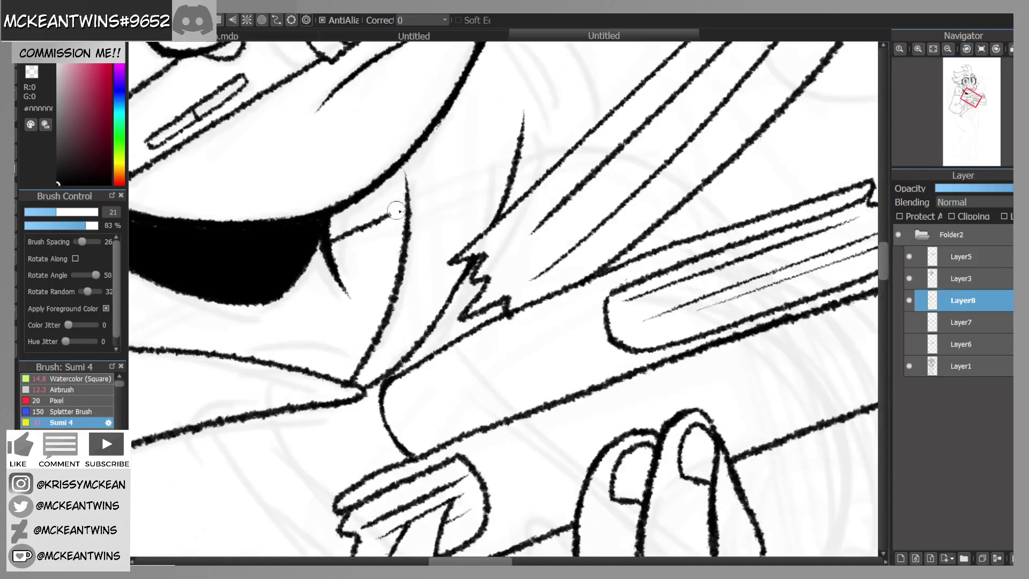
Step: Ink the hood's outer edge from the jaw down to the jagged strip and add short fold marks inside it
{"action": "left_click", "coordinate": [937, 47]}
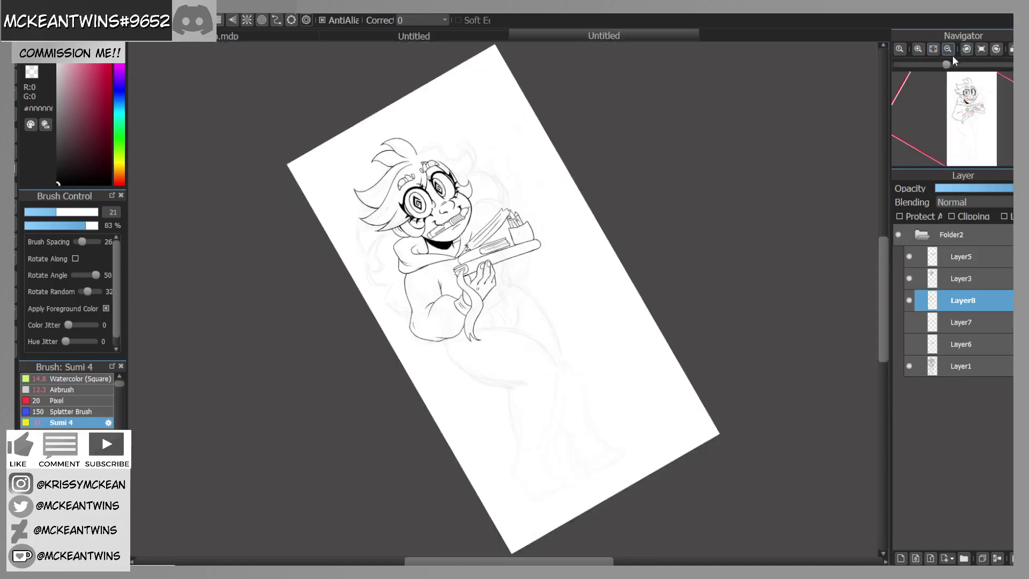
{"action": "left_click", "coordinate": [979, 51]}
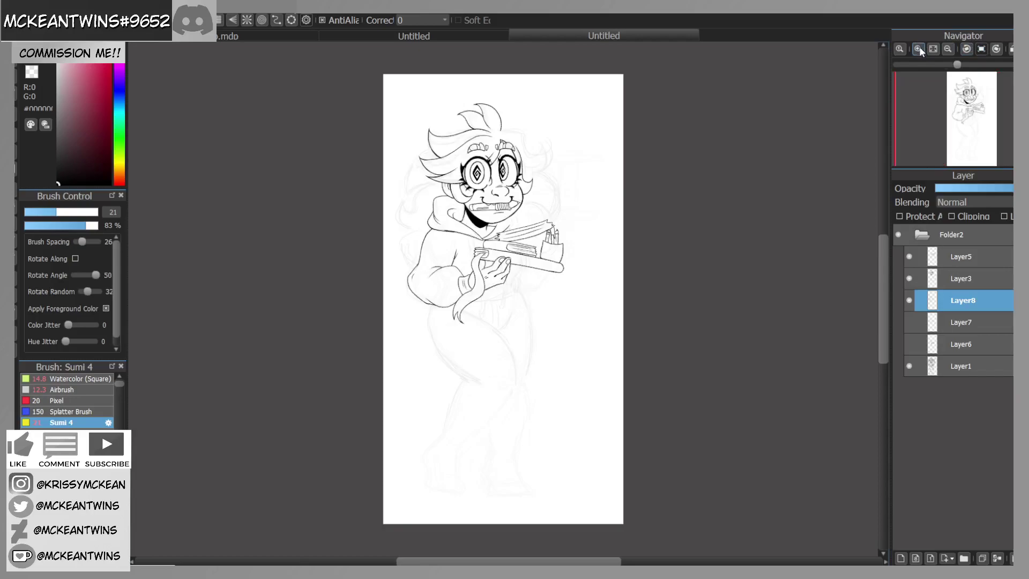
{"action": "left_click", "coordinate": [919, 50]}
{"action": "left_click", "coordinate": [919, 50]}
{"action": "left_click", "coordinate": [919, 51]}
{"action": "mouse_move", "coordinate": [961, 119]}
{"action": "left_mouse_down"}
{"action": "mouse_move", "coordinate": [967, 103]}
{"action": "mouse_move", "coordinate": [972, 111]}
{"action": "left_mouse_up"}
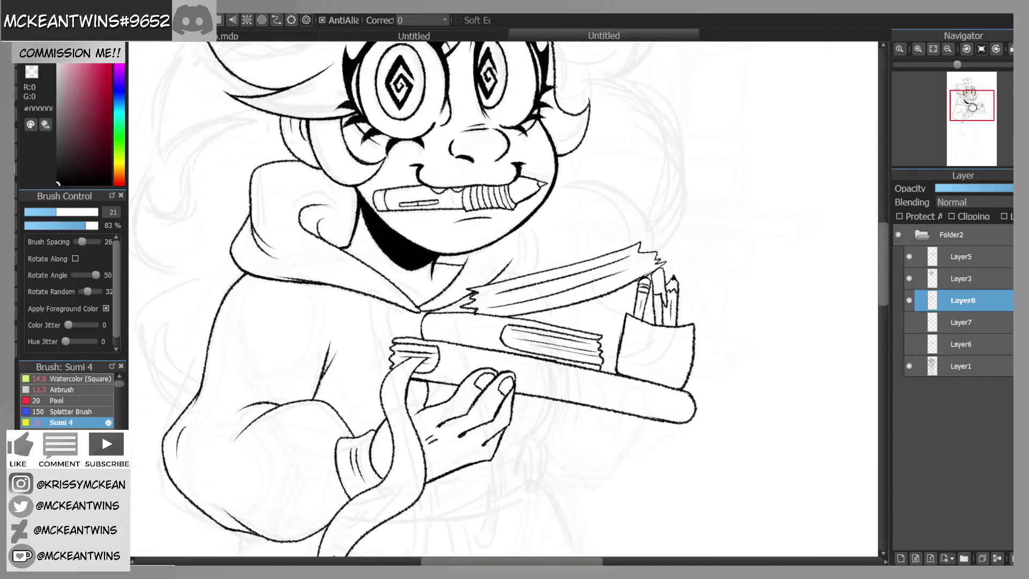
{"action": "left_click", "coordinate": [918, 49]}
{"action": "left_click", "coordinate": [918, 48]}
{"action": "mouse_move", "coordinate": [550, 143]}
{"action": "left_mouse_down"}
{"action": "mouse_move", "coordinate": [575, 202]}
{"action": "mouse_move", "coordinate": [570, 245]}
{"action": "left_mouse_up"}
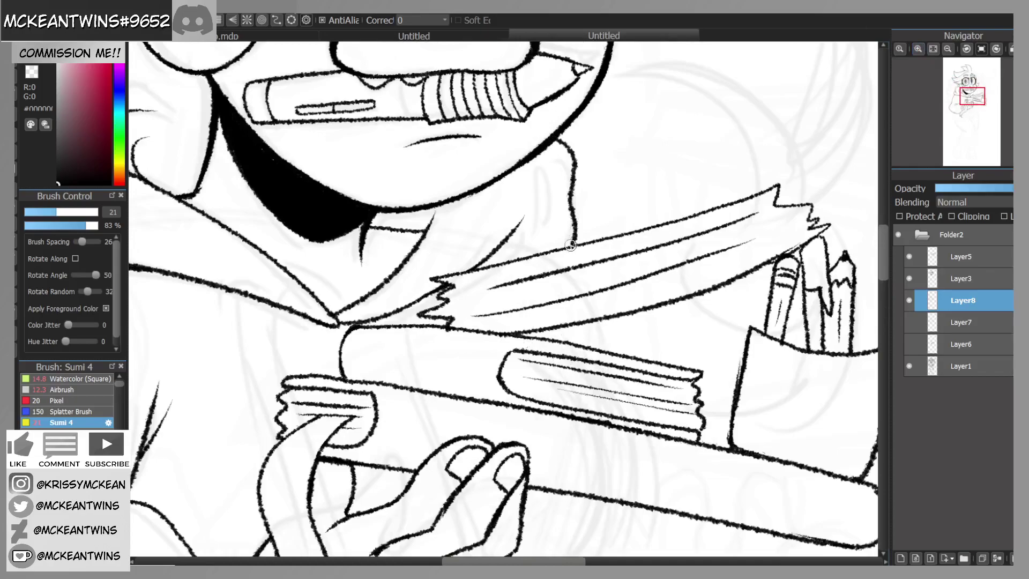
{"action": "left_click_drag", "start_coordinate": [523, 175], "coordinate": [529, 206]}
Step: Add a new layer above Layer8 and ink the outline of the second hand, with its fingers across the lower book
{"action": "left_click", "coordinate": [948, 49]}
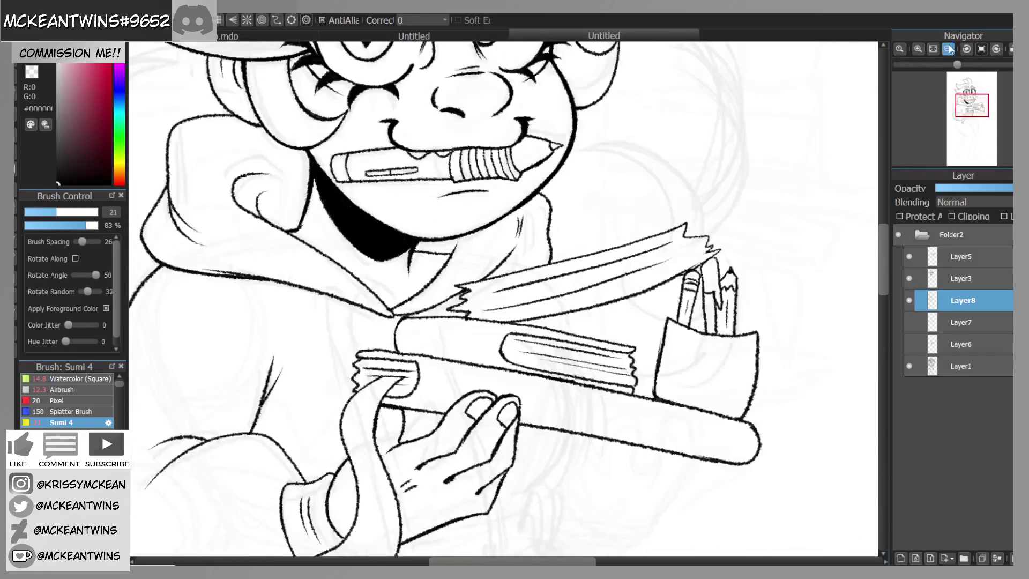
{"action": "left_click", "coordinate": [948, 49]}
{"action": "left_click", "coordinate": [948, 49]}
{"action": "left_click_drag", "start_coordinate": [976, 104], "coordinate": [975, 112]}
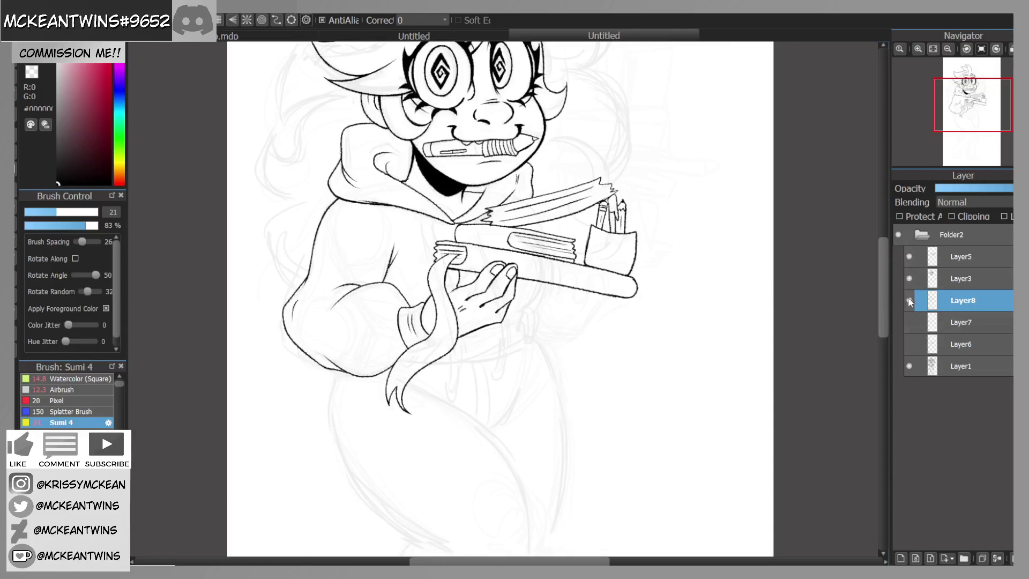
{"action": "left_click", "coordinate": [901, 557]}
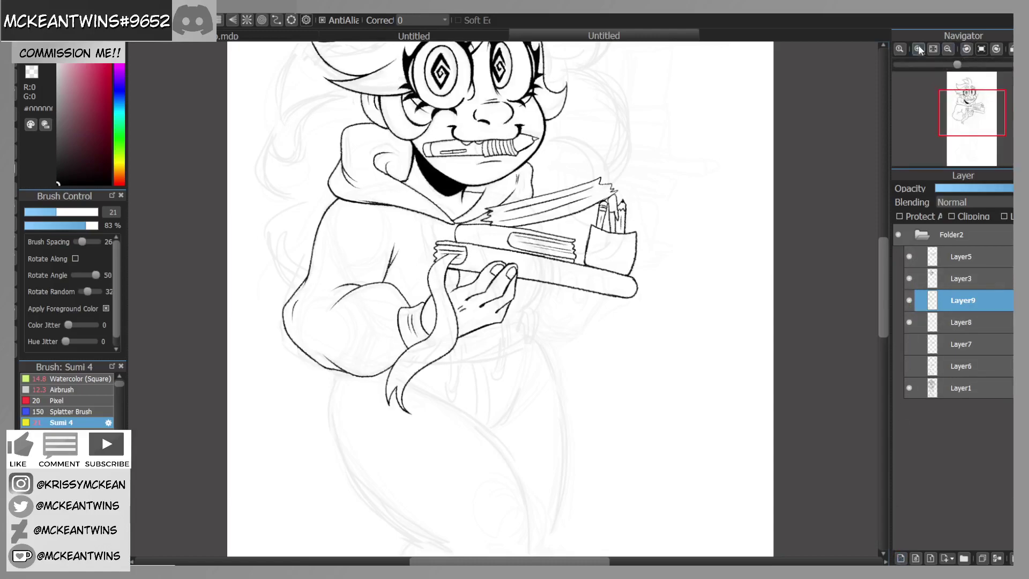
{"action": "left_click", "coordinate": [918, 49]}
{"action": "left_click_drag", "start_coordinate": [978, 115], "coordinate": [975, 112]}
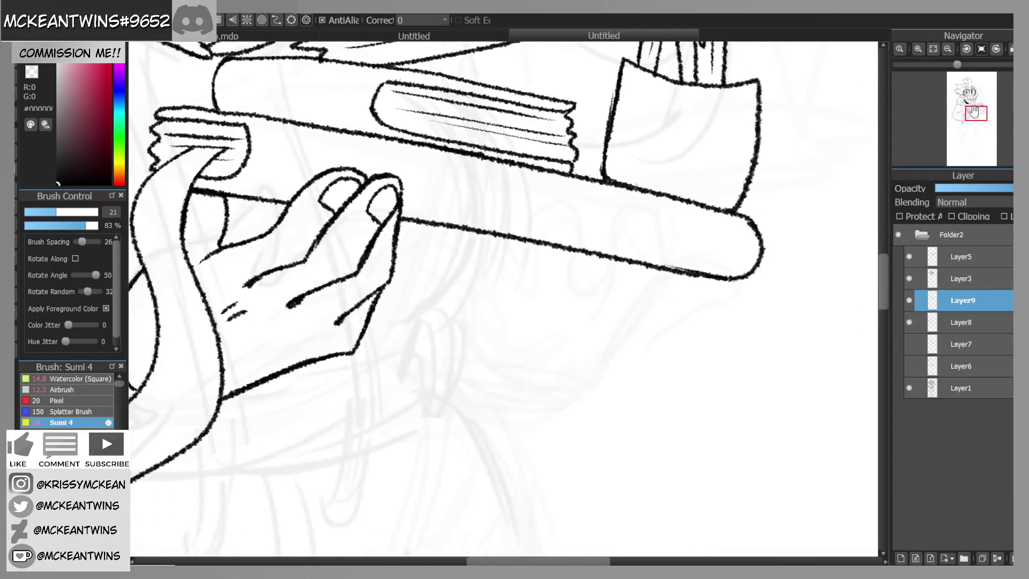
{"action": "left_click", "coordinate": [981, 49]}
{"action": "mouse_move", "coordinate": [666, 267]}
{"action": "left_mouse_down"}
{"action": "mouse_move", "coordinate": [655, 209]}
{"action": "mouse_move", "coordinate": [624, 168]}
{"action": "mouse_move", "coordinate": [615, 268]}
{"action": "mouse_move", "coordinate": [592, 291]}
{"action": "mouse_move", "coordinate": [591, 230]}
{"action": "mouse_move", "coordinate": [555, 172]}
{"action": "mouse_move", "coordinate": [508, 171]}
{"action": "mouse_move", "coordinate": [530, 268]}
{"action": "mouse_move", "coordinate": [471, 222]}
{"action": "mouse_move", "coordinate": [483, 331]}
{"action": "mouse_move", "coordinate": [509, 371]}
{"action": "left_mouse_up"}
{"action": "mouse_move", "coordinate": [662, 268]}
{"action": "left_mouse_down"}
{"action": "mouse_move", "coordinate": [587, 381]}
{"action": "mouse_move", "coordinate": [490, 374]}
{"action": "left_mouse_up"}
Step: Examine the second hand's proportions at a wider view, checking the drawing with the canvas flipped and unflipped
{"action": "left_click", "coordinate": [963, 50]}
{"action": "left_click", "coordinate": [967, 52]}
{"action": "left_click", "coordinate": [948, 49]}
{"action": "left_click", "coordinate": [947, 49]}
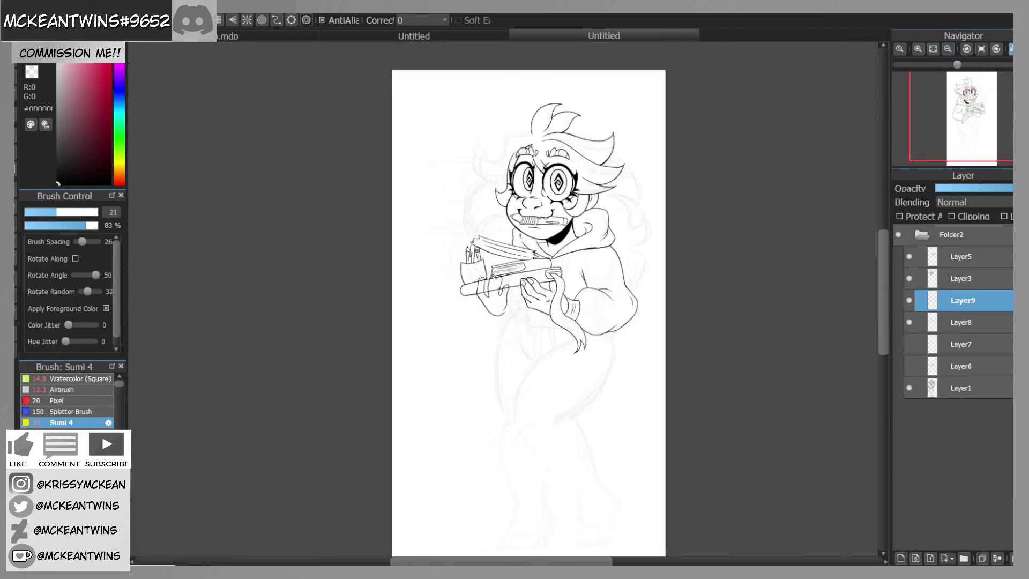
{"action": "left_click", "coordinate": [1011, 50]}
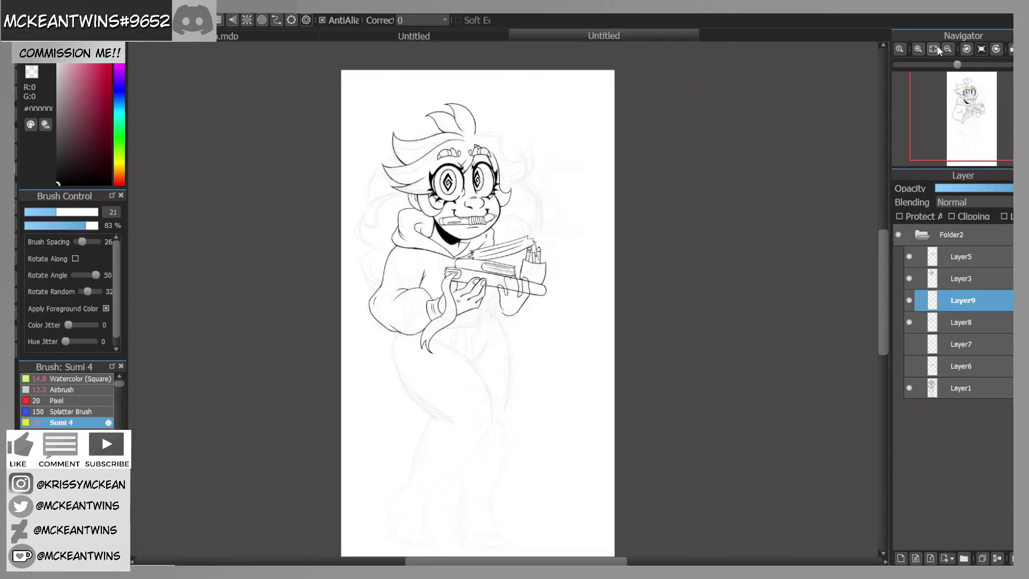
{"action": "left_click", "coordinate": [918, 49]}
{"action": "left_click", "coordinate": [918, 48]}
{"action": "left_click", "coordinate": [918, 49]}
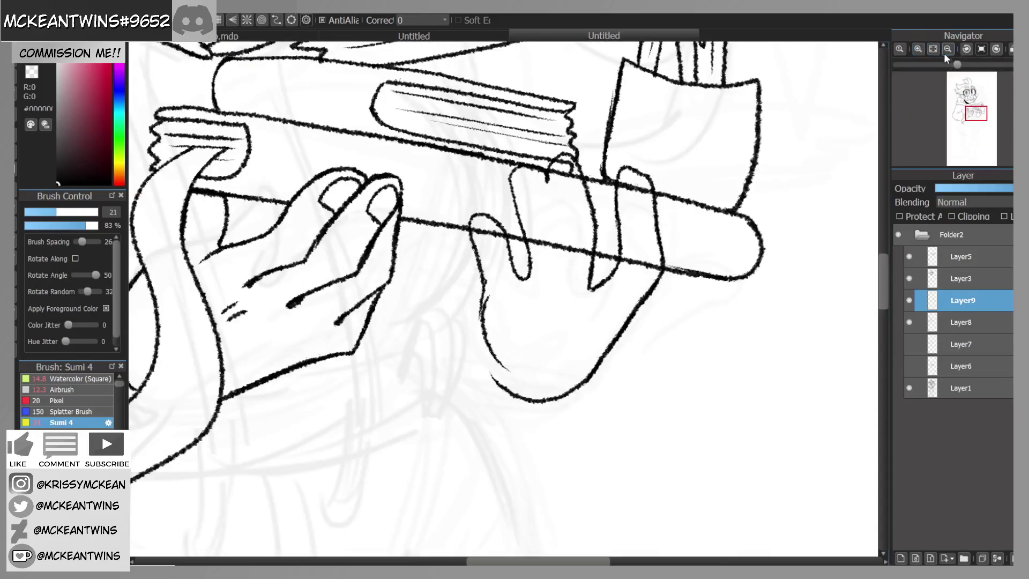
Step: Clean up and thicken the outline of the second hand's index finger
{"action": "key", "text": "ctrl+plus"}
{"action": "left_click_drag", "start_coordinate": [707, 114], "coordinate": [733, 198]}
{"action": "left_click_drag", "start_coordinate": [723, 114], "coordinate": [734, 149]}
{"action": "left_click_drag", "start_coordinate": [743, 184], "coordinate": [733, 157]}
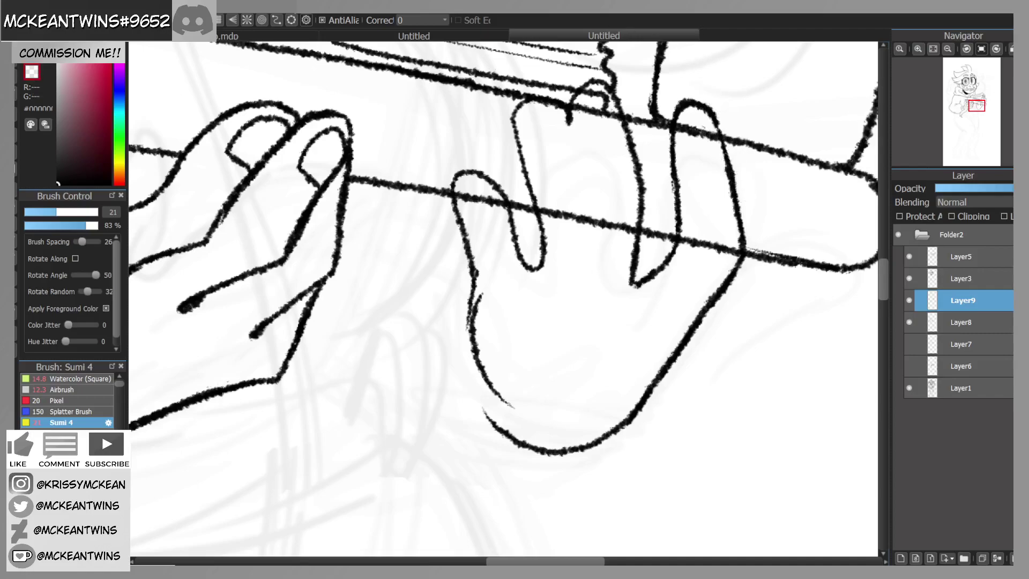
Step: Ink the dividing line between the second hand's middle fingers and close the palm's outer side, erasing the stray overlapping line
{"action": "mouse_move", "coordinate": [578, 149]}
{"action": "left_mouse_down"}
{"action": "mouse_move", "coordinate": [558, 105]}
{"action": "mouse_move", "coordinate": [533, 92]}
{"action": "mouse_move", "coordinate": [518, 112]}
{"action": "mouse_move", "coordinate": [524, 155]}
{"action": "mouse_move", "coordinate": [595, 233]}
{"action": "mouse_move", "coordinate": [582, 281]}
{"action": "left_mouse_up"}
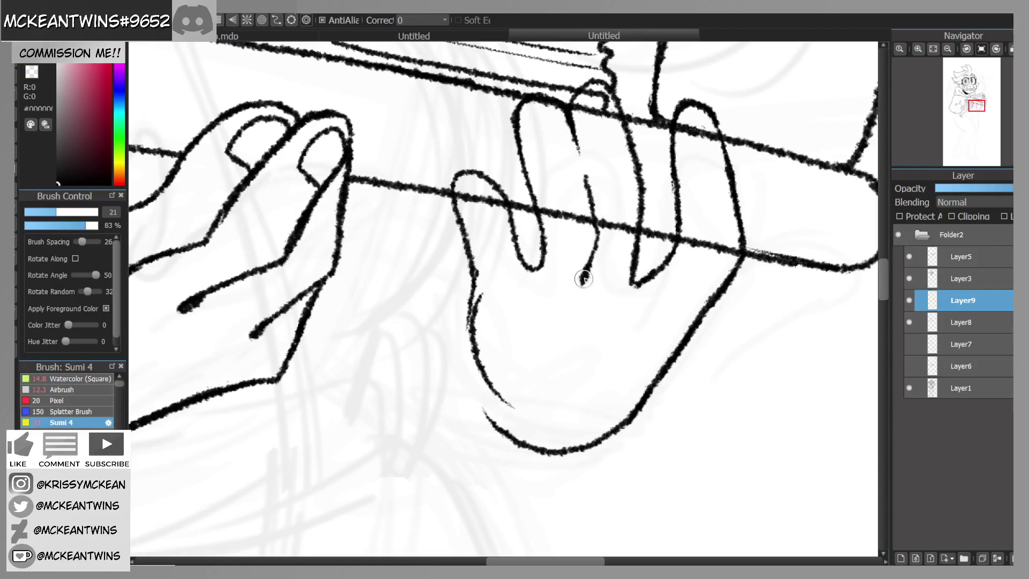
{"action": "mouse_move", "coordinate": [472, 276]}
{"action": "left_mouse_down"}
{"action": "mouse_move", "coordinate": [468, 349]}
{"action": "mouse_move", "coordinate": [469, 319]}
{"action": "mouse_move", "coordinate": [507, 423]}
{"action": "left_mouse_up"}
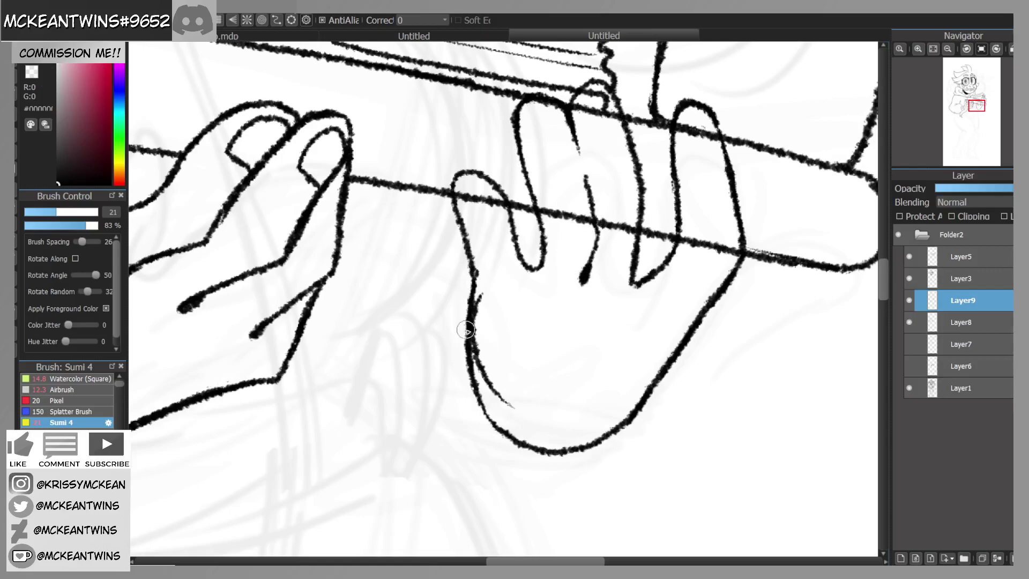
{"action": "mouse_move", "coordinate": [509, 410]}
{"action": "left_mouse_down"}
{"action": "mouse_move", "coordinate": [496, 406]}
{"action": "mouse_move", "coordinate": [479, 338]}
{"action": "left_mouse_up"}
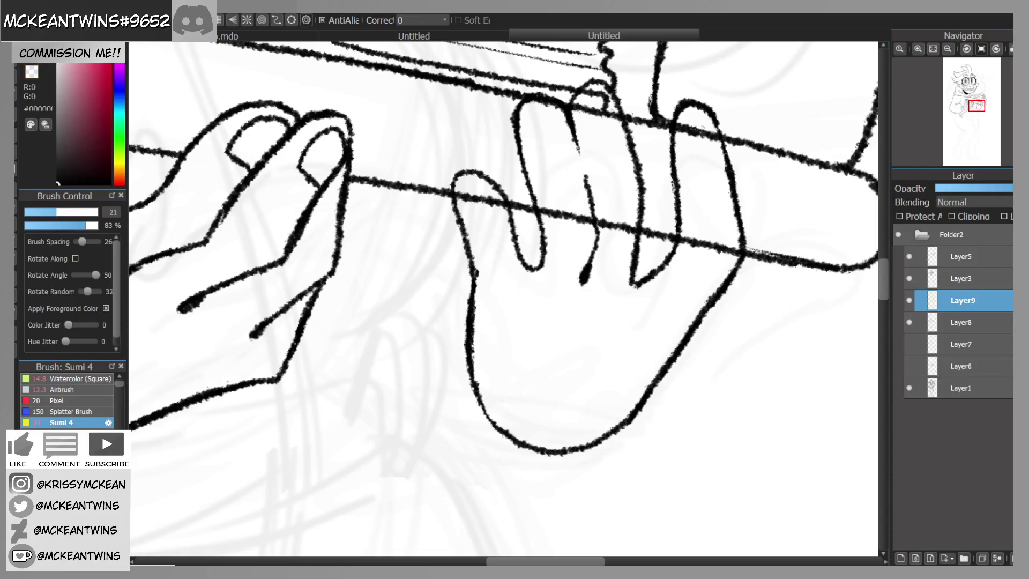
Step: Draw fingernails on all four fingers of the second hand
{"action": "mouse_move", "coordinate": [706, 111]}
{"action": "left_mouse_down"}
{"action": "mouse_move", "coordinate": [693, 156]}
{"action": "mouse_move", "coordinate": [722, 153]}
{"action": "left_mouse_up"}
{"action": "mouse_move", "coordinate": [593, 100]}
{"action": "left_mouse_down"}
{"action": "mouse_move", "coordinate": [587, 136]}
{"action": "mouse_move", "coordinate": [603, 143]}
{"action": "mouse_move", "coordinate": [616, 121]}
{"action": "mouse_move", "coordinate": [601, 85]}
{"action": "left_mouse_up"}
{"action": "mouse_move", "coordinate": [547, 113]}
{"action": "left_mouse_down"}
{"action": "mouse_move", "coordinate": [527, 123]}
{"action": "mouse_move", "coordinate": [536, 157]}
{"action": "mouse_move", "coordinate": [561, 145]}
{"action": "mouse_move", "coordinate": [541, 106]}
{"action": "left_mouse_up"}
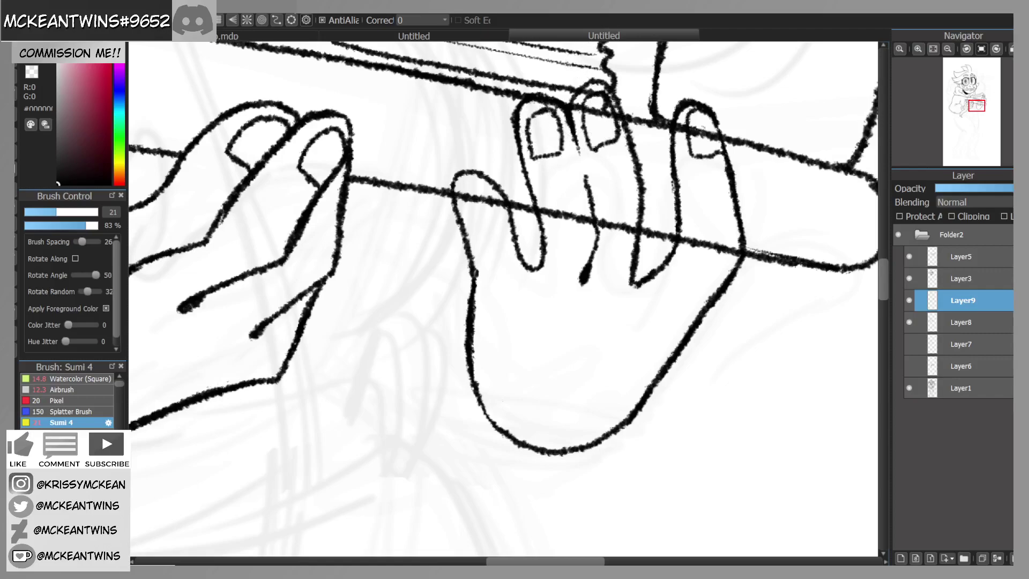
{"action": "mouse_move", "coordinate": [455, 194]}
{"action": "left_mouse_down"}
{"action": "mouse_move", "coordinate": [479, 183]}
{"action": "mouse_move", "coordinate": [491, 205]}
{"action": "mouse_move", "coordinate": [472, 222]}
{"action": "mouse_move", "coordinate": [468, 176]}
{"action": "mouse_move", "coordinate": [461, 203]}
{"action": "mouse_move", "coordinate": [481, 221]}
{"action": "mouse_move", "coordinate": [498, 198]}
{"action": "left_mouse_up"}
{"action": "key", "text": "ctrl+z"}
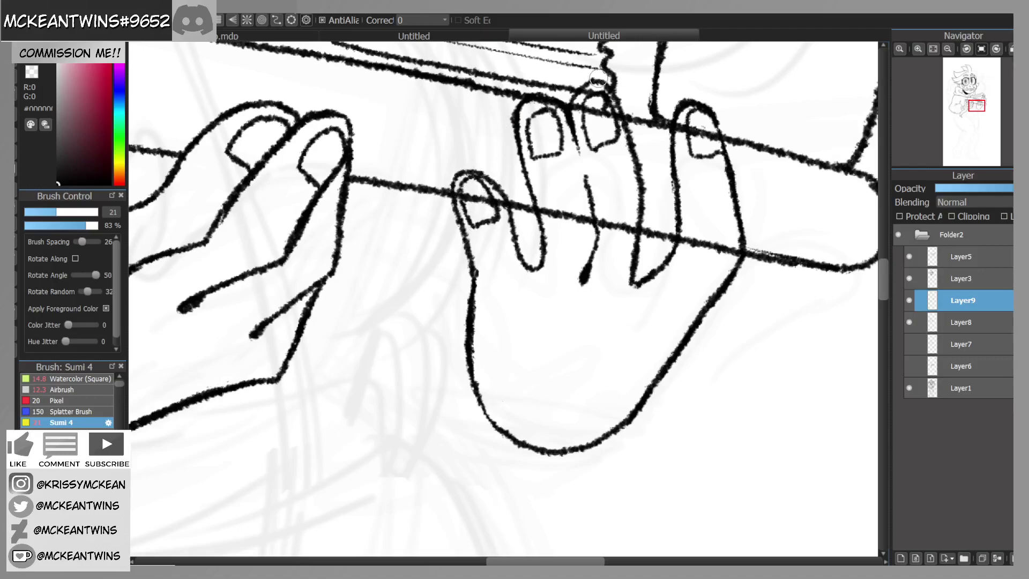
Step: Add short knuckle marks to the back of the second hand and ink the thumb's bulge along its outer edge
{"action": "left_click_drag", "start_coordinate": [657, 311], "coordinate": [650, 340]}
{"action": "left_click_drag", "start_coordinate": [528, 316], "coordinate": [525, 337]}
{"action": "left_click_drag", "start_coordinate": [544, 317], "coordinate": [538, 338]}
{"action": "left_click", "coordinate": [947, 49]}
{"action": "left_click", "coordinate": [948, 49]}
{"action": "left_click", "coordinate": [918, 49]}
{"action": "mouse_move", "coordinate": [646, 294]}
{"action": "left_mouse_down"}
{"action": "mouse_move", "coordinate": [636, 324]}
{"action": "mouse_move", "coordinate": [581, 387]}
{"action": "left_mouse_up"}
{"action": "key", "text": "ctrl+z"}
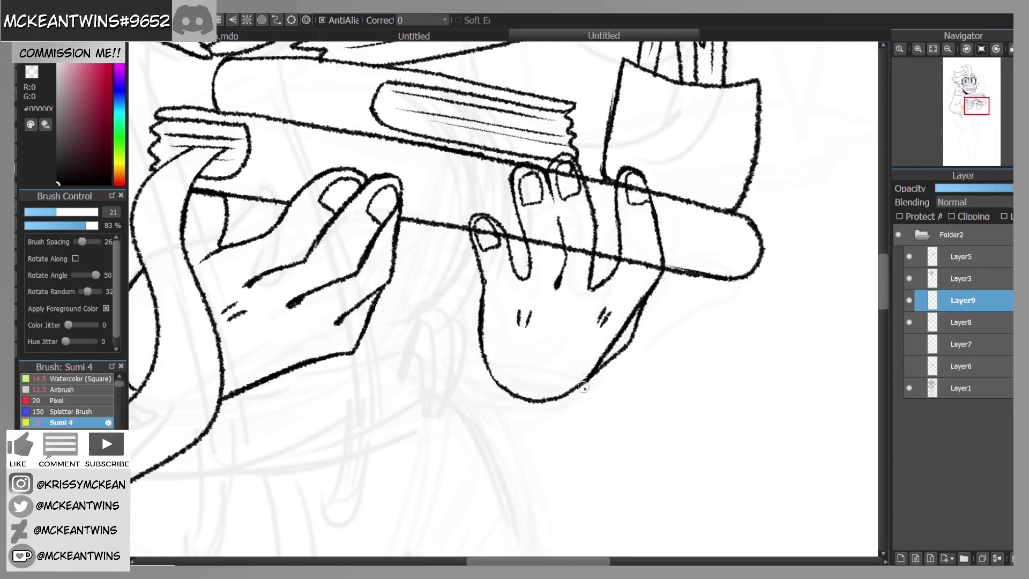
Step: Ink the short shoulder curve between the hood's lower edge and the jagged strip above the books
{"action": "left_click_drag", "start_coordinate": [976, 106], "coordinate": [973, 101]}
{"action": "left_click", "coordinate": [967, 48]}
{"action": "left_click", "coordinate": [967, 48]}
{"action": "left_click", "coordinate": [967, 48]}
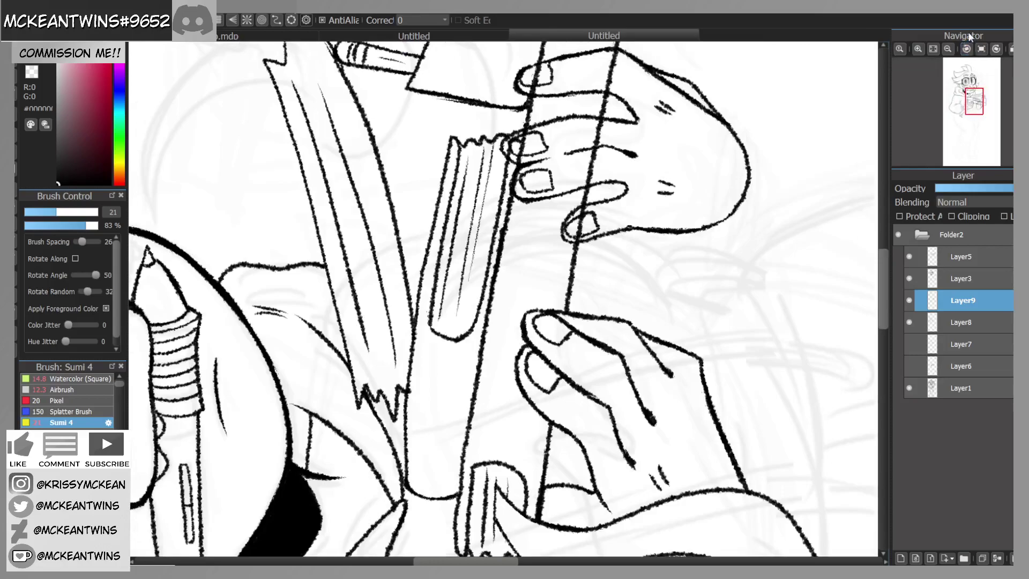
{"action": "left_click_drag", "start_coordinate": [321, 328], "coordinate": [341, 299]}
{"action": "left_click", "coordinate": [996, 49]}
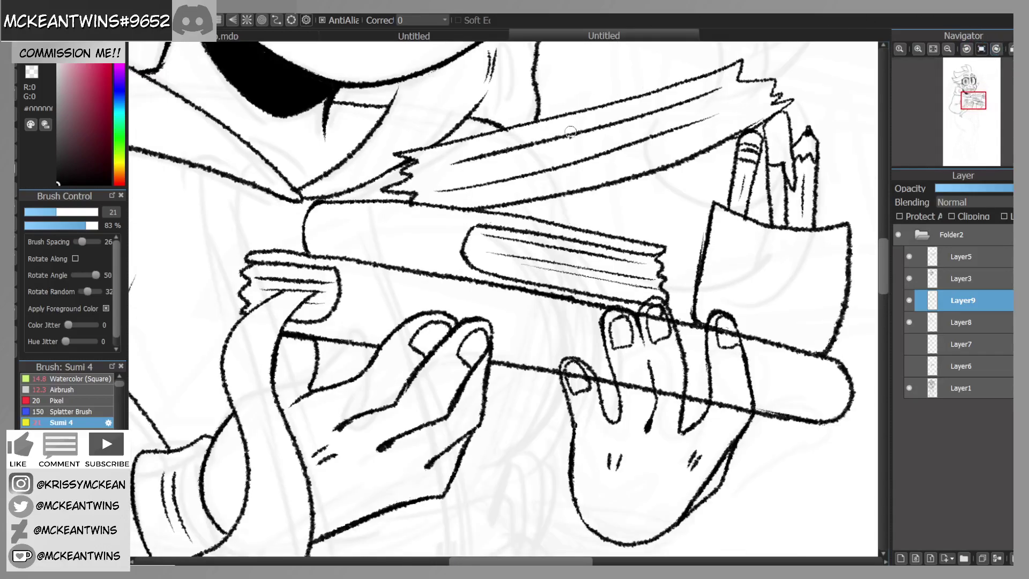
Step: Ink the cuff around the second hand's wrist and the curved sleeve line from the little finger toward the other hand
{"action": "mouse_move", "coordinate": [979, 110]}
{"action": "left_mouse_down"}
{"action": "mouse_move", "coordinate": [976, 93]}
{"action": "mouse_move", "coordinate": [973, 117]}
{"action": "left_mouse_up"}
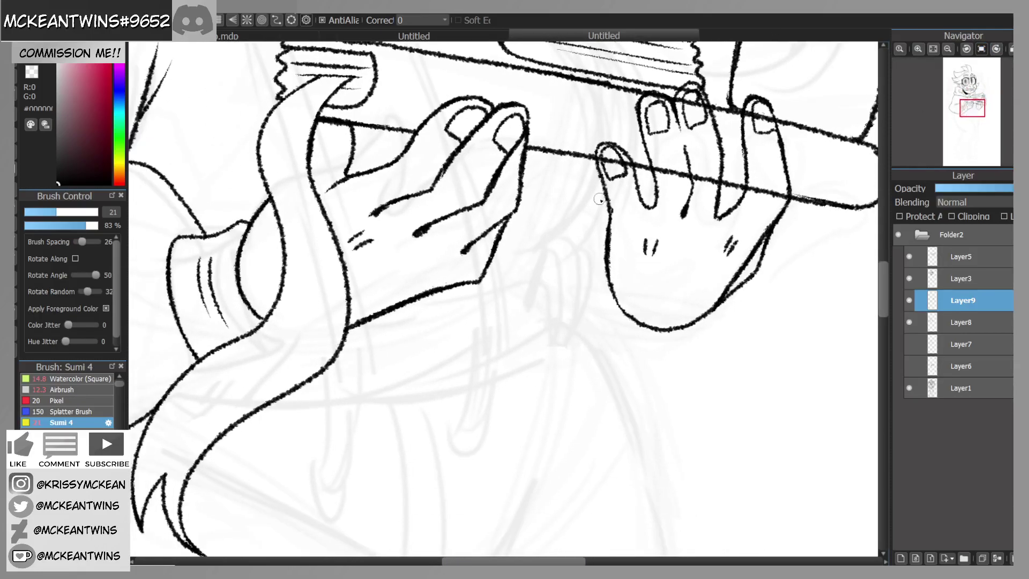
{"action": "mouse_move", "coordinate": [653, 330]}
{"action": "left_mouse_down"}
{"action": "mouse_move", "coordinate": [638, 340]}
{"action": "mouse_move", "coordinate": [571, 289]}
{"action": "mouse_move", "coordinate": [581, 245]}
{"action": "left_mouse_up"}
{"action": "left_click_drag", "start_coordinate": [973, 113], "coordinate": [969, 115]}
{"action": "left_click_drag", "start_coordinate": [710, 177], "coordinate": [598, 266]}
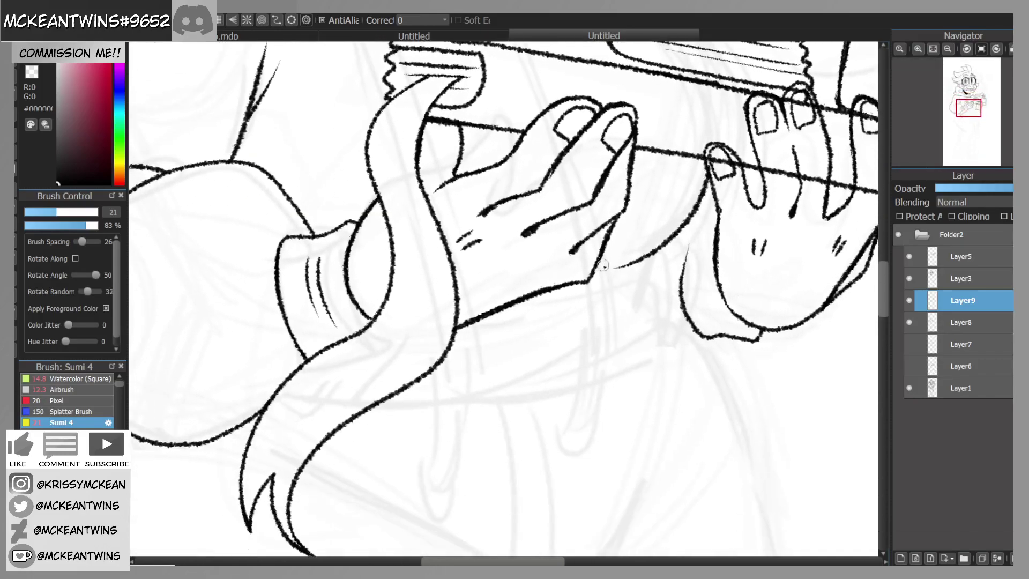
{"action": "key", "text": "ctrl+z"}
{"action": "mouse_move", "coordinate": [712, 163]}
{"action": "left_mouse_down"}
{"action": "mouse_move", "coordinate": [686, 217]}
{"action": "mouse_move", "coordinate": [614, 257]}
{"action": "left_mouse_up"}
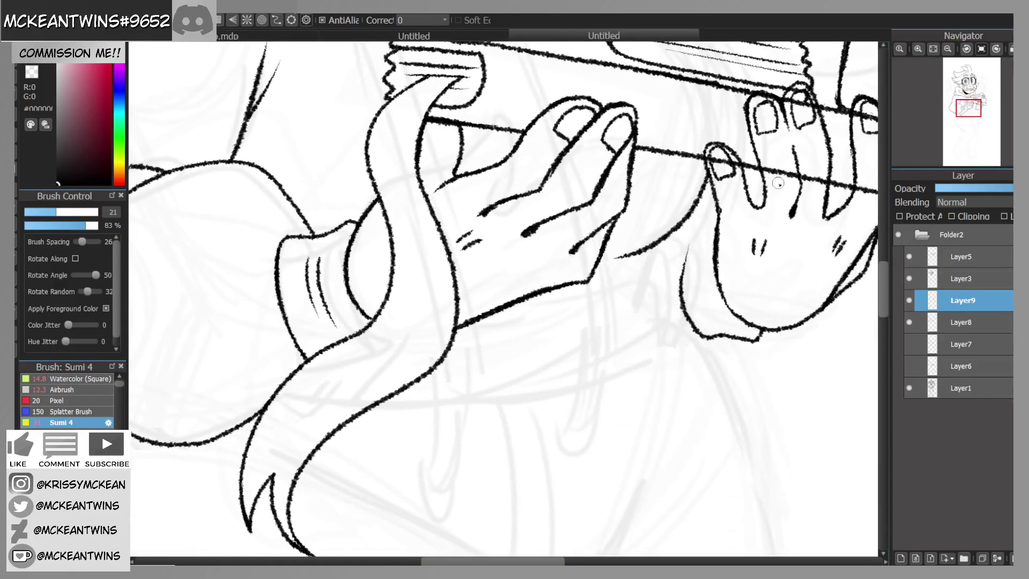
{"action": "left_click_drag", "start_coordinate": [667, 238], "coordinate": [673, 284]}
Step: Ink the line running from the sleeve curve below the little finger down past the cuff
{"action": "left_click", "coordinate": [949, 49]}
{"action": "left_click", "coordinate": [949, 49]}
{"action": "left_click", "coordinate": [949, 49]}
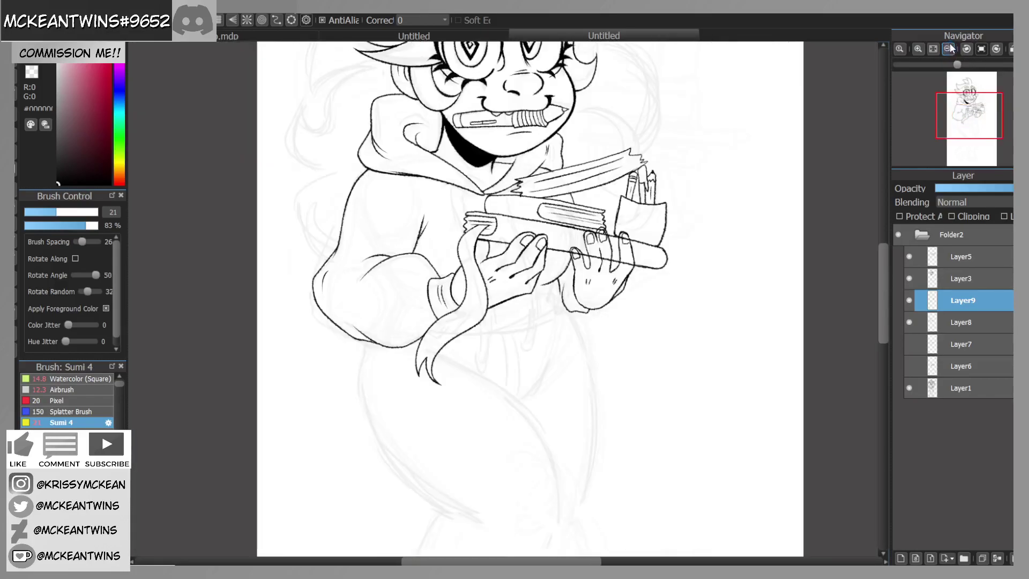
{"action": "left_click", "coordinate": [920, 48]}
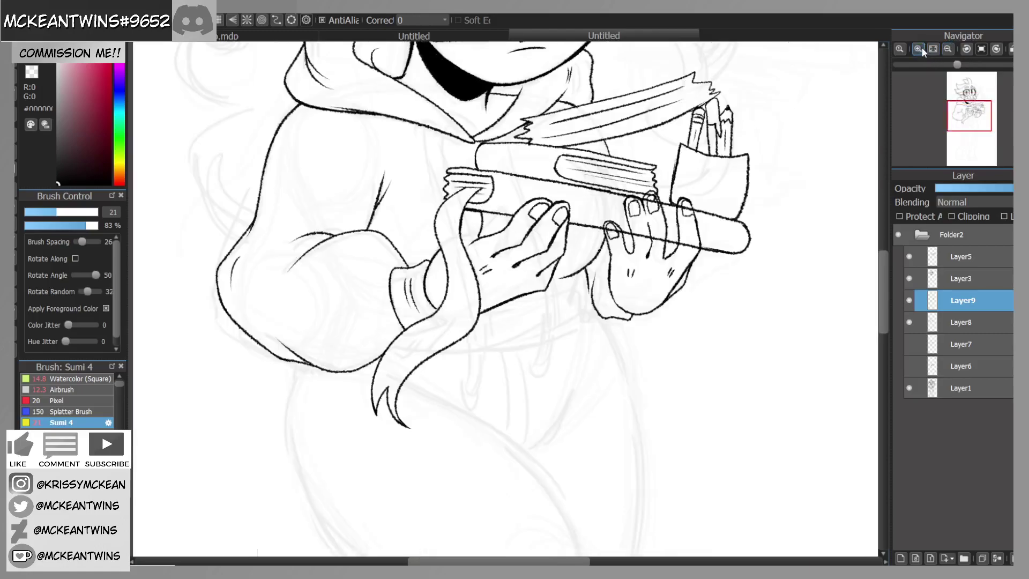
{"action": "left_click", "coordinate": [919, 48]}
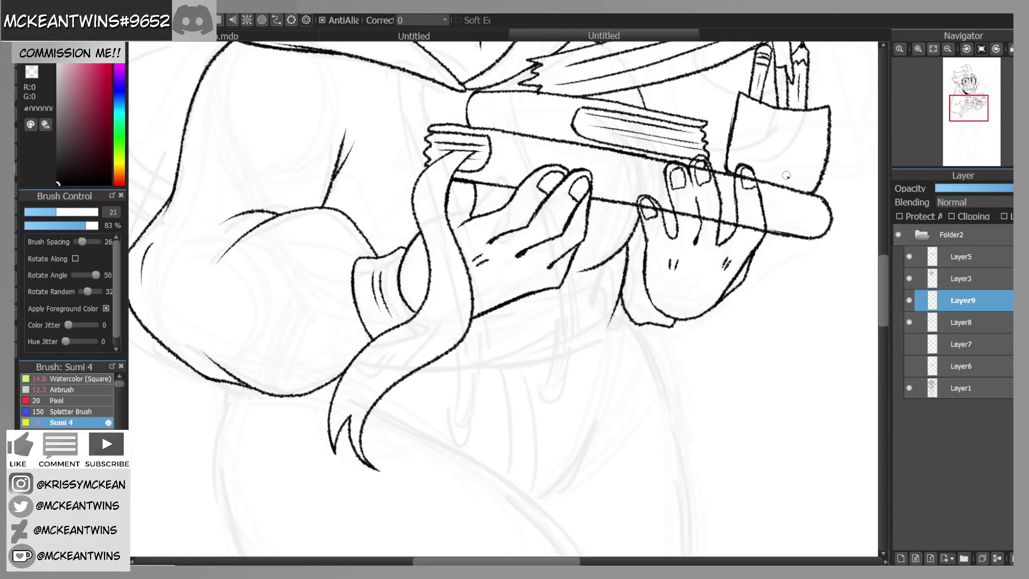
{"action": "scroll", "coordinate": [626, 242], "scroll_direction": "up", "scroll_amount": 1}
{"action": "left_click_drag", "start_coordinate": [689, 216], "coordinate": [648, 348]}
{"action": "left_click_drag", "start_coordinate": [679, 296], "coordinate": [649, 346]}
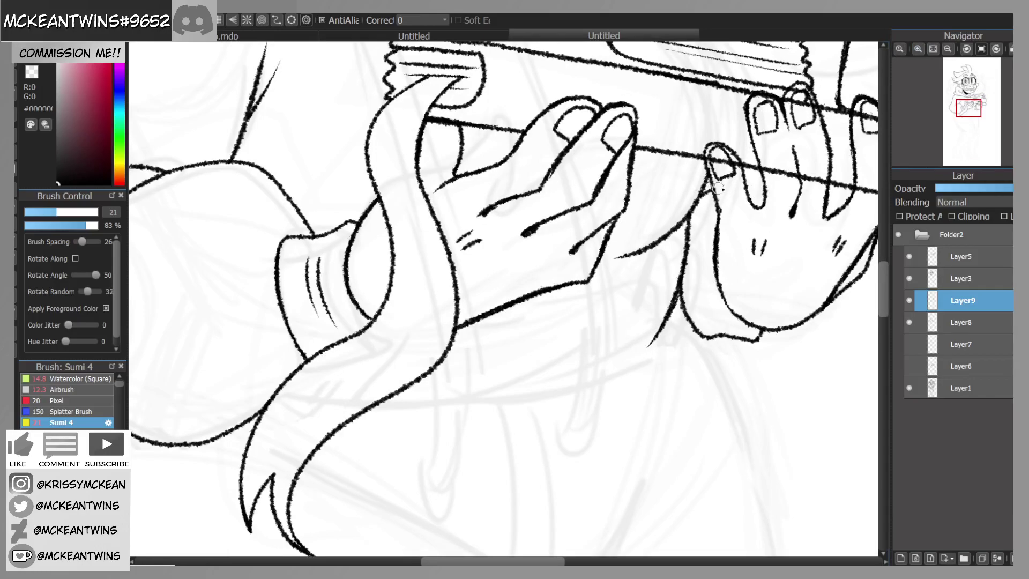
Step: Review the second hand and sleeve at a wider view, and make Layer3 the active layer
{"action": "left_click", "coordinate": [948, 49]}
{"action": "left_click", "coordinate": [948, 49]}
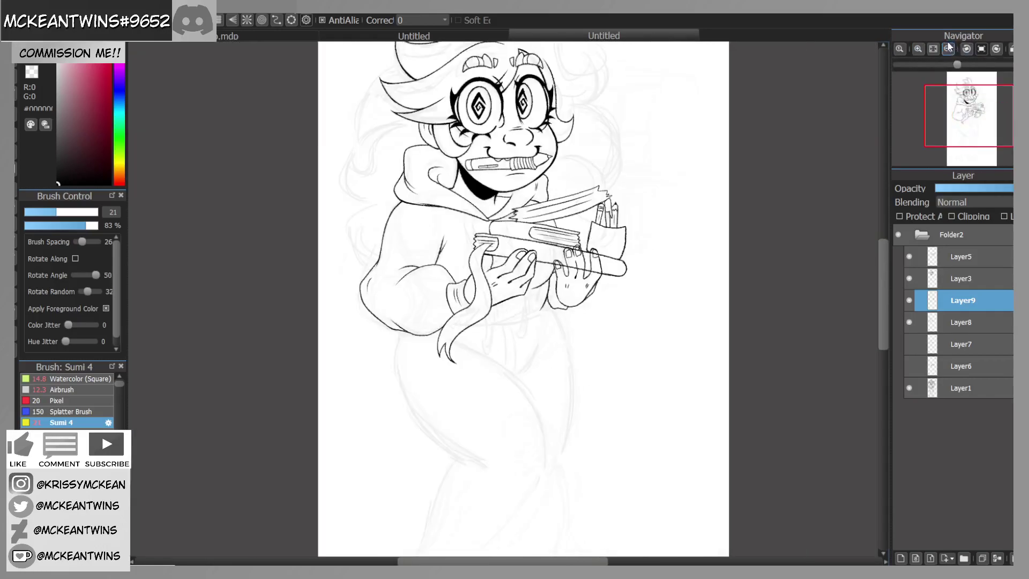
{"action": "left_click", "coordinate": [918, 49]}
{"action": "left_click", "coordinate": [918, 49]}
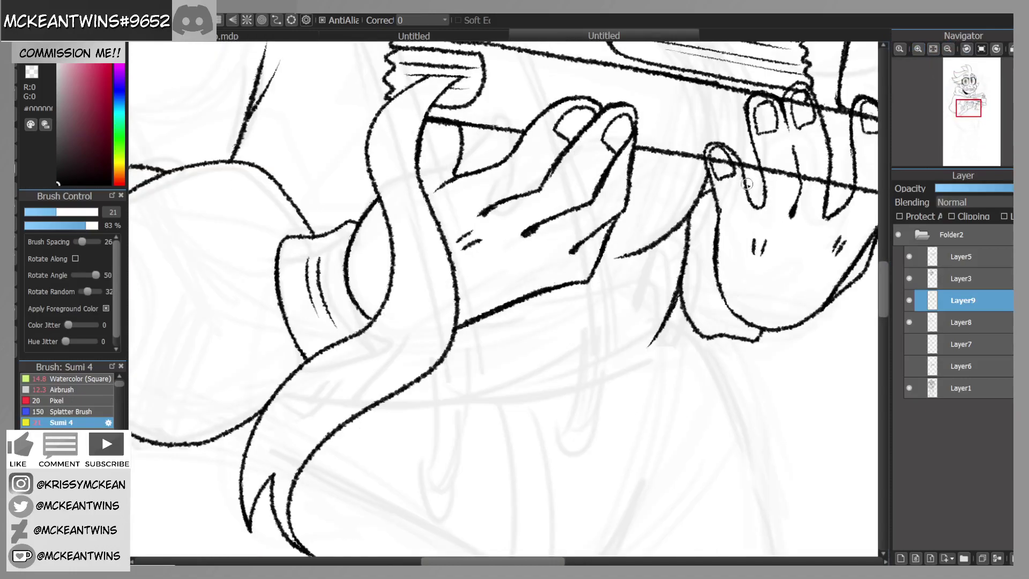
{"action": "left_click_drag", "start_coordinate": [745, 184], "coordinate": [763, 189]}
{"action": "left_click", "coordinate": [951, 47]}
{"action": "left_click", "coordinate": [952, 47]}
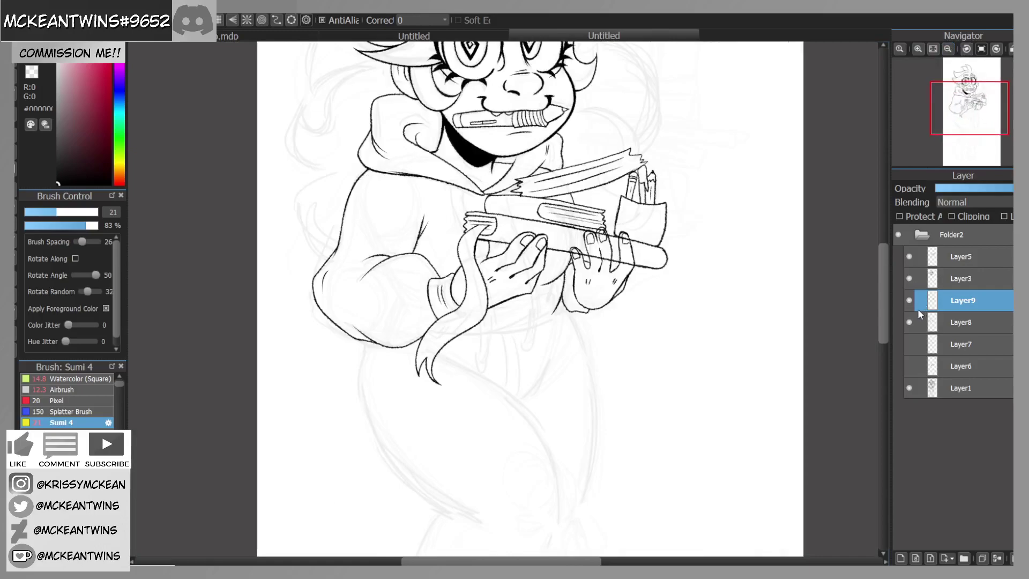
{"action": "left_click", "coordinate": [919, 276]}
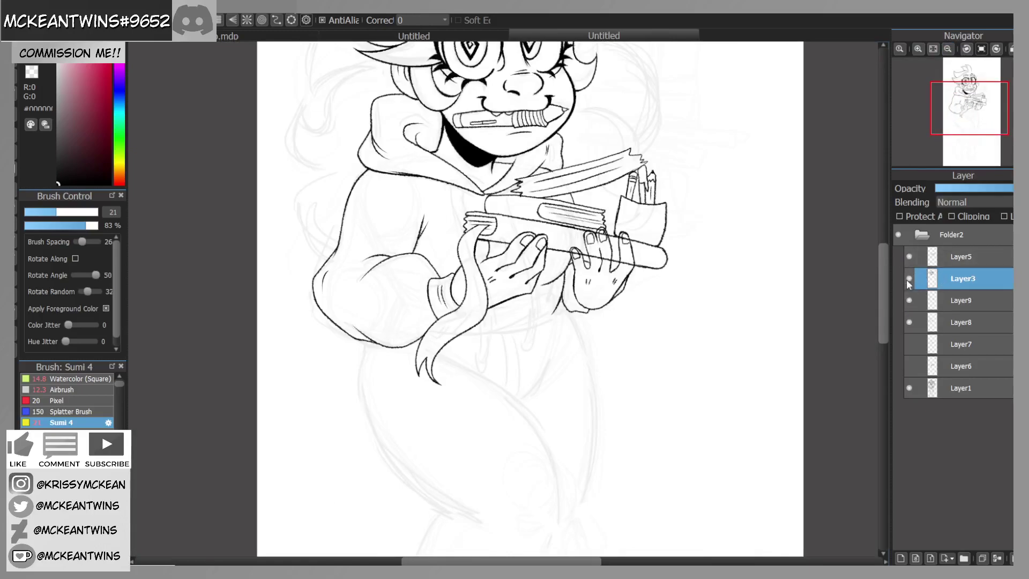
Step: On Layer5, erase the book's edge lines where they cross the second hand's fingers
{"action": "left_click", "coordinate": [918, 255]}
{"action": "left_click", "coordinate": [919, 49]}
{"action": "left_click", "coordinate": [919, 49]}
{"action": "left_click_drag", "start_coordinate": [984, 103], "coordinate": [990, 98]}
{"action": "left_click", "coordinate": [919, 48]}
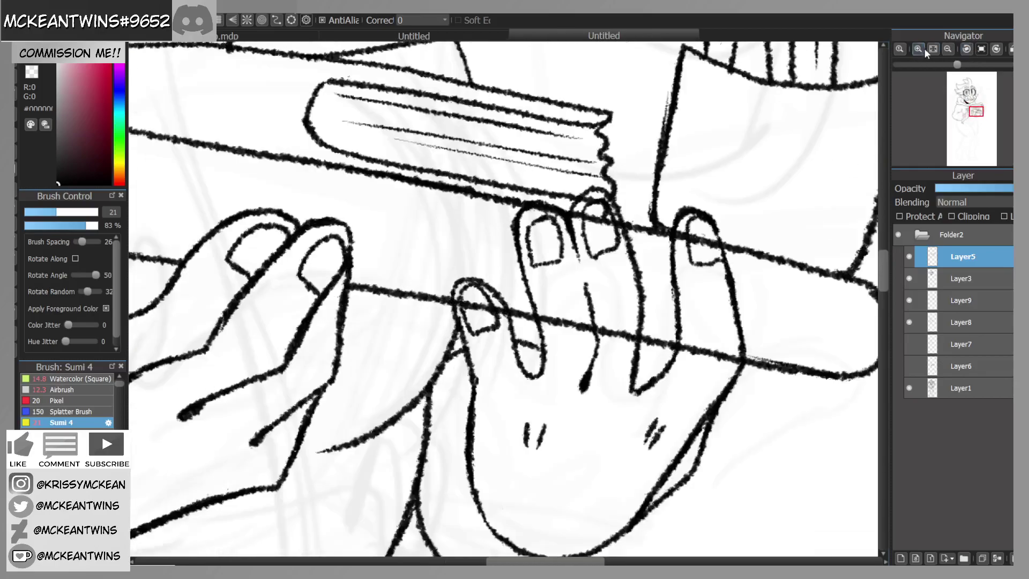
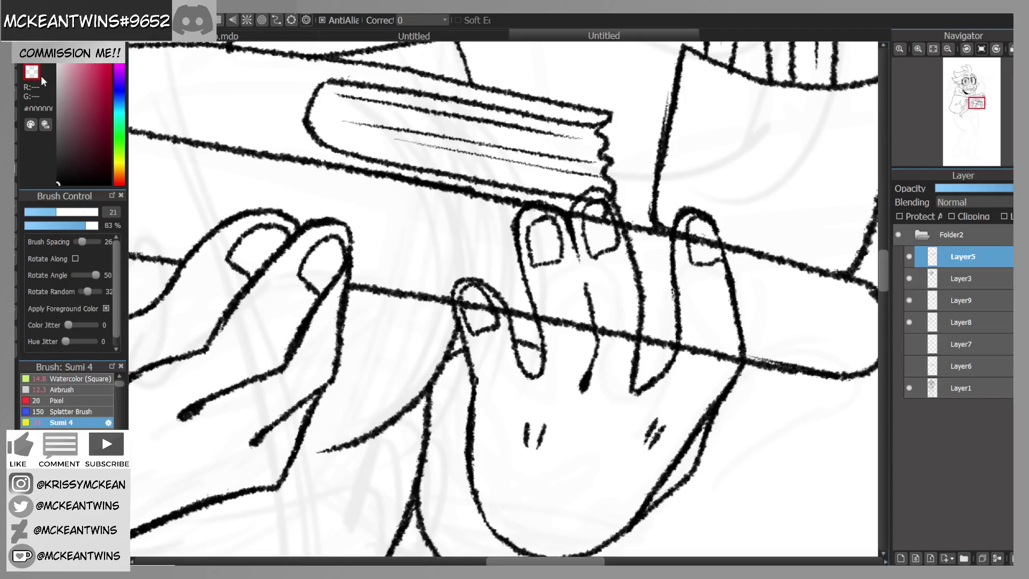
{"action": "mouse_move", "coordinate": [466, 309]}
{"action": "left_mouse_down"}
{"action": "mouse_move", "coordinate": [480, 329]}
{"action": "mouse_move", "coordinate": [493, 310]}
{"action": "mouse_move", "coordinate": [503, 329]}
{"action": "mouse_move", "coordinate": [489, 304]}
{"action": "mouse_move", "coordinate": [552, 326]}
{"action": "mouse_move", "coordinate": [544, 298]}
{"action": "mouse_move", "coordinate": [559, 343]}
{"action": "mouse_move", "coordinate": [571, 301]}
{"action": "mouse_move", "coordinate": [586, 345]}
{"action": "mouse_move", "coordinate": [598, 347]}
{"action": "mouse_move", "coordinate": [599, 303]}
{"action": "mouse_move", "coordinate": [624, 349]}
{"action": "mouse_move", "coordinate": [632, 327]}
{"action": "mouse_move", "coordinate": [689, 338]}
{"action": "mouse_move", "coordinate": [689, 366]}
{"action": "mouse_move", "coordinate": [712, 346]}
{"action": "mouse_move", "coordinate": [726, 350]}
{"action": "mouse_move", "coordinate": [724, 373]}
{"action": "mouse_move", "coordinate": [744, 359]}
{"action": "left_mouse_up"}
{"action": "key", "text": "ctrl+z"}
{"action": "mouse_move", "coordinate": [591, 212]}
{"action": "left_mouse_down"}
{"action": "mouse_move", "coordinate": [580, 223]}
{"action": "mouse_move", "coordinate": [590, 199]}
{"action": "mouse_move", "coordinate": [611, 217]}
{"action": "mouse_move", "coordinate": [635, 214]}
{"action": "left_mouse_up"}
{"action": "mouse_move", "coordinate": [684, 251]}
{"action": "left_mouse_down"}
{"action": "mouse_move", "coordinate": [691, 236]}
{"action": "mouse_move", "coordinate": [719, 260]}
{"action": "left_mouse_up"}
Step: Review the books and hands at a wider view, and check what Layer3 and Layer9 contain
{"action": "left_click", "coordinate": [948, 48]}
{"action": "left_click", "coordinate": [948, 49]}
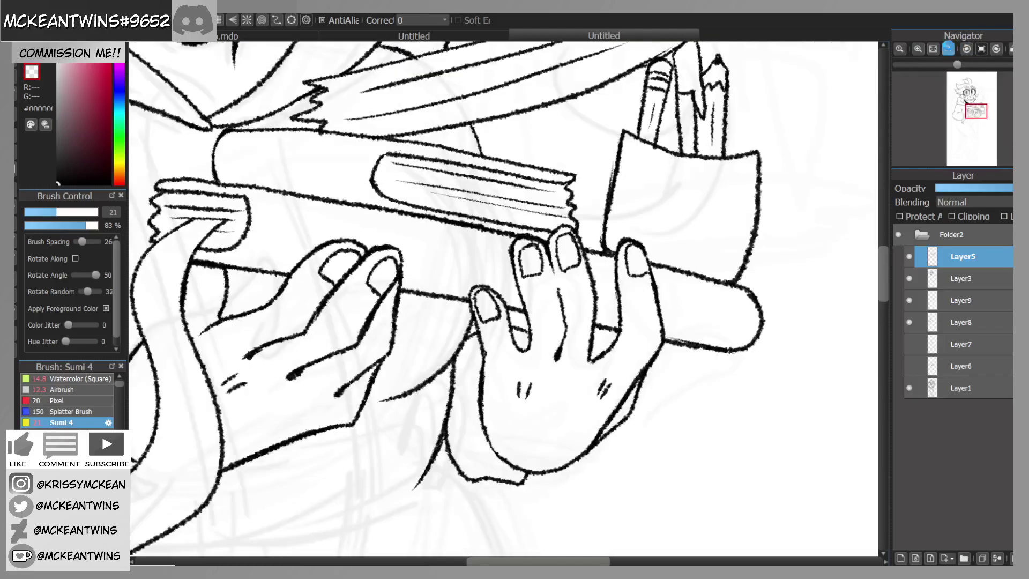
{"action": "left_click", "coordinate": [948, 49]}
{"action": "left_click", "coordinate": [948, 49]}
{"action": "left_click", "coordinate": [948, 49]}
{"action": "left_click", "coordinate": [972, 119]}
{"action": "left_click", "coordinate": [948, 50]}
{"action": "left_click", "coordinate": [965, 110]}
{"action": "left_click_drag", "start_coordinate": [965, 110], "coordinate": [964, 116]}
{"action": "left_click", "coordinate": [909, 278]}
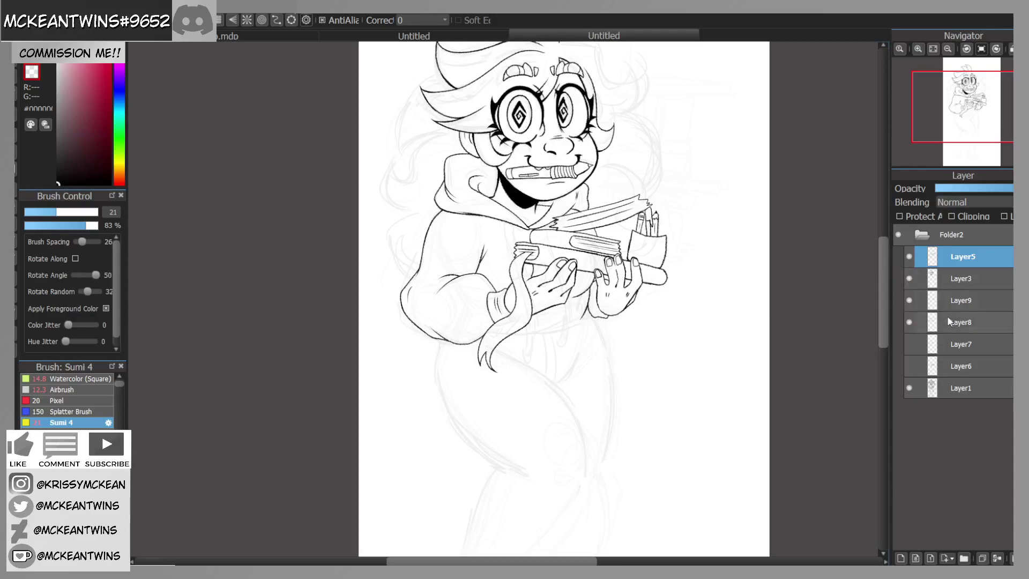
{"action": "left_click", "coordinate": [908, 299]}
{"action": "left_click", "coordinate": [908, 299]}
Step: Merge Layer5, Layer3 and Layer9 down into Layer8, and add a new empty layer above it
{"action": "left_click", "coordinate": [998, 558]}
{"action": "left_click", "coordinate": [998, 558]}
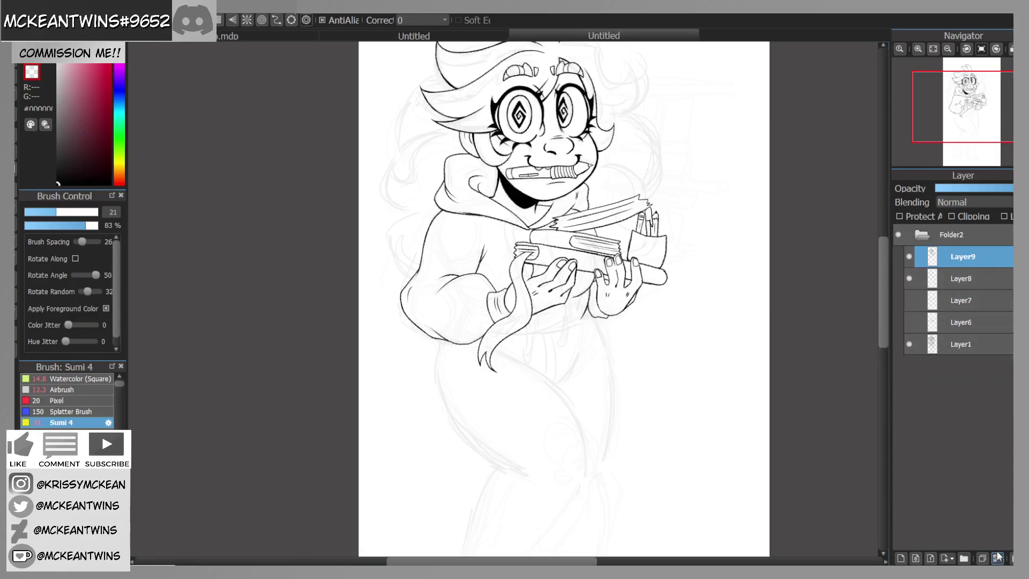
{"action": "left_click", "coordinate": [909, 278]}
{"action": "left_click", "coordinate": [997, 559]}
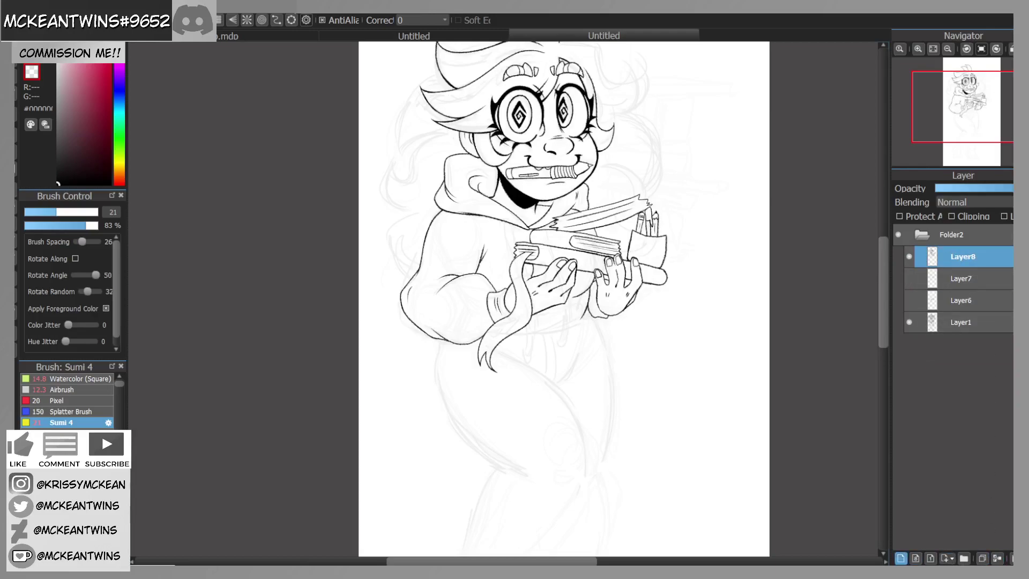
{"action": "key", "text": "ctrl+z"}
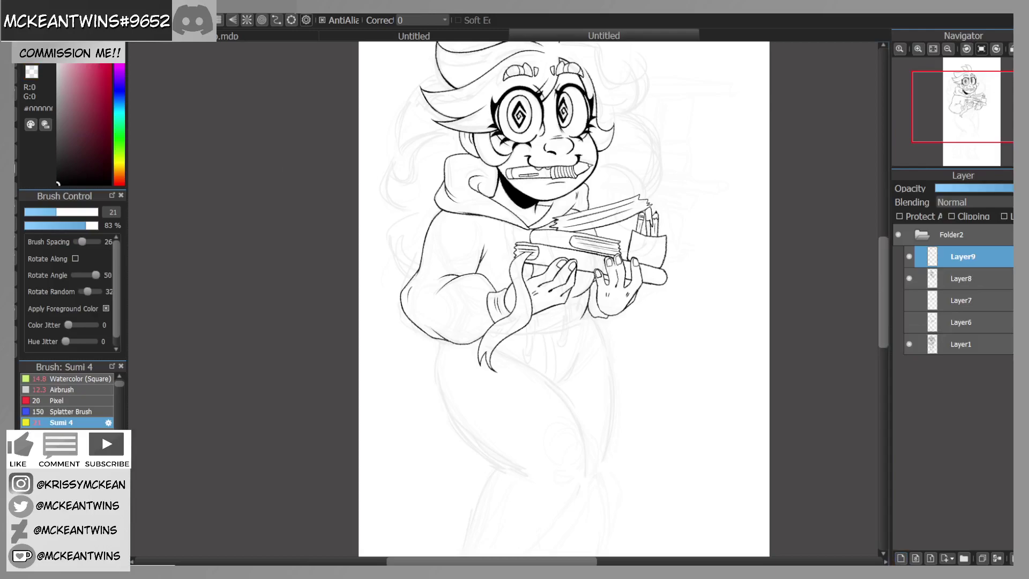
Step: Ink the first hoodie drawstring with a rounded top at the hood's edge, sides running behind the books, and two lines below the hand
{"action": "left_click_drag", "start_coordinate": [976, 121], "coordinate": [965, 111]}
{"action": "left_click", "coordinate": [918, 49]}
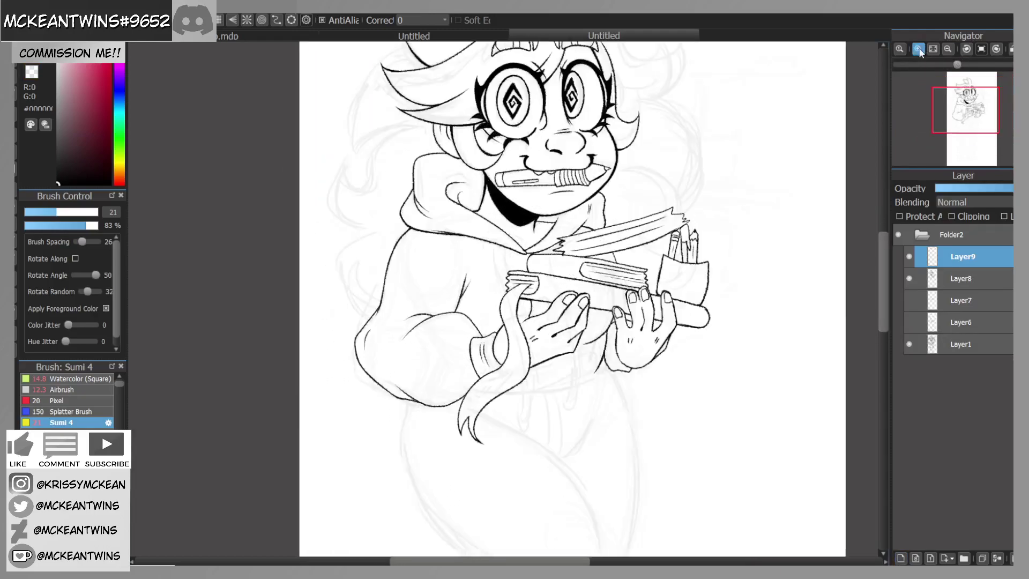
{"action": "left_click", "coordinate": [918, 49]}
{"action": "left_click", "coordinate": [918, 49]}
{"action": "left_click", "coordinate": [918, 49]}
{"action": "left_click_drag", "start_coordinate": [474, 131], "coordinate": [507, 155]}
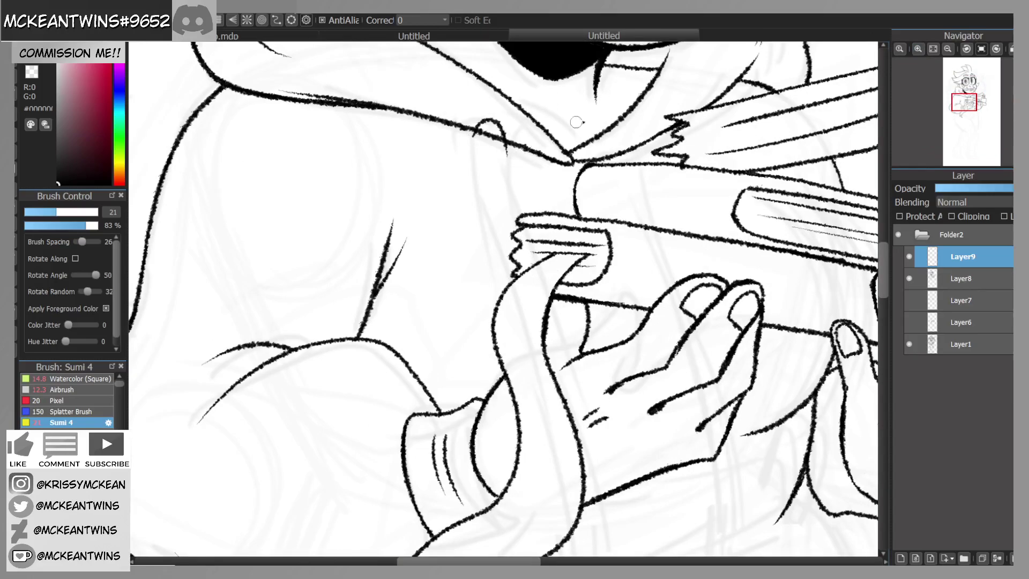
{"action": "left_click", "coordinate": [947, 49]}
{"action": "left_click_drag", "start_coordinate": [963, 116], "coordinate": [963, 108]}
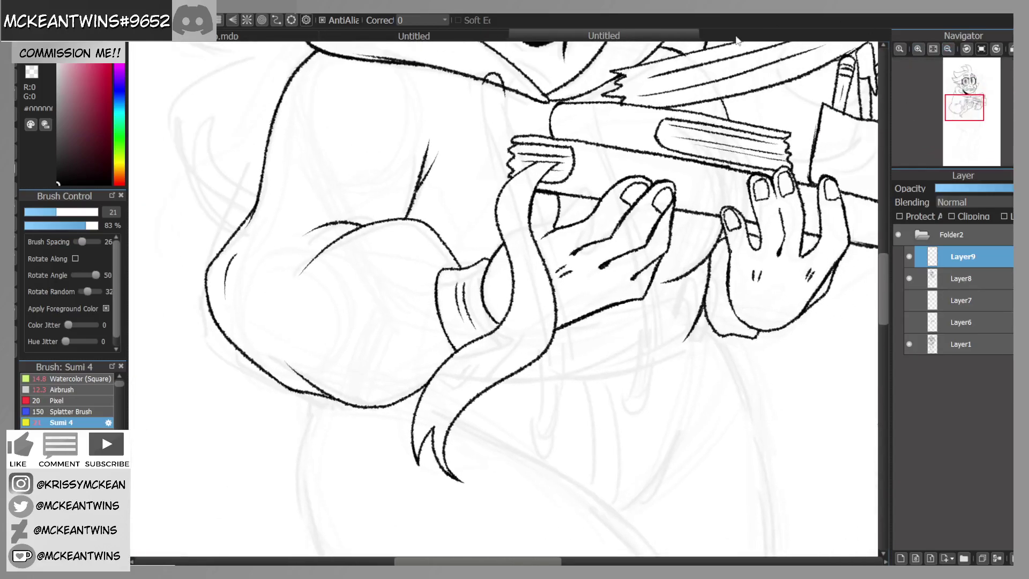
{"action": "left_click_drag", "start_coordinate": [519, 85], "coordinate": [524, 176]}
{"action": "left_click_drag", "start_coordinate": [564, 310], "coordinate": [563, 428]}
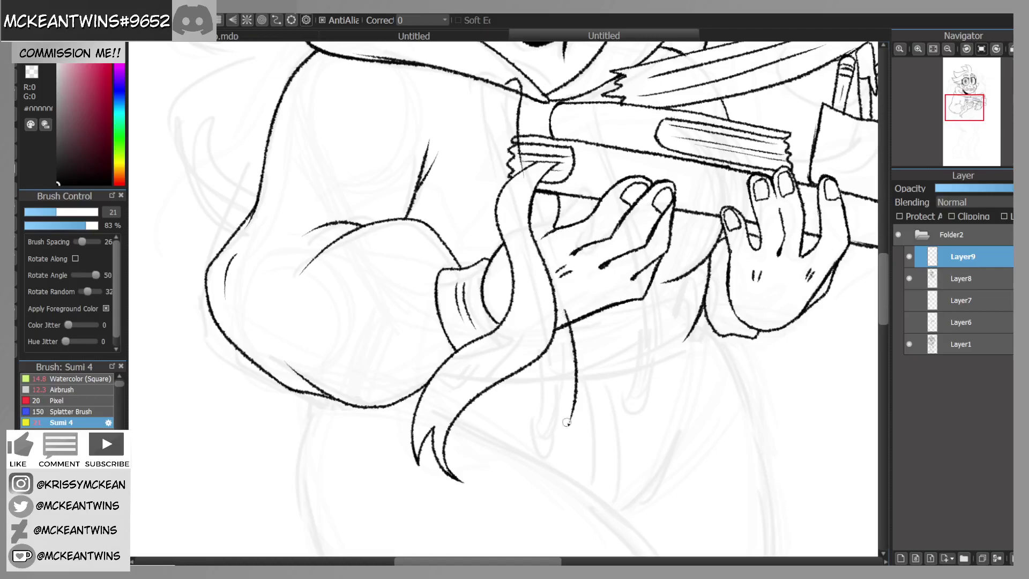
{"action": "left_click_drag", "start_coordinate": [500, 102], "coordinate": [510, 215]}
{"action": "left_click_drag", "start_coordinate": [551, 316], "coordinate": [550, 431]}
Step: Ink a short rounded drawstring end just below the first hand and remove the two long lines hanging there
{"action": "left_click_drag", "start_coordinate": [969, 114], "coordinate": [966, 116]}
{"action": "left_click_drag", "start_coordinate": [950, 75], "coordinate": [966, 122]}
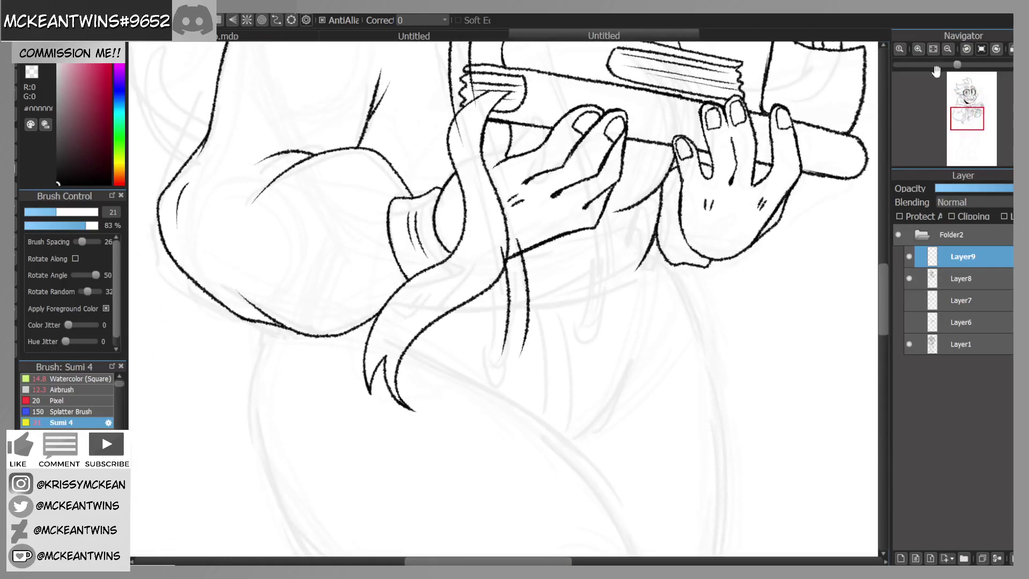
{"action": "left_click", "coordinate": [918, 49]}
{"action": "left_click_drag", "start_coordinate": [509, 245], "coordinate": [533, 239]}
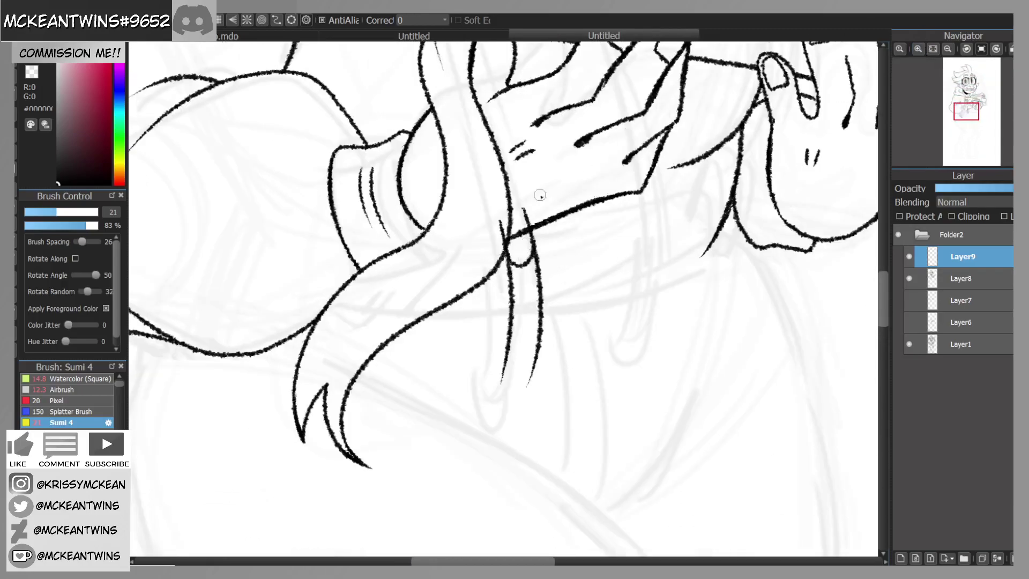
{"action": "mouse_move", "coordinate": [511, 304]}
{"action": "left_mouse_down"}
{"action": "mouse_move", "coordinate": [510, 334]}
{"action": "mouse_move", "coordinate": [511, 293]}
{"action": "mouse_move", "coordinate": [535, 272]}
{"action": "mouse_move", "coordinate": [524, 402]}
{"action": "left_mouse_up"}
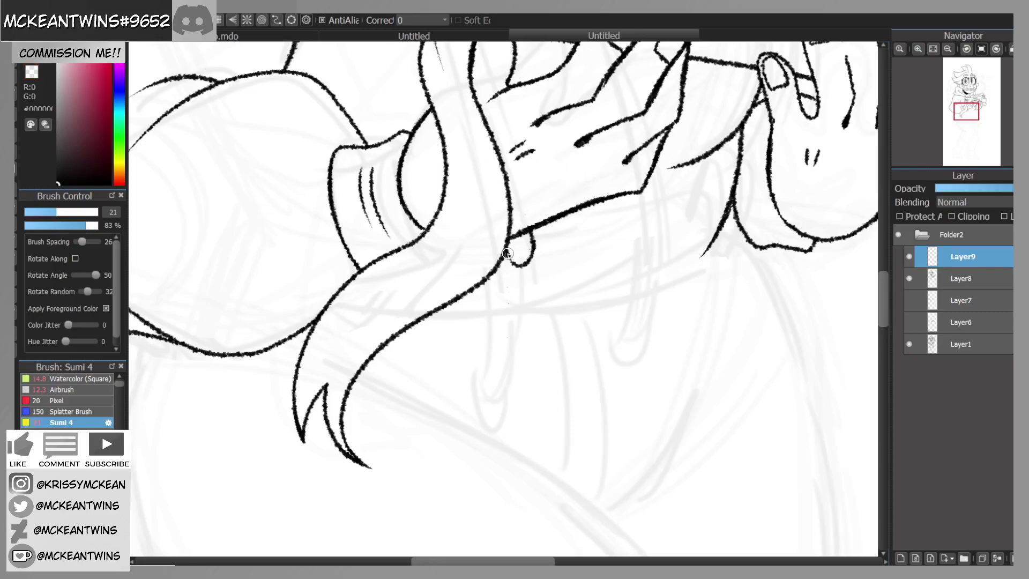
Step: Ink a band across the first drawstring, erase its overlap with the books, and erase the hood edge inside its top on Layer8
{"action": "left_click_drag", "start_coordinate": [966, 119], "coordinate": [965, 105]}
{"action": "left_click_drag", "start_coordinate": [445, 138], "coordinate": [469, 133]}
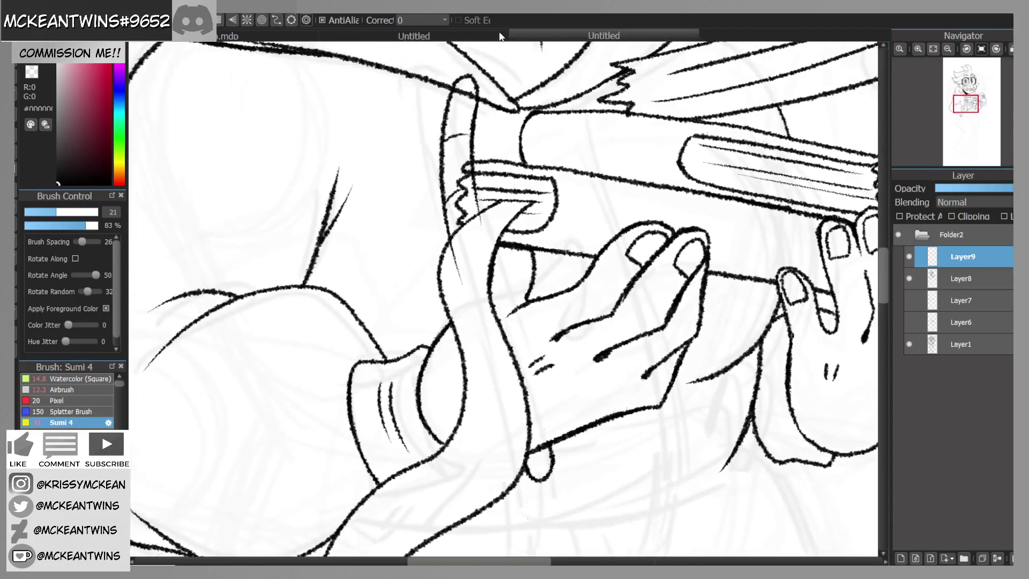
{"action": "left_click", "coordinate": [35, 72]}
{"action": "left_click_drag", "start_coordinate": [480, 207], "coordinate": [476, 164]}
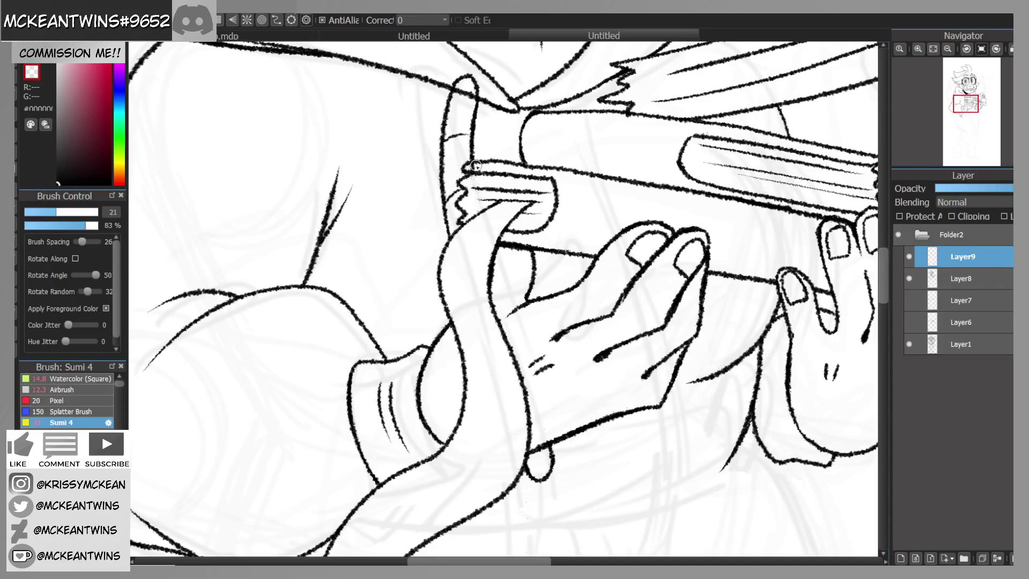
{"action": "left_click", "coordinate": [969, 278]}
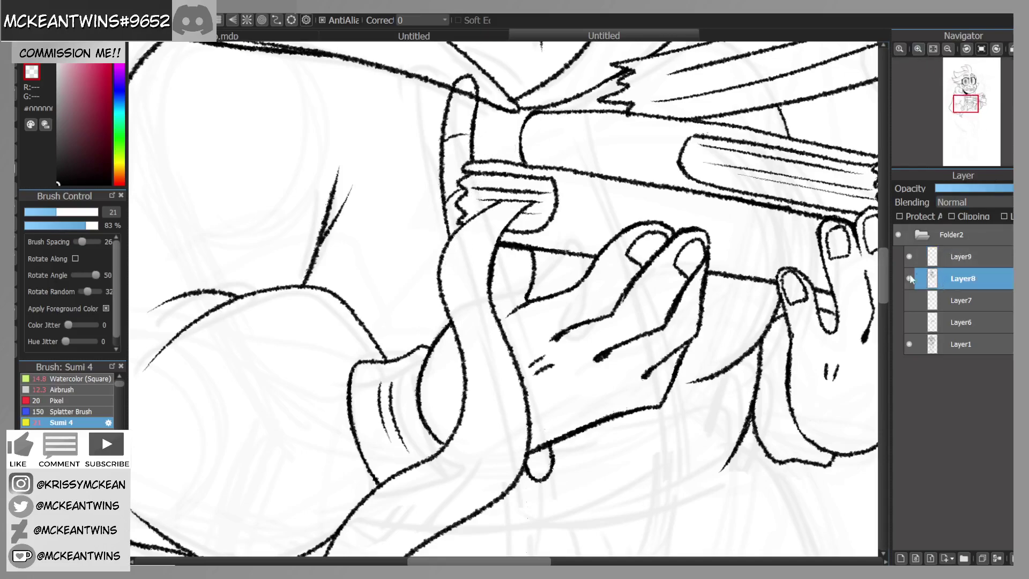
{"action": "mouse_move", "coordinate": [471, 99]}
{"action": "left_mouse_down"}
{"action": "mouse_move", "coordinate": [469, 88]}
{"action": "mouse_move", "coordinate": [454, 92]}
{"action": "left_mouse_up"}
{"action": "left_click", "coordinate": [957, 257]}
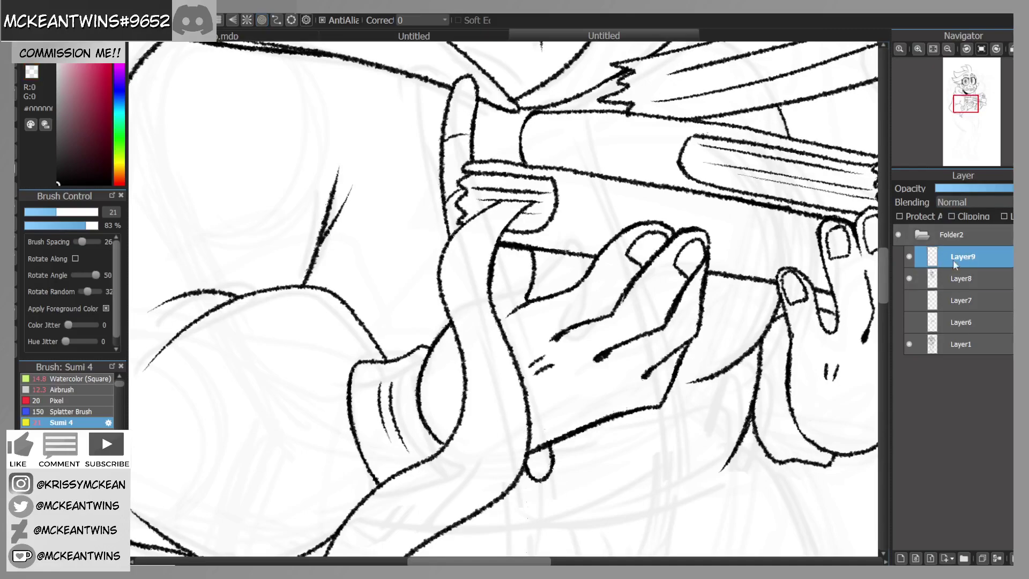
Step: Ink the second drawstring's rounded top beside the jagged strip and its banded end below the hand, erasing overlapping lines
{"action": "left_click_drag", "start_coordinate": [967, 112], "coordinate": [970, 111]}
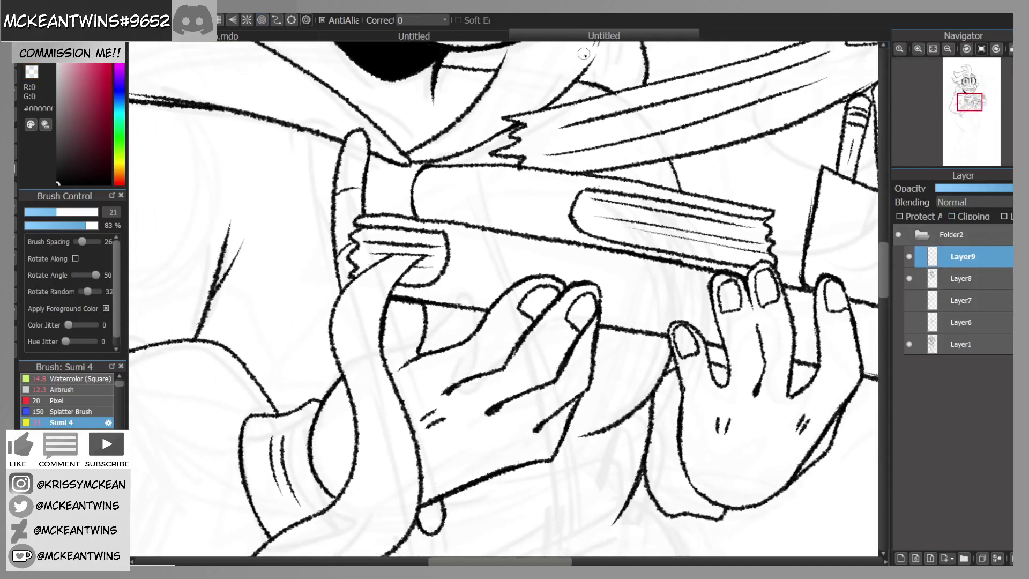
{"action": "mouse_move", "coordinate": [471, 164]}
{"action": "left_mouse_down"}
{"action": "mouse_move", "coordinate": [477, 125]}
{"action": "mouse_move", "coordinate": [506, 188]}
{"action": "left_mouse_up"}
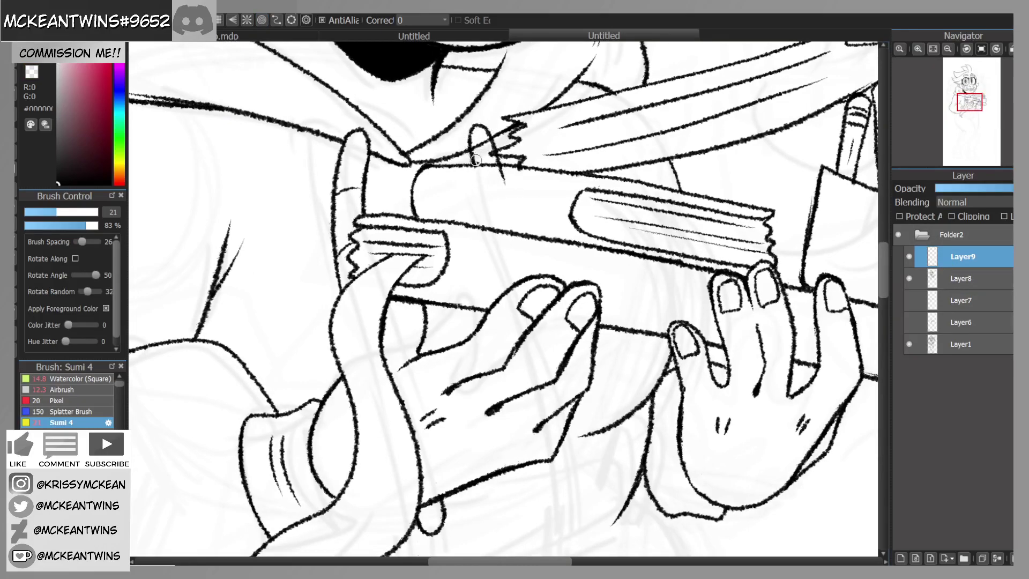
{"action": "left_click_drag", "start_coordinate": [969, 102], "coordinate": [967, 107]}
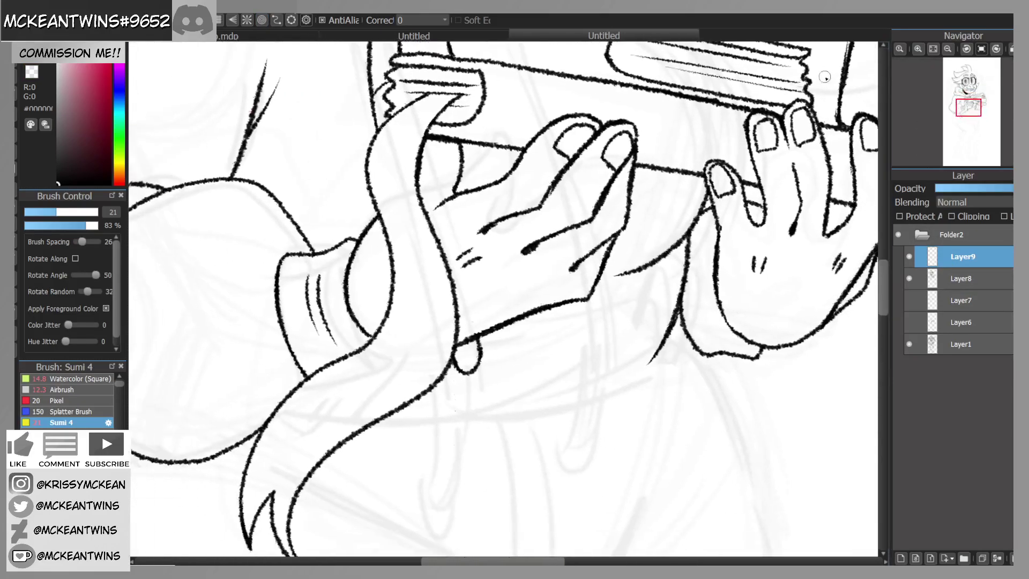
{"action": "mouse_move", "coordinate": [585, 280]}
{"action": "left_mouse_down"}
{"action": "mouse_move", "coordinate": [618, 357]}
{"action": "mouse_move", "coordinate": [607, 228]}
{"action": "left_mouse_up"}
{"action": "mouse_move", "coordinate": [584, 347]}
{"action": "left_mouse_down"}
{"action": "mouse_move", "coordinate": [619, 334]}
{"action": "mouse_move", "coordinate": [618, 295]}
{"action": "mouse_move", "coordinate": [583, 292]}
{"action": "left_mouse_up"}
{"action": "left_click", "coordinate": [31, 71]}
{"action": "left_click_drag", "start_coordinate": [604, 237], "coordinate": [609, 232]}
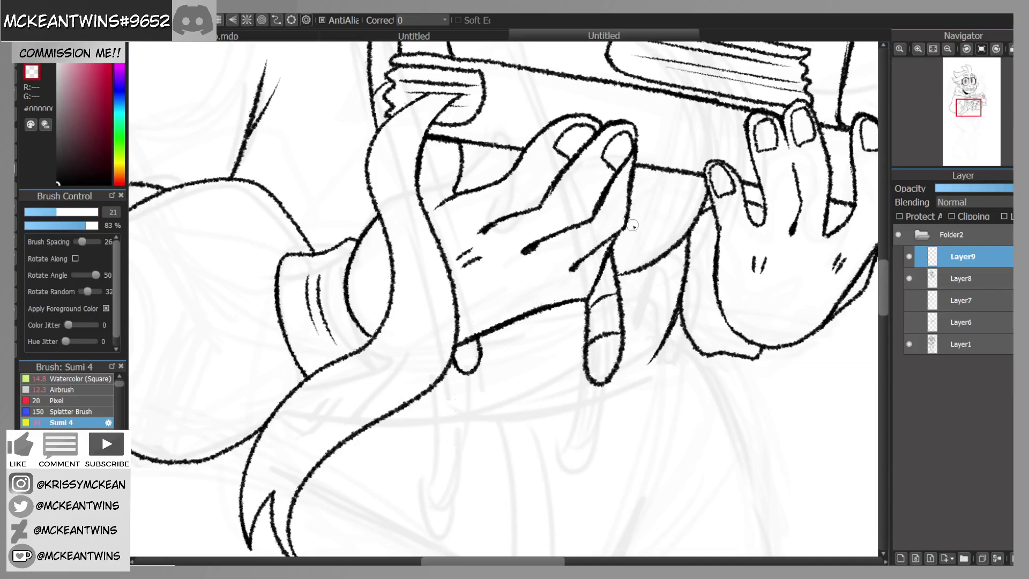
{"action": "left_click_drag", "start_coordinate": [970, 111], "coordinate": [969, 100]}
{"action": "mouse_move", "coordinate": [488, 227]}
{"action": "left_mouse_down"}
{"action": "mouse_move", "coordinate": [508, 223]}
{"action": "mouse_move", "coordinate": [494, 225]}
{"action": "left_mouse_up"}
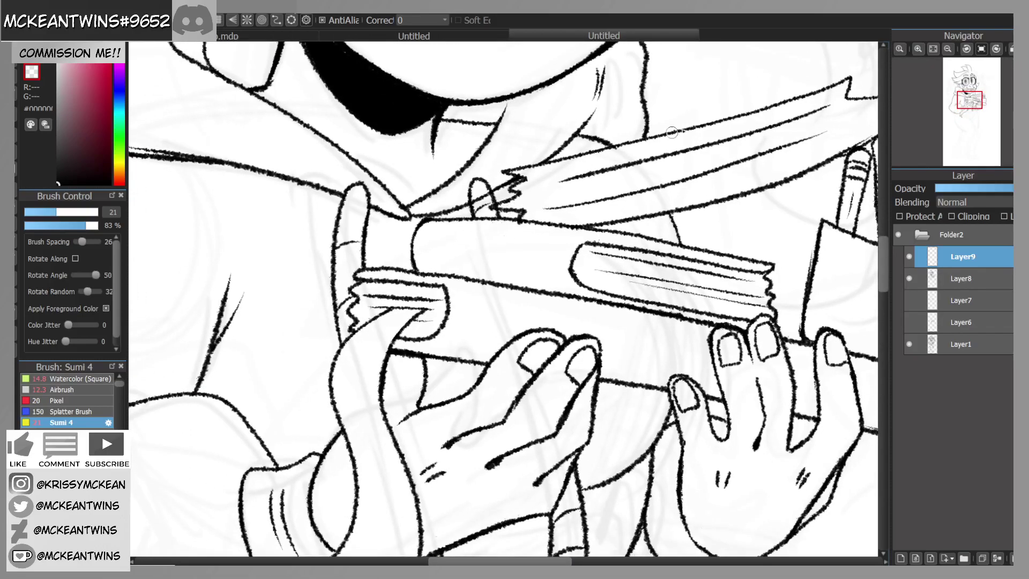
Step: On Layer9, extend the first drawstring's end below the hand with a longer rounded tip
{"action": "left_click", "coordinate": [949, 49]}
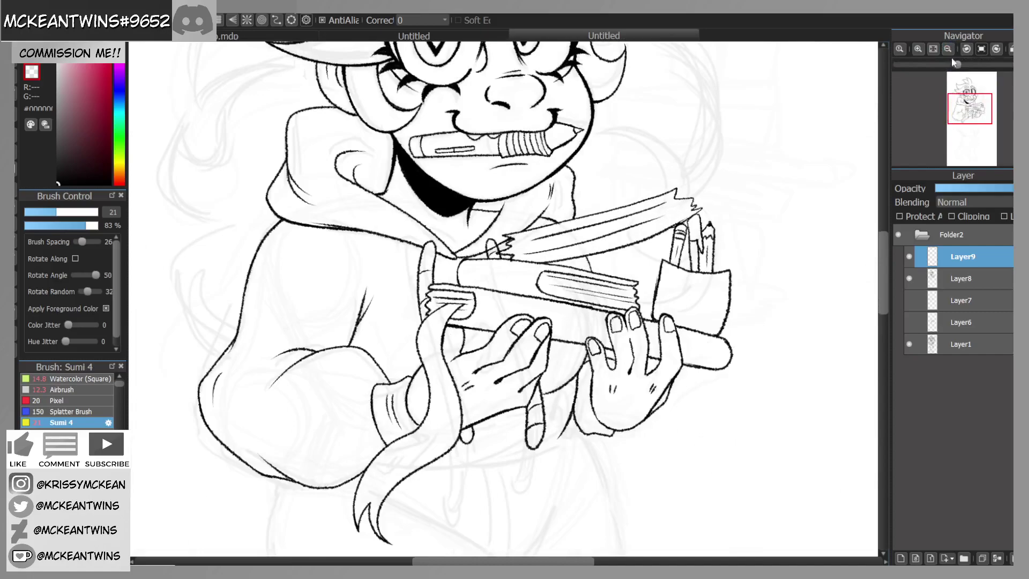
{"action": "left_click", "coordinate": [948, 49]}
{"action": "left_click", "coordinate": [948, 49]}
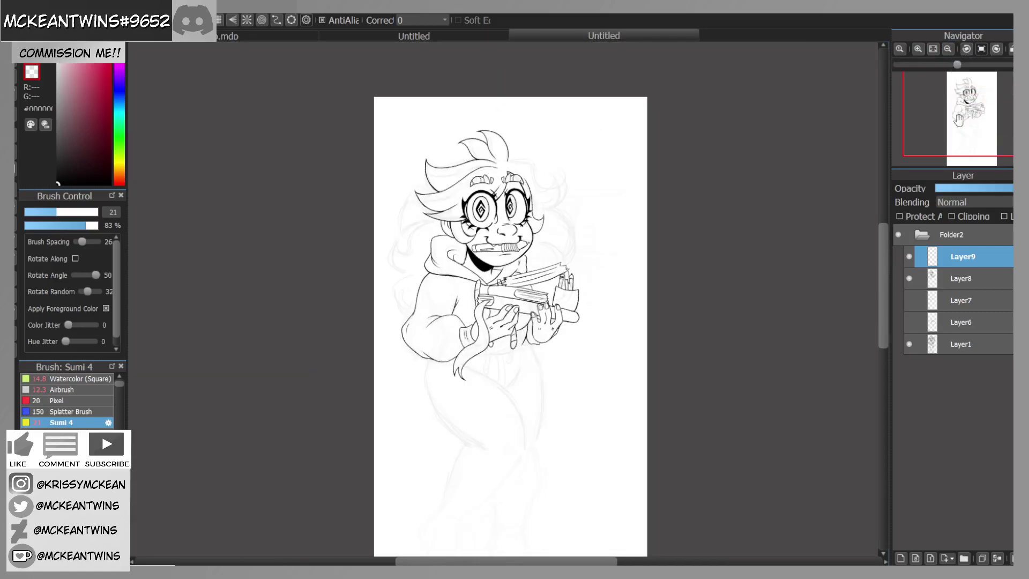
{"action": "left_click", "coordinate": [942, 243]}
{"action": "left_click", "coordinate": [910, 281]}
{"action": "left_click", "coordinate": [917, 49]}
{"action": "left_click", "coordinate": [917, 48]}
{"action": "left_click", "coordinate": [917, 49]}
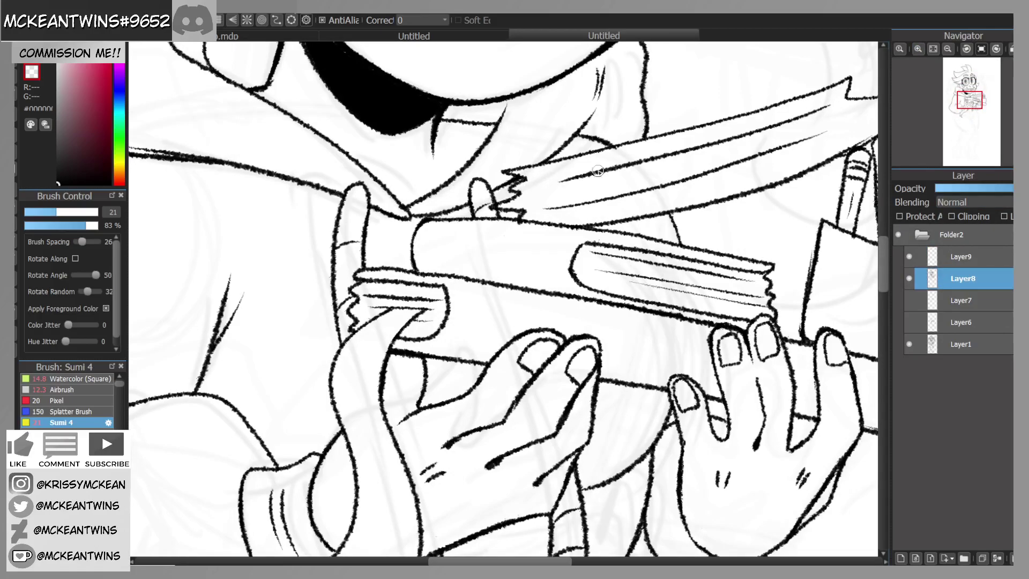
{"action": "left_click_drag", "start_coordinate": [977, 105], "coordinate": [970, 118]}
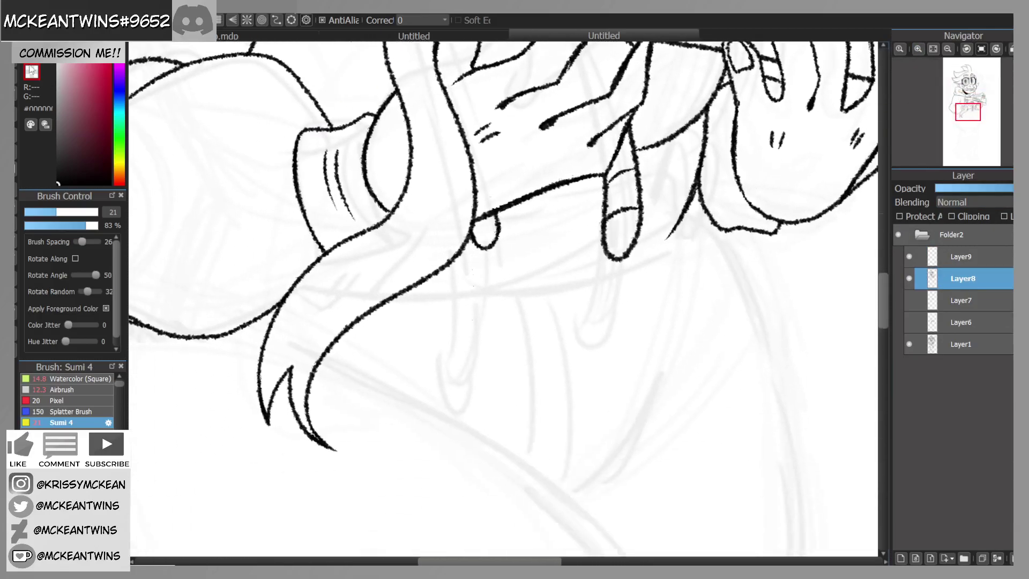
{"action": "left_click", "coordinate": [927, 256]}
{"action": "mouse_move", "coordinate": [473, 236]}
{"action": "left_mouse_down"}
{"action": "mouse_move", "coordinate": [469, 258]}
{"action": "mouse_move", "coordinate": [499, 252]}
{"action": "mouse_move", "coordinate": [498, 214]}
{"action": "left_mouse_up"}
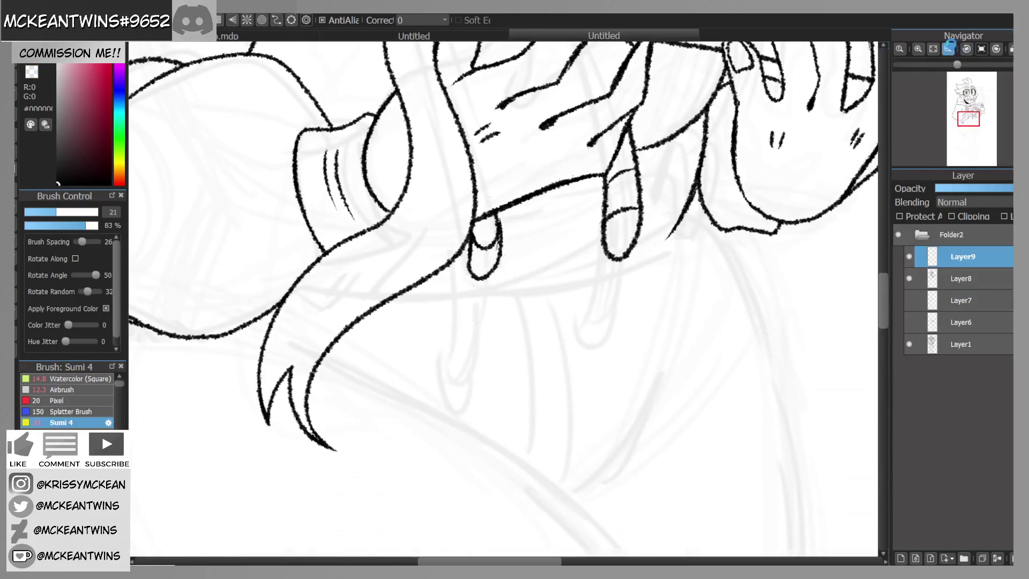
Step: Ink a short second line beside the existing one in the gap between the jagged strip and the books
{"action": "left_click", "coordinate": [947, 49]}
{"action": "left_click", "coordinate": [947, 49]}
{"action": "left_click", "coordinate": [948, 49]}
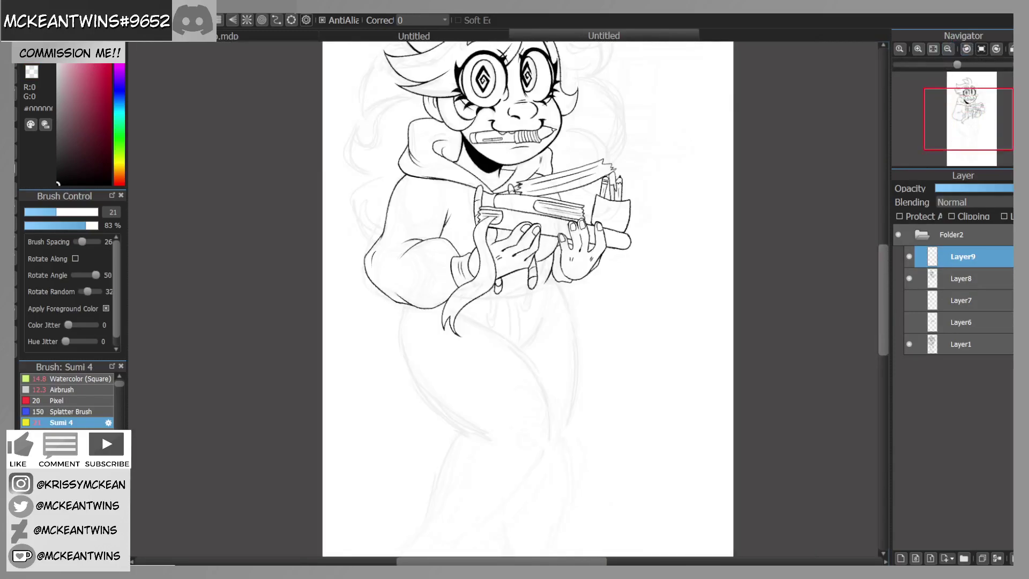
{"action": "left_click_drag", "start_coordinate": [966, 116], "coordinate": [943, 117]}
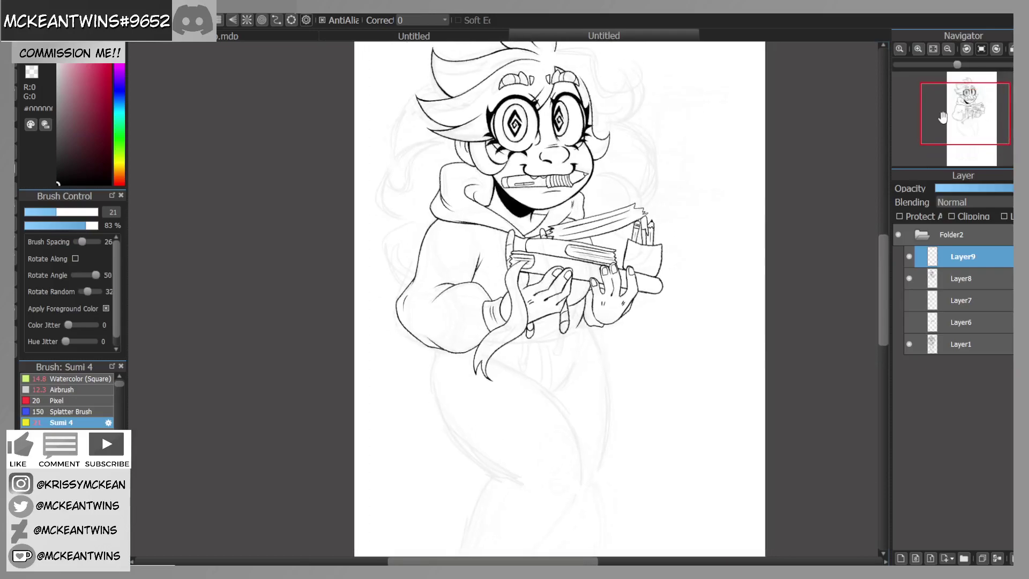
{"action": "left_click", "coordinate": [918, 49]}
{"action": "left_click", "coordinate": [918, 48]}
{"action": "left_click", "coordinate": [918, 49]}
{"action": "left_click_drag", "start_coordinate": [967, 115], "coordinate": [975, 102]}
{"action": "left_click_drag", "start_coordinate": [574, 204], "coordinate": [585, 231]}
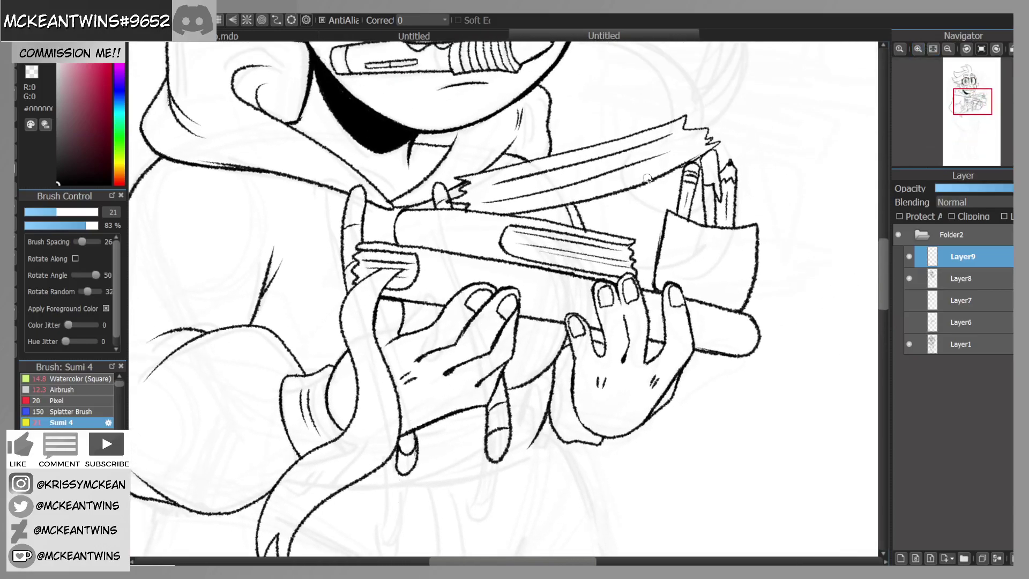
{"action": "left_click", "coordinate": [918, 49]}
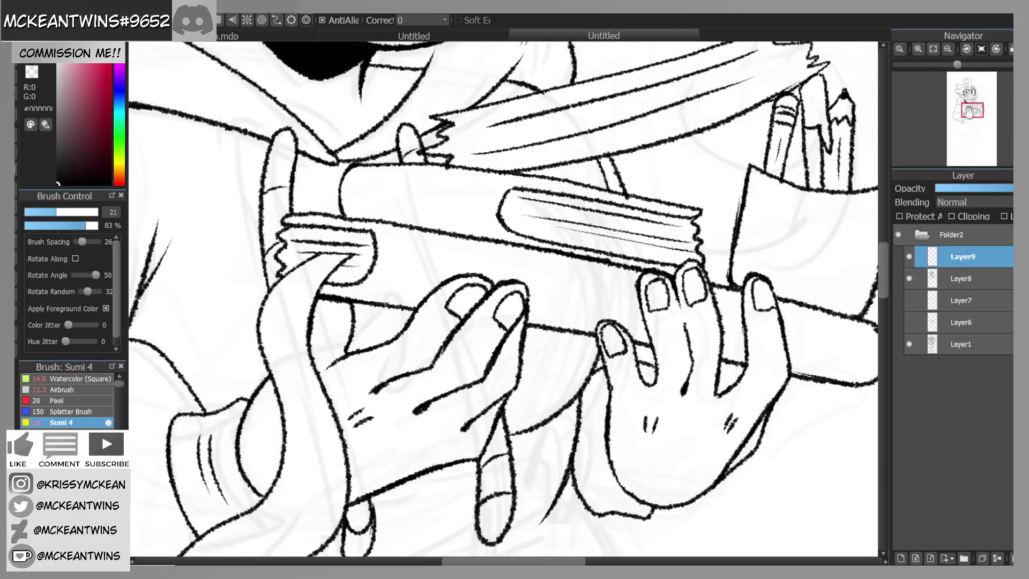
{"action": "left_click", "coordinate": [918, 49]}
{"action": "left_click_drag", "start_coordinate": [513, 189], "coordinate": [527, 208]}
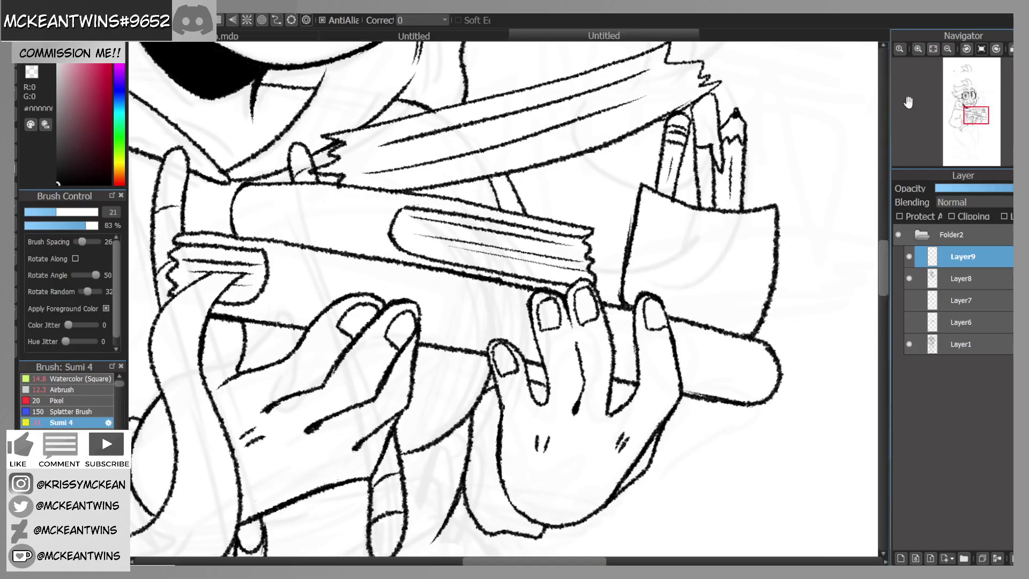
Step: Ink a short sleeve line curving out from the cuff below the second hand on Layer9
{"action": "scroll", "coordinate": [973, 116], "scroll_direction": "down", "scroll_amount": 2}
{"action": "left_click_drag", "start_coordinate": [975, 118], "coordinate": [965, 110]}
{"action": "left_click_drag", "start_coordinate": [744, 288], "coordinate": [728, 305]}
{"action": "left_click", "coordinate": [948, 49]}
{"action": "left_click", "coordinate": [948, 48]}
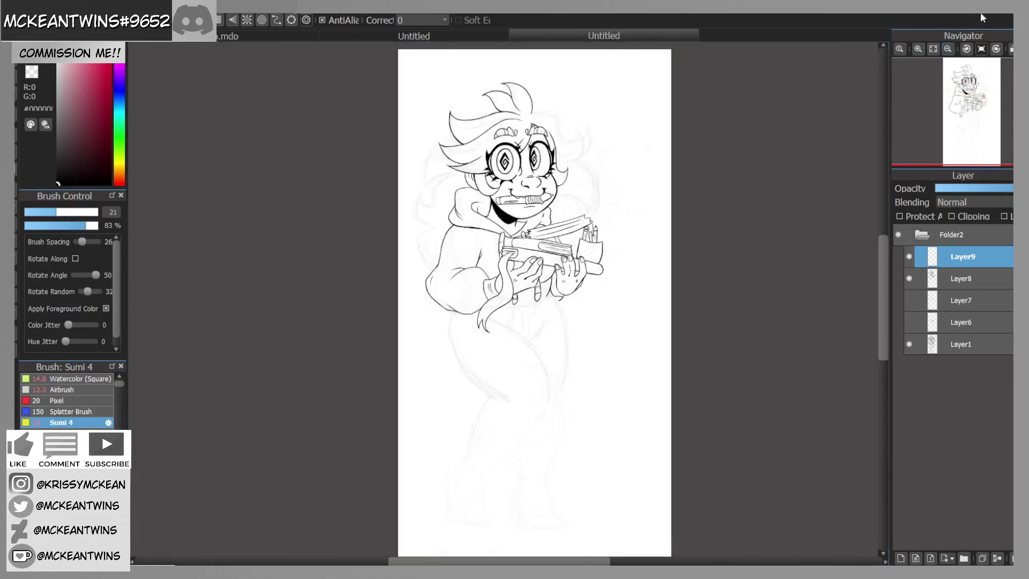
Step: Erase the short stray line across the second hand's cuff on Layer8 and trim the sleeve line's overlap with the cuff on Layer9
{"action": "left_click", "coordinate": [918, 49]}
{"action": "left_click", "coordinate": [918, 49]}
{"action": "left_click", "coordinate": [918, 49]}
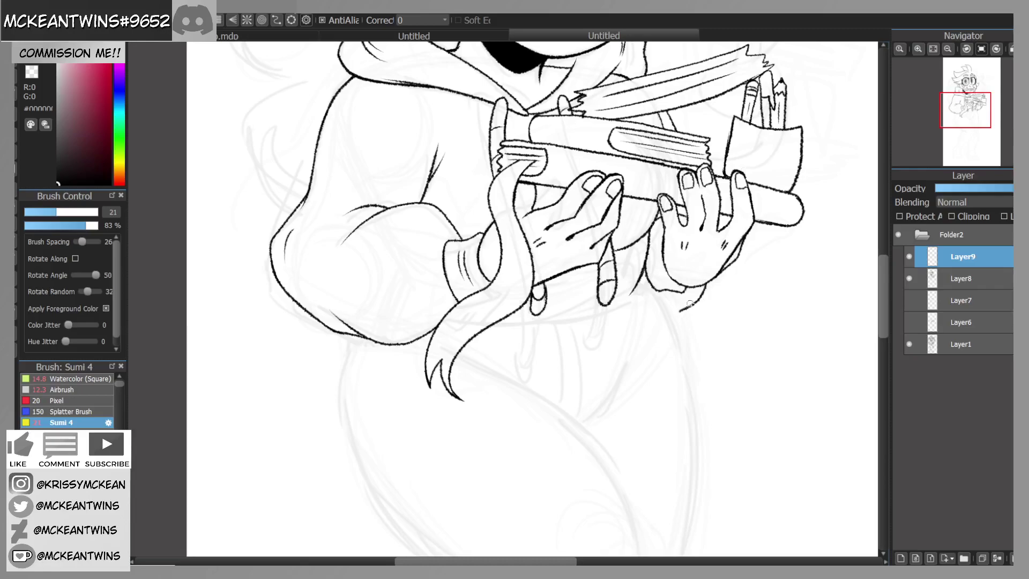
{"action": "left_click_drag", "start_coordinate": [962, 119], "coordinate": [975, 123]}
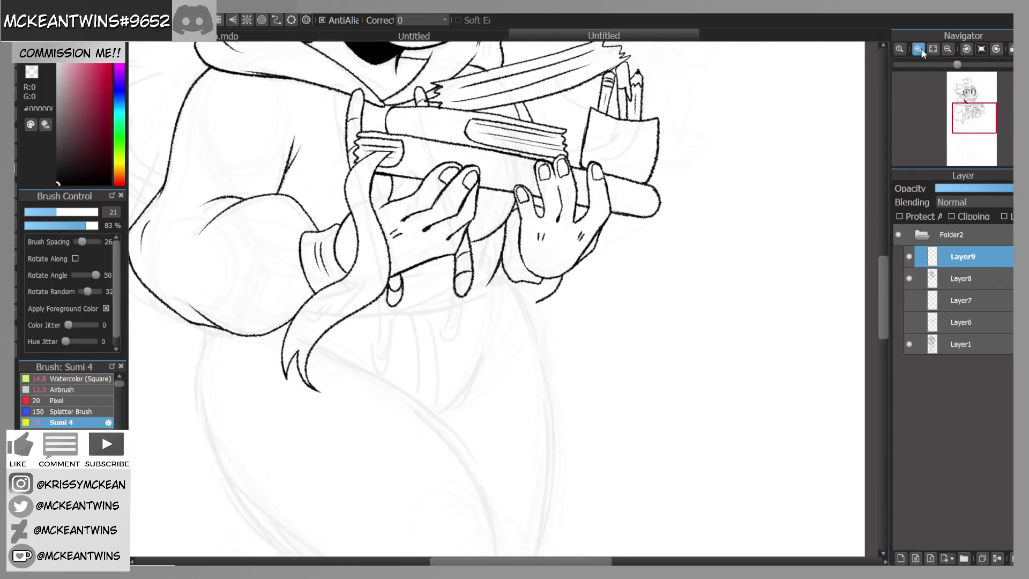
{"action": "scroll", "coordinate": [701, 212], "scroll_direction": "up", "scroll_amount": 4}
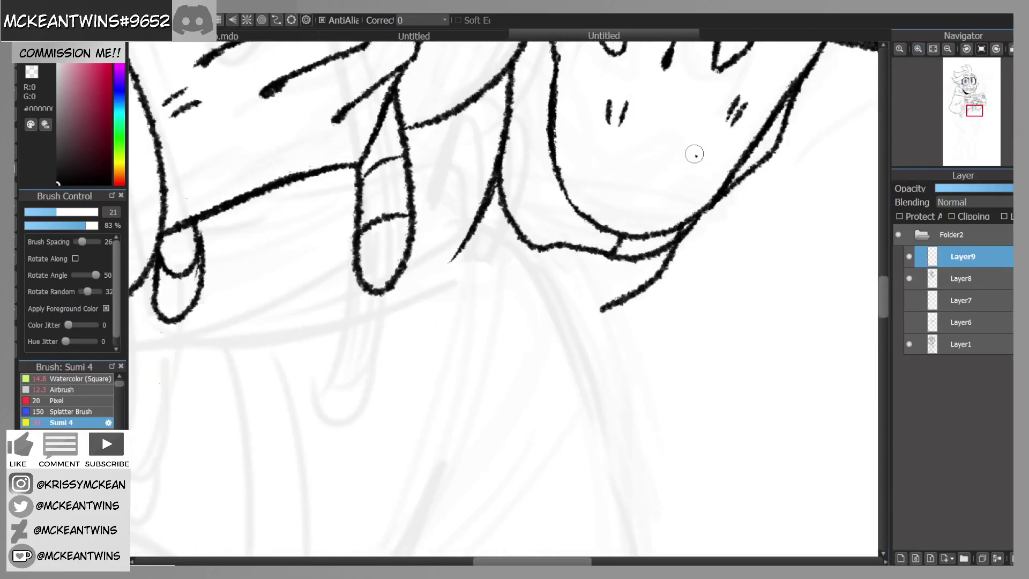
{"action": "left_click", "coordinate": [909, 278]}
{"action": "left_click", "coordinate": [909, 278]}
{"action": "left_click", "coordinate": [962, 278]}
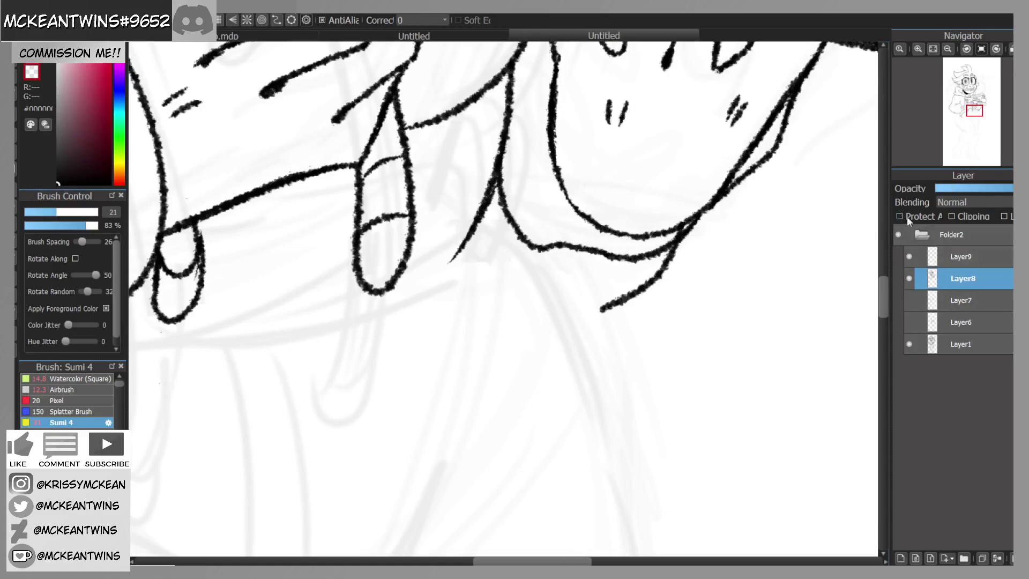
{"action": "left_click", "coordinate": [918, 258]}
{"action": "left_click_drag", "start_coordinate": [679, 232], "coordinate": [691, 215]}
{"action": "left_click", "coordinate": [34, 55]}
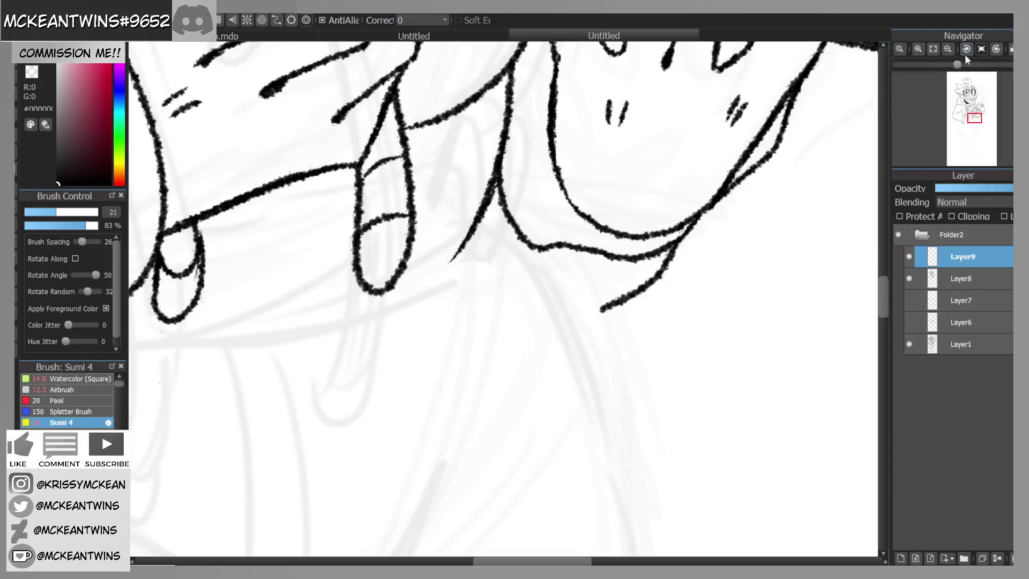
Step: Ink the hoodie's short curved side edge between the long drawstring end and the second hand's sleeve
{"action": "scroll", "coordinate": [1000, 115], "scroll_direction": "down", "scroll_amount": 3}
{"action": "left_click_drag", "start_coordinate": [1000, 115], "coordinate": [989, 83]}
{"action": "left_click", "coordinate": [909, 257]}
{"action": "left_click", "coordinate": [909, 257]}
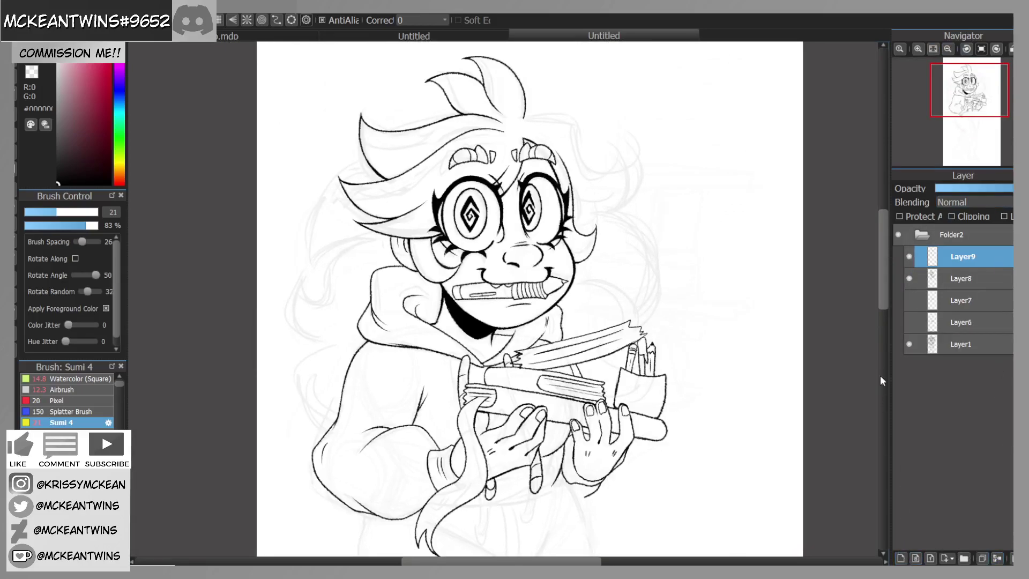
{"action": "left_click_drag", "start_coordinate": [971, 89], "coordinate": [967, 120]}
{"action": "left_click", "coordinate": [918, 48]}
{"action": "left_click", "coordinate": [918, 49]}
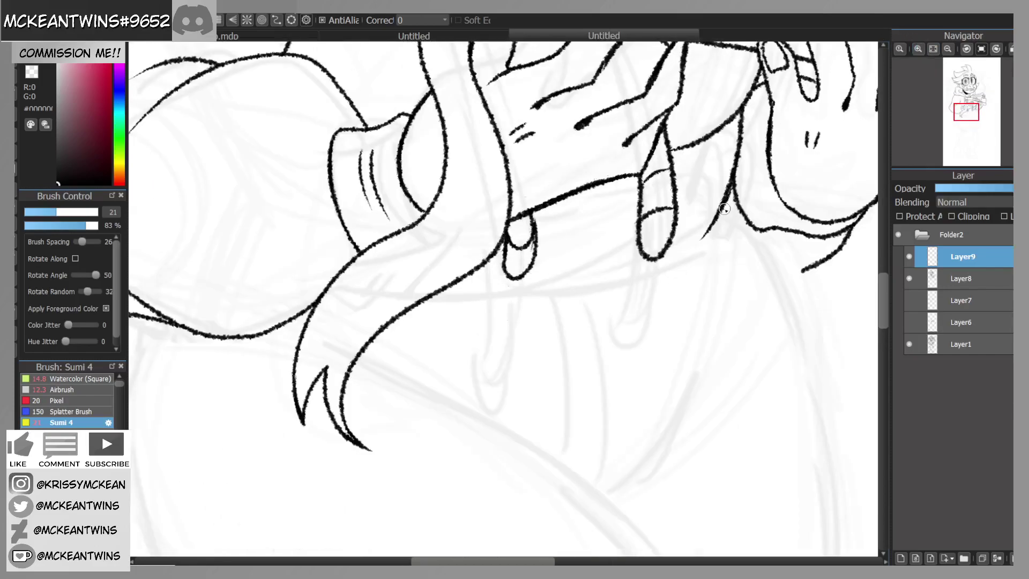
{"action": "left_click_drag", "start_coordinate": [729, 197], "coordinate": [669, 274]}
{"action": "left_click", "coordinate": [993, 49]}
{"action": "left_click", "coordinate": [985, 48]}
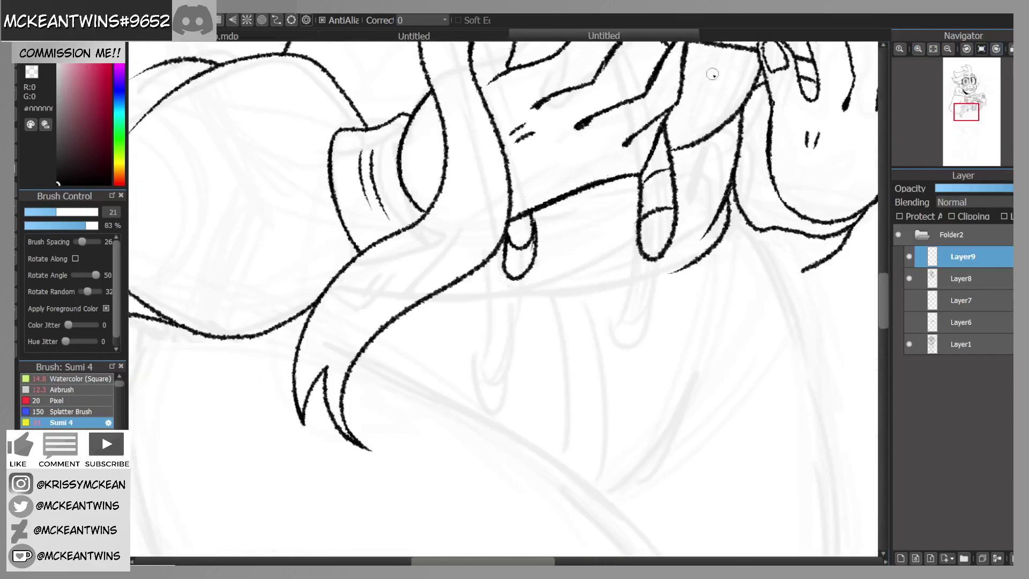
Step: Ink the hoodie's bottom hem as one long curve from its side edge to the ribbon's tail
{"action": "left_click", "coordinate": [997, 49]}
{"action": "left_click", "coordinate": [996, 49]}
{"action": "left_click", "coordinate": [997, 50]}
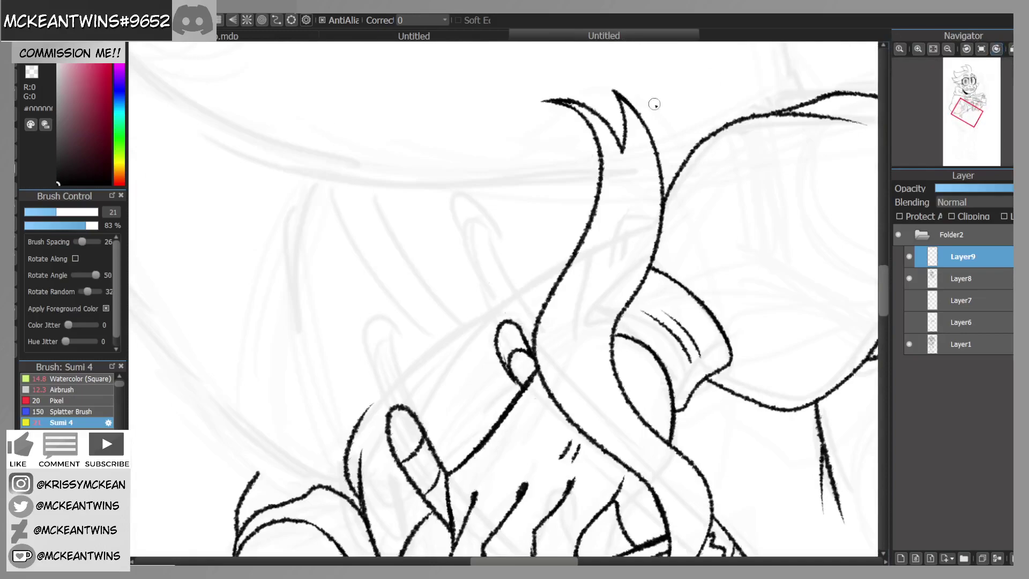
{"action": "mouse_move", "coordinate": [352, 430]}
{"action": "left_mouse_down"}
{"action": "mouse_move", "coordinate": [481, 313]}
{"action": "mouse_move", "coordinate": [593, 252]}
{"action": "left_mouse_up"}
{"action": "key", "text": "ctrl+z"}
{"action": "mouse_move", "coordinate": [345, 448]}
{"action": "left_mouse_down"}
{"action": "mouse_move", "coordinate": [551, 257]}
{"action": "mouse_move", "coordinate": [579, 244]}
{"action": "left_mouse_up"}
{"action": "left_click", "coordinate": [981, 50]}
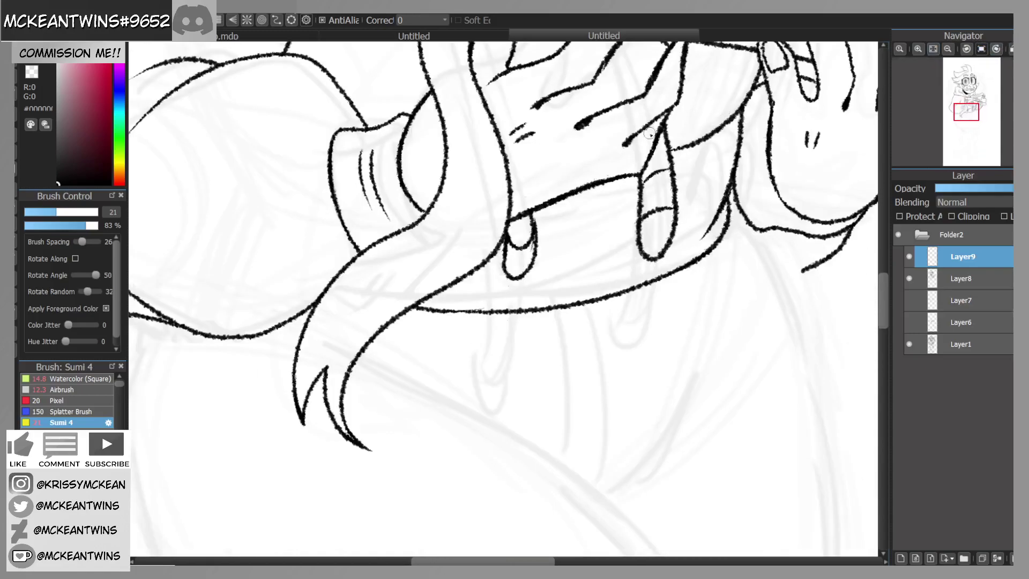
Step: Ink the hoodie pocket's edge rising from the hem and turning across toward the hand behind the long drawstring end
{"action": "mouse_move", "coordinate": [680, 268]}
{"action": "left_mouse_down"}
{"action": "mouse_move", "coordinate": [692, 189]}
{"action": "mouse_move", "coordinate": [679, 185]}
{"action": "mouse_move", "coordinate": [530, 219]}
{"action": "left_mouse_up"}
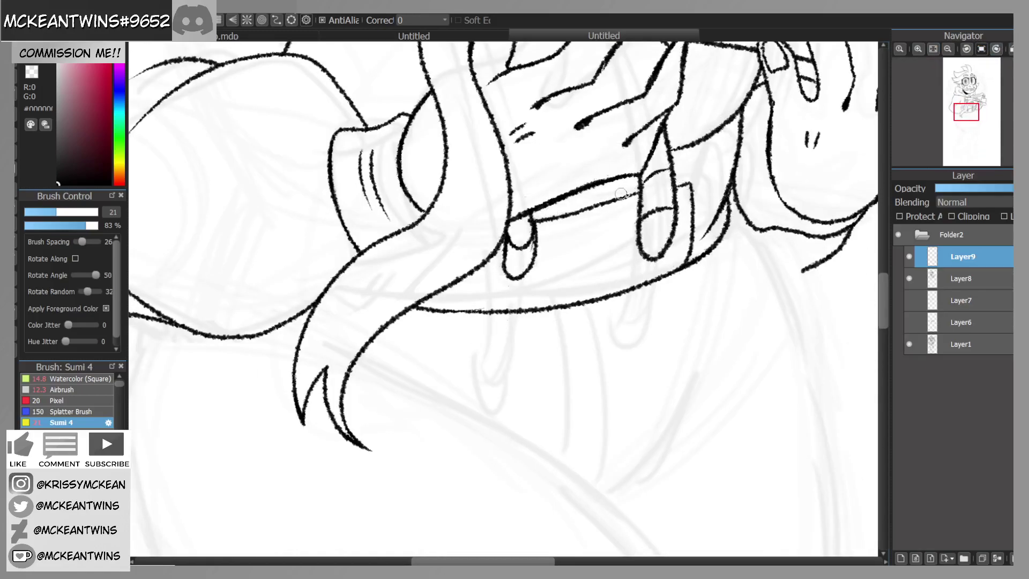
{"action": "left_click", "coordinate": [948, 48]}
{"action": "left_click", "coordinate": [948, 48]}
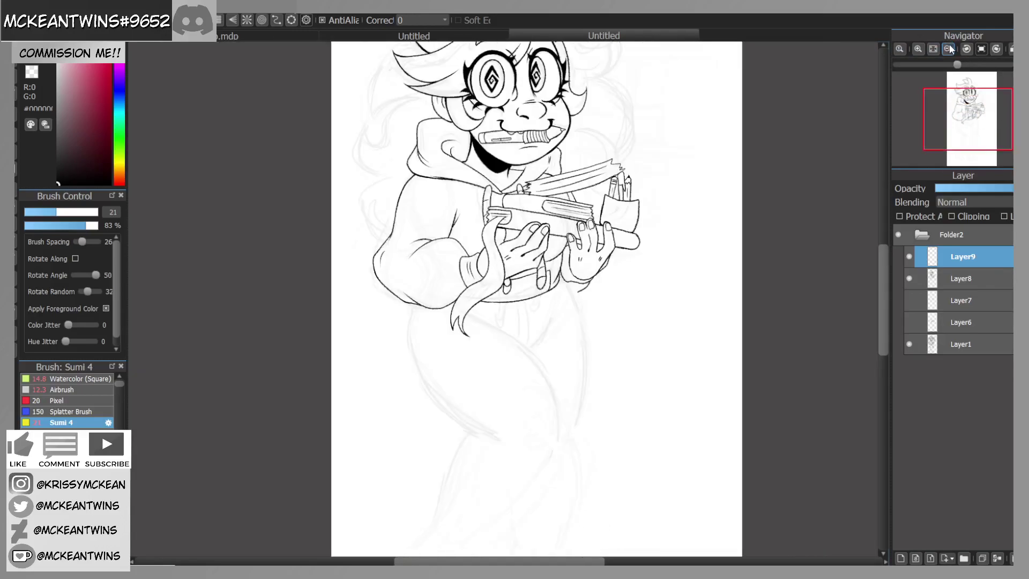
{"action": "left_click", "coordinate": [918, 48]}
{"action": "left_click", "coordinate": [919, 49]}
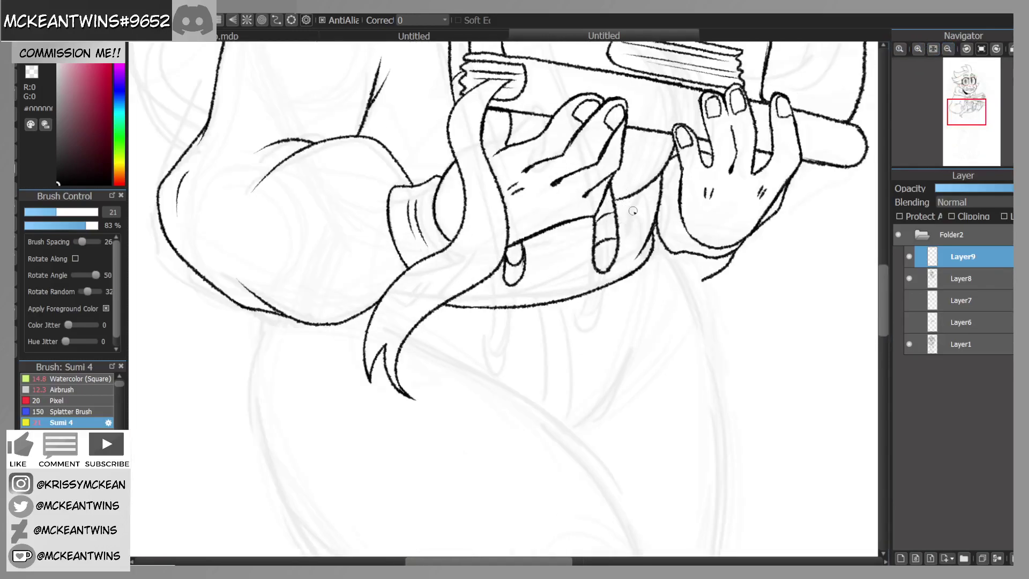
{"action": "left_click", "coordinate": [919, 49]}
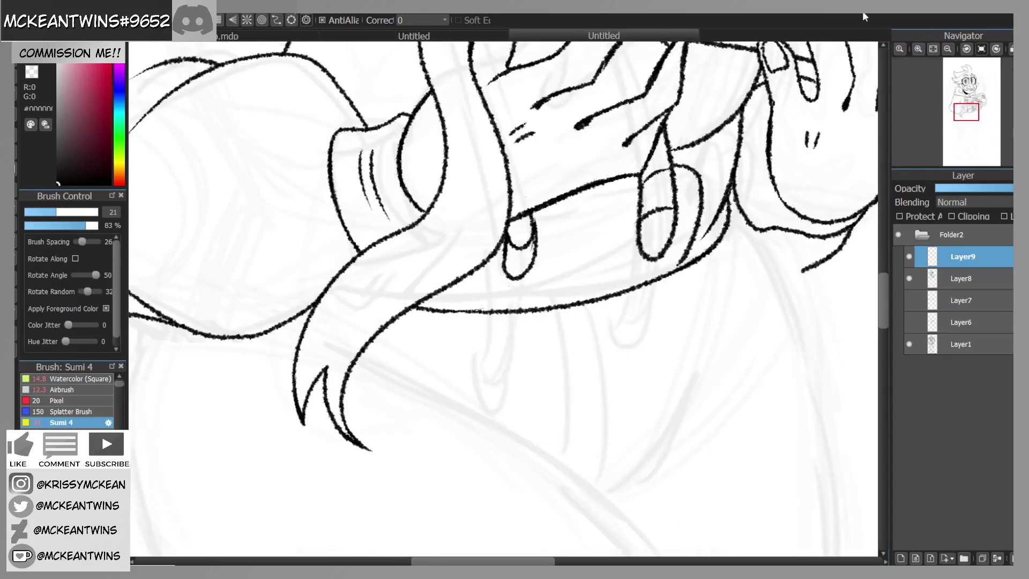
{"action": "left_click_drag", "start_coordinate": [682, 267], "coordinate": [706, 144]}
{"action": "key", "text": "ctrl+z"}
{"action": "mouse_move", "coordinate": [673, 271]}
{"action": "left_mouse_down"}
{"action": "mouse_move", "coordinate": [702, 158]}
{"action": "mouse_move", "coordinate": [643, 173]}
{"action": "left_mouse_up"}
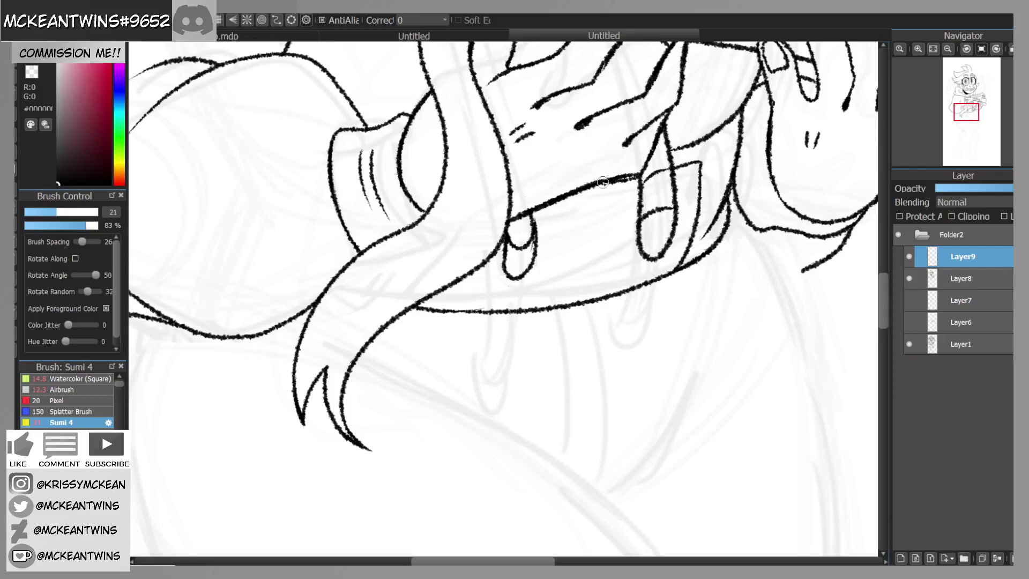
{"action": "left_click", "coordinate": [948, 49]}
{"action": "left_click", "coordinate": [948, 49]}
{"action": "left_click", "coordinate": [947, 48]}
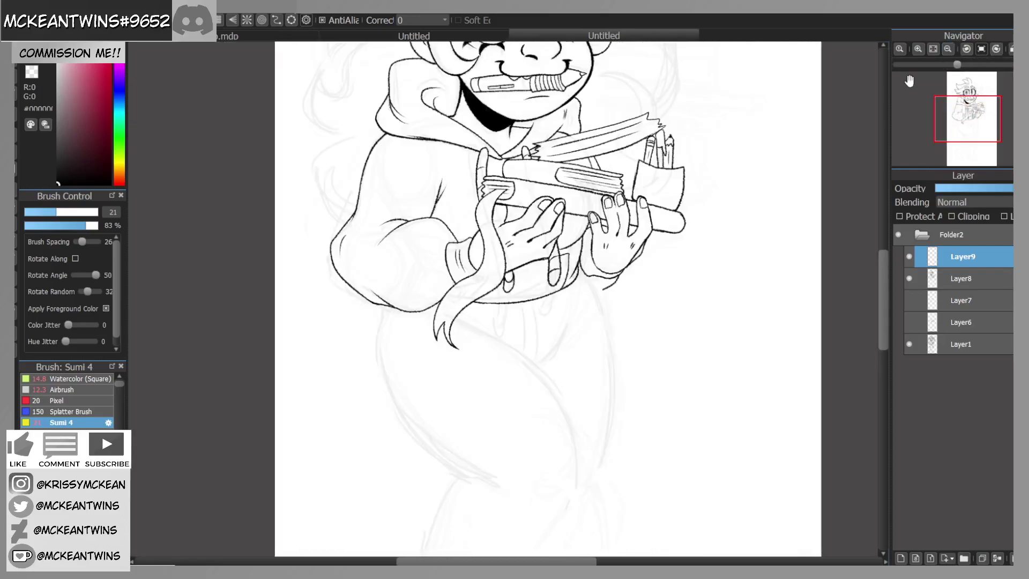
{"action": "mouse_move", "coordinate": [970, 101]}
{"action": "left_mouse_down"}
{"action": "mouse_move", "coordinate": [962, 88]}
{"action": "mouse_move", "coordinate": [962, 151]}
{"action": "mouse_move", "coordinate": [964, 117]}
{"action": "left_mouse_up"}
{"action": "left_click", "coordinate": [969, 51]}
{"action": "left_click", "coordinate": [970, 51]}
{"action": "left_click", "coordinate": [970, 51]}
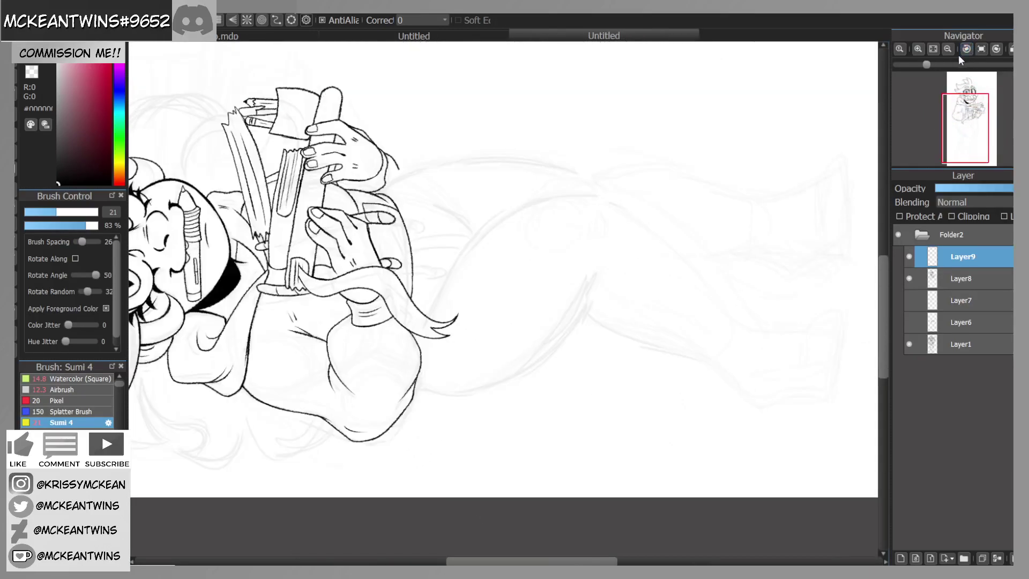
{"action": "left_click", "coordinate": [918, 49]}
{"action": "left_click", "coordinate": [997, 49]}
{"action": "mouse_move", "coordinate": [742, 194]}
{"action": "left_mouse_down"}
{"action": "mouse_move", "coordinate": [646, 170]}
{"action": "mouse_move", "coordinate": [356, 241]}
{"action": "left_mouse_up"}
{"action": "key", "text": "ctrl+z"}
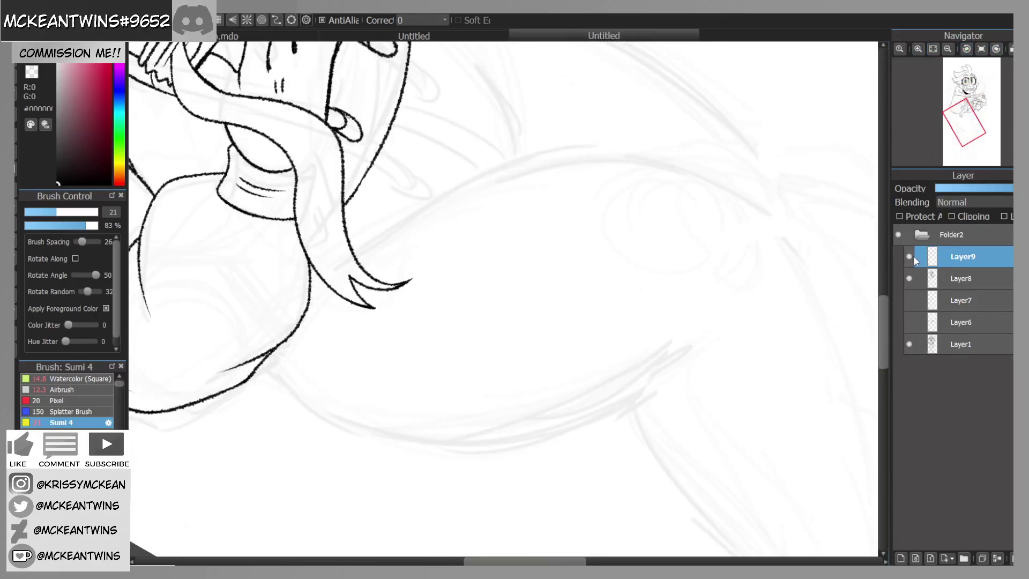
Step: Merge Layer9 down into Layer8 and add a new empty layer above it
{"action": "left_click", "coordinate": [997, 558]}
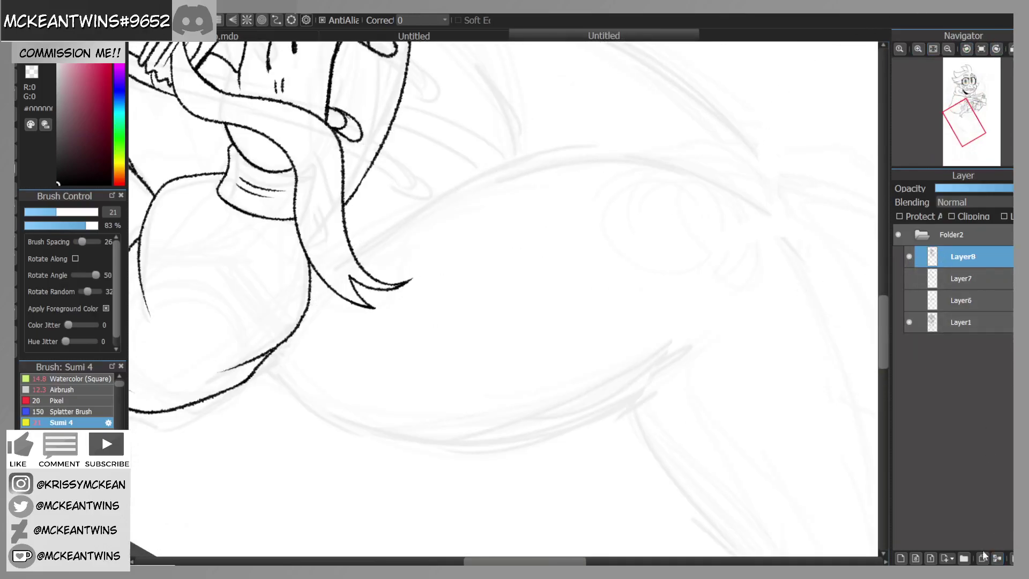
{"action": "left_click", "coordinate": [901, 558]}
{"action": "mouse_move", "coordinate": [715, 179]}
{"action": "left_mouse_down"}
{"action": "mouse_move", "coordinate": [610, 165]}
{"action": "mouse_move", "coordinate": [360, 244]}
{"action": "left_mouse_up"}
{"action": "left_click", "coordinate": [981, 49]}
{"action": "left_click_drag", "start_coordinate": [967, 140], "coordinate": [970, 141]}
{"action": "left_click", "coordinate": [974, 49]}
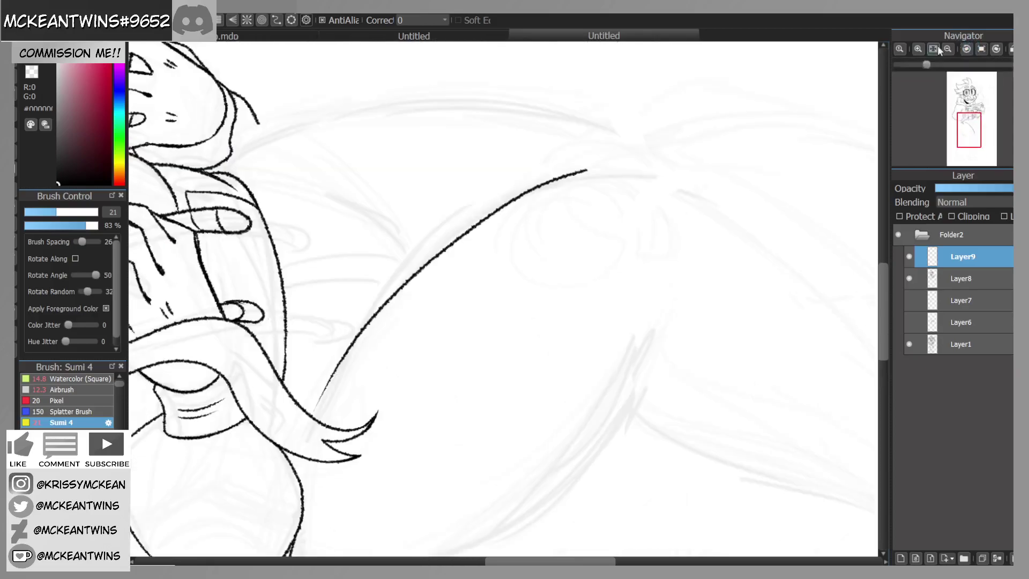
{"action": "left_click_drag", "start_coordinate": [616, 169], "coordinate": [313, 414]}
{"action": "key", "text": "ctrl+z"}
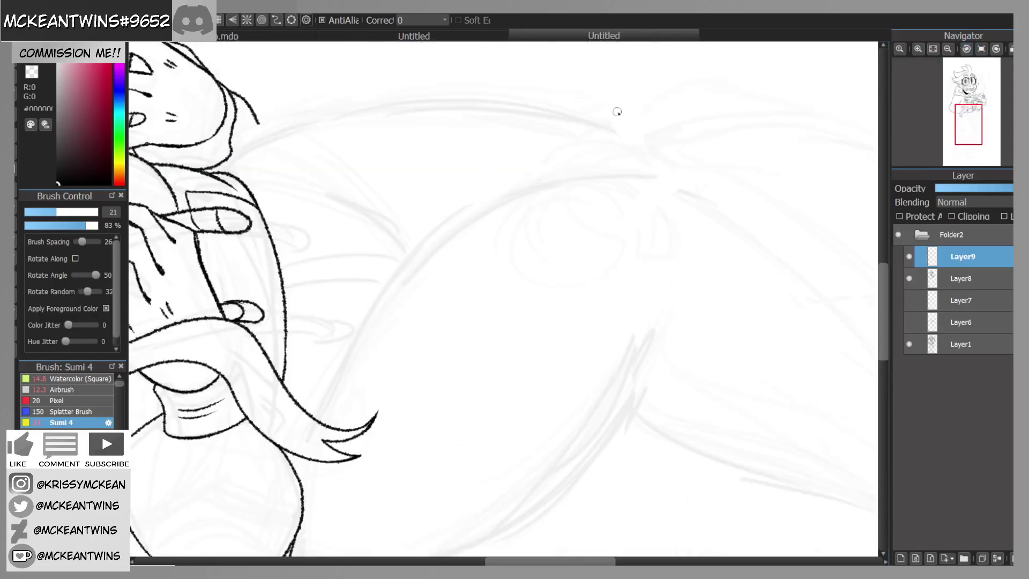
{"action": "left_click_drag", "start_coordinate": [623, 171], "coordinate": [317, 452]}
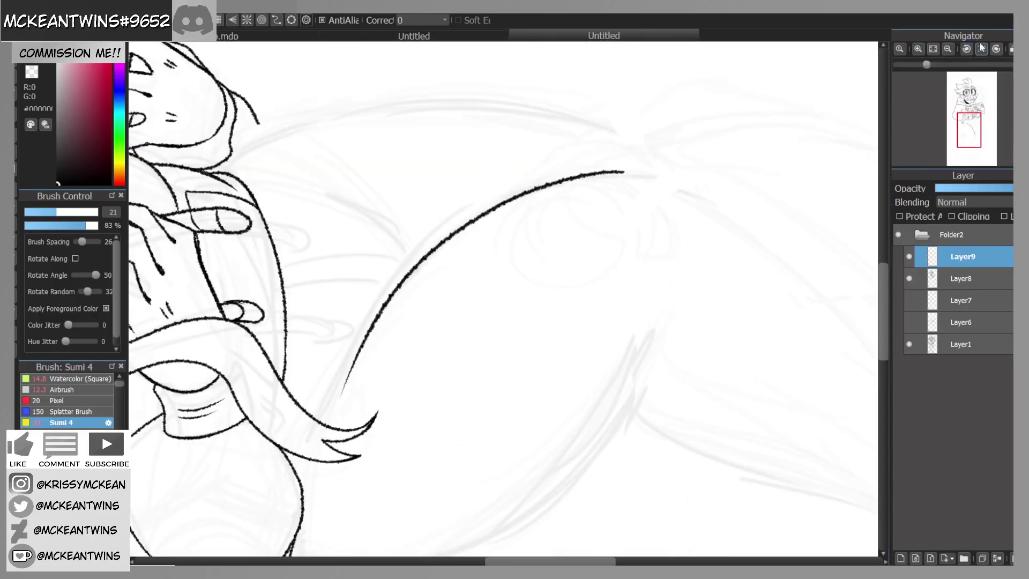
{"action": "left_click", "coordinate": [982, 49]}
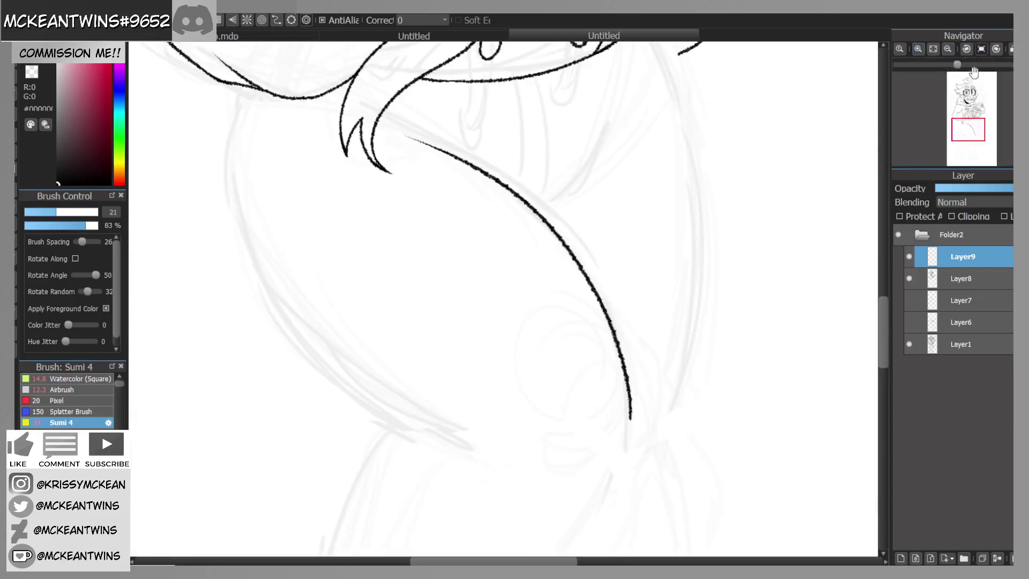
{"action": "left_click", "coordinate": [968, 49]}
{"action": "key", "text": "ctrl+z"}
Step: Ink the front thigh's upper contour from near the ribbon's tail down to the knee and round off the knee
{"action": "left_click", "coordinate": [947, 49]}
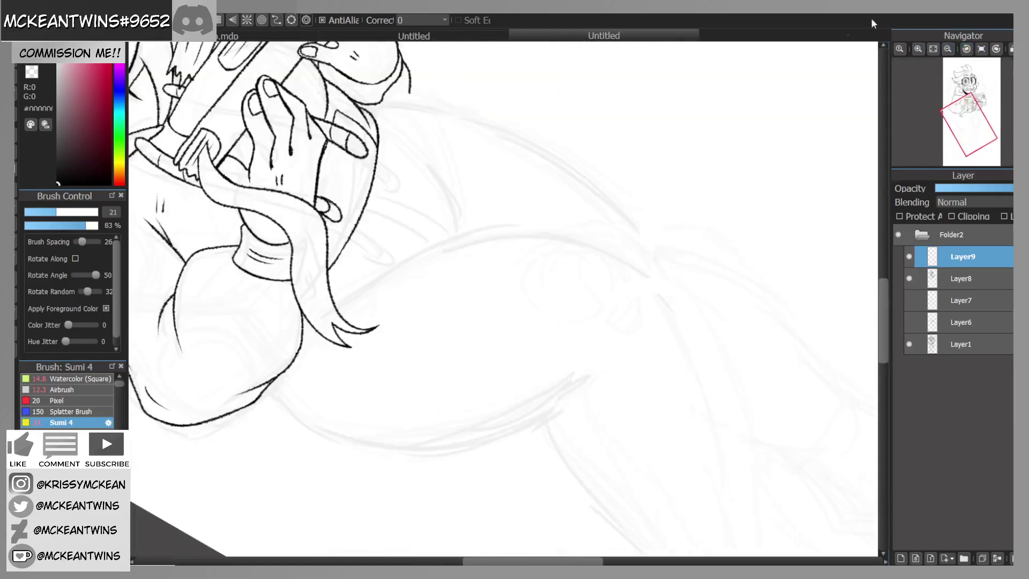
{"action": "left_click", "coordinate": [966, 49]}
{"action": "left_click", "coordinate": [918, 49]}
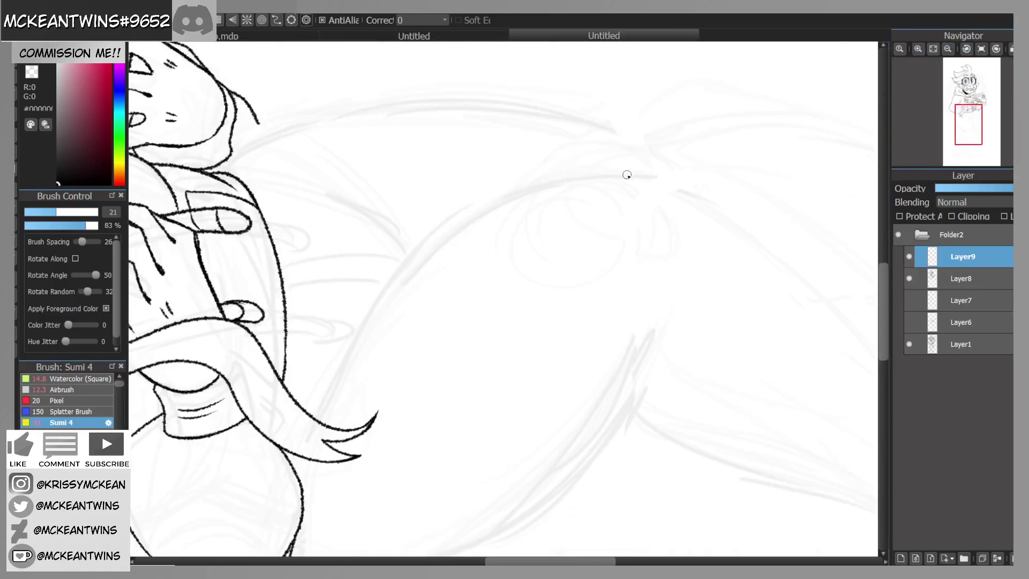
{"action": "left_click_drag", "start_coordinate": [627, 175], "coordinate": [316, 395]}
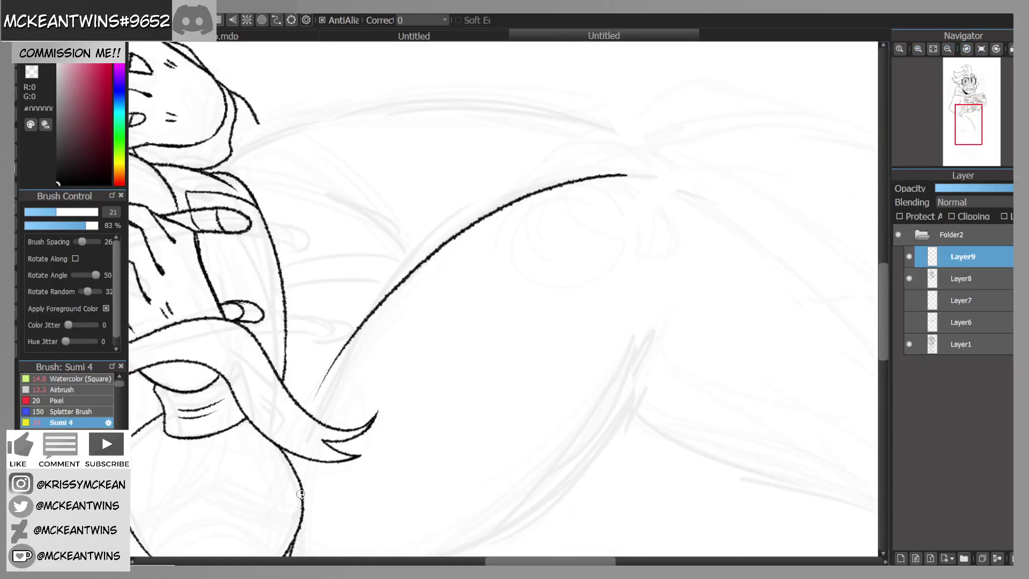
{"action": "left_click", "coordinate": [996, 48]}
{"action": "left_click", "coordinate": [981, 48]}
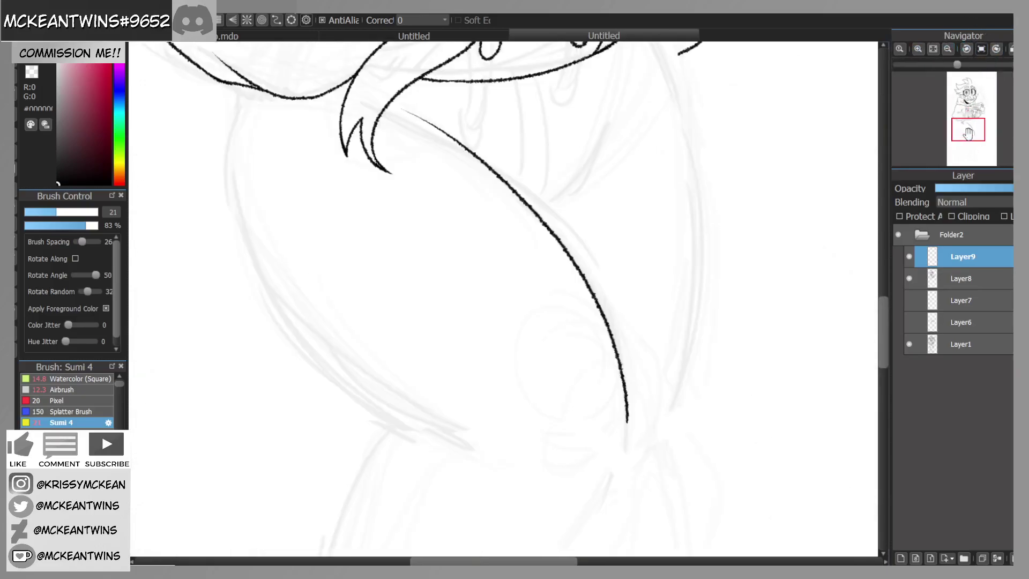
{"action": "left_click_drag", "start_coordinate": [968, 130], "coordinate": [966, 137]}
{"action": "left_click_drag", "start_coordinate": [675, 251], "coordinate": [633, 312]}
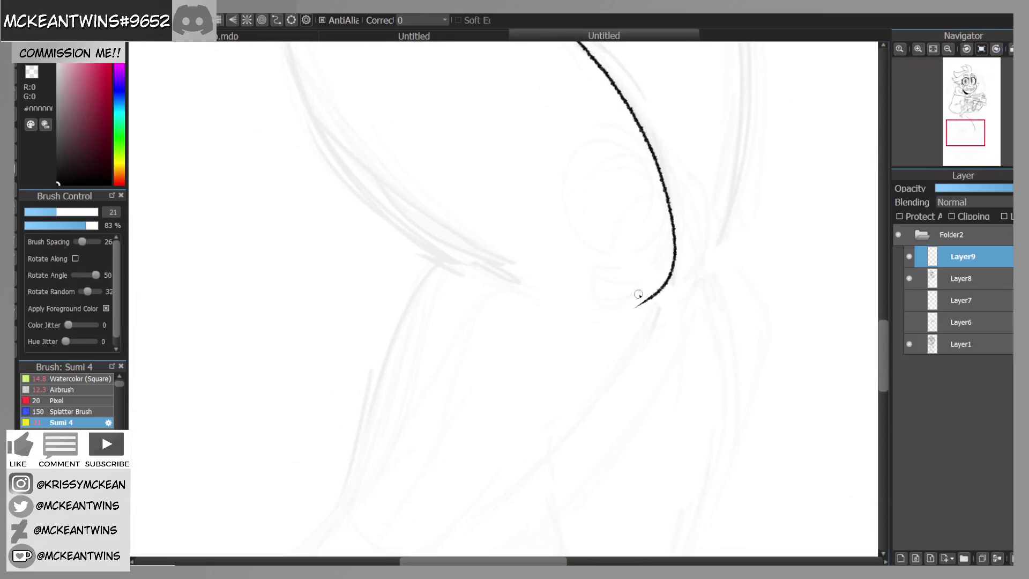
Step: Ink two short parallel dashes inside the knee and a short thick curved crease beside them
{"action": "mouse_move", "coordinate": [648, 241]}
{"action": "left_mouse_down"}
{"action": "mouse_move", "coordinate": [616, 248]}
{"action": "mouse_move", "coordinate": [615, 239]}
{"action": "left_mouse_up"}
{"action": "left_click_drag", "start_coordinate": [973, 132], "coordinate": [964, 134]}
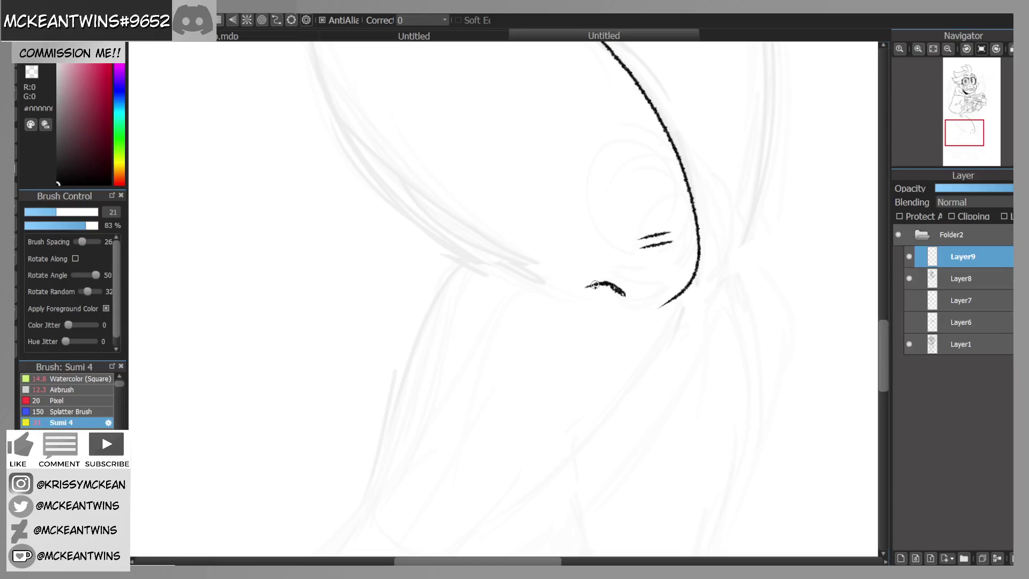
{"action": "left_click_drag", "start_coordinate": [600, 284], "coordinate": [583, 288]}
{"action": "left_click_drag", "start_coordinate": [971, 134], "coordinate": [964, 130]}
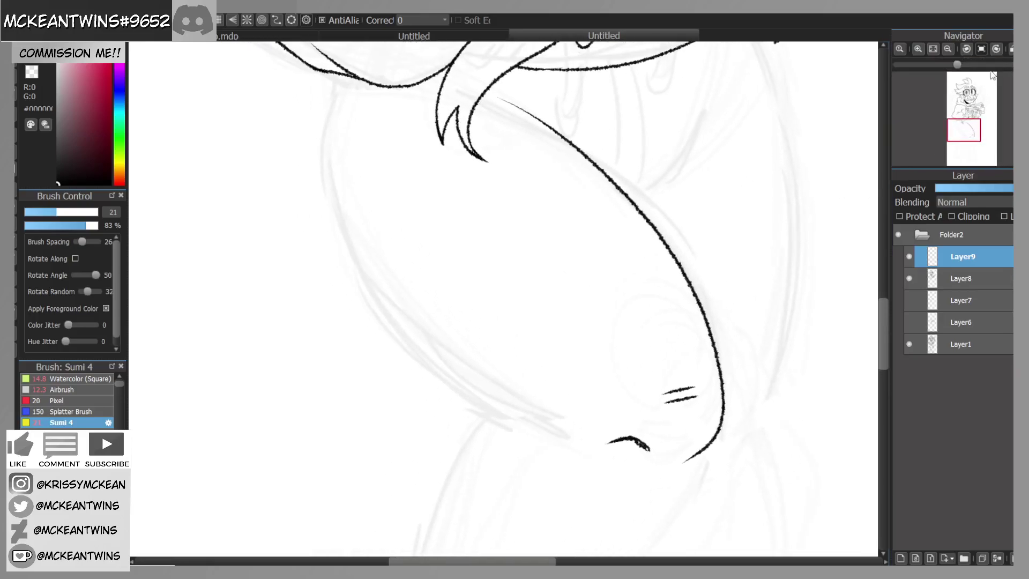
{"action": "left_click", "coordinate": [1002, 48]}
{"action": "mouse_move", "coordinate": [729, 132]}
{"action": "left_mouse_down"}
{"action": "mouse_move", "coordinate": [545, 145]}
{"action": "mouse_move", "coordinate": [383, 337]}
{"action": "left_mouse_up"}
{"action": "left_click", "coordinate": [949, 48]}
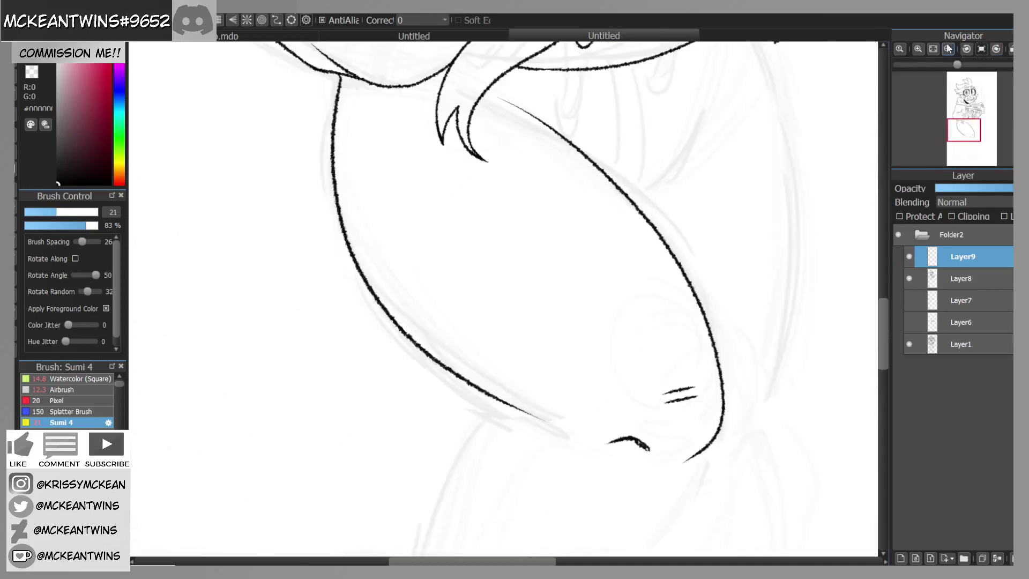
{"action": "left_click", "coordinate": [948, 48]}
{"action": "left_click", "coordinate": [997, 49]}
{"action": "left_click", "coordinate": [996, 49]}
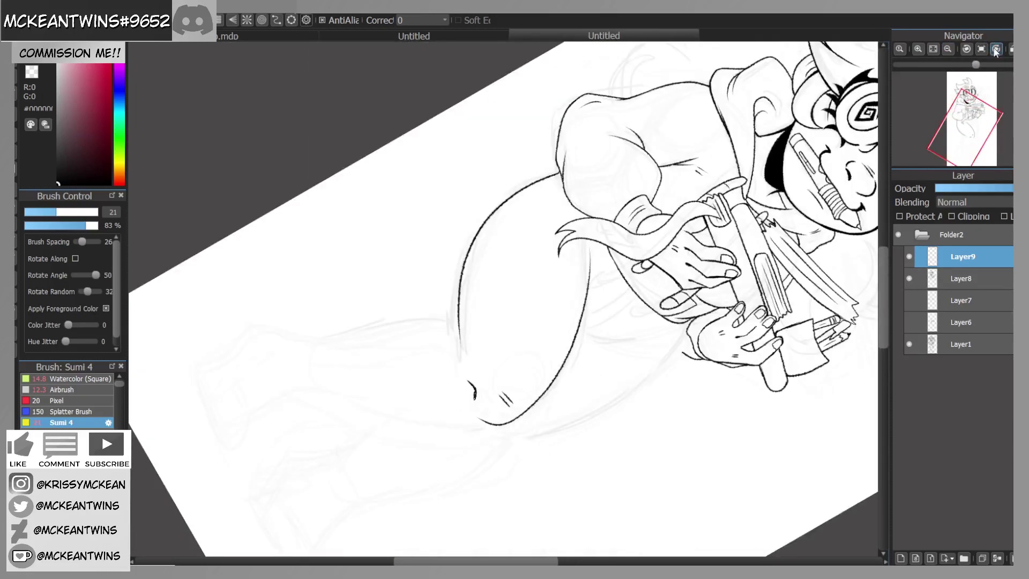
{"action": "left_click", "coordinate": [918, 49]}
{"action": "key", "text": "ctrl+z"}
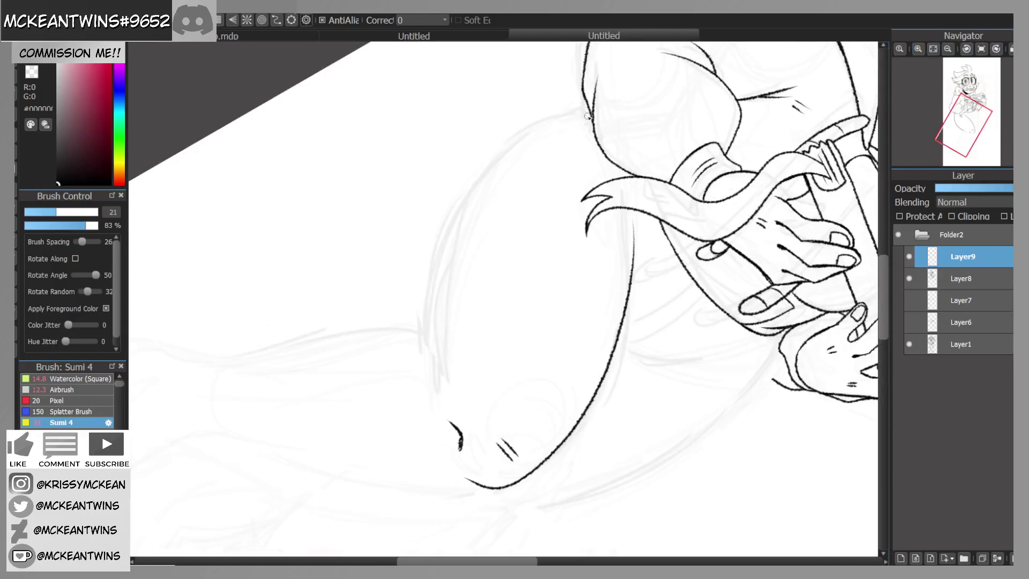
Step: Ink the front thigh's outer contour from the sleeve's lower edge, curving down along the sketch toward the knee
{"action": "left_click_drag", "start_coordinate": [583, 114], "coordinate": [463, 201]}
{"action": "left_click_drag", "start_coordinate": [542, 124], "coordinate": [465, 205]}
{"action": "key", "text": "ctrl+z"}
{"action": "left_click_drag", "start_coordinate": [546, 124], "coordinate": [483, 192]}
{"action": "left_click_drag", "start_coordinate": [515, 141], "coordinate": [455, 243]}
{"action": "left_click_drag", "start_coordinate": [480, 174], "coordinate": [438, 296]}
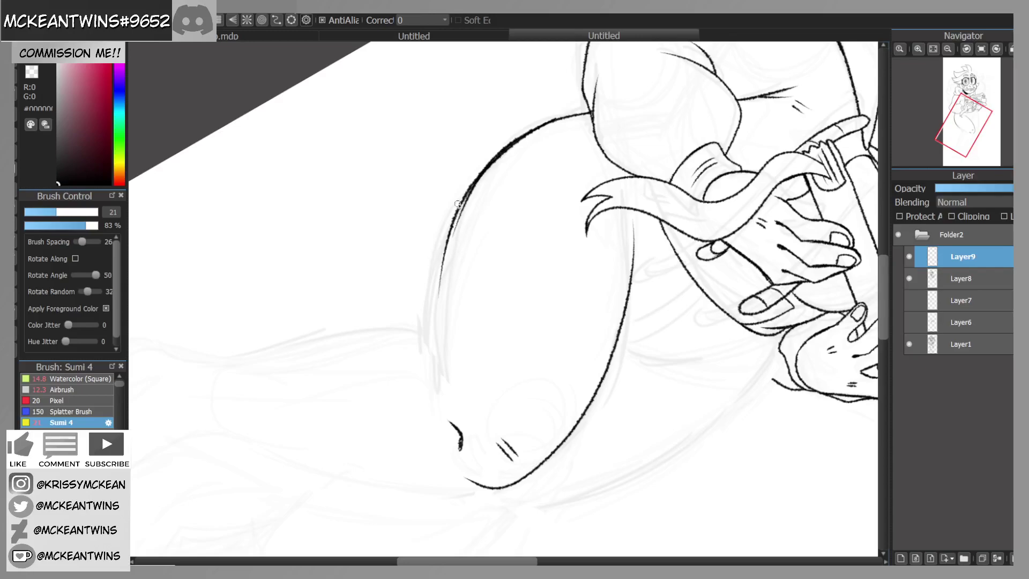
{"action": "left_click_drag", "start_coordinate": [470, 188], "coordinate": [434, 300]}
{"action": "left_click_drag", "start_coordinate": [453, 214], "coordinate": [430, 333]}
{"action": "left_click_drag", "start_coordinate": [439, 255], "coordinate": [437, 387]}
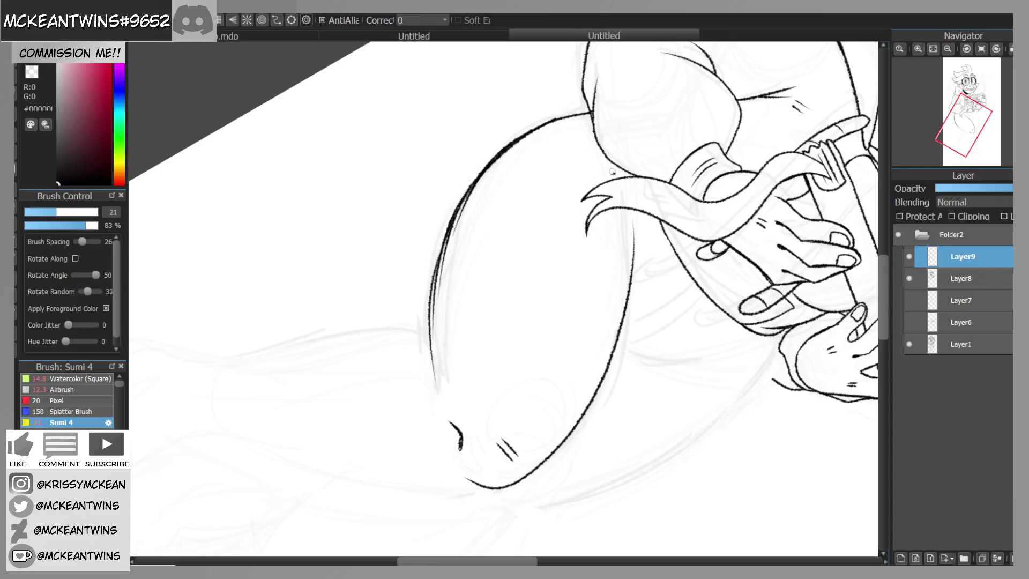
Step: Extend and thicken the lower end of the outer thigh contour down toward the short curved crease at the knee
{"action": "left_click", "coordinate": [988, 49]}
{"action": "left_click", "coordinate": [995, 48]}
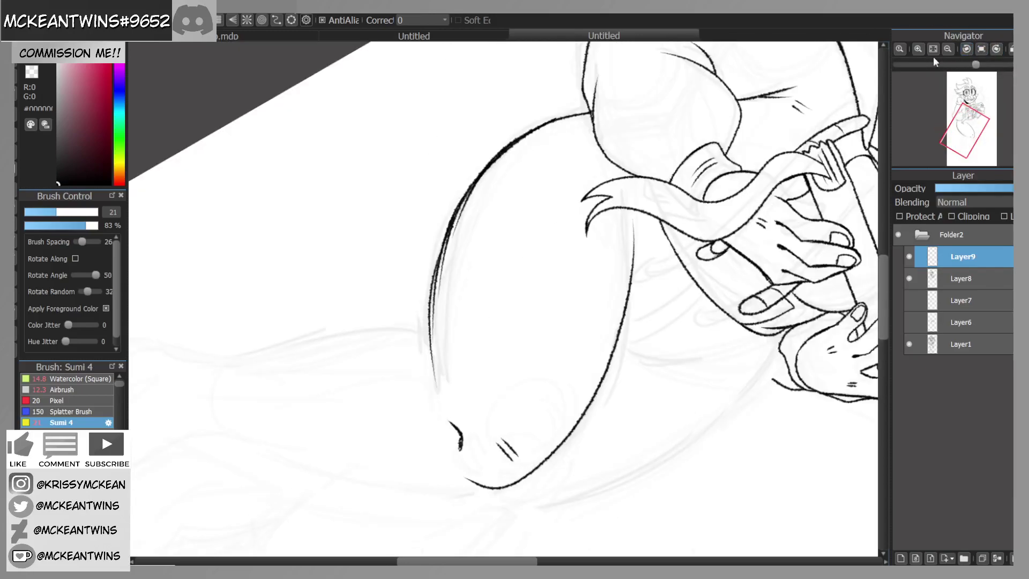
{"action": "left_click", "coordinate": [933, 50]}
{"action": "left_click", "coordinate": [980, 49]}
{"action": "left_click", "coordinate": [918, 49]}
{"action": "left_click", "coordinate": [918, 49]}
{"action": "left_click_drag", "start_coordinate": [988, 94], "coordinate": [982, 108]}
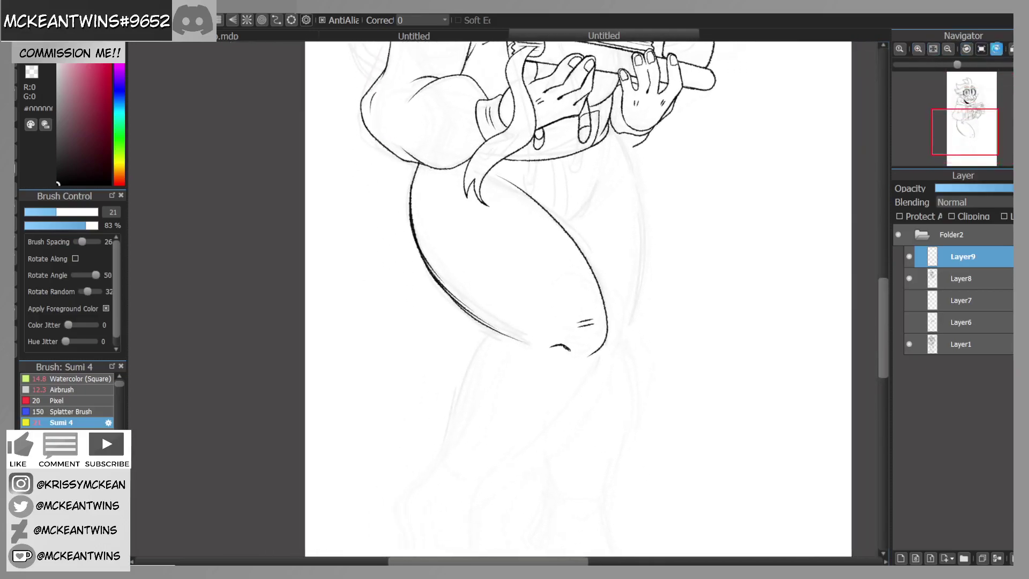
{"action": "left_click", "coordinate": [996, 49]}
{"action": "left_click", "coordinate": [996, 49]}
{"action": "left_click", "coordinate": [918, 49]}
{"action": "left_click", "coordinate": [918, 49]}
{"action": "mouse_move", "coordinate": [447, 368]}
{"action": "left_mouse_down"}
{"action": "mouse_move", "coordinate": [445, 402]}
{"action": "mouse_move", "coordinate": [443, 292]}
{"action": "left_mouse_up"}
Step: Erase the doubled strokes along the outer thigh contour and reinforce it into one solid line
{"action": "left_click", "coordinate": [32, 74]}
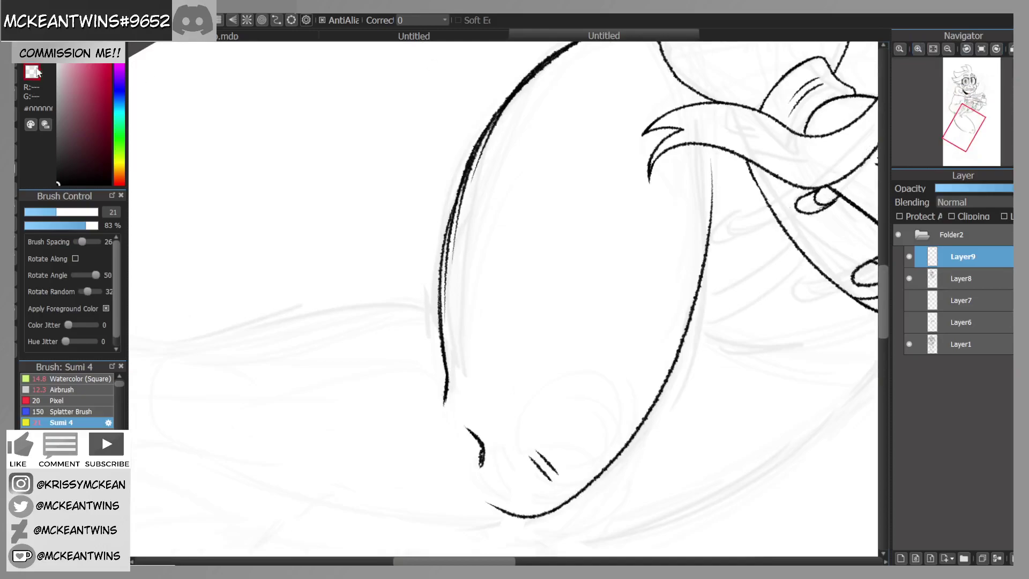
{"action": "mouse_move", "coordinate": [508, 110]}
{"action": "left_mouse_down"}
{"action": "mouse_move", "coordinate": [465, 185]}
{"action": "mouse_move", "coordinate": [442, 304]}
{"action": "left_mouse_up"}
{"action": "left_click_drag", "start_coordinate": [460, 201], "coordinate": [444, 271]}
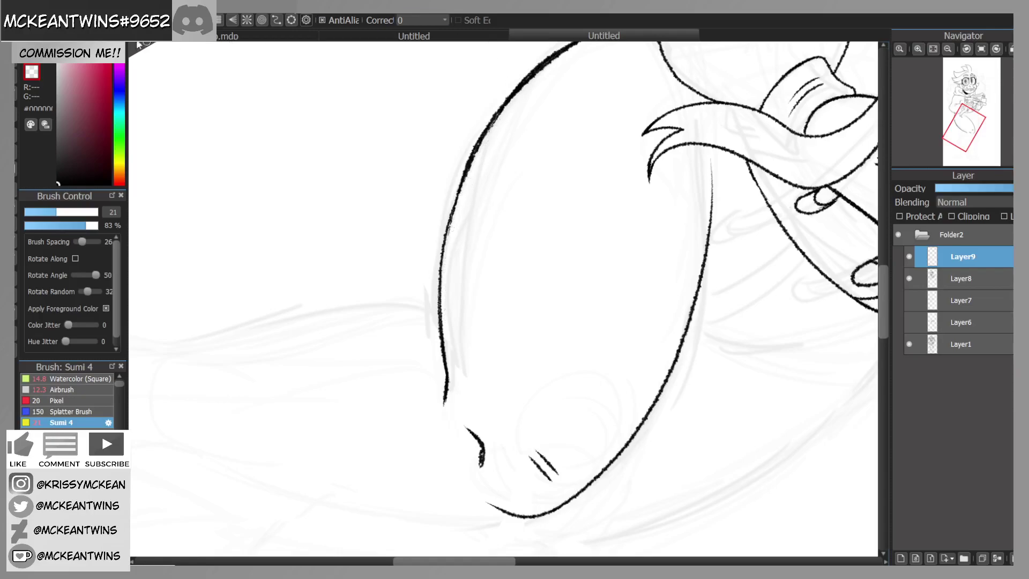
{"action": "left_click_drag", "start_coordinate": [476, 146], "coordinate": [440, 263]}
{"action": "left_click_drag", "start_coordinate": [462, 176], "coordinate": [441, 319]}
Step: Ink the curved crotch fold rising from the front thigh and a thin second line beneath the hoodie's hem
{"action": "left_click", "coordinate": [981, 50]}
{"action": "left_click_drag", "start_coordinate": [963, 128], "coordinate": [965, 126]}
{"action": "left_click_drag", "start_coordinate": [322, 157], "coordinate": [307, 194]}
{"action": "left_click_drag", "start_coordinate": [969, 123], "coordinate": [971, 127]}
{"action": "left_click_drag", "start_coordinate": [501, 261], "coordinate": [537, 218]}
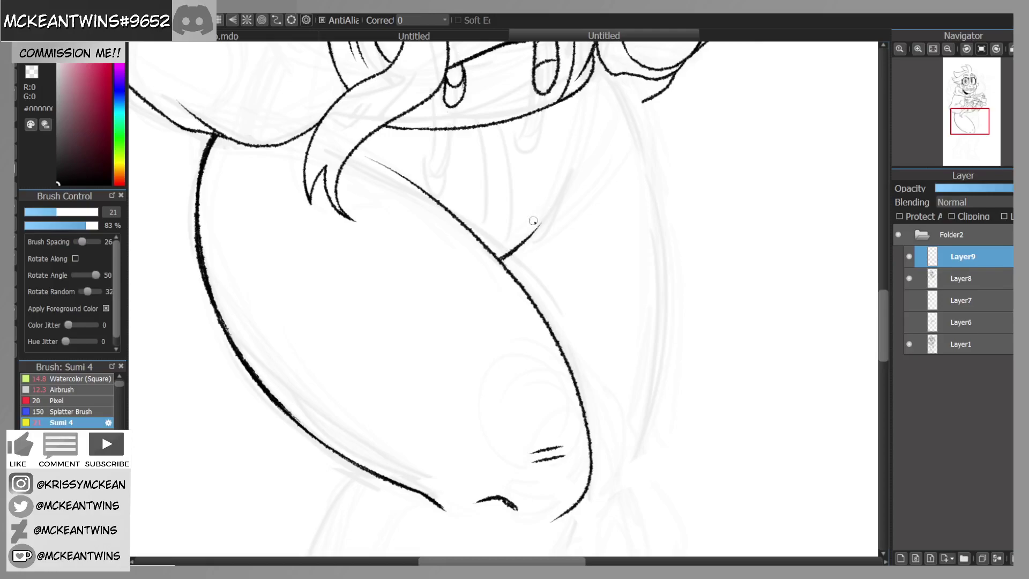
{"action": "mouse_move", "coordinate": [517, 248]}
{"action": "left_mouse_down"}
{"action": "mouse_move", "coordinate": [561, 198]}
{"action": "mouse_move", "coordinate": [576, 157]}
{"action": "left_mouse_up"}
{"action": "left_click_drag", "start_coordinate": [970, 128], "coordinate": [968, 116]}
{"action": "mouse_move", "coordinate": [392, 256]}
{"action": "left_mouse_down"}
{"action": "mouse_move", "coordinate": [510, 255]}
{"action": "mouse_move", "coordinate": [662, 188]}
{"action": "mouse_move", "coordinate": [638, 196]}
{"action": "left_mouse_up"}
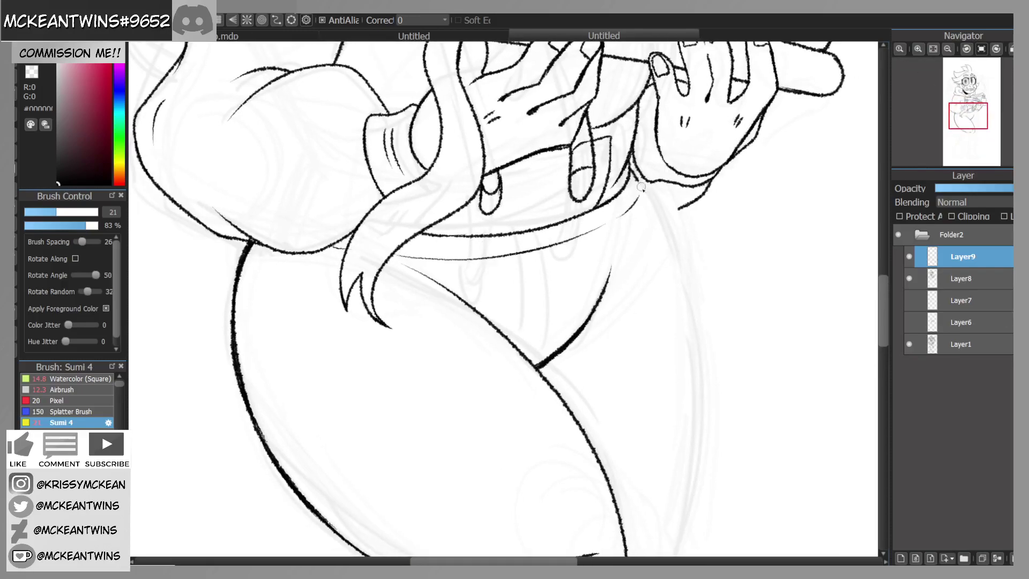
Step: Ink the front lower leg's inner contour from the rounded knee diagonally down to the ankle
{"action": "left_click_drag", "start_coordinate": [952, 107], "coordinate": [946, 130]}
{"action": "left_click_drag", "start_coordinate": [676, 113], "coordinate": [651, 167]}
{"action": "left_click_drag", "start_coordinate": [670, 134], "coordinate": [476, 371]}
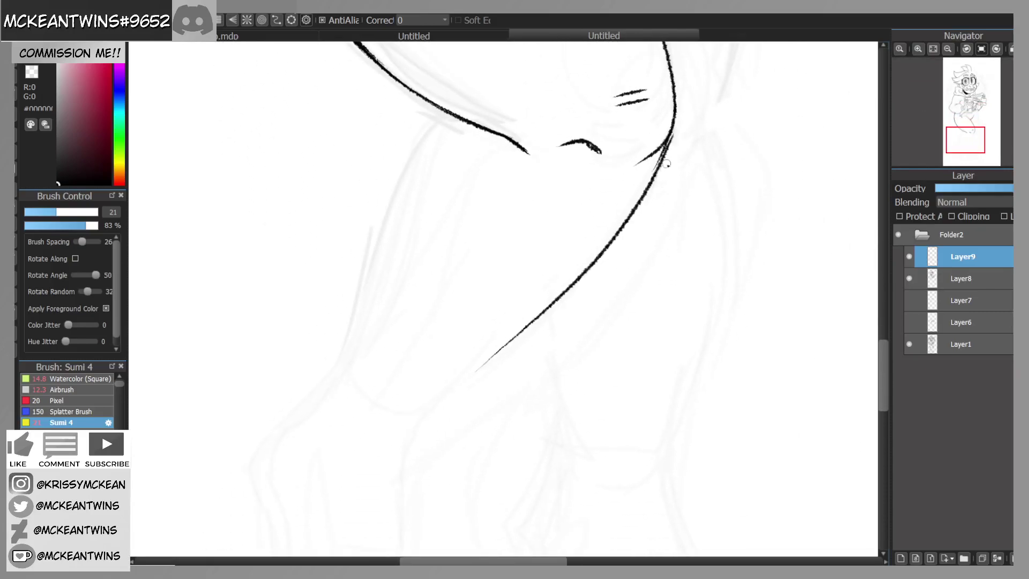
{"action": "key", "text": "ctrl+z"}
{"action": "left_click_drag", "start_coordinate": [672, 123], "coordinate": [471, 375]}
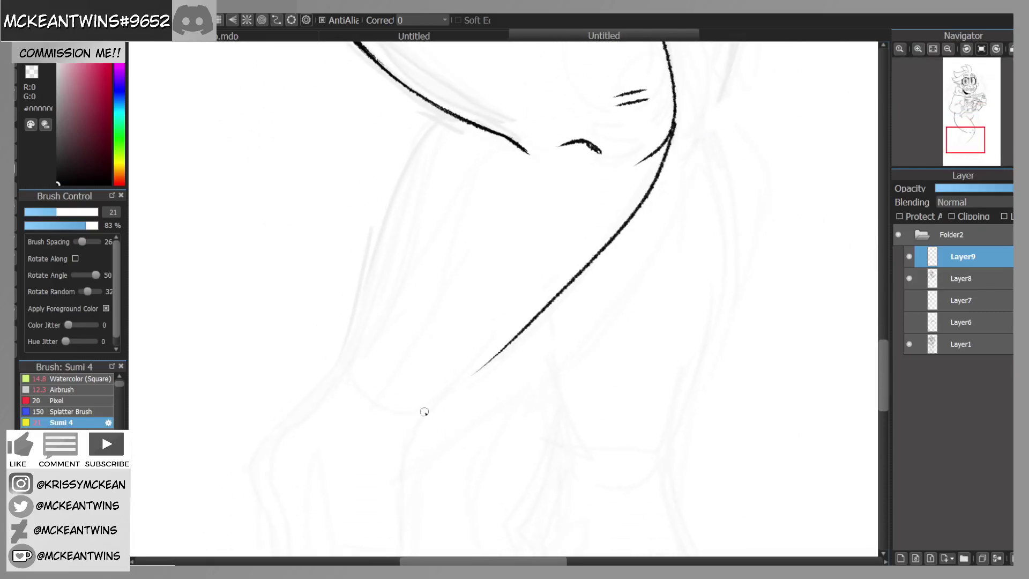
{"action": "left_click_drag", "start_coordinate": [425, 412], "coordinate": [464, 373]}
{"action": "left_click_drag", "start_coordinate": [425, 413], "coordinate": [513, 339]}
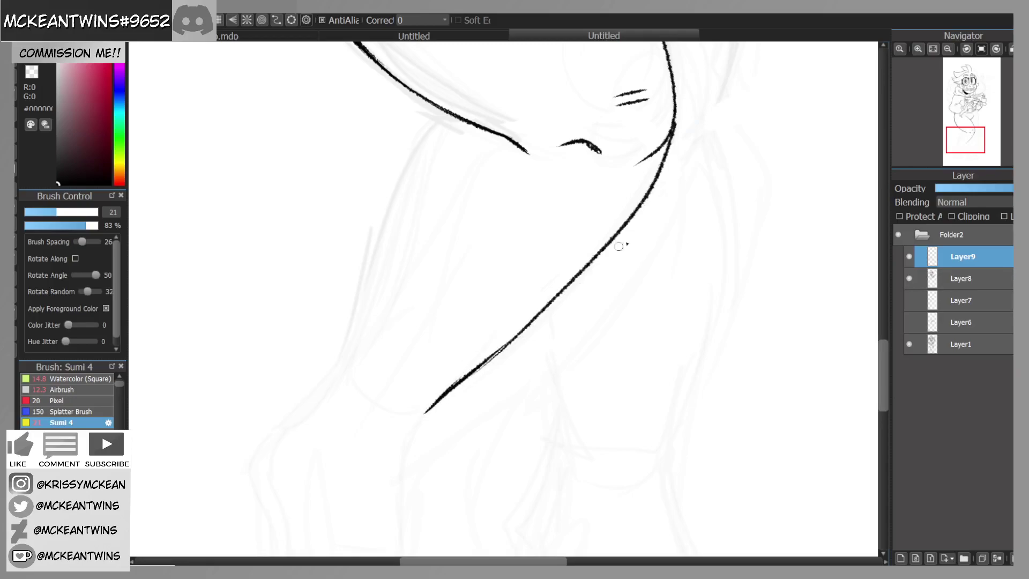
Step: Adjust the opacity of the sketch on Layer1, and ink the front lower leg's outer contour down to the ankle on Layer9
{"action": "left_click_drag", "start_coordinate": [966, 144], "coordinate": [965, 155]}
{"action": "left_click", "coordinate": [951, 345]}
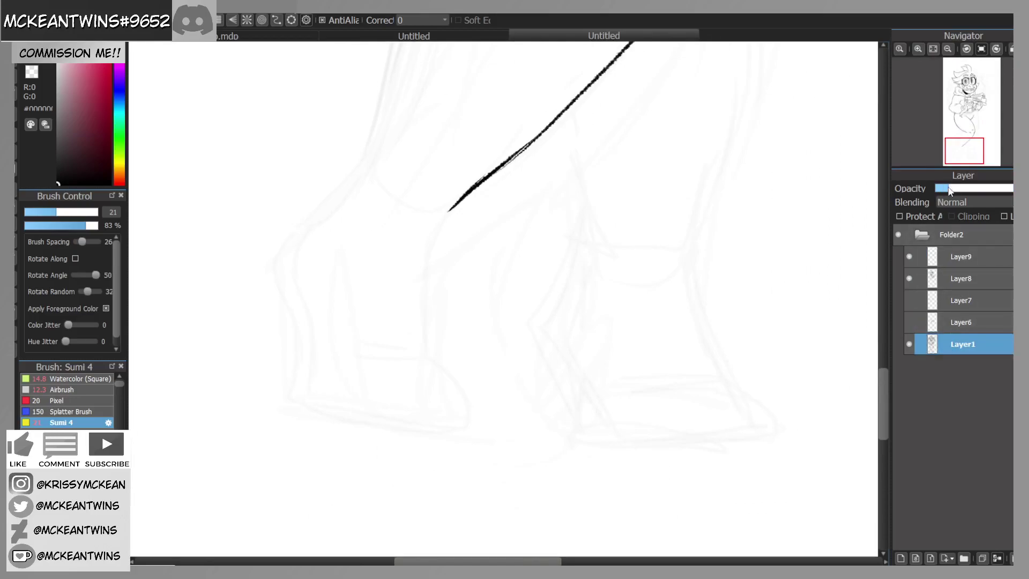
{"action": "left_click", "coordinate": [906, 256]}
{"action": "left_click_drag", "start_coordinate": [965, 154], "coordinate": [963, 146]}
{"action": "mouse_move", "coordinate": [528, 80]}
{"action": "left_mouse_down"}
{"action": "mouse_move", "coordinate": [489, 106]}
{"action": "mouse_move", "coordinate": [445, 223]}
{"action": "left_mouse_up"}
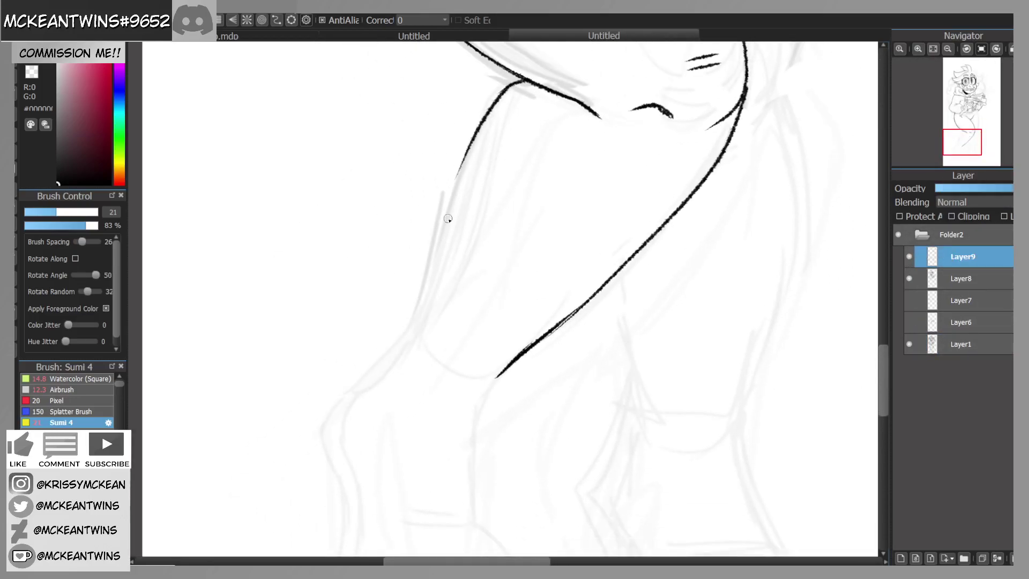
{"action": "left_click_drag", "start_coordinate": [469, 145], "coordinate": [405, 358]}
Step: Ink the rounded front flap of the trouser cuff at the ankle and try a narrow band behind it
{"action": "left_click_drag", "start_coordinate": [963, 147], "coordinate": [958, 154]}
{"action": "mouse_move", "coordinate": [528, 263]}
{"action": "left_mouse_down"}
{"action": "mouse_move", "coordinate": [632, 252]}
{"action": "mouse_move", "coordinate": [556, 300]}
{"action": "left_mouse_up"}
{"action": "key", "text": "ctrl+z"}
{"action": "key", "text": "ctrl+z"}
{"action": "mouse_move", "coordinate": [525, 263]}
{"action": "left_mouse_down"}
{"action": "mouse_move", "coordinate": [591, 187]}
{"action": "mouse_move", "coordinate": [645, 240]}
{"action": "mouse_move", "coordinate": [554, 294]}
{"action": "mouse_move", "coordinate": [525, 273]}
{"action": "mouse_move", "coordinate": [497, 223]}
{"action": "mouse_move", "coordinate": [478, 227]}
{"action": "mouse_move", "coordinate": [491, 262]}
{"action": "mouse_move", "coordinate": [522, 280]}
{"action": "left_mouse_up"}
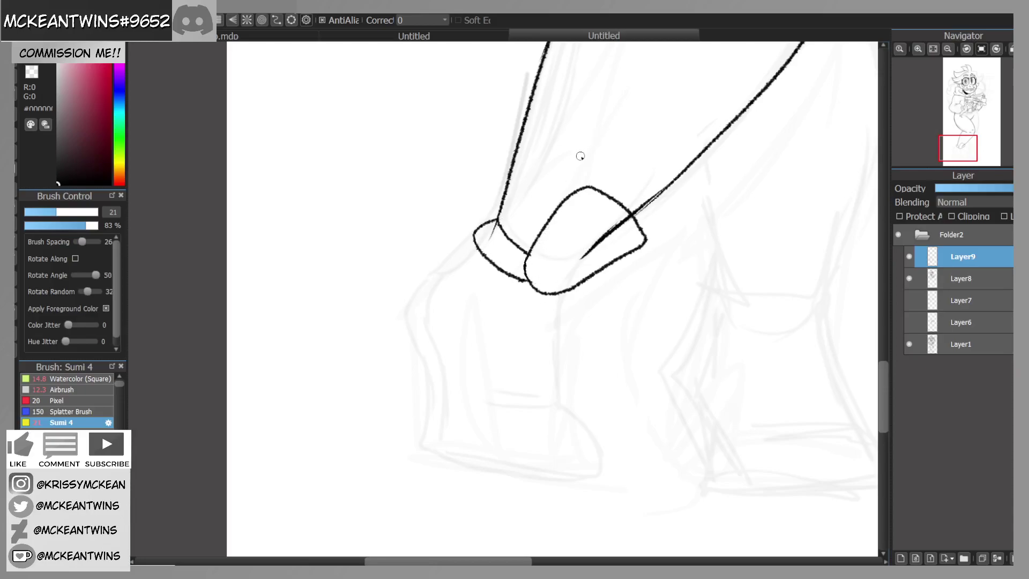
{"action": "key", "text": "ctrl+z"}
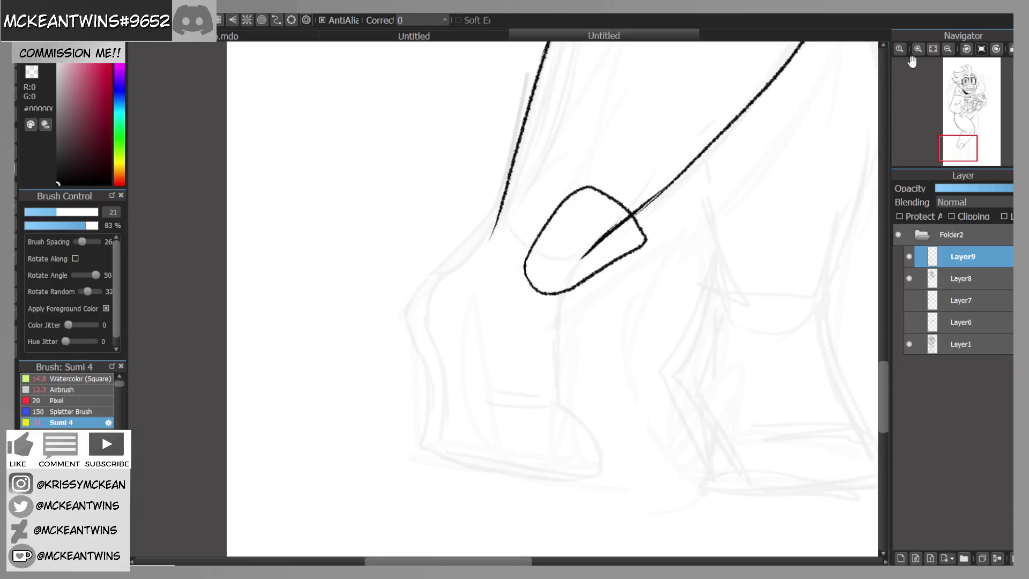
Step: Ink the narrow back band of the cuff, joining the flap to the lower leg's outer contour
{"action": "left_click", "coordinate": [997, 49]}
{"action": "left_click", "coordinate": [997, 49]}
{"action": "left_click_drag", "start_coordinate": [528, 328], "coordinate": [553, 240]}
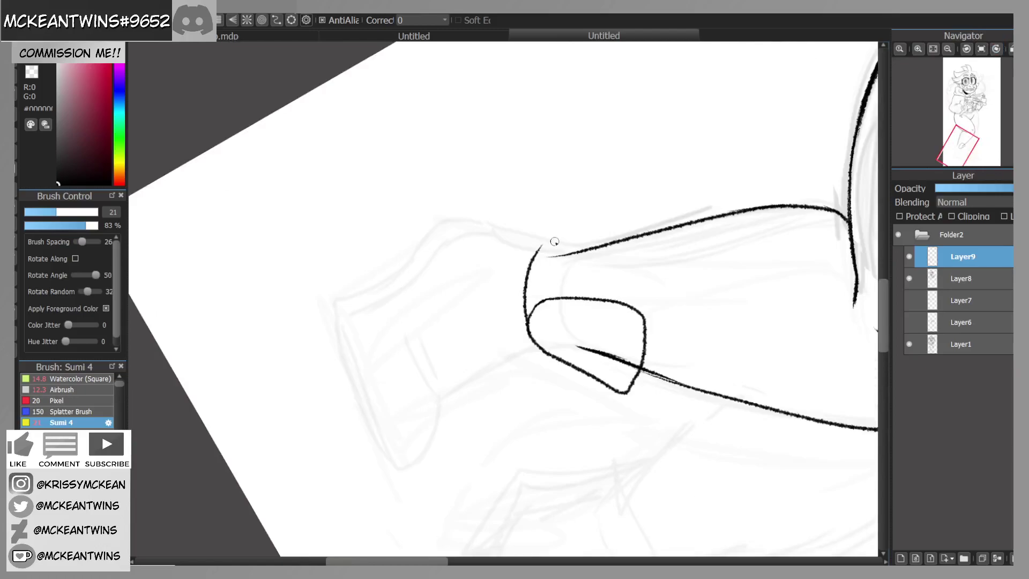
{"action": "mouse_move", "coordinate": [556, 299]}
{"action": "left_mouse_down"}
{"action": "mouse_move", "coordinate": [565, 249]}
{"action": "mouse_move", "coordinate": [540, 248]}
{"action": "left_mouse_up"}
{"action": "left_click", "coordinate": [981, 49]}
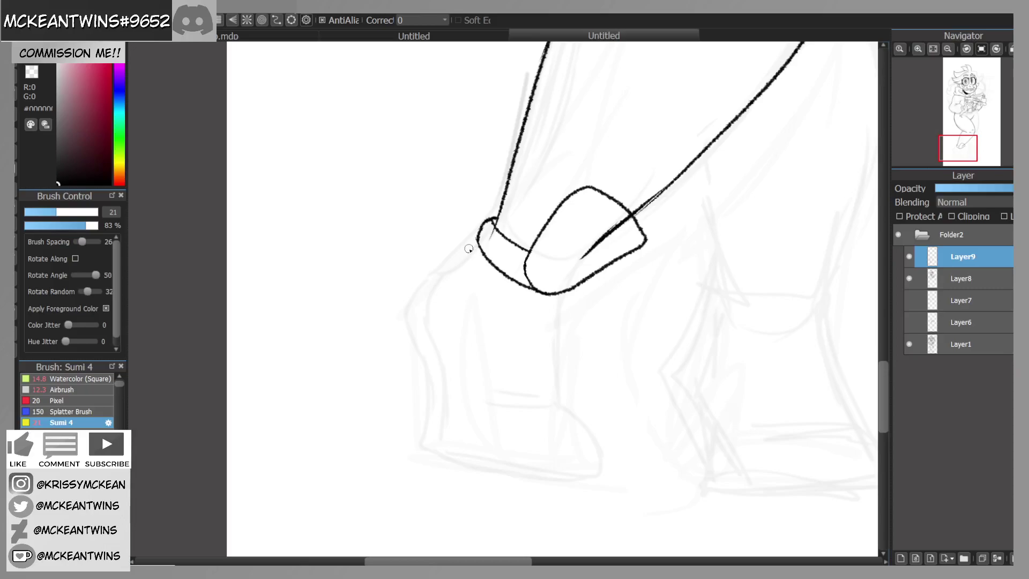
Step: Erase the leg line's overshoot inside the cuff's back band and touch up the corner where they meet
{"action": "left_click", "coordinate": [33, 72]}
{"action": "left_click", "coordinate": [919, 51]}
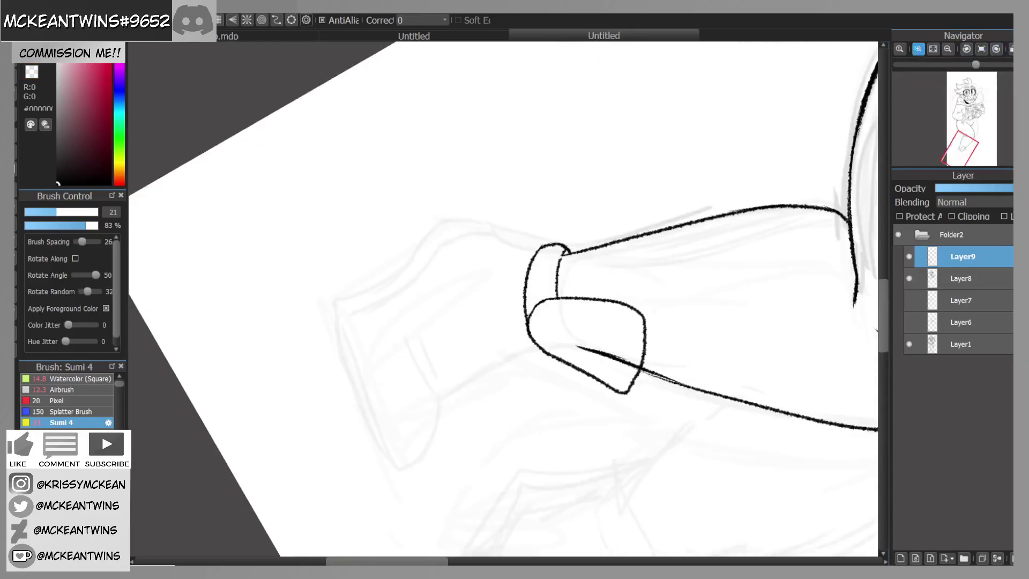
{"action": "left_click", "coordinate": [919, 51]}
{"action": "left_click_drag", "start_coordinate": [629, 204], "coordinate": [648, 188]}
{"action": "left_click", "coordinate": [981, 49]}
{"action": "left_click", "coordinate": [948, 49]}
{"action": "left_click", "coordinate": [948, 49]}
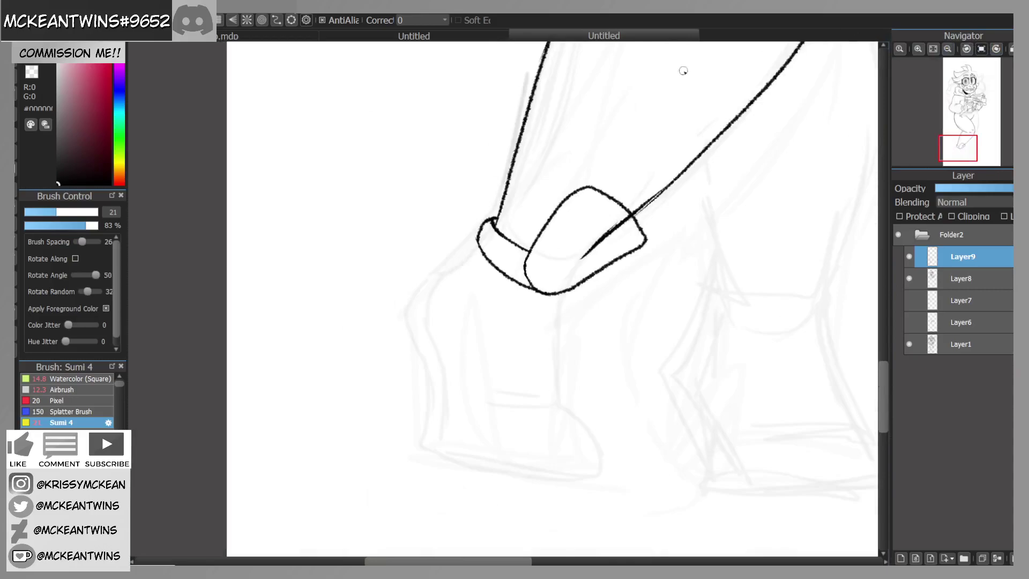
Step: Ink curved rib lines across the ankle cuff and erase the leg line that overlaps the cuff's folded flap
{"action": "mouse_move", "coordinate": [494, 233]}
{"action": "left_mouse_down"}
{"action": "mouse_move", "coordinate": [513, 257]}
{"action": "mouse_move", "coordinate": [522, 249]}
{"action": "mouse_move", "coordinate": [510, 275]}
{"action": "left_mouse_up"}
{"action": "left_click", "coordinate": [31, 71]}
{"action": "left_click", "coordinate": [918, 49]}
{"action": "left_click_drag", "start_coordinate": [621, 236], "coordinate": [688, 176]}
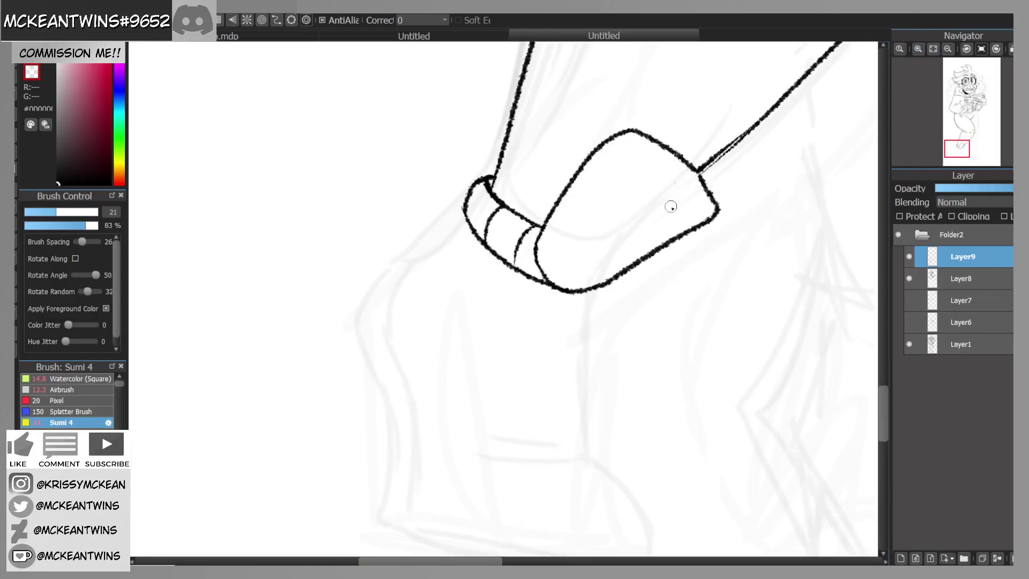
{"action": "left_click", "coordinate": [997, 49]}
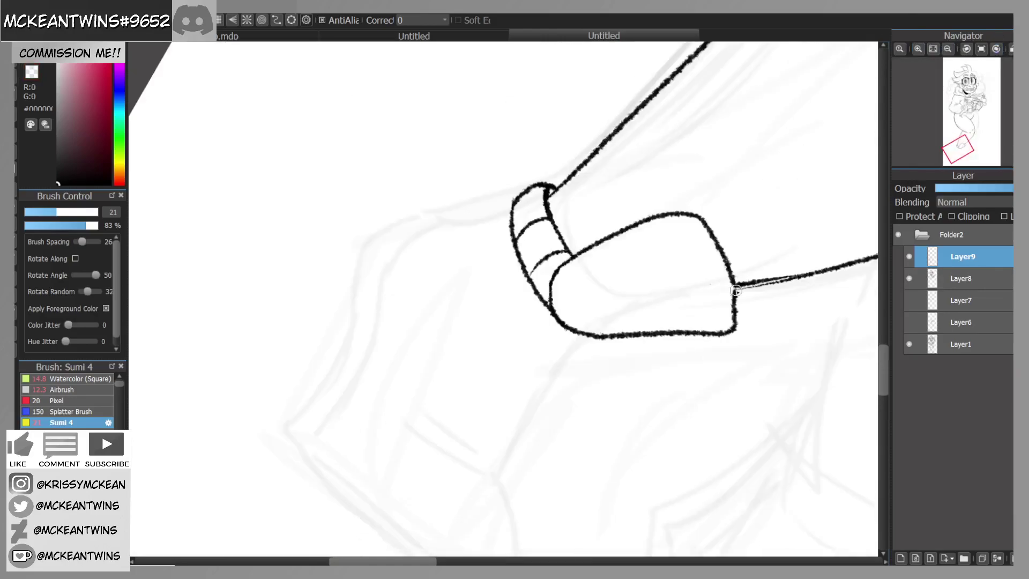
{"action": "left_click", "coordinate": [981, 48]}
{"action": "left_click", "coordinate": [947, 49]}
{"action": "left_click_drag", "start_coordinate": [959, 152], "coordinate": [957, 153]}
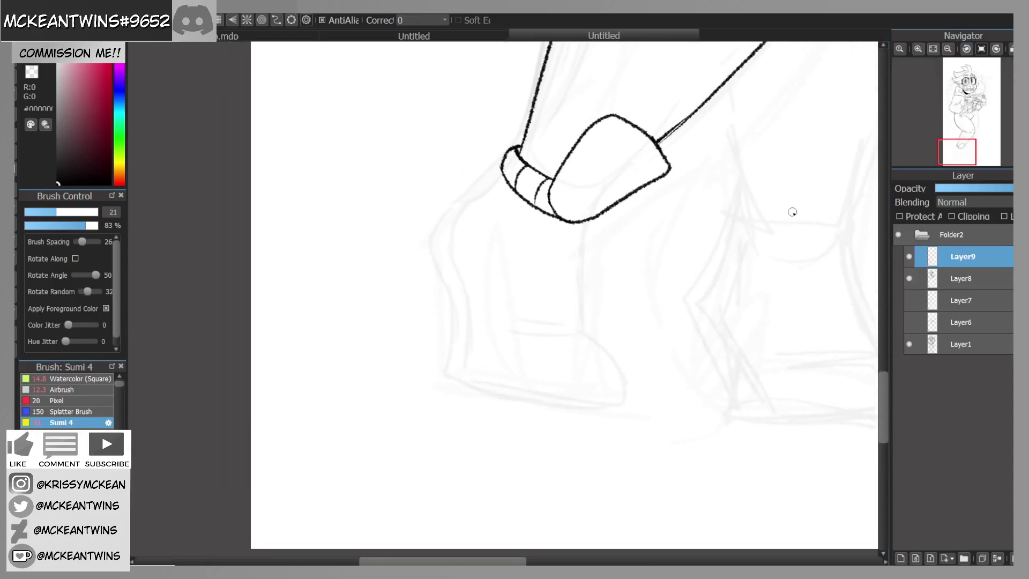
Step: Ink the shoe's rounded toe cap below the ankle cuff, undoing the first shape and redrawing it wider
{"action": "left_click_drag", "start_coordinate": [962, 152], "coordinate": [957, 152]}
{"action": "mouse_move", "coordinate": [519, 432]}
{"action": "left_mouse_down"}
{"action": "mouse_move", "coordinate": [654, 429]}
{"action": "mouse_move", "coordinate": [528, 439]}
{"action": "left_mouse_up"}
{"action": "left_click_drag", "start_coordinate": [967, 149], "coordinate": [959, 156]}
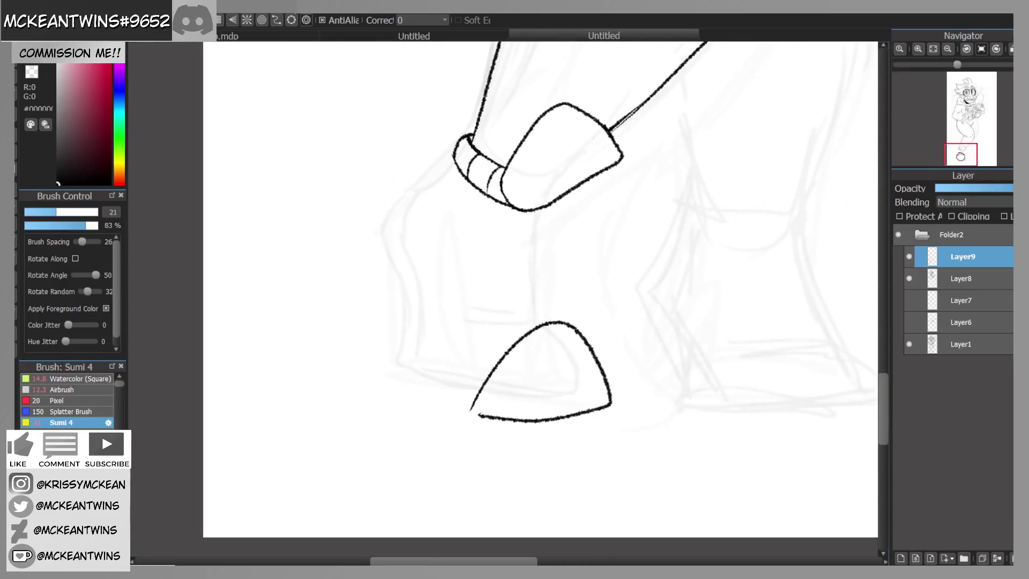
{"action": "key", "text": "ctrl+z"}
{"action": "mouse_move", "coordinate": [466, 377]}
{"action": "left_mouse_down"}
{"action": "mouse_move", "coordinate": [620, 351]}
{"action": "mouse_move", "coordinate": [501, 378]}
{"action": "left_mouse_up"}
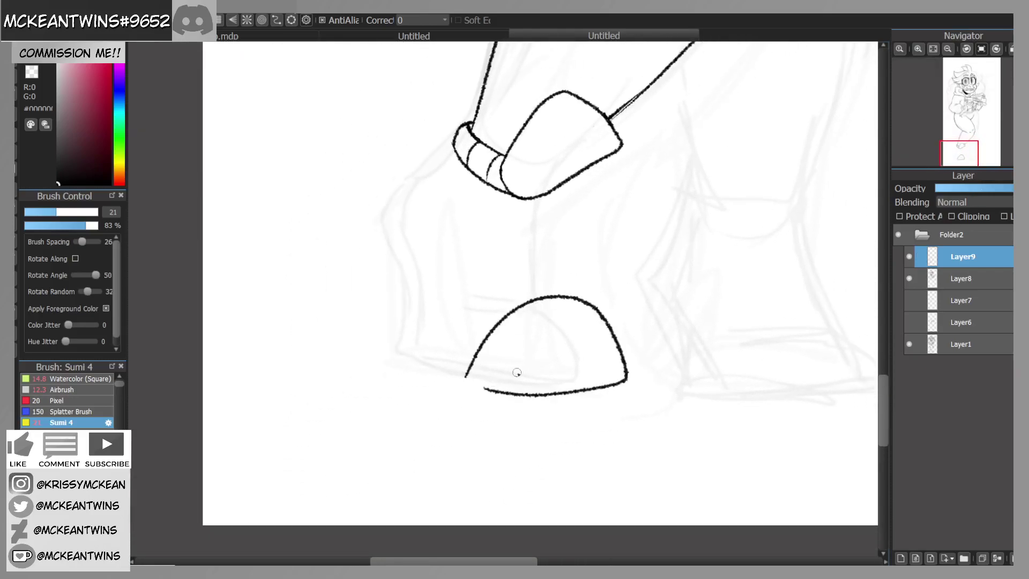
Step: Close the open back corner of the toe cap, undoing the first joining stroke and redrawing it cleanly
{"action": "left_click", "coordinate": [948, 49]}
{"action": "left_click", "coordinate": [948, 49]}
{"action": "left_click", "coordinate": [948, 49]}
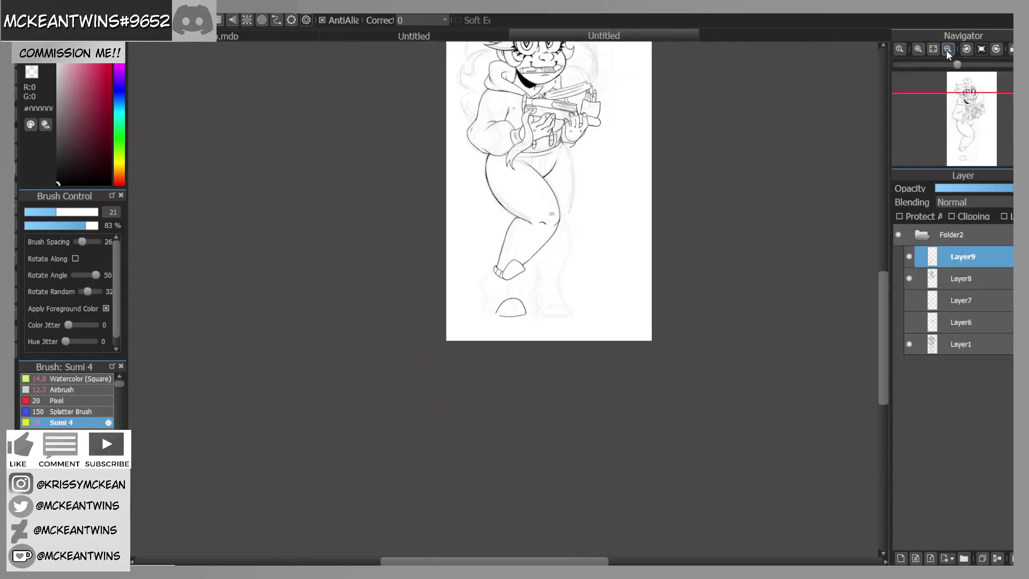
{"action": "left_click", "coordinate": [918, 50]}
{"action": "left_click", "coordinate": [918, 49]}
{"action": "left_click", "coordinate": [918, 49]}
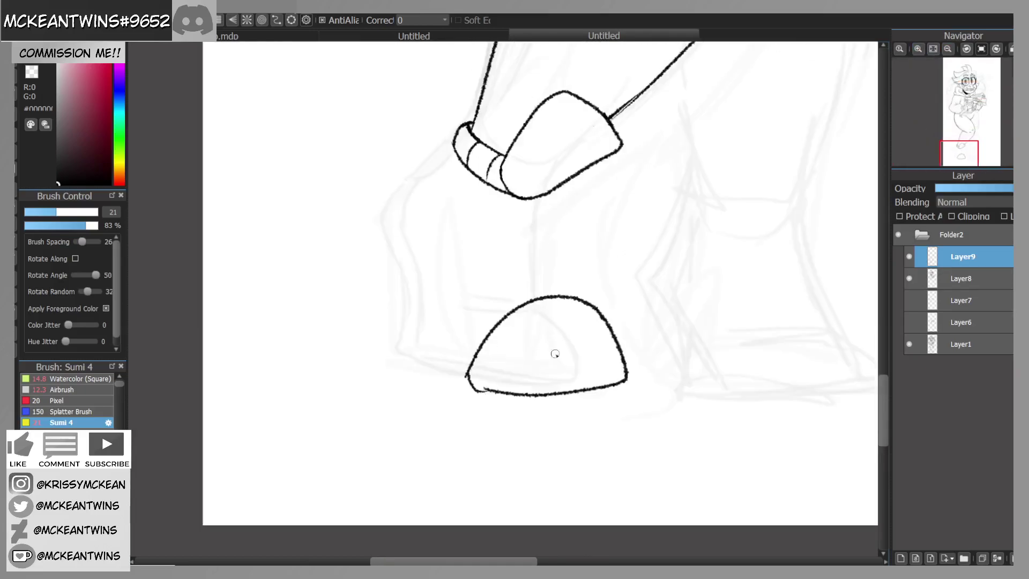
{"action": "left_click", "coordinate": [998, 49]}
{"action": "left_click", "coordinate": [997, 49]}
{"action": "left_click", "coordinate": [918, 49]}
{"action": "key", "text": "ctrl+z"}
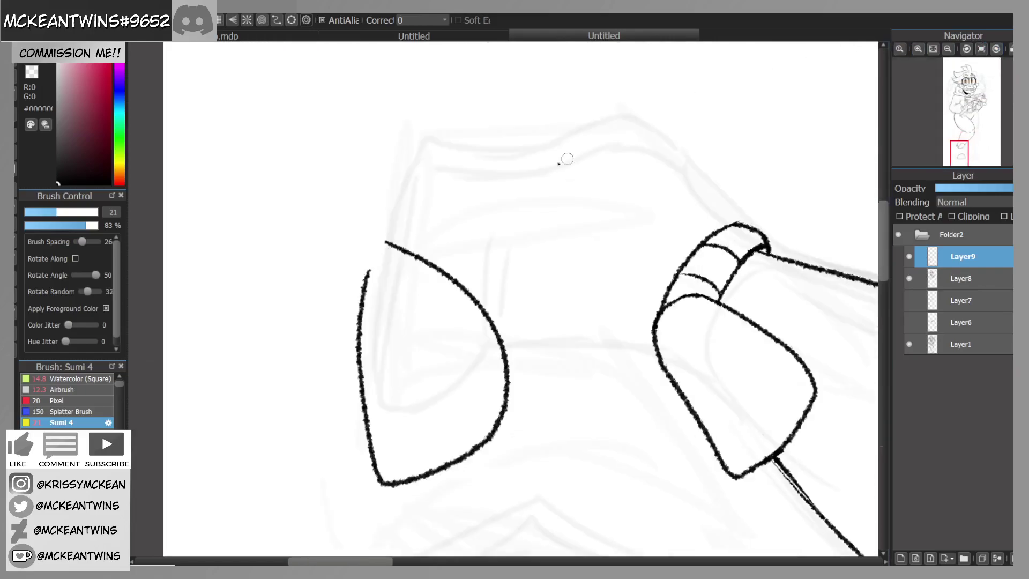
{"action": "left_click_drag", "start_coordinate": [389, 244], "coordinate": [367, 295]}
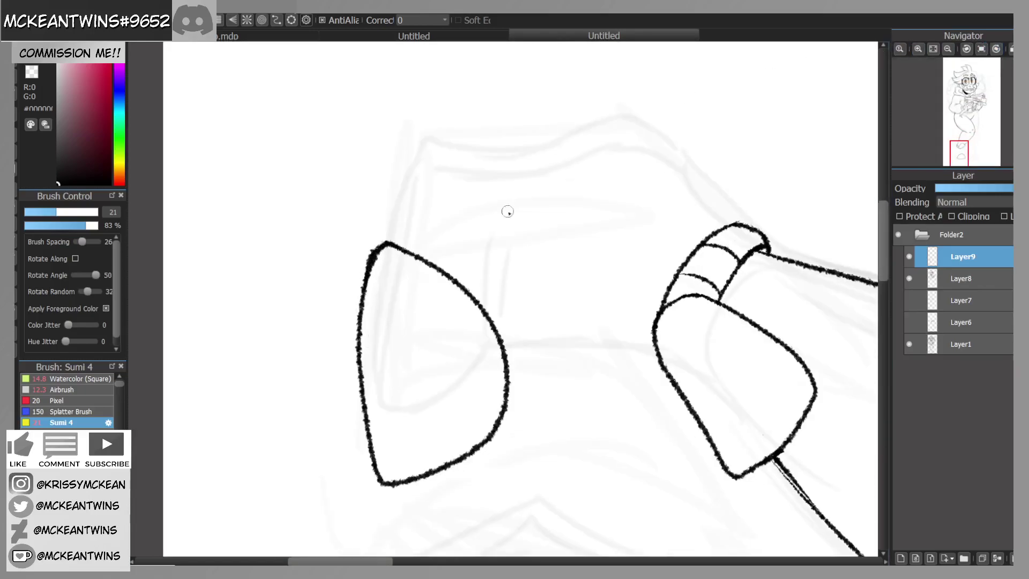
Step: Ink the shoe's tongue between the cuff and the toe cap, with two short crease lines across it
{"action": "left_click", "coordinate": [981, 49]}
{"action": "mouse_move", "coordinate": [561, 142]}
{"action": "left_mouse_down"}
{"action": "mouse_move", "coordinate": [551, 199]}
{"action": "mouse_move", "coordinate": [568, 295]}
{"action": "left_mouse_up"}
{"action": "left_click", "coordinate": [948, 49]}
{"action": "key", "text": "ctrl+z"}
{"action": "mouse_move", "coordinate": [541, 198]}
{"action": "left_mouse_down"}
{"action": "mouse_move", "coordinate": [544, 250]}
{"action": "mouse_move", "coordinate": [564, 295]}
{"action": "left_mouse_up"}
{"action": "mouse_move", "coordinate": [504, 196]}
{"action": "left_mouse_down"}
{"action": "mouse_move", "coordinate": [499, 274]}
{"action": "mouse_move", "coordinate": [512, 308]}
{"action": "left_mouse_up"}
{"action": "left_click_drag", "start_coordinate": [540, 259], "coordinate": [505, 270]}
{"action": "left_click_drag", "start_coordinate": [540, 255], "coordinate": [503, 264]}
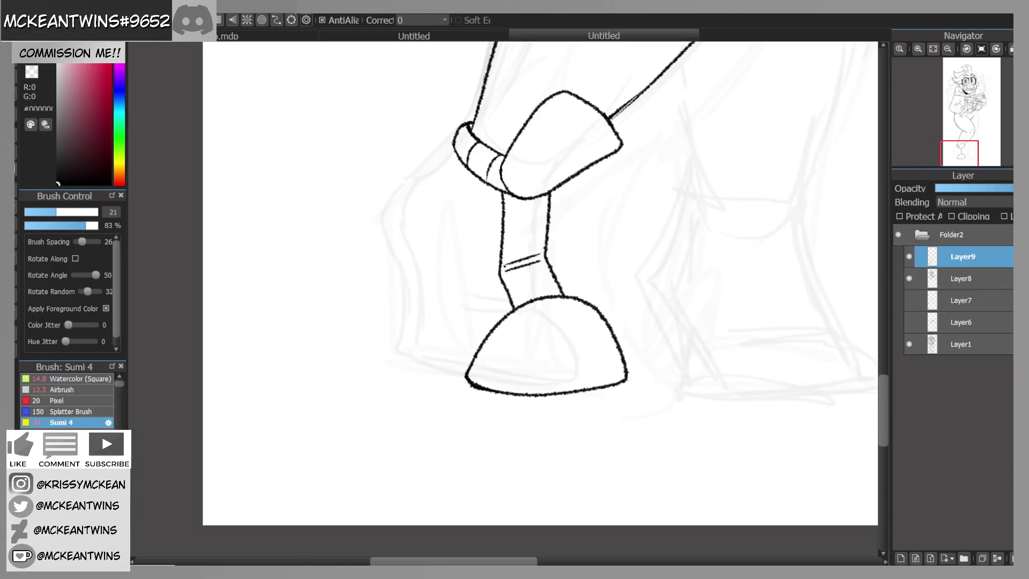
Step: Ink the back of the shoe from the cuff down to the toe cap and add a curved heel patch
{"action": "mouse_move", "coordinate": [457, 150]}
{"action": "left_mouse_down"}
{"action": "mouse_move", "coordinate": [420, 291]}
{"action": "mouse_move", "coordinate": [445, 341]}
{"action": "mouse_move", "coordinate": [436, 278]}
{"action": "left_mouse_up"}
{"action": "left_click", "coordinate": [997, 49]}
{"action": "mouse_move", "coordinate": [493, 175]}
{"action": "left_mouse_down"}
{"action": "mouse_move", "coordinate": [470, 233]}
{"action": "mouse_move", "coordinate": [443, 251]}
{"action": "left_mouse_up"}
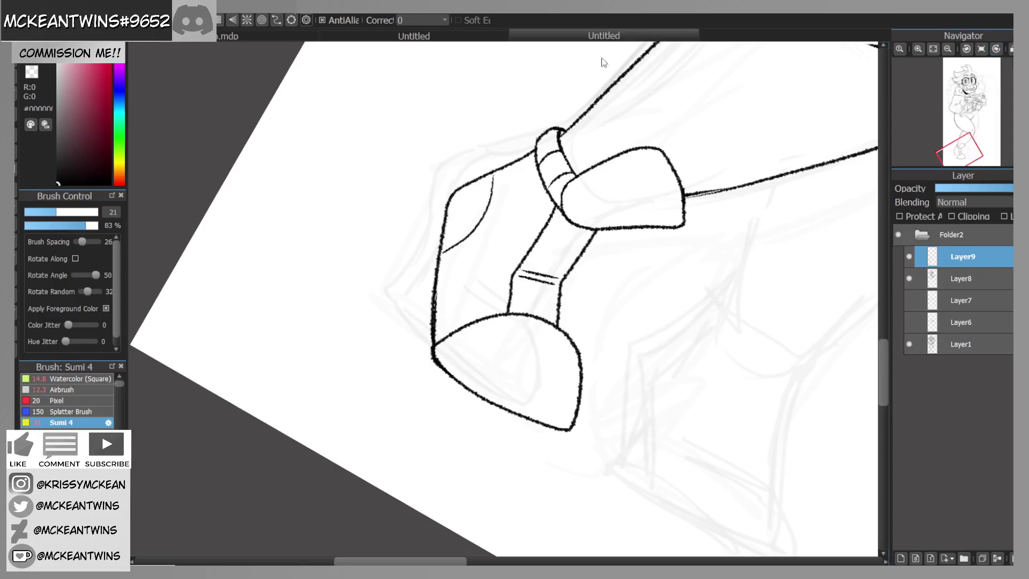
Step: Ink the thick sole's outer edge behind the heel and its bottom edge below the toe cap
{"action": "mouse_move", "coordinate": [454, 189]}
{"action": "left_mouse_down"}
{"action": "mouse_move", "coordinate": [413, 214]}
{"action": "mouse_move", "coordinate": [405, 309]}
{"action": "left_mouse_up"}
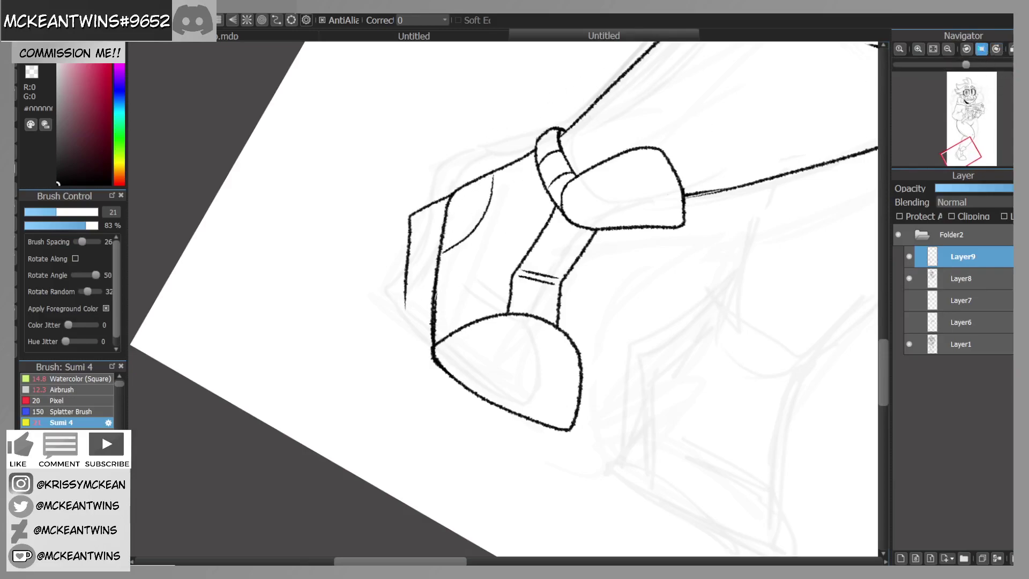
{"action": "left_click", "coordinate": [983, 49]}
{"action": "left_click", "coordinate": [983, 49]}
{"action": "mouse_move", "coordinate": [650, 309]}
{"action": "left_mouse_down"}
{"action": "mouse_move", "coordinate": [658, 332]}
{"action": "mouse_move", "coordinate": [646, 357]}
{"action": "mouse_move", "coordinate": [525, 421]}
{"action": "left_mouse_up"}
{"action": "left_click", "coordinate": [985, 49]}
{"action": "left_click", "coordinate": [949, 48]}
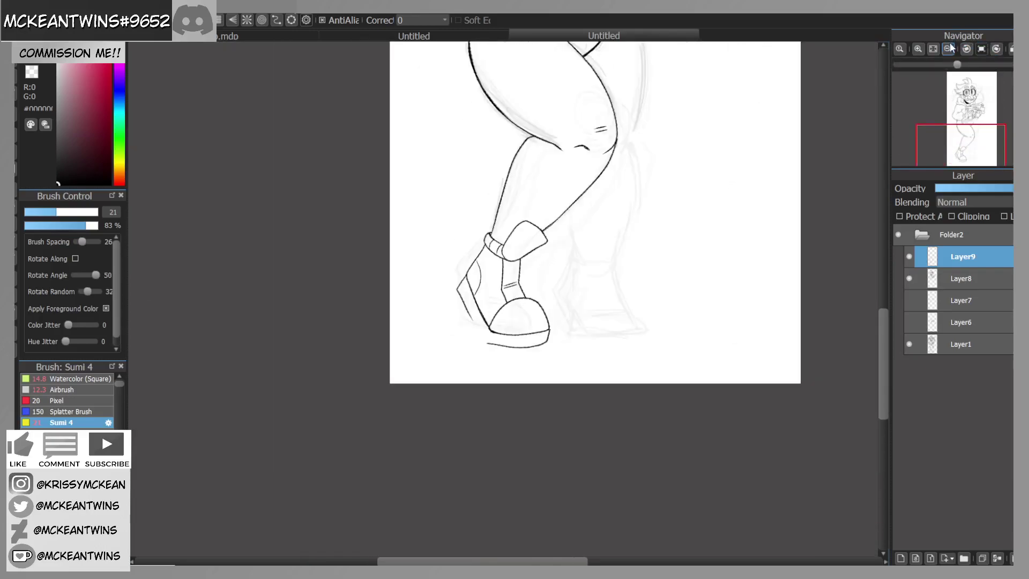
Step: Join the sole's heel edge to its bottom edge with one continuous curve
{"action": "left_click_drag", "start_coordinate": [961, 141], "coordinate": [958, 157]}
{"action": "left_click", "coordinate": [996, 48]}
{"action": "left_click", "coordinate": [918, 49]}
{"action": "left_click", "coordinate": [918, 48]}
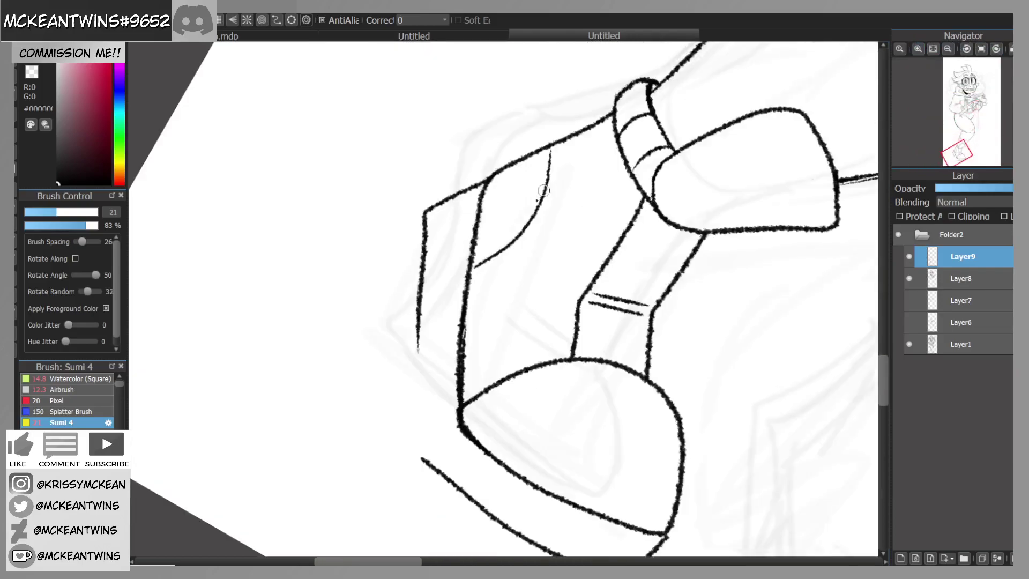
{"action": "mouse_move", "coordinate": [417, 326]}
{"action": "left_mouse_down"}
{"action": "mouse_move", "coordinate": [420, 445]}
{"action": "mouse_move", "coordinate": [440, 474]}
{"action": "left_mouse_up"}
{"action": "left_click", "coordinate": [981, 49]}
{"action": "left_click_drag", "start_coordinate": [950, 150], "coordinate": [953, 153]}
{"action": "left_click_drag", "start_coordinate": [436, 367], "coordinate": [475, 380]}
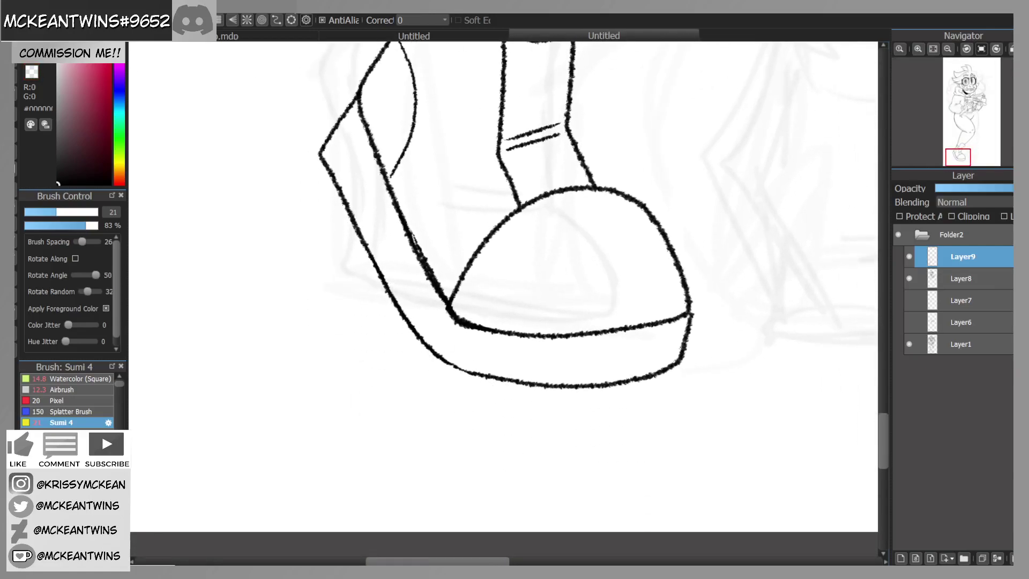
Step: Divide the front part of the sole below the toe cap with five short tread lines
{"action": "left_click_drag", "start_coordinate": [658, 326], "coordinate": [654, 373]}
{"action": "left_click_drag", "start_coordinate": [617, 328], "coordinate": [611, 382]}
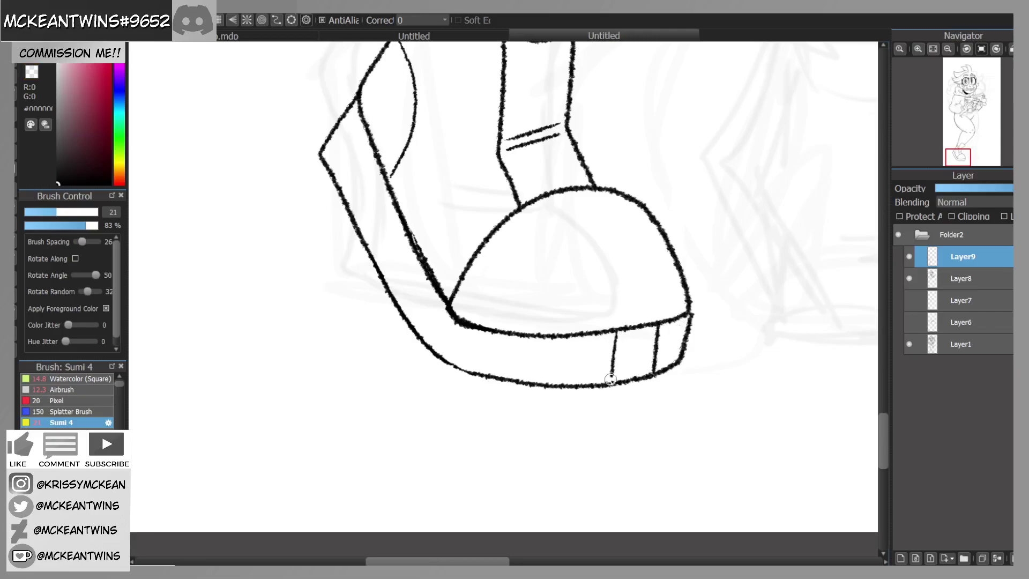
{"action": "left_click_drag", "start_coordinate": [572, 334], "coordinate": [565, 384]}
{"action": "left_click_drag", "start_coordinate": [516, 336], "coordinate": [509, 378]}
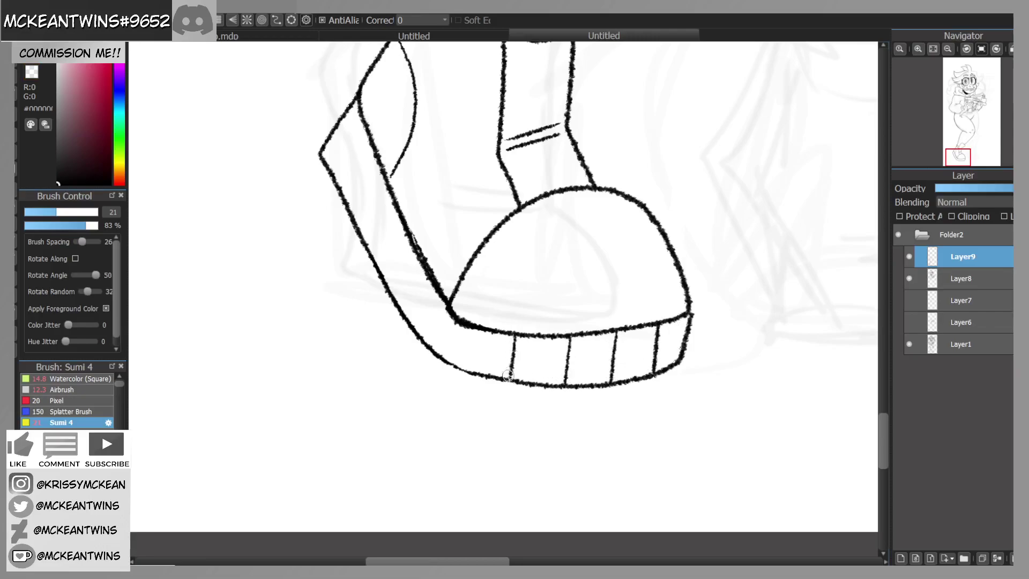
{"action": "left_click_drag", "start_coordinate": [461, 322], "coordinate": [459, 366]}
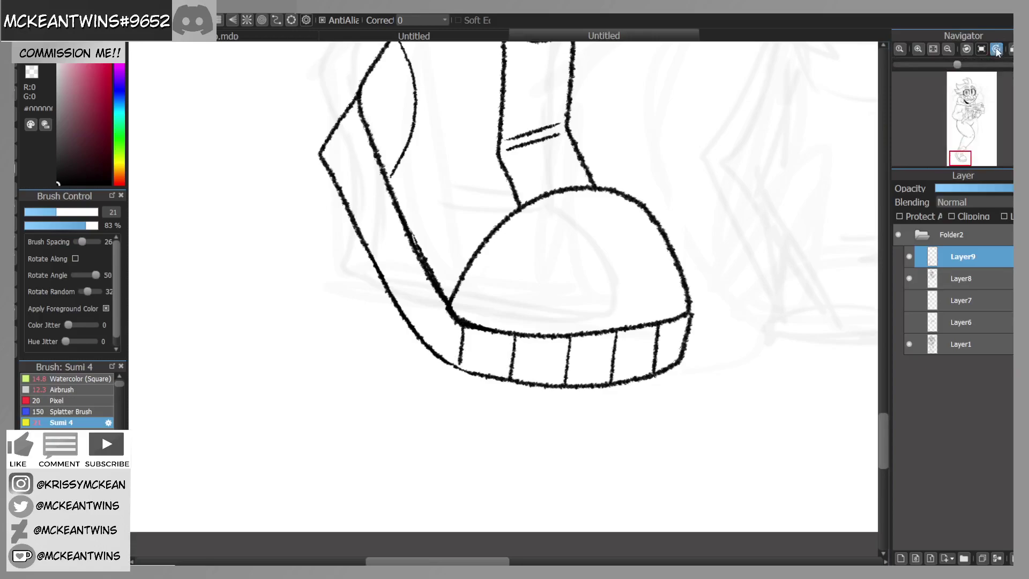
Step: Add four short tread lines across the rear part of the sole up to the heel
{"action": "left_click", "coordinate": [996, 49]}
{"action": "left_click_drag", "start_coordinate": [409, 272], "coordinate": [450, 263]}
{"action": "left_click_drag", "start_coordinate": [408, 218], "coordinate": [451, 204]}
{"action": "left_click_drag", "start_coordinate": [415, 151], "coordinate": [458, 140]}
{"action": "left_click_drag", "start_coordinate": [417, 105], "coordinate": [461, 91]}
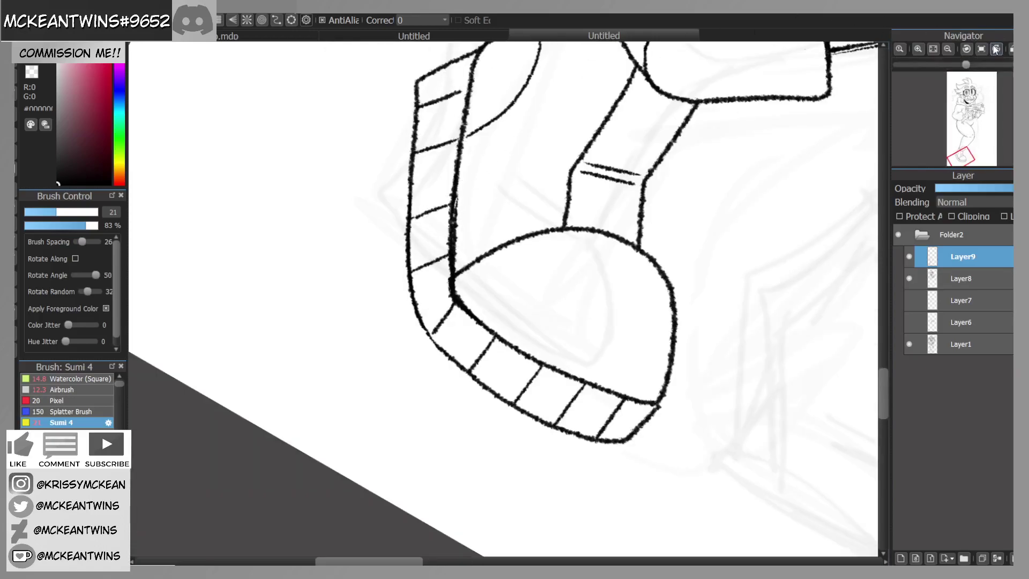
Step: Ink the lower edge of the trousers' waistband and two belt loops on it
{"action": "left_click", "coordinate": [982, 50]}
{"action": "left_click", "coordinate": [948, 50]}
{"action": "left_click", "coordinate": [948, 50]}
{"action": "left_click", "coordinate": [948, 50]}
{"action": "left_click", "coordinate": [948, 50]}
{"action": "left_click_drag", "start_coordinate": [973, 147], "coordinate": [963, 135]}
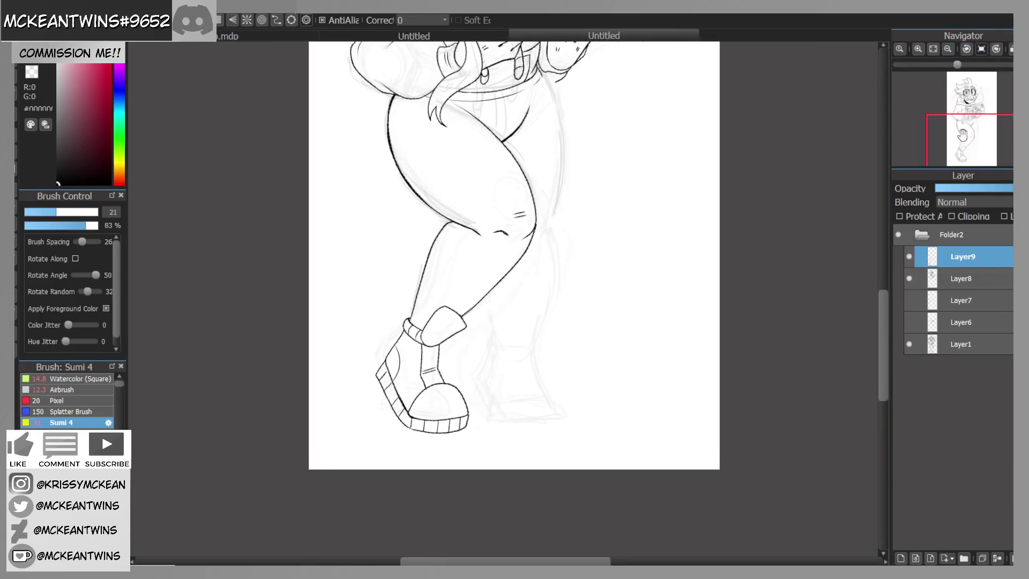
{"action": "mouse_move", "coordinate": [963, 134]}
{"action": "left_mouse_down"}
{"action": "mouse_move", "coordinate": [971, 118]}
{"action": "mouse_move", "coordinate": [974, 133]}
{"action": "mouse_move", "coordinate": [969, 123]}
{"action": "left_mouse_up"}
{"action": "left_click", "coordinate": [918, 49]}
{"action": "left_click", "coordinate": [918, 49]}
{"action": "left_click", "coordinate": [918, 49]}
{"action": "mouse_move", "coordinate": [590, 218]}
{"action": "left_mouse_down"}
{"action": "mouse_move", "coordinate": [627, 236]}
{"action": "mouse_move", "coordinate": [616, 206]}
{"action": "left_mouse_up"}
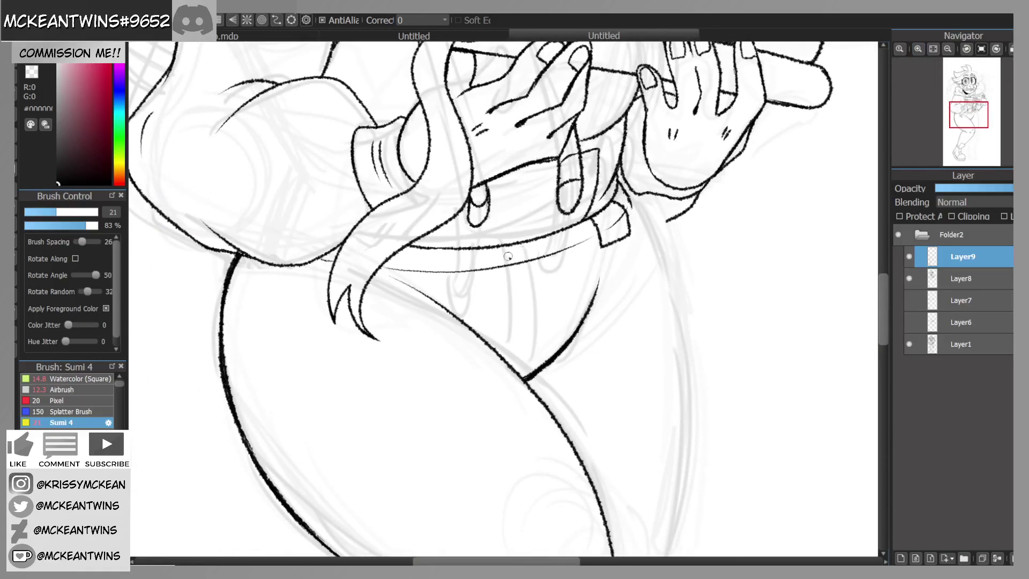
{"action": "mouse_move", "coordinate": [460, 248]}
{"action": "left_mouse_down"}
{"action": "mouse_move", "coordinate": [459, 279]}
{"action": "mouse_move", "coordinate": [428, 277]}
{"action": "mouse_move", "coordinate": [427, 250]}
{"action": "left_mouse_up"}
Step: Ink two vertical fly lines below the waistband, undoing and redrawing the second one
{"action": "left_click_drag", "start_coordinate": [506, 248], "coordinate": [516, 358]}
{"action": "left_click_drag", "start_coordinate": [547, 240], "coordinate": [548, 358]}
{"action": "key", "text": "ctrl+z"}
{"action": "left_click_drag", "start_coordinate": [556, 231], "coordinate": [552, 352]}
Step: Ink a long side seam curving down the front thigh, undoing the first stroke and redrawing it
{"action": "mouse_move", "coordinate": [973, 80]}
{"action": "left_click", "coordinate": [948, 50]}
{"action": "left_click", "coordinate": [948, 50]}
{"action": "left_click", "coordinate": [949, 50]}
{"action": "left_click_drag", "start_coordinate": [971, 123], "coordinate": [960, 133]}
{"action": "left_click_drag", "start_coordinate": [481, 212], "coordinate": [557, 315]}
{"action": "left_click_drag", "start_coordinate": [965, 120], "coordinate": [961, 135]}
{"action": "key", "text": "ctrl+z"}
{"action": "left_click_drag", "start_coordinate": [489, 215], "coordinate": [564, 300]}
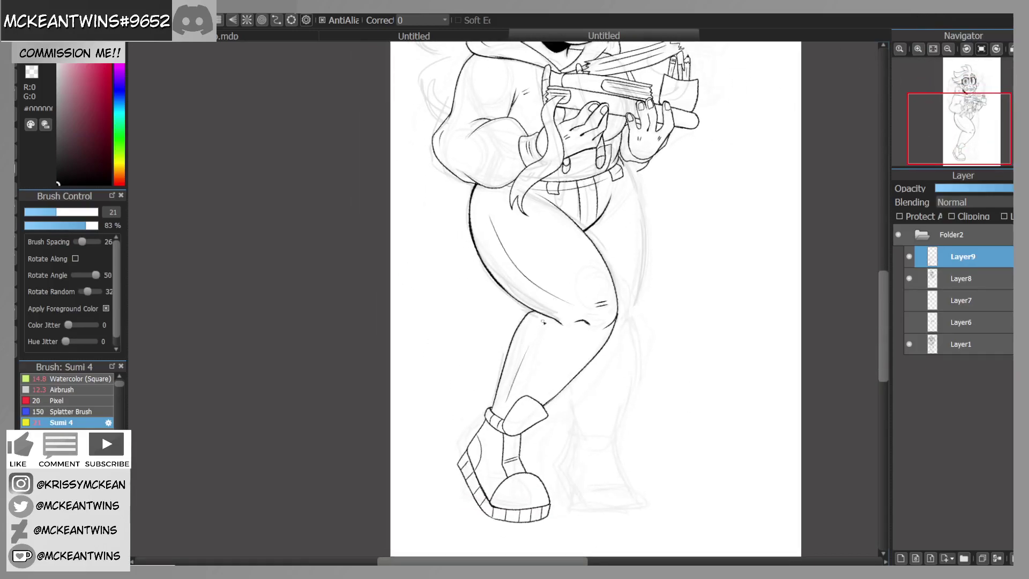
Step: Ink a double curved pocket line on the hip of the front leg
{"action": "left_click", "coordinate": [918, 49]}
{"action": "left_click", "coordinate": [918, 48]}
{"action": "left_click_drag", "start_coordinate": [964, 121], "coordinate": [958, 124]}
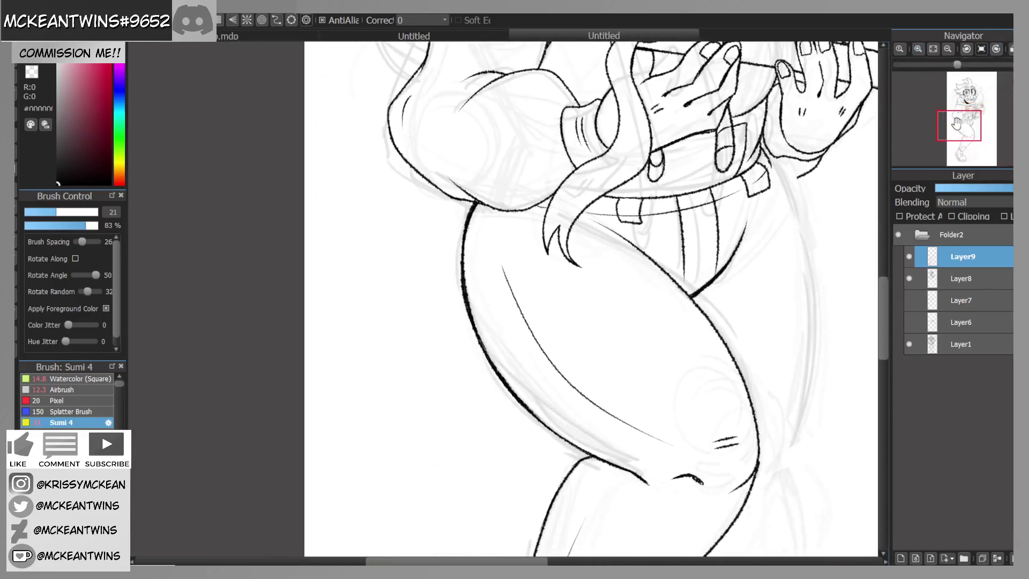
{"action": "left_click", "coordinate": [918, 49]}
{"action": "mouse_move", "coordinate": [538, 174]}
{"action": "left_mouse_down"}
{"action": "mouse_move", "coordinate": [453, 269]}
{"action": "mouse_move", "coordinate": [554, 193]}
{"action": "left_mouse_up"}
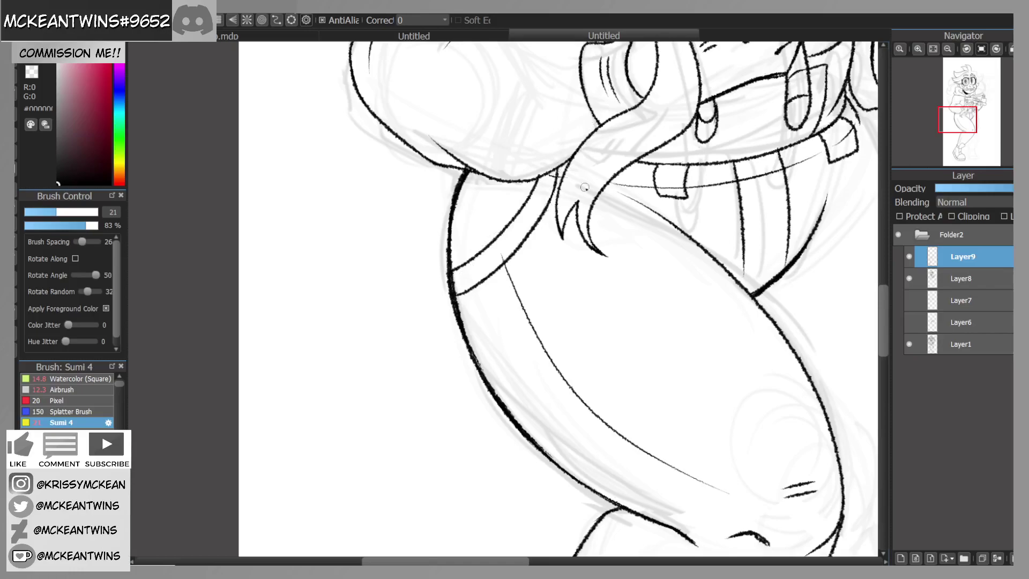
Step: Add two short crease marks beside the back of the front knee
{"action": "left_click", "coordinate": [948, 49]}
{"action": "left_click", "coordinate": [947, 49]}
{"action": "mouse_move", "coordinate": [971, 132]}
{"action": "left_mouse_down"}
{"action": "mouse_move", "coordinate": [959, 122]}
{"action": "mouse_move", "coordinate": [967, 106]}
{"action": "mouse_move", "coordinate": [974, 138]}
{"action": "left_mouse_up"}
{"action": "left_click", "coordinate": [918, 49]}
{"action": "left_click", "coordinate": [918, 49]}
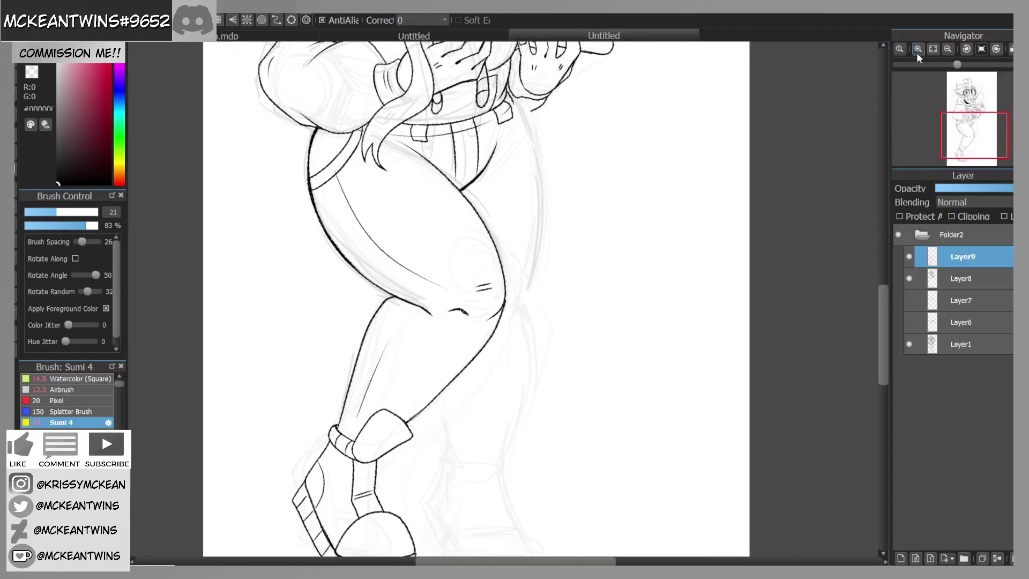
{"action": "left_click", "coordinate": [918, 50]}
{"action": "left_click_drag", "start_coordinate": [503, 339], "coordinate": [516, 325]}
{"action": "key", "text": "ctrl+z"}
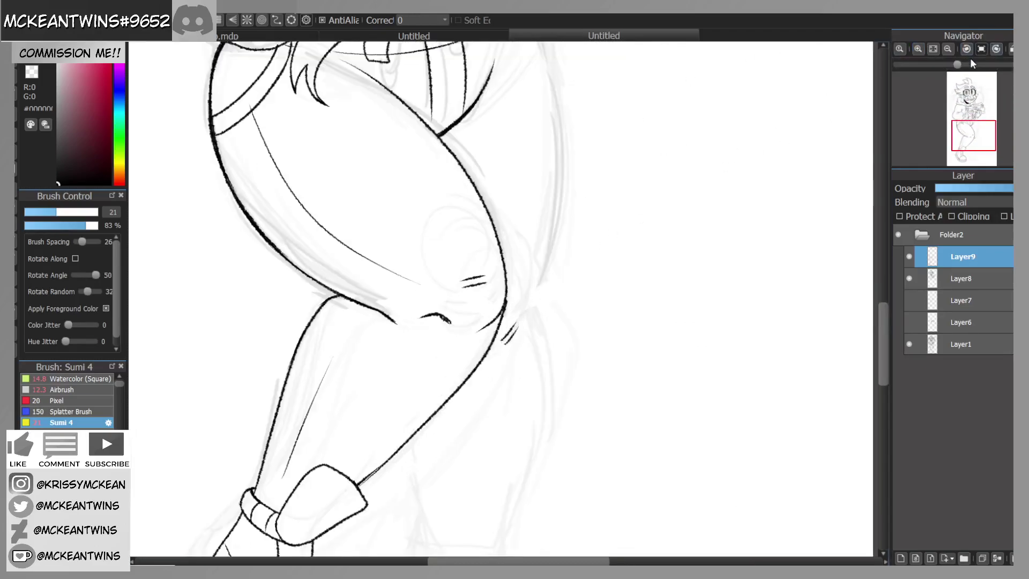
Step: Try to ink the outer contour of the far thigh with the canvas view rotated
{"action": "left_click", "coordinate": [968, 48]}
{"action": "left_click", "coordinate": [968, 48]}
{"action": "left_click", "coordinate": [968, 48]}
{"action": "left_click", "coordinate": [970, 48]}
{"action": "left_click", "coordinate": [970, 48]}
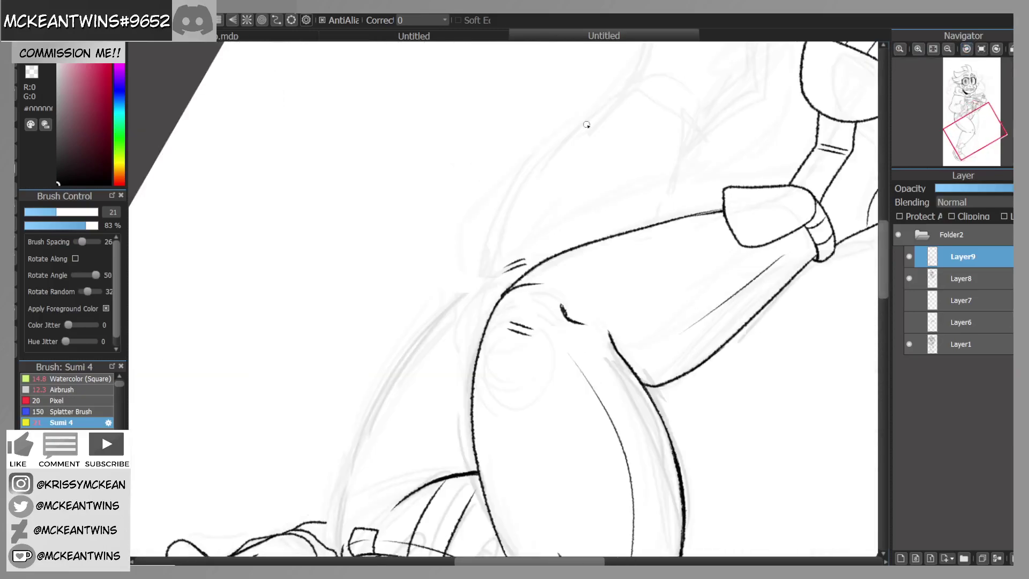
{"action": "left_click_drag", "start_coordinate": [340, 540], "coordinate": [460, 289]}
{"action": "key", "text": "ctrl+z"}
{"action": "left_click_drag", "start_coordinate": [340, 541], "coordinate": [378, 399]}
{"action": "left_click", "coordinate": [983, 49]}
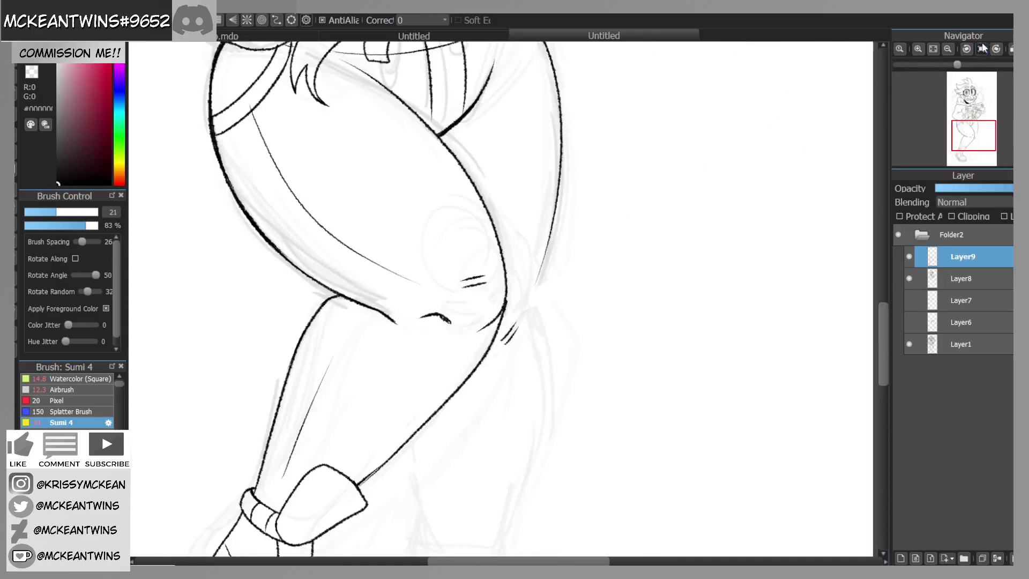
Step: Ink the far thigh's outer contour from the waist to the knee, redrawing the stroke until it follows the sketch
{"action": "left_click_drag", "start_coordinate": [979, 118], "coordinate": [977, 130]}
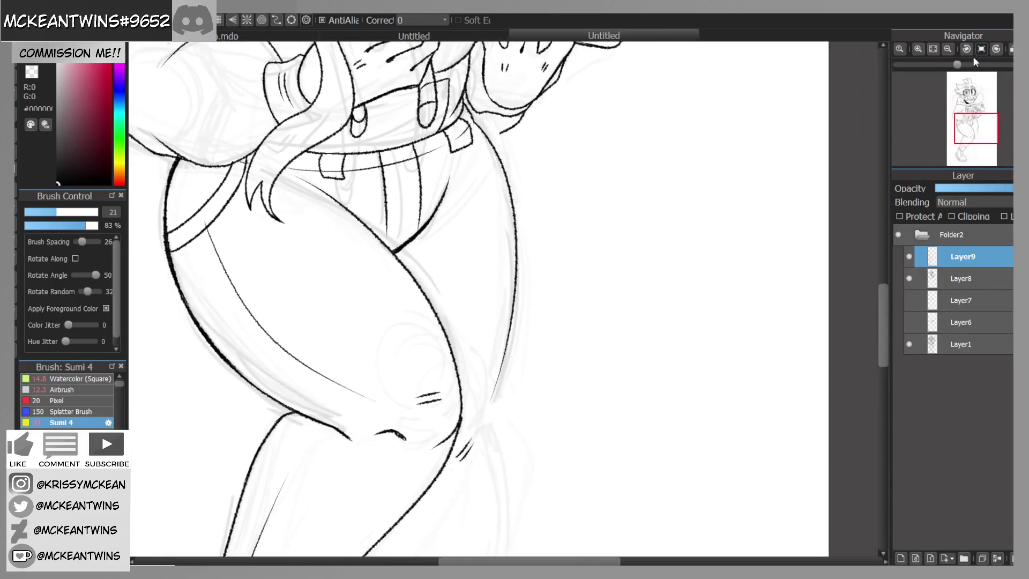
{"action": "left_click", "coordinate": [967, 49]}
{"action": "left_click", "coordinate": [966, 50]}
{"action": "left_click", "coordinate": [917, 49]}
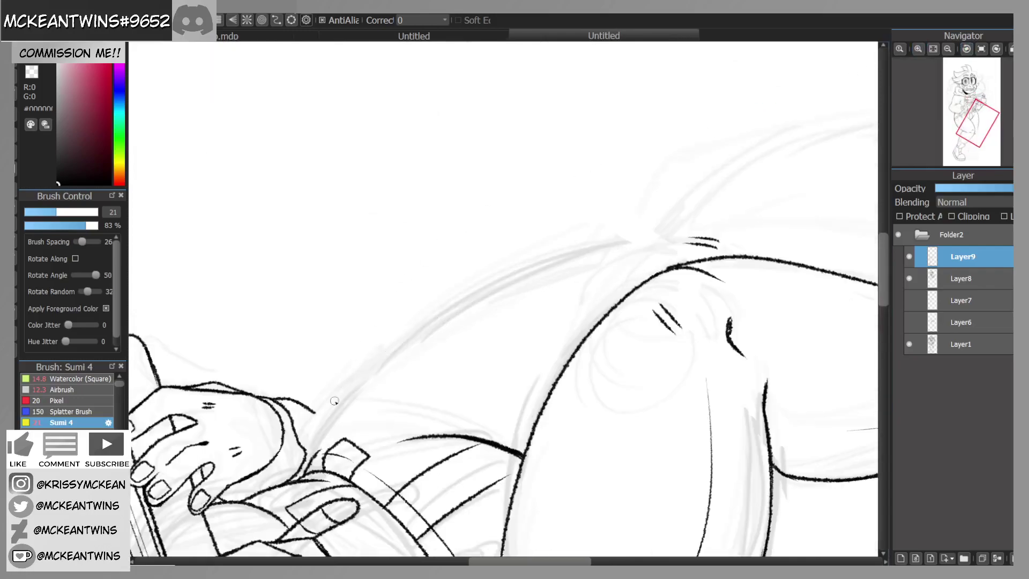
{"action": "left_click_drag", "start_coordinate": [321, 447], "coordinate": [658, 223]}
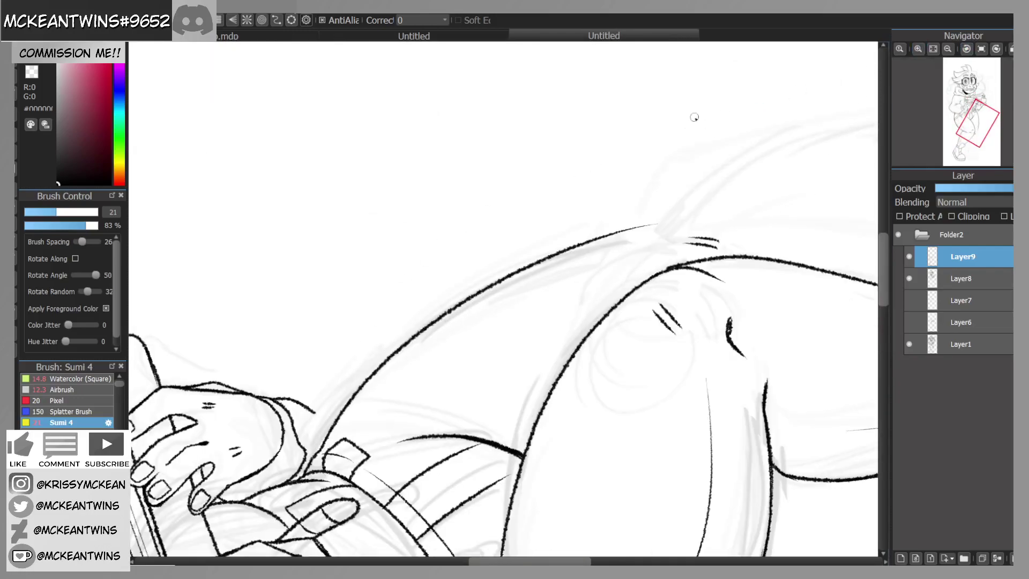
{"action": "key", "text": "ctrl+z"}
{"action": "left_click_drag", "start_coordinate": [320, 447], "coordinate": [664, 233]}
{"action": "key", "text": "ctrl+z"}
{"action": "mouse_move", "coordinate": [318, 451]}
{"action": "left_mouse_down"}
{"action": "mouse_move", "coordinate": [373, 371]}
{"action": "mouse_move", "coordinate": [669, 233]}
{"action": "left_mouse_up"}
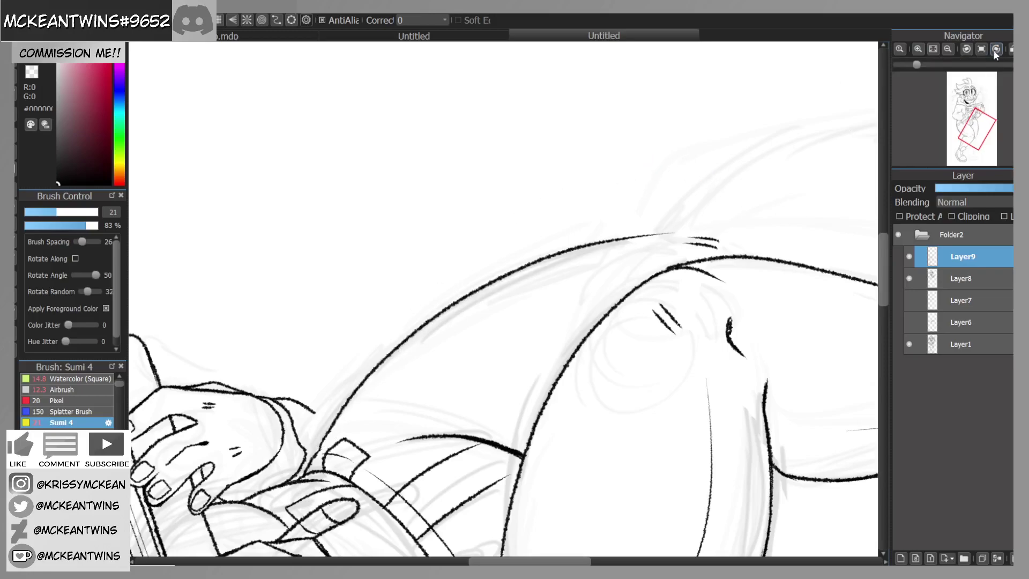
Step: Ink both sides of the far lower leg from the knee down to the ankle
{"action": "left_click", "coordinate": [983, 47]}
{"action": "left_click_drag", "start_coordinate": [966, 119], "coordinate": [971, 138]}
{"action": "mouse_move", "coordinate": [614, 152]}
{"action": "left_mouse_down"}
{"action": "mouse_move", "coordinate": [605, 387]}
{"action": "mouse_move", "coordinate": [569, 460]}
{"action": "mouse_move", "coordinate": [598, 261]}
{"action": "mouse_move", "coordinate": [663, 189]}
{"action": "mouse_move", "coordinate": [652, 225]}
{"action": "left_mouse_up"}
{"action": "left_click", "coordinate": [948, 50]}
{"action": "mouse_move", "coordinate": [971, 152]}
{"action": "left_mouse_down"}
{"action": "mouse_move", "coordinate": [974, 145]}
{"action": "mouse_move", "coordinate": [966, 151]}
{"action": "left_mouse_up"}
{"action": "left_click_drag", "start_coordinate": [493, 197], "coordinate": [516, 311]}
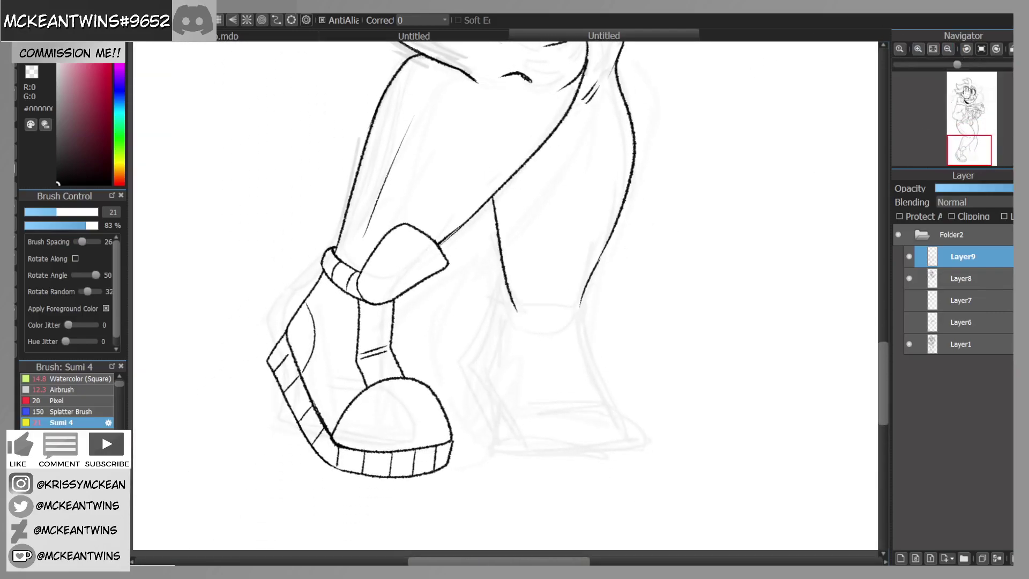
Step: Flip the canvas view horizontally and examine the whole figure's proportions
{"action": "left_click", "coordinate": [949, 49]}
{"action": "left_click", "coordinate": [949, 48]}
{"action": "left_click", "coordinate": [949, 49]}
{"action": "left_click_drag", "start_coordinate": [976, 113], "coordinate": [967, 124]}
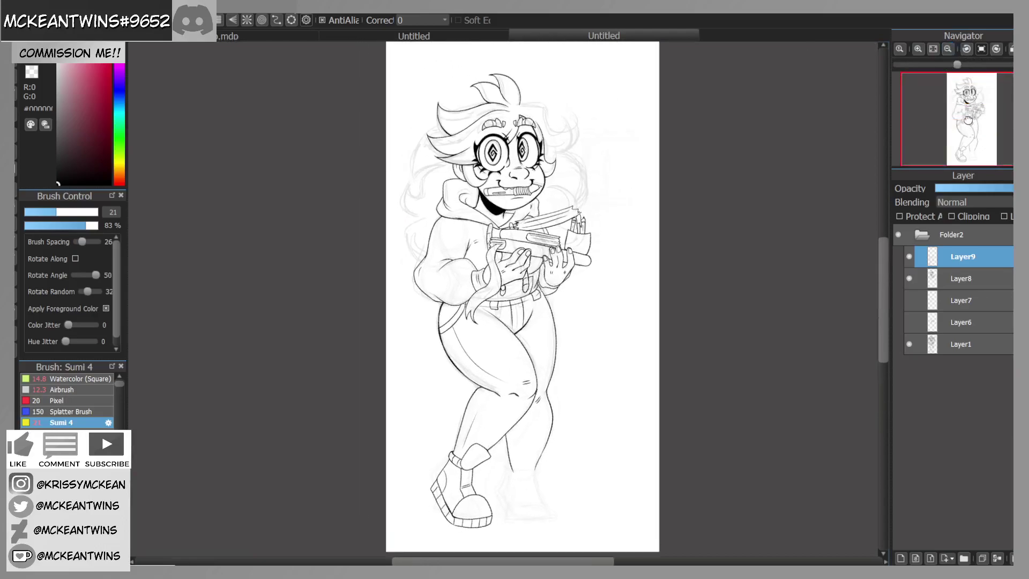
{"action": "left_click", "coordinate": [1011, 49]}
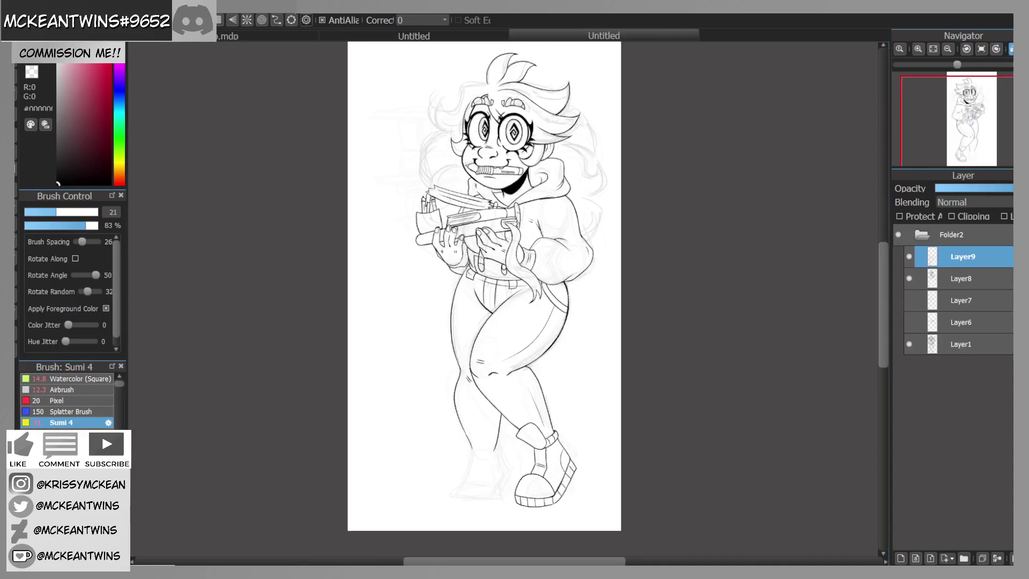
Step: Ink the rounded toe cap of the far shoe over the sketch
{"action": "left_click", "coordinate": [1011, 48]}
{"action": "left_click", "coordinate": [918, 48]}
{"action": "left_click_drag", "start_coordinate": [972, 115], "coordinate": [970, 155]}
{"action": "left_click", "coordinate": [918, 49]}
{"action": "mouse_move", "coordinate": [529, 427]}
{"action": "left_mouse_down"}
{"action": "mouse_move", "coordinate": [607, 331]}
{"action": "mouse_move", "coordinate": [665, 433]}
{"action": "mouse_move", "coordinate": [543, 432]}
{"action": "mouse_move", "coordinate": [558, 436]}
{"action": "left_mouse_up"}
Step: Ink the curved trouser hem across the far ankle, redrawing the stroke until it joins both sides of the leg
{"action": "left_click_drag", "start_coordinate": [475, 207], "coordinate": [580, 207]}
{"action": "key", "text": "ctrl+z"}
{"action": "left_click_drag", "start_coordinate": [476, 210], "coordinate": [571, 210]}
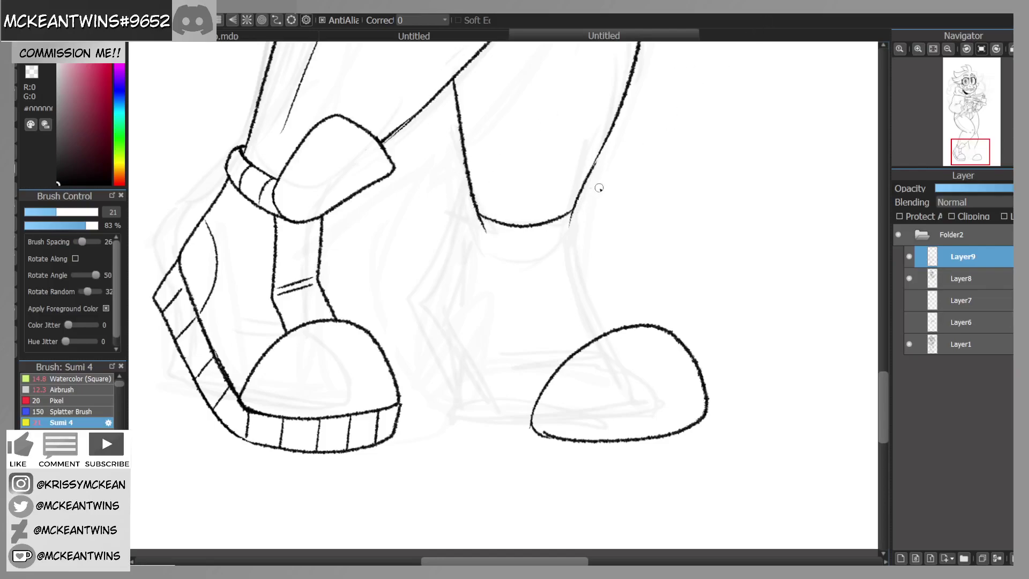
{"action": "key", "text": "ctrl+z"}
{"action": "left_click_drag", "start_coordinate": [477, 210], "coordinate": [572, 211]}
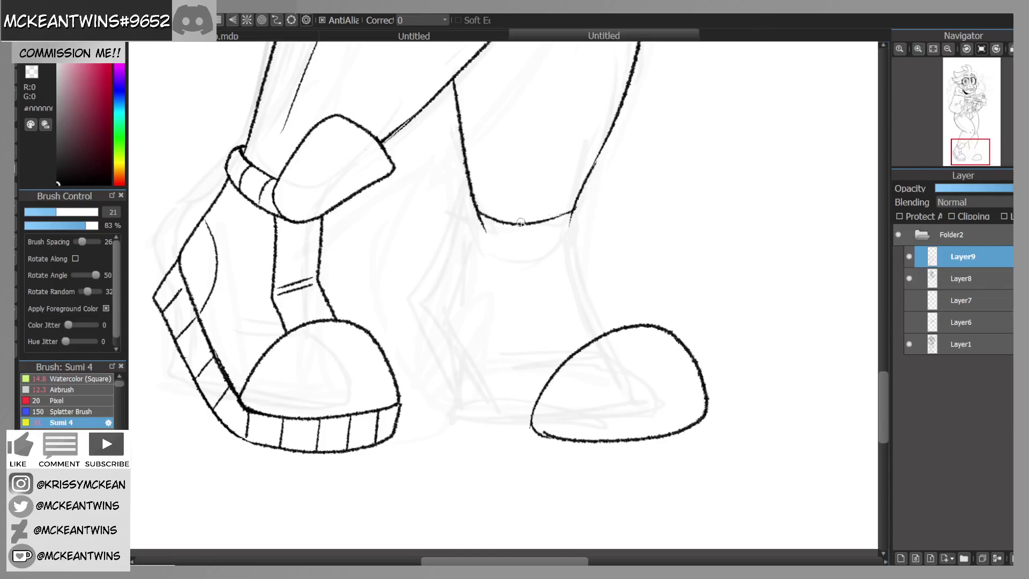
Step: Ink the padded collar of the far shoe as a rounded band wrapping around the ankle
{"action": "left_click_drag", "start_coordinate": [466, 227], "coordinate": [560, 245]}
{"action": "mouse_move", "coordinate": [577, 203]}
{"action": "left_mouse_down"}
{"action": "mouse_move", "coordinate": [592, 222]}
{"action": "mouse_move", "coordinate": [541, 247]}
{"action": "mouse_move", "coordinate": [641, 182]}
{"action": "left_mouse_up"}
{"action": "mouse_move", "coordinate": [985, 75]}
{"action": "left_click", "coordinate": [919, 49]}
{"action": "key", "text": "ctrl+z"}
{"action": "mouse_move", "coordinate": [550, 222]}
{"action": "left_mouse_down"}
{"action": "mouse_move", "coordinate": [625, 143]}
{"action": "mouse_move", "coordinate": [640, 168]}
{"action": "mouse_move", "coordinate": [625, 196]}
{"action": "mouse_move", "coordinate": [609, 176]}
{"action": "left_mouse_up"}
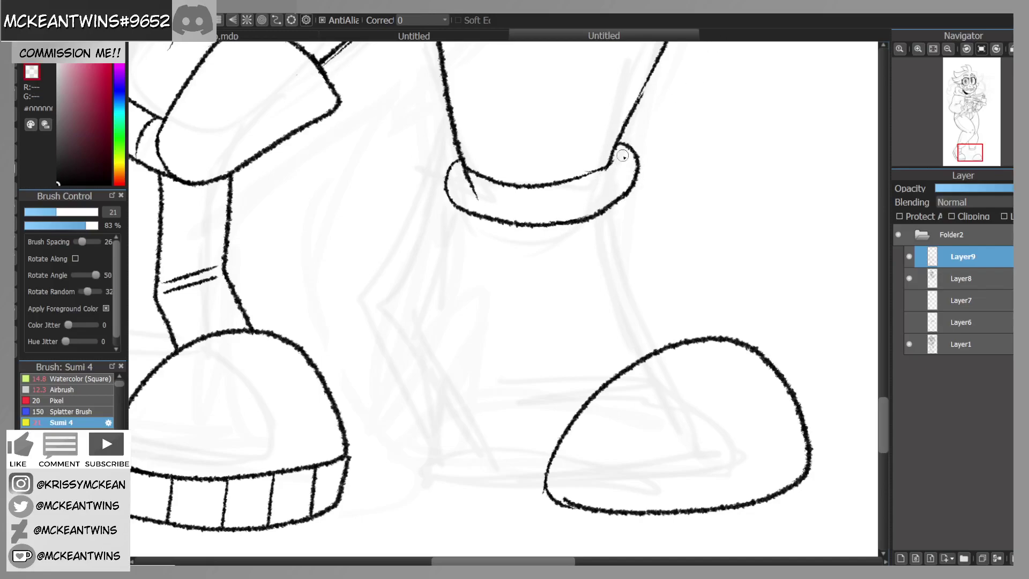
Step: Erase the leg line overshooting into the far shoe's collar and divide the collar with short curved rib lines
{"action": "left_click_drag", "start_coordinate": [482, 199], "coordinate": [470, 178]}
{"action": "mouse_move", "coordinate": [617, 157]}
{"action": "left_mouse_down"}
{"action": "mouse_move", "coordinate": [605, 169]}
{"action": "mouse_move", "coordinate": [628, 182]}
{"action": "mouse_move", "coordinate": [580, 218]}
{"action": "left_mouse_up"}
{"action": "left_click_drag", "start_coordinate": [515, 186], "coordinate": [513, 221]}
{"action": "left_click_drag", "start_coordinate": [473, 172], "coordinate": [469, 209]}
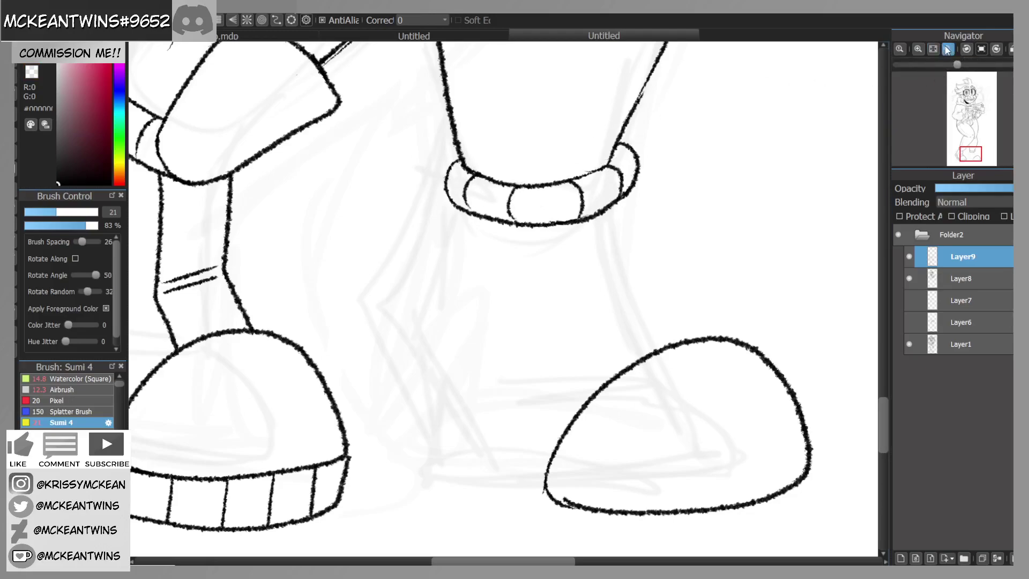
Step: Ink the far shoe's front contour and tongue edge from collar to toe cap, with two short crease marks between them
{"action": "left_click", "coordinate": [948, 49]}
{"action": "mouse_move", "coordinate": [578, 234]}
{"action": "left_mouse_down"}
{"action": "mouse_move", "coordinate": [587, 283]}
{"action": "mouse_move", "coordinate": [617, 322]}
{"action": "left_mouse_up"}
{"action": "key", "text": "ctrl+z"}
{"action": "mouse_move", "coordinate": [588, 227]}
{"action": "left_mouse_down"}
{"action": "mouse_move", "coordinate": [590, 269]}
{"action": "mouse_move", "coordinate": [621, 325]}
{"action": "left_mouse_up"}
{"action": "mouse_move", "coordinate": [588, 291]}
{"action": "left_mouse_down"}
{"action": "mouse_move", "coordinate": [558, 302]}
{"action": "mouse_move", "coordinate": [560, 309]}
{"action": "left_mouse_up"}
{"action": "mouse_move", "coordinate": [531, 250]}
{"action": "left_mouse_down"}
{"action": "mouse_move", "coordinate": [536, 301]}
{"action": "mouse_move", "coordinate": [561, 358]}
{"action": "left_mouse_up"}
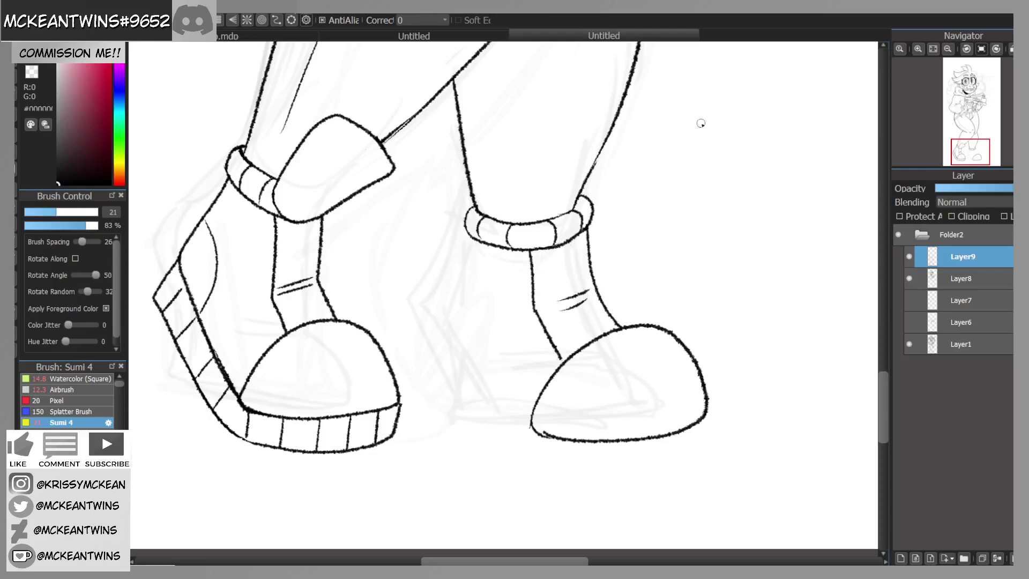
Step: Try to ink the far shoe's back contour from the collar around a pointed heel to the toe cap
{"action": "mouse_move", "coordinate": [474, 236]}
{"action": "left_mouse_down"}
{"action": "mouse_move", "coordinate": [457, 318]}
{"action": "mouse_move", "coordinate": [468, 381]}
{"action": "mouse_move", "coordinate": [482, 400]}
{"action": "left_mouse_up"}
{"action": "key", "text": "ctrl+z"}
{"action": "mouse_move", "coordinate": [470, 234]}
{"action": "left_mouse_down"}
{"action": "mouse_move", "coordinate": [433, 316]}
{"action": "mouse_move", "coordinate": [482, 409]}
{"action": "left_mouse_up"}
{"action": "key", "text": "ctrl+z"}
{"action": "mouse_move", "coordinate": [468, 245]}
{"action": "left_mouse_down"}
{"action": "mouse_move", "coordinate": [440, 342]}
{"action": "mouse_move", "coordinate": [495, 416]}
{"action": "mouse_move", "coordinate": [520, 428]}
{"action": "left_mouse_up"}
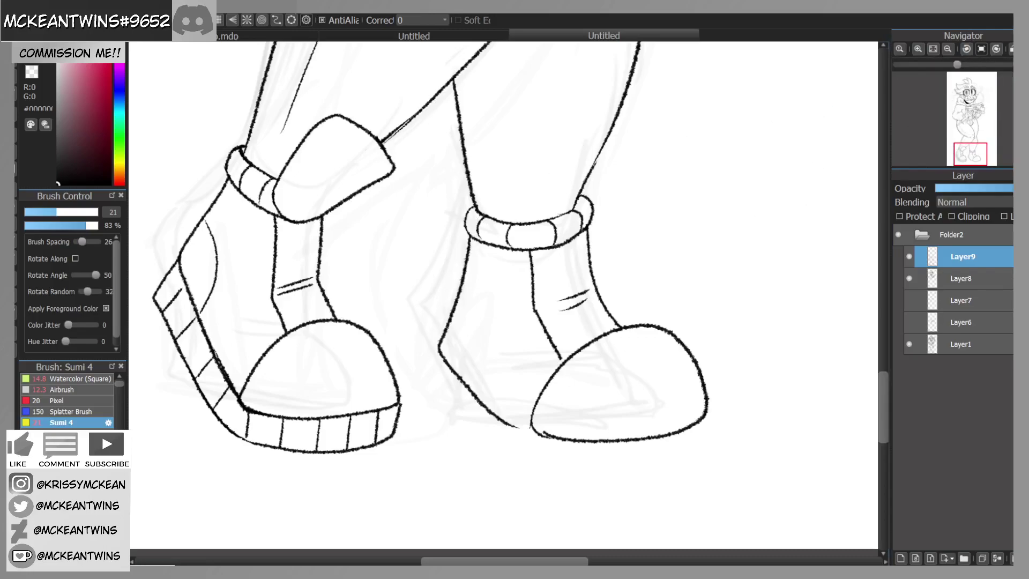
Step: Redraw the far shoe's back and lower contour with a softer, rounded heel meeting the toe cap
{"action": "left_click", "coordinate": [996, 48]}
{"action": "left_click", "coordinate": [997, 49]}
{"action": "mouse_move", "coordinate": [407, 399]}
{"action": "left_mouse_down"}
{"action": "mouse_move", "coordinate": [398, 351]}
{"action": "mouse_move", "coordinate": [414, 424]}
{"action": "left_mouse_up"}
{"action": "left_click", "coordinate": [982, 50]}
{"action": "left_click_drag", "start_coordinate": [982, 144], "coordinate": [968, 159]}
{"action": "mouse_move", "coordinate": [501, 179]}
{"action": "left_mouse_down"}
{"action": "mouse_move", "coordinate": [498, 238]}
{"action": "mouse_move", "coordinate": [490, 229]}
{"action": "left_mouse_up"}
{"action": "key", "text": "ctrl+z"}
{"action": "key", "text": "ctrl+z"}
{"action": "key", "text": "ctrl+z"}
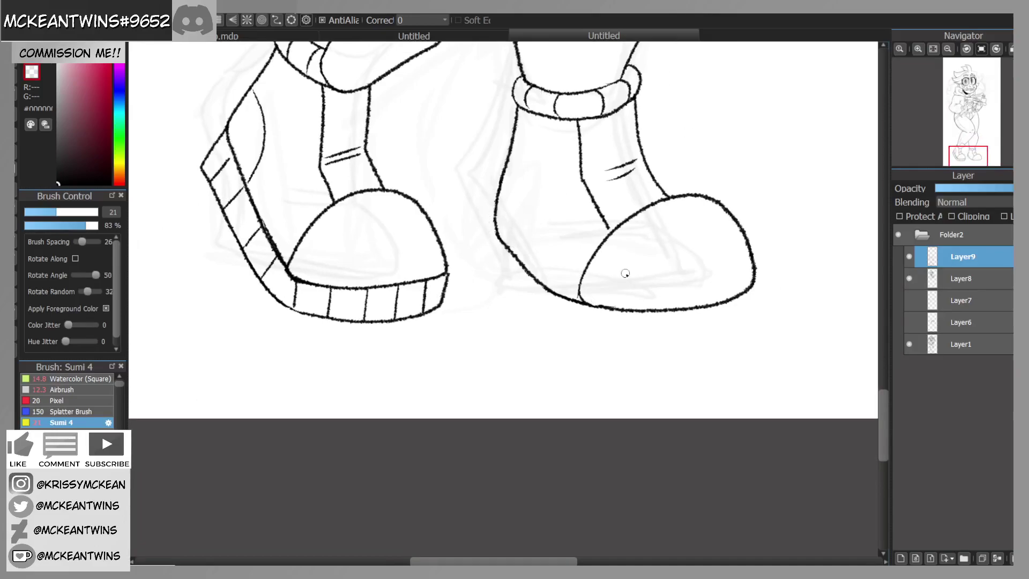
Step: Ink the thick sole outline beneath the far shoe from heel to toe
{"action": "left_click_drag", "start_coordinate": [499, 262], "coordinate": [557, 322]}
{"action": "left_click", "coordinate": [967, 51]}
{"action": "mouse_move", "coordinate": [710, 167]}
{"action": "left_mouse_down"}
{"action": "mouse_move", "coordinate": [725, 189]}
{"action": "mouse_move", "coordinate": [557, 294]}
{"action": "left_mouse_up"}
{"action": "left_click", "coordinate": [982, 49]}
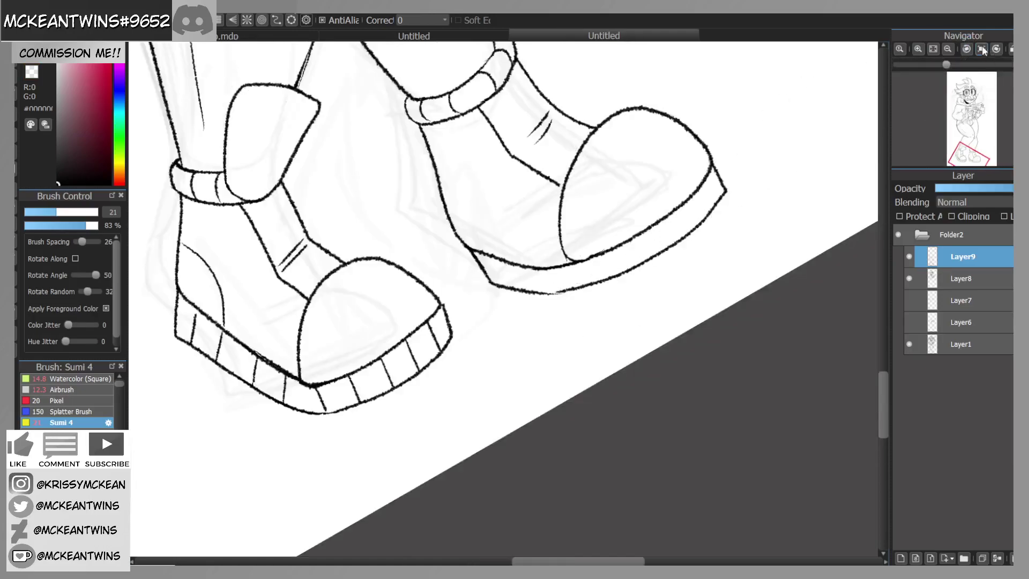
Step: Add the curved heel patch to the far shoe and divide its sole with short vertical tread lines
{"action": "left_click_drag", "start_coordinate": [969, 142], "coordinate": [970, 156]}
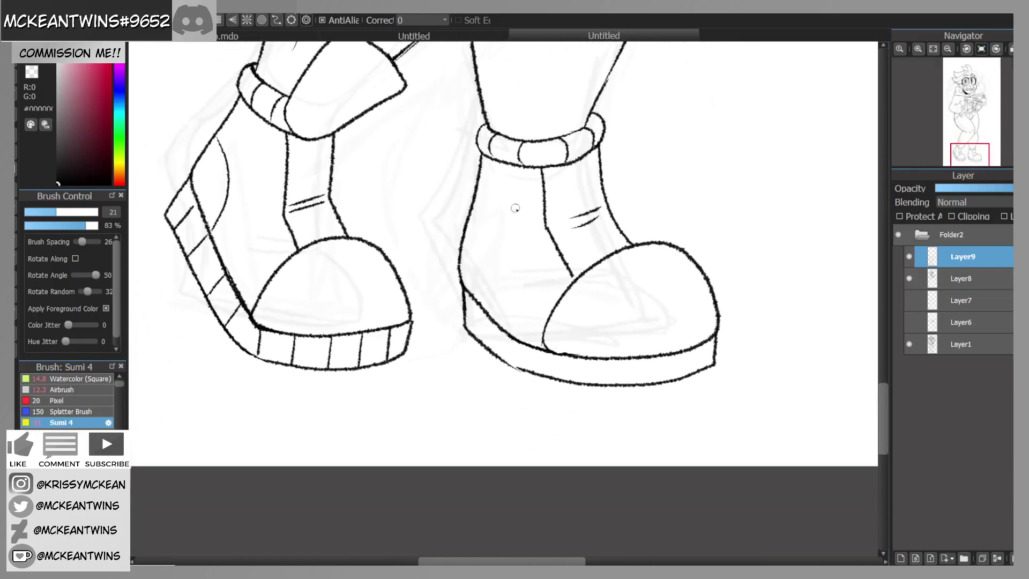
{"action": "left_click_drag", "start_coordinate": [472, 222], "coordinate": [497, 301]}
{"action": "mouse_move", "coordinate": [687, 348]}
{"action": "left_mouse_down"}
{"action": "mouse_move", "coordinate": [686, 374]}
{"action": "mouse_move", "coordinate": [630, 385]}
{"action": "left_mouse_up"}
{"action": "left_click_drag", "start_coordinate": [560, 357], "coordinate": [559, 380]}
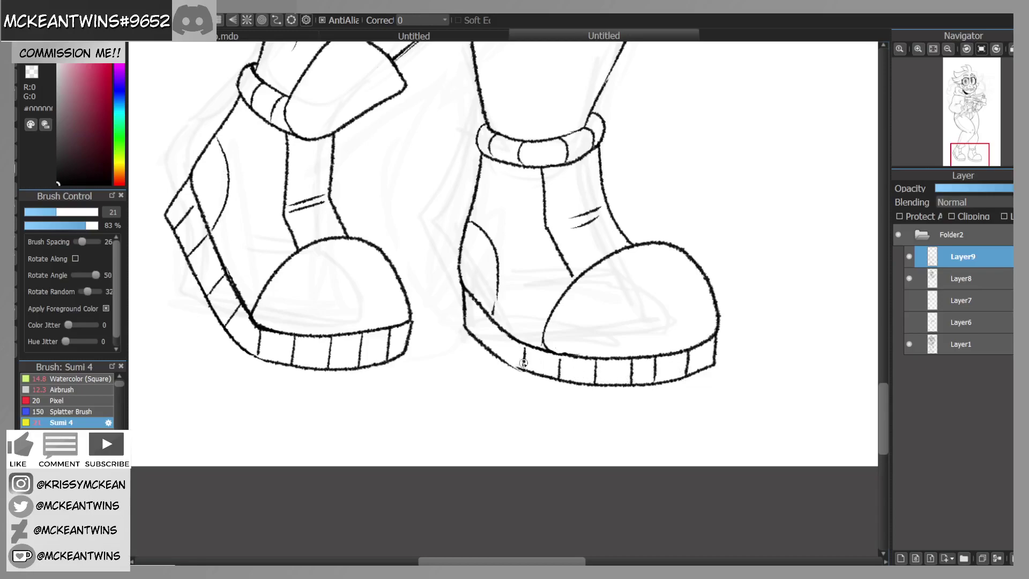
{"action": "left_click_drag", "start_coordinate": [493, 321], "coordinate": [493, 346]}
Step: Ink the trouser pocket on the far hip with two parallel curved lines running from the waistband to the outer contour
{"action": "left_click", "coordinate": [949, 49]}
{"action": "left_click", "coordinate": [948, 49]}
{"action": "left_click", "coordinate": [948, 49]}
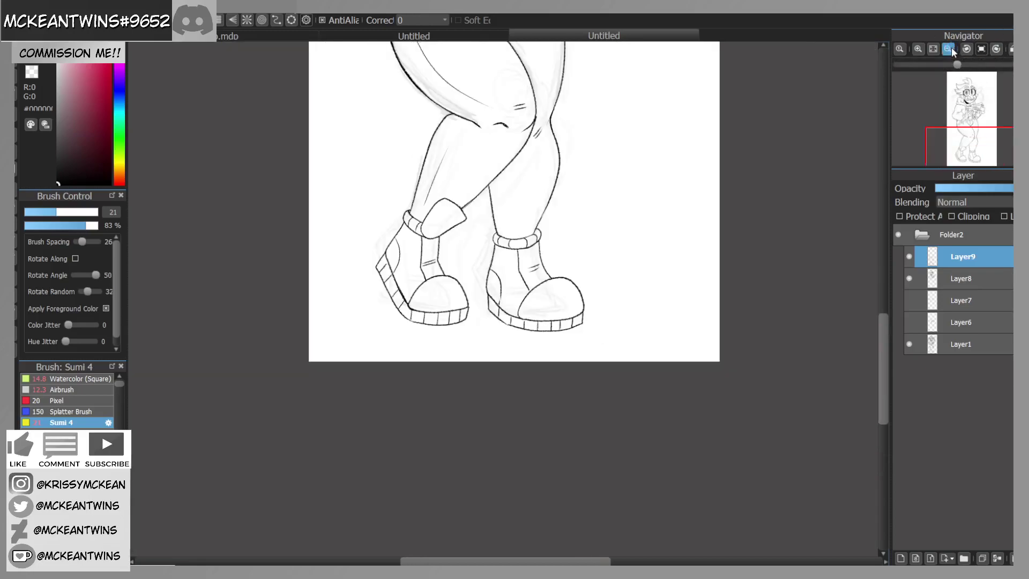
{"action": "left_click", "coordinate": [949, 49]}
{"action": "mouse_move", "coordinate": [979, 124]}
{"action": "left_mouse_down"}
{"action": "mouse_move", "coordinate": [969, 118]}
{"action": "mouse_move", "coordinate": [964, 129]}
{"action": "left_mouse_up"}
{"action": "left_click", "coordinate": [918, 49]}
{"action": "left_click", "coordinate": [996, 49]}
{"action": "left_click", "coordinate": [996, 49]}
{"action": "left_click", "coordinate": [996, 49]}
{"action": "left_click", "coordinate": [917, 48]}
{"action": "left_click_drag", "start_coordinate": [544, 186], "coordinate": [568, 253]}
{"action": "key", "text": "ctrl+z"}
{"action": "left_click_drag", "start_coordinate": [530, 185], "coordinate": [567, 261]}
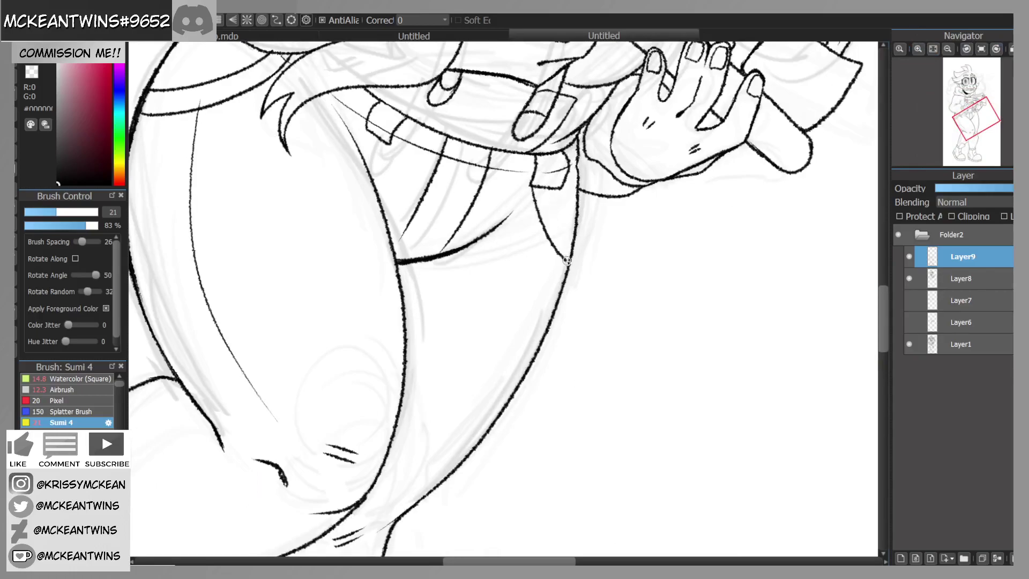
{"action": "left_click_drag", "start_coordinate": [554, 189], "coordinate": [572, 236]}
{"action": "left_click", "coordinate": [981, 49]}
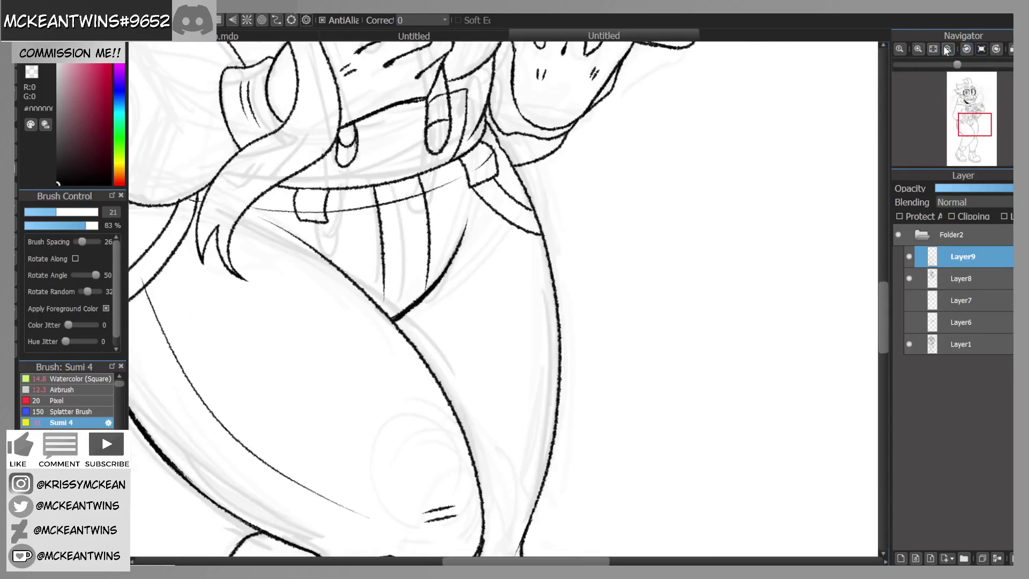
Step: Add a thin seam line along the far lower leg
{"action": "scroll", "coordinate": [978, 110], "scroll_direction": "down", "scroll_amount": 3}
{"action": "left_click_drag", "start_coordinate": [978, 110], "coordinate": [971, 121]}
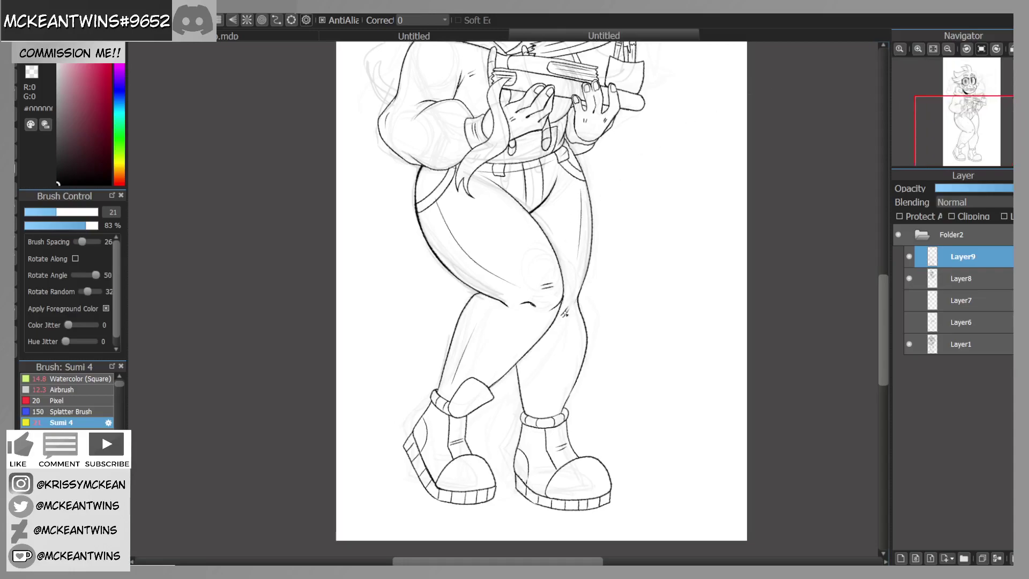
{"action": "left_click_drag", "start_coordinate": [549, 406], "coordinate": [547, 407]}
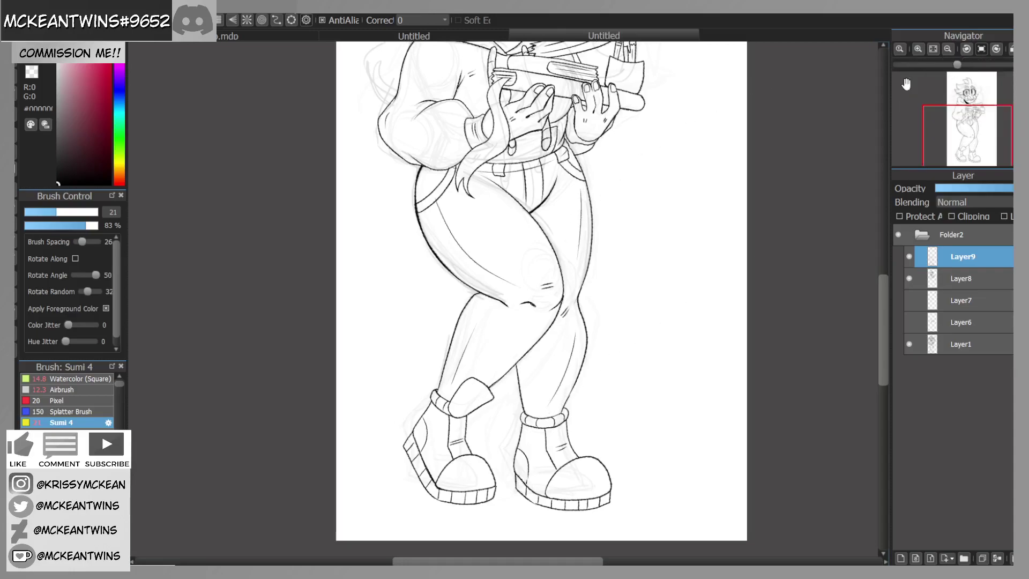
Step: Merge Layer9 down into Layer8 and add a new empty layer above it
{"action": "mouse_move", "coordinate": [975, 116]}
{"action": "left_mouse_down"}
{"action": "mouse_move", "coordinate": [967, 120]}
{"action": "mouse_move", "coordinate": [962, 104]}
{"action": "left_mouse_up"}
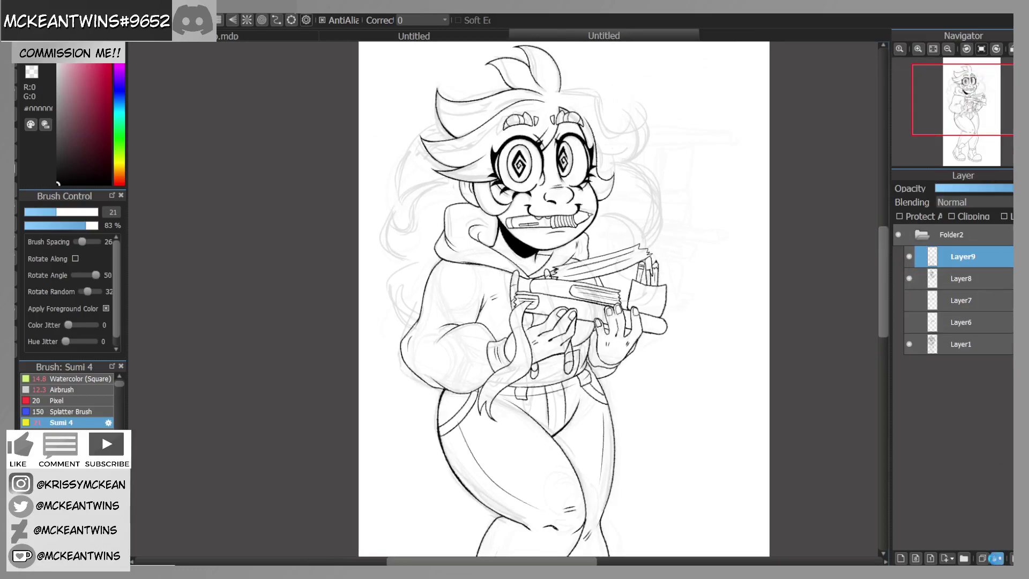
{"action": "left_click", "coordinate": [997, 559]}
{"action": "left_click", "coordinate": [908, 324]}
{"action": "left_click", "coordinate": [906, 326]}
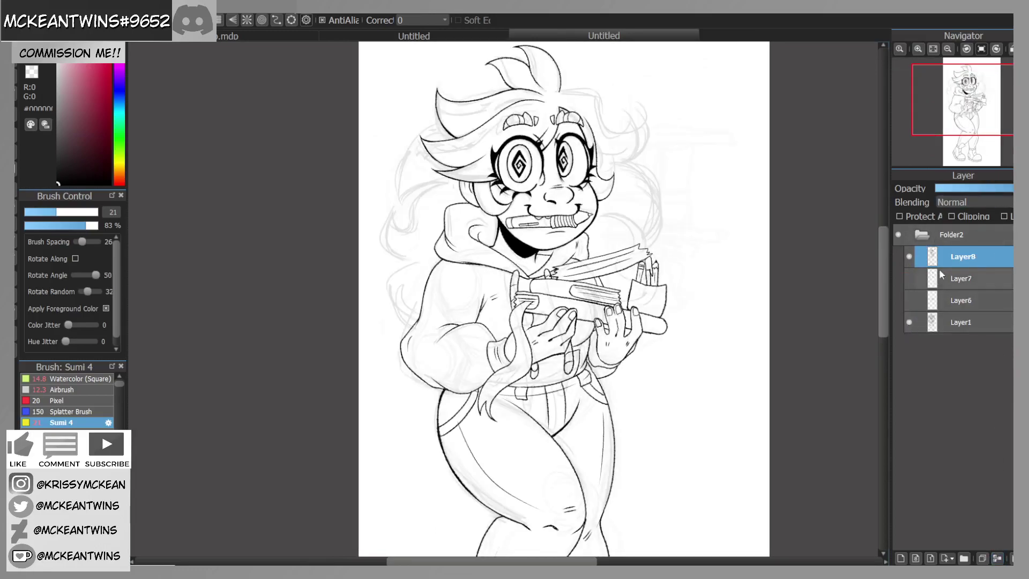
{"action": "left_click", "coordinate": [901, 558]}
Step: Try to ink the outer contour of the long hair behind the swept bangs on the left of the head
{"action": "left_click", "coordinate": [918, 48]}
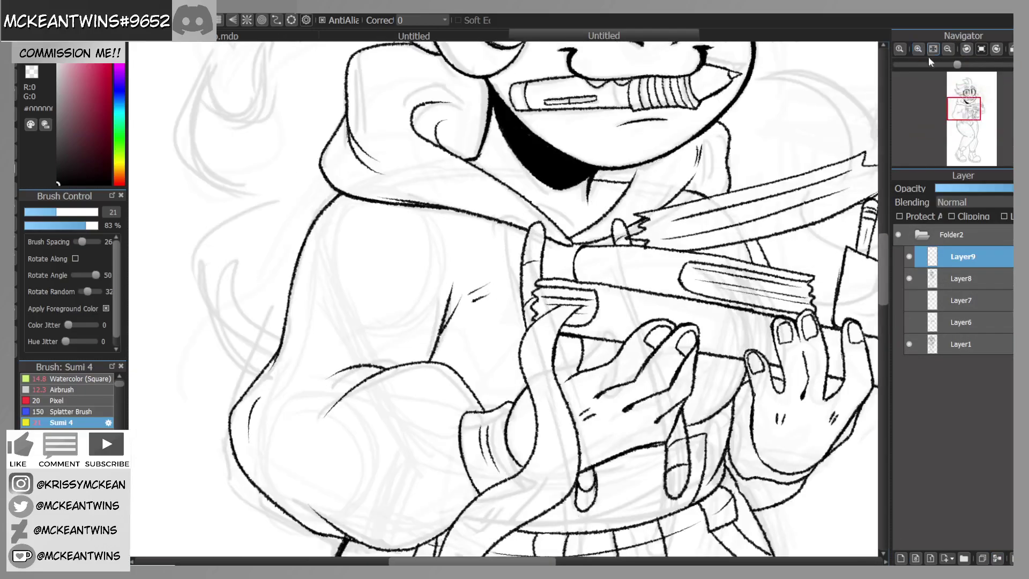
{"action": "left_click", "coordinate": [918, 49]}
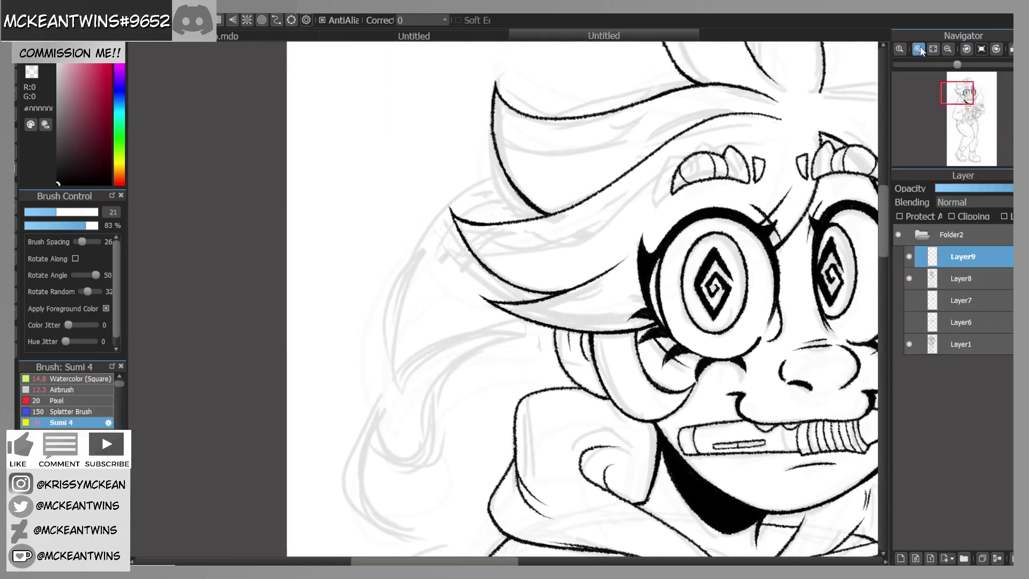
{"action": "left_click", "coordinate": [918, 49]}
{"action": "mouse_move", "coordinate": [509, 109]}
{"action": "left_mouse_down"}
{"action": "mouse_move", "coordinate": [482, 126]}
{"action": "mouse_move", "coordinate": [352, 437]}
{"action": "mouse_move", "coordinate": [401, 371]}
{"action": "mouse_move", "coordinate": [564, 336]}
{"action": "left_mouse_up"}
{"action": "left_click", "coordinate": [948, 49]}
{"action": "left_click", "coordinate": [947, 48]}
{"action": "left_click_drag", "start_coordinate": [959, 105], "coordinate": [955, 95]}
{"action": "left_click", "coordinate": [918, 49]}
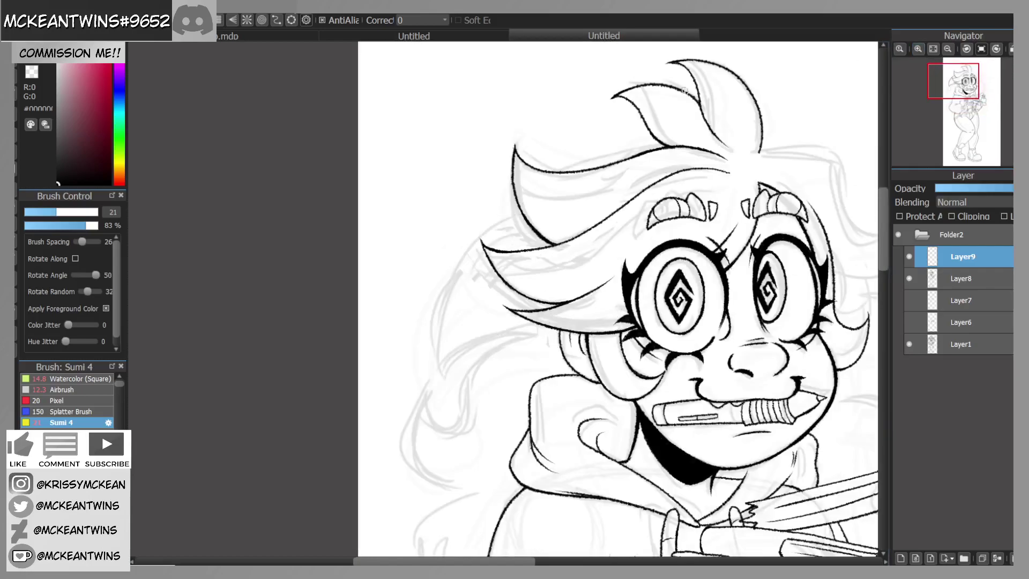
{"action": "left_click", "coordinate": [948, 49]}
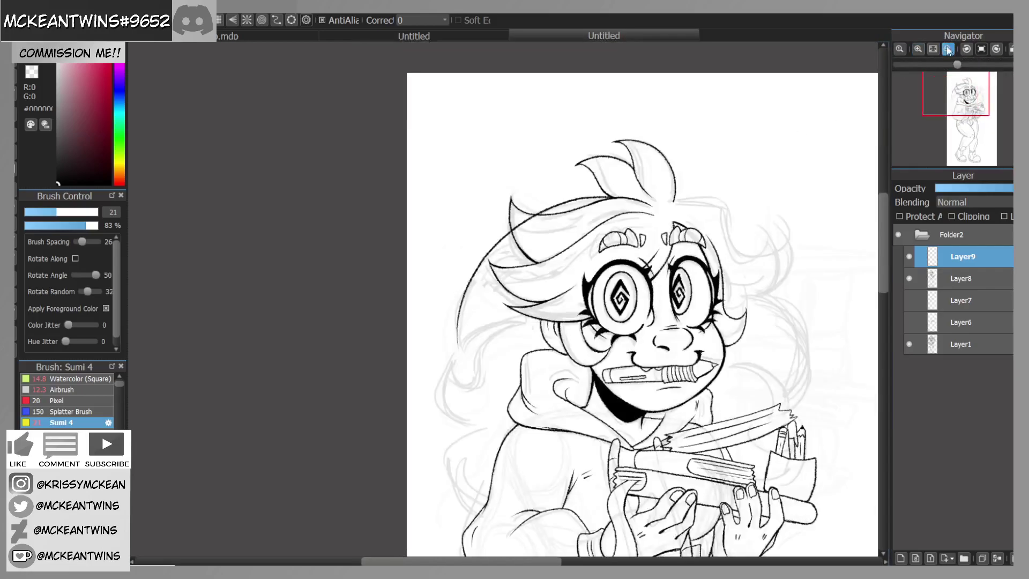
Step: Ink the outer curve of the long hair lock from behind the left bangs down to its pointed tip
{"action": "left_click", "coordinate": [948, 49]}
{"action": "left_click", "coordinate": [917, 49]}
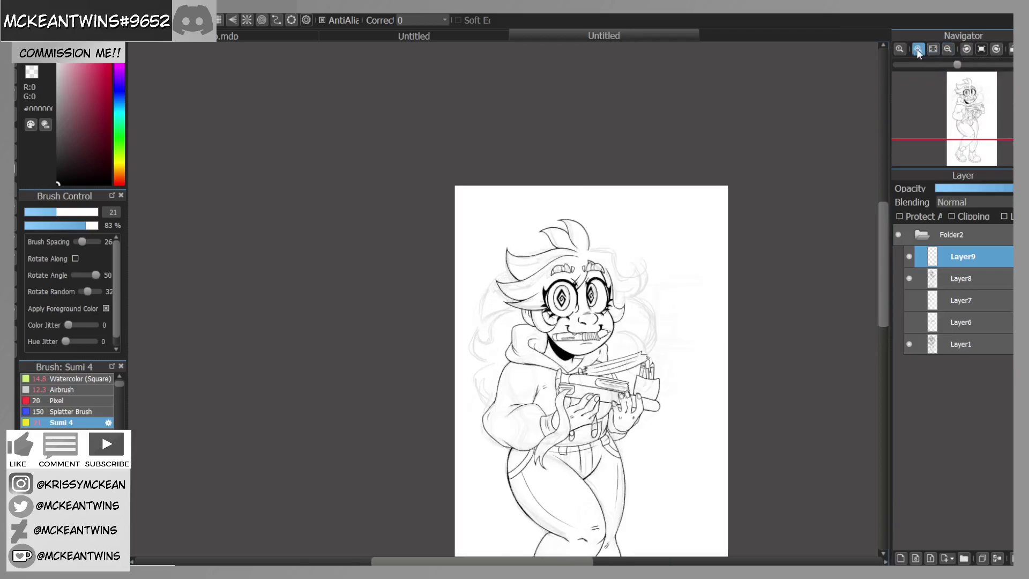
{"action": "left_click", "coordinate": [917, 49]}
{"action": "left_click_drag", "start_coordinate": [555, 168], "coordinate": [416, 319]}
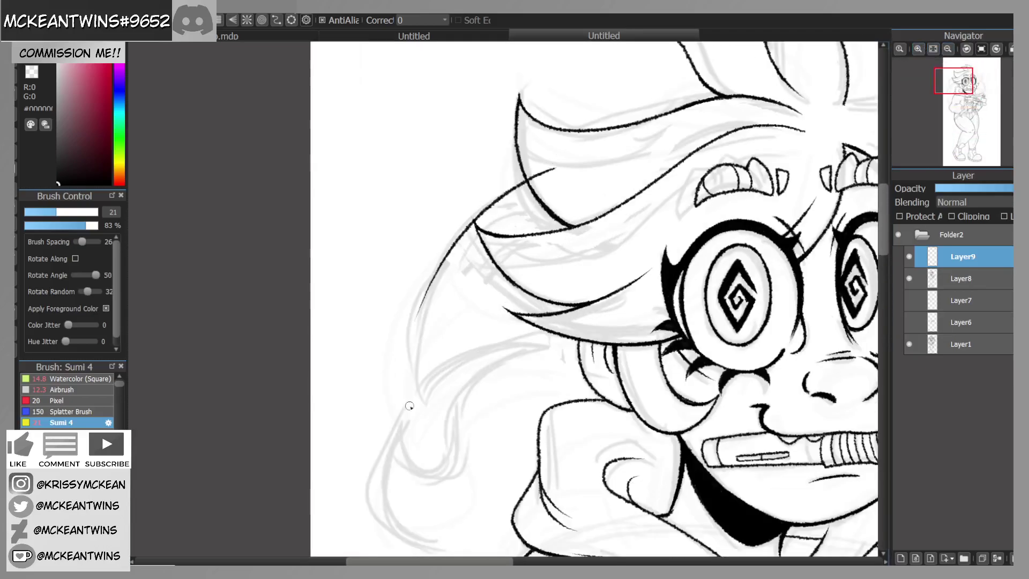
{"action": "left_click_drag", "start_coordinate": [954, 84], "coordinate": [951, 87]}
{"action": "left_click_drag", "start_coordinate": [486, 172], "coordinate": [462, 294]}
{"action": "left_click", "coordinate": [918, 49]}
{"action": "left_click_drag", "start_coordinate": [443, 236], "coordinate": [457, 316]}
{"action": "key", "text": "ctrl+z"}
{"action": "left_click_drag", "start_coordinate": [443, 222], "coordinate": [456, 316]}
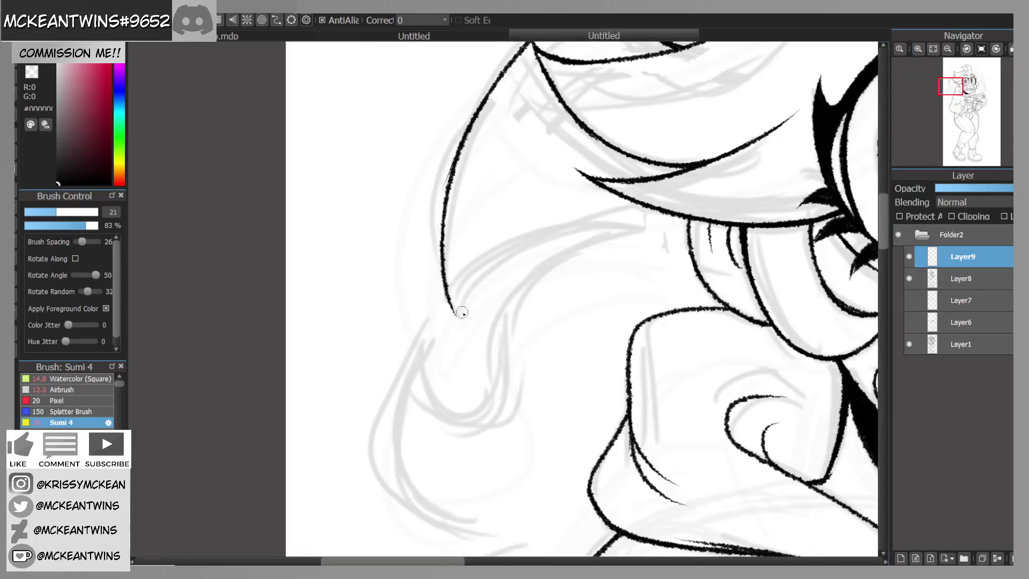
Step: Ink the left hair lock's inner edges, the small hooked curl below it and the larger curl sweeping toward the hood
{"action": "mouse_move", "coordinate": [953, 95]}
{"action": "left_mouse_down"}
{"action": "mouse_move", "coordinate": [955, 109]}
{"action": "mouse_move", "coordinate": [953, 87]}
{"action": "left_mouse_up"}
{"action": "left_click_drag", "start_coordinate": [525, 225], "coordinate": [435, 298]}
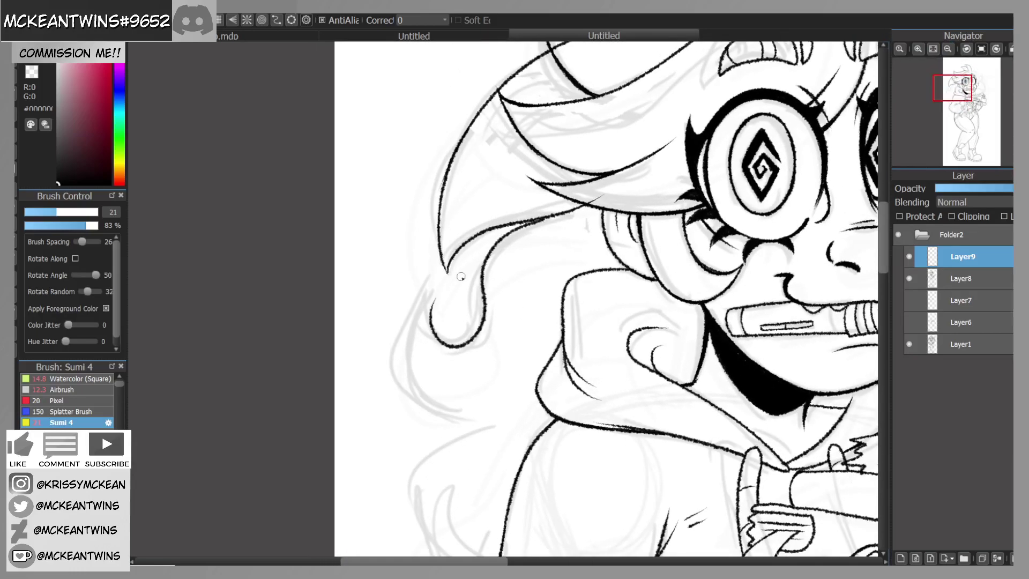
{"action": "left_click_drag", "start_coordinate": [958, 100], "coordinate": [951, 103]}
{"action": "left_click", "coordinate": [918, 49]}
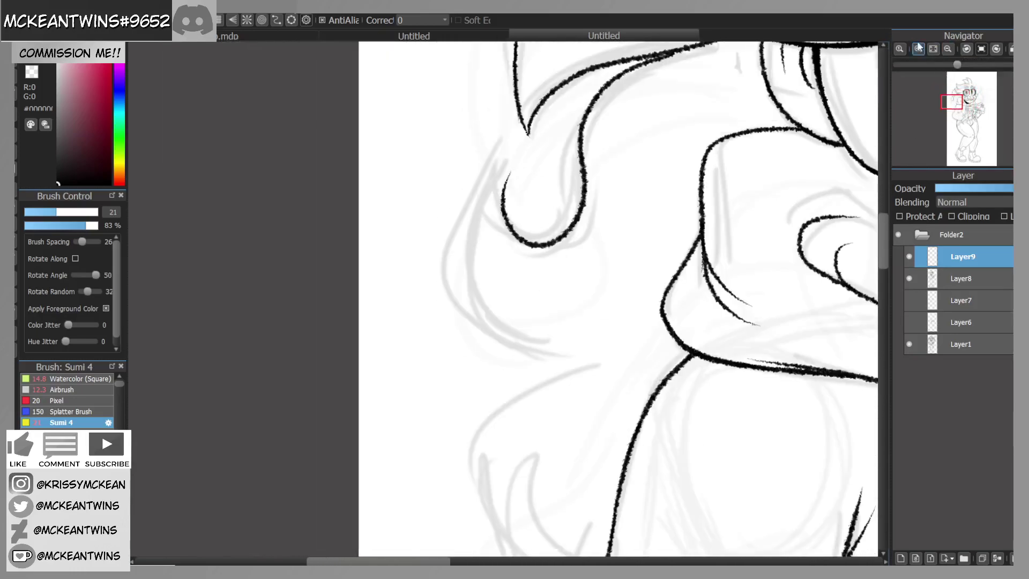
{"action": "key", "text": "ctrl+z"}
{"action": "mouse_move", "coordinate": [681, 51]}
{"action": "left_mouse_down"}
{"action": "mouse_move", "coordinate": [570, 230]}
{"action": "mouse_move", "coordinate": [489, 165]}
{"action": "mouse_move", "coordinate": [527, 350]}
{"action": "mouse_move", "coordinate": [655, 315]}
{"action": "left_mouse_up"}
Step: Ink the lowest left hair locks as pointed curved spikes ending against the hoodie sleeve
{"action": "left_click_drag", "start_coordinate": [946, 115], "coordinate": [946, 122]}
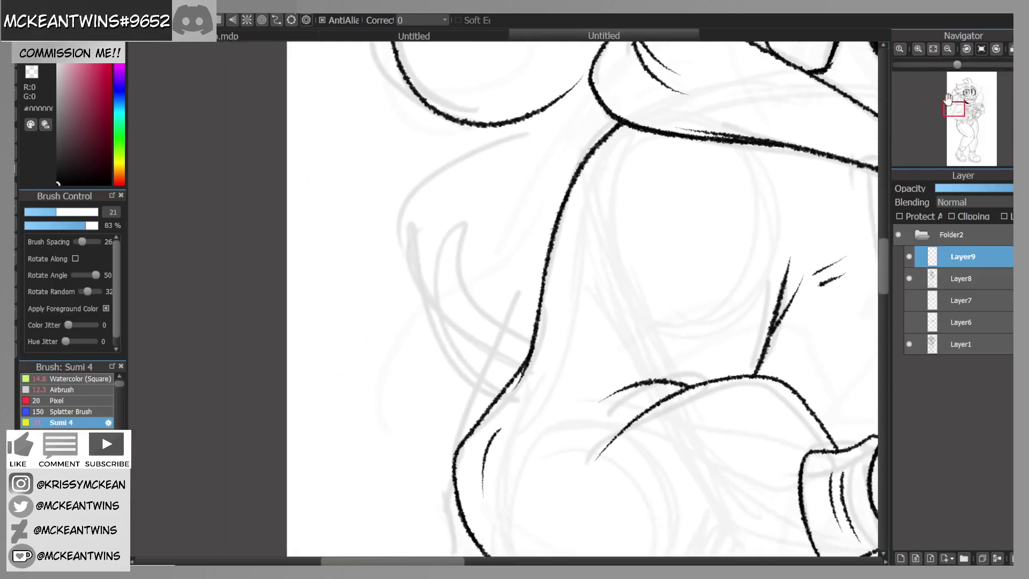
{"action": "mouse_move", "coordinate": [536, 111]}
{"action": "left_mouse_down"}
{"action": "mouse_move", "coordinate": [394, 294]}
{"action": "mouse_move", "coordinate": [446, 372]}
{"action": "mouse_move", "coordinate": [504, 241]}
{"action": "mouse_move", "coordinate": [473, 306]}
{"action": "mouse_move", "coordinate": [515, 375]}
{"action": "mouse_move", "coordinate": [500, 369]}
{"action": "left_mouse_up"}
{"action": "key", "text": "ctrl+z"}
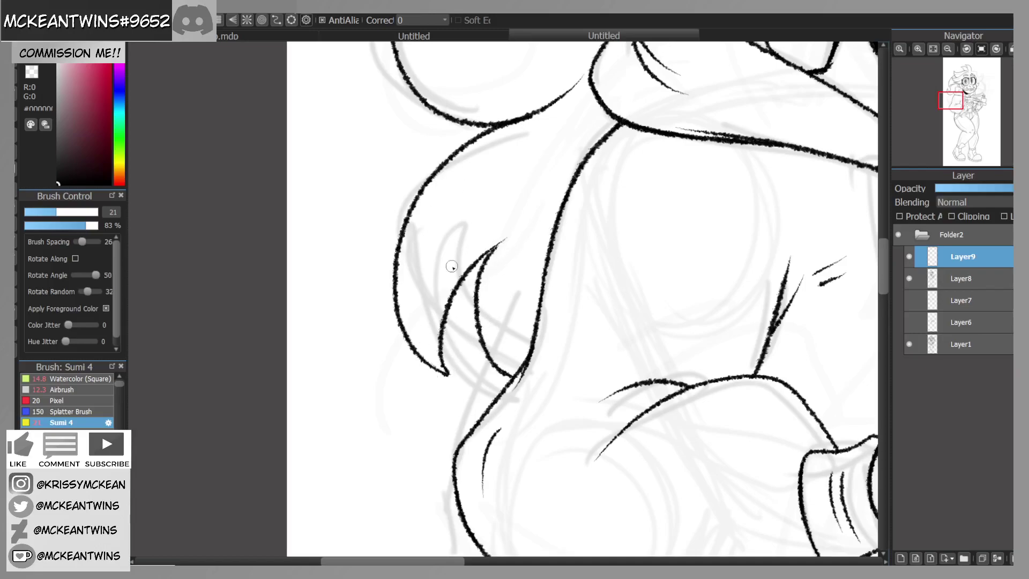
Step: Ink the hair's top edge on the right of the head and its large outward curl, redrawing the first attempt
{"action": "left_click", "coordinate": [949, 49]}
{"action": "left_click", "coordinate": [952, 51]}
{"action": "left_click_drag", "start_coordinate": [965, 115], "coordinate": [974, 92]}
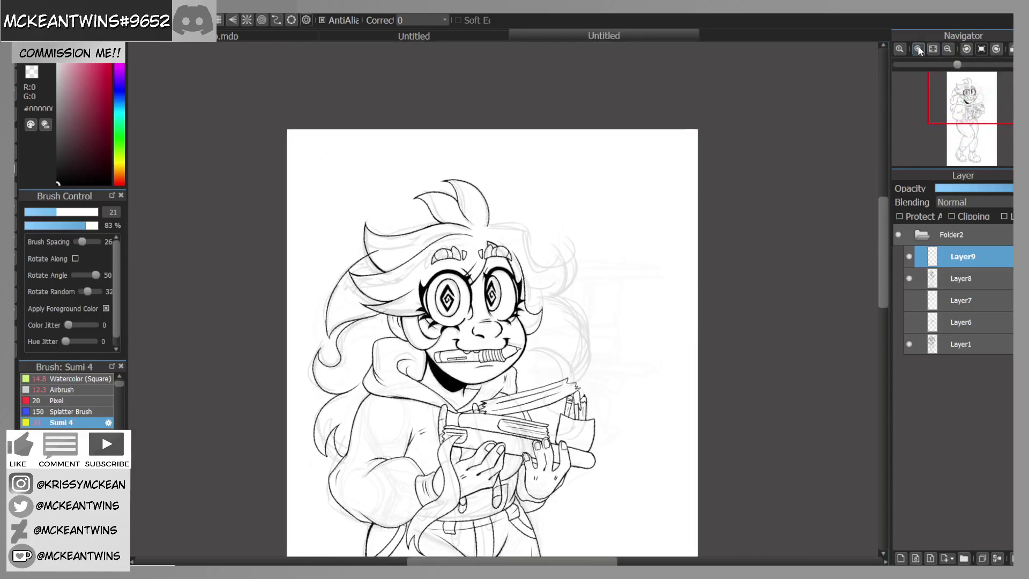
{"action": "left_click", "coordinate": [918, 49]}
{"action": "left_click", "coordinate": [918, 49]}
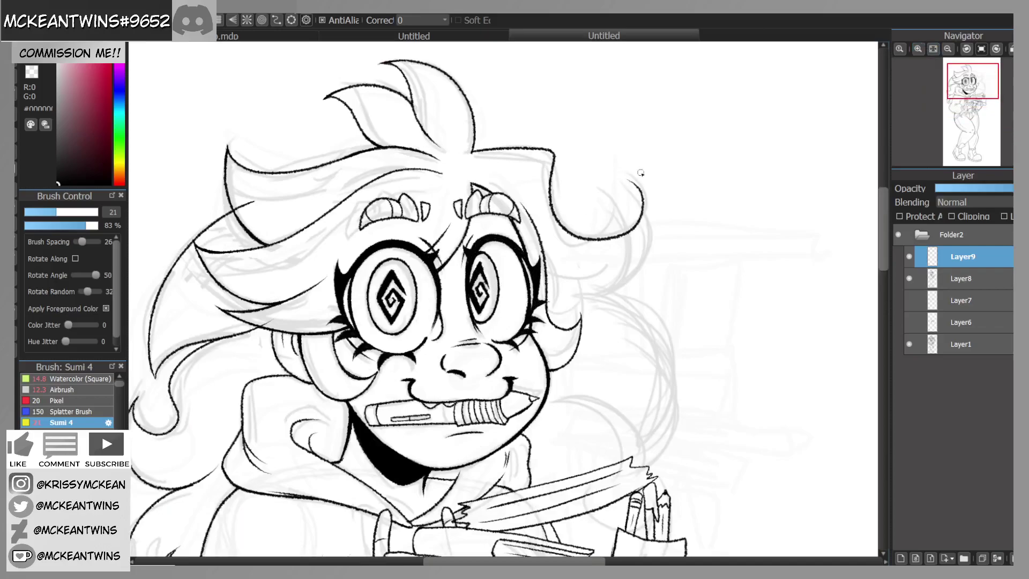
{"action": "left_click_drag", "start_coordinate": [972, 95], "coordinate": [977, 88]}
{"action": "left_click", "coordinate": [918, 48]}
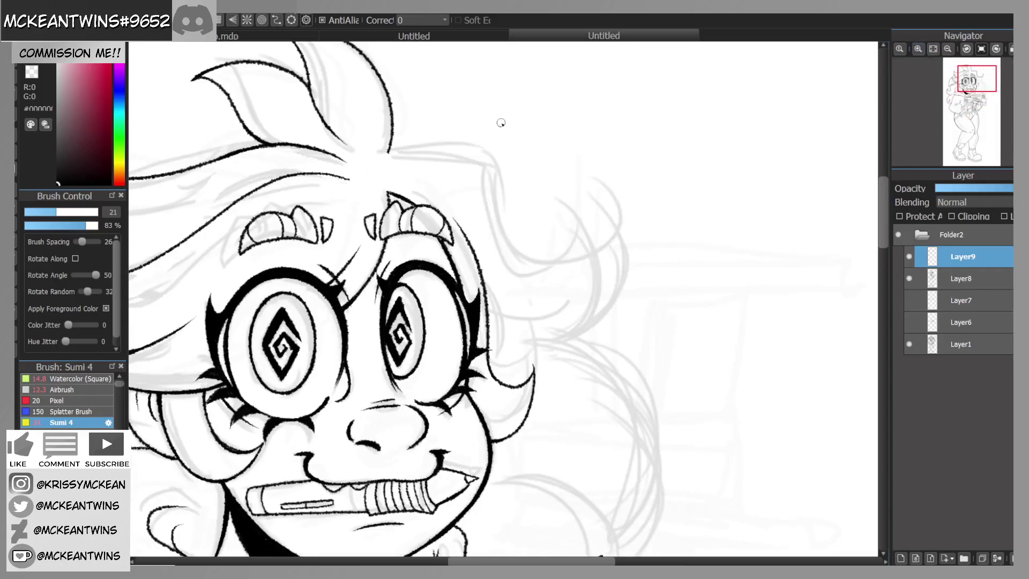
{"action": "left_click_drag", "start_coordinate": [973, 95], "coordinate": [975, 93]}
{"action": "left_click", "coordinate": [947, 49]}
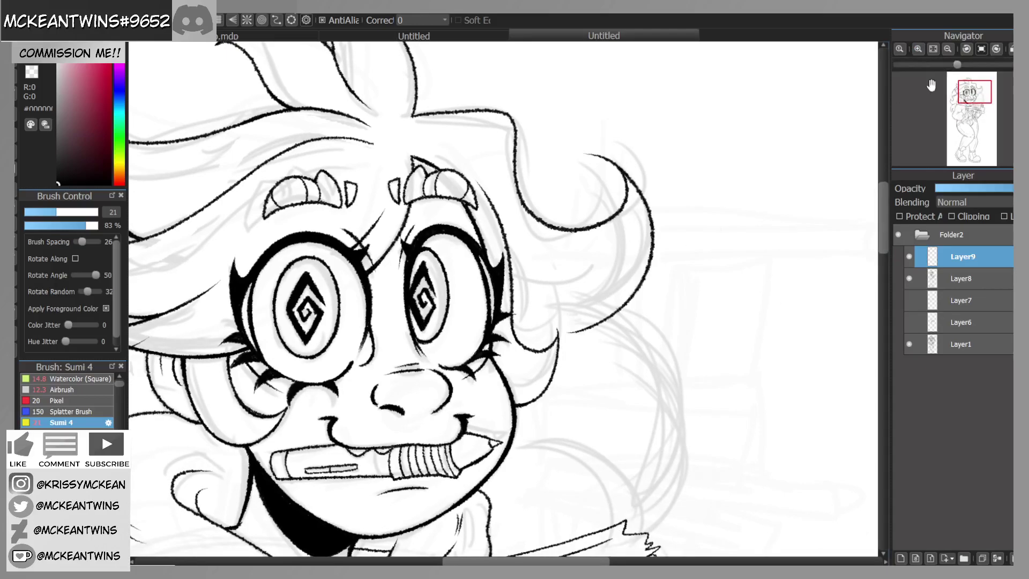
Step: Ink the bulging hair lock below the right curl, redrawing its underside as a smooth arch from the tip toward the cheek
{"action": "left_click", "coordinate": [951, 49]}
{"action": "mouse_move", "coordinate": [980, 99]}
{"action": "left_mouse_down"}
{"action": "mouse_move", "coordinate": [981, 107]}
{"action": "mouse_move", "coordinate": [976, 99]}
{"action": "left_mouse_up"}
{"action": "left_click", "coordinate": [918, 52]}
{"action": "left_click", "coordinate": [919, 52]}
{"action": "left_click_drag", "start_coordinate": [562, 157], "coordinate": [615, 344]}
{"action": "key", "text": "ctrl+z"}
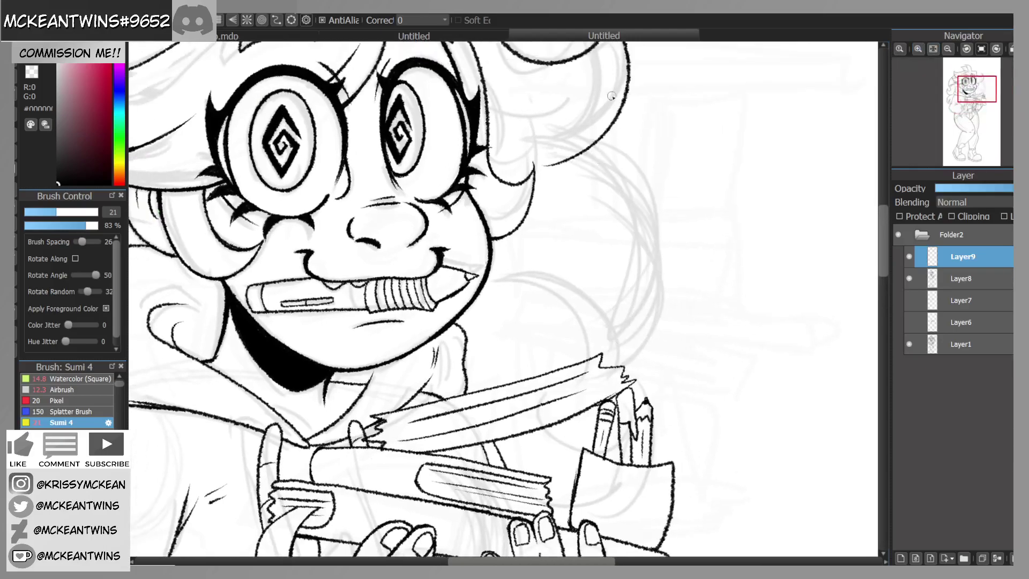
{"action": "mouse_move", "coordinate": [568, 158]}
{"action": "left_mouse_down"}
{"action": "mouse_move", "coordinate": [637, 346]}
{"action": "mouse_move", "coordinate": [515, 274]}
{"action": "left_mouse_up"}
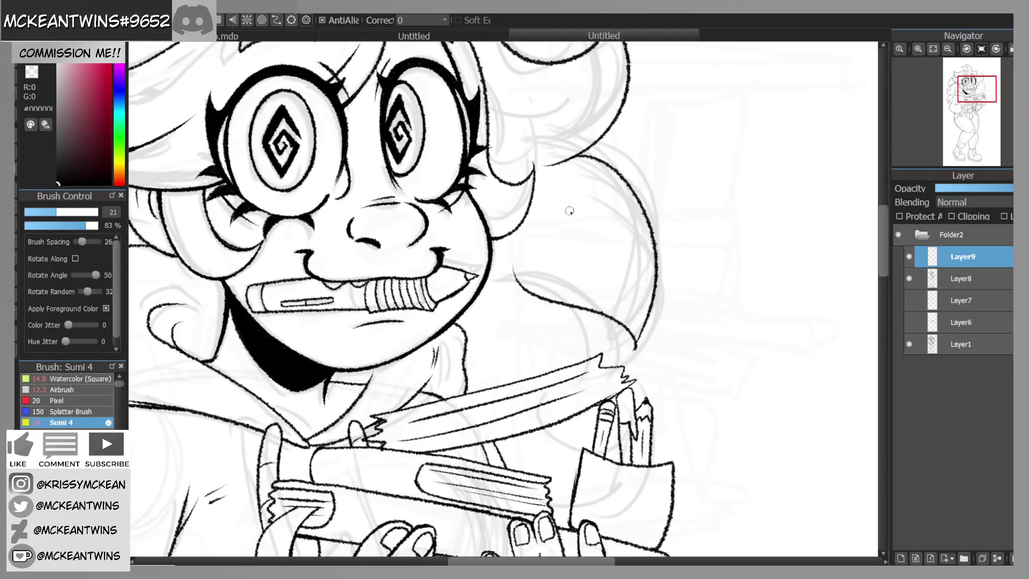
{"action": "key", "text": "ctrl+z"}
{"action": "mouse_move", "coordinate": [635, 350]}
{"action": "left_mouse_down"}
{"action": "mouse_move", "coordinate": [584, 279]}
{"action": "mouse_move", "coordinate": [517, 274]}
{"action": "left_mouse_up"}
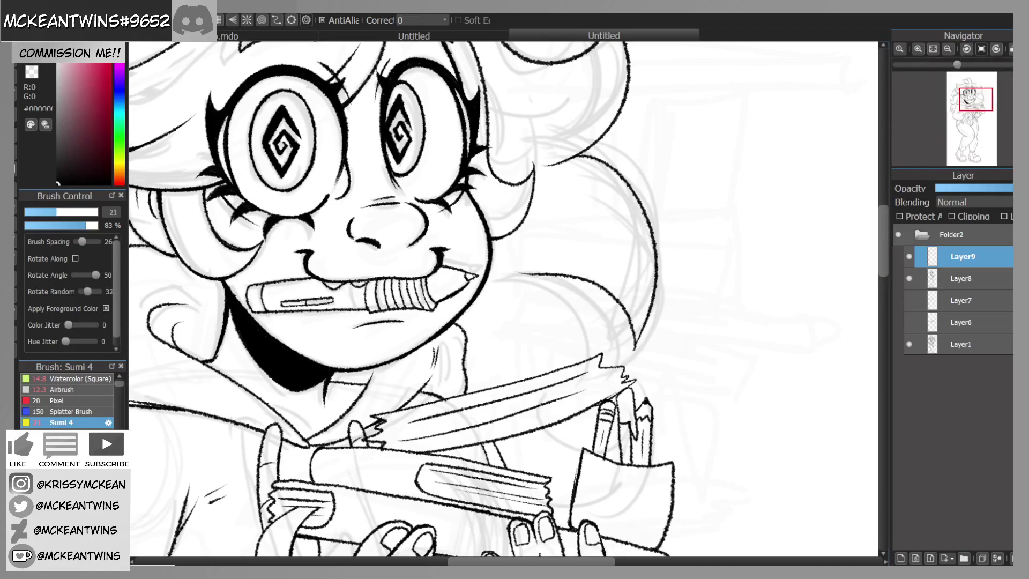
Step: Ink the inner curve of the right hair lock and the short hair edge beside the pencils, retrying failed strokes
{"action": "left_click_drag", "start_coordinate": [970, 102], "coordinate": [969, 111]}
{"action": "mouse_move", "coordinate": [569, 60]}
{"action": "left_mouse_down"}
{"action": "mouse_move", "coordinate": [601, 97]}
{"action": "mouse_move", "coordinate": [623, 177]}
{"action": "left_mouse_up"}
{"action": "key", "text": "ctrl+z"}
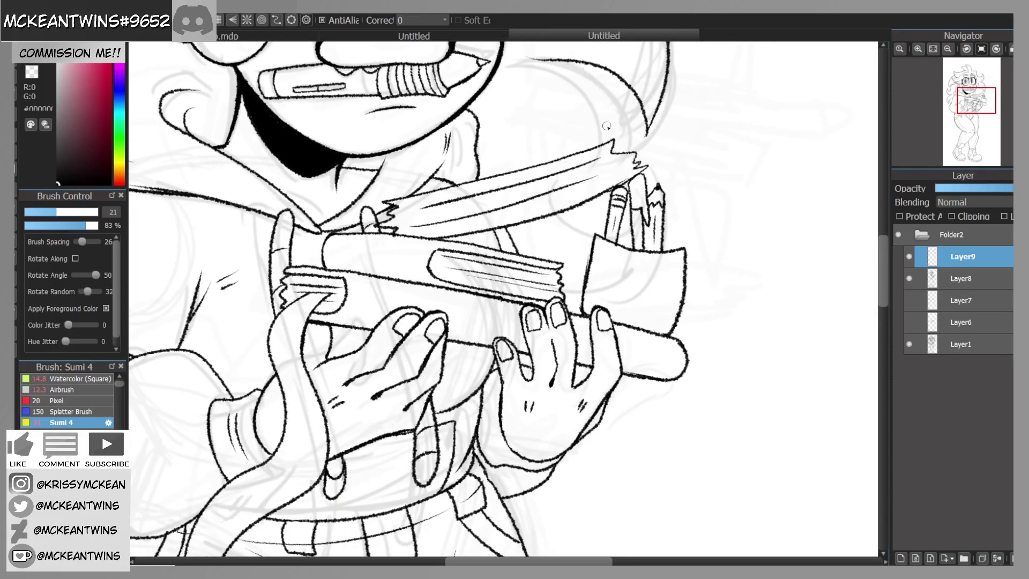
{"action": "mouse_move", "coordinate": [551, 60]}
{"action": "left_mouse_down"}
{"action": "mouse_move", "coordinate": [560, 204]}
{"action": "mouse_move", "coordinate": [650, 222]}
{"action": "mouse_move", "coordinate": [586, 313]}
{"action": "left_mouse_up"}
{"action": "key", "text": "ctrl+z"}
{"action": "left_click_drag", "start_coordinate": [627, 210], "coordinate": [616, 290]}
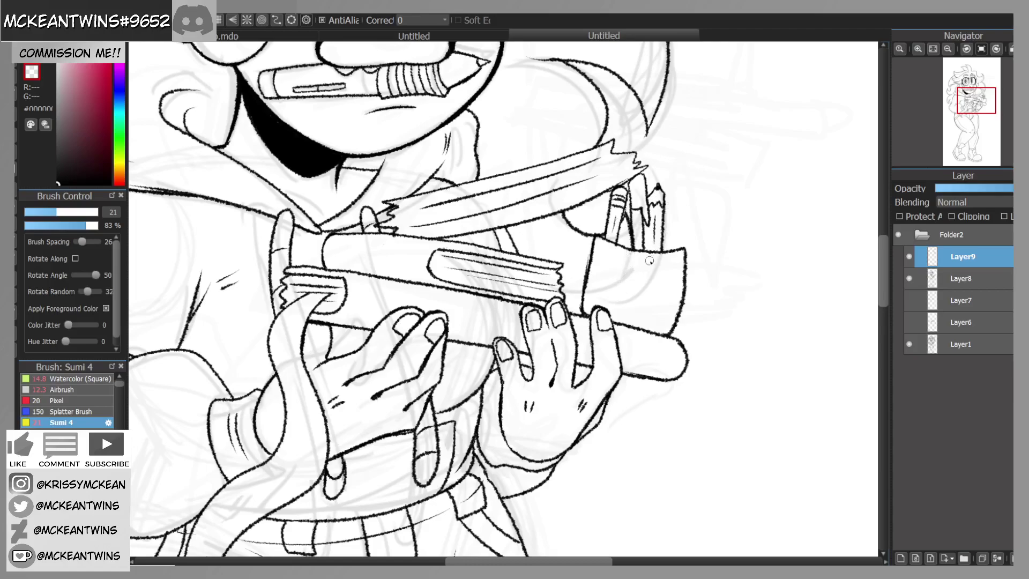
Step: Erase the overshooting line ends where the left hair lock's outline crosses the spikes in front of it
{"action": "left_click", "coordinate": [948, 49]}
{"action": "left_click", "coordinate": [948, 48]}
{"action": "left_click_drag", "start_coordinate": [973, 119], "coordinate": [965, 101]}
{"action": "scroll", "coordinate": [959, 95], "scroll_direction": "up", "scroll_amount": 3}
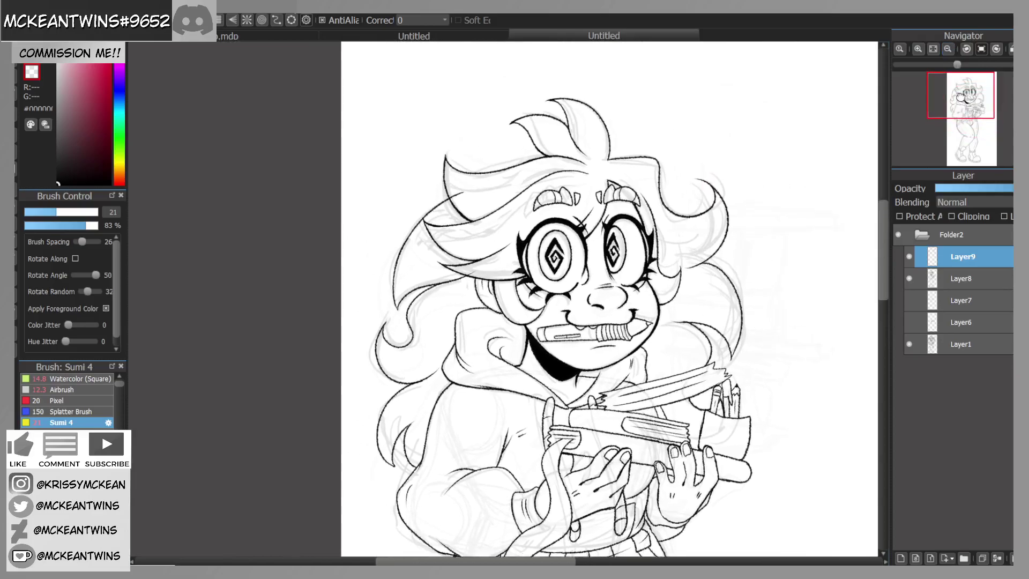
{"action": "left_click", "coordinate": [917, 51]}
{"action": "left_click", "coordinate": [918, 51]}
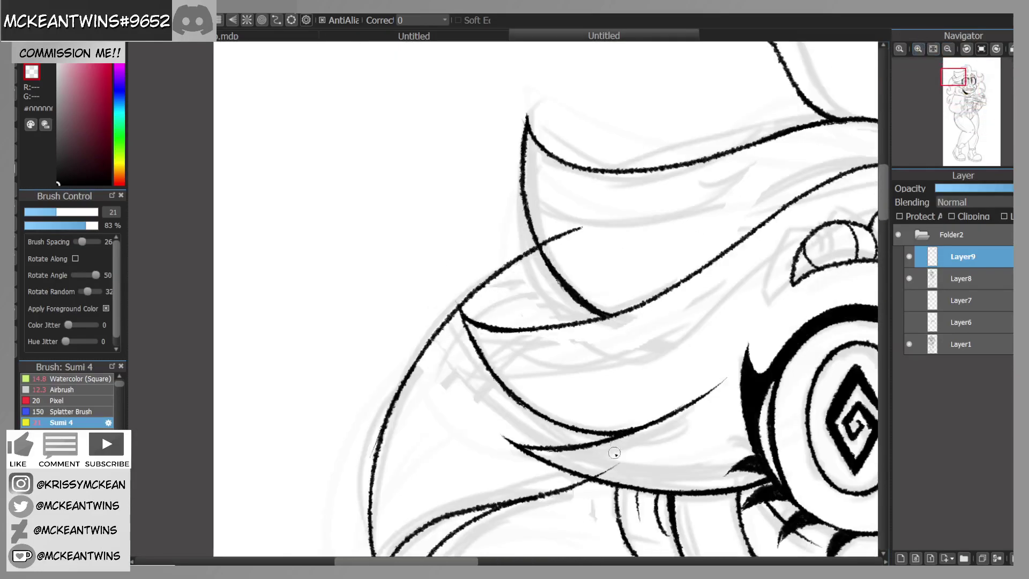
{"action": "left_click_drag", "start_coordinate": [584, 227], "coordinate": [552, 239]}
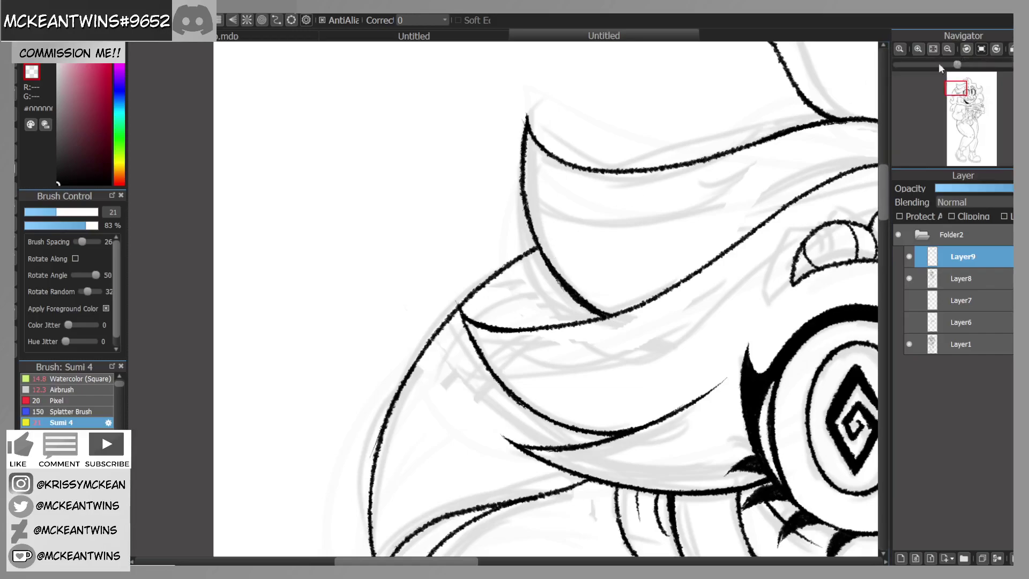
Step: Check the figure mirrored, then lasso the left hair lock beside the face and rotate it slightly clockwise, outward from the head
{"action": "left_click", "coordinate": [933, 50]}
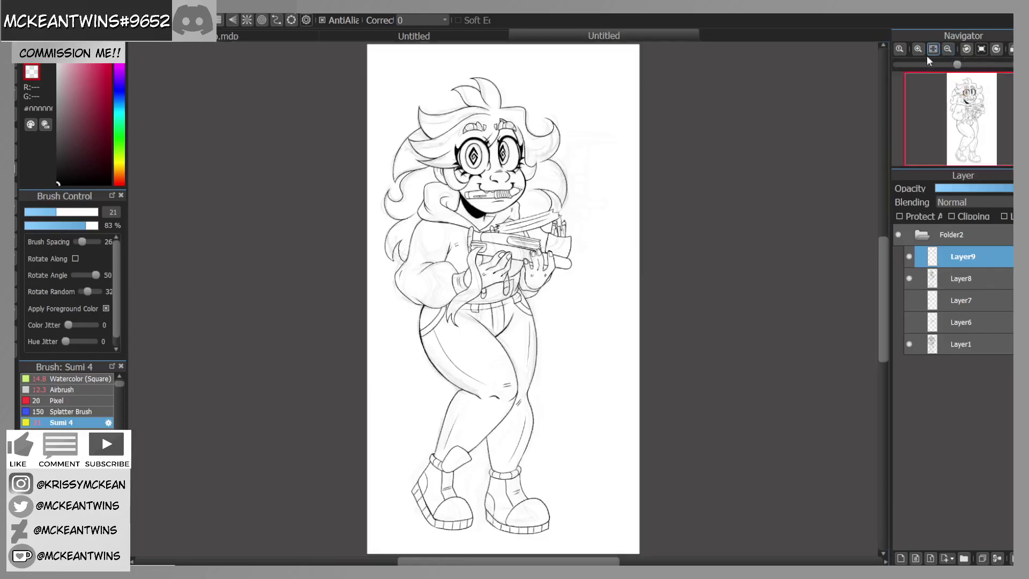
{"action": "left_click", "coordinate": [1011, 49]}
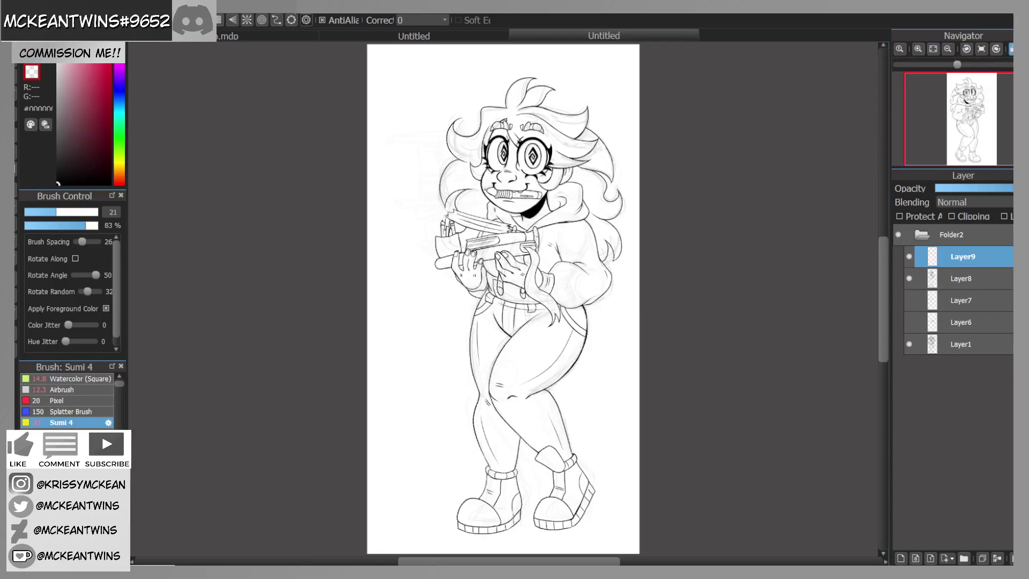
{"action": "left_click", "coordinate": [982, 50]}
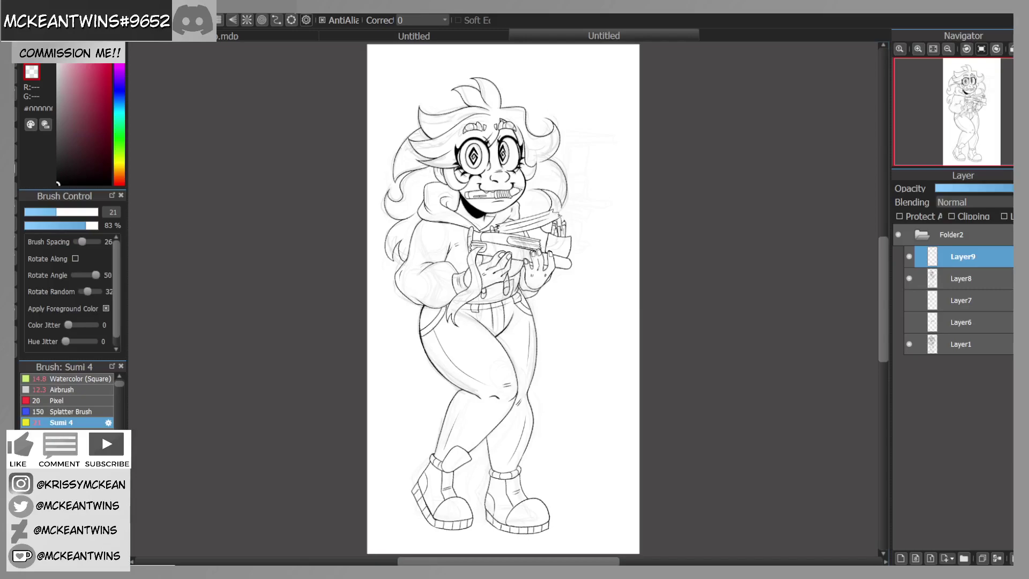
{"action": "left_click_drag", "start_coordinate": [957, 108], "coordinate": [959, 95]}
{"action": "left_click", "coordinate": [921, 49]}
{"action": "left_click", "coordinate": [922, 49]}
{"action": "left_click", "coordinate": [16, 207]}
{"action": "mouse_move", "coordinate": [315, 106]}
{"action": "left_mouse_down"}
{"action": "mouse_move", "coordinate": [351, 350]}
{"action": "mouse_move", "coordinate": [381, 348]}
{"action": "mouse_move", "coordinate": [421, 307]}
{"action": "mouse_move", "coordinate": [504, 282]}
{"action": "mouse_move", "coordinate": [407, 202]}
{"action": "mouse_move", "coordinate": [417, 172]}
{"action": "mouse_move", "coordinate": [471, 134]}
{"action": "mouse_move", "coordinate": [469, 120]}
{"action": "left_mouse_up"}
{"action": "key", "text": "ctrl+t"}
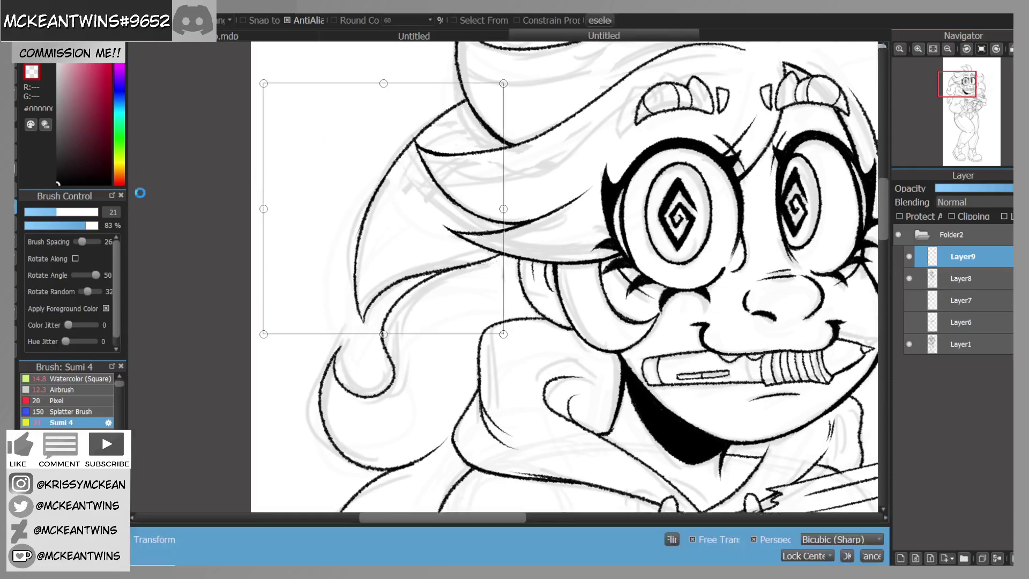
{"action": "left_click_drag", "start_coordinate": [383, 334], "coordinate": [361, 322]}
{"action": "left_click_drag", "start_coordinate": [252, 203], "coordinate": [246, 172]}
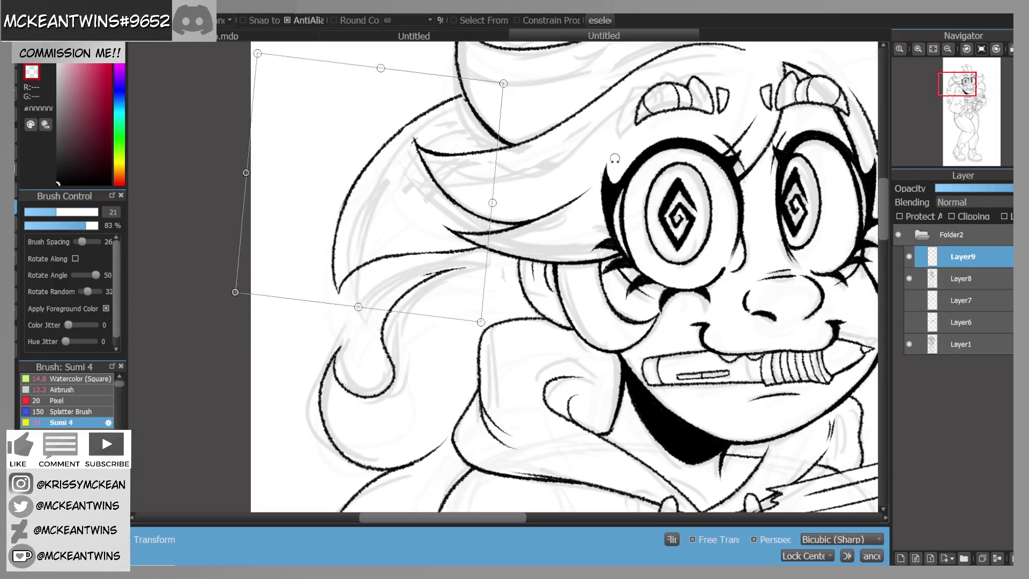
{"action": "left_click", "coordinate": [846, 557]}
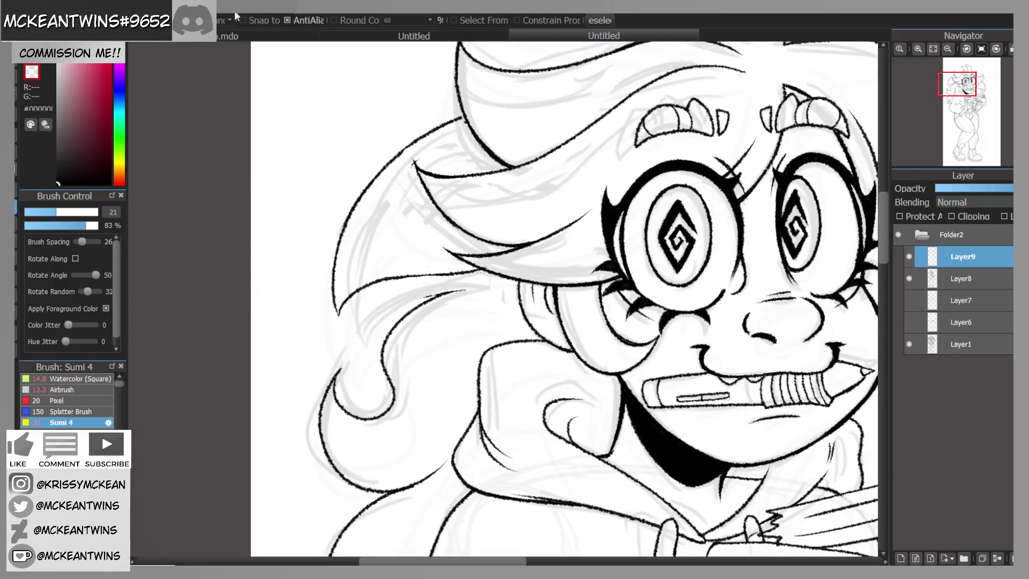
Step: Touch up the rotated lock's outer outline with the brush and join its upper end to the spike above
{"action": "key", "text": "b"}
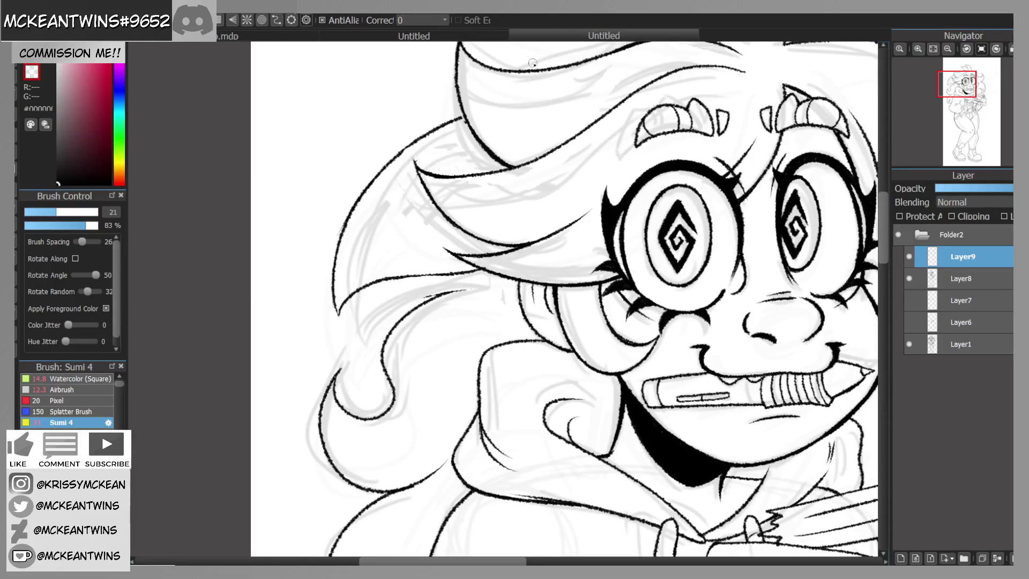
{"action": "left_click_drag", "start_coordinate": [418, 299], "coordinate": [440, 294]}
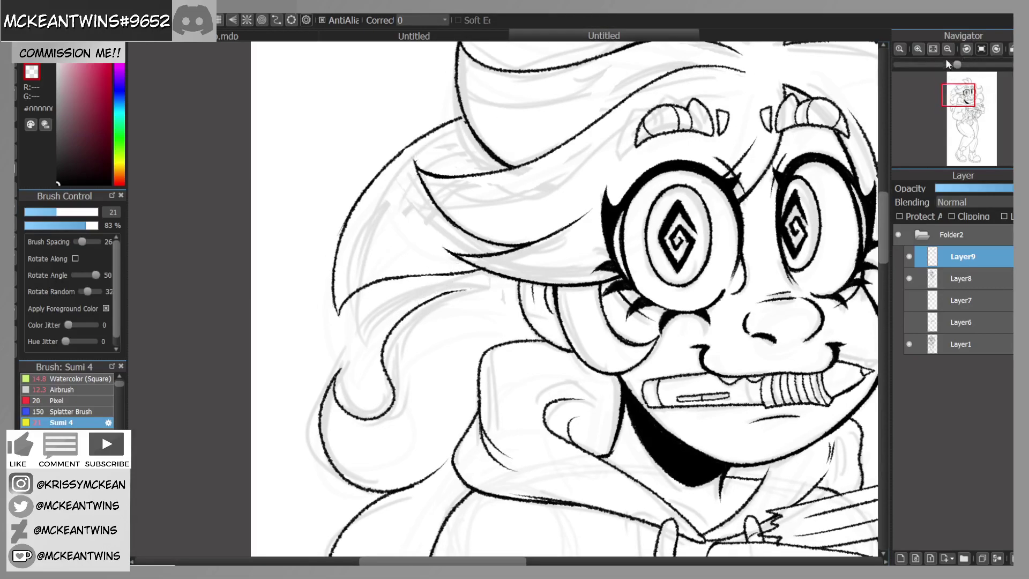
{"action": "left_click", "coordinate": [967, 49]}
{"action": "left_click", "coordinate": [918, 49]}
{"action": "key", "text": "ctrl+z"}
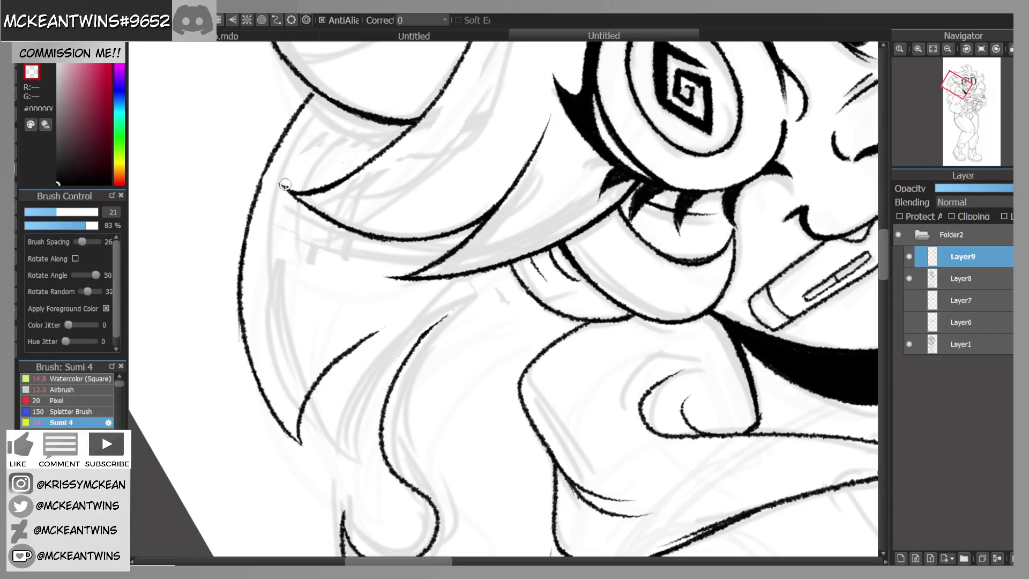
{"action": "key", "text": "z"}
{"action": "left_click_drag", "start_coordinate": [267, 165], "coordinate": [251, 216]}
{"action": "key", "text": "ctrl+z"}
{"action": "left_click_drag", "start_coordinate": [273, 153], "coordinate": [252, 214]}
{"action": "left_click_drag", "start_coordinate": [317, 90], "coordinate": [309, 98]}
Step: Redraw the rotated lock's lower inner edge as one curve meeting the tip of the curl below it
{"action": "left_click_drag", "start_coordinate": [358, 342], "coordinate": [434, 311]}
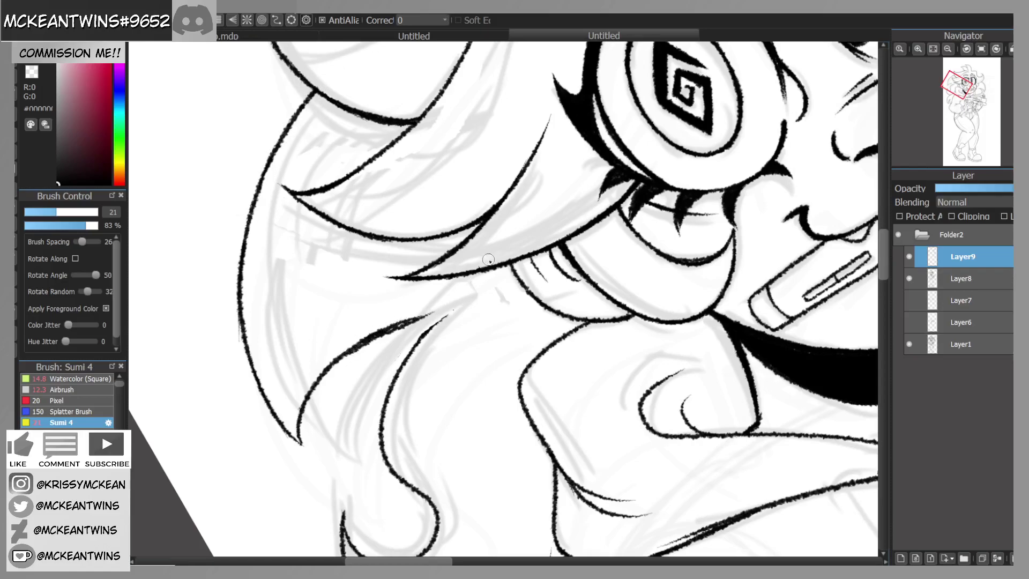
{"action": "key", "text": "ctrl+z"}
{"action": "key", "text": "ctrl+z"}
{"action": "key", "text": "ctrl+z"}
{"action": "mouse_move", "coordinate": [351, 348]}
{"action": "left_mouse_down"}
{"action": "mouse_move", "coordinate": [482, 285]}
{"action": "mouse_move", "coordinate": [423, 333]}
{"action": "left_mouse_up"}
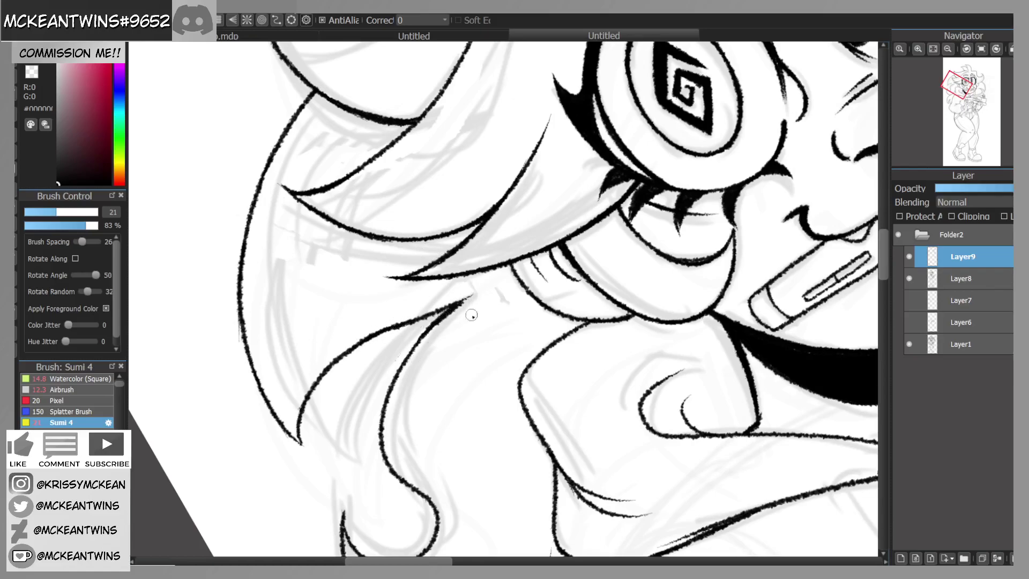
Step: Compare the full figure with Layer9 hidden and shown, and merge Layer9 down into Layer8
{"action": "left_click", "coordinate": [981, 49]}
{"action": "left_click", "coordinate": [949, 47]}
{"action": "left_click", "coordinate": [949, 47]}
{"action": "left_click", "coordinate": [948, 47]}
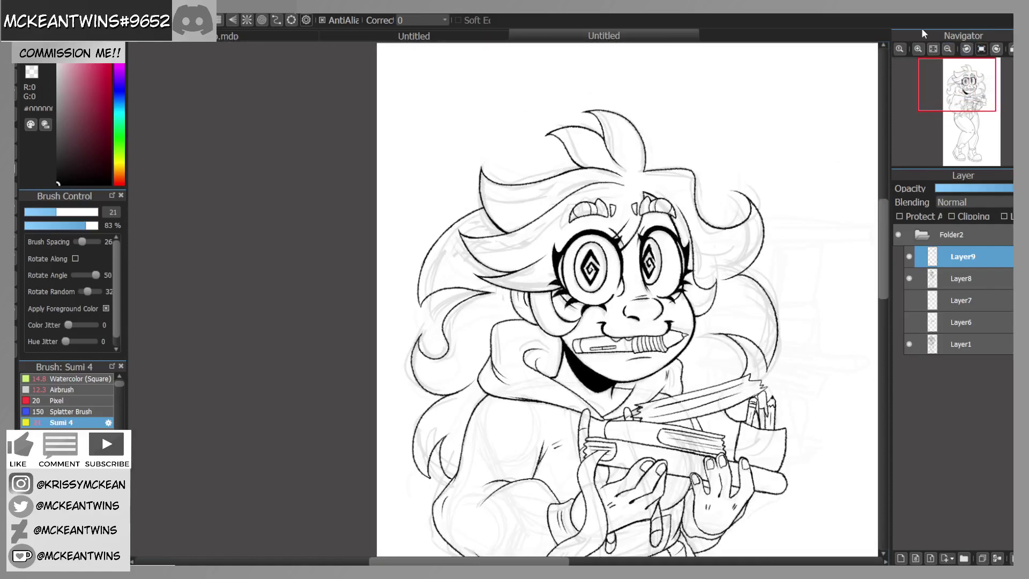
{"action": "left_click", "coordinate": [948, 48]}
{"action": "left_click", "coordinate": [981, 49]}
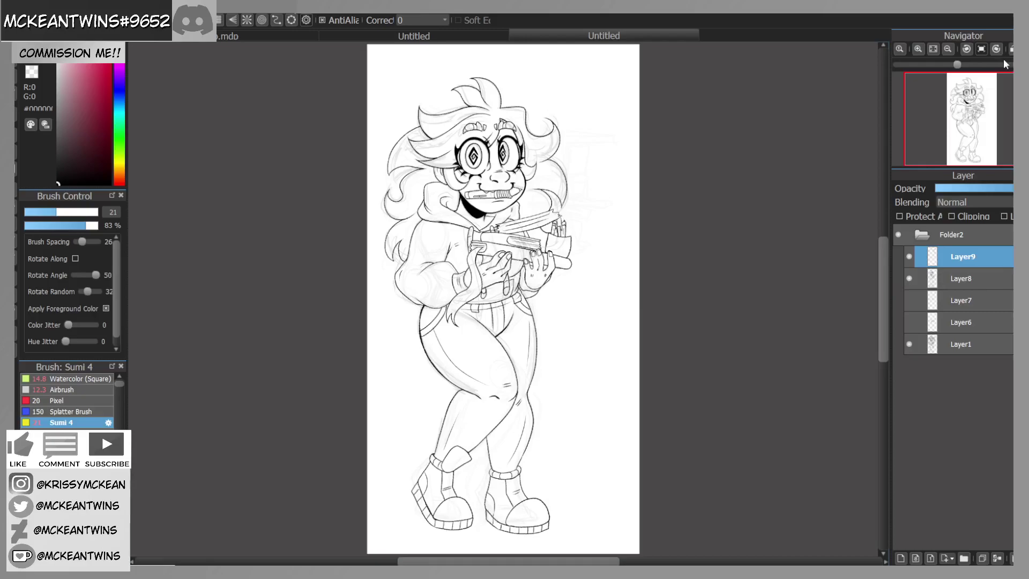
{"action": "left_click", "coordinate": [909, 256]}
{"action": "left_click", "coordinate": [909, 257]}
{"action": "left_click", "coordinate": [999, 559]}
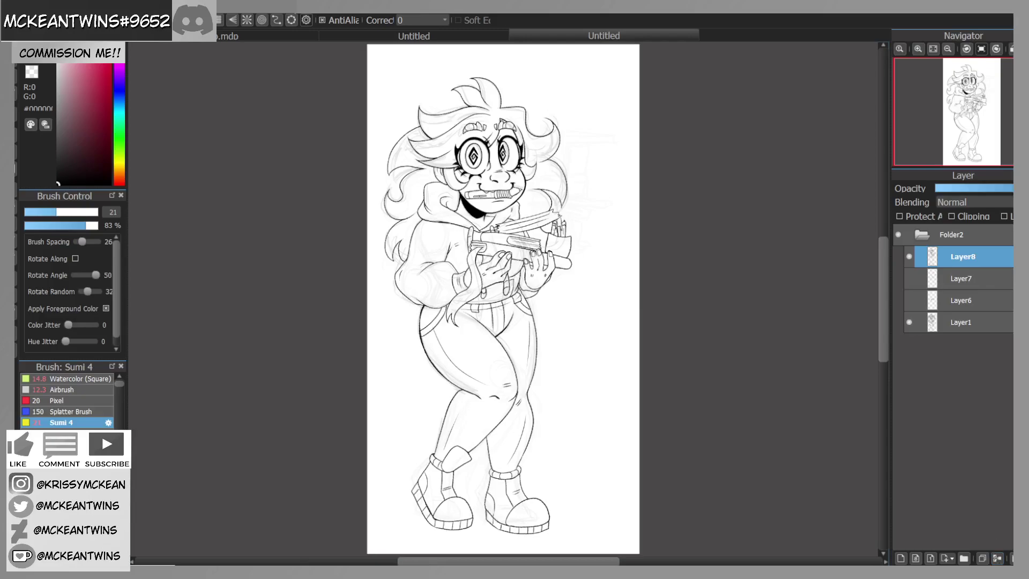
Step: Check the line art without the sketch, show the sketch layers again and move all of Folder2 up and to the right
{"action": "left_click", "coordinate": [909, 323]}
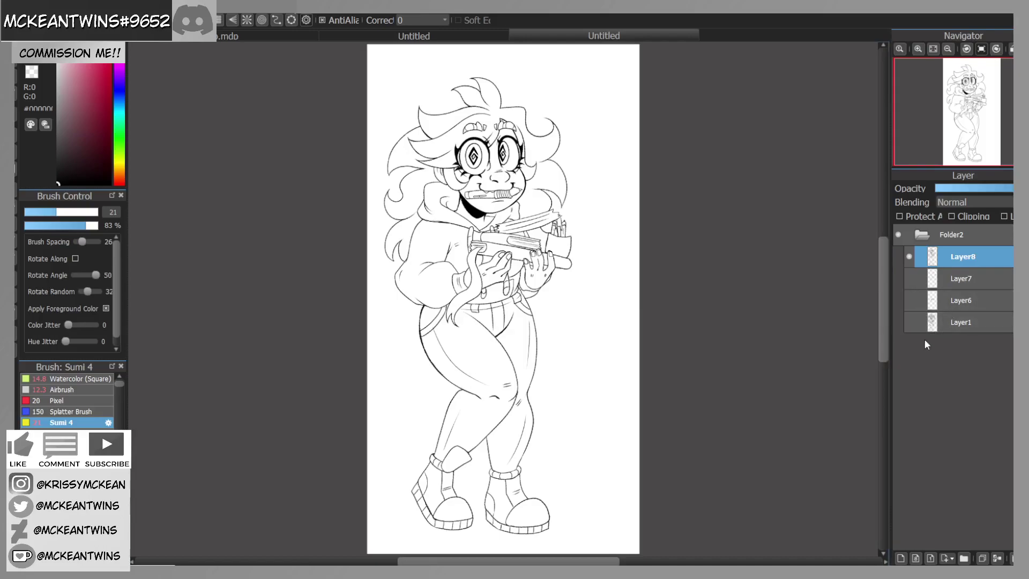
{"action": "left_click", "coordinate": [909, 256]}
{"action": "left_click", "coordinate": [909, 256]}
{"action": "left_click", "coordinate": [909, 256]}
{"action": "left_click", "coordinate": [910, 256]}
{"action": "left_click", "coordinate": [909, 300]}
{"action": "left_click", "coordinate": [922, 234]}
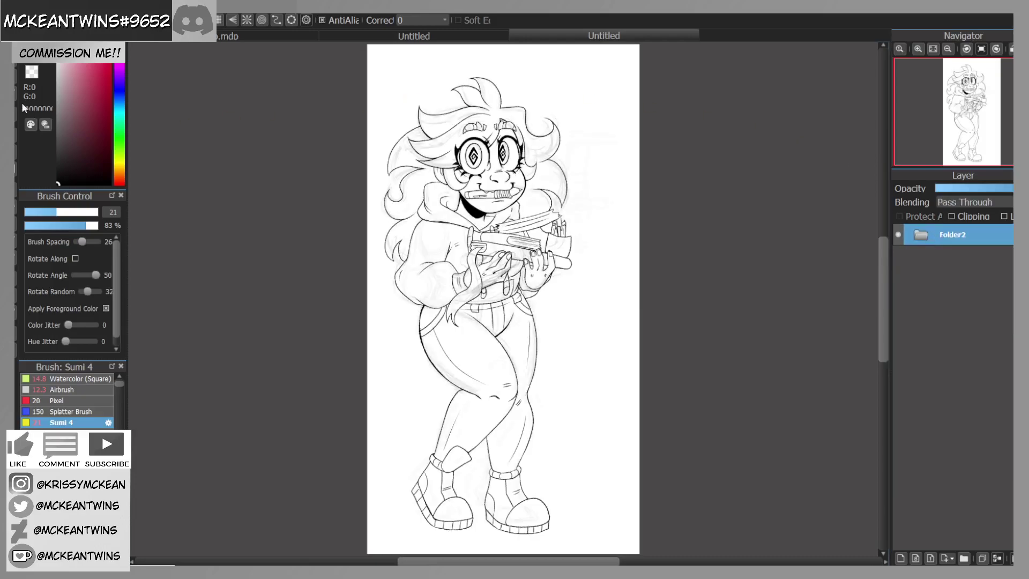
{"action": "key", "text": "v"}
{"action": "left_click_drag", "start_coordinate": [661, 393], "coordinate": [681, 380]}
{"action": "left_click", "coordinate": [16, 58]}
{"action": "left_click", "coordinate": [922, 235]}
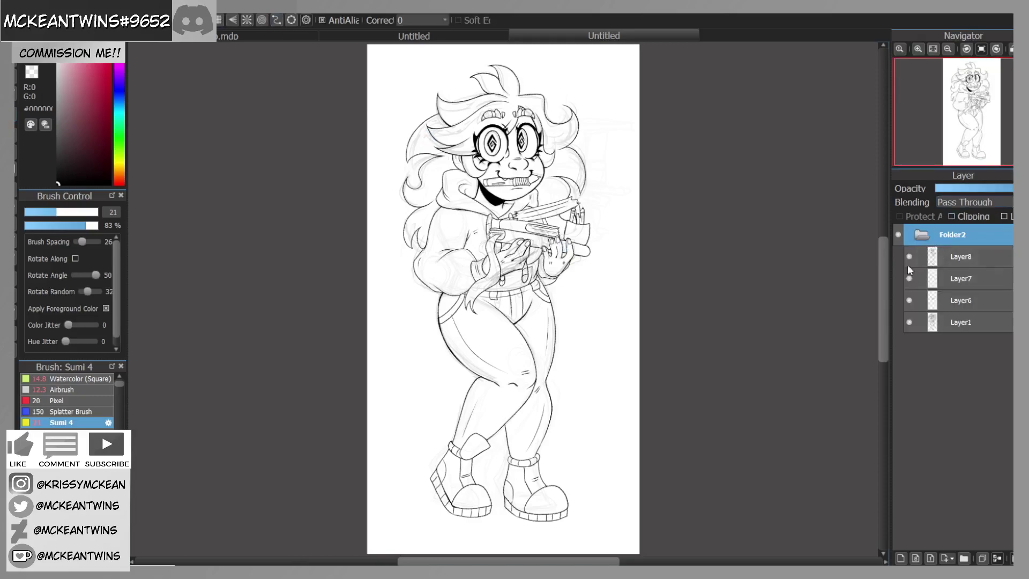
Step: Hide Layer1, Layer6 and Layer7, and place Layer8 above Folder2 inside a new folder
{"action": "left_click", "coordinate": [931, 259]}
{"action": "left_click", "coordinate": [909, 322]}
{"action": "left_click", "coordinate": [909, 300]}
{"action": "left_click", "coordinate": [909, 278]}
{"action": "left_click_drag", "start_coordinate": [953, 252], "coordinate": [954, 230]}
{"action": "left_click", "coordinate": [921, 256]}
{"action": "left_click", "coordinate": [965, 560]}
{"action": "left_click_drag", "start_coordinate": [945, 281], "coordinate": [969, 258]}
{"action": "left_click", "coordinate": [933, 279]}
{"action": "left_click", "coordinate": [969, 235]}
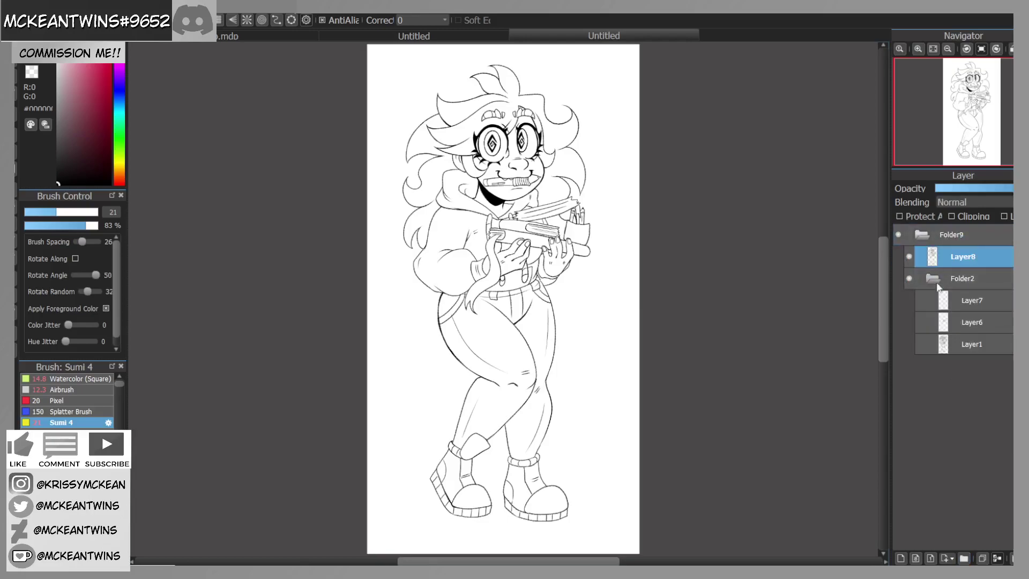
Step: Hide the collapsed Folder2, duplicate Layer8 and hide the lower copy as a backup
{"action": "left_click", "coordinate": [933, 279]}
{"action": "left_click", "coordinate": [909, 279]}
{"action": "left_click", "coordinate": [969, 261]}
{"action": "left_click", "coordinate": [982, 559]}
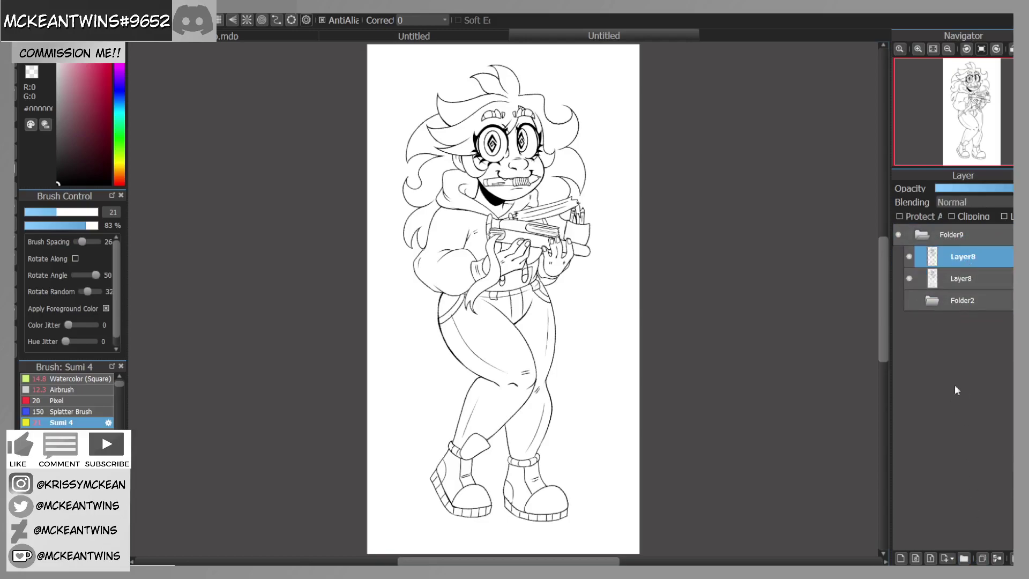
{"action": "left_click", "coordinate": [914, 281]}
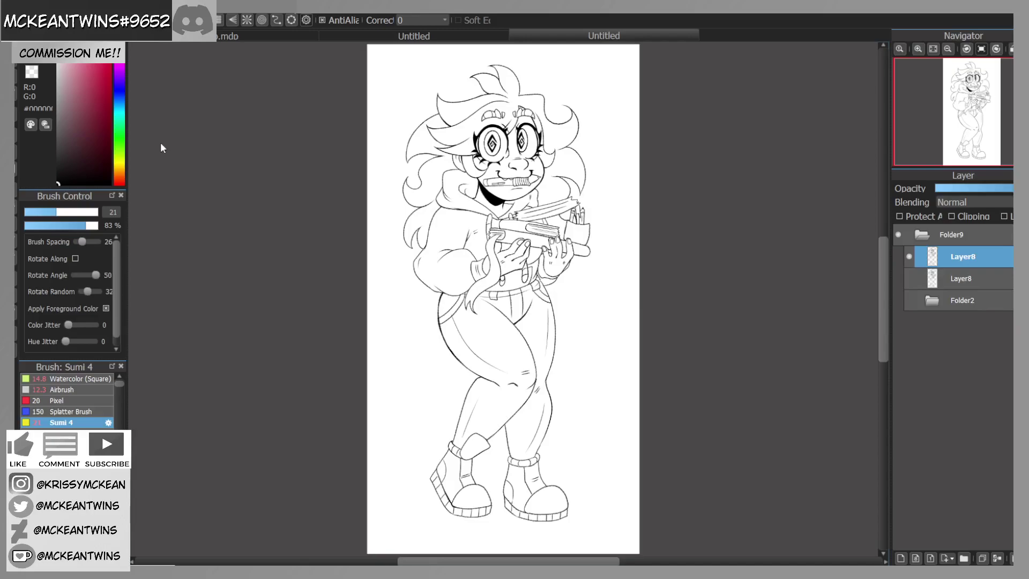
Step: Rotate the upper Layer8 copy slightly counterclockwise and compare it with the original, leaving the original hidden
{"action": "key", "text": "ctrl+t"}
{"action": "left_click_drag", "start_coordinate": [628, 331], "coordinate": [629, 324]}
{"action": "left_click", "coordinate": [847, 558]}
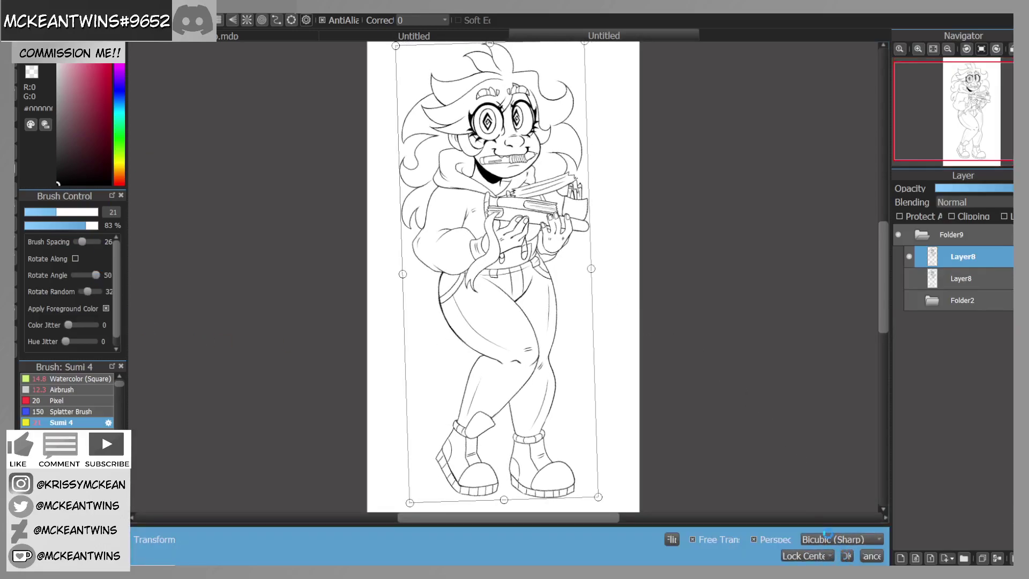
{"action": "left_click", "coordinate": [909, 278]}
{"action": "left_click", "coordinate": [910, 255]}
{"action": "left_click", "coordinate": [910, 255]}
{"action": "left_click", "coordinate": [911, 255]}
{"action": "left_click", "coordinate": [910, 255]}
{"action": "left_click", "coordinate": [909, 278]}
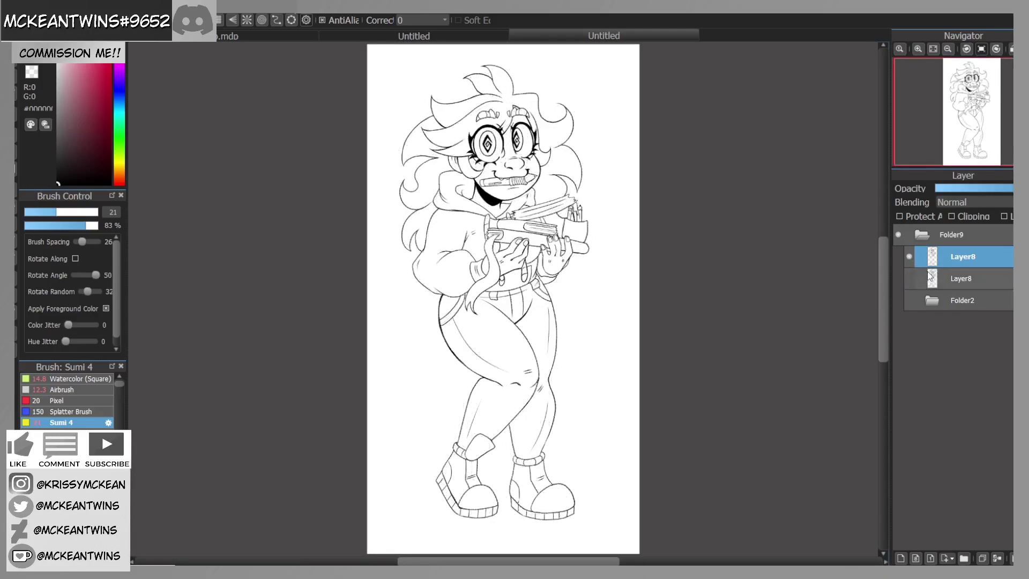
Step: Lasso the held books, scroll and pencil pot together with both hands and the wavy hanging strand
{"action": "left_click", "coordinate": [918, 49]}
{"action": "left_click", "coordinate": [918, 49]}
{"action": "left_click_drag", "start_coordinate": [975, 107], "coordinate": [975, 111]}
{"action": "left_click", "coordinate": [947, 49]}
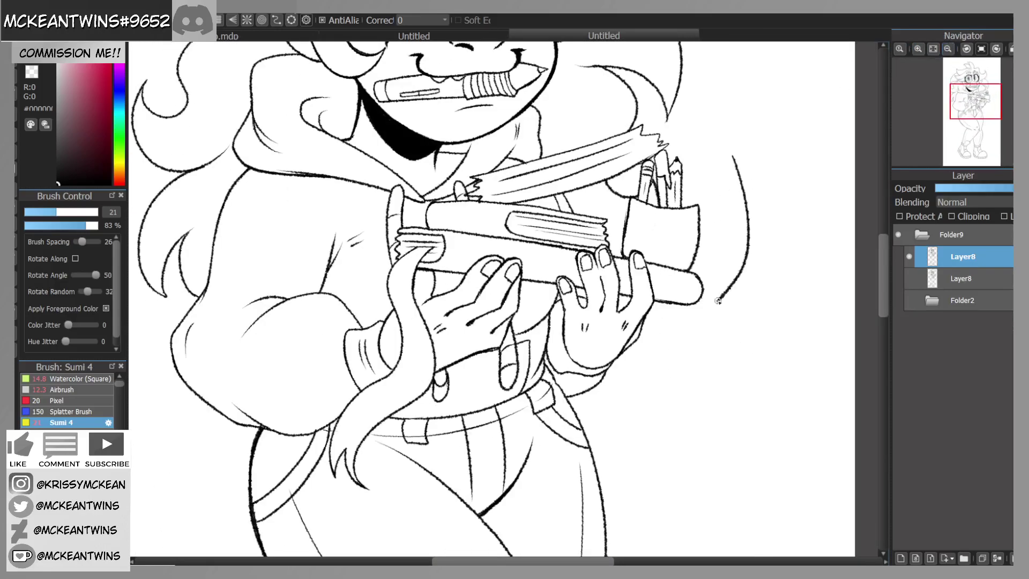
{"action": "left_click", "coordinate": [15, 239]}
{"action": "mouse_move", "coordinate": [742, 123]}
{"action": "left_mouse_down"}
{"action": "mouse_move", "coordinate": [723, 304]}
{"action": "mouse_move", "coordinate": [650, 361]}
{"action": "mouse_move", "coordinate": [583, 369]}
{"action": "mouse_move", "coordinate": [559, 349]}
{"action": "mouse_move", "coordinate": [564, 293]}
{"action": "mouse_move", "coordinate": [535, 291]}
{"action": "mouse_move", "coordinate": [504, 355]}
{"action": "mouse_move", "coordinate": [443, 378]}
{"action": "mouse_move", "coordinate": [449, 345]}
{"action": "mouse_move", "coordinate": [433, 285]}
{"action": "left_mouse_up"}
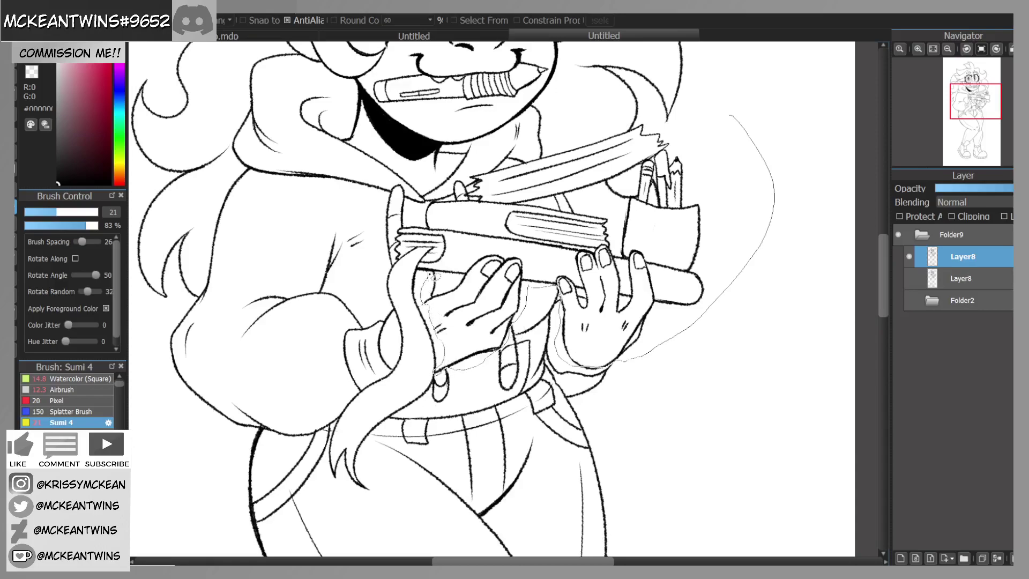
{"action": "left_click_drag", "start_coordinate": [429, 278], "coordinate": [430, 279]}
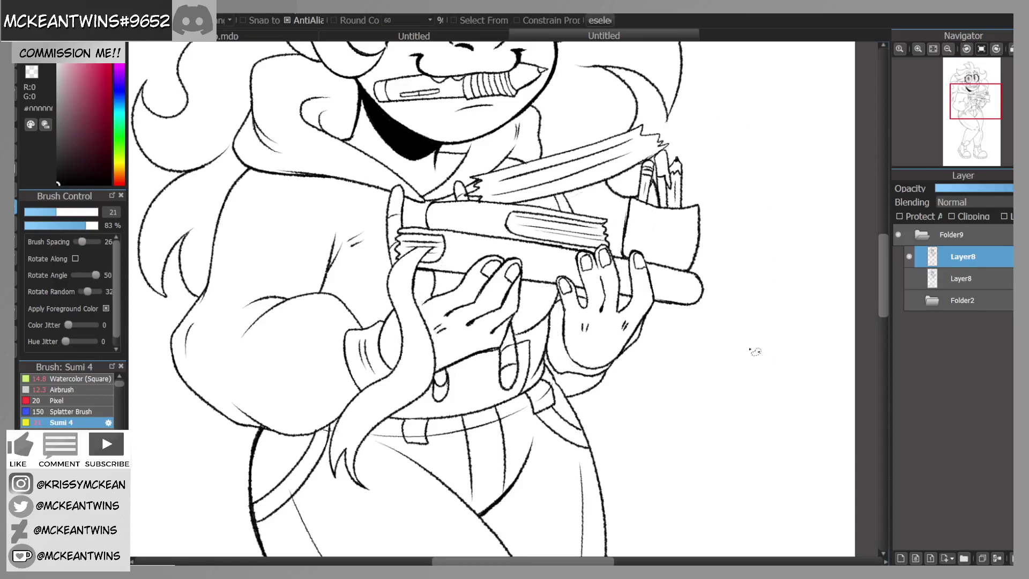
{"action": "mouse_move", "coordinate": [719, 137]}
{"action": "left_mouse_down"}
{"action": "mouse_move", "coordinate": [759, 246]}
{"action": "mouse_move", "coordinate": [660, 373]}
{"action": "mouse_move", "coordinate": [637, 363]}
{"action": "mouse_move", "coordinate": [613, 376]}
{"action": "mouse_move", "coordinate": [561, 377]}
{"action": "mouse_move", "coordinate": [550, 348]}
{"action": "mouse_move", "coordinate": [563, 299]}
{"action": "mouse_move", "coordinate": [557, 289]}
{"action": "mouse_move", "coordinate": [537, 293]}
{"action": "mouse_move", "coordinate": [507, 351]}
{"action": "mouse_move", "coordinate": [461, 379]}
{"action": "mouse_move", "coordinate": [442, 375]}
{"action": "mouse_move", "coordinate": [415, 415]}
{"action": "mouse_move", "coordinate": [372, 445]}
{"action": "mouse_move", "coordinate": [378, 478]}
{"action": "mouse_move", "coordinate": [358, 511]}
{"action": "mouse_move", "coordinate": [334, 469]}
{"action": "mouse_move", "coordinate": [347, 392]}
{"action": "mouse_move", "coordinate": [362, 396]}
{"action": "mouse_move", "coordinate": [345, 326]}
{"action": "mouse_move", "coordinate": [367, 332]}
{"action": "mouse_move", "coordinate": [378, 319]}
{"action": "mouse_move", "coordinate": [376, 281]}
{"action": "mouse_move", "coordinate": [400, 270]}
{"action": "mouse_move", "coordinate": [396, 246]}
{"action": "mouse_move", "coordinate": [425, 214]}
{"action": "mouse_move", "coordinate": [470, 205]}
{"action": "mouse_move", "coordinate": [491, 174]}
{"action": "mouse_move", "coordinate": [579, 138]}
{"action": "mouse_move", "coordinate": [658, 124]}
{"action": "mouse_move", "coordinate": [747, 144]}
{"action": "left_mouse_up"}
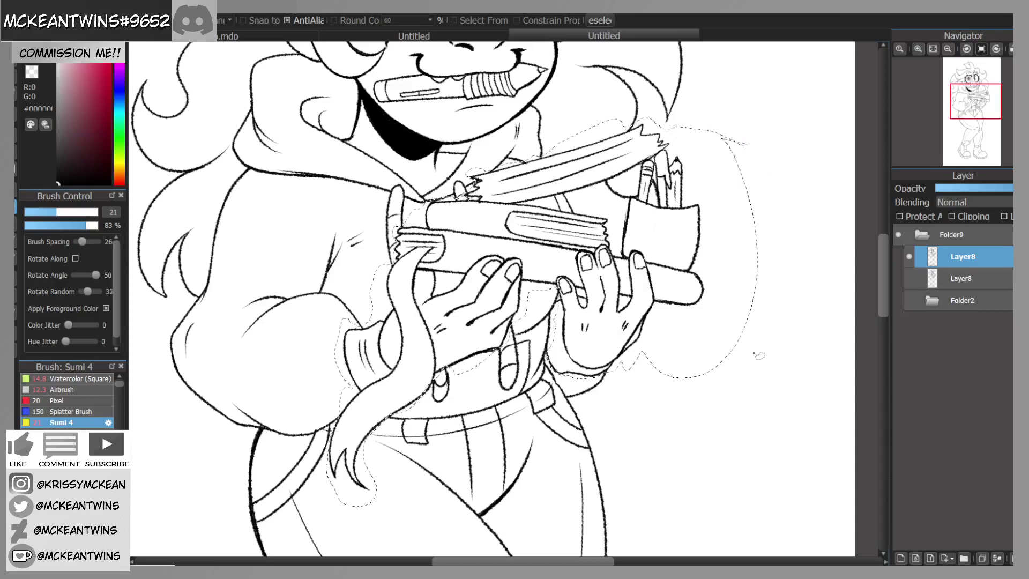
{"action": "key", "text": "ctrl+d"}
Step: Erase the gaps between the upper book, the lower book and the pencil pot from the selection with a Pen brush at size 28
{"action": "left_click", "coordinate": [13, 245]}
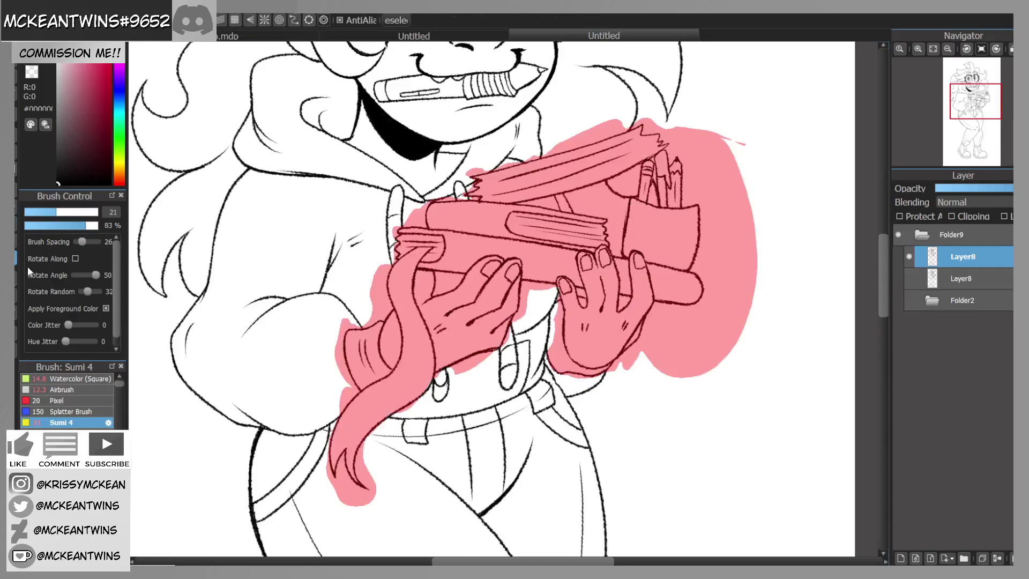
{"action": "left_click", "coordinate": [104, 381]}
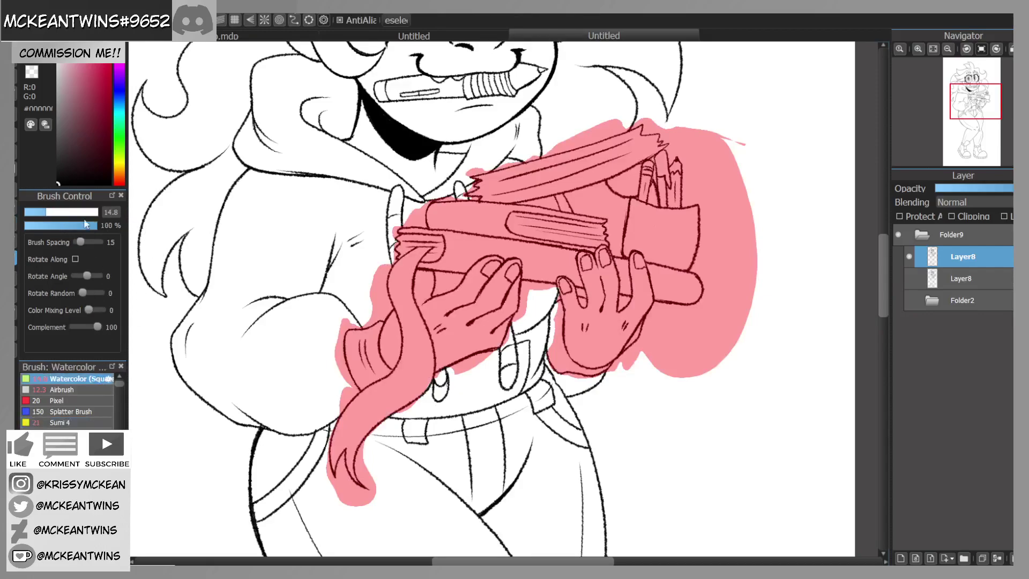
{"action": "scroll", "coordinate": [81, 399], "scroll_direction": "up", "scroll_amount": 2}
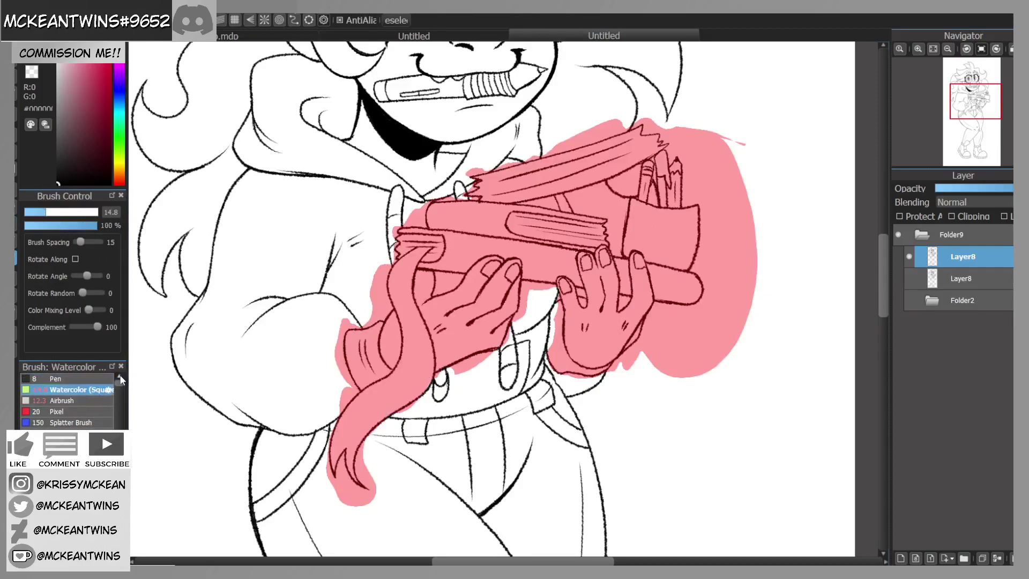
{"action": "left_click", "coordinate": [59, 390]}
{"action": "left_click_drag", "start_coordinate": [58, 214], "coordinate": [63, 213]}
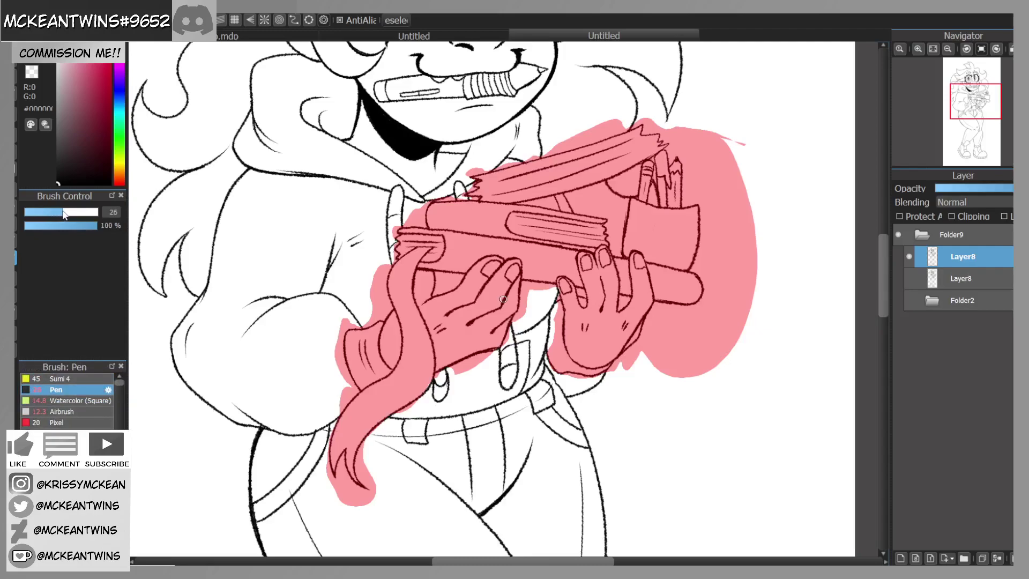
{"action": "mouse_move", "coordinate": [572, 198]}
{"action": "left_mouse_down"}
{"action": "mouse_move", "coordinate": [547, 202]}
{"action": "mouse_move", "coordinate": [574, 204]}
{"action": "mouse_move", "coordinate": [584, 208]}
{"action": "left_mouse_up"}
{"action": "mouse_move", "coordinate": [624, 202]}
{"action": "left_mouse_down"}
{"action": "mouse_move", "coordinate": [606, 187]}
{"action": "mouse_move", "coordinate": [635, 196]}
{"action": "left_mouse_up"}
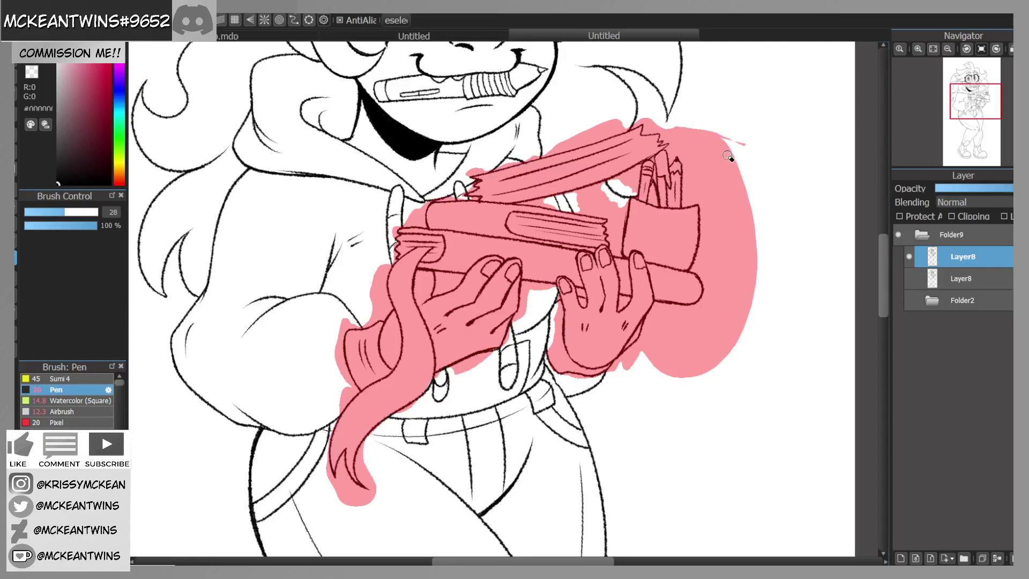
Step: Rotate the selected hands and held items slightly counterclockwise, nudge them upward, and deselect them
{"action": "left_click", "coordinate": [948, 49]}
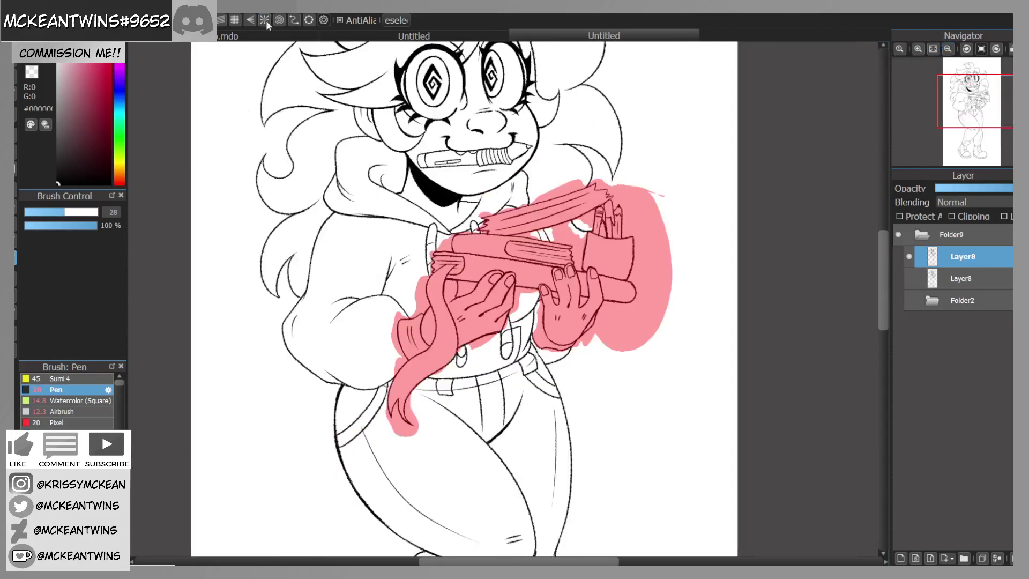
{"action": "key", "text": "ctrl+t"}
{"action": "left_click_drag", "start_coordinate": [725, 296], "coordinate": [723, 279]}
{"action": "left_click_drag", "start_coordinate": [638, 304], "coordinate": [638, 300]}
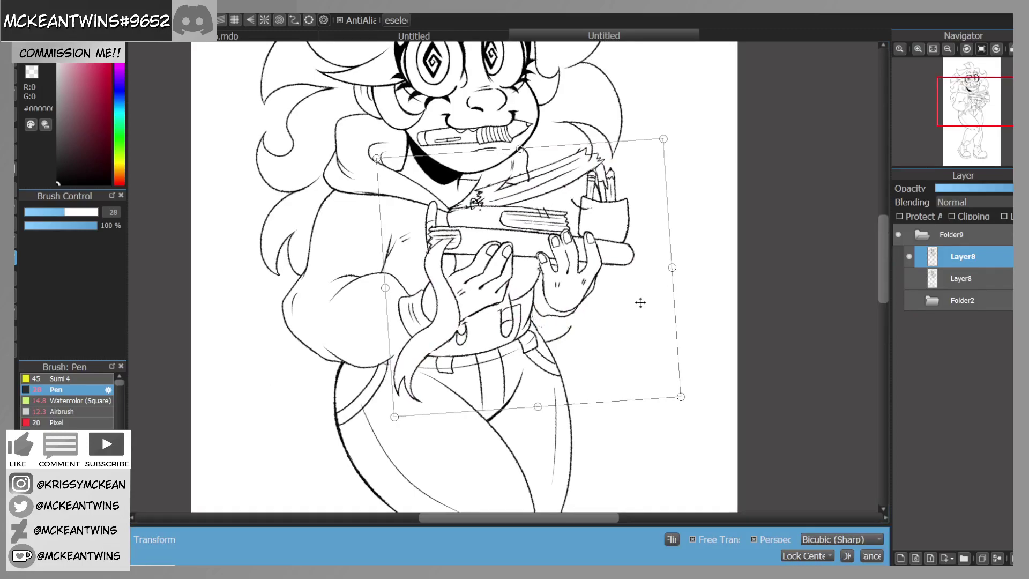
{"action": "left_click", "coordinate": [847, 557]}
{"action": "key", "text": "ctrl+d"}
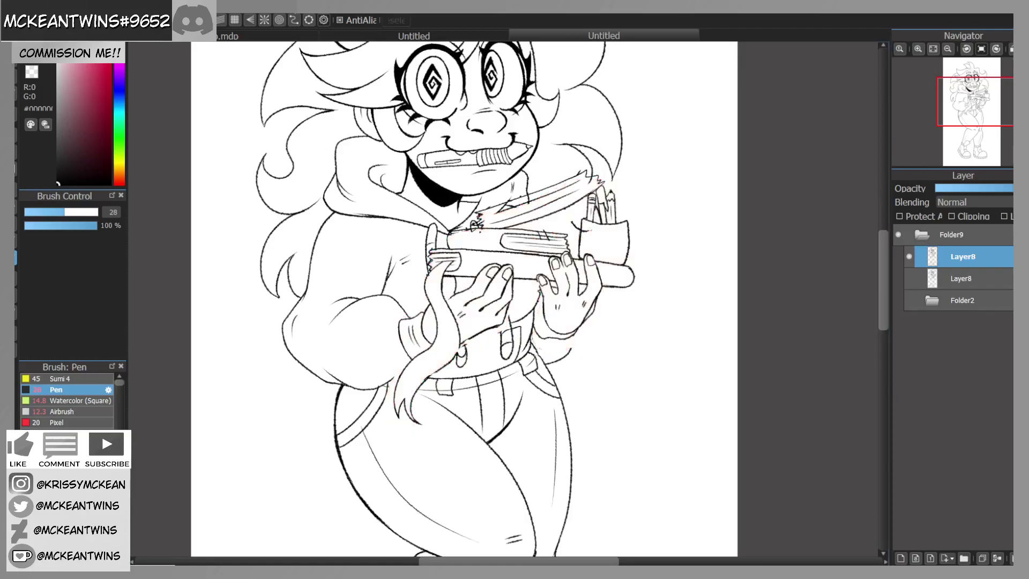
Step: Compare the repositioned hands and items with the original Layer8, leaving the original hidden
{"action": "left_click", "coordinate": [910, 257]}
{"action": "left_click", "coordinate": [910, 257]}
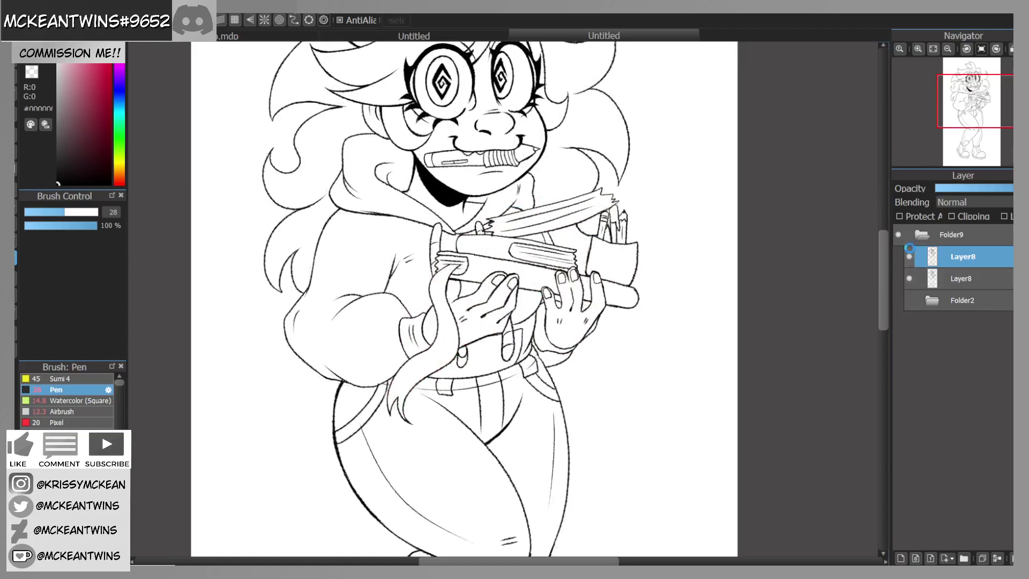
{"action": "left_click", "coordinate": [910, 256]}
{"action": "left_click", "coordinate": [910, 257]}
{"action": "left_click", "coordinate": [909, 257]}
{"action": "left_click", "coordinate": [908, 278]}
{"action": "left_click", "coordinate": [909, 257]}
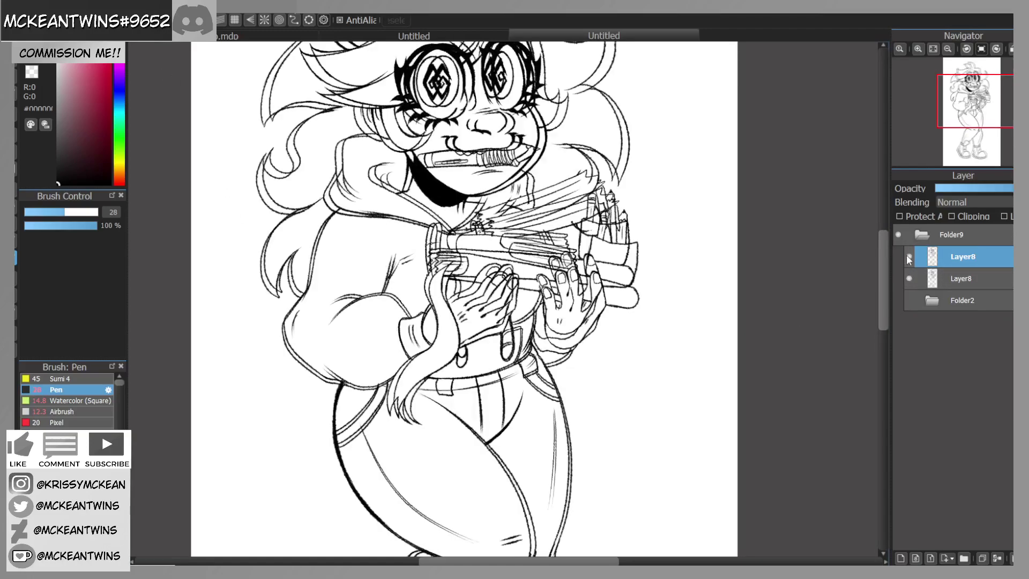
{"action": "left_click", "coordinate": [907, 279]}
Step: Lasso the pencil pot beside the held books
{"action": "left_click", "coordinate": [15, 206]}
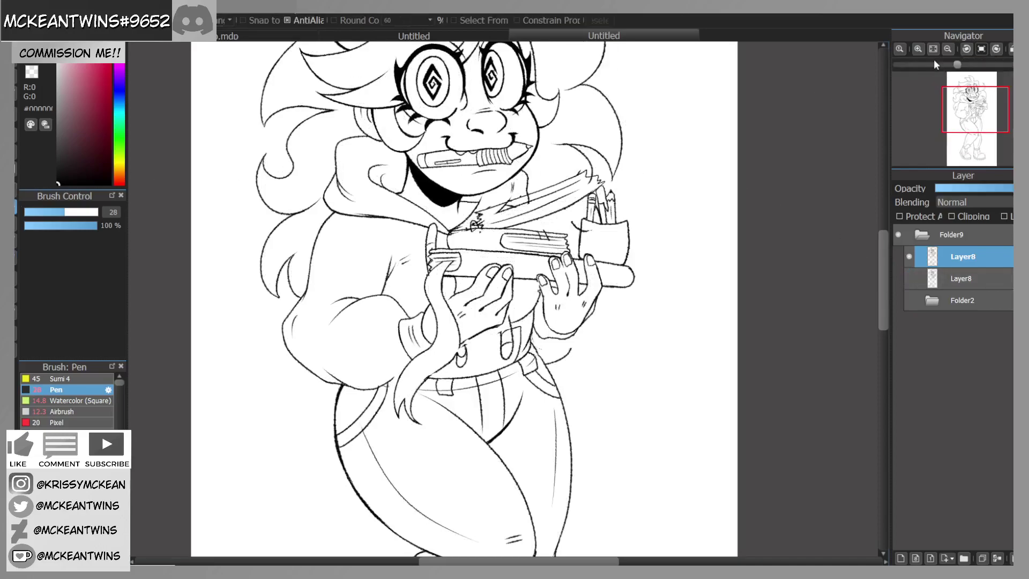
{"action": "left_click", "coordinate": [918, 49]}
{"action": "left_click_drag", "start_coordinate": [976, 110], "coordinate": [977, 109]}
{"action": "left_click_drag", "start_coordinate": [688, 166], "coordinate": [701, 234]}
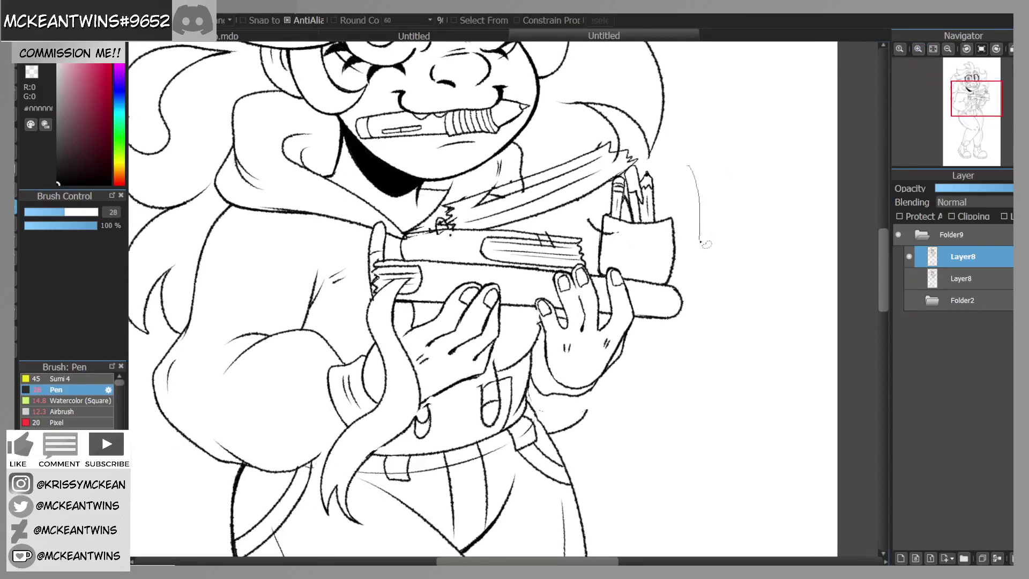
{"action": "left_click_drag", "start_coordinate": [687, 282], "coordinate": [631, 267]}
{"action": "left_click_drag", "start_coordinate": [567, 221], "coordinate": [601, 216]}
Step: Try to lasso the front thigh and undo the selection attempts
{"action": "double_click", "coordinate": [948, 49]}
{"action": "left_click_drag", "start_coordinate": [973, 108], "coordinate": [967, 123]}
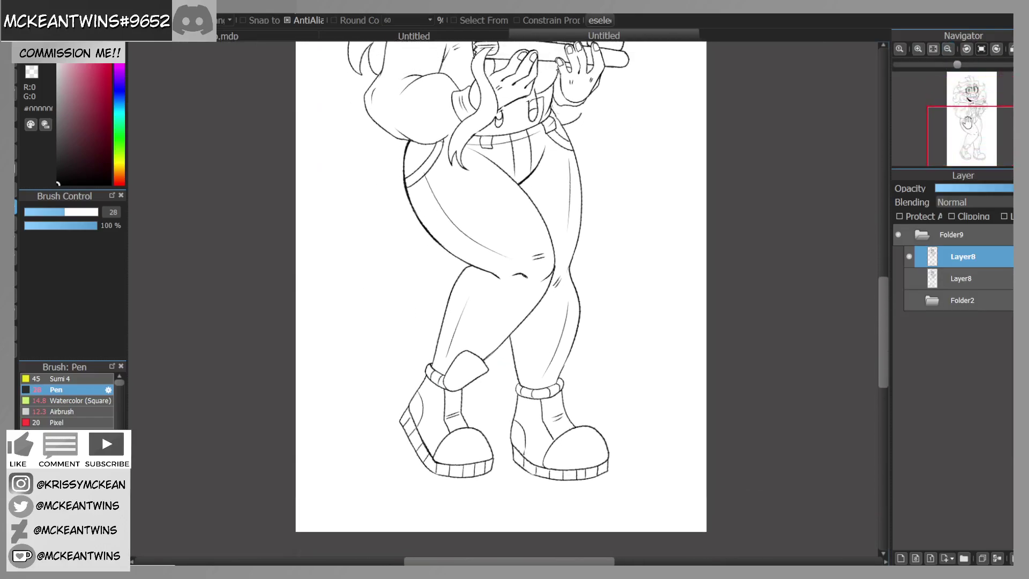
{"action": "left_click", "coordinate": [918, 49]}
{"action": "left_click_drag", "start_coordinate": [967, 124], "coordinate": [970, 140]}
{"action": "mouse_move", "coordinate": [597, 158]}
{"action": "left_mouse_down"}
{"action": "mouse_move", "coordinate": [601, 236]}
{"action": "mouse_move", "coordinate": [531, 279]}
{"action": "mouse_move", "coordinate": [496, 257]}
{"action": "mouse_move", "coordinate": [488, 235]}
{"action": "mouse_move", "coordinate": [456, 227]}
{"action": "mouse_move", "coordinate": [373, 140]}
{"action": "mouse_move", "coordinate": [394, 71]}
{"action": "left_mouse_up"}
{"action": "key", "text": "ctrl+z"}
{"action": "key", "text": "ctrl+z"}
{"action": "key", "text": "ctrl+z"}
Step: Lasso the front thigh from belt to knee, rotate it slightly counterclockwise with a small shift outward, and deselect it
{"action": "mouse_move", "coordinate": [457, 109]}
{"action": "left_mouse_down"}
{"action": "mouse_move", "coordinate": [489, 140]}
{"action": "mouse_move", "coordinate": [486, 90]}
{"action": "left_mouse_up"}
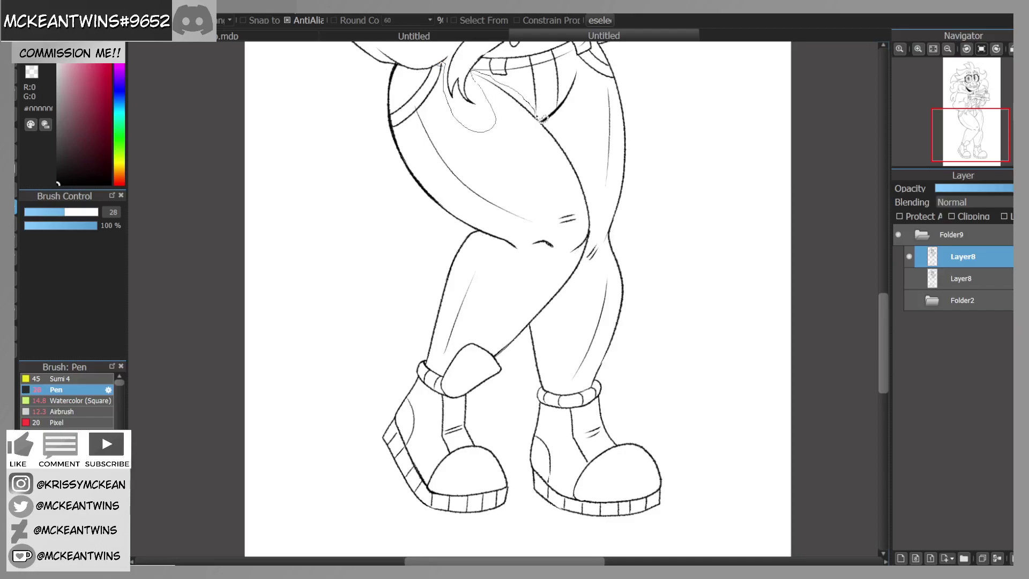
{"action": "mouse_move", "coordinate": [585, 138]}
{"action": "left_mouse_down"}
{"action": "mouse_move", "coordinate": [600, 156]}
{"action": "mouse_move", "coordinate": [600, 194]}
{"action": "left_mouse_up"}
{"action": "mouse_move", "coordinate": [590, 247]}
{"action": "left_mouse_down"}
{"action": "mouse_move", "coordinate": [499, 260]}
{"action": "mouse_move", "coordinate": [368, 97]}
{"action": "mouse_move", "coordinate": [400, 73]}
{"action": "mouse_move", "coordinate": [470, 58]}
{"action": "left_mouse_up"}
{"action": "key", "text": "ctrl+t"}
{"action": "left_click_drag", "start_coordinate": [978, 122], "coordinate": [971, 105]}
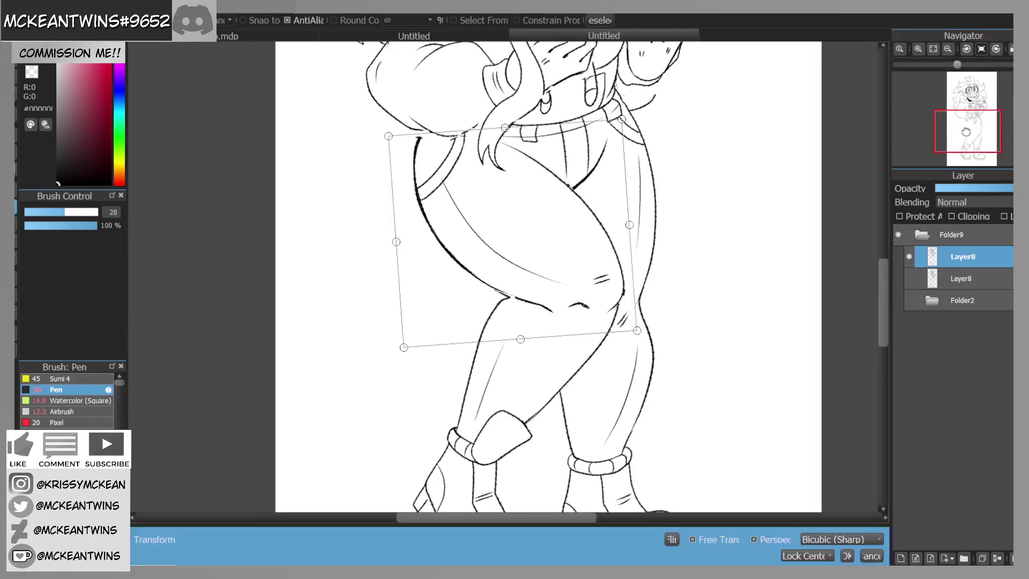
{"action": "left_click_drag", "start_coordinate": [687, 267], "coordinate": [686, 260]}
{"action": "left_click_drag", "start_coordinate": [614, 261], "coordinate": [616, 258]}
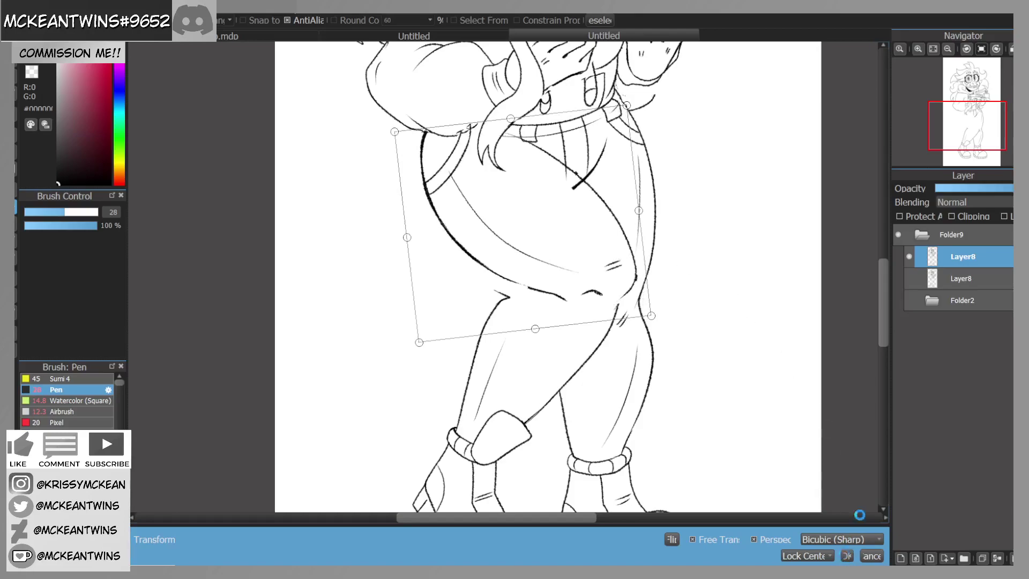
{"action": "left_click", "coordinate": [847, 555]}
{"action": "left_click_drag", "start_coordinate": [968, 127], "coordinate": [970, 141]}
{"action": "key", "text": "ctrl+d"}
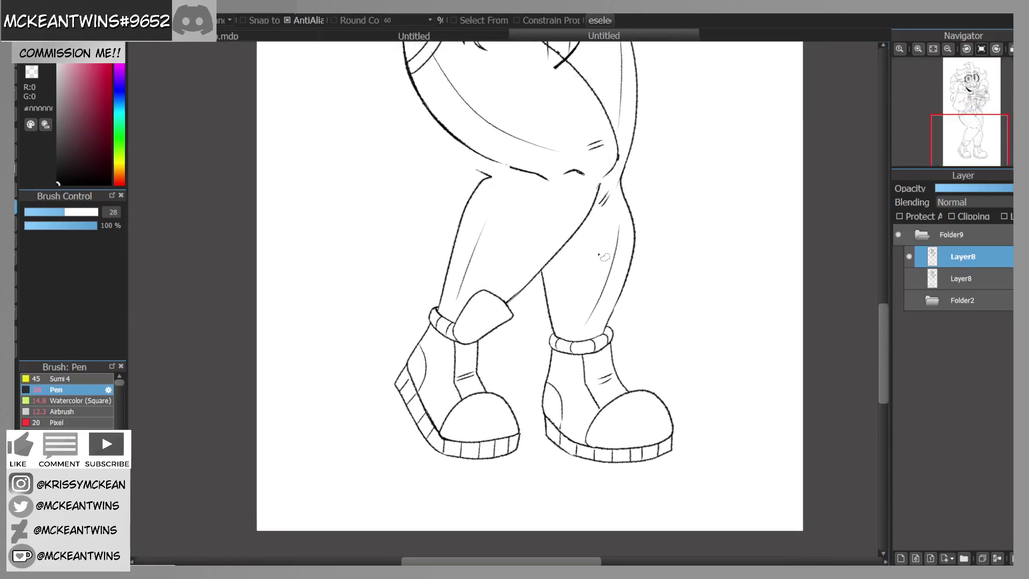
Step: Lasso the front lower leg with its boot, rotate it slightly clockwise, and move it up to meet the knee
{"action": "mouse_move", "coordinate": [550, 272]}
{"action": "left_mouse_down"}
{"action": "mouse_move", "coordinate": [534, 400]}
{"action": "mouse_move", "coordinate": [507, 496]}
{"action": "mouse_move", "coordinate": [359, 374]}
{"action": "mouse_move", "coordinate": [440, 192]}
{"action": "mouse_move", "coordinate": [481, 180]}
{"action": "mouse_move", "coordinate": [477, 170]}
{"action": "mouse_move", "coordinate": [581, 194]}
{"action": "mouse_move", "coordinate": [614, 179]}
{"action": "left_mouse_up"}
{"action": "left_click", "coordinate": [164, 150]}
{"action": "left_click_drag", "start_coordinate": [560, 330], "coordinate": [565, 323]}
{"action": "left_click_drag", "start_coordinate": [648, 277], "coordinate": [650, 298]}
{"action": "left_click_drag", "start_coordinate": [572, 315], "coordinate": [566, 287]}
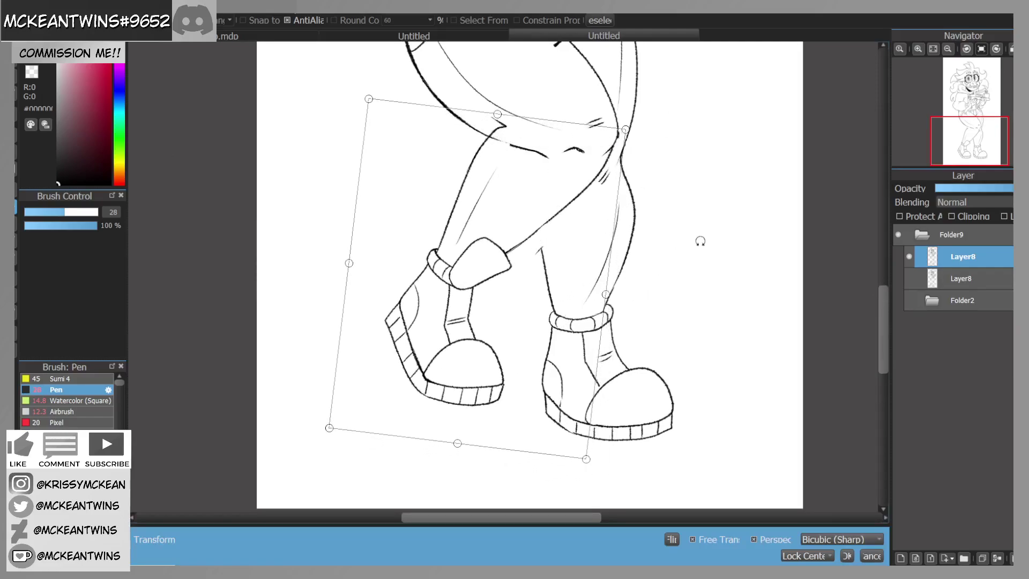
{"action": "left_click", "coordinate": [948, 49]}
{"action": "left_click_drag", "start_coordinate": [965, 114], "coordinate": [964, 153]}
{"action": "left_click", "coordinate": [918, 50]}
{"action": "left_click_drag", "start_coordinate": [641, 169], "coordinate": [622, 194]}
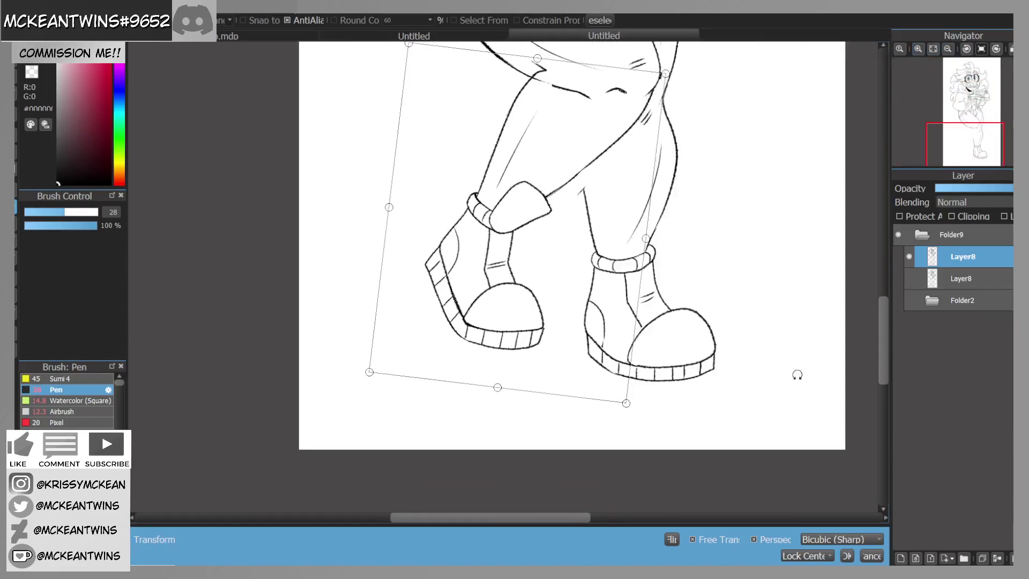
Step: Lasso the front leg's boot below the sock cuff, rotate it clockwise, realign it with the ankle, and deselect it
{"action": "mouse_move", "coordinate": [542, 256]}
{"action": "left_mouse_down"}
{"action": "mouse_move", "coordinate": [563, 310]}
{"action": "mouse_move", "coordinate": [523, 430]}
{"action": "mouse_move", "coordinate": [394, 399]}
{"action": "mouse_move", "coordinate": [449, 244]}
{"action": "left_mouse_up"}
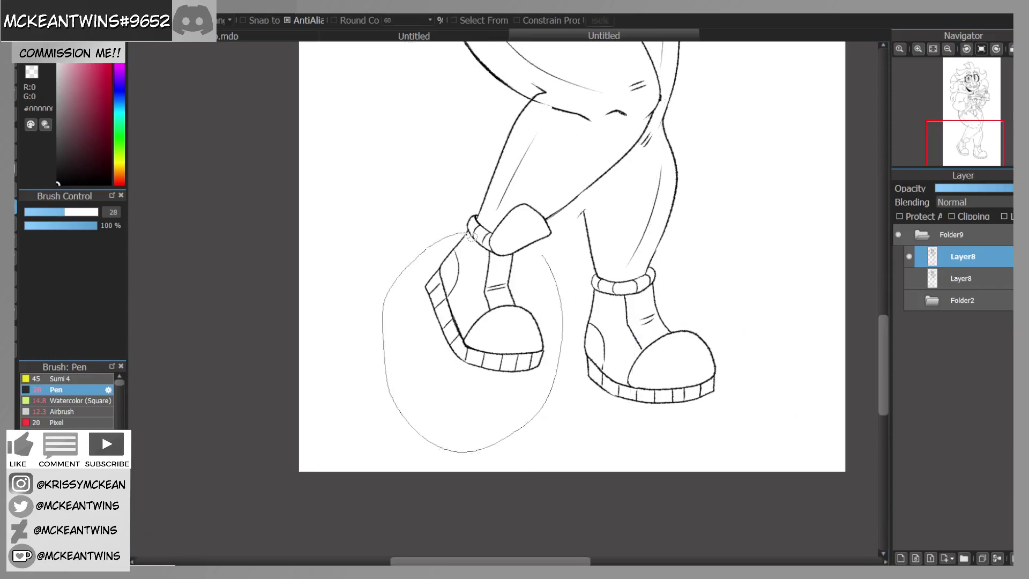
{"action": "left_click_drag", "start_coordinate": [511, 264], "coordinate": [542, 256]}
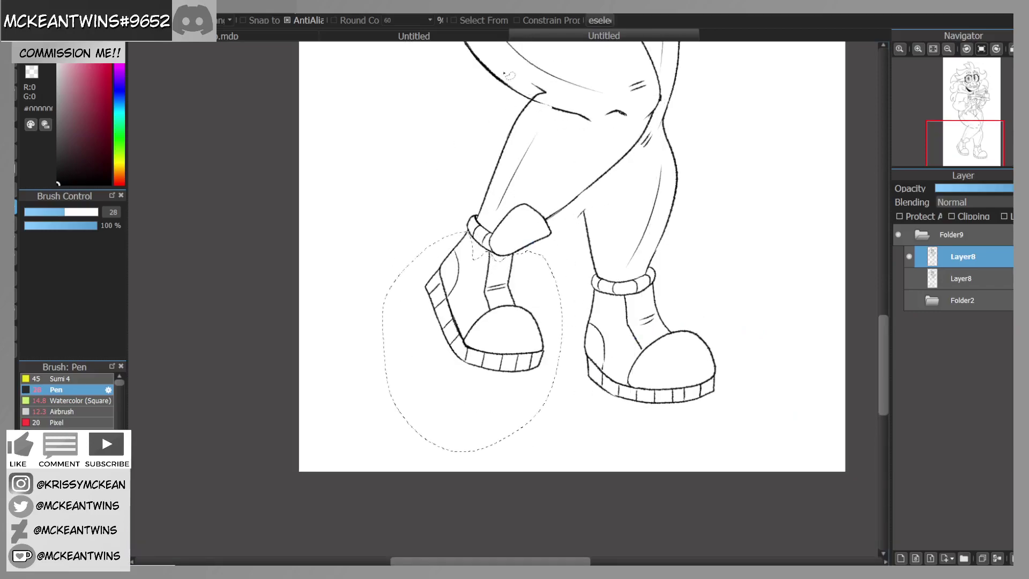
{"action": "key", "text": "ctrl+t"}
{"action": "left_click_drag", "start_coordinate": [615, 299], "coordinate": [598, 328]}
{"action": "left_click_drag", "start_coordinate": [538, 320], "coordinate": [514, 316]}
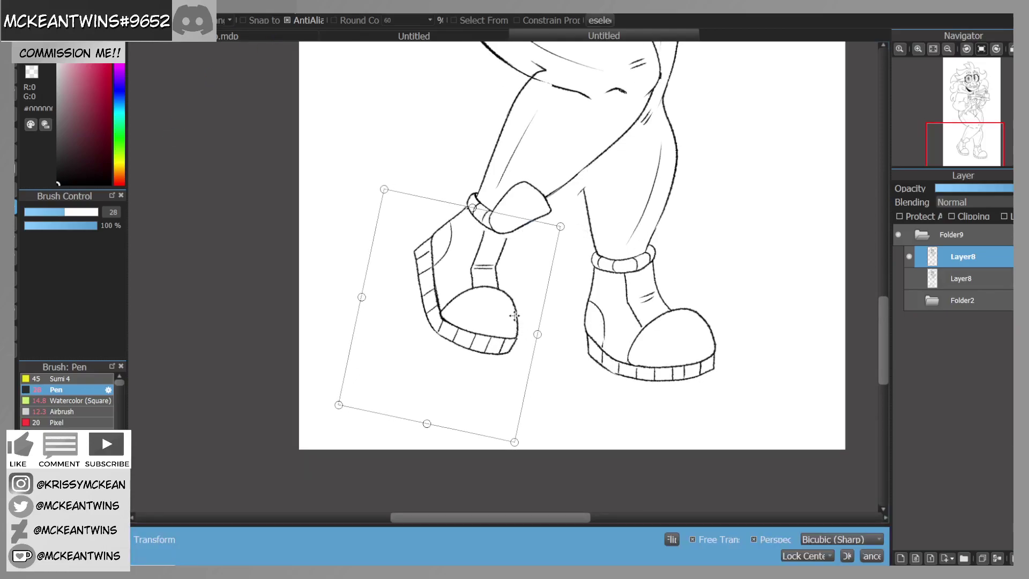
{"action": "left_click", "coordinate": [846, 556]}
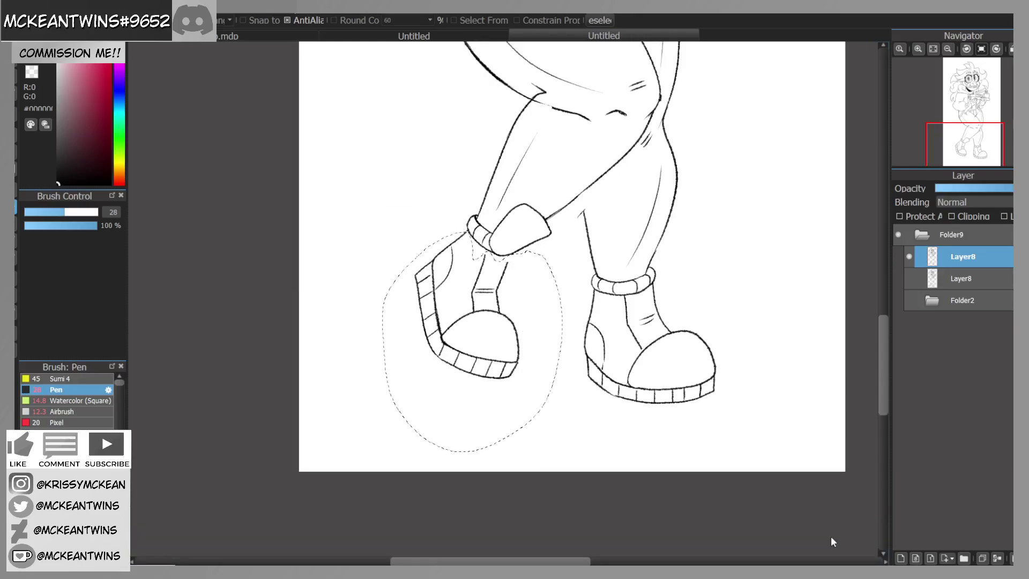
{"action": "key", "text": "ctrl+d"}
Step: Compare the adjusted pose with the original Layer8 across the whole figure, leaving the original hidden
{"action": "left_click", "coordinate": [933, 49]}
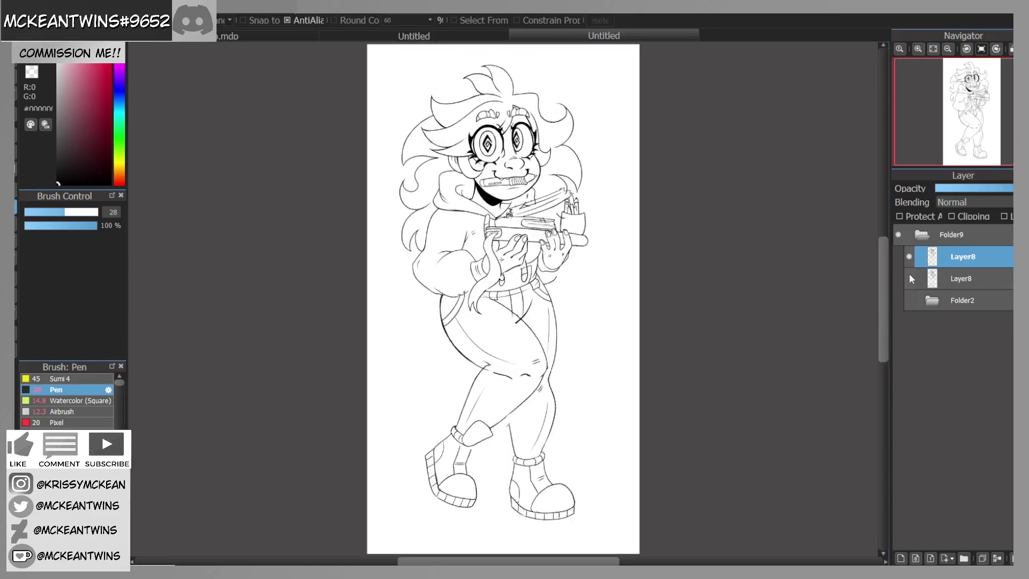
{"action": "left_click", "coordinate": [910, 276]}
{"action": "left_click", "coordinate": [912, 255]}
{"action": "left_click", "coordinate": [911, 256]}
{"action": "left_click", "coordinate": [910, 277]}
{"action": "left_click", "coordinate": [909, 279]}
{"action": "left_click", "coordinate": [912, 253]}
{"action": "left_click", "coordinate": [910, 257]}
{"action": "left_click", "coordinate": [909, 278]}
{"action": "left_click", "coordinate": [909, 278]}
{"action": "left_click", "coordinate": [909, 256]}
{"action": "left_click", "coordinate": [910, 257]}
{"action": "left_click", "coordinate": [909, 278]}
{"action": "left_click", "coordinate": [908, 274]}
{"action": "left_click", "coordinate": [909, 250]}
{"action": "left_click", "coordinate": [910, 251]}
{"action": "left_click", "coordinate": [907, 272]}
{"action": "left_click", "coordinate": [909, 278]}
{"action": "left_click", "coordinate": [909, 256]}
{"action": "left_click", "coordinate": [909, 257]}
{"action": "left_click", "coordinate": [908, 278]}
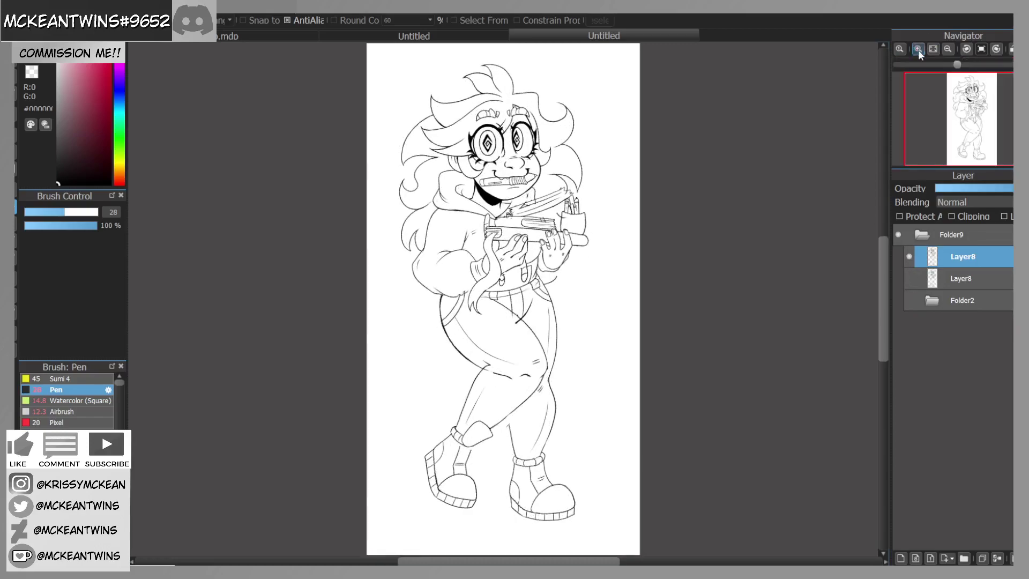
Step: Lasso the outer hair around both sides of the head and skew its lower part slightly to the right
{"action": "left_click", "coordinate": [918, 49]}
{"action": "left_click", "coordinate": [918, 49]}
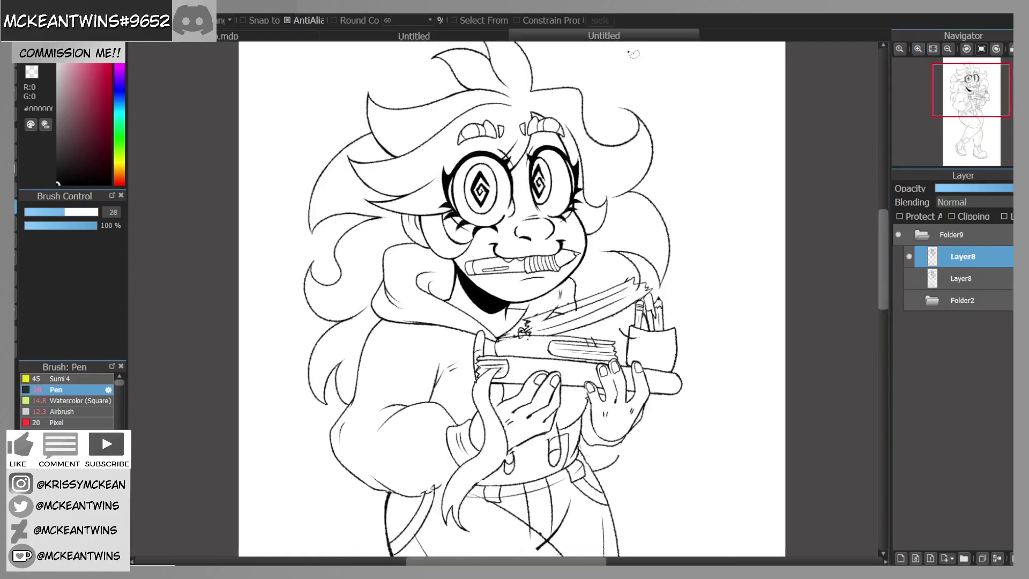
{"action": "mouse_move", "coordinate": [327, 136]}
{"action": "left_mouse_down"}
{"action": "mouse_move", "coordinate": [238, 376]}
{"action": "mouse_move", "coordinate": [302, 436]}
{"action": "left_mouse_up"}
{"action": "mouse_move", "coordinate": [349, 401]}
{"action": "left_mouse_down"}
{"action": "mouse_move", "coordinate": [382, 243]}
{"action": "mouse_move", "coordinate": [397, 218]}
{"action": "mouse_move", "coordinate": [344, 166]}
{"action": "mouse_move", "coordinate": [359, 152]}
{"action": "mouse_move", "coordinate": [396, 160]}
{"action": "mouse_move", "coordinate": [372, 130]}
{"action": "mouse_move", "coordinate": [372, 35]}
{"action": "mouse_move", "coordinate": [653, 14]}
{"action": "mouse_move", "coordinate": [788, 131]}
{"action": "mouse_move", "coordinate": [711, 290]}
{"action": "left_mouse_up"}
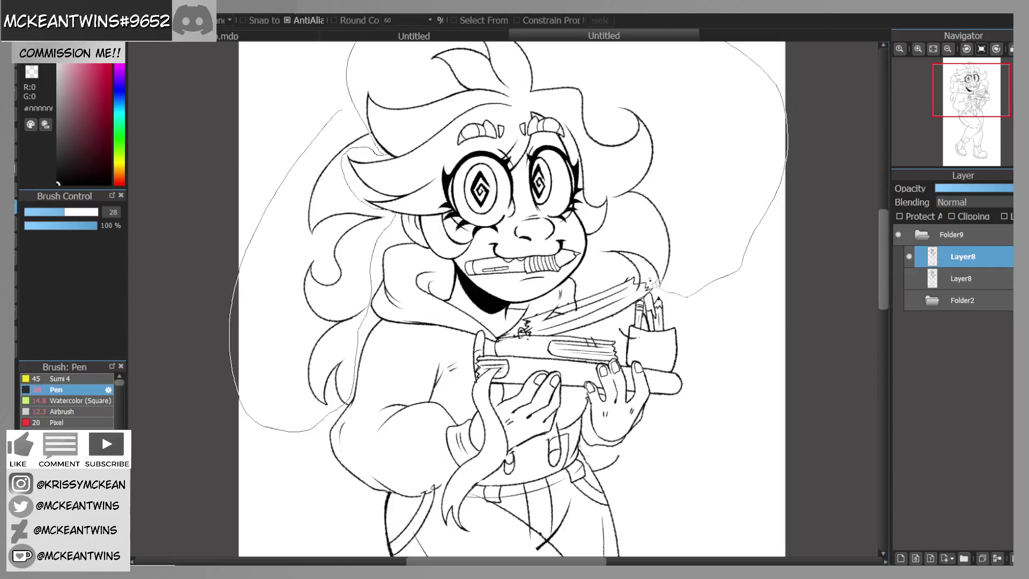
{"action": "mouse_move", "coordinate": [610, 271]}
{"action": "left_mouse_down"}
{"action": "mouse_move", "coordinate": [608, 242]}
{"action": "mouse_move", "coordinate": [634, 212]}
{"action": "mouse_move", "coordinate": [618, 207]}
{"action": "mouse_move", "coordinate": [561, 101]}
{"action": "mouse_move", "coordinate": [540, 97]}
{"action": "mouse_move", "coordinate": [537, 34]}
{"action": "mouse_move", "coordinate": [425, 26]}
{"action": "mouse_move", "coordinate": [325, 113]}
{"action": "left_mouse_up"}
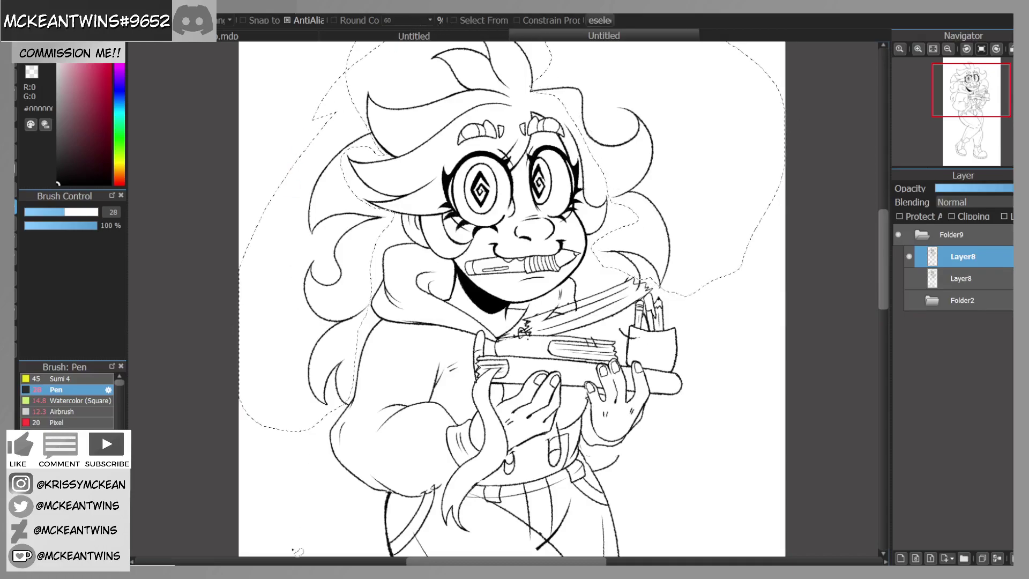
{"action": "key", "text": "ctrl+t"}
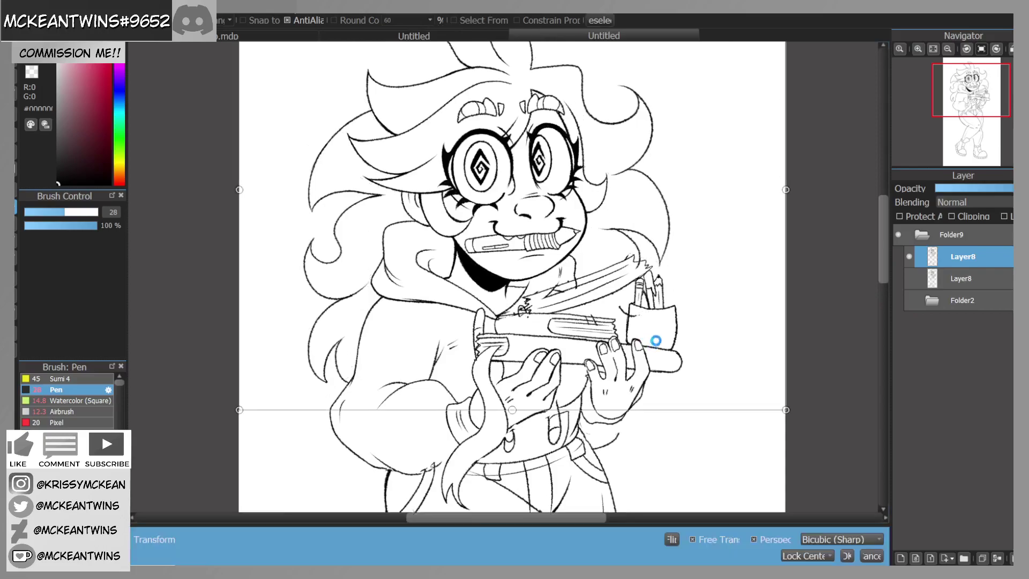
{"action": "left_click_drag", "start_coordinate": [514, 409], "coordinate": [527, 410]}
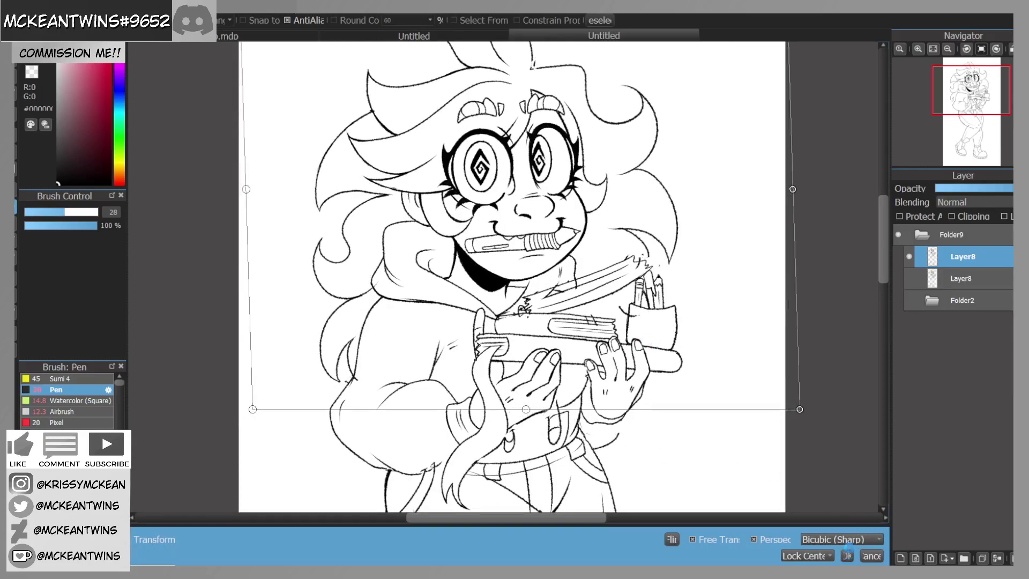
{"action": "key", "text": "Return"}
Step: Deselect the hair and compare the skewed version with the original Layer8 close up and in full view, leaving the original hidden
{"action": "left_click", "coordinate": [910, 276]}
{"action": "left_click", "coordinate": [910, 255]}
{"action": "left_click", "coordinate": [910, 254]}
{"action": "left_click", "coordinate": [910, 275]}
{"action": "key", "text": "ctrl+d"}
{"action": "left_click", "coordinate": [911, 276]}
{"action": "left_click", "coordinate": [913, 254]}
{"action": "left_click", "coordinate": [914, 254]}
{"action": "left_click", "coordinate": [912, 275]}
{"action": "left_click", "coordinate": [912, 275]}
{"action": "left_click", "coordinate": [913, 252]}
{"action": "left_click", "coordinate": [913, 251]}
{"action": "left_click", "coordinate": [911, 275]}
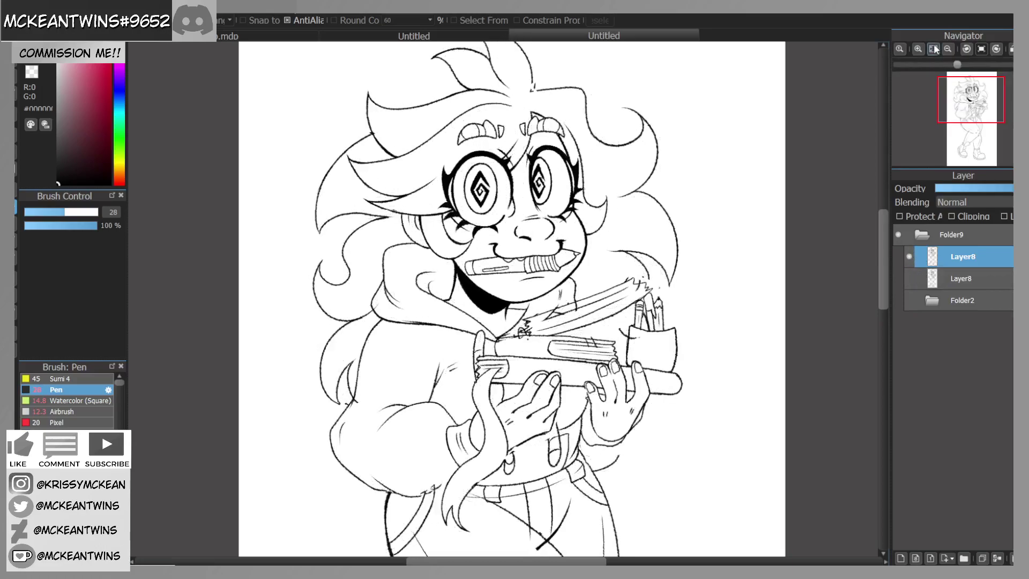
{"action": "left_click", "coordinate": [933, 49]}
{"action": "left_click", "coordinate": [909, 273]}
{"action": "left_click", "coordinate": [910, 251]}
{"action": "left_click", "coordinate": [911, 252]}
{"action": "left_click", "coordinate": [911, 252]}
{"action": "left_click", "coordinate": [909, 270]}
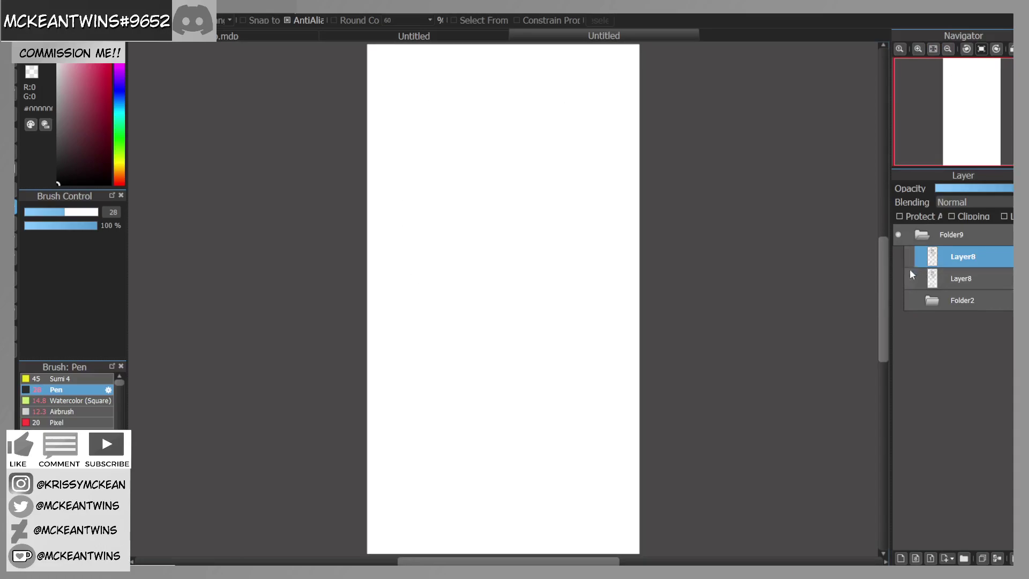
{"action": "left_click", "coordinate": [911, 273]}
{"action": "left_click", "coordinate": [910, 252]}
{"action": "left_click", "coordinate": [909, 256]}
{"action": "left_click", "coordinate": [909, 278]}
{"action": "left_click", "coordinate": [909, 278]}
{"action": "left_click", "coordinate": [909, 256]}
{"action": "left_click", "coordinate": [908, 256]}
{"action": "left_click", "coordinate": [909, 256]}
{"action": "left_click", "coordinate": [910, 278]}
{"action": "left_click", "coordinate": [909, 257]}
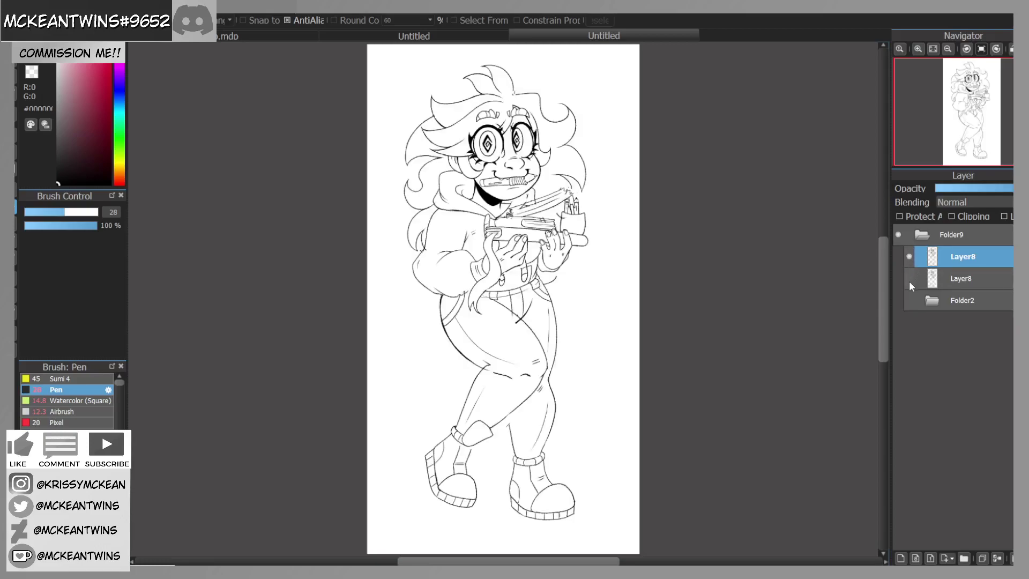
Step: Lower the upper Layer8's opacity until its lines are faint grey, and add a new folder above it
{"action": "left_click", "coordinate": [962, 189]}
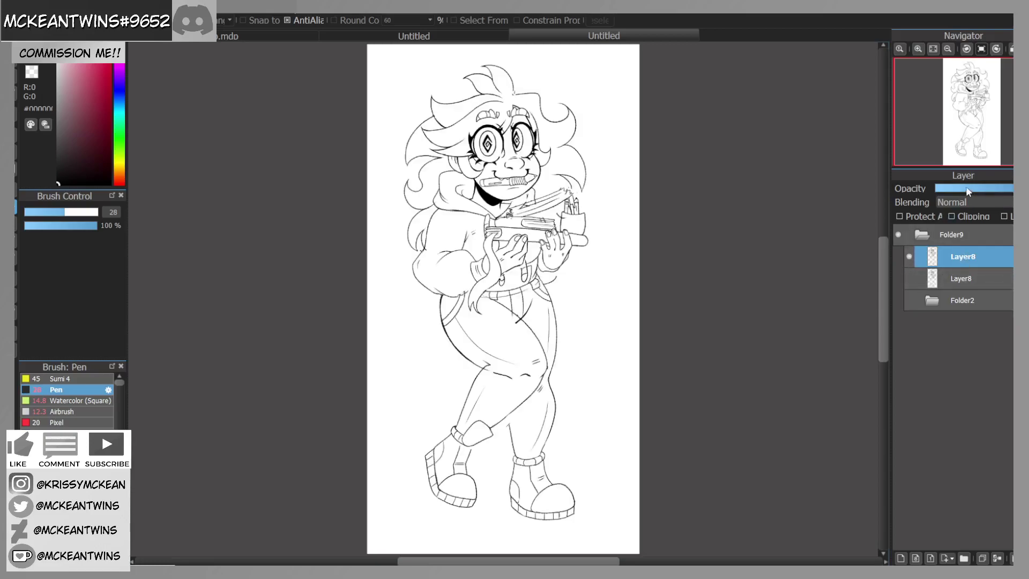
{"action": "left_click", "coordinate": [964, 558]}
{"action": "left_click_drag", "start_coordinate": [959, 280], "coordinate": [951, 263]}
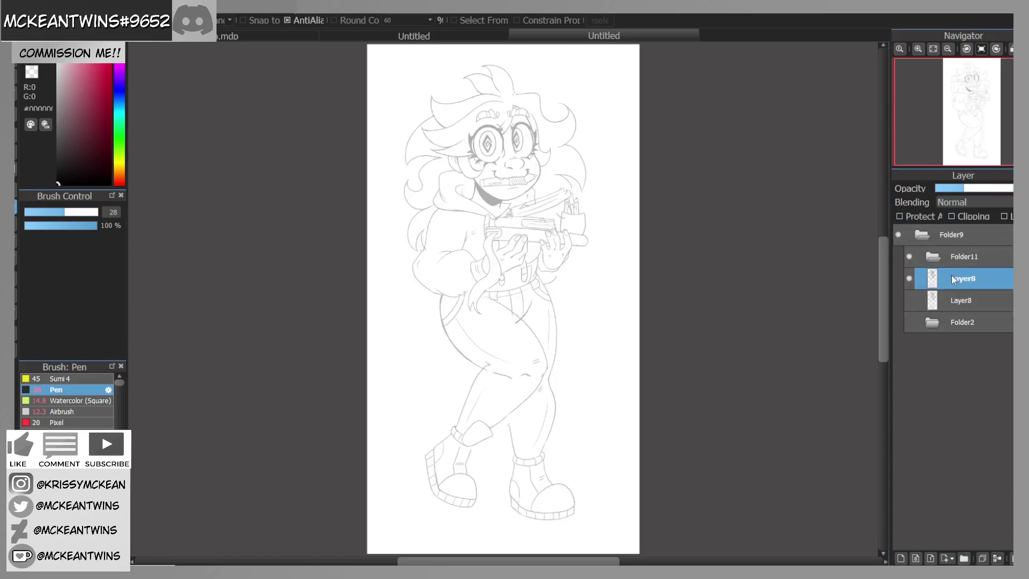
Step: Add a new layer above Layer8 inside Folder11, fade Layer8 further to a light grey, and make the new layer active
{"action": "left_click", "coordinate": [900, 559]}
{"action": "key", "text": "b"}
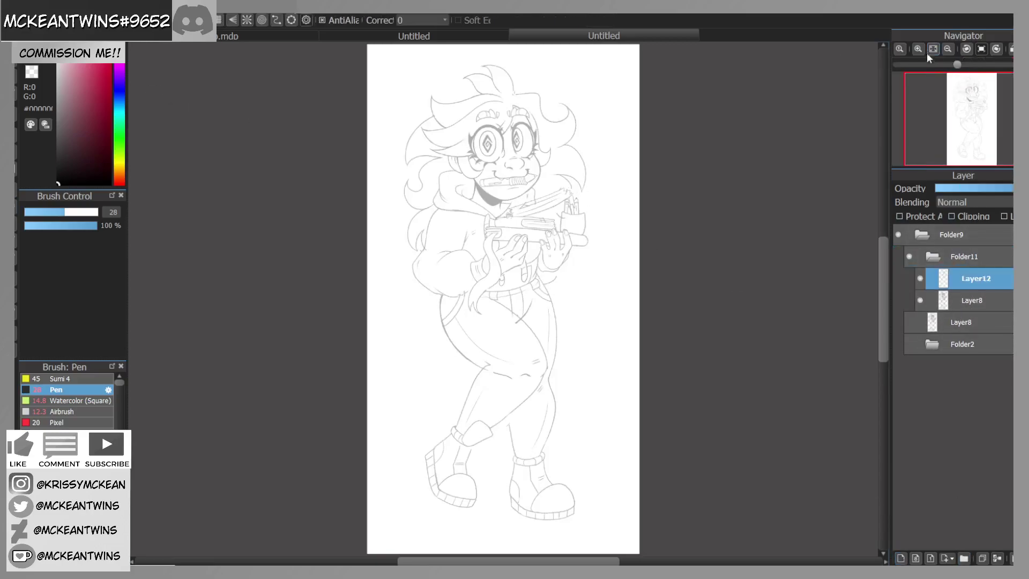
{"action": "left_click", "coordinate": [918, 49]}
{"action": "left_click", "coordinate": [917, 50]}
{"action": "left_click", "coordinate": [918, 49]}
{"action": "left_click_drag", "start_coordinate": [977, 114], "coordinate": [975, 89]}
{"action": "left_click", "coordinate": [919, 49]}
{"action": "left_click", "coordinate": [918, 49]}
{"action": "left_click", "coordinate": [919, 49]}
{"action": "left_click", "coordinate": [973, 301]}
{"action": "left_click", "coordinate": [953, 190]}
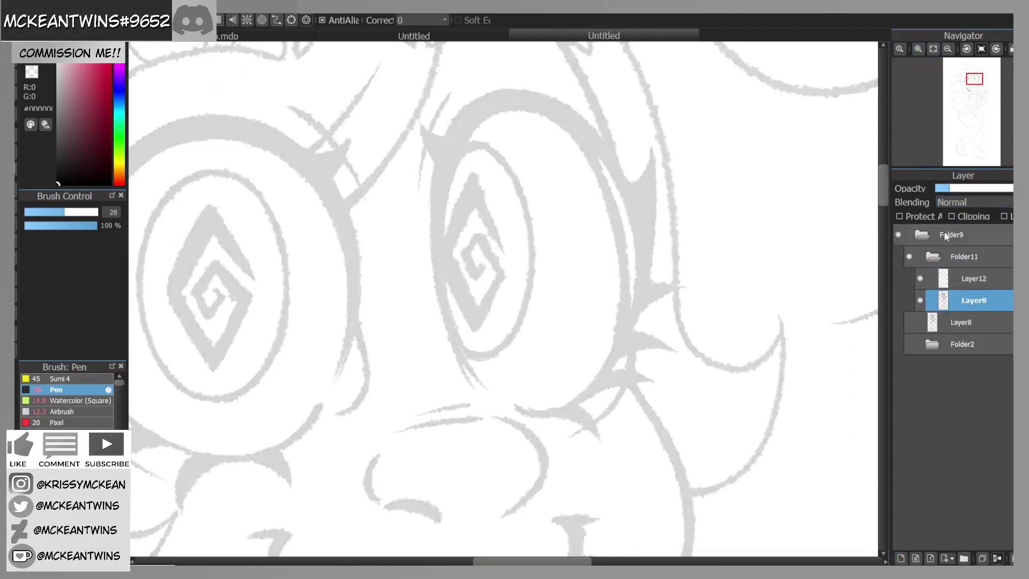
{"action": "left_click", "coordinate": [972, 279]}
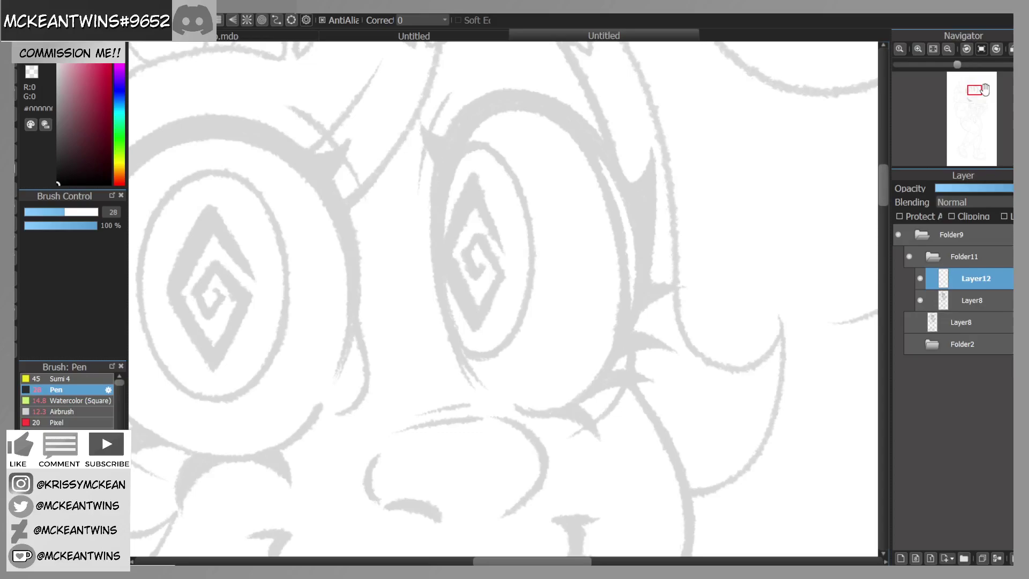
{"action": "left_click_drag", "start_coordinate": [485, 111], "coordinate": [464, 140]}
{"action": "key", "text": "ctrl+z"}
{"action": "left_click", "coordinate": [70, 379]}
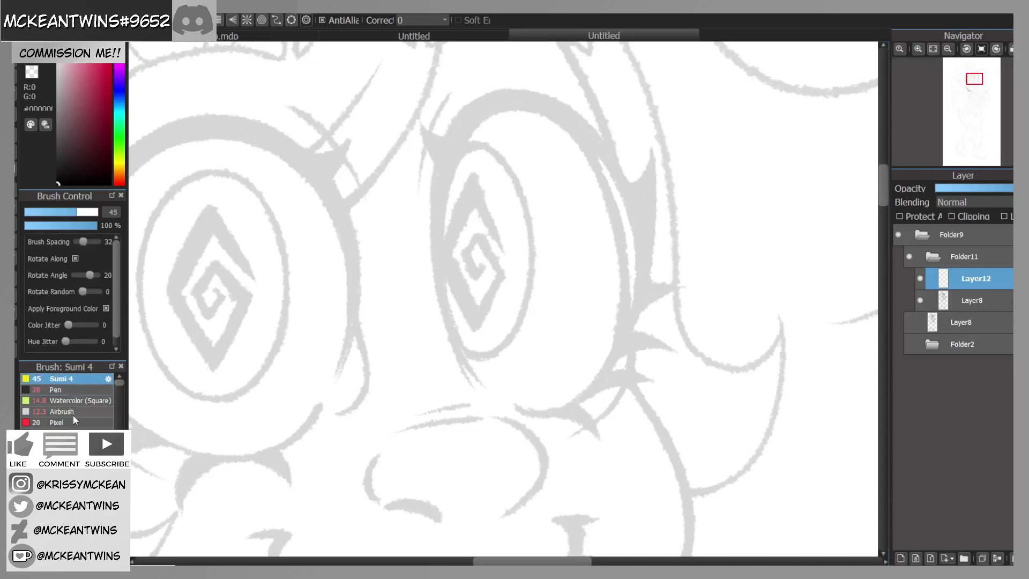
{"action": "left_click_drag", "start_coordinate": [461, 135], "coordinate": [441, 185]}
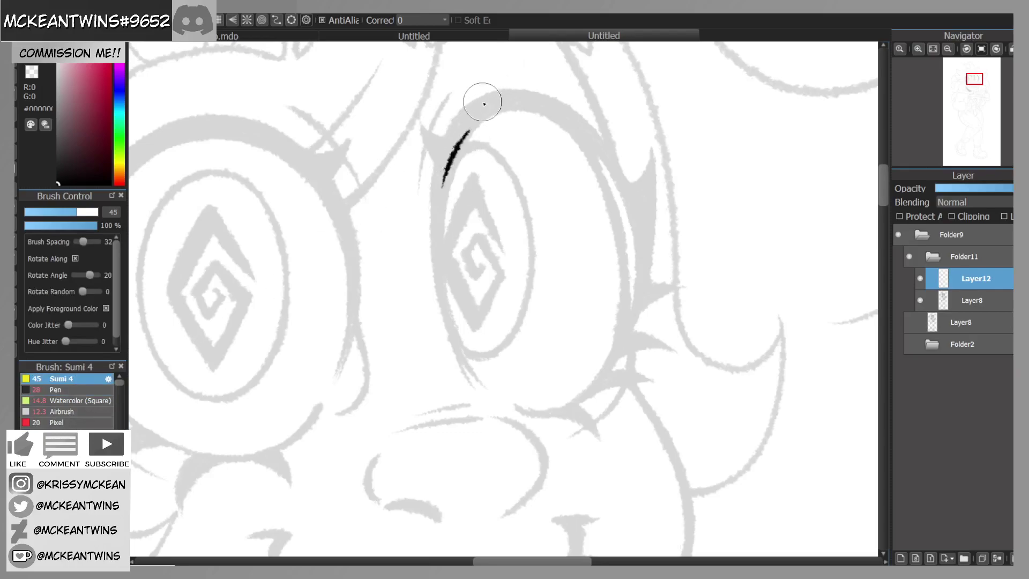
{"action": "key", "text": "ctrl+z"}
Step: Pick a textured 21-size brush and trace the inner edge of the right-hand eye from the upper lid down in black
{"action": "left_click", "coordinate": [68, 466]}
{"action": "mouse_move", "coordinate": [481, 123]}
{"action": "left_mouse_down"}
{"action": "mouse_move", "coordinate": [457, 147]}
{"action": "mouse_move", "coordinate": [477, 117]}
{"action": "mouse_move", "coordinate": [441, 211]}
{"action": "mouse_move", "coordinate": [448, 174]}
{"action": "mouse_move", "coordinate": [468, 128]}
{"action": "mouse_move", "coordinate": [439, 265]}
{"action": "mouse_move", "coordinate": [438, 212]}
{"action": "mouse_move", "coordinate": [448, 170]}
{"action": "mouse_move", "coordinate": [446, 313]}
{"action": "left_mouse_up"}
{"action": "mouse_move", "coordinate": [441, 250]}
{"action": "left_mouse_down"}
{"action": "mouse_move", "coordinate": [472, 373]}
{"action": "mouse_move", "coordinate": [448, 322]}
{"action": "mouse_move", "coordinate": [493, 396]}
{"action": "left_mouse_up"}
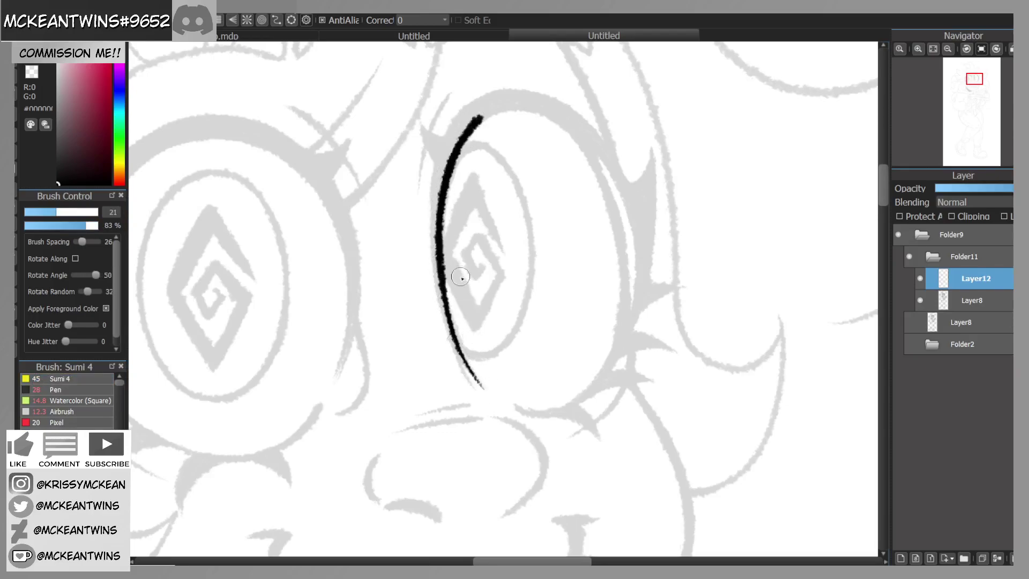
{"action": "mouse_move", "coordinate": [466, 131]}
{"action": "left_mouse_down"}
{"action": "mouse_move", "coordinate": [508, 100]}
{"action": "mouse_move", "coordinate": [454, 136]}
{"action": "mouse_move", "coordinate": [475, 104]}
{"action": "mouse_move", "coordinate": [441, 158]}
{"action": "mouse_move", "coordinate": [445, 140]}
{"action": "mouse_move", "coordinate": [461, 112]}
{"action": "mouse_move", "coordinate": [434, 215]}
{"action": "mouse_move", "coordinate": [439, 157]}
{"action": "mouse_move", "coordinate": [449, 133]}
{"action": "mouse_move", "coordinate": [435, 250]}
{"action": "mouse_move", "coordinate": [442, 144]}
{"action": "mouse_move", "coordinate": [441, 289]}
{"action": "mouse_move", "coordinate": [431, 242]}
{"action": "mouse_move", "coordinate": [434, 195]}
{"action": "mouse_move", "coordinate": [462, 344]}
{"action": "left_mouse_up"}
Step: Thicken and fill the inner lid line of the right-hand eye, tapering it to a fine point at the lower end
{"action": "mouse_move", "coordinate": [995, 72]}
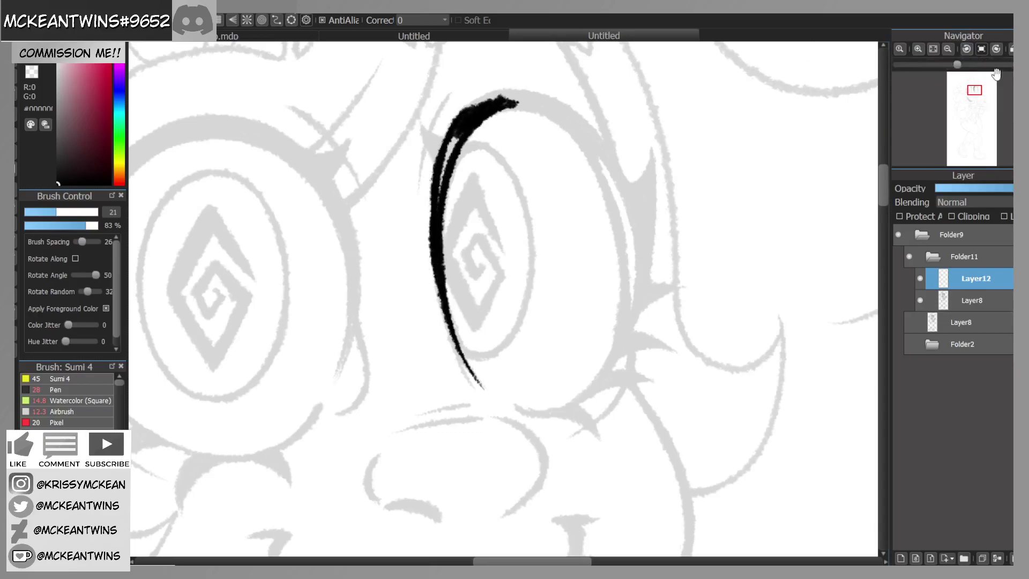
{"action": "left_click", "coordinate": [996, 49]}
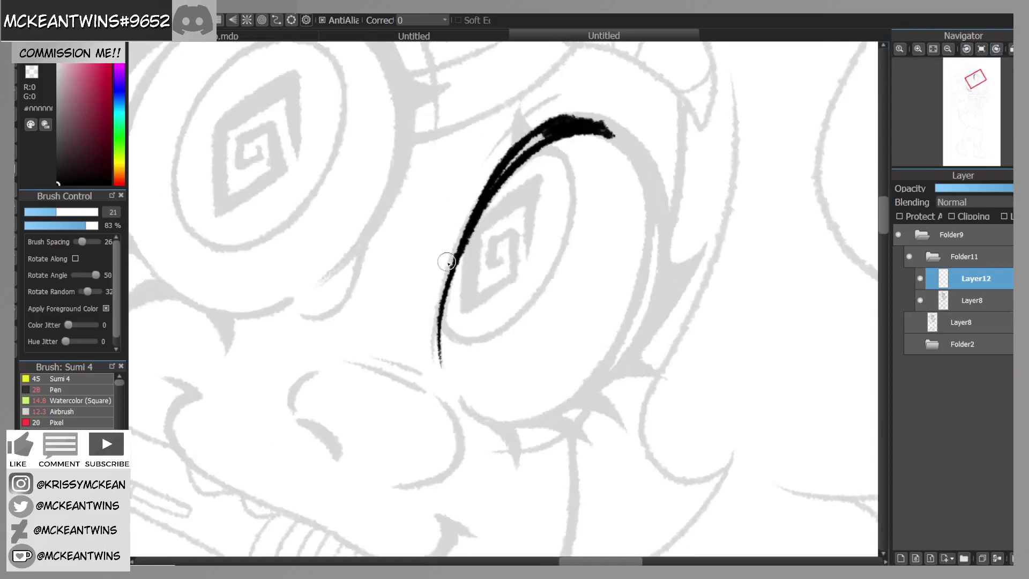
{"action": "left_click_drag", "start_coordinate": [439, 315], "coordinate": [474, 200]}
{"action": "left_click", "coordinate": [981, 48]}
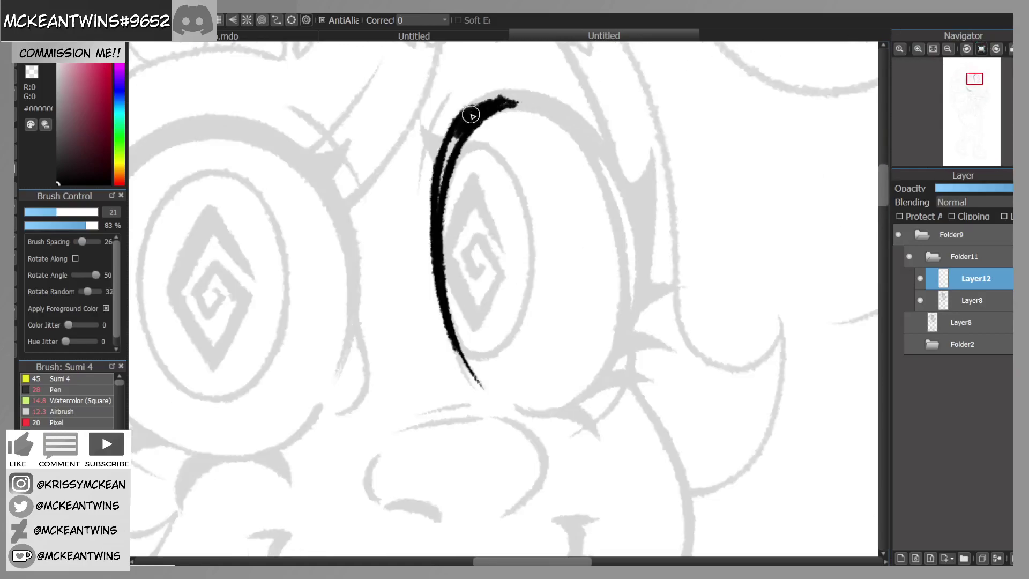
{"action": "left_click_drag", "start_coordinate": [437, 218], "coordinate": [441, 167]}
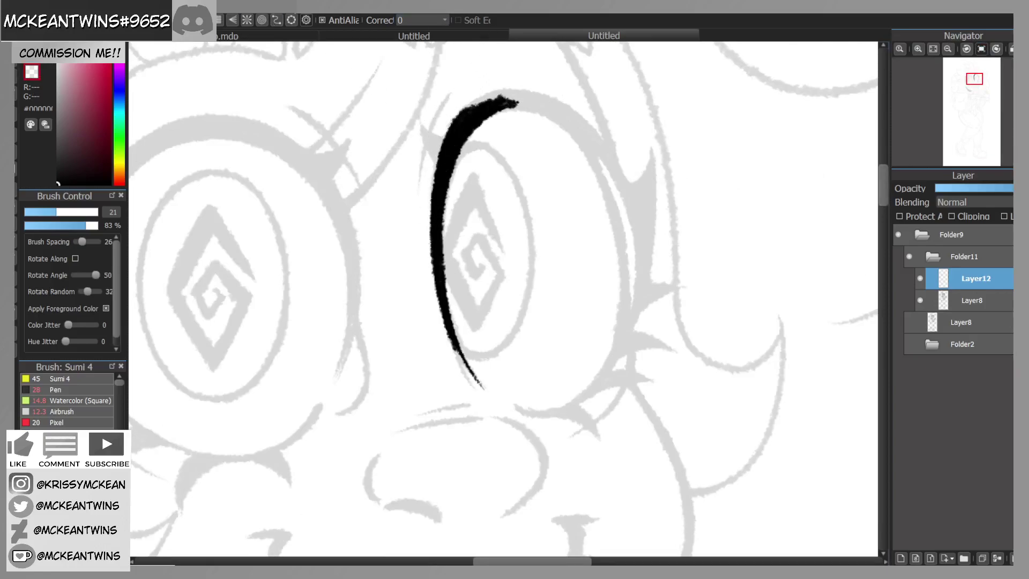
{"action": "mouse_move", "coordinate": [437, 150]}
{"action": "left_mouse_down"}
{"action": "mouse_move", "coordinate": [435, 280]}
{"action": "mouse_move", "coordinate": [431, 206]}
{"action": "mouse_move", "coordinate": [443, 291]}
{"action": "left_mouse_up"}
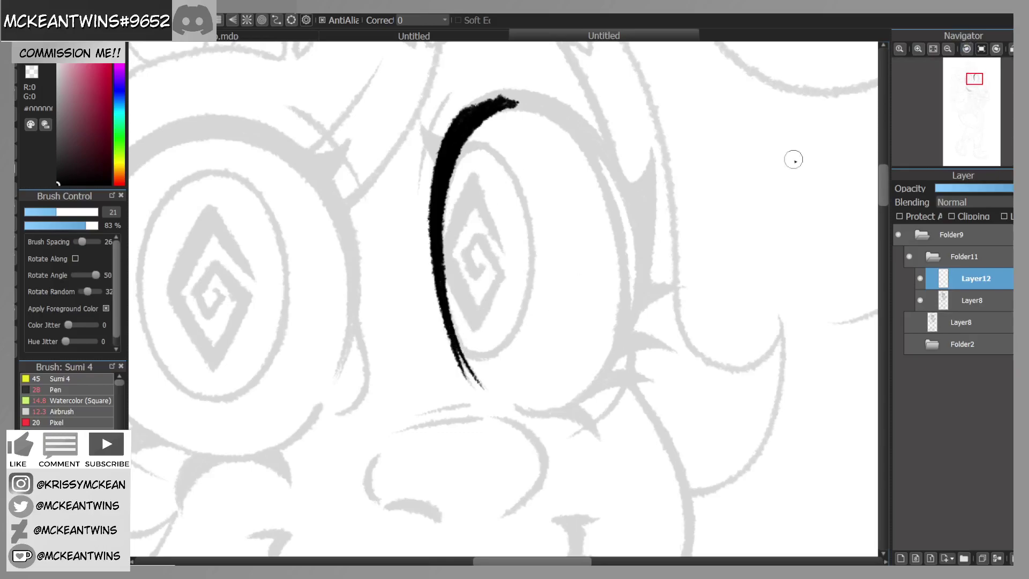
Step: Compare the new lid line with the original Layer8 across the face, leaving the original hidden
{"action": "left_click", "coordinate": [948, 49]}
{"action": "left_click", "coordinate": [947, 50]}
{"action": "left_click", "coordinate": [947, 49]}
{"action": "left_click", "coordinate": [910, 324]}
{"action": "left_click", "coordinate": [910, 323]}
{"action": "left_click", "coordinate": [910, 323]}
{"action": "left_click", "coordinate": [909, 323]}
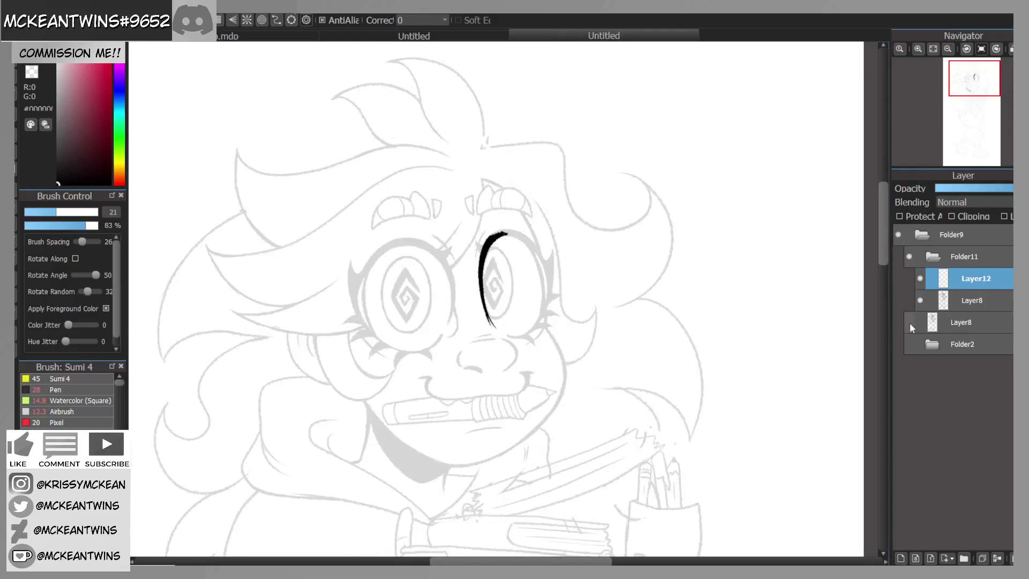
{"action": "left_click", "coordinate": [918, 51]}
{"action": "left_click", "coordinate": [921, 49]}
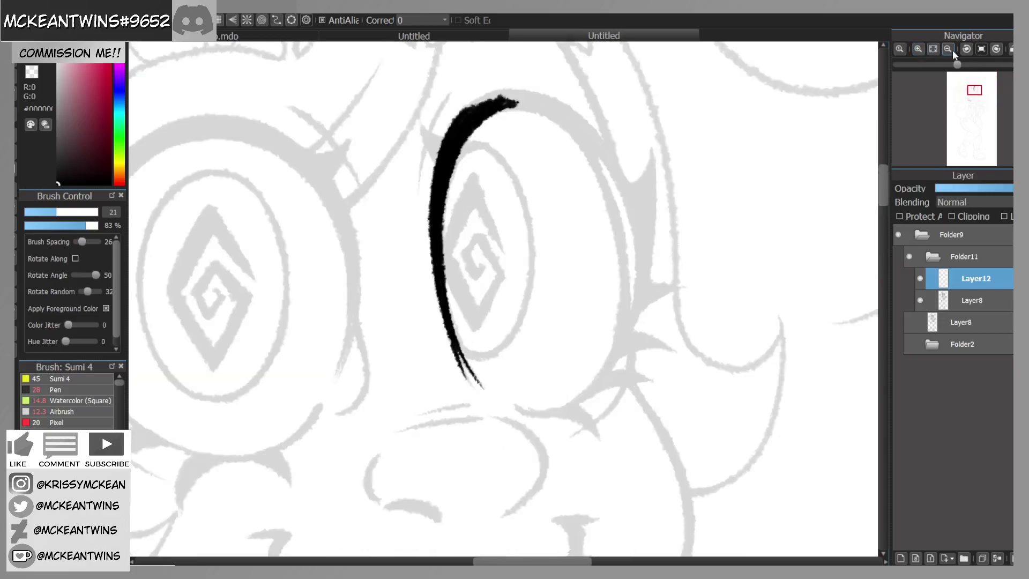
{"action": "left_click", "coordinate": [949, 50]}
{"action": "left_click", "coordinate": [948, 49]}
{"action": "left_click", "coordinate": [910, 322]}
{"action": "left_click", "coordinate": [910, 321]}
Step: Ink the small pointed lash and the thin accent strokes at the inner upper corner of the right-hand eye
{"action": "left_click", "coordinate": [917, 49]}
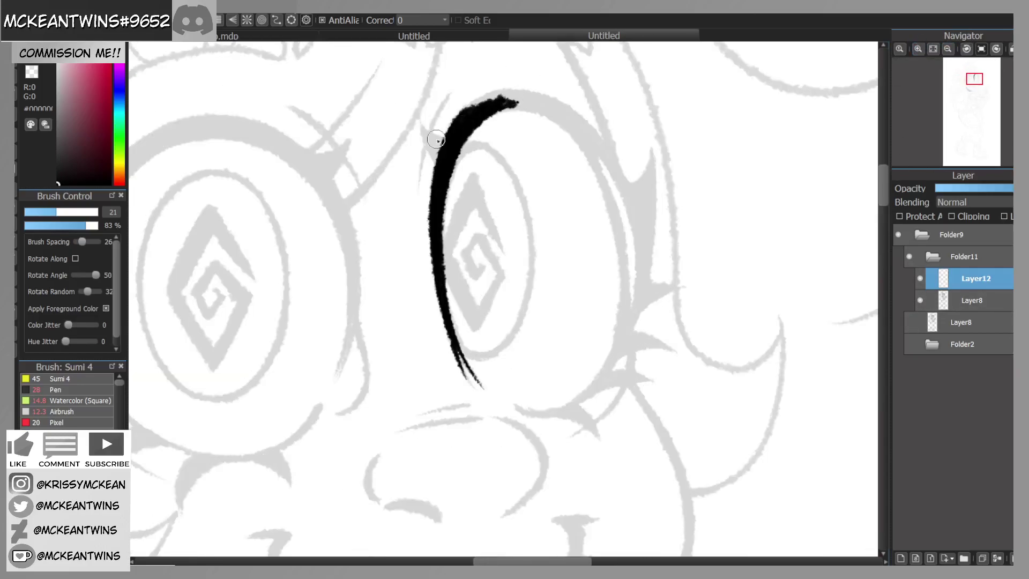
{"action": "mouse_move", "coordinate": [426, 132]}
{"action": "left_mouse_down"}
{"action": "mouse_move", "coordinate": [436, 154]}
{"action": "mouse_move", "coordinate": [423, 133]}
{"action": "left_mouse_up"}
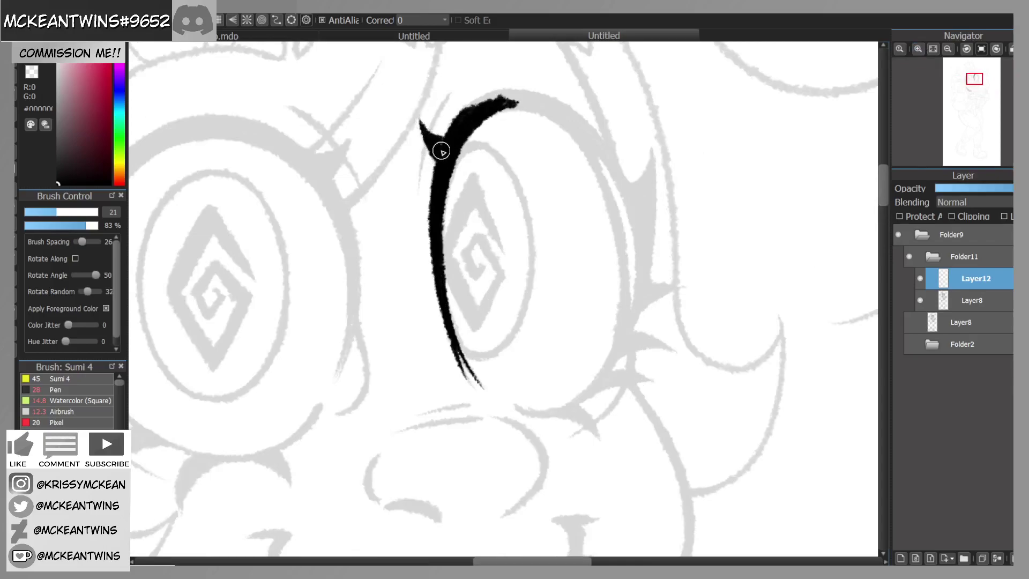
{"action": "left_click", "coordinate": [967, 48]}
{"action": "mouse_move", "coordinate": [357, 196]}
{"action": "left_mouse_down"}
{"action": "mouse_move", "coordinate": [376, 239]}
{"action": "mouse_move", "coordinate": [355, 139]}
{"action": "left_mouse_up"}
Step: Start the iris outline of the right-hand eye with short curves at its upper and lower ends, joined to the inner lid line
{"action": "left_click", "coordinate": [982, 49]}
{"action": "left_click_drag", "start_coordinate": [974, 90], "coordinate": [975, 91]}
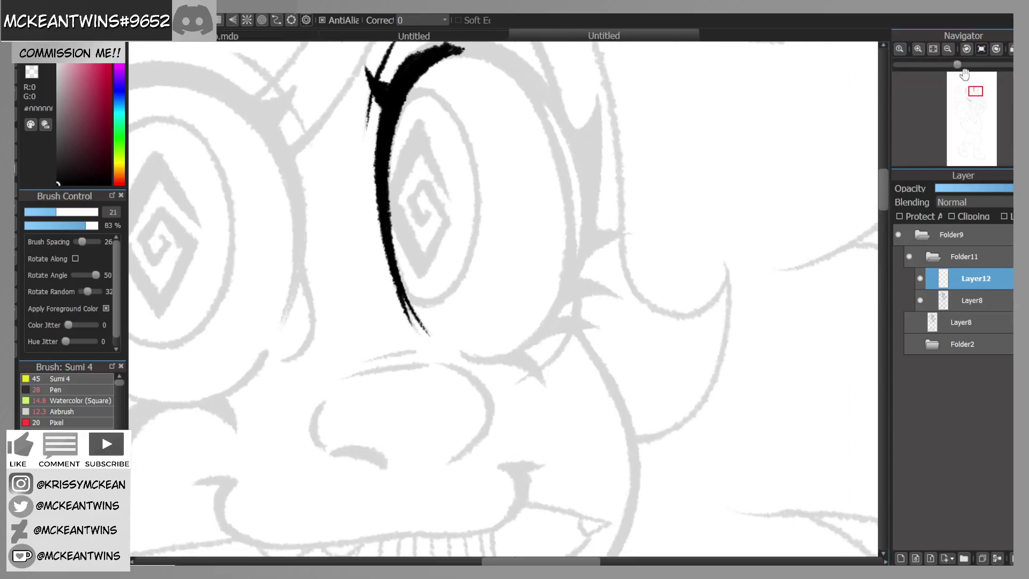
{"action": "left_click", "coordinate": [967, 48]}
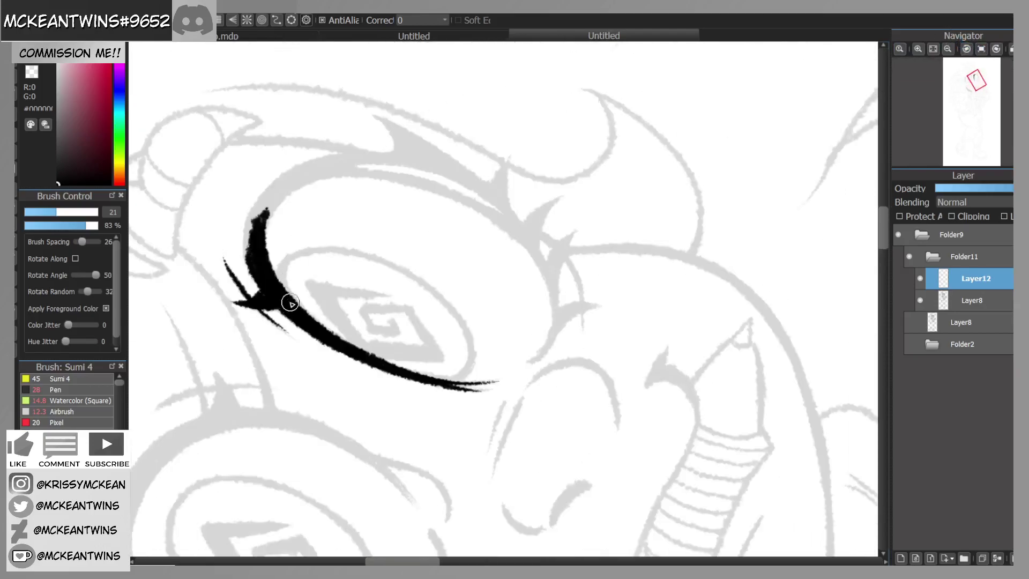
{"action": "left_click_drag", "start_coordinate": [277, 280], "coordinate": [288, 261]}
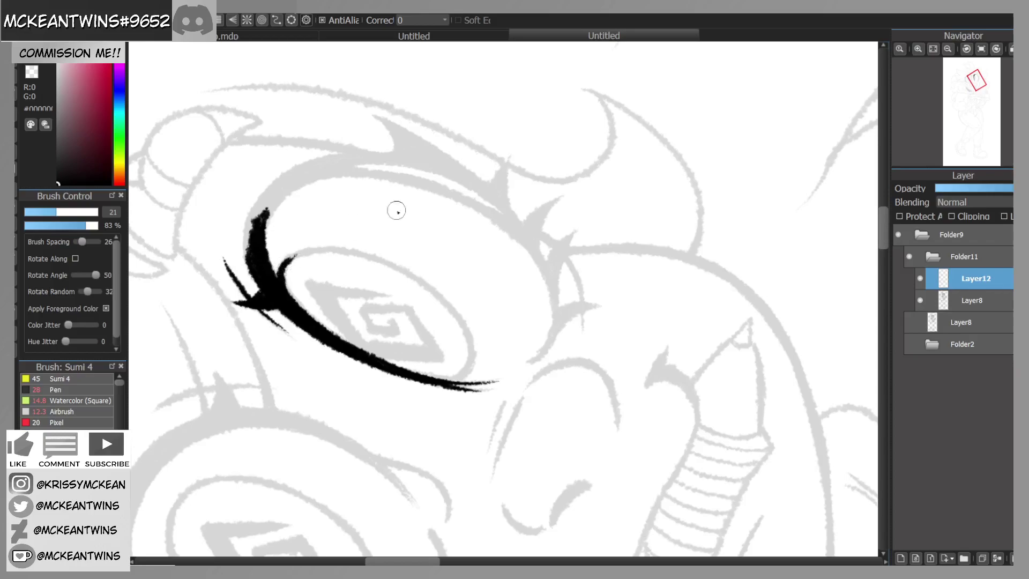
{"action": "left_click", "coordinate": [967, 49]}
{"action": "left_click", "coordinate": [967, 48]}
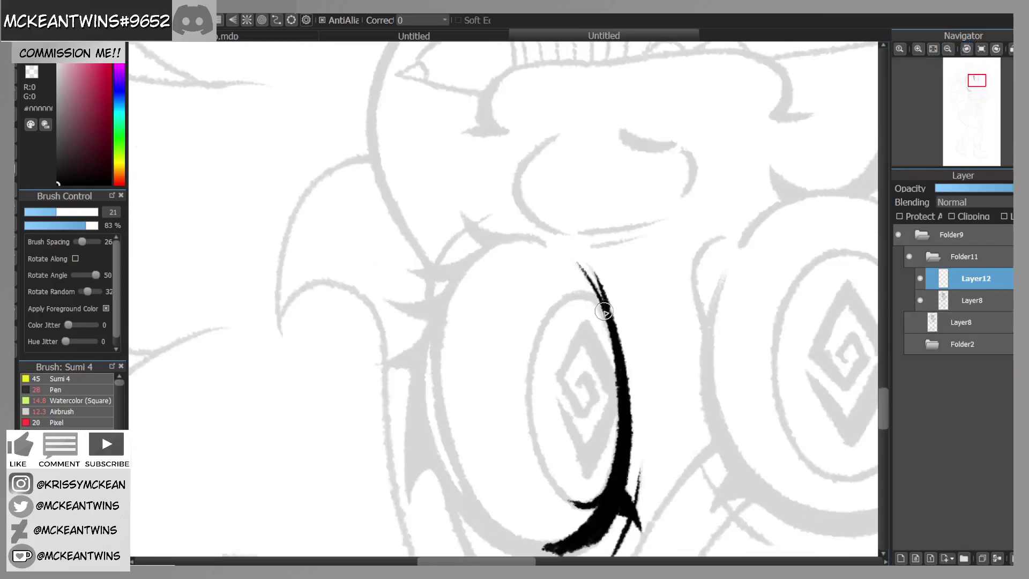
{"action": "left_click_drag", "start_coordinate": [587, 296], "coordinate": [544, 329]}
Step: Complete the oval iris outline of the right-hand eye by tracing its outer side between the two end curves
{"action": "left_click", "coordinate": [981, 49]}
{"action": "left_click_drag", "start_coordinate": [975, 91], "coordinate": [975, 88]}
{"action": "left_click", "coordinate": [967, 49]}
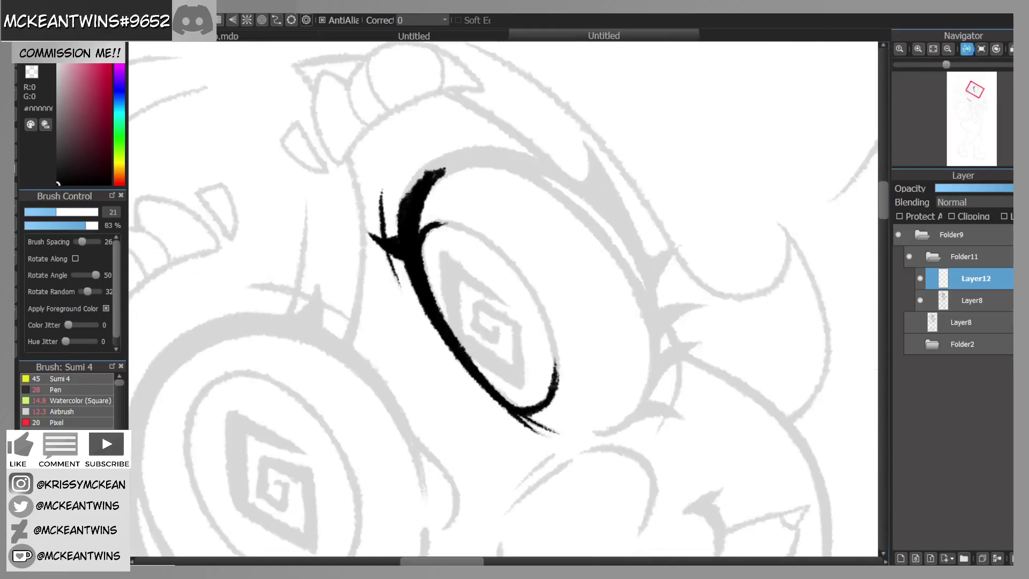
{"action": "left_click", "coordinate": [967, 49]}
{"action": "left_click", "coordinate": [967, 49]}
{"action": "left_click", "coordinate": [967, 49]}
{"action": "left_click", "coordinate": [918, 48]}
{"action": "mouse_move", "coordinate": [404, 396]}
{"action": "left_mouse_down"}
{"action": "mouse_move", "coordinate": [402, 361]}
{"action": "mouse_move", "coordinate": [402, 388]}
{"action": "mouse_move", "coordinate": [421, 331]}
{"action": "mouse_move", "coordinate": [403, 360]}
{"action": "mouse_move", "coordinate": [441, 299]}
{"action": "mouse_move", "coordinate": [526, 238]}
{"action": "left_mouse_up"}
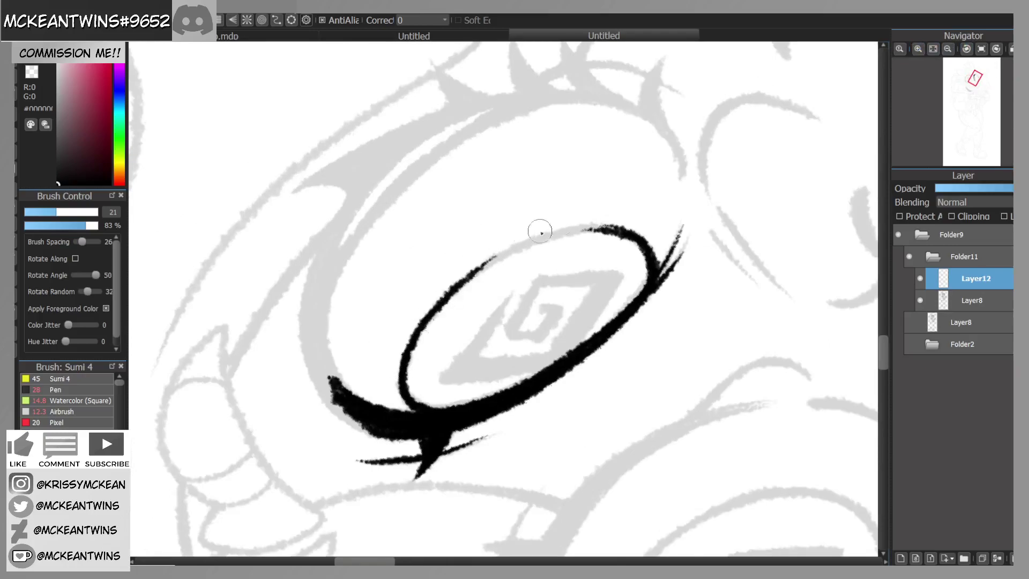
{"action": "left_click", "coordinate": [966, 48]}
{"action": "left_click_drag", "start_coordinate": [494, 174], "coordinate": [467, 283]}
{"action": "left_click_drag", "start_coordinate": [472, 217], "coordinate": [465, 311]}
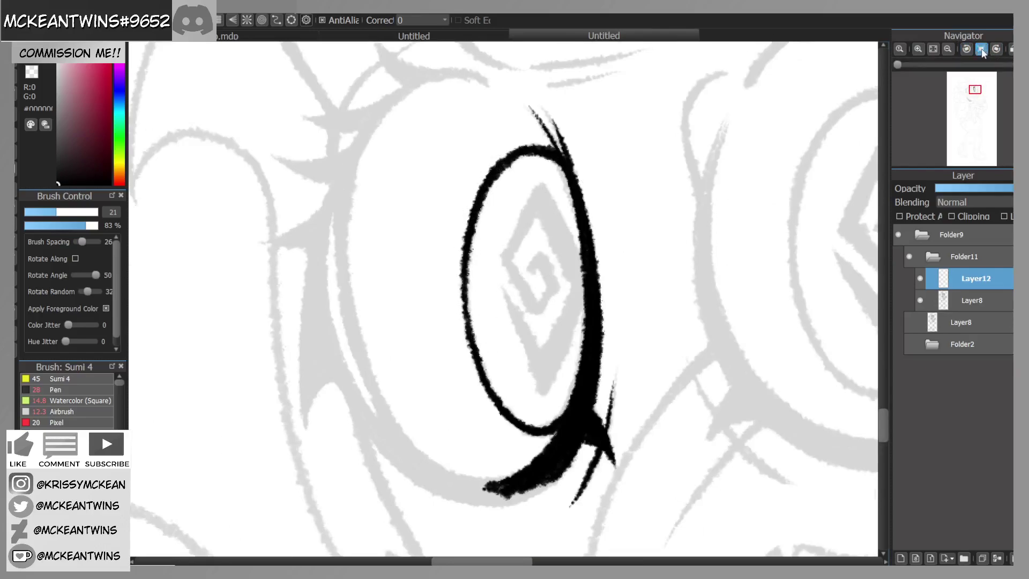
Step: Ink the diamond-shaped spiral pupil inside the iris of the right-hand eye, with heavy outer sides and a thin inner spiral
{"action": "left_click", "coordinate": [982, 49]}
{"action": "left_click", "coordinate": [948, 48]}
{"action": "left_click", "coordinate": [920, 49]}
{"action": "mouse_move", "coordinate": [421, 307]}
{"action": "left_mouse_down"}
{"action": "mouse_move", "coordinate": [446, 247]}
{"action": "mouse_move", "coordinate": [461, 247]}
{"action": "left_mouse_up"}
{"action": "mouse_move", "coordinate": [442, 290]}
{"action": "left_mouse_down"}
{"action": "mouse_move", "coordinate": [466, 236]}
{"action": "mouse_move", "coordinate": [500, 302]}
{"action": "mouse_move", "coordinate": [466, 216]}
{"action": "mouse_move", "coordinate": [443, 242]}
{"action": "mouse_move", "coordinate": [446, 257]}
{"action": "mouse_move", "coordinate": [471, 218]}
{"action": "left_mouse_up"}
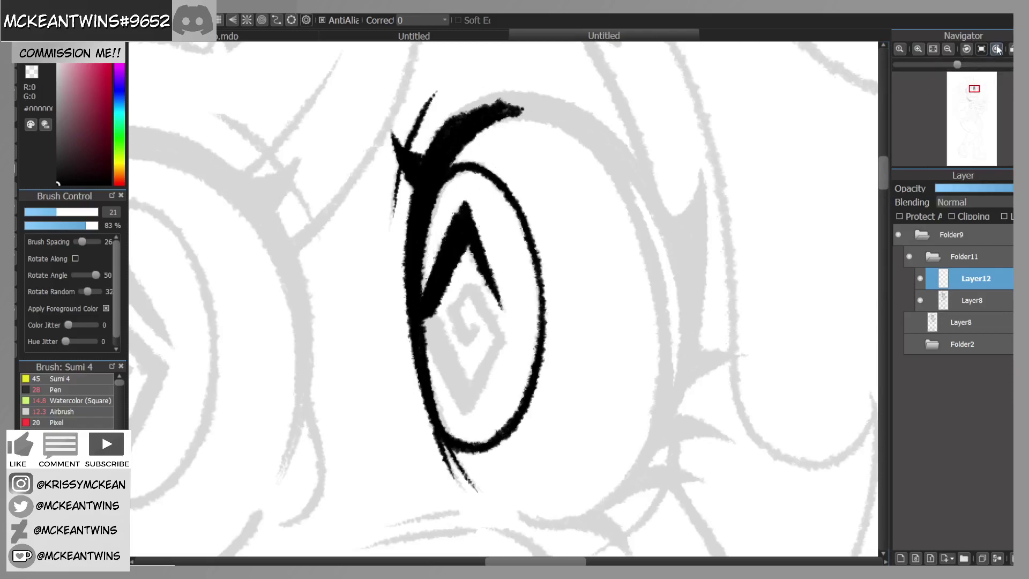
{"action": "left_click", "coordinate": [996, 49]}
{"action": "mouse_move", "coordinate": [420, 284]}
{"action": "left_mouse_down"}
{"action": "mouse_move", "coordinate": [411, 375]}
{"action": "mouse_move", "coordinate": [434, 270]}
{"action": "mouse_move", "coordinate": [417, 375]}
{"action": "mouse_move", "coordinate": [485, 324]}
{"action": "mouse_move", "coordinate": [482, 335]}
{"action": "mouse_move", "coordinate": [488, 268]}
{"action": "mouse_move", "coordinate": [442, 278]}
{"action": "mouse_move", "coordinate": [456, 281]}
{"action": "mouse_move", "coordinate": [446, 317]}
{"action": "mouse_move", "coordinate": [469, 322]}
{"action": "mouse_move", "coordinate": [461, 292]}
{"action": "mouse_move", "coordinate": [462, 310]}
{"action": "left_mouse_up"}
Step: Extend the upper lid of the right-hand eye over the top of the eye and fill it to a thick tapered line
{"action": "left_click", "coordinate": [967, 49]}
{"action": "left_click", "coordinate": [966, 49]}
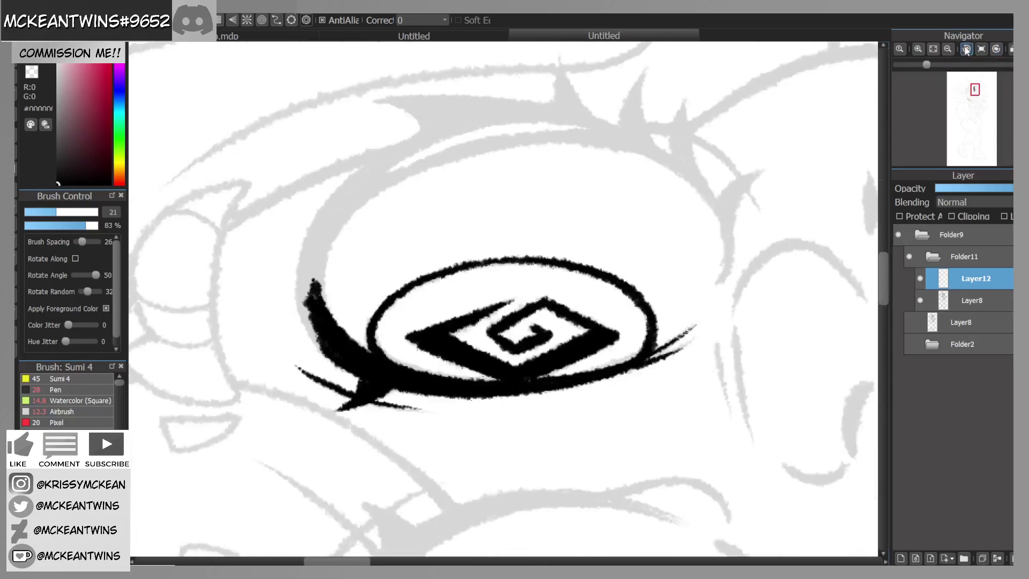
{"action": "mouse_move", "coordinate": [325, 324]}
{"action": "left_mouse_down"}
{"action": "mouse_move", "coordinate": [316, 263]}
{"action": "mouse_move", "coordinate": [329, 330]}
{"action": "mouse_move", "coordinate": [318, 261]}
{"action": "mouse_move", "coordinate": [320, 317]}
{"action": "mouse_move", "coordinate": [316, 276]}
{"action": "mouse_move", "coordinate": [323, 231]}
{"action": "left_mouse_up"}
{"action": "left_click_drag", "start_coordinate": [316, 275], "coordinate": [361, 195]}
{"action": "mouse_move", "coordinate": [326, 241]}
{"action": "left_mouse_down"}
{"action": "mouse_move", "coordinate": [386, 163]}
{"action": "mouse_move", "coordinate": [431, 140]}
{"action": "left_mouse_up"}
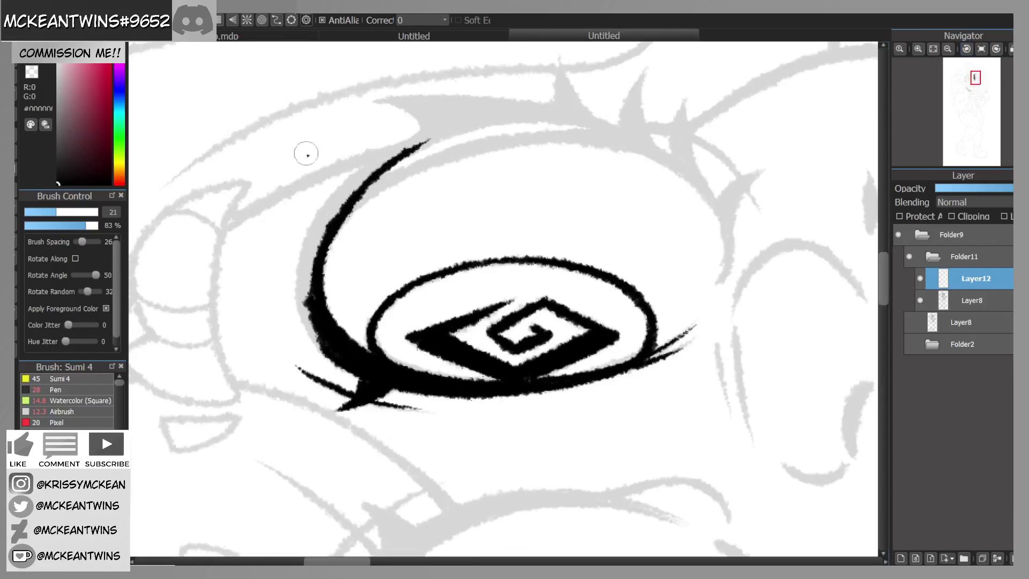
{"action": "mouse_move", "coordinate": [315, 333]}
{"action": "left_mouse_down"}
{"action": "mouse_move", "coordinate": [301, 300]}
{"action": "mouse_move", "coordinate": [312, 335]}
{"action": "mouse_move", "coordinate": [304, 256]}
{"action": "mouse_move", "coordinate": [296, 302]}
{"action": "mouse_move", "coordinate": [331, 198]}
{"action": "mouse_move", "coordinate": [301, 245]}
{"action": "mouse_move", "coordinate": [343, 185]}
{"action": "mouse_move", "coordinate": [410, 142]}
{"action": "mouse_move", "coordinate": [370, 167]}
{"action": "mouse_move", "coordinate": [313, 254]}
{"action": "mouse_move", "coordinate": [304, 297]}
{"action": "mouse_move", "coordinate": [320, 236]}
{"action": "mouse_move", "coordinate": [363, 176]}
{"action": "mouse_move", "coordinate": [318, 225]}
{"action": "mouse_move", "coordinate": [316, 333]}
{"action": "left_mouse_up"}
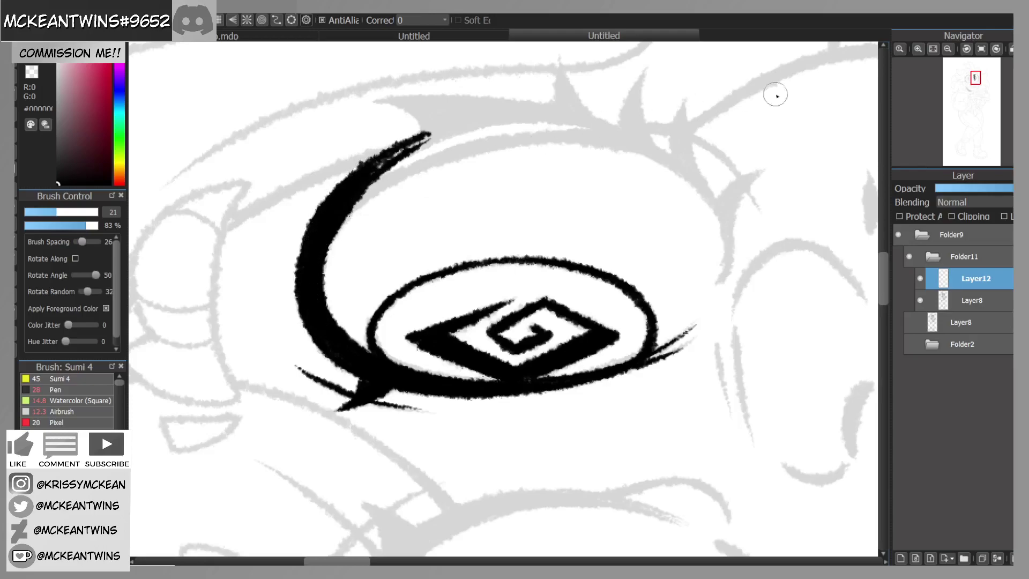
Step: Carry the lid line of the right-hand eye down along its outer side, tapering it to a thin end
{"action": "left_click", "coordinate": [982, 49]}
{"action": "left_click_drag", "start_coordinate": [974, 90], "coordinate": [977, 90]}
{"action": "left_click", "coordinate": [969, 49]}
{"action": "left_click", "coordinate": [969, 49]}
{"action": "left_click", "coordinate": [969, 48]}
{"action": "left_click", "coordinate": [968, 48]}
{"action": "left_click", "coordinate": [969, 48]}
{"action": "left_click", "coordinate": [969, 48]}
{"action": "mouse_move", "coordinate": [543, 409]}
{"action": "left_mouse_down"}
{"action": "mouse_move", "coordinate": [503, 311]}
{"action": "mouse_move", "coordinate": [506, 331]}
{"action": "mouse_move", "coordinate": [501, 279]}
{"action": "mouse_move", "coordinate": [508, 222]}
{"action": "mouse_move", "coordinate": [501, 275]}
{"action": "mouse_move", "coordinate": [503, 236]}
{"action": "mouse_move", "coordinate": [542, 145]}
{"action": "left_mouse_up"}
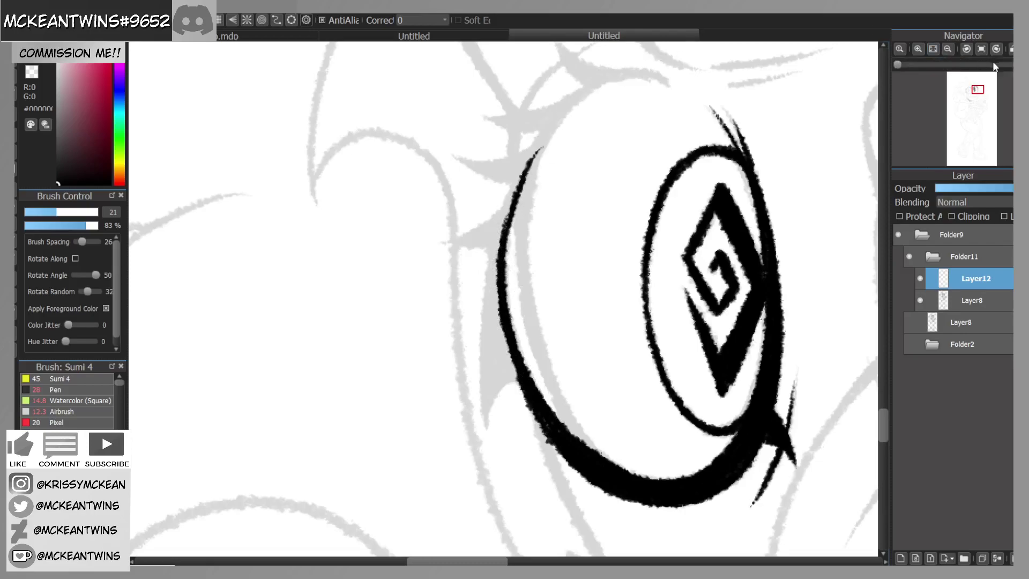
Step: Trace the lower curve of the right-hand eye, joining the outer lid line and ending near the nose
{"action": "left_click", "coordinate": [982, 50]}
{"action": "left_click_drag", "start_coordinate": [978, 89], "coordinate": [975, 92]}
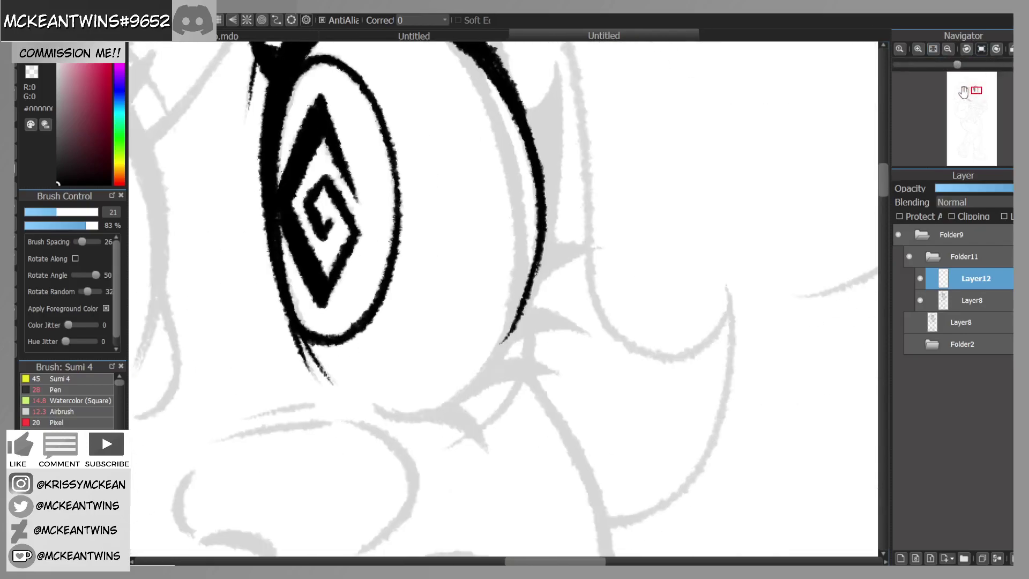
{"action": "left_click", "coordinate": [997, 50]}
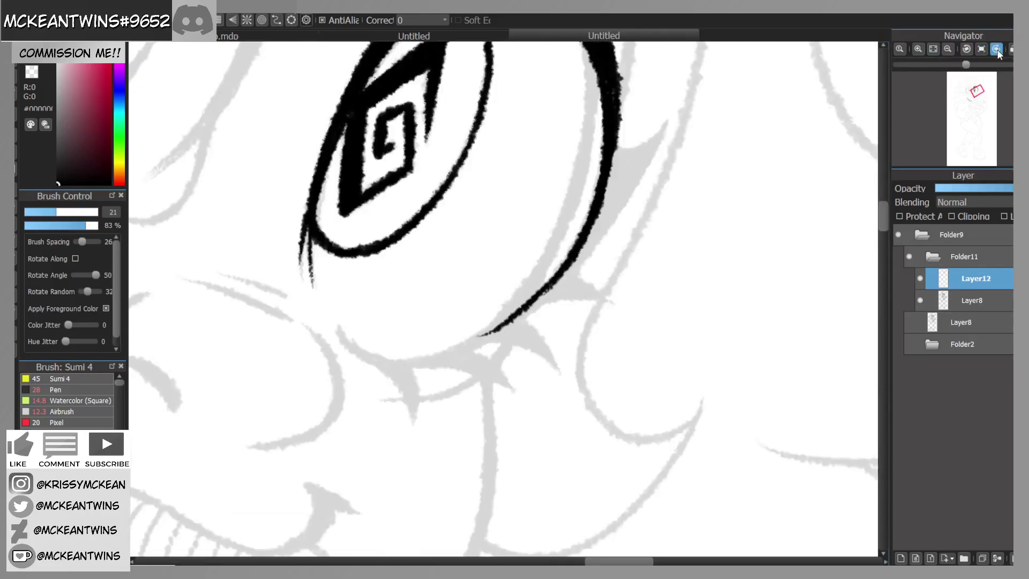
{"action": "left_click", "coordinate": [997, 50]}
{"action": "left_click", "coordinate": [998, 50]}
{"action": "left_click", "coordinate": [997, 50]}
{"action": "mouse_move", "coordinate": [477, 135]}
{"action": "left_mouse_down"}
{"action": "mouse_move", "coordinate": [462, 138]}
{"action": "mouse_move", "coordinate": [437, 198]}
{"action": "mouse_move", "coordinate": [447, 159]}
{"action": "mouse_move", "coordinate": [462, 274]}
{"action": "mouse_move", "coordinate": [494, 320]}
{"action": "left_mouse_up"}
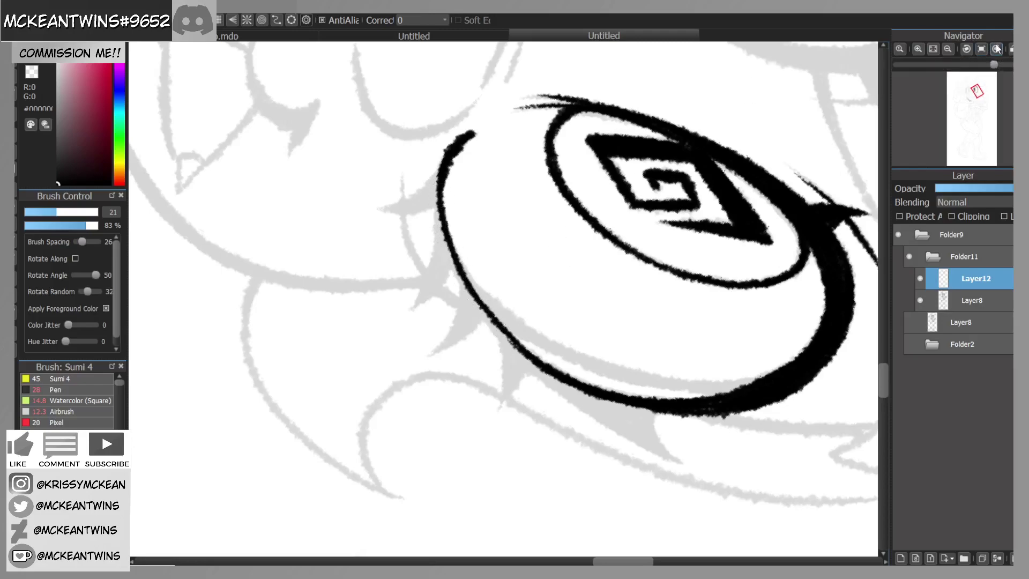
Step: Draw a second thin line inside the outer lid of the right-hand eye, following the guide from the thick upper lid downward
{"action": "left_click", "coordinate": [996, 48]}
{"action": "left_click", "coordinate": [996, 48]}
{"action": "left_click", "coordinate": [996, 48]}
{"action": "left_click", "coordinate": [995, 49]}
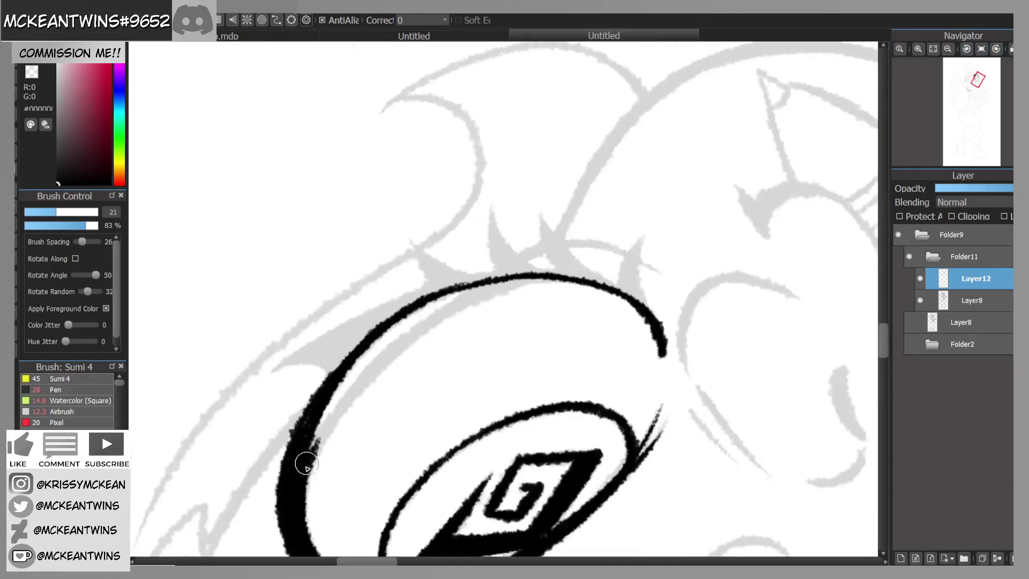
{"action": "left_click_drag", "start_coordinate": [334, 419], "coordinate": [310, 452]}
{"action": "left_click_drag", "start_coordinate": [345, 402], "coordinate": [305, 460]}
{"action": "left_click_drag", "start_coordinate": [376, 371], "coordinate": [328, 423]}
{"action": "mouse_move", "coordinate": [406, 342]}
{"action": "left_mouse_down"}
{"action": "mouse_move", "coordinate": [352, 388]}
{"action": "mouse_move", "coordinate": [437, 320]}
{"action": "left_mouse_up"}
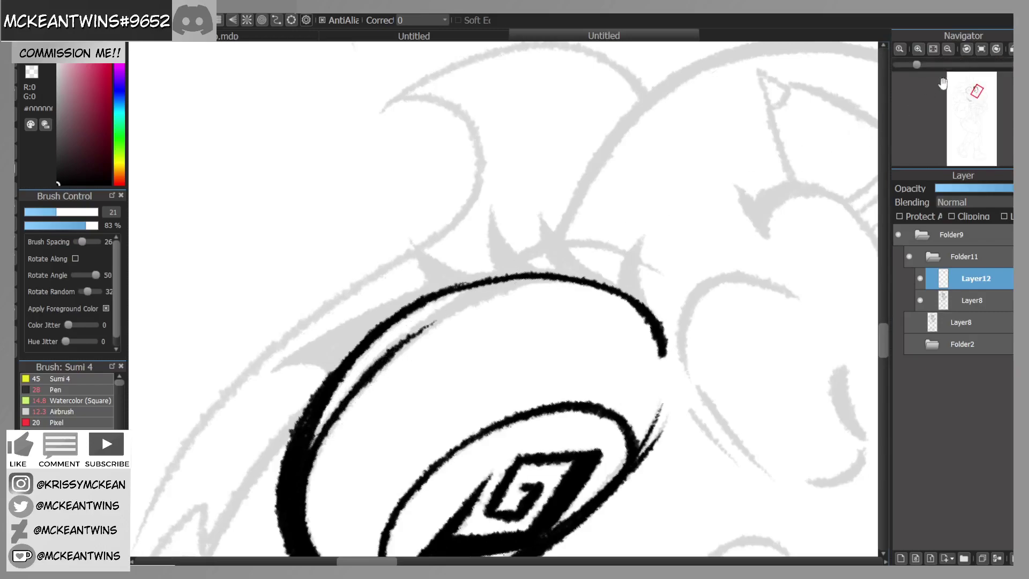
{"action": "left_click", "coordinate": [965, 50]}
{"action": "mouse_move", "coordinate": [511, 240]}
{"action": "left_mouse_down"}
{"action": "mouse_move", "coordinate": [477, 346]}
{"action": "mouse_move", "coordinate": [474, 407]}
{"action": "left_mouse_up"}
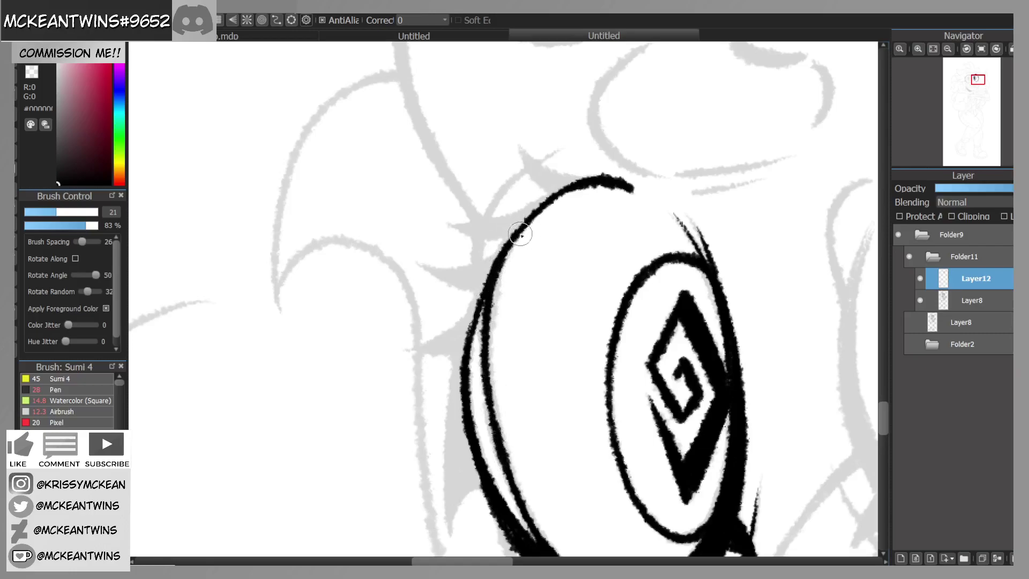
Step: Outline the pointed wing at the outer corner of the right-hand eye's upper lid, following the guide
{"action": "left_click", "coordinate": [968, 49]}
{"action": "mouse_move", "coordinate": [500, 174]}
{"action": "left_mouse_down"}
{"action": "mouse_move", "coordinate": [479, 298]}
{"action": "mouse_move", "coordinate": [479, 280]}
{"action": "mouse_move", "coordinate": [515, 426]}
{"action": "left_mouse_up"}
{"action": "left_click_drag", "start_coordinate": [493, 353], "coordinate": [533, 460]}
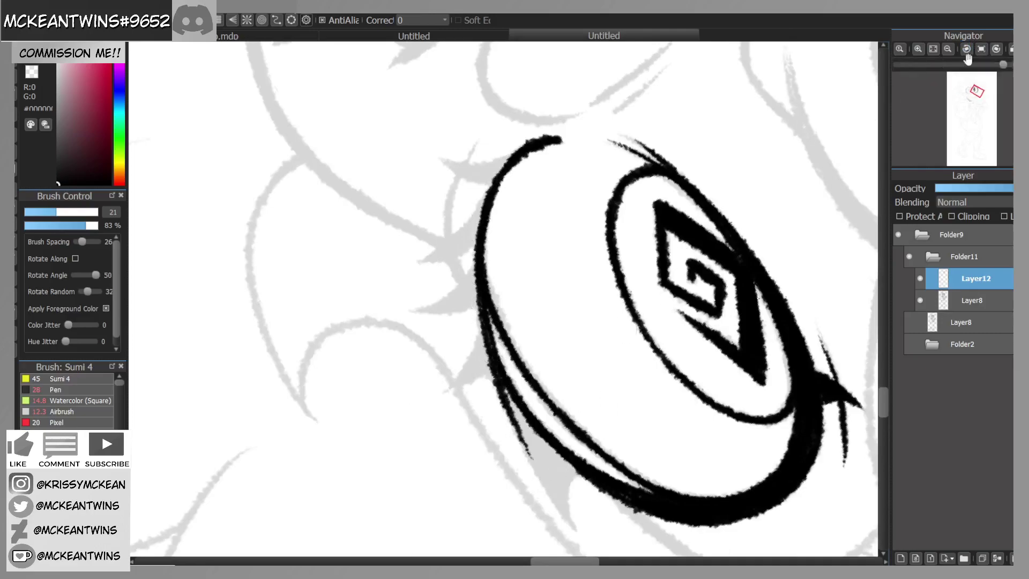
{"action": "left_click", "coordinate": [981, 50]}
{"action": "left_click_drag", "start_coordinate": [976, 90], "coordinate": [975, 89]}
{"action": "mouse_move", "coordinate": [594, 215]}
{"action": "left_mouse_down"}
{"action": "mouse_move", "coordinate": [623, 198]}
{"action": "mouse_move", "coordinate": [620, 209]}
{"action": "mouse_move", "coordinate": [627, 171]}
{"action": "left_mouse_up"}
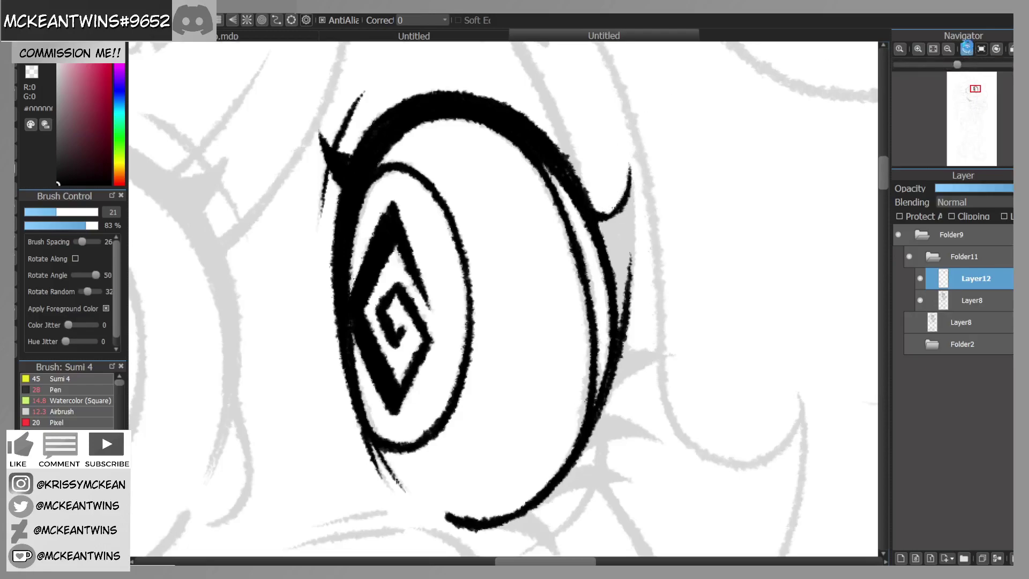
Step: Fill the pointed wing at the outer corner of the right-hand eye solid black
{"action": "left_click", "coordinate": [967, 49]}
{"action": "left_click", "coordinate": [966, 49]}
{"action": "left_click", "coordinate": [966, 49]}
{"action": "left_click", "coordinate": [966, 49]}
{"action": "left_click", "coordinate": [966, 49]}
{"action": "left_click_drag", "start_coordinate": [335, 332], "coordinate": [398, 236]}
{"action": "mouse_move", "coordinate": [357, 293]}
{"action": "left_mouse_down"}
{"action": "mouse_move", "coordinate": [369, 276]}
{"action": "mouse_move", "coordinate": [351, 321]}
{"action": "mouse_move", "coordinate": [381, 315]}
{"action": "mouse_move", "coordinate": [386, 294]}
{"action": "mouse_move", "coordinate": [361, 300]}
{"action": "mouse_move", "coordinate": [402, 236]}
{"action": "mouse_move", "coordinate": [423, 235]}
{"action": "mouse_move", "coordinate": [418, 246]}
{"action": "left_mouse_up"}
{"action": "left_click", "coordinate": [981, 49]}
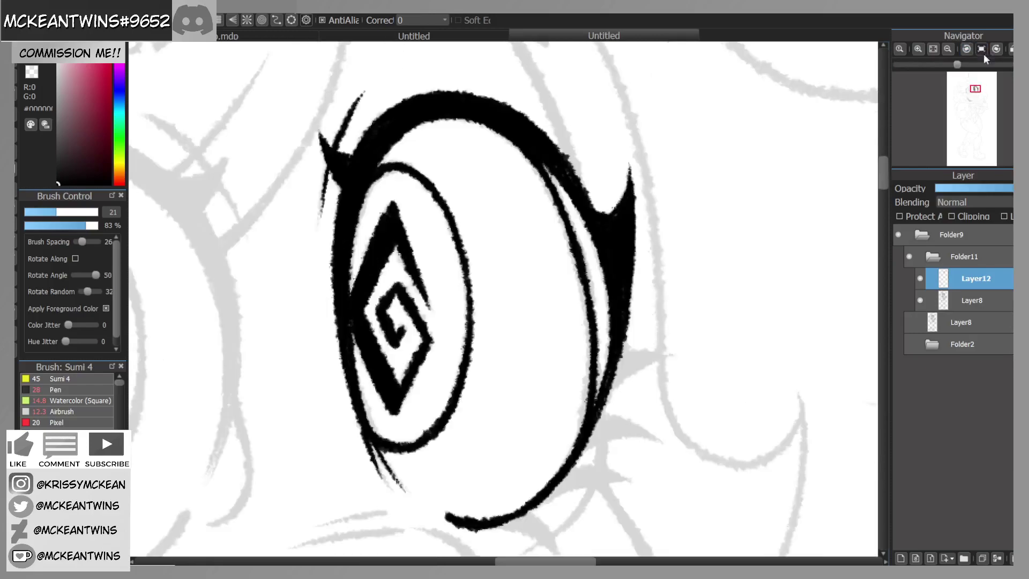
Step: Ink three curved, tapered lower lashes along the outer underside of the right-hand eye, redoing the second lash's first stroke
{"action": "left_click_drag", "start_coordinate": [976, 90], "coordinate": [975, 93]}
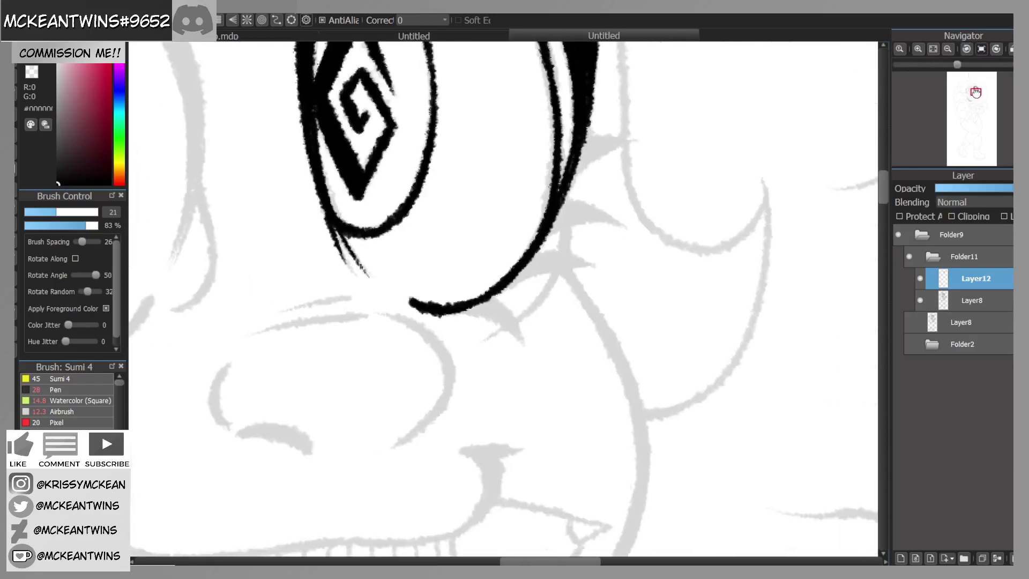
{"action": "left_click", "coordinate": [968, 50]}
{"action": "left_click_drag", "start_coordinate": [511, 343], "coordinate": [545, 278]}
{"action": "mouse_move", "coordinate": [502, 321]}
{"action": "left_mouse_down"}
{"action": "mouse_move", "coordinate": [546, 281]}
{"action": "mouse_move", "coordinate": [501, 328]}
{"action": "mouse_move", "coordinate": [506, 338]}
{"action": "mouse_move", "coordinate": [517, 306]}
{"action": "mouse_move", "coordinate": [548, 278]}
{"action": "mouse_move", "coordinate": [518, 315]}
{"action": "mouse_move", "coordinate": [482, 273]}
{"action": "mouse_move", "coordinate": [471, 208]}
{"action": "left_mouse_up"}
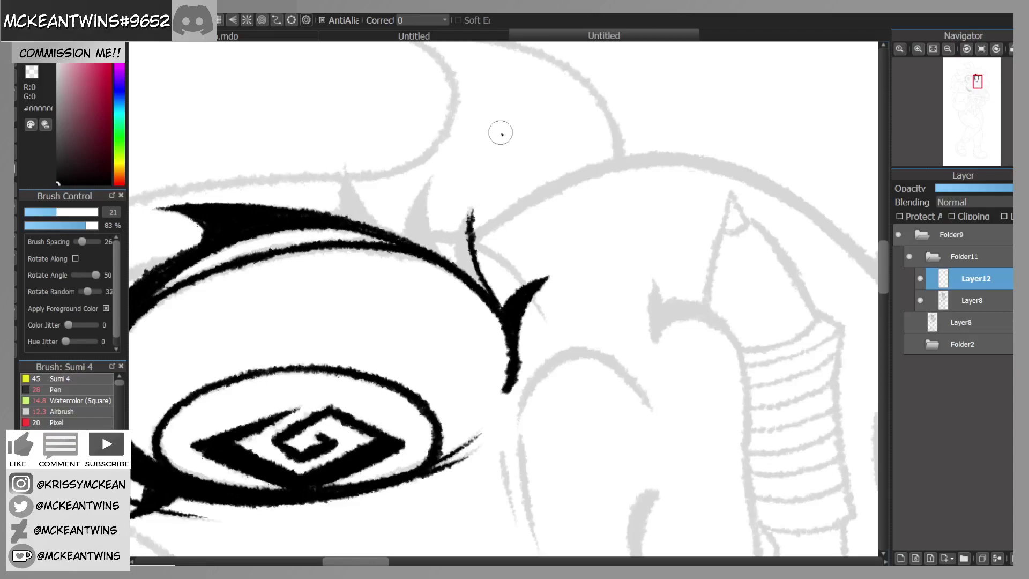
{"action": "key", "text": "ctrl+z"}
{"action": "key", "text": "ctrl+z"}
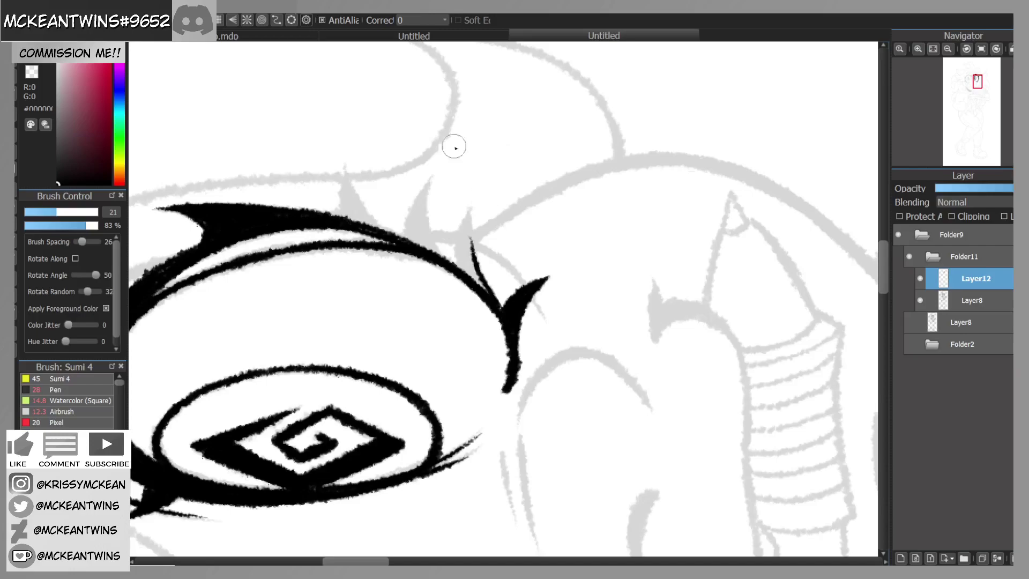
{"action": "mouse_move", "coordinate": [462, 269]}
{"action": "left_mouse_down"}
{"action": "mouse_move", "coordinate": [471, 209]}
{"action": "mouse_move", "coordinate": [477, 271]}
{"action": "mouse_move", "coordinate": [469, 213]}
{"action": "mouse_move", "coordinate": [464, 255]}
{"action": "mouse_move", "coordinate": [496, 303]}
{"action": "left_mouse_up"}
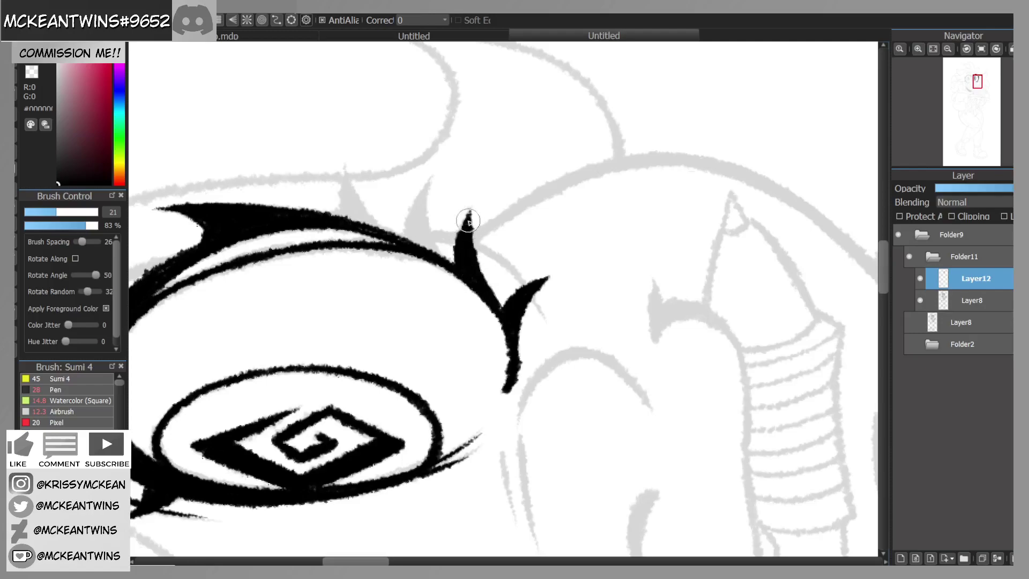
{"action": "mouse_move", "coordinate": [452, 268]}
{"action": "left_mouse_down"}
{"action": "mouse_move", "coordinate": [424, 208]}
{"action": "mouse_move", "coordinate": [427, 236]}
{"action": "mouse_move", "coordinate": [439, 164]}
{"action": "left_mouse_up"}
{"action": "mouse_move", "coordinate": [408, 245]}
{"action": "left_mouse_down"}
{"action": "mouse_move", "coordinate": [432, 177]}
{"action": "mouse_move", "coordinate": [411, 229]}
{"action": "mouse_move", "coordinate": [427, 249]}
{"action": "mouse_move", "coordinate": [424, 191]}
{"action": "left_mouse_up"}
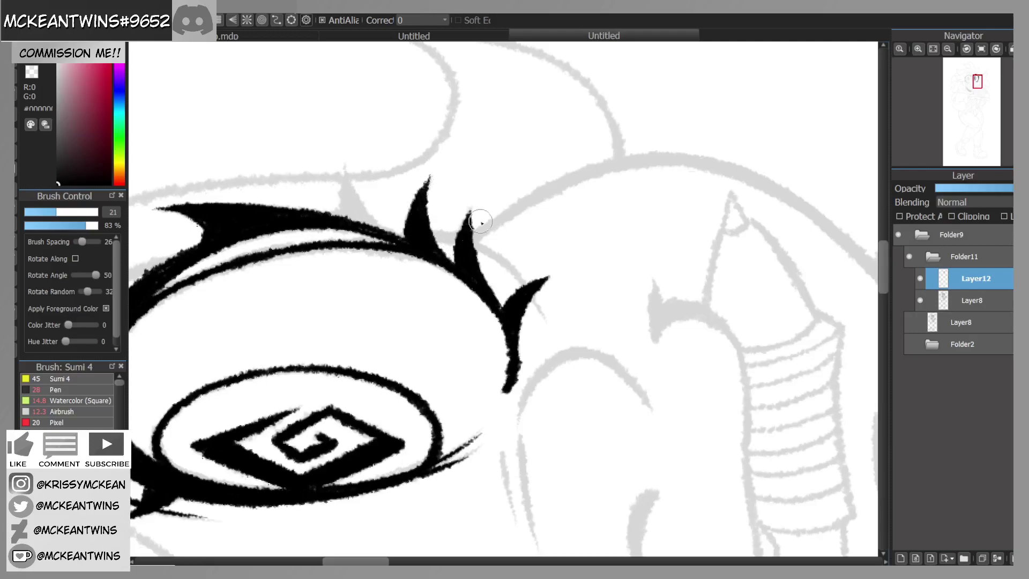
Step: Ink the remaining, uppermost lower lash on the outer side of the right-hand eye
{"action": "left_click", "coordinate": [983, 52]}
{"action": "left_click_drag", "start_coordinate": [976, 91], "coordinate": [977, 91]}
{"action": "left_click", "coordinate": [965, 51]}
{"action": "mouse_move", "coordinate": [536, 280]}
{"action": "left_mouse_down"}
{"action": "mouse_move", "coordinate": [535, 212]}
{"action": "mouse_move", "coordinate": [519, 239]}
{"action": "mouse_move", "coordinate": [536, 211]}
{"action": "mouse_move", "coordinate": [515, 251]}
{"action": "mouse_move", "coordinate": [531, 277]}
{"action": "left_mouse_up"}
Step: Trace the lower edge and rounded inner end of the segmented brow above the right-hand eye
{"action": "left_click_drag", "start_coordinate": [976, 84], "coordinate": [974, 86]}
{"action": "left_click", "coordinate": [966, 49]}
{"action": "mouse_move", "coordinate": [450, 338]}
{"action": "left_mouse_down"}
{"action": "mouse_move", "coordinate": [459, 316]}
{"action": "mouse_move", "coordinate": [460, 335]}
{"action": "left_mouse_up"}
{"action": "mouse_move", "coordinate": [489, 244]}
{"action": "left_mouse_down"}
{"action": "mouse_move", "coordinate": [477, 263]}
{"action": "mouse_move", "coordinate": [541, 183]}
{"action": "mouse_move", "coordinate": [525, 193]}
{"action": "mouse_move", "coordinate": [577, 167]}
{"action": "left_mouse_up"}
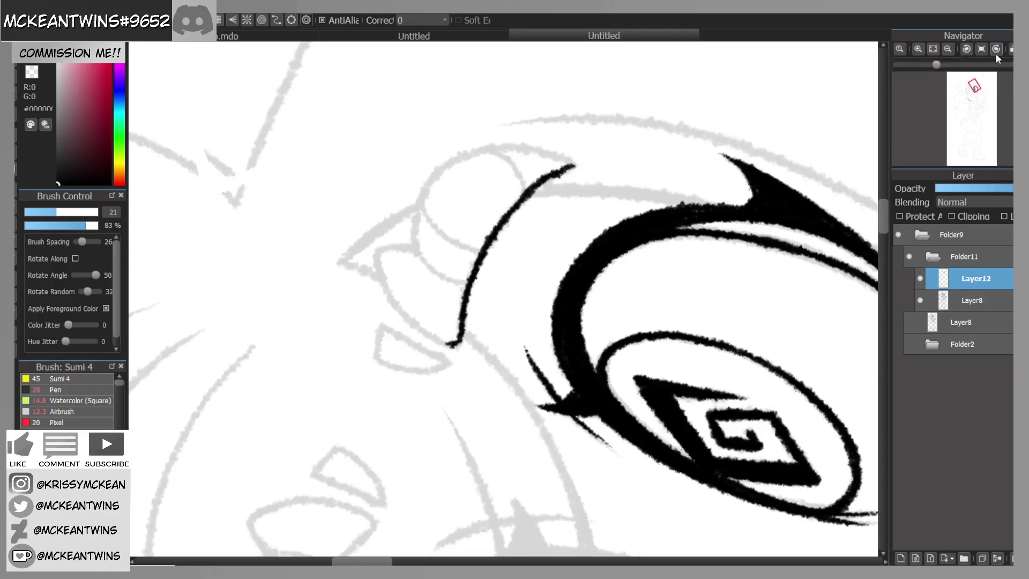
{"action": "left_click", "coordinate": [981, 49]}
{"action": "mouse_move", "coordinate": [443, 274]}
{"action": "left_mouse_down"}
{"action": "mouse_move", "coordinate": [439, 260]}
{"action": "mouse_move", "coordinate": [434, 268]}
{"action": "mouse_move", "coordinate": [436, 225]}
{"action": "mouse_move", "coordinate": [461, 179]}
{"action": "mouse_move", "coordinate": [474, 166]}
{"action": "mouse_move", "coordinate": [504, 197]}
{"action": "left_mouse_up"}
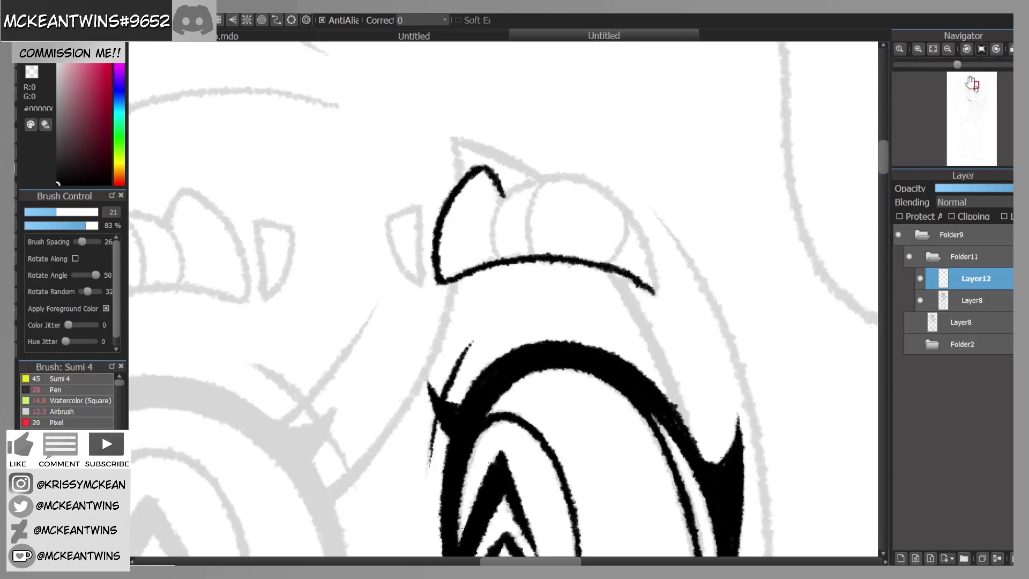
Step: Trace the arched upper edge of the right-hand brow from its outer tip to the inner lobe, closing the outline
{"action": "left_click", "coordinate": [967, 49]}
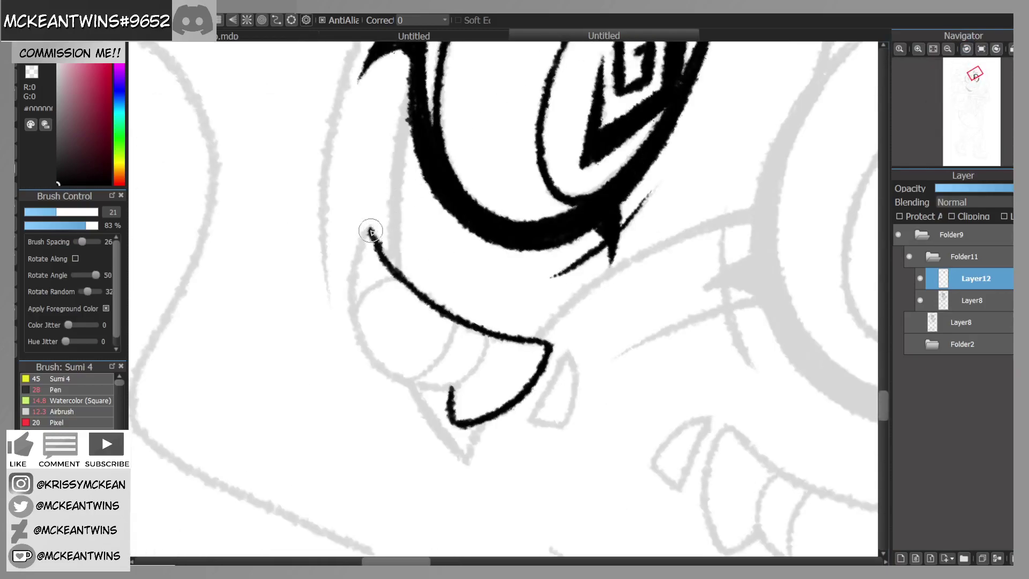
{"action": "mouse_move", "coordinate": [367, 229]}
{"action": "left_mouse_down"}
{"action": "mouse_move", "coordinate": [355, 304]}
{"action": "mouse_move", "coordinate": [357, 259]}
{"action": "mouse_move", "coordinate": [374, 364]}
{"action": "mouse_move", "coordinate": [356, 314]}
{"action": "mouse_move", "coordinate": [399, 378]}
{"action": "left_mouse_up"}
{"action": "left_click", "coordinate": [967, 49]}
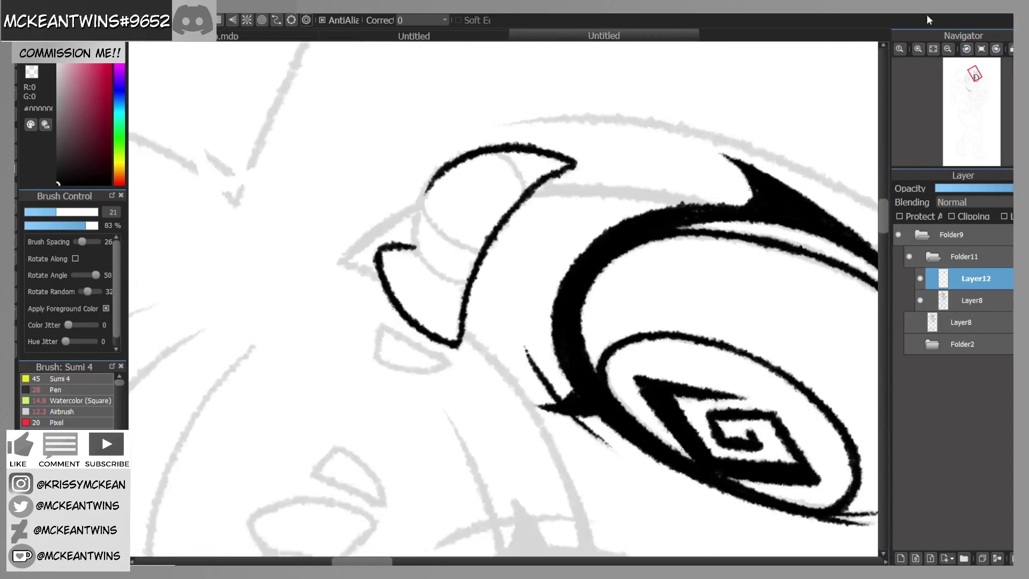
{"action": "mouse_move", "coordinate": [443, 168]}
{"action": "left_mouse_down"}
{"action": "mouse_move", "coordinate": [418, 212]}
{"action": "mouse_move", "coordinate": [423, 197]}
{"action": "mouse_move", "coordinate": [412, 249]}
{"action": "left_mouse_up"}
Step: Draw three curved segment lines inside the right-hand brow and ink the small separate piece at its inner end
{"action": "left_click", "coordinate": [996, 49]}
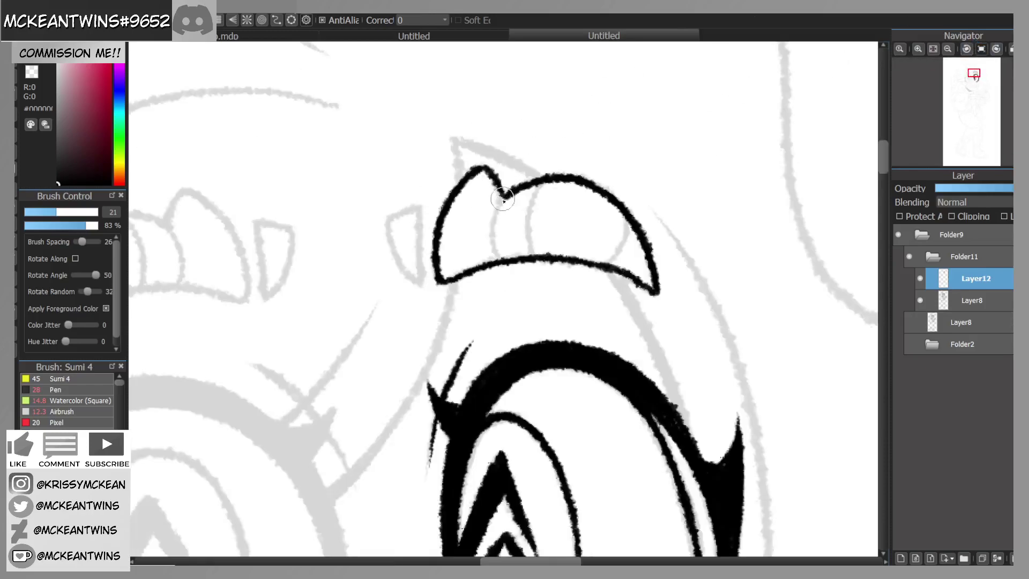
{"action": "left_click_drag", "start_coordinate": [495, 214], "coordinate": [498, 257]}
{"action": "left_click_drag", "start_coordinate": [540, 180], "coordinate": [530, 254]}
{"action": "left_click_drag", "start_coordinate": [609, 261], "coordinate": [626, 218]}
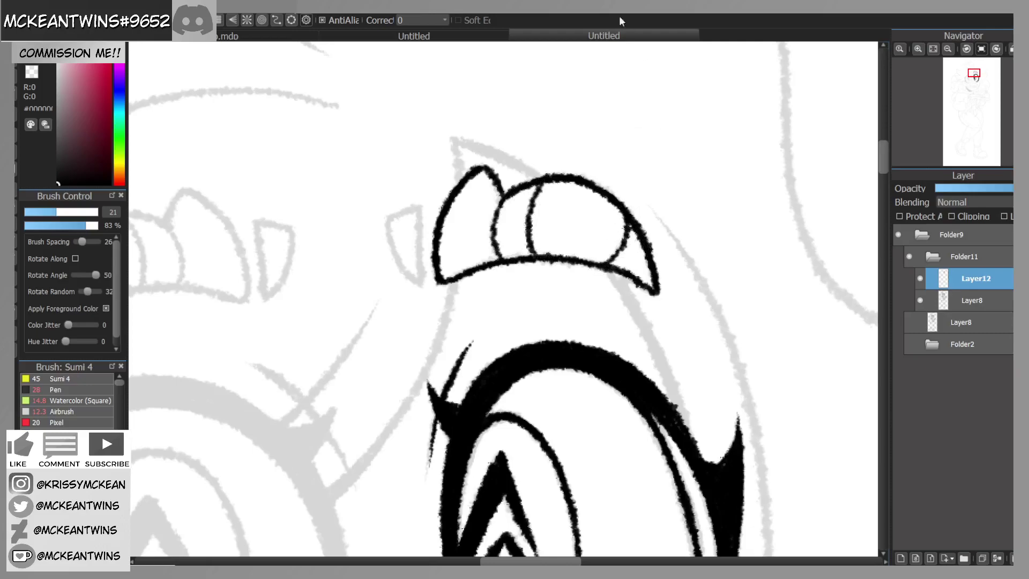
{"action": "mouse_move", "coordinate": [422, 279]}
{"action": "left_mouse_down"}
{"action": "mouse_move", "coordinate": [418, 209]}
{"action": "mouse_move", "coordinate": [406, 210]}
{"action": "mouse_move", "coordinate": [417, 205]}
{"action": "mouse_move", "coordinate": [392, 214]}
{"action": "mouse_move", "coordinate": [403, 211]}
{"action": "mouse_move", "coordinate": [388, 232]}
{"action": "mouse_move", "coordinate": [389, 221]}
{"action": "mouse_move", "coordinate": [420, 279]}
{"action": "left_mouse_up"}
{"action": "left_click", "coordinate": [948, 50]}
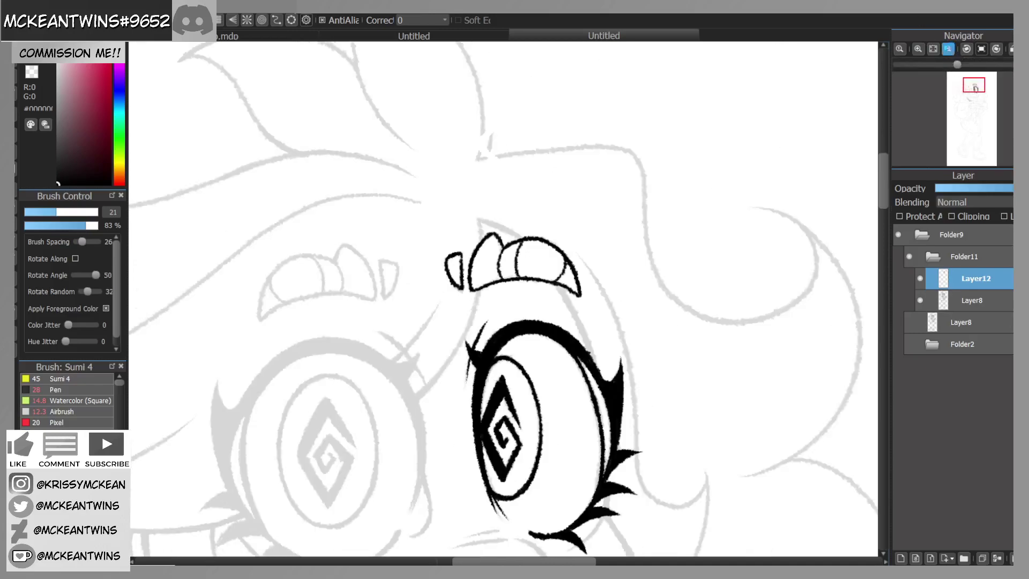
Step: Trace the upper and lower edges of the left-hand eye's thick upper lid, carrying the lower edge over toward the nose
{"action": "left_click", "coordinate": [948, 50]}
{"action": "left_click_drag", "start_coordinate": [974, 86], "coordinate": [968, 90]}
{"action": "left_click", "coordinate": [918, 49]}
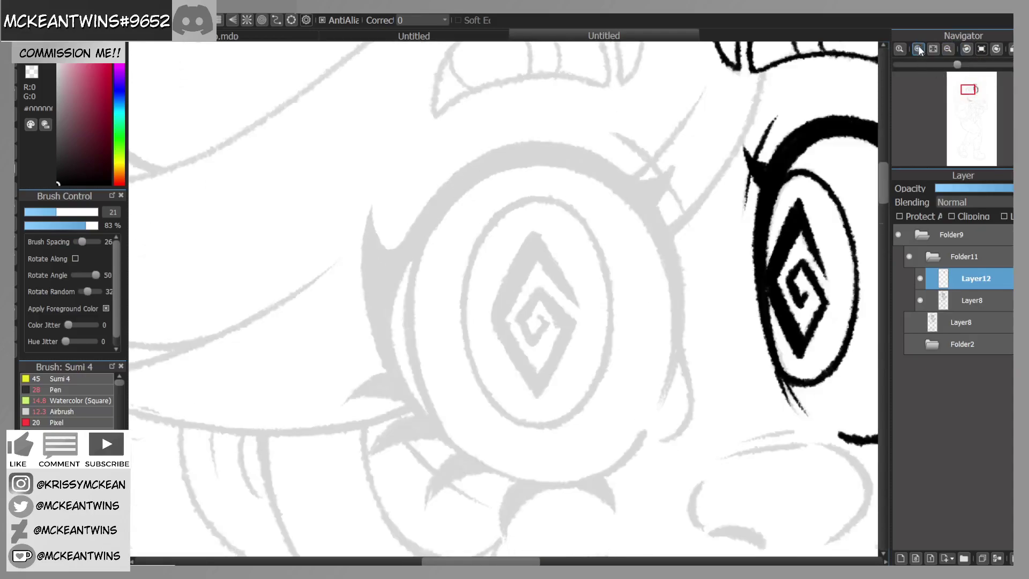
{"action": "left_click", "coordinate": [967, 49]}
{"action": "mouse_move", "coordinate": [385, 230]}
{"action": "left_mouse_down"}
{"action": "mouse_move", "coordinate": [386, 275]}
{"action": "mouse_move", "coordinate": [383, 241]}
{"action": "mouse_move", "coordinate": [416, 345]}
{"action": "mouse_move", "coordinate": [400, 319]}
{"action": "mouse_move", "coordinate": [391, 296]}
{"action": "mouse_move", "coordinate": [456, 405]}
{"action": "mouse_move", "coordinate": [394, 333]}
{"action": "mouse_move", "coordinate": [406, 356]}
{"action": "mouse_move", "coordinate": [377, 294]}
{"action": "mouse_move", "coordinate": [396, 342]}
{"action": "mouse_move", "coordinate": [372, 252]}
{"action": "mouse_move", "coordinate": [377, 295]}
{"action": "mouse_move", "coordinate": [374, 227]}
{"action": "mouse_move", "coordinate": [381, 194]}
{"action": "left_mouse_up"}
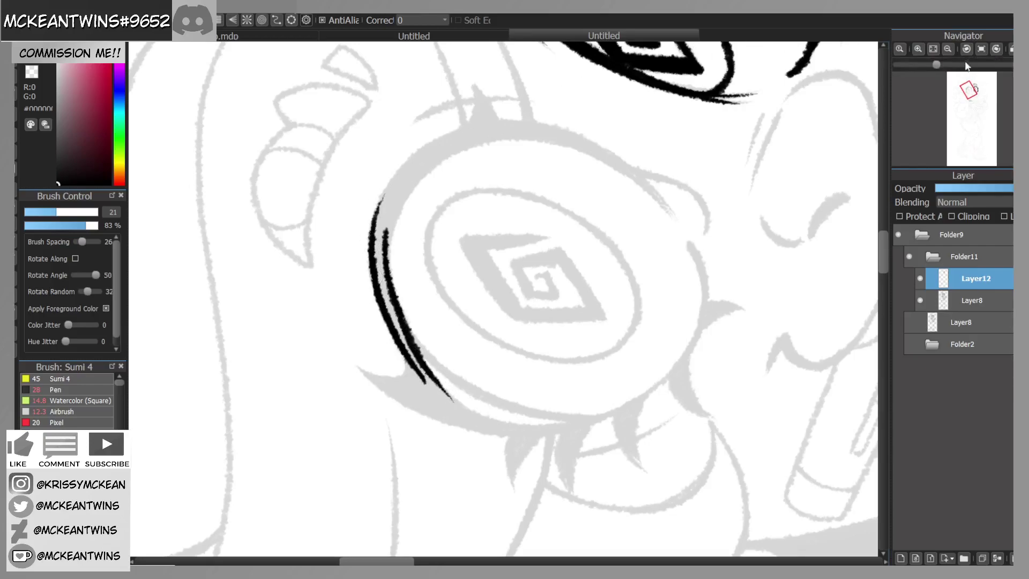
{"action": "left_click", "coordinate": [966, 49]}
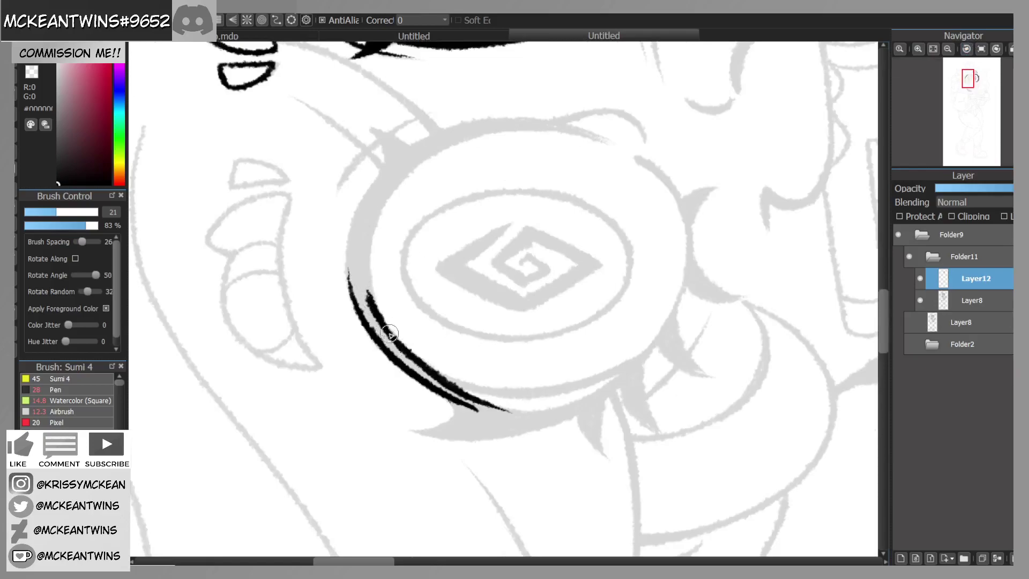
{"action": "mouse_move", "coordinate": [365, 272]}
{"action": "left_mouse_down"}
{"action": "mouse_move", "coordinate": [373, 313]}
{"action": "mouse_move", "coordinate": [364, 263]}
{"action": "mouse_move", "coordinate": [368, 292]}
{"action": "mouse_move", "coordinate": [382, 200]}
{"action": "left_mouse_up"}
{"action": "mouse_move", "coordinate": [367, 239]}
{"action": "left_mouse_down"}
{"action": "mouse_move", "coordinate": [391, 188]}
{"action": "mouse_move", "coordinate": [421, 159]}
{"action": "left_mouse_up"}
{"action": "left_click_drag", "start_coordinate": [373, 214], "coordinate": [426, 156]}
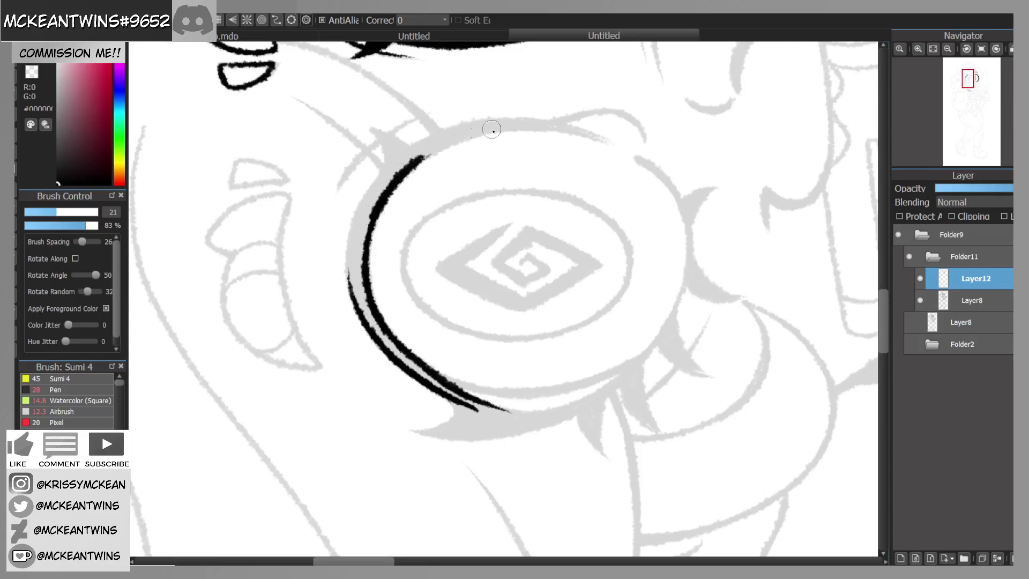
Step: Carry the lid line of the left-hand eye down its outer side, tapering it to a thin end
{"action": "mouse_move", "coordinate": [976, 72]}
{"action": "left_click", "coordinate": [983, 49]}
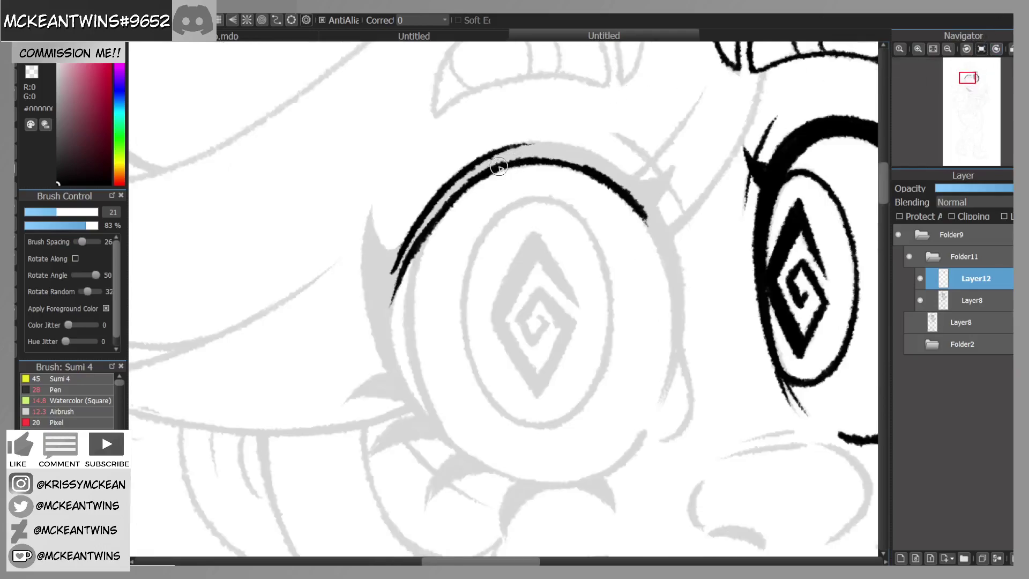
{"action": "left_click", "coordinate": [995, 49]}
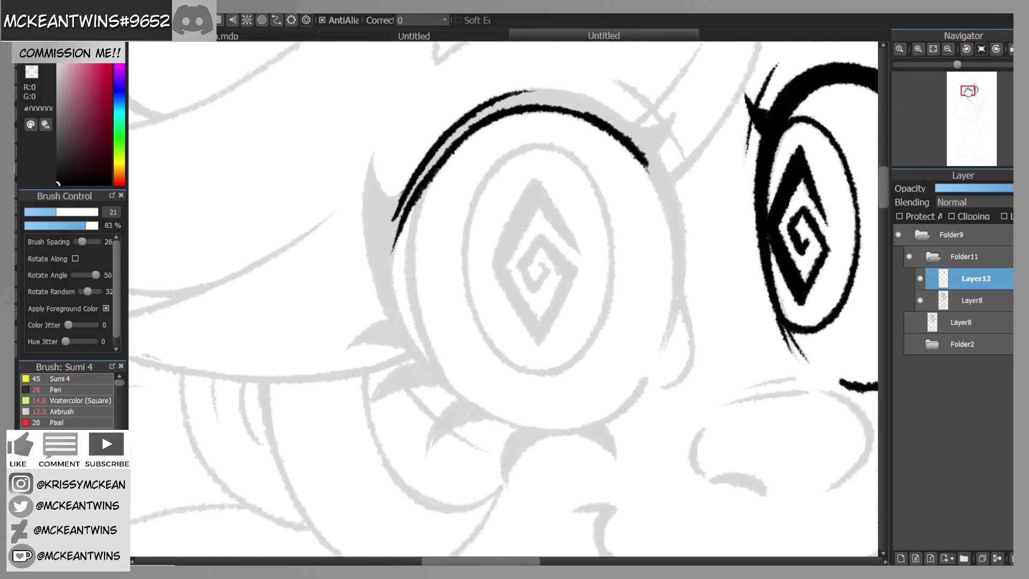
{"action": "left_click", "coordinate": [996, 49]}
{"action": "mouse_move", "coordinate": [402, 162]}
{"action": "left_mouse_down"}
{"action": "mouse_move", "coordinate": [354, 207]}
{"action": "mouse_move", "coordinate": [395, 164]}
{"action": "mouse_move", "coordinate": [339, 246]}
{"action": "mouse_move", "coordinate": [352, 221]}
{"action": "mouse_move", "coordinate": [343, 268]}
{"action": "left_mouse_up"}
{"action": "left_click_drag", "start_coordinate": [358, 204], "coordinate": [341, 296]}
{"action": "mouse_move", "coordinate": [343, 245]}
{"action": "left_mouse_down"}
{"action": "mouse_move", "coordinate": [357, 338]}
{"action": "mouse_move", "coordinate": [343, 303]}
{"action": "mouse_move", "coordinate": [362, 373]}
{"action": "mouse_move", "coordinate": [338, 270]}
{"action": "mouse_move", "coordinate": [347, 217]}
{"action": "mouse_move", "coordinate": [335, 278]}
{"action": "mouse_move", "coordinate": [355, 171]}
{"action": "left_mouse_up"}
Step: Draw the outer edge of the left-hand eye's pointed lid wing, rising from the outer lid line to the tip
{"action": "left_click", "coordinate": [981, 49]}
{"action": "left_click_drag", "start_coordinate": [970, 88], "coordinate": [968, 88]}
{"action": "left_click", "coordinate": [996, 49]}
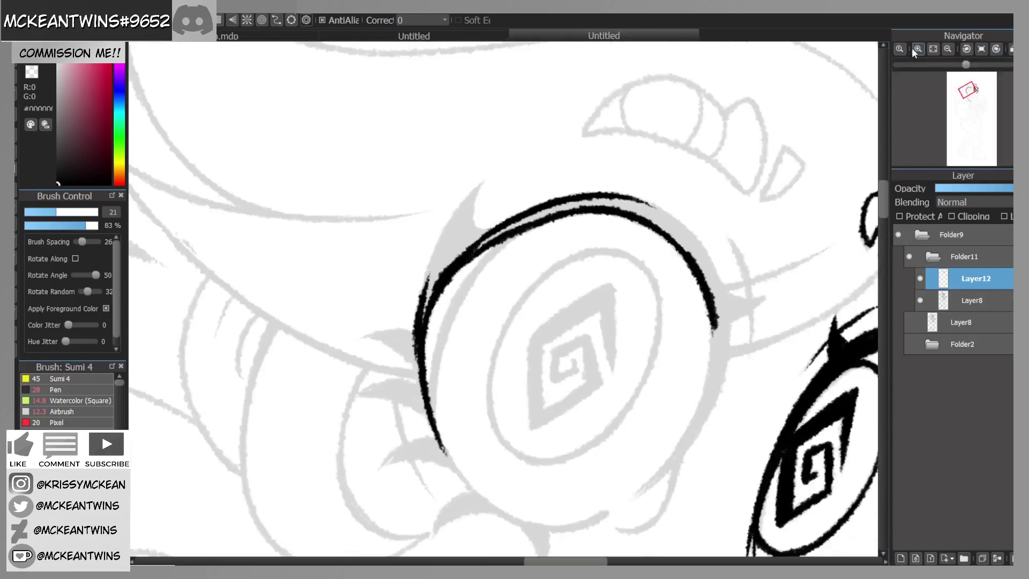
{"action": "left_click", "coordinate": [918, 48]}
{"action": "left_click", "coordinate": [996, 49]}
{"action": "left_click", "coordinate": [981, 49]}
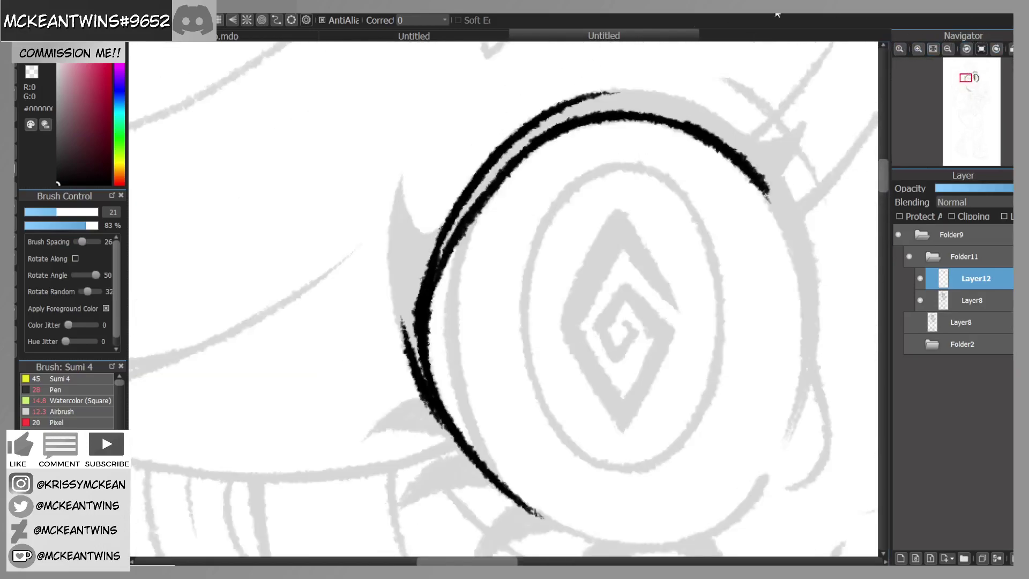
{"action": "left_click_drag", "start_coordinate": [419, 380], "coordinate": [395, 276]}
{"action": "left_click_drag", "start_coordinate": [399, 317], "coordinate": [392, 233]}
{"action": "left_click_drag", "start_coordinate": [393, 277], "coordinate": [398, 187]}
{"action": "left_click_drag", "start_coordinate": [392, 231], "coordinate": [403, 174]}
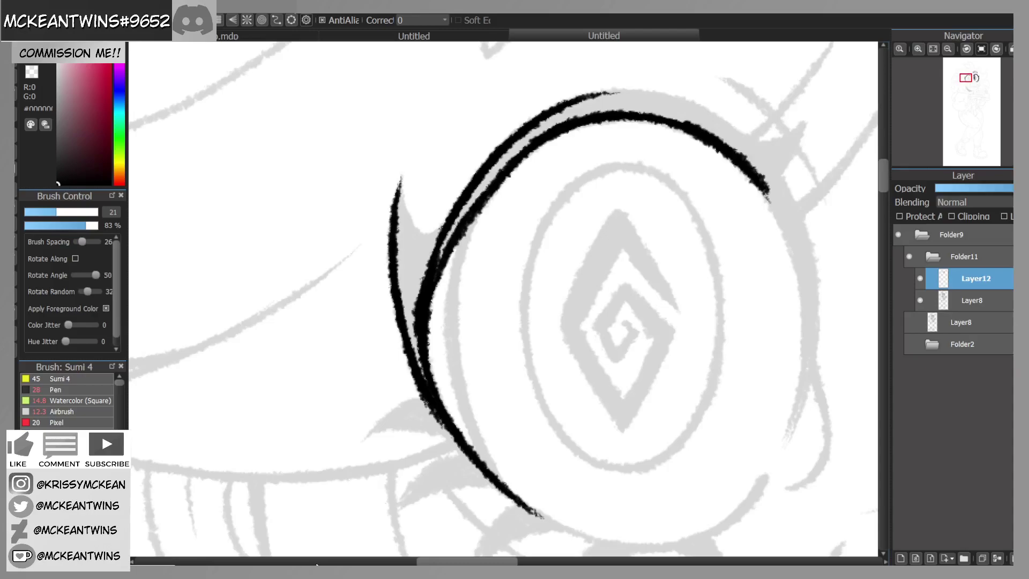
Step: Draw the wing's inner curve on the left-hand eye, then fill the wing and adjoining outer half of the upper lid black
{"action": "left_click", "coordinate": [999, 50]}
{"action": "mouse_move", "coordinate": [536, 216]}
{"action": "left_mouse_down"}
{"action": "mouse_move", "coordinate": [515, 190]}
{"action": "mouse_move", "coordinate": [516, 219]}
{"action": "left_mouse_up"}
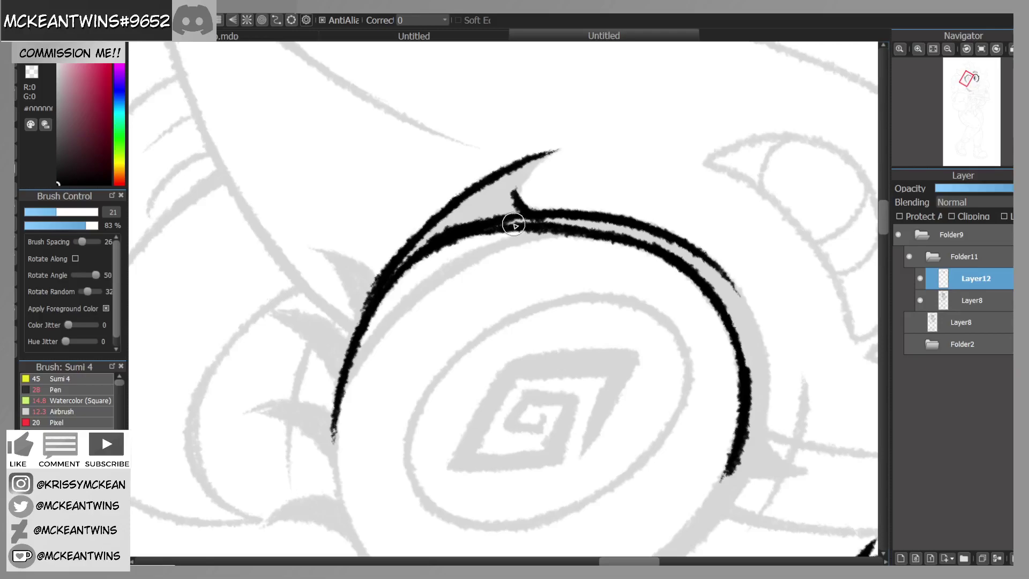
{"action": "mouse_move", "coordinate": [516, 180]}
{"action": "left_mouse_down"}
{"action": "mouse_move", "coordinate": [521, 205]}
{"action": "mouse_move", "coordinate": [531, 165]}
{"action": "mouse_move", "coordinate": [519, 185]}
{"action": "mouse_move", "coordinate": [553, 149]}
{"action": "mouse_move", "coordinate": [435, 227]}
{"action": "mouse_move", "coordinate": [387, 279]}
{"action": "left_mouse_up"}
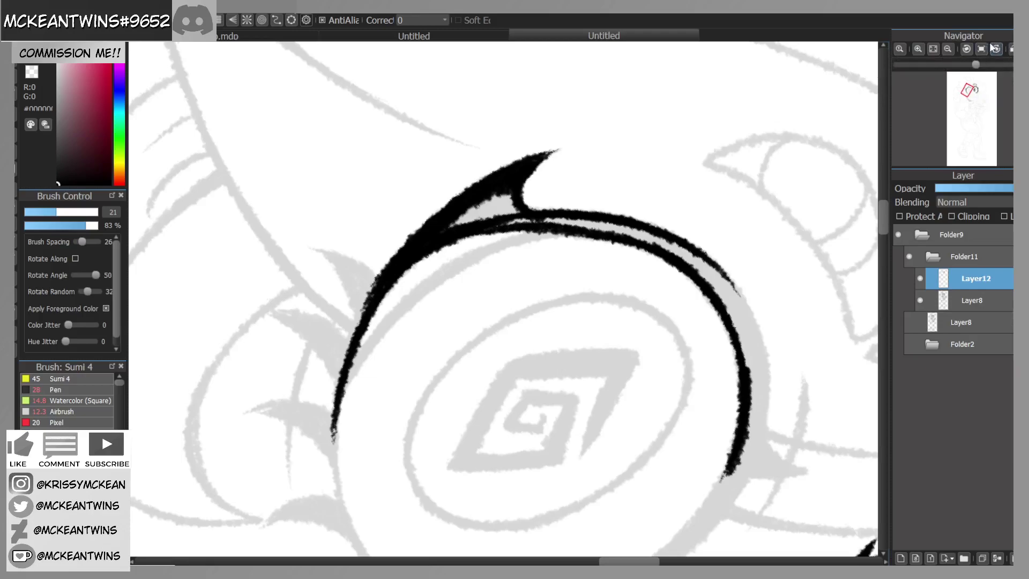
{"action": "left_click", "coordinate": [984, 50]}
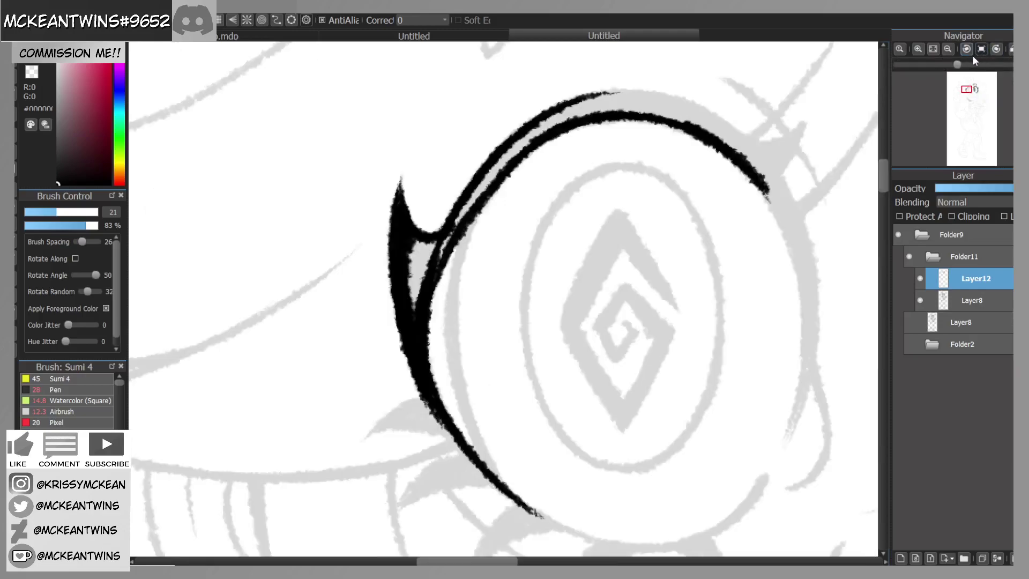
{"action": "mouse_move", "coordinate": [411, 306]}
{"action": "left_mouse_down"}
{"action": "mouse_move", "coordinate": [409, 255]}
{"action": "mouse_move", "coordinate": [413, 296]}
{"action": "mouse_move", "coordinate": [424, 248]}
{"action": "mouse_move", "coordinate": [432, 262]}
{"action": "mouse_move", "coordinate": [461, 204]}
{"action": "mouse_move", "coordinate": [510, 151]}
{"action": "mouse_move", "coordinate": [434, 243]}
{"action": "mouse_move", "coordinate": [427, 239]}
{"action": "mouse_move", "coordinate": [507, 147]}
{"action": "mouse_move", "coordinate": [532, 134]}
{"action": "left_mouse_up"}
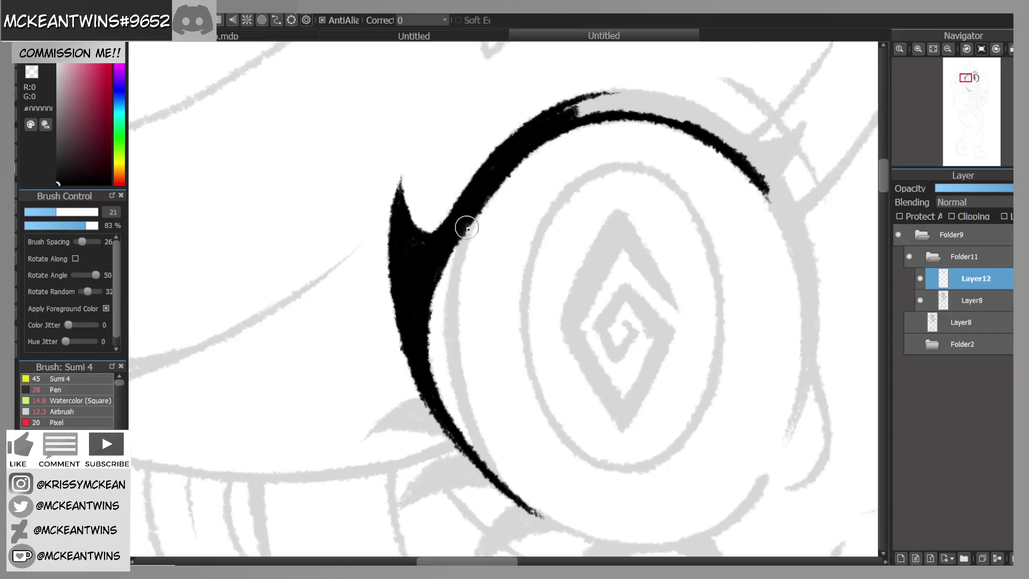
Step: Draw a second thin line inside the outer lid of the left-hand eye, from the thick upper lid down to the outer line
{"action": "left_click_drag", "start_coordinate": [474, 207], "coordinate": [453, 285]}
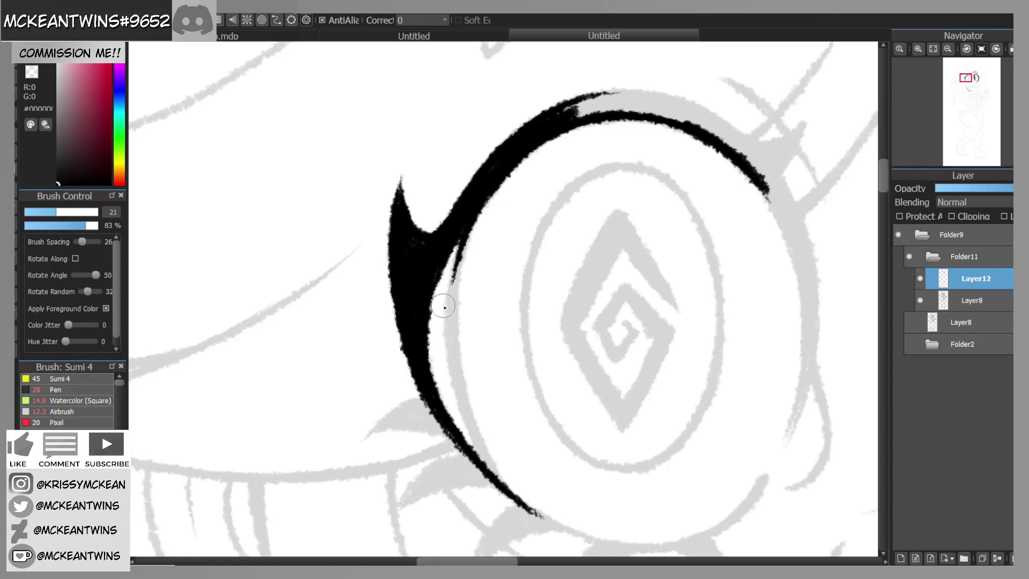
{"action": "left_click_drag", "start_coordinate": [461, 244], "coordinate": [454, 289]}
{"action": "left_click_drag", "start_coordinate": [469, 214], "coordinate": [453, 338]}
{"action": "left_click_drag", "start_coordinate": [455, 289], "coordinate": [454, 339]}
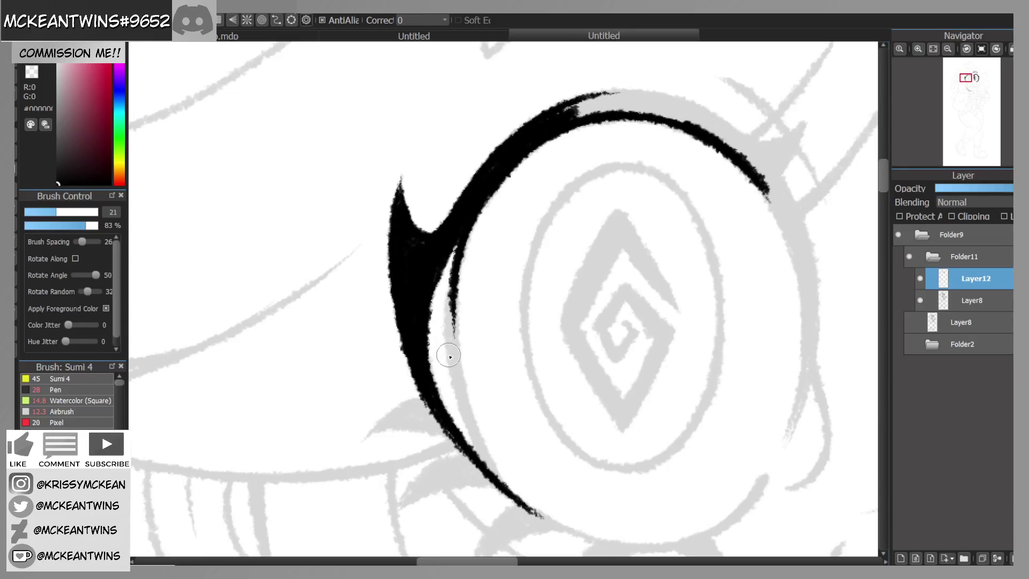
{"action": "left_click", "coordinate": [997, 49]}
{"action": "left_click", "coordinate": [996, 49]}
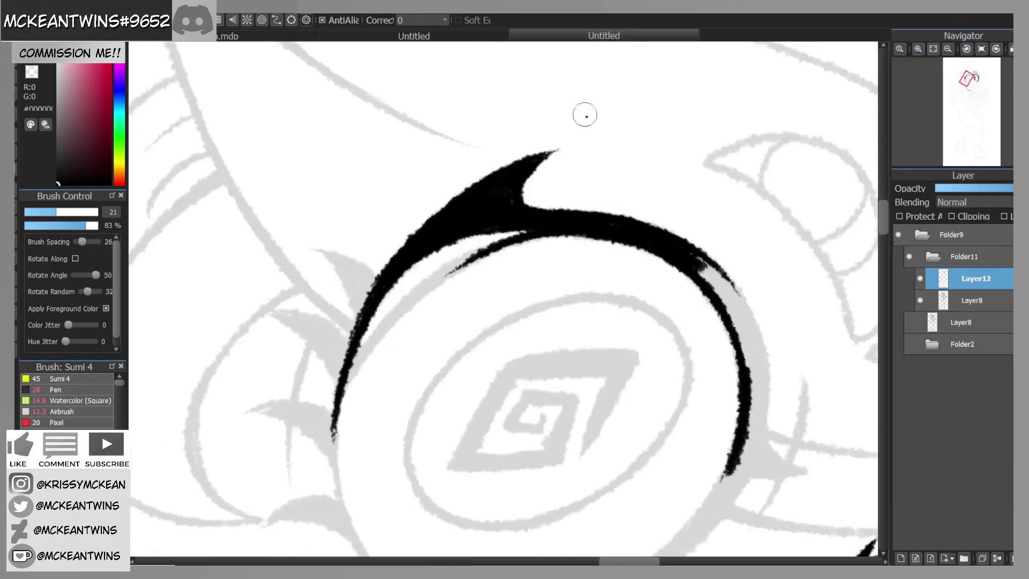
{"action": "mouse_move", "coordinate": [384, 323]}
{"action": "left_mouse_down"}
{"action": "mouse_move", "coordinate": [355, 358]}
{"action": "mouse_move", "coordinate": [481, 249]}
{"action": "left_mouse_up"}
{"action": "left_click_drag", "start_coordinate": [431, 277], "coordinate": [485, 248]}
Step: Draw the lower rim of the left-hand eye as a thin curve from the inner corner around to the outer lid line
{"action": "left_click", "coordinate": [981, 50]}
{"action": "left_click_drag", "start_coordinate": [969, 88], "coordinate": [972, 90]}
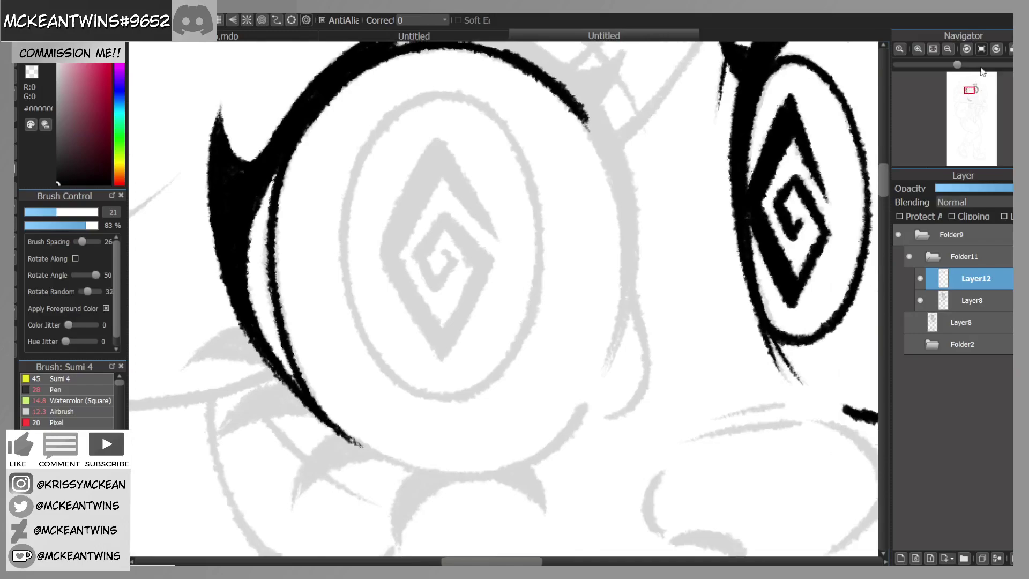
{"action": "left_click", "coordinate": [997, 49]}
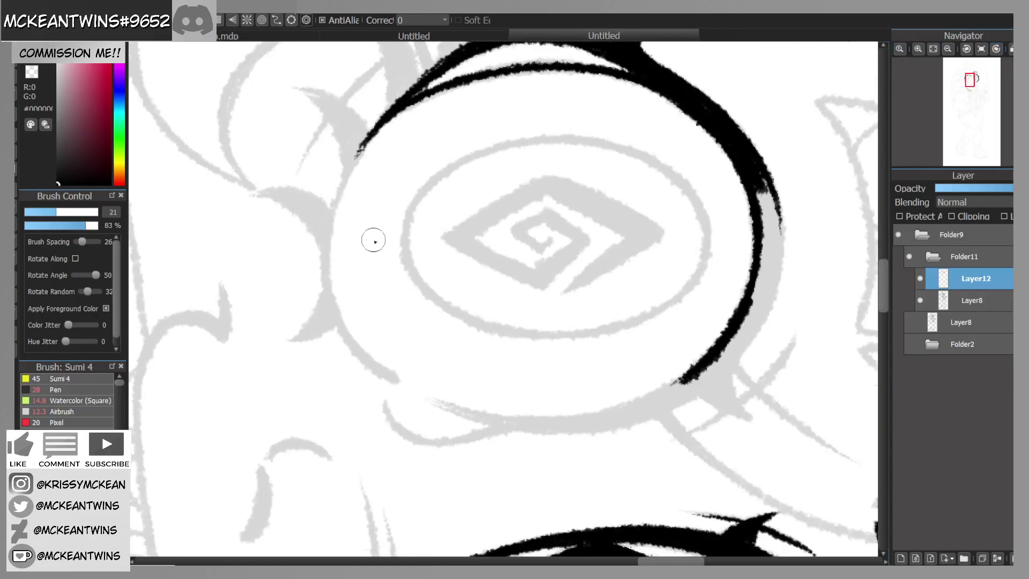
{"action": "left_click", "coordinate": [997, 49]}
{"action": "mouse_move", "coordinate": [360, 301]}
{"action": "left_mouse_down"}
{"action": "mouse_move", "coordinate": [368, 310]}
{"action": "mouse_move", "coordinate": [351, 270]}
{"action": "left_mouse_up"}
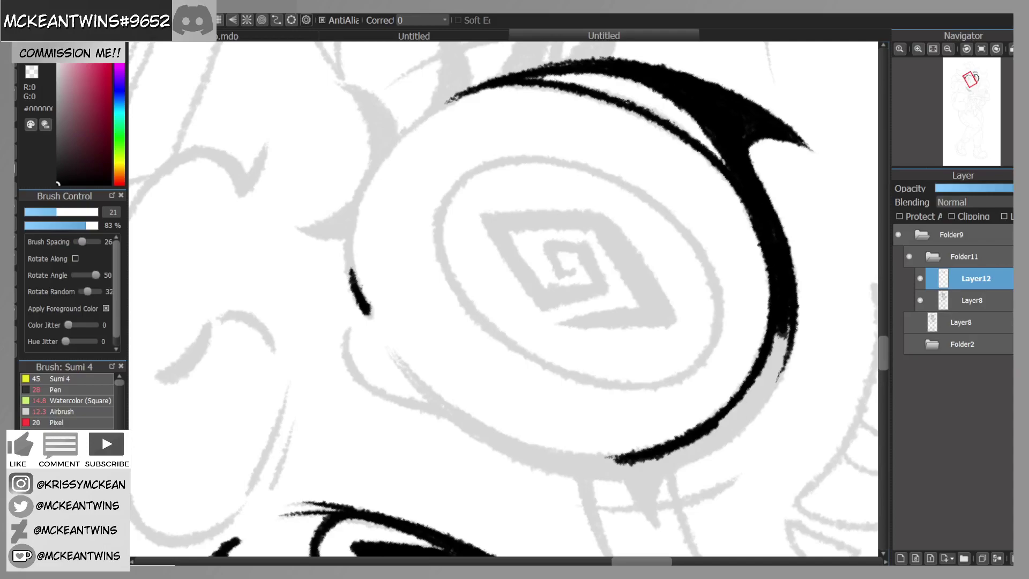
{"action": "left_click_drag", "start_coordinate": [348, 233], "coordinate": [354, 284]}
{"action": "left_click_drag", "start_coordinate": [349, 210], "coordinate": [347, 264]}
{"action": "key", "text": "ctrl+z"}
{"action": "key", "text": "ctrl+z"}
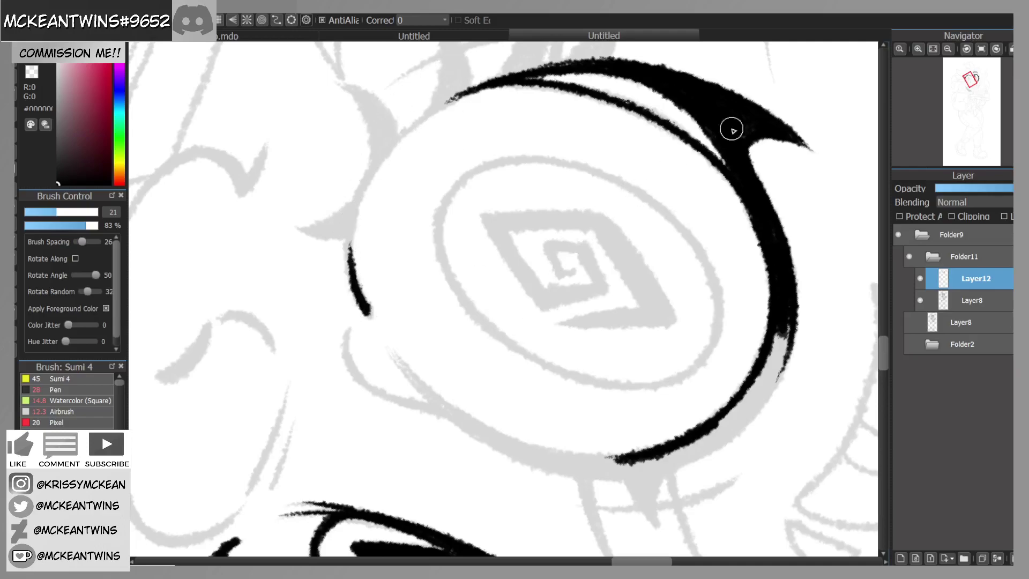
{"action": "mouse_move", "coordinate": [364, 303]}
{"action": "left_mouse_down"}
{"action": "mouse_move", "coordinate": [348, 257]}
{"action": "mouse_move", "coordinate": [370, 167]}
{"action": "left_mouse_up"}
{"action": "mouse_move", "coordinate": [354, 209]}
{"action": "left_mouse_down"}
{"action": "mouse_move", "coordinate": [395, 143]}
{"action": "mouse_move", "coordinate": [462, 94]}
{"action": "left_mouse_up"}
Step: Draw the outermost lower lash of the left-hand eye as a curved spike and fill it solid black
{"action": "left_click", "coordinate": [986, 49]}
{"action": "left_click_drag", "start_coordinate": [971, 90], "coordinate": [968, 94]}
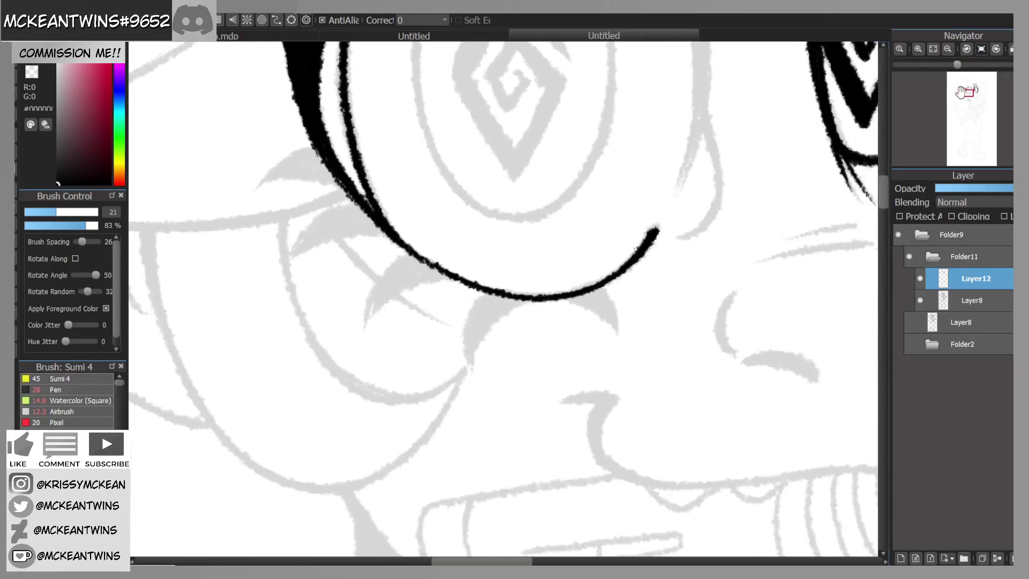
{"action": "left_click", "coordinate": [966, 49]}
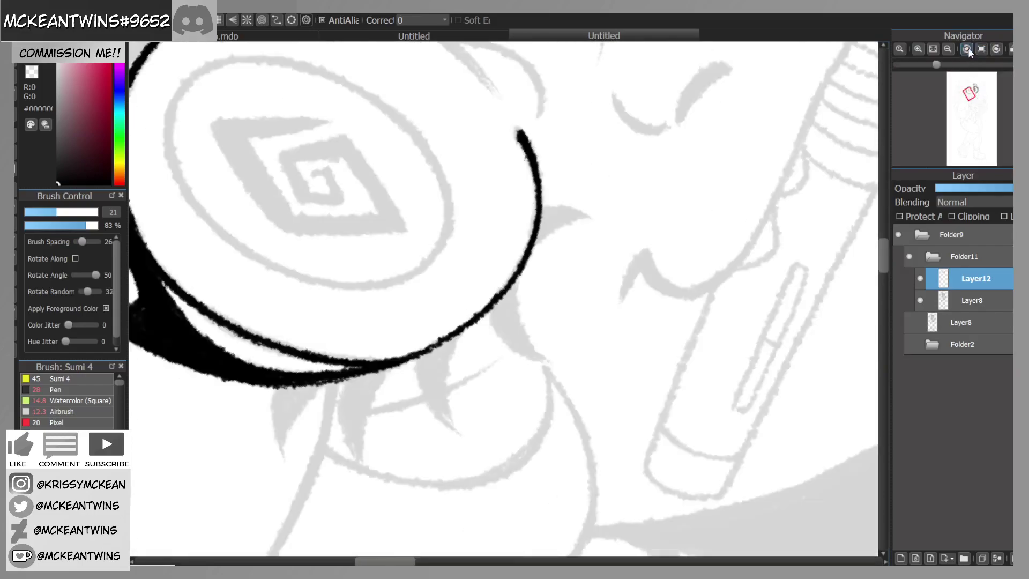
{"action": "left_click_drag", "start_coordinate": [332, 370], "coordinate": [287, 421]}
{"action": "mouse_move", "coordinate": [312, 388]}
{"action": "left_mouse_down"}
{"action": "mouse_move", "coordinate": [282, 442]}
{"action": "mouse_move", "coordinate": [284, 465]}
{"action": "left_mouse_up"}
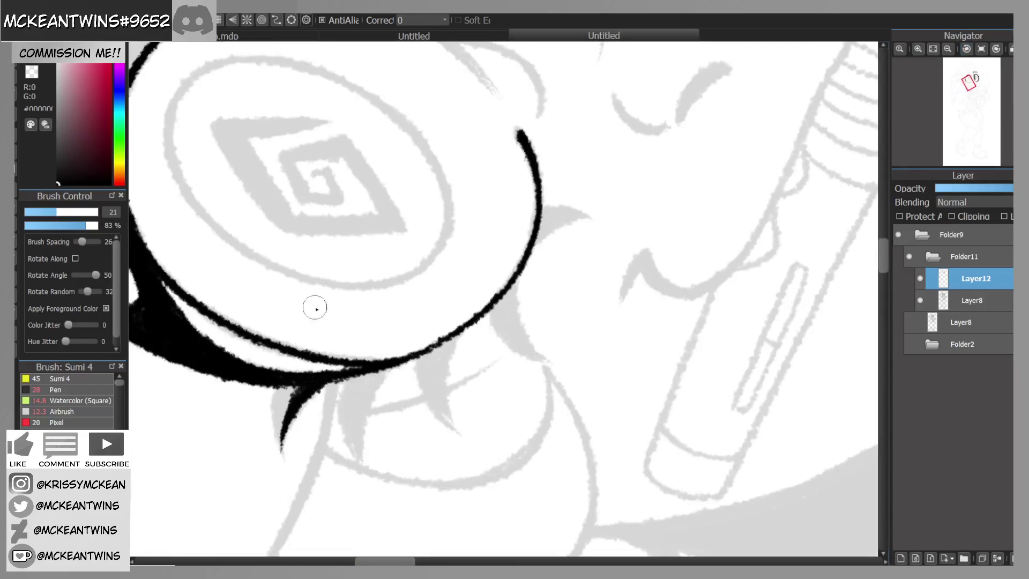
{"action": "left_click_drag", "start_coordinate": [306, 379], "coordinate": [281, 424]}
{"action": "left_click_drag", "start_coordinate": [294, 385], "coordinate": [289, 399]}
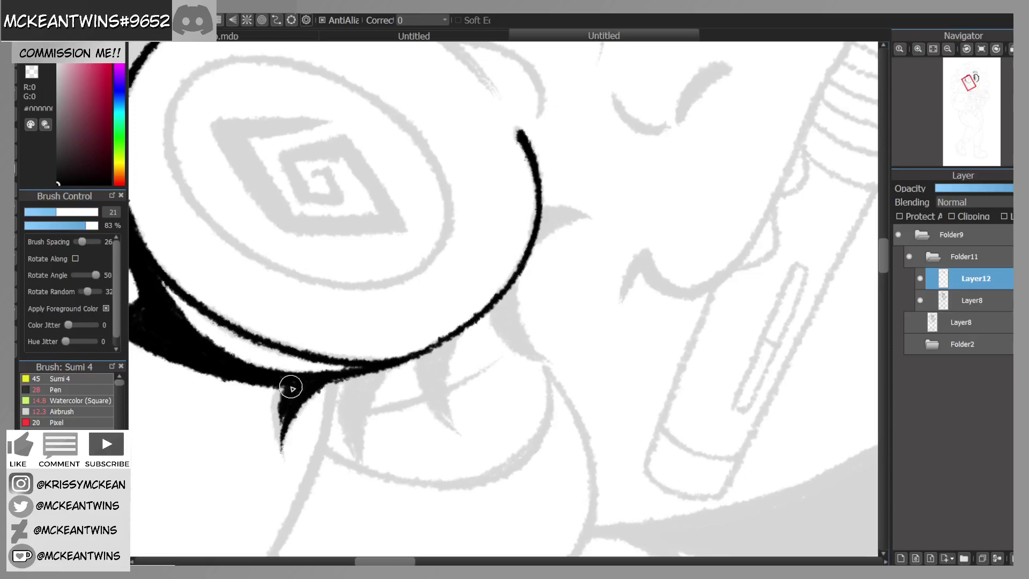
{"action": "left_click_drag", "start_coordinate": [280, 396], "coordinate": [284, 413]}
{"action": "mouse_move", "coordinate": [280, 383]}
{"action": "left_mouse_down"}
{"action": "mouse_move", "coordinate": [283, 452]}
{"action": "mouse_move", "coordinate": [282, 400]}
{"action": "mouse_move", "coordinate": [284, 455]}
{"action": "left_mouse_up"}
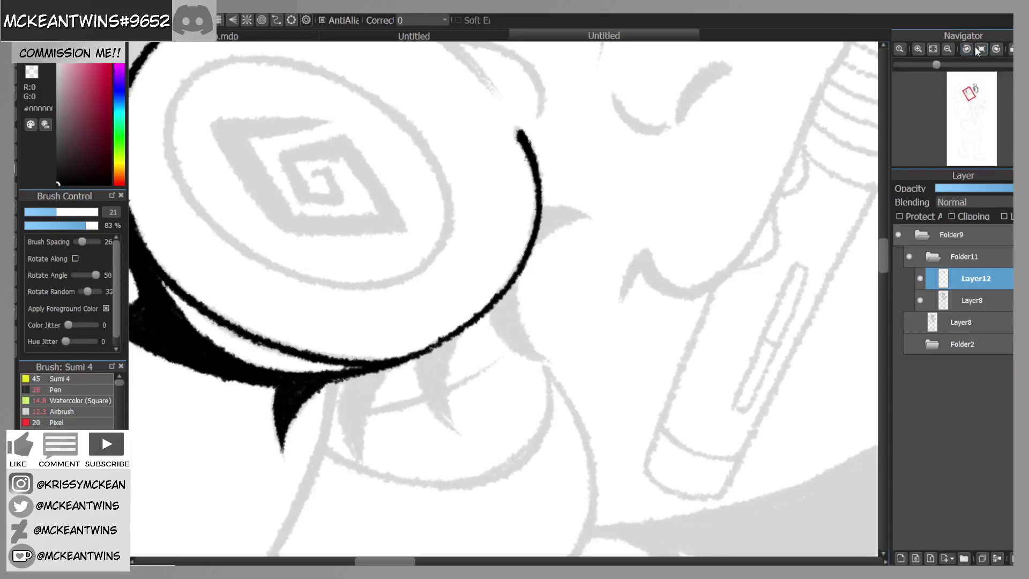
Step: Draw and fill the second lower lash of the left-hand eye, where the two outer lid lines meet
{"action": "left_click", "coordinate": [981, 49]}
{"action": "left_click_drag", "start_coordinate": [966, 92], "coordinate": [966, 93]}
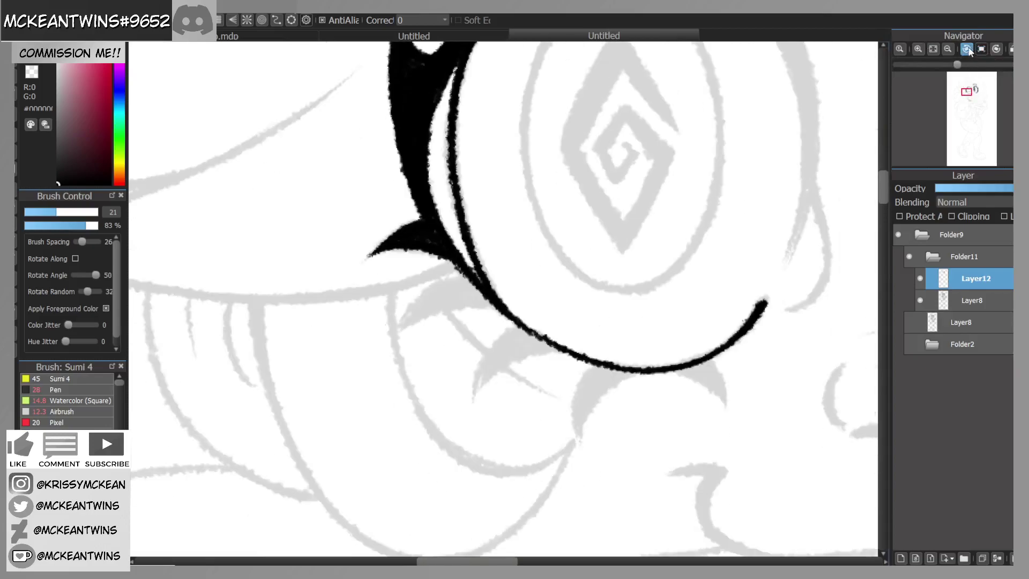
{"action": "left_click", "coordinate": [967, 50]}
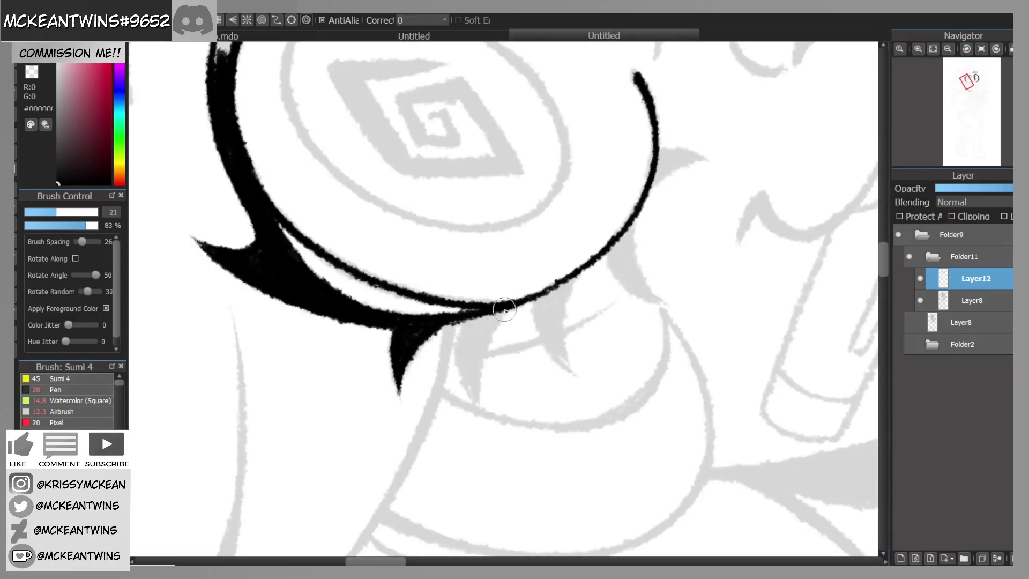
{"action": "mouse_move", "coordinate": [472, 319]}
{"action": "left_mouse_down"}
{"action": "mouse_move", "coordinate": [463, 376]}
{"action": "mouse_move", "coordinate": [477, 402]}
{"action": "left_mouse_up"}
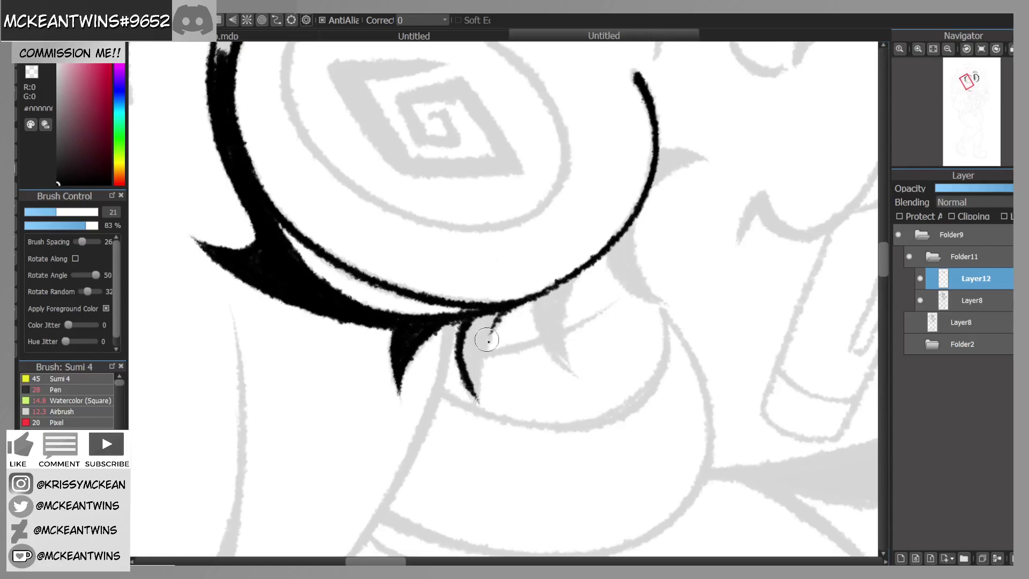
{"action": "left_click_drag", "start_coordinate": [503, 312], "coordinate": [475, 385]}
{"action": "mouse_move", "coordinate": [481, 342]}
{"action": "left_mouse_down"}
{"action": "mouse_move", "coordinate": [475, 401]}
{"action": "mouse_move", "coordinate": [461, 346]}
{"action": "mouse_move", "coordinate": [499, 310]}
{"action": "left_mouse_up"}
Step: Draw and fill the third curved lower lash of the left-hand eye along the lower rim
{"action": "left_click", "coordinate": [981, 50]}
{"action": "left_click_drag", "start_coordinate": [970, 88], "coordinate": [969, 93]}
{"action": "left_click", "coordinate": [967, 50]}
{"action": "mouse_move", "coordinate": [437, 289]}
{"action": "left_mouse_down"}
{"action": "mouse_move", "coordinate": [423, 317]}
{"action": "mouse_move", "coordinate": [425, 300]}
{"action": "mouse_move", "coordinate": [429, 293]}
{"action": "mouse_move", "coordinate": [427, 345]}
{"action": "mouse_move", "coordinate": [419, 333]}
{"action": "mouse_move", "coordinate": [424, 307]}
{"action": "mouse_move", "coordinate": [426, 357]}
{"action": "left_mouse_up"}
{"action": "mouse_move", "coordinate": [478, 287]}
{"action": "left_mouse_down"}
{"action": "mouse_move", "coordinate": [438, 332]}
{"action": "mouse_move", "coordinate": [453, 303]}
{"action": "mouse_move", "coordinate": [426, 358]}
{"action": "left_mouse_up"}
{"action": "mouse_move", "coordinate": [436, 321]}
{"action": "left_mouse_down"}
{"action": "mouse_move", "coordinate": [431, 364]}
{"action": "mouse_move", "coordinate": [438, 307]}
{"action": "mouse_move", "coordinate": [430, 374]}
{"action": "mouse_move", "coordinate": [425, 315]}
{"action": "mouse_move", "coordinate": [460, 286]}
{"action": "left_mouse_up"}
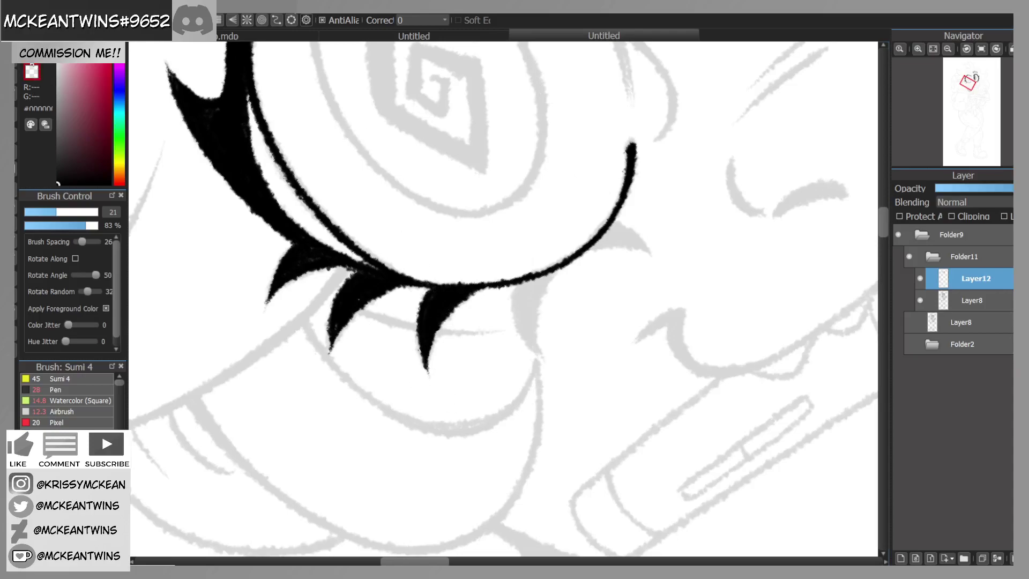
Step: Draw and fill the fourth lower lash of the left-hand eye, near the lowest point of the rim
{"action": "left_click_drag", "start_coordinate": [549, 275], "coordinate": [536, 299]}
{"action": "mouse_move", "coordinate": [549, 275]}
{"action": "left_mouse_down"}
{"action": "mouse_move", "coordinate": [534, 306]}
{"action": "mouse_move", "coordinate": [541, 300]}
{"action": "mouse_move", "coordinate": [536, 348]}
{"action": "mouse_move", "coordinate": [546, 338]}
{"action": "left_mouse_up"}
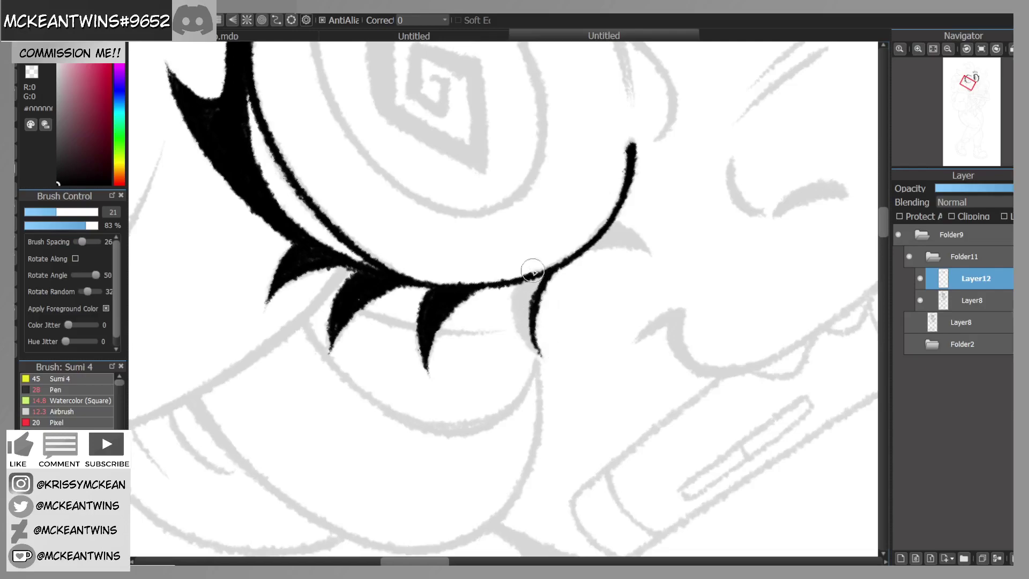
{"action": "left_click", "coordinate": [981, 48]}
{"action": "mouse_move", "coordinate": [532, 294]}
{"action": "left_mouse_down"}
{"action": "mouse_move", "coordinate": [502, 334]}
{"action": "mouse_move", "coordinate": [514, 301]}
{"action": "mouse_move", "coordinate": [506, 358]}
{"action": "left_mouse_up"}
{"action": "mouse_move", "coordinate": [508, 319]}
{"action": "left_mouse_down"}
{"action": "mouse_move", "coordinate": [503, 348]}
{"action": "mouse_move", "coordinate": [517, 312]}
{"action": "mouse_move", "coordinate": [510, 325]}
{"action": "left_mouse_up"}
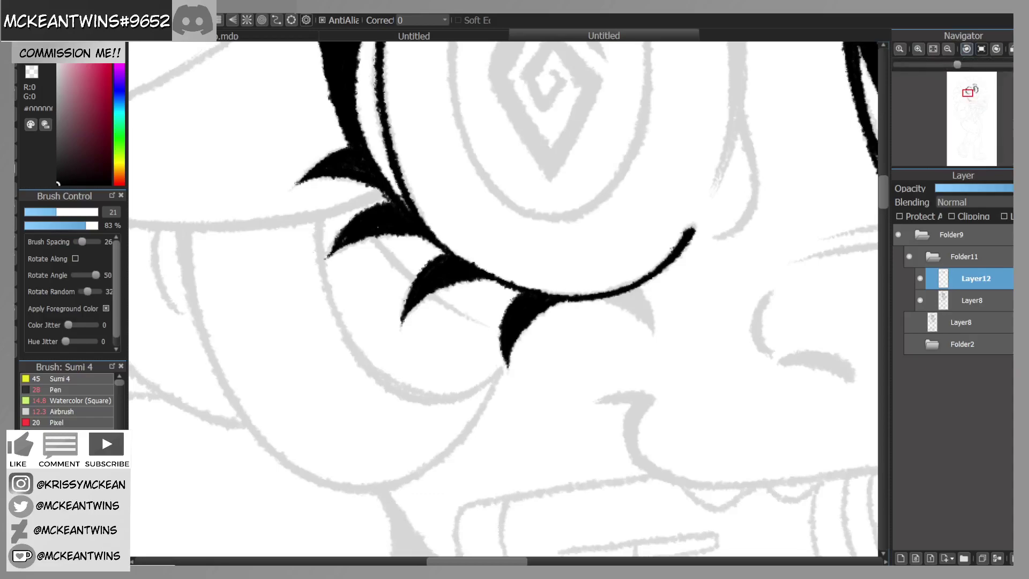
Step: Draw and fill the innermost lower lash of the left-hand eye, curving toward the nose
{"action": "left_click", "coordinate": [966, 49]}
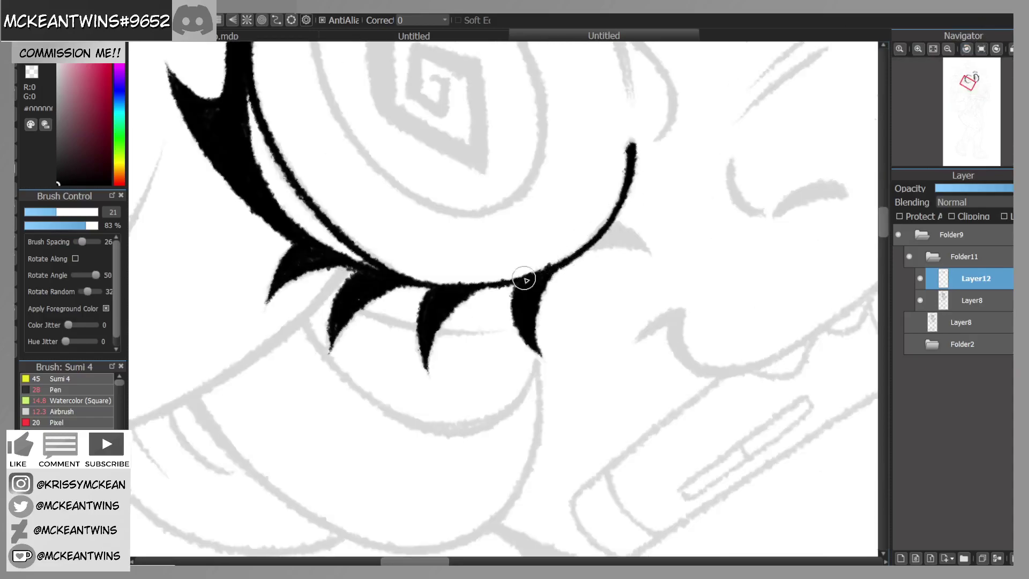
{"action": "left_click", "coordinate": [965, 50]}
{"action": "left_click_drag", "start_coordinate": [502, 208], "coordinate": [526, 153]}
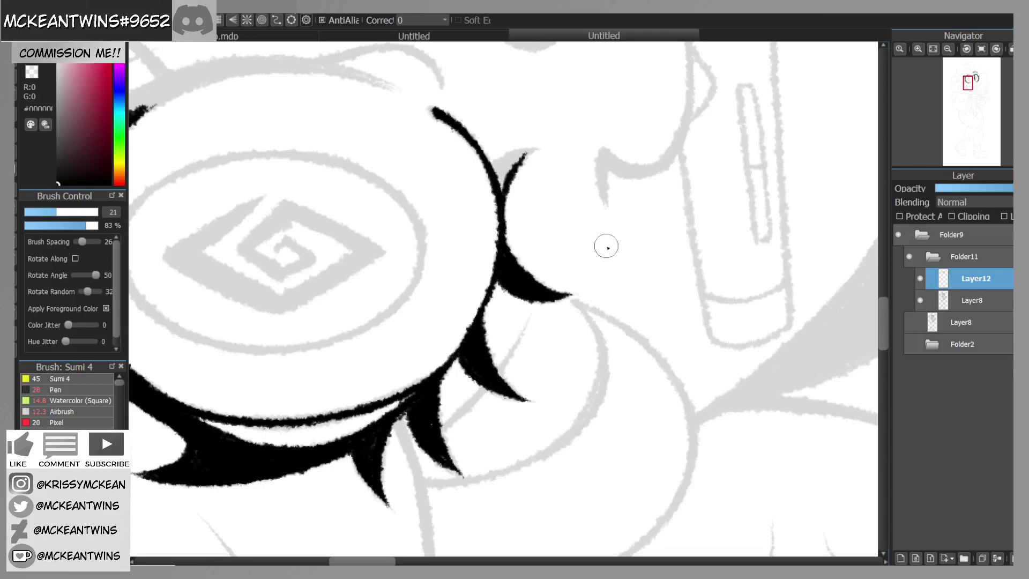
{"action": "mouse_move", "coordinate": [504, 160]}
{"action": "left_mouse_down"}
{"action": "mouse_move", "coordinate": [538, 147]}
{"action": "mouse_move", "coordinate": [498, 166]}
{"action": "mouse_move", "coordinate": [498, 181]}
{"action": "left_mouse_up"}
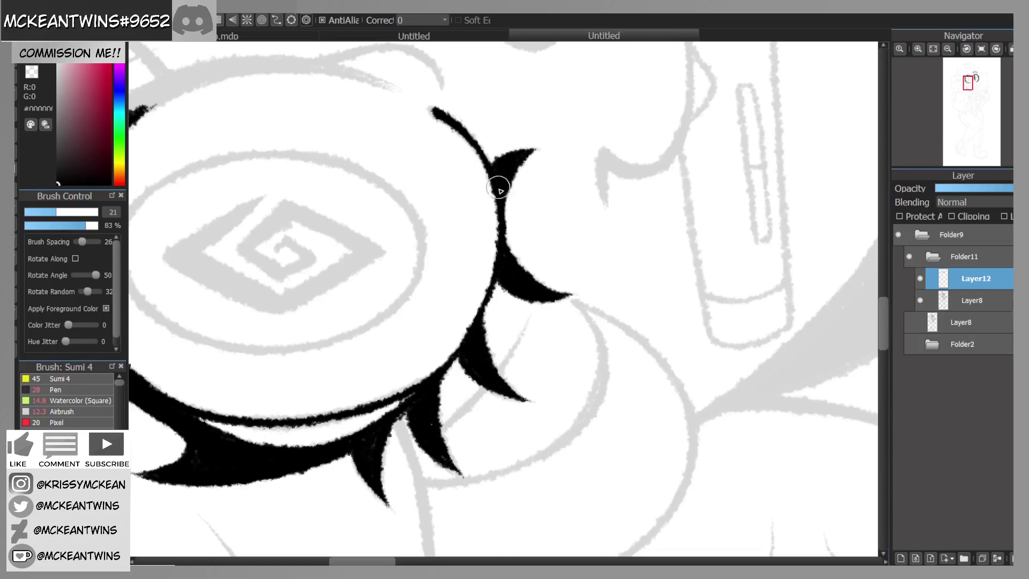
Step: Draw the thin tapered crease line running behind the outer lower lashes of the left-hand eye
{"action": "left_click", "coordinate": [997, 48]}
{"action": "left_click", "coordinate": [997, 50]}
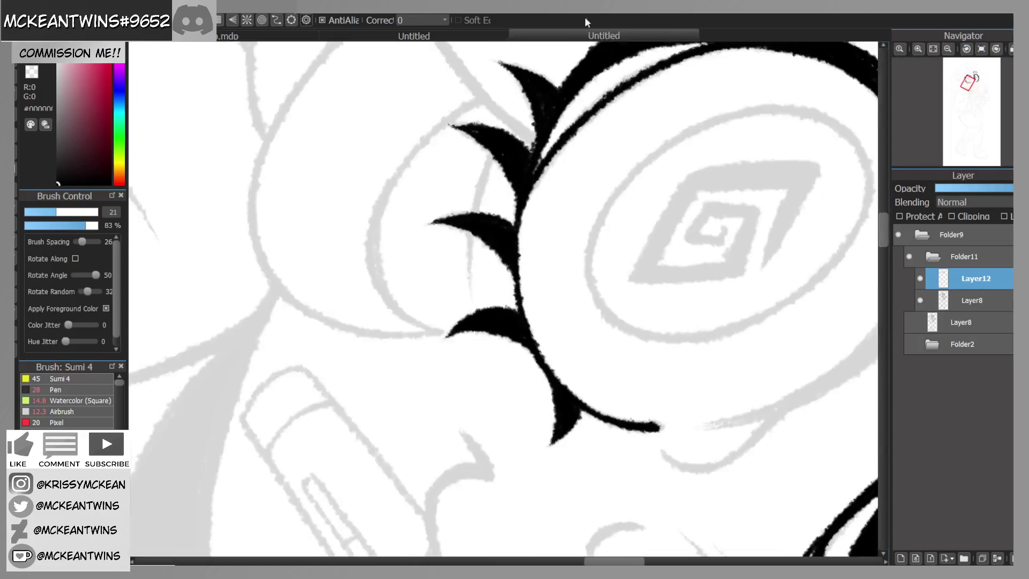
{"action": "mouse_move", "coordinate": [492, 144]}
{"action": "left_mouse_down"}
{"action": "mouse_move", "coordinate": [474, 218]}
{"action": "mouse_move", "coordinate": [479, 189]}
{"action": "mouse_move", "coordinate": [473, 297]}
{"action": "left_mouse_up"}
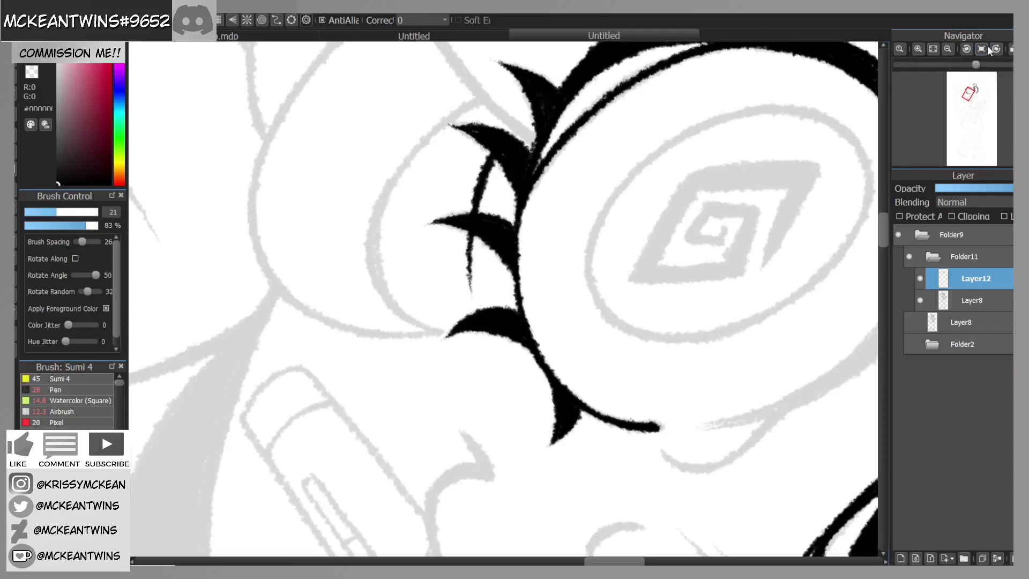
Step: Fill in the inner half of the left-hand eye's upper lid to match the thick black outer half
{"action": "left_click", "coordinate": [982, 49]}
{"action": "left_click", "coordinate": [948, 49]}
{"action": "left_click", "coordinate": [967, 92]}
{"action": "left_click_drag", "start_coordinate": [967, 93], "coordinate": [970, 89]}
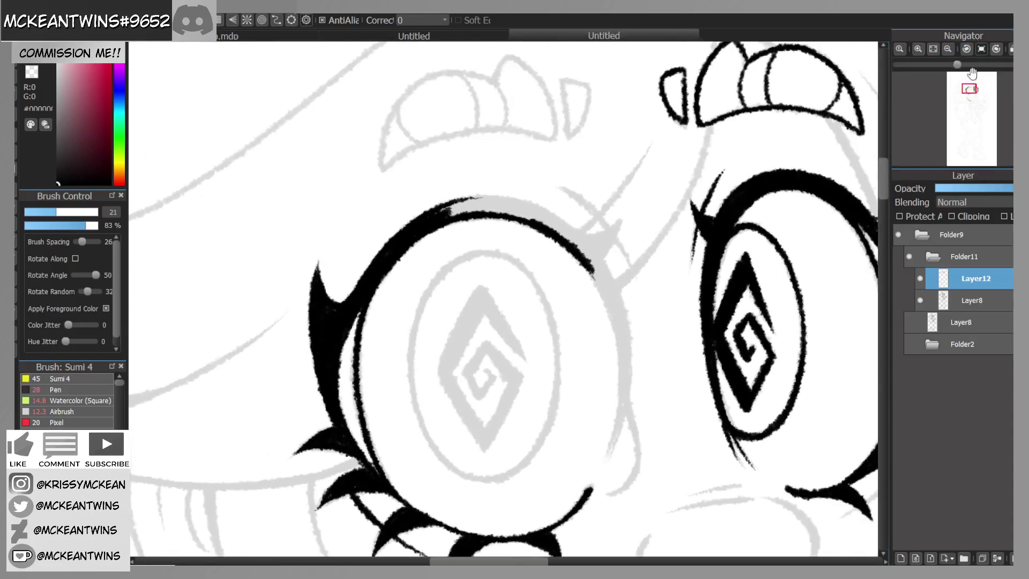
{"action": "left_click", "coordinate": [966, 49]}
{"action": "left_click", "coordinate": [966, 49]}
{"action": "mouse_move", "coordinate": [465, 403]}
{"action": "left_mouse_down"}
{"action": "mouse_move", "coordinate": [422, 360]}
{"action": "mouse_move", "coordinate": [436, 379]}
{"action": "mouse_move", "coordinate": [409, 303]}
{"action": "mouse_move", "coordinate": [407, 323]}
{"action": "mouse_move", "coordinate": [414, 282]}
{"action": "mouse_move", "coordinate": [411, 306]}
{"action": "mouse_move", "coordinate": [455, 385]}
{"action": "left_mouse_up"}
{"action": "left_click_drag", "start_coordinate": [418, 264], "coordinate": [450, 205]}
{"action": "mouse_move", "coordinate": [417, 273]}
{"action": "left_mouse_down"}
{"action": "mouse_move", "coordinate": [437, 217]}
{"action": "mouse_move", "coordinate": [468, 183]}
{"action": "left_mouse_up"}
Step: Carry the left-hand eye's lid down its inner side to a tapered end, and add the short pointed inner lash
{"action": "left_click", "coordinate": [966, 49]}
{"action": "left_click", "coordinate": [966, 48]}
{"action": "left_click_drag", "start_coordinate": [405, 316], "coordinate": [386, 243]}
{"action": "mouse_move", "coordinate": [397, 295]}
{"action": "left_mouse_down"}
{"action": "mouse_move", "coordinate": [377, 185]}
{"action": "mouse_move", "coordinate": [401, 138]}
{"action": "left_mouse_up"}
{"action": "mouse_move", "coordinate": [400, 322]}
{"action": "left_mouse_down"}
{"action": "mouse_move", "coordinate": [382, 228]}
{"action": "mouse_move", "coordinate": [384, 288]}
{"action": "mouse_move", "coordinate": [383, 275]}
{"action": "mouse_move", "coordinate": [391, 161]}
{"action": "left_mouse_up"}
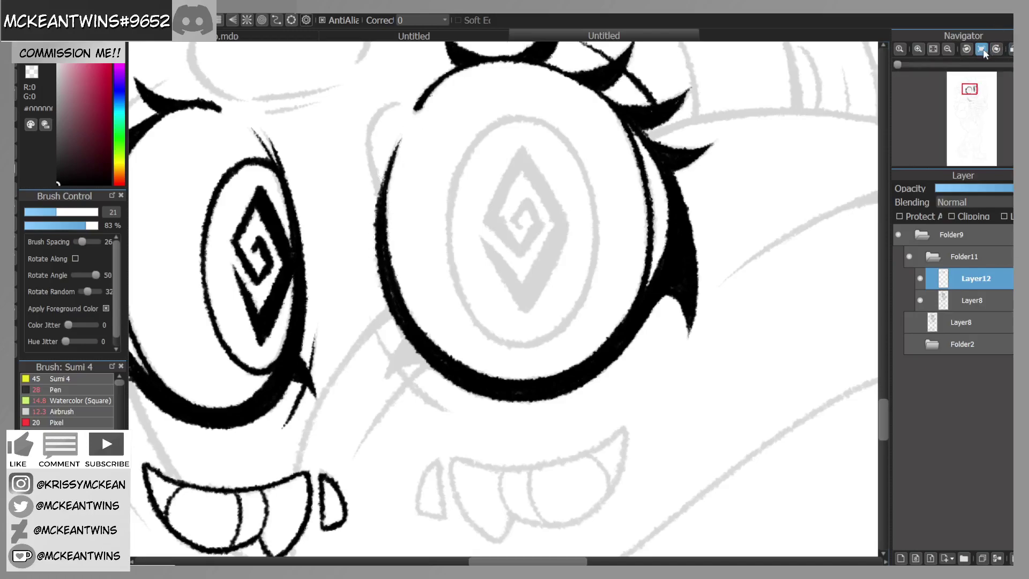
{"action": "left_click", "coordinate": [983, 49]}
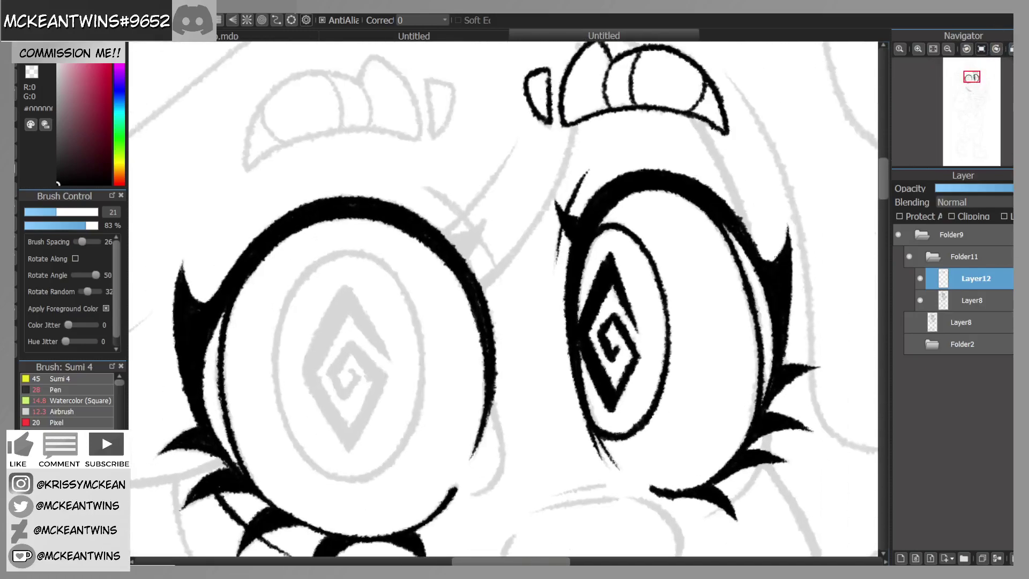
{"action": "mouse_move", "coordinate": [443, 236]}
{"action": "left_mouse_down"}
{"action": "mouse_move", "coordinate": [482, 217]}
{"action": "mouse_move", "coordinate": [465, 242]}
{"action": "mouse_move", "coordinate": [485, 217]}
{"action": "left_mouse_up"}
Step: Outline the oval iris of the left-hand eye with a closed thin black line
{"action": "left_click_drag", "start_coordinate": [972, 90], "coordinate": [971, 92]}
{"action": "left_click", "coordinate": [918, 49]}
{"action": "mouse_move", "coordinate": [485, 128]}
{"action": "left_mouse_down"}
{"action": "mouse_move", "coordinate": [424, 154]}
{"action": "mouse_move", "coordinate": [391, 221]}
{"action": "mouse_move", "coordinate": [381, 283]}
{"action": "mouse_move", "coordinate": [399, 369]}
{"action": "left_mouse_up"}
{"action": "key", "text": "ctrl+z"}
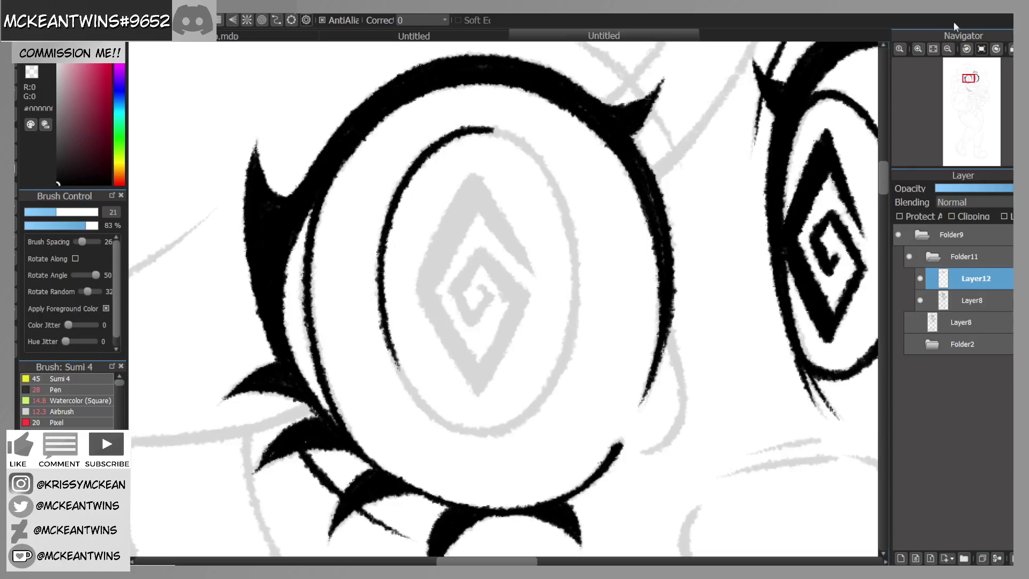
{"action": "left_click", "coordinate": [995, 49]}
{"action": "mouse_move", "coordinate": [372, 300]}
{"action": "left_mouse_down"}
{"action": "mouse_move", "coordinate": [370, 244]}
{"action": "mouse_move", "coordinate": [458, 186]}
{"action": "left_mouse_up"}
{"action": "left_click", "coordinate": [995, 50]}
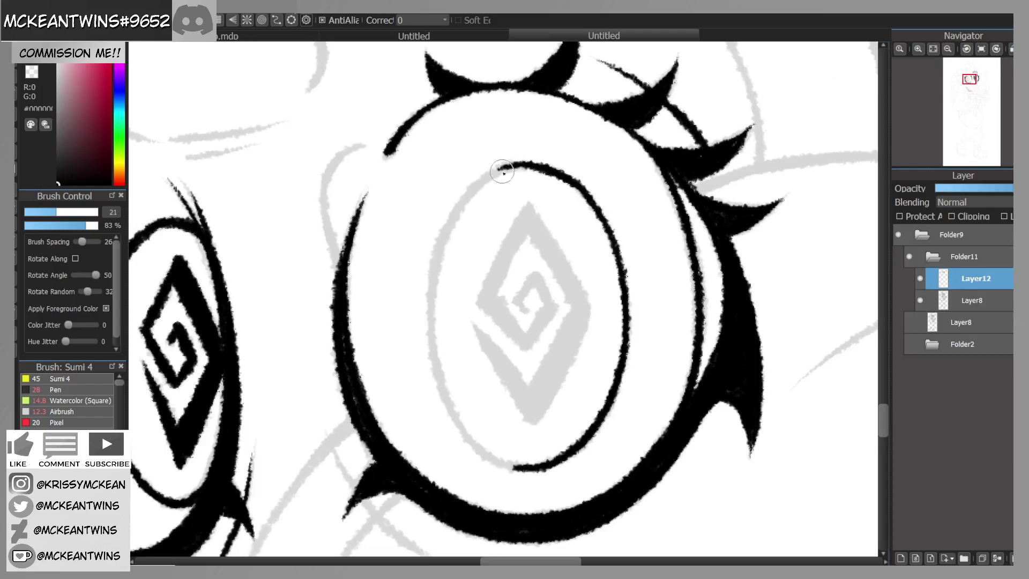
{"action": "mouse_move", "coordinate": [524, 164]}
{"action": "left_mouse_down"}
{"action": "mouse_move", "coordinate": [452, 219]}
{"action": "mouse_move", "coordinate": [495, 173]}
{"action": "mouse_move", "coordinate": [446, 240]}
{"action": "mouse_move", "coordinate": [472, 191]}
{"action": "mouse_move", "coordinate": [442, 247]}
{"action": "mouse_move", "coordinate": [432, 310]}
{"action": "mouse_move", "coordinate": [442, 248]}
{"action": "mouse_move", "coordinate": [455, 416]}
{"action": "left_mouse_up"}
{"action": "left_click", "coordinate": [996, 50]}
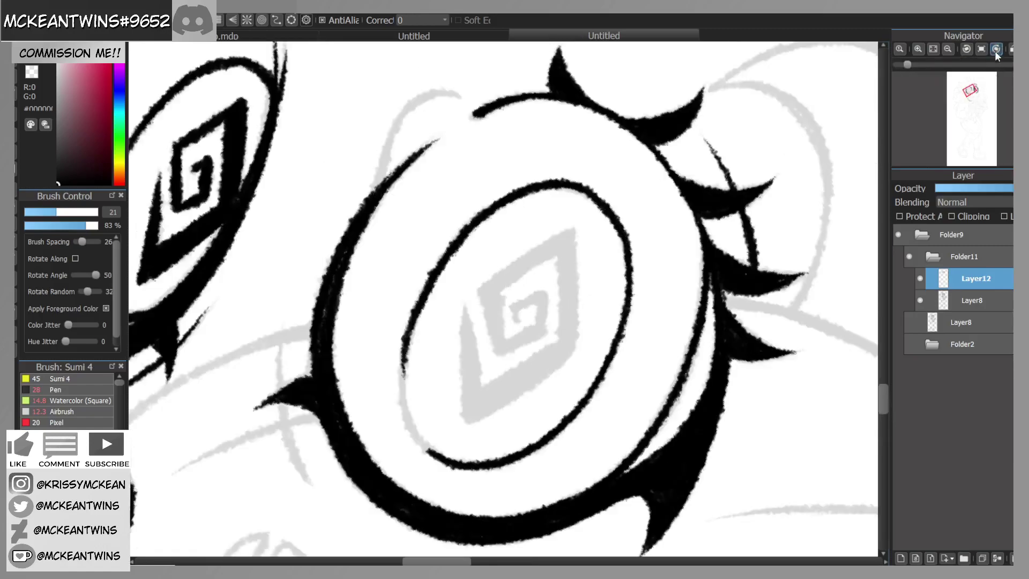
{"action": "left_click", "coordinate": [996, 49]}
{"action": "mouse_move", "coordinate": [333, 329]}
{"action": "left_mouse_down"}
{"action": "mouse_move", "coordinate": [350, 276]}
{"action": "mouse_move", "coordinate": [339, 292]}
{"action": "mouse_move", "coordinate": [376, 256]}
{"action": "mouse_move", "coordinate": [437, 231]}
{"action": "mouse_move", "coordinate": [525, 235]}
{"action": "left_mouse_up"}
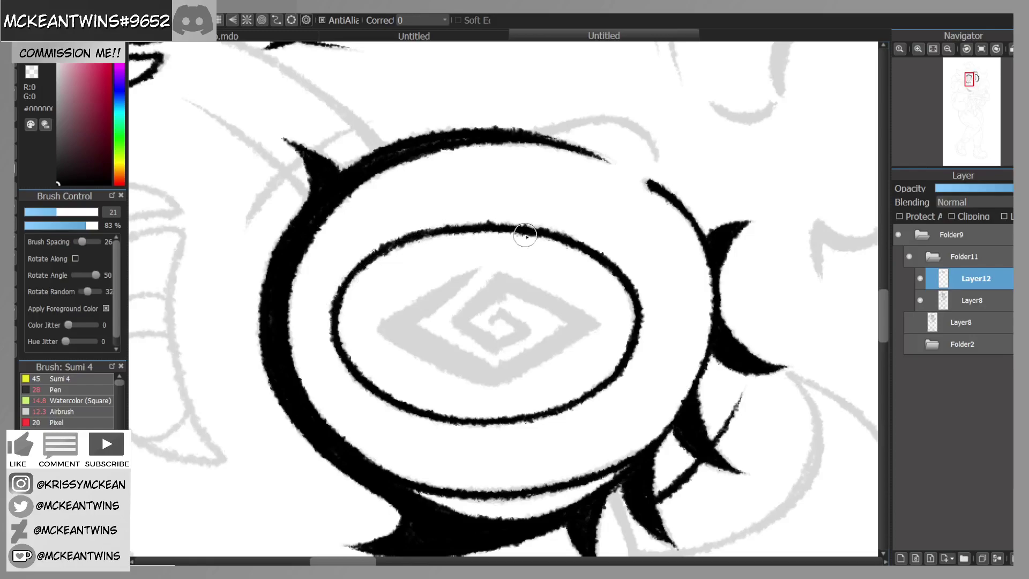
Step: Ink the diamond-shaped spiral pupil of the left-hand eye, with thick outer strokes and the coil inside
{"action": "left_click", "coordinate": [981, 50]}
{"action": "mouse_move", "coordinate": [470, 182]}
{"action": "left_mouse_down"}
{"action": "mouse_move", "coordinate": [419, 289]}
{"action": "mouse_move", "coordinate": [427, 259]}
{"action": "mouse_move", "coordinate": [480, 205]}
{"action": "mouse_move", "coordinate": [532, 249]}
{"action": "mouse_move", "coordinate": [539, 286]}
{"action": "mouse_move", "coordinate": [542, 186]}
{"action": "left_mouse_up"}
{"action": "left_click", "coordinate": [997, 49]}
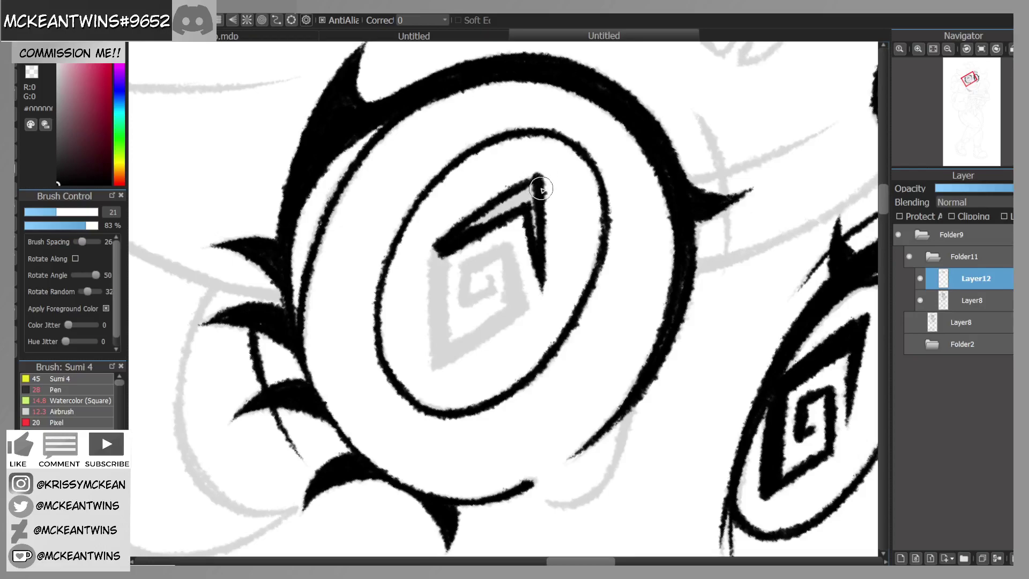
{"action": "mouse_move", "coordinate": [478, 223]}
{"action": "left_mouse_down"}
{"action": "mouse_move", "coordinate": [520, 191]}
{"action": "mouse_move", "coordinate": [536, 235]}
{"action": "left_mouse_up"}
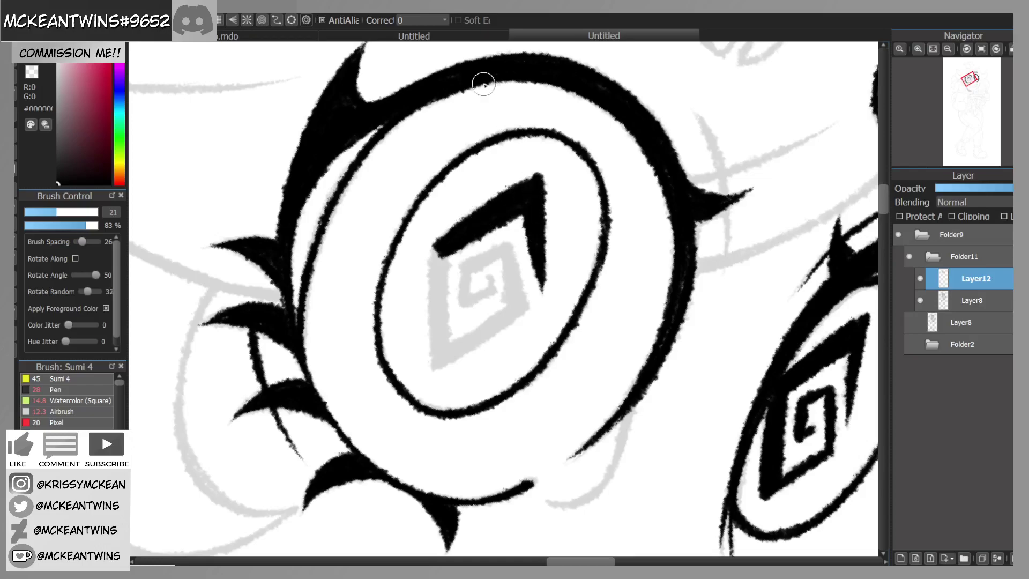
{"action": "mouse_move", "coordinate": [443, 236]}
{"action": "left_mouse_down"}
{"action": "mouse_move", "coordinate": [445, 346]}
{"action": "mouse_move", "coordinate": [431, 247]}
{"action": "mouse_move", "coordinate": [437, 370]}
{"action": "mouse_move", "coordinate": [512, 310]}
{"action": "mouse_move", "coordinate": [444, 356]}
{"action": "mouse_move", "coordinate": [450, 349]}
{"action": "mouse_move", "coordinate": [522, 307]}
{"action": "mouse_move", "coordinate": [506, 244]}
{"action": "mouse_move", "coordinate": [509, 257]}
{"action": "mouse_move", "coordinate": [498, 249]}
{"action": "mouse_move", "coordinate": [465, 271]}
{"action": "left_mouse_up"}
{"action": "mouse_move", "coordinate": [465, 271]}
{"action": "left_mouse_down"}
{"action": "mouse_move", "coordinate": [506, 251]}
{"action": "mouse_move", "coordinate": [455, 260]}
{"action": "mouse_move", "coordinate": [462, 300]}
{"action": "mouse_move", "coordinate": [491, 281]}
{"action": "left_mouse_up"}
Step: Draw the small curve beside the left-hand eye's inner side and the thin crease line crossing its inner lash
{"action": "left_click", "coordinate": [982, 50]}
{"action": "left_click_drag", "start_coordinate": [971, 87], "coordinate": [964, 89]}
{"action": "mouse_move", "coordinate": [633, 148]}
{"action": "left_mouse_down"}
{"action": "mouse_move", "coordinate": [649, 231]}
{"action": "mouse_move", "coordinate": [617, 272]}
{"action": "left_mouse_up"}
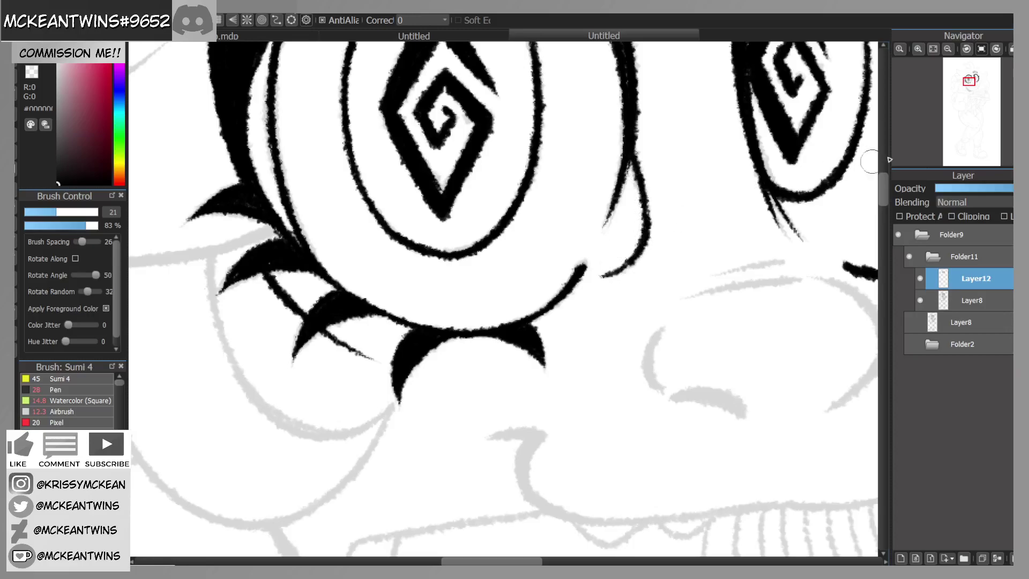
{"action": "left_click_drag", "start_coordinate": [966, 91], "coordinate": [972, 77]}
{"action": "left_click", "coordinate": [966, 49]}
{"action": "mouse_move", "coordinate": [393, 256]}
{"action": "left_mouse_down"}
{"action": "mouse_move", "coordinate": [445, 192]}
{"action": "mouse_move", "coordinate": [526, 153]}
{"action": "left_mouse_up"}
Step: Draw the lower edge of the left-hand eyebrow from its inner corner to the outer tip
{"action": "left_click", "coordinate": [981, 50]}
{"action": "left_click_drag", "start_coordinate": [971, 87], "coordinate": [969, 86]}
{"action": "left_click", "coordinate": [969, 49]}
{"action": "left_click", "coordinate": [970, 49]}
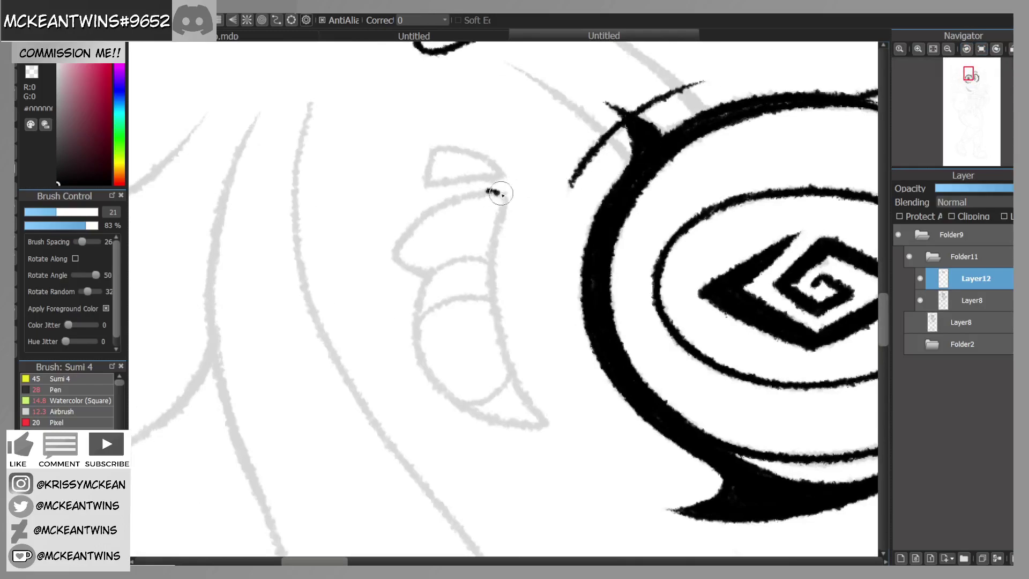
{"action": "mouse_move", "coordinate": [501, 211]}
{"action": "left_mouse_down"}
{"action": "mouse_move", "coordinate": [497, 329]}
{"action": "mouse_move", "coordinate": [494, 305]}
{"action": "mouse_move", "coordinate": [492, 272]}
{"action": "mouse_move", "coordinate": [542, 419]}
{"action": "left_mouse_up"}
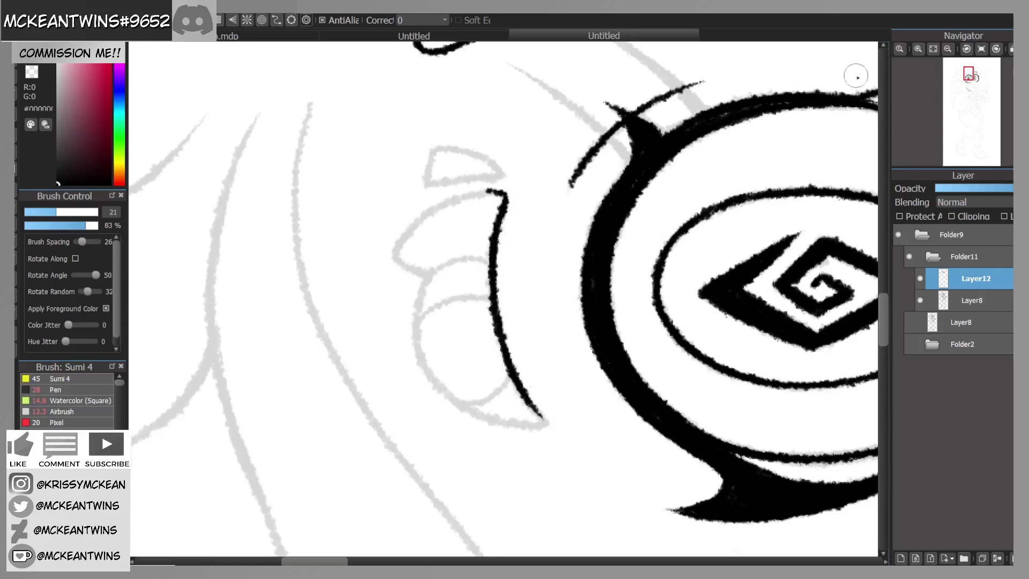
Step: Draw the rounded inner end of the left-hand eyebrow, from the inner corner up to its first peak
{"action": "left_click", "coordinate": [966, 48]}
{"action": "left_click", "coordinate": [947, 49]}
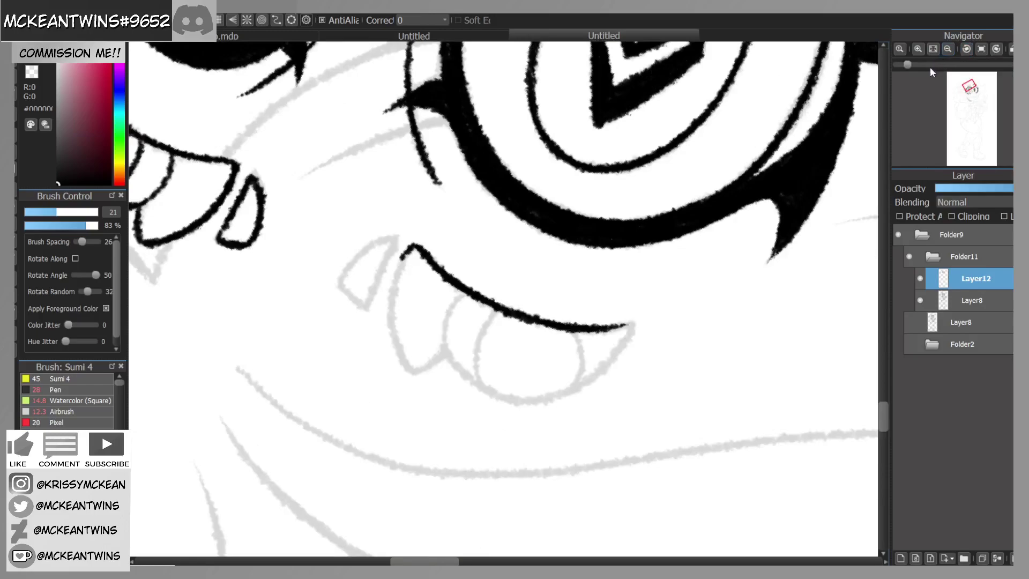
{"action": "left_click_drag", "start_coordinate": [416, 243], "coordinate": [392, 301]}
{"action": "left_click_drag", "start_coordinate": [402, 261], "coordinate": [400, 351]}
{"action": "left_click_drag", "start_coordinate": [392, 302], "coordinate": [412, 369]}
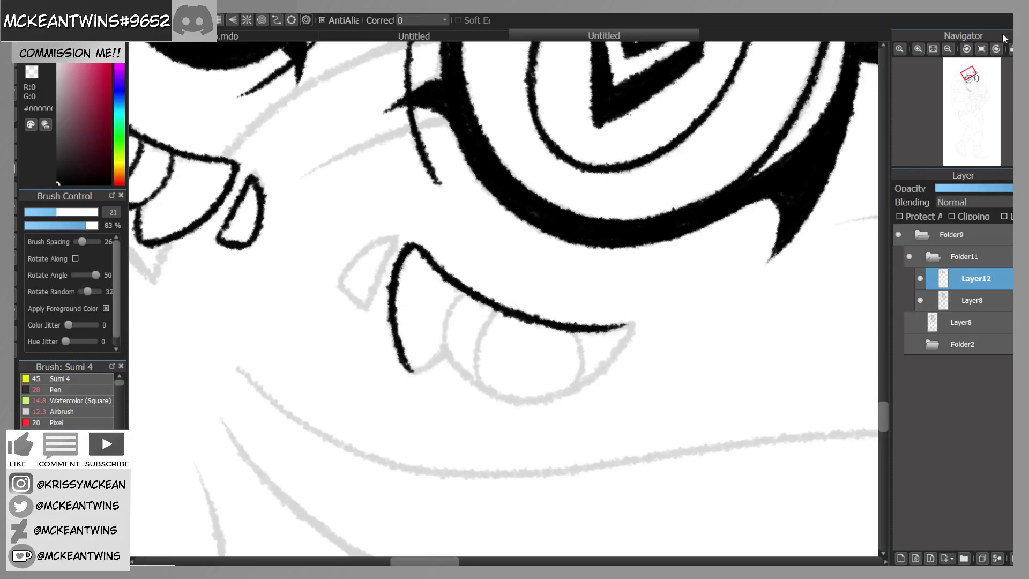
Step: Draw the upper edge of the left-hand eyebrow's outer section, from the notch beside the peak to the outer tip
{"action": "left_click", "coordinate": [981, 49]}
{"action": "mouse_move", "coordinate": [390, 331]}
{"action": "left_mouse_down"}
{"action": "mouse_move", "coordinate": [375, 339]}
{"action": "mouse_move", "coordinate": [384, 284]}
{"action": "mouse_move", "coordinate": [440, 217]}
{"action": "left_mouse_up"}
{"action": "left_click", "coordinate": [966, 49]}
{"action": "mouse_move", "coordinate": [427, 274]}
{"action": "left_mouse_down"}
{"action": "mouse_move", "coordinate": [414, 301]}
{"action": "mouse_move", "coordinate": [429, 376]}
{"action": "left_mouse_up"}
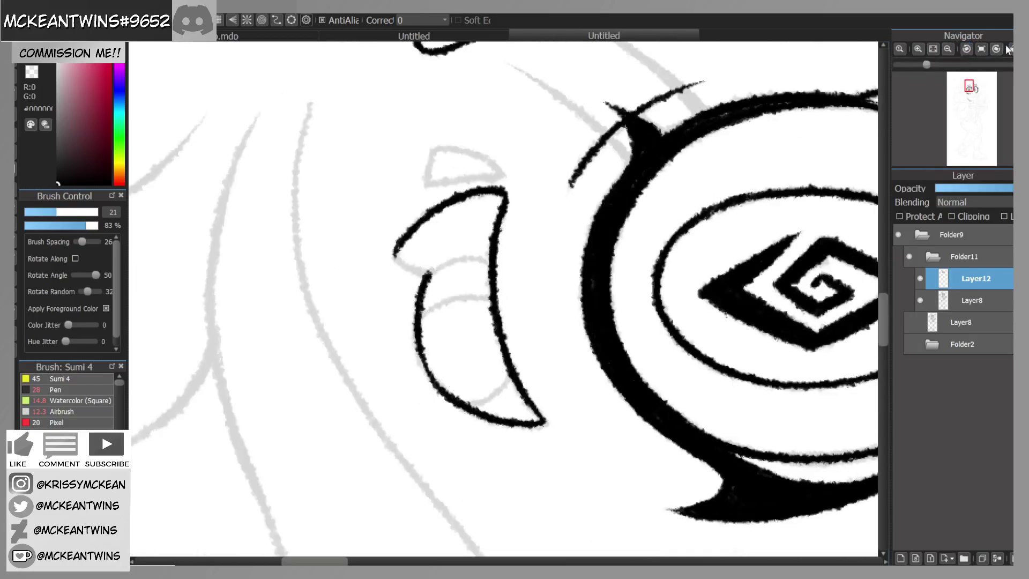
Step: Close the notch in the left-hand eyebrow's outline and outline the small separate piece beside its inner end
{"action": "left_click", "coordinate": [996, 49]}
{"action": "left_click_drag", "start_coordinate": [545, 189], "coordinate": [527, 223]}
{"action": "mouse_move", "coordinate": [619, 225]}
{"action": "left_mouse_down"}
{"action": "mouse_move", "coordinate": [625, 293]}
{"action": "mouse_move", "coordinate": [653, 242]}
{"action": "mouse_move", "coordinate": [649, 229]}
{"action": "mouse_move", "coordinate": [621, 241]}
{"action": "mouse_move", "coordinate": [629, 298]}
{"action": "mouse_move", "coordinate": [654, 234]}
{"action": "mouse_move", "coordinate": [619, 221]}
{"action": "mouse_move", "coordinate": [632, 296]}
{"action": "left_mouse_up"}
{"action": "key", "text": "ctrl+z"}
{"action": "left_click", "coordinate": [967, 49]}
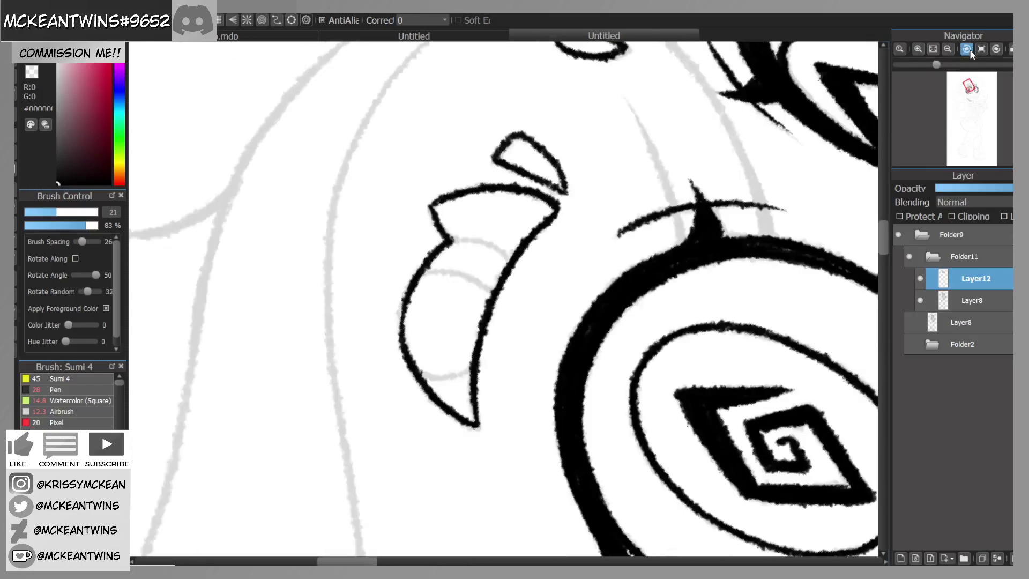
{"action": "left_click", "coordinate": [966, 50]}
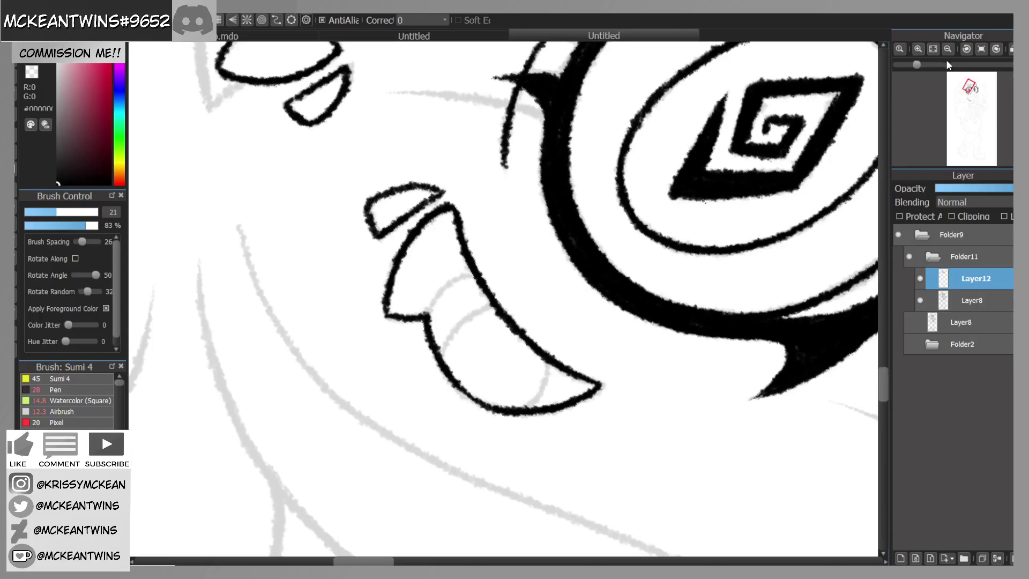
Step: Draw the three curved stripe lines across the left-hand eyebrow, following the faded guide
{"action": "mouse_move", "coordinate": [418, 321]}
{"action": "left_mouse_down"}
{"action": "mouse_move", "coordinate": [447, 284]}
{"action": "mouse_move", "coordinate": [471, 274]}
{"action": "left_mouse_up"}
{"action": "left_click_drag", "start_coordinate": [438, 350], "coordinate": [495, 304]}
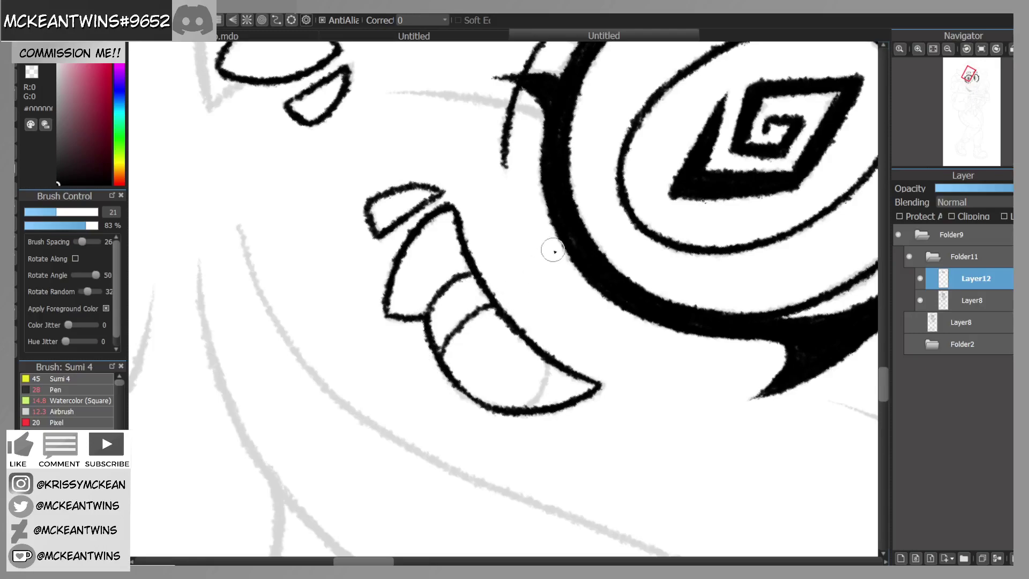
{"action": "mouse_move", "coordinate": [521, 409]}
{"action": "left_mouse_down"}
{"action": "mouse_move", "coordinate": [544, 387]}
{"action": "mouse_move", "coordinate": [554, 351]}
{"action": "left_mouse_up"}
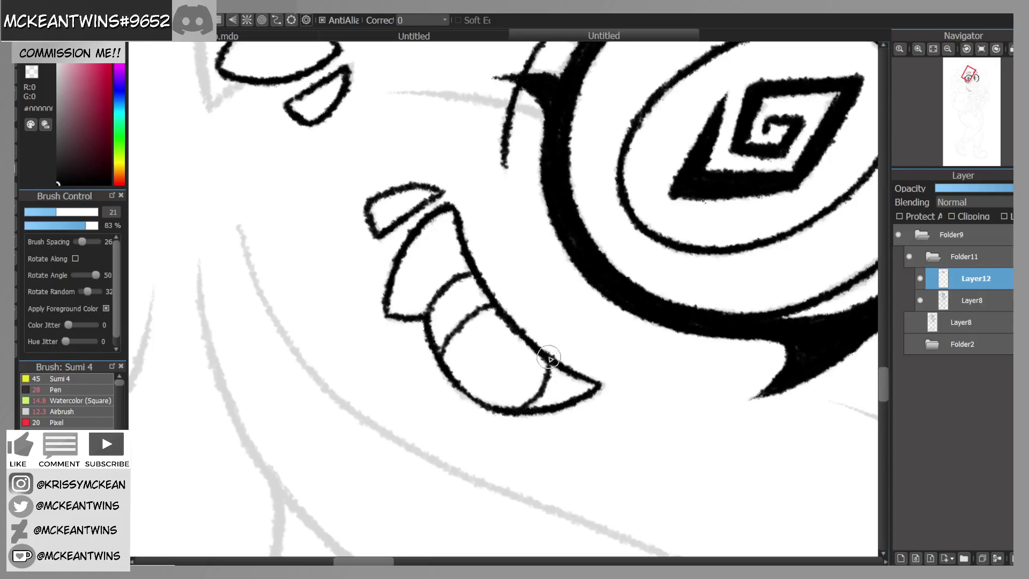
Step: Ink the nose's right-hand side as one tapered curve from the bridge around to the lower edge
{"action": "left_click", "coordinate": [947, 49]}
{"action": "left_click", "coordinate": [948, 48]}
{"action": "left_click", "coordinate": [947, 49]}
{"action": "left_click_drag", "start_coordinate": [970, 85], "coordinate": [975, 90]}
{"action": "left_click", "coordinate": [918, 48]}
{"action": "left_click", "coordinate": [918, 49]}
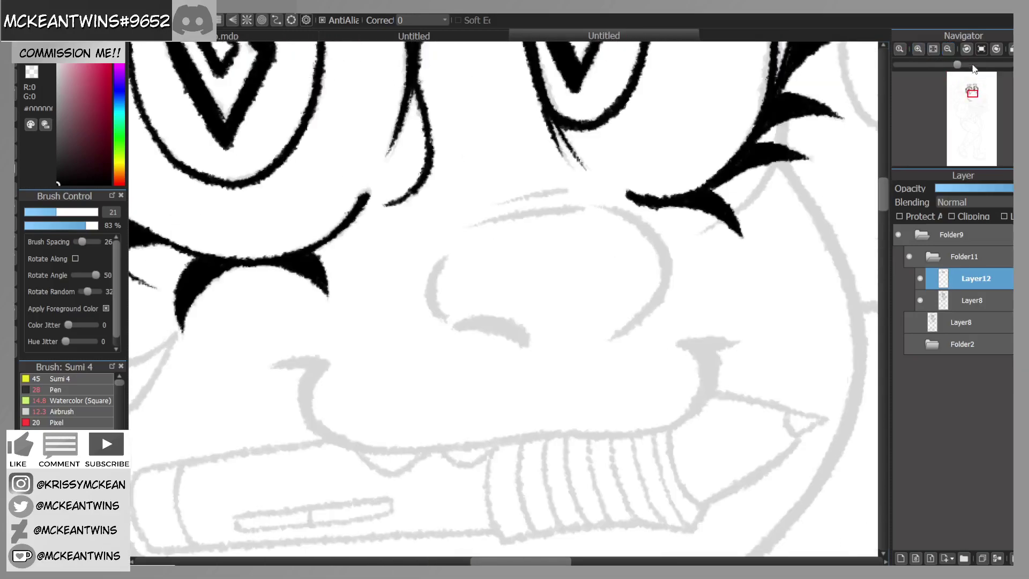
{"action": "left_click", "coordinate": [967, 49]}
{"action": "mouse_move", "coordinate": [387, 174]}
{"action": "left_mouse_down"}
{"action": "mouse_move", "coordinate": [370, 235]}
{"action": "mouse_move", "coordinate": [370, 217]}
{"action": "mouse_move", "coordinate": [377, 189]}
{"action": "mouse_move", "coordinate": [372, 247]}
{"action": "mouse_move", "coordinate": [377, 190]}
{"action": "mouse_move", "coordinate": [376, 244]}
{"action": "mouse_move", "coordinate": [392, 175]}
{"action": "mouse_move", "coordinate": [376, 193]}
{"action": "left_mouse_up"}
{"action": "left_click", "coordinate": [981, 50]}
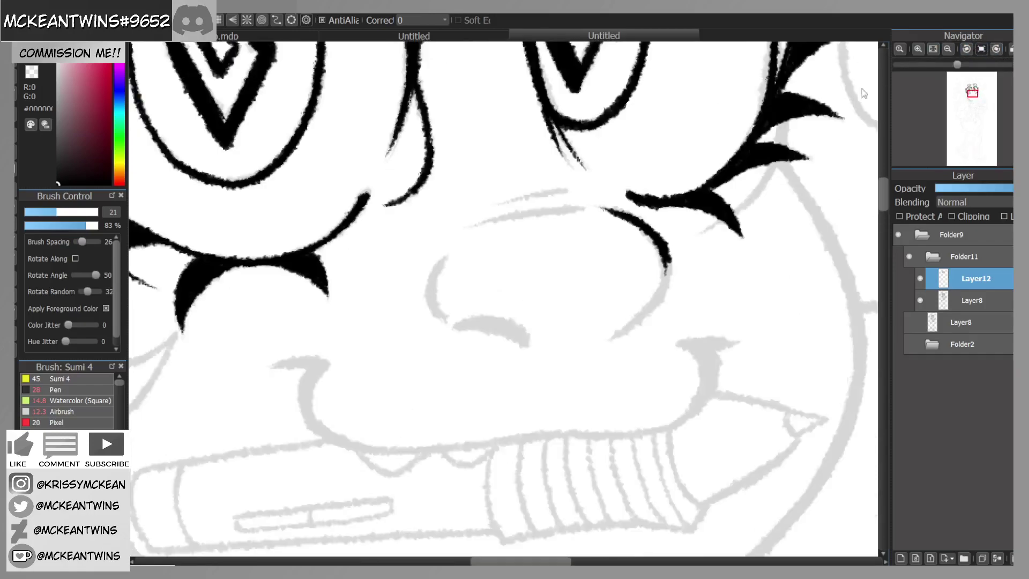
{"action": "mouse_move", "coordinate": [667, 254]}
{"action": "left_mouse_down"}
{"action": "mouse_move", "coordinate": [658, 297]}
{"action": "mouse_move", "coordinate": [612, 337]}
{"action": "left_mouse_up"}
{"action": "left_click_drag", "start_coordinate": [663, 296], "coordinate": [633, 320]}
{"action": "mouse_move", "coordinate": [667, 268]}
{"action": "left_mouse_down"}
{"action": "mouse_move", "coordinate": [662, 289]}
{"action": "mouse_move", "coordinate": [669, 262]}
{"action": "left_mouse_up"}
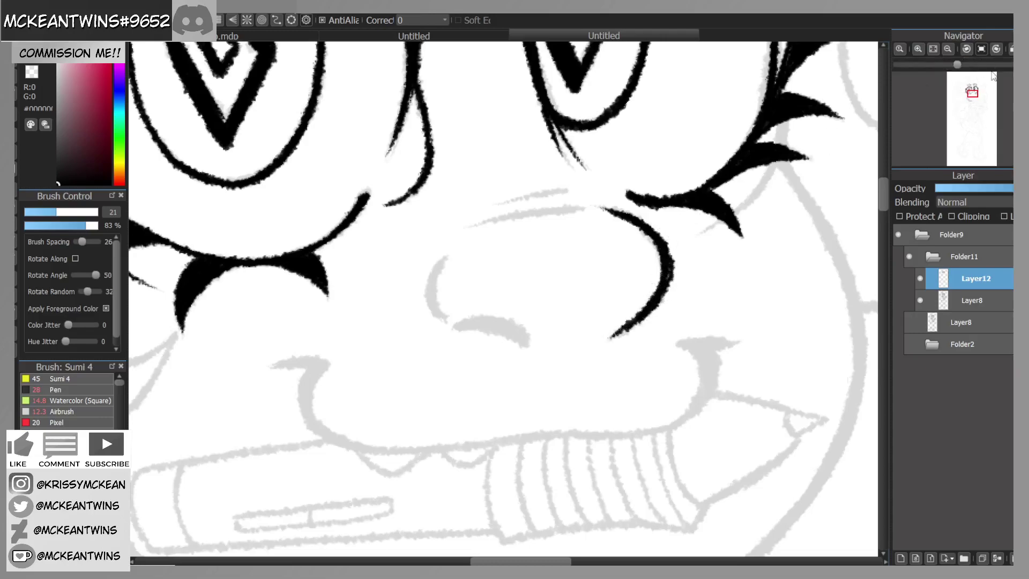
Step: Draw the thick nostril stroke under the nose and the small curve of the nose's left-hand side
{"action": "left_click", "coordinate": [971, 50]}
{"action": "mouse_move", "coordinate": [527, 300]}
{"action": "left_mouse_down"}
{"action": "mouse_move", "coordinate": [534, 354]}
{"action": "mouse_move", "coordinate": [530, 317]}
{"action": "mouse_move", "coordinate": [529, 330]}
{"action": "mouse_move", "coordinate": [547, 281]}
{"action": "mouse_move", "coordinate": [525, 313]}
{"action": "mouse_move", "coordinate": [541, 281]}
{"action": "mouse_move", "coordinate": [527, 346]}
{"action": "left_mouse_up"}
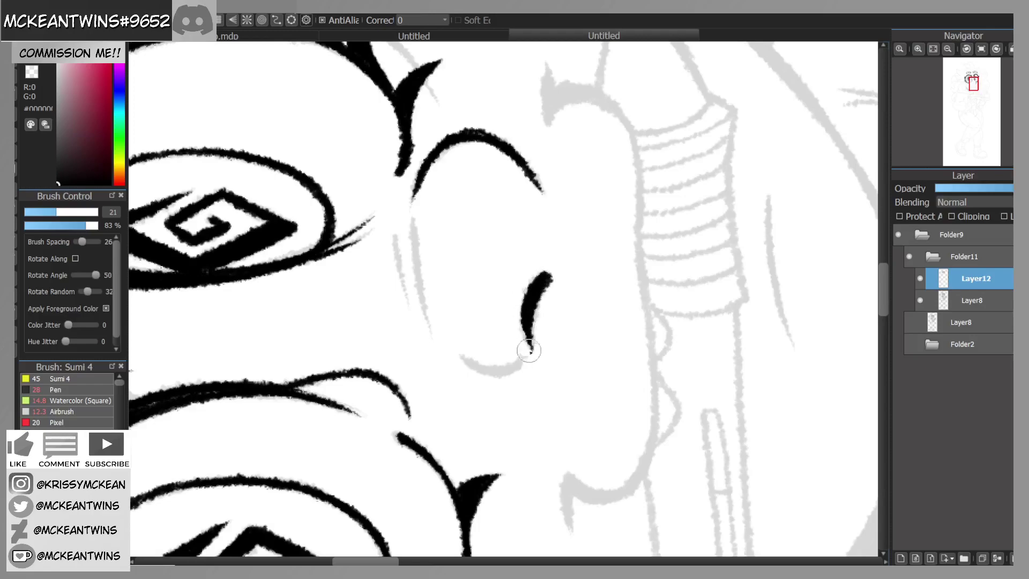
{"action": "left_click", "coordinate": [996, 49]}
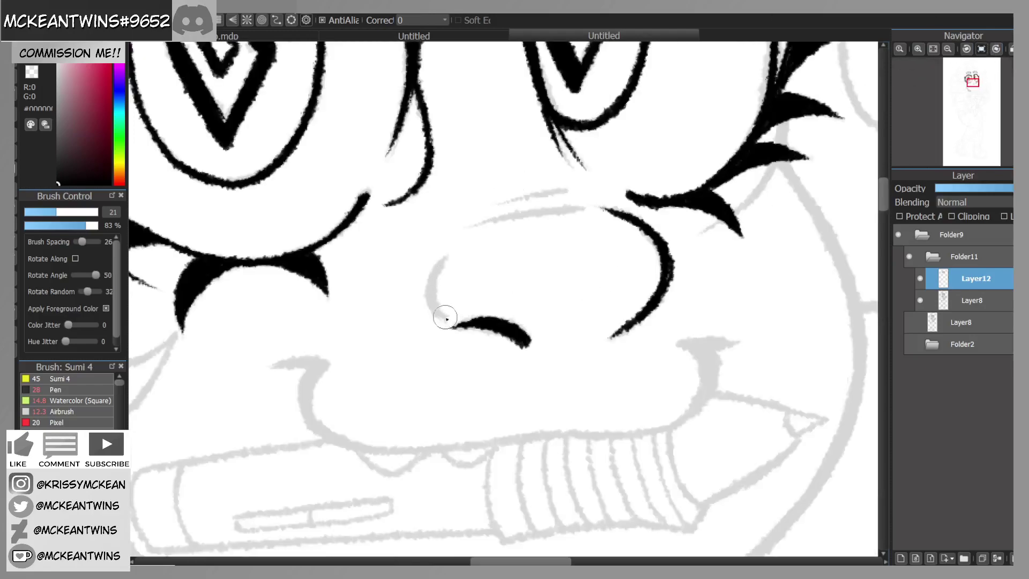
{"action": "mouse_move", "coordinate": [441, 305]}
{"action": "left_mouse_down"}
{"action": "mouse_move", "coordinate": [432, 281]}
{"action": "mouse_move", "coordinate": [446, 258]}
{"action": "left_mouse_up"}
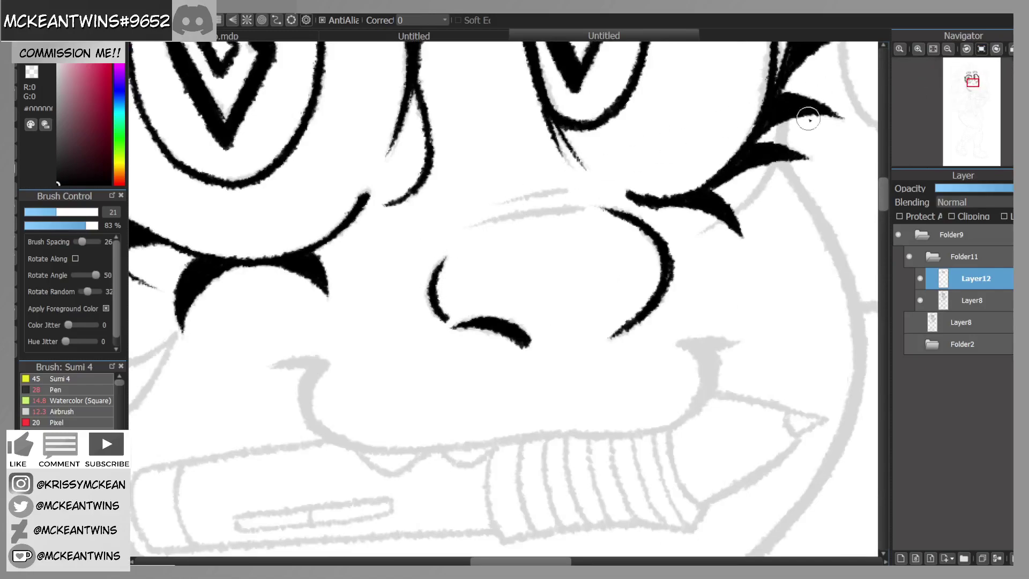
Step: Draw the two short tapered crease lines across the top of the nose
{"action": "left_click", "coordinate": [966, 48]}
{"action": "left_click_drag", "start_coordinate": [464, 186], "coordinate": [433, 254]}
{"action": "left_click_drag", "start_coordinate": [446, 220], "coordinate": [426, 287]}
{"action": "left_click_drag", "start_coordinate": [442, 184], "coordinate": [419, 255]}
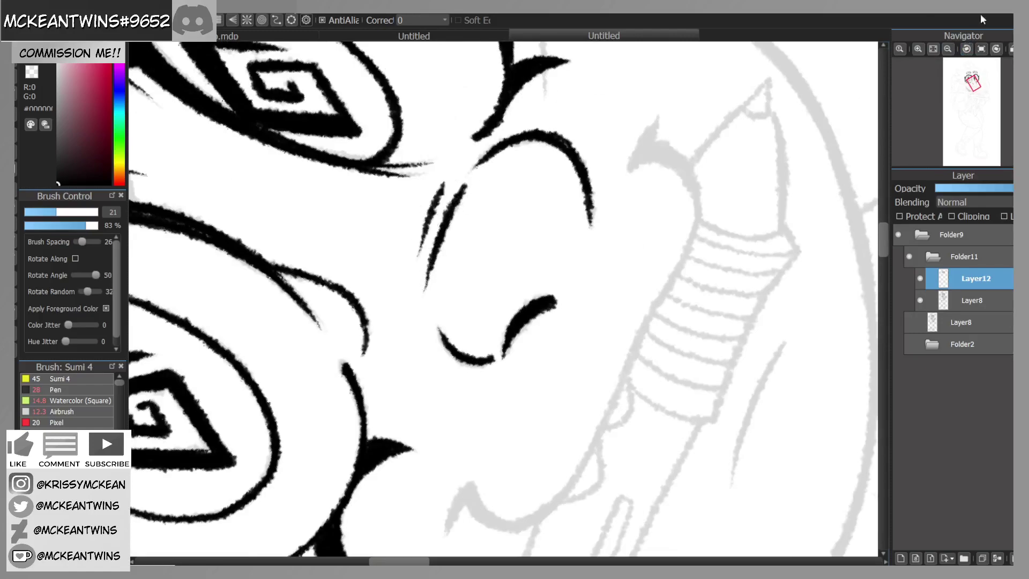
Step: Ink the short thick tick that forms the left-hand corner of the mouth
{"action": "left_click", "coordinate": [981, 49]}
{"action": "left_click", "coordinate": [948, 48]}
{"action": "left_click", "coordinate": [949, 48]}
{"action": "left_click", "coordinate": [948, 48]}
{"action": "left_click_drag", "start_coordinate": [971, 90], "coordinate": [971, 95]}
{"action": "left_click", "coordinate": [918, 48]}
{"action": "left_click", "coordinate": [918, 49]}
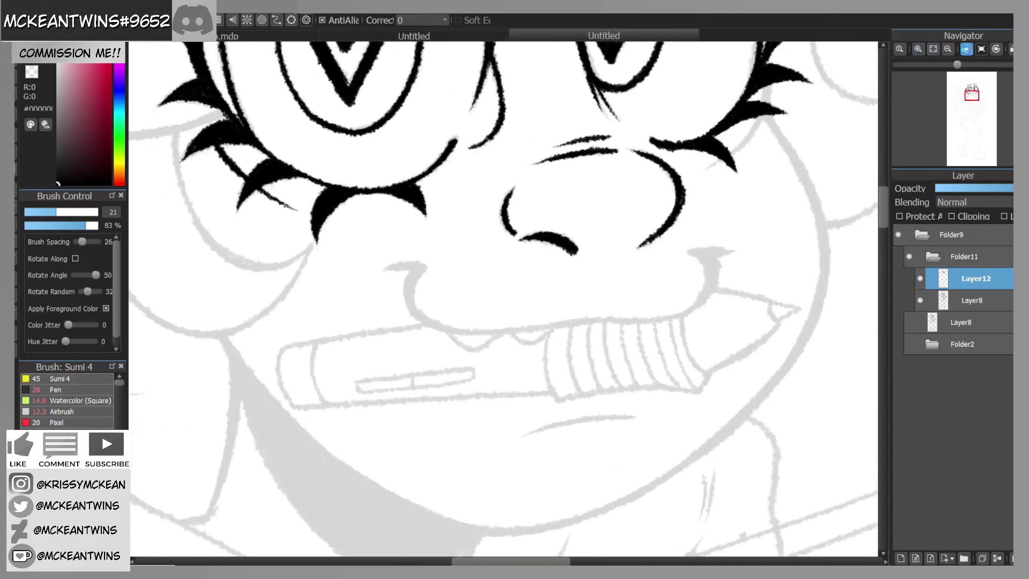
{"action": "left_click", "coordinate": [967, 49]}
{"action": "left_click", "coordinate": [916, 50]}
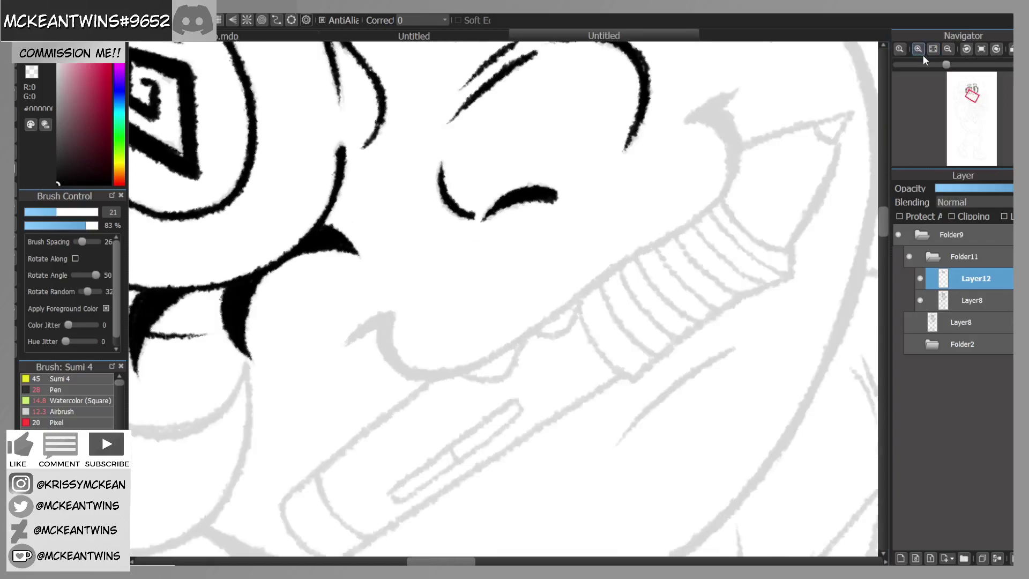
{"action": "mouse_move", "coordinate": [389, 317]}
{"action": "left_mouse_down"}
{"action": "mouse_move", "coordinate": [345, 336]}
{"action": "mouse_move", "coordinate": [367, 317]}
{"action": "left_mouse_up"}
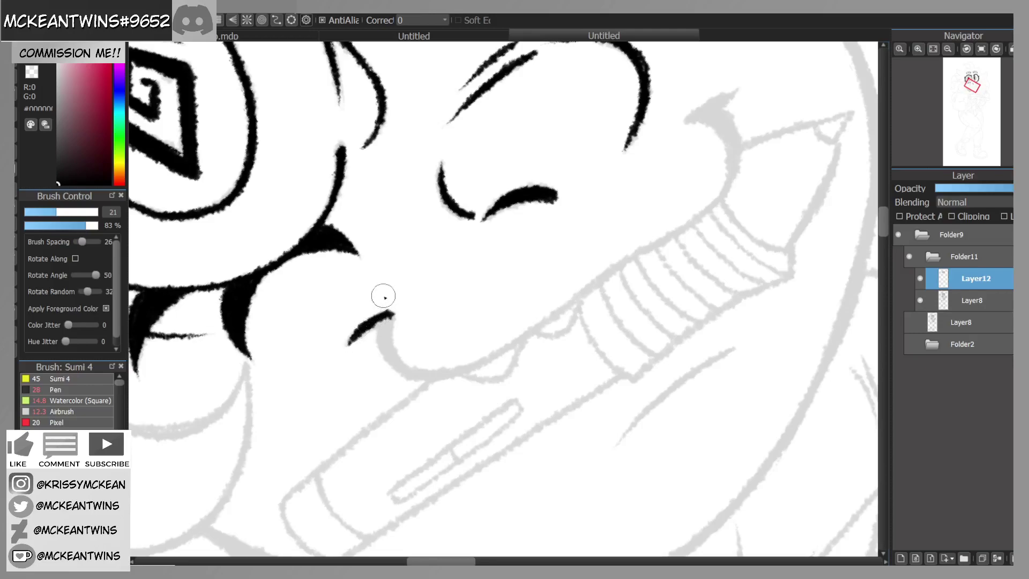
{"action": "mouse_move", "coordinate": [373, 325]}
{"action": "left_mouse_down"}
{"action": "mouse_move", "coordinate": [351, 342]}
{"action": "mouse_move", "coordinate": [394, 312]}
{"action": "mouse_move", "coordinate": [342, 349]}
{"action": "left_mouse_up"}
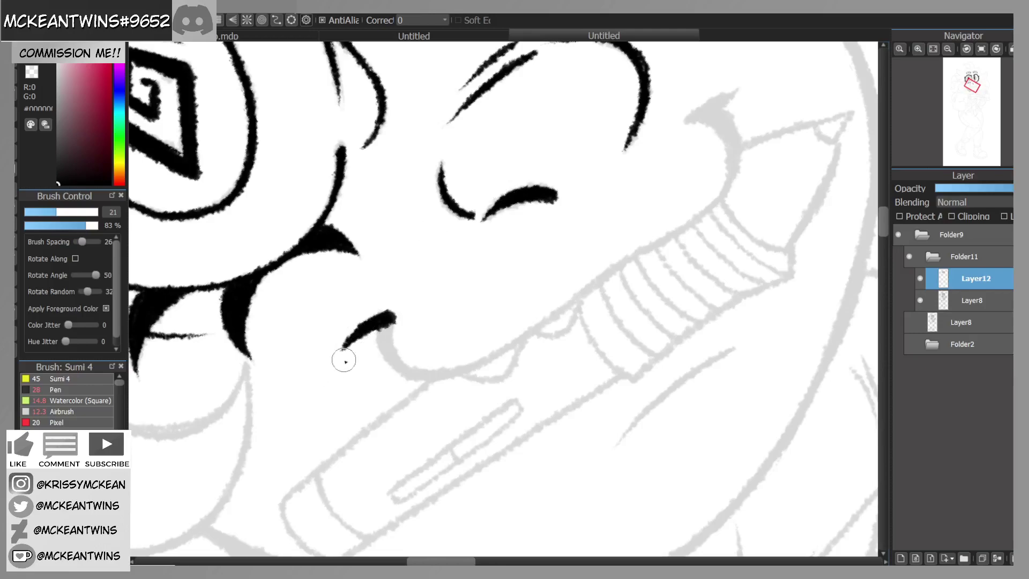
Step: Draw the thick curve from the mouth's left-hand corner down into the start of the smile line
{"action": "left_click", "coordinate": [994, 49]}
{"action": "left_click", "coordinate": [994, 49]}
{"action": "left_click_drag", "start_coordinate": [423, 199], "coordinate": [395, 261]}
{"action": "mouse_move", "coordinate": [409, 219]}
{"action": "left_mouse_down"}
{"action": "mouse_move", "coordinate": [395, 260]}
{"action": "mouse_move", "coordinate": [421, 211]}
{"action": "mouse_move", "coordinate": [409, 248]}
{"action": "mouse_move", "coordinate": [418, 285]}
{"action": "left_mouse_up"}
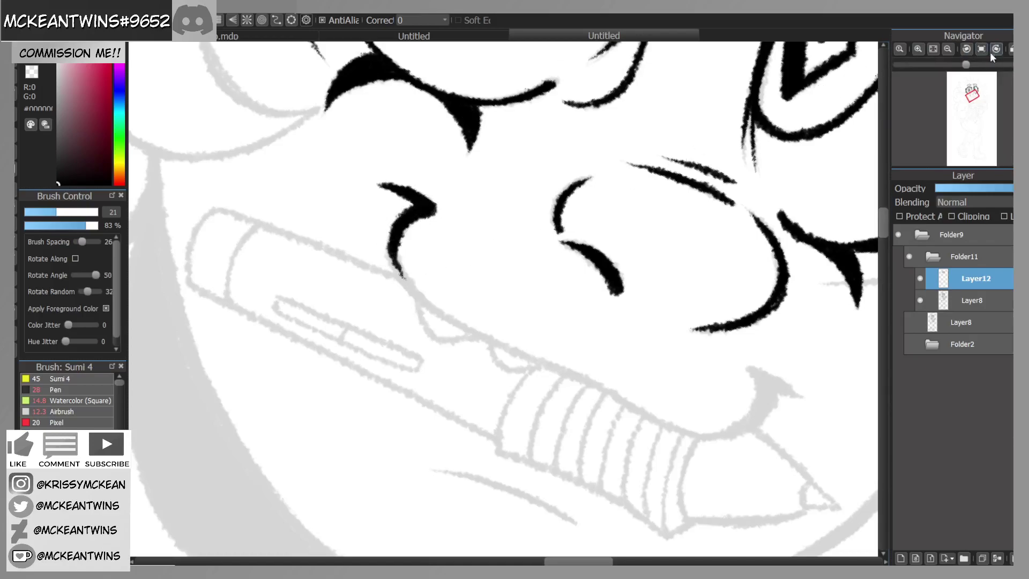
{"action": "left_click", "coordinate": [982, 49]}
{"action": "left_click", "coordinate": [995, 50]}
{"action": "left_click", "coordinate": [996, 49]}
{"action": "left_click", "coordinate": [996, 49]}
{"action": "mouse_move", "coordinate": [509, 176]}
{"action": "left_mouse_down"}
{"action": "mouse_move", "coordinate": [475, 201]}
{"action": "mouse_move", "coordinate": [464, 225]}
{"action": "left_mouse_up"}
{"action": "mouse_move", "coordinate": [495, 183]}
{"action": "left_mouse_down"}
{"action": "mouse_move", "coordinate": [468, 219]}
{"action": "mouse_move", "coordinate": [485, 181]}
{"action": "mouse_move", "coordinate": [458, 272]}
{"action": "mouse_move", "coordinate": [466, 214]}
{"action": "left_mouse_up"}
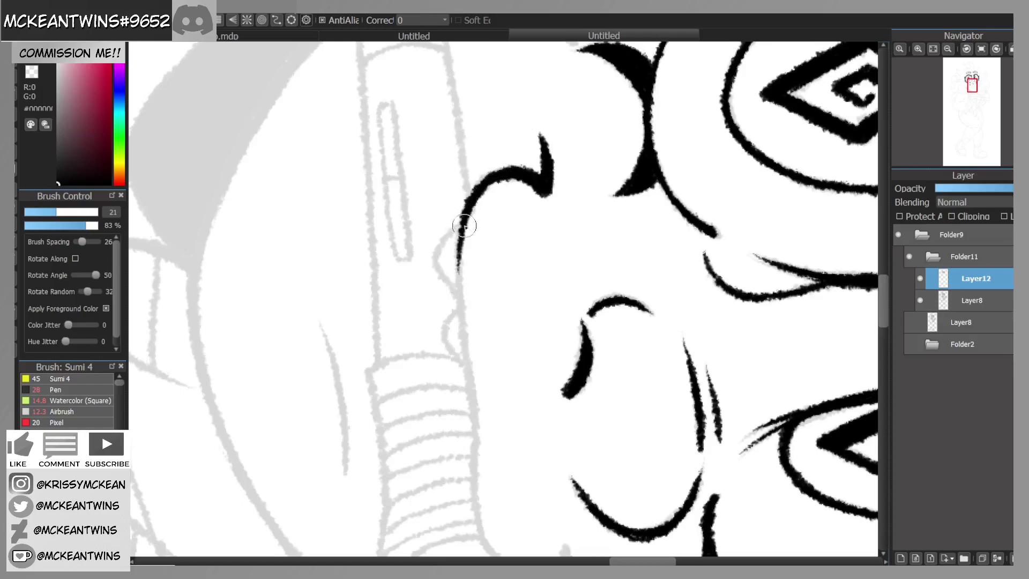
{"action": "left_click", "coordinate": [981, 49]}
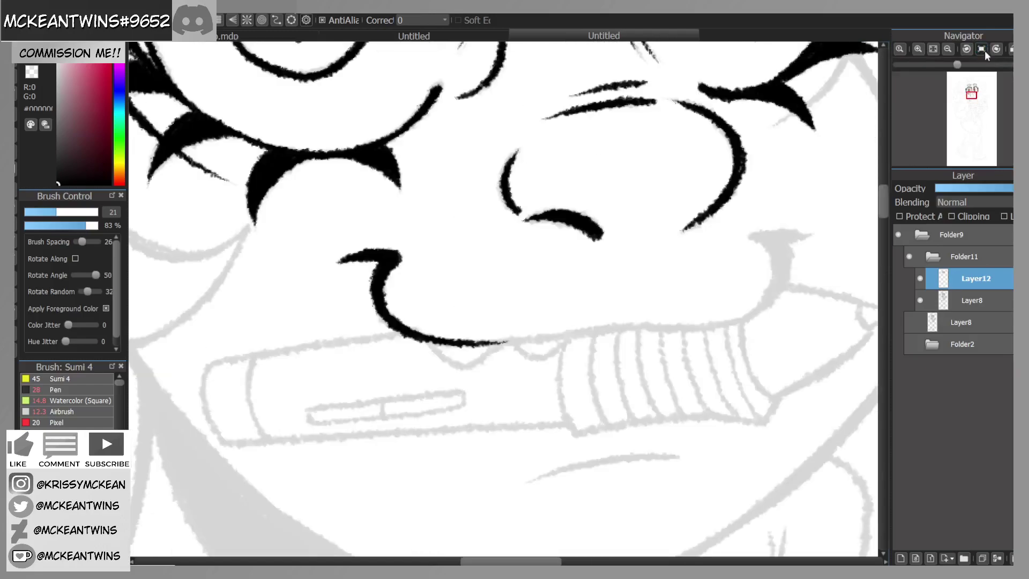
Step: Extend the smile line along the pen's upper edge and up toward the mouth's right-hand corner
{"action": "left_click_drag", "start_coordinate": [973, 93], "coordinate": [974, 97]}
{"action": "left_click", "coordinate": [969, 50]}
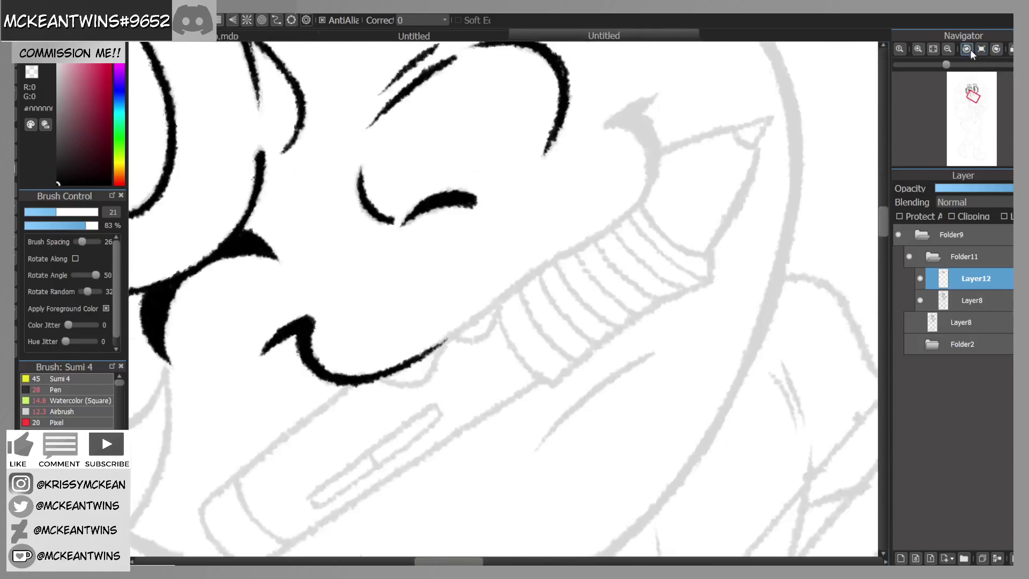
{"action": "left_click_drag", "start_coordinate": [412, 360], "coordinate": [478, 315]}
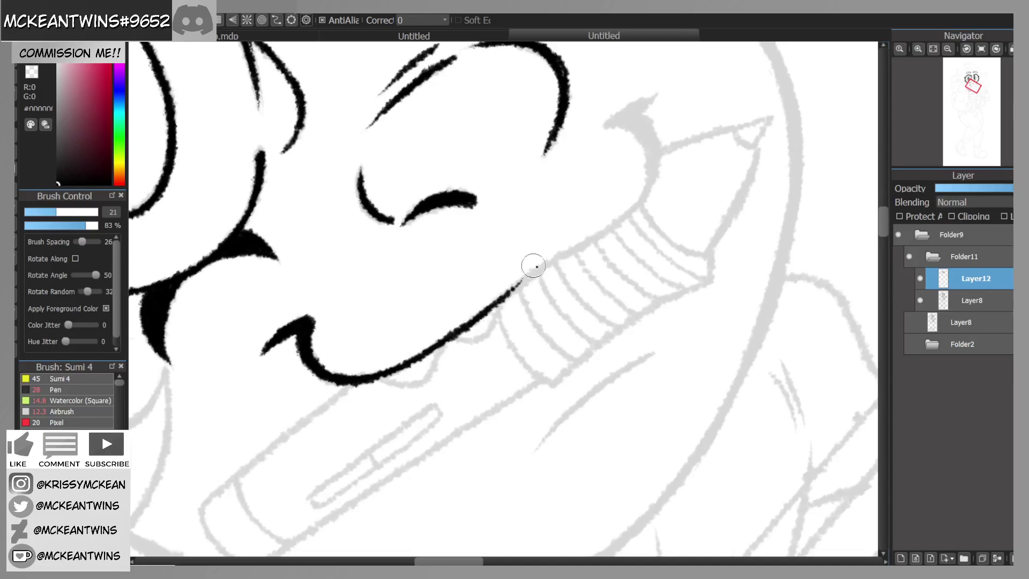
{"action": "mouse_move", "coordinate": [439, 336]}
{"action": "left_mouse_down"}
{"action": "mouse_move", "coordinate": [630, 213]}
{"action": "mouse_move", "coordinate": [598, 233]}
{"action": "mouse_move", "coordinate": [646, 188]}
{"action": "mouse_move", "coordinate": [652, 155]}
{"action": "left_mouse_up"}
{"action": "left_click", "coordinate": [966, 49]}
{"action": "left_click", "coordinate": [992, 55]}
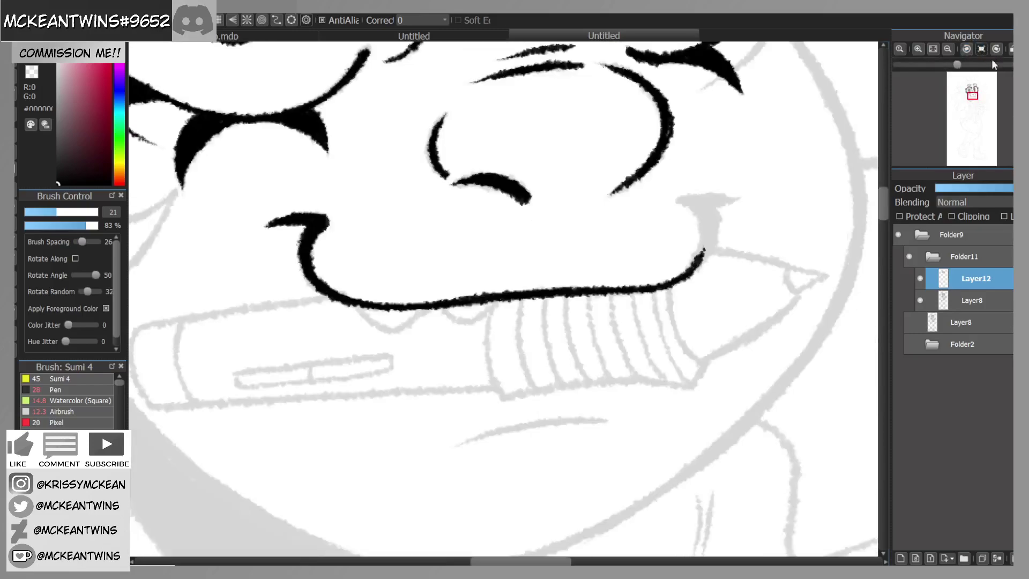
Step: Thicken the right-hand end of the smile and cap it with the short mouth-corner tick
{"action": "left_click_drag", "start_coordinate": [972, 96], "coordinate": [974, 94]}
{"action": "mouse_move", "coordinate": [534, 272]}
{"action": "left_mouse_down"}
{"action": "mouse_move", "coordinate": [562, 311]}
{"action": "mouse_move", "coordinate": [548, 339]}
{"action": "mouse_move", "coordinate": [569, 302]}
{"action": "mouse_move", "coordinate": [555, 330]}
{"action": "mouse_move", "coordinate": [571, 284]}
{"action": "mouse_move", "coordinate": [563, 300]}
{"action": "mouse_move", "coordinate": [558, 274]}
{"action": "left_mouse_up"}
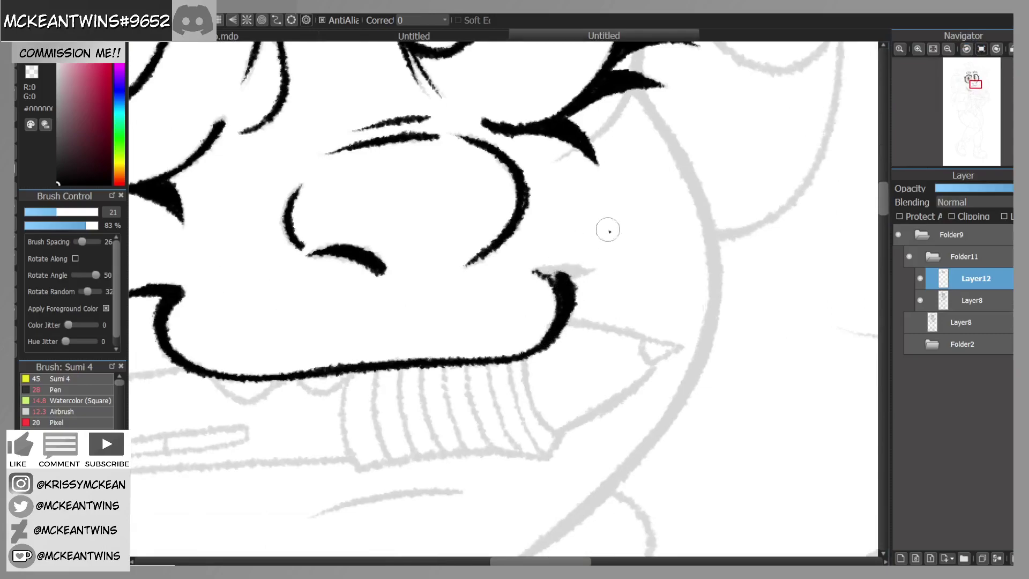
{"action": "left_click", "coordinate": [967, 49]}
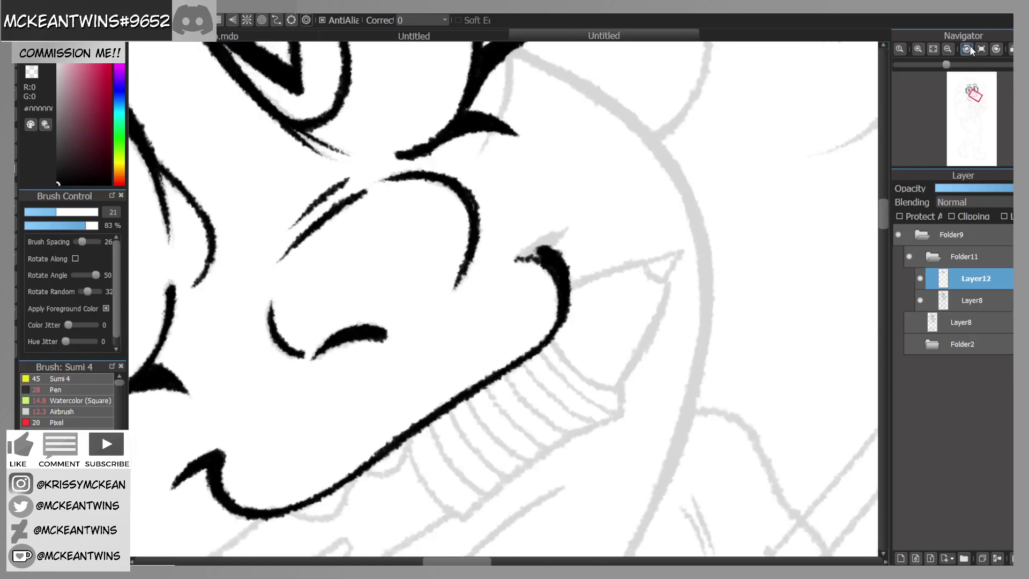
{"action": "mouse_move", "coordinate": [519, 258]}
{"action": "left_mouse_down"}
{"action": "mouse_move", "coordinate": [563, 228]}
{"action": "mouse_move", "coordinate": [538, 254]}
{"action": "left_mouse_up"}
{"action": "left_click", "coordinate": [982, 50]}
Step: Draw the upper and lower long edges of the pen's barrel, from its blunt end toward the grip
{"action": "left_click_drag", "start_coordinate": [973, 93], "coordinate": [970, 98]}
{"action": "left_click", "coordinate": [966, 49]}
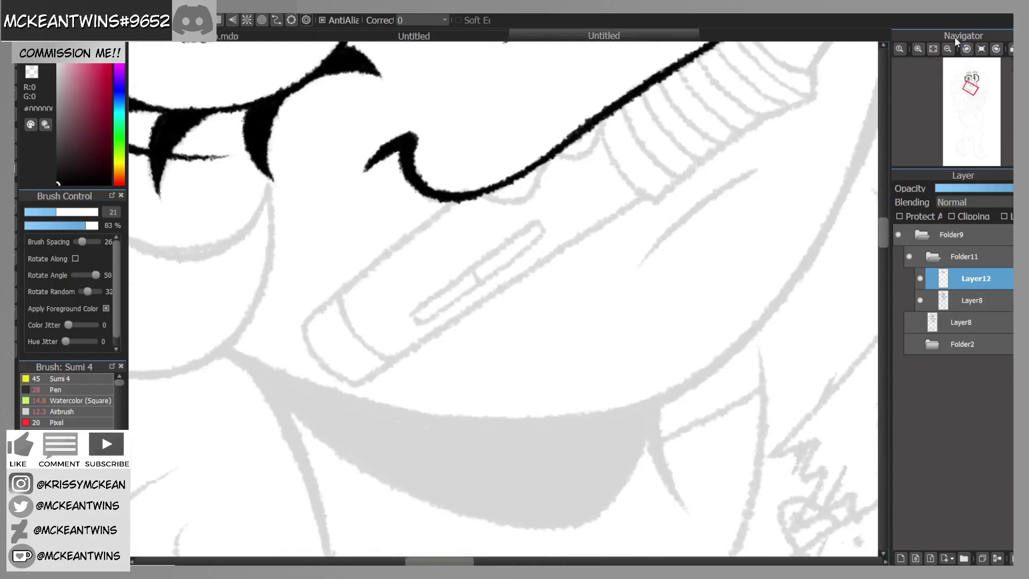
{"action": "mouse_move", "coordinate": [458, 200]}
{"action": "left_mouse_down"}
{"action": "mouse_move", "coordinate": [381, 246]}
{"action": "mouse_move", "coordinate": [323, 308]}
{"action": "left_mouse_up"}
{"action": "left_click_drag", "start_coordinate": [358, 386], "coordinate": [538, 256]}
{"action": "left_click_drag", "start_coordinate": [475, 297], "coordinate": [651, 190]}
Step: Draw the curved blunt end of the pen and the band line running parallel to it
{"action": "left_click", "coordinate": [997, 49]}
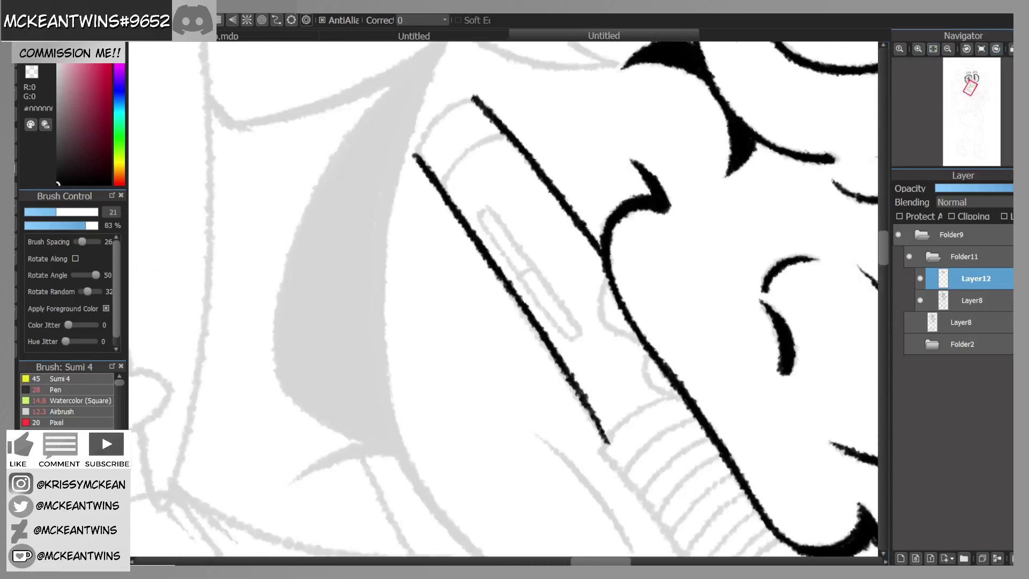
{"action": "mouse_move", "coordinate": [476, 99]}
{"action": "left_mouse_down"}
{"action": "mouse_move", "coordinate": [433, 121]}
{"action": "mouse_move", "coordinate": [415, 156]}
{"action": "left_mouse_up"}
{"action": "mouse_move", "coordinate": [442, 192]}
{"action": "left_mouse_down"}
{"action": "mouse_move", "coordinate": [459, 162]}
{"action": "mouse_move", "coordinate": [522, 127]}
{"action": "left_mouse_up"}
{"action": "left_click", "coordinate": [992, 49]}
Step: Draw the two small teeth overlapping the pen just below the smile line
{"action": "left_click_drag", "start_coordinate": [970, 95], "coordinate": [972, 96]}
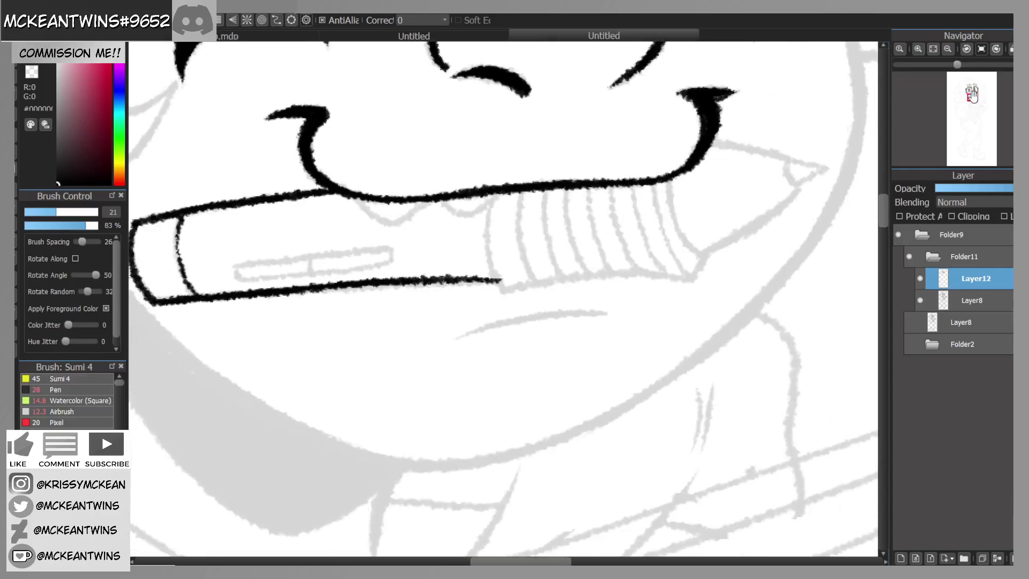
{"action": "left_click", "coordinate": [975, 49]}
{"action": "mouse_move", "coordinate": [326, 283]}
{"action": "left_mouse_down"}
{"action": "mouse_move", "coordinate": [372, 285]}
{"action": "mouse_move", "coordinate": [390, 252]}
{"action": "mouse_move", "coordinate": [469, 186]}
{"action": "left_mouse_up"}
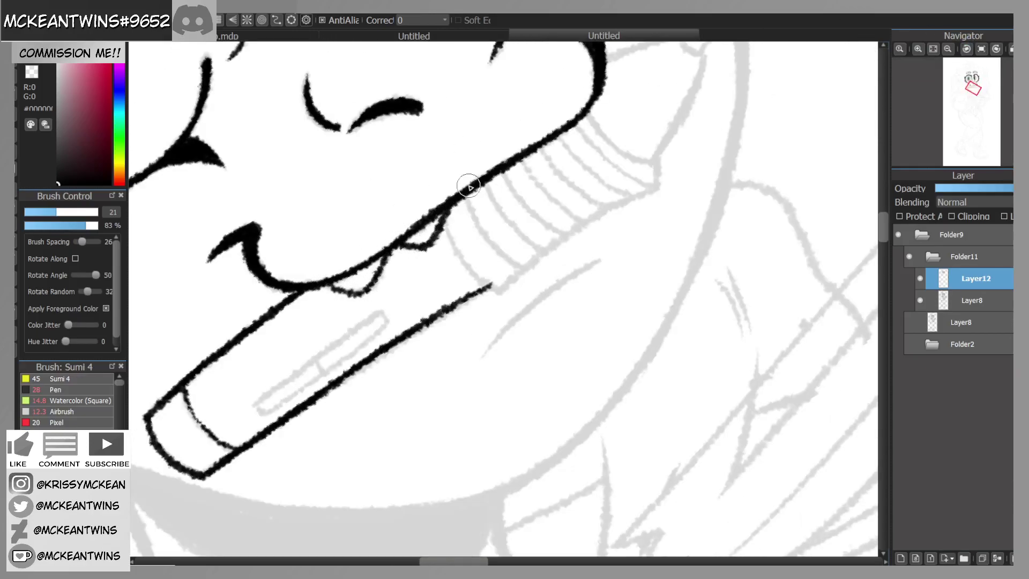
Step: Draw the lower edge of the pen's grip and the curved edge where it meets the barrel
{"action": "mouse_move", "coordinate": [498, 292]}
{"action": "left_mouse_down"}
{"action": "mouse_move", "coordinate": [542, 253]}
{"action": "mouse_move", "coordinate": [659, 185]}
{"action": "left_mouse_up"}
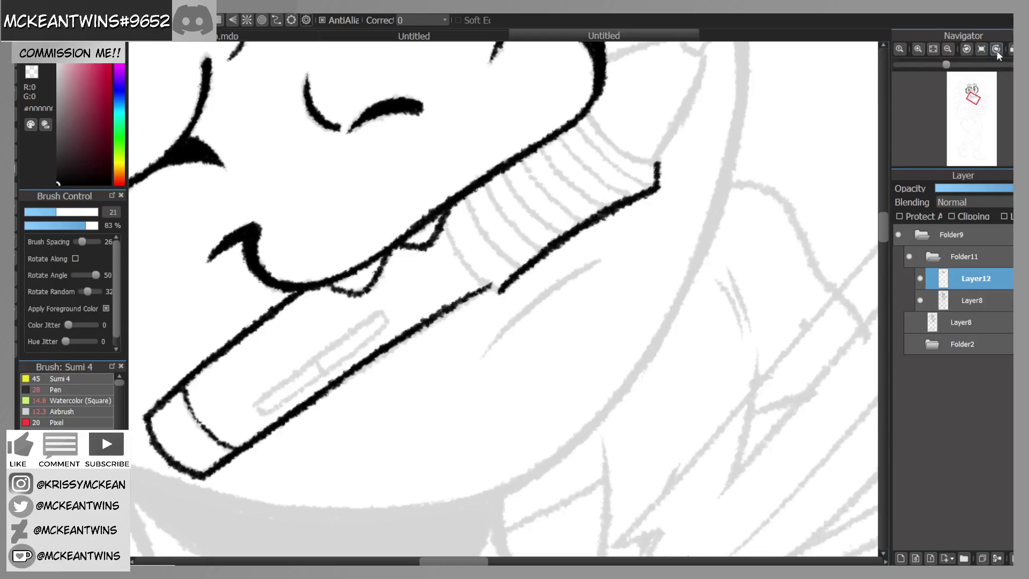
{"action": "left_click", "coordinate": [996, 49]}
{"action": "left_click_drag", "start_coordinate": [509, 290], "coordinate": [536, 210]}
{"action": "left_click", "coordinate": [981, 49]}
Step: Outline the pen's tapered tip from the grip's front edge to the point, including the small nib section
{"action": "left_click_drag", "start_coordinate": [729, 102], "coordinate": [590, 140]}
{"action": "mouse_move", "coordinate": [525, 215]}
{"action": "left_mouse_down"}
{"action": "mouse_move", "coordinate": [556, 295]}
{"action": "mouse_move", "coordinate": [658, 225]}
{"action": "left_mouse_up"}
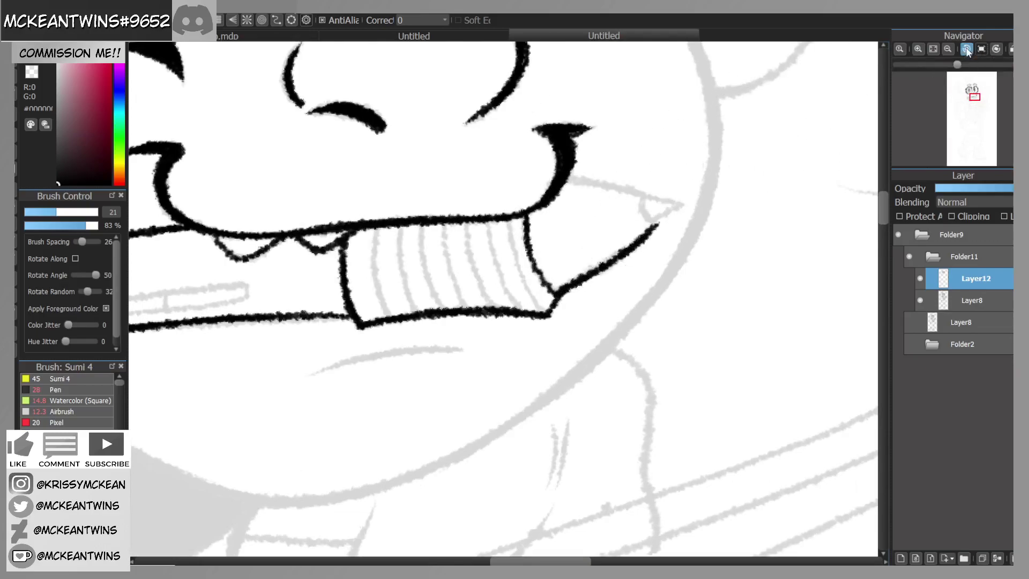
{"action": "left_click", "coordinate": [966, 49]}
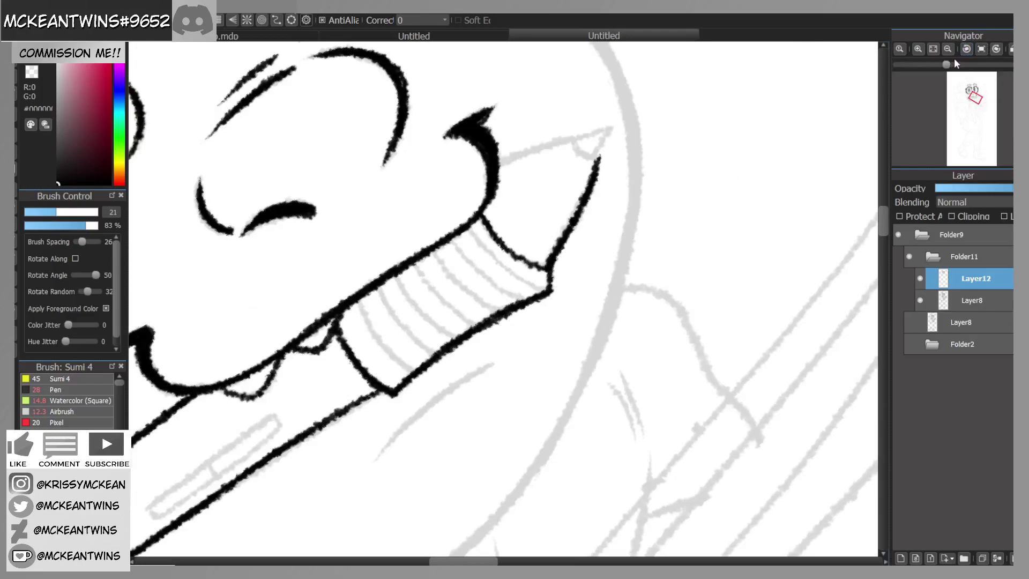
{"action": "mouse_move", "coordinate": [501, 162]}
{"action": "left_mouse_down"}
{"action": "mouse_move", "coordinate": [575, 136]}
{"action": "mouse_move", "coordinate": [593, 157]}
{"action": "mouse_move", "coordinate": [612, 125]}
{"action": "left_mouse_up"}
{"action": "left_click_drag", "start_coordinate": [612, 127], "coordinate": [597, 149]}
{"action": "left_click", "coordinate": [980, 50]}
{"action": "left_click_drag", "start_coordinate": [682, 207], "coordinate": [657, 221]}
Step: Draw the seven curved rib lines across the pen's grip, working from the tip side toward the barrel
{"action": "left_click", "coordinate": [996, 49]}
{"action": "mouse_move", "coordinate": [560, 224]}
{"action": "left_mouse_down"}
{"action": "mouse_move", "coordinate": [542, 262]}
{"action": "mouse_move", "coordinate": [533, 329]}
{"action": "left_mouse_up"}
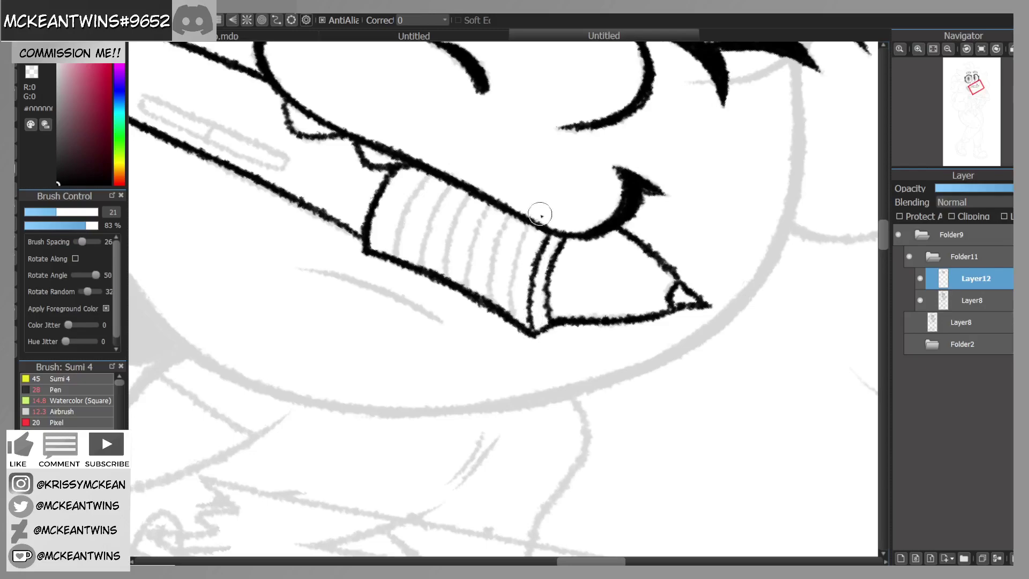
{"action": "left_click_drag", "start_coordinate": [531, 221], "coordinate": [515, 320]}
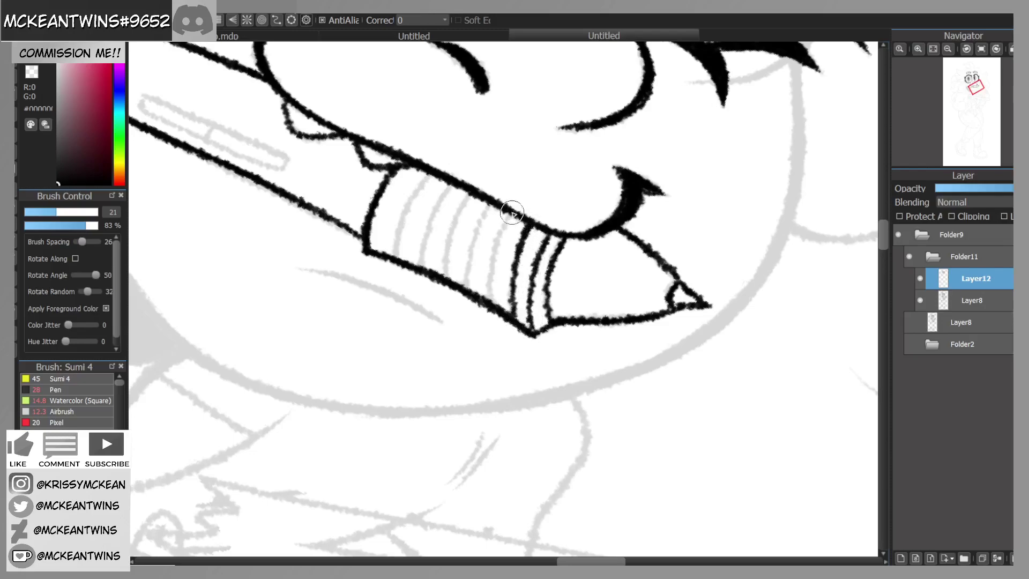
{"action": "left_click_drag", "start_coordinate": [512, 211], "coordinate": [495, 295]}
{"action": "left_click_drag", "start_coordinate": [492, 200], "coordinate": [467, 290]}
{"action": "left_click_drag", "start_coordinate": [471, 189], "coordinate": [447, 276]}
{"action": "left_click_drag", "start_coordinate": [437, 177], "coordinate": [420, 266]}
{"action": "left_click_drag", "start_coordinate": [405, 172], "coordinate": [390, 252]}
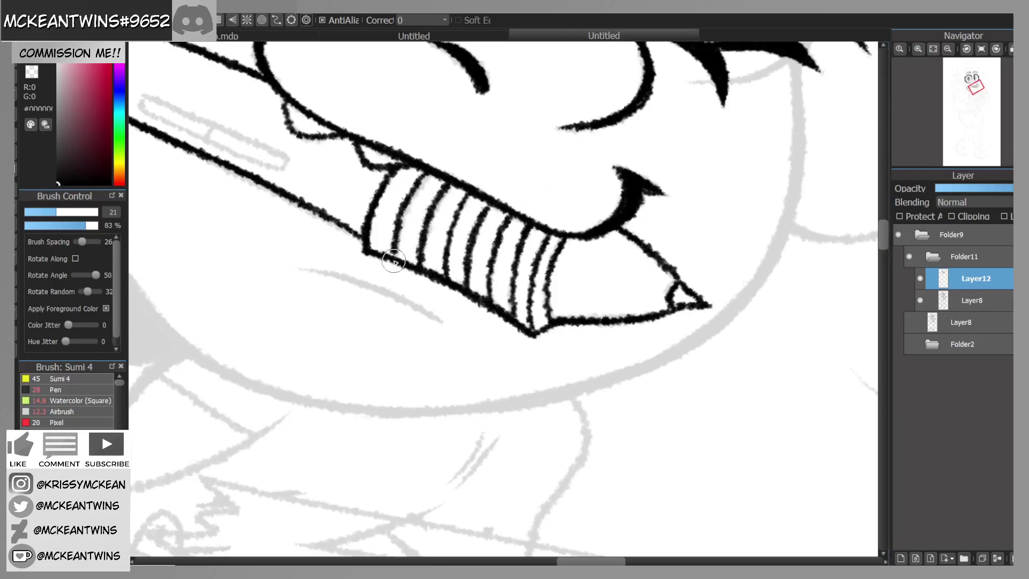
Step: Draw the tapered crease line on the chin below the pen's grip
{"action": "mouse_move", "coordinate": [947, 53]}
{"action": "left_click", "coordinate": [980, 49]}
{"action": "left_click_drag", "start_coordinate": [974, 97], "coordinate": [972, 98]}
{"action": "left_click", "coordinate": [967, 49]}
{"action": "mouse_move", "coordinate": [593, 182]}
{"action": "left_mouse_down"}
{"action": "mouse_move", "coordinate": [533, 218]}
{"action": "mouse_move", "coordinate": [471, 284]}
{"action": "left_mouse_up"}
Step: Outline the narrow rounded clip shape on the side of the pen's barrel
{"action": "left_click_drag", "start_coordinate": [252, 325], "coordinate": [377, 227]}
{"action": "mouse_move", "coordinate": [254, 329]}
{"action": "left_mouse_down"}
{"action": "mouse_move", "coordinate": [334, 284]}
{"action": "mouse_move", "coordinate": [384, 231]}
{"action": "mouse_move", "coordinate": [314, 278]}
{"action": "left_mouse_up"}
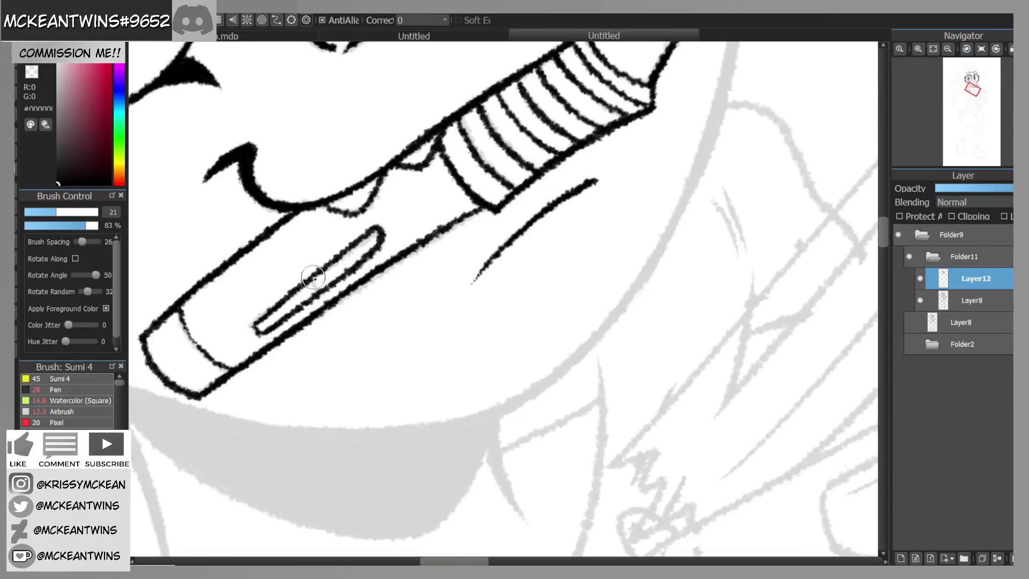
{"action": "left_click", "coordinate": [949, 48]}
{"action": "left_click", "coordinate": [950, 48]}
{"action": "left_click_drag", "start_coordinate": [973, 98], "coordinate": [971, 98]}
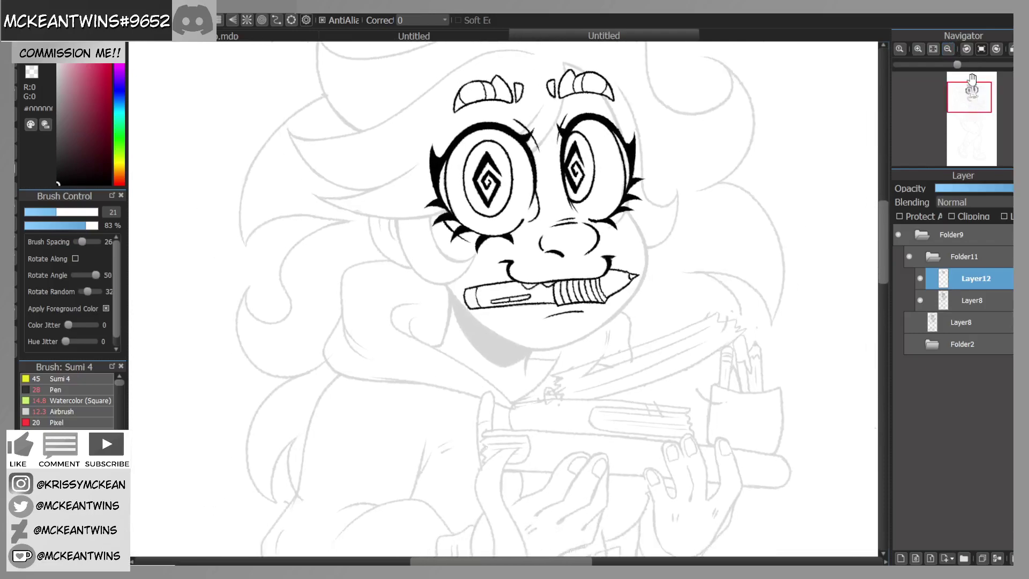
Step: Ink the short crease rising from the left eye's inner corner and the long curved line between the eyes, reaching up to the right eyebrow
{"action": "left_click_drag", "start_coordinate": [970, 98], "coordinate": [968, 74]}
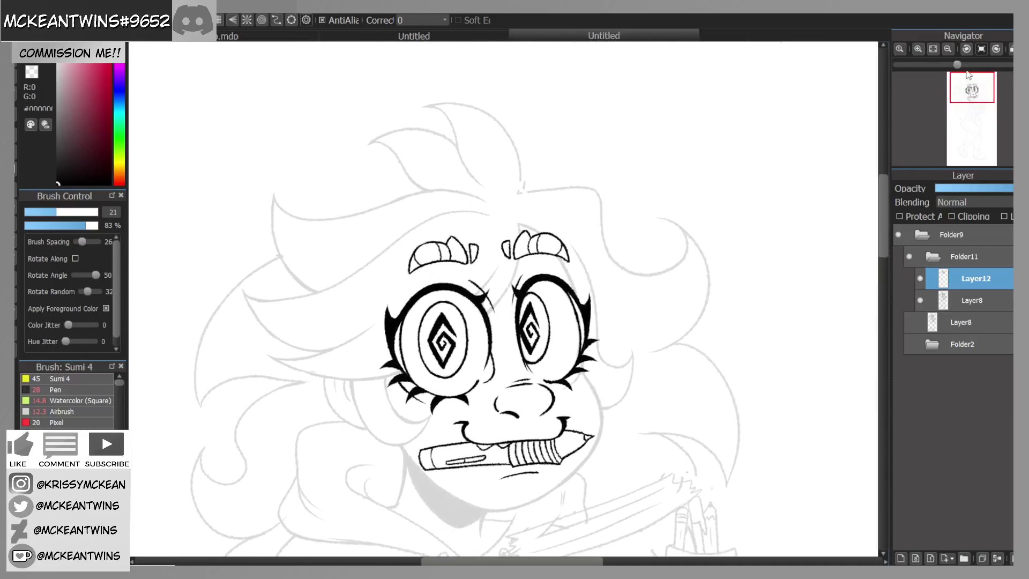
{"action": "left_click", "coordinate": [967, 48]}
{"action": "left_click", "coordinate": [967, 49]}
{"action": "left_click", "coordinate": [918, 49]}
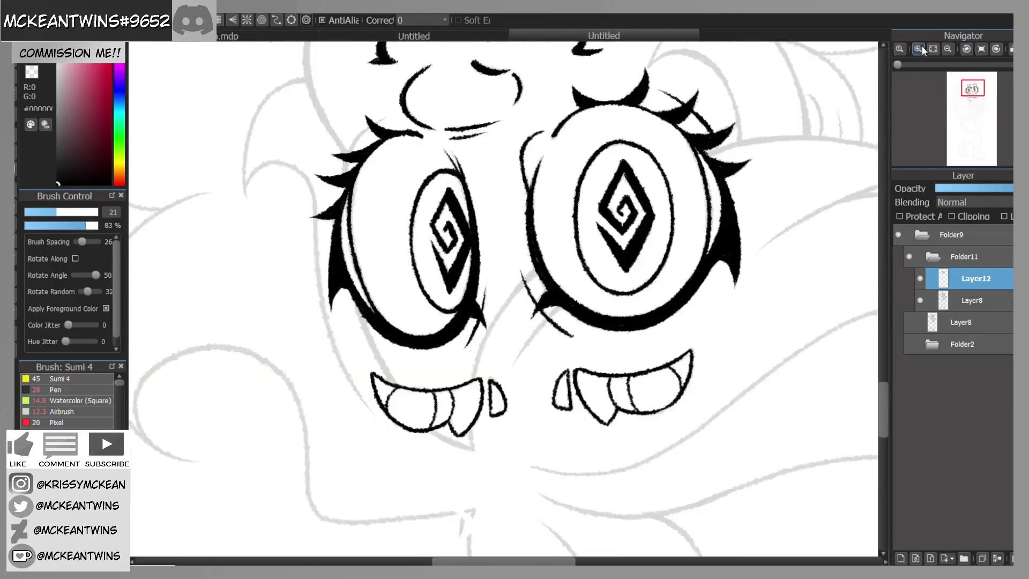
{"action": "left_click", "coordinate": [918, 48]}
{"action": "left_click", "coordinate": [966, 48]}
{"action": "left_click_drag", "start_coordinate": [583, 265], "coordinate": [567, 385]}
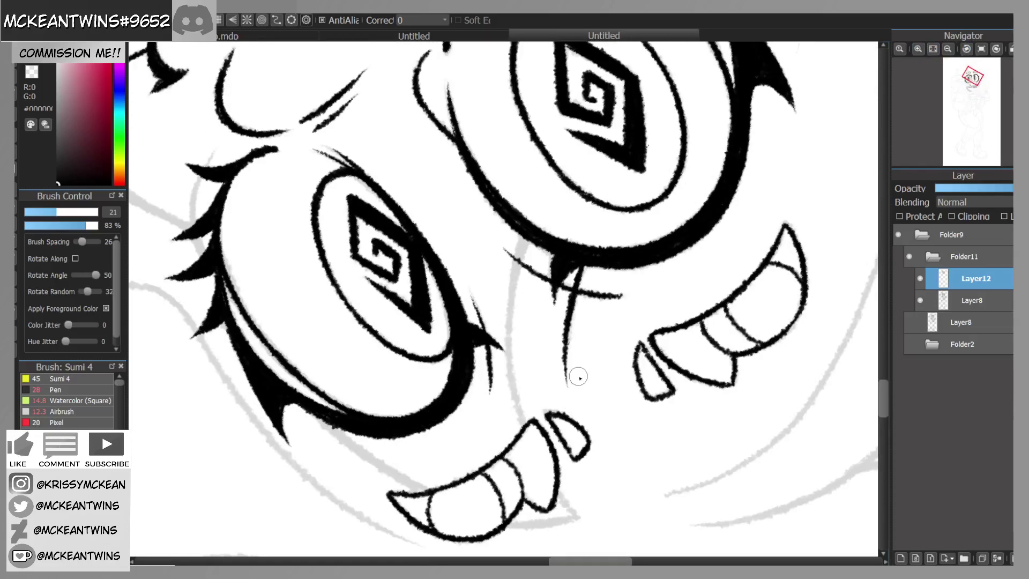
{"action": "mouse_move", "coordinate": [531, 231]}
{"action": "left_mouse_down"}
{"action": "mouse_move", "coordinate": [510, 293]}
{"action": "mouse_move", "coordinate": [516, 269]}
{"action": "mouse_move", "coordinate": [518, 402]}
{"action": "left_mouse_up"}
{"action": "left_click_drag", "start_coordinate": [511, 357], "coordinate": [522, 418]}
{"action": "left_click_drag", "start_coordinate": [514, 380], "coordinate": [527, 428]}
{"action": "left_click_drag", "start_coordinate": [525, 242], "coordinate": [512, 292]}
Step: Ink the pointed forehead peak above the right eyebrow and the short edge line from the eyebrow's outer end to the right eye
{"action": "left_click", "coordinate": [981, 49]}
{"action": "left_click_drag", "start_coordinate": [977, 73], "coordinate": [974, 72]}
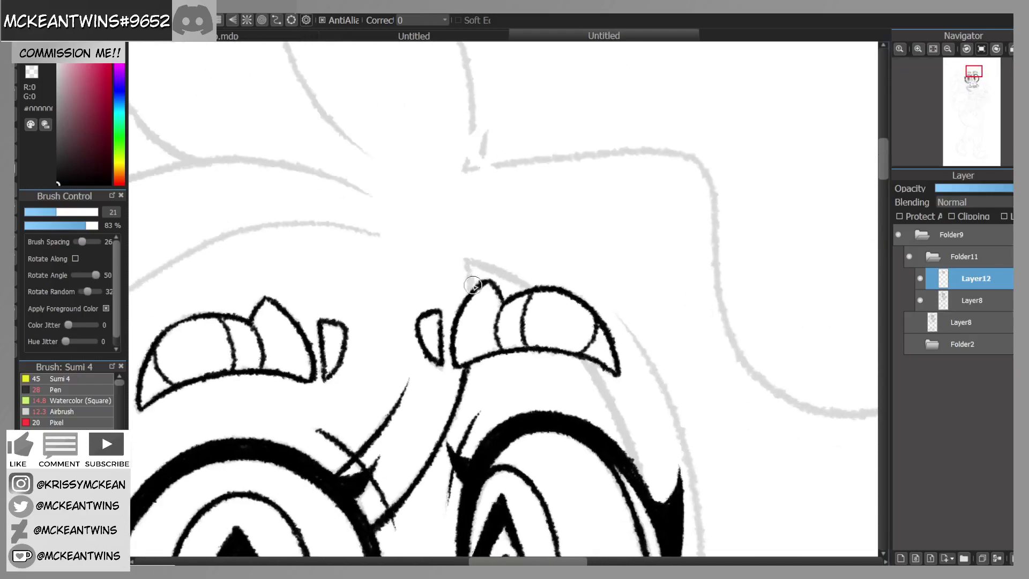
{"action": "left_click_drag", "start_coordinate": [470, 291], "coordinate": [466, 260]}
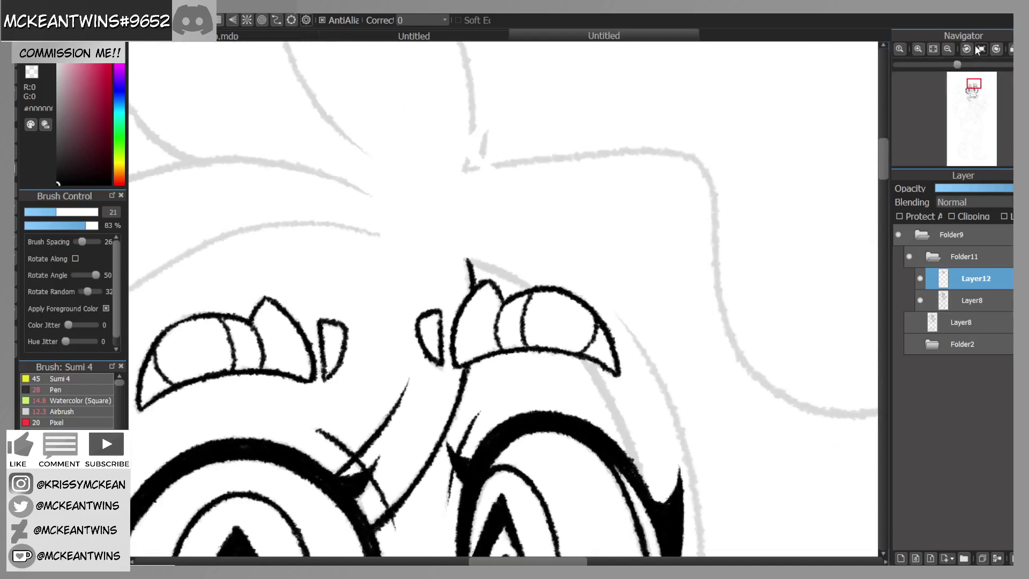
{"action": "left_click", "coordinate": [979, 49]}
{"action": "key", "text": "ctrl+z"}
{"action": "left_click_drag", "start_coordinate": [468, 330], "coordinate": [494, 272]}
{"action": "mouse_move", "coordinate": [564, 216]}
{"action": "left_mouse_down"}
{"action": "mouse_move", "coordinate": [579, 199]}
{"action": "mouse_move", "coordinate": [690, 156]}
{"action": "left_mouse_up"}
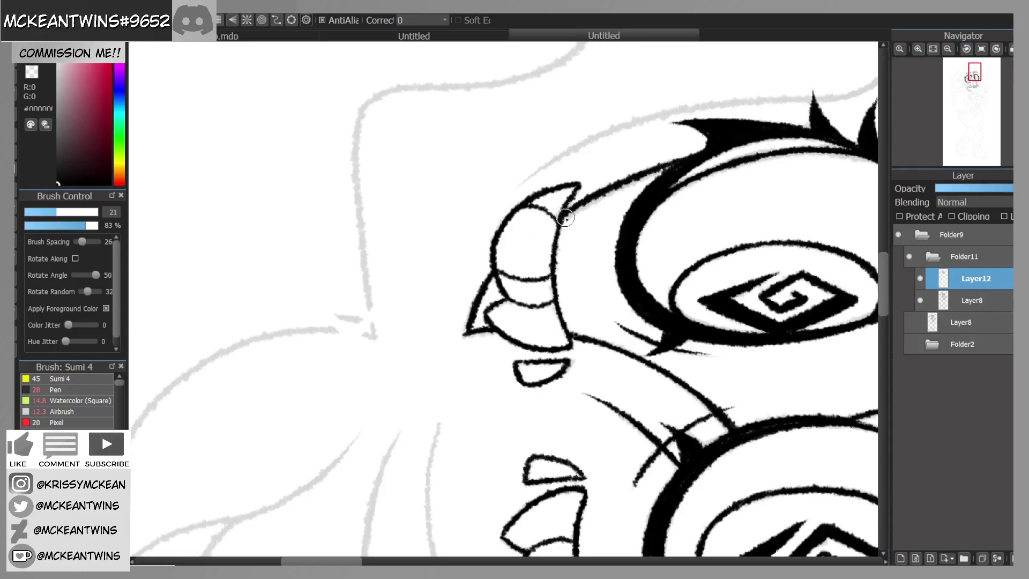
{"action": "left_click_drag", "start_coordinate": [561, 220], "coordinate": [594, 200]}
{"action": "left_click", "coordinate": [981, 49]}
{"action": "left_click", "coordinate": [948, 49]}
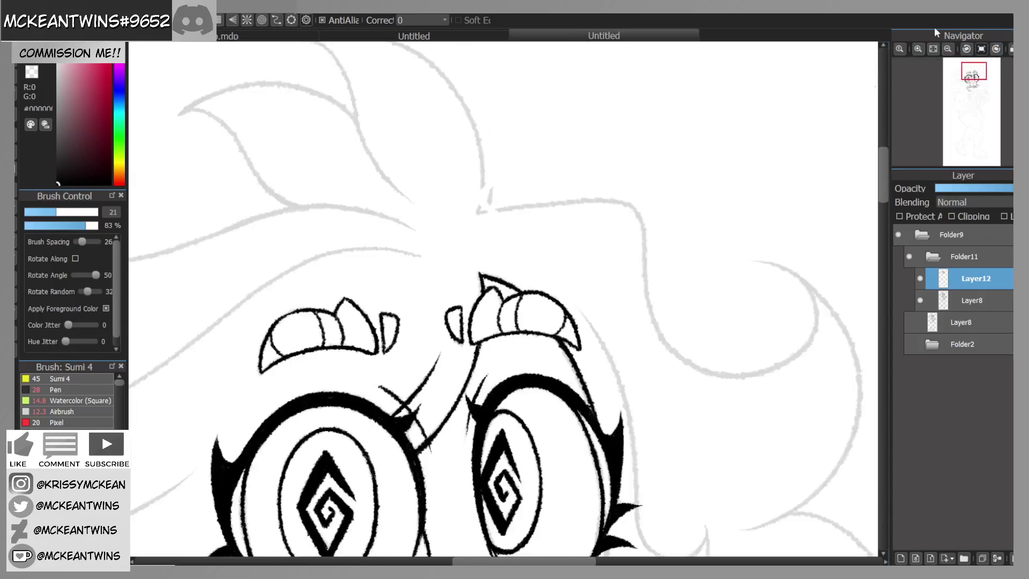
Step: Draw the short curved under-eye crease running behind the right eye's lower lashes
{"action": "left_click_drag", "start_coordinate": [979, 86], "coordinate": [976, 93]}
{"action": "left_click", "coordinate": [918, 49]}
{"action": "mouse_move", "coordinate": [548, 168]}
{"action": "left_mouse_down"}
{"action": "mouse_move", "coordinate": [544, 230]}
{"action": "mouse_move", "coordinate": [513, 262]}
{"action": "left_mouse_up"}
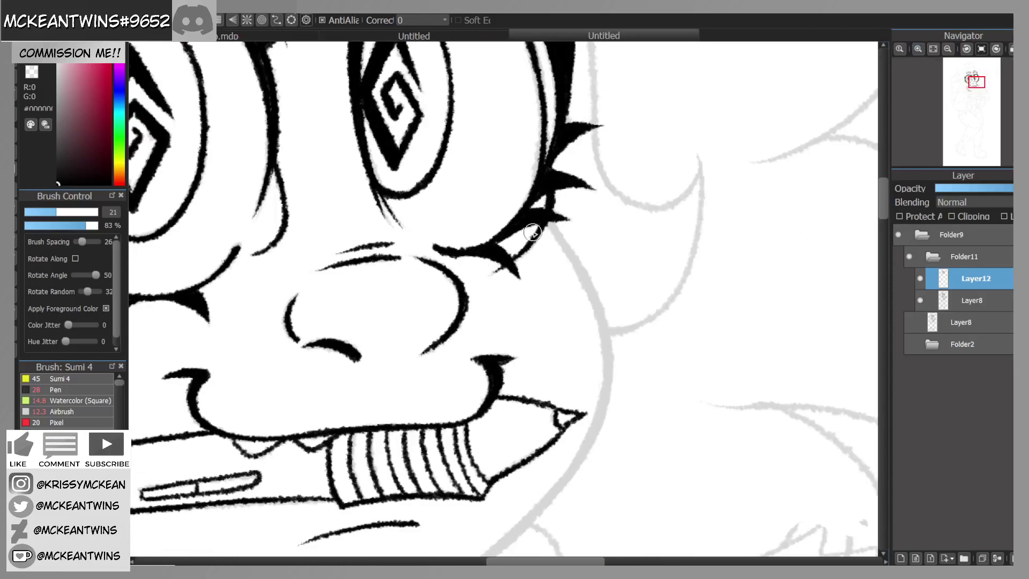
Step: Ink the thick right cheek outline from the eye's lower lashes down around the pen's tip
{"action": "mouse_move", "coordinate": [1004, 97]}
{"action": "left_click_drag", "start_coordinate": [974, 93], "coordinate": [976, 95]}
{"action": "left_click", "coordinate": [967, 50]}
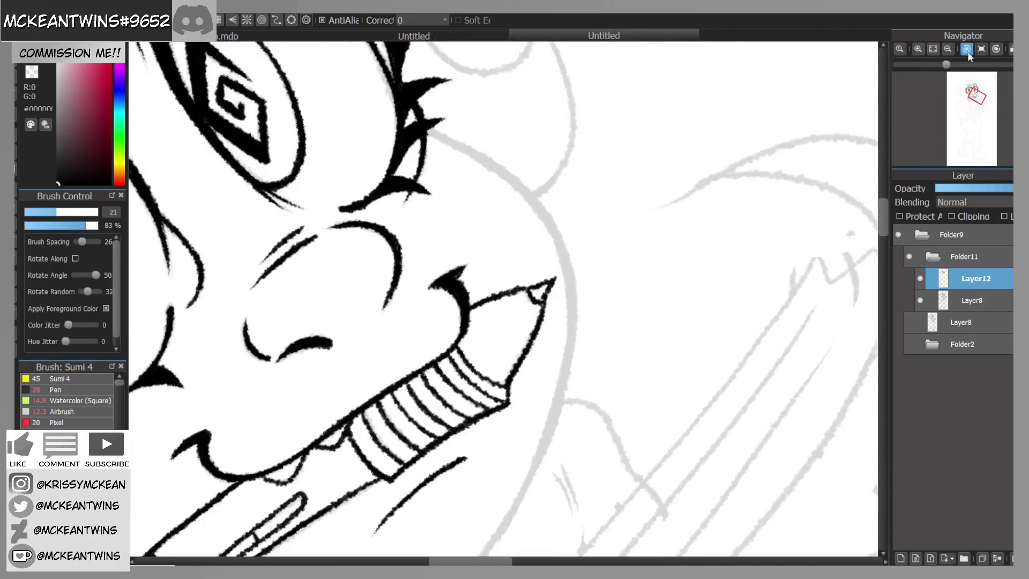
{"action": "left_click", "coordinate": [966, 50]}
{"action": "left_click_drag", "start_coordinate": [486, 484], "coordinate": [449, 423]}
{"action": "left_click_drag", "start_coordinate": [471, 461], "coordinate": [433, 387]}
{"action": "left_click_drag", "start_coordinate": [451, 433], "coordinate": [426, 322]}
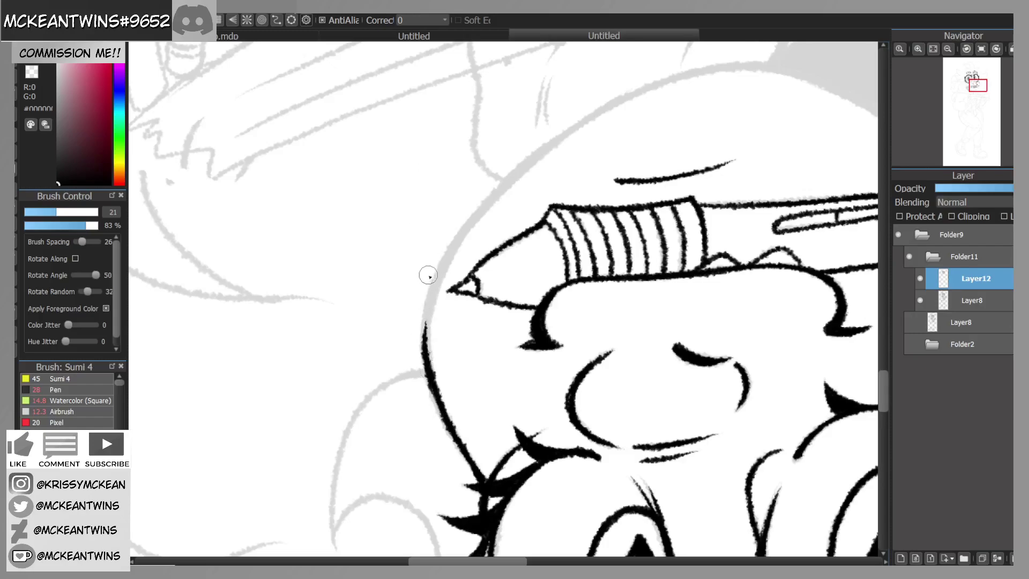
{"action": "mouse_move", "coordinate": [433, 369]}
{"action": "left_mouse_down"}
{"action": "mouse_move", "coordinate": [425, 308]}
{"action": "mouse_move", "coordinate": [444, 259]}
{"action": "left_mouse_up"}
{"action": "mouse_move", "coordinate": [423, 342]}
{"action": "left_mouse_down"}
{"action": "mouse_move", "coordinate": [431, 281]}
{"action": "mouse_move", "coordinate": [460, 241]}
{"action": "left_mouse_up"}
{"action": "left_click_drag", "start_coordinate": [431, 302], "coordinate": [464, 233]}
{"action": "left_click_drag", "start_coordinate": [429, 378], "coordinate": [477, 479]}
{"action": "mouse_move", "coordinate": [1010, 73]}
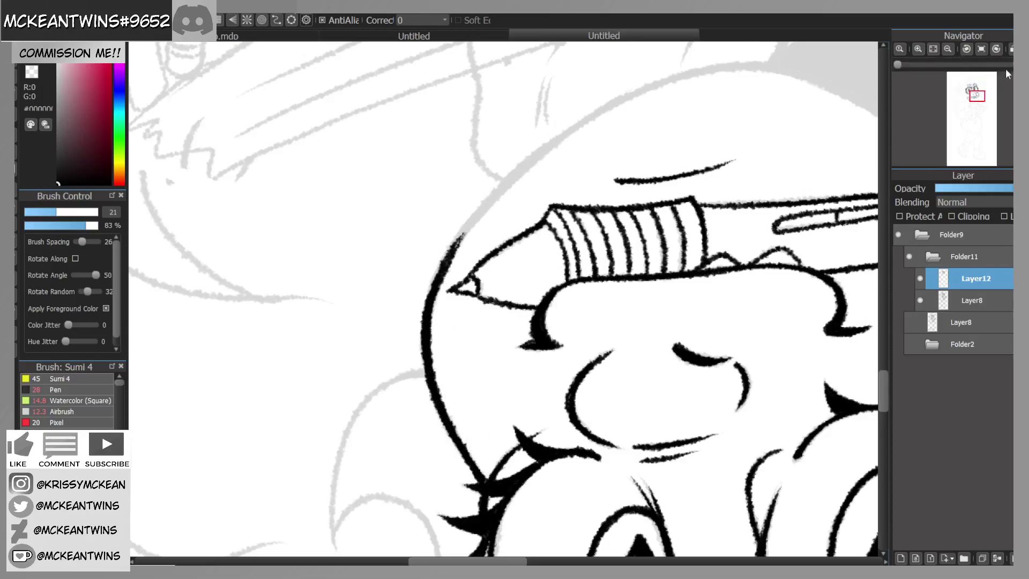
Step: Extend the right cheek outline past the pen's tip toward the jaw
{"action": "left_click", "coordinate": [982, 50]}
{"action": "left_click_drag", "start_coordinate": [973, 95], "coordinate": [974, 98]}
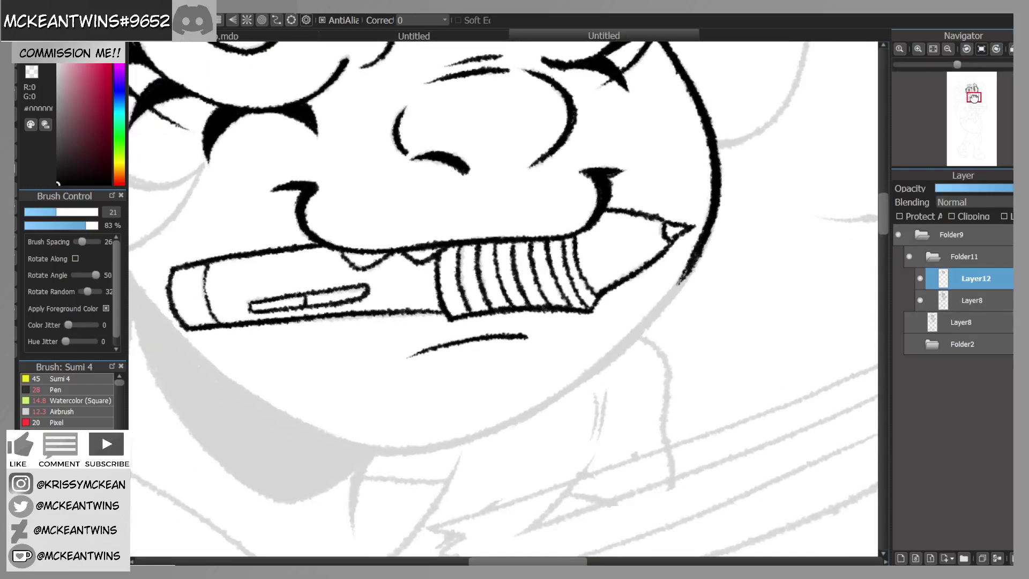
{"action": "left_click", "coordinate": [997, 50]}
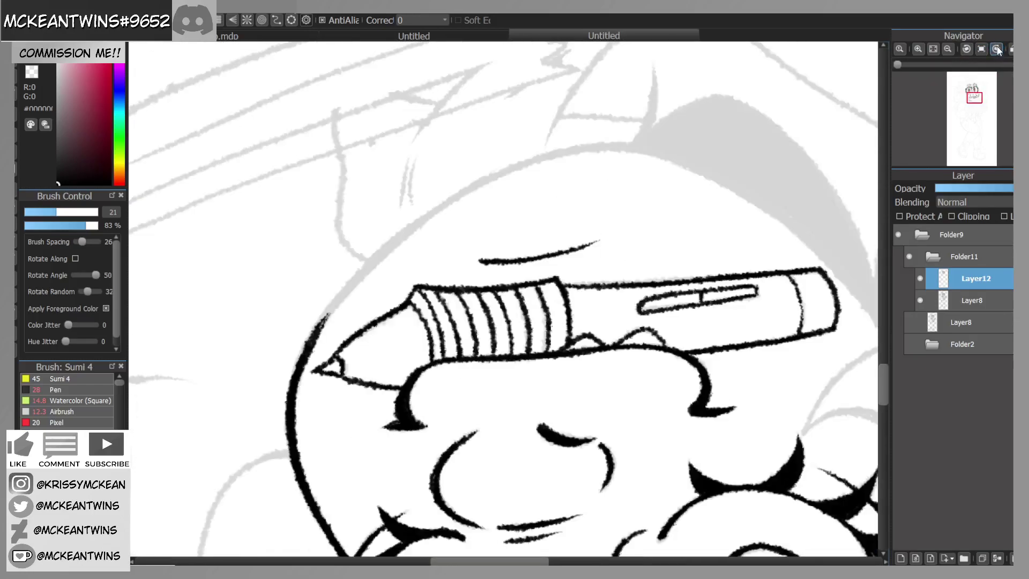
{"action": "mouse_move", "coordinate": [290, 382]}
{"action": "left_mouse_down"}
{"action": "mouse_move", "coordinate": [311, 328]}
{"action": "mouse_move", "coordinate": [320, 321]}
{"action": "mouse_move", "coordinate": [305, 346]}
{"action": "mouse_move", "coordinate": [369, 266]}
{"action": "left_mouse_up"}
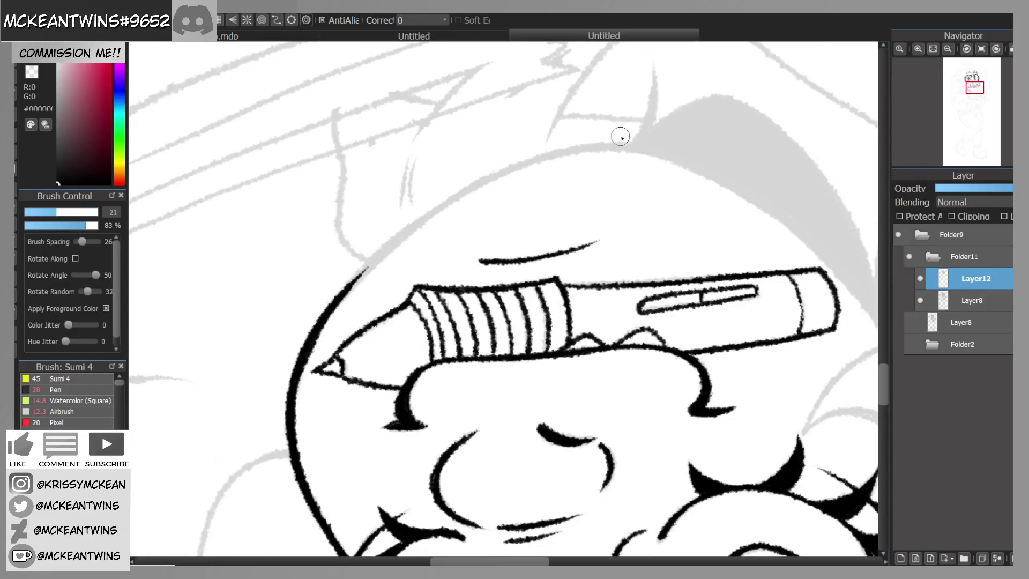
{"action": "left_click_drag", "start_coordinate": [345, 295], "coordinate": [410, 232]}
{"action": "left_click_drag", "start_coordinate": [368, 268], "coordinate": [406, 236]}
{"action": "left_click_drag", "start_coordinate": [340, 296], "coordinate": [444, 204]}
{"action": "key", "text": "ctrl+z"}
{"action": "key", "text": "ctrl+z"}
{"action": "key", "text": "ctrl+z"}
{"action": "key", "text": "ctrl+z"}
Step: Ink the thick, tapering jawline from the right cheek toward the bottom of the chin
{"action": "left_click_drag", "start_coordinate": [344, 291], "coordinate": [410, 225]}
{"action": "mouse_move", "coordinate": [375, 262]}
{"action": "left_mouse_down"}
{"action": "mouse_move", "coordinate": [415, 221]}
{"action": "mouse_move", "coordinate": [391, 248]}
{"action": "mouse_move", "coordinate": [491, 175]}
{"action": "mouse_move", "coordinate": [448, 204]}
{"action": "mouse_move", "coordinate": [583, 145]}
{"action": "left_mouse_up"}
{"action": "left_click_drag", "start_coordinate": [388, 245], "coordinate": [435, 208]}
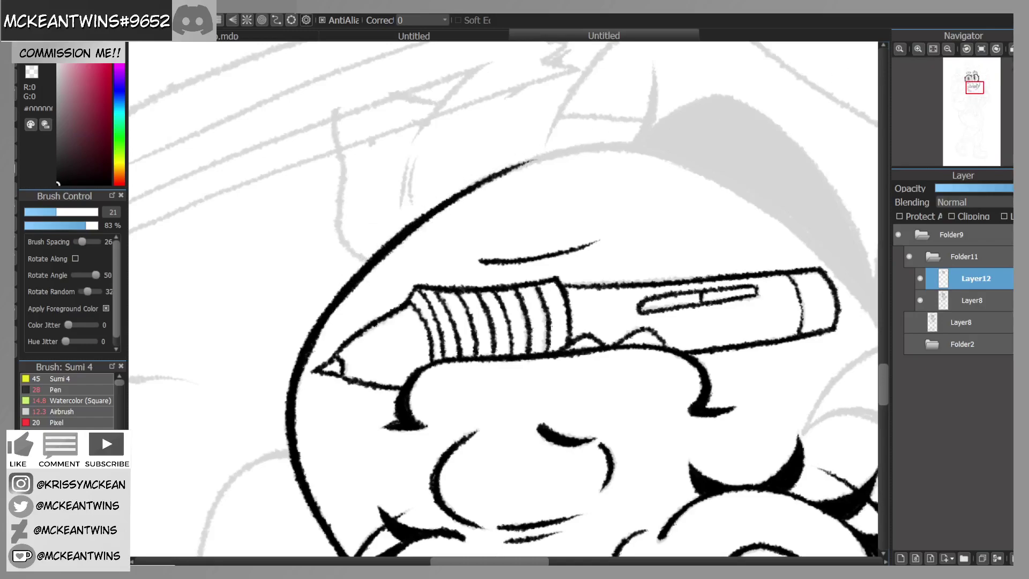
Step: Continue the jawline around the bottom of the chin to the edge of the shaded neck area
{"action": "left_click", "coordinate": [981, 49]}
{"action": "left_click_drag", "start_coordinate": [974, 96], "coordinate": [972, 90]}
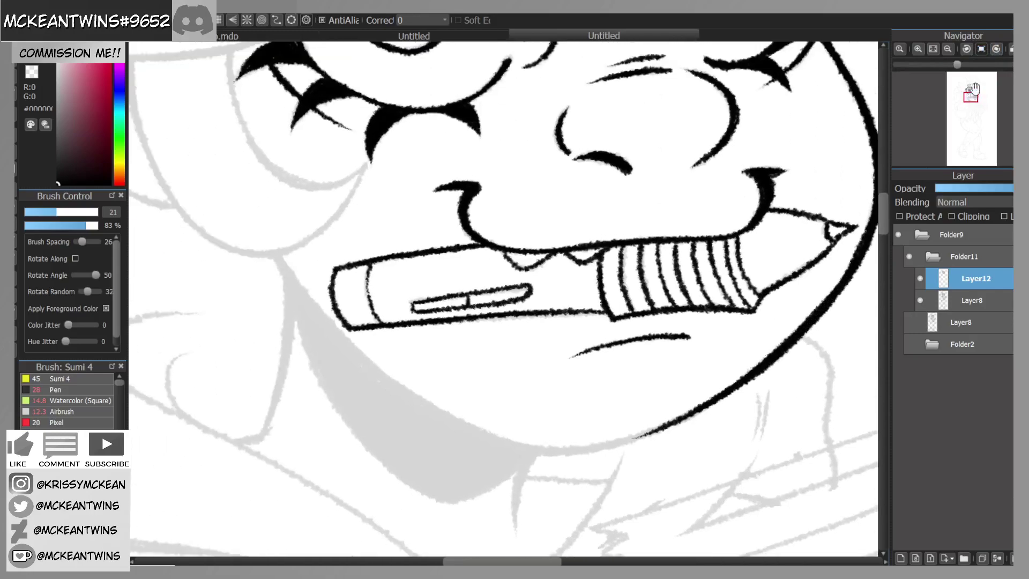
{"action": "left_click", "coordinate": [997, 48]}
{"action": "mouse_move", "coordinate": [353, 315]}
{"action": "left_mouse_down"}
{"action": "mouse_move", "coordinate": [355, 336]}
{"action": "mouse_move", "coordinate": [359, 302]}
{"action": "mouse_move", "coordinate": [353, 397]}
{"action": "left_mouse_up"}
{"action": "left_click_drag", "start_coordinate": [350, 343], "coordinate": [355, 395]}
{"action": "mouse_move", "coordinate": [352, 319]}
{"action": "left_mouse_down"}
{"action": "mouse_move", "coordinate": [361, 416]}
{"action": "mouse_move", "coordinate": [386, 471]}
{"action": "left_mouse_up"}
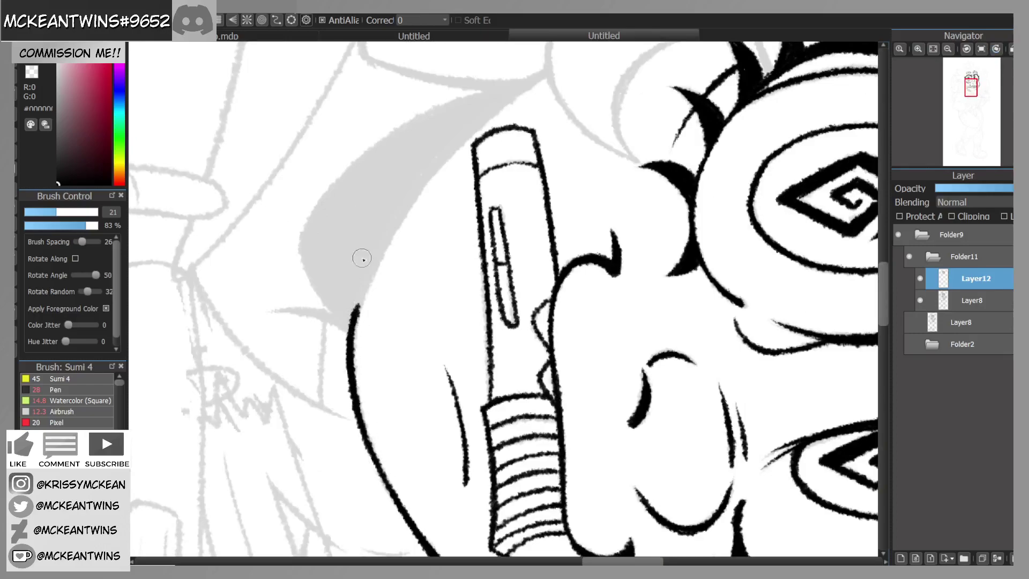
{"action": "left_click_drag", "start_coordinate": [367, 286], "coordinate": [353, 324]}
Step: Ink the left side of the jaw along the neck shadow up to the base of the curled side lock
{"action": "left_click", "coordinate": [982, 50]}
{"action": "left_click_drag", "start_coordinate": [971, 93], "coordinate": [968, 95]}
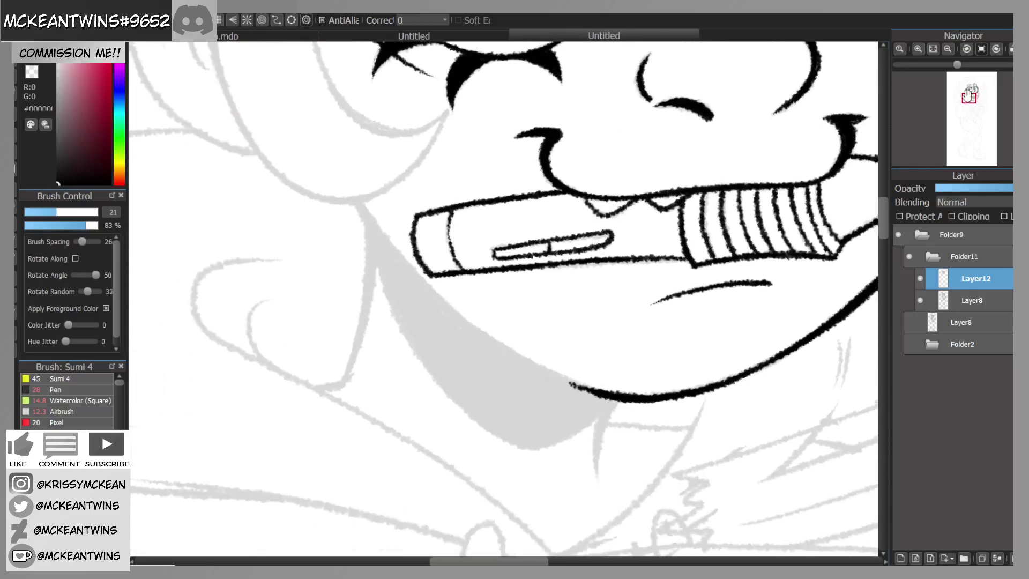
{"action": "left_click", "coordinate": [995, 51]}
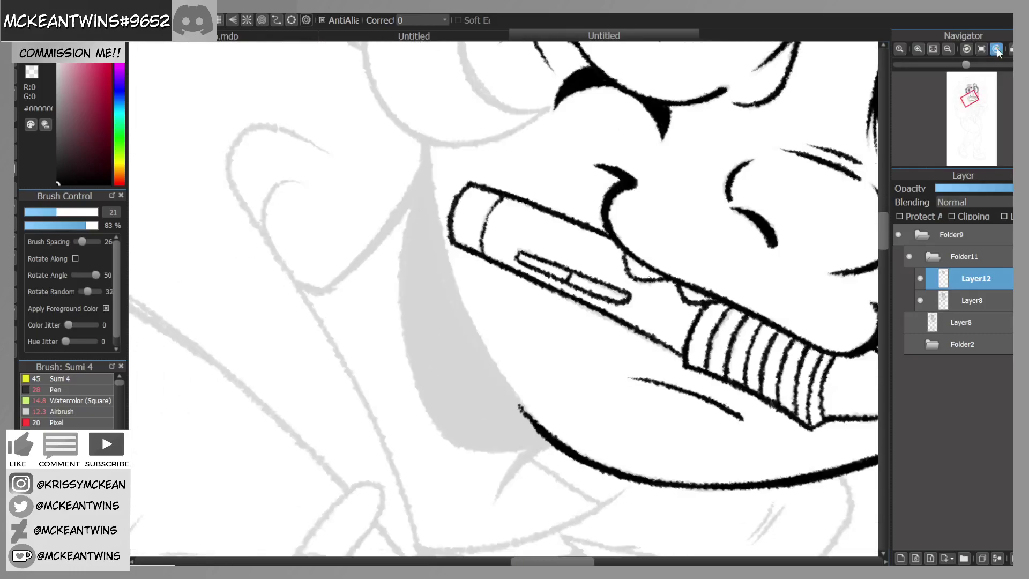
{"action": "left_click", "coordinate": [995, 51]}
{"action": "left_click", "coordinate": [995, 51]}
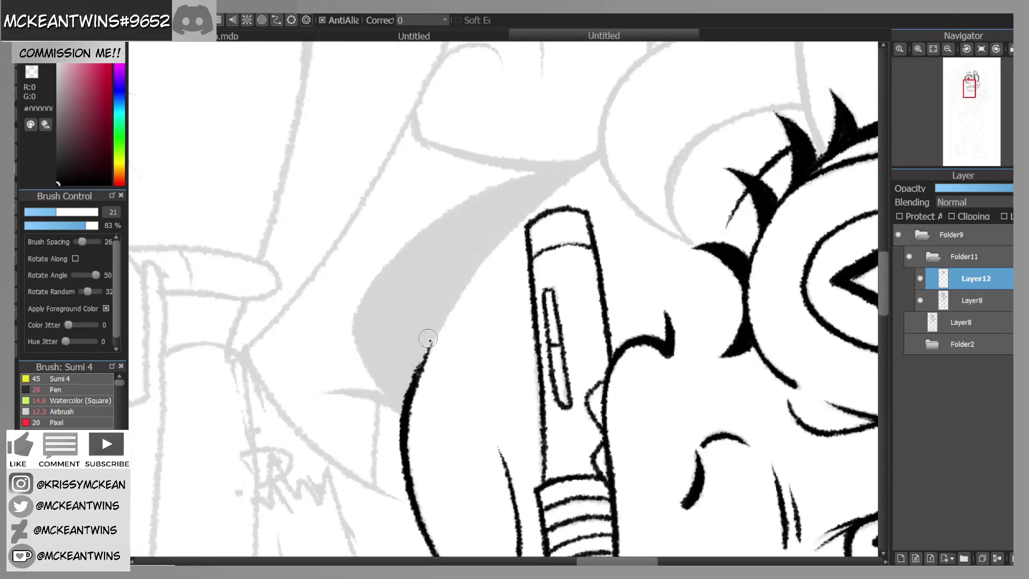
{"action": "mouse_move", "coordinate": [413, 376]}
{"action": "left_mouse_down"}
{"action": "mouse_move", "coordinate": [471, 271]}
{"action": "mouse_move", "coordinate": [544, 193]}
{"action": "mouse_move", "coordinate": [598, 158]}
{"action": "left_mouse_up"}
Step: Ink the curved lower edge of the pointed bang, from the left eye's outer lashes outward along the guide
{"action": "mouse_move", "coordinate": [1007, 70]}
{"action": "left_click", "coordinate": [982, 49]}
{"action": "left_click_drag", "start_coordinate": [972, 89], "coordinate": [963, 92]}
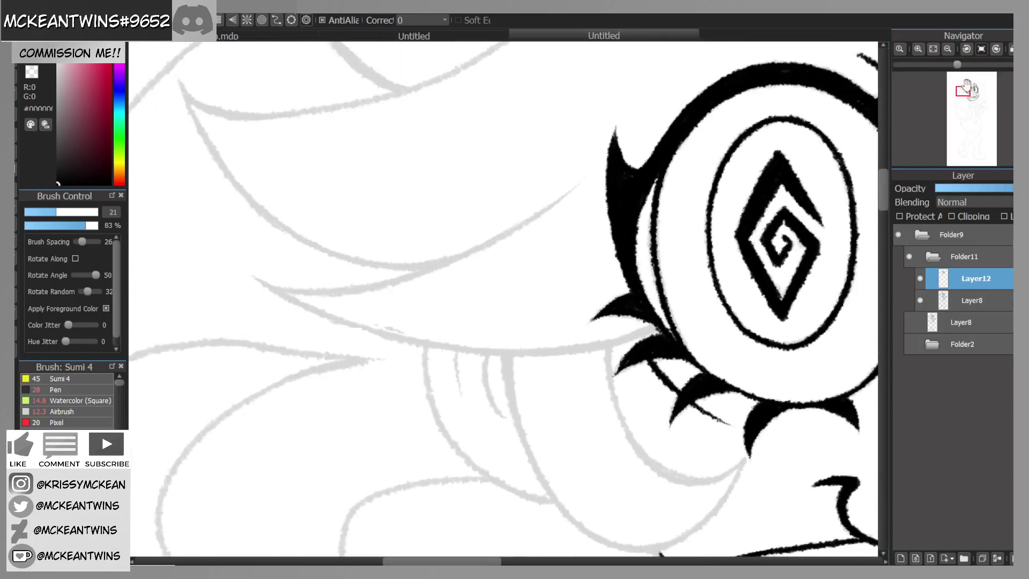
{"action": "left_click", "coordinate": [996, 49]}
{"action": "left_click", "coordinate": [996, 49]}
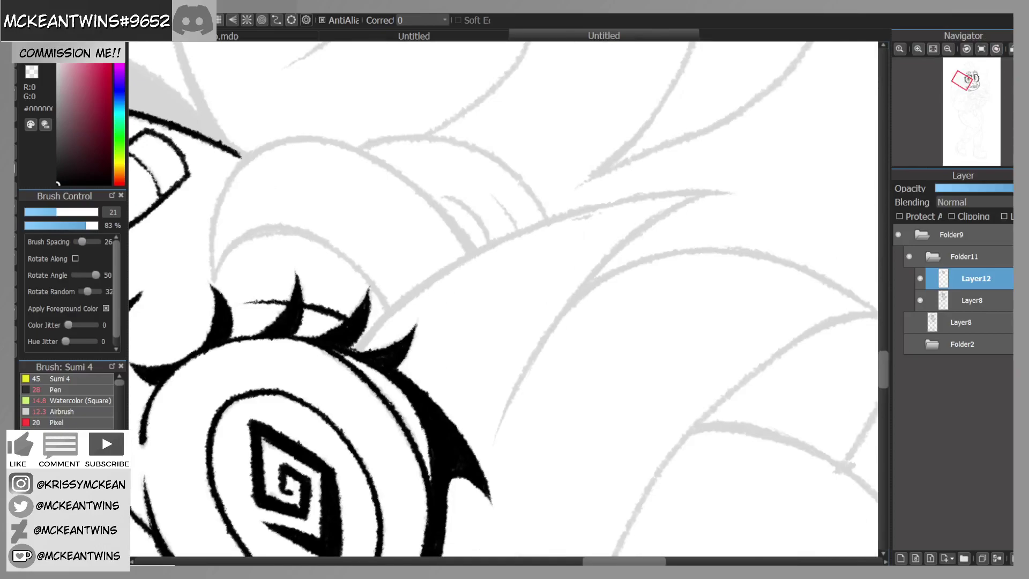
{"action": "mouse_move", "coordinate": [356, 346]}
{"action": "left_mouse_down"}
{"action": "mouse_move", "coordinate": [400, 301]}
{"action": "mouse_move", "coordinate": [491, 246]}
{"action": "left_mouse_up"}
{"action": "left_click", "coordinate": [966, 48]}
{"action": "left_click", "coordinate": [966, 49]}
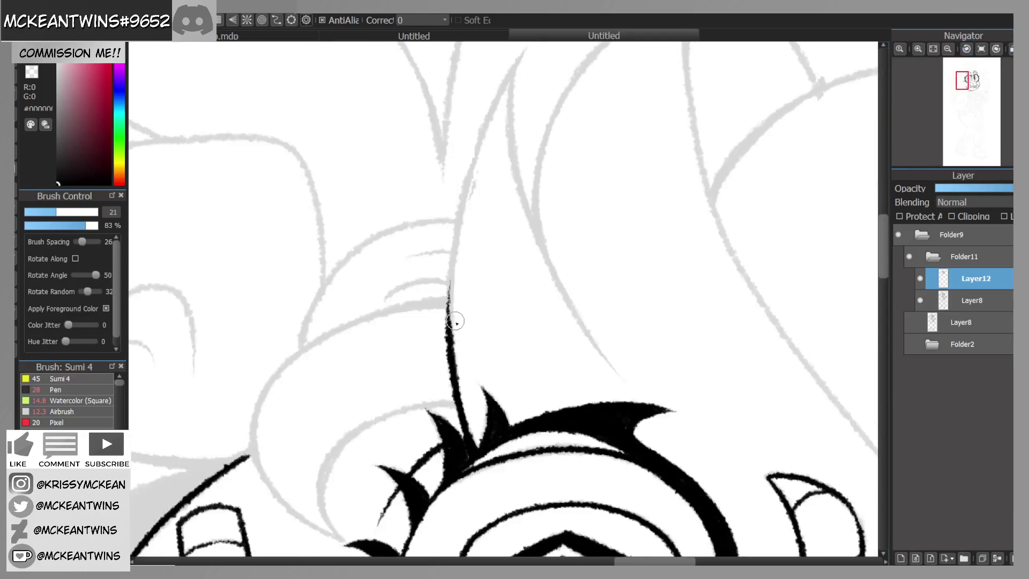
{"action": "left_click_drag", "start_coordinate": [450, 325], "coordinate": [451, 272]}
{"action": "left_click_drag", "start_coordinate": [448, 343], "coordinate": [456, 239]}
{"action": "left_click_drag", "start_coordinate": [449, 293], "coordinate": [468, 170]}
Step: Extend the bang's lower edge to its pointed tip and ink its upper edge curving back toward the left eye
{"action": "left_click", "coordinate": [1000, 49]}
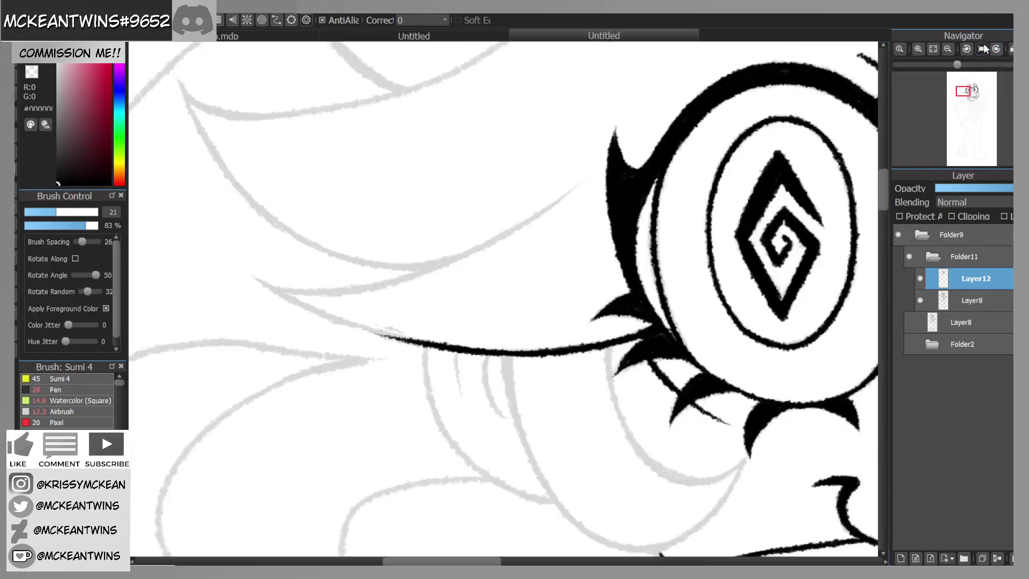
{"action": "left_click", "coordinate": [1001, 51]}
{"action": "left_click", "coordinate": [1000, 50]}
{"action": "left_click", "coordinate": [1000, 50]}
{"action": "left_click", "coordinate": [1001, 50]}
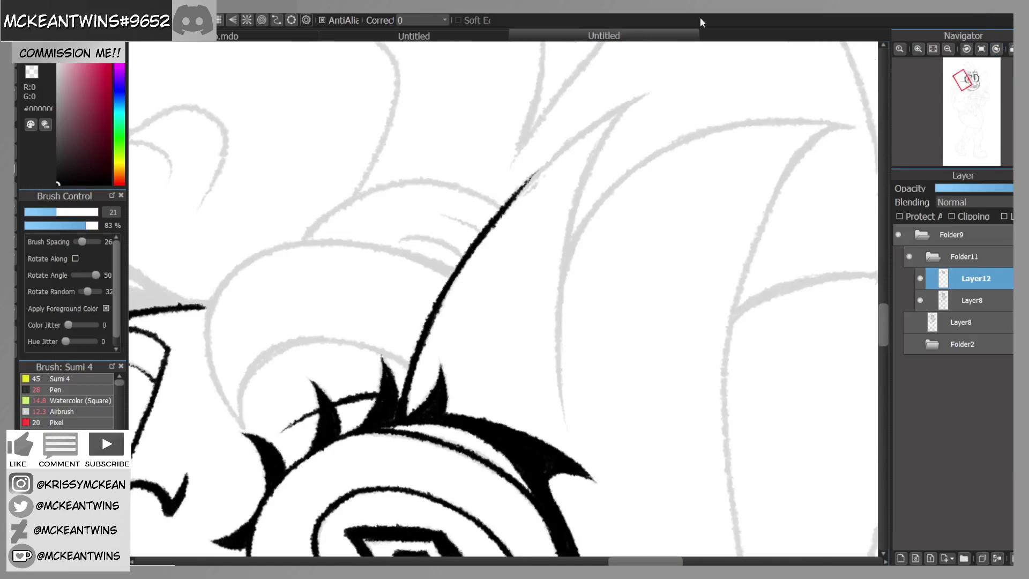
{"action": "left_click_drag", "start_coordinate": [504, 204], "coordinate": [569, 140]}
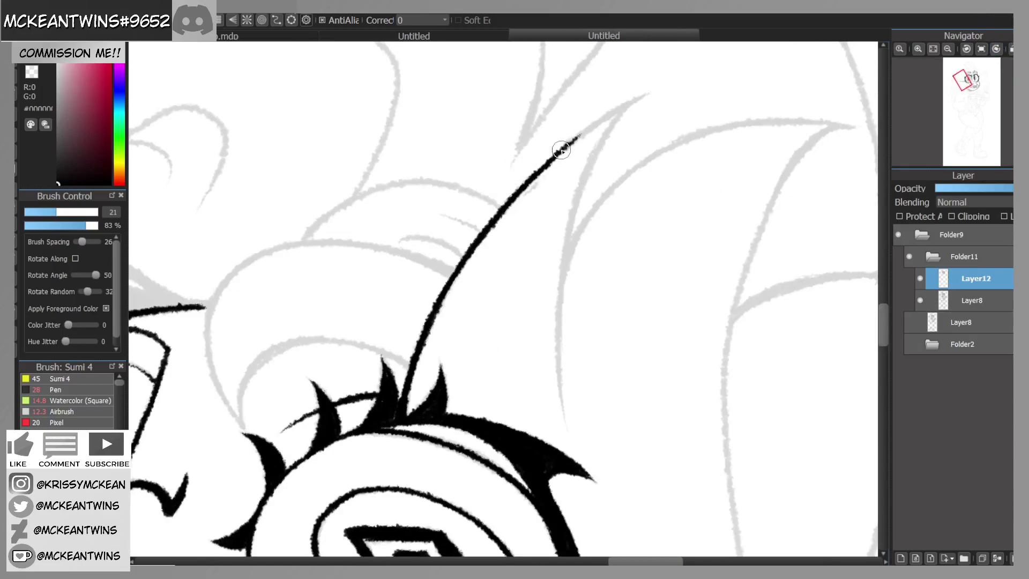
{"action": "mouse_move", "coordinate": [559, 151]}
{"action": "left_mouse_down"}
{"action": "mouse_move", "coordinate": [617, 106]}
{"action": "mouse_move", "coordinate": [603, 119]}
{"action": "mouse_move", "coordinate": [613, 124]}
{"action": "mouse_move", "coordinate": [584, 179]}
{"action": "mouse_move", "coordinate": [558, 324]}
{"action": "left_mouse_up"}
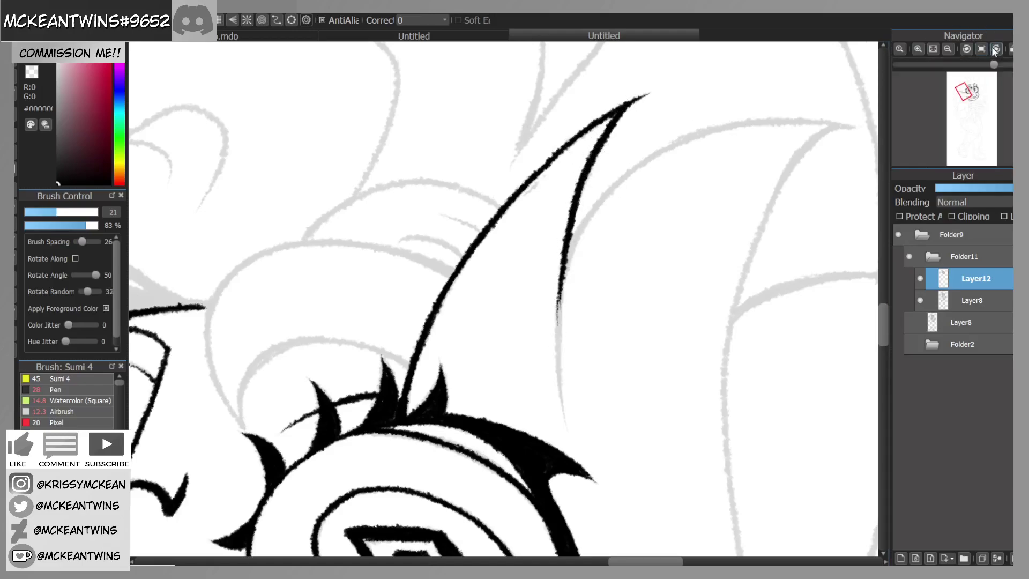
{"action": "left_click", "coordinate": [970, 49]}
{"action": "left_click_drag", "start_coordinate": [441, 265], "coordinate": [592, 173]}
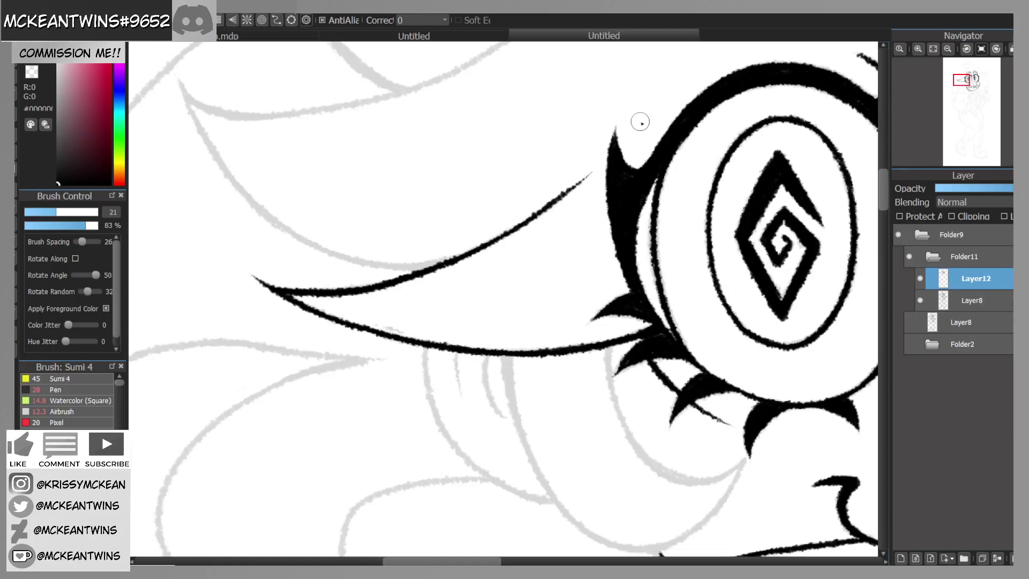
Step: Ink the inner edge of the side lock curling from under the bang to its point below the left eye's lashes
{"action": "left_click_drag", "start_coordinate": [962, 80], "coordinate": [963, 94]}
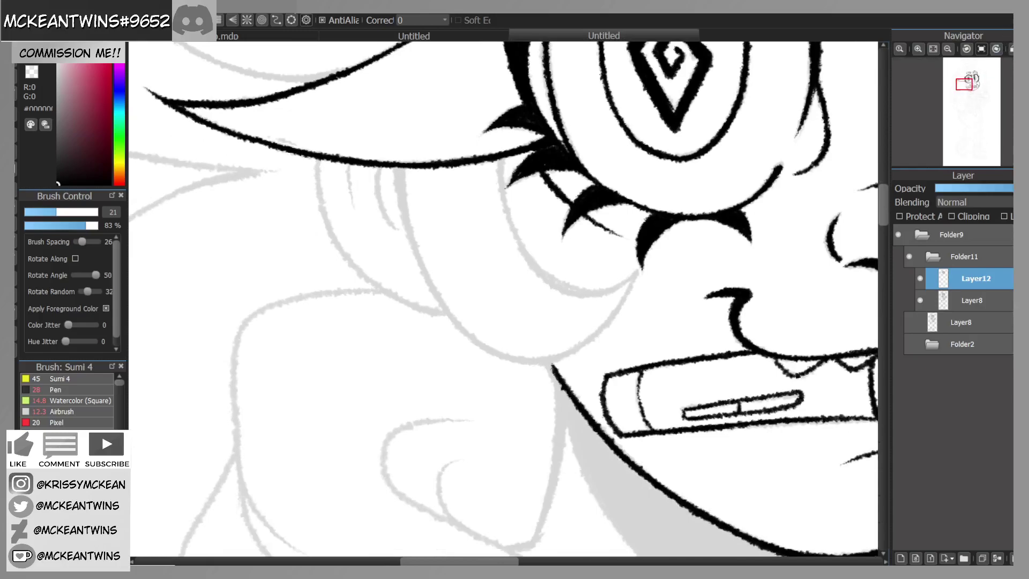
{"action": "left_click", "coordinate": [996, 48]}
{"action": "mouse_move", "coordinate": [566, 184]}
{"action": "left_mouse_down"}
{"action": "mouse_move", "coordinate": [543, 257]}
{"action": "mouse_move", "coordinate": [542, 290]}
{"action": "mouse_move", "coordinate": [559, 315]}
{"action": "left_mouse_up"}
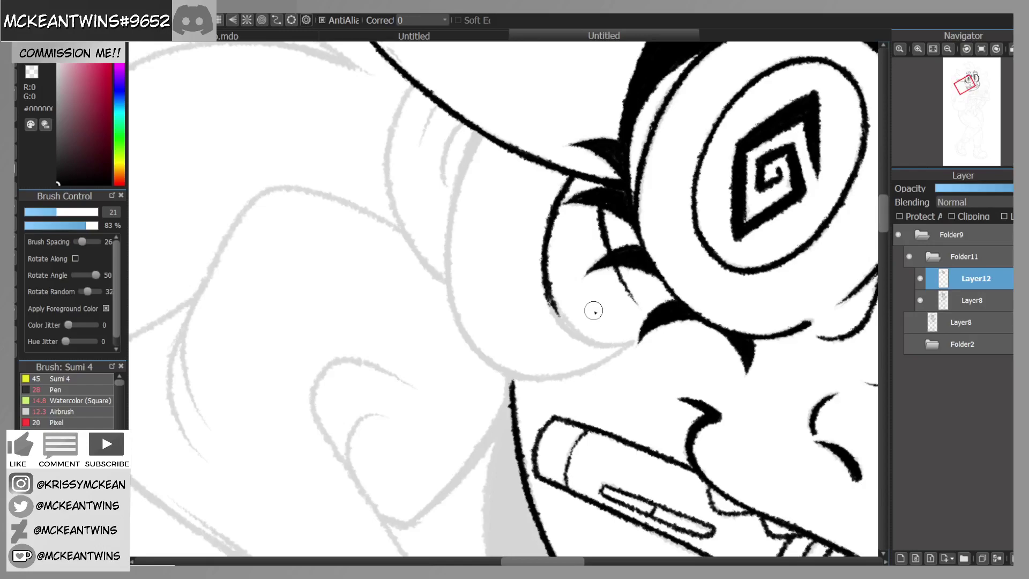
{"action": "left_click", "coordinate": [998, 49]}
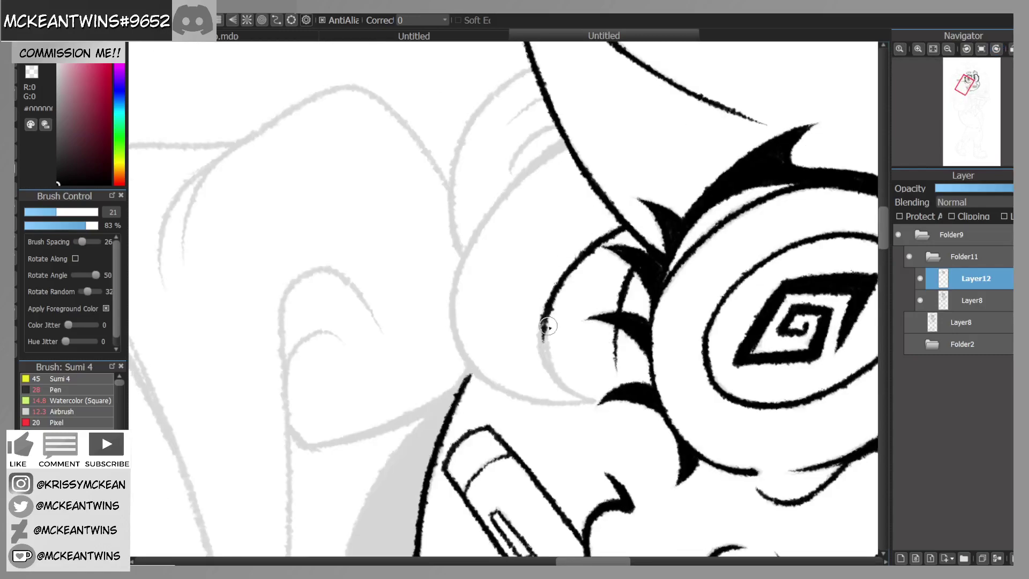
{"action": "left_click_drag", "start_coordinate": [544, 319], "coordinate": [556, 369]}
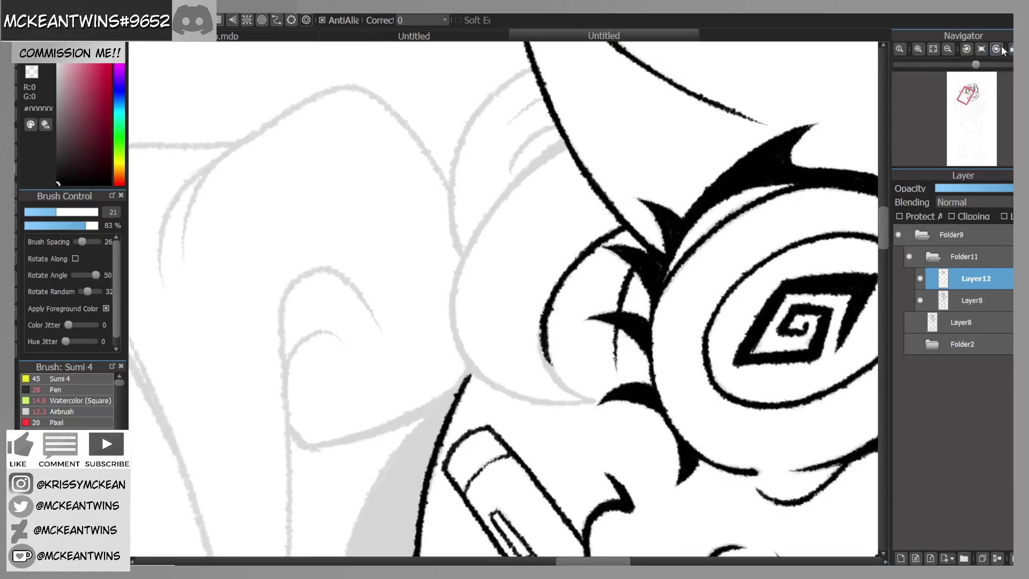
{"action": "left_click", "coordinate": [997, 49]}
{"action": "left_click", "coordinate": [998, 49]}
{"action": "mouse_move", "coordinate": [496, 349]}
{"action": "left_mouse_down"}
{"action": "mouse_move", "coordinate": [465, 375]}
{"action": "mouse_move", "coordinate": [462, 411]}
{"action": "left_mouse_up"}
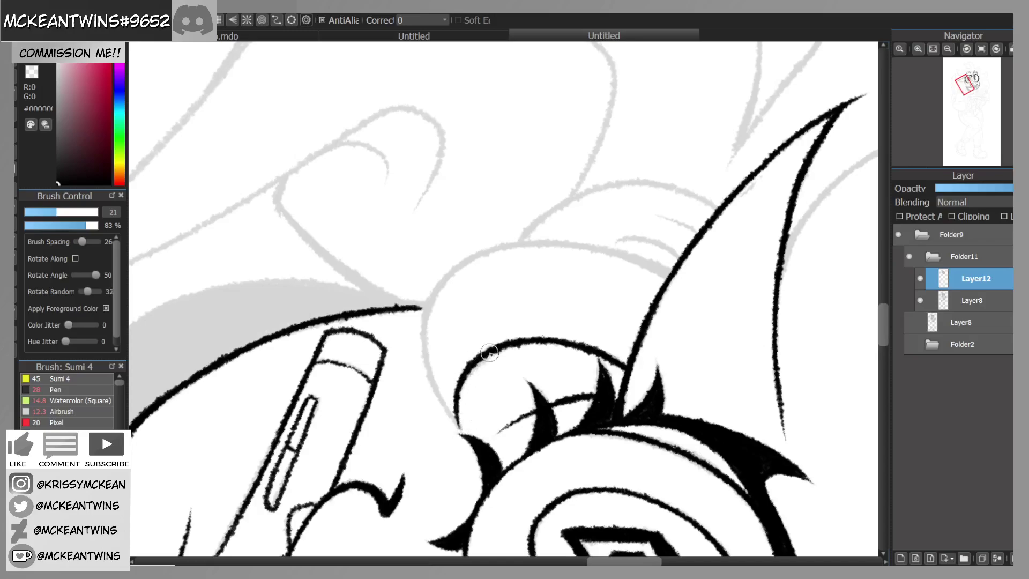
Step: Ink the outer edge of the curled side lock, from the jaw line around the curl up to the pointed bang
{"action": "left_click", "coordinate": [997, 50]}
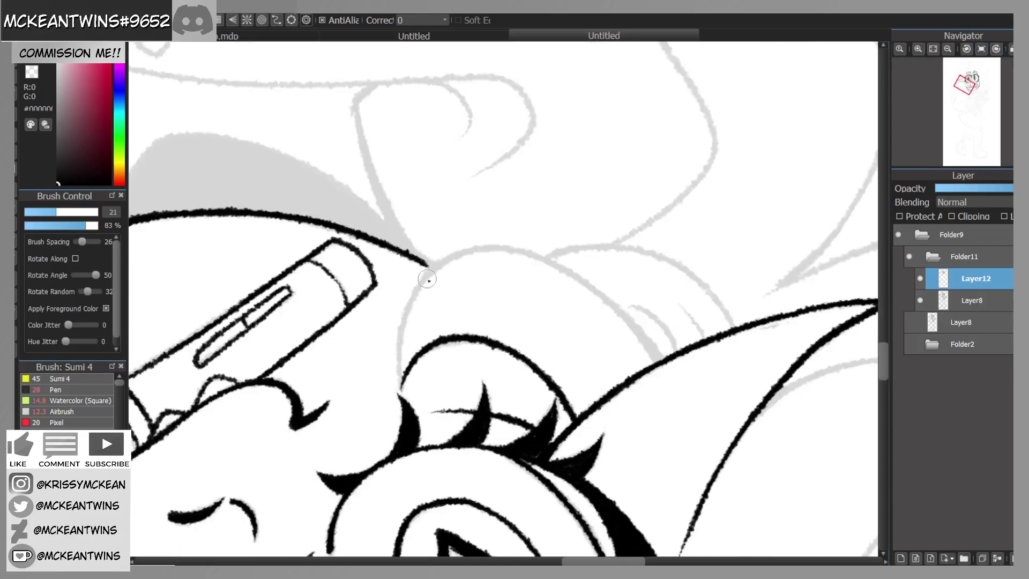
{"action": "mouse_move", "coordinate": [400, 386]}
{"action": "left_mouse_down"}
{"action": "mouse_move", "coordinate": [403, 321]}
{"action": "mouse_move", "coordinate": [426, 271]}
{"action": "mouse_move", "coordinate": [414, 293]}
{"action": "mouse_move", "coordinate": [447, 259]}
{"action": "left_mouse_up"}
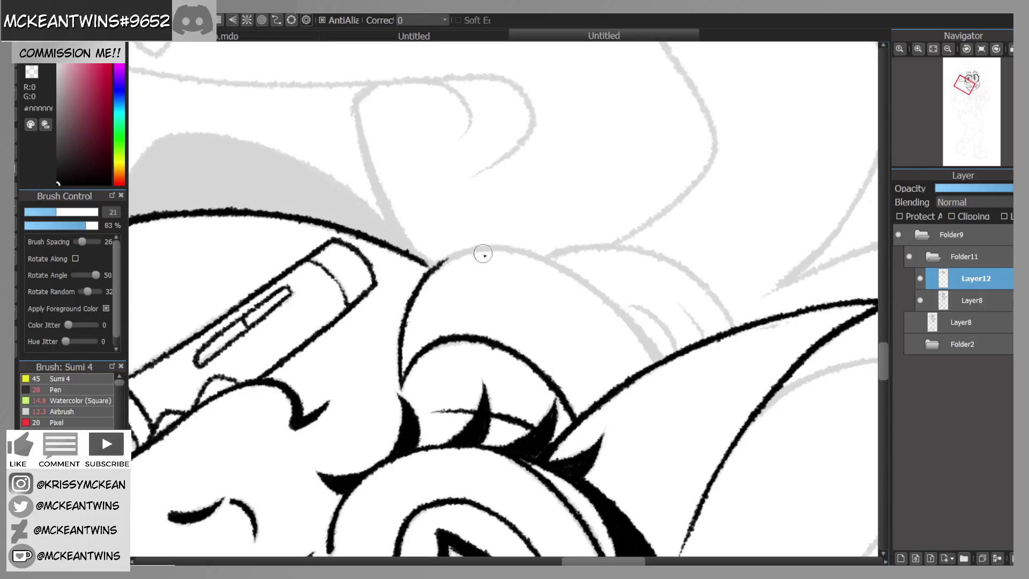
{"action": "left_click", "coordinate": [966, 50]}
{"action": "left_click", "coordinate": [966, 50]}
{"action": "left_click", "coordinate": [966, 49]}
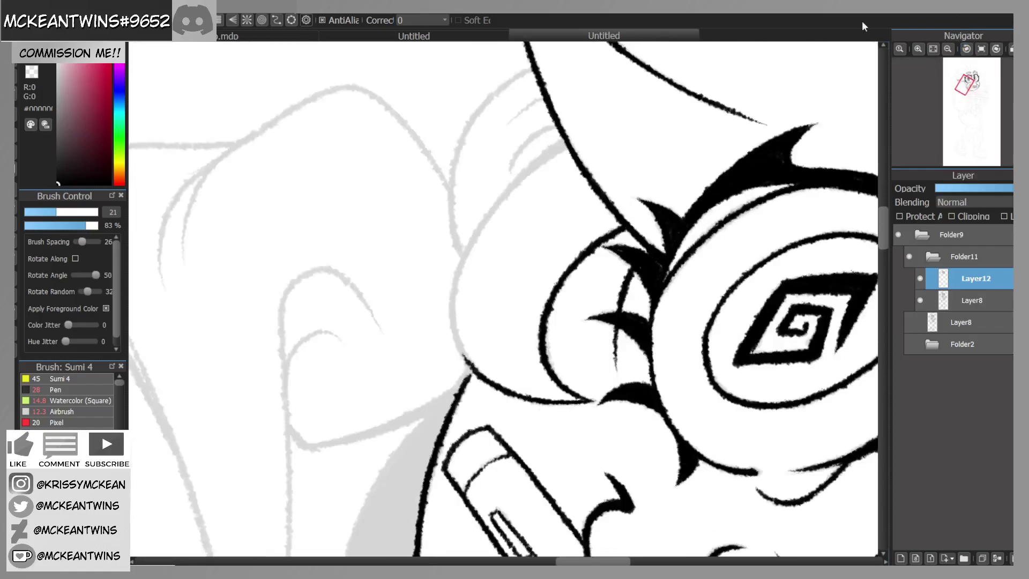
{"action": "left_click", "coordinate": [960, 51]}
{"action": "left_click_drag", "start_coordinate": [639, 236], "coordinate": [631, 227]}
{"action": "mouse_move", "coordinate": [475, 139]}
{"action": "left_mouse_down"}
{"action": "mouse_move", "coordinate": [455, 182]}
{"action": "mouse_move", "coordinate": [449, 272]}
{"action": "left_mouse_up"}
{"action": "mouse_move", "coordinate": [452, 208]}
{"action": "left_mouse_down"}
{"action": "mouse_move", "coordinate": [449, 283]}
{"action": "mouse_move", "coordinate": [482, 330]}
{"action": "left_mouse_up"}
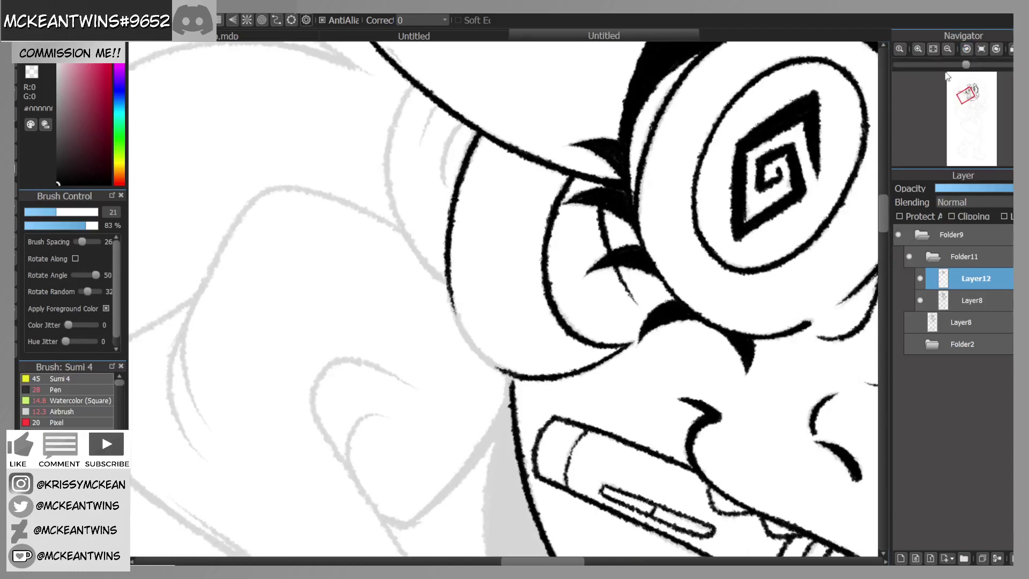
{"action": "left_click", "coordinate": [996, 50]}
{"action": "left_click", "coordinate": [996, 49]}
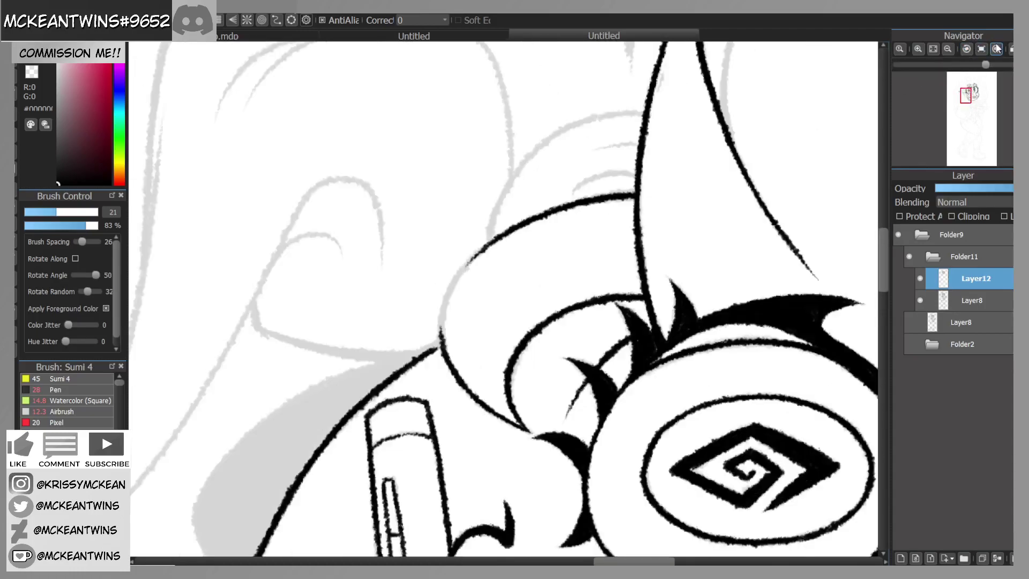
{"action": "mouse_move", "coordinate": [494, 239]}
{"action": "left_mouse_down"}
{"action": "mouse_move", "coordinate": [456, 271]}
{"action": "mouse_move", "coordinate": [444, 351]}
{"action": "mouse_move", "coordinate": [425, 360]}
{"action": "left_mouse_up"}
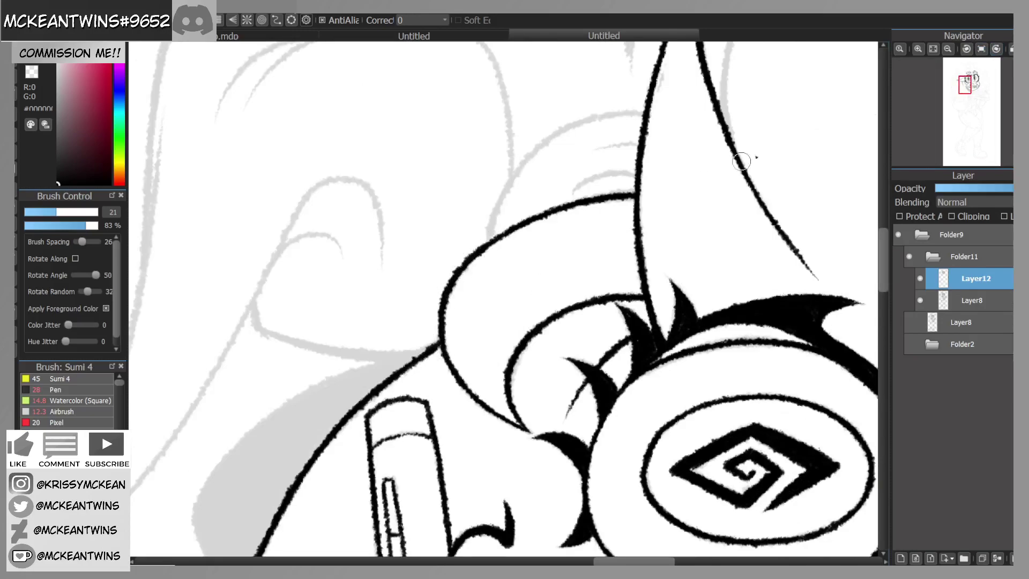
Step: Ink the small lock behind the curled side lock and add short strand lines under the bang
{"action": "left_click", "coordinate": [981, 49]}
{"action": "left_click", "coordinate": [981, 49]}
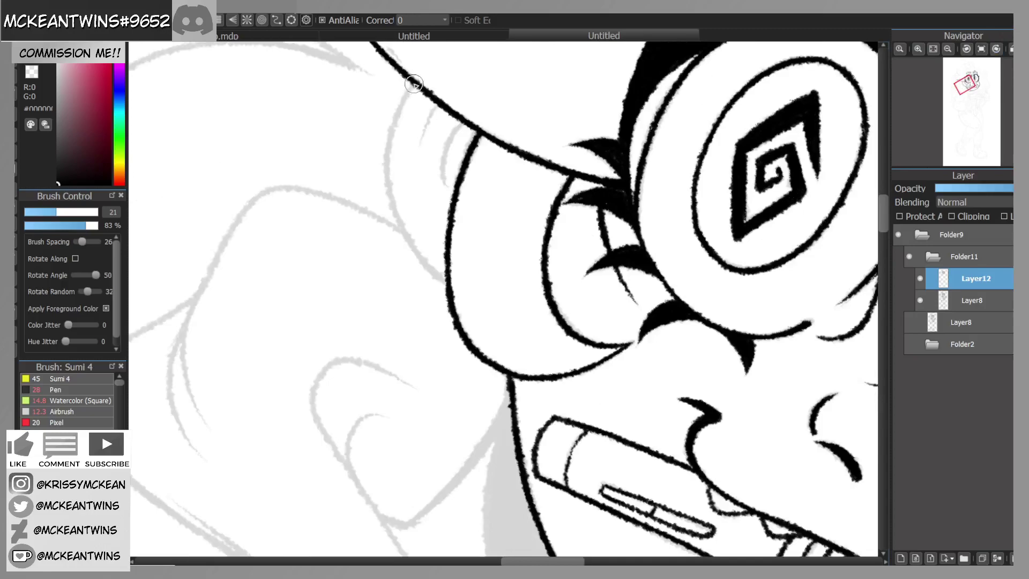
{"action": "left_click_drag", "start_coordinate": [414, 85], "coordinate": [386, 162]}
{"action": "mouse_move", "coordinate": [396, 111]}
{"action": "left_mouse_down"}
{"action": "mouse_move", "coordinate": [397, 216]}
{"action": "mouse_move", "coordinate": [443, 276]}
{"action": "mouse_move", "coordinate": [439, 261]}
{"action": "left_mouse_up"}
{"action": "left_click_drag", "start_coordinate": [464, 125], "coordinate": [444, 179]}
{"action": "mouse_move", "coordinate": [439, 106]}
{"action": "left_mouse_down"}
{"action": "mouse_move", "coordinate": [425, 138]}
{"action": "mouse_move", "coordinate": [443, 179]}
{"action": "left_mouse_up"}
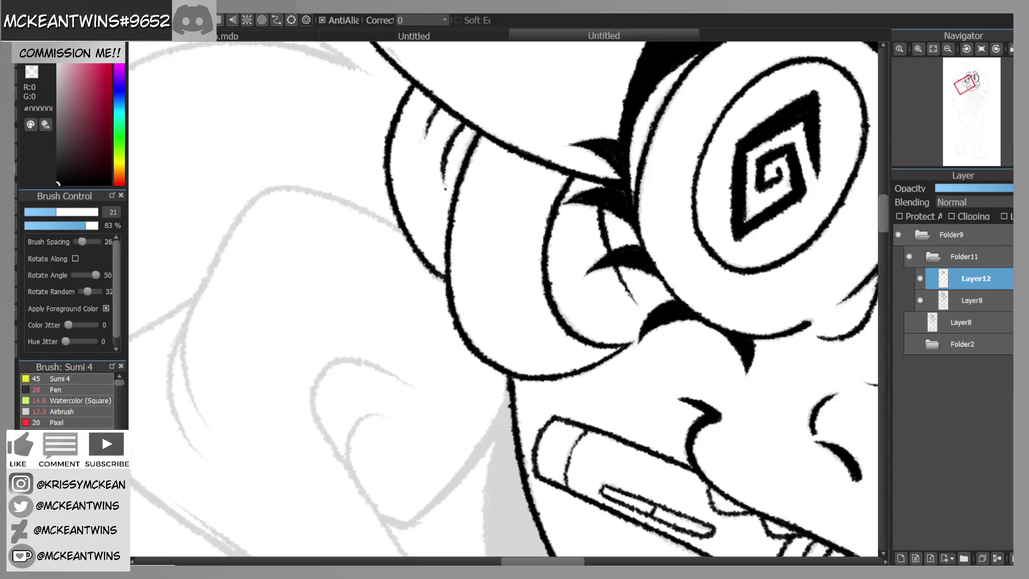
Step: Start inking the lower edge of the second pointed bang where it branches off the first bang's upper edge
{"action": "left_click", "coordinate": [981, 48]}
{"action": "left_click", "coordinate": [948, 49]}
{"action": "left_click", "coordinate": [947, 49]}
{"action": "left_click", "coordinate": [948, 49]}
{"action": "left_click_drag", "start_coordinate": [970, 92], "coordinate": [962, 89]}
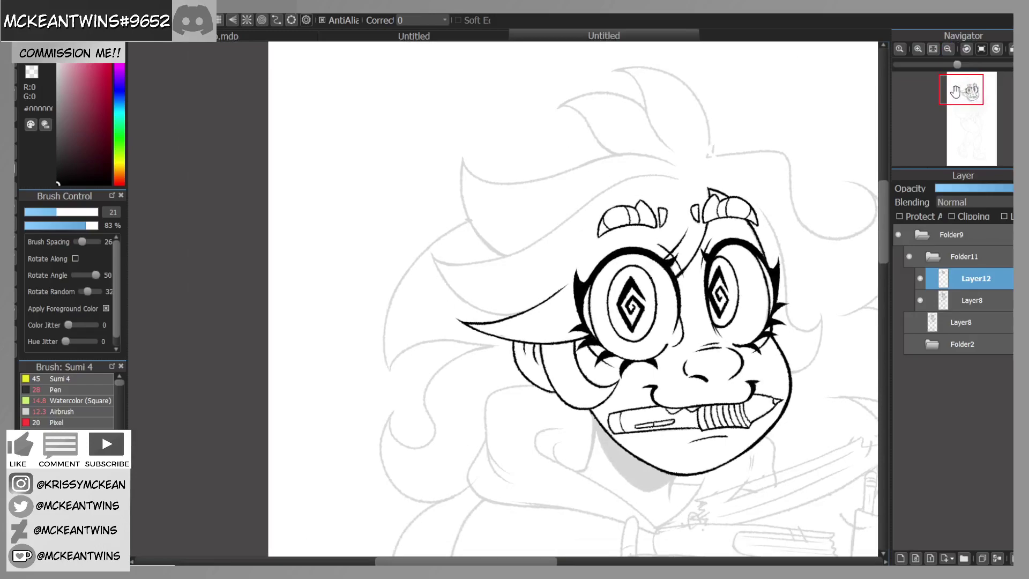
{"action": "left_click", "coordinate": [999, 47]}
{"action": "left_click", "coordinate": [1000, 47]}
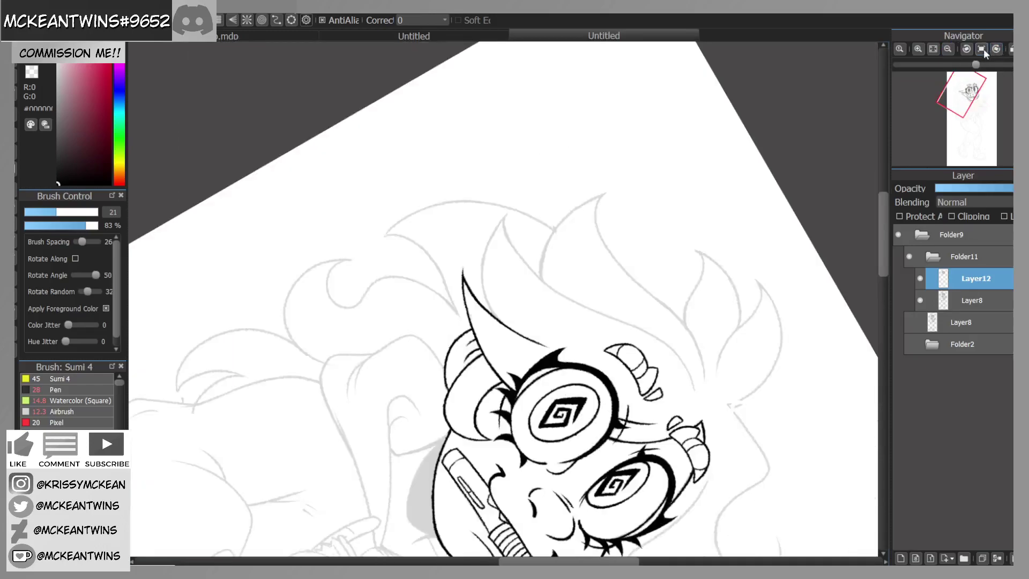
{"action": "left_click", "coordinate": [918, 49]}
{"action": "left_click_drag", "start_coordinate": [494, 367], "coordinate": [462, 320]}
{"action": "left_click_drag", "start_coordinate": [504, 374], "coordinate": [453, 300]}
{"action": "left_click_drag", "start_coordinate": [482, 354], "coordinate": [449, 280]}
{"action": "left_click_drag", "start_coordinate": [463, 318], "coordinate": [443, 261]}
{"action": "left_click_drag", "start_coordinate": [462, 317], "coordinate": [439, 229]}
Step: Extend the second bang's lower edge along the guide up to its pointed tip
{"action": "left_click", "coordinate": [982, 49]}
{"action": "left_click_drag", "start_coordinate": [971, 78], "coordinate": [952, 93]}
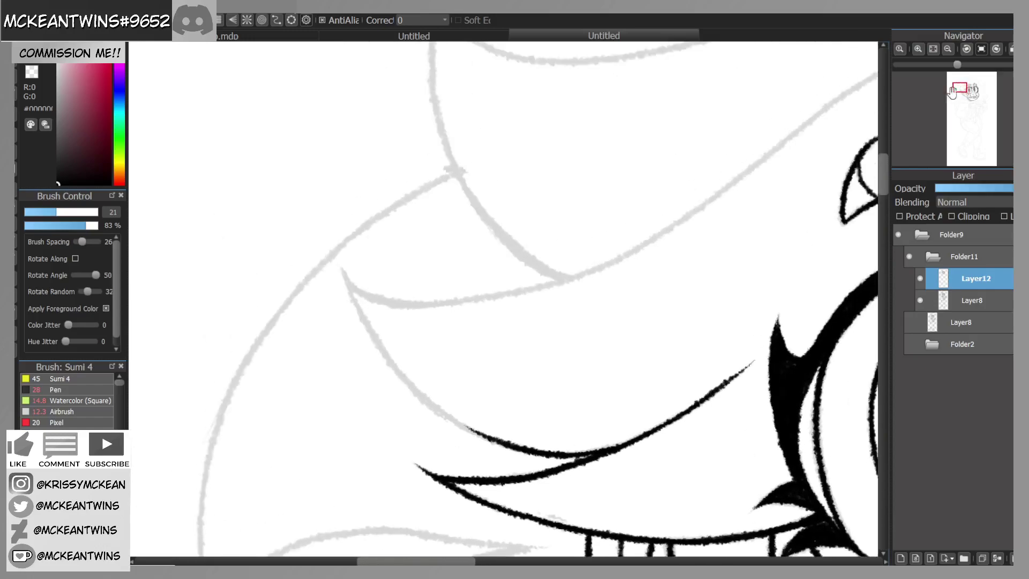
{"action": "left_click", "coordinate": [1004, 50]}
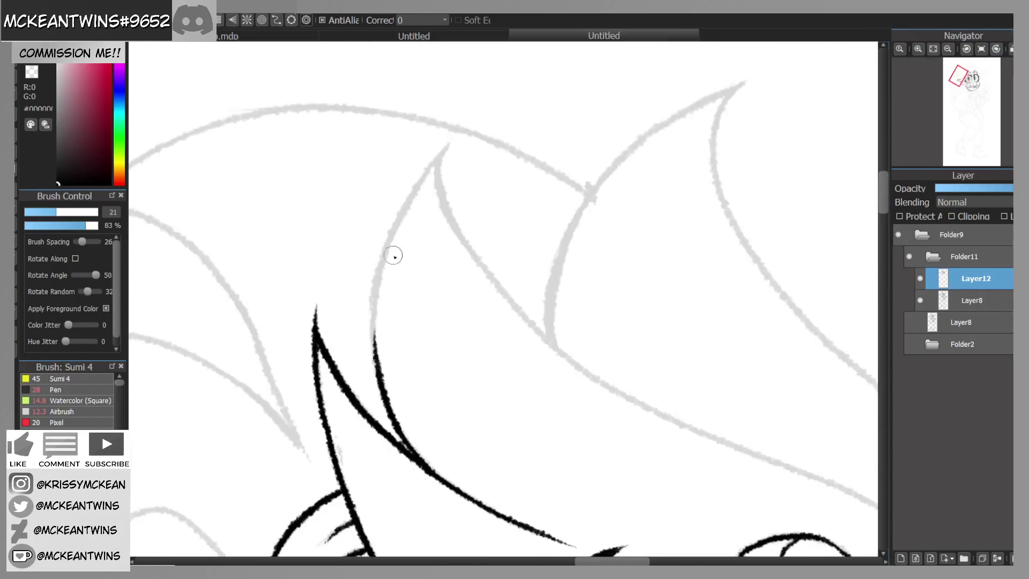
{"action": "left_click_drag", "start_coordinate": [381, 386], "coordinate": [376, 285]}
{"action": "left_click_drag", "start_coordinate": [374, 327], "coordinate": [394, 235]}
{"action": "left_click_drag", "start_coordinate": [377, 276], "coordinate": [395, 231]}
{"action": "left_click_drag", "start_coordinate": [374, 294], "coordinate": [427, 166]}
{"action": "left_click_drag", "start_coordinate": [394, 231], "coordinate": [447, 148]}
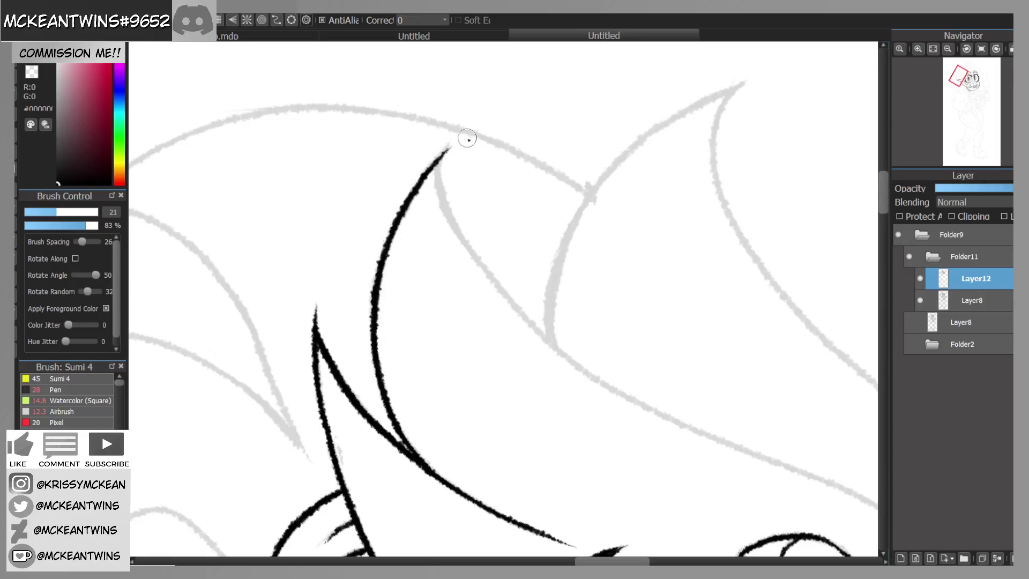
Step: Ink the second bang's long upper edge sweeping above the left eyebrow and taper it off toward the forehead
{"action": "left_click", "coordinate": [982, 49]}
{"action": "left_click_drag", "start_coordinate": [960, 88], "coordinate": [965, 74]}
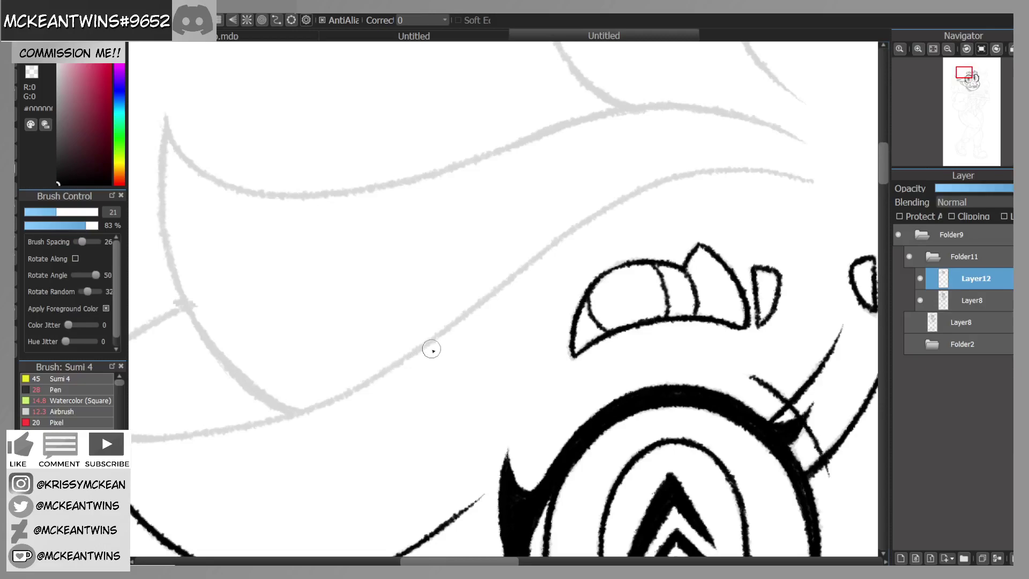
{"action": "mouse_move", "coordinate": [381, 371]}
{"action": "left_mouse_down"}
{"action": "mouse_move", "coordinate": [589, 216]}
{"action": "mouse_move", "coordinate": [559, 236]}
{"action": "mouse_move", "coordinate": [570, 226]}
{"action": "mouse_move", "coordinate": [665, 179]}
{"action": "left_mouse_up"}
{"action": "mouse_move", "coordinate": [1010, 70]}
{"action": "left_click_drag", "start_coordinate": [969, 86], "coordinate": [969, 83]}
{"action": "left_click", "coordinate": [966, 49]}
{"action": "mouse_move", "coordinate": [449, 332]}
{"action": "left_mouse_down"}
{"action": "mouse_move", "coordinate": [487, 283]}
{"action": "mouse_move", "coordinate": [600, 230]}
{"action": "left_mouse_up"}
{"action": "key", "text": "ctrl+z"}
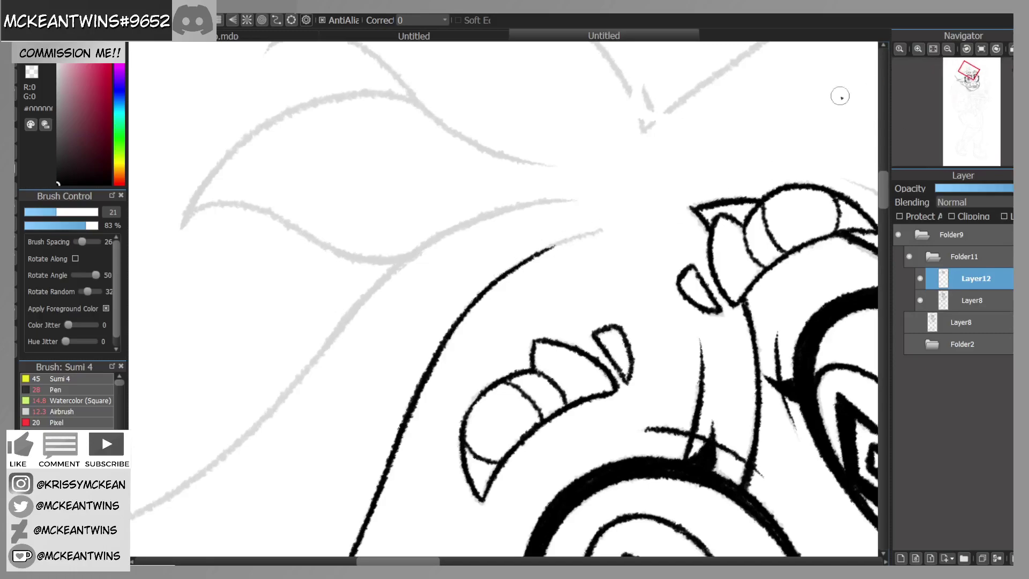
{"action": "left_click", "coordinate": [966, 49]}
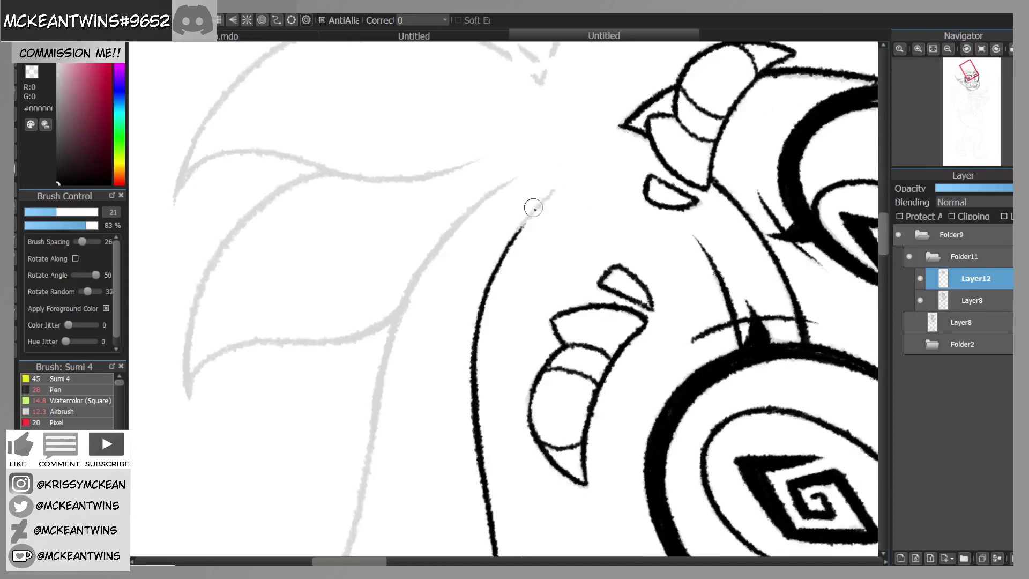
{"action": "left_click_drag", "start_coordinate": [510, 237], "coordinate": [562, 183]}
Step: Continue the second bang's upper edge outward along the guide and join it to the pointed tip
{"action": "left_click", "coordinate": [981, 48]}
{"action": "left_click_drag", "start_coordinate": [973, 81], "coordinate": [965, 83]}
{"action": "left_click", "coordinate": [997, 48]}
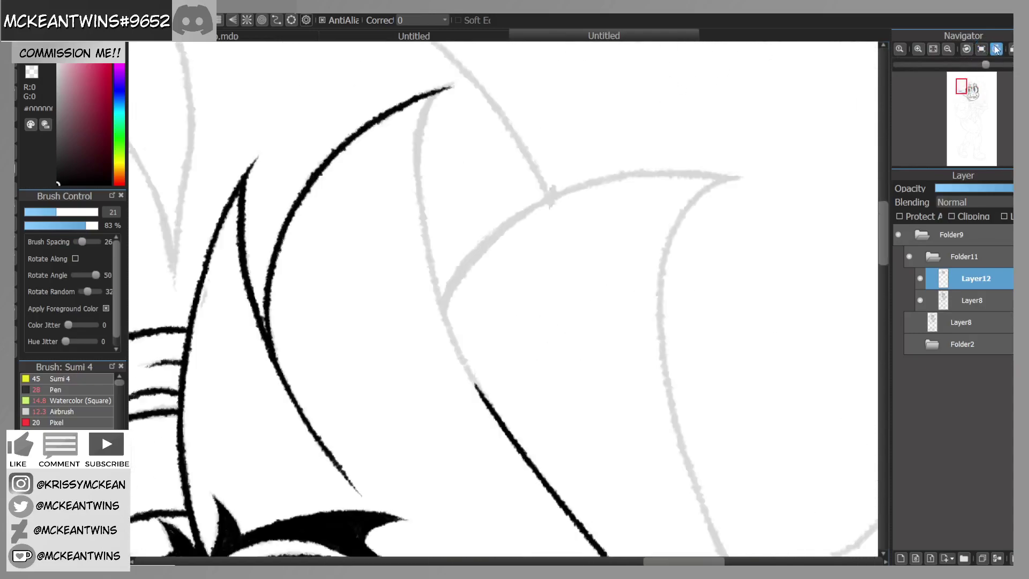
{"action": "left_click_drag", "start_coordinate": [399, 342], "coordinate": [477, 237]}
{"action": "mouse_move", "coordinate": [444, 273]}
{"action": "left_mouse_down"}
{"action": "mouse_move", "coordinate": [495, 217]}
{"action": "mouse_move", "coordinate": [550, 179]}
{"action": "left_mouse_up"}
{"action": "left_click_drag", "start_coordinate": [498, 215], "coordinate": [594, 152]}
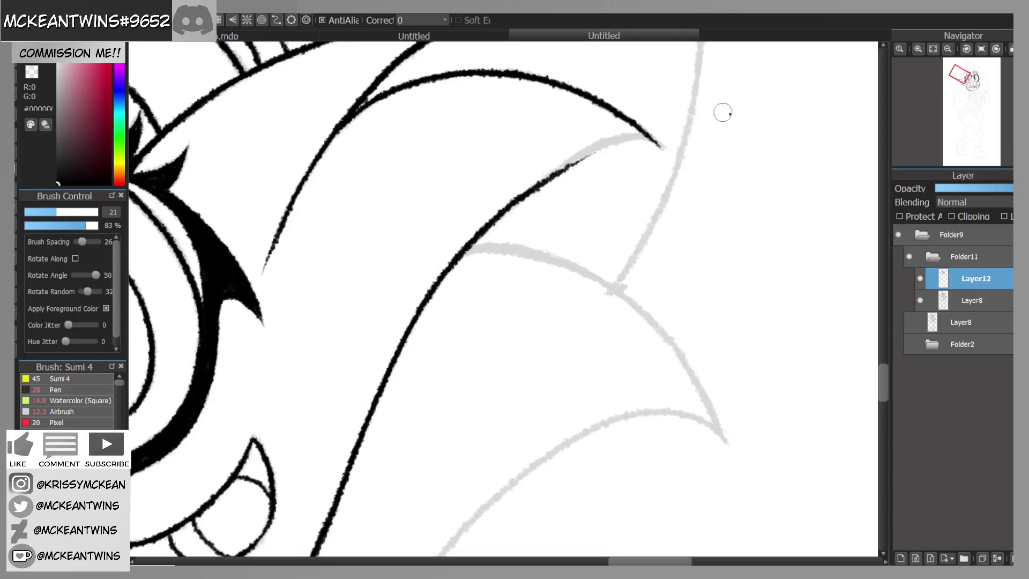
{"action": "double_click", "coordinate": [966, 49]}
{"action": "key", "text": "ctrl+z"}
{"action": "mouse_move", "coordinate": [438, 88]}
{"action": "left_mouse_down"}
{"action": "mouse_move", "coordinate": [425, 112]}
{"action": "mouse_move", "coordinate": [433, 92]}
{"action": "mouse_move", "coordinate": [421, 225]}
{"action": "mouse_move", "coordinate": [419, 195]}
{"action": "mouse_move", "coordinate": [447, 306]}
{"action": "left_mouse_up"}
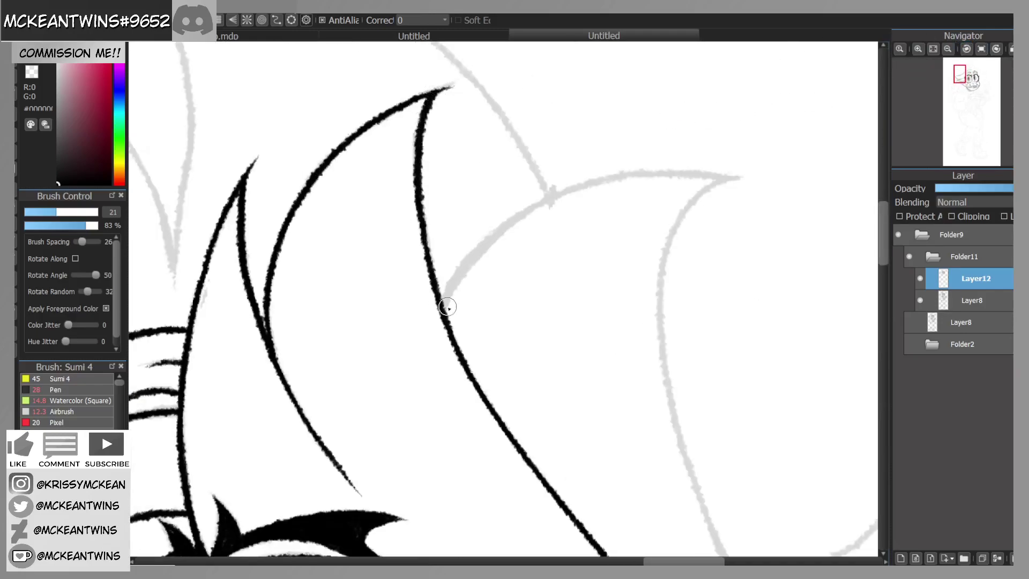
Step: Ink the outer edge of the third hair spike, from the second bang's upper edge up to its pointed tip
{"action": "left_click", "coordinate": [982, 49]}
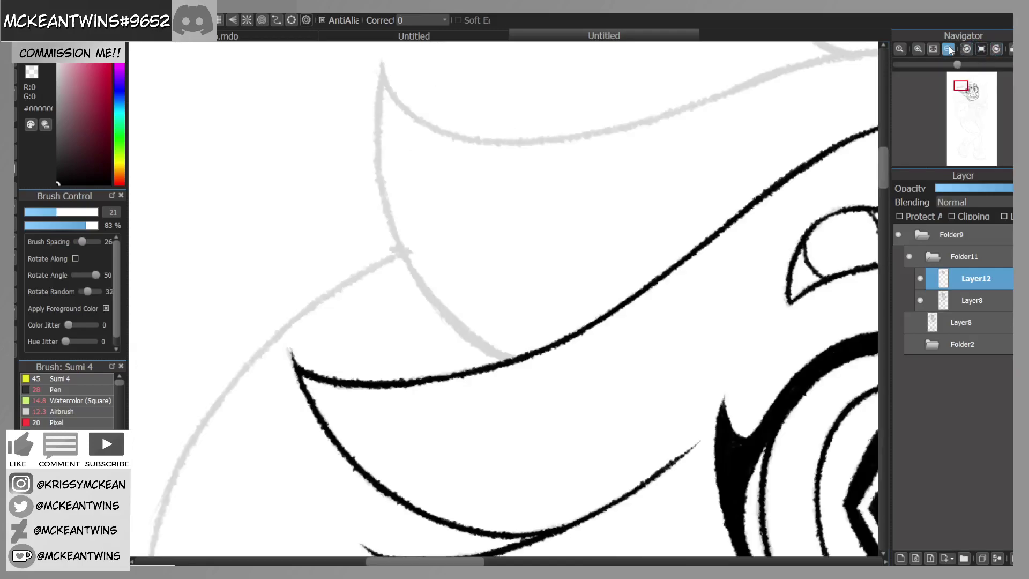
{"action": "double_click", "coordinate": [947, 48]}
{"action": "left_click_drag", "start_coordinate": [966, 88], "coordinate": [961, 83]}
{"action": "left_click", "coordinate": [922, 51]}
{"action": "left_click", "coordinate": [923, 50]}
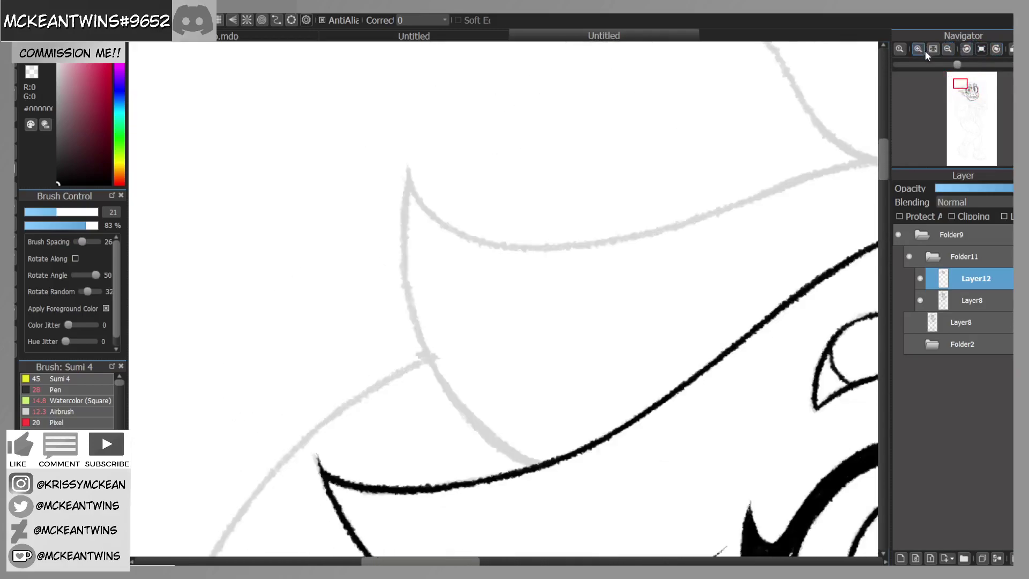
{"action": "left_click", "coordinate": [996, 49]}
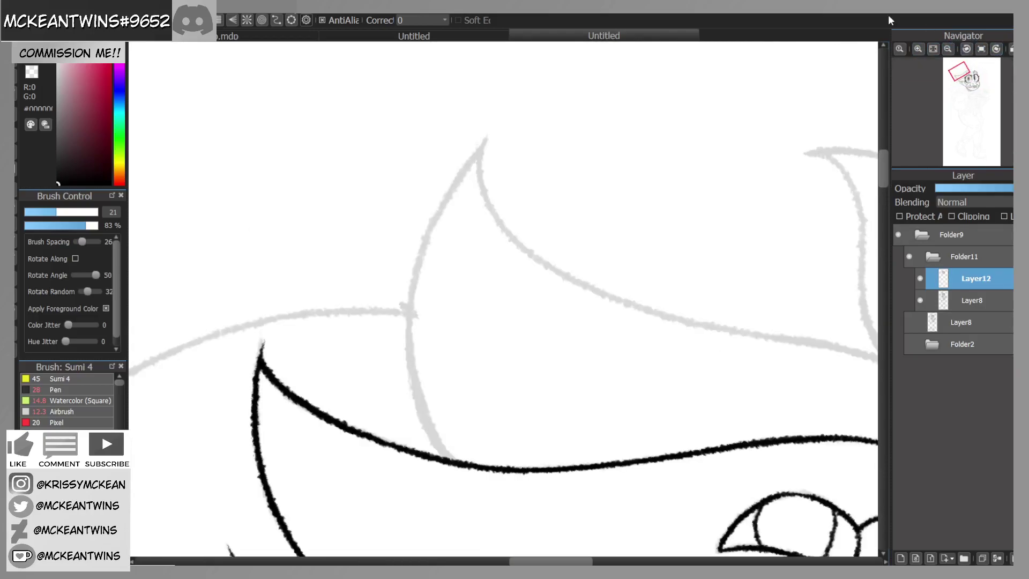
{"action": "mouse_move", "coordinate": [448, 456]}
{"action": "left_mouse_down"}
{"action": "mouse_move", "coordinate": [431, 429]}
{"action": "mouse_move", "coordinate": [447, 460]}
{"action": "mouse_move", "coordinate": [426, 424]}
{"action": "mouse_move", "coordinate": [435, 444]}
{"action": "mouse_move", "coordinate": [413, 360]}
{"action": "left_mouse_up"}
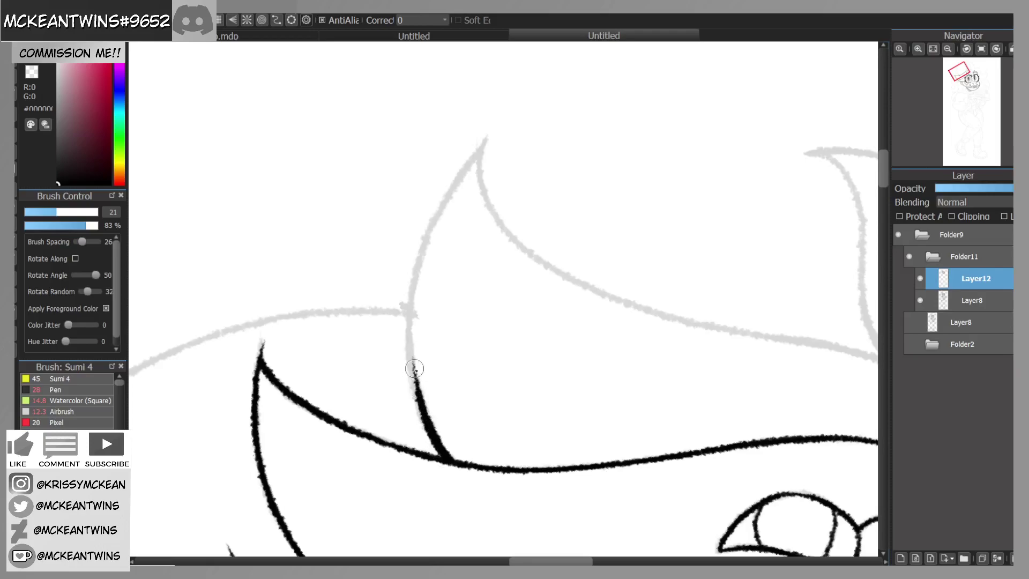
{"action": "left_click_drag", "start_coordinate": [416, 405], "coordinate": [411, 313]}
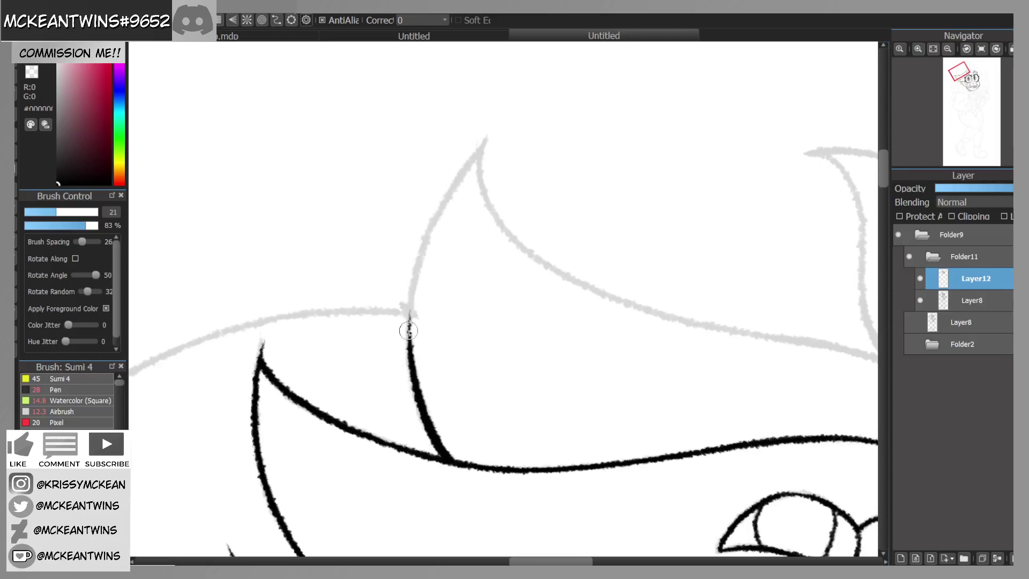
{"action": "left_click", "coordinate": [981, 50]}
{"action": "left_click_drag", "start_coordinate": [453, 394], "coordinate": [413, 312]}
{"action": "left_click_drag", "start_coordinate": [428, 354], "coordinate": [406, 230]}
{"action": "left_click_drag", "start_coordinate": [409, 299], "coordinate": [410, 169]}
Step: Ink the first part of the third spike's upper edge, curving from its tip inward along the guide
{"action": "left_click_drag", "start_coordinate": [960, 86], "coordinate": [965, 84]}
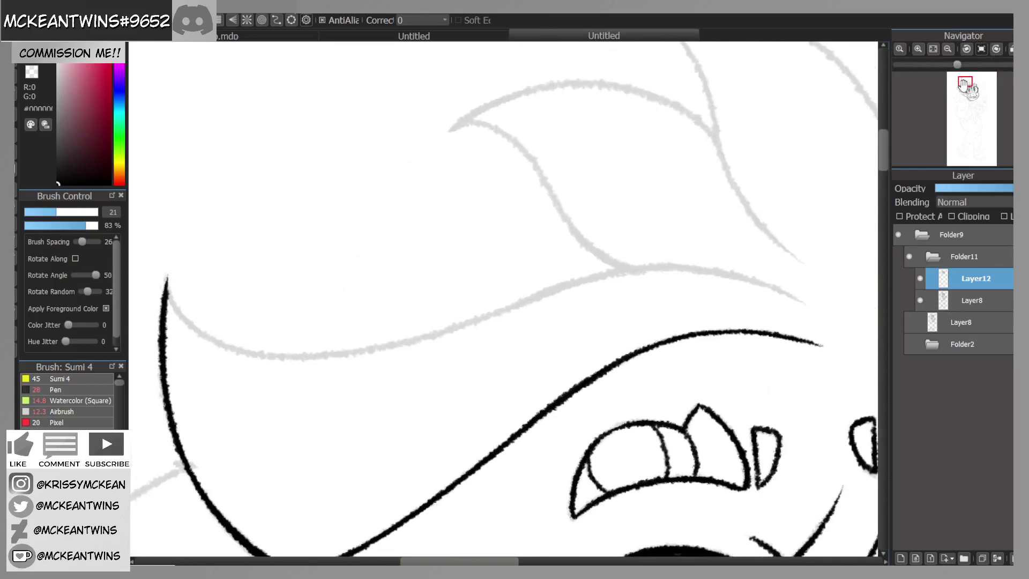
{"action": "left_click", "coordinate": [997, 49]}
{"action": "left_click", "coordinate": [997, 48]}
{"action": "left_click", "coordinate": [997, 48]}
{"action": "left_click", "coordinate": [997, 49]}
{"action": "left_click", "coordinate": [997, 48]}
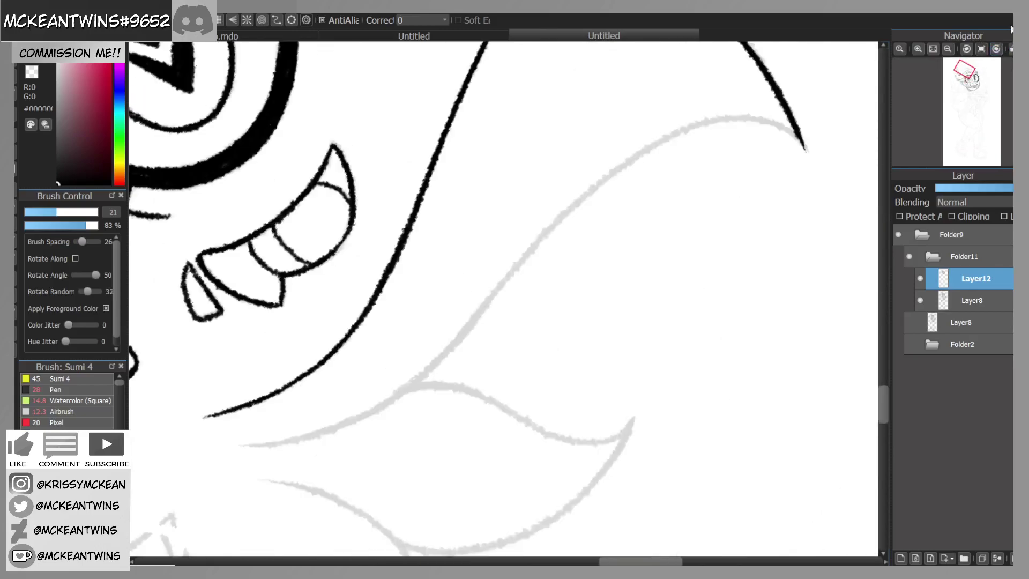
{"action": "mouse_move", "coordinate": [804, 149]}
{"action": "left_mouse_down"}
{"action": "mouse_move", "coordinate": [713, 124]}
{"action": "mouse_move", "coordinate": [770, 114]}
{"action": "mouse_move", "coordinate": [596, 185]}
{"action": "left_mouse_up"}
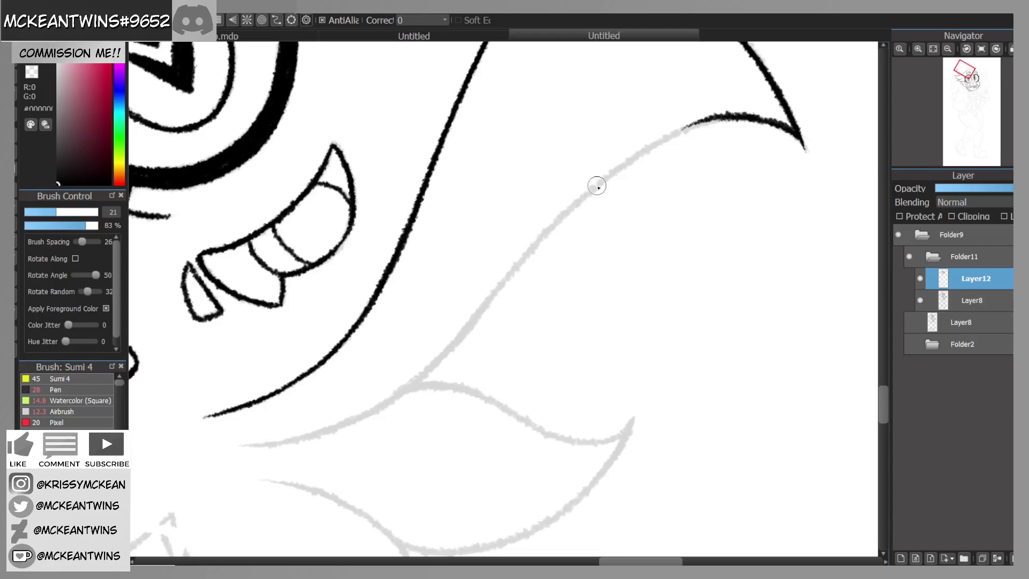
{"action": "left_click", "coordinate": [966, 49]}
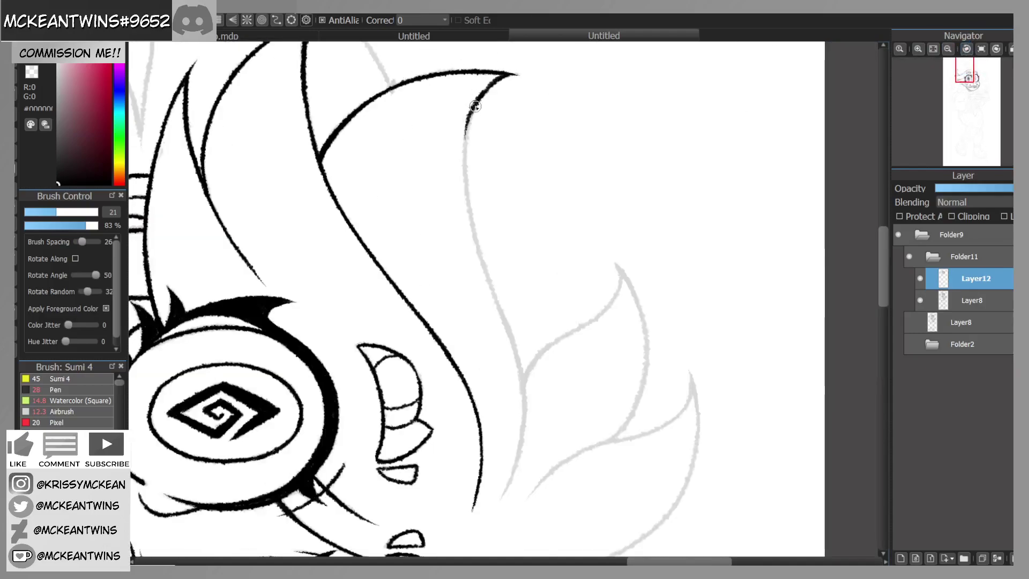
{"action": "left_click_drag", "start_coordinate": [468, 121], "coordinate": [464, 171]}
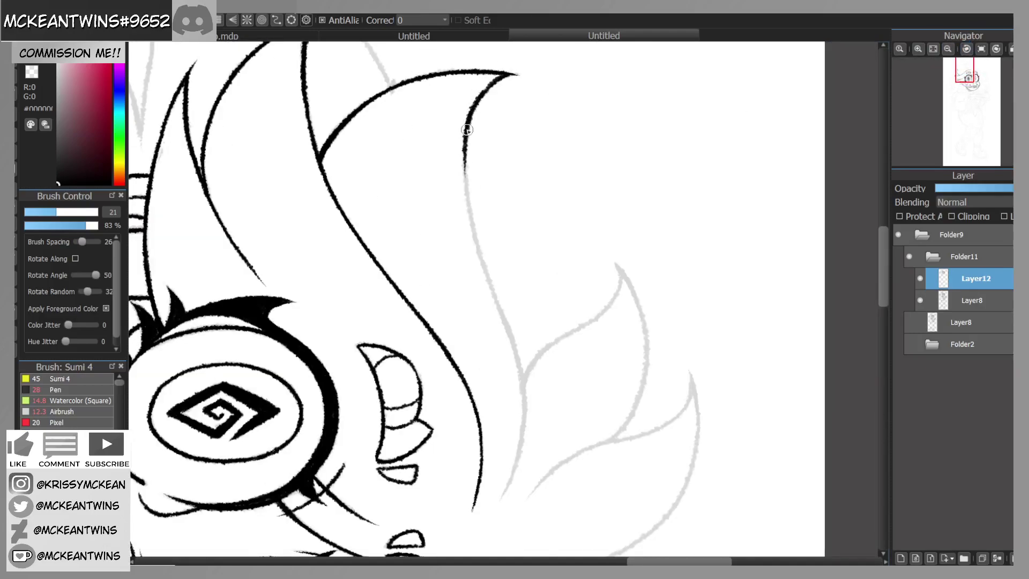
{"action": "left_click_drag", "start_coordinate": [467, 126], "coordinate": [482, 260]}
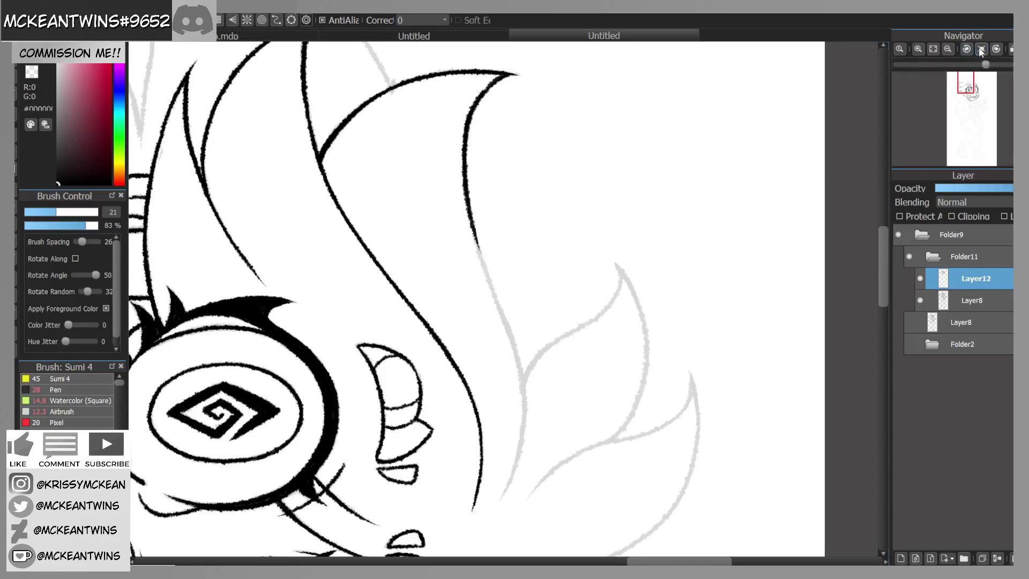
Step: Extend the third spike's upper edge past the base of the crown tufts to its tapered end above the forehead
{"action": "left_click", "coordinate": [917, 48]}
{"action": "left_click", "coordinate": [917, 49]}
{"action": "left_click", "coordinate": [965, 50]}
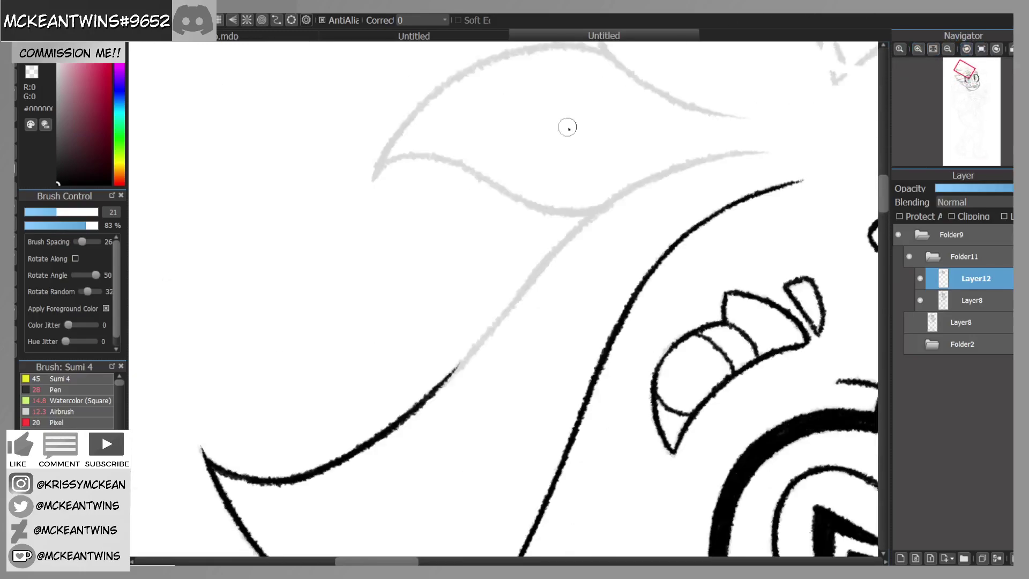
{"action": "mouse_move", "coordinate": [423, 397]}
{"action": "left_mouse_down"}
{"action": "mouse_move", "coordinate": [604, 201]}
{"action": "mouse_move", "coordinate": [585, 214]}
{"action": "mouse_move", "coordinate": [689, 161]}
{"action": "mouse_move", "coordinate": [769, 149]}
{"action": "left_mouse_up"}
Step: Ink the outer edge of the lower crown tuft, from its junction with the upper tuft to its pointed tip
{"action": "left_click", "coordinate": [982, 49]}
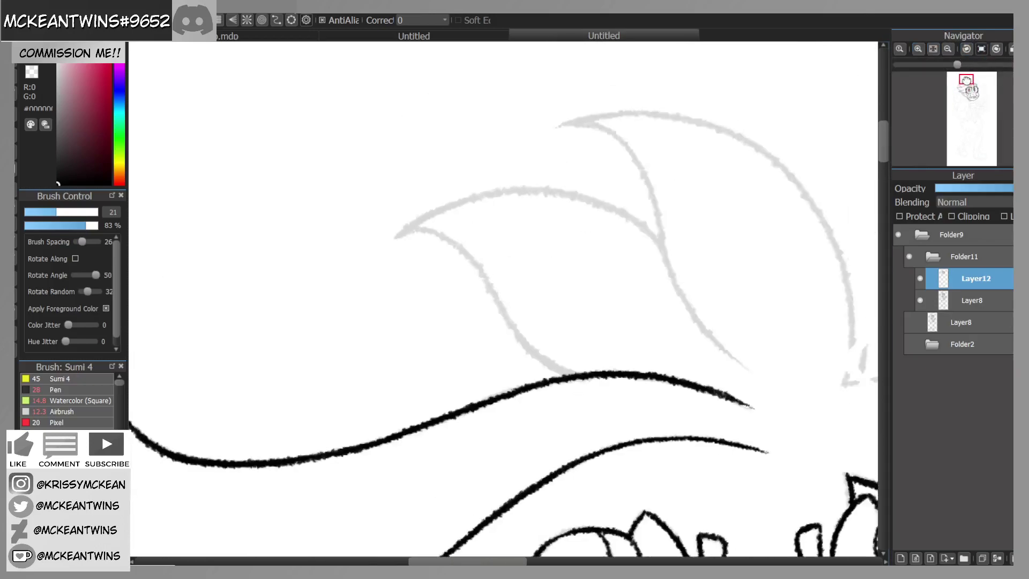
{"action": "left_click", "coordinate": [967, 49]}
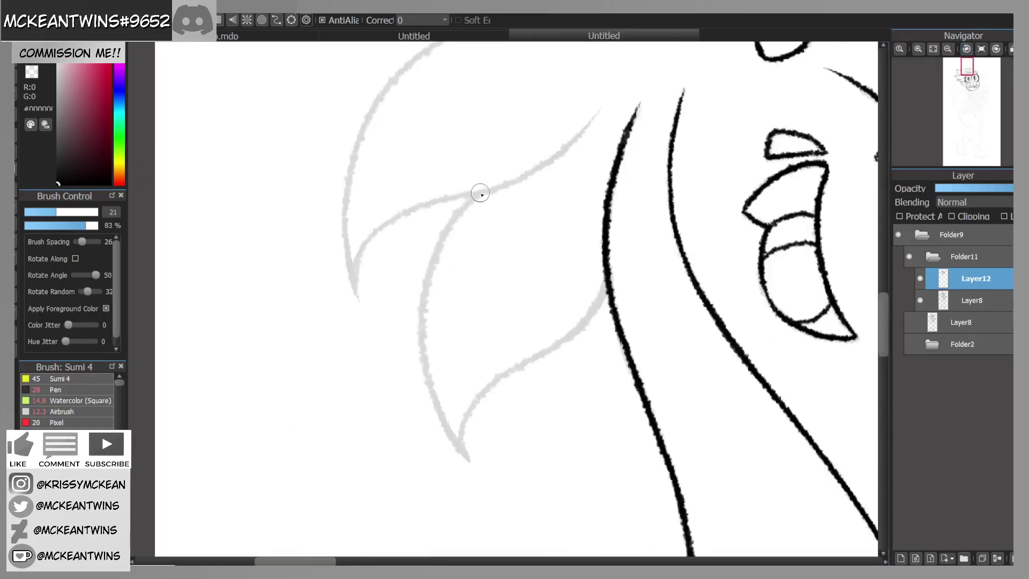
{"action": "mouse_move", "coordinate": [475, 196]}
{"action": "left_mouse_down"}
{"action": "mouse_move", "coordinate": [437, 253]}
{"action": "mouse_move", "coordinate": [421, 323]}
{"action": "mouse_move", "coordinate": [431, 375]}
{"action": "left_mouse_up"}
{"action": "left_click_drag", "start_coordinate": [424, 321], "coordinate": [447, 410]}
{"action": "key", "text": "ctrl+z"}
{"action": "key", "text": "ctrl+z"}
{"action": "key", "text": "ctrl+z"}
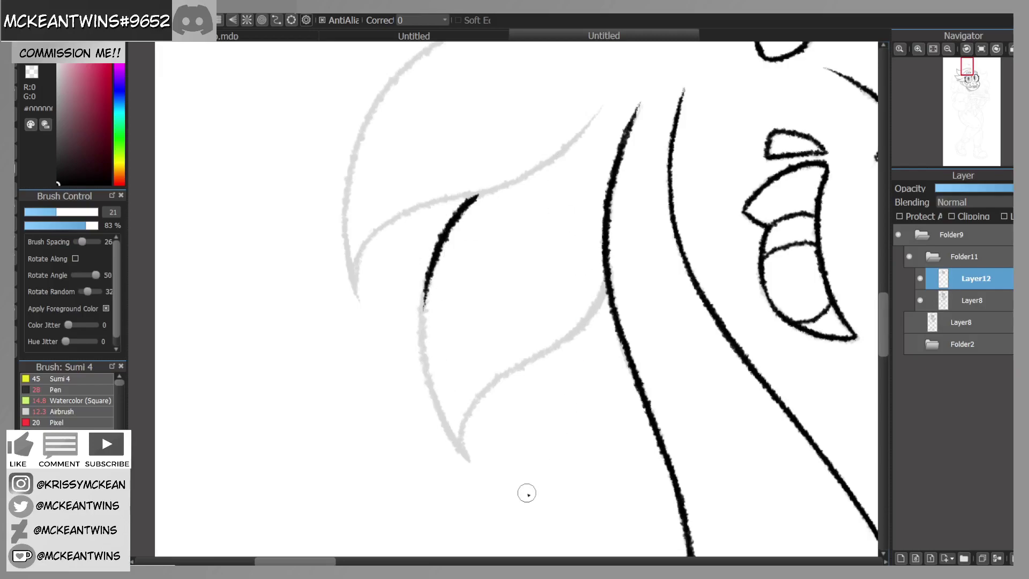
{"action": "left_click_drag", "start_coordinate": [426, 275], "coordinate": [430, 385]}
{"action": "left_click_drag", "start_coordinate": [419, 312], "coordinate": [470, 461]}
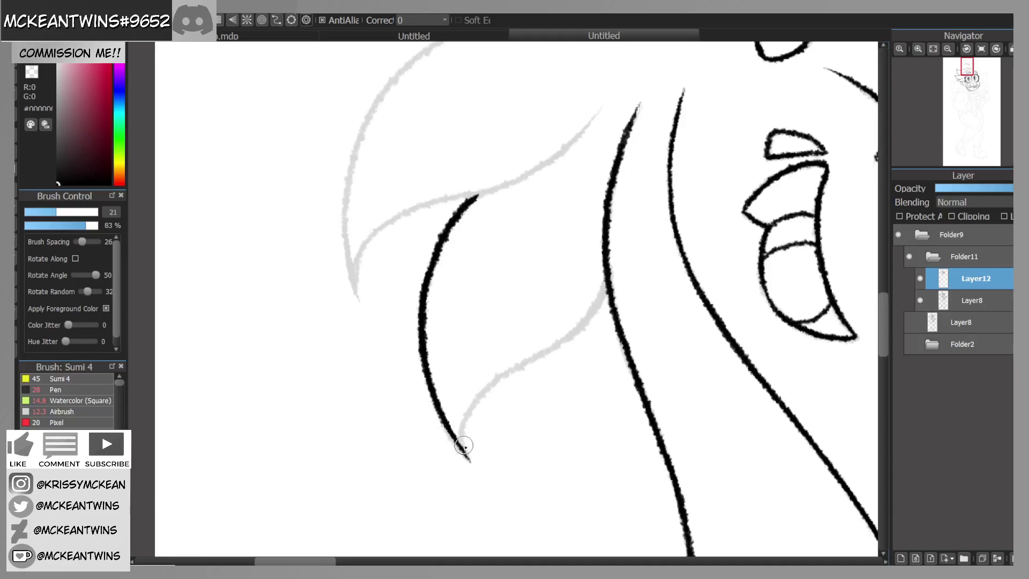
Step: Ink the inner edges of both crown tufts, from each pointed tip along the guide to where it meets the forehead hair
{"action": "mouse_move", "coordinate": [464, 448]}
{"action": "left_mouse_down"}
{"action": "mouse_move", "coordinate": [471, 410]}
{"action": "mouse_move", "coordinate": [465, 431]}
{"action": "mouse_move", "coordinate": [506, 376]}
{"action": "mouse_move", "coordinate": [480, 396]}
{"action": "mouse_move", "coordinate": [563, 341]}
{"action": "mouse_move", "coordinate": [532, 358]}
{"action": "mouse_move", "coordinate": [600, 294]}
{"action": "mouse_move", "coordinate": [596, 306]}
{"action": "mouse_move", "coordinate": [618, 241]}
{"action": "left_mouse_up"}
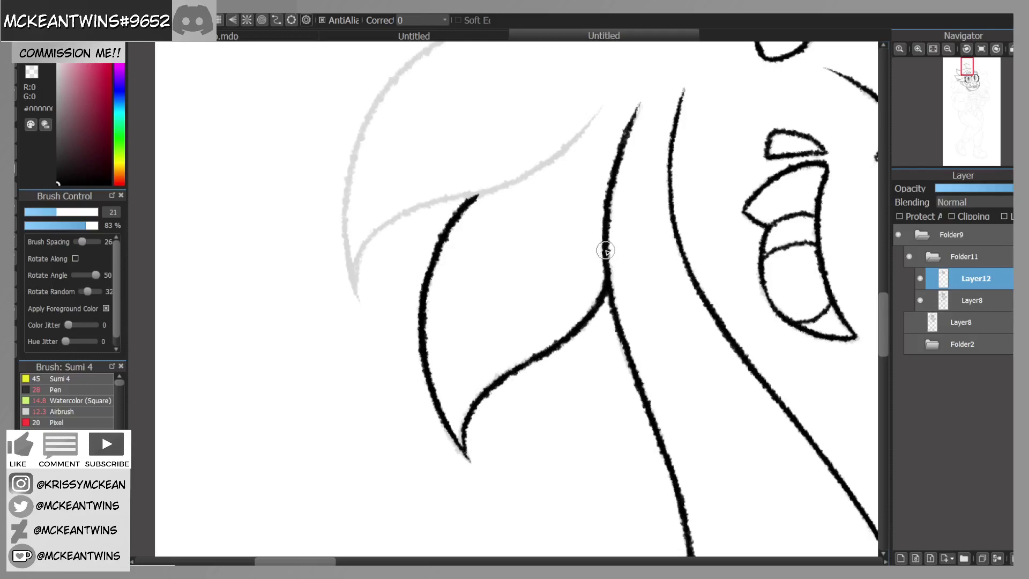
{"action": "left_click_drag", "start_coordinate": [967, 68], "coordinate": [969, 77]}
{"action": "left_click", "coordinate": [966, 50]}
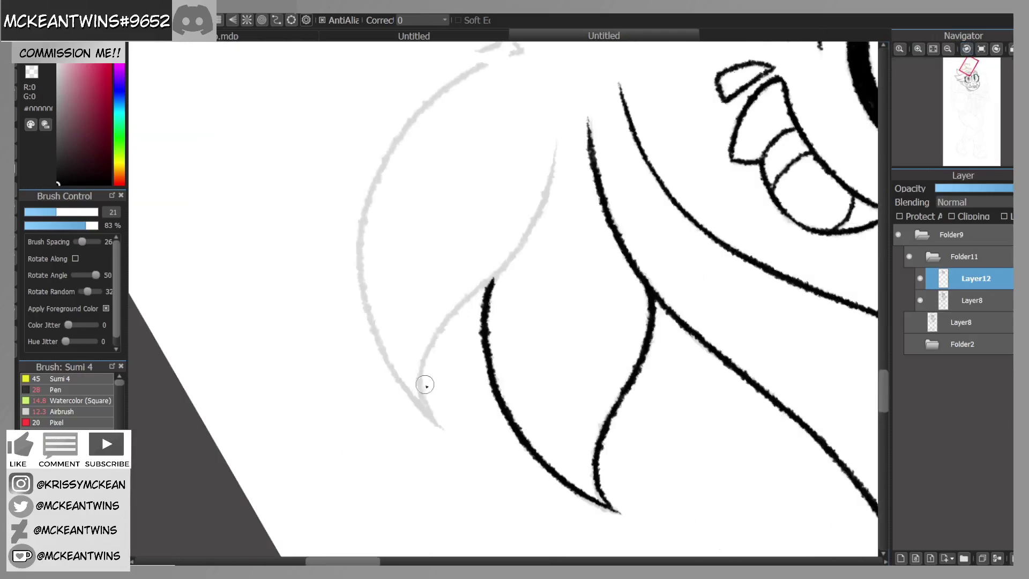
{"action": "mouse_move", "coordinate": [438, 424]}
{"action": "left_mouse_down"}
{"action": "mouse_move", "coordinate": [419, 384]}
{"action": "mouse_move", "coordinate": [437, 424]}
{"action": "mouse_move", "coordinate": [421, 378]}
{"action": "mouse_move", "coordinate": [424, 403]}
{"action": "mouse_move", "coordinate": [432, 338]}
{"action": "mouse_move", "coordinate": [426, 350]}
{"action": "mouse_move", "coordinate": [524, 228]}
{"action": "left_mouse_up"}
{"action": "mouse_move", "coordinate": [504, 266]}
{"action": "left_mouse_down"}
{"action": "mouse_move", "coordinate": [542, 197]}
{"action": "mouse_move", "coordinate": [540, 212]}
{"action": "mouse_move", "coordinate": [557, 137]}
{"action": "left_mouse_up"}
Step: Ink the upper crown tuft's outer edge from its base at the top of the forehead around most of its curve
{"action": "left_click", "coordinate": [948, 49]}
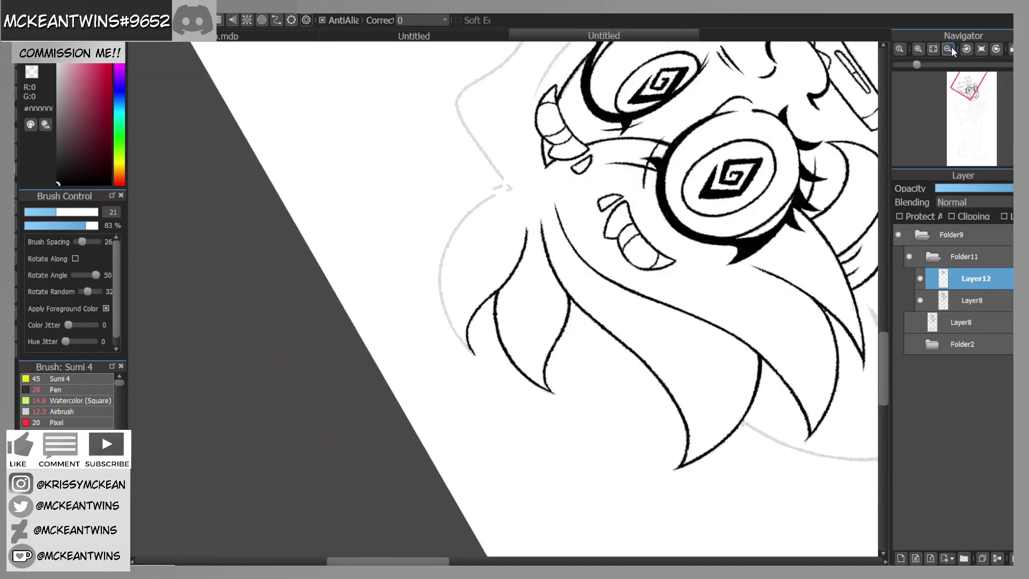
{"action": "left_click", "coordinate": [967, 49]}
{"action": "left_click", "coordinate": [918, 48]}
{"action": "left_click_drag", "start_coordinate": [297, 160], "coordinate": [294, 265]}
{"action": "left_click_drag", "start_coordinate": [289, 195], "coordinate": [326, 335]}
{"action": "left_click_drag", "start_coordinate": [291, 252], "coordinate": [352, 368]}
{"action": "left_click", "coordinate": [996, 49]}
{"action": "left_click", "coordinate": [996, 49]}
{"action": "left_click_drag", "start_coordinate": [404, 131], "coordinate": [366, 198]}
{"action": "mouse_move", "coordinate": [379, 162]}
{"action": "left_mouse_down"}
{"action": "mouse_move", "coordinate": [364, 237]}
{"action": "mouse_move", "coordinate": [365, 305]}
{"action": "left_mouse_up"}
{"action": "left_click_drag", "start_coordinate": [358, 237], "coordinate": [376, 330]}
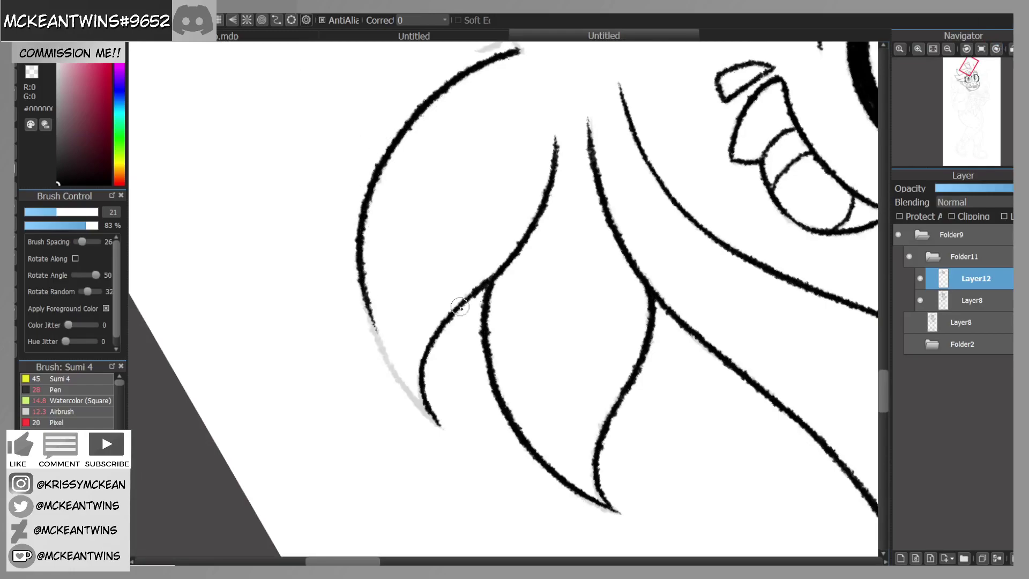
Step: Undo the last stroke on the upper tuft's outer edge and redraw the curve down to the tuft's pointed tip
{"action": "left_click", "coordinate": [996, 48]}
{"action": "left_click", "coordinate": [966, 49]}
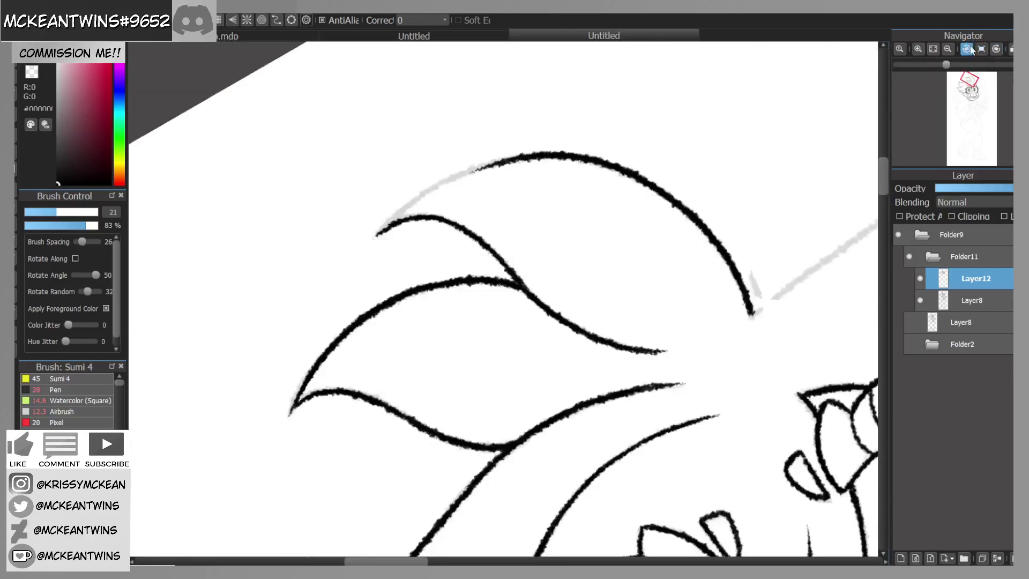
{"action": "left_click", "coordinate": [966, 49]}
{"action": "left_click", "coordinate": [966, 49]}
{"action": "left_click", "coordinate": [966, 49]}
{"action": "key", "text": "ctrl+z"}
{"action": "left_click_drag", "start_coordinate": [360, 229], "coordinate": [394, 373]}
{"action": "left_click_drag", "start_coordinate": [363, 301], "coordinate": [436, 422]}
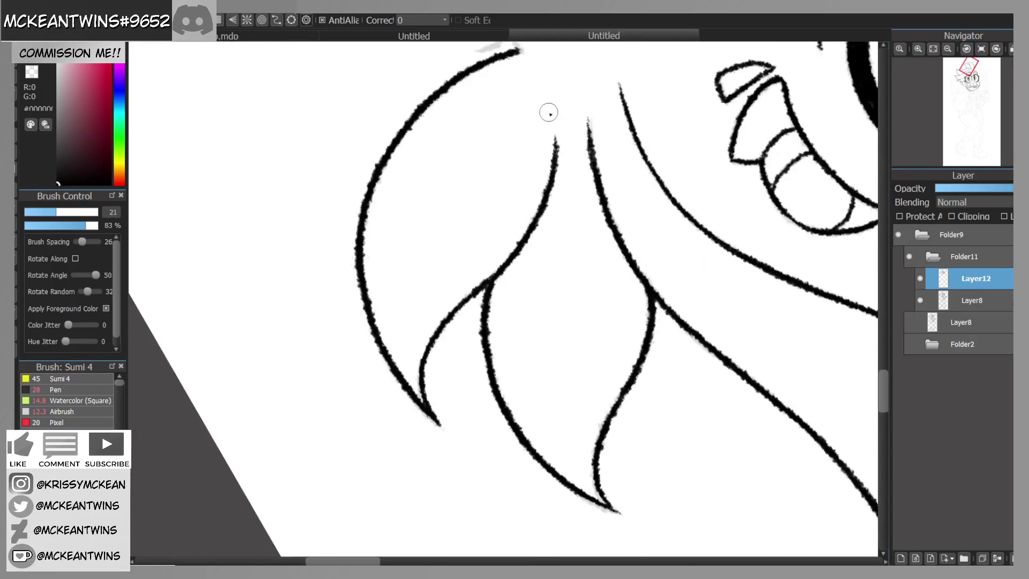
Step: Ink the outer edge of the small curl beside the far cheek, from the face outline to its pointed tip
{"action": "left_click", "coordinate": [981, 49]}
{"action": "left_click", "coordinate": [948, 49]}
{"action": "left_click", "coordinate": [948, 49]}
{"action": "left_click_drag", "start_coordinate": [969, 83], "coordinate": [975, 85]}
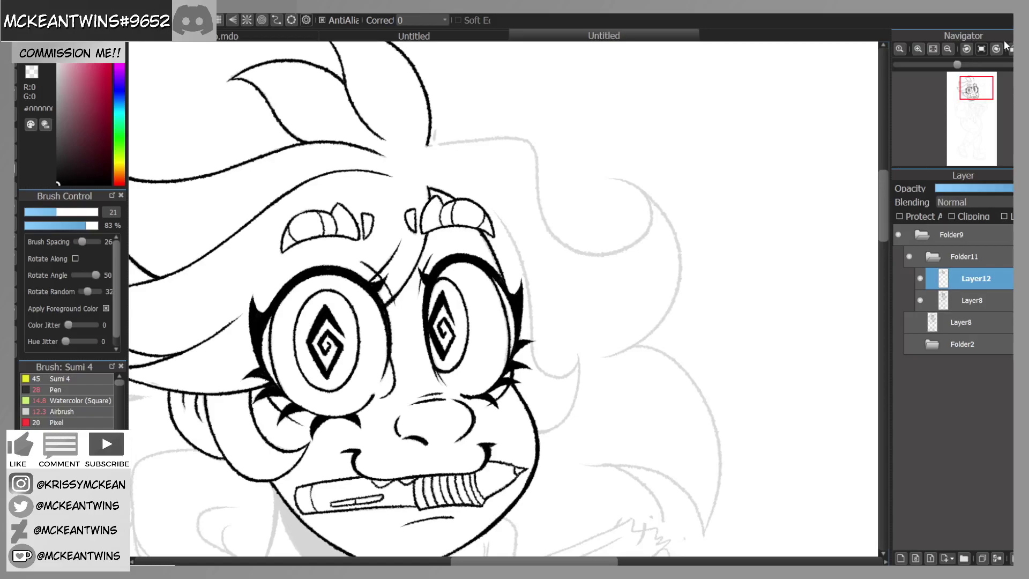
{"action": "left_click_drag", "start_coordinate": [974, 91], "coordinate": [978, 92]}
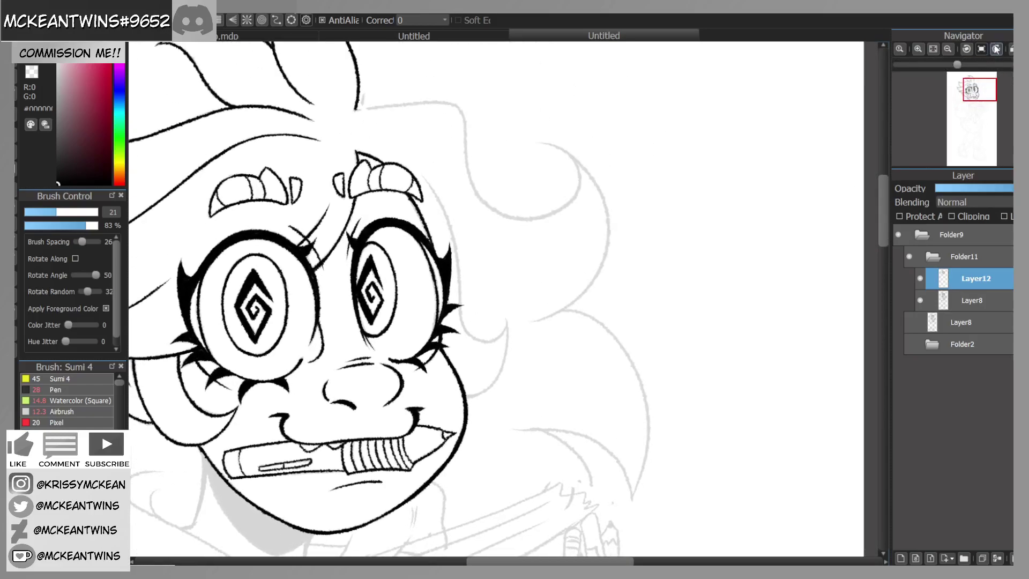
{"action": "left_click", "coordinate": [995, 49]}
{"action": "left_click", "coordinate": [996, 49]}
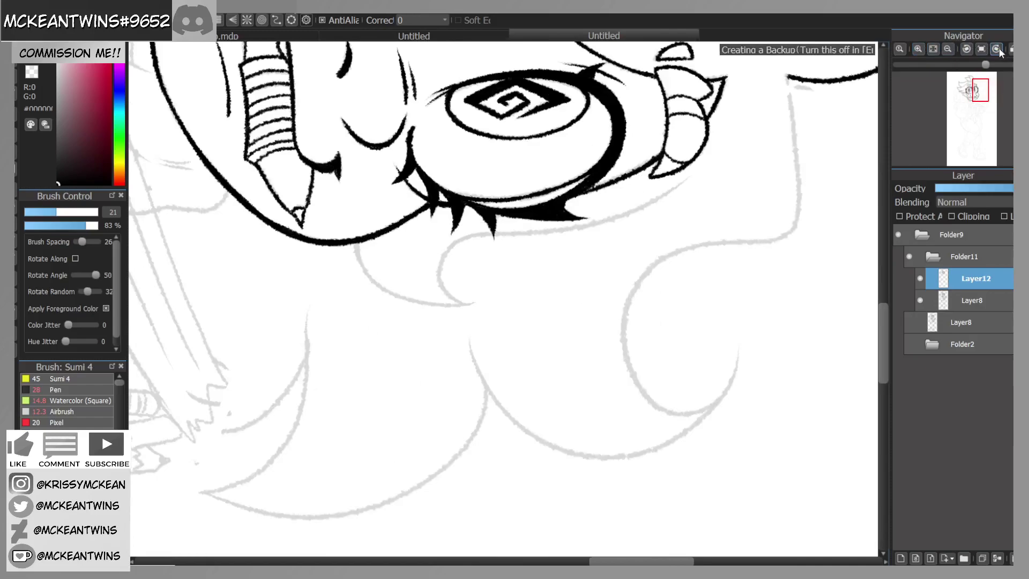
{"action": "left_click", "coordinate": [997, 50]}
{"action": "left_click", "coordinate": [998, 50]}
{"action": "left_click", "coordinate": [919, 50]}
{"action": "mouse_move", "coordinate": [472, 66]}
{"action": "left_mouse_down"}
{"action": "mouse_move", "coordinate": [445, 87]}
{"action": "mouse_move", "coordinate": [427, 142]}
{"action": "left_mouse_up"}
{"action": "mouse_move", "coordinate": [438, 92]}
{"action": "left_mouse_down"}
{"action": "mouse_move", "coordinate": [429, 161]}
{"action": "mouse_move", "coordinate": [481, 265]}
{"action": "left_mouse_up"}
Step: Ink the small curl's inner edge from its tip around the bend and up alongside the far eye's outer lashes
{"action": "mouse_move", "coordinate": [1002, 63]}
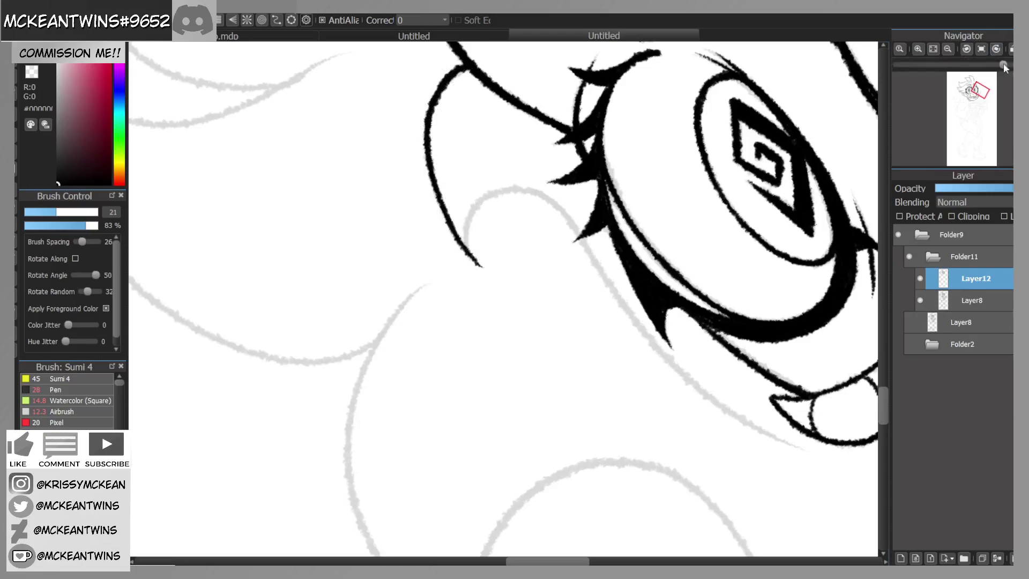
{"action": "left_click", "coordinate": [983, 49]}
{"action": "left_click_drag", "start_coordinate": [980, 90], "coordinate": [976, 87]}
{"action": "left_click", "coordinate": [967, 49]}
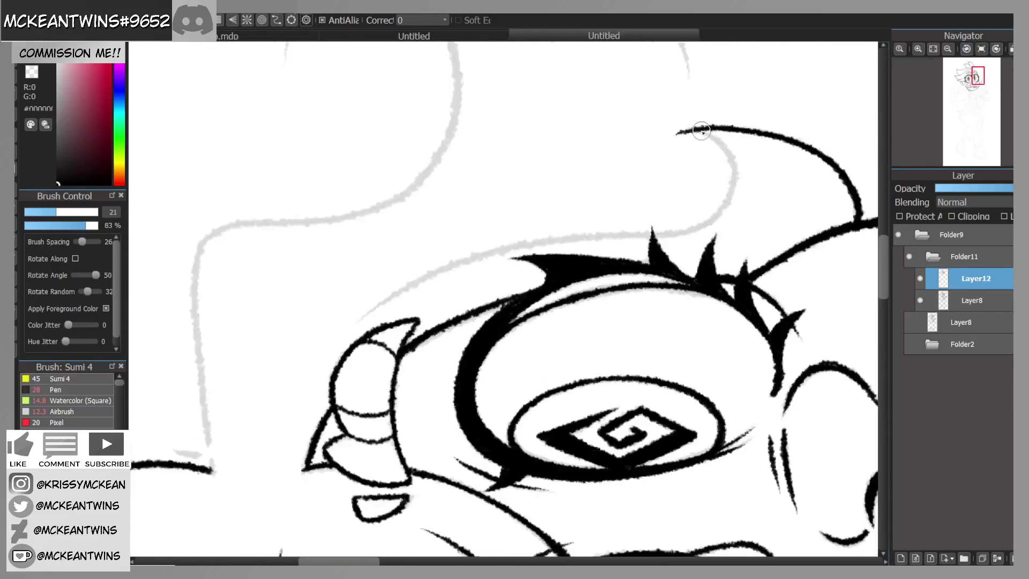
{"action": "mouse_move", "coordinate": [697, 130]}
{"action": "left_mouse_down"}
{"action": "mouse_move", "coordinate": [733, 183]}
{"action": "mouse_move", "coordinate": [700, 225]}
{"action": "left_mouse_up"}
{"action": "left_click", "coordinate": [967, 50]}
{"action": "mouse_move", "coordinate": [646, 115]}
{"action": "left_mouse_down"}
{"action": "mouse_move", "coordinate": [592, 176]}
{"action": "mouse_move", "coordinate": [536, 206]}
{"action": "mouse_move", "coordinate": [471, 267]}
{"action": "left_mouse_up"}
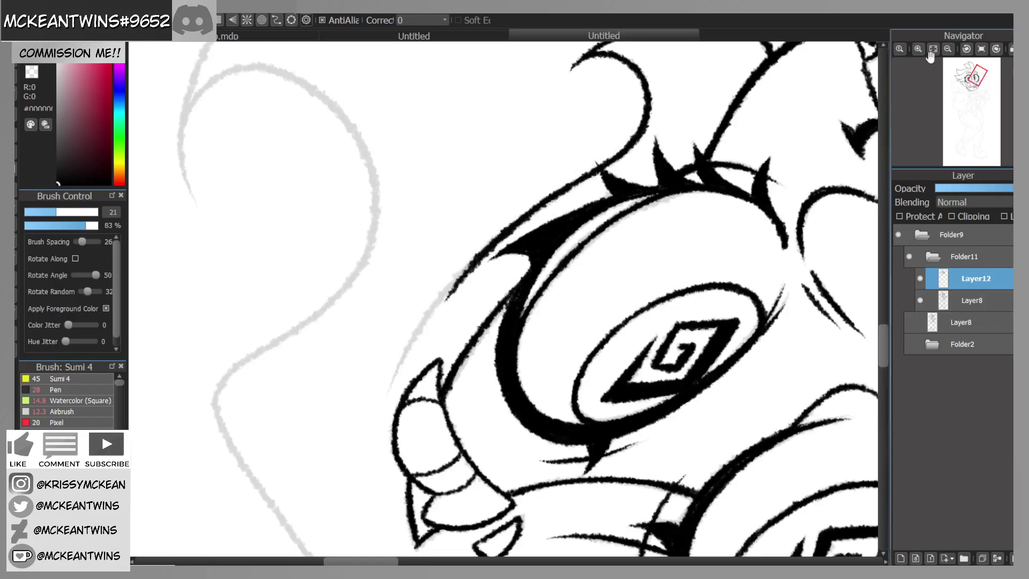
Step: Undo the last strokes along the far eye and redraw the lock's upper section to a tapered end beside the eyebrow
{"action": "left_click", "coordinate": [981, 49]}
{"action": "key", "text": "ctrl+z"}
{"action": "key", "text": "ctrl+z"}
{"action": "key", "text": "ctrl+z"}
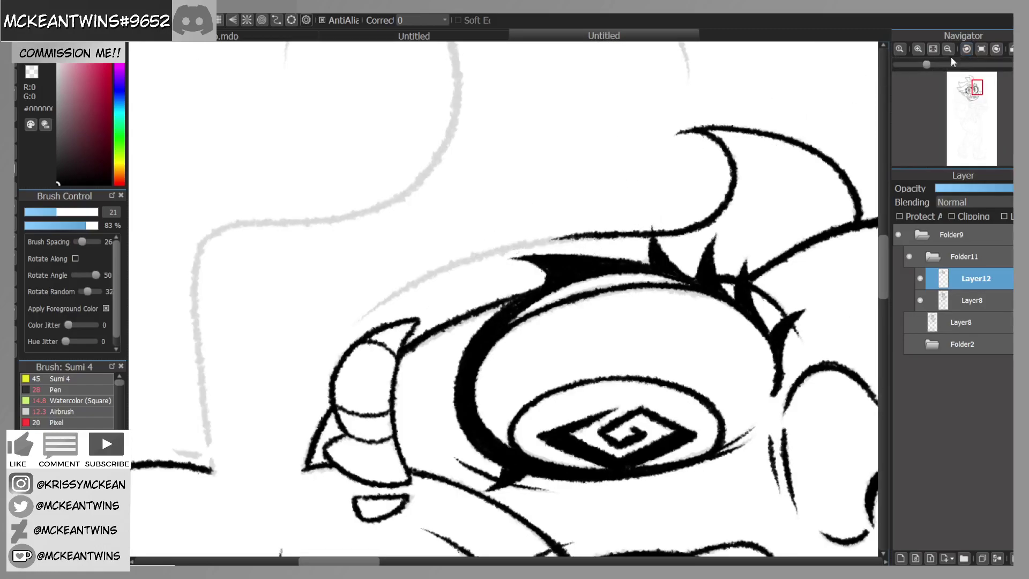
{"action": "left_click", "coordinate": [981, 49]}
{"action": "left_click", "coordinate": [968, 50]}
{"action": "left_click", "coordinate": [967, 49]}
{"action": "left_click", "coordinate": [971, 52]}
{"action": "left_click", "coordinate": [968, 50]}
{"action": "mouse_move", "coordinate": [388, 389]}
{"action": "left_mouse_down"}
{"action": "mouse_move", "coordinate": [428, 305]}
{"action": "mouse_move", "coordinate": [490, 234]}
{"action": "mouse_move", "coordinate": [543, 198]}
{"action": "left_mouse_up"}
{"action": "left_click", "coordinate": [981, 49]}
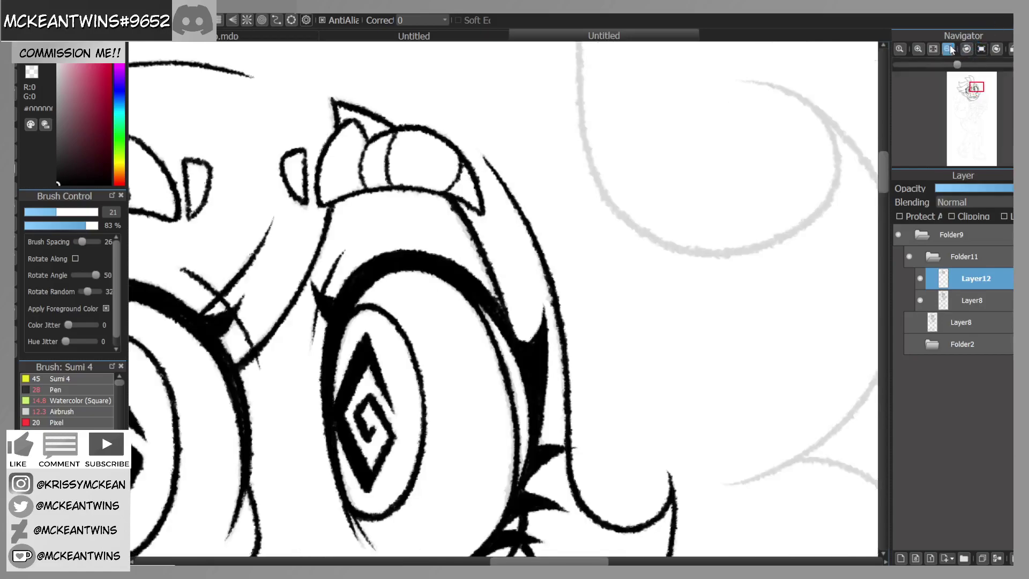
Step: Ink the short tapered neck line descending from the underside of the chin
{"action": "left_click", "coordinate": [949, 49]}
{"action": "left_click", "coordinate": [949, 50]}
{"action": "left_click_drag", "start_coordinate": [972, 92], "coordinate": [967, 102]}
{"action": "left_click", "coordinate": [920, 49]}
{"action": "left_click", "coordinate": [920, 49]}
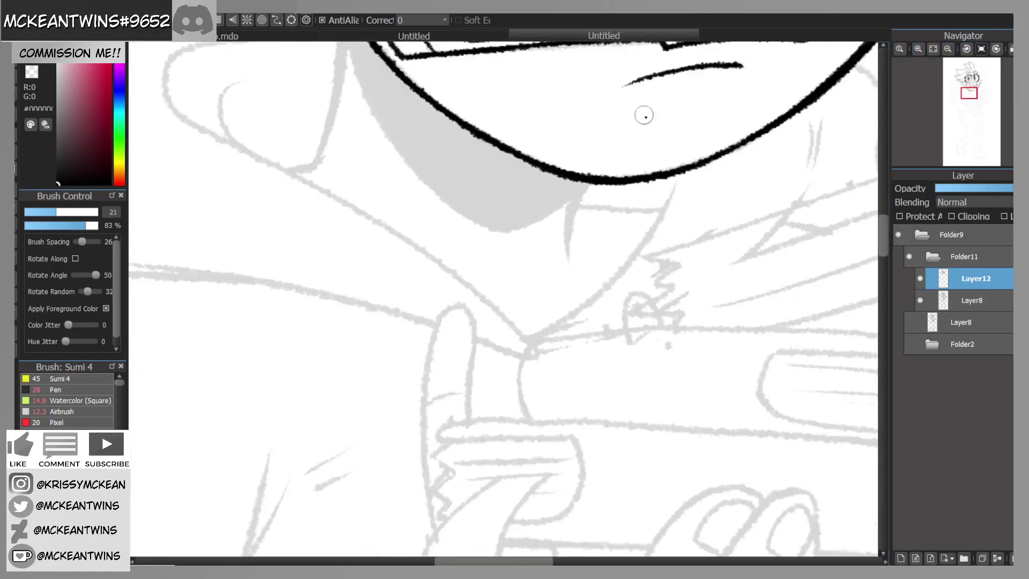
{"action": "mouse_move", "coordinate": [589, 182]}
{"action": "left_mouse_down"}
{"action": "mouse_move", "coordinate": [567, 219]}
{"action": "mouse_move", "coordinate": [569, 263]}
{"action": "left_mouse_up"}
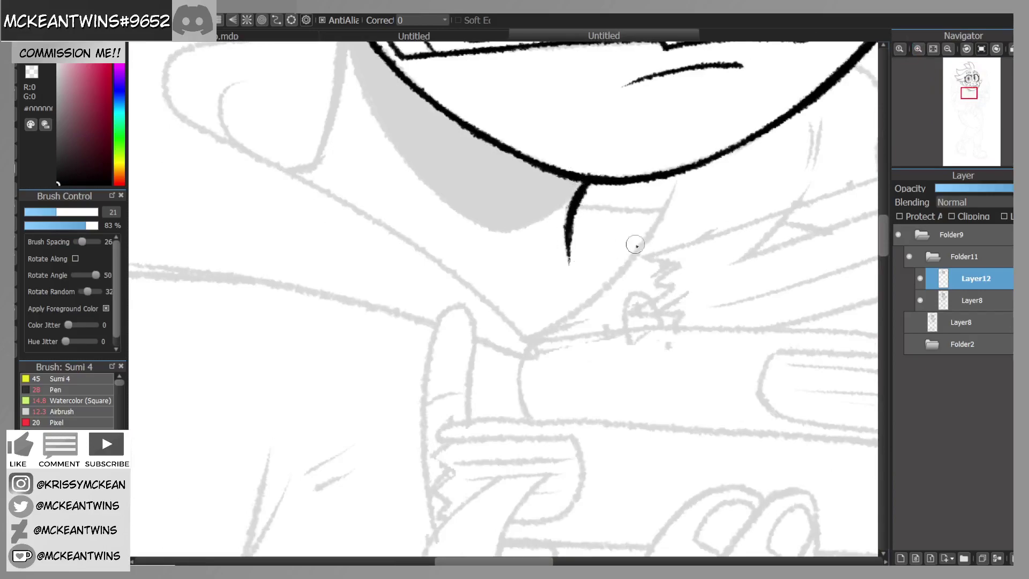
Step: Ink the line running from the jaw below the near ear down to the hood, with a short hook at its base
{"action": "left_click_drag", "start_coordinate": [971, 93], "coordinate": [967, 98]}
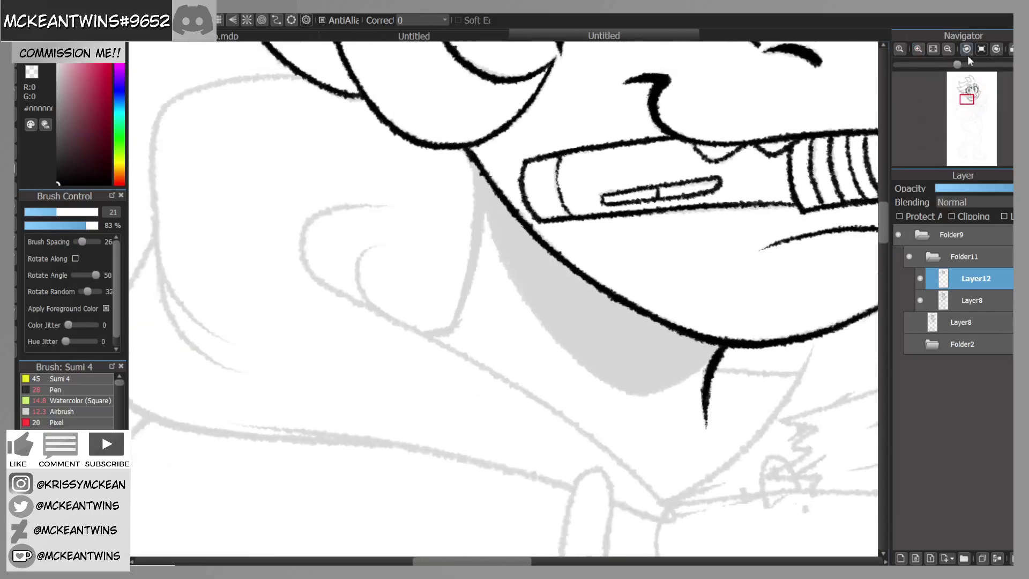
{"action": "left_click", "coordinate": [967, 50]}
{"action": "mouse_move", "coordinate": [456, 437]}
{"action": "left_mouse_down"}
{"action": "mouse_move", "coordinate": [498, 362]}
{"action": "mouse_move", "coordinate": [569, 297]}
{"action": "left_mouse_up"}
{"action": "left_click", "coordinate": [979, 48]}
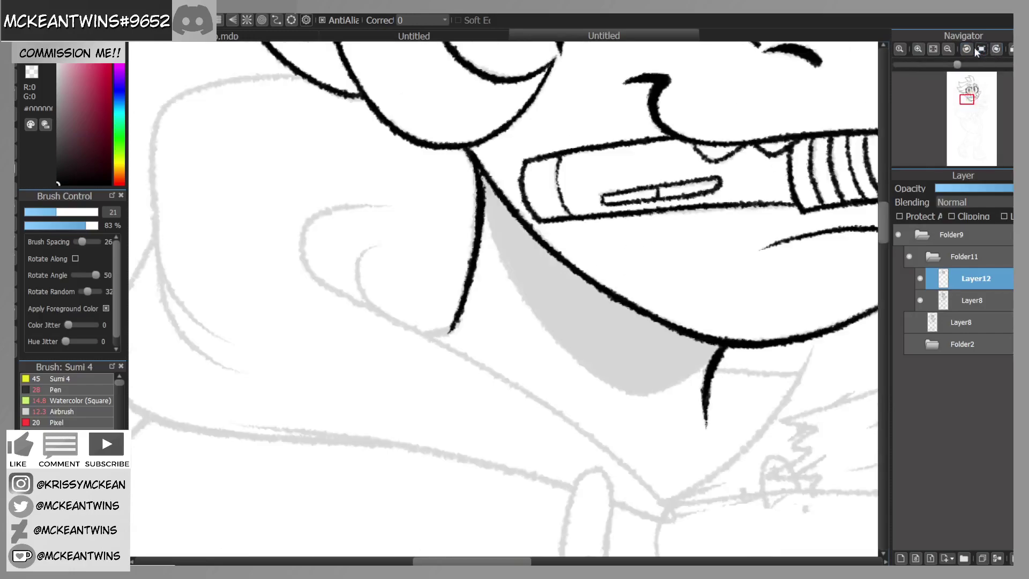
{"action": "left_click_drag", "start_coordinate": [427, 336], "coordinate": [450, 327]}
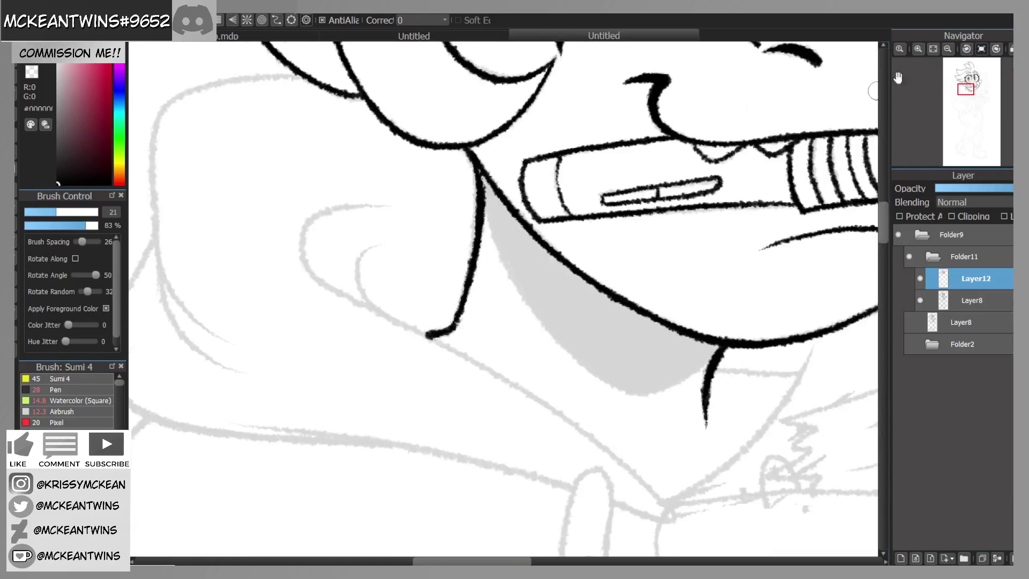
Step: Ink the curved outline of the neck shadow from below the near ear to the short neck line under the chin
{"action": "left_click", "coordinate": [998, 50]}
{"action": "mouse_move", "coordinate": [548, 178]}
{"action": "left_mouse_down"}
{"action": "mouse_move", "coordinate": [523, 304]}
{"action": "mouse_move", "coordinate": [523, 269]}
{"action": "mouse_move", "coordinate": [562, 433]}
{"action": "left_mouse_up"}
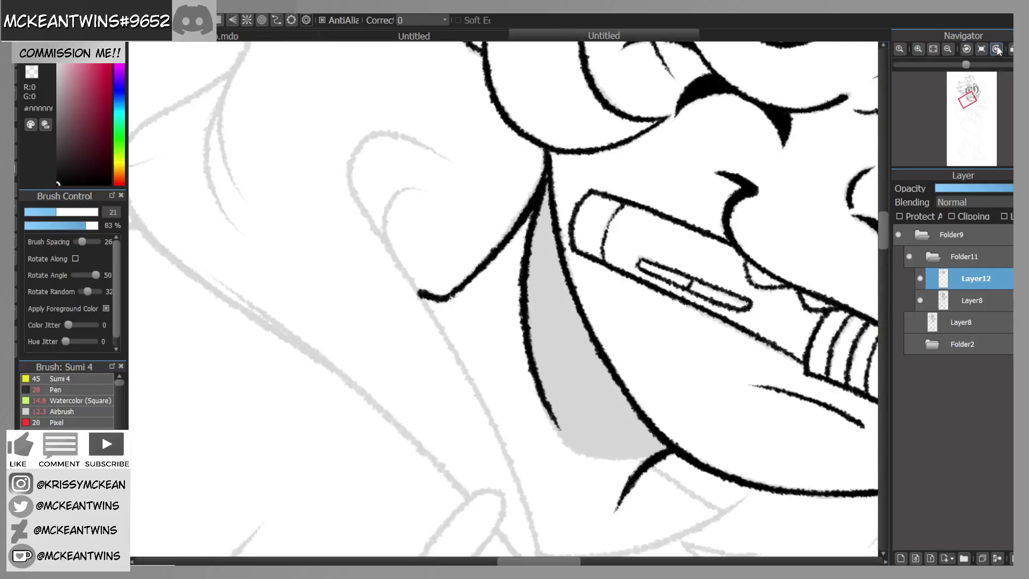
{"action": "left_click", "coordinate": [996, 49]}
{"action": "left_click", "coordinate": [997, 49]}
{"action": "mouse_move", "coordinate": [291, 353]}
{"action": "left_mouse_down"}
{"action": "mouse_move", "coordinate": [333, 294]}
{"action": "mouse_move", "coordinate": [384, 281]}
{"action": "left_mouse_up"}
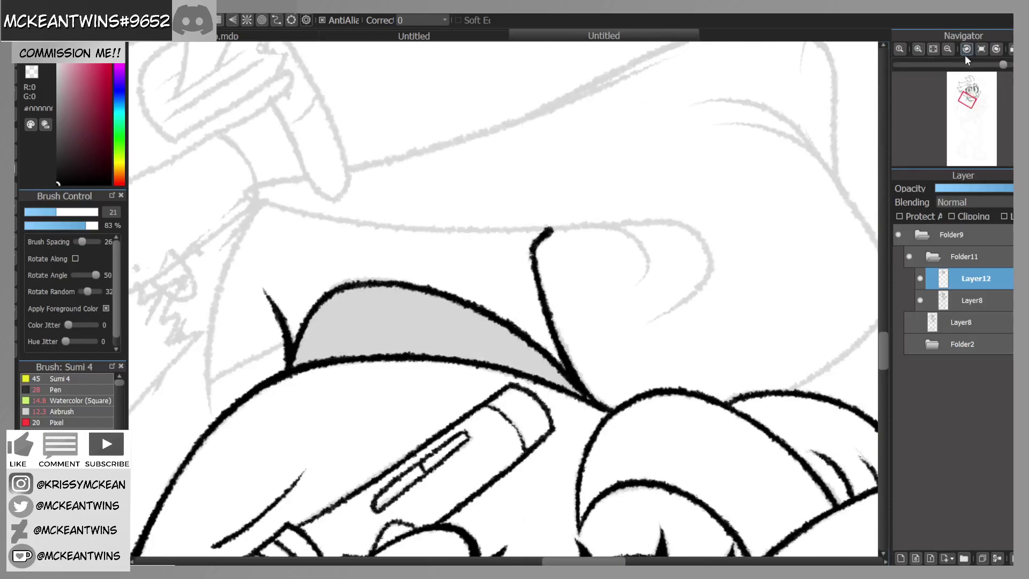
Step: Fill the neck shadow solid black with the guide layer temporarily hidden, and touch up the gap at its narrow upper end
{"action": "left_click", "coordinate": [967, 49]}
{"action": "left_click", "coordinate": [966, 49]}
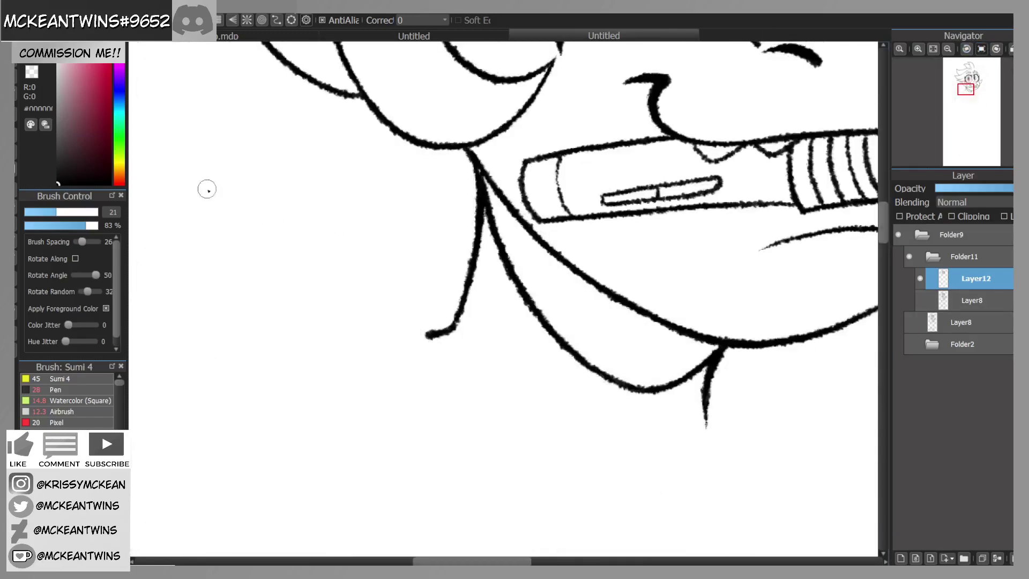
{"action": "left_click", "coordinate": [16, 153]}
{"action": "left_click", "coordinate": [636, 343]}
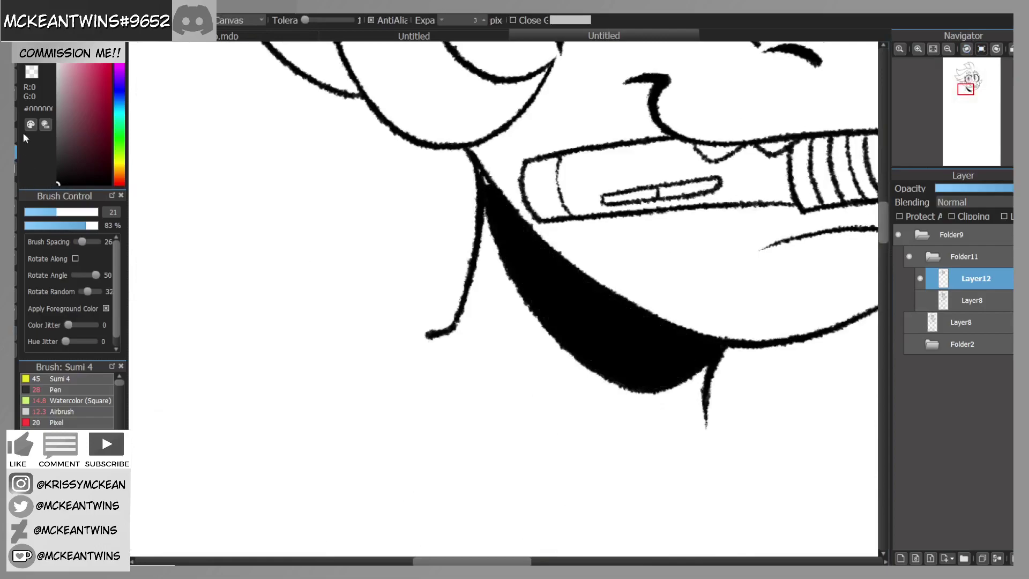
{"action": "left_click", "coordinate": [16, 59]}
{"action": "left_click_drag", "start_coordinate": [501, 189], "coordinate": [477, 167]}
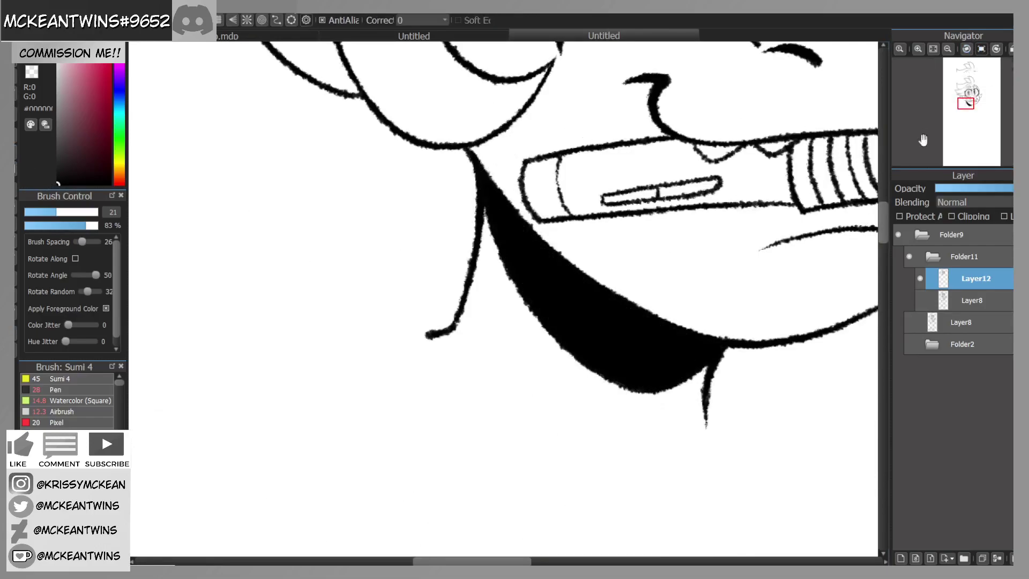
{"action": "left_click", "coordinate": [919, 300]}
Step: Compare the inked head with the original line art by briefly showing the Layer8 below Folder11
{"action": "left_click", "coordinate": [950, 49]}
{"action": "left_click", "coordinate": [951, 49]}
{"action": "left_click", "coordinate": [950, 49]}
{"action": "left_click", "coordinate": [950, 49]}
{"action": "mouse_move", "coordinate": [968, 101]}
{"action": "left_mouse_down"}
{"action": "mouse_move", "coordinate": [958, 98]}
{"action": "mouse_move", "coordinate": [977, 92]}
{"action": "left_mouse_up"}
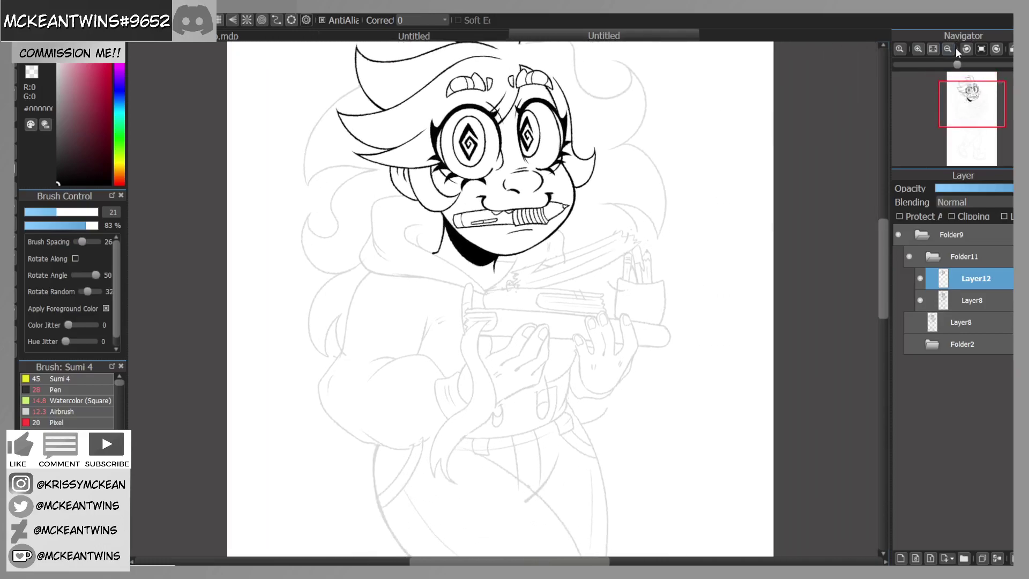
{"action": "left_click", "coordinate": [909, 323]}
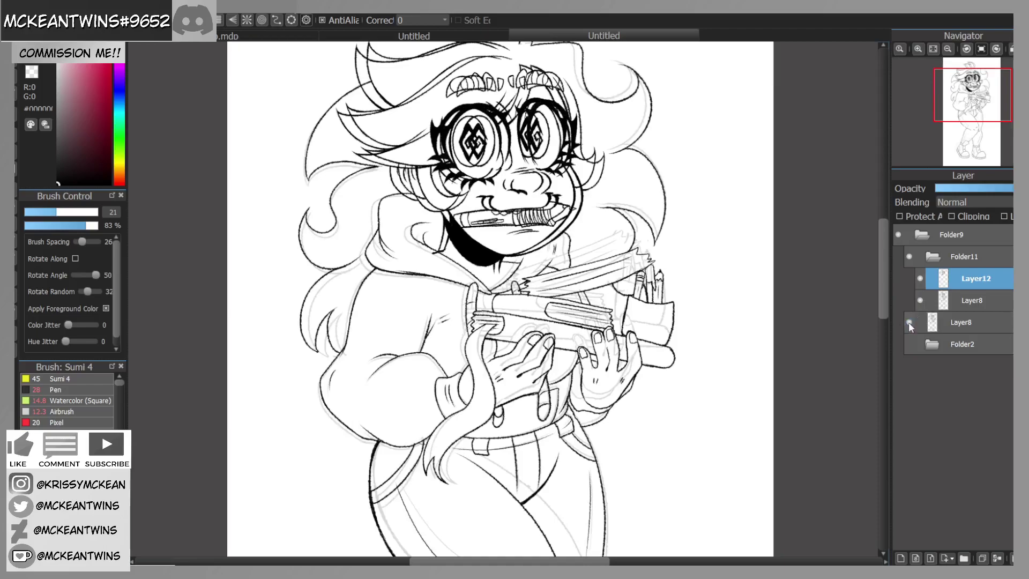
{"action": "left_click", "coordinate": [909, 323]}
Step: Ink the upper edge of the long splintered piece below the chin and the jagged break at its far end
{"action": "left_click", "coordinate": [918, 49]}
{"action": "left_click_drag", "start_coordinate": [968, 104], "coordinate": [977, 99]}
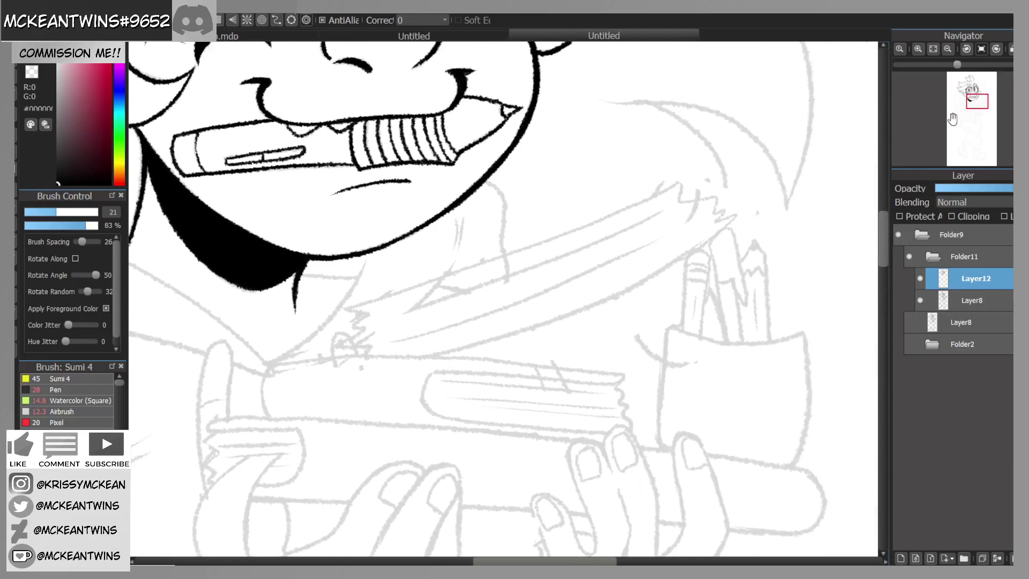
{"action": "left_click", "coordinate": [919, 49]}
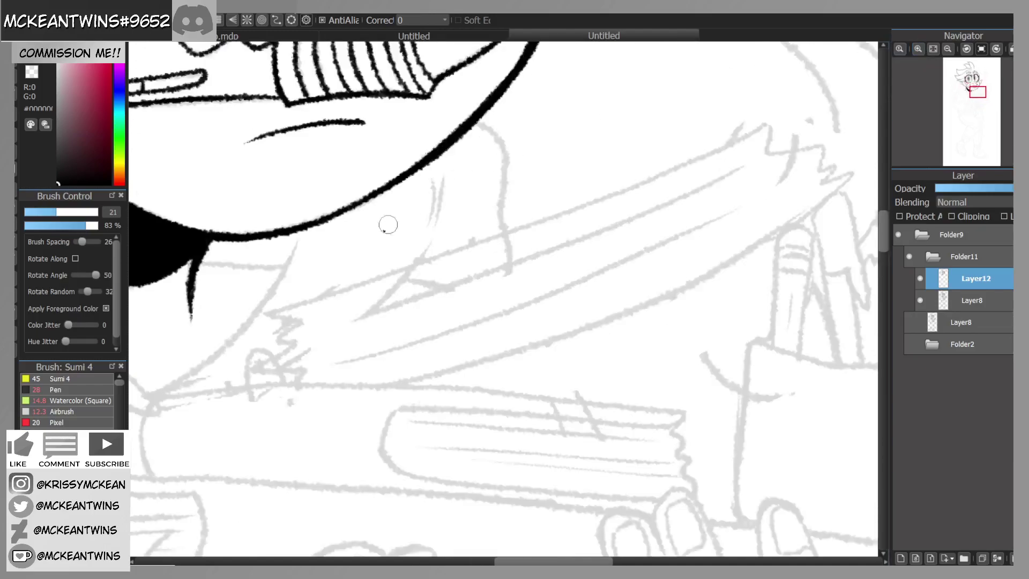
{"action": "left_click_drag", "start_coordinate": [264, 315], "coordinate": [418, 263]}
{"action": "mouse_move", "coordinate": [357, 276]}
{"action": "left_mouse_down"}
{"action": "mouse_move", "coordinate": [454, 253]}
{"action": "mouse_move", "coordinate": [379, 271]}
{"action": "mouse_move", "coordinate": [774, 122]}
{"action": "mouse_move", "coordinate": [787, 147]}
{"action": "mouse_move", "coordinate": [770, 153]}
{"action": "mouse_move", "coordinate": [820, 145]}
{"action": "mouse_move", "coordinate": [818, 168]}
{"action": "mouse_move", "coordinate": [836, 167]}
{"action": "mouse_move", "coordinate": [824, 179]}
{"action": "mouse_move", "coordinate": [852, 172]}
{"action": "mouse_move", "coordinate": [831, 192]}
{"action": "left_mouse_up"}
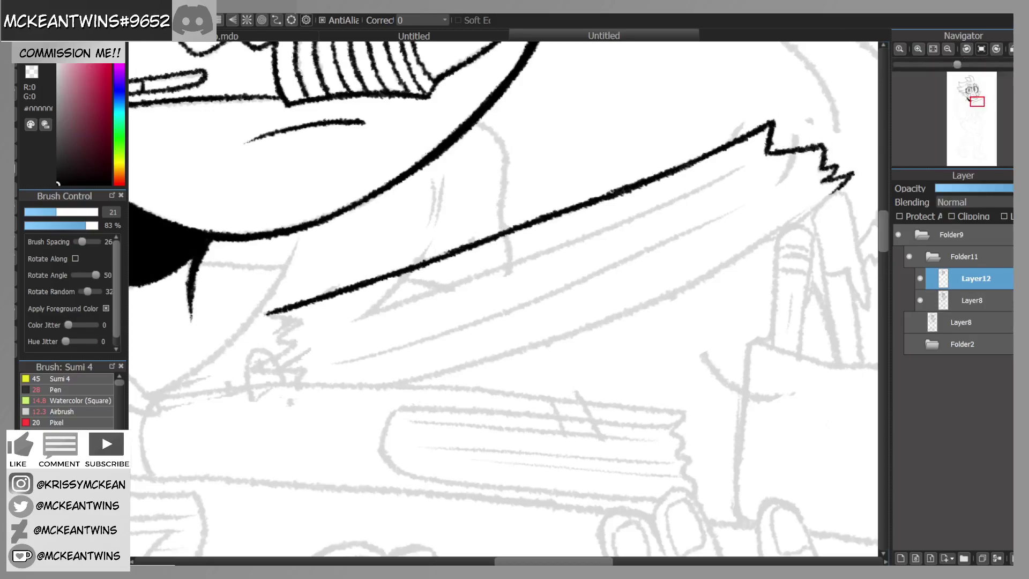
Step: Ink the splintered piece's curved lower edge and the zigzag break at the end nearest the neck
{"action": "left_click", "coordinate": [996, 49]}
{"action": "left_click", "coordinate": [996, 48]}
{"action": "left_click", "coordinate": [997, 49]}
{"action": "left_click", "coordinate": [996, 49]}
{"action": "left_click", "coordinate": [996, 48]}
{"action": "left_click", "coordinate": [996, 49]}
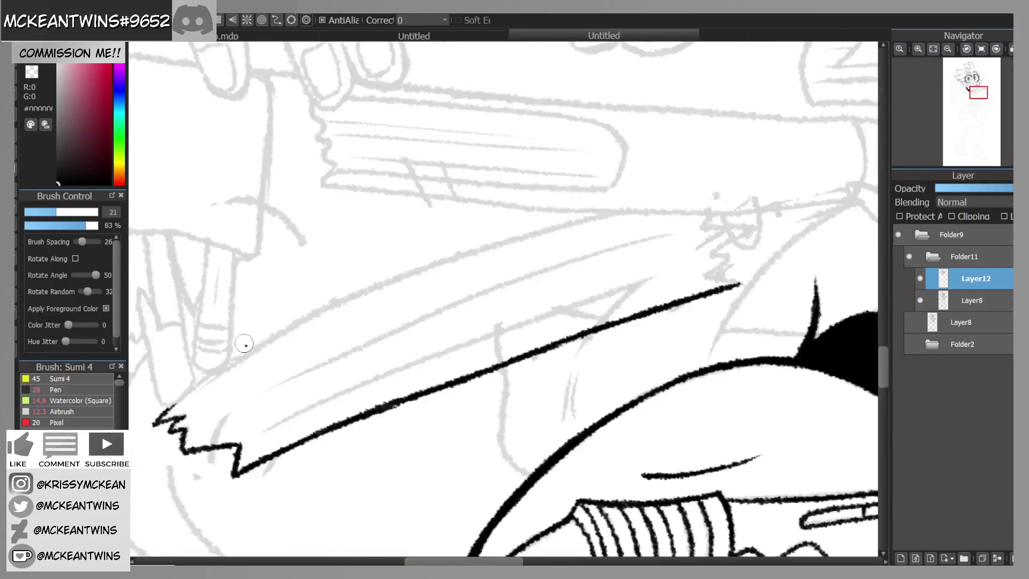
{"action": "mouse_move", "coordinate": [160, 416]}
{"action": "left_mouse_down"}
{"action": "mouse_move", "coordinate": [319, 311]}
{"action": "mouse_move", "coordinate": [428, 270]}
{"action": "left_mouse_up"}
{"action": "left_click", "coordinate": [995, 49]}
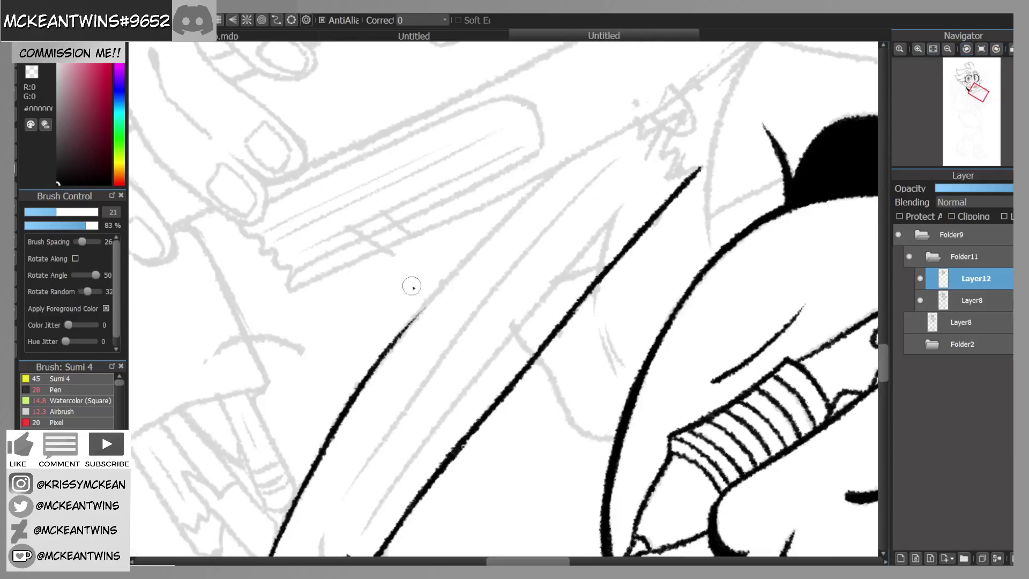
{"action": "mouse_move", "coordinate": [358, 389]}
{"action": "left_mouse_down"}
{"action": "mouse_move", "coordinate": [404, 319]}
{"action": "mouse_move", "coordinate": [545, 181]}
{"action": "left_mouse_up"}
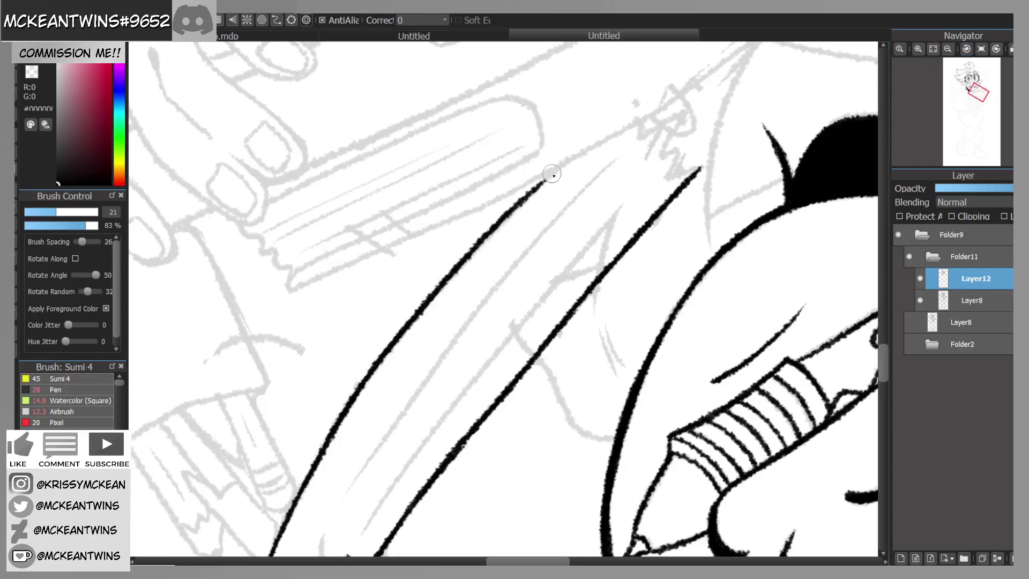
{"action": "mouse_move", "coordinate": [639, 134]}
{"action": "left_mouse_down"}
{"action": "mouse_move", "coordinate": [681, 115]}
{"action": "mouse_move", "coordinate": [667, 171]}
{"action": "mouse_move", "coordinate": [700, 170]}
{"action": "left_mouse_up"}
{"action": "left_click", "coordinate": [981, 49]}
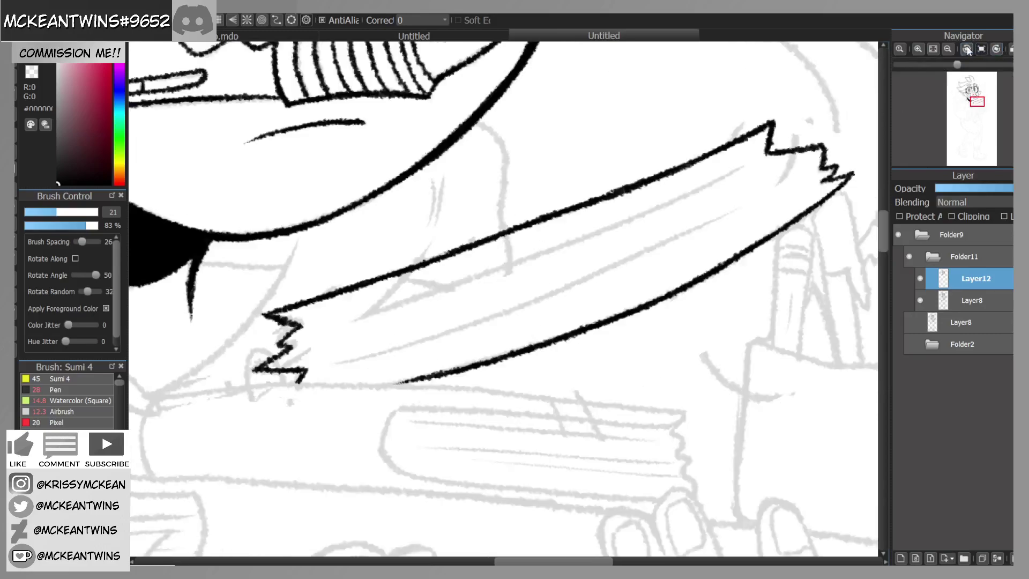
Step: Ink the upper inner grain line of the splintered piece and begin the grain line beneath it
{"action": "left_click", "coordinate": [948, 49]}
{"action": "left_click_drag", "start_coordinate": [428, 300], "coordinate": [676, 203]}
{"action": "left_click_drag", "start_coordinate": [384, 346], "coordinate": [470, 316]}
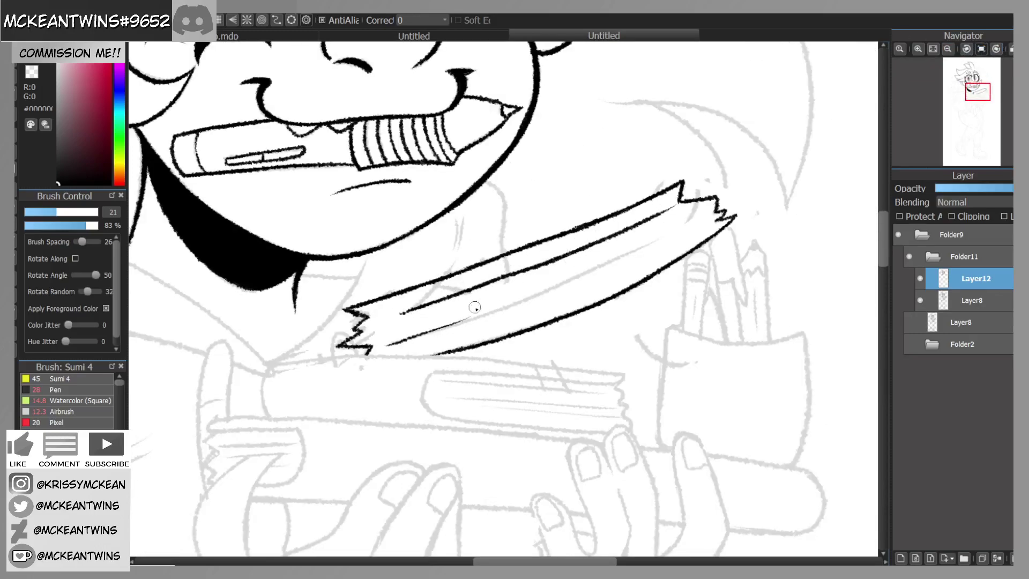
Step: Undo the short start of the splintered piece's lower grain line and redraw it as a long curve tapering at both ends
{"action": "left_click", "coordinate": [996, 49]}
{"action": "left_click", "coordinate": [997, 49]}
{"action": "left_click", "coordinate": [996, 49]}
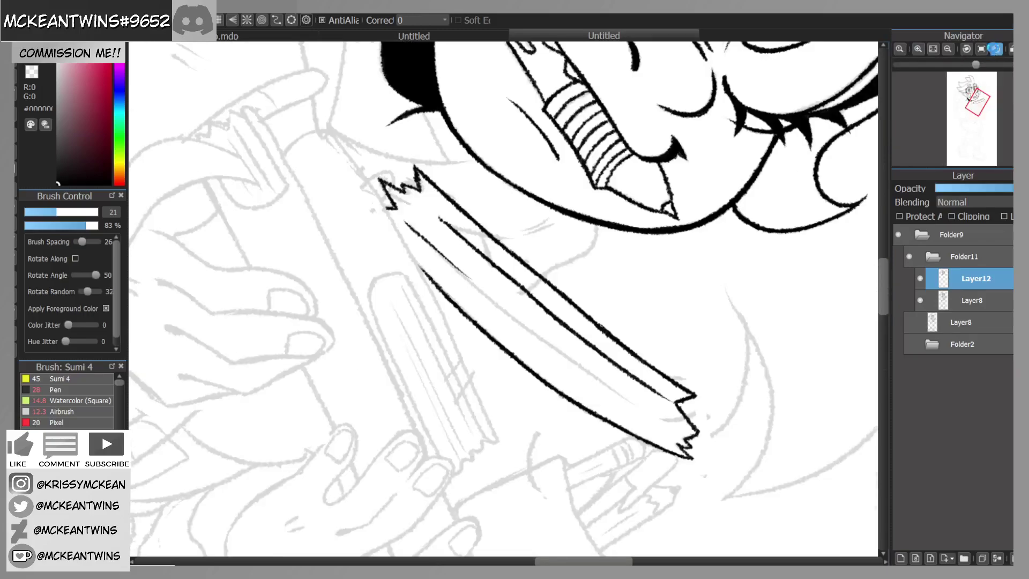
{"action": "left_click", "coordinate": [997, 49]}
{"action": "left_click", "coordinate": [996, 48]}
{"action": "left_click", "coordinate": [996, 49]}
{"action": "left_click", "coordinate": [996, 49]}
{"action": "left_click", "coordinate": [918, 49]}
{"action": "left_click", "coordinate": [966, 49]}
{"action": "key", "text": "ctrl+z"}
{"action": "mouse_move", "coordinate": [412, 401]}
{"action": "left_mouse_down"}
{"action": "mouse_move", "coordinate": [461, 320]}
{"action": "mouse_move", "coordinate": [567, 198]}
{"action": "mouse_move", "coordinate": [603, 173]}
{"action": "left_mouse_up"}
{"action": "left_click_drag", "start_coordinate": [416, 390], "coordinate": [353, 485]}
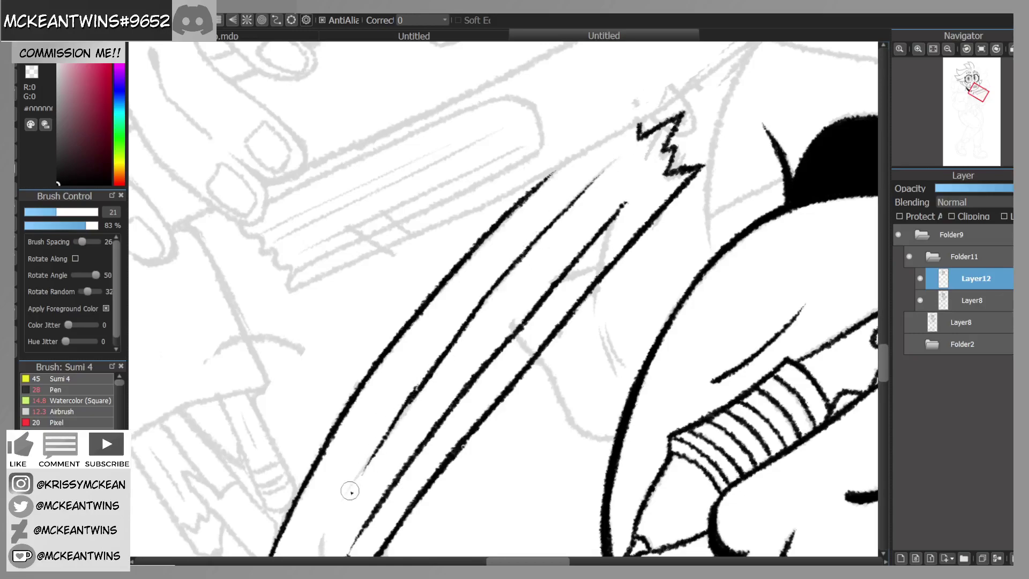
{"action": "left_click", "coordinate": [982, 49]}
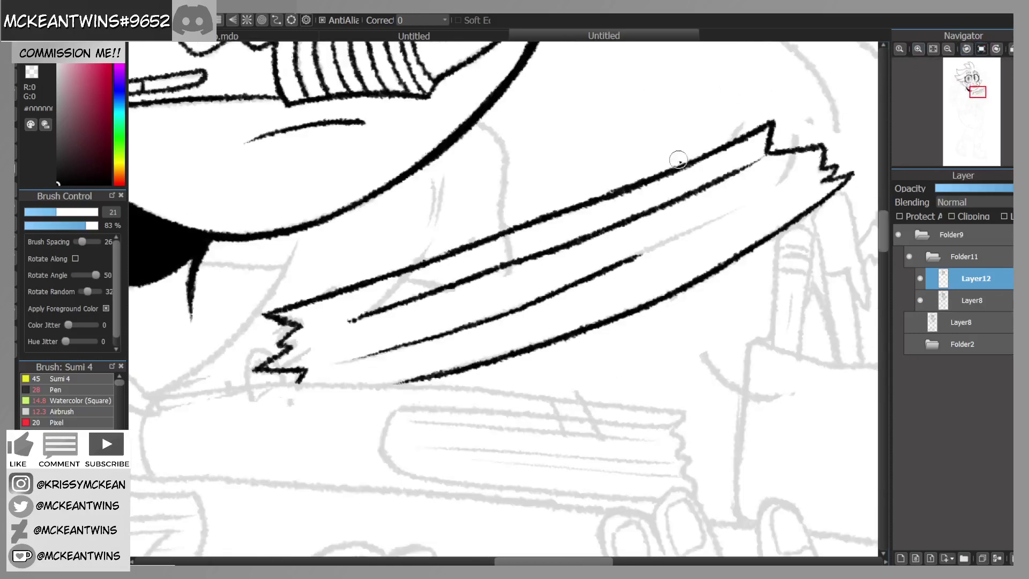
{"action": "left_click_drag", "start_coordinate": [619, 266], "coordinate": [735, 209]}
Step: Ink the rounded end and long lower edge of the book-like object beneath the splintered piece, and begin its upper edge
{"action": "left_click_drag", "start_coordinate": [976, 102], "coordinate": [972, 105]}
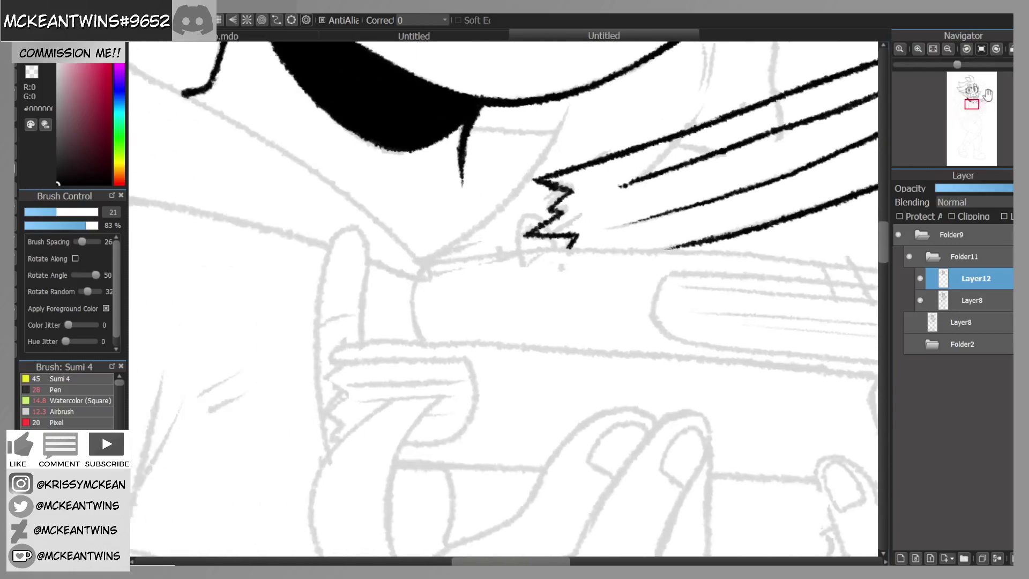
{"action": "mouse_move", "coordinate": [430, 263]}
{"action": "left_mouse_down"}
{"action": "mouse_move", "coordinate": [416, 317]}
{"action": "mouse_move", "coordinate": [413, 293]}
{"action": "mouse_move", "coordinate": [426, 343]}
{"action": "left_mouse_up"}
{"action": "left_click_drag", "start_coordinate": [973, 101], "coordinate": [975, 105]}
{"action": "left_click", "coordinate": [968, 49]}
{"action": "mouse_move", "coordinate": [188, 408]}
{"action": "left_mouse_down"}
{"action": "mouse_move", "coordinate": [398, 296]}
{"action": "mouse_move", "coordinate": [364, 305]}
{"action": "mouse_move", "coordinate": [610, 193]}
{"action": "left_mouse_up"}
{"action": "left_click_drag", "start_coordinate": [681, 162], "coordinate": [527, 236]}
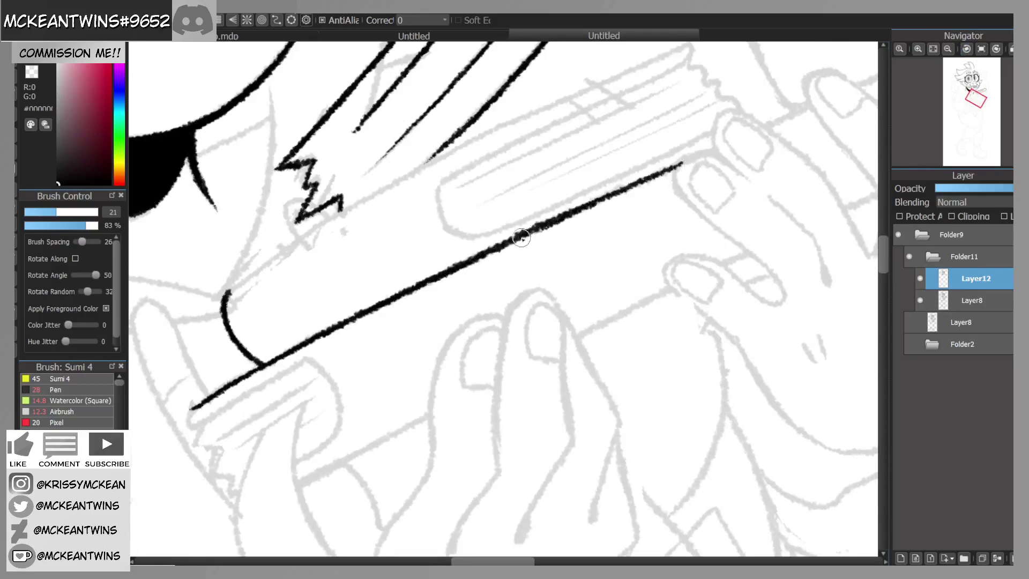
{"action": "mouse_move", "coordinate": [227, 295]}
{"action": "left_mouse_down"}
{"action": "mouse_move", "coordinate": [351, 200]}
{"action": "mouse_move", "coordinate": [485, 132]}
{"action": "left_mouse_up"}
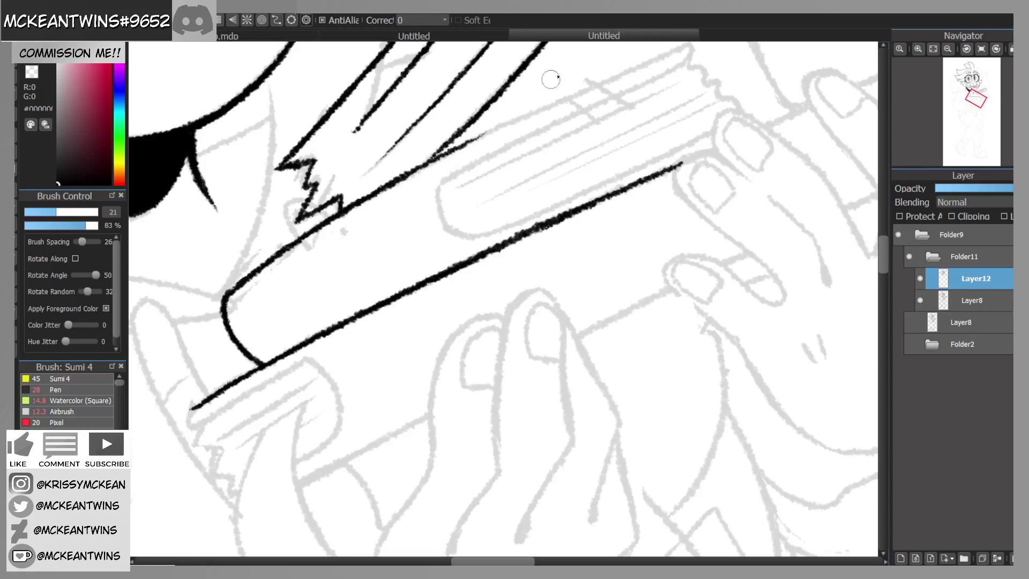
Step: Extend the book-like object's upper edge into a narrow rounded tip and ink the inner line back around the recess's curved end
{"action": "left_click_drag", "start_coordinate": [975, 104], "coordinate": [977, 106]}
{"action": "mouse_move", "coordinate": [384, 318]}
{"action": "left_mouse_down"}
{"action": "mouse_move", "coordinate": [466, 255]}
{"action": "mouse_move", "coordinate": [611, 194]}
{"action": "mouse_move", "coordinate": [617, 172]}
{"action": "left_mouse_up"}
{"action": "mouse_move", "coordinate": [445, 250]}
{"action": "left_mouse_down"}
{"action": "mouse_move", "coordinate": [406, 265]}
{"action": "mouse_move", "coordinate": [536, 204]}
{"action": "mouse_move", "coordinate": [637, 173]}
{"action": "left_mouse_up"}
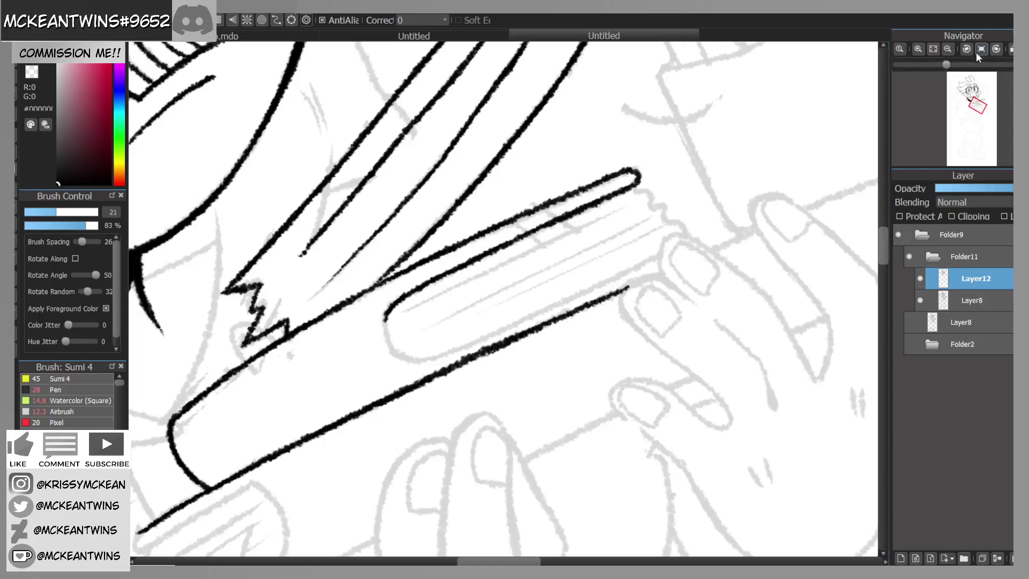
{"action": "left_click", "coordinate": [981, 49]}
{"action": "left_click_drag", "start_coordinate": [977, 106], "coordinate": [977, 107]}
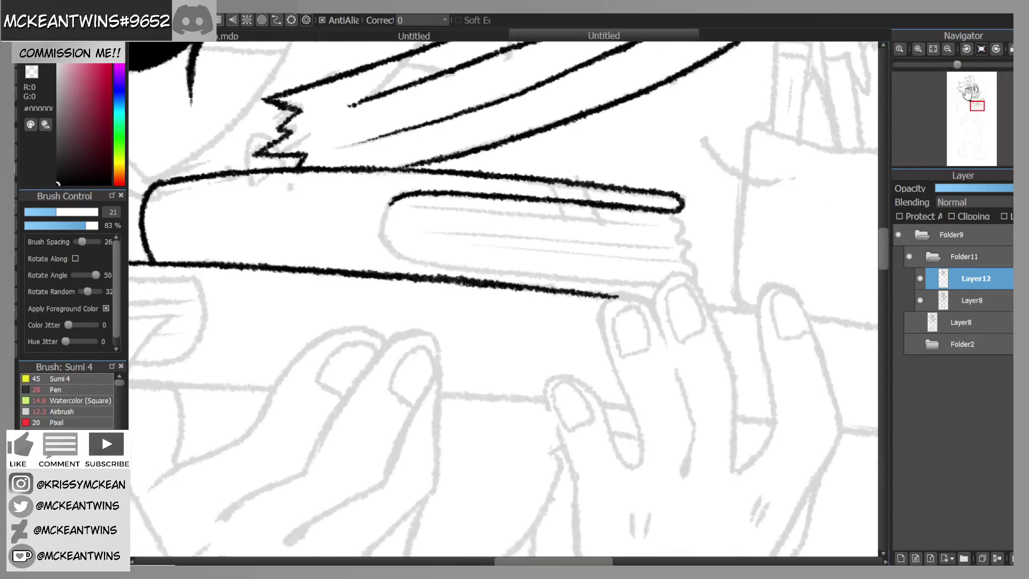
{"action": "left_click", "coordinate": [967, 48]}
{"action": "mouse_move", "coordinate": [368, 343]}
{"action": "left_mouse_down"}
{"action": "mouse_move", "coordinate": [398, 378]}
{"action": "mouse_move", "coordinate": [422, 362]}
{"action": "left_mouse_up"}
{"action": "left_click", "coordinate": [996, 49]}
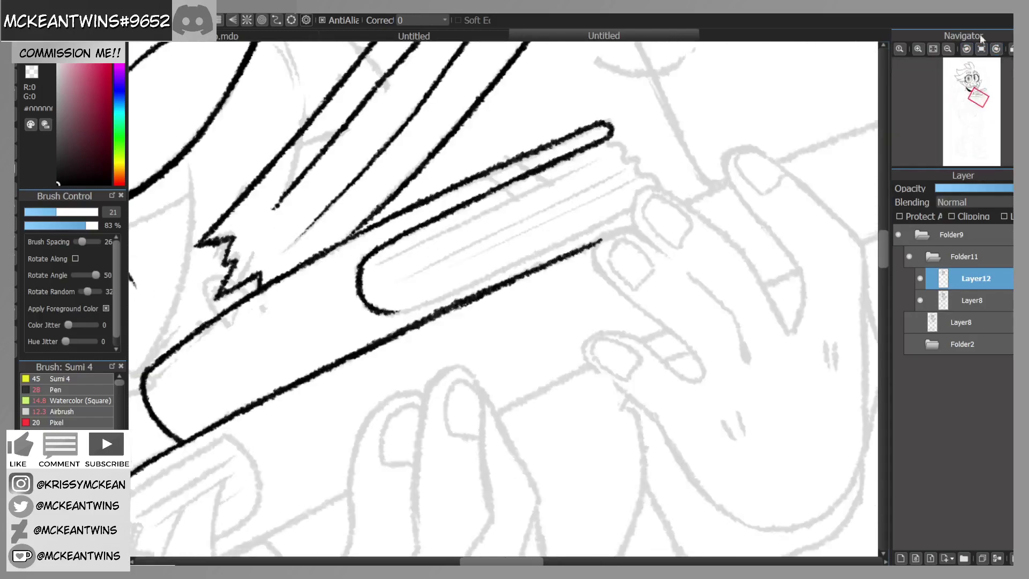
Step: Close the page recess with its lower edge and jagged far end, and ink the thin page lines inside
{"action": "left_click_drag", "start_coordinate": [396, 314], "coordinate": [632, 209]}
{"action": "mouse_move", "coordinate": [608, 142]}
{"action": "left_mouse_down"}
{"action": "mouse_move", "coordinate": [660, 154]}
{"action": "mouse_move", "coordinate": [659, 188]}
{"action": "mouse_move", "coordinate": [628, 159]}
{"action": "left_mouse_up"}
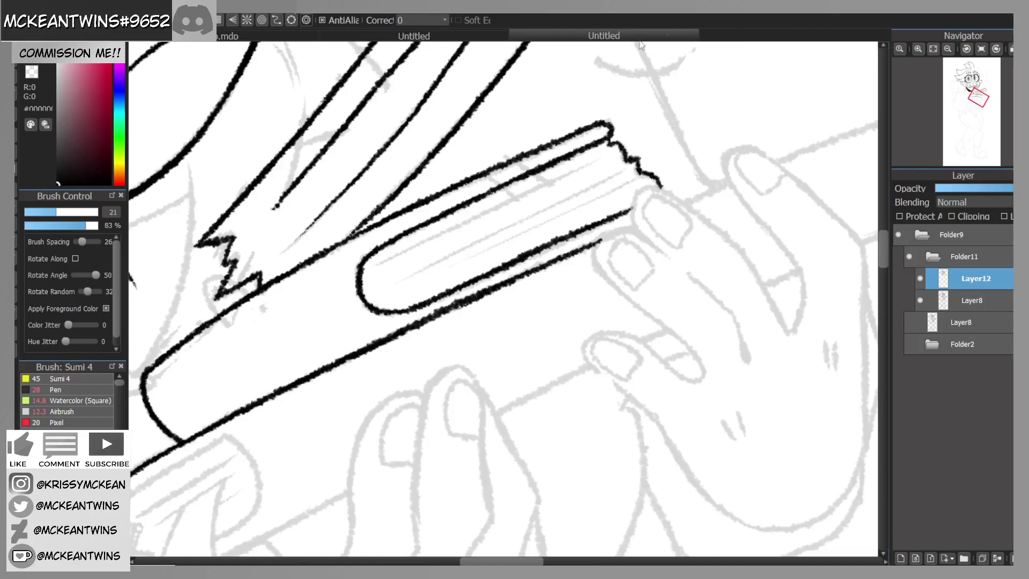
{"action": "left_click_drag", "start_coordinate": [375, 266], "coordinate": [605, 155]}
{"action": "mouse_move", "coordinate": [411, 276]}
{"action": "left_mouse_down"}
{"action": "mouse_move", "coordinate": [619, 176]}
{"action": "mouse_move", "coordinate": [504, 244]}
{"action": "left_mouse_up"}
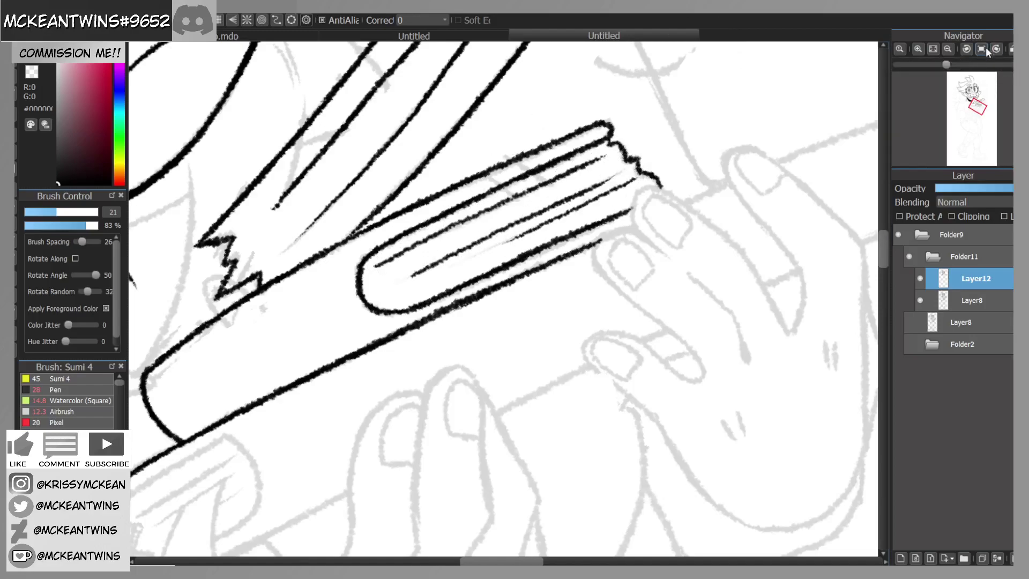
Step: Ink the narrow rounded lip at the book-like object's opposite end, beside the upright finger
{"action": "left_click", "coordinate": [982, 49]}
{"action": "left_click_drag", "start_coordinate": [978, 107], "coordinate": [971, 109]}
{"action": "left_click", "coordinate": [966, 50]}
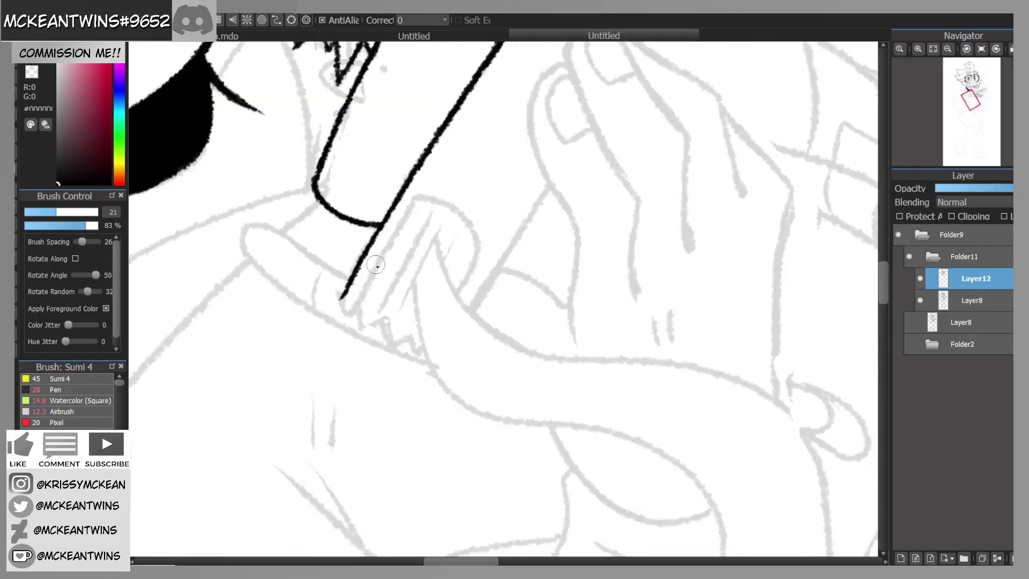
{"action": "left_click_drag", "start_coordinate": [343, 309], "coordinate": [430, 198]}
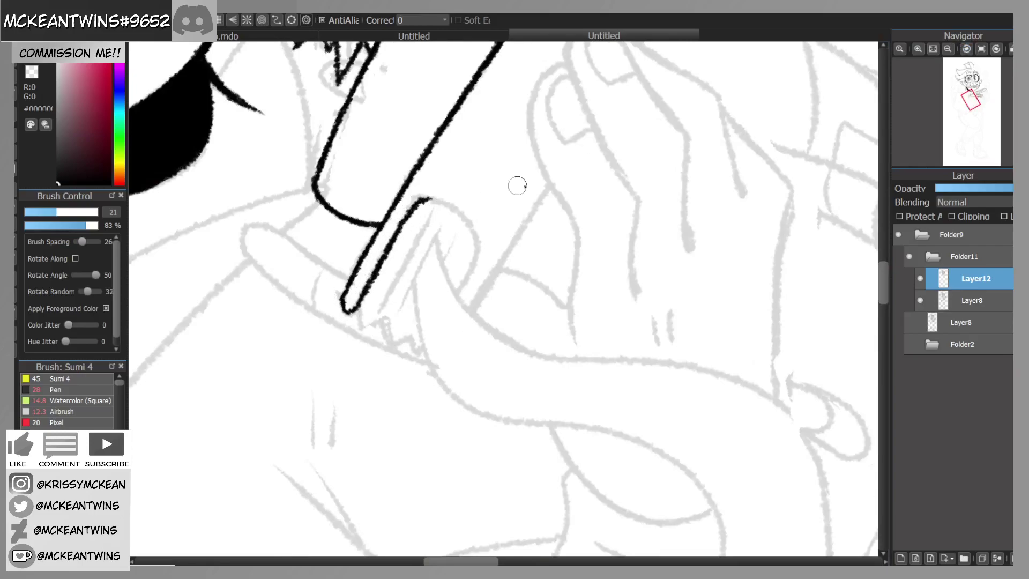
Step: Ink the curved fold below the narrow lip, with two thin page lines and the first notch of its ragged end
{"action": "left_click", "coordinate": [980, 49]}
{"action": "left_click", "coordinate": [967, 49]}
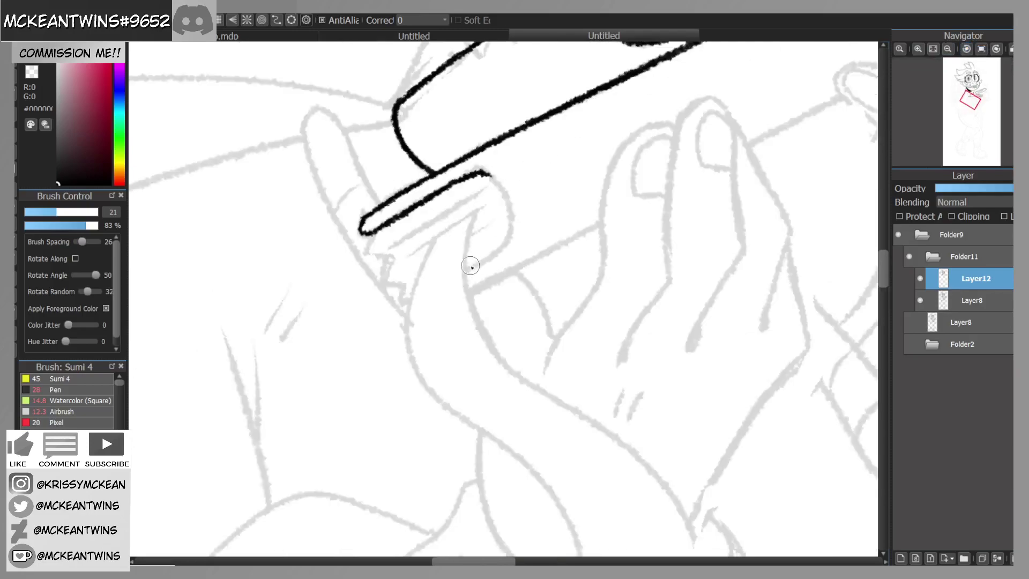
{"action": "mouse_move", "coordinate": [471, 266]}
{"action": "left_mouse_down"}
{"action": "mouse_move", "coordinate": [509, 230]}
{"action": "mouse_move", "coordinate": [482, 171]}
{"action": "left_mouse_up"}
{"action": "left_click_drag", "start_coordinate": [391, 247], "coordinate": [482, 190]}
{"action": "left_click_drag", "start_coordinate": [411, 252], "coordinate": [480, 209]}
{"action": "mouse_move", "coordinate": [376, 231]}
{"action": "left_mouse_down"}
{"action": "mouse_move", "coordinate": [365, 250]}
{"action": "mouse_move", "coordinate": [390, 258]}
{"action": "left_mouse_up"}
Step: Ink the start of the wavy strip's inner edge where it emerges below the page lines, redoing strokes until the curve fits
{"action": "left_click", "coordinate": [997, 49]}
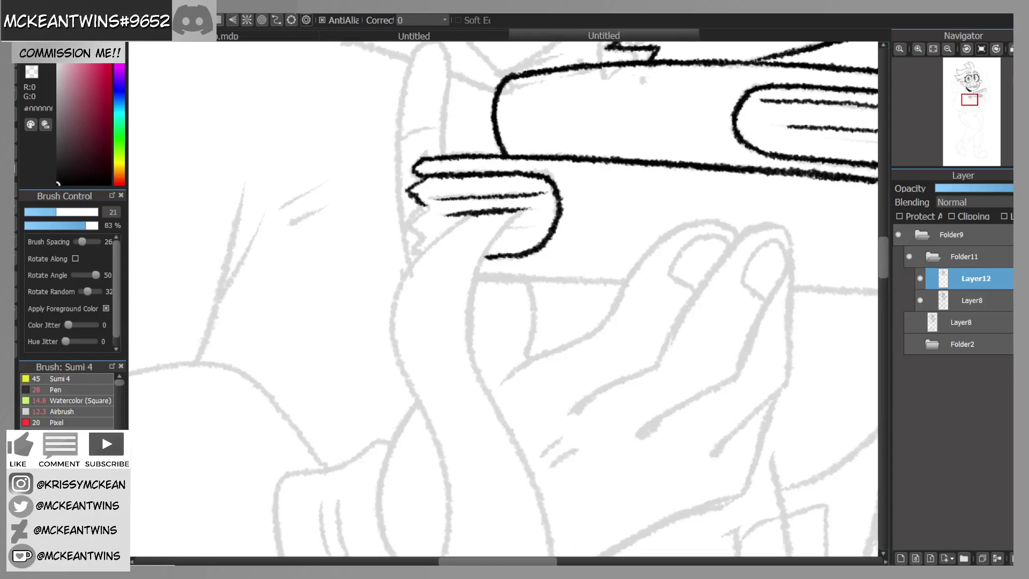
{"action": "left_click_drag", "start_coordinate": [970, 109], "coordinate": [969, 111]}
{"action": "left_click", "coordinate": [935, 51]}
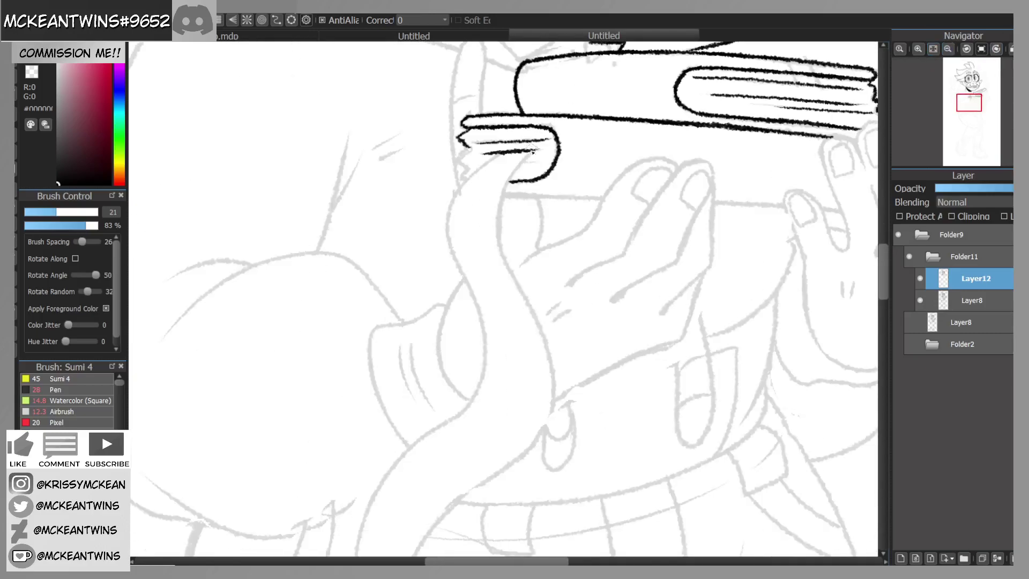
{"action": "left_click_drag", "start_coordinate": [531, 152], "coordinate": [501, 217]}
{"action": "key", "text": "ctrl+z"}
{"action": "key", "text": "ctrl+z"}
{"action": "key", "text": "ctrl+z"}
{"action": "left_click_drag", "start_coordinate": [533, 151], "coordinate": [499, 215]}
{"action": "key", "text": "ctrl+z"}
{"action": "left_click_drag", "start_coordinate": [512, 175], "coordinate": [501, 259]}
{"action": "mouse_move", "coordinate": [961, 66]}
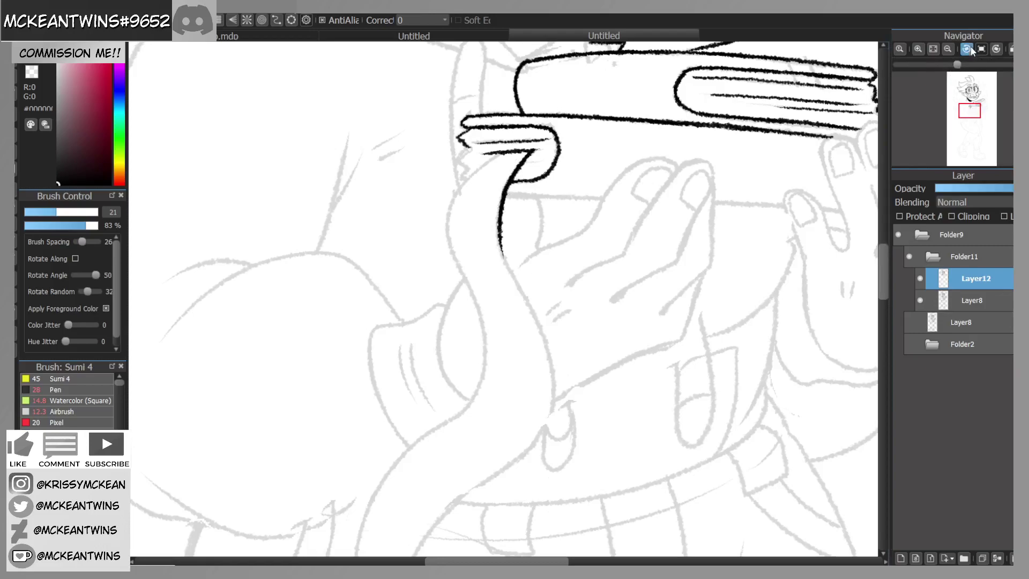
Step: Extend the wavy strip's edge nearest the hand down past the wrist and around its next bend
{"action": "left_click", "coordinate": [969, 49]}
{"action": "left_click", "coordinate": [918, 50]}
{"action": "left_click_drag", "start_coordinate": [408, 302], "coordinate": [558, 240]}
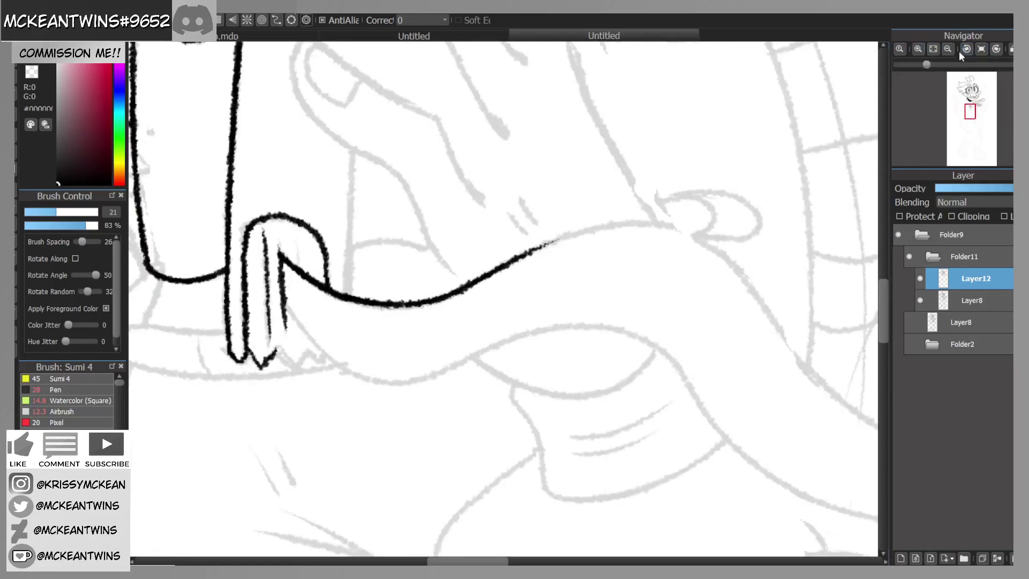
{"action": "left_click", "coordinate": [967, 50]}
{"action": "left_click", "coordinate": [967, 49]}
{"action": "mouse_move", "coordinate": [457, 82]}
{"action": "left_mouse_down"}
{"action": "mouse_move", "coordinate": [427, 161]}
{"action": "mouse_move", "coordinate": [437, 113]}
{"action": "mouse_move", "coordinate": [443, 245]}
{"action": "mouse_move", "coordinate": [433, 173]}
{"action": "left_mouse_up"}
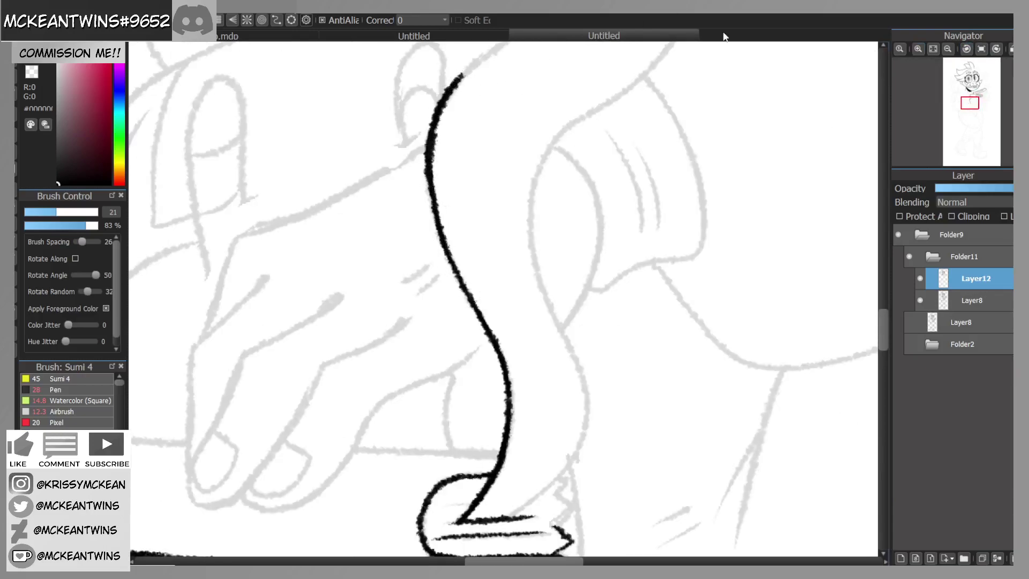
Step: Ink the wavy strip's opposite edge from the page lines down over the twist and into the bend beside the sleeve cuff
{"action": "left_click", "coordinate": [981, 50]}
{"action": "mouse_move", "coordinate": [487, 89]}
{"action": "left_mouse_down"}
{"action": "mouse_move", "coordinate": [453, 109]}
{"action": "mouse_move", "coordinate": [426, 171]}
{"action": "mouse_move", "coordinate": [432, 239]}
{"action": "mouse_move", "coordinate": [454, 285]}
{"action": "left_mouse_up"}
{"action": "left_click", "coordinate": [966, 50]}
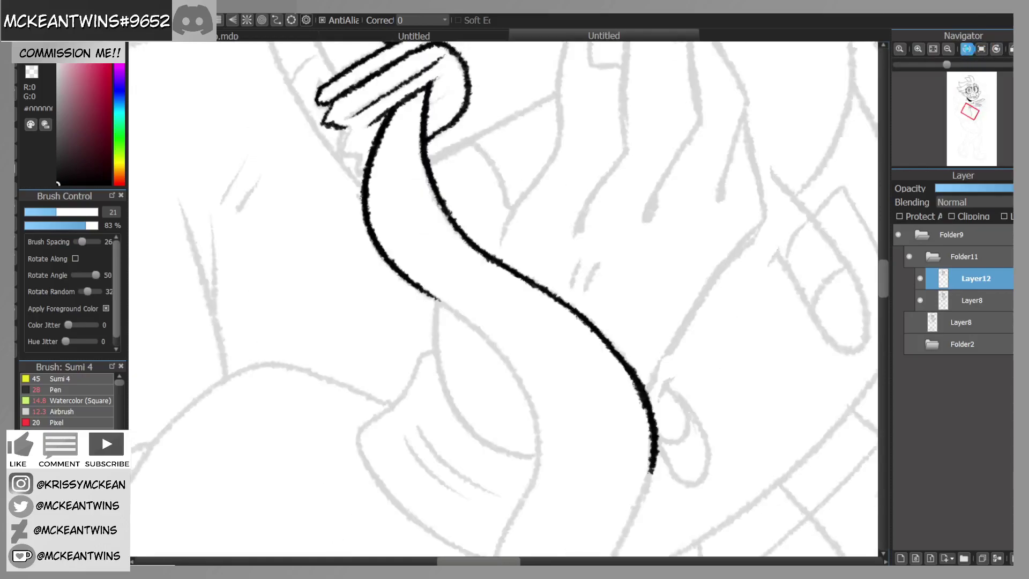
{"action": "left_click", "coordinate": [967, 50]}
{"action": "left_click", "coordinate": [966, 49]}
{"action": "left_click", "coordinate": [966, 49]}
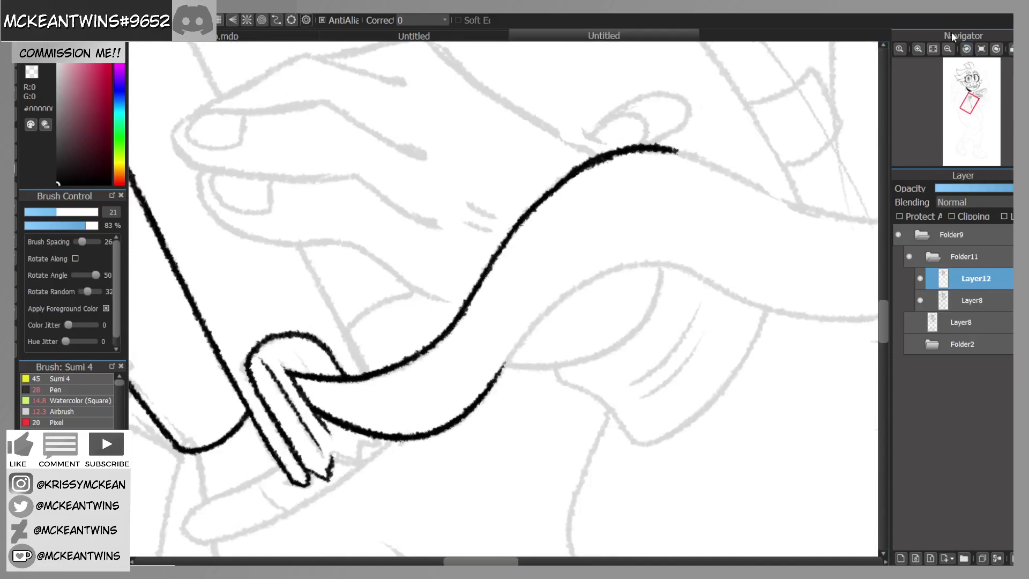
{"action": "mouse_move", "coordinate": [499, 372]}
{"action": "left_mouse_down"}
{"action": "mouse_move", "coordinate": [552, 300]}
{"action": "mouse_move", "coordinate": [634, 264]}
{"action": "left_mouse_up"}
{"action": "left_click", "coordinate": [982, 49]}
Step: Continue the wavy strip's edge past the sleeve cuff and down towards its forked tip
{"action": "left_click_drag", "start_coordinate": [970, 111], "coordinate": [966, 116]}
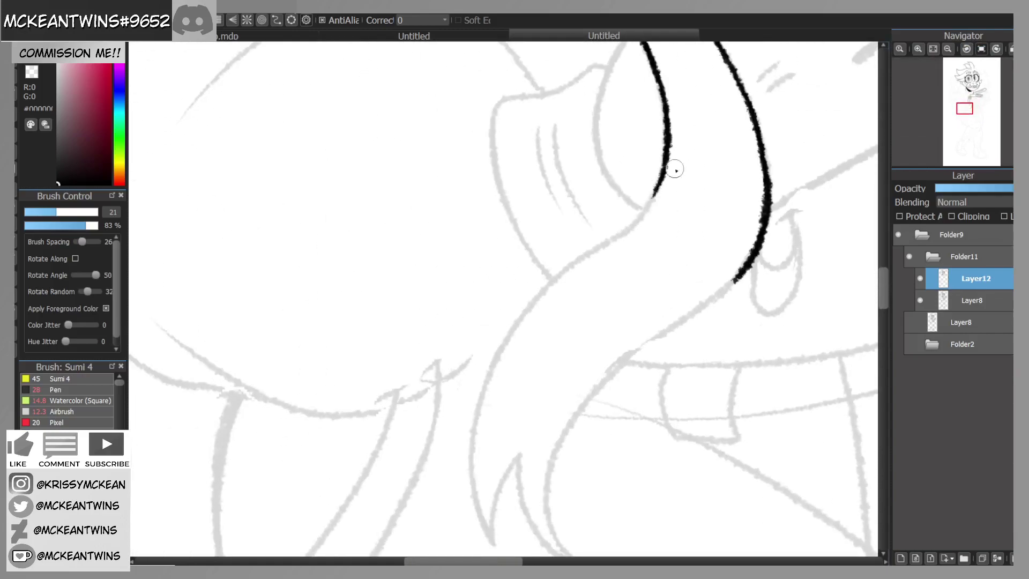
{"action": "left_click_drag", "start_coordinate": [659, 184], "coordinate": [584, 258]}
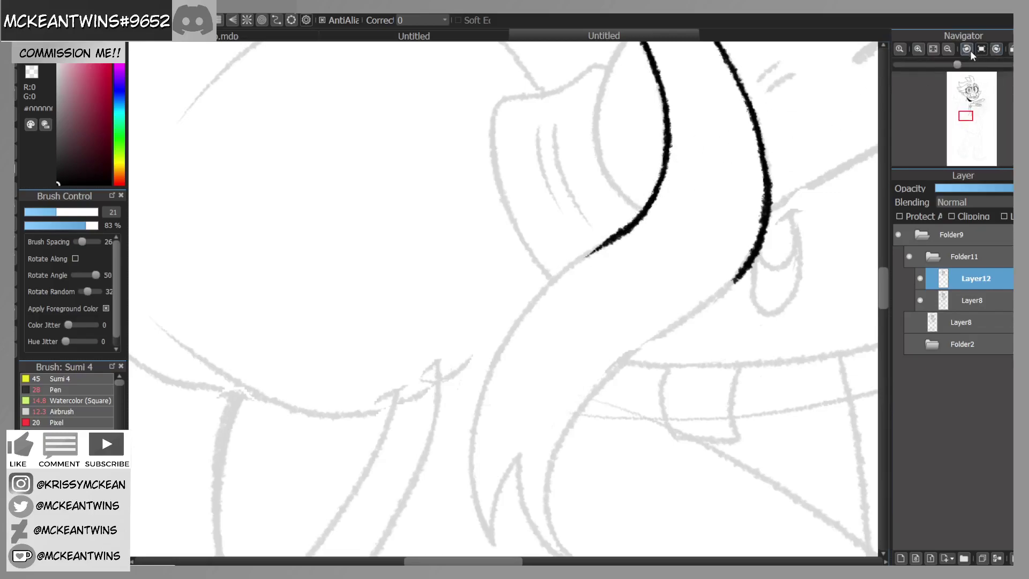
{"action": "left_click", "coordinate": [968, 50]}
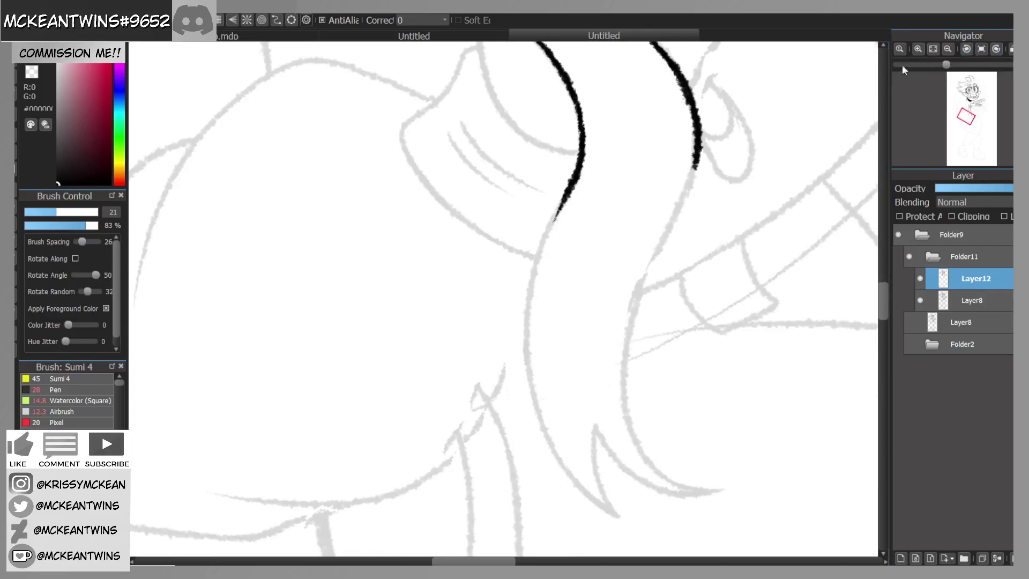
{"action": "mouse_move", "coordinate": [576, 179]}
{"action": "left_mouse_down"}
{"action": "mouse_move", "coordinate": [548, 223]}
{"action": "mouse_move", "coordinate": [524, 325]}
{"action": "mouse_move", "coordinate": [526, 375]}
{"action": "mouse_move", "coordinate": [554, 446]}
{"action": "left_mouse_up"}
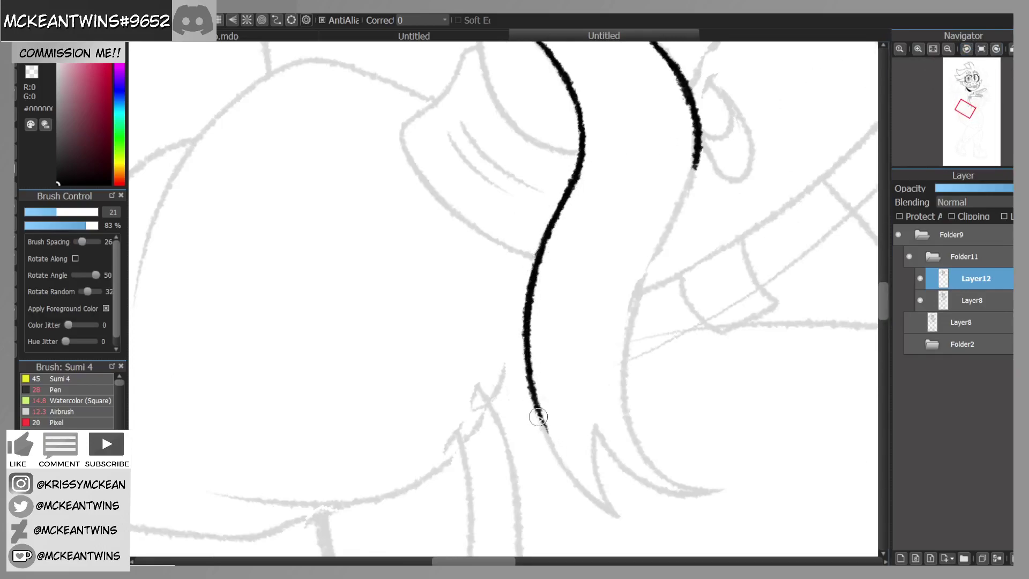
{"action": "left_click", "coordinate": [981, 49]}
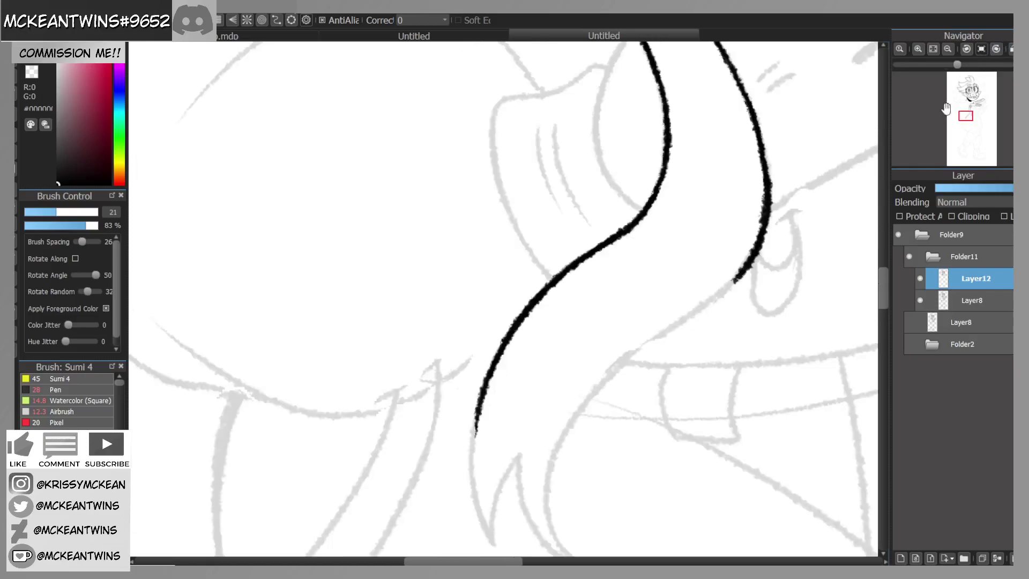
Step: Ink the hanging ribbon's outer edge around its first pointed tip, and extend its opposite edge down toward the forked end
{"action": "left_click_drag", "start_coordinate": [966, 119], "coordinate": [964, 123]}
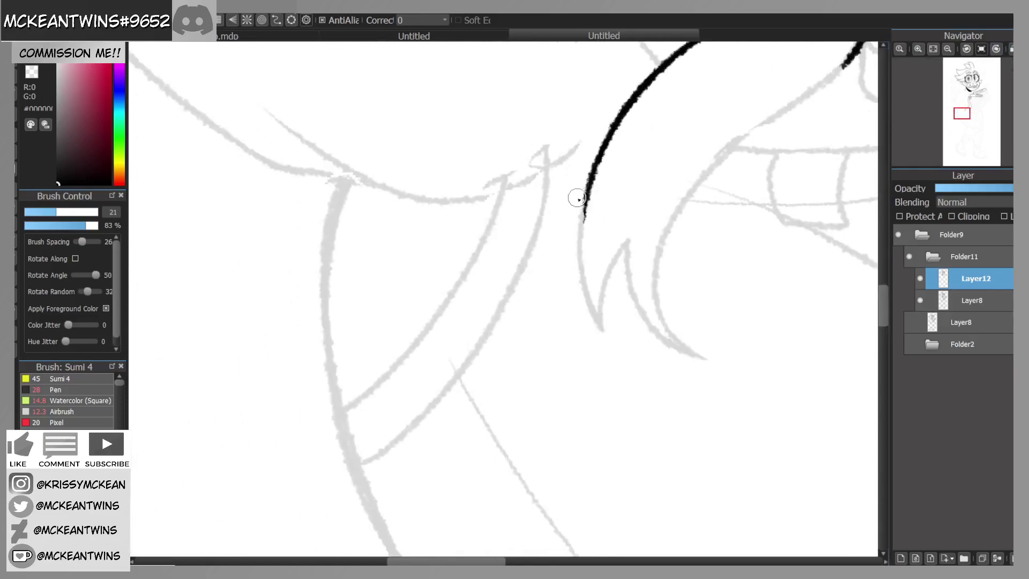
{"action": "mouse_move", "coordinate": [585, 194]}
{"action": "left_mouse_down"}
{"action": "mouse_move", "coordinate": [588, 298]}
{"action": "mouse_move", "coordinate": [611, 304]}
{"action": "mouse_move", "coordinate": [610, 279]}
{"action": "mouse_move", "coordinate": [633, 240]}
{"action": "left_mouse_up"}
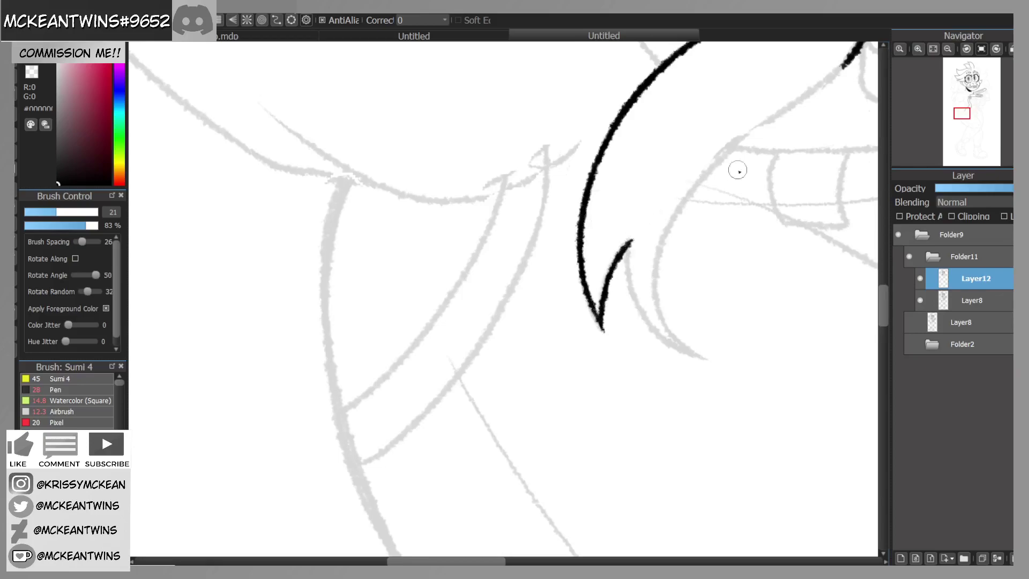
{"action": "mouse_move", "coordinate": [828, 78]}
{"action": "left_mouse_down"}
{"action": "mouse_move", "coordinate": [712, 161]}
{"action": "mouse_move", "coordinate": [661, 266]}
{"action": "left_mouse_up"}
{"action": "left_click_drag", "start_coordinate": [670, 224], "coordinate": [662, 304]}
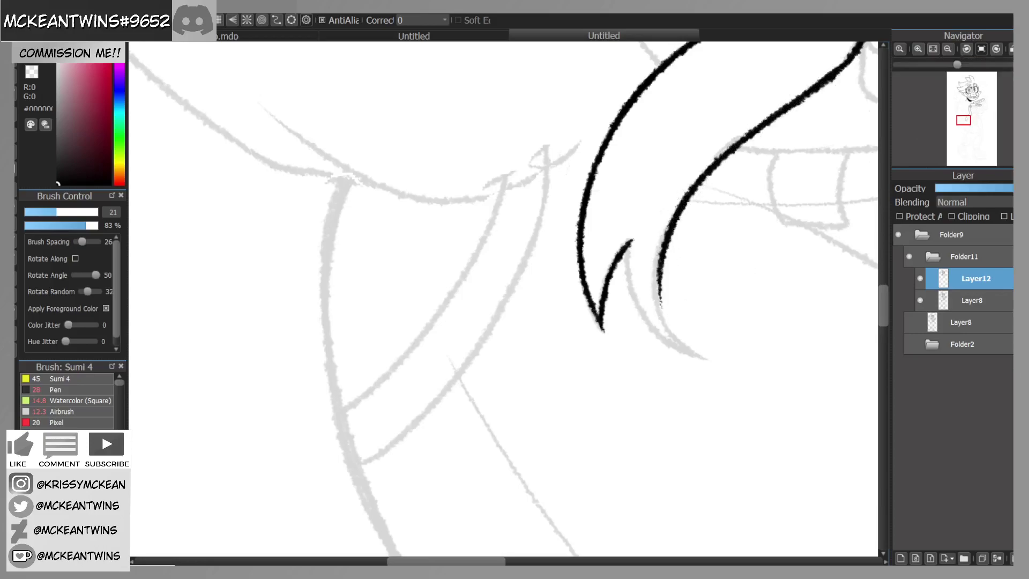
Step: Finish the ribbon's forked end by inking the second pointed tip along the sketch
{"action": "left_click", "coordinate": [996, 49]}
{"action": "mouse_move", "coordinate": [653, 352]}
{"action": "left_mouse_down"}
{"action": "mouse_move", "coordinate": [639, 374]}
{"action": "mouse_move", "coordinate": [647, 451]}
{"action": "left_mouse_up"}
{"action": "left_click", "coordinate": [984, 49]}
{"action": "left_click_drag", "start_coordinate": [968, 115], "coordinate": [967, 119]}
{"action": "left_click", "coordinate": [997, 50]}
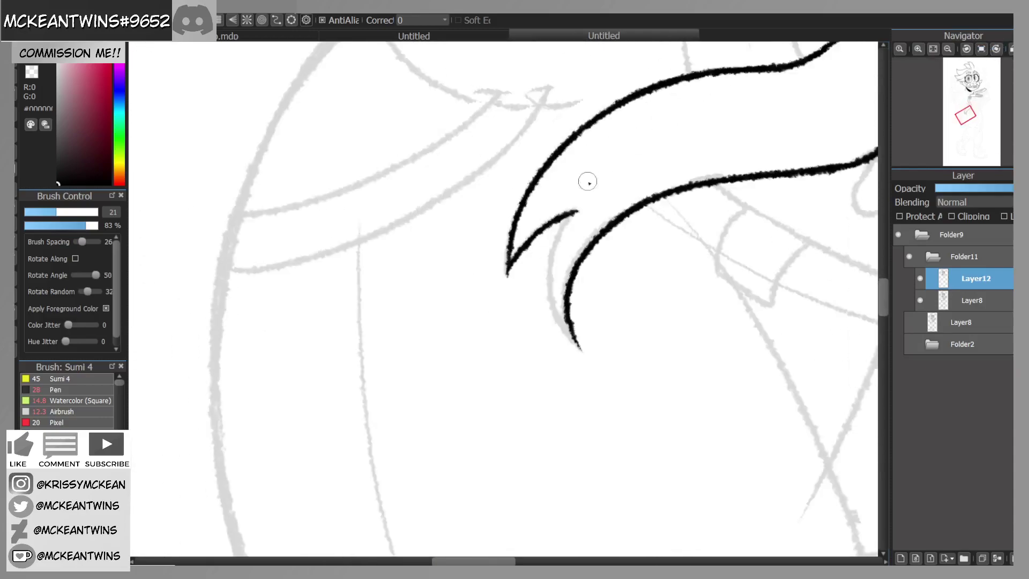
{"action": "left_click_drag", "start_coordinate": [569, 218], "coordinate": [550, 298]}
{"action": "left_click_drag", "start_coordinate": [559, 305], "coordinate": [578, 348]}
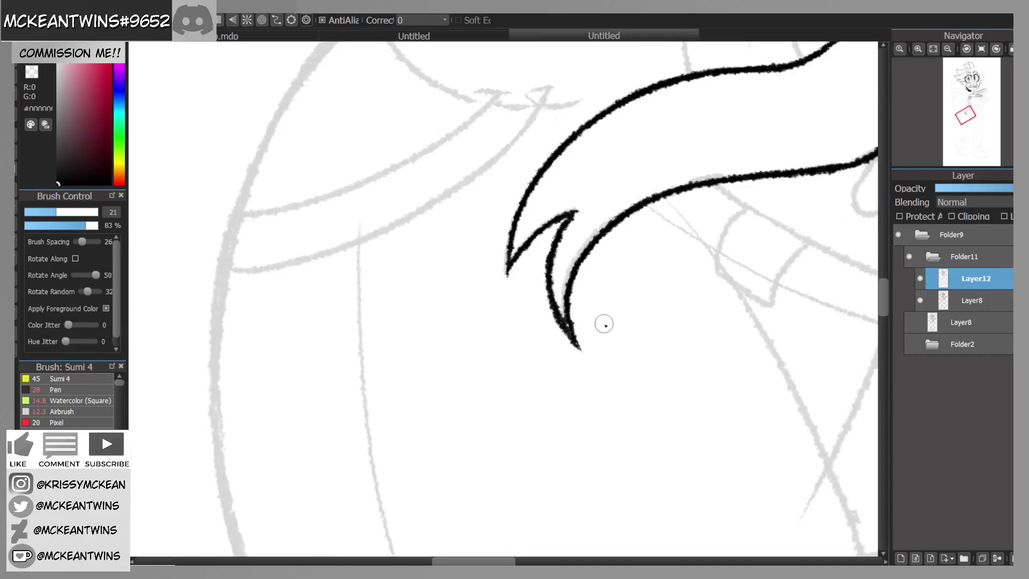
Step: Ink the hoodie's V-shaped neckline from beside the left jaw down to the book and back up to the chin
{"action": "left_click", "coordinate": [950, 49]}
{"action": "left_click", "coordinate": [950, 49]}
{"action": "left_click", "coordinate": [949, 49]}
{"action": "mouse_move", "coordinate": [968, 110]}
{"action": "left_mouse_down"}
{"action": "mouse_move", "coordinate": [977, 108]}
{"action": "mouse_move", "coordinate": [966, 98]}
{"action": "left_mouse_up"}
{"action": "left_click", "coordinate": [981, 49]}
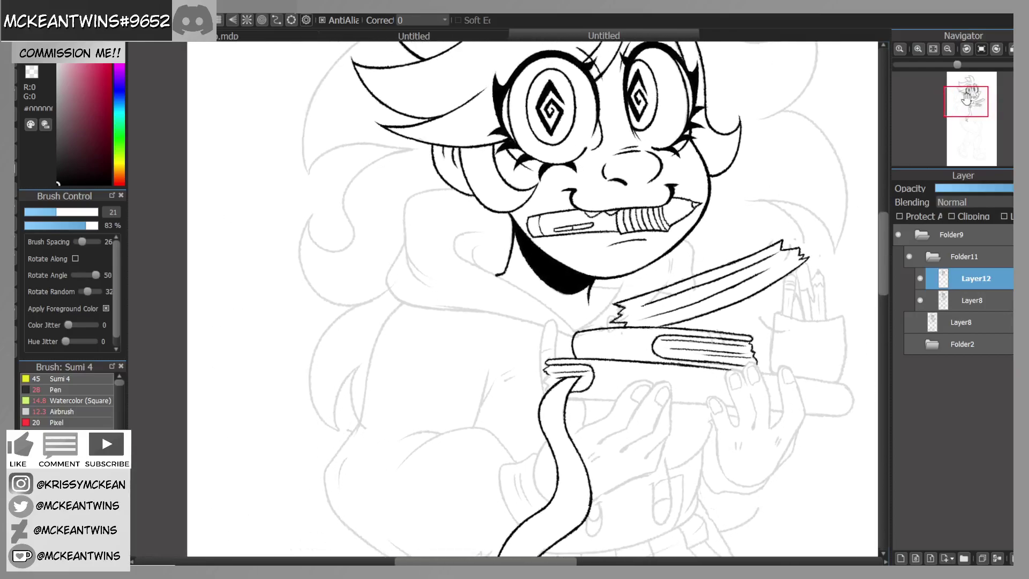
{"action": "left_click", "coordinate": [968, 49]}
{"action": "left_click", "coordinate": [917, 50]}
{"action": "left_click", "coordinate": [917, 49]}
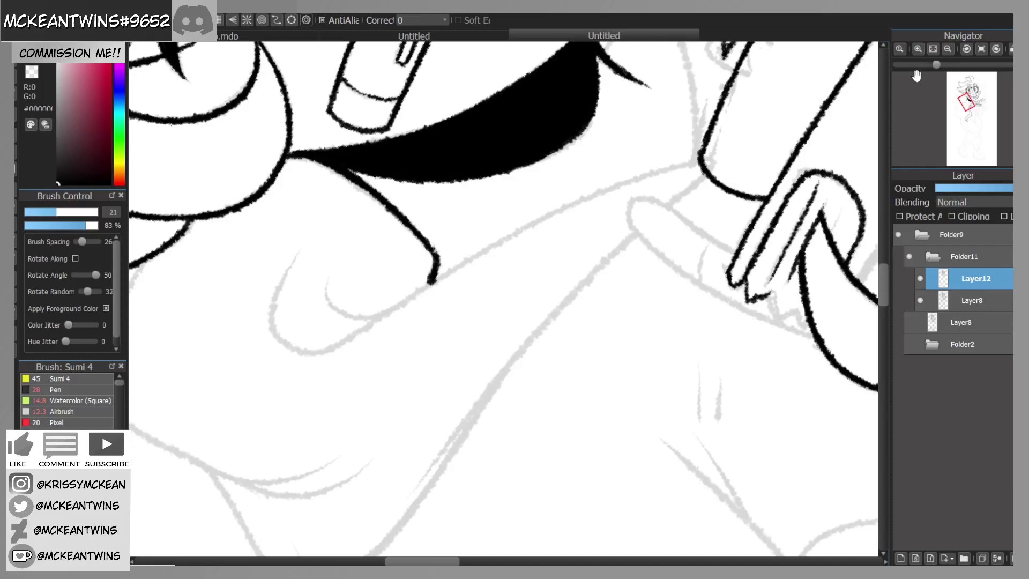
{"action": "left_click", "coordinate": [971, 50]}
{"action": "mouse_move", "coordinate": [409, 368]}
{"action": "left_mouse_down"}
{"action": "mouse_move", "coordinate": [491, 216]}
{"action": "mouse_move", "coordinate": [471, 251]}
{"action": "mouse_move", "coordinate": [483, 221]}
{"action": "mouse_move", "coordinate": [600, 86]}
{"action": "left_mouse_up"}
{"action": "left_click_drag", "start_coordinate": [965, 92], "coordinate": [968, 102]}
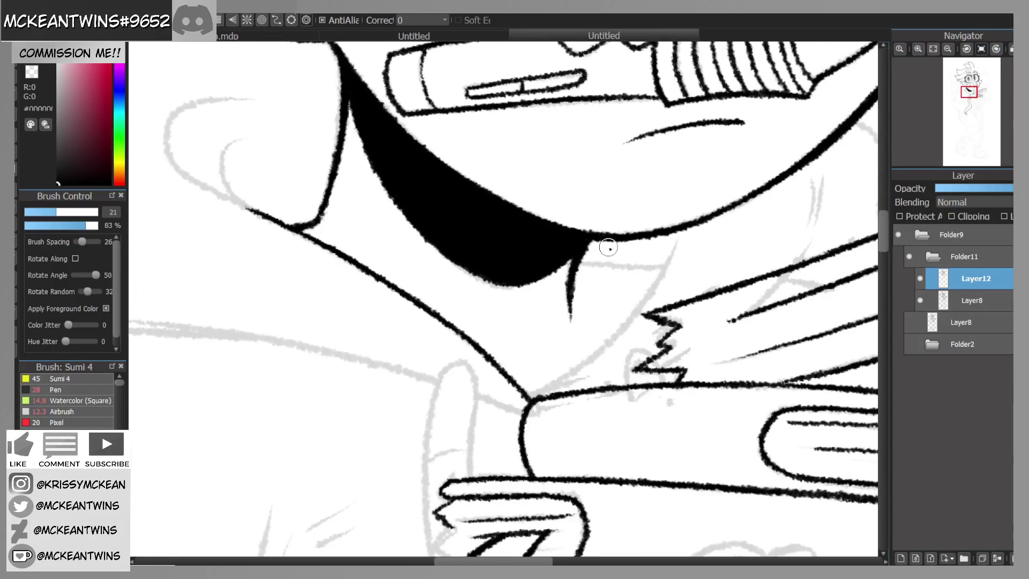
{"action": "mouse_move", "coordinate": [528, 396]}
{"action": "left_mouse_down"}
{"action": "mouse_move", "coordinate": [645, 297]}
{"action": "mouse_move", "coordinate": [678, 235]}
{"action": "left_mouse_up"}
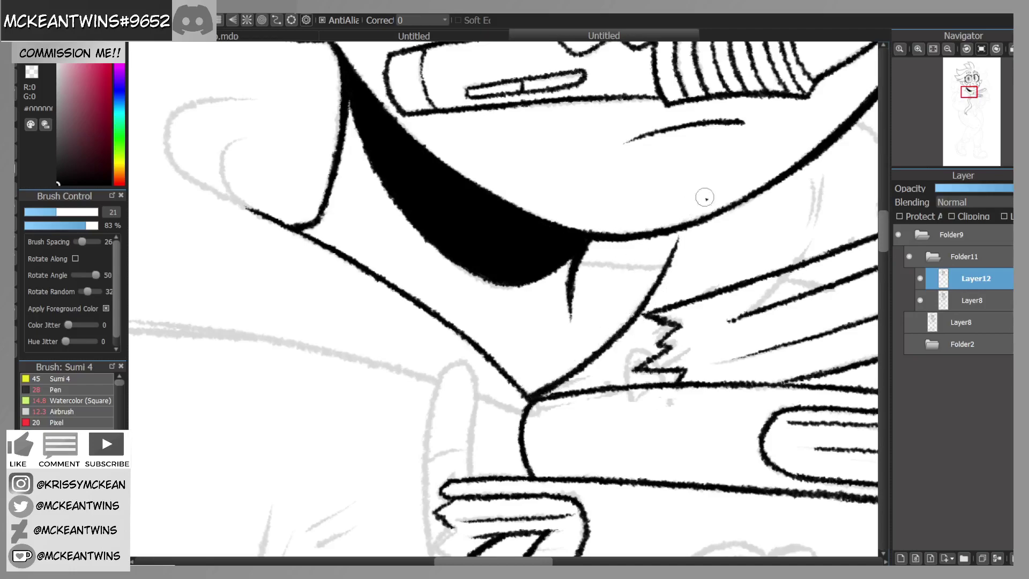
Step: Ink the short line across the neck and the hood's right side with its fold marks above the torn book
{"action": "mouse_move", "coordinate": [990, 64]}
{"action": "left_click", "coordinate": [967, 49]}
{"action": "left_click", "coordinate": [966, 49]}
{"action": "left_click_drag", "start_coordinate": [509, 216], "coordinate": [556, 142]}
{"action": "left_click", "coordinate": [982, 49]}
{"action": "left_click_drag", "start_coordinate": [972, 99], "coordinate": [973, 101]}
{"action": "left_click_drag", "start_coordinate": [634, 289], "coordinate": [648, 265]}
{"action": "left_click_drag", "start_coordinate": [663, 203], "coordinate": [646, 247]}
{"action": "mouse_move", "coordinate": [694, 146]}
{"action": "left_mouse_down"}
{"action": "mouse_move", "coordinate": [719, 170]}
{"action": "mouse_move", "coordinate": [718, 260]}
{"action": "left_mouse_up"}
{"action": "left_click", "coordinate": [953, 48]}
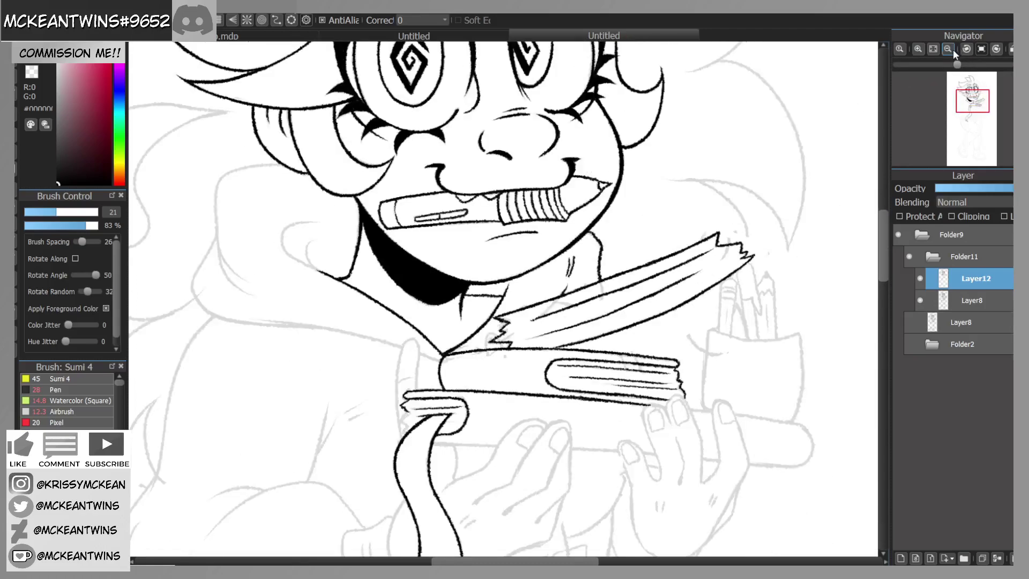
{"action": "left_click_drag", "start_coordinate": [973, 95], "coordinate": [976, 106]}
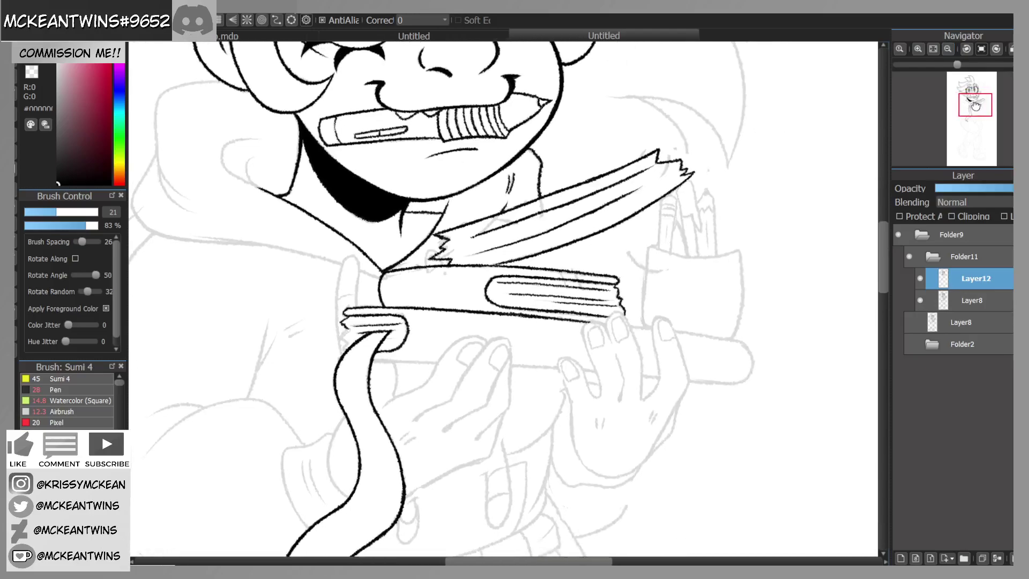
{"action": "left_click", "coordinate": [918, 48]}
{"action": "left_click", "coordinate": [918, 48]}
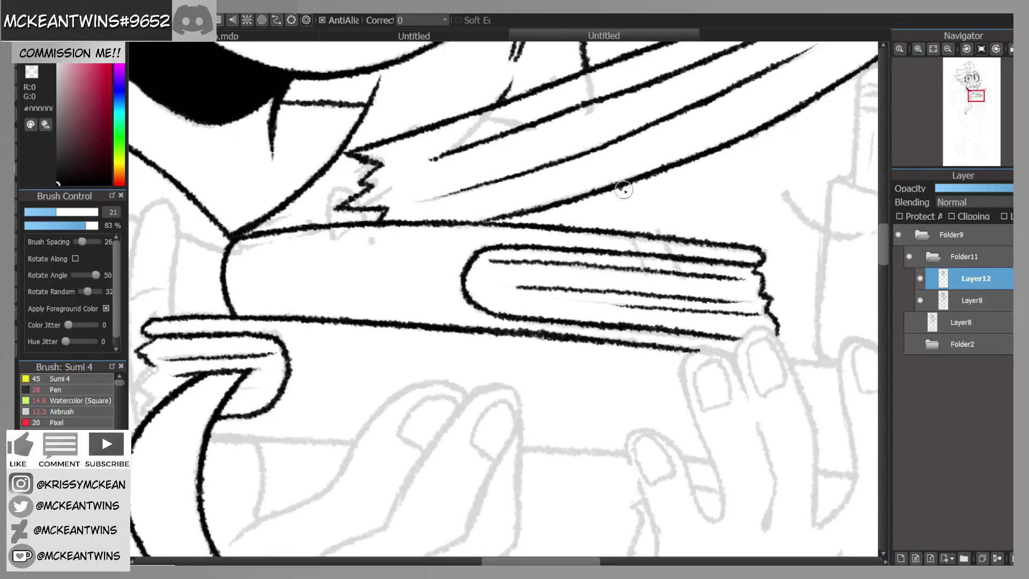
{"action": "left_click", "coordinate": [949, 48]}
{"action": "left_click", "coordinate": [948, 48]}
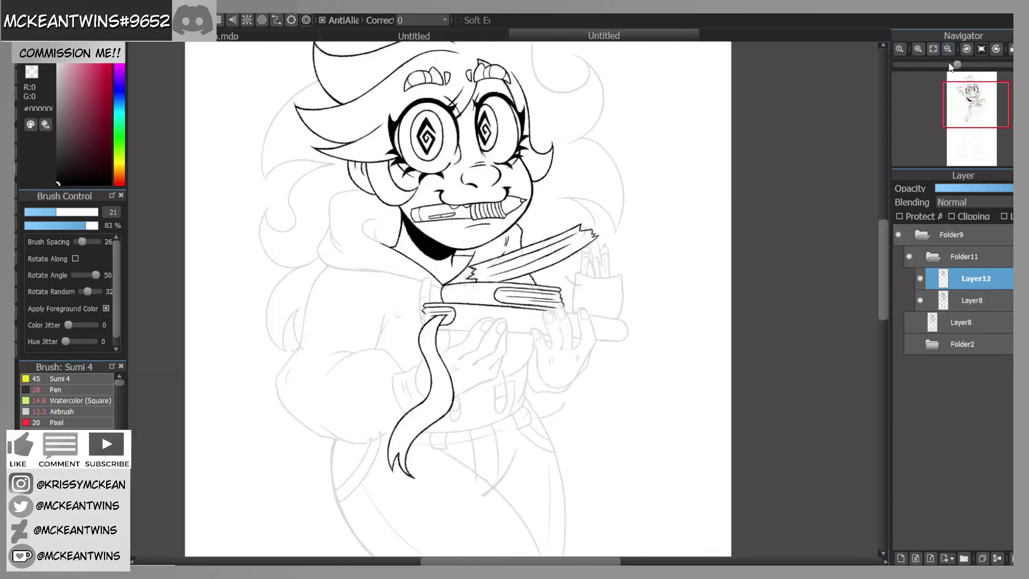
Step: Ink the rounded hood fold beside the left jaw, including its upper end and the small inner curve
{"action": "left_click_drag", "start_coordinate": [979, 104], "coordinate": [963, 101]}
{"action": "left_click", "coordinate": [933, 50]}
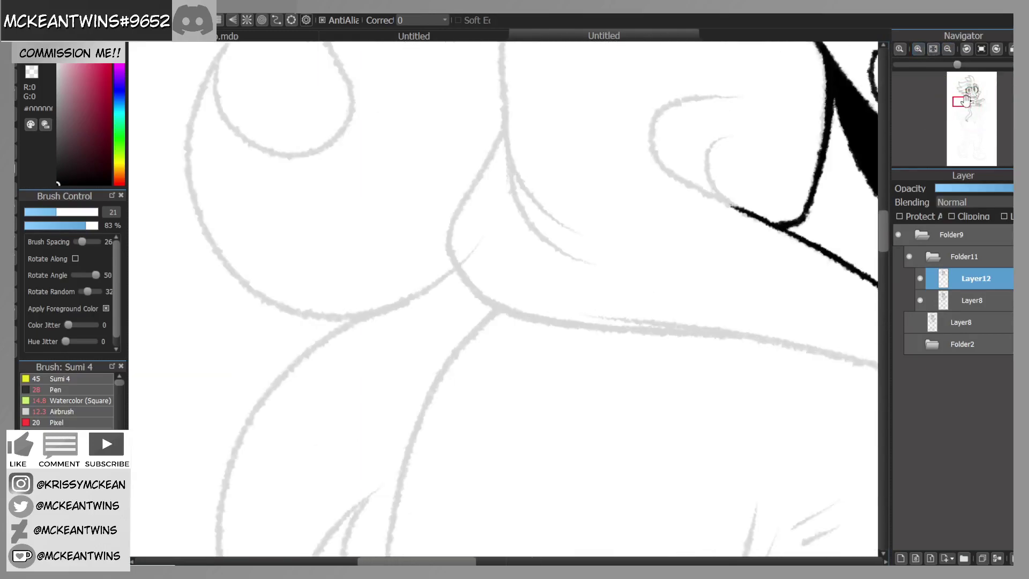
{"action": "left_click", "coordinate": [995, 52]}
{"action": "mouse_move", "coordinate": [507, 218]}
{"action": "left_mouse_down"}
{"action": "mouse_move", "coordinate": [493, 259]}
{"action": "mouse_move", "coordinate": [495, 232]}
{"action": "mouse_move", "coordinate": [498, 276]}
{"action": "mouse_move", "coordinate": [490, 253]}
{"action": "mouse_move", "coordinate": [549, 355]}
{"action": "left_mouse_up"}
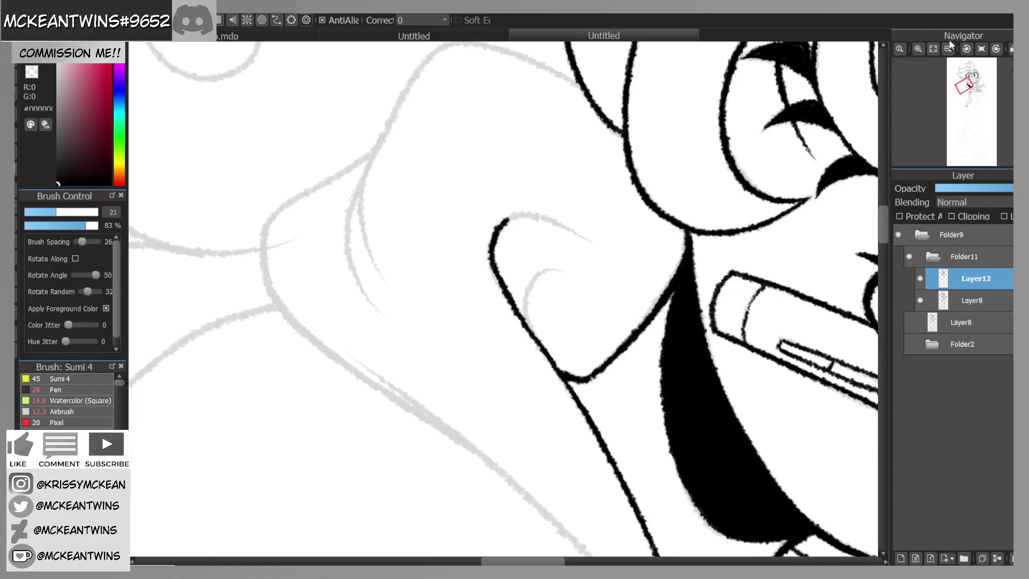
{"action": "left_click", "coordinate": [966, 49]}
{"action": "left_click", "coordinate": [967, 49]}
{"action": "left_click", "coordinate": [966, 50]}
{"action": "mouse_move", "coordinate": [428, 298]}
{"action": "left_mouse_down"}
{"action": "mouse_move", "coordinate": [425, 249]}
{"action": "mouse_move", "coordinate": [443, 211]}
{"action": "left_mouse_up"}
{"action": "mouse_move", "coordinate": [947, 66]}
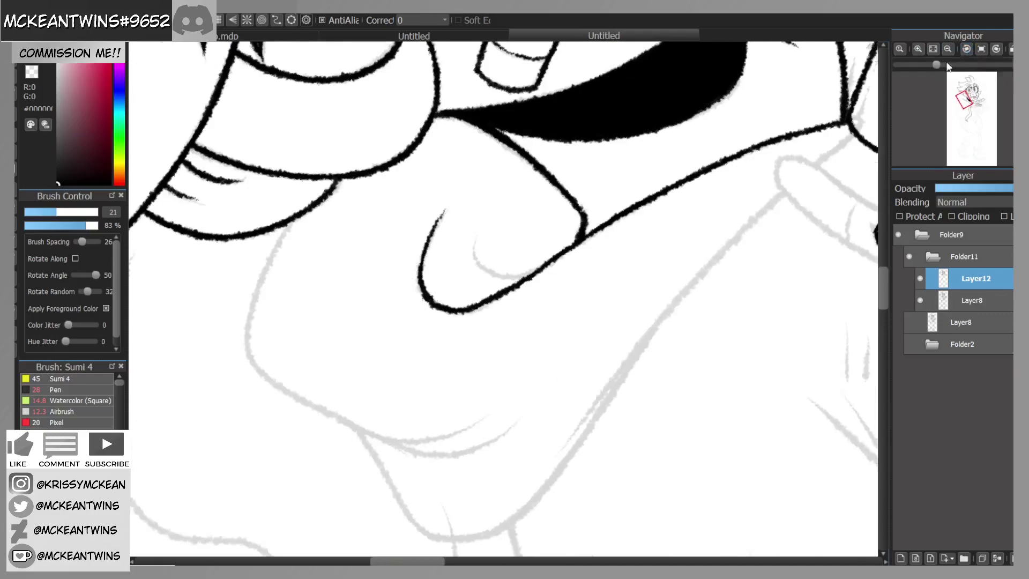
{"action": "left_click", "coordinate": [996, 48]}
{"action": "mouse_move", "coordinate": [531, 326]}
{"action": "left_mouse_down"}
{"action": "mouse_move", "coordinate": [527, 285]}
{"action": "mouse_move", "coordinate": [528, 315]}
{"action": "mouse_move", "coordinate": [553, 269]}
{"action": "left_mouse_up"}
{"action": "mouse_move", "coordinate": [907, 137]}
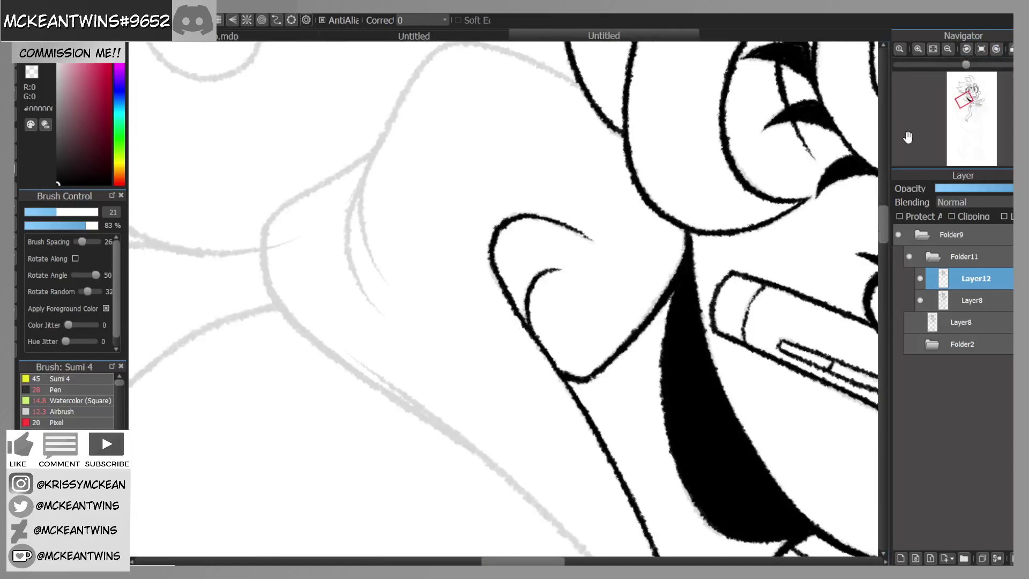
Step: Ink the tall rounded shape at the left end of the book stack and the jagged page edge above the ribbon
{"action": "left_click", "coordinate": [981, 49]}
{"action": "left_click_drag", "start_coordinate": [964, 99], "coordinate": [965, 107]}
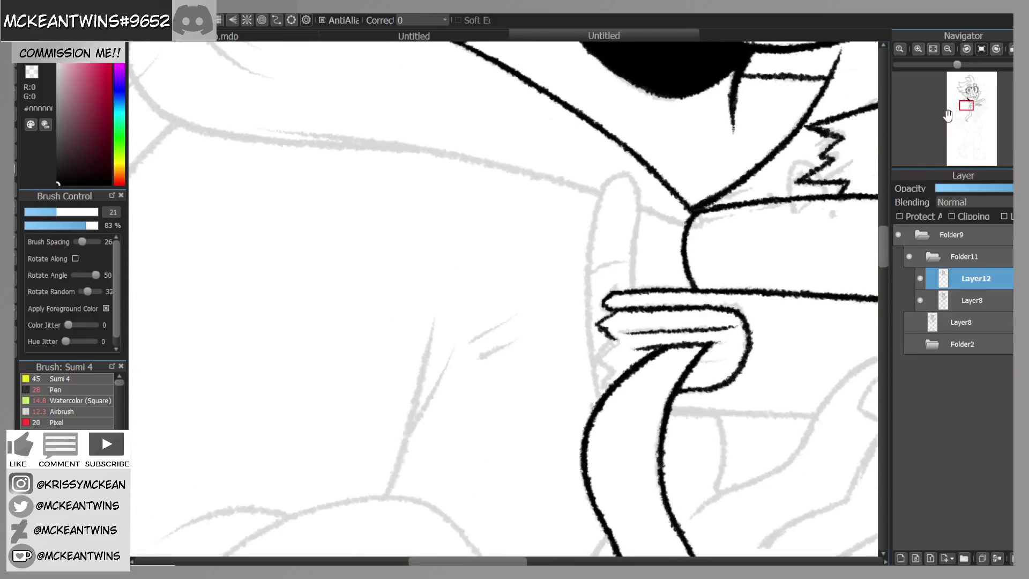
{"action": "mouse_move", "coordinate": [636, 181]}
{"action": "left_mouse_down"}
{"action": "mouse_move", "coordinate": [598, 197]}
{"action": "mouse_move", "coordinate": [605, 183]}
{"action": "mouse_move", "coordinate": [589, 241]}
{"action": "mouse_move", "coordinate": [599, 407]}
{"action": "left_mouse_up"}
{"action": "left_click_drag", "start_coordinate": [632, 293], "coordinate": [632, 264]}
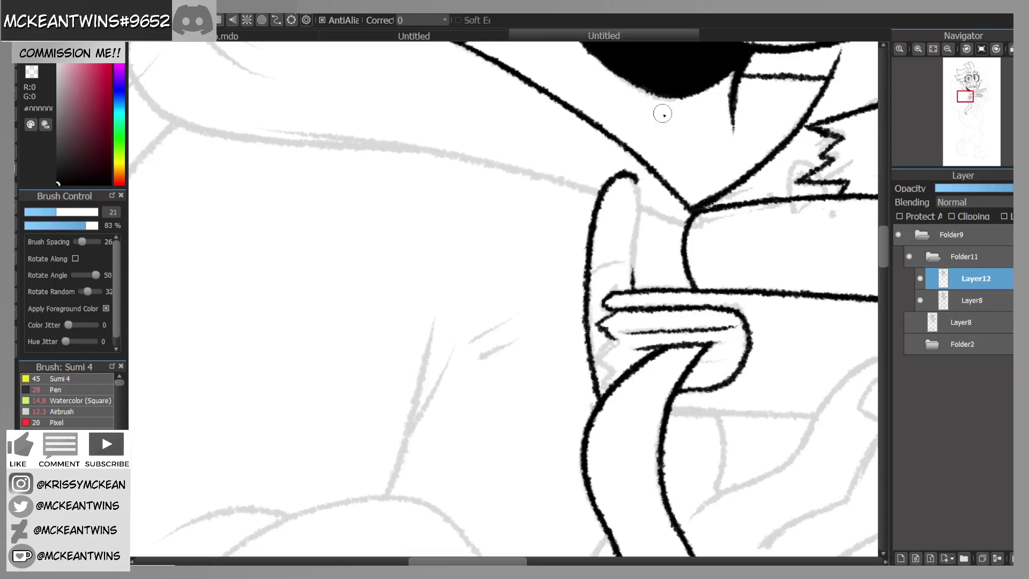
{"action": "mouse_move", "coordinate": [614, 339]}
{"action": "left_mouse_down"}
{"action": "mouse_move", "coordinate": [600, 356]}
{"action": "mouse_move", "coordinate": [606, 387]}
{"action": "left_mouse_up"}
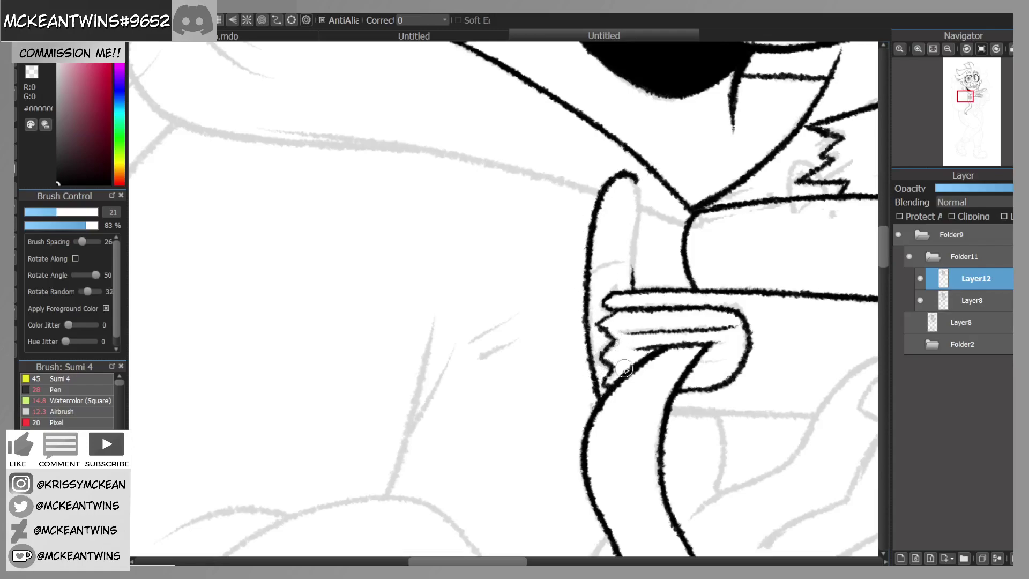
{"action": "mouse_move", "coordinate": [633, 247]}
{"action": "left_mouse_down"}
{"action": "mouse_move", "coordinate": [632, 280]}
{"action": "mouse_move", "coordinate": [638, 161]}
{"action": "left_mouse_up"}
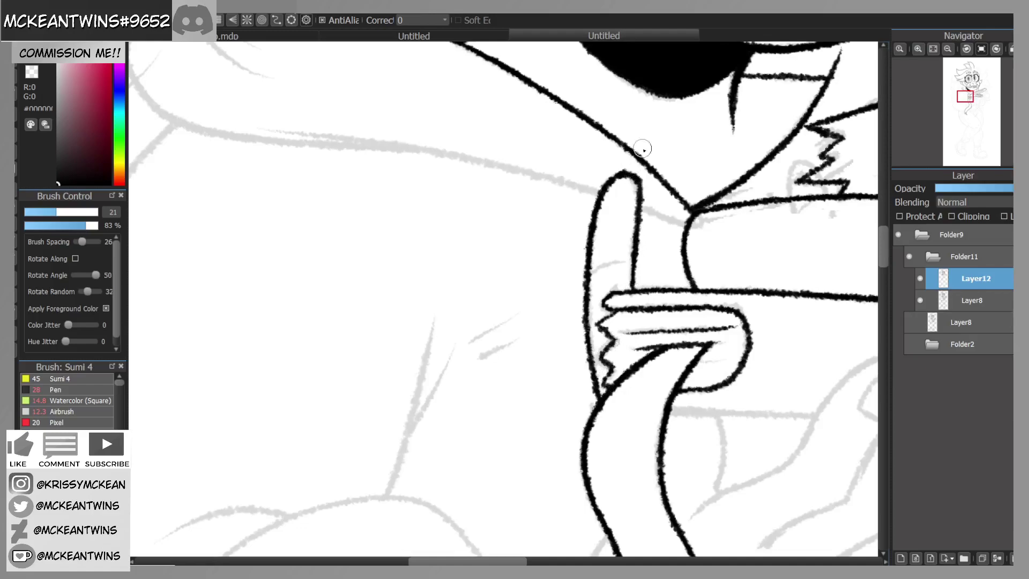
Step: Ink the straight lower edge between the ribbon and the left hand, plus the short curve descending from it
{"action": "left_click_drag", "start_coordinate": [965, 98], "coordinate": [971, 109]}
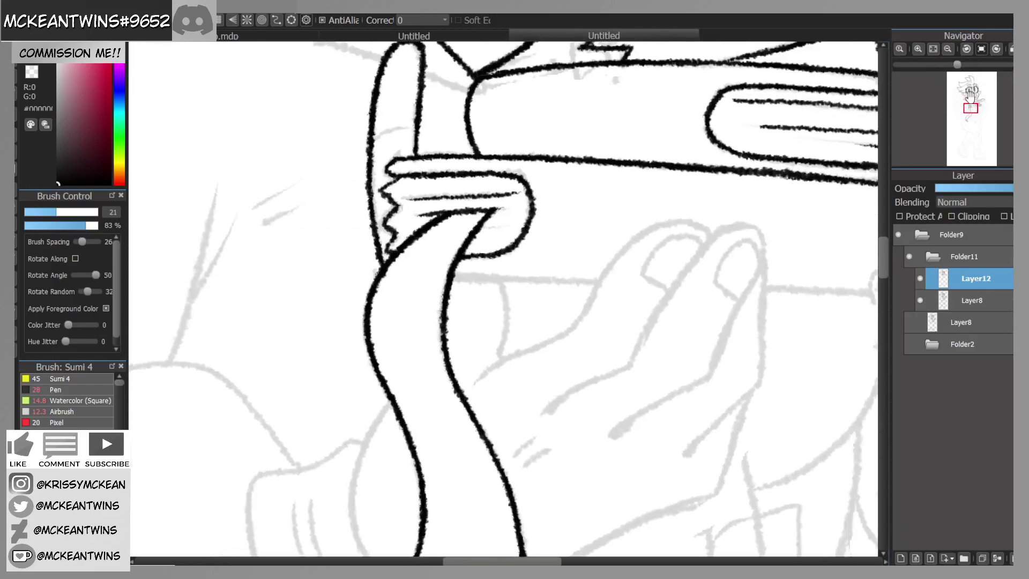
{"action": "left_click", "coordinate": [969, 48]}
{"action": "left_click_drag", "start_coordinate": [448, 306], "coordinate": [577, 234]}
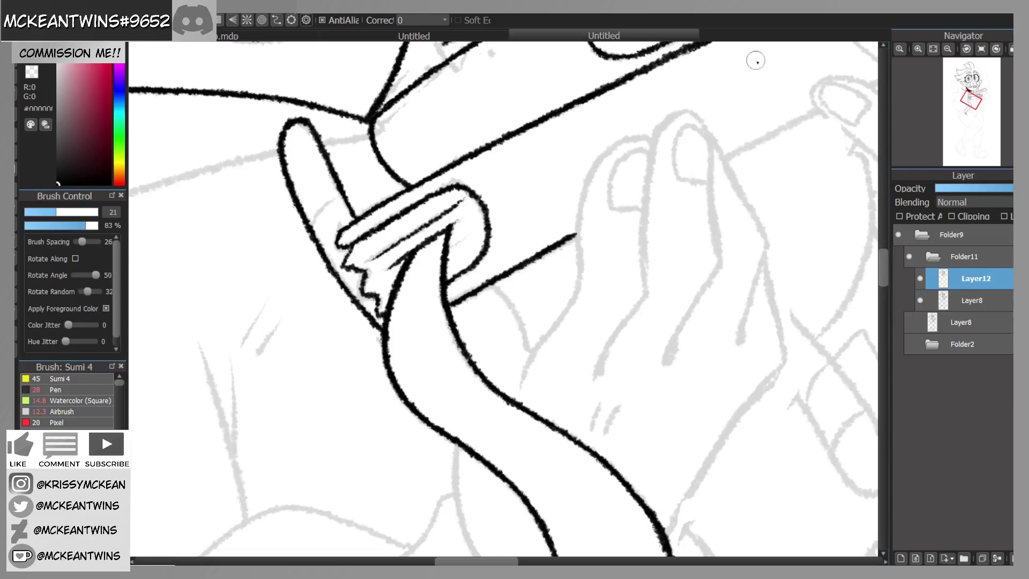
{"action": "left_click_drag", "start_coordinate": [488, 284], "coordinate": [532, 347]}
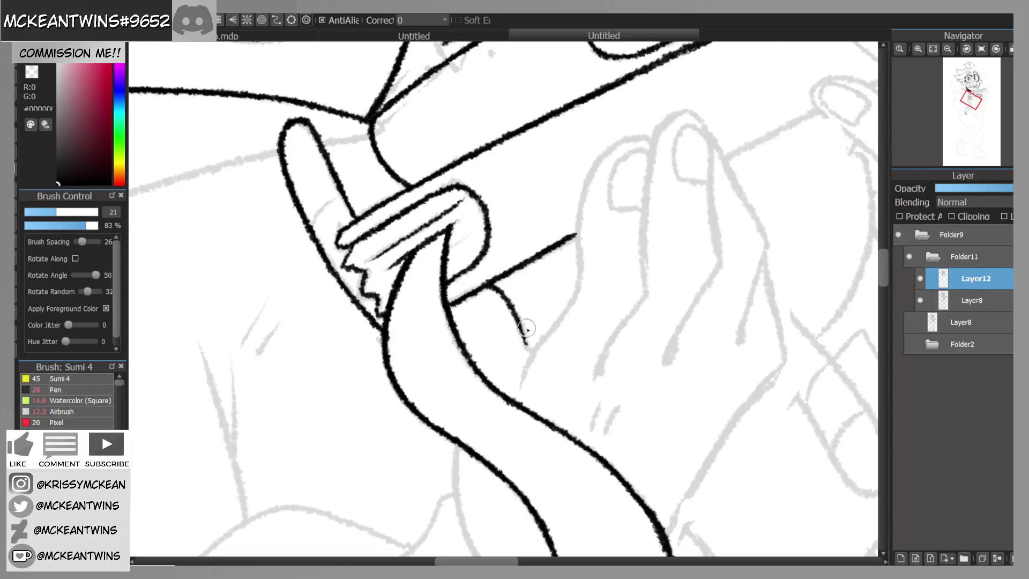
{"action": "left_click", "coordinate": [980, 49]}
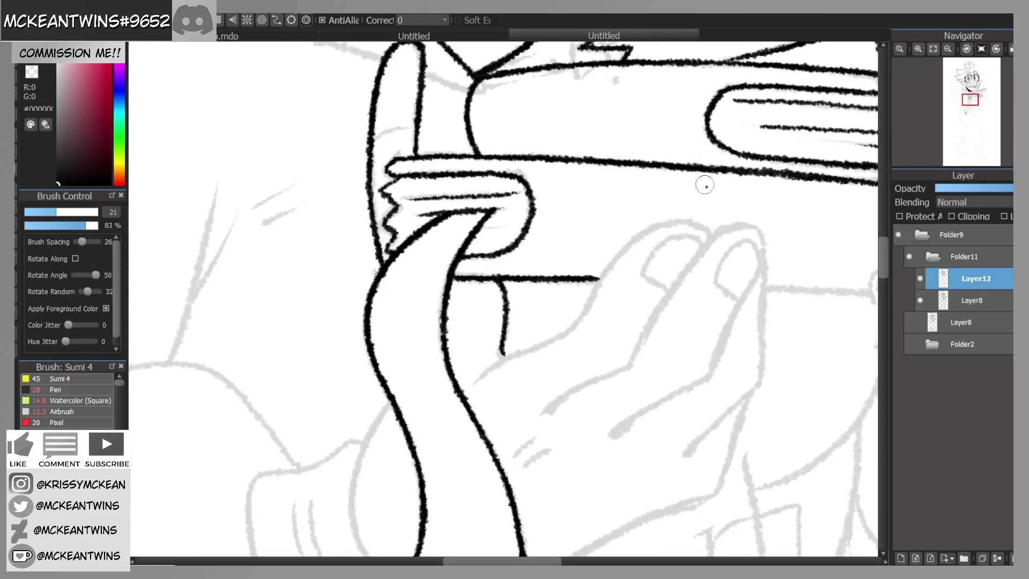
Step: Ink the left hand's upper contour from the ribbon up toward the first fingertip
{"action": "left_click", "coordinate": [966, 49]}
{"action": "left_click", "coordinate": [966, 49]}
{"action": "left_click", "coordinate": [966, 50]}
{"action": "left_click", "coordinate": [966, 50]}
{"action": "left_click", "coordinate": [966, 49]}
{"action": "left_click", "coordinate": [966, 49]}
{"action": "left_click_drag", "start_coordinate": [535, 232], "coordinate": [585, 326]}
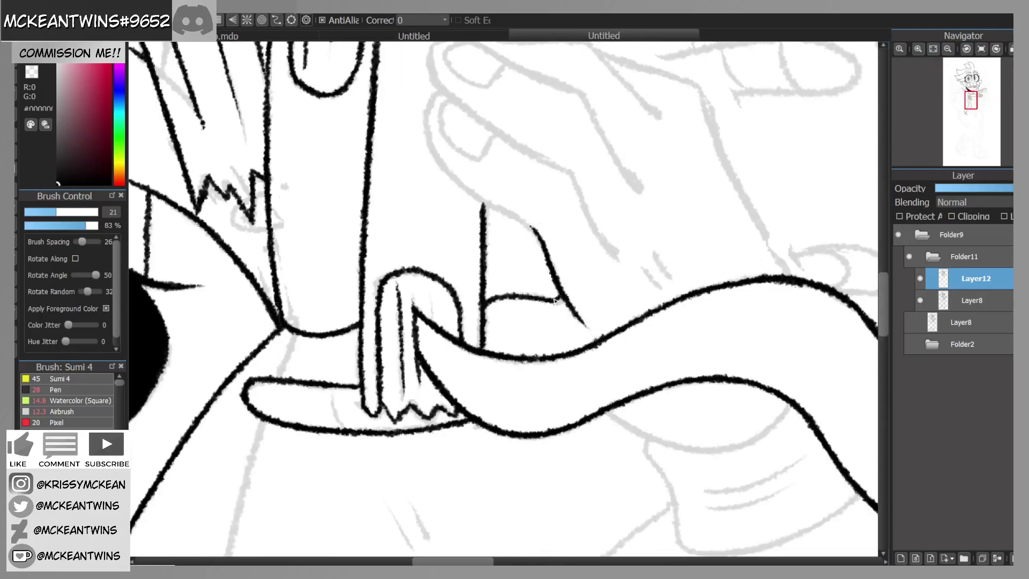
{"action": "mouse_move", "coordinate": [985, 74]}
{"action": "left_click", "coordinate": [992, 49]}
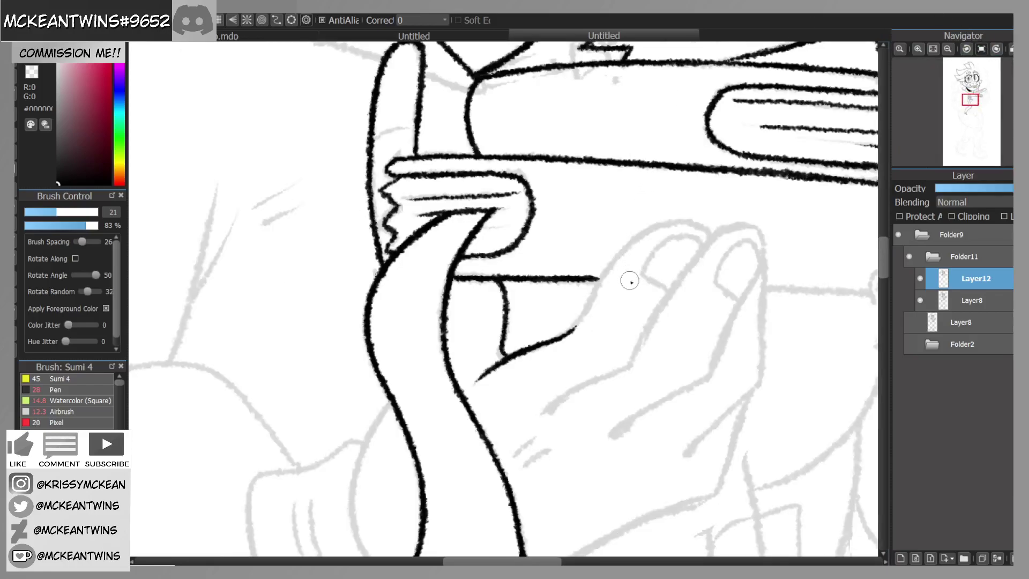
{"action": "left_click_drag", "start_coordinate": [566, 333], "coordinate": [648, 227]}
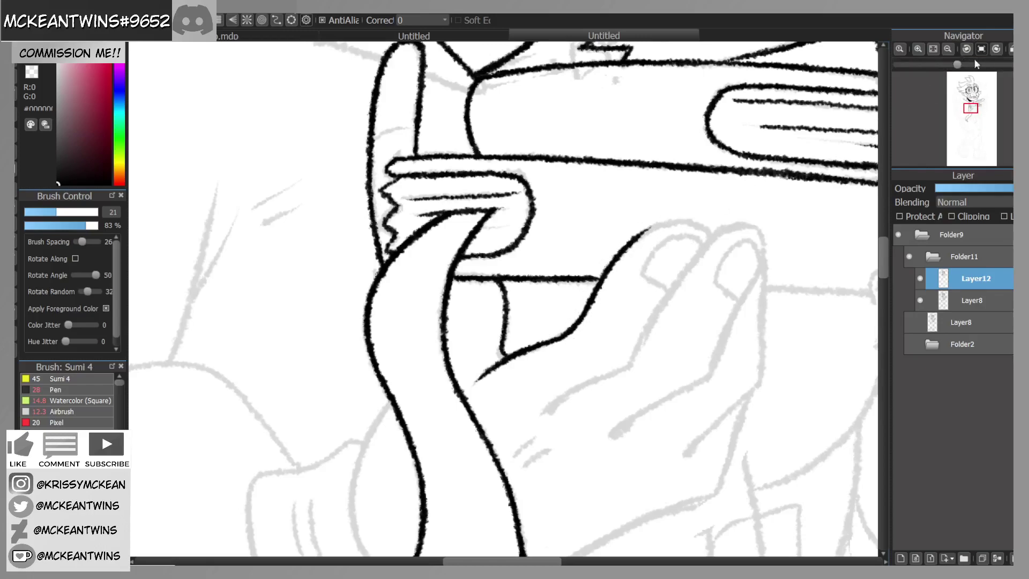
Step: Ink the left hand's first finger with its tip, inner edge and tapered knuckle line, and outline its fingernail
{"action": "left_click", "coordinate": [967, 49]}
{"action": "left_click", "coordinate": [967, 49]}
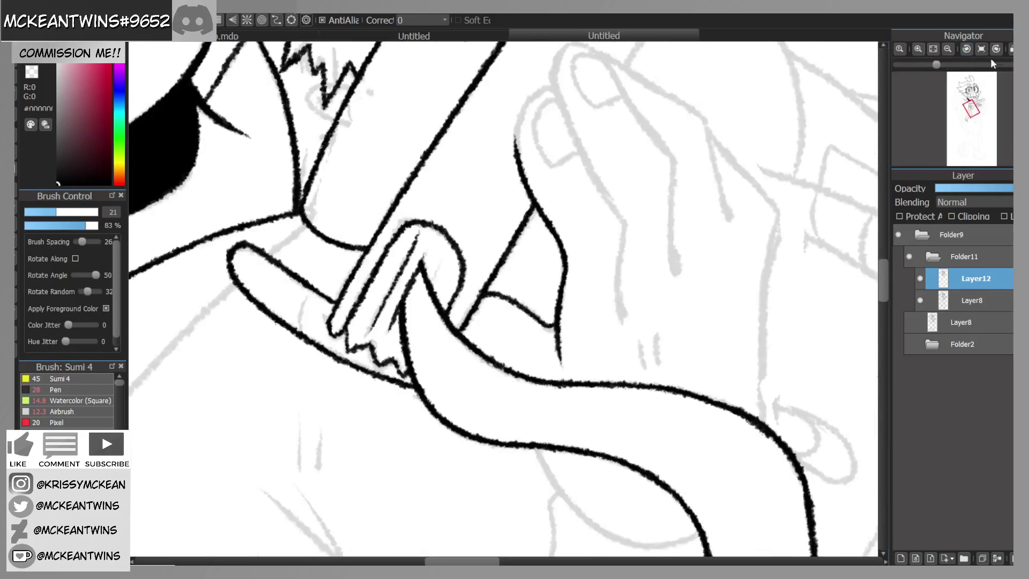
{"action": "left_click", "coordinate": [981, 49]}
{"action": "left_click", "coordinate": [973, 109]}
{"action": "left_click_drag", "start_coordinate": [959, 66], "coordinate": [947, 65]}
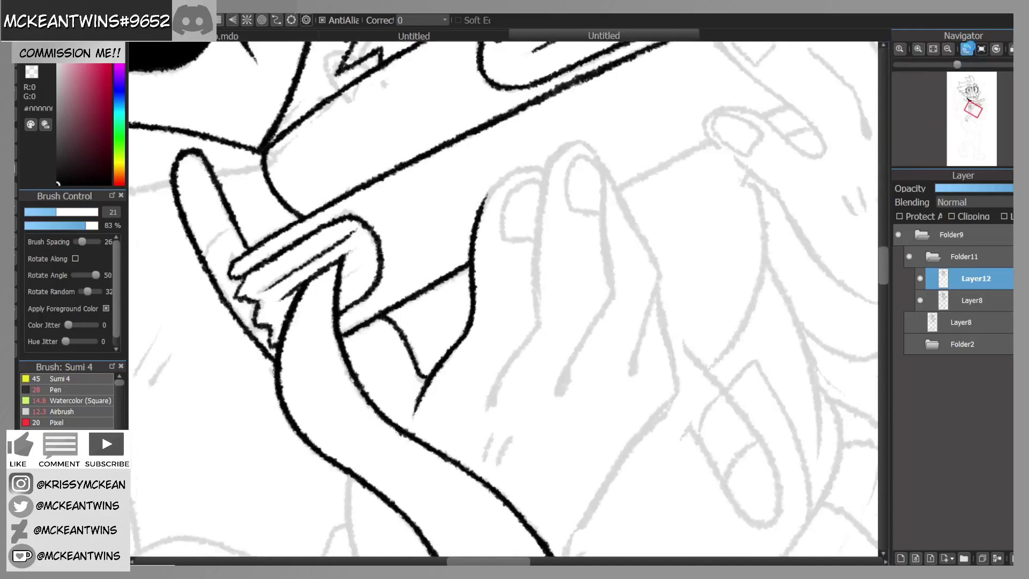
{"action": "mouse_move", "coordinate": [484, 199]}
{"action": "left_mouse_down"}
{"action": "mouse_move", "coordinate": [501, 182]}
{"action": "mouse_move", "coordinate": [491, 187]}
{"action": "mouse_move", "coordinate": [543, 172]}
{"action": "mouse_move", "coordinate": [542, 322]}
{"action": "mouse_move", "coordinate": [541, 312]}
{"action": "mouse_move", "coordinate": [491, 398]}
{"action": "mouse_move", "coordinate": [503, 375]}
{"action": "left_mouse_up"}
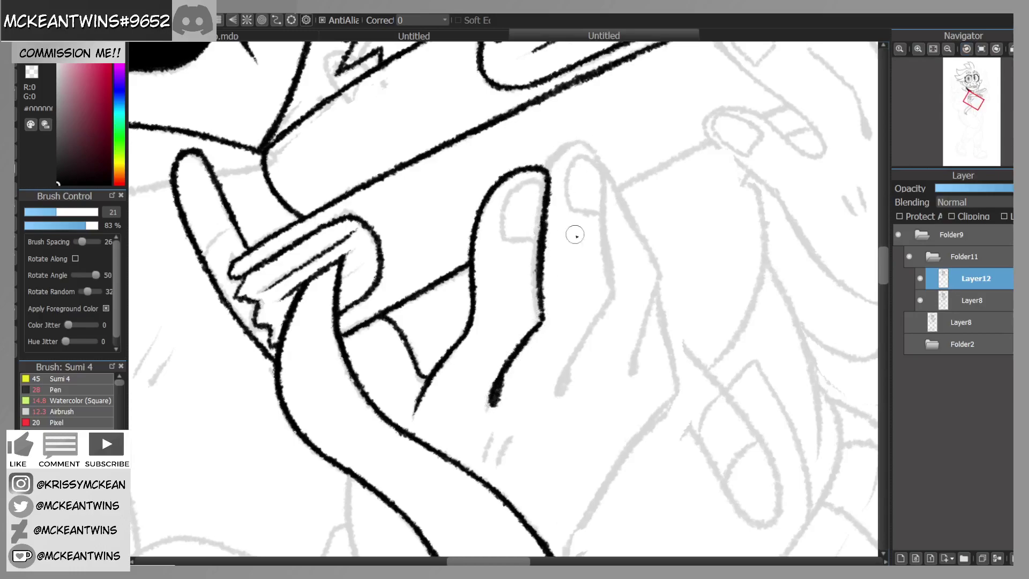
{"action": "mouse_move", "coordinate": [534, 245]}
{"action": "left_mouse_down"}
{"action": "mouse_move", "coordinate": [508, 241]}
{"action": "mouse_move", "coordinate": [511, 200]}
{"action": "mouse_move", "coordinate": [530, 182]}
{"action": "mouse_move", "coordinate": [548, 191]}
{"action": "mouse_move", "coordinate": [539, 180]}
{"action": "mouse_move", "coordinate": [519, 190]}
{"action": "mouse_move", "coordinate": [506, 217]}
{"action": "mouse_move", "coordinate": [506, 237]}
{"action": "mouse_move", "coordinate": [537, 236]}
{"action": "left_mouse_up"}
{"action": "key", "text": "ctrl+z"}
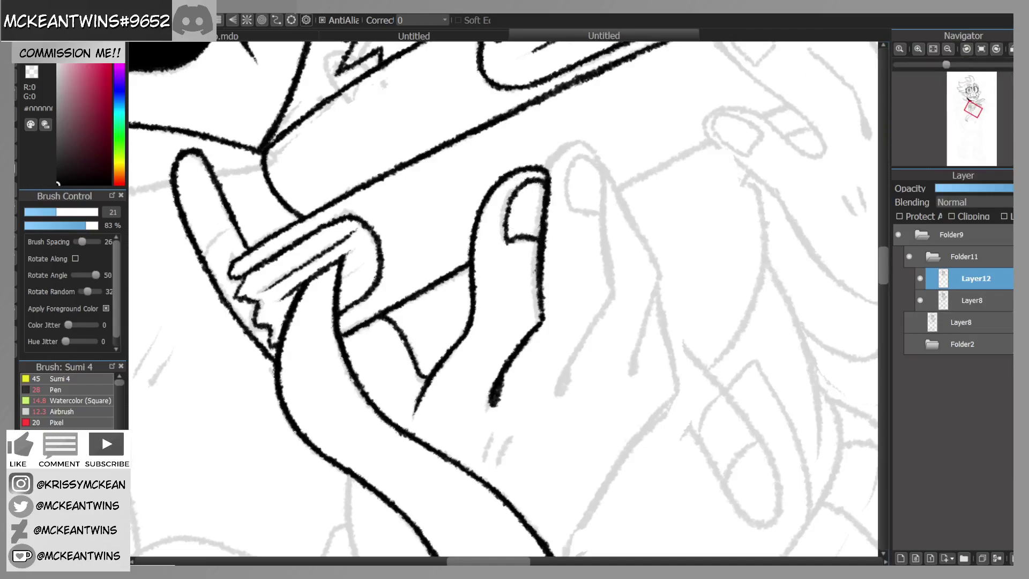
Step: Ink the left hand's second finger, outlining its rounded tip and sides down to the tapered knuckle line
{"action": "left_click", "coordinate": [973, 48]}
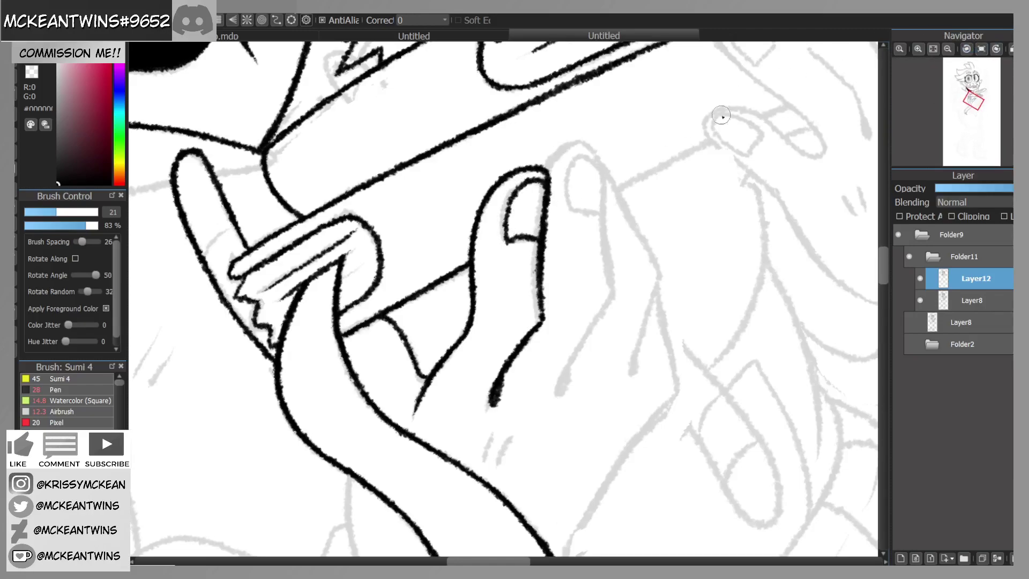
{"action": "left_click_drag", "start_coordinate": [614, 298], "coordinate": [558, 393]}
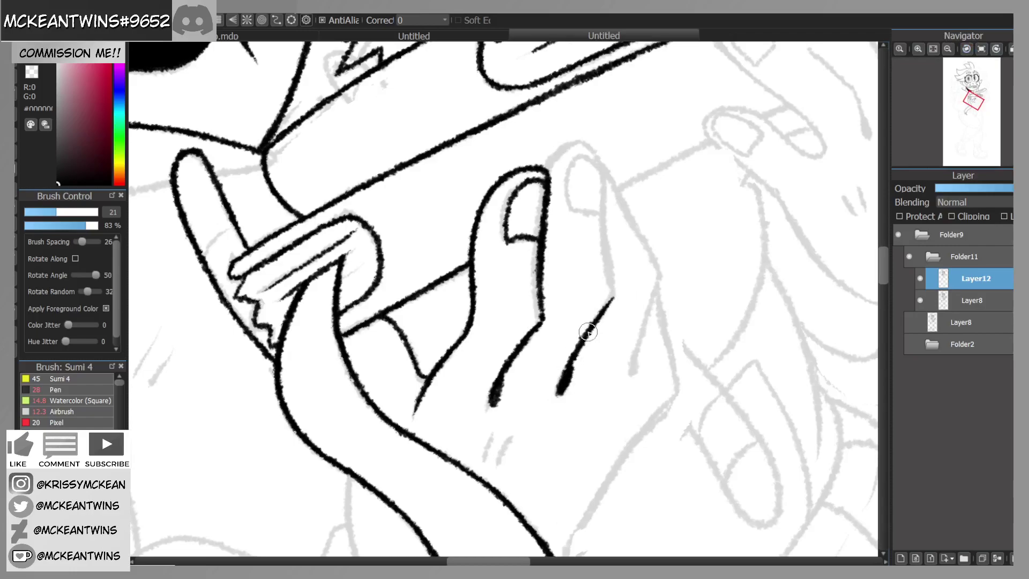
{"action": "mouse_move", "coordinate": [614, 293]}
{"action": "left_mouse_down"}
{"action": "mouse_move", "coordinate": [602, 176]}
{"action": "mouse_move", "coordinate": [588, 141]}
{"action": "mouse_move", "coordinate": [603, 170]}
{"action": "mouse_move", "coordinate": [600, 156]}
{"action": "mouse_move", "coordinate": [582, 141]}
{"action": "mouse_move", "coordinate": [549, 172]}
{"action": "left_mouse_up"}
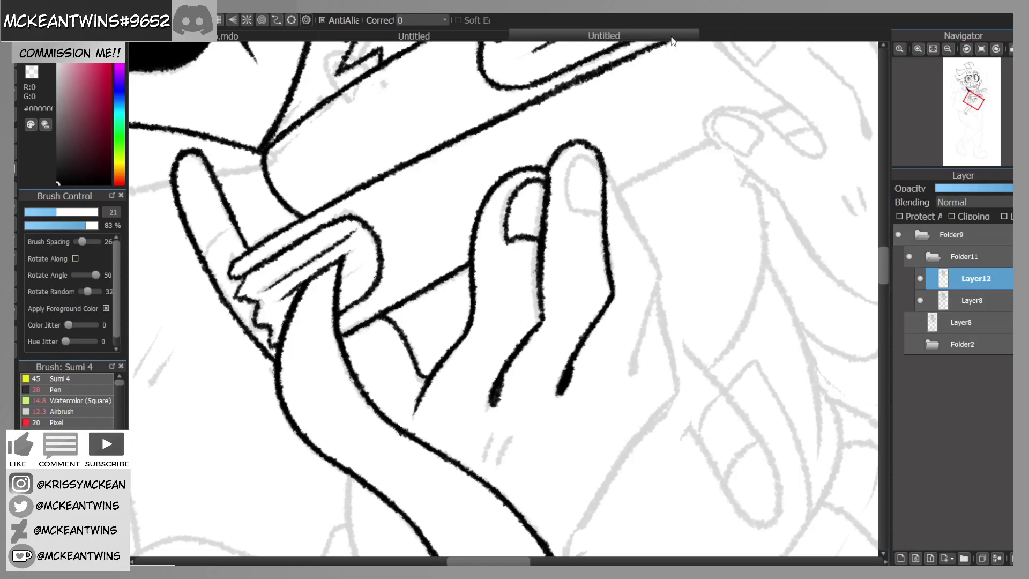
Step: Outline the fingernail on the left hand's second finger, undoing the surplus stroke
{"action": "mouse_move", "coordinate": [601, 162]}
{"action": "left_mouse_down"}
{"action": "mouse_move", "coordinate": [578, 158]}
{"action": "mouse_move", "coordinate": [569, 210]}
{"action": "left_mouse_up"}
{"action": "mouse_move", "coordinate": [570, 175]}
{"action": "left_mouse_down"}
{"action": "mouse_move", "coordinate": [574, 213]}
{"action": "mouse_move", "coordinate": [598, 214]}
{"action": "mouse_move", "coordinate": [570, 210]}
{"action": "mouse_move", "coordinate": [604, 215]}
{"action": "left_mouse_up"}
{"action": "key", "text": "ctrl+z"}
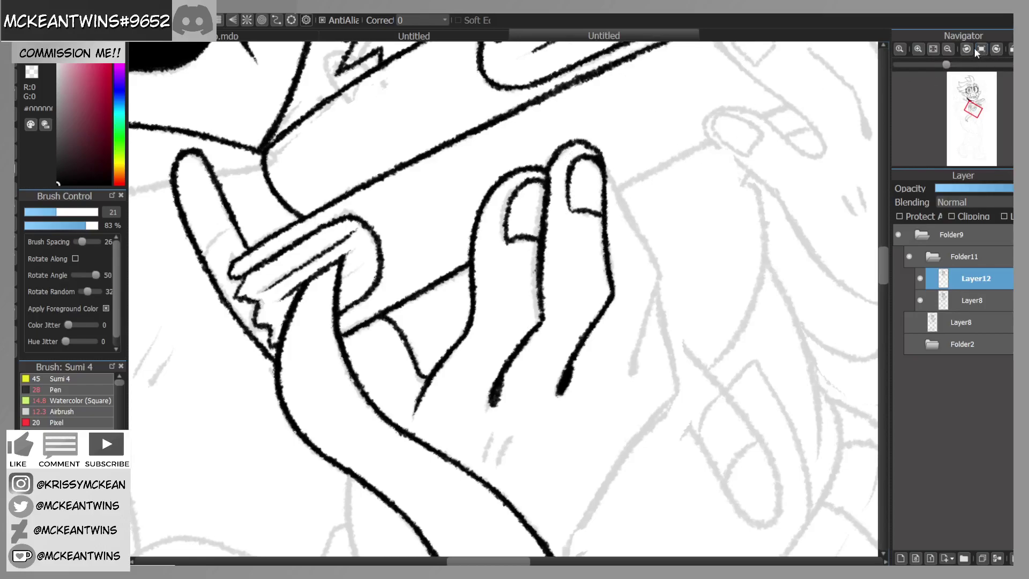
Step: Ink the outer edge of the left hand's third finger, its tapered knuckle line and the short side of the palm
{"action": "left_click", "coordinate": [974, 48]}
{"action": "left_click", "coordinate": [975, 48]}
{"action": "left_click_drag", "start_coordinate": [343, 270], "coordinate": [403, 173]}
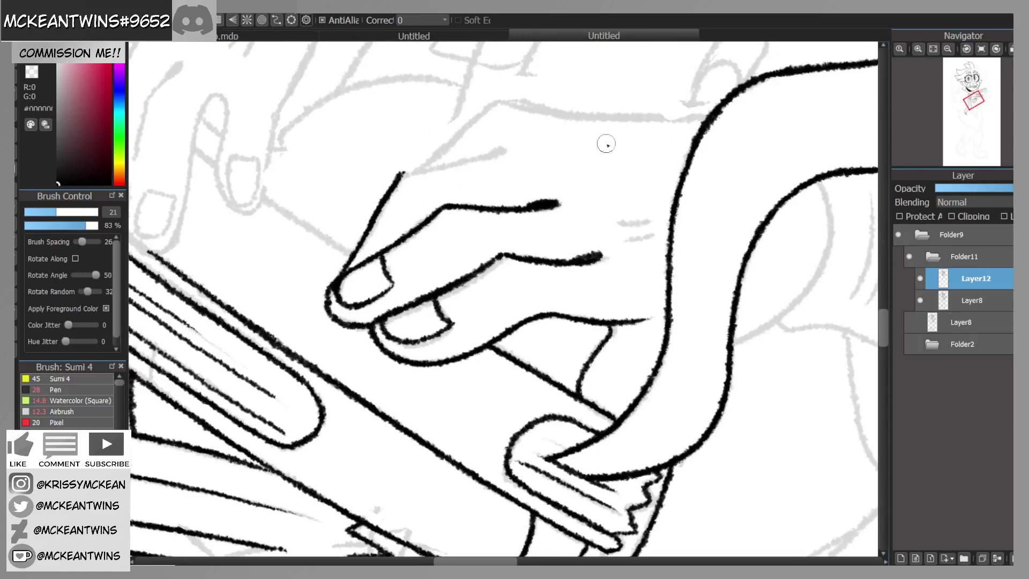
{"action": "left_click", "coordinate": [981, 48]}
{"action": "left_click_drag", "start_coordinate": [973, 106], "coordinate": [972, 109]}
{"action": "left_click", "coordinate": [966, 49]}
{"action": "left_click_drag", "start_coordinate": [596, 152], "coordinate": [565, 261]}
{"action": "left_click_drag", "start_coordinate": [593, 173], "coordinate": [605, 286]}
Step: Ink the left hand's lower edge from the palm's side to the ribbon and add short tendon marks on the back
{"action": "left_click", "coordinate": [981, 49]}
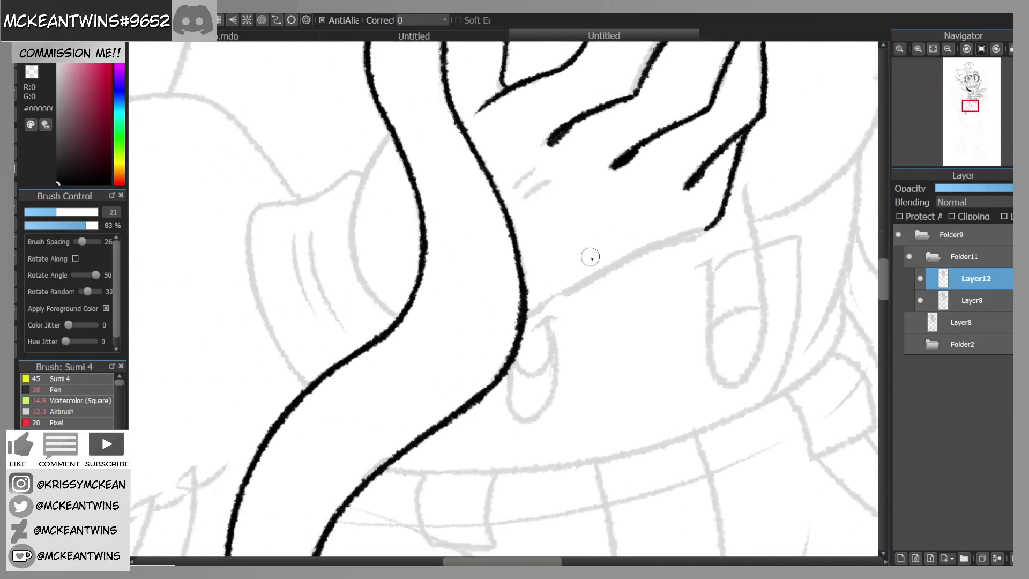
{"action": "left_click_drag", "start_coordinate": [525, 315], "coordinate": [706, 225]}
{"action": "mouse_move", "coordinate": [535, 170]}
{"action": "left_mouse_down"}
{"action": "mouse_move", "coordinate": [512, 184]}
{"action": "mouse_move", "coordinate": [523, 192]}
{"action": "left_mouse_up"}
Step: Ink the curved wrist contour that emerges on the ribbon's far side, joining it to the ribbon at both ends
{"action": "left_click_drag", "start_coordinate": [970, 114], "coordinate": [967, 114]}
{"action": "mouse_move", "coordinate": [530, 155]}
{"action": "left_mouse_down"}
{"action": "mouse_move", "coordinate": [509, 185]}
{"action": "mouse_move", "coordinate": [485, 271]}
{"action": "mouse_move", "coordinate": [495, 305]}
{"action": "left_mouse_up"}
{"action": "left_click", "coordinate": [996, 49]}
{"action": "left_click", "coordinate": [996, 50]}
{"action": "left_click", "coordinate": [997, 49]}
{"action": "left_click", "coordinate": [996, 49]}
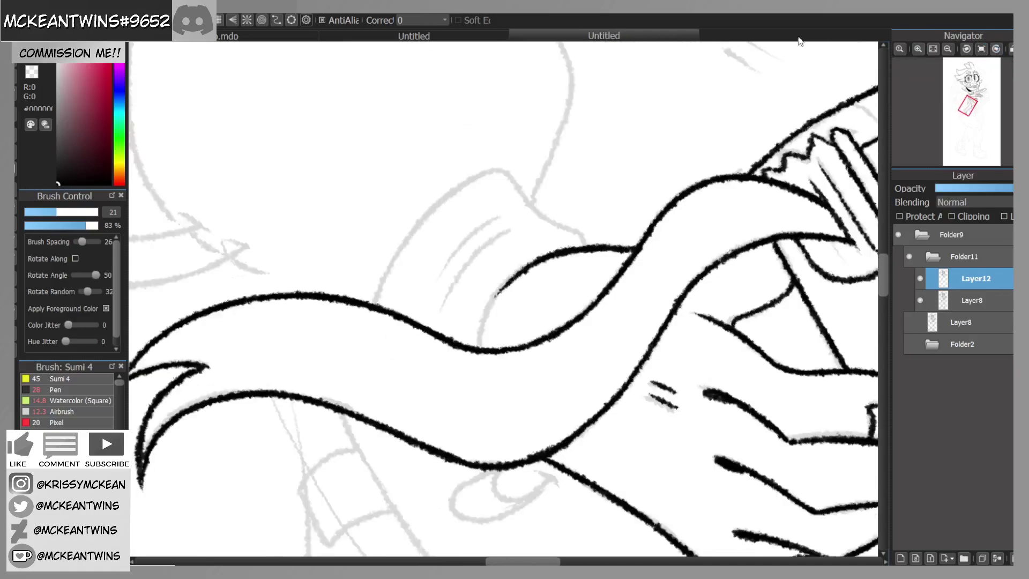
{"action": "left_click_drag", "start_coordinate": [478, 345], "coordinate": [517, 275]}
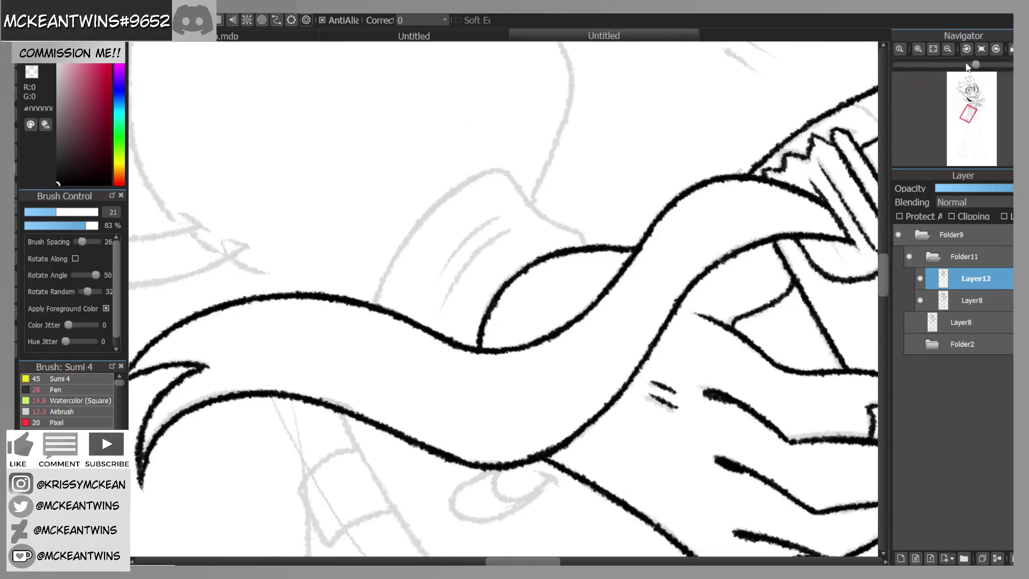
{"action": "left_click", "coordinate": [980, 49]}
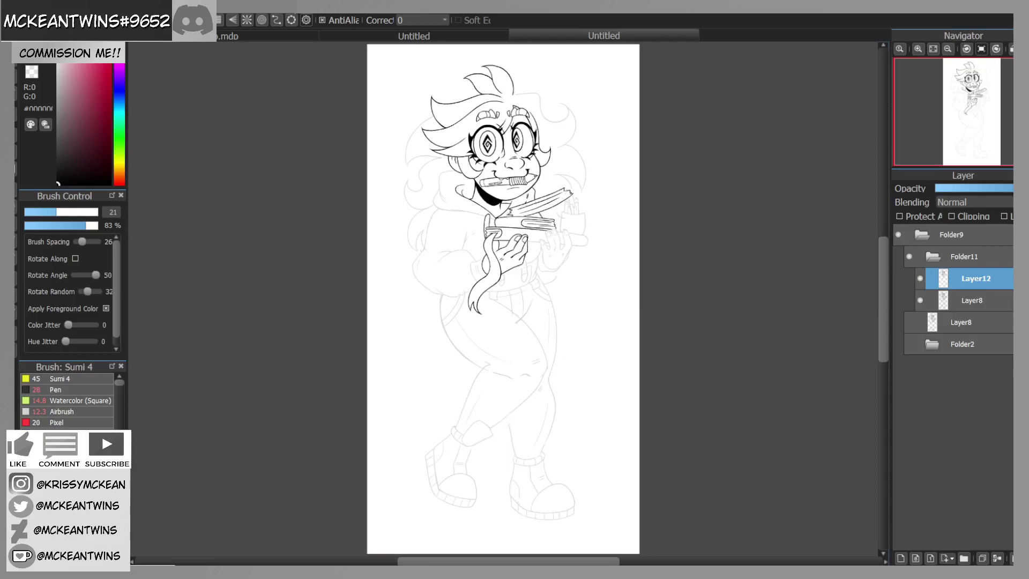
Step: Ink the start of the hood's upper edge where it emerges from the hair beside the face
{"action": "left_click", "coordinate": [918, 49]}
{"action": "left_click", "coordinate": [918, 50]}
{"action": "left_click", "coordinate": [918, 49]}
{"action": "left_click", "coordinate": [918, 49]}
{"action": "left_click_drag", "start_coordinate": [971, 110], "coordinate": [962, 99]}
{"action": "left_click", "coordinate": [919, 50]}
{"action": "left_click", "coordinate": [919, 49]}
{"action": "left_click", "coordinate": [919, 50]}
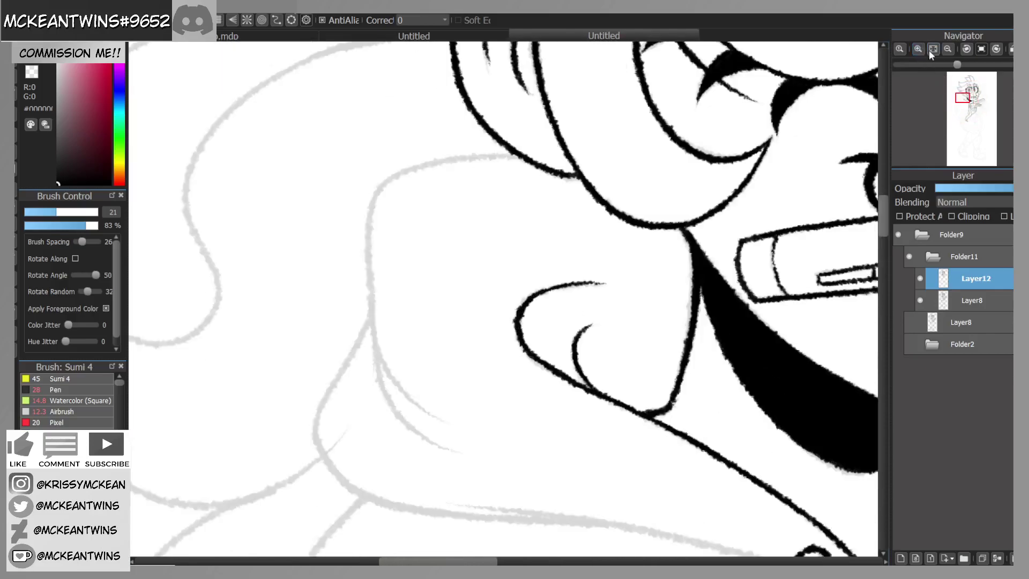
{"action": "left_click", "coordinate": [968, 49]}
{"action": "left_click_drag", "start_coordinate": [386, 216], "coordinate": [340, 337]}
Step: Continue the hood's outer edge around the upper corner and down its side to the crease
{"action": "left_click", "coordinate": [981, 50]}
{"action": "left_click", "coordinate": [996, 49]}
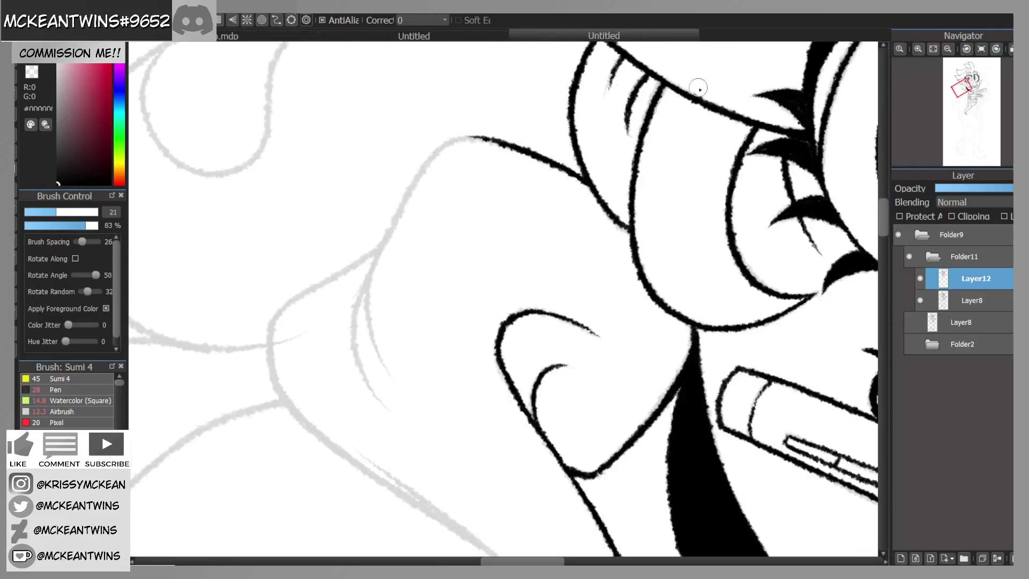
{"action": "left_click", "coordinate": [984, 49]}
{"action": "mouse_move", "coordinate": [429, 161]}
{"action": "left_mouse_down"}
{"action": "mouse_move", "coordinate": [393, 176]}
{"action": "mouse_move", "coordinate": [368, 229]}
{"action": "mouse_move", "coordinate": [369, 243]}
{"action": "mouse_move", "coordinate": [371, 217]}
{"action": "mouse_move", "coordinate": [376, 373]}
{"action": "mouse_move", "coordinate": [401, 417]}
{"action": "left_mouse_up"}
Step: Ink the two tapered crease lines at the lower end of the hood's side edge
{"action": "left_click", "coordinate": [996, 50]}
{"action": "left_click_drag", "start_coordinate": [377, 231], "coordinate": [344, 294]}
{"action": "left_click_drag", "start_coordinate": [358, 248], "coordinate": [346, 334]}
{"action": "mouse_move", "coordinate": [392, 221]}
{"action": "left_mouse_down"}
{"action": "mouse_move", "coordinate": [375, 249]}
{"action": "mouse_move", "coordinate": [367, 314]}
{"action": "left_mouse_up"}
{"action": "mouse_move", "coordinate": [961, 67]}
{"action": "left_click", "coordinate": [982, 49]}
Step: Ink the hood's lower bulge, curving outward from the side crease and around its rounded corner
{"action": "left_click", "coordinate": [948, 50]}
{"action": "left_click_drag", "start_coordinate": [962, 99], "coordinate": [962, 102]}
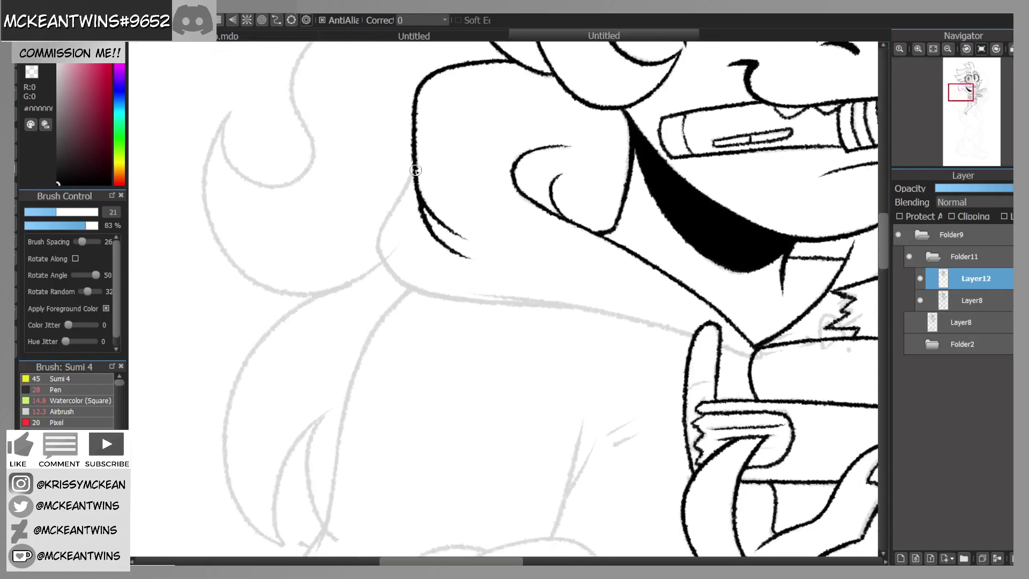
{"action": "mouse_move", "coordinate": [390, 210]}
{"action": "left_mouse_down"}
{"action": "mouse_move", "coordinate": [377, 240]}
{"action": "mouse_move", "coordinate": [396, 245]}
{"action": "left_mouse_up"}
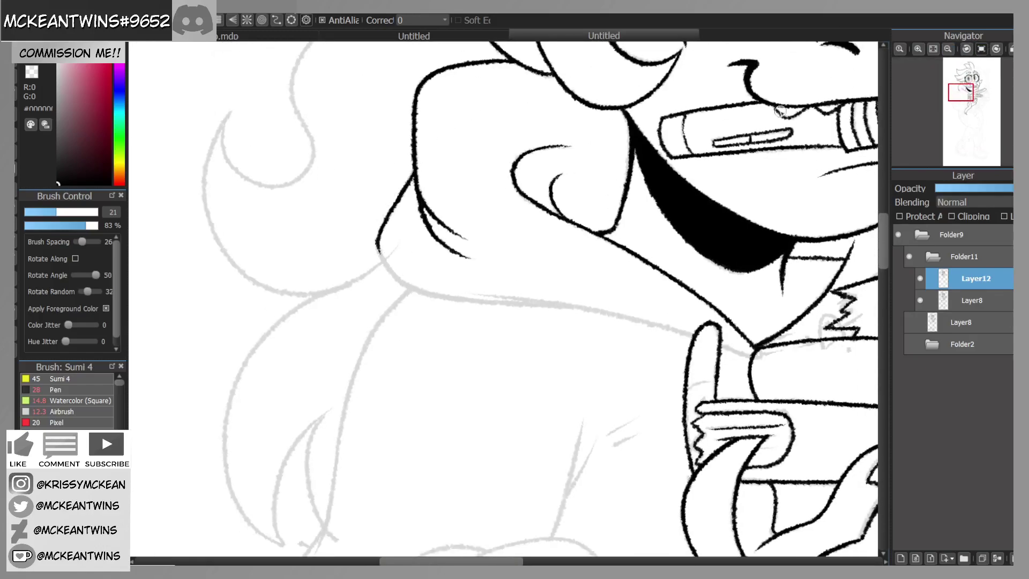
{"action": "left_click", "coordinate": [1000, 47]}
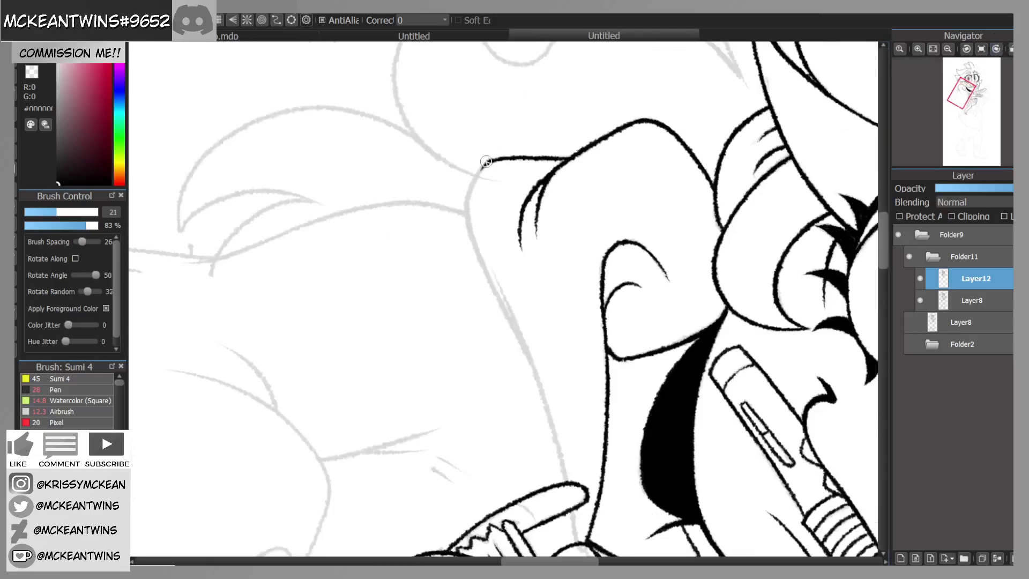
{"action": "mouse_move", "coordinate": [486, 163]}
{"action": "left_mouse_down"}
{"action": "mouse_move", "coordinate": [466, 204]}
{"action": "mouse_move", "coordinate": [473, 191]}
{"action": "mouse_move", "coordinate": [474, 241]}
{"action": "left_mouse_up"}
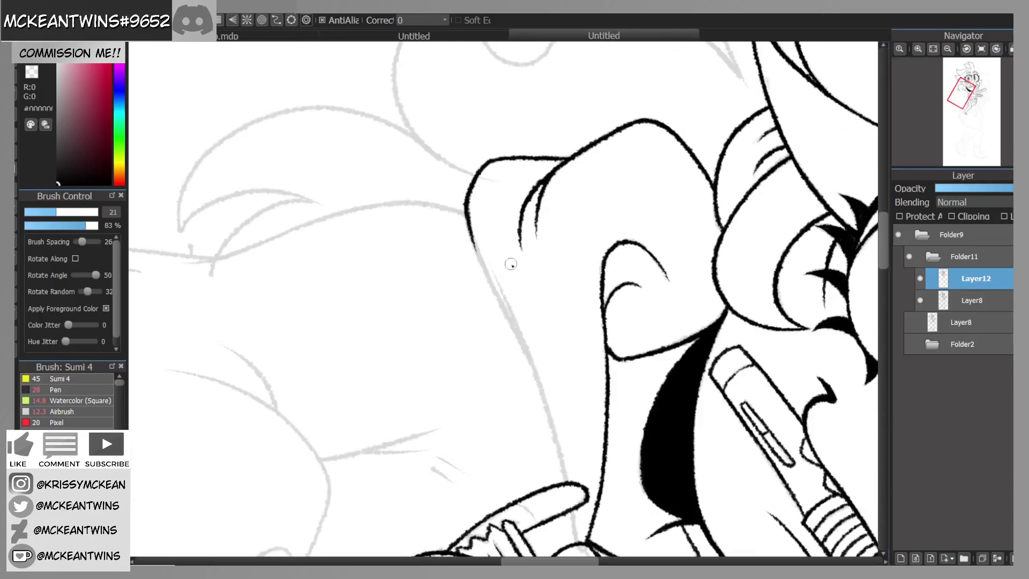
Step: Ink the hood's long bottom edge to the raised finger and collar, with a tapered fold line along it
{"action": "left_click", "coordinate": [980, 49]}
{"action": "left_click", "coordinate": [966, 49]}
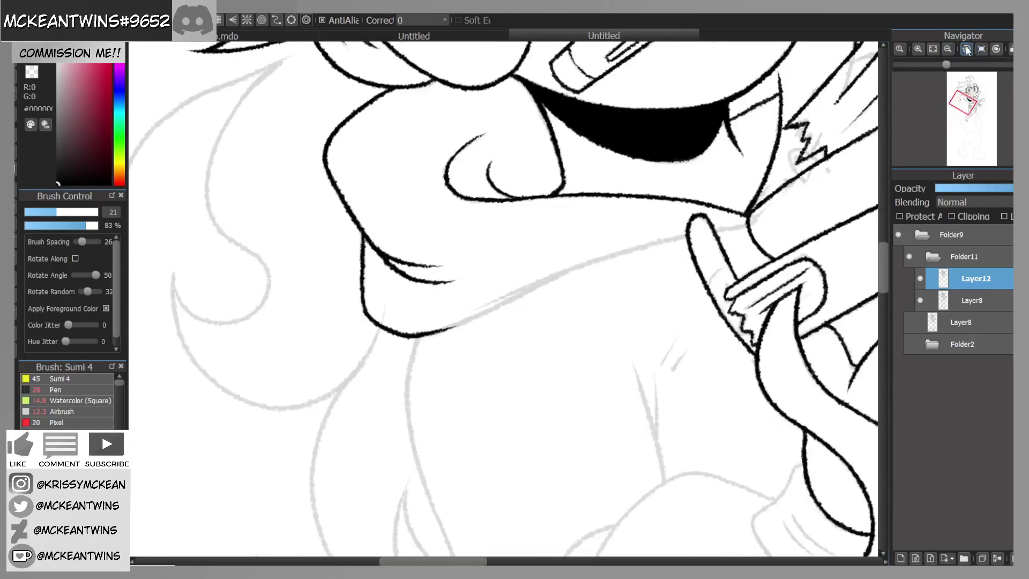
{"action": "left_click", "coordinate": [918, 49]}
{"action": "left_click_drag", "start_coordinate": [413, 338], "coordinate": [611, 253]}
{"action": "mouse_move", "coordinate": [538, 284]}
{"action": "left_mouse_down"}
{"action": "mouse_move", "coordinate": [695, 219]}
{"action": "mouse_move", "coordinate": [775, 204]}
{"action": "left_mouse_up"}
{"action": "left_click_drag", "start_coordinate": [573, 264], "coordinate": [476, 314]}
{"action": "mouse_move", "coordinate": [824, 196]}
{"action": "left_mouse_down"}
{"action": "mouse_move", "coordinate": [870, 190]}
{"action": "mouse_move", "coordinate": [841, 190]}
{"action": "left_mouse_up"}
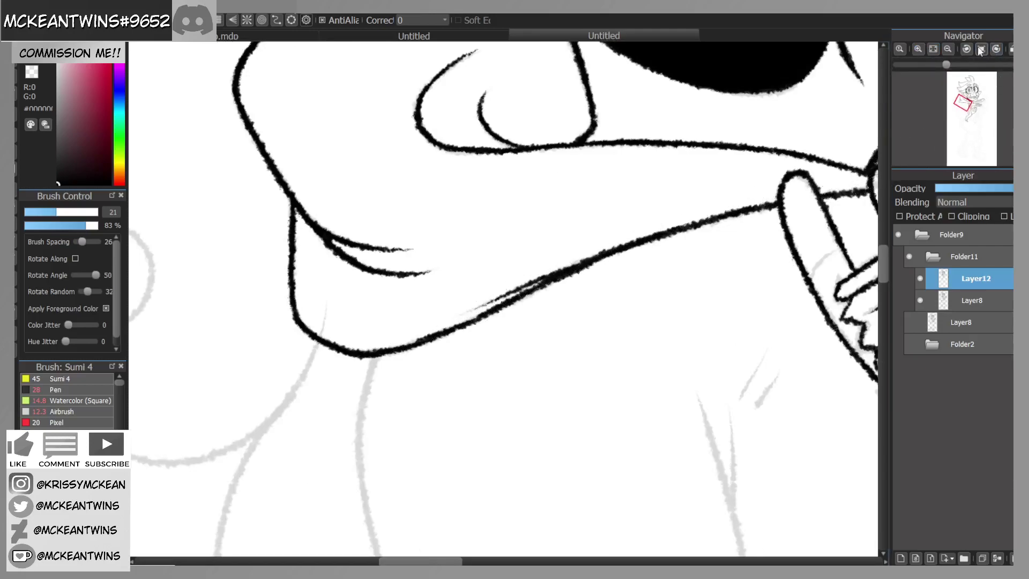
Step: Outline the small rounded loop hanging below the left hand beside the ribbon
{"action": "left_click", "coordinate": [981, 50]}
{"action": "left_click", "coordinate": [953, 49]}
{"action": "left_click_drag", "start_coordinate": [960, 101], "coordinate": [967, 115]}
{"action": "mouse_move", "coordinate": [968, 136]}
{"action": "left_click", "coordinate": [918, 49]}
{"action": "mouse_move", "coordinate": [683, 170]}
{"action": "left_mouse_down"}
{"action": "mouse_move", "coordinate": [691, 246]}
{"action": "mouse_move", "coordinate": [681, 273]}
{"action": "mouse_move", "coordinate": [660, 283]}
{"action": "mouse_move", "coordinate": [647, 233]}
{"action": "left_mouse_up"}
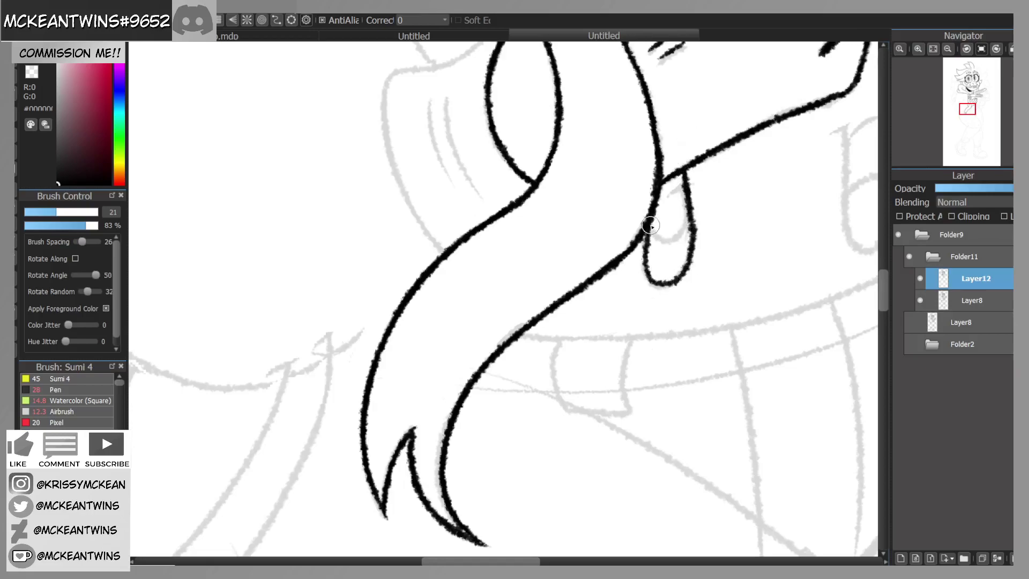
Step: Toggle the visibility of the lower Layer8 outside Folder11 on and off to compare it with the line art
{"action": "left_click", "coordinate": [948, 49]}
{"action": "left_click_drag", "start_coordinate": [984, 105], "coordinate": [964, 115]}
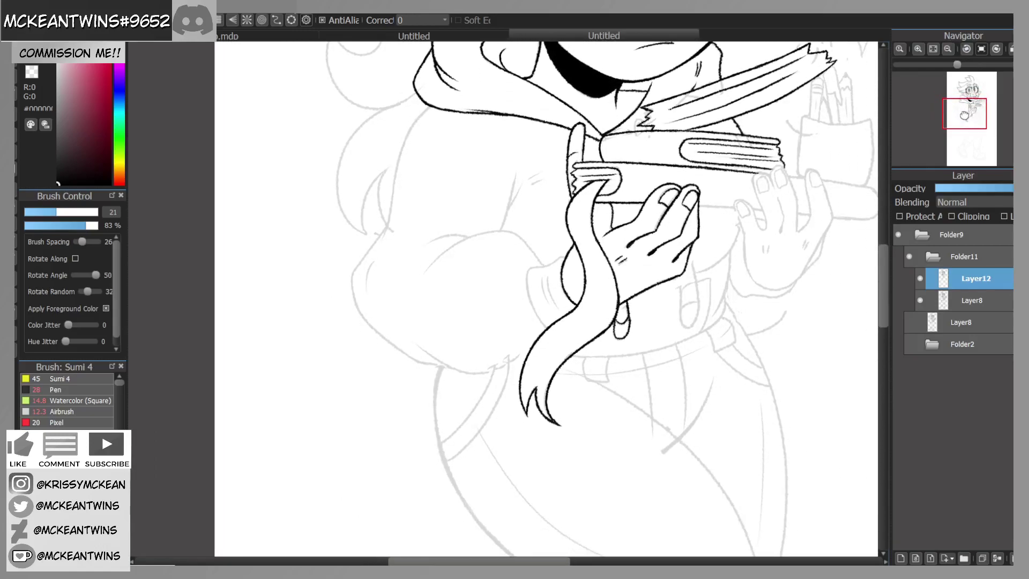
{"action": "left_click", "coordinate": [910, 323]}
{"action": "left_click", "coordinate": [910, 323]}
{"action": "left_click", "coordinate": [910, 322]}
{"action": "left_click", "coordinate": [910, 323]}
{"action": "left_click", "coordinate": [910, 323]}
{"action": "left_click", "coordinate": [910, 323]}
Step: Ink the sleeve cuff beside the ribbon, including its upper edge, curved side and two inner fold lines
{"action": "left_click", "coordinate": [917, 50]}
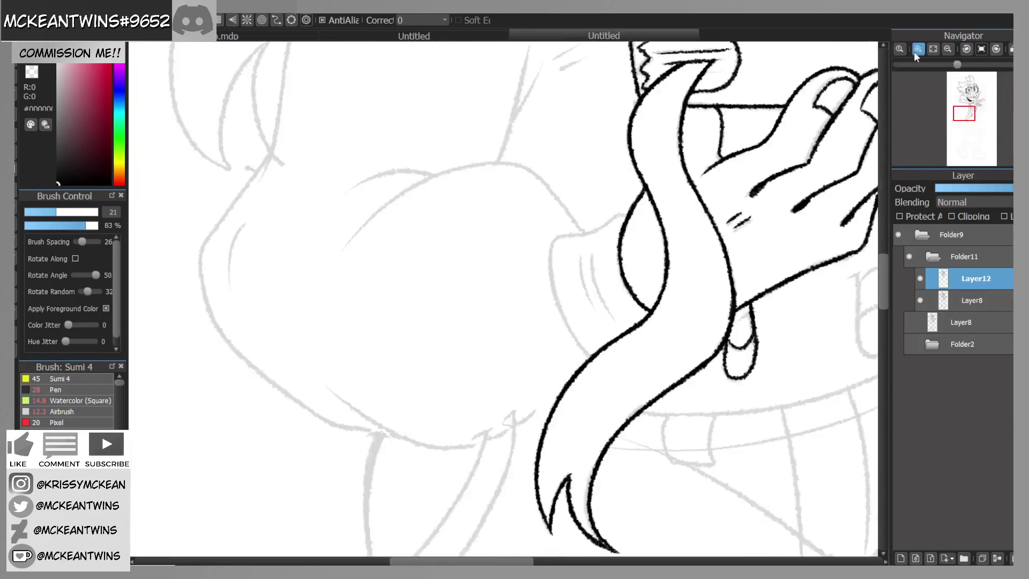
{"action": "left_click", "coordinate": [915, 50]}
{"action": "mouse_move", "coordinate": [681, 172]}
{"action": "left_mouse_down"}
{"action": "mouse_move", "coordinate": [603, 203]}
{"action": "mouse_move", "coordinate": [577, 225]}
{"action": "left_mouse_up"}
{"action": "left_click", "coordinate": [999, 47]}
{"action": "mouse_move", "coordinate": [623, 257]}
{"action": "left_mouse_down"}
{"action": "mouse_move", "coordinate": [594, 281]}
{"action": "mouse_move", "coordinate": [606, 266]}
{"action": "mouse_move", "coordinate": [568, 371]}
{"action": "mouse_move", "coordinate": [573, 340]}
{"action": "mouse_move", "coordinate": [577, 424]}
{"action": "left_mouse_up"}
{"action": "left_click_drag", "start_coordinate": [652, 308], "coordinate": [633, 419]}
{"action": "left_click_drag", "start_coordinate": [636, 302], "coordinate": [614, 388]}
{"action": "left_click", "coordinate": [968, 48]}
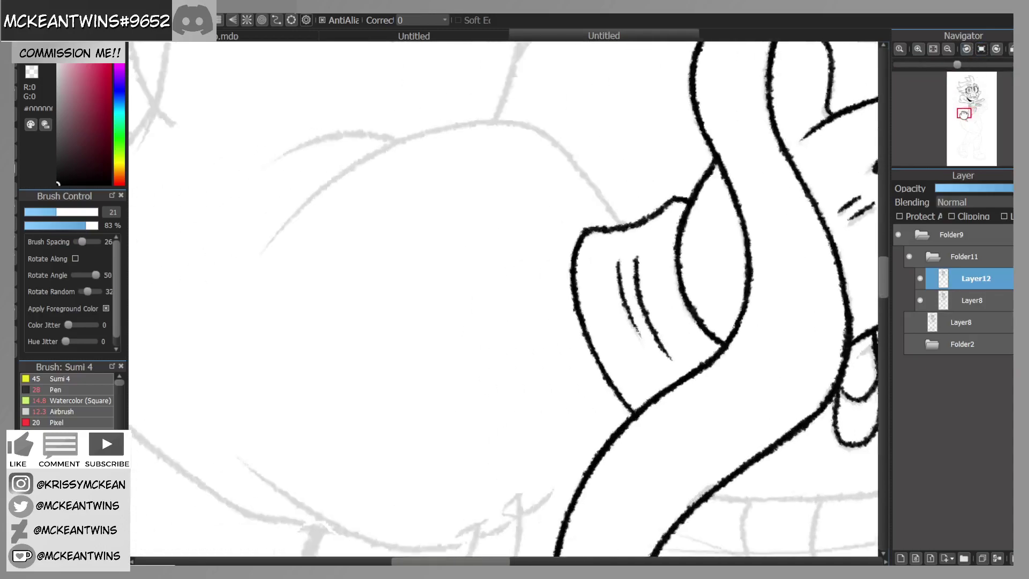
Step: Ink the start of the sleeve's underside outward from the ribbon, redoing the stroke with a flatter curve
{"action": "mouse_move", "coordinate": [753, 208]}
{"action": "left_mouse_down"}
{"action": "mouse_move", "coordinate": [696, 257]}
{"action": "mouse_move", "coordinate": [592, 318]}
{"action": "left_mouse_up"}
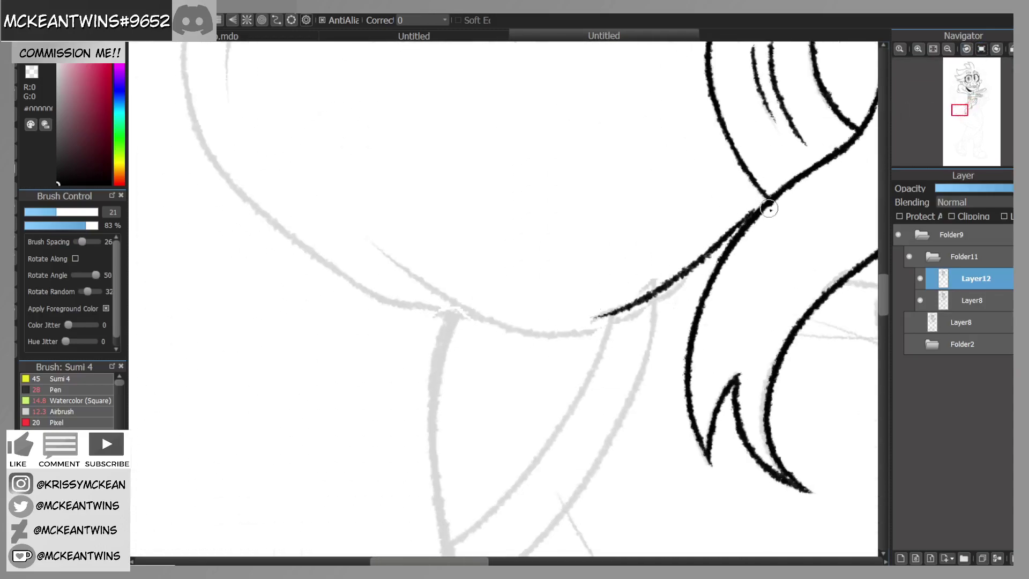
{"action": "key", "text": "ctrl+z"}
{"action": "mouse_move", "coordinate": [756, 208]}
{"action": "left_mouse_down"}
{"action": "mouse_move", "coordinate": [716, 249]}
{"action": "mouse_move", "coordinate": [573, 309]}
{"action": "left_mouse_up"}
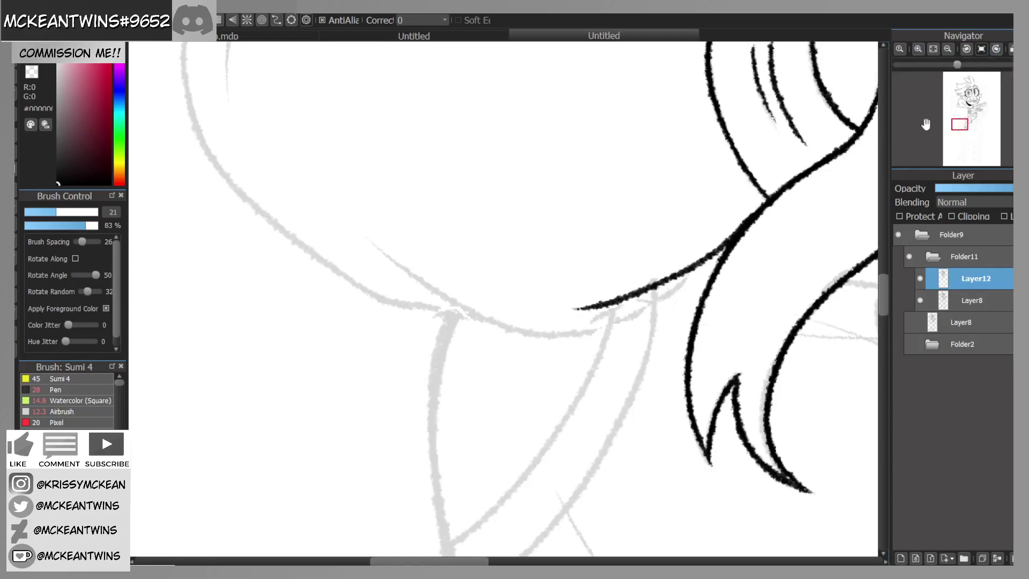
Step: Extend the sleeve's underside to the outer end and add the tapered crease above it
{"action": "left_click", "coordinate": [996, 48]}
{"action": "mouse_move", "coordinate": [514, 263]}
{"action": "left_mouse_down"}
{"action": "mouse_move", "coordinate": [475, 296]}
{"action": "mouse_move", "coordinate": [449, 375]}
{"action": "mouse_move", "coordinate": [459, 368]}
{"action": "left_mouse_up"}
{"action": "left_click_drag", "start_coordinate": [495, 274], "coordinate": [617, 215]}
{"action": "left_click_drag", "start_coordinate": [512, 257], "coordinate": [586, 181]}
{"action": "left_click", "coordinate": [982, 49]}
{"action": "left_click", "coordinate": [948, 49]}
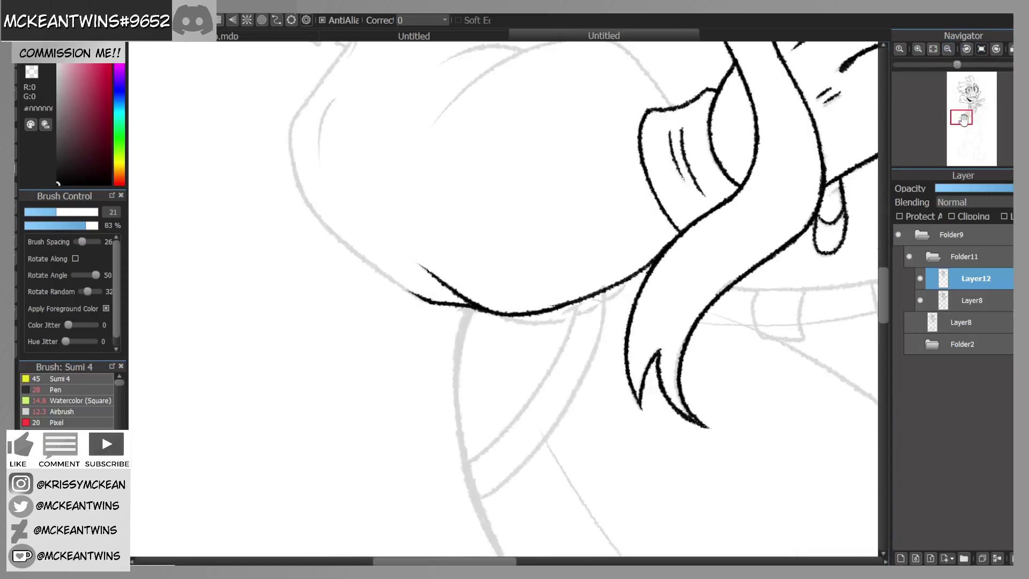
Step: Ink the sleeve's upper forearm edge from the cuff to where the torso line meets it
{"action": "left_click_drag", "start_coordinate": [961, 118], "coordinate": [962, 110]}
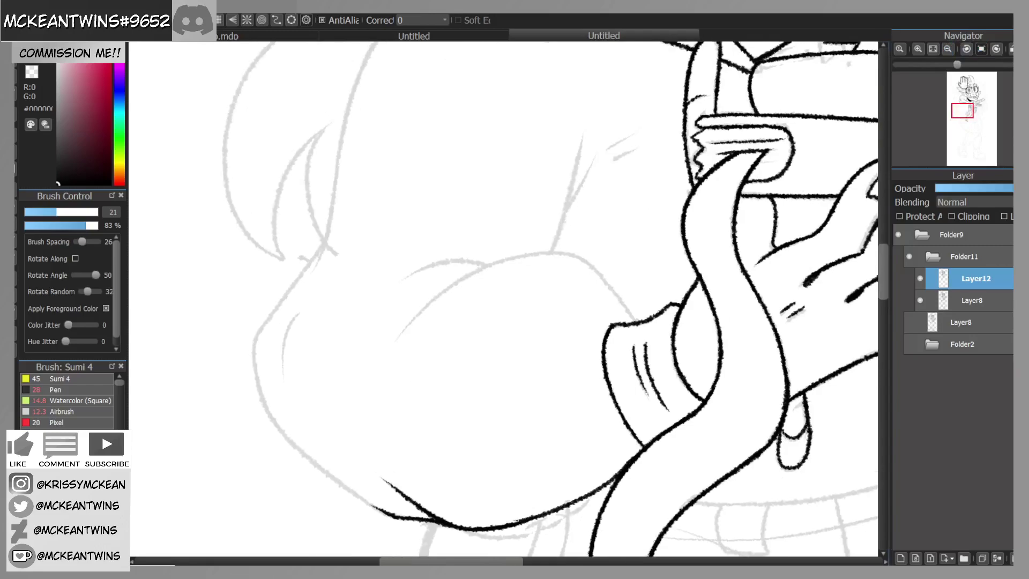
{"action": "left_click", "coordinate": [965, 51]}
{"action": "left_click", "coordinate": [964, 50]}
{"action": "left_click", "coordinate": [966, 51]}
{"action": "left_click", "coordinate": [917, 50]}
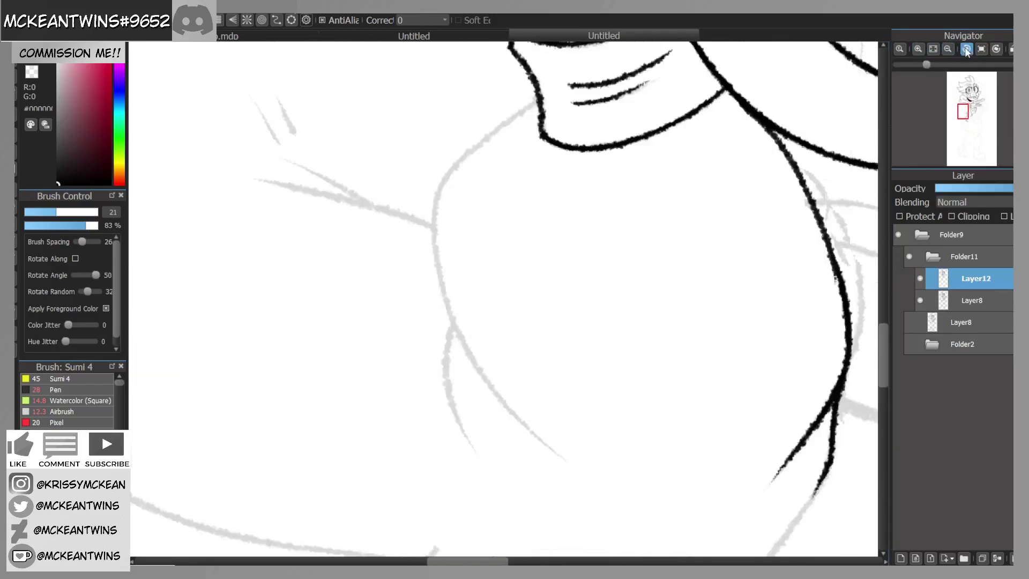
{"action": "left_click", "coordinate": [966, 50]}
{"action": "mouse_move", "coordinate": [427, 121]}
{"action": "left_mouse_down"}
{"action": "mouse_move", "coordinate": [393, 225]}
{"action": "mouse_move", "coordinate": [397, 256]}
{"action": "left_mouse_up"}
{"action": "left_click", "coordinate": [980, 49]}
Step: Extend the forearm's upper edge inward to a tapered end and ink the short curved fold branching from it
{"action": "left_click", "coordinate": [967, 49]}
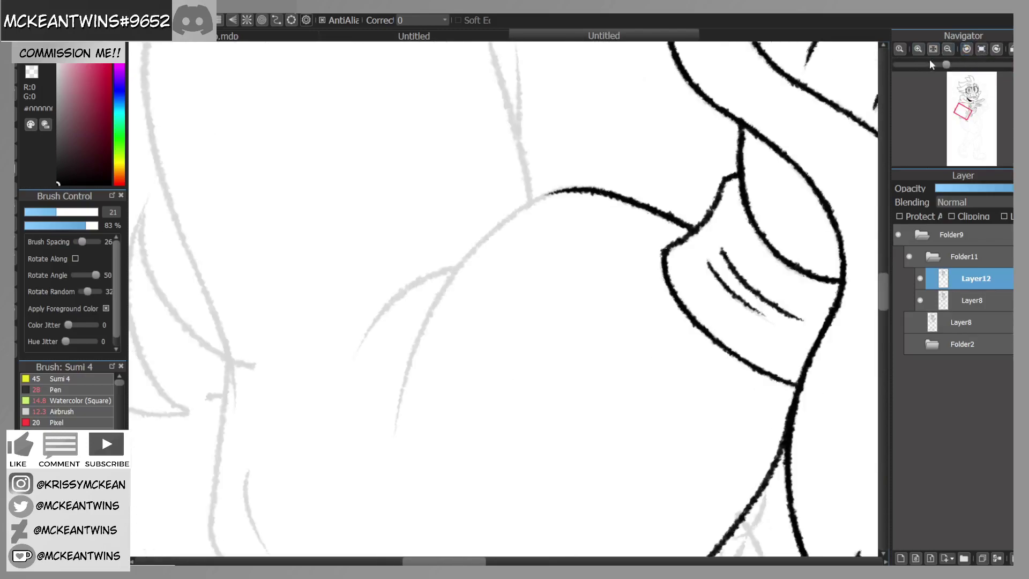
{"action": "left_click", "coordinate": [964, 49]}
{"action": "mouse_move", "coordinate": [513, 165]}
{"action": "left_mouse_down"}
{"action": "mouse_move", "coordinate": [471, 207]}
{"action": "mouse_move", "coordinate": [454, 261]}
{"action": "mouse_move", "coordinate": [453, 379]}
{"action": "left_mouse_up"}
{"action": "left_click_drag", "start_coordinate": [451, 313], "coordinate": [475, 471]}
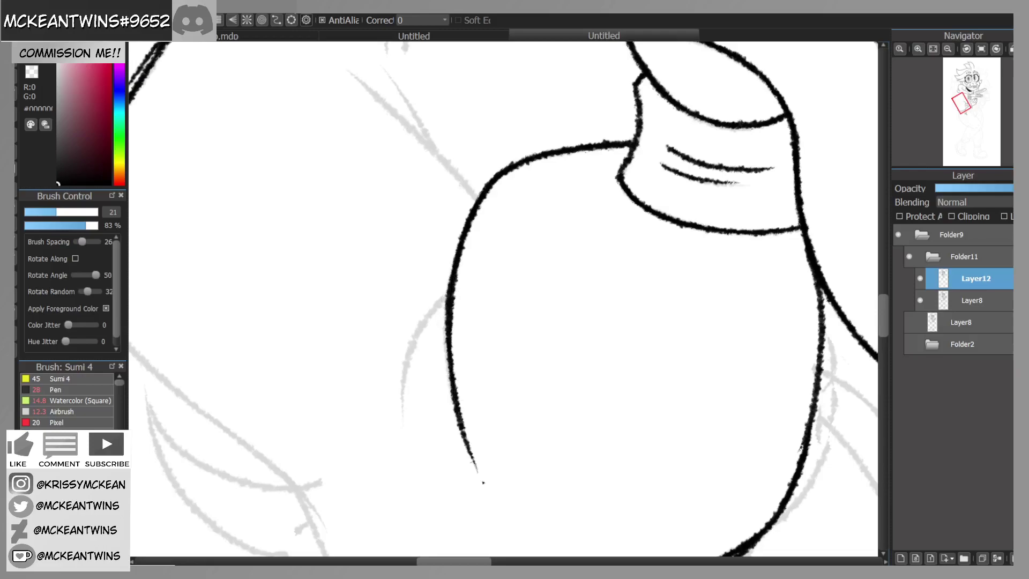
{"action": "mouse_move", "coordinate": [448, 296]}
{"action": "left_mouse_down"}
{"action": "mouse_move", "coordinate": [420, 328]}
{"action": "mouse_move", "coordinate": [398, 393]}
{"action": "mouse_move", "coordinate": [401, 422]}
{"action": "left_mouse_up"}
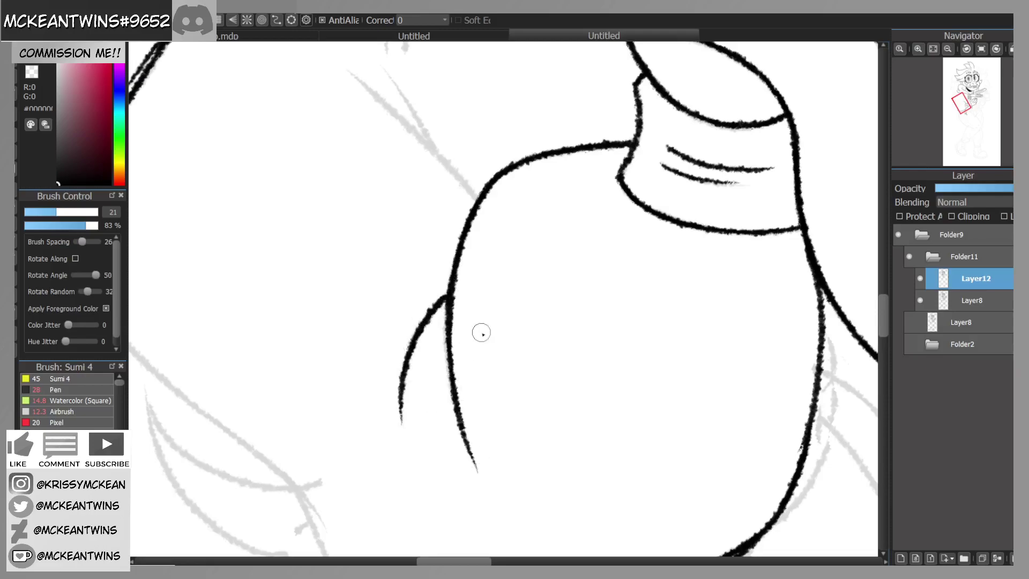
Step: Ink the sleeve's outer elbow curve from its corner down to the underside crease
{"action": "left_click", "coordinate": [980, 49]}
{"action": "left_click", "coordinate": [948, 49]}
{"action": "left_click_drag", "start_coordinate": [964, 110], "coordinate": [959, 115]}
{"action": "left_click", "coordinate": [997, 49]}
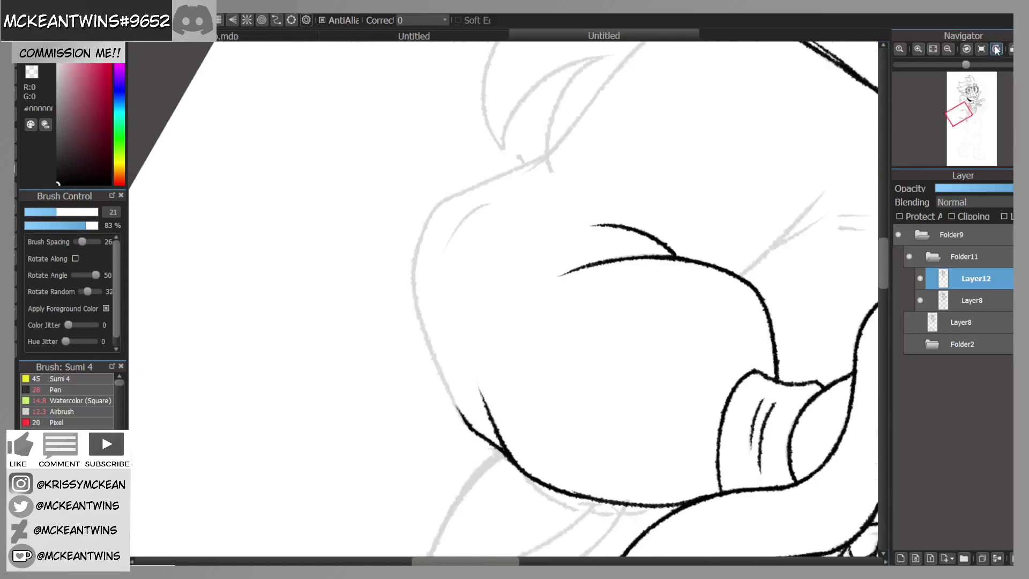
{"action": "left_click_drag", "start_coordinate": [440, 201], "coordinate": [414, 257]}
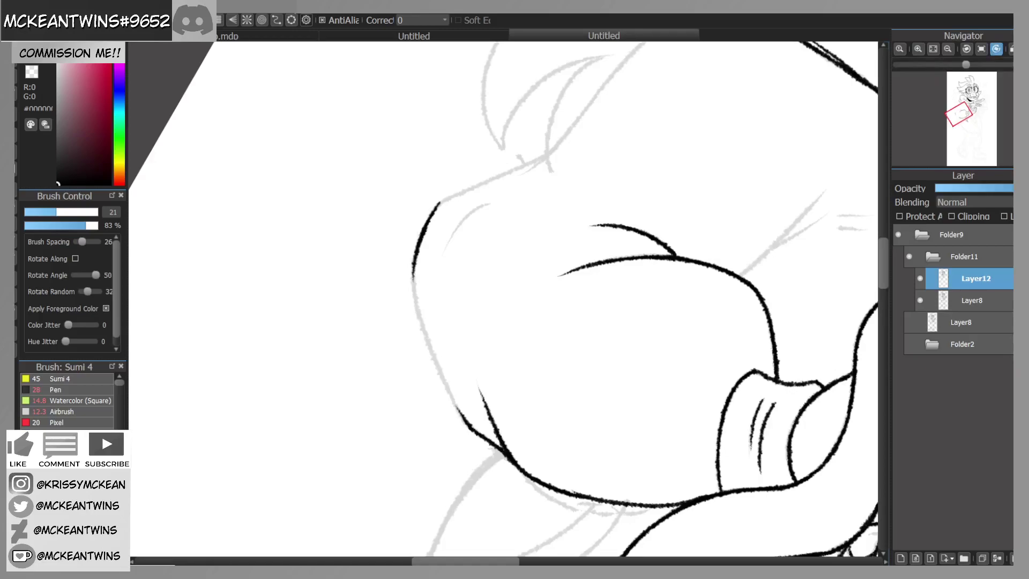
{"action": "left_click", "coordinate": [987, 48]}
{"action": "left_click", "coordinate": [918, 49]}
{"action": "mouse_move", "coordinate": [323, 329]}
{"action": "left_mouse_down"}
{"action": "mouse_move", "coordinate": [351, 274]}
{"action": "mouse_move", "coordinate": [403, 215]}
{"action": "mouse_move", "coordinate": [472, 160]}
{"action": "left_mouse_up"}
Step: Ink the upper arm's outer contour descending from the hood's bottom edge
{"action": "left_click", "coordinate": [978, 49]}
{"action": "double_click", "coordinate": [947, 48]}
{"action": "left_click_drag", "start_coordinate": [955, 118], "coordinate": [955, 112]}
{"action": "left_click", "coordinate": [918, 48]}
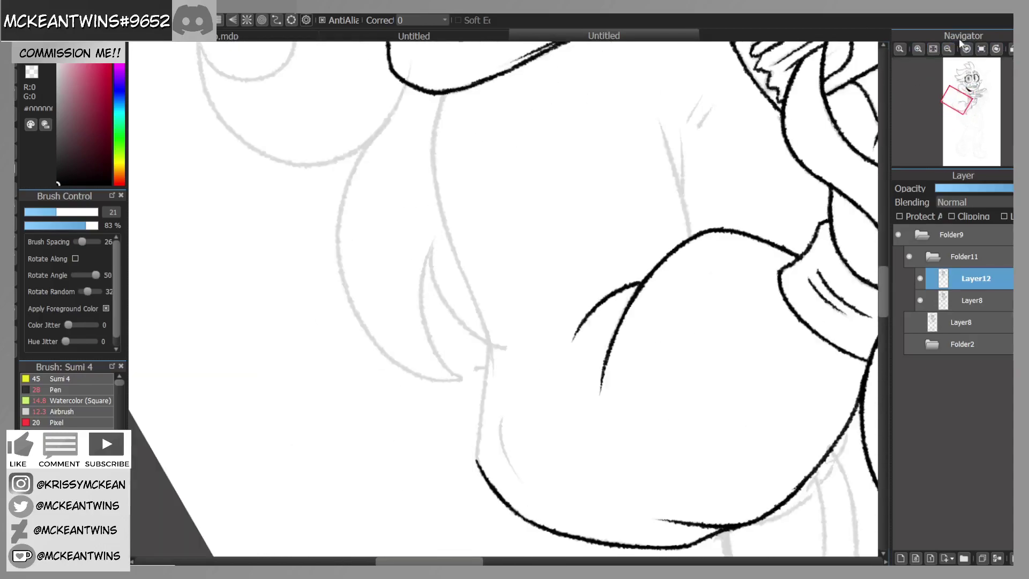
{"action": "left_click_drag", "start_coordinate": [434, 119], "coordinate": [440, 200]}
{"action": "left_click_drag", "start_coordinate": [436, 110], "coordinate": [447, 228]}
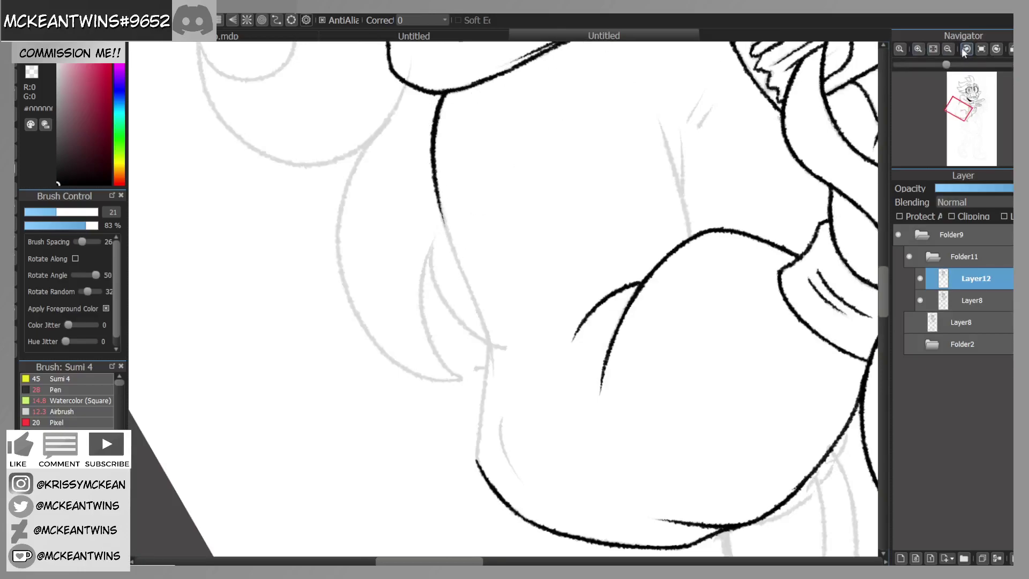
Step: Try to extend the upper arm's outer contour down to the crease above the elbow
{"action": "left_click", "coordinate": [968, 50]}
{"action": "left_click", "coordinate": [968, 50]}
{"action": "left_click", "coordinate": [968, 50]}
{"action": "left_click", "coordinate": [968, 50]}
{"action": "mouse_move", "coordinate": [466, 387]}
{"action": "left_mouse_down"}
{"action": "mouse_move", "coordinate": [536, 296]}
{"action": "mouse_move", "coordinate": [553, 289]}
{"action": "left_mouse_up"}
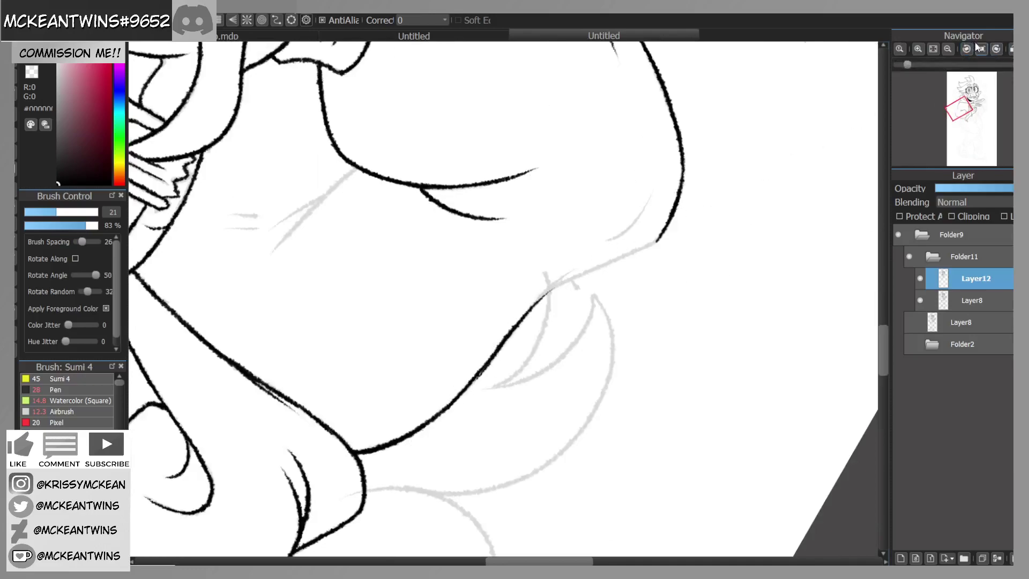
Step: Ink the sleeve's straight outer edge from the elbow corner up to the arm crease
{"action": "left_click", "coordinate": [976, 47]}
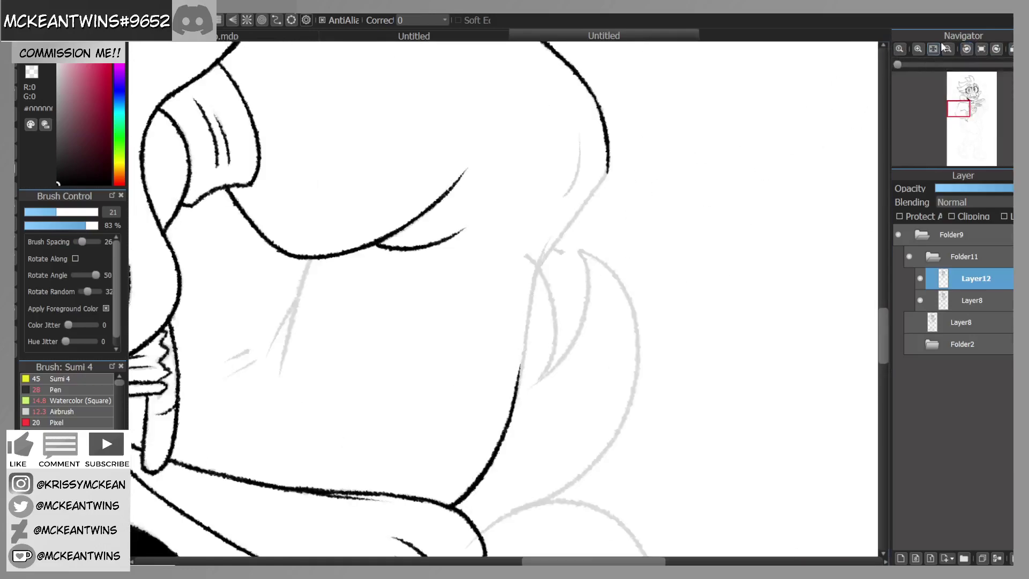
{"action": "left_click", "coordinate": [918, 49]}
{"action": "left_click", "coordinate": [966, 48]}
{"action": "left_click_drag", "start_coordinate": [541, 50], "coordinate": [526, 233]}
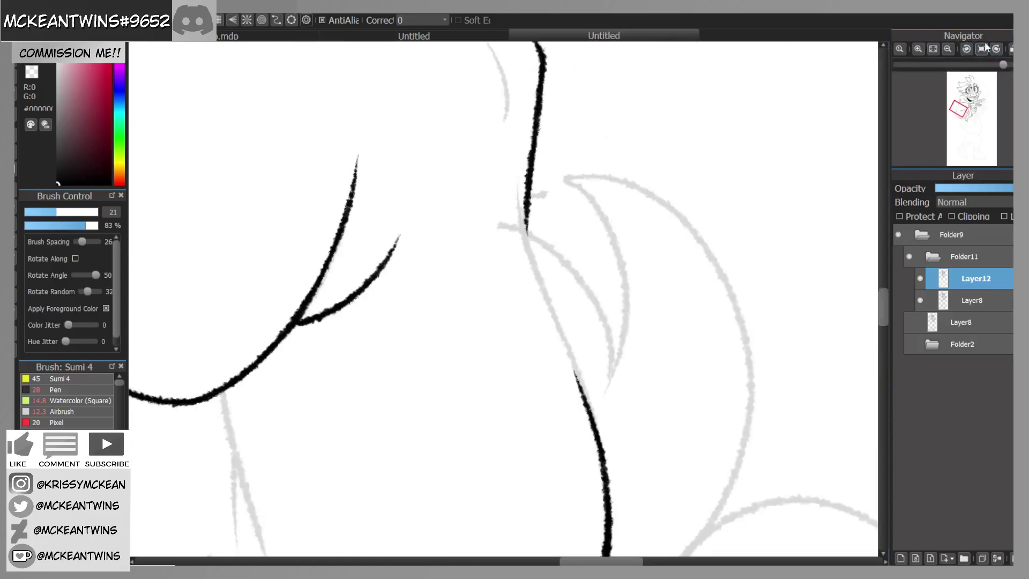
Step: Join the upper arm's outer contour to the elbow edge, letting the stroke overlap inward as a short crease
{"action": "left_click", "coordinate": [966, 50]}
{"action": "left_click", "coordinate": [999, 48]}
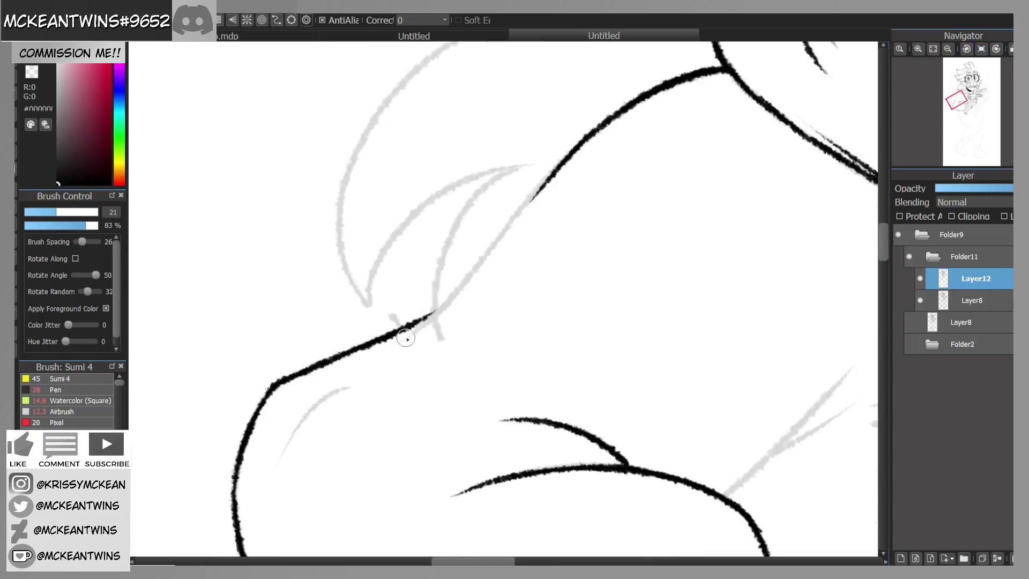
{"action": "mouse_move", "coordinate": [395, 343]}
{"action": "left_mouse_down"}
{"action": "mouse_move", "coordinate": [453, 297]}
{"action": "mouse_move", "coordinate": [547, 181]}
{"action": "left_mouse_up"}
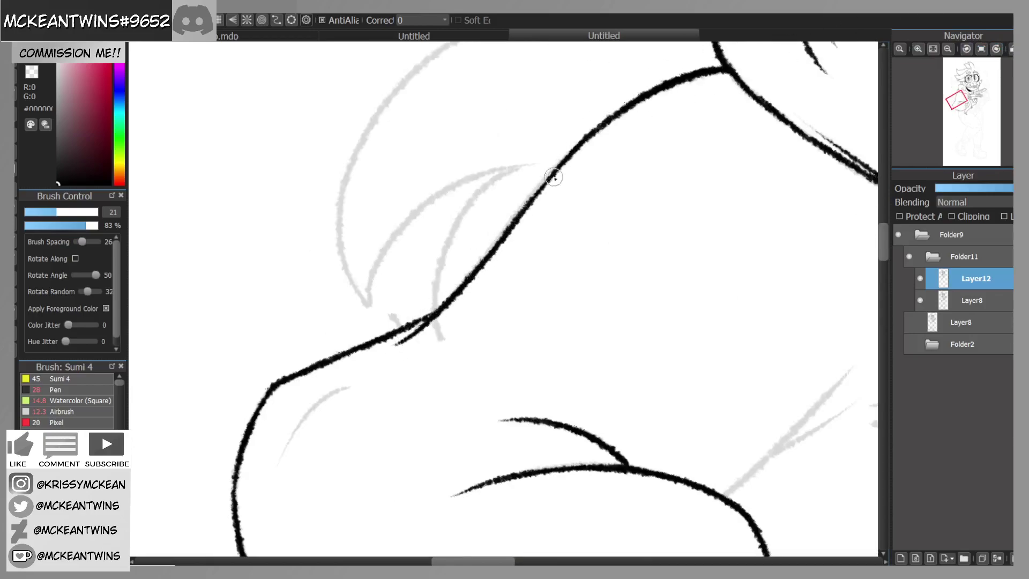
Step: Examine the whole figure's inked line art and proportions in both normal and mirrored views
{"action": "left_click", "coordinate": [946, 49]}
{"action": "left_click", "coordinate": [946, 49]}
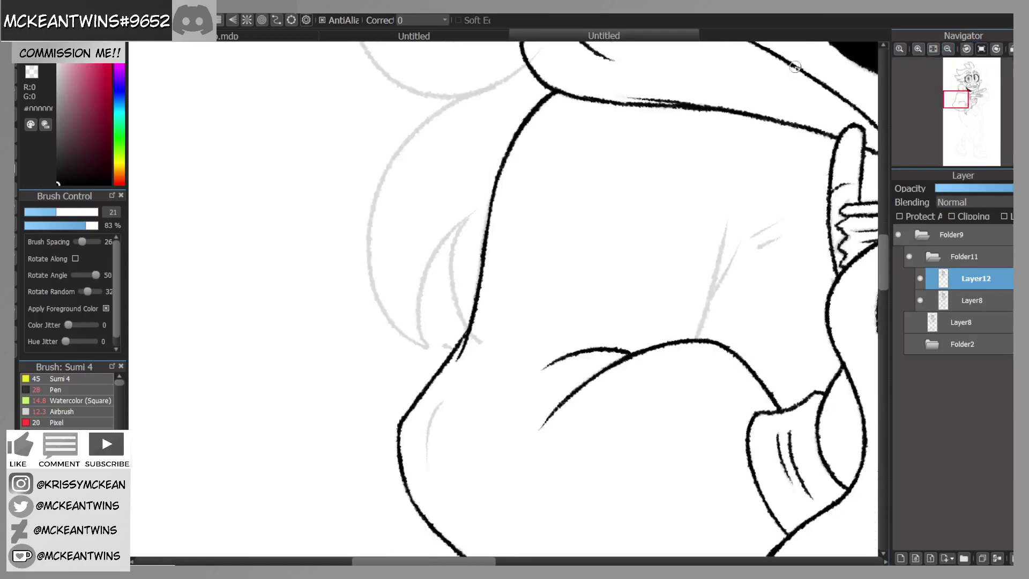
{"action": "left_click", "coordinate": [967, 49]}
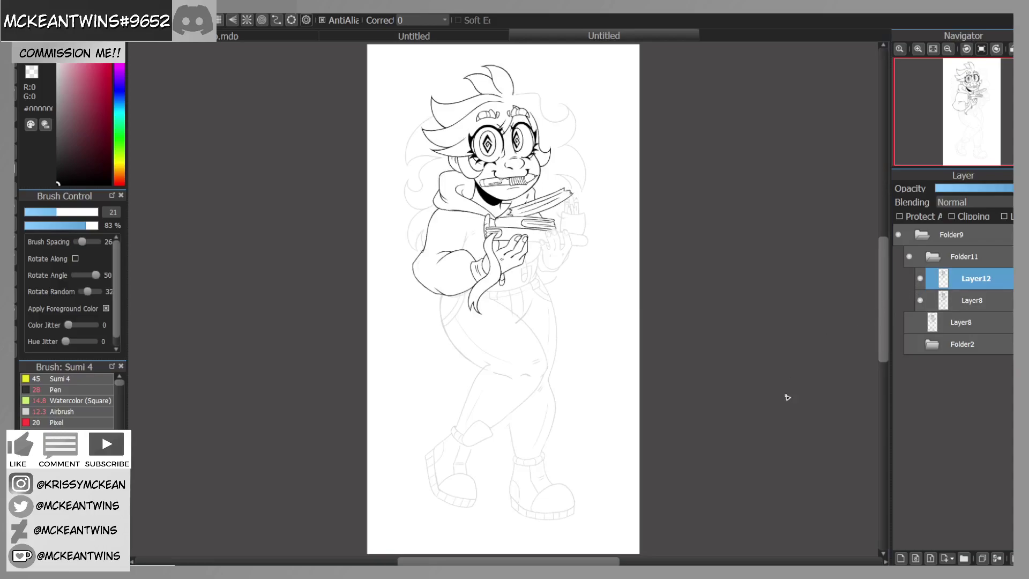
{"action": "left_click", "coordinate": [918, 49]}
{"action": "left_click", "coordinate": [918, 49]}
{"action": "left_click_drag", "start_coordinate": [964, 126], "coordinate": [967, 92]}
{"action": "left_click", "coordinate": [918, 49]}
{"action": "left_click", "coordinate": [933, 49]}
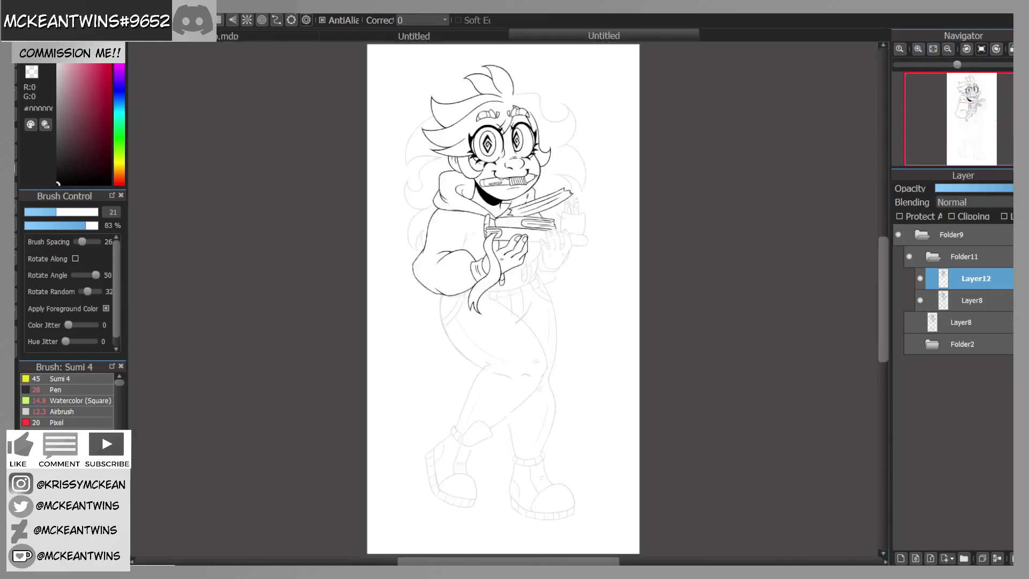
{"action": "left_click", "coordinate": [1011, 50]}
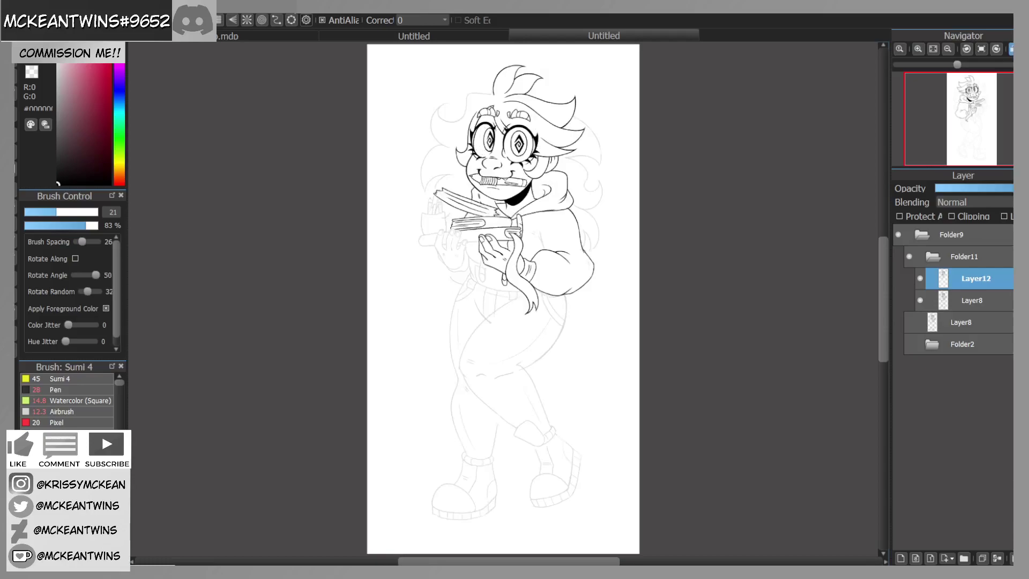
{"action": "left_click", "coordinate": [1011, 49]}
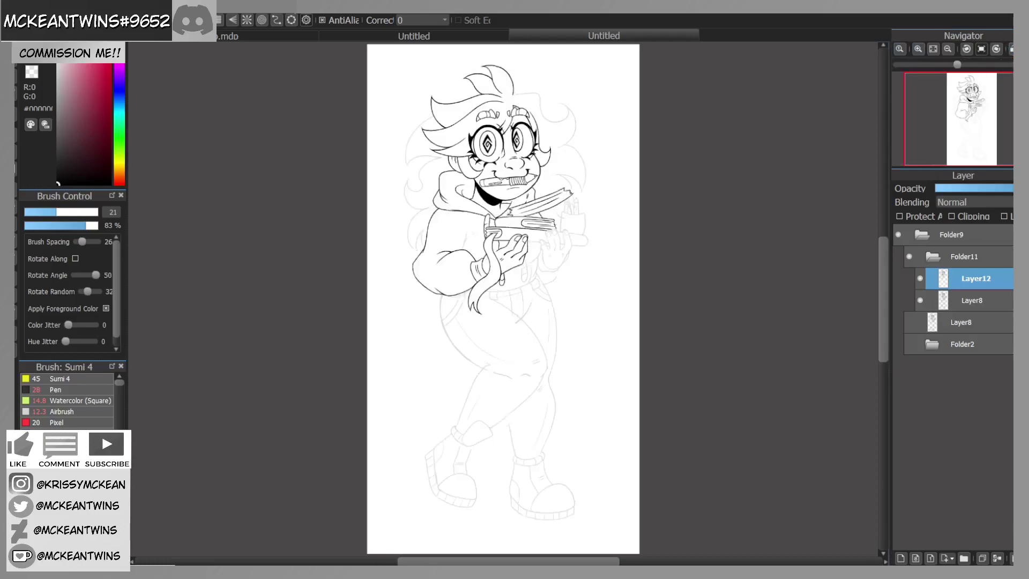
{"action": "left_click", "coordinate": [1011, 48]}
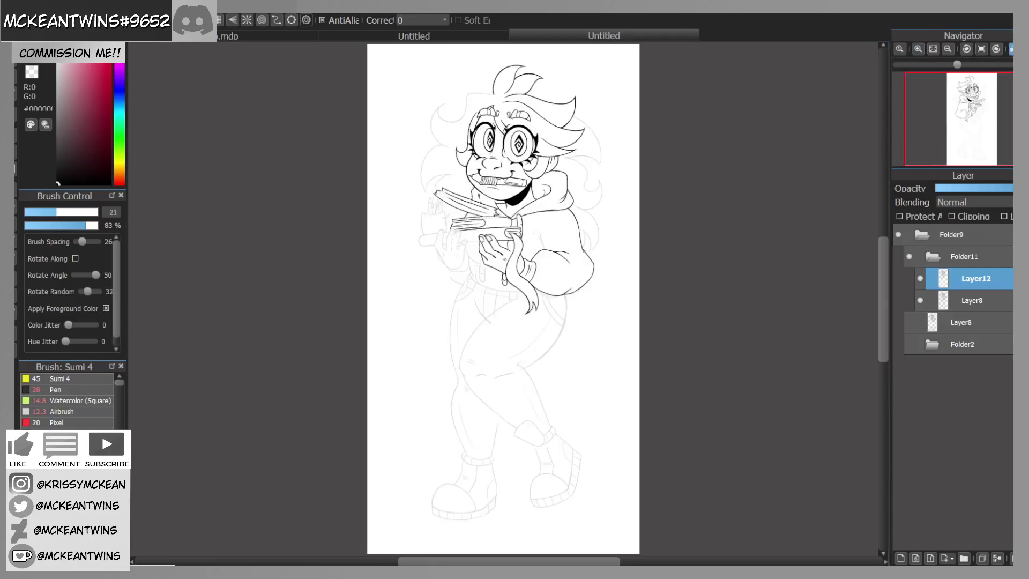
{"action": "left_click", "coordinate": [1011, 49]}
Step: Ink the upper part of the back hair's outer curve, starting from the underside of the pointed bang
{"action": "left_click", "coordinate": [918, 50]}
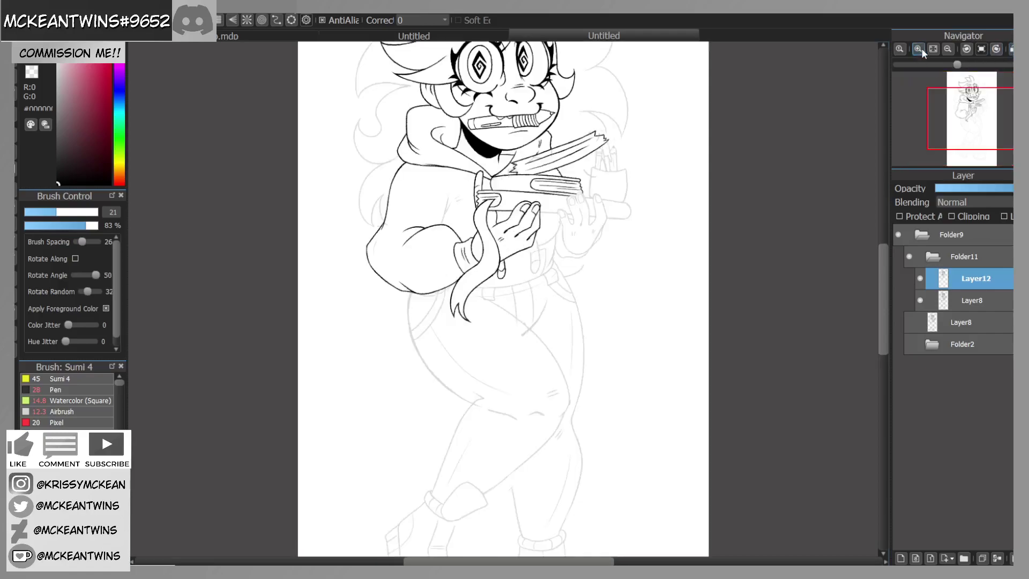
{"action": "left_click", "coordinate": [918, 49]}
{"action": "left_click", "coordinate": [918, 49]}
{"action": "left_click_drag", "start_coordinate": [969, 124], "coordinate": [958, 80]}
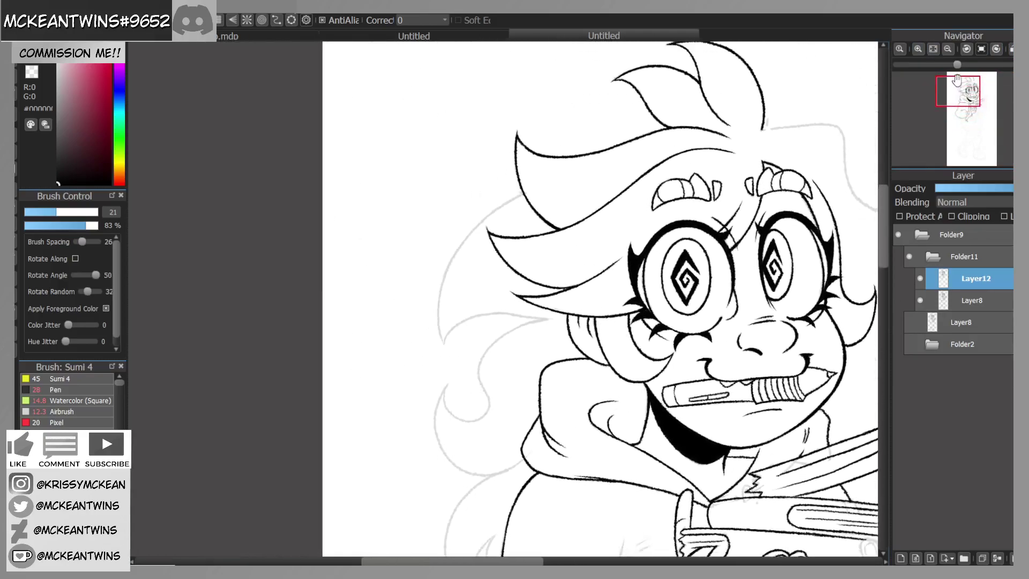
{"action": "left_click", "coordinate": [967, 50]}
{"action": "left_click", "coordinate": [967, 50]}
{"action": "left_click", "coordinate": [918, 50]}
{"action": "left_click", "coordinate": [918, 49]}
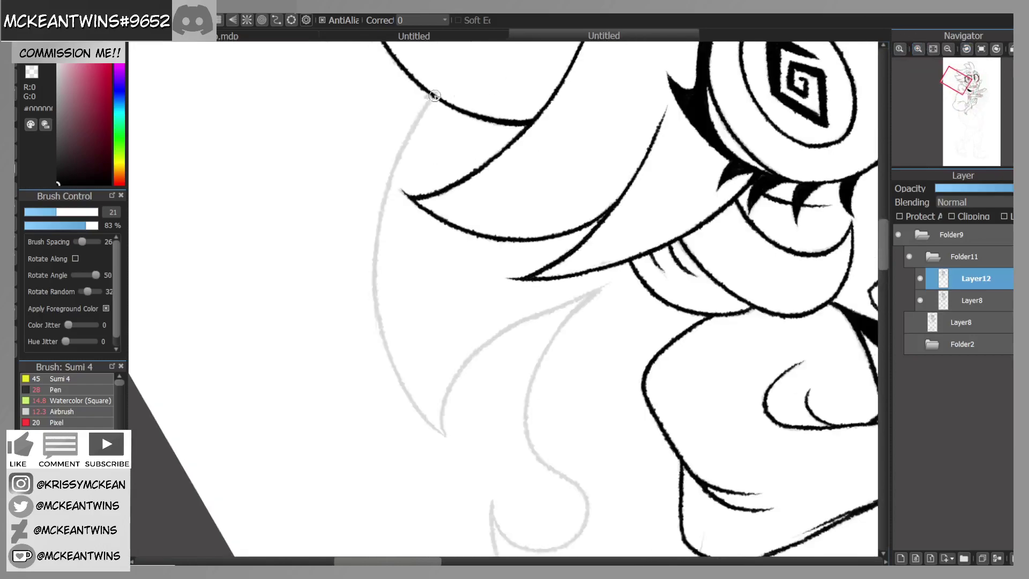
{"action": "left_click_drag", "start_coordinate": [425, 107], "coordinate": [389, 184]}
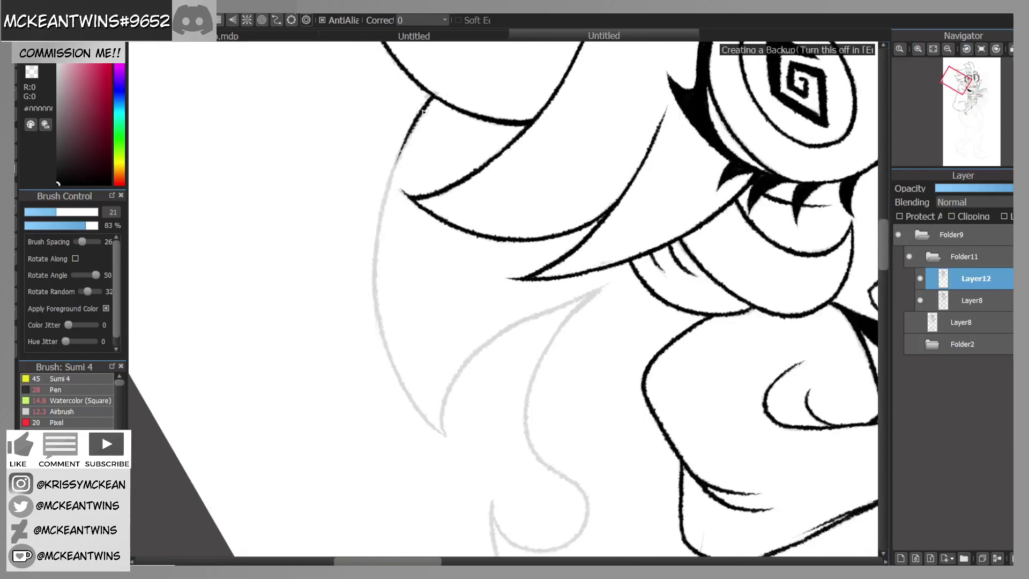
{"action": "left_click_drag", "start_coordinate": [423, 110], "coordinate": [378, 217]}
{"action": "left_click_drag", "start_coordinate": [395, 159], "coordinate": [373, 278]}
{"action": "left_click_drag", "start_coordinate": [386, 185], "coordinate": [375, 308]}
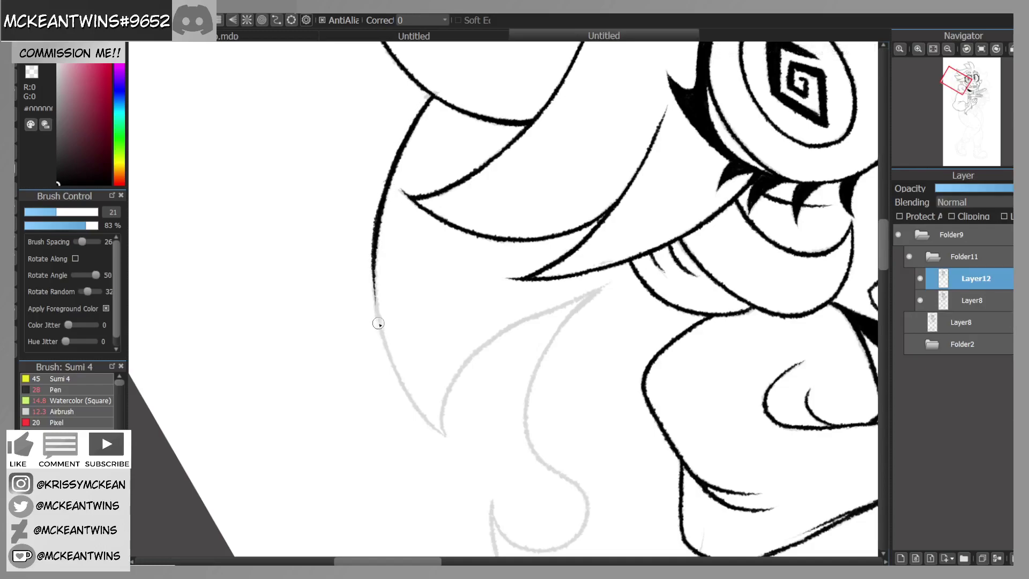
Step: Extend the back hair's outer curve down to the upper lock's pointed tip
{"action": "left_click", "coordinate": [997, 50]}
{"action": "left_click_drag", "start_coordinate": [424, 177], "coordinate": [378, 273]}
{"action": "left_click_drag", "start_coordinate": [402, 209], "coordinate": [374, 328]}
{"action": "left_click_drag", "start_coordinate": [377, 277], "coordinate": [379, 377]}
Step: Ink the upper lock's inner edge from its pointed tip up to the hair fork beside the ear
{"action": "left_click_drag", "start_coordinate": [963, 88], "coordinate": [958, 94]}
{"action": "left_click", "coordinate": [966, 49]}
{"action": "left_click", "coordinate": [918, 50]}
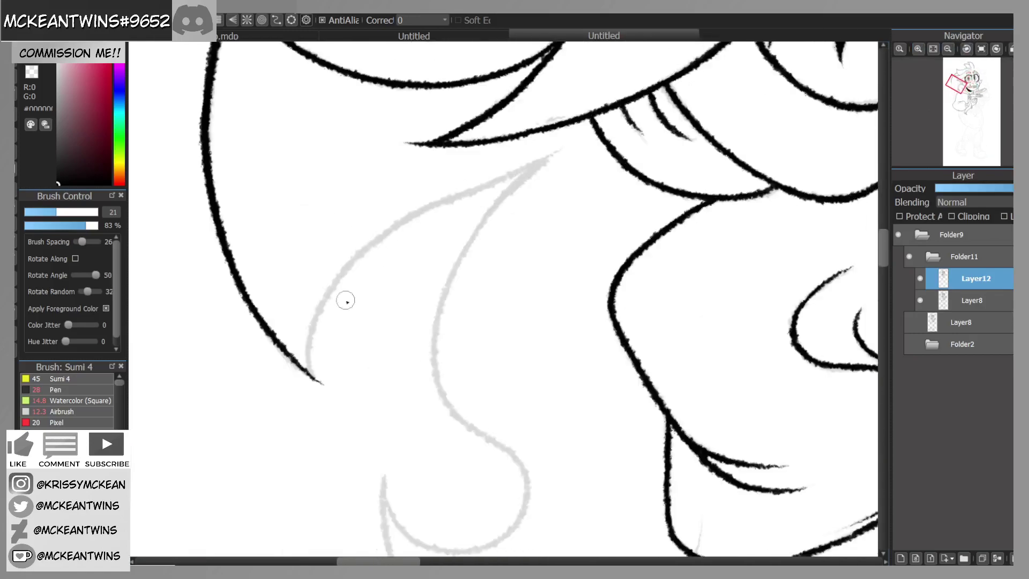
{"action": "left_click_drag", "start_coordinate": [317, 382], "coordinate": [312, 334]}
{"action": "mouse_move", "coordinate": [311, 365]}
{"action": "left_mouse_down"}
{"action": "mouse_move", "coordinate": [328, 289]}
{"action": "mouse_move", "coordinate": [397, 221]}
{"action": "mouse_move", "coordinate": [427, 207]}
{"action": "left_mouse_up"}
{"action": "left_click_drag", "start_coordinate": [379, 234], "coordinate": [578, 141]}
Step: Ink the start of the middle lock's contour, curving down from the hair fork beside the ear
{"action": "left_click", "coordinate": [983, 48]}
{"action": "left_click_drag", "start_coordinate": [963, 91], "coordinate": [963, 91]}
{"action": "left_click", "coordinate": [967, 49]}
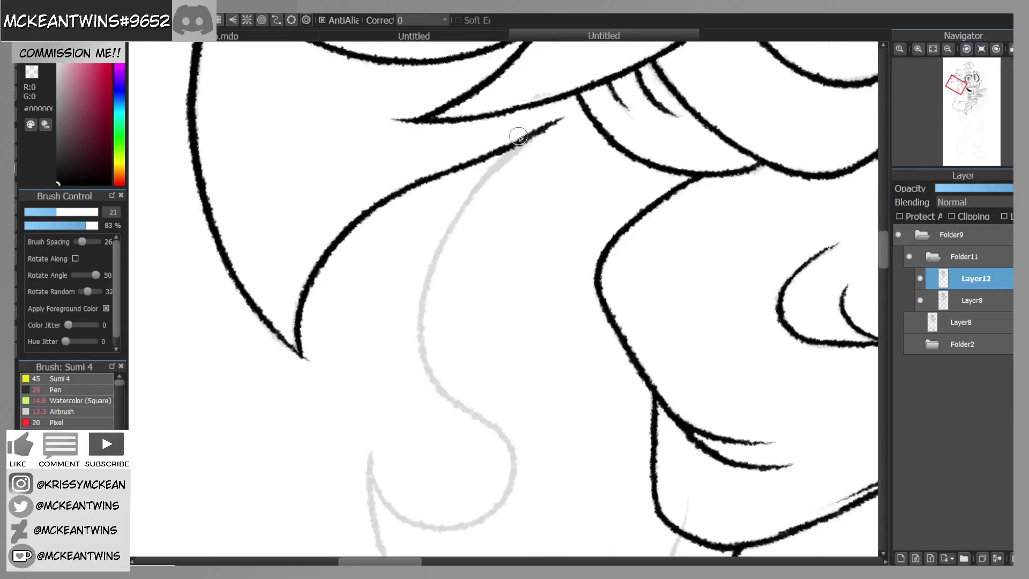
{"action": "mouse_move", "coordinate": [528, 137]}
{"action": "left_mouse_down"}
{"action": "mouse_move", "coordinate": [455, 212]}
{"action": "mouse_move", "coordinate": [491, 169]}
{"action": "mouse_move", "coordinate": [424, 294]}
{"action": "left_mouse_up"}
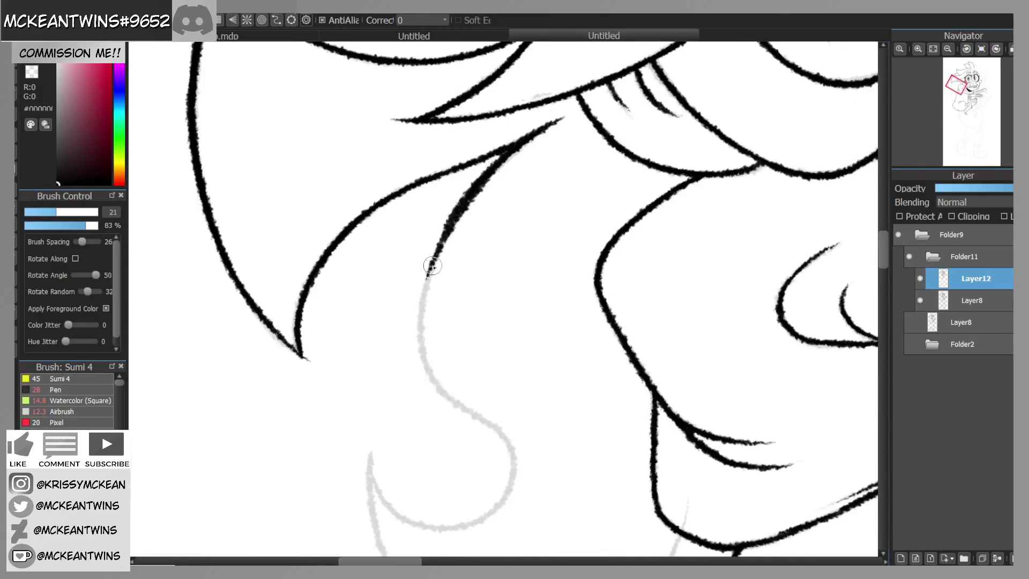
{"action": "mouse_move", "coordinate": [467, 198]}
{"action": "left_mouse_down"}
{"action": "mouse_move", "coordinate": [420, 328]}
{"action": "mouse_move", "coordinate": [426, 367]}
{"action": "left_mouse_up"}
Step: Continue the middle lock's contour through its S-bend into the rounded bottom of the curl
{"action": "mouse_move", "coordinate": [956, 64]}
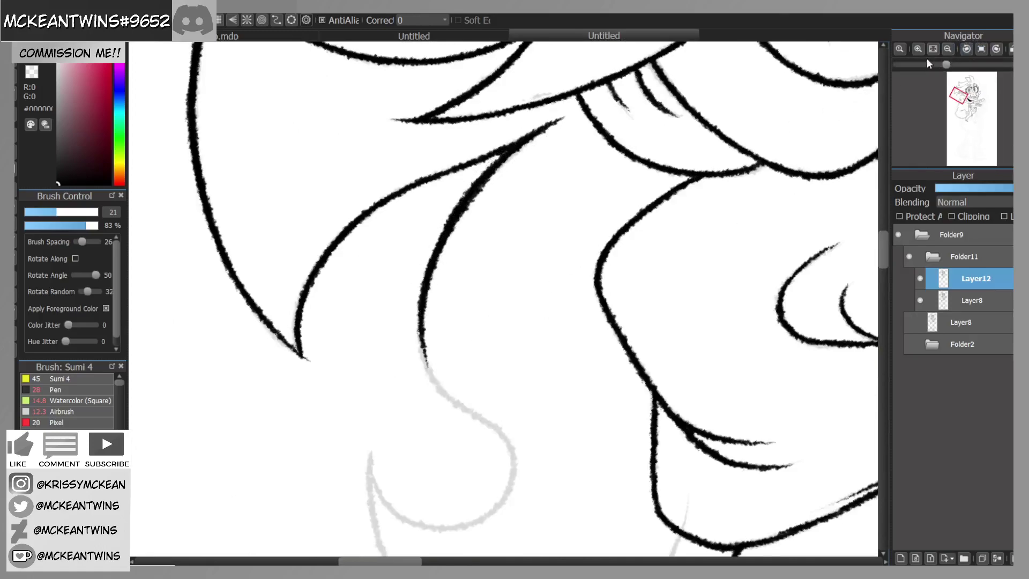
{"action": "left_click", "coordinate": [981, 50]}
{"action": "left_click_drag", "start_coordinate": [959, 95], "coordinate": [959, 94]}
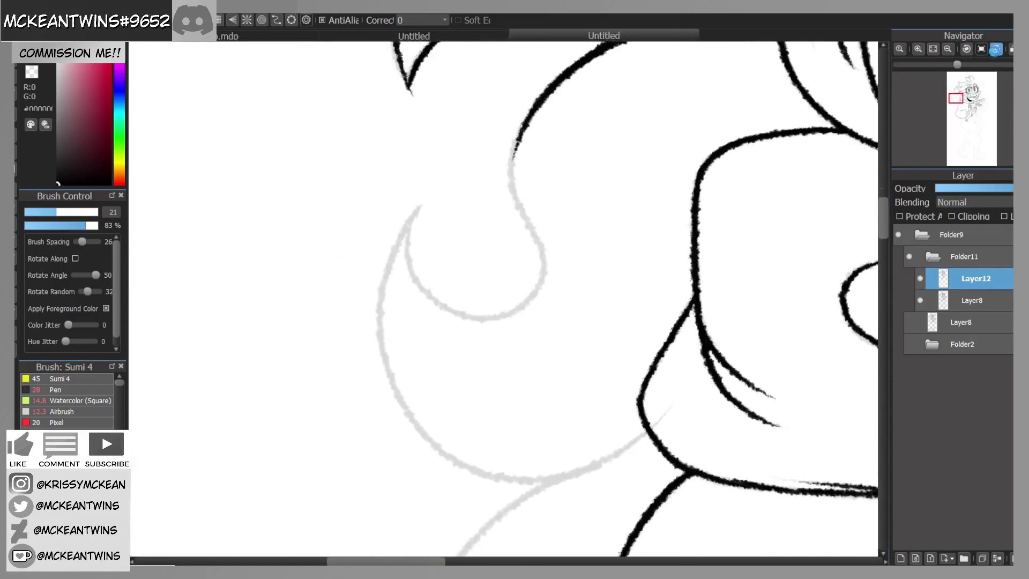
{"action": "left_click", "coordinate": [995, 50]}
{"action": "mouse_move", "coordinate": [617, 152]}
{"action": "left_mouse_down"}
{"action": "mouse_move", "coordinate": [570, 202]}
{"action": "mouse_move", "coordinate": [544, 308]}
{"action": "left_mouse_up"}
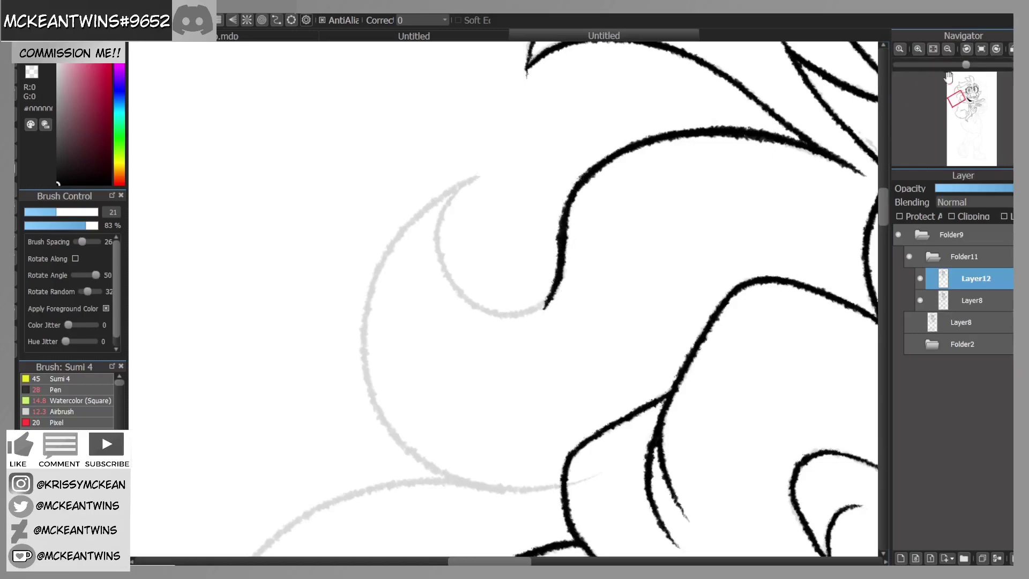
{"action": "left_click", "coordinate": [969, 49]}
{"action": "left_click", "coordinate": [969, 49]}
{"action": "left_click", "coordinate": [969, 50]}
{"action": "left_click", "coordinate": [970, 49]}
{"action": "left_click", "coordinate": [969, 49]}
{"action": "left_click", "coordinate": [969, 49]}
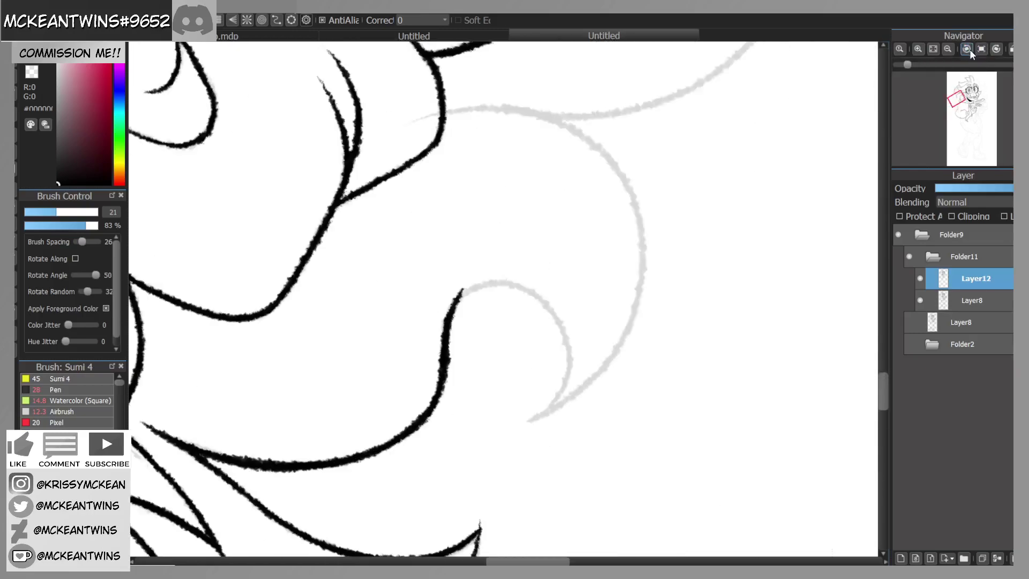
{"action": "left_click", "coordinate": [969, 50]}
{"action": "left_click_drag", "start_coordinate": [464, 332], "coordinate": [499, 282]}
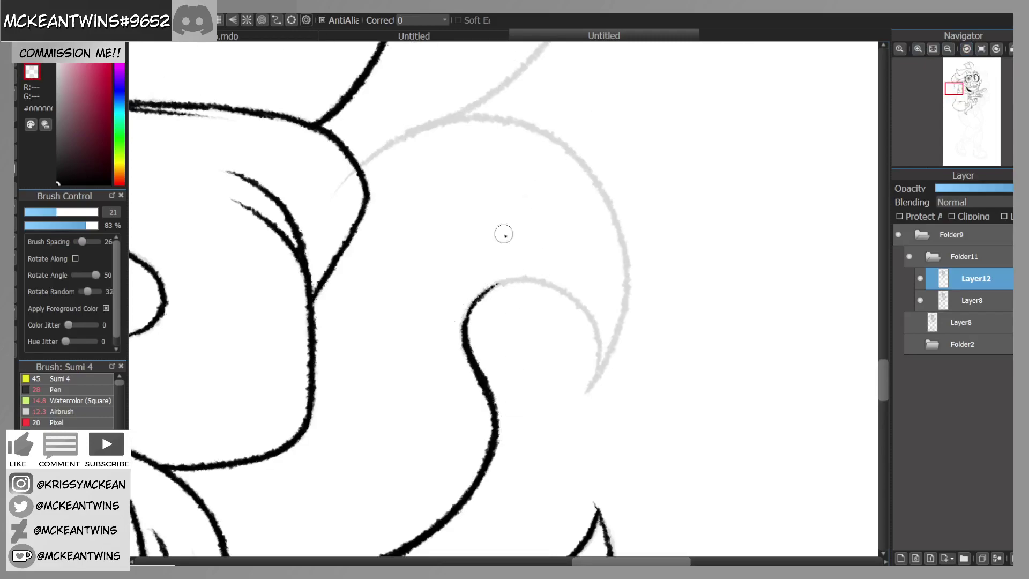
Step: Form the middle lock's pointed curl tip by inking its outer edge and joining the inner curve to it
{"action": "mouse_move", "coordinate": [930, 68]}
{"action": "left_click", "coordinate": [979, 48]}
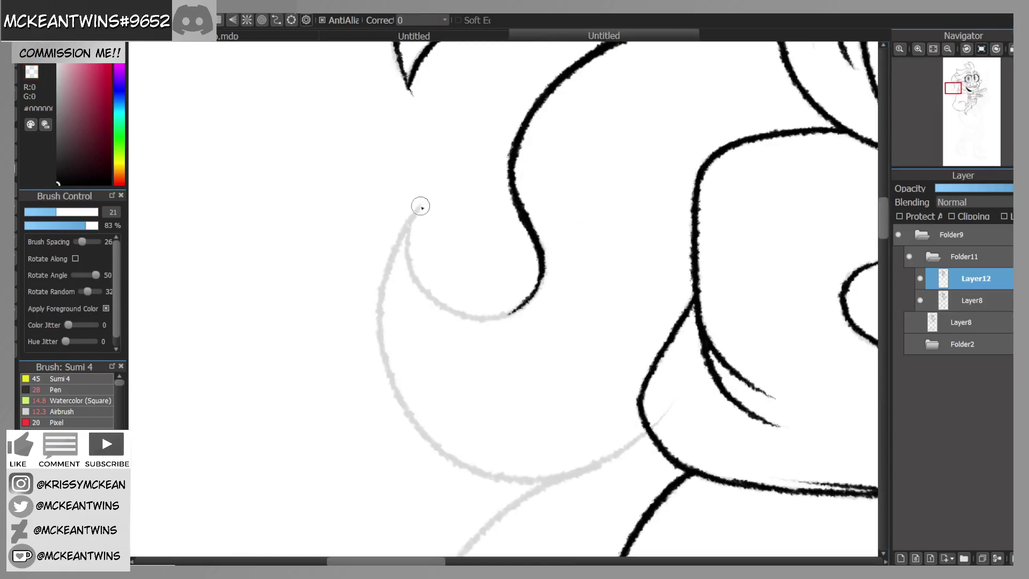
{"action": "mouse_move", "coordinate": [418, 207]}
{"action": "left_mouse_down"}
{"action": "mouse_move", "coordinate": [381, 297]}
{"action": "mouse_move", "coordinate": [382, 343]}
{"action": "left_mouse_up"}
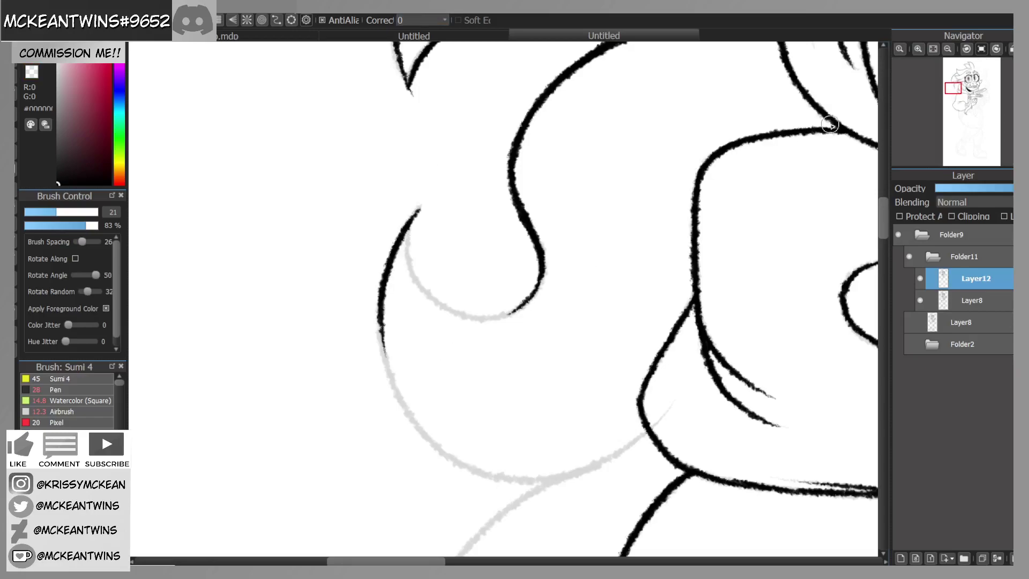
{"action": "left_click", "coordinate": [996, 48]}
{"action": "mouse_move", "coordinate": [575, 203]}
{"action": "left_mouse_down"}
{"action": "mouse_move", "coordinate": [539, 204]}
{"action": "mouse_move", "coordinate": [515, 226]}
{"action": "mouse_move", "coordinate": [534, 203]}
{"action": "mouse_move", "coordinate": [484, 283]}
{"action": "mouse_move", "coordinate": [508, 221]}
{"action": "mouse_move", "coordinate": [498, 265]}
{"action": "mouse_move", "coordinate": [486, 265]}
{"action": "mouse_move", "coordinate": [492, 251]}
{"action": "mouse_move", "coordinate": [495, 322]}
{"action": "left_mouse_up"}
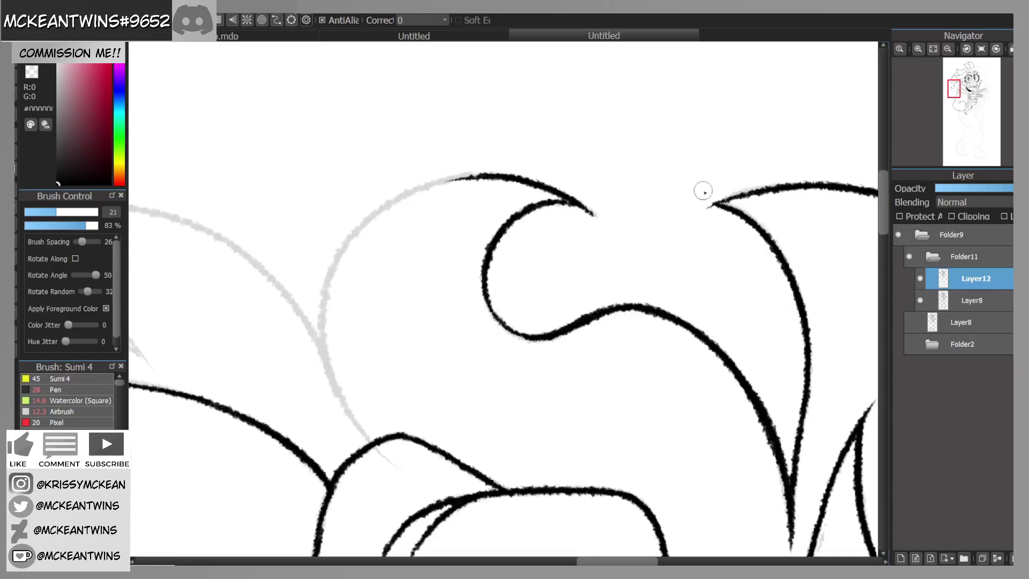
Step: Ink the middle lock's large outer curve from below its tip around to the hood's edge
{"action": "left_click_drag", "start_coordinate": [953, 91], "coordinate": [956, 101]}
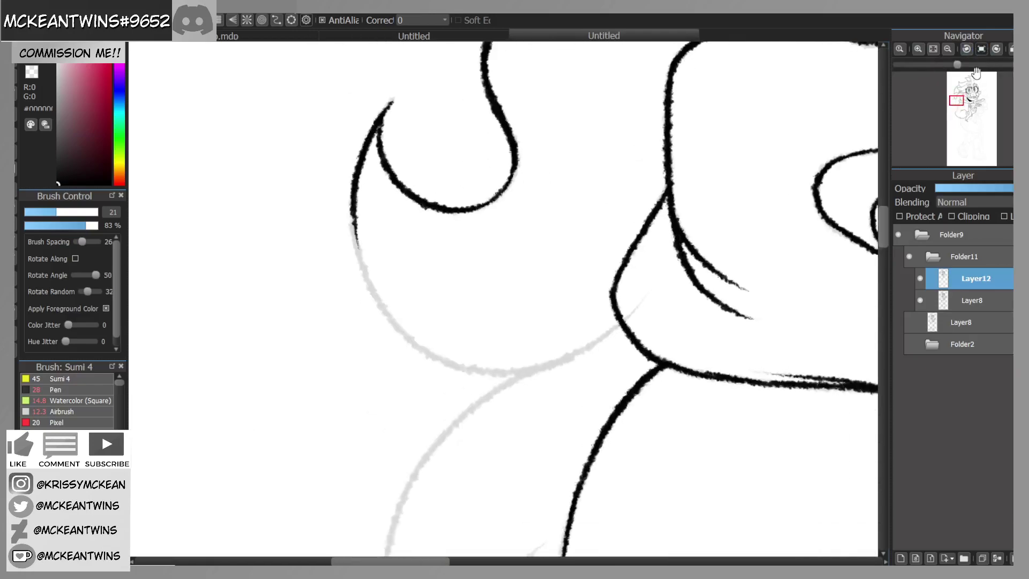
{"action": "left_click", "coordinate": [996, 50]}
{"action": "mouse_move", "coordinate": [425, 132]}
{"action": "left_mouse_down"}
{"action": "mouse_move", "coordinate": [395, 205]}
{"action": "mouse_move", "coordinate": [423, 134]}
{"action": "mouse_move", "coordinate": [394, 247]}
{"action": "mouse_move", "coordinate": [402, 195]}
{"action": "mouse_move", "coordinate": [412, 312]}
{"action": "left_mouse_up"}
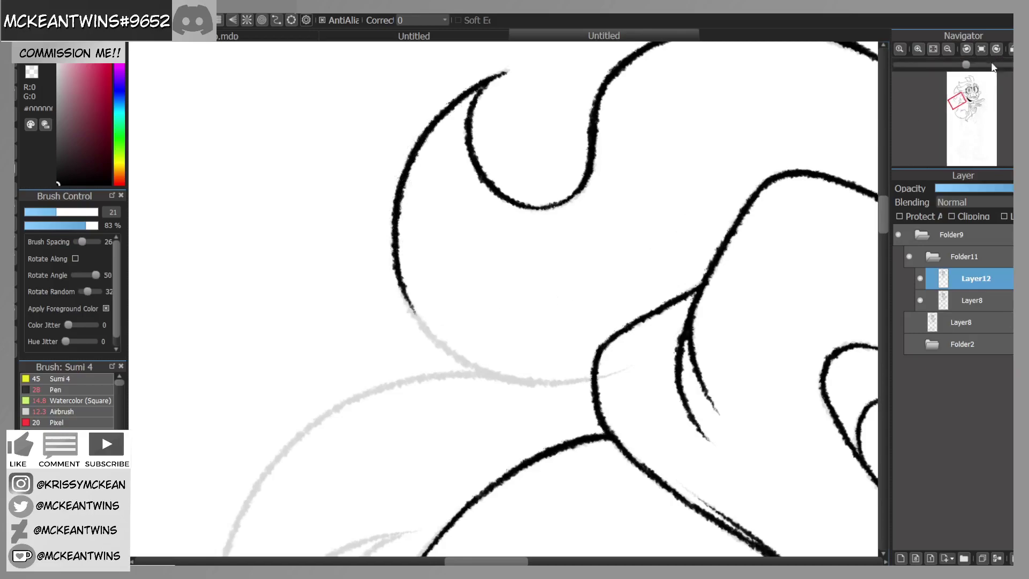
{"action": "left_click", "coordinate": [995, 49]}
{"action": "mouse_move", "coordinate": [471, 191]}
{"action": "left_mouse_down"}
{"action": "mouse_move", "coordinate": [432, 262]}
{"action": "mouse_move", "coordinate": [436, 333]}
{"action": "mouse_move", "coordinate": [472, 405]}
{"action": "left_mouse_up"}
{"action": "left_click_drag", "start_coordinate": [443, 353], "coordinate": [476, 411]}
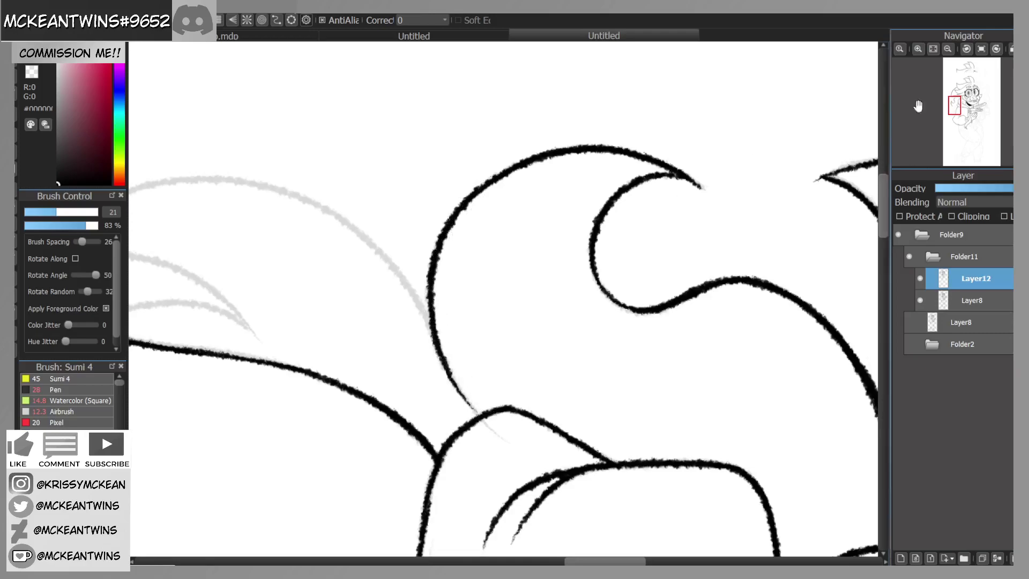
Step: Ink the lowest hair lock's outer curve from beneath the middle lock down to its pointed tip
{"action": "left_click", "coordinate": [981, 50]}
{"action": "left_click_drag", "start_coordinate": [961, 98], "coordinate": [958, 107]}
{"action": "mouse_move", "coordinate": [538, 72]}
{"action": "left_mouse_down"}
{"action": "mouse_move", "coordinate": [456, 127]}
{"action": "mouse_move", "coordinate": [496, 92]}
{"action": "mouse_move", "coordinate": [476, 106]}
{"action": "mouse_move", "coordinate": [413, 191]}
{"action": "left_mouse_up"}
{"action": "left_click_drag", "start_coordinate": [433, 149], "coordinate": [388, 258]}
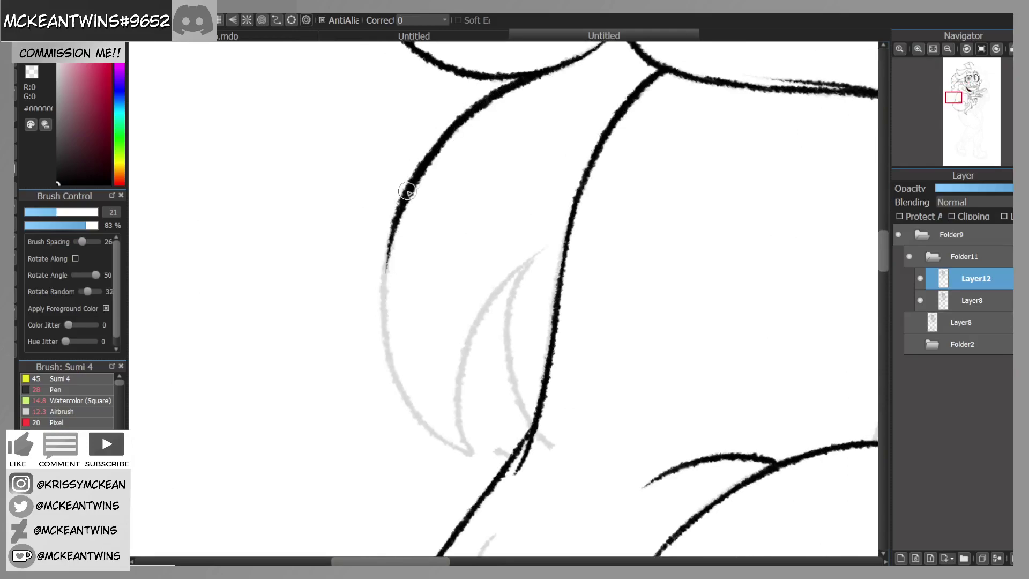
{"action": "mouse_move", "coordinate": [409, 179]}
{"action": "left_mouse_down"}
{"action": "mouse_move", "coordinate": [391, 278]}
{"action": "mouse_move", "coordinate": [388, 351]}
{"action": "left_mouse_up"}
{"action": "left_click", "coordinate": [996, 49]}
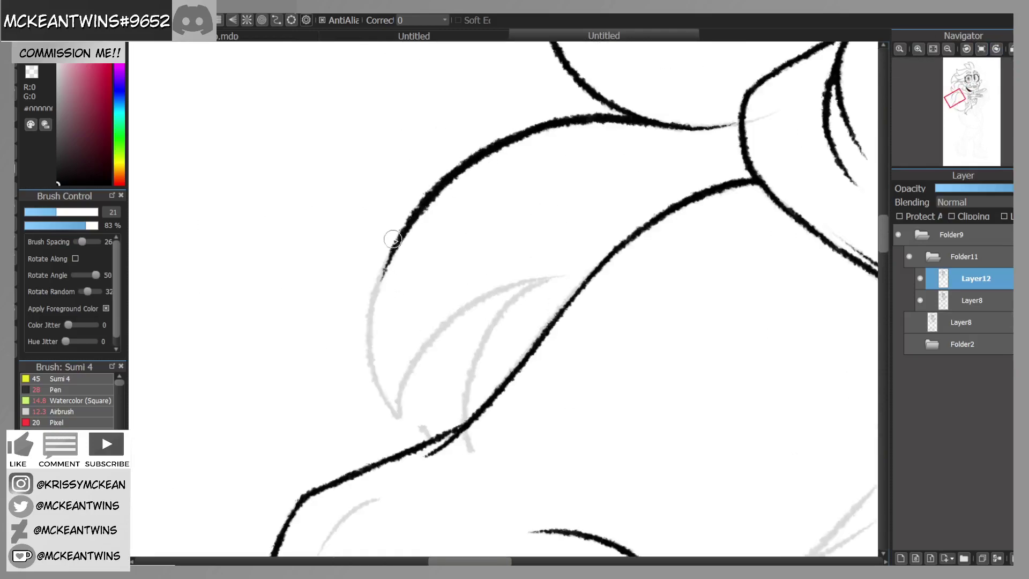
{"action": "mouse_move", "coordinate": [407, 220]}
{"action": "left_mouse_down"}
{"action": "mouse_move", "coordinate": [369, 339]}
{"action": "mouse_move", "coordinate": [384, 265]}
{"action": "mouse_move", "coordinate": [377, 306]}
{"action": "mouse_move", "coordinate": [387, 403]}
{"action": "mouse_move", "coordinate": [371, 352]}
{"action": "mouse_move", "coordinate": [401, 424]}
{"action": "mouse_move", "coordinate": [411, 366]}
{"action": "left_mouse_up"}
Step: Ink the lowest lock's inner edge up from its tip, plus the short strand curving down to the sleeve
{"action": "left_click_drag", "start_coordinate": [399, 403], "coordinate": [445, 328]}
{"action": "left_click_drag", "start_coordinate": [411, 369], "coordinate": [459, 313]}
{"action": "mouse_move", "coordinate": [418, 349]}
{"action": "left_mouse_down"}
{"action": "mouse_move", "coordinate": [494, 289]}
{"action": "mouse_move", "coordinate": [555, 276]}
{"action": "left_mouse_up"}
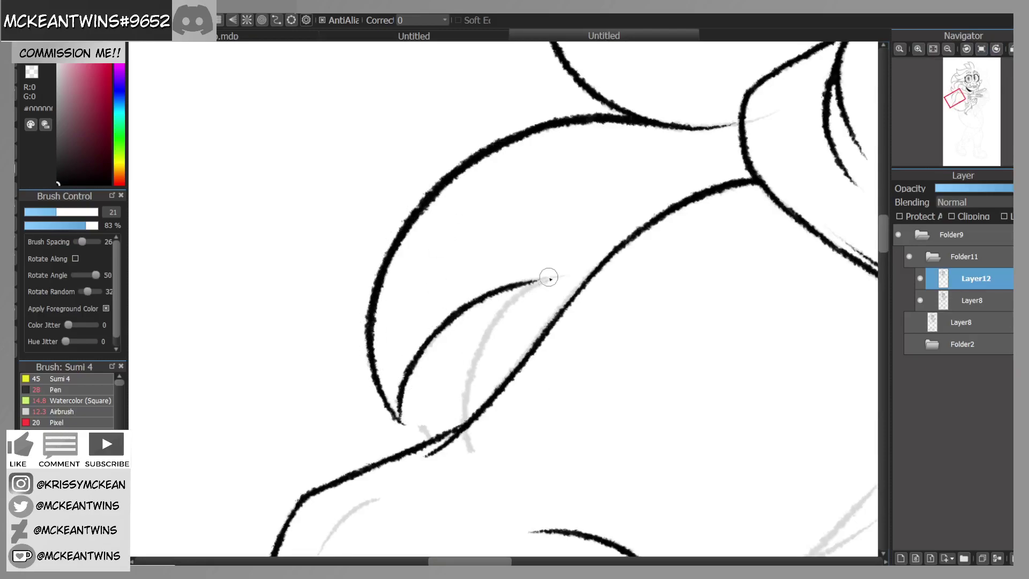
{"action": "mouse_move", "coordinate": [974, 86]}
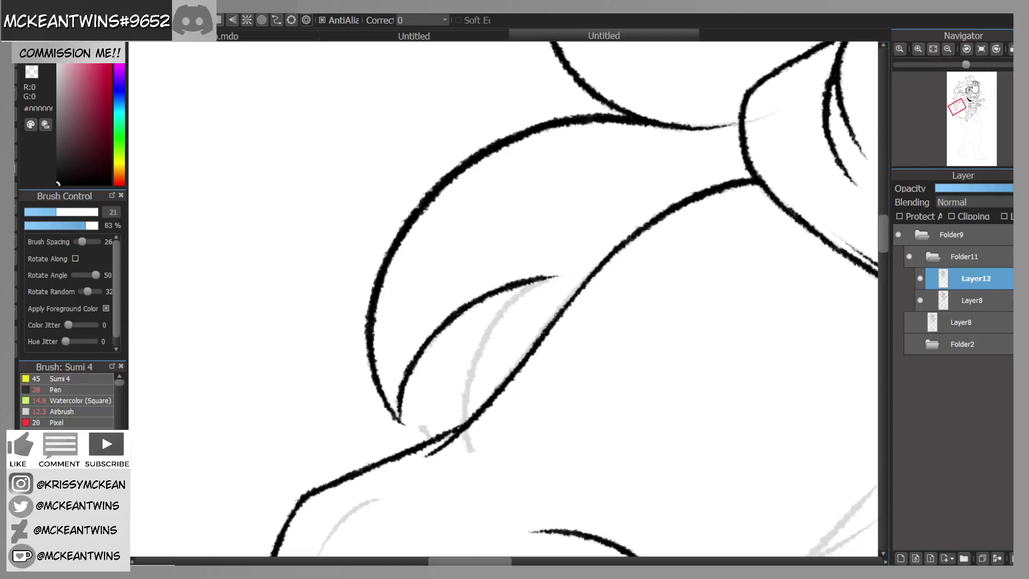
{"action": "left_click", "coordinate": [984, 48]}
{"action": "mouse_move", "coordinate": [470, 446]}
{"action": "left_mouse_down"}
{"action": "mouse_move", "coordinate": [461, 412]}
{"action": "mouse_move", "coordinate": [472, 454]}
{"action": "mouse_move", "coordinate": [458, 395]}
{"action": "mouse_move", "coordinate": [463, 426]}
{"action": "mouse_move", "coordinate": [470, 348]}
{"action": "mouse_move", "coordinate": [457, 393]}
{"action": "mouse_move", "coordinate": [497, 298]}
{"action": "mouse_move", "coordinate": [471, 331]}
{"action": "mouse_move", "coordinate": [526, 261]}
{"action": "mouse_move", "coordinate": [504, 280]}
{"action": "mouse_move", "coordinate": [538, 254]}
{"action": "mouse_move", "coordinate": [507, 313]}
{"action": "left_mouse_up"}
{"action": "mouse_move", "coordinate": [538, 252]}
{"action": "left_mouse_down"}
{"action": "mouse_move", "coordinate": [510, 378]}
{"action": "mouse_move", "coordinate": [516, 373]}
{"action": "mouse_move", "coordinate": [531, 427]}
{"action": "left_mouse_up"}
Step: Ink the hair's top line on the opposite side of the head, from the upright tuft's base towards the outer corner
{"action": "left_click", "coordinate": [949, 48]}
{"action": "left_click", "coordinate": [950, 48]}
{"action": "left_click", "coordinate": [949, 48]}
{"action": "left_click_drag", "start_coordinate": [965, 105], "coordinate": [976, 82]}
{"action": "left_click", "coordinate": [920, 49]}
{"action": "left_click", "coordinate": [920, 49]}
{"action": "left_click", "coordinate": [920, 49]}
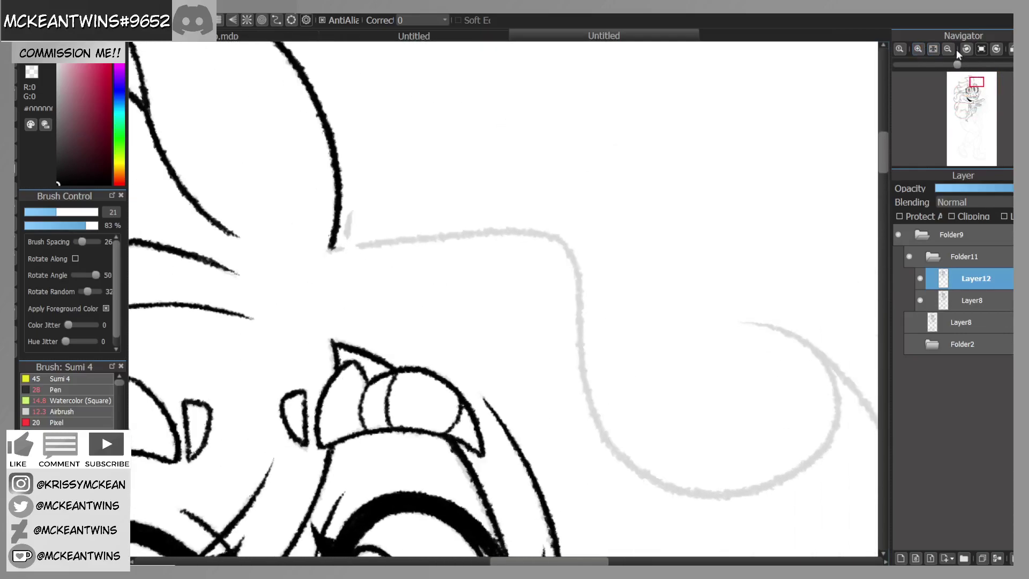
{"action": "left_click", "coordinate": [966, 48]}
{"action": "left_click", "coordinate": [967, 49]}
{"action": "mouse_move", "coordinate": [332, 334]}
{"action": "left_mouse_down"}
{"action": "mouse_move", "coordinate": [495, 223]}
{"action": "mouse_move", "coordinate": [466, 238]}
{"action": "mouse_move", "coordinate": [529, 219]}
{"action": "left_mouse_up"}
Step: Continue the opposite side's hair contour around its corner and down towards the large curl
{"action": "left_click", "coordinate": [985, 47]}
{"action": "left_click_drag", "start_coordinate": [979, 83], "coordinate": [978, 84]}
{"action": "left_click", "coordinate": [967, 49]}
{"action": "left_click", "coordinate": [966, 49]}
{"action": "left_click", "coordinate": [966, 49]}
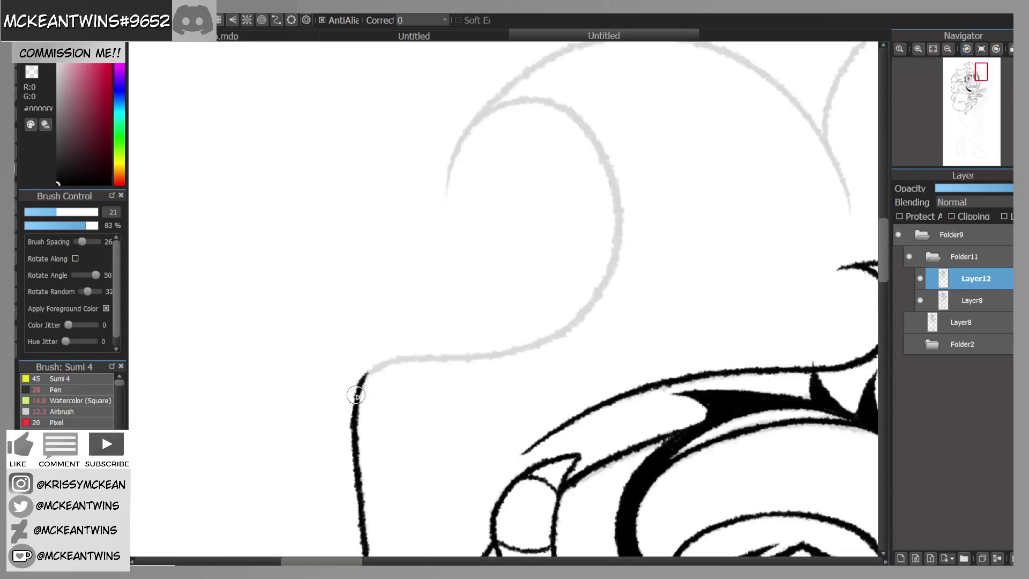
{"action": "left_click", "coordinate": [967, 49]}
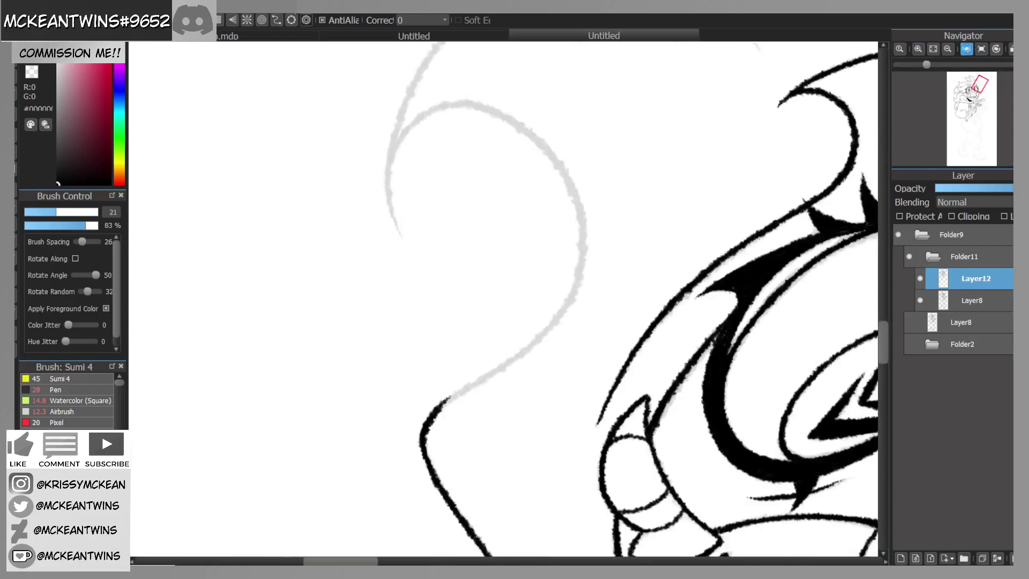
{"action": "left_click", "coordinate": [966, 48]}
{"action": "left_click_drag", "start_coordinate": [501, 434], "coordinate": [537, 352]}
{"action": "left_click_drag", "start_coordinate": [519, 387], "coordinate": [553, 316]}
{"action": "left_click_drag", "start_coordinate": [537, 354], "coordinate": [558, 281]}
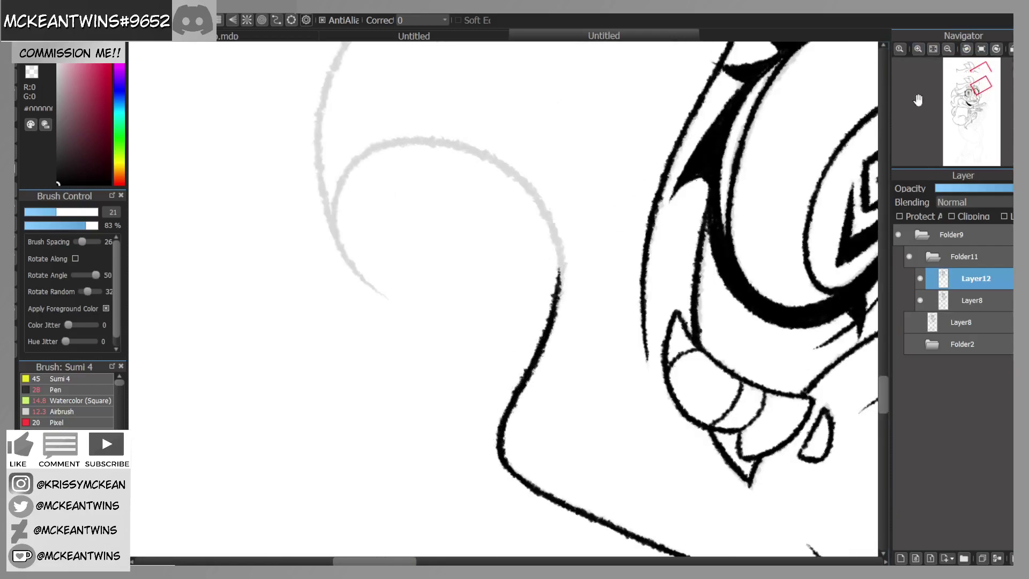
Step: Ink the large curl's rounded sweep towards the fork with the next lock, undoing a stray stroke
{"action": "left_click", "coordinate": [968, 49]}
{"action": "mouse_move", "coordinate": [481, 245]}
{"action": "left_mouse_down"}
{"action": "mouse_move", "coordinate": [421, 280]}
{"action": "mouse_move", "coordinate": [406, 303]}
{"action": "left_mouse_up"}
{"action": "mouse_move", "coordinate": [439, 268]}
{"action": "left_mouse_down"}
{"action": "mouse_move", "coordinate": [387, 366]}
{"action": "mouse_move", "coordinate": [397, 344]}
{"action": "mouse_move", "coordinate": [396, 436]}
{"action": "mouse_move", "coordinate": [414, 461]}
{"action": "left_mouse_up"}
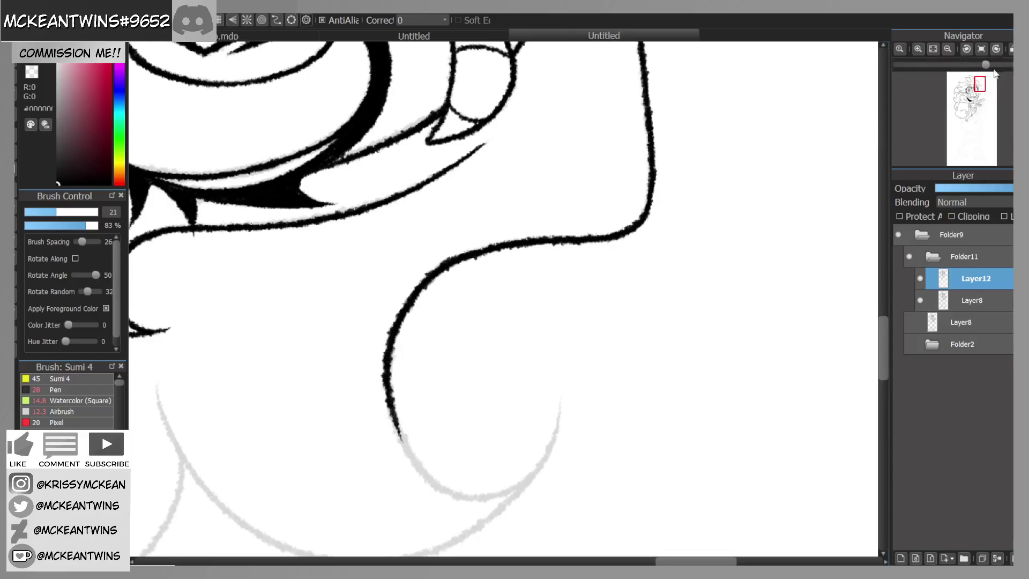
{"action": "left_click", "coordinate": [998, 48]}
{"action": "left_click", "coordinate": [998, 48]}
{"action": "left_click", "coordinate": [998, 48]}
{"action": "mouse_move", "coordinate": [419, 179]}
{"action": "left_mouse_down"}
{"action": "mouse_move", "coordinate": [346, 207]}
{"action": "mouse_move", "coordinate": [388, 189]}
{"action": "mouse_move", "coordinate": [331, 220]}
{"action": "mouse_move", "coordinate": [365, 196]}
{"action": "mouse_move", "coordinate": [324, 241]}
{"action": "mouse_move", "coordinate": [339, 209]}
{"action": "mouse_move", "coordinate": [314, 235]}
{"action": "mouse_move", "coordinate": [308, 282]}
{"action": "left_mouse_up"}
{"action": "key", "text": "ctrl+z"}
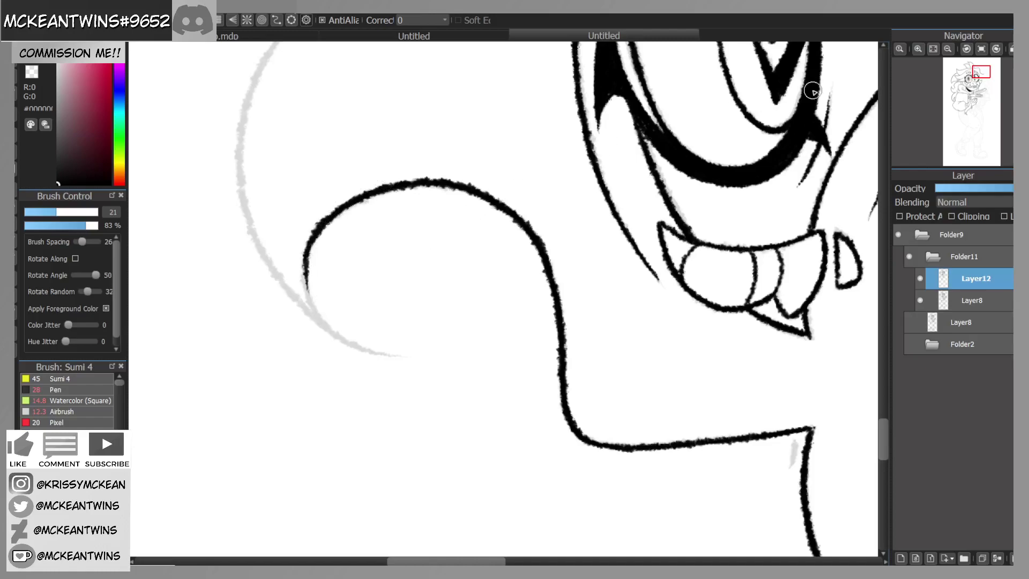
Step: Extend the large curl's inward-turning end to a tapered tip along the grey sketch
{"action": "mouse_move", "coordinate": [929, 88]}
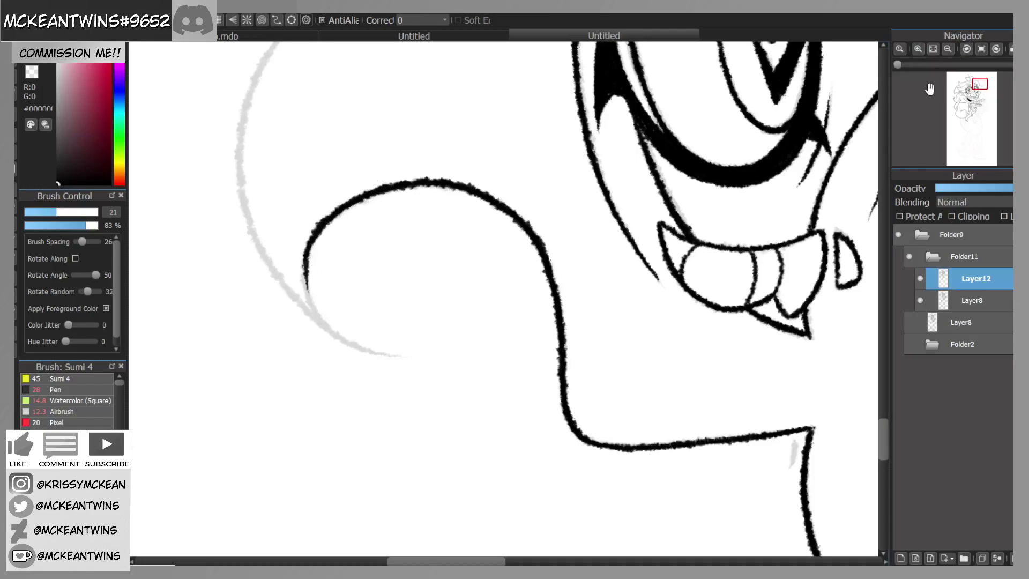
{"action": "left_click", "coordinate": [968, 50]}
{"action": "mouse_move", "coordinate": [444, 104]}
{"action": "left_mouse_down"}
{"action": "mouse_move", "coordinate": [398, 142]}
{"action": "mouse_move", "coordinate": [389, 182]}
{"action": "left_mouse_up"}
{"action": "mouse_move", "coordinate": [401, 135]}
{"action": "left_mouse_down"}
{"action": "mouse_move", "coordinate": [388, 192]}
{"action": "mouse_move", "coordinate": [402, 235]}
{"action": "left_mouse_up"}
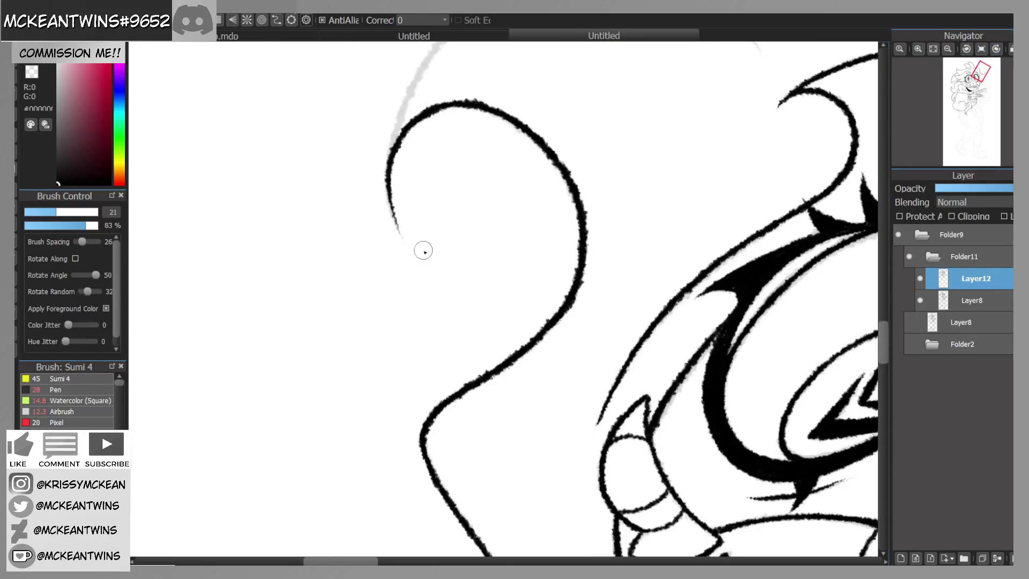
Step: Ink the first part of the outer arc of the lock adjoining the large curl
{"action": "left_click", "coordinate": [982, 50]}
{"action": "left_click", "coordinate": [982, 89]}
{"action": "left_click_drag", "start_coordinate": [982, 89], "coordinate": [983, 87]}
{"action": "left_click", "coordinate": [967, 49]}
{"action": "left_click", "coordinate": [967, 49]}
{"action": "mouse_move", "coordinate": [331, 380]}
{"action": "left_mouse_down"}
{"action": "mouse_move", "coordinate": [356, 298]}
{"action": "mouse_move", "coordinate": [393, 247]}
{"action": "left_mouse_up"}
{"action": "left_click_drag", "start_coordinate": [365, 287], "coordinate": [449, 213]}
{"action": "left_click_drag", "start_coordinate": [387, 257], "coordinate": [458, 212]}
Step: Continue that lock's rounded outer arc along the sketch towards the fork with the big pointed lock
{"action": "left_click", "coordinate": [966, 49]}
{"action": "left_click", "coordinate": [967, 49]}
{"action": "left_click", "coordinate": [967, 50]}
{"action": "mouse_move", "coordinate": [439, 391]}
{"action": "left_mouse_down"}
{"action": "mouse_move", "coordinate": [402, 273]}
{"action": "mouse_move", "coordinate": [405, 316]}
{"action": "mouse_move", "coordinate": [418, 184]}
{"action": "left_mouse_up"}
{"action": "mouse_move", "coordinate": [397, 246]}
{"action": "left_mouse_down"}
{"action": "mouse_move", "coordinate": [420, 167]}
{"action": "mouse_move", "coordinate": [477, 99]}
{"action": "left_mouse_up"}
Step: Ink the base of the big pointed lock's outer edge, rising from the fork with the previous lock
{"action": "left_click", "coordinate": [981, 49]}
{"action": "left_click_drag", "start_coordinate": [980, 53], "coordinate": [956, 53]}
{"action": "left_click", "coordinate": [966, 49]}
{"action": "left_click", "coordinate": [966, 49]}
{"action": "left_click", "coordinate": [966, 50]}
{"action": "left_click", "coordinate": [967, 50]}
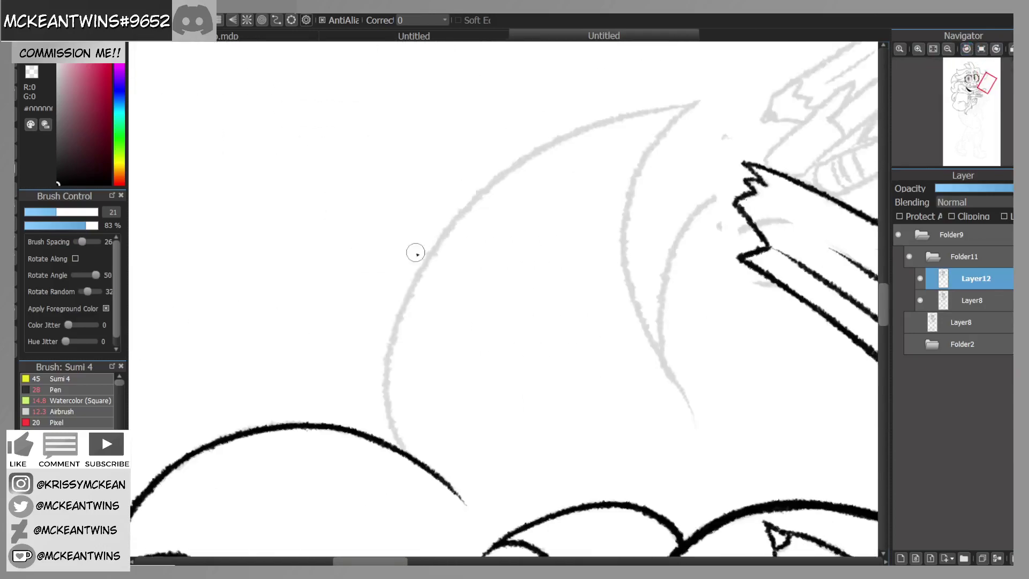
{"action": "mouse_move", "coordinate": [410, 455]}
{"action": "left_mouse_down"}
{"action": "mouse_move", "coordinate": [386, 379]}
{"action": "mouse_move", "coordinate": [391, 339]}
{"action": "left_mouse_up"}
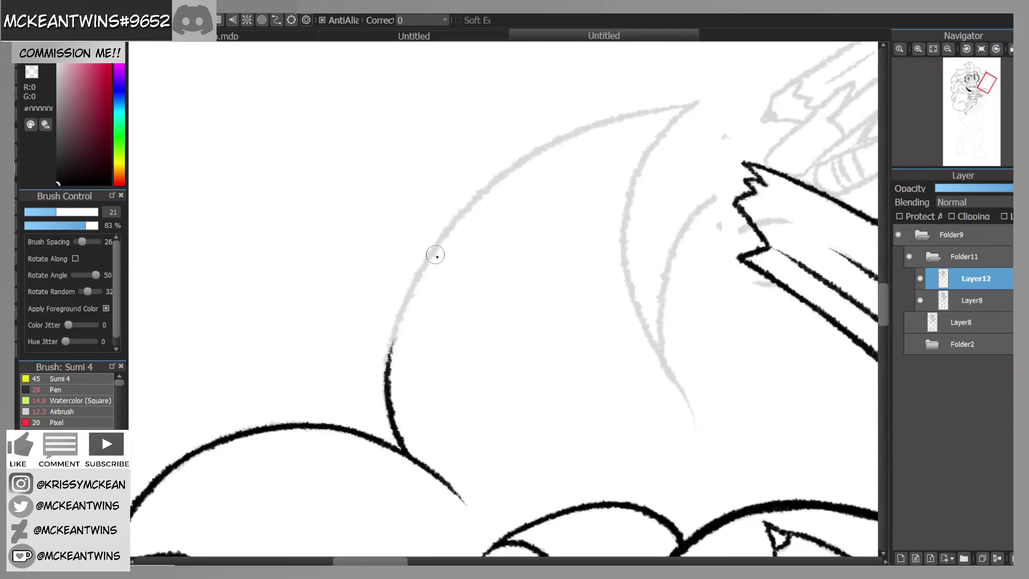
{"action": "mouse_move", "coordinate": [386, 375]}
{"action": "left_mouse_down"}
{"action": "mouse_move", "coordinate": [409, 289]}
{"action": "mouse_move", "coordinate": [429, 260]}
{"action": "left_mouse_up"}
Step: Continue the pointed lock's long outer arc to its sharp tip, redrawing one stray stroke
{"action": "mouse_move", "coordinate": [400, 315]}
{"action": "left_mouse_down"}
{"action": "mouse_move", "coordinate": [410, 284]}
{"action": "mouse_move", "coordinate": [472, 204]}
{"action": "left_mouse_up"}
{"action": "key", "text": "ctrl+z"}
{"action": "mouse_move", "coordinate": [399, 316]}
{"action": "left_mouse_down"}
{"action": "mouse_move", "coordinate": [461, 206]}
{"action": "mouse_move", "coordinate": [557, 138]}
{"action": "left_mouse_up"}
{"action": "left_click_drag", "start_coordinate": [510, 169], "coordinate": [620, 116]}
{"action": "left_click_drag", "start_coordinate": [543, 145], "coordinate": [647, 110]}
{"action": "left_click_drag", "start_coordinate": [594, 123], "coordinate": [705, 103]}
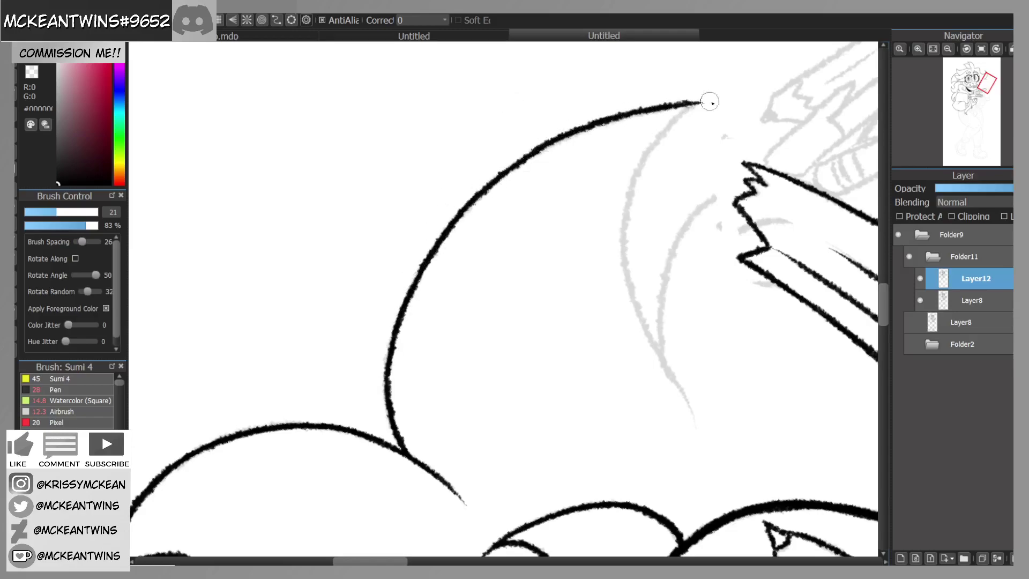
Step: Ink the pointed lock's curved inner edge from the sharp tip back towards the face, thickening its middle
{"action": "left_click", "coordinate": [981, 49]}
{"action": "left_click_drag", "start_coordinate": [985, 93], "coordinate": [984, 97]}
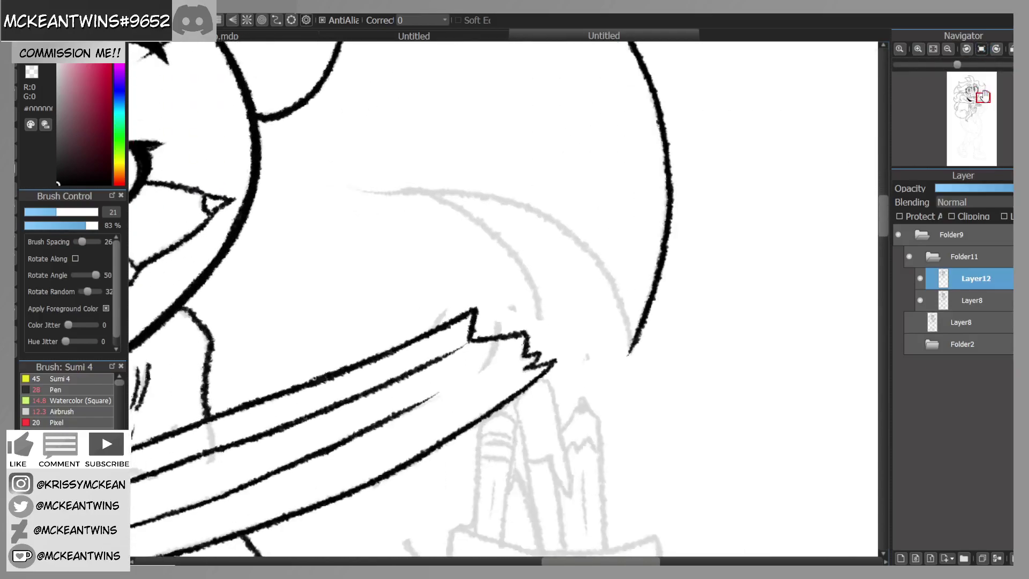
{"action": "left_click", "coordinate": [966, 51]}
{"action": "left_click_drag", "start_coordinate": [483, 163], "coordinate": [422, 245]}
{"action": "left_click_drag", "start_coordinate": [447, 197], "coordinate": [412, 295]}
{"action": "mouse_move", "coordinate": [427, 222]}
{"action": "left_mouse_down"}
{"action": "mouse_move", "coordinate": [411, 302]}
{"action": "mouse_move", "coordinate": [428, 396]}
{"action": "mouse_move", "coordinate": [474, 464]}
{"action": "left_mouse_up"}
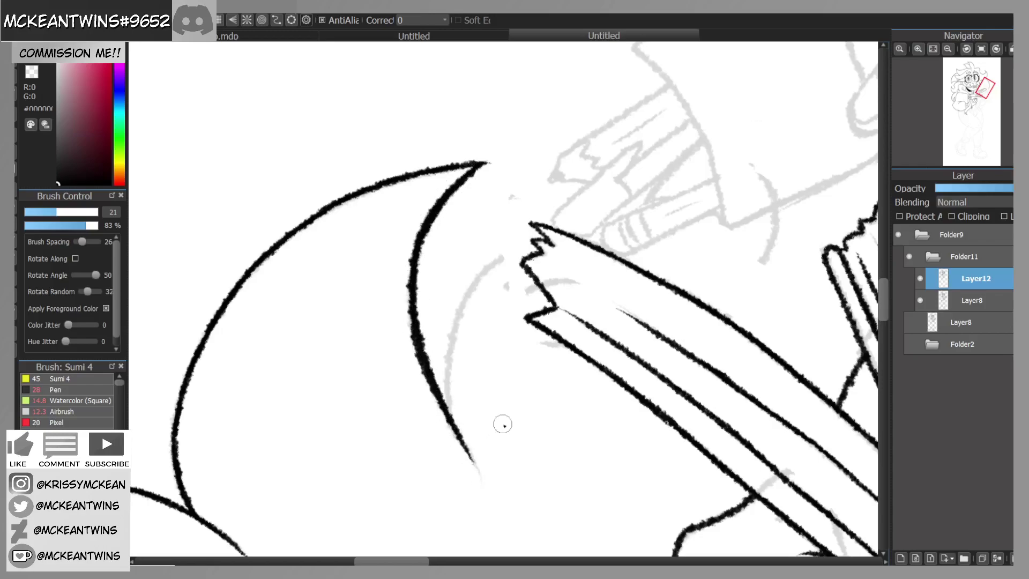
Step: Ink the pencil holder's curved rim and inner side edge, plus the outer edge of the first pencil
{"action": "mouse_move", "coordinate": [979, 99]}
{"action": "left_click", "coordinate": [979, 50]}
{"action": "left_click", "coordinate": [997, 49]}
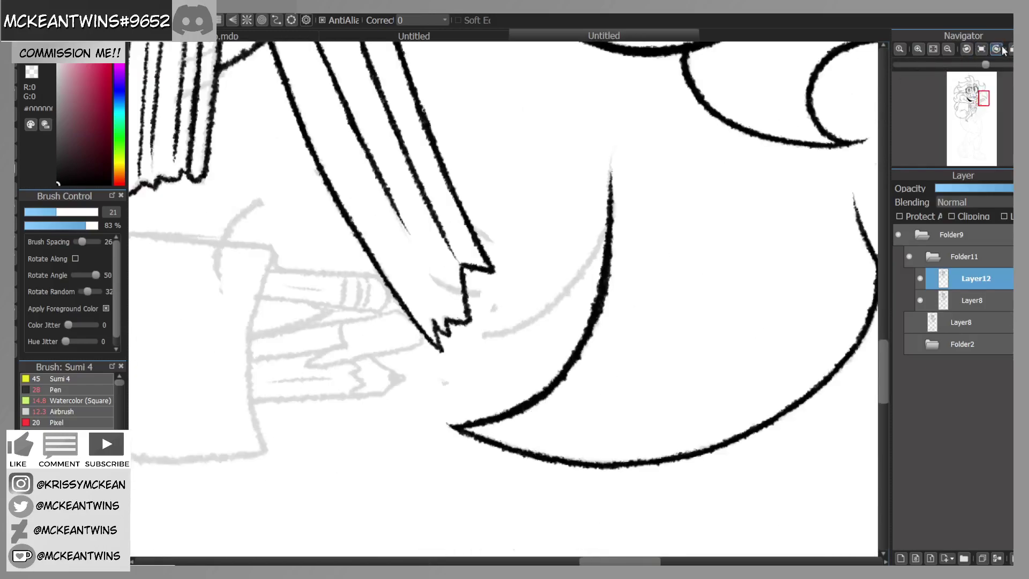
{"action": "left_click", "coordinate": [981, 50]}
{"action": "left_click_drag", "start_coordinate": [984, 99], "coordinate": [983, 102]}
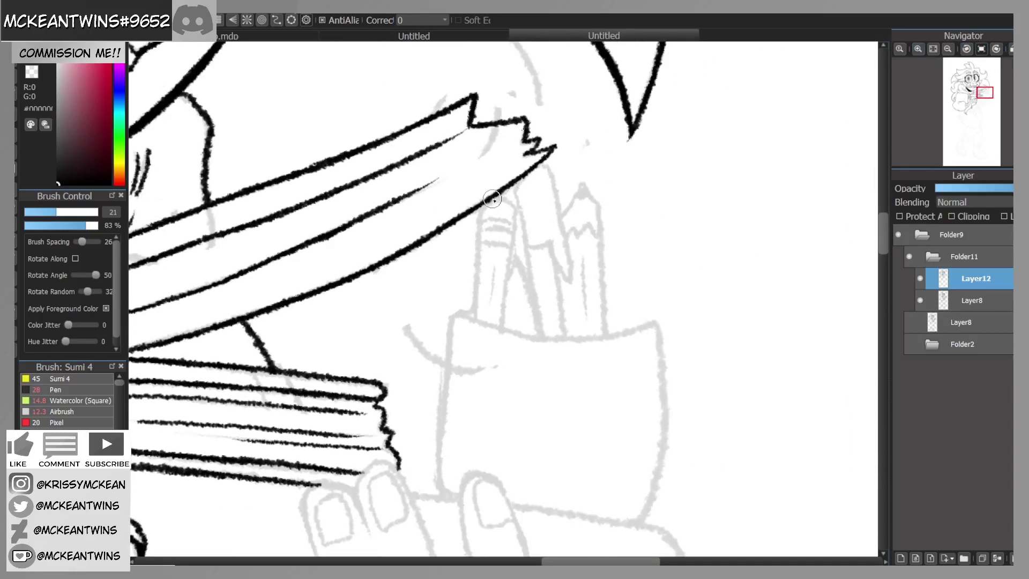
{"action": "mouse_move", "coordinate": [490, 200]}
{"action": "left_mouse_down"}
{"action": "mouse_move", "coordinate": [473, 314]}
{"action": "mouse_move", "coordinate": [536, 319]}
{"action": "mouse_move", "coordinate": [641, 249]}
{"action": "left_mouse_up"}
{"action": "left_click", "coordinate": [966, 49]}
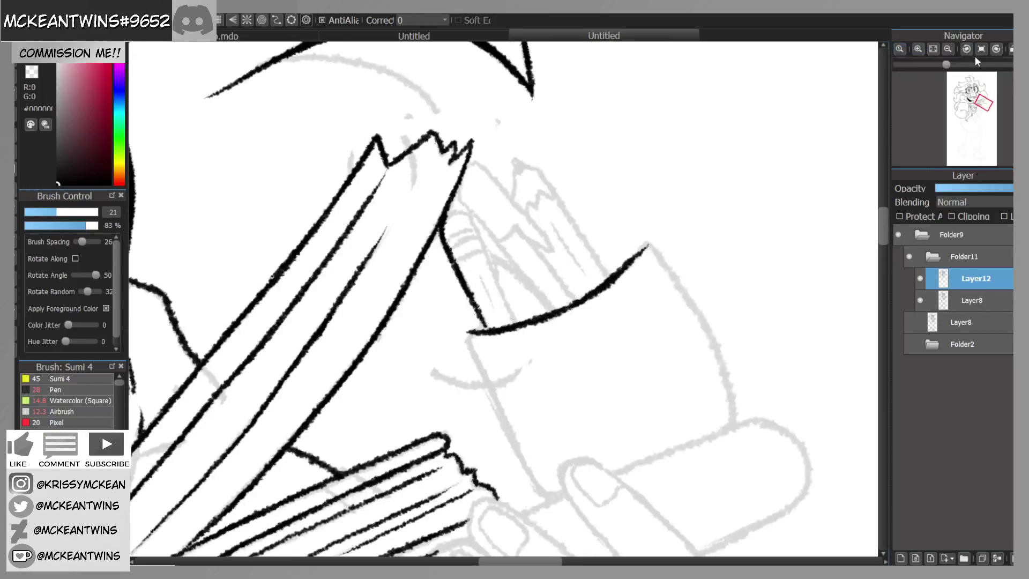
{"action": "left_click", "coordinate": [982, 49]}
{"action": "mouse_move", "coordinate": [459, 312]}
{"action": "left_mouse_down"}
{"action": "mouse_move", "coordinate": [439, 471]}
{"action": "mouse_move", "coordinate": [450, 484]}
{"action": "left_mouse_up"}
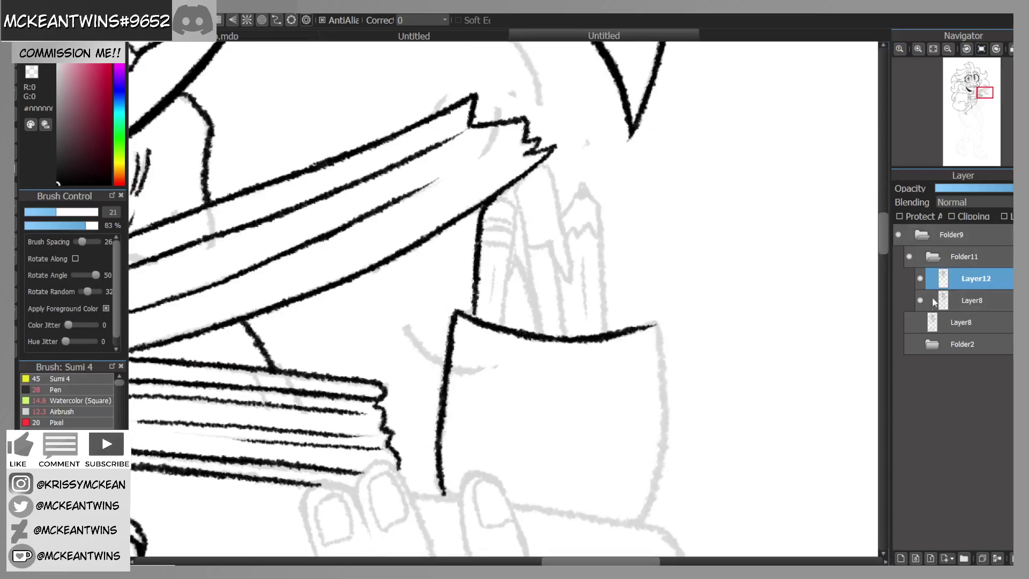
Step: Ink the short curve behind the pencil holder and the first pencil's rounded outline, checking the lower Layer8 for reference
{"action": "left_click", "coordinate": [909, 323]}
{"action": "left_click", "coordinate": [910, 323]}
{"action": "left_click", "coordinate": [909, 323]}
{"action": "left_click", "coordinate": [910, 322]}
{"action": "left_click_drag", "start_coordinate": [445, 366], "coordinate": [394, 307]}
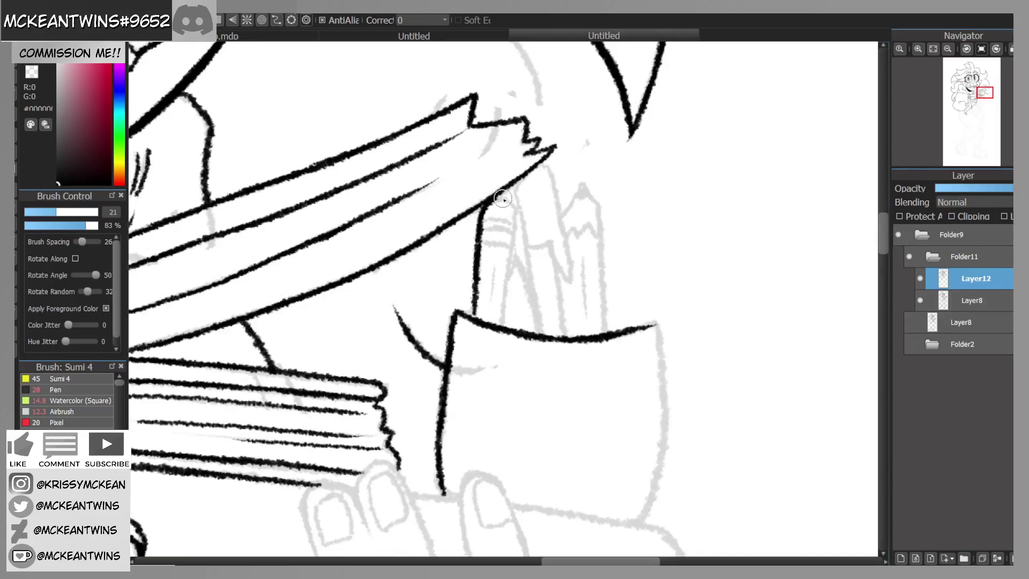
{"action": "mouse_move", "coordinate": [504, 198]}
{"action": "left_mouse_down"}
{"action": "mouse_move", "coordinate": [515, 246]}
{"action": "mouse_move", "coordinate": [504, 327]}
{"action": "left_mouse_up"}
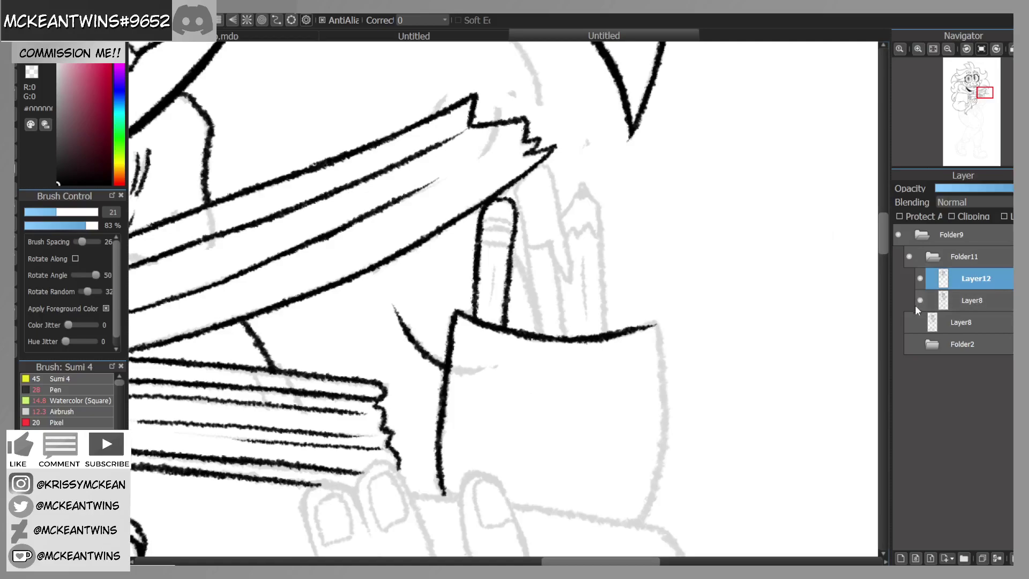
Step: Compare with the earlier line art on the lower Layer8, hide it again, and ink the middle pencil's outline
{"action": "left_click", "coordinate": [909, 323]}
{"action": "left_click", "coordinate": [910, 258]}
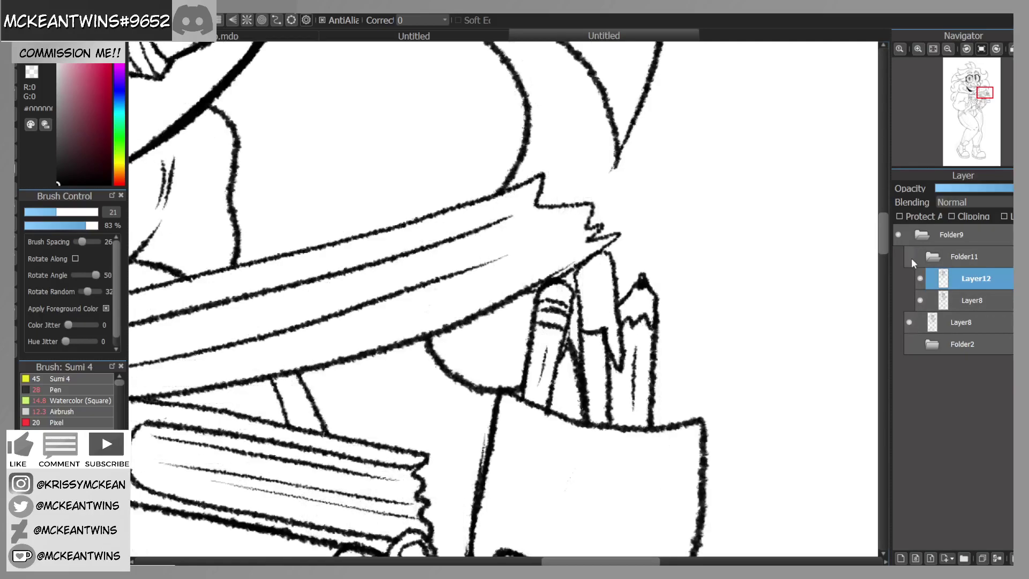
{"action": "left_click", "coordinate": [909, 257]}
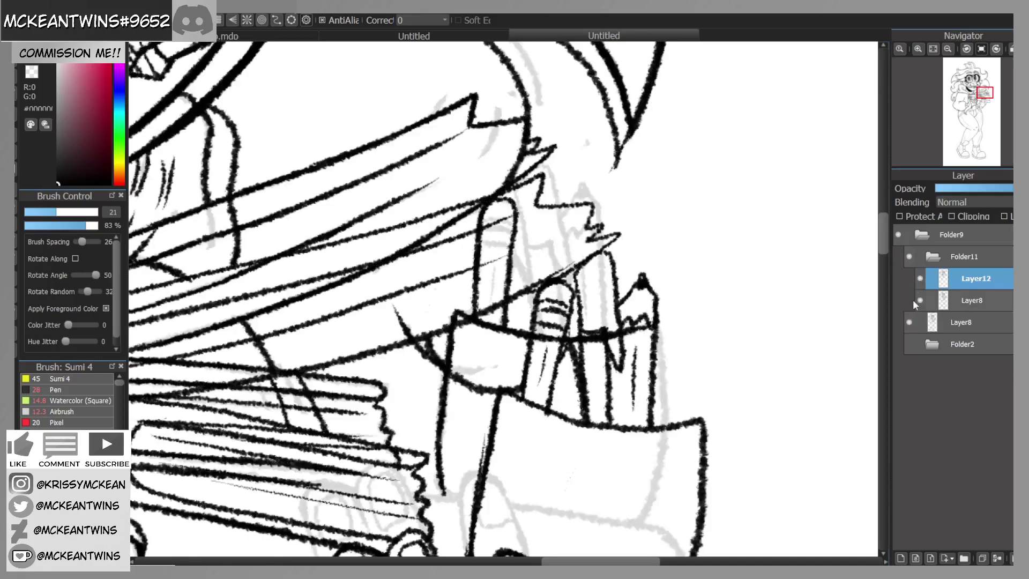
{"action": "left_click", "coordinate": [909, 322]}
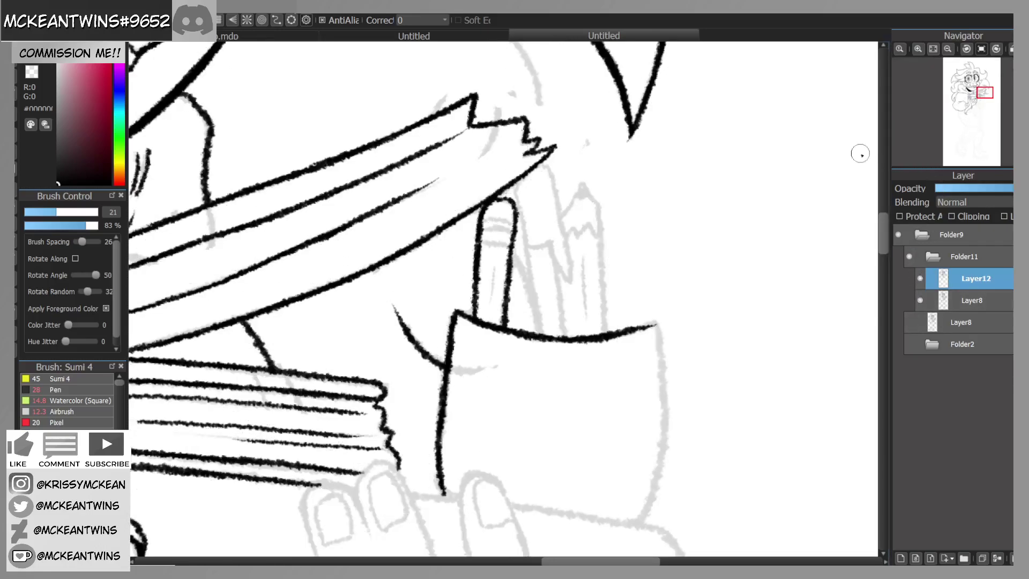
{"action": "left_click", "coordinate": [920, 300]}
{"action": "left_click", "coordinate": [920, 300]}
{"action": "left_click", "coordinate": [916, 296]}
{"action": "left_click_drag", "start_coordinate": [518, 328], "coordinate": [534, 302]}
{"action": "left_click_drag", "start_coordinate": [517, 186], "coordinate": [525, 246]}
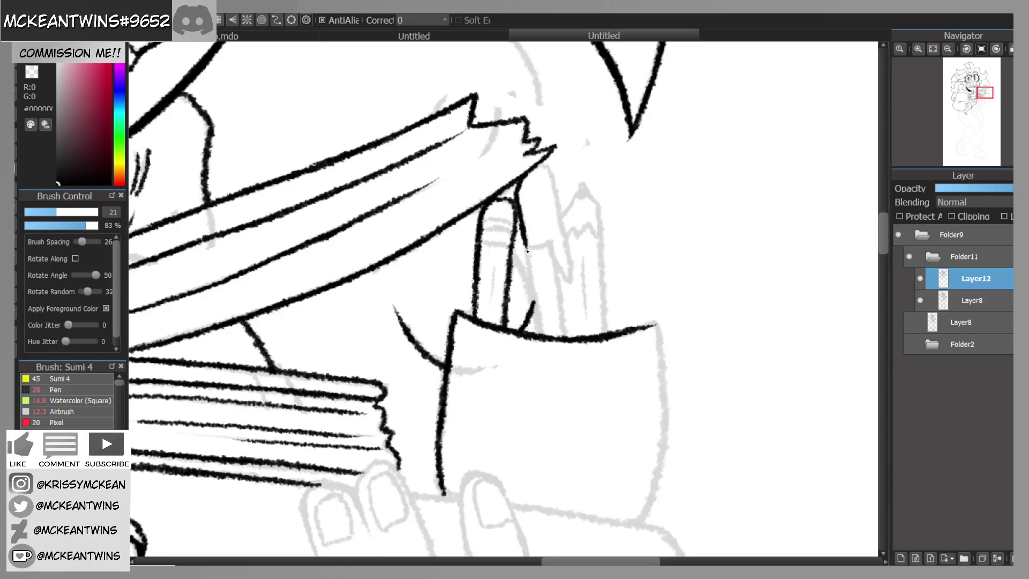
{"action": "mouse_move", "coordinate": [533, 167]}
{"action": "left_mouse_down"}
{"action": "mouse_move", "coordinate": [569, 263]}
{"action": "mouse_move", "coordinate": [568, 281]}
{"action": "mouse_move", "coordinate": [550, 236]}
{"action": "mouse_move", "coordinate": [528, 257]}
{"action": "mouse_move", "coordinate": [525, 246]}
{"action": "mouse_move", "coordinate": [547, 328]}
{"action": "left_mouse_up"}
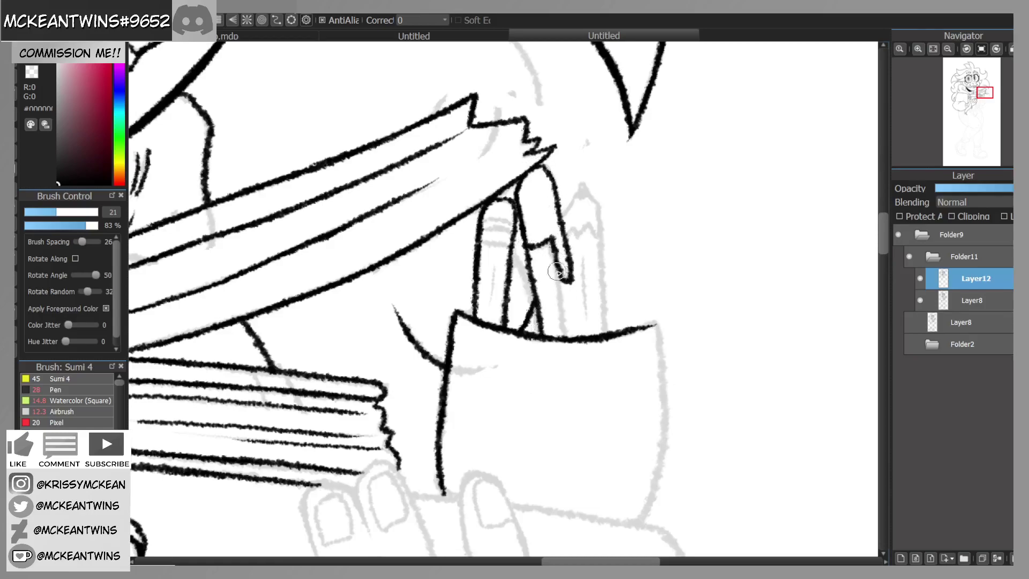
Step: Ink the sharpened pencil's outline and add the dark tip, eraser bands and grain lines to the pencils
{"action": "left_click_drag", "start_coordinate": [555, 260], "coordinate": [567, 338]}
{"action": "mouse_move", "coordinate": [559, 217]}
{"action": "left_mouse_down"}
{"action": "mouse_move", "coordinate": [581, 184]}
{"action": "mouse_move", "coordinate": [595, 209]}
{"action": "mouse_move", "coordinate": [604, 322]}
{"action": "left_mouse_up"}
{"action": "mouse_move", "coordinate": [568, 231]}
{"action": "left_mouse_down"}
{"action": "mouse_move", "coordinate": [590, 227]}
{"action": "mouse_move", "coordinate": [579, 192]}
{"action": "mouse_move", "coordinate": [585, 308]}
{"action": "left_mouse_up"}
{"action": "mouse_move", "coordinate": [942, 153]}
{"action": "left_click_drag", "start_coordinate": [976, 106], "coordinate": [983, 105]}
{"action": "left_click", "coordinate": [966, 49]}
{"action": "mouse_move", "coordinate": [400, 167]}
{"action": "left_mouse_down"}
{"action": "mouse_move", "coordinate": [424, 145]}
{"action": "mouse_move", "coordinate": [398, 150]}
{"action": "mouse_move", "coordinate": [419, 142]}
{"action": "mouse_move", "coordinate": [411, 136]}
{"action": "mouse_move", "coordinate": [442, 216]}
{"action": "left_mouse_up"}
{"action": "left_click", "coordinate": [966, 49]}
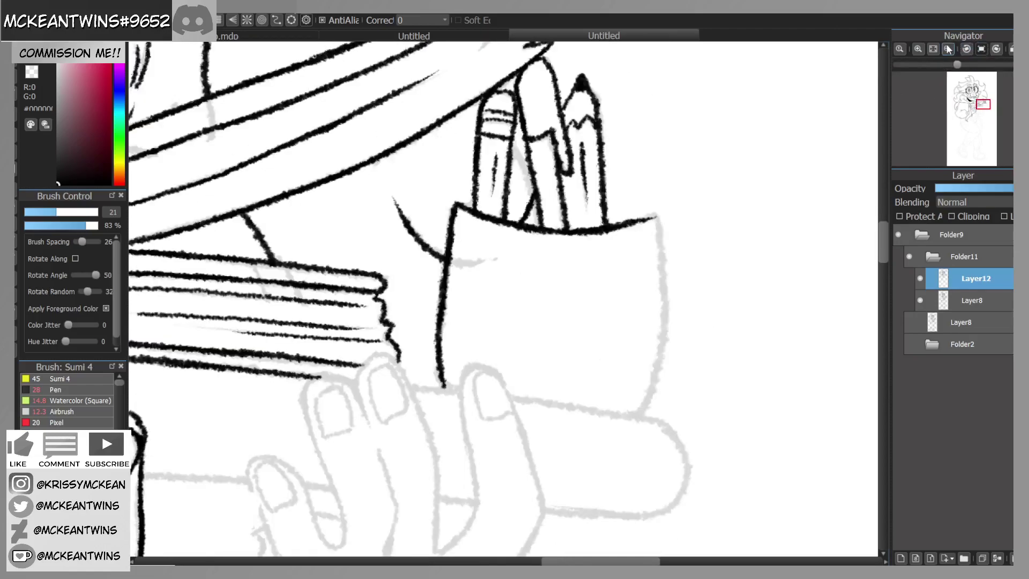
Step: Ink the inner strand from the pointed lock's inner edge down to the book's jagged corner, redrawing its end
{"action": "left_click", "coordinate": [948, 48]}
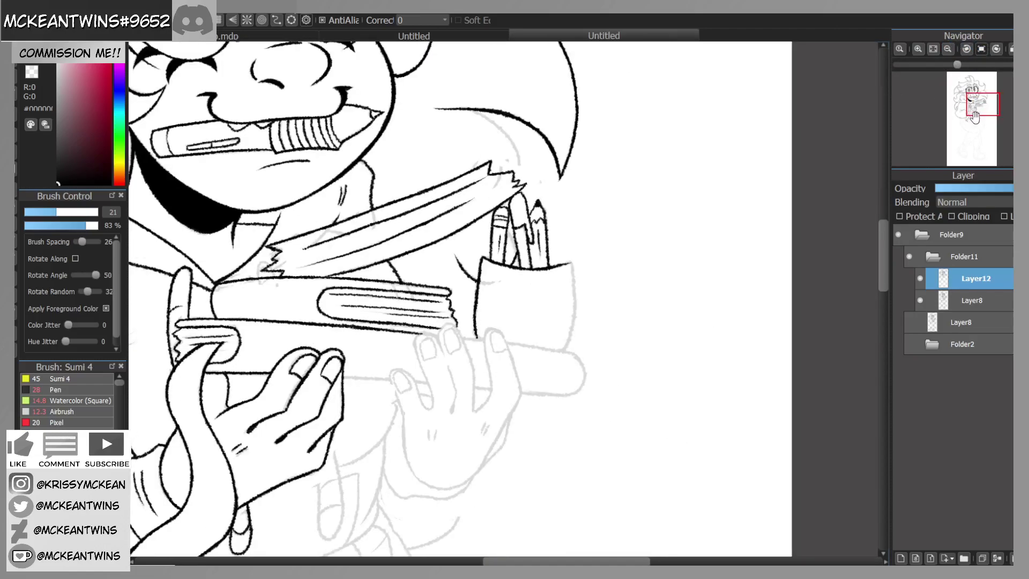
{"action": "left_click_drag", "start_coordinate": [980, 122], "coordinate": [984, 98]}
{"action": "left_click", "coordinate": [966, 49]}
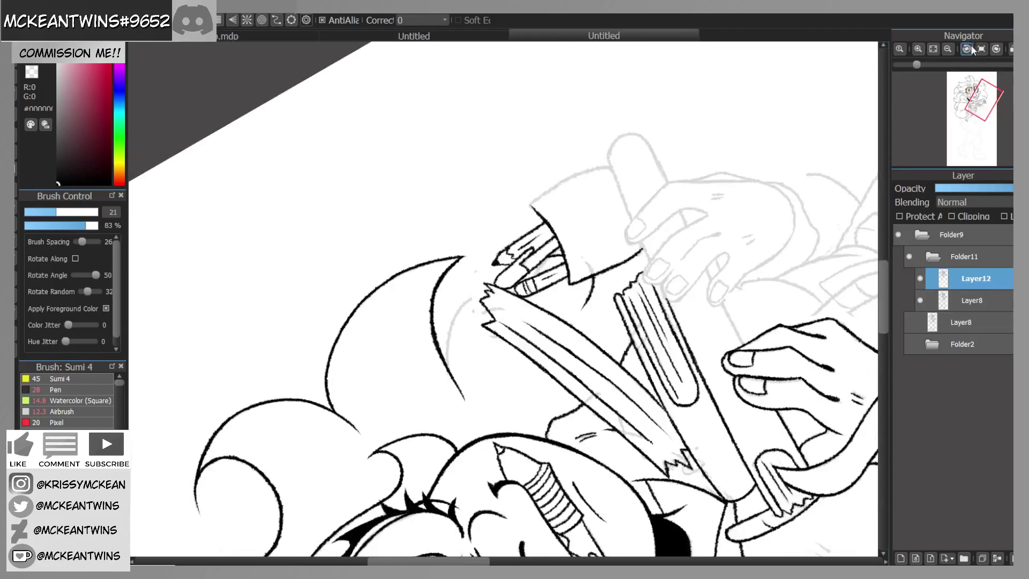
{"action": "left_click", "coordinate": [922, 50]}
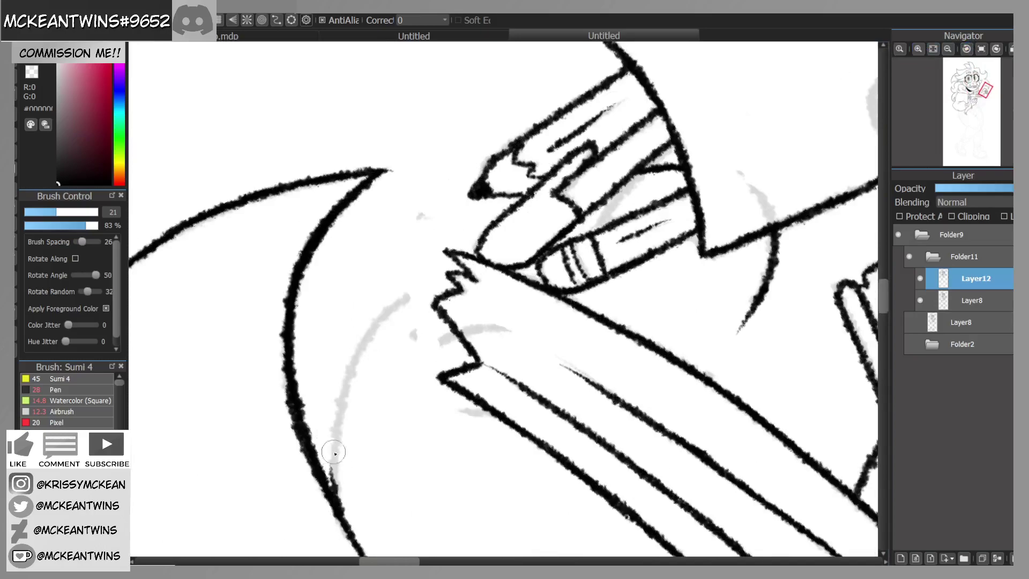
{"action": "mouse_move", "coordinate": [336, 504]}
{"action": "left_mouse_down"}
{"action": "mouse_move", "coordinate": [341, 413]}
{"action": "mouse_move", "coordinate": [364, 349]}
{"action": "mouse_move", "coordinate": [339, 403]}
{"action": "mouse_move", "coordinate": [409, 299]}
{"action": "mouse_move", "coordinate": [446, 276]}
{"action": "left_mouse_up"}
{"action": "left_click", "coordinate": [982, 49]}
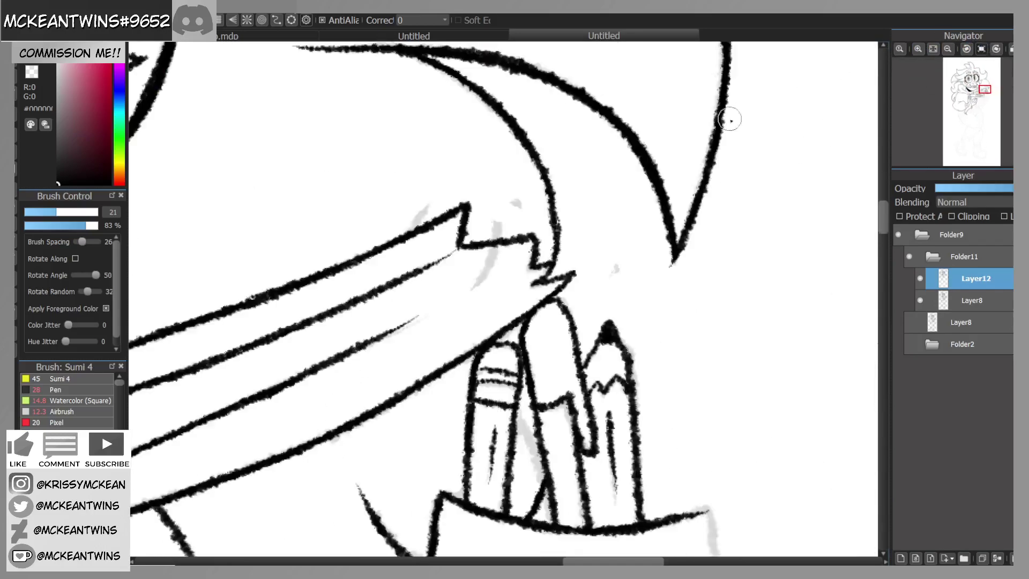
{"action": "key", "text": "ctrl+z"}
{"action": "key", "text": "ctrl+z"}
{"action": "mouse_move", "coordinate": [536, 170]}
{"action": "left_mouse_down"}
{"action": "mouse_move", "coordinate": [558, 230]}
{"action": "mouse_move", "coordinate": [553, 276]}
{"action": "left_mouse_up"}
Step: Ink the outline and nail of the unfinished hand's outermost finger, next to the pencil holder
{"action": "mouse_move", "coordinate": [917, 81]}
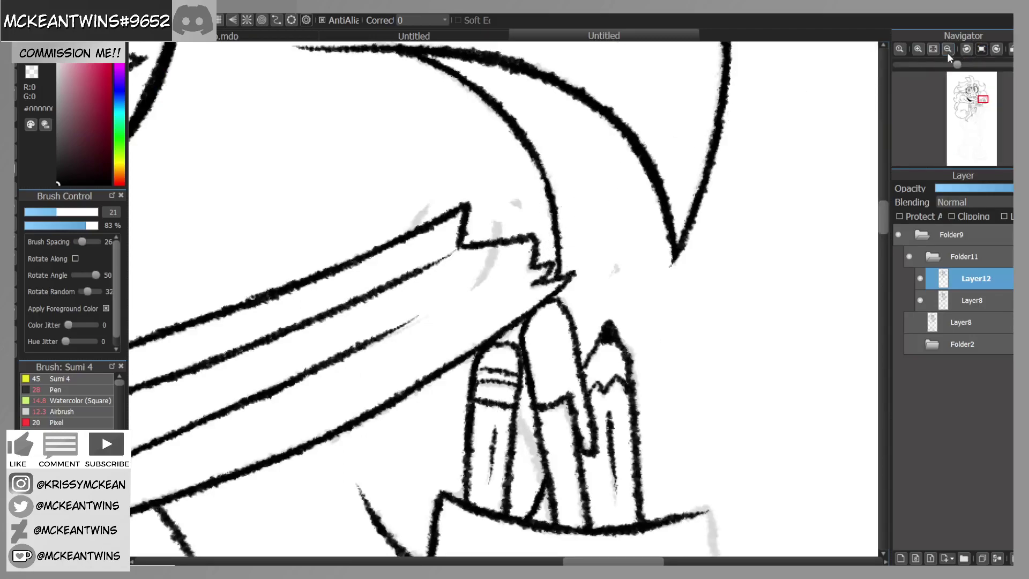
{"action": "left_click", "coordinate": [948, 51]}
{"action": "left_click", "coordinate": [947, 51]}
{"action": "left_click", "coordinate": [947, 51]}
{"action": "left_click", "coordinate": [948, 51]}
{"action": "left_click_drag", "start_coordinate": [981, 97], "coordinate": [983, 105]}
{"action": "left_click", "coordinate": [918, 50]}
{"action": "left_click", "coordinate": [918, 50]}
{"action": "left_click", "coordinate": [918, 50]}
{"action": "left_click", "coordinate": [995, 51]}
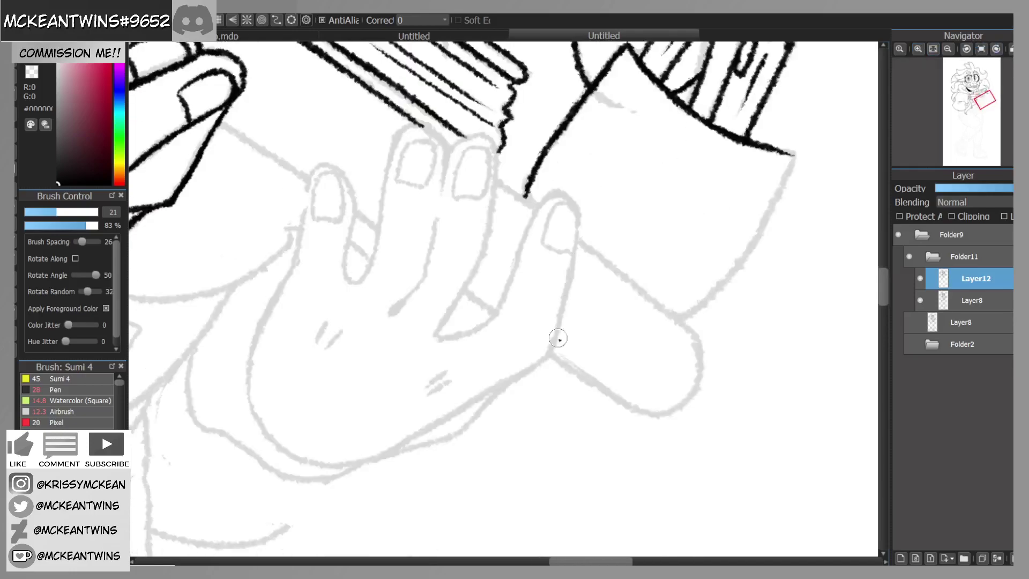
{"action": "mouse_move", "coordinate": [533, 369]}
{"action": "left_mouse_down"}
{"action": "mouse_move", "coordinate": [572, 268]}
{"action": "mouse_move", "coordinate": [563, 305]}
{"action": "mouse_move", "coordinate": [574, 202]}
{"action": "mouse_move", "coordinate": [556, 194]}
{"action": "mouse_move", "coordinate": [534, 215]}
{"action": "mouse_move", "coordinate": [541, 203]}
{"action": "mouse_move", "coordinate": [492, 318]}
{"action": "left_mouse_up"}
{"action": "mouse_move", "coordinate": [573, 249]}
{"action": "left_mouse_down"}
{"action": "mouse_move", "coordinate": [544, 243]}
{"action": "mouse_move", "coordinate": [558, 199]}
{"action": "left_mouse_up"}
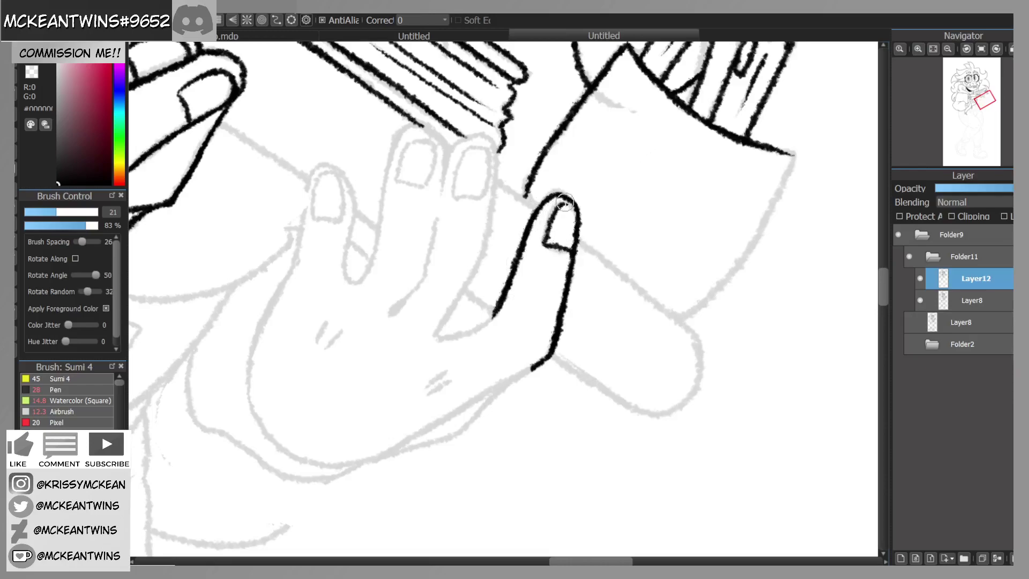
Step: Ink the hand's outer edge below the outermost finger with the second contour beside it, and close the finger gap
{"action": "left_click", "coordinate": [968, 48]}
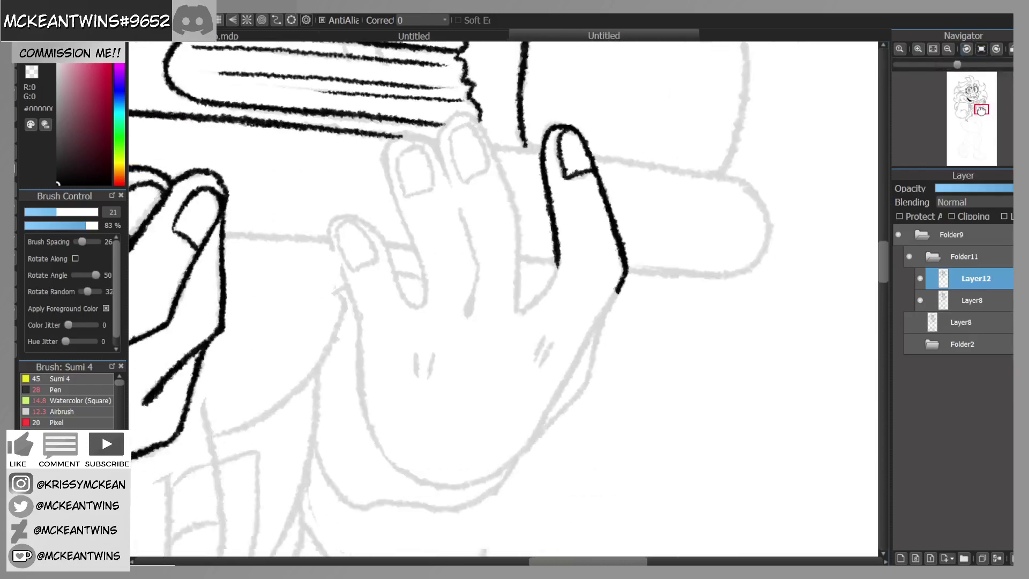
{"action": "left_click", "coordinate": [967, 49]}
{"action": "left_click_drag", "start_coordinate": [593, 175], "coordinate": [594, 360]}
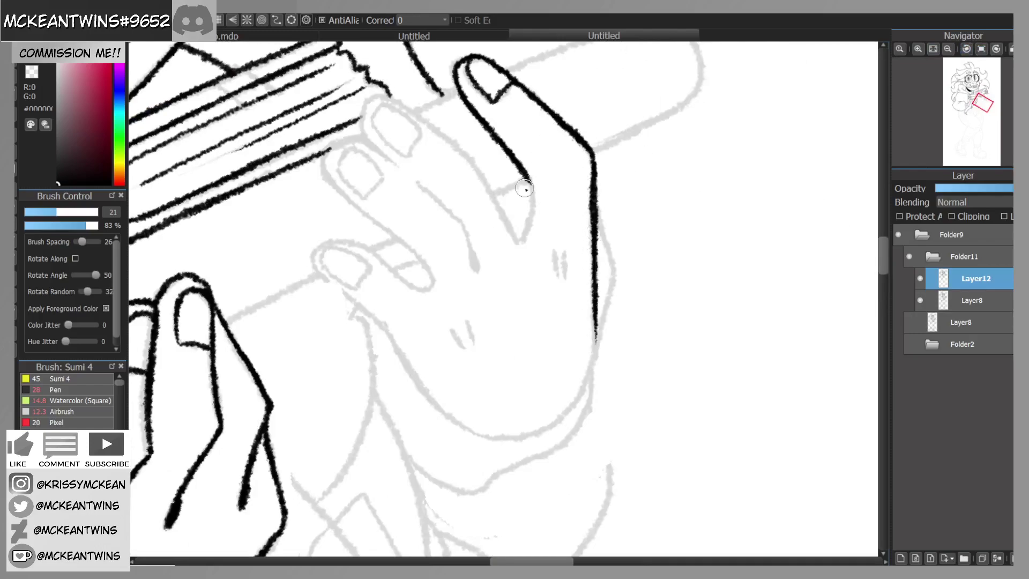
{"action": "left_click_drag", "start_coordinate": [527, 187], "coordinate": [520, 239]}
{"action": "mouse_move", "coordinate": [595, 206]}
{"action": "left_mouse_down"}
{"action": "mouse_move", "coordinate": [615, 302]}
{"action": "mouse_move", "coordinate": [611, 270]}
{"action": "mouse_move", "coordinate": [588, 370]}
{"action": "left_mouse_up"}
Step: Ink the second finger's side from the finger gap up and around its rounded fingertip
{"action": "left_click", "coordinate": [981, 49]}
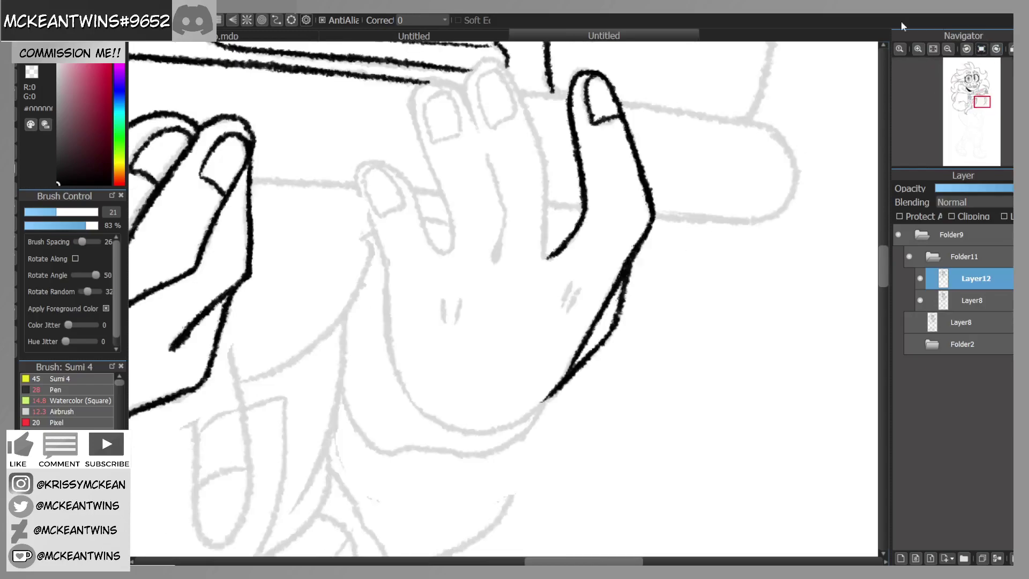
{"action": "mouse_move", "coordinate": [548, 248]}
{"action": "left_mouse_down"}
{"action": "mouse_move", "coordinate": [544, 244]}
{"action": "mouse_move", "coordinate": [545, 161]}
{"action": "left_mouse_up"}
{"action": "left_click_drag", "start_coordinate": [984, 110], "coordinate": [980, 108]}
{"action": "left_click", "coordinate": [966, 49]}
{"action": "left_click", "coordinate": [967, 49]}
{"action": "left_click", "coordinate": [967, 49]}
{"action": "left_click", "coordinate": [966, 48]}
{"action": "left_click", "coordinate": [966, 48]}
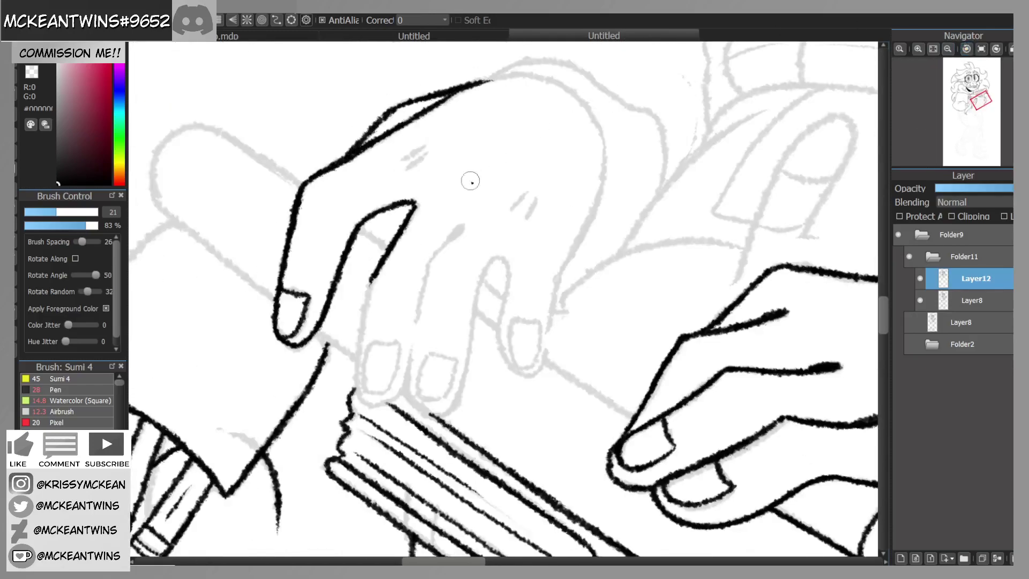
{"action": "mouse_move", "coordinate": [373, 274]}
{"action": "left_mouse_down"}
{"action": "mouse_move", "coordinate": [355, 379]}
{"action": "mouse_move", "coordinate": [358, 369]}
{"action": "mouse_move", "coordinate": [384, 400]}
{"action": "mouse_move", "coordinate": [365, 403]}
{"action": "mouse_move", "coordinate": [411, 344]}
{"action": "left_mouse_up"}
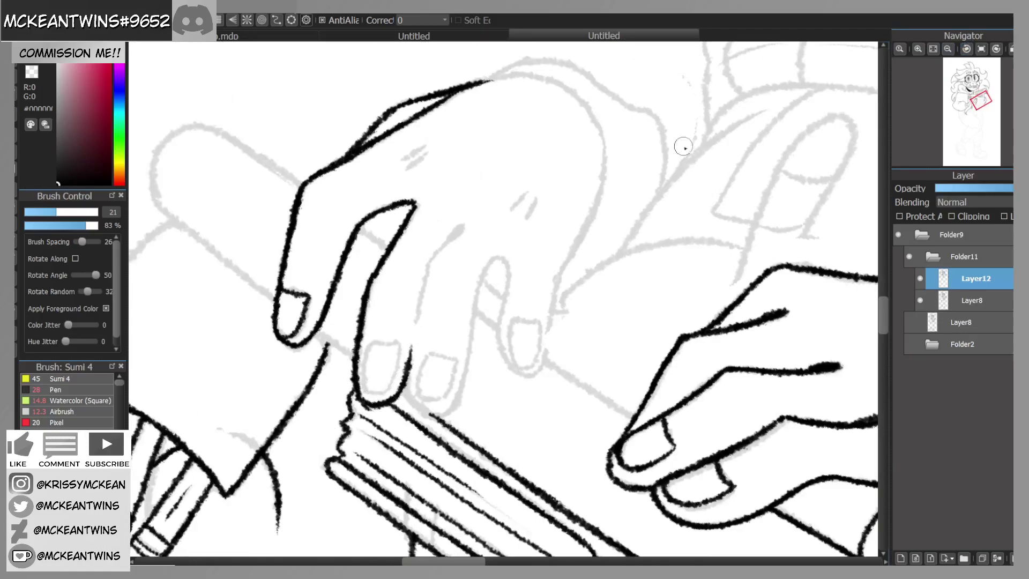
Step: Ink the tapered line separating the two middle fingers on the back of the hand
{"action": "left_click", "coordinate": [983, 48]}
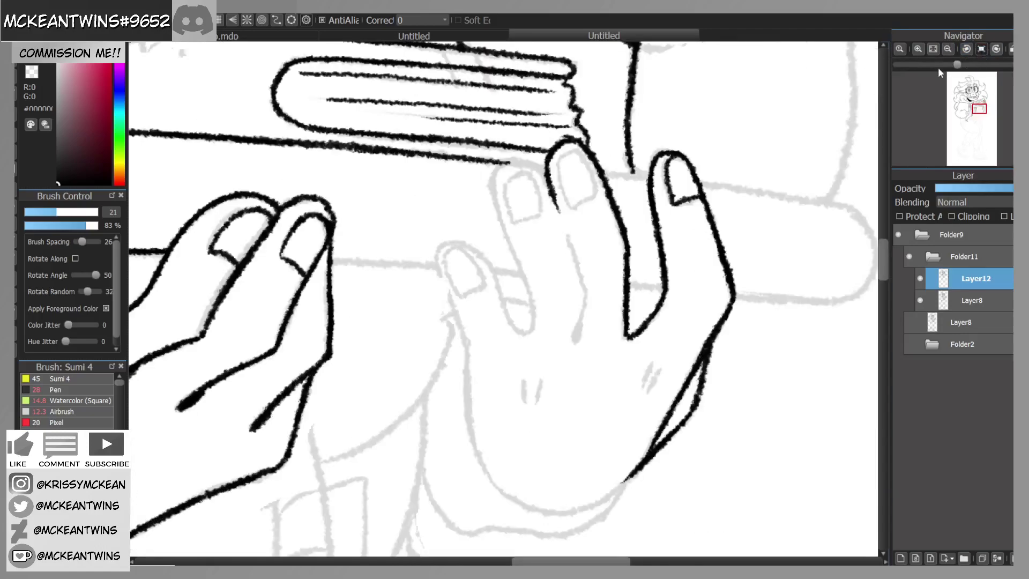
{"action": "key", "text": "z"}
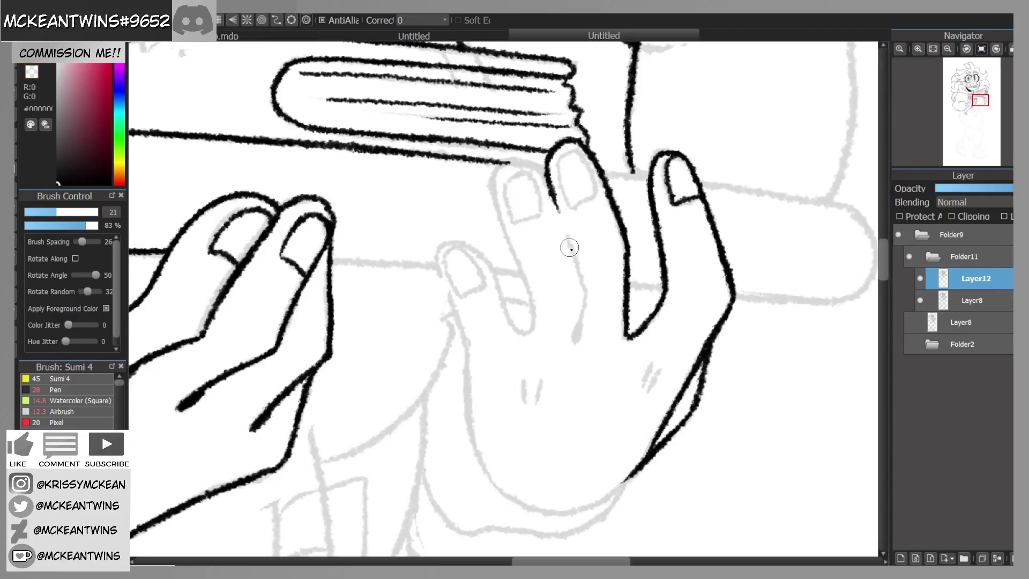
{"action": "left_click_drag", "start_coordinate": [581, 323], "coordinate": [569, 233]}
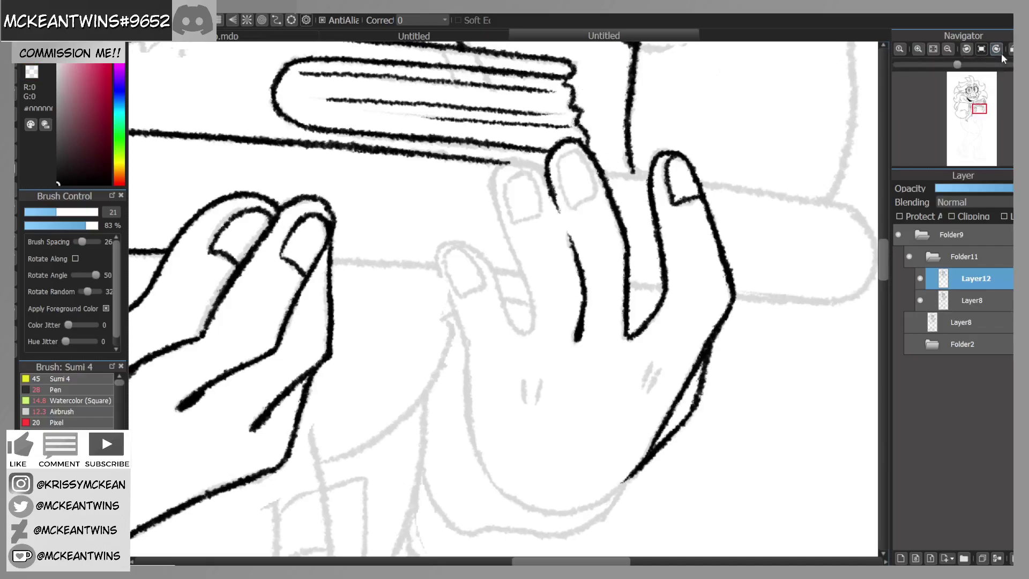
Step: Ink the third finger's rounded tip and sides down to the gap beside the smallest finger
{"action": "left_click", "coordinate": [996, 49]}
{"action": "mouse_move", "coordinate": [500, 316]}
{"action": "left_mouse_down"}
{"action": "mouse_move", "coordinate": [519, 327]}
{"action": "mouse_move", "coordinate": [514, 337]}
{"action": "mouse_move", "coordinate": [554, 191]}
{"action": "mouse_move", "coordinate": [512, 162]}
{"action": "mouse_move", "coordinate": [496, 199]}
{"action": "left_mouse_up"}
{"action": "left_click", "coordinate": [981, 48]}
{"action": "left_click_drag", "start_coordinate": [982, 105], "coordinate": [978, 112]}
{"action": "mouse_move", "coordinate": [527, 108]}
{"action": "left_mouse_down"}
{"action": "mouse_move", "coordinate": [522, 140]}
{"action": "mouse_move", "coordinate": [521, 120]}
{"action": "mouse_move", "coordinate": [537, 183]}
{"action": "left_mouse_up"}
Step: Ink the smallest finger's rounded tip and outer side, continuing the contour down the side of the hand
{"action": "left_click", "coordinate": [967, 49]}
{"action": "left_click", "coordinate": [967, 49]}
{"action": "left_click", "coordinate": [968, 50]}
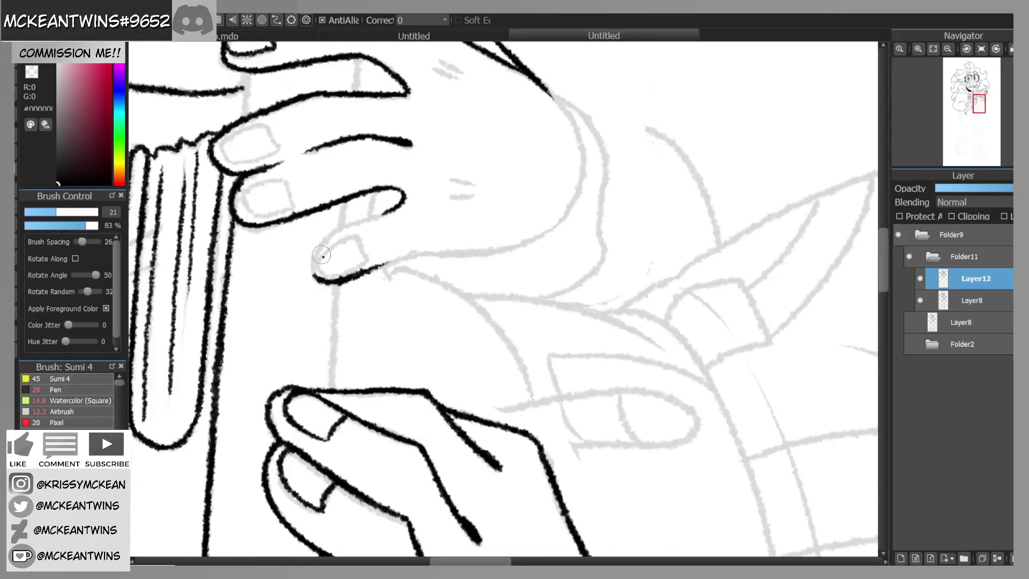
{"action": "mouse_move", "coordinate": [313, 275]}
{"action": "left_mouse_down"}
{"action": "mouse_move", "coordinate": [333, 233]}
{"action": "mouse_move", "coordinate": [318, 247]}
{"action": "mouse_move", "coordinate": [390, 206]}
{"action": "left_mouse_up"}
{"action": "left_click", "coordinate": [967, 48]}
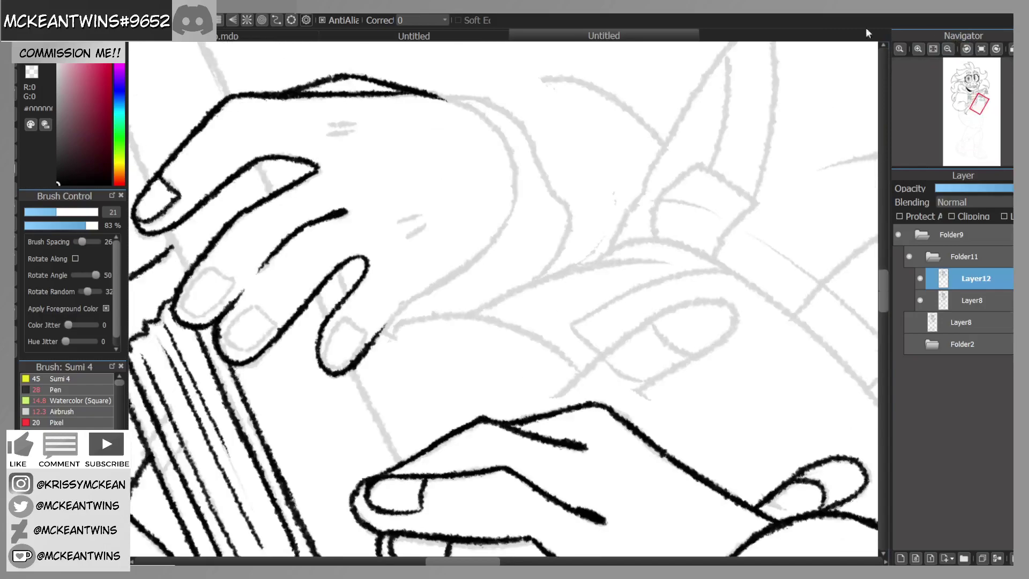
{"action": "left_click_drag", "start_coordinate": [377, 334], "coordinate": [514, 205]}
{"action": "left_click", "coordinate": [980, 49]}
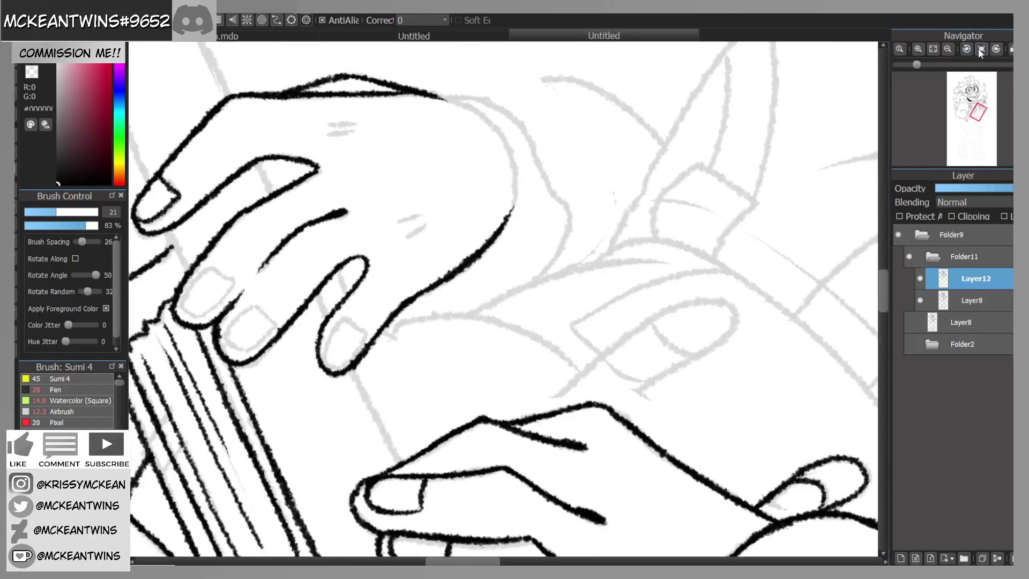
Step: Ink the rounded heel of the hand, joining the contour below the smallest finger to the opposite outer edge
{"action": "left_click", "coordinate": [980, 49]}
{"action": "left_click_drag", "start_coordinate": [977, 109], "coordinate": [982, 113]}
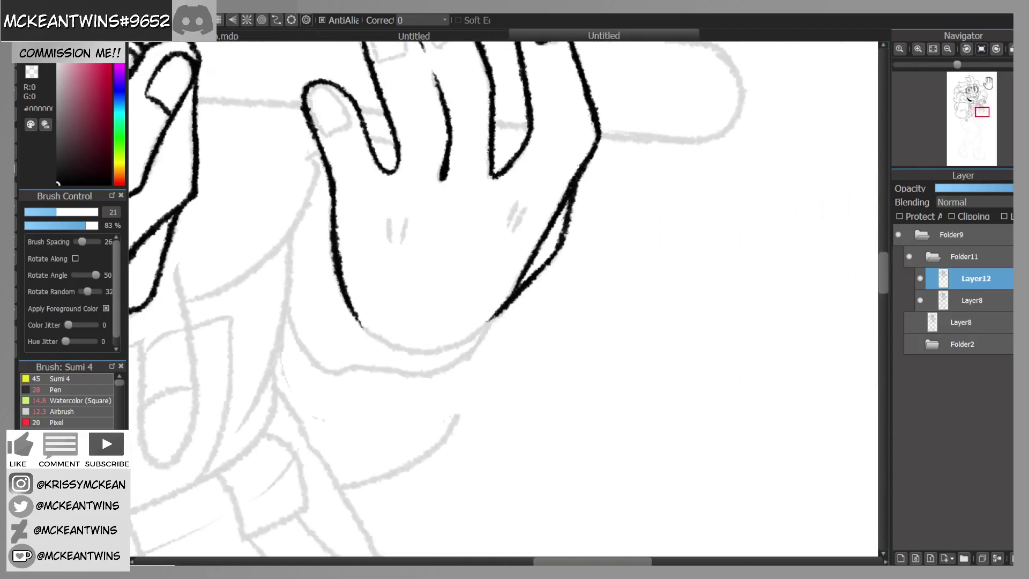
{"action": "left_click", "coordinate": [996, 50]}
{"action": "left_click", "coordinate": [997, 49]}
{"action": "mouse_move", "coordinate": [562, 159]}
{"action": "left_mouse_down"}
{"action": "mouse_move", "coordinate": [517, 177]}
{"action": "mouse_move", "coordinate": [490, 230]}
{"action": "mouse_move", "coordinate": [501, 198]}
{"action": "mouse_move", "coordinate": [495, 286]}
{"action": "left_mouse_up"}
{"action": "left_click_drag", "start_coordinate": [488, 248], "coordinate": [493, 283]}
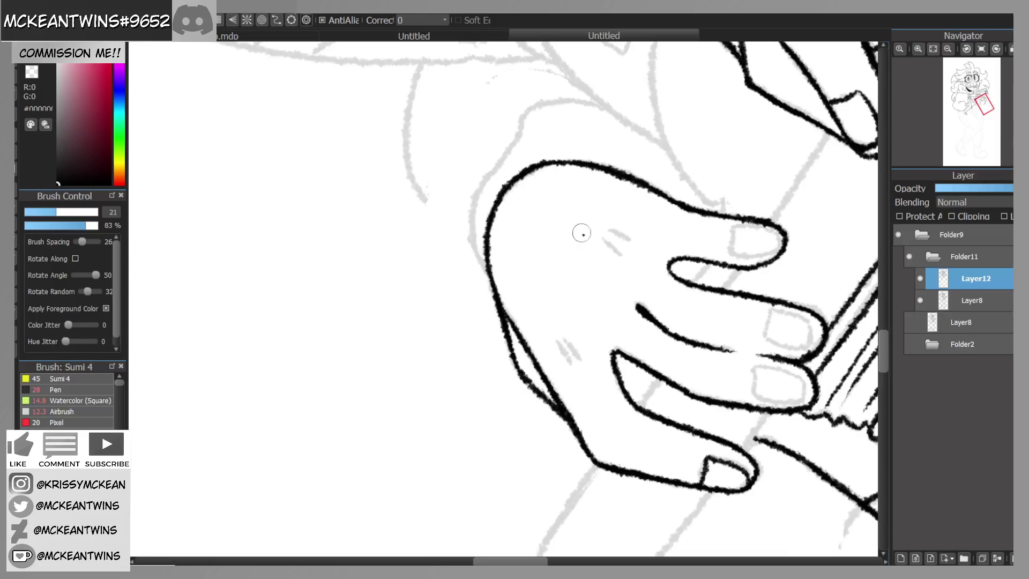
Step: Ink the nails on the three remaining fingers and the two pairs of short knuckle marks on the back of the hand
{"action": "left_click", "coordinate": [981, 49]}
{"action": "left_click_drag", "start_coordinate": [982, 112], "coordinate": [978, 110]}
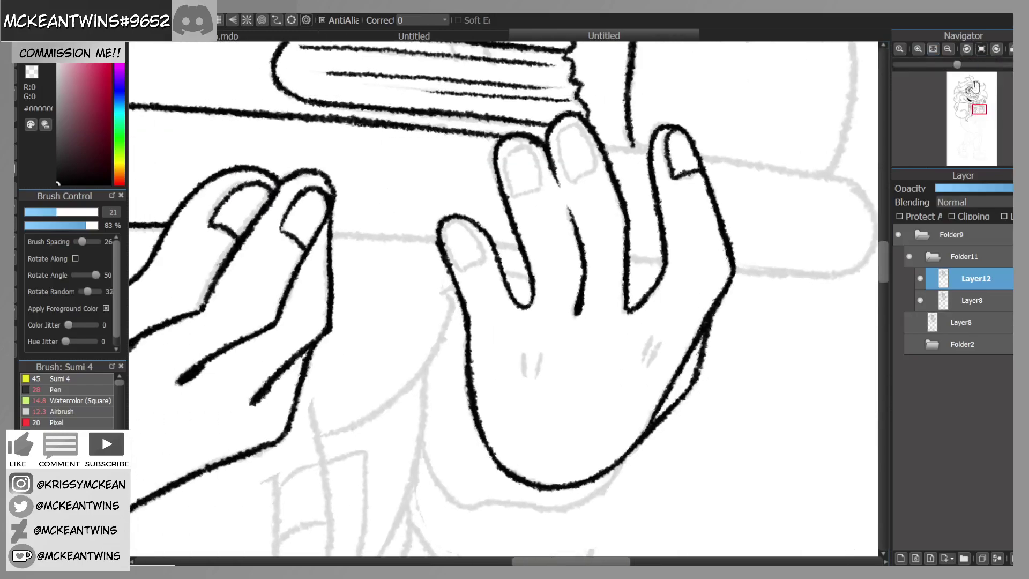
{"action": "mouse_move", "coordinate": [583, 172]}
{"action": "left_mouse_down"}
{"action": "mouse_move", "coordinate": [594, 152]}
{"action": "mouse_move", "coordinate": [566, 128]}
{"action": "mouse_move", "coordinate": [569, 178]}
{"action": "left_mouse_up"}
{"action": "mouse_move", "coordinate": [514, 196]}
{"action": "left_mouse_down"}
{"action": "mouse_move", "coordinate": [540, 165]}
{"action": "mouse_move", "coordinate": [528, 146]}
{"action": "mouse_move", "coordinate": [506, 157]}
{"action": "mouse_move", "coordinate": [512, 197]}
{"action": "left_mouse_up"}
{"action": "mouse_move", "coordinate": [462, 272]}
{"action": "left_mouse_down"}
{"action": "mouse_move", "coordinate": [481, 247]}
{"action": "mouse_move", "coordinate": [463, 225]}
{"action": "mouse_move", "coordinate": [446, 233]}
{"action": "mouse_move", "coordinate": [459, 268]}
{"action": "left_mouse_up"}
{"action": "mouse_move", "coordinate": [975, 103]}
{"action": "left_click_drag", "start_coordinate": [978, 110], "coordinate": [979, 112]}
{"action": "left_click_drag", "start_coordinate": [653, 202], "coordinate": [649, 231]}
{"action": "mouse_move", "coordinate": [544, 215]}
{"action": "left_mouse_down"}
{"action": "mouse_move", "coordinate": [534, 240]}
{"action": "mouse_move", "coordinate": [521, 241]}
{"action": "left_mouse_up"}
Step: Ink the lower book's upper edge between the fingers and on past the outermost finger
{"action": "left_click", "coordinate": [948, 50]}
{"action": "left_click", "coordinate": [947, 49]}
{"action": "left_click_drag", "start_coordinate": [978, 110], "coordinate": [976, 106]}
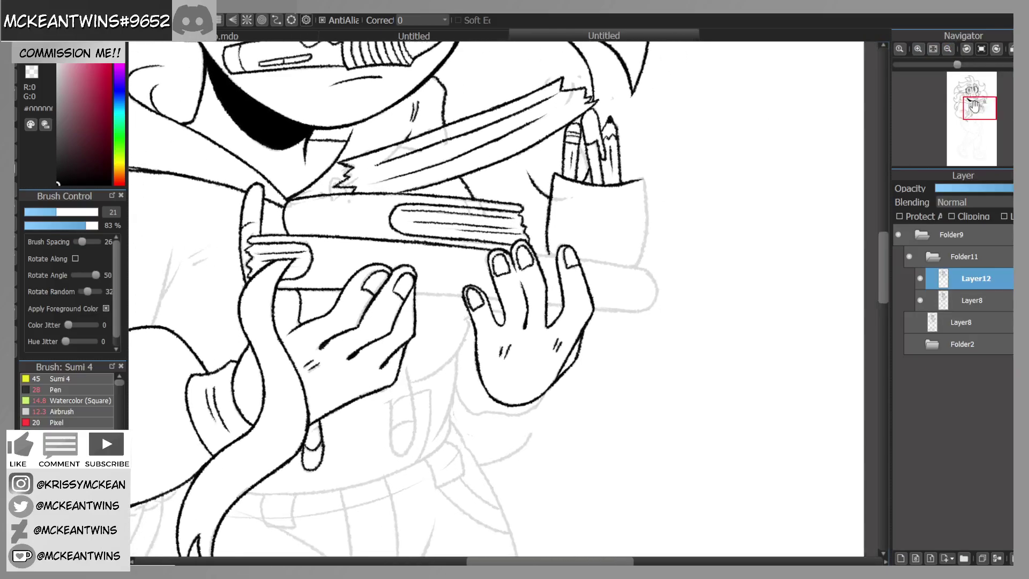
{"action": "left_click", "coordinate": [968, 50]}
{"action": "left_click", "coordinate": [918, 49]}
{"action": "left_click", "coordinate": [918, 50]}
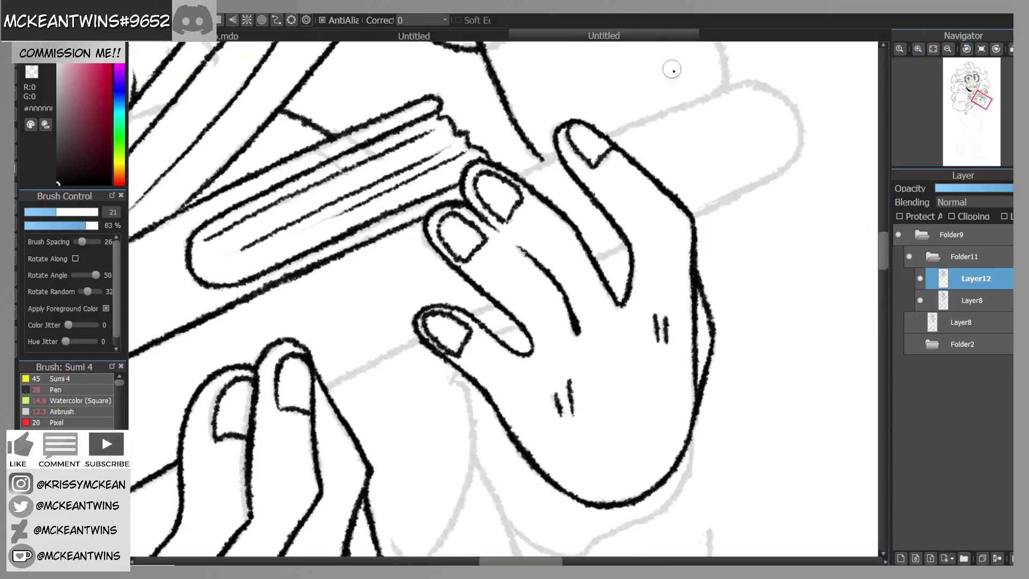
{"action": "left_click_drag", "start_coordinate": [515, 175], "coordinate": [555, 156]}
{"action": "left_click_drag", "start_coordinate": [608, 135], "coordinate": [750, 80]}
Step: Ink the lower book's bottom edge between both hands, in the finger gaps and beyond the hand, and close its rounded end
{"action": "left_click_drag", "start_coordinate": [324, 387], "coordinate": [426, 339]}
{"action": "mouse_move", "coordinate": [501, 298]}
{"action": "left_mouse_down"}
{"action": "mouse_move", "coordinate": [472, 314]}
{"action": "mouse_move", "coordinate": [493, 306]}
{"action": "left_mouse_up"}
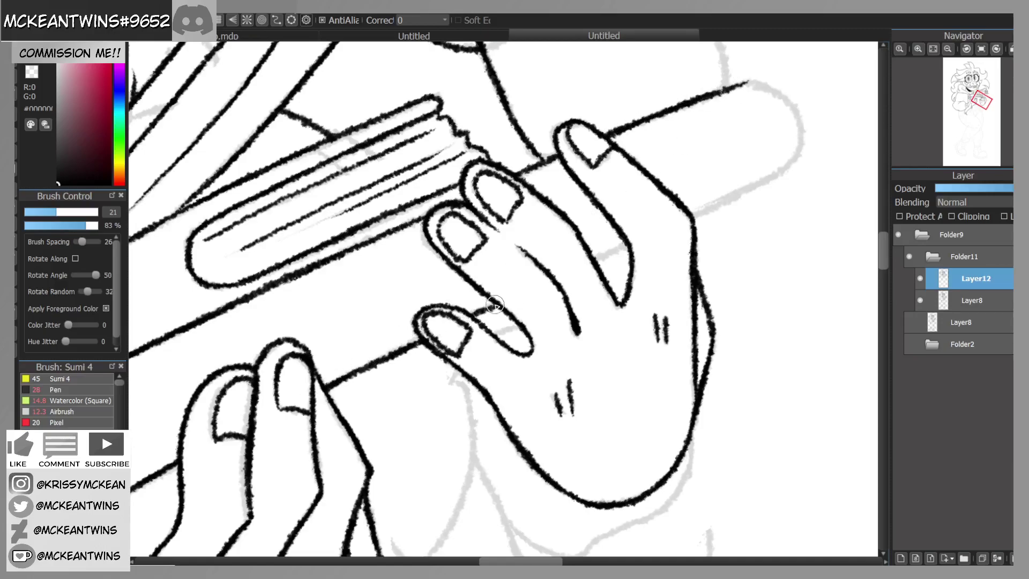
{"action": "left_click_drag", "start_coordinate": [598, 256], "coordinate": [628, 246]}
{"action": "left_click_drag", "start_coordinate": [693, 215], "coordinate": [785, 167]}
{"action": "mouse_move", "coordinate": [749, 81]}
{"action": "left_mouse_down"}
{"action": "mouse_move", "coordinate": [769, 86]}
{"action": "mouse_move", "coordinate": [802, 133]}
{"action": "mouse_move", "coordinate": [785, 169]}
{"action": "left_mouse_up"}
Step: Ink the pencil holder's outer side from its top corner down to the book
{"action": "left_click", "coordinate": [981, 49]}
{"action": "left_click_drag", "start_coordinate": [982, 96], "coordinate": [986, 92]}
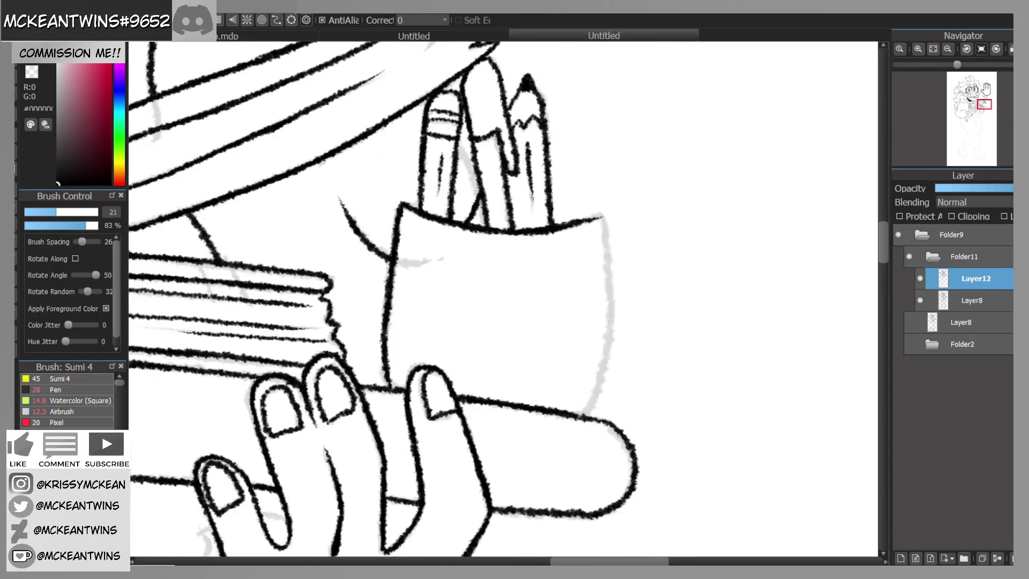
{"action": "left_click", "coordinate": [967, 49]}
{"action": "mouse_move", "coordinate": [378, 321]}
{"action": "left_mouse_down"}
{"action": "mouse_move", "coordinate": [411, 236]}
{"action": "mouse_move", "coordinate": [489, 151]}
{"action": "mouse_move", "coordinate": [451, 199]}
{"action": "left_mouse_up"}
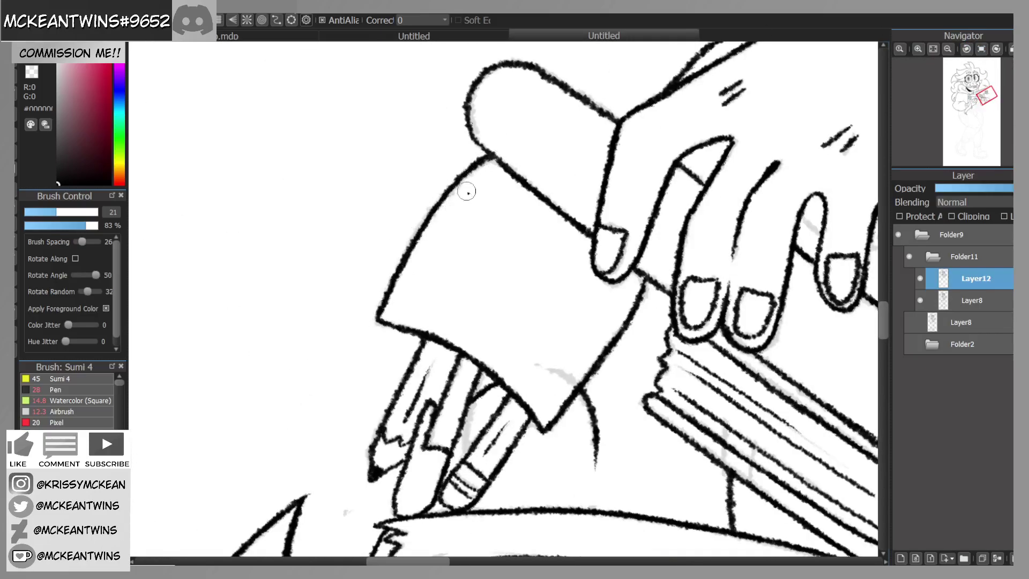
{"action": "left_click", "coordinate": [981, 49]}
Step: Compare the new line art in Folder11 with the older full-body version on the lower Layer8 by toggling their visibility
{"action": "scroll", "coordinate": [985, 99], "scroll_direction": "down", "scroll_amount": 5}
{"action": "left_click_drag", "start_coordinate": [986, 104], "coordinate": [971, 104]}
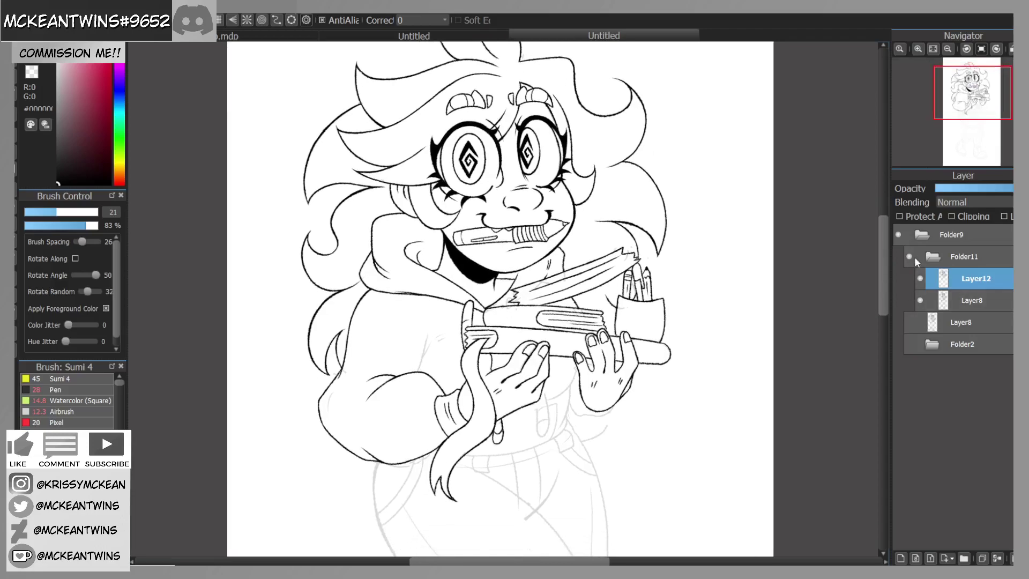
{"action": "left_click", "coordinate": [909, 322]}
{"action": "left_click", "coordinate": [908, 257]}
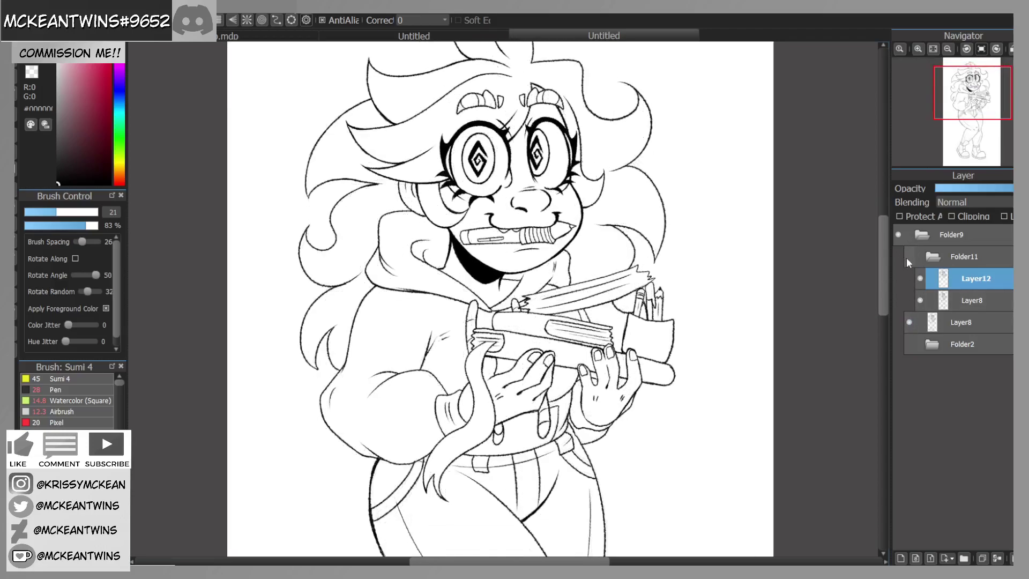
{"action": "left_click", "coordinate": [909, 256]}
{"action": "left_click", "coordinate": [908, 324]}
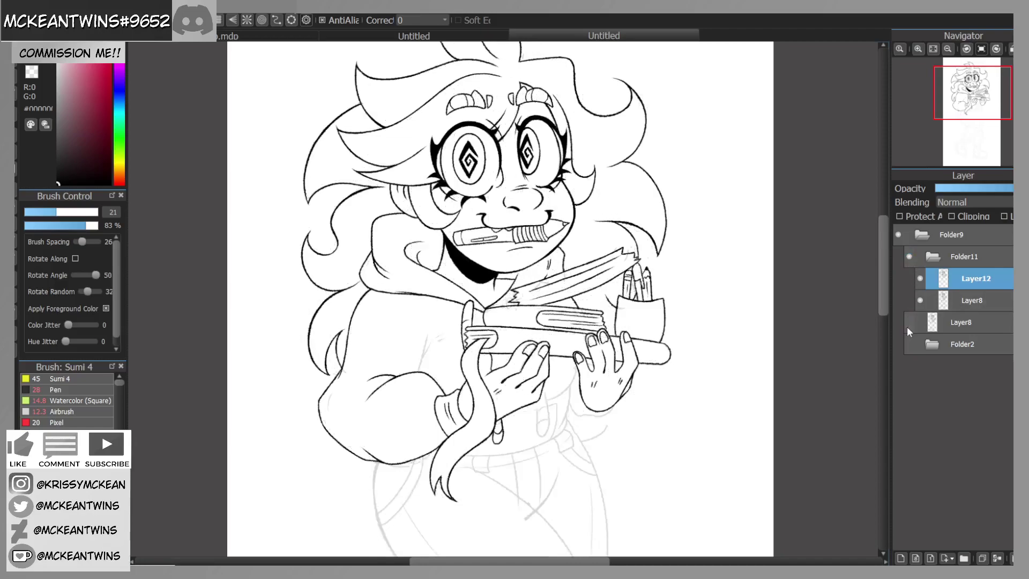
{"action": "left_click", "coordinate": [908, 323]}
{"action": "left_click", "coordinate": [909, 256]}
{"action": "left_click", "coordinate": [910, 256]}
{"action": "left_click", "coordinate": [917, 301]}
{"action": "left_click", "coordinate": [919, 299]}
{"action": "left_click", "coordinate": [918, 300]}
{"action": "left_click", "coordinate": [919, 300]}
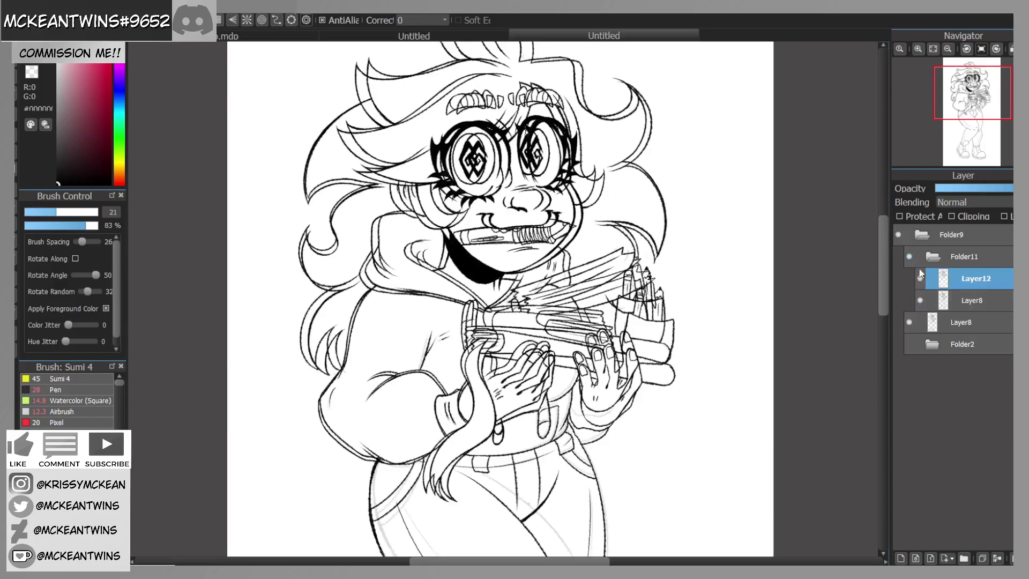
{"action": "left_click", "coordinate": [909, 323]}
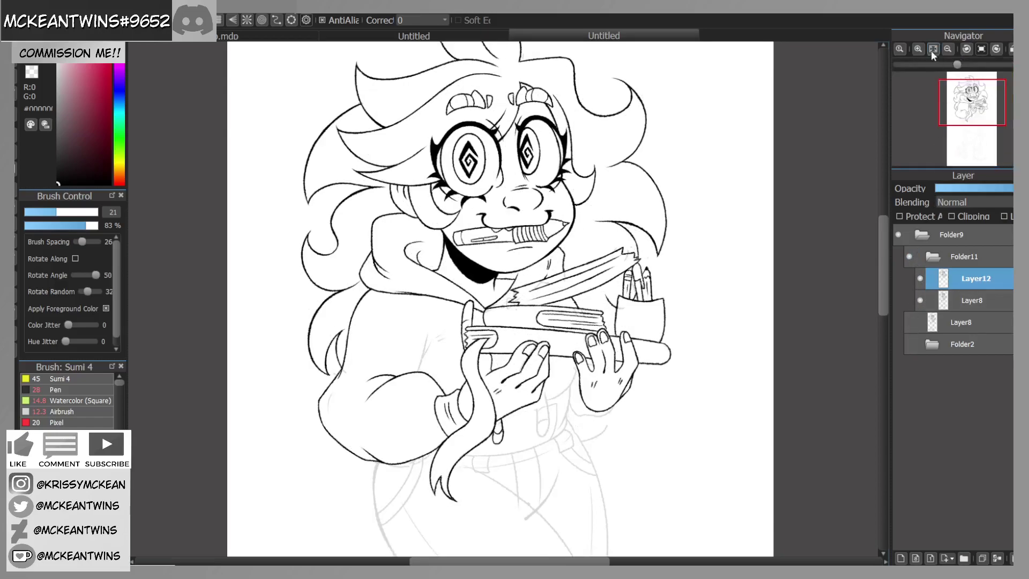
Step: Ink the curved line behind the pencils beside the holder, erase the stray tail next to it and redraw its lower part
{"action": "left_click", "coordinate": [933, 49]}
{"action": "left_click_drag", "start_coordinate": [746, 257], "coordinate": [722, 312]}
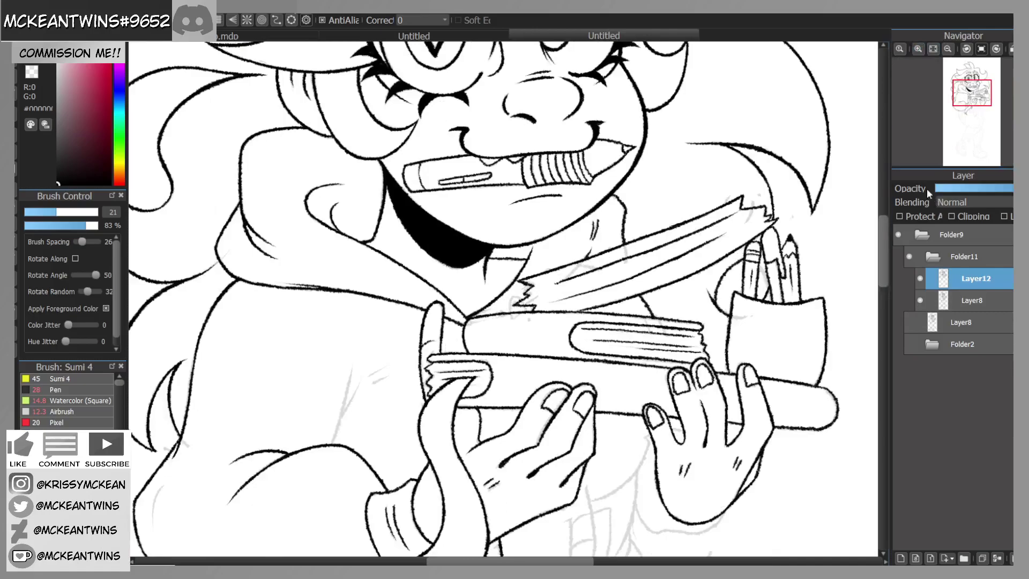
{"action": "left_click_drag", "start_coordinate": [972, 102], "coordinate": [980, 103]}
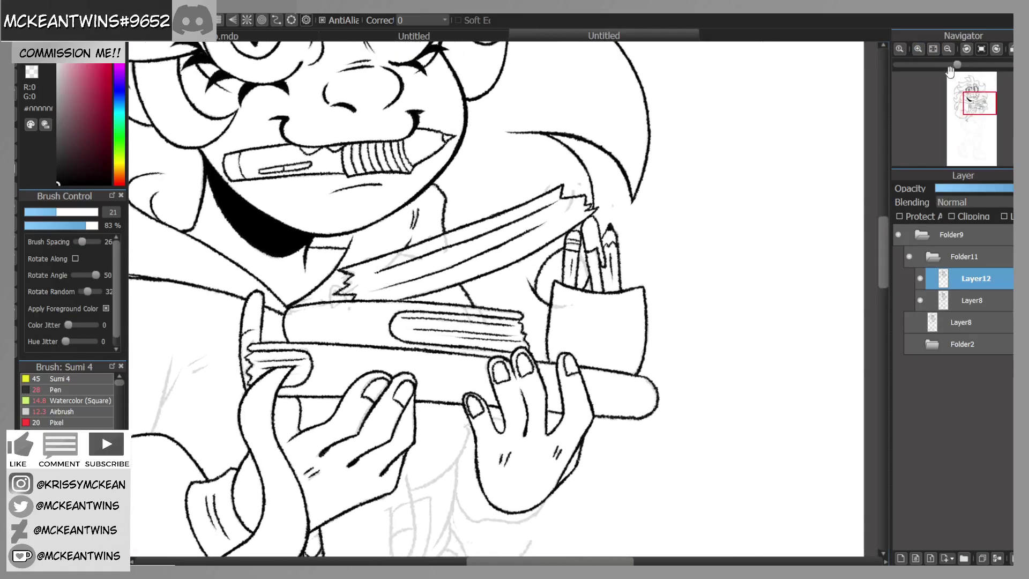
{"action": "left_click", "coordinate": [918, 49]}
{"action": "left_click", "coordinate": [918, 49]}
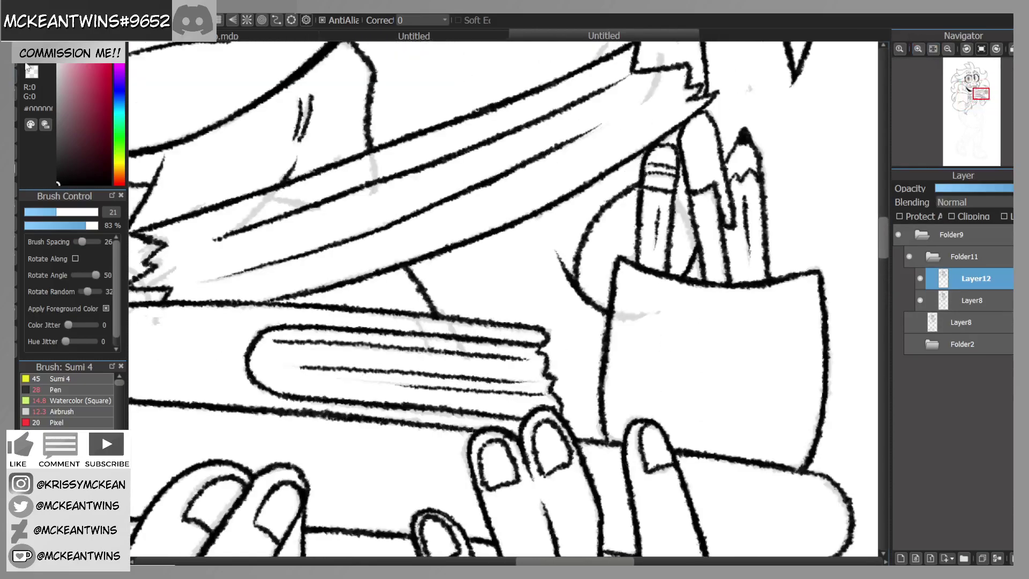
{"action": "mouse_move", "coordinate": [556, 252]}
{"action": "left_mouse_down"}
{"action": "mouse_move", "coordinate": [561, 298]}
{"action": "mouse_move", "coordinate": [567, 248]}
{"action": "mouse_move", "coordinate": [576, 300]}
{"action": "left_mouse_up"}
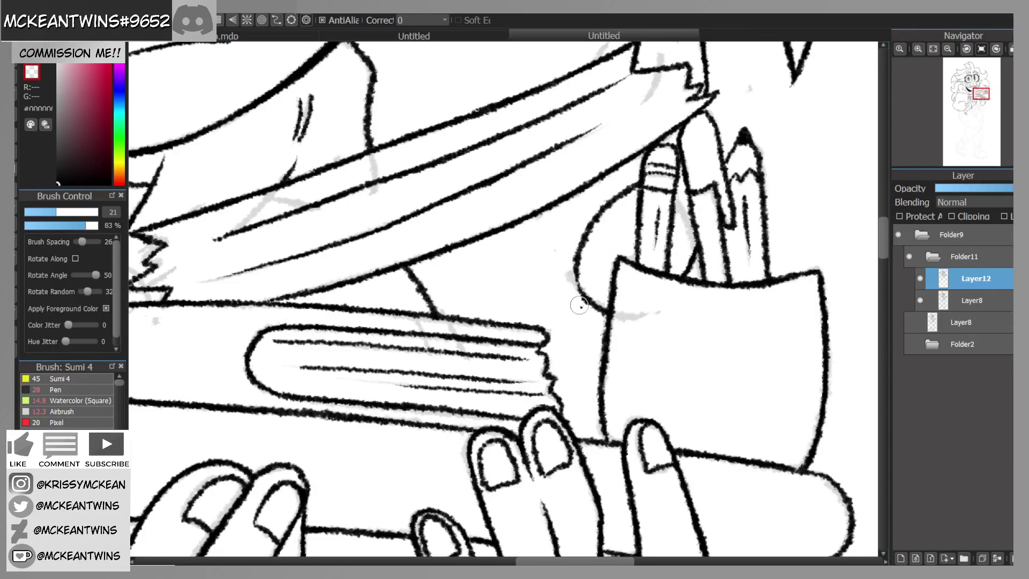
{"action": "left_click_drag", "start_coordinate": [578, 253], "coordinate": [595, 304]}
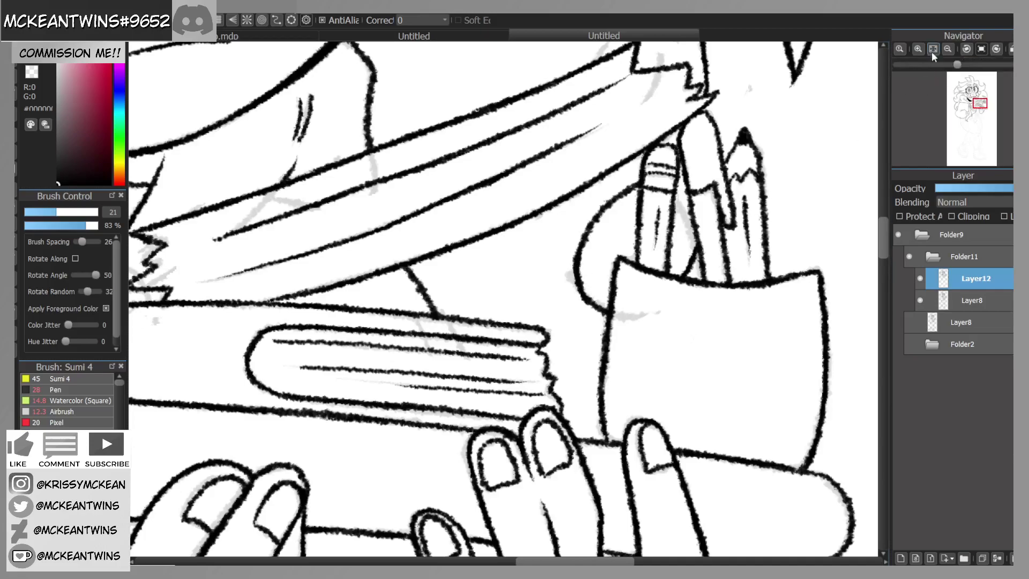
Step: Check the whole figure by toggling Folder11 and the lower Layer8, keeping Layer12 as the active layer
{"action": "left_click", "coordinate": [933, 49]}
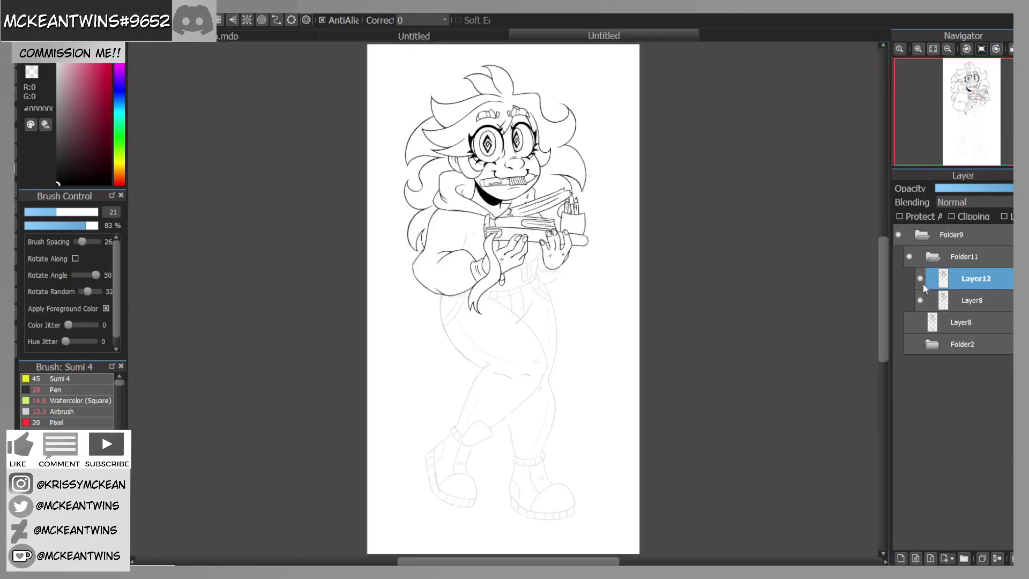
{"action": "left_click", "coordinate": [909, 256]}
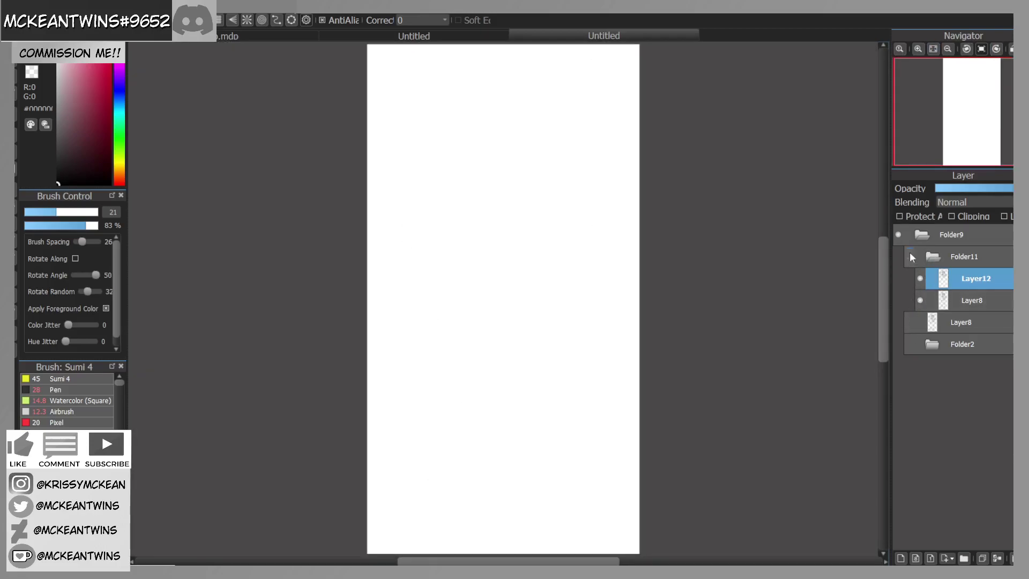
{"action": "left_click", "coordinate": [910, 303]}
{"action": "left_click", "coordinate": [909, 323]}
{"action": "left_click", "coordinate": [909, 322]}
{"action": "left_click", "coordinate": [910, 257]}
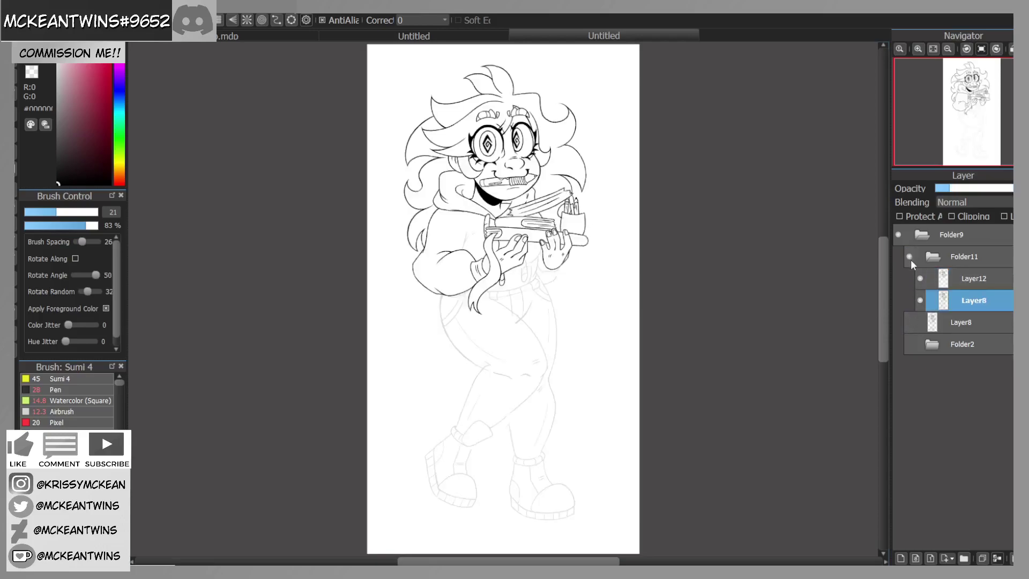
{"action": "left_click", "coordinate": [932, 281]}
Step: Ink the elbow crease on the hoodie sleeve and the fold lines at the upper arm beside the chest
{"action": "left_click", "coordinate": [918, 48]}
{"action": "left_click_drag", "start_coordinate": [970, 118], "coordinate": [963, 110]}
{"action": "left_click", "coordinate": [919, 48]}
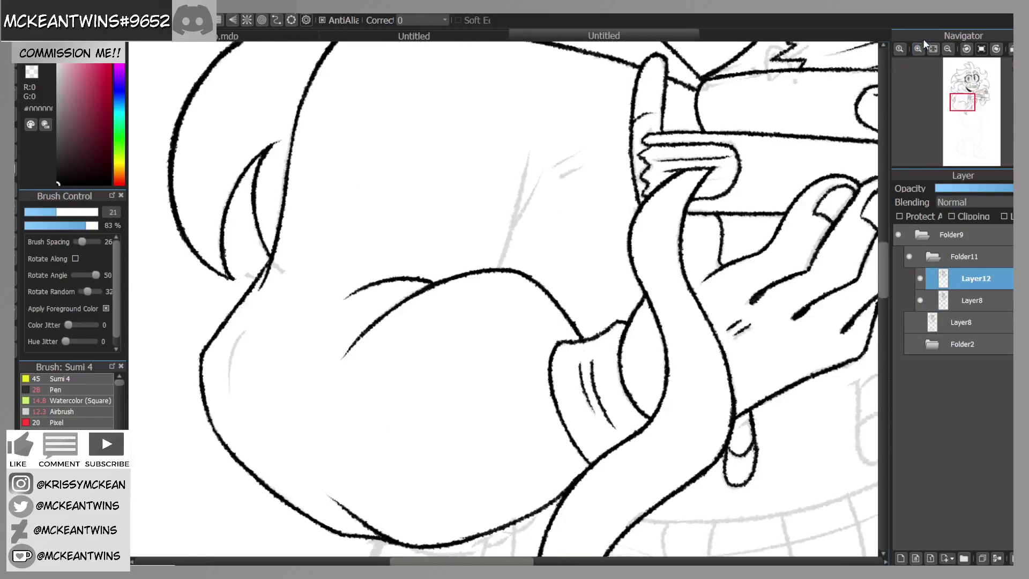
{"action": "left_click_drag", "start_coordinate": [231, 355], "coordinate": [229, 394]}
{"action": "left_click_drag", "start_coordinate": [517, 194], "coordinate": [528, 153]}
{"action": "mouse_move", "coordinate": [510, 220]}
{"action": "left_mouse_down"}
{"action": "mouse_move", "coordinate": [552, 167]}
{"action": "mouse_move", "coordinate": [587, 148]}
{"action": "left_mouse_up"}
Step: Check the line art with Folder11 toggled and ink the small sketched detail beside the upper book's jagged inner end
{"action": "left_click_drag", "start_coordinate": [962, 110], "coordinate": [970, 104]}
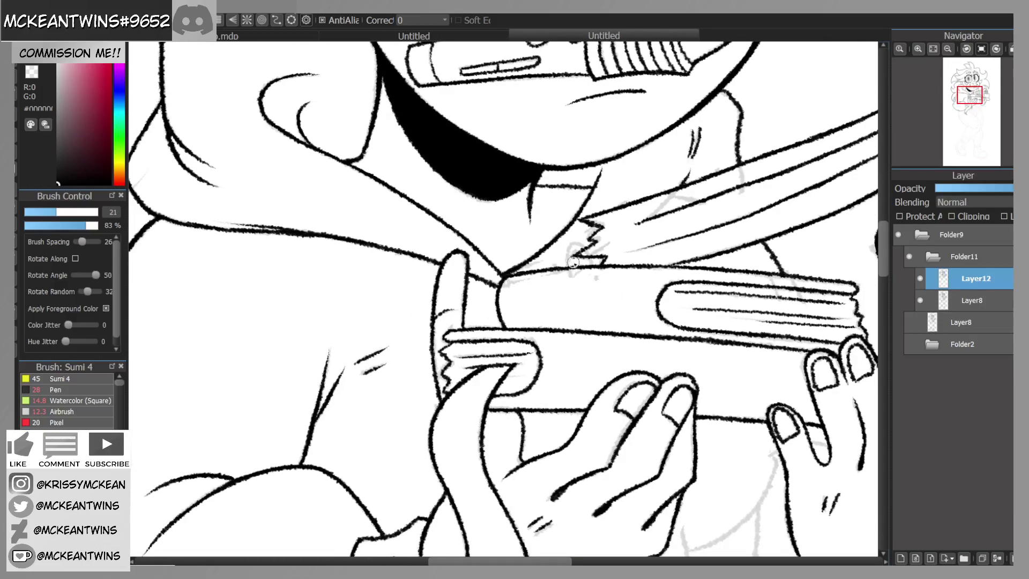
{"action": "left_click", "coordinate": [909, 256]}
{"action": "left_click", "coordinate": [909, 256]}
{"action": "left_click", "coordinate": [909, 256]}
{"action": "left_click", "coordinate": [909, 256]}
{"action": "key", "text": "ctrl+plus"}
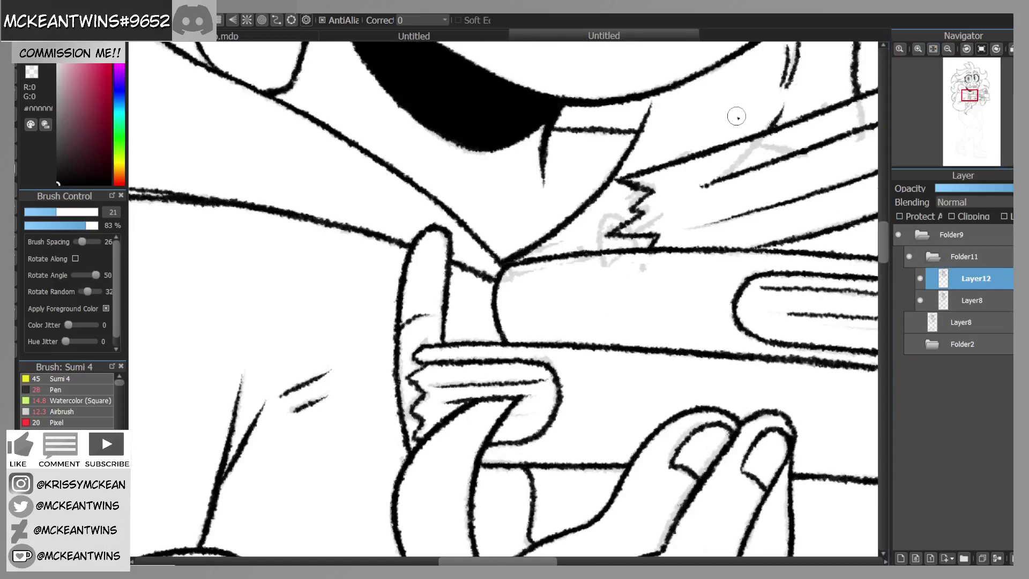
{"action": "mouse_move", "coordinate": [601, 248]}
{"action": "left_mouse_down"}
{"action": "mouse_move", "coordinate": [601, 224]}
{"action": "mouse_move", "coordinate": [620, 217]}
{"action": "mouse_move", "coordinate": [640, 248]}
{"action": "left_mouse_up"}
{"action": "mouse_move", "coordinate": [958, 70]}
{"action": "double_click", "coordinate": [949, 49]}
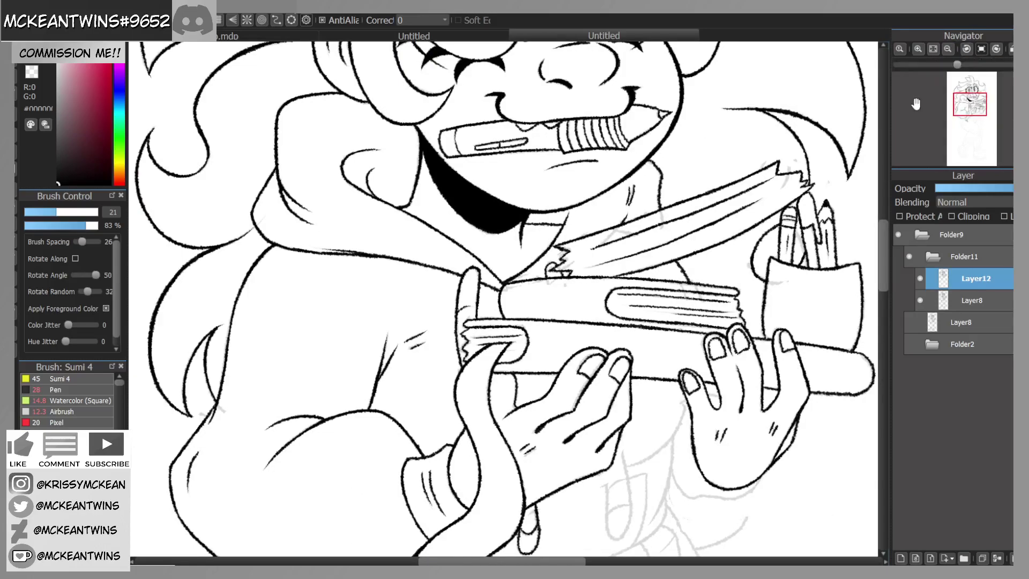
Step: Ink the start of both sides of the long rounded shape hanging below the first hand, and its inner side down to the tip
{"action": "mouse_move", "coordinate": [979, 106]}
{"action": "left_mouse_down"}
{"action": "mouse_move", "coordinate": [989, 110]}
{"action": "mouse_move", "coordinate": [972, 117]}
{"action": "mouse_move", "coordinate": [969, 97]}
{"action": "left_mouse_up"}
{"action": "left_click", "coordinate": [919, 50]}
{"action": "left_click_drag", "start_coordinate": [594, 263], "coordinate": [601, 312]}
{"action": "left_click_drag", "start_coordinate": [630, 175], "coordinate": [641, 241]}
{"action": "left_click_drag", "start_coordinate": [630, 188], "coordinate": [645, 263]}
{"action": "left_click", "coordinate": [967, 49]}
{"action": "left_click", "coordinate": [967, 50]}
{"action": "left_click", "coordinate": [966, 50]}
{"action": "left_click", "coordinate": [967, 49]}
{"action": "left_click", "coordinate": [966, 50]}
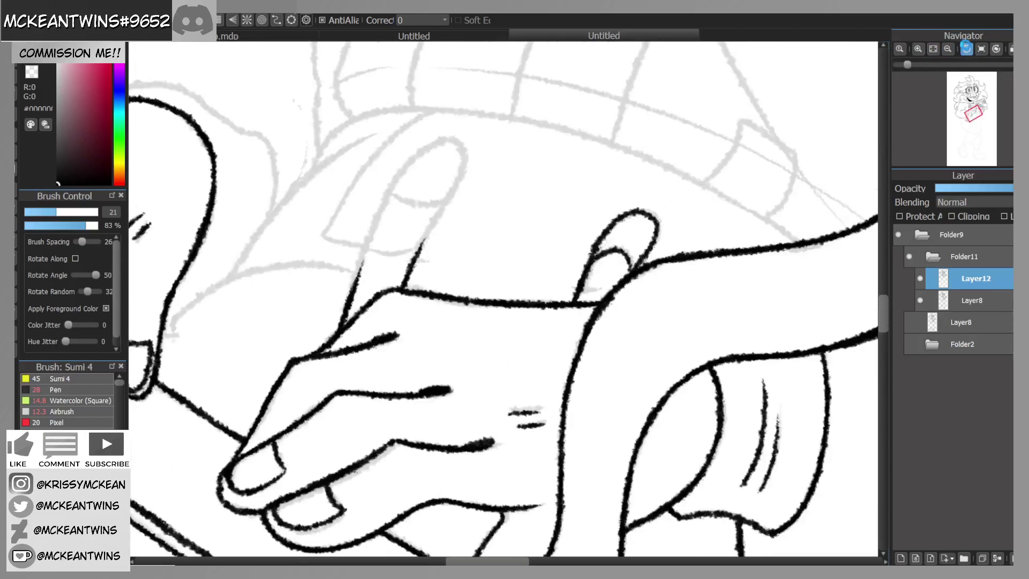
{"action": "left_click", "coordinate": [966, 48]}
{"action": "mouse_move", "coordinate": [389, 186]}
{"action": "left_mouse_down"}
{"action": "mouse_move", "coordinate": [352, 263]}
{"action": "mouse_move", "coordinate": [351, 245]}
{"action": "mouse_move", "coordinate": [371, 378]}
{"action": "left_mouse_up"}
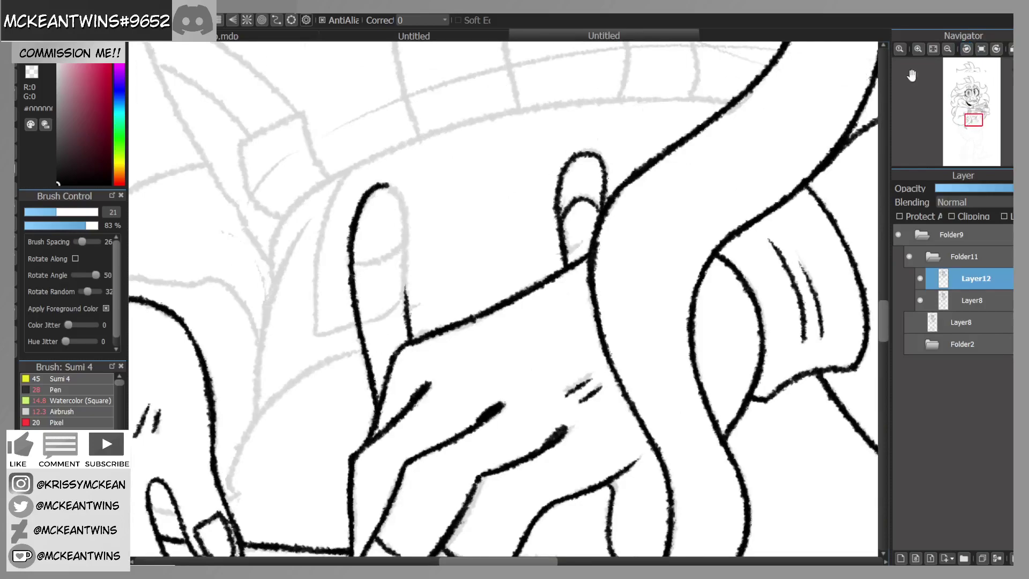
Step: Ink the hanging shape's remaining side around its rounded tip and add two curved bands across it
{"action": "left_click", "coordinate": [982, 48]}
{"action": "mouse_move", "coordinate": [601, 287]}
{"action": "left_mouse_down"}
{"action": "mouse_move", "coordinate": [602, 391]}
{"action": "mouse_move", "coordinate": [624, 412]}
{"action": "left_mouse_up"}
{"action": "left_click_drag", "start_coordinate": [605, 296], "coordinate": [644, 278]}
{"action": "left_click_drag", "start_coordinate": [605, 349], "coordinate": [645, 337]}
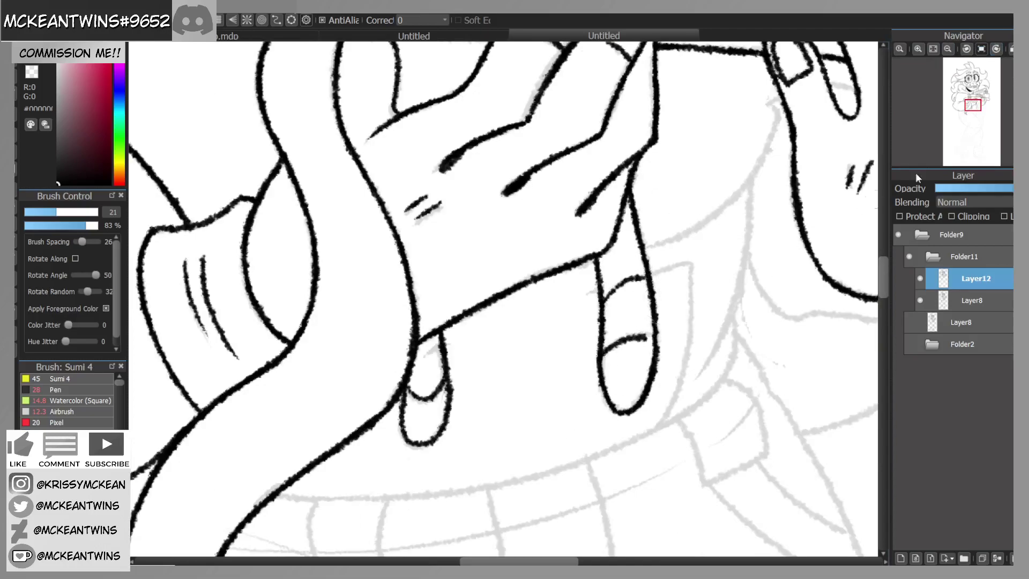
Step: Ink the curved contour between the hands, from below the smallest finger to the hanging rounded shape
{"action": "left_click", "coordinate": [948, 49]}
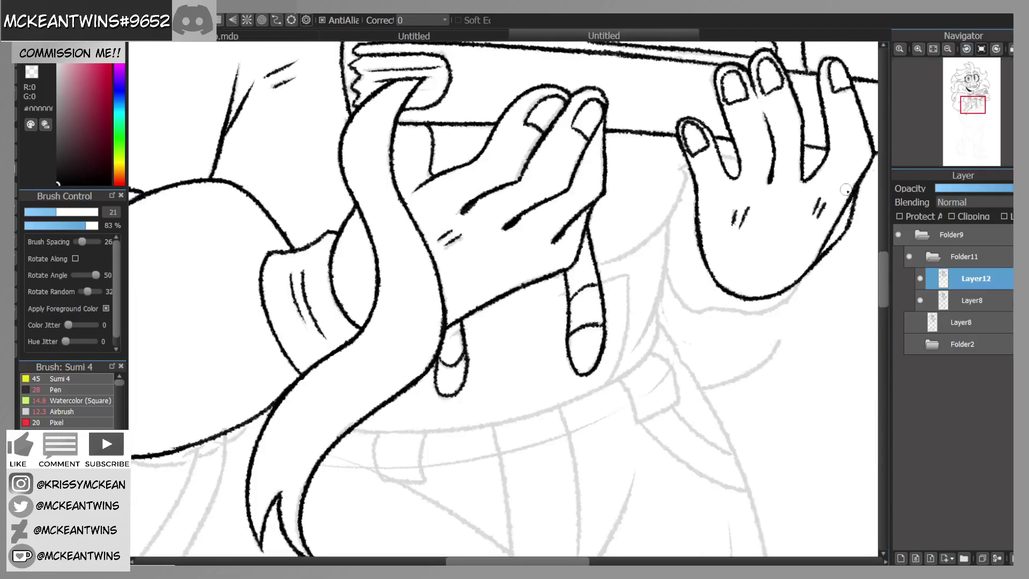
{"action": "left_click_drag", "start_coordinate": [974, 111], "coordinate": [977, 109]}
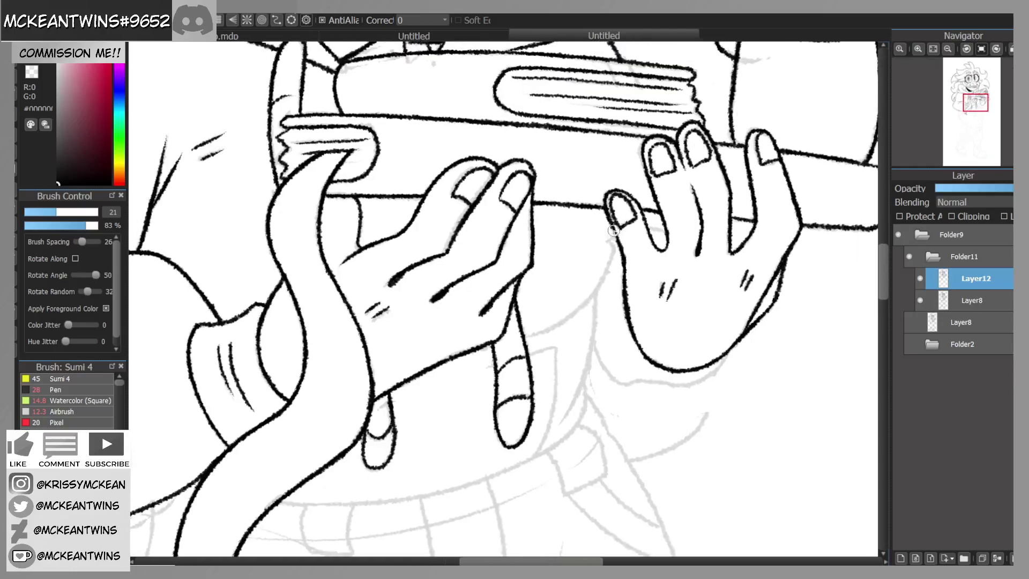
{"action": "left_click", "coordinate": [965, 50]}
{"action": "left_click", "coordinate": [918, 48]}
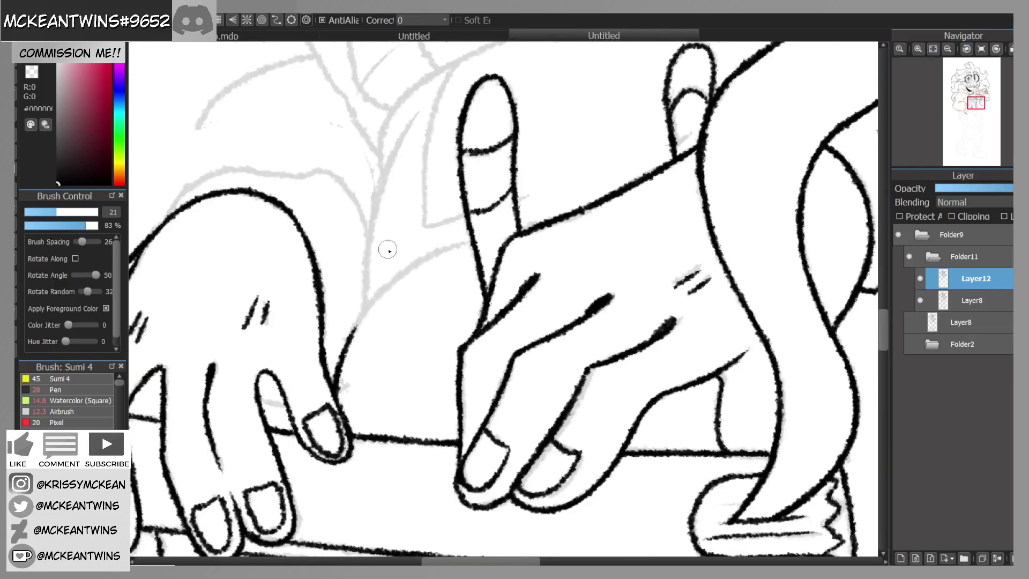
{"action": "mouse_move", "coordinate": [336, 378]}
{"action": "left_mouse_down"}
{"action": "mouse_move", "coordinate": [386, 287]}
{"action": "mouse_move", "coordinate": [349, 335]}
{"action": "mouse_move", "coordinate": [413, 266]}
{"action": "mouse_move", "coordinate": [381, 286]}
{"action": "mouse_move", "coordinate": [470, 239]}
{"action": "left_mouse_up"}
{"action": "left_click", "coordinate": [979, 50]}
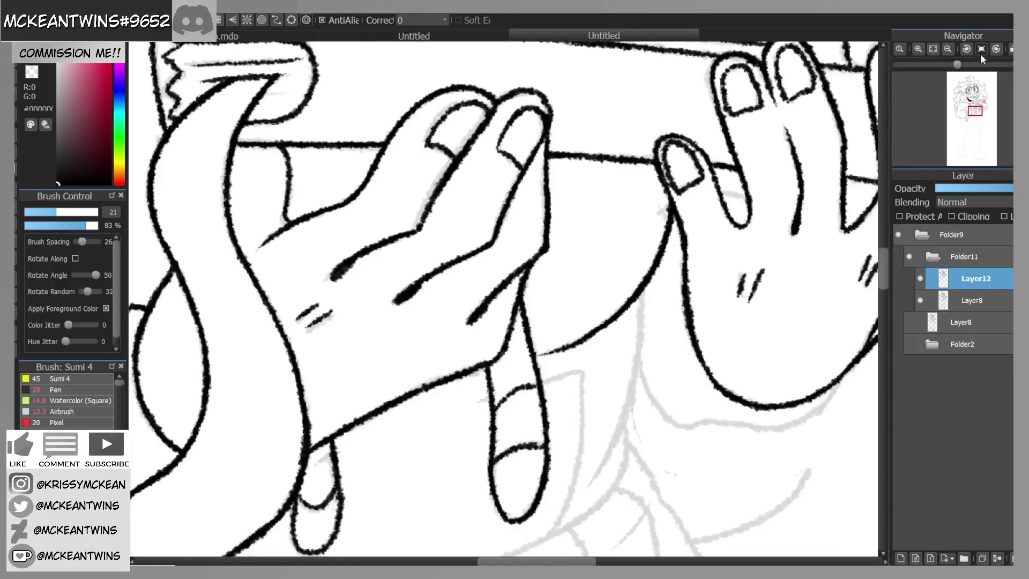
Step: Check the Layer8 sketch, then ink the pocket's upper edge on both sides of the long hanging rounded shape
{"action": "left_click_drag", "start_coordinate": [977, 108], "coordinate": [977, 109]}
{"action": "left_click", "coordinate": [910, 322]}
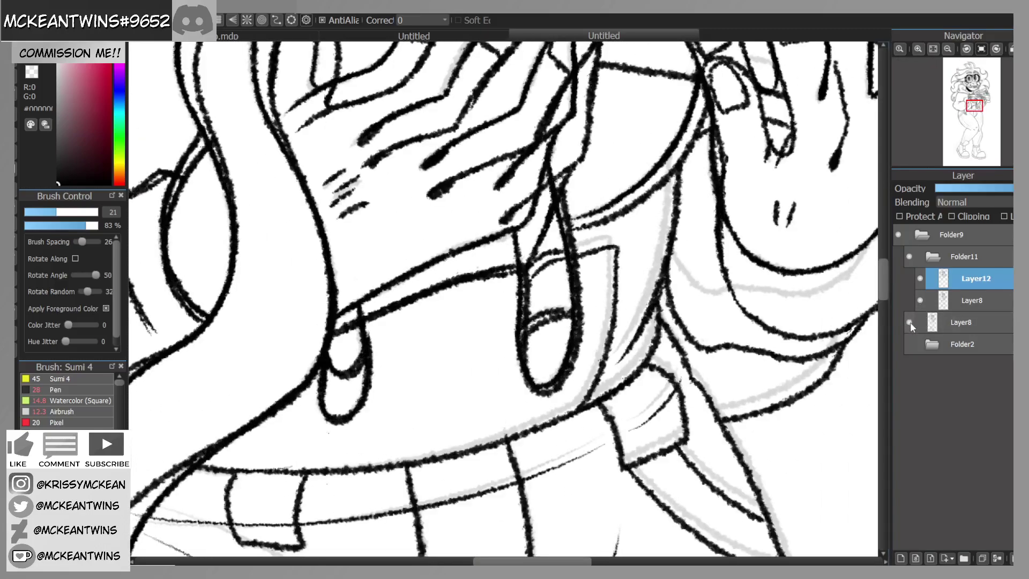
{"action": "left_click", "coordinate": [910, 321]}
{"action": "left_click_drag", "start_coordinate": [516, 260], "coordinate": [369, 299]}
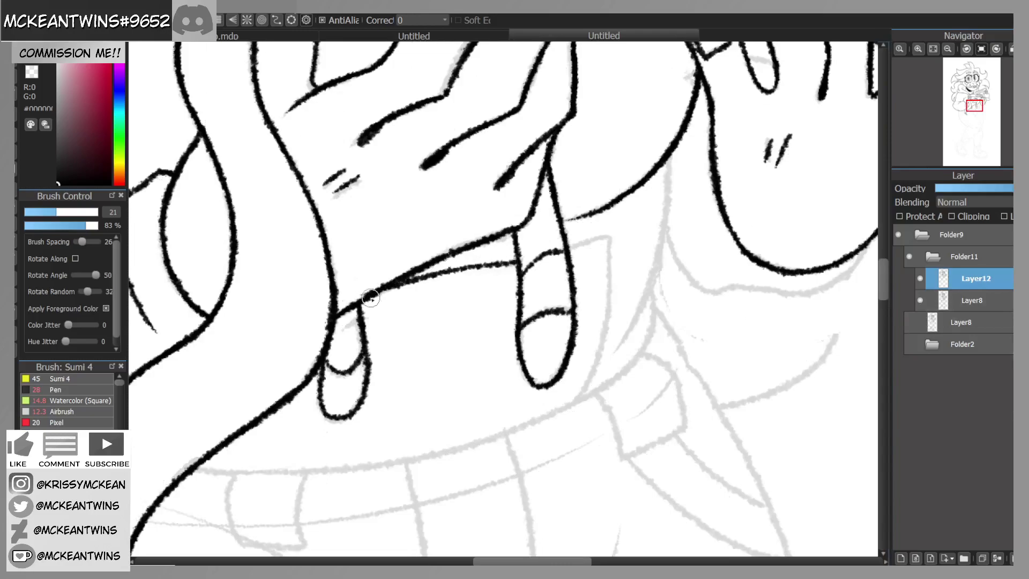
{"action": "left_click", "coordinate": [946, 51]}
{"action": "left_click", "coordinate": [946, 51]}
{"action": "left_click", "coordinate": [946, 51]}
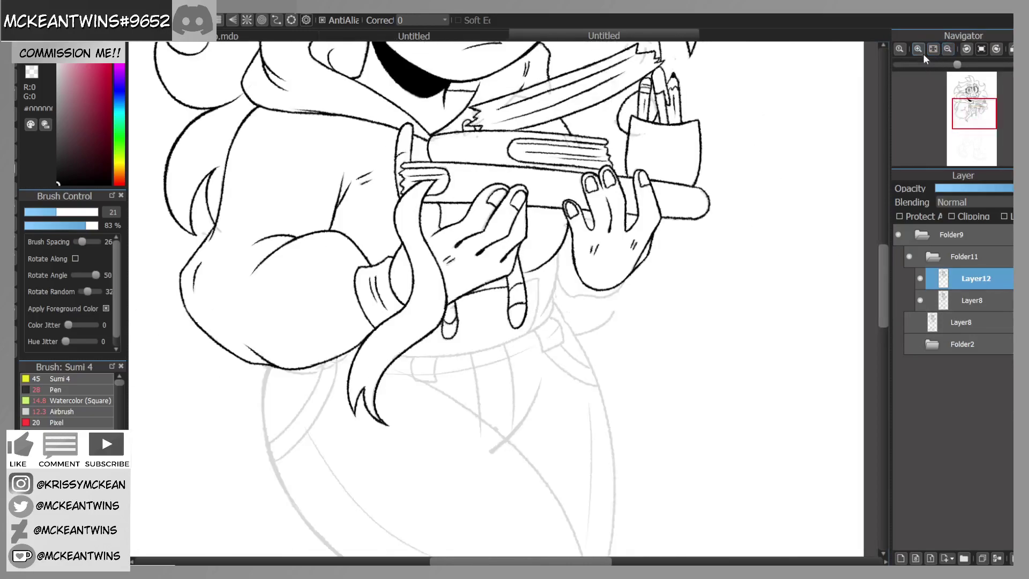
{"action": "left_click", "coordinate": [918, 50]}
{"action": "left_click", "coordinate": [918, 49]}
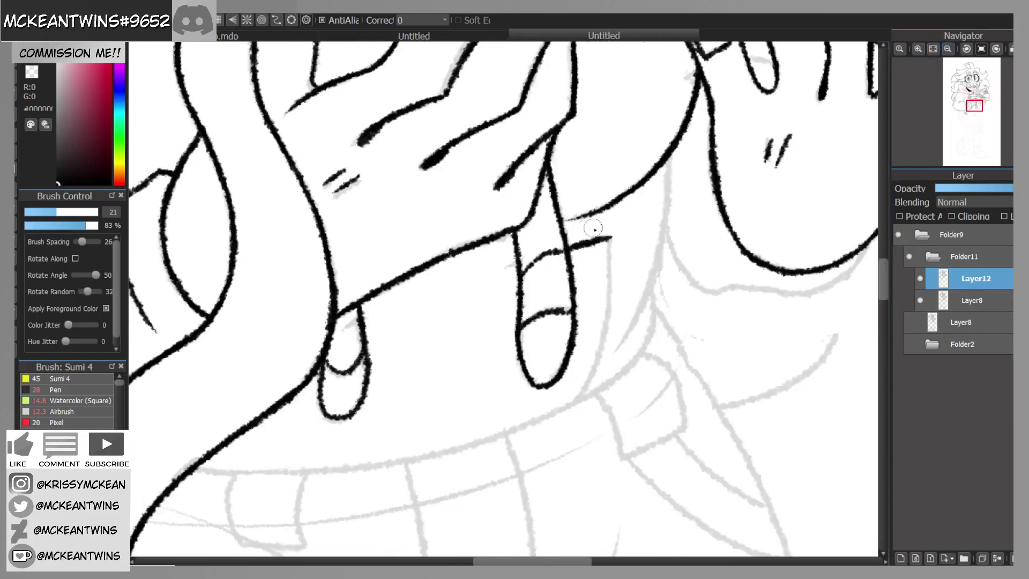
{"action": "left_click_drag", "start_coordinate": [528, 257], "coordinate": [391, 294]}
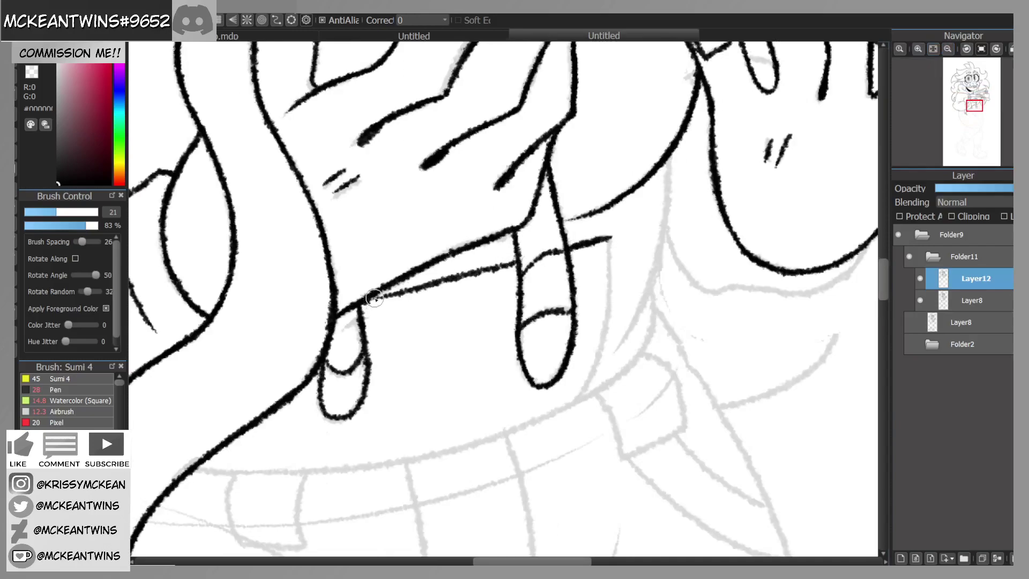
{"action": "left_click", "coordinate": [947, 48]}
{"action": "left_click", "coordinate": [947, 49]}
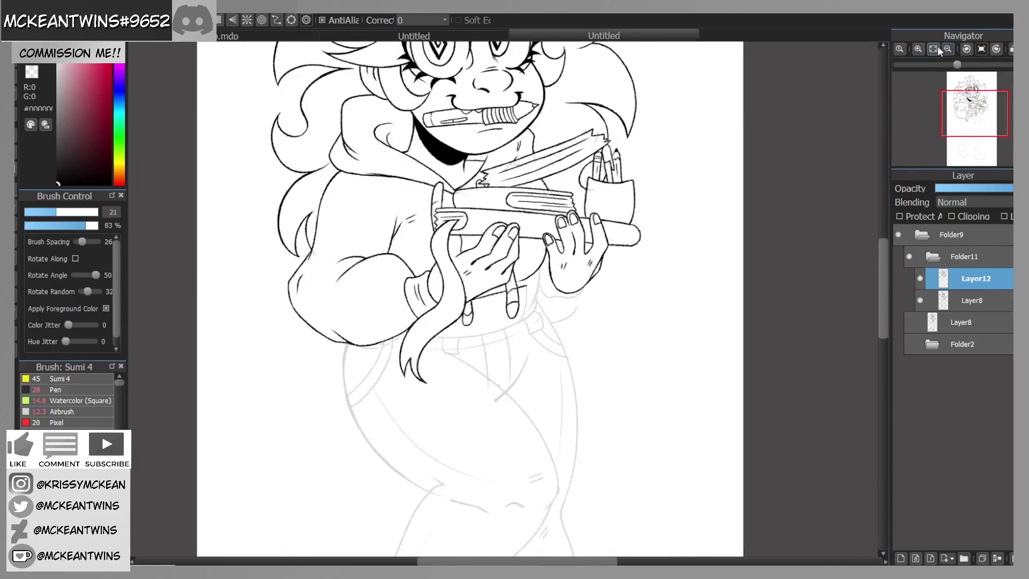
{"action": "left_click", "coordinate": [909, 322]}
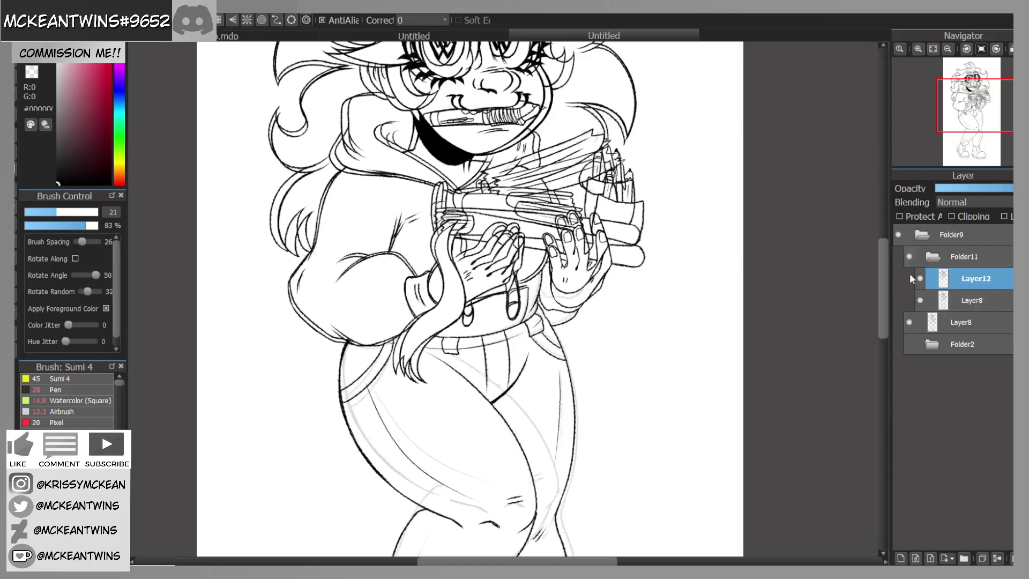
{"action": "left_click", "coordinate": [911, 299]}
{"action": "left_click", "coordinate": [909, 321]}
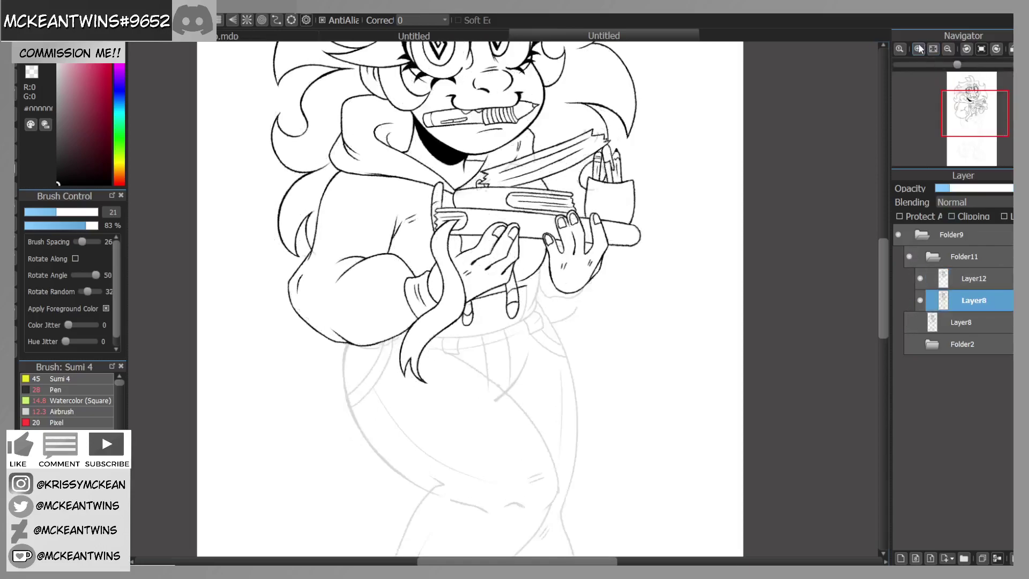
{"action": "left_click", "coordinate": [919, 49]}
{"action": "left_click", "coordinate": [918, 49]}
{"action": "left_click_drag", "start_coordinate": [572, 258], "coordinate": [572, 332]}
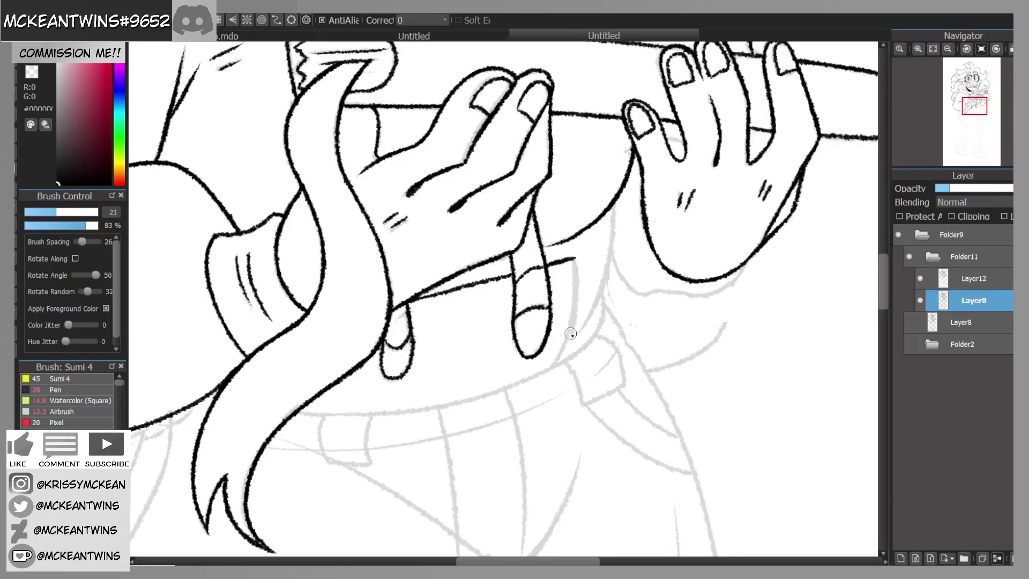
{"action": "key", "text": "ctrl+z"}
{"action": "left_click", "coordinate": [967, 284]}
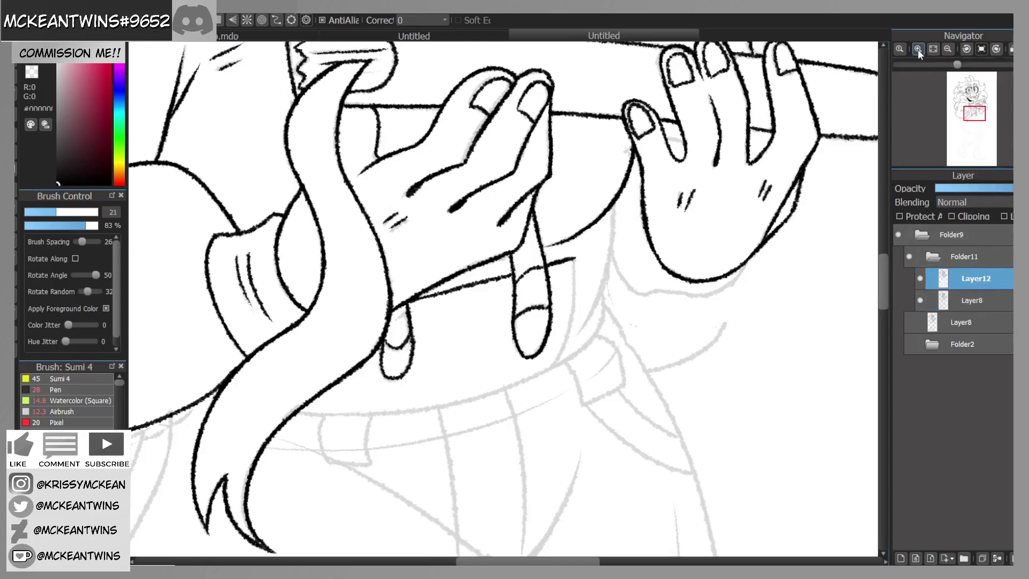
Step: Ink the pocket's slanted side edge on Layer12 and the start of the torso's side contour beside it
{"action": "left_click", "coordinate": [918, 49]}
{"action": "mouse_move", "coordinate": [607, 242]}
{"action": "left_mouse_down"}
{"action": "mouse_move", "coordinate": [604, 334]}
{"action": "mouse_move", "coordinate": [606, 324]}
{"action": "mouse_move", "coordinate": [578, 396]}
{"action": "left_mouse_up"}
{"action": "left_click", "coordinate": [966, 49]}
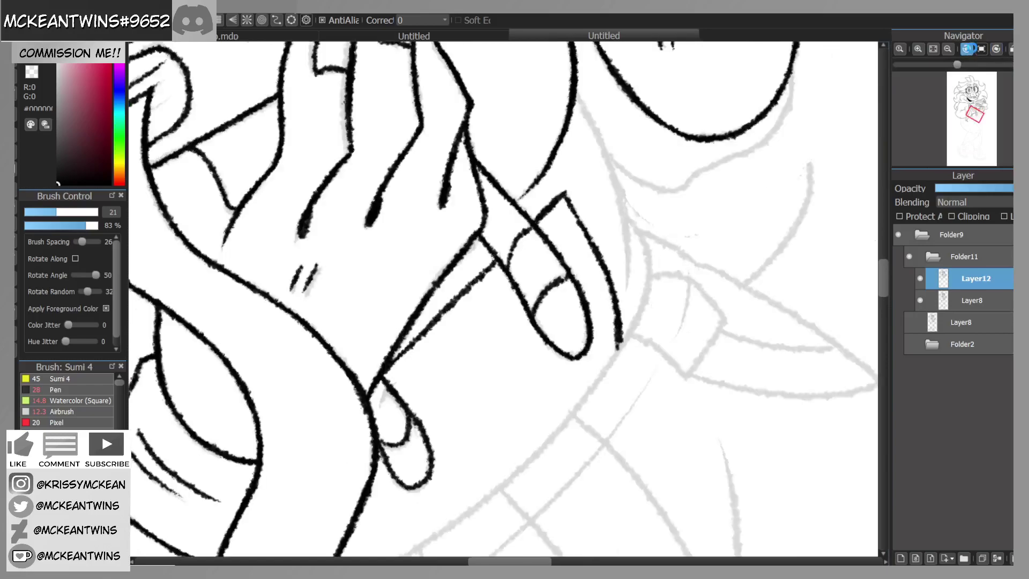
{"action": "mouse_move", "coordinate": [295, 335]}
{"action": "left_mouse_down"}
{"action": "mouse_move", "coordinate": [369, 236]}
{"action": "mouse_move", "coordinate": [344, 261]}
{"action": "mouse_move", "coordinate": [438, 196]}
{"action": "left_mouse_up"}
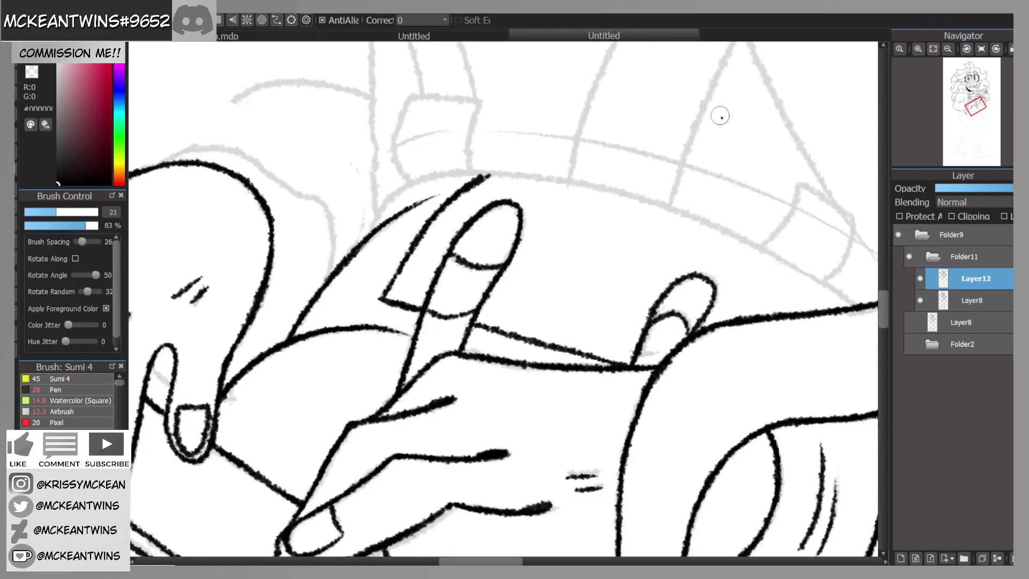
Step: Ink the rest of the torso's side contour and the curved hoodie hem along the waist to the forked strand
{"action": "left_click", "coordinate": [981, 49]}
{"action": "left_click_drag", "start_coordinate": [971, 112], "coordinate": [974, 116]}
{"action": "left_click", "coordinate": [996, 50]}
{"action": "left_click", "coordinate": [997, 49]}
{"action": "left_click", "coordinate": [996, 49]}
{"action": "left_click", "coordinate": [996, 50]}
{"action": "left_click", "coordinate": [997, 49]}
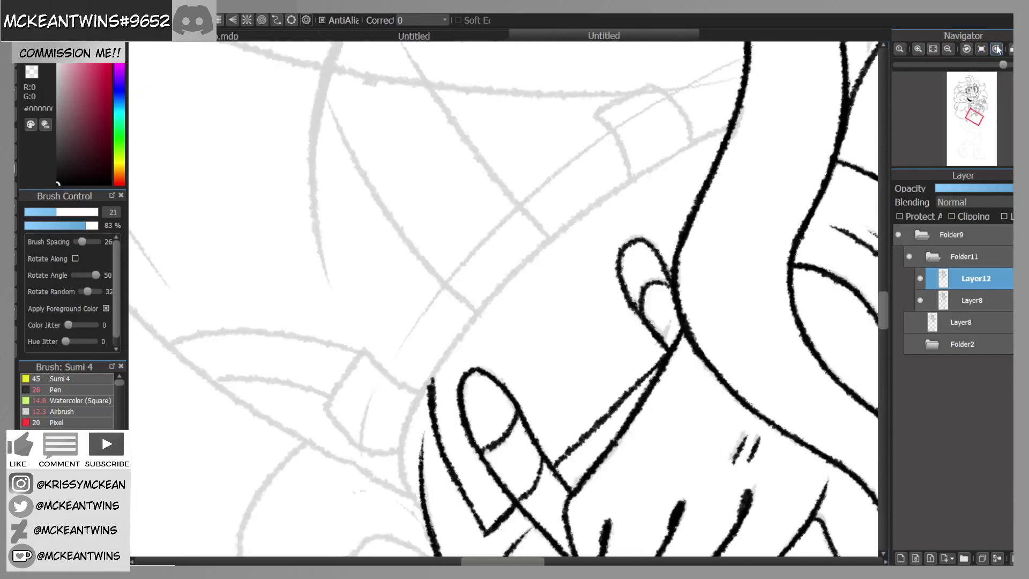
{"action": "mouse_move", "coordinate": [420, 503]}
{"action": "left_mouse_down"}
{"action": "mouse_move", "coordinate": [399, 460]}
{"action": "mouse_move", "coordinate": [409, 486]}
{"action": "mouse_move", "coordinate": [405, 433]}
{"action": "mouse_move", "coordinate": [416, 401]}
{"action": "left_mouse_up"}
{"action": "mouse_move", "coordinate": [405, 437]}
{"action": "left_mouse_down"}
{"action": "mouse_move", "coordinate": [492, 288]}
{"action": "mouse_move", "coordinate": [582, 210]}
{"action": "mouse_move", "coordinate": [550, 232]}
{"action": "mouse_move", "coordinate": [663, 156]}
{"action": "left_mouse_up"}
{"action": "mouse_move", "coordinate": [622, 186]}
{"action": "left_mouse_down"}
{"action": "mouse_move", "coordinate": [735, 122]}
{"action": "mouse_move", "coordinate": [703, 146]}
{"action": "left_mouse_up"}
Step: Ink the upper contour of the front thigh from the forked strand down toward the knee
{"action": "left_click", "coordinate": [982, 50]}
{"action": "left_click_drag", "start_coordinate": [976, 111], "coordinate": [973, 114]}
{"action": "left_click", "coordinate": [947, 50]}
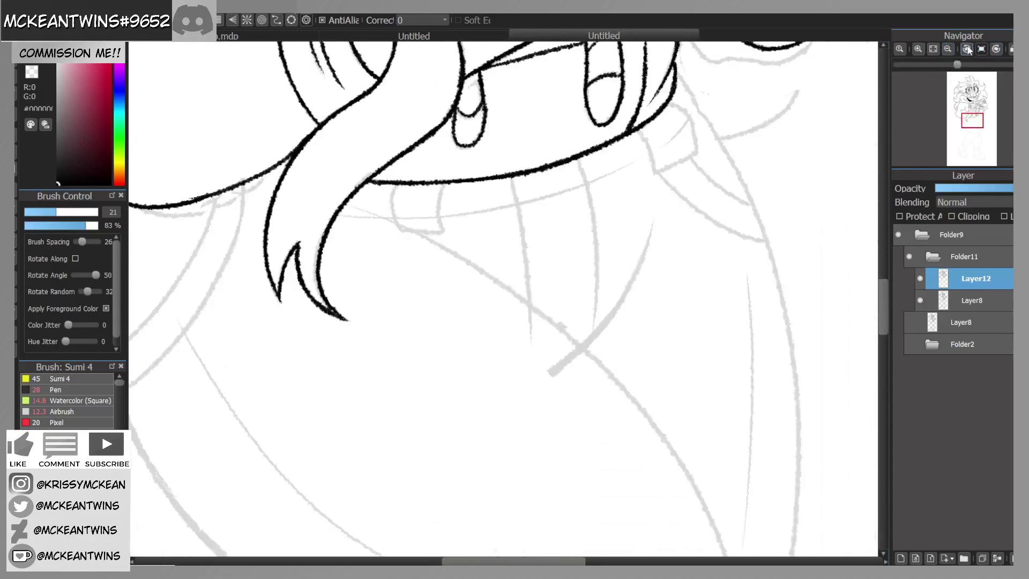
{"action": "left_click", "coordinate": [967, 49]}
{"action": "mouse_move", "coordinate": [341, 385]}
{"action": "left_mouse_down"}
{"action": "mouse_move", "coordinate": [413, 329]}
{"action": "mouse_move", "coordinate": [379, 352]}
{"action": "mouse_move", "coordinate": [507, 276]}
{"action": "mouse_move", "coordinate": [471, 300]}
{"action": "mouse_move", "coordinate": [557, 262]}
{"action": "left_mouse_up"}
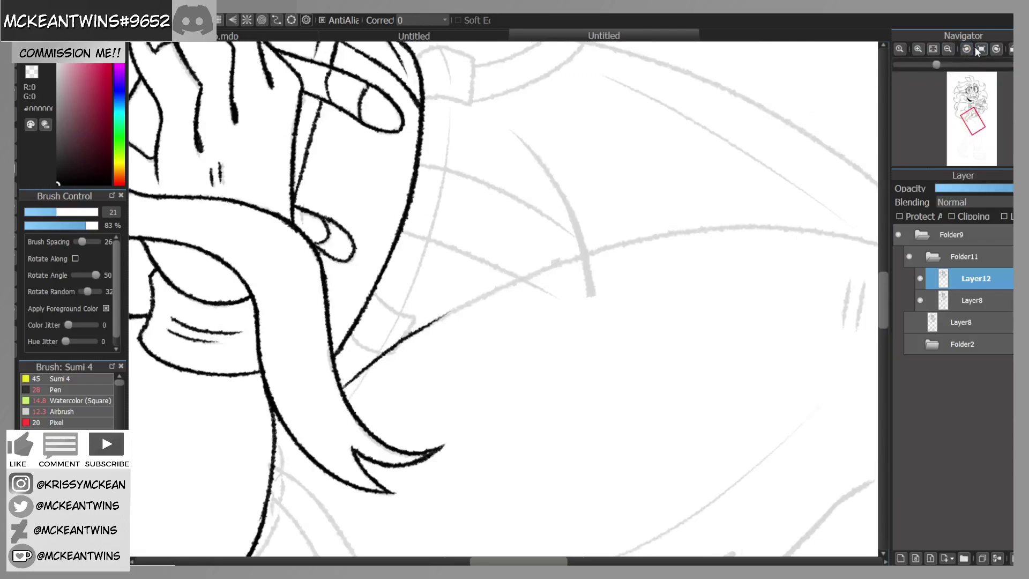
{"action": "left_click", "coordinate": [981, 49]}
{"action": "mouse_move", "coordinate": [442, 369]}
{"action": "left_mouse_down"}
{"action": "mouse_move", "coordinate": [557, 204]}
{"action": "mouse_move", "coordinate": [582, 185]}
{"action": "mouse_move", "coordinate": [538, 233]}
{"action": "mouse_move", "coordinate": [582, 181]}
{"action": "mouse_move", "coordinate": [647, 136]}
{"action": "left_mouse_up"}
{"action": "left_click_drag", "start_coordinate": [592, 177], "coordinate": [719, 95]}
Step: Ink the front leg's contour around the knee and add the two short crease marks inside it
{"action": "left_click", "coordinate": [981, 49]}
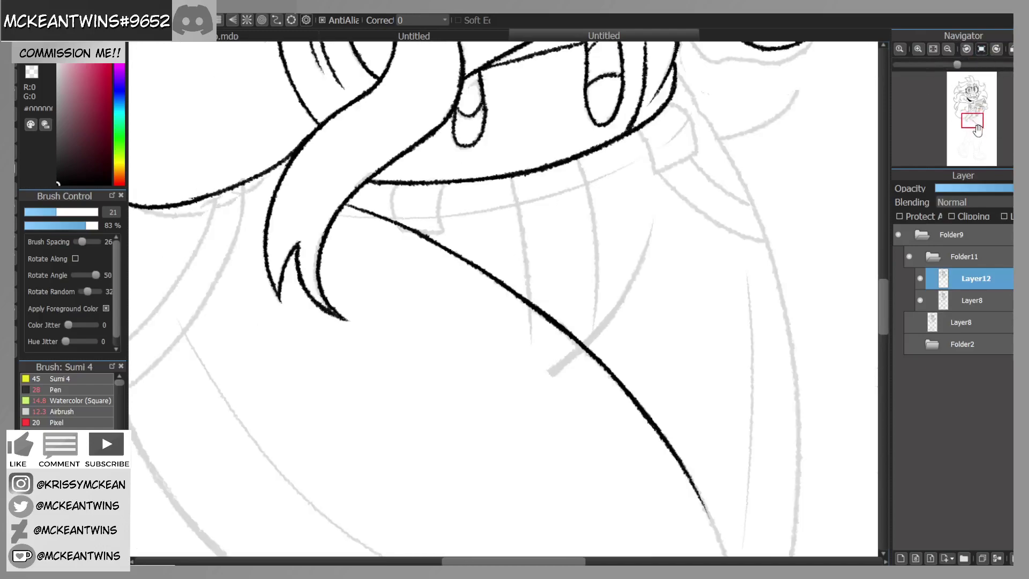
{"action": "left_click", "coordinate": [978, 130]}
{"action": "left_click", "coordinate": [967, 49]}
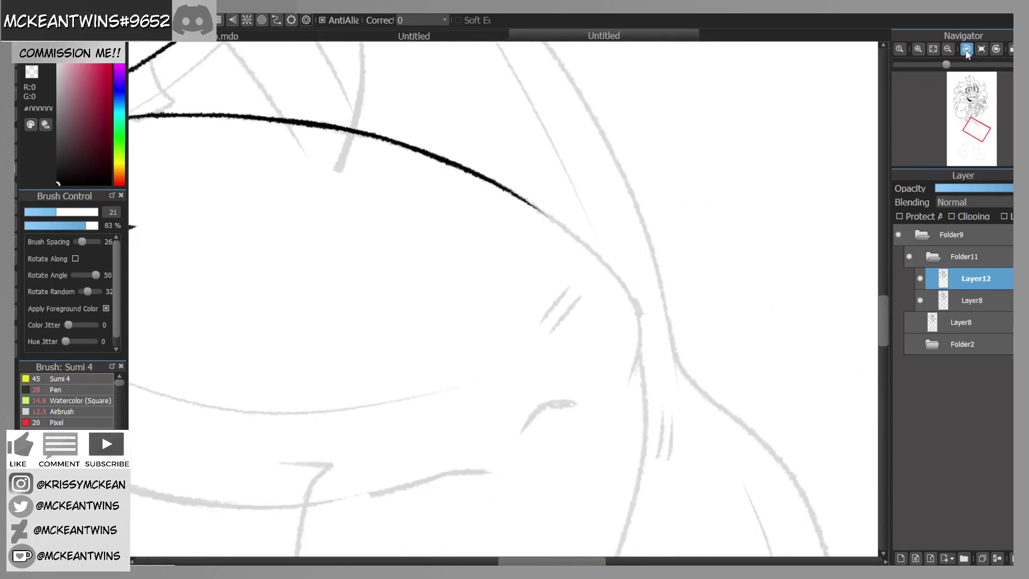
{"action": "left_click", "coordinate": [966, 49]}
{"action": "left_click", "coordinate": [966, 49]}
{"action": "left_click", "coordinate": [918, 49]}
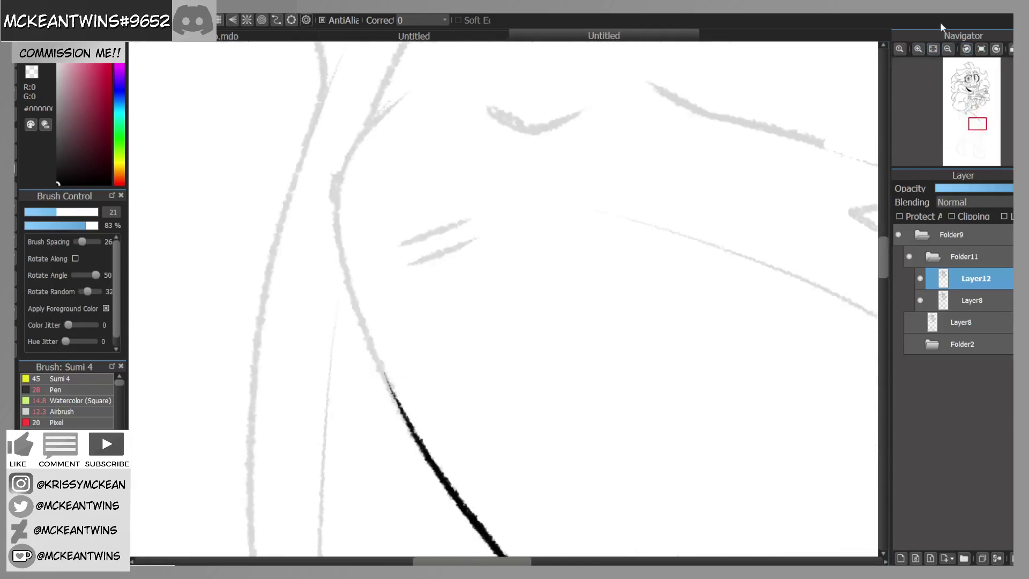
{"action": "mouse_move", "coordinate": [351, 151]}
{"action": "left_mouse_down"}
{"action": "mouse_move", "coordinate": [340, 251]}
{"action": "mouse_move", "coordinate": [338, 204]}
{"action": "mouse_move", "coordinate": [378, 360]}
{"action": "mouse_move", "coordinate": [382, 371]}
{"action": "mouse_move", "coordinate": [372, 345]}
{"action": "mouse_move", "coordinate": [429, 448]}
{"action": "left_mouse_up"}
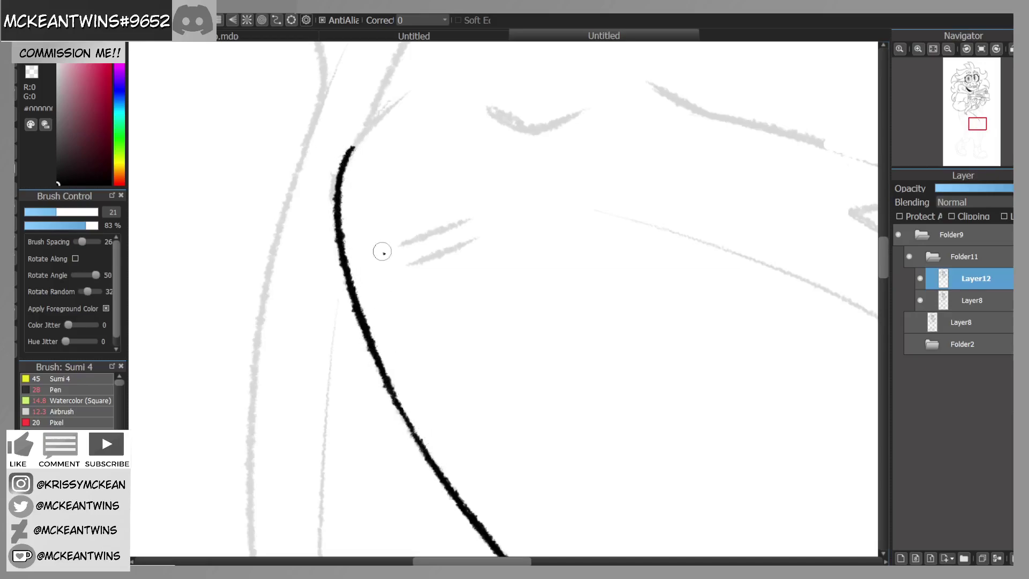
{"action": "left_click_drag", "start_coordinate": [347, 147], "coordinate": [411, 92]}
{"action": "left_click_drag", "start_coordinate": [409, 264], "coordinate": [491, 231]}
{"action": "left_click_drag", "start_coordinate": [402, 242], "coordinate": [475, 215]}
Step: Ink the small thick arc under the knee and the short end of the thigh's lower contour beside it
{"action": "left_click", "coordinate": [982, 49]}
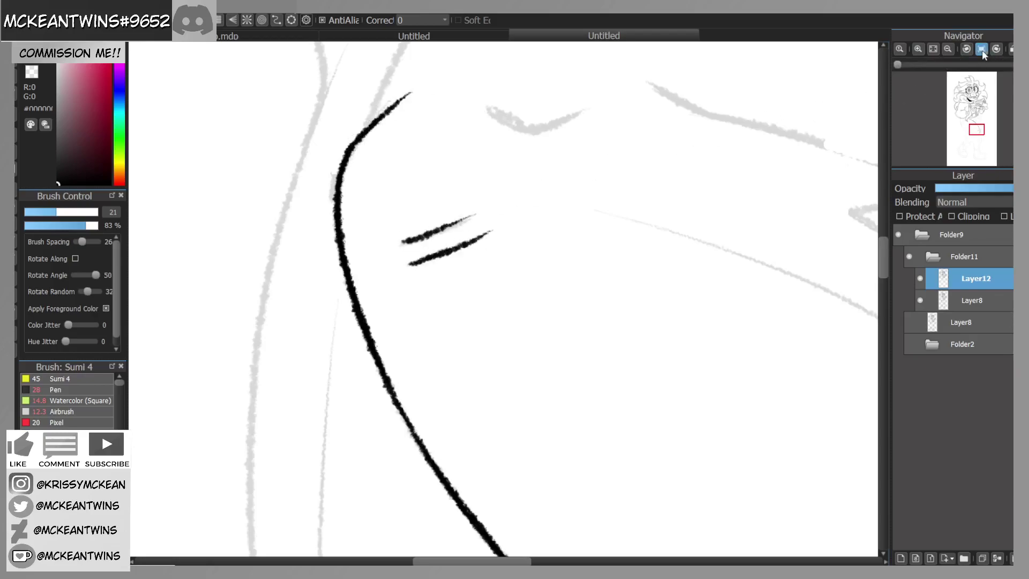
{"action": "left_click_drag", "start_coordinate": [976, 129], "coordinate": [973, 132]}
{"action": "left_click", "coordinate": [966, 49]}
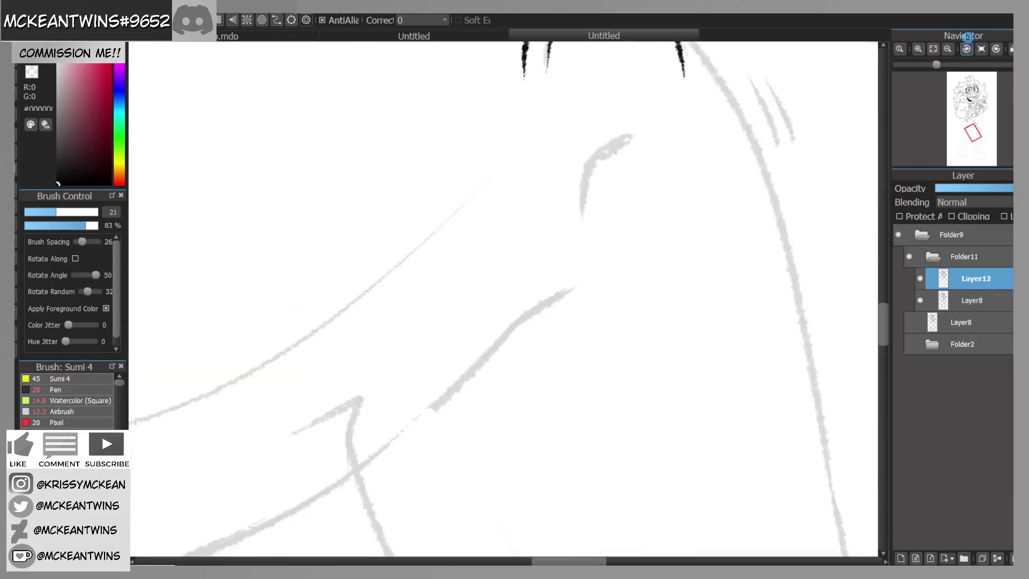
{"action": "mouse_move", "coordinate": [589, 157]}
{"action": "left_mouse_down"}
{"action": "mouse_move", "coordinate": [584, 217]}
{"action": "mouse_move", "coordinate": [612, 144]}
{"action": "mouse_move", "coordinate": [628, 137]}
{"action": "mouse_move", "coordinate": [592, 168]}
{"action": "left_mouse_up"}
{"action": "left_click_drag", "start_coordinate": [572, 291], "coordinate": [513, 327]}
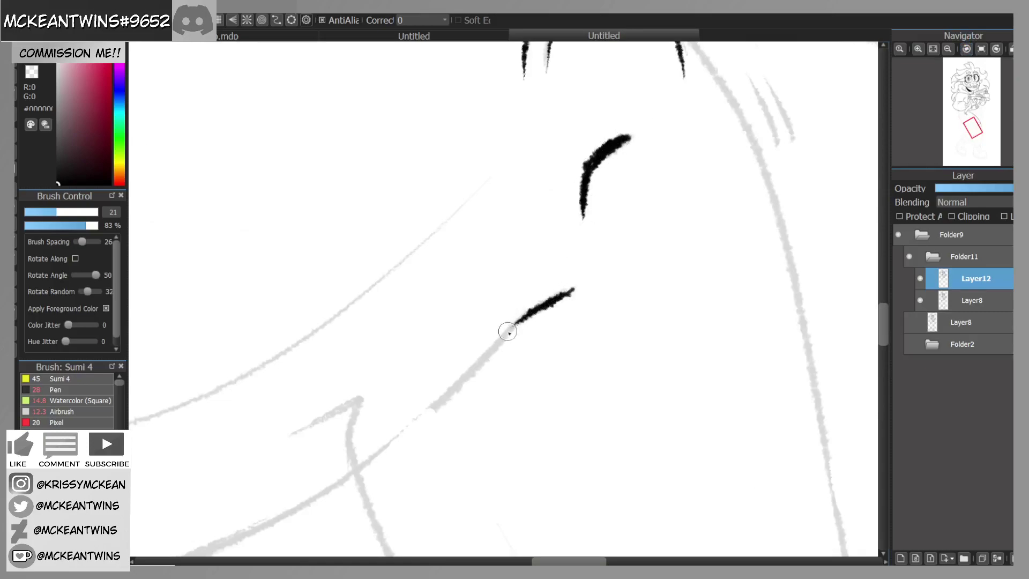
Step: Ink the thigh's lower contour from the short stroke near the knee back toward the hip
{"action": "left_click", "coordinate": [981, 49]}
{"action": "left_click", "coordinate": [948, 48]}
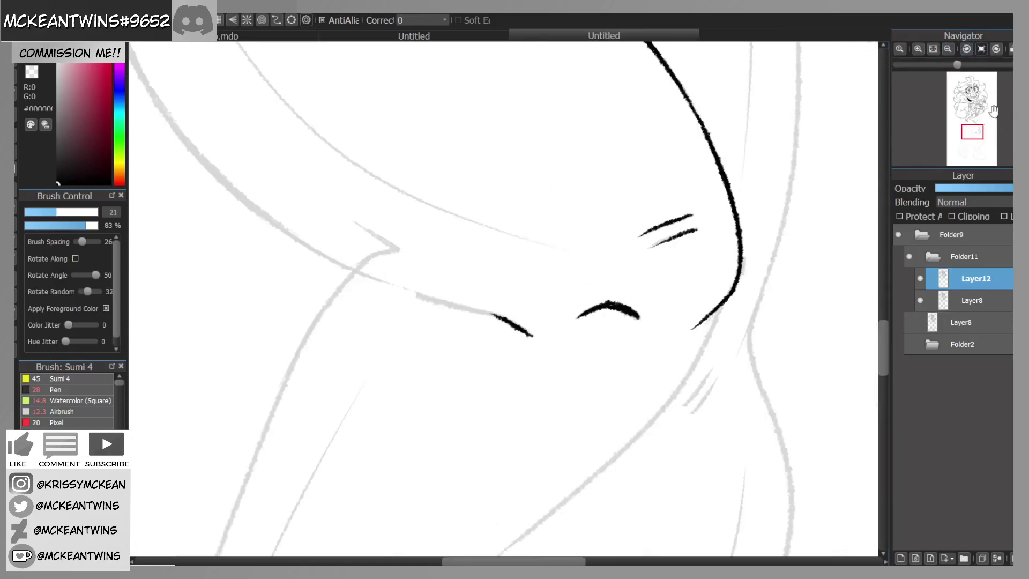
{"action": "left_click_drag", "start_coordinate": [975, 129], "coordinate": [968, 127]}
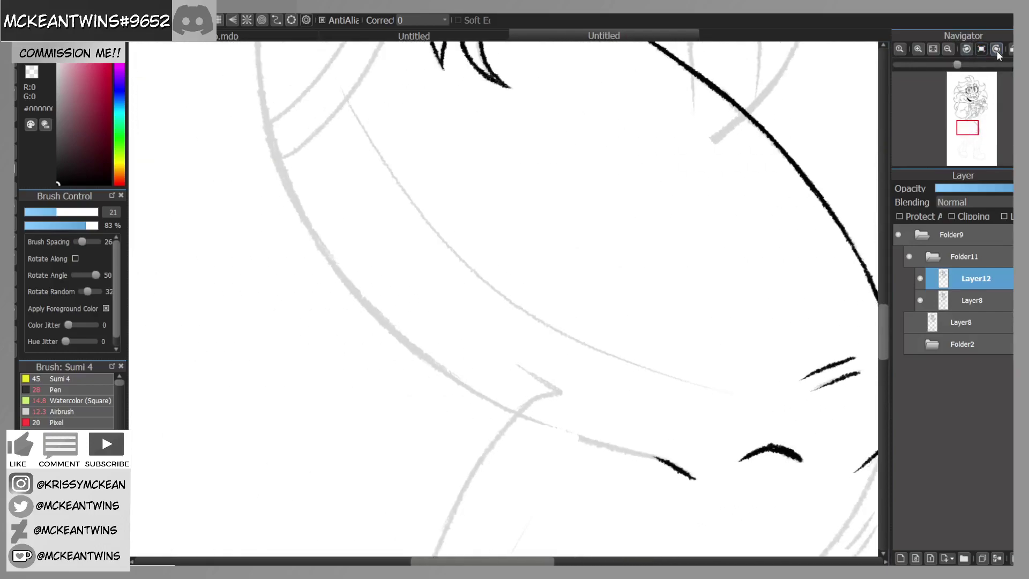
{"action": "left_click", "coordinate": [997, 50]}
{"action": "left_click", "coordinate": [996, 49]}
{"action": "mouse_move", "coordinate": [315, 322]}
{"action": "left_mouse_down"}
{"action": "mouse_move", "coordinate": [408, 244]}
{"action": "mouse_move", "coordinate": [512, 193]}
{"action": "left_mouse_up"}
{"action": "left_click_drag", "start_coordinate": [454, 218], "coordinate": [615, 169]}
Step: Ink the outer hip contour from the thigh up to the hoodie sleeve, thickening the curve
{"action": "left_click", "coordinate": [982, 49]}
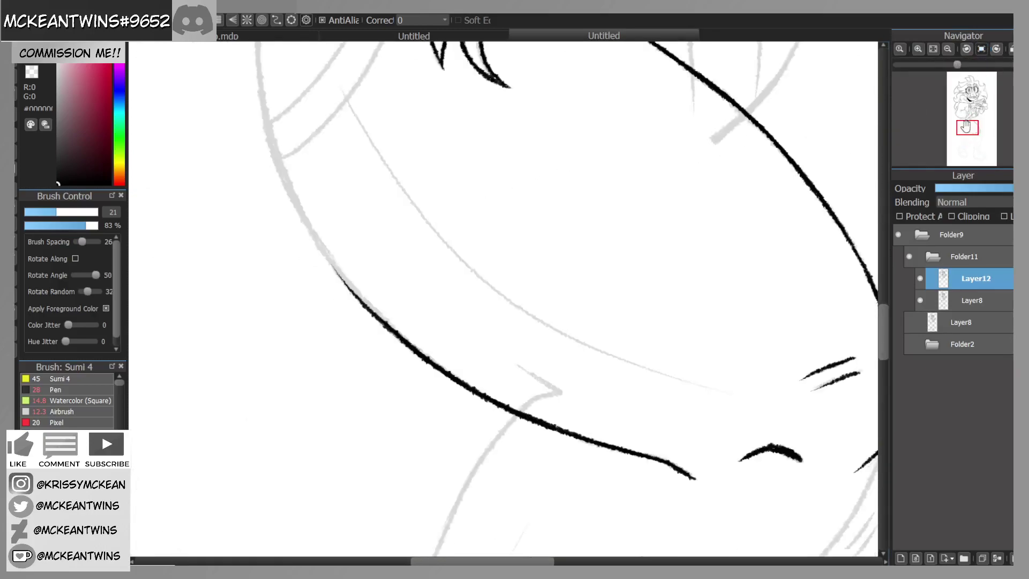
{"action": "left_click_drag", "start_coordinate": [966, 126], "coordinate": [963, 125]}
{"action": "left_click", "coordinate": [996, 50]}
{"action": "left_click_drag", "start_coordinate": [524, 94], "coordinate": [475, 143]}
{"action": "mouse_move", "coordinate": [519, 92]}
{"action": "left_mouse_down"}
{"action": "mouse_move", "coordinate": [472, 144]}
{"action": "mouse_move", "coordinate": [429, 265]}
{"action": "left_mouse_up"}
{"action": "mouse_move", "coordinate": [464, 164]}
{"action": "left_mouse_down"}
{"action": "mouse_move", "coordinate": [422, 340]}
{"action": "mouse_move", "coordinate": [425, 280]}
{"action": "mouse_move", "coordinate": [432, 269]}
{"action": "mouse_move", "coordinate": [423, 355]}
{"action": "mouse_move", "coordinate": [440, 451]}
{"action": "left_mouse_up"}
{"action": "left_click_drag", "start_coordinate": [425, 390], "coordinate": [437, 444]}
Step: Ink the two parallel curved lines of the trouser pocket between the outer hip and the sleeve
{"action": "left_click", "coordinate": [981, 50]}
{"action": "left_click", "coordinate": [966, 125]}
{"action": "mouse_move", "coordinate": [965, 124]}
{"action": "left_mouse_down"}
{"action": "mouse_move", "coordinate": [967, 165]}
{"action": "mouse_move", "coordinate": [963, 122]}
{"action": "left_mouse_up"}
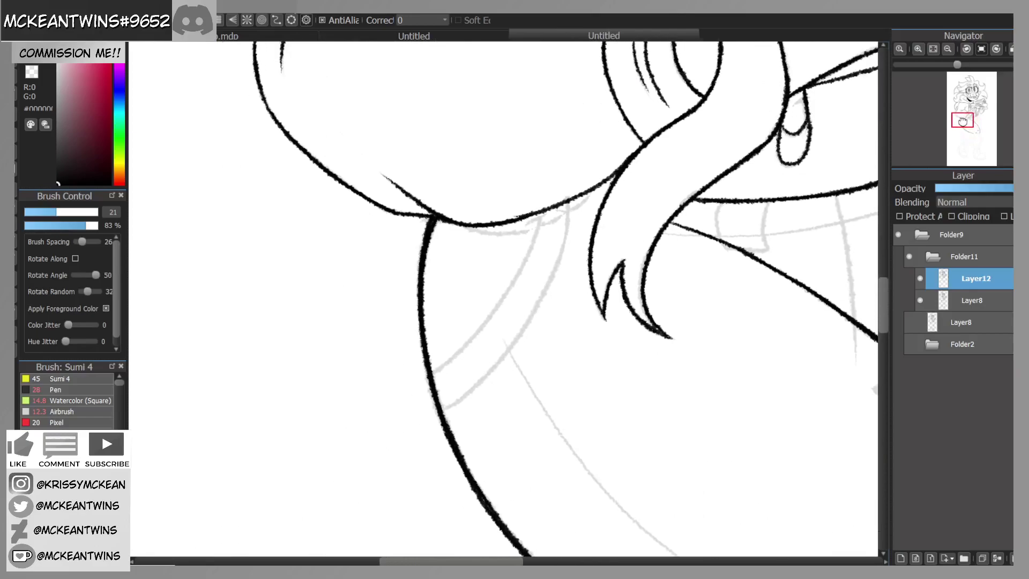
{"action": "left_click", "coordinate": [996, 49]}
{"action": "left_click", "coordinate": [995, 50]}
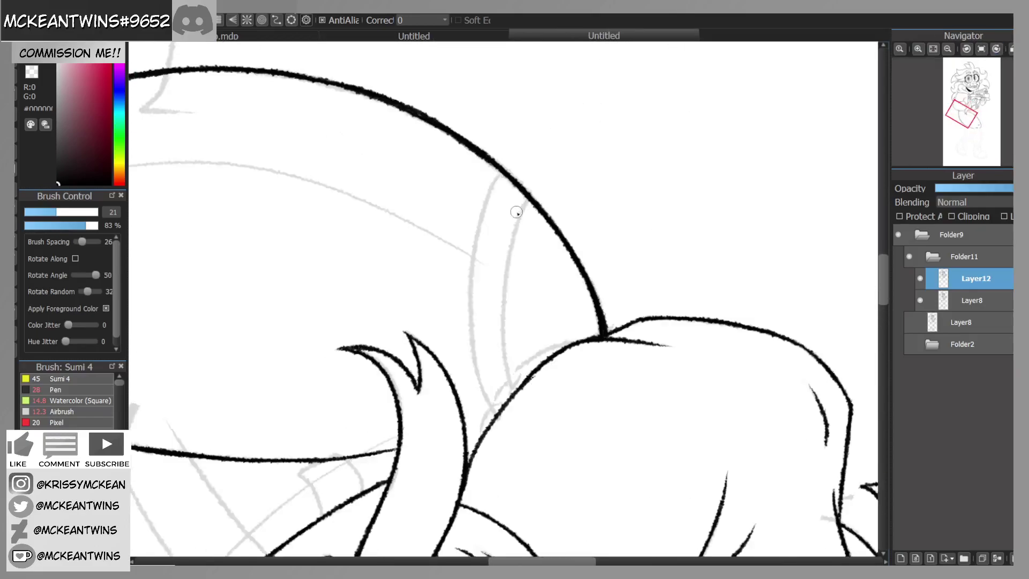
{"action": "mouse_move", "coordinate": [528, 198]}
{"action": "left_mouse_down"}
{"action": "mouse_move", "coordinate": [503, 300]}
{"action": "mouse_move", "coordinate": [516, 392]}
{"action": "left_mouse_up"}
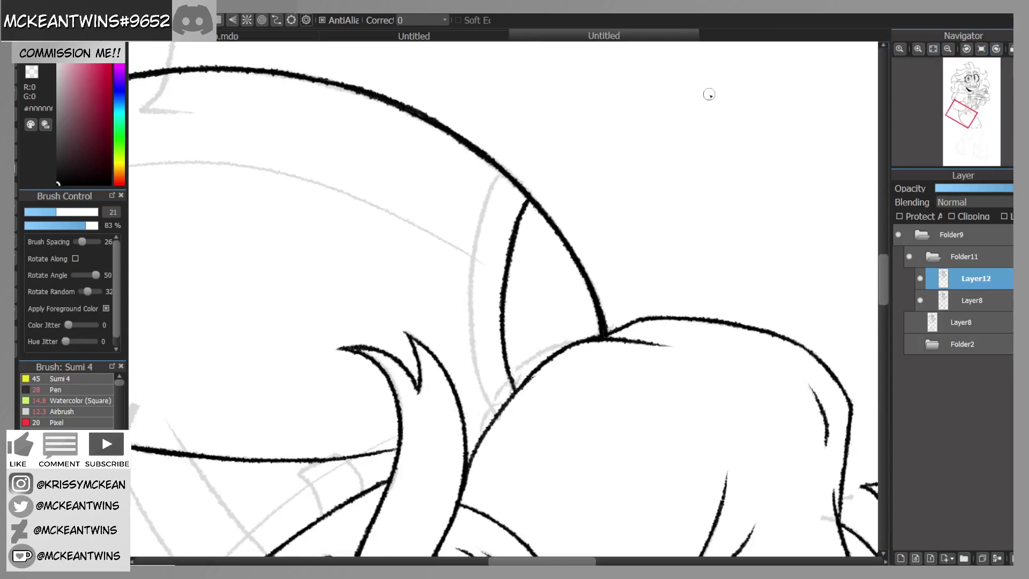
{"action": "mouse_move", "coordinate": [498, 173]}
{"action": "left_mouse_down"}
{"action": "mouse_move", "coordinate": [470, 348]}
{"action": "mouse_move", "coordinate": [497, 410]}
{"action": "left_mouse_up"}
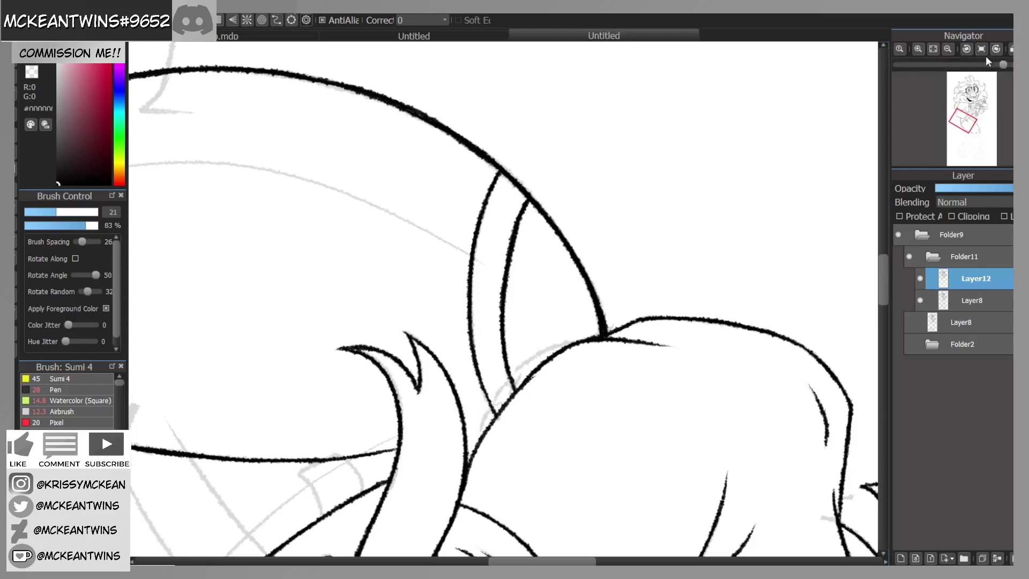
Step: Ink the waistband's lower edge below the hoodie hem, from the thigh contour toward the far hip
{"action": "left_click", "coordinate": [982, 49]}
{"action": "left_click_drag", "start_coordinate": [964, 122], "coordinate": [972, 114]}
{"action": "left_click_drag", "start_coordinate": [476, 230], "coordinate": [399, 232]}
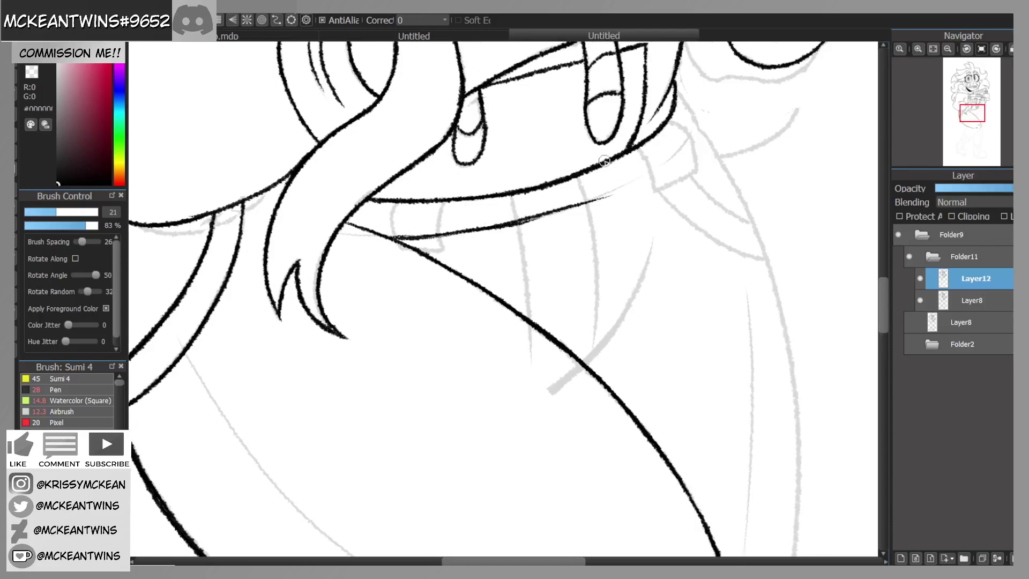
{"action": "left_click", "coordinate": [997, 49]}
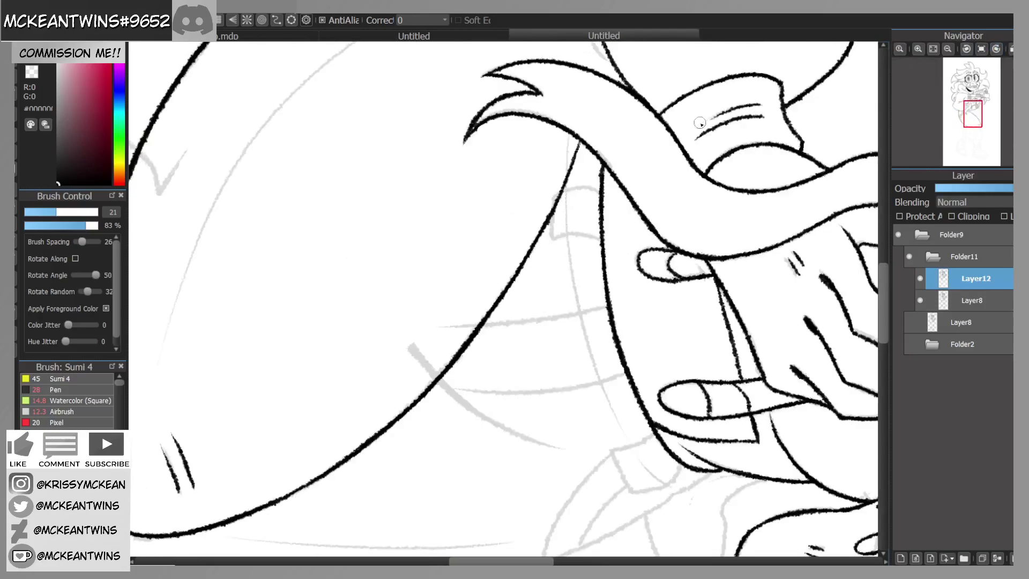
{"action": "mouse_move", "coordinate": [566, 199]}
{"action": "left_mouse_down"}
{"action": "mouse_move", "coordinate": [593, 370]}
{"action": "mouse_move", "coordinate": [649, 466]}
{"action": "left_mouse_up"}
Step: Ink the long thin seam line along the front thigh, from below the pocket toward the knee
{"action": "left_click", "coordinate": [979, 51]}
{"action": "left_click_drag", "start_coordinate": [975, 121], "coordinate": [971, 126]}
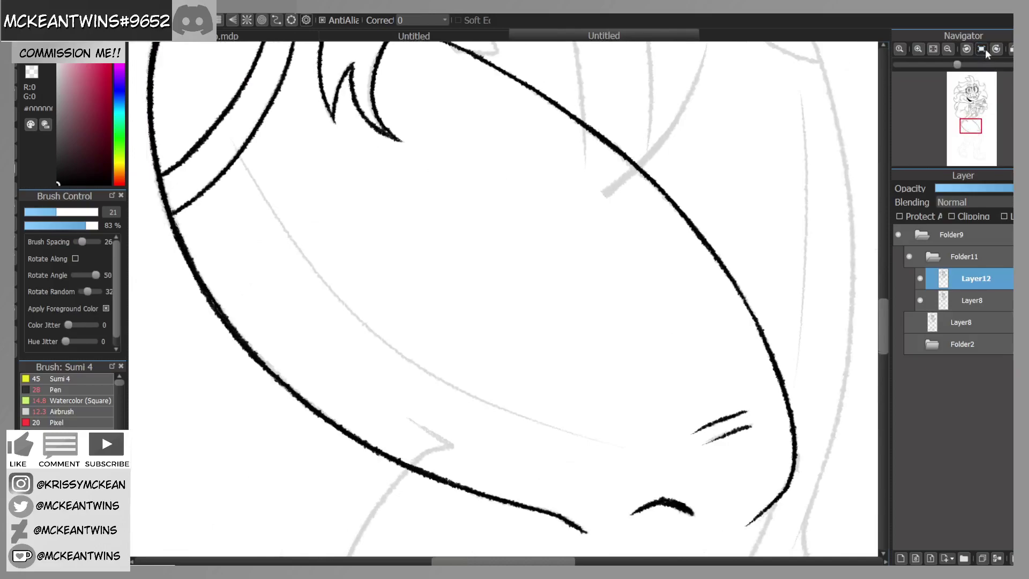
{"action": "left_click", "coordinate": [996, 49]}
{"action": "left_click", "coordinate": [996, 49]}
{"action": "left_click", "coordinate": [996, 49]}
{"action": "left_click", "coordinate": [996, 49]}
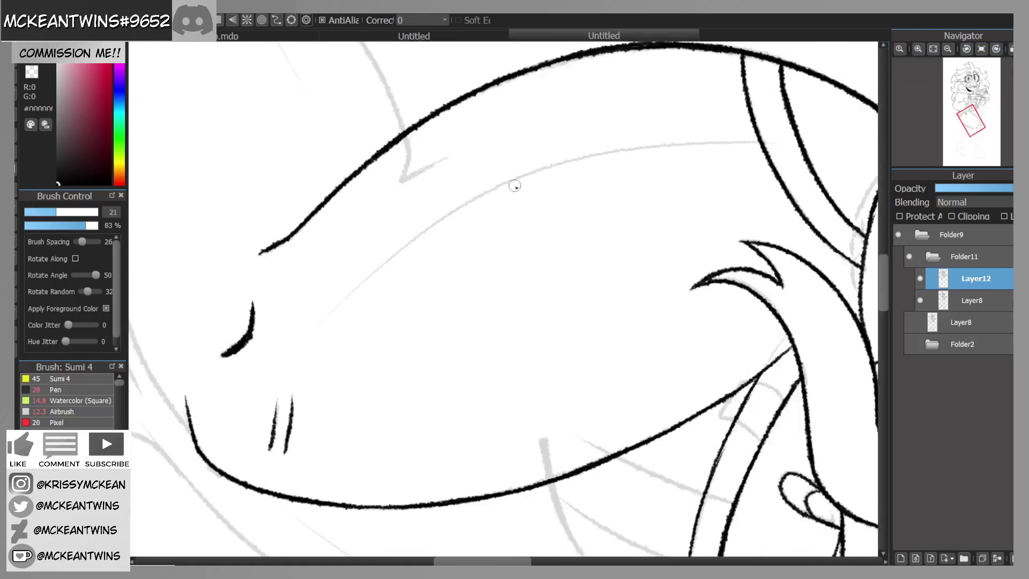
{"action": "mouse_move", "coordinate": [455, 206]}
{"action": "left_mouse_down"}
{"action": "mouse_move", "coordinate": [602, 152]}
{"action": "mouse_move", "coordinate": [756, 140]}
{"action": "left_mouse_up"}
{"action": "left_click_drag", "start_coordinate": [465, 202], "coordinate": [337, 308]}
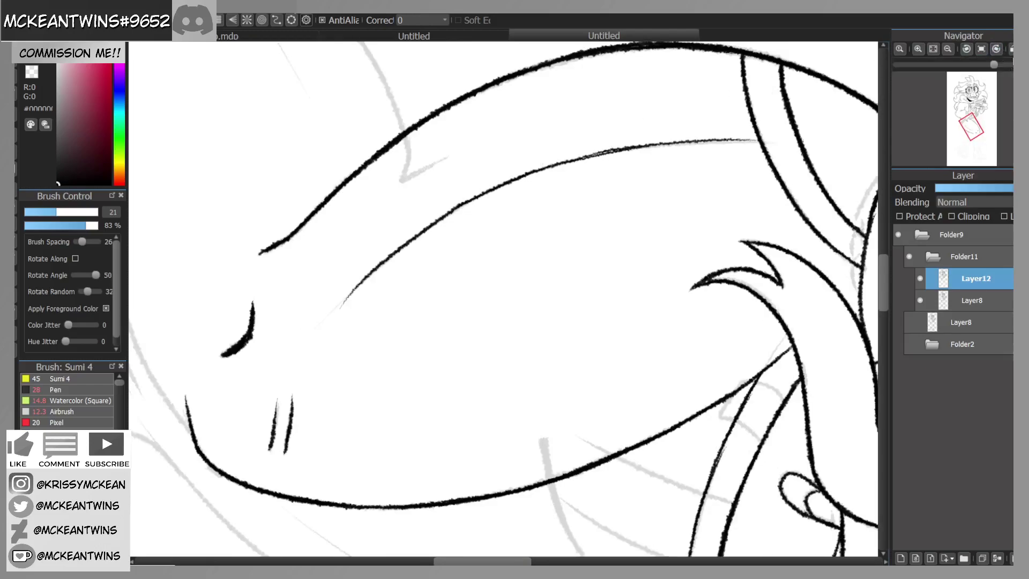
Step: Ink the shin contour from the knee down to the edge of the shoe's tongue
{"action": "left_click", "coordinate": [981, 49]}
{"action": "left_click_drag", "start_coordinate": [971, 126], "coordinate": [974, 137]}
{"action": "left_click", "coordinate": [967, 49]}
{"action": "left_click", "coordinate": [966, 49]}
{"action": "left_click", "coordinate": [967, 49]}
{"action": "left_click", "coordinate": [967, 49]}
{"action": "left_click", "coordinate": [967, 49]}
{"action": "left_click", "coordinate": [967, 49]}
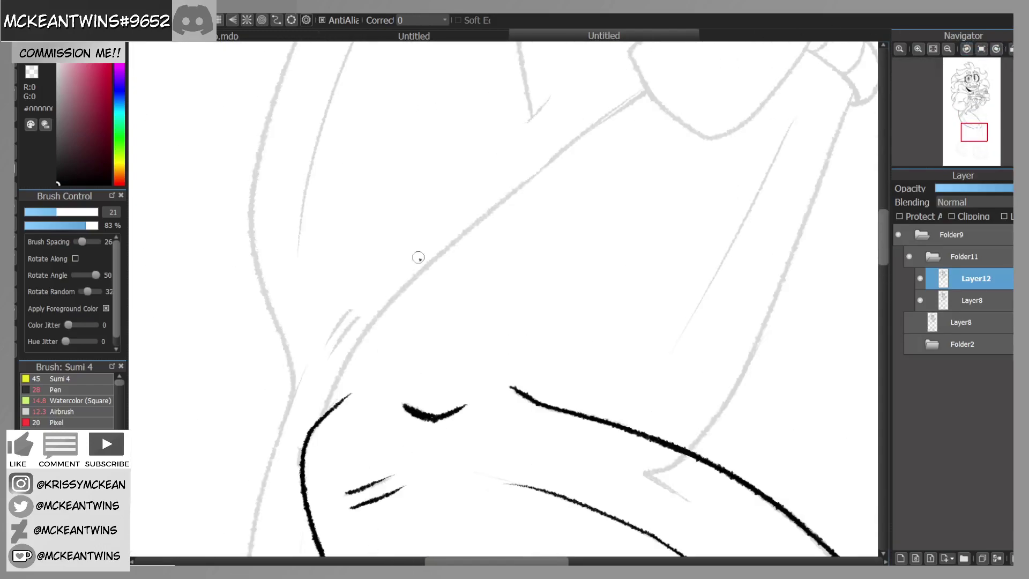
{"action": "left_click_drag", "start_coordinate": [315, 422], "coordinate": [355, 347]}
{"action": "left_click_drag", "start_coordinate": [323, 399], "coordinate": [398, 293]}
{"action": "left_click_drag", "start_coordinate": [345, 358], "coordinate": [427, 266]}
{"action": "mouse_move", "coordinate": [363, 327]}
{"action": "left_mouse_down"}
{"action": "mouse_move", "coordinate": [533, 168]}
{"action": "mouse_move", "coordinate": [645, 90]}
{"action": "left_mouse_up"}
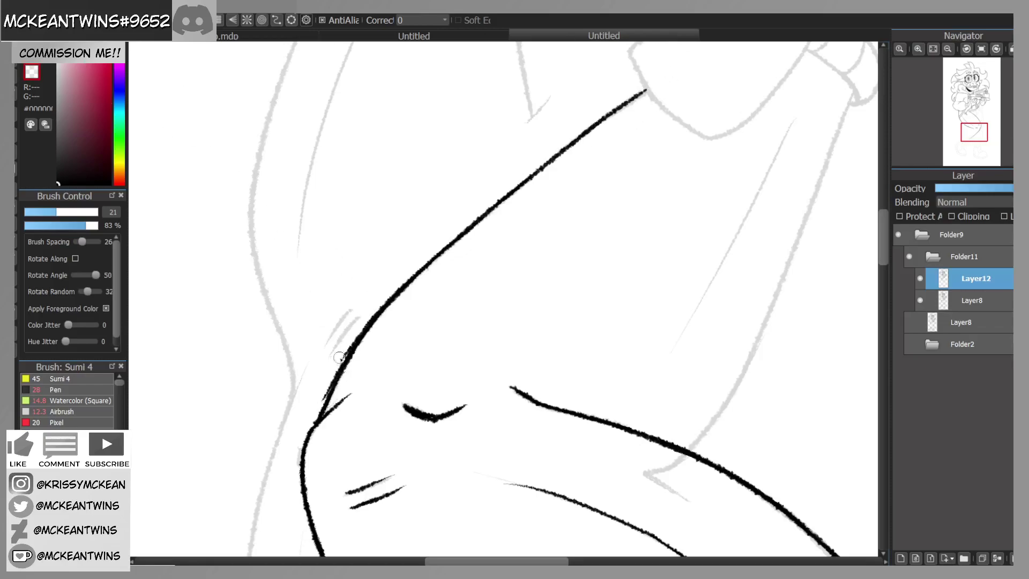
{"action": "key", "text": "ctrl+z"}
Step: Ink the calf contour from the shoe cuff up to the thigh and the short fold line beside it
{"action": "left_click_drag", "start_coordinate": [976, 131], "coordinate": [964, 139]}
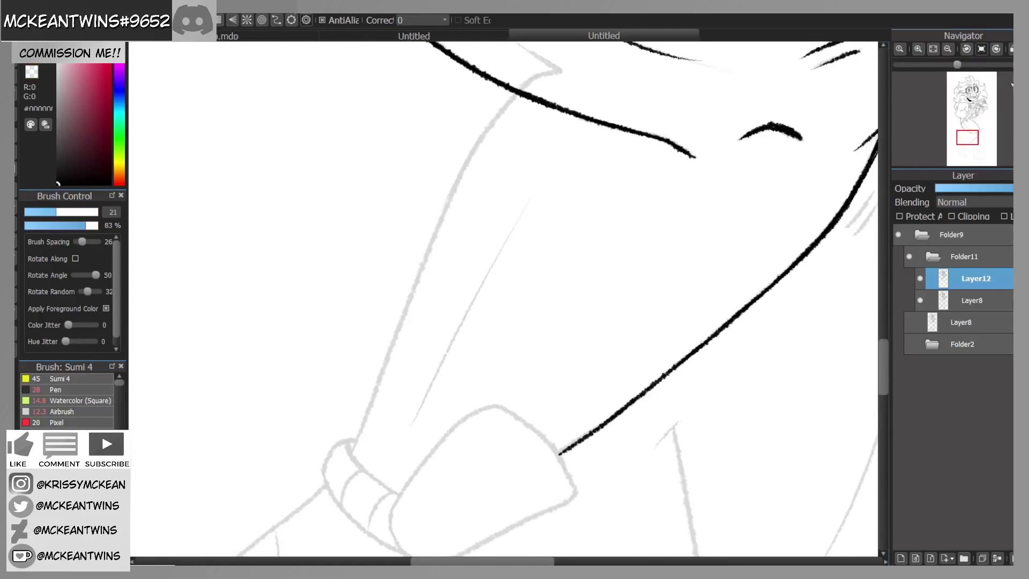
{"action": "left_click", "coordinate": [996, 50]}
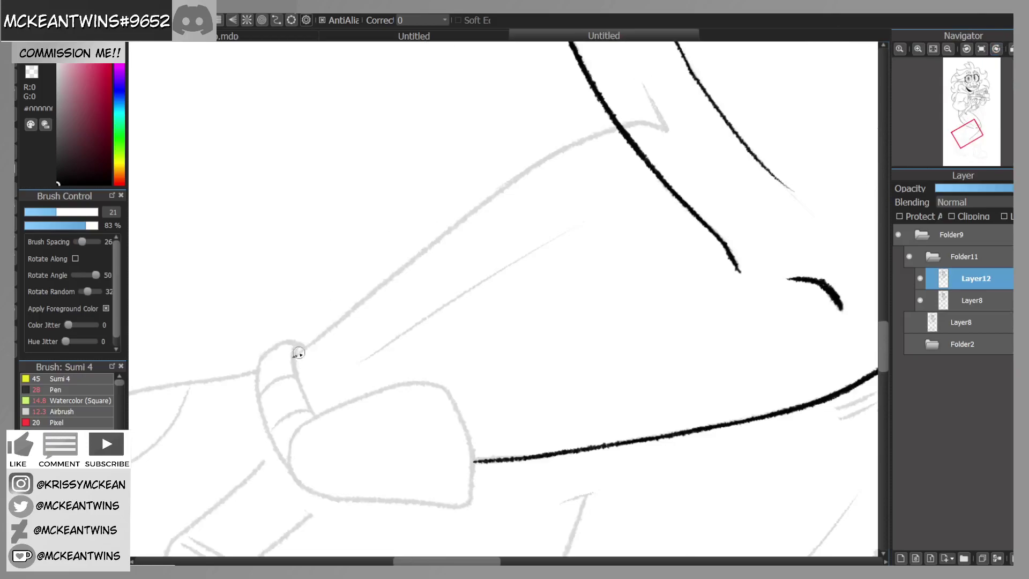
{"action": "mouse_move", "coordinate": [307, 340]}
{"action": "left_mouse_down"}
{"action": "mouse_move", "coordinate": [477, 201]}
{"action": "mouse_move", "coordinate": [450, 228]}
{"action": "mouse_move", "coordinate": [531, 166]}
{"action": "mouse_move", "coordinate": [552, 157]}
{"action": "mouse_move", "coordinate": [521, 176]}
{"action": "mouse_move", "coordinate": [617, 127]}
{"action": "left_mouse_up"}
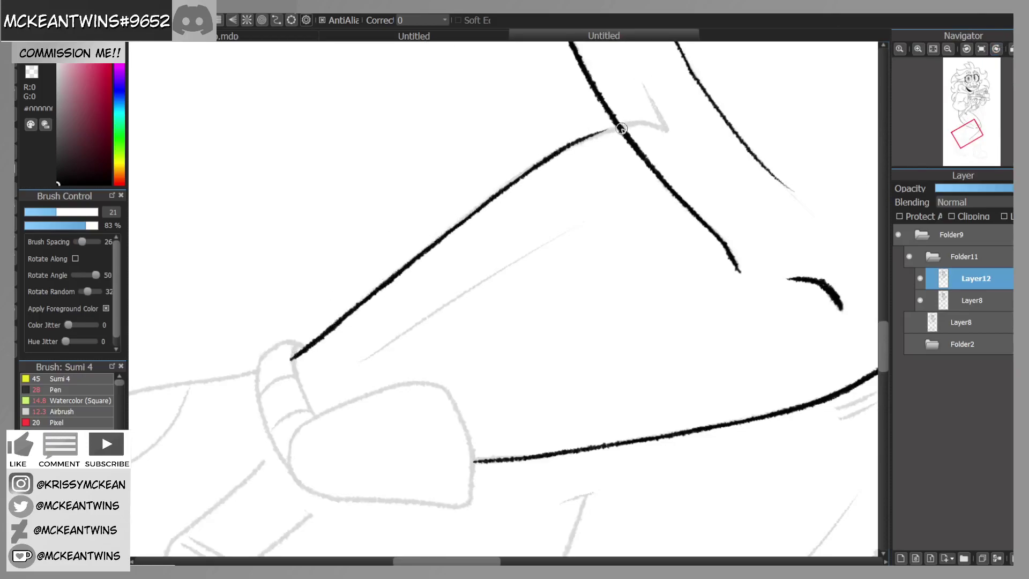
{"action": "left_click", "coordinate": [983, 49]}
{"action": "left_click_drag", "start_coordinate": [971, 139], "coordinate": [966, 138]}
{"action": "left_click", "coordinate": [1000, 48]}
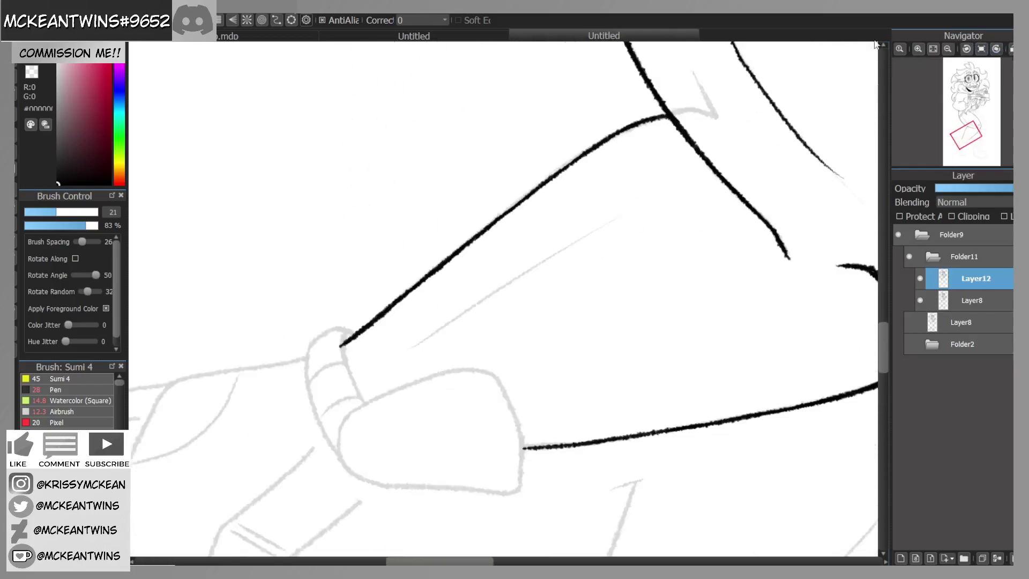
{"action": "left_click_drag", "start_coordinate": [433, 332], "coordinate": [616, 217]}
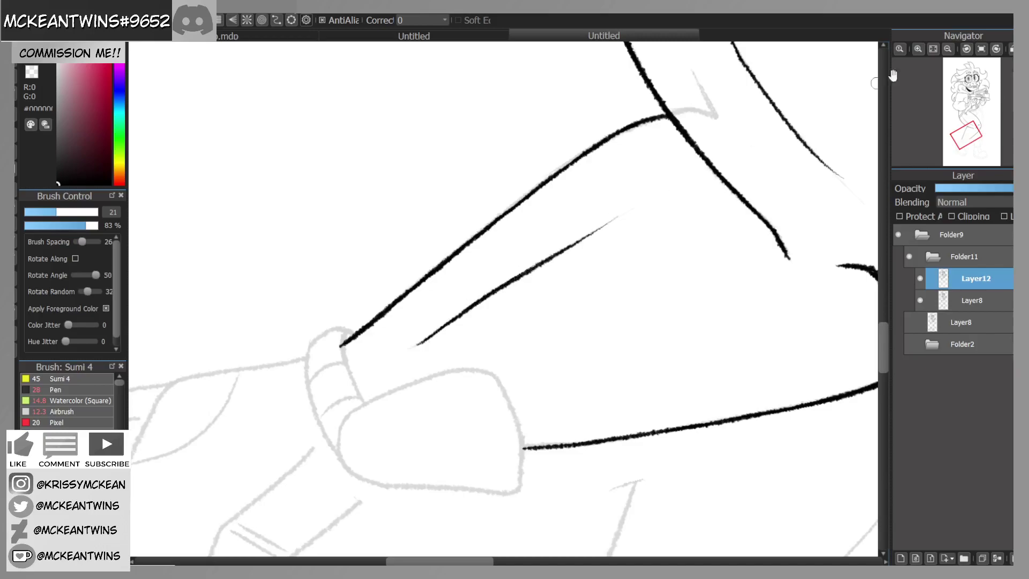
Step: Ink the closed rounded outline of the shoe's large tongue where the shin meets the shoe
{"action": "left_click", "coordinate": [985, 48]}
{"action": "left_click_drag", "start_coordinate": [970, 138], "coordinate": [965, 144]}
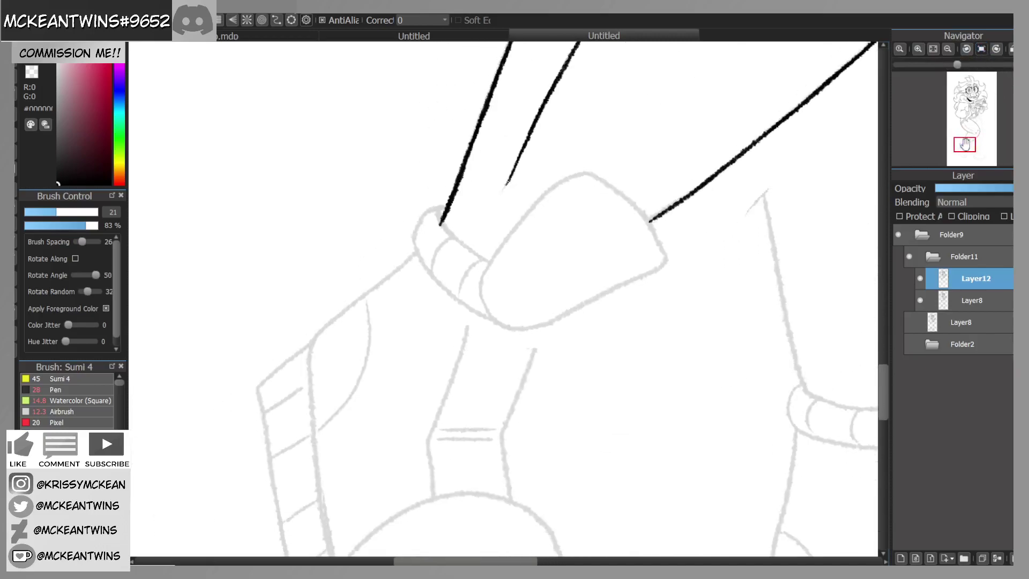
{"action": "left_click", "coordinate": [967, 51]}
{"action": "mouse_move", "coordinate": [519, 72]}
{"action": "left_mouse_down"}
{"action": "mouse_move", "coordinate": [482, 115]}
{"action": "mouse_move", "coordinate": [459, 256]}
{"action": "left_mouse_up"}
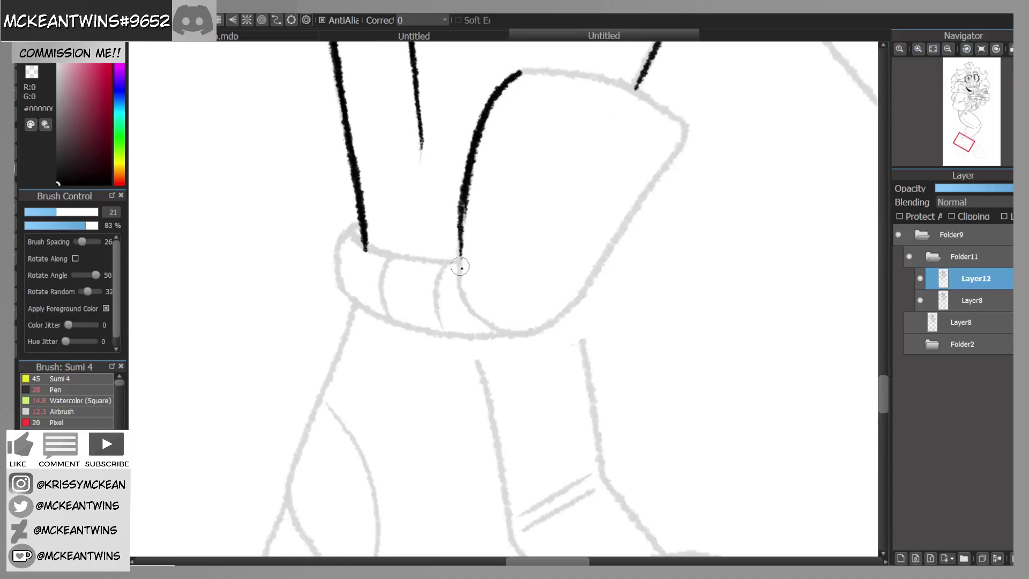
{"action": "key", "text": "ctrl+z"}
{"action": "mouse_move", "coordinate": [477, 134]}
{"action": "left_mouse_down"}
{"action": "mouse_move", "coordinate": [460, 257]}
{"action": "mouse_move", "coordinate": [469, 294]}
{"action": "mouse_move", "coordinate": [498, 333]}
{"action": "mouse_move", "coordinate": [537, 328]}
{"action": "mouse_move", "coordinate": [581, 298]}
{"action": "mouse_move", "coordinate": [568, 309]}
{"action": "mouse_move", "coordinate": [637, 211]}
{"action": "left_mouse_up"}
{"action": "key", "text": "ctrl+z"}
{"action": "left_click_drag", "start_coordinate": [608, 254], "coordinate": [691, 125]}
{"action": "left_click", "coordinate": [966, 49]}
{"action": "mouse_move", "coordinate": [276, 252]}
{"action": "left_mouse_down"}
{"action": "mouse_move", "coordinate": [307, 142]}
{"action": "mouse_move", "coordinate": [346, 118]}
{"action": "left_mouse_up"}
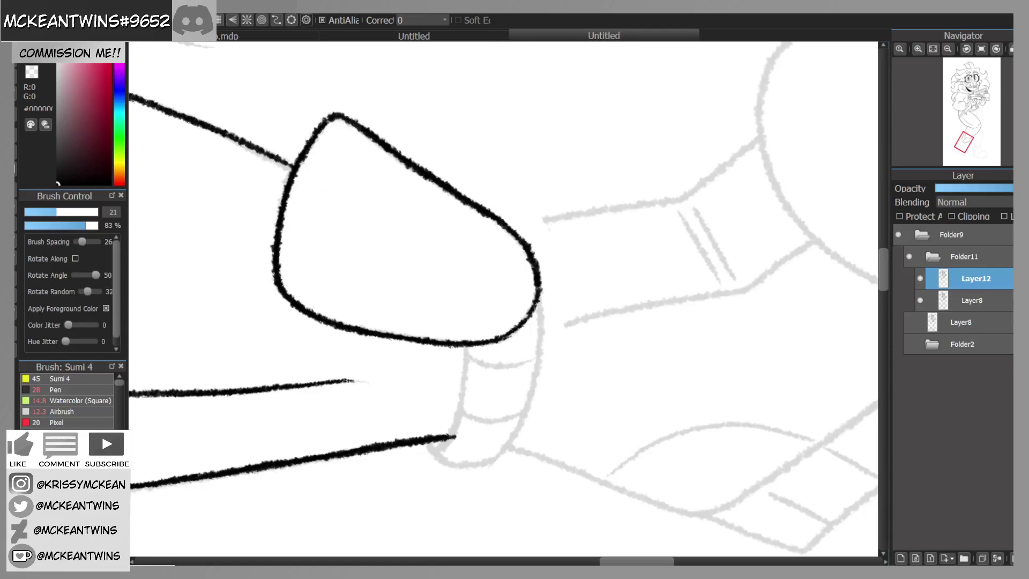
Step: Ink the front edge of the shoe's lace panel from the tongue down to the toe cap
{"action": "left_click", "coordinate": [981, 49]}
{"action": "left_click", "coordinate": [966, 151]}
{"action": "left_click_drag", "start_coordinate": [964, 150], "coordinate": [961, 146]}
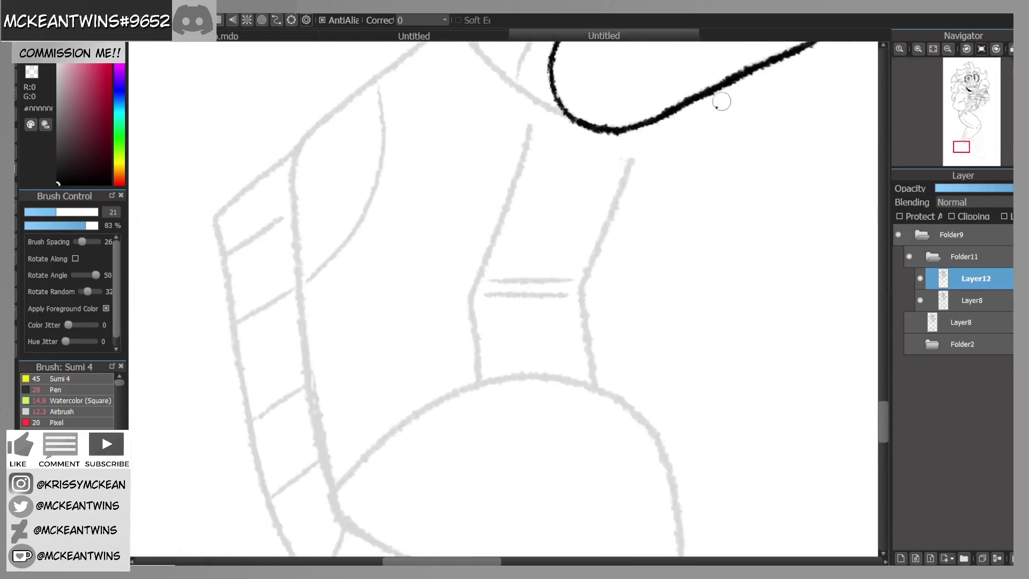
{"action": "mouse_move", "coordinate": [640, 123]}
{"action": "left_mouse_down"}
{"action": "mouse_move", "coordinate": [582, 309]}
{"action": "mouse_move", "coordinate": [583, 289]}
{"action": "mouse_move", "coordinate": [596, 384]}
{"action": "left_mouse_up"}
Step: Ink the ankle cuff's outline behind the tongue and add its two short curved ribs
{"action": "mouse_move", "coordinate": [968, 118]}
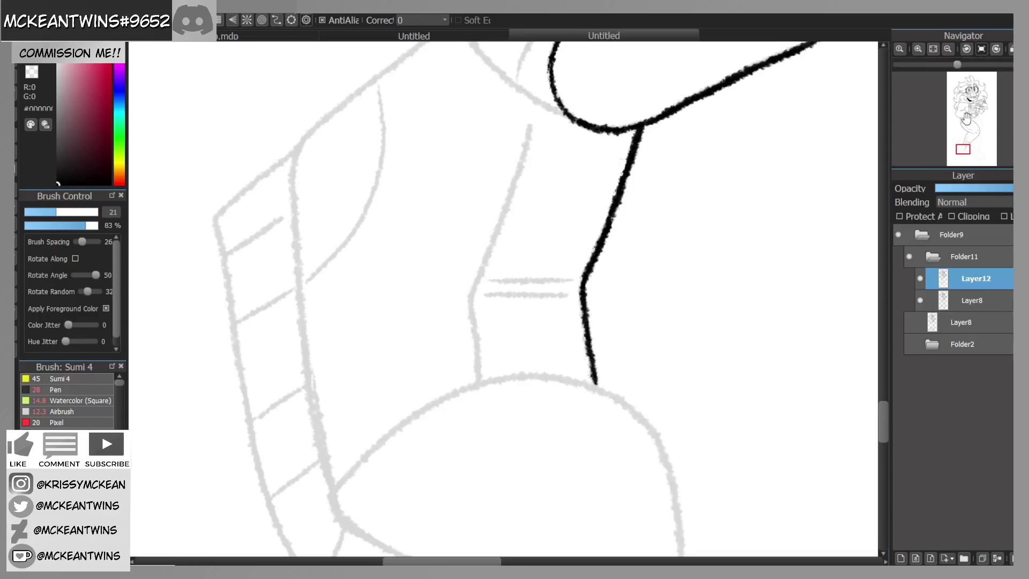
{"action": "left_click_drag", "start_coordinate": [963, 148], "coordinate": [963, 145]}
{"action": "left_click", "coordinate": [998, 49]}
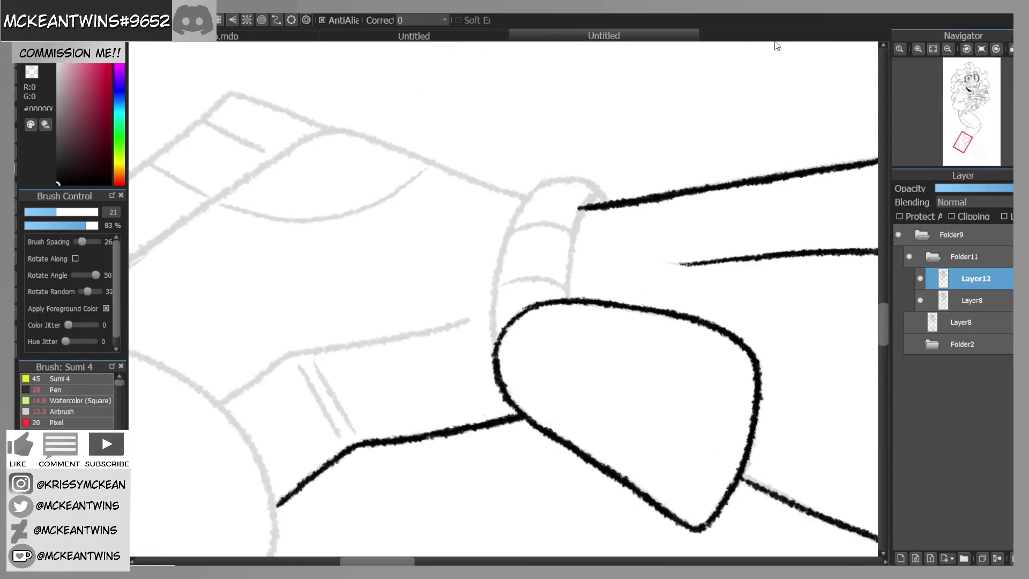
{"action": "mouse_move", "coordinate": [604, 201]}
{"action": "left_mouse_down"}
{"action": "mouse_move", "coordinate": [580, 211]}
{"action": "mouse_move", "coordinate": [592, 191]}
{"action": "mouse_move", "coordinate": [567, 294]}
{"action": "left_mouse_up"}
{"action": "mouse_move", "coordinate": [587, 183]}
{"action": "left_mouse_down"}
{"action": "mouse_move", "coordinate": [552, 181]}
{"action": "mouse_move", "coordinate": [571, 179]}
{"action": "mouse_move", "coordinate": [523, 205]}
{"action": "mouse_move", "coordinate": [545, 185]}
{"action": "mouse_move", "coordinate": [498, 256]}
{"action": "mouse_move", "coordinate": [507, 232]}
{"action": "mouse_move", "coordinate": [492, 351]}
{"action": "left_mouse_up"}
{"action": "left_click", "coordinate": [981, 49]}
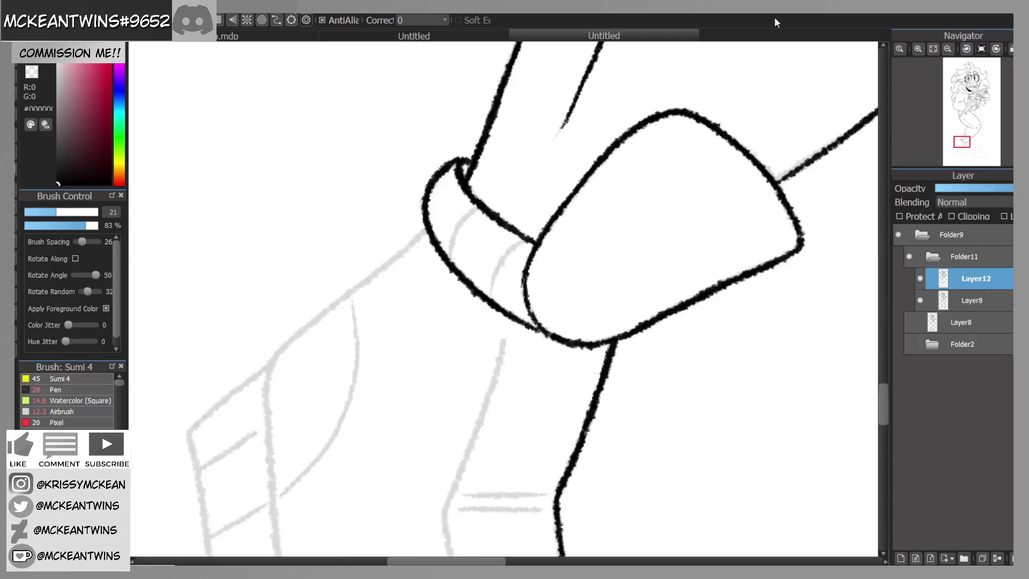
{"action": "left_click_drag", "start_coordinate": [527, 240], "coordinate": [493, 287]}
{"action": "mouse_move", "coordinate": [482, 210]}
{"action": "left_mouse_down"}
{"action": "mouse_move", "coordinate": [453, 241]}
{"action": "mouse_move", "coordinate": [450, 267]}
{"action": "left_mouse_up"}
Step: Ink the shoe's heel contour from the cuff down to the sole and along the sole's upper edge toward the toe cap
{"action": "left_click_drag", "start_coordinate": [962, 143], "coordinate": [960, 149]}
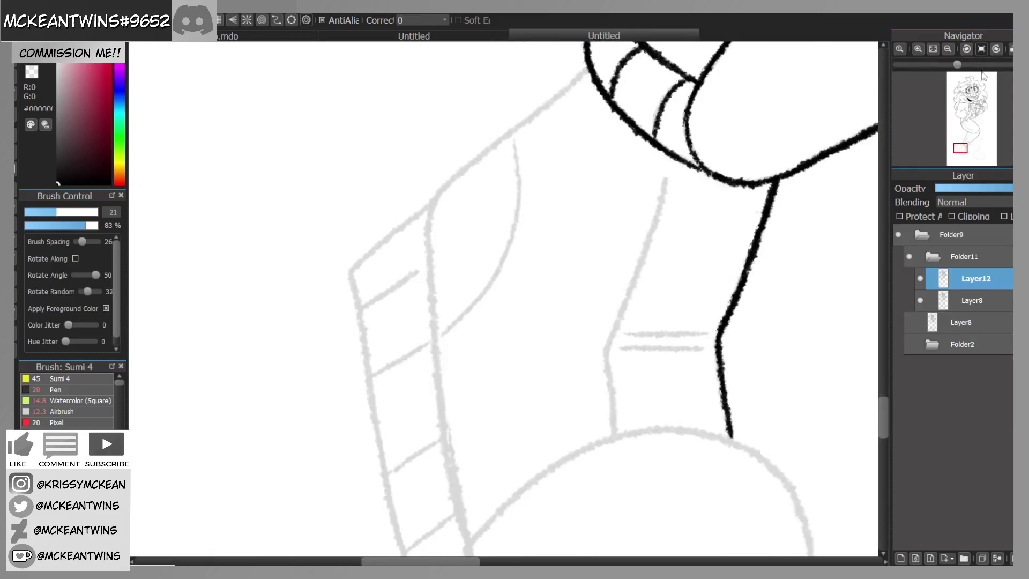
{"action": "left_click", "coordinate": [996, 49]}
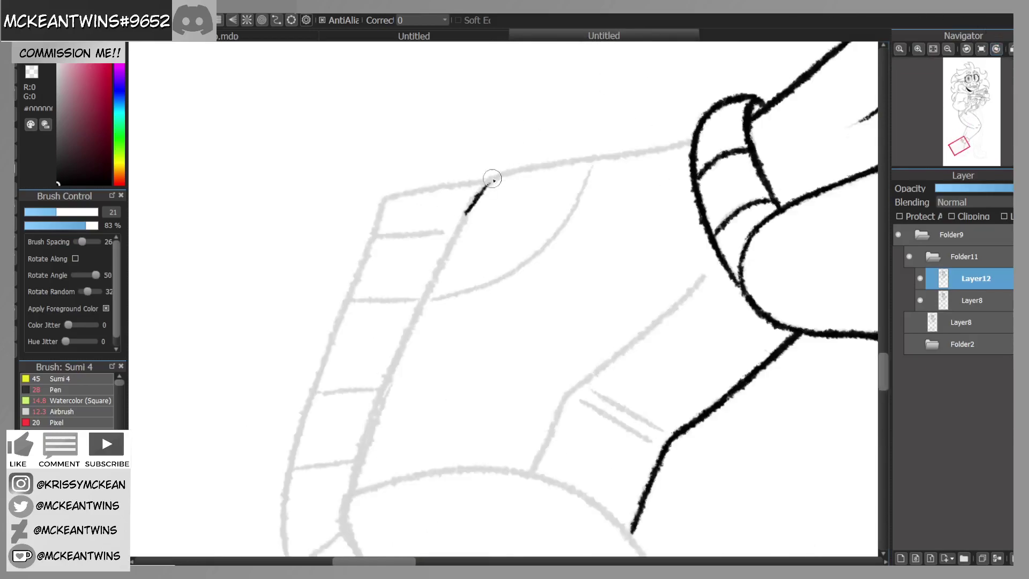
{"action": "mouse_move", "coordinate": [481, 190]}
{"action": "left_mouse_down"}
{"action": "mouse_move", "coordinate": [533, 161]}
{"action": "mouse_move", "coordinate": [694, 140]}
{"action": "left_mouse_up"}
{"action": "left_click", "coordinate": [996, 49]}
{"action": "left_click", "coordinate": [996, 49]}
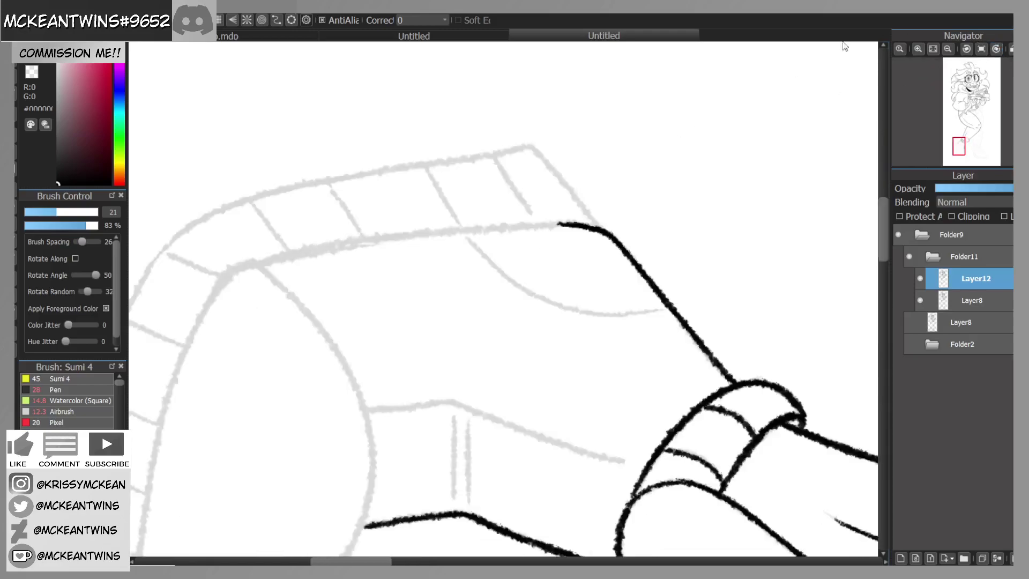
{"action": "left_click", "coordinate": [967, 49]}
{"action": "mouse_move", "coordinate": [250, 437]}
{"action": "left_mouse_down"}
{"action": "mouse_move", "coordinate": [268, 390]}
{"action": "mouse_move", "coordinate": [329, 329]}
{"action": "mouse_move", "coordinate": [523, 201]}
{"action": "left_mouse_up"}
Step: Ink the curved toe cap seam and carry the sole's upper edge past where they meet
{"action": "left_click_drag", "start_coordinate": [959, 145], "coordinate": [963, 152]}
{"action": "left_click", "coordinate": [967, 50]}
{"action": "mouse_move", "coordinate": [532, 208]}
{"action": "left_mouse_down"}
{"action": "mouse_move", "coordinate": [469, 315]}
{"action": "mouse_move", "coordinate": [478, 290]}
{"action": "mouse_move", "coordinate": [483, 444]}
{"action": "left_mouse_up"}
{"action": "left_click_drag", "start_coordinate": [469, 375], "coordinate": [486, 462]}
{"action": "key", "text": "ctrl+z"}
{"action": "key", "text": "ctrl+z"}
{"action": "key", "text": "ctrl+z"}
{"action": "mouse_move", "coordinate": [474, 296]}
{"action": "left_mouse_down"}
{"action": "mouse_move", "coordinate": [466, 364]}
{"action": "mouse_move", "coordinate": [480, 457]}
{"action": "mouse_move", "coordinate": [501, 489]}
{"action": "mouse_move", "coordinate": [572, 466]}
{"action": "mouse_move", "coordinate": [654, 401]}
{"action": "left_mouse_up"}
Step: Finish the sole's upper edge under the toe cap and ink the cap's front curve to close its outline
{"action": "left_click", "coordinate": [970, 49]}
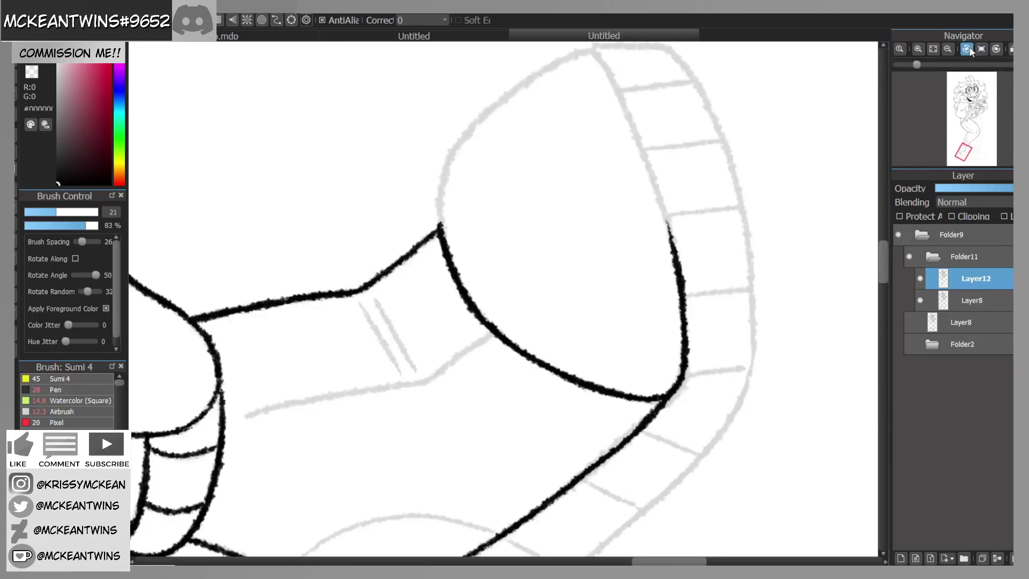
{"action": "left_click", "coordinate": [970, 50]}
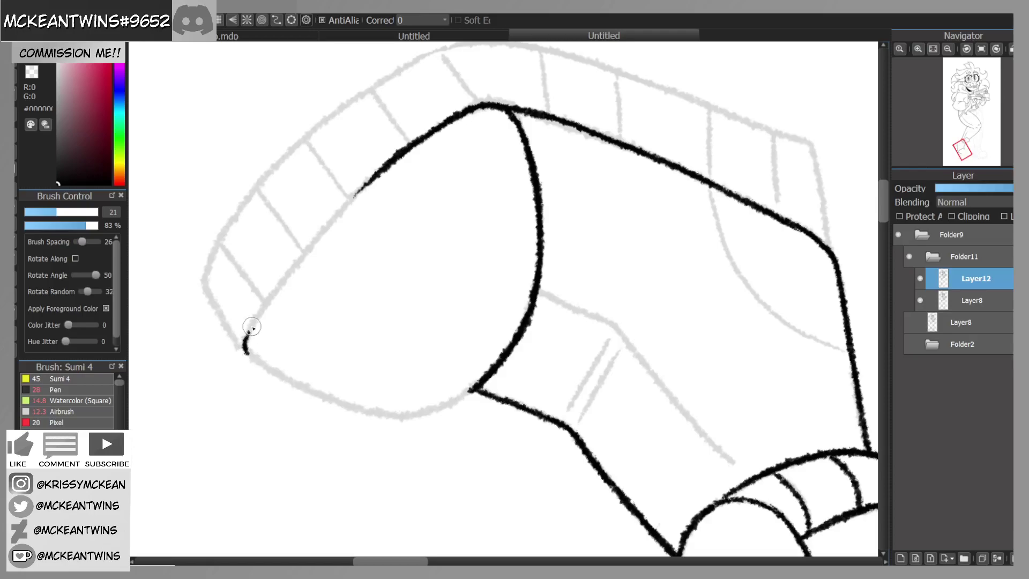
{"action": "mouse_move", "coordinate": [252, 328]}
{"action": "left_mouse_down"}
{"action": "mouse_move", "coordinate": [320, 233]}
{"action": "mouse_move", "coordinate": [396, 158]}
{"action": "left_mouse_up"}
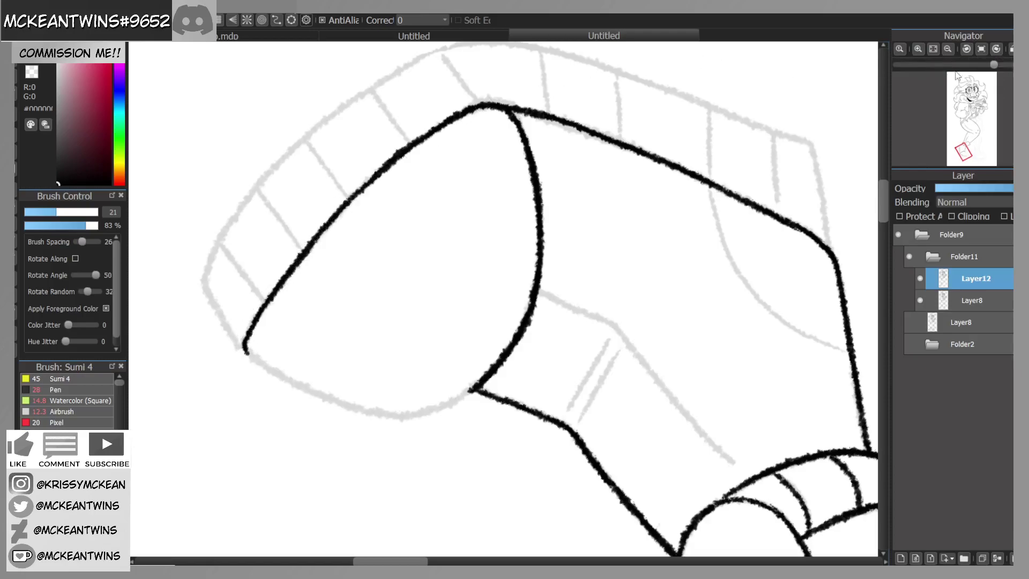
{"action": "left_click", "coordinate": [996, 49]}
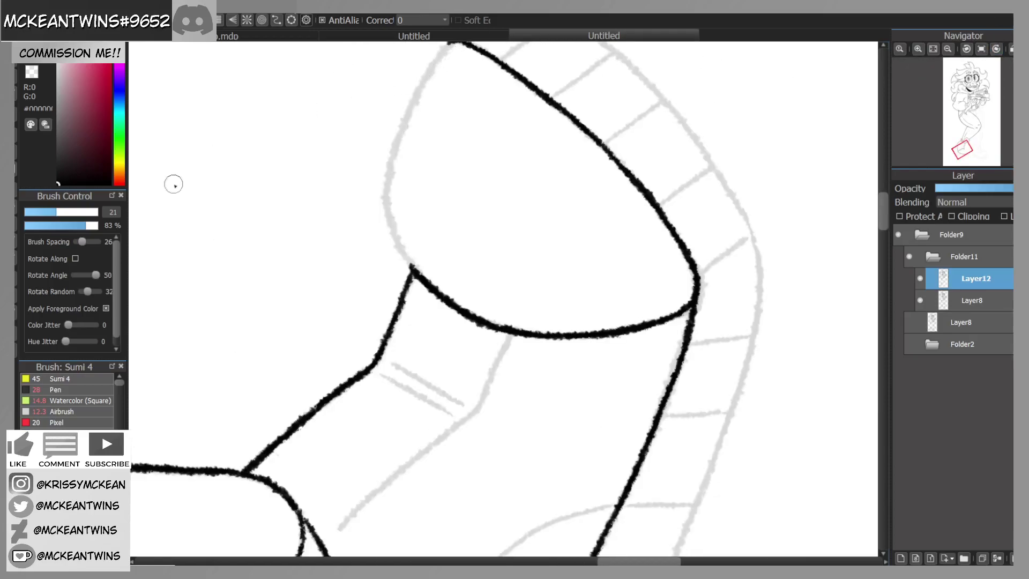
{"action": "left_click_drag", "start_coordinate": [215, 266], "coordinate": [195, 334]}
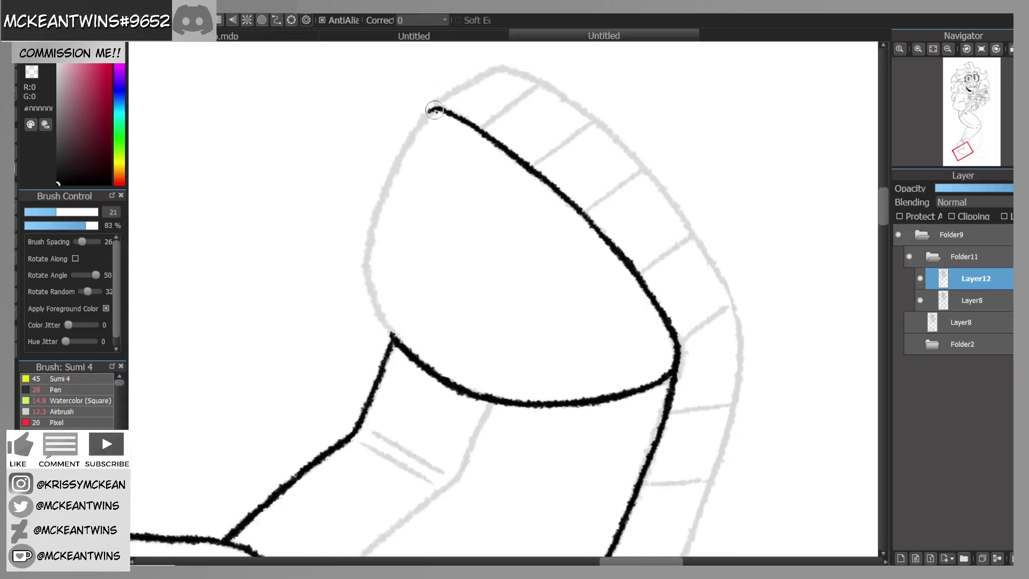
{"action": "mouse_move", "coordinate": [438, 108]}
{"action": "left_mouse_down"}
{"action": "mouse_move", "coordinate": [385, 186]}
{"action": "mouse_move", "coordinate": [410, 140]}
{"action": "mouse_move", "coordinate": [372, 276]}
{"action": "mouse_move", "coordinate": [371, 229]}
{"action": "mouse_move", "coordinate": [394, 340]}
{"action": "left_mouse_up"}
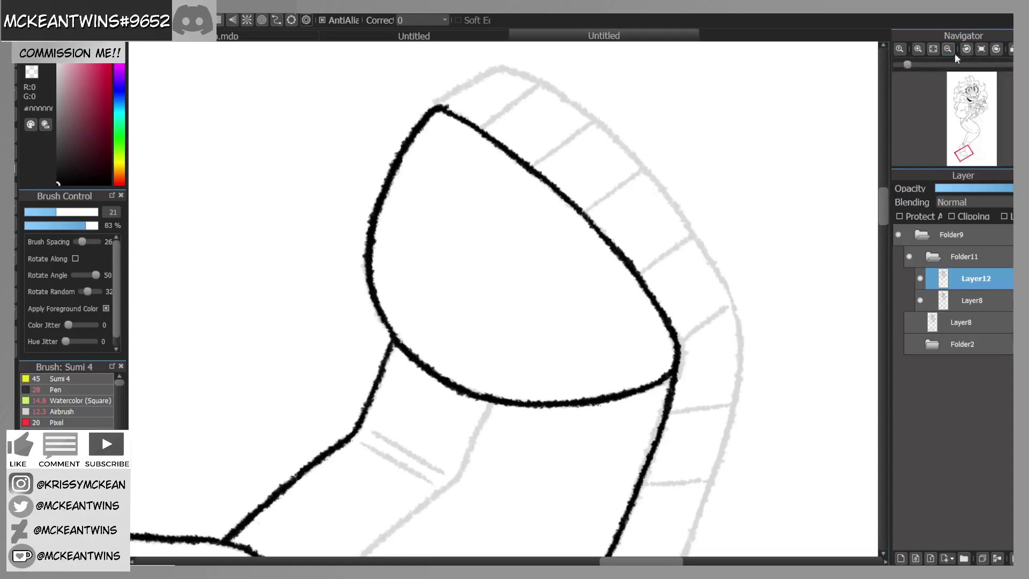
Step: Ink the back edge of the shoe's lace panel from the cuff down to the toe cap
{"action": "left_click", "coordinate": [989, 49]}
{"action": "left_click_drag", "start_coordinate": [963, 157], "coordinate": [962, 145]}
{"action": "left_click_drag", "start_coordinate": [477, 167], "coordinate": [420, 363]}
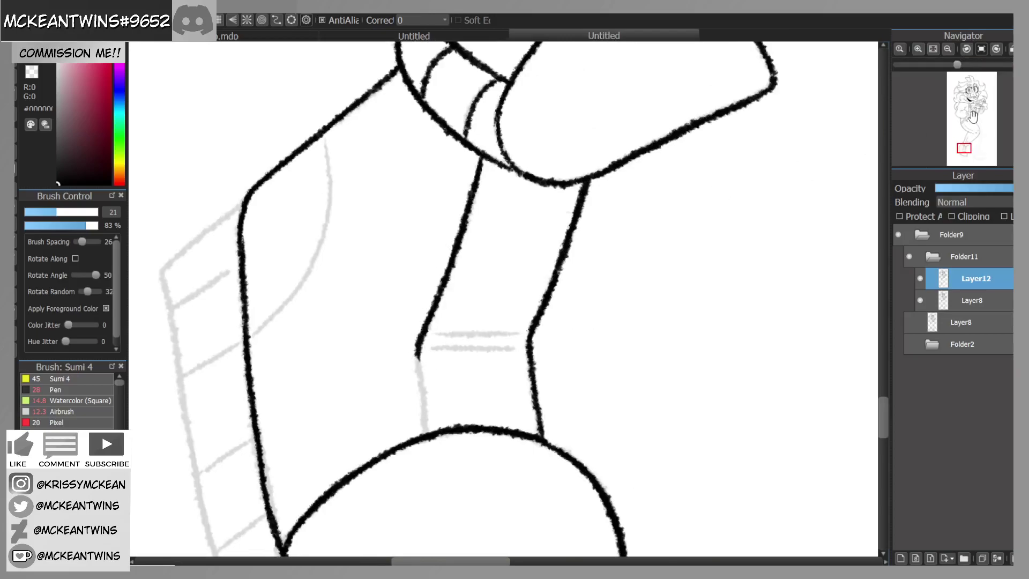
{"action": "left_click_drag", "start_coordinate": [963, 148], "coordinate": [960, 152]}
{"action": "left_click_drag", "start_coordinate": [580, 159], "coordinate": [588, 246]}
Step: Ink the two short parallel lines across the lace panel at its bend
{"action": "left_click", "coordinate": [967, 49]}
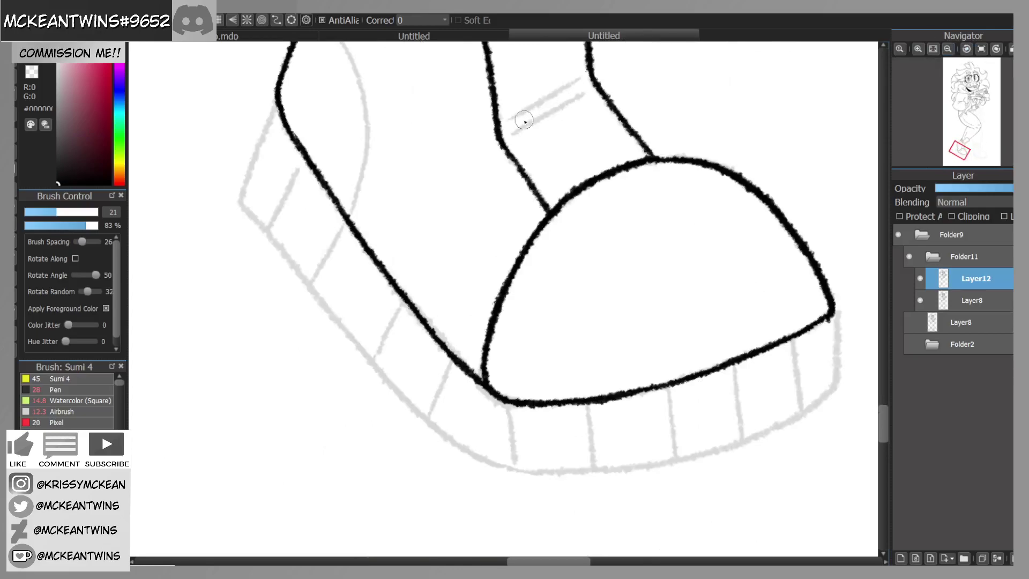
{"action": "left_click_drag", "start_coordinate": [541, 112], "coordinate": [569, 101]}
{"action": "left_click_drag", "start_coordinate": [510, 113], "coordinate": [589, 76]}
Step: Ink the front end of the sole at the toe and the first dividing line next to it
{"action": "mouse_move", "coordinate": [996, 78]}
{"action": "left_click_drag", "start_coordinate": [963, 154], "coordinate": [965, 158]}
{"action": "left_click_drag", "start_coordinate": [696, 68], "coordinate": [702, 153]}
{"action": "left_click_drag", "start_coordinate": [658, 104], "coordinate": [664, 181]}
Step: Ink the sole's slanted back end at the heel and the curved heel patch on the shoe's side
{"action": "mouse_move", "coordinate": [944, 130]}
{"action": "left_click_drag", "start_coordinate": [961, 157], "coordinate": [961, 147]}
{"action": "left_click", "coordinate": [998, 50]}
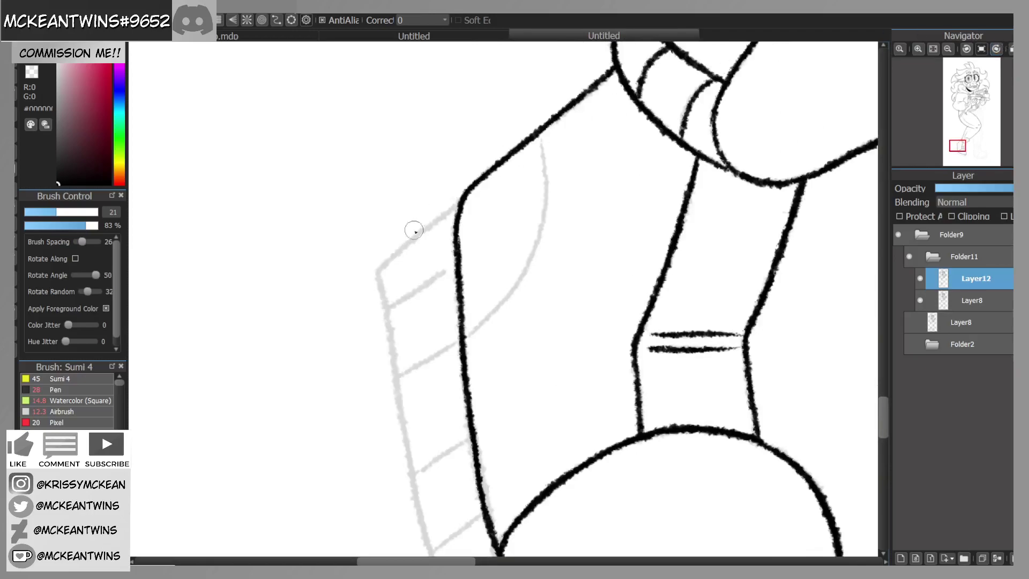
{"action": "mouse_move", "coordinate": [392, 256]}
{"action": "left_mouse_down"}
{"action": "mouse_move", "coordinate": [420, 223]}
{"action": "mouse_move", "coordinate": [458, 206]}
{"action": "left_mouse_up"}
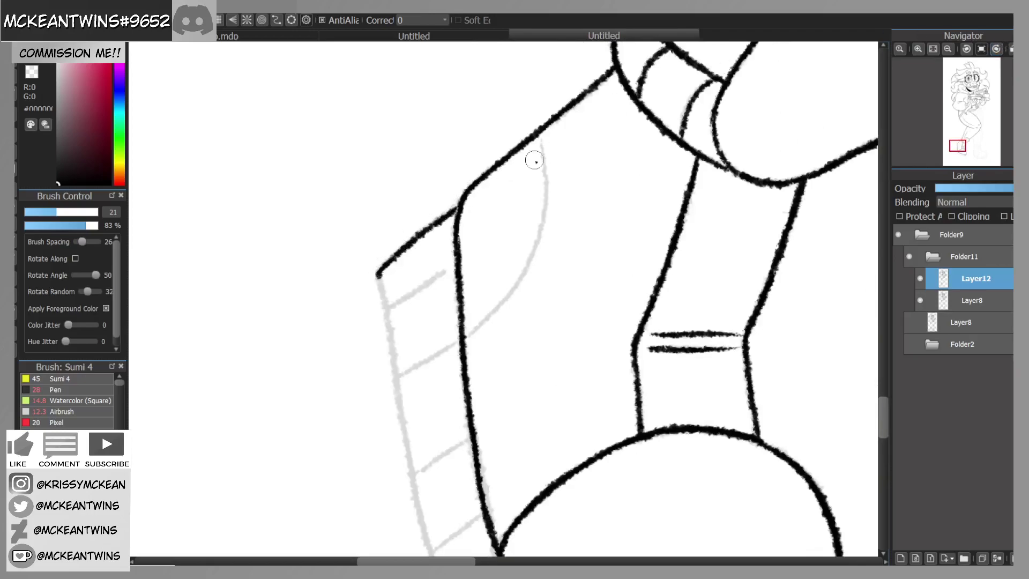
{"action": "left_click_drag", "start_coordinate": [539, 130], "coordinate": [544, 161]}
{"action": "mouse_move", "coordinate": [472, 332]}
{"action": "left_mouse_down"}
{"action": "mouse_move", "coordinate": [529, 264]}
{"action": "mouse_move", "coordinate": [547, 177]}
{"action": "left_mouse_up"}
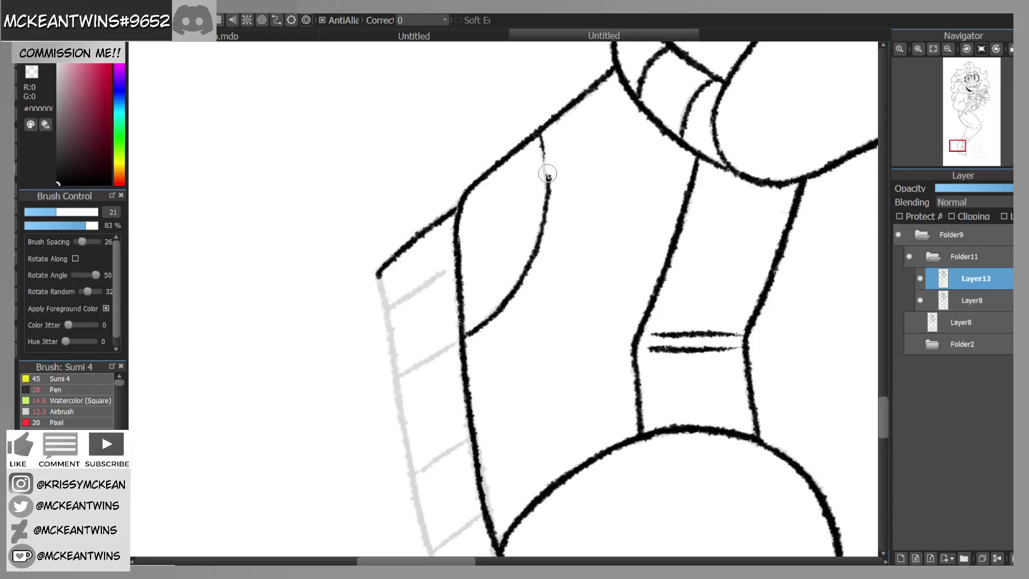
Step: Ink the sole's bottom edge from the toe tip to the bend behind the toe cap
{"action": "left_click_drag", "start_coordinate": [957, 146], "coordinate": [961, 152]}
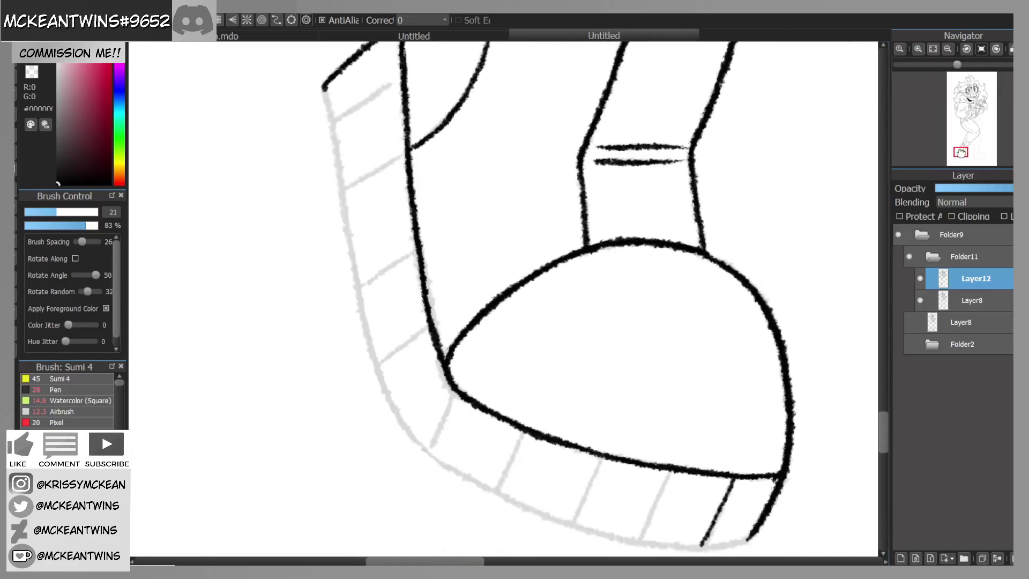
{"action": "left_click", "coordinate": [995, 48]}
{"action": "left_click", "coordinate": [995, 48]}
{"action": "left_click", "coordinate": [995, 49]}
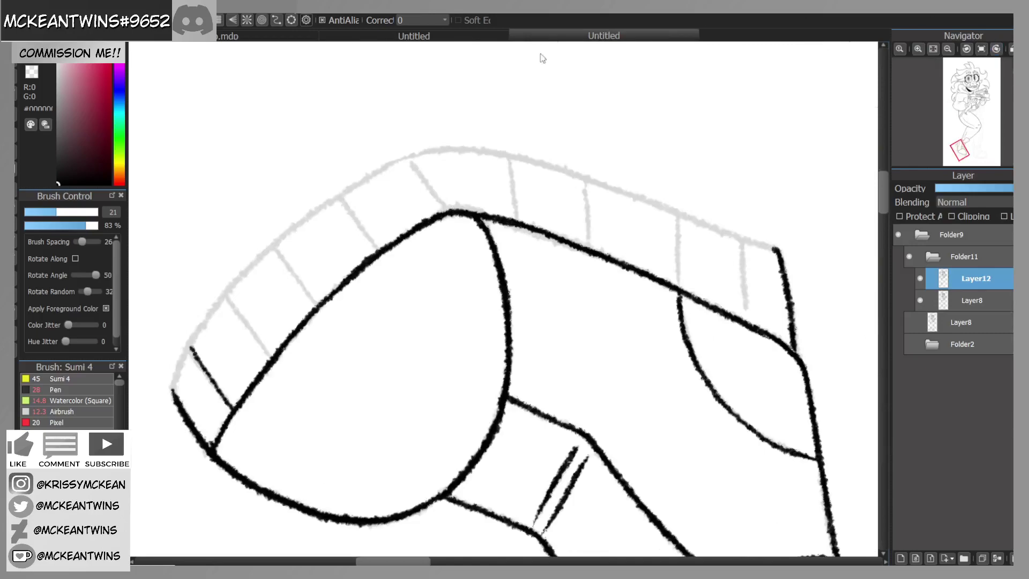
{"action": "mouse_move", "coordinate": [184, 351]}
{"action": "left_mouse_down"}
{"action": "mouse_move", "coordinate": [273, 243]}
{"action": "mouse_move", "coordinate": [370, 177]}
{"action": "left_mouse_up"}
{"action": "left_click_drag", "start_coordinate": [294, 224], "coordinate": [439, 150]}
{"action": "left_click", "coordinate": [980, 49]}
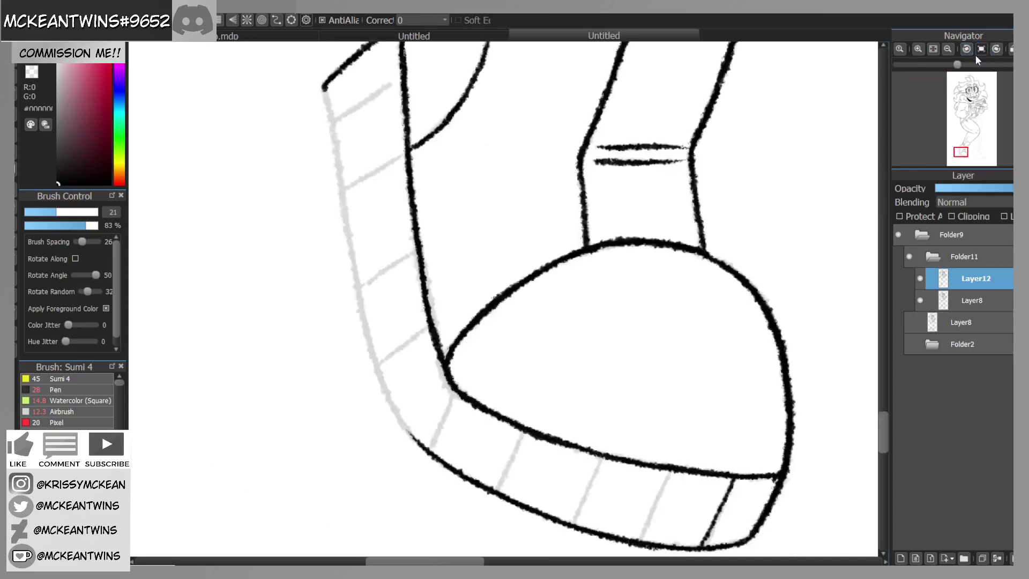
Step: Continue the sole's bottom edge from the bend up to the corner of the heel
{"action": "left_click", "coordinate": [996, 48]}
{"action": "mouse_move", "coordinate": [361, 211]}
{"action": "left_mouse_down"}
{"action": "mouse_move", "coordinate": [436, 165]}
{"action": "mouse_move", "coordinate": [482, 158]}
{"action": "left_mouse_up"}
{"action": "left_click", "coordinate": [969, 48]}
{"action": "left_click", "coordinate": [974, 47]}
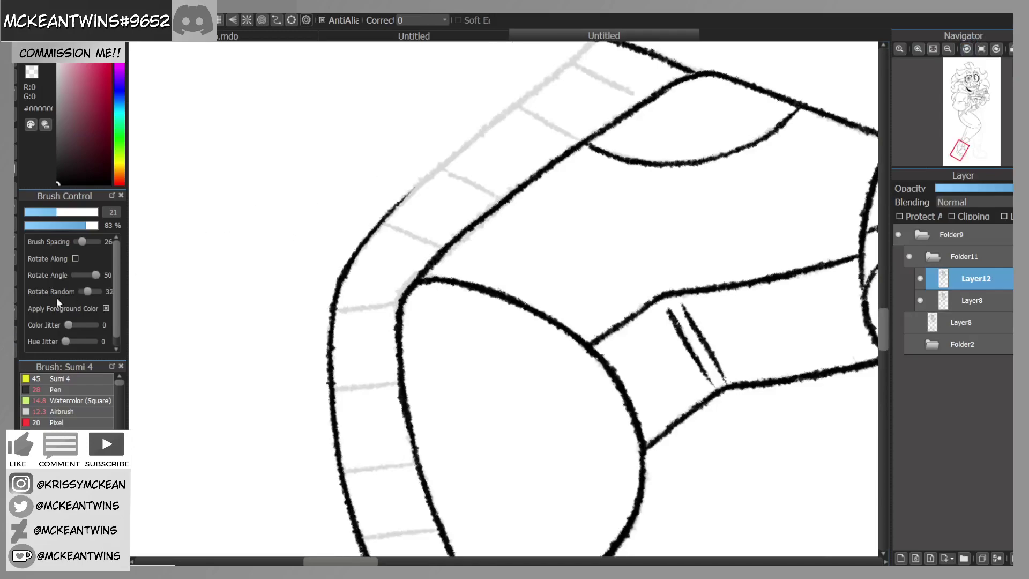
{"action": "left_click", "coordinate": [15, 350]}
{"action": "left_click_drag", "start_coordinate": [320, 175], "coordinate": [279, 225]}
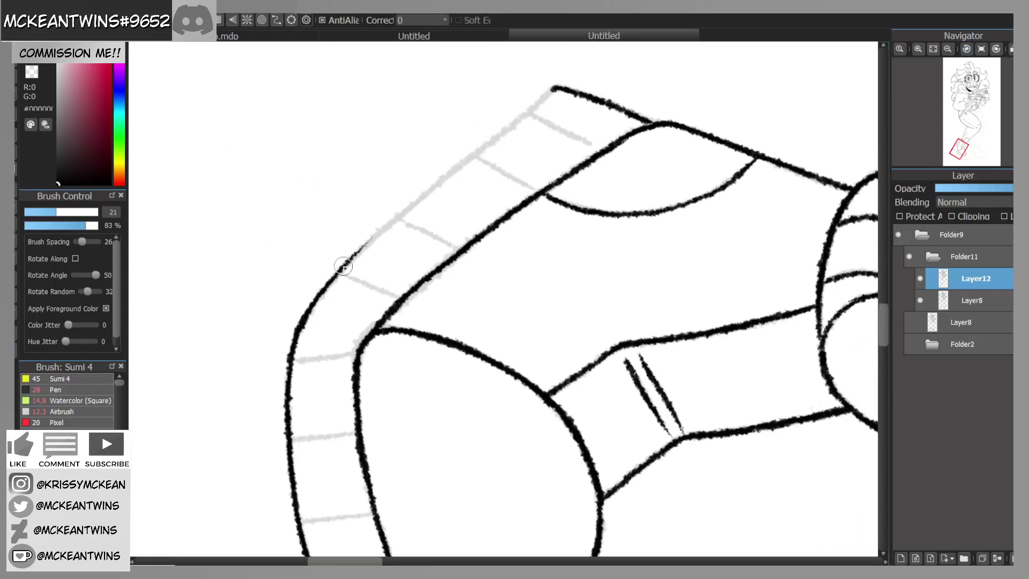
{"action": "left_click_drag", "start_coordinate": [348, 264], "coordinate": [546, 94]}
Step: Ink the sole's dividing lines beneath the toe cap, up to the bend where the toe cap ends
{"action": "left_click", "coordinate": [996, 49]}
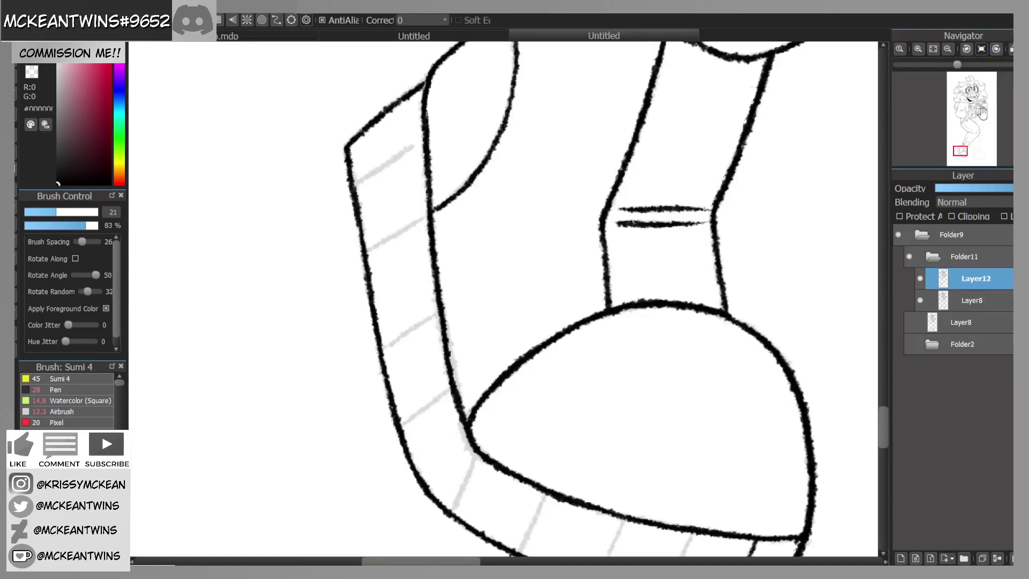
{"action": "left_click_drag", "start_coordinate": [962, 155], "coordinate": [958, 154]}
{"action": "left_click_drag", "start_coordinate": [696, 284], "coordinate": [667, 351]}
{"action": "left_click", "coordinate": [966, 49]}
{"action": "left_click_drag", "start_coordinate": [598, 210], "coordinate": [604, 265]}
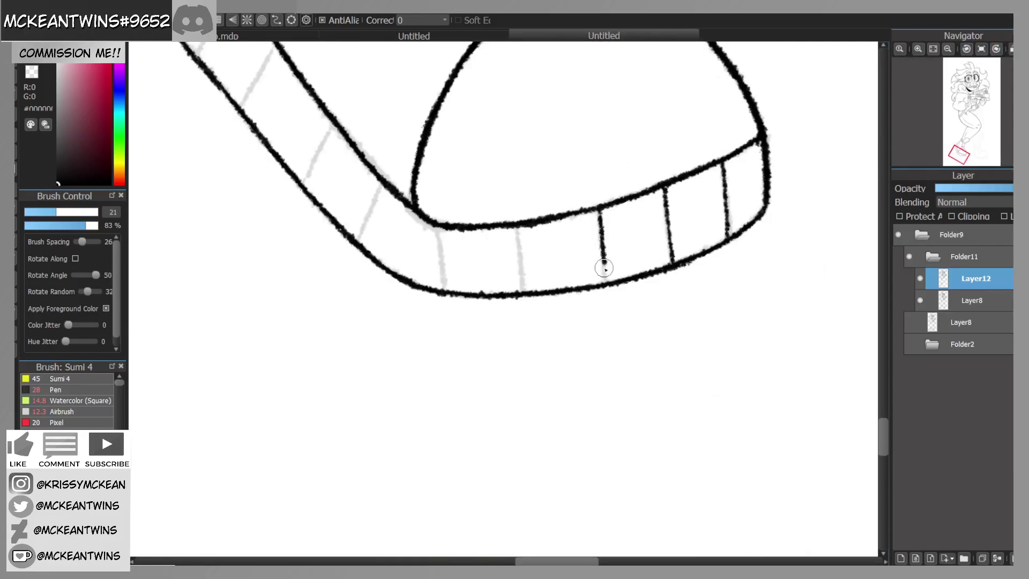
{"action": "left_click_drag", "start_coordinate": [517, 221], "coordinate": [521, 267]}
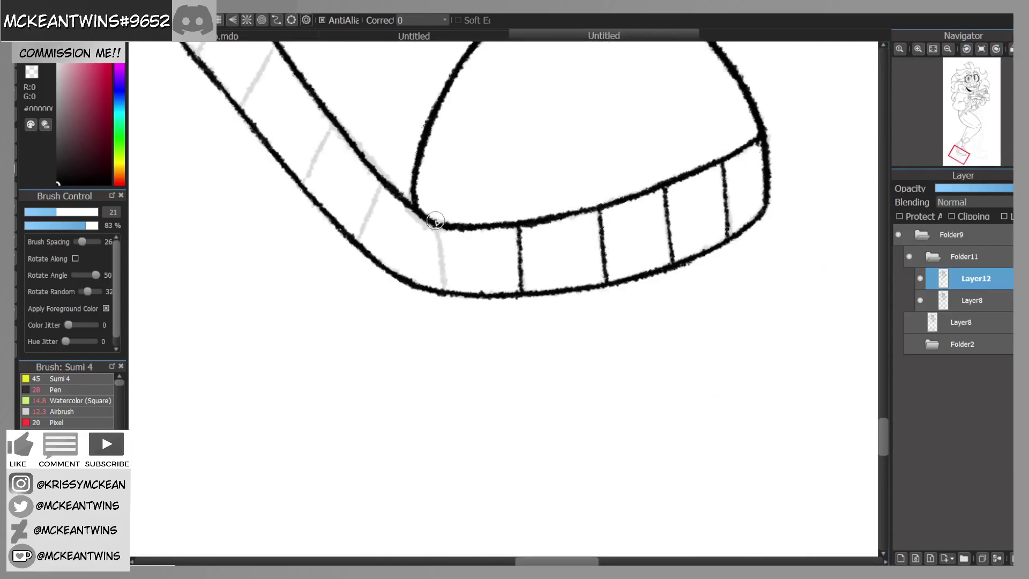
{"action": "left_click_drag", "start_coordinate": [437, 226], "coordinate": [443, 289]}
Step: Ink the remaining dividing lines along the side of the sole, from the bend back to the heel
{"action": "left_click", "coordinate": [981, 49]}
{"action": "left_click_drag", "start_coordinate": [961, 155], "coordinate": [958, 151]}
{"action": "left_click", "coordinate": [967, 49]}
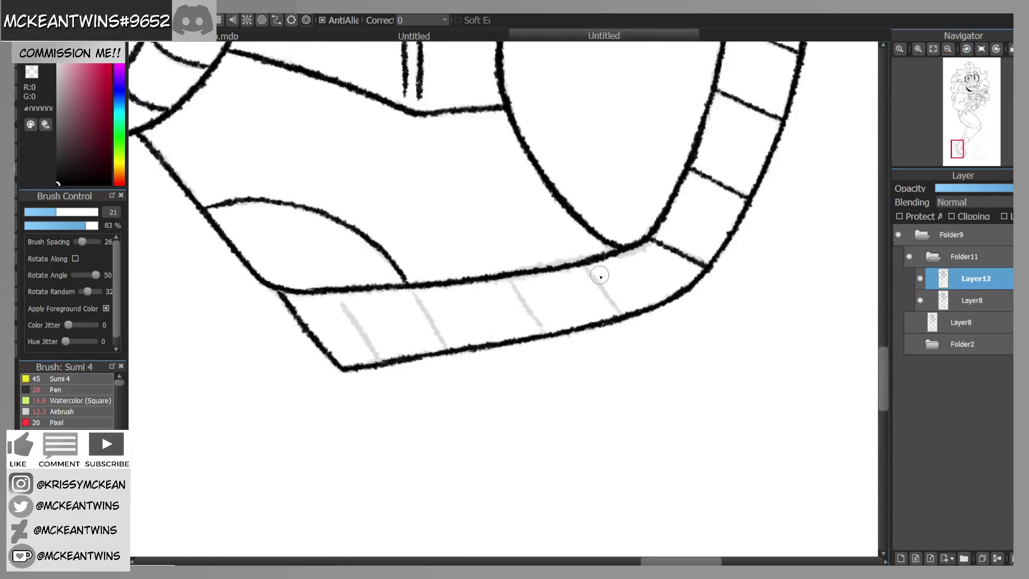
{"action": "left_click_drag", "start_coordinate": [586, 265], "coordinate": [619, 314]}
{"action": "left_click_drag", "start_coordinate": [507, 276], "coordinate": [540, 328]}
{"action": "key", "text": "ctrl+z"}
{"action": "left_click_drag", "start_coordinate": [507, 275], "coordinate": [543, 327]}
{"action": "left_click_drag", "start_coordinate": [412, 287], "coordinate": [443, 344]}
{"action": "left_click_drag", "start_coordinate": [337, 293], "coordinate": [376, 359]}
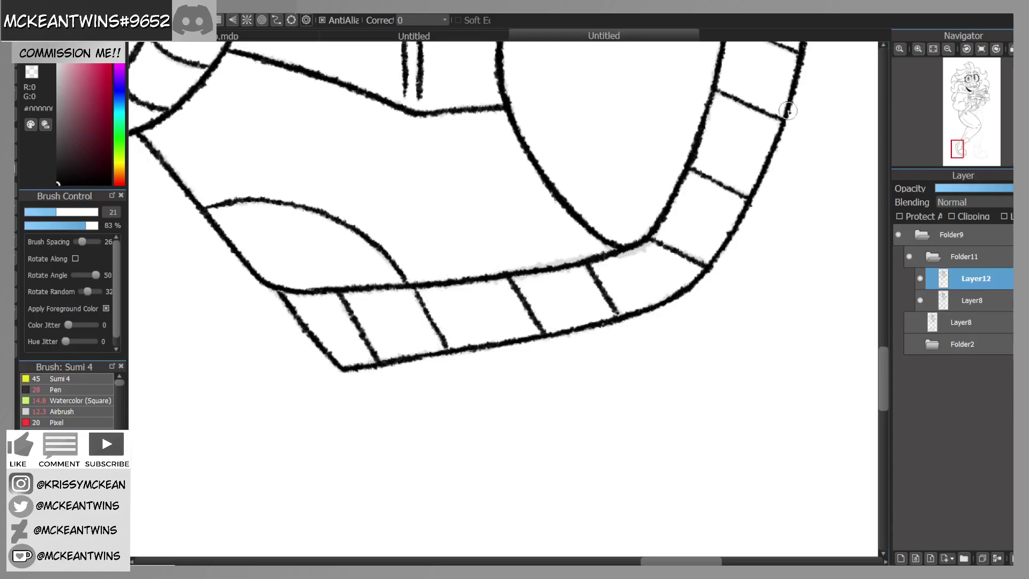
Step: Ink the wavy cuff edge directly below the open hand, following the grey sketch to the edge of the book arm
{"action": "left_click", "coordinate": [982, 49]}
{"action": "left_click", "coordinate": [948, 49]}
{"action": "left_click", "coordinate": [948, 49]}
{"action": "left_click_drag", "start_coordinate": [971, 139], "coordinate": [978, 113]}
{"action": "left_click", "coordinate": [918, 49]}
{"action": "left_click", "coordinate": [918, 49]}
{"action": "left_click", "coordinate": [918, 49]}
{"action": "left_click", "coordinate": [918, 48]}
{"action": "left_click", "coordinate": [967, 49]}
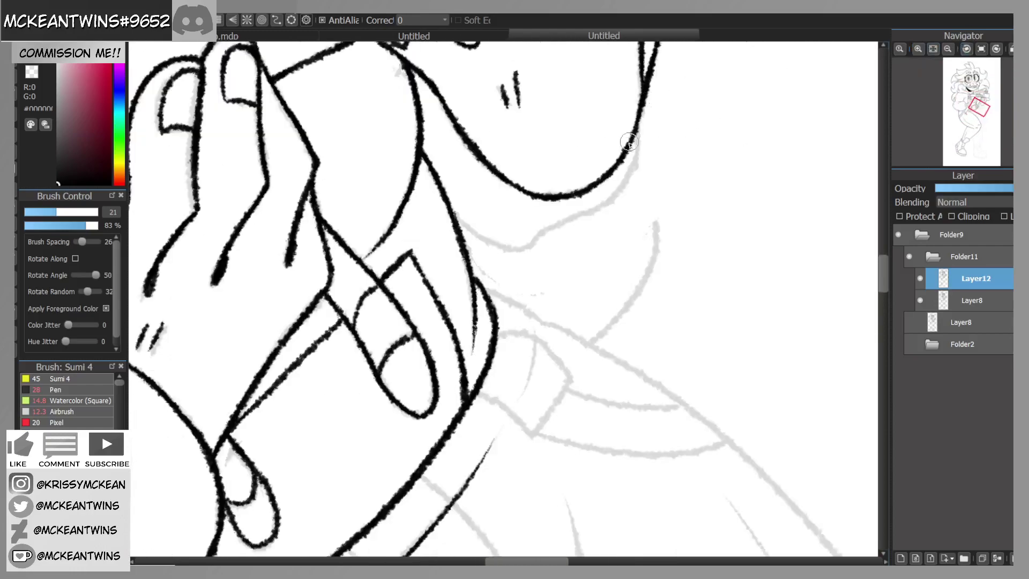
{"action": "mouse_move", "coordinate": [636, 128]}
{"action": "left_mouse_down"}
{"action": "mouse_move", "coordinate": [606, 199]}
{"action": "mouse_move", "coordinate": [539, 237]}
{"action": "left_mouse_up"}
{"action": "left_click", "coordinate": [996, 50]}
{"action": "left_click", "coordinate": [996, 50]}
{"action": "mouse_move", "coordinate": [579, 295]}
{"action": "left_mouse_down"}
{"action": "mouse_move", "coordinate": [560, 287]}
{"action": "mouse_move", "coordinate": [550, 260]}
{"action": "mouse_move", "coordinate": [545, 211]}
{"action": "left_mouse_up"}
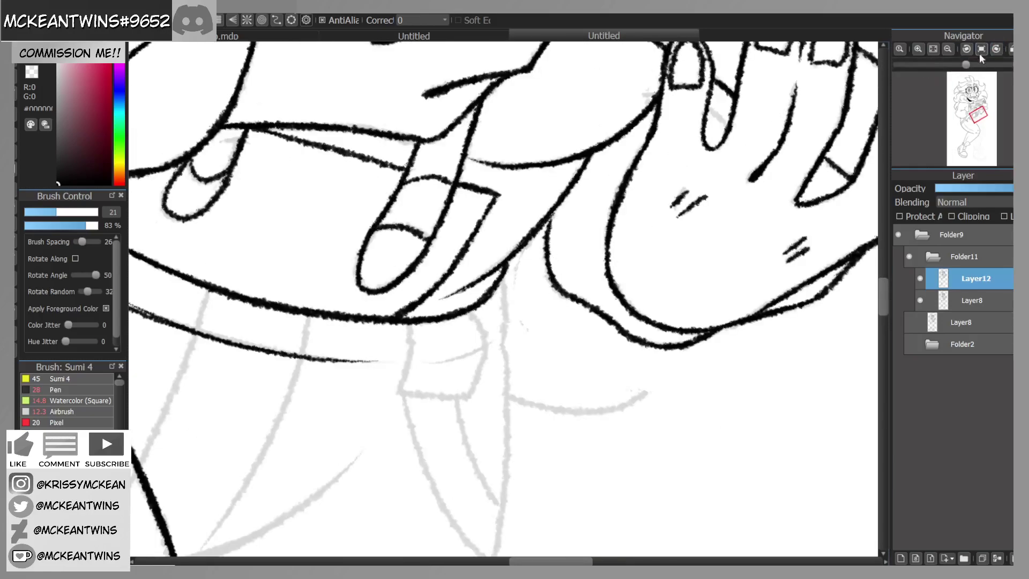
Step: Ink the curved sleeve outline below the wavy cuff edge, ending at the hip line
{"action": "left_click", "coordinate": [982, 49]}
{"action": "left_click_drag", "start_coordinate": [686, 248], "coordinate": [660, 336]}
{"action": "left_click_drag", "start_coordinate": [565, 377], "coordinate": [654, 339]}
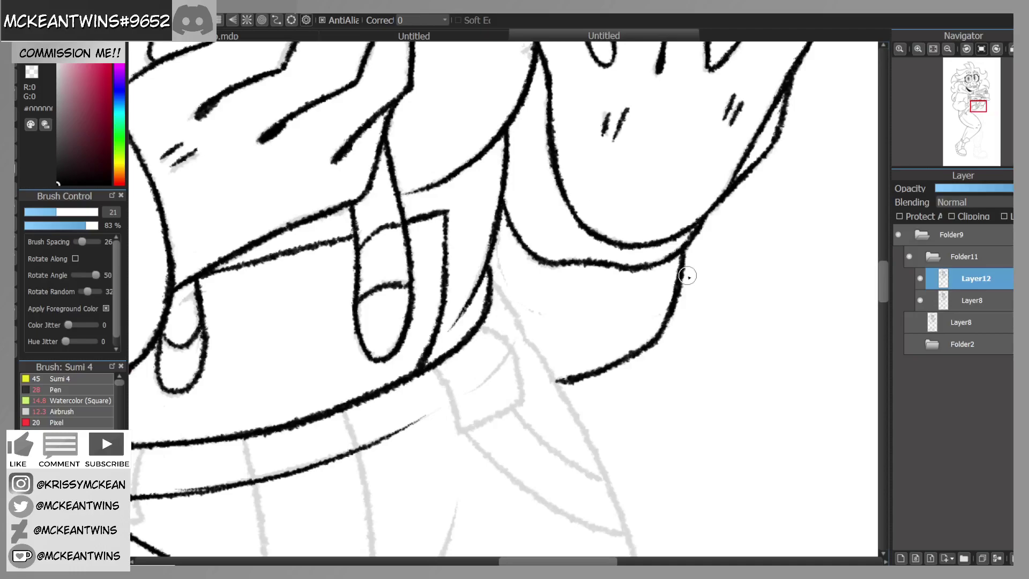
Step: Ink the curved crease at the groin, rising from the front thigh's upper outline towards the waistband
{"action": "mouse_move", "coordinate": [971, 77]}
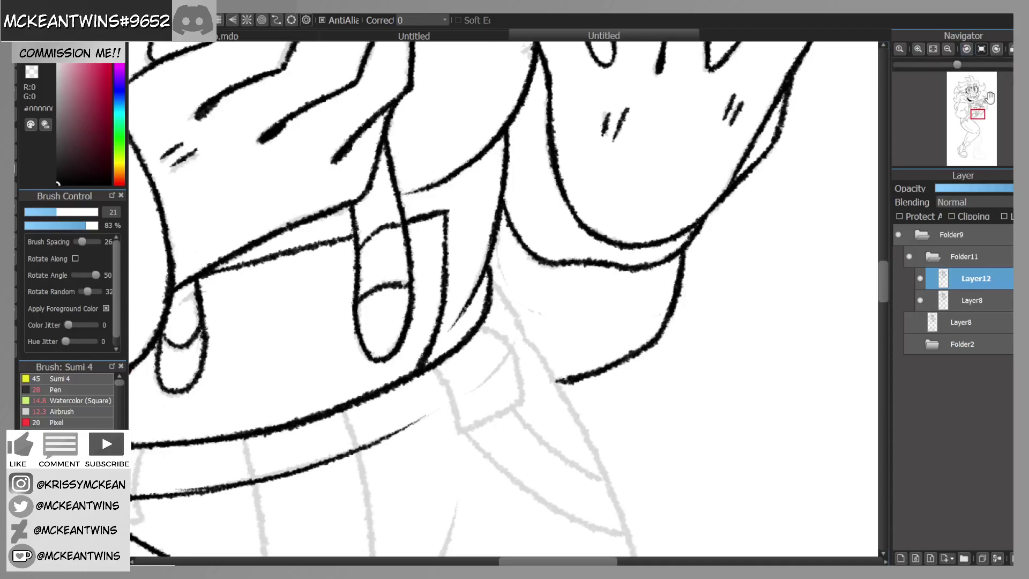
{"action": "left_click_drag", "start_coordinate": [979, 115], "coordinate": [977, 120]}
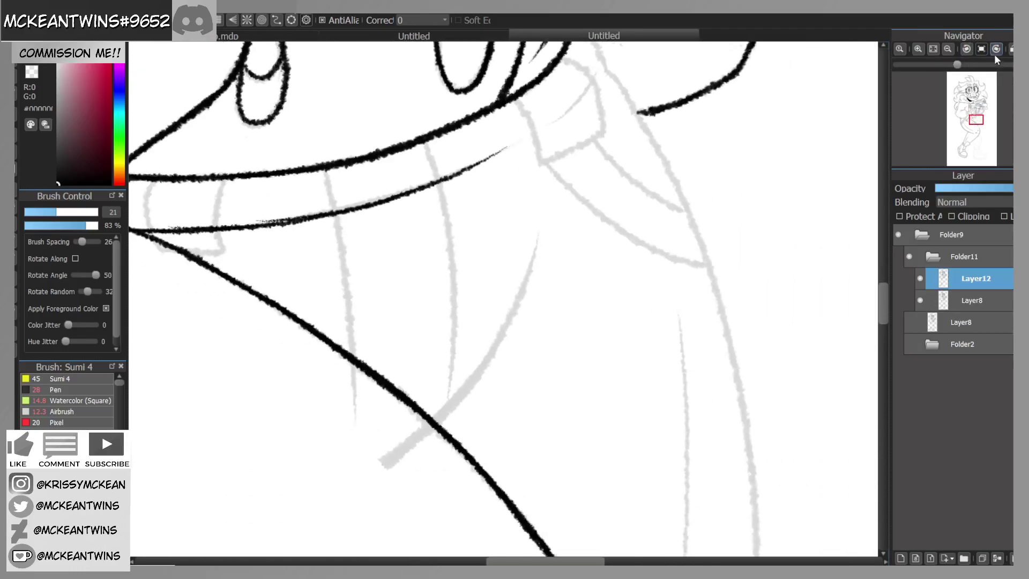
{"action": "left_click", "coordinate": [996, 49]}
{"action": "left_click", "coordinate": [996, 49]}
{"action": "left_click_drag", "start_coordinate": [502, 159], "coordinate": [489, 216]}
{"action": "mouse_move", "coordinate": [496, 178]}
{"action": "left_mouse_down"}
{"action": "mouse_move", "coordinate": [484, 276]}
{"action": "mouse_move", "coordinate": [506, 384]}
{"action": "left_mouse_up"}
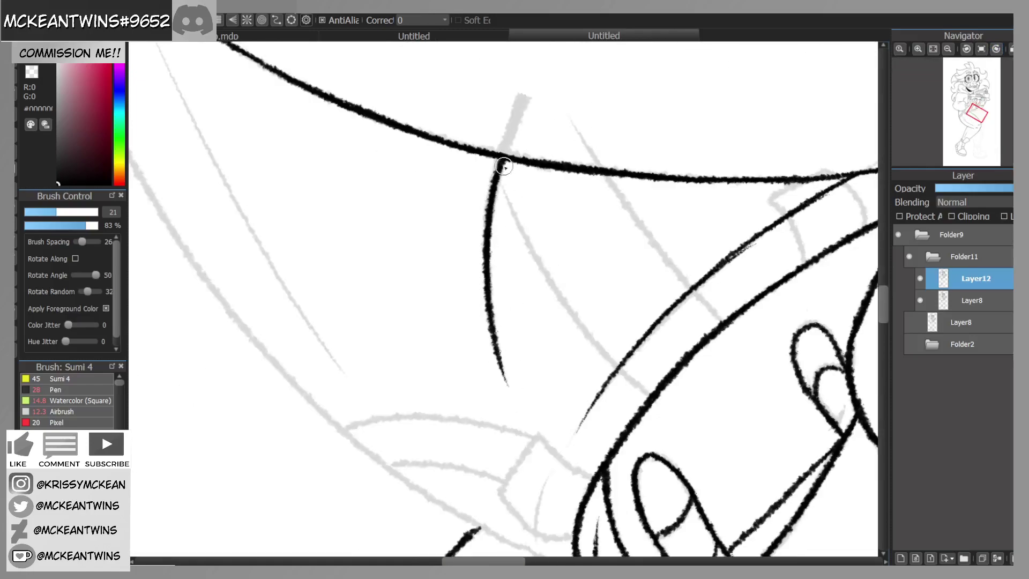
Step: Ink the outer hip line from beside the book-holding arm, past the sleeve, to the top of the rear thigh
{"action": "left_click", "coordinate": [981, 49]}
{"action": "left_click_drag", "start_coordinate": [977, 120], "coordinate": [979, 117]}
{"action": "left_click", "coordinate": [966, 50]}
{"action": "left_click", "coordinate": [966, 49]}
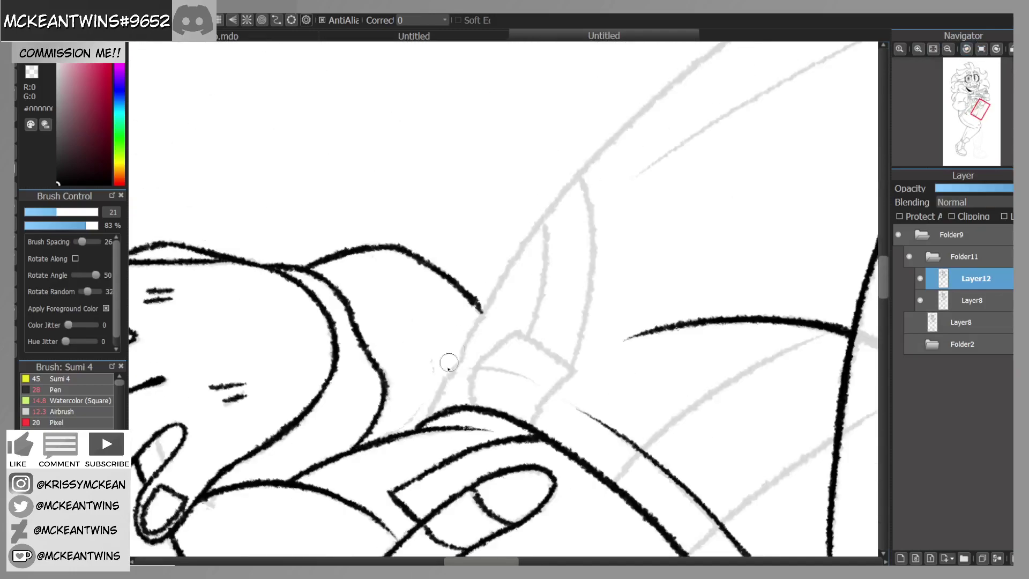
{"action": "mouse_move", "coordinate": [434, 402]}
{"action": "left_mouse_down"}
{"action": "mouse_move", "coordinate": [518, 248]}
{"action": "mouse_move", "coordinate": [646, 114]}
{"action": "left_mouse_up"}
Step: Continue the rear leg's outer outline from the hip down the thigh to the knee
{"action": "left_click", "coordinate": [948, 49]}
{"action": "left_click", "coordinate": [981, 50]}
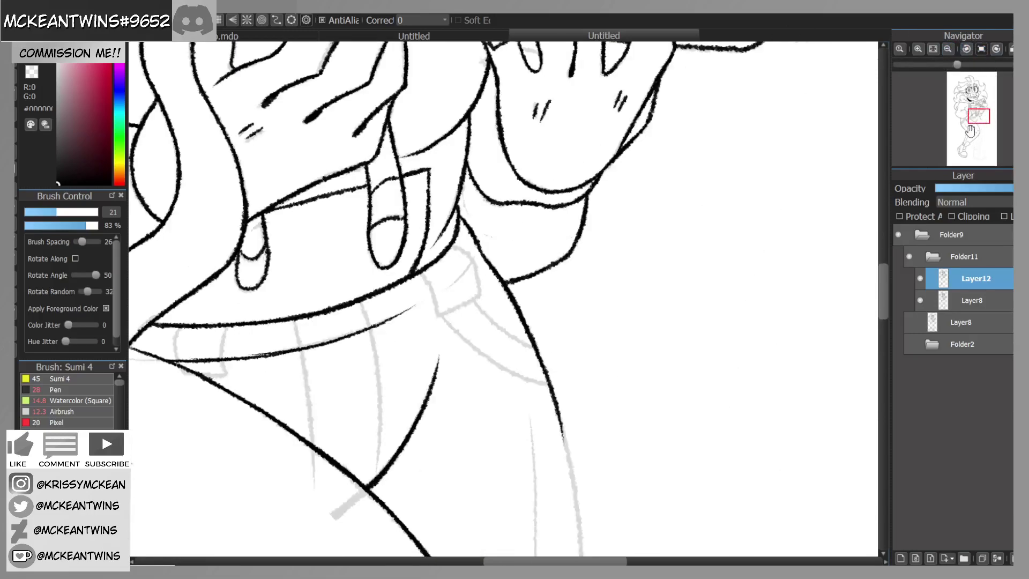
{"action": "left_click_drag", "start_coordinate": [981, 115], "coordinate": [980, 106]}
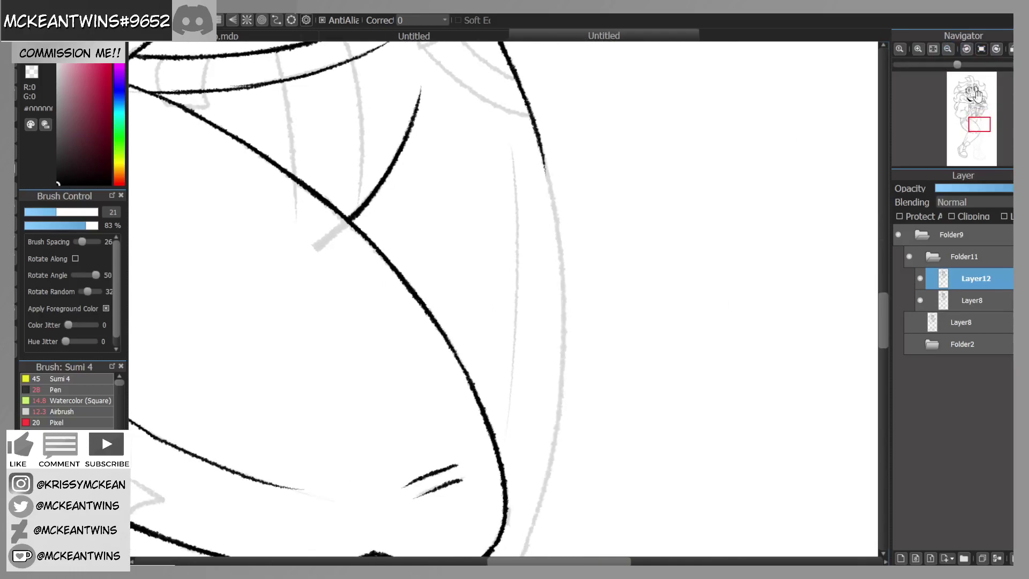
{"action": "left_click", "coordinate": [967, 49]}
{"action": "mouse_move", "coordinate": [351, 341]}
{"action": "left_mouse_down"}
{"action": "mouse_move", "coordinate": [429, 269]}
{"action": "mouse_move", "coordinate": [575, 187]}
{"action": "mouse_move", "coordinate": [774, 142]}
{"action": "left_mouse_up"}
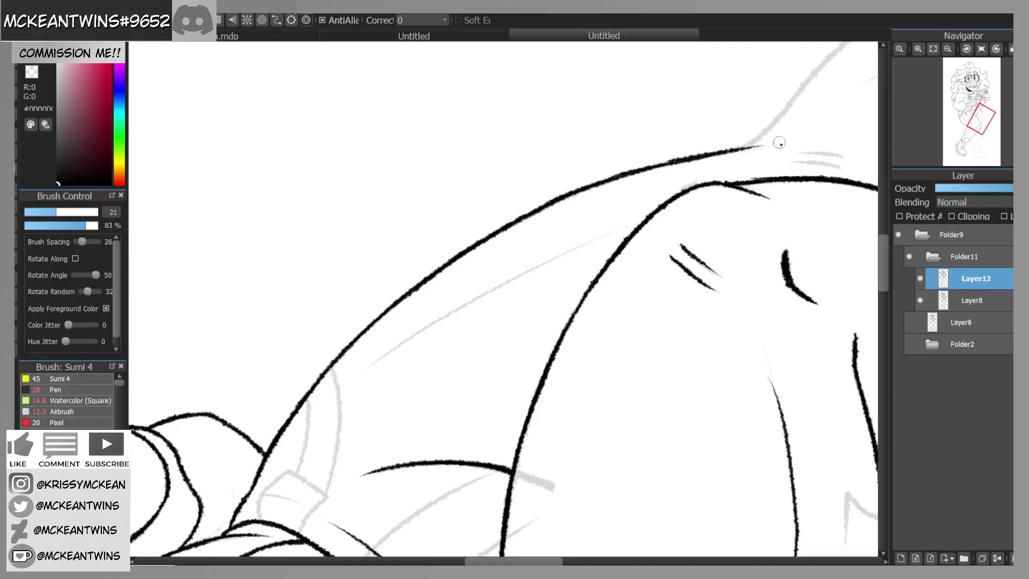
Step: Ink the beginning of the rear calf's outer outline just below the knee
{"action": "left_click", "coordinate": [981, 49]}
{"action": "left_click_drag", "start_coordinate": [980, 132], "coordinate": [978, 141]}
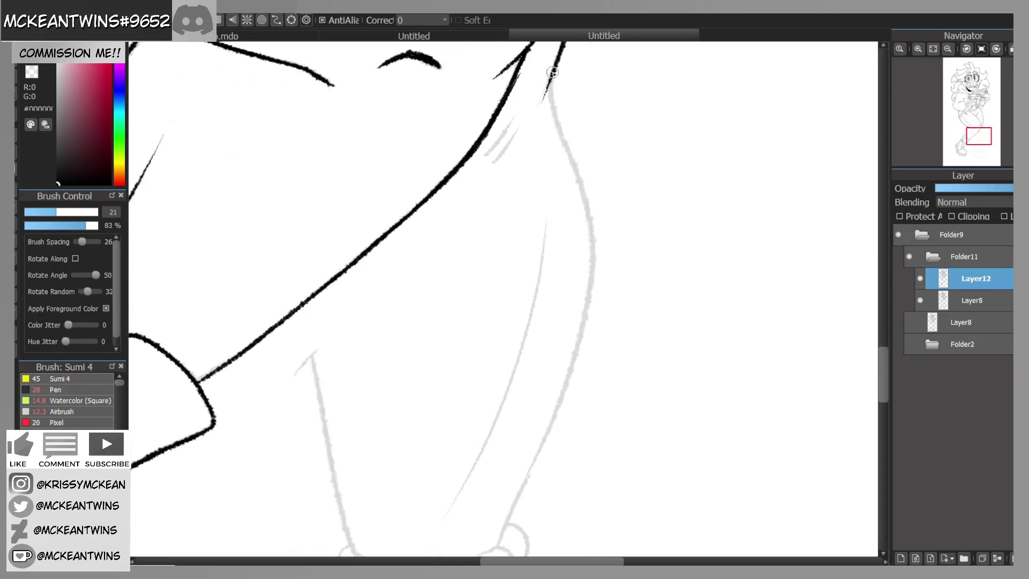
{"action": "left_click_drag", "start_coordinate": [550, 88], "coordinate": [568, 150]}
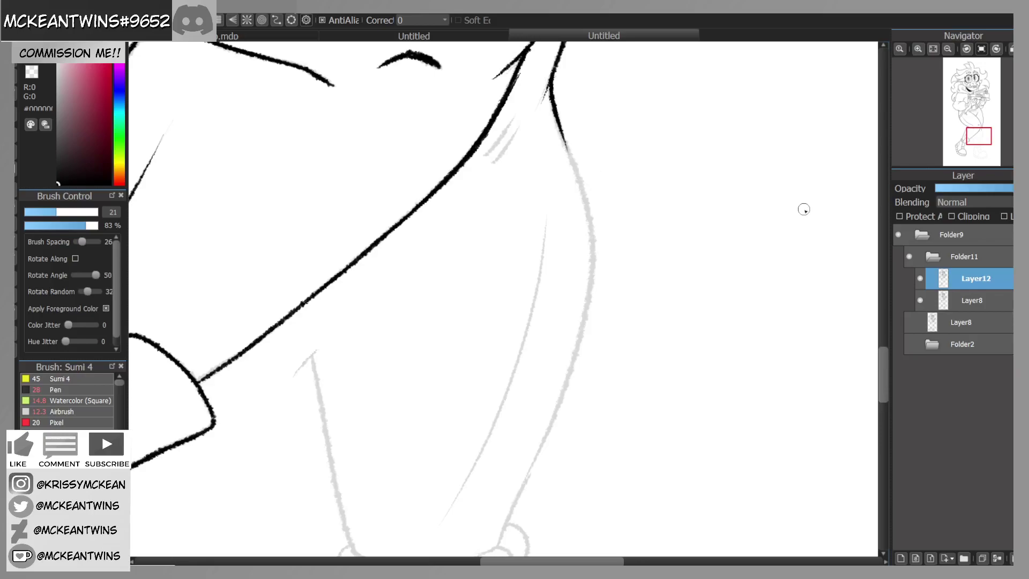
Step: Ink the inner edge of the rear lower leg from the ankle cuff up to the front leg's outline
{"action": "left_click_drag", "start_coordinate": [979, 140], "coordinate": [975, 145]}
{"action": "left_click", "coordinate": [997, 50]}
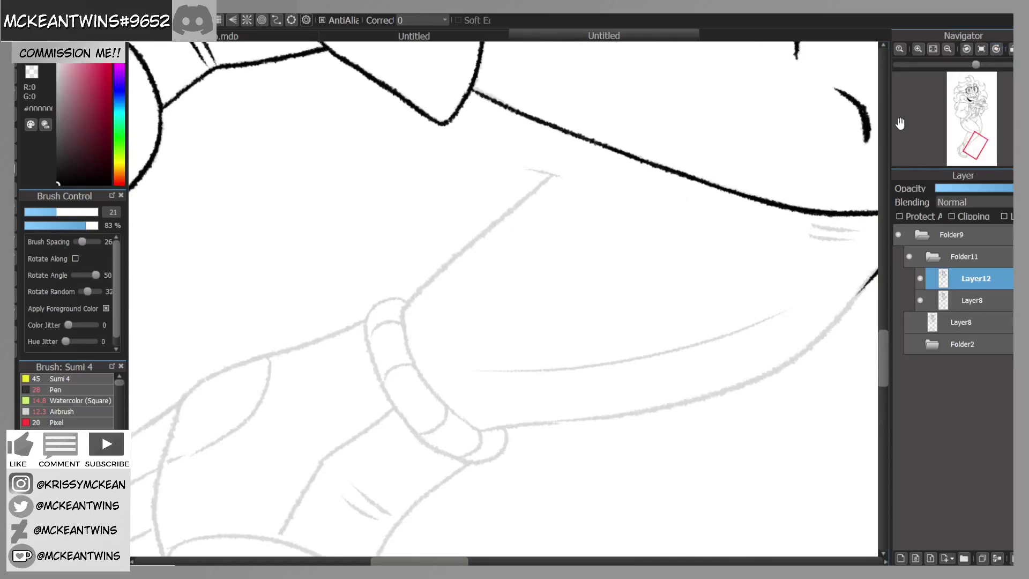
{"action": "left_click_drag", "start_coordinate": [405, 304], "coordinate": [590, 140]}
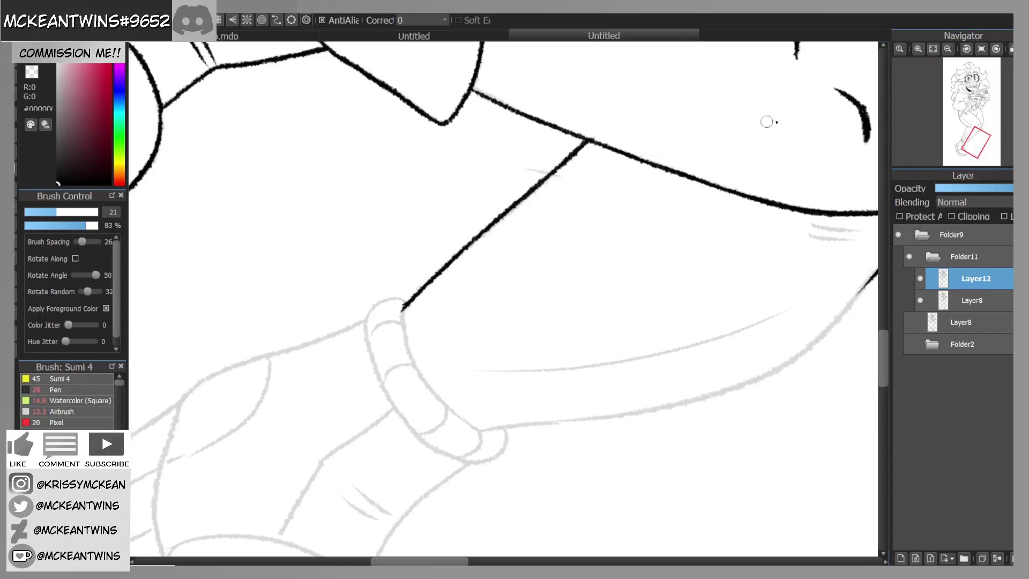
Step: Ink the rest of the rear calf's outer outline down to the ankle cuff, redoing the uneven stroke
{"action": "left_click", "coordinate": [981, 49]}
{"action": "left_click_drag", "start_coordinate": [978, 147], "coordinate": [980, 141]}
{"action": "left_click", "coordinate": [966, 49]}
{"action": "mouse_move", "coordinate": [314, 389]}
{"action": "left_mouse_down"}
{"action": "mouse_move", "coordinate": [402, 293]}
{"action": "mouse_move", "coordinate": [480, 262]}
{"action": "left_mouse_up"}
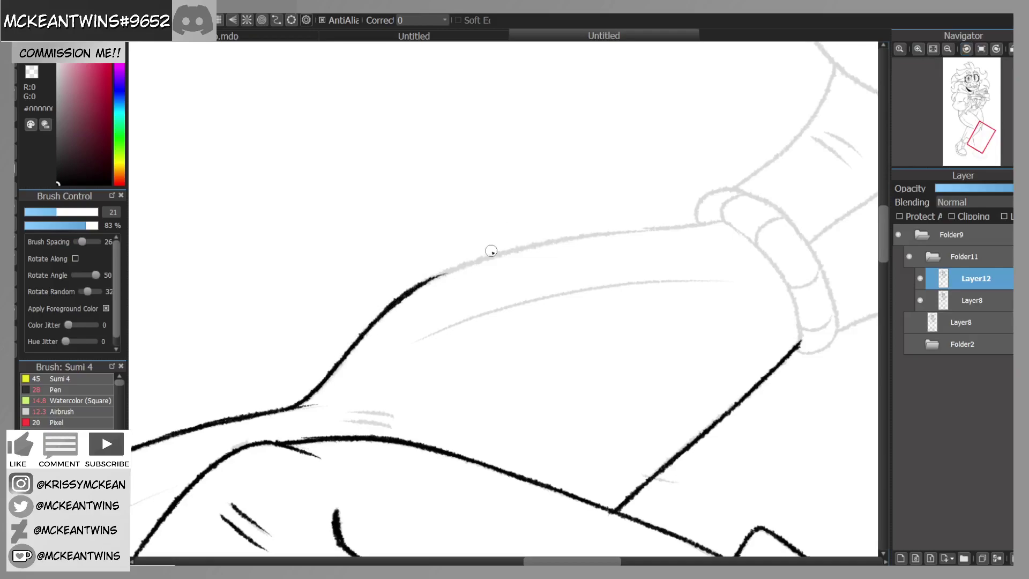
{"action": "left_click", "coordinate": [949, 48]}
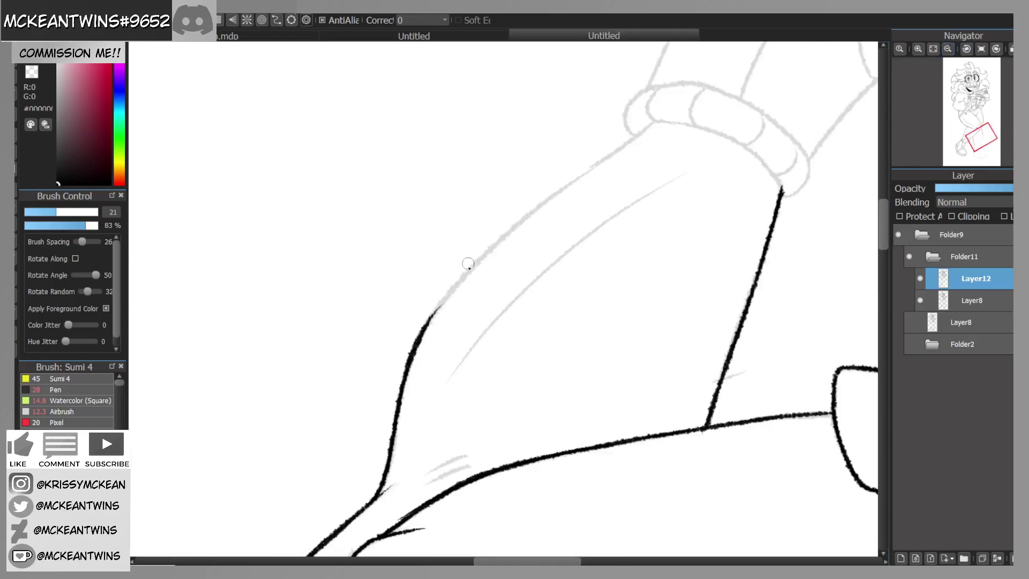
{"action": "mouse_move", "coordinate": [419, 335]}
{"action": "left_mouse_down"}
{"action": "mouse_move", "coordinate": [466, 271]}
{"action": "mouse_move", "coordinate": [549, 197]}
{"action": "left_mouse_up"}
{"action": "key", "text": "ctrl+z"}
{"action": "key", "text": "ctrl+z"}
{"action": "mouse_move", "coordinate": [447, 290]}
{"action": "left_mouse_down"}
{"action": "mouse_move", "coordinate": [551, 191]}
{"action": "mouse_move", "coordinate": [544, 196]}
{"action": "mouse_move", "coordinate": [653, 122]}
{"action": "left_mouse_up"}
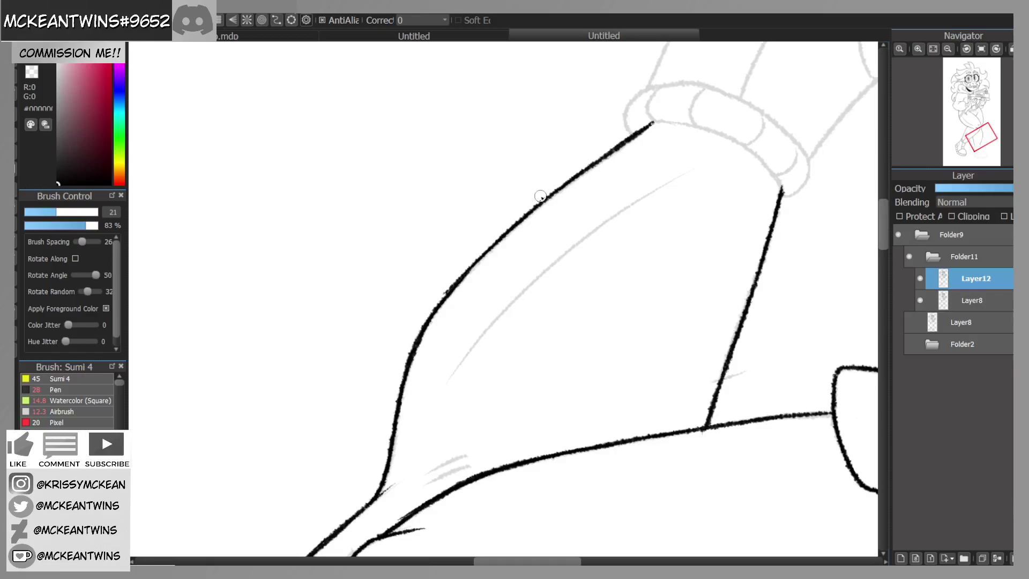
Step: Ink the long contour line inside the rear calf and the two short crease marks below the knee
{"action": "mouse_move", "coordinate": [452, 374]}
{"action": "left_mouse_down"}
{"action": "mouse_move", "coordinate": [558, 252]}
{"action": "mouse_move", "coordinate": [691, 170]}
{"action": "left_mouse_up"}
{"action": "mouse_move", "coordinate": [428, 469]}
{"action": "left_mouse_down"}
{"action": "mouse_move", "coordinate": [469, 452]}
{"action": "mouse_move", "coordinate": [474, 464]}
{"action": "left_mouse_up"}
{"action": "left_click", "coordinate": [900, 49]}
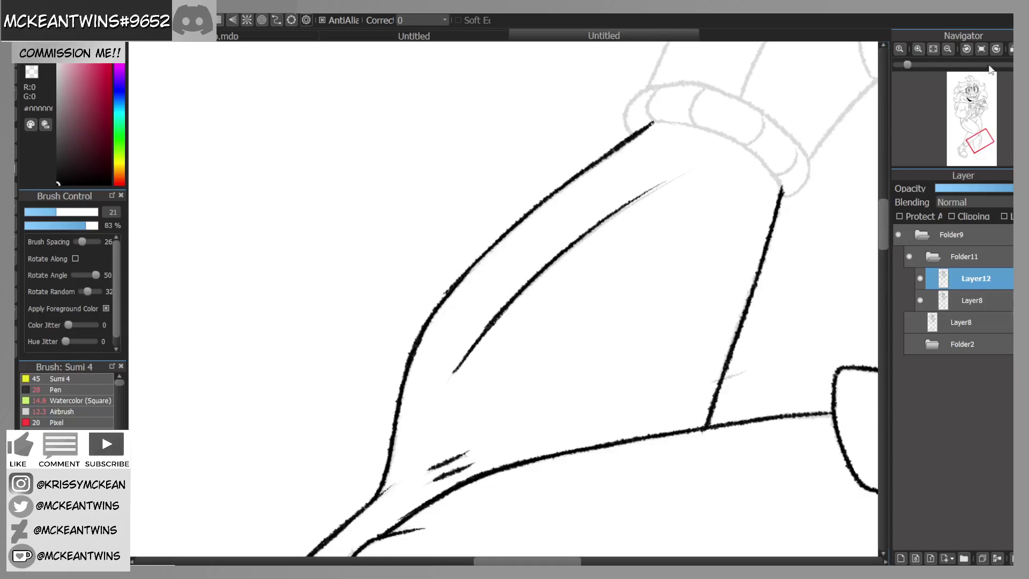
Step: Ink the rounded end of the second shoe's ankle cuff on the calf's outer side
{"action": "left_click", "coordinate": [980, 51]}
{"action": "left_click_drag", "start_coordinate": [978, 138], "coordinate": [977, 149]}
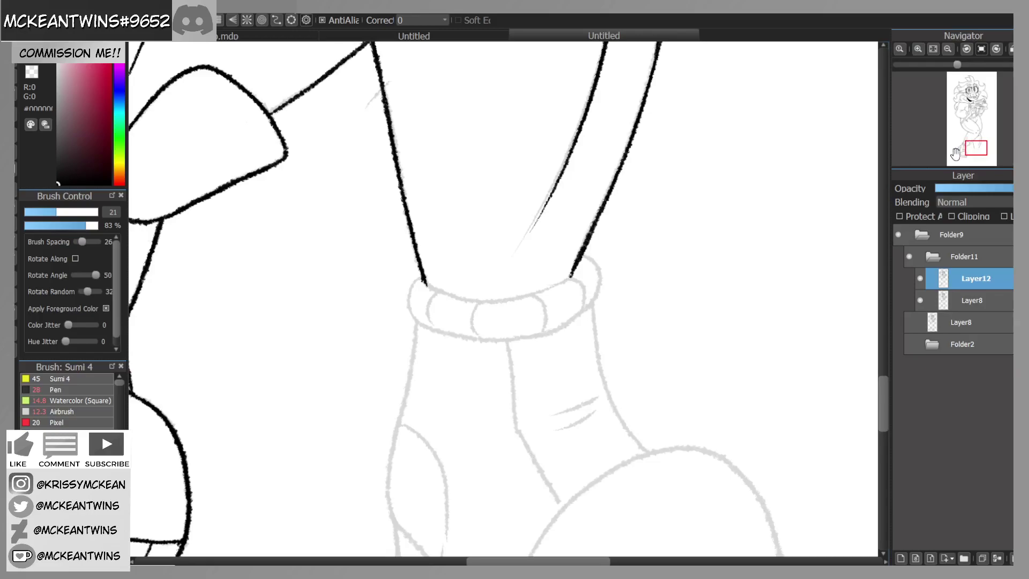
{"action": "left_click_drag", "start_coordinate": [976, 138], "coordinate": [976, 150]}
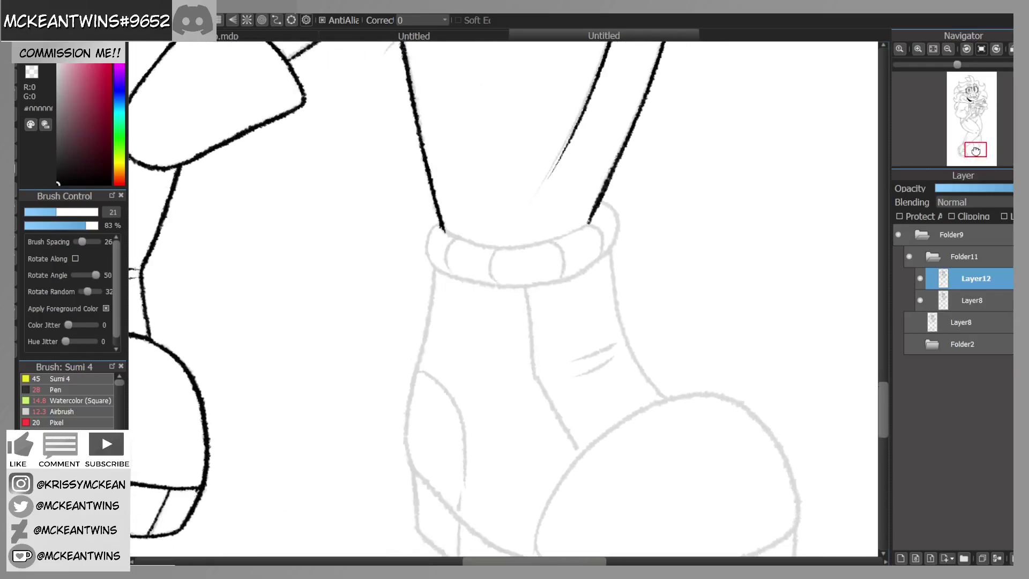
{"action": "left_click", "coordinate": [919, 50]}
{"action": "mouse_move", "coordinate": [699, 107]}
{"action": "left_mouse_down"}
{"action": "mouse_move", "coordinate": [724, 124]}
{"action": "mouse_move", "coordinate": [730, 160]}
{"action": "mouse_move", "coordinate": [707, 211]}
{"action": "left_mouse_up"}
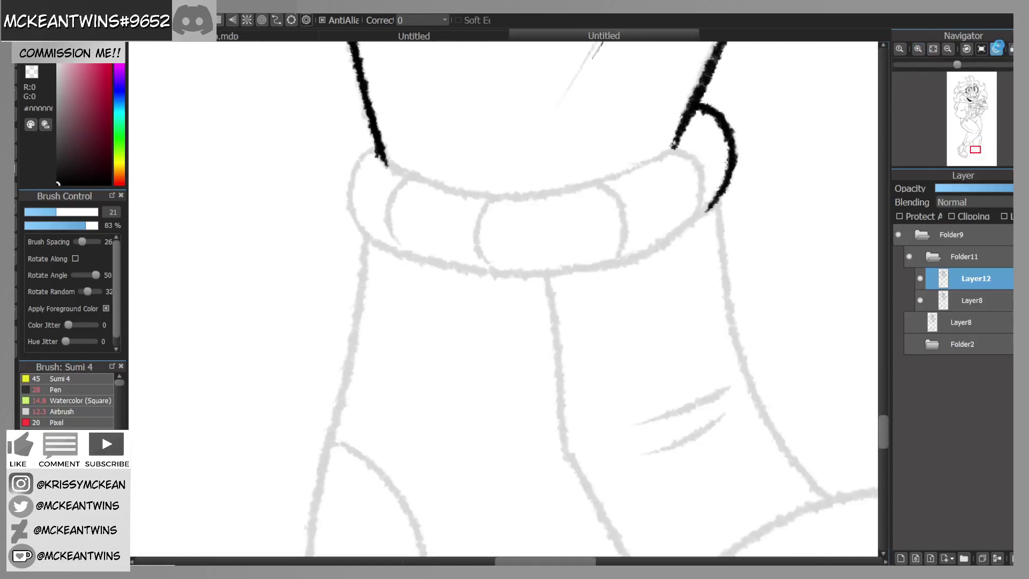
Step: Ink the ankle cuff's top edge across the leg and its rounded end on the inner side
{"action": "left_click", "coordinate": [997, 49]}
{"action": "left_click", "coordinate": [996, 49]}
{"action": "left_click", "coordinate": [997, 49]}
{"action": "mouse_move", "coordinate": [644, 176]}
{"action": "left_mouse_down"}
{"action": "mouse_move", "coordinate": [606, 299]}
{"action": "mouse_move", "coordinate": [611, 350]}
{"action": "mouse_move", "coordinate": [609, 314]}
{"action": "mouse_move", "coordinate": [654, 469]}
{"action": "left_mouse_up"}
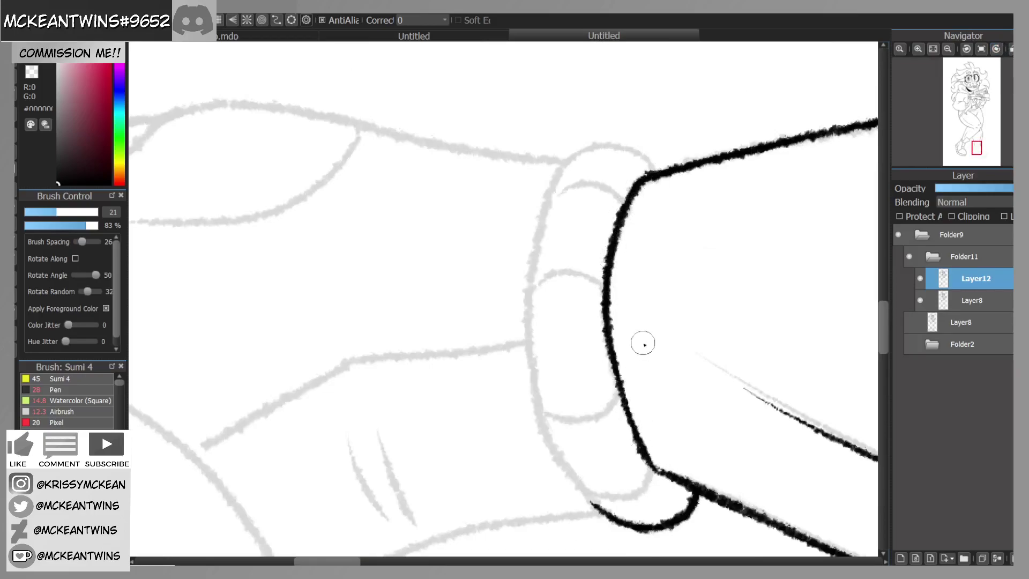
{"action": "left_click", "coordinate": [966, 50]}
{"action": "left_click", "coordinate": [966, 50]}
{"action": "mouse_move", "coordinate": [468, 109]}
{"action": "left_mouse_down"}
{"action": "mouse_move", "coordinate": [418, 142]}
{"action": "mouse_move", "coordinate": [427, 120]}
{"action": "mouse_move", "coordinate": [418, 180]}
{"action": "left_mouse_up"}
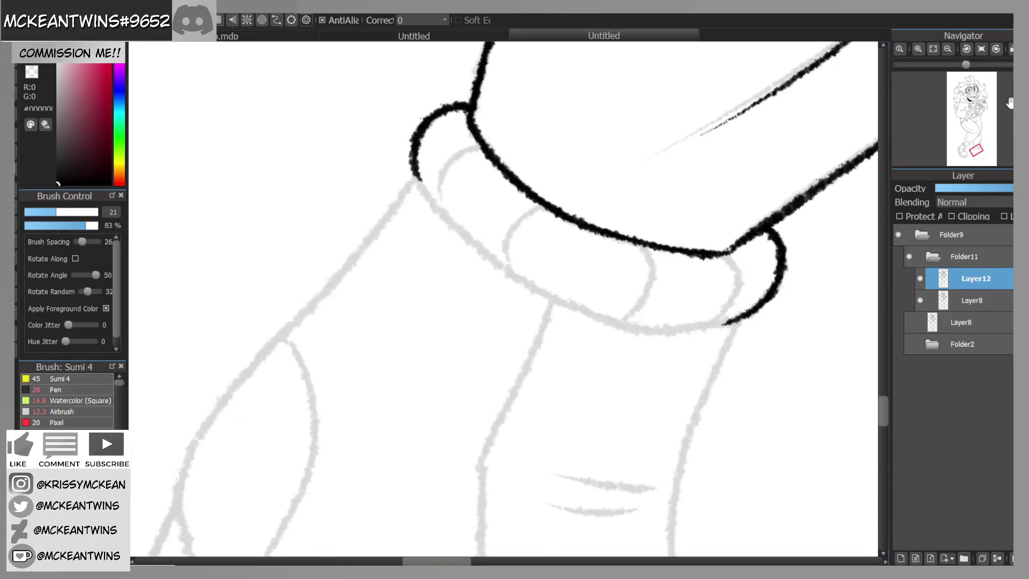
Step: Ink the ankle cuff's bottom edge as one curve joining both rounded ends, redoing the uneven strokes
{"action": "left_click", "coordinate": [996, 50]}
{"action": "left_click", "coordinate": [996, 52]}
{"action": "left_click", "coordinate": [996, 52]}
{"action": "left_click", "coordinate": [996, 52]}
{"action": "left_click_drag", "start_coordinate": [369, 490], "coordinate": [432, 378]}
{"action": "left_click_drag", "start_coordinate": [377, 444], "coordinate": [458, 357]}
{"action": "key", "text": "ctrl+z"}
{"action": "key", "text": "ctrl+z"}
{"action": "mouse_move", "coordinate": [370, 474]}
{"action": "left_mouse_down"}
{"action": "mouse_move", "coordinate": [409, 402]}
{"action": "mouse_move", "coordinate": [442, 369]}
{"action": "left_mouse_up"}
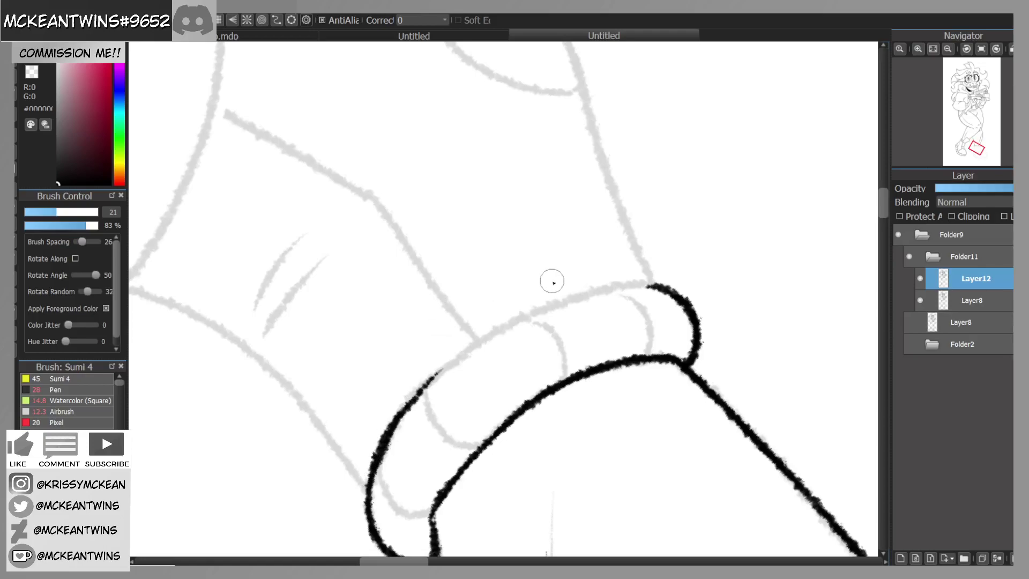
{"action": "key", "text": "ctrl+z"}
{"action": "key", "text": "ctrl+z"}
{"action": "mouse_move", "coordinate": [380, 456]}
{"action": "left_mouse_down"}
{"action": "mouse_move", "coordinate": [448, 361]}
{"action": "mouse_move", "coordinate": [606, 285]}
{"action": "mouse_move", "coordinate": [651, 281]}
{"action": "left_mouse_up"}
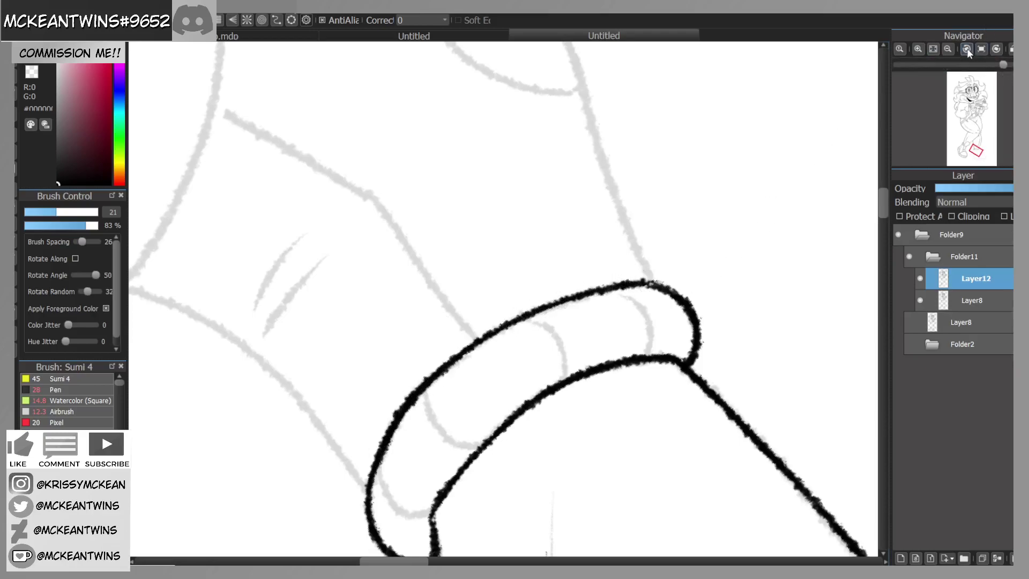
Step: Ink the four curved dividing lines across the ankle cuff
{"action": "left_click", "coordinate": [967, 50]}
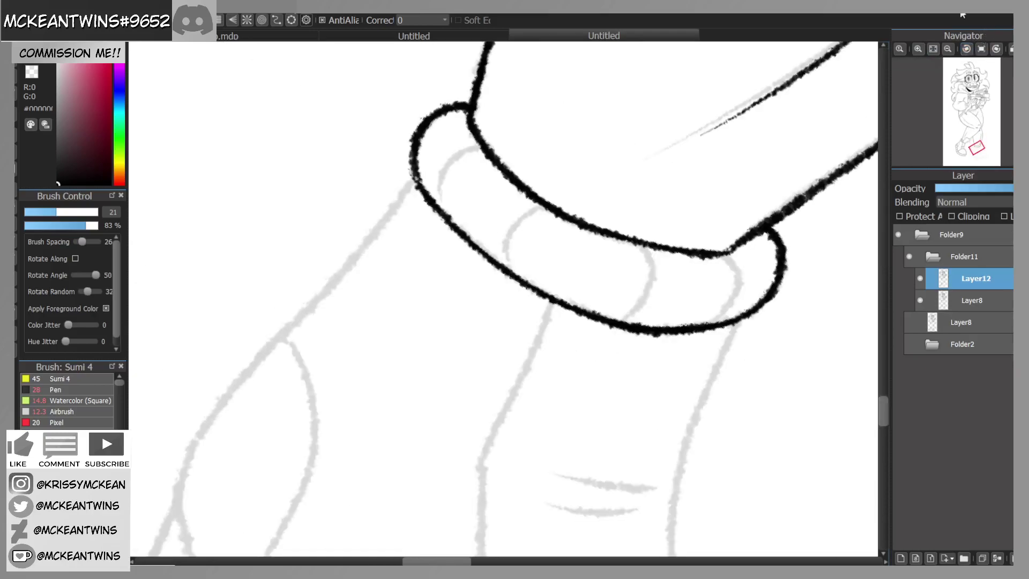
{"action": "mouse_move", "coordinate": [730, 250]}
{"action": "left_mouse_down"}
{"action": "mouse_move", "coordinate": [737, 271]}
{"action": "mouse_move", "coordinate": [717, 322]}
{"action": "left_mouse_up"}
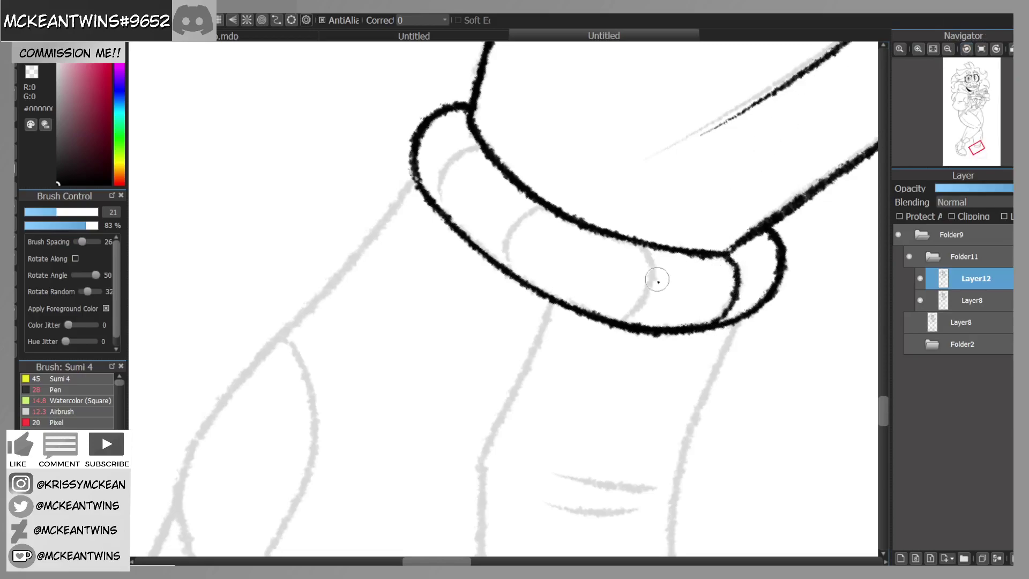
{"action": "left_click", "coordinate": [966, 49]}
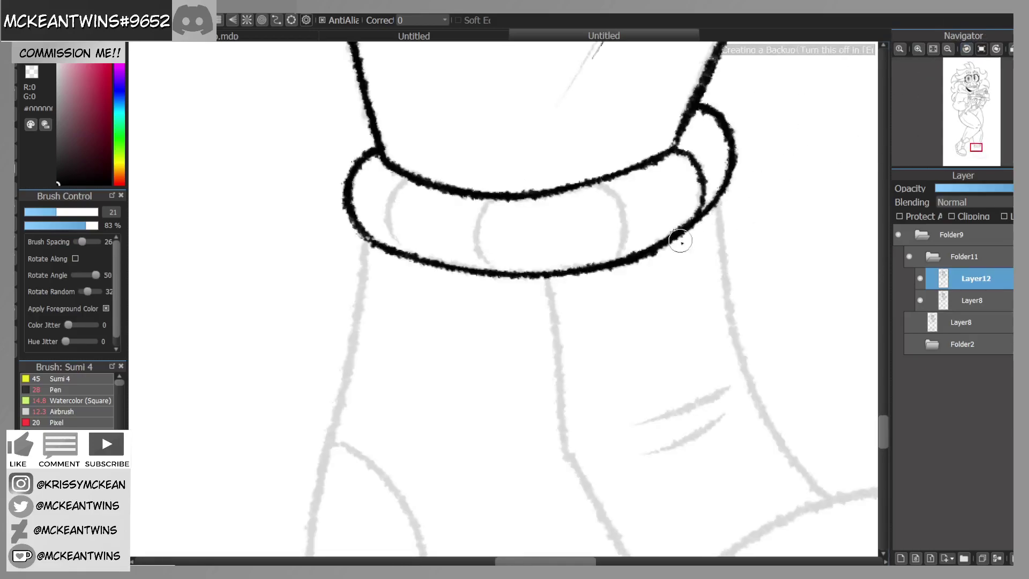
{"action": "mouse_move", "coordinate": [603, 182]}
{"action": "left_mouse_down"}
{"action": "mouse_move", "coordinate": [619, 204]}
{"action": "mouse_move", "coordinate": [621, 258]}
{"action": "left_mouse_up"}
{"action": "mouse_move", "coordinate": [494, 197]}
{"action": "left_mouse_down"}
{"action": "mouse_move", "coordinate": [476, 225]}
{"action": "mouse_move", "coordinate": [489, 266]}
{"action": "left_mouse_up"}
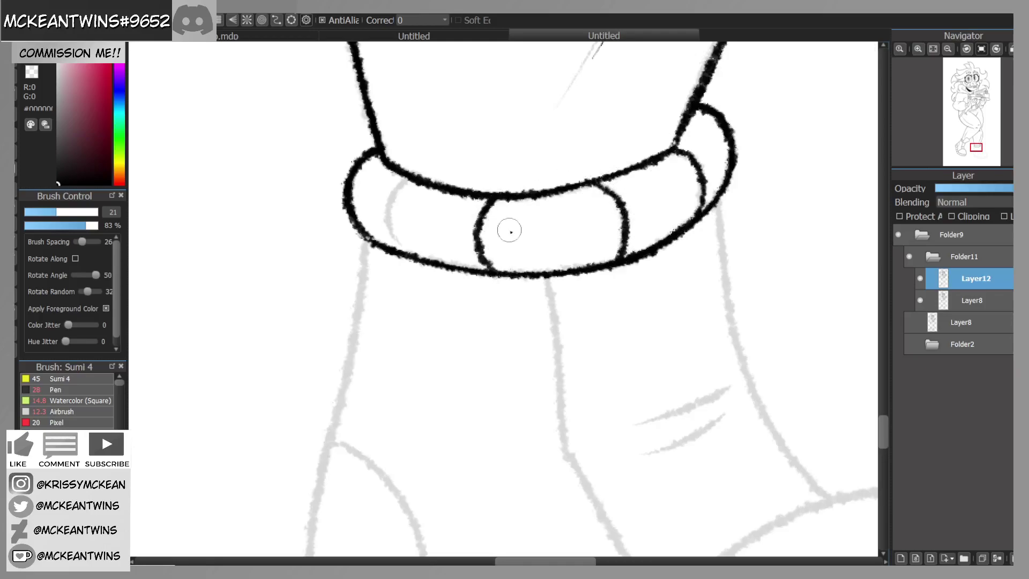
{"action": "mouse_move", "coordinate": [411, 178]}
{"action": "left_mouse_down"}
{"action": "mouse_move", "coordinate": [390, 231]}
{"action": "mouse_move", "coordinate": [399, 253]}
{"action": "left_mouse_up"}
{"action": "mouse_move", "coordinate": [974, 117]}
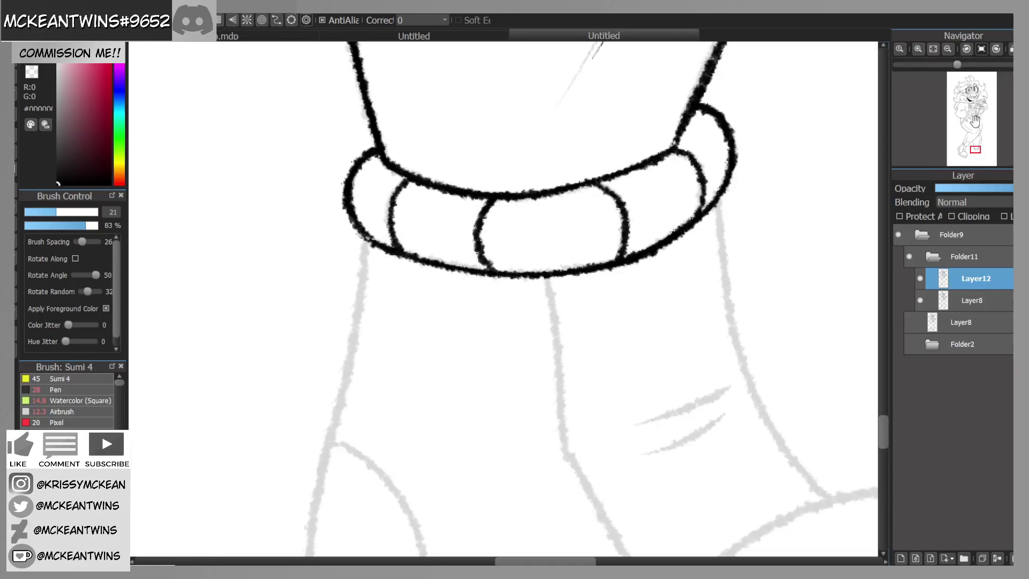
Step: Ink the second shoe's toe cap outline as an arc from the sole over the top to the front edge
{"action": "mouse_move", "coordinate": [974, 149]}
{"action": "left_mouse_down"}
{"action": "mouse_move", "coordinate": [975, 134]}
{"action": "mouse_move", "coordinate": [981, 156]}
{"action": "left_mouse_up"}
{"action": "left_click", "coordinate": [948, 50]}
{"action": "left_click", "coordinate": [966, 50]}
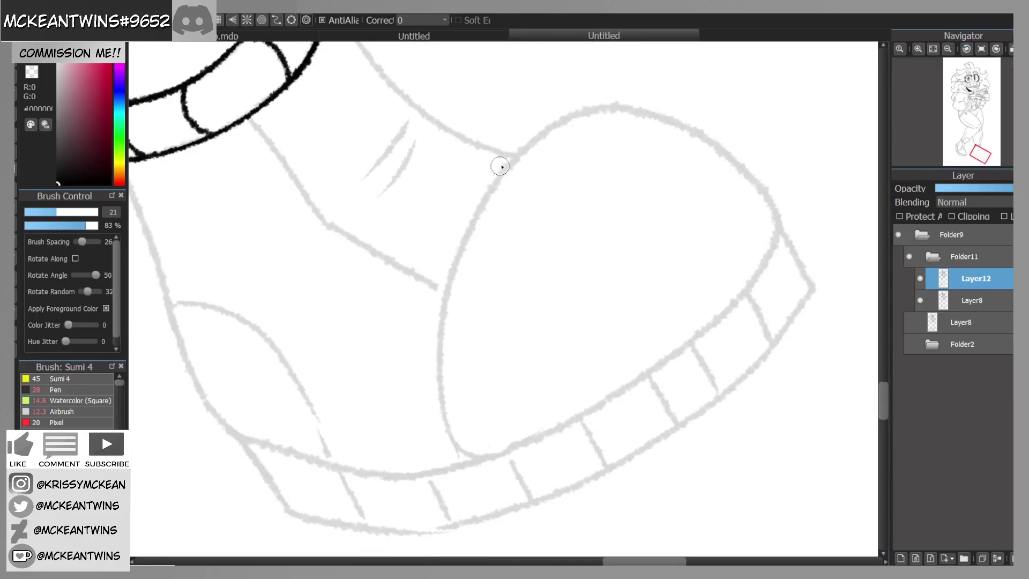
{"action": "mouse_move", "coordinate": [533, 140]}
{"action": "left_mouse_down"}
{"action": "mouse_move", "coordinate": [476, 205]}
{"action": "mouse_move", "coordinate": [441, 329]}
{"action": "mouse_move", "coordinate": [436, 386]}
{"action": "mouse_move", "coordinate": [455, 436]}
{"action": "mouse_move", "coordinate": [484, 459]}
{"action": "left_mouse_up"}
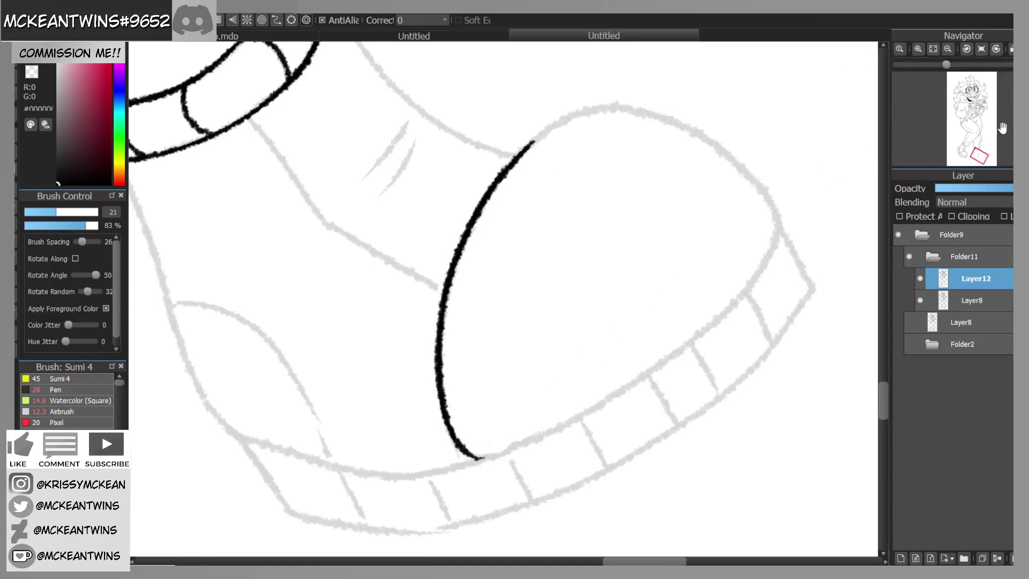
{"action": "left_click_drag", "start_coordinate": [986, 149], "coordinate": [982, 156]}
{"action": "left_click", "coordinate": [968, 51]}
{"action": "mouse_move", "coordinate": [385, 336]}
{"action": "left_mouse_down"}
{"action": "mouse_move", "coordinate": [385, 242]}
{"action": "mouse_move", "coordinate": [445, 189]}
{"action": "mouse_move", "coordinate": [500, 163]}
{"action": "mouse_move", "coordinate": [579, 156]}
{"action": "left_mouse_up"}
{"action": "left_click", "coordinate": [983, 48]}
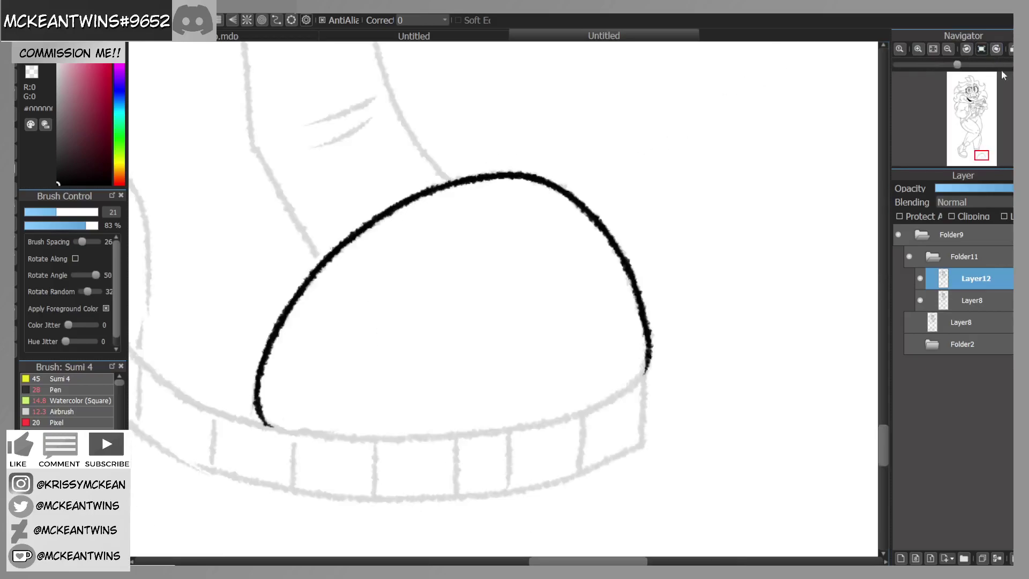
Step: Ink the toe cap's bottom edge along the sole, replacing the partial first stroke with one continuous curve
{"action": "left_click", "coordinate": [997, 50]}
{"action": "left_click", "coordinate": [997, 49]}
{"action": "mouse_move", "coordinate": [369, 393]}
{"action": "left_mouse_down"}
{"action": "mouse_move", "coordinate": [363, 287]}
{"action": "mouse_move", "coordinate": [391, 227]}
{"action": "left_mouse_up"}
{"action": "mouse_move", "coordinate": [929, 86]}
{"action": "left_click", "coordinate": [981, 49]}
{"action": "left_click_drag", "start_coordinate": [981, 155], "coordinate": [979, 157]}
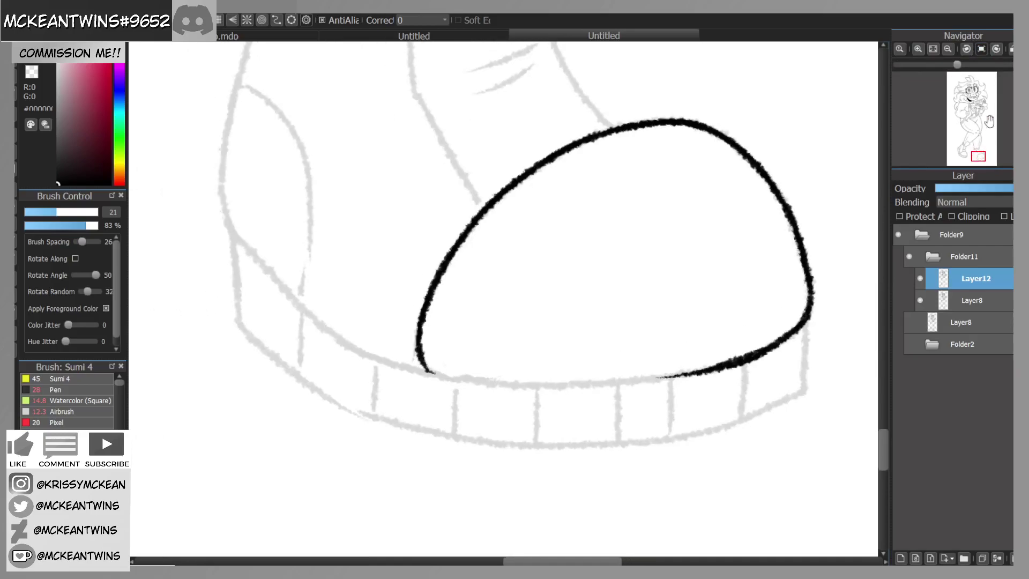
{"action": "left_click", "coordinate": [997, 49]}
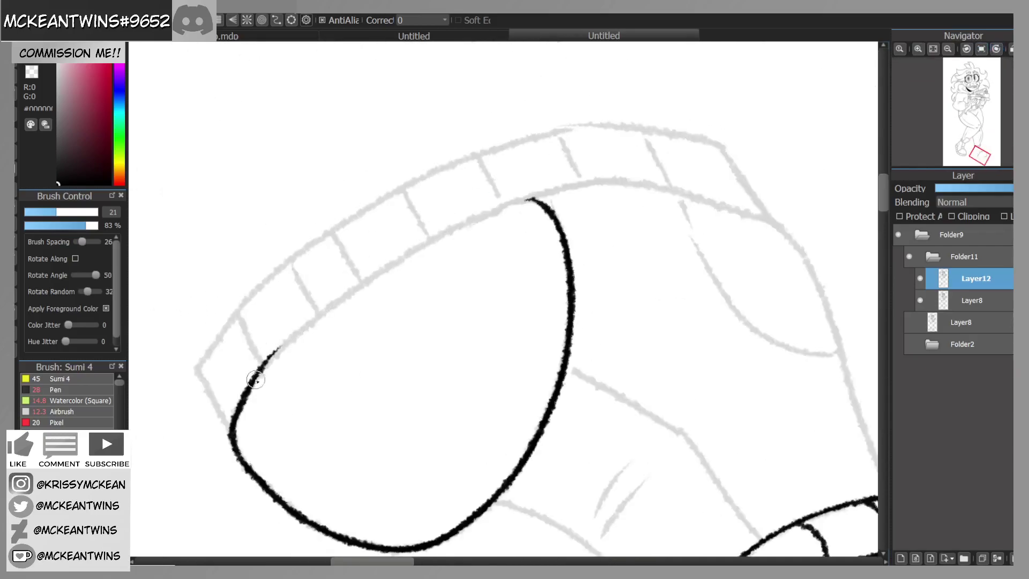
{"action": "key", "text": "ctrl+z"}
{"action": "mouse_move", "coordinate": [231, 423]}
{"action": "left_mouse_down"}
{"action": "mouse_move", "coordinate": [321, 311]}
{"action": "mouse_move", "coordinate": [504, 203]}
{"action": "mouse_move", "coordinate": [547, 196]}
{"action": "left_mouse_up"}
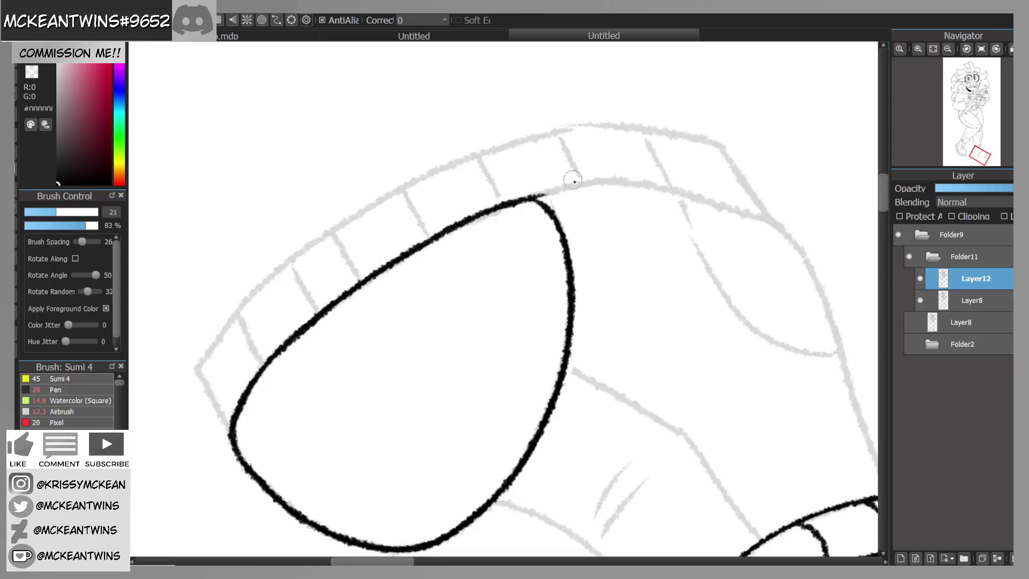
Step: Extend the sole's upper edge from the toe cap back to the second shoe's heel
{"action": "left_click", "coordinate": [981, 49]}
{"action": "left_click_drag", "start_coordinate": [978, 157], "coordinate": [976, 147]}
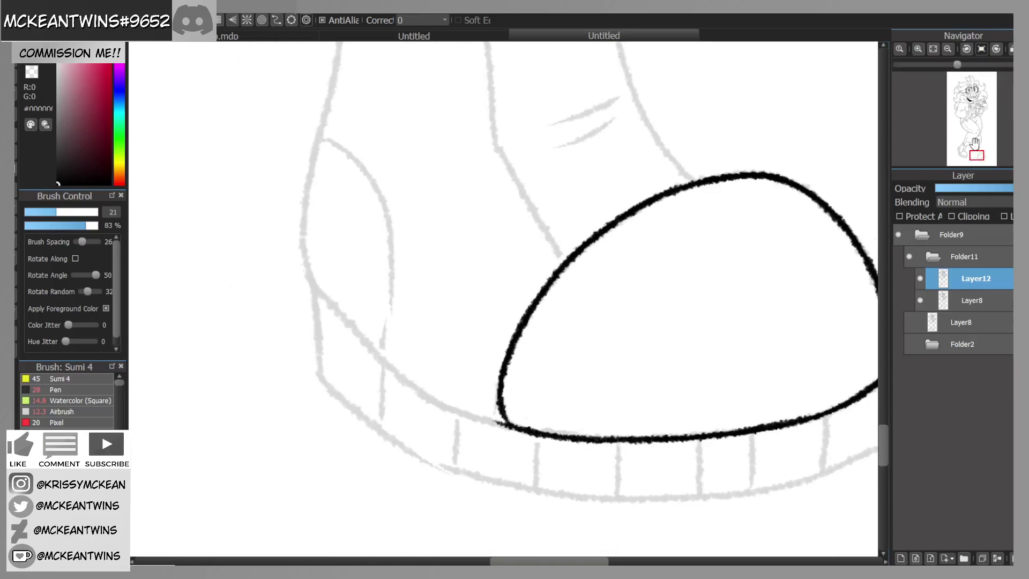
{"action": "left_click", "coordinate": [995, 49]}
{"action": "mouse_move", "coordinate": [454, 93]}
{"action": "left_mouse_down"}
{"action": "mouse_move", "coordinate": [419, 129]}
{"action": "mouse_move", "coordinate": [397, 194]}
{"action": "mouse_move", "coordinate": [382, 258]}
{"action": "mouse_move", "coordinate": [395, 354]}
{"action": "left_mouse_up"}
{"action": "left_click_drag", "start_coordinate": [381, 297], "coordinate": [397, 371]}
Step: Ink the back contour of the second shoe from the heel up to the ankle cuff
{"action": "left_click", "coordinate": [981, 49]}
{"action": "left_click_drag", "start_coordinate": [976, 155], "coordinate": [974, 150]}
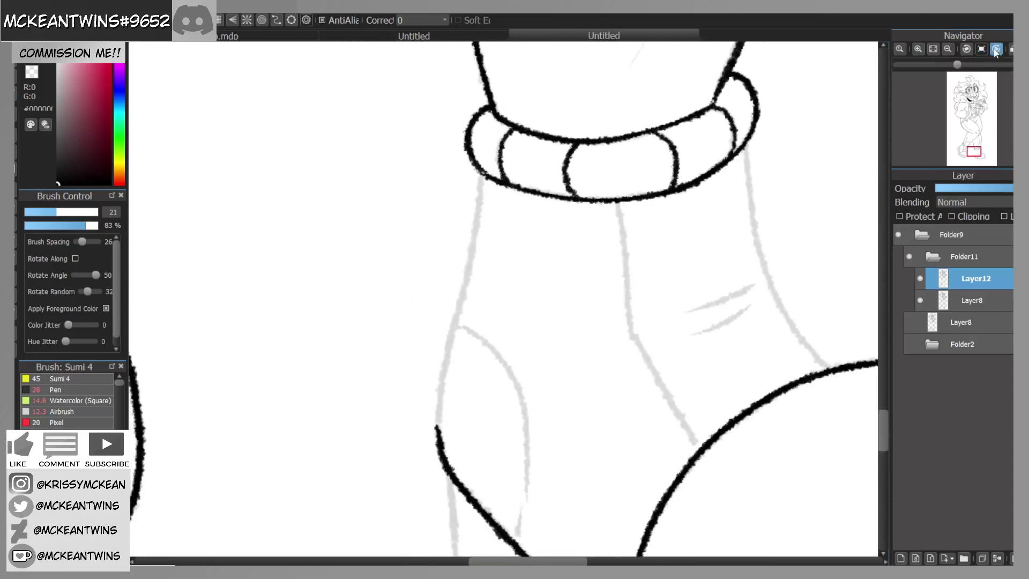
{"action": "left_click", "coordinate": [996, 48]}
{"action": "mouse_move", "coordinate": [372, 402]}
{"action": "left_mouse_down"}
{"action": "mouse_move", "coordinate": [396, 349]}
{"action": "mouse_move", "coordinate": [550, 173]}
{"action": "left_mouse_up"}
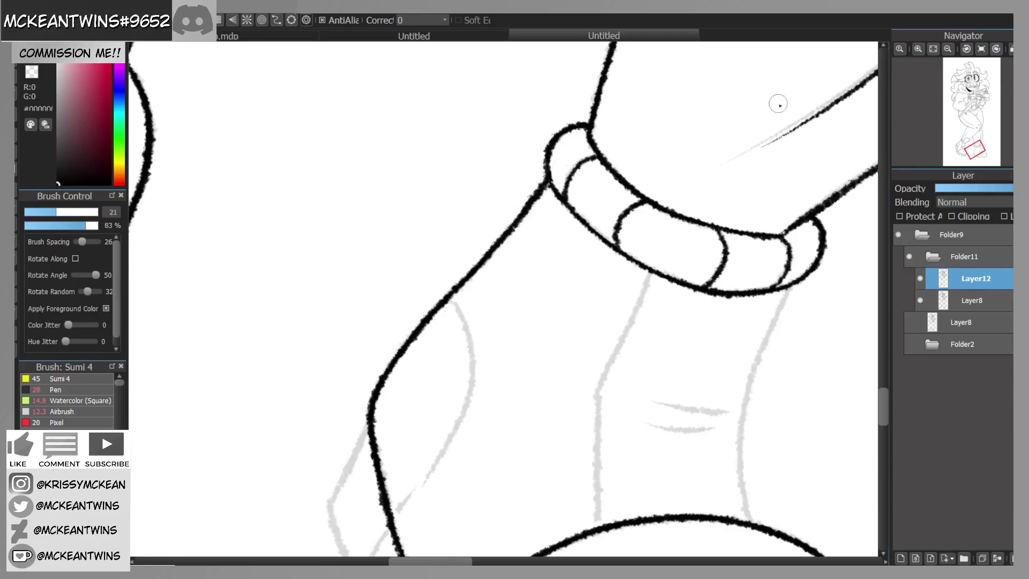
Step: Ink the shoe's front contour from the ankle cuff to the toe cap and the two short crease lines beside it
{"action": "left_click", "coordinate": [982, 48]}
{"action": "left_click_drag", "start_coordinate": [975, 160], "coordinate": [980, 158]}
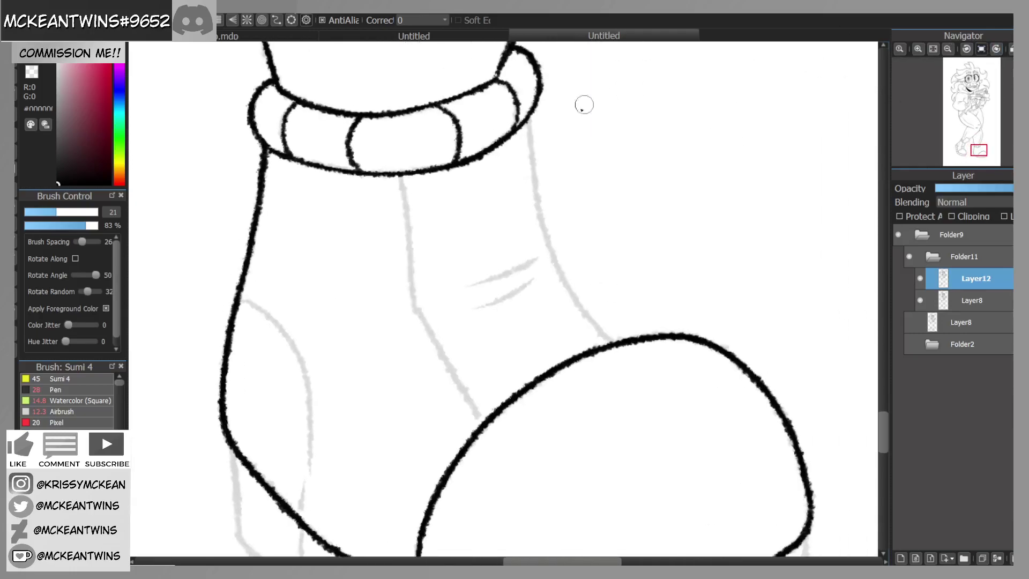
{"action": "mouse_move", "coordinate": [525, 118]}
{"action": "left_mouse_down"}
{"action": "mouse_move", "coordinate": [540, 213]}
{"action": "mouse_move", "coordinate": [542, 199]}
{"action": "mouse_move", "coordinate": [611, 344]}
{"action": "left_mouse_up"}
{"action": "key", "text": "ctrl+z"}
{"action": "key", "text": "ctrl+z"}
{"action": "left_click_drag", "start_coordinate": [565, 283], "coordinate": [611, 340]}
{"action": "left_click_drag", "start_coordinate": [533, 261], "coordinate": [468, 284]}
{"action": "left_click_drag", "start_coordinate": [537, 279], "coordinate": [466, 310]}
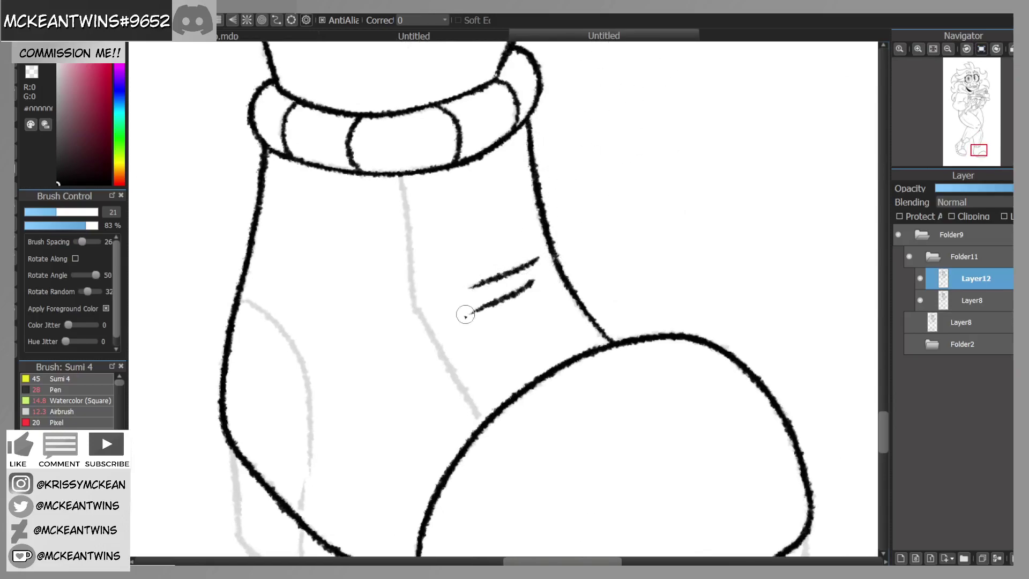
Step: Ink the side seam between the ankle cuff and toe cap, and the curved edge of the heel patch
{"action": "left_click", "coordinate": [992, 50]}
{"action": "left_click", "coordinate": [995, 48]}
{"action": "mouse_move", "coordinate": [381, 276]}
{"action": "left_mouse_down"}
{"action": "mouse_move", "coordinate": [481, 215]}
{"action": "mouse_move", "coordinate": [627, 195]}
{"action": "left_mouse_up"}
{"action": "left_click", "coordinate": [981, 49]}
{"action": "left_click_drag", "start_coordinate": [978, 148], "coordinate": [973, 154]}
{"action": "left_click", "coordinate": [975, 48]}
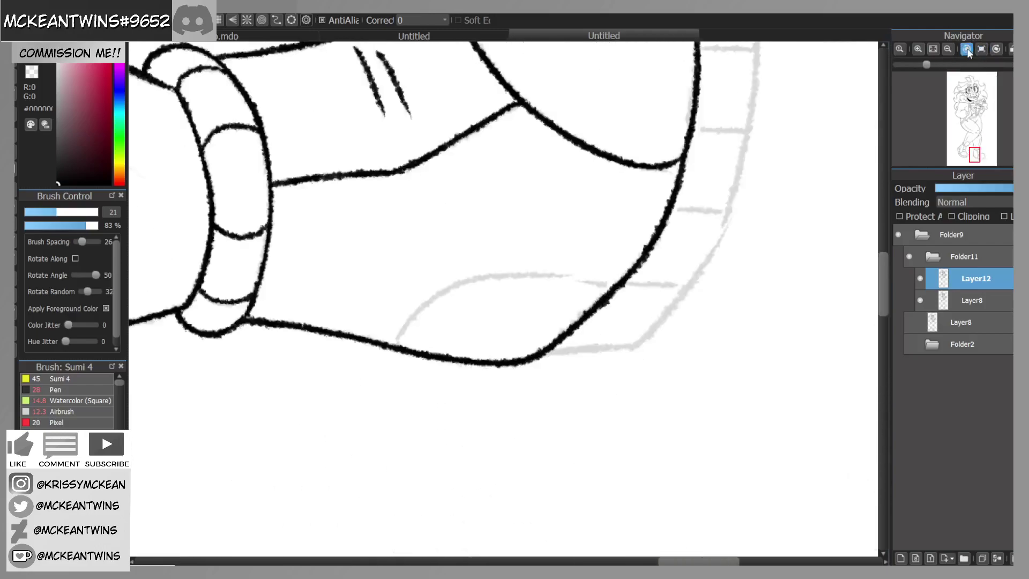
{"action": "mouse_move", "coordinate": [490, 189]}
{"action": "left_mouse_down"}
{"action": "mouse_move", "coordinate": [477, 280]}
{"action": "mouse_move", "coordinate": [520, 386]}
{"action": "mouse_move", "coordinate": [547, 403]}
{"action": "left_mouse_up"}
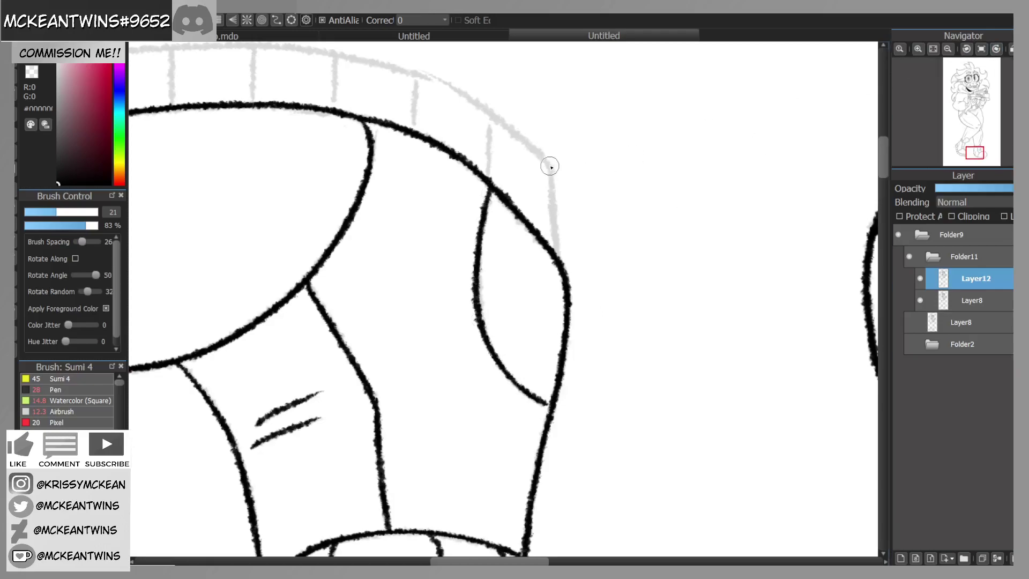
Step: Ink the short edges that close the second shoe's sole at the heel and at the toe
{"action": "left_click_drag", "start_coordinate": [550, 167], "coordinate": [559, 253]}
{"action": "left_click", "coordinate": [983, 48]}
{"action": "left_click_drag", "start_coordinate": [978, 155], "coordinate": [979, 160]}
{"action": "left_click_drag", "start_coordinate": [781, 186], "coordinate": [778, 262]}
Step: Ink the sole's bottom edge as one curve joining the heel and toe ends
{"action": "left_click", "coordinate": [947, 49]}
{"action": "left_click_drag", "start_coordinate": [976, 157], "coordinate": [979, 155]}
{"action": "left_click", "coordinate": [996, 49]}
{"action": "left_click", "coordinate": [996, 48]}
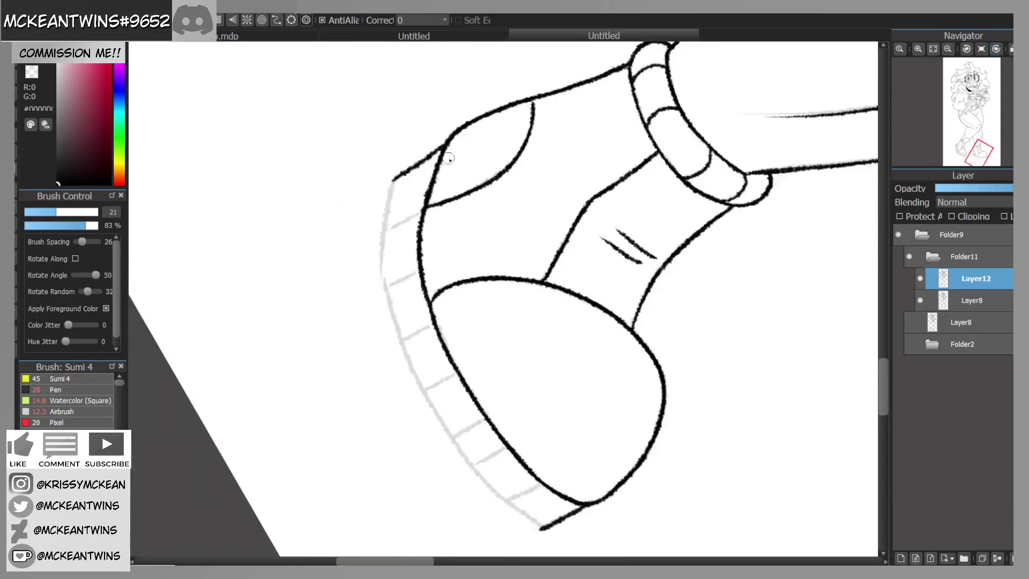
{"action": "mouse_move", "coordinate": [392, 180]}
{"action": "left_mouse_down"}
{"action": "mouse_move", "coordinate": [382, 268]}
{"action": "mouse_move", "coordinate": [403, 341]}
{"action": "left_mouse_up"}
{"action": "left_click", "coordinate": [996, 48]}
{"action": "left_click", "coordinate": [996, 49]}
{"action": "left_click", "coordinate": [997, 48]}
{"action": "left_click", "coordinate": [918, 49]}
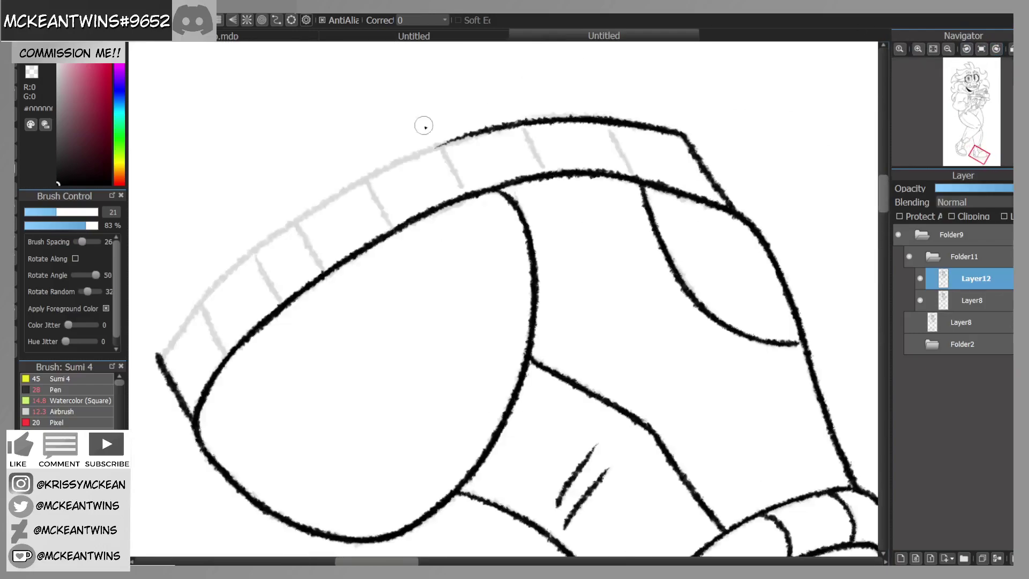
{"action": "mouse_move", "coordinate": [160, 361]}
{"action": "left_mouse_down"}
{"action": "mouse_move", "coordinate": [230, 268]}
{"action": "mouse_move", "coordinate": [358, 184]}
{"action": "left_mouse_up"}
{"action": "left_click_drag", "start_coordinate": [284, 222], "coordinate": [454, 139]}
Step: Ink the seven short dividing lines across the second shoe's sole
{"action": "left_click", "coordinate": [981, 49]}
{"action": "left_click", "coordinate": [978, 157]}
{"action": "left_click_drag", "start_coordinate": [741, 250], "coordinate": [744, 311]}
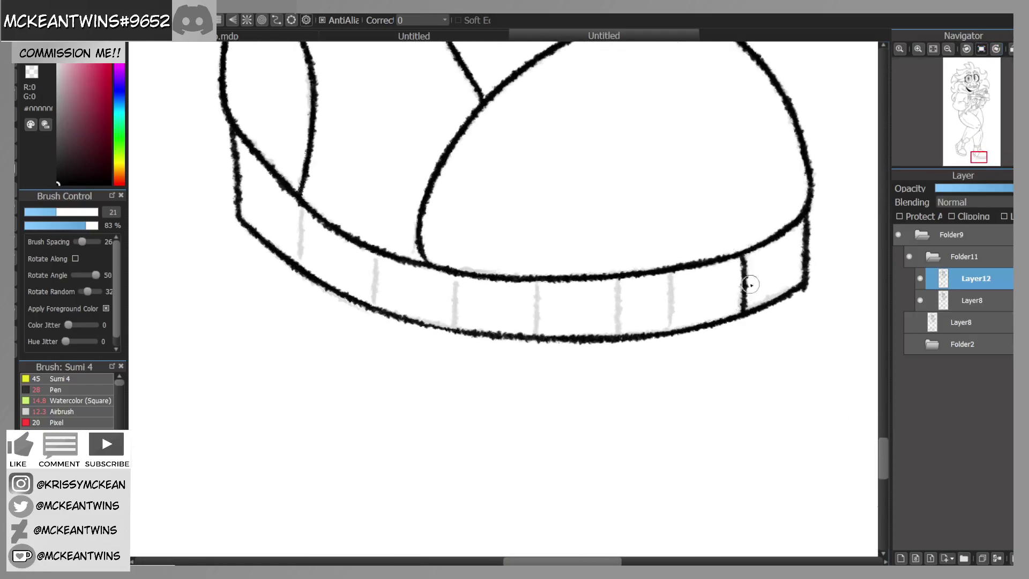
{"action": "left_click_drag", "start_coordinate": [671, 267], "coordinate": [671, 332]}
{"action": "left_click_drag", "start_coordinate": [618, 274], "coordinate": [619, 334]}
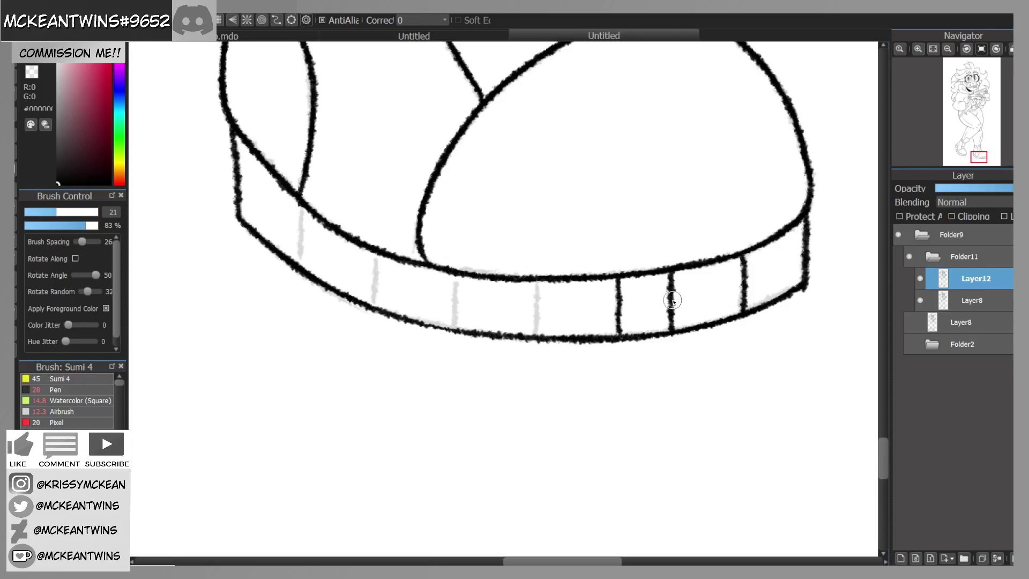
{"action": "left_click_drag", "start_coordinate": [534, 277], "coordinate": [536, 337]}
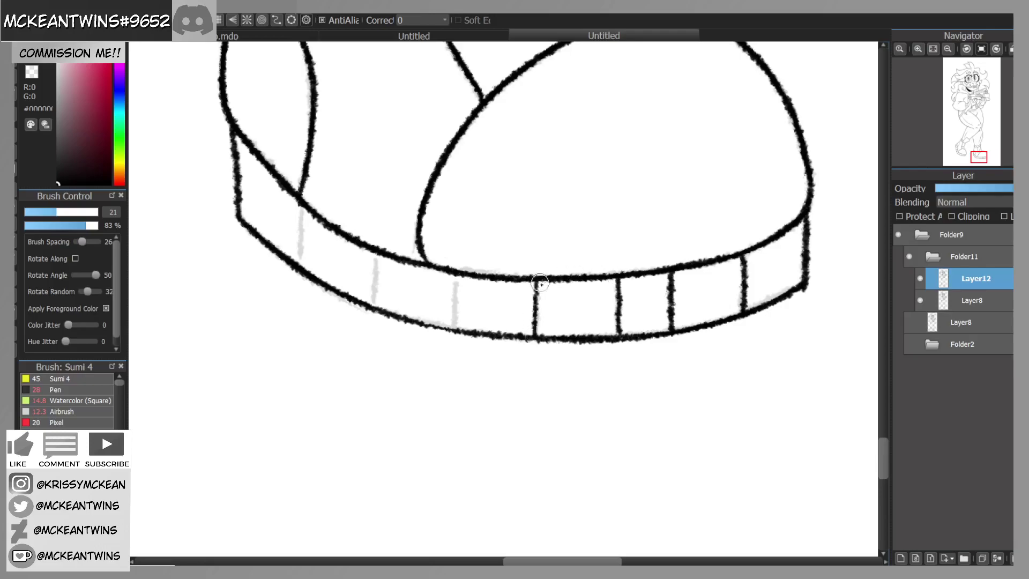
{"action": "left_click_drag", "start_coordinate": [456, 271], "coordinate": [453, 329]}
{"action": "left_click_drag", "start_coordinate": [376, 252], "coordinate": [372, 305]}
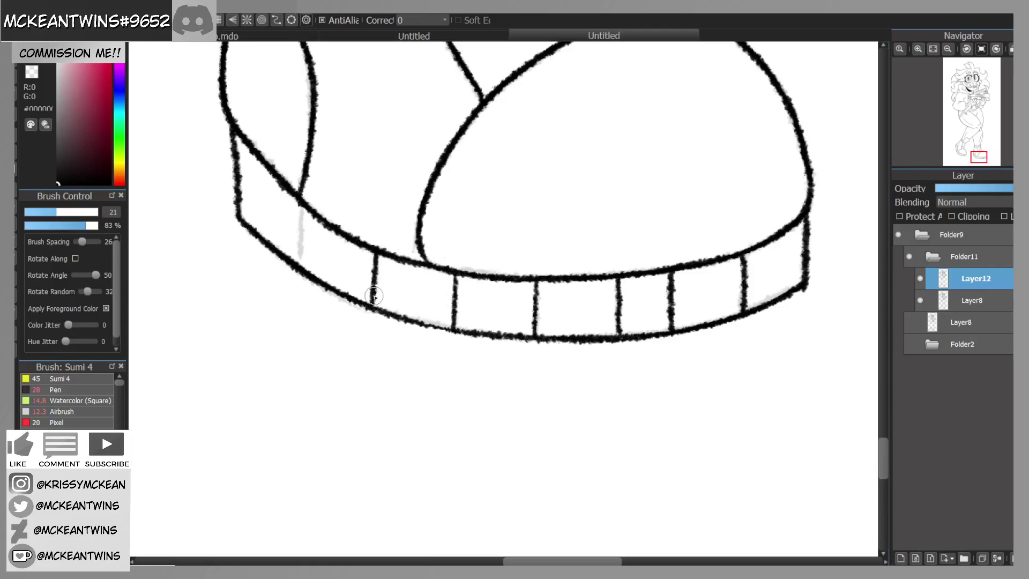
{"action": "left_click_drag", "start_coordinate": [301, 203], "coordinate": [298, 264]}
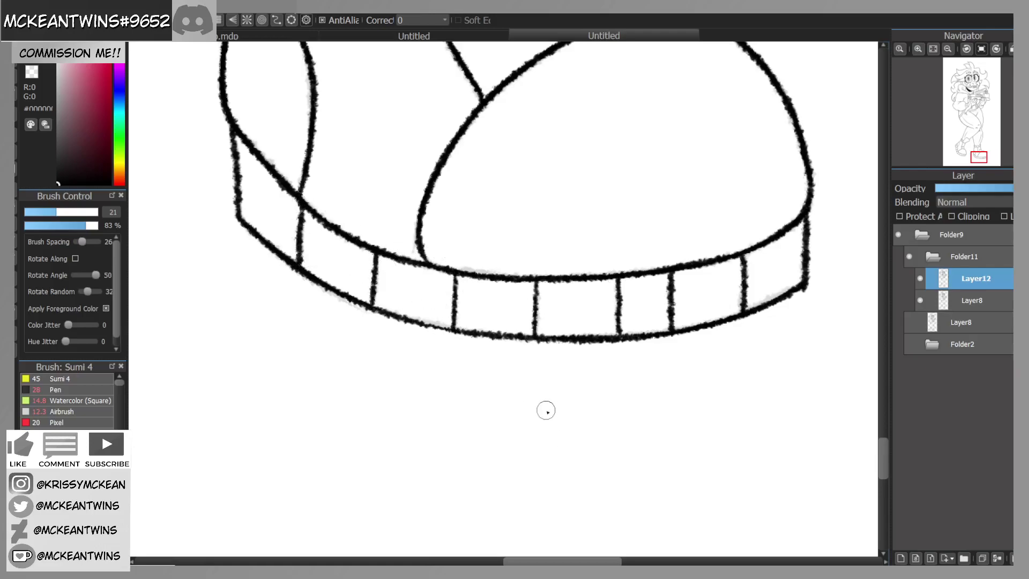
Step: Ink the long tapered crease line along the outer side of the rear thigh
{"action": "left_click", "coordinate": [952, 49]}
{"action": "left_click", "coordinate": [952, 50]}
{"action": "left_click", "coordinate": [952, 50]}
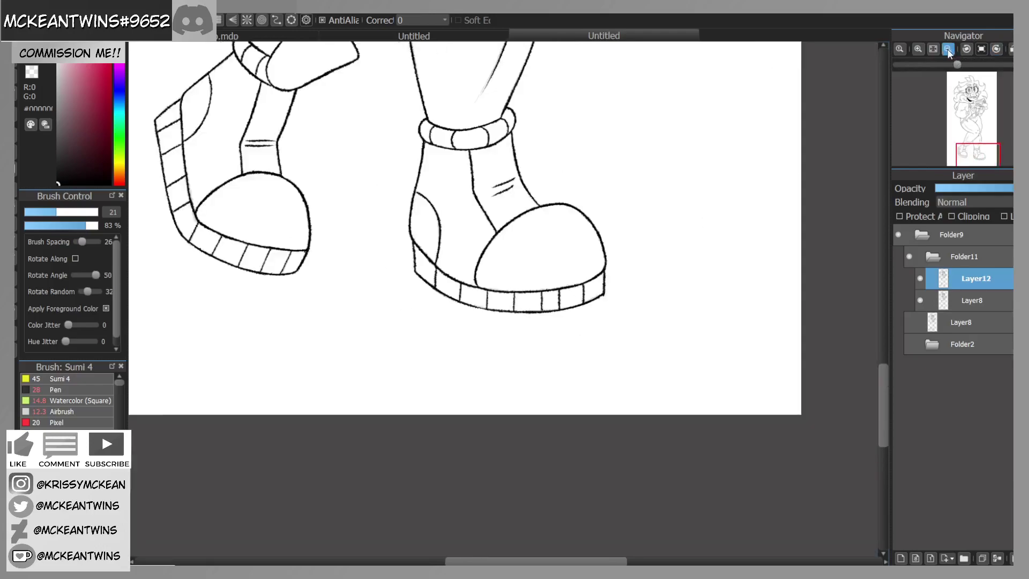
{"action": "left_click", "coordinate": [952, 50]}
{"action": "left_click", "coordinate": [951, 50]}
{"action": "mouse_move", "coordinate": [976, 133]}
{"action": "left_mouse_down"}
{"action": "mouse_move", "coordinate": [973, 110]}
{"action": "mouse_move", "coordinate": [979, 124]}
{"action": "left_mouse_up"}
{"action": "left_click", "coordinate": [920, 50]}
{"action": "left_click", "coordinate": [920, 50]}
{"action": "left_click", "coordinate": [920, 50]}
{"action": "left_click", "coordinate": [920, 50]}
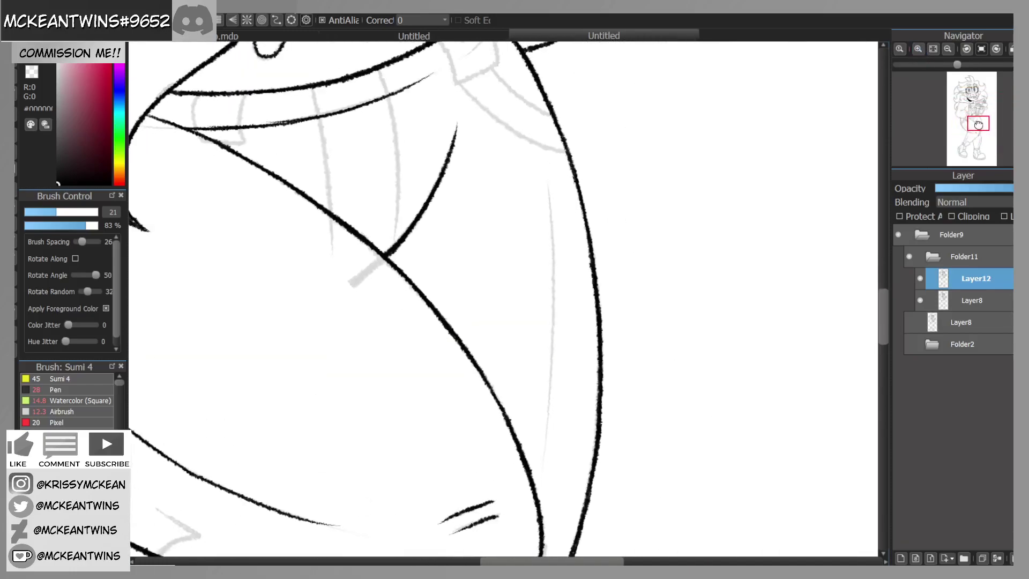
{"action": "left_click", "coordinate": [965, 49]}
{"action": "left_click_drag", "start_coordinate": [394, 305], "coordinate": [463, 264]}
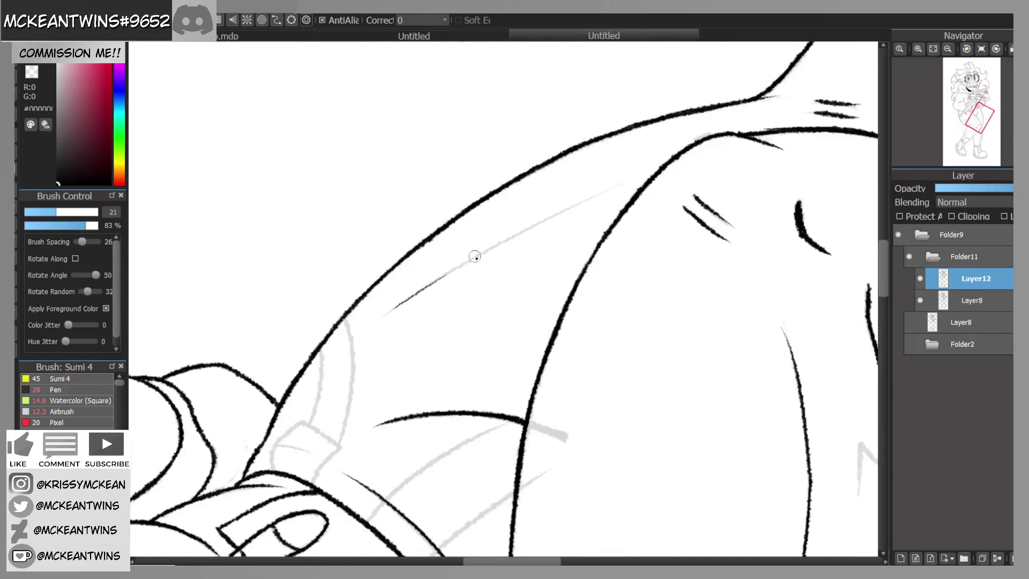
{"action": "left_click_drag", "start_coordinate": [418, 289], "coordinate": [624, 184]}
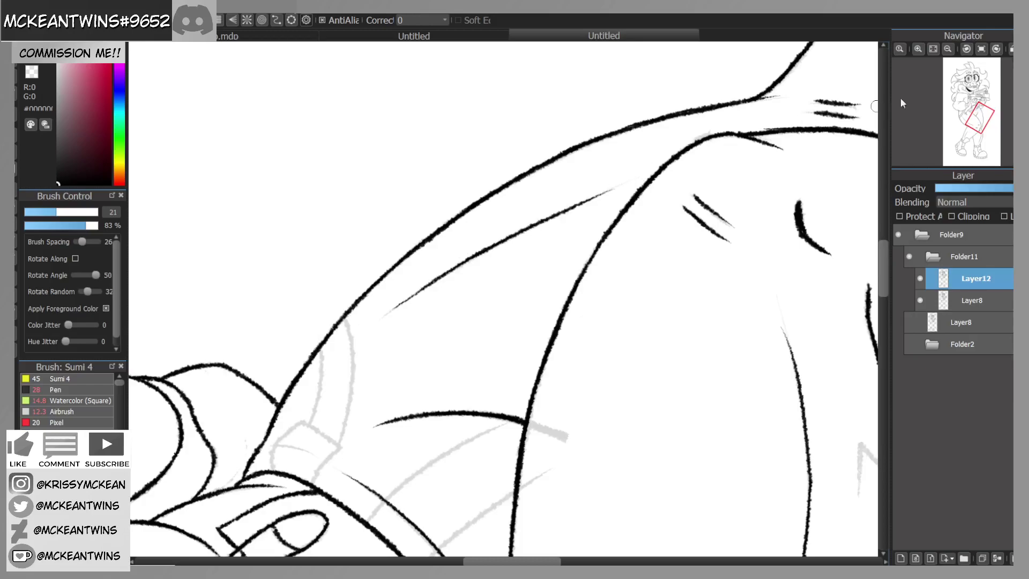
Step: Ink the short fold line inside the rear hip's belt loop and the two curved pocket lines below it
{"action": "left_click", "coordinate": [981, 48]}
{"action": "left_click_drag", "start_coordinate": [979, 123], "coordinate": [977, 118]}
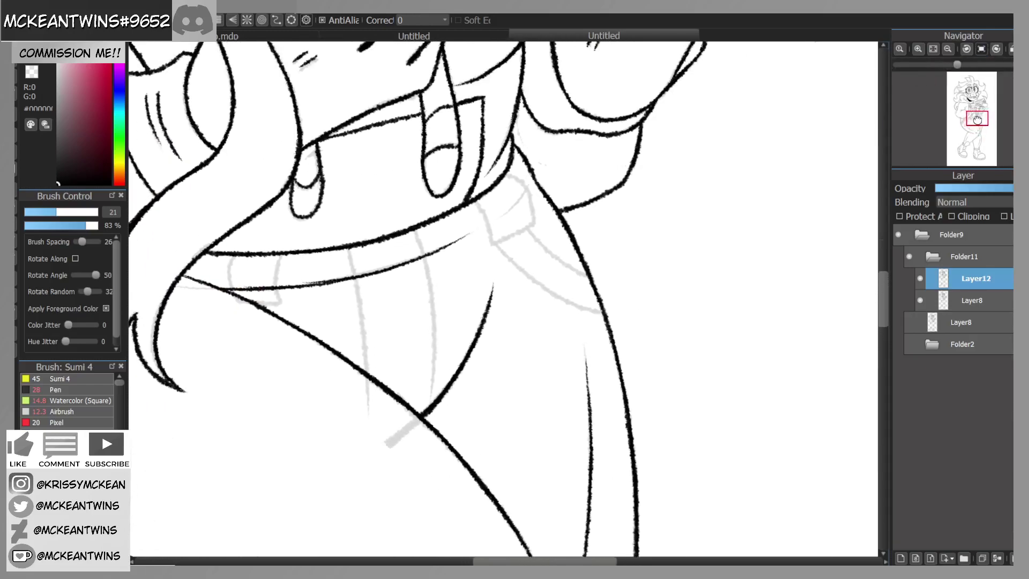
{"action": "left_click", "coordinate": [918, 50]}
{"action": "left_click_drag", "start_coordinate": [541, 133], "coordinate": [502, 174]}
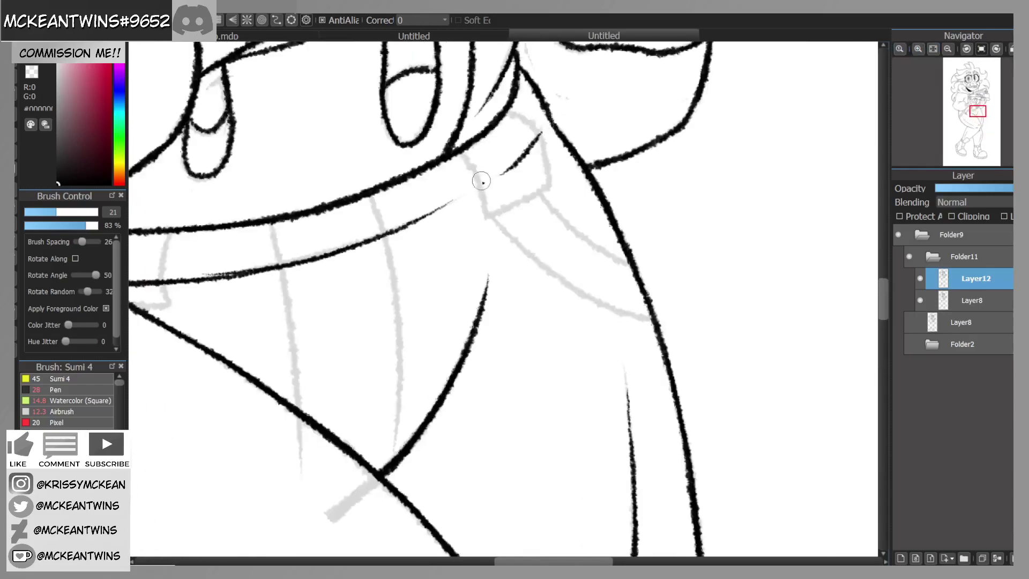
{"action": "left_click", "coordinate": [996, 49]}
{"action": "left_click_drag", "start_coordinate": [611, 277], "coordinate": [595, 381]}
{"action": "mouse_move", "coordinate": [569, 252]}
{"action": "left_mouse_down"}
{"action": "mouse_move", "coordinate": [547, 368]}
{"action": "mouse_move", "coordinate": [554, 426]}
{"action": "left_mouse_up"}
{"action": "left_click_drag", "start_coordinate": [550, 379], "coordinate": [560, 437]}
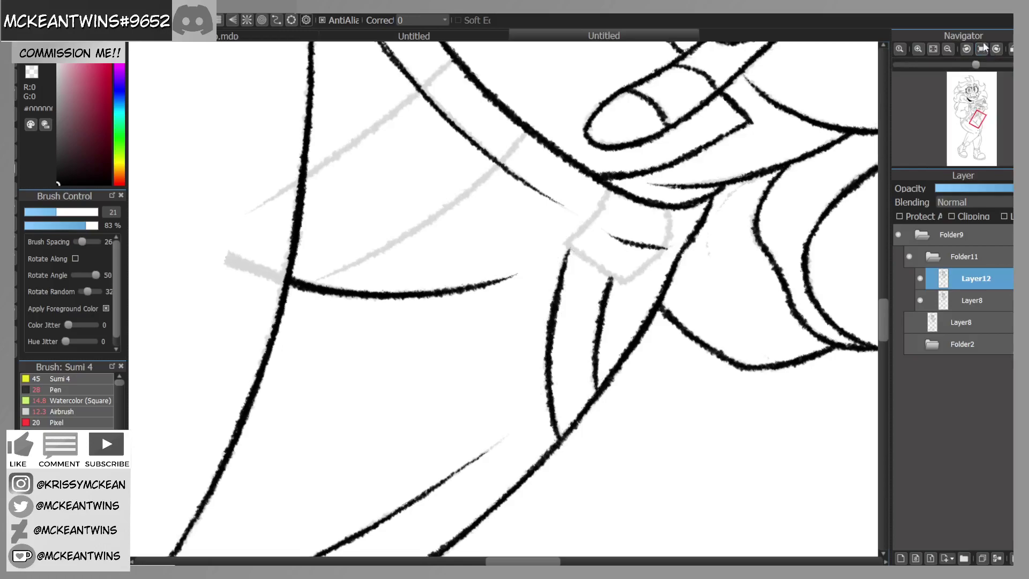
Step: Ink the outline of the rear hip's belt loop and the second belt loop beside the hanging hair strand
{"action": "left_click", "coordinate": [981, 49]}
{"action": "mouse_move", "coordinate": [456, 147]}
{"action": "left_mouse_down"}
{"action": "mouse_move", "coordinate": [480, 184]}
{"action": "mouse_move", "coordinate": [483, 215]}
{"action": "mouse_move", "coordinate": [538, 190]}
{"action": "mouse_move", "coordinate": [546, 176]}
{"action": "mouse_move", "coordinate": [537, 136]}
{"action": "mouse_move", "coordinate": [521, 123]}
{"action": "left_mouse_up"}
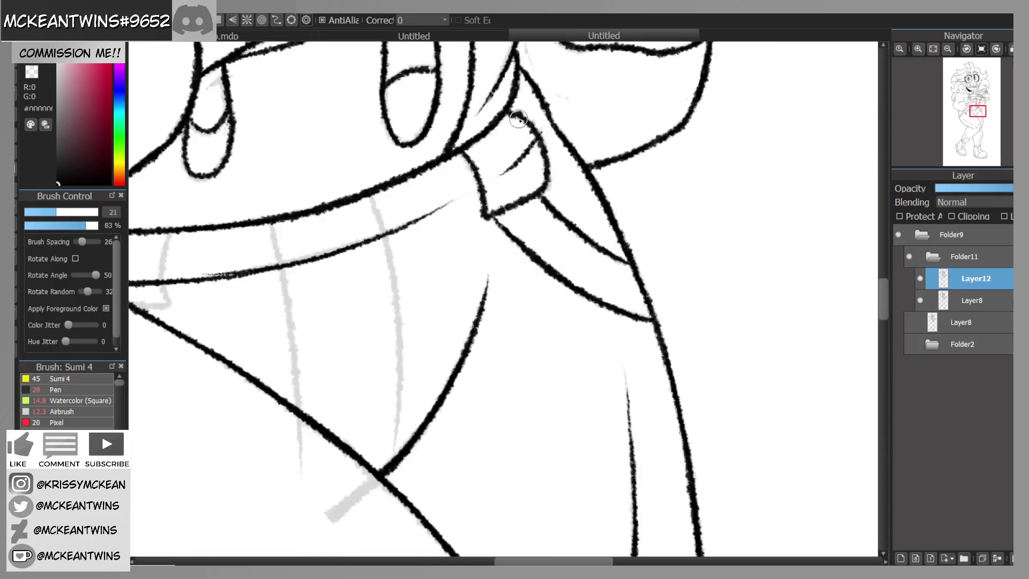
{"action": "left_click_drag", "start_coordinate": [320, 134], "coordinate": [644, 81]}
{"action": "mouse_move", "coordinate": [496, 177]}
{"action": "left_mouse_down"}
{"action": "mouse_move", "coordinate": [492, 245]}
{"action": "mouse_move", "coordinate": [482, 251]}
{"action": "mouse_move", "coordinate": [462, 228]}
{"action": "mouse_move", "coordinate": [425, 239]}
{"action": "mouse_move", "coordinate": [424, 183]}
{"action": "left_mouse_up"}
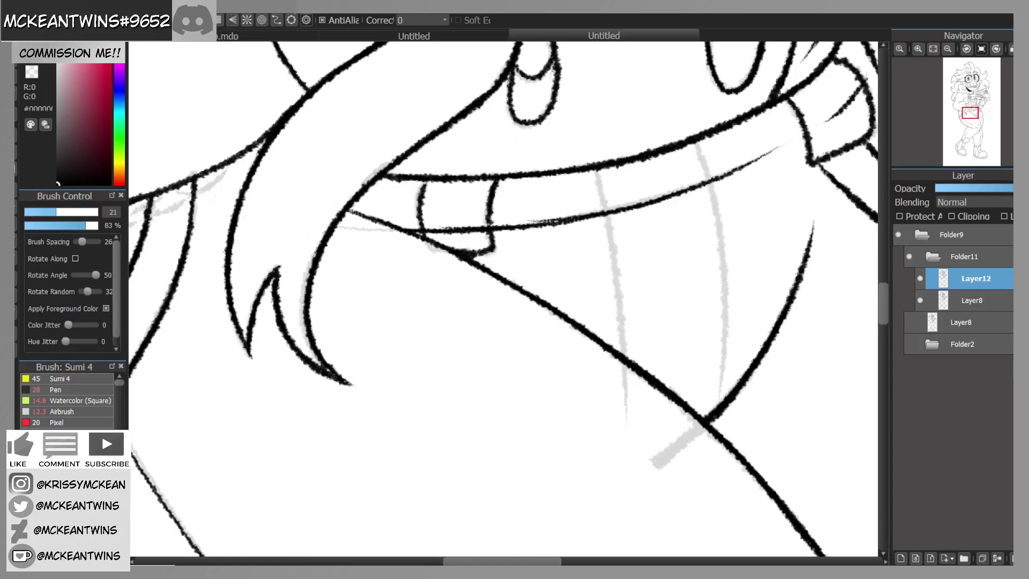
Step: Ink the two curved trouser fly lines running from the waistband down to the front thigh
{"action": "left_click_drag", "start_coordinate": [971, 122], "coordinate": [973, 120]}
{"action": "left_click", "coordinate": [966, 50]}
{"action": "left_click", "coordinate": [966, 49]}
{"action": "left_click", "coordinate": [966, 50]}
{"action": "left_click", "coordinate": [967, 49]}
{"action": "left_click_drag", "start_coordinate": [434, 387], "coordinate": [582, 272]}
{"action": "mouse_move", "coordinate": [364, 315]}
{"action": "left_mouse_down"}
{"action": "mouse_move", "coordinate": [409, 258]}
{"action": "mouse_move", "coordinate": [429, 248]}
{"action": "mouse_move", "coordinate": [385, 286]}
{"action": "mouse_move", "coordinate": [506, 193]}
{"action": "mouse_move", "coordinate": [587, 159]}
{"action": "mouse_move", "coordinate": [560, 172]}
{"action": "left_mouse_up"}
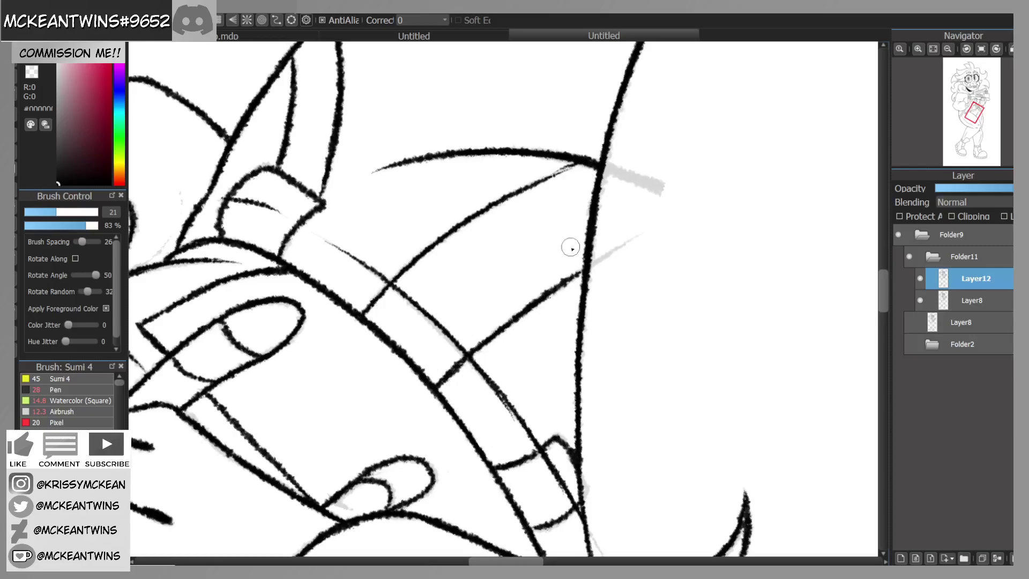
{"action": "left_click_drag", "start_coordinate": [585, 269], "coordinate": [565, 280]}
{"action": "left_click_drag", "start_coordinate": [581, 162], "coordinate": [553, 176]}
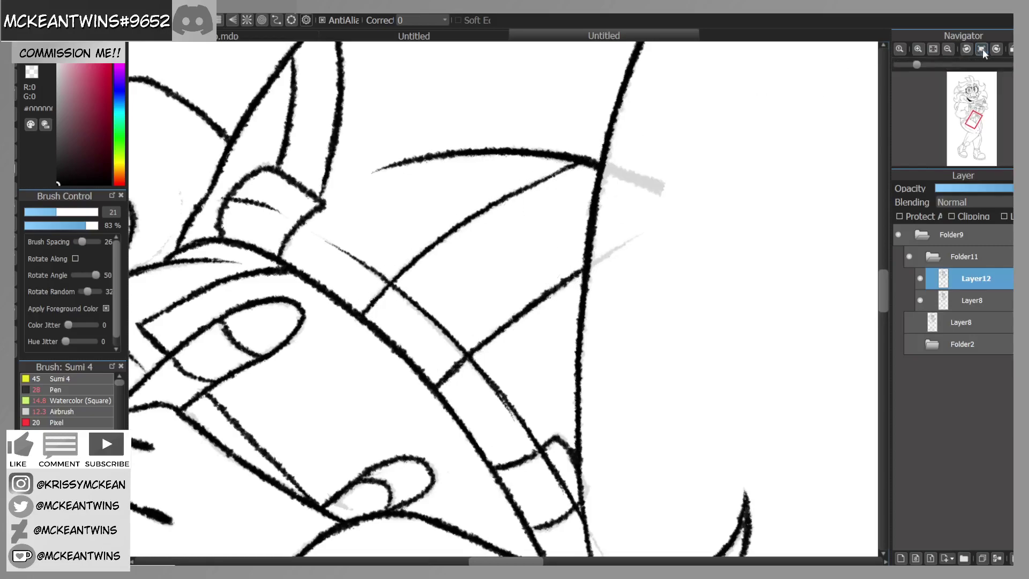
Step: Hide the grey sketch layer Layer8 inside Folder11 to check the whole figure, and delete that layer
{"action": "left_click", "coordinate": [982, 49]}
{"action": "left_click", "coordinate": [948, 48]}
{"action": "left_click", "coordinate": [949, 48]}
{"action": "left_click", "coordinate": [948, 48]}
{"action": "left_click", "coordinate": [948, 48]}
{"action": "left_click", "coordinate": [948, 49]}
{"action": "left_click_drag", "start_coordinate": [985, 122], "coordinate": [997, 104]}
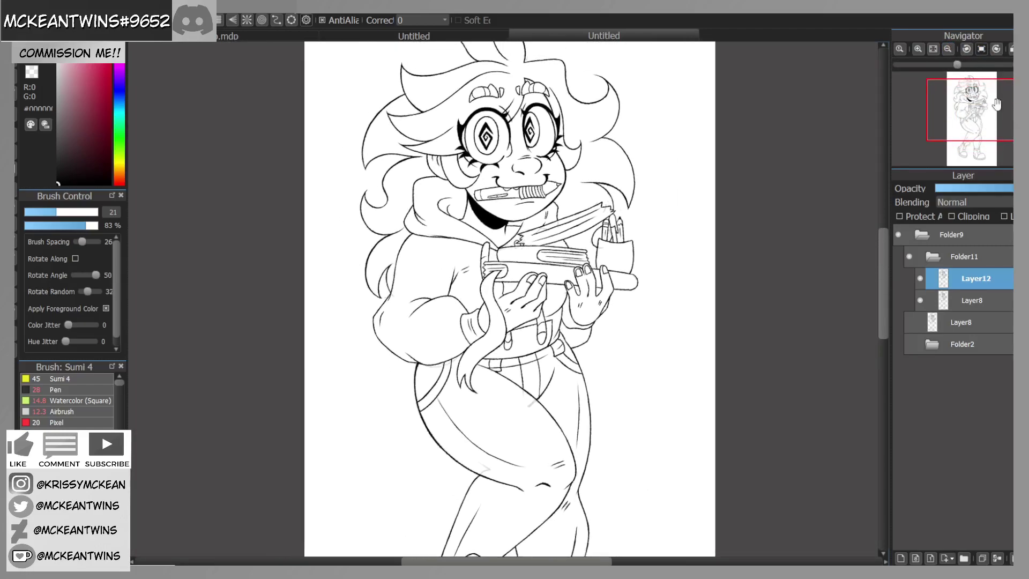
{"action": "left_click", "coordinate": [947, 49]}
{"action": "left_click", "coordinate": [920, 300]}
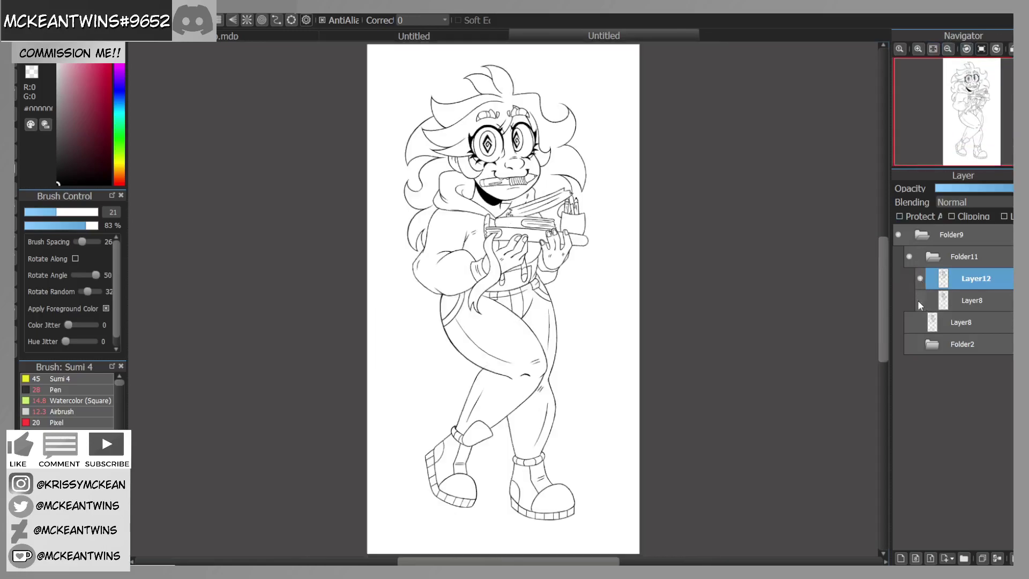
{"action": "left_click", "coordinate": [957, 300]}
{"action": "left_click", "coordinate": [1012, 557]}
Step: Compare the new line art in Folder11 with the remaining Layer8 by switching their visibility on and off
{"action": "left_click", "coordinate": [908, 300]}
{"action": "left_click", "coordinate": [909, 255]}
{"action": "left_click", "coordinate": [909, 254]}
{"action": "left_click", "coordinate": [907, 299]}
{"action": "left_click", "coordinate": [909, 300]}
{"action": "left_click", "coordinate": [909, 300]}
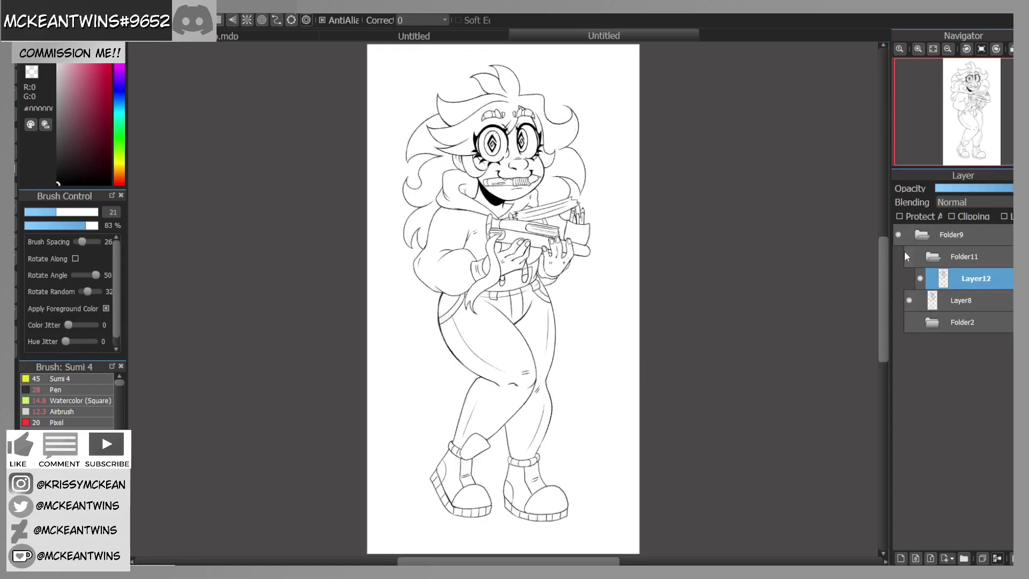
{"action": "left_click", "coordinate": [909, 300]}
{"action": "left_click", "coordinate": [909, 300]}
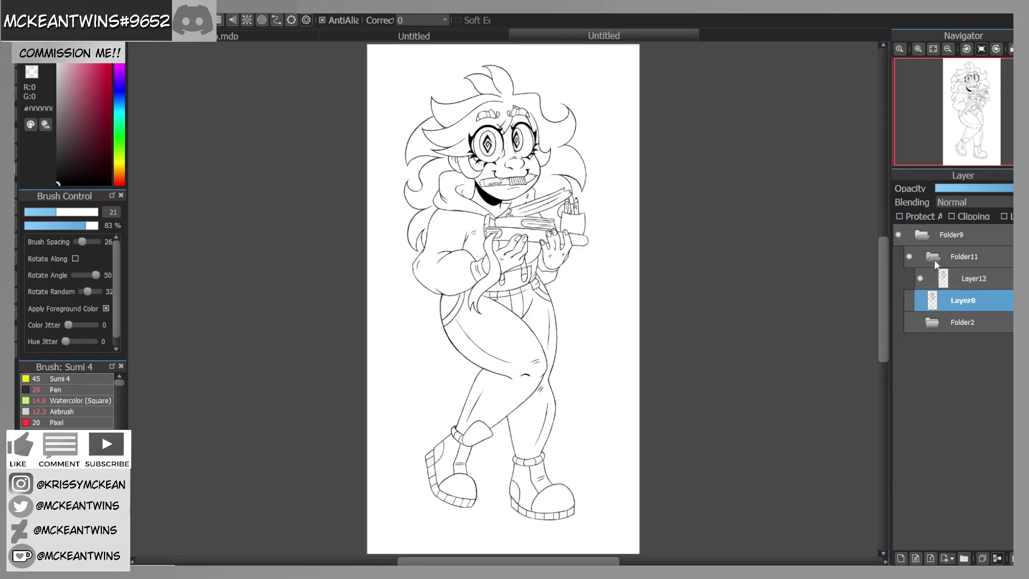
Step: Move Layer12 out of Folder11 into Folder9 and delete the emptied Folder11
{"action": "left_click", "coordinate": [963, 256]}
{"action": "left_click_drag", "start_coordinate": [959, 277], "coordinate": [938, 278]}
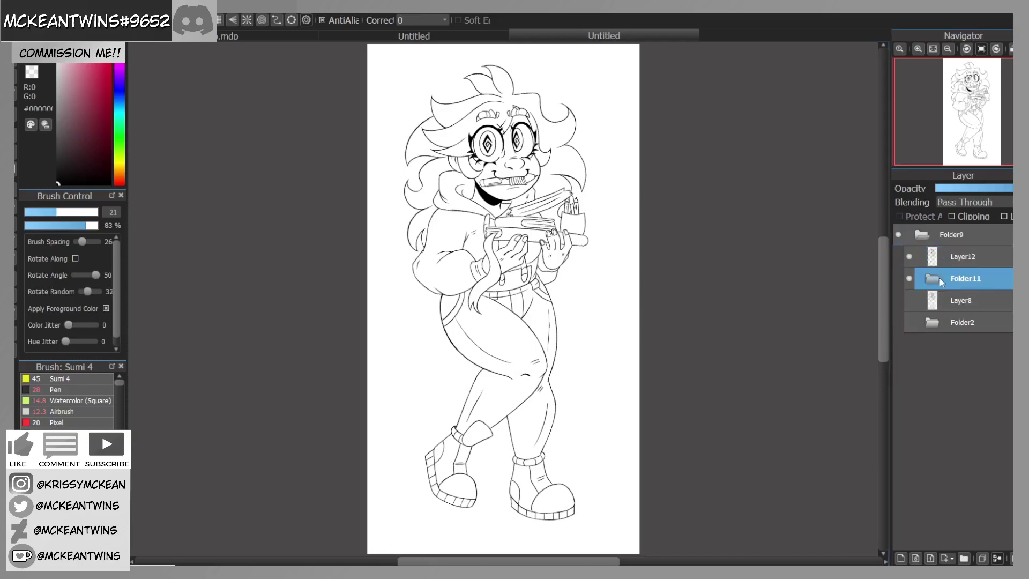
{"action": "left_click", "coordinate": [1015, 558]}
Step: Create a new folder inside Folder9 and move Layer8 into it
{"action": "left_click", "coordinate": [953, 287]}
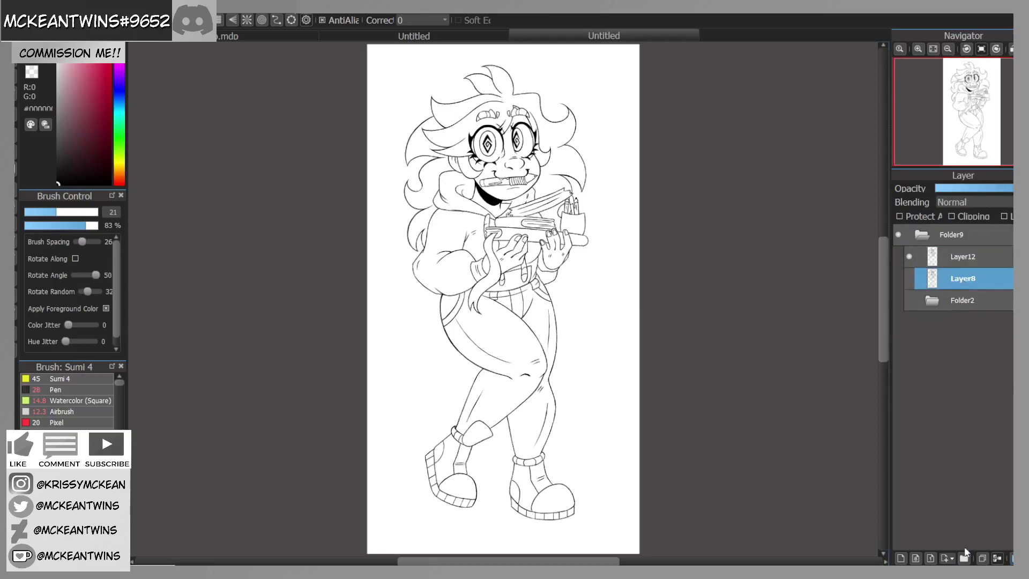
{"action": "left_click", "coordinate": [964, 558]}
{"action": "left_click_drag", "start_coordinate": [952, 297], "coordinate": [959, 281]}
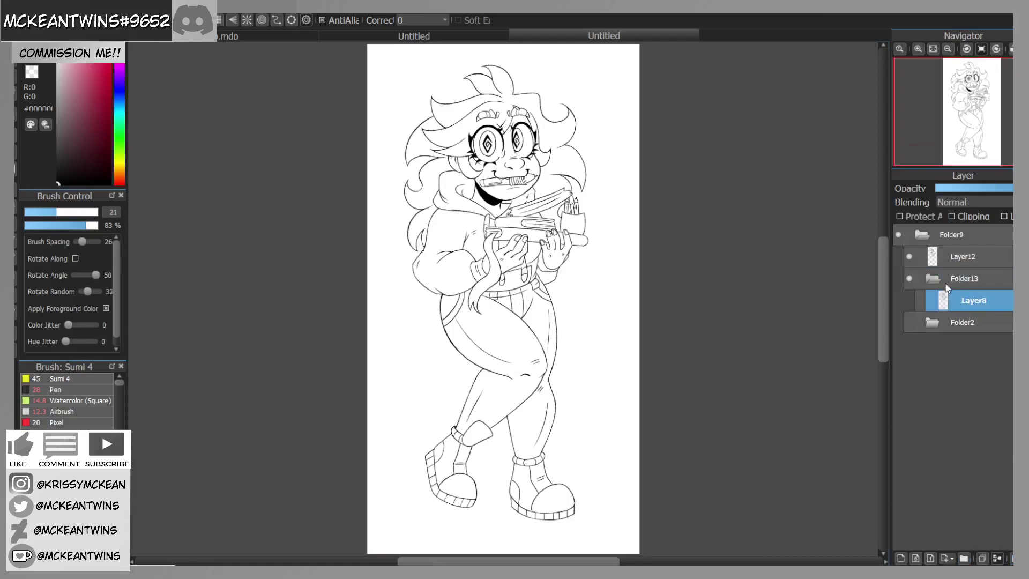
Step: Place Layer12 in its own new folder above Folder13 and collapse that folder
{"action": "left_click", "coordinate": [954, 258]}
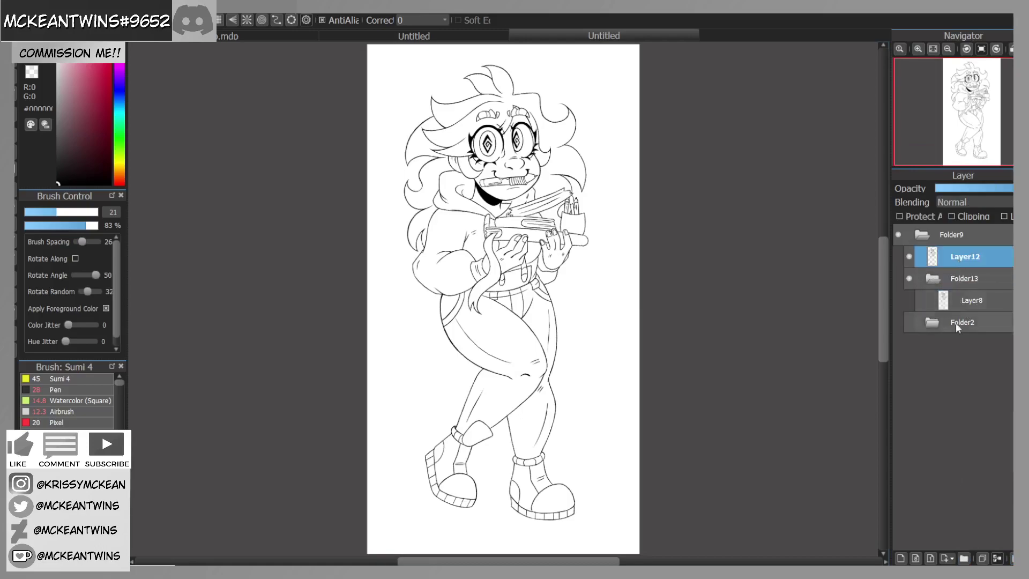
{"action": "left_click", "coordinate": [963, 558]}
{"action": "left_click_drag", "start_coordinate": [939, 273], "coordinate": [952, 257]}
{"action": "left_click", "coordinate": [935, 259]}
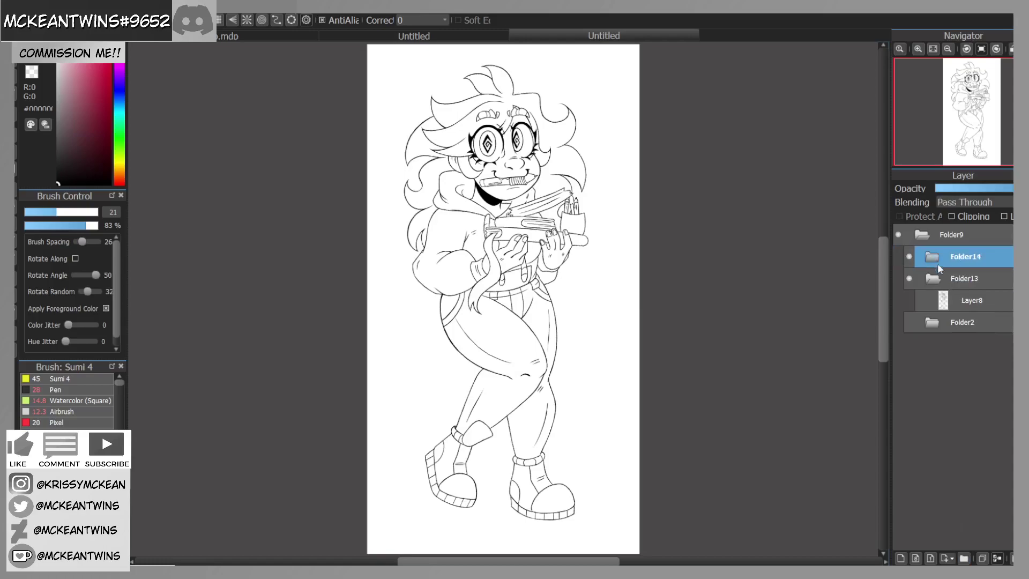
Step: Collapse Folder13 and group it with Folder14 inside a new parent folder
{"action": "left_click", "coordinate": [934, 279]}
{"action": "left_click", "coordinate": [964, 559]}
{"action": "left_click_drag", "start_coordinate": [951, 299], "coordinate": [958, 279]}
{"action": "left_click_drag", "start_coordinate": [968, 257], "coordinate": [945, 278]}
Step: Hide Folder14, show Folder13 with its line art, and make Layer8 the active layer
{"action": "left_click", "coordinate": [921, 279]}
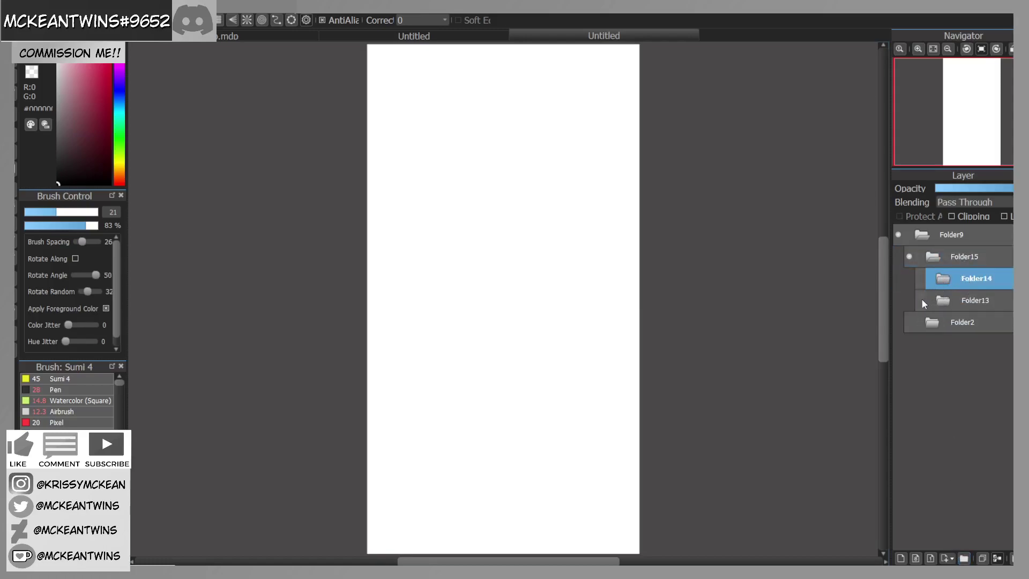
{"action": "left_click", "coordinate": [943, 301]}
{"action": "left_click", "coordinate": [931, 322]}
{"action": "left_click", "coordinate": [963, 323]}
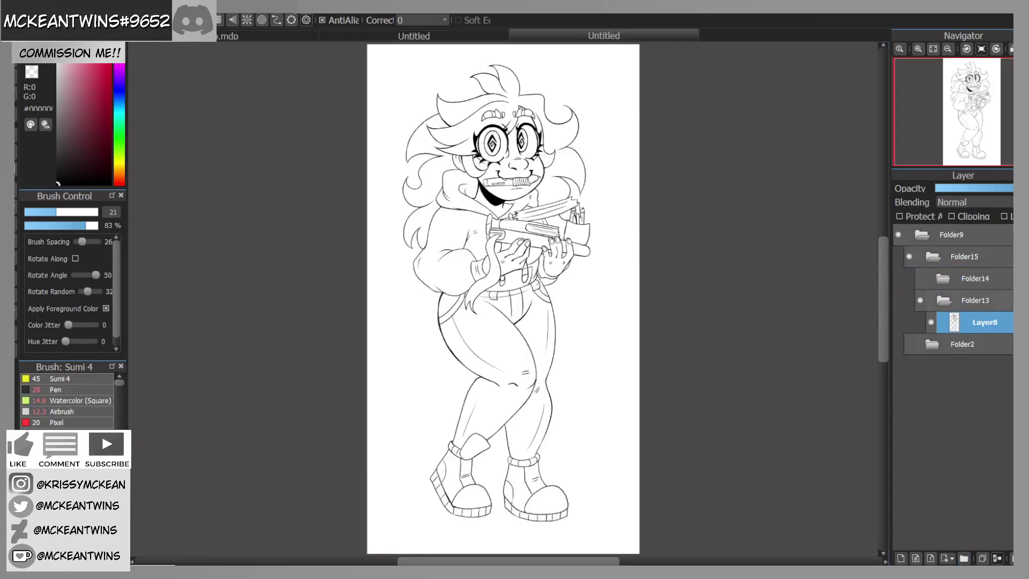
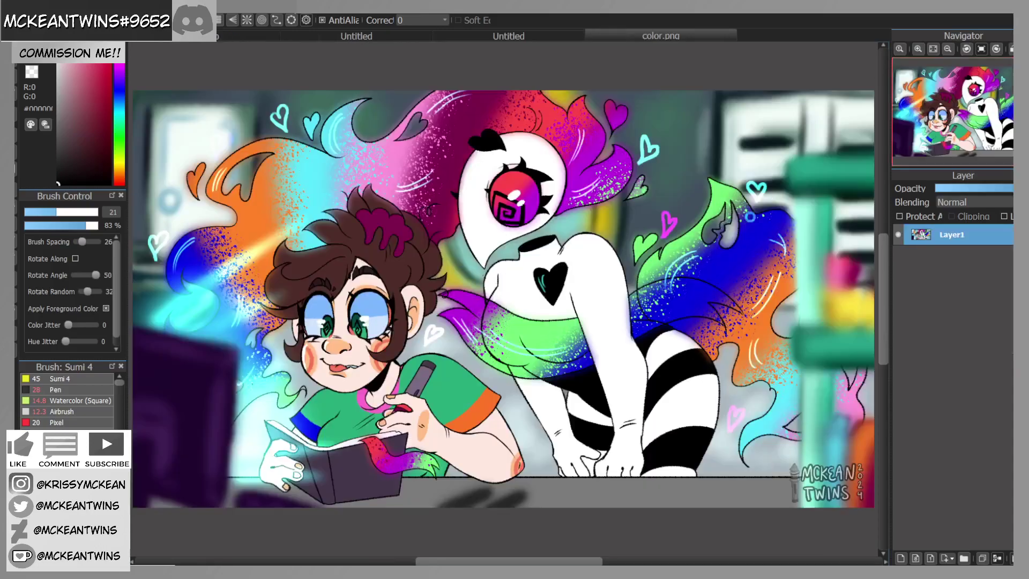
Step: Sample the light skin colour from the brown-haired character's face in color.png and return to the line art document
{"action": "left_click", "coordinate": [360, 353], "text": "alt"}
{"action": "left_click_drag", "start_coordinate": [987, 113], "coordinate": [941, 123]}
{"action": "left_click", "coordinate": [918, 49]}
{"action": "left_click", "coordinate": [918, 49]}
{"action": "left_click", "coordinate": [918, 49]}
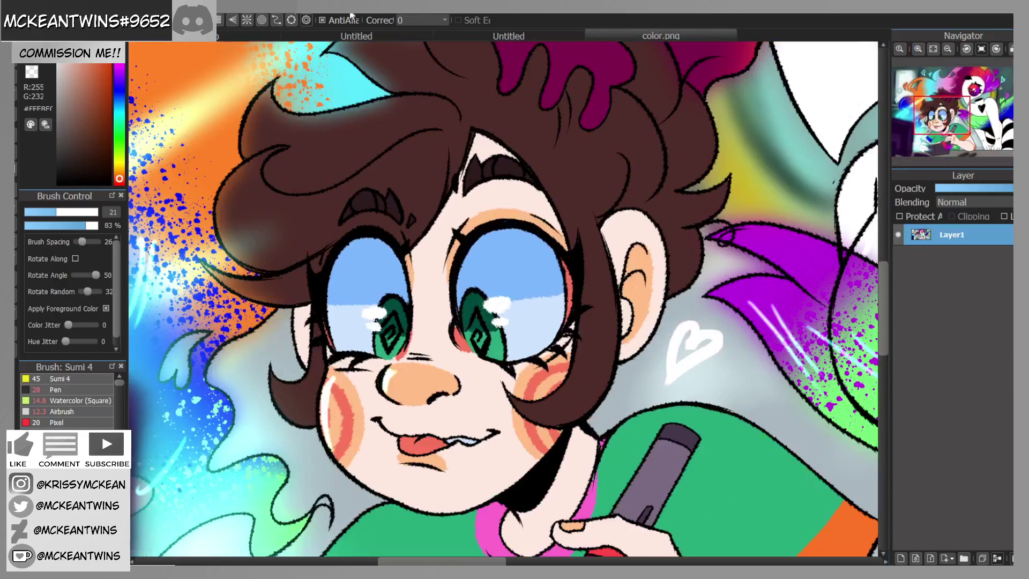
{"action": "left_click", "coordinate": [520, 36]}
{"action": "left_click", "coordinate": [426, 36]}
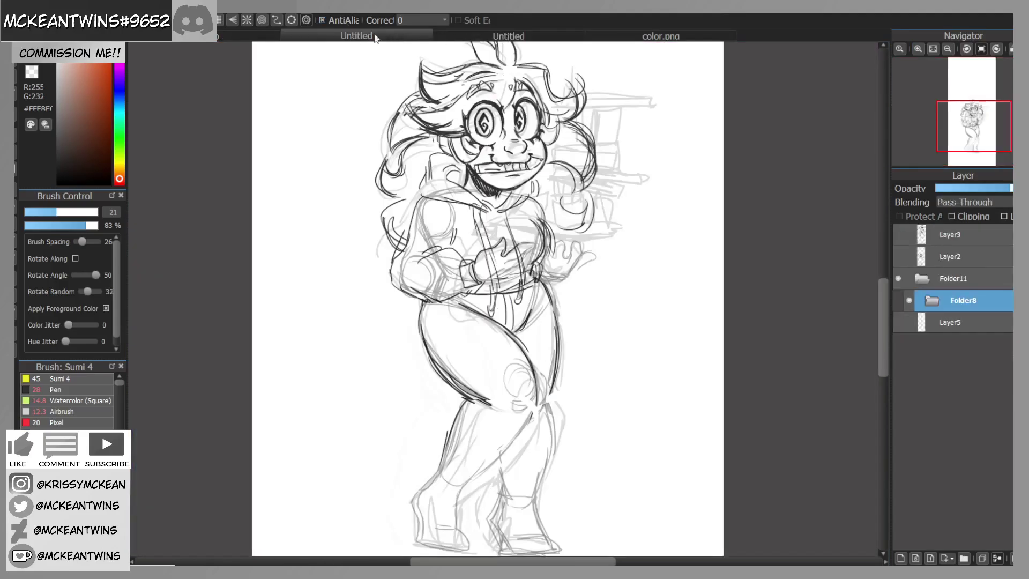
{"action": "left_click", "coordinate": [475, 36]}
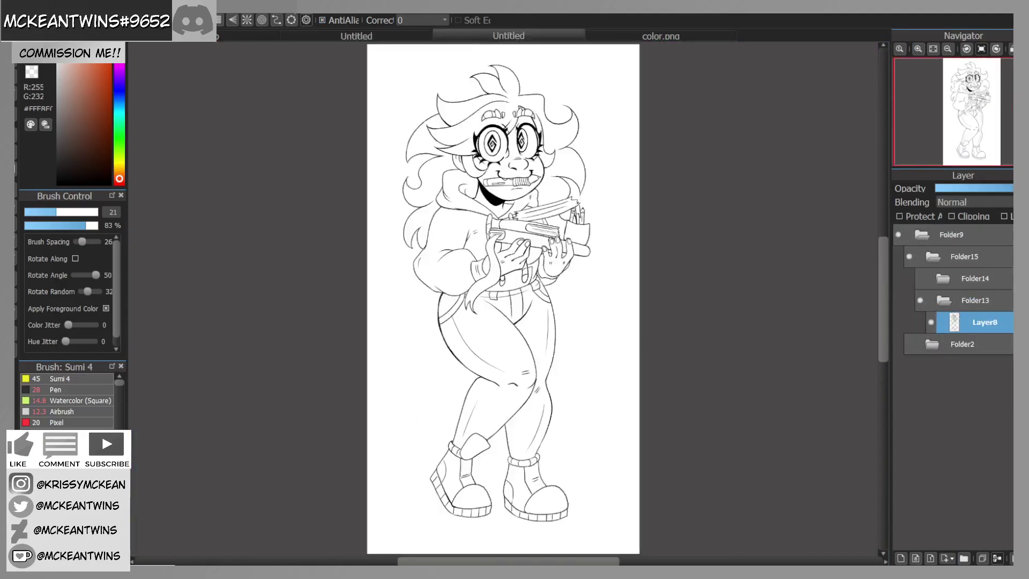
Step: Create a folder with a new layer inside it beneath Layer8, and turn the canvas background grey
{"action": "left_click", "coordinate": [964, 558]}
{"action": "left_click_drag", "start_coordinate": [980, 345], "coordinate": [984, 315]}
{"action": "left_click", "coordinate": [985, 344]}
{"action": "left_click", "coordinate": [900, 558]}
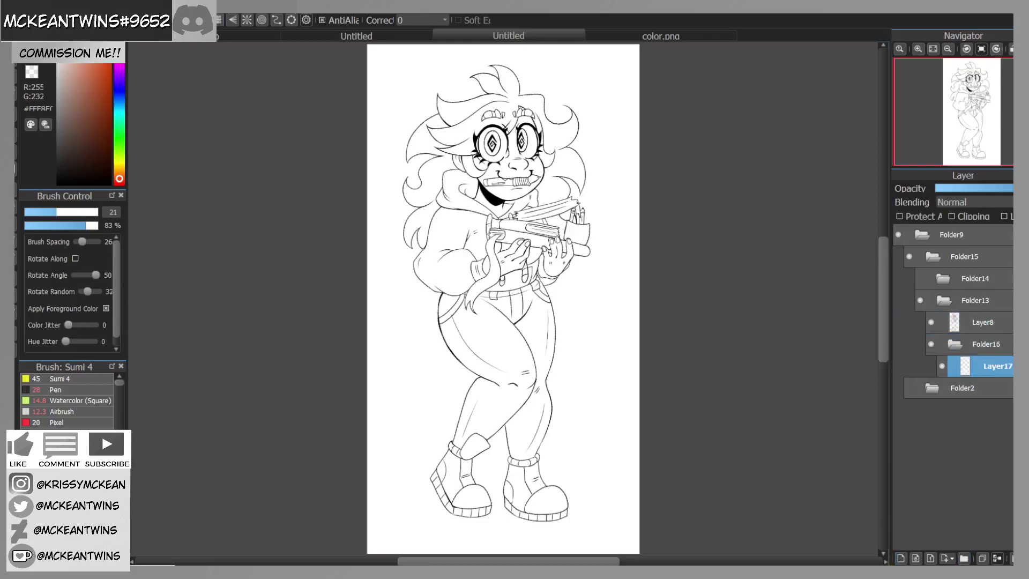
{"action": "left_click", "coordinate": [555, 338]}
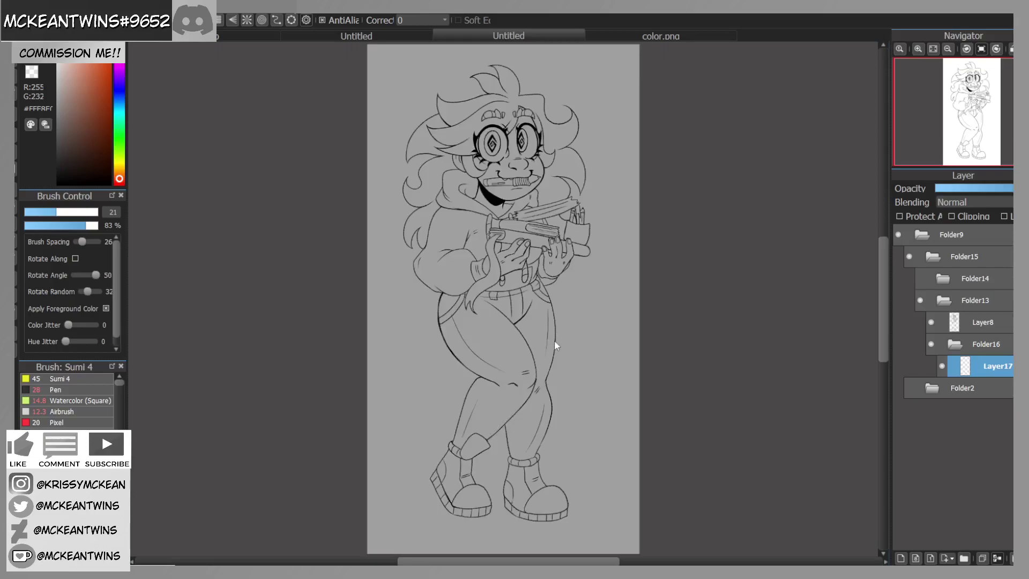
Step: Fill the face and the whites of both eyes with the light skin colour on Layer17
{"action": "left_click", "coordinate": [16, 152]}
{"action": "left_click", "coordinate": [918, 51]}
{"action": "left_click", "coordinate": [918, 52]}
{"action": "left_click_drag", "start_coordinate": [972, 117], "coordinate": [973, 100]}
{"action": "left_click", "coordinate": [503, 231]}
{"action": "left_click", "coordinate": [504, 229]}
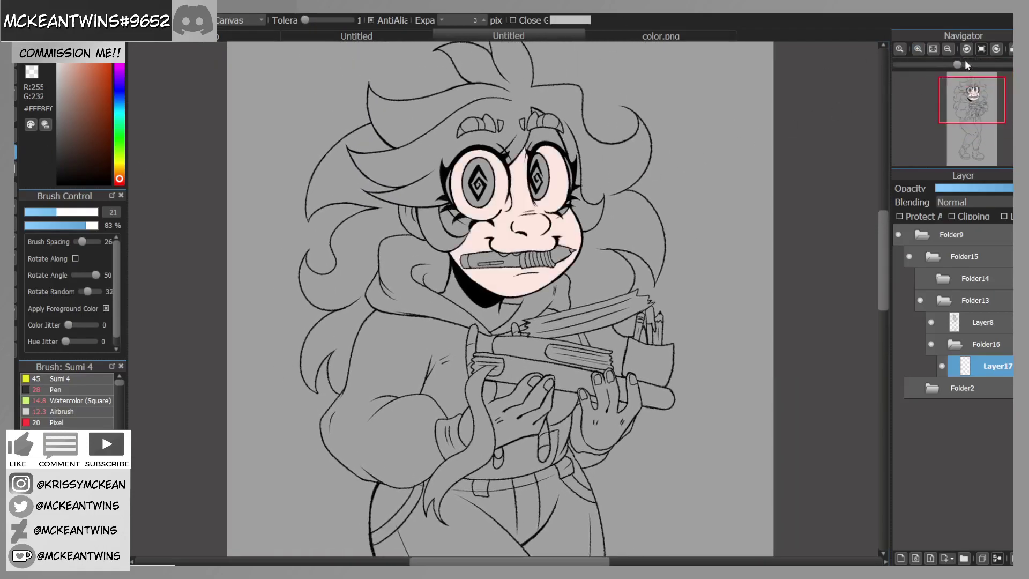
Step: Fill both hands, including the wrist beside the hanging hair strand, with the light skin colour
{"action": "left_click", "coordinate": [917, 52]}
{"action": "left_click", "coordinate": [507, 452]}
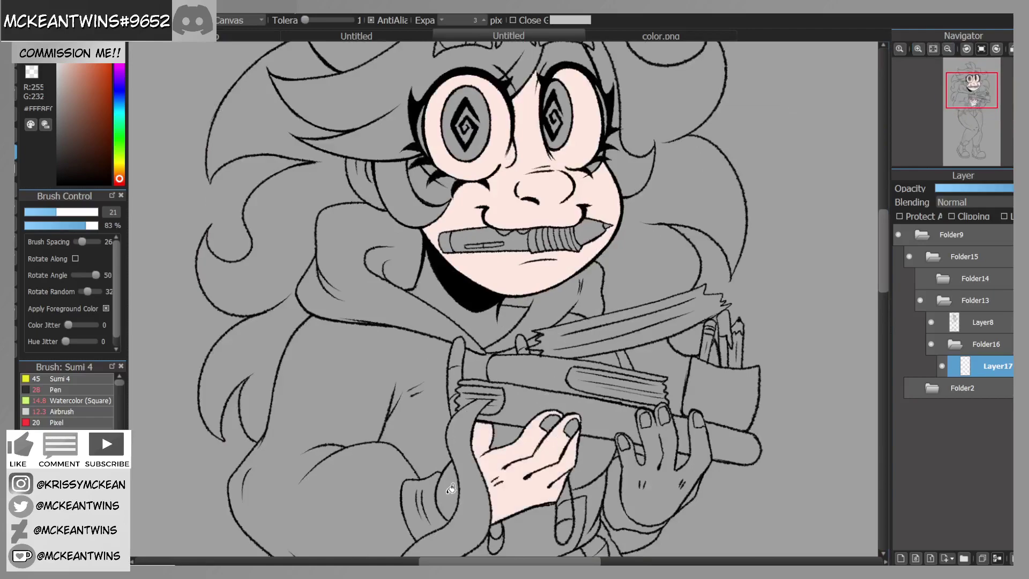
{"action": "left_click", "coordinate": [454, 489]}
{"action": "left_click", "coordinate": [657, 504]}
{"action": "left_click", "coordinate": [695, 489]}
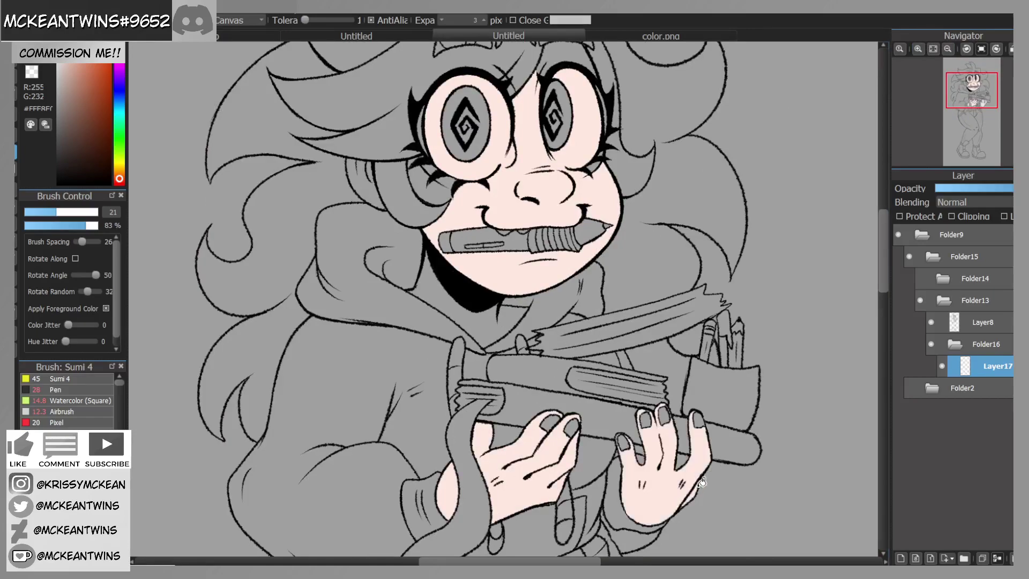
Step: Fill the neck opening above the hoodie and the cheek area beside the hair curl with the light skin colour
{"action": "left_click_drag", "start_coordinate": [972, 102], "coordinate": [972, 94]}
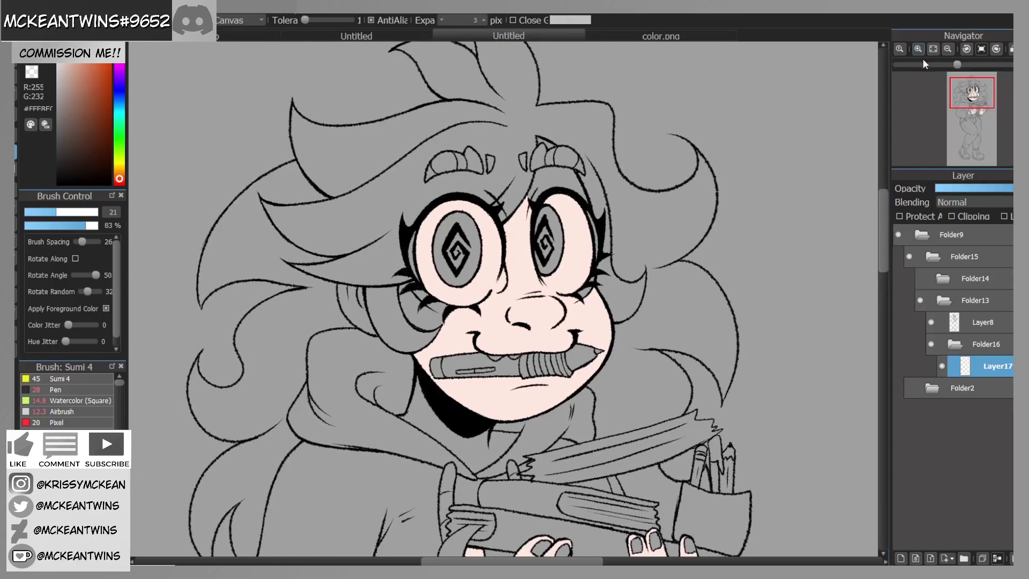
{"action": "left_click", "coordinate": [932, 49]}
{"action": "left_click", "coordinate": [919, 49]}
{"action": "left_click", "coordinate": [919, 49]}
{"action": "left_click", "coordinate": [918, 49]}
{"action": "left_click", "coordinate": [918, 49]}
{"action": "left_click_drag", "start_coordinate": [971, 115], "coordinate": [969, 97]}
{"action": "left_click", "coordinate": [530, 410]}
{"action": "left_click", "coordinate": [445, 207]}
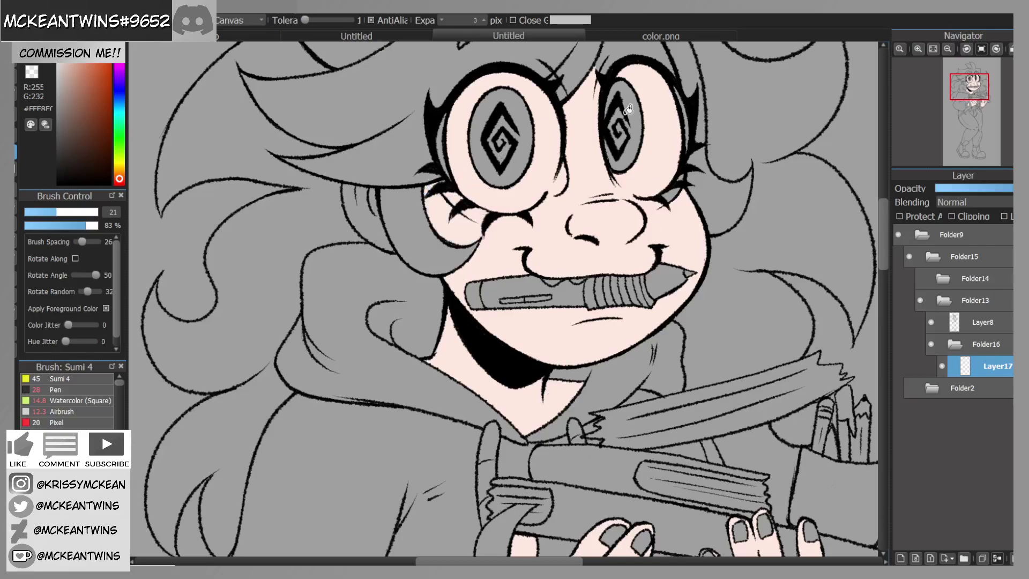
Step: Fill the exposed forehead between the hair strands and the ear with the light skin colour
{"action": "mouse_move", "coordinate": [960, 84]}
{"action": "left_click_drag", "start_coordinate": [960, 85], "coordinate": [962, 69]}
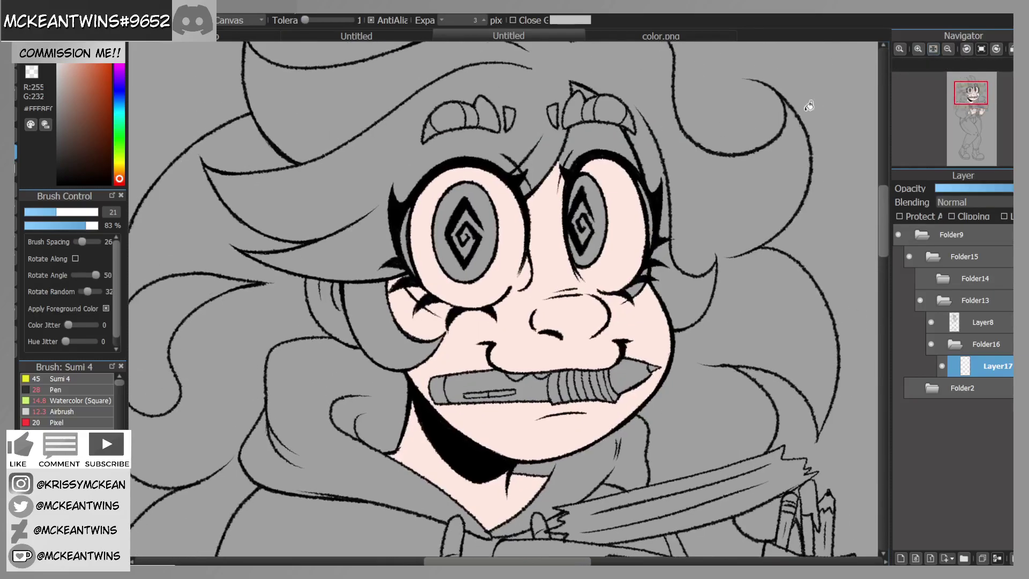
{"action": "left_click", "coordinate": [590, 89]}
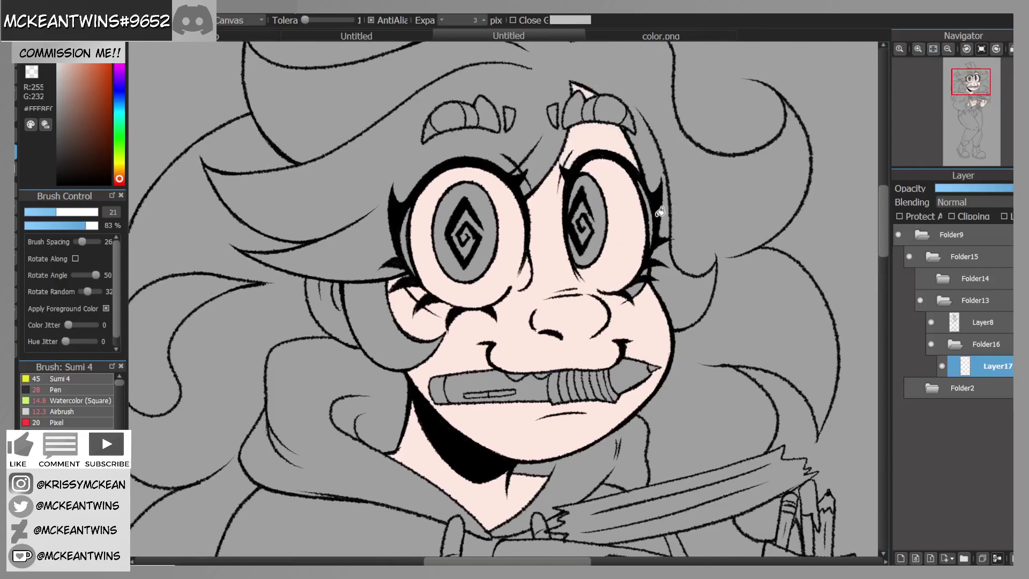
{"action": "left_click", "coordinate": [341, 317]}
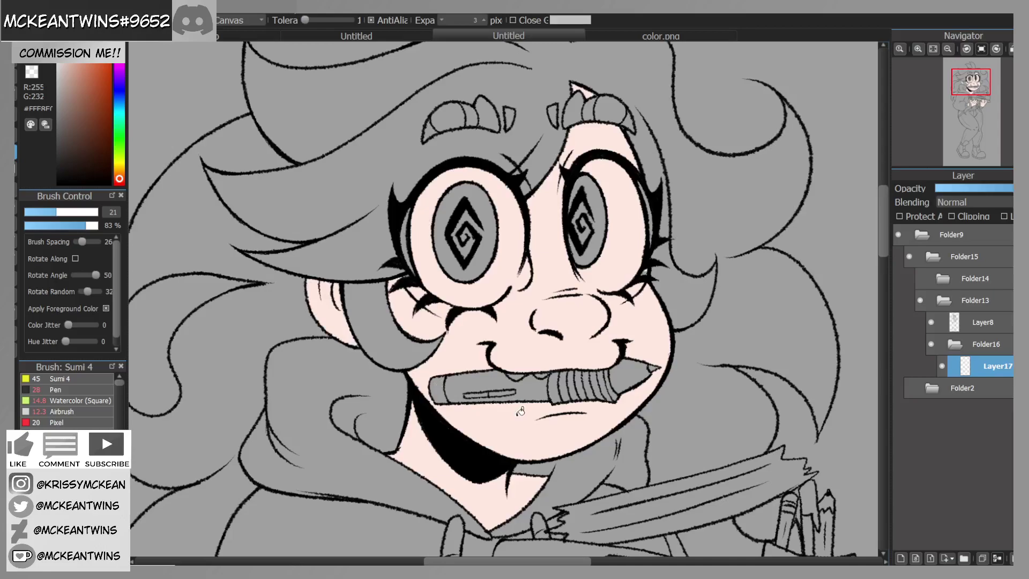
Step: Brush the light skin colour into the thin unfilled gaps along the outer edges of both eyes
{"action": "key", "text": "b"}
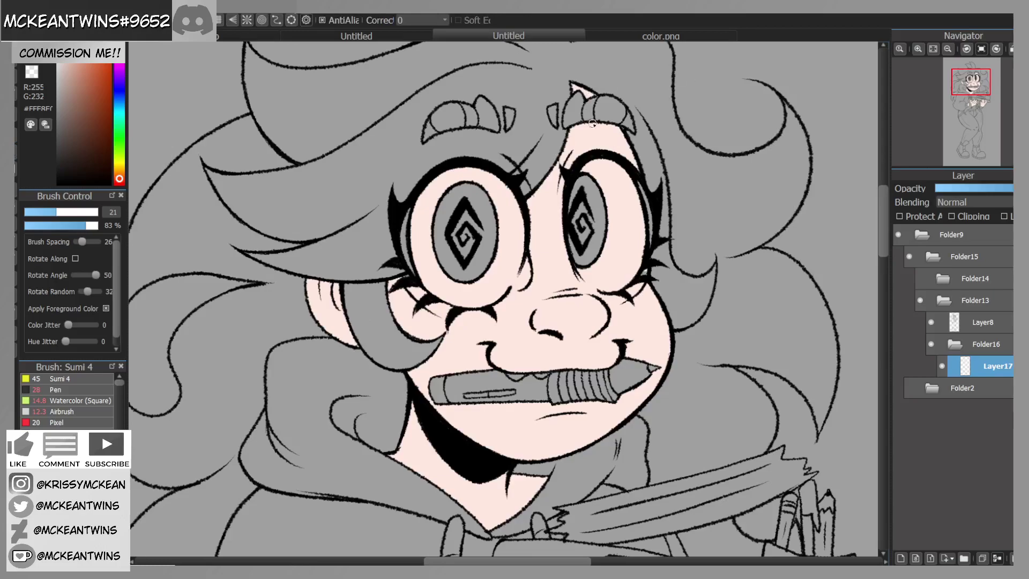
{"action": "left_click_drag", "start_coordinate": [638, 184], "coordinate": [644, 202]}
{"action": "left_click_drag", "start_coordinate": [401, 248], "coordinate": [406, 245]}
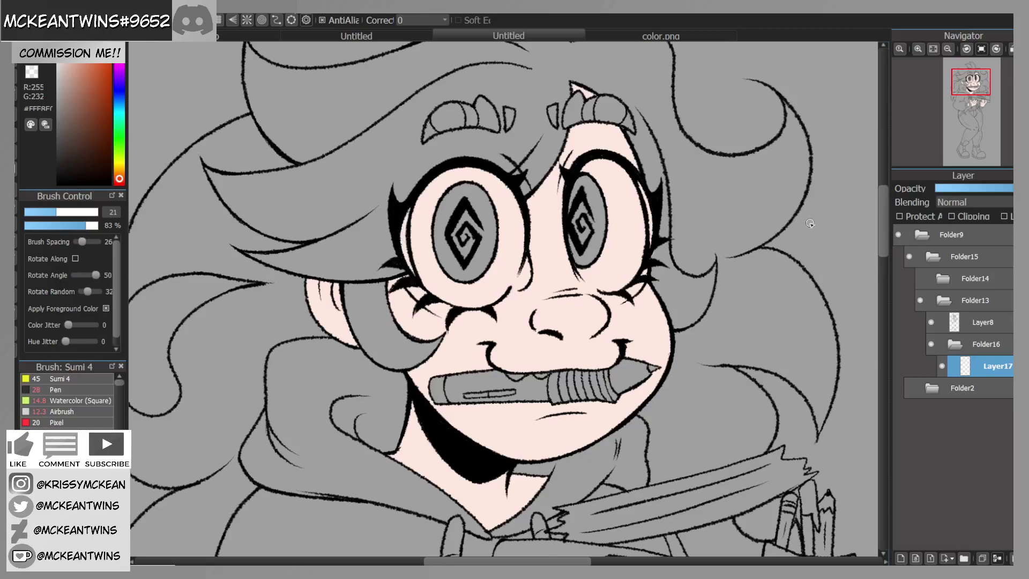
Step: Sample the peach shading colour from the cheek in color.png, and protect the alpha of Layer17 in the line art document
{"action": "mouse_move", "coordinate": [965, 156]}
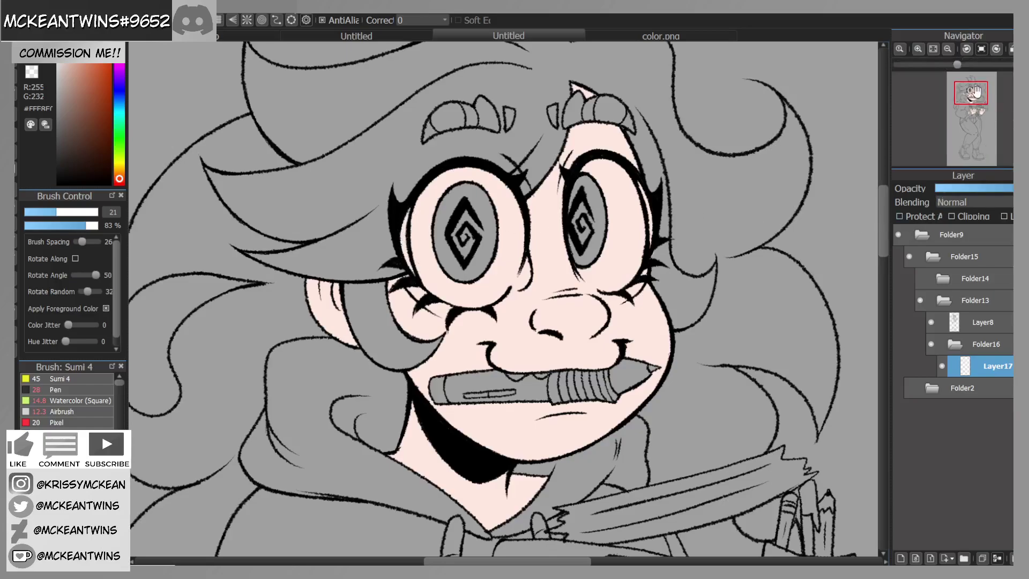
{"action": "left_click_drag", "start_coordinate": [974, 93], "coordinate": [974, 111]}
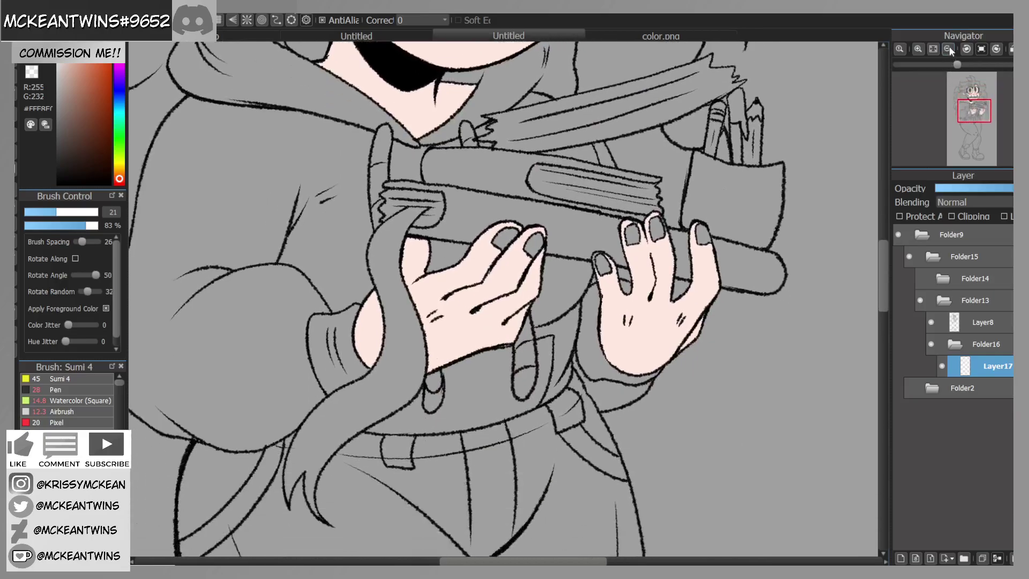
{"action": "left_click", "coordinate": [948, 49]}
{"action": "mouse_move", "coordinate": [971, 124]}
{"action": "left_mouse_down"}
{"action": "mouse_move", "coordinate": [971, 136]}
{"action": "mouse_move", "coordinate": [973, 104]}
{"action": "left_mouse_up"}
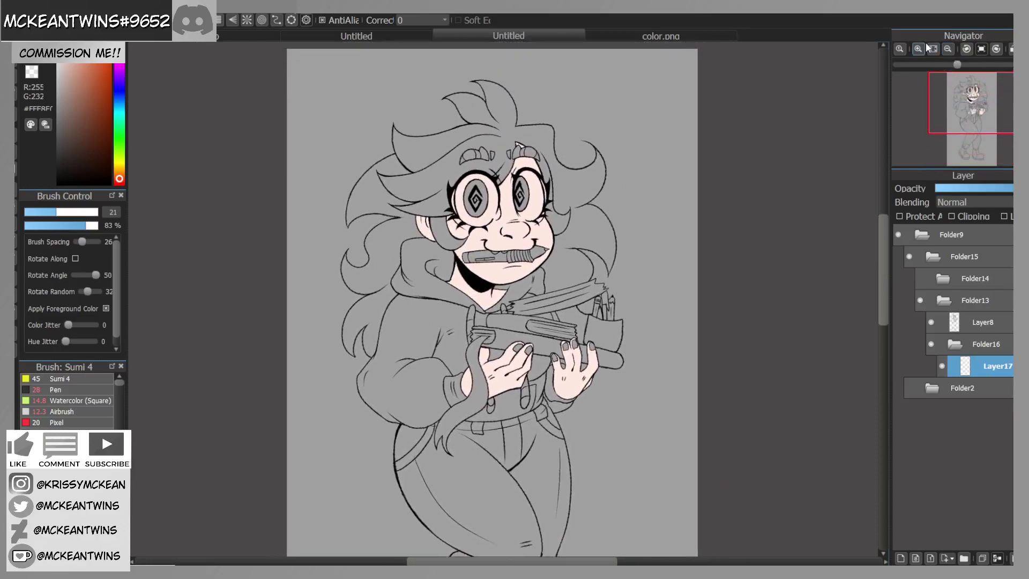
{"action": "left_click", "coordinate": [926, 48]}
{"action": "left_click", "coordinate": [712, 45]}
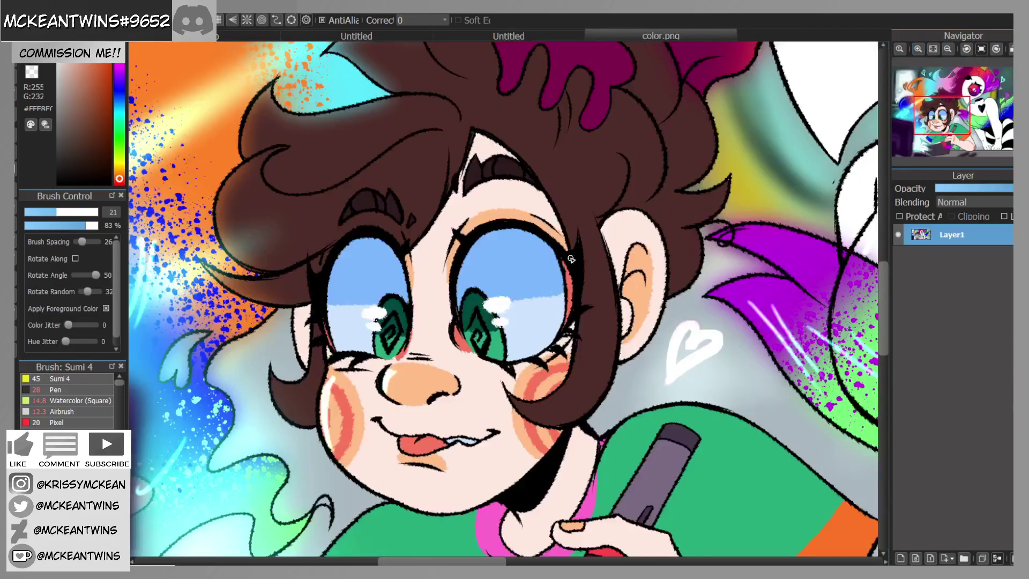
{"action": "left_click", "coordinate": [527, 376], "text": "alt"}
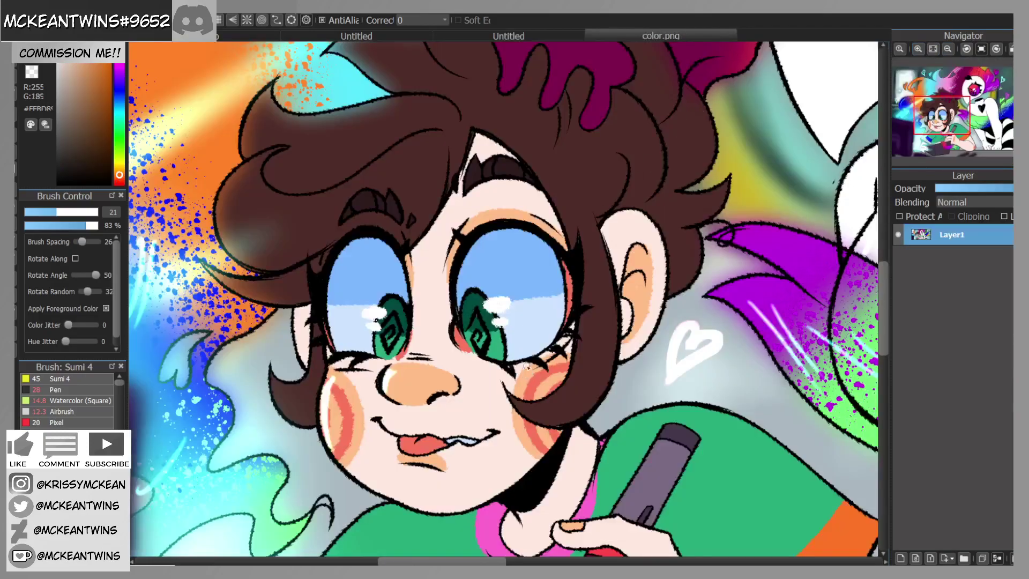
{"action": "left_click", "coordinate": [502, 31]}
{"action": "left_click", "coordinate": [918, 48]}
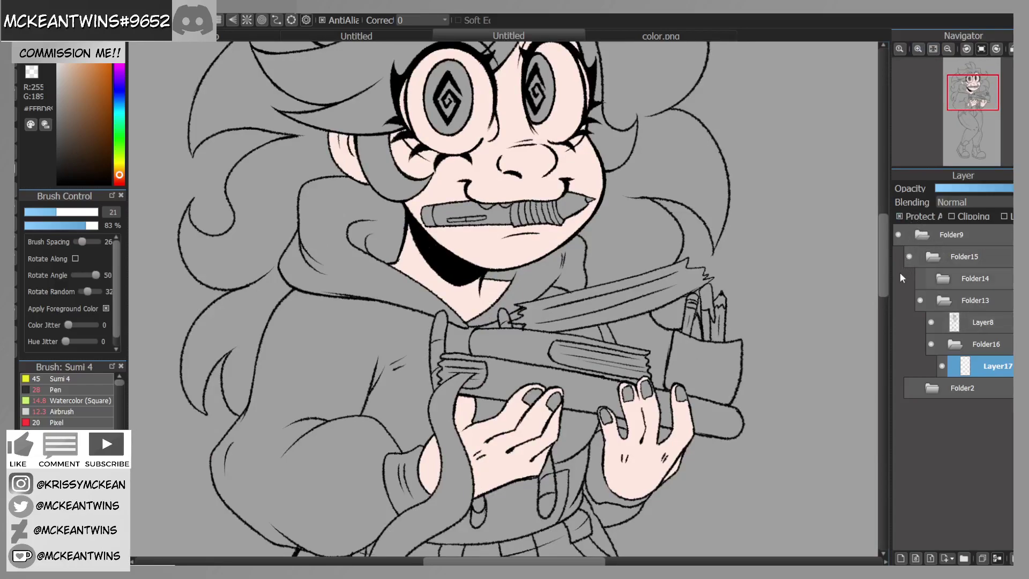
{"action": "left_click", "coordinate": [78, 378]}
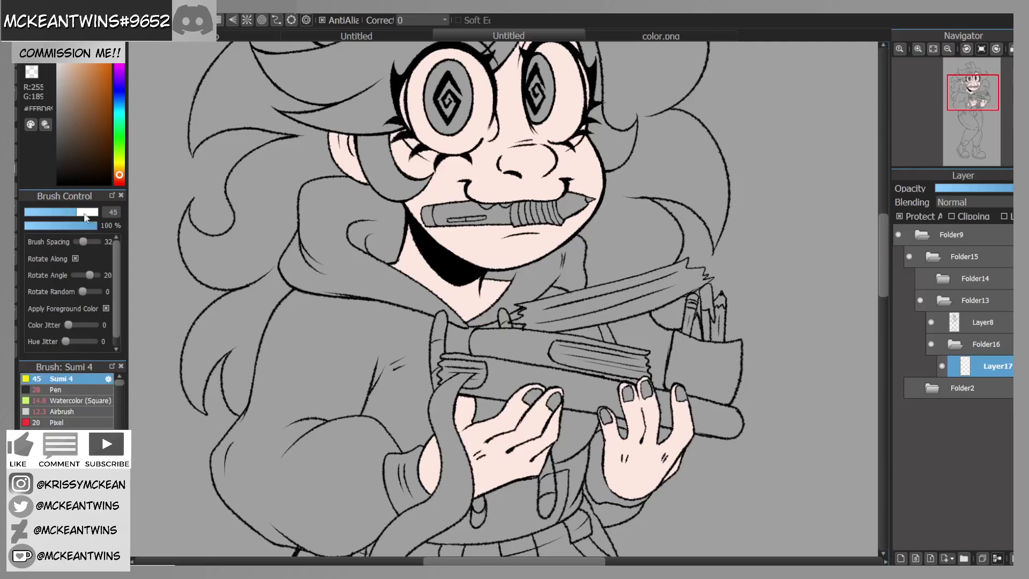
{"action": "mouse_move", "coordinate": [597, 157]}
{"action": "left_mouse_down"}
{"action": "mouse_move", "coordinate": [586, 182]}
{"action": "mouse_move", "coordinate": [596, 170]}
{"action": "mouse_move", "coordinate": [592, 211]}
{"action": "left_mouse_up"}
{"action": "key", "text": "ctrl+z"}
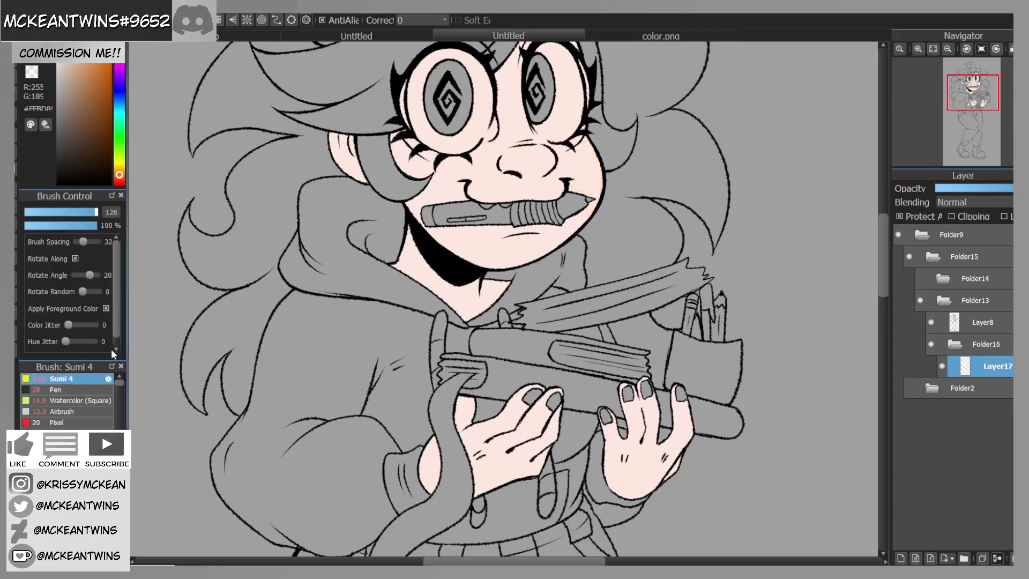
Step: Try shading both cheeks in soft peach with the Airbrush at size 191
{"action": "left_click", "coordinate": [80, 411]}
{"action": "left_click", "coordinate": [97, 212]}
{"action": "mouse_move", "coordinate": [599, 169]}
{"action": "left_mouse_down"}
{"action": "mouse_move", "coordinate": [618, 187]}
{"action": "mouse_move", "coordinate": [604, 167]}
{"action": "left_mouse_up"}
{"action": "mouse_move", "coordinate": [436, 183]}
{"action": "left_mouse_down"}
{"action": "mouse_move", "coordinate": [398, 176]}
{"action": "mouse_move", "coordinate": [426, 212]}
{"action": "left_mouse_up"}
{"action": "left_click_drag", "start_coordinate": [972, 101], "coordinate": [972, 95]}
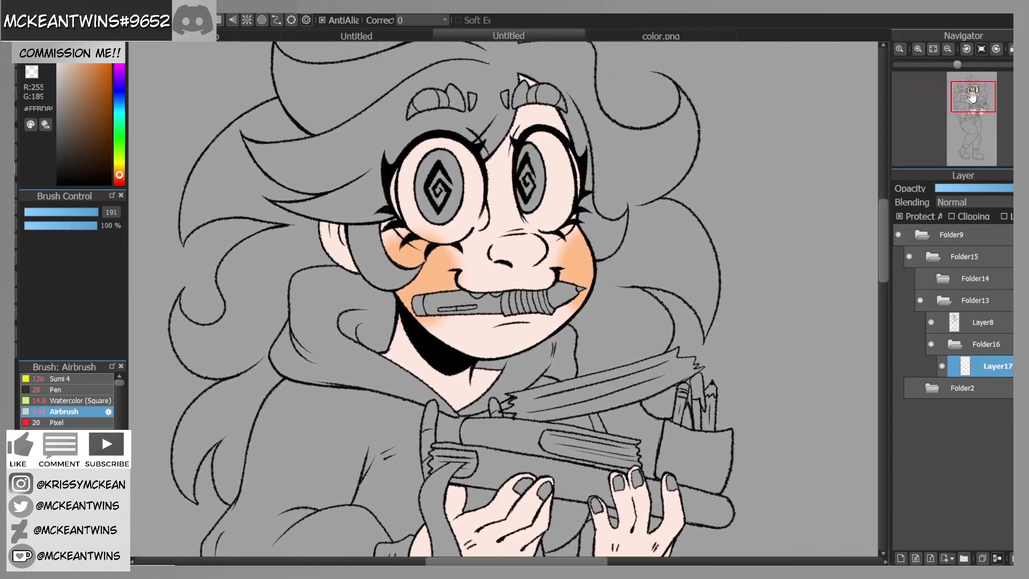
{"action": "left_click", "coordinate": [916, 50]}
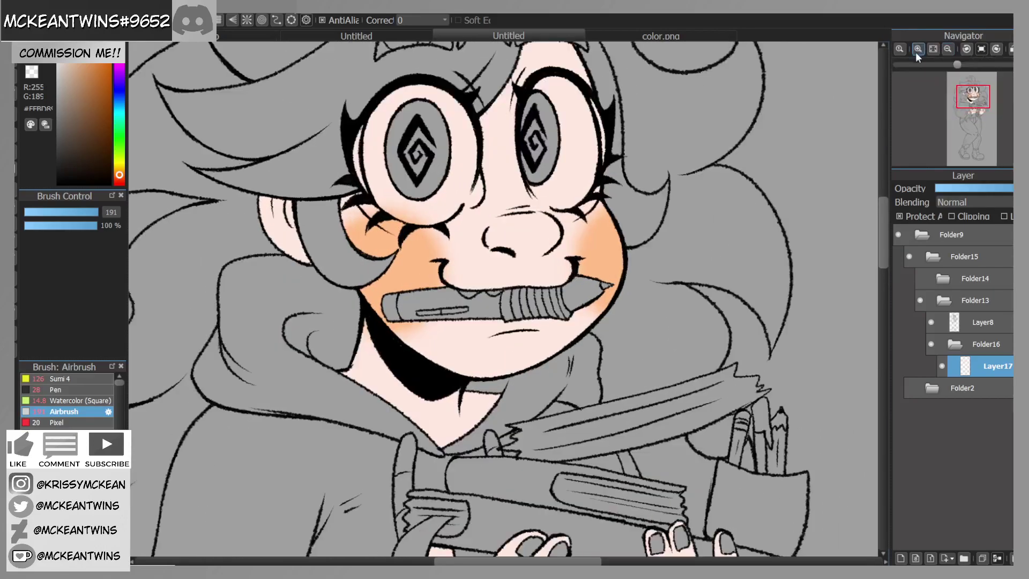
Step: Undo the airbrushed shading and paint hard-edged peach blush on both cheeks with the Pen at size 160
{"action": "left_click", "coordinate": [72, 390]}
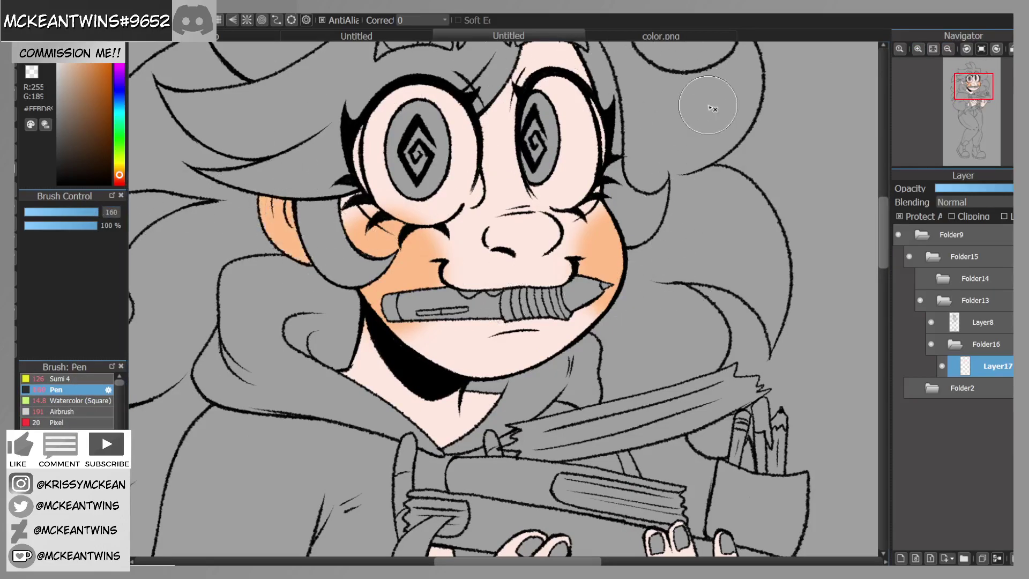
{"action": "key", "text": "ctrl+z"}
{"action": "key", "text": "ctrl+z"}
{"action": "mouse_move", "coordinate": [632, 250]}
{"action": "left_mouse_down"}
{"action": "mouse_move", "coordinate": [641, 287]}
{"action": "mouse_move", "coordinate": [607, 260]}
{"action": "mouse_move", "coordinate": [605, 236]}
{"action": "left_mouse_up"}
{"action": "mouse_move", "coordinate": [381, 244]}
{"action": "left_mouse_down"}
{"action": "mouse_move", "coordinate": [407, 290]}
{"action": "mouse_move", "coordinate": [397, 322]}
{"action": "mouse_move", "coordinate": [364, 236]}
{"action": "mouse_move", "coordinate": [383, 284]}
{"action": "left_mouse_up"}
{"action": "key", "text": "ctrl+z"}
{"action": "mouse_move", "coordinate": [369, 241]}
{"action": "left_mouse_down"}
{"action": "mouse_move", "coordinate": [407, 278]}
{"action": "mouse_move", "coordinate": [364, 292]}
{"action": "mouse_move", "coordinate": [376, 234]}
{"action": "mouse_move", "coordinate": [386, 234]}
{"action": "left_mouse_up"}
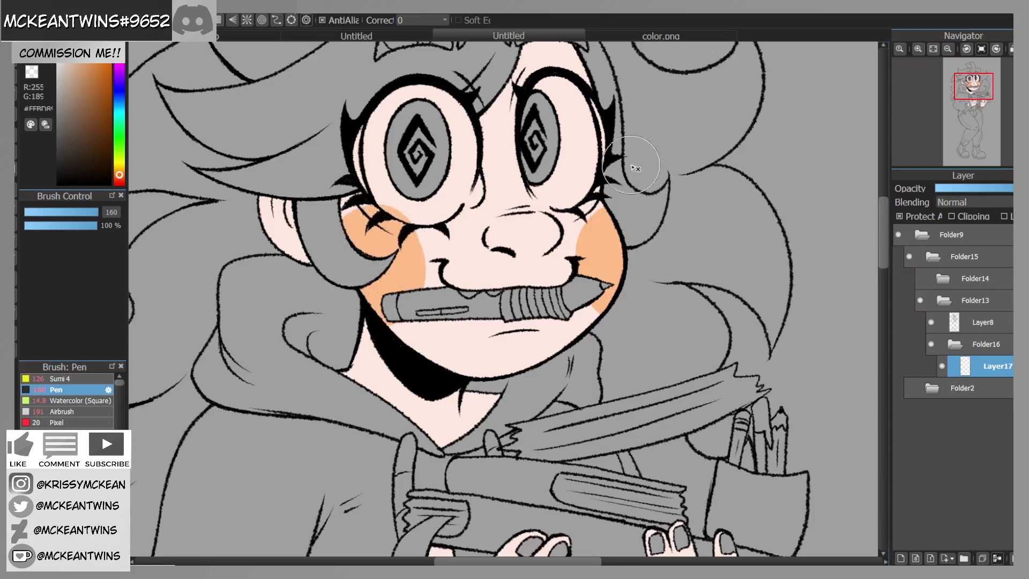
Step: Paint the exposed ear in solid peach with the Pen at size 160
{"action": "mouse_move", "coordinate": [380, 305]}
{"action": "left_mouse_down"}
{"action": "mouse_move", "coordinate": [398, 244]}
{"action": "mouse_move", "coordinate": [410, 304]}
{"action": "left_mouse_up"}
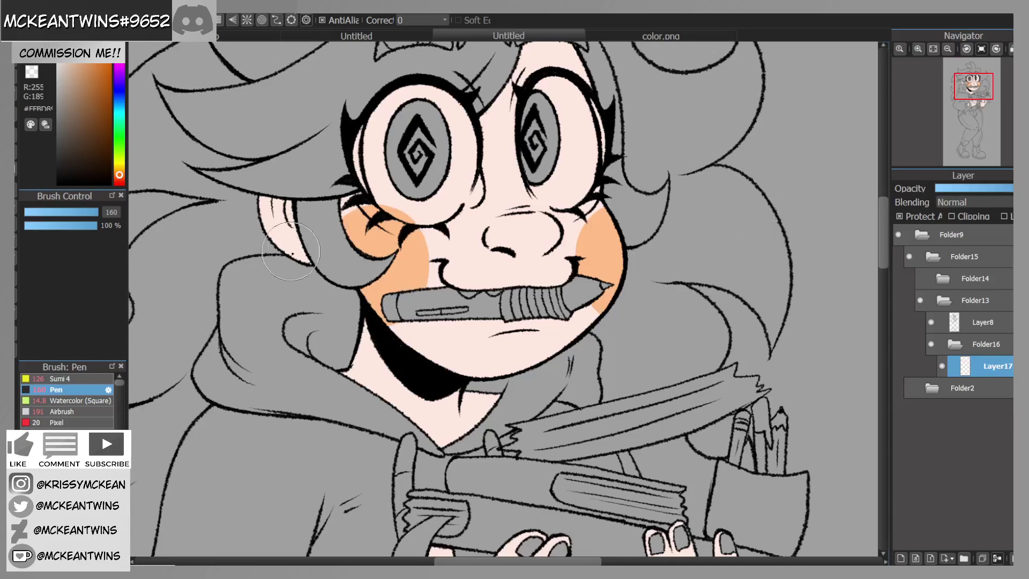
{"action": "left_click_drag", "start_coordinate": [296, 242], "coordinate": [262, 188]}
Step: Trace peach along the inside of the nose outline with the Pen at size 17, bridging the open gaps in the line art
{"action": "left_click_drag", "start_coordinate": [973, 92], "coordinate": [973, 77]}
{"action": "left_click", "coordinate": [67, 212]}
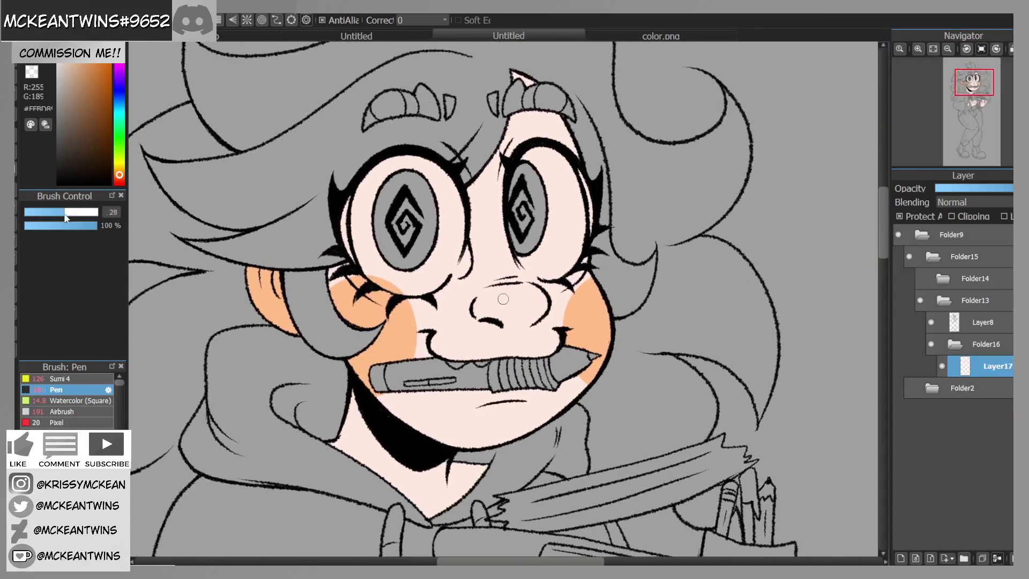
{"action": "left_click", "coordinate": [901, 48]}
{"action": "key", "text": "bracketleft"}
{"action": "key", "text": "bracketleft"}
{"action": "key", "text": "bracketleft"}
{"action": "mouse_move", "coordinate": [443, 299]}
{"action": "left_mouse_down"}
{"action": "mouse_move", "coordinate": [473, 277]}
{"action": "mouse_move", "coordinate": [452, 292]}
{"action": "mouse_move", "coordinate": [510, 270]}
{"action": "left_mouse_up"}
{"action": "left_click_drag", "start_coordinate": [441, 337], "coordinate": [453, 344]}
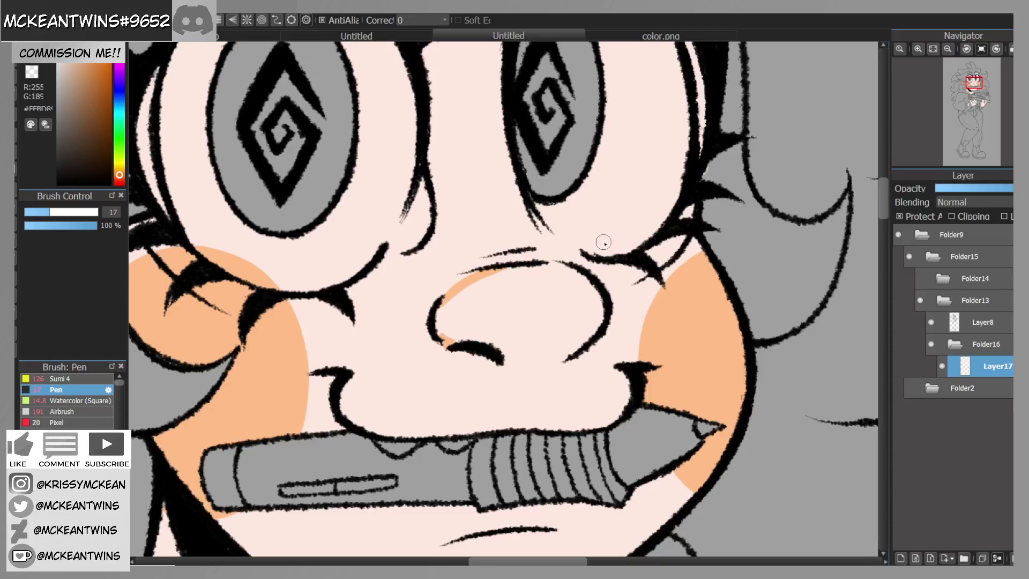
{"action": "mouse_move", "coordinate": [499, 358]}
{"action": "left_mouse_down"}
{"action": "mouse_move", "coordinate": [524, 344]}
{"action": "mouse_move", "coordinate": [573, 354]}
{"action": "left_mouse_up"}
Step: Close the remaining gap along the top of the nose and fill the whole nose with peach
{"action": "left_click", "coordinate": [15, 157]}
{"action": "left_click", "coordinate": [557, 295]}
{"action": "key", "text": "ctrl+z"}
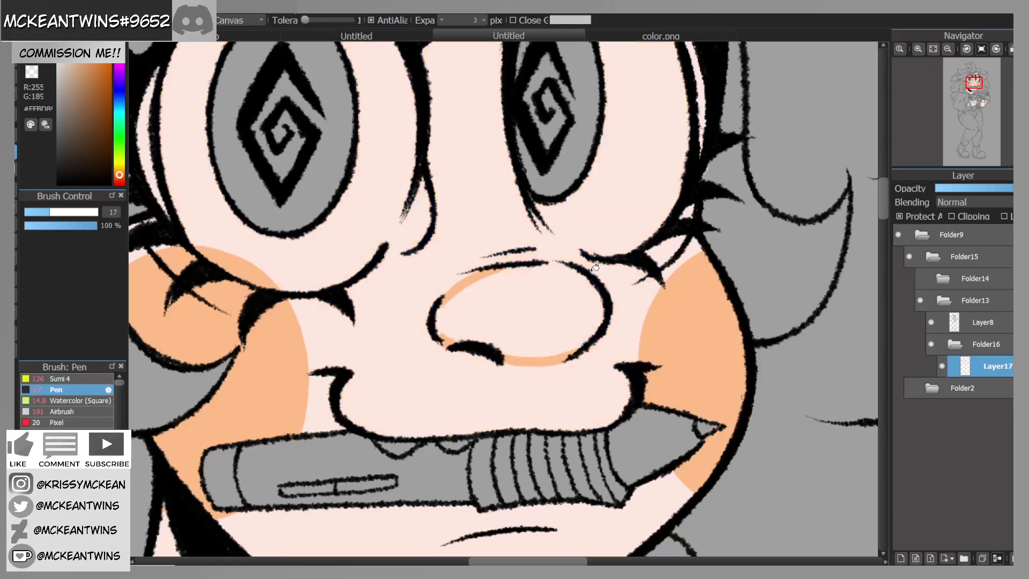
{"action": "key", "text": "b"}
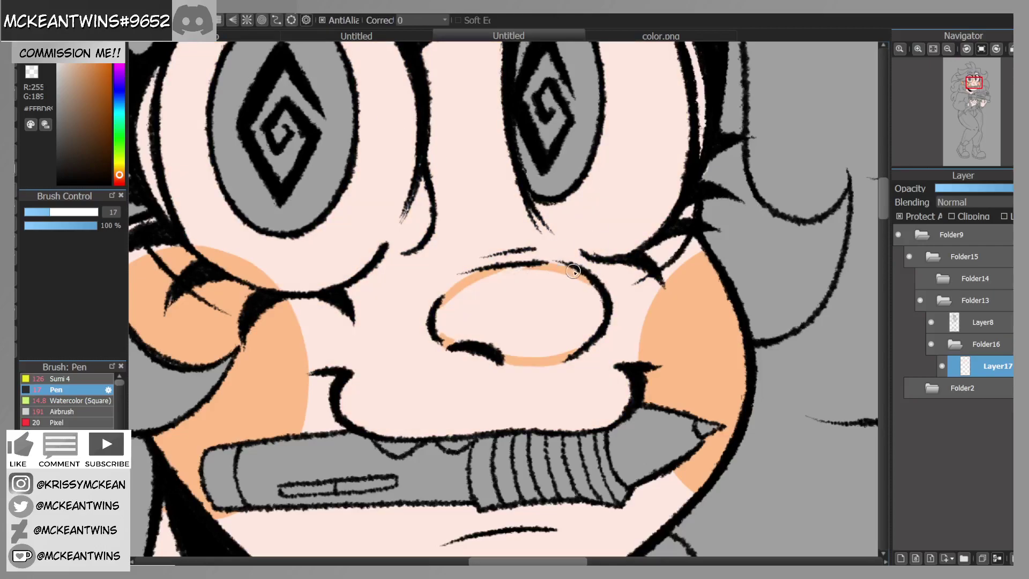
{"action": "key", "text": "g"}
{"action": "left_click", "coordinate": [554, 314]}
Step: Outline a lower-lip patch between the pencil-shaped pen and the lip line, and fill it with peach
{"action": "mouse_move", "coordinate": [961, 70]}
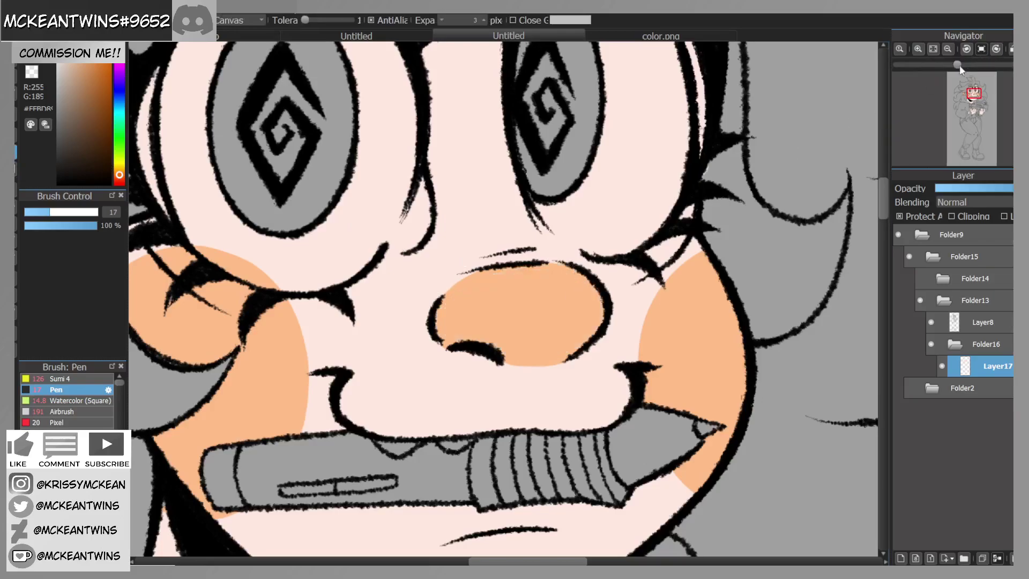
{"action": "left_click", "coordinate": [950, 50]}
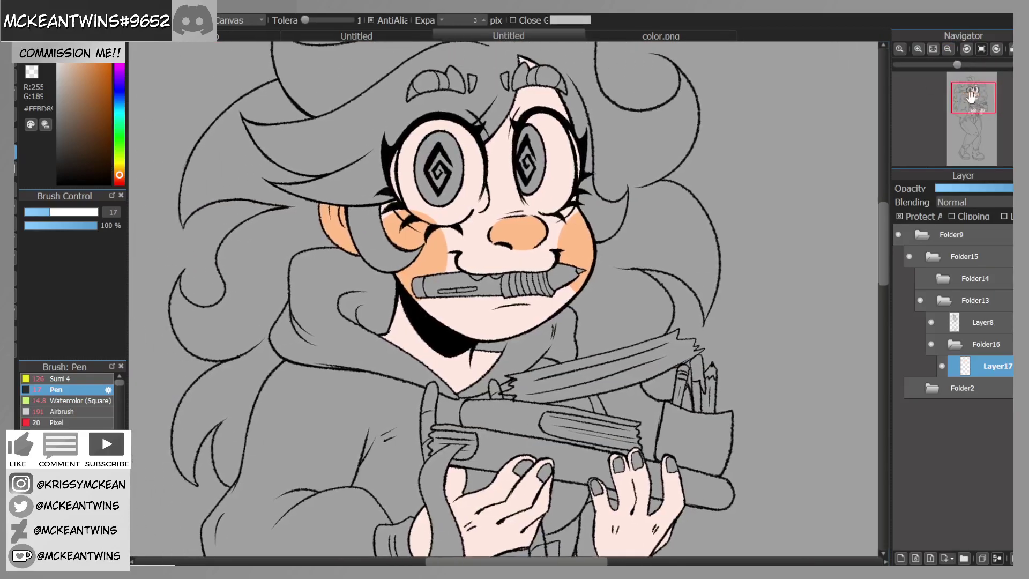
{"action": "left_click", "coordinate": [918, 49]}
{"action": "left_click", "coordinate": [917, 49]}
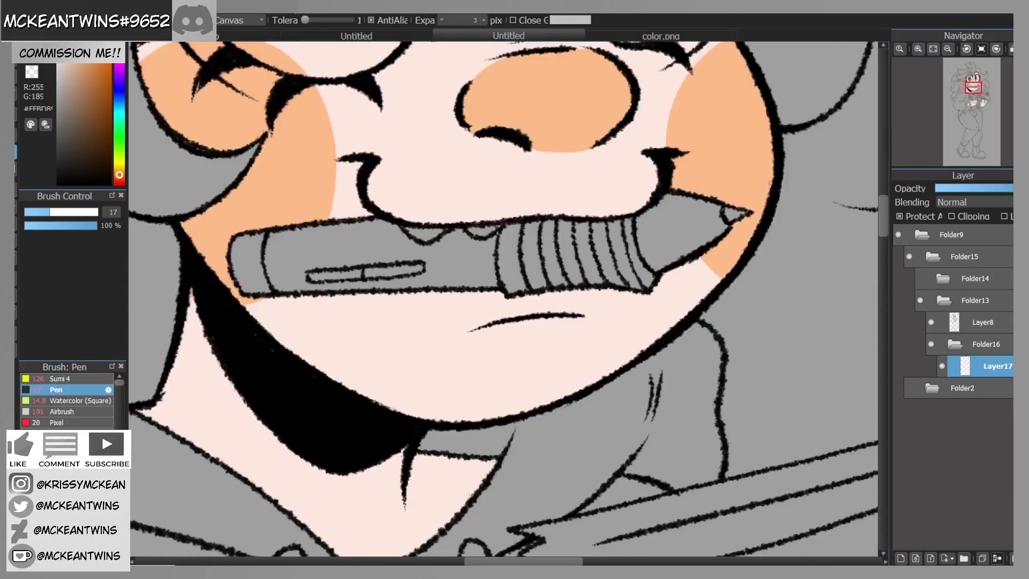
{"action": "key", "text": "b"}
{"action": "left_click_drag", "start_coordinate": [485, 321], "coordinate": [460, 293]}
{"action": "left_click_drag", "start_coordinate": [552, 313], "coordinate": [594, 288]}
{"action": "key", "text": "g"}
{"action": "left_click", "coordinate": [537, 300]}
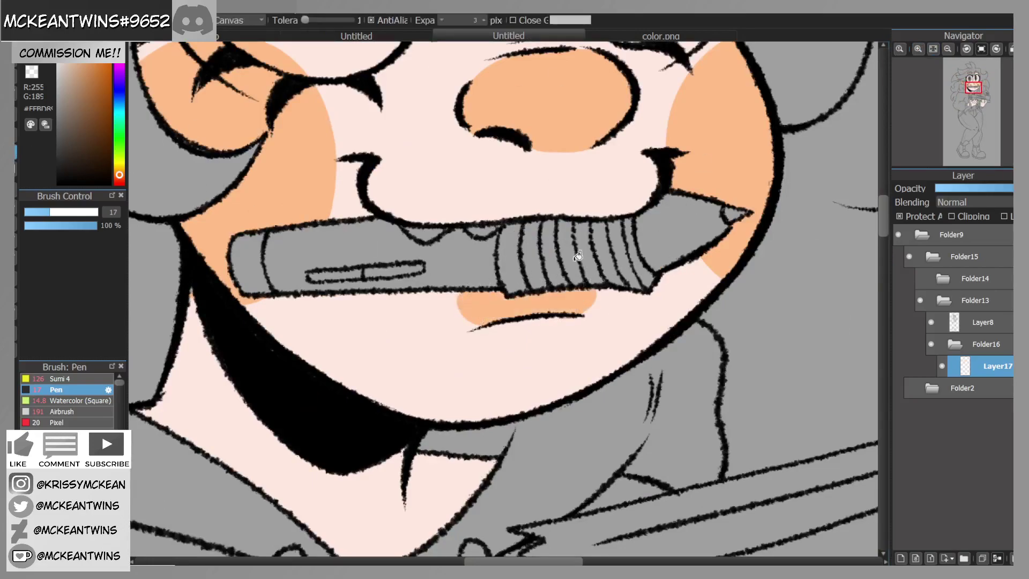
Step: Fill the small skin sliver at the outer edge of the hand below the pencil pouch with peach
{"action": "left_click", "coordinate": [950, 50]}
{"action": "left_click", "coordinate": [950, 50]}
{"action": "mouse_move", "coordinate": [971, 110]}
{"action": "left_mouse_down"}
{"action": "mouse_move", "coordinate": [971, 100]}
{"action": "mouse_move", "coordinate": [972, 111]}
{"action": "left_mouse_up"}
{"action": "left_click", "coordinate": [918, 50]}
{"action": "left_click", "coordinate": [918, 50]}
{"action": "left_click", "coordinate": [756, 251]}
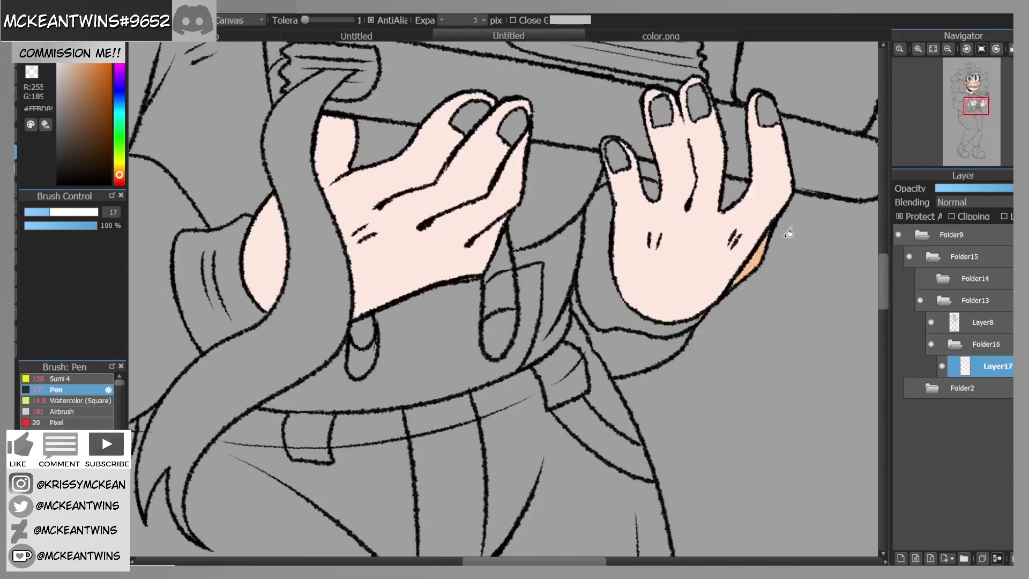
Step: Draw rounded peach bands across the backs of both hands over the short crease marks and fill them in
{"action": "left_click", "coordinate": [14, 54]}
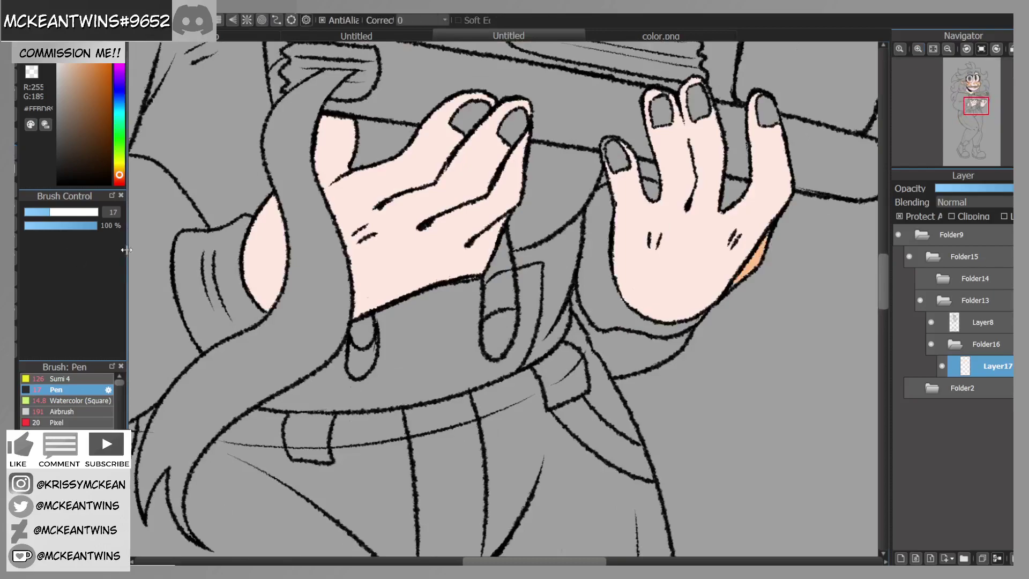
{"action": "mouse_move", "coordinate": [420, 285]}
{"action": "left_mouse_down"}
{"action": "mouse_move", "coordinate": [373, 219]}
{"action": "mouse_move", "coordinate": [352, 229]}
{"action": "mouse_move", "coordinate": [390, 297]}
{"action": "left_mouse_up"}
{"action": "mouse_move", "coordinate": [634, 239]}
{"action": "left_mouse_down"}
{"action": "mouse_move", "coordinate": [695, 227]}
{"action": "mouse_move", "coordinate": [738, 233]}
{"action": "mouse_move", "coordinate": [711, 253]}
{"action": "mouse_move", "coordinate": [635, 238]}
{"action": "left_mouse_up"}
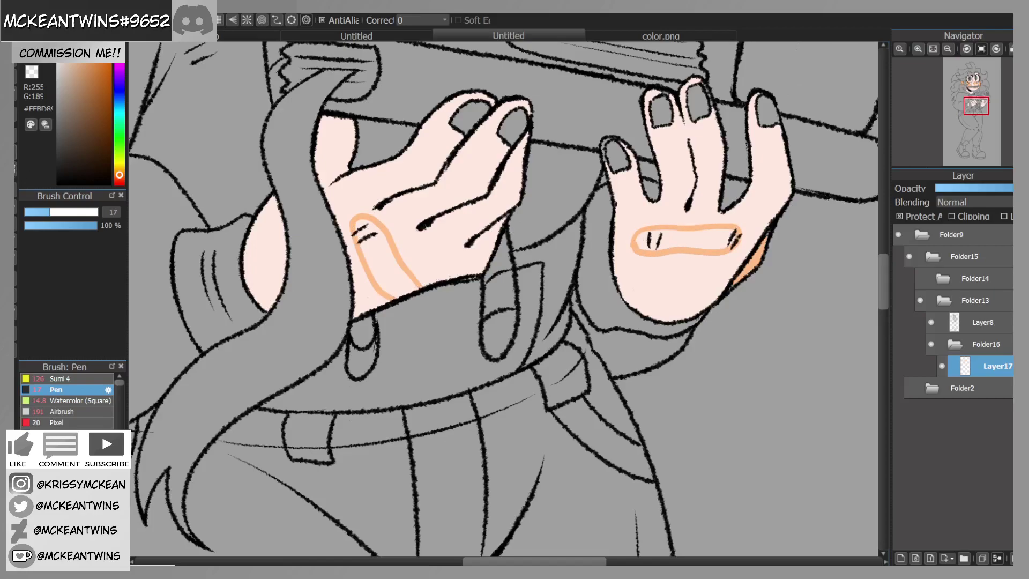
{"action": "key", "text": "b"}
{"action": "left_click", "coordinate": [391, 264]}
{"action": "left_click", "coordinate": [702, 249]}
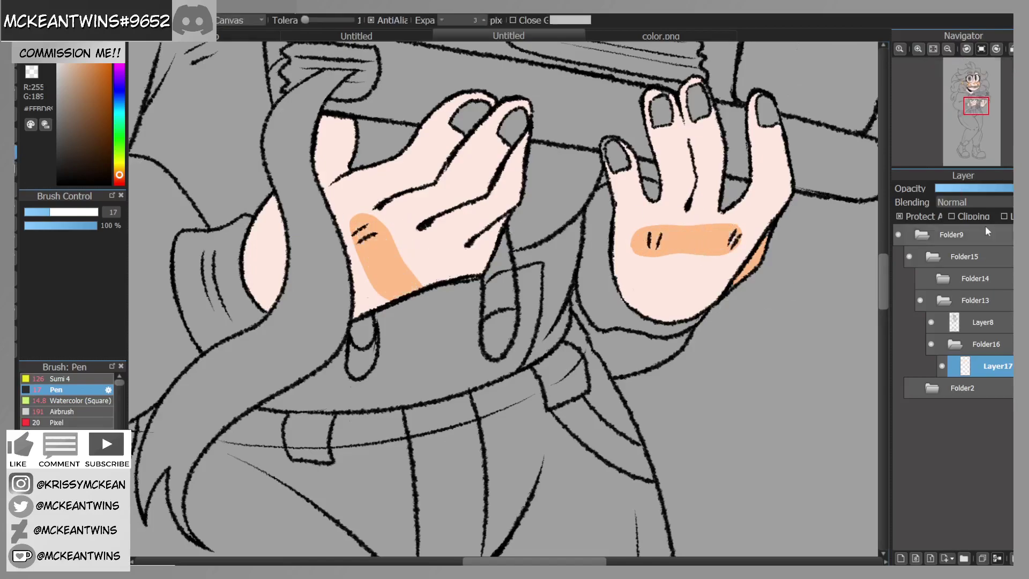
Step: Turn off alpha protection on Layer17, resample the peach from the hand, and fill all six fingernails with it
{"action": "left_click", "coordinate": [708, 197], "text": "alt"}
{"action": "key", "text": "n"}
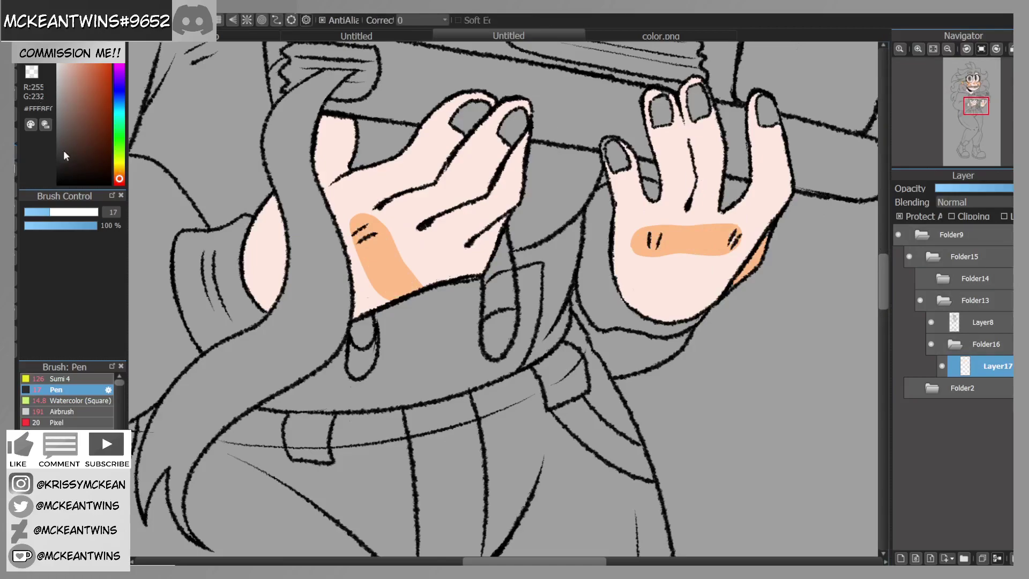
{"action": "left_click", "coordinate": [899, 216]}
{"action": "right_click", "coordinate": [694, 237]}
{"action": "left_click", "coordinate": [16, 151]}
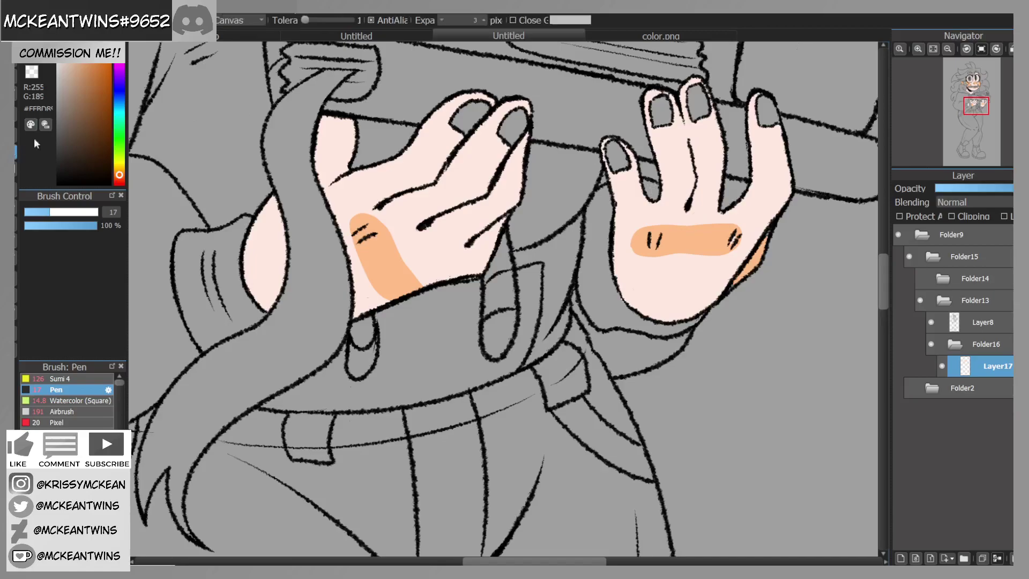
{"action": "left_click", "coordinate": [470, 111]}
{"action": "left_click", "coordinate": [509, 124]}
{"action": "left_click", "coordinate": [617, 155]}
{"action": "left_click", "coordinate": [661, 113]}
{"action": "left_click", "coordinate": [700, 103]}
{"action": "left_click", "coordinate": [769, 110]}
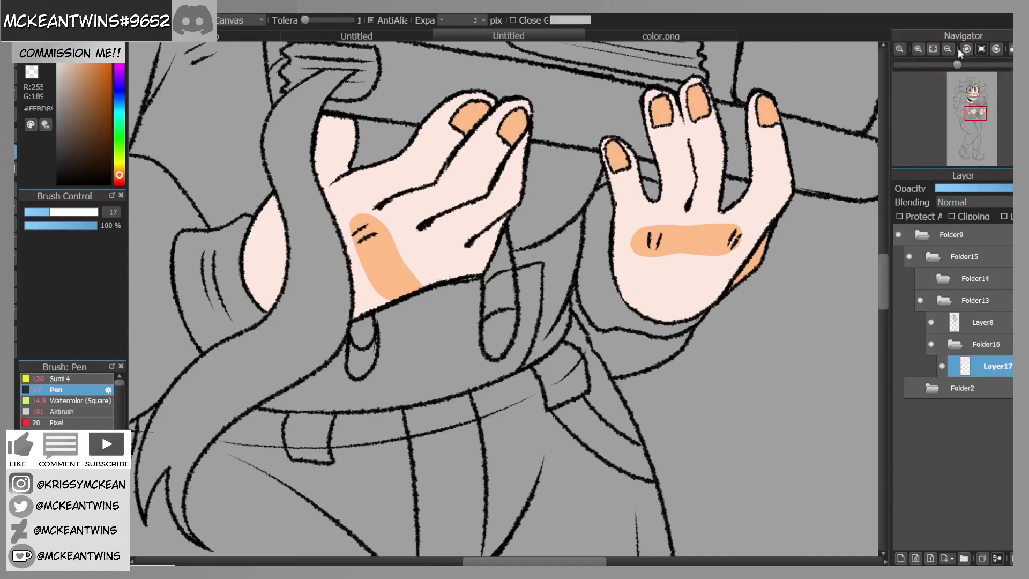
Step: Protect Layer17's alpha again and shade both sides of the nose bridge next to the eyes in peach
{"action": "left_click", "coordinate": [947, 47]}
{"action": "left_click_drag", "start_coordinate": [975, 115], "coordinate": [972, 99]}
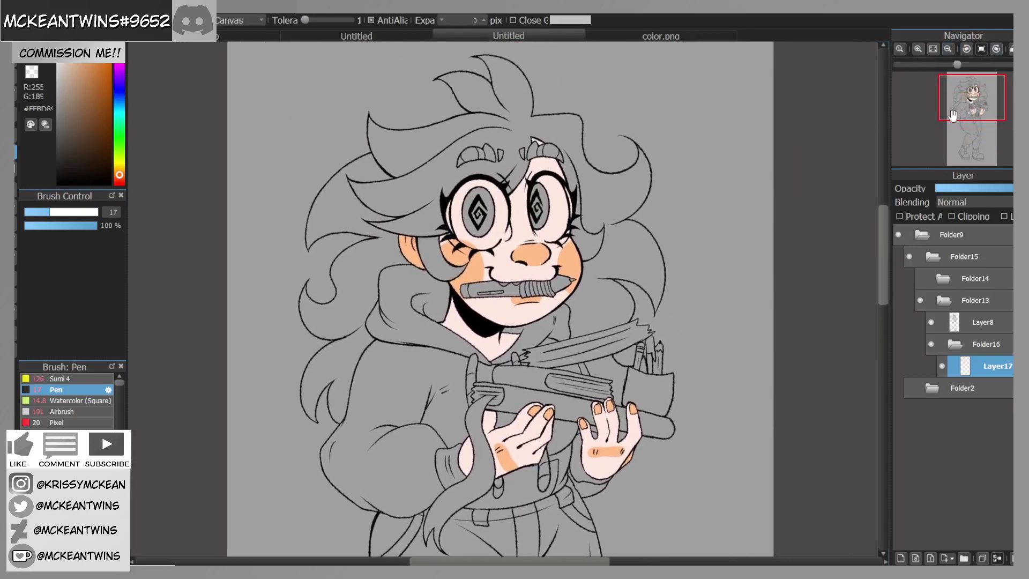
{"action": "left_click", "coordinate": [919, 48]}
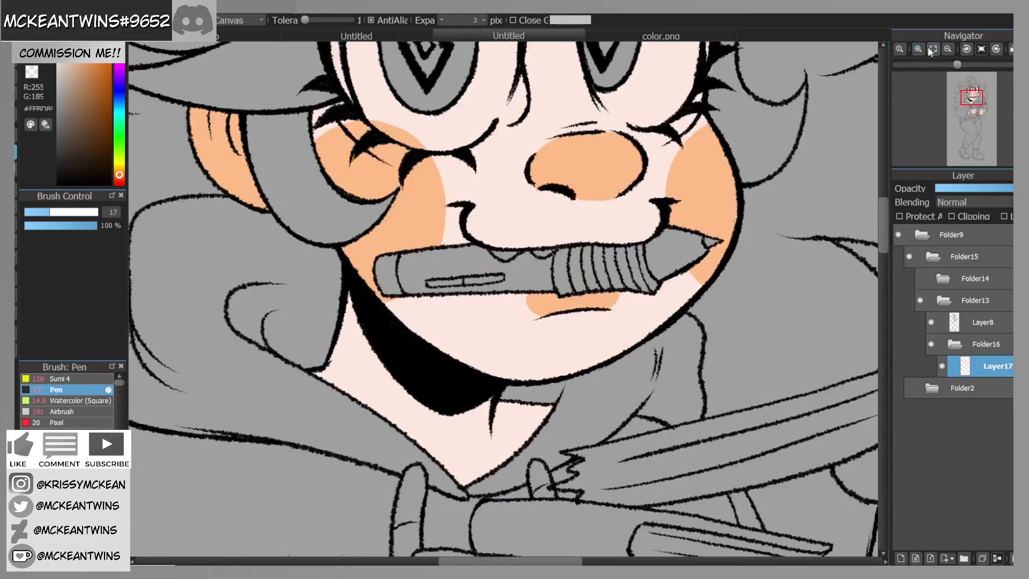
{"action": "left_click_drag", "start_coordinate": [976, 88], "coordinate": [977, 70]}
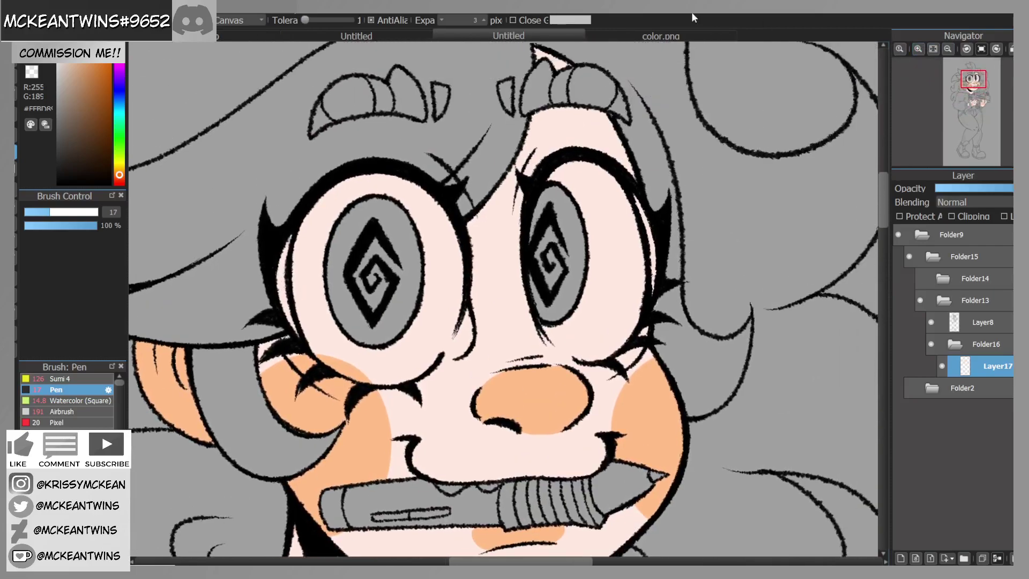
{"action": "key", "text": "b"}
{"action": "left_click_drag", "start_coordinate": [529, 180], "coordinate": [518, 233]}
{"action": "left_click_drag", "start_coordinate": [525, 181], "coordinate": [520, 246]}
{"action": "left_click_drag", "start_coordinate": [465, 214], "coordinate": [473, 276]}
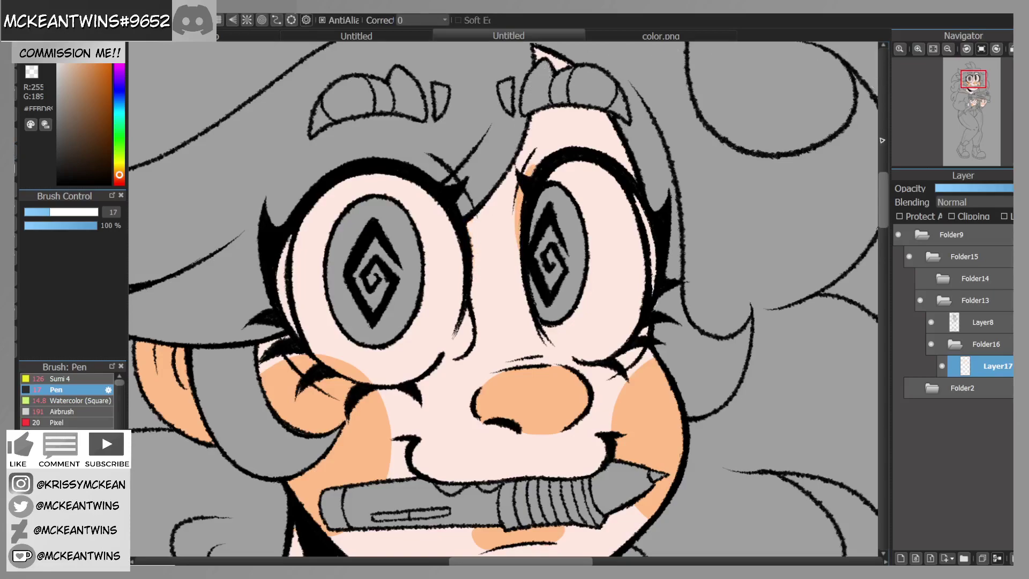
{"action": "left_click", "coordinate": [899, 216]}
{"action": "left_click_drag", "start_coordinate": [467, 210], "coordinate": [472, 286]}
{"action": "left_click_drag", "start_coordinate": [533, 168], "coordinate": [538, 164]}
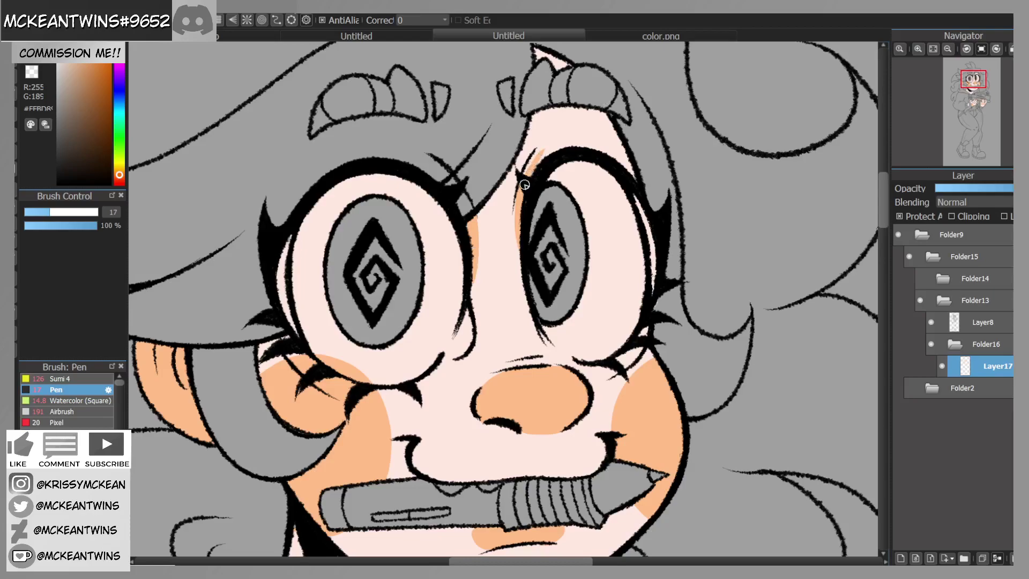
{"action": "mouse_move", "coordinate": [478, 224]}
{"action": "left_mouse_down"}
{"action": "mouse_move", "coordinate": [477, 274]}
{"action": "mouse_move", "coordinate": [473, 217]}
{"action": "mouse_move", "coordinate": [470, 253]}
{"action": "left_mouse_up"}
{"action": "left_click_drag", "start_coordinate": [518, 203], "coordinate": [527, 253]}
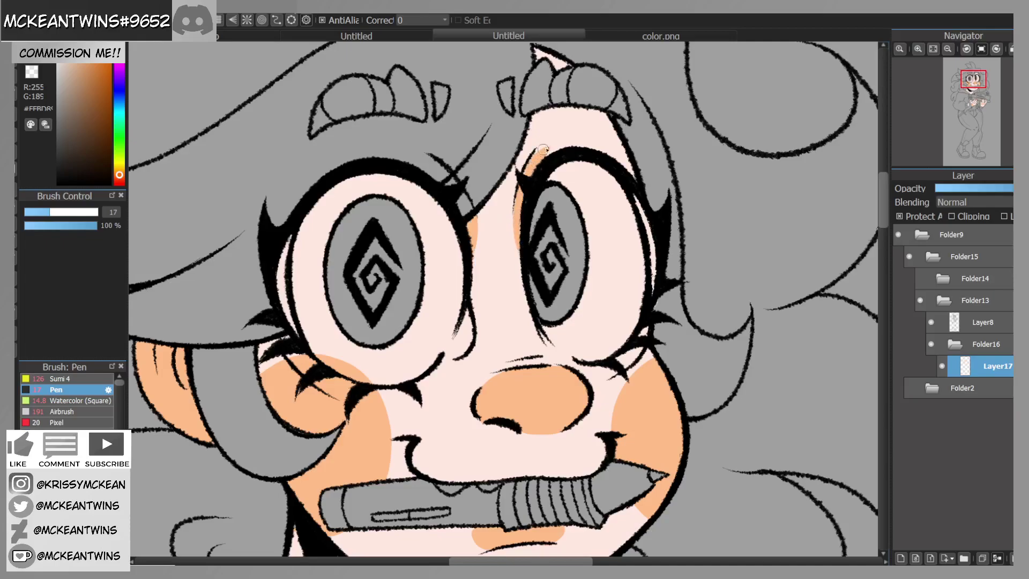
Step: Extend the peach shading in a curved band over the top of the eye beside the exposed forehead, and resample the light skin colour
{"action": "left_click_drag", "start_coordinate": [530, 171], "coordinate": [608, 137]}
{"action": "left_click", "coordinate": [966, 49]}
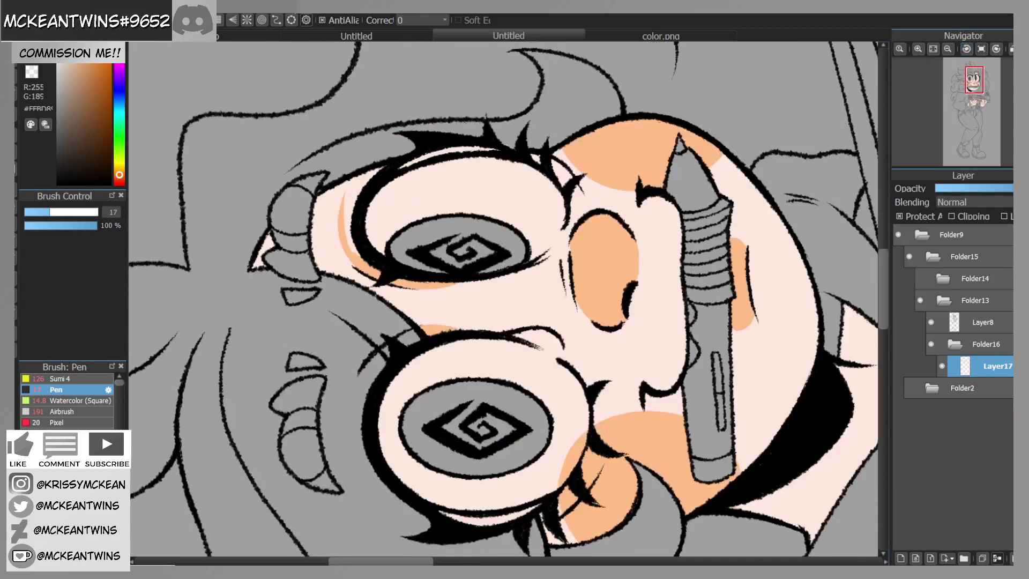
{"action": "mouse_move", "coordinate": [358, 183]}
{"action": "left_mouse_down"}
{"action": "mouse_move", "coordinate": [347, 227]}
{"action": "mouse_move", "coordinate": [371, 177]}
{"action": "left_mouse_up"}
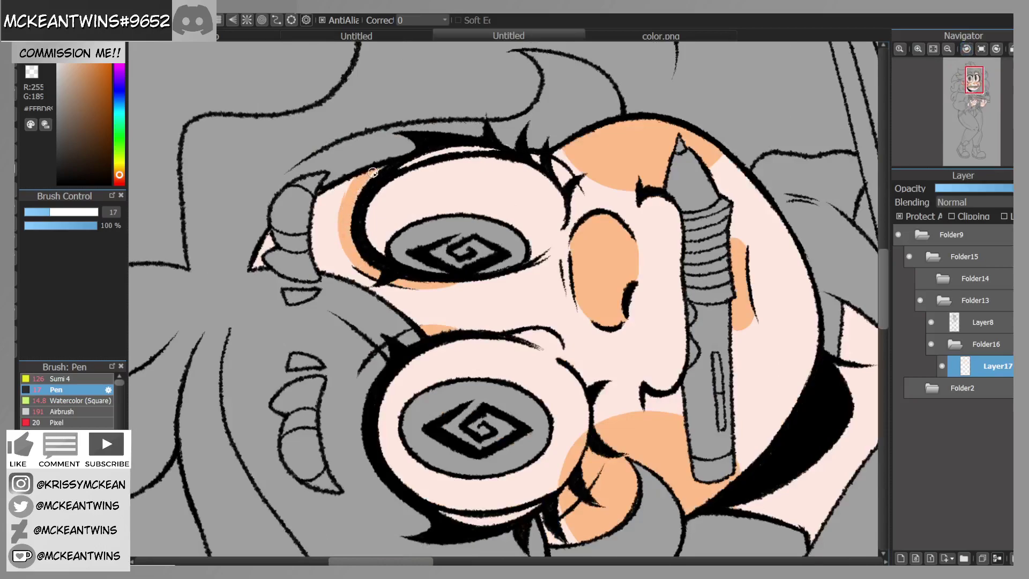
{"action": "key", "text": "z"}
{"action": "left_click", "coordinate": [335, 214], "text": "alt"}
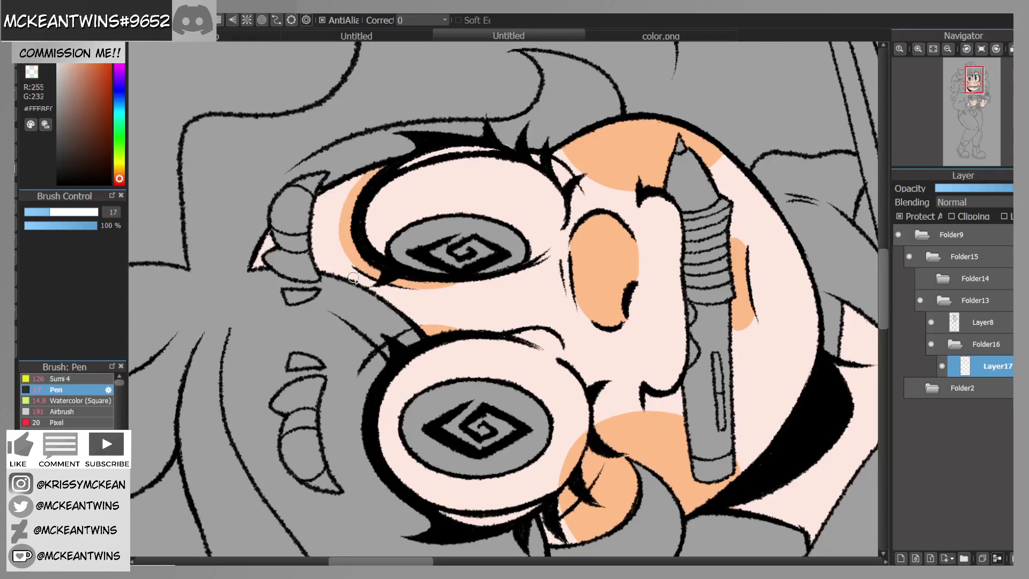
Step: Reset the canvas rotation, sample the red blush colour from the cheek in color.png, and return to the line art document
{"action": "left_click", "coordinate": [947, 49]}
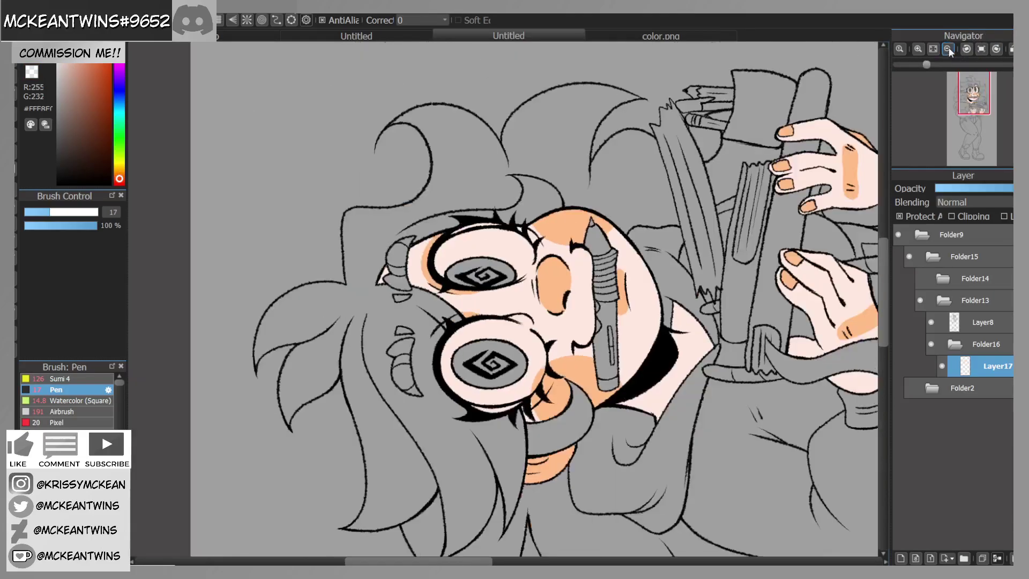
{"action": "left_click", "coordinate": [981, 49]}
{"action": "left_click", "coordinate": [664, 32]}
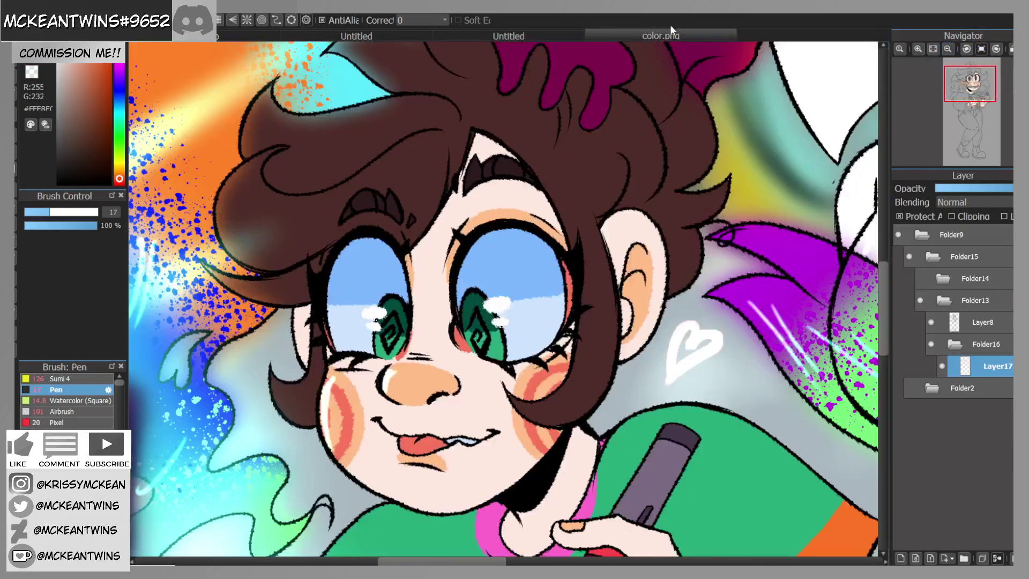
{"action": "left_click", "coordinate": [349, 417], "text": "alt"}
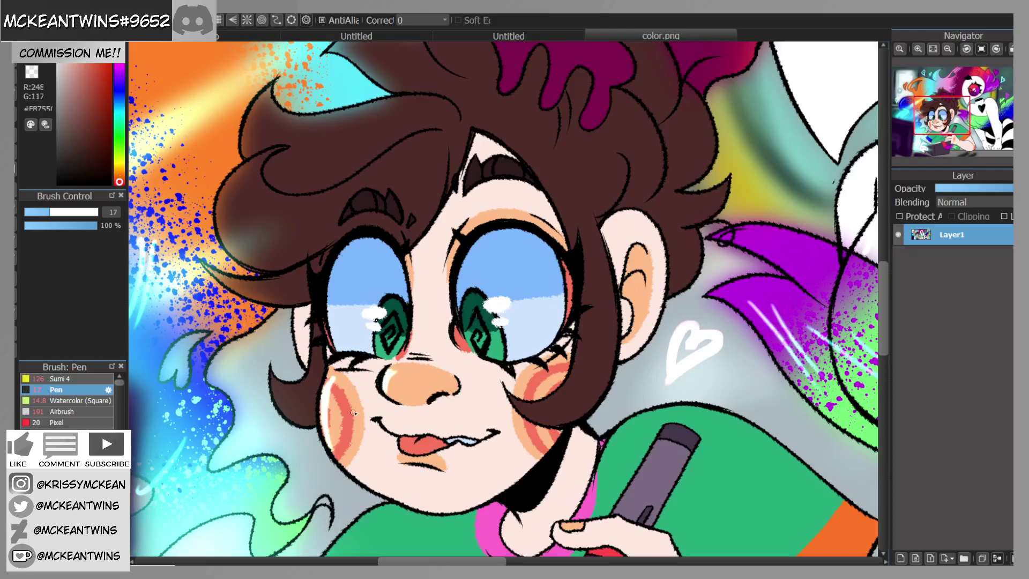
{"action": "left_click", "coordinate": [480, 36]}
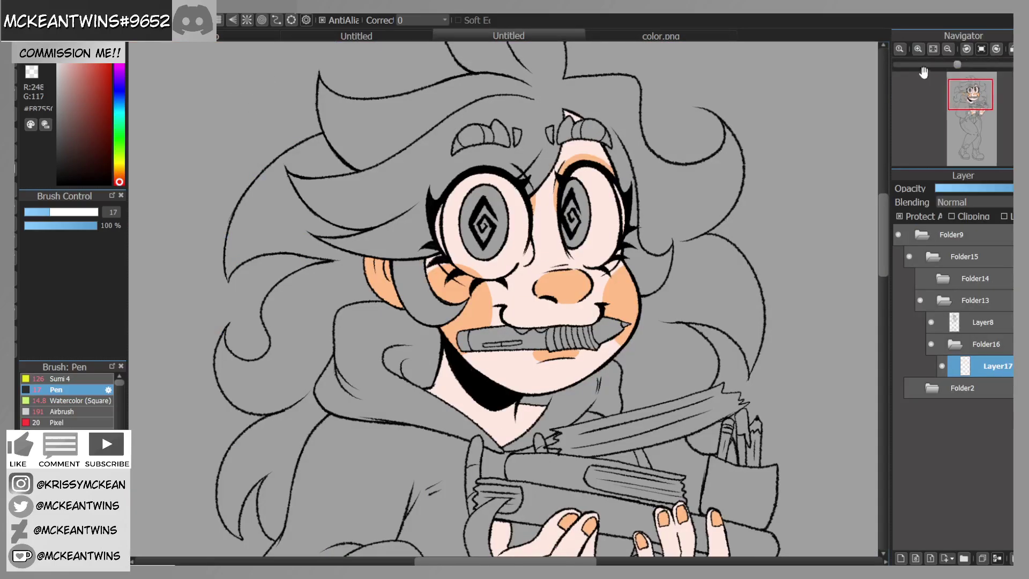
Step: Paint red accents into the inner corners and along the outer edges of both eyes with the Pen at size 17
{"action": "scroll", "coordinate": [506, 298], "scroll_direction": "up", "scroll_amount": 2}
{"action": "mouse_move", "coordinate": [547, 215]}
{"action": "left_mouse_down"}
{"action": "mouse_move", "coordinate": [554, 196]}
{"action": "mouse_move", "coordinate": [548, 226]}
{"action": "mouse_move", "coordinate": [558, 183]}
{"action": "left_mouse_up"}
{"action": "left_click_drag", "start_coordinate": [636, 215], "coordinate": [652, 228]}
{"action": "left_click_drag", "start_coordinate": [364, 138], "coordinate": [389, 211]}
{"action": "left_click_drag", "start_coordinate": [375, 115], "coordinate": [370, 148]}
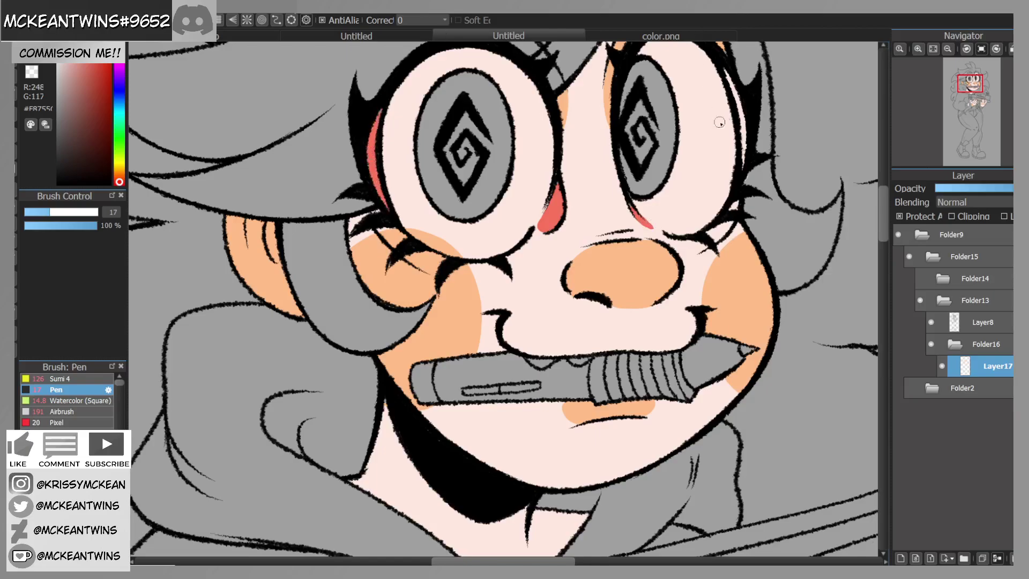
{"action": "left_click_drag", "start_coordinate": [745, 163], "coordinate": [725, 68]}
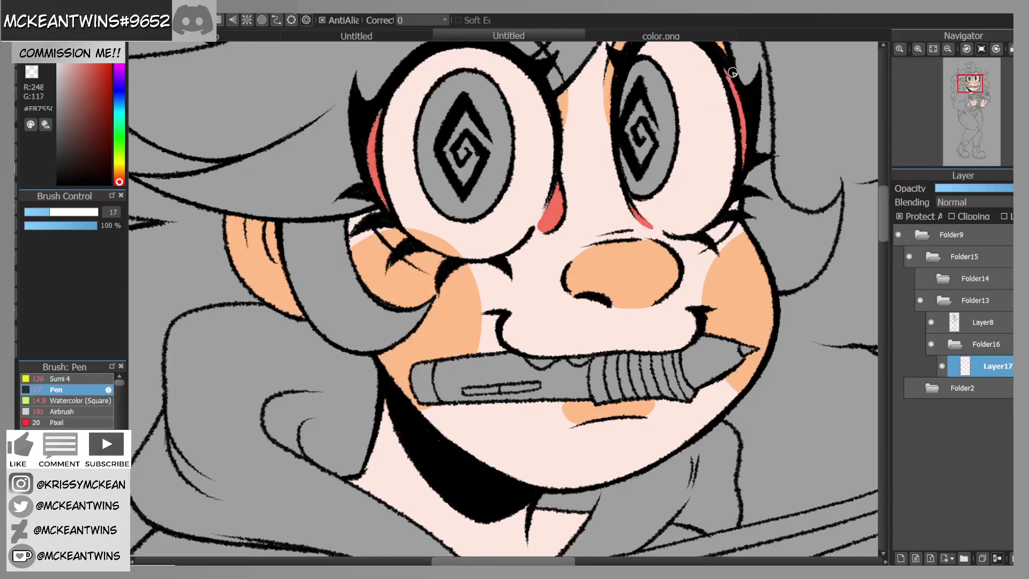
Step: Set the Pen size to 41 and paint concentric red stripes over the peach blush on both cheeks
{"action": "left_click_drag", "start_coordinate": [972, 85], "coordinate": [973, 96]}
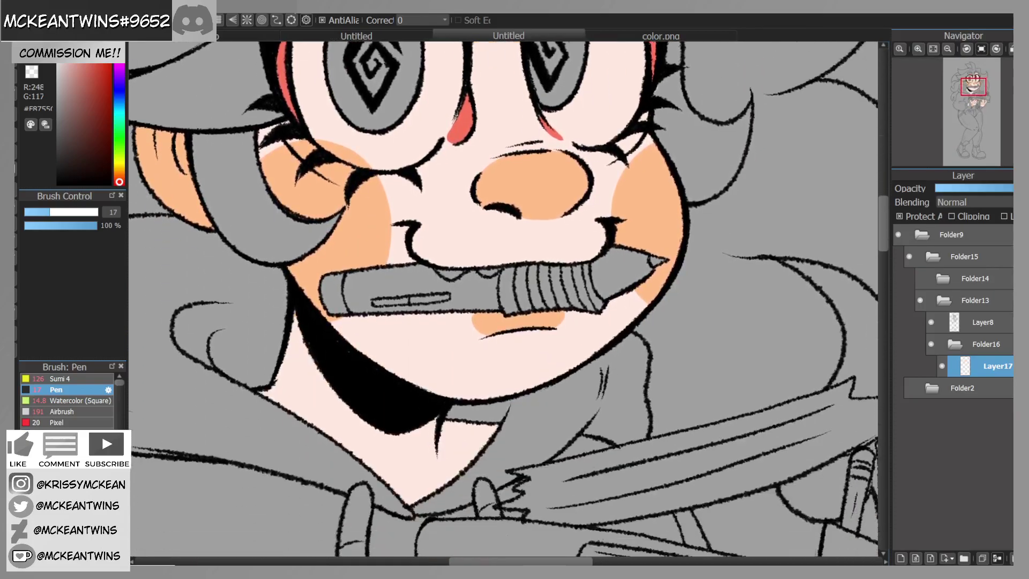
{"action": "left_click_drag", "start_coordinate": [49, 208], "coordinate": [56, 212]}
{"action": "left_click_drag", "start_coordinate": [662, 159], "coordinate": [650, 290]}
{"action": "key", "text": "ctrl+z"}
{"action": "left_click_drag", "start_coordinate": [56, 212], "coordinate": [74, 212]}
{"action": "left_click_drag", "start_coordinate": [665, 153], "coordinate": [660, 285]}
{"action": "left_click_drag", "start_coordinate": [671, 180], "coordinate": [665, 258]}
{"action": "mouse_move", "coordinate": [310, 297]}
{"action": "left_mouse_down"}
{"action": "mouse_move", "coordinate": [357, 263]}
{"action": "mouse_move", "coordinate": [268, 161]}
{"action": "mouse_move", "coordinate": [281, 191]}
{"action": "left_mouse_up"}
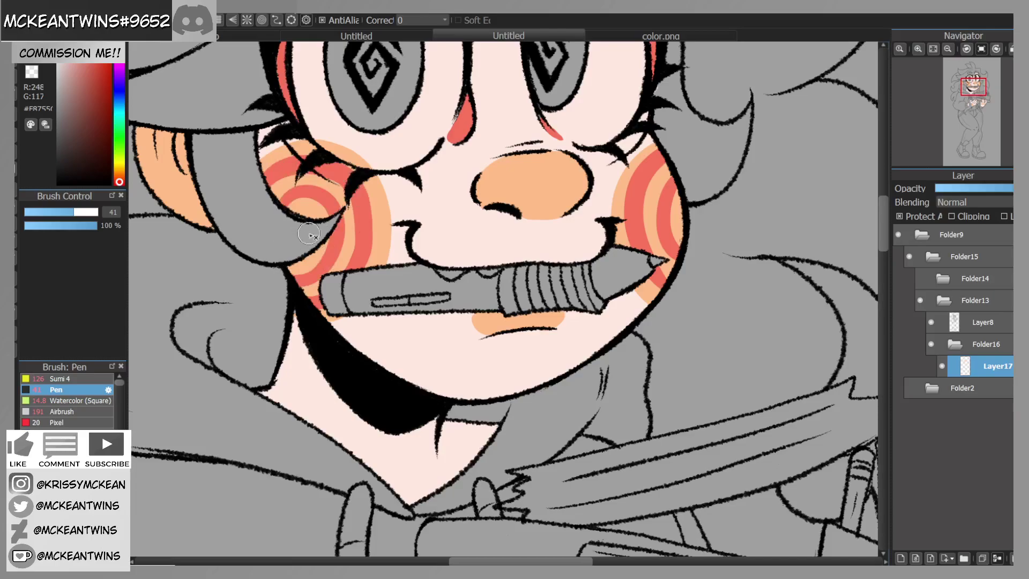
{"action": "left_click", "coordinate": [950, 49]}
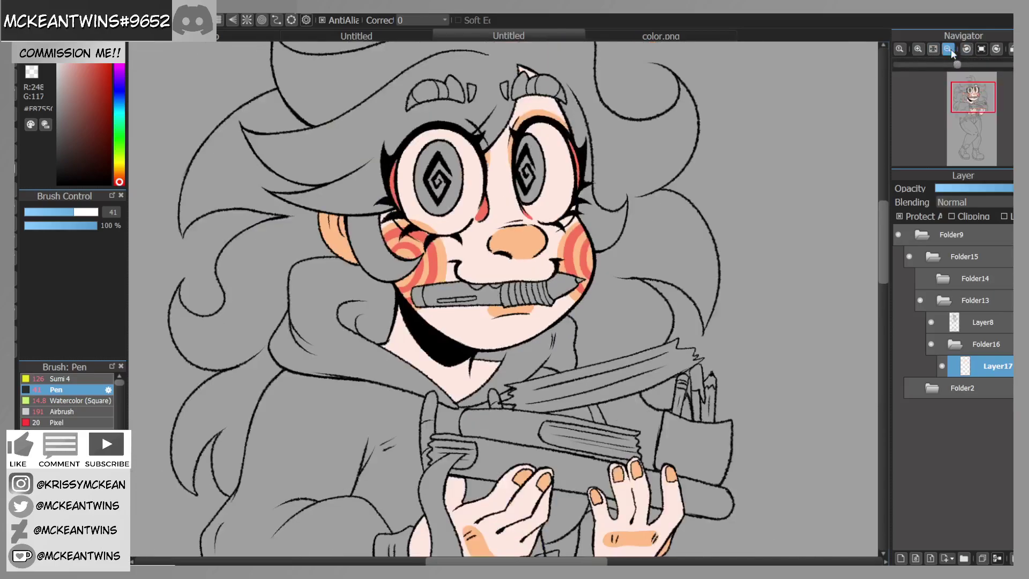
{"action": "left_click", "coordinate": [950, 49]}
{"action": "left_click_drag", "start_coordinate": [970, 101], "coordinate": [974, 96]}
{"action": "left_click", "coordinate": [918, 48]}
{"action": "left_click", "coordinate": [919, 49]}
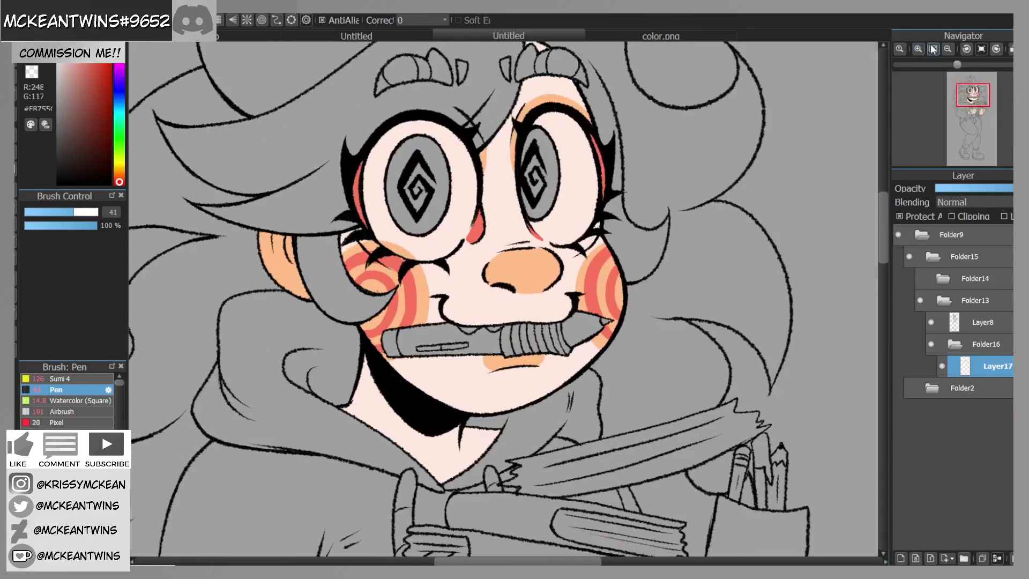
Step: Open another color.png reference, the artwork of the character in paint-splattered trousers, replacing the striped-shirt reference image
{"action": "left_click", "coordinate": [933, 48]}
{"action": "left_click", "coordinate": [674, 35]}
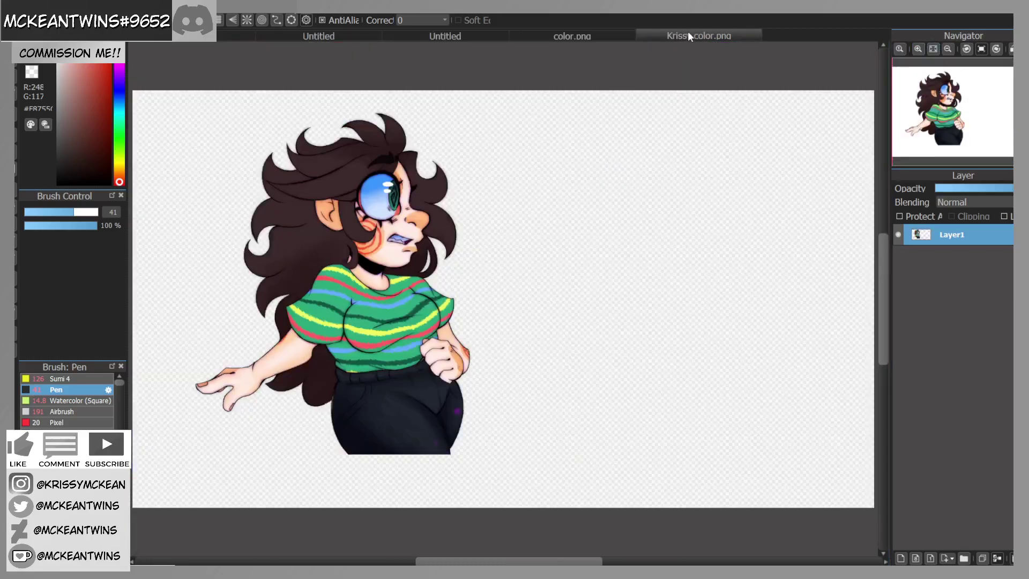
{"action": "double_click", "coordinate": [716, 37]}
{"action": "left_click", "coordinate": [672, 36]}
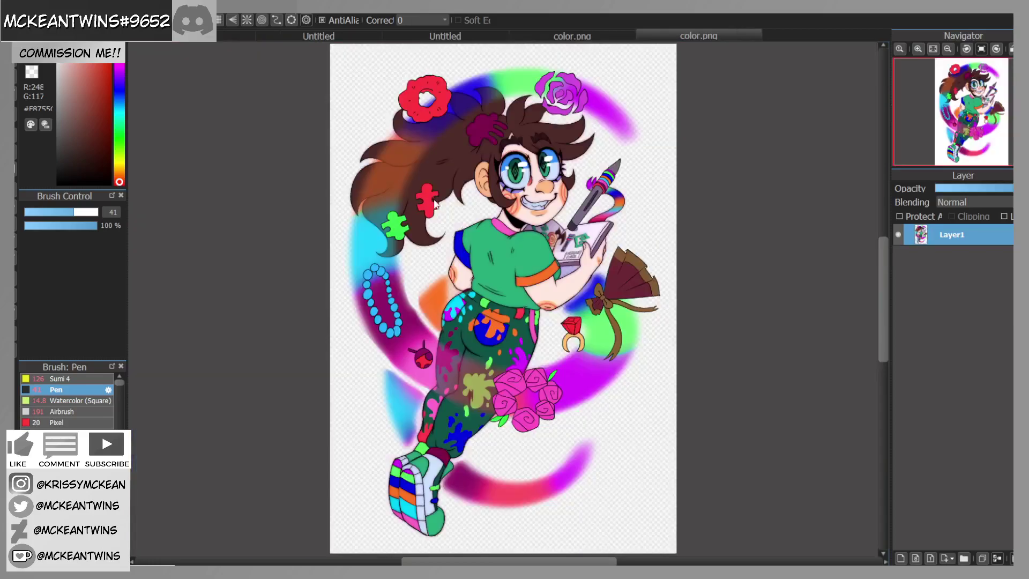
Step: Sample the lavender shadow colour beneath the eye in the newly opened color.png, and return to the line art document
{"action": "left_click", "coordinate": [918, 49]}
{"action": "left_click", "coordinate": [918, 49]}
{"action": "left_click", "coordinate": [918, 48]}
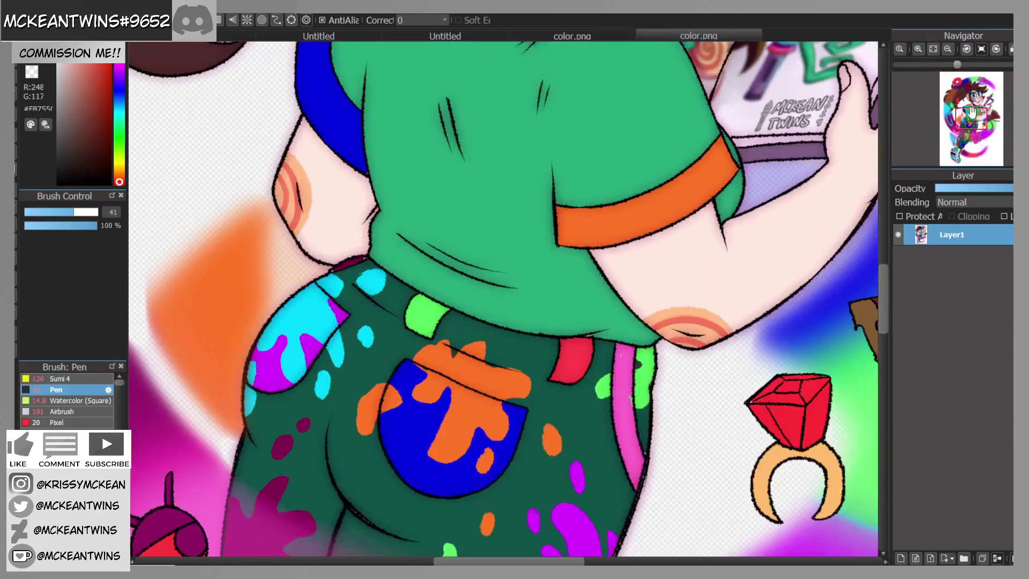
{"action": "left_click_drag", "start_coordinate": [974, 112], "coordinate": [974, 103]}
{"action": "left_click", "coordinate": [511, 198], "text": "alt"}
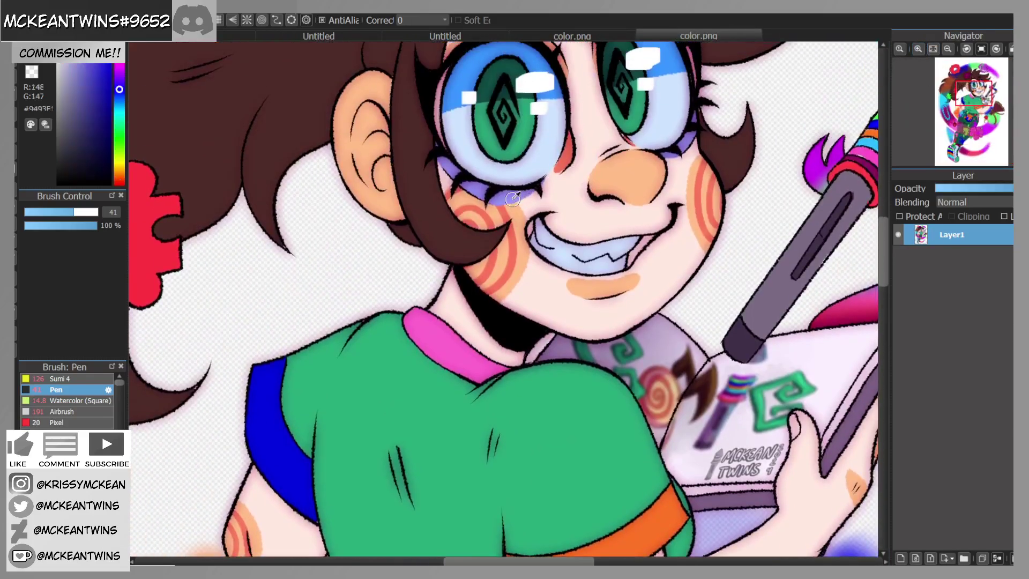
{"action": "right_click", "coordinate": [513, 199]}
{"action": "left_click", "coordinate": [514, 201], "text": "alt"}
{"action": "left_click", "coordinate": [572, 34]}
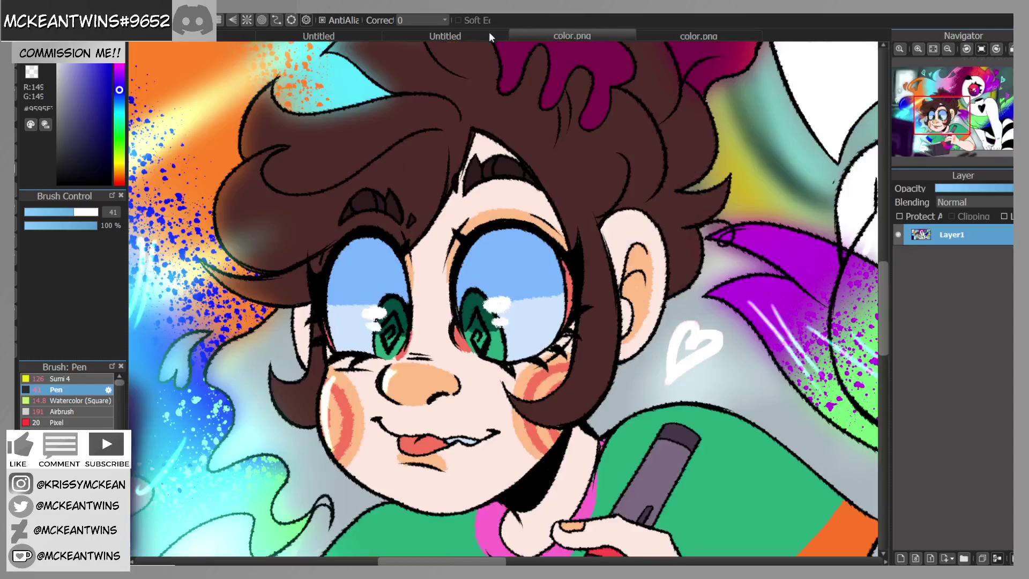
{"action": "left_click", "coordinate": [445, 36]}
Step: Paint lavender shadows beneath the lower lashes of both eyes with the Sumi 4 brush at size 21
{"action": "left_click", "coordinate": [918, 48]}
{"action": "left_click", "coordinate": [918, 49]}
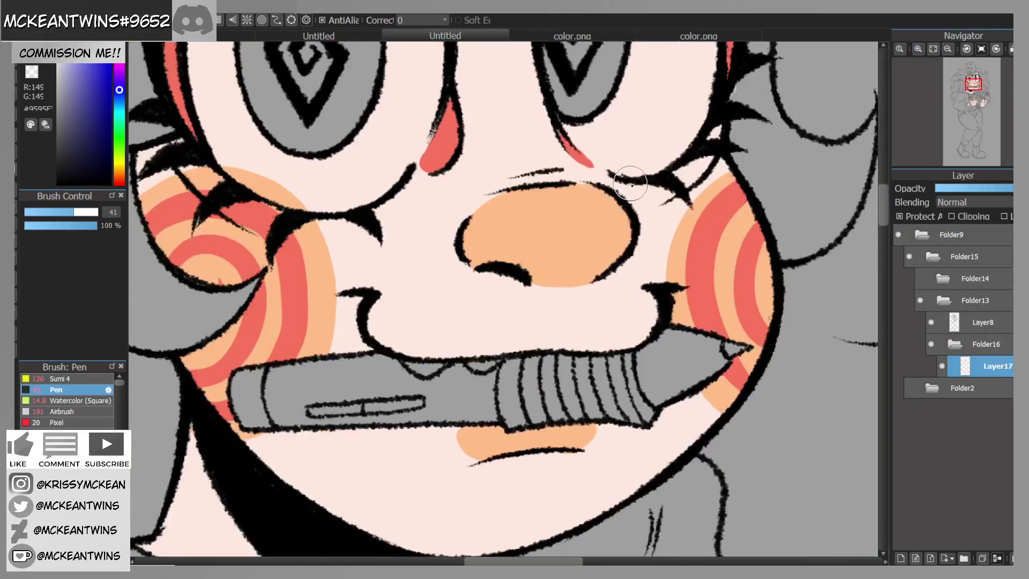
{"action": "left_click", "coordinate": [78, 378]}
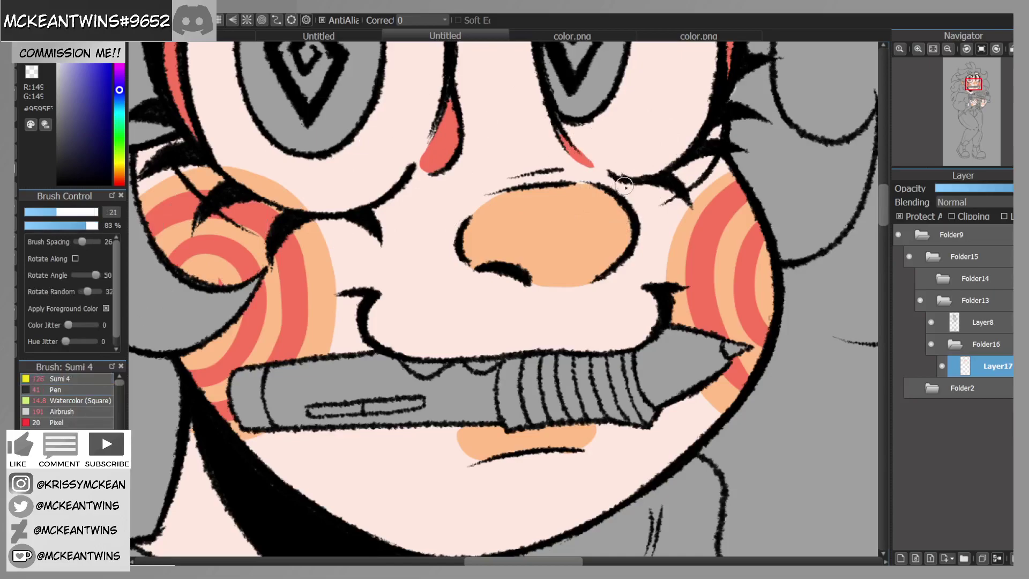
{"action": "mouse_move", "coordinate": [617, 184]}
{"action": "left_mouse_down"}
{"action": "mouse_move", "coordinate": [672, 182]}
{"action": "mouse_move", "coordinate": [678, 189]}
{"action": "mouse_move", "coordinate": [668, 195]}
{"action": "mouse_move", "coordinate": [623, 184]}
{"action": "mouse_move", "coordinate": [683, 188]}
{"action": "mouse_move", "coordinate": [667, 188]}
{"action": "mouse_move", "coordinate": [699, 161]}
{"action": "mouse_move", "coordinate": [673, 187]}
{"action": "mouse_move", "coordinate": [697, 174]}
{"action": "mouse_move", "coordinate": [718, 134]}
{"action": "mouse_move", "coordinate": [705, 150]}
{"action": "left_mouse_up"}
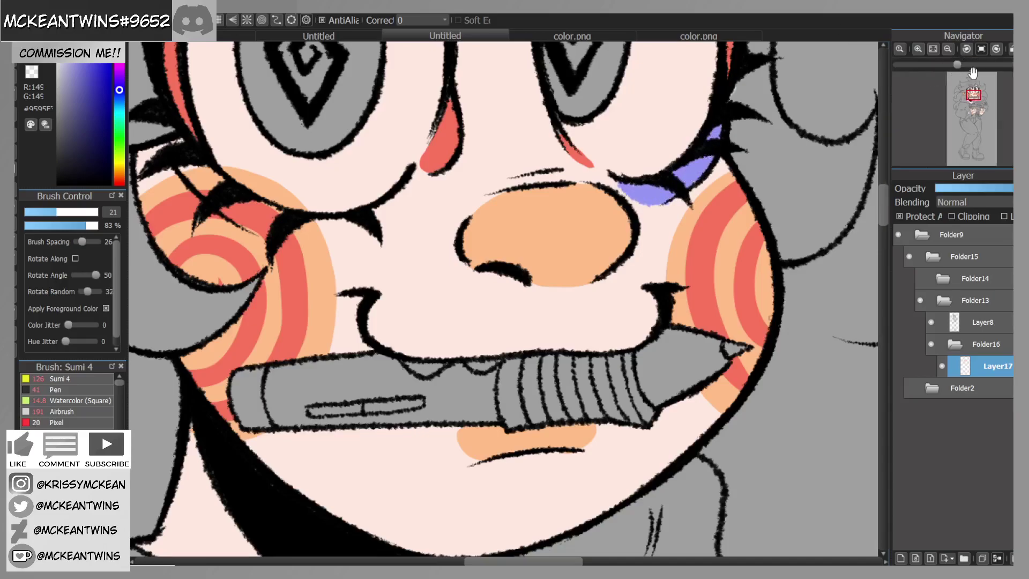
{"action": "left_click", "coordinate": [951, 50]}
{"action": "left_click", "coordinate": [995, 49]}
{"action": "left_click", "coordinate": [996, 49]}
{"action": "left_click", "coordinate": [996, 50]}
{"action": "mouse_move", "coordinate": [592, 86]}
{"action": "left_mouse_down"}
{"action": "mouse_move", "coordinate": [569, 105]}
{"action": "mouse_move", "coordinate": [597, 86]}
{"action": "mouse_move", "coordinate": [587, 104]}
{"action": "mouse_move", "coordinate": [608, 79]}
{"action": "mouse_move", "coordinate": [552, 142]}
{"action": "mouse_move", "coordinate": [551, 128]}
{"action": "mouse_move", "coordinate": [565, 109]}
{"action": "mouse_move", "coordinate": [554, 204]}
{"action": "mouse_move", "coordinate": [545, 164]}
{"action": "mouse_move", "coordinate": [571, 223]}
{"action": "mouse_move", "coordinate": [550, 160]}
{"action": "mouse_move", "coordinate": [547, 170]}
{"action": "mouse_move", "coordinate": [574, 119]}
{"action": "mouse_move", "coordinate": [565, 104]}
{"action": "mouse_move", "coordinate": [561, 194]}
{"action": "left_mouse_up"}
{"action": "left_click", "coordinate": [981, 49]}
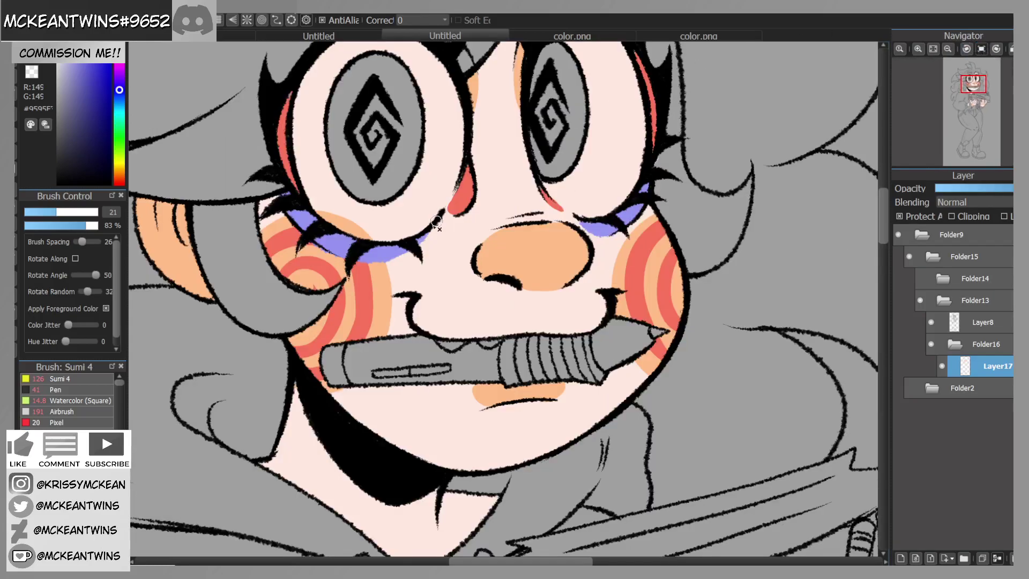
Step: Examine the face colouring on the wider figure and again up close
{"action": "left_click", "coordinate": [947, 49]}
{"action": "left_click", "coordinate": [947, 49]}
{"action": "left_click", "coordinate": [947, 49]}
{"action": "left_click", "coordinate": [948, 49]}
{"action": "left_click", "coordinate": [972, 102]}
{"action": "left_click_drag", "start_coordinate": [972, 102], "coordinate": [974, 106]}
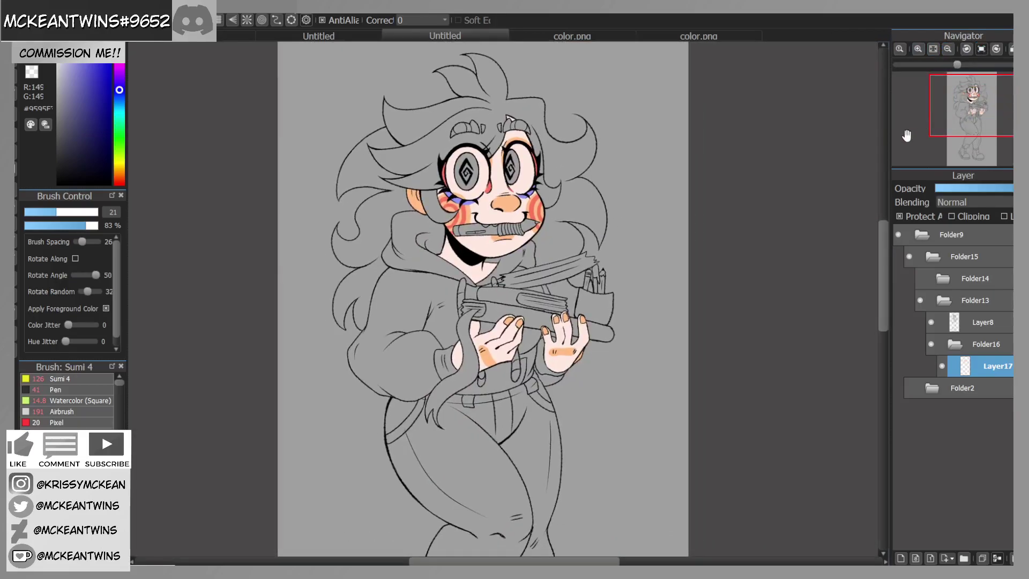
{"action": "left_click_drag", "start_coordinate": [976, 105], "coordinate": [973, 95]}
{"action": "left_click", "coordinate": [918, 49]}
{"action": "left_click", "coordinate": [919, 50]}
{"action": "left_click", "coordinate": [919, 50]}
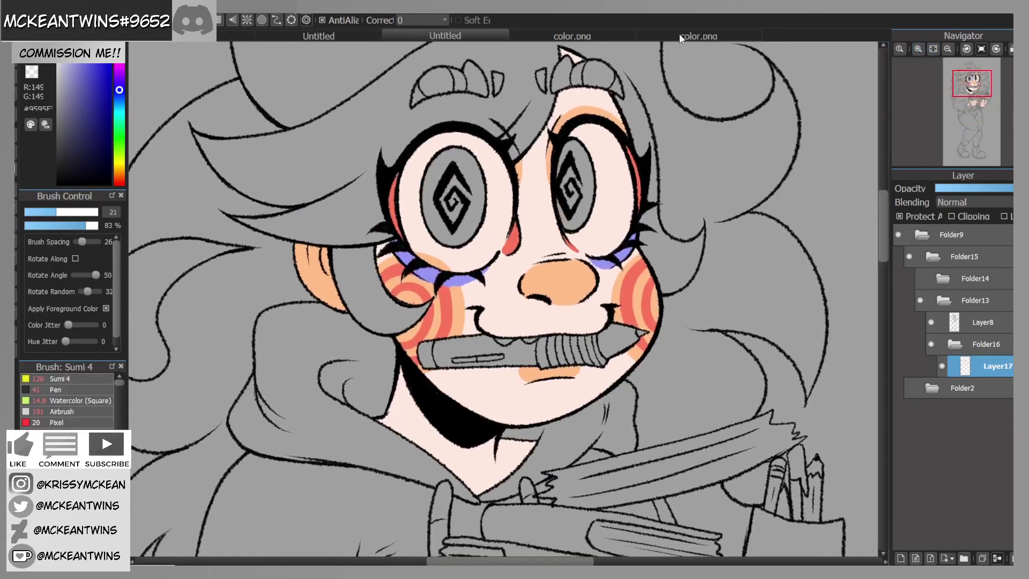
Step: Sample the pale blue of the eye white from the glasses-free close-up face in color.png, and return to the line art document
{"action": "left_click", "coordinate": [698, 36]}
{"action": "left_click", "coordinate": [572, 36]}
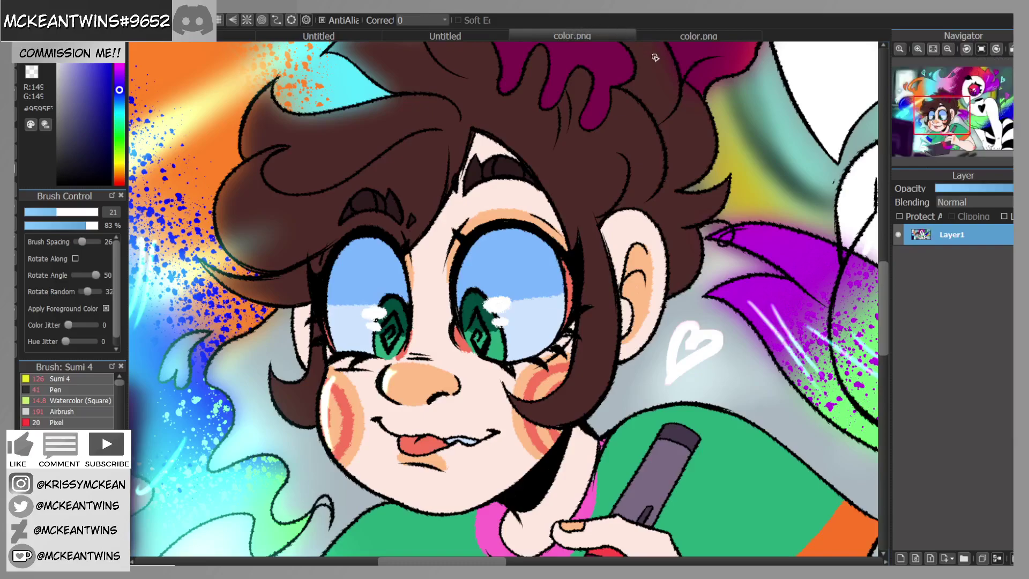
{"action": "left_click", "coordinate": [517, 316]}
{"action": "left_click", "coordinate": [426, 36]}
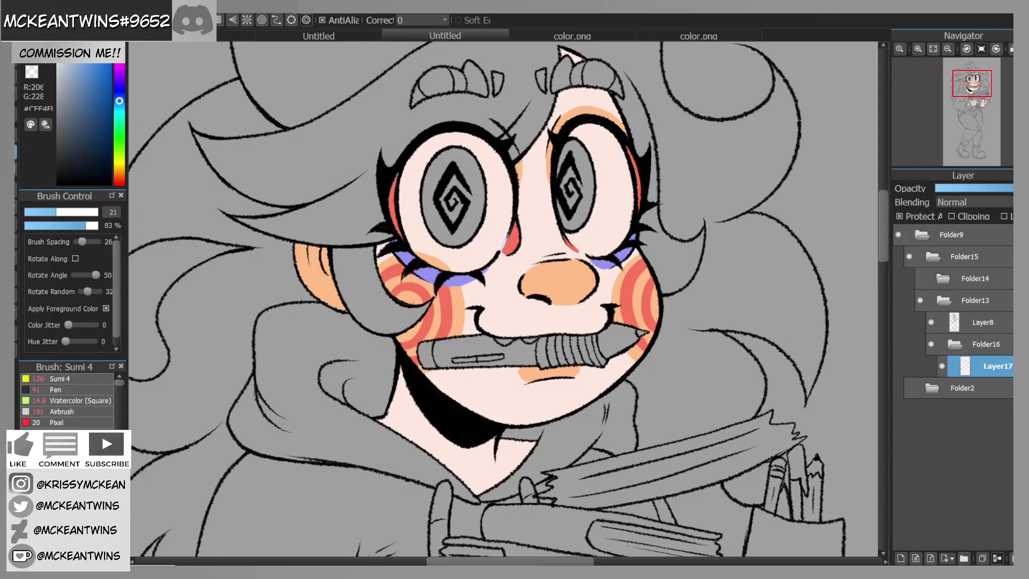
Step: Fill the whites of both eyes with the sampled pale blue, leaving the irises grey
{"action": "key", "text": "g"}
{"action": "left_click", "coordinate": [436, 242]}
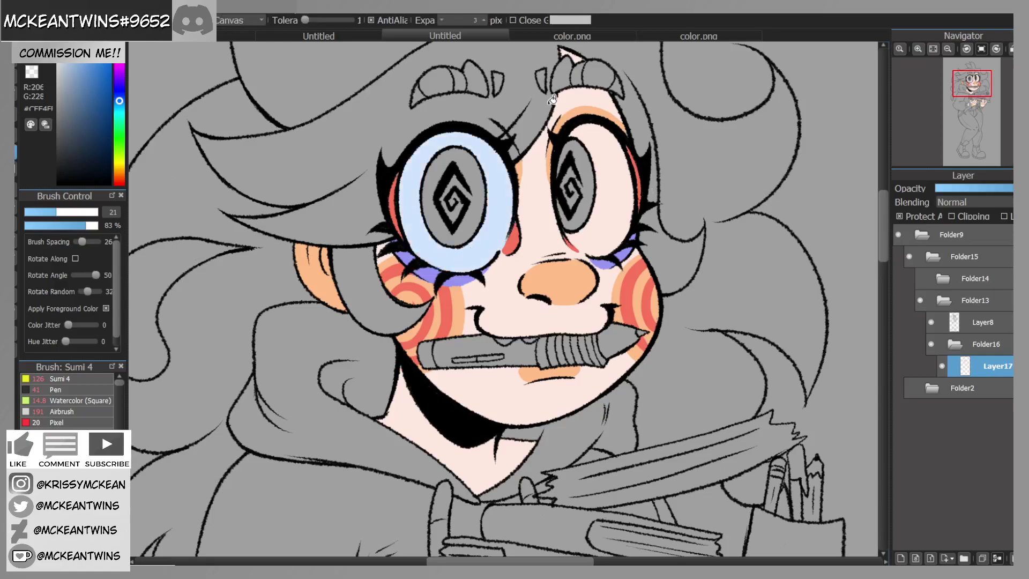
{"action": "key", "text": "b"}
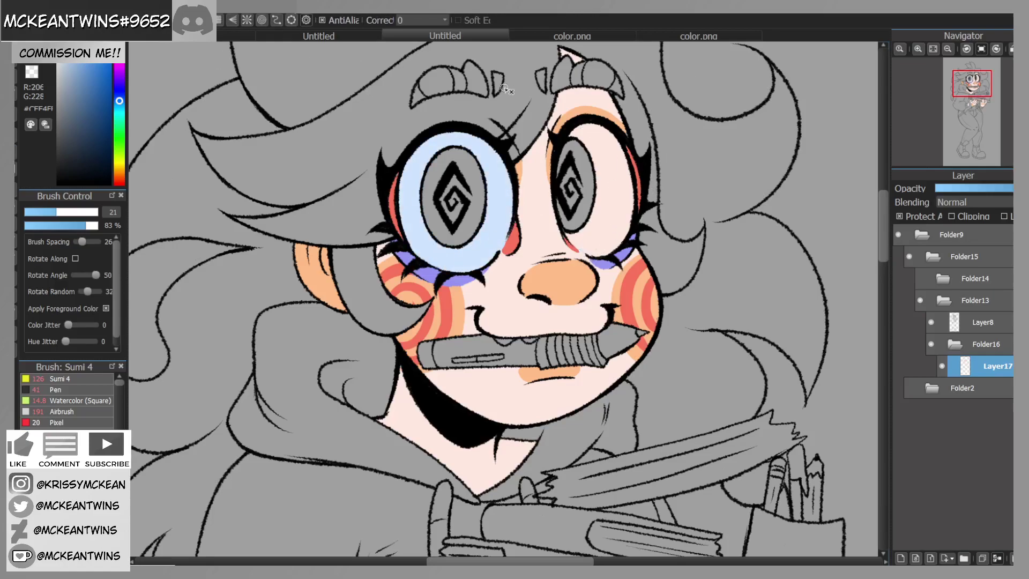
{"action": "key", "text": "g"}
{"action": "left_click", "coordinate": [611, 215]}
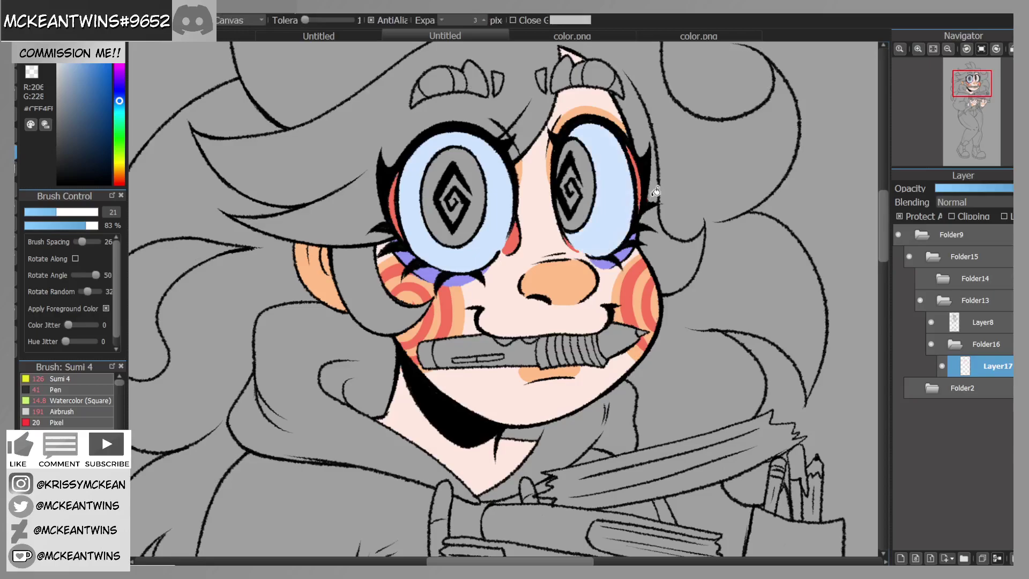
{"action": "left_click_drag", "start_coordinate": [986, 104], "coordinate": [988, 107]}
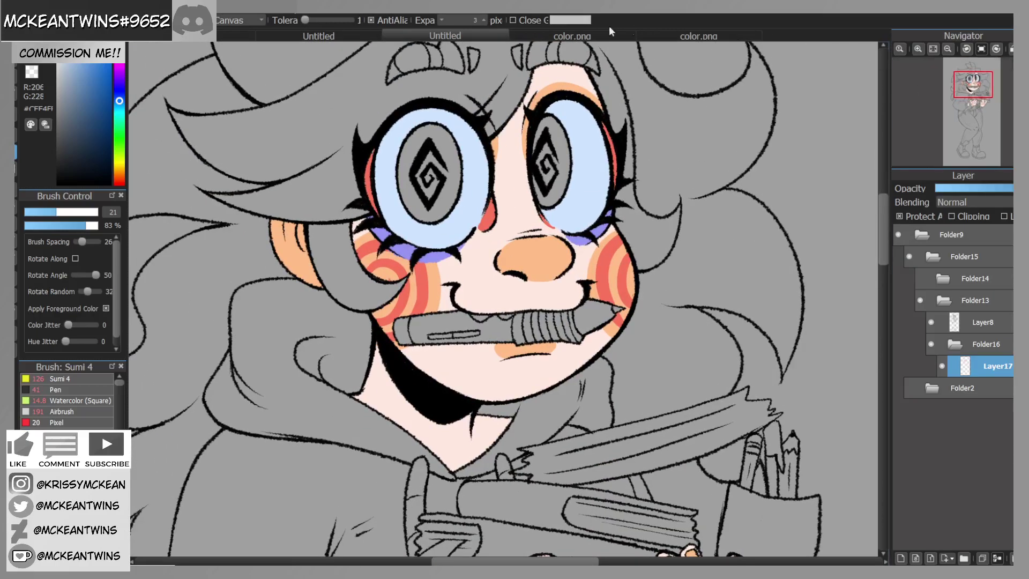
Step: Sample the mid blue from color.png, draw a dividing line across both eye whites and fill their upper halves with it
{"action": "left_click", "coordinate": [572, 36]}
{"action": "left_click", "coordinate": [450, 33]}
{"action": "key", "text": "b"}
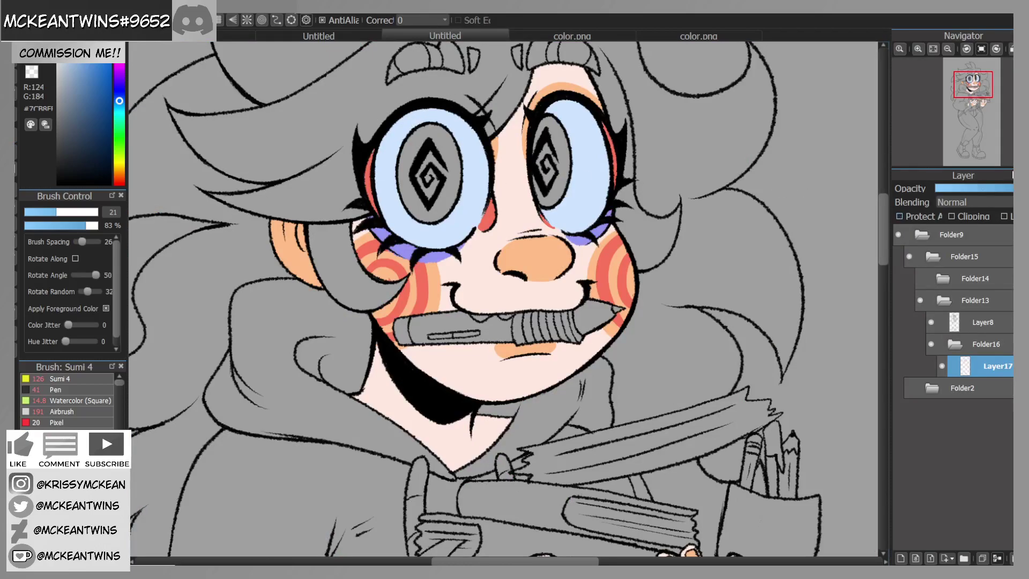
{"action": "left_click_drag", "start_coordinate": [376, 177], "coordinate": [487, 179]}
{"action": "left_click_drag", "start_coordinate": [574, 165], "coordinate": [608, 153]}
{"action": "left_click", "coordinate": [16, 153]}
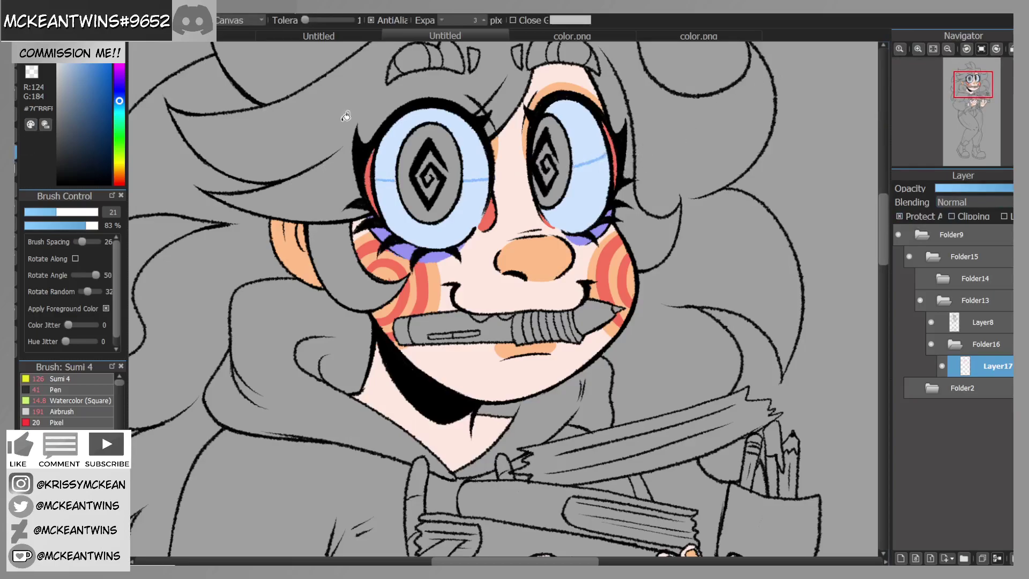
{"action": "left_click", "coordinate": [485, 156]}
{"action": "left_click", "coordinate": [587, 134]}
Step: Sample the bright green from color.png and fill the irises of both eyes with it
{"action": "left_click", "coordinate": [948, 48]}
{"action": "left_click", "coordinate": [948, 49]}
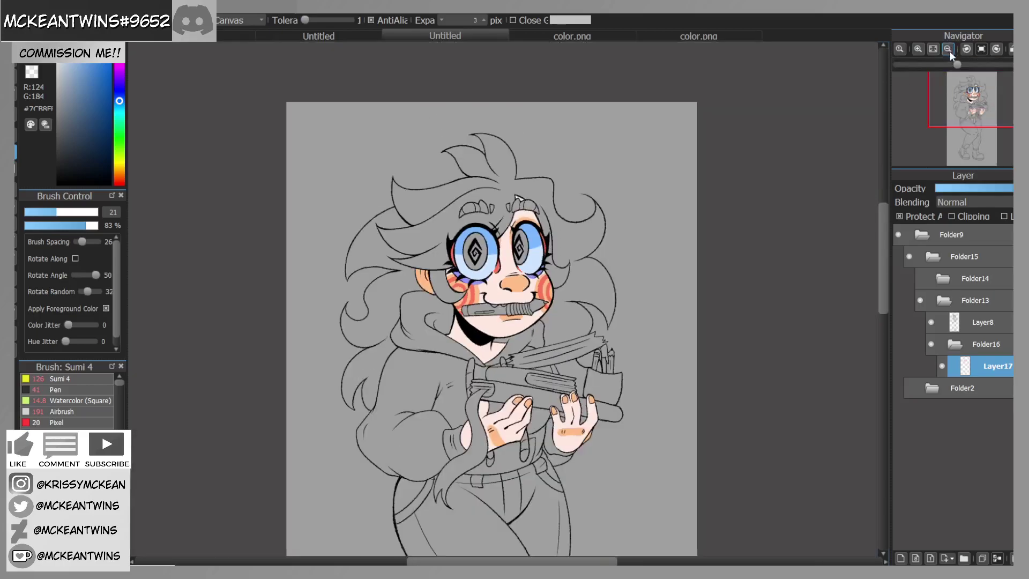
{"action": "left_click", "coordinate": [918, 49]}
{"action": "left_click", "coordinate": [918, 49]}
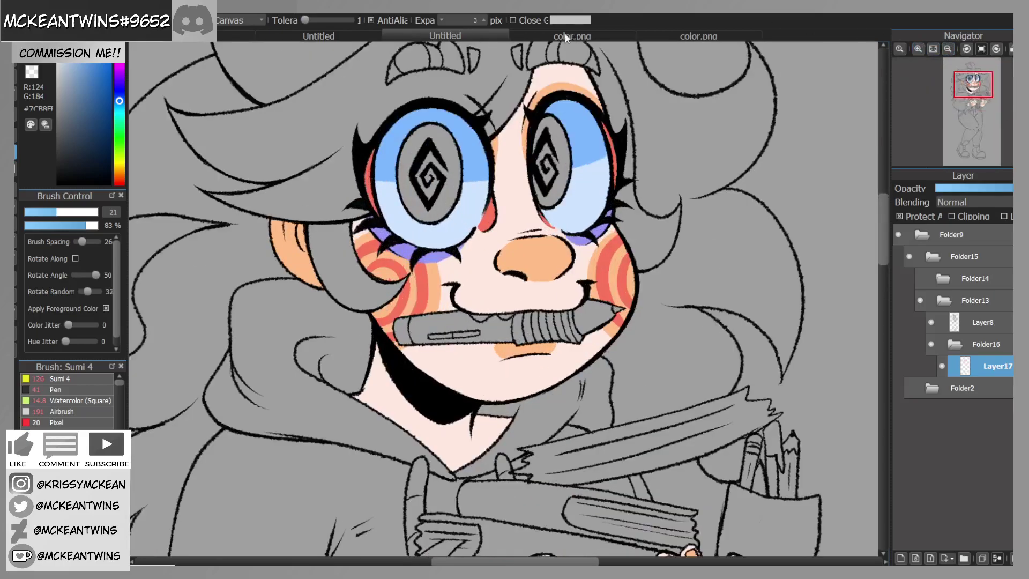
{"action": "left_click", "coordinate": [565, 35]}
{"action": "left_click", "coordinate": [500, 338], "text": "alt"}
{"action": "left_click", "coordinate": [502, 36]}
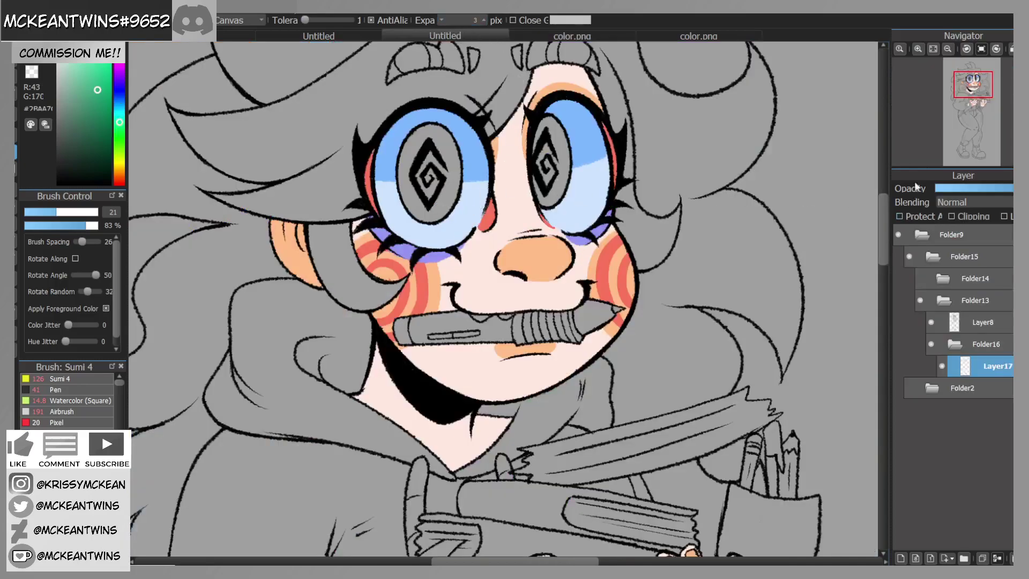
{"action": "left_click", "coordinate": [441, 207]}
{"action": "left_click", "coordinate": [561, 190]}
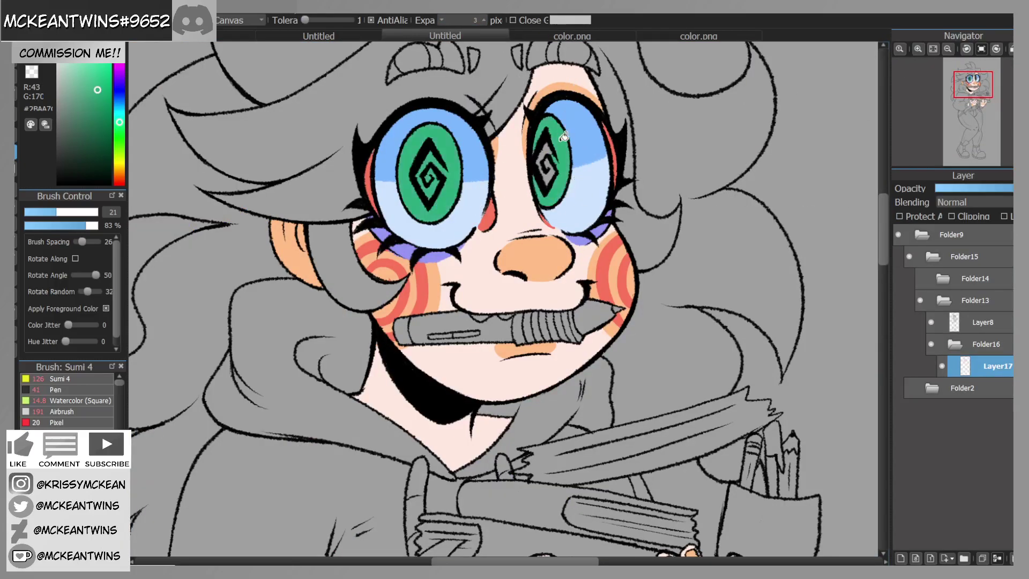
Step: Sample the dark green of the iris in color.png and draw a dividing line across both irises
{"action": "left_click", "coordinate": [573, 37]}
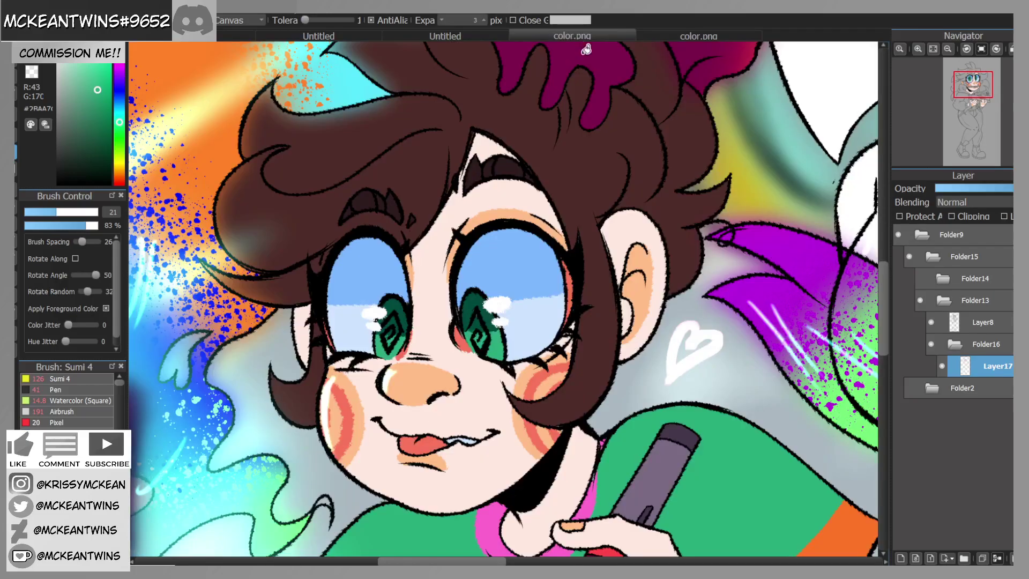
{"action": "left_click", "coordinate": [448, 37]}
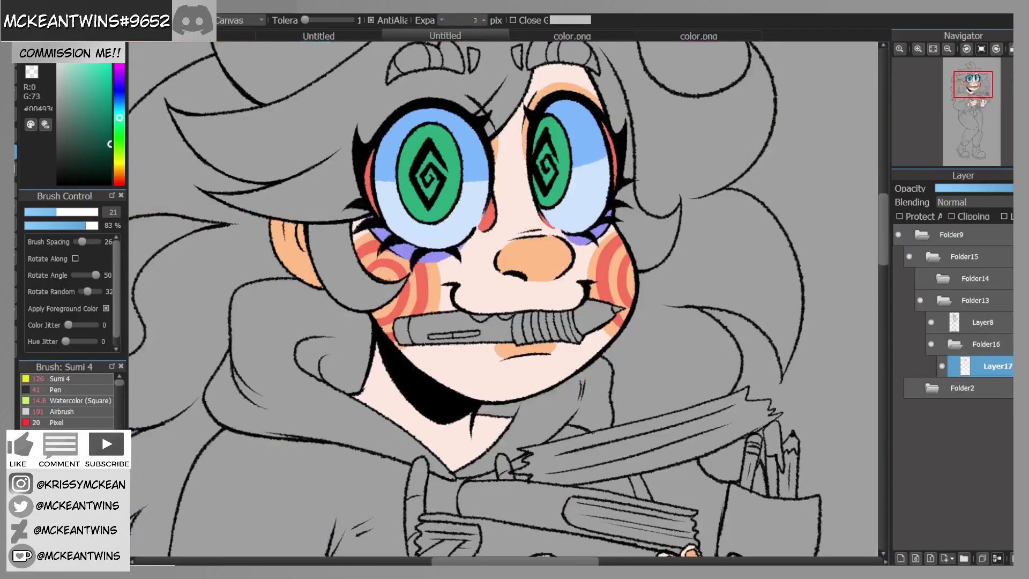
{"action": "key", "text": "b"}
{"action": "left_click", "coordinate": [918, 48]}
{"action": "left_click", "coordinate": [973, 93]}
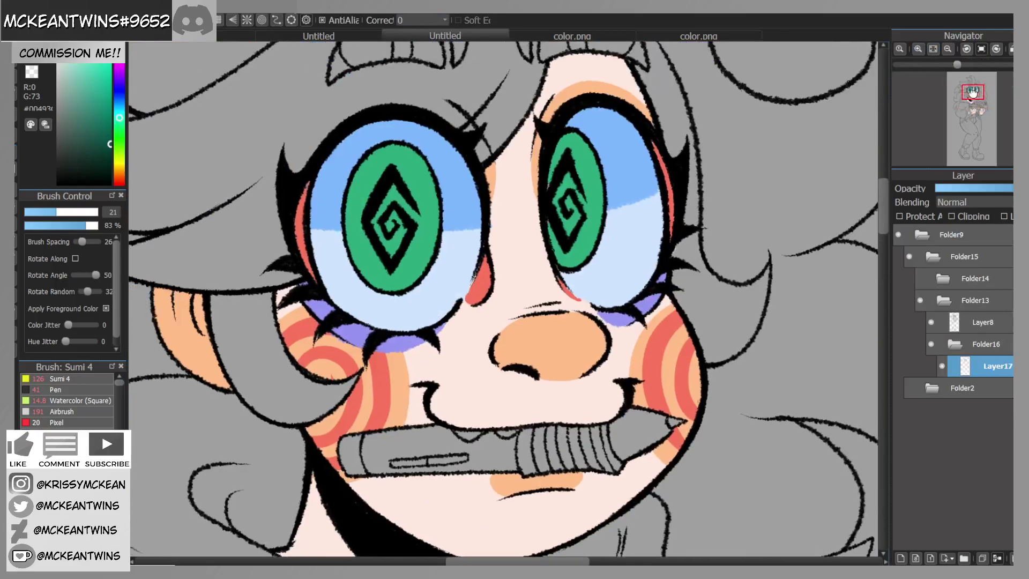
{"action": "left_click_drag", "start_coordinate": [973, 92], "coordinate": [972, 93]}
{"action": "left_click", "coordinate": [967, 49]}
{"action": "left_click_drag", "start_coordinate": [517, 167], "coordinate": [553, 142]}
{"action": "left_click_drag", "start_coordinate": [336, 290], "coordinate": [419, 242]}
Step: Fill the upper halves of both irises with the dark green, including the areas inside the diamond spirals
{"action": "left_click", "coordinate": [17, 153]}
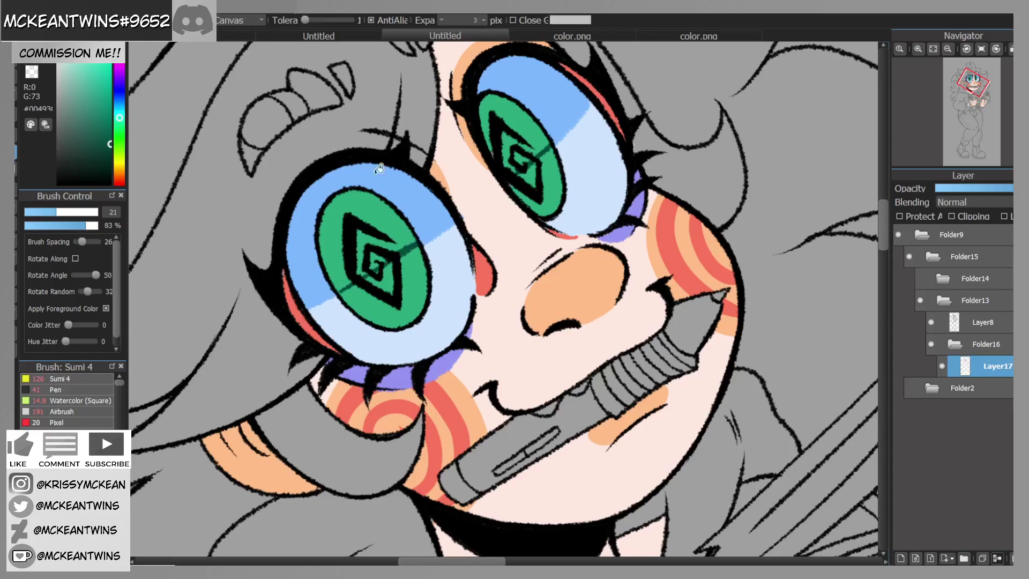
{"action": "left_click", "coordinate": [390, 219]}
{"action": "left_click", "coordinate": [374, 251]}
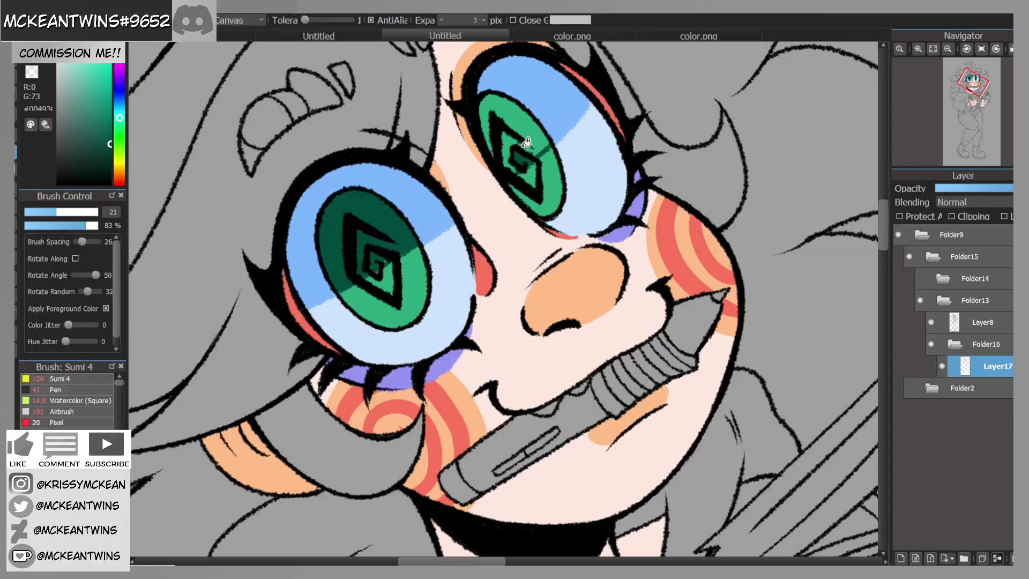
{"action": "left_click", "coordinate": [546, 120]}
{"action": "key", "text": "b"}
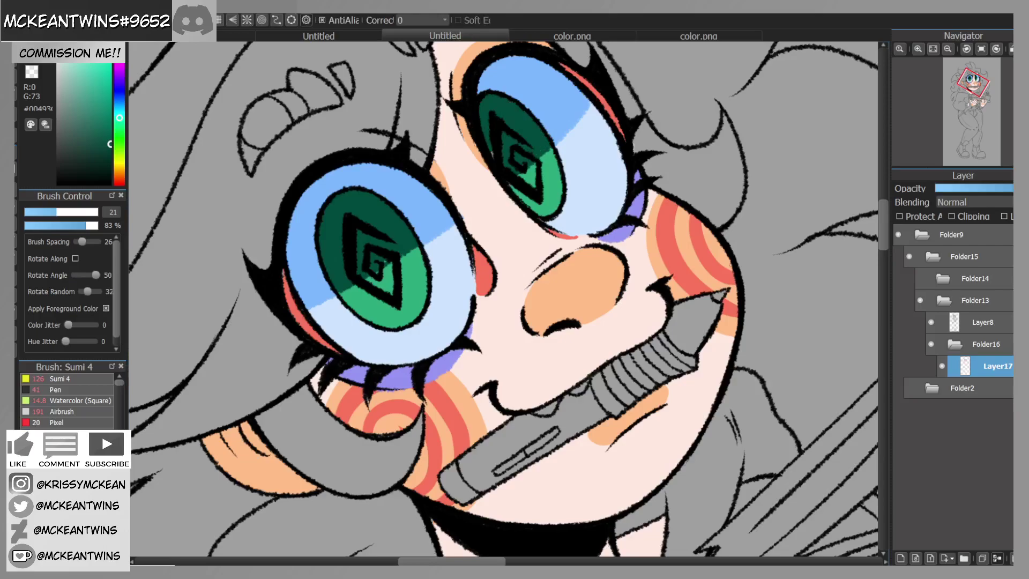
{"action": "left_click", "coordinate": [981, 49]}
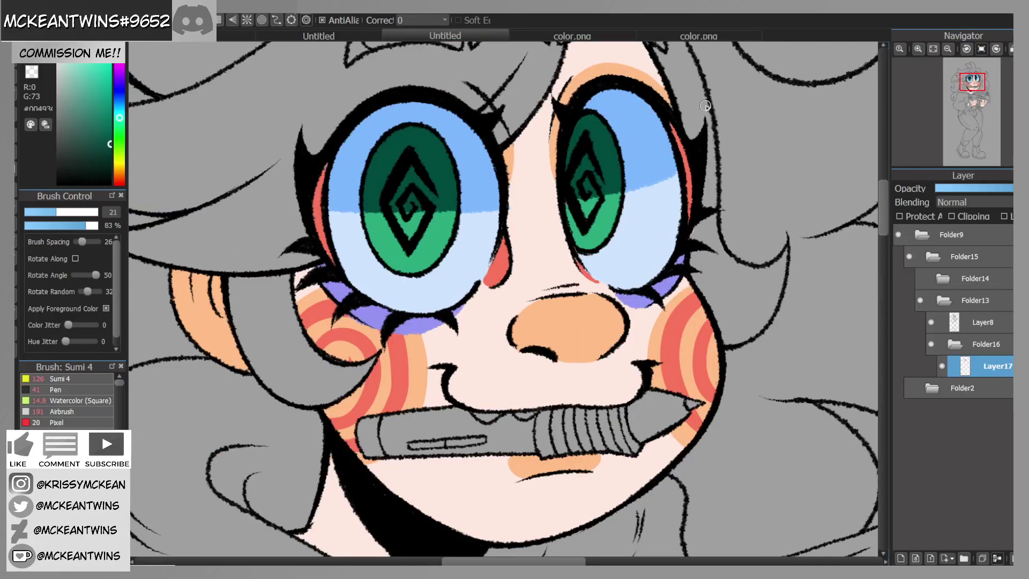
Step: Sample the dark brown hair colour from color.png and add a new layer above the skin and eye colours
{"action": "mouse_move", "coordinate": [916, 80]}
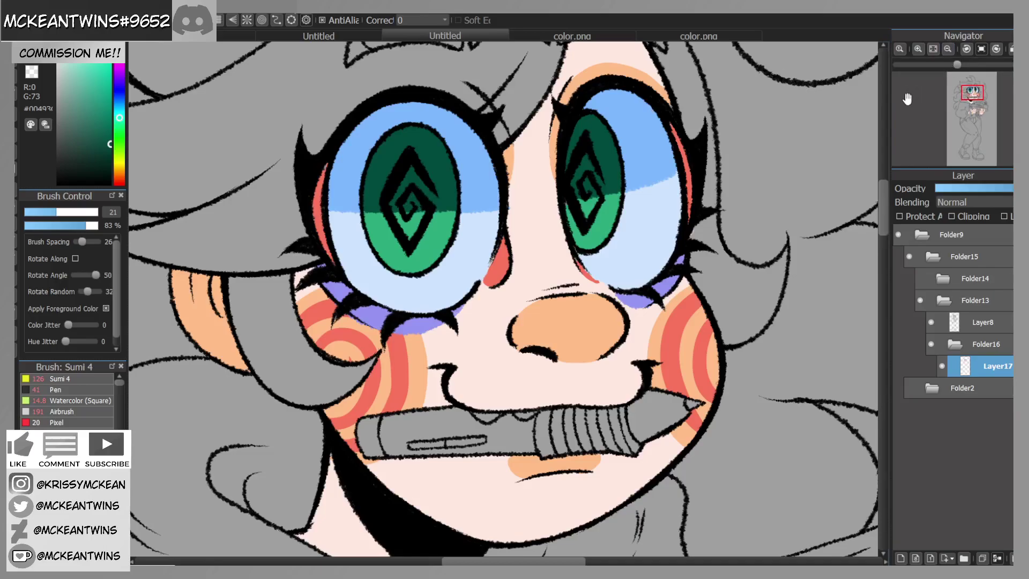
{"action": "left_click", "coordinate": [946, 49]}
{"action": "left_click", "coordinate": [946, 49]}
{"action": "left_click_drag", "start_coordinate": [968, 95], "coordinate": [975, 104]}
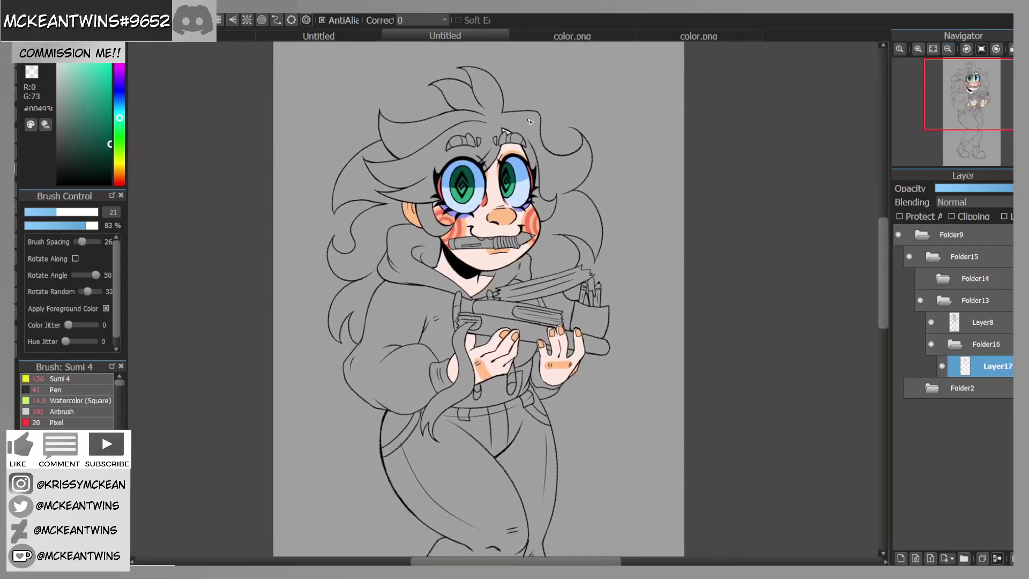
{"action": "left_click", "coordinate": [607, 33]}
{"action": "left_click", "coordinate": [574, 159], "text": "alt"}
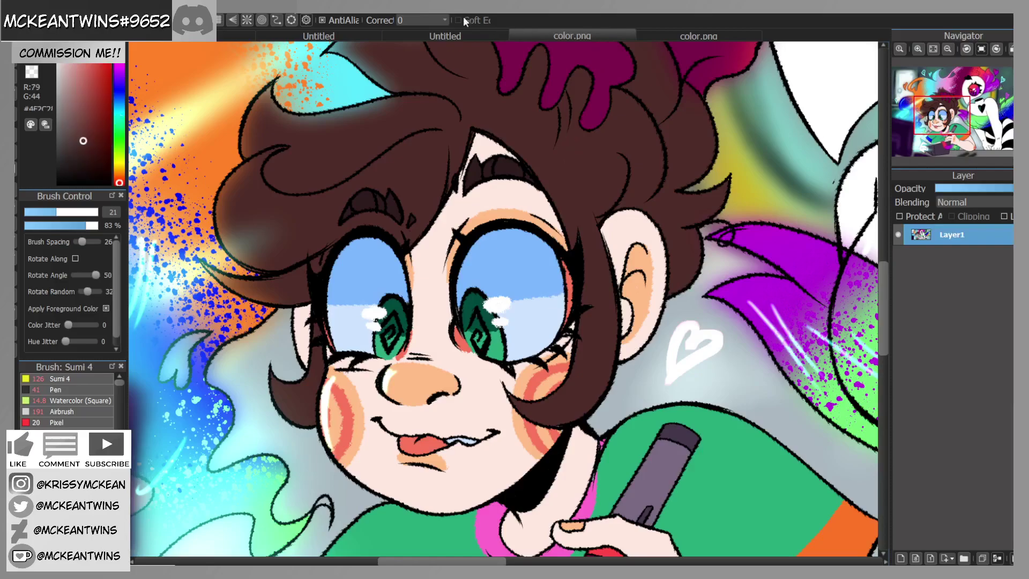
{"action": "left_click", "coordinate": [445, 36]}
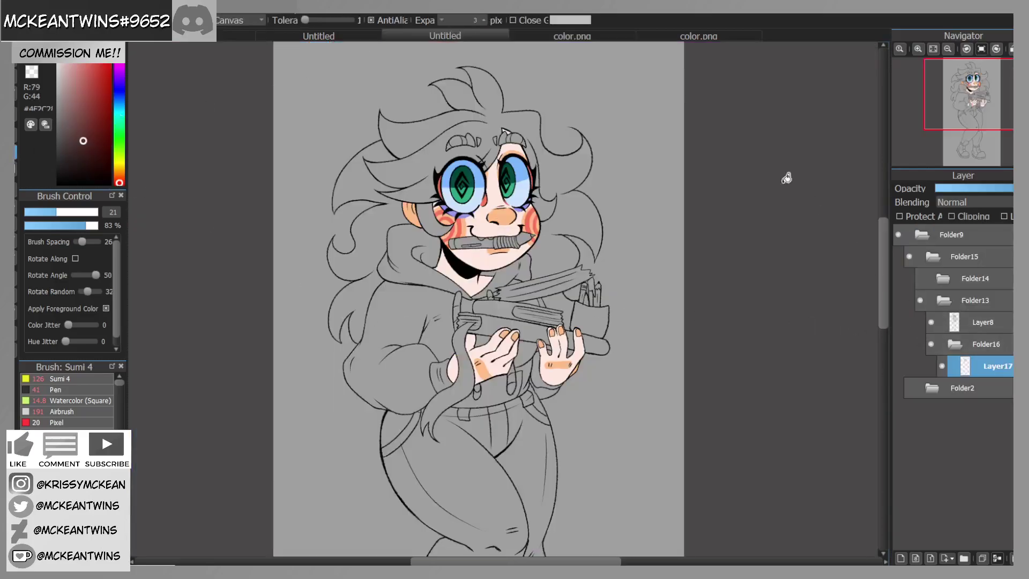
{"action": "left_click", "coordinate": [901, 558]}
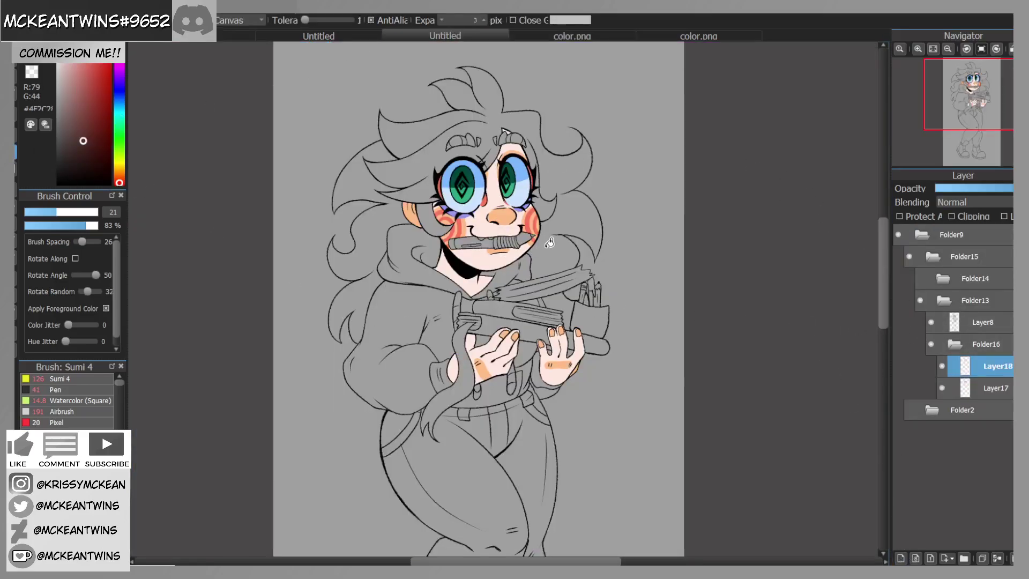
Step: Fill all the hair with the dark brown, including the lock by the ear and the small gaps near the eyelashes
{"action": "left_click", "coordinate": [548, 263]}
{"action": "left_click", "coordinate": [918, 49]}
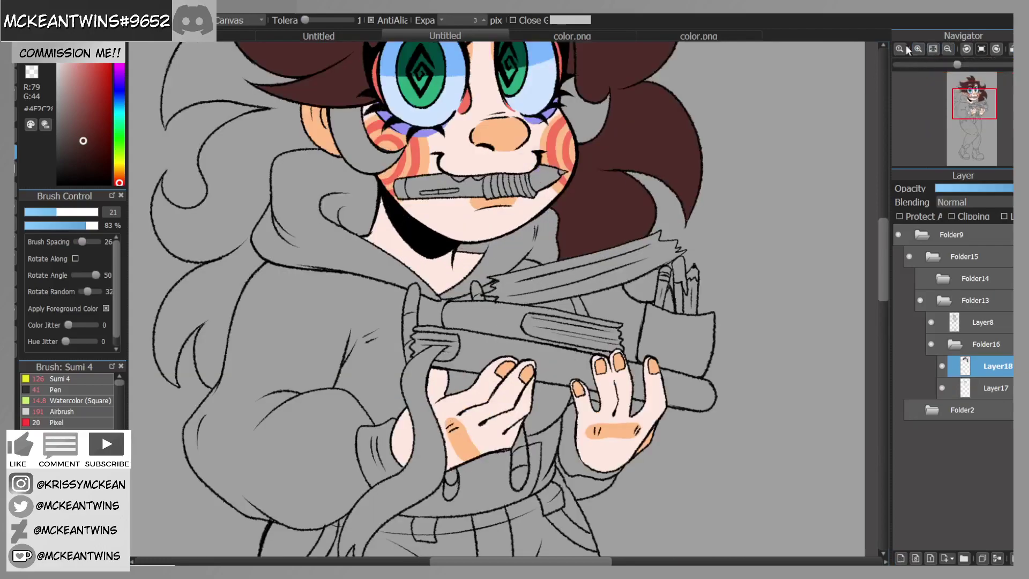
{"action": "left_click", "coordinate": [241, 170]}
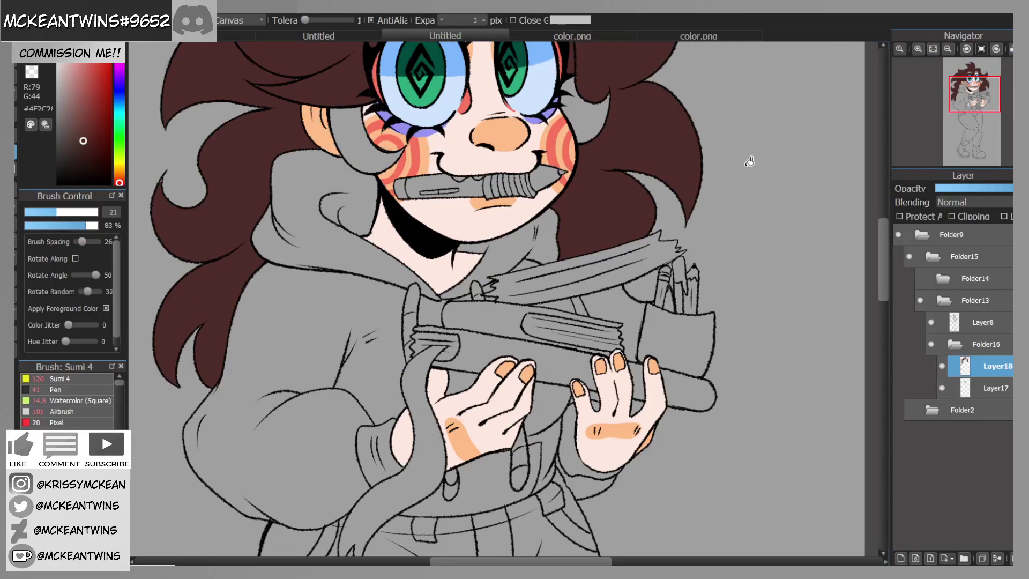
{"action": "left_click_drag", "start_coordinate": [976, 94], "coordinate": [972, 84]}
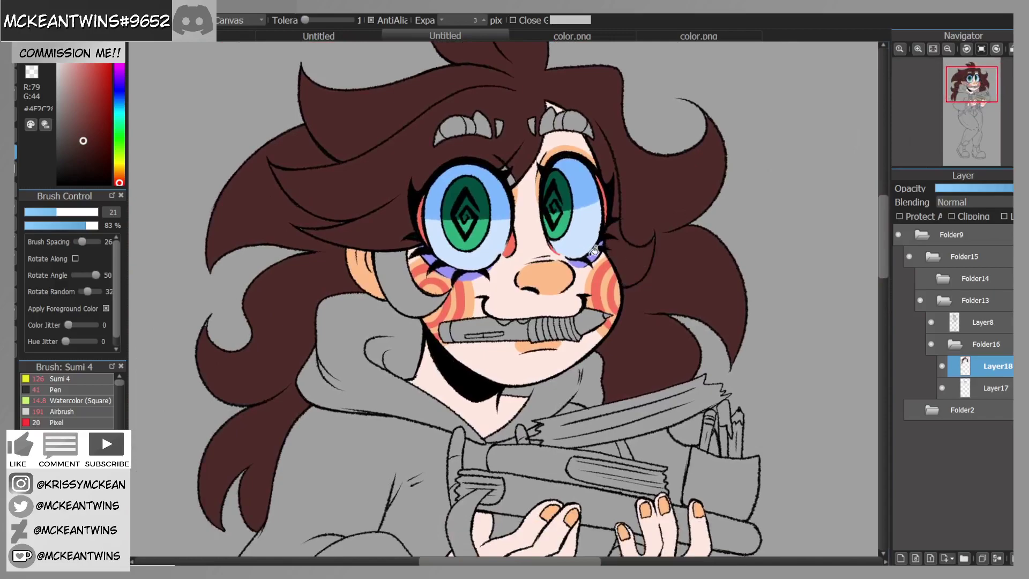
{"action": "left_click", "coordinate": [402, 284]}
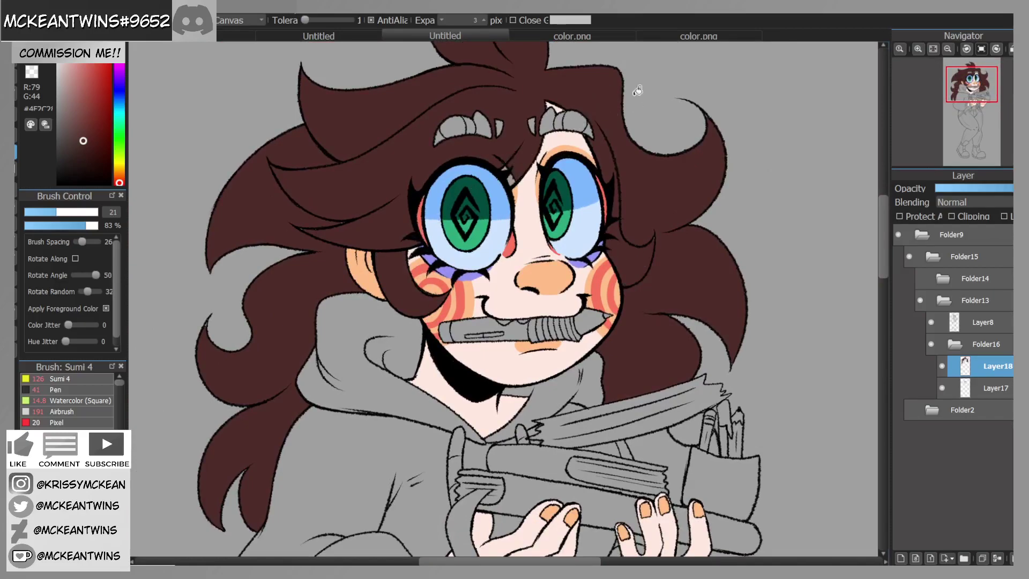
{"action": "scroll", "coordinate": [476, 270], "scroll_direction": "up", "scroll_amount": 3}
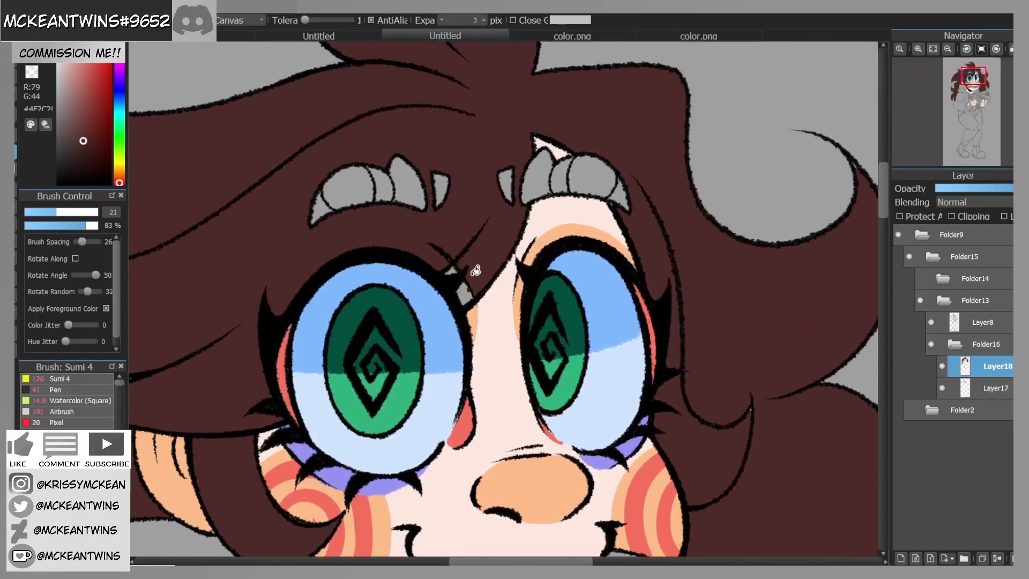
{"action": "left_click", "coordinate": [465, 293]}
{"action": "left_click", "coordinate": [452, 270]}
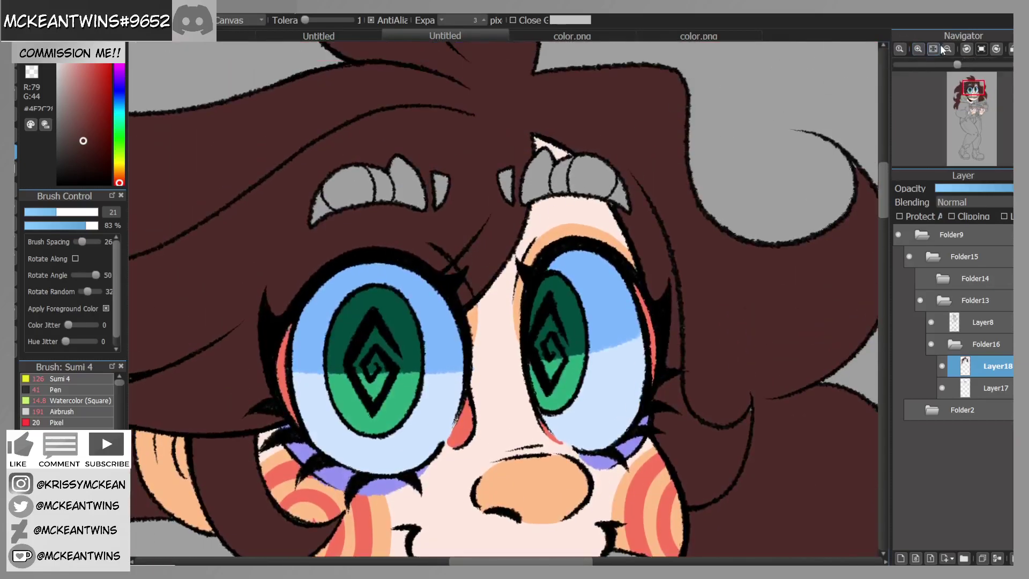
Step: Sample the darker brown eyebrow colour from the first color.png reference and return to the character drawing
{"action": "left_click", "coordinate": [948, 49]}
{"action": "left_click", "coordinate": [948, 49]}
{"action": "left_click", "coordinate": [966, 98]}
{"action": "left_click_drag", "start_coordinate": [966, 98], "coordinate": [967, 96]}
{"action": "left_click", "coordinate": [10, 51]}
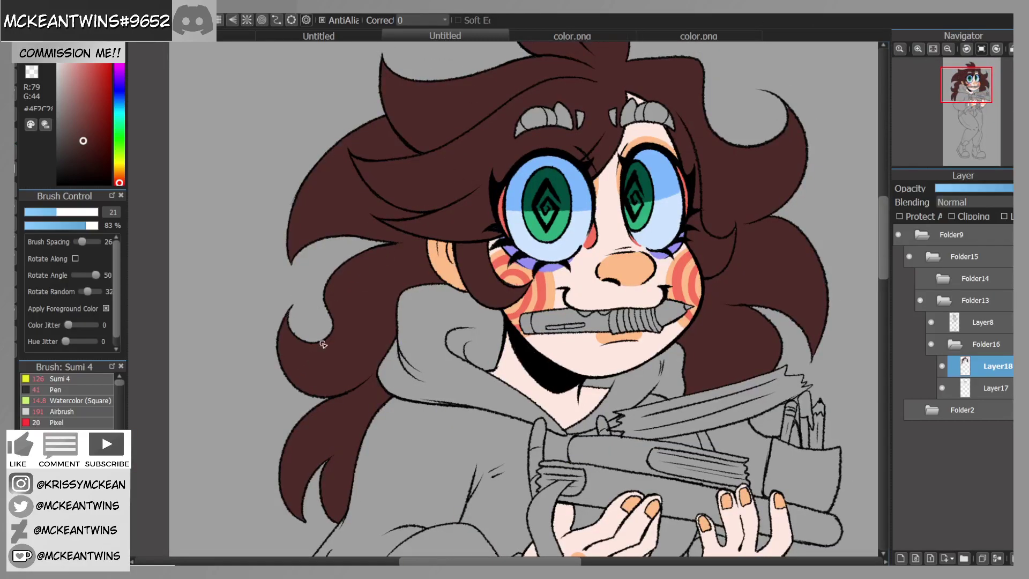
{"action": "mouse_move", "coordinate": [970, 98]}
{"action": "left_mouse_down"}
{"action": "mouse_move", "coordinate": [982, 89]}
{"action": "mouse_move", "coordinate": [955, 103]}
{"action": "mouse_move", "coordinate": [966, 89]}
{"action": "left_mouse_up"}
{"action": "left_click", "coordinate": [918, 50]}
{"action": "left_click", "coordinate": [918, 50]}
{"action": "left_click", "coordinate": [645, 32]}
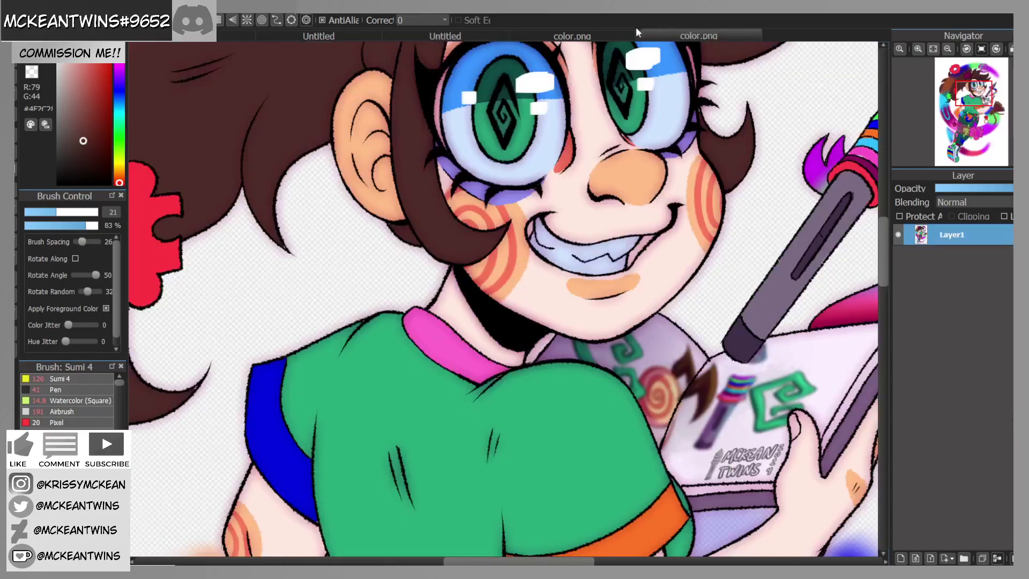
{"action": "left_click", "coordinate": [612, 32]}
{"action": "left_click", "coordinate": [500, 168], "text": "alt"}
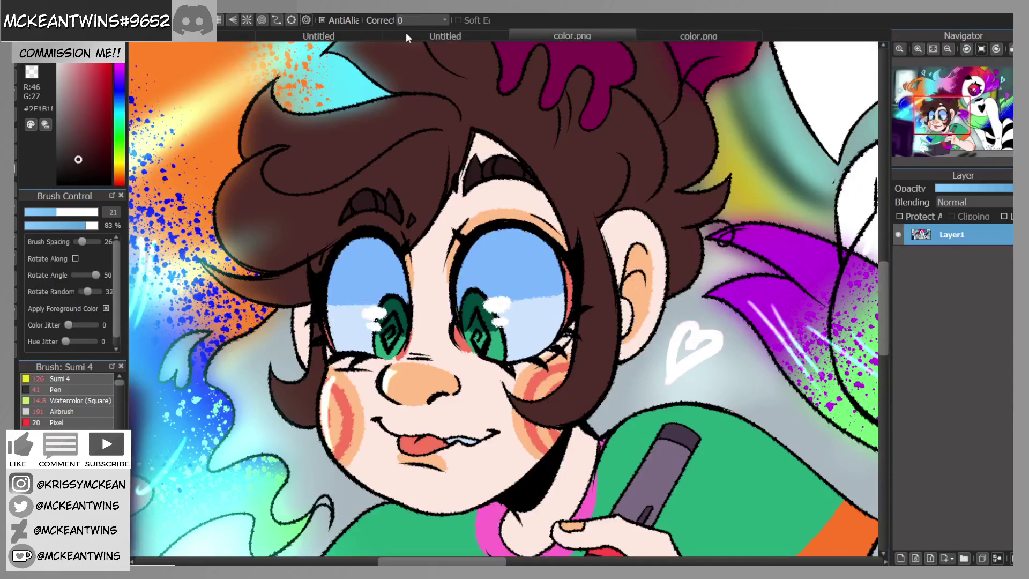
{"action": "left_click", "coordinate": [438, 34]}
Step: Fill every segment of both eyebrows with the darker brown
{"action": "key", "text": "g"}
{"action": "left_click", "coordinate": [394, 219]}
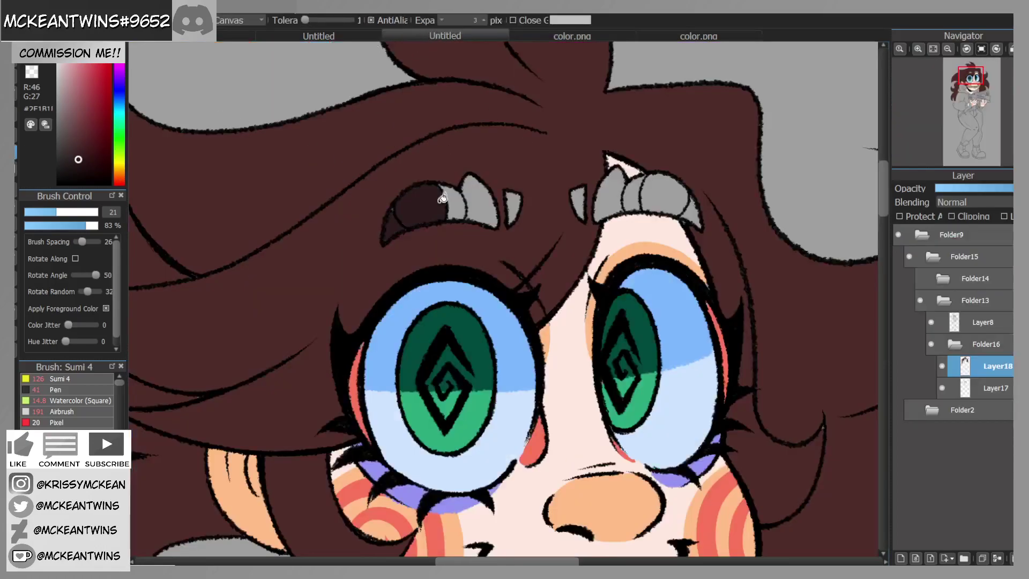
{"action": "left_click", "coordinate": [457, 199]}
{"action": "left_click", "coordinate": [477, 202]}
{"action": "left_click", "coordinate": [515, 200]}
{"action": "left_click", "coordinate": [579, 203]}
{"action": "left_click", "coordinate": [606, 195]}
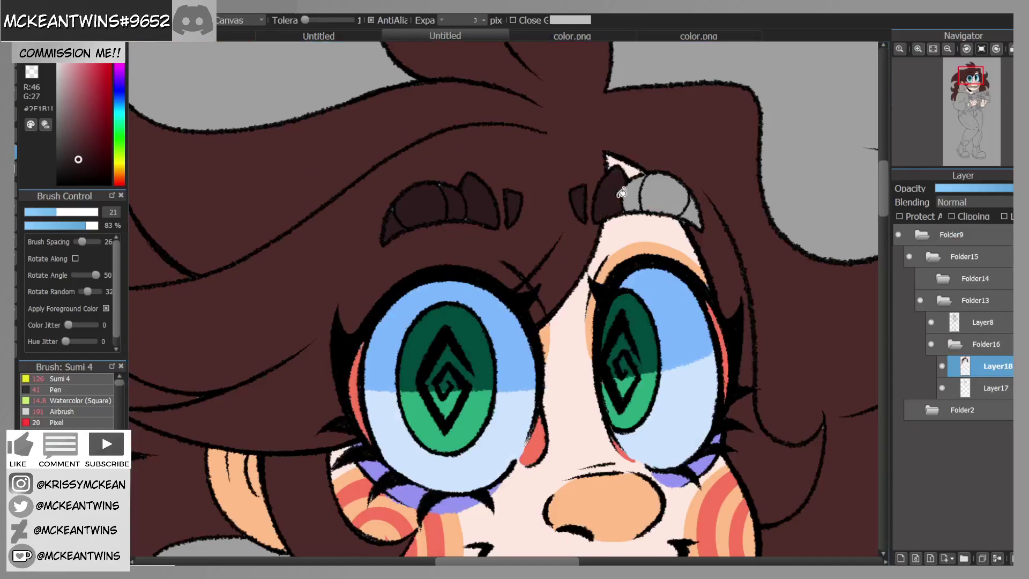
{"action": "left_click", "coordinate": [632, 193]}
{"action": "left_click", "coordinate": [664, 193]}
{"action": "left_click", "coordinate": [697, 215]}
{"action": "key", "text": "b"}
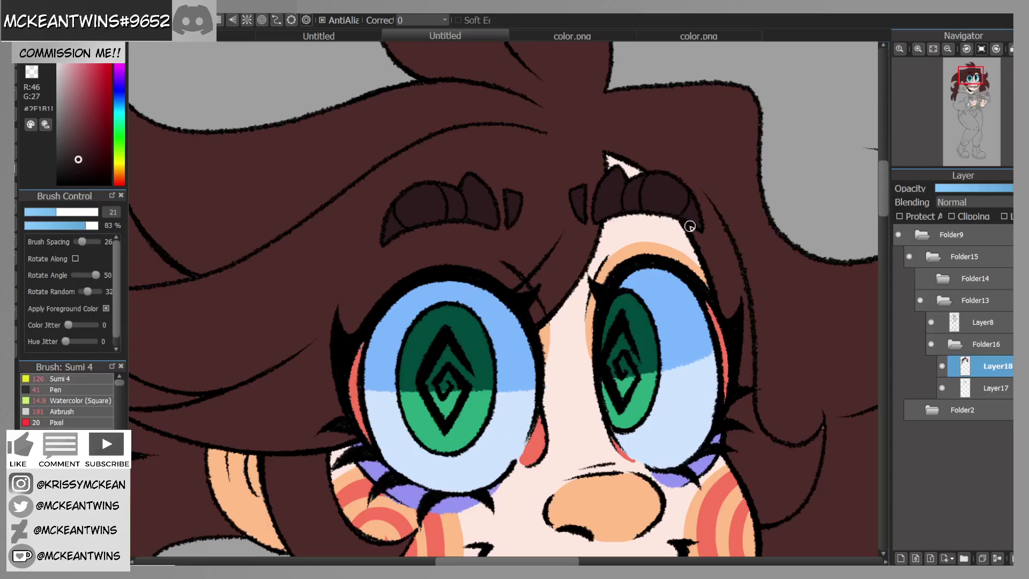
Step: Sample the pale blue of the eye whites and fill the two teeth visible above the pen with it
{"action": "left_click", "coordinate": [947, 50]}
{"action": "left_click_drag", "start_coordinate": [971, 108], "coordinate": [972, 126]}
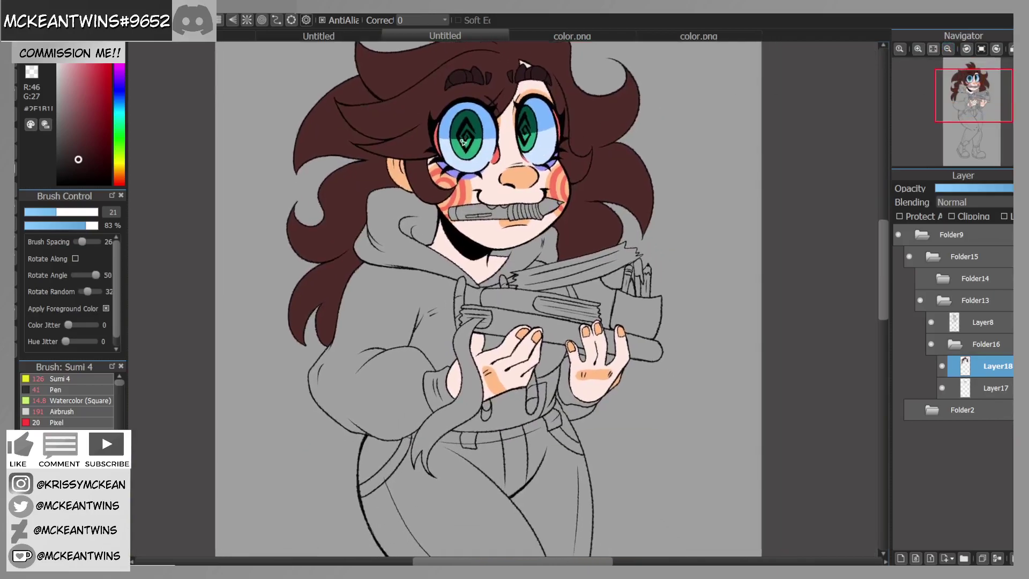
{"action": "left_click", "coordinate": [528, 152], "text": "alt"}
{"action": "left_click", "coordinate": [16, 152]}
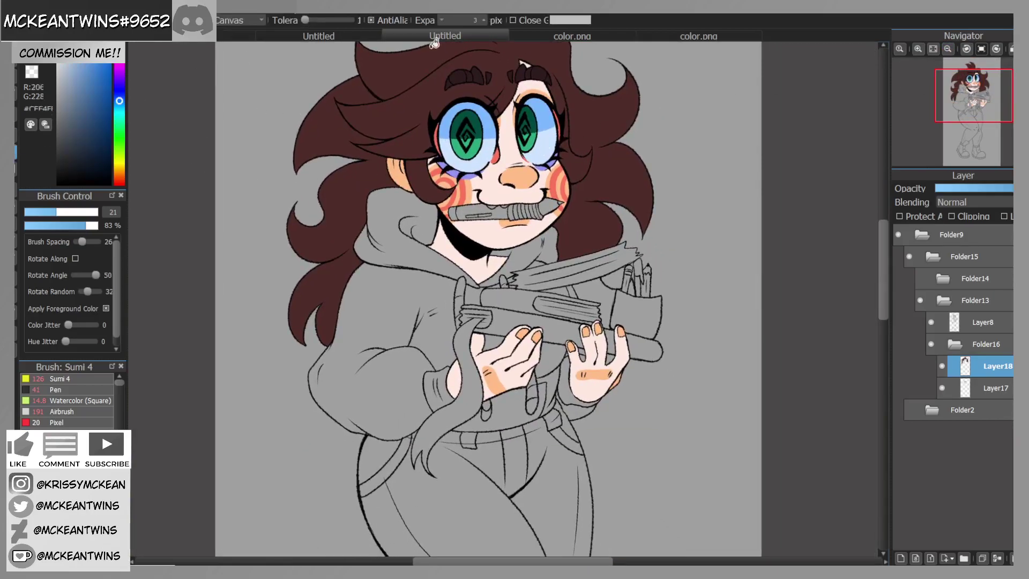
{"action": "left_click", "coordinate": [919, 49]}
{"action": "left_click", "coordinate": [919, 50]}
{"action": "left_click", "coordinate": [973, 100]}
{"action": "left_click_drag", "start_coordinate": [973, 101], "coordinate": [972, 97]}
{"action": "left_click", "coordinate": [473, 233]}
{"action": "left_click", "coordinate": [534, 230]}
Step: Close both color.png reference pictures
{"action": "left_click", "coordinate": [953, 46]}
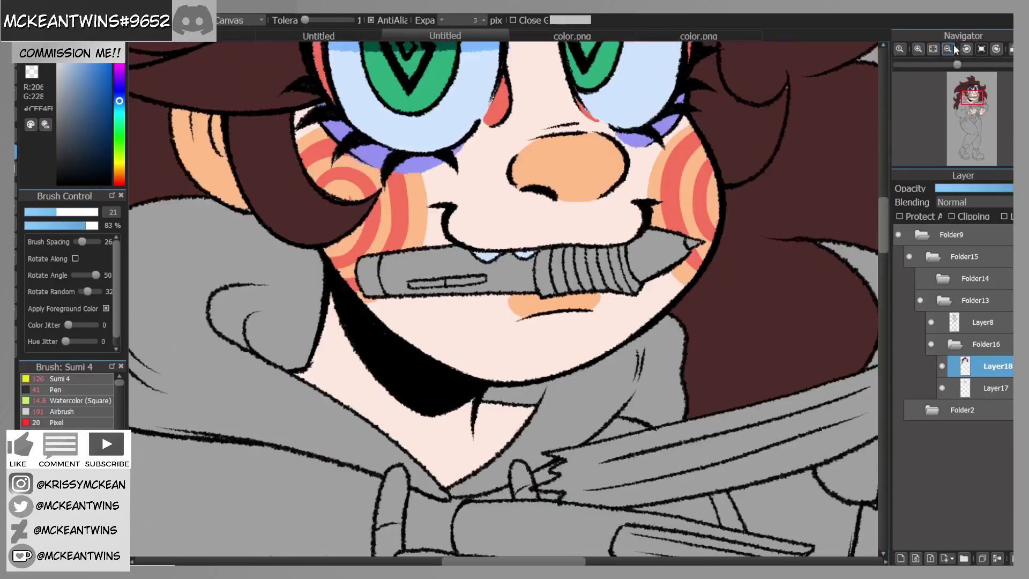
{"action": "left_click", "coordinate": [953, 46]}
{"action": "mouse_move", "coordinate": [973, 114]}
{"action": "left_mouse_down"}
{"action": "mouse_move", "coordinate": [970, 124]}
{"action": "mouse_move", "coordinate": [970, 116]}
{"action": "left_mouse_up"}
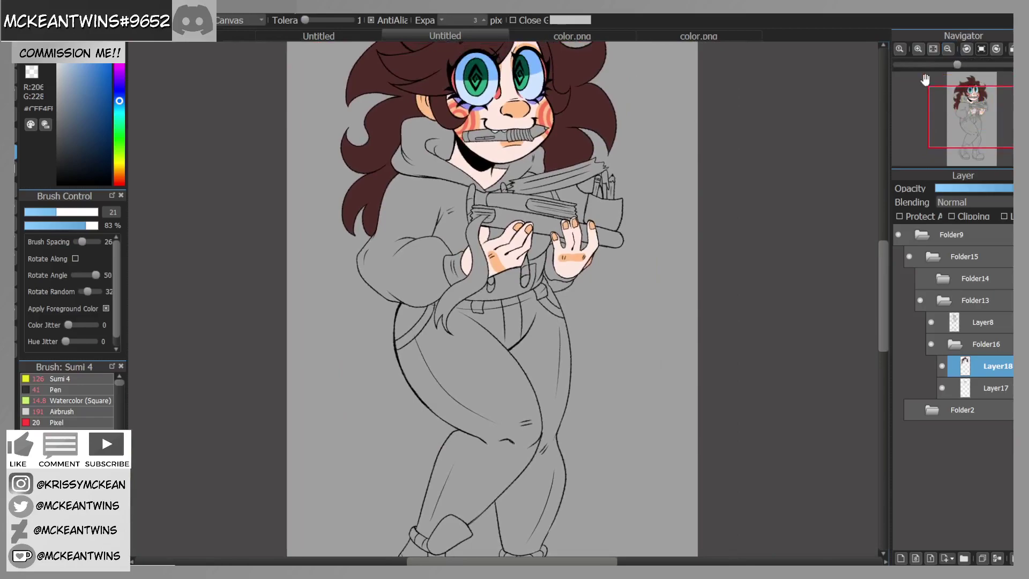
{"action": "left_click", "coordinate": [571, 35]}
{"action": "left_click", "coordinate": [700, 36]}
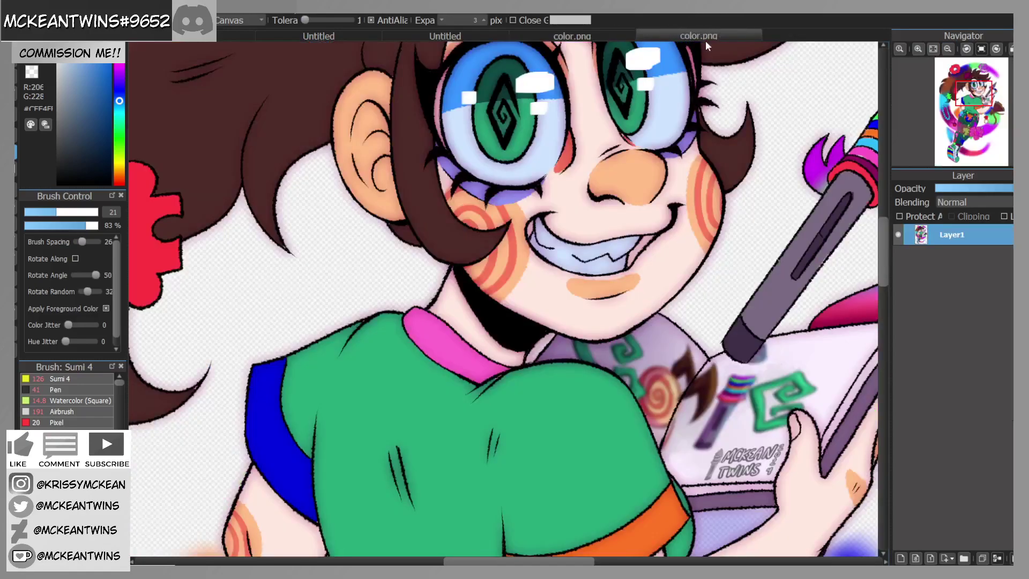
{"action": "key", "text": "ctrl+w"}
{"action": "left_click", "coordinate": [687, 36]}
{"action": "key", "text": "ctrl+w"}
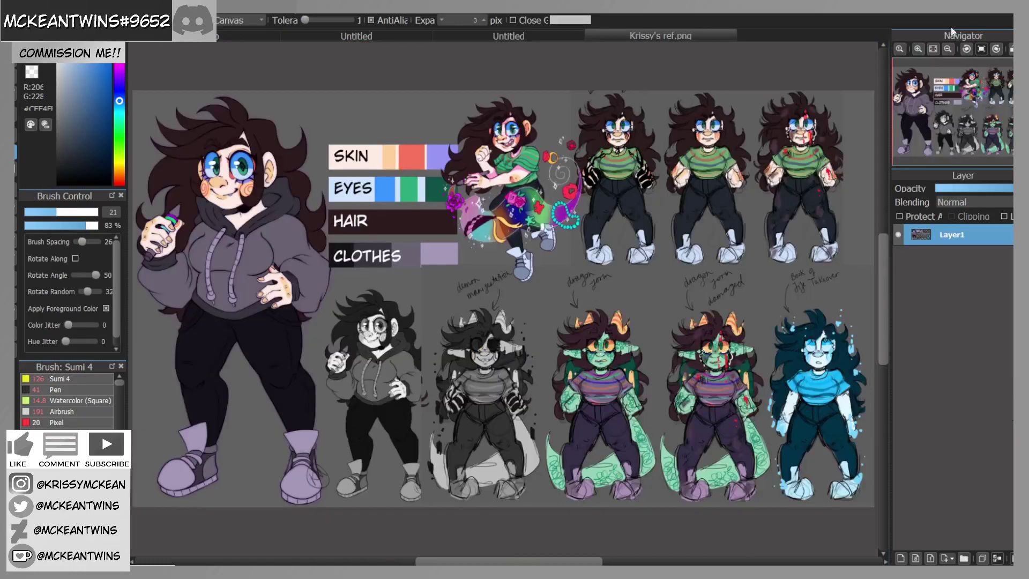
Step: Sample the light purple clothes swatch from the character reference sheet and return to the character drawing
{"action": "left_click", "coordinate": [918, 49]}
{"action": "left_click", "coordinate": [918, 49]}
{"action": "left_click", "coordinate": [918, 49]}
{"action": "left_click", "coordinate": [918, 49]}
{"action": "left_click_drag", "start_coordinate": [960, 117], "coordinate": [950, 107]}
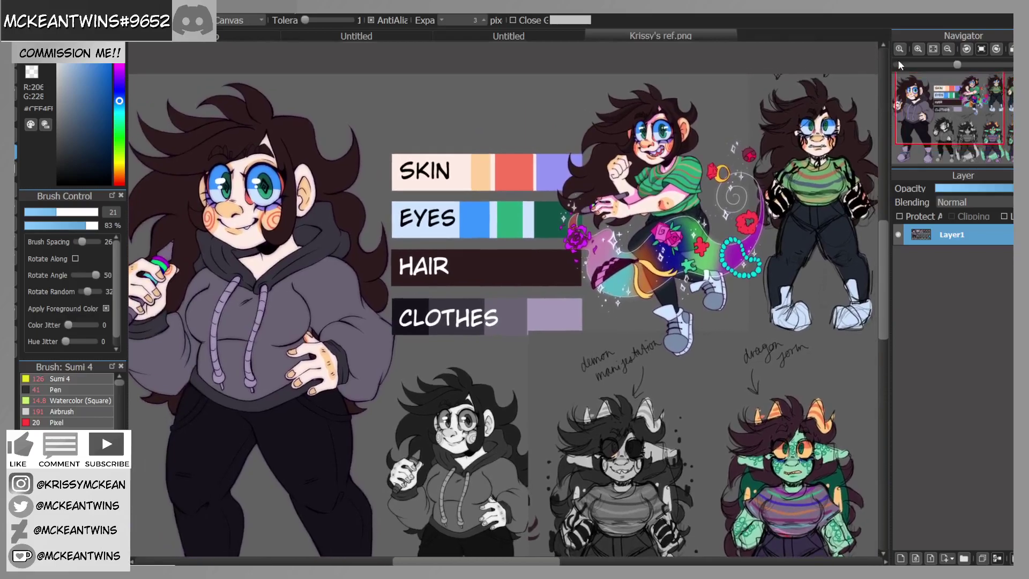
{"action": "scroll", "coordinate": [899, 65], "scroll_direction": "up", "scroll_amount": 3}
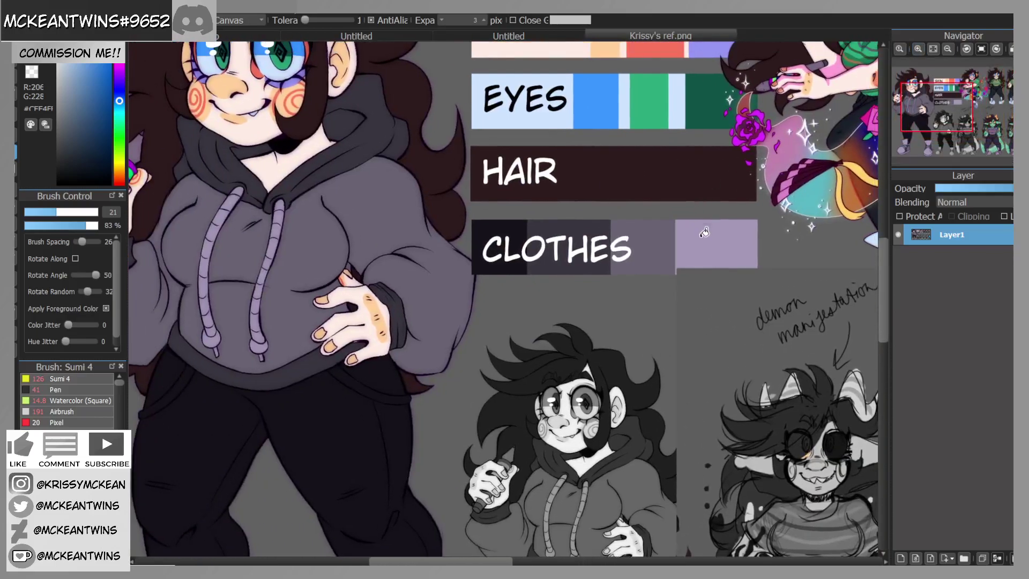
{"action": "left_click", "coordinate": [702, 237]}
{"action": "left_click", "coordinate": [509, 35]}
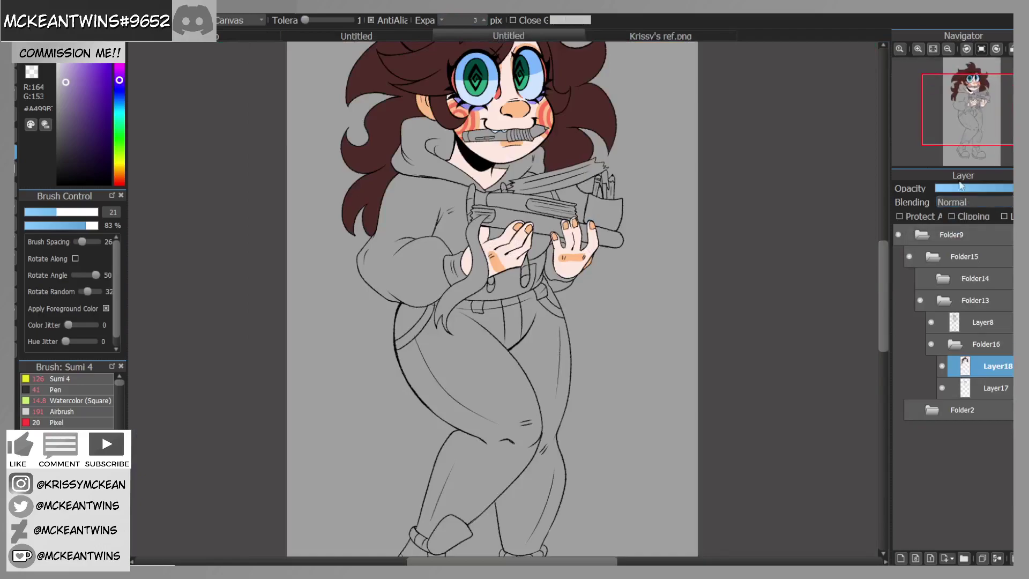
Step: Merge Layer18 down into Layer17
{"action": "left_click", "coordinate": [941, 367]}
{"action": "left_click", "coordinate": [941, 366]}
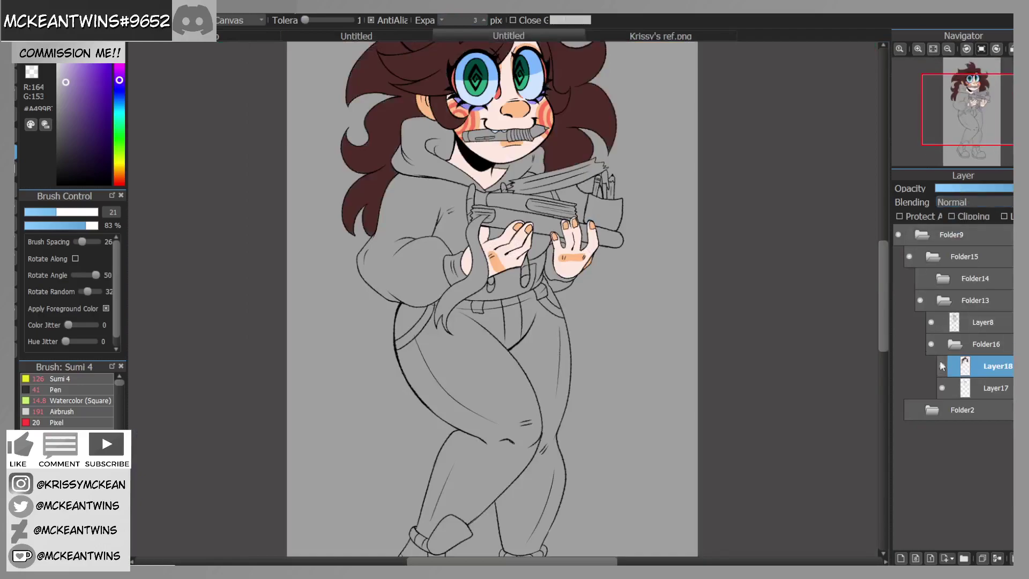
{"action": "left_click", "coordinate": [997, 558]}
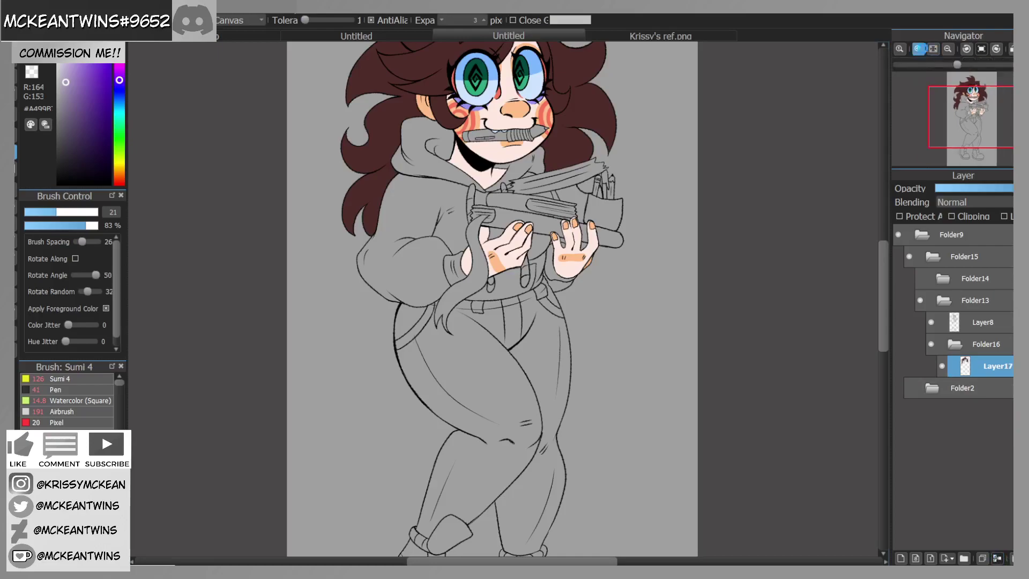
Step: Fill the hoodie's drawstring sections with the light purple
{"action": "left_click", "coordinate": [918, 49]}
{"action": "left_click_drag", "start_coordinate": [973, 111], "coordinate": [971, 110]}
{"action": "left_click", "coordinate": [916, 50]}
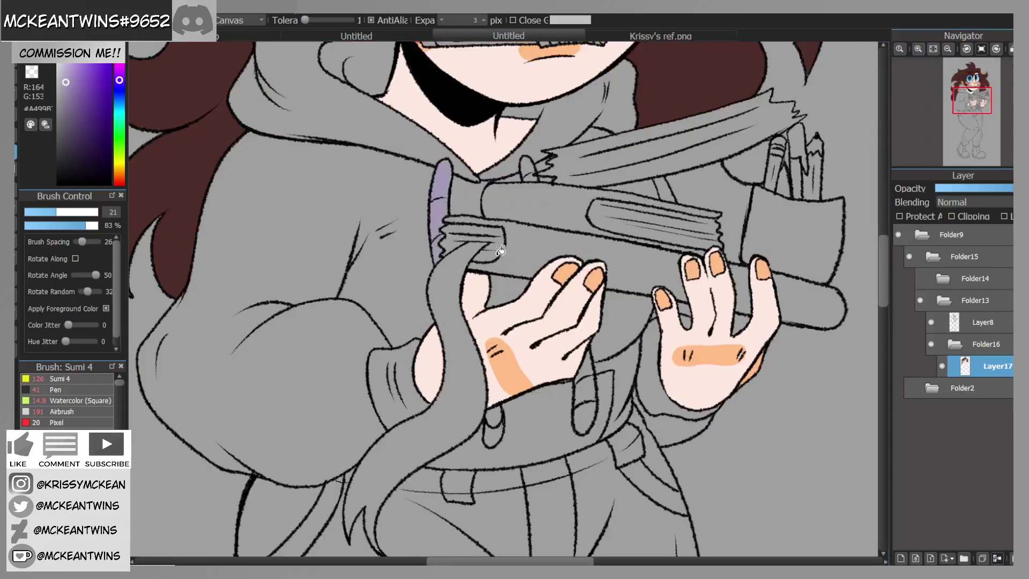
{"action": "left_click", "coordinate": [592, 365]}
Step: Try filling the left boot's upper flap, front strip and toe cap with the light purple
{"action": "left_click", "coordinate": [657, 33]}
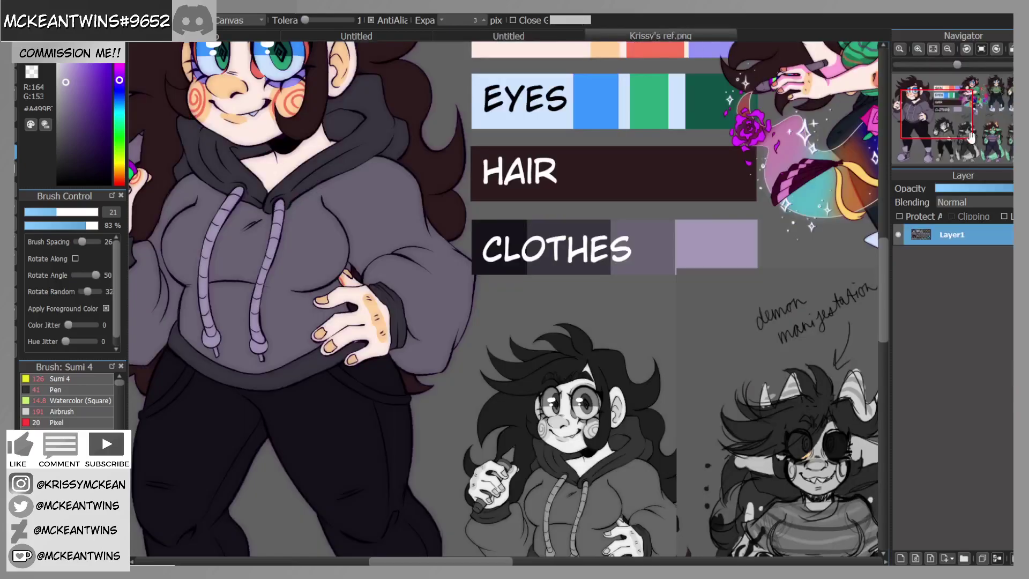
{"action": "left_click_drag", "start_coordinate": [919, 140], "coordinate": [917, 141]}
{"action": "left_click", "coordinate": [420, 37]}
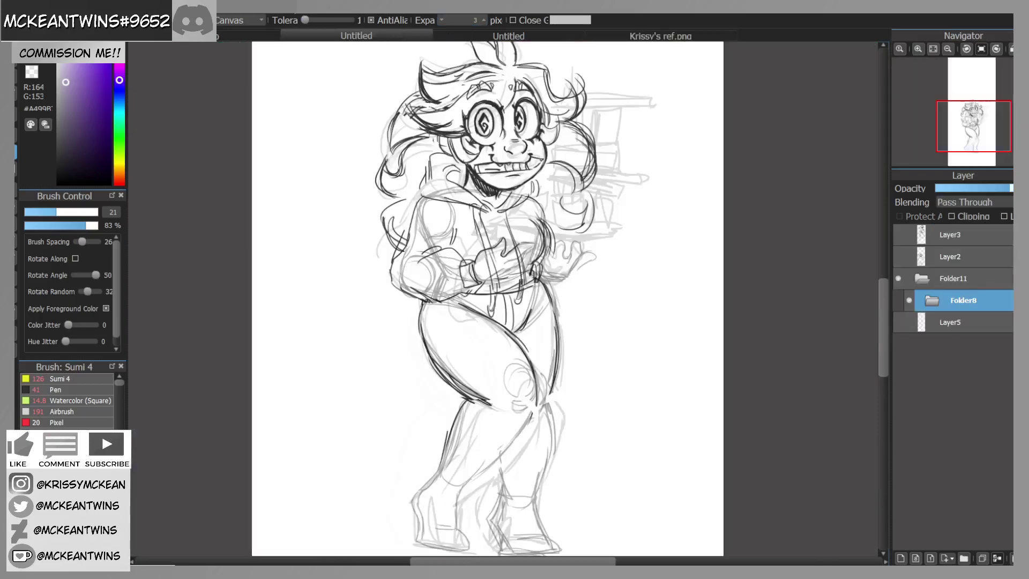
{"action": "left_click", "coordinate": [496, 36]}
{"action": "scroll", "coordinate": [482, 197], "scroll_direction": "down", "scroll_amount": 10}
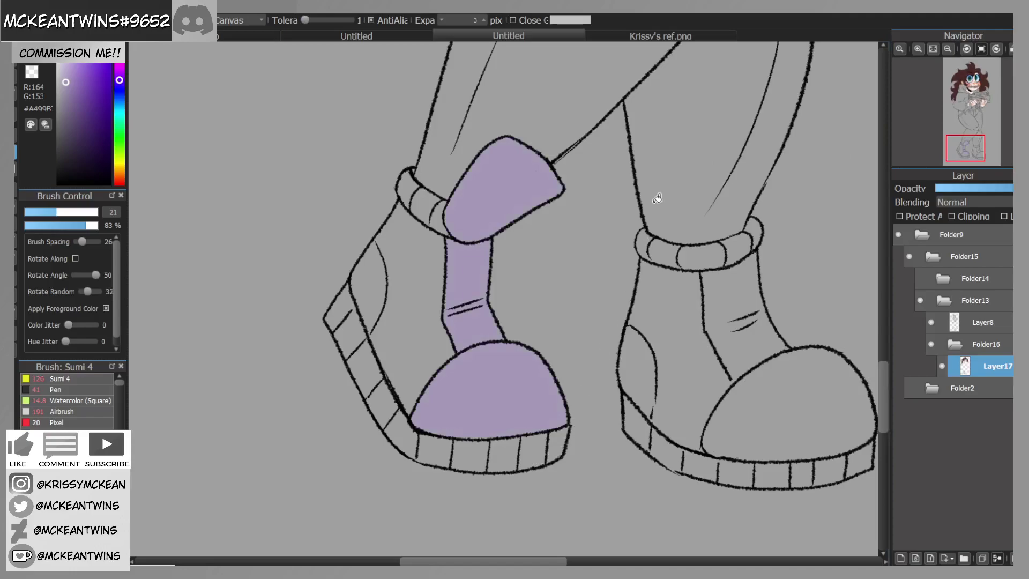
Step: Try filling the segments of the left boot's sole with the light purple after checking the reference sheet
{"action": "left_click", "coordinate": [631, 36]}
{"action": "left_click", "coordinate": [548, 34]}
{"action": "left_click", "coordinate": [523, 408]}
{"action": "left_click", "coordinate": [506, 453]}
{"action": "left_click", "coordinate": [475, 450]}
{"action": "left_click", "coordinate": [386, 399]}
{"action": "left_click", "coordinate": [362, 351]}
{"action": "left_click", "coordinate": [352, 332]}
{"action": "left_click", "coordinate": [351, 303]}
Step: Check the boots against the reference sheet and undo the light purple fills on the left boot
{"action": "left_click", "coordinate": [661, 35]}
{"action": "left_click", "coordinate": [548, 36]}
{"action": "left_click_drag", "start_coordinate": [968, 146], "coordinate": [970, 153]}
{"action": "left_click", "coordinate": [922, 279]}
{"action": "left_click", "coordinate": [922, 278]}
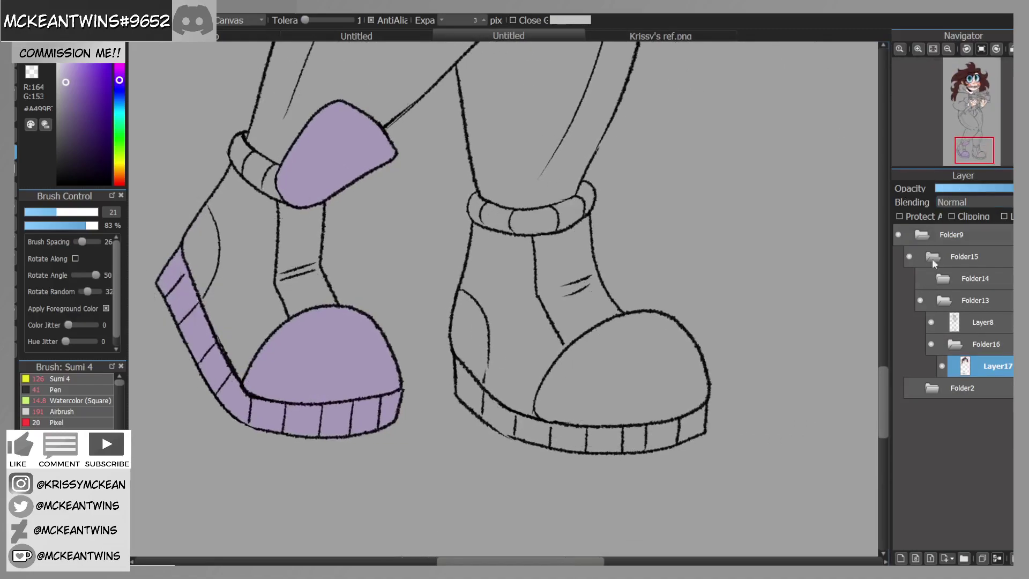
{"action": "left_click_drag", "start_coordinate": [969, 147], "coordinate": [966, 150]}
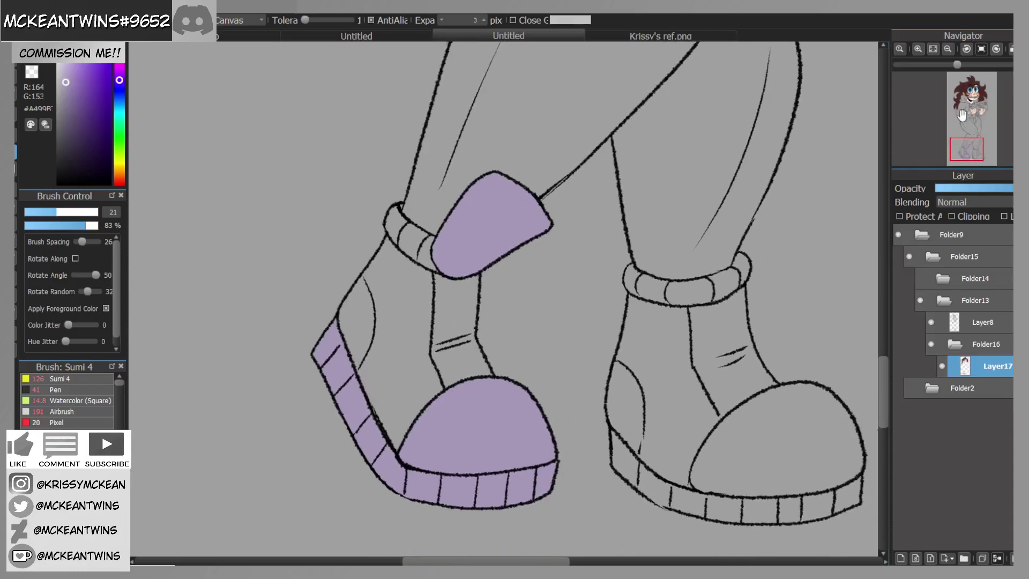
{"action": "left_click", "coordinate": [948, 48]}
{"action": "left_click", "coordinate": [948, 49]}
{"action": "left_click", "coordinate": [947, 49]}
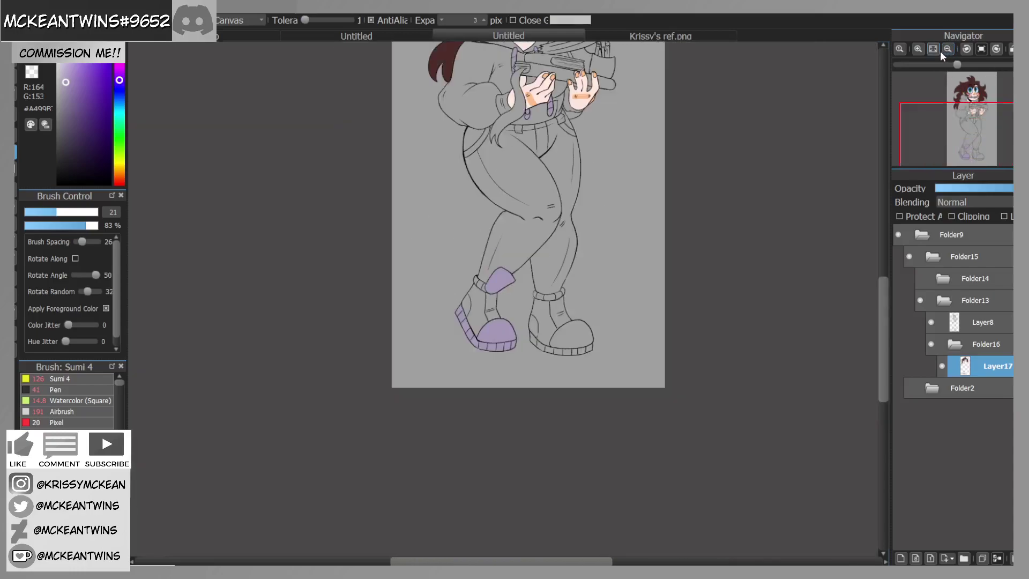
{"action": "left_click", "coordinate": [918, 49]}
{"action": "left_click", "coordinate": [918, 48]}
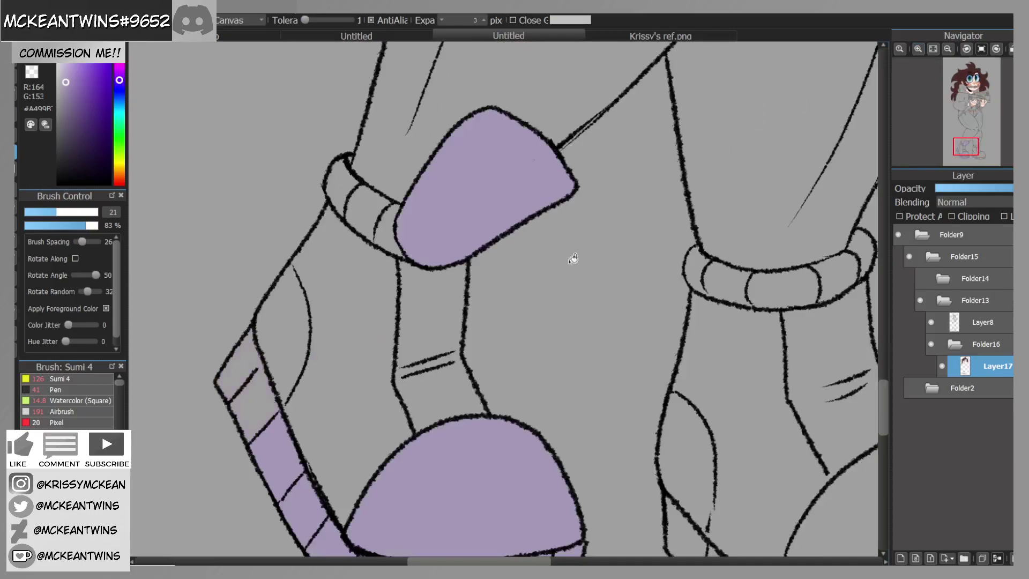
{"action": "key", "text": "ctrl+z"}
{"action": "key", "text": "ctrl+z"}
Step: Erase the outline of the flap above the left boot's cuff on Layer8
{"action": "left_click", "coordinate": [934, 323]}
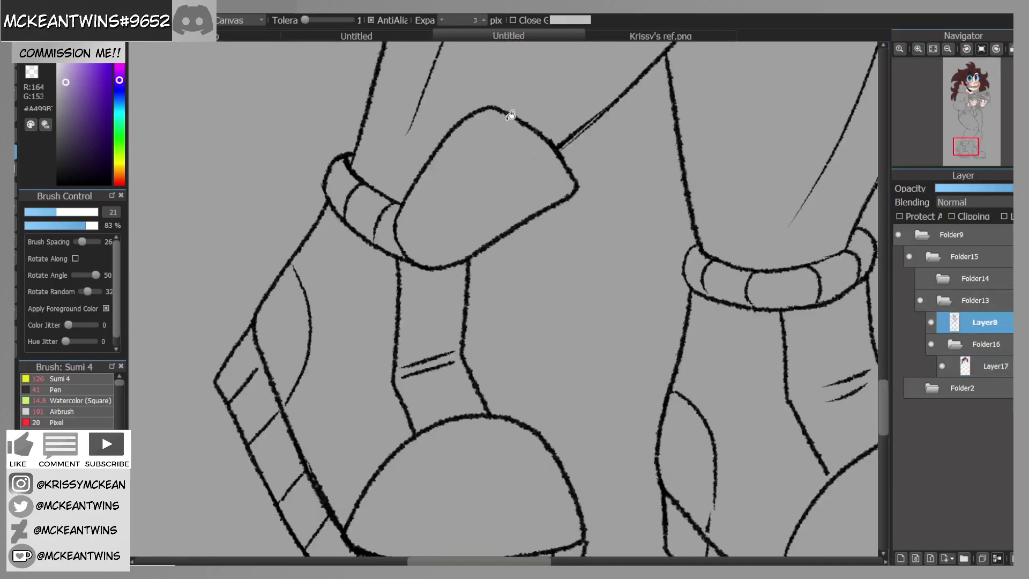
{"action": "key", "text": "e"}
{"action": "mouse_move", "coordinate": [423, 177]}
{"action": "left_mouse_down"}
{"action": "mouse_move", "coordinate": [409, 196]}
{"action": "mouse_move", "coordinate": [427, 161]}
{"action": "mouse_move", "coordinate": [415, 171]}
{"action": "mouse_move", "coordinate": [478, 108]}
{"action": "mouse_move", "coordinate": [499, 104]}
{"action": "mouse_move", "coordinate": [476, 123]}
{"action": "mouse_move", "coordinate": [530, 102]}
{"action": "mouse_move", "coordinate": [514, 125]}
{"action": "mouse_move", "coordinate": [542, 126]}
{"action": "mouse_move", "coordinate": [538, 144]}
{"action": "mouse_move", "coordinate": [559, 137]}
{"action": "mouse_move", "coordinate": [514, 143]}
{"action": "mouse_move", "coordinate": [578, 144]}
{"action": "mouse_move", "coordinate": [548, 167]}
{"action": "mouse_move", "coordinate": [573, 160]}
{"action": "mouse_move", "coordinate": [551, 202]}
{"action": "mouse_move", "coordinate": [592, 178]}
{"action": "mouse_move", "coordinate": [584, 190]}
{"action": "mouse_move", "coordinate": [475, 252]}
{"action": "left_mouse_up"}
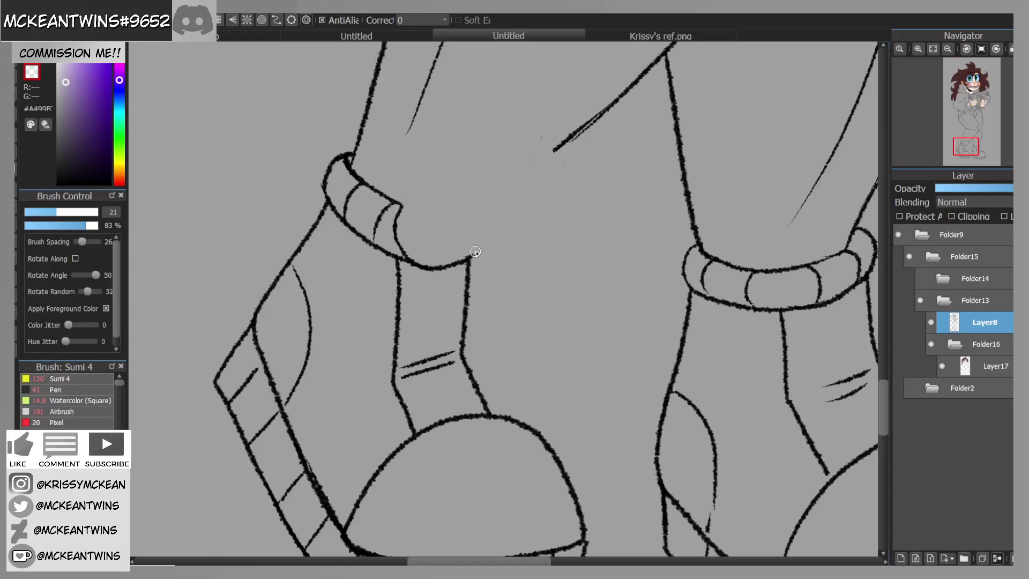
{"action": "left_click_drag", "start_coordinate": [405, 210], "coordinate": [395, 223]}
Step: Draw the missing leg line and the rest of the left boot's segmented cuff in black on Layer8
{"action": "left_click_drag", "start_coordinate": [66, 82], "coordinate": [58, 184]}
{"action": "left_click_drag", "start_coordinate": [556, 146], "coordinate": [530, 169]}
{"action": "mouse_move", "coordinate": [566, 142]}
{"action": "left_mouse_down"}
{"action": "mouse_move", "coordinate": [478, 217]}
{"action": "mouse_move", "coordinate": [486, 235]}
{"action": "mouse_move", "coordinate": [471, 259]}
{"action": "left_mouse_up"}
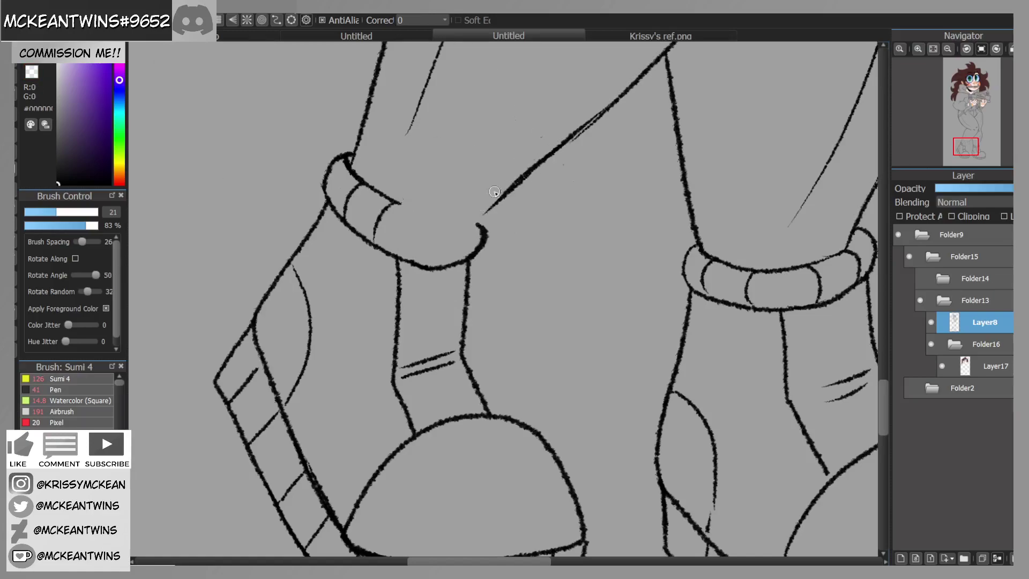
{"action": "mouse_move", "coordinate": [407, 206]}
{"action": "left_mouse_down"}
{"action": "mouse_move", "coordinate": [479, 224]}
{"action": "mouse_move", "coordinate": [444, 224]}
{"action": "mouse_move", "coordinate": [444, 260]}
{"action": "left_mouse_up"}
{"action": "left_click_drag", "start_coordinate": [475, 220], "coordinate": [494, 208]}
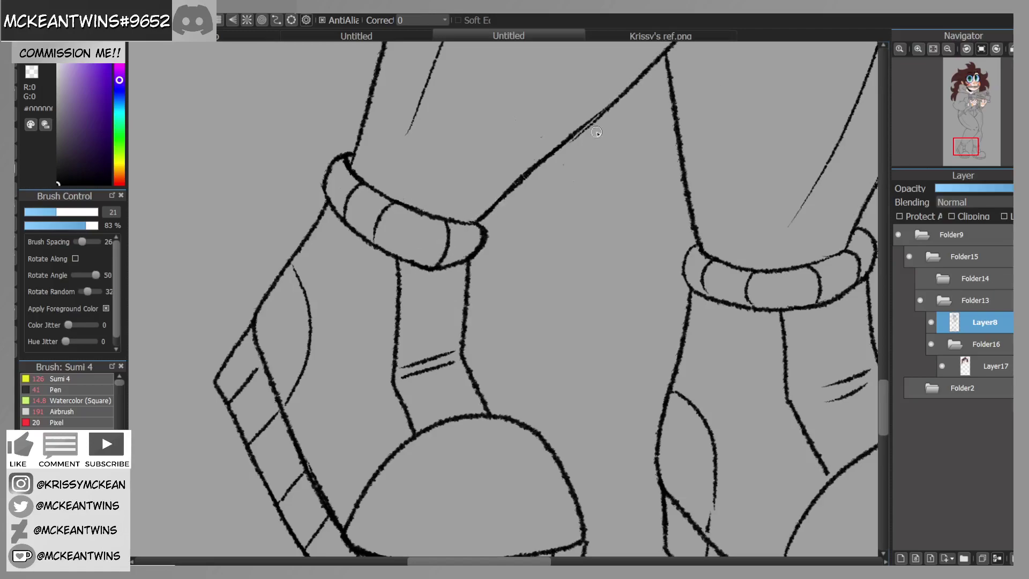
Step: Show Folder14 instead of Folder13, expand it and make Layer12 active
{"action": "left_click", "coordinate": [949, 48]}
{"action": "left_click", "coordinate": [949, 48]}
{"action": "left_click", "coordinate": [949, 48]}
{"action": "left_click", "coordinate": [920, 279]}
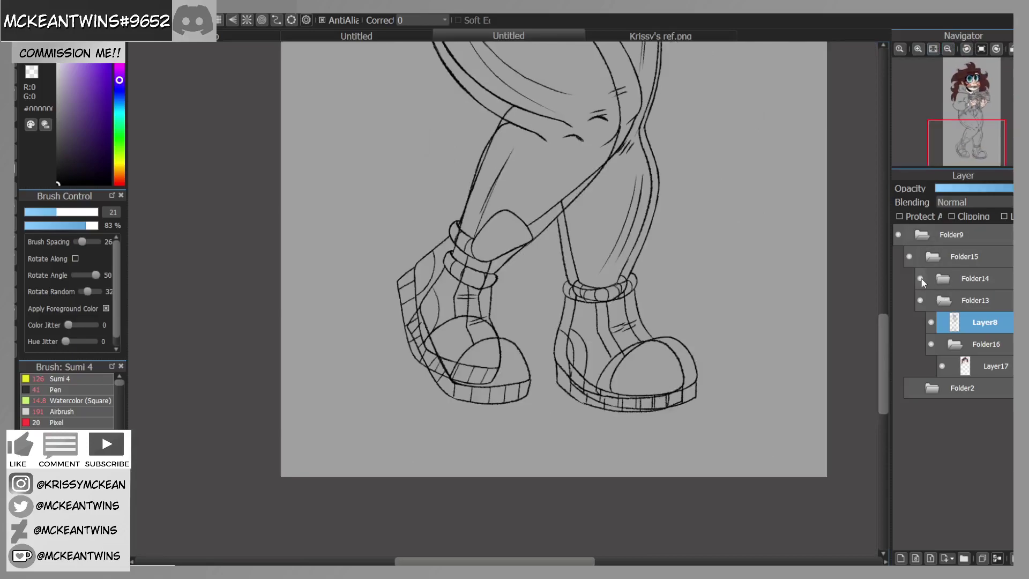
{"action": "left_click", "coordinate": [920, 301]}
{"action": "left_click", "coordinate": [947, 278]}
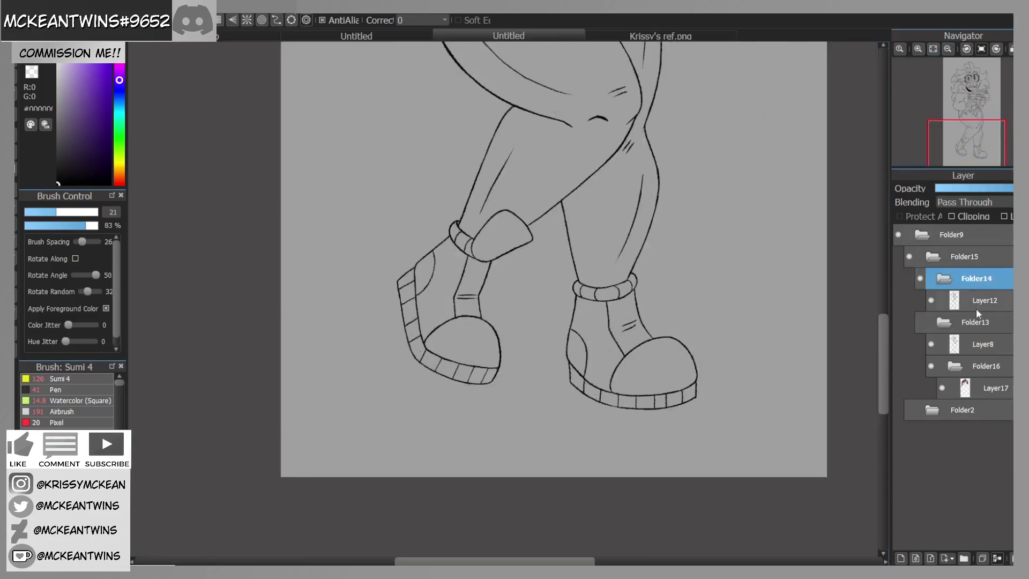
{"action": "left_click", "coordinate": [976, 304]}
Step: Draw the cuff's upper edge and rounded end on Layer12's left boot, and extend the leg line down to it
{"action": "left_click", "coordinate": [918, 49]}
{"action": "left_click", "coordinate": [919, 49]}
{"action": "left_click", "coordinate": [919, 50]}
{"action": "left_click", "coordinate": [918, 49]}
{"action": "left_click", "coordinate": [918, 50]}
{"action": "left_click_drag", "start_coordinate": [967, 148], "coordinate": [965, 143]}
{"action": "mouse_move", "coordinate": [456, 193]}
{"action": "left_mouse_down"}
{"action": "mouse_move", "coordinate": [577, 227]}
{"action": "mouse_move", "coordinate": [535, 287]}
{"action": "left_mouse_up"}
{"action": "left_click_drag", "start_coordinate": [574, 226], "coordinate": [759, 87]}
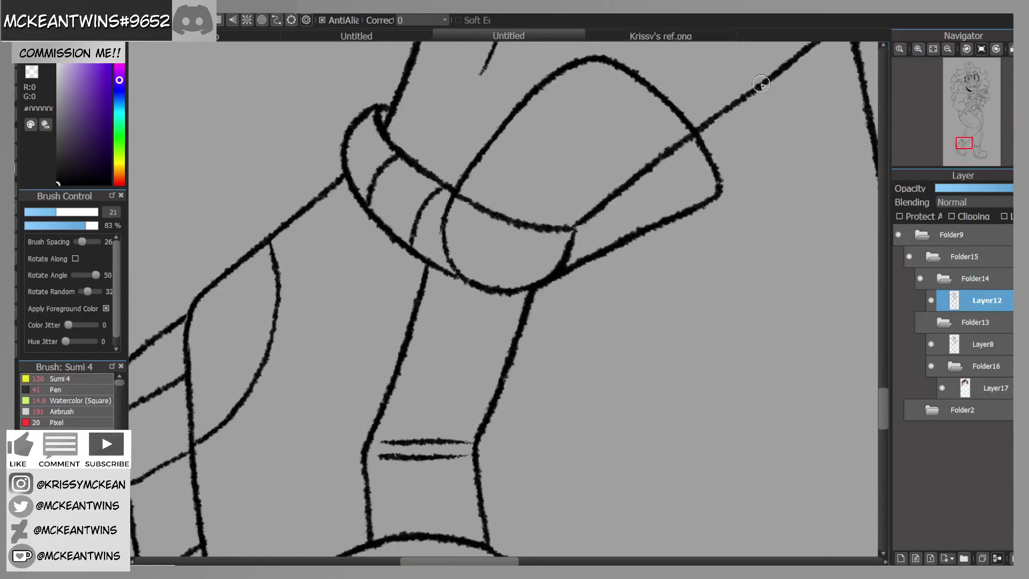
Step: Add the last segment line to the left boot's cuff on Layer12 and erase the overlapping flap outline
{"action": "left_click_drag", "start_coordinate": [523, 230], "coordinate": [491, 287]}
{"action": "mouse_move", "coordinate": [501, 129]}
{"action": "left_mouse_down"}
{"action": "mouse_move", "coordinate": [455, 184]}
{"action": "mouse_move", "coordinate": [519, 106]}
{"action": "mouse_move", "coordinate": [572, 62]}
{"action": "mouse_move", "coordinate": [606, 52]}
{"action": "mouse_move", "coordinate": [574, 68]}
{"action": "mouse_move", "coordinate": [658, 61]}
{"action": "mouse_move", "coordinate": [627, 93]}
{"action": "mouse_move", "coordinate": [689, 85]}
{"action": "mouse_move", "coordinate": [659, 118]}
{"action": "mouse_move", "coordinate": [701, 114]}
{"action": "mouse_move", "coordinate": [680, 217]}
{"action": "mouse_move", "coordinate": [559, 290]}
{"action": "mouse_move", "coordinate": [726, 191]}
{"action": "mouse_move", "coordinate": [727, 168]}
{"action": "mouse_move", "coordinate": [692, 198]}
{"action": "mouse_move", "coordinate": [713, 132]}
{"action": "mouse_move", "coordinate": [690, 91]}
{"action": "left_mouse_up"}
{"action": "mouse_move", "coordinate": [444, 248]}
{"action": "left_mouse_down"}
{"action": "mouse_move", "coordinate": [452, 207]}
{"action": "mouse_move", "coordinate": [445, 242]}
{"action": "mouse_move", "coordinate": [463, 279]}
{"action": "left_mouse_up"}
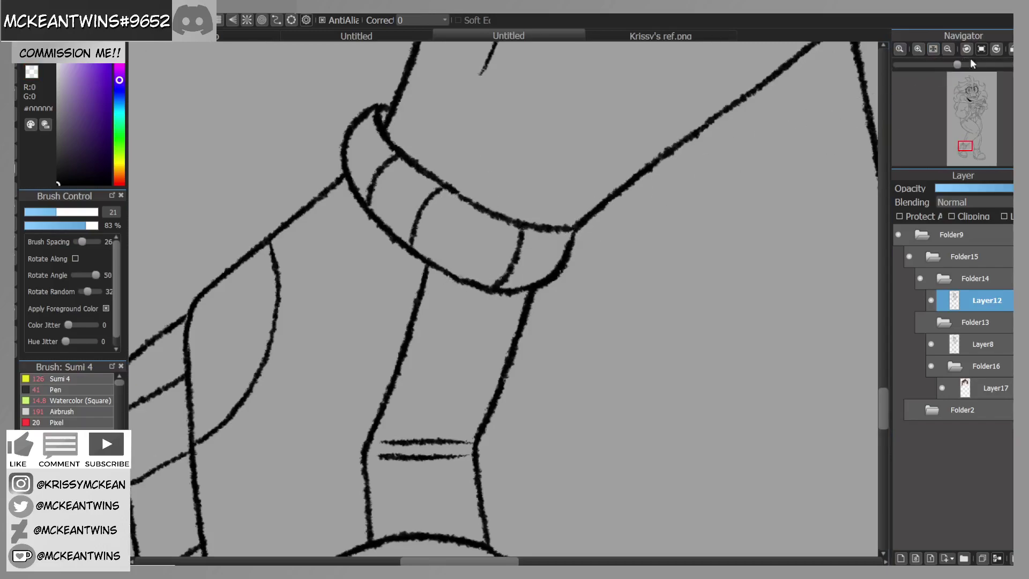
Step: Show Folder13 instead of Folder14 and make the colour layer Layer17 active
{"action": "left_click", "coordinate": [948, 49]}
{"action": "left_click", "coordinate": [947, 49]}
{"action": "left_click", "coordinate": [947, 50]}
{"action": "left_click", "coordinate": [970, 153]}
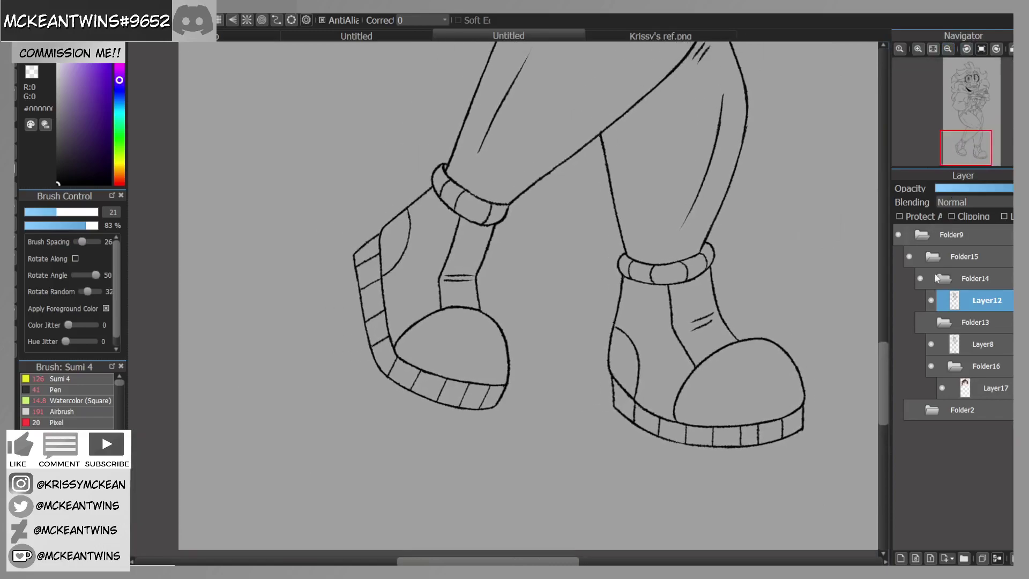
{"action": "left_click", "coordinate": [921, 322]}
{"action": "left_click", "coordinate": [920, 278]}
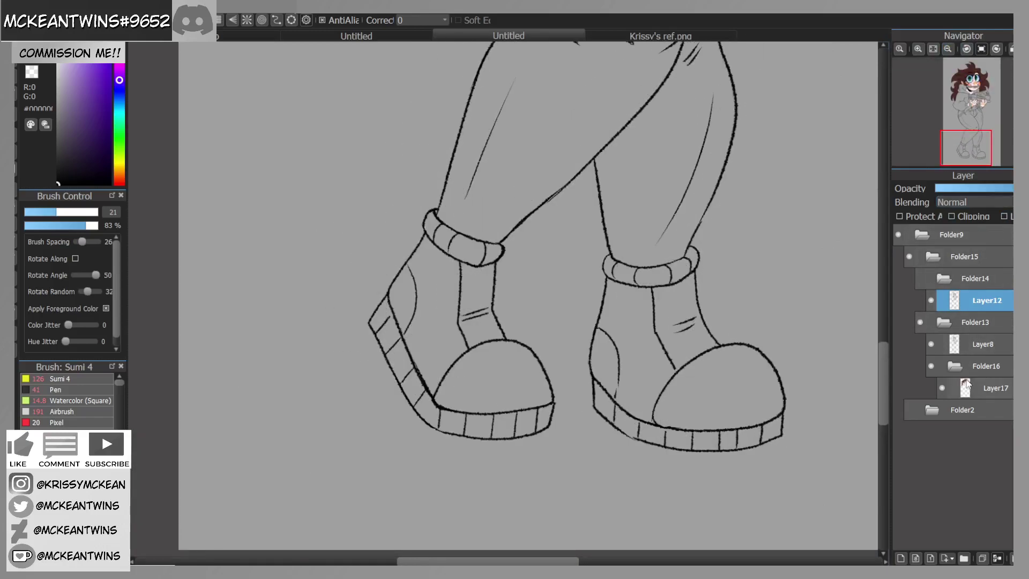
{"action": "left_click", "coordinate": [991, 388]}
Step: Sample the light purple from the reference sheet again and return to the character drawing
{"action": "left_click", "coordinate": [918, 49]}
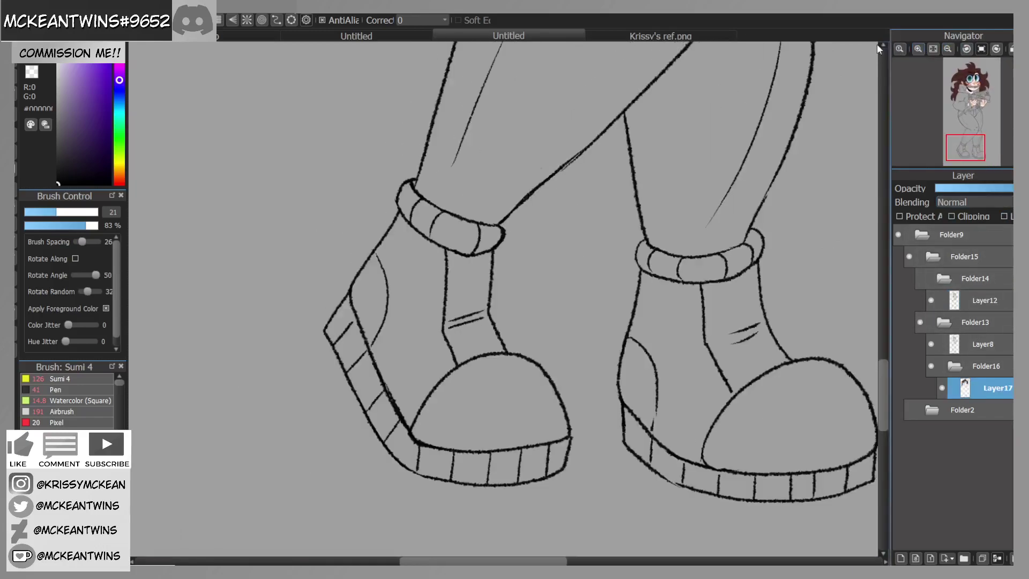
{"action": "left_click", "coordinate": [635, 35]}
{"action": "mouse_move", "coordinate": [957, 113]}
{"action": "left_mouse_down"}
{"action": "mouse_move", "coordinate": [946, 117]}
{"action": "mouse_move", "coordinate": [953, 121]}
{"action": "left_mouse_up"}
{"action": "right_click", "coordinate": [626, 216]}
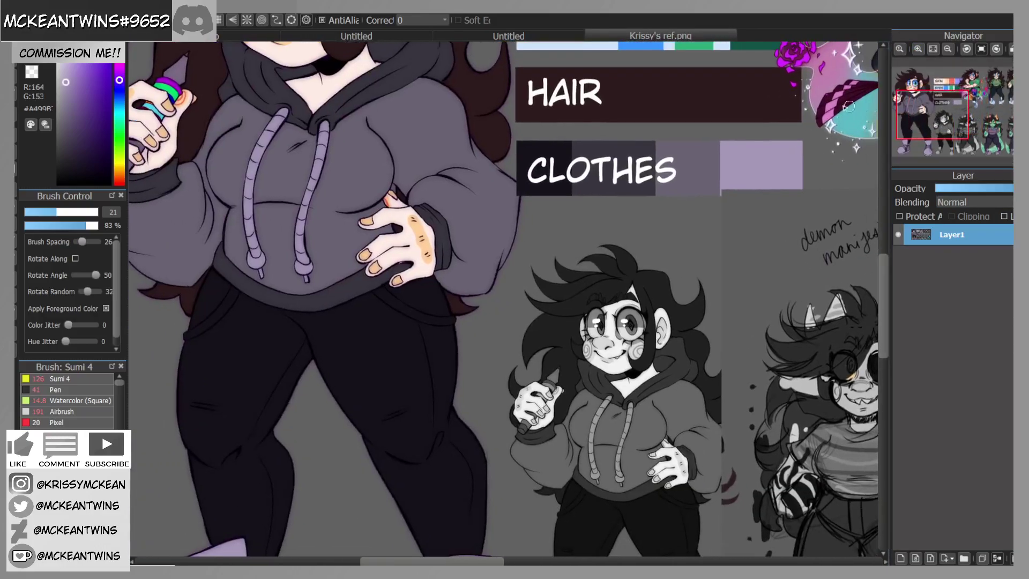
{"action": "left_click", "coordinate": [469, 32]}
Step: Fill the left boot's cuff, toe cap and sole segments with the light purple
{"action": "key", "text": "f"}
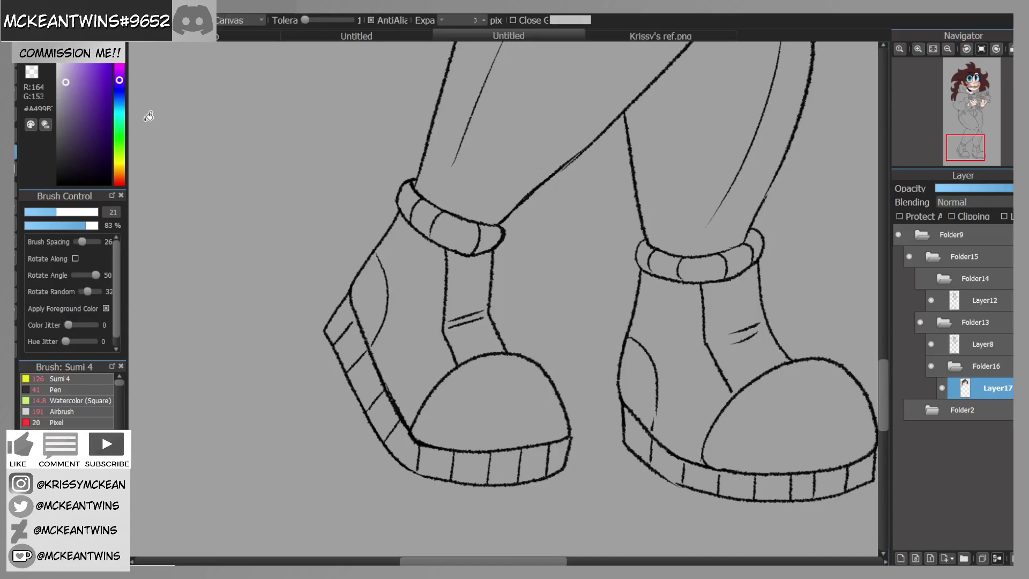
{"action": "left_click", "coordinate": [427, 211]}
{"action": "left_click", "coordinate": [422, 194]}
{"action": "left_click", "coordinate": [470, 464]}
{"action": "left_click", "coordinate": [432, 454]}
{"action": "left_click", "coordinate": [400, 430]}
{"action": "left_click", "coordinate": [389, 402]}
Step: Fill the right boot's sole segments and toe cap with the light purple, following the reference sheet's boots
{"action": "left_click", "coordinate": [656, 37]}
{"action": "left_click", "coordinate": [908, 149]}
{"action": "left_click_drag", "start_coordinate": [908, 149], "coordinate": [905, 150]}
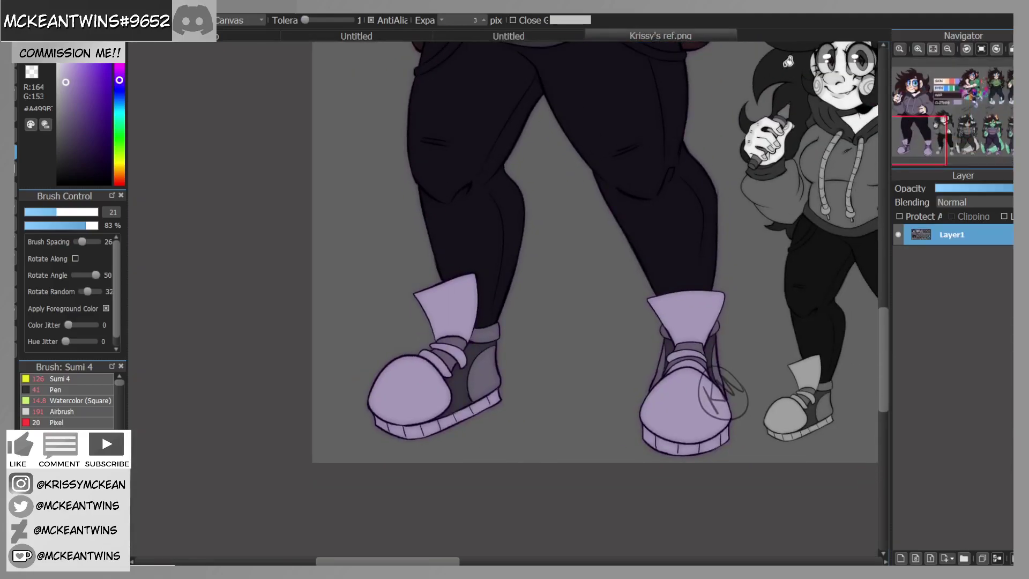
{"action": "left_click", "coordinate": [460, 36]}
{"action": "left_click", "coordinate": [644, 440]}
{"action": "left_click", "coordinate": [680, 459]}
{"action": "left_click", "coordinate": [715, 478]}
{"action": "left_click", "coordinate": [817, 481]}
{"action": "left_click", "coordinate": [837, 477]}
{"action": "left_click", "coordinate": [871, 469]}
{"action": "left_click", "coordinate": [833, 424]}
Step: Fill the segments of the right boot's cuff with the light purple
{"action": "left_click", "coordinate": [664, 263]}
{"action": "left_click", "coordinate": [648, 255]}
{"action": "left_click", "coordinate": [758, 242]}
Step: Sample the greyish purple of the hoodie from the reference sheet and return to the drawing
{"action": "left_click", "coordinate": [677, 35]}
{"action": "left_click_drag", "start_coordinate": [925, 132], "coordinate": [924, 110]}
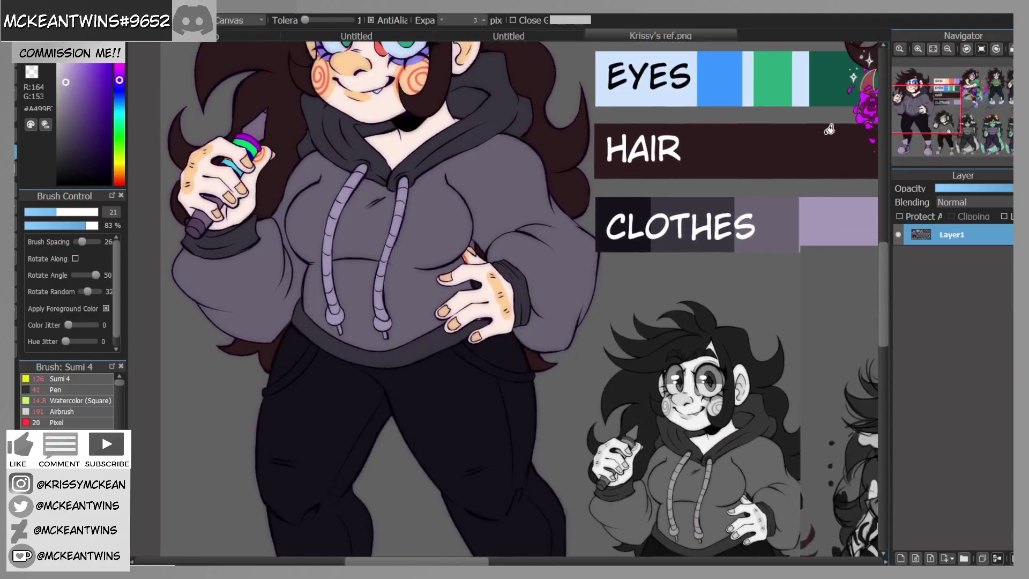
{"action": "left_click", "coordinate": [535, 36]}
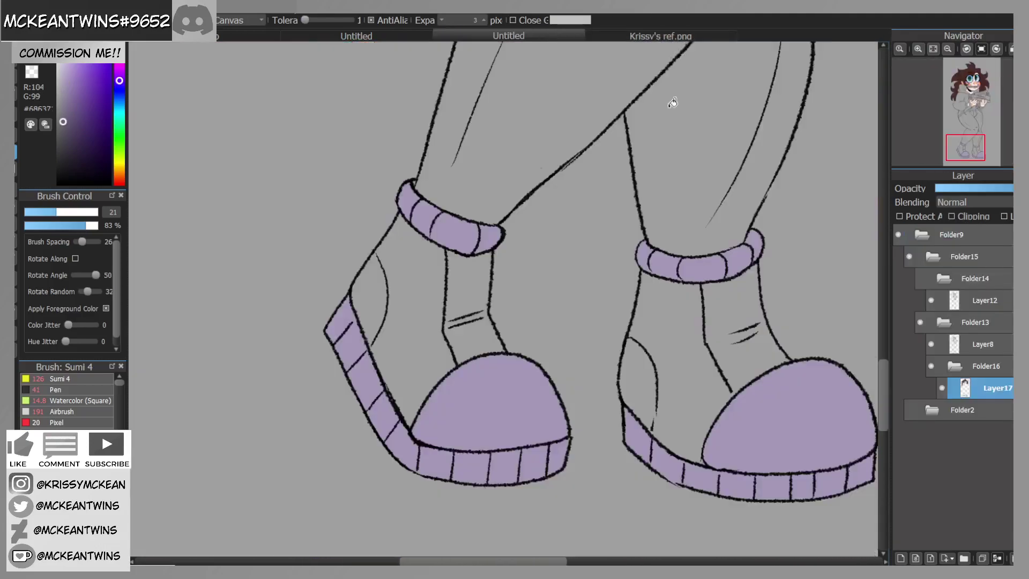
Step: Fill the hoodie's left sleeve, torso and right shoulder pieces with the greyish purple, checking the reference sheet
{"action": "left_click_drag", "start_coordinate": [968, 152], "coordinate": [972, 94]}
{"action": "left_click", "coordinate": [632, 33]}
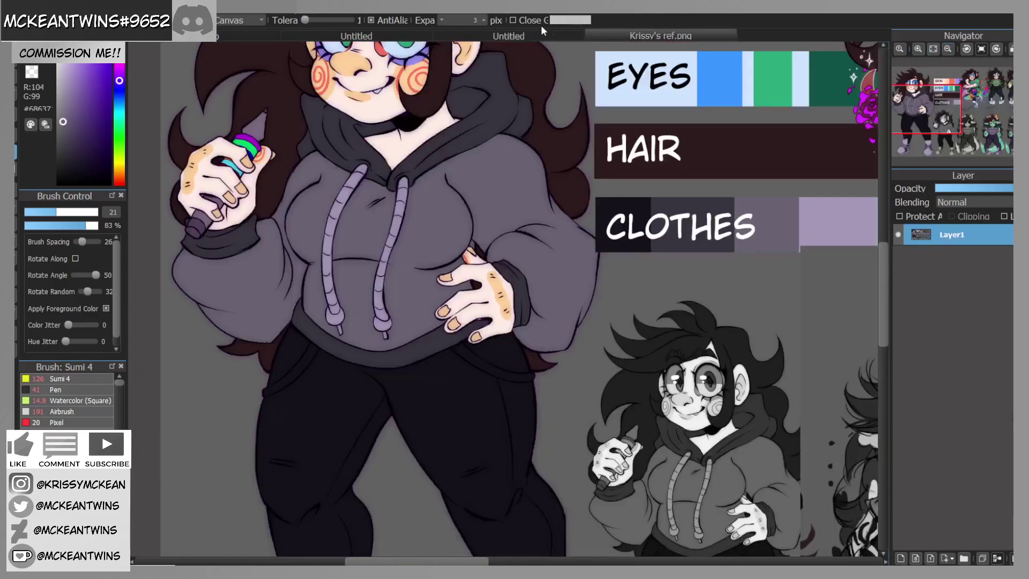
{"action": "left_click", "coordinate": [527, 36]}
{"action": "left_click", "coordinate": [375, 281]}
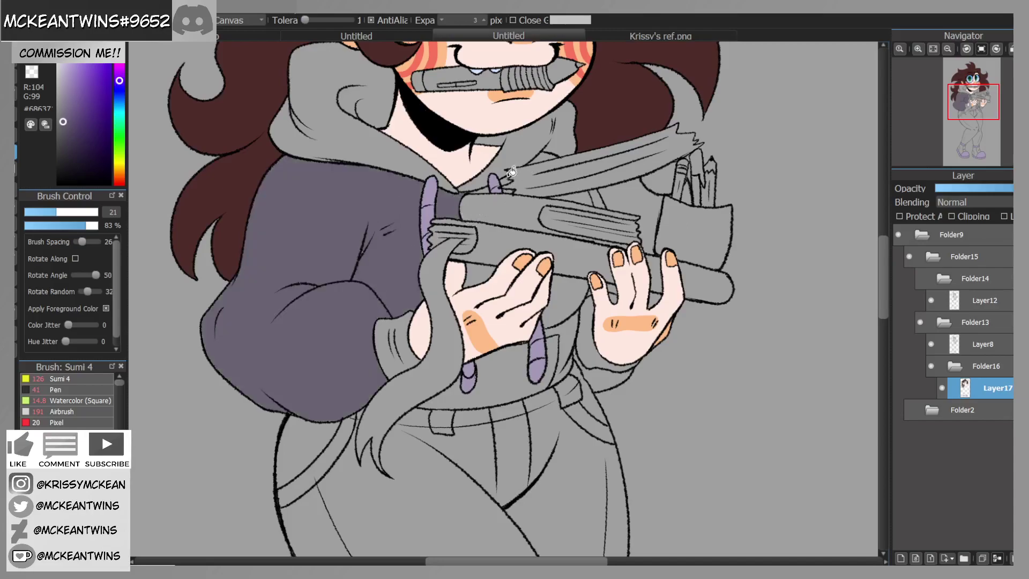
{"action": "left_click", "coordinate": [484, 190]}
{"action": "left_click", "coordinate": [548, 156]}
{"action": "left_click", "coordinate": [580, 196]}
{"action": "left_click", "coordinate": [600, 198]}
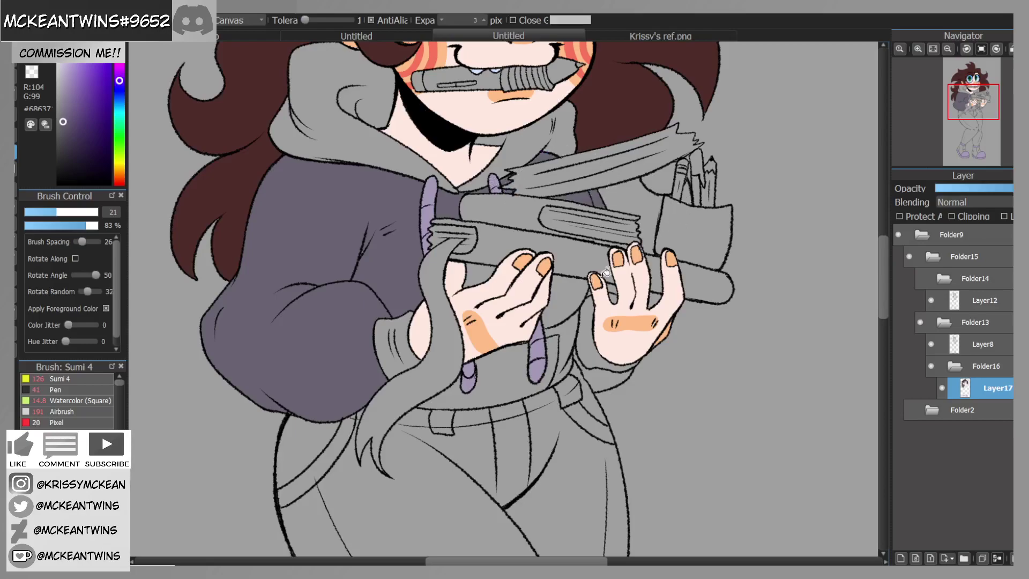
Step: Fill the remaining hoodie areas beside the right drawstring and under the right cuff with the greyish purple, undoing the stray fill
{"action": "left_click", "coordinate": [560, 368]}
{"action": "key", "text": "ctrl+z"}
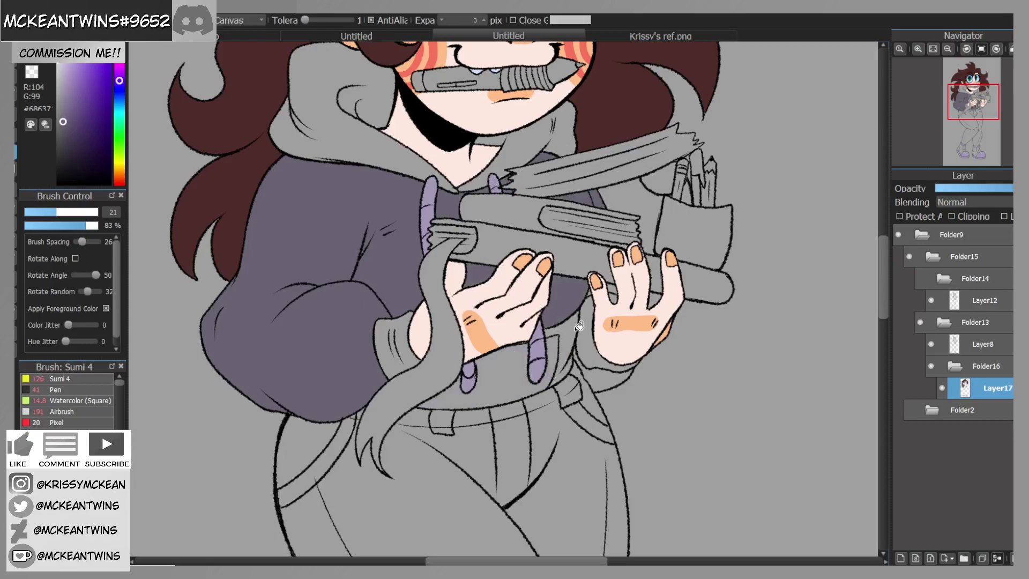
{"action": "left_click", "coordinate": [570, 344]}
{"action": "left_click", "coordinate": [612, 388]}
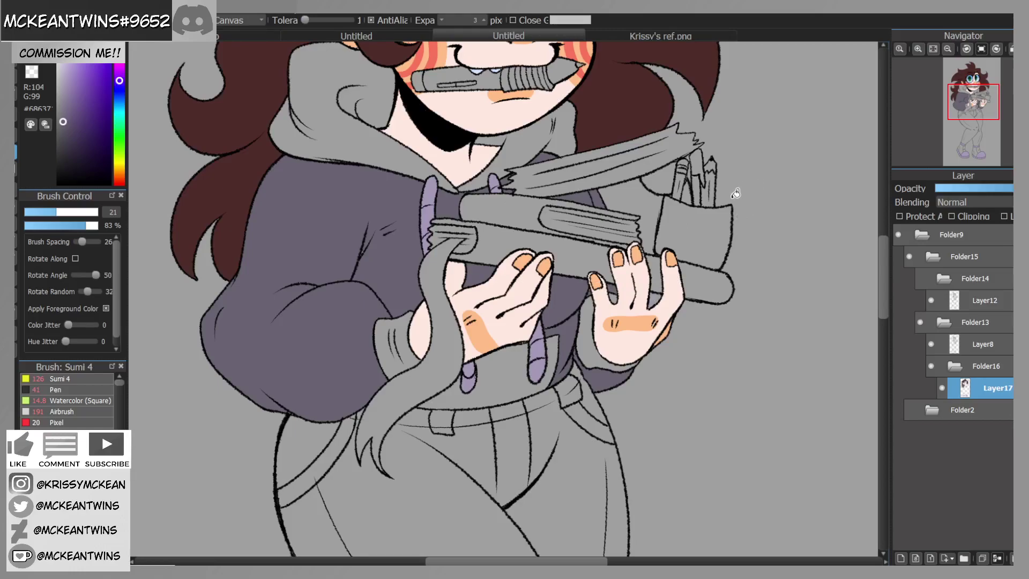
Step: Sample the dark purplish grey from the reference sheet's clothes swatches and return to the drawing
{"action": "left_click_drag", "start_coordinate": [969, 109], "coordinate": [971, 102]}
{"action": "left_click", "coordinate": [69, 389]}
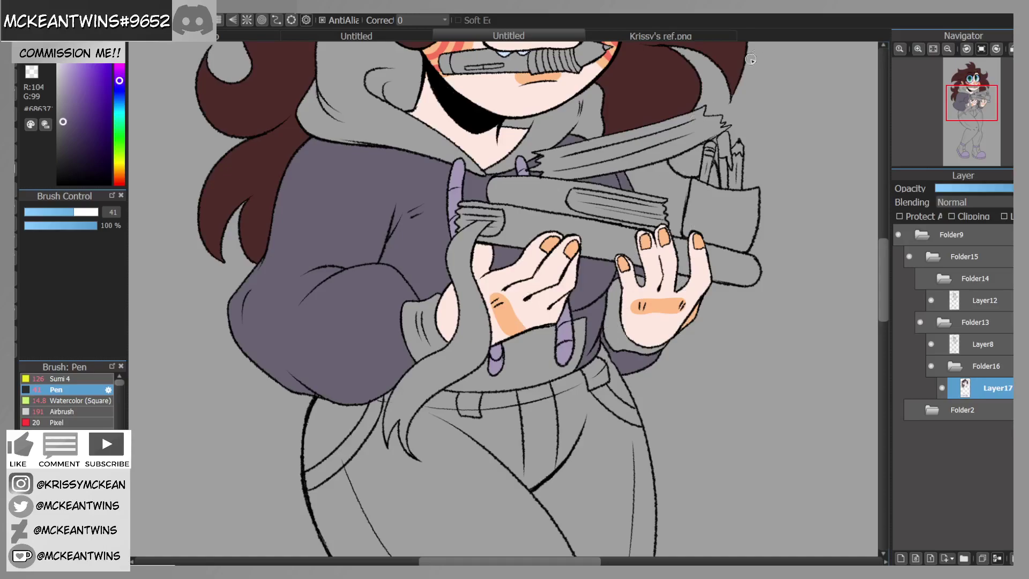
{"action": "left_click", "coordinate": [645, 34]}
{"action": "right_click", "coordinate": [698, 207]}
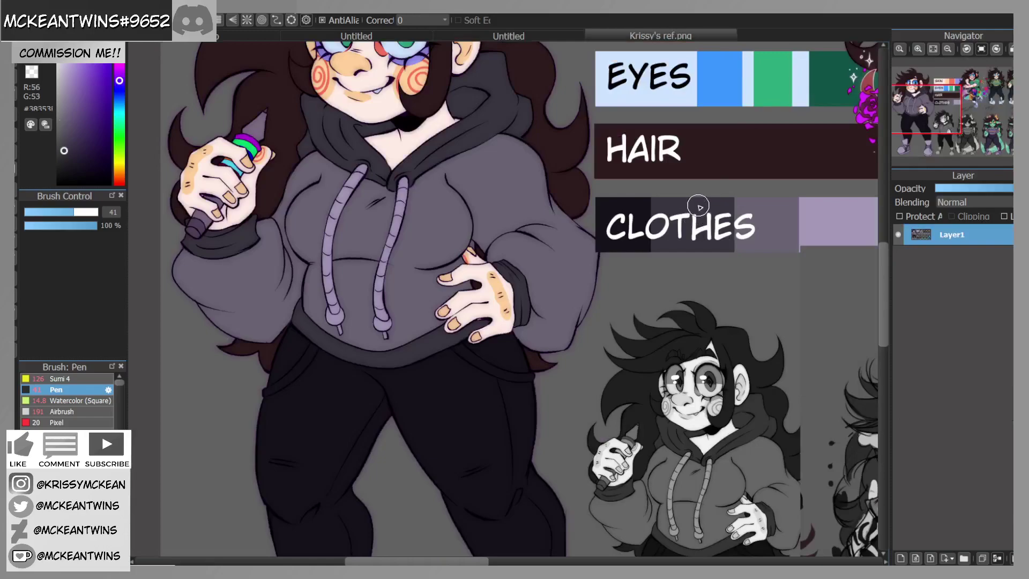
{"action": "left_click", "coordinate": [539, 36]}
Step: Fill both sides of the hood with the dark purplish grey
{"action": "left_click", "coordinate": [16, 152]}
{"action": "left_click", "coordinate": [390, 113]}
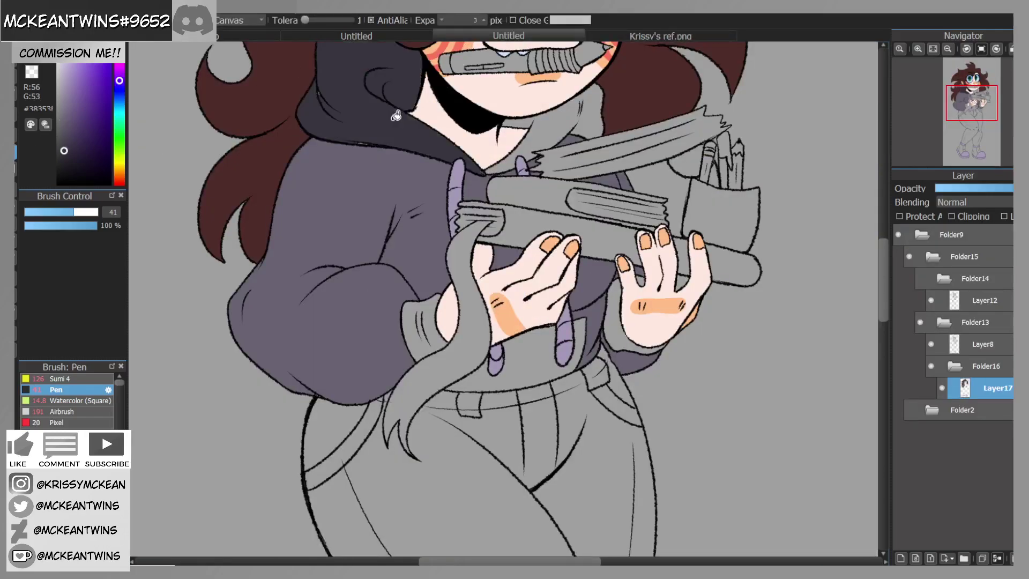
{"action": "left_click", "coordinate": [550, 128]}
{"action": "scroll", "coordinate": [595, 47], "scroll_direction": "up", "scroll_amount": 5}
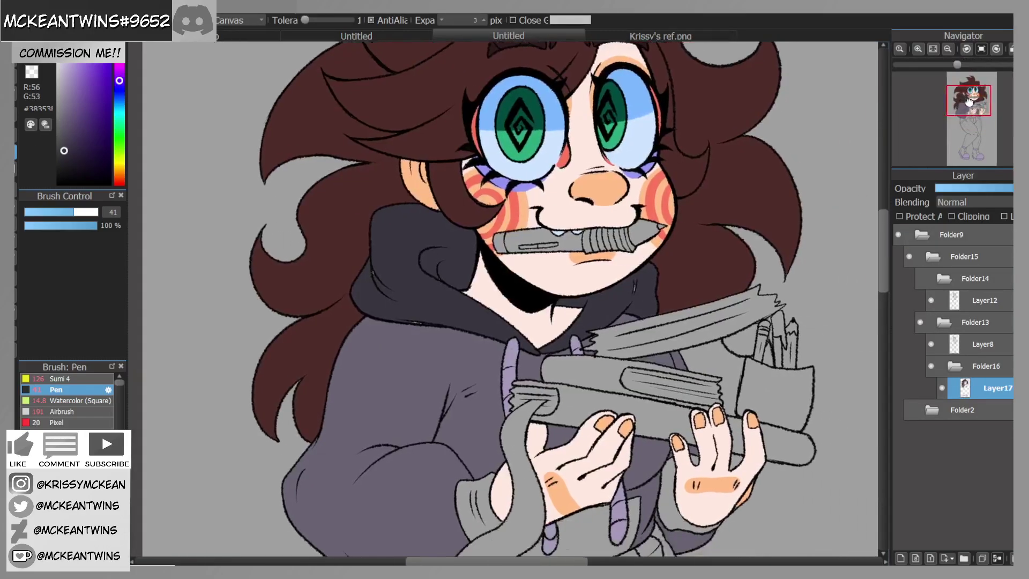
{"action": "key", "text": "b"}
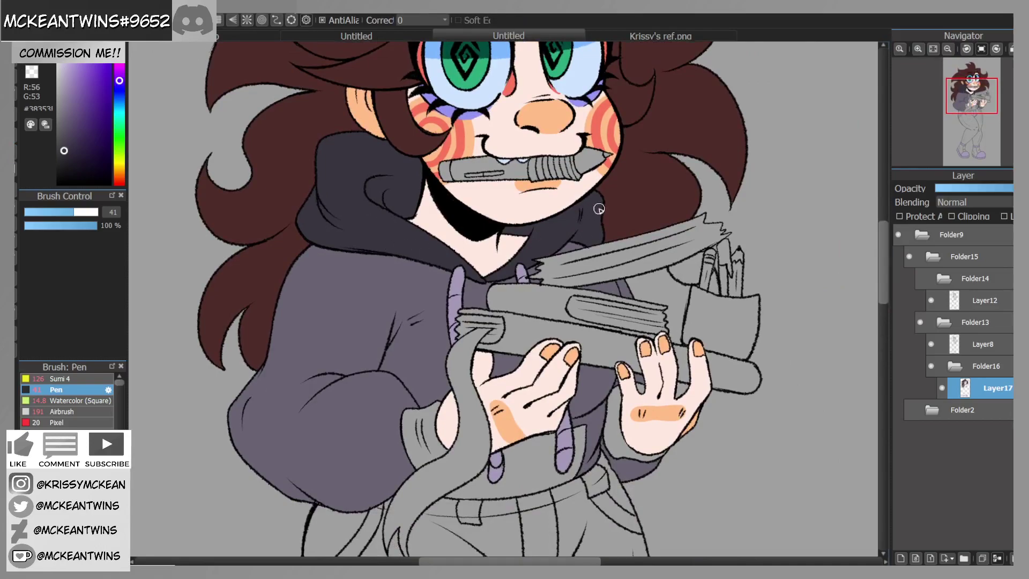
{"action": "key", "text": "g"}
Step: Fill the hoodie's bottom hem and both sleeve cuffs with the dark purplish grey and check the fill up close
{"action": "scroll", "coordinate": [527, 319], "scroll_direction": "down", "scroll_amount": 5}
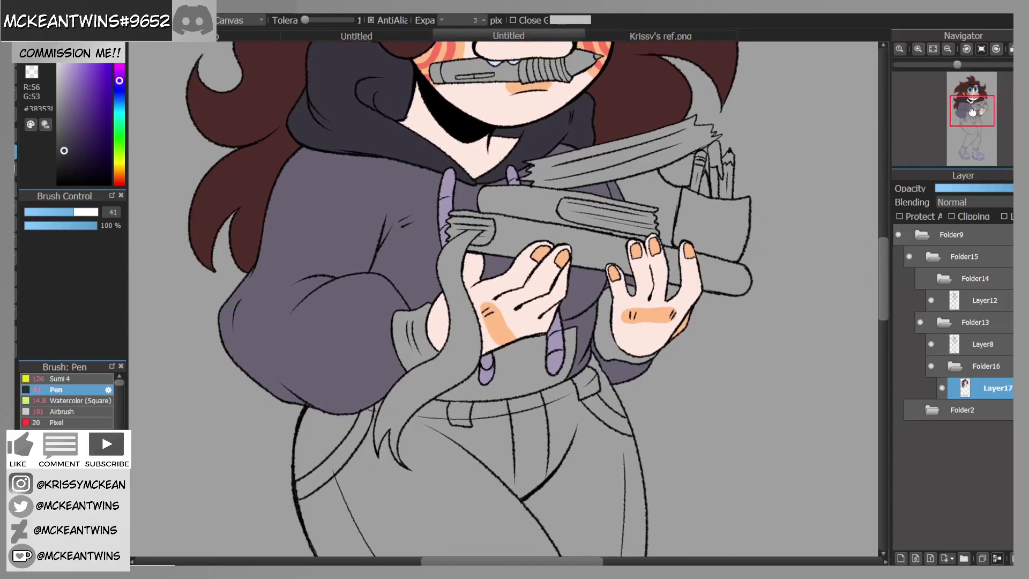
{"action": "left_click", "coordinate": [527, 318]}
{"action": "left_click", "coordinate": [429, 268]}
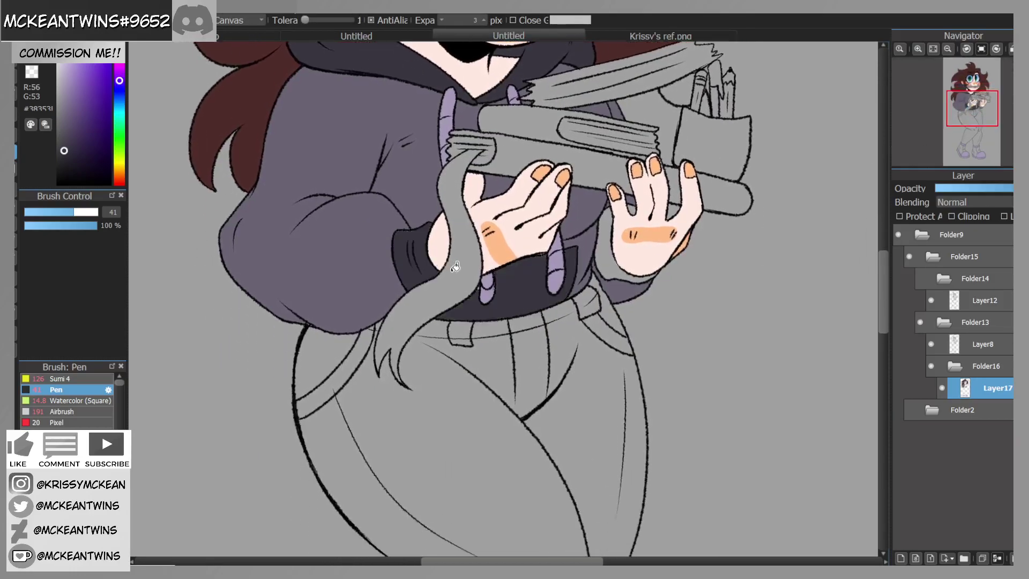
{"action": "left_click", "coordinate": [609, 257]}
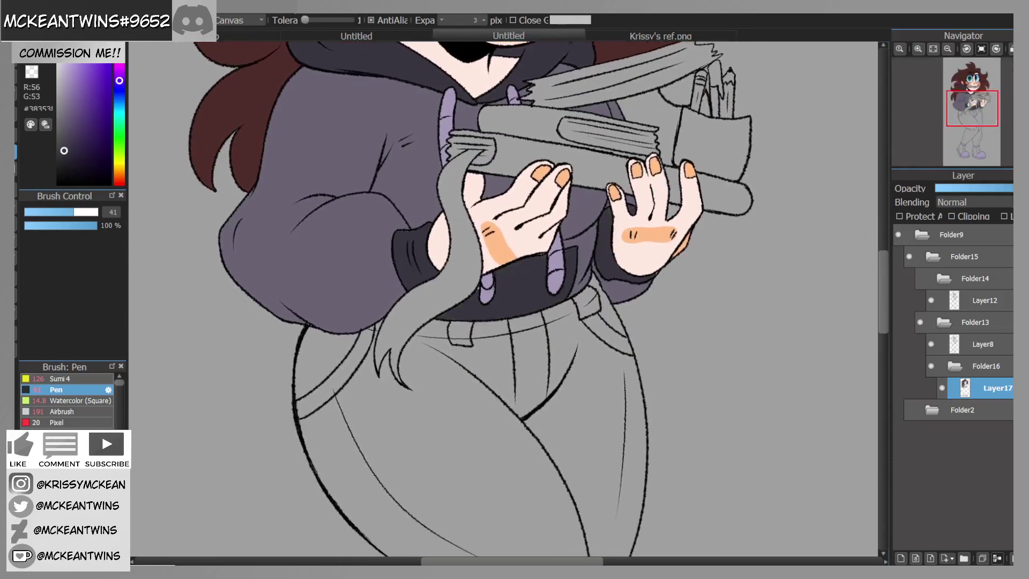
{"action": "key", "text": "b"}
{"action": "left_click", "coordinate": [918, 49]}
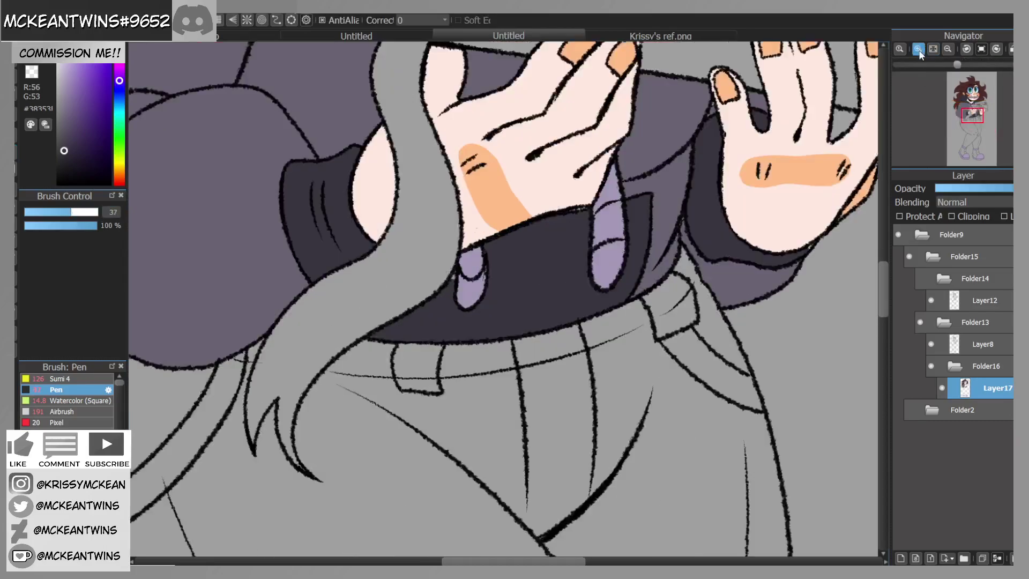
{"action": "left_click", "coordinate": [918, 48]}
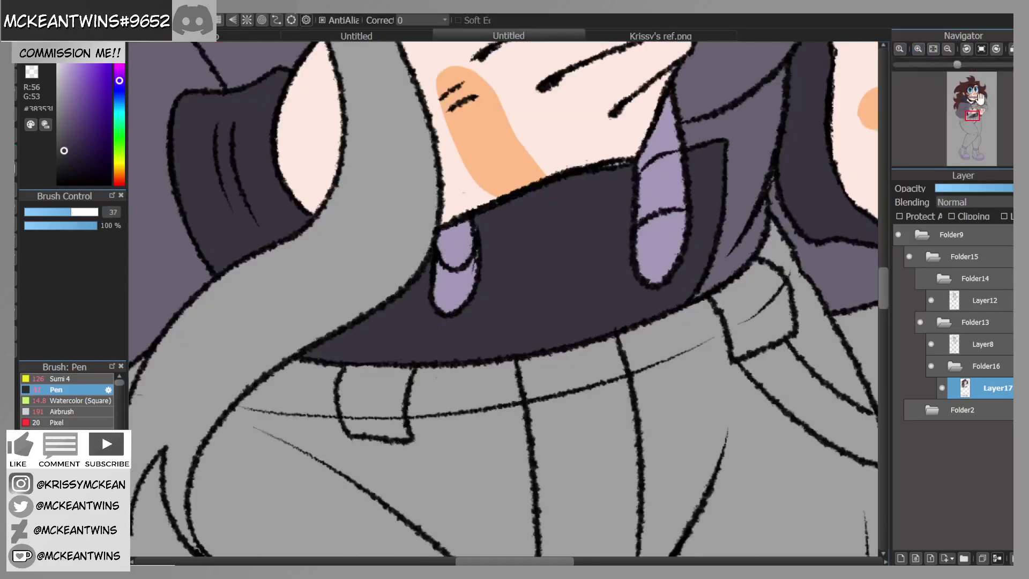
Step: Sample the near-black clothes colour from the reference sheet and return to the character's legs in the drawing
{"action": "left_click", "coordinate": [949, 49]}
{"action": "left_click", "coordinate": [949, 49]}
{"action": "left_click", "coordinate": [949, 49]}
{"action": "left_click", "coordinate": [949, 49]}
{"action": "left_click", "coordinate": [949, 49]}
{"action": "left_click", "coordinate": [971, 111]}
{"action": "left_click_drag", "start_coordinate": [971, 111], "coordinate": [971, 134]}
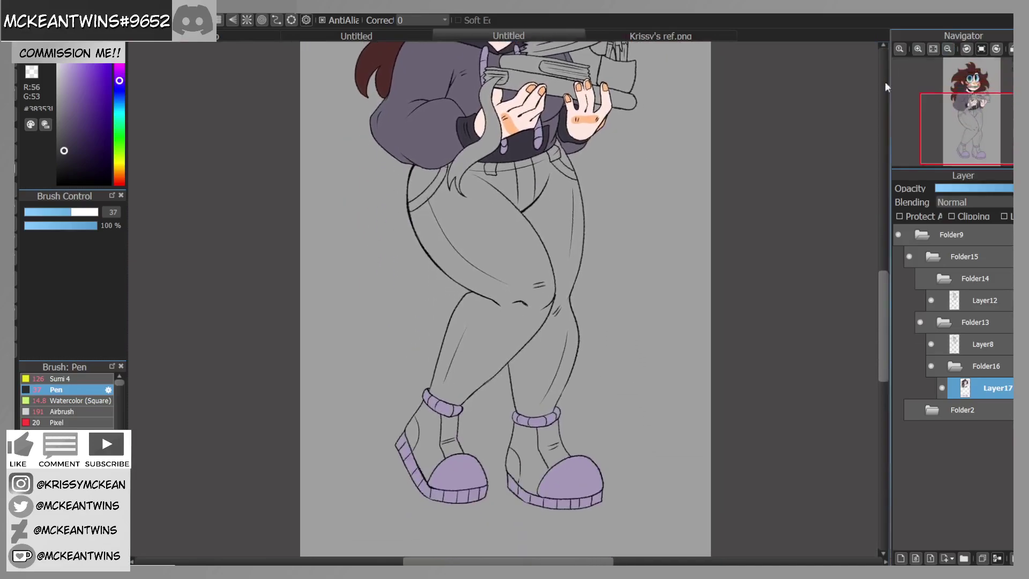
{"action": "left_click", "coordinate": [623, 35]}
{"action": "left_click", "coordinate": [549, 32]}
Step: Fill both trouser legs and the waistband with the near-black
{"action": "left_click", "coordinate": [15, 164]}
{"action": "left_click", "coordinate": [525, 237]}
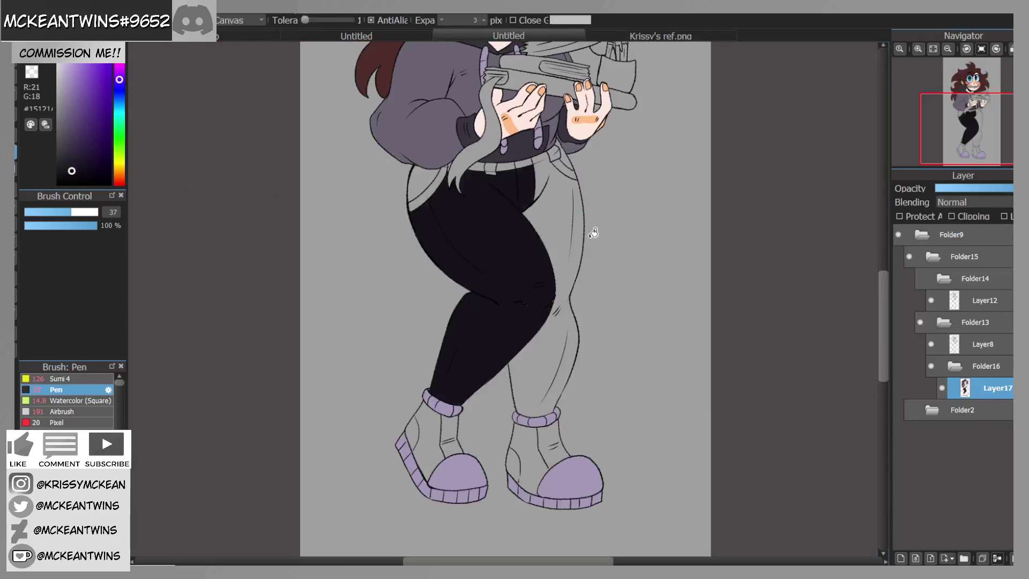
{"action": "left_click", "coordinate": [589, 220]}
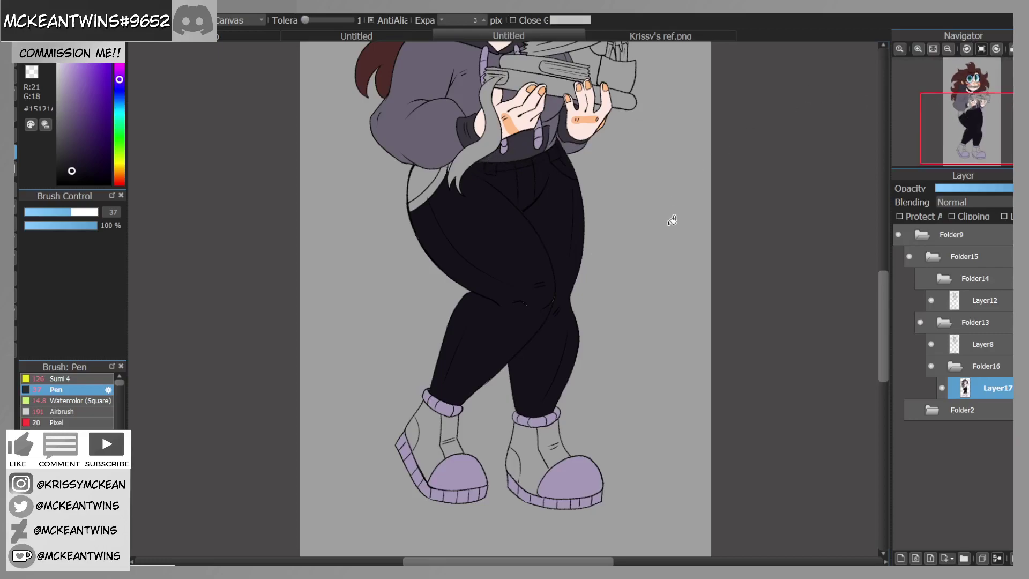
Step: Check the trousers against the reference sheet and fill the left hip pocket's two sections with the near-black
{"action": "key", "text": "b"}
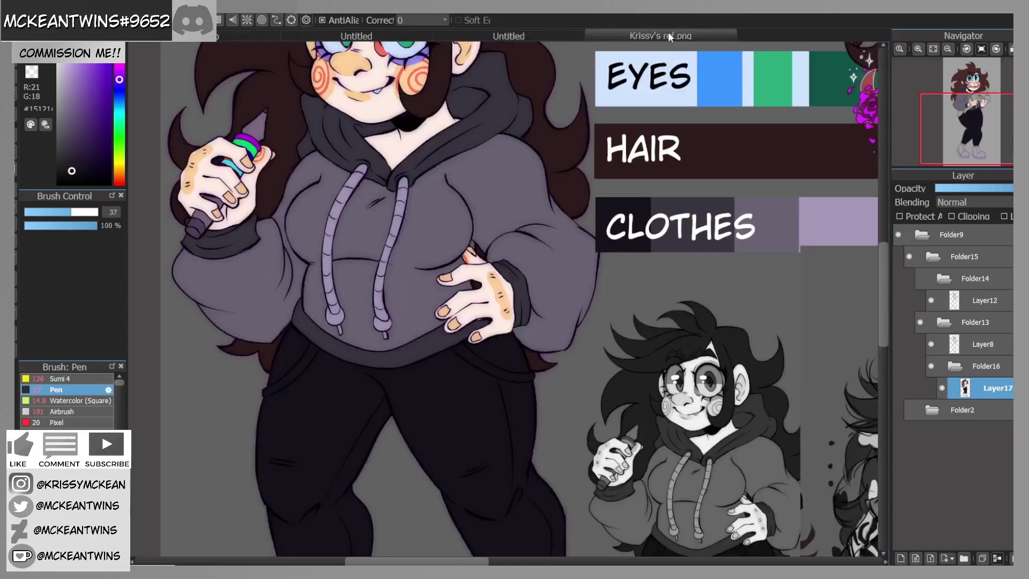
{"action": "left_click", "coordinate": [664, 35]}
{"action": "left_click", "coordinate": [559, 31]}
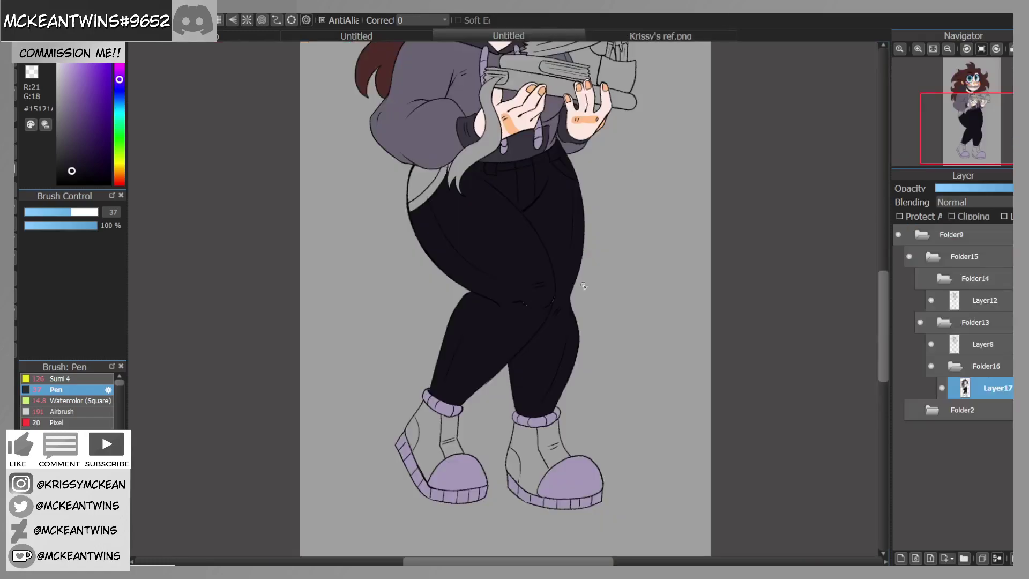
{"action": "left_click", "coordinate": [648, 34]}
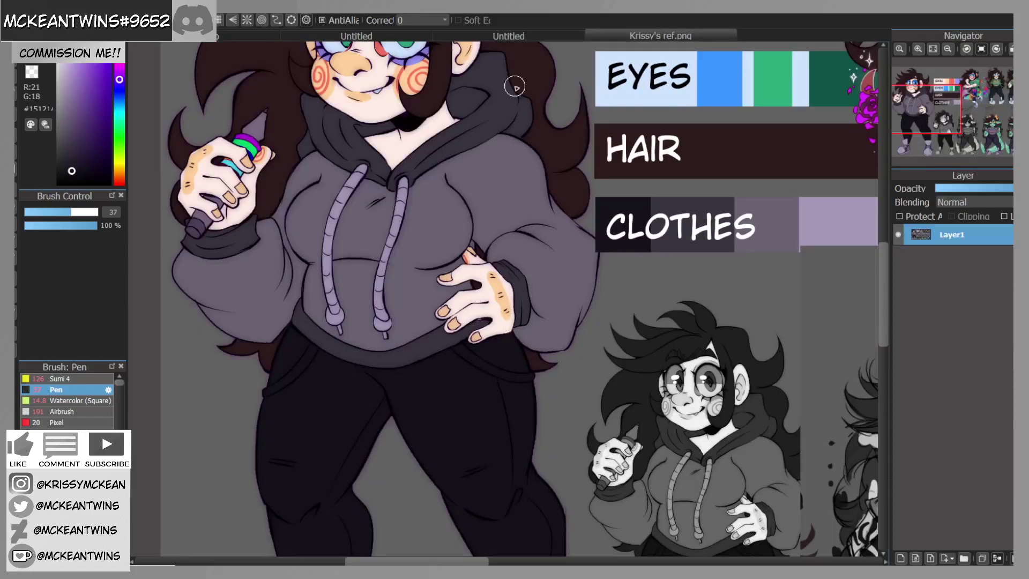
{"action": "left_click", "coordinate": [520, 36]}
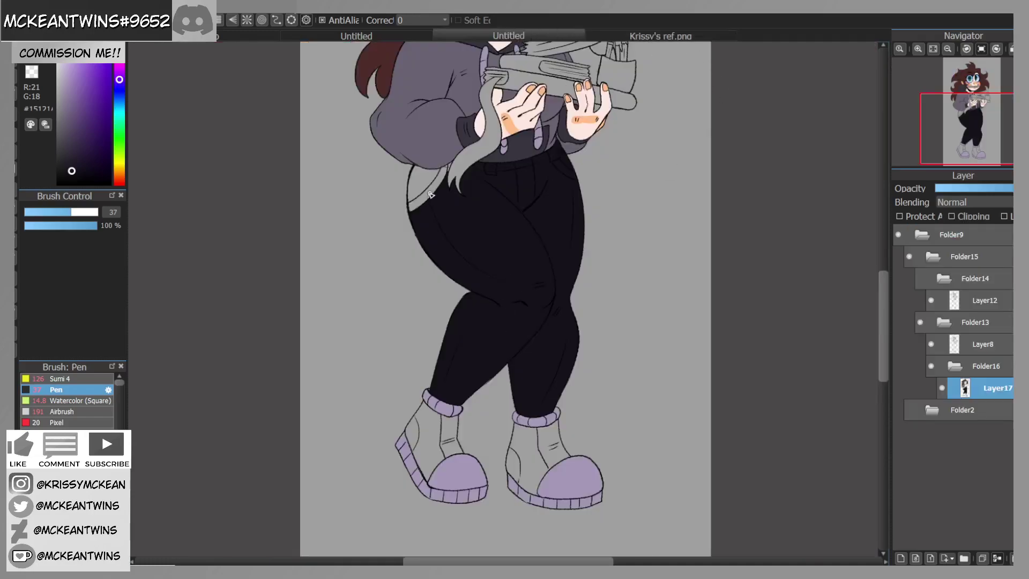
{"action": "left_click", "coordinate": [15, 153]}
{"action": "left_click", "coordinate": [432, 174]}
{"action": "left_click", "coordinate": [440, 184]}
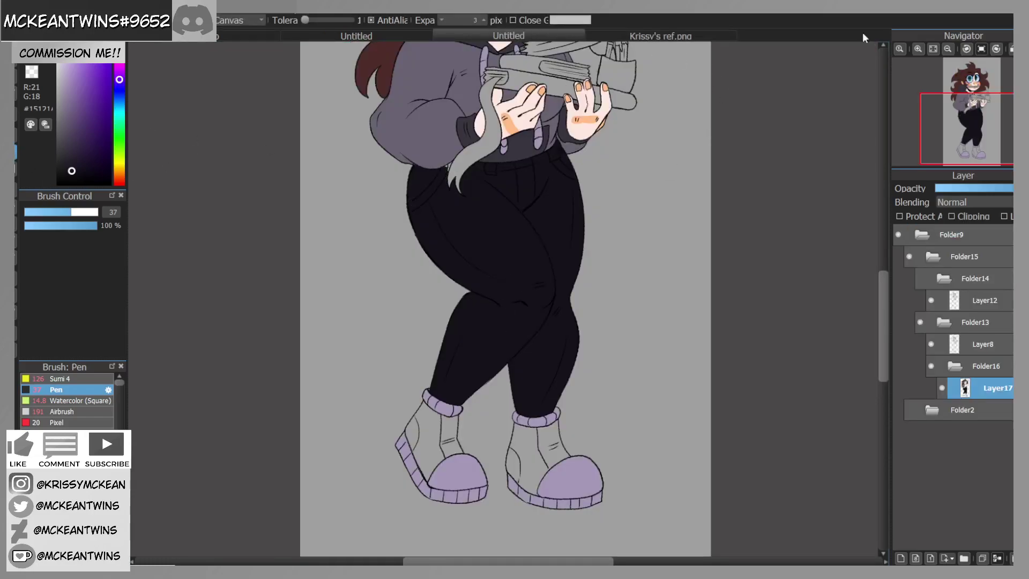
Step: Paint over the unfilled trouser gaps at the crotch seam and between the left sleeve and the hanging strip with the Pen brush
{"action": "mouse_move", "coordinate": [970, 127]}
{"action": "left_mouse_down"}
{"action": "mouse_move", "coordinate": [974, 114]}
{"action": "mouse_move", "coordinate": [969, 127]}
{"action": "left_mouse_up"}
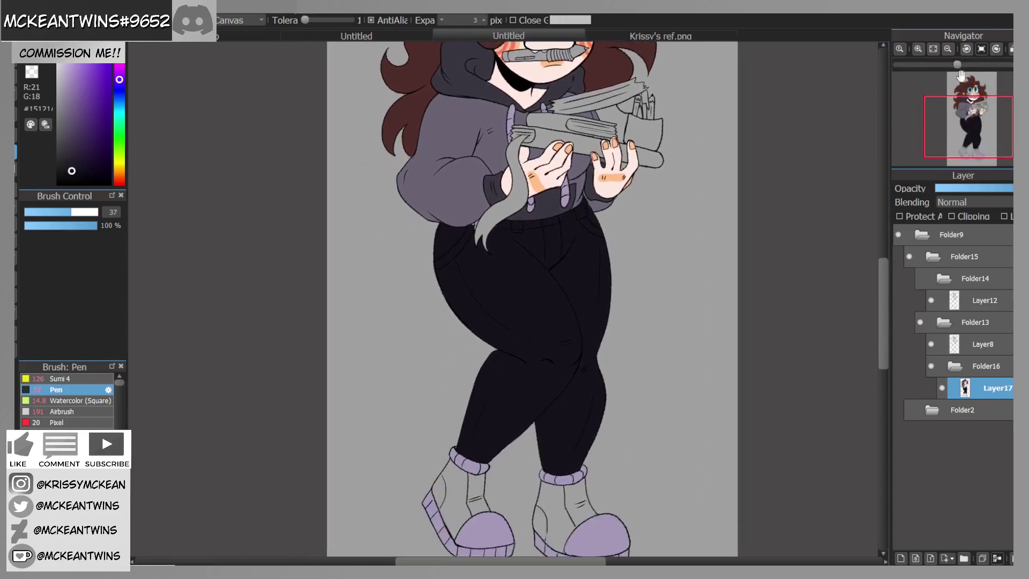
{"action": "left_click", "coordinate": [949, 49]}
{"action": "left_click", "coordinate": [949, 48]}
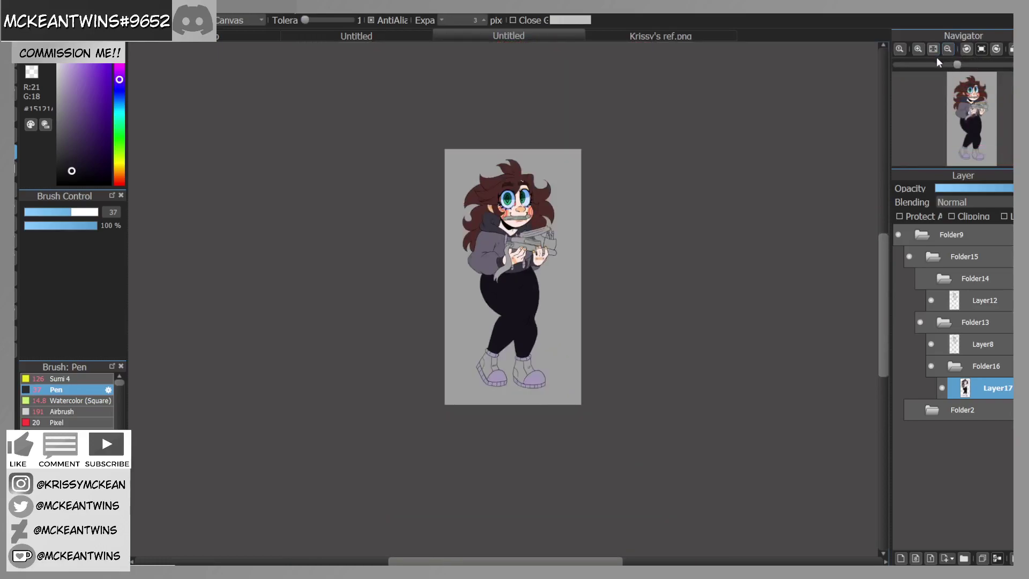
{"action": "left_click", "coordinate": [919, 49]}
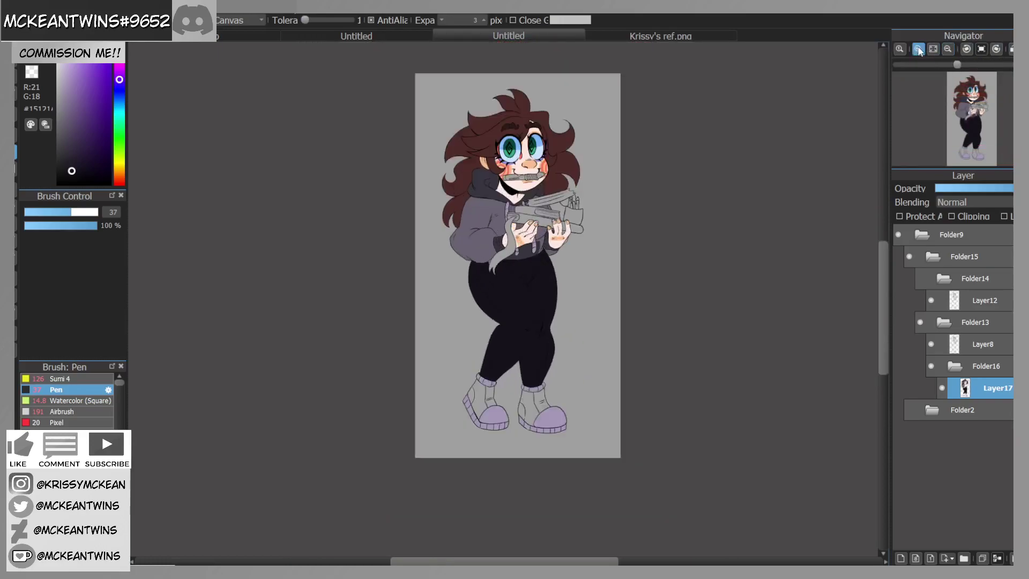
{"action": "left_click", "coordinate": [919, 49]}
{"action": "left_click", "coordinate": [918, 50]}
{"action": "left_click", "coordinate": [918, 49]}
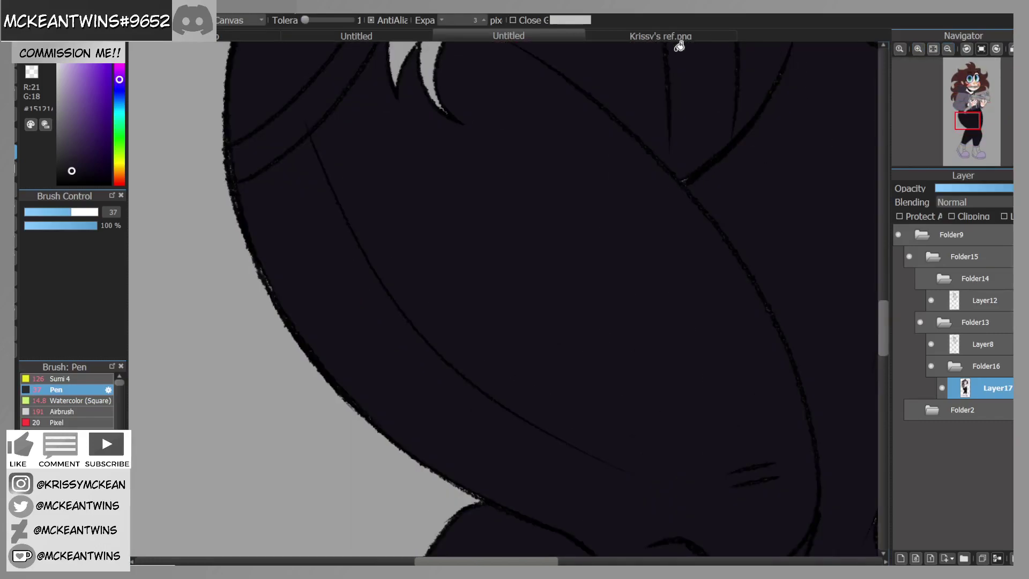
{"action": "left_click", "coordinate": [11, 53]}
{"action": "left_click_drag", "start_coordinate": [684, 180], "coordinate": [676, 192]}
{"action": "left_click_drag", "start_coordinate": [967, 120], "coordinate": [965, 116]}
{"action": "left_click", "coordinate": [52, 213]}
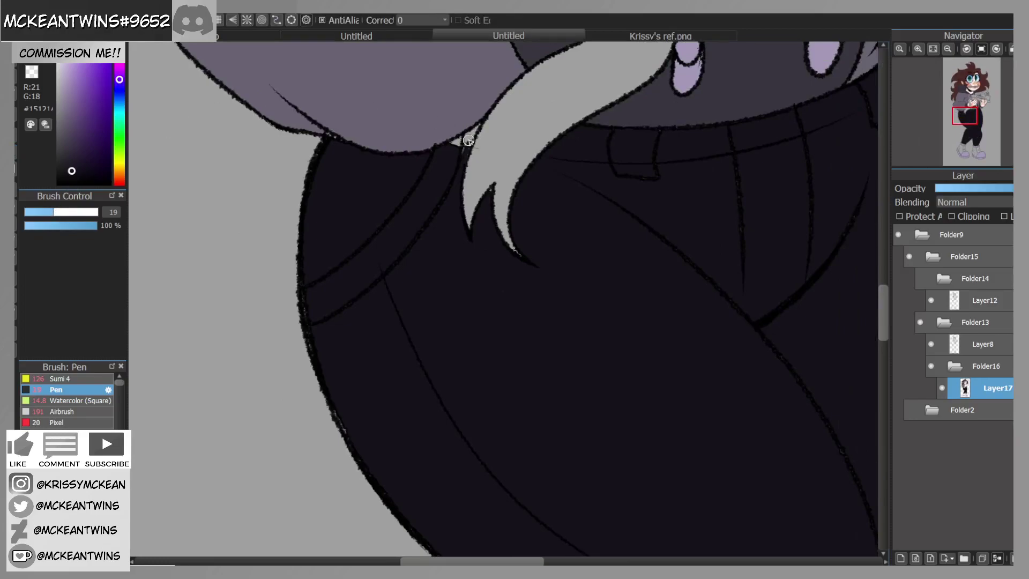
{"action": "mouse_move", "coordinate": [467, 139]}
{"action": "left_mouse_down"}
{"action": "mouse_move", "coordinate": [444, 148]}
{"action": "mouse_move", "coordinate": [479, 124]}
{"action": "left_mouse_up"}
Step: Sample the greyish purple from the reference sheet and return to the boots in the drawing
{"action": "left_click", "coordinate": [948, 48]}
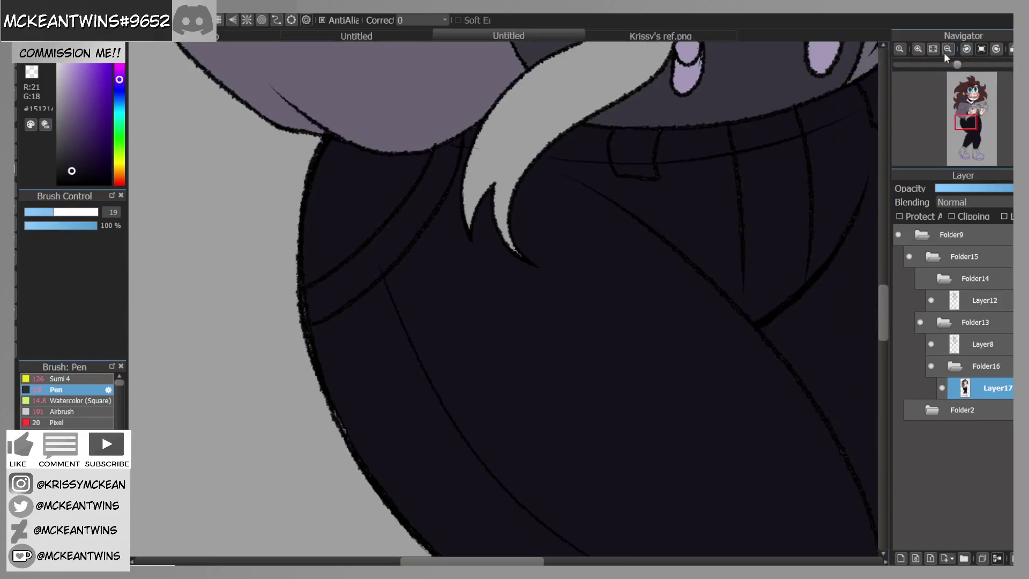
{"action": "left_click", "coordinate": [950, 49]}
{"action": "left_click", "coordinate": [950, 50]}
{"action": "left_click_drag", "start_coordinate": [969, 123], "coordinate": [920, 151]}
{"action": "left_click", "coordinate": [663, 38]}
{"action": "left_click", "coordinate": [471, 36]}
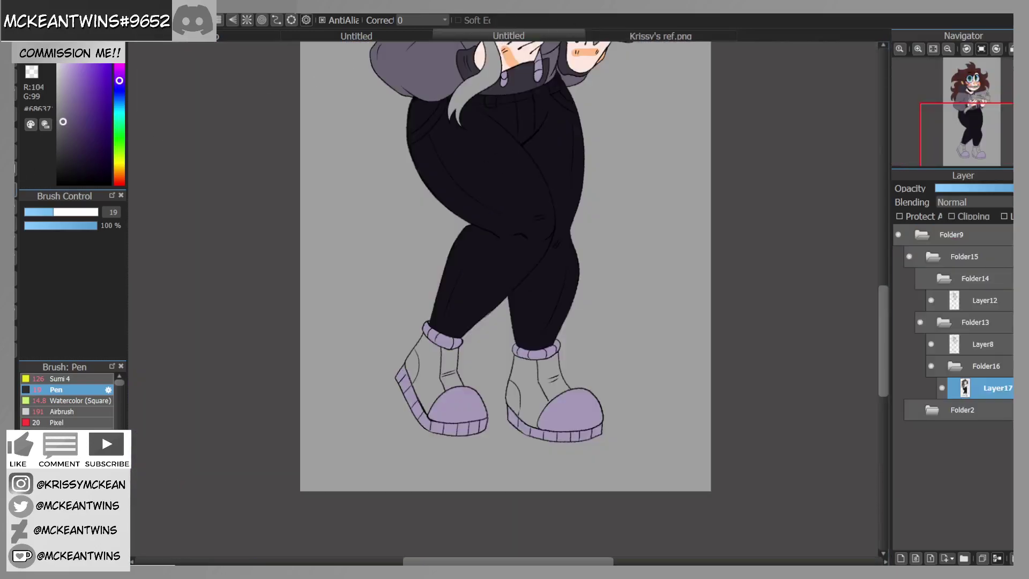
Step: Fill the left boot's heel patch and front panel with the greyish purple, undoing the stray fill on the right boot
{"action": "left_click", "coordinate": [16, 152]}
{"action": "left_click", "coordinate": [414, 363]}
{"action": "left_click", "coordinate": [452, 359]}
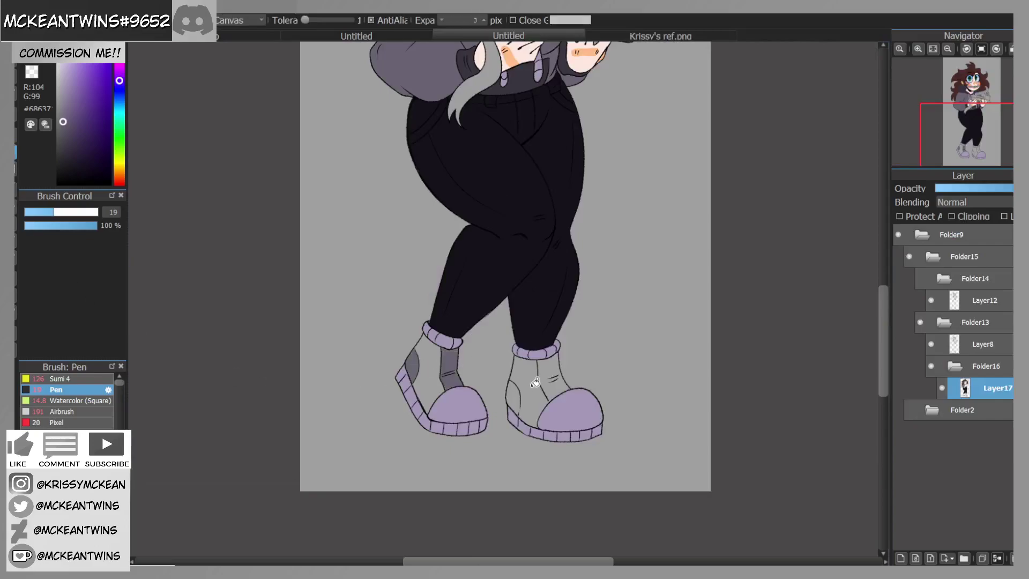
{"action": "left_click", "coordinate": [536, 381]}
{"action": "key", "text": "ctrl+z"}
Step: Close the gap in the right boot's heel patch outline with a Pen stroke and switch back to filling
{"action": "left_click", "coordinate": [919, 49]}
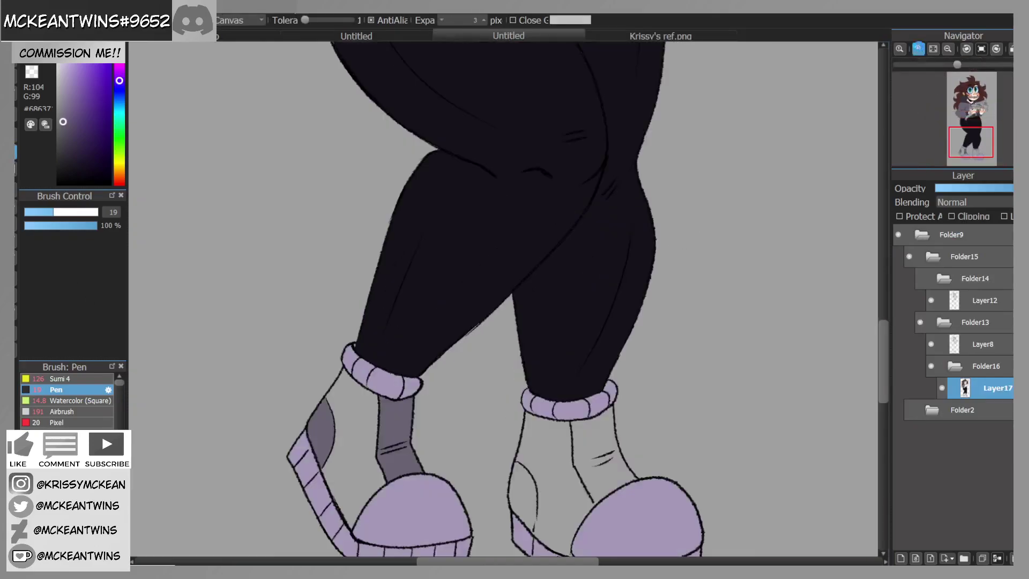
{"action": "left_click", "coordinate": [919, 49]}
{"action": "scroll", "coordinate": [142, 45], "scroll_direction": "down", "scroll_amount": 8}
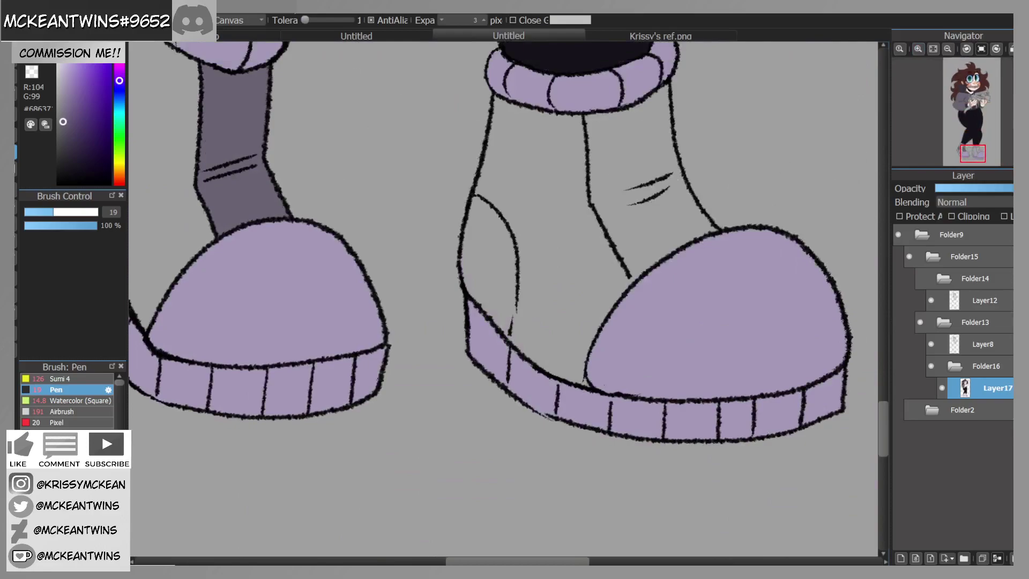
{"action": "left_click", "coordinate": [16, 49]}
{"action": "left_click_drag", "start_coordinate": [506, 336], "coordinate": [515, 293]}
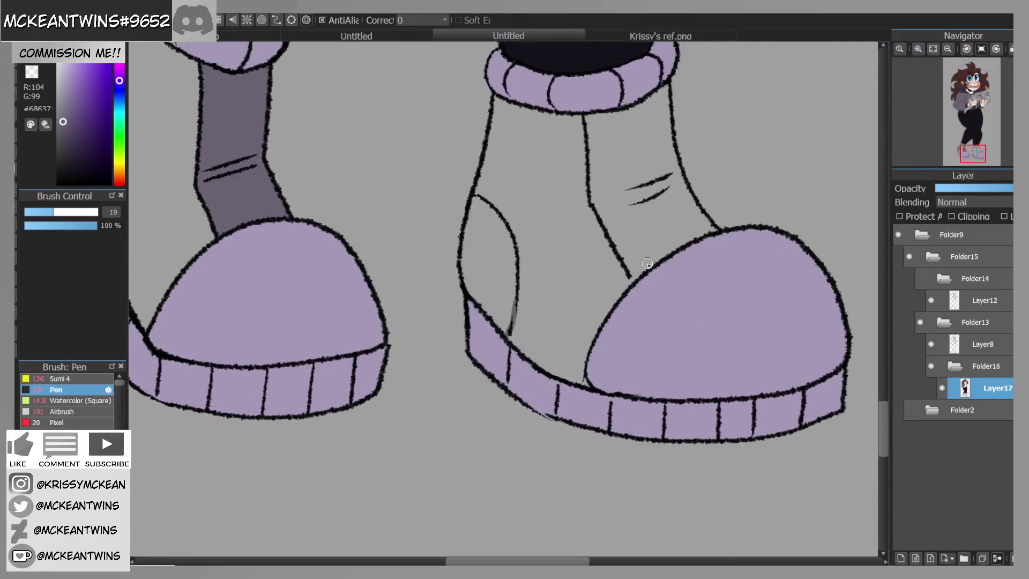
{"action": "key", "text": "g"}
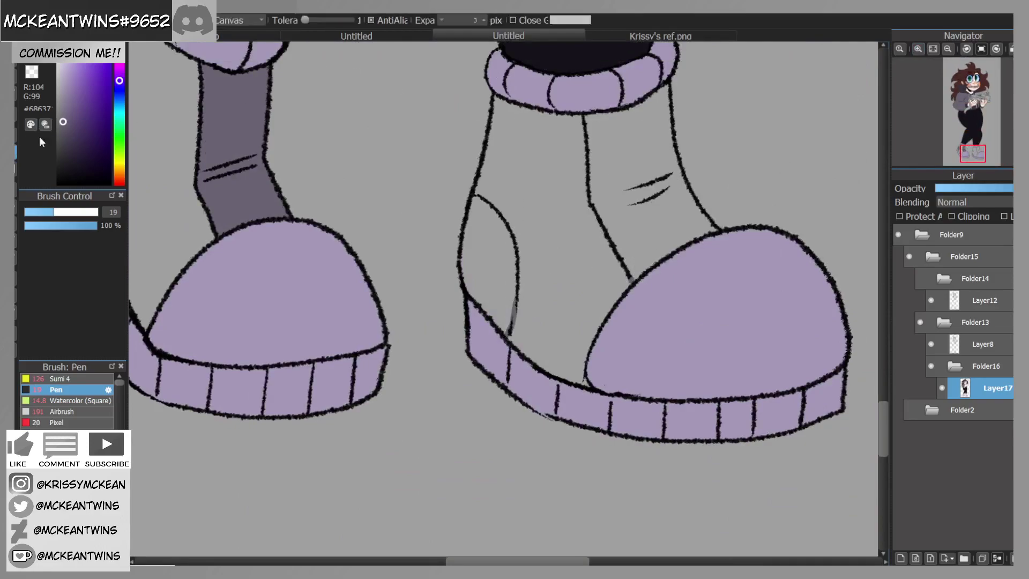
Step: Fill the right boot's heel patch and front panel with the greyish purple, and both boots' side panels with the dark grey sampled from the clothes palette
{"action": "left_click", "coordinate": [484, 258]}
{"action": "left_click", "coordinate": [652, 145]}
{"action": "left_click", "coordinate": [680, 35]}
{"action": "left_click_drag", "start_coordinate": [638, 160], "coordinate": [531, 459]}
{"action": "left_click", "coordinate": [601, 183], "text": "alt"}
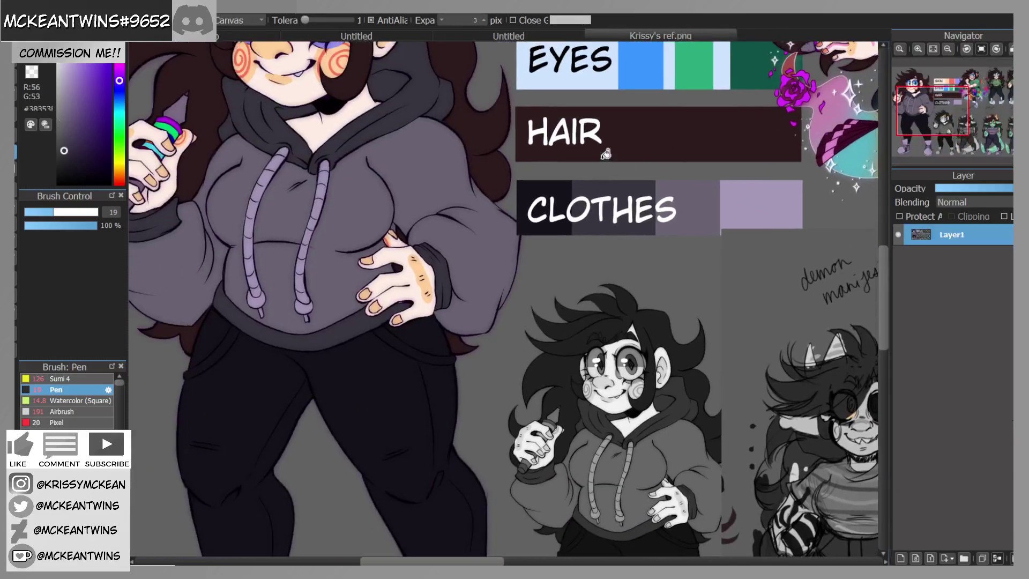
{"action": "left_click", "coordinate": [487, 35]}
{"action": "left_click", "coordinate": [593, 215]}
{"action": "left_click", "coordinate": [174, 236]}
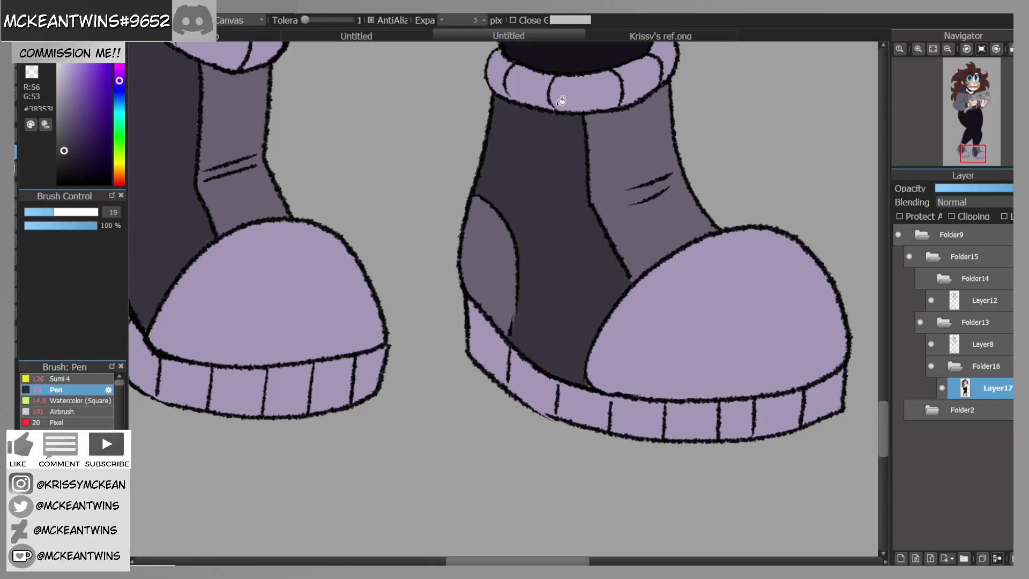
Step: Sample the sketchbook cover's dark purple from the Items 1.png reference and return to the held books in the drawing
{"action": "left_click", "coordinate": [948, 49]}
{"action": "left_click", "coordinate": [948, 49]}
{"action": "left_click", "coordinate": [948, 49]}
{"action": "left_click", "coordinate": [948, 49]}
{"action": "left_click_drag", "start_coordinate": [975, 137], "coordinate": [977, 110]}
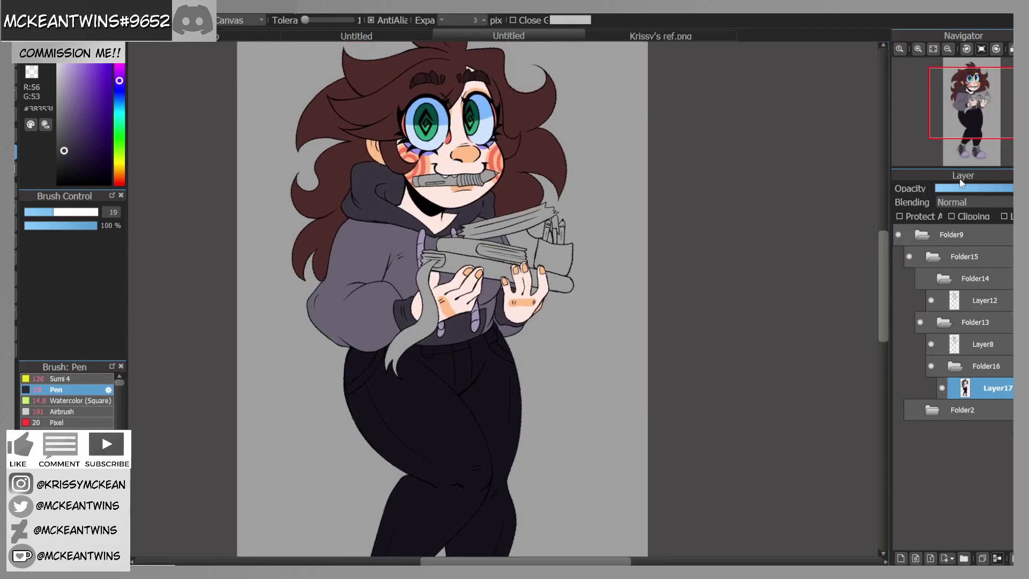
{"action": "left_click", "coordinate": [919, 49]}
{"action": "left_click_drag", "start_coordinate": [972, 106], "coordinate": [975, 110]}
{"action": "left_click", "coordinate": [919, 49]}
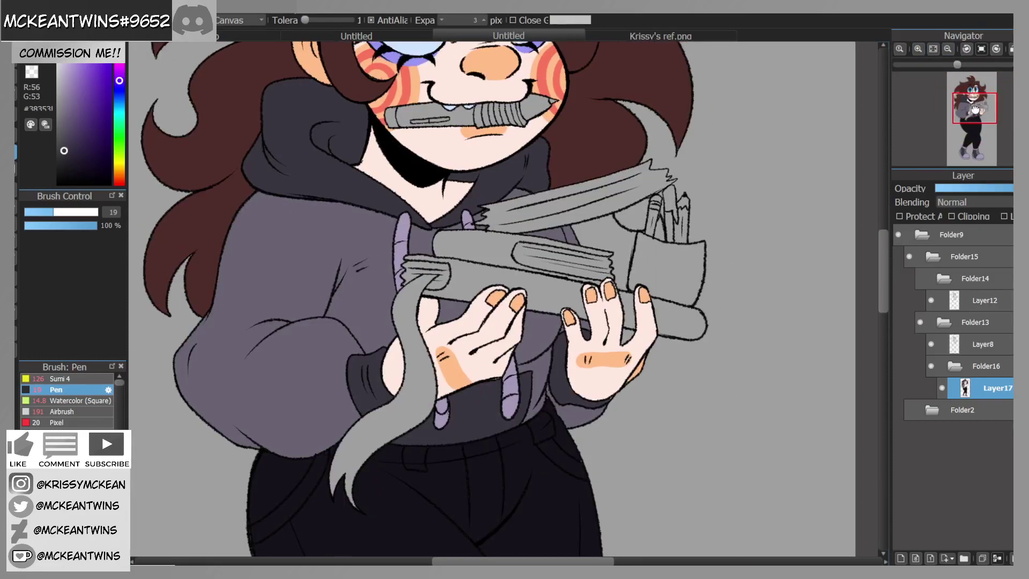
{"action": "left_click", "coordinate": [696, 35]}
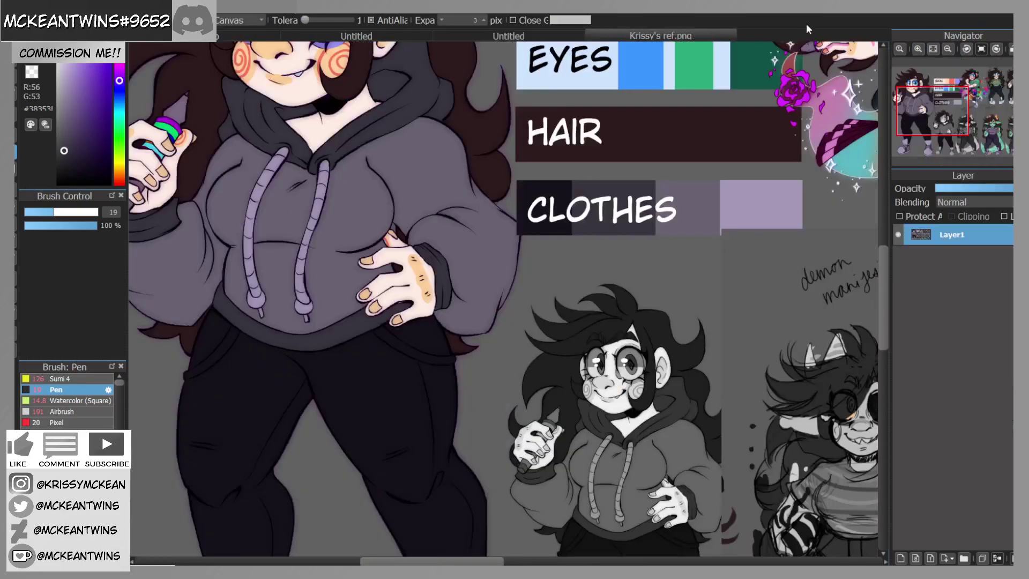
{"action": "left_click", "coordinate": [547, 38]}
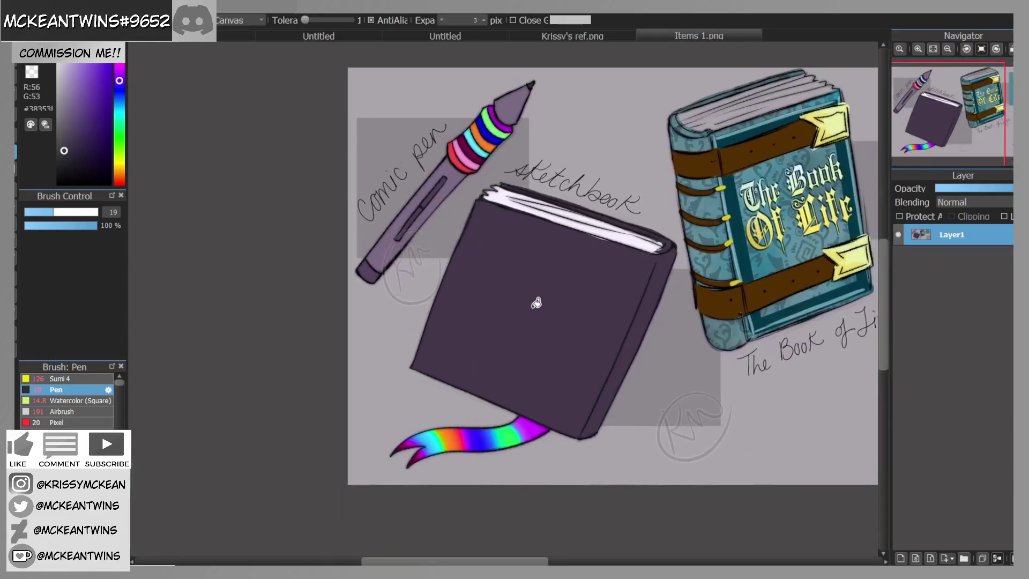
{"action": "left_click", "coordinate": [536, 300], "text": "alt"}
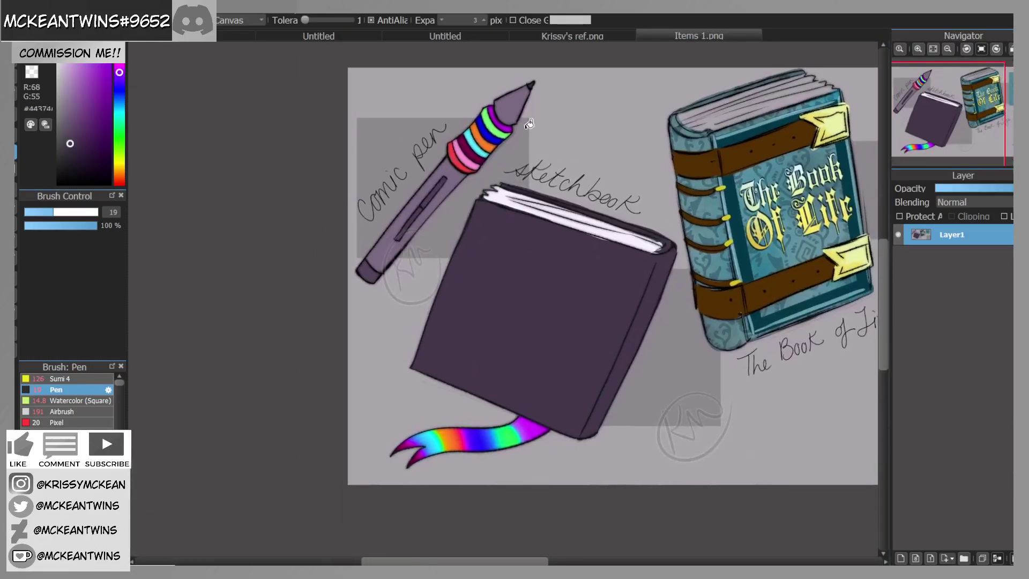
{"action": "left_click", "coordinate": [468, 33]}
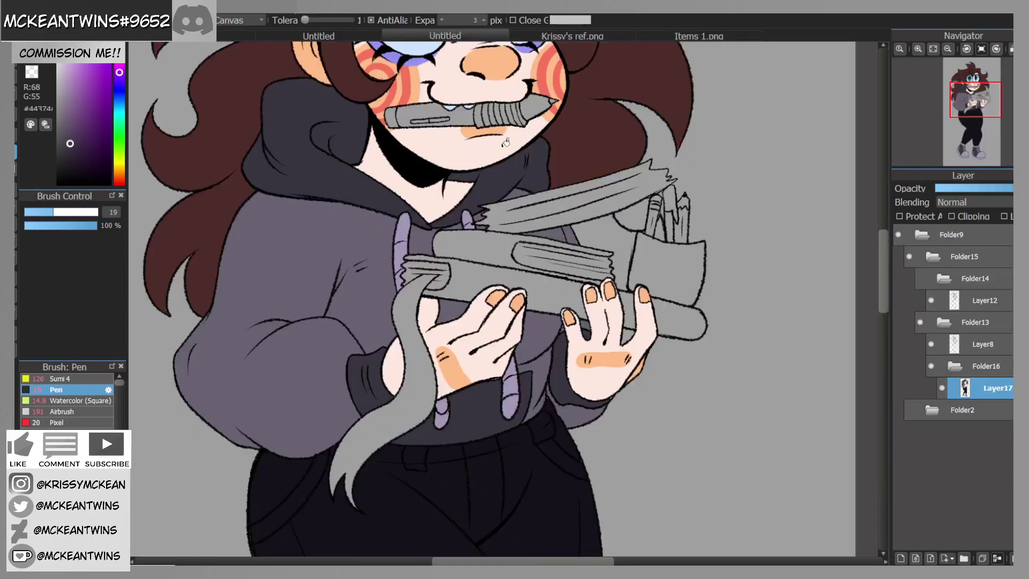
Step: Fill the lowest held book's cover with the dark purple, including the sections between the fingers and at the spine end
{"action": "left_click", "coordinate": [511, 276]}
{"action": "scroll", "coordinate": [741, 203], "scroll_direction": "down", "scroll_amount": 3}
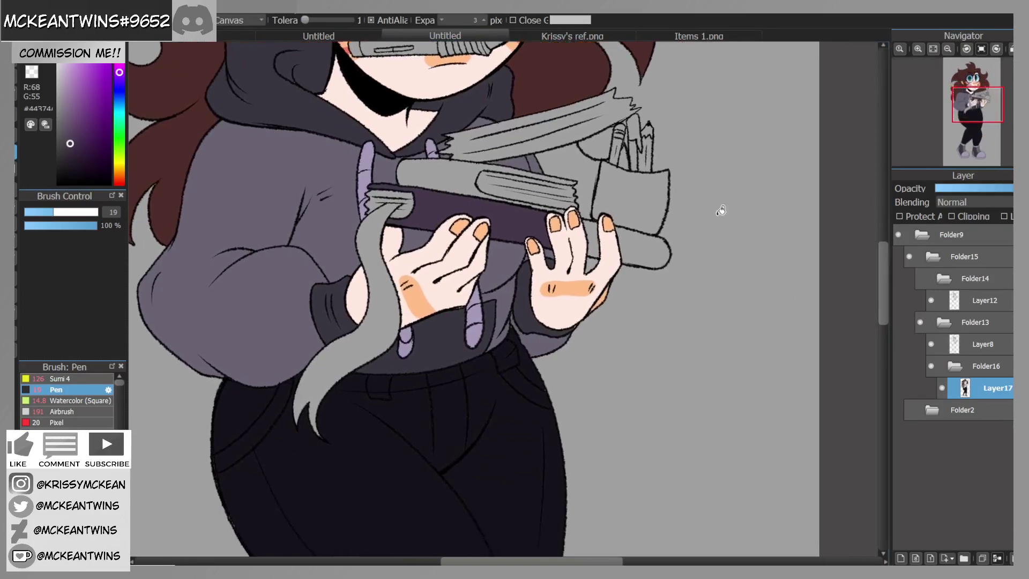
{"action": "left_click", "coordinate": [593, 242]}
{"action": "left_click", "coordinate": [648, 243]}
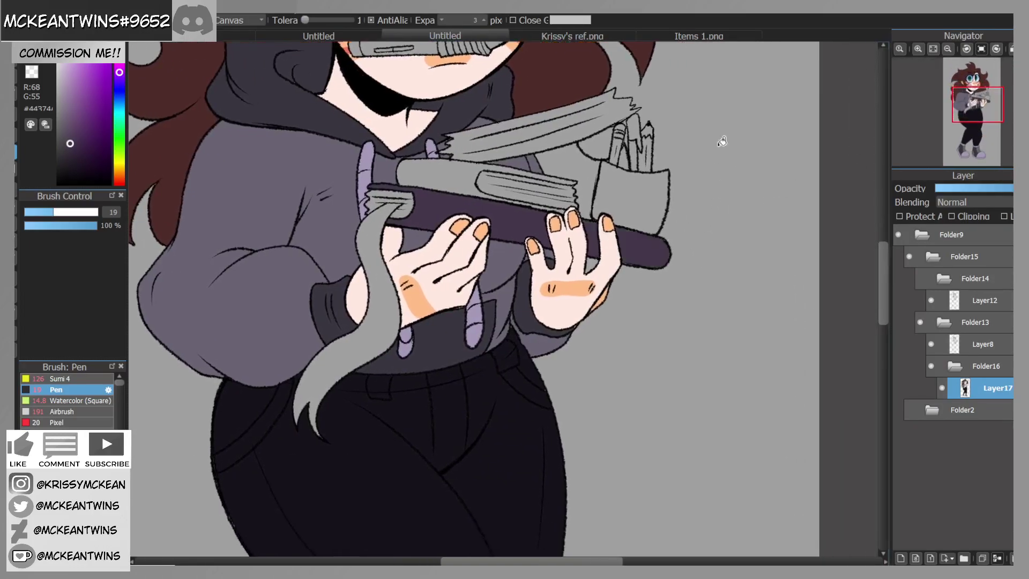
Step: Sample the sketchbook's near-white page colour from Items 1.png and fill the visible pages of the lowest book with it
{"action": "left_click", "coordinate": [677, 33]}
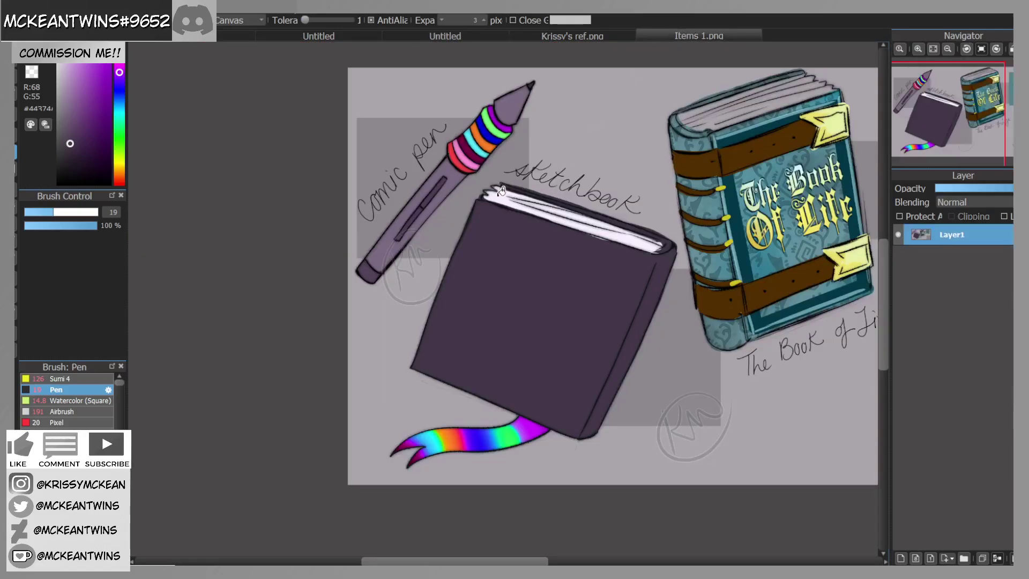
{"action": "left_click", "coordinate": [485, 34]}
{"action": "left_click", "coordinate": [517, 35]}
{"action": "left_click", "coordinate": [500, 36]}
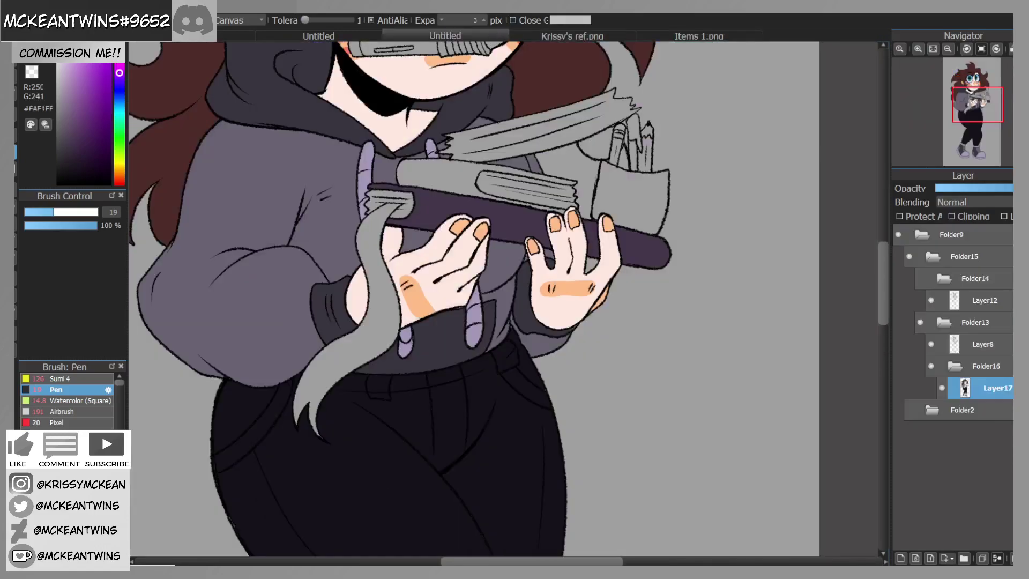
{"action": "left_click", "coordinate": [413, 196]}
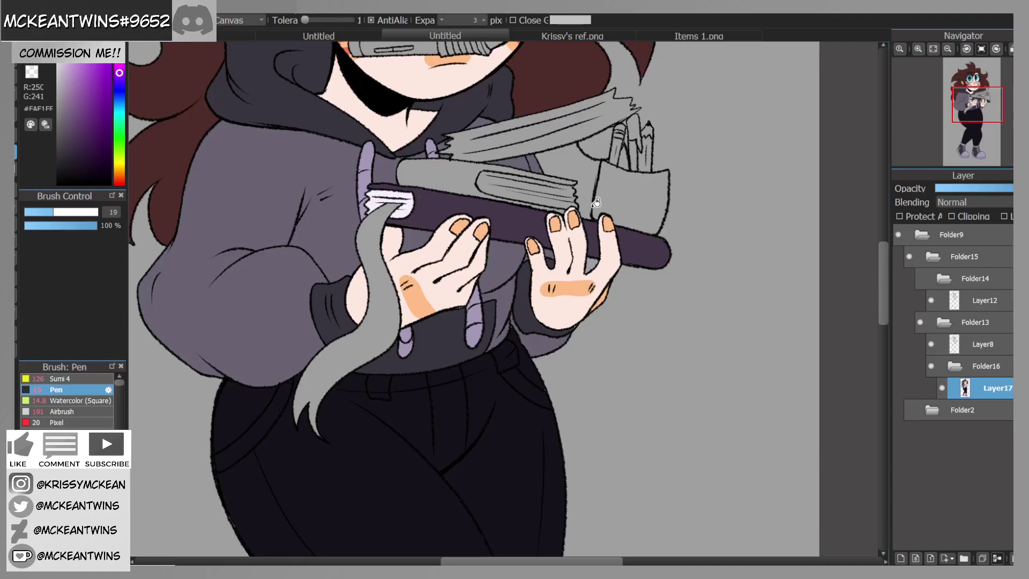
Step: Paste the copied rainbow stripe swatches onto the Items 1.png reference as a separate layer above the comic pen
{"action": "left_click", "coordinate": [678, 33]}
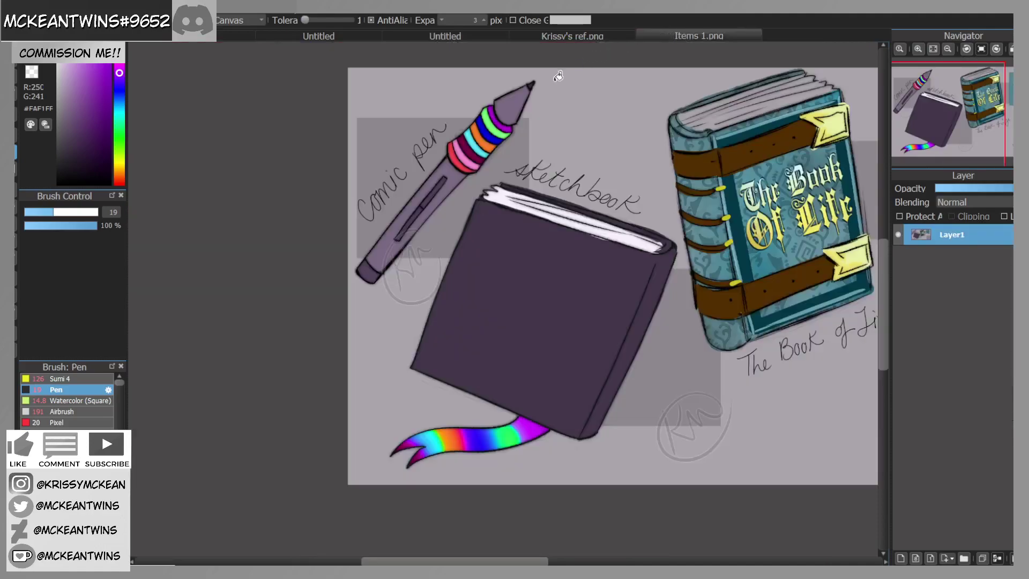
{"action": "left_click", "coordinate": [917, 49]}
{"action": "left_click", "coordinate": [917, 50]}
{"action": "left_click_drag", "start_coordinate": [931, 117], "coordinate": [927, 99]}
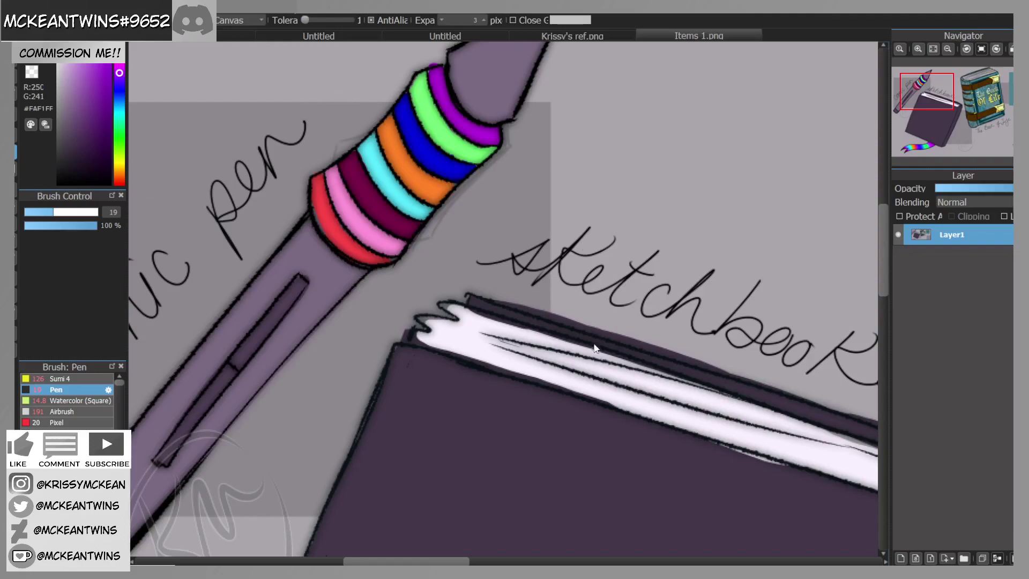
{"action": "key", "text": "ctrl+v"}
{"action": "mouse_move", "coordinate": [923, 94]}
{"action": "left_mouse_down"}
{"action": "mouse_move", "coordinate": [908, 90]}
{"action": "mouse_move", "coordinate": [917, 91]}
{"action": "left_mouse_up"}
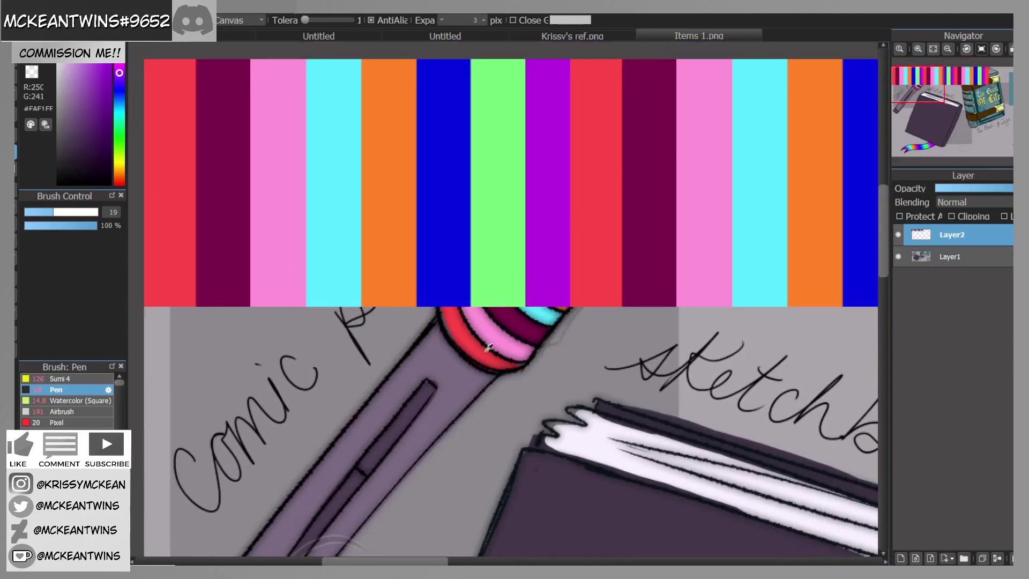
Step: Sample the comic pen's purple from the reference and fill the barrel and front cone of the pen in the mouth
{"action": "left_click", "coordinate": [453, 370], "text": "alt"}
{"action": "left_click", "coordinate": [483, 36]}
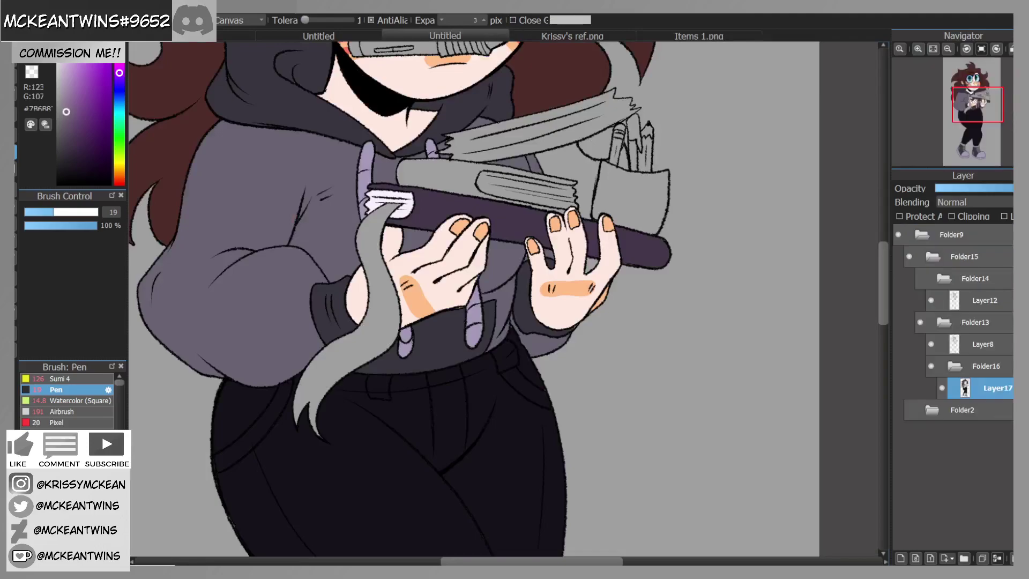
{"action": "left_click", "coordinate": [577, 35]}
{"action": "left_click", "coordinate": [701, 34]}
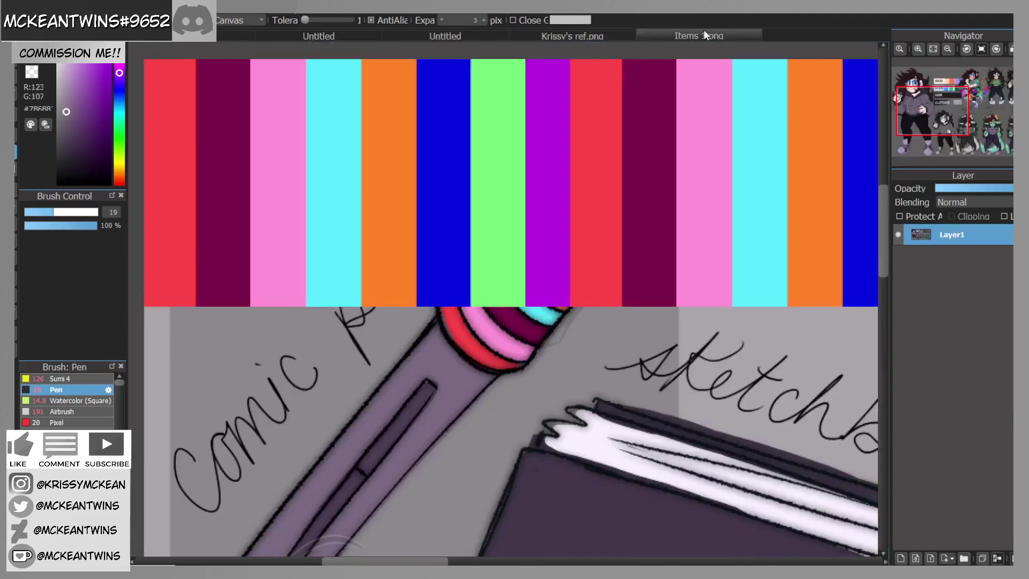
{"action": "left_click", "coordinate": [424, 34]}
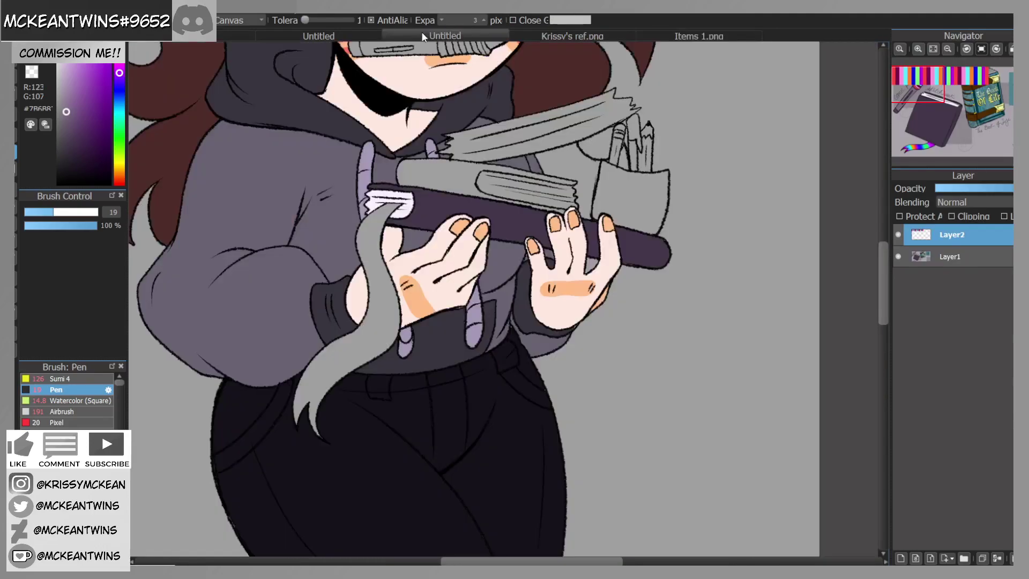
{"action": "left_click_drag", "start_coordinate": [968, 102], "coordinate": [974, 100]}
{"action": "left_click", "coordinate": [903, 47]}
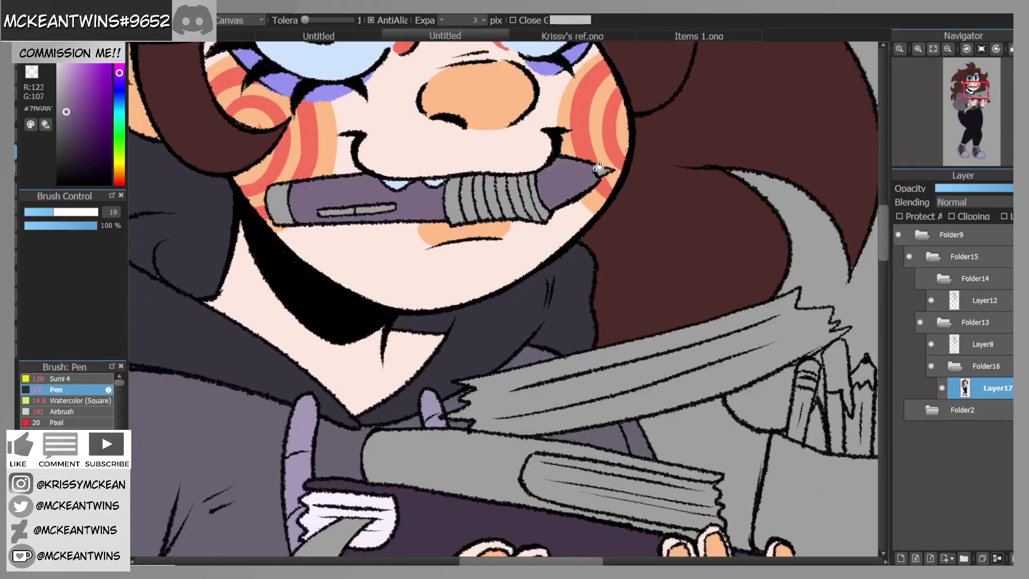
Step: Sample the dark purple from the sketchbook cover and fill the pen's end cap and clip
{"action": "right_click", "coordinate": [472, 321]}
{"action": "right_click", "coordinate": [425, 494]}
{"action": "left_click", "coordinate": [284, 200]}
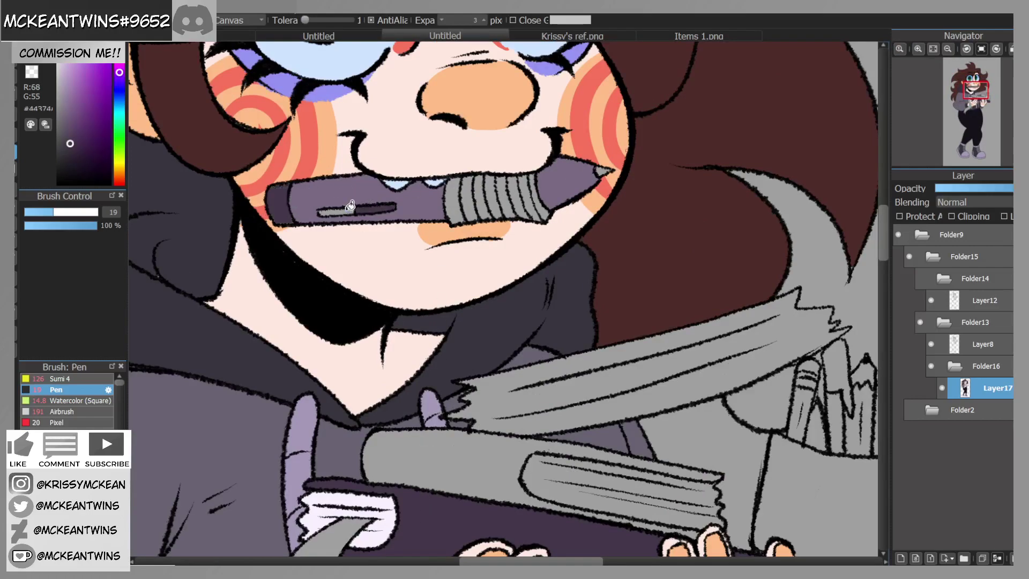
Step: Fill the pen's grip band nearest the tip with the violet from the stripe swatches, undoing the stray fill
{"action": "left_click", "coordinate": [692, 35]}
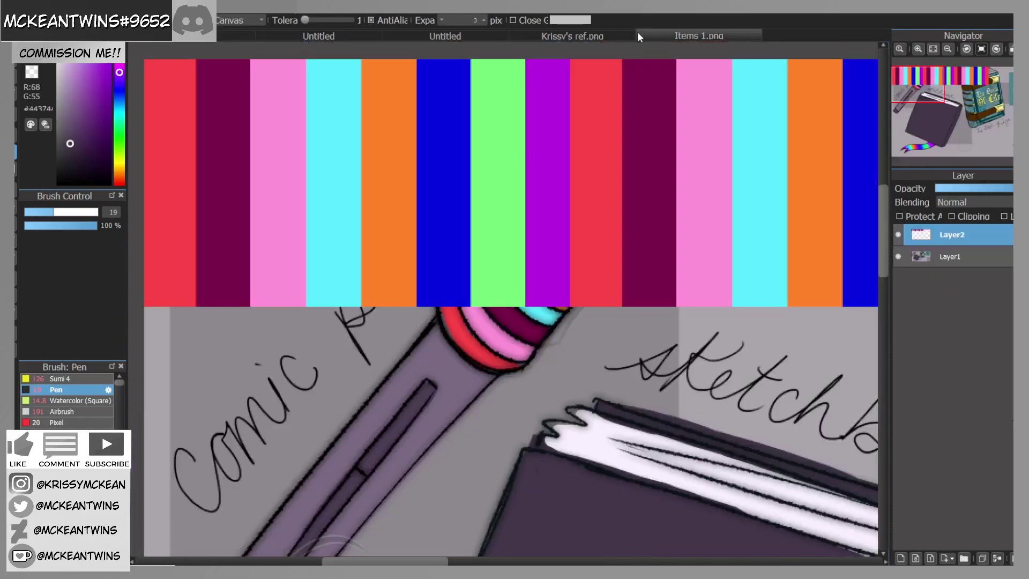
{"action": "right_click", "coordinate": [547, 137]}
{"action": "left_click", "coordinate": [462, 34]}
{"action": "left_click", "coordinate": [537, 197]}
{"action": "left_click", "coordinate": [337, 530]}
{"action": "key", "text": "ctrl+z"}
Step: Sample the green and blue stripe swatches and fill the second and third grip bands from the pen tip
{"action": "left_click", "coordinate": [596, 35]}
{"action": "left_click", "coordinate": [686, 34]}
{"action": "left_click", "coordinate": [493, 164], "text": "alt"}
{"action": "left_click", "coordinate": [445, 35]}
{"action": "mouse_move", "coordinate": [516, 182]}
{"action": "left_mouse_down"}
{"action": "mouse_move", "coordinate": [534, 189]}
{"action": "mouse_move", "coordinate": [540, 218]}
{"action": "left_mouse_up"}
{"action": "left_click", "coordinate": [690, 36]}
{"action": "left_click", "coordinate": [450, 148], "text": "alt"}
{"action": "left_click", "coordinate": [487, 35]}
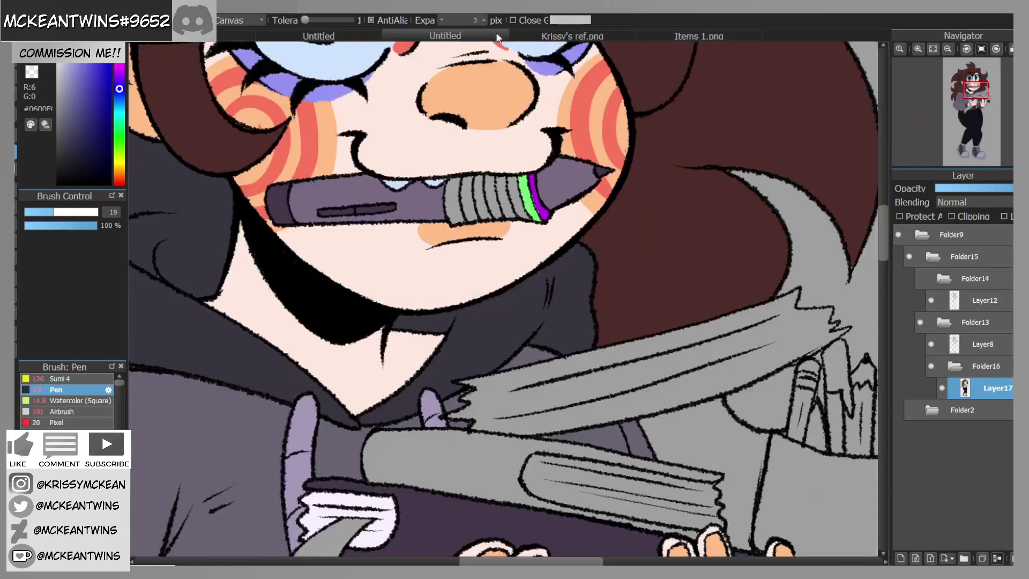
{"action": "left_click_drag", "start_coordinate": [518, 181], "coordinate": [529, 216]}
Step: Sample the orange and cyan stripe swatches and fill the fourth and fifth grip bands from the pen tip
{"action": "left_click", "coordinate": [702, 36]}
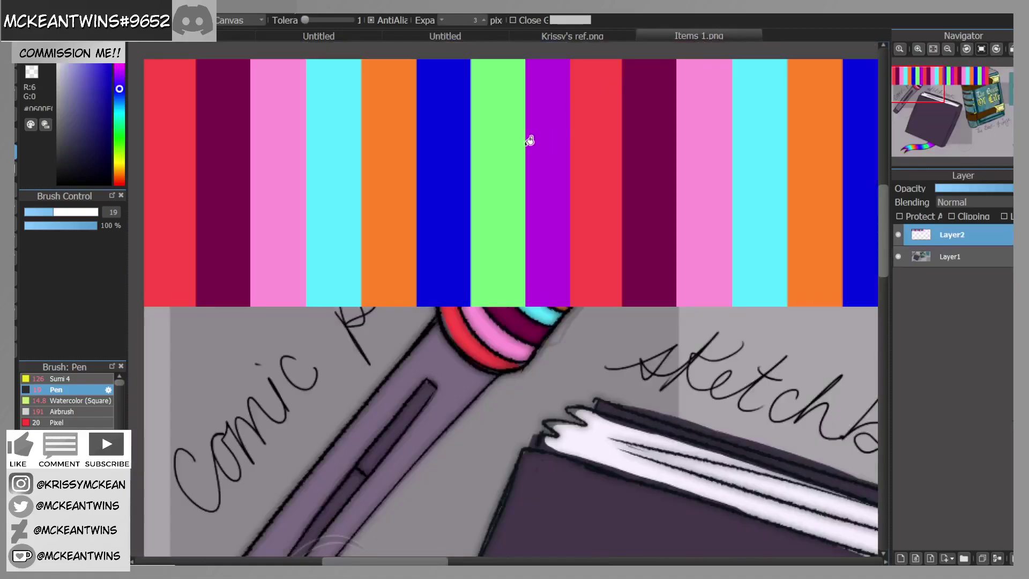
{"action": "left_click", "coordinate": [391, 161], "text": "alt"}
{"action": "left_click", "coordinate": [445, 35]}
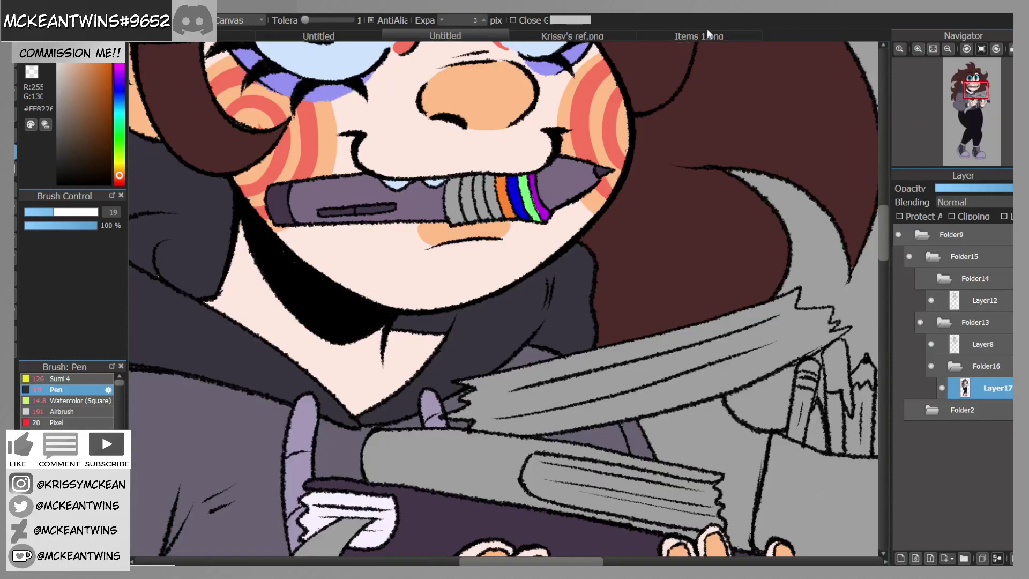
{"action": "left_click", "coordinate": [705, 33]}
{"action": "left_click", "coordinate": [348, 182], "text": "alt"}
{"action": "left_click", "coordinate": [441, 36]}
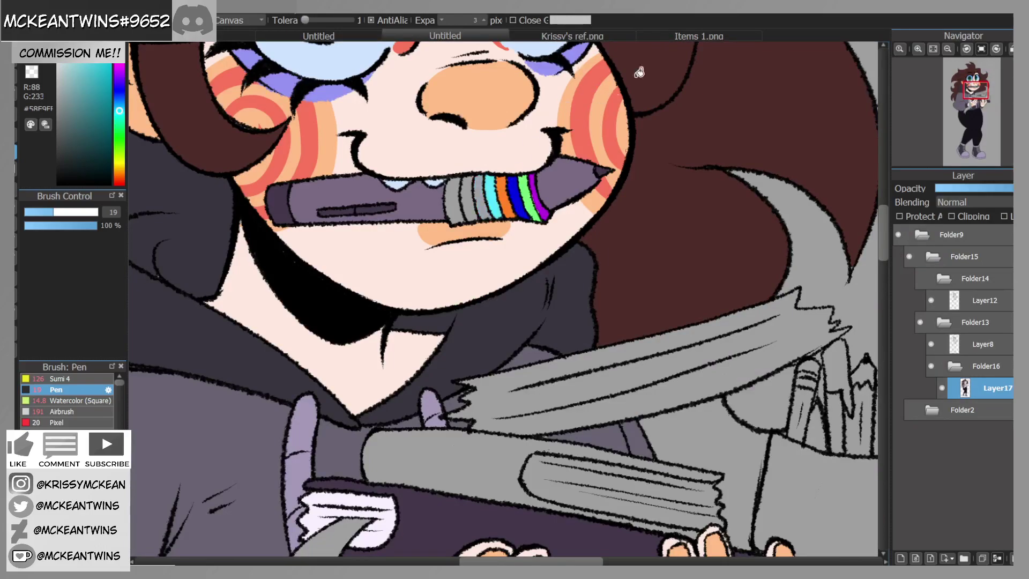
Step: Sample the pink and dark maroon stripe swatches and fill the sixth and seventh grip bands from the pen tip
{"action": "left_click", "coordinate": [694, 36]}
{"action": "left_click", "coordinate": [280, 198], "text": "alt"}
{"action": "left_click", "coordinate": [474, 37]}
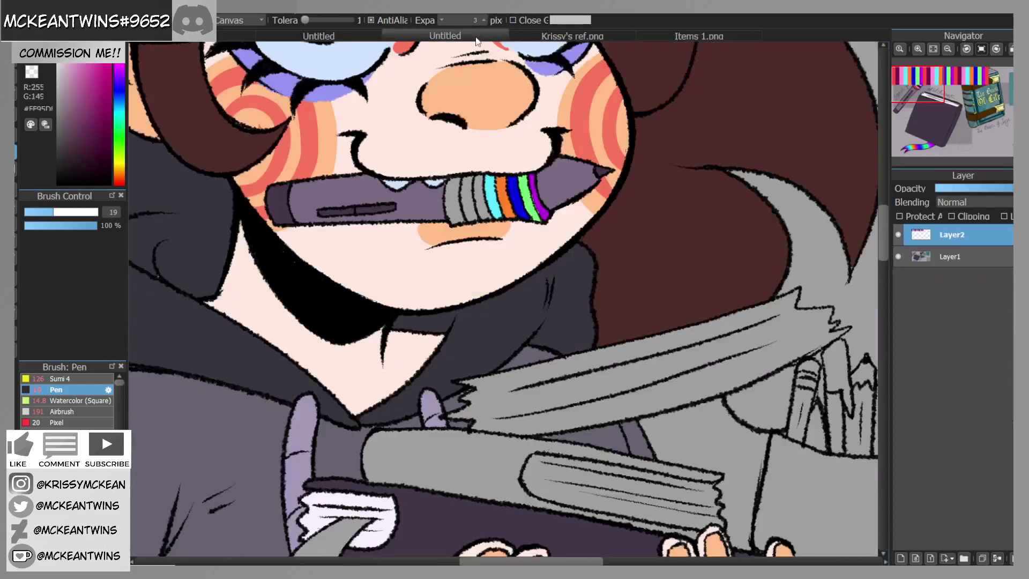
{"action": "left_click", "coordinate": [683, 36]}
{"action": "left_click", "coordinate": [238, 197], "text": "alt"}
{"action": "left_click", "coordinate": [561, 32]}
{"action": "left_click", "coordinate": [494, 36]}
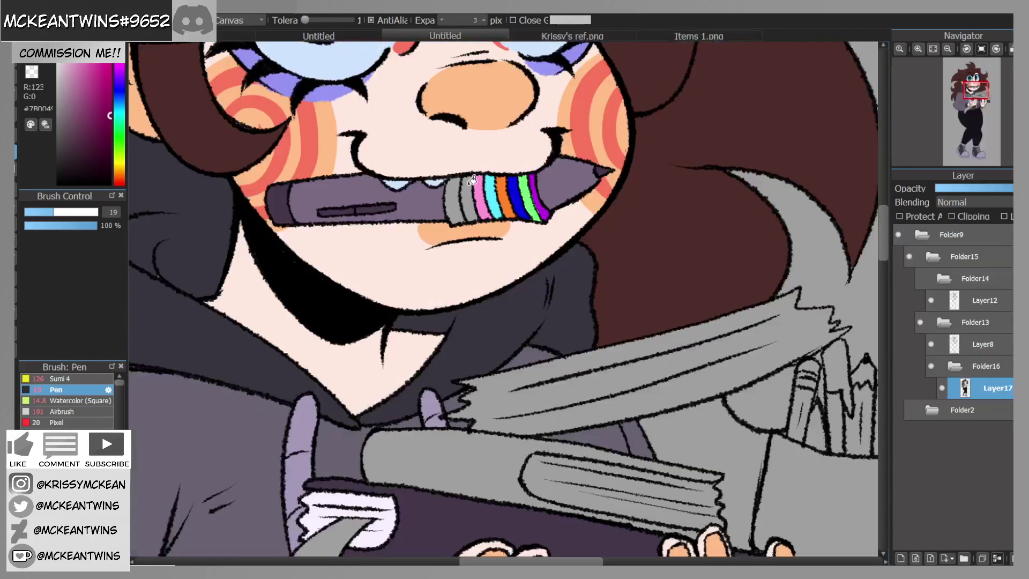
Step: Sample the red stripe swatch and fill the last grip band beside the pen's barrel
{"action": "left_click", "coordinate": [715, 33]}
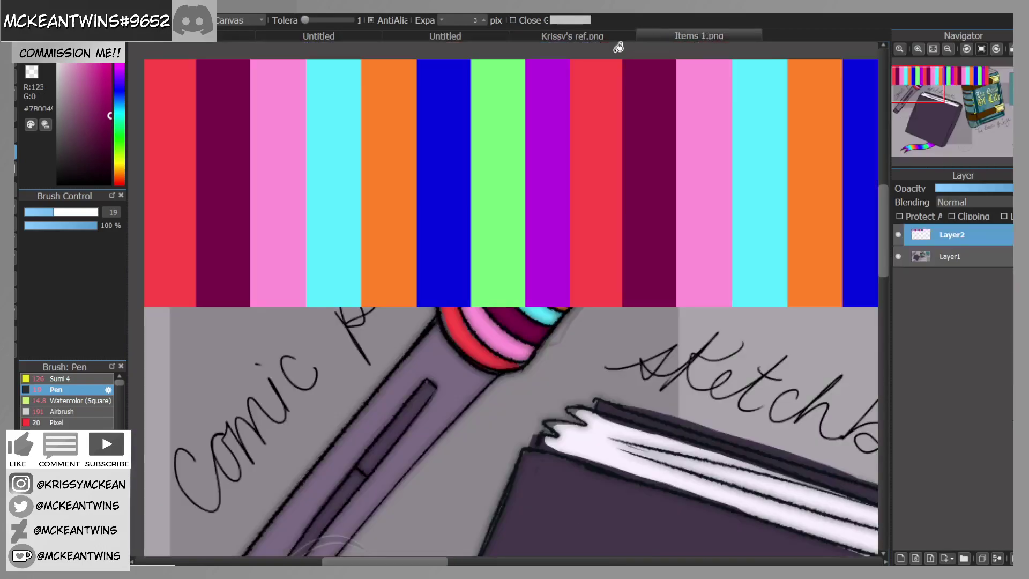
{"action": "right_click", "coordinate": [179, 219]}
{"action": "left_click", "coordinate": [465, 34]}
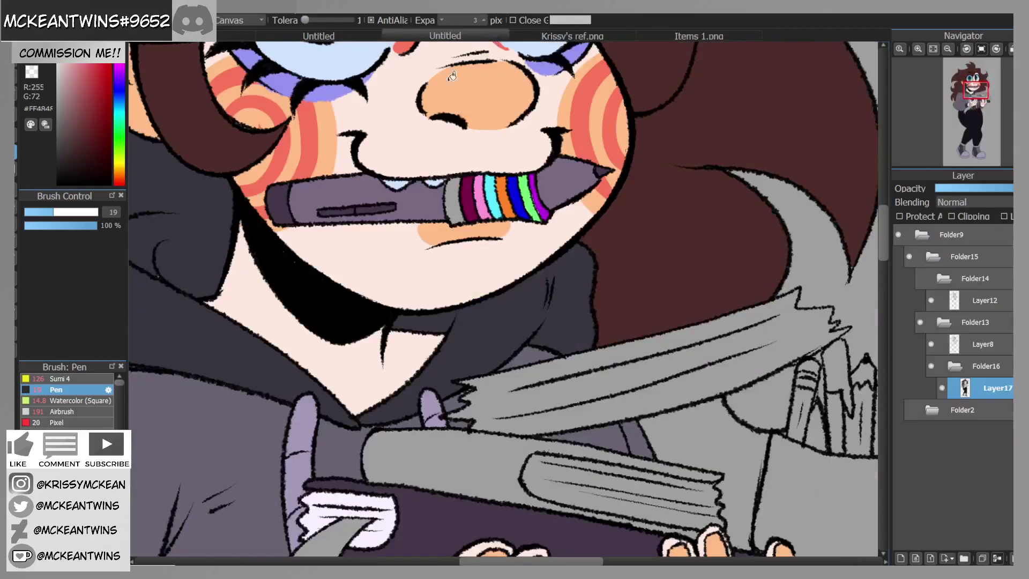
{"action": "left_click", "coordinate": [456, 192]}
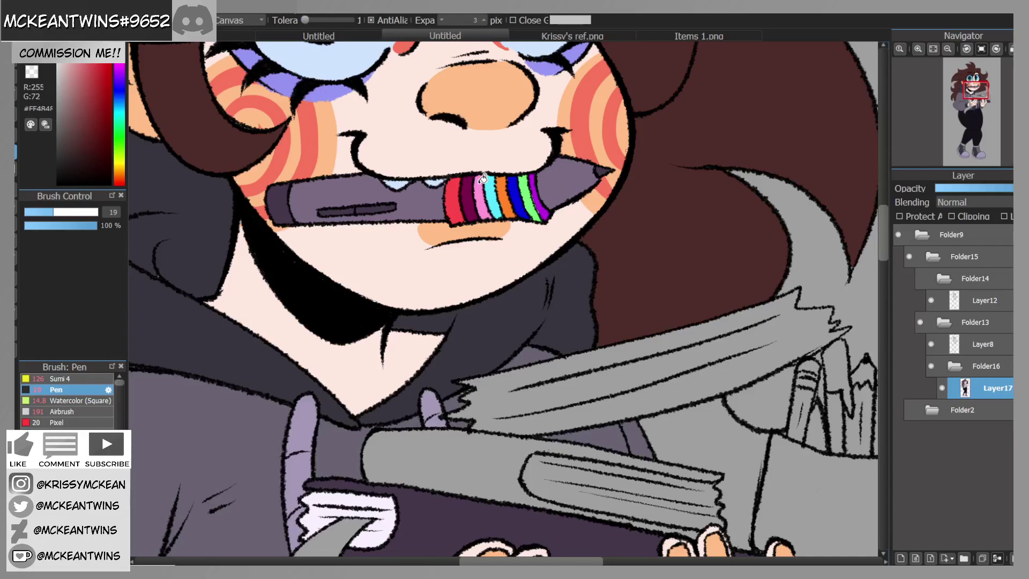
Step: Add a new layer above the flat colour layer and fill the sketchbook's hanging bookmark ribbon with the red
{"action": "left_click", "coordinate": [934, 48]}
{"action": "left_click", "coordinate": [920, 49]}
{"action": "left_click", "coordinate": [921, 48]}
{"action": "left_click_drag", "start_coordinate": [965, 113], "coordinate": [974, 114]}
{"action": "left_click", "coordinate": [919, 49]}
{"action": "left_click", "coordinate": [918, 49]}
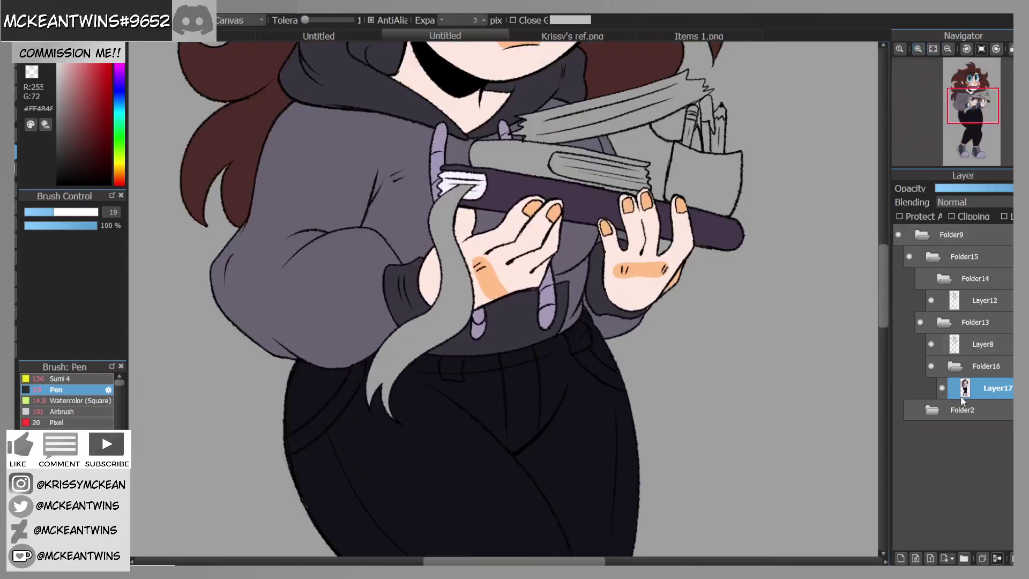
{"action": "left_click", "coordinate": [900, 557]}
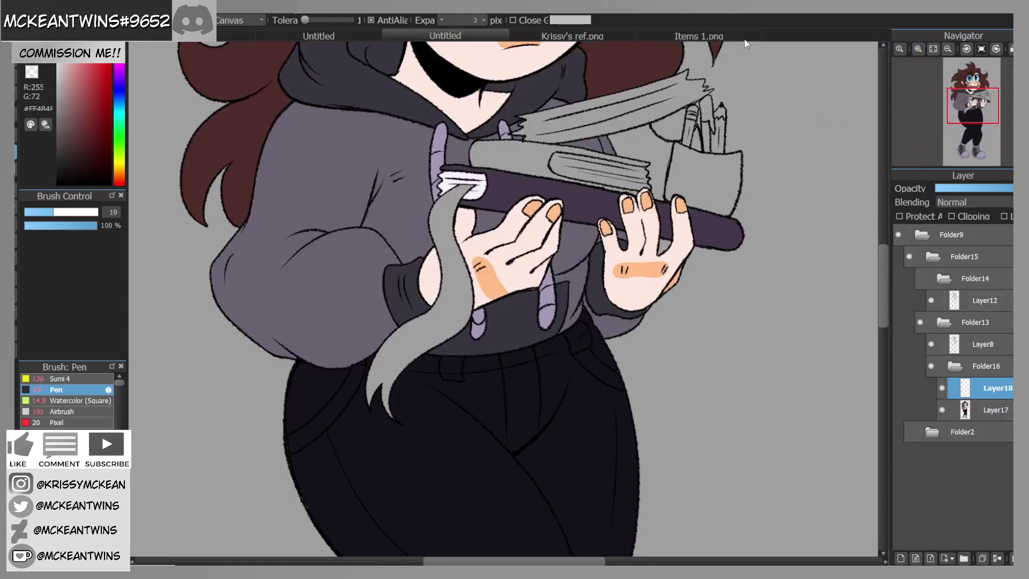
{"action": "left_click", "coordinate": [444, 259]}
Step: Sample the purple stripe, protect the ribbon layer's alpha, and airbrush the bookmark ribbon's upper end with purple at size 196
{"action": "left_click", "coordinate": [703, 37]}
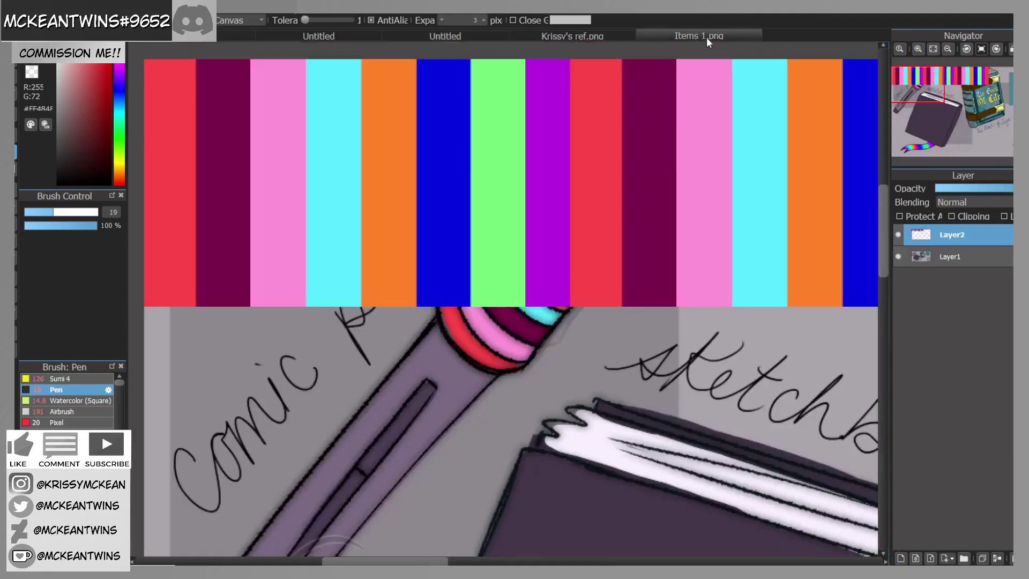
{"action": "left_click", "coordinate": [551, 127], "text": "alt"}
{"action": "left_click", "coordinate": [505, 34]}
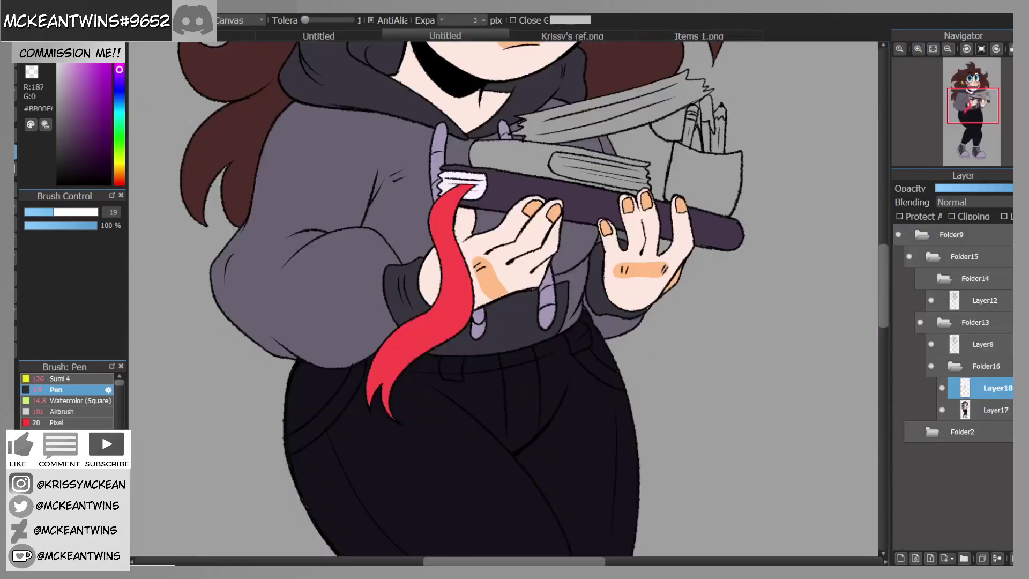
{"action": "key", "text": "b"}
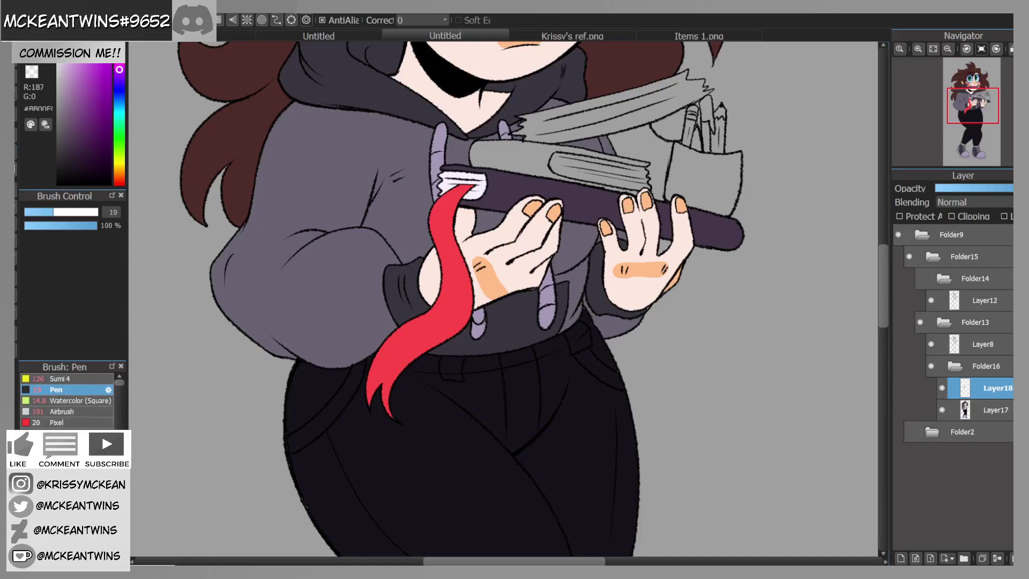
{"action": "left_click", "coordinate": [65, 411]}
{"action": "left_click_drag", "start_coordinate": [87, 214], "coordinate": [104, 214]}
{"action": "left_click", "coordinate": [913, 216]}
{"action": "left_click_drag", "start_coordinate": [477, 173], "coordinate": [489, 181]}
Step: Sample the light green stripe swatch and airbrush a green band just below the ribbon's purple end
{"action": "left_click", "coordinate": [699, 35]}
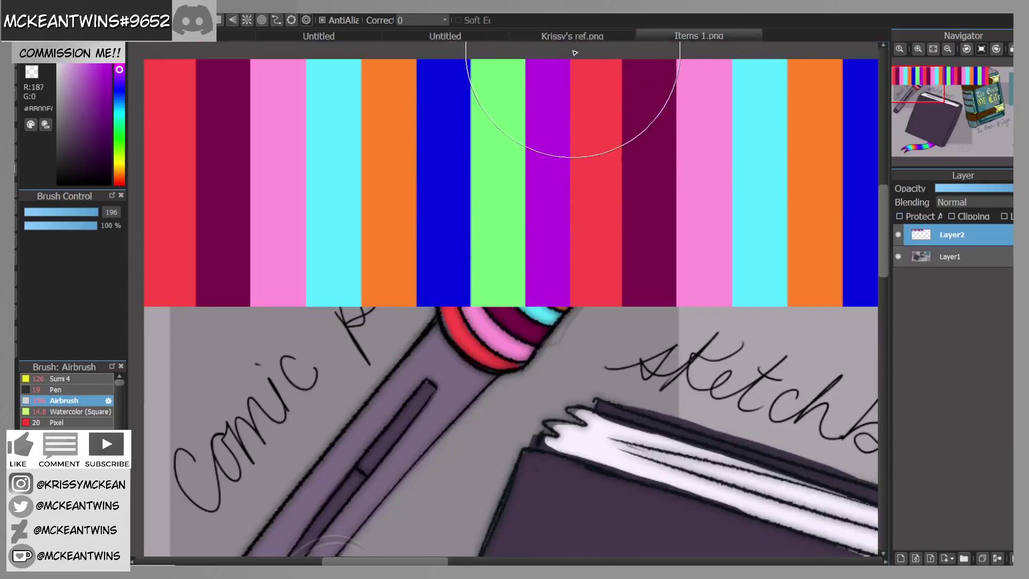
{"action": "left_click", "coordinate": [490, 36]}
{"action": "mouse_move", "coordinate": [451, 219]}
{"action": "left_mouse_down"}
{"action": "mouse_move", "coordinate": [423, 207]}
{"action": "mouse_move", "coordinate": [439, 215]}
{"action": "left_mouse_up"}
{"action": "left_click", "coordinate": [676, 36]}
{"action": "left_click", "coordinate": [510, 92], "text": "alt"}
{"action": "left_click", "coordinate": [445, 35]}
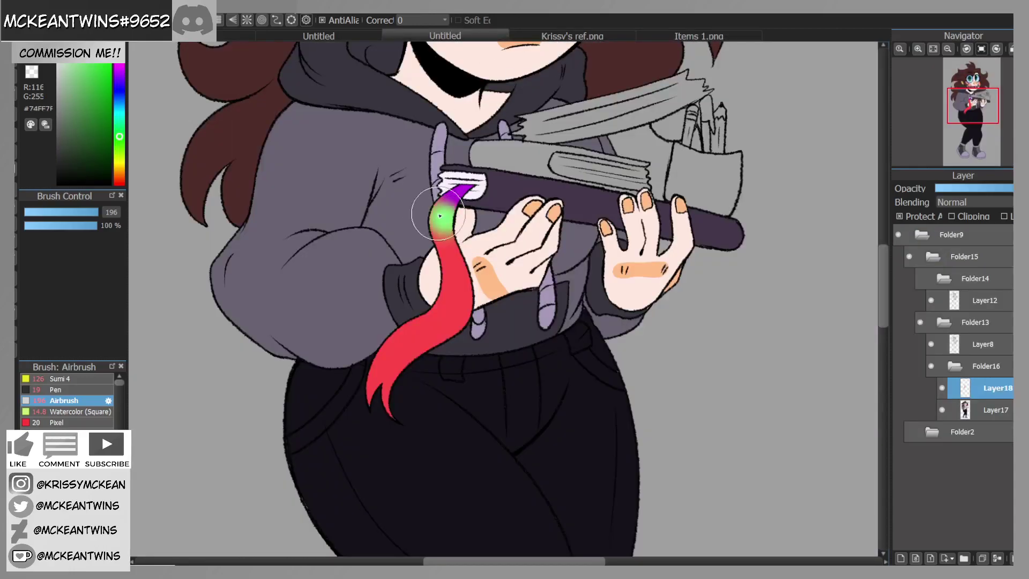
Step: Sample the blue and orange stripe swatches and airbrush the next two bands down the ribbon
{"action": "left_click", "coordinate": [686, 31]}
{"action": "left_click", "coordinate": [456, 171], "text": "alt"}
{"action": "left_click", "coordinate": [465, 33]}
{"action": "mouse_move", "coordinate": [455, 241]}
{"action": "left_mouse_down"}
{"action": "mouse_move", "coordinate": [438, 248]}
{"action": "mouse_move", "coordinate": [460, 263]}
{"action": "left_mouse_up"}
{"action": "left_click", "coordinate": [677, 36]}
{"action": "left_click", "coordinate": [447, 36]}
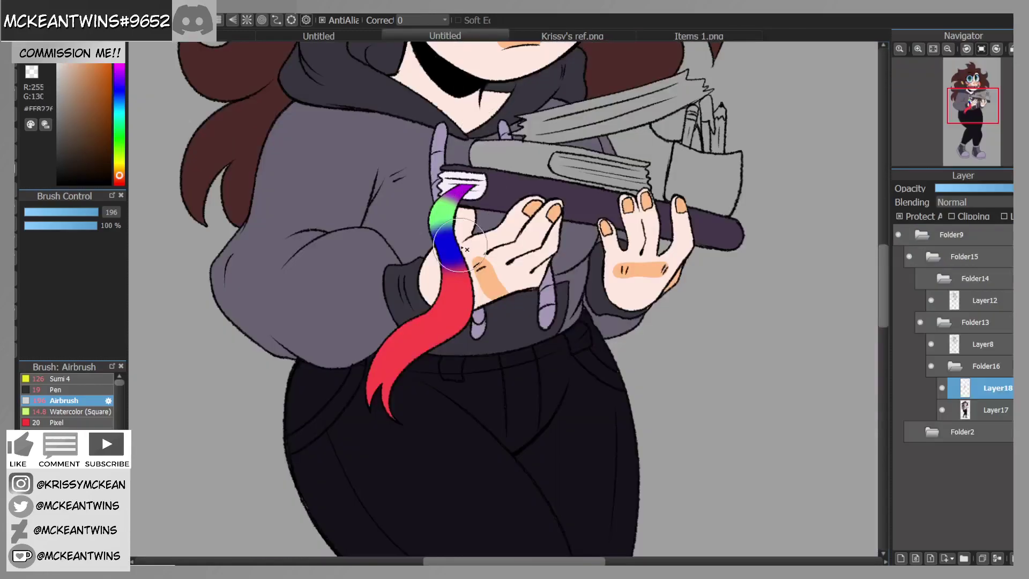
Step: Sample the cyan and pink stripe swatches and airbrush those bands along the ribbon below the orange
{"action": "left_click", "coordinate": [674, 34]}
{"action": "right_click", "coordinate": [345, 212]}
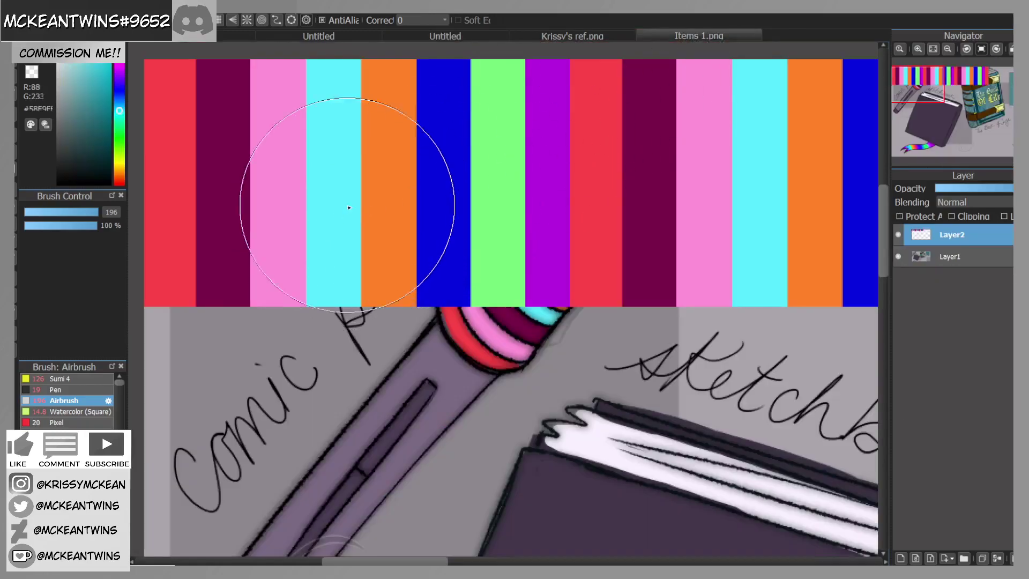
{"action": "left_click", "coordinate": [461, 35]}
{"action": "mouse_move", "coordinate": [434, 299]}
{"action": "left_mouse_down"}
{"action": "mouse_move", "coordinate": [462, 303]}
{"action": "mouse_move", "coordinate": [456, 310]}
{"action": "mouse_move", "coordinate": [507, 292]}
{"action": "left_mouse_up"}
{"action": "left_click", "coordinate": [696, 36]}
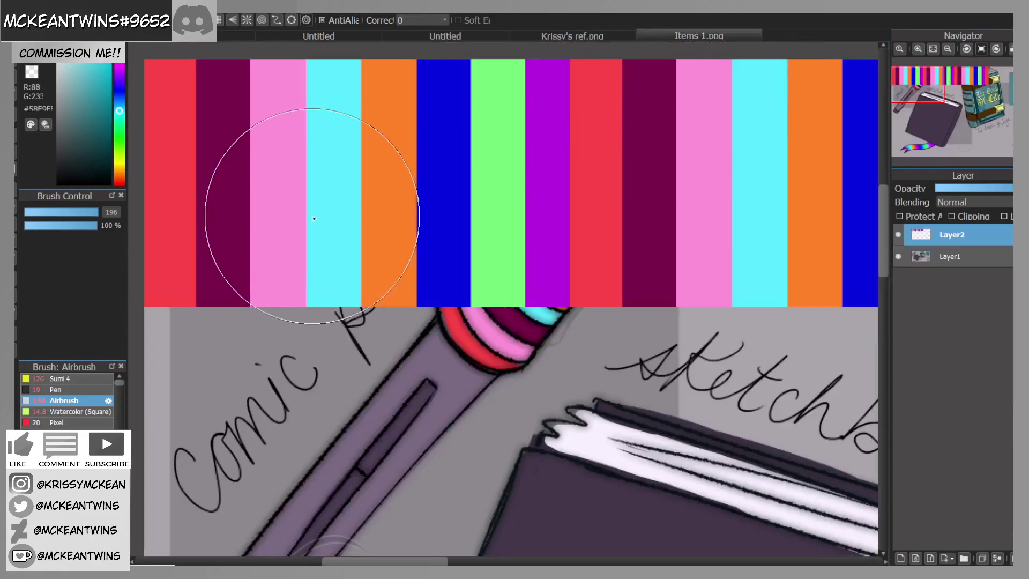
{"action": "left_click", "coordinate": [276, 184], "text": "alt"}
{"action": "left_click", "coordinate": [493, 36]}
{"action": "left_click_drag", "start_coordinate": [437, 339], "coordinate": [445, 343]}
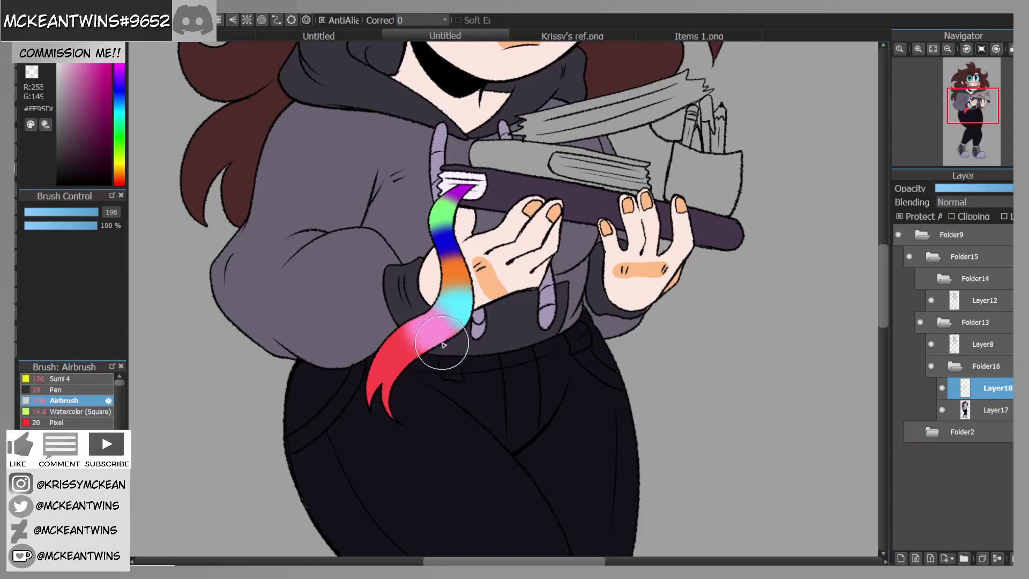
Step: Sample the dark maroon and red stripe swatches and airbrush the ribbon's lower section maroon and its forked tip red
{"action": "left_click", "coordinate": [694, 36]}
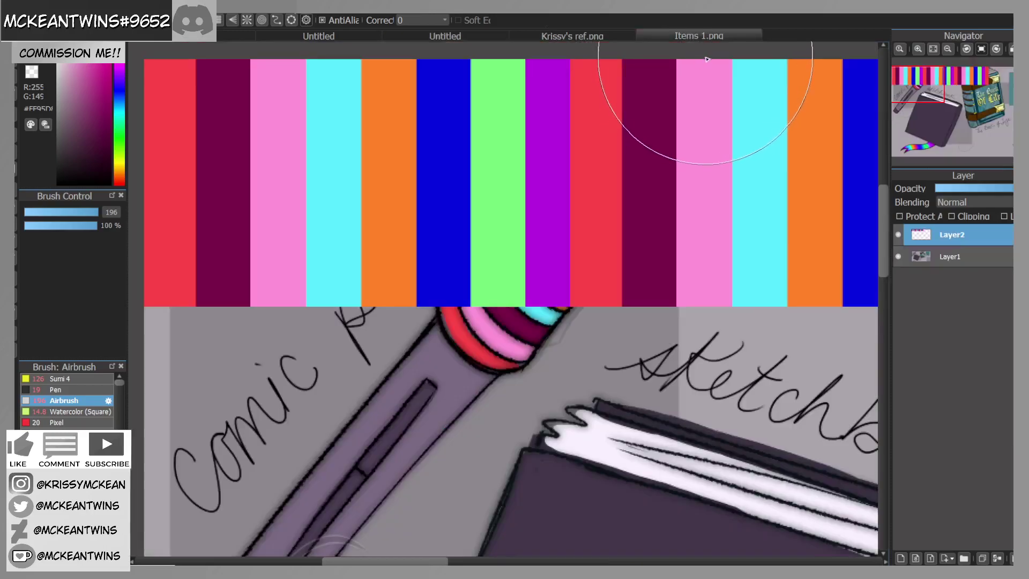
{"action": "left_click", "coordinate": [229, 179], "text": "alt"}
{"action": "left_click", "coordinate": [490, 36]}
{"action": "mouse_move", "coordinate": [394, 375]}
{"action": "left_mouse_down"}
{"action": "mouse_move", "coordinate": [407, 358]}
{"action": "mouse_move", "coordinate": [402, 332]}
{"action": "left_mouse_up"}
{"action": "left_click", "coordinate": [686, 35]}
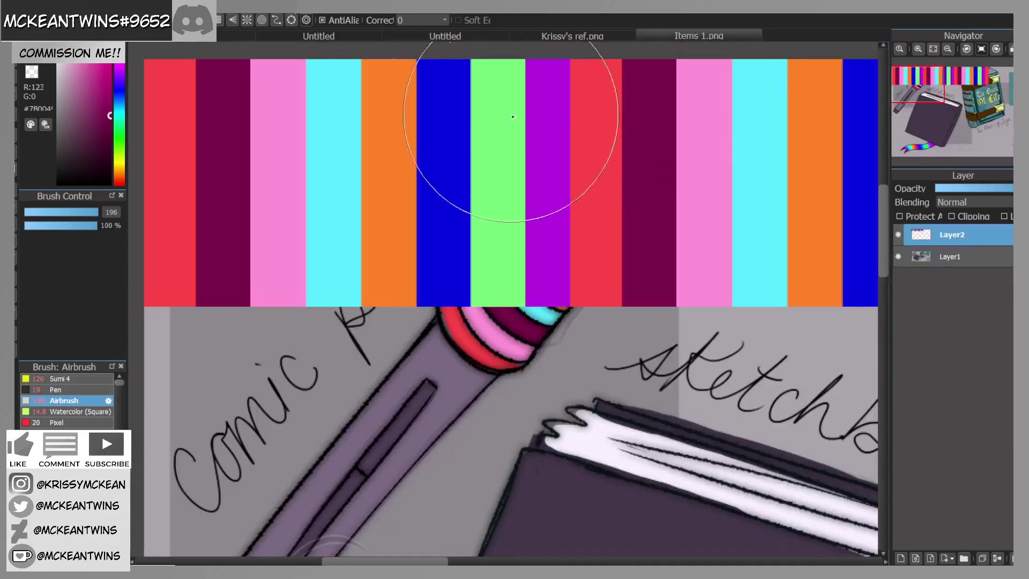
{"action": "left_click", "coordinate": [192, 183], "text": "alt"}
{"action": "left_click", "coordinate": [445, 36]}
{"action": "left_click_drag", "start_coordinate": [374, 386], "coordinate": [391, 409]}
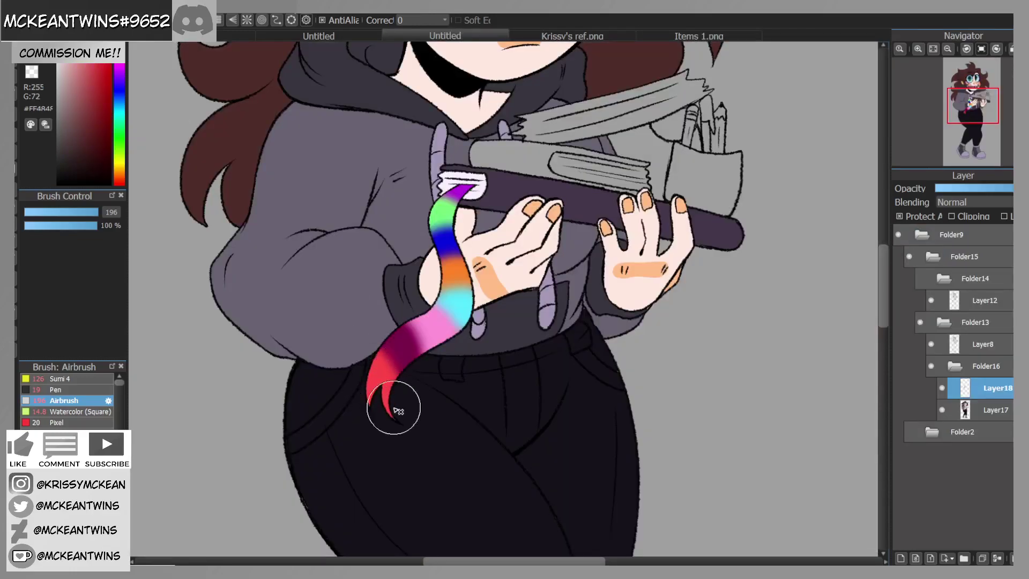
Step: Merge the ribbon layer down into the flat colour layer and fill the pencil cup with golden yellow
{"action": "left_click", "coordinate": [949, 48]}
{"action": "left_click", "coordinate": [948, 48]}
{"action": "left_click", "coordinate": [949, 48]}
{"action": "left_click_drag", "start_coordinate": [962, 105], "coordinate": [977, 106]}
{"action": "left_click", "coordinate": [921, 50]}
{"action": "left_click", "coordinate": [921, 50]}
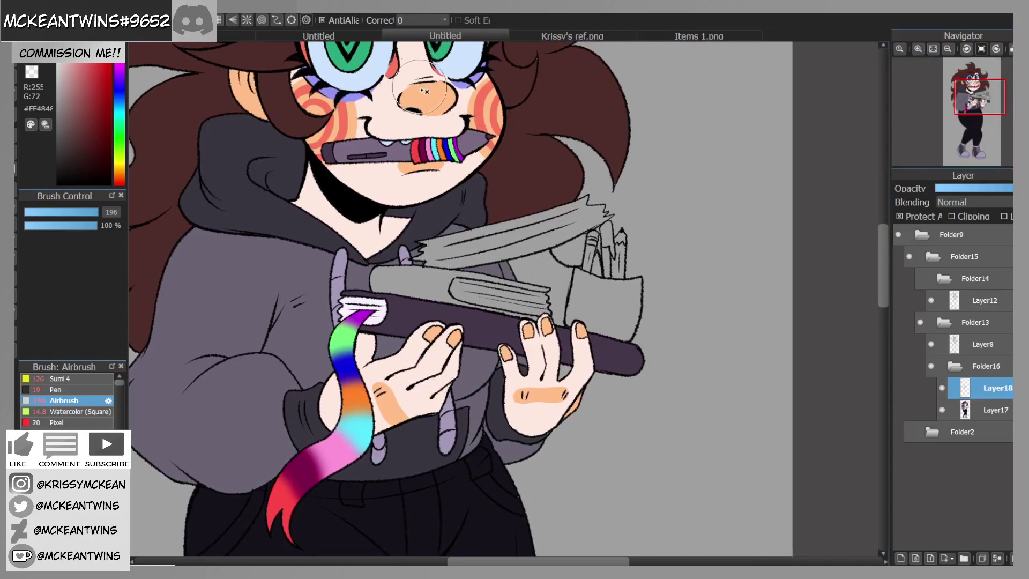
{"action": "left_click", "coordinate": [121, 163]}
{"action": "left_click", "coordinate": [121, 168]}
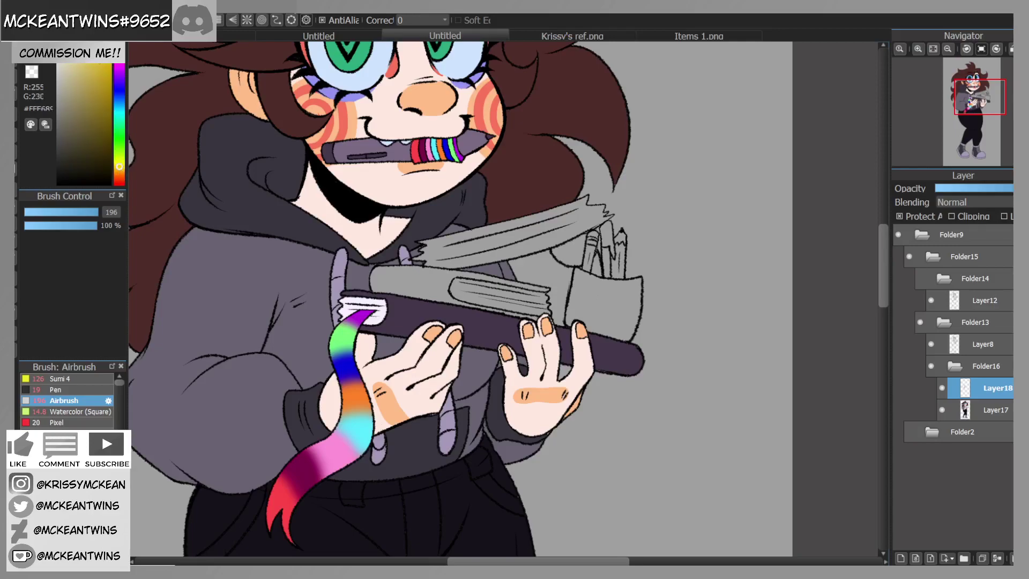
{"action": "left_click", "coordinate": [15, 151]}
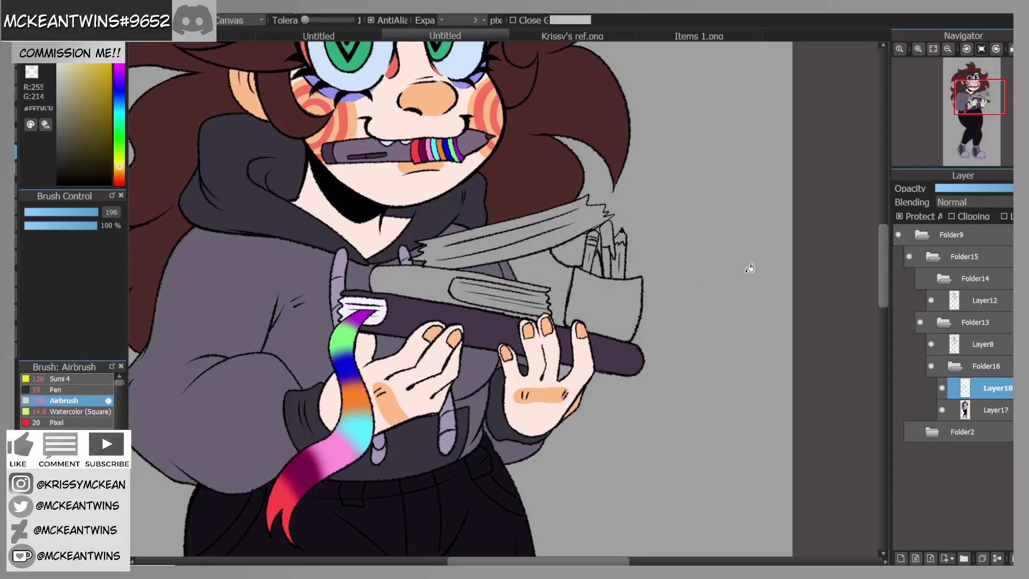
{"action": "left_click", "coordinate": [982, 115]}
{"action": "left_click_drag", "start_coordinate": [982, 114], "coordinate": [980, 113]}
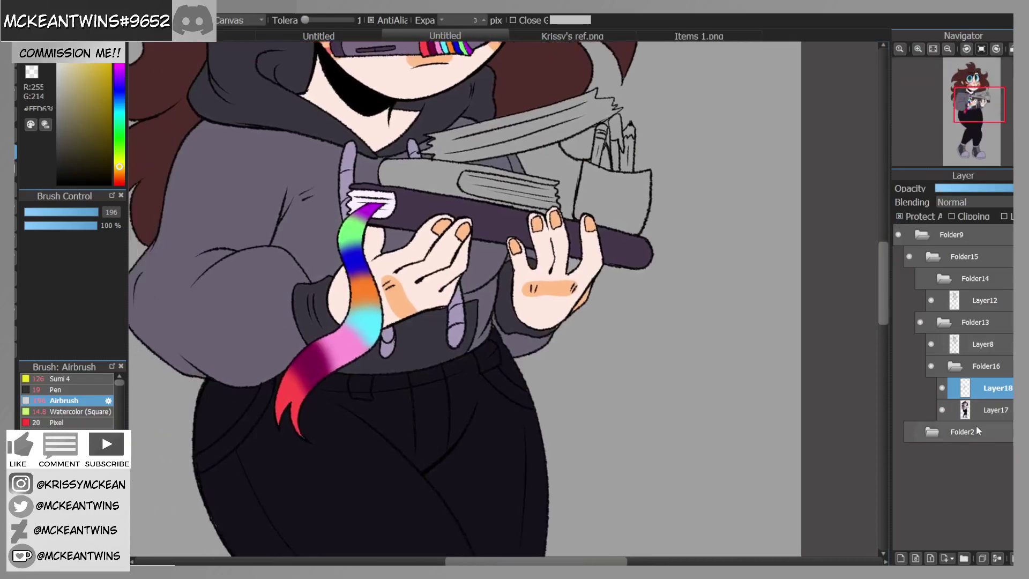
{"action": "left_click", "coordinate": [996, 559]}
{"action": "left_click", "coordinate": [623, 194]}
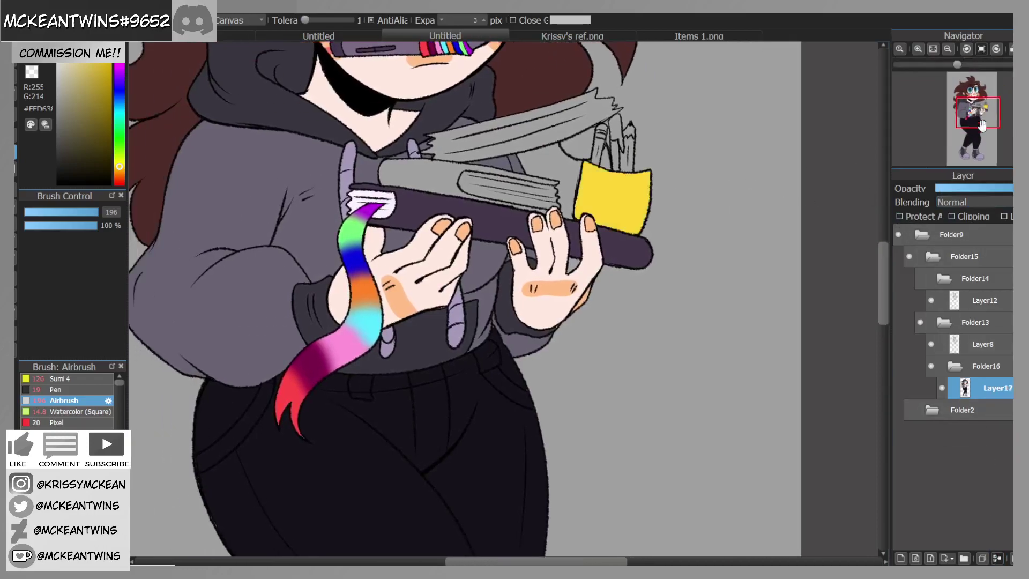
Step: Sample the light blue of the eyes and fill the loose papers and the middle book's pages
{"action": "left_click", "coordinate": [980, 108]}
{"action": "left_click_drag", "start_coordinate": [979, 108], "coordinate": [978, 109]}
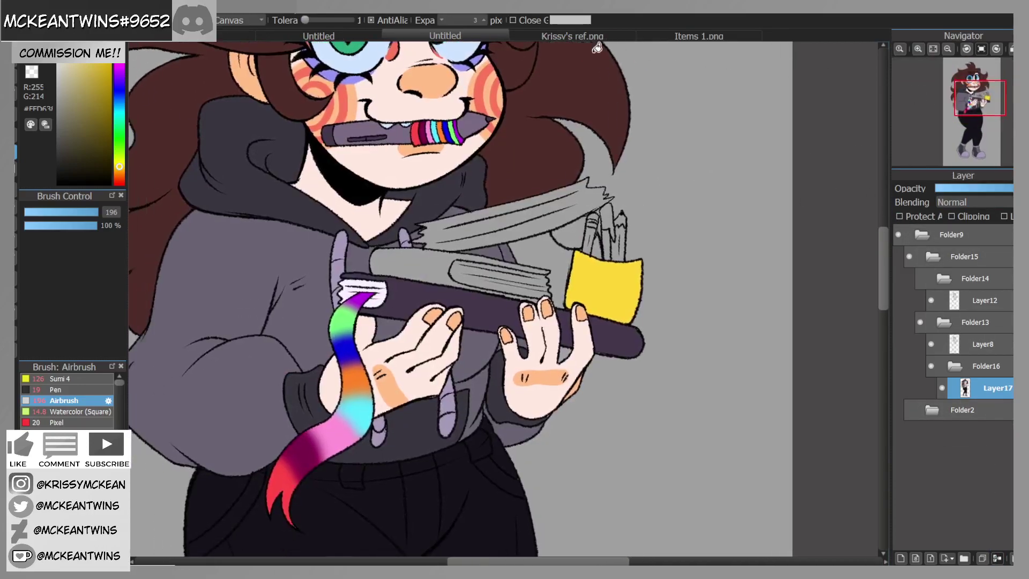
{"action": "left_click", "coordinate": [460, 48], "text": "alt"}
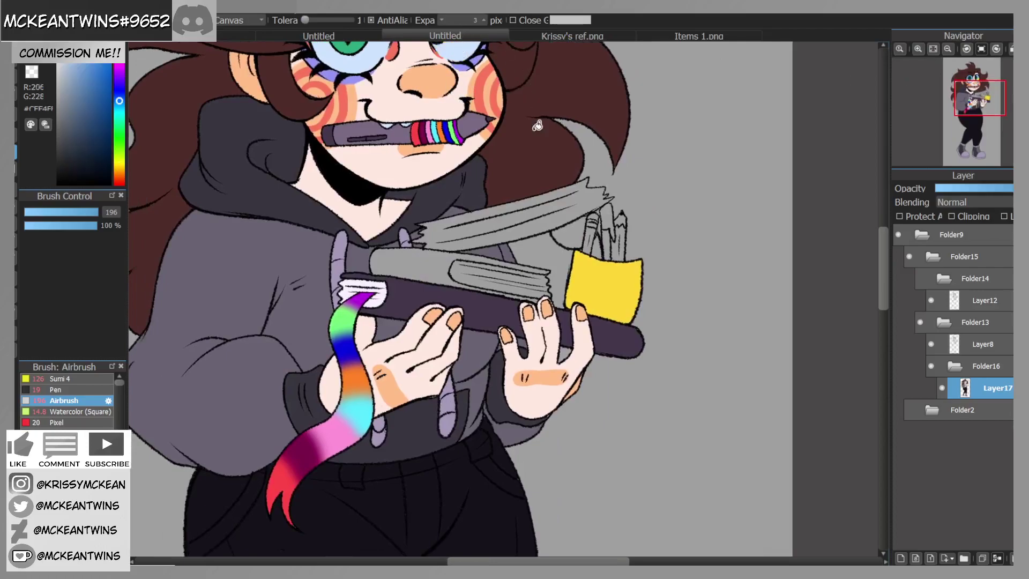
{"action": "left_click", "coordinate": [507, 221]}
{"action": "left_click", "coordinate": [465, 269]}
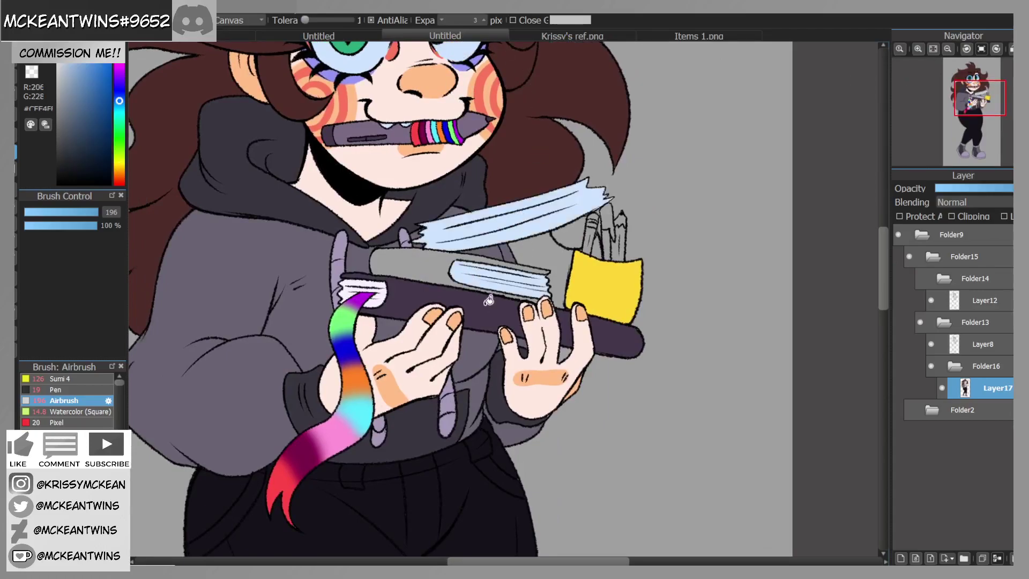
Step: Fill the hair gap beside the pencil cup with the hair's brown and the middle book's cover with the ribbon's pink
{"action": "left_click", "coordinate": [538, 174], "text": "alt"}
{"action": "left_click", "coordinate": [571, 276]}
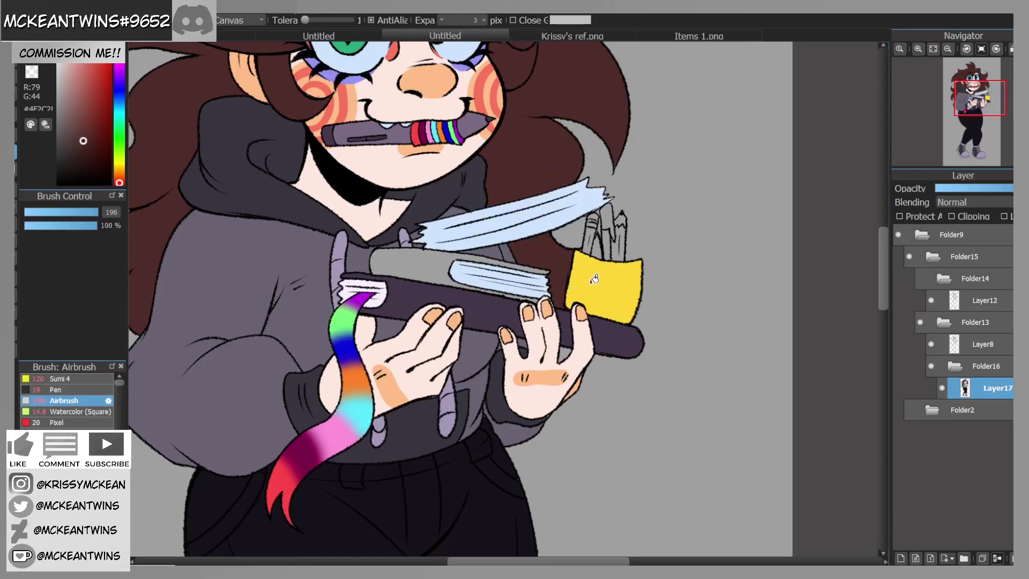
{"action": "left_click", "coordinate": [75, 43]}
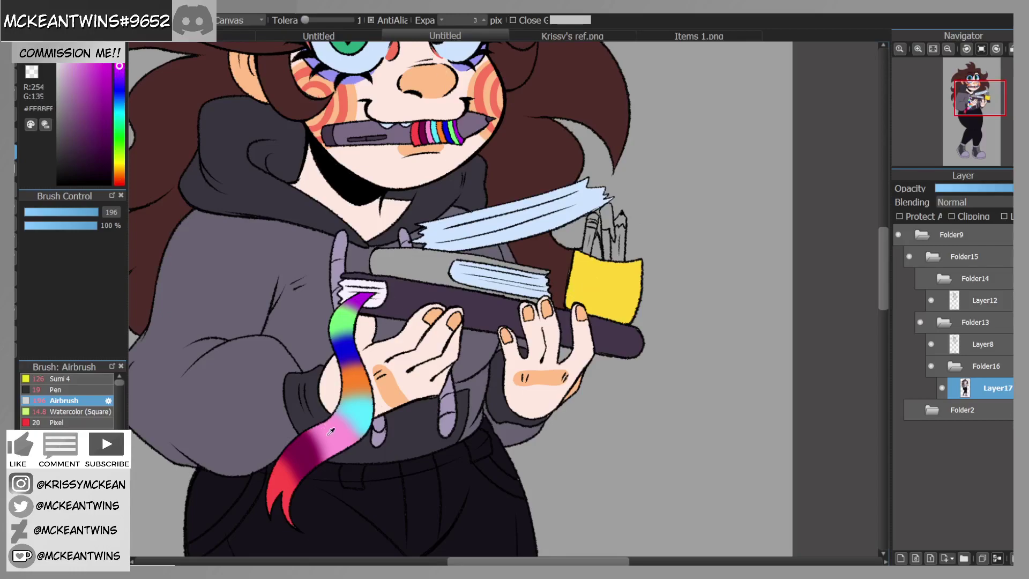
{"action": "left_click", "coordinate": [426, 249]}
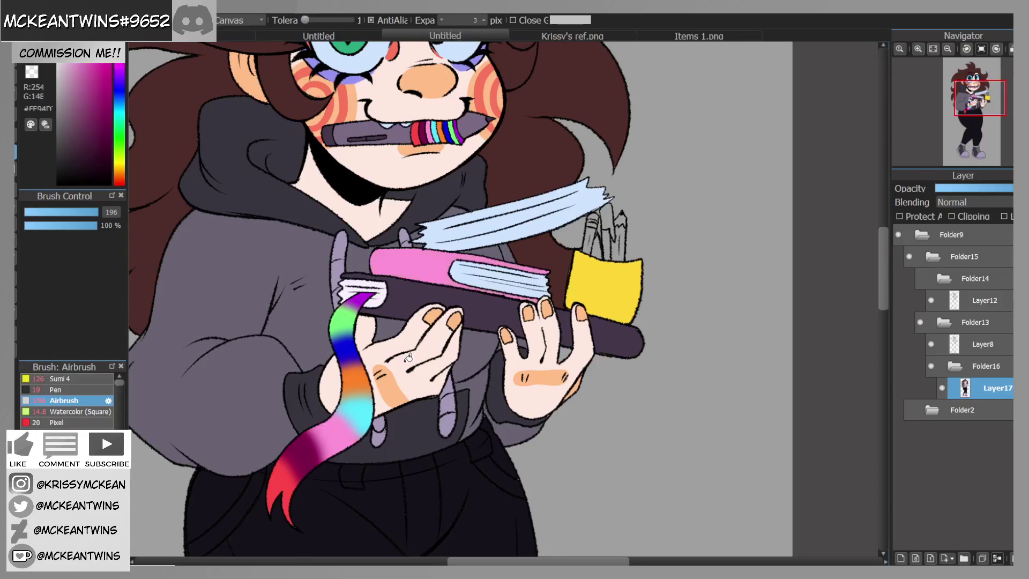
Step: Fill both pencils in the cup with the ribbon's orange and the sharpened wood tip with the pale skin tone
{"action": "left_click", "coordinate": [363, 371], "text": "alt"}
{"action": "left_click", "coordinate": [590, 231]}
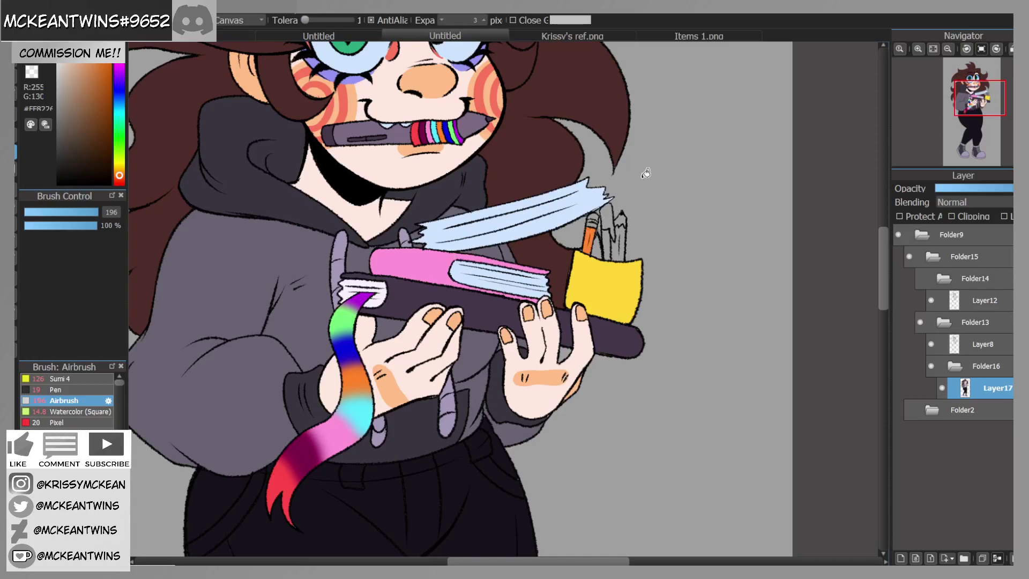
{"action": "left_click", "coordinate": [622, 230]}
{"action": "left_click", "coordinate": [402, 163], "text": "alt"}
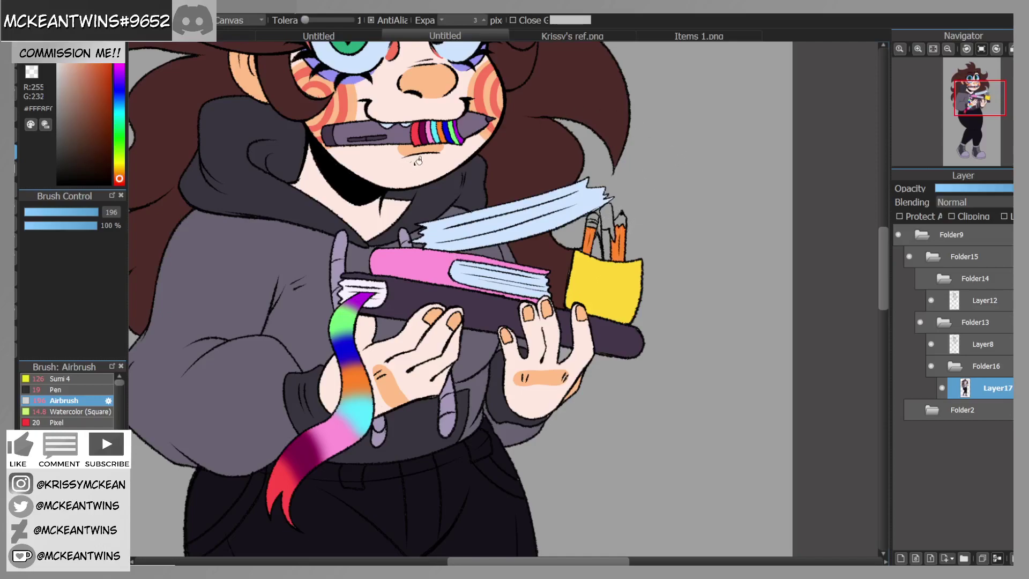
{"action": "left_click", "coordinate": [624, 218]}
Step: Fill the cap between the pencils with the ribbon's red, and colour the pencil's eraser pink and its metal band light blue
{"action": "left_click", "coordinate": [281, 479]}
{"action": "key", "text": "ctrl+z"}
{"action": "left_click", "coordinate": [280, 476], "text": "alt"}
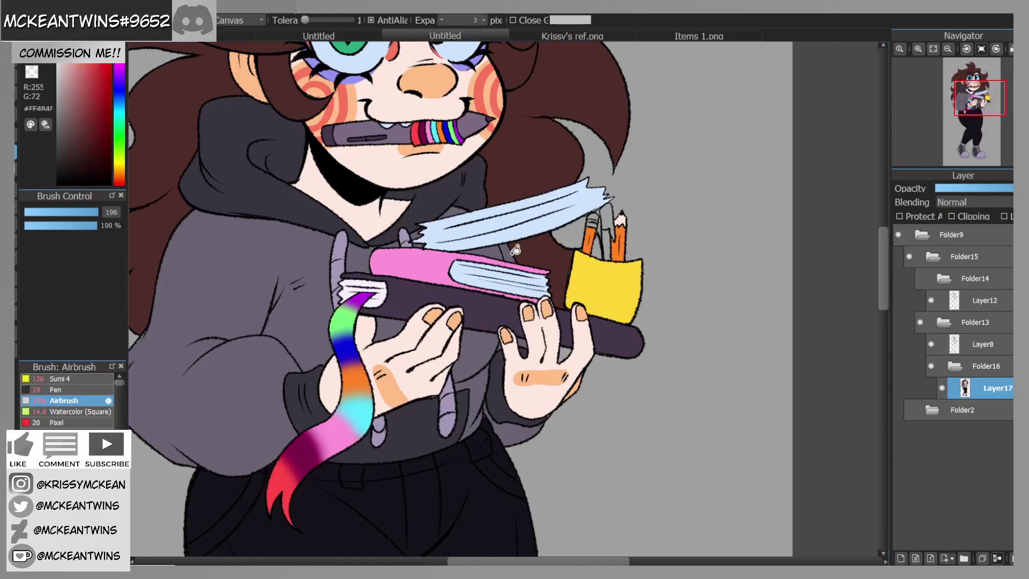
{"action": "left_click", "coordinate": [607, 217]}
{"action": "left_click", "coordinate": [596, 213], "text": "alt"}
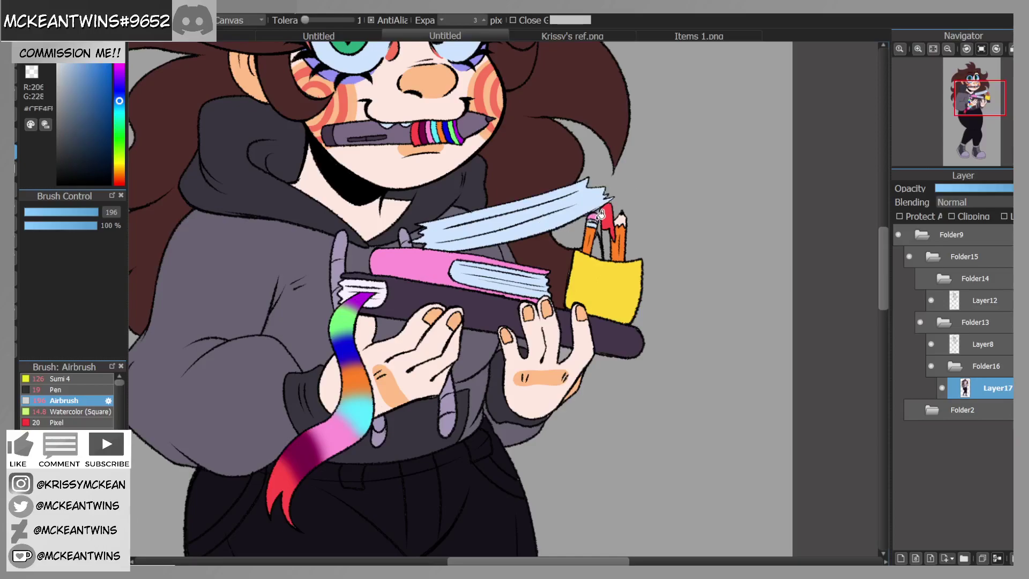
Step: Touch up the light blue on the pencil's metal band below the eraser with the Pen brush
{"action": "left_click", "coordinate": [919, 49]}
{"action": "left_click", "coordinate": [985, 106]}
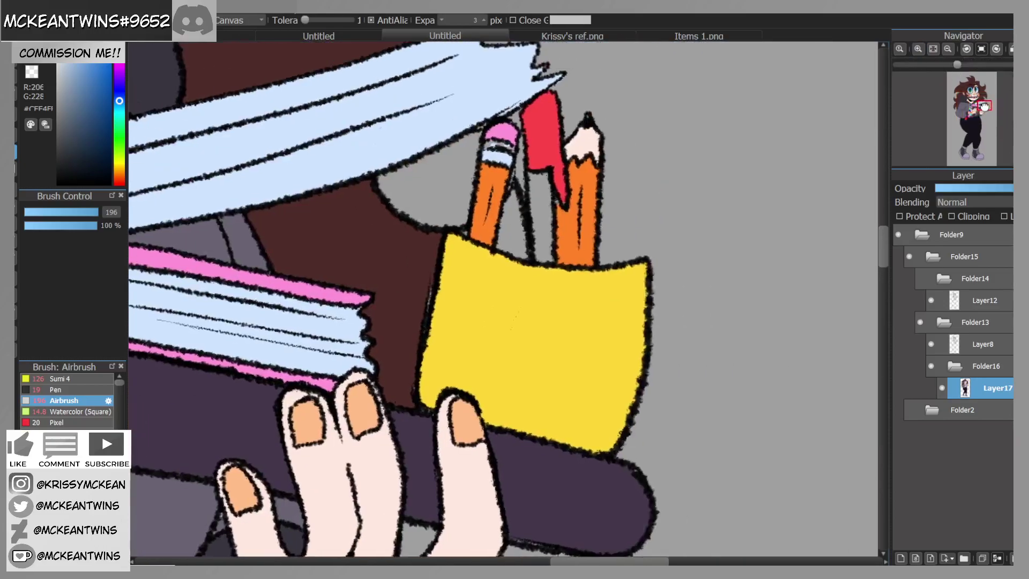
{"action": "left_click_drag", "start_coordinate": [985, 106], "coordinate": [986, 107]}
{"action": "left_click", "coordinate": [15, 53]}
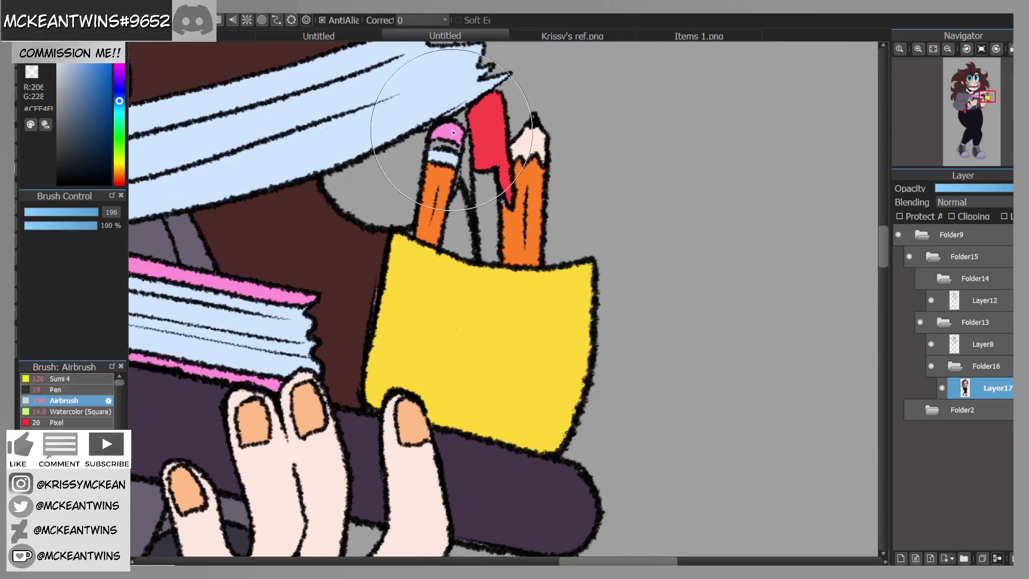
{"action": "left_click", "coordinate": [56, 389]}
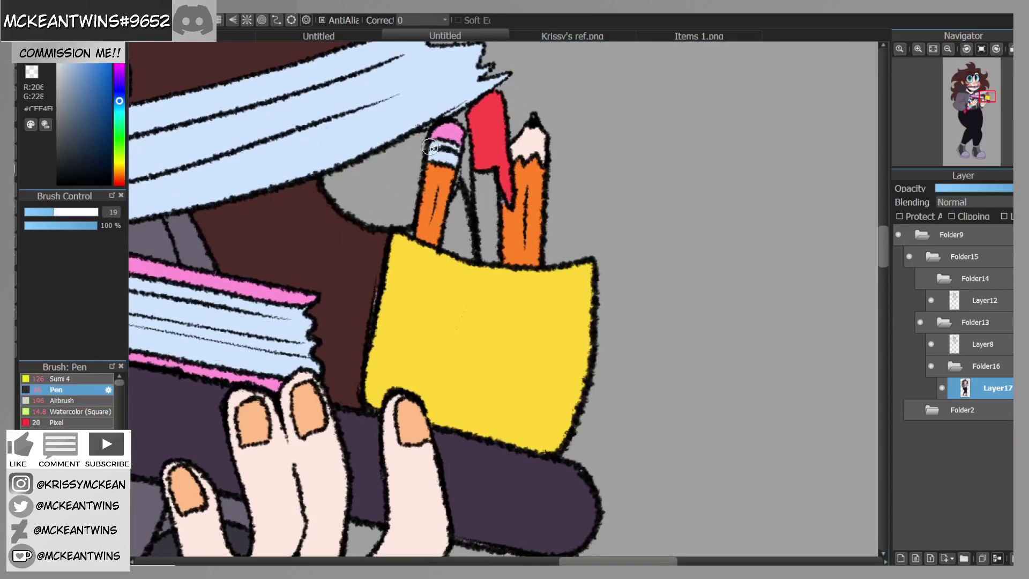
{"action": "left_click", "coordinate": [948, 49]}
{"action": "left_click", "coordinate": [948, 49]}
{"action": "left_click", "coordinate": [948, 49]}
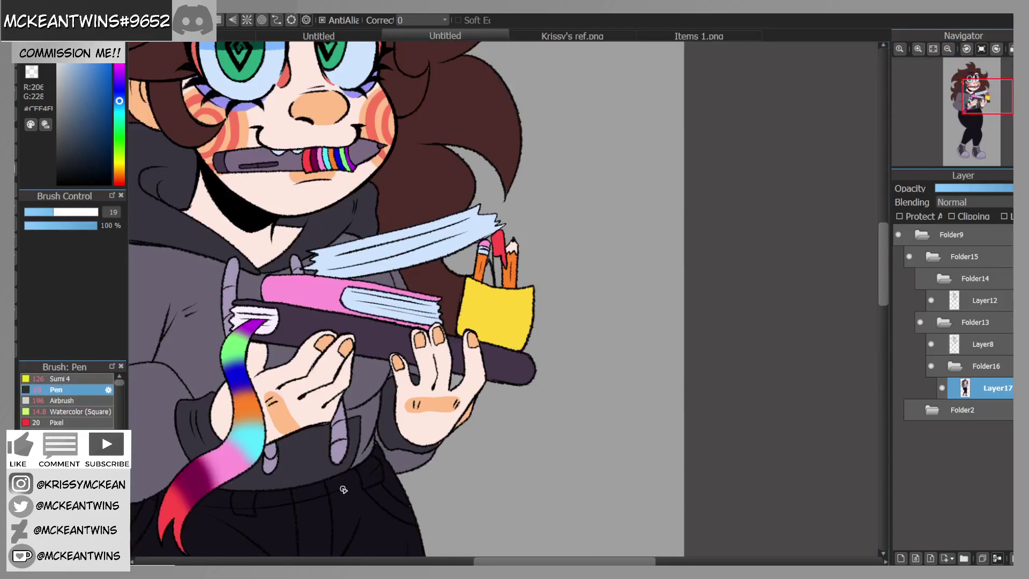
Step: Fill the red-capped pen's body between the pencils with the trousers' near-black, then sample the hair's brown
{"action": "right_click", "coordinate": [356, 473]}
{"action": "left_click", "coordinate": [17, 153]}
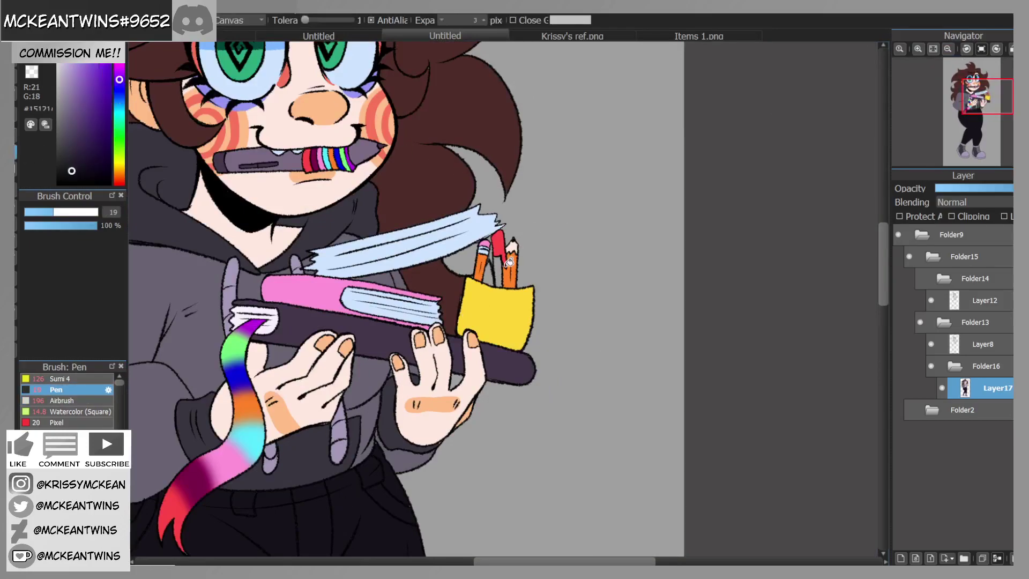
{"action": "left_click", "coordinate": [443, 275], "text": "alt"}
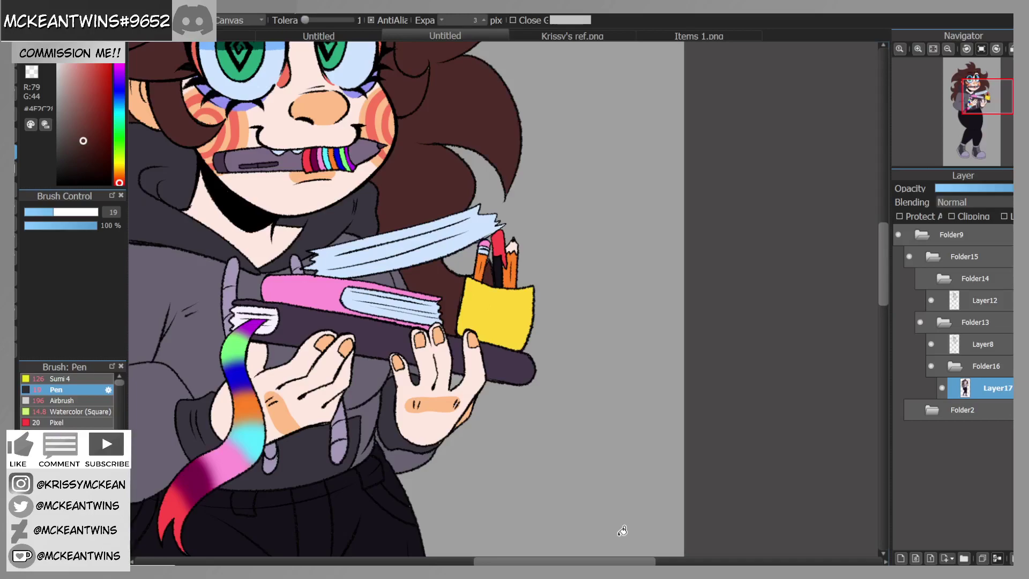
{"action": "left_click", "coordinate": [949, 50]}
{"action": "left_click", "coordinate": [948, 50]}
{"action": "left_click_drag", "start_coordinate": [965, 108], "coordinate": [970, 120]}
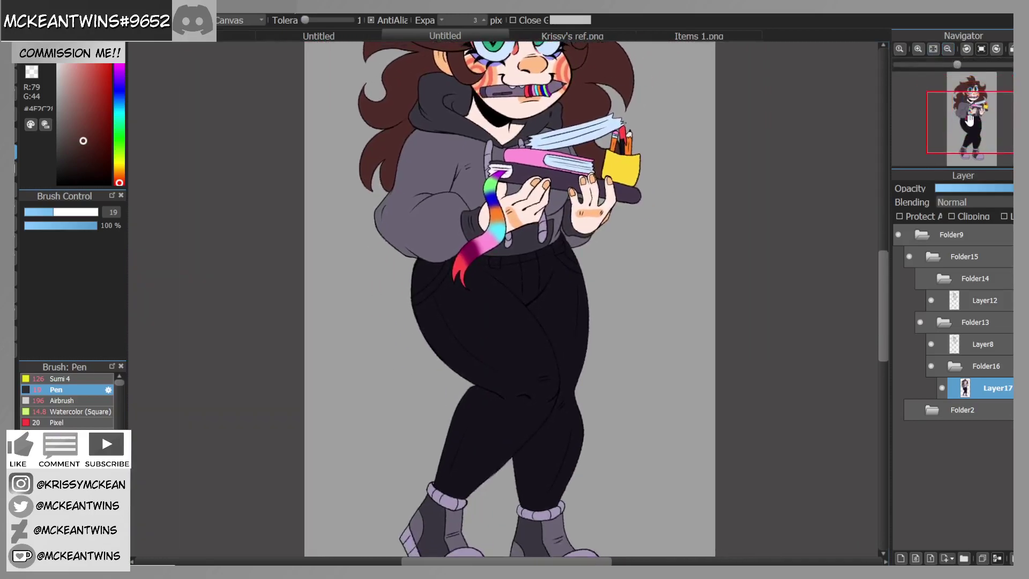
{"action": "left_click", "coordinate": [946, 49]}
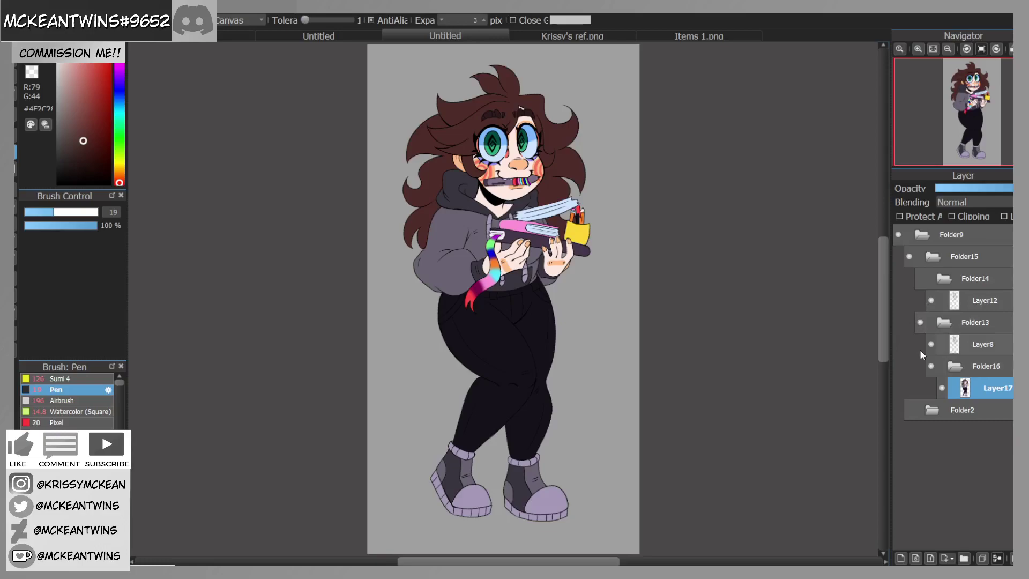
Step: Collapse Folder16 holding the flat colours, and close the Krissy's ref.png and Items 1.png reference documents
{"action": "left_click", "coordinate": [941, 388]}
{"action": "left_click", "coordinate": [940, 388]}
{"action": "left_click", "coordinate": [948, 367]}
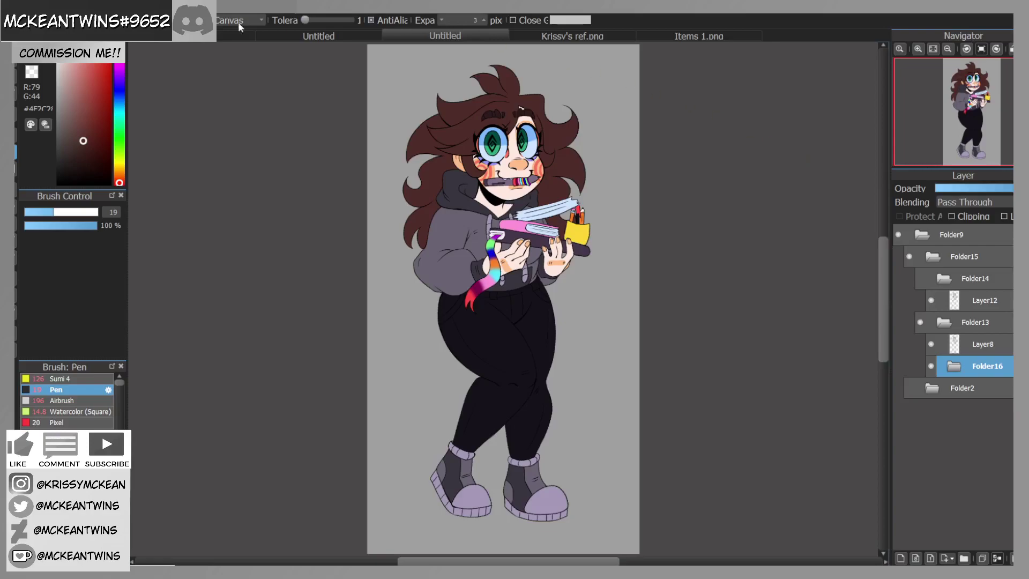
{"action": "left_click", "coordinate": [603, 37]}
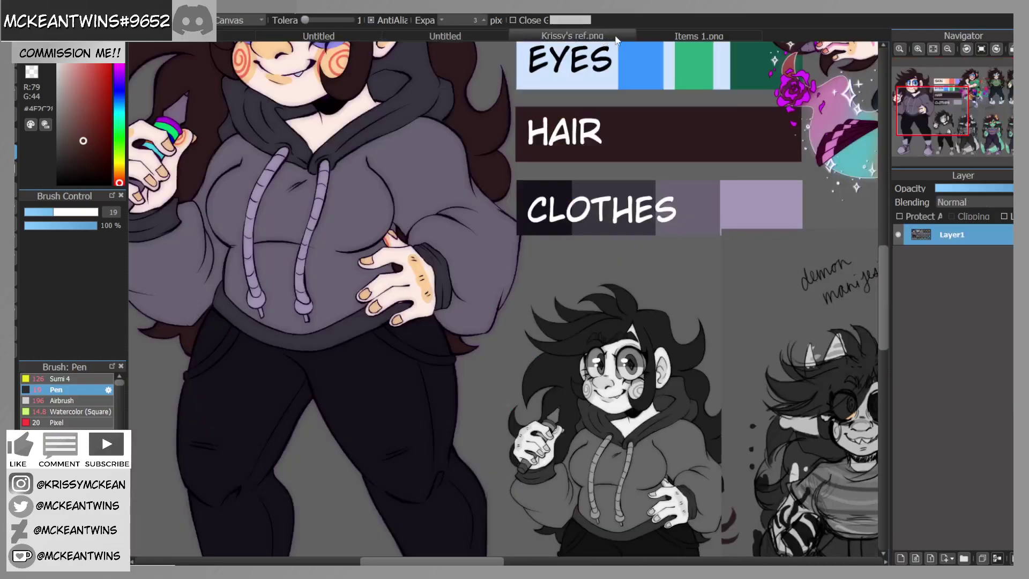
{"action": "left_click", "coordinate": [669, 38]}
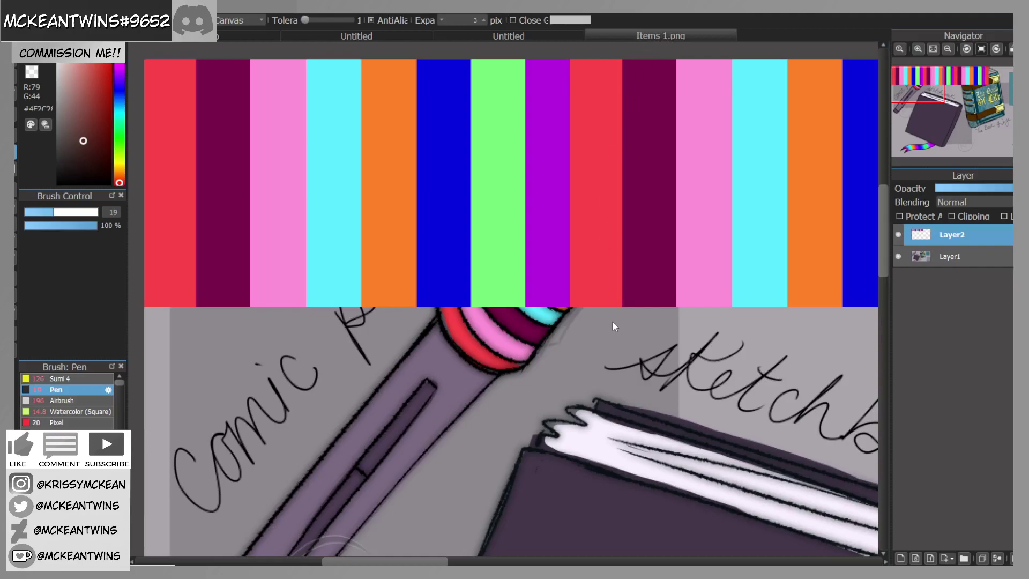
{"action": "key", "text": "ctrl+w"}
{"action": "left_click", "coordinate": [644, 37]}
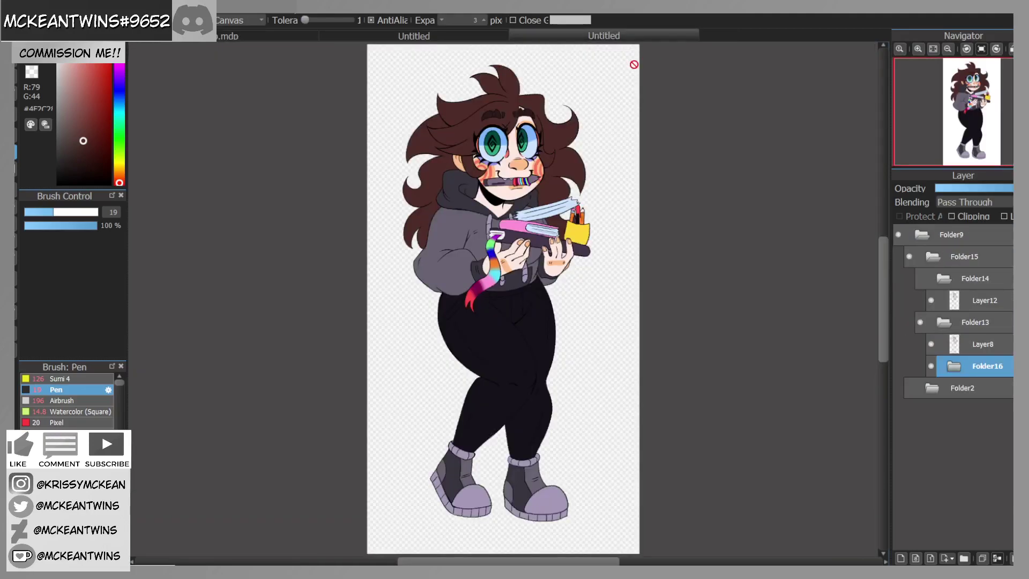
Step: Put a flattened copy of the coloured character into a new document, and return to the layered drawing
{"action": "left_click", "coordinate": [945, 325]}
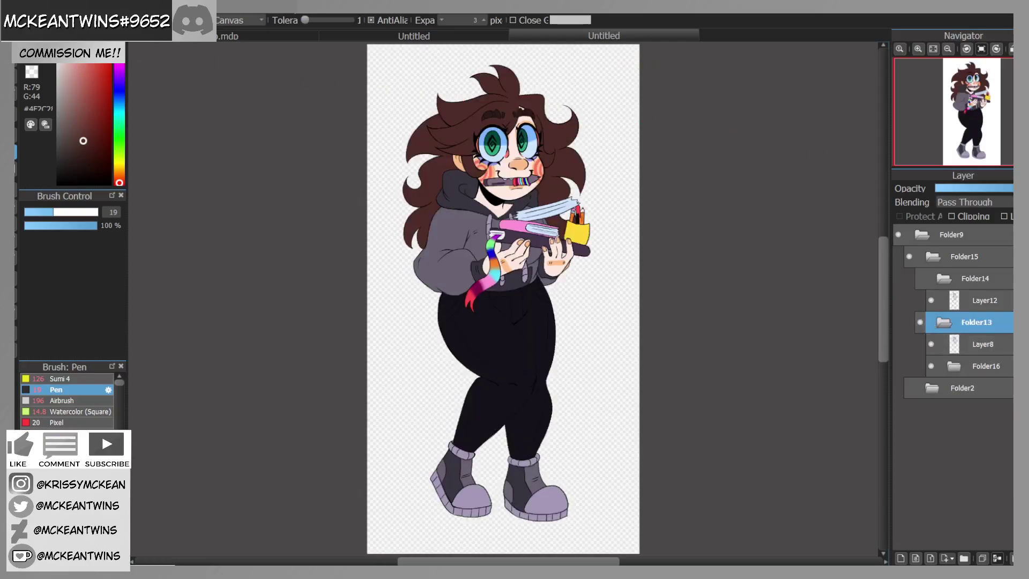
{"action": "key", "text": "ctrl+Tab"}
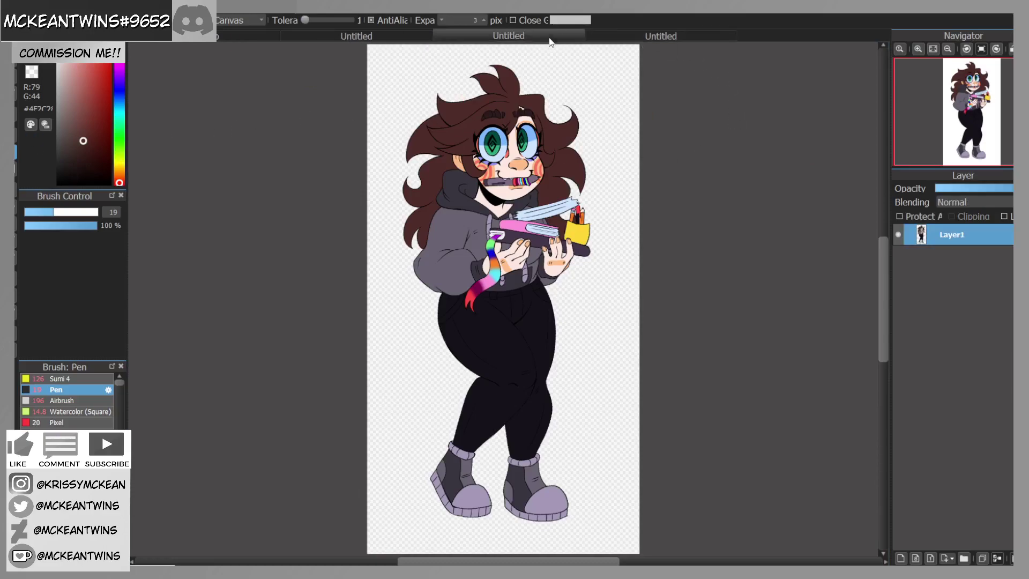
{"action": "left_click", "coordinate": [548, 42]}
Step: Duplicate the line art Layer8 in Folder13, blur the duplicate, and turn on alpha protection for it
{"action": "left_click", "coordinate": [944, 322]}
{"action": "left_click", "coordinate": [970, 301]}
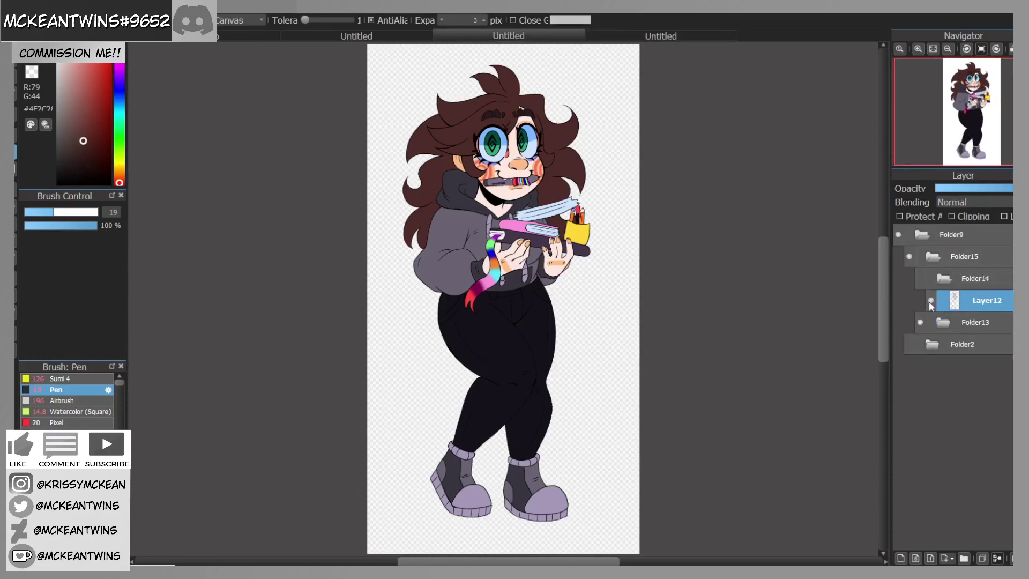
{"action": "left_click", "coordinate": [944, 323]}
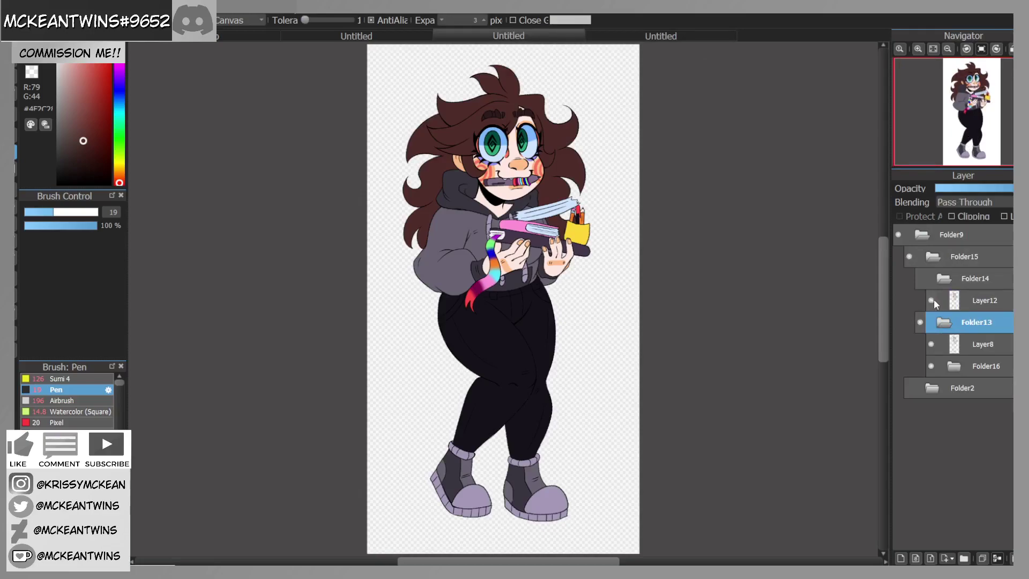
{"action": "left_click", "coordinate": [966, 353]}
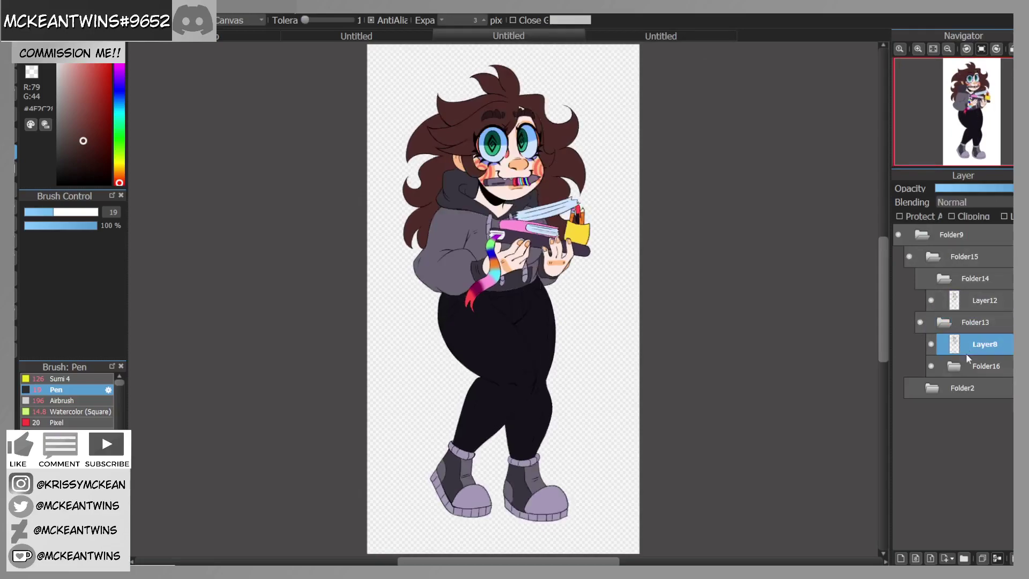
{"action": "left_click", "coordinate": [983, 559]}
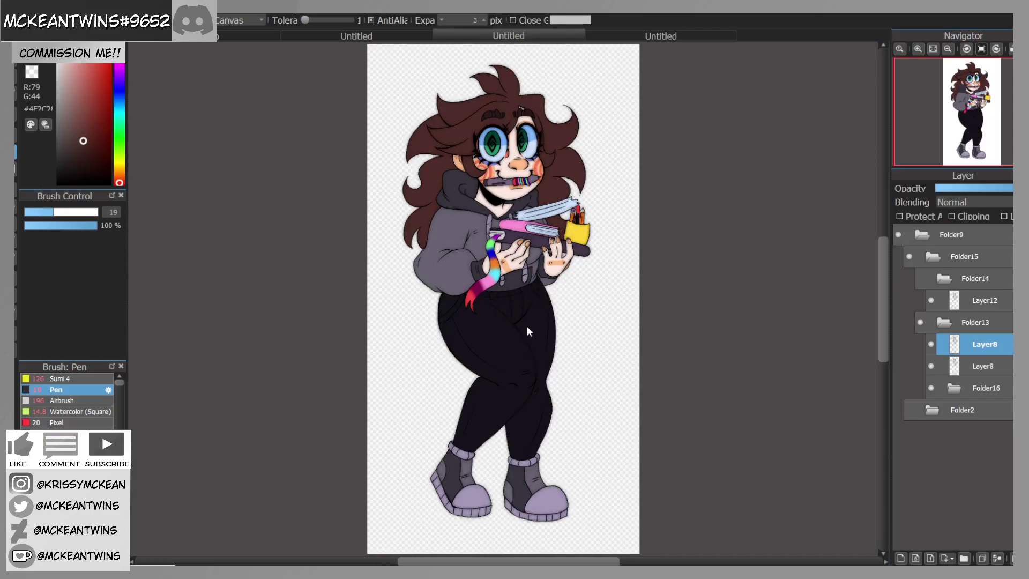
{"action": "left_click", "coordinate": [899, 216]}
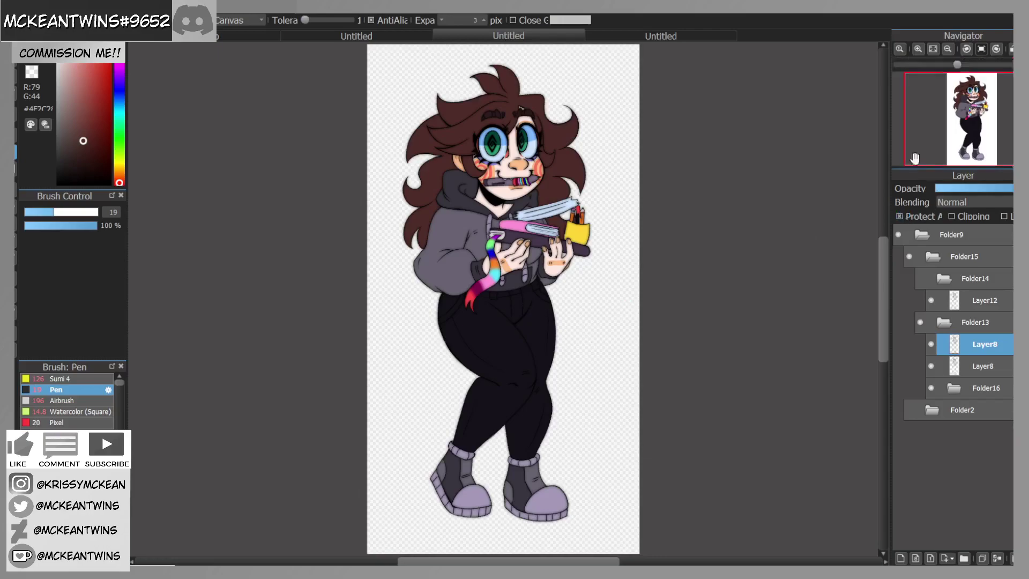
Step: Recolour the blurred line art duplicate with the ribbon's dark magenta and set its blending to Multiply
{"action": "left_click", "coordinate": [930, 345]}
{"action": "left_click", "coordinate": [482, 282], "text": "alt"}
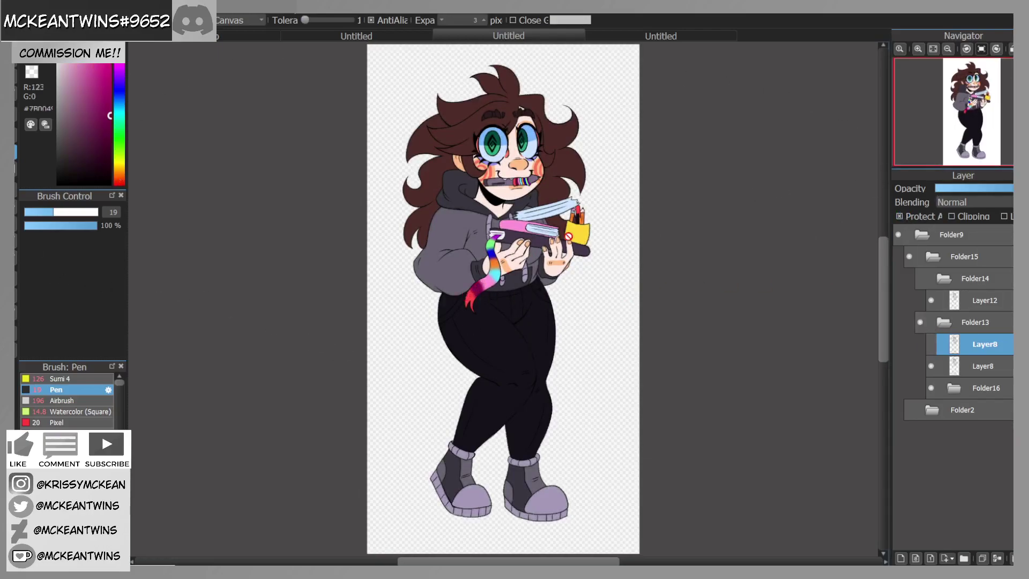
{"action": "left_click", "coordinate": [931, 344]}
{"action": "key", "text": "m"}
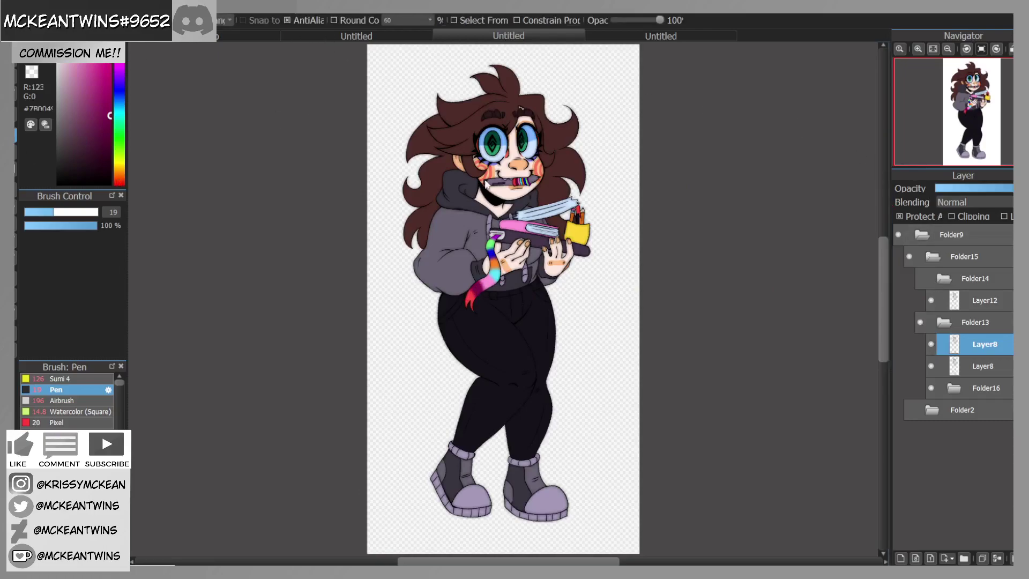
{"action": "left_click_drag", "start_coordinate": [382, 56], "coordinate": [616, 539]}
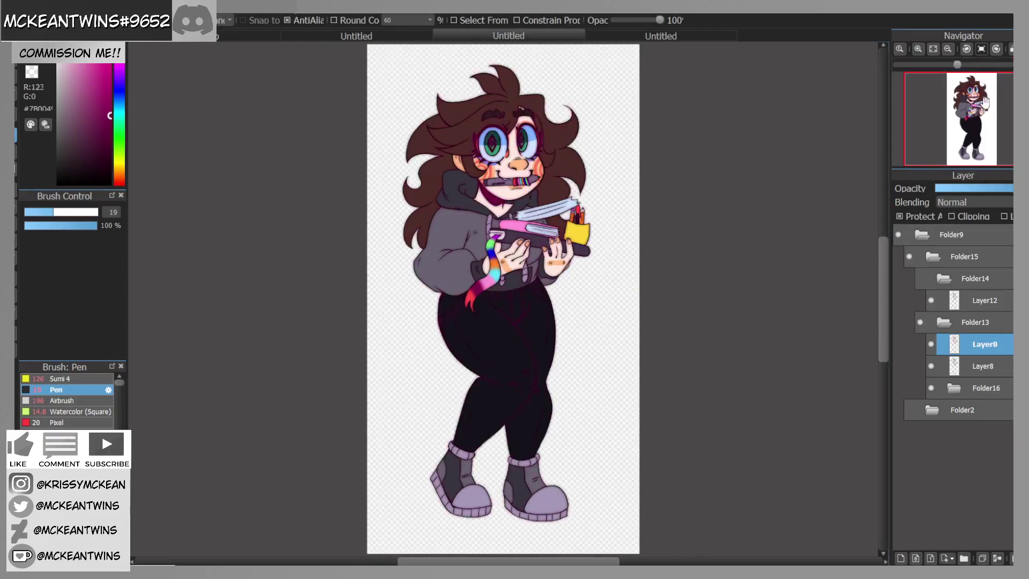
{"action": "left_click", "coordinate": [964, 200]}
{"action": "left_click", "coordinate": [954, 218]}
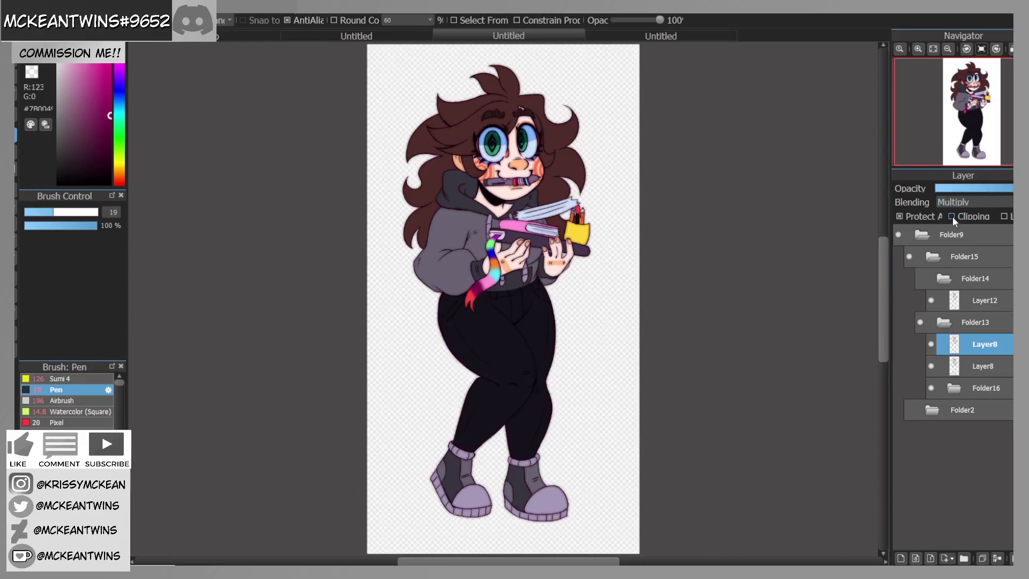
Step: Add a new layer above the blurred line art and set the Pen colour to white #FFFFFF
{"action": "left_click", "coordinate": [900, 558]}
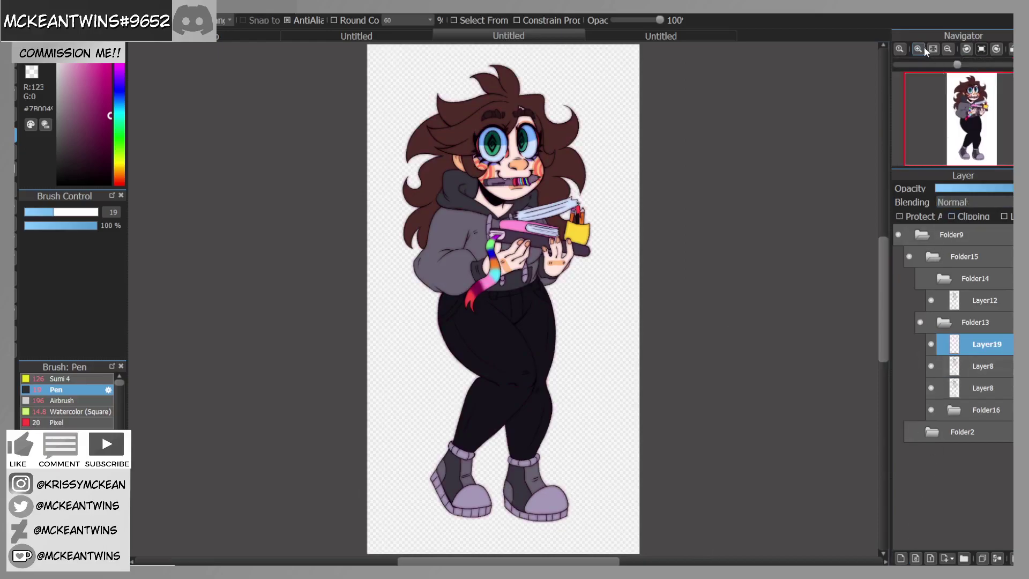
{"action": "left_click", "coordinate": [918, 49]}
{"action": "left_click", "coordinate": [918, 49]}
{"action": "left_click", "coordinate": [918, 49]}
{"action": "left_click", "coordinate": [963, 110]}
{"action": "left_click_drag", "start_coordinate": [963, 110], "coordinate": [957, 77]}
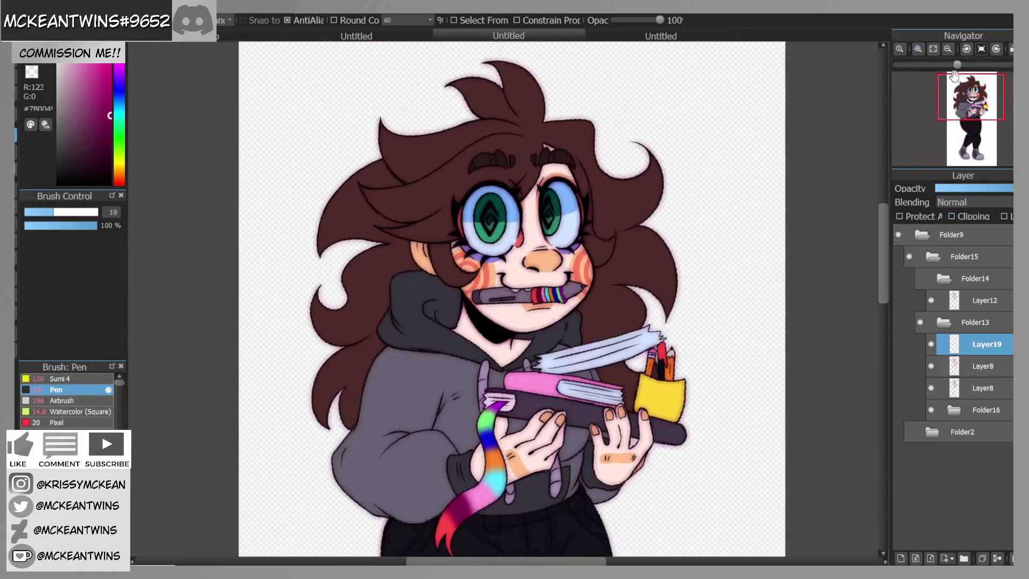
{"action": "left_click", "coordinate": [918, 49]}
{"action": "left_click_drag", "start_coordinate": [86, 92], "coordinate": [55, 58]}
{"action": "left_click", "coordinate": [11, 51]}
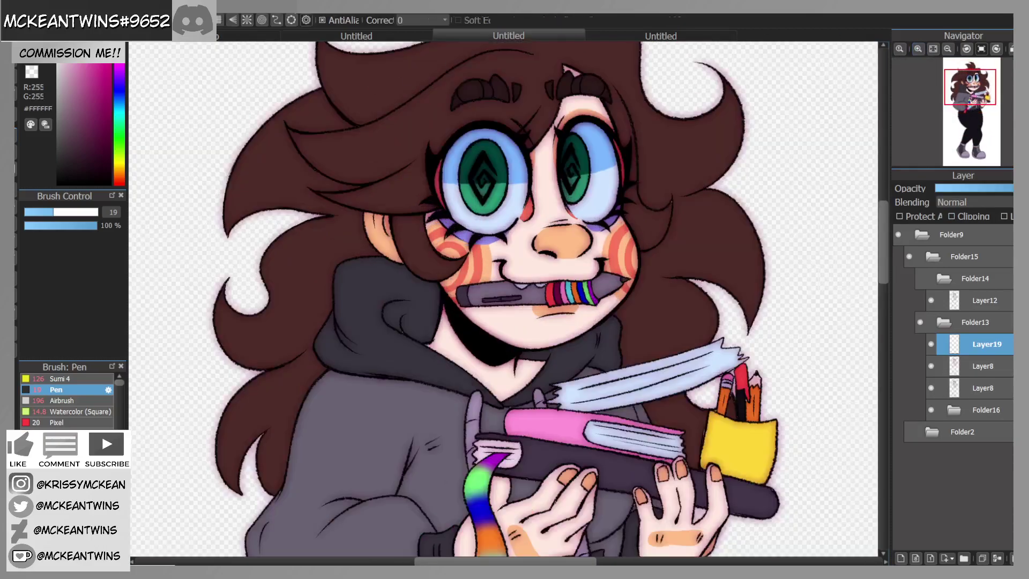
Step: Paint a large and a small white highlight in each eye with the Pen brush at size 47
{"action": "left_click_drag", "start_coordinate": [67, 211], "coordinate": [79, 213]}
{"action": "left_click_drag", "start_coordinate": [585, 150], "coordinate": [590, 154]}
{"action": "left_click", "coordinate": [589, 171]}
{"action": "left_click_drag", "start_coordinate": [498, 163], "coordinate": [514, 163]}
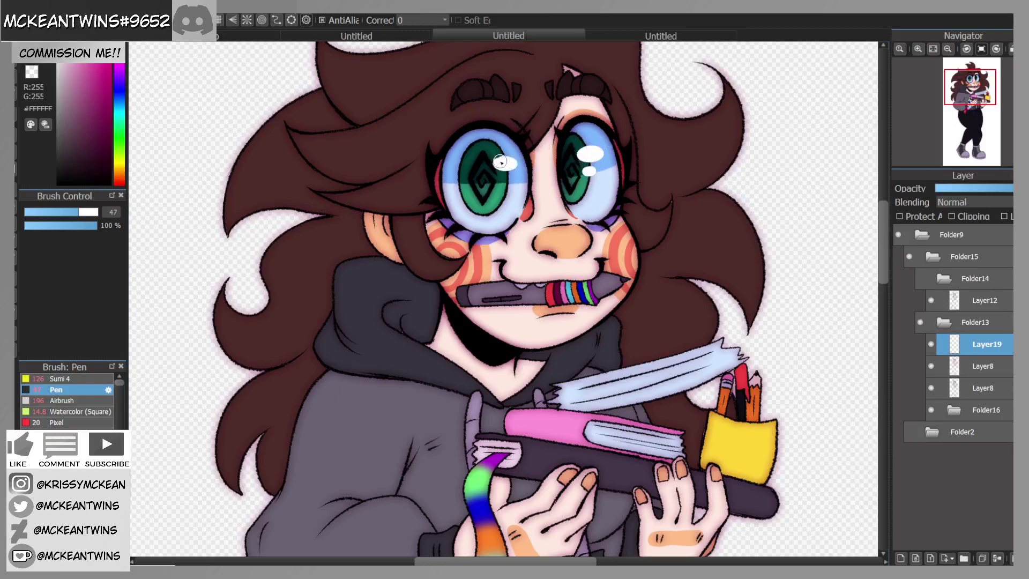
{"action": "left_click", "coordinate": [508, 180]}
{"action": "left_click", "coordinate": [949, 49]}
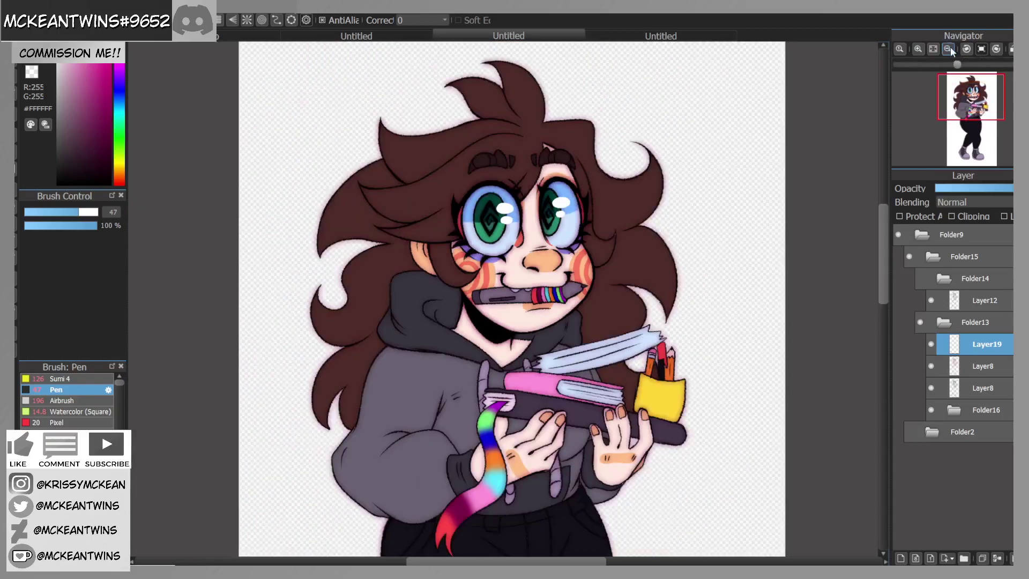
{"action": "left_click", "coordinate": [948, 49]}
{"action": "left_click_drag", "start_coordinate": [968, 121], "coordinate": [959, 123]}
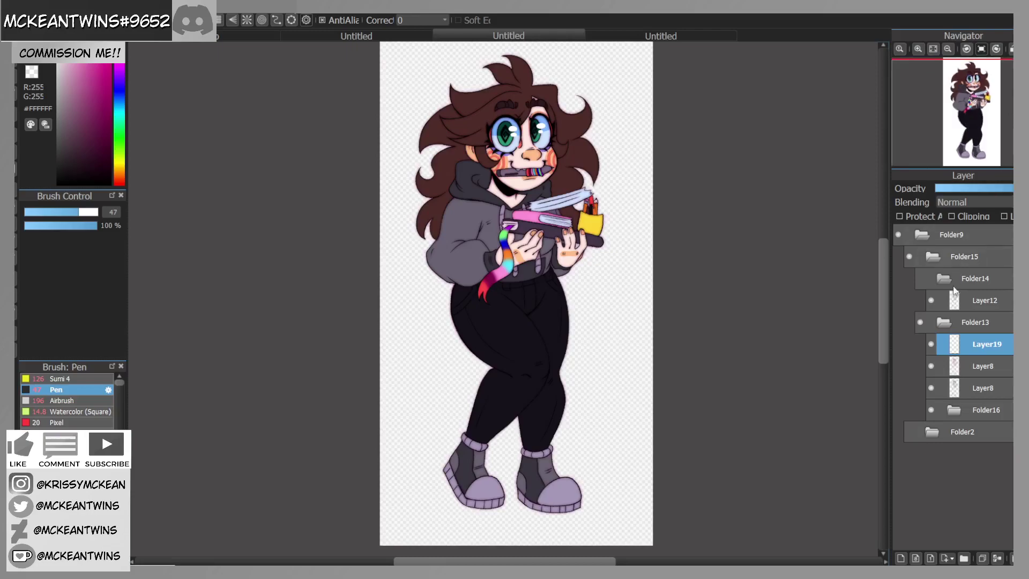
Step: Collapse and hide Folder13, show the line art in Folder14, and switch the canvas background to grey
{"action": "left_click", "coordinate": [929, 346]}
{"action": "left_click", "coordinate": [930, 346]}
{"action": "left_click", "coordinate": [945, 323]}
{"action": "left_click", "coordinate": [920, 276]}
{"action": "left_click", "coordinate": [920, 277]}
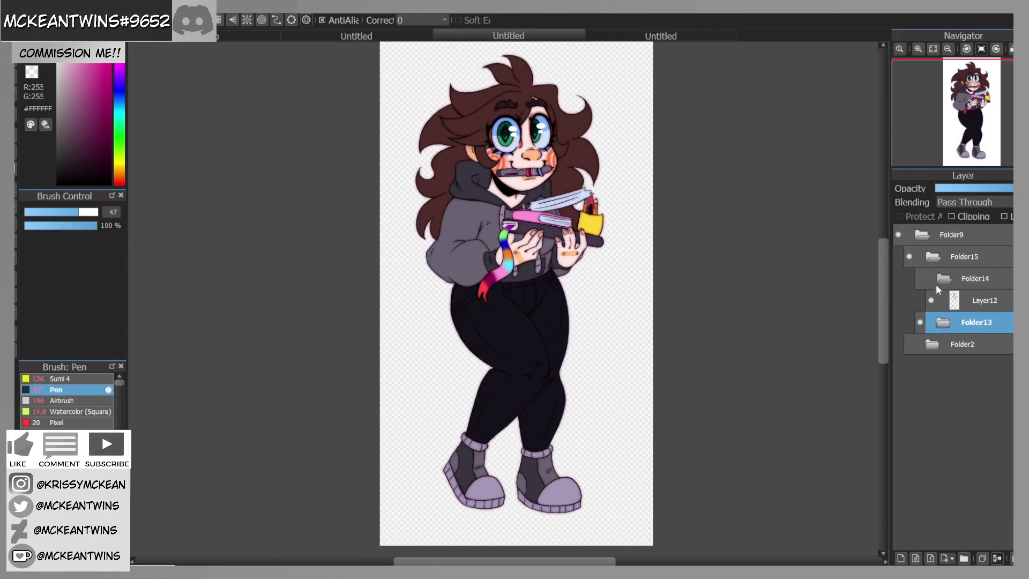
{"action": "left_click", "coordinate": [919, 322]}
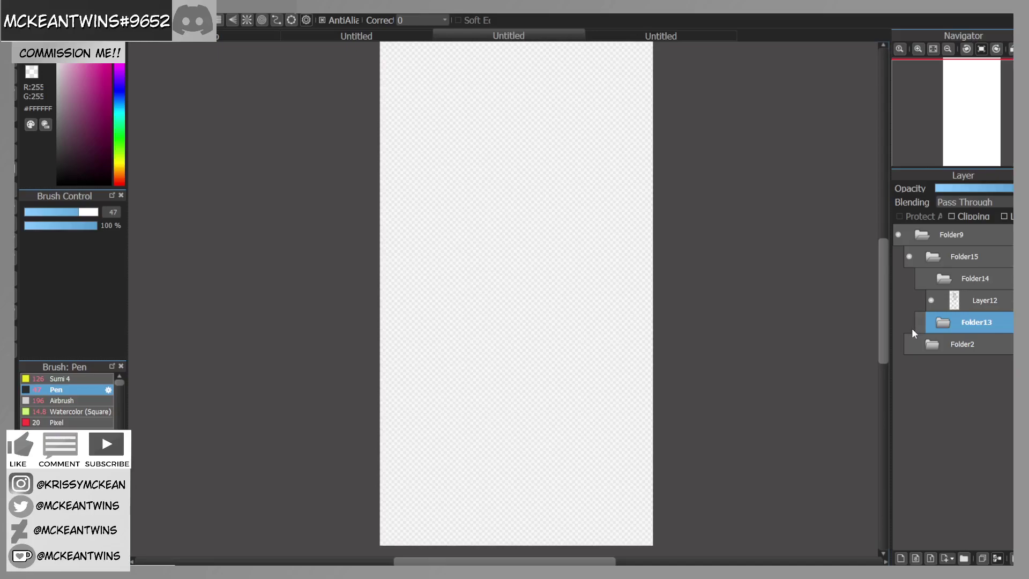
{"action": "left_click", "coordinate": [920, 278]}
{"action": "left_click", "coordinate": [981, 300]}
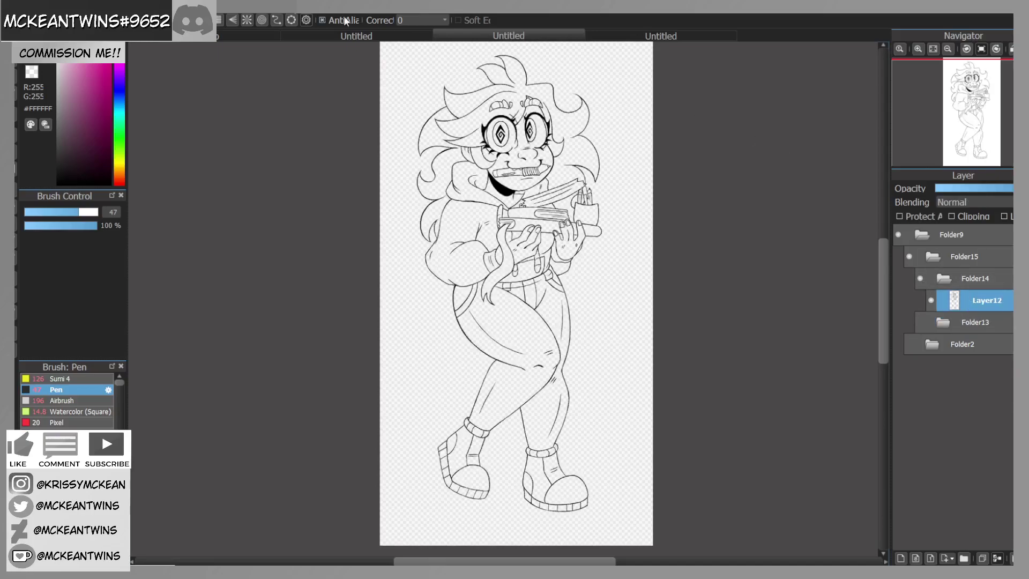
{"action": "left_click", "coordinate": [267, 308]}
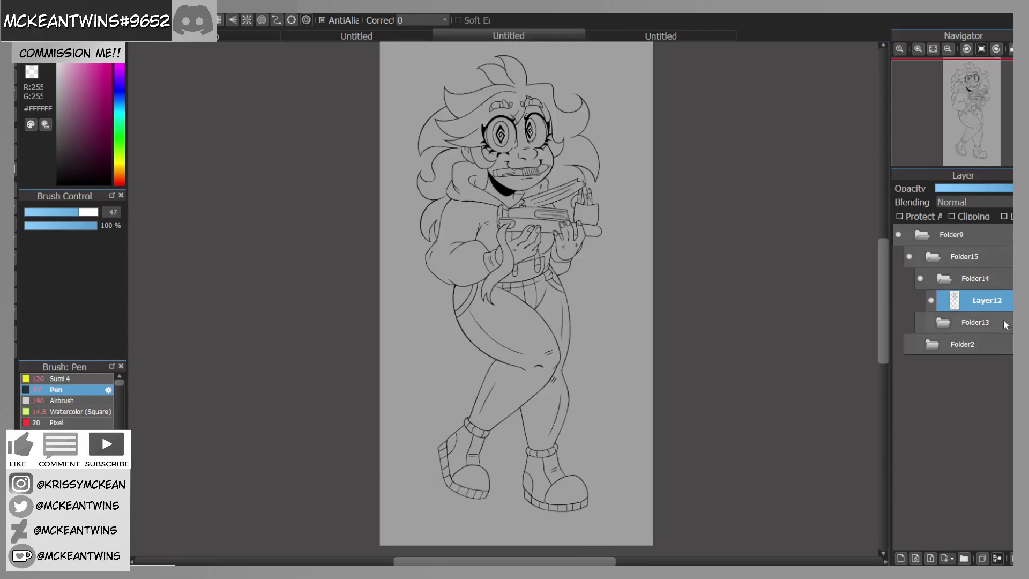
Step: Create a new folder below Layer12 inside Folder14 and add an empty layer to it
{"action": "left_click", "coordinate": [965, 559]}
{"action": "left_click_drag", "start_coordinate": [988, 323], "coordinate": [985, 288]}
{"action": "left_click", "coordinate": [990, 326]}
{"action": "left_click", "coordinate": [900, 558]}
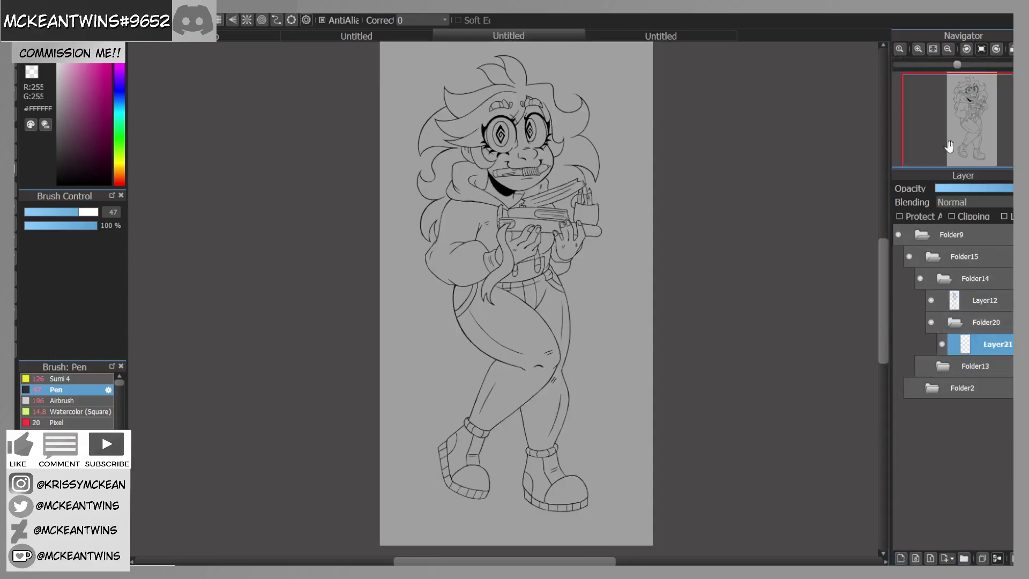
Step: Sample the pale skin tone from the character's face in the flattened coloured document
{"action": "left_click", "coordinate": [922, 47]}
{"action": "left_click", "coordinate": [923, 47]}
{"action": "left_click", "coordinate": [923, 47]}
{"action": "left_click", "coordinate": [923, 47]}
{"action": "left_click_drag", "start_coordinate": [969, 106], "coordinate": [968, 99]}
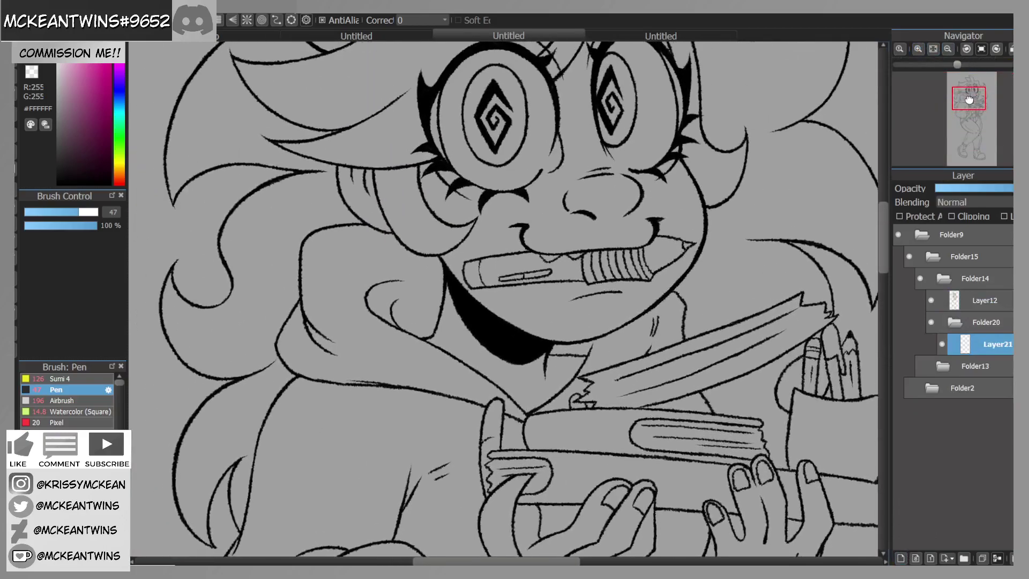
{"action": "left_click", "coordinate": [661, 36]}
{"action": "right_click", "coordinate": [508, 172]}
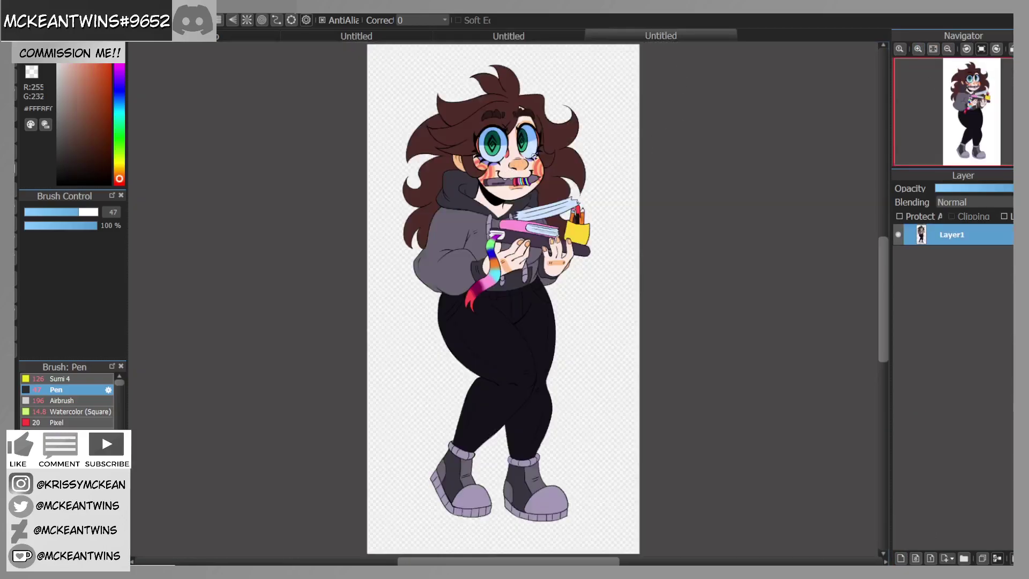
{"action": "left_click", "coordinate": [918, 49]}
{"action": "left_click", "coordinate": [918, 50]}
{"action": "left_click", "coordinate": [918, 49]}
{"action": "left_click", "coordinate": [968, 109]}
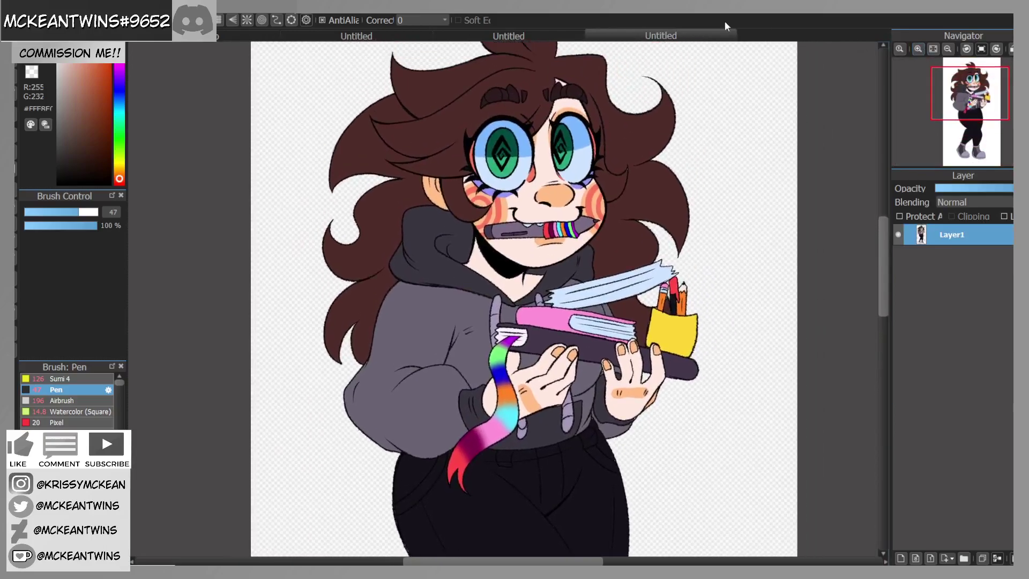
Step: Fill the second line art's face, forehead, neck and ear with the pale skin tone on the new layer
{"action": "left_click", "coordinate": [509, 35]}
{"action": "left_click", "coordinate": [17, 156]}
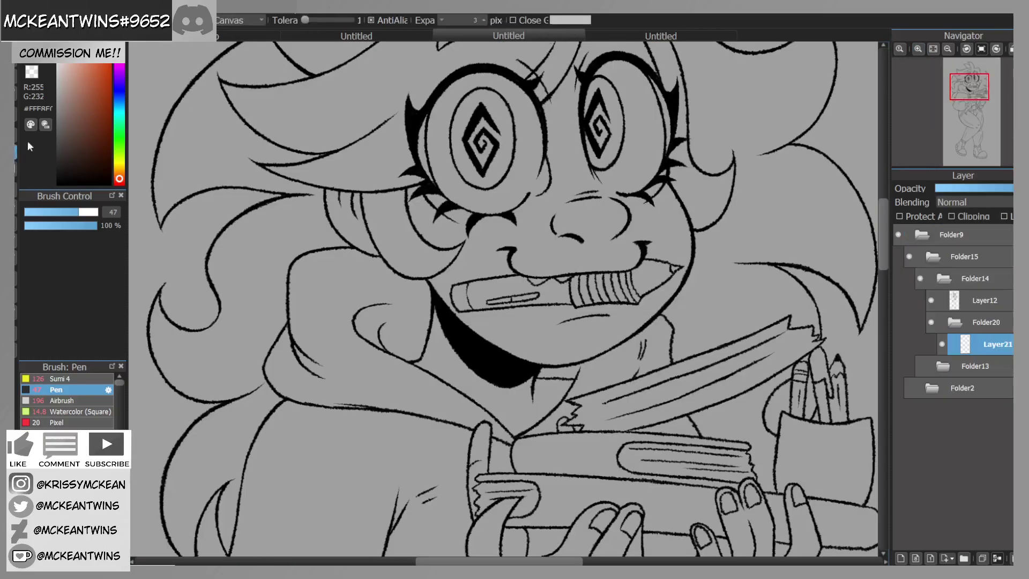
{"action": "left_click", "coordinate": [536, 224]}
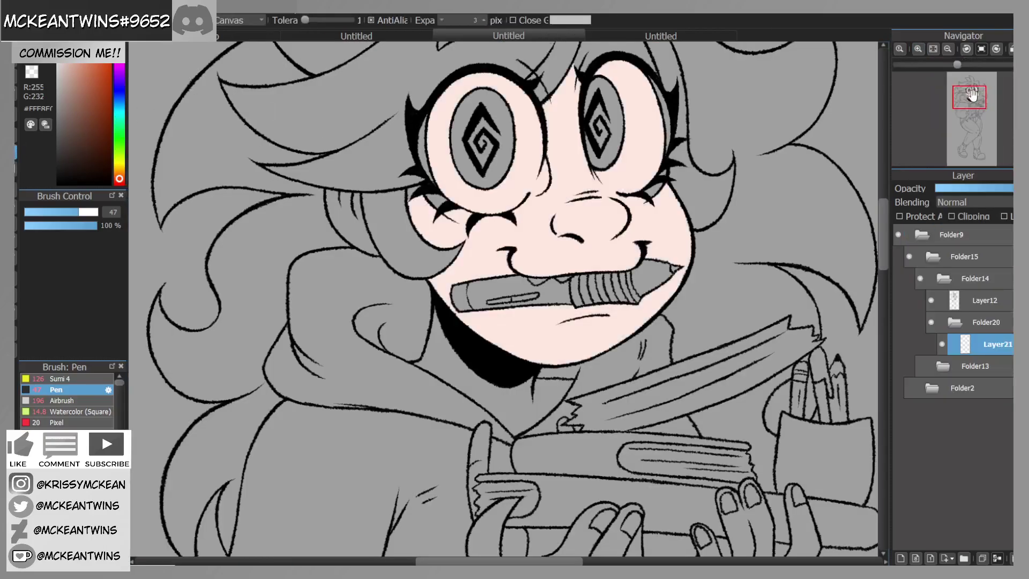
{"action": "left_click_drag", "start_coordinate": [972, 95], "coordinate": [974, 90]}
{"action": "left_click", "coordinate": [579, 88]}
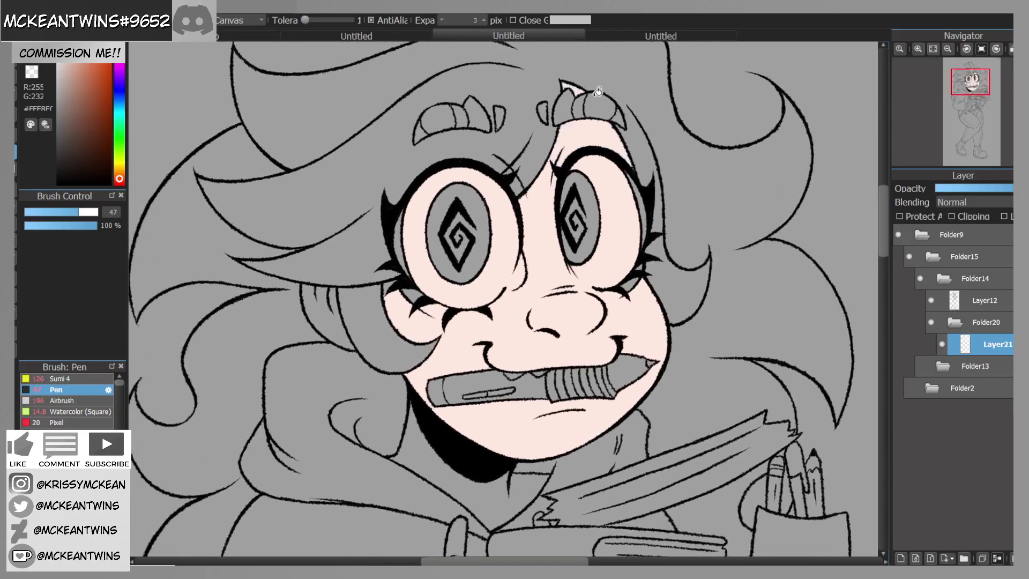
{"action": "left_click_drag", "start_coordinate": [970, 95], "coordinate": [970, 97]}
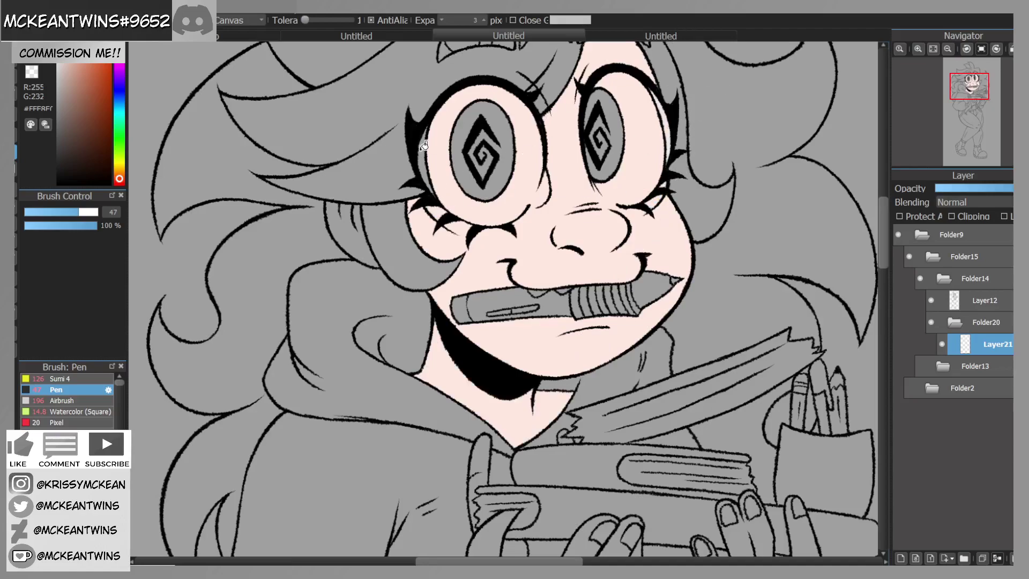
{"action": "left_click", "coordinate": [349, 243]}
Step: Fill both hands and their fingers with the pale skin tone
{"action": "left_click_drag", "start_coordinate": [971, 90], "coordinate": [970, 113]}
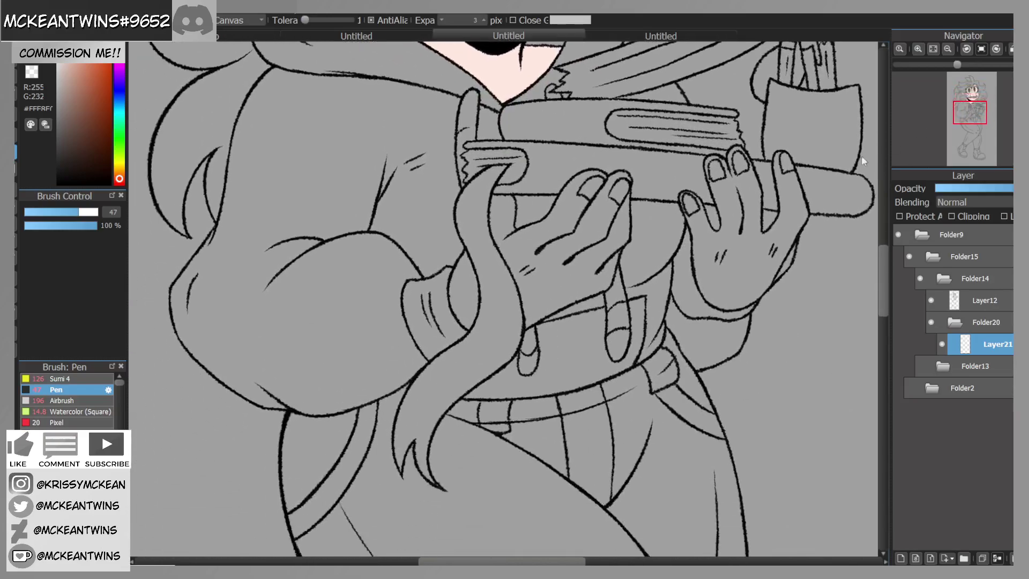
{"action": "left_click", "coordinate": [556, 287]}
{"action": "left_click", "coordinate": [477, 296]}
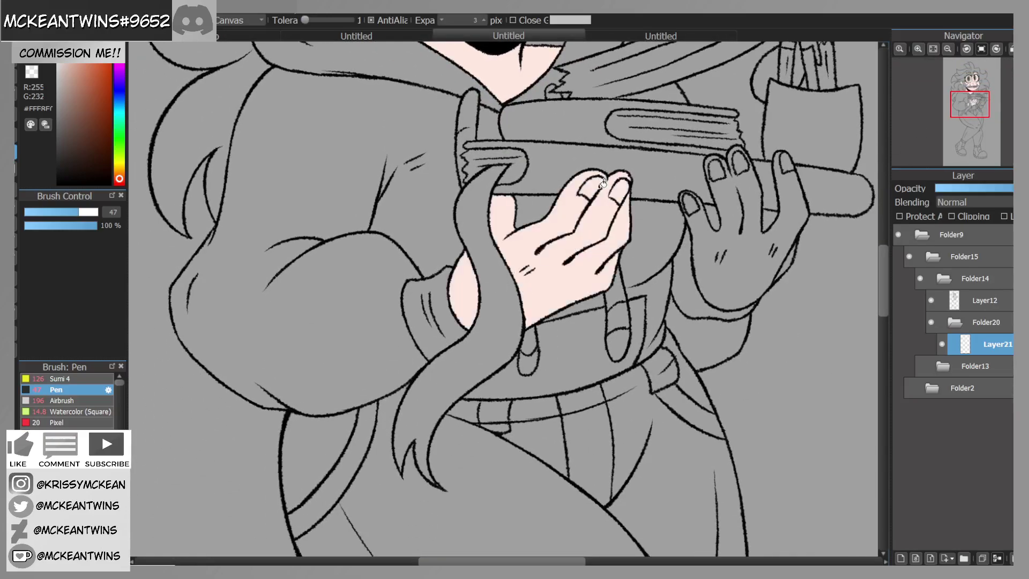
{"action": "left_click", "coordinate": [693, 210]}
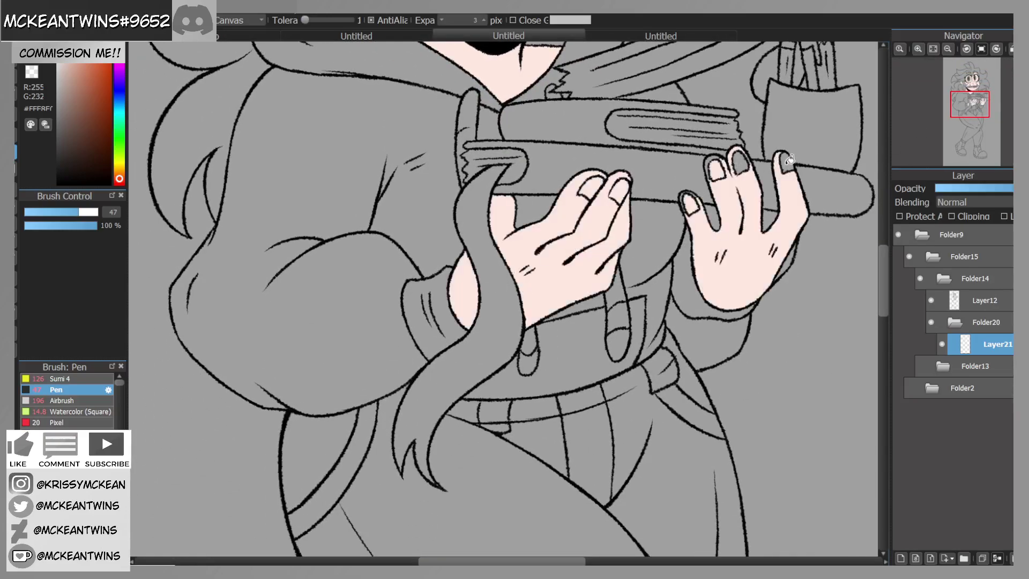
{"action": "left_click", "coordinate": [745, 162]}
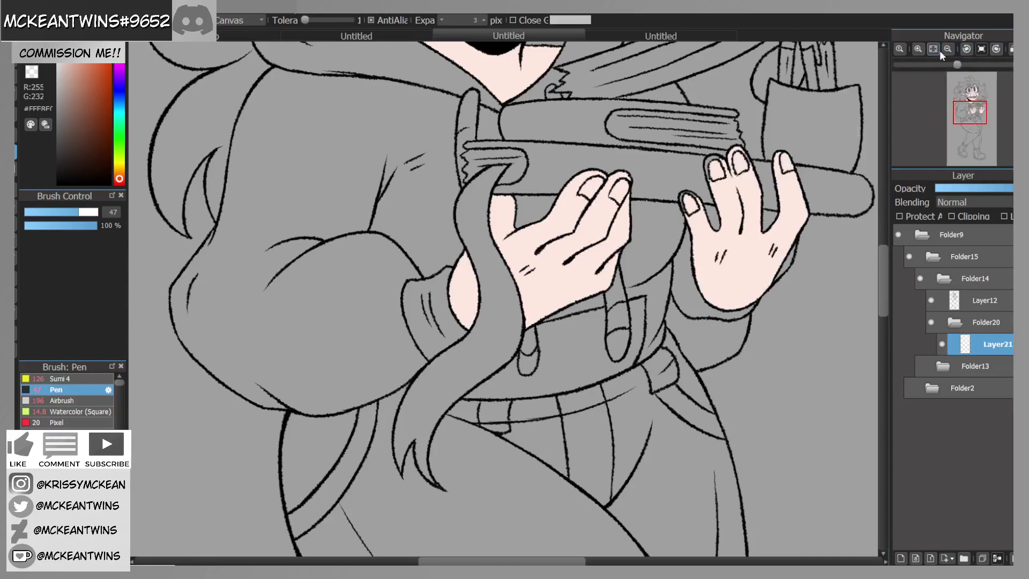
Step: Set the pen size to 20 and paint pale skin into the unfilled gaps around the fingernails
{"action": "left_click", "coordinate": [918, 49]}
{"action": "left_click_drag", "start_coordinate": [976, 108], "coordinate": [979, 108]}
{"action": "key", "text": "b"}
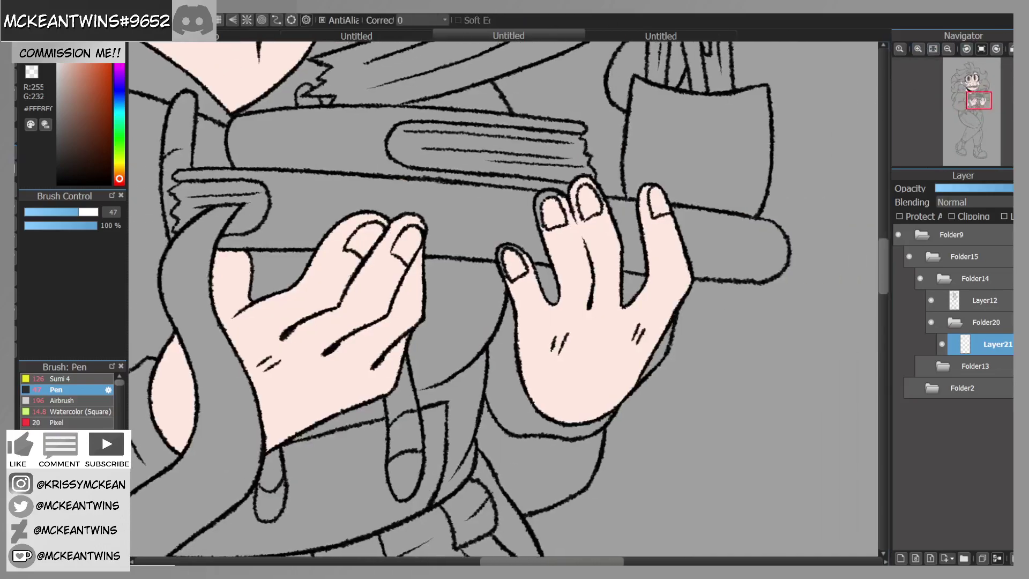
{"action": "left_click_drag", "start_coordinate": [80, 213], "coordinate": [54, 217]}
{"action": "mouse_move", "coordinate": [521, 251]}
{"action": "left_mouse_down"}
{"action": "mouse_move", "coordinate": [504, 276]}
{"action": "mouse_move", "coordinate": [510, 267]}
{"action": "left_mouse_up"}
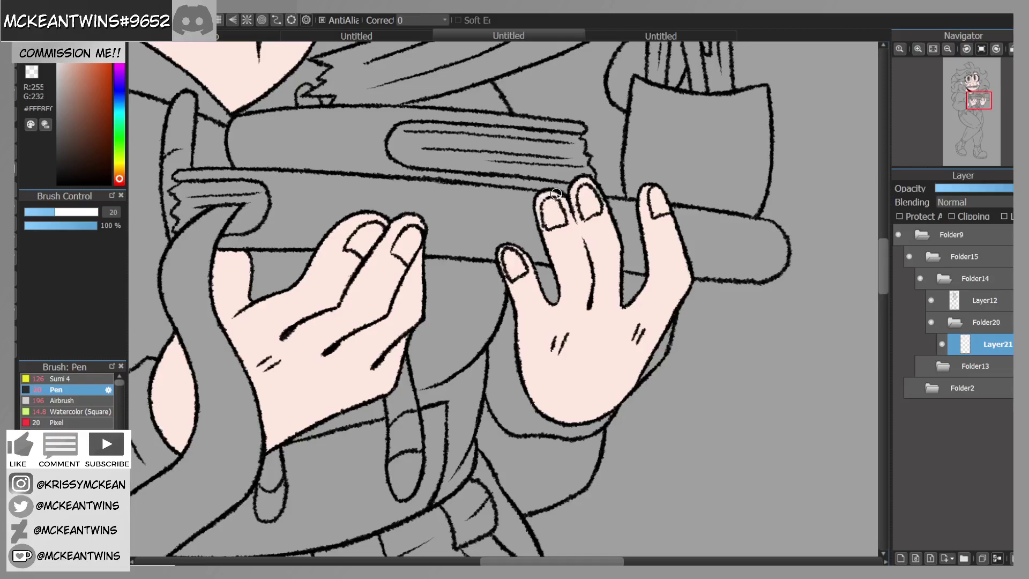
{"action": "scroll", "coordinate": [651, 180], "scroll_direction": "down", "scroll_amount": 3}
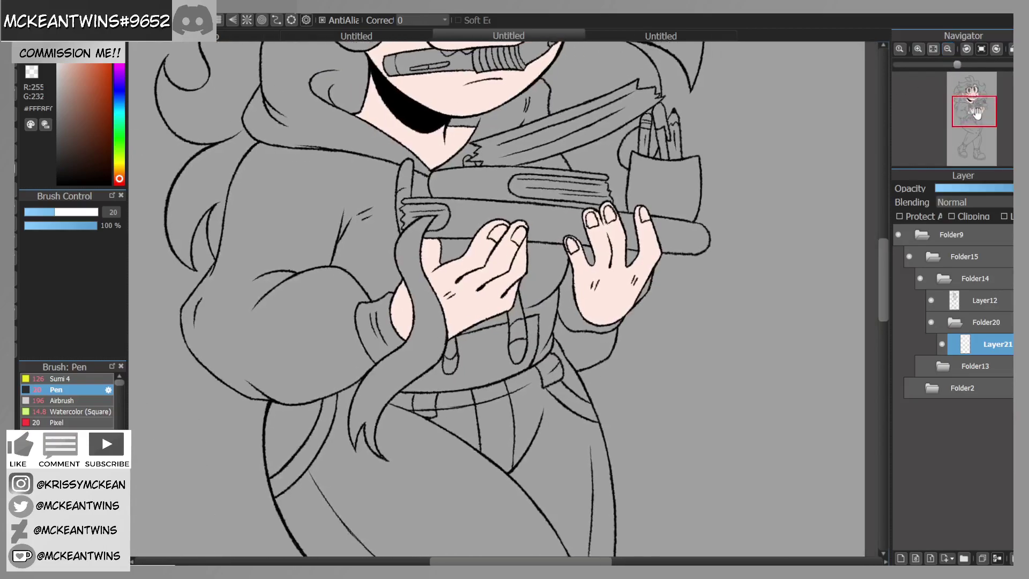
{"action": "left_click", "coordinate": [920, 366]}
{"action": "left_click", "coordinate": [921, 278]}
{"action": "left_click", "coordinate": [921, 279]}
{"action": "left_click", "coordinate": [921, 278]}
{"action": "left_click", "coordinate": [920, 278]}
{"action": "left_click", "coordinate": [920, 366]}
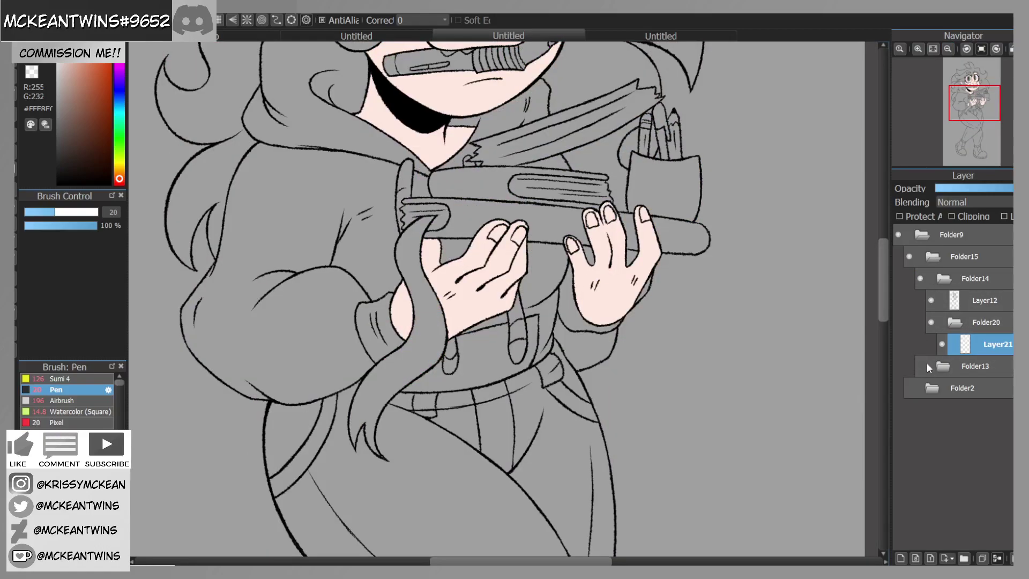
Step: Sample the orange of the character's nose in the flattened coloured document and return to the line-art document
{"action": "left_click_drag", "start_coordinate": [974, 111], "coordinate": [973, 96]}
{"action": "left_click", "coordinate": [620, 40]}
{"action": "right_click", "coordinate": [559, 189]}
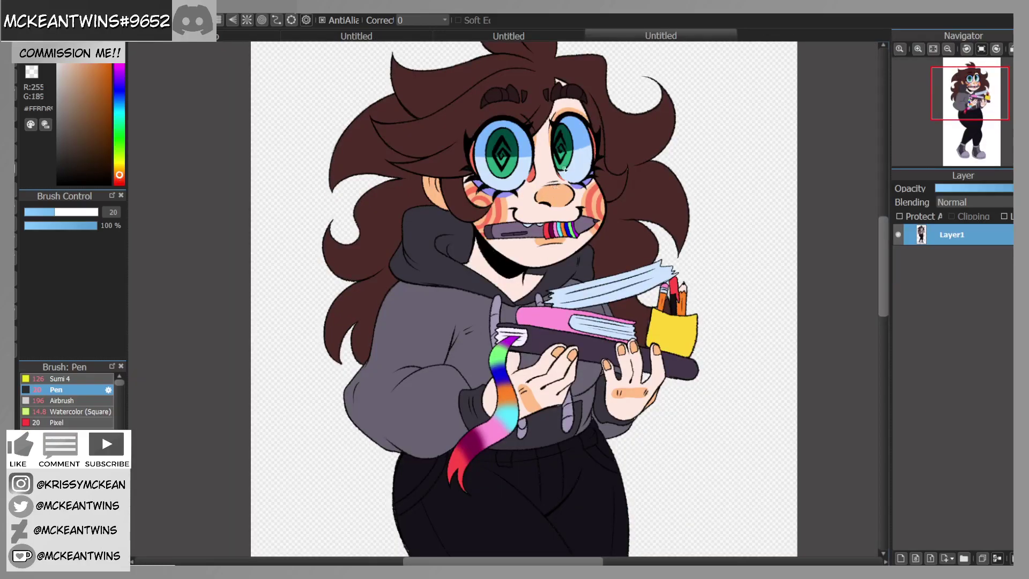
{"action": "left_click", "coordinate": [545, 33]}
Step: Close the open parts of the nose outline with the orange pen and fill the nose with orange
{"action": "left_click", "coordinate": [918, 49]}
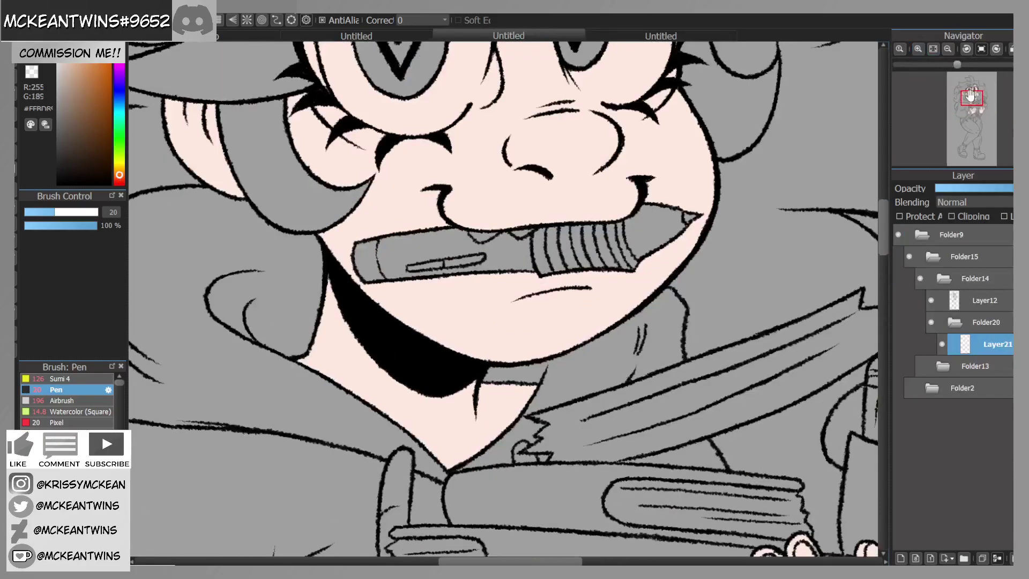
{"action": "left_click_drag", "start_coordinate": [971, 98], "coordinate": [972, 96]}
{"action": "left_click", "coordinate": [968, 49]}
{"action": "left_click", "coordinate": [917, 49]}
{"action": "mouse_move", "coordinate": [499, 206]}
{"action": "left_mouse_down"}
{"action": "mouse_move", "coordinate": [560, 128]}
{"action": "mouse_move", "coordinate": [606, 114]}
{"action": "left_mouse_up"}
{"action": "mouse_move", "coordinate": [516, 239]}
{"action": "left_mouse_down"}
{"action": "mouse_move", "coordinate": [596, 213]}
{"action": "mouse_move", "coordinate": [573, 228]}
{"action": "mouse_move", "coordinate": [653, 156]}
{"action": "left_mouse_up"}
{"action": "key", "text": "g"}
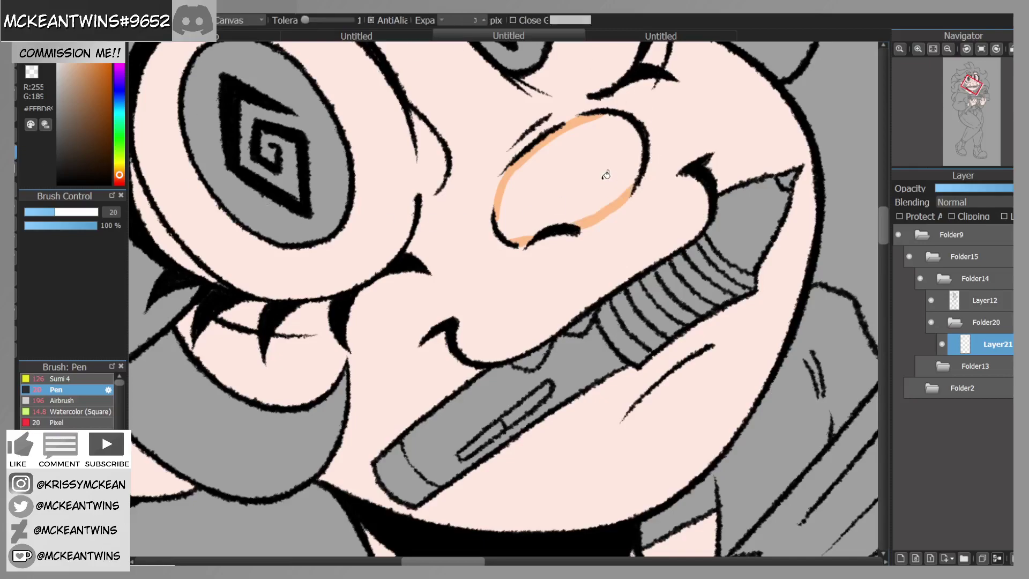
{"action": "left_click", "coordinate": [597, 188]}
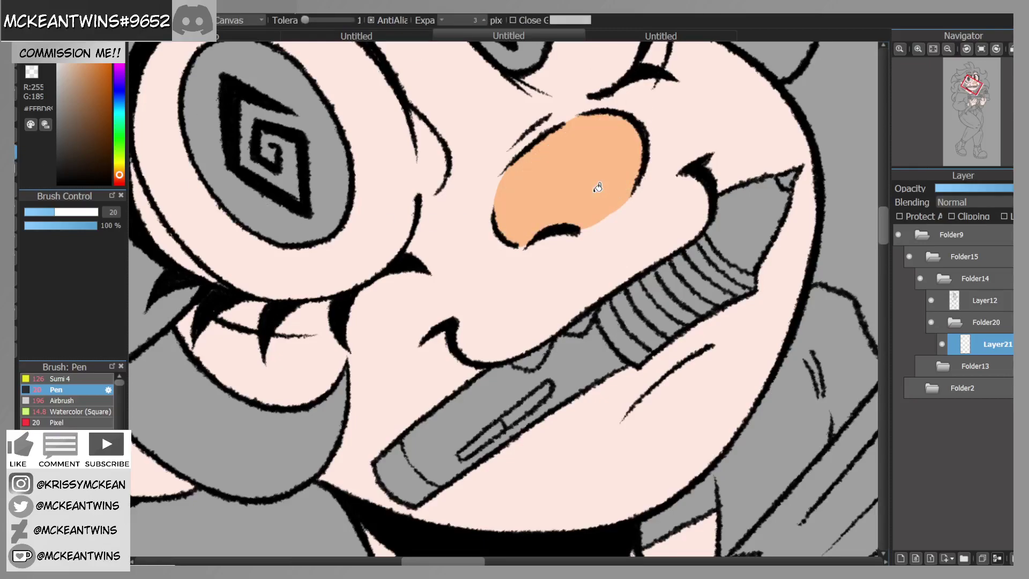
Step: Draw an orange lower-lip outline between the stylus and the chin line, using the flattened copy as reference, and fill it
{"action": "left_click", "coordinate": [985, 49]}
{"action": "left_click_drag", "start_coordinate": [971, 95], "coordinate": [971, 97]}
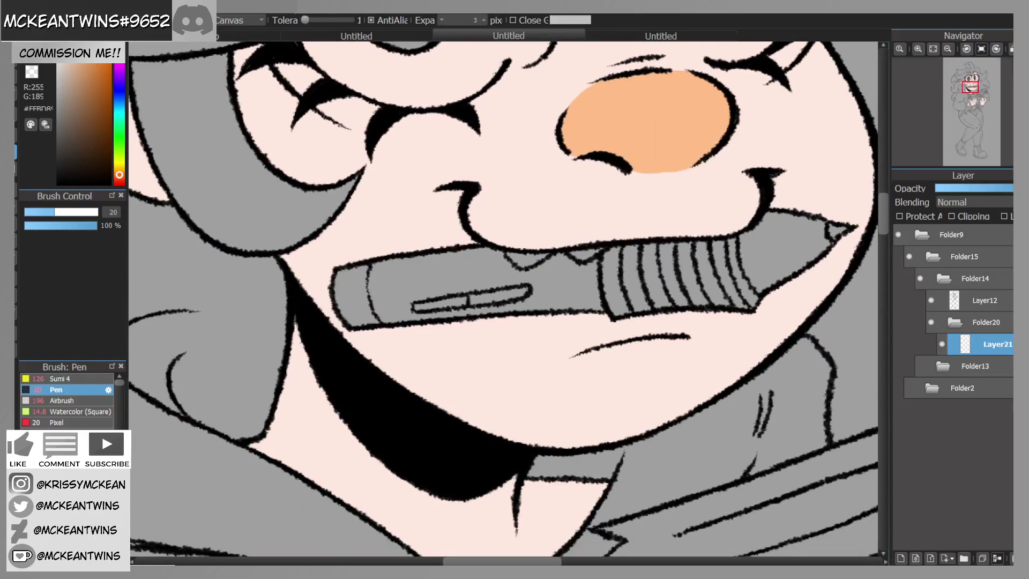
{"action": "key", "text": "b"}
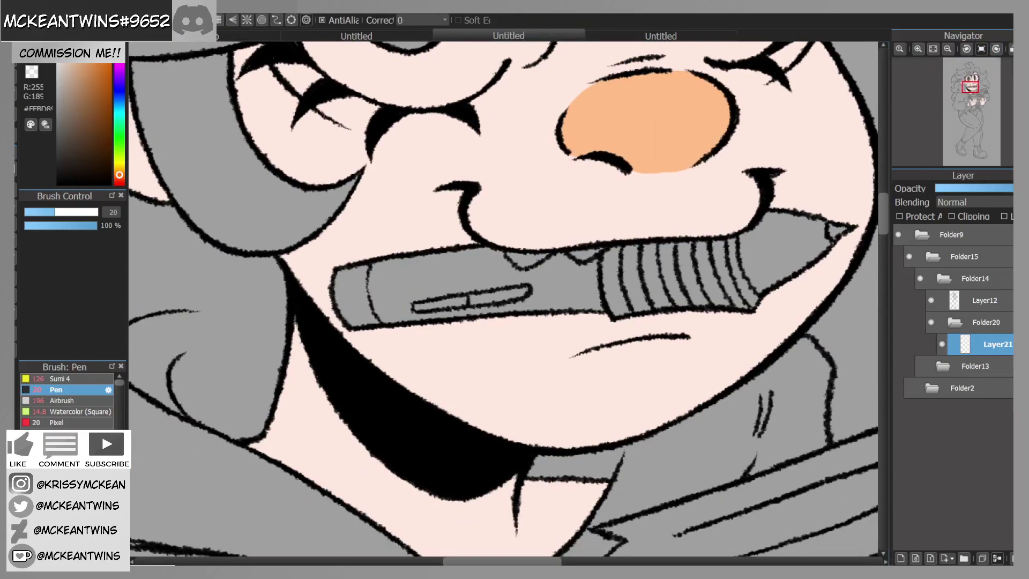
{"action": "left_click", "coordinate": [667, 34]}
{"action": "left_click", "coordinate": [536, 34]}
{"action": "left_click_drag", "start_coordinate": [672, 335], "coordinate": [704, 313]}
{"action": "left_click_drag", "start_coordinate": [610, 346], "coordinate": [567, 335]}
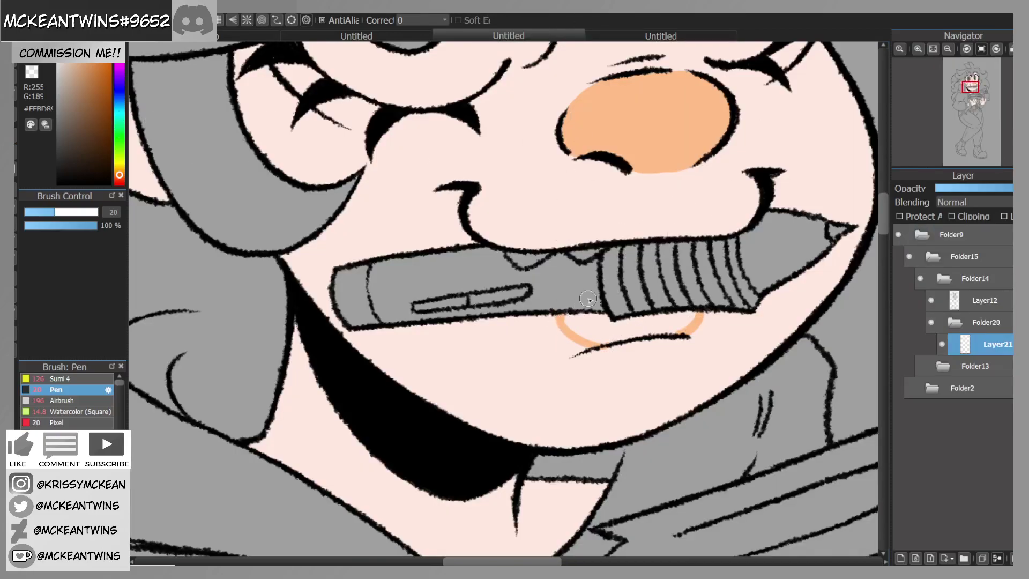
{"action": "key", "text": "g"}
{"action": "left_click", "coordinate": [603, 326]}
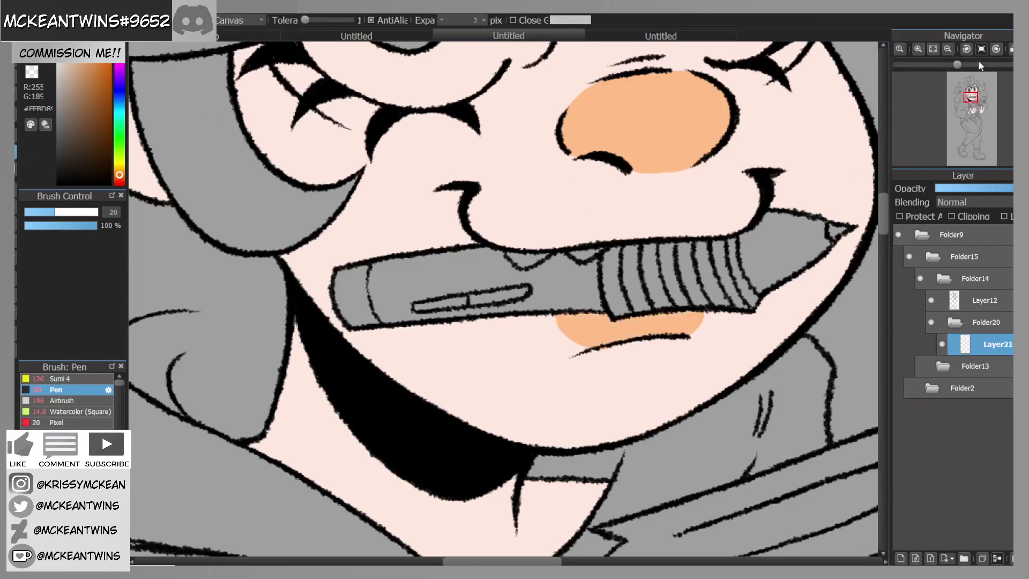
Step: Set the pen size to 216, protect the layer's alpha, and paint rounded orange patches over both cheeks
{"action": "left_click", "coordinate": [950, 49]}
{"action": "left_click", "coordinate": [950, 49]}
{"action": "left_click_drag", "start_coordinate": [971, 97], "coordinate": [973, 97]}
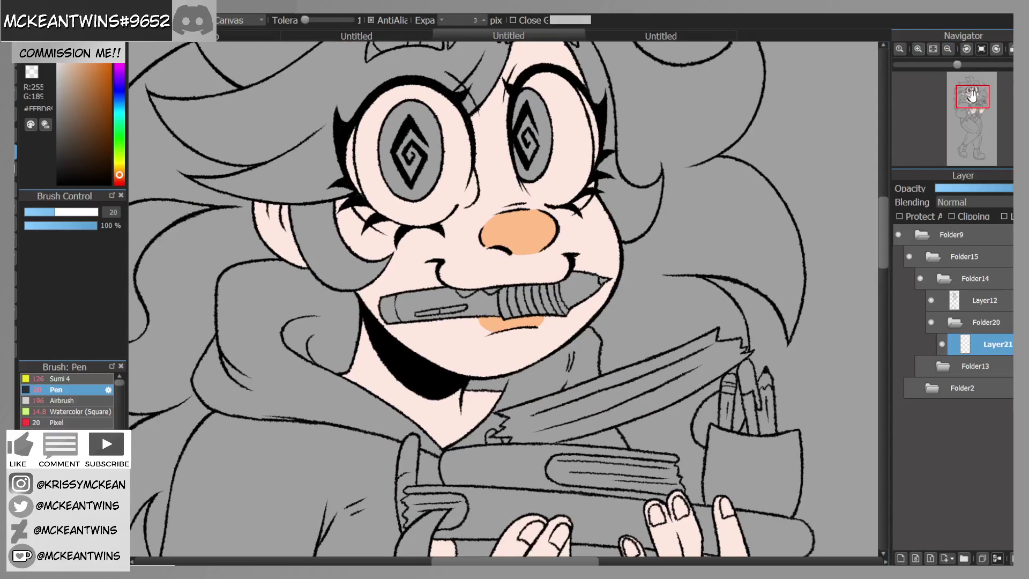
{"action": "key", "text": "b"}
{"action": "mouse_move", "coordinate": [55, 212]}
{"action": "left_mouse_down"}
{"action": "mouse_move", "coordinate": [96, 212]}
{"action": "mouse_move", "coordinate": [119, 184]}
{"action": "left_mouse_up"}
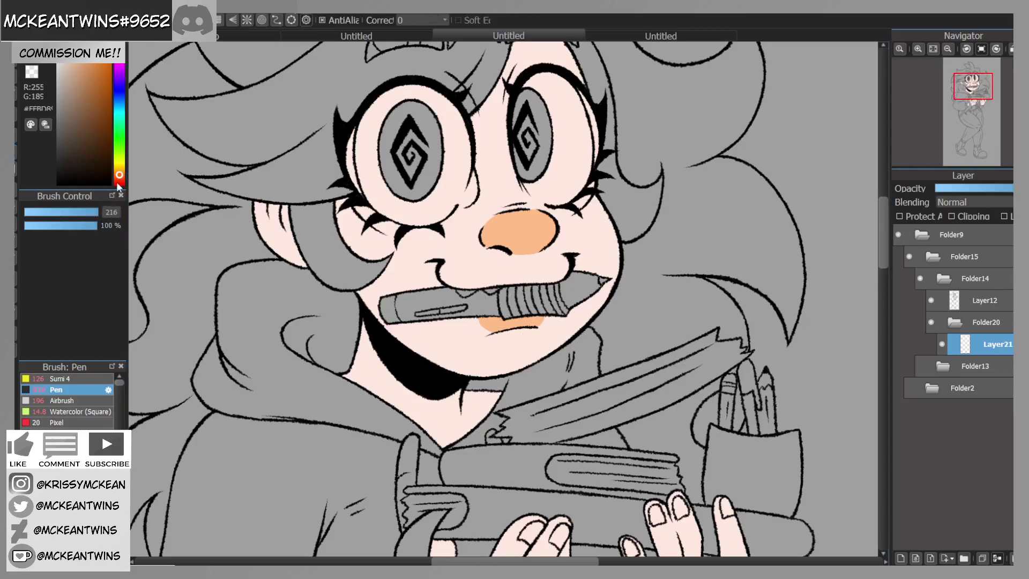
{"action": "left_click", "coordinate": [660, 34]}
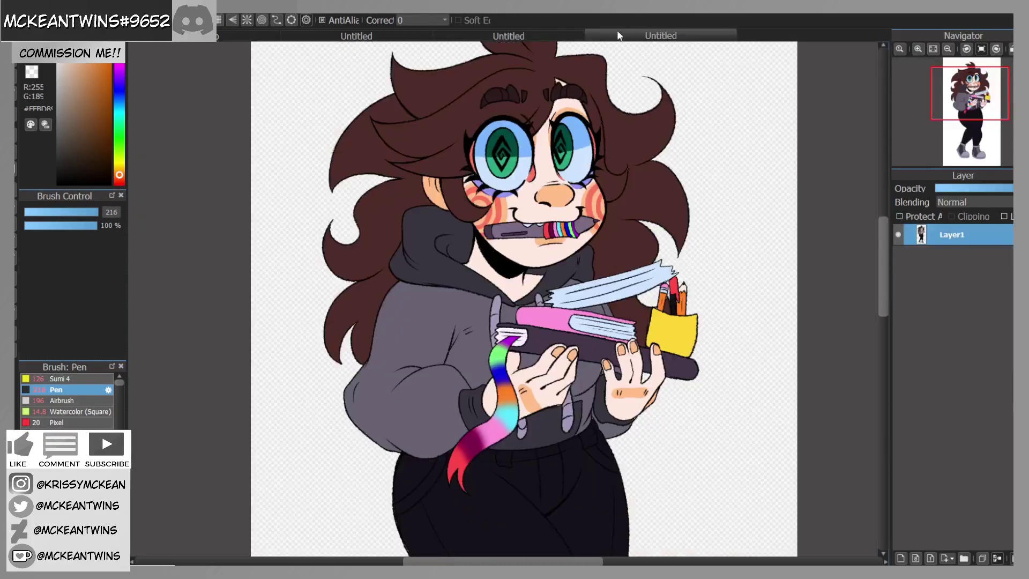
{"action": "left_click", "coordinate": [569, 33]}
{"action": "mouse_move", "coordinate": [630, 250]}
{"action": "left_mouse_down"}
{"action": "mouse_move", "coordinate": [622, 241]}
{"action": "mouse_move", "coordinate": [636, 220]}
{"action": "left_mouse_up"}
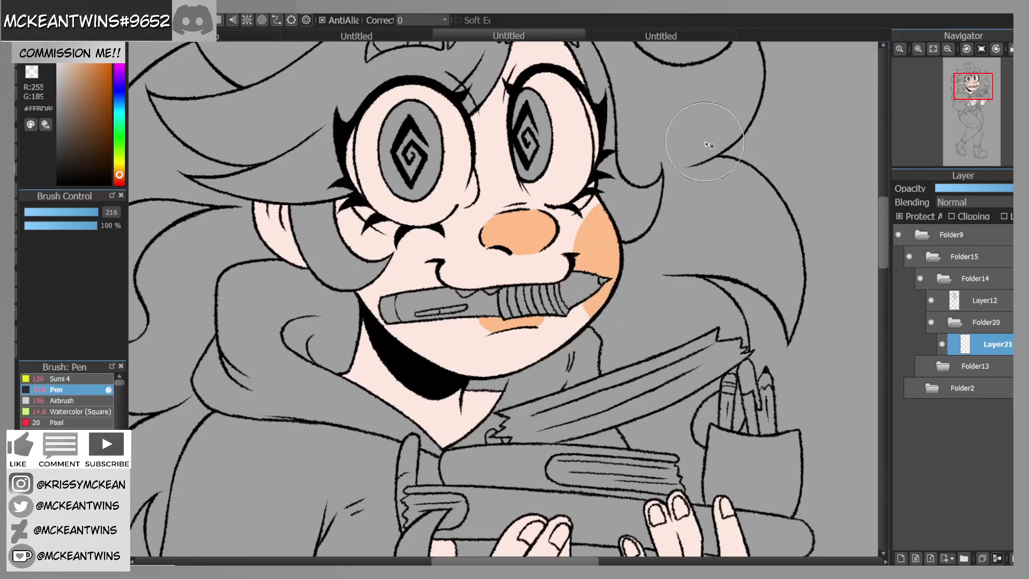
{"action": "left_click", "coordinate": [686, 36]}
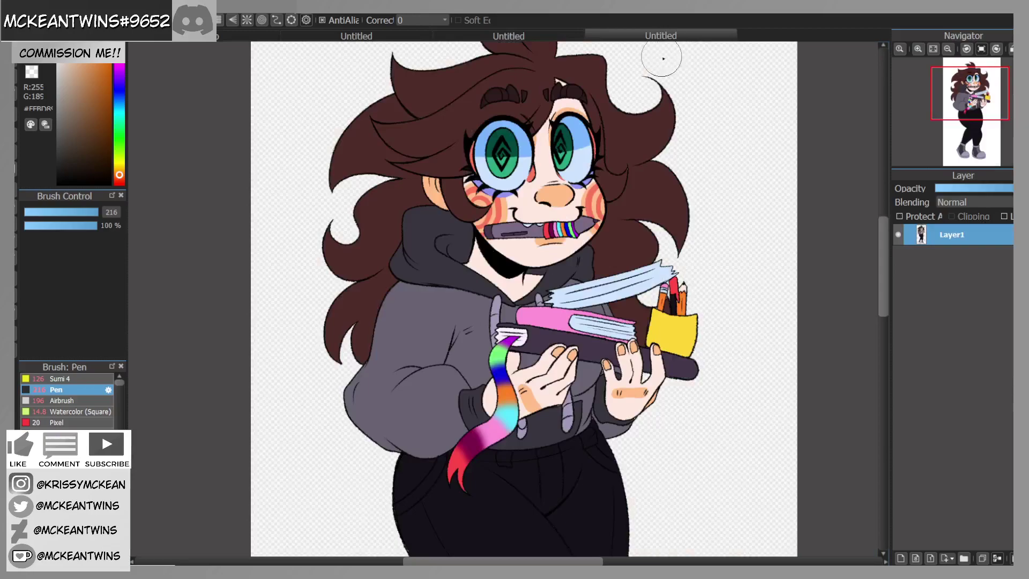
{"action": "left_click", "coordinate": [577, 32]}
{"action": "mouse_move", "coordinate": [357, 276]}
{"action": "left_mouse_down"}
{"action": "mouse_move", "coordinate": [365, 243]}
{"action": "mouse_move", "coordinate": [394, 254]}
{"action": "mouse_move", "coordinate": [402, 275]}
{"action": "mouse_move", "coordinate": [390, 294]}
{"action": "mouse_move", "coordinate": [370, 253]}
{"action": "left_mouse_up"}
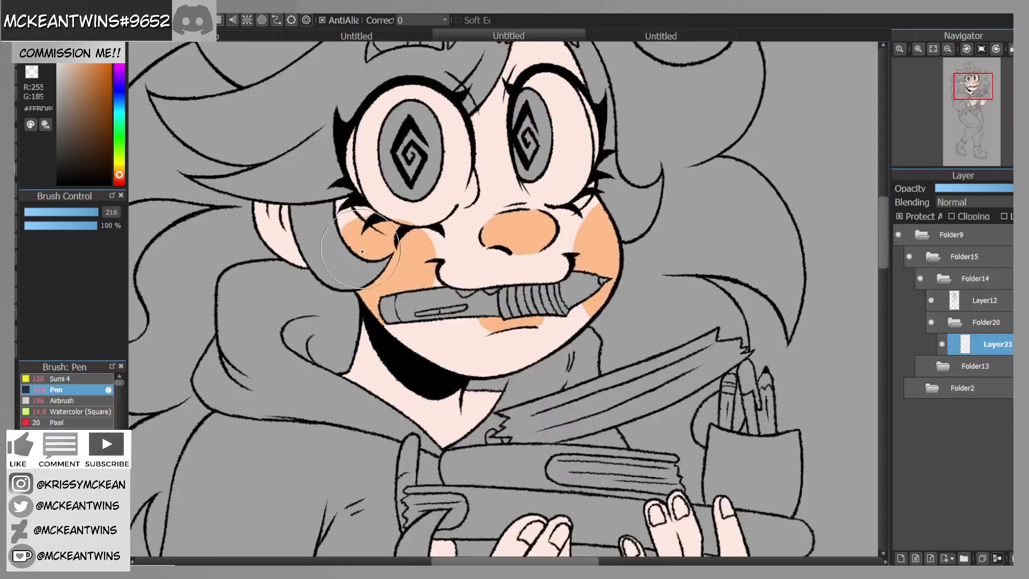
Step: Check the flattened copy and fill the character's ear with orange
{"action": "left_click", "coordinate": [654, 35]}
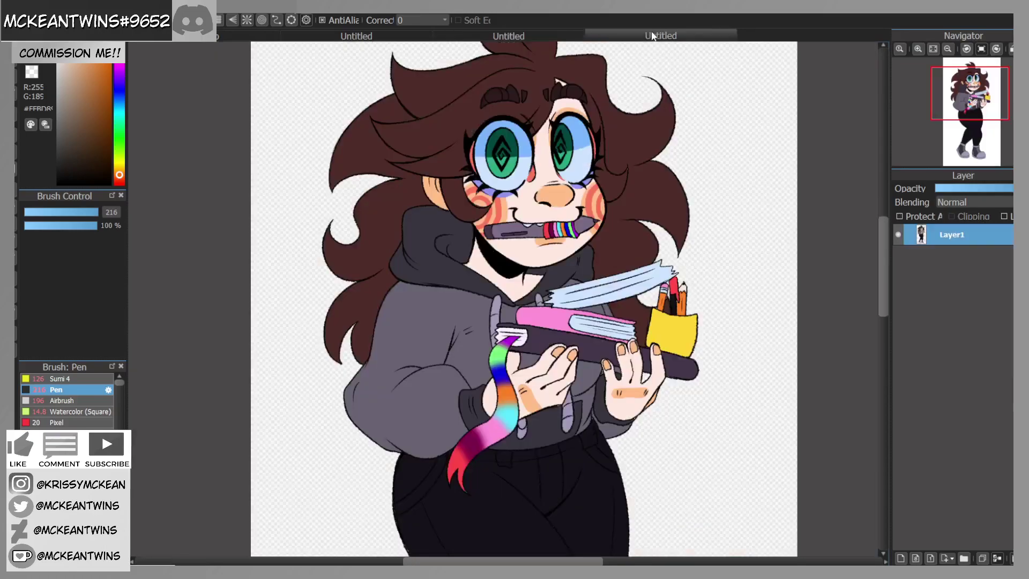
{"action": "left_click", "coordinate": [566, 36]}
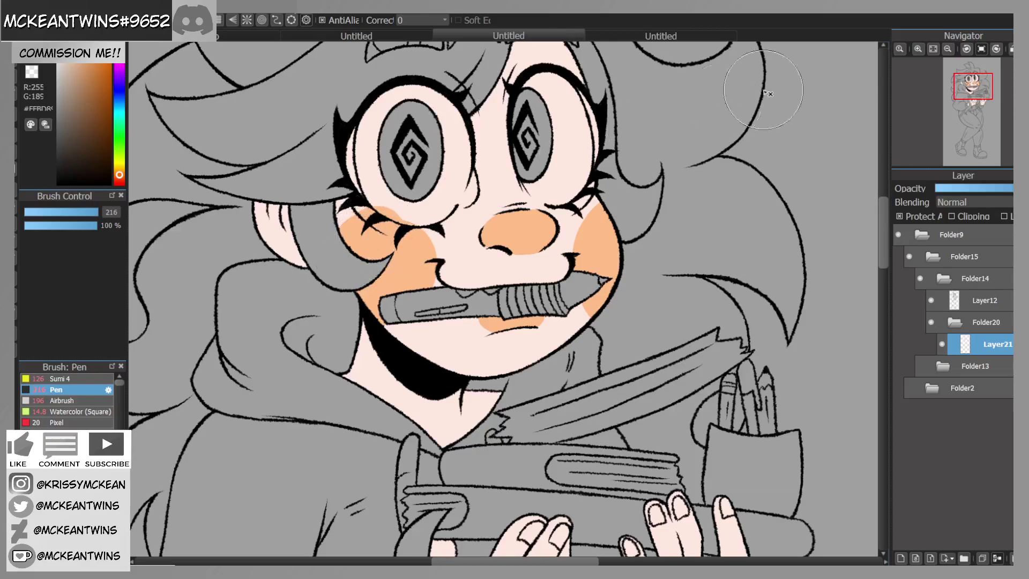
{"action": "left_click_drag", "start_coordinate": [977, 96], "coordinate": [979, 94]}
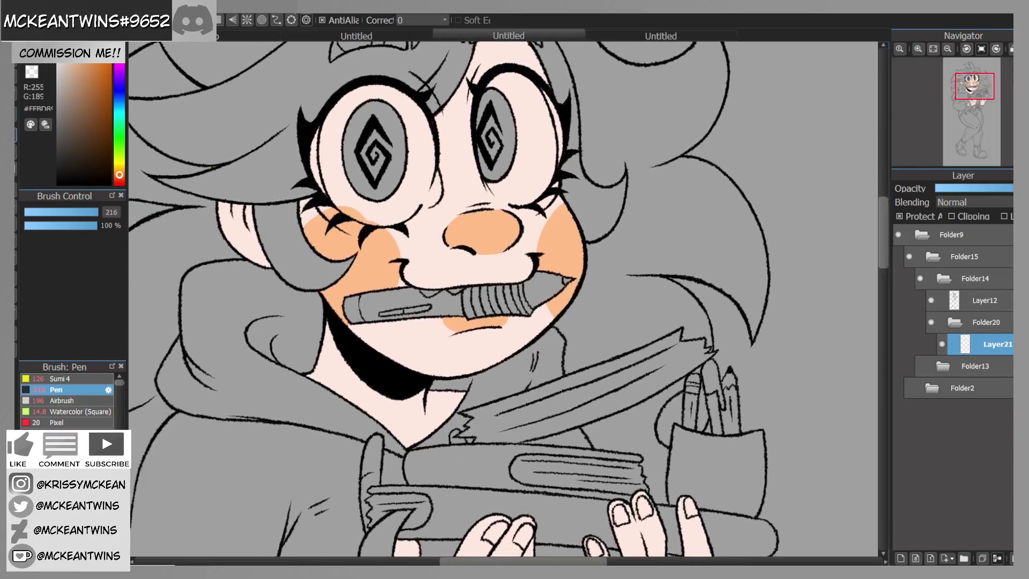
{"action": "key", "text": "g"}
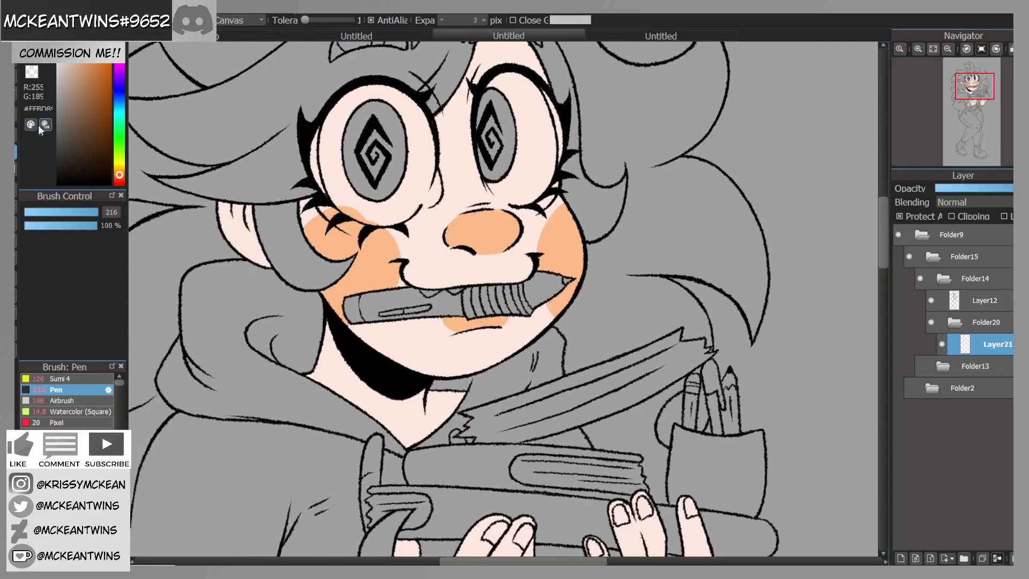
{"action": "left_click", "coordinate": [240, 234]}
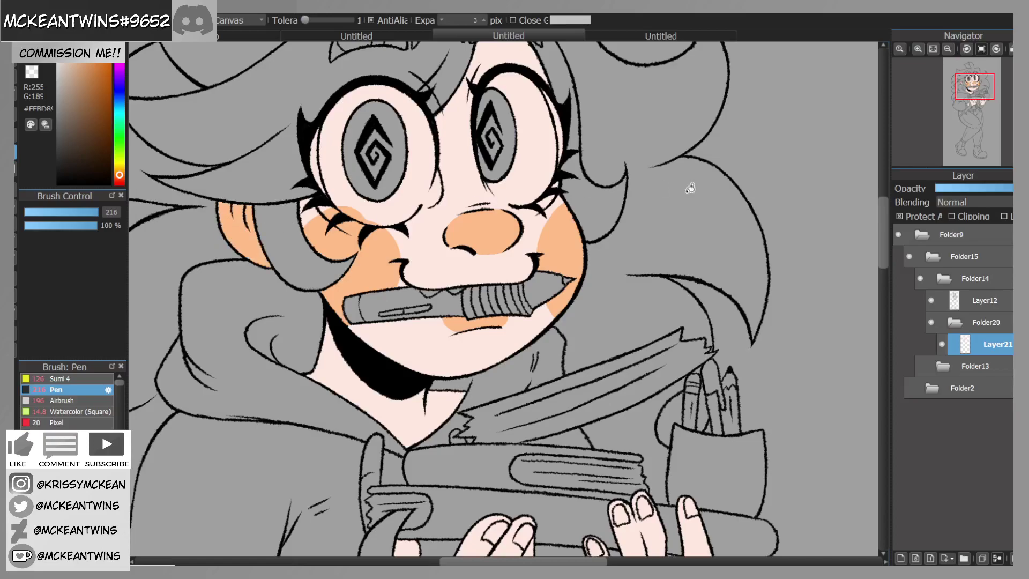
Step: Fill the fingernails on both hands and the sliver behind the far hand's outer edge with orange
{"action": "left_click_drag", "start_coordinate": [977, 95], "coordinate": [974, 100]}
{"action": "left_click", "coordinate": [526, 261]}
{"action": "left_click", "coordinate": [496, 257]}
{"action": "left_click", "coordinate": [594, 275]}
{"action": "left_click", "coordinate": [620, 240]}
{"action": "left_click", "coordinate": [649, 232]}
{"action": "left_click", "coordinate": [691, 233]}
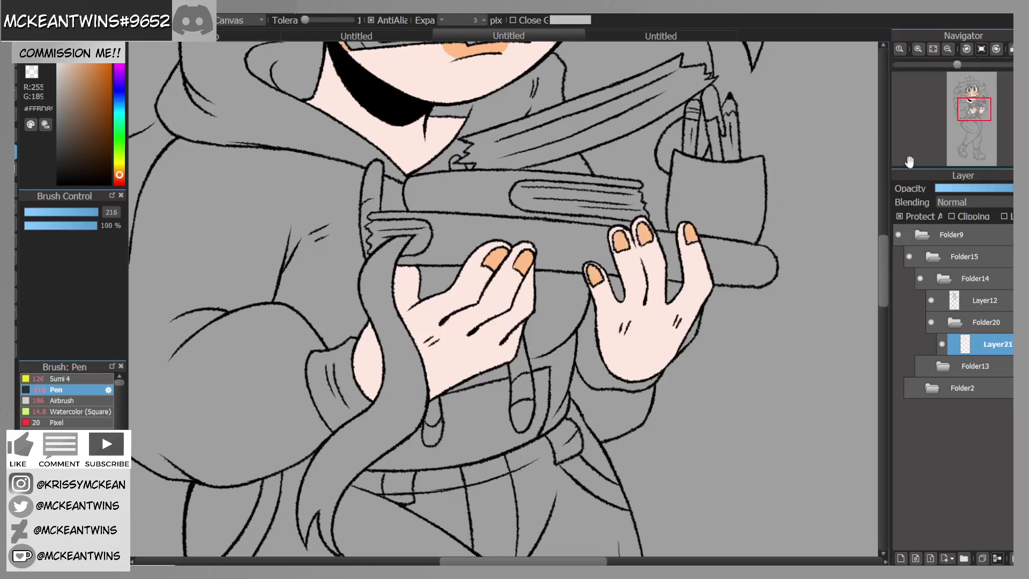
{"action": "left_click", "coordinate": [698, 327]}
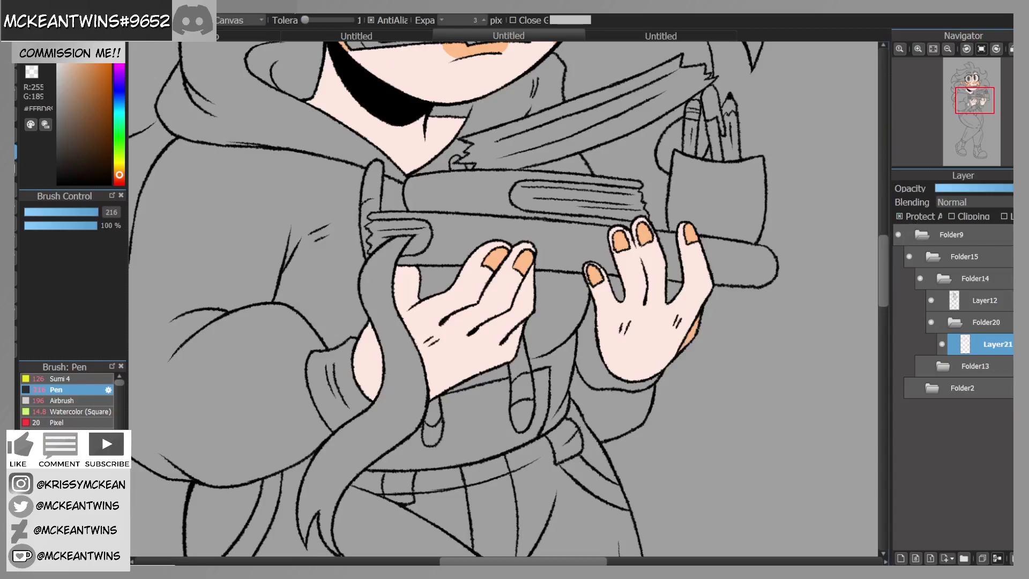
Step: Outline an elongated orange patch across the knuckle marks of each hand with the pen at size 30
{"action": "key", "text": "b"}
{"action": "left_click", "coordinate": [81, 213]}
{"action": "left_click", "coordinate": [919, 49]}
{"action": "left_click_drag", "start_coordinate": [979, 108], "coordinate": [981, 110]}
{"action": "left_click", "coordinate": [662, 35]}
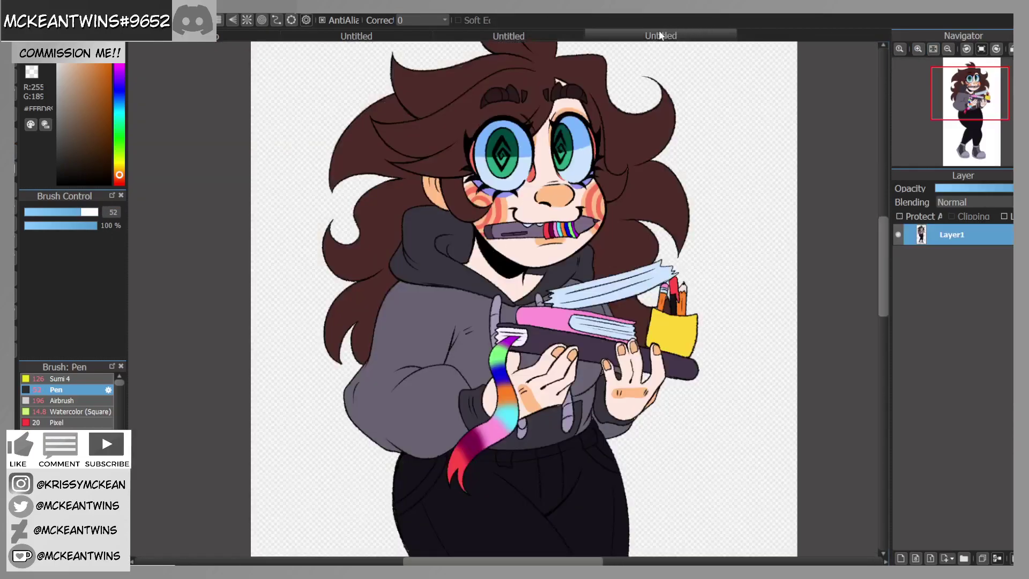
{"action": "left_click", "coordinate": [570, 36]}
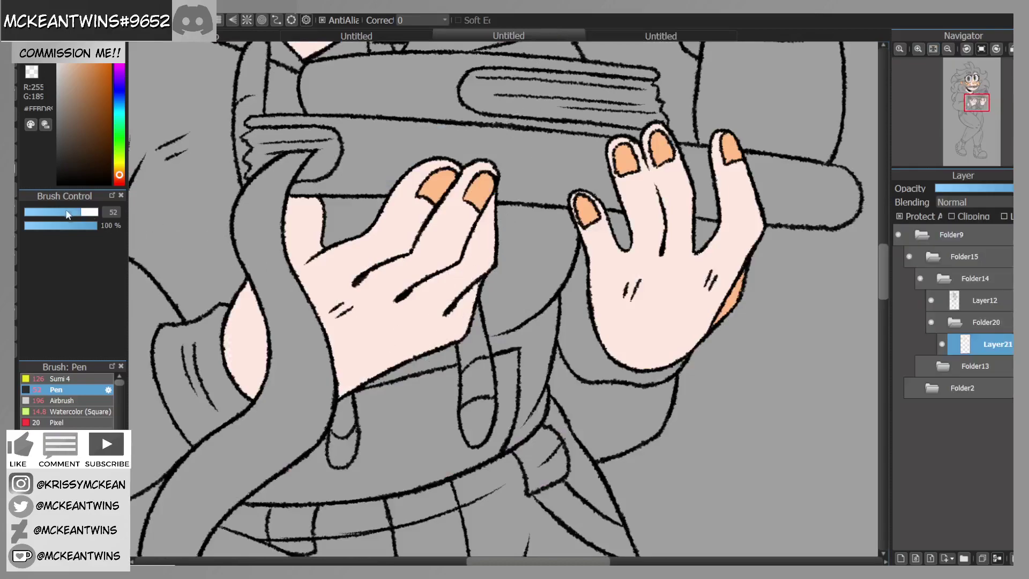
{"action": "mouse_move", "coordinate": [411, 356]}
{"action": "left_mouse_down"}
{"action": "mouse_move", "coordinate": [326, 298]}
{"action": "mouse_move", "coordinate": [374, 374]}
{"action": "left_mouse_up"}
{"action": "mouse_move", "coordinate": [653, 282]}
{"action": "left_mouse_down"}
{"action": "mouse_move", "coordinate": [631, 275]}
{"action": "mouse_move", "coordinate": [638, 302]}
{"action": "mouse_move", "coordinate": [675, 306]}
{"action": "mouse_move", "coordinate": [712, 290]}
{"action": "mouse_move", "coordinate": [696, 275]}
{"action": "mouse_move", "coordinate": [627, 276]}
{"action": "left_mouse_up"}
Step: Fill the outlined knuckle patches on both hands with orange, including the areas enclosed by the knuckle marks
{"action": "key", "text": "f"}
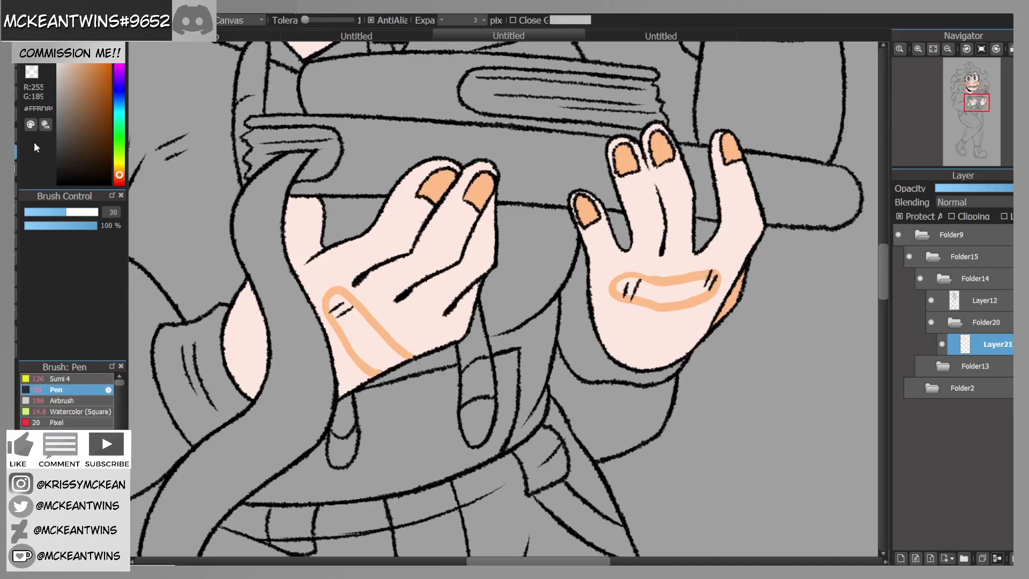
{"action": "left_click", "coordinate": [371, 336]}
{"action": "left_click", "coordinate": [349, 304]}
{"action": "left_click", "coordinate": [686, 293]}
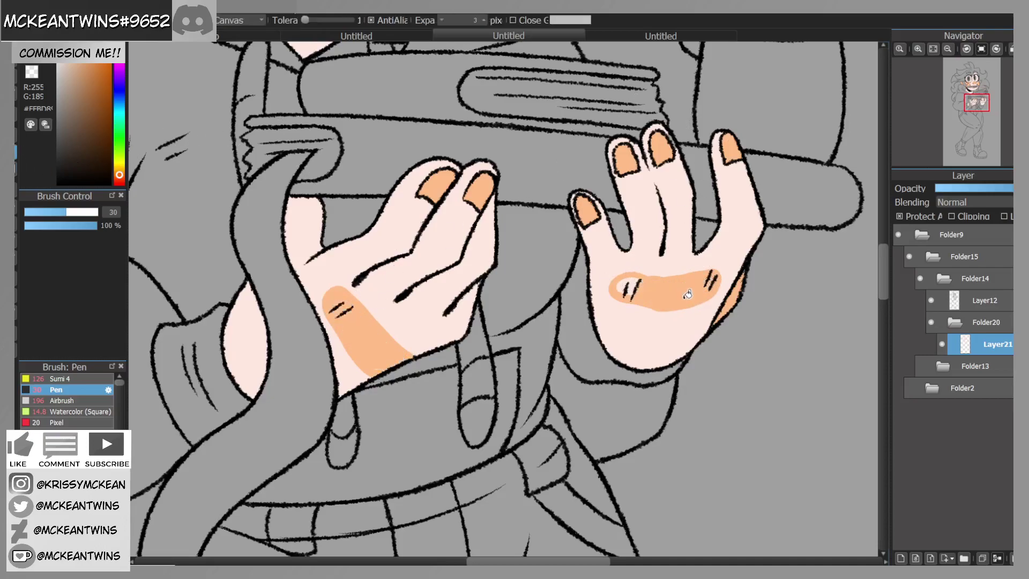
{"action": "left_click", "coordinate": [637, 276]}
Step: Set the pen size to 27 and paint an orange eyelid band above and beside the eye nearest the exposed forehead
{"action": "key", "text": "b"}
{"action": "left_click", "coordinate": [63, 212]}
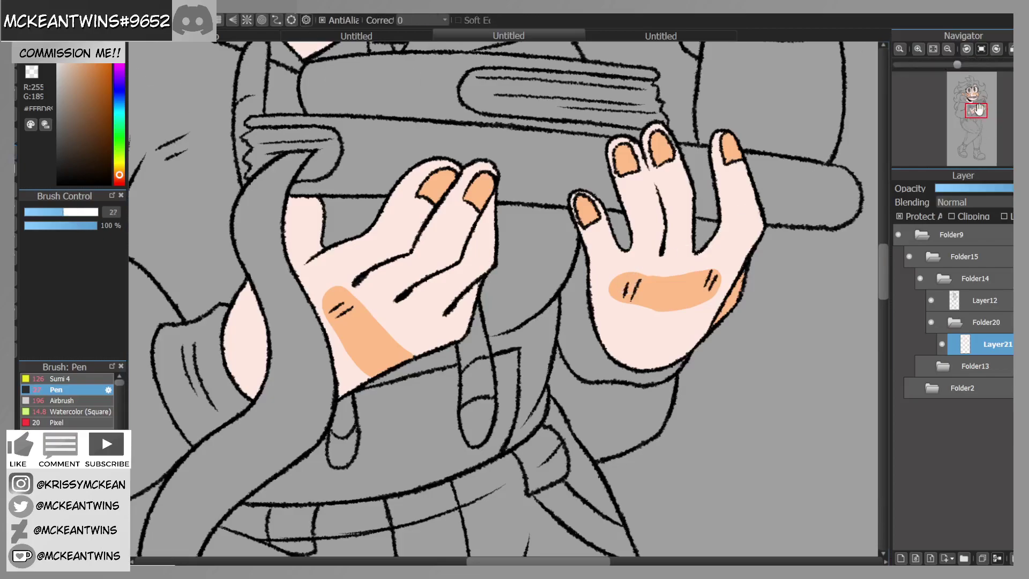
{"action": "left_click", "coordinate": [977, 111]}
{"action": "left_click_drag", "start_coordinate": [977, 111], "coordinate": [972, 79]}
{"action": "mouse_move", "coordinate": [532, 151]}
{"action": "left_mouse_down"}
{"action": "mouse_move", "coordinate": [531, 216]}
{"action": "mouse_move", "coordinate": [525, 204]}
{"action": "mouse_move", "coordinate": [541, 189]}
{"action": "mouse_move", "coordinate": [531, 164]}
{"action": "mouse_move", "coordinate": [562, 122]}
{"action": "mouse_move", "coordinate": [547, 127]}
{"action": "mouse_move", "coordinate": [545, 135]}
{"action": "mouse_move", "coordinate": [596, 123]}
{"action": "mouse_move", "coordinate": [569, 117]}
{"action": "mouse_move", "coordinate": [639, 154]}
{"action": "mouse_move", "coordinate": [588, 117]}
{"action": "mouse_move", "coordinate": [622, 131]}
{"action": "left_mouse_up"}
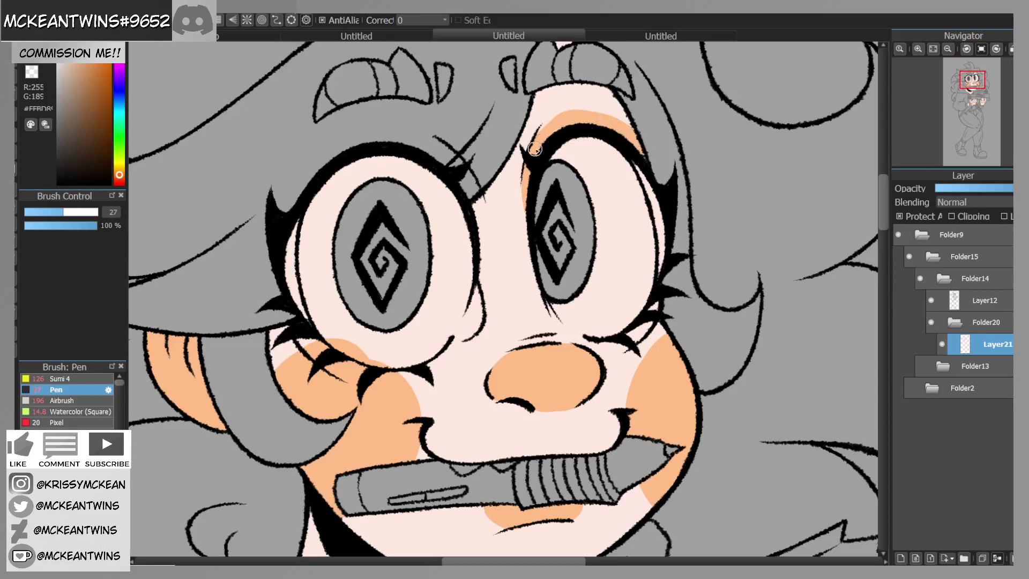
Step: Tidy the orange eyelid band around the far eye and paint a small orange patch on the nose bridge beside the near eye
{"action": "left_click_drag", "start_coordinate": [974, 93], "coordinate": [975, 90]}
{"action": "left_click", "coordinate": [969, 49]}
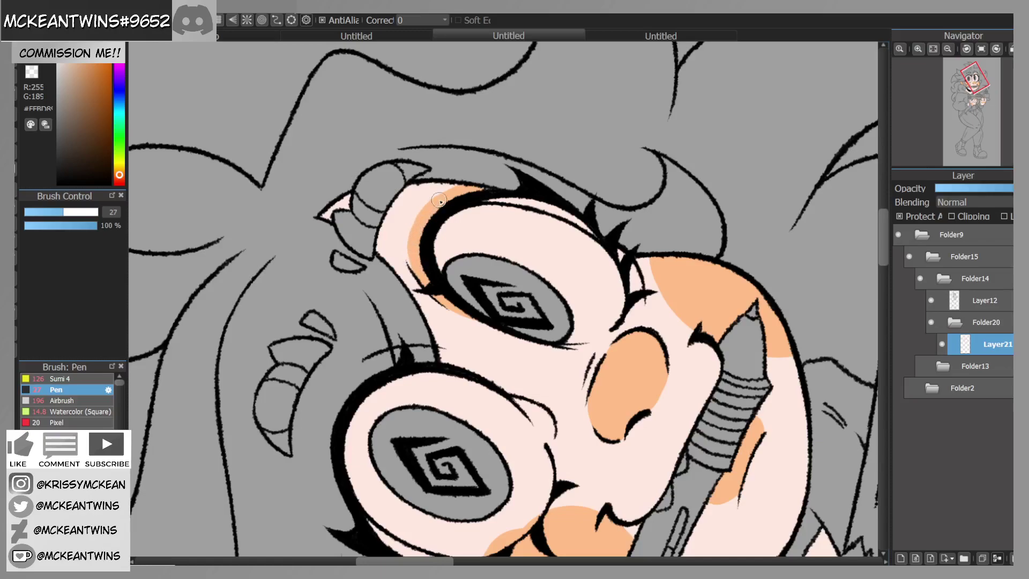
{"action": "left_click", "coordinate": [981, 49]}
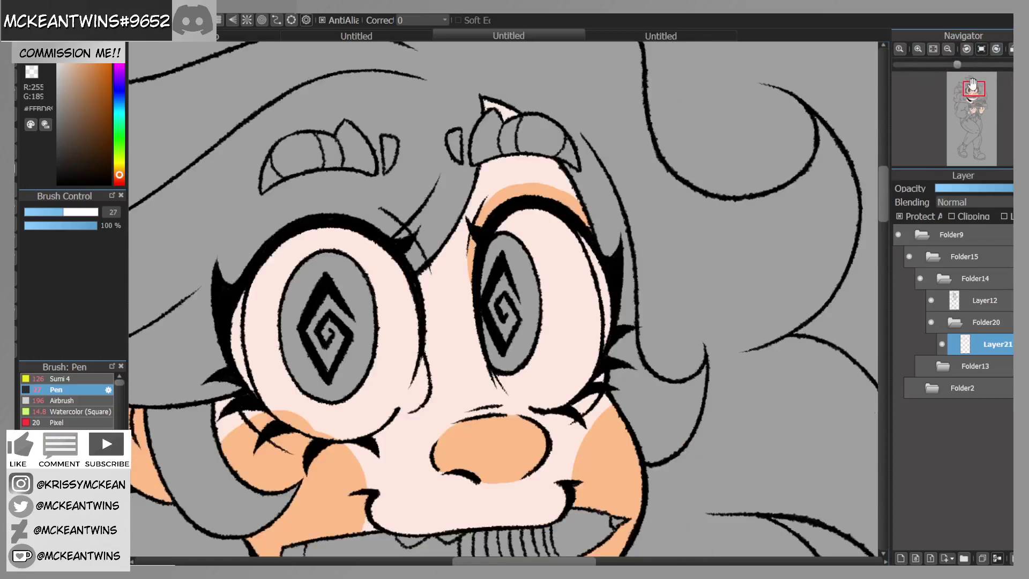
{"action": "left_click", "coordinate": [970, 91]}
{"action": "left_click_drag", "start_coordinate": [970, 91], "coordinate": [971, 93]}
{"action": "mouse_move", "coordinate": [547, 185]}
{"action": "left_mouse_down"}
{"action": "mouse_move", "coordinate": [551, 220]}
{"action": "mouse_move", "coordinate": [552, 211]}
{"action": "left_mouse_up"}
{"action": "left_click", "coordinate": [949, 50]}
{"action": "left_click_drag", "start_coordinate": [969, 82], "coordinate": [970, 85]}
Step: Sample the coral red from the flattened copy's cheek swirl and paint concentric arcs on the far cheek with the pen at size 41
{"action": "left_click", "coordinate": [691, 36]}
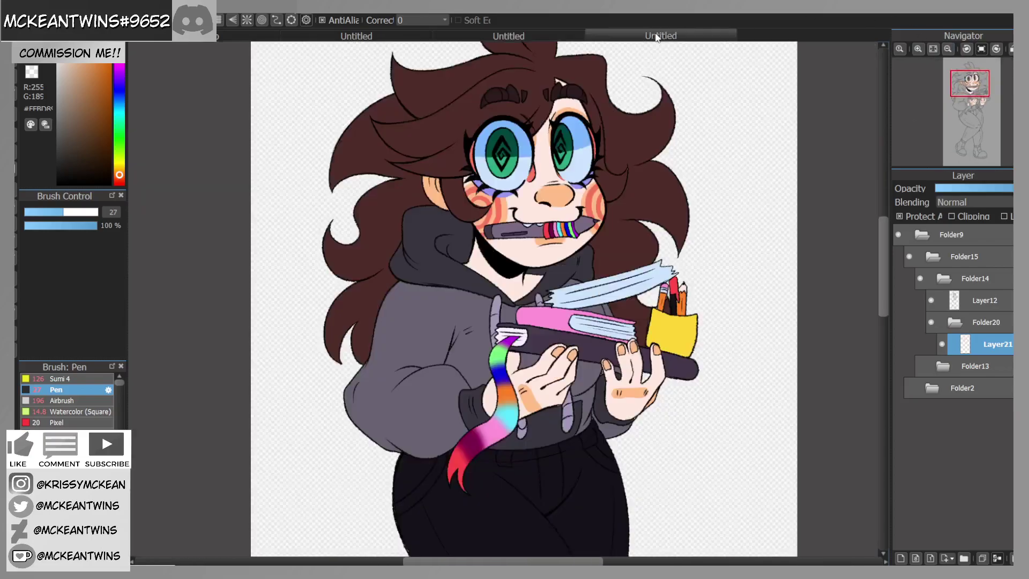
{"action": "left_click", "coordinate": [502, 208], "text": "alt"}
{"action": "left_click", "coordinate": [376, 32]}
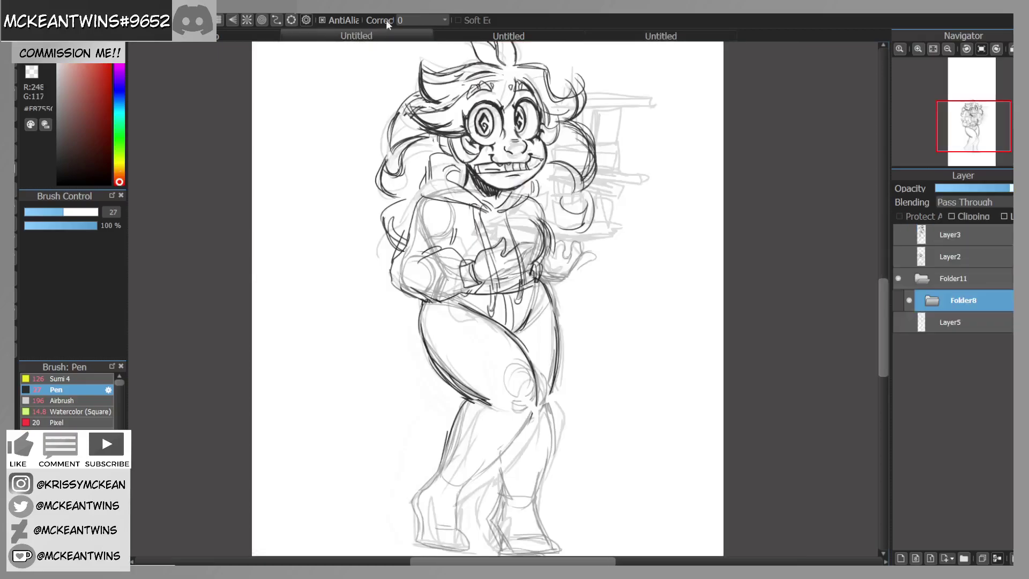
{"action": "left_click", "coordinate": [559, 36]}
{"action": "left_click_drag", "start_coordinate": [73, 212], "coordinate": [76, 214]}
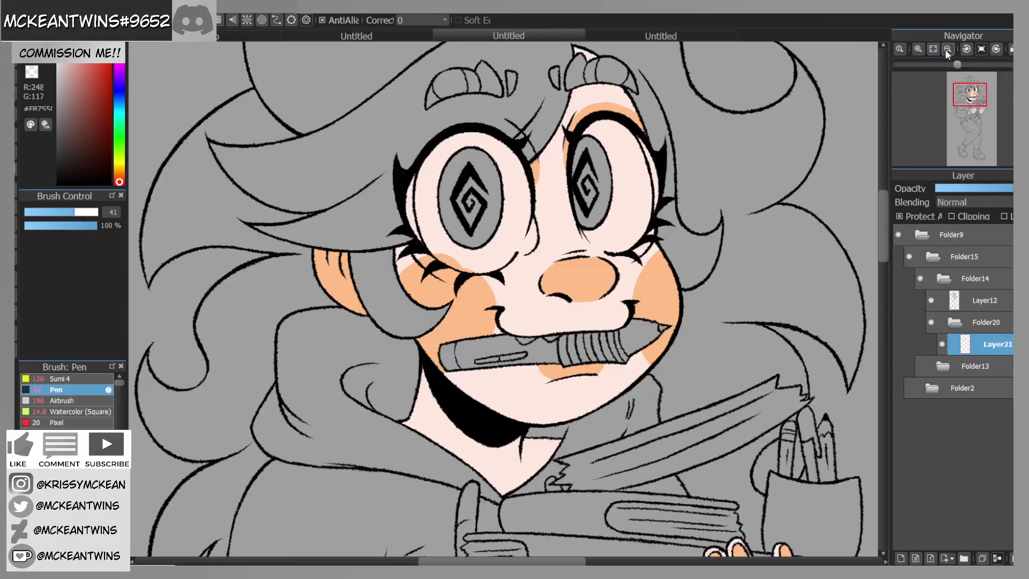
{"action": "left_click", "coordinate": [918, 49]}
{"action": "left_click_drag", "start_coordinate": [971, 96], "coordinate": [973, 99]}
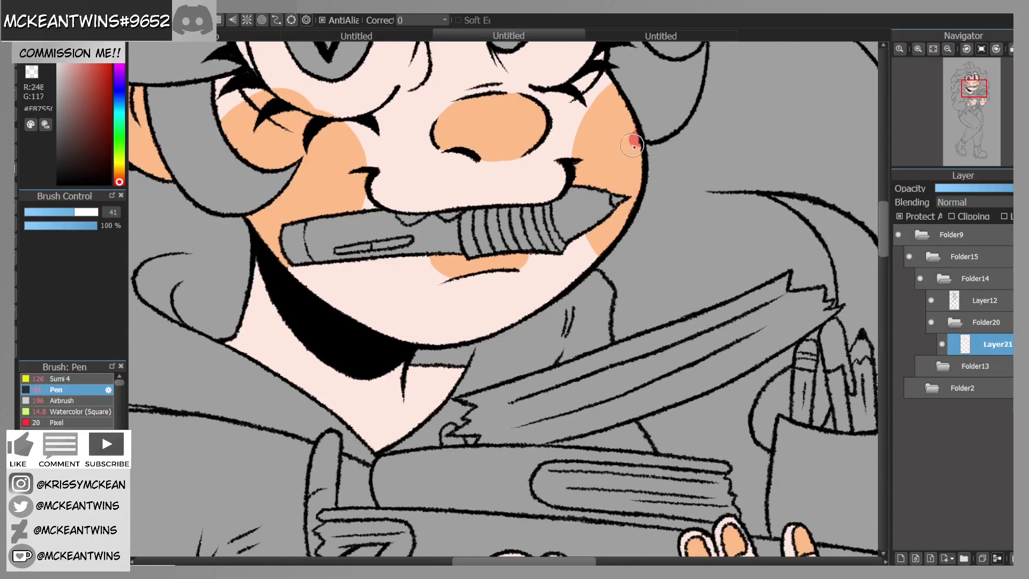
{"action": "left_click_drag", "start_coordinate": [643, 129], "coordinate": [617, 217]}
{"action": "left_click_drag", "start_coordinate": [625, 98], "coordinate": [600, 244]}
Step: Paint the matching coral red swirl over the orange near cheek, using the flattened copy as reference
{"action": "left_click_drag", "start_coordinate": [992, 96], "coordinate": [990, 91]}
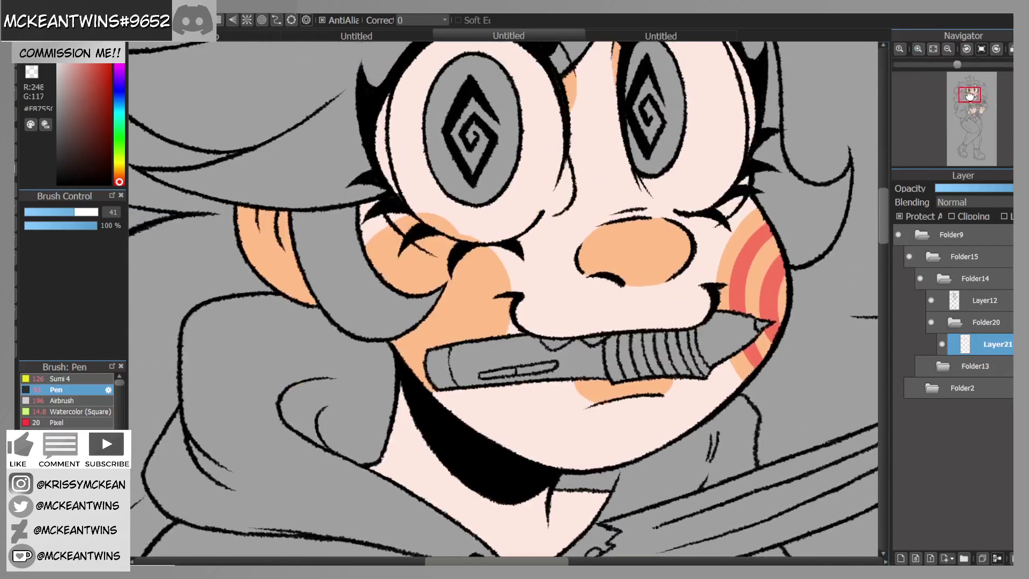
{"action": "left_click", "coordinate": [676, 35]}
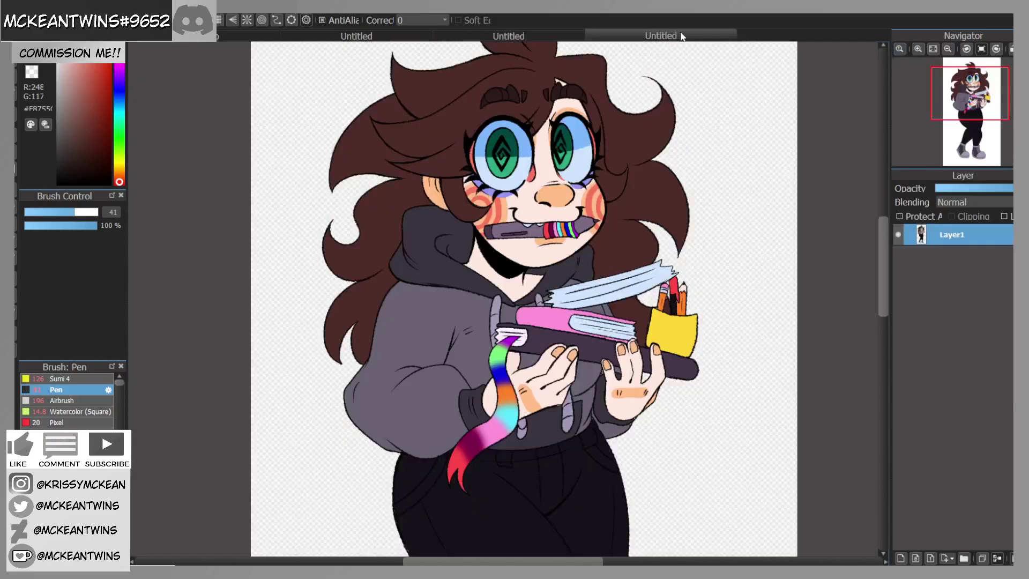
{"action": "left_click", "coordinate": [546, 31]}
{"action": "mouse_move", "coordinate": [467, 338]}
{"action": "left_mouse_down"}
{"action": "mouse_move", "coordinate": [475, 285]}
{"action": "mouse_move", "coordinate": [399, 349]}
{"action": "left_mouse_up"}
{"action": "mouse_move", "coordinate": [448, 268]}
{"action": "left_mouse_down"}
{"action": "mouse_move", "coordinate": [429, 351]}
{"action": "mouse_move", "coordinate": [441, 287]}
{"action": "left_mouse_up"}
{"action": "left_click", "coordinate": [947, 49]}
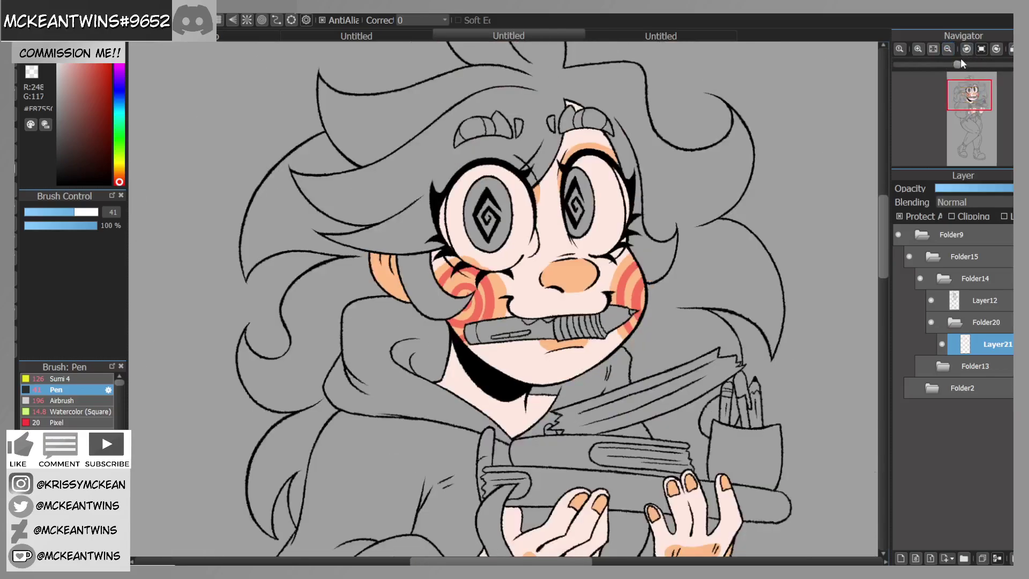
Step: Check the flattened copy and fill the narrow outer-corner sliver of each eye with coral red
{"action": "left_click", "coordinate": [676, 32]}
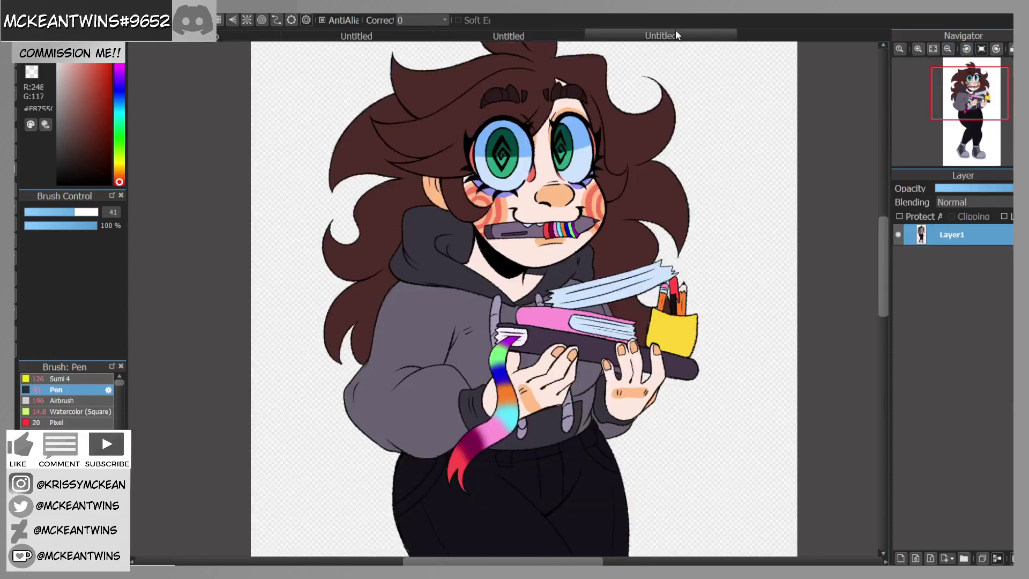
{"action": "left_click", "coordinate": [546, 34]}
{"action": "scroll", "coordinate": [971, 93], "scroll_direction": "up", "scroll_amount": 5}
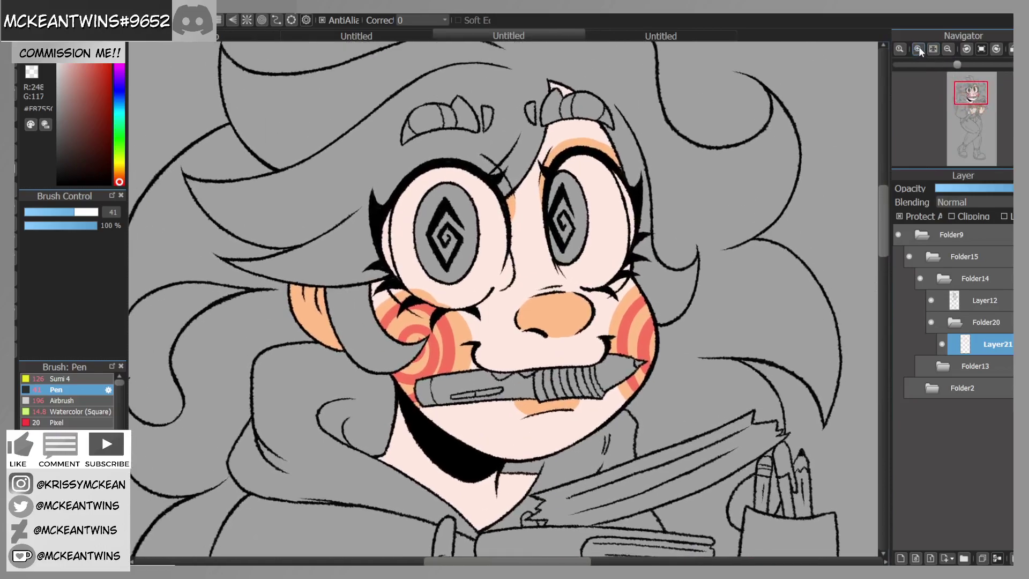
{"action": "left_click", "coordinate": [918, 48]}
{"action": "key", "text": "g"}
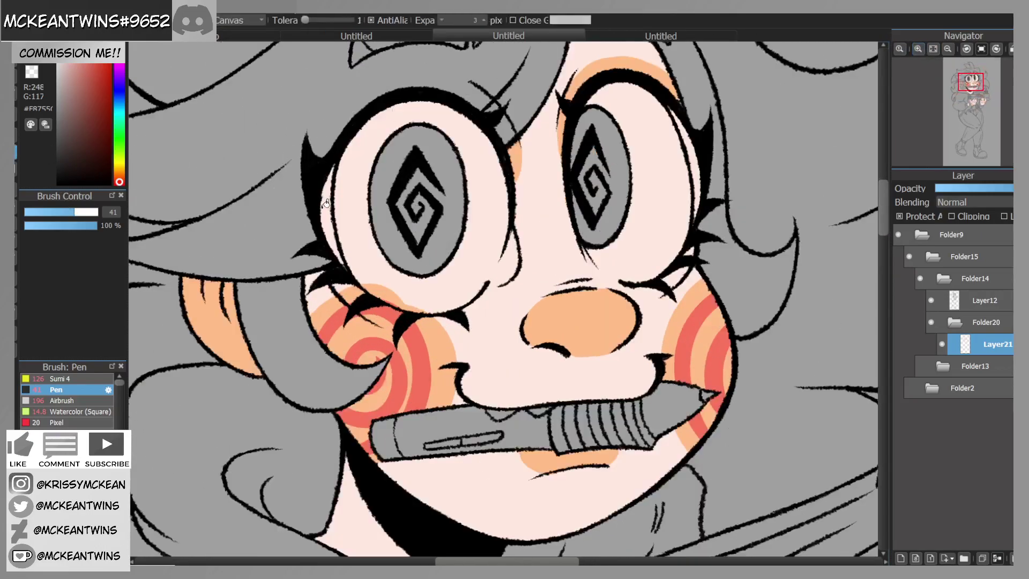
{"action": "left_click", "coordinate": [338, 201]}
{"action": "left_click", "coordinate": [709, 164]}
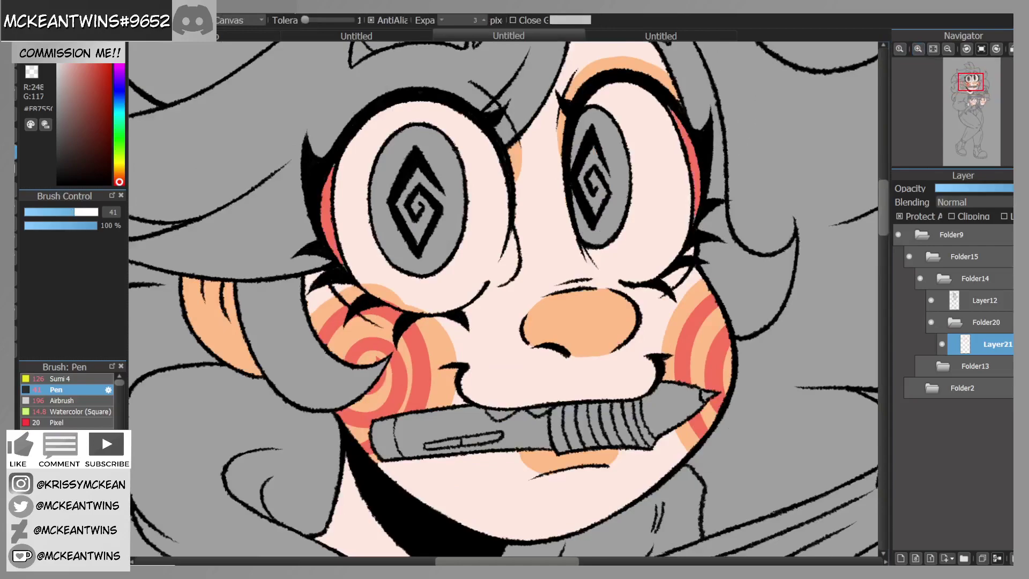
Step: Paint the near eye's inner corner coral red with the pen at size 20 and trim its edge with the sampled skin colour
{"action": "key", "text": "b"}
{"action": "left_click", "coordinate": [54, 213]}
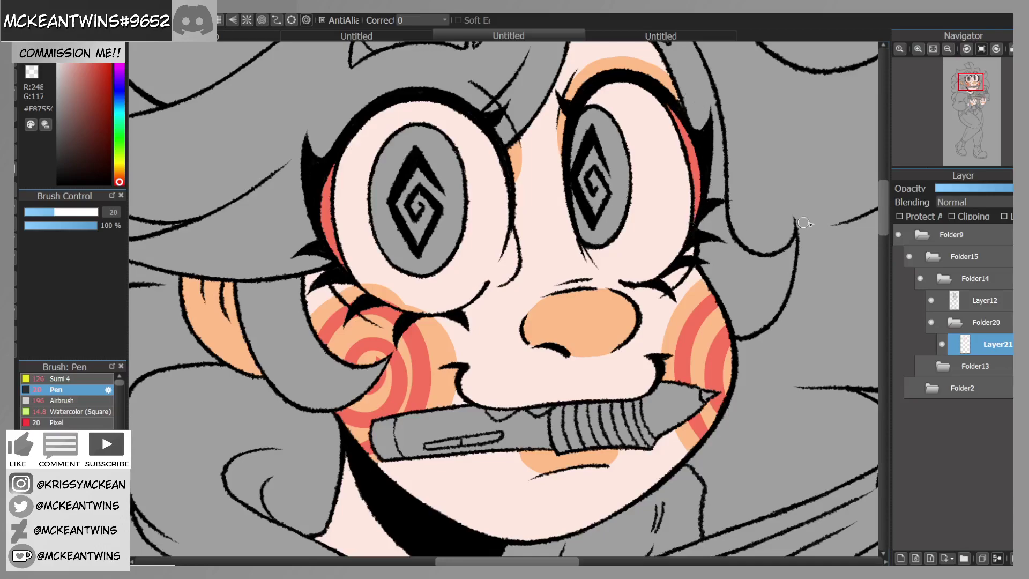
{"action": "mouse_move", "coordinate": [513, 231]}
{"action": "left_mouse_down"}
{"action": "mouse_move", "coordinate": [494, 285]}
{"action": "mouse_move", "coordinate": [512, 259]}
{"action": "left_mouse_up"}
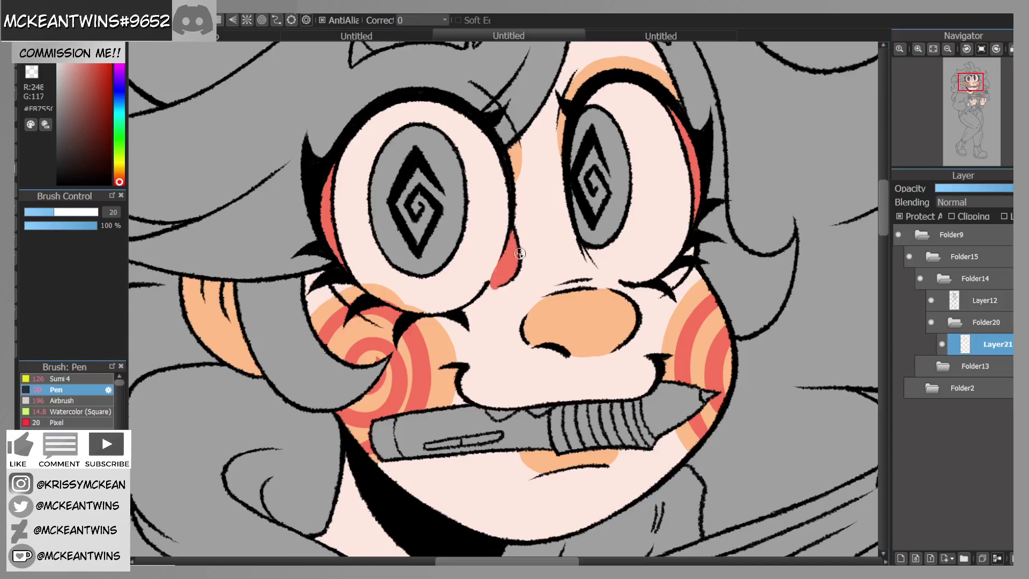
{"action": "left_click", "coordinate": [537, 210], "text": "alt"}
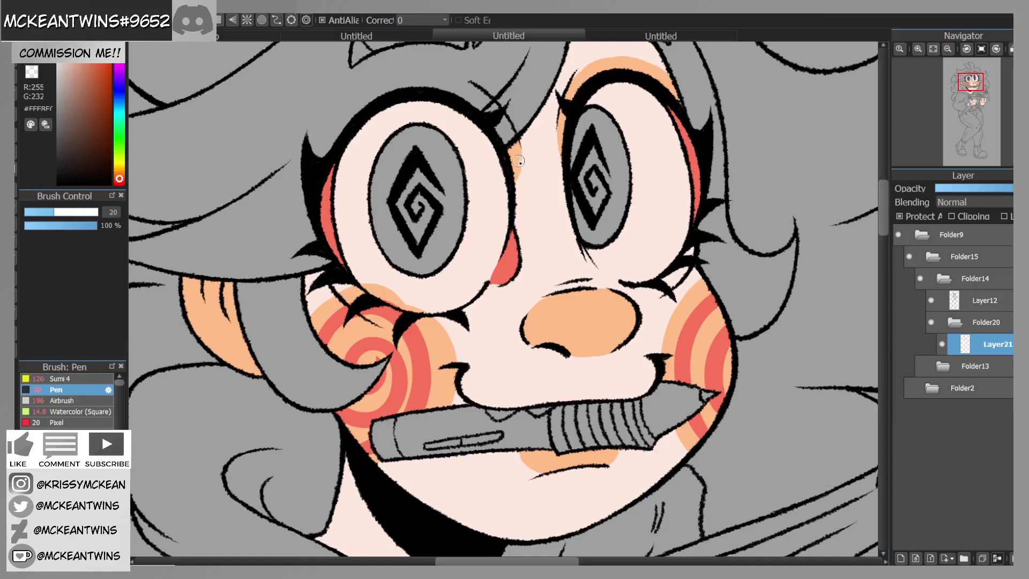
{"action": "left_click_drag", "start_coordinate": [491, 269], "coordinate": [533, 185]}
Step: Resample the coral red and paint a thin wedge at the far eye's inner corner beside the nose
{"action": "left_click", "coordinate": [511, 266], "text": "alt"}
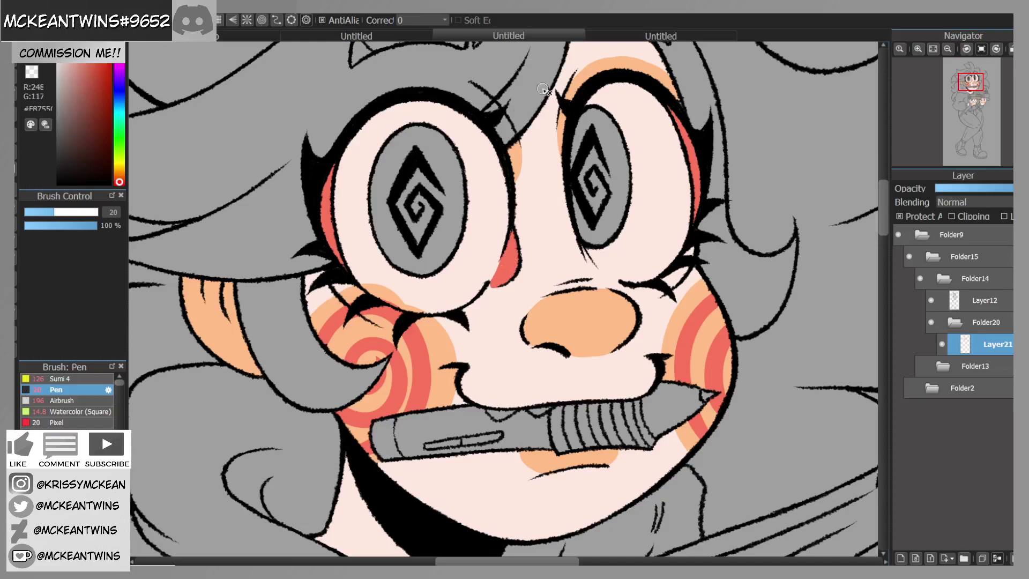
{"action": "left_click_drag", "start_coordinate": [583, 250], "coordinate": [599, 270]}
{"action": "left_click_drag", "start_coordinate": [582, 246], "coordinate": [599, 270]}
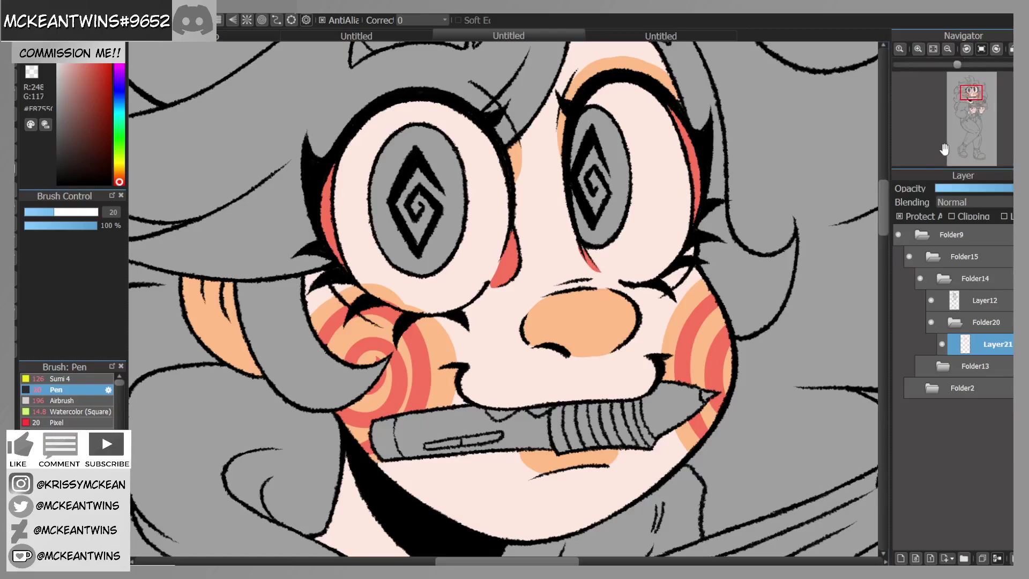
{"action": "left_click", "coordinate": [947, 49]}
{"action": "left_click_drag", "start_coordinate": [971, 92], "coordinate": [969, 95]}
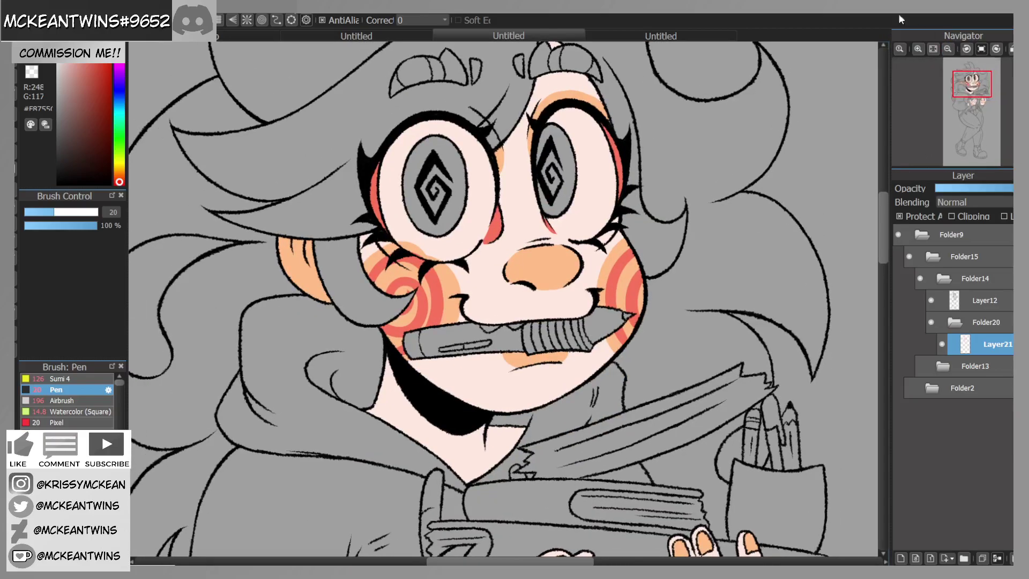
Step: Sample the purple under-eye colour from the flattened copy and paint it beneath the far eye between the lower lashes
{"action": "left_click", "coordinate": [698, 39]}
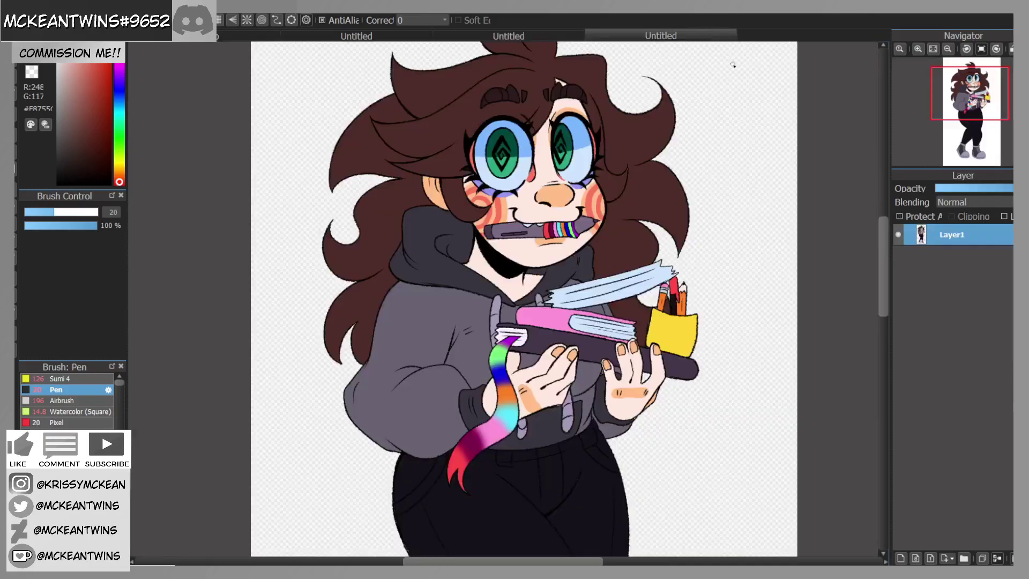
{"action": "left_click", "coordinate": [503, 194], "text": "alt"}
{"action": "left_click", "coordinate": [492, 31]}
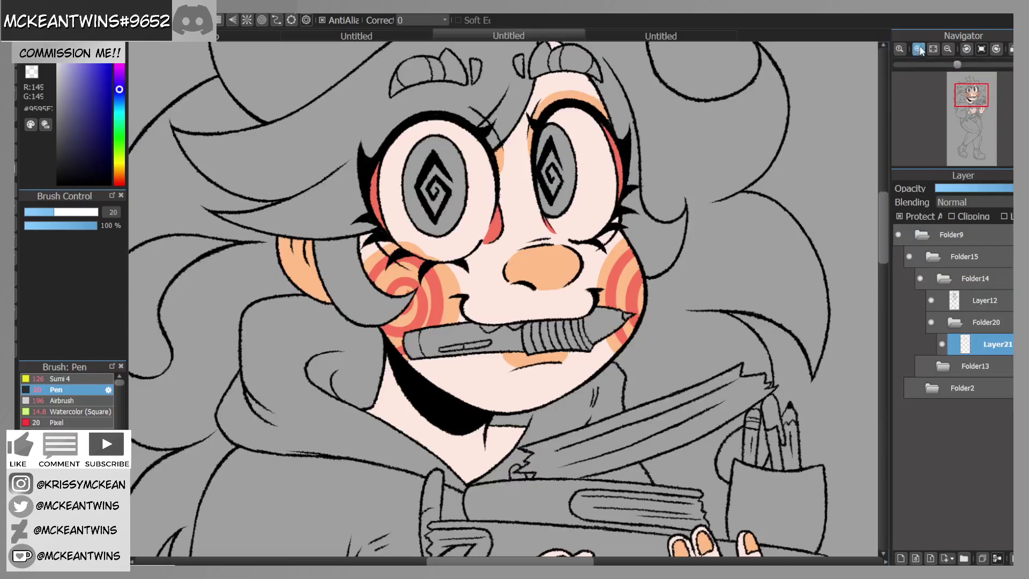
{"action": "left_click", "coordinate": [918, 49]}
{"action": "left_click_drag", "start_coordinate": [608, 218], "coordinate": [647, 223]}
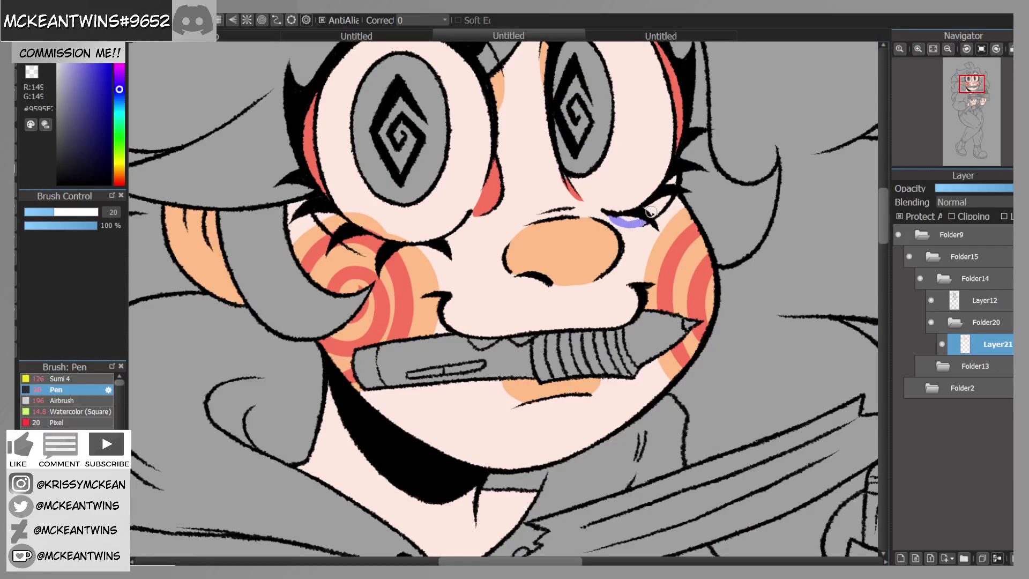
{"action": "left_click_drag", "start_coordinate": [635, 215], "coordinate": [653, 201]}
Step: Paint the purple under-eye band beneath the near eye, between its lower lashes
{"action": "left_click", "coordinate": [996, 49]}
{"action": "left_click", "coordinate": [996, 48]}
{"action": "left_click", "coordinate": [996, 48]}
{"action": "mouse_move", "coordinate": [591, 110]}
{"action": "left_mouse_down"}
{"action": "mouse_move", "coordinate": [559, 152]}
{"action": "mouse_move", "coordinate": [577, 123]}
{"action": "mouse_move", "coordinate": [550, 204]}
{"action": "mouse_move", "coordinate": [552, 156]}
{"action": "mouse_move", "coordinate": [566, 244]}
{"action": "mouse_move", "coordinate": [549, 209]}
{"action": "mouse_move", "coordinate": [577, 253]}
{"action": "mouse_move", "coordinate": [552, 203]}
{"action": "mouse_move", "coordinate": [575, 141]}
{"action": "left_mouse_up"}
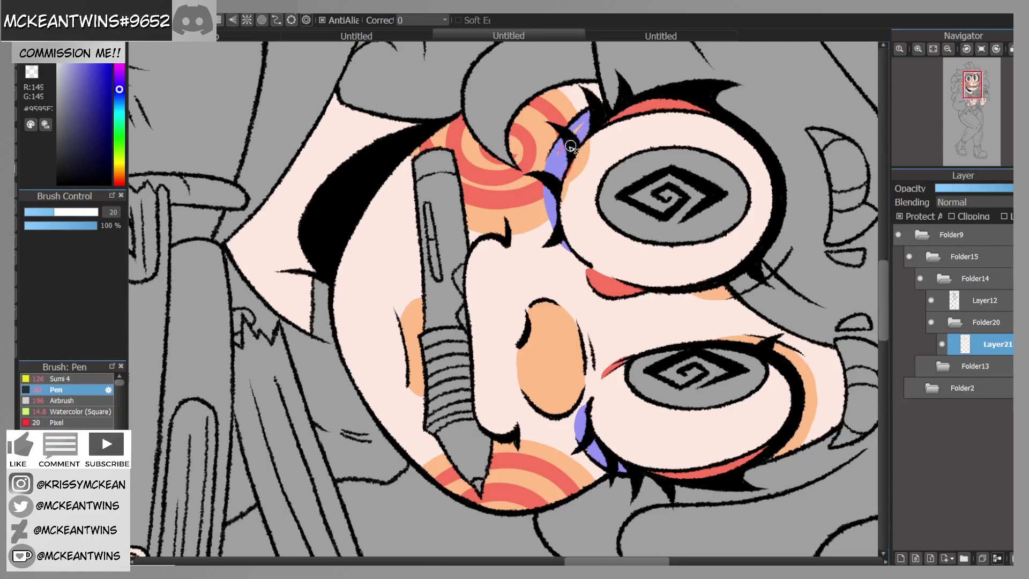
{"action": "left_click", "coordinate": [981, 49]}
{"action": "left_click", "coordinate": [951, 49]}
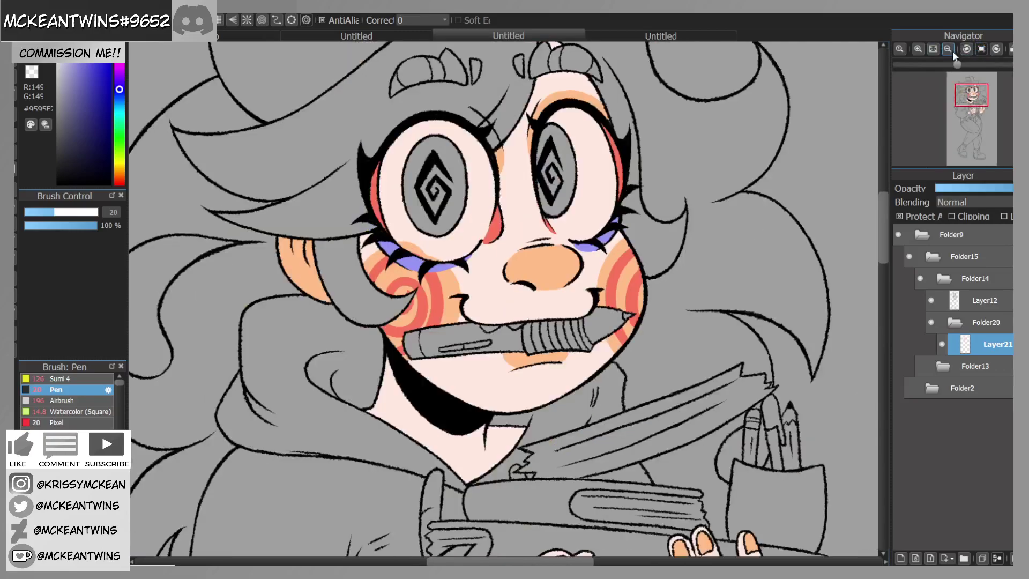
{"action": "left_click_drag", "start_coordinate": [971, 93], "coordinate": [972, 93]}
Step: Fill the whites of both eyes with the pale blue from the flattened copy, including the leftover orange patch inside the near eye
{"action": "left_click", "coordinate": [713, 37]}
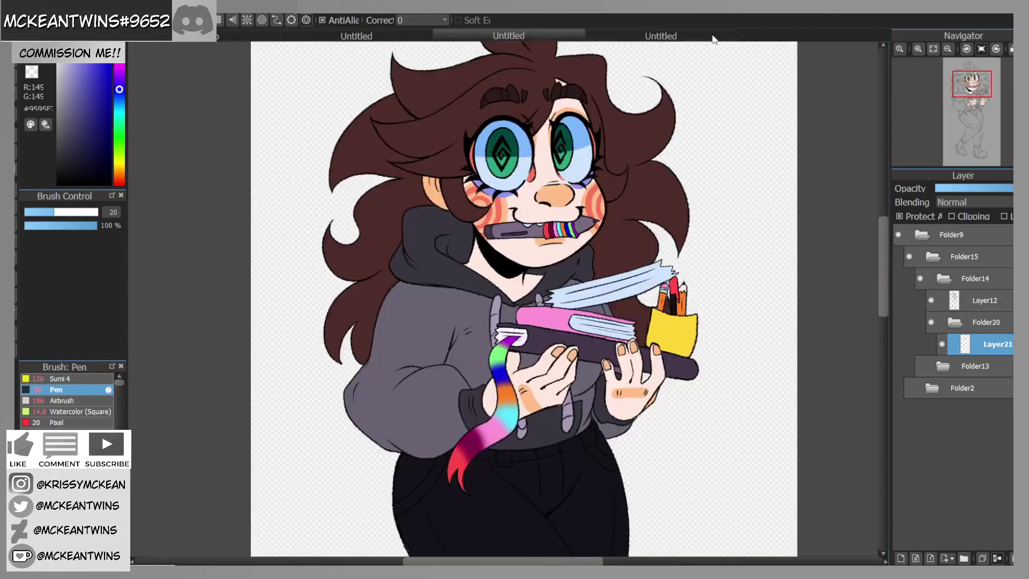
{"action": "left_click", "coordinate": [525, 36]}
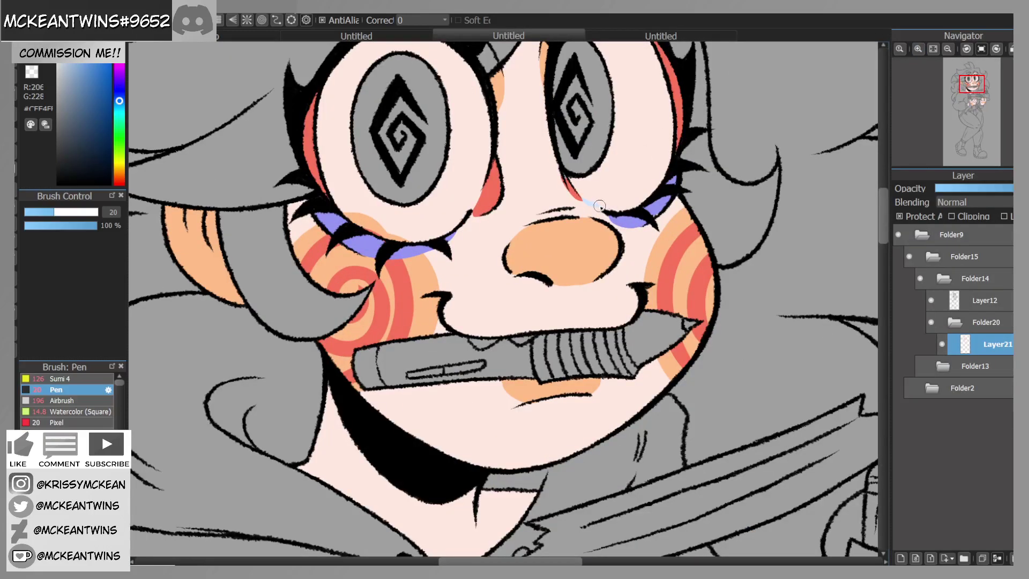
{"action": "left_click", "coordinate": [16, 151]}
{"action": "left_click", "coordinate": [442, 200]}
{"action": "left_click", "coordinate": [600, 160]}
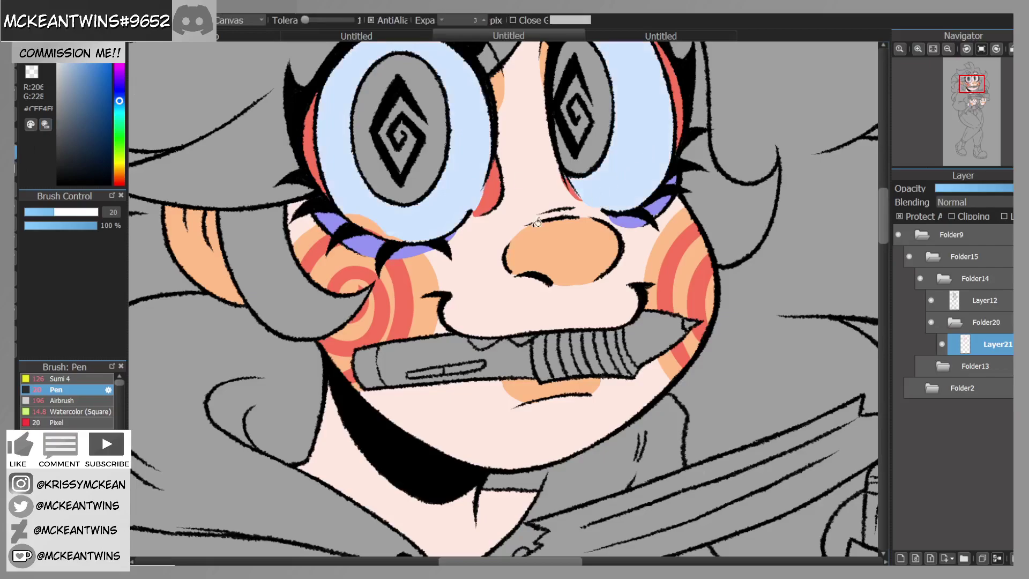
{"action": "left_click", "coordinate": [376, 219]}
Step: Sample the darker eye blue from the flattened copy and draw a dividing line across each eye white at brush size 21, tidying overruns with skin colour
{"action": "left_click_drag", "start_coordinate": [973, 83], "coordinate": [971, 81]}
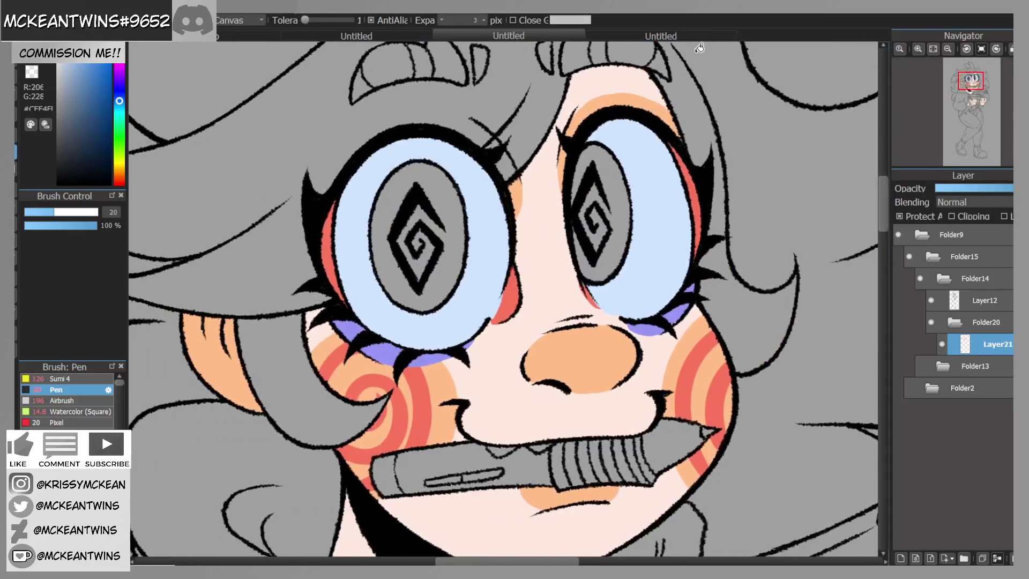
{"action": "left_click", "coordinate": [713, 34]}
{"action": "left_click", "coordinate": [529, 138], "text": "alt"}
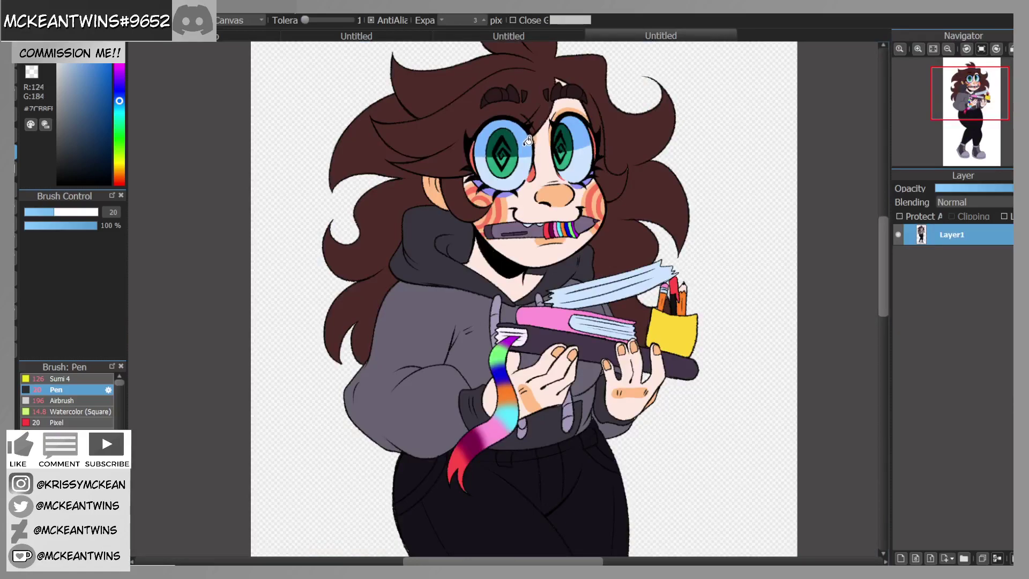
{"action": "left_click", "coordinate": [549, 34]}
{"action": "left_click", "coordinate": [61, 378]}
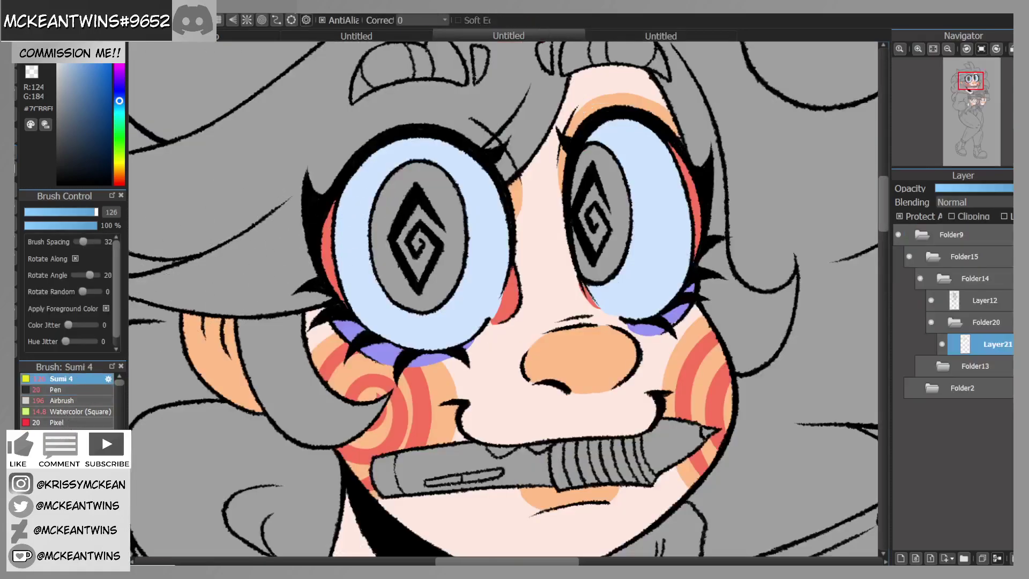
{"action": "left_click", "coordinate": [79, 412]}
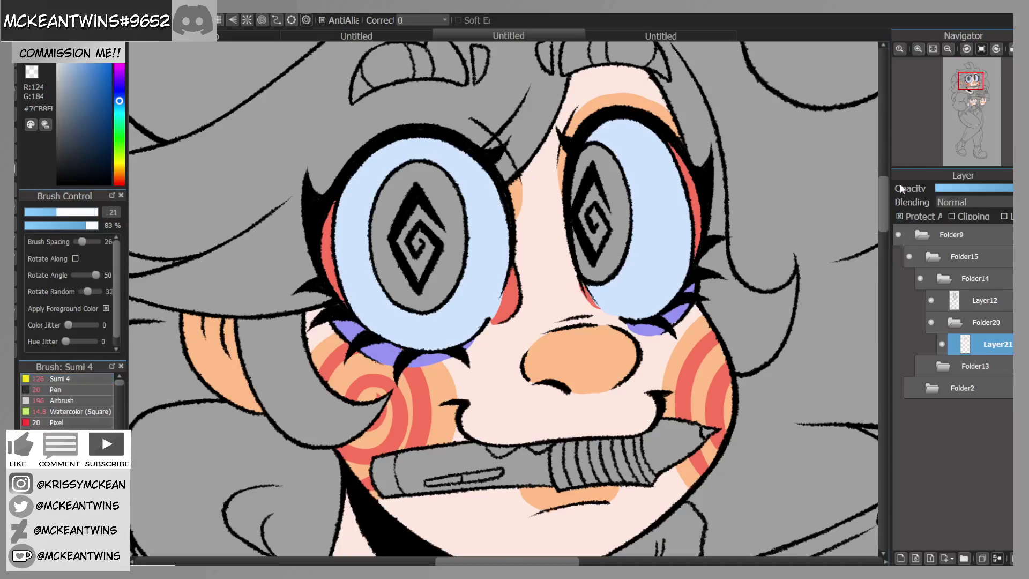
{"action": "left_click_drag", "start_coordinate": [337, 251], "coordinate": [370, 250]}
{"action": "left_click_drag", "start_coordinate": [470, 247], "coordinate": [528, 242]}
{"action": "left_click_drag", "start_coordinate": [631, 223], "coordinate": [703, 200]}
{"action": "key", "text": "ctrl+z"}
{"action": "left_click_drag", "start_coordinate": [625, 223], "coordinate": [690, 208]}
{"action": "left_click", "coordinate": [526, 249], "text": "alt"}
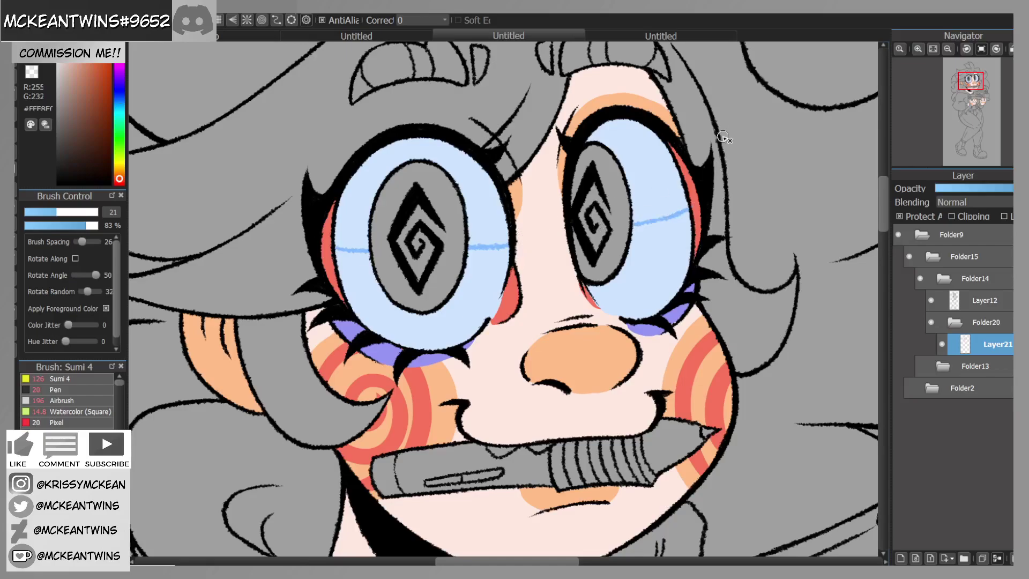
Step: Resample the darker blue from the flattened copy and fill the eye whites above the dividing line in both eyes
{"action": "left_click", "coordinate": [669, 38]}
{"action": "left_click", "coordinate": [583, 134], "text": "alt"}
{"action": "left_click", "coordinate": [536, 37]}
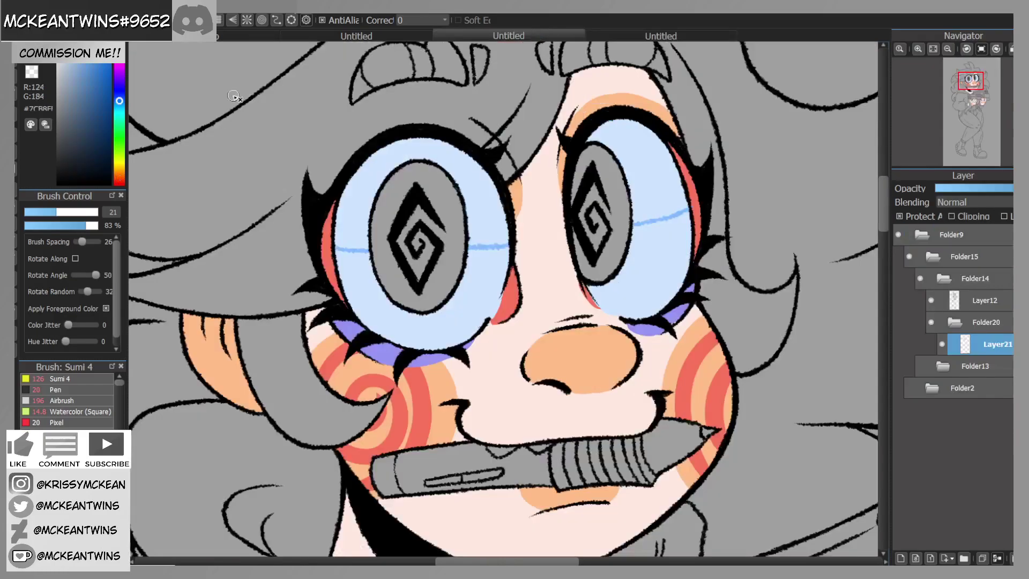
{"action": "key", "text": "g"}
{"action": "left_click", "coordinate": [486, 199]}
{"action": "left_click", "coordinate": [646, 168]}
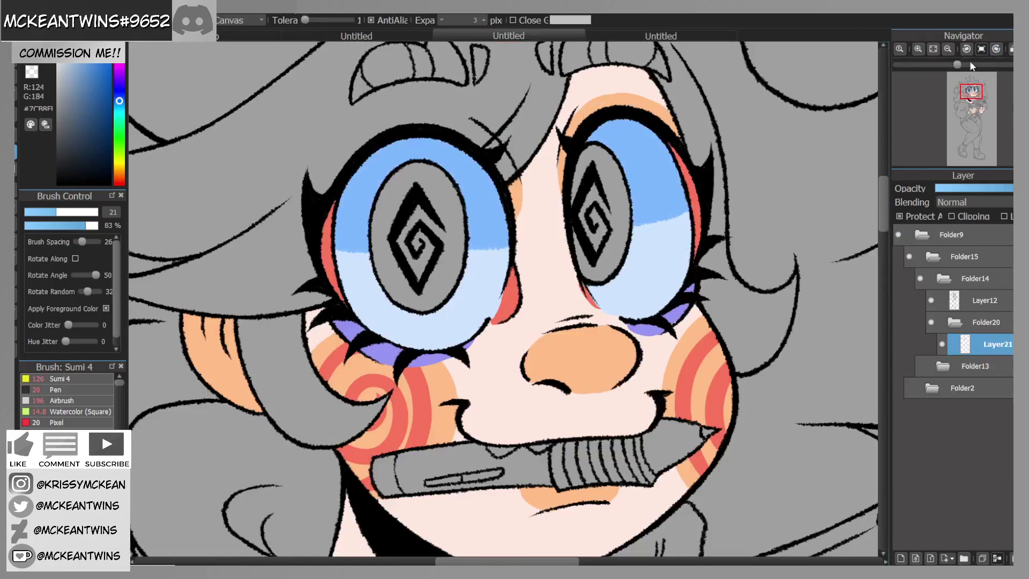
{"action": "left_click", "coordinate": [948, 48]}
{"action": "left_click", "coordinate": [948, 49]}
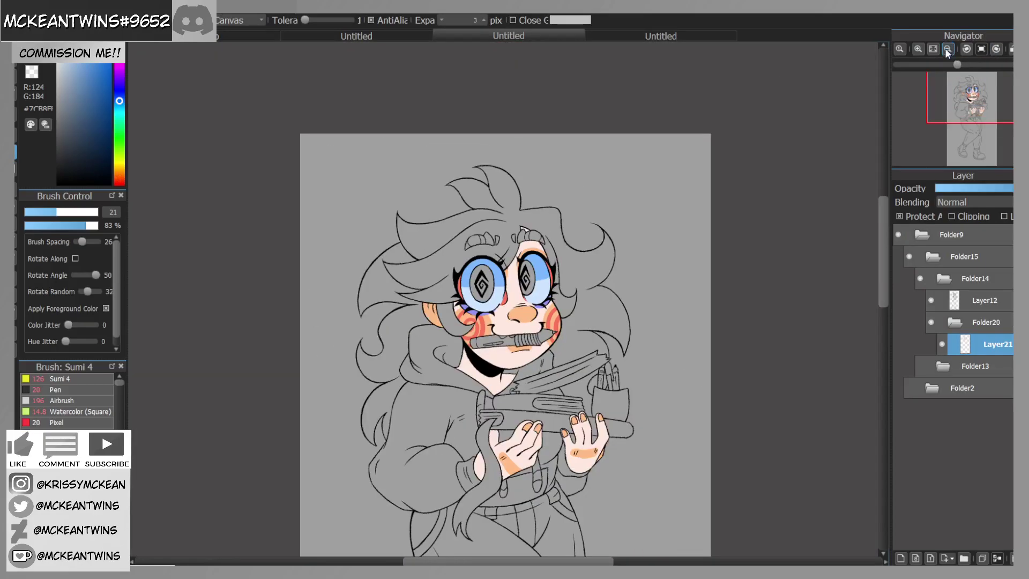
Step: Sample the pale blue from the eye white, turn off alpha protection and fill both teeth above the pen in the mouth
{"action": "left_click", "coordinate": [918, 49]}
{"action": "right_click", "coordinate": [668, 273]}
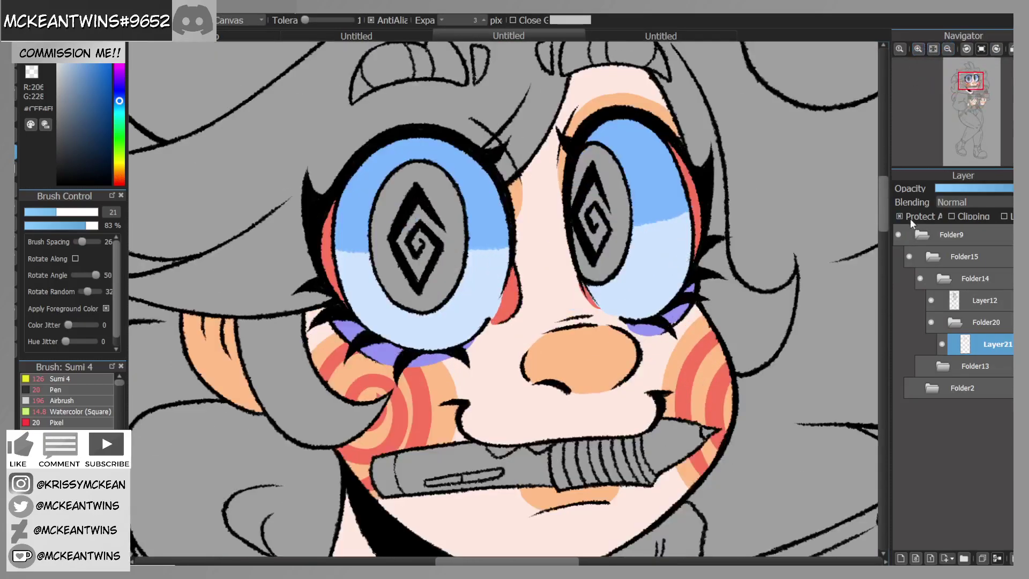
{"action": "left_click", "coordinate": [540, 448]}
{"action": "left_click", "coordinate": [502, 452]}
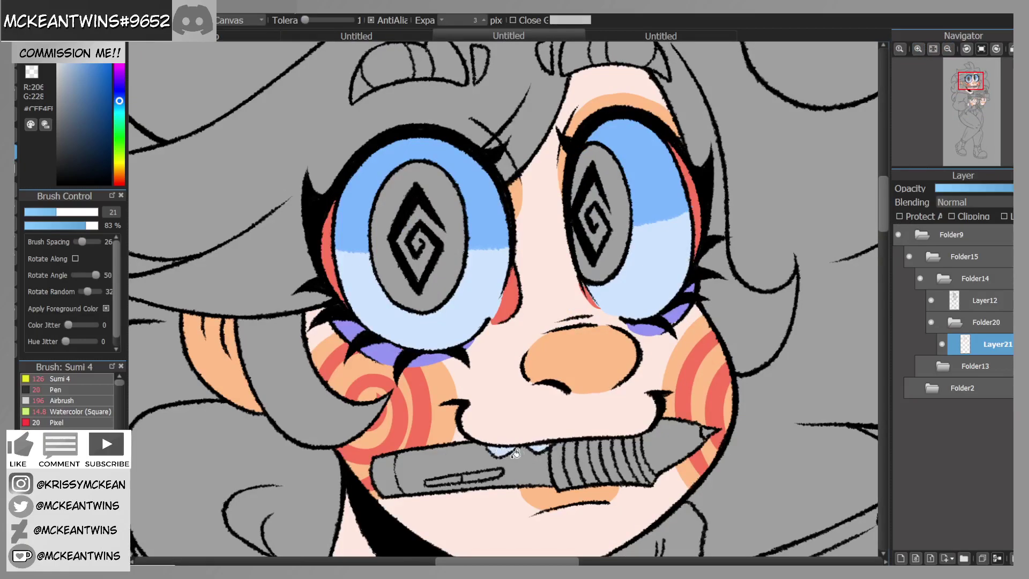
Step: Check the flattened copy and fill the loose papers and the book's pages with the same pale blue
{"action": "left_click_drag", "start_coordinate": [977, 91], "coordinate": [972, 104]}
{"action": "left_click", "coordinate": [659, 35]}
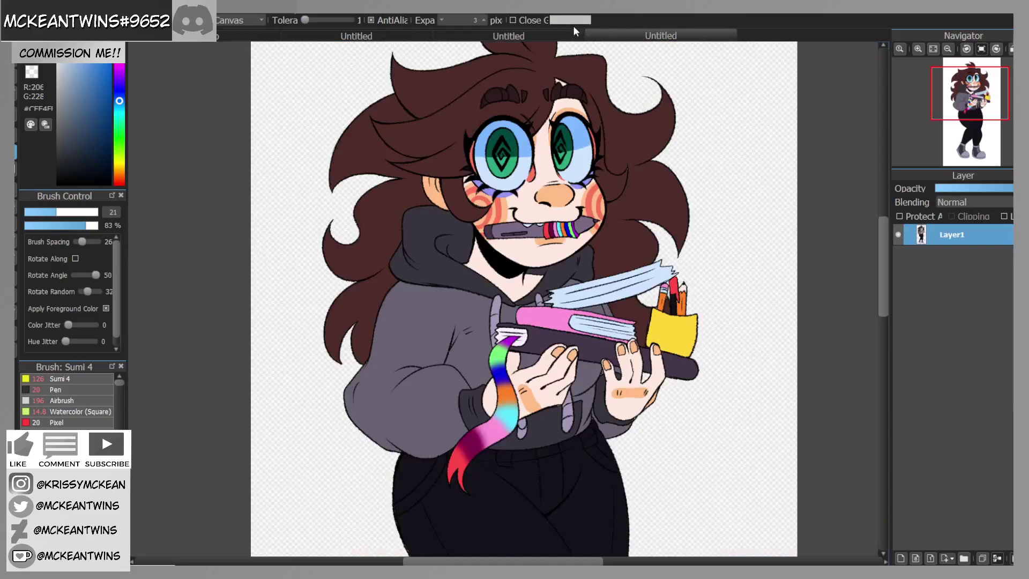
{"action": "left_click", "coordinate": [535, 32]}
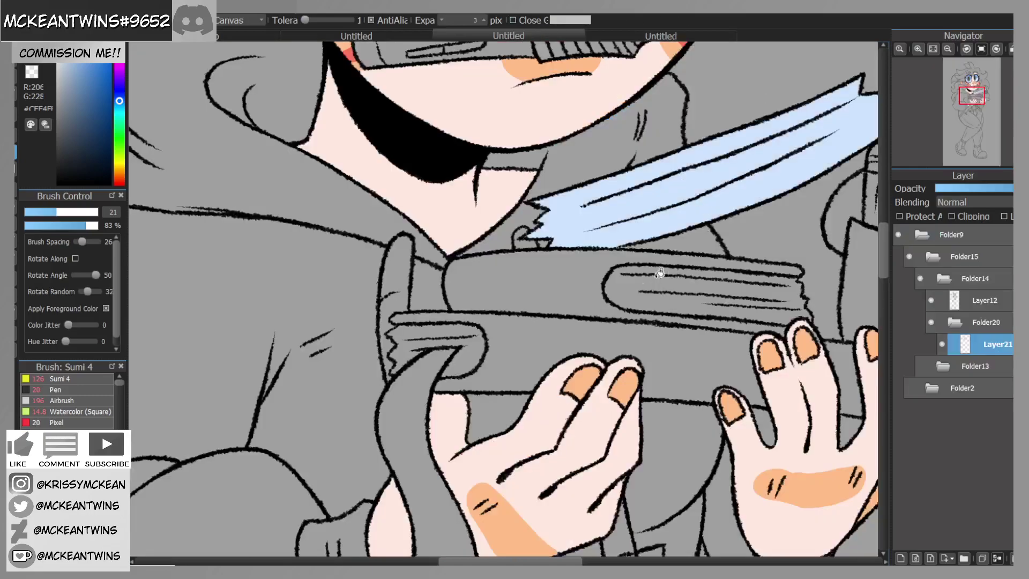
Step: Sample the light green of the iris from the flattened copy and fill the irises of both eyes
{"action": "left_click", "coordinate": [949, 48]}
{"action": "left_click", "coordinate": [949, 48]}
{"action": "left_click", "coordinate": [949, 48]}
{"action": "left_click", "coordinate": [949, 48]}
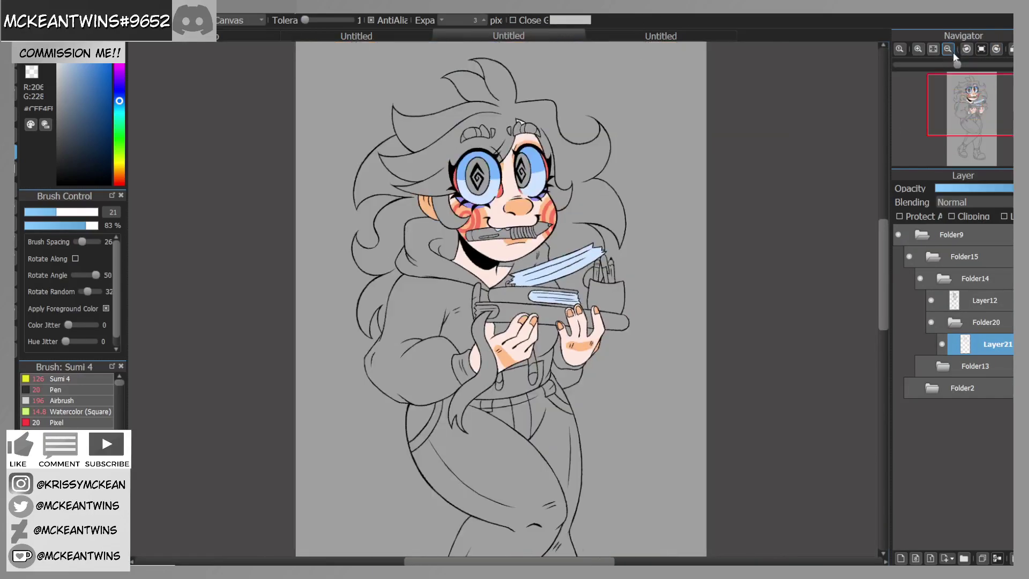
{"action": "mouse_move", "coordinate": [971, 110]}
{"action": "left_mouse_down"}
{"action": "mouse_move", "coordinate": [962, 137]}
{"action": "mouse_move", "coordinate": [962, 104]}
{"action": "left_mouse_up"}
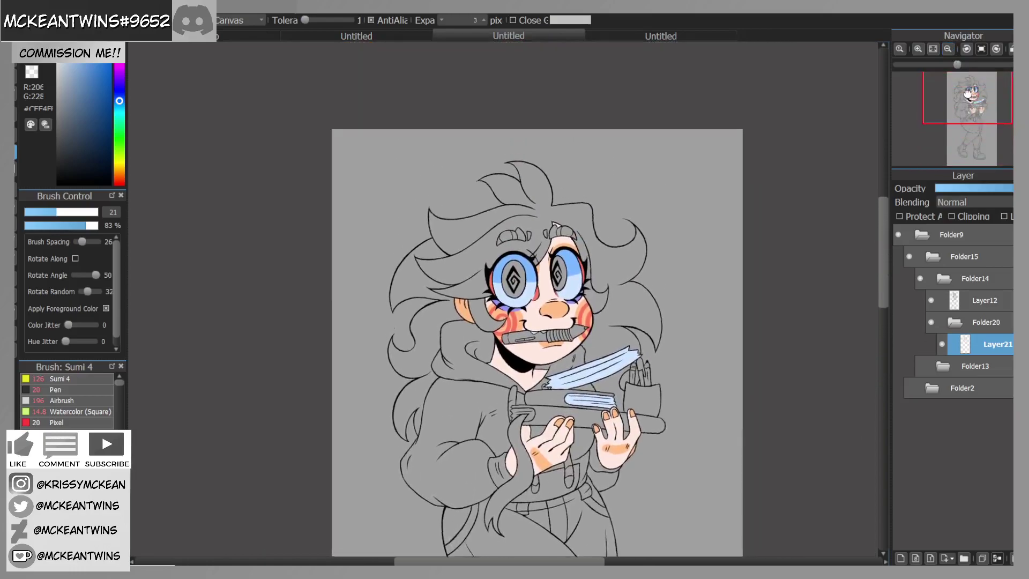
{"action": "left_click", "coordinate": [917, 49]}
{"action": "left_click", "coordinate": [661, 36]}
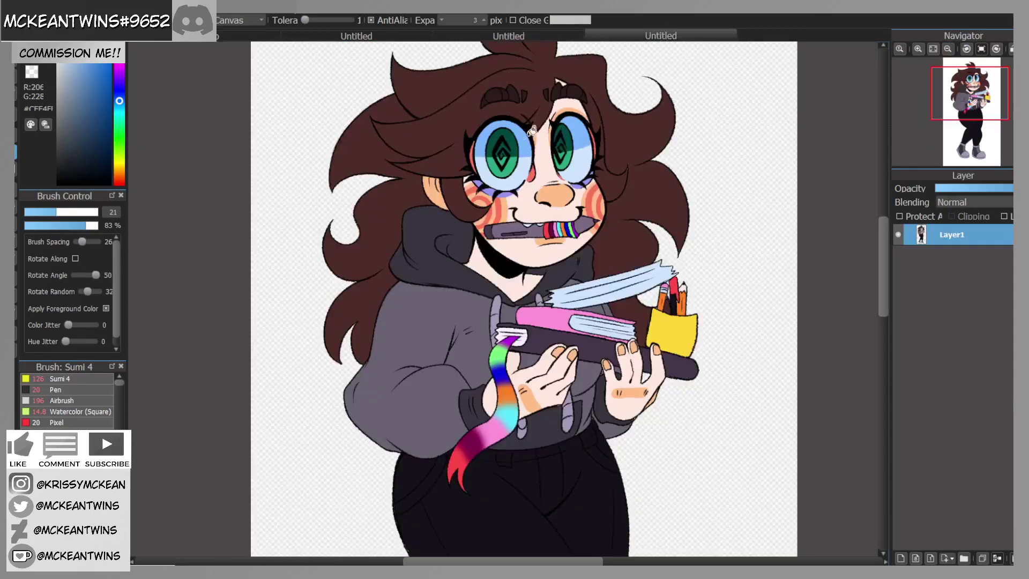
{"action": "left_click", "coordinate": [513, 164], "text": "alt"}
{"action": "left_click", "coordinate": [552, 35]}
{"action": "left_click", "coordinate": [645, 269]}
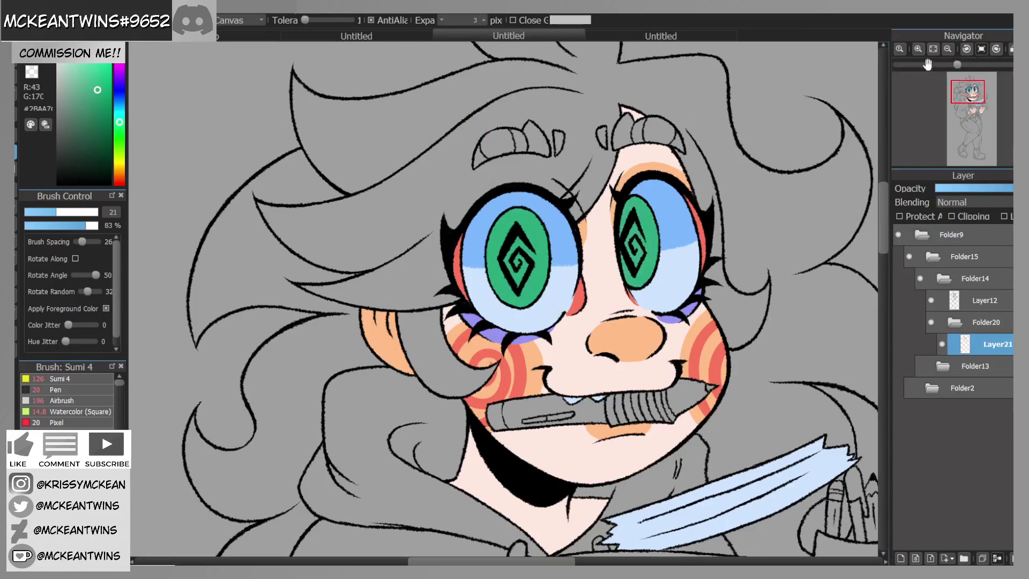
Step: Sample the dark green from the flattened copy and draw a dividing line across each iris at brush size 21
{"action": "left_click", "coordinate": [928, 48]}
{"action": "left_click", "coordinate": [661, 35]}
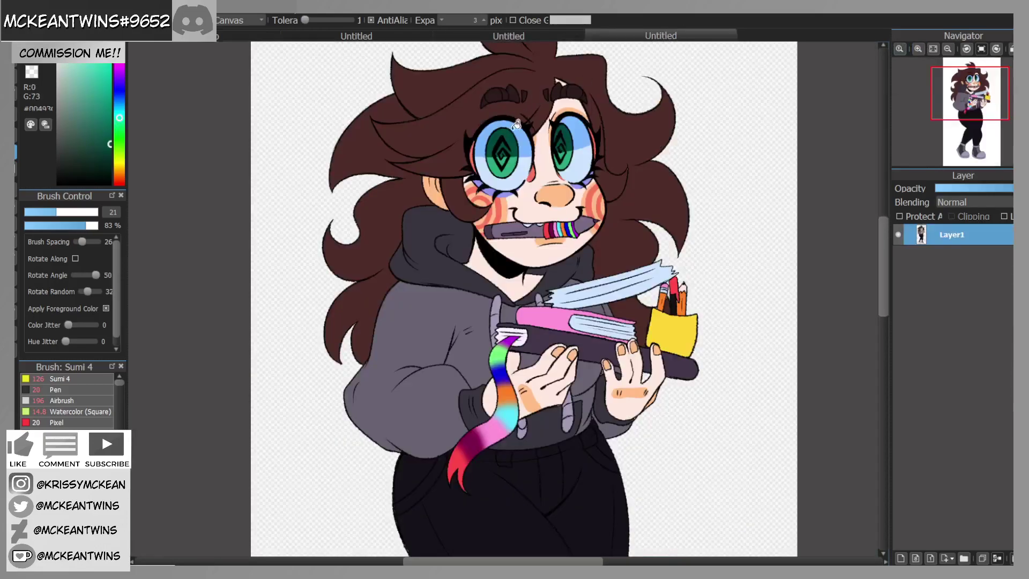
{"action": "left_click", "coordinate": [552, 36]}
{"action": "key", "text": "b"}
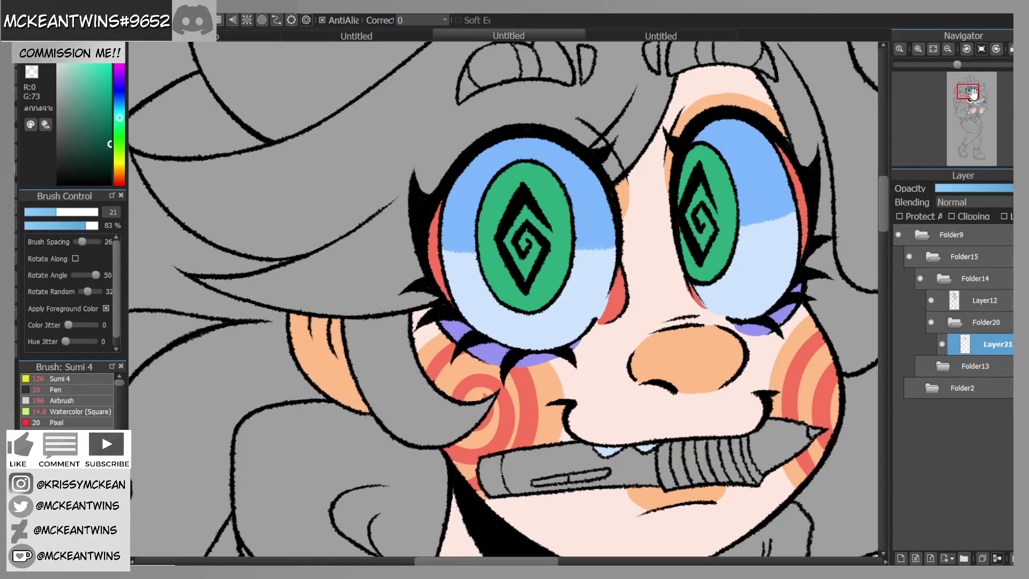
{"action": "left_click_drag", "start_coordinate": [972, 95], "coordinate": [973, 92]}
{"action": "left_click", "coordinate": [918, 49]}
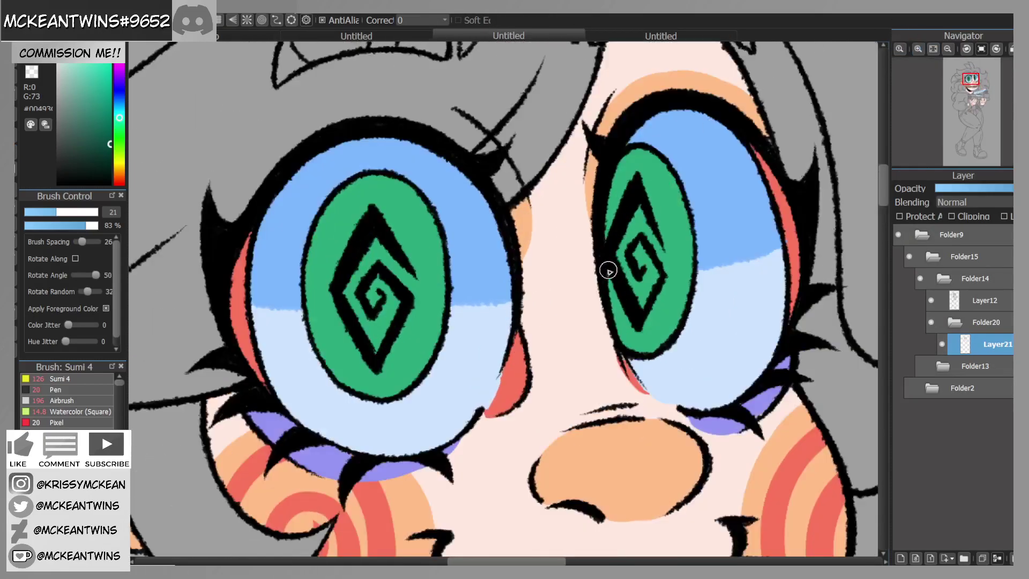
{"action": "mouse_move", "coordinate": [621, 275]}
{"action": "left_mouse_down"}
{"action": "mouse_move", "coordinate": [683, 271]}
{"action": "mouse_move", "coordinate": [665, 273]}
{"action": "left_mouse_up"}
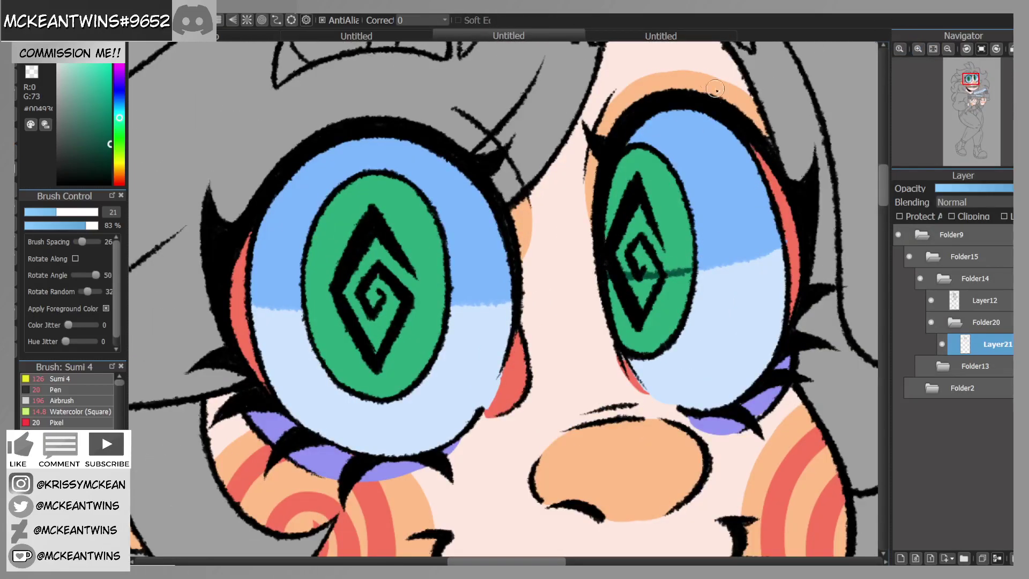
{"action": "left_click", "coordinate": [676, 35]}
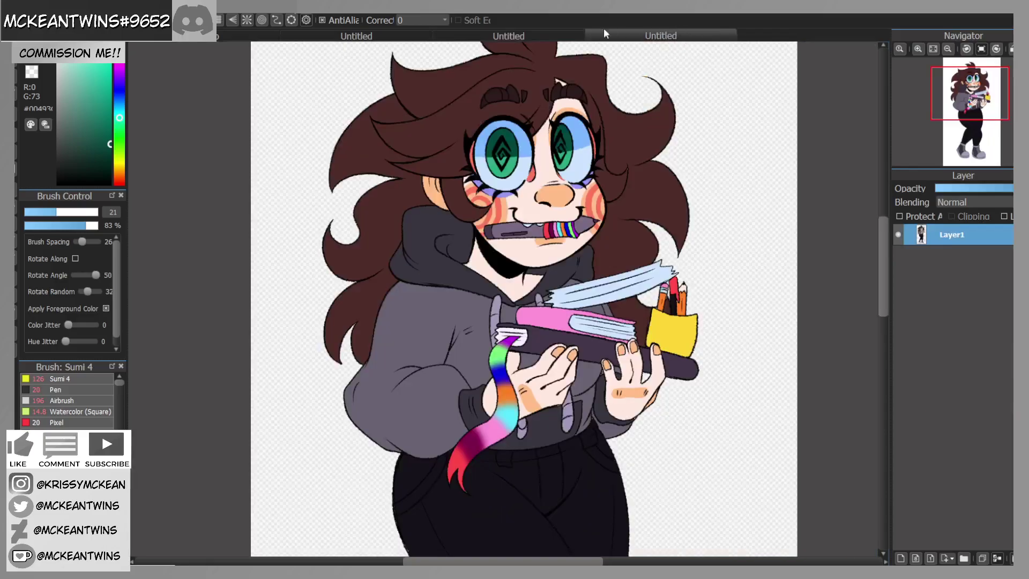
{"action": "left_click", "coordinate": [566, 35]}
{"action": "left_click_drag", "start_coordinate": [308, 309], "coordinate": [445, 306]}
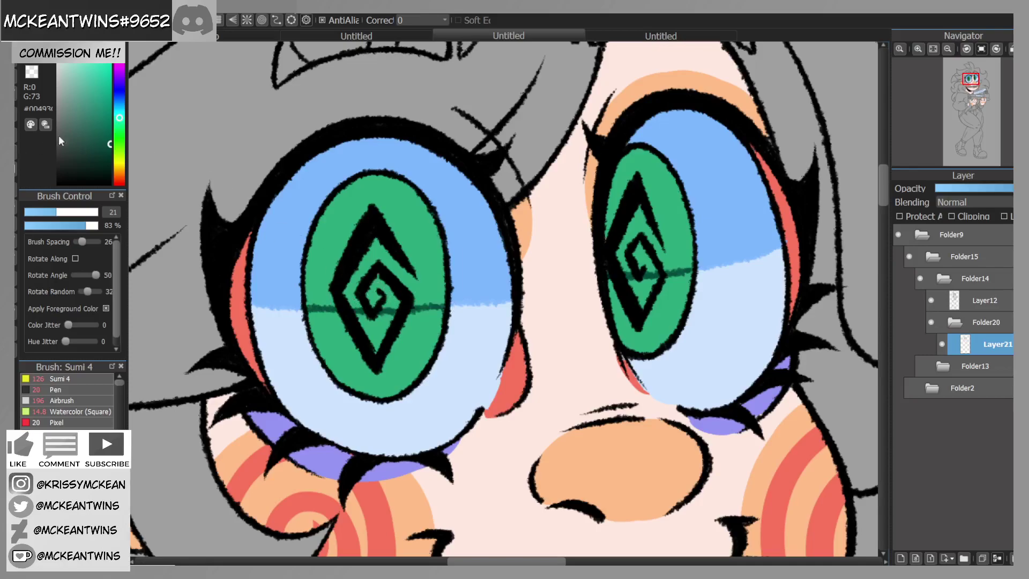
Step: Fill both irises above the dividing line with the dark green, including the area inside the spiral diamonds
{"action": "key", "text": "g"}
{"action": "left_click", "coordinate": [399, 290]}
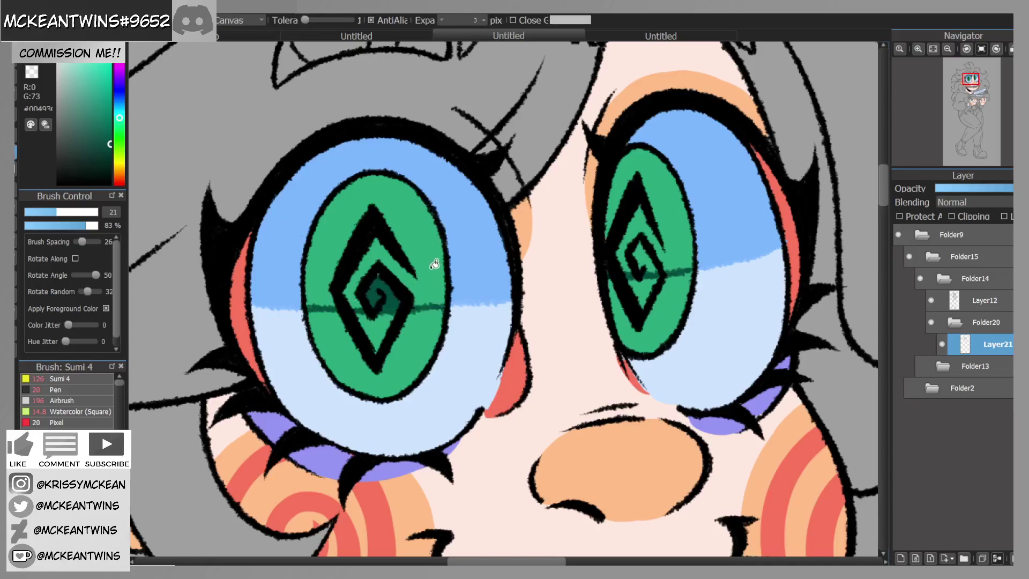
{"action": "left_click", "coordinate": [434, 264]}
{"action": "left_click", "coordinate": [682, 237]}
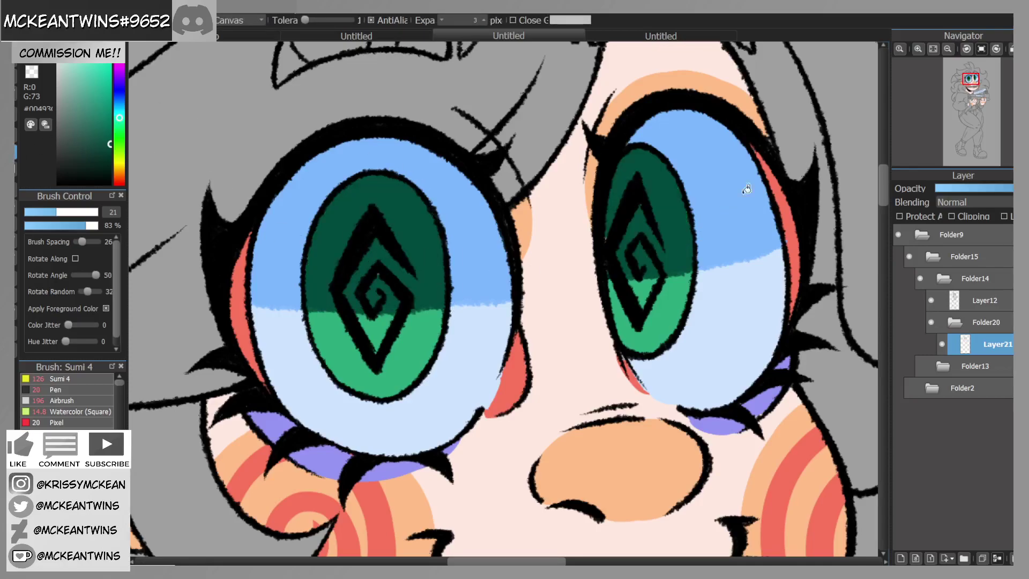
Step: Sample the hair's brown from the flattened copy and fill the main hair, the back locks and the strand beside the ear
{"action": "left_click", "coordinate": [947, 48]}
{"action": "left_click", "coordinate": [947, 50]}
{"action": "left_click", "coordinate": [948, 49]}
{"action": "left_click", "coordinate": [947, 50]}
{"action": "left_click_drag", "start_coordinate": [960, 97], "coordinate": [970, 104]}
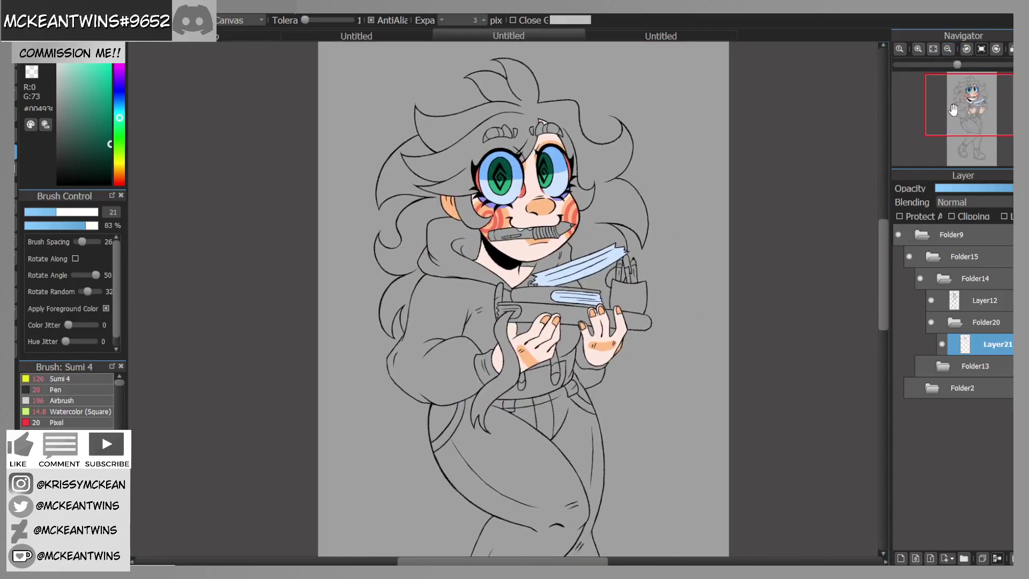
{"action": "left_click", "coordinate": [660, 36]}
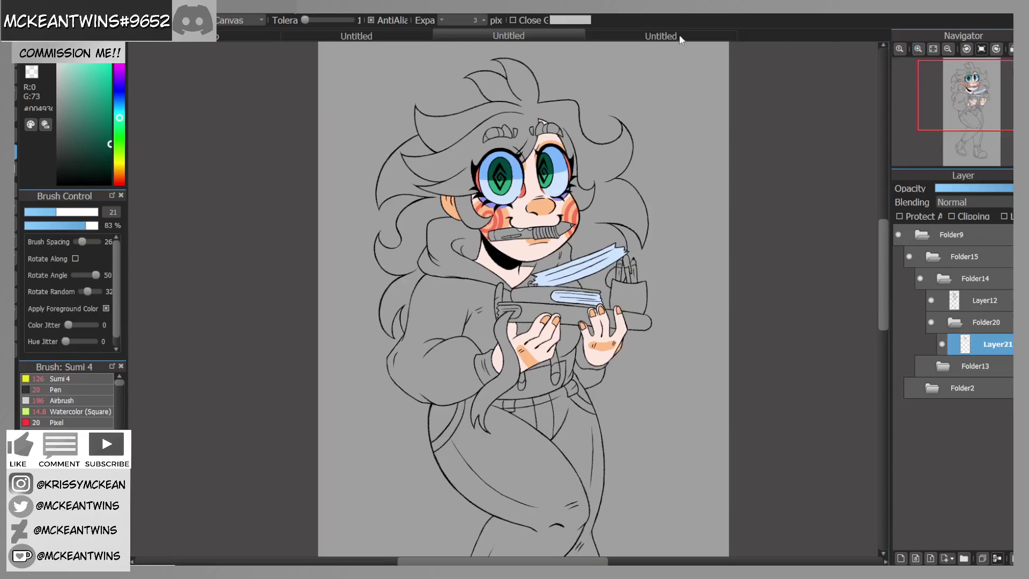
{"action": "left_click", "coordinate": [569, 36]}
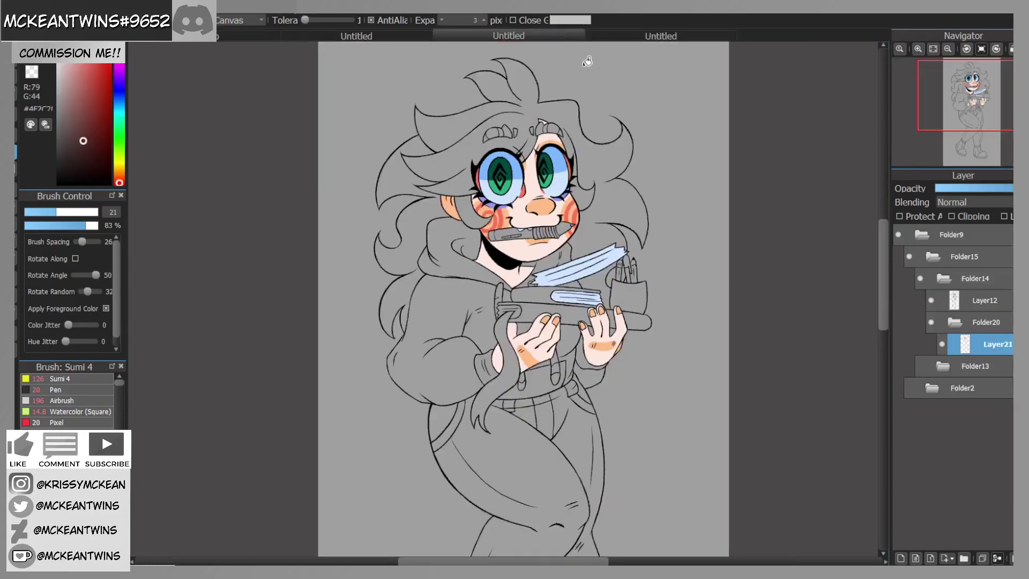
{"action": "left_click", "coordinate": [549, 109]}
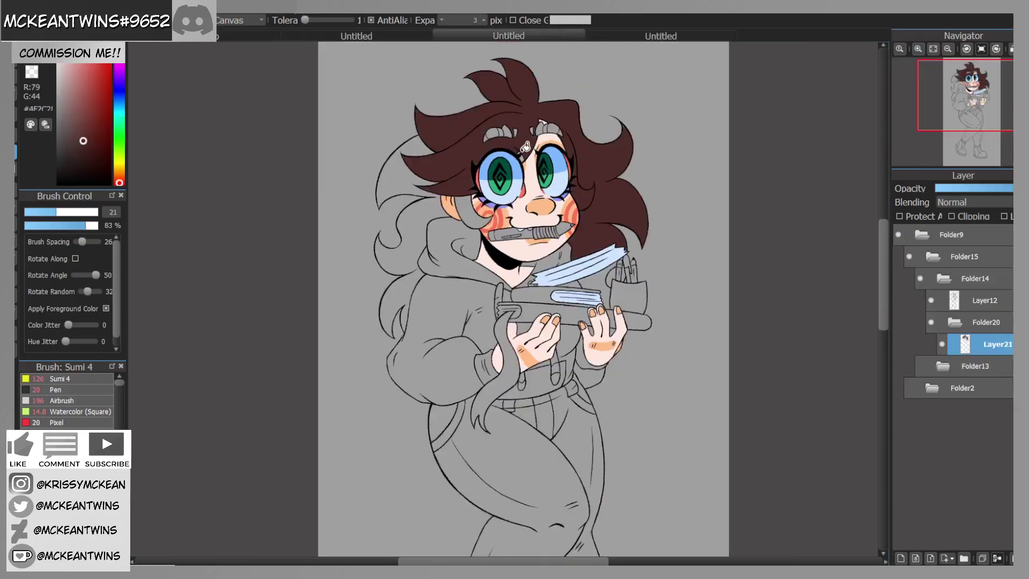
{"action": "left_click", "coordinate": [403, 173]}
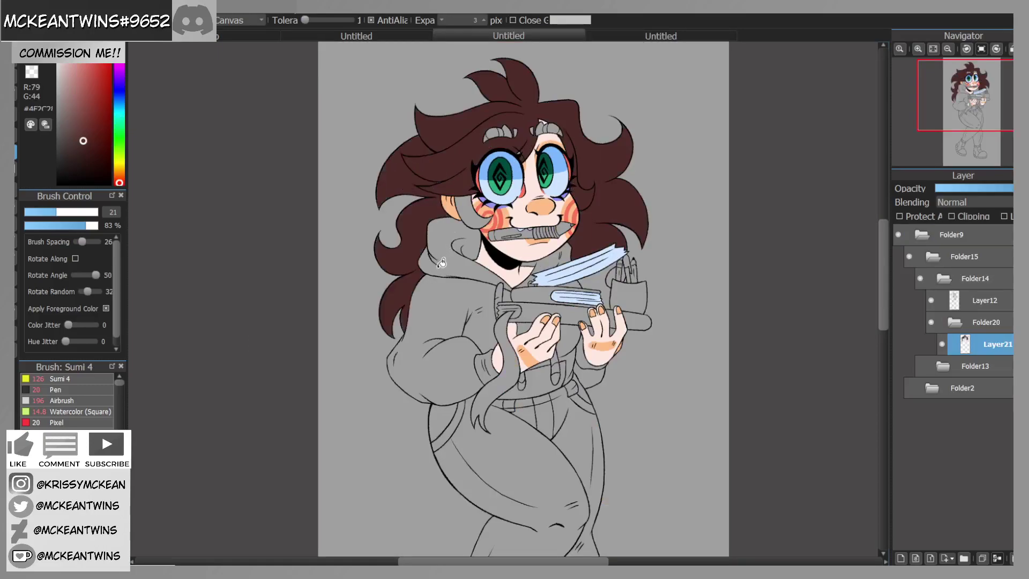
{"action": "left_click", "coordinate": [470, 210]}
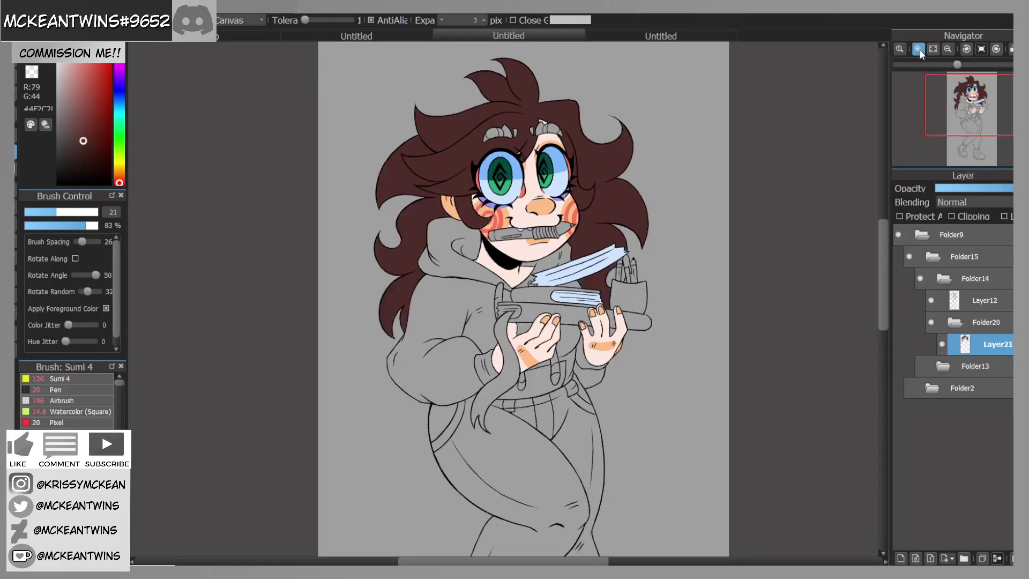
Step: Fill the small leftover hair patch beside the near eye's inner lashes and touch up remaining gaps with the hair brown
{"action": "left_click", "coordinate": [918, 49]}
{"action": "left_click", "coordinate": [918, 49]}
{"action": "left_click", "coordinate": [918, 49]}
{"action": "left_click_drag", "start_coordinate": [973, 107], "coordinate": [973, 92]}
{"action": "left_click", "coordinate": [473, 207]}
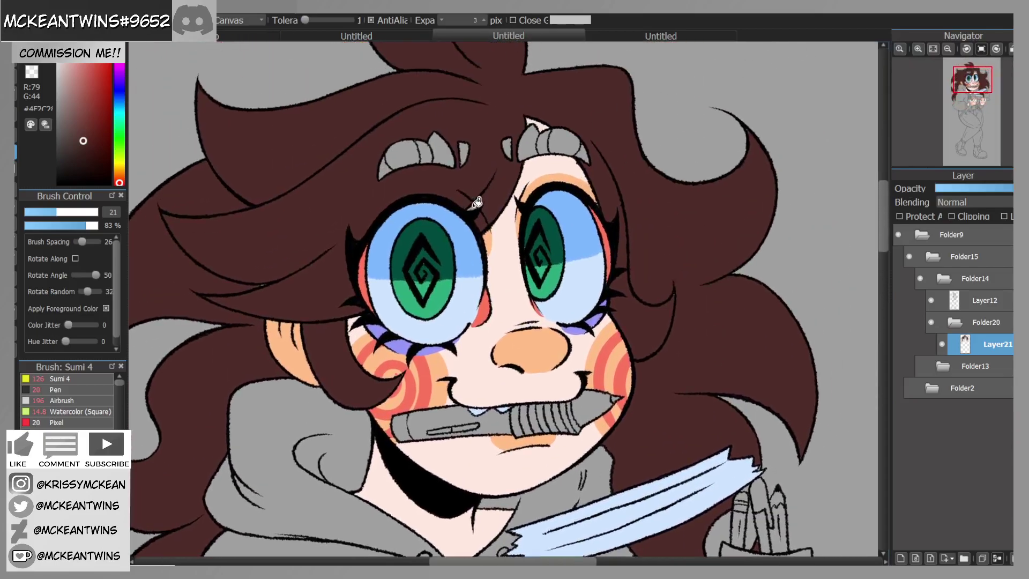
{"action": "key", "text": "b"}
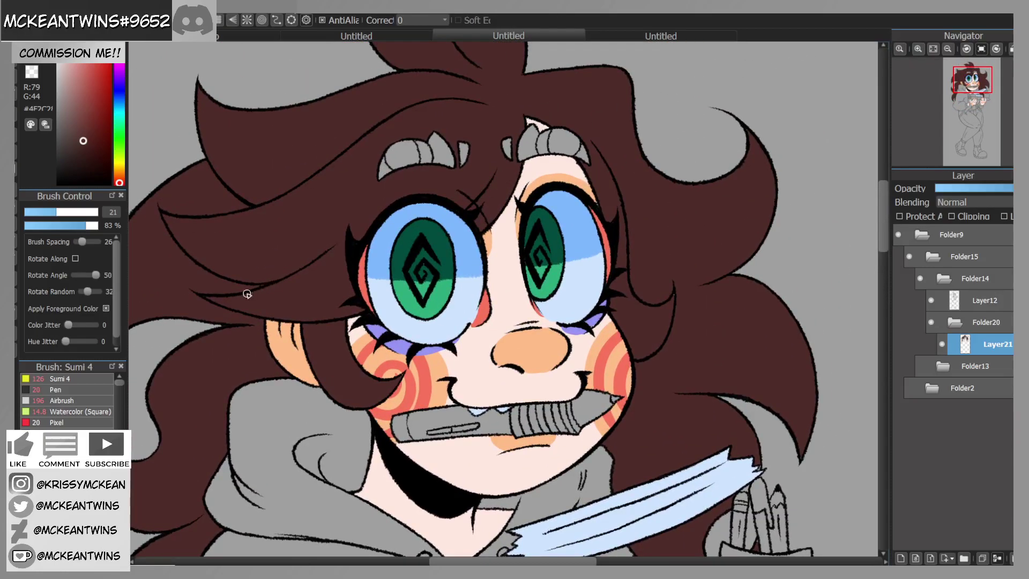
{"action": "mouse_move", "coordinate": [971, 89]}
{"action": "left_mouse_down"}
{"action": "mouse_move", "coordinate": [964, 105]}
{"action": "mouse_move", "coordinate": [977, 105]}
{"action": "mouse_move", "coordinate": [970, 93]}
{"action": "left_mouse_up"}
Step: Sample the darker eyebrow brown from the flattened copy and fill every segment of both eyebrows
{"action": "left_click", "coordinate": [662, 35]}
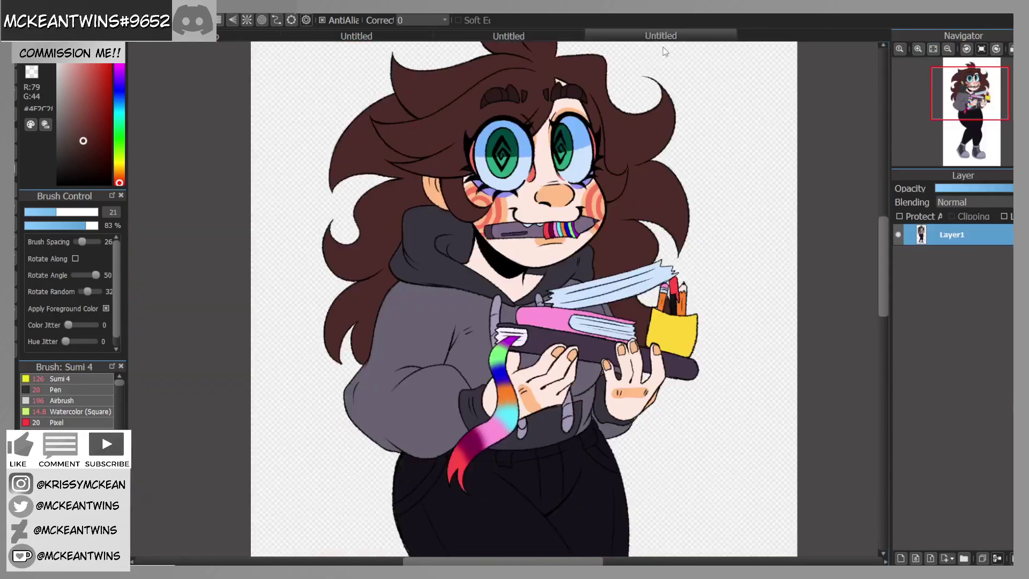
{"action": "left_click", "coordinate": [515, 92], "text": "alt"}
{"action": "left_click", "coordinate": [532, 37]}
{"action": "key", "text": "g"}
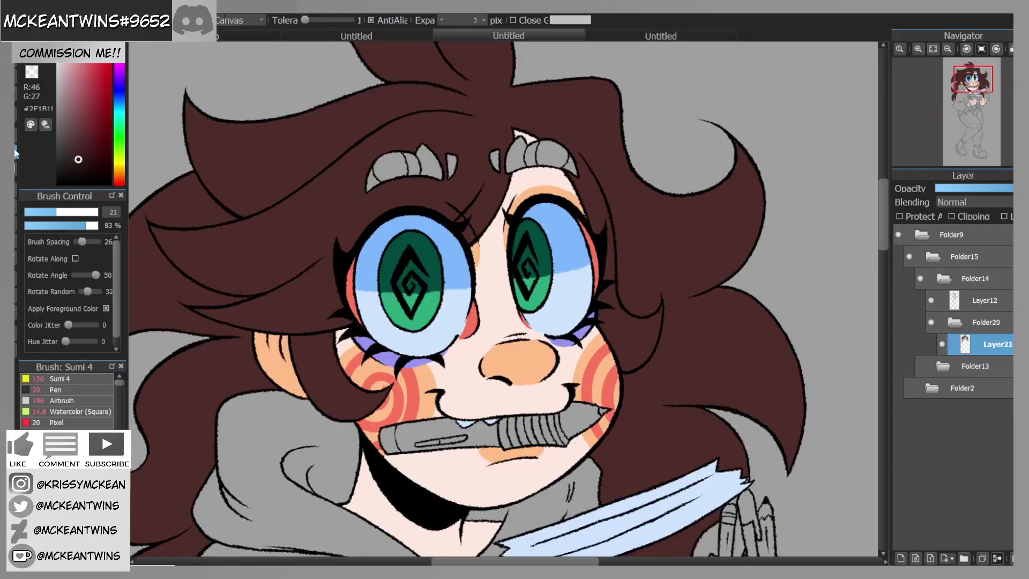
{"action": "left_click", "coordinate": [375, 175]}
{"action": "left_click", "coordinate": [394, 162]}
{"action": "left_click", "coordinate": [423, 157]}
{"action": "left_click", "coordinate": [454, 162]}
{"action": "left_click", "coordinate": [496, 161]}
{"action": "left_click", "coordinate": [520, 154]}
{"action": "left_click", "coordinate": [543, 153]}
{"action": "left_click", "coordinate": [570, 159]}
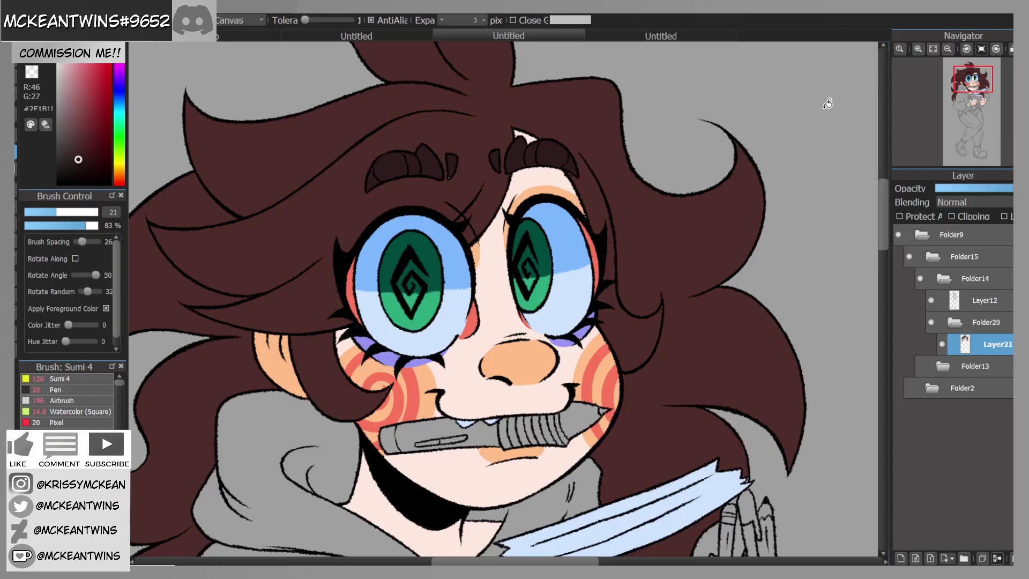
Step: Brush over the tiny unfilled specks at the corners of the eyebrow segments with the dark brown
{"action": "left_click", "coordinate": [918, 49]}
{"action": "left_click_drag", "start_coordinate": [975, 90], "coordinate": [965, 80]}
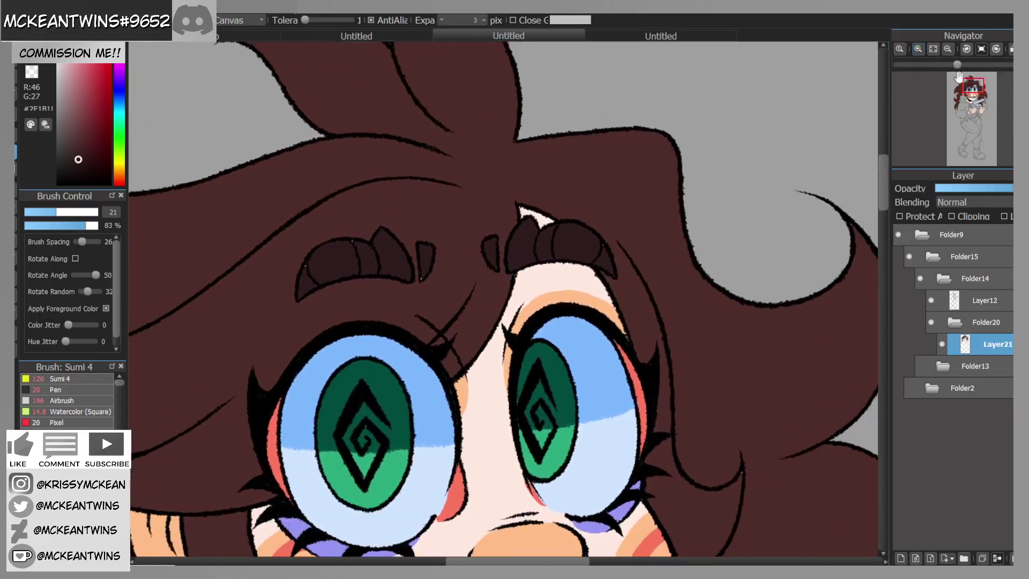
{"action": "left_click", "coordinate": [918, 47]}
{"action": "key", "text": "b"}
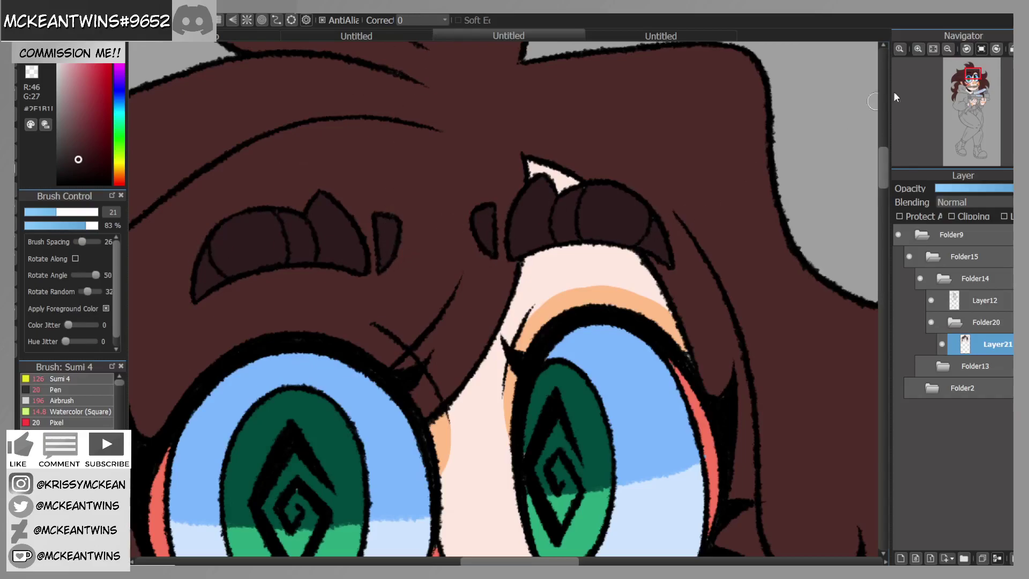
Step: Sample the hoodie's greyish purple from the flattened copy and fill the near sleeve and the torso section behind the hands
{"action": "left_click", "coordinate": [949, 48]}
{"action": "left_click", "coordinate": [949, 49]}
{"action": "left_click_drag", "start_coordinate": [972, 99], "coordinate": [972, 101]}
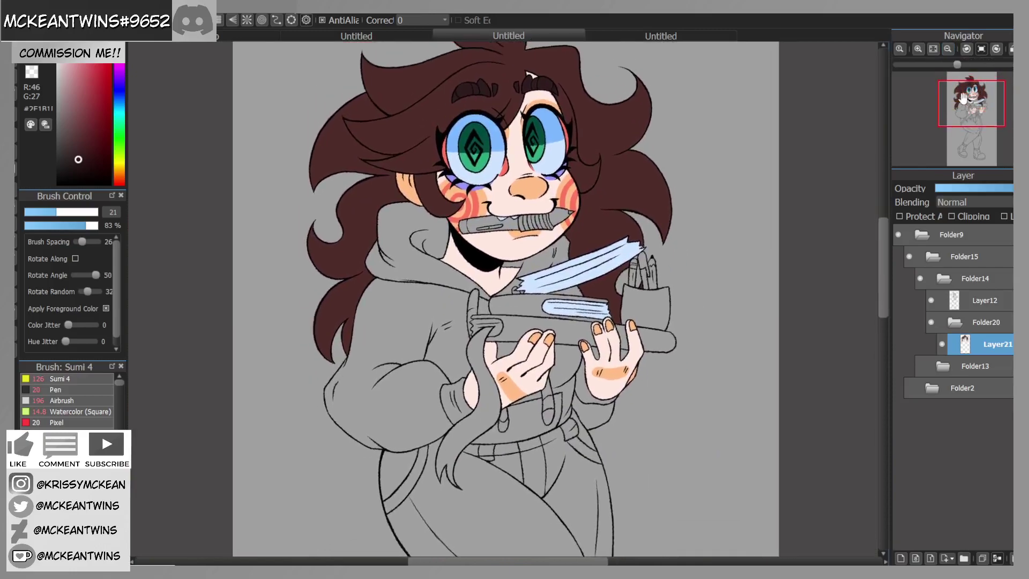
{"action": "left_click", "coordinate": [678, 37]}
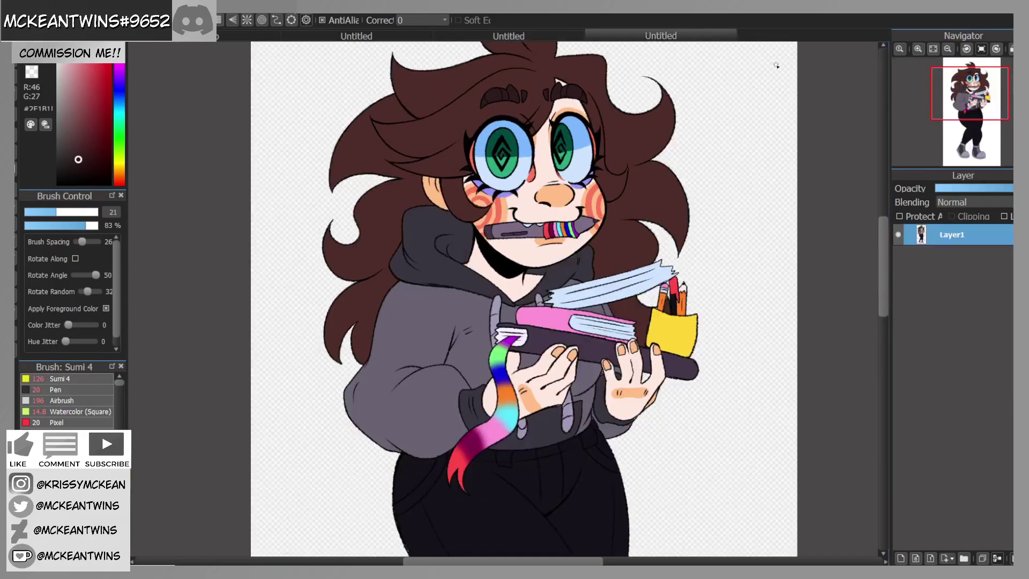
{"action": "left_click", "coordinate": [671, 330], "text": "alt"}
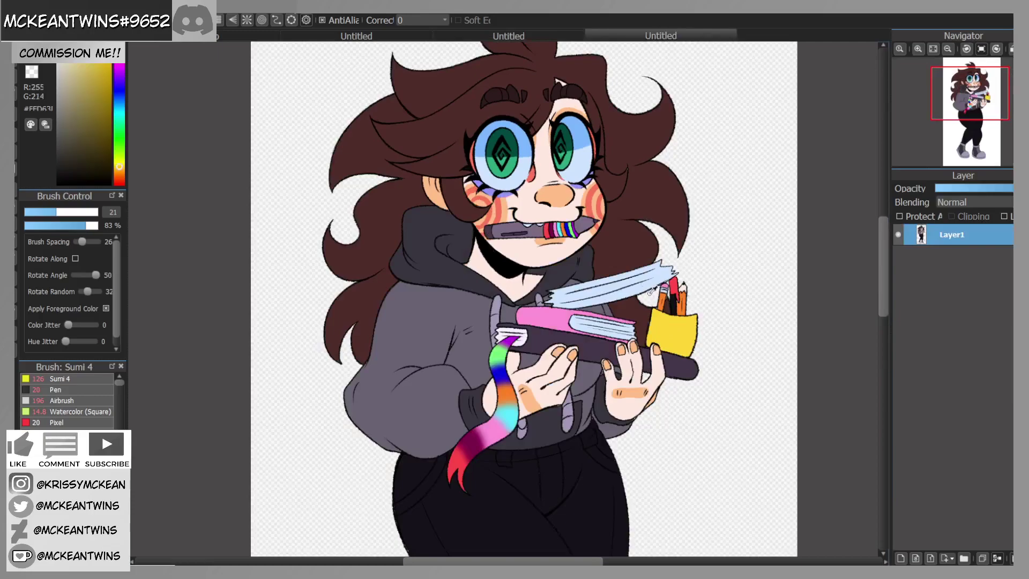
{"action": "left_click", "coordinate": [438, 303], "text": "alt"}
{"action": "left_click", "coordinate": [553, 34]}
{"action": "left_click", "coordinate": [16, 153]}
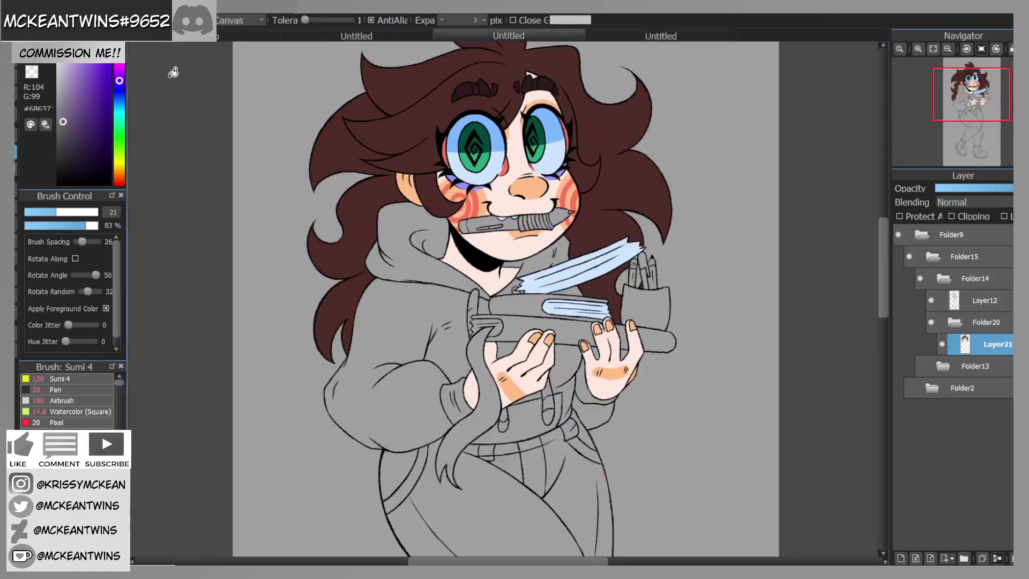
{"action": "left_click", "coordinate": [415, 313]}
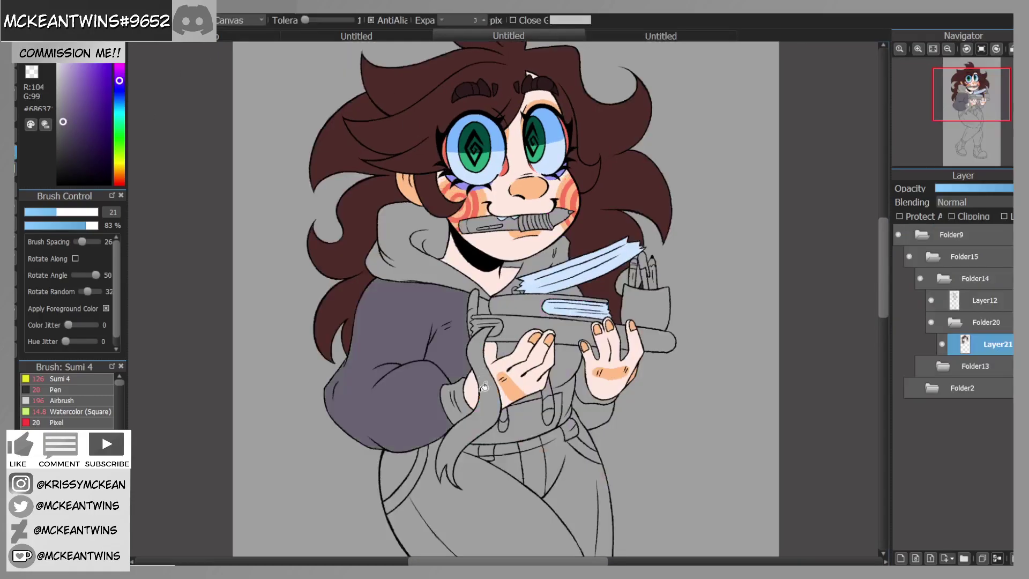
{"action": "left_click", "coordinate": [569, 359]}
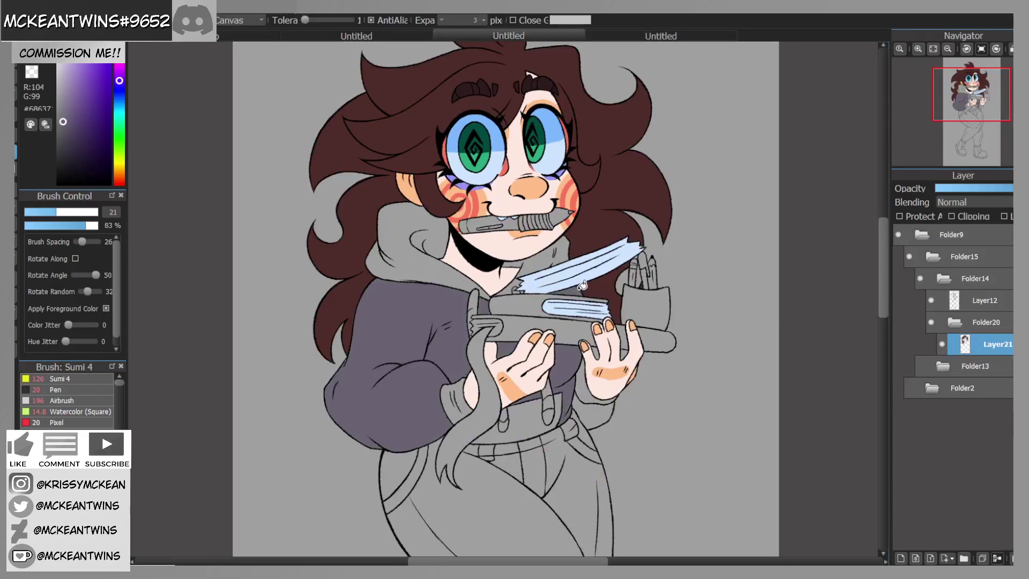
Step: Fill the far sleeve below the hand and the ankle and heel panels of both boots with the greyish purple
{"action": "left_click", "coordinate": [601, 422]}
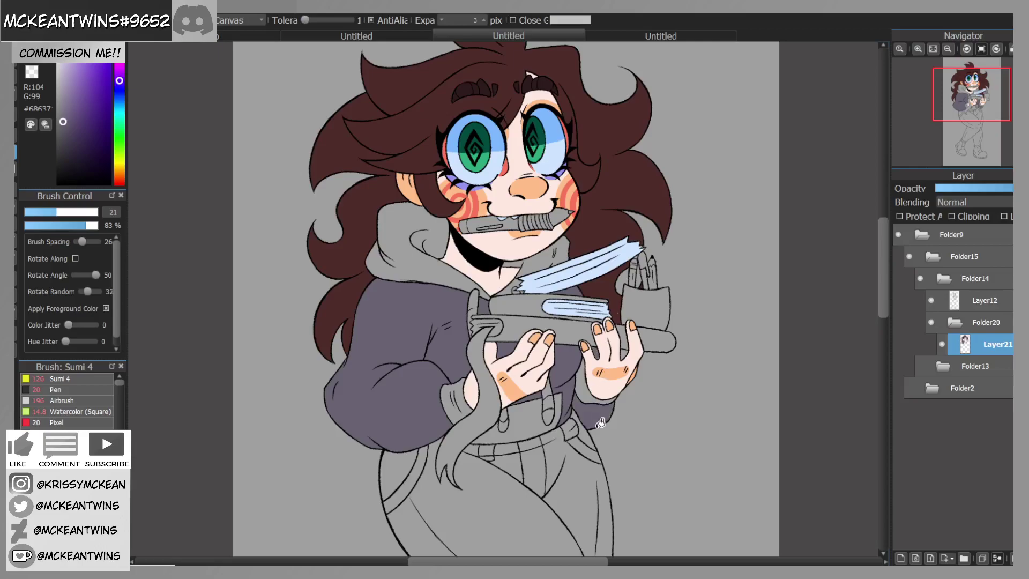
{"action": "mouse_move", "coordinate": [1004, 95]}
{"action": "left_click_drag", "start_coordinate": [970, 105], "coordinate": [971, 132]}
{"action": "left_click", "coordinate": [707, 36]}
{"action": "left_click", "coordinate": [970, 141]}
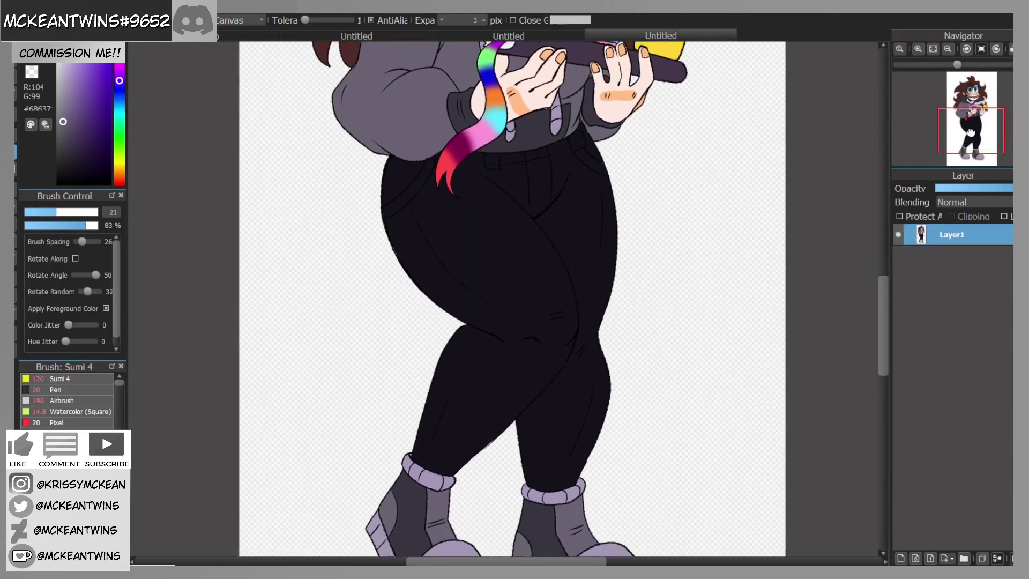
{"action": "left_click", "coordinate": [519, 30]}
{"action": "left_click", "coordinate": [440, 294]}
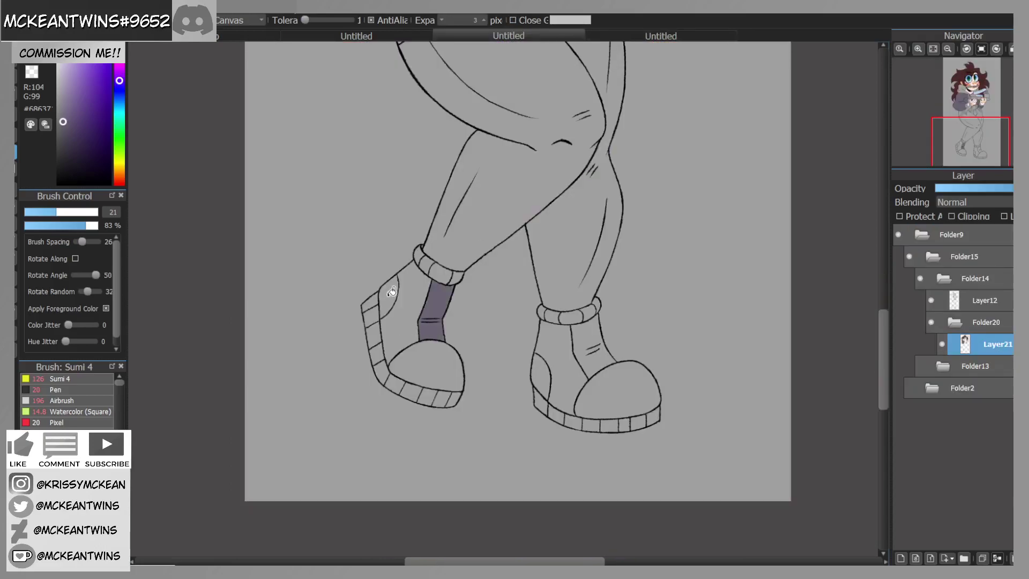
{"action": "left_click", "coordinate": [391, 292]}
{"action": "left_click", "coordinate": [589, 363]}
{"action": "left_click", "coordinate": [544, 375]}
Step: Sample the hoodie's dark grey from the flattened copy and fill the hood, front pocket and sleeve cuffs
{"action": "left_click_drag", "start_coordinate": [970, 135], "coordinate": [971, 108]}
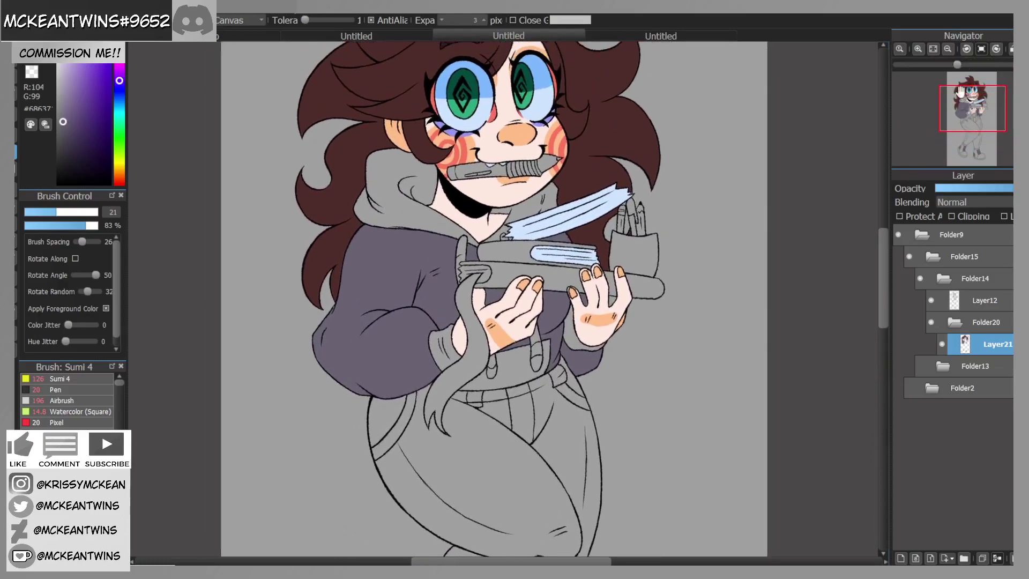
{"action": "left_click", "coordinate": [664, 32]}
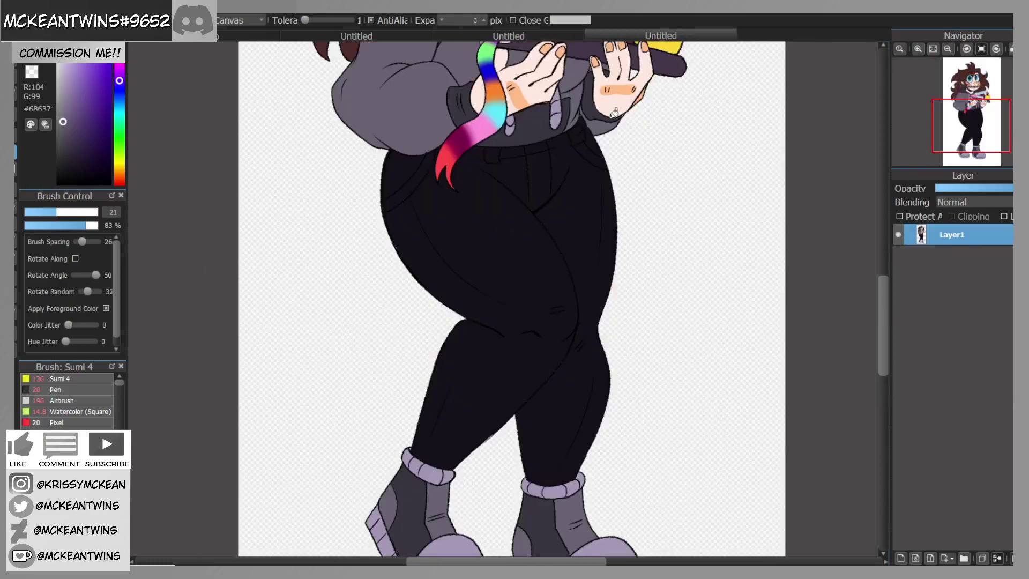
{"action": "left_click", "coordinate": [469, 92], "text": "alt"}
{"action": "left_click", "coordinate": [509, 36]}
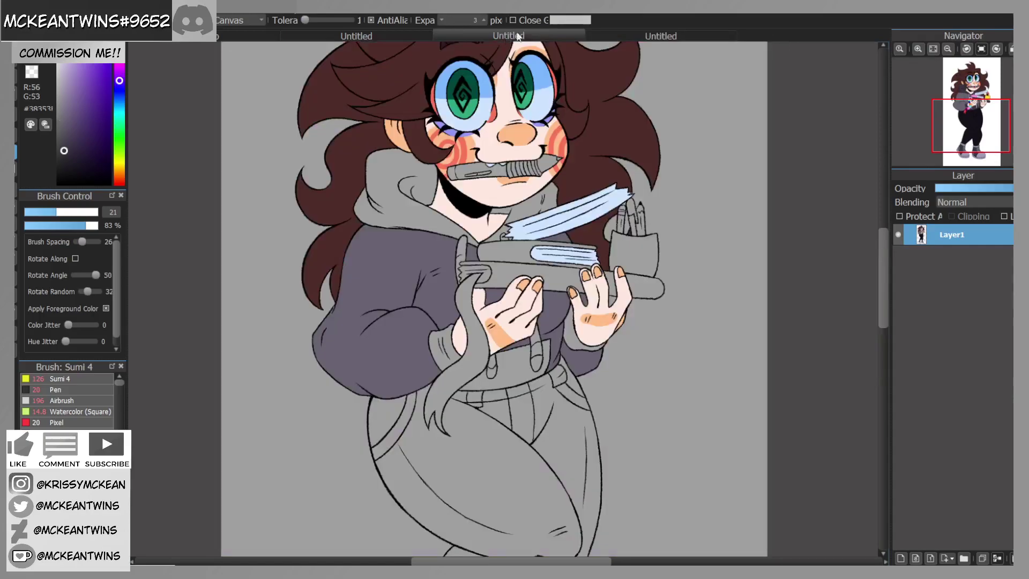
{"action": "left_click", "coordinate": [457, 200]}
{"action": "left_click", "coordinate": [532, 201]}
{"action": "left_click", "coordinate": [497, 234]}
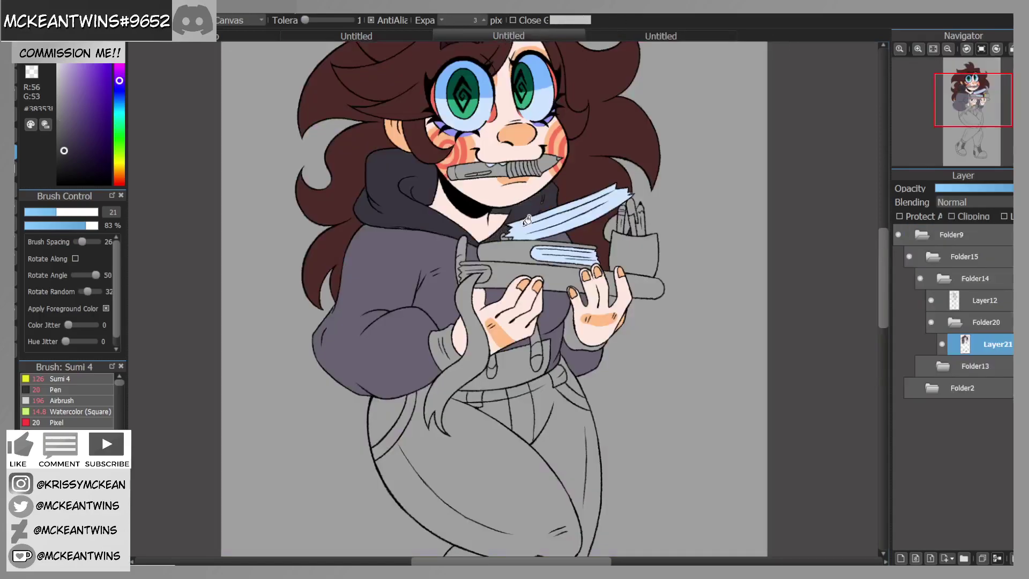
{"action": "left_click", "coordinate": [533, 358]}
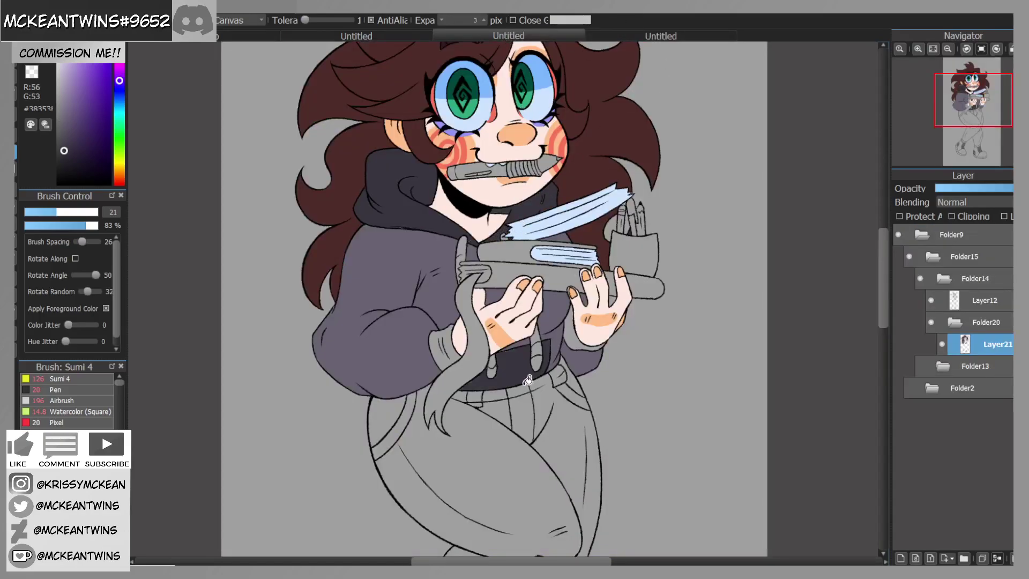
{"action": "left_click", "coordinate": [442, 343]}
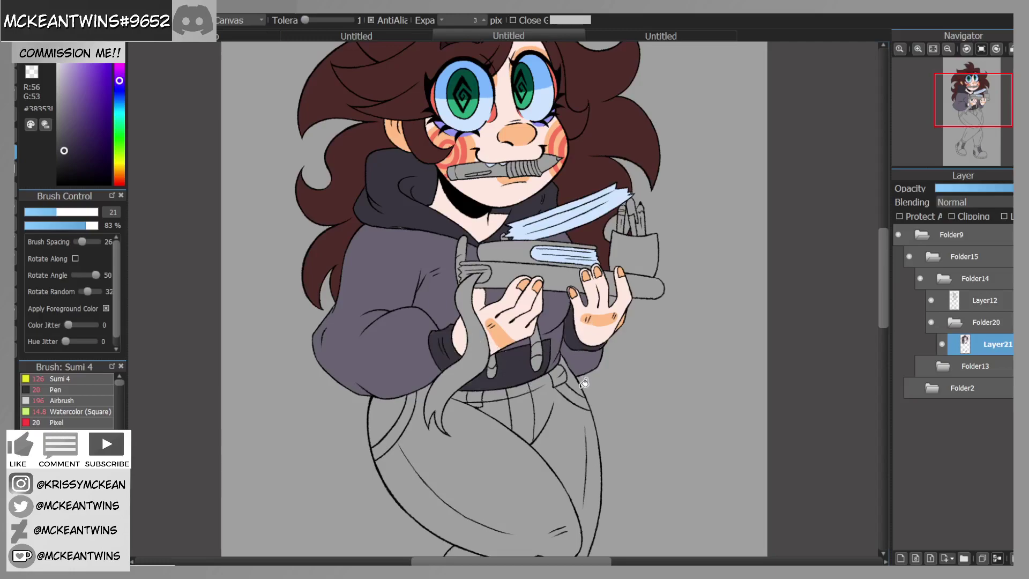
Step: Brush over the small unfilled gap along the hood's lower seam with the dark grey
{"action": "mouse_move", "coordinate": [940, 106]}
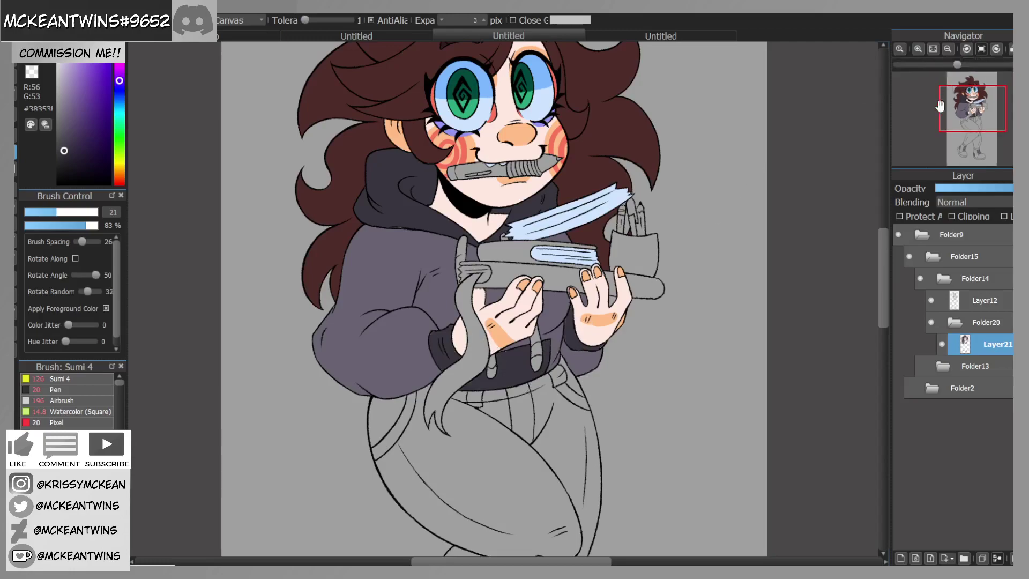
{"action": "left_click", "coordinate": [918, 50]}
{"action": "left_click_drag", "start_coordinate": [977, 109], "coordinate": [973, 102]}
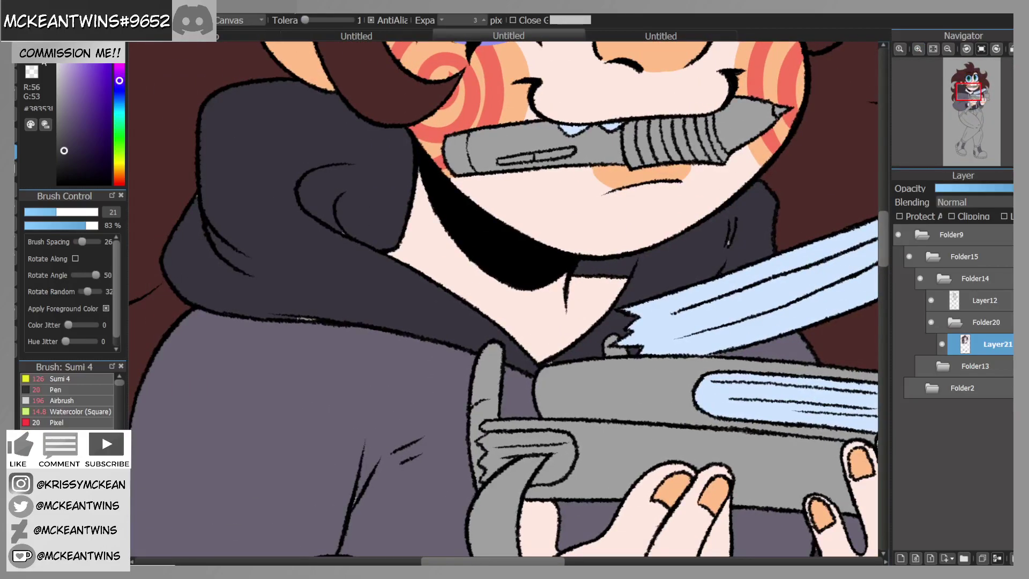
{"action": "left_click", "coordinate": [14, 53]}
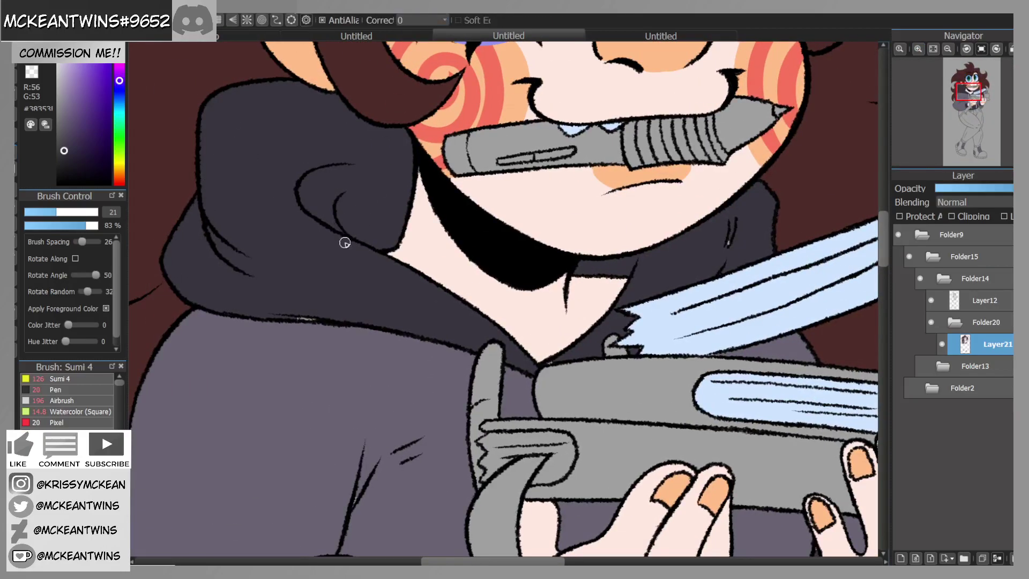
{"action": "left_click_drag", "start_coordinate": [290, 319], "coordinate": [313, 318]}
Step: Sample the light purple from the flattened copy and fill every segment of the hoodie's drawstrings
{"action": "mouse_move", "coordinate": [982, 98]}
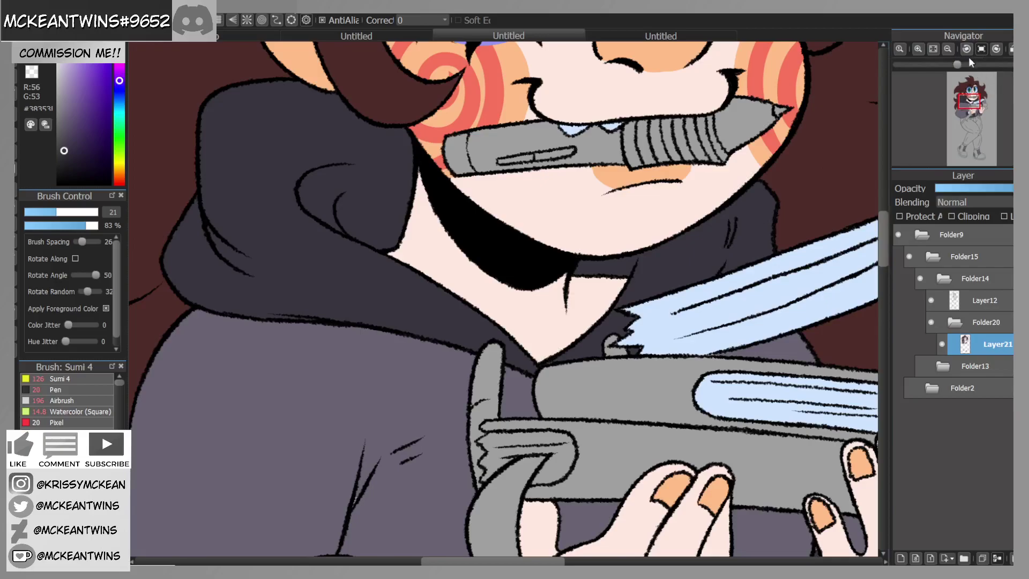
{"action": "left_click", "coordinate": [948, 49]}
{"action": "left_click", "coordinate": [947, 49]}
{"action": "left_click_drag", "start_coordinate": [961, 104], "coordinate": [967, 107]}
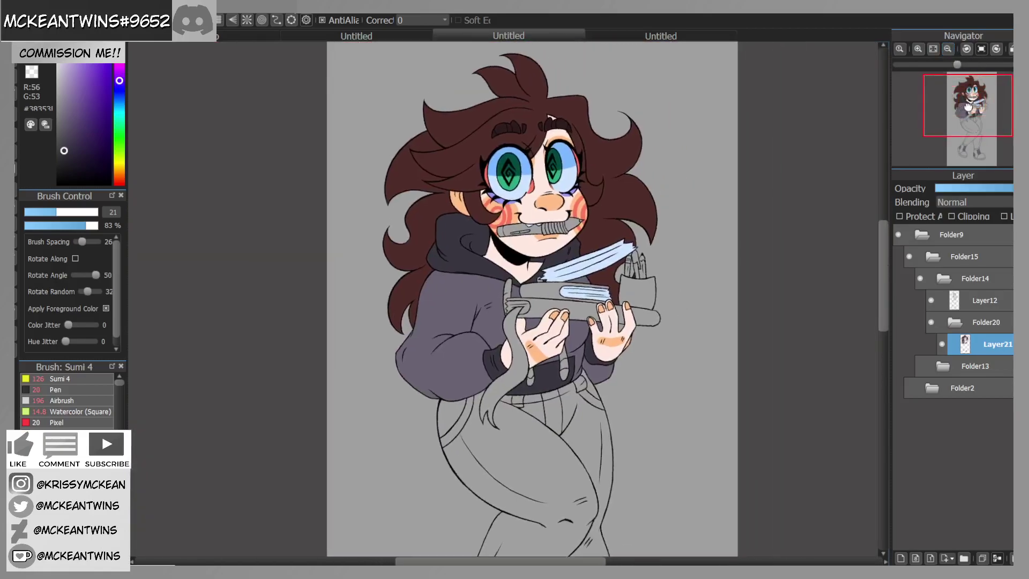
{"action": "left_click", "coordinate": [661, 35]}
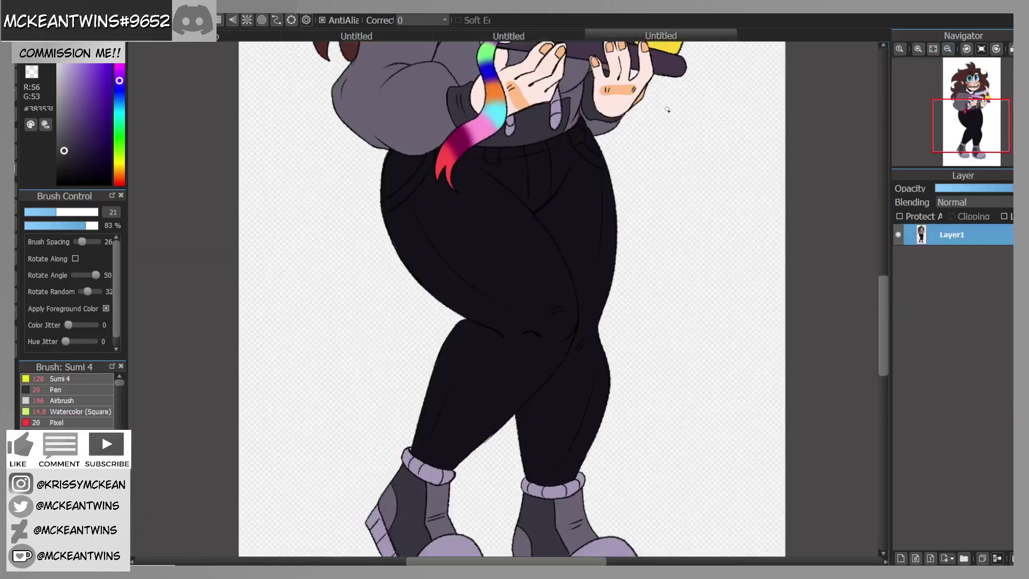
{"action": "left_click_drag", "start_coordinate": [975, 95], "coordinate": [968, 112]}
{"action": "left_click", "coordinate": [514, 184], "text": "alt"}
{"action": "left_click", "coordinate": [525, 37]}
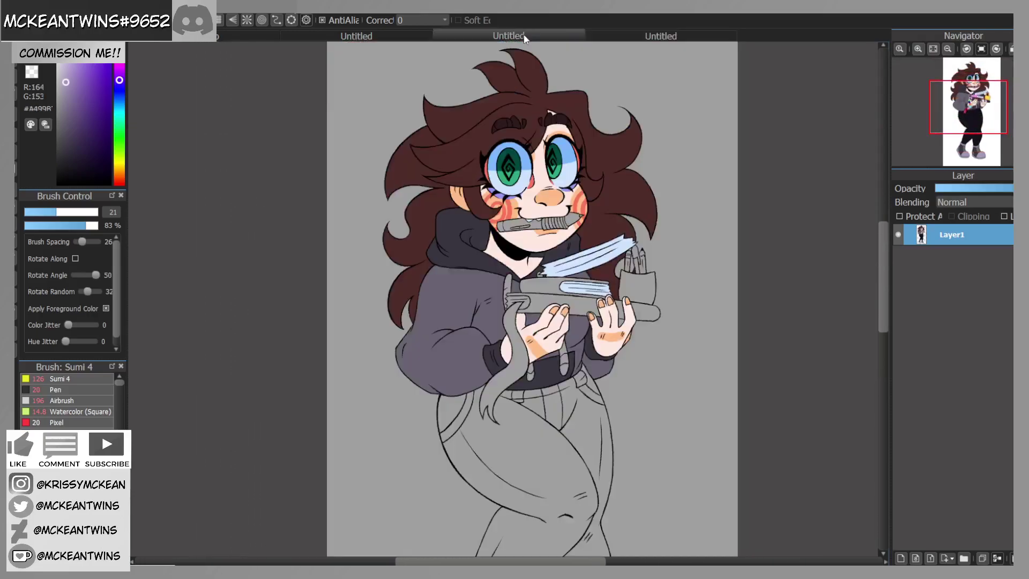
{"action": "left_click", "coordinate": [16, 152]}
{"action": "left_click", "coordinate": [919, 49]}
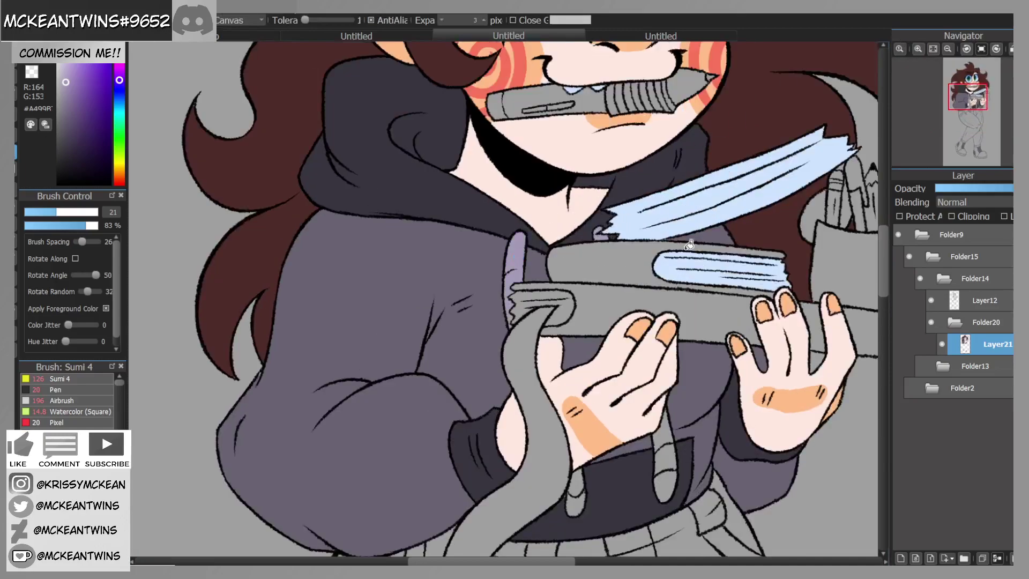
{"action": "left_click_drag", "start_coordinate": [972, 100], "coordinate": [972, 103]}
{"action": "left_click", "coordinate": [918, 49]}
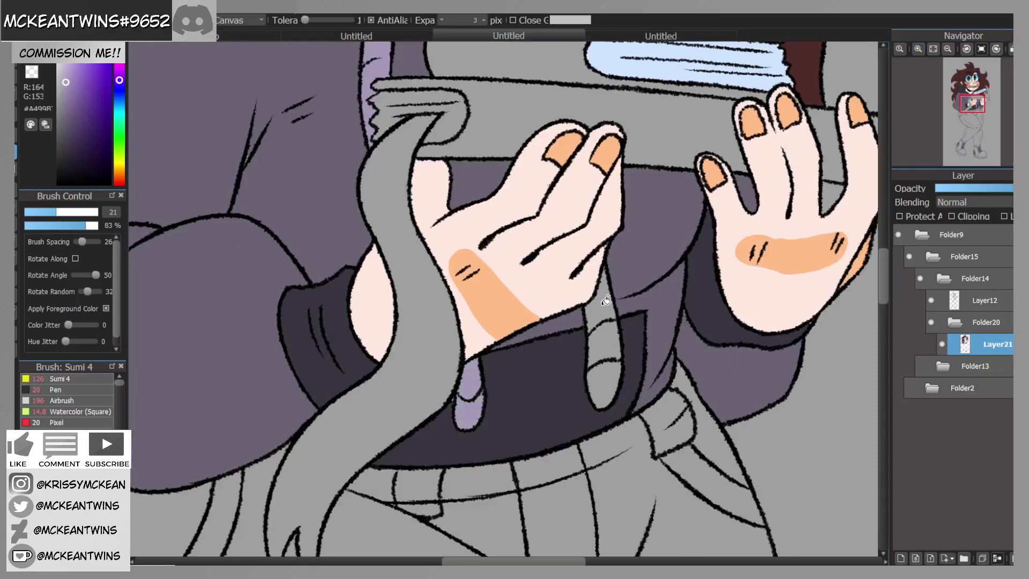
{"action": "left_click", "coordinate": [611, 381]}
Step: Fill the soles, toe caps and ribbed ankle cuffs of both boots with the light purple
{"action": "left_click", "coordinate": [946, 49]}
{"action": "left_click", "coordinate": [947, 50]}
{"action": "left_click", "coordinate": [947, 50]}
{"action": "left_click_drag", "start_coordinate": [965, 110], "coordinate": [972, 145]}
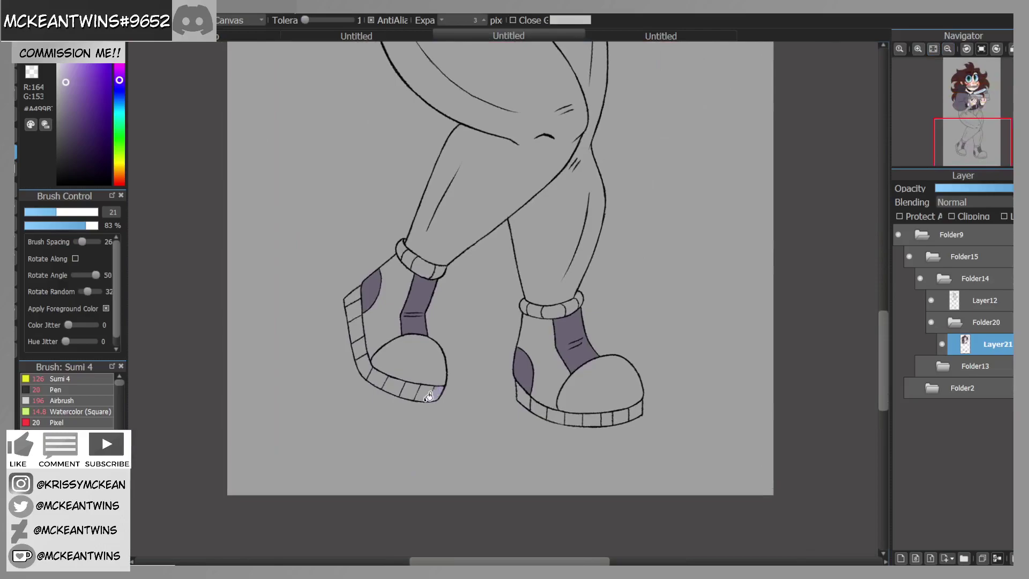
{"action": "left_click", "coordinate": [370, 358]}
{"action": "left_click", "coordinate": [365, 343]}
{"action": "left_click", "coordinate": [428, 263]}
{"action": "left_click", "coordinate": [412, 252]}
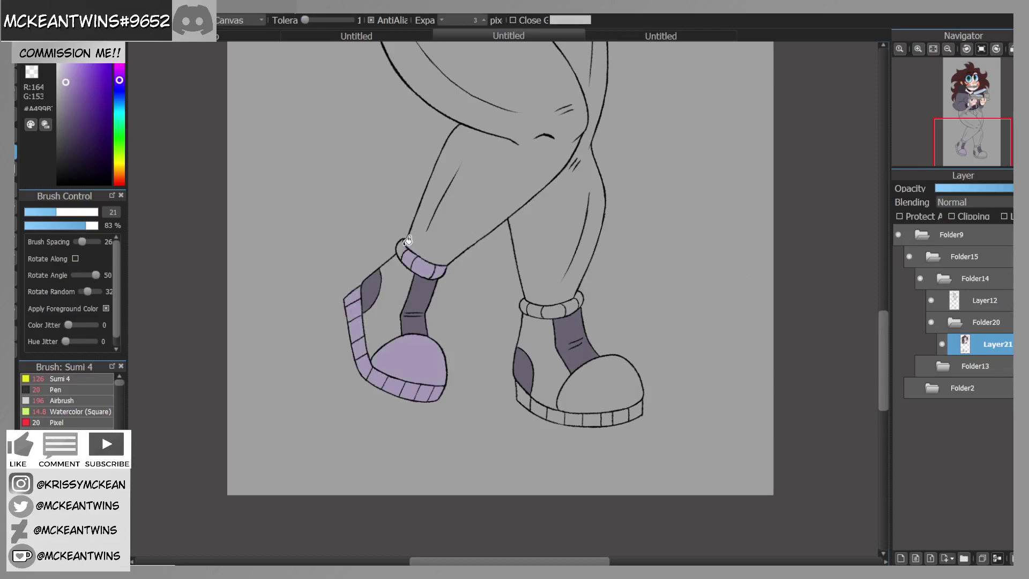
{"action": "left_click", "coordinate": [558, 304]}
{"action": "left_click", "coordinate": [576, 303]}
{"action": "left_click", "coordinate": [528, 398]}
Step: Sample the dark grey from the flattened copy and fill the remaining side panels of both boots
{"action": "left_click_drag", "start_coordinate": [967, 125], "coordinate": [968, 89]}
{"action": "left_click", "coordinate": [660, 36]}
{"action": "left_click_drag", "start_coordinate": [949, 137], "coordinate": [971, 125]}
{"action": "left_click", "coordinate": [508, 36]}
{"action": "left_click", "coordinate": [505, 292]}
{"action": "left_click", "coordinate": [337, 261]}
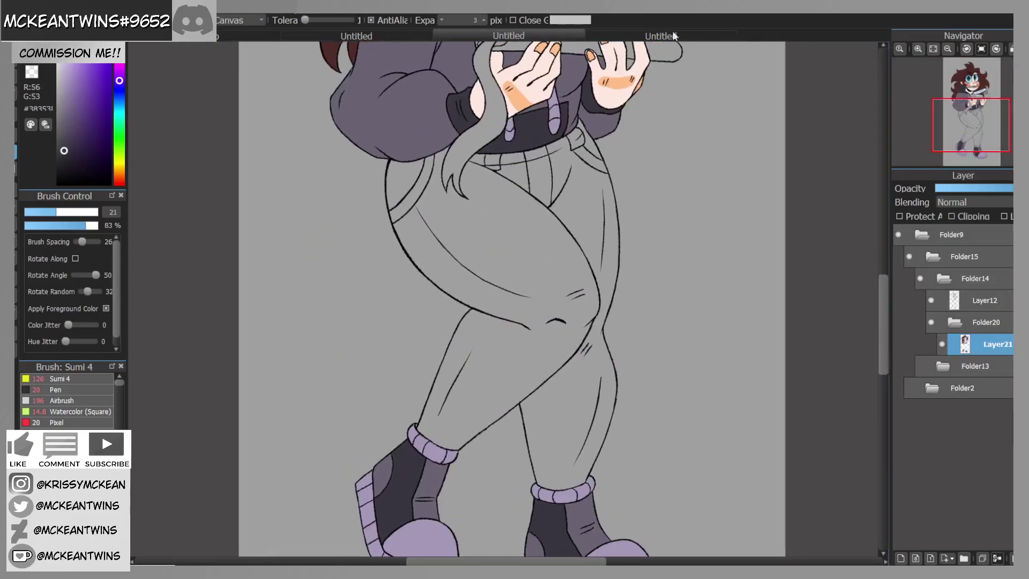
Step: Sample the trousers' near-black from the flattened copy and fill the thighs and lower legs
{"action": "left_click", "coordinate": [683, 35]}
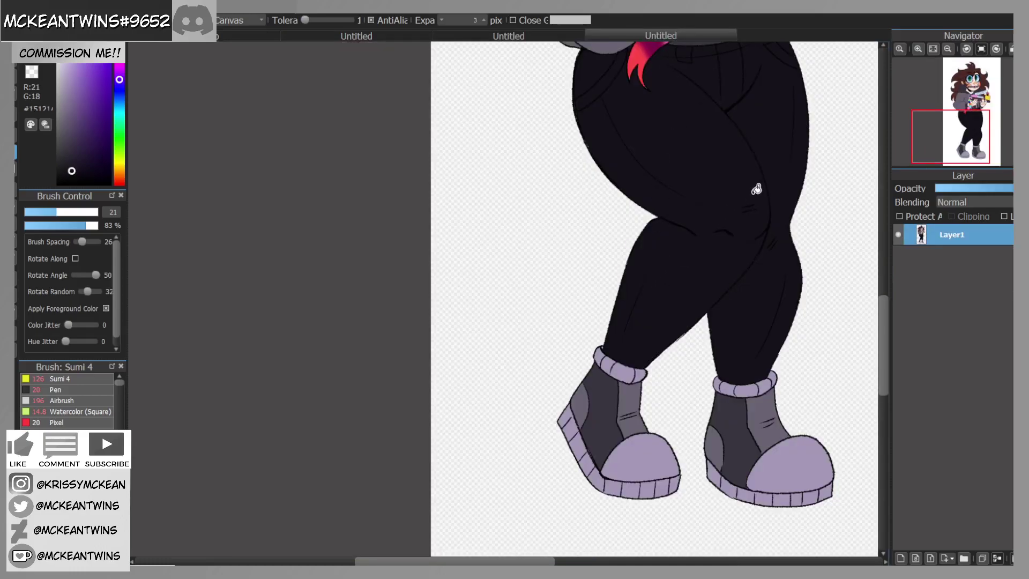
{"action": "left_click", "coordinate": [528, 34]}
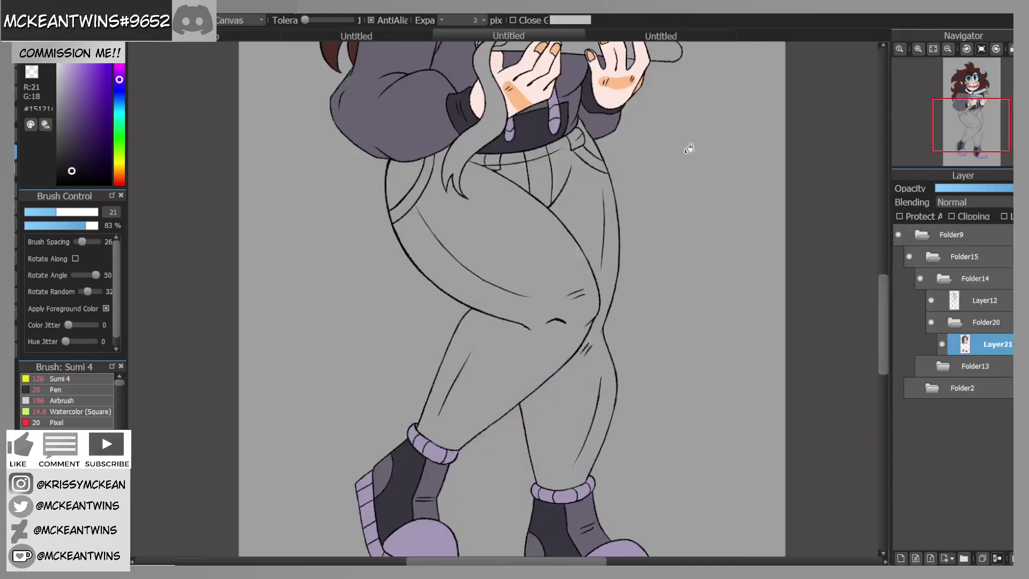
{"action": "left_click", "coordinate": [502, 381]}
{"action": "left_click", "coordinate": [593, 406]}
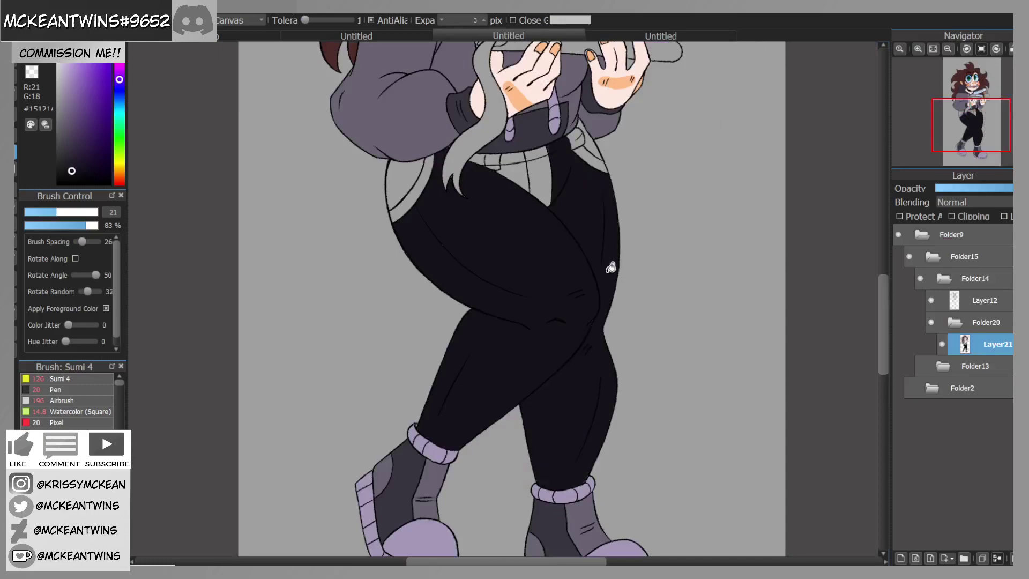
Step: Paint the narrow corner at the base of the trouser fly with the Pen brush in near-black
{"action": "left_click", "coordinate": [11, 67]}
{"action": "left_click", "coordinate": [72, 389]}
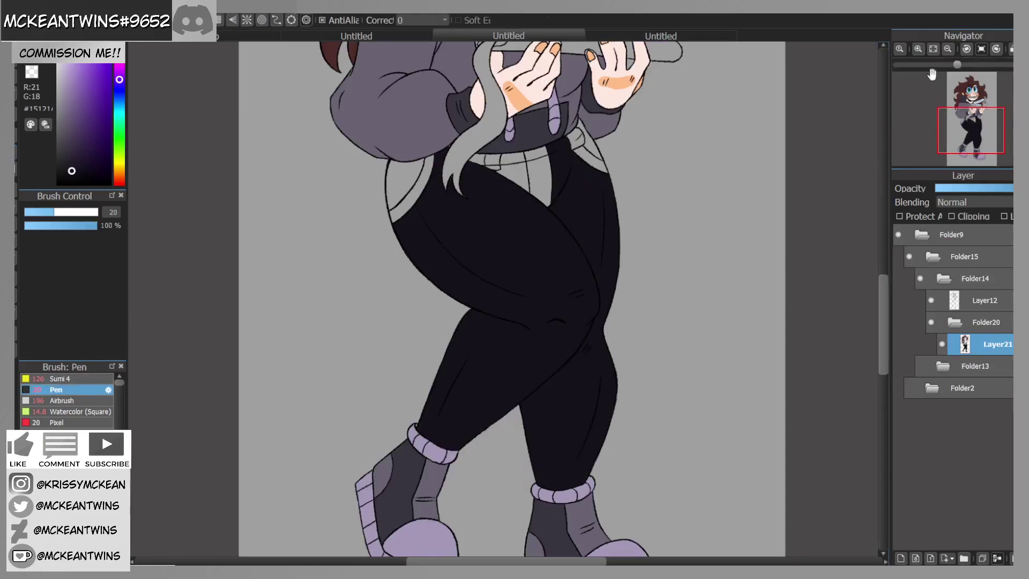
{"action": "left_click", "coordinate": [918, 49]}
{"action": "left_click", "coordinate": [918, 48]}
{"action": "left_click_drag", "start_coordinate": [982, 111], "coordinate": [974, 127]}
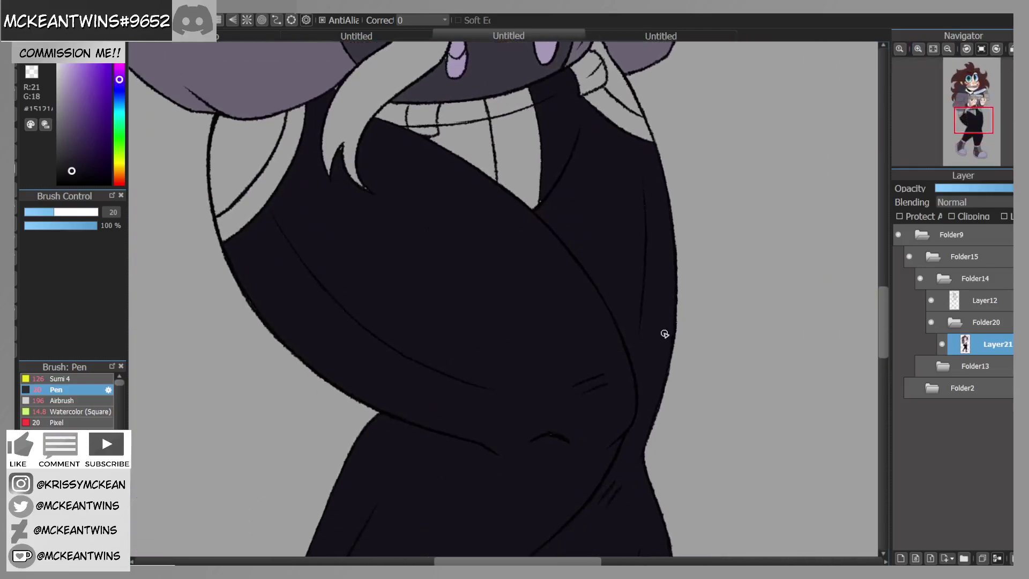
{"action": "left_click_drag", "start_coordinate": [535, 197], "coordinate": [540, 210]}
Step: Fill the trouser pockets, waistband, belt loops and fly with near-black and touch up the leftover speck at the waistband
{"action": "key", "text": "g"}
{"action": "left_click", "coordinate": [228, 154]}
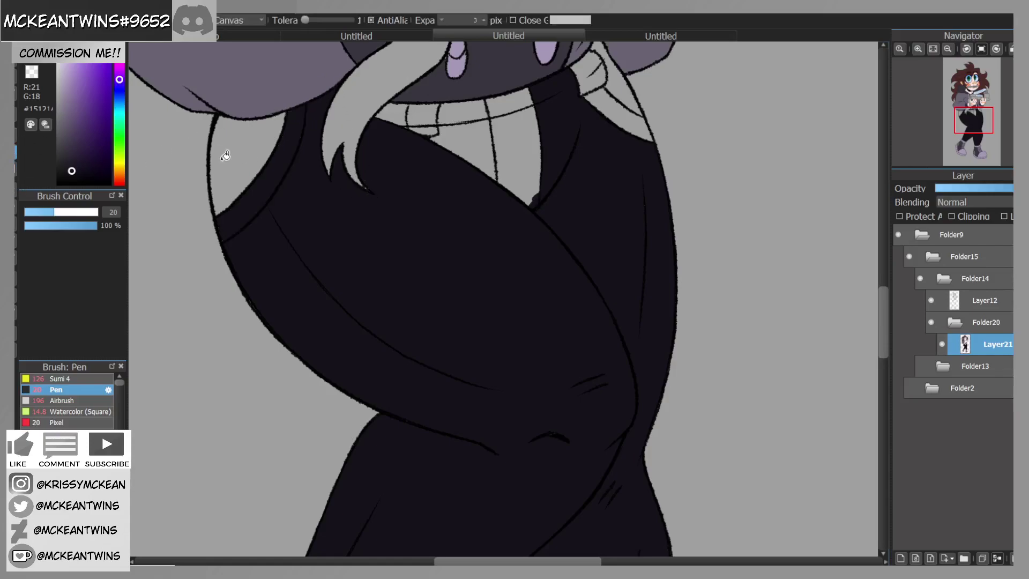
{"action": "left_click", "coordinate": [431, 111]}
{"action": "left_click", "coordinate": [433, 111]}
{"action": "left_click", "coordinate": [471, 131]}
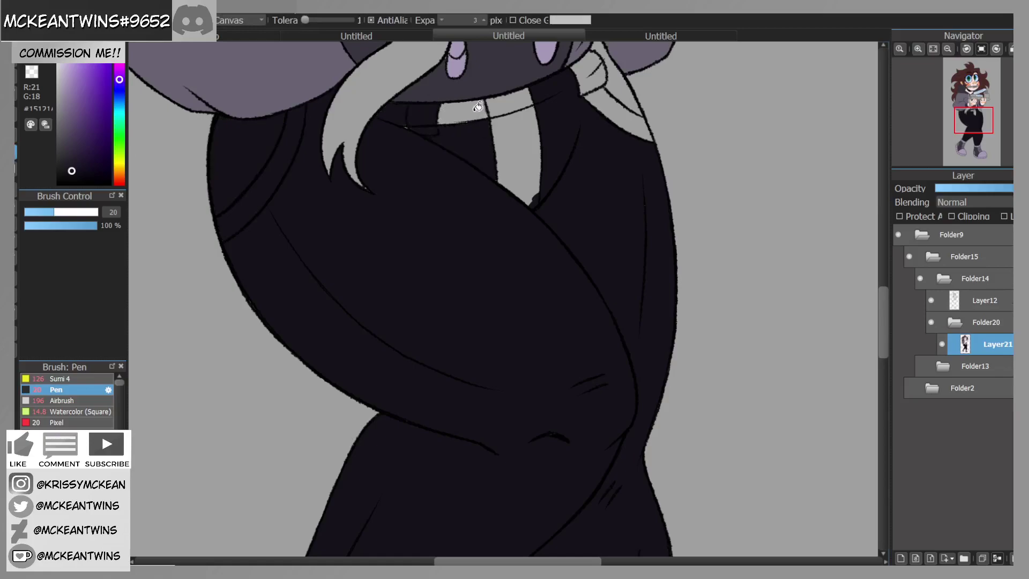
{"action": "left_click", "coordinate": [481, 107]}
{"action": "left_click", "coordinate": [521, 102]}
{"action": "left_click", "coordinate": [531, 161]}
{"action": "left_click", "coordinate": [599, 75]}
{"action": "left_click", "coordinate": [627, 116]}
{"action": "left_click", "coordinate": [625, 76]}
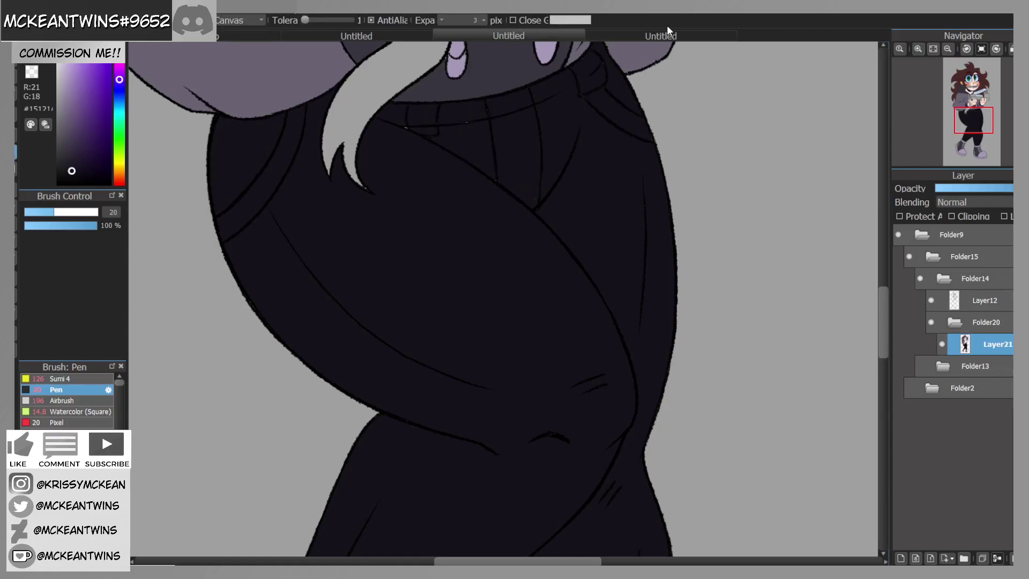
{"action": "key", "text": "b"}
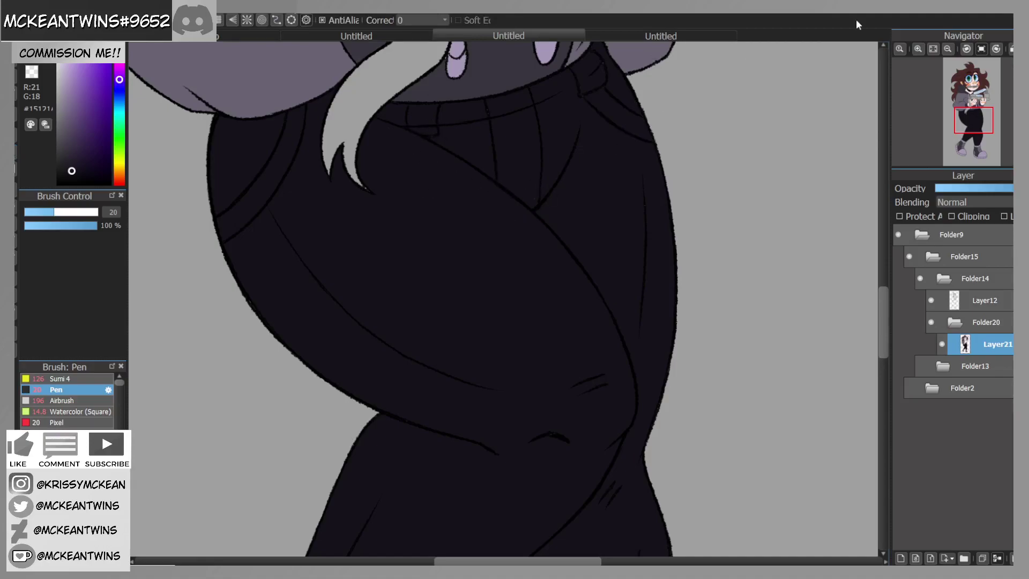
Step: Sample the yellow of the pencil holder from the flattened copy and fill the holder beside the books
{"action": "left_click_drag", "start_coordinate": [974, 125], "coordinate": [973, 102]}
{"action": "mouse_move", "coordinate": [958, 87]}
{"action": "left_click", "coordinate": [933, 49]}
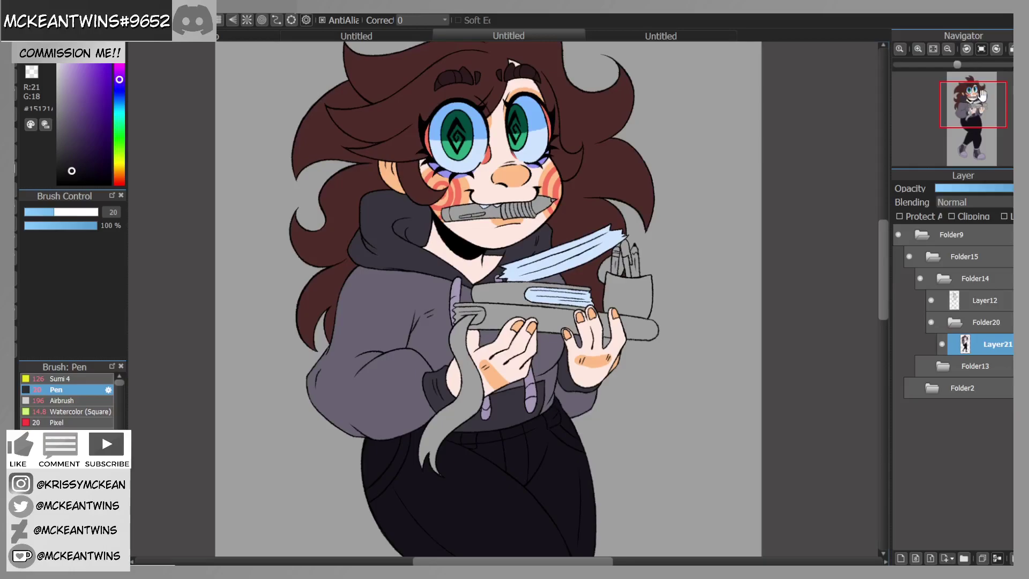
{"action": "left_click", "coordinate": [918, 49]}
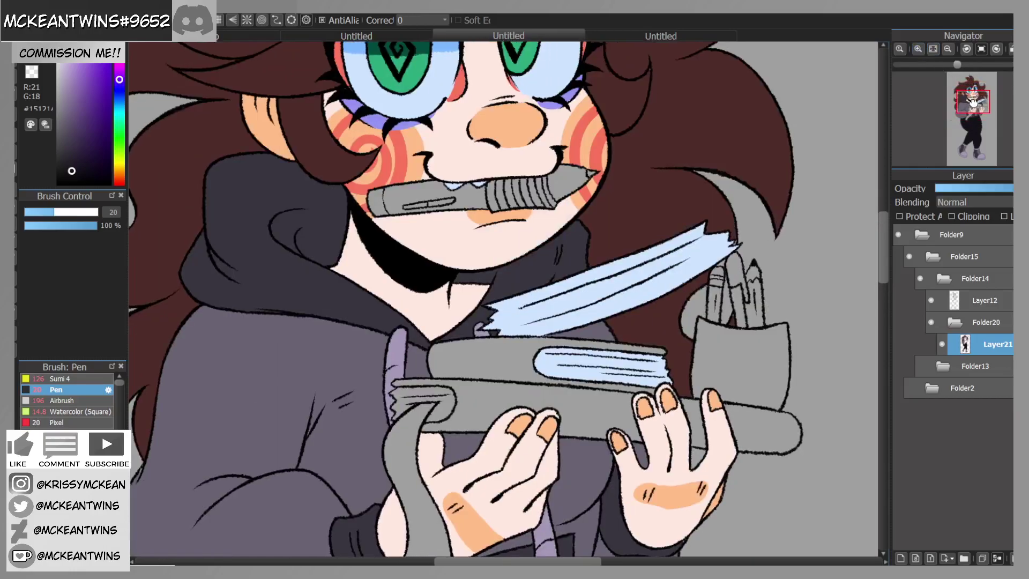
{"action": "left_click", "coordinate": [718, 36]}
{"action": "left_click_drag", "start_coordinate": [972, 107], "coordinate": [978, 108]}
{"action": "left_click", "coordinate": [918, 48]}
{"action": "left_click", "coordinate": [918, 49]}
{"action": "left_click", "coordinate": [918, 48]}
{"action": "right_click", "coordinate": [747, 226]}
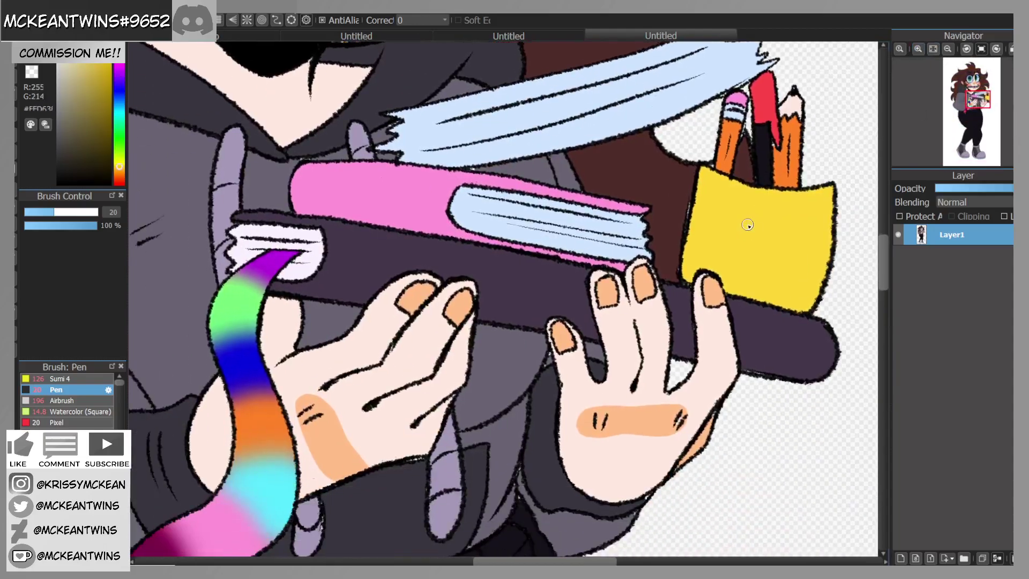
{"action": "left_click", "coordinate": [533, 36]}
{"action": "key", "text": "g"}
{"action": "left_click", "coordinate": [734, 320]}
Step: Sample the orange of the pencils from the flattened copy and fill both pencil bodies in the yellow holder
{"action": "left_click", "coordinate": [661, 36]}
{"action": "left_click", "coordinate": [786, 166], "text": "alt"}
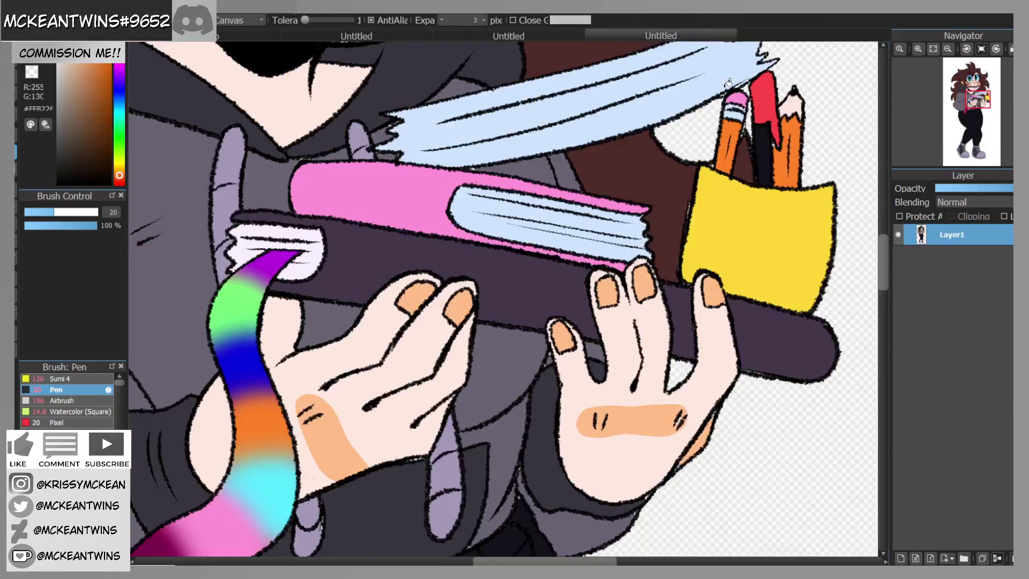
{"action": "left_click", "coordinate": [507, 36]}
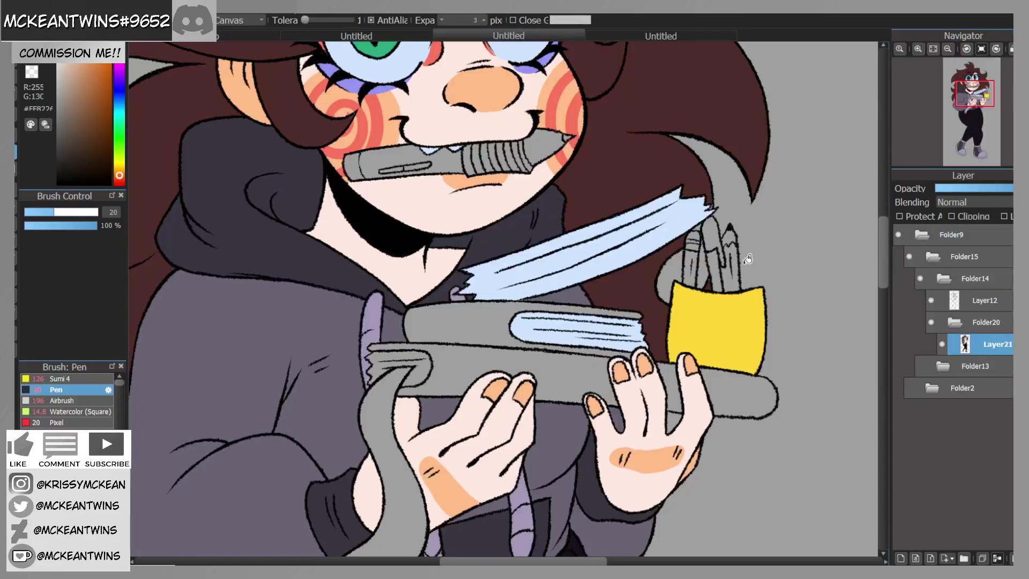
{"action": "left_click", "coordinate": [697, 263]}
Step: Fill the body of the pen between the pencils with near-black and its cap with red, sampling both from the flattened copy
{"action": "left_click", "coordinate": [685, 35]}
{"action": "left_click", "coordinate": [766, 152], "text": "alt"}
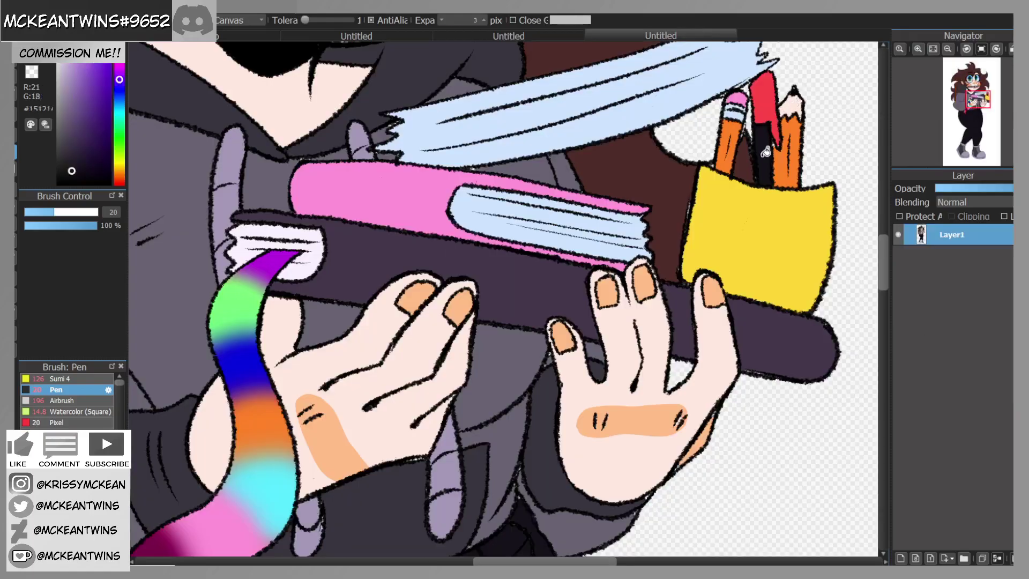
{"action": "left_click", "coordinate": [562, 38]}
{"action": "left_click", "coordinate": [714, 268]}
{"action": "left_click", "coordinate": [708, 35]}
{"action": "left_click", "coordinate": [767, 96], "text": "alt"}
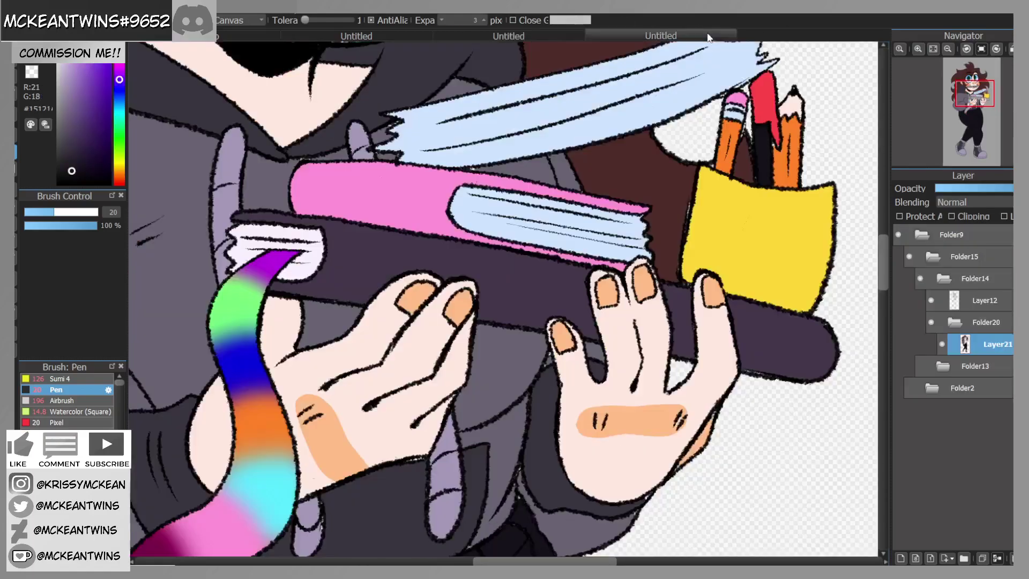
{"action": "left_click", "coordinate": [582, 37]}
{"action": "left_click", "coordinate": [716, 227]}
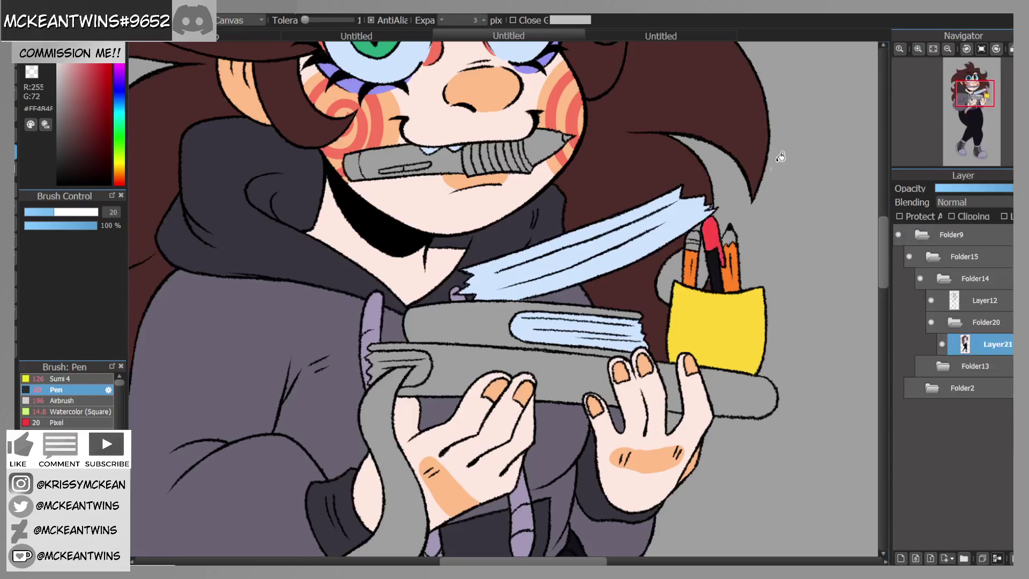
Step: Fill the sharpened pencil's wooden tip with pale cream and the other pencil's ferrule with light blue, using the flattened copy's colours
{"action": "left_click", "coordinate": [698, 34]}
{"action": "left_click", "coordinate": [793, 98], "text": "alt"}
{"action": "left_click", "coordinate": [578, 37]}
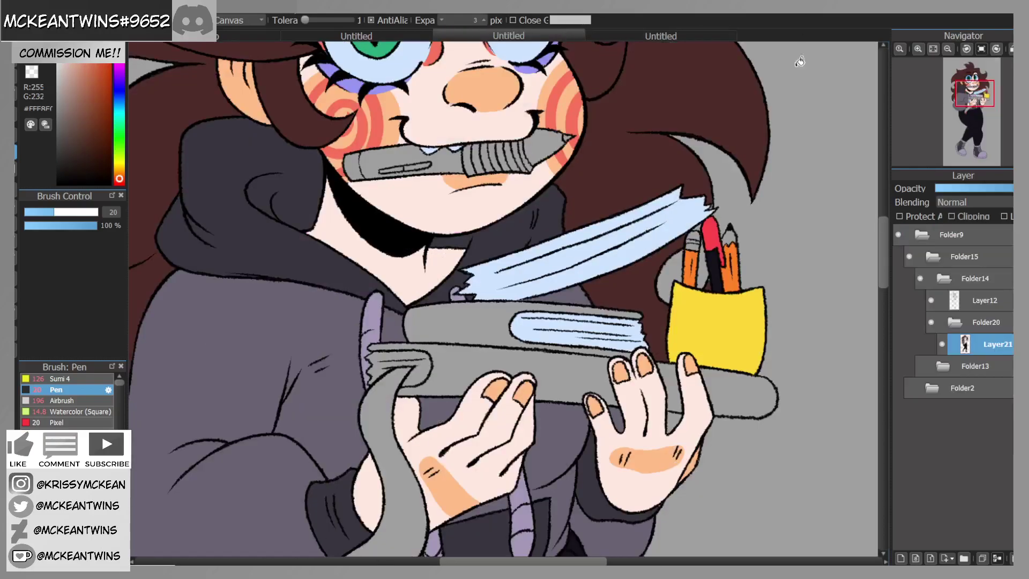
{"action": "left_click", "coordinate": [707, 36]}
{"action": "left_click", "coordinate": [738, 109], "text": "alt"}
{"action": "key", "text": "ctrl+Tab"}
{"action": "left_click", "coordinate": [694, 238]}
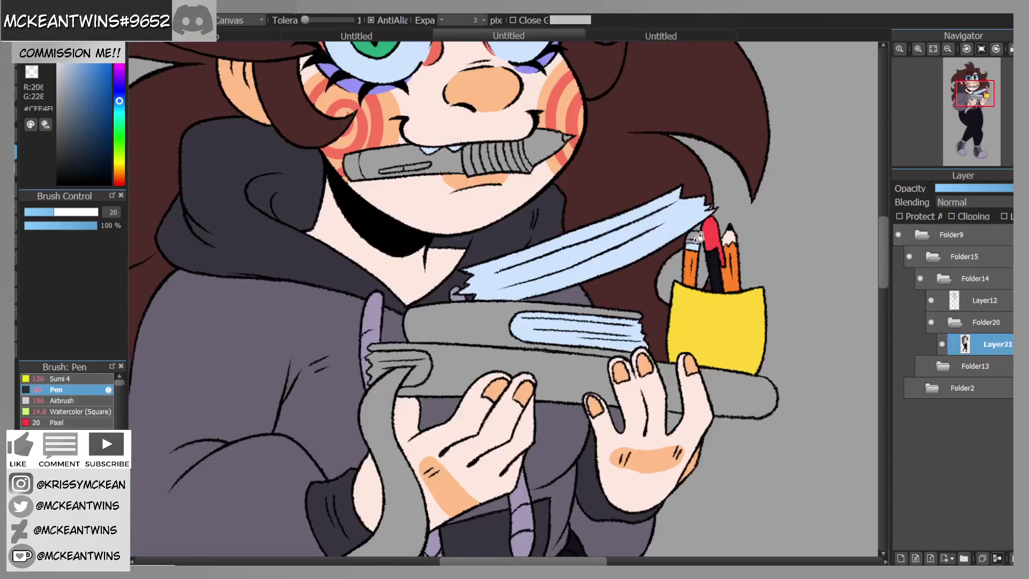
Step: Sample the eraser's pink from the flattened copy and fill the pencil eraser and the upper book's cover
{"action": "key", "text": "ctrl+Tab"}
{"action": "left_click", "coordinate": [743, 95], "text": "alt"}
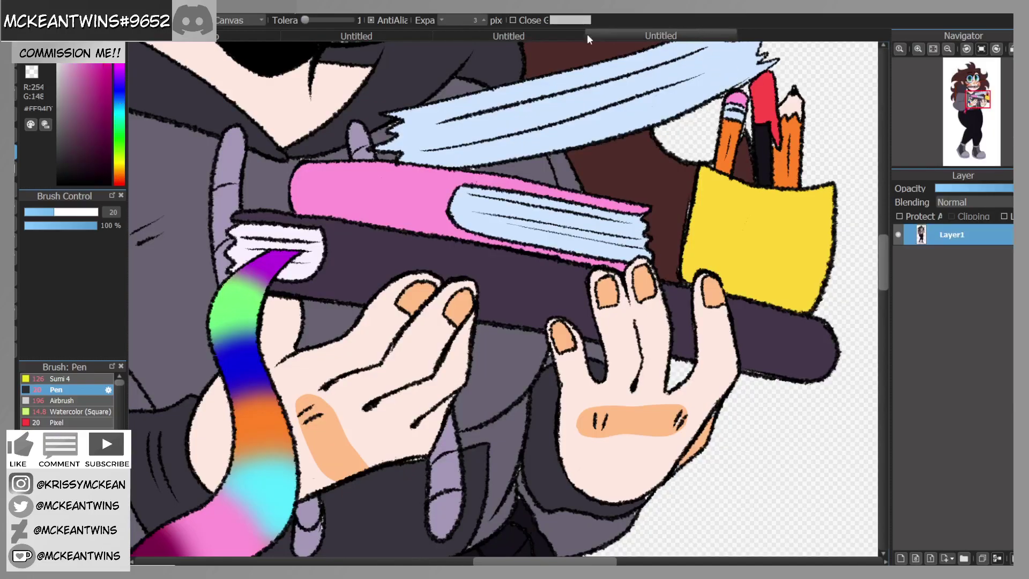
{"action": "key", "text": "ctrl+Tab"}
{"action": "left_click", "coordinate": [697, 232]}
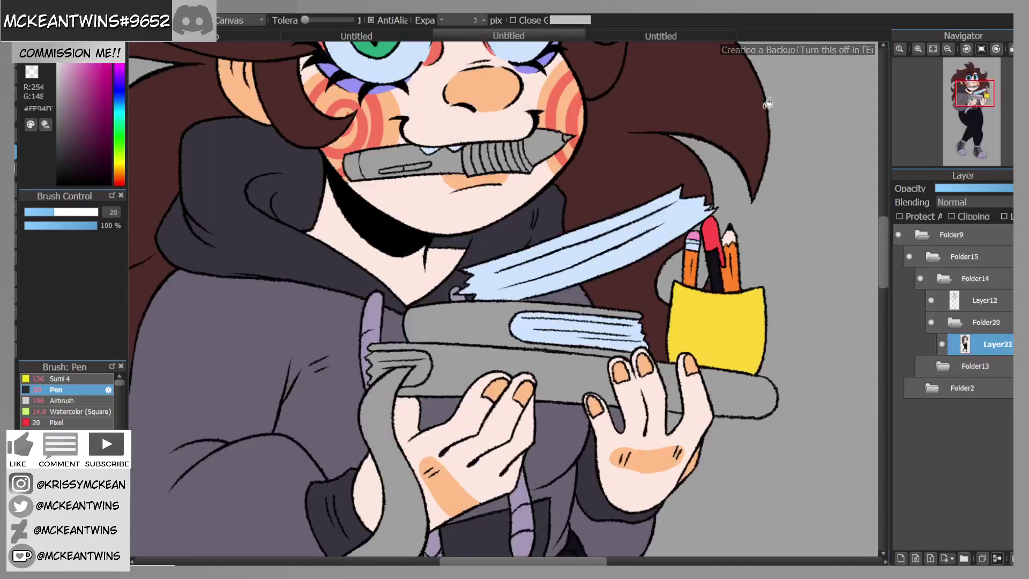
{"action": "left_click", "coordinate": [483, 320]}
Step: Sample the dark purple from the flattened copy and fill the lower book's cover, including the gap between the fingers
{"action": "left_click_drag", "start_coordinate": [975, 92], "coordinate": [972, 113]}
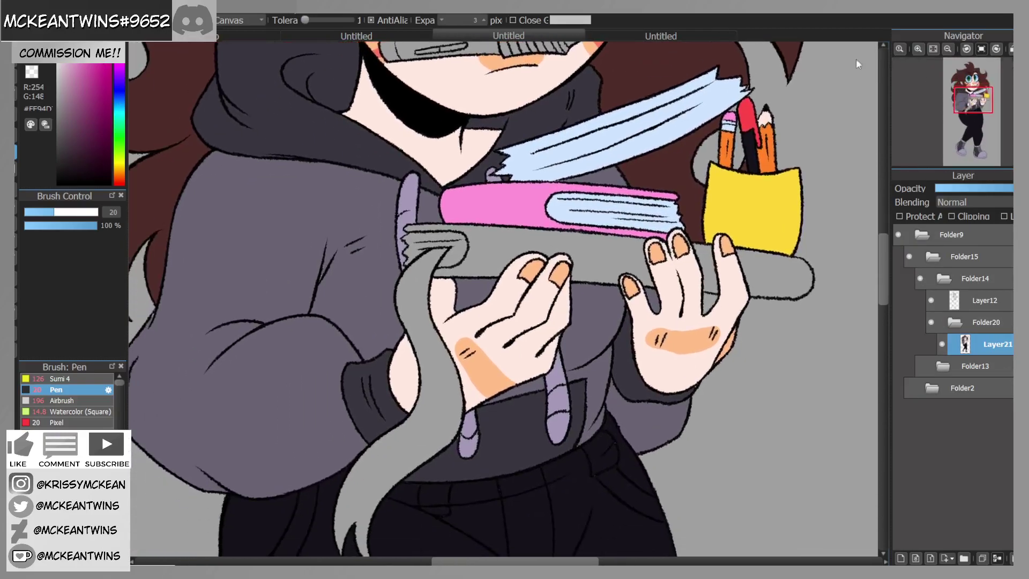
{"action": "left_click", "coordinate": [659, 35]}
{"action": "left_click", "coordinate": [528, 36]}
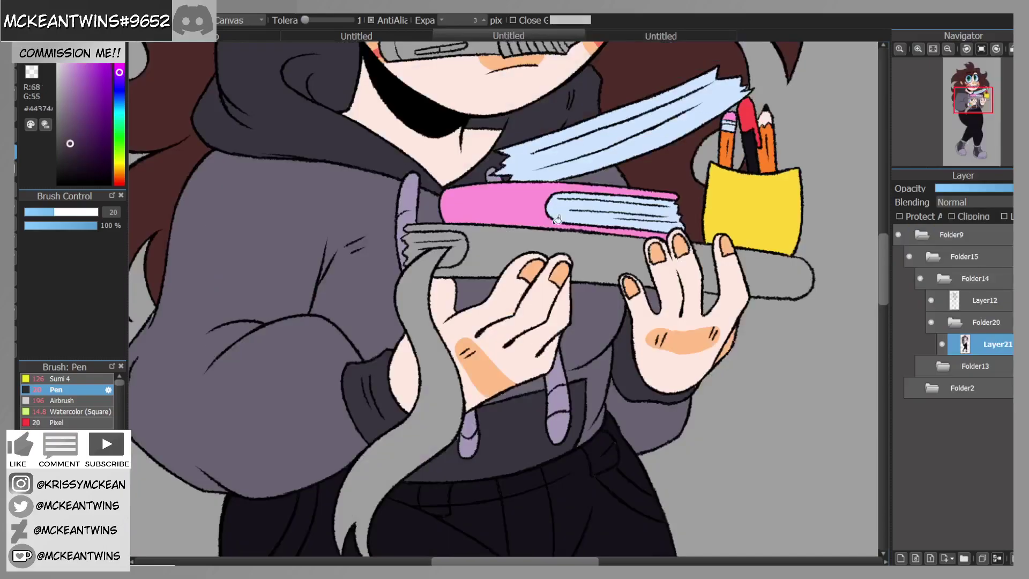
{"action": "left_click", "coordinate": [778, 268]}
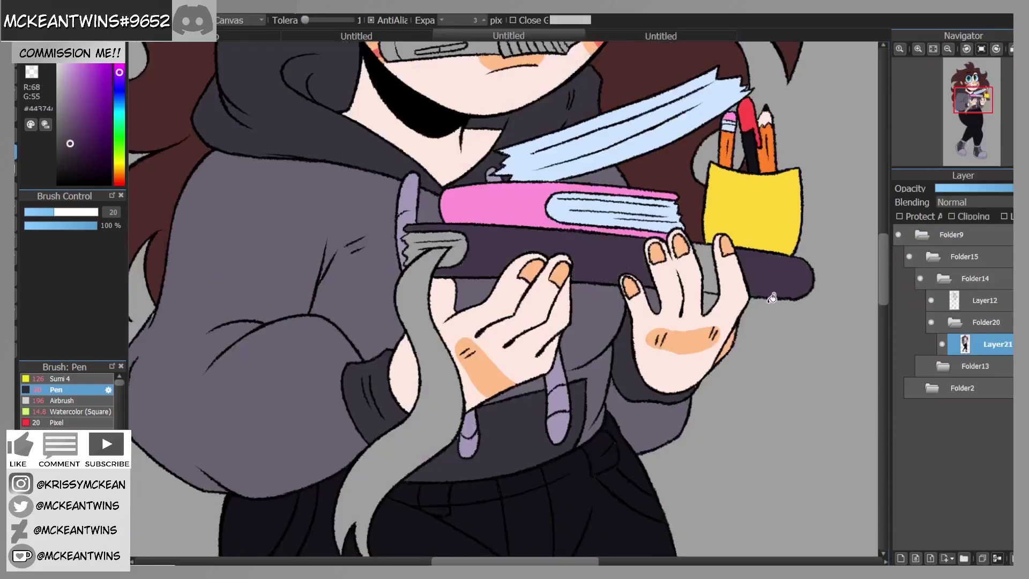
{"action": "left_click", "coordinate": [710, 262]}
Step: Sample the near-white of the page edges from the flattened copy and fill the lower book's pages
{"action": "left_click", "coordinate": [705, 36]}
{"action": "left_click", "coordinate": [314, 257], "text": "alt"}
{"action": "left_click", "coordinate": [535, 34]}
{"action": "left_click_drag", "start_coordinate": [967, 119], "coordinate": [972, 113]}
Step: Add a new layer above the flat colours and fill the bookmark ribbon with purple sampled from the flattened copy
{"action": "left_click", "coordinate": [901, 559]}
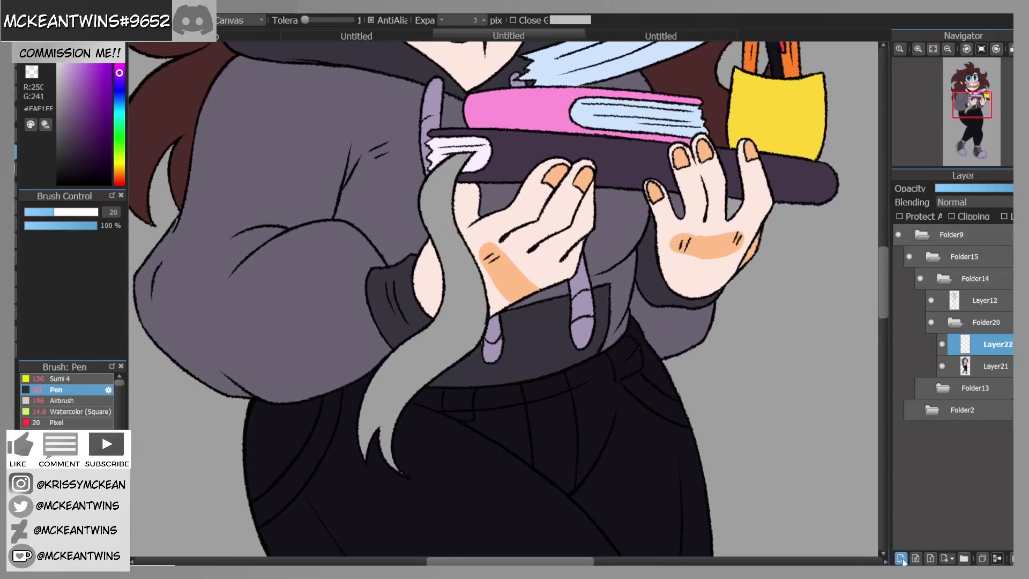
{"action": "left_click", "coordinate": [725, 36]}
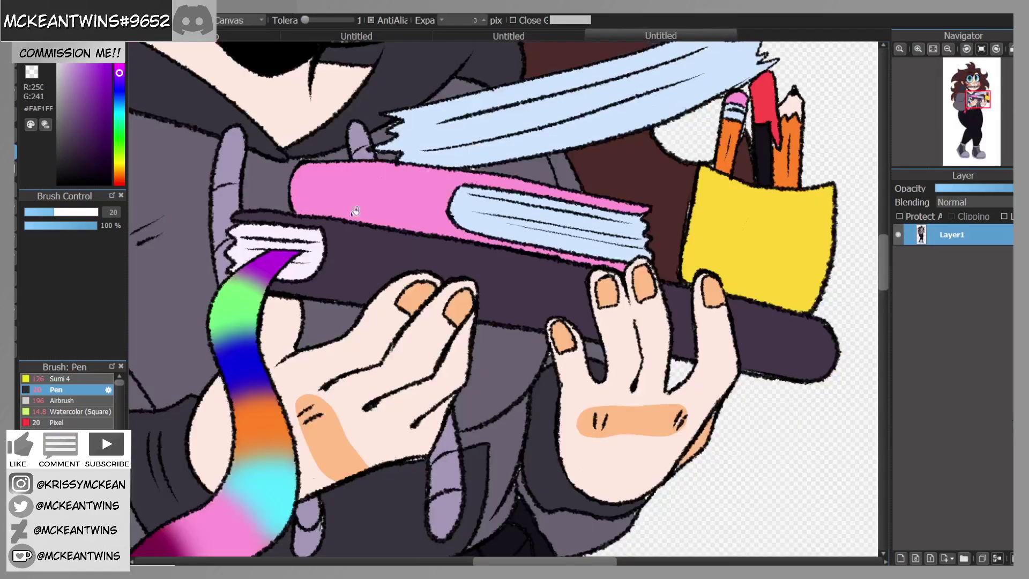
{"action": "left_click", "coordinate": [275, 257], "text": "alt"}
{"action": "left_click", "coordinate": [471, 34]}
{"action": "left_click", "coordinate": [446, 224]}
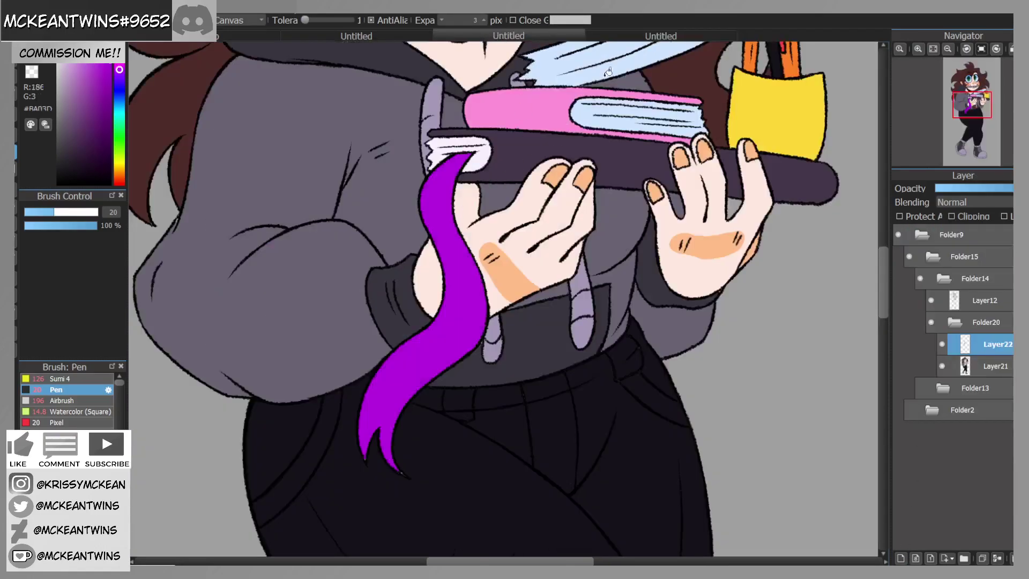
Step: Protect the ribbon layer's alpha and airbrush a green band near its upper end, sampling the green from the striped pen grip
{"action": "left_click", "coordinate": [646, 37]}
{"action": "left_click_drag", "start_coordinate": [974, 84], "coordinate": [972, 91]}
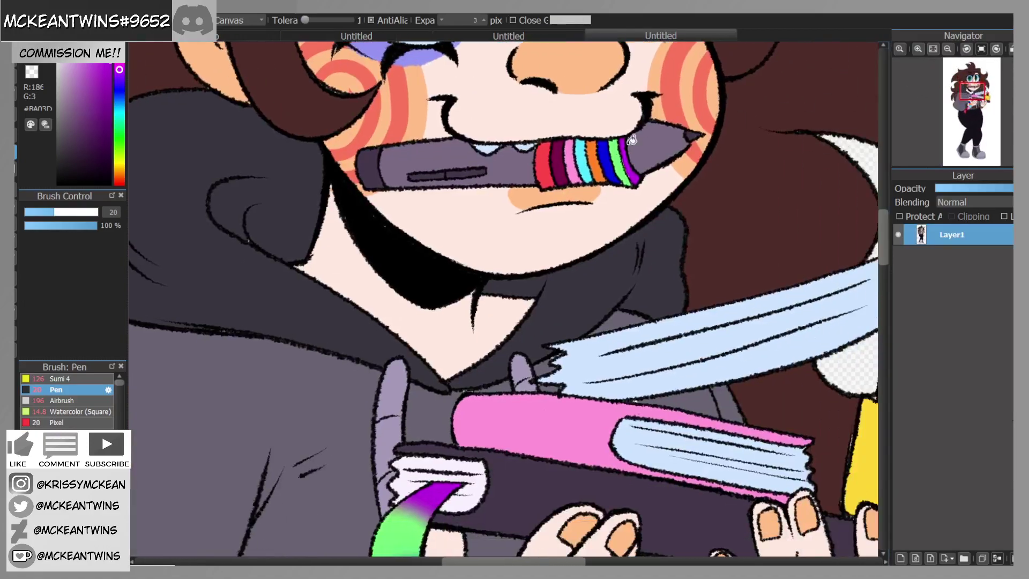
{"action": "left_click", "coordinate": [624, 161], "text": "alt"}
{"action": "left_click", "coordinate": [549, 32]}
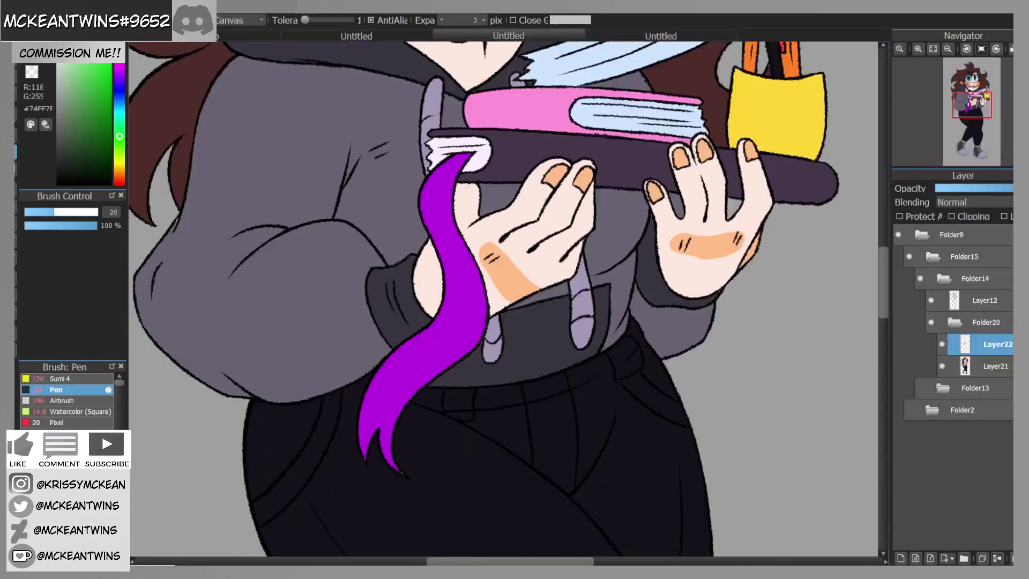
{"action": "key", "text": "b"}
{"action": "left_click", "coordinate": [911, 216]}
{"action": "left_click", "coordinate": [60, 400]}
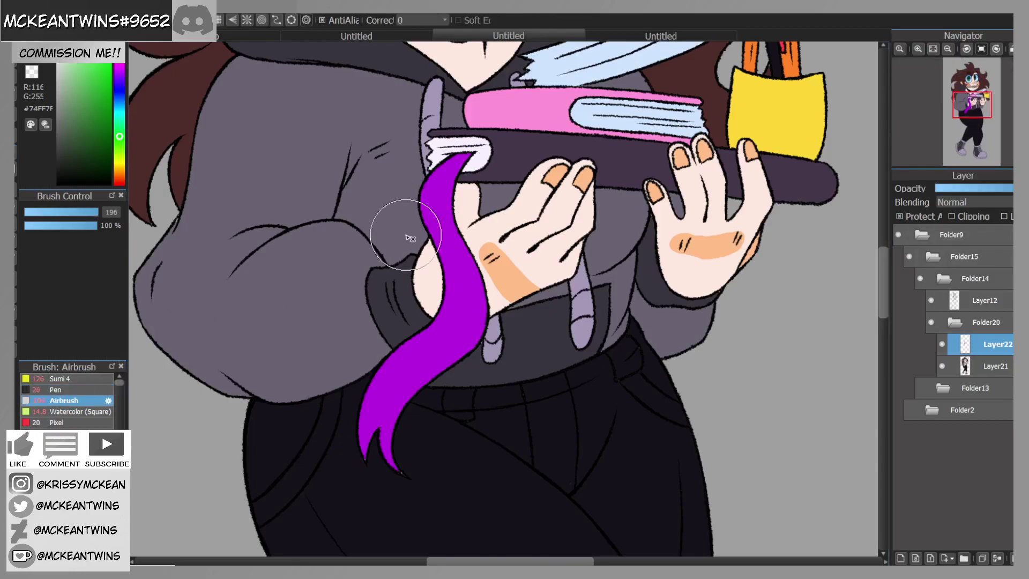
{"action": "mouse_move", "coordinate": [464, 161]}
{"action": "left_mouse_down"}
{"action": "mouse_move", "coordinate": [441, 204]}
{"action": "mouse_move", "coordinate": [435, 191]}
{"action": "left_mouse_up"}
Step: Airbrush a blue band and an orange band below the ribbon's green section, sampling both colours from the flattened copy's pen grip
{"action": "left_click", "coordinate": [660, 36]}
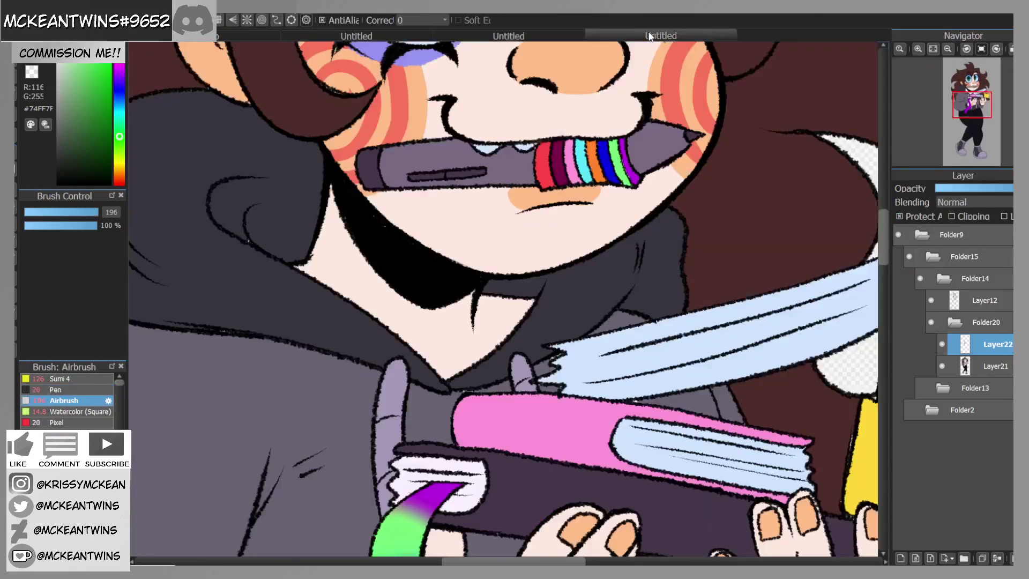
{"action": "left_click", "coordinate": [608, 164], "text": "alt"}
{"action": "left_click", "coordinate": [509, 35]}
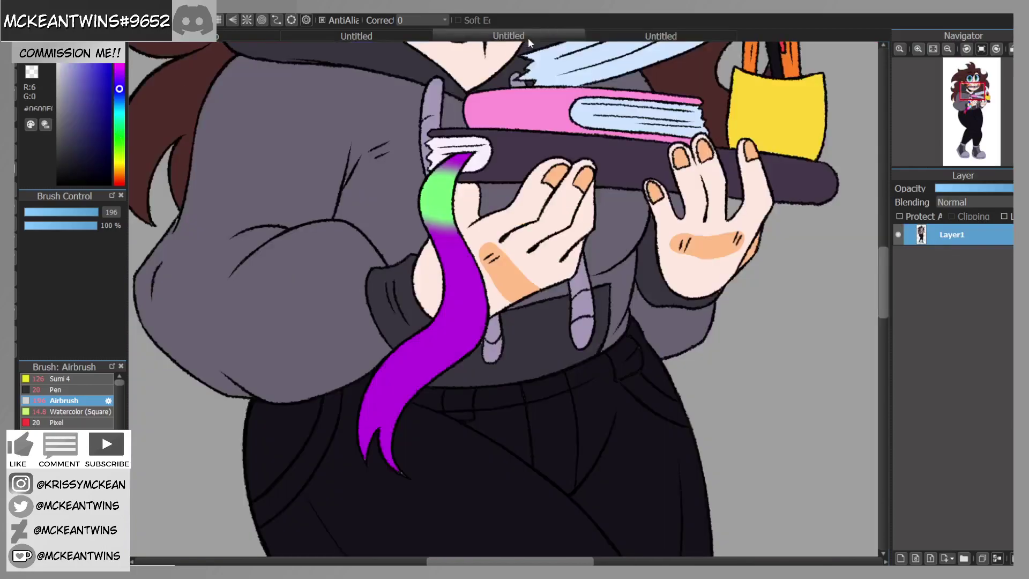
{"action": "mouse_move", "coordinate": [476, 244]}
{"action": "left_mouse_down"}
{"action": "mouse_move", "coordinate": [457, 228]}
{"action": "mouse_move", "coordinate": [437, 253]}
{"action": "left_mouse_up"}
{"action": "left_click", "coordinate": [686, 36]}
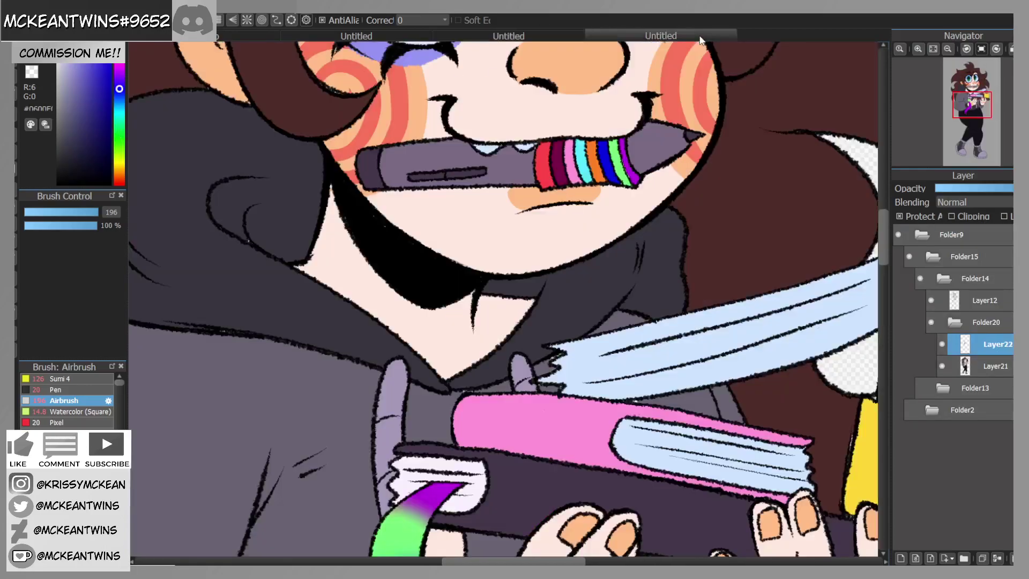
{"action": "left_click", "coordinate": [597, 164], "text": "alt"}
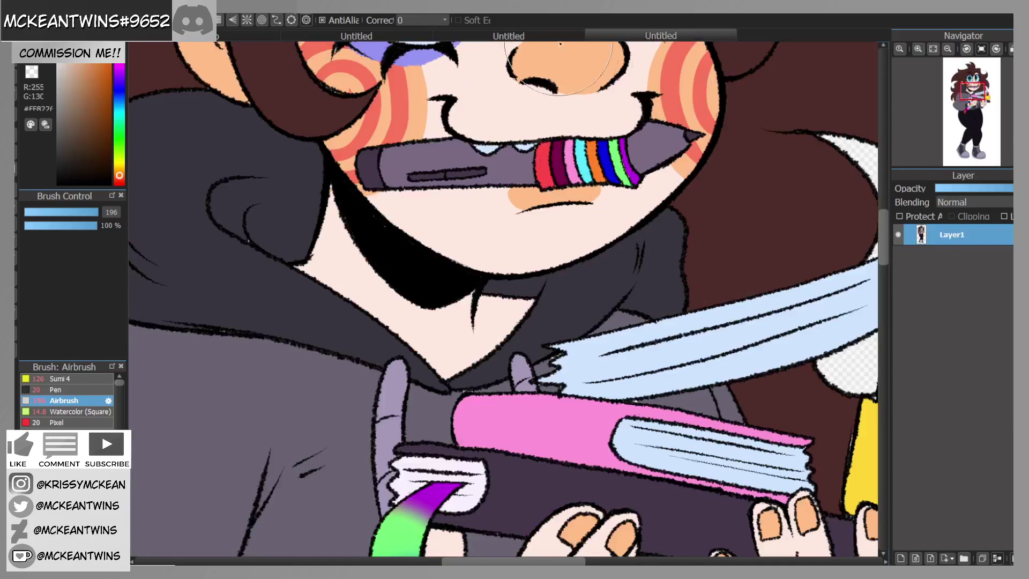
{"action": "left_click", "coordinate": [508, 36]}
{"action": "mouse_move", "coordinate": [482, 241]}
{"action": "left_mouse_down"}
{"action": "mouse_move", "coordinate": [490, 284]}
{"action": "mouse_move", "coordinate": [455, 276]}
{"action": "left_mouse_up"}
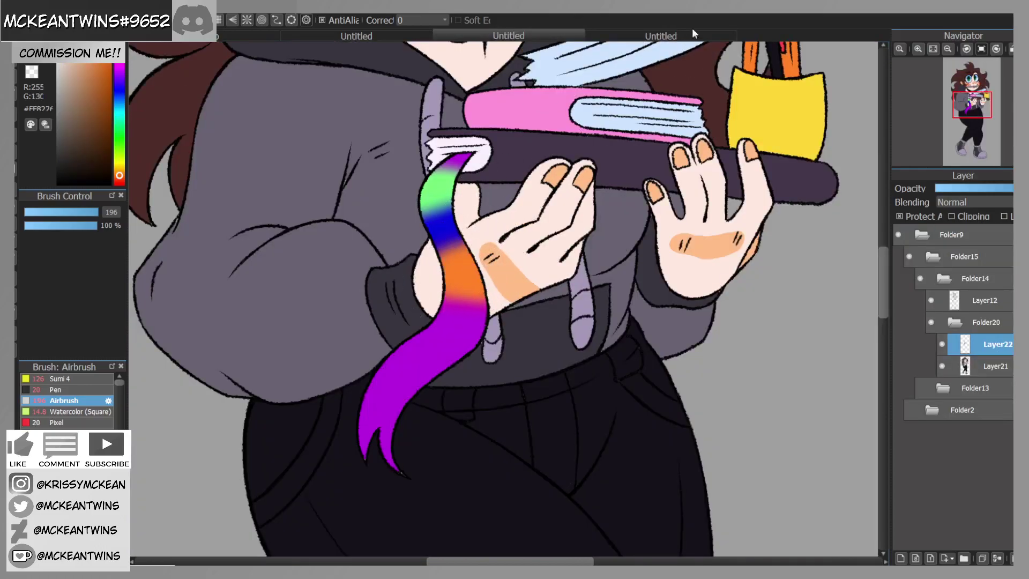
Step: Airbrush a cyan band and a pink band below the ribbon's orange section, sampling both colours from the flattened copy's pen grip
{"action": "left_click", "coordinate": [692, 33]}
{"action": "left_click", "coordinate": [584, 155], "text": "alt"}
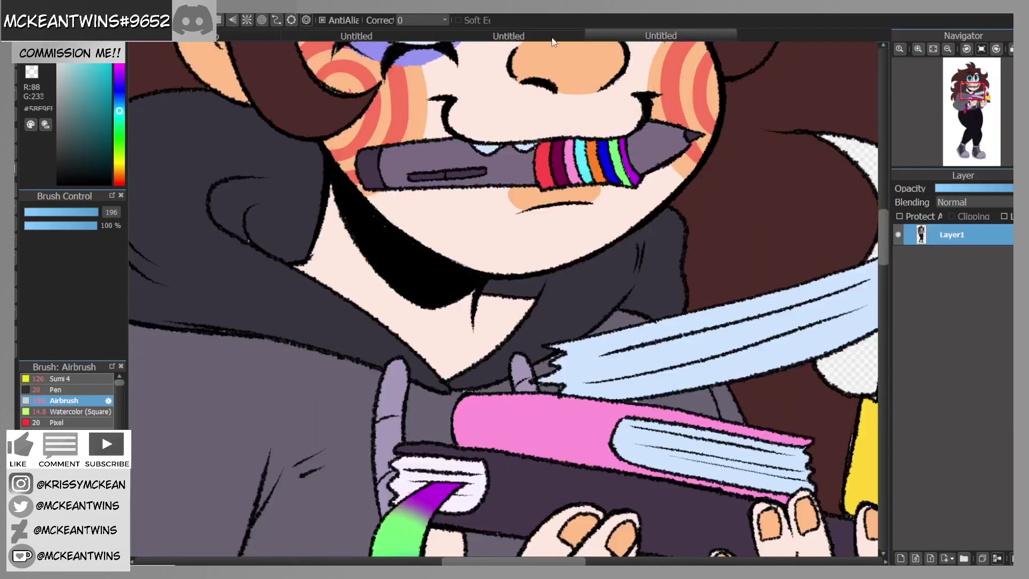
{"action": "left_click", "coordinate": [509, 35]}
{"action": "mouse_move", "coordinate": [517, 282]}
{"action": "left_mouse_down"}
{"action": "mouse_move", "coordinate": [509, 306]}
{"action": "mouse_move", "coordinate": [466, 325]}
{"action": "left_mouse_up"}
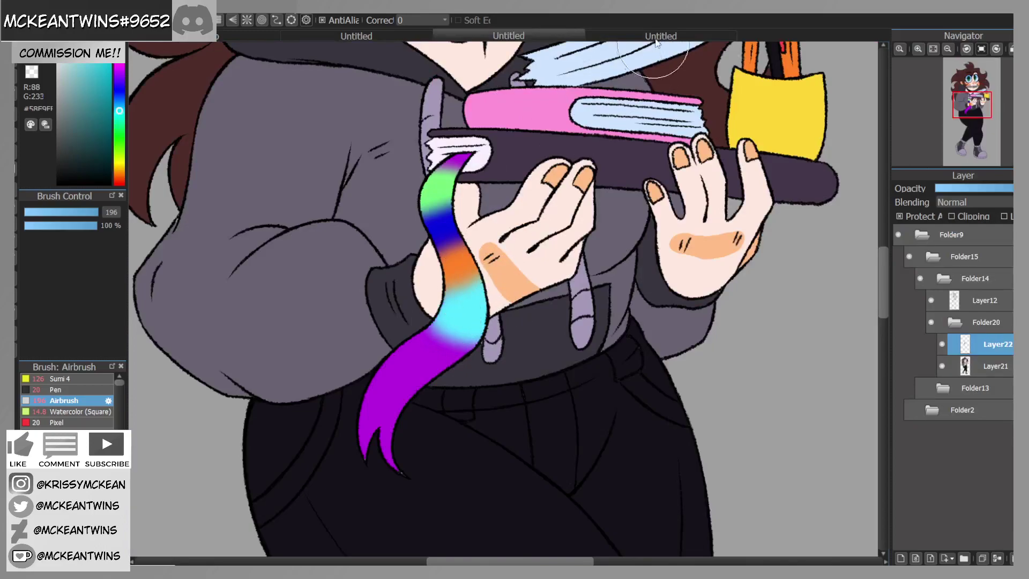
{"action": "left_click", "coordinate": [661, 35]}
{"action": "left_click", "coordinate": [571, 161], "text": "alt"}
{"action": "left_click", "coordinate": [509, 35]}
{"action": "mouse_move", "coordinate": [429, 321]}
{"action": "left_mouse_down"}
{"action": "mouse_move", "coordinate": [418, 343]}
{"action": "mouse_move", "coordinate": [409, 321]}
{"action": "mouse_move", "coordinate": [454, 368]}
{"action": "left_mouse_up"}
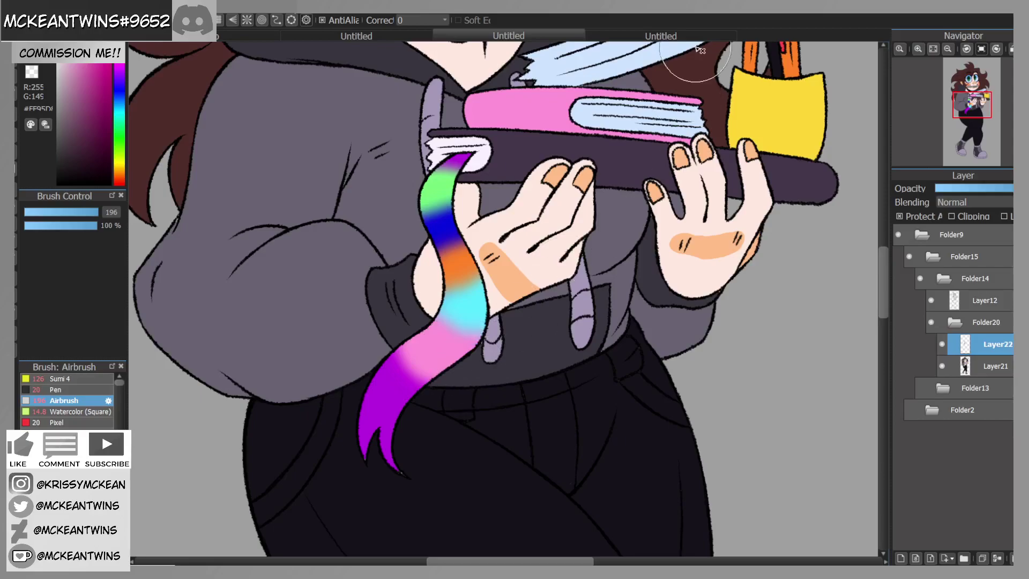
Step: Airbrush a dark magenta band below the ribbon's pink section and colour the forked end red, sampling both from the flattened copy
{"action": "left_click", "coordinate": [661, 35]}
{"action": "left_click", "coordinate": [560, 160], "text": "alt"}
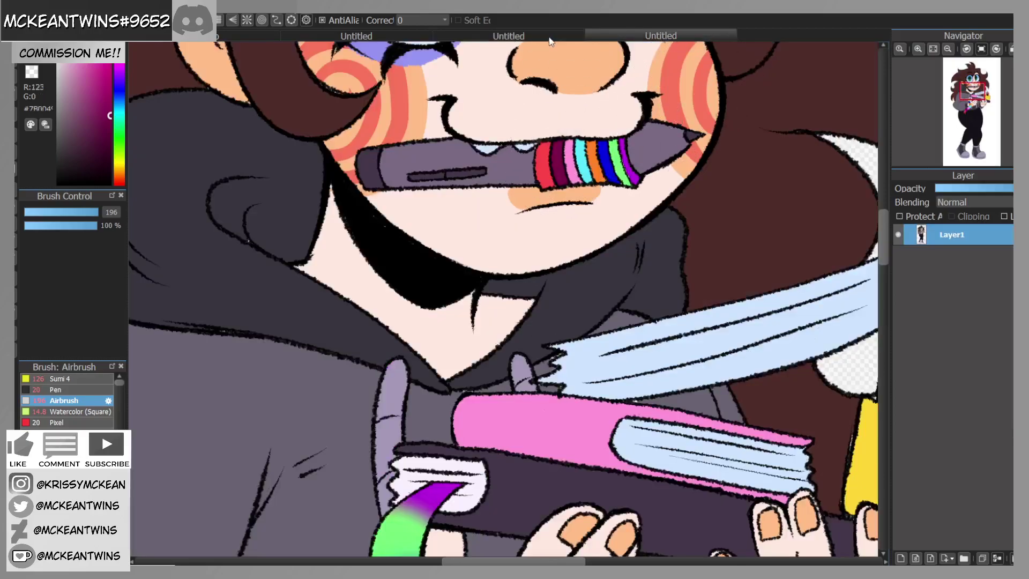
{"action": "left_click", "coordinate": [508, 36]}
{"action": "mouse_move", "coordinate": [423, 343]}
{"action": "left_mouse_down"}
{"action": "mouse_move", "coordinate": [379, 345]}
{"action": "mouse_move", "coordinate": [396, 383]}
{"action": "mouse_move", "coordinate": [450, 386]}
{"action": "left_mouse_up"}
{"action": "left_click", "coordinate": [661, 35]}
{"action": "left_click", "coordinate": [547, 168], "text": "alt"}
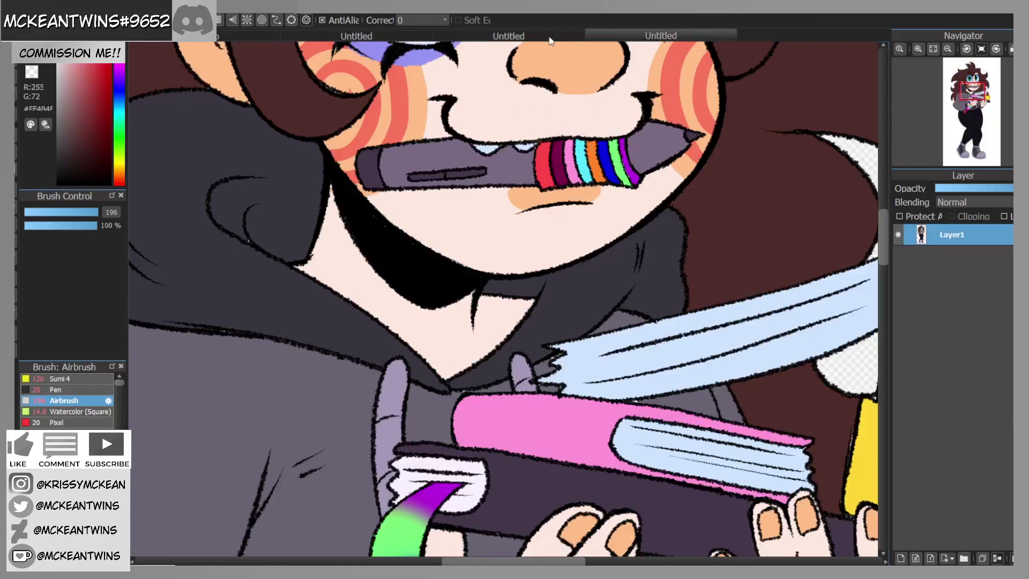
{"action": "left_click", "coordinate": [509, 36]}
{"action": "mouse_move", "coordinate": [391, 368]}
{"action": "left_mouse_down"}
{"action": "mouse_move", "coordinate": [355, 452]}
{"action": "mouse_move", "coordinate": [364, 423]}
{"action": "mouse_move", "coordinate": [381, 418]}
{"action": "mouse_move", "coordinate": [410, 471]}
{"action": "left_mouse_up"}
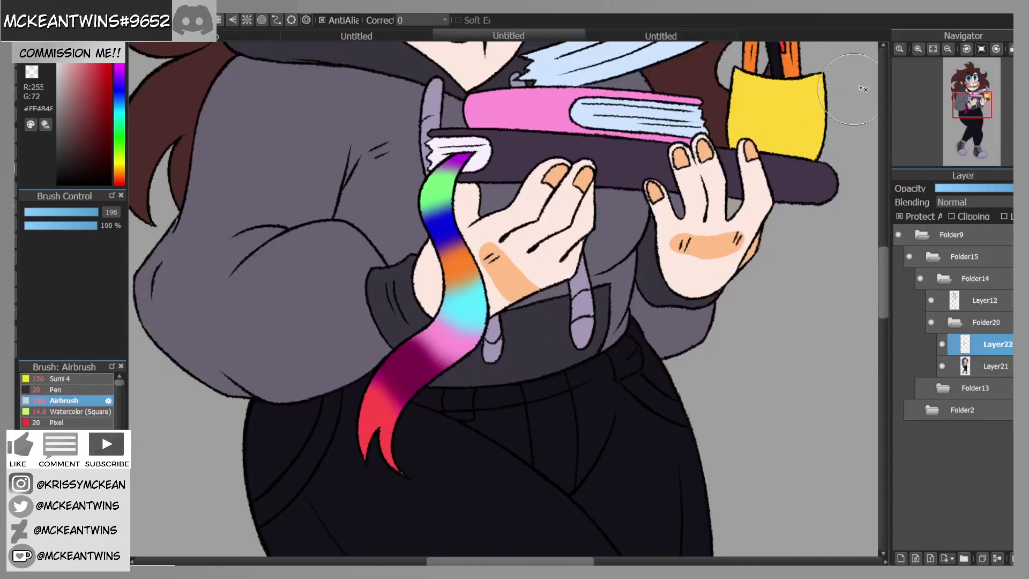
Step: Merge the ribbon layer into Layer21 and fill the tip section and barrel of the mouth-held pen with muted purple from the flattened copy
{"action": "mouse_move", "coordinate": [928, 74]}
{"action": "left_click", "coordinate": [948, 49]}
{"action": "mouse_move", "coordinate": [972, 110]}
{"action": "left_mouse_down"}
{"action": "mouse_move", "coordinate": [971, 131]}
{"action": "mouse_move", "coordinate": [974, 98]}
{"action": "left_mouse_up"}
{"action": "left_click", "coordinate": [918, 49]}
{"action": "left_click", "coordinate": [918, 50]}
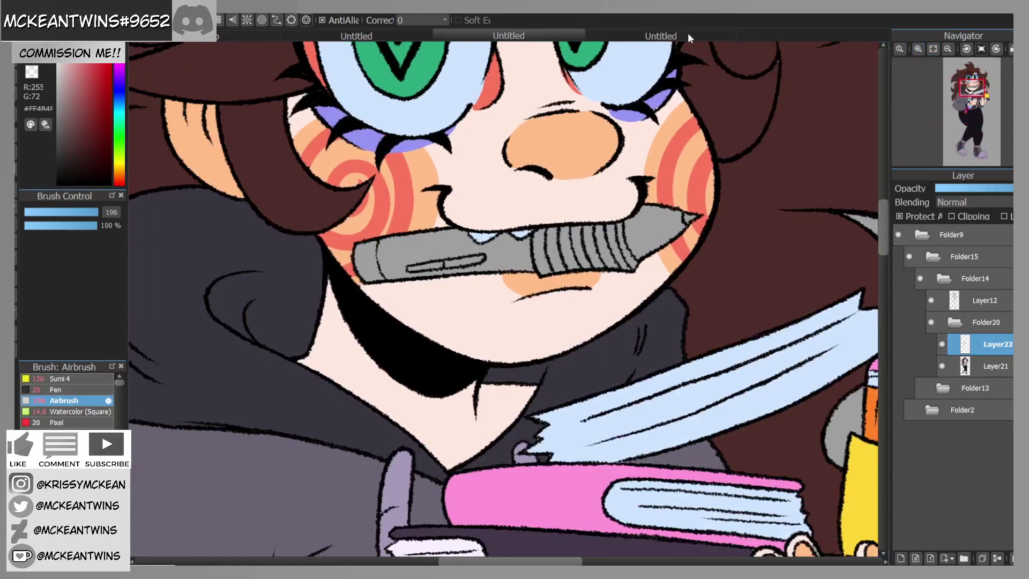
{"action": "left_click", "coordinate": [687, 33]}
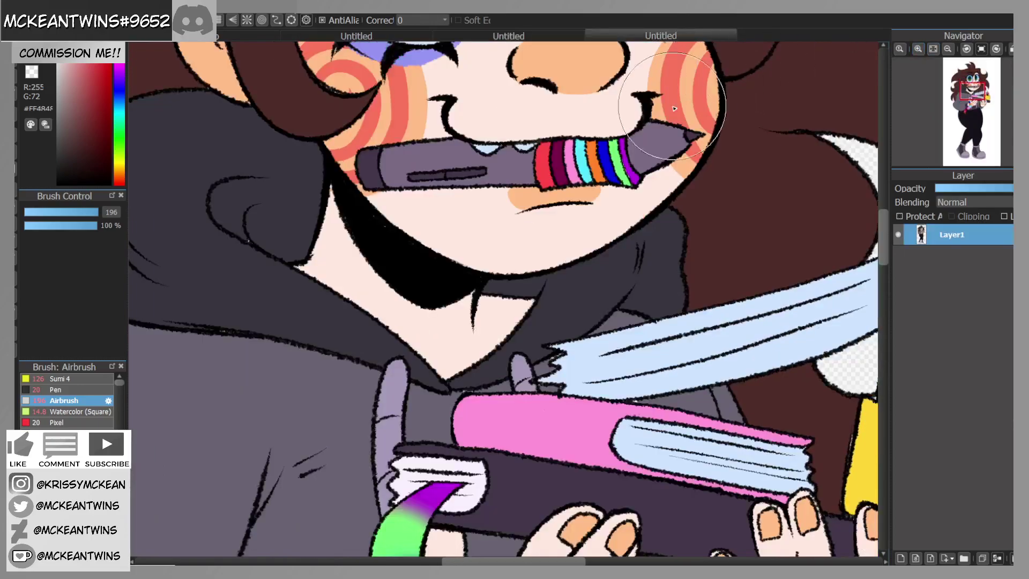
{"action": "right_click", "coordinate": [651, 144]}
{"action": "left_click", "coordinate": [522, 36]}
{"action": "left_click", "coordinate": [17, 152]}
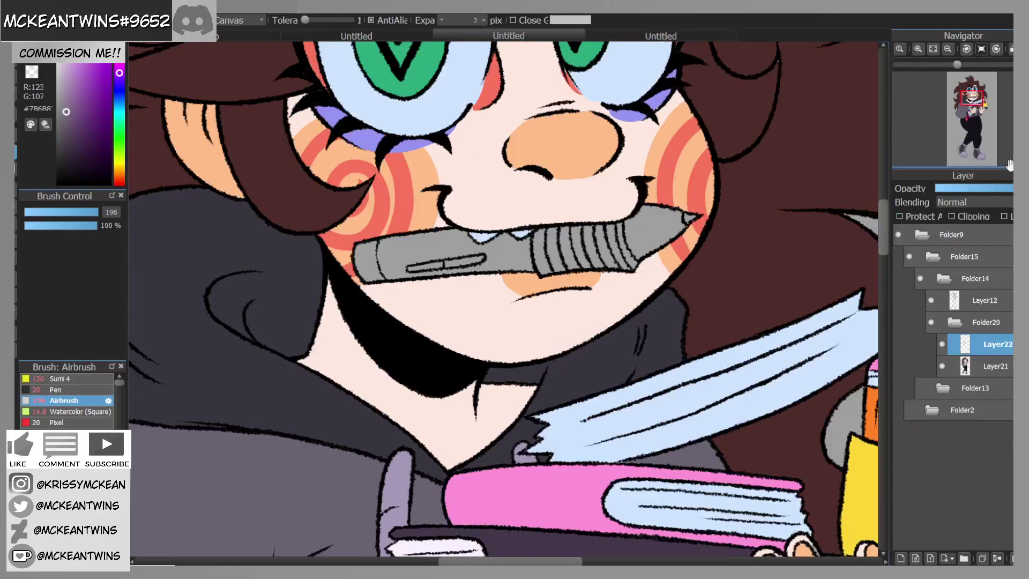
{"action": "left_click", "coordinate": [997, 556]}
{"action": "left_click", "coordinate": [658, 225]}
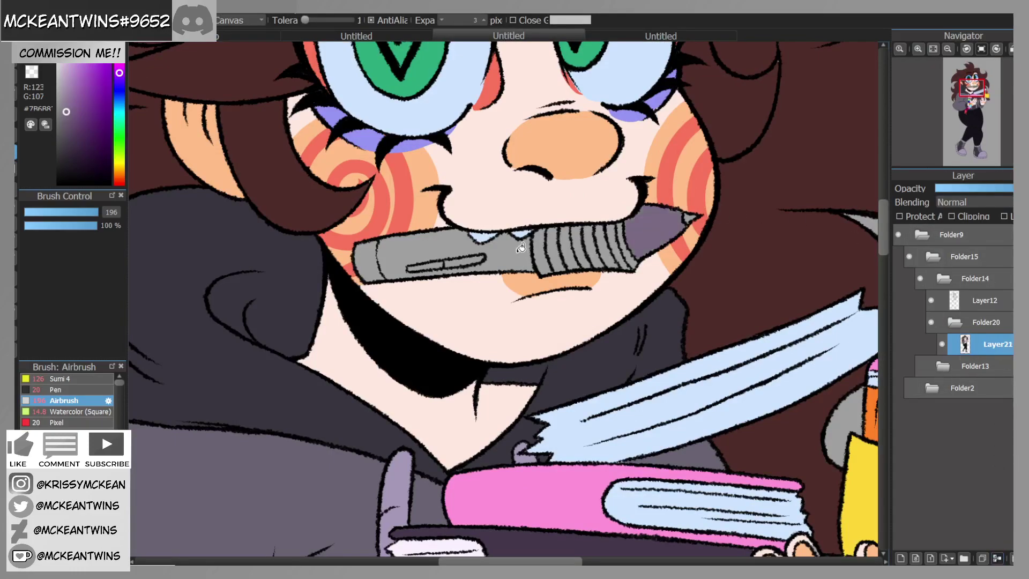
{"action": "left_click", "coordinate": [471, 256]}
Step: Sample the dark purple from the flattened copy and fill the end cap, clip and nib of the pen in the mouth
{"action": "left_click", "coordinate": [663, 36]}
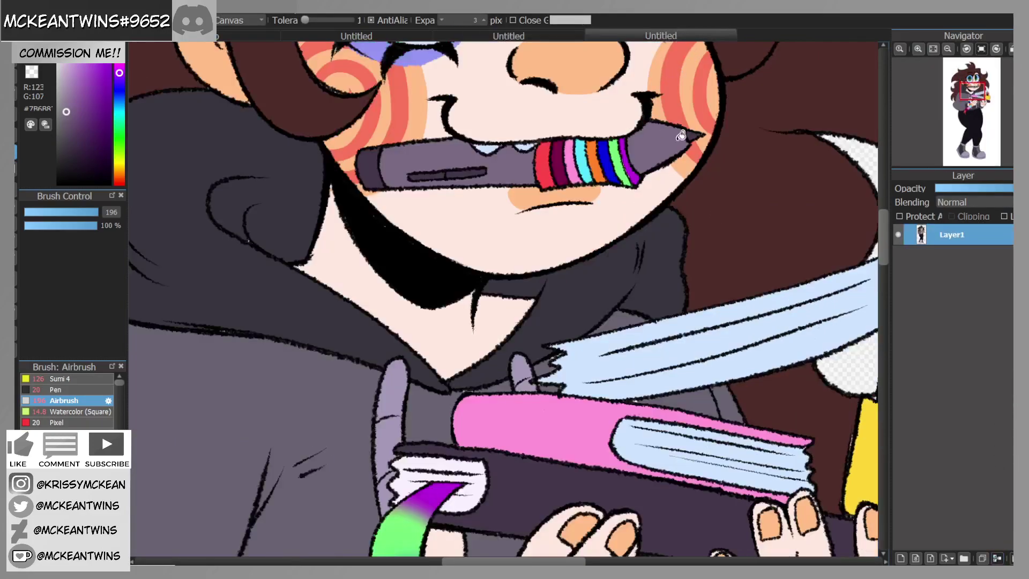
{"action": "left_click", "coordinate": [547, 36]}
{"action": "left_click", "coordinate": [414, 268]}
{"action": "left_click", "coordinate": [466, 260]}
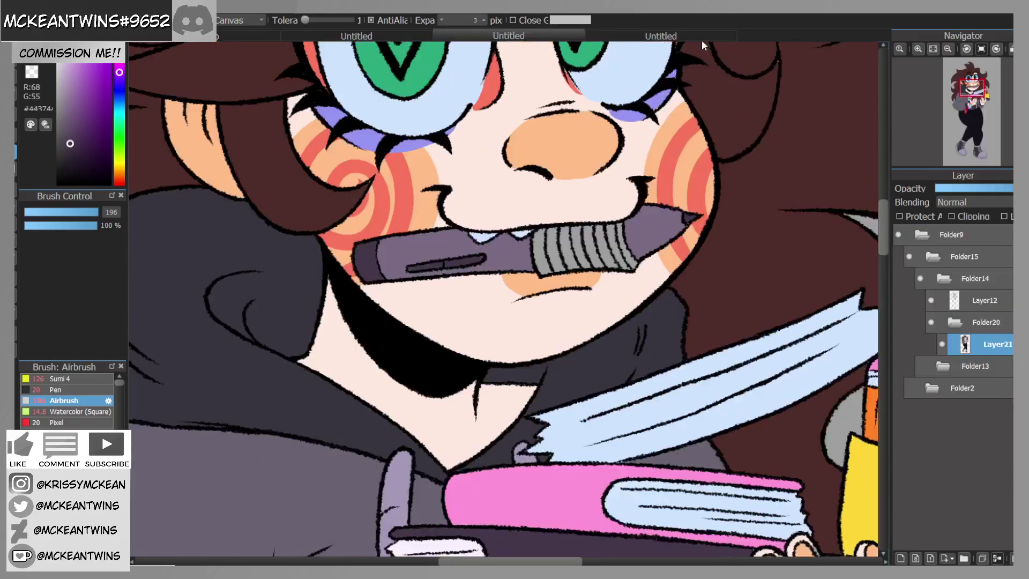
Step: Fill the two grip stripes nearest the mouth-held pen's tip with purple and green sampled from the flattened copy
{"action": "left_click", "coordinate": [673, 39]}
{"action": "left_click", "coordinate": [578, 34]}
{"action": "left_click", "coordinate": [666, 40]}
{"action": "right_click", "coordinate": [620, 159]}
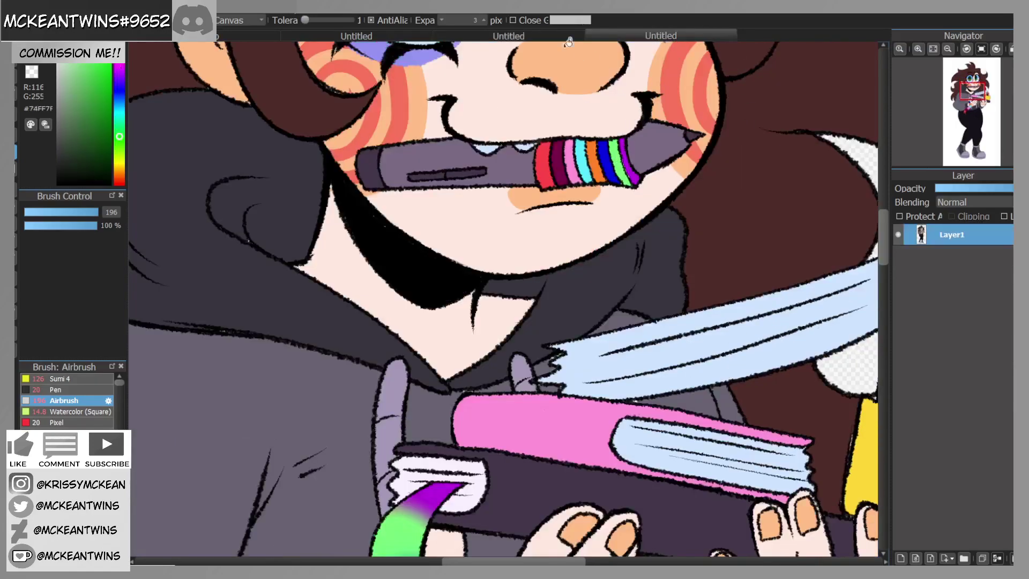
{"action": "left_click", "coordinate": [574, 36]}
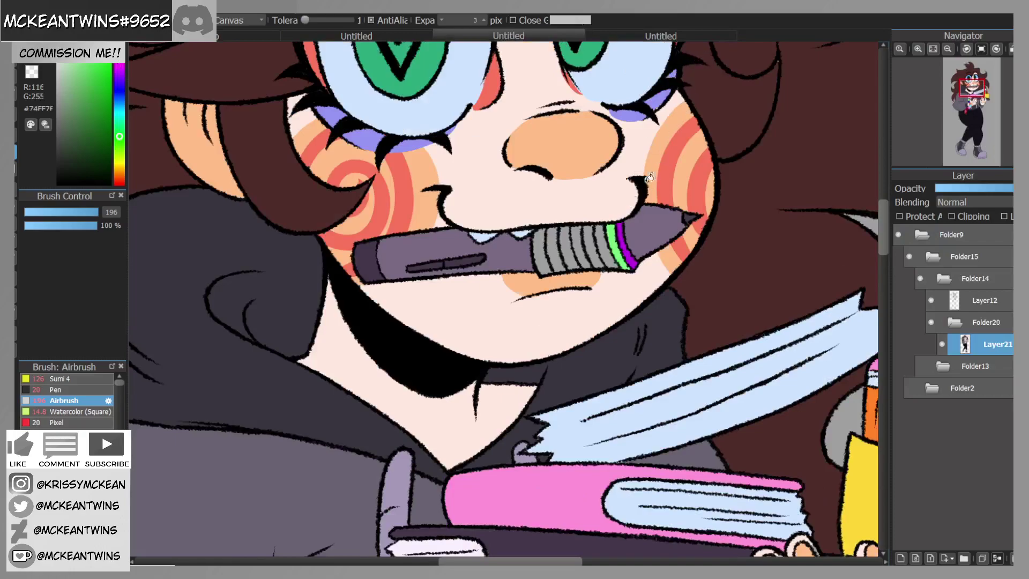
Step: Fill the pen grip's third and fourth stripes from the tip with blue and orange sampled from the flattened copy
{"action": "left_click", "coordinate": [682, 39]}
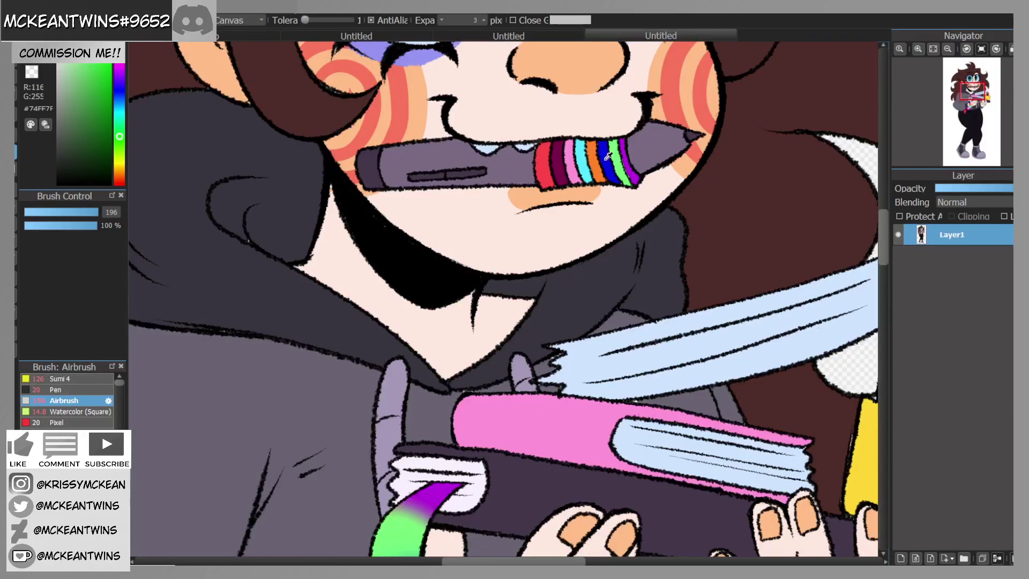
{"action": "right_click", "coordinate": [608, 155]}
{"action": "left_click", "coordinate": [579, 36]}
{"action": "left_click", "coordinate": [657, 36]}
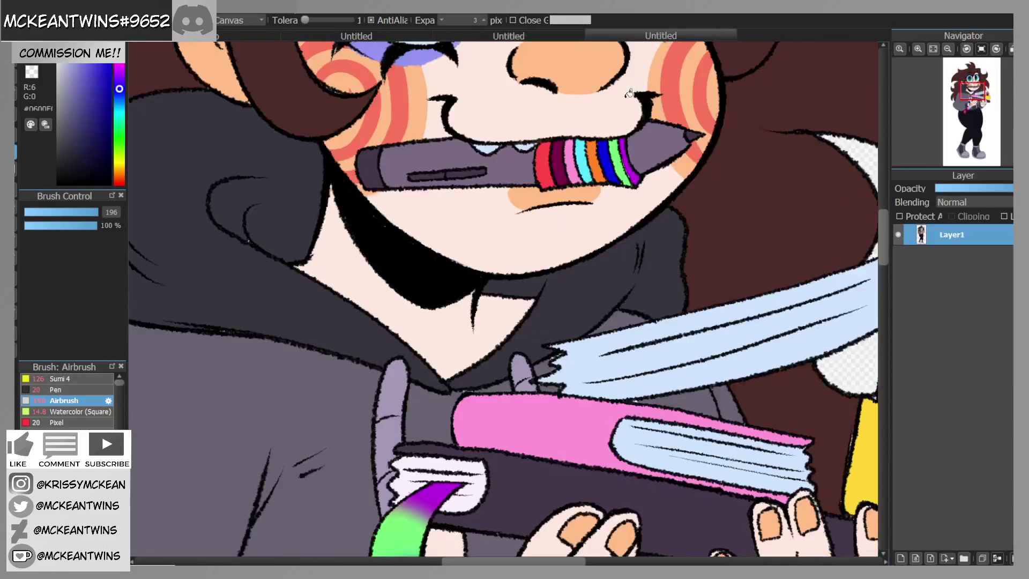
{"action": "right_click", "coordinate": [593, 156]}
{"action": "left_click", "coordinate": [594, 237]}
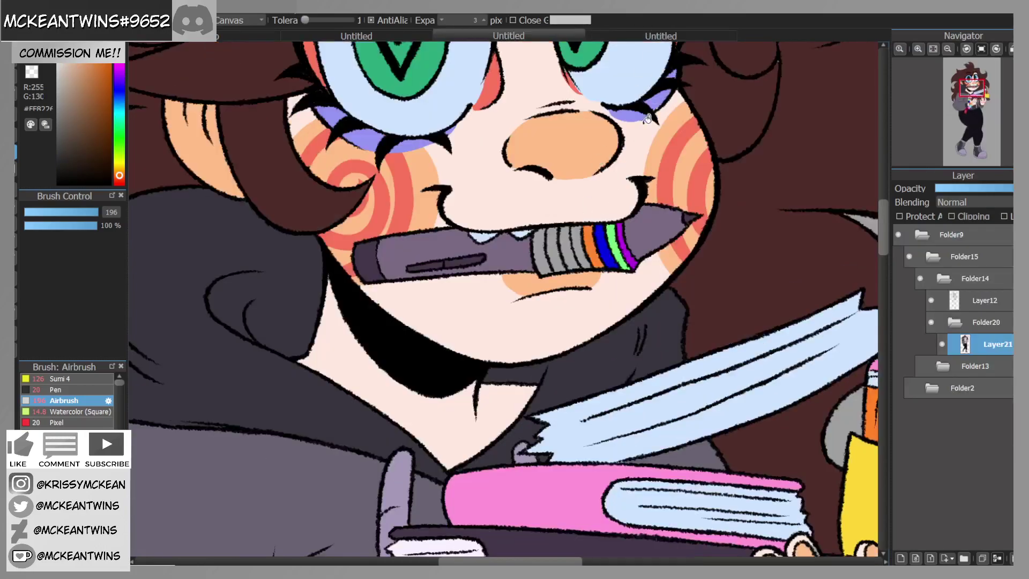
Step: Fill the two grip stripes beyond the orange one with cyan and pink sampled from the flattened copy
{"action": "left_click", "coordinate": [660, 36]}
{"action": "left_click", "coordinate": [582, 151], "text": "alt"}
{"action": "left_click", "coordinate": [566, 34]}
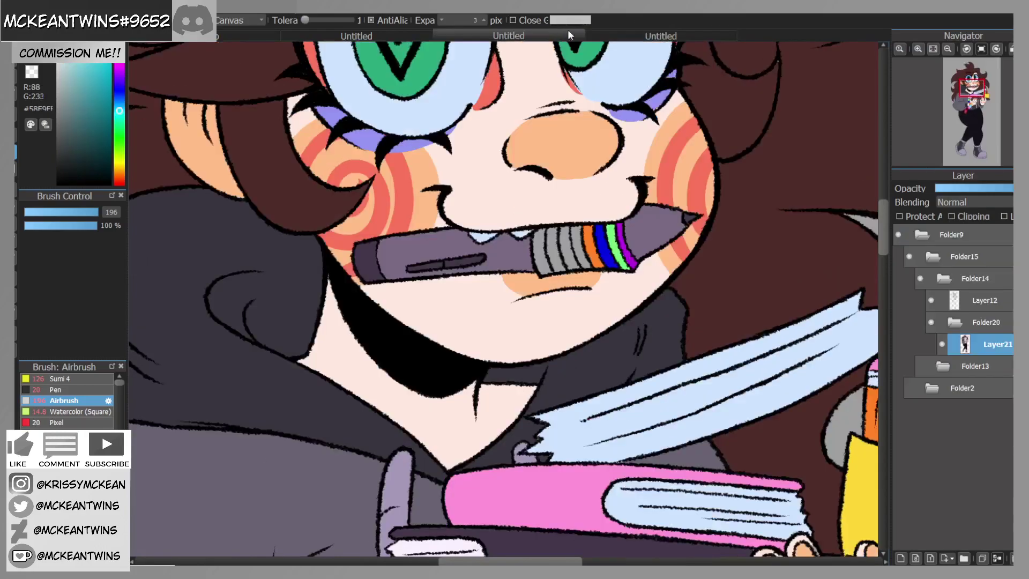
{"action": "left_click", "coordinate": [645, 34]}
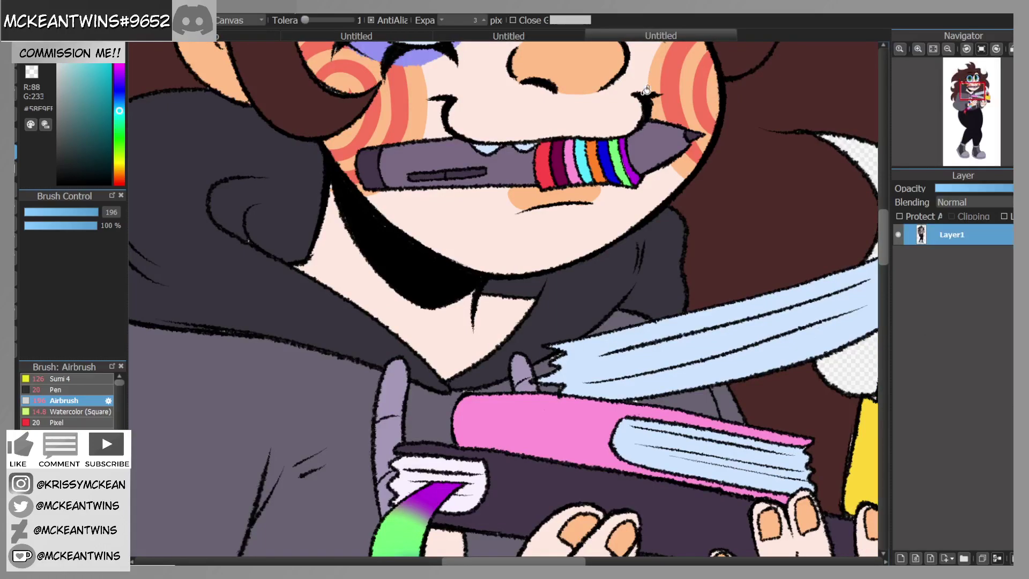
{"action": "left_click", "coordinate": [573, 154], "text": "alt"}
{"action": "left_click", "coordinate": [567, 33]}
{"action": "left_click", "coordinate": [567, 247]}
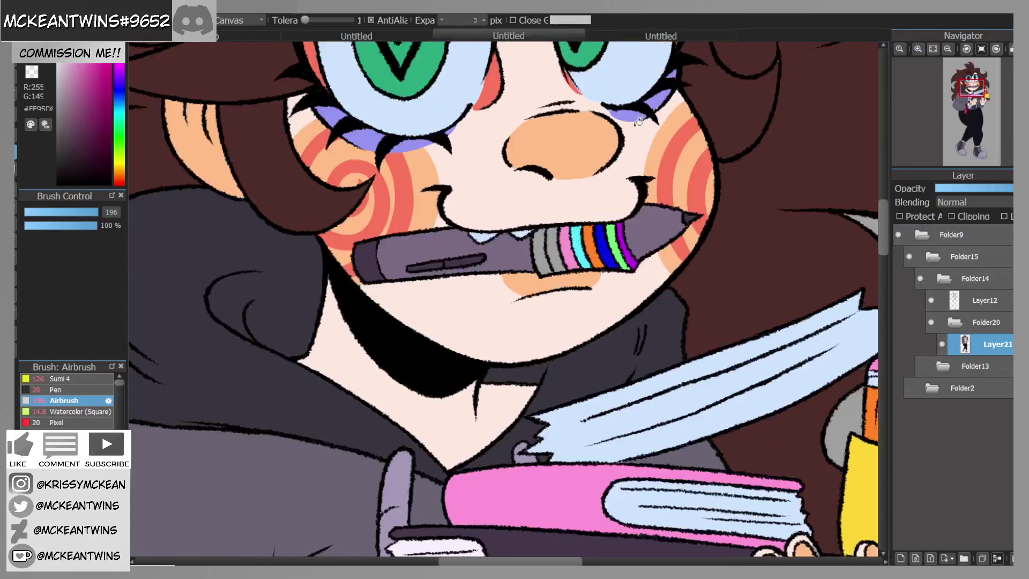
Step: Fill the last two grip stripes next to the pen barrel with dark magenta and red sampled from the flattened copy
{"action": "left_click", "coordinate": [677, 36]}
{"action": "left_click", "coordinate": [557, 156], "text": "alt"}
{"action": "left_click", "coordinate": [566, 34]}
{"action": "left_click", "coordinate": [554, 247]}
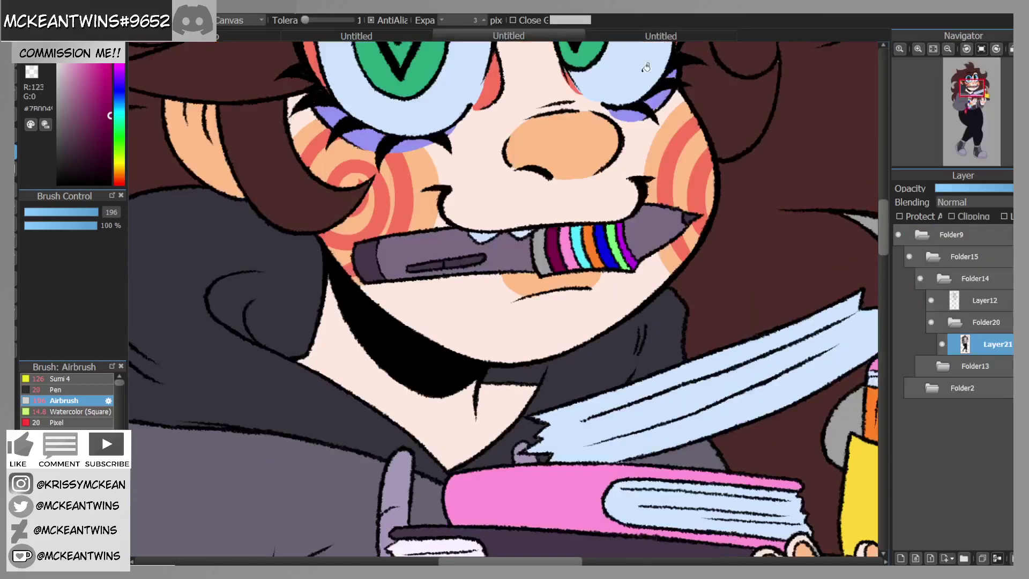
{"action": "left_click", "coordinate": [657, 33]}
{"action": "left_click", "coordinate": [550, 156], "text": "alt"}
{"action": "left_click", "coordinate": [562, 35]}
{"action": "left_click", "coordinate": [541, 250]}
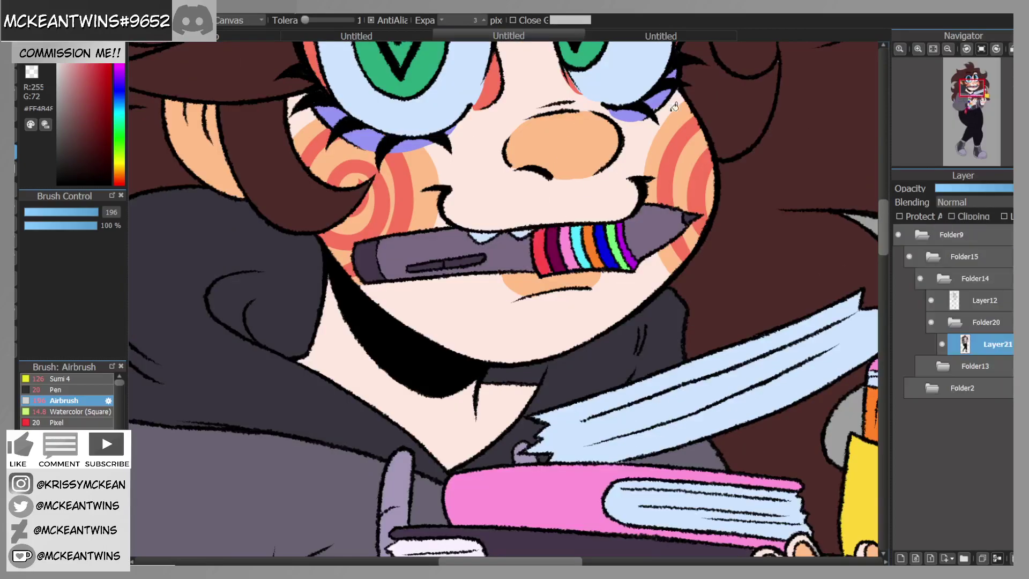
Step: Compare the two poses at full-figure size by repeatedly switching the visibility of Folder14
{"action": "left_click", "coordinate": [950, 49]}
{"action": "left_click", "coordinate": [950, 48]}
{"action": "left_click", "coordinate": [951, 48]}
{"action": "left_click", "coordinate": [951, 48]}
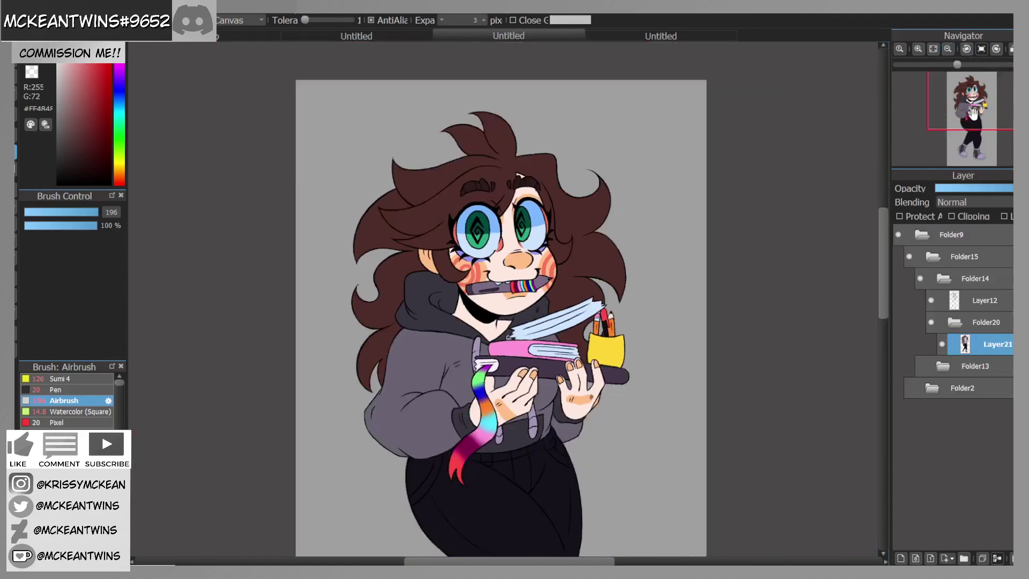
{"action": "left_click_drag", "start_coordinate": [974, 112], "coordinate": [968, 113]}
{"action": "left_click", "coordinate": [932, 49]}
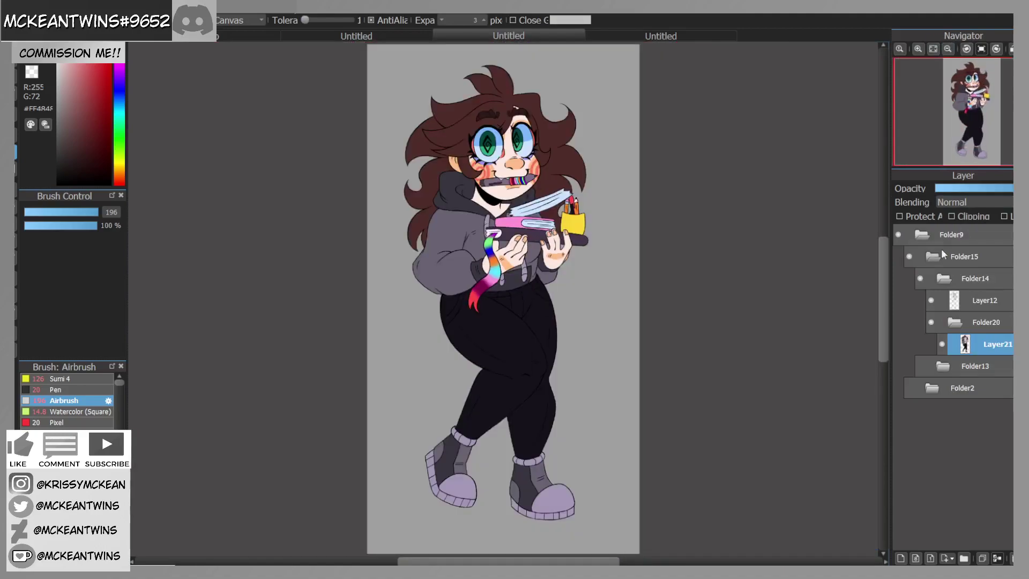
{"action": "left_click", "coordinate": [954, 324]}
{"action": "left_click", "coordinate": [943, 279]}
{"action": "left_click", "coordinate": [920, 301]}
{"action": "left_click", "coordinate": [919, 280]}
{"action": "left_click", "coordinate": [920, 280]}
{"action": "left_click", "coordinate": [919, 281]}
{"action": "left_click", "coordinate": [920, 281]}
{"action": "left_click", "coordinate": [919, 282]}
{"action": "left_click", "coordinate": [920, 281]}
{"action": "left_click", "coordinate": [921, 281]}
Step: Duplicate the first pose's eye-highlight layer, Layer19 in Folder13, and move the copy into Folder14
{"action": "left_click", "coordinate": [942, 304]}
{"action": "left_click", "coordinate": [931, 322]}
{"action": "left_click", "coordinate": [970, 322]}
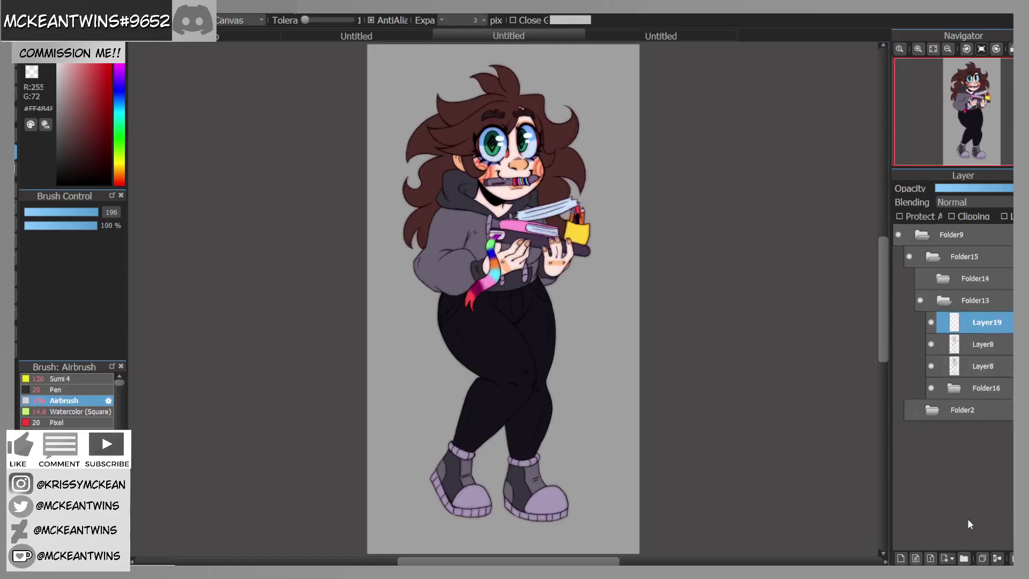
{"action": "left_click", "coordinate": [981, 560]}
{"action": "left_click_drag", "start_coordinate": [963, 317], "coordinate": [975, 279]}
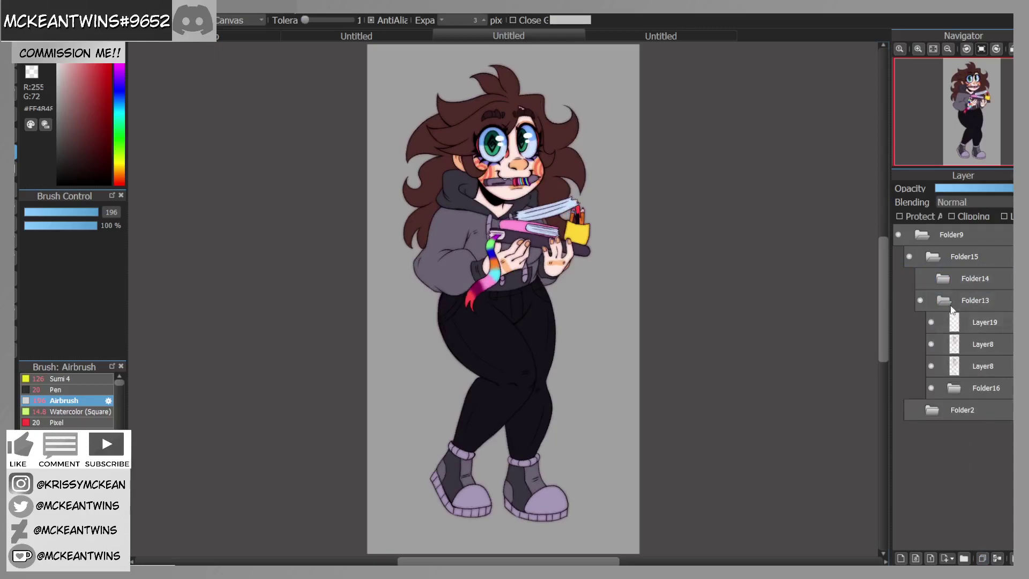
Step: Show Folder14 and transform its Layer19 eye highlights to fit over the second pose's eyes
{"action": "left_click", "coordinate": [943, 302]}
{"action": "left_click", "coordinate": [920, 279]}
{"action": "left_click", "coordinate": [943, 278]}
{"action": "left_click", "coordinate": [970, 300]}
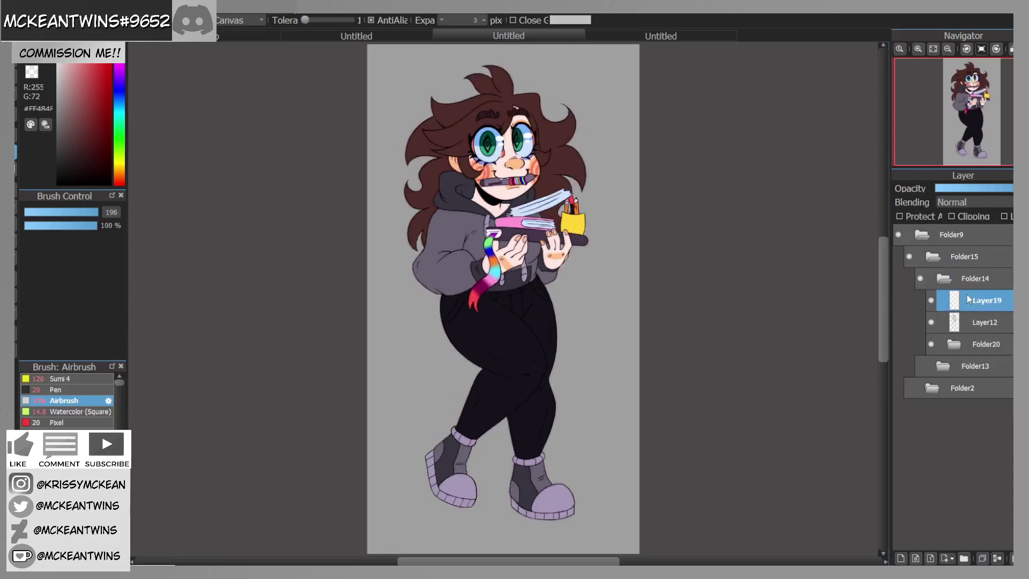
{"action": "key", "text": "ctrl+t"}
{"action": "mouse_move", "coordinate": [959, 106]}
{"action": "left_mouse_down"}
{"action": "mouse_move", "coordinate": [964, 90]}
{"action": "mouse_move", "coordinate": [972, 95]}
{"action": "left_mouse_up"}
{"action": "left_click", "coordinate": [918, 49]}
{"action": "left_click", "coordinate": [918, 49]}
{"action": "left_click_drag", "start_coordinate": [548, 173], "coordinate": [531, 172]}
{"action": "left_click_drag", "start_coordinate": [593, 190], "coordinate": [558, 174]}
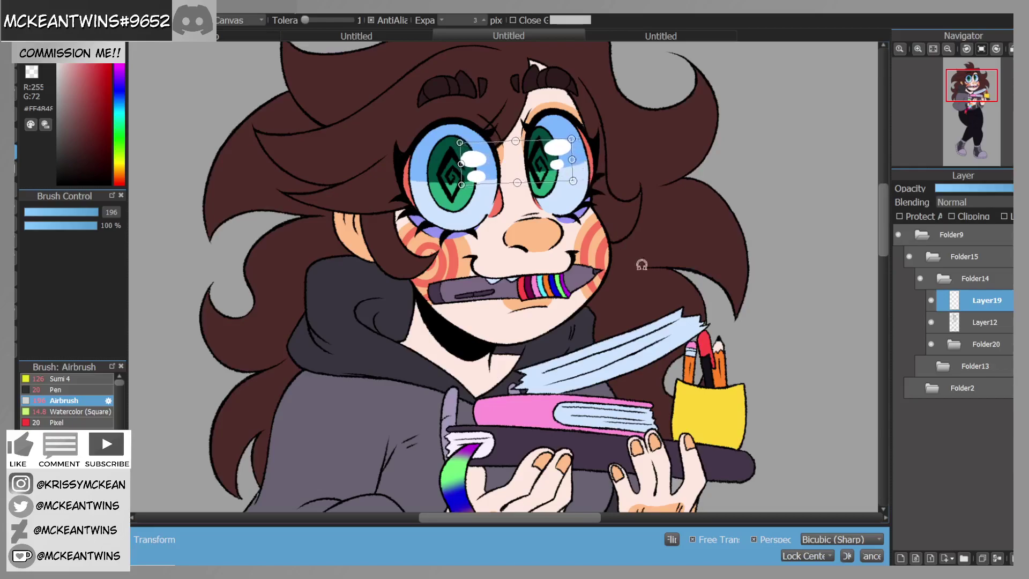
{"action": "left_click", "coordinate": [847, 555]}
Step: Check the placed eye highlights by switching Folder14 on and off against the first pose
{"action": "left_click", "coordinate": [947, 49]}
{"action": "left_click", "coordinate": [947, 49]}
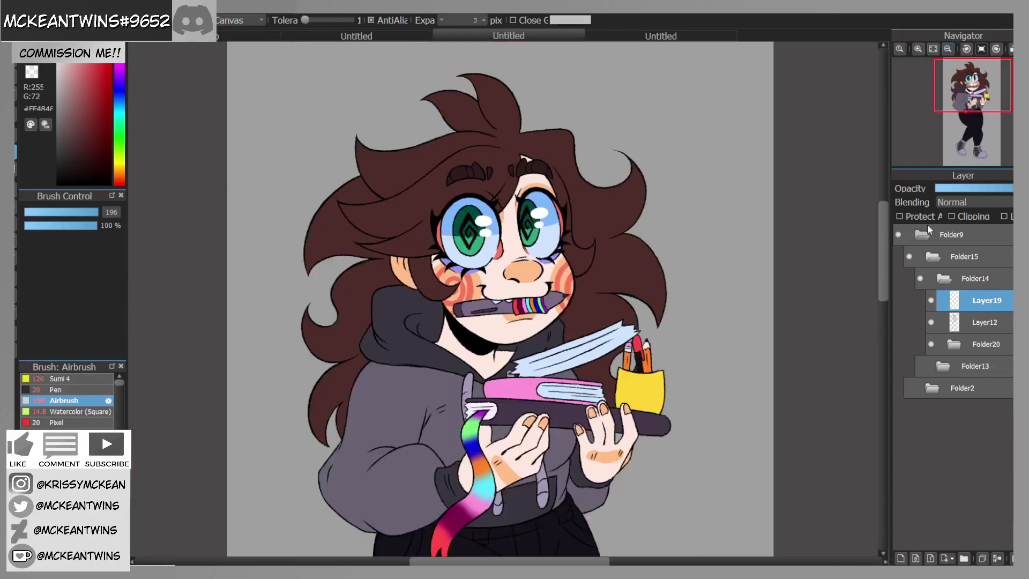
{"action": "left_click", "coordinate": [925, 277]}
{"action": "left_click", "coordinate": [919, 300]}
{"action": "left_click", "coordinate": [920, 279]}
{"action": "left_click", "coordinate": [920, 279]}
{"action": "left_click", "coordinate": [919, 279]}
{"action": "left_click", "coordinate": [920, 279]}
{"action": "left_click", "coordinate": [920, 280]}
{"action": "left_click", "coordinate": [920, 279]}
{"action": "left_click", "coordinate": [920, 278]}
{"action": "left_click", "coordinate": [947, 49]}
{"action": "left_click", "coordinate": [920, 278]}
{"action": "left_click", "coordinate": [920, 278]}
{"action": "left_click", "coordinate": [921, 278]}
{"action": "left_click", "coordinate": [920, 278]}
{"action": "left_click", "coordinate": [920, 278]}
Step: Sample the ribbon's dark magenta and duplicate the line-art layer, Layer12, in Folder14
{"action": "left_click", "coordinate": [485, 281], "text": "alt"}
{"action": "left_click", "coordinate": [942, 278]}
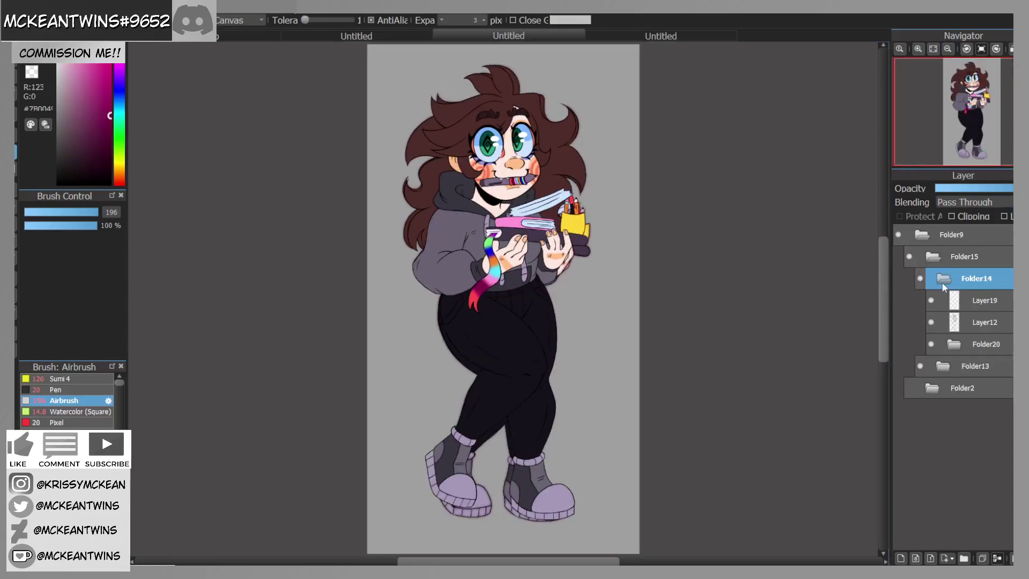
{"action": "left_click", "coordinate": [938, 327]}
{"action": "left_click", "coordinate": [983, 559]}
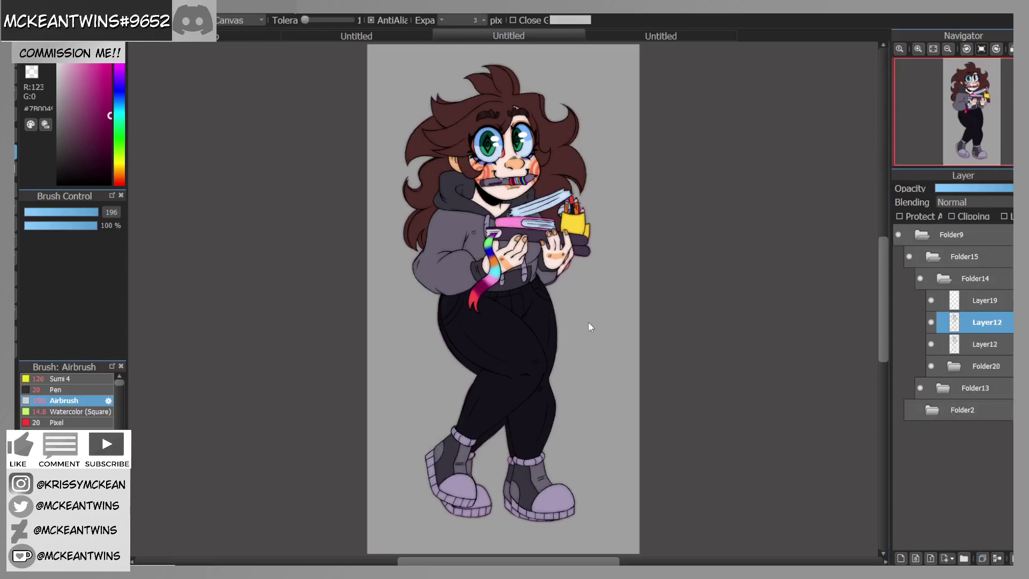
Step: Protect the alpha of the upper Layer12 and recolour its lines with a dark magenta rectangle covering the whole figure
{"action": "left_click", "coordinate": [911, 217]}
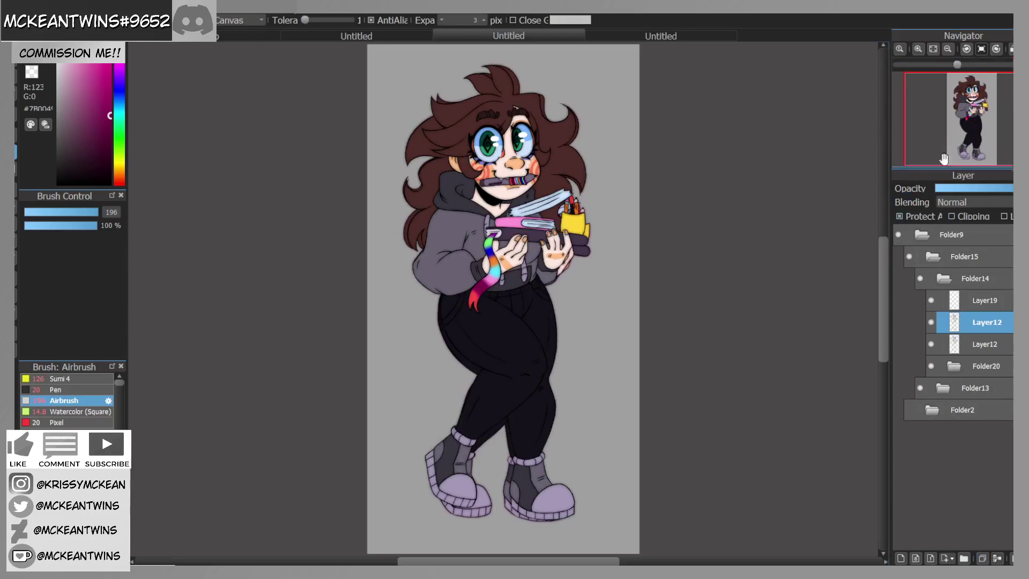
{"action": "left_click", "coordinate": [947, 49]}
{"action": "left_click_drag", "start_coordinate": [380, 90], "coordinate": [706, 455]}
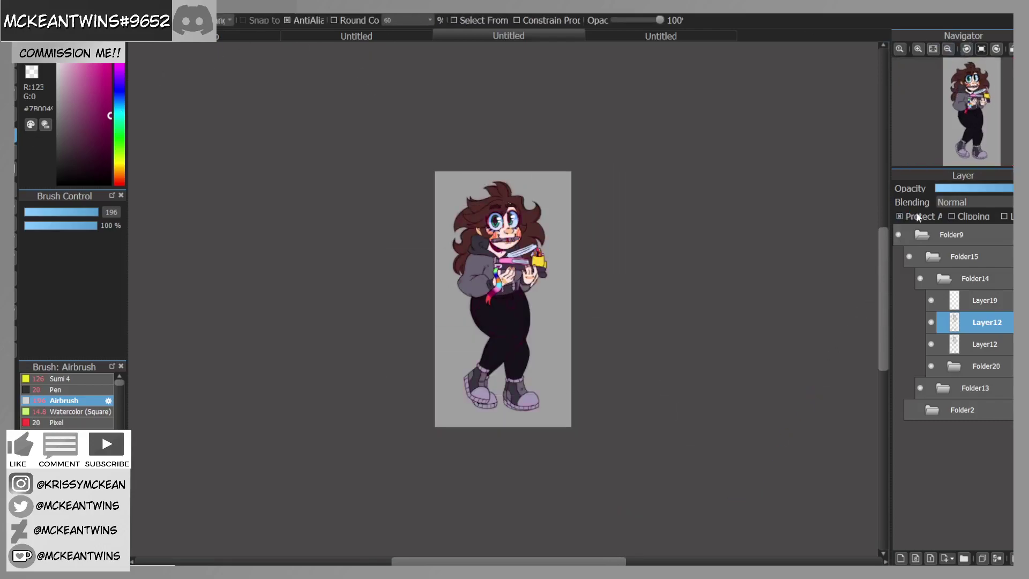
{"action": "left_click", "coordinate": [966, 201]}
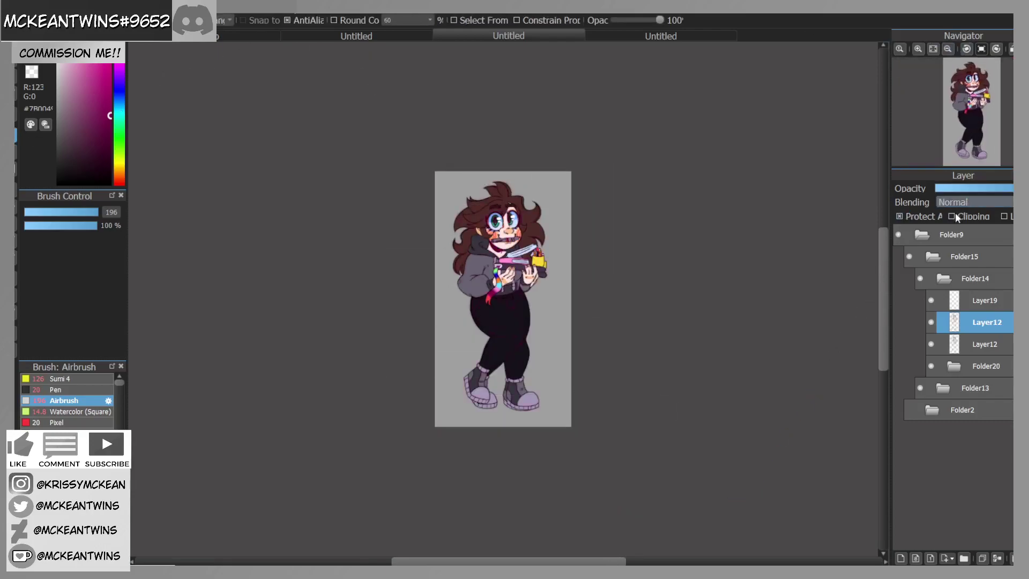
Step: Collapse Folder14 and compare the second pose's recoloured lines with the first pose by switching the folder's visibility
{"action": "left_click", "coordinate": [943, 278]}
{"action": "left_click", "coordinate": [933, 49]}
{"action": "left_click", "coordinate": [920, 278]}
{"action": "left_click", "coordinate": [920, 278]}
{"action": "left_click", "coordinate": [920, 278]}
{"action": "left_click", "coordinate": [920, 279]}
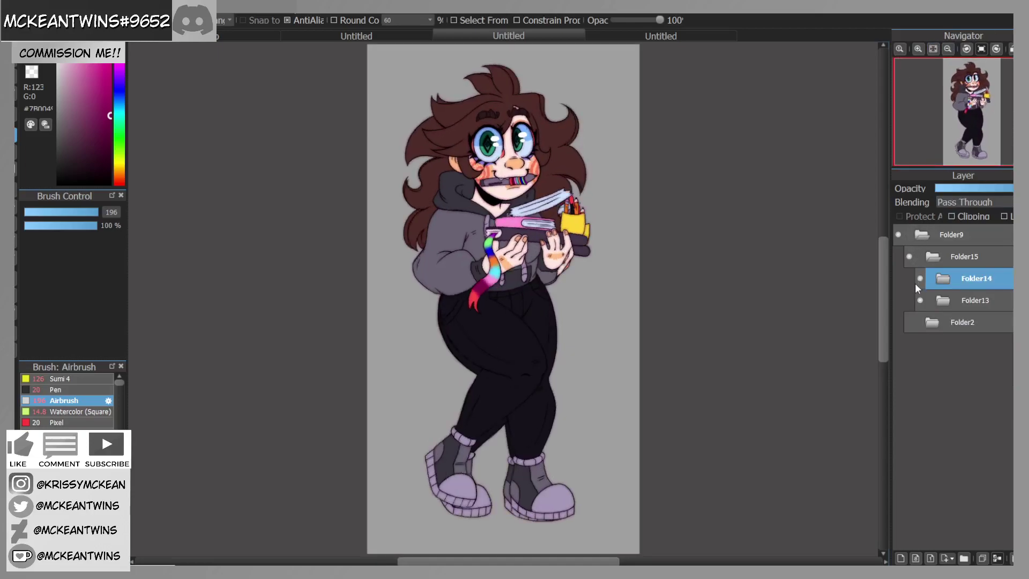
{"action": "left_click", "coordinate": [920, 278]}
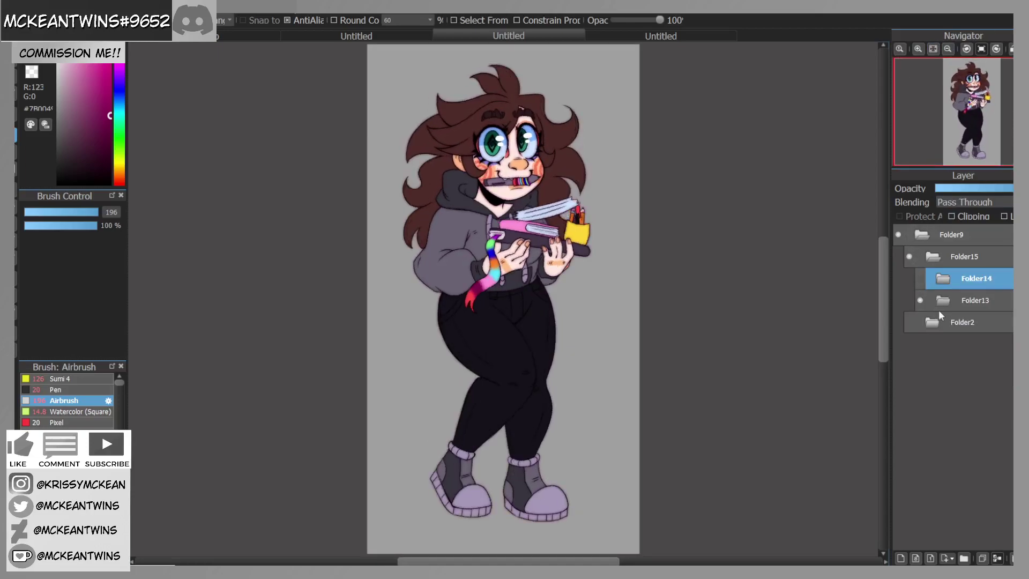